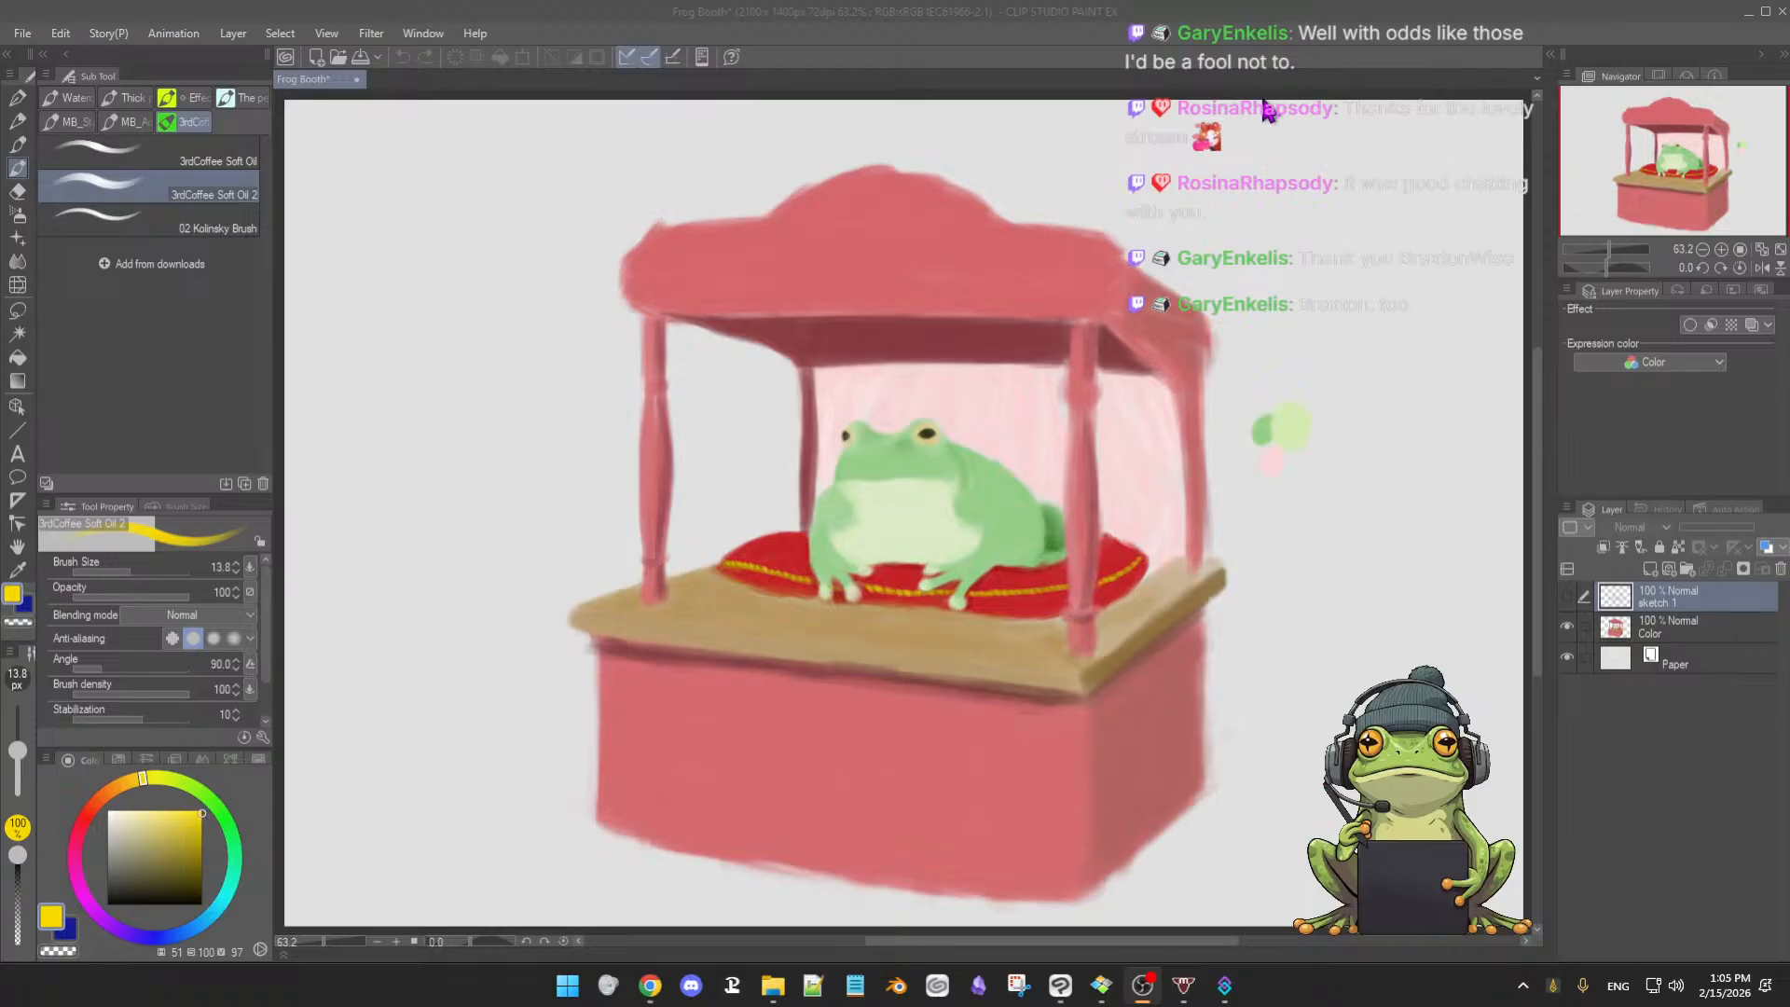
- Compare the painted frog booth with the sketch by toggling the sketch 1 layer, leaving the sketch hidden
{"action": "left_click", "coordinate": [1258, 116]}
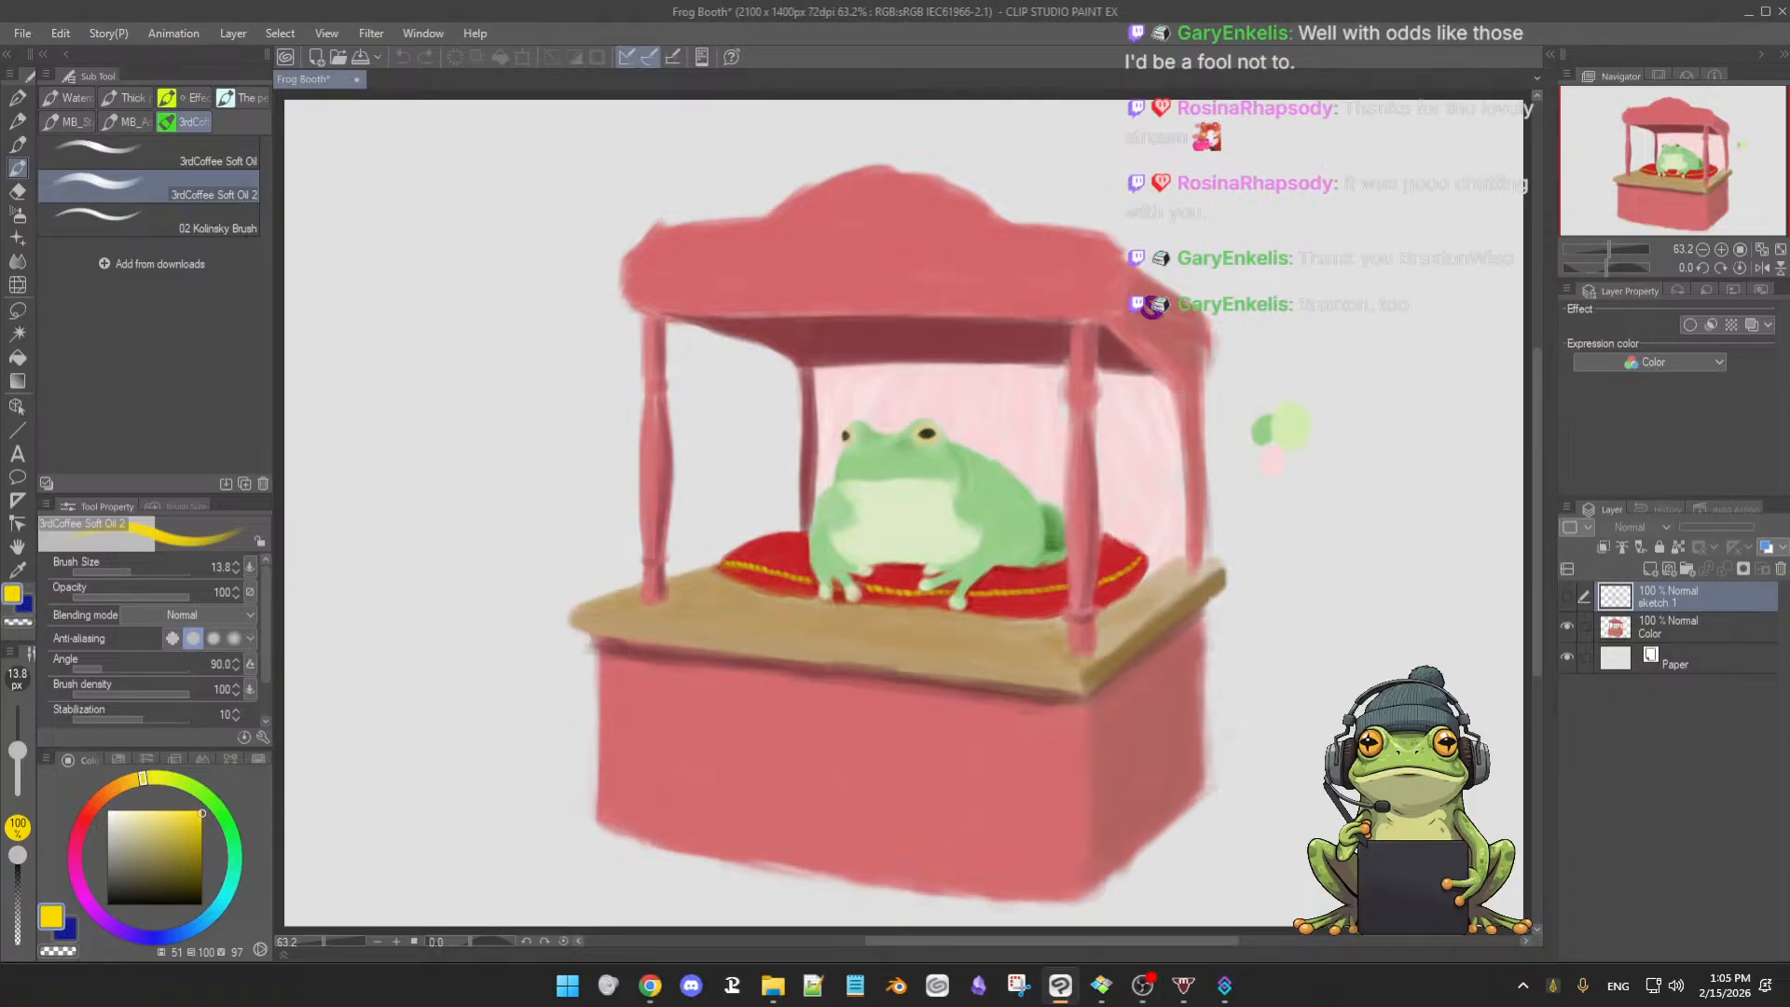
{"action": "scroll", "coordinate": [1146, 425], "scroll_direction": "down", "scroll_amount": 1}
{"action": "scroll", "coordinate": [1146, 425], "scroll_direction": "down", "scroll_amount": 3}
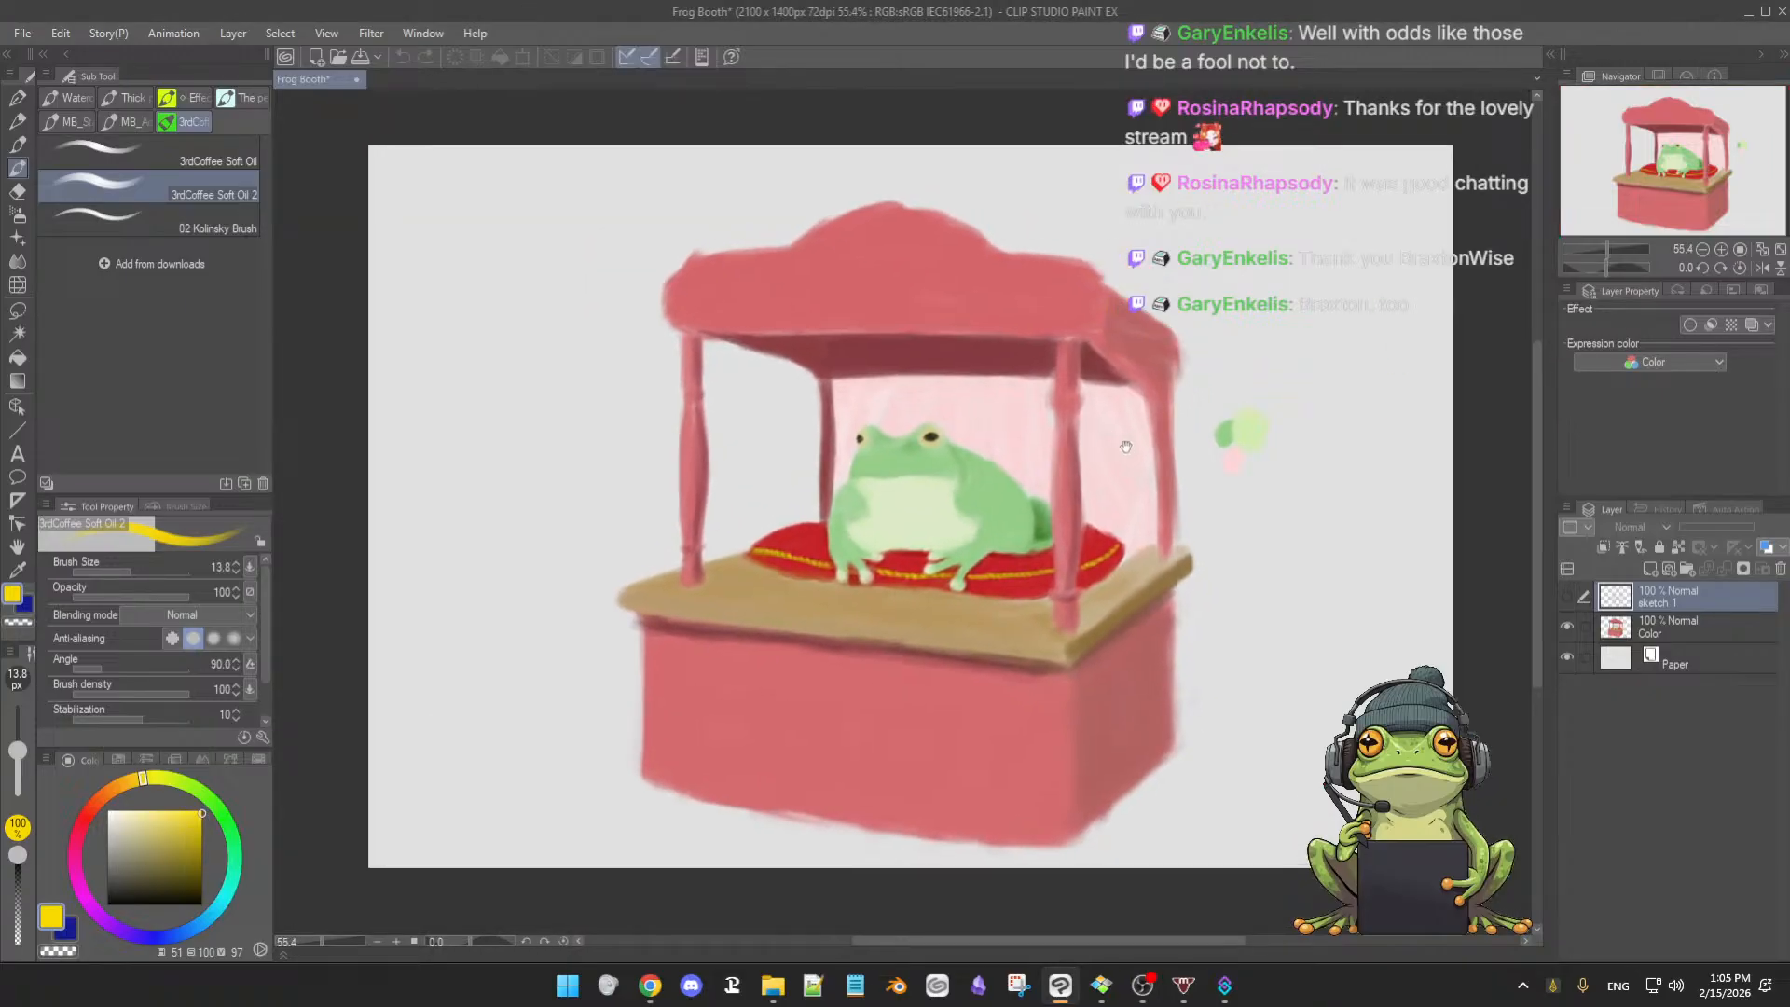
{"action": "left_click", "coordinate": [1566, 599]}
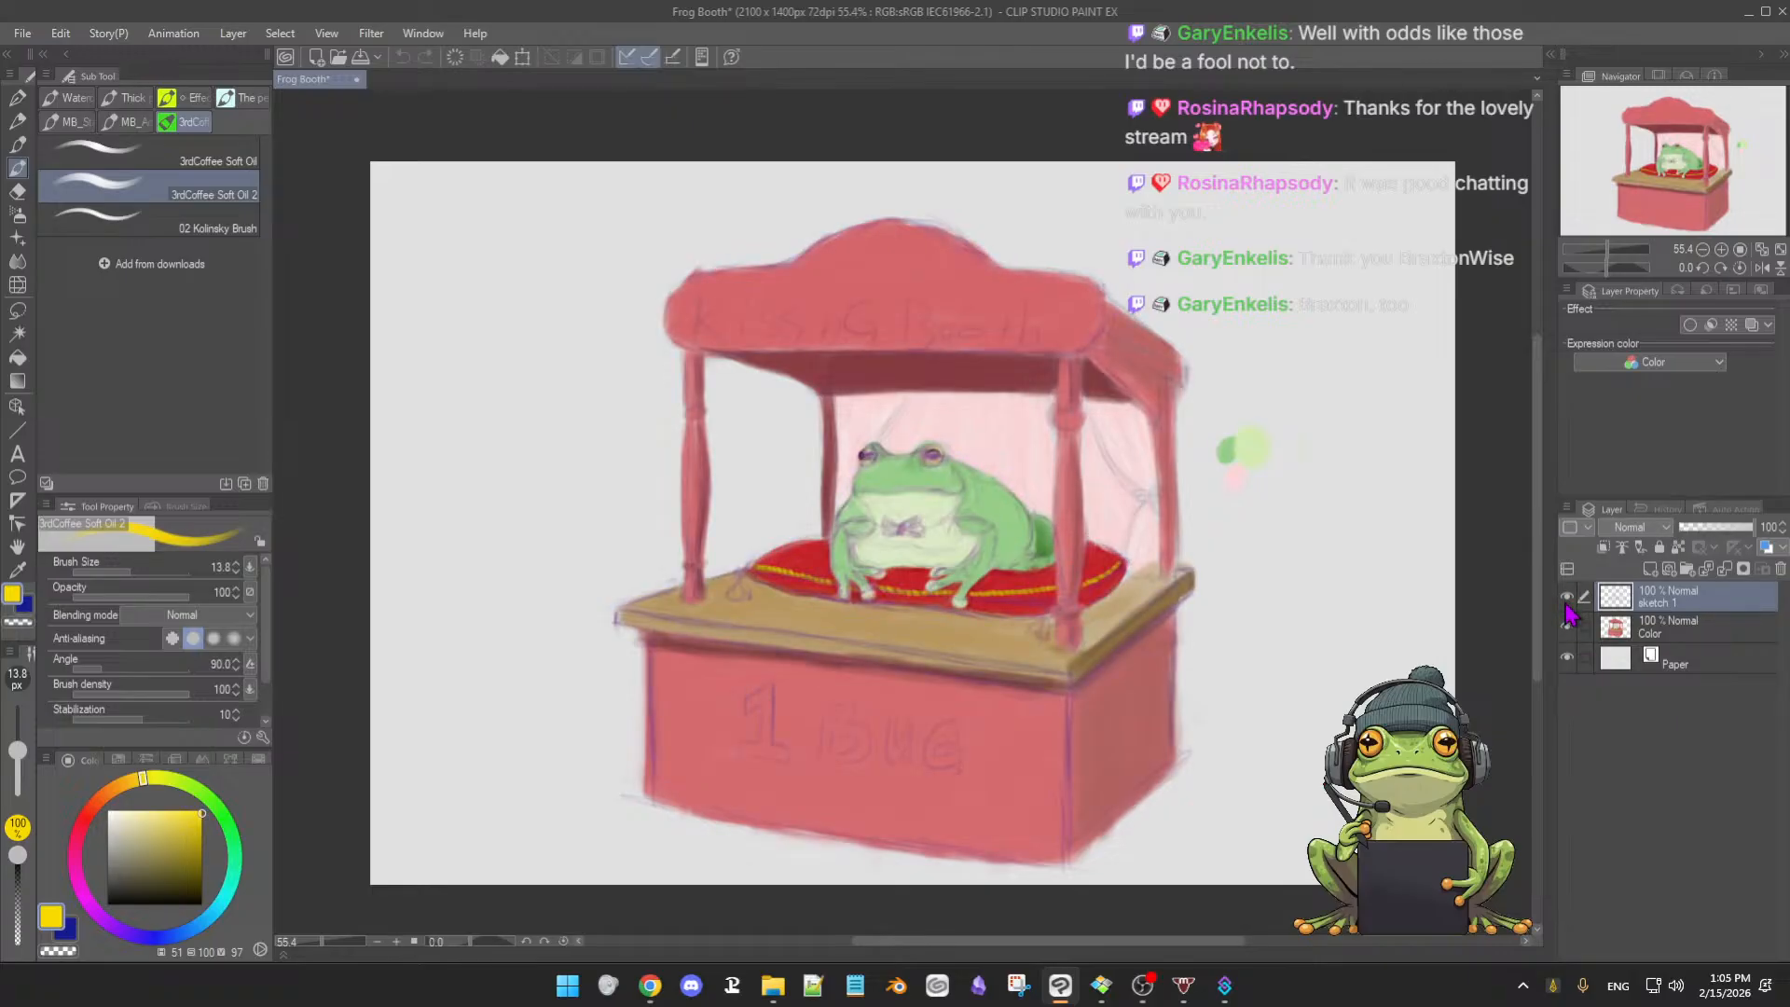
{"action": "left_click", "coordinate": [1567, 599]}
{"action": "left_click", "coordinate": [1567, 598]}
{"action": "left_click", "coordinate": [1567, 600]}
- On the Color layer, repaint the right side of the wooden counter top with sampled tans, enlarging the brush to 36.1
{"action": "scroll", "coordinate": [1115, 613], "scroll_direction": "down", "scroll_amount": 2}
{"action": "scroll", "coordinate": [1115, 612], "scroll_direction": "up", "scroll_amount": 3}
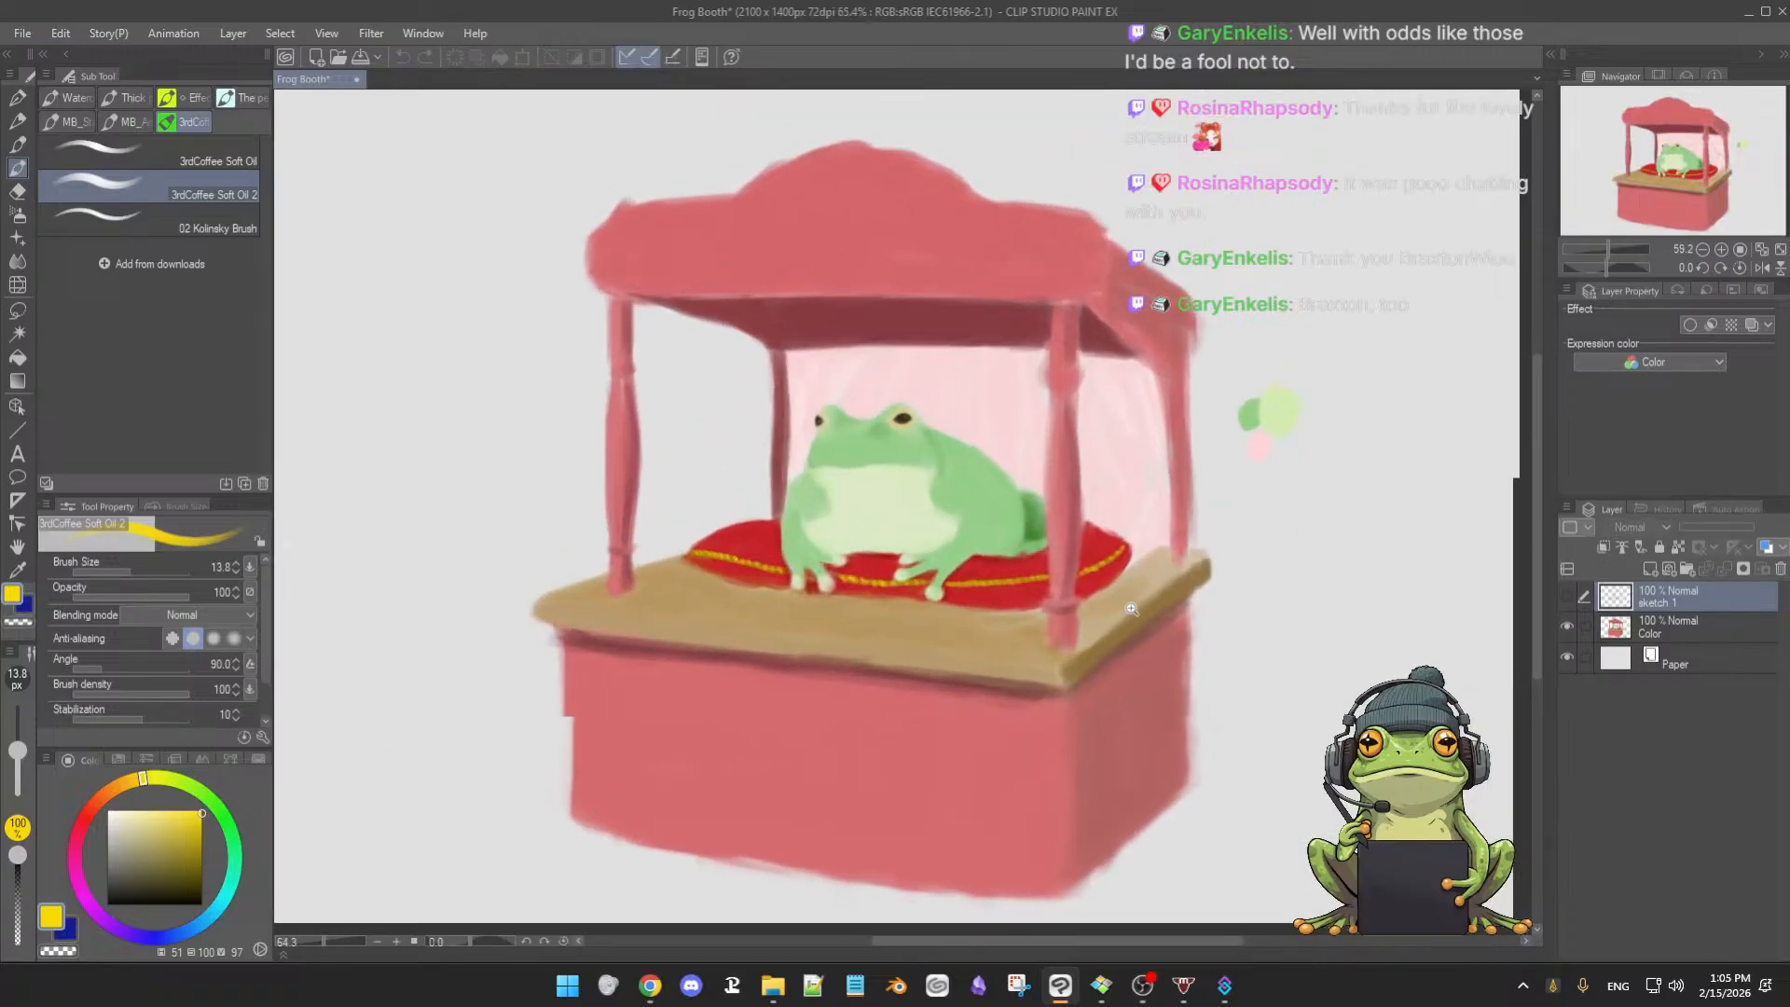
{"action": "scroll", "coordinate": [1132, 609], "scroll_direction": "up", "scroll_amount": 3}
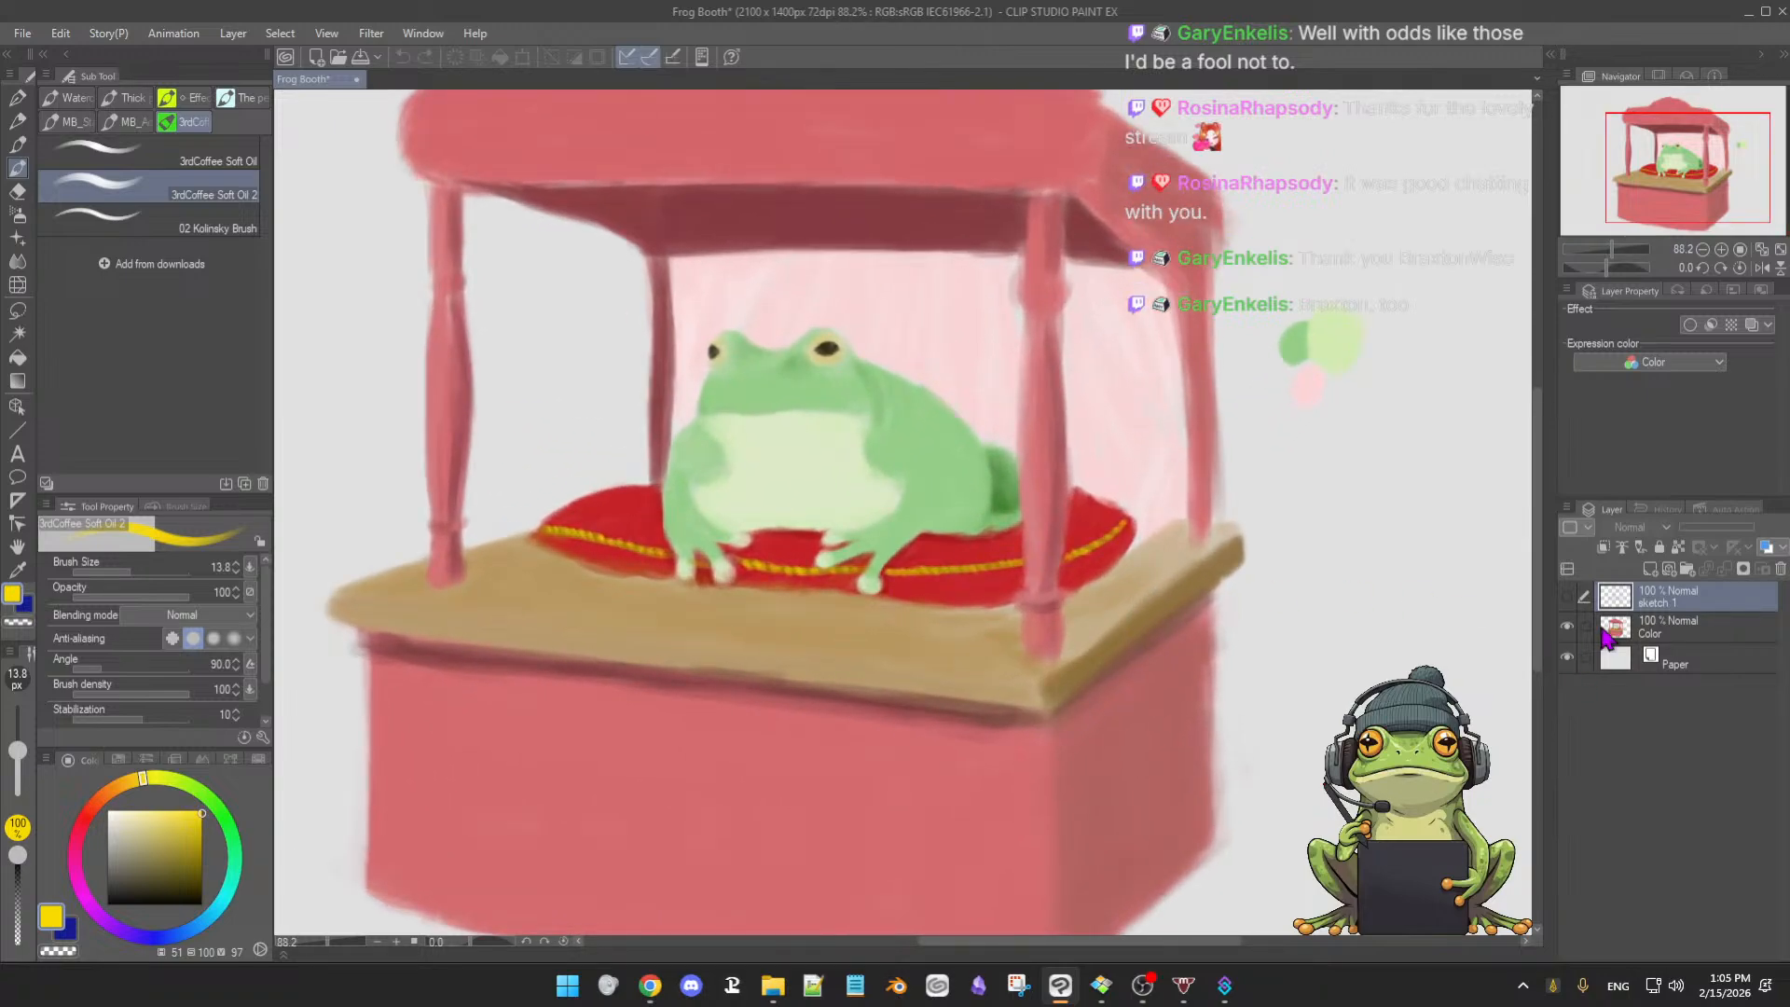
{"action": "left_click", "coordinate": [1660, 626]}
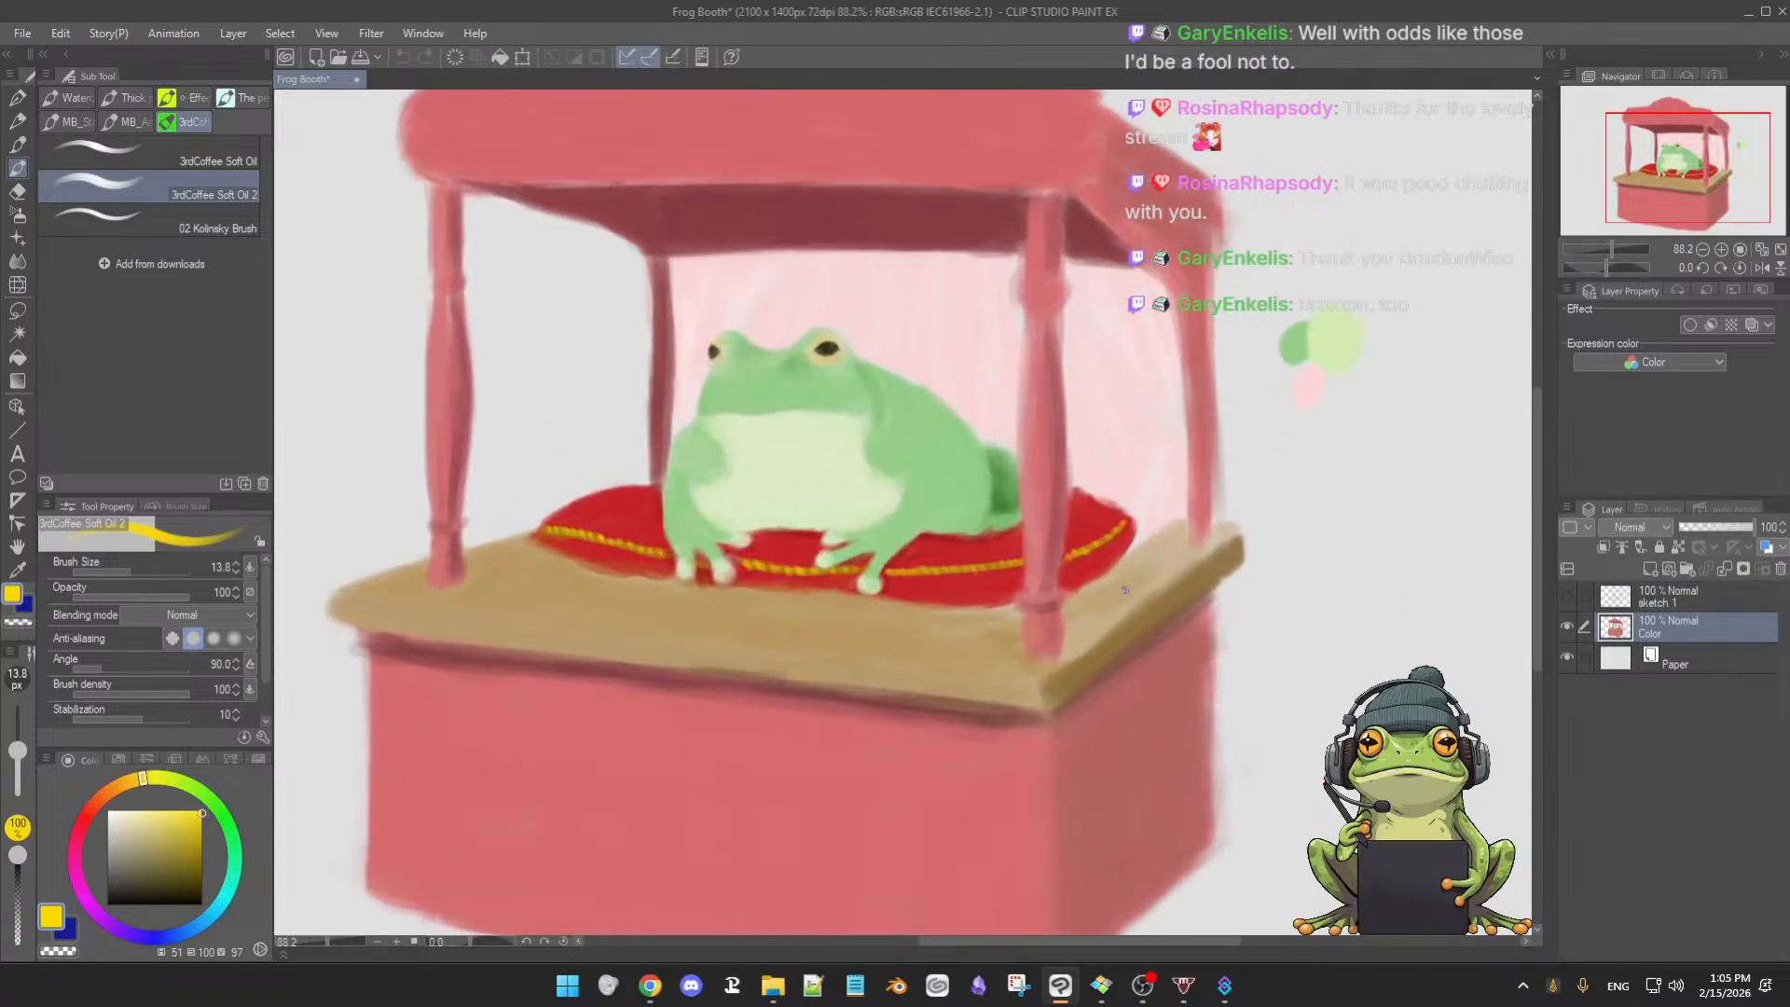
{"action": "left_click", "coordinate": [1146, 598], "text": "alt"}
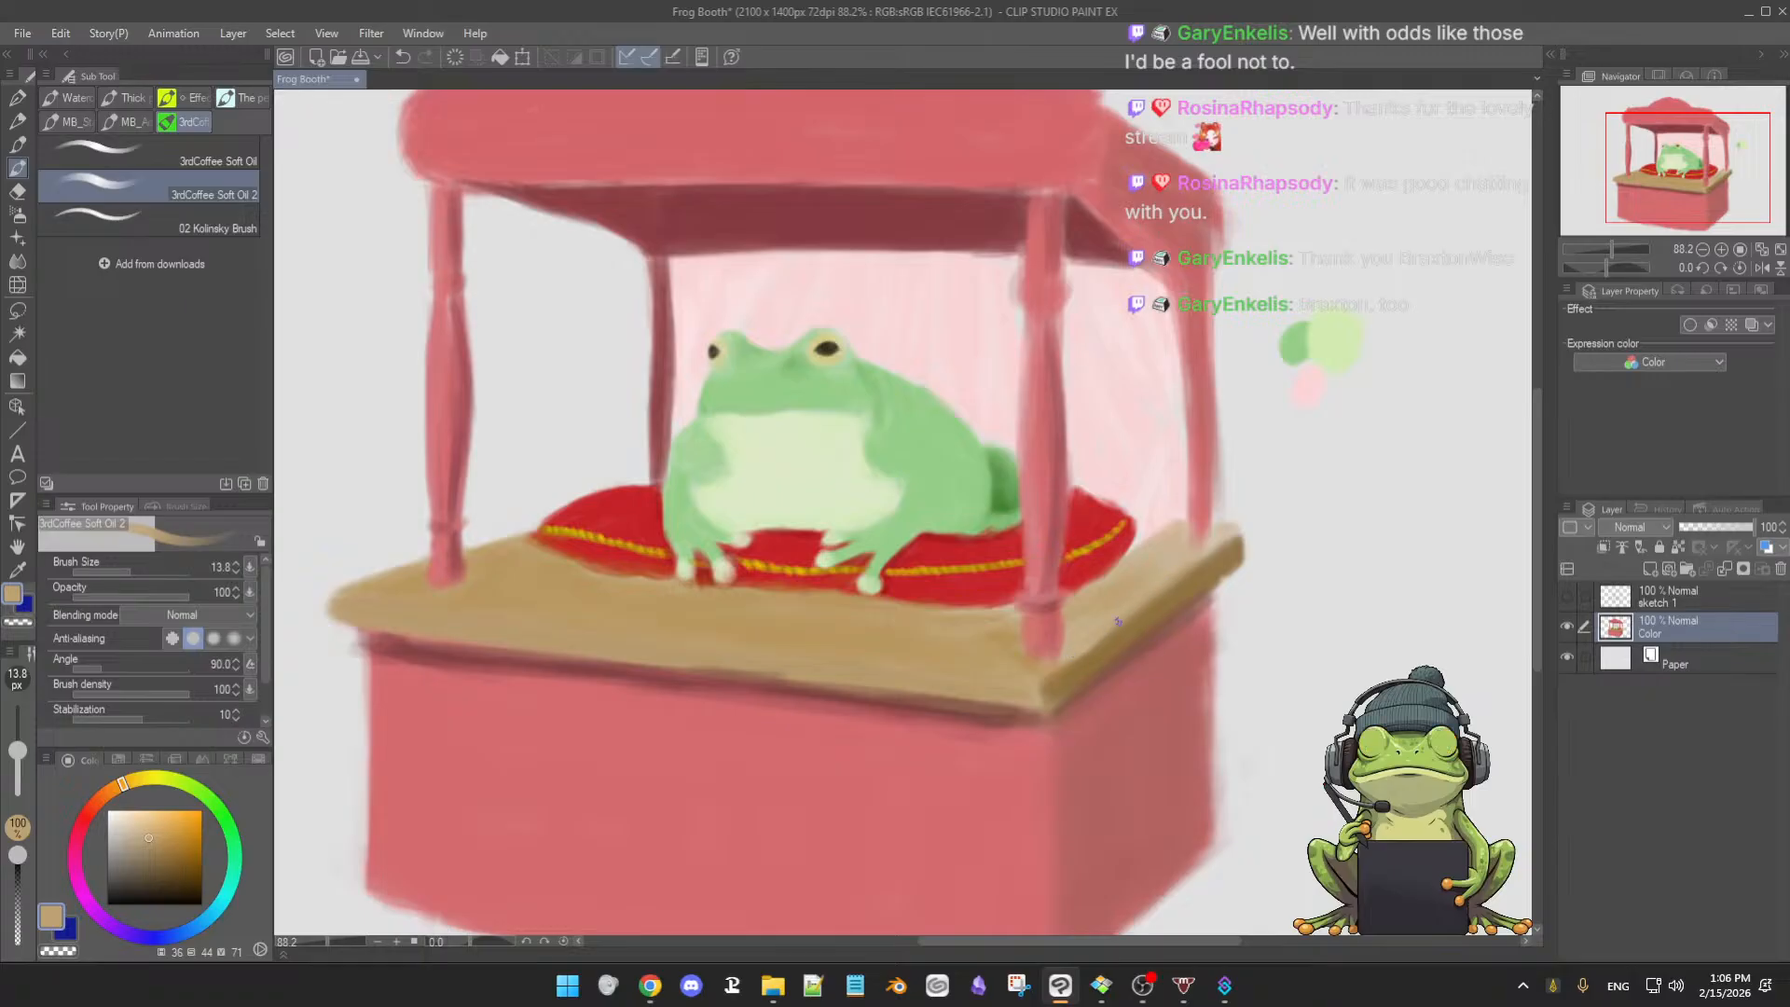
{"action": "left_click_drag", "start_coordinate": [1160, 597], "coordinate": [1169, 583], "text": "ctrl+alt"}
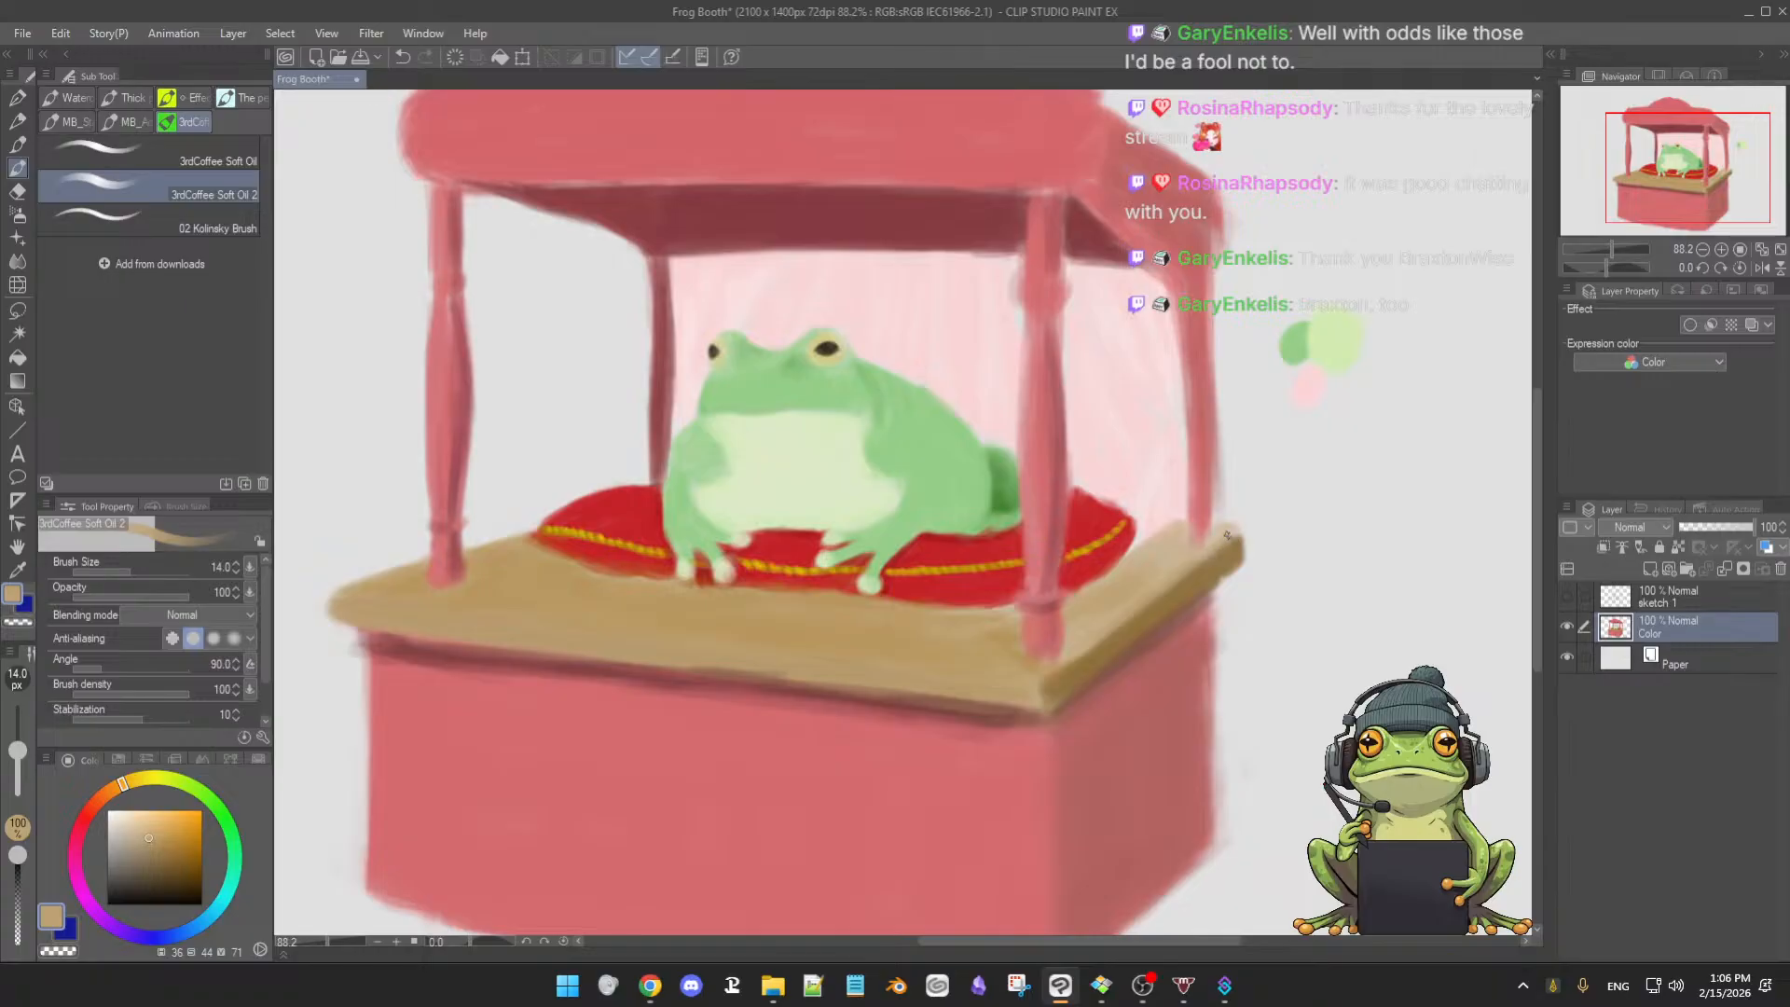
{"action": "left_click", "coordinate": [1164, 535], "text": "alt"}
{"action": "left_click_drag", "start_coordinate": [1158, 550], "coordinate": [1164, 538], "text": "ctrl+alt"}
{"action": "key", "text": "["}
{"action": "key", "text": "]"}
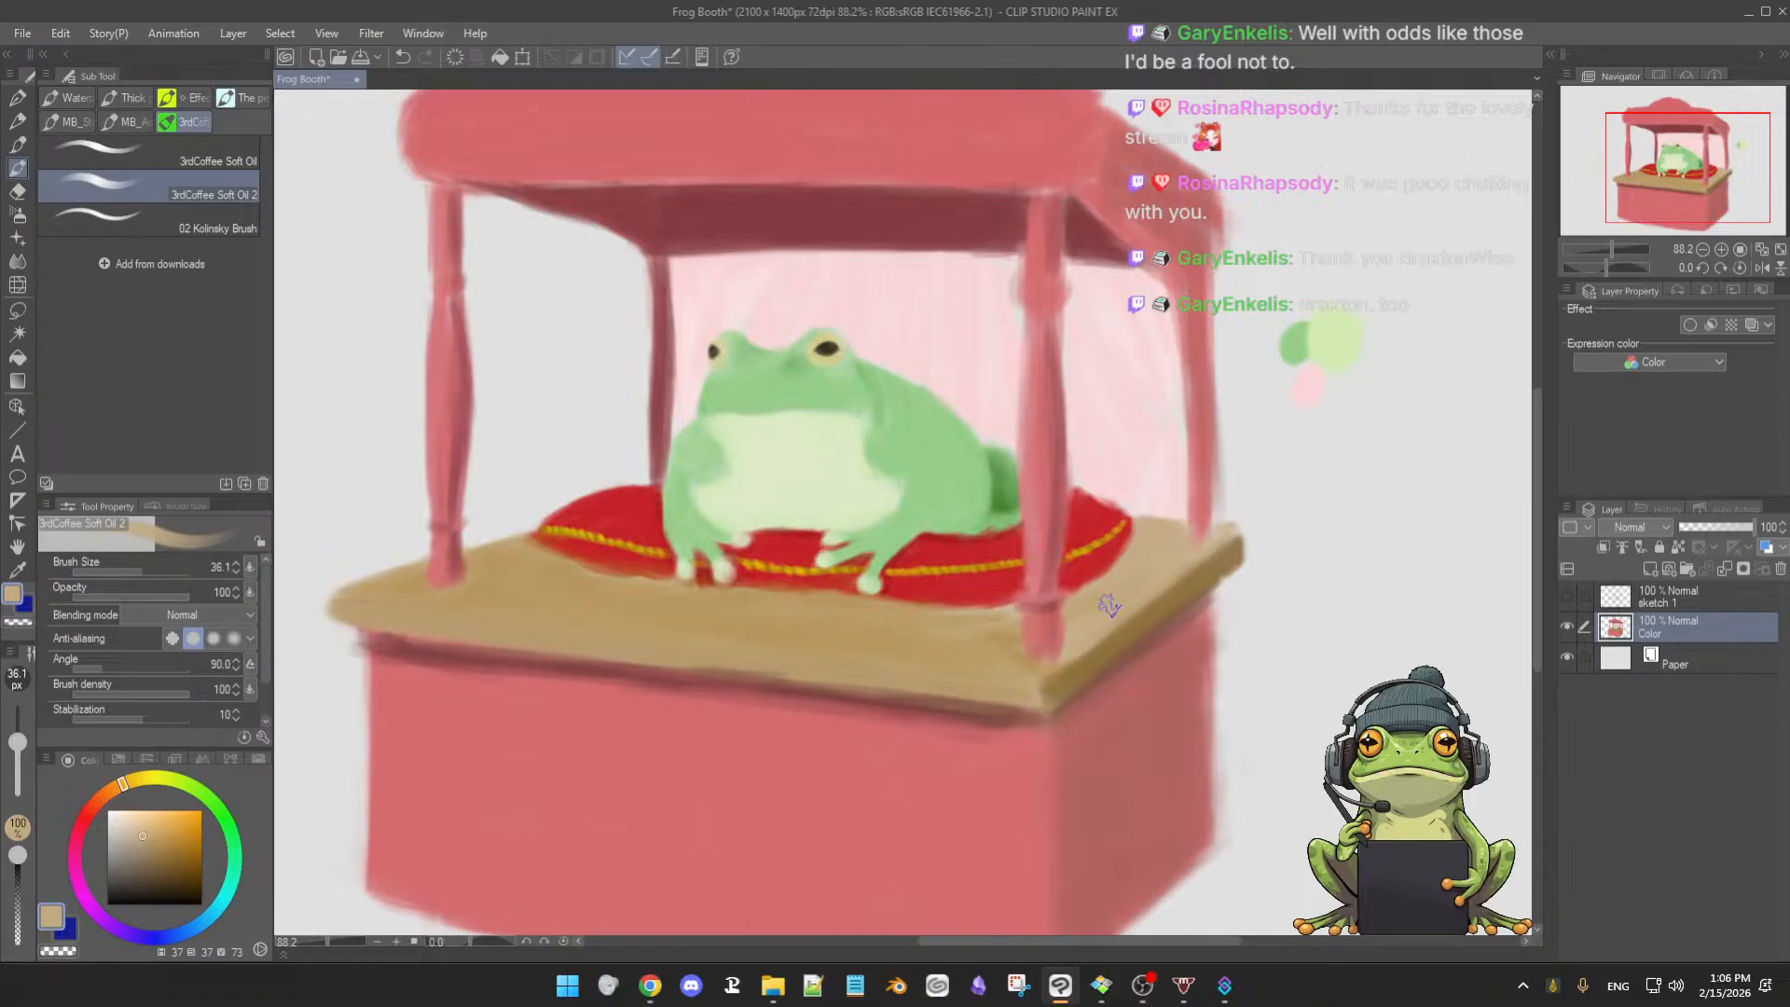
- Clean up the base of the back-right post where it meets the counter, using sampled reds and tan at brush size about 21
{"action": "left_click", "coordinate": [1199, 508], "text": "alt"}
{"action": "key", "text": "["}
{"action": "key", "text": "["}
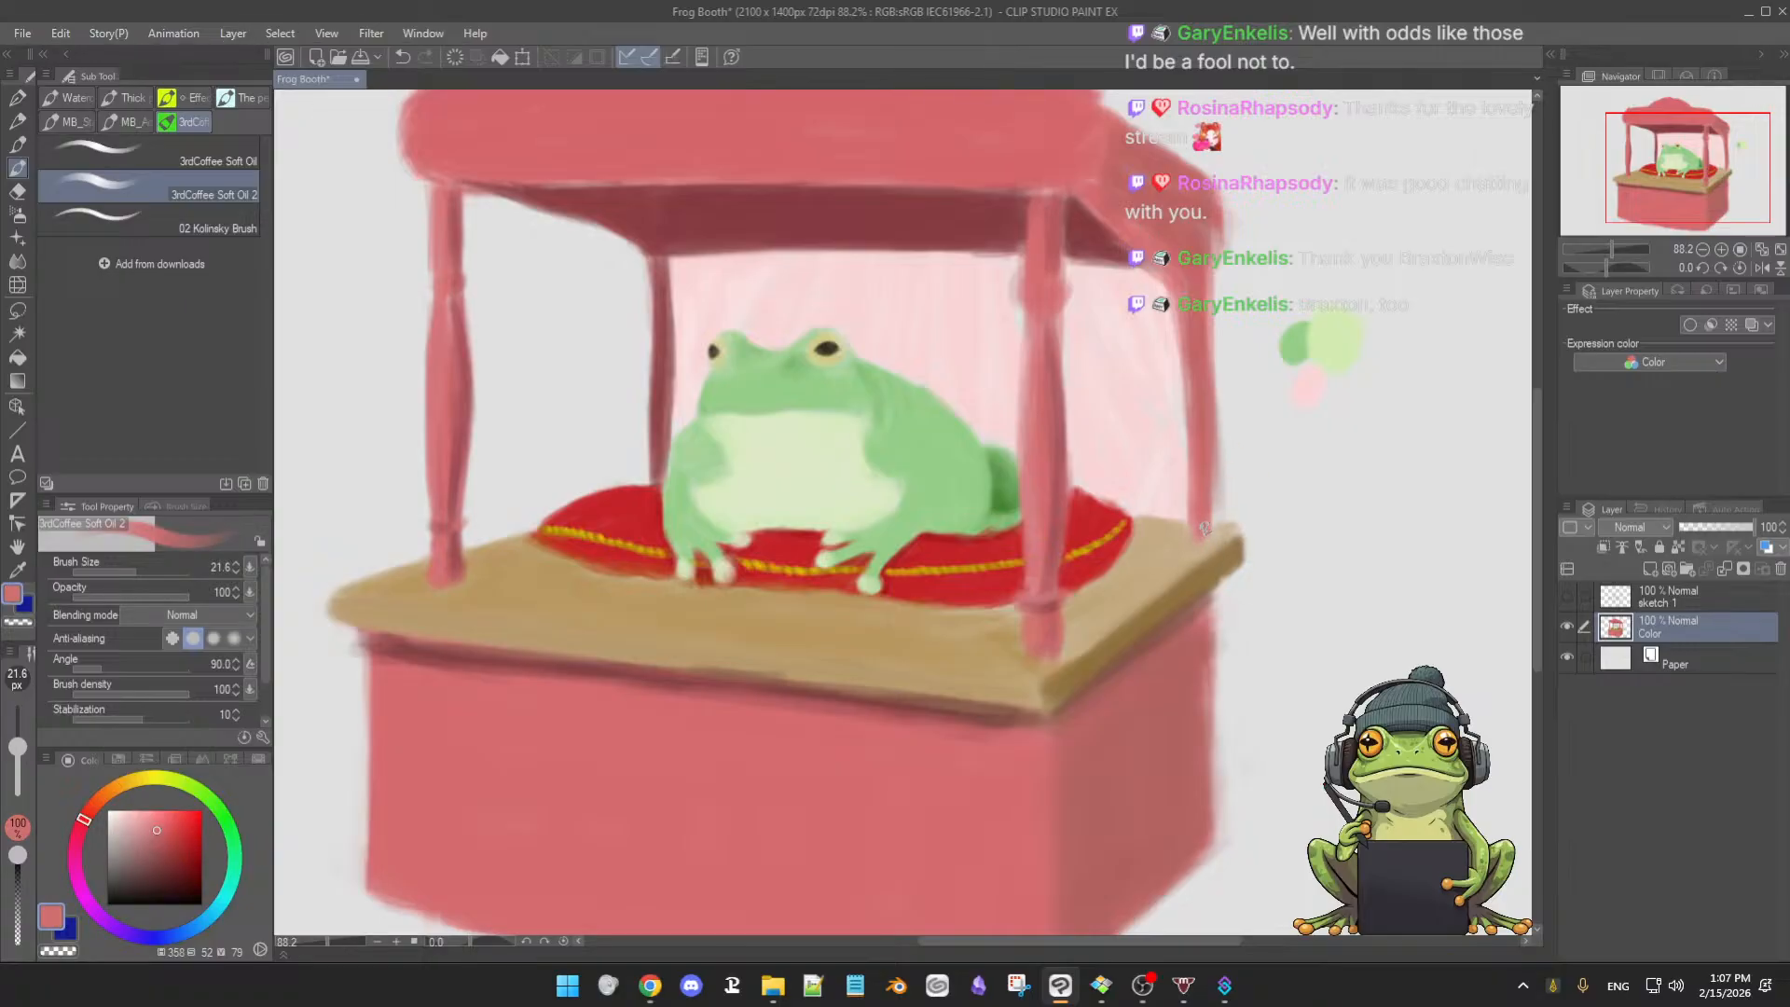
{"action": "left_click", "coordinate": [1194, 376], "text": "alt"}
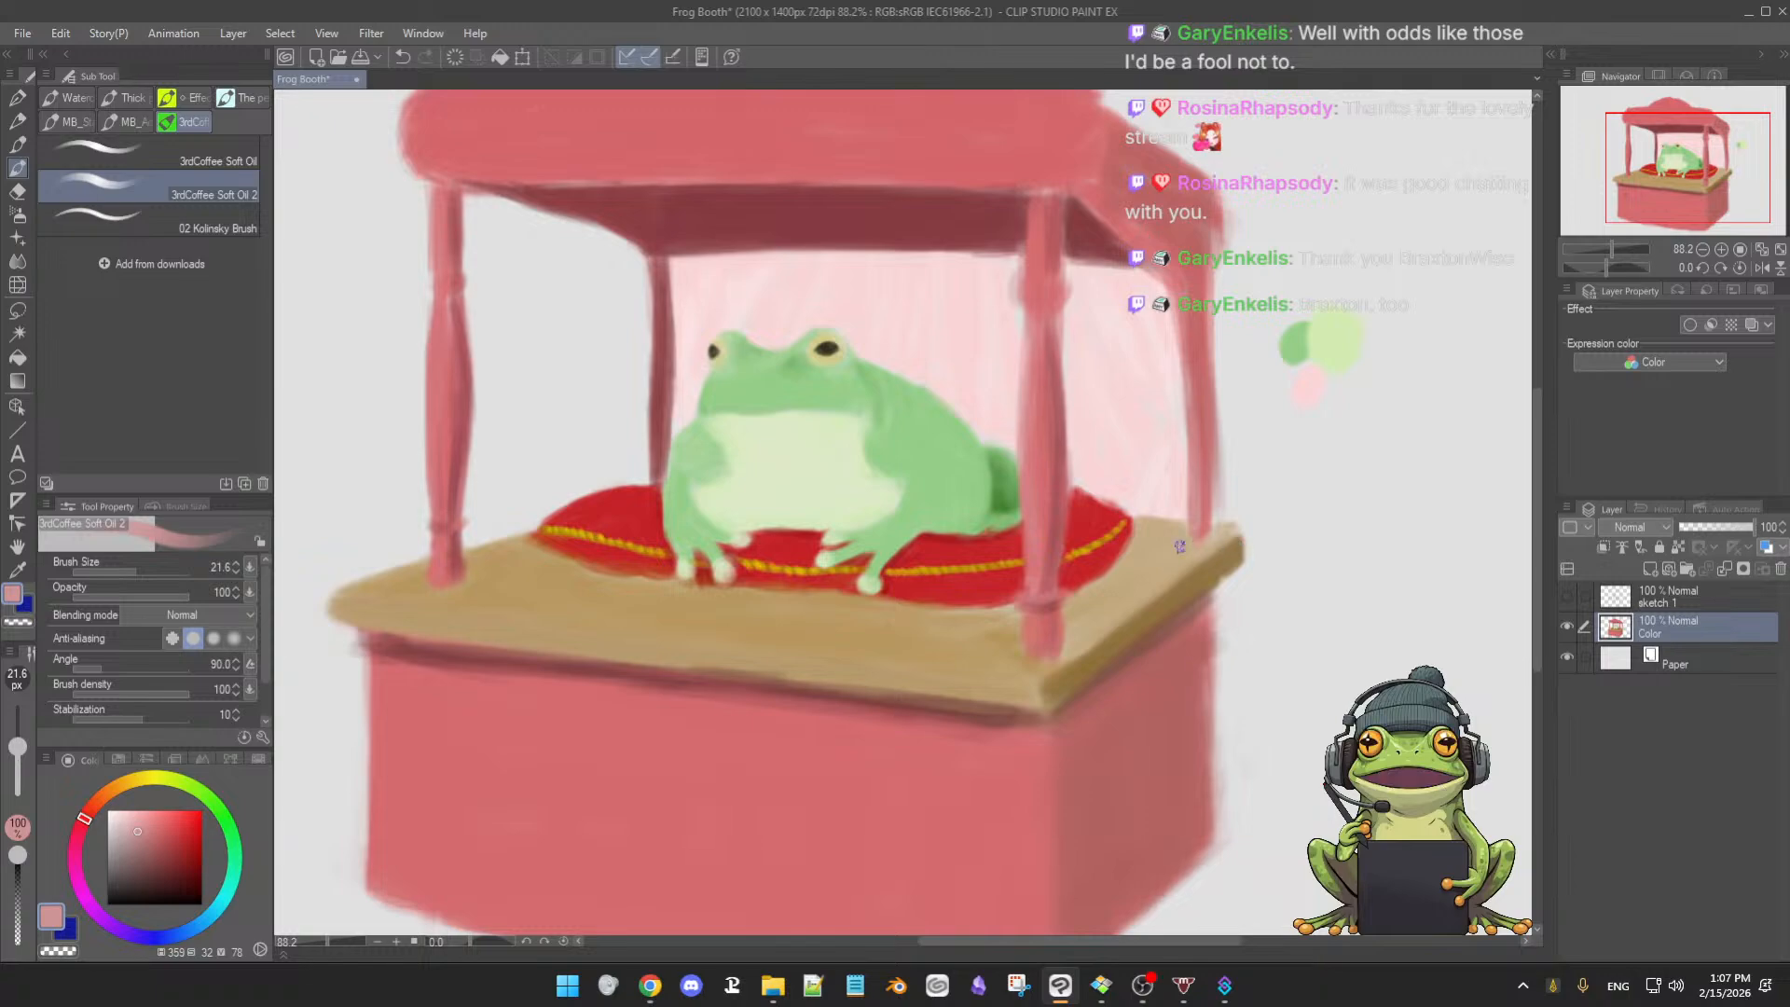
{"action": "left_click", "coordinate": [1180, 550], "text": "alt"}
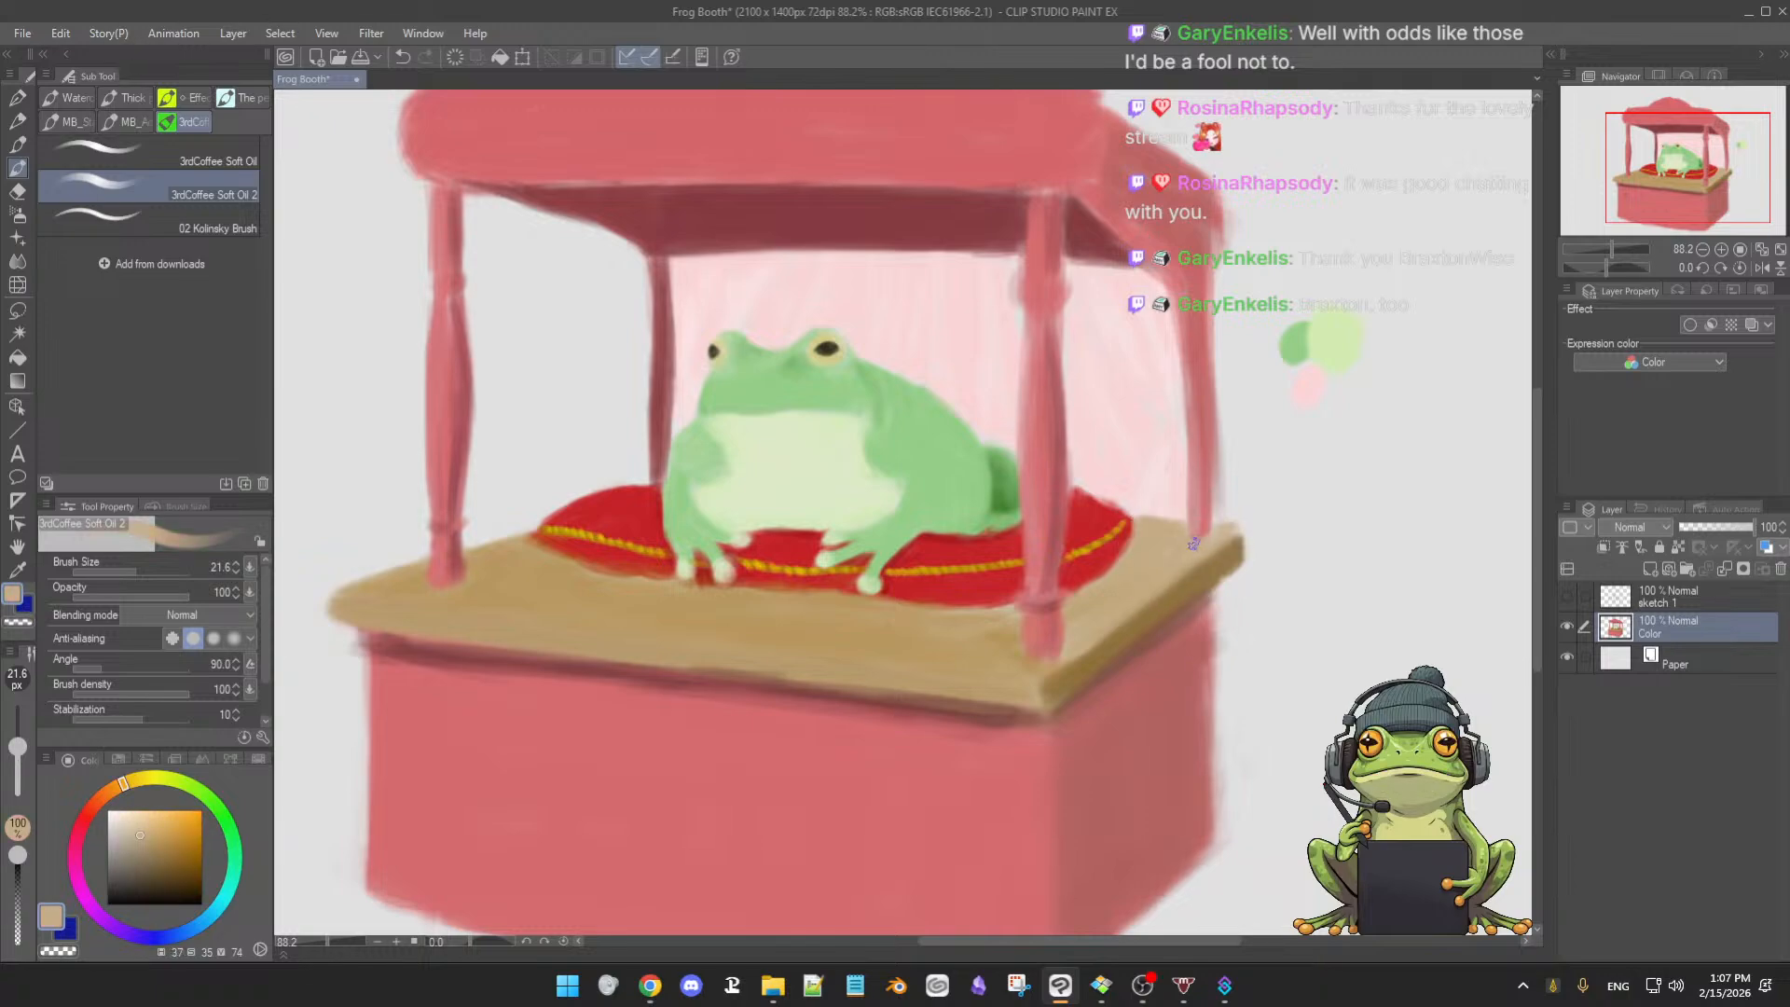
{"action": "left_click_drag", "start_coordinate": [1189, 565], "coordinate": [1191, 544]}
{"action": "left_click", "coordinate": [1213, 433], "text": "alt"}
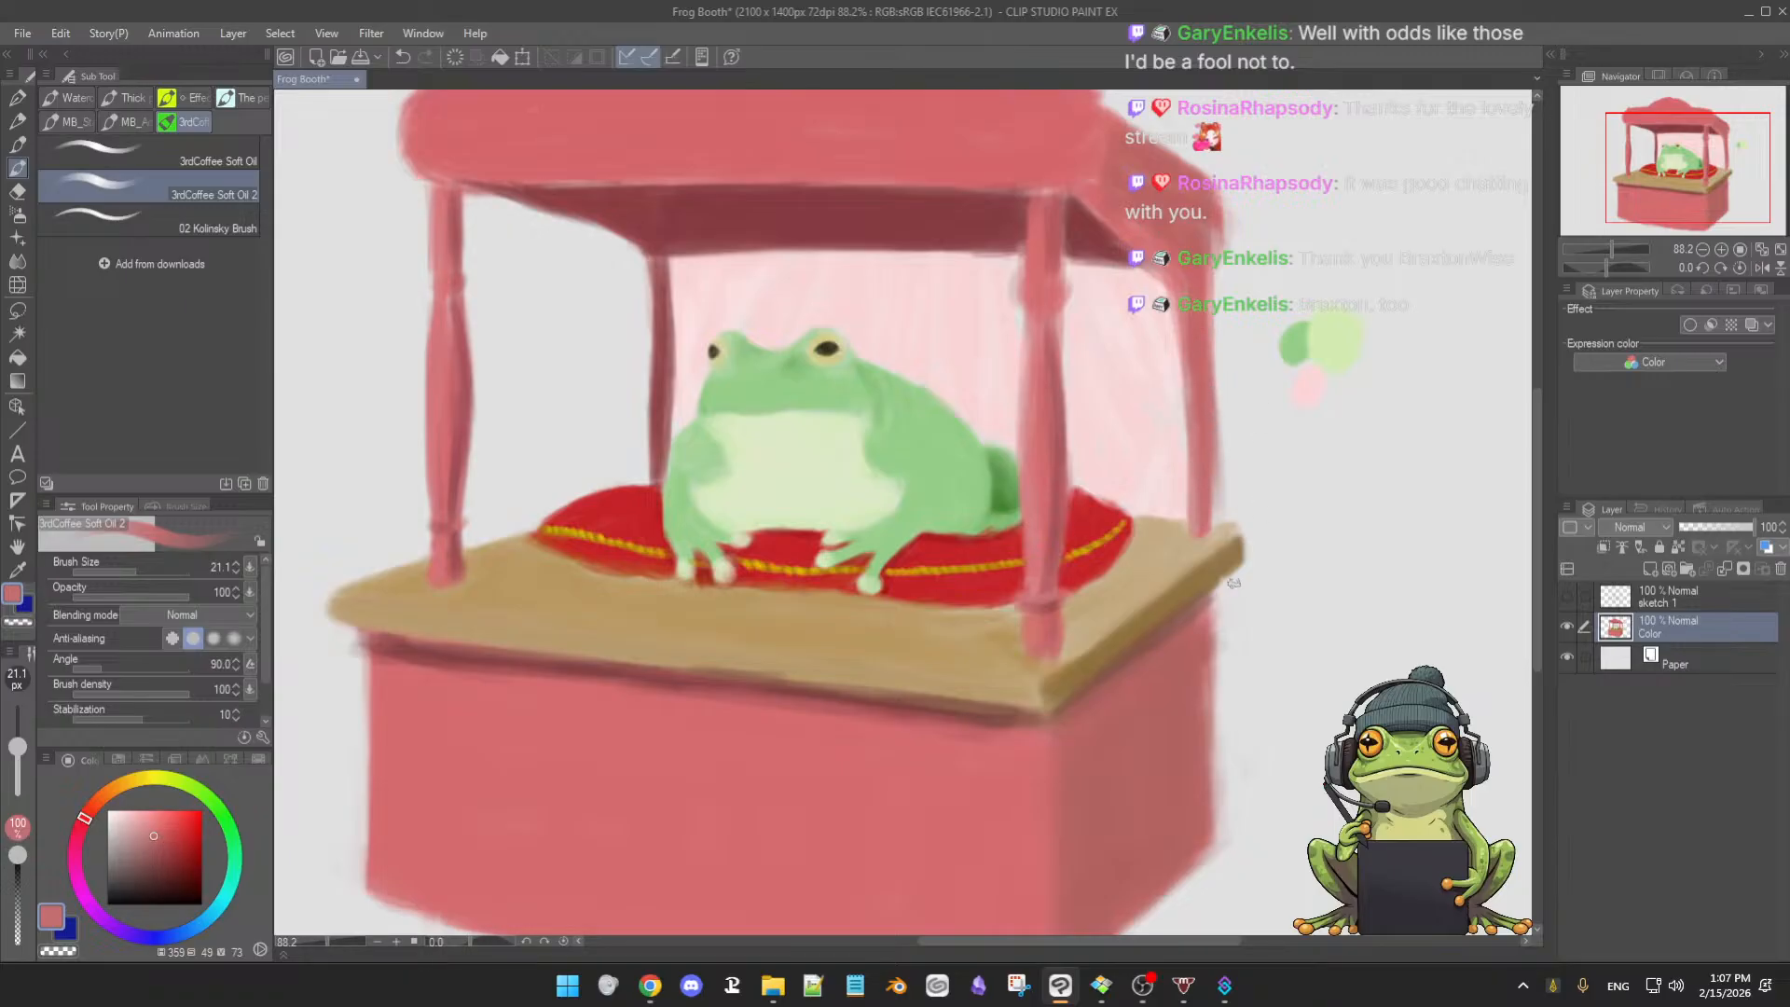
- Refine the counter's back-right corner and its front edges with tans and brown sampled from the wood
{"action": "left_click", "coordinate": [1170, 543], "text": "alt"}
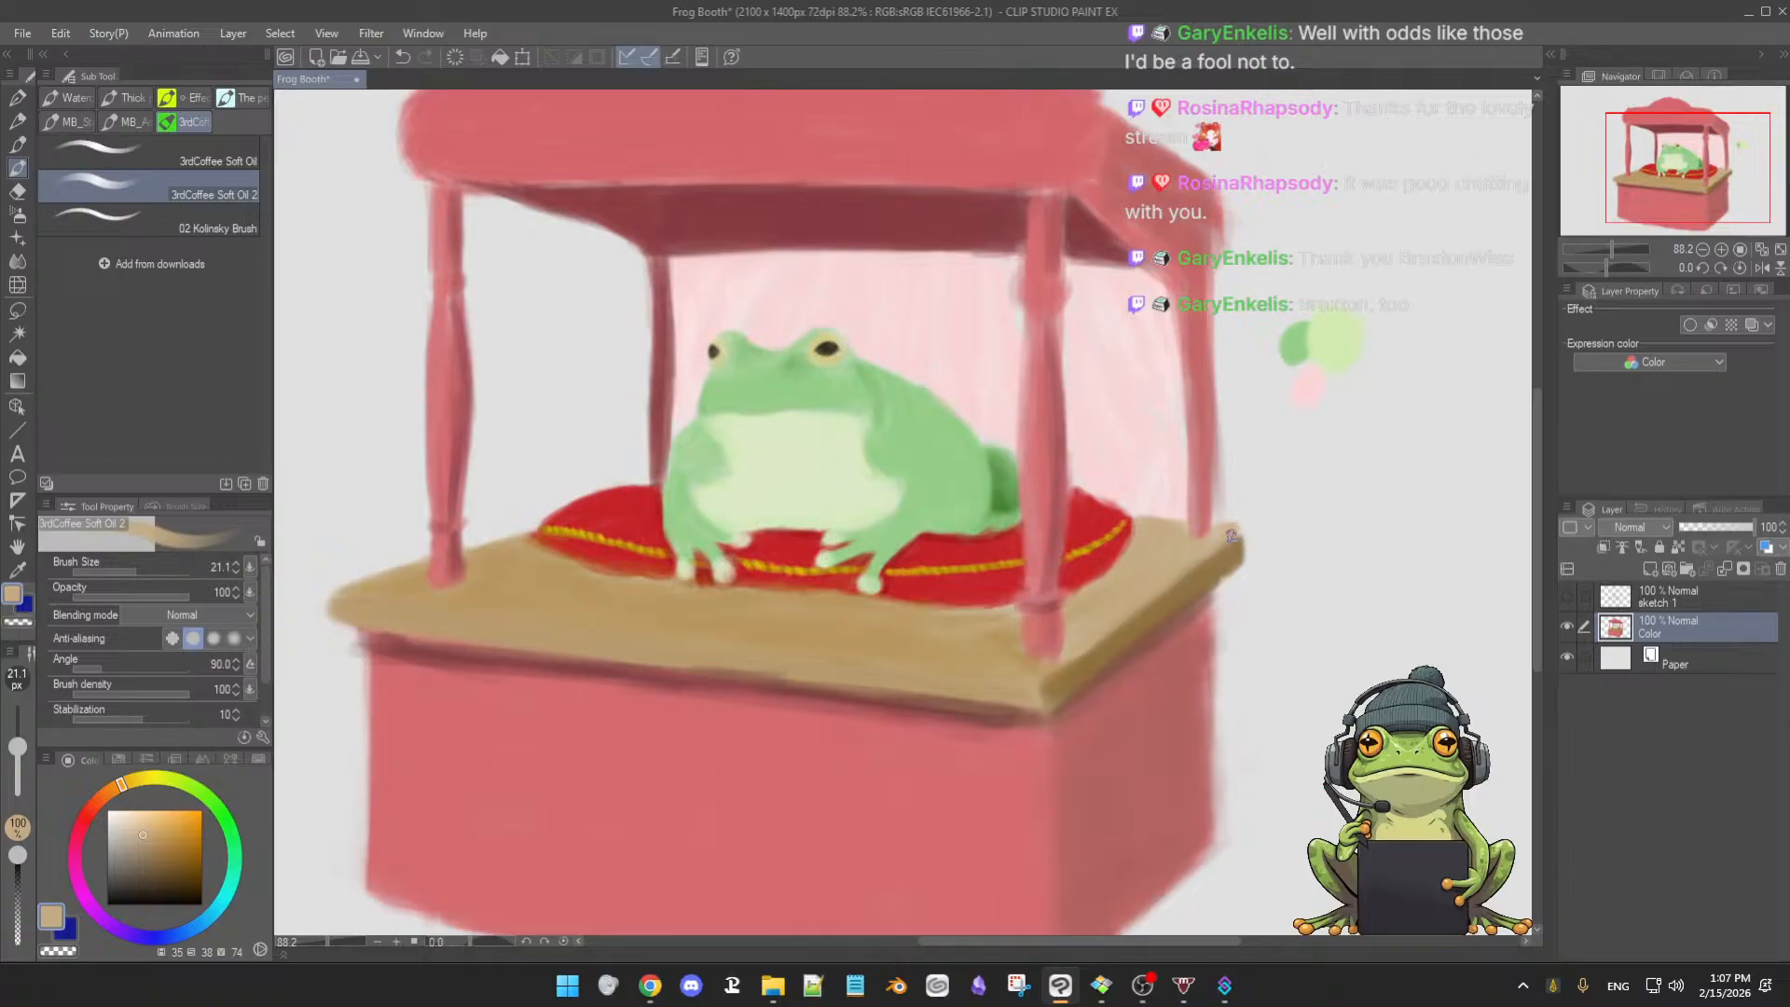
{"action": "left_click", "coordinate": [1239, 541], "text": "alt"}
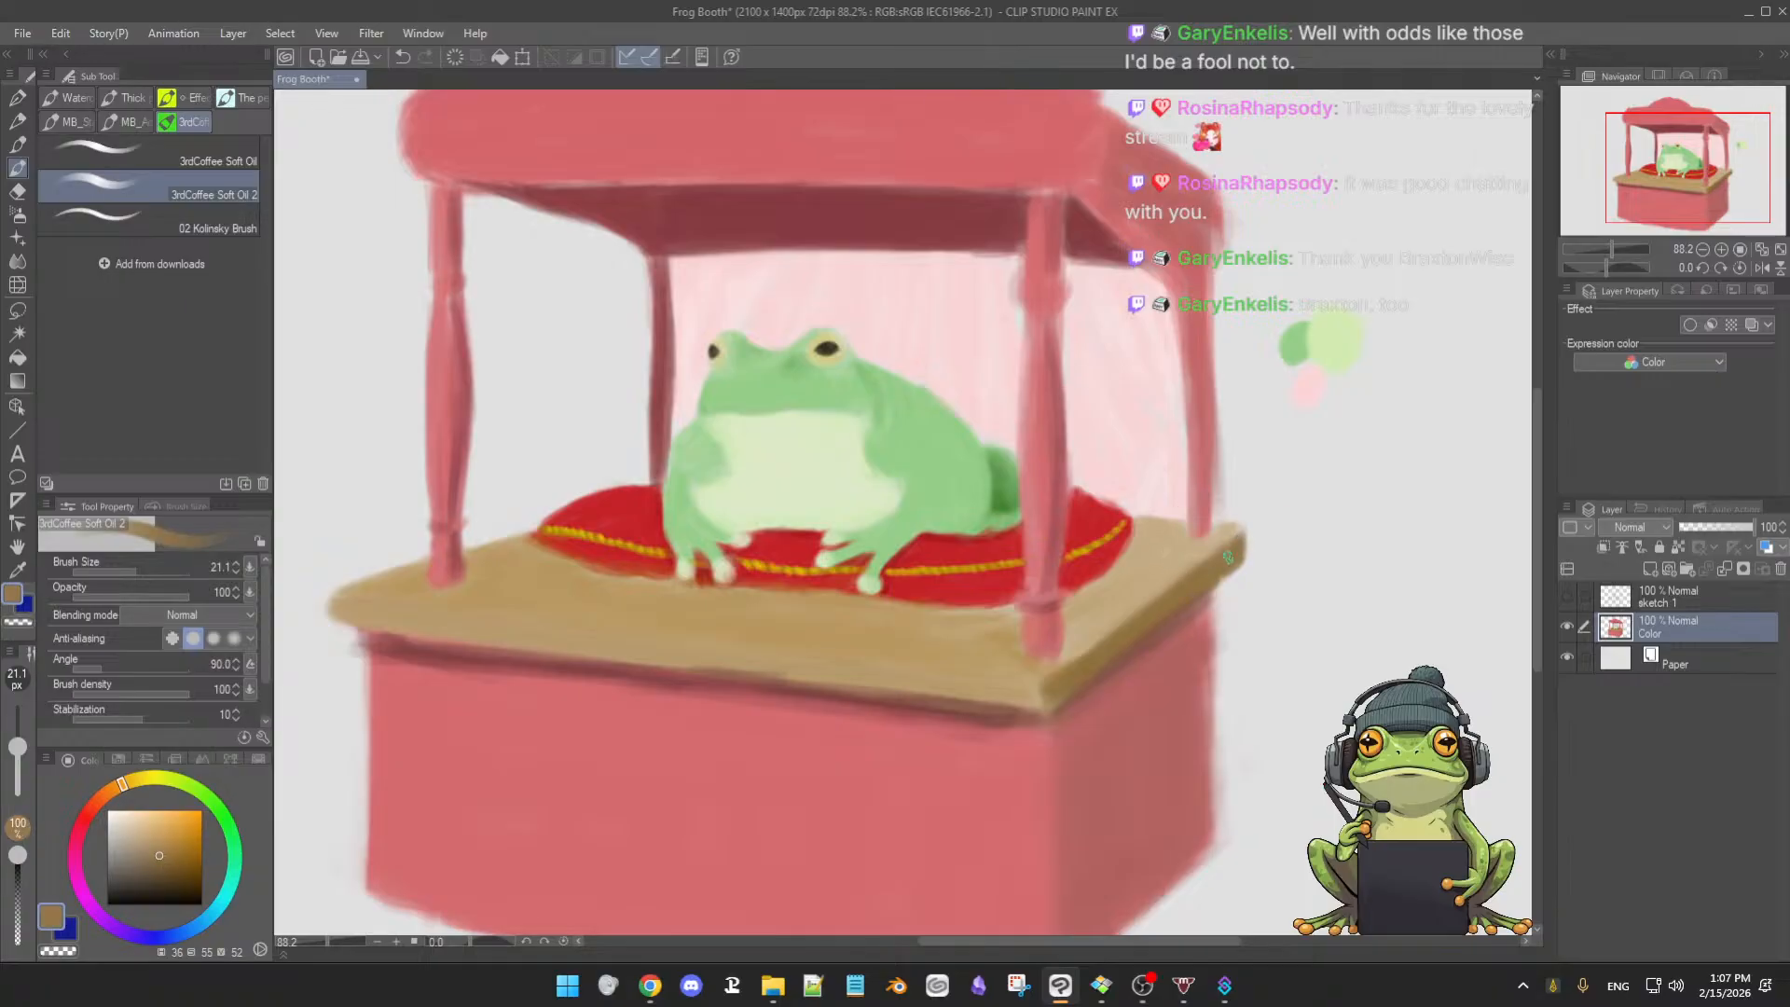
{"action": "left_click", "coordinate": [1084, 645], "text": "alt"}
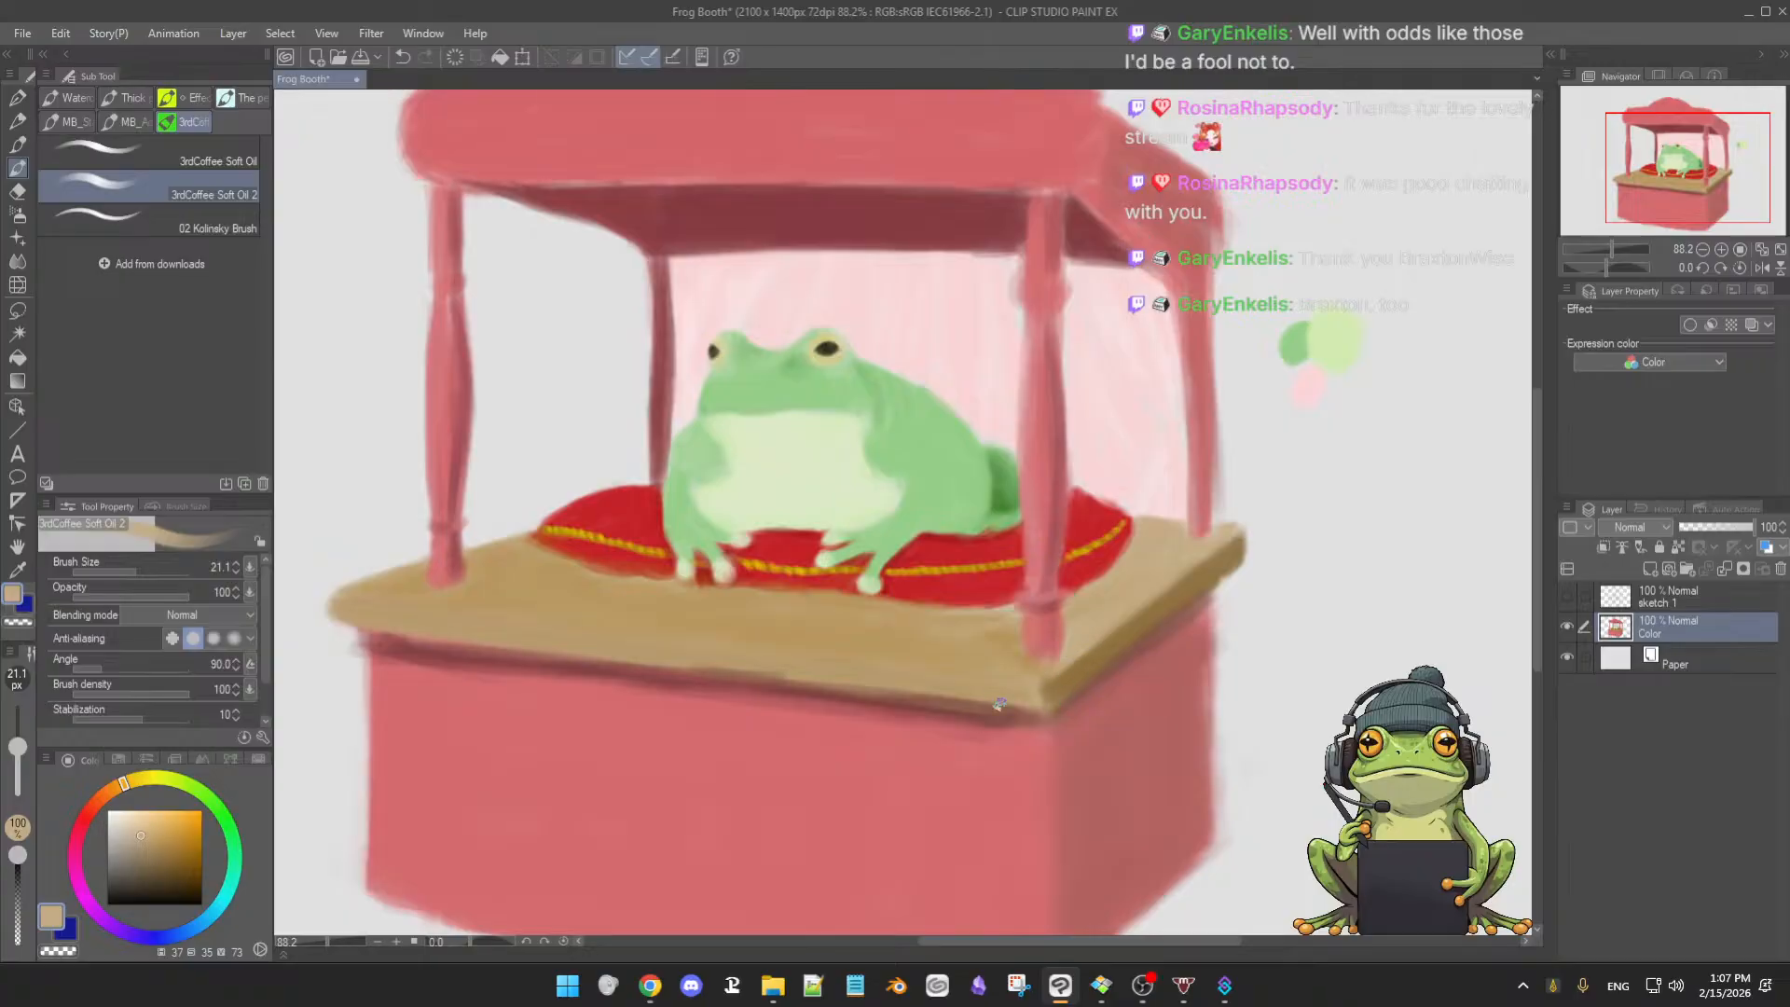
{"action": "left_click", "coordinate": [1053, 673], "text": "alt"}
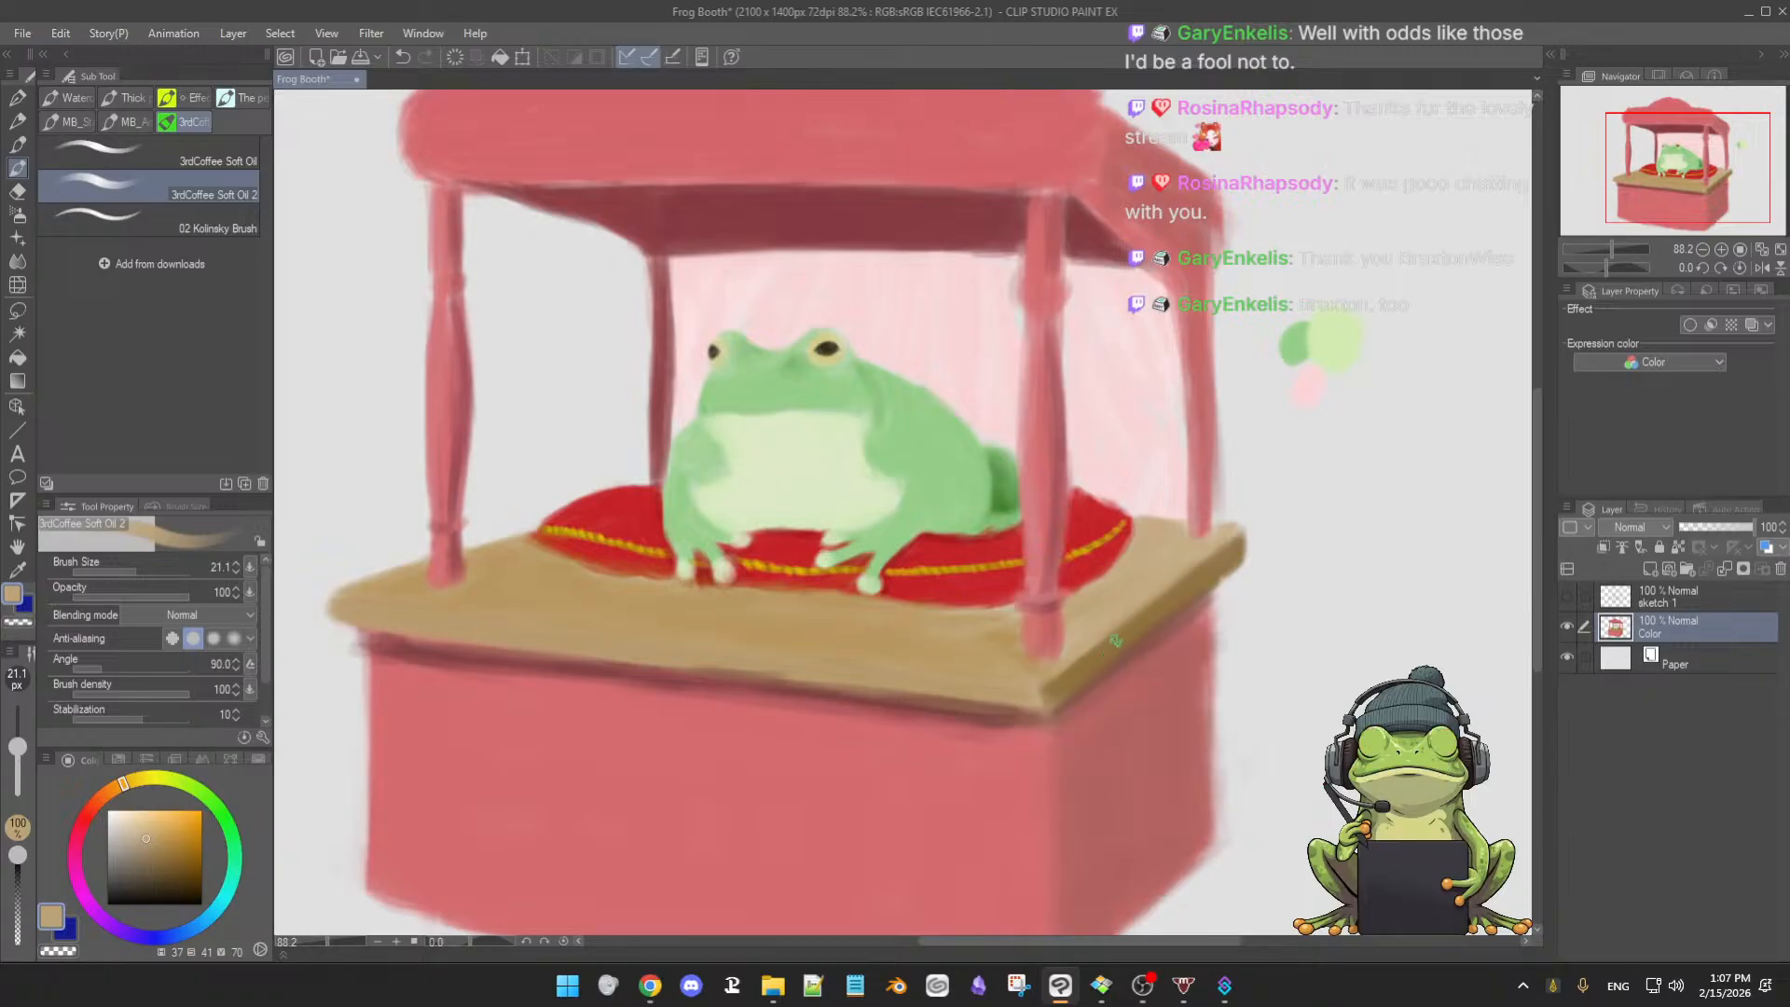
{"action": "scroll", "coordinate": [1121, 637], "scroll_direction": "up", "scroll_amount": 2}
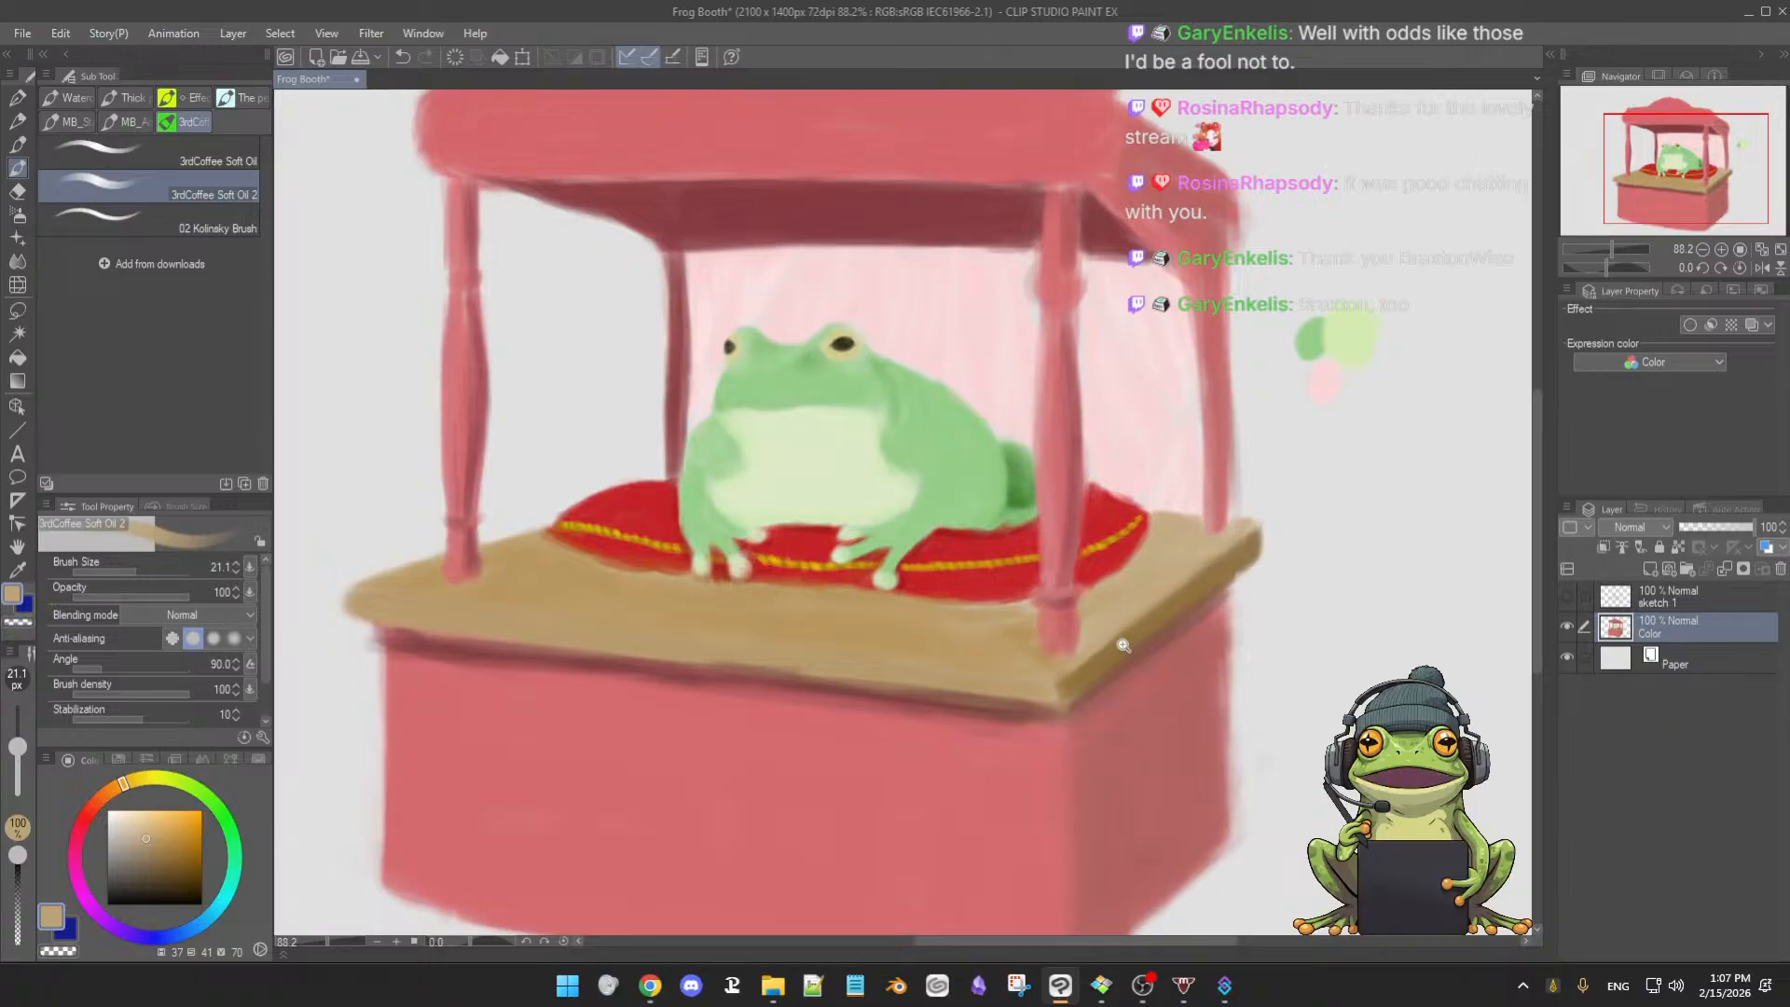
{"action": "scroll", "coordinate": [1131, 643], "scroll_direction": "down", "scroll_amount": 2}
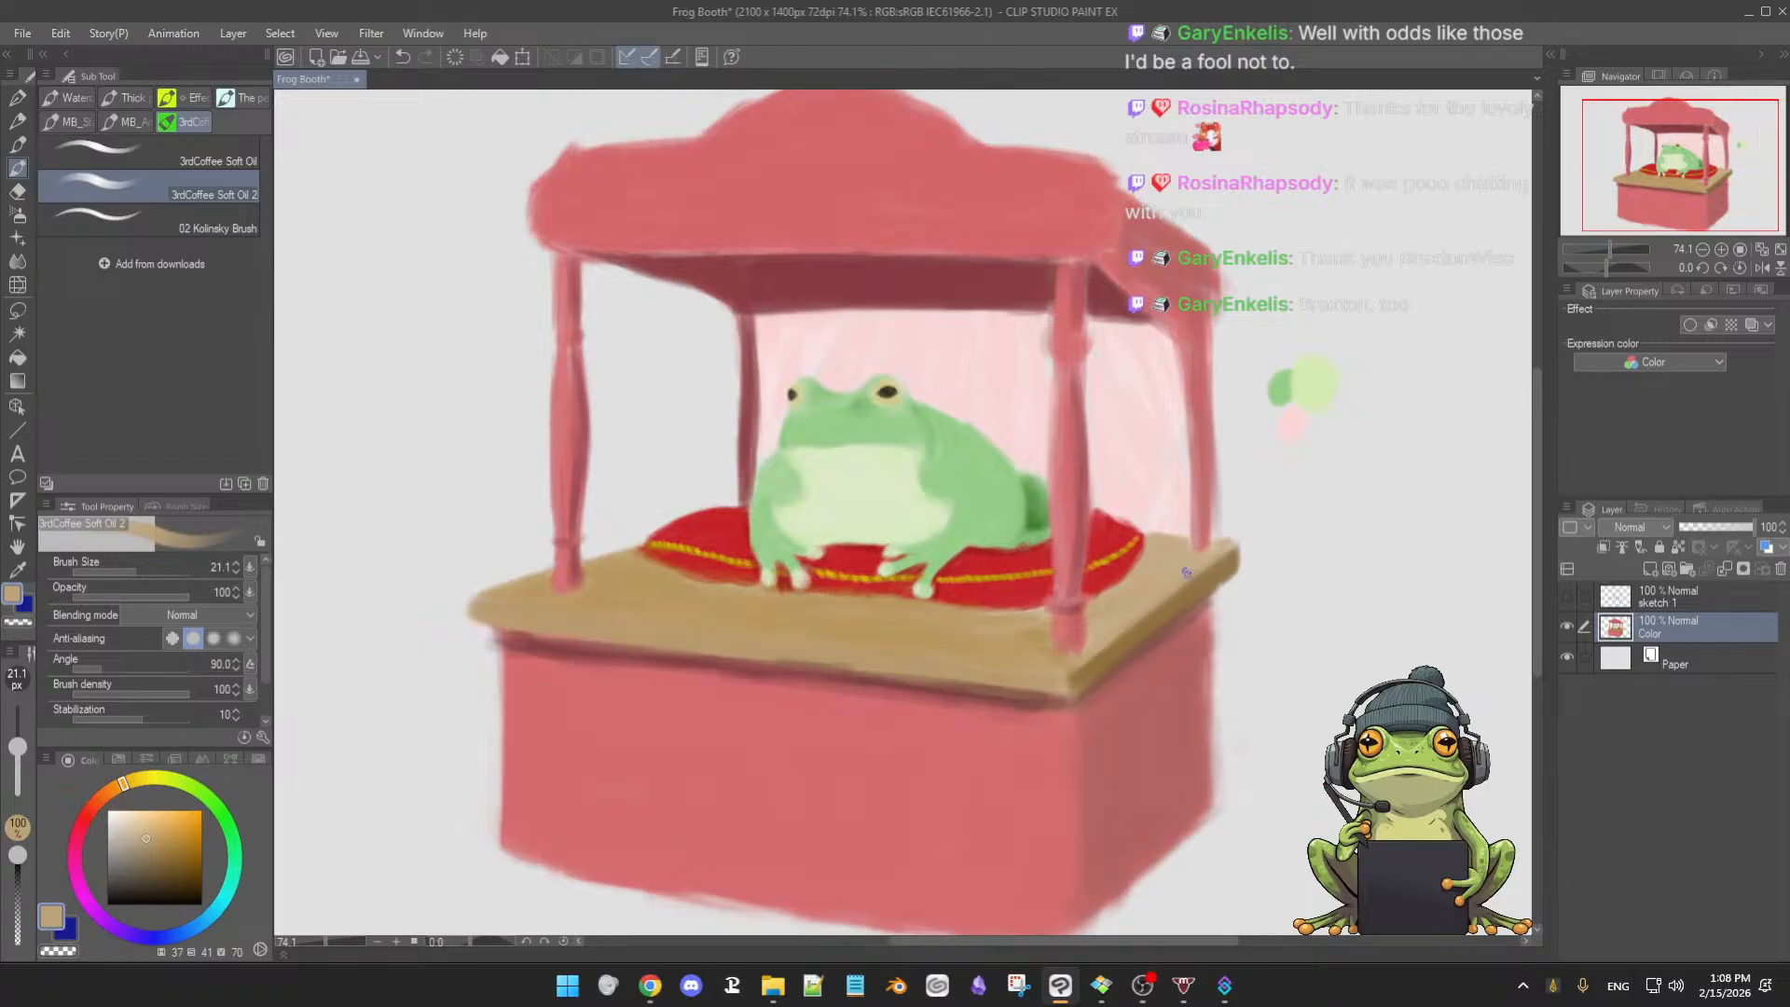
- Blend a deeper sampled tan into the counter around the front-right post and along its front edge
{"action": "left_click", "coordinate": [1044, 639], "text": "alt"}
{"action": "left_click_drag", "start_coordinate": [967, 588], "coordinate": [924, 561]}
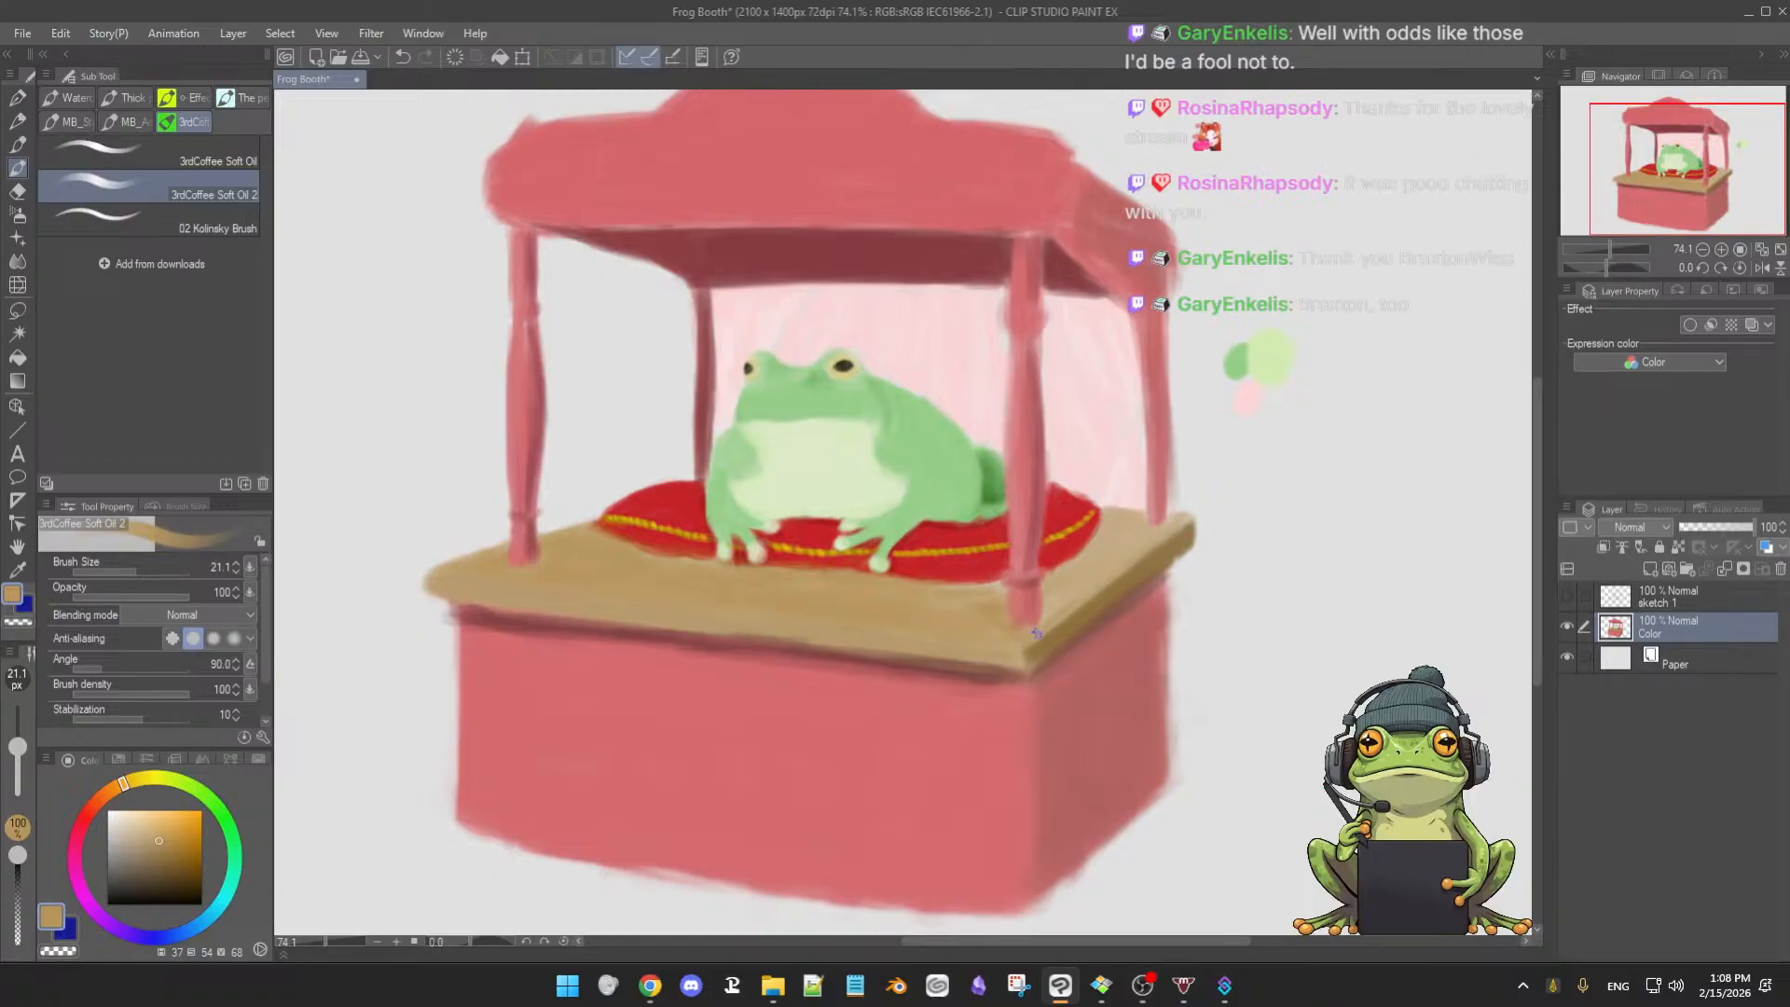
{"action": "left_click_drag", "start_coordinate": [967, 719], "coordinate": [1065, 515]}
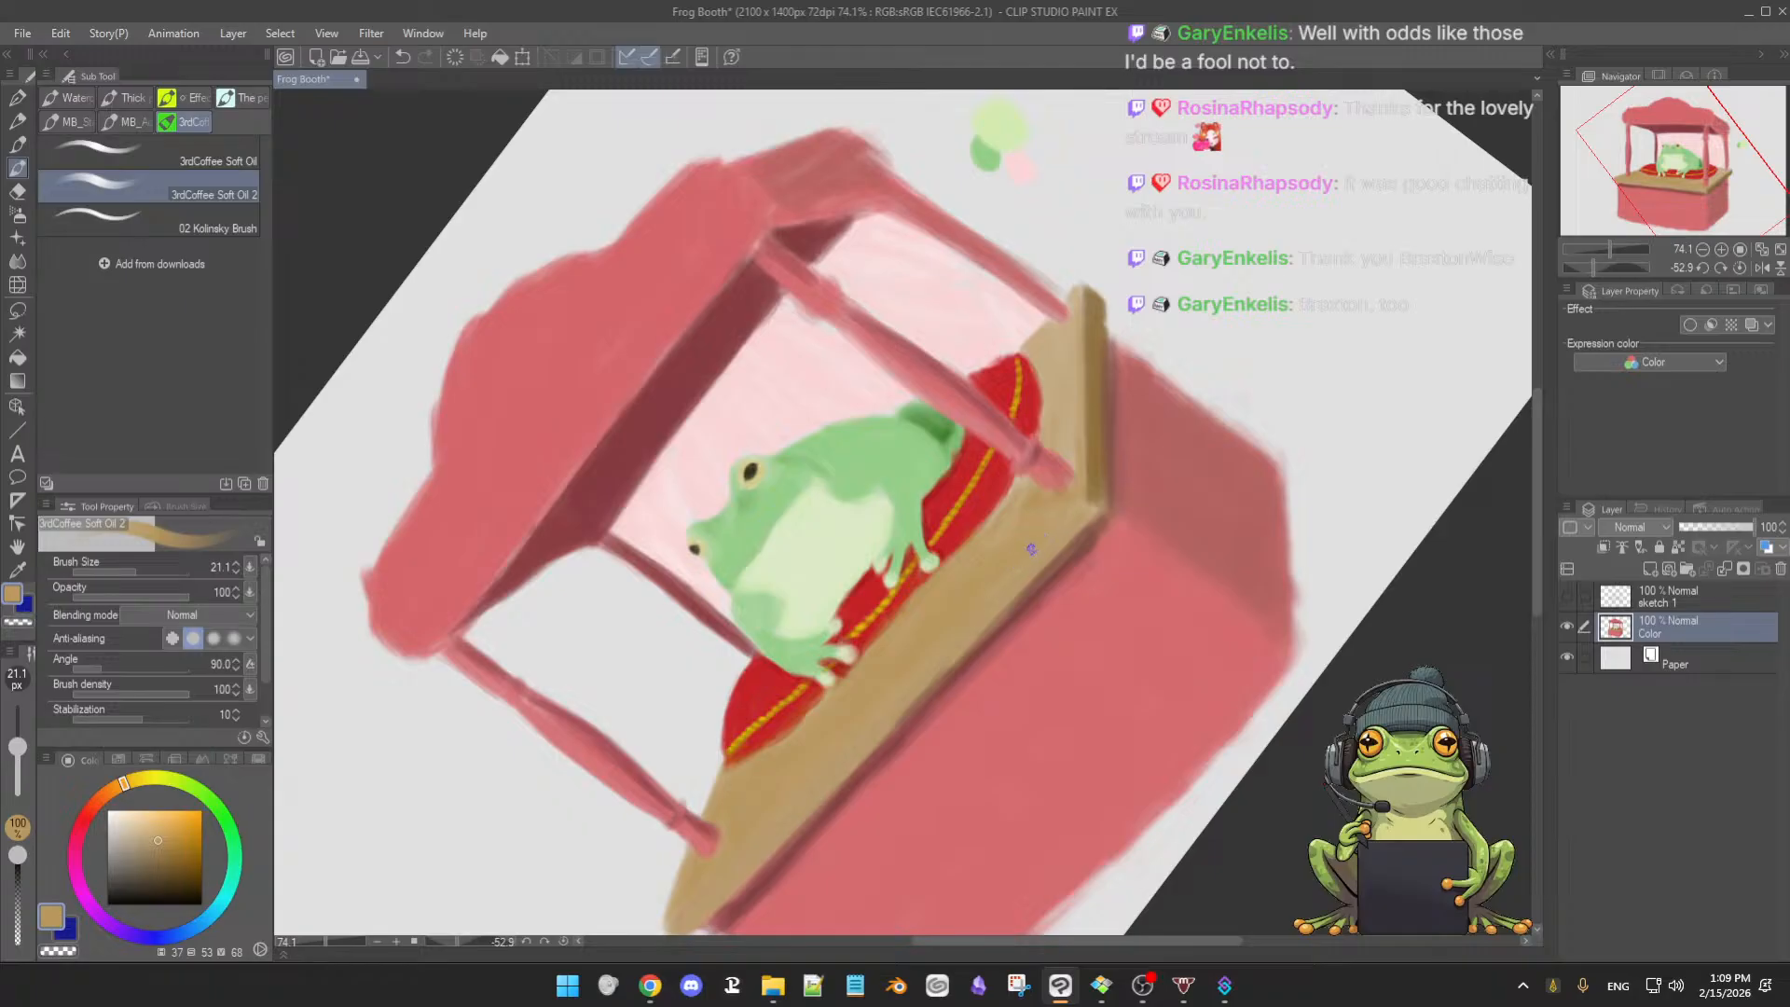
{"action": "left_click_drag", "start_coordinate": [877, 724], "coordinate": [914, 683]}
- Smooth the left part of the counter with a lighter tan, setting the brush size to 23.2
{"action": "left_click", "coordinate": [736, 833], "text": "alt"}
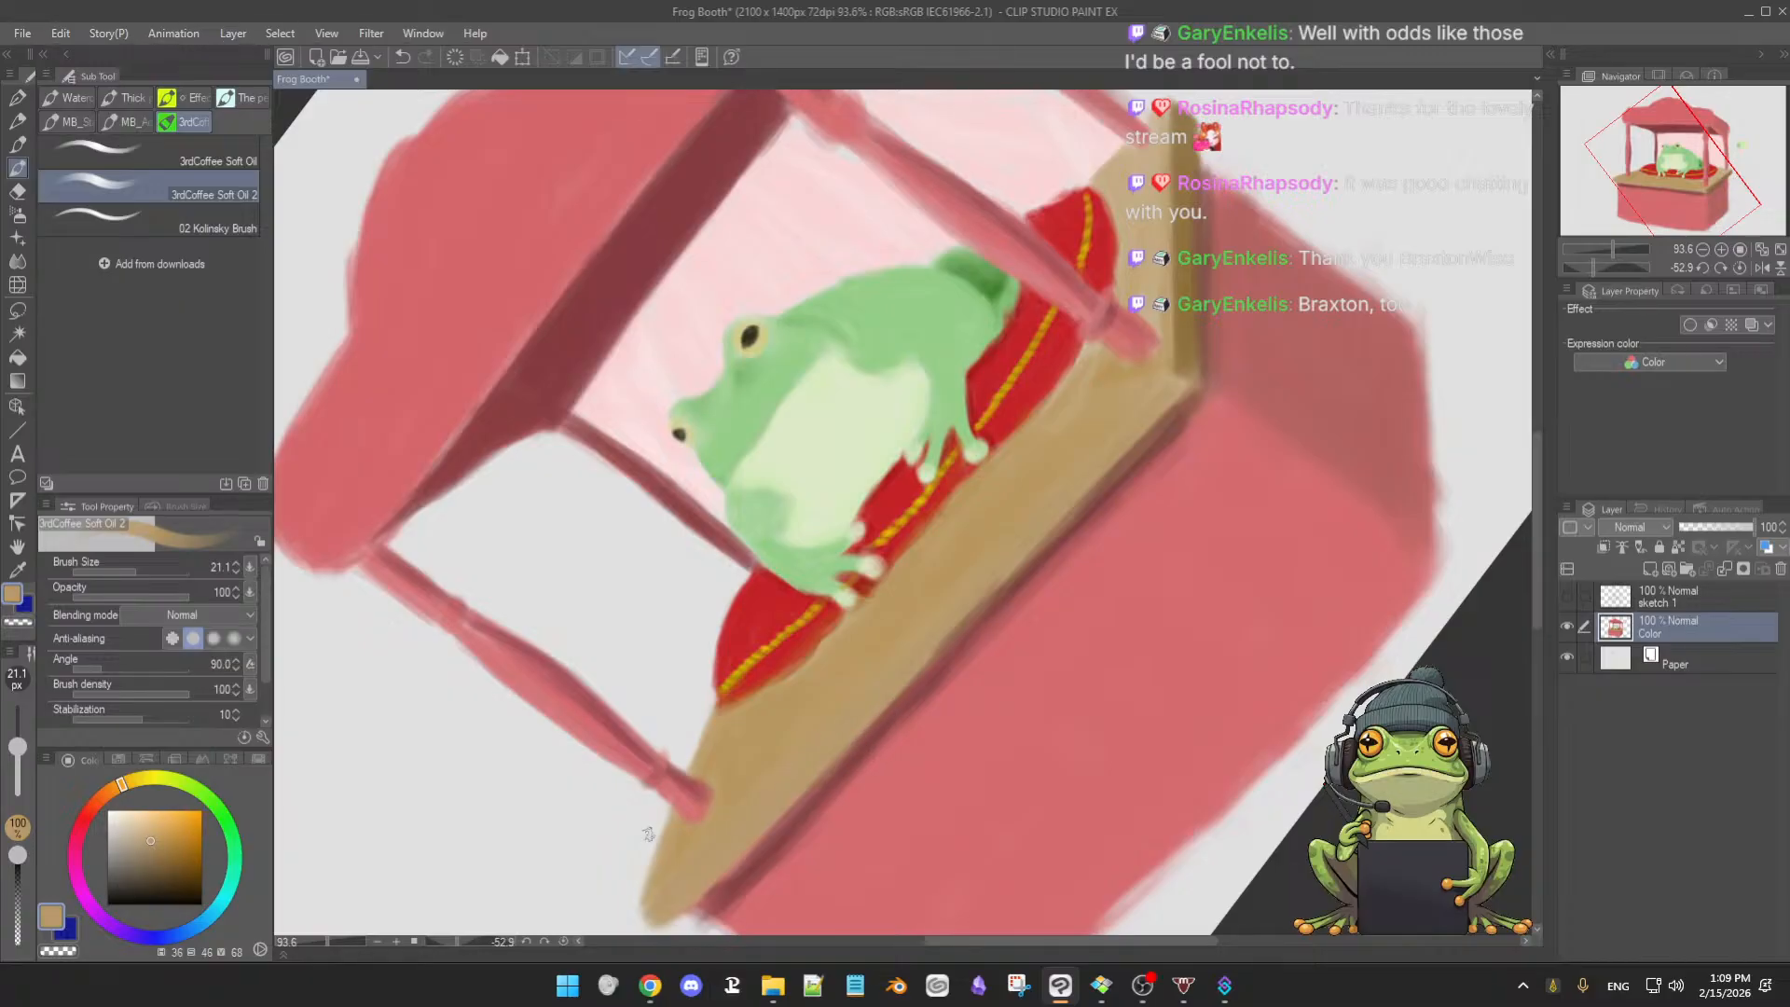
{"action": "left_click", "coordinate": [154, 829]}
{"action": "key", "text": "bracketleft"}
{"action": "key", "text": "bracketright"}
{"action": "key", "text": "bracketright"}
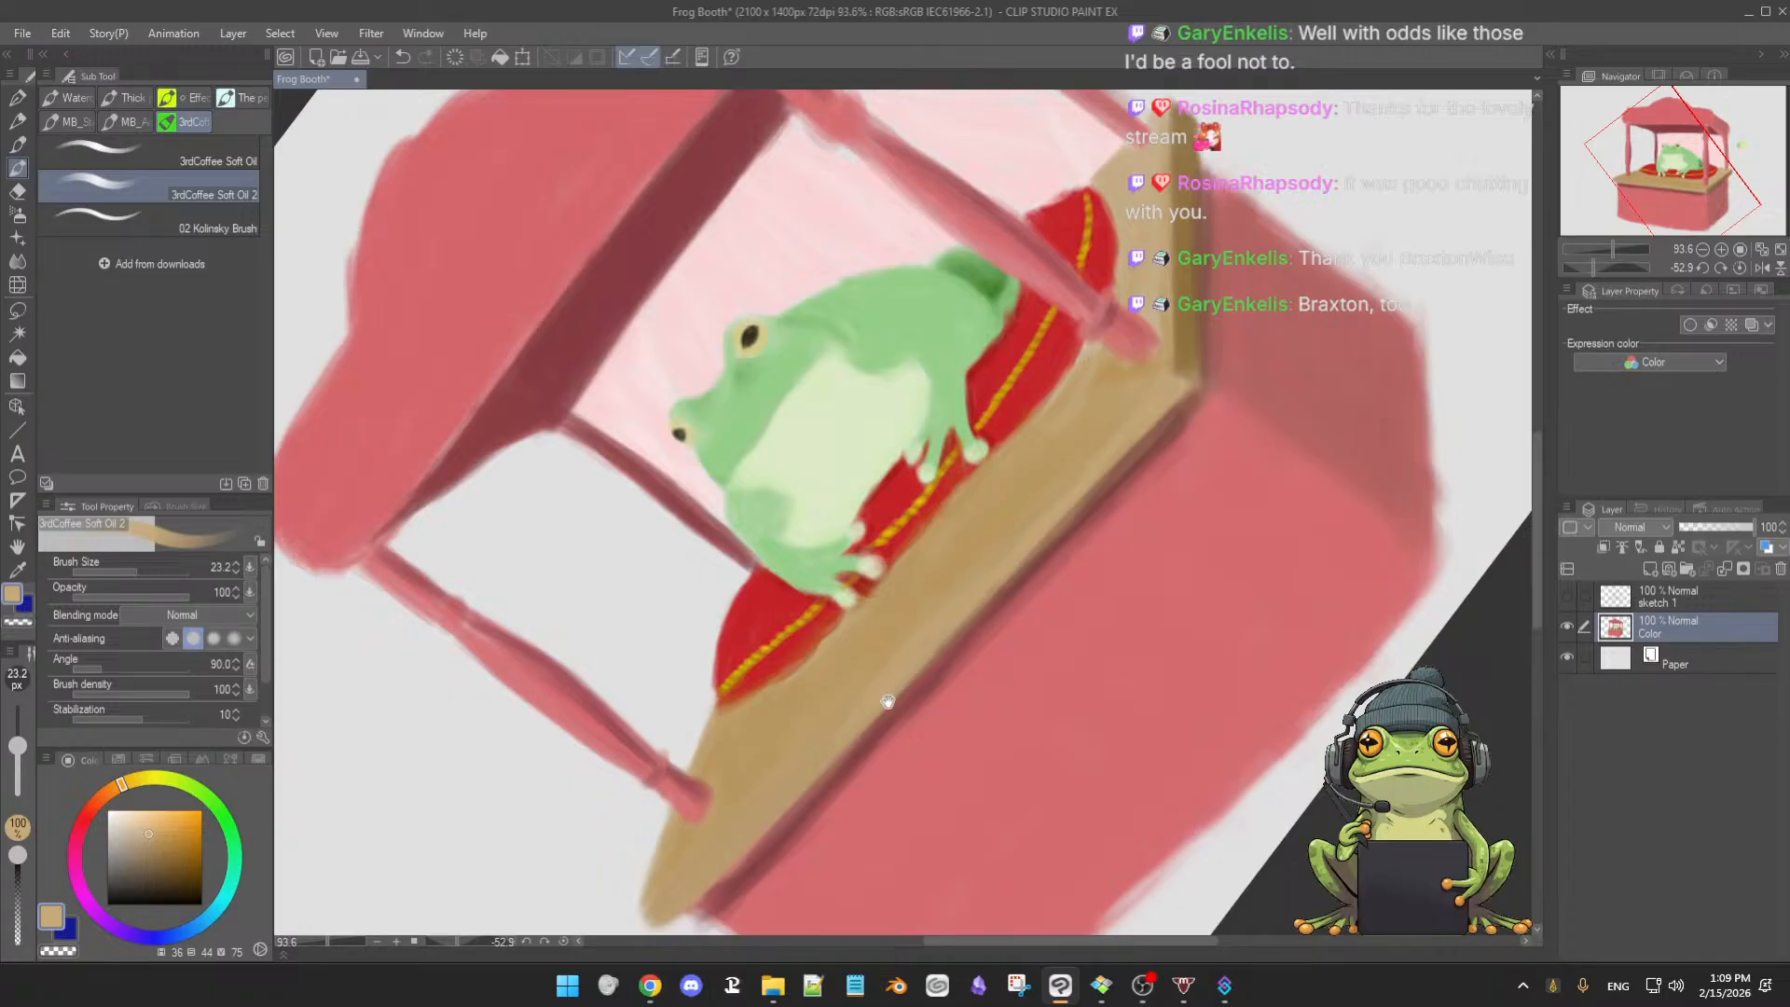
{"action": "left_click_drag", "start_coordinate": [886, 700], "coordinate": [958, 601]}
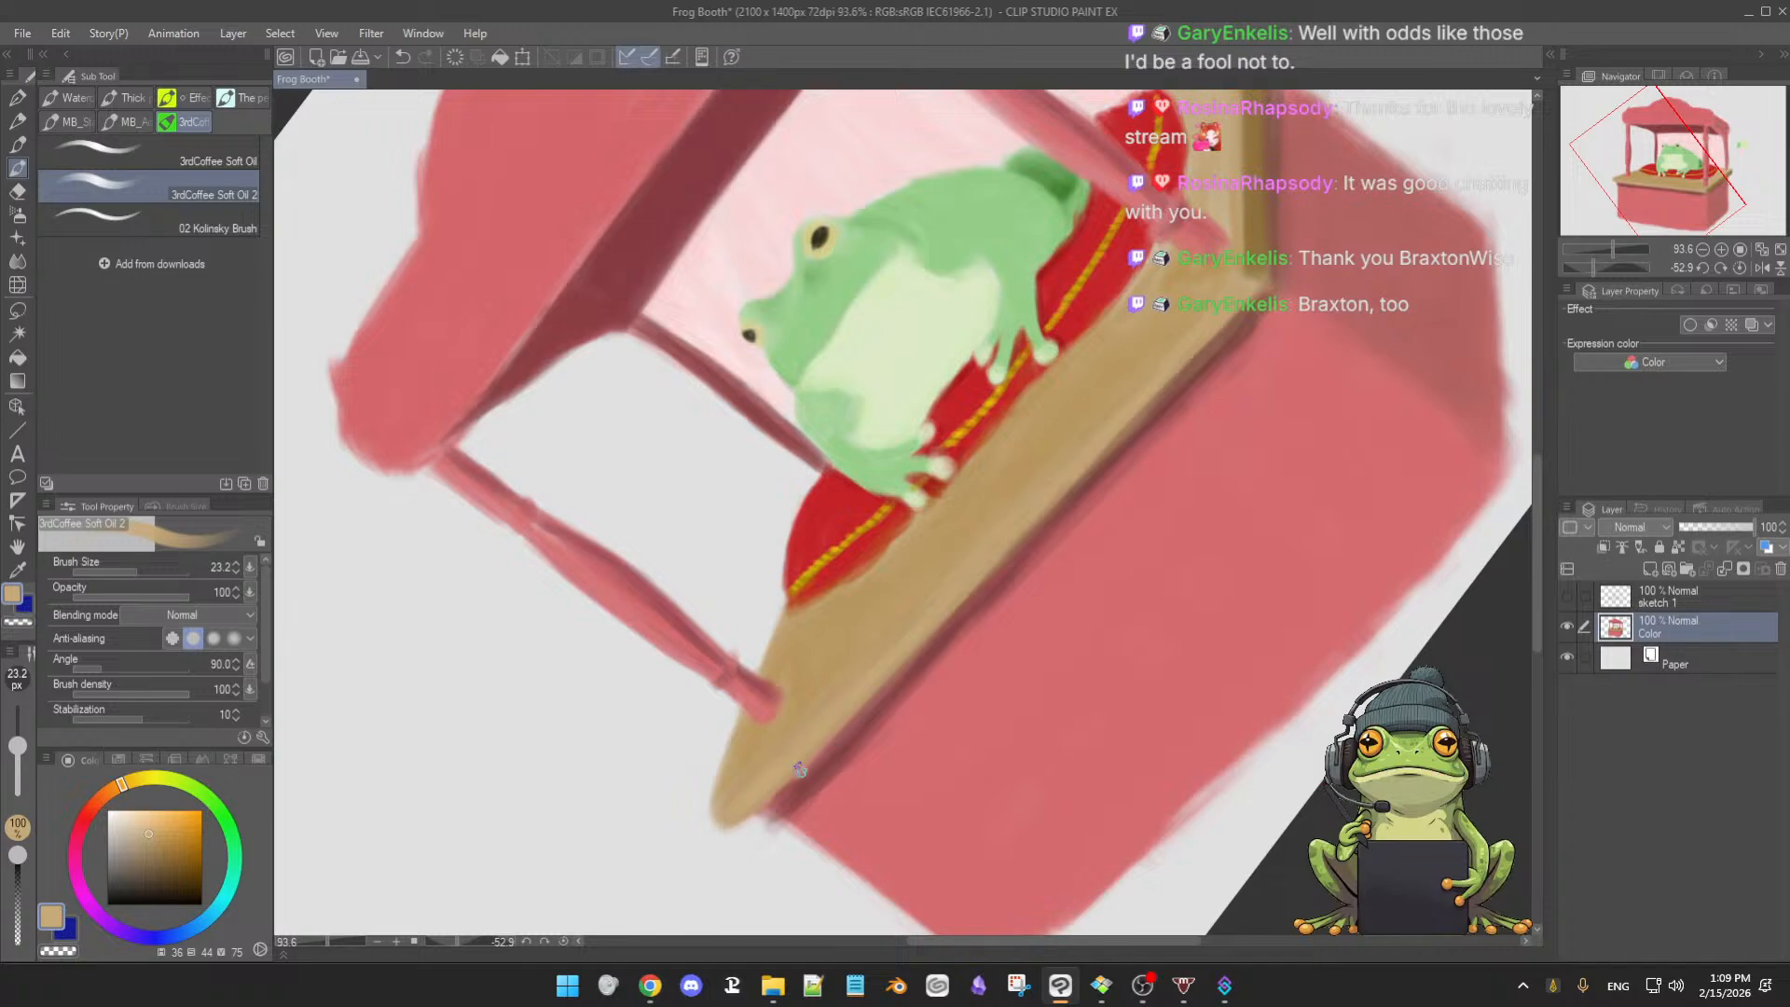
- Repaint the shadow beneath the counter's front edge in sampled dark red and return the canvas to its upright rotation
{"action": "left_click", "coordinate": [936, 648], "text": "alt"}
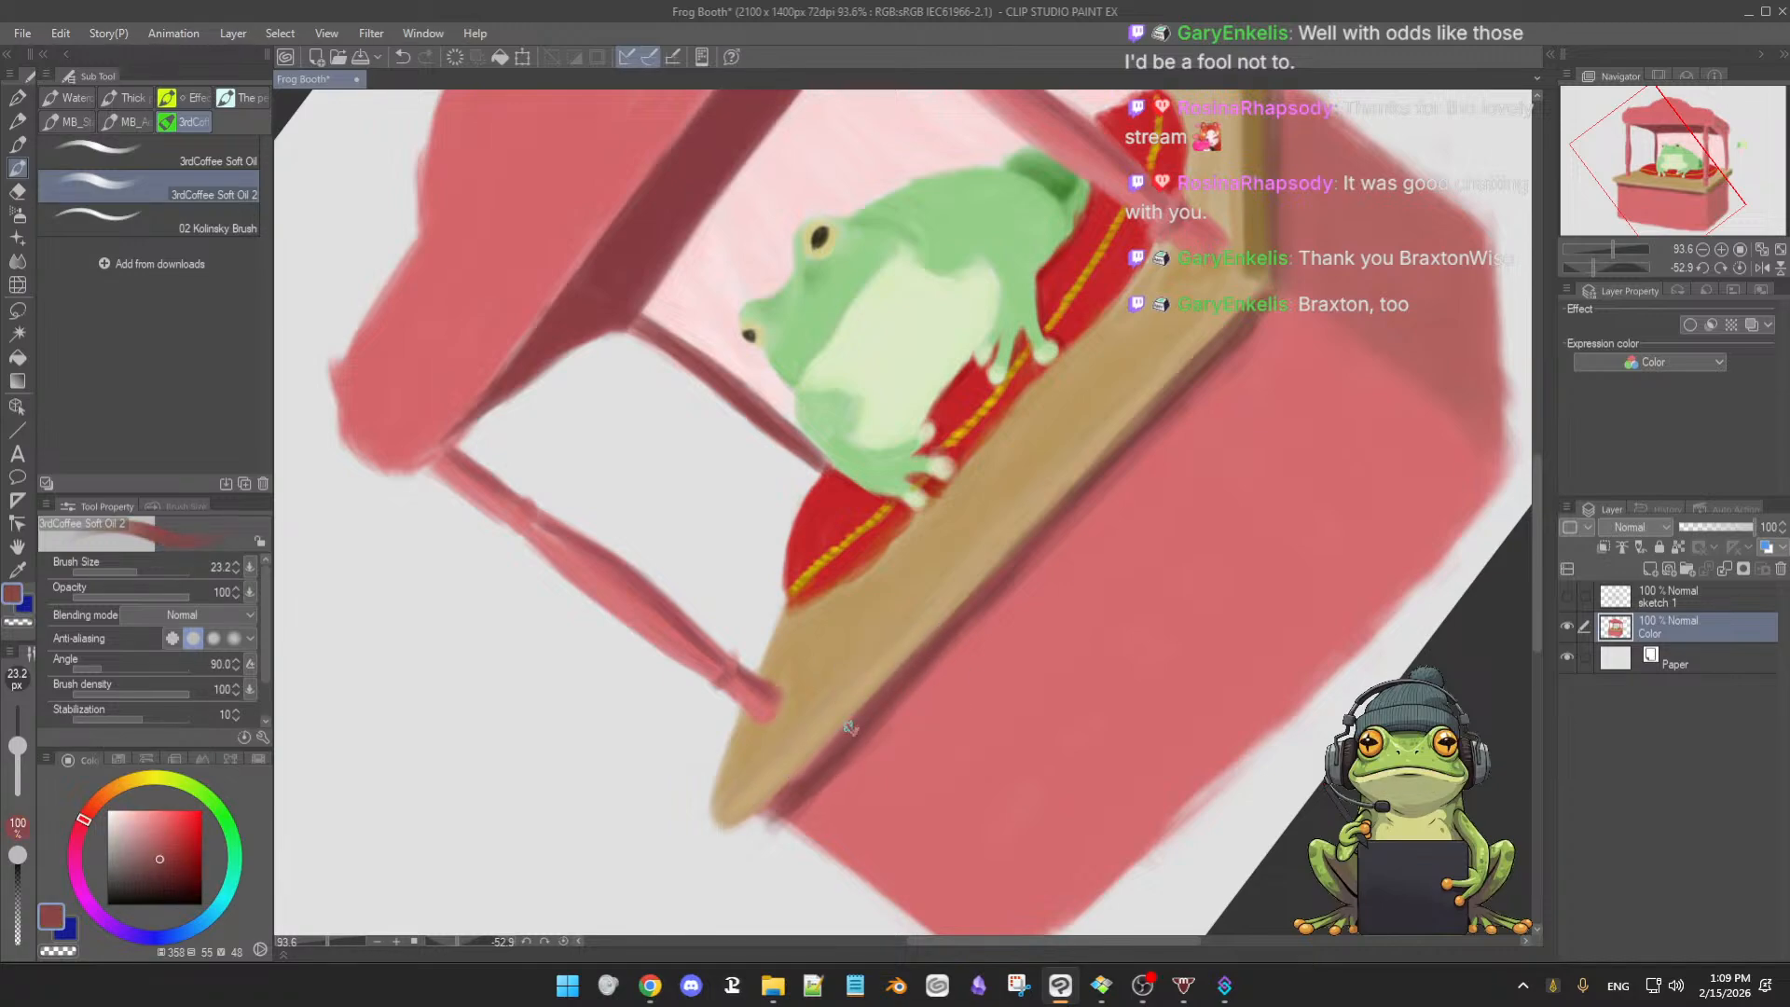
{"action": "left_click_drag", "start_coordinate": [835, 741], "coordinate": [806, 764]}
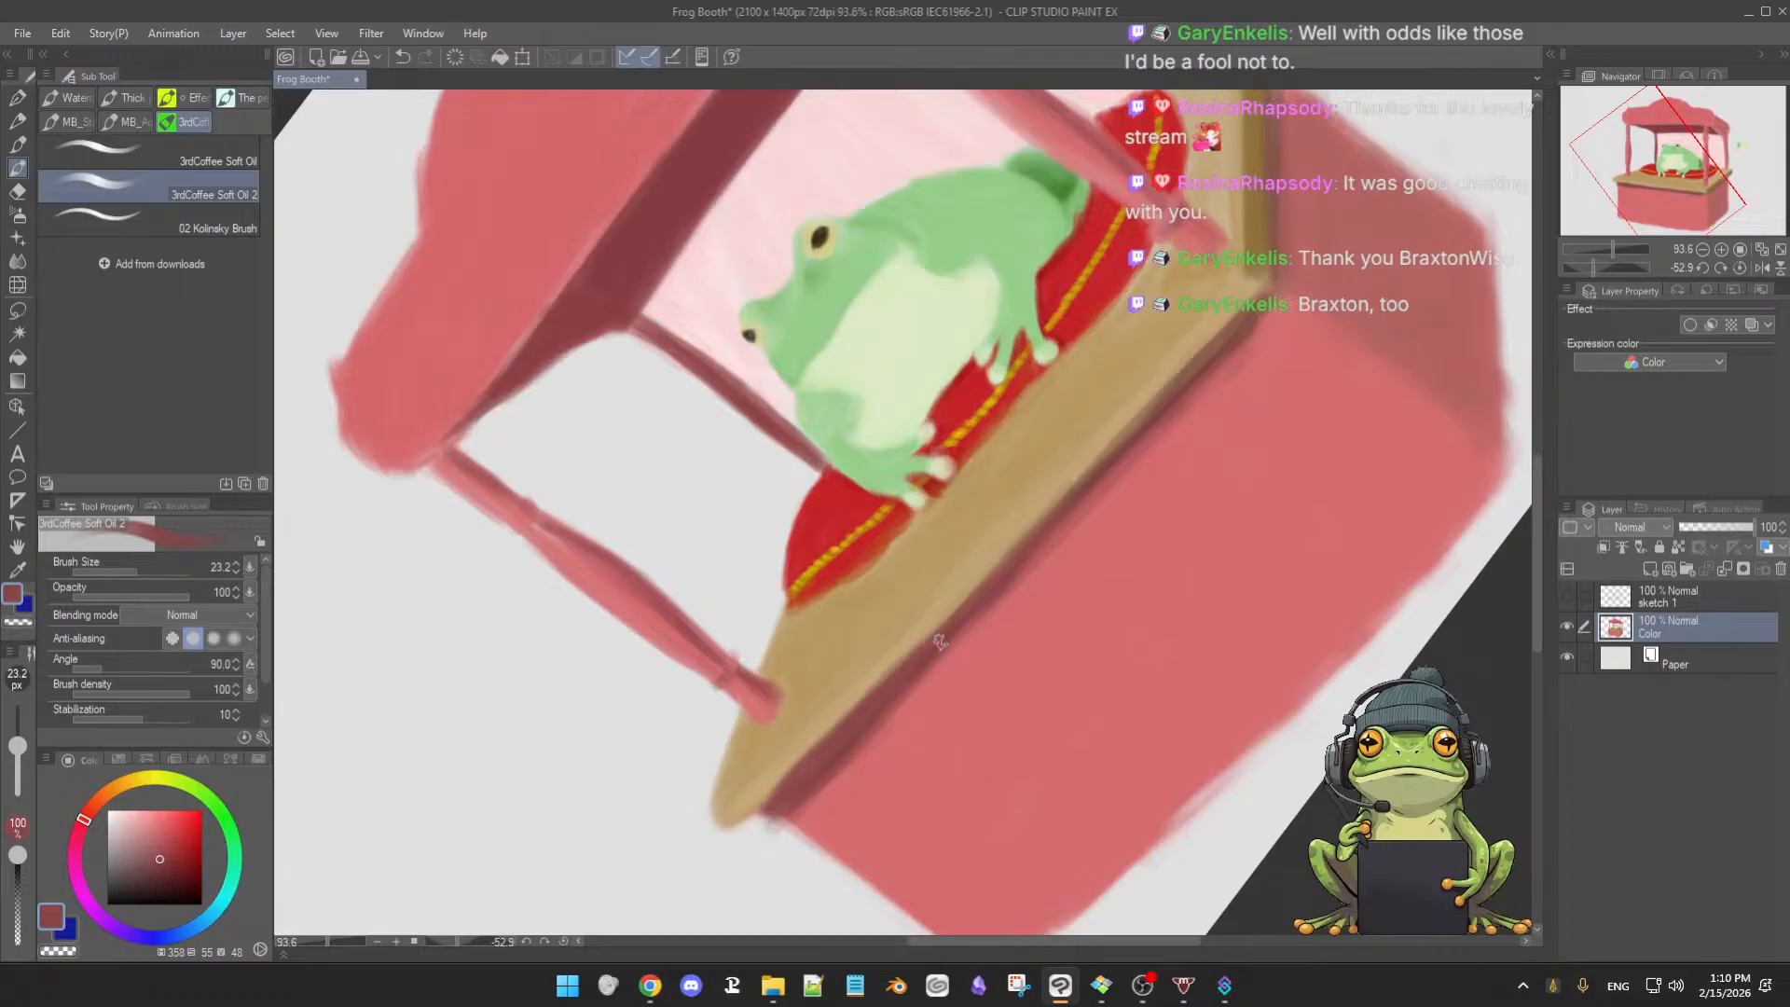
{"action": "scroll", "coordinate": [1035, 564], "scroll_direction": "up", "scroll_amount": 2}
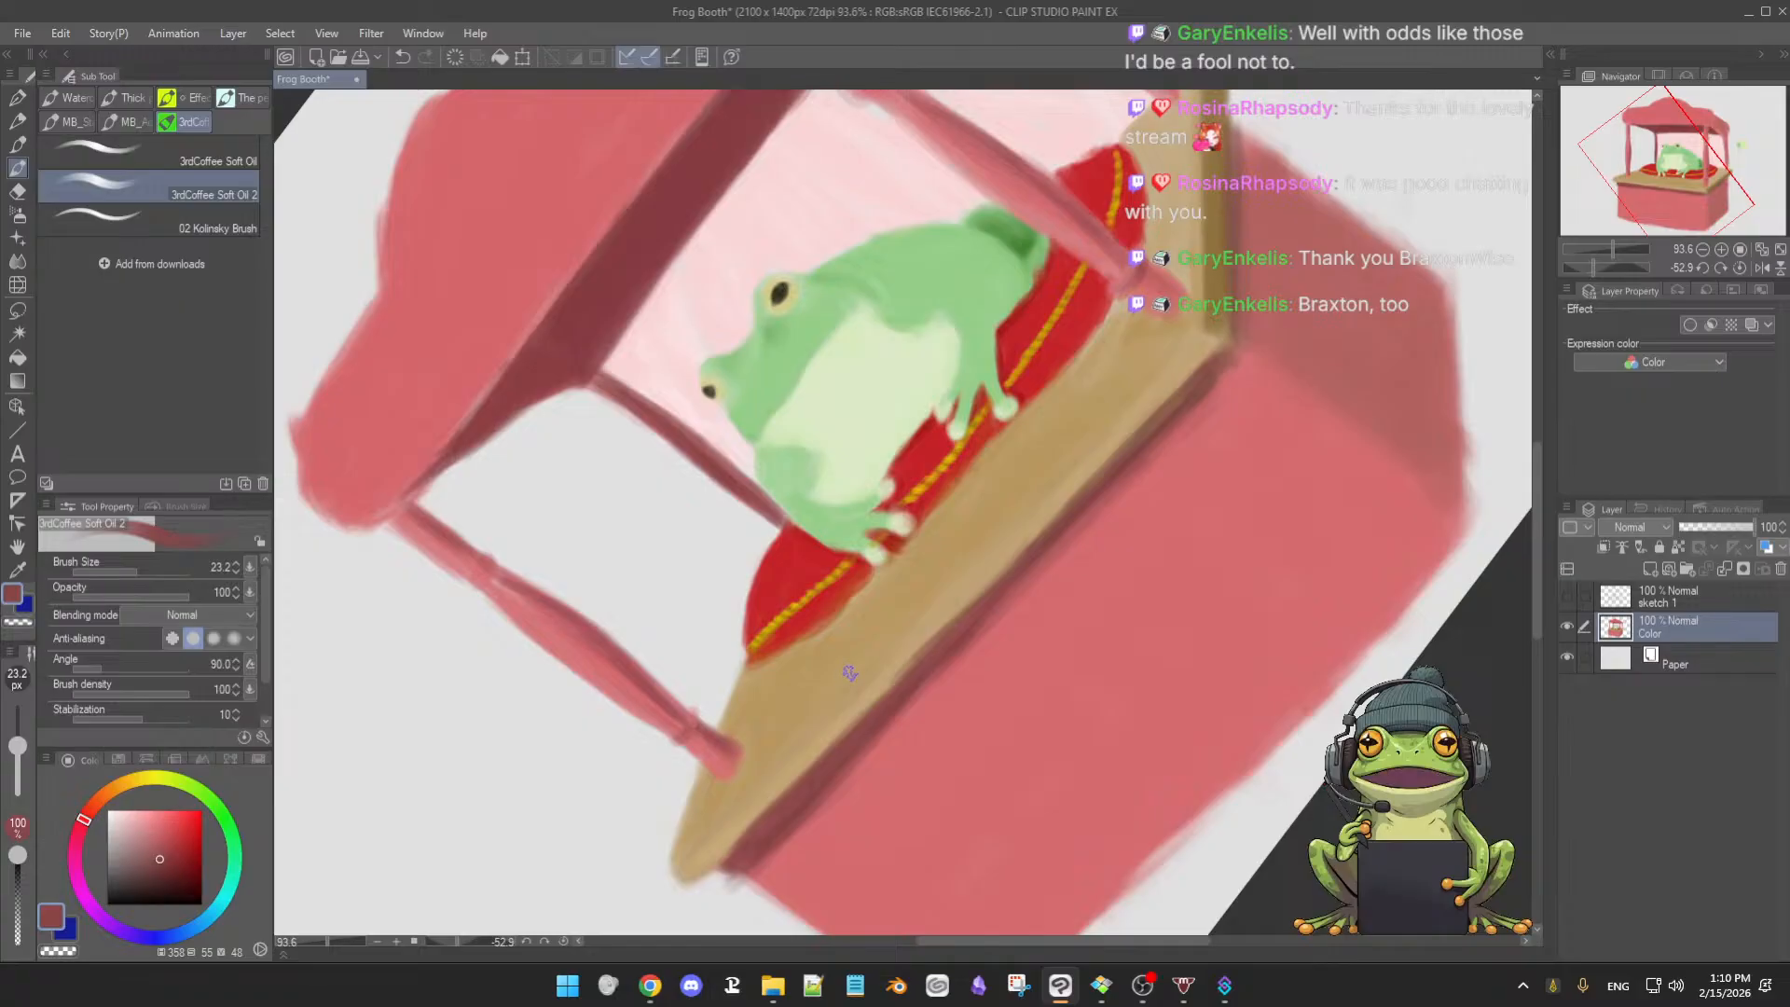
{"action": "double_click", "coordinate": [1073, 556], "text": "shift"}
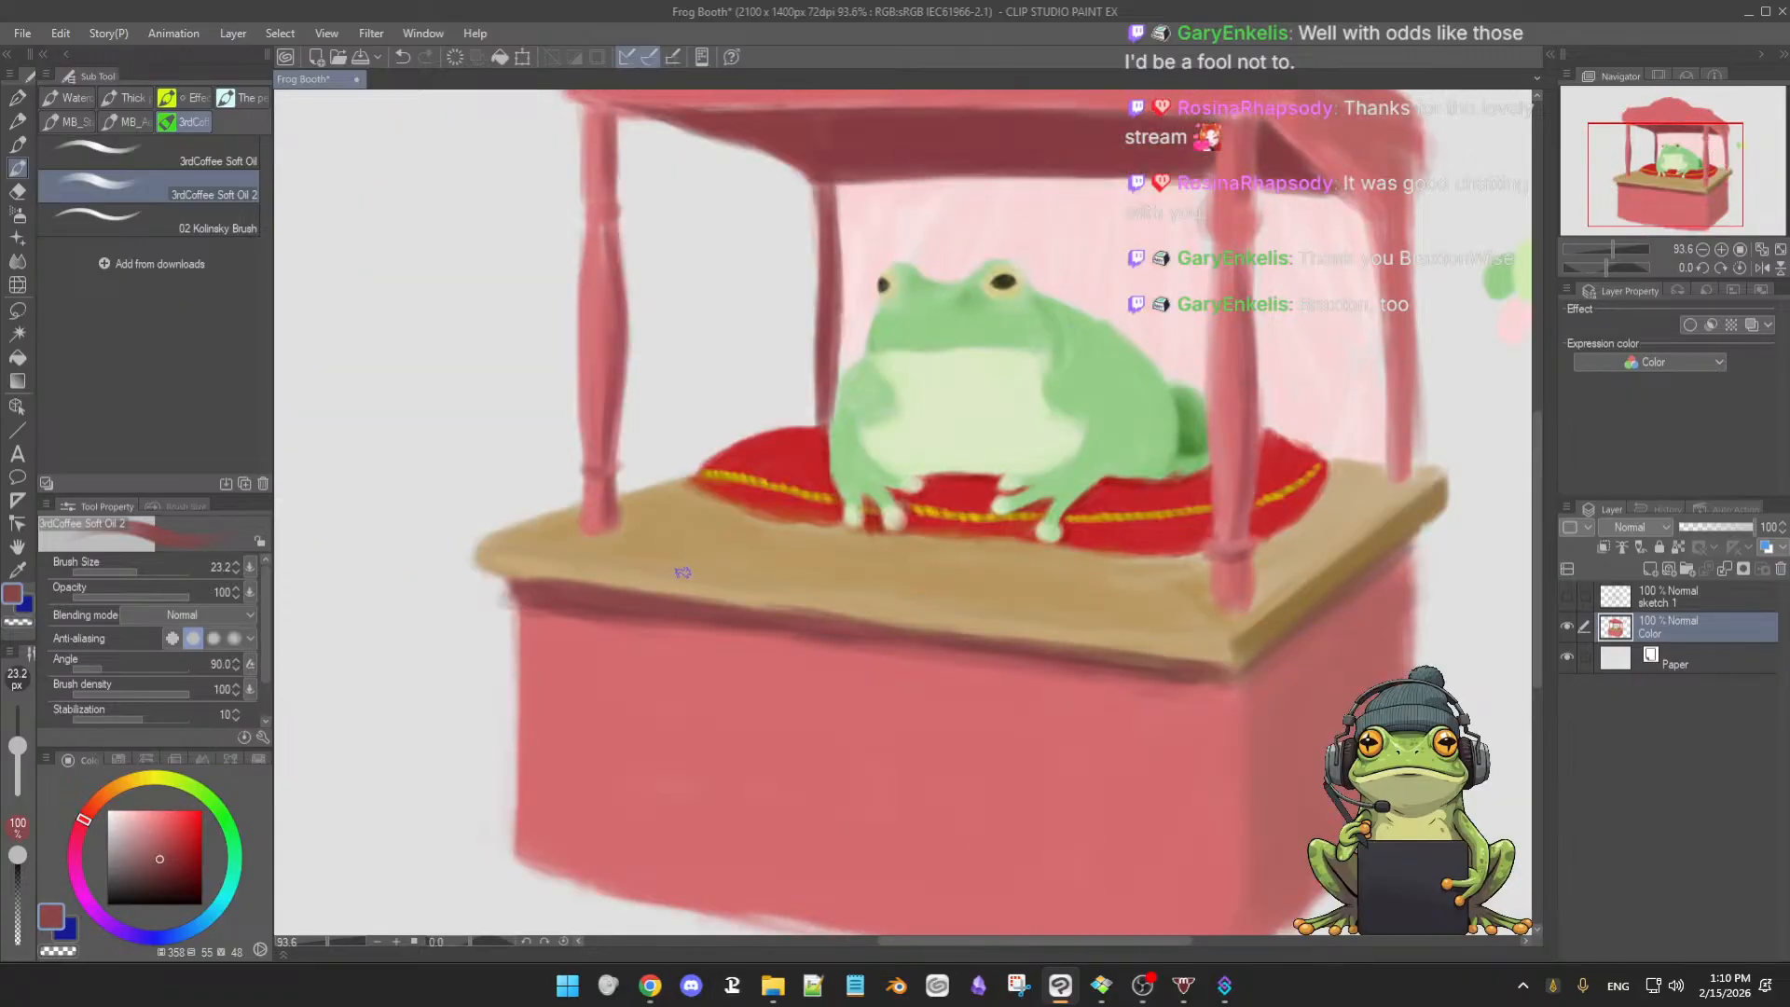
- Paint a small tan bracket under the left end of the counter's front edge using colors sampled from the wood
{"action": "left_click", "coordinate": [736, 599], "text": "alt"}
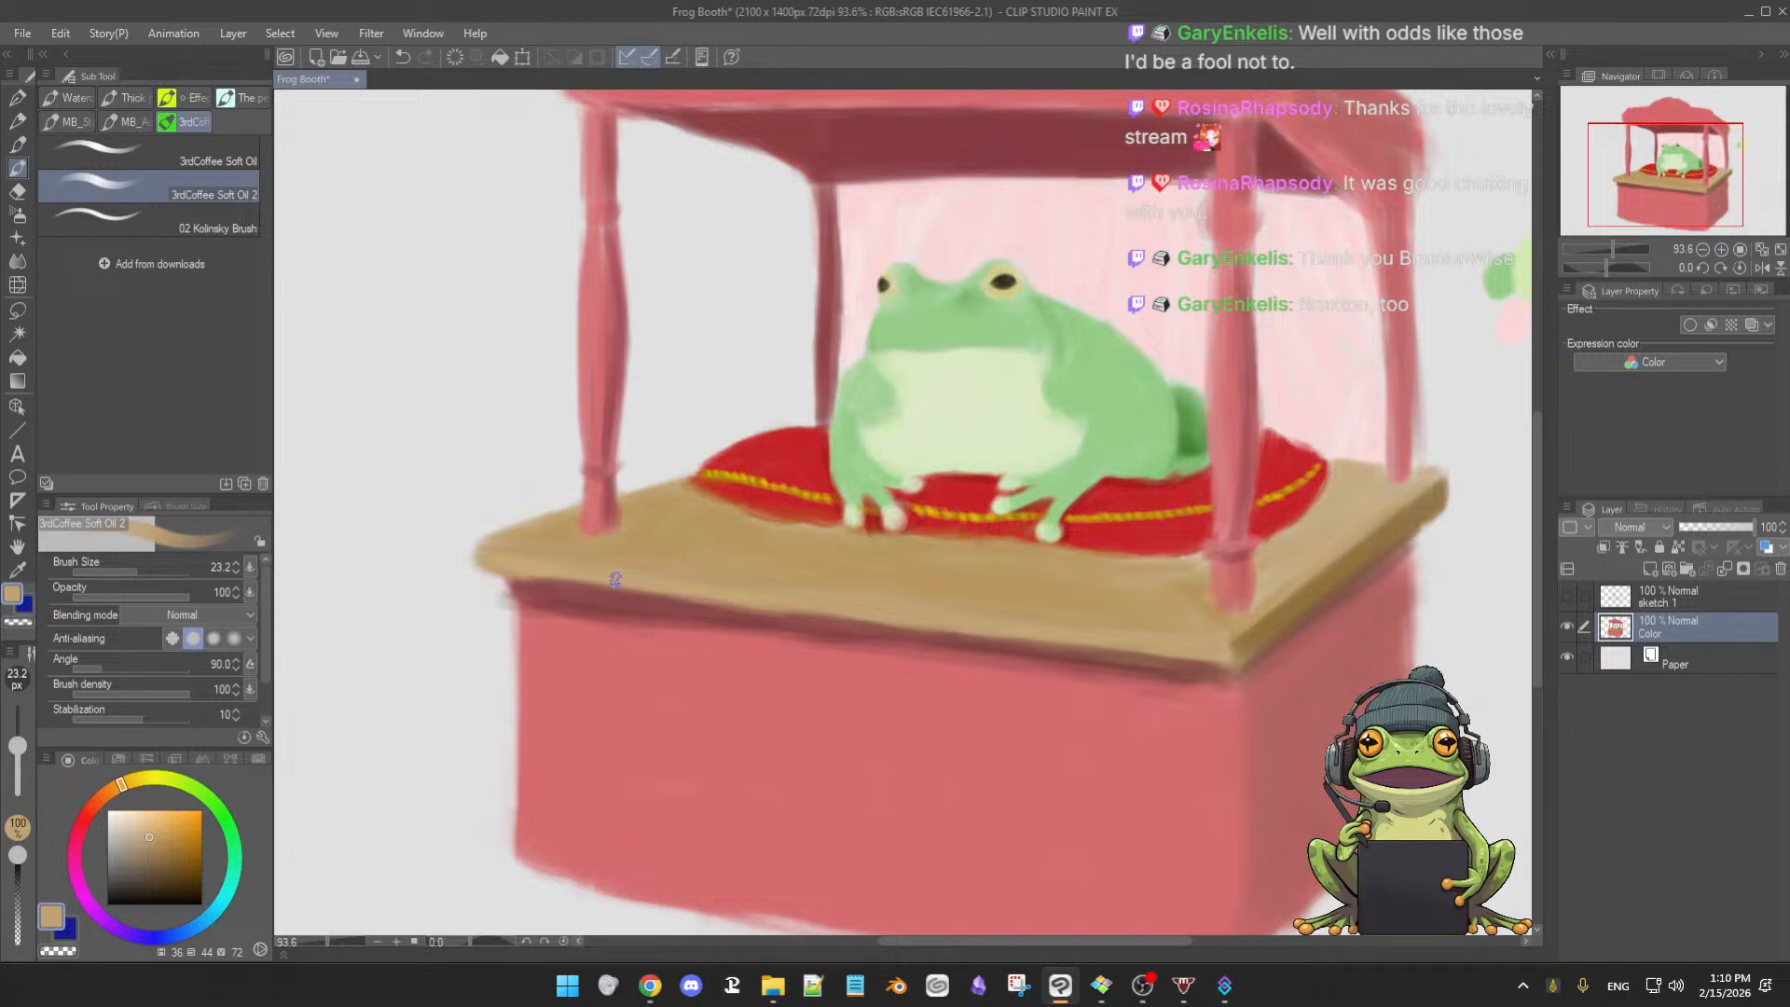
{"action": "left_click", "coordinate": [565, 565], "text": "alt"}
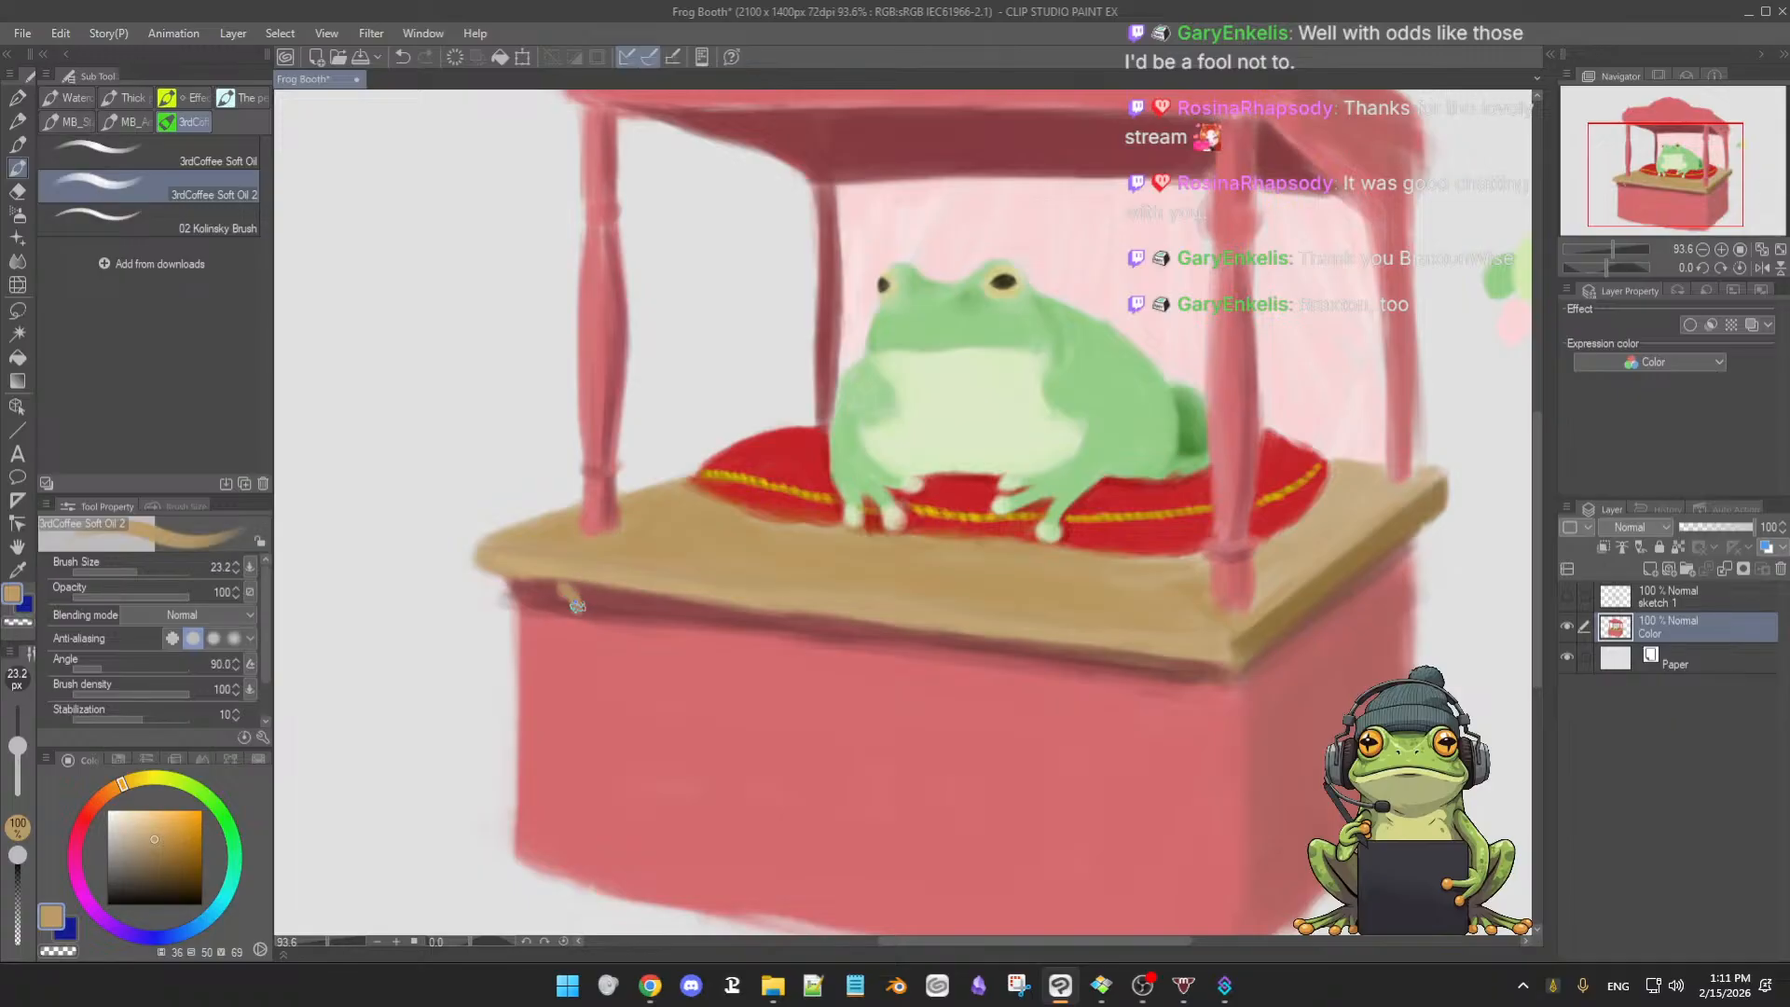
{"action": "left_click_drag", "start_coordinate": [576, 601], "coordinate": [582, 613]}
{"action": "left_click", "coordinate": [565, 569], "text": "alt"}
{"action": "left_click_drag", "start_coordinate": [539, 572], "coordinate": [633, 581]}
{"action": "left_click", "coordinate": [580, 598], "text": "alt"}
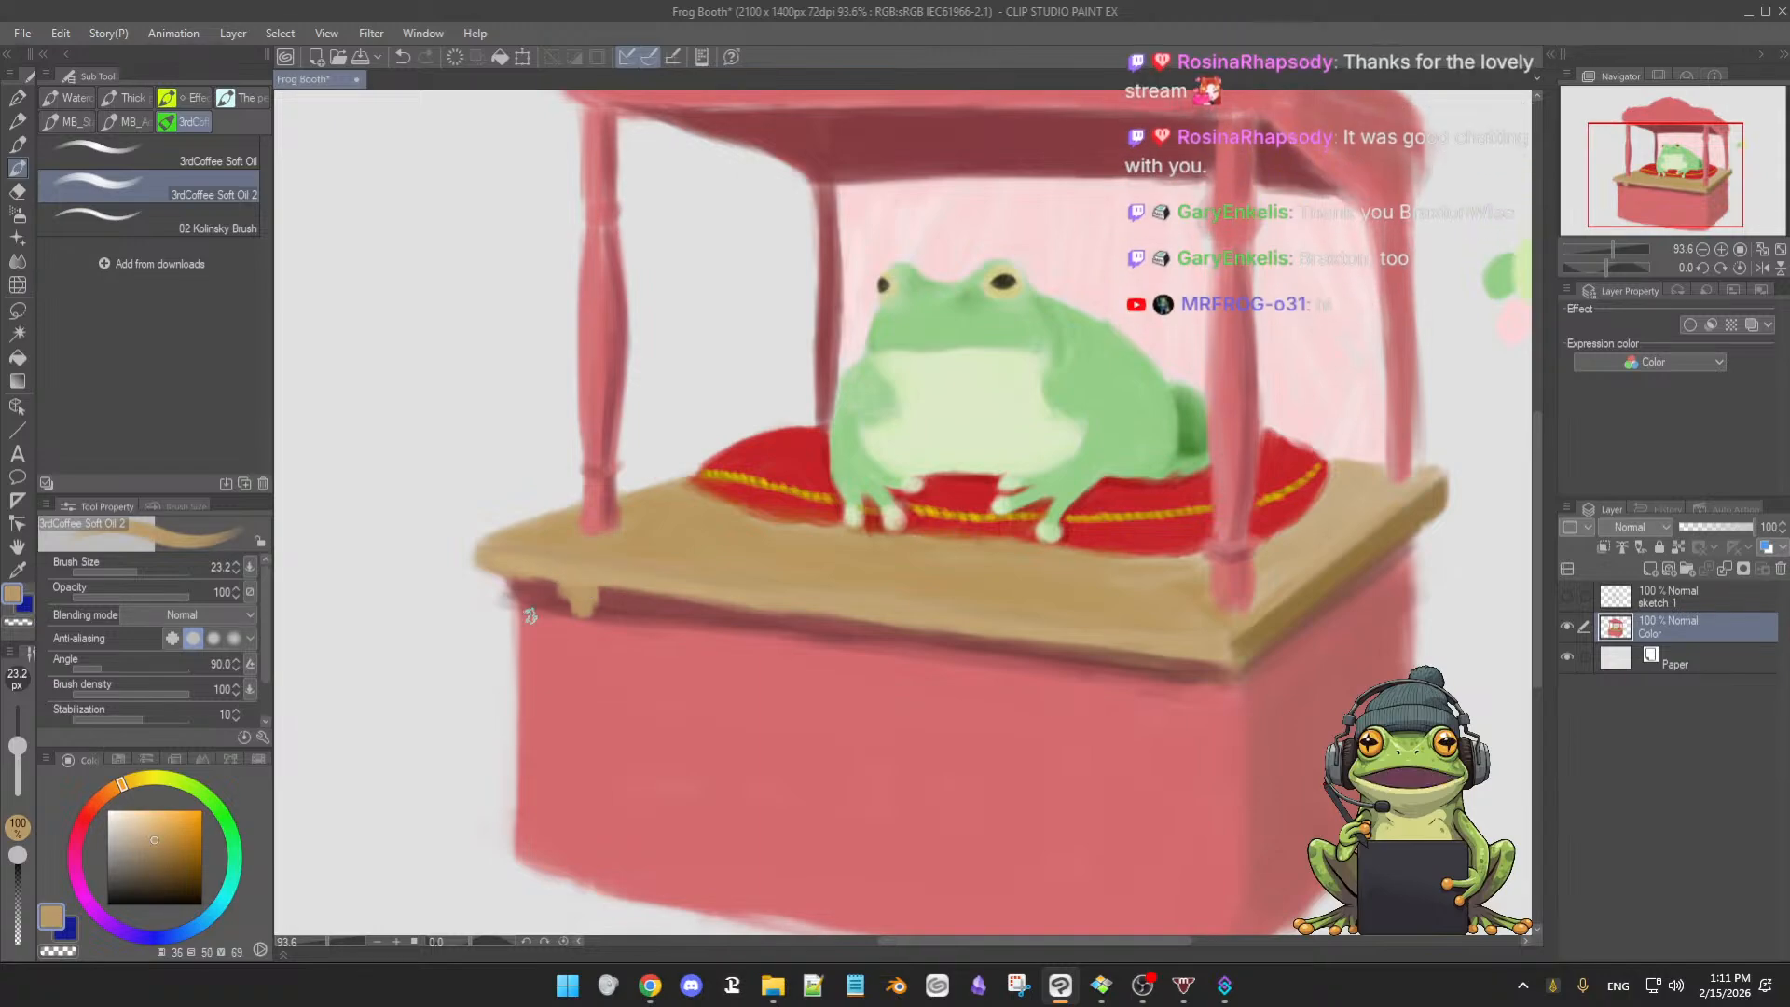
- Shade the left bracket in a darker golden brown and paint a matching bracket under the counter's right front end
{"action": "left_click", "coordinate": [182, 848]}
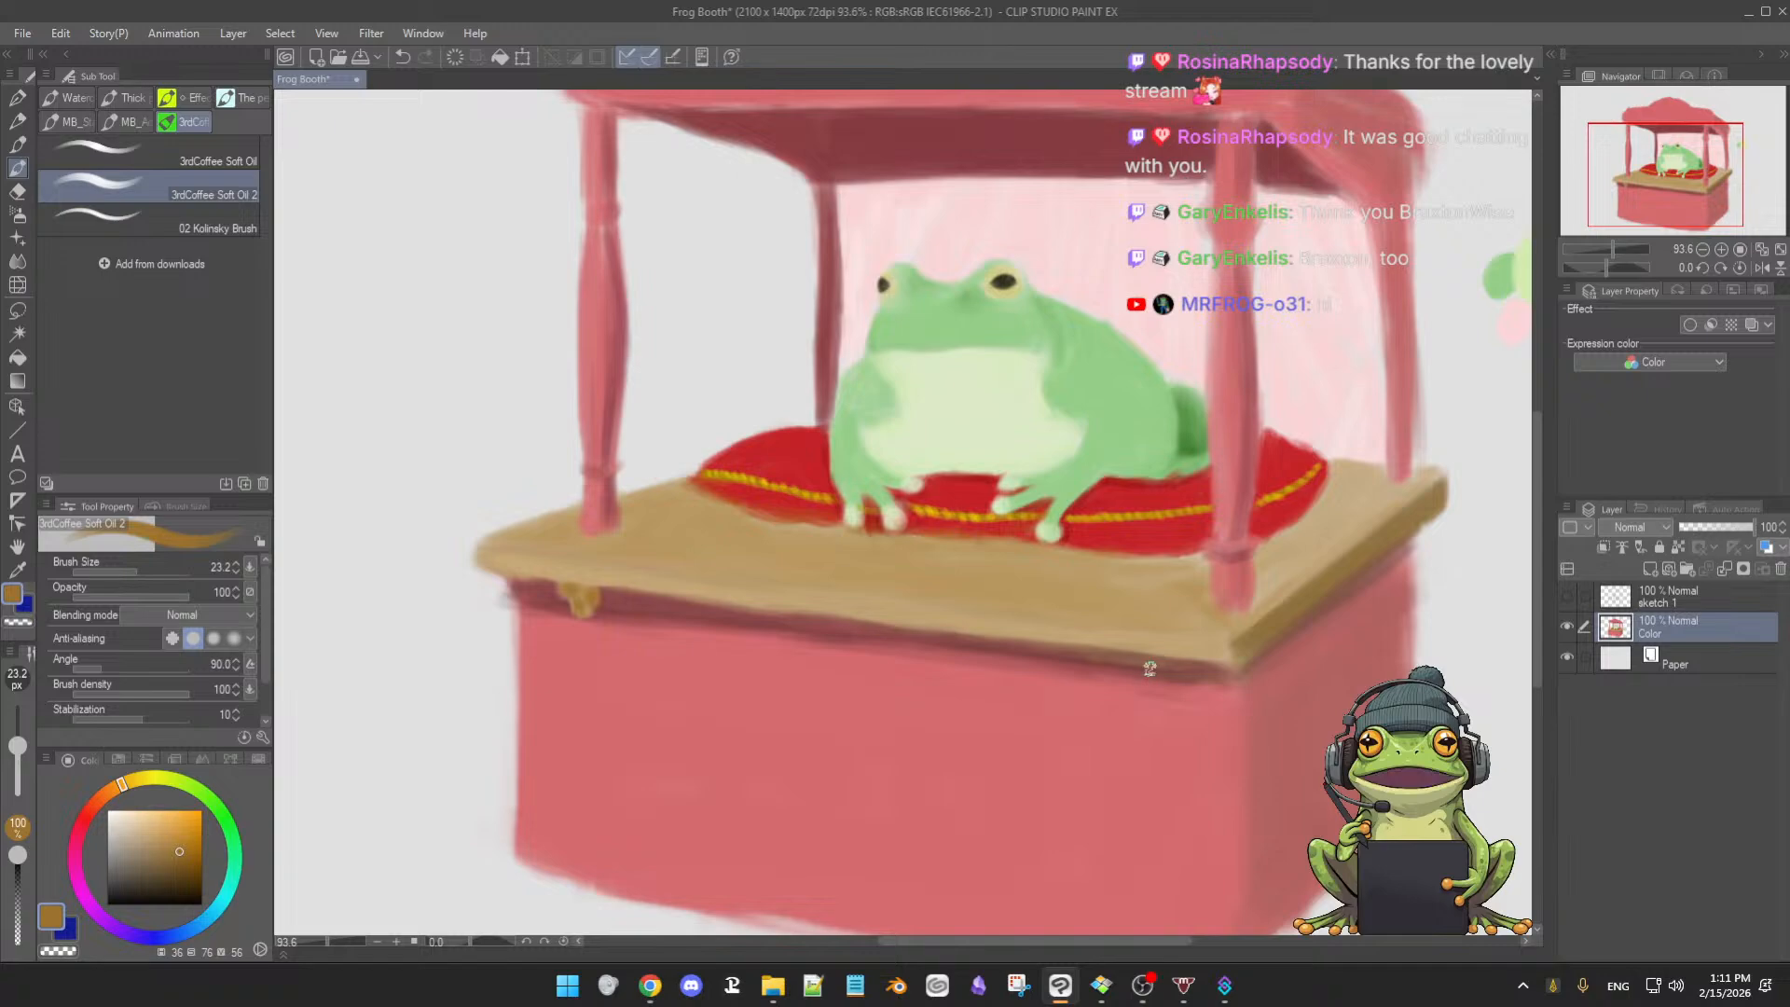
{"action": "scroll", "coordinate": [1245, 664], "scroll_direction": "down", "scroll_amount": 3}
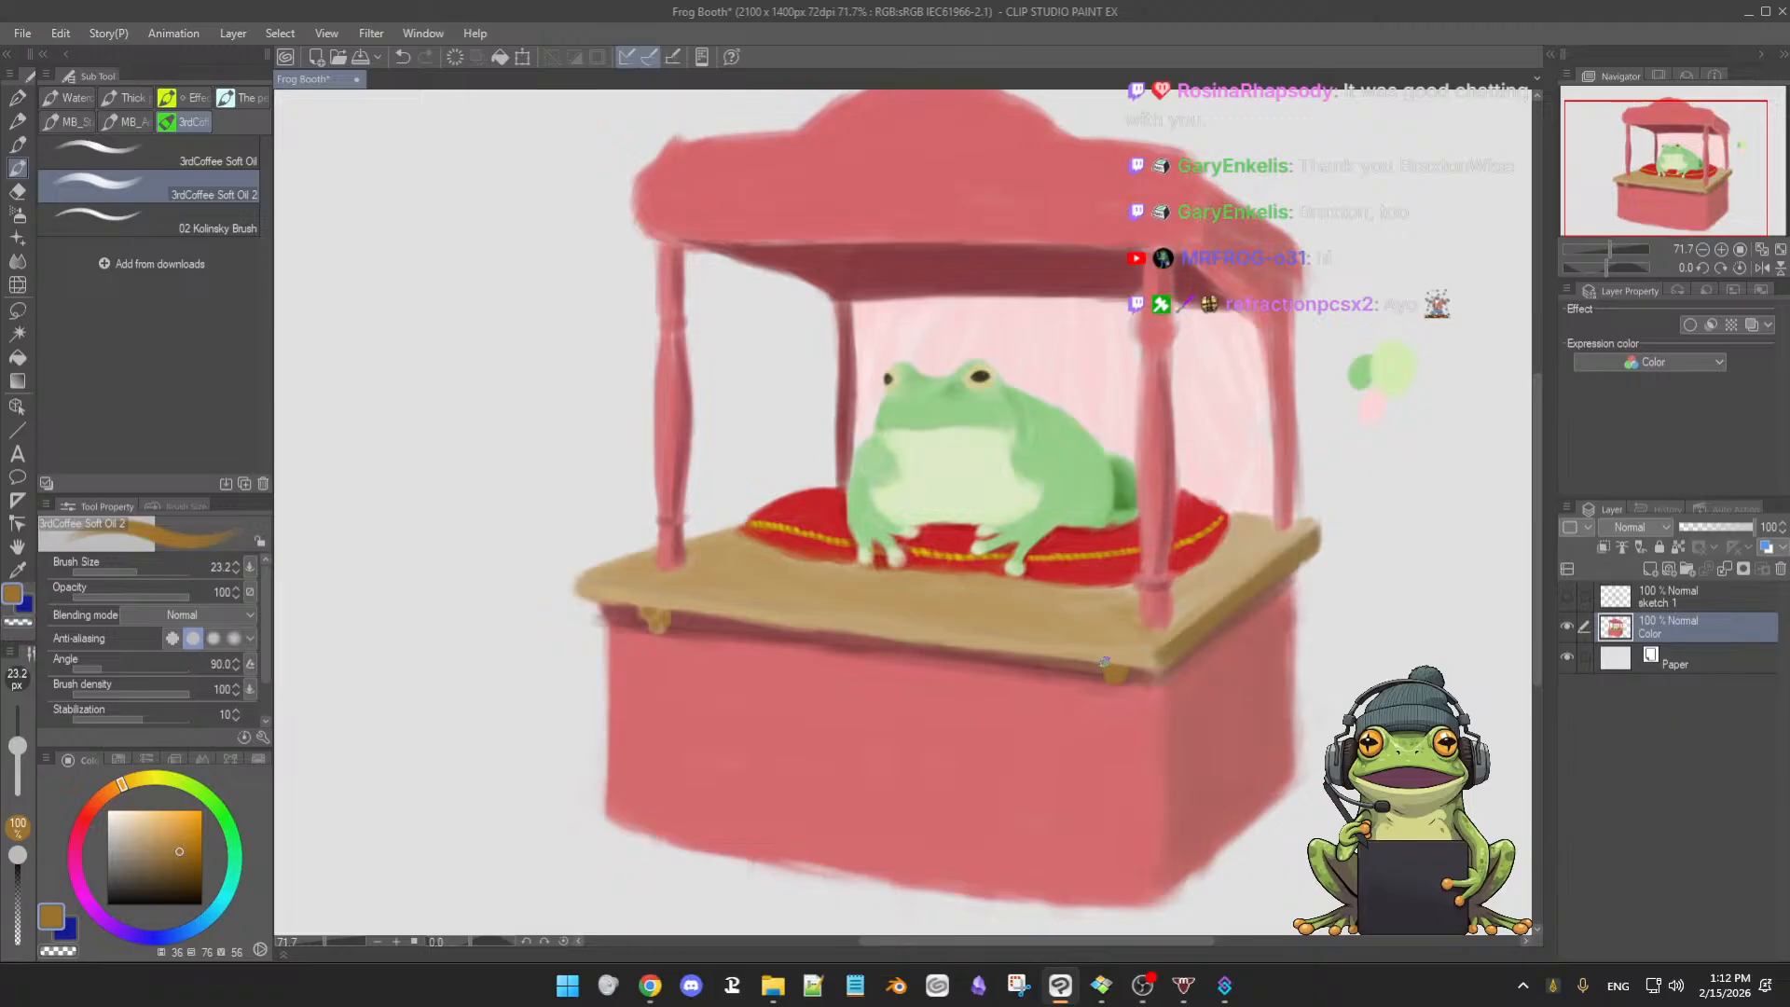
{"action": "left_click", "coordinate": [1110, 652], "text": "alt"}
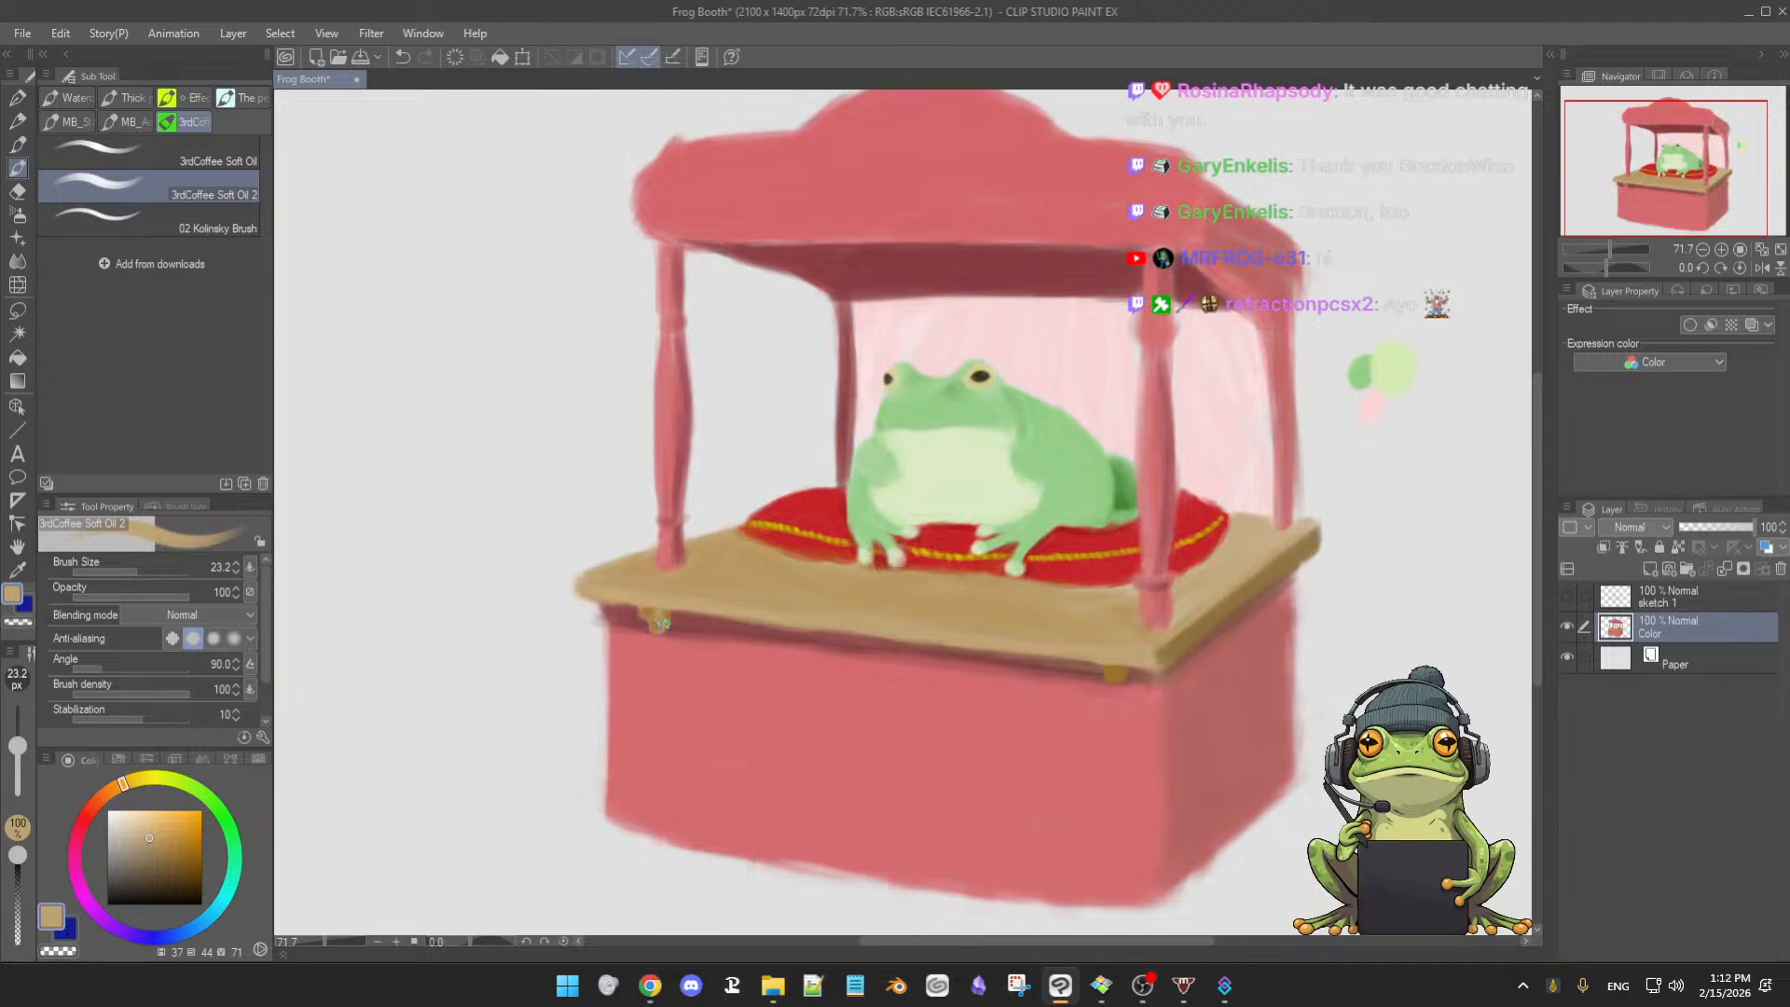
{"action": "left_click", "coordinate": [657, 616], "text": "alt"}
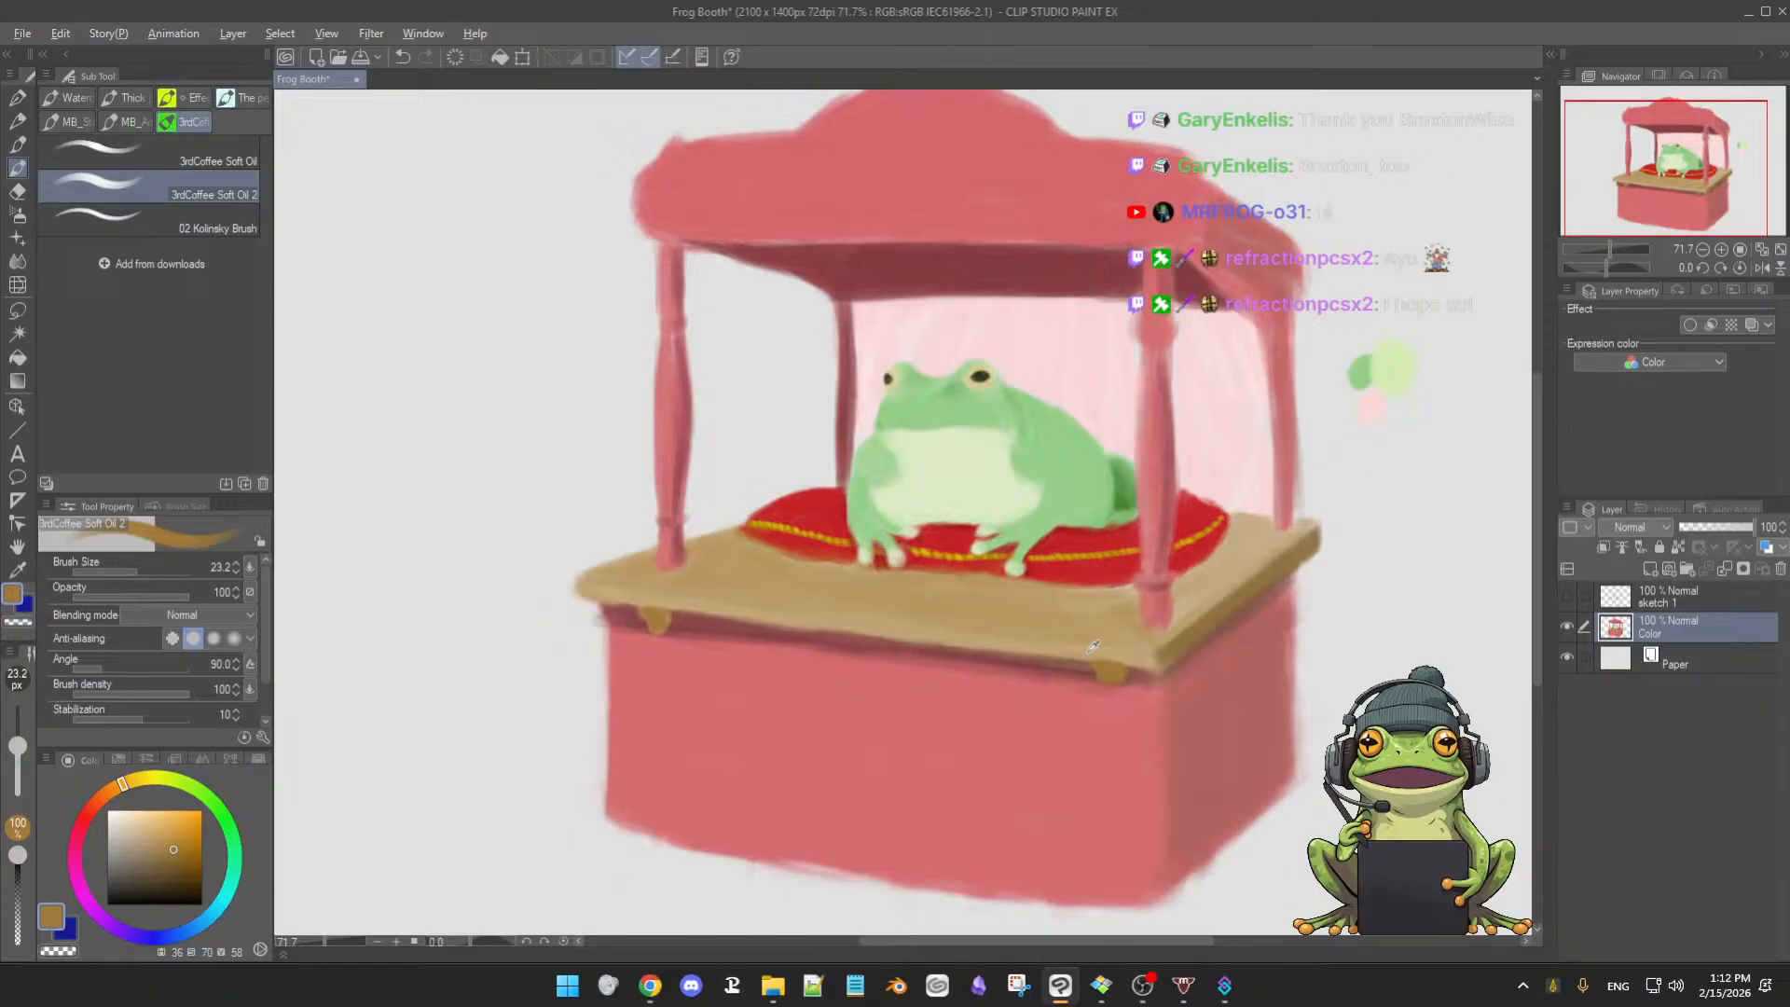
- Clean up the bracket under the counter's right front end with sampled tan and dark reddish brown, sharpening its edges
{"action": "left_click", "coordinate": [1082, 656], "text": "alt"}
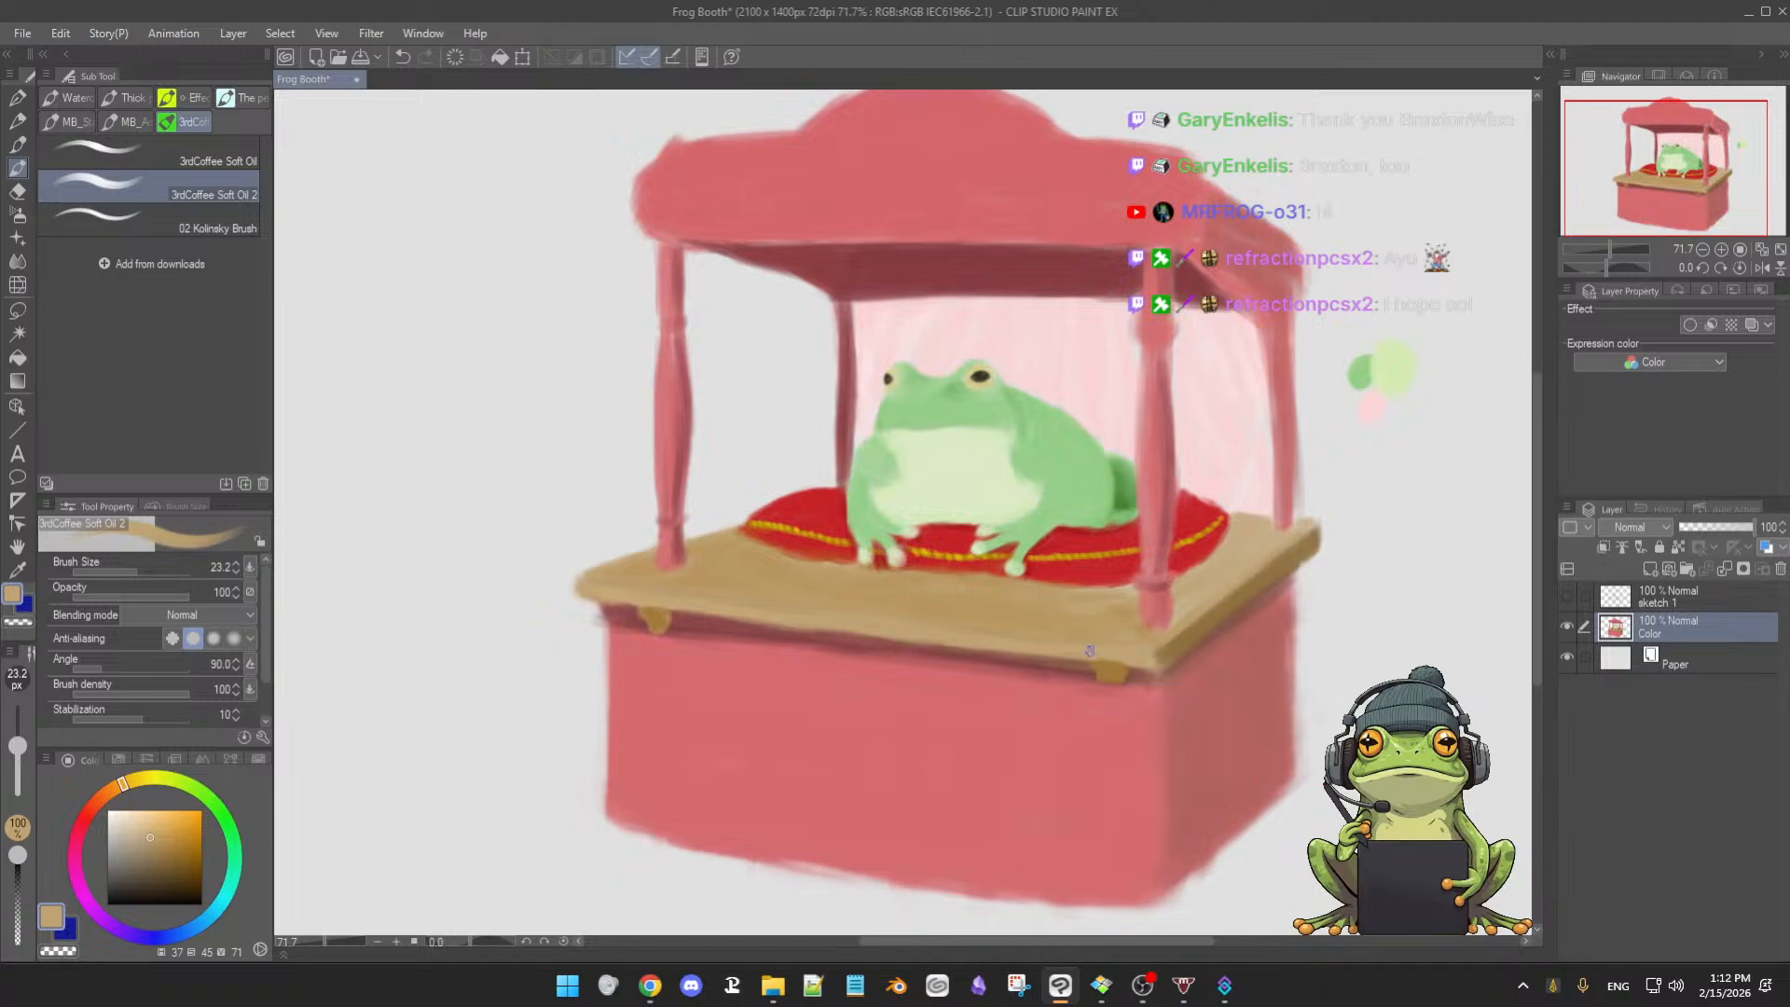
{"action": "left_click", "coordinate": [1119, 685], "text": "alt"}
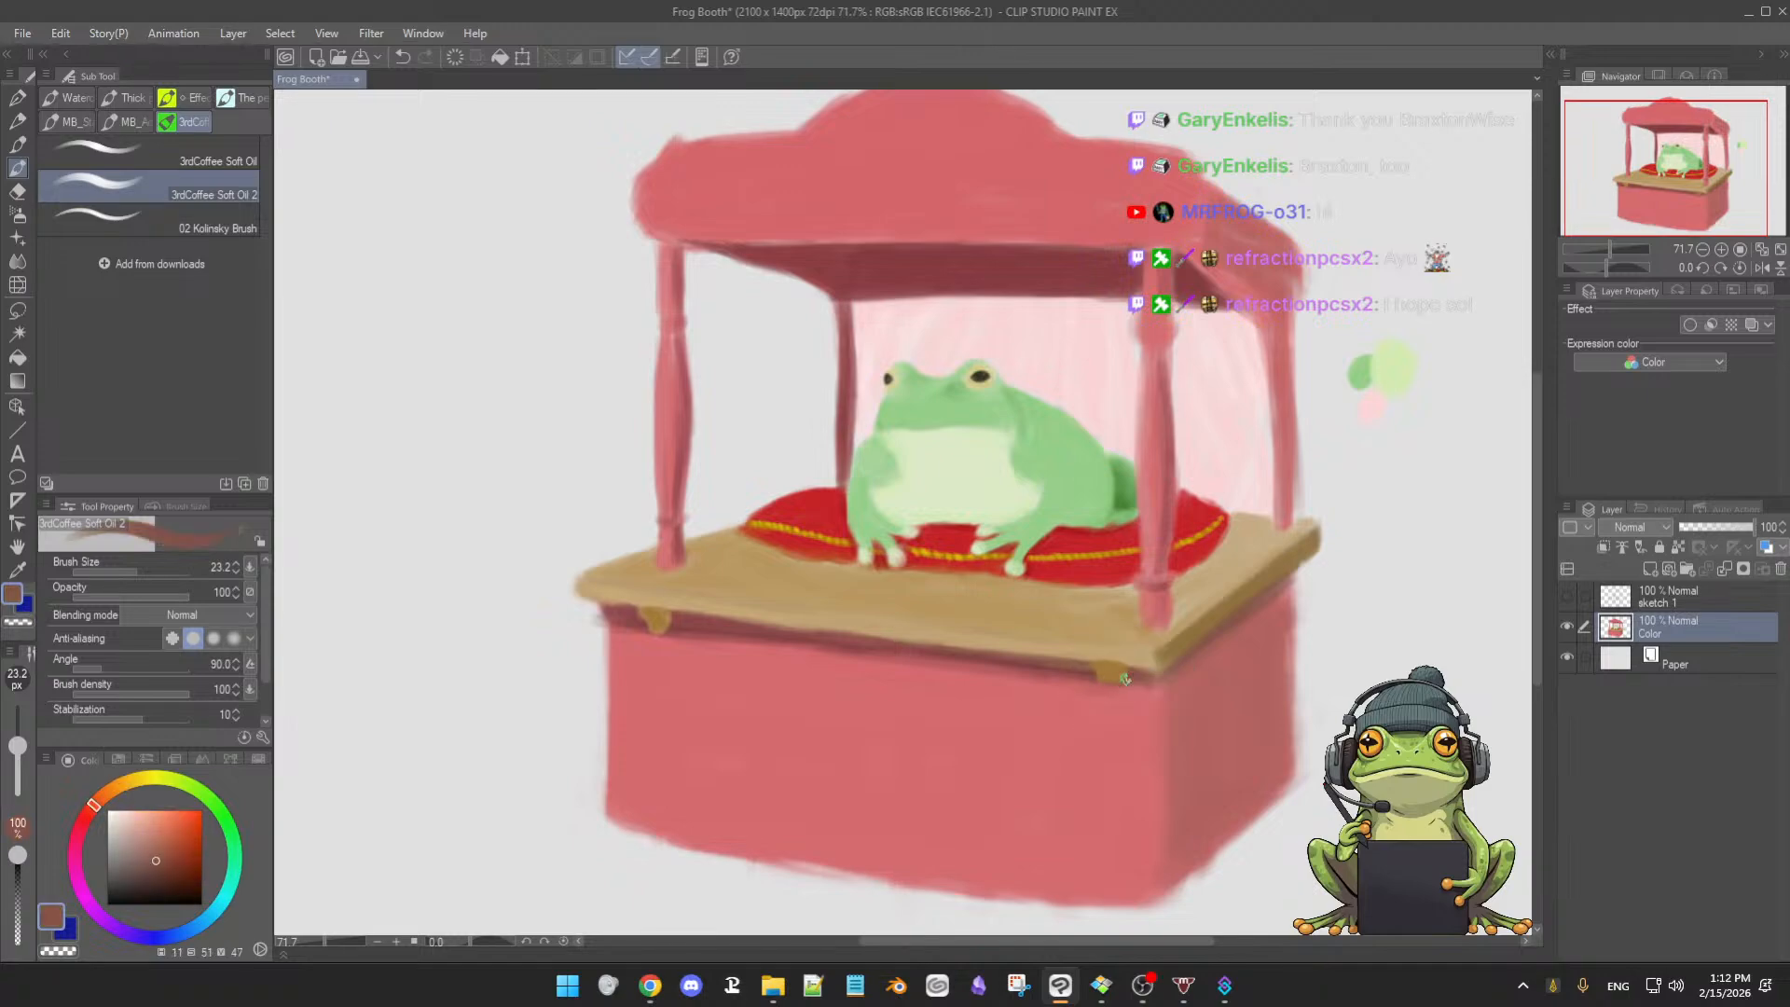
{"action": "left_click", "coordinate": [1094, 667], "text": "alt"}
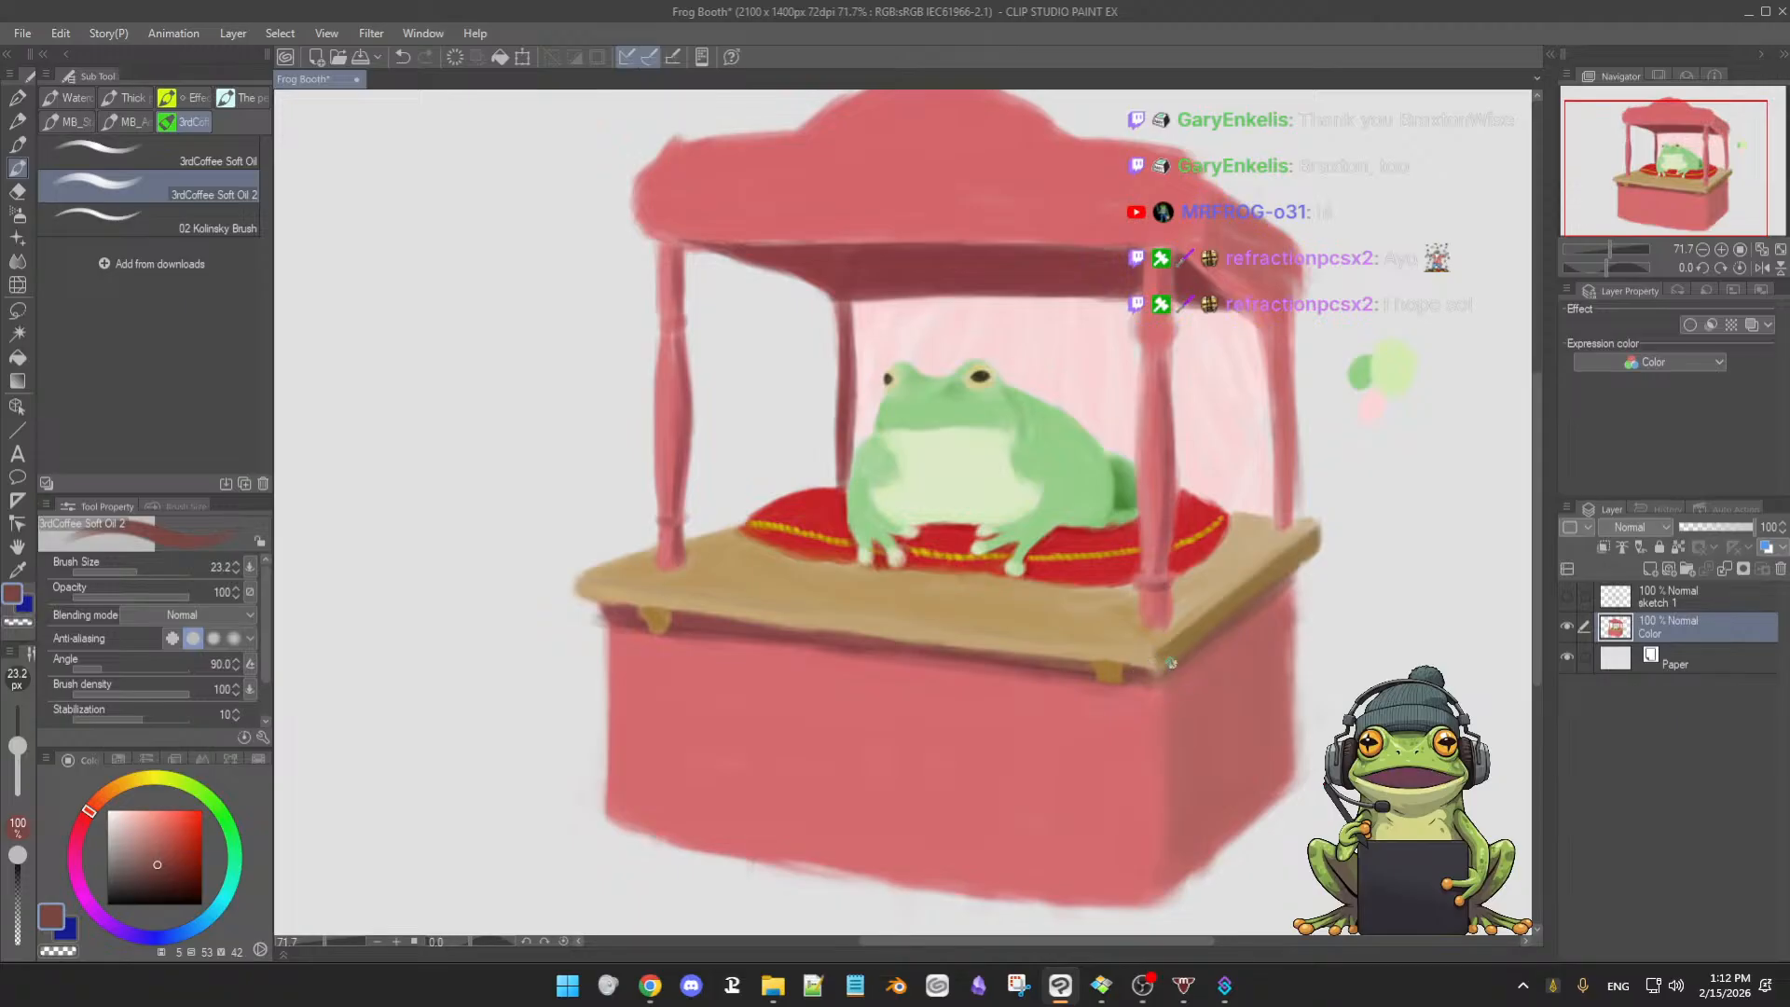
- Paint the shadow beneath the counter's right side edge with dark reds sampled from the existing shadow
{"action": "left_click", "coordinate": [951, 646], "text": "alt"}
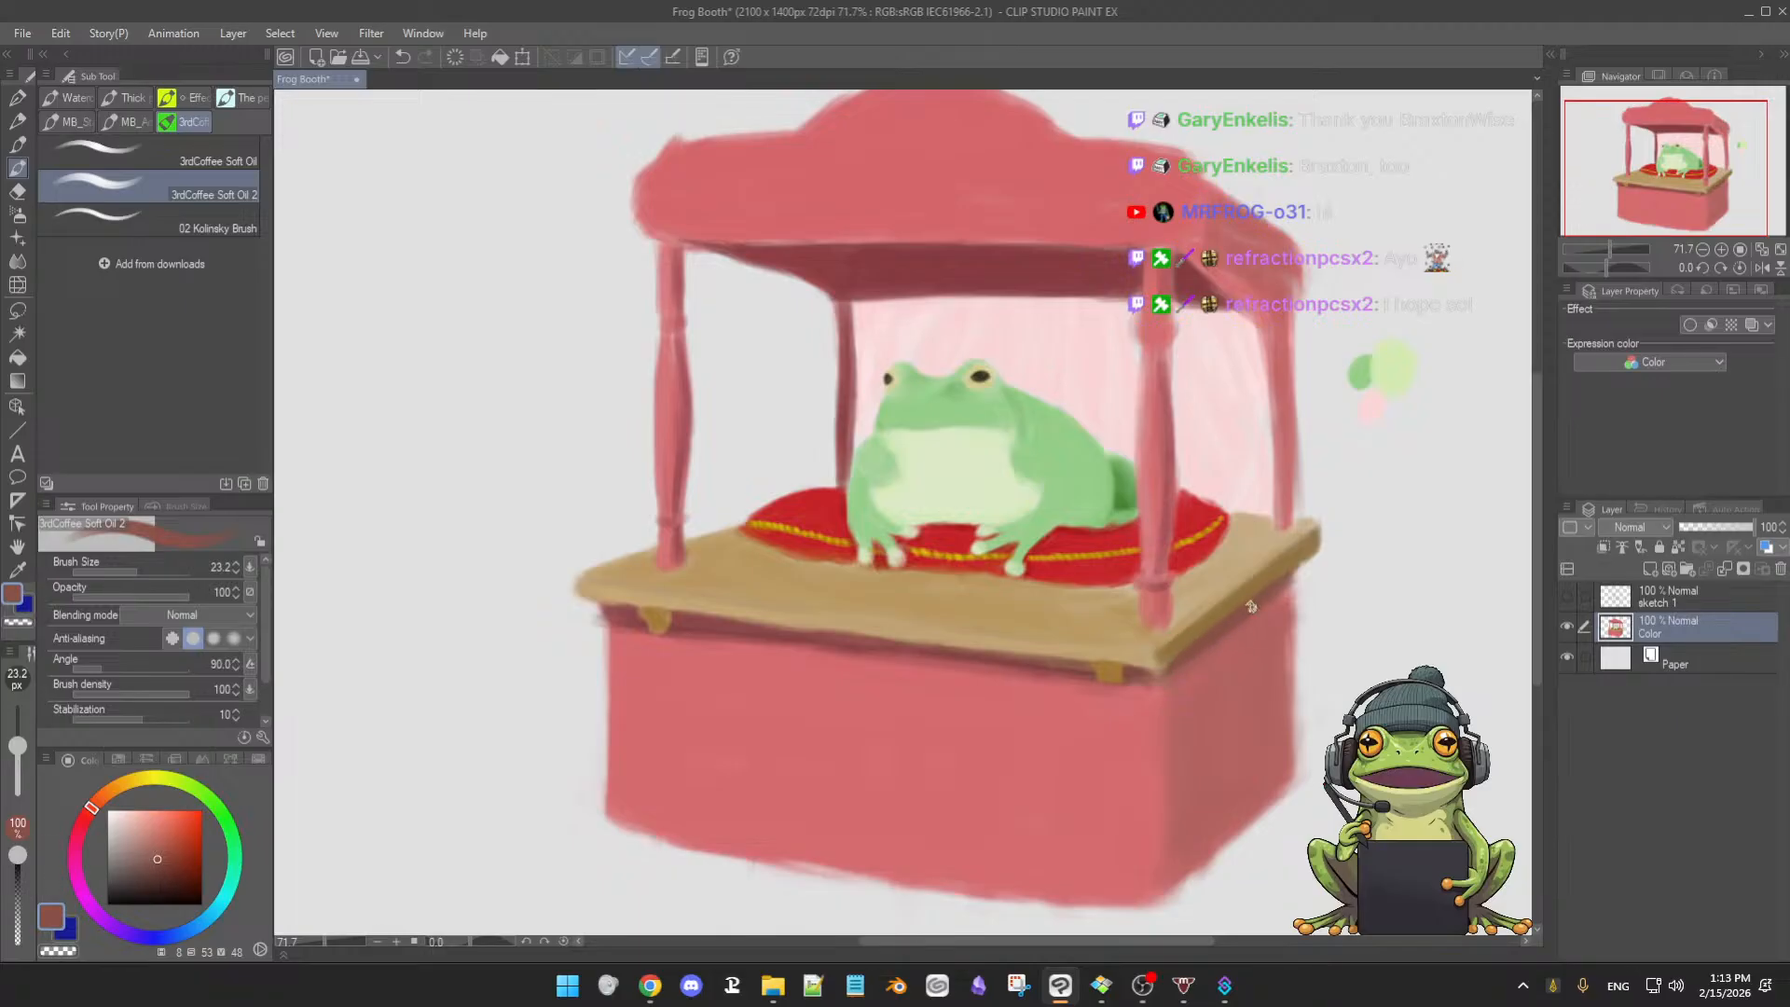
{"action": "left_click", "coordinate": [1138, 665], "text": "alt"}
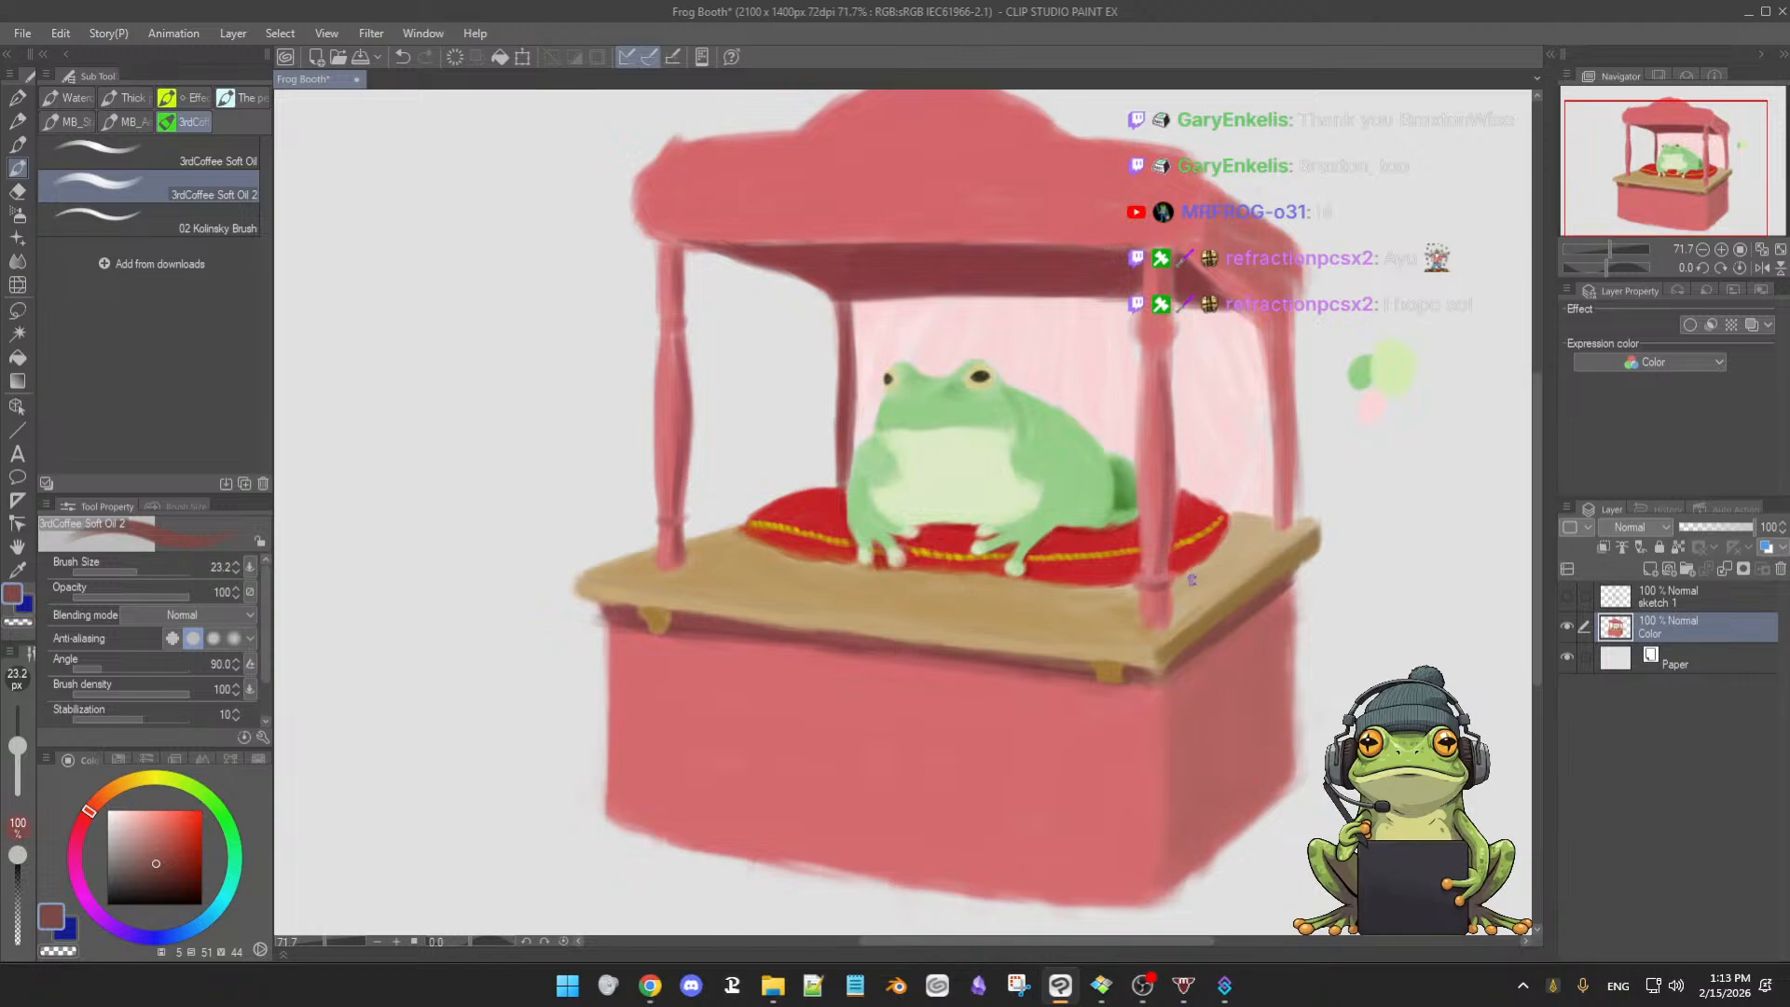
{"action": "left_click", "coordinate": [1210, 636], "text": "alt"}
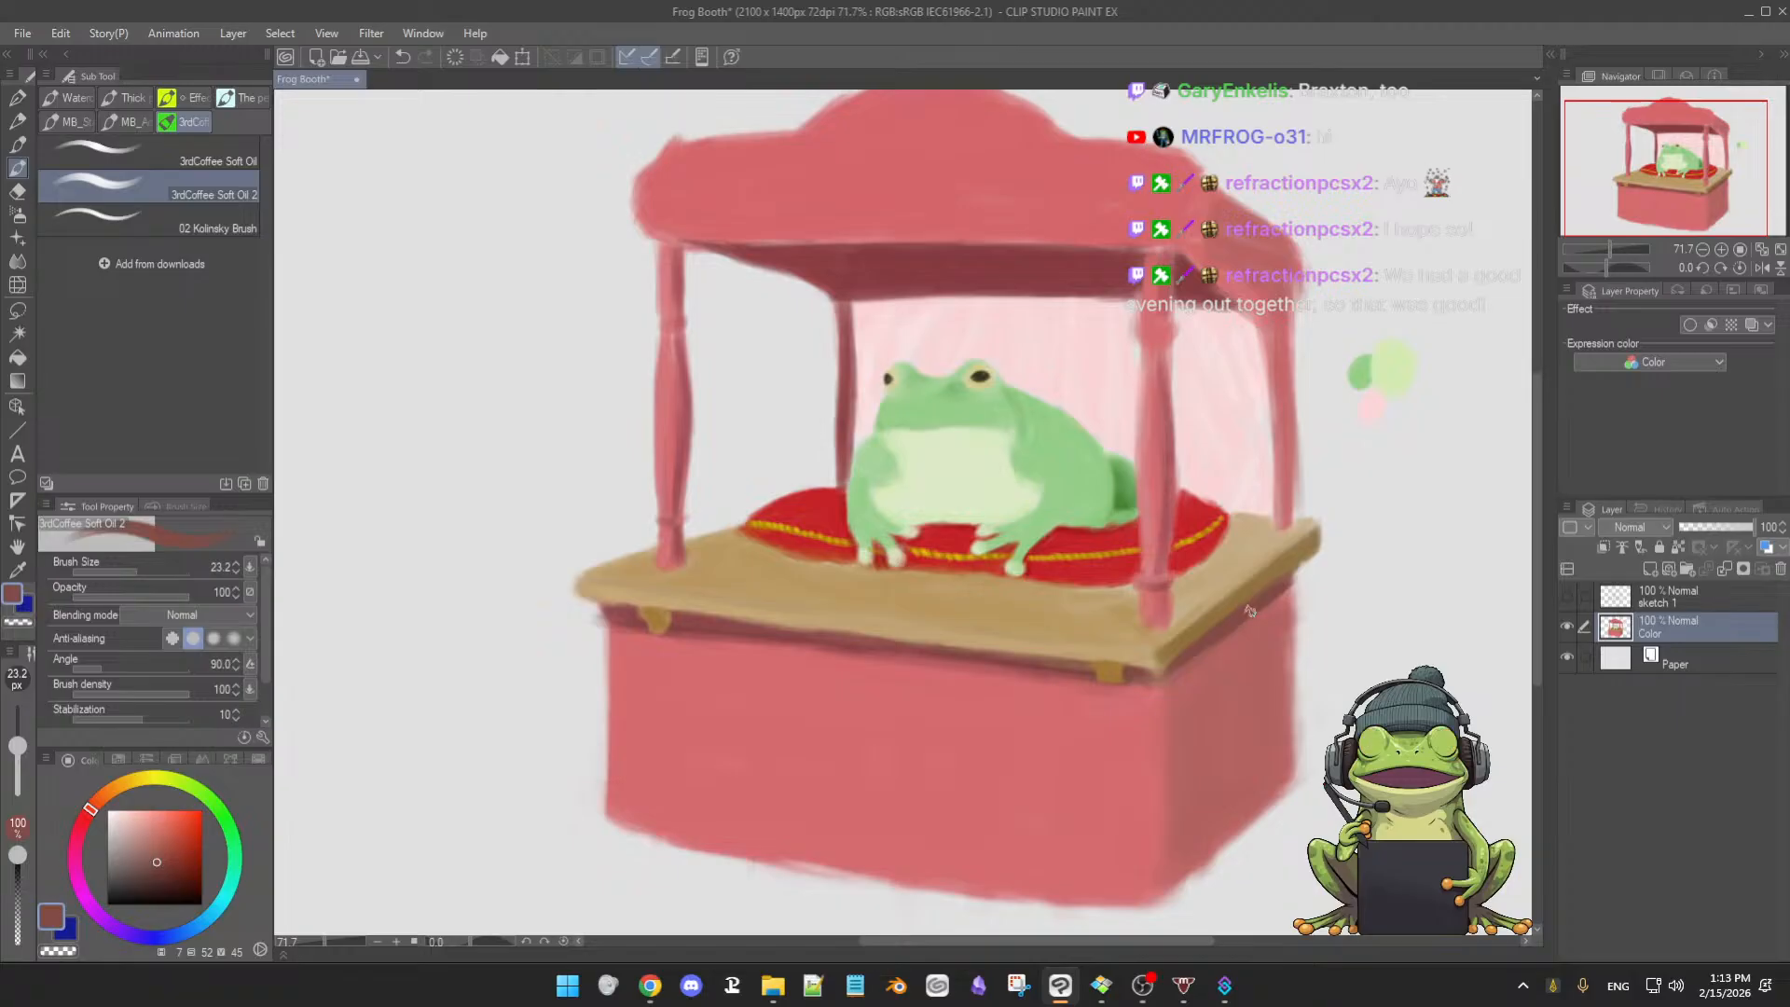
{"action": "scroll", "coordinate": [1240, 620], "scroll_direction": "down", "scroll_amount": 1}
{"action": "left_click_drag", "start_coordinate": [1238, 641], "coordinate": [1203, 668]}
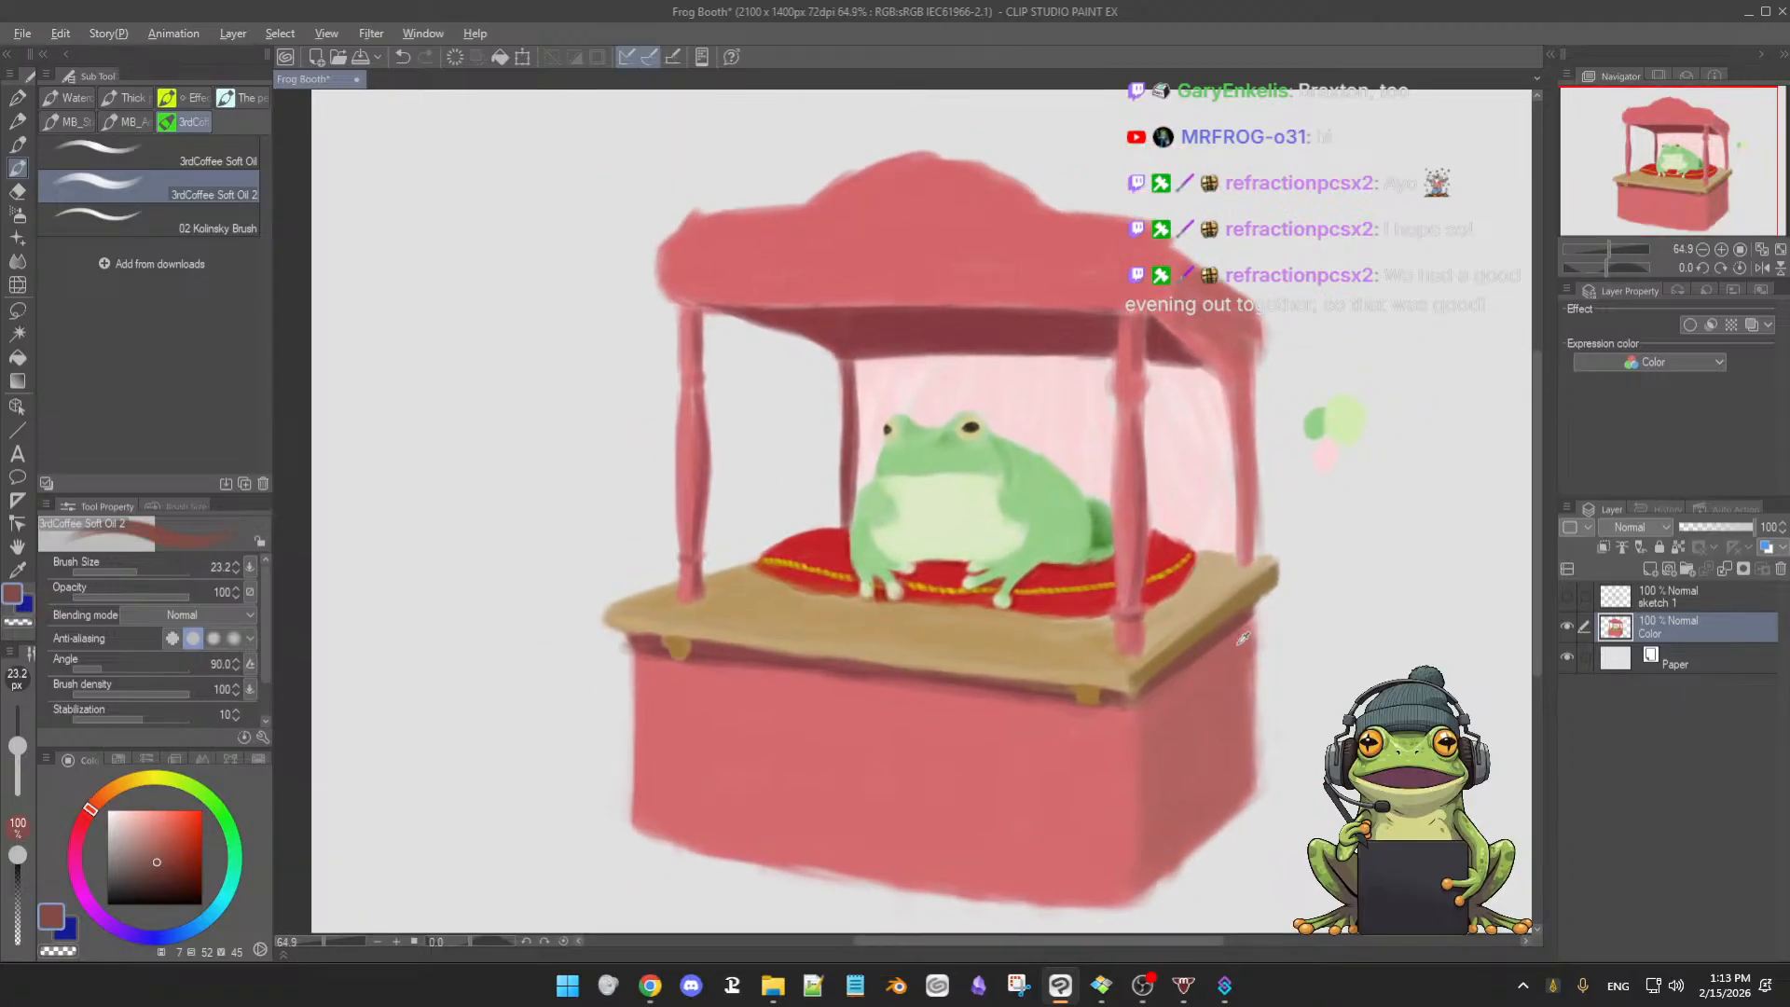
- Blend the shadow under the counter's right side edge into the side panel with sampled reds at brush size 29.1
{"action": "left_click", "coordinate": [1236, 649], "text": "alt"}
{"action": "key", "text": "bracketright"}
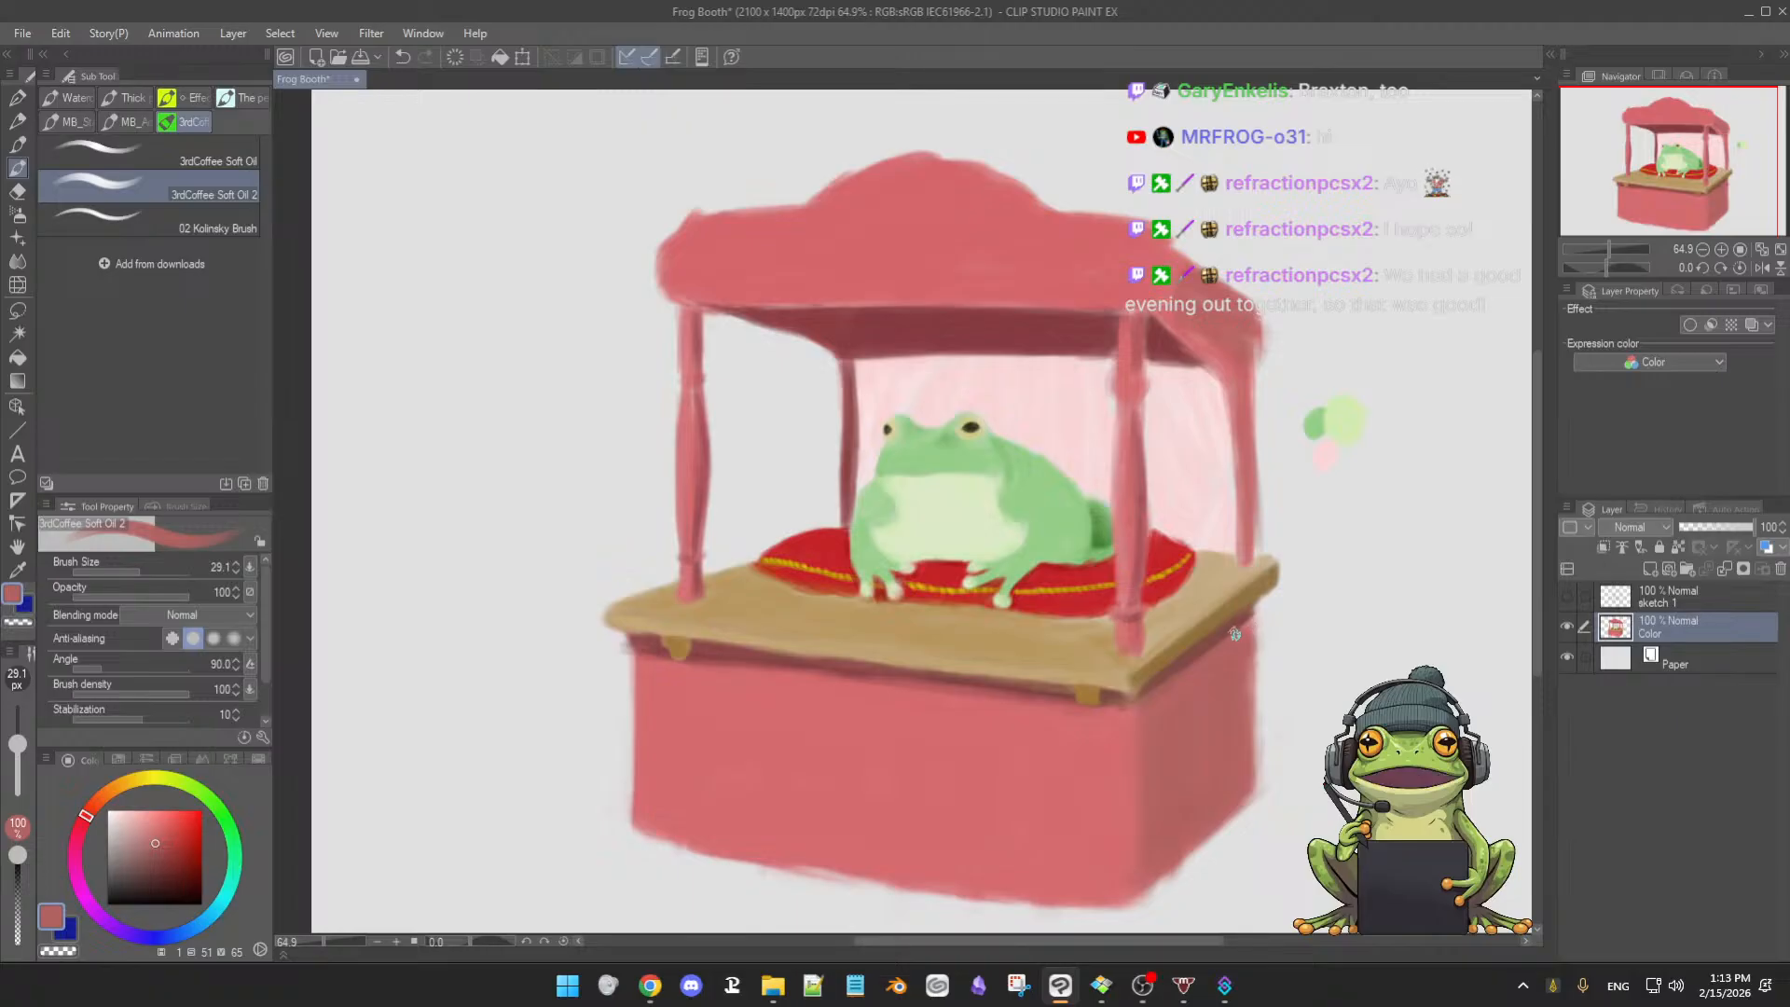
{"action": "left_click", "coordinate": [1230, 637], "text": "alt"}
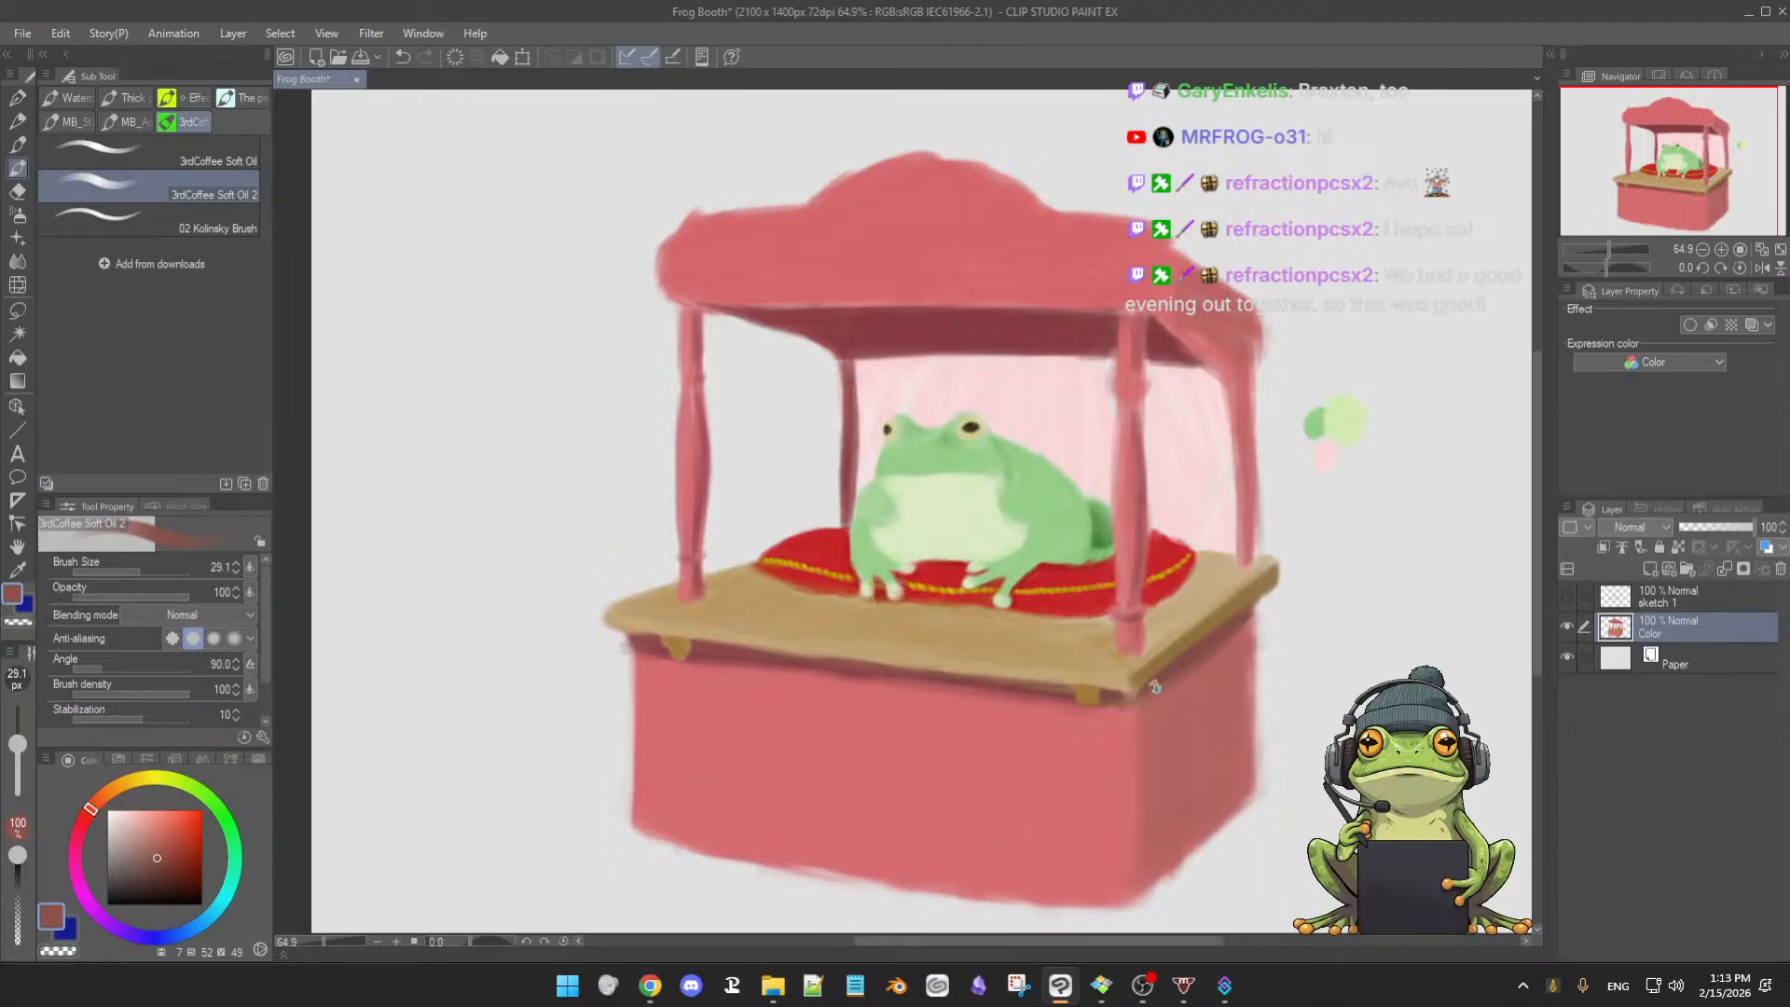
{"action": "left_click", "coordinate": [1227, 647], "text": "alt"}
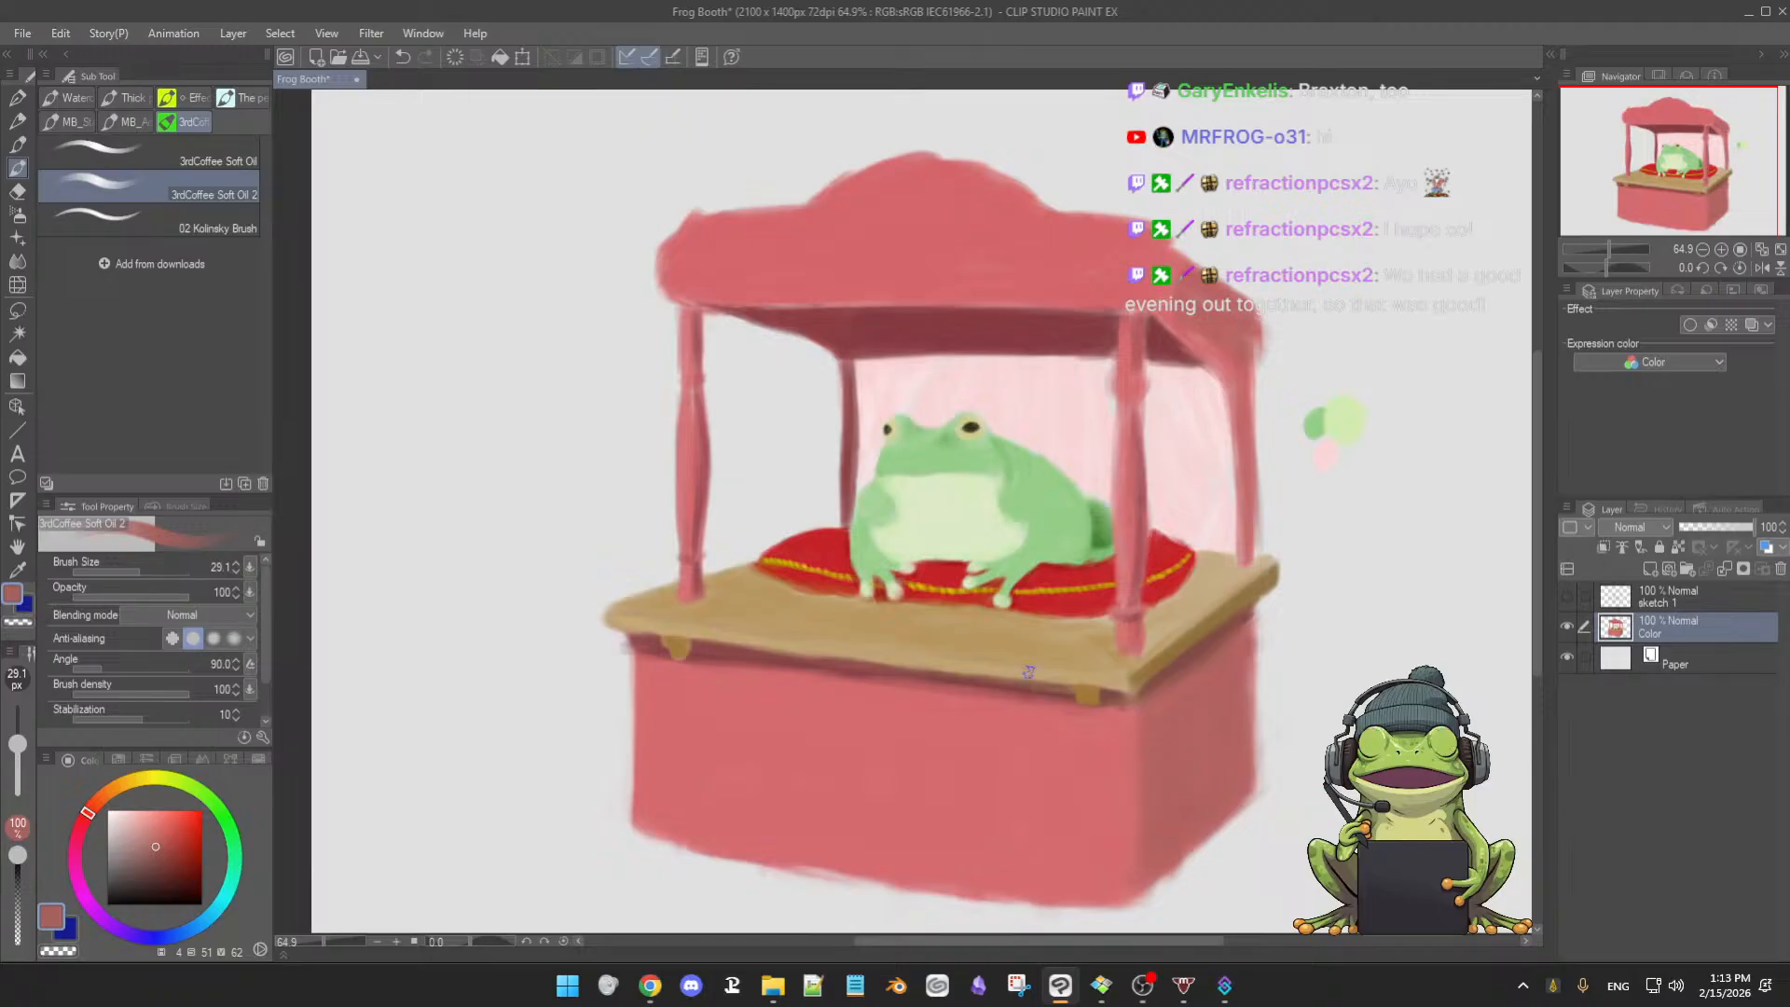
- Rotate the canvas to about -33.3° and smooth the shadow beneath the counter's front edge in sampled dark reds at brush size 35.7
{"action": "left_click_drag", "start_coordinate": [1101, 791], "coordinate": [1212, 623]}
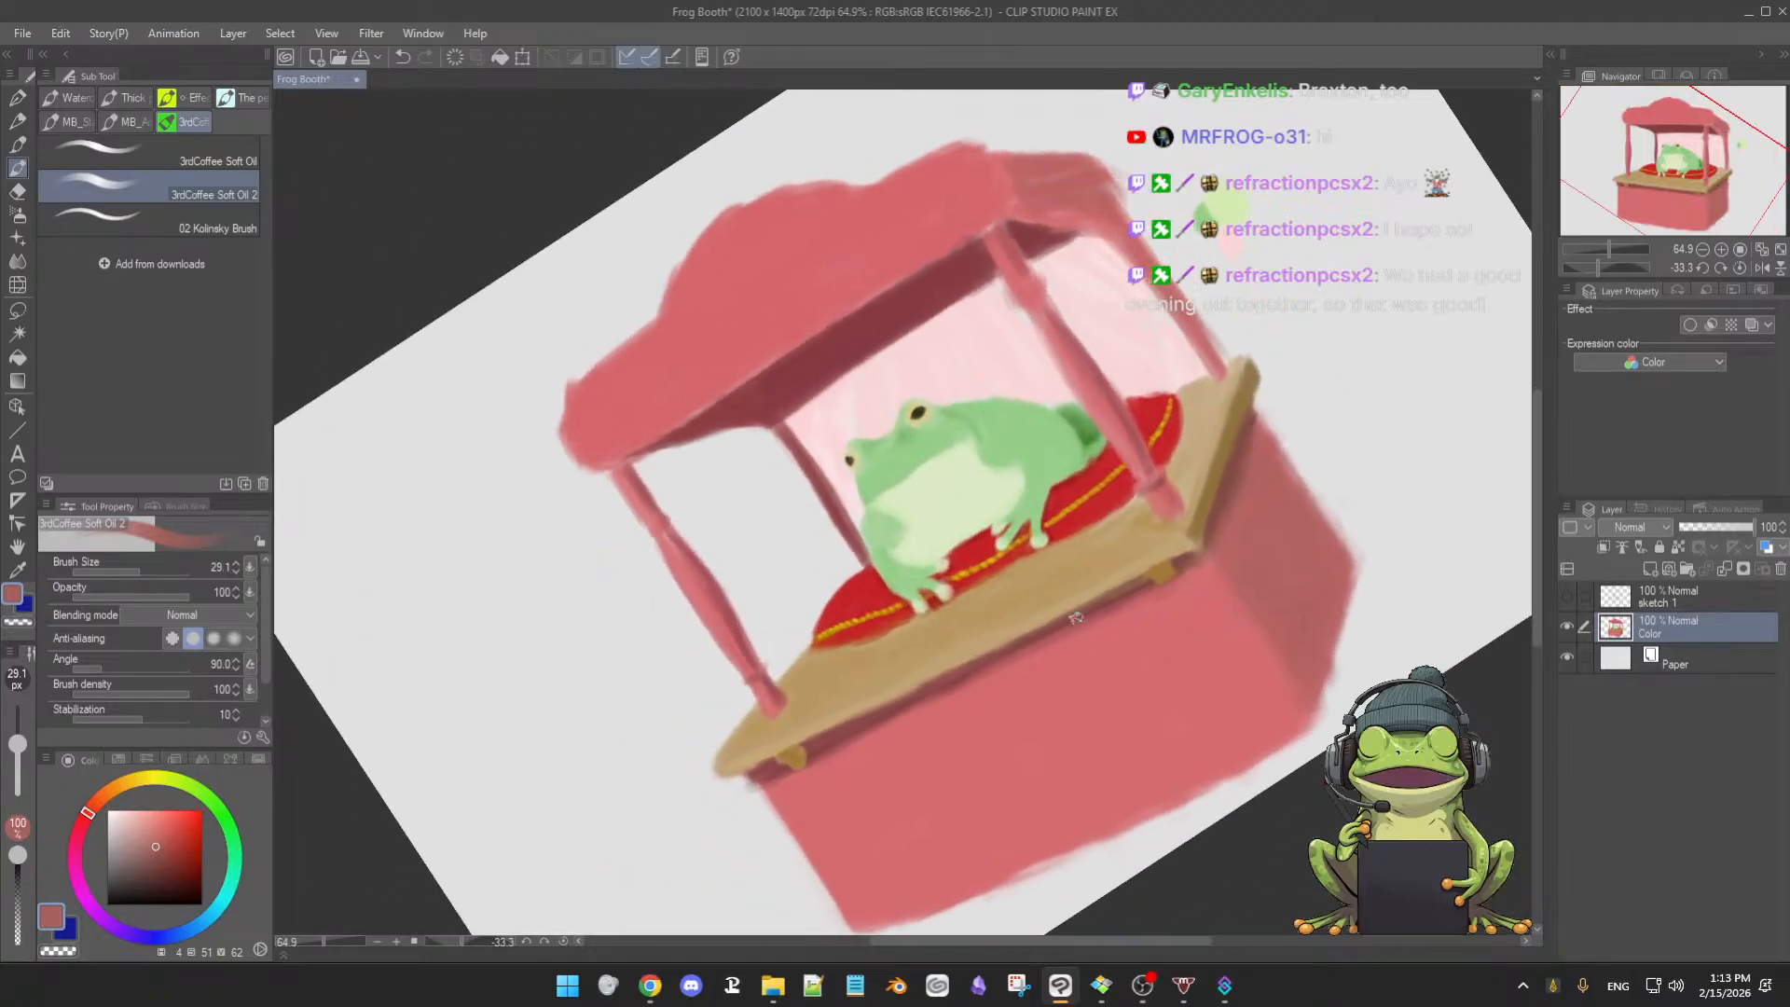
{"action": "left_click", "coordinate": [969, 679], "text": "alt"}
{"action": "key", "text": "]"}
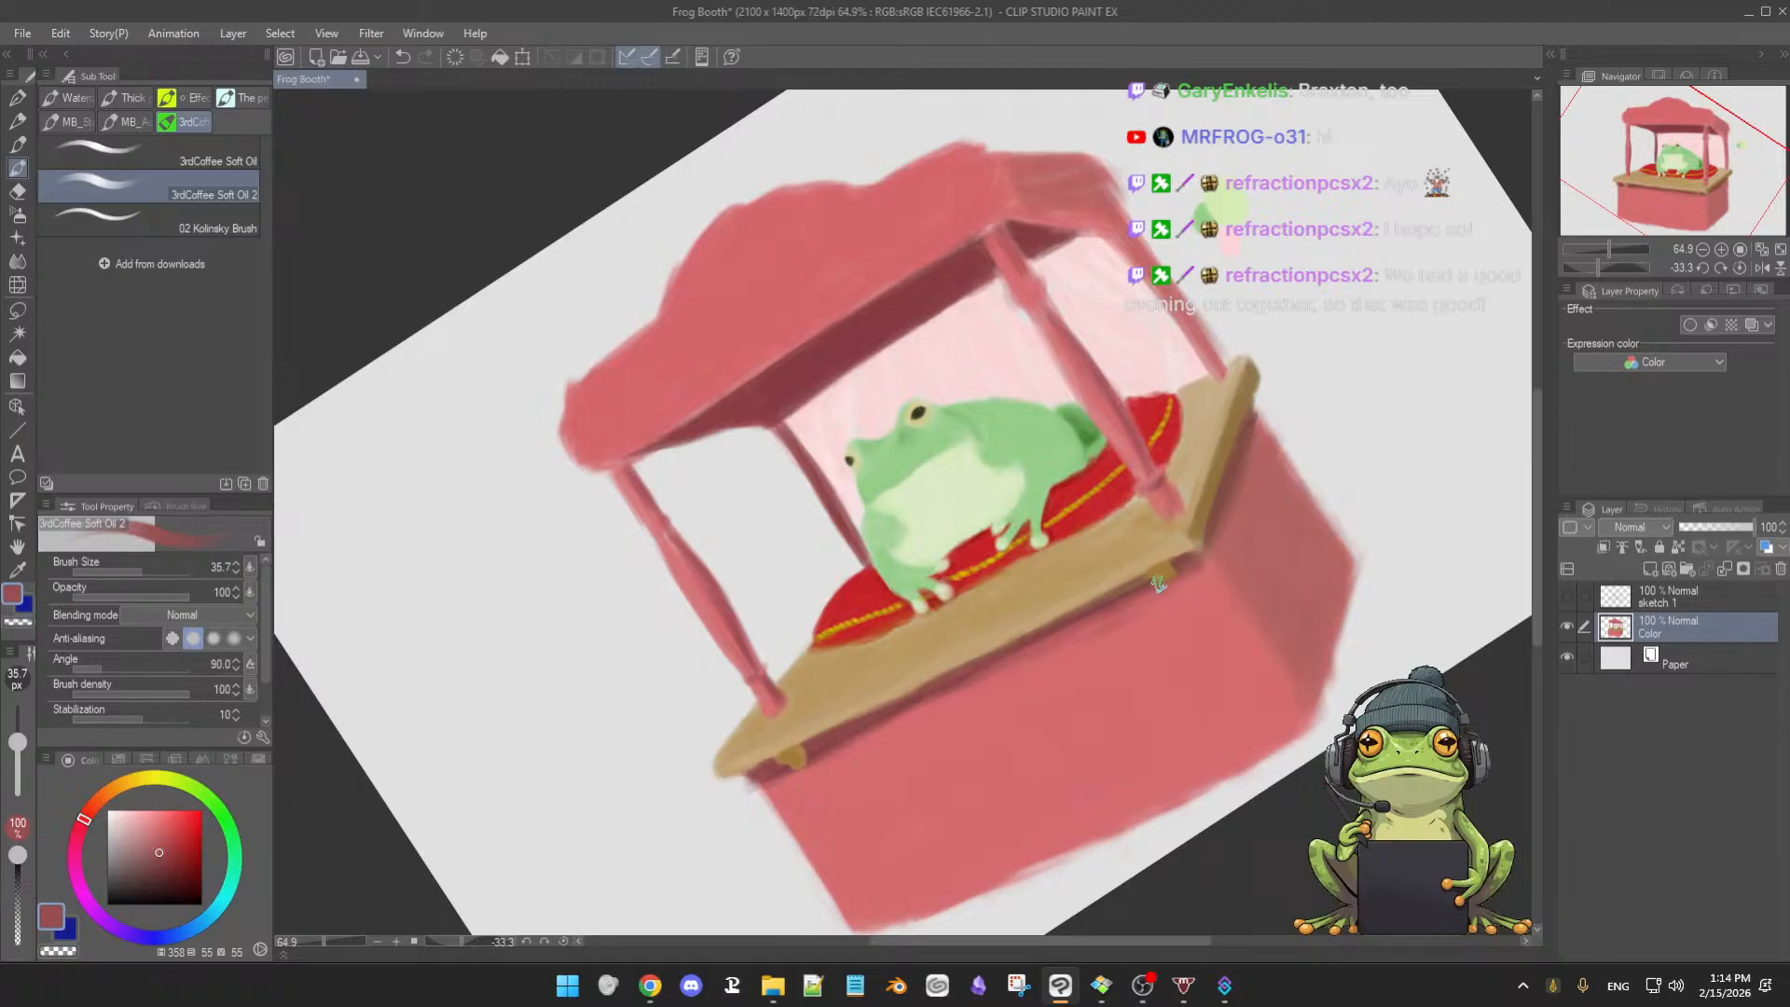
{"action": "left_click", "coordinate": [1087, 614], "text": "alt"}
{"action": "left_click", "coordinate": [901, 691], "text": "alt"}
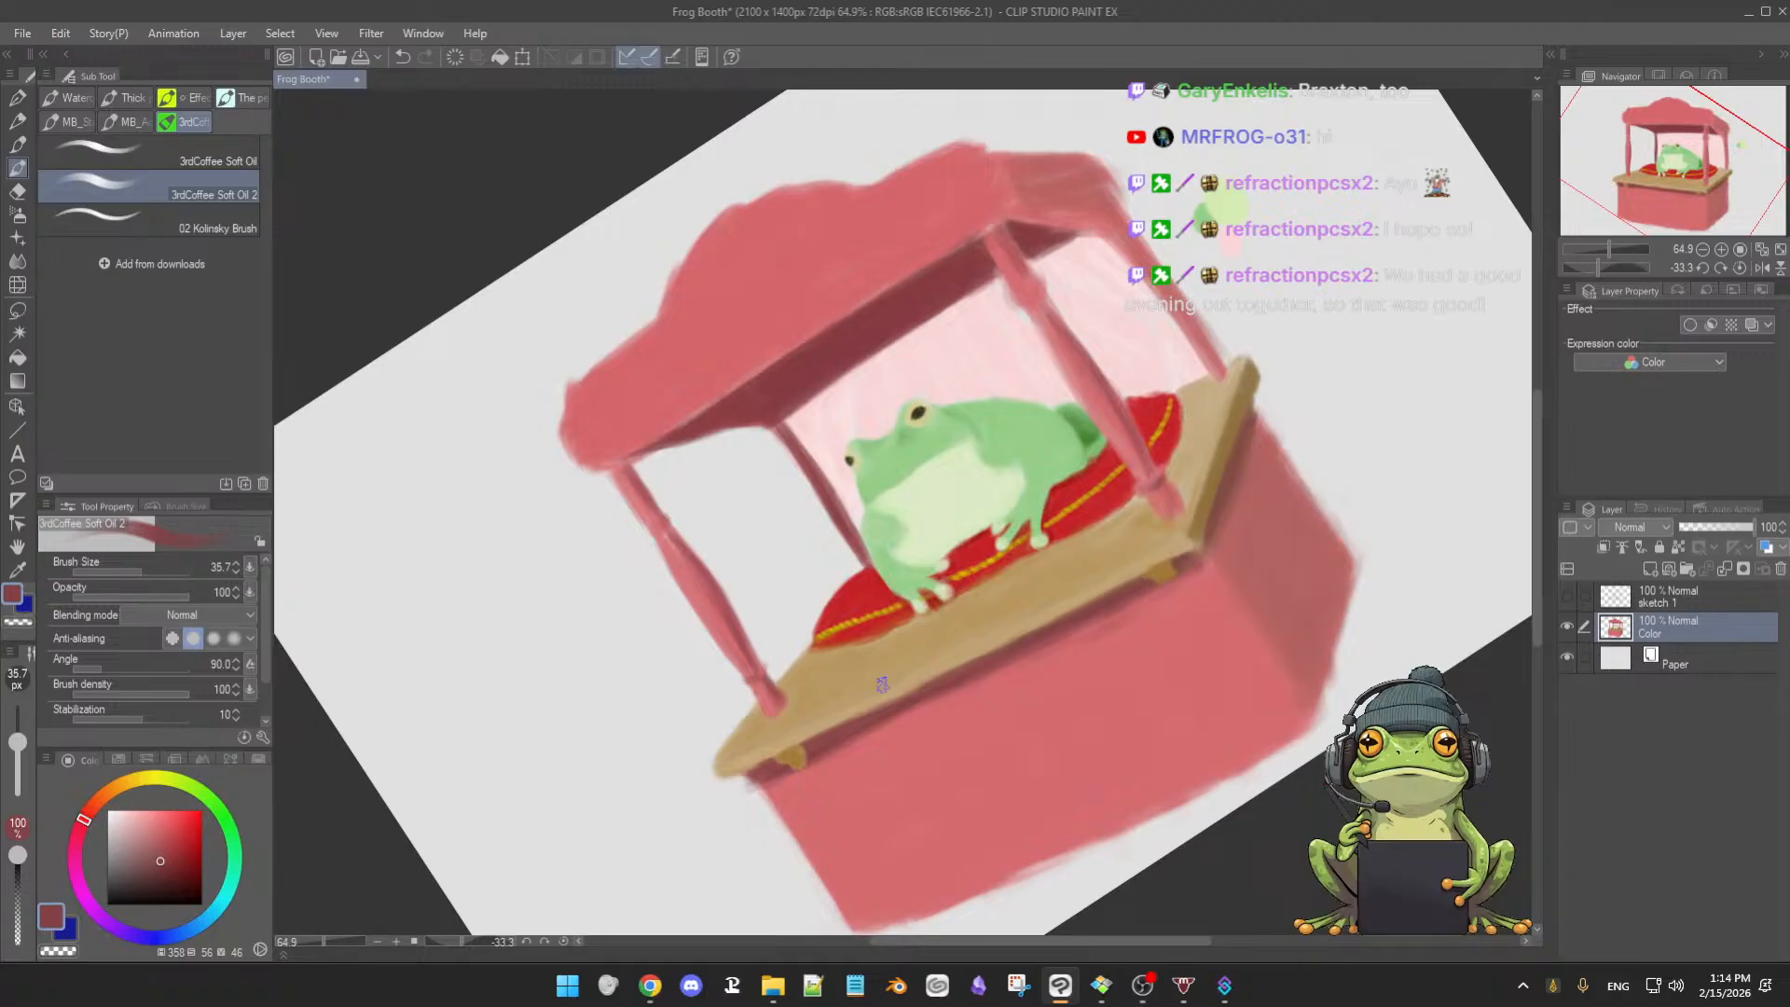
{"action": "left_click", "coordinate": [1163, 580], "text": "alt"}
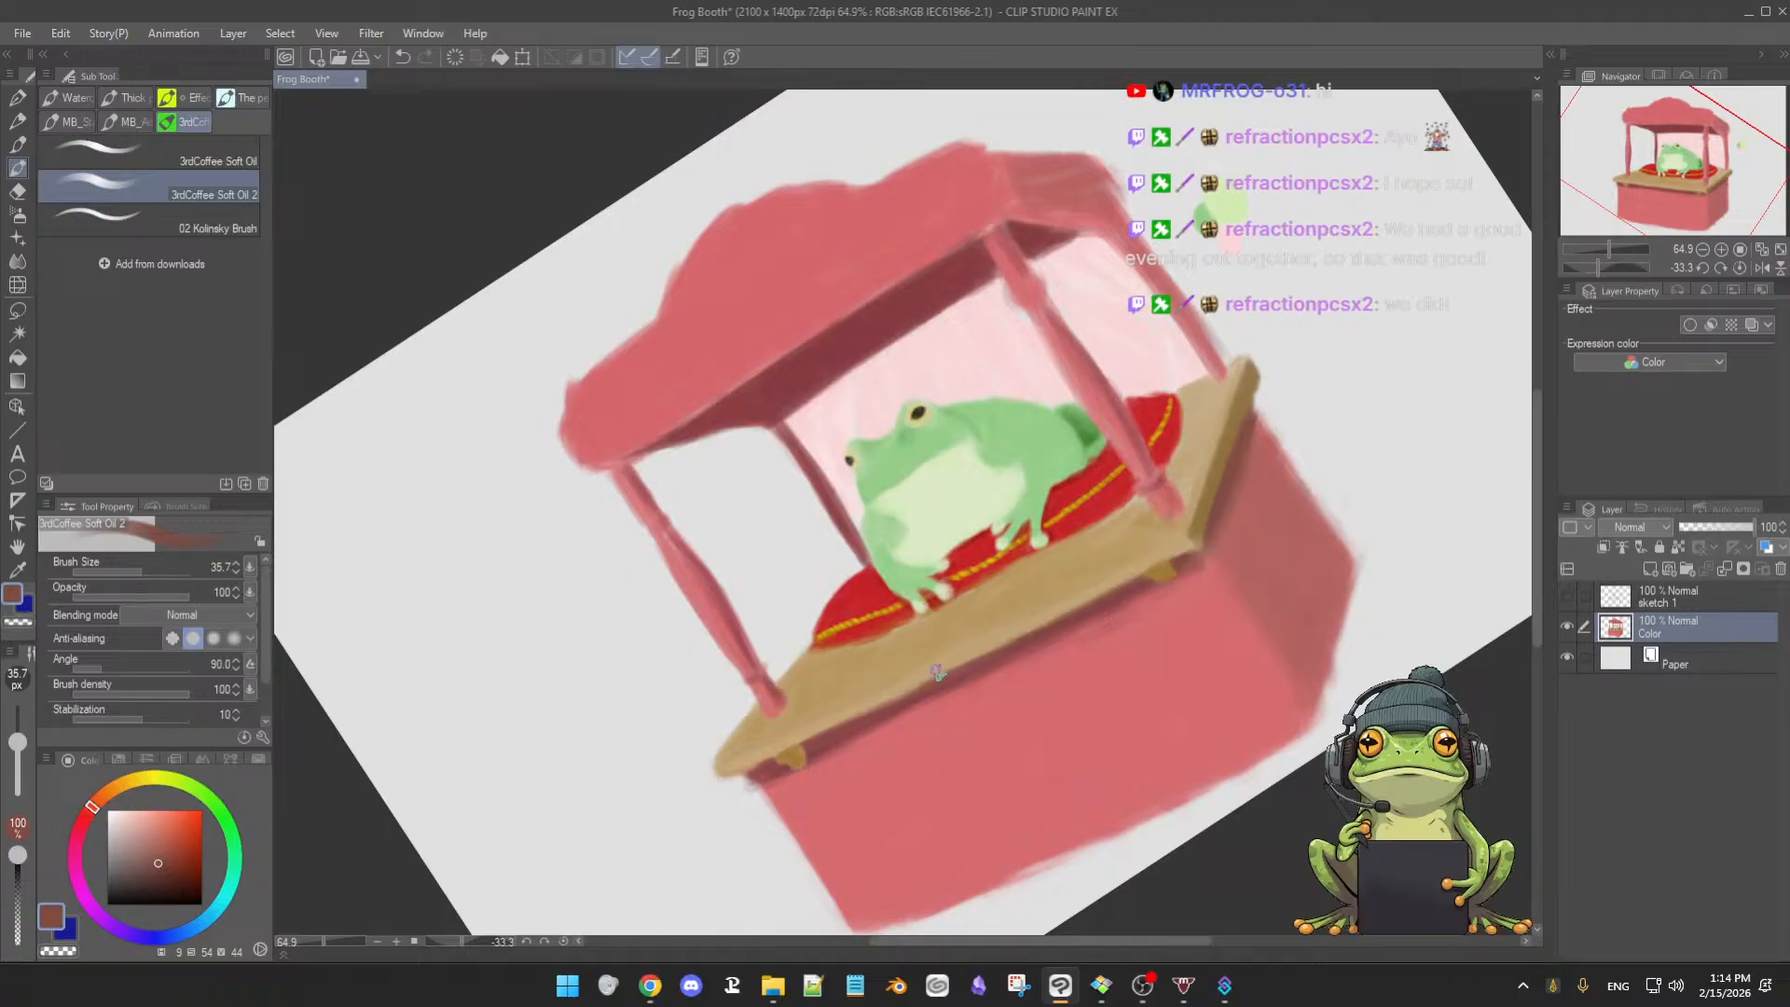
- Refine both brackets and the shadow around them with sampled tan and dark reddish brown at brush size 22.5
{"action": "key", "text": "["}
{"action": "key", "text": "["}
{"action": "key", "text": "bracketright"}
{"action": "left_click", "coordinate": [822, 752], "text": "alt"}
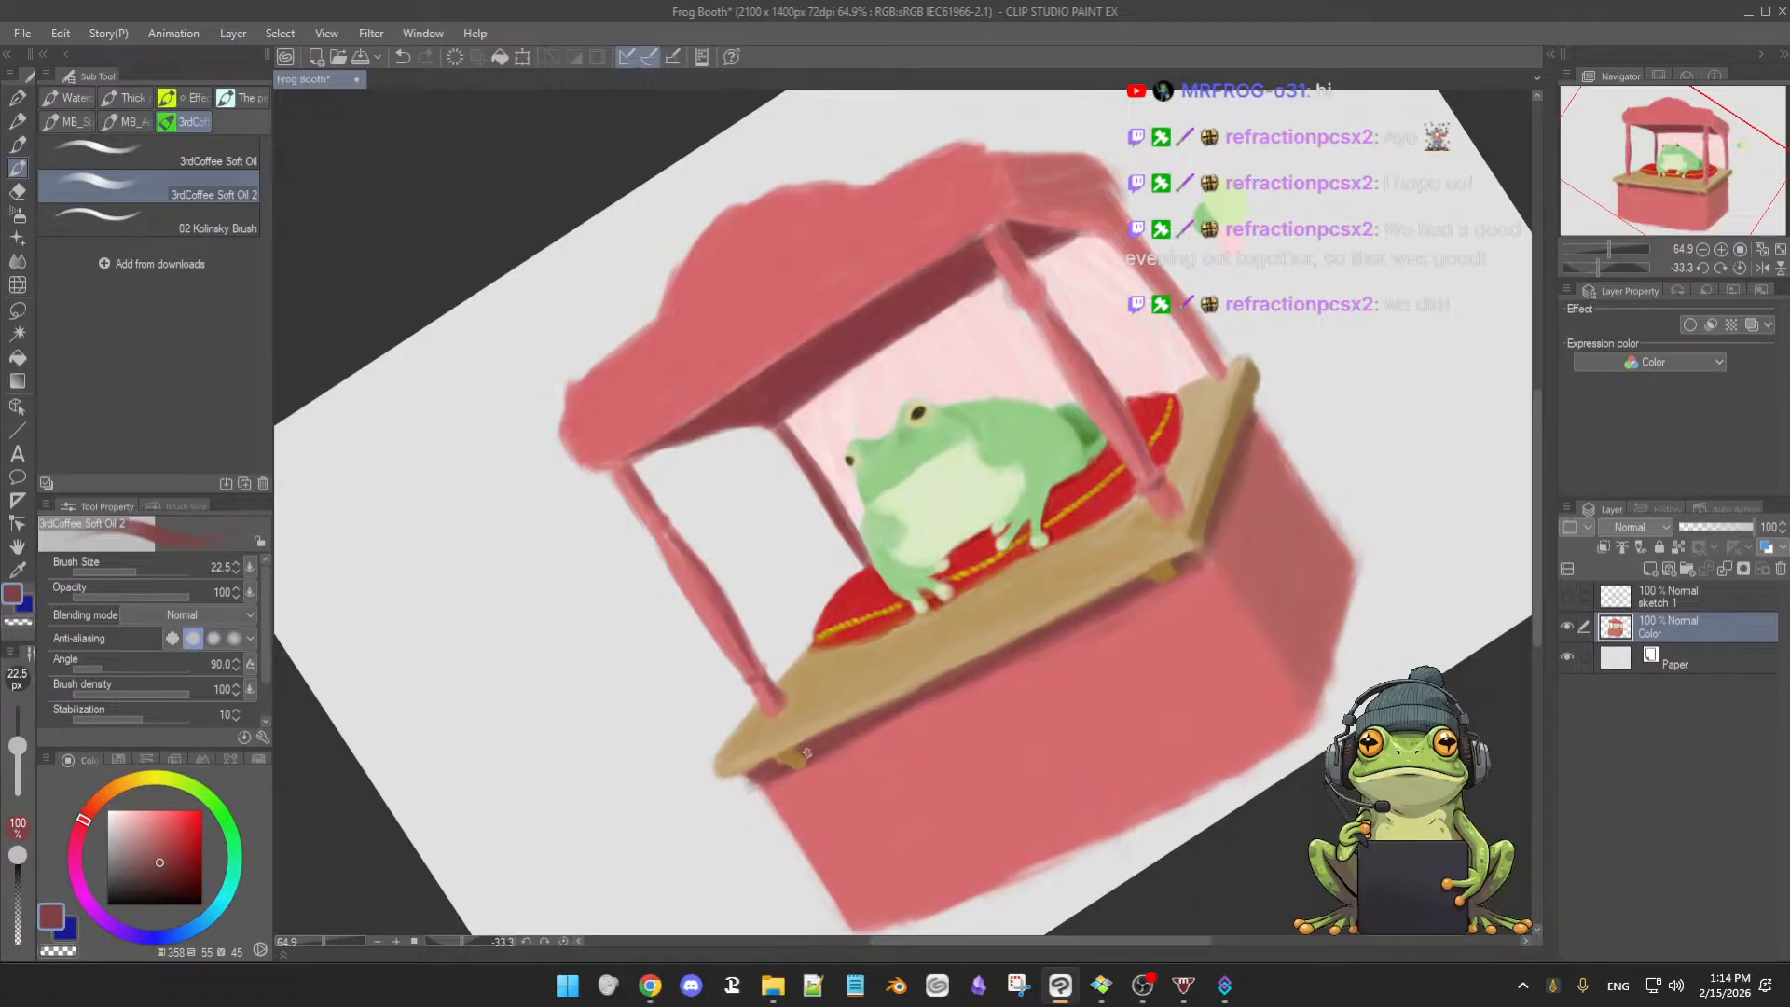
{"action": "left_click", "coordinate": [1131, 575], "text": "alt"}
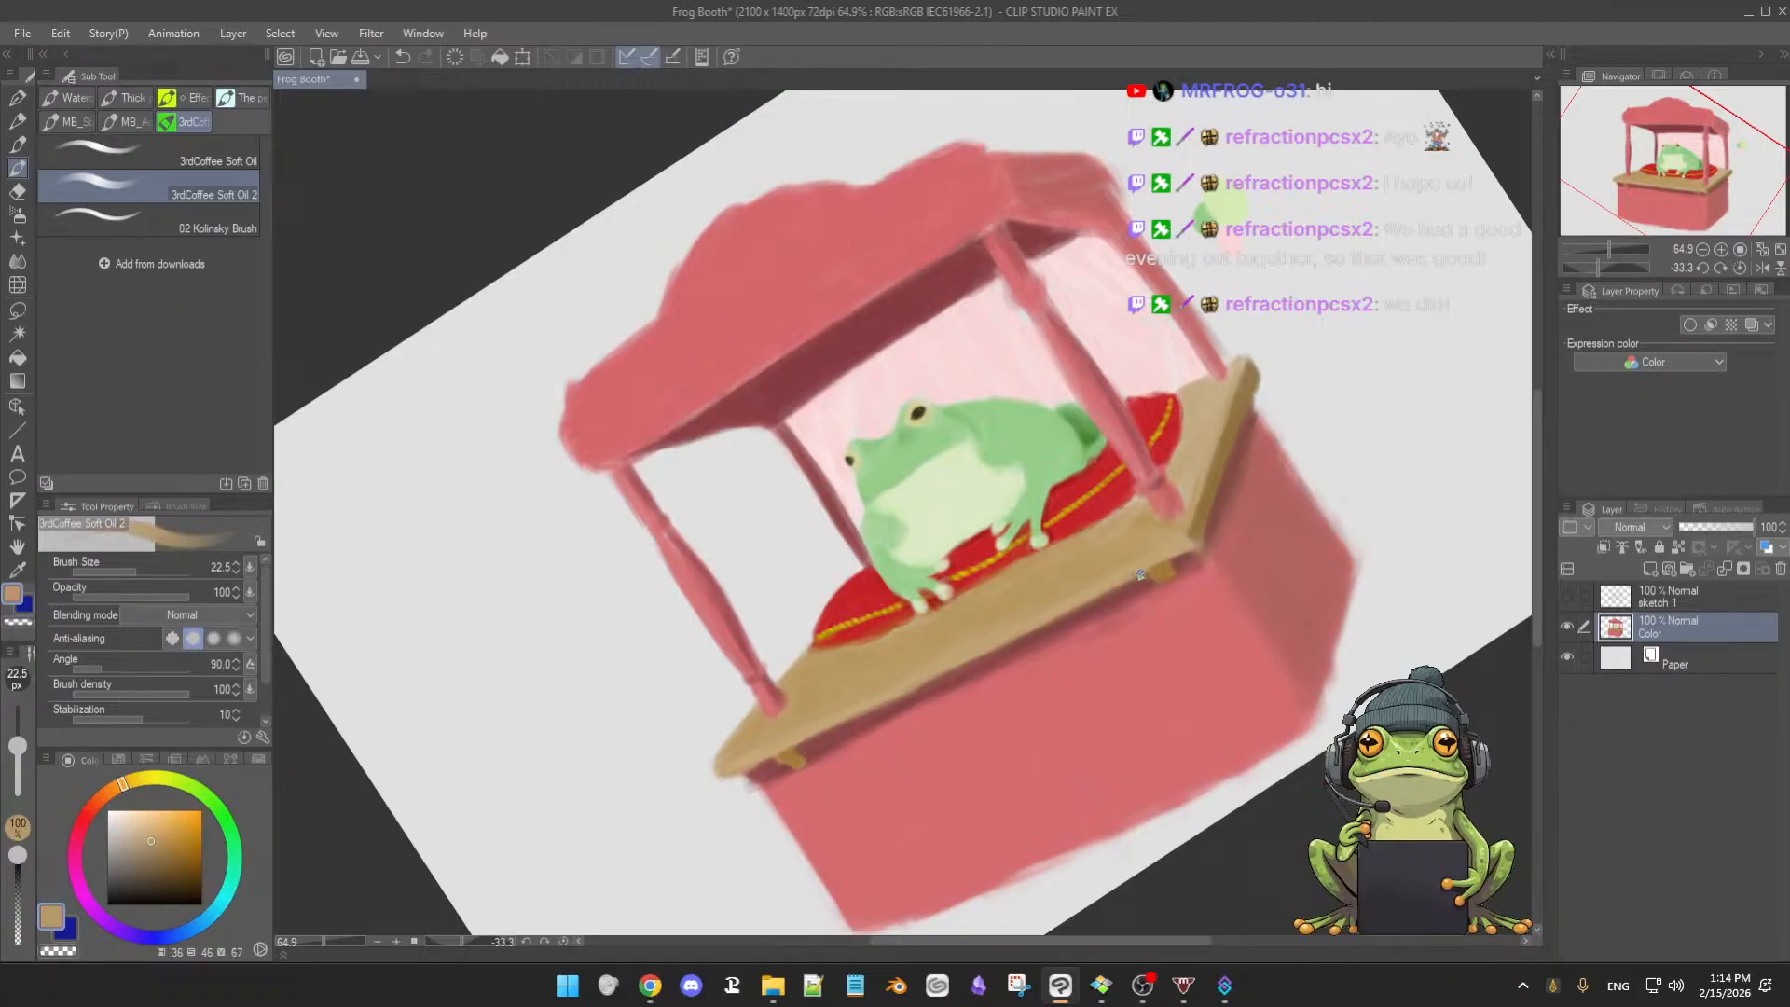
{"action": "left_click", "coordinate": [799, 753], "text": "alt"}
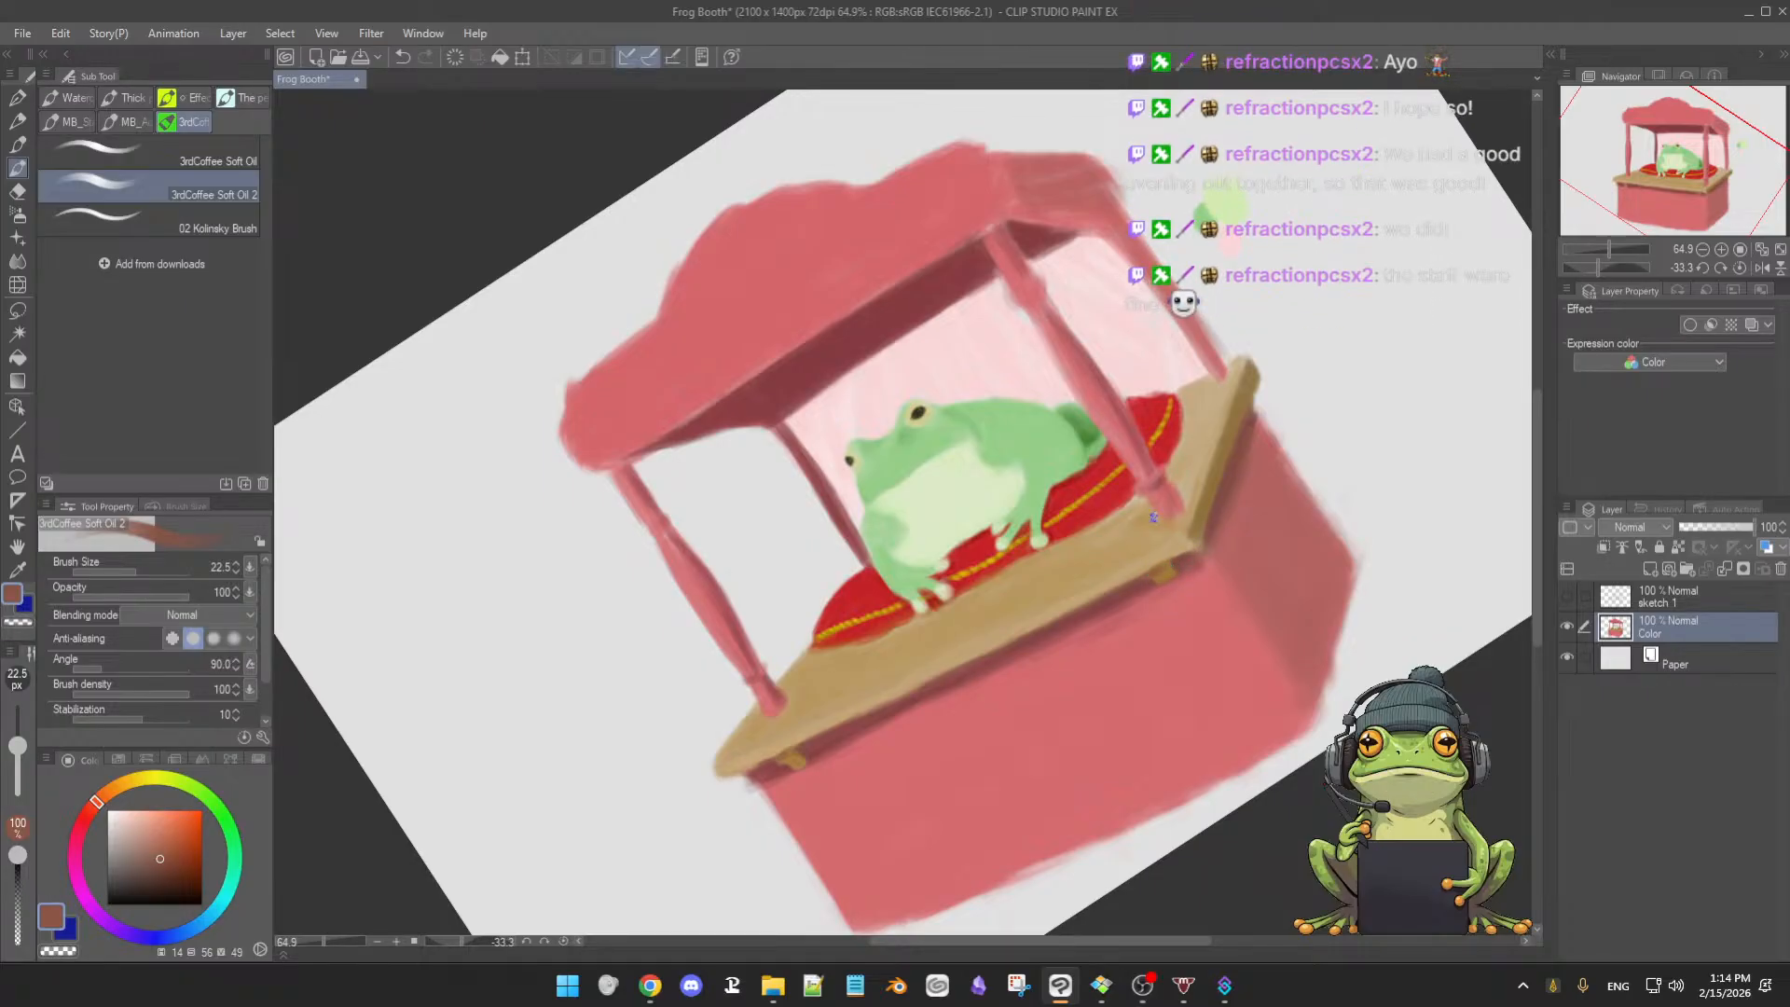
- Smooth the counter's wood with sampled tans at brush sizes 40.3 and 35.9, finishing with the canvas rotation reset
{"action": "left_click", "coordinate": [865, 658], "text": "alt"}
{"action": "key", "text": "]"}
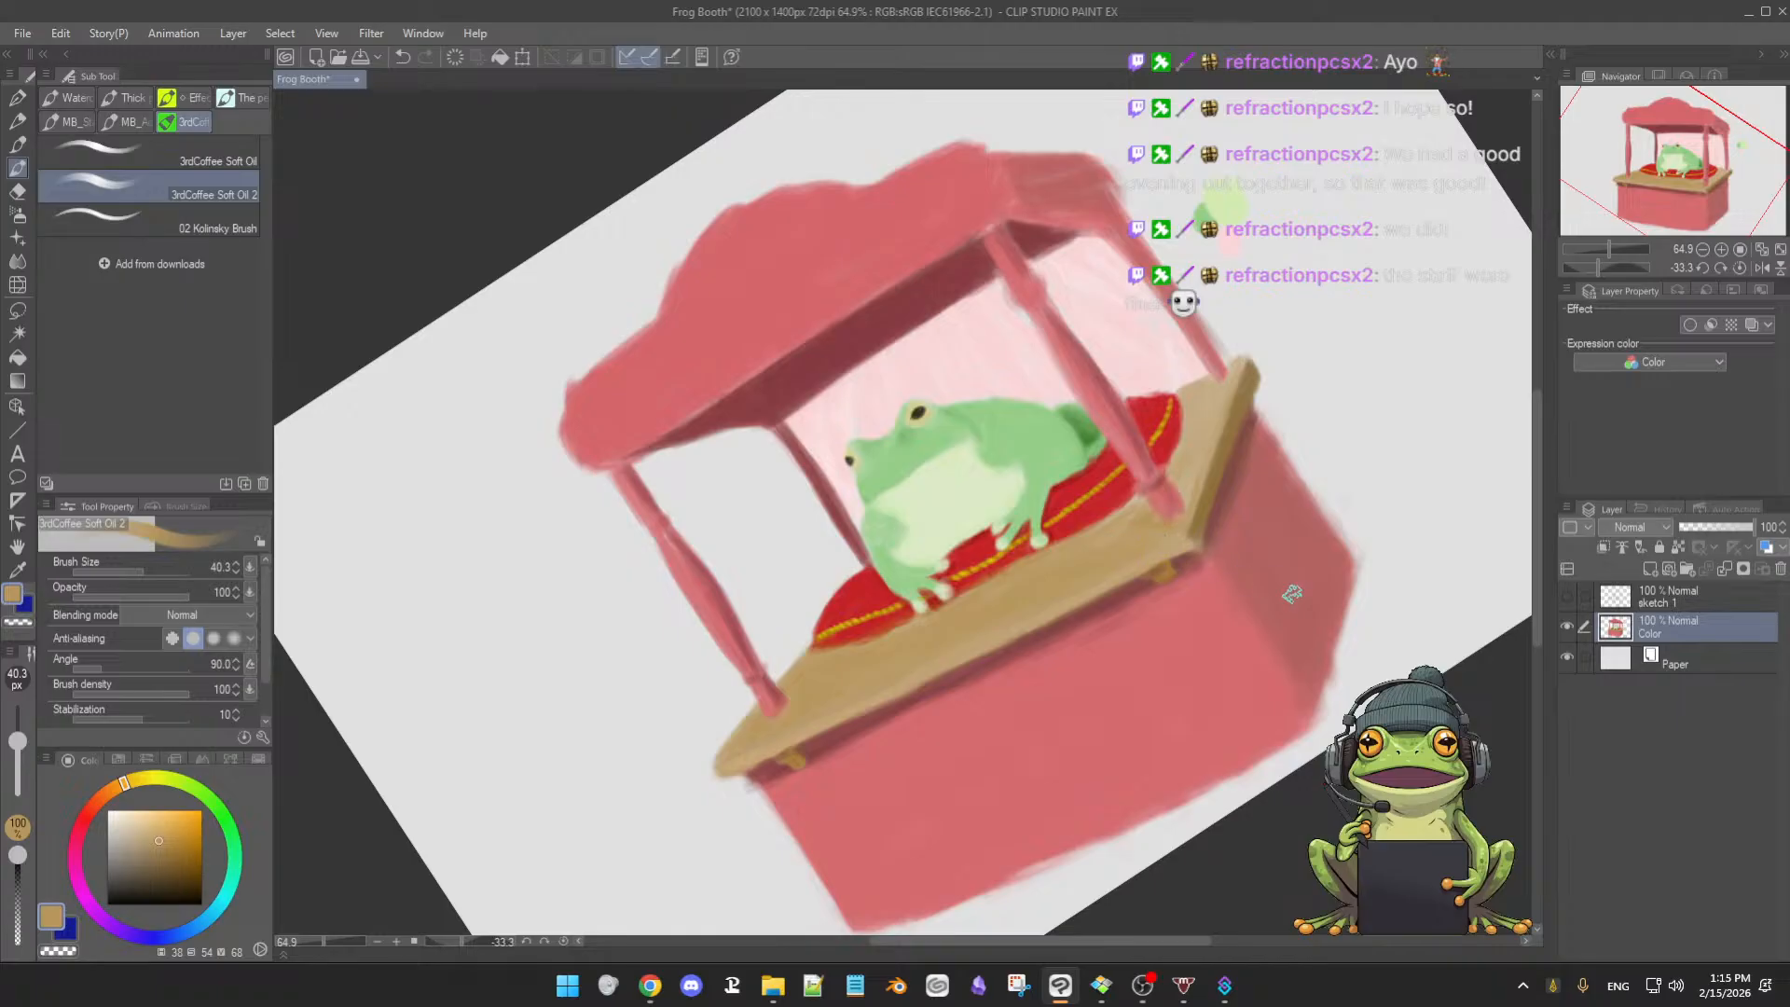
{"action": "left_click_drag", "start_coordinate": [1287, 606], "coordinate": [1054, 738]}
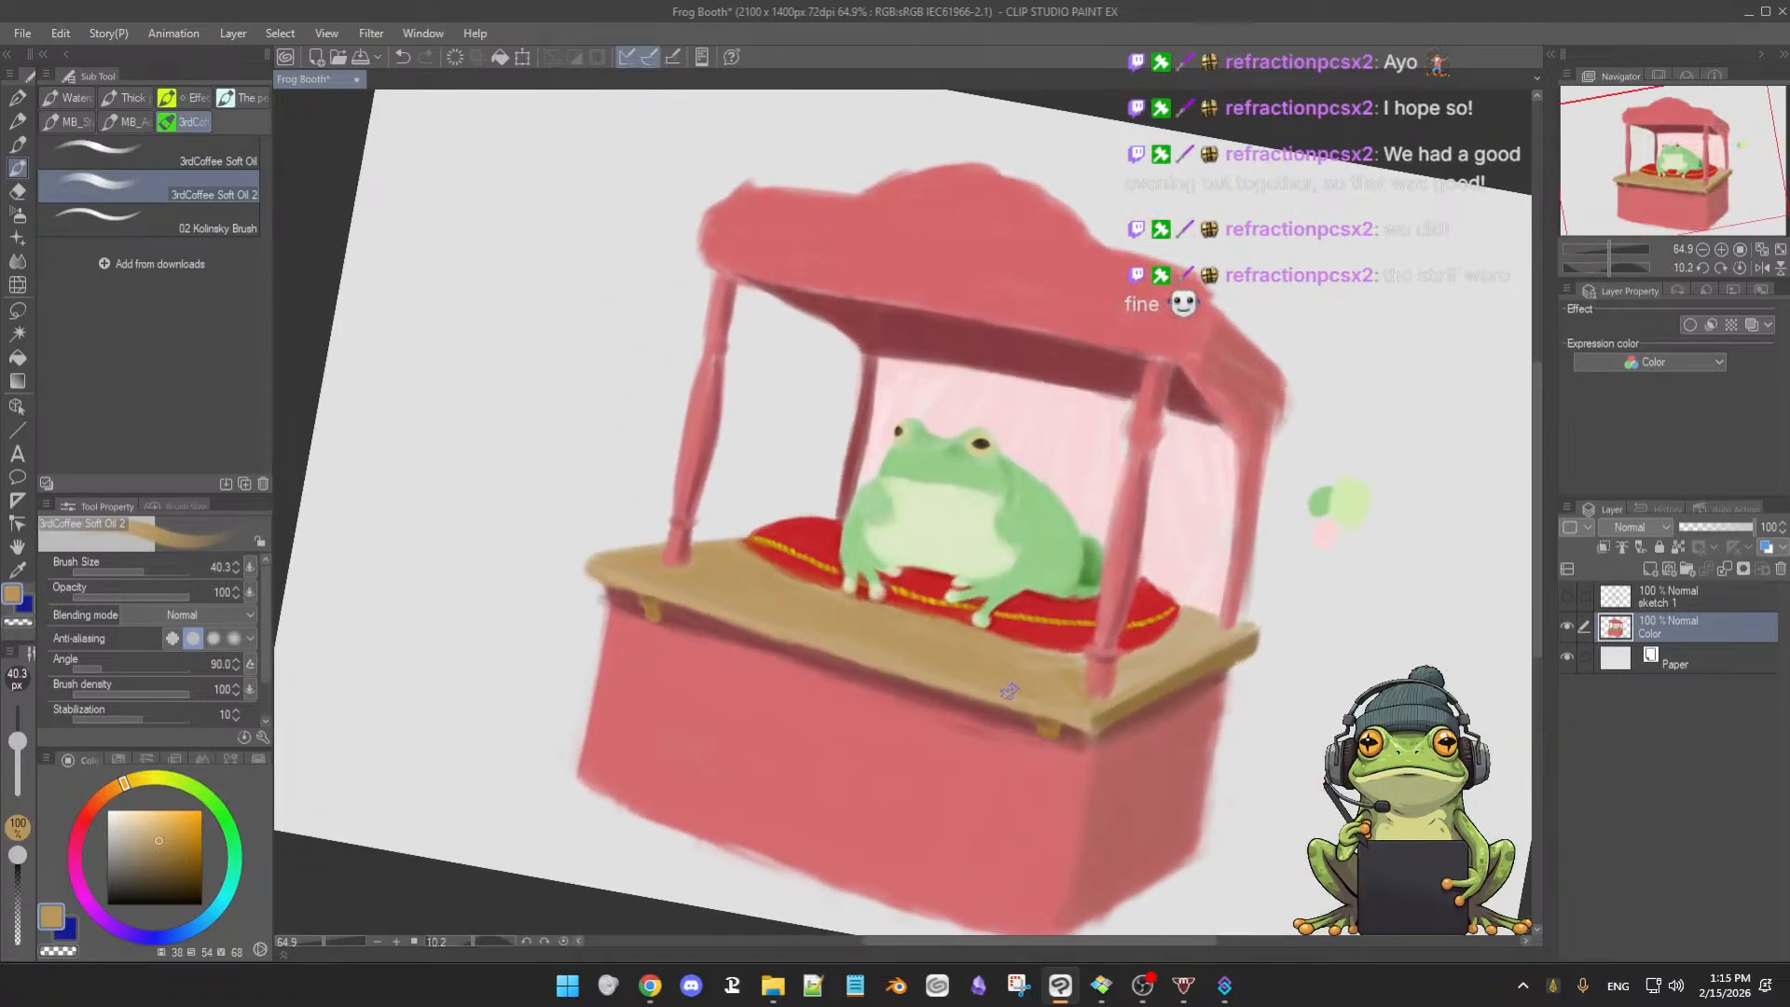
{"action": "key", "text": "["}
{"action": "left_click", "coordinate": [1081, 699], "text": "alt"}
{"action": "left_click_drag", "start_coordinate": [903, 650], "coordinate": [836, 443]}
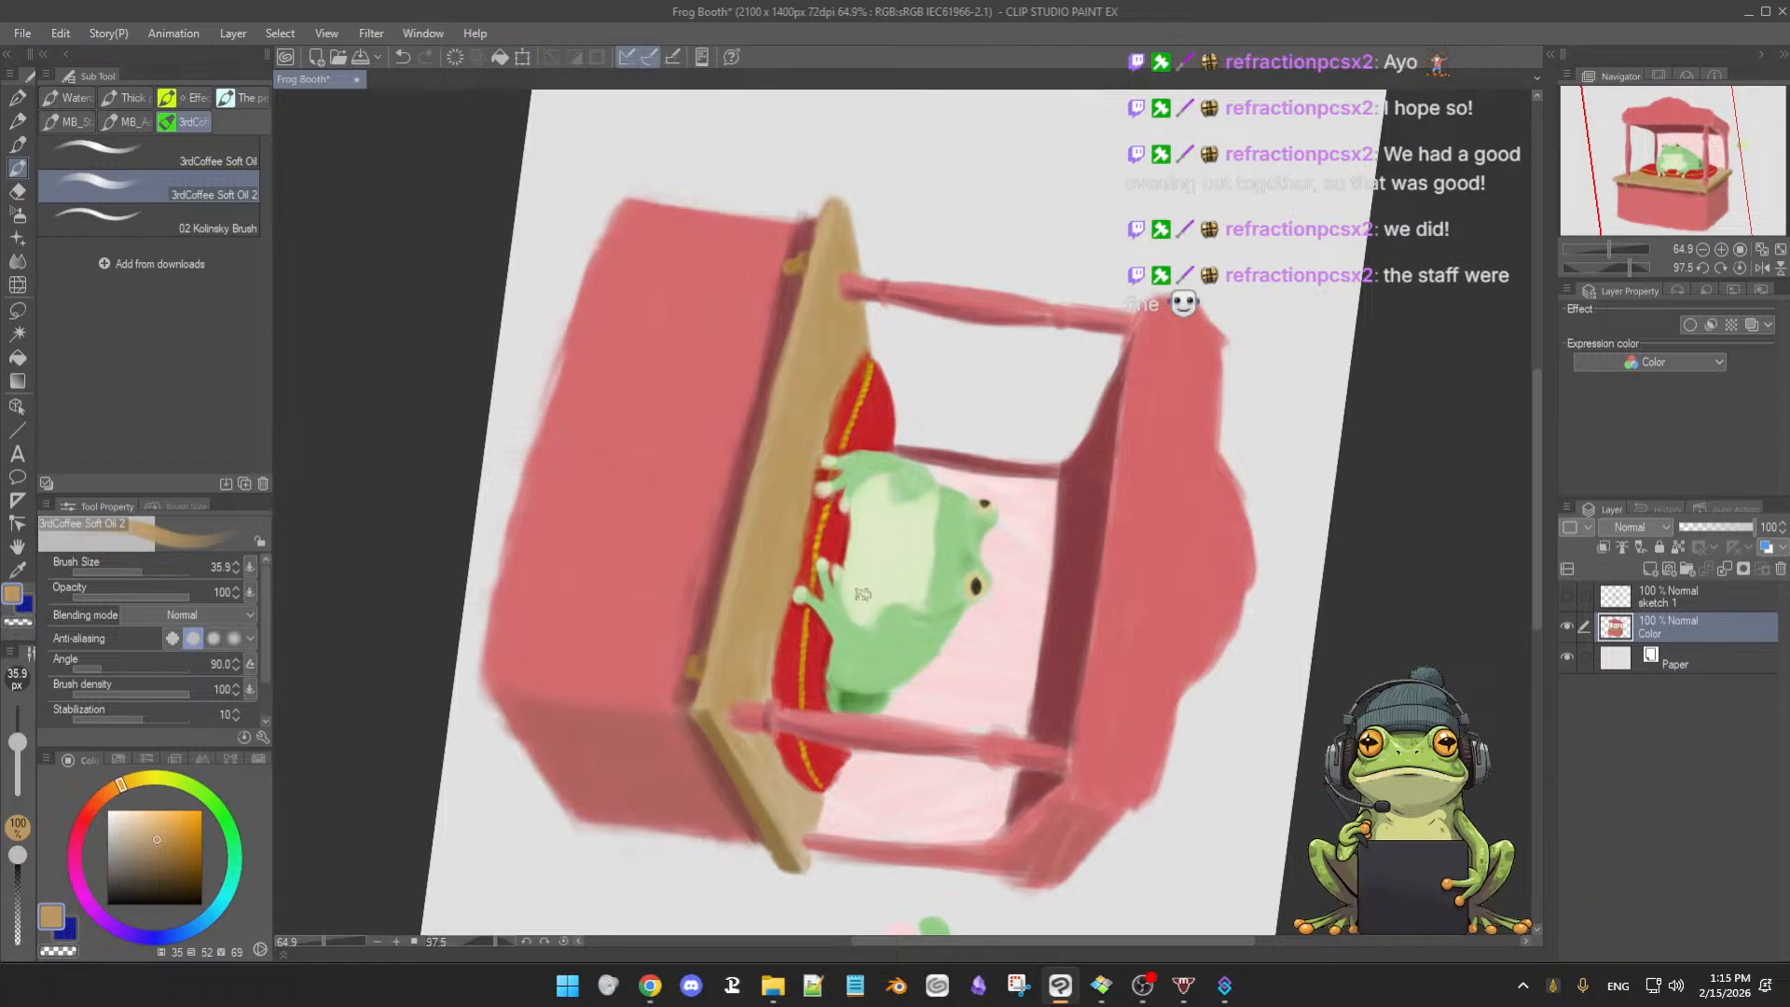
{"action": "key", "text": "ctrl+at"}
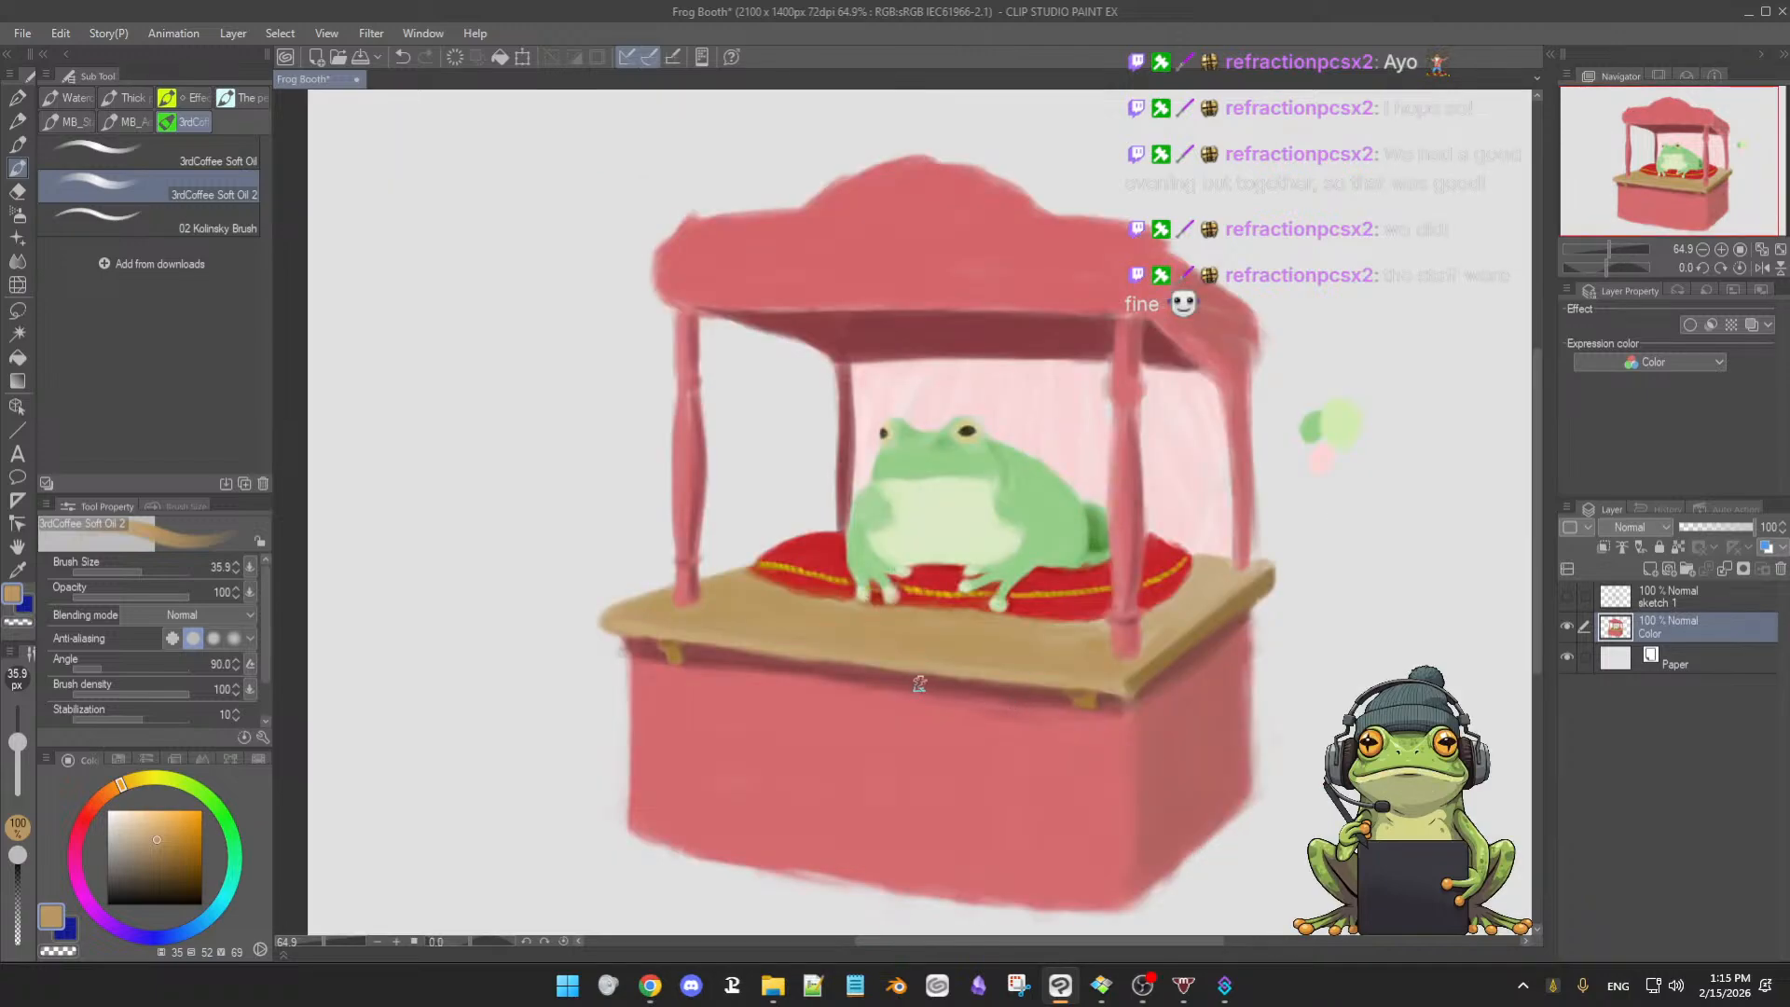
- Smooth the right part of the counter top around the front right post in sampled light tan, with brush sizes from 20.3 to 26.8
{"action": "left_click", "coordinate": [1166, 627], "text": "alt"}
{"action": "left_click_drag", "start_coordinate": [1154, 621], "coordinate": [1161, 625], "text": "ctrl+alt"}
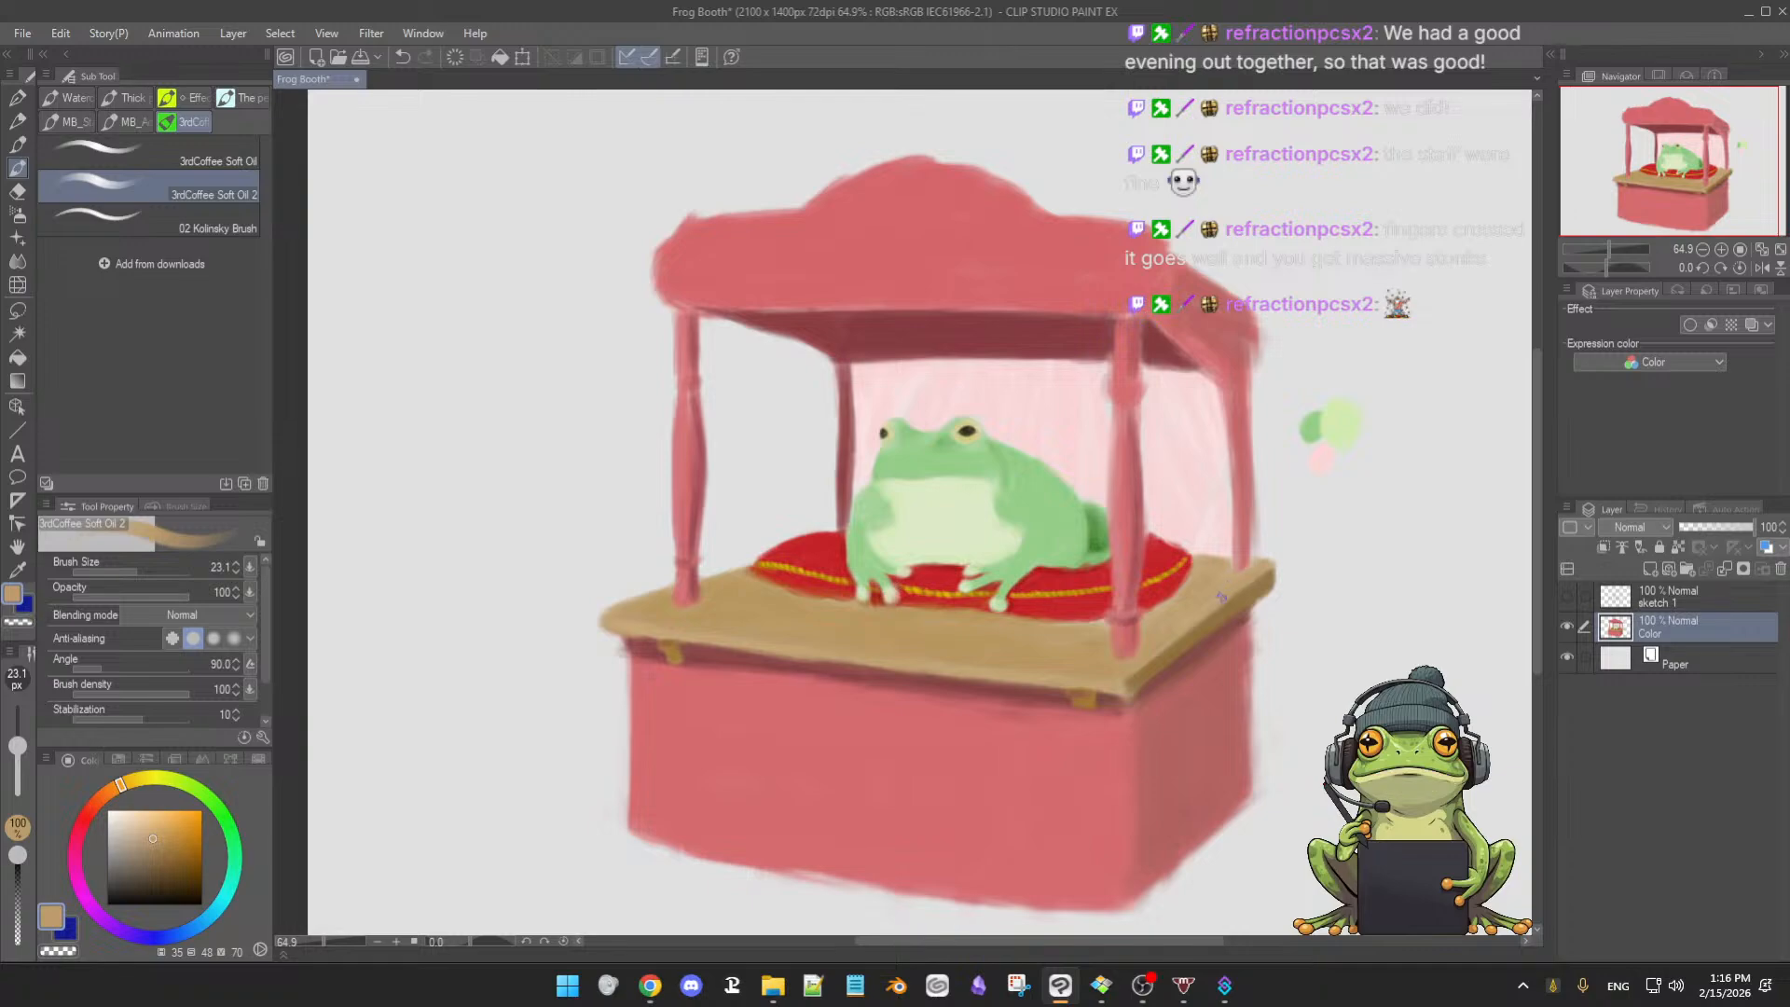
{"action": "key", "text": "bracketleft"}
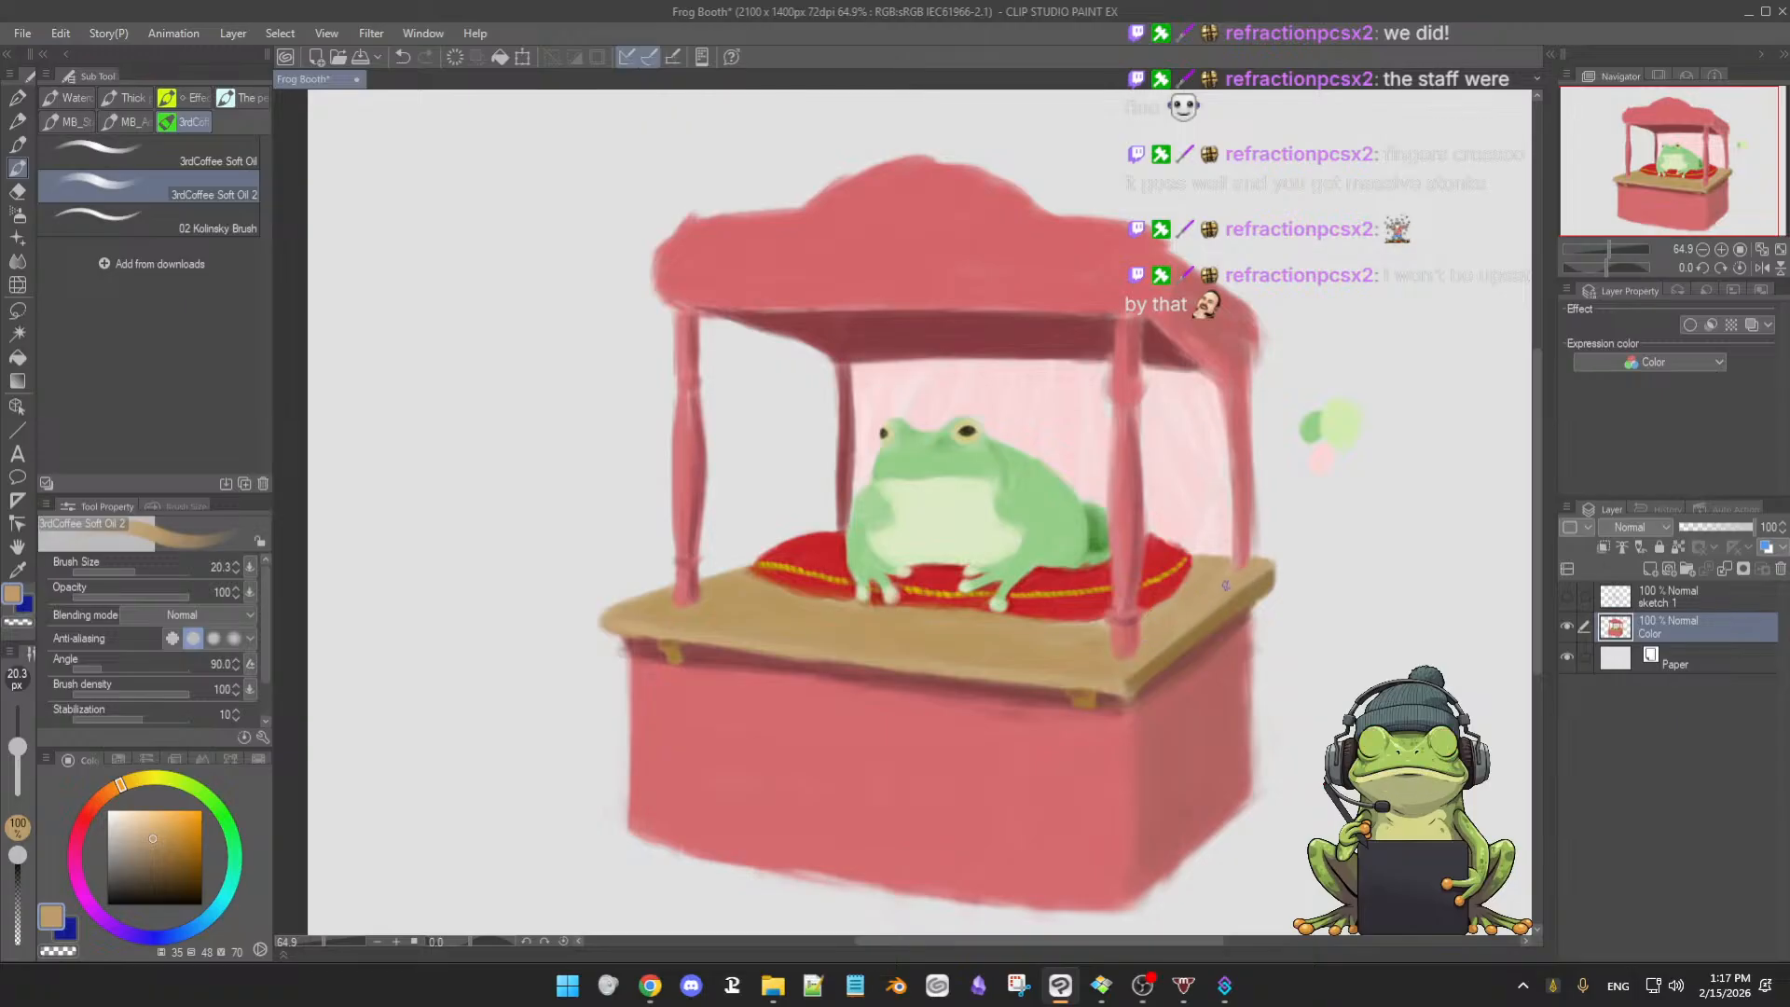
{"action": "left_click_drag", "start_coordinate": [1196, 599], "coordinate": [1205, 604], "text": "ctrl+alt"}
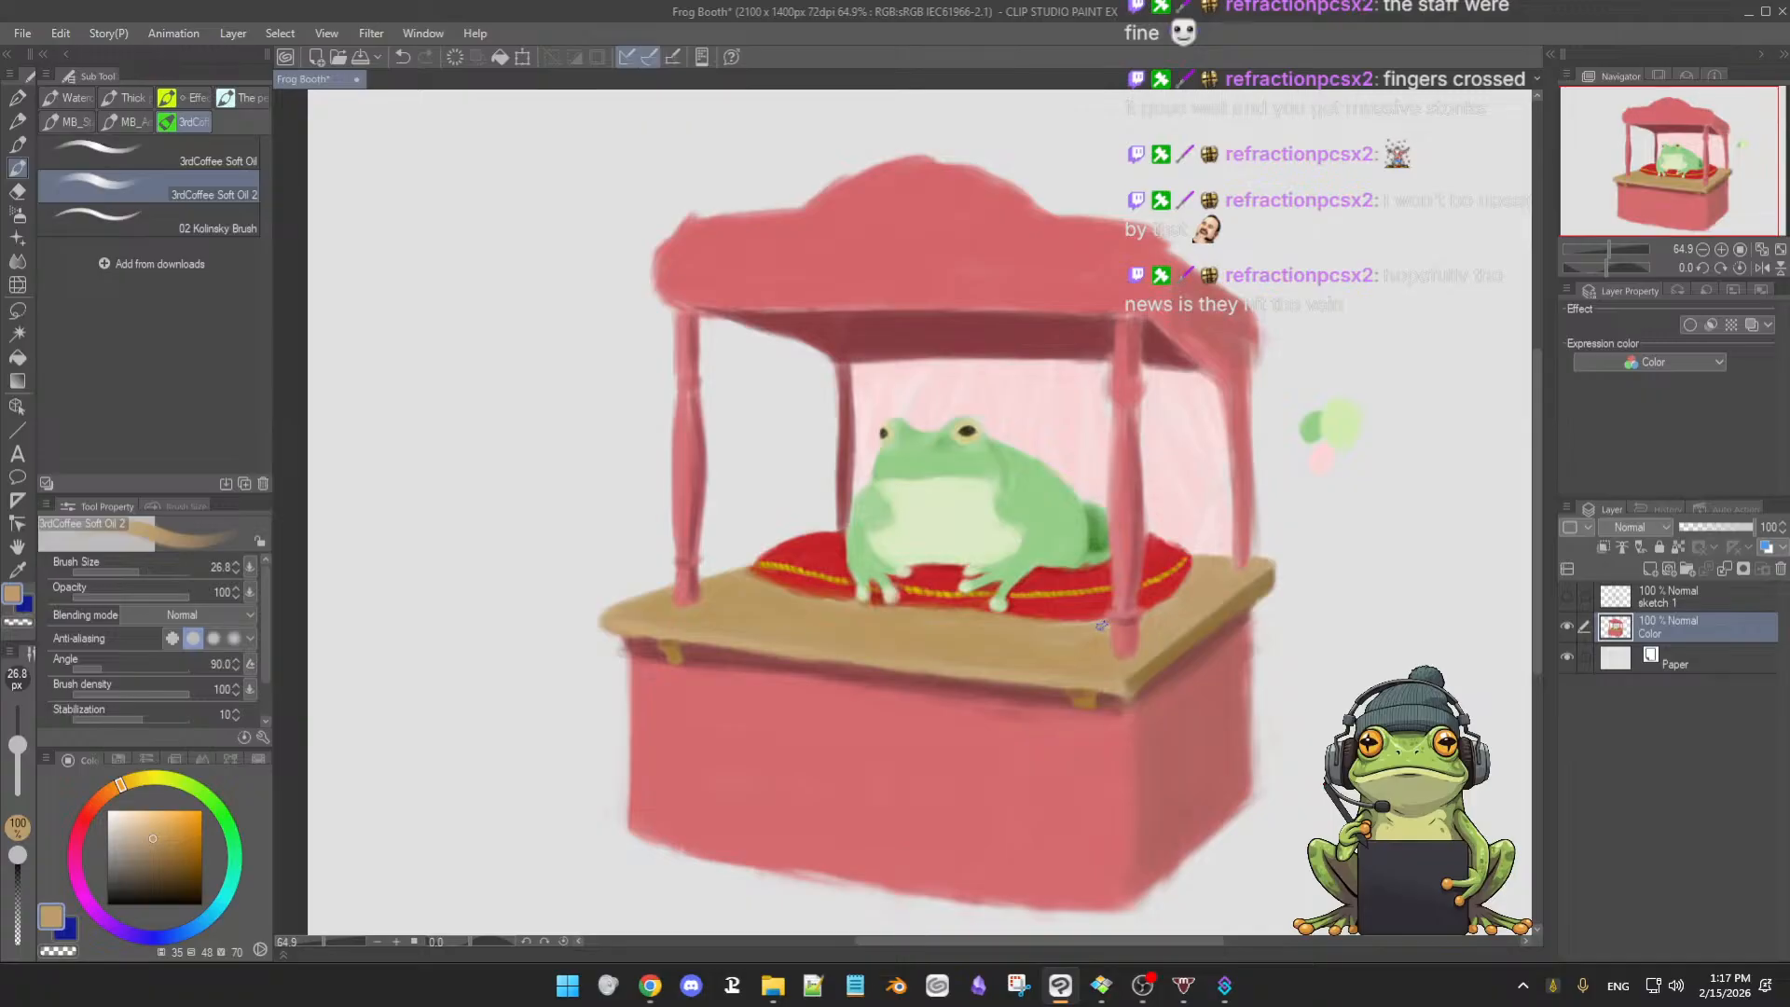
{"action": "key", "text": "["}
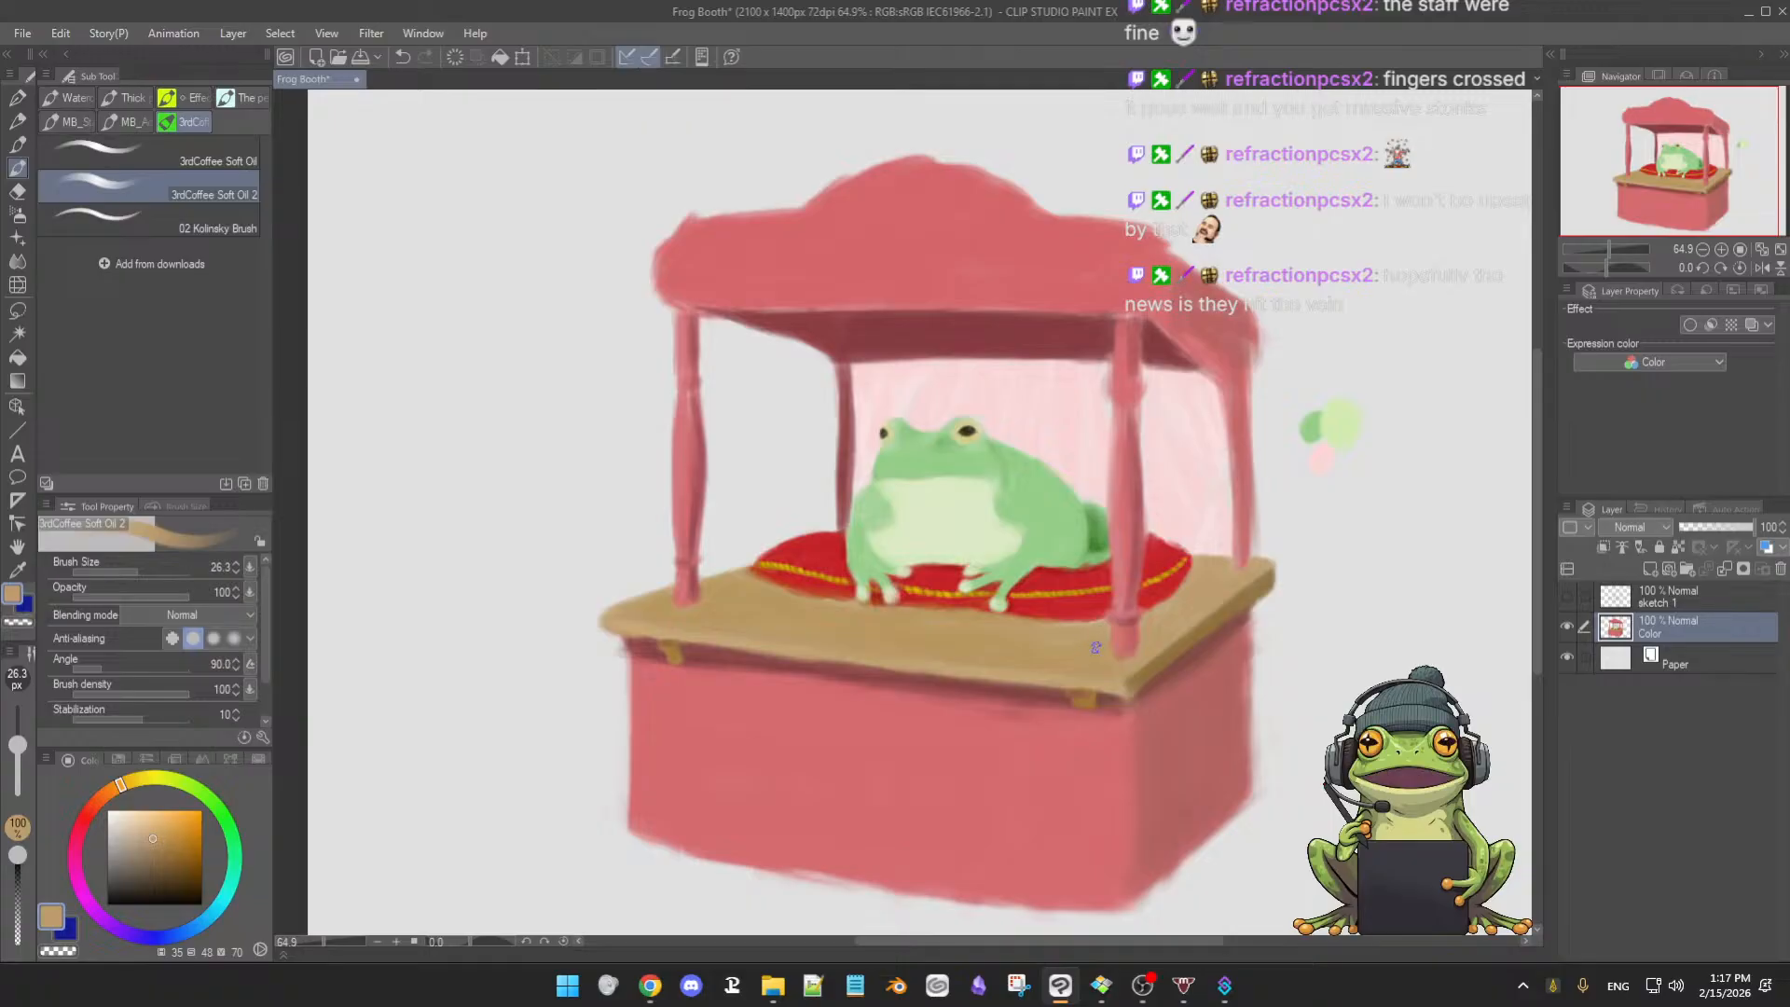
- Rotate the canvas to about -25.1°, touch up the wood beside the front right post at brush size 24.7, and save the painting
{"action": "left_click_drag", "start_coordinate": [1099, 671], "coordinate": [1103, 578]}
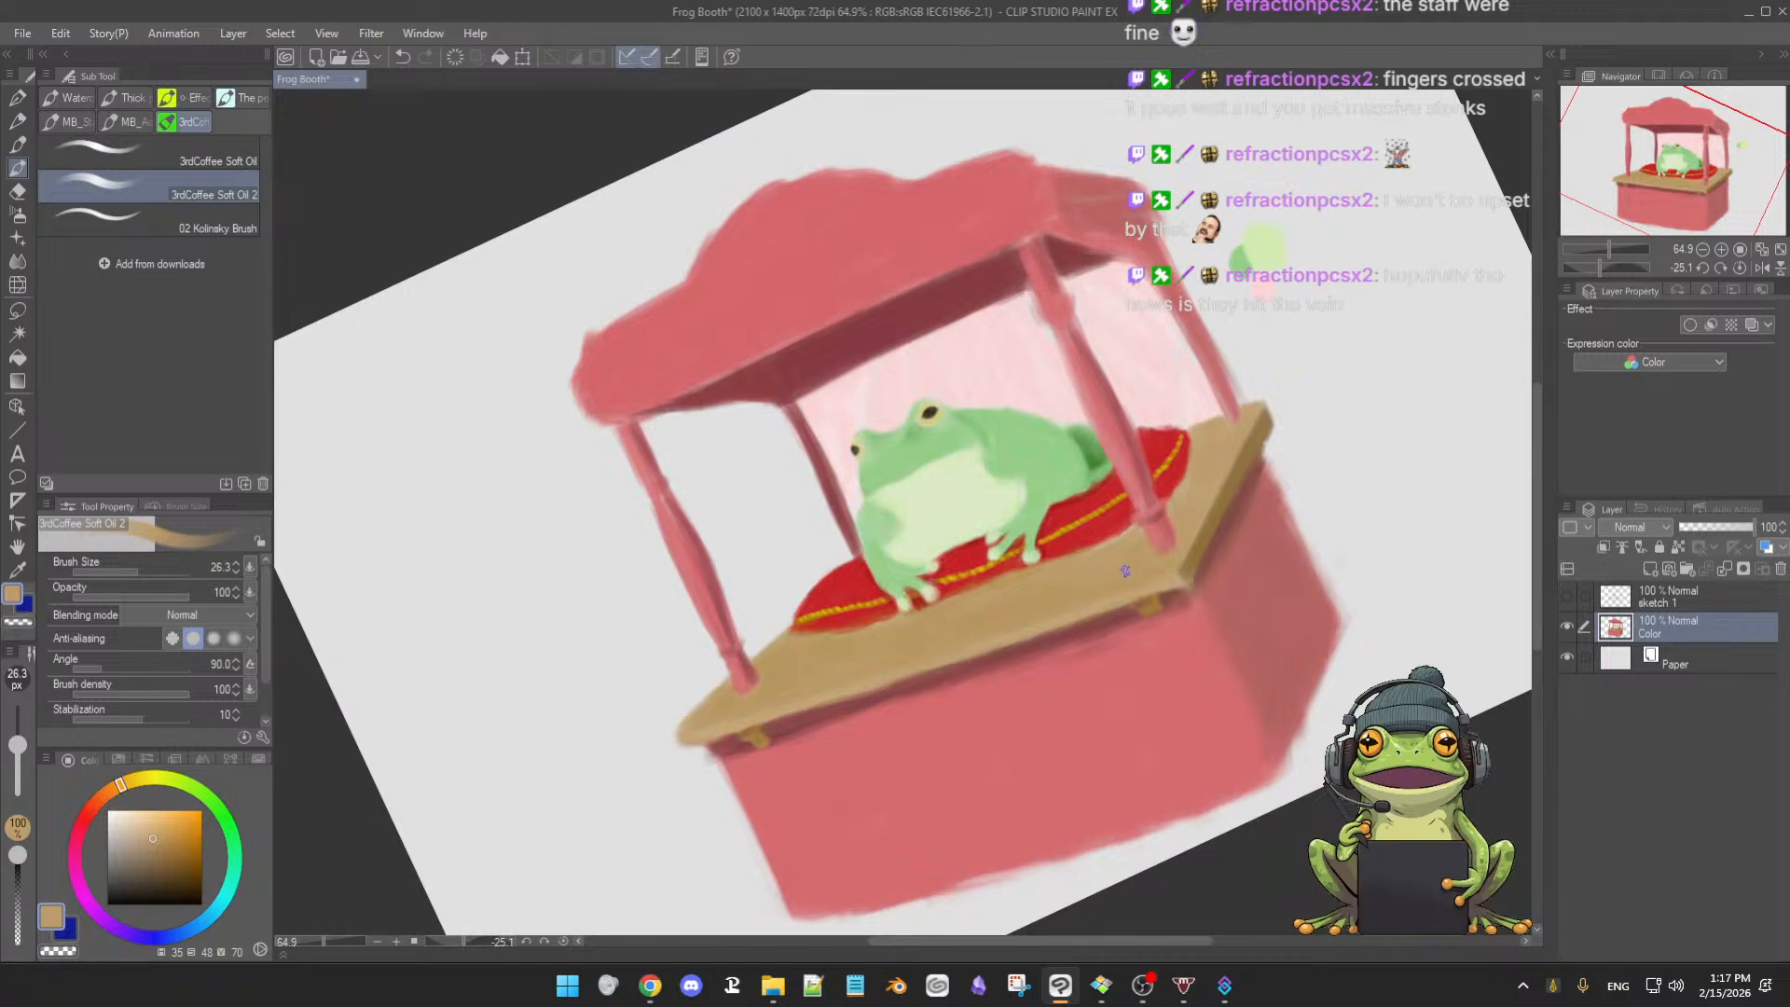
{"action": "key", "text": "]"}
{"action": "key", "text": "["}
{"action": "key", "text": "bracketleft"}
{"action": "key", "text": "ctrl+s"}
{"action": "key", "text": "bracketleft"}
{"action": "key", "text": "bracketleft"}
{"action": "key", "text": "bracketleft"}
{"action": "key", "text": "bracketleft"}
{"action": "key", "text": "bracketleft"}
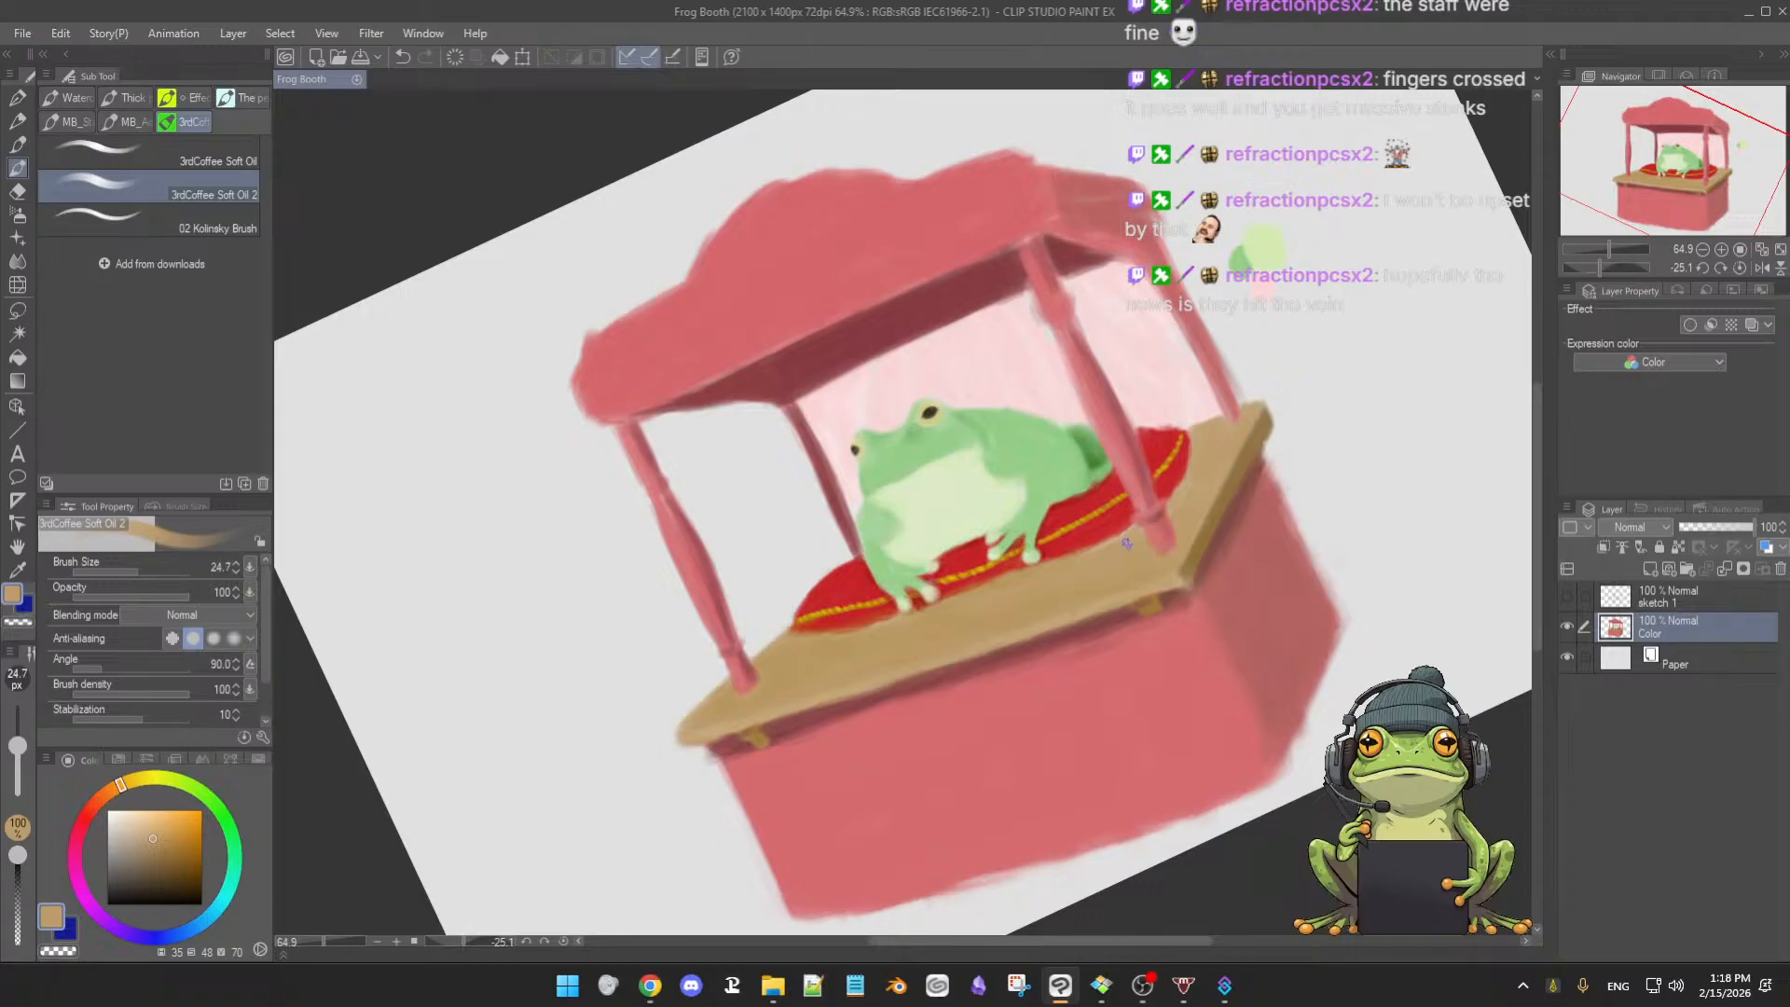
- Clean up the wood around the front right post's base in tan at brush size 14.1, continuing toward the cushion at 20.6
{"action": "left_click_drag", "start_coordinate": [1093, 568], "coordinate": [1150, 541]}
{"action": "key", "text": "bracketleft"}
{"action": "key", "text": "bracketleft"}
{"action": "key", "text": "bracketleft"}
{"action": "key", "text": "bracketleft"}
{"action": "key", "text": "bracketleft"}
{"action": "key", "text": "bracketleft"}
{"action": "key", "text": "bracketleft"}
{"action": "key", "text": "bracketleft"}
{"action": "key", "text": "bracketleft"}
{"action": "key", "text": "bracketleft"}
{"action": "key", "text": "bracketleft"}
{"action": "key", "text": "bracketleft"}
{"action": "key", "text": "bracketright"}
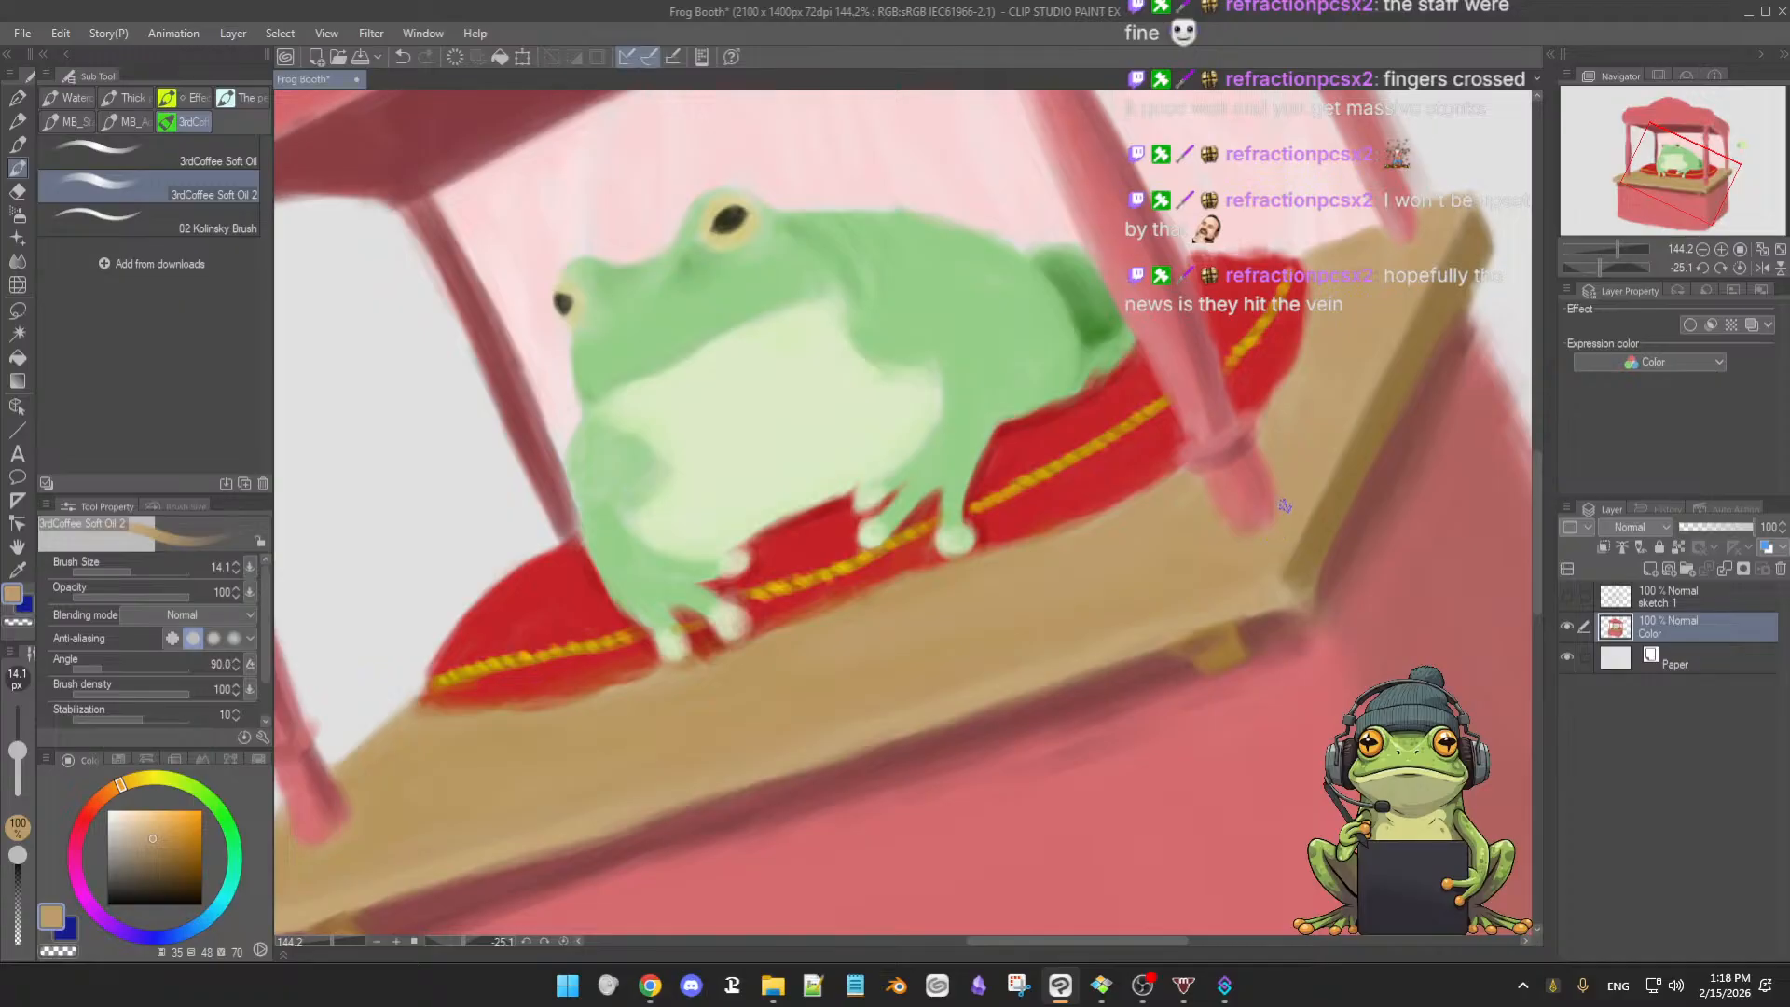
{"action": "left_click_drag", "start_coordinate": [1188, 516], "coordinate": [1201, 512]}
{"action": "left_click", "coordinate": [1200, 511], "text": "alt"}
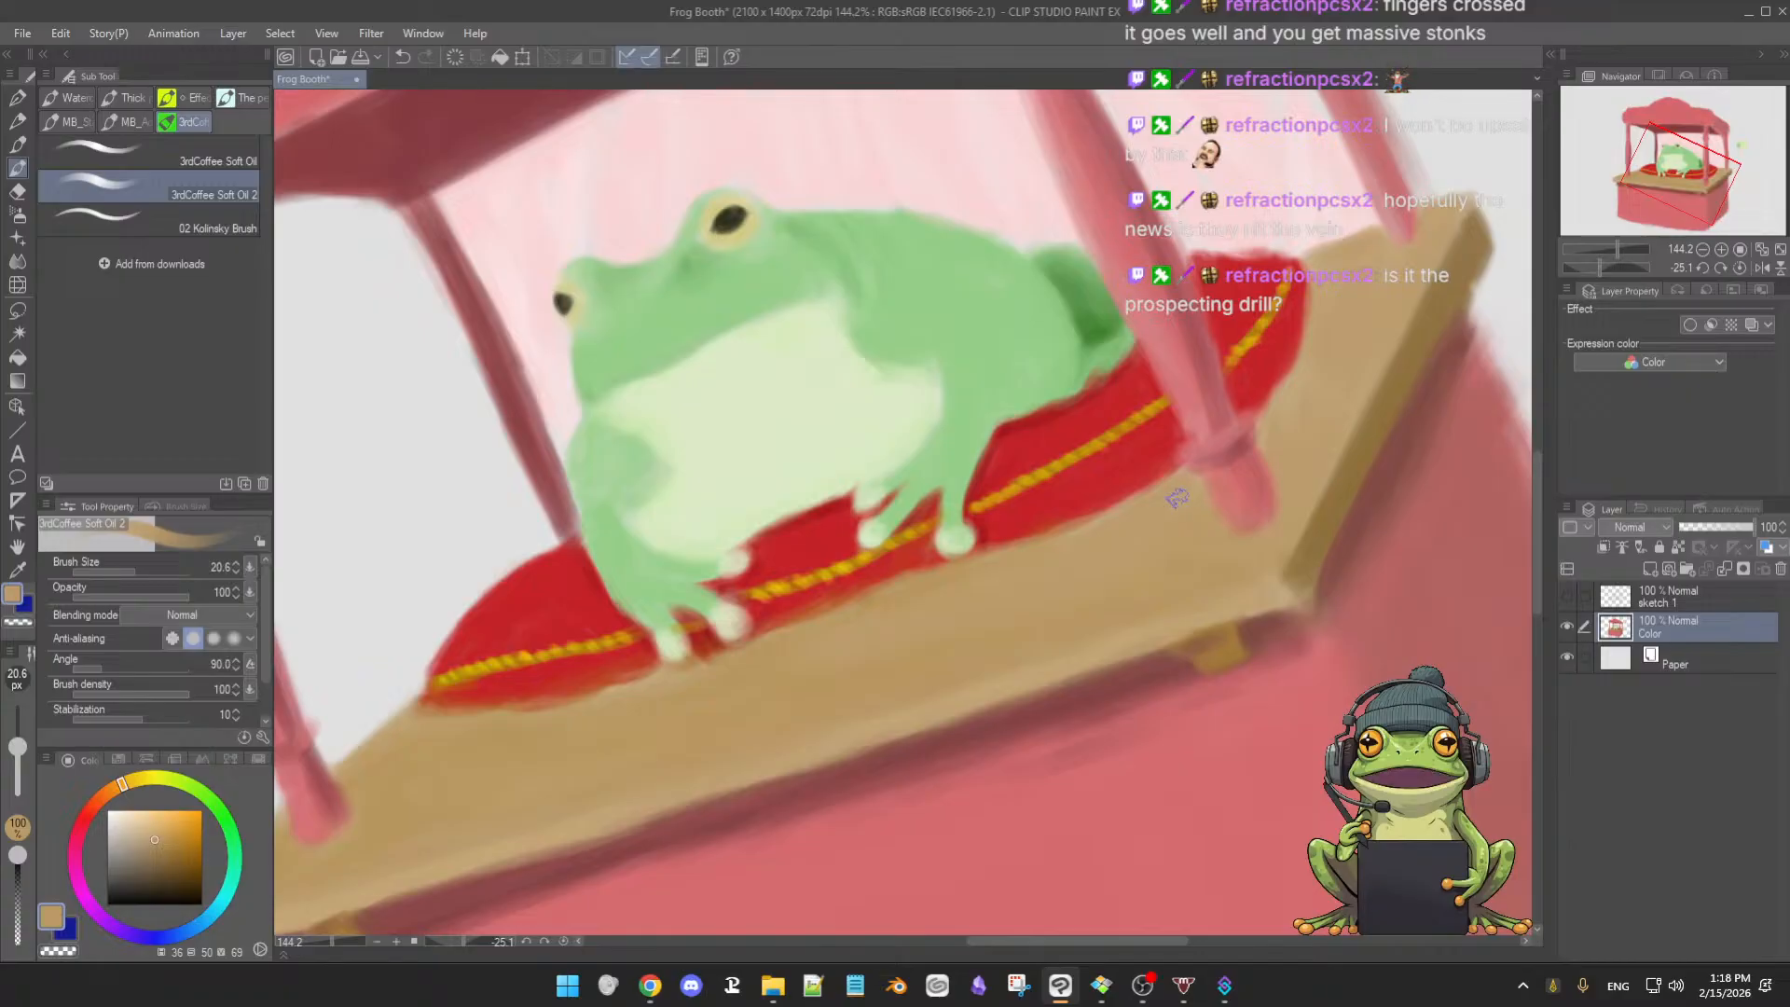
- Tidy the cushion's lower front edge with sampled reds, reducing the brush size from 18.9 to 17.4
{"action": "left_click", "coordinate": [1040, 516], "text": "alt"}
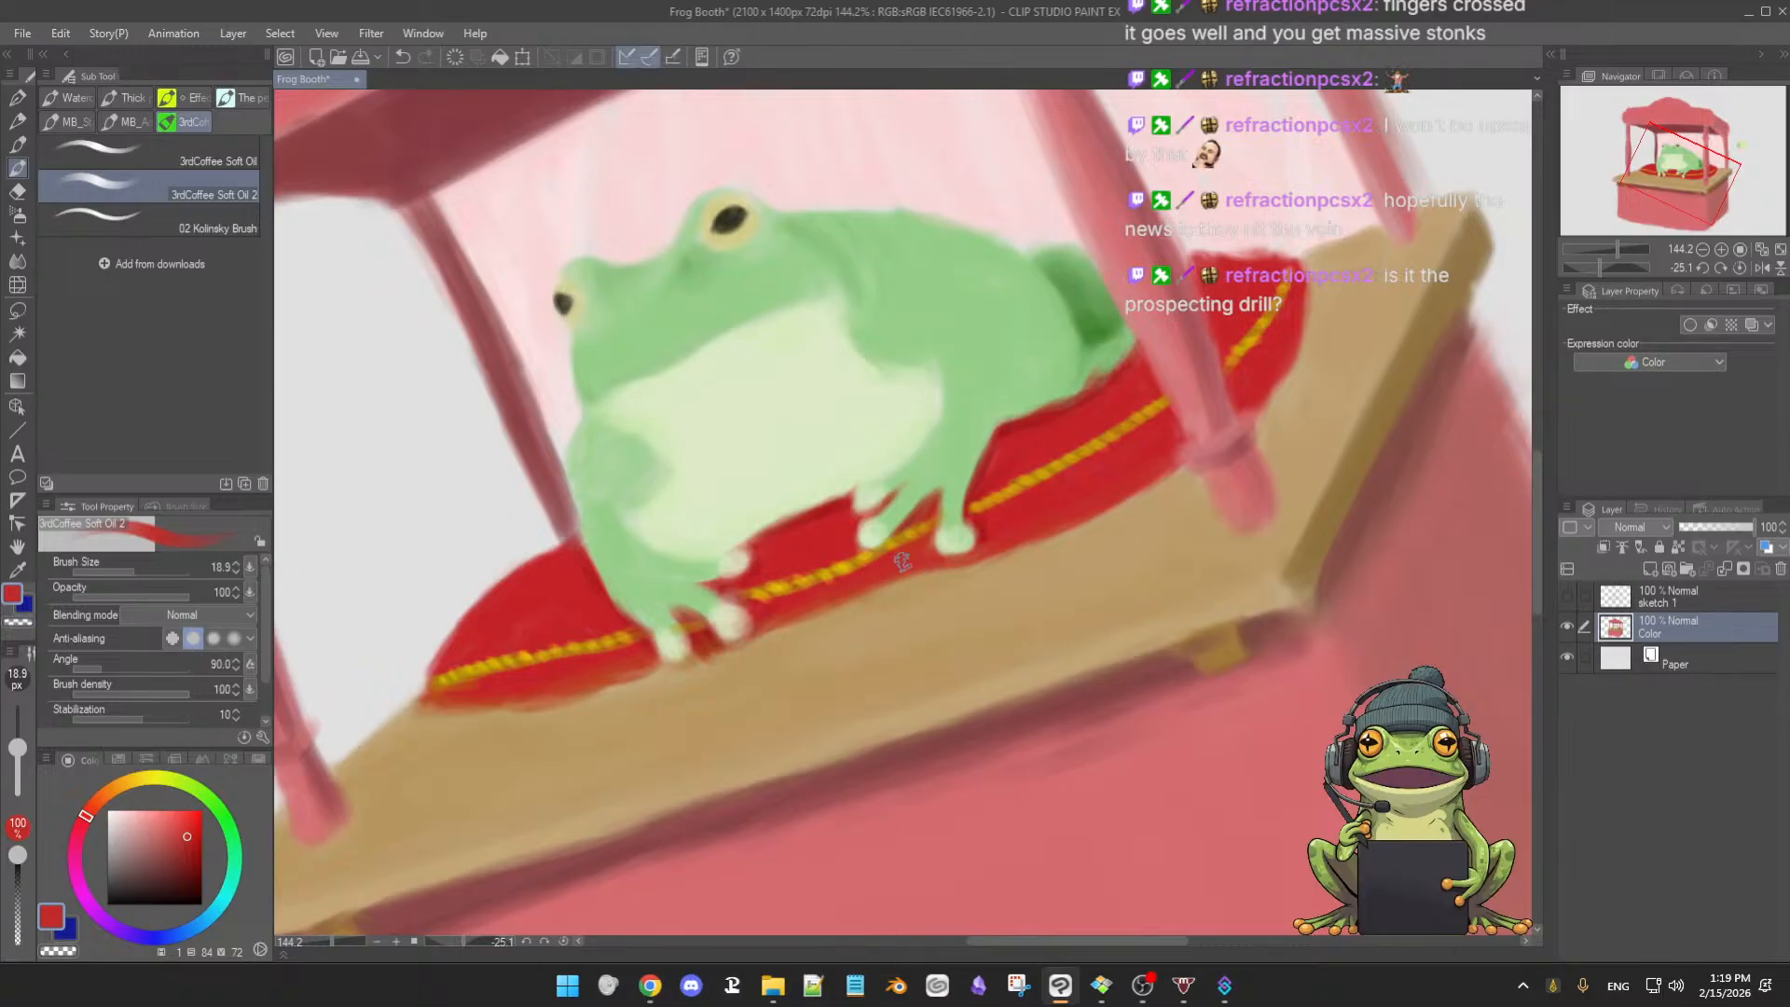
{"action": "key", "text": "["}
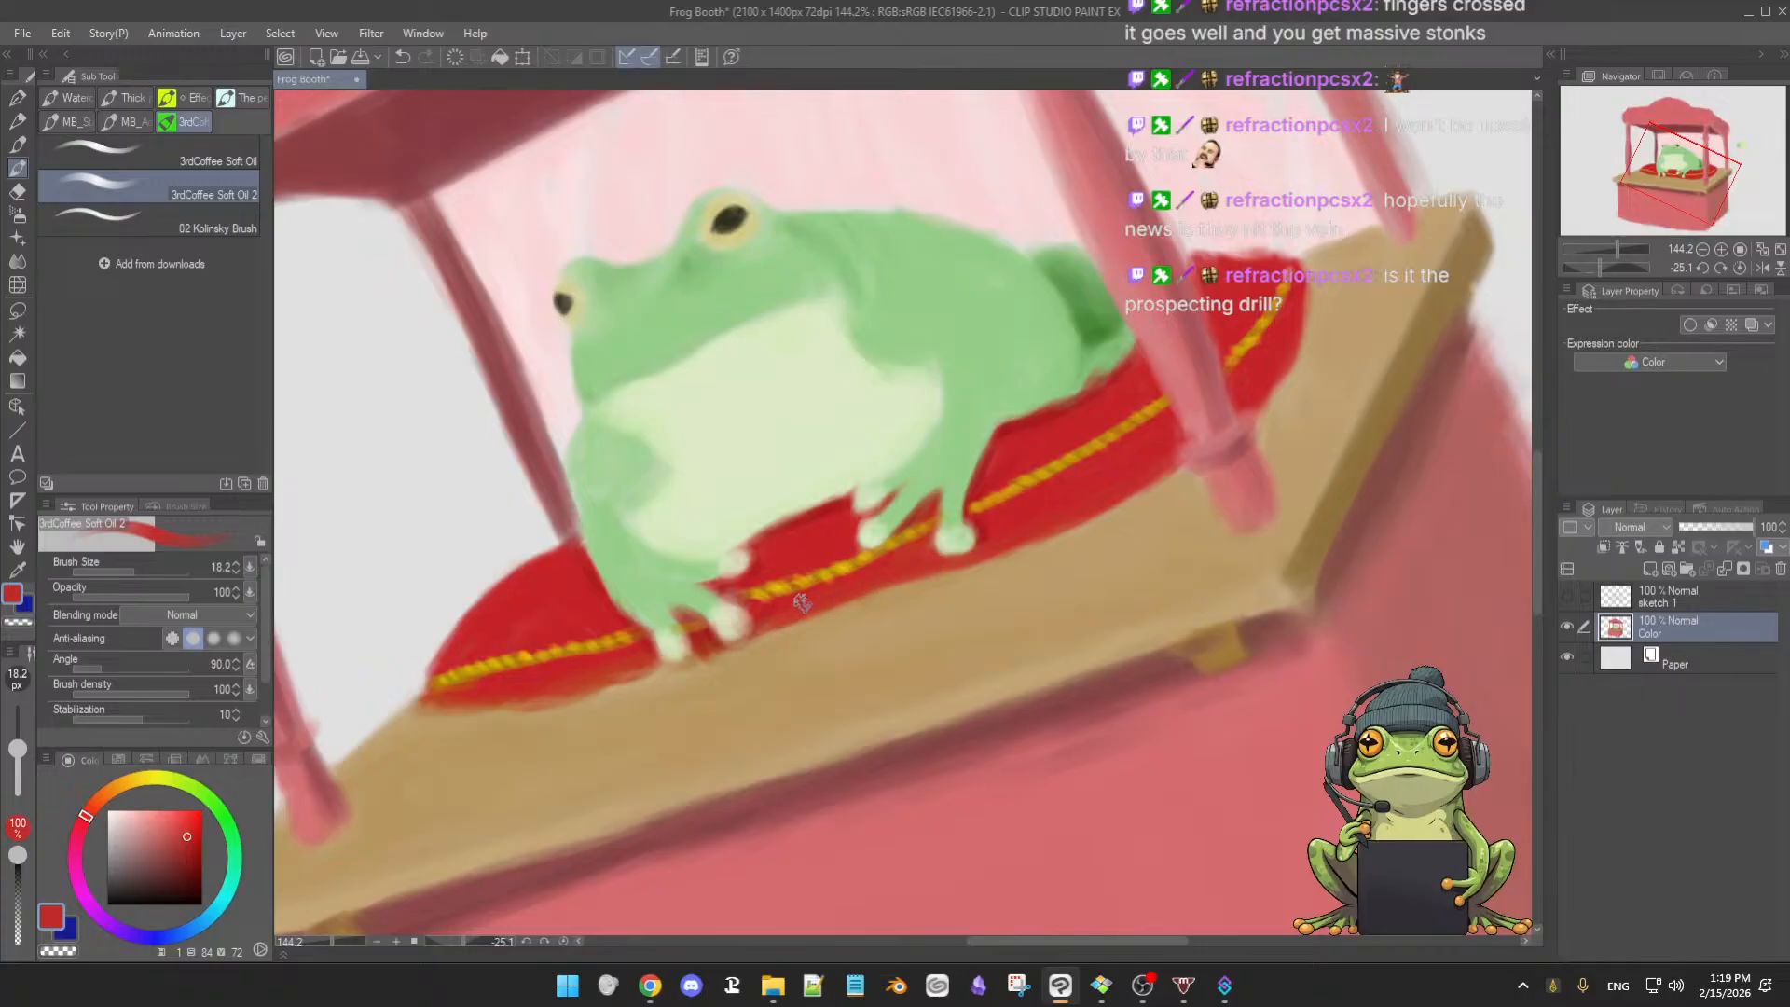
{"action": "left_click", "coordinate": [767, 619], "text": "alt"}
{"action": "left_click_drag", "start_coordinate": [791, 625], "coordinate": [785, 625]}
{"action": "left_click", "coordinate": [772, 613], "text": "alt"}
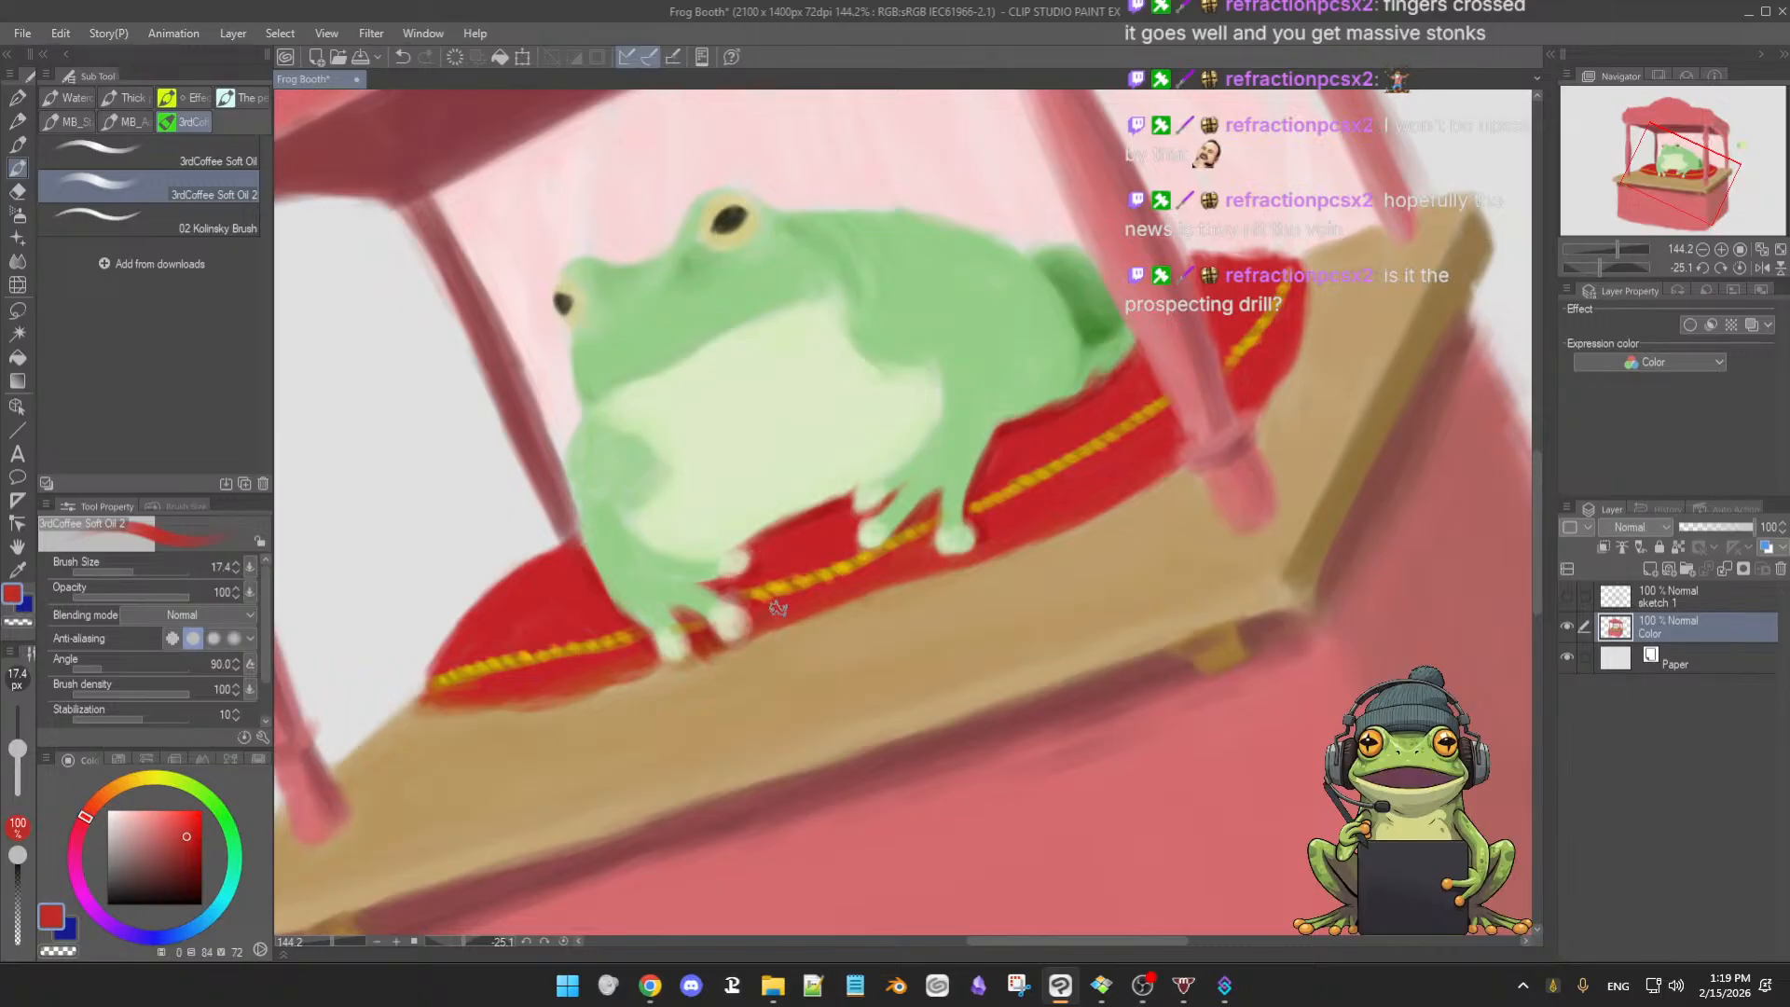
- Touch up the toes of the frog's left foot and the surrounding cushion and wood with sampled red, tan and pale green at brush size 17.4
{"action": "left_click", "coordinate": [769, 616], "text": "alt"}
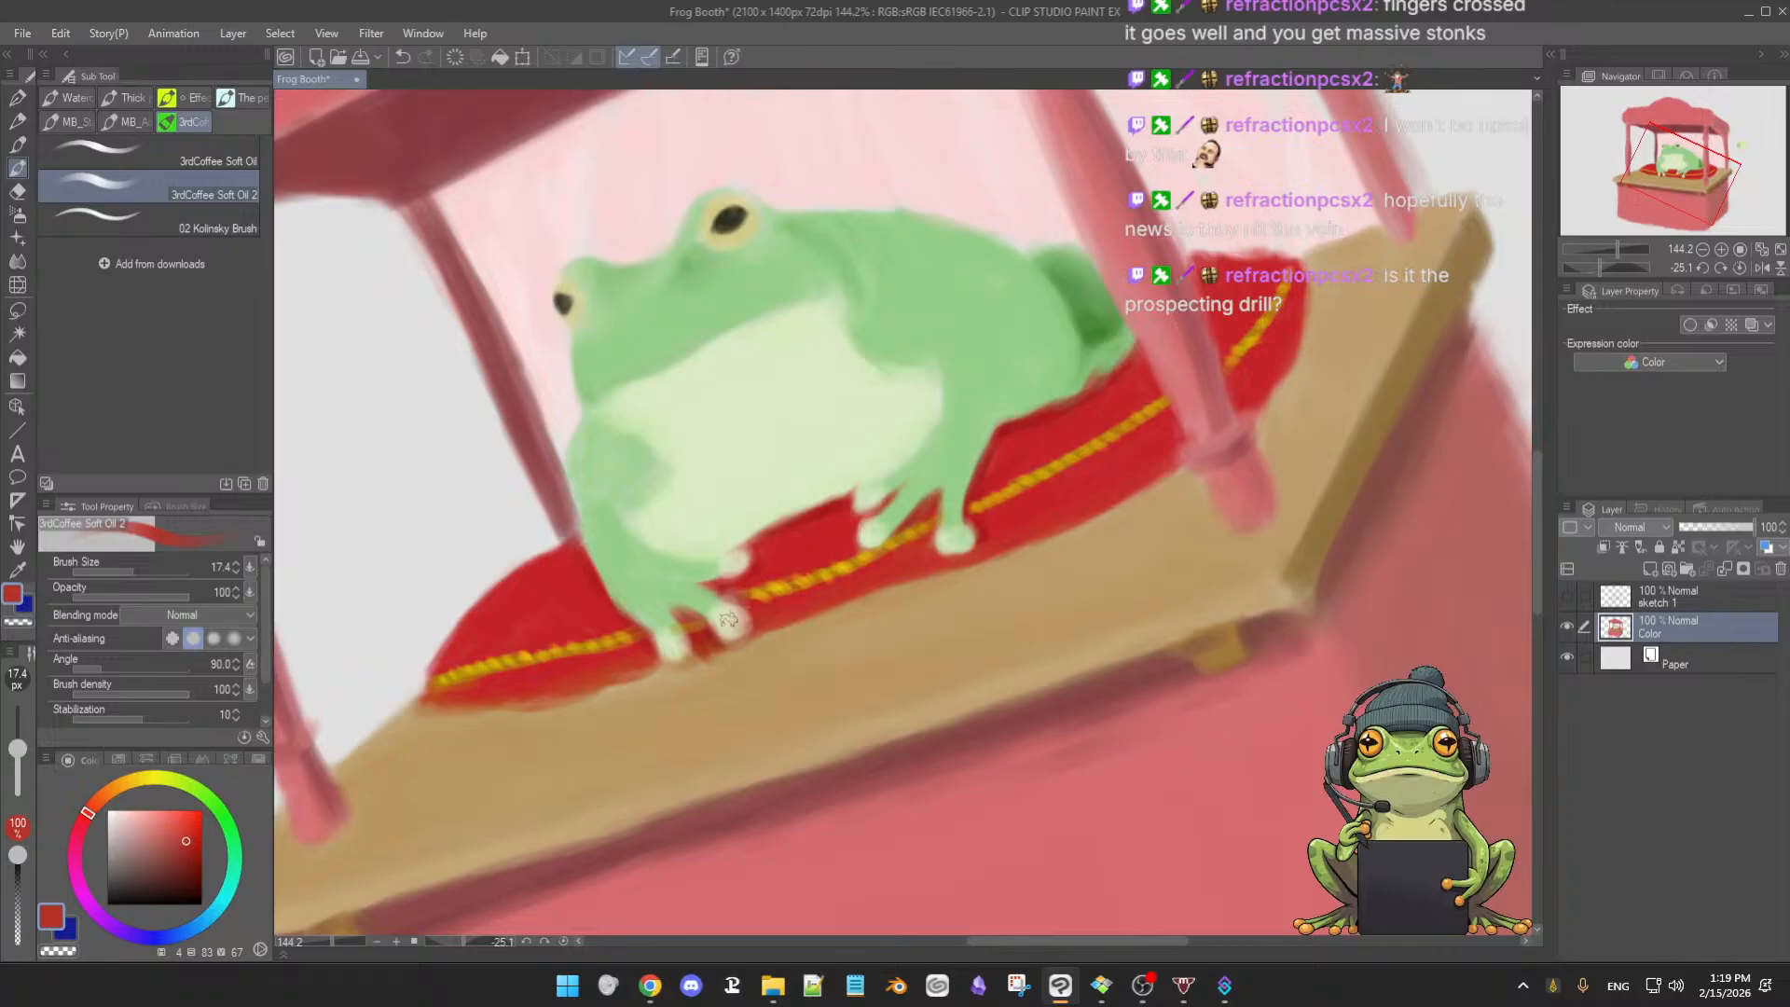
{"action": "left_click", "coordinate": [718, 619], "text": "alt"}
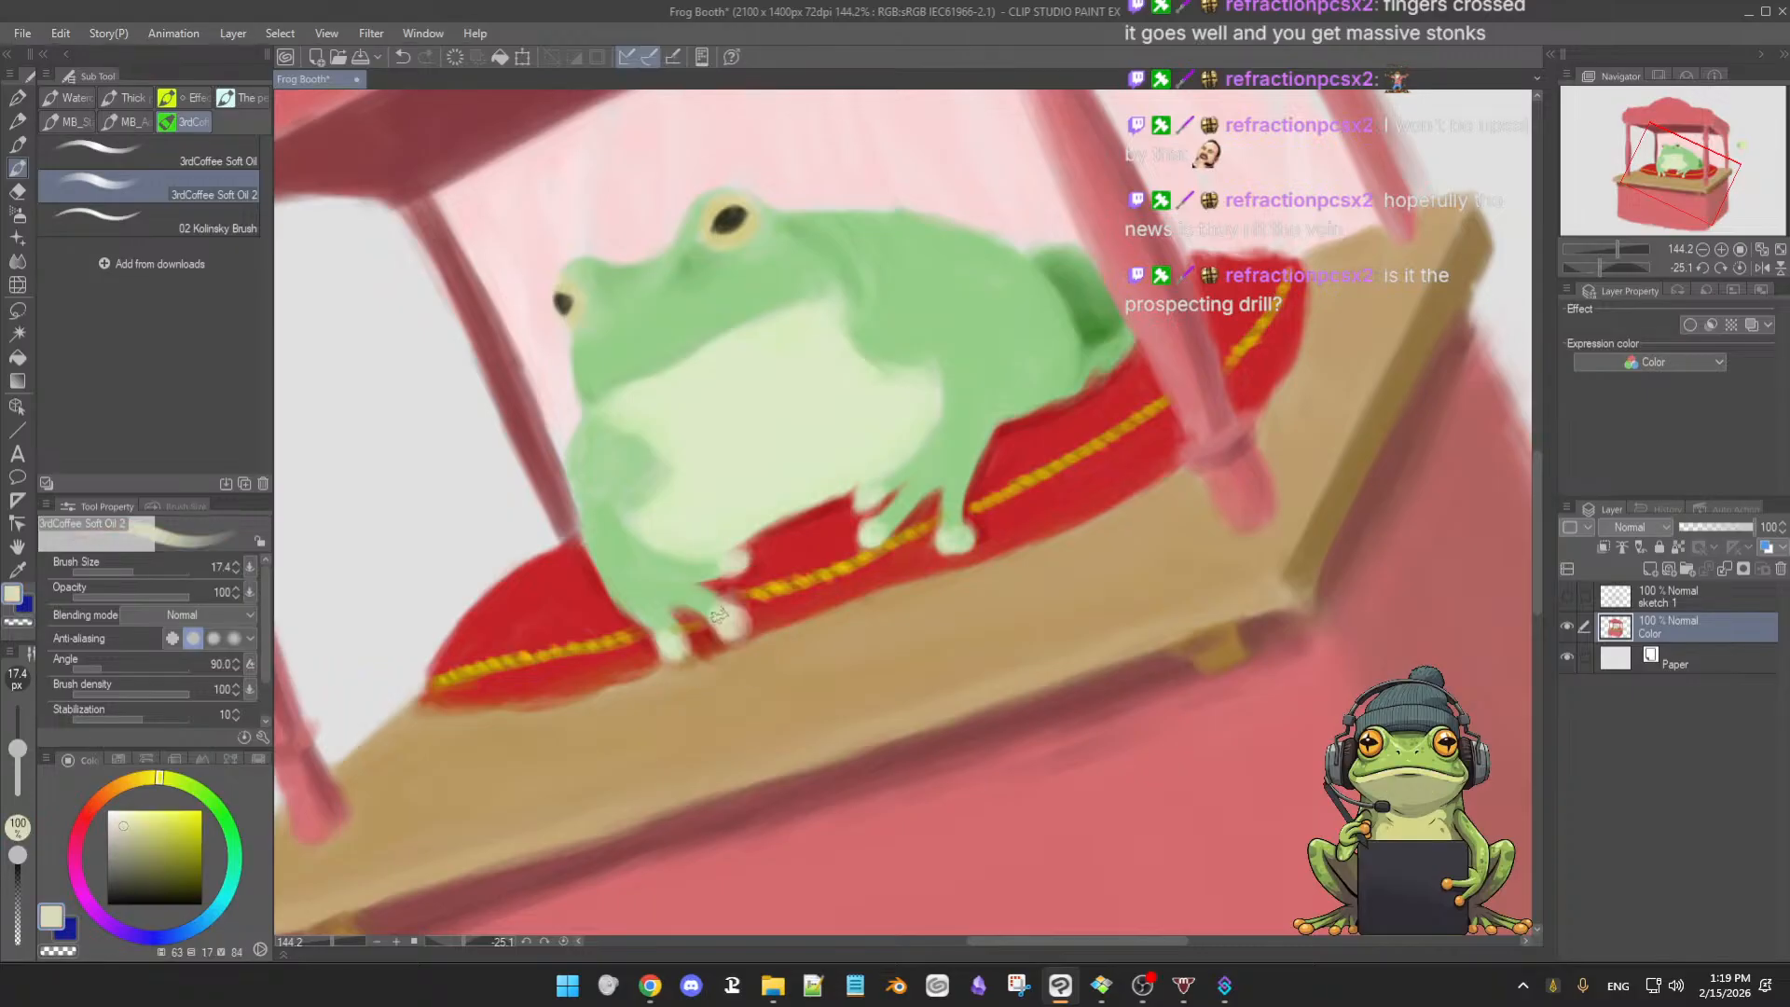
{"action": "left_click", "coordinate": [718, 637], "text": "alt"}
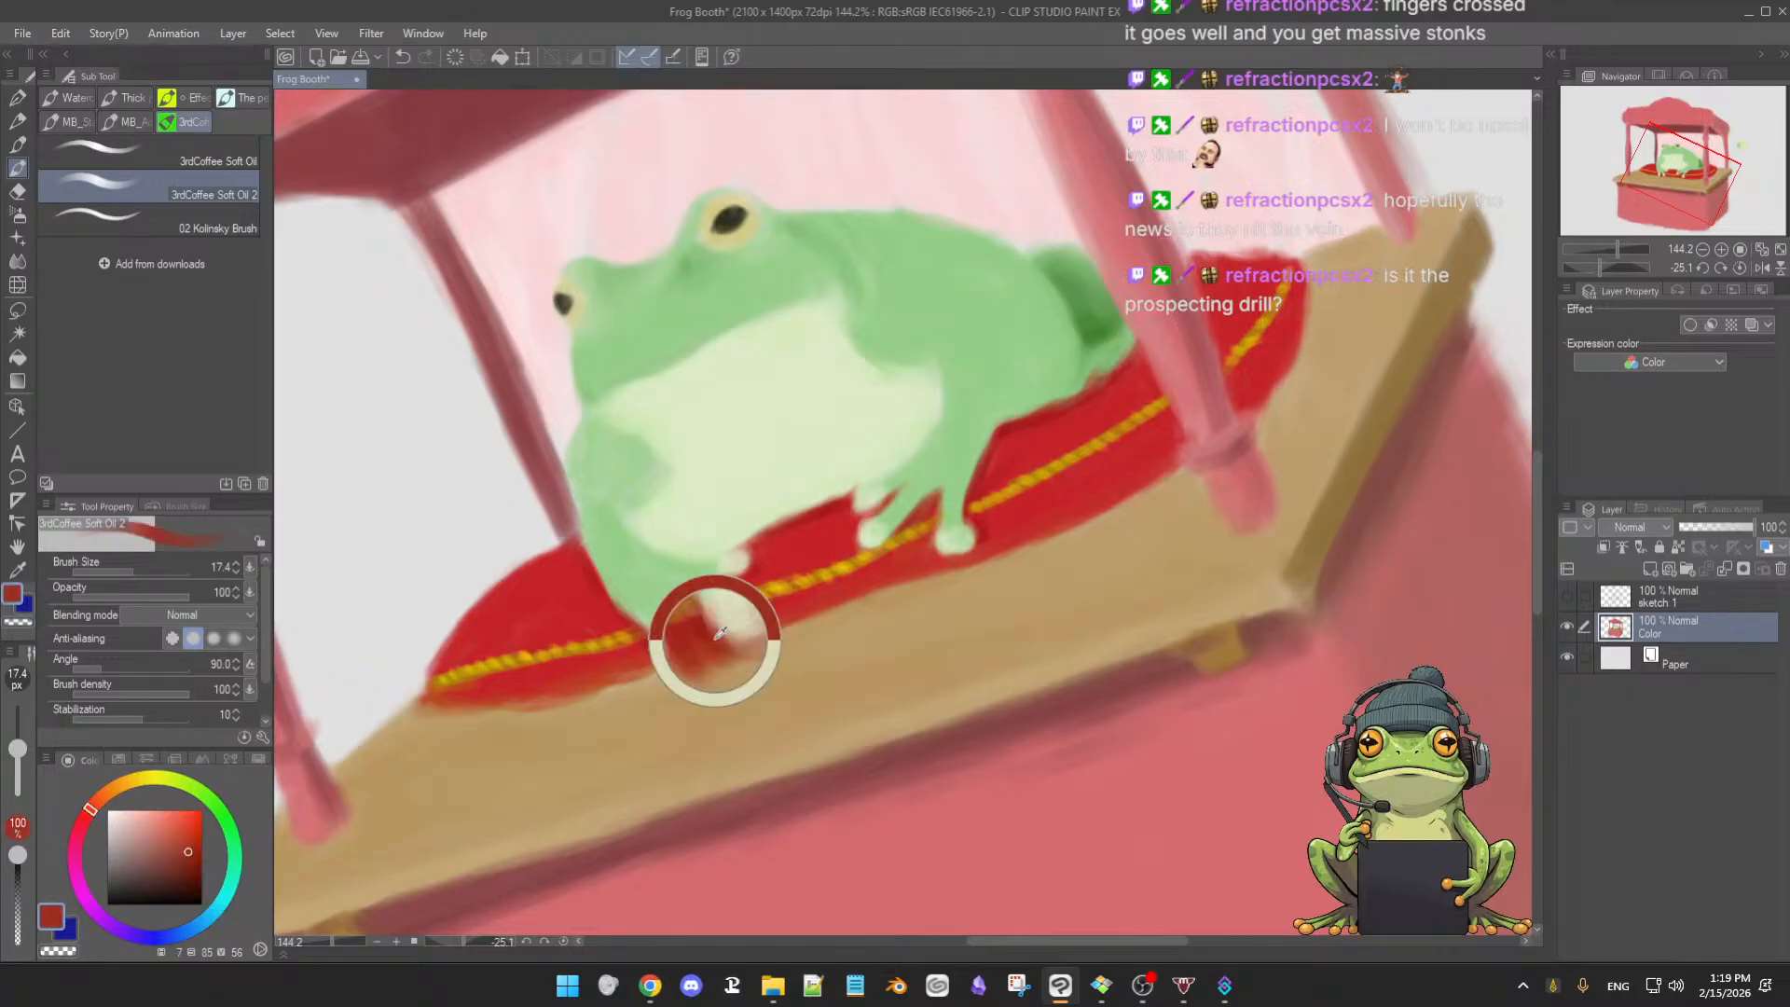
{"action": "left_click", "coordinate": [721, 635], "text": "alt"}
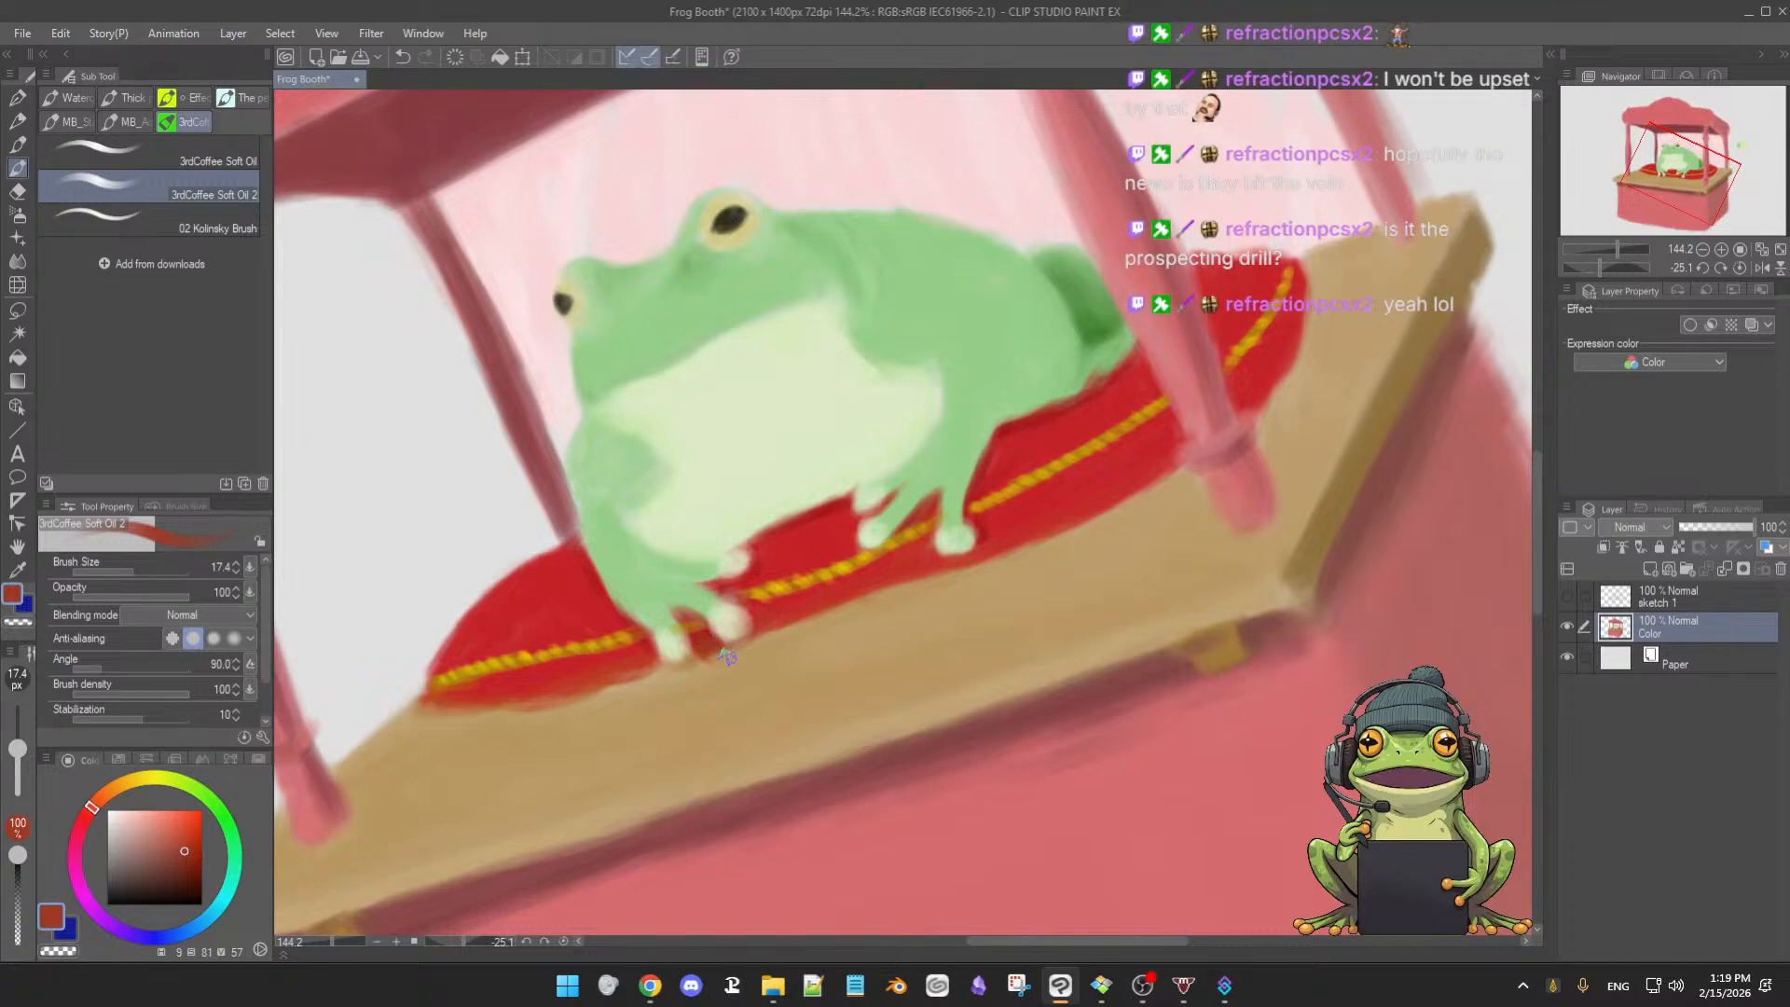
{"action": "left_click", "coordinate": [699, 682], "text": "alt"}
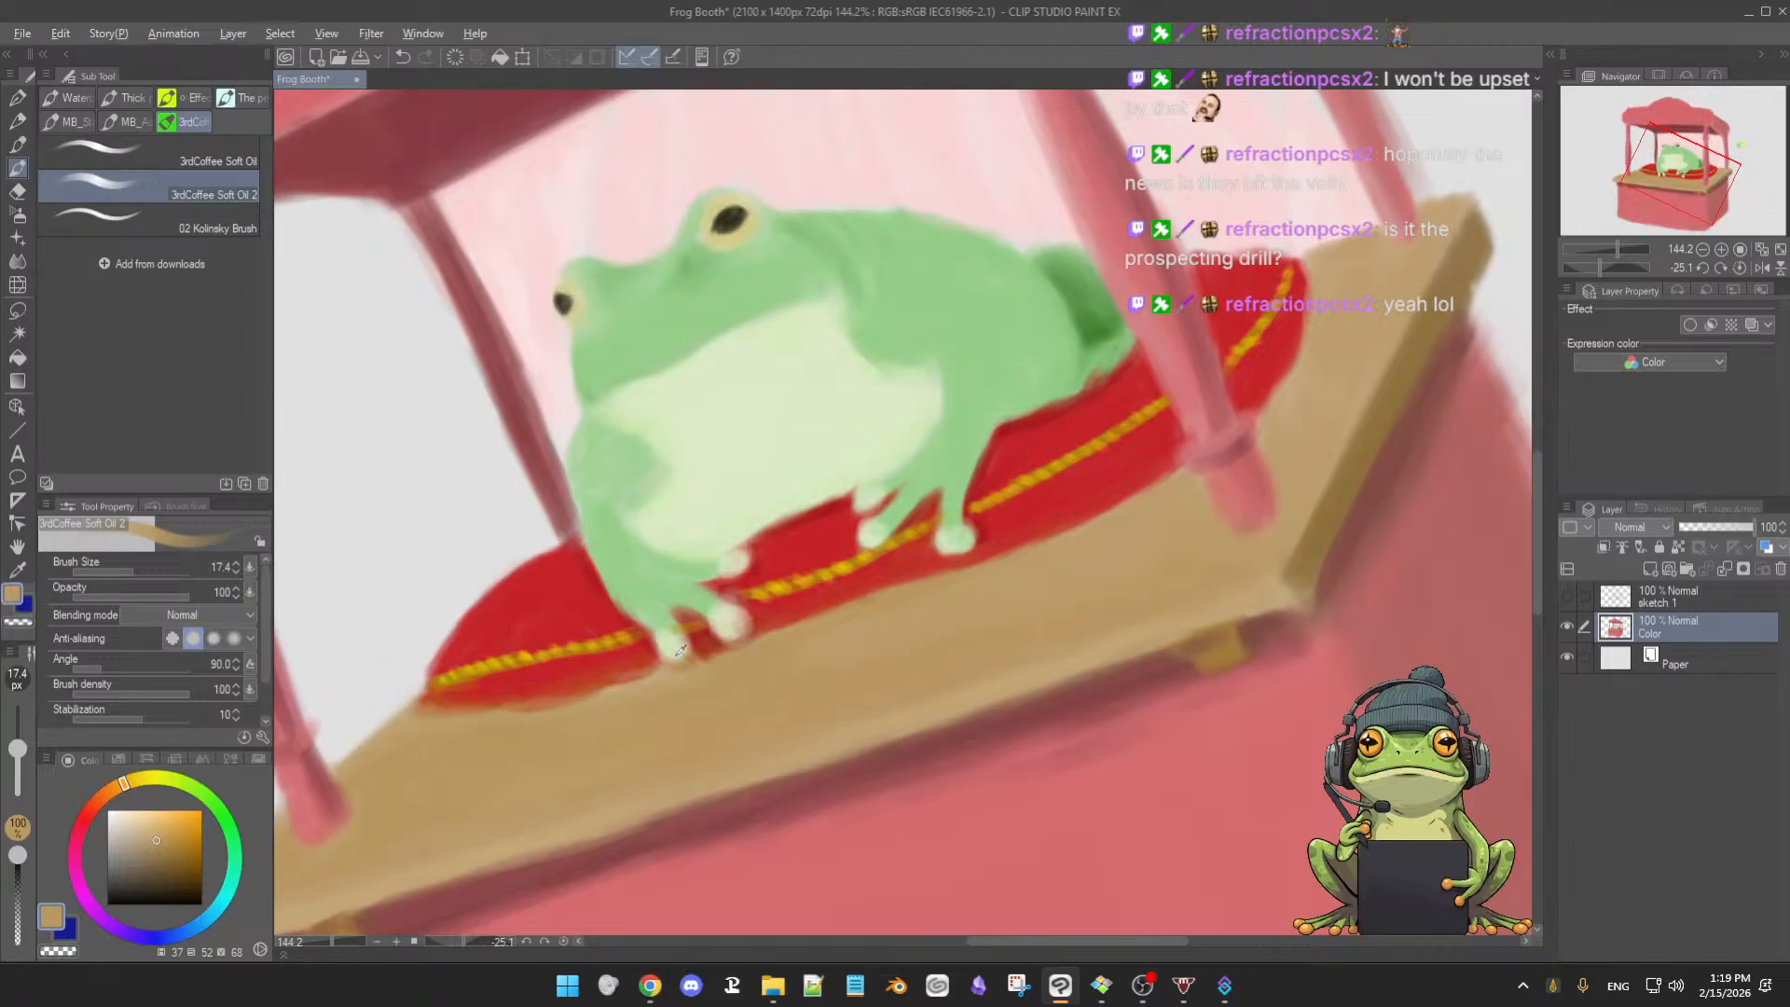
{"action": "left_click", "coordinate": [672, 652], "text": "alt"}
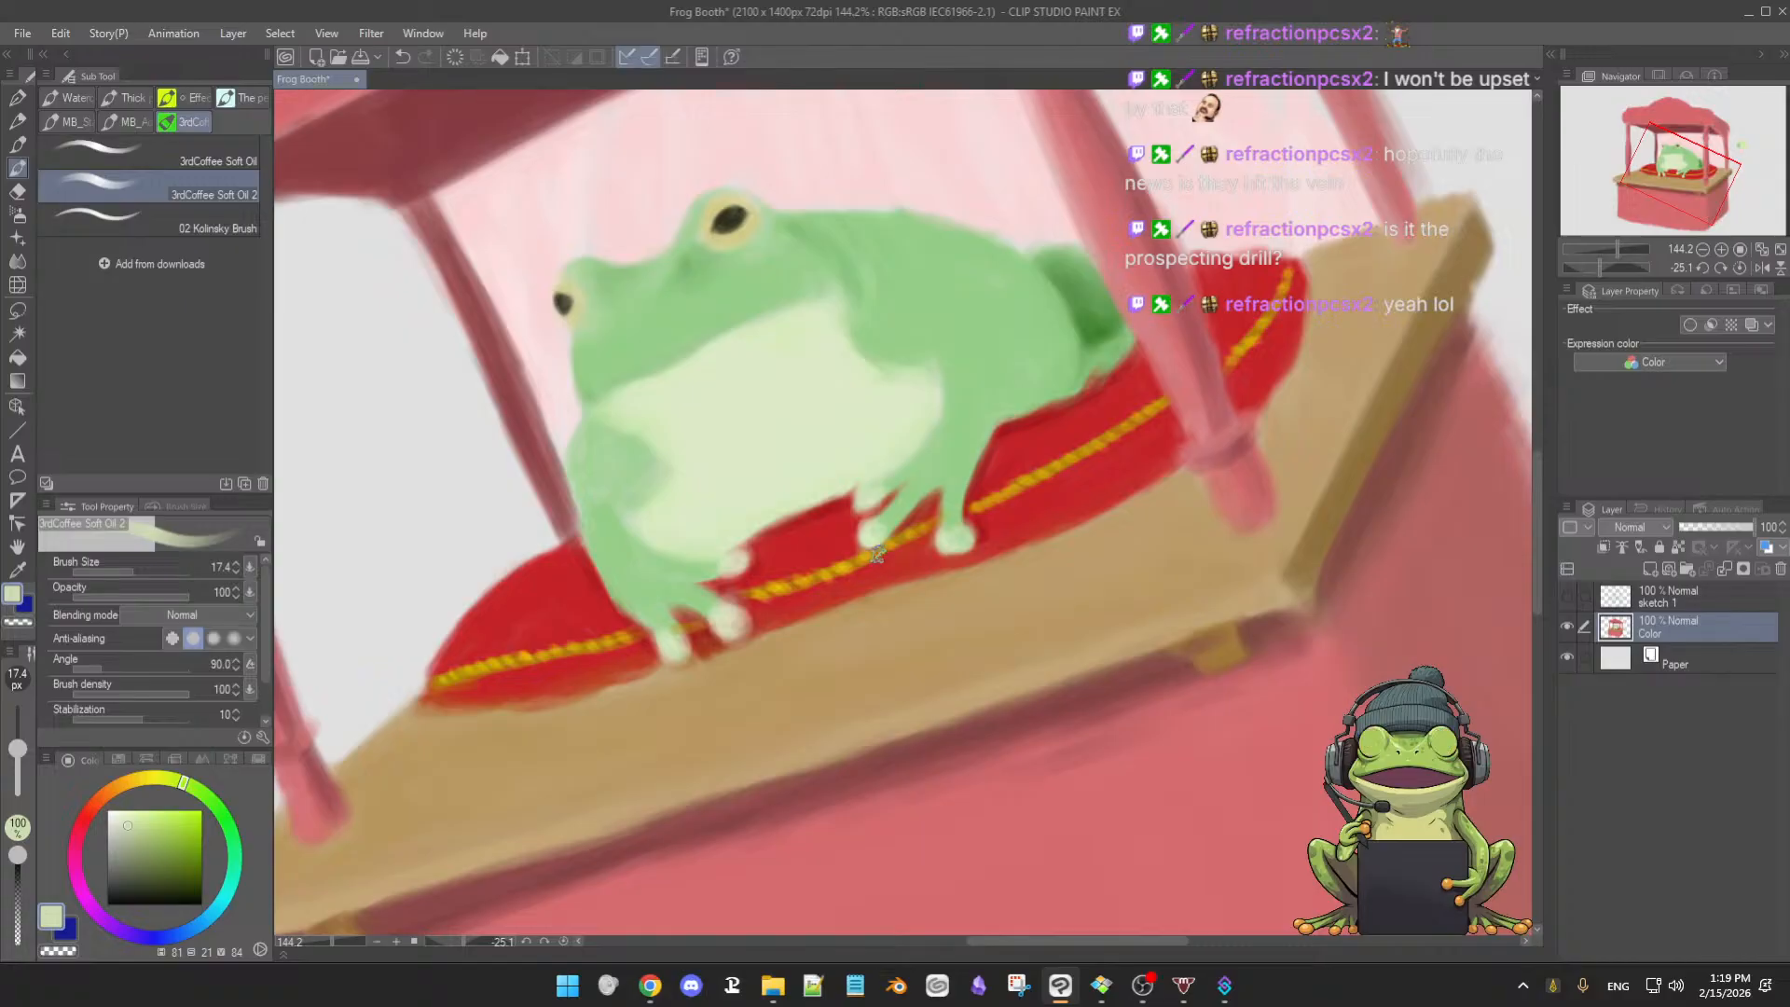
- Clean up the red cushion around the frog's right foot with sampled reds, reducing the brush size to 15.7
{"action": "left_click", "coordinate": [783, 520], "text": "alt"}
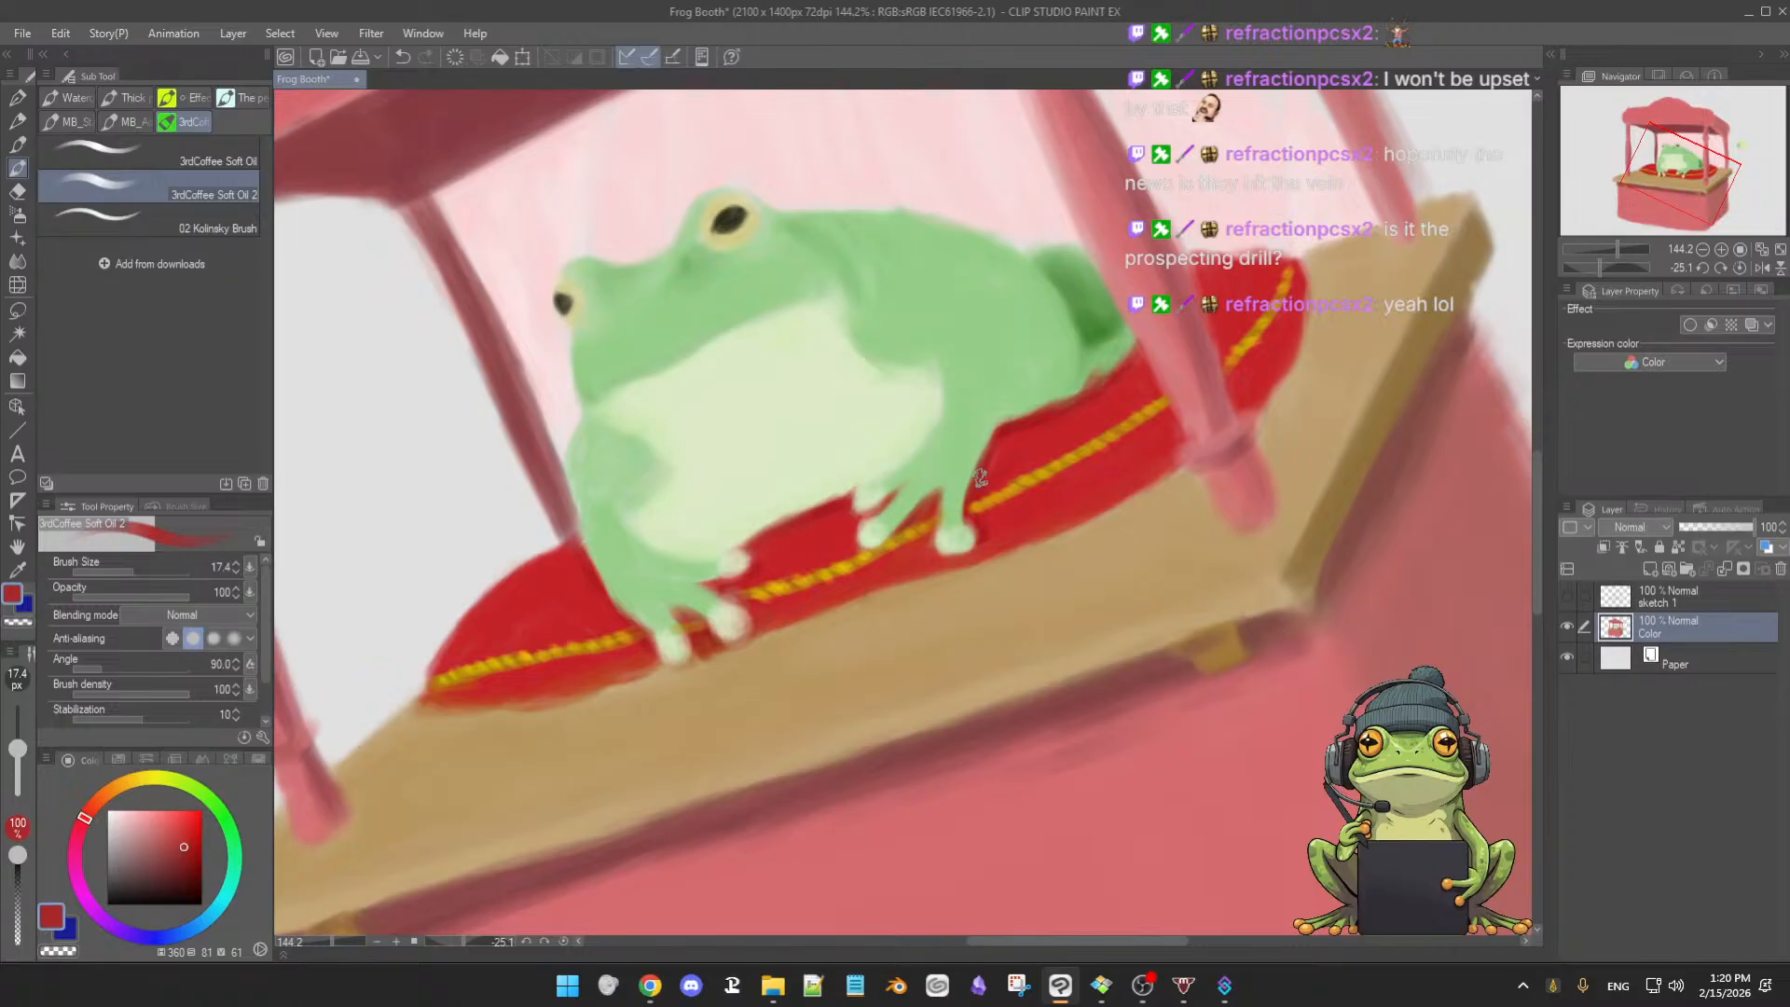
{"action": "left_click", "coordinate": [1026, 428], "text": "alt"}
{"action": "left_click", "coordinate": [991, 520], "text": "alt"}
{"action": "left_click_drag", "start_coordinate": [1003, 538], "coordinate": [998, 537], "text": "ctrl+alt"}
{"action": "left_click_drag", "start_coordinate": [1001, 532], "coordinate": [999, 529], "text": "ctrl+alt"}
{"action": "left_click", "coordinate": [996, 524], "text": "alt"}
{"action": "left_click", "coordinate": [909, 520], "text": "alt"}
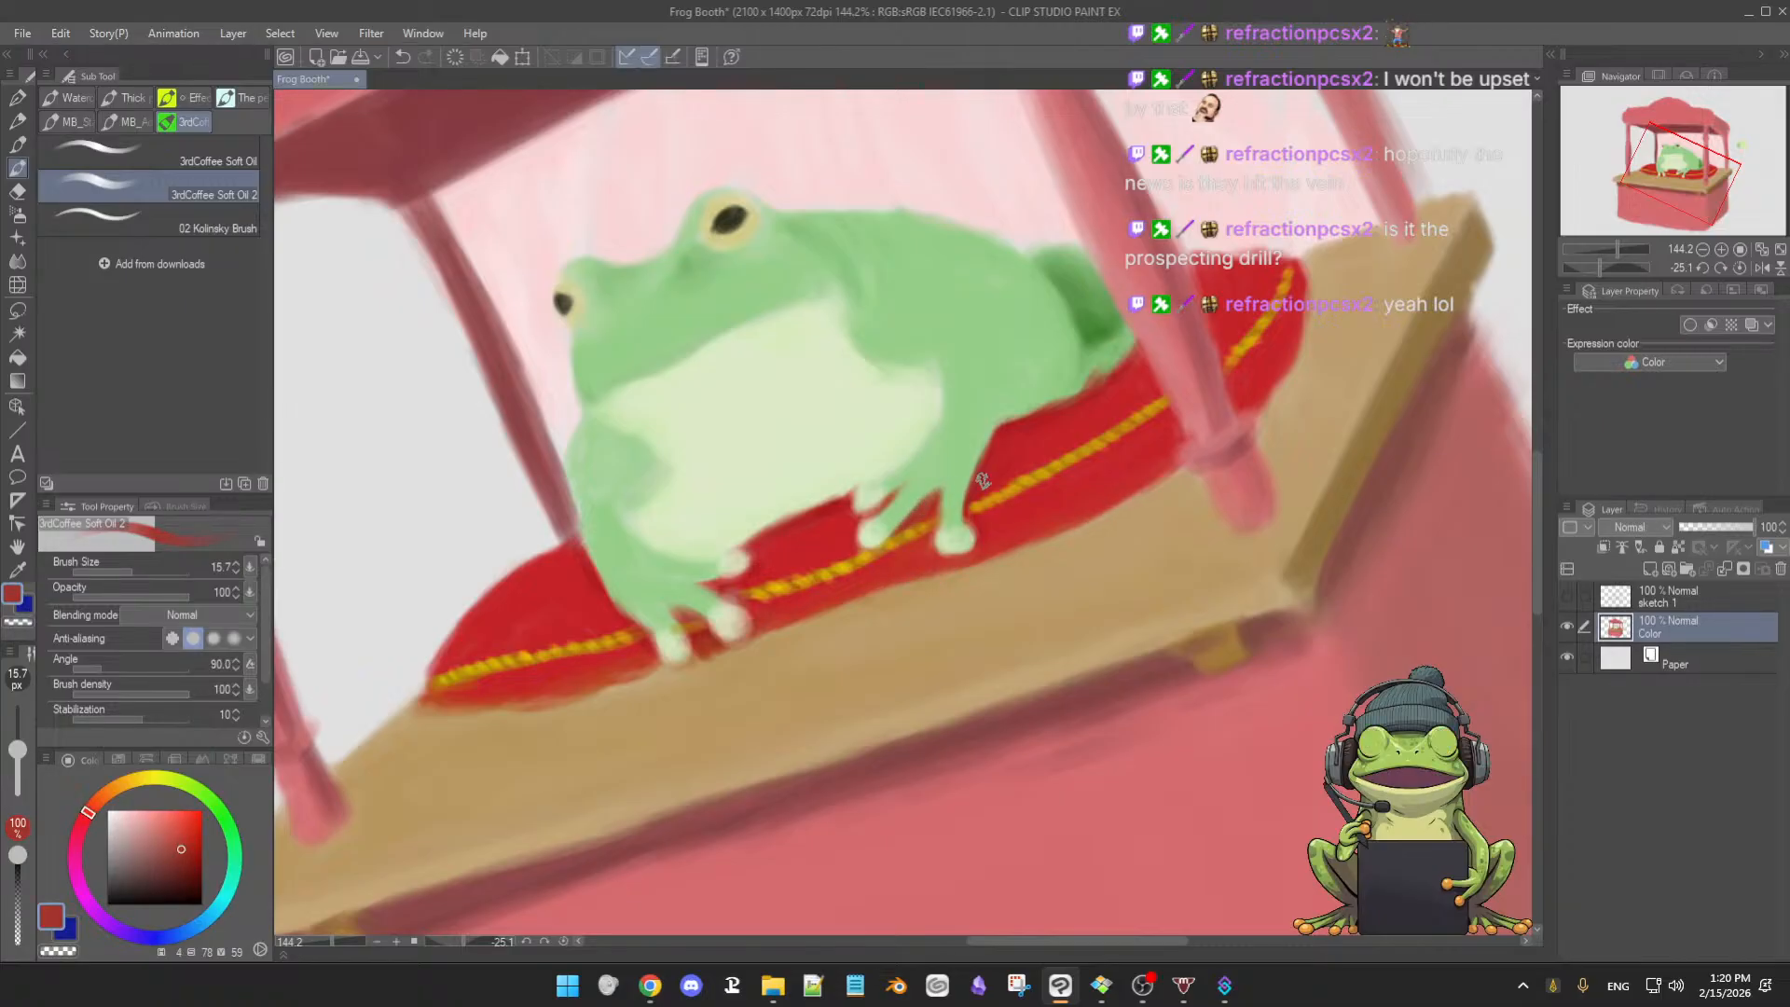
{"action": "left_click", "coordinate": [974, 492], "text": "alt"}
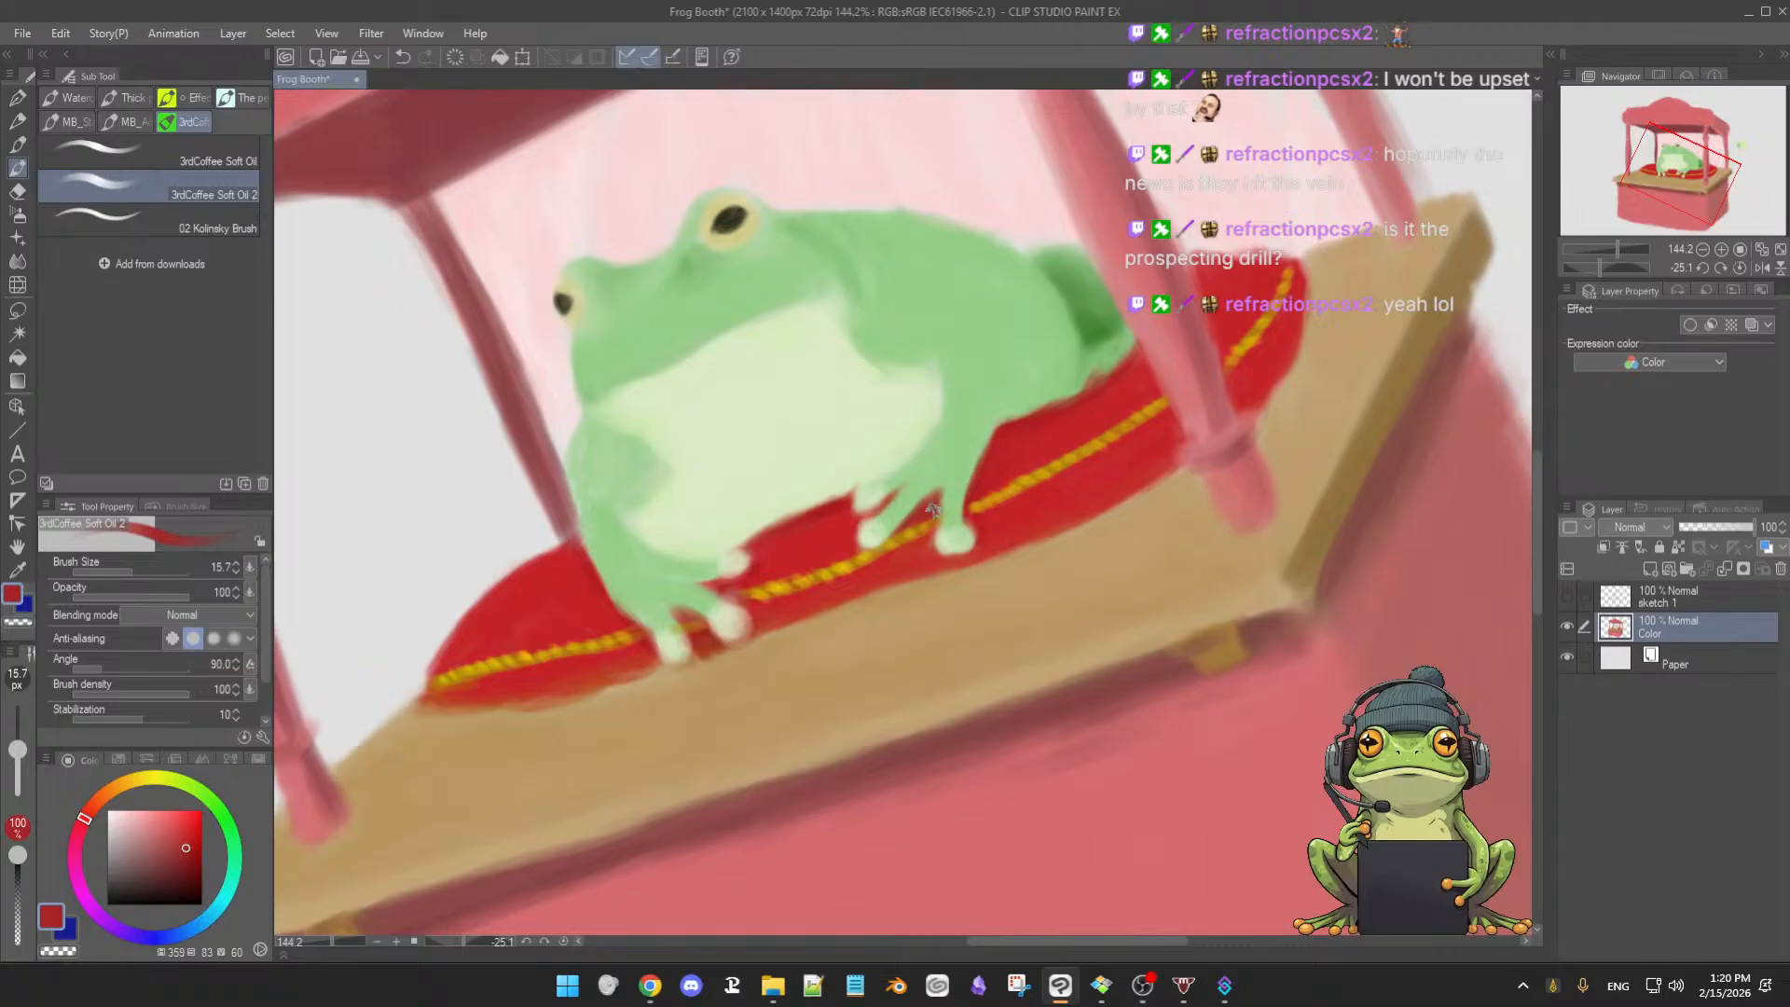
- Repaint the toes and round toe tips of the frog's right foot in sampled mid and pale greens at brush size 15.7
{"action": "left_click", "coordinate": [942, 492], "text": "alt"}
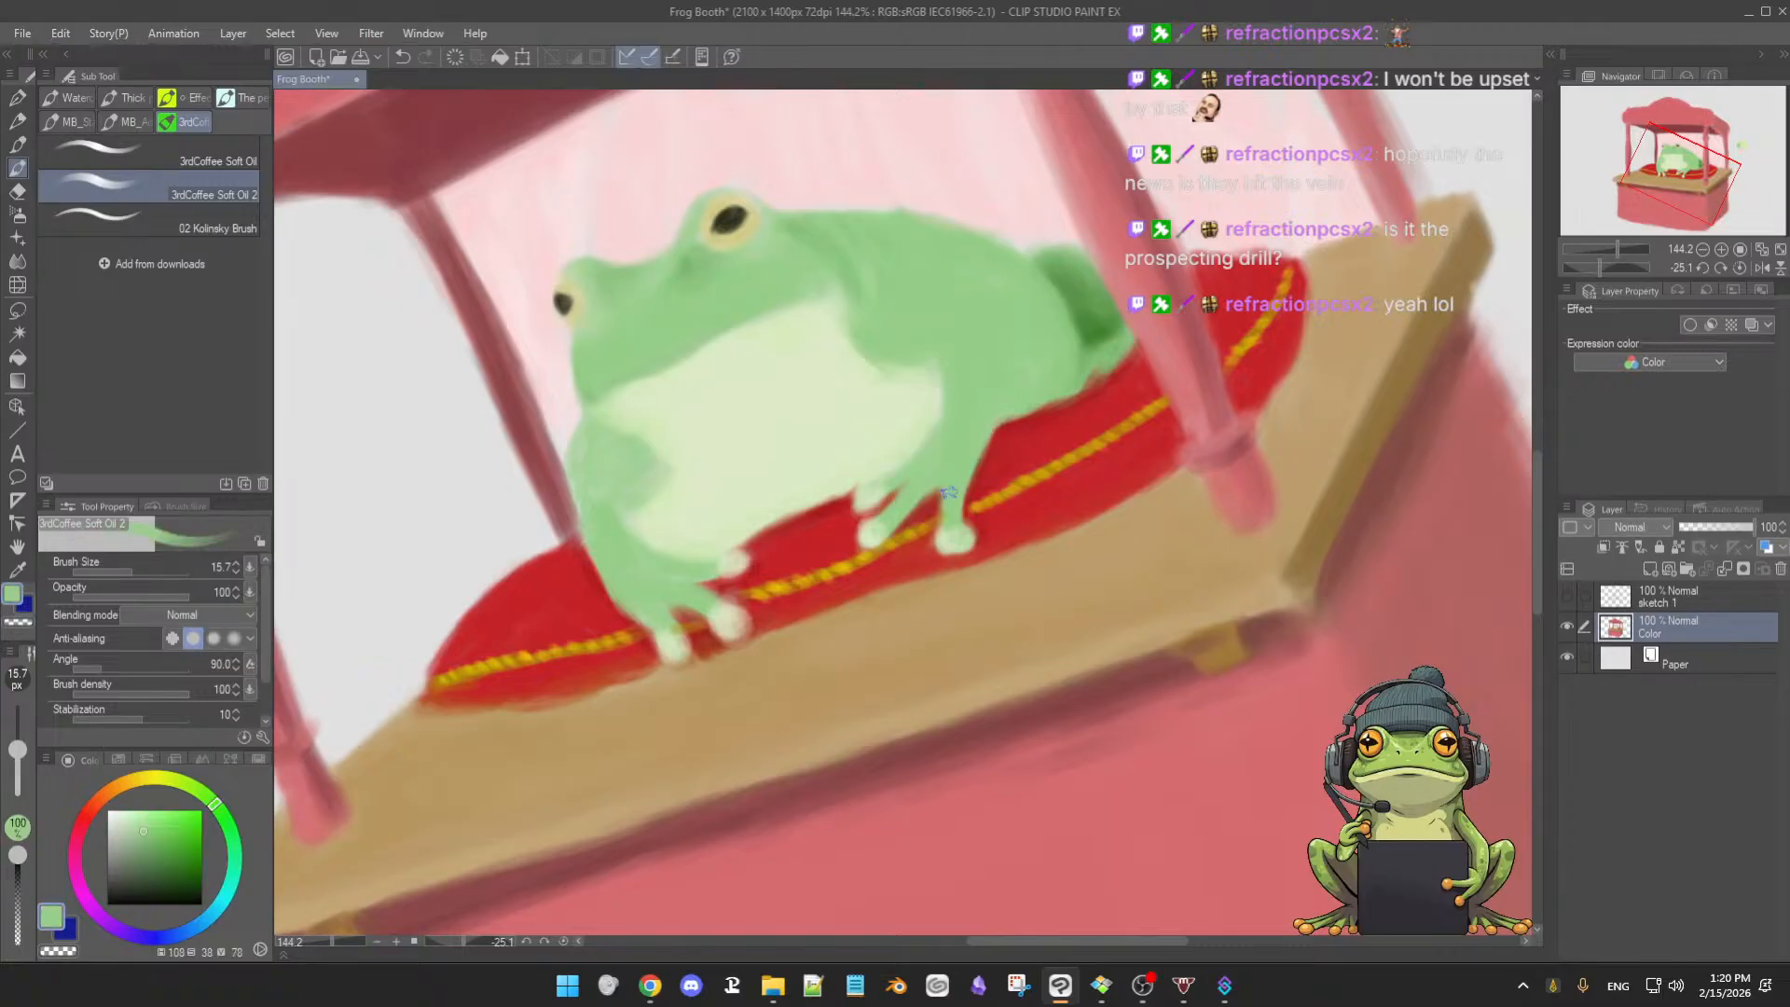
{"action": "left_click", "coordinate": [948, 535], "text": "alt"}
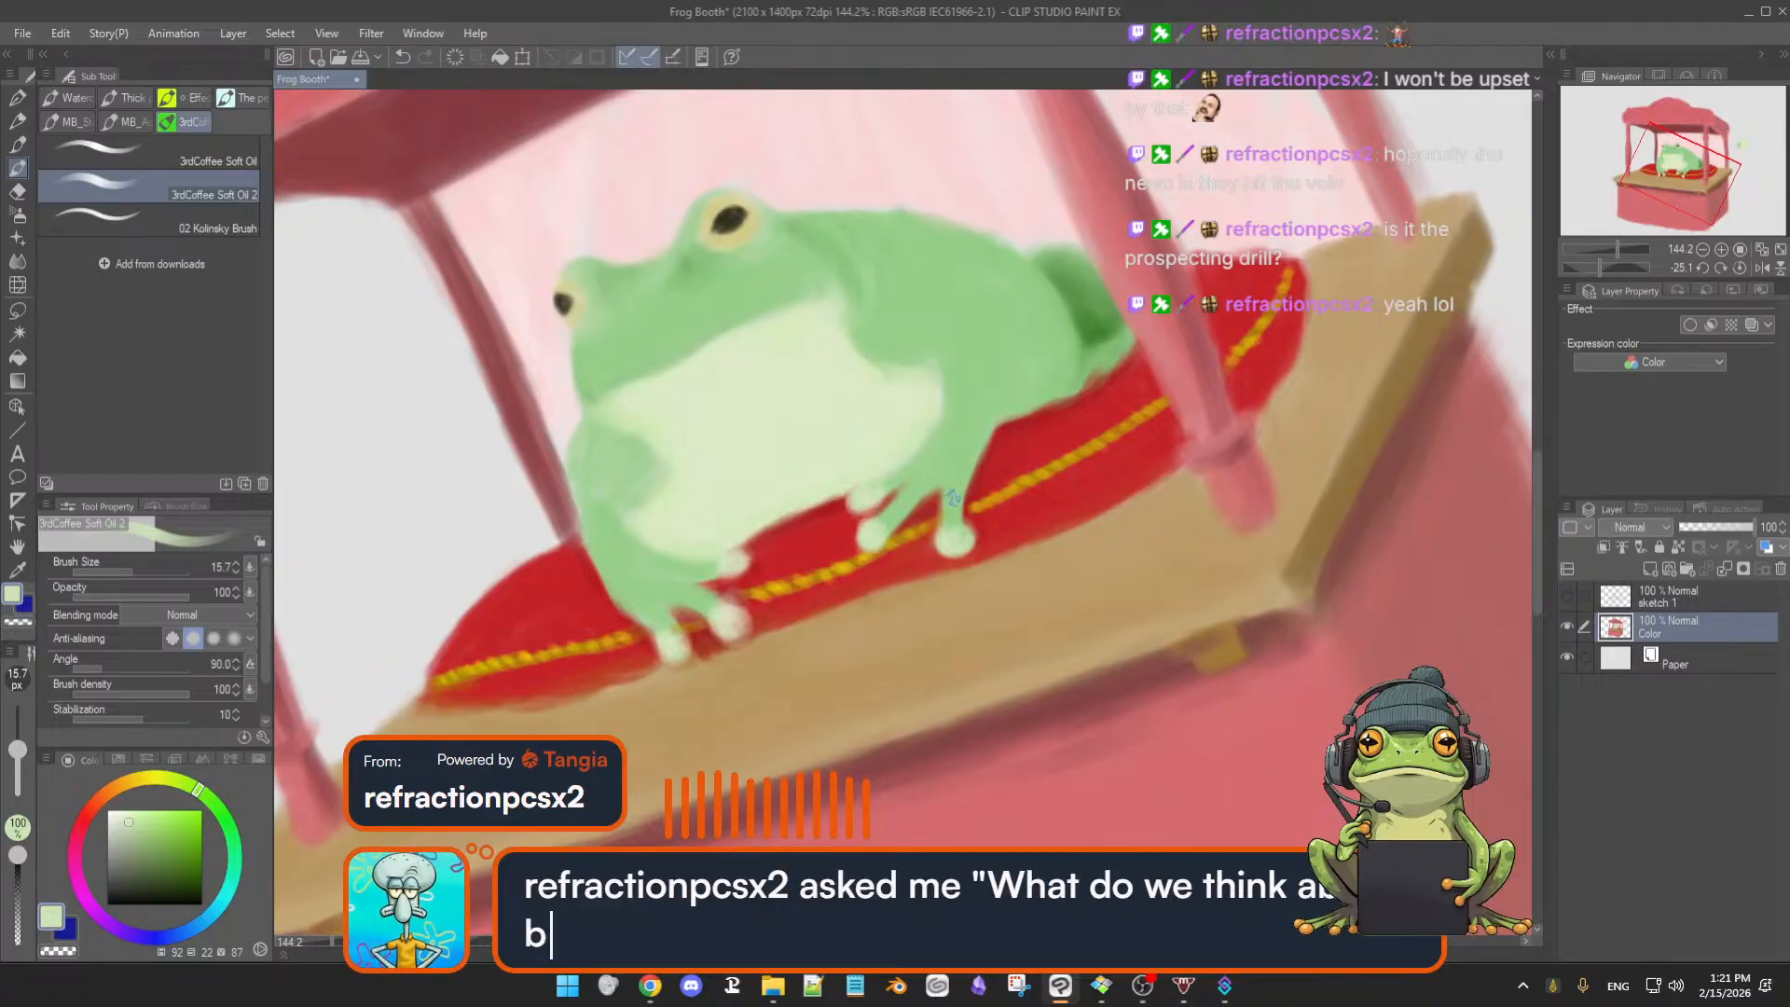
{"action": "left_click", "coordinate": [965, 539], "text": "alt"}
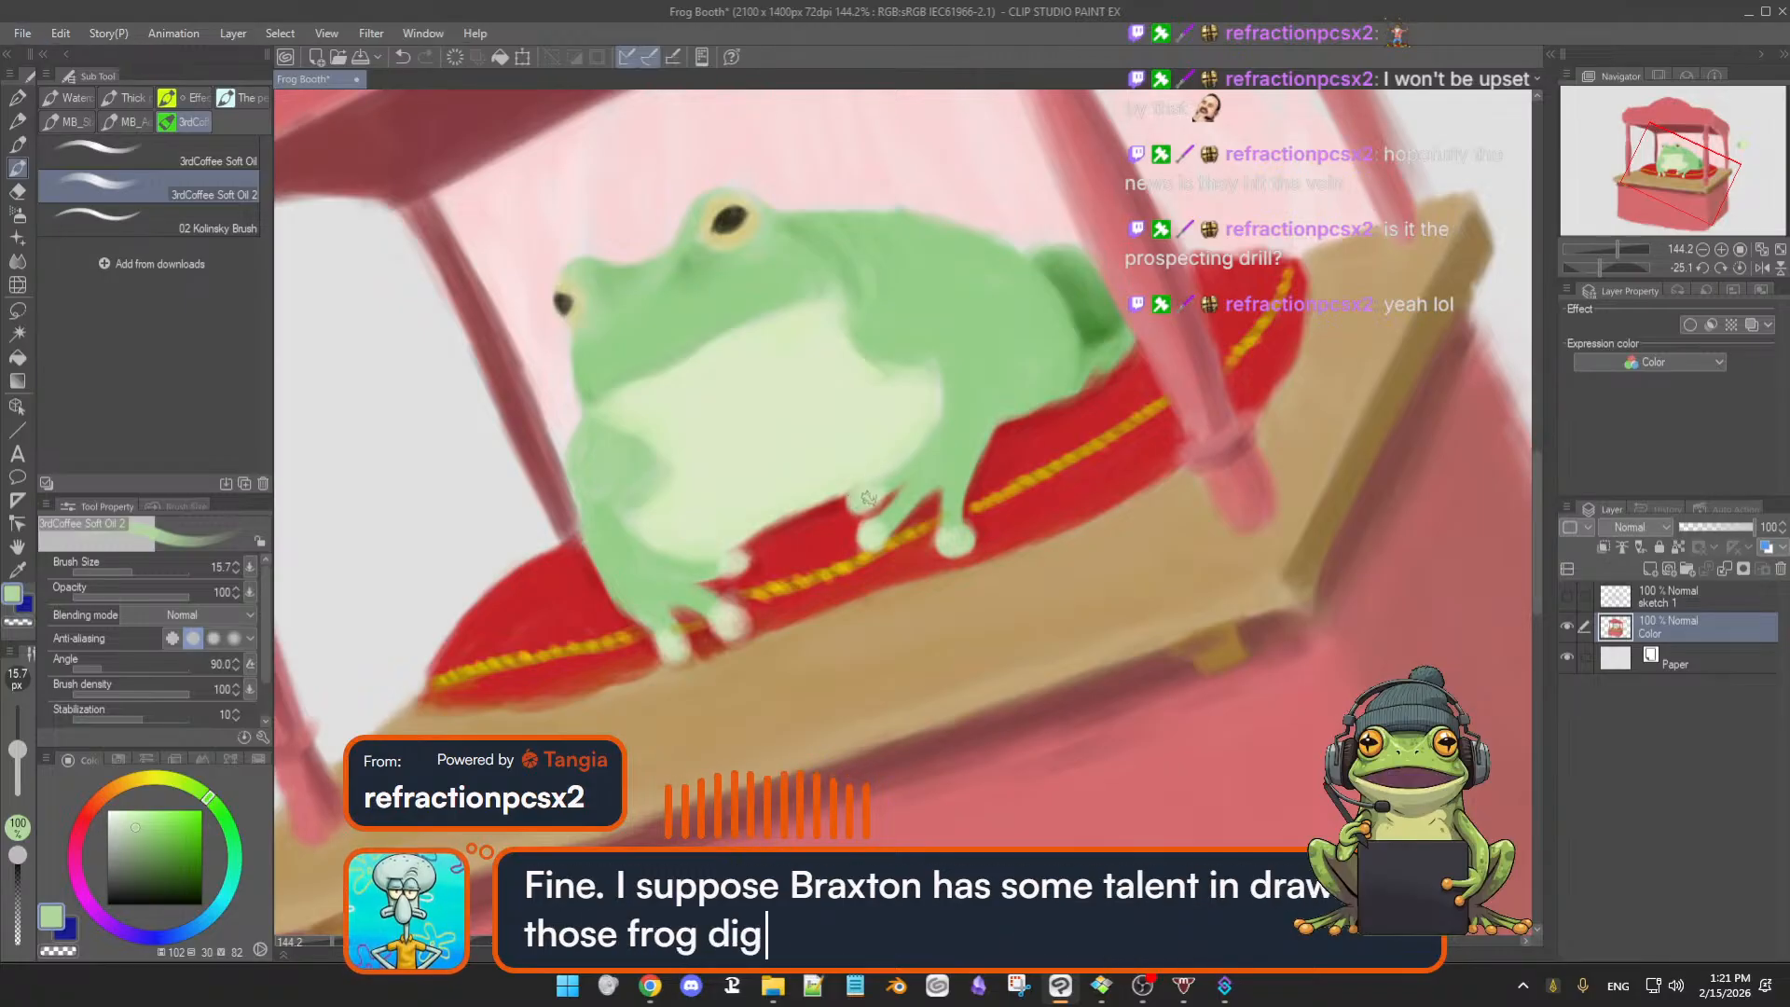
{"action": "left_click", "coordinate": [862, 496], "text": "alt"}
{"action": "left_click", "coordinate": [875, 528], "text": "alt"}
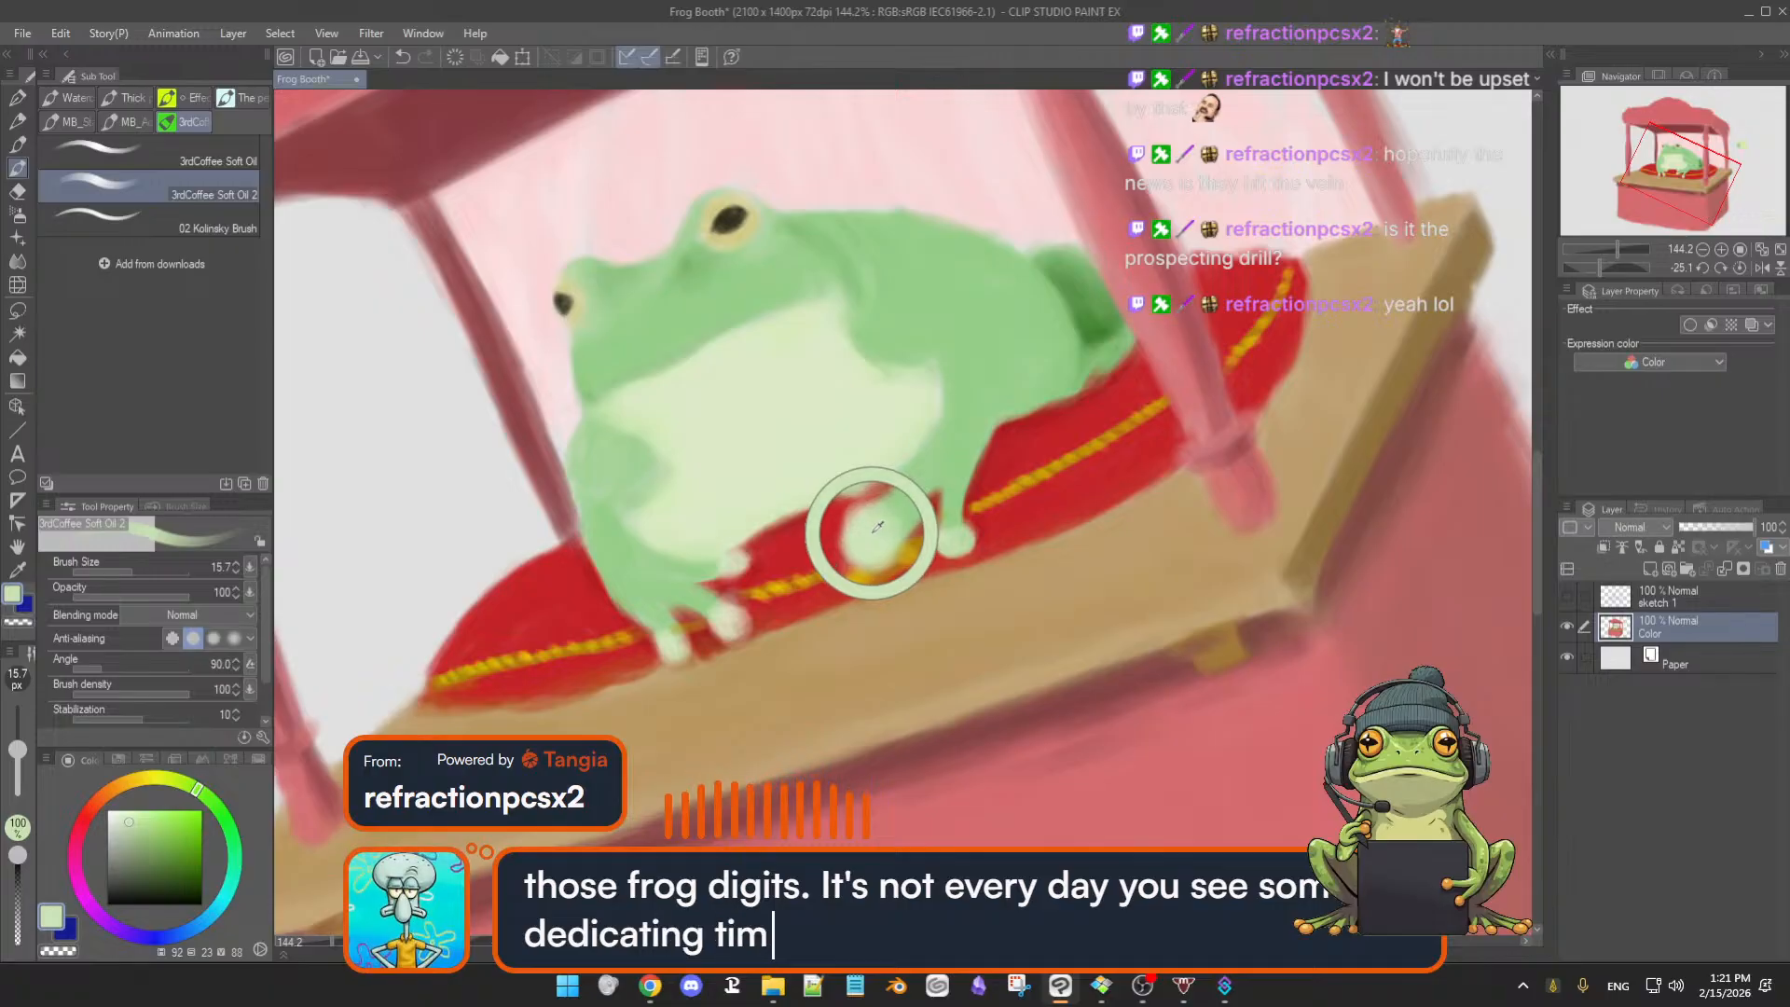
{"action": "left_click", "coordinate": [893, 481], "text": "alt"}
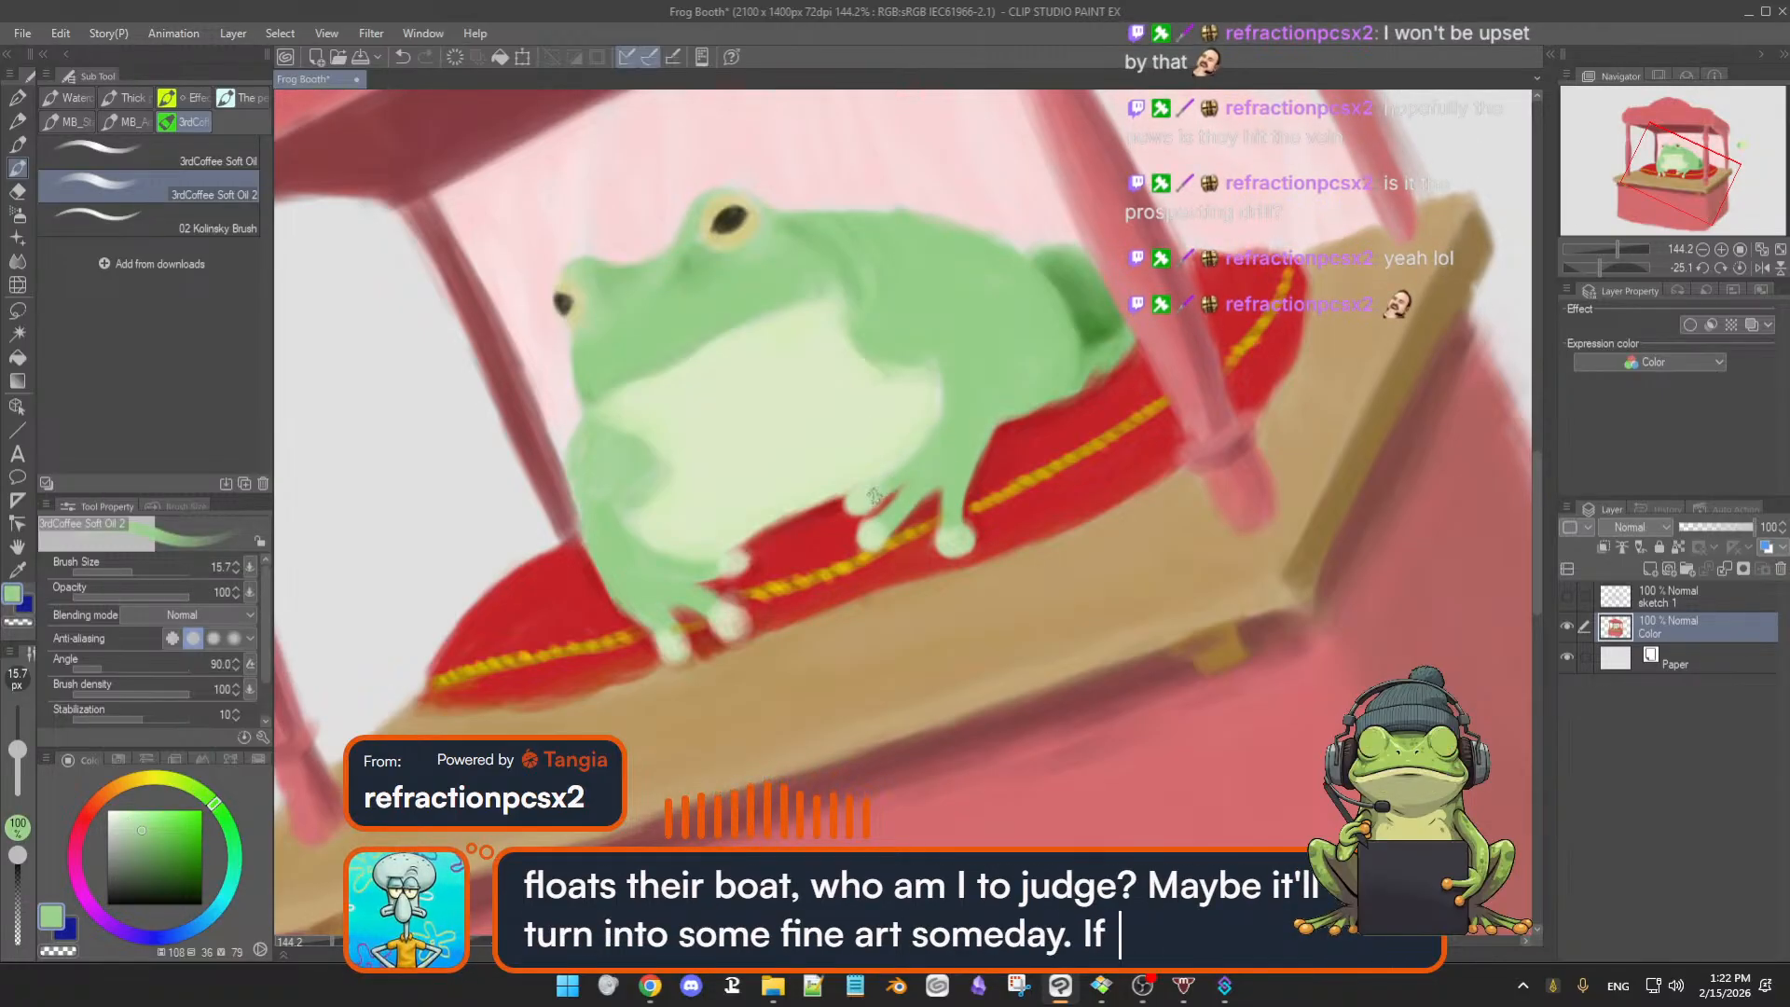
- Refine the gaps between the right foot's toes with sampled green and reds, reducing the brush size to 9.3 and 8.0
{"action": "left_click", "coordinate": [906, 479], "text": "ctrl+alt"}
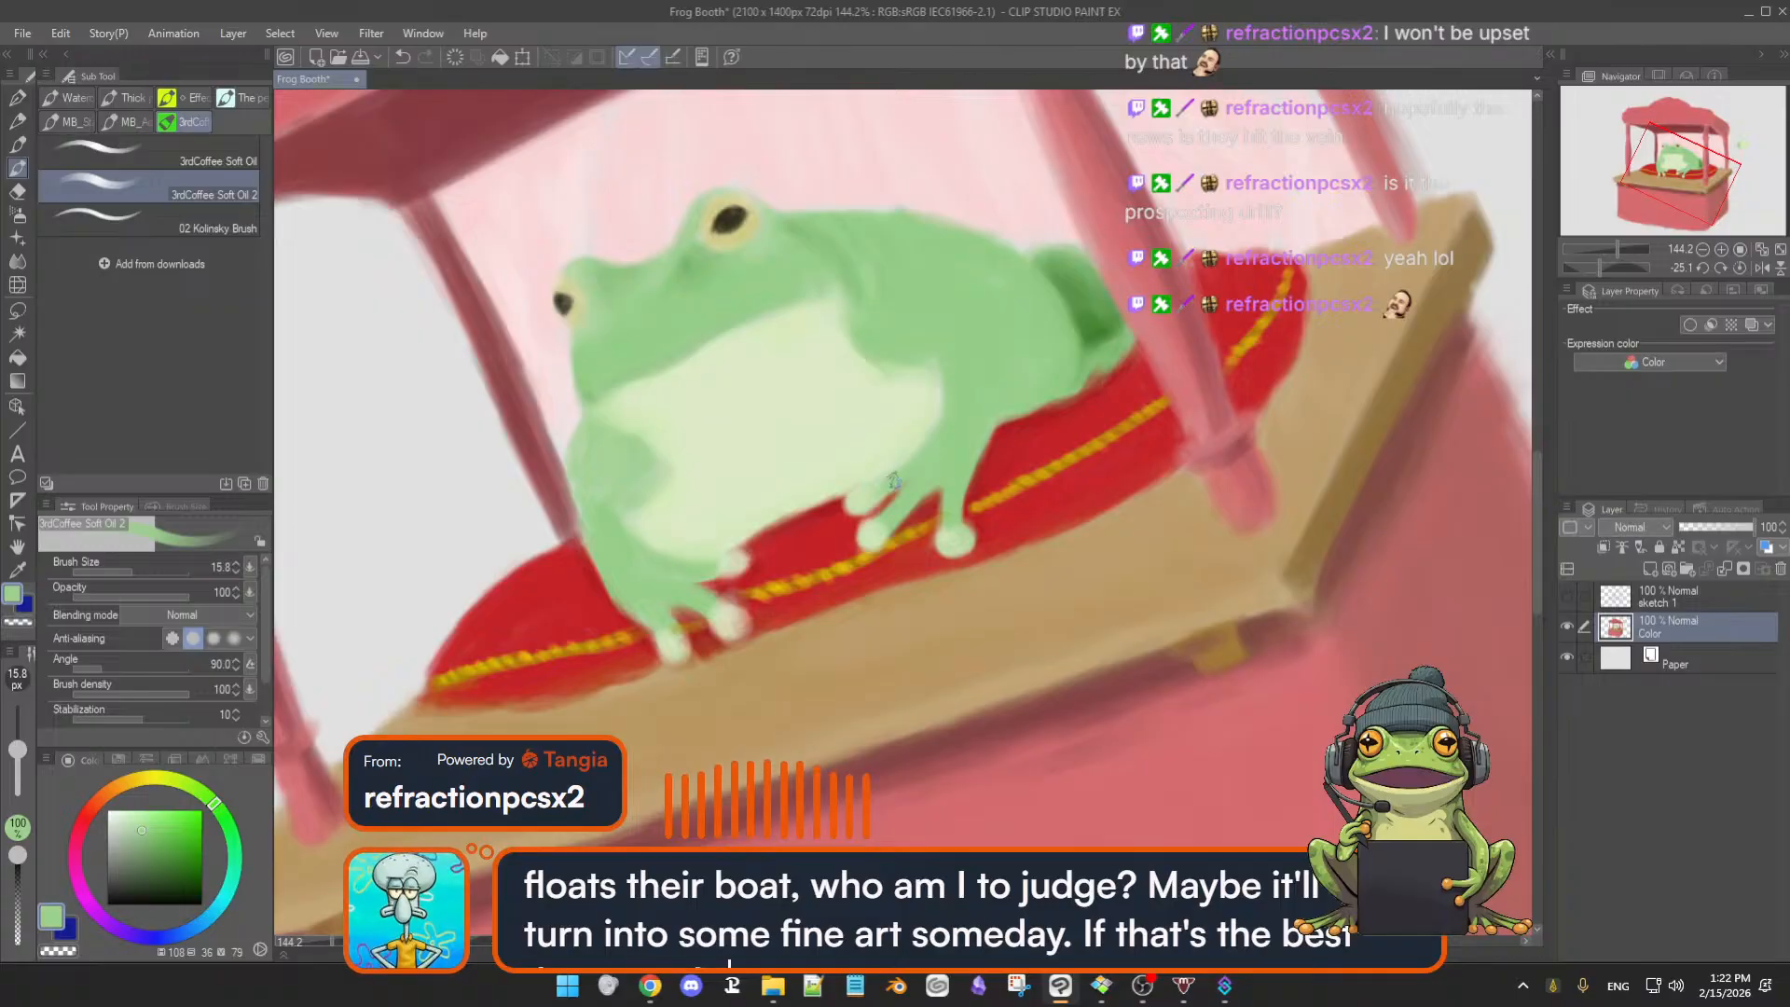
{"action": "left_click_drag", "start_coordinate": [920, 483], "coordinate": [901, 475]}
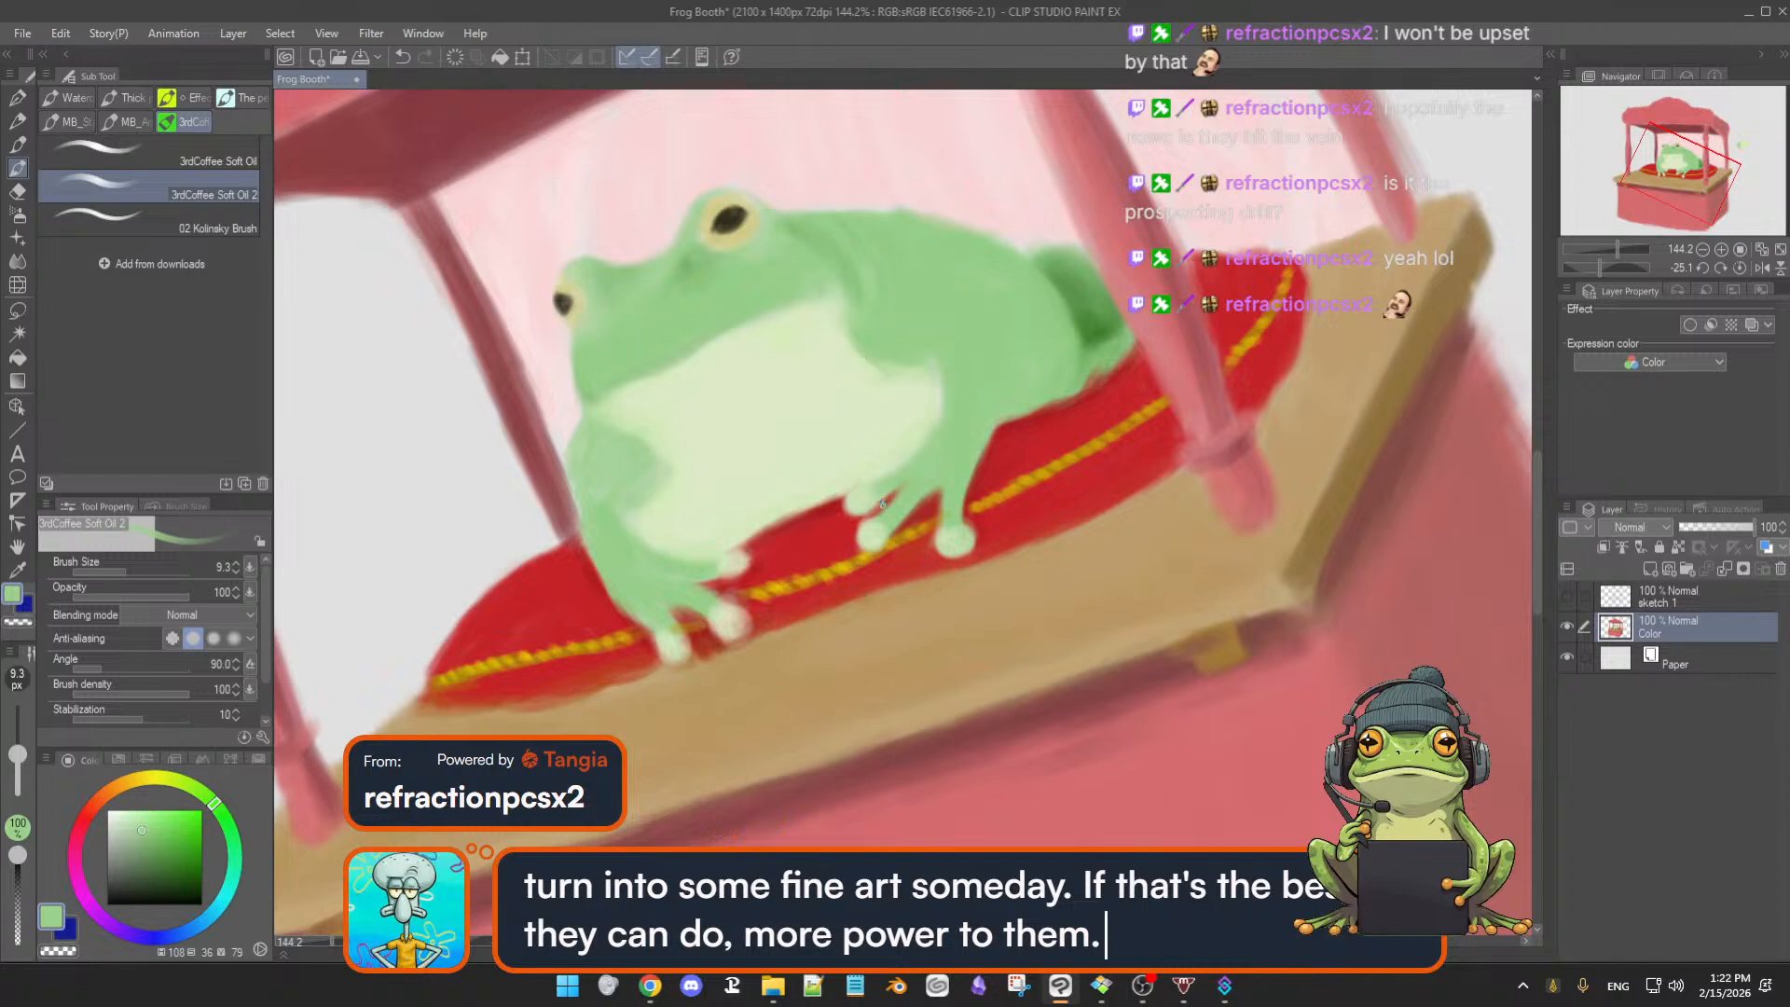
{"action": "left_click", "coordinate": [886, 498], "text": "alt"}
{"action": "key", "text": "bracketleft"}
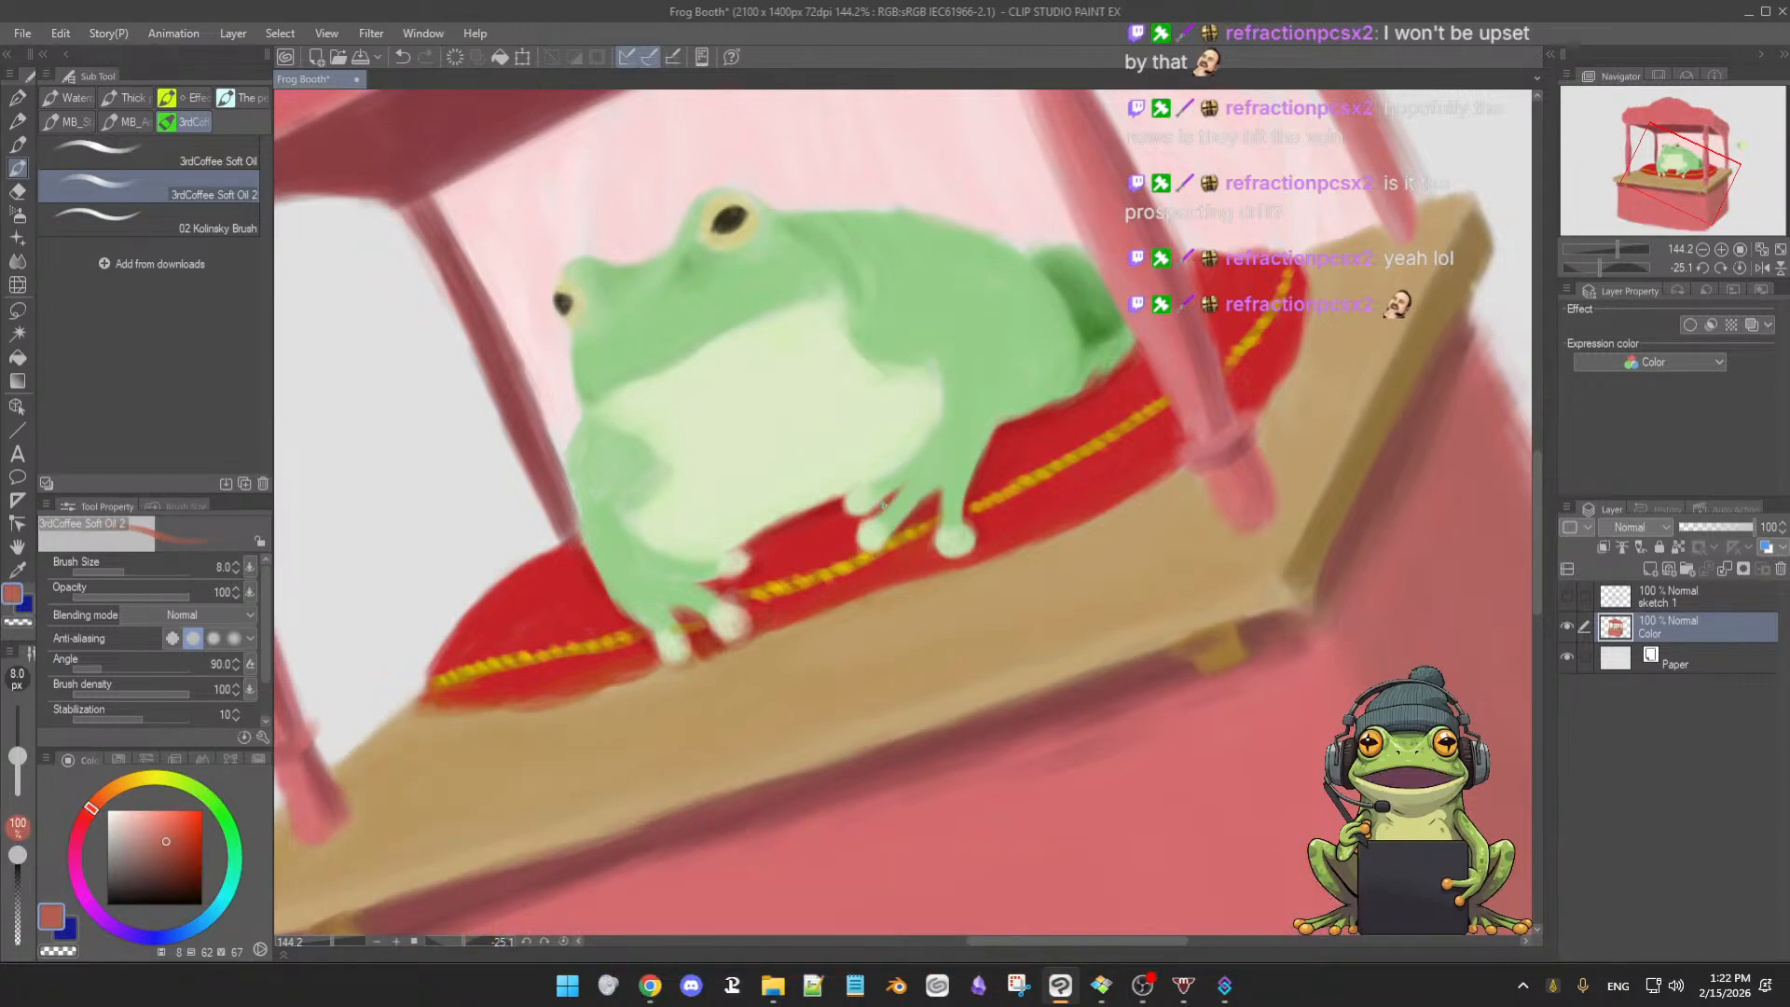
{"action": "left_click", "coordinate": [886, 500], "text": "alt"}
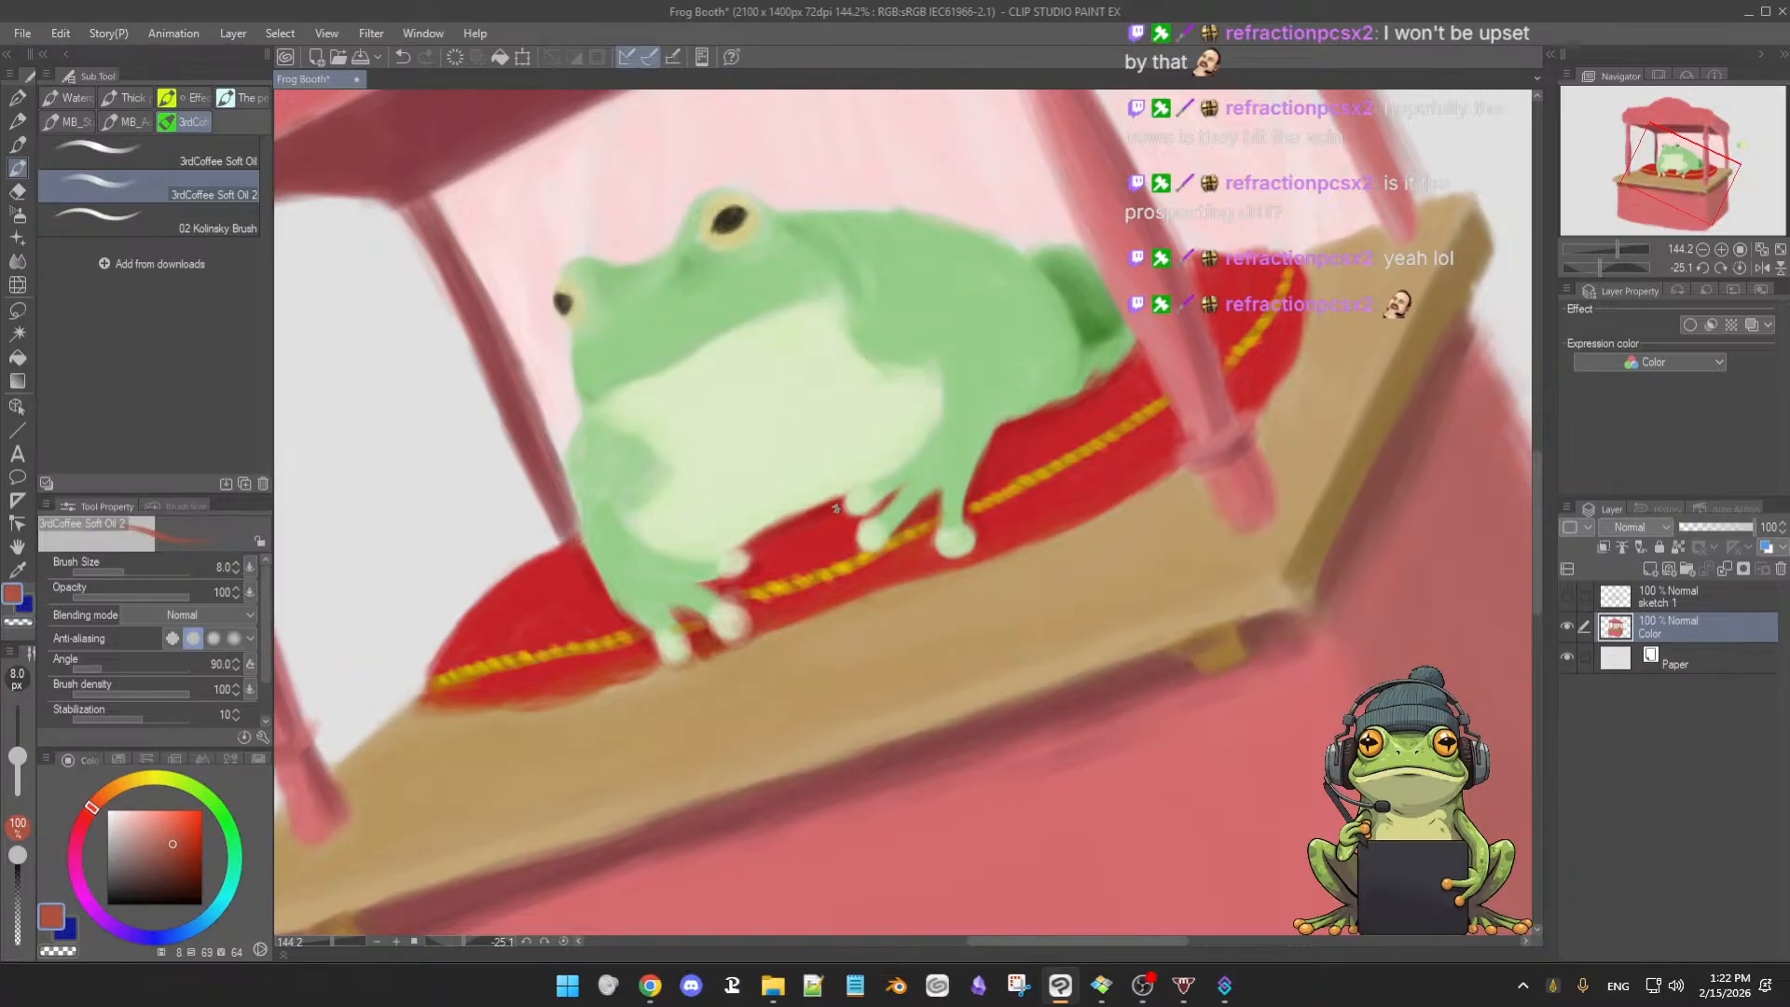
{"action": "left_click", "coordinate": [911, 461], "text": "alt"}
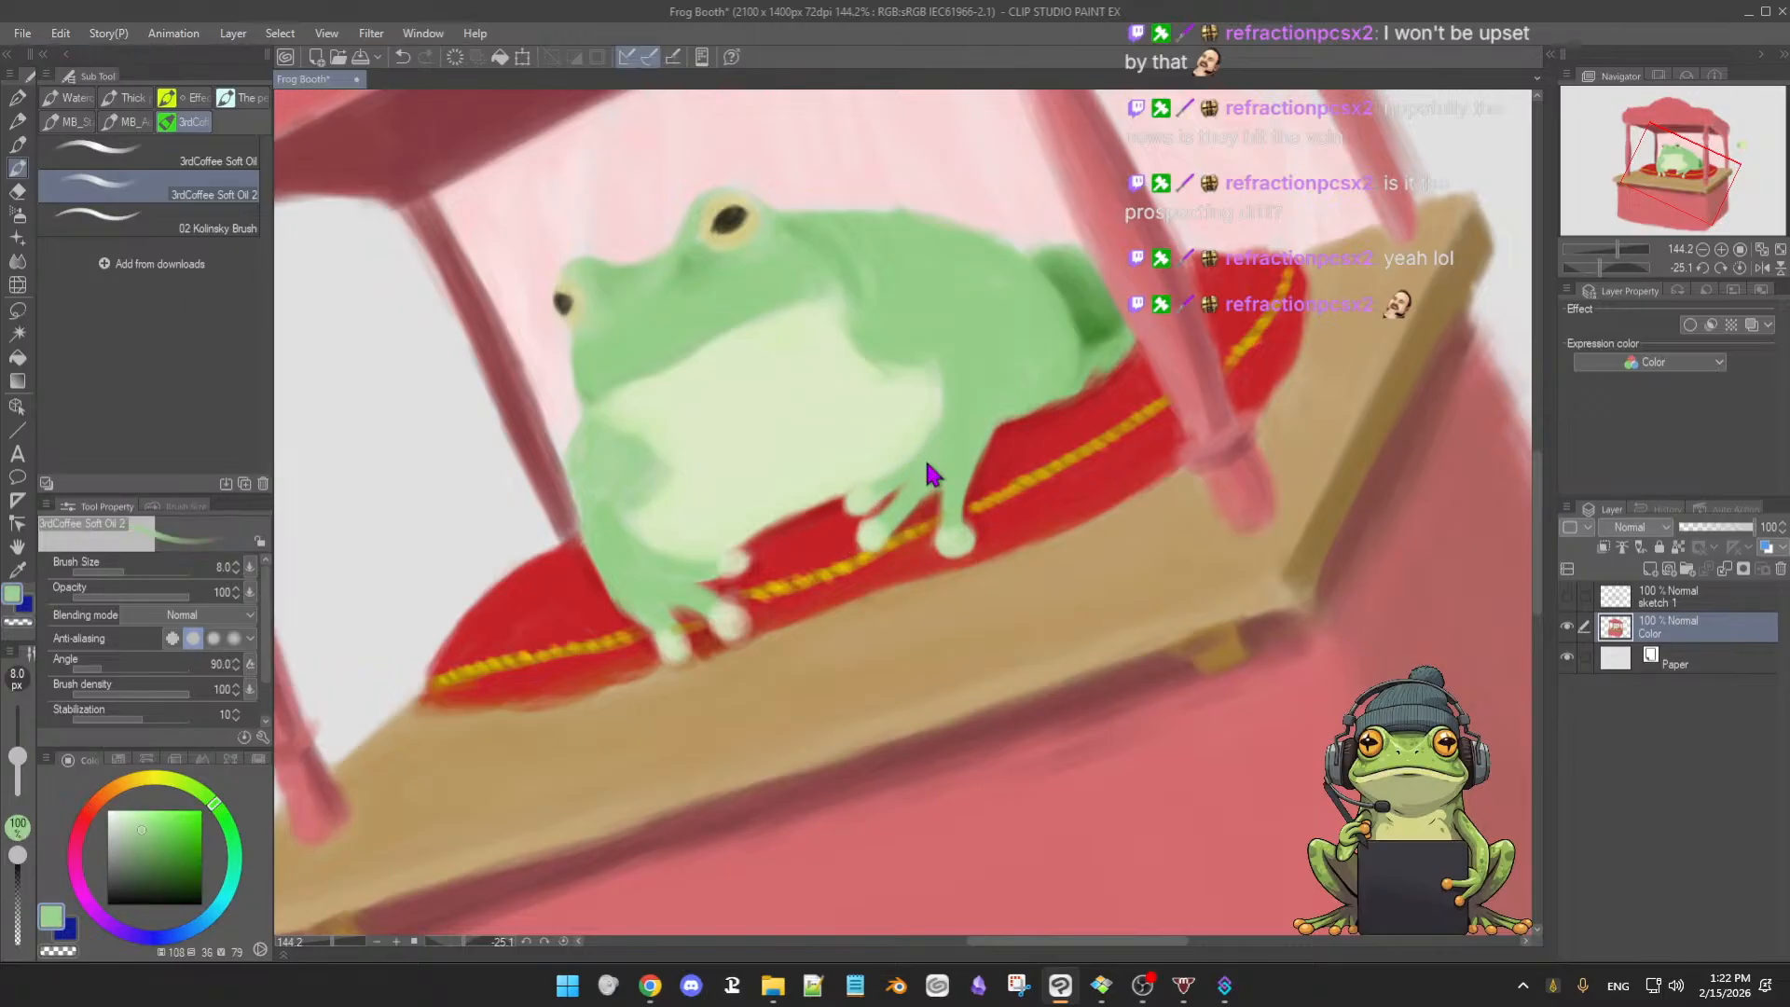
{"action": "left_click", "coordinate": [924, 507], "text": "alt"}
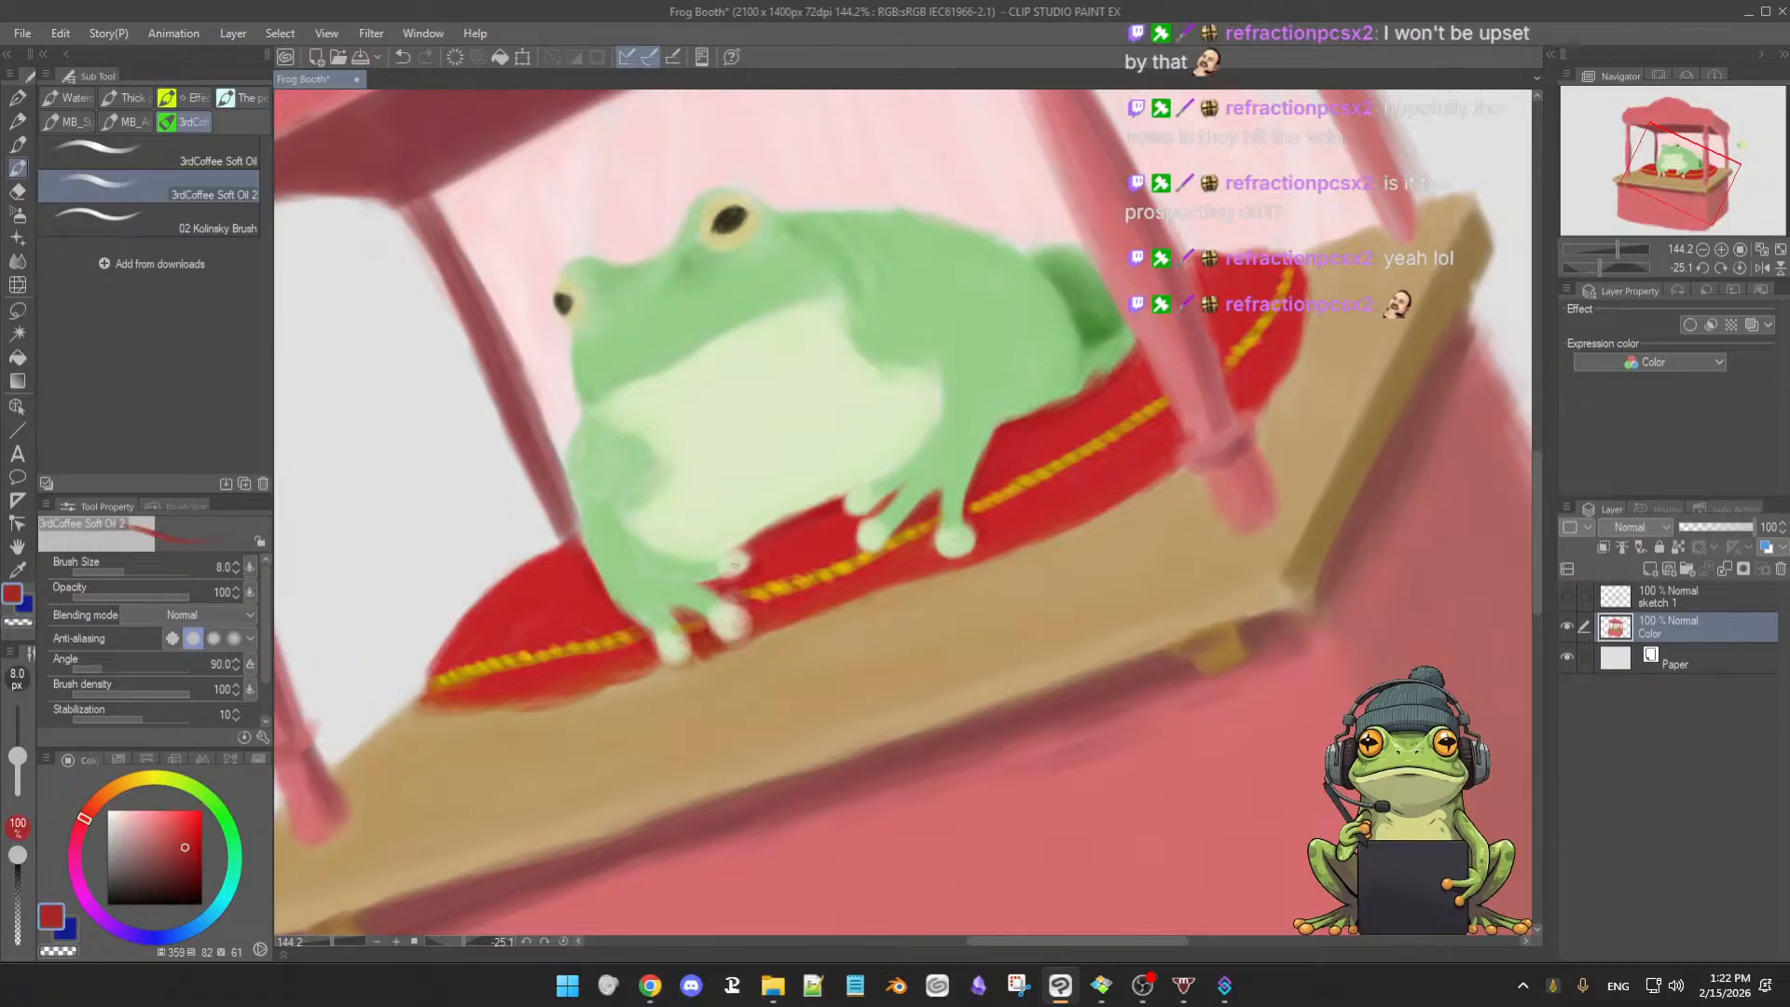
- Shape the inner toes of the frog's left foot in sampled greens at brush size 15.7, trimming around them in cushion red
{"action": "mouse_move", "coordinate": [758, 560]}
{"action": "left_mouse_down", "text": "ctrl+alt"}
{"action": "mouse_move", "coordinate": [764, 544]}
{"action": "mouse_move", "coordinate": [741, 569]}
{"action": "left_mouse_up", "text": "ctrl+alt"}
{"action": "left_click", "coordinate": [874, 531], "text": "alt"}
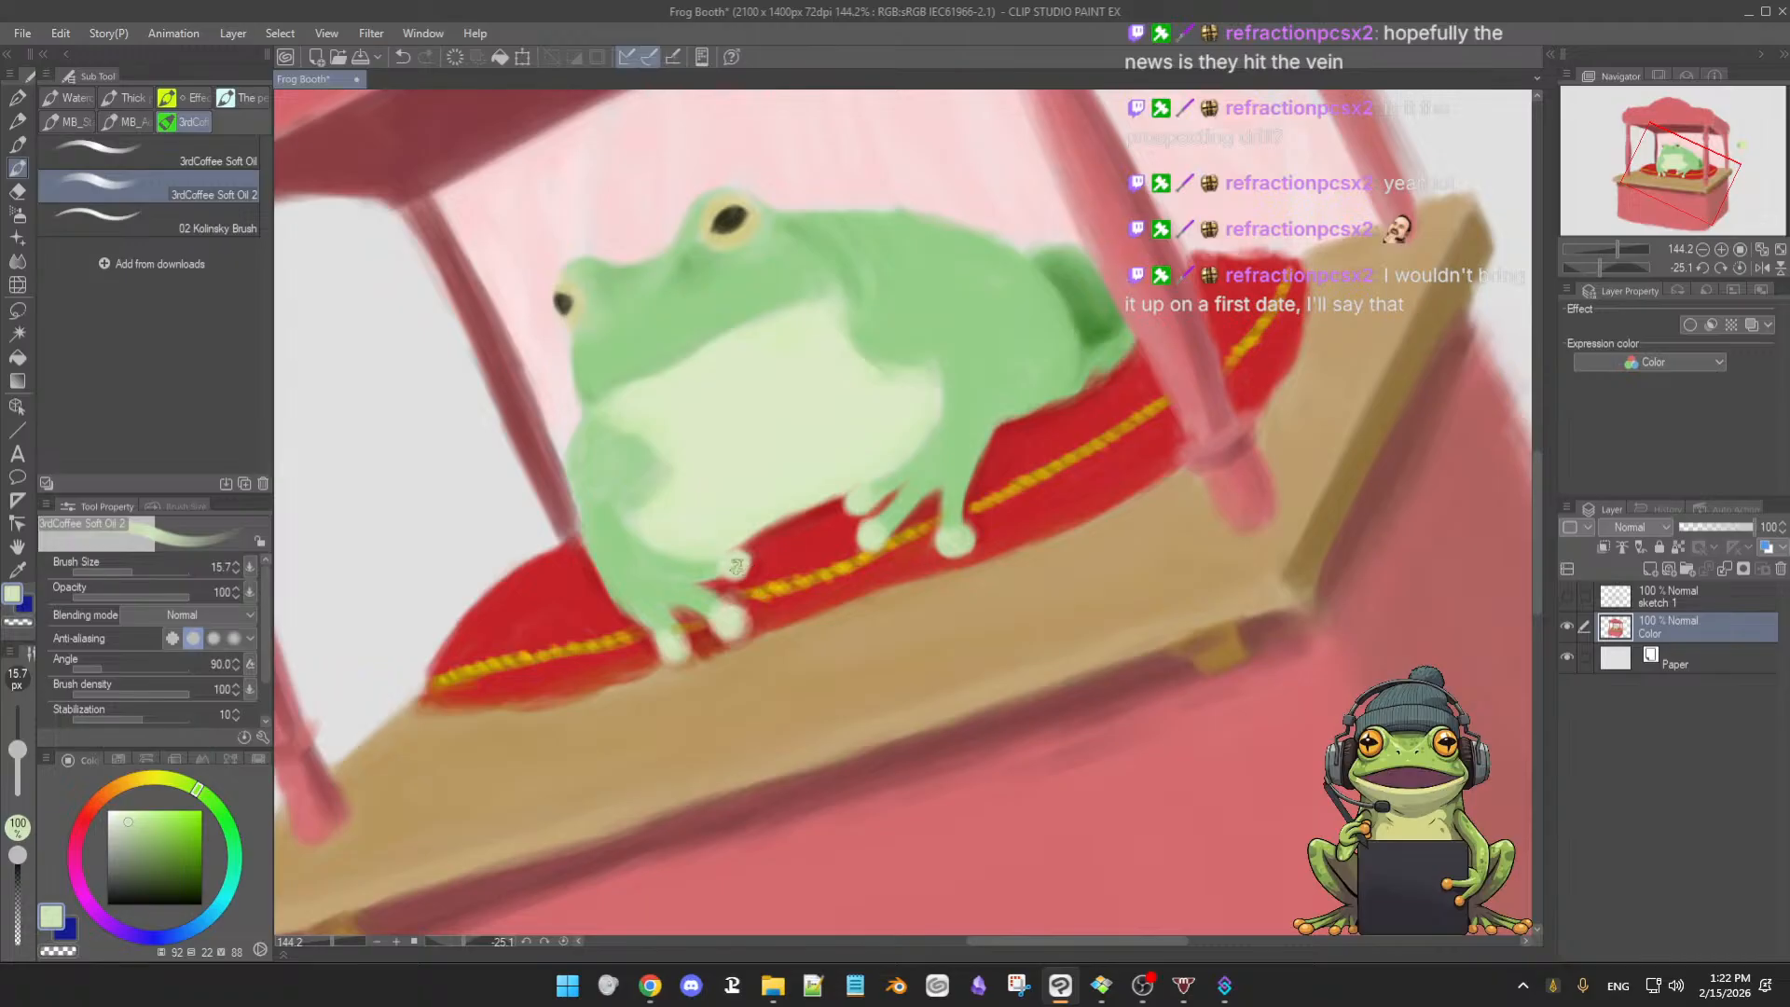
{"action": "left_click", "coordinate": [702, 598], "text": "alt"}
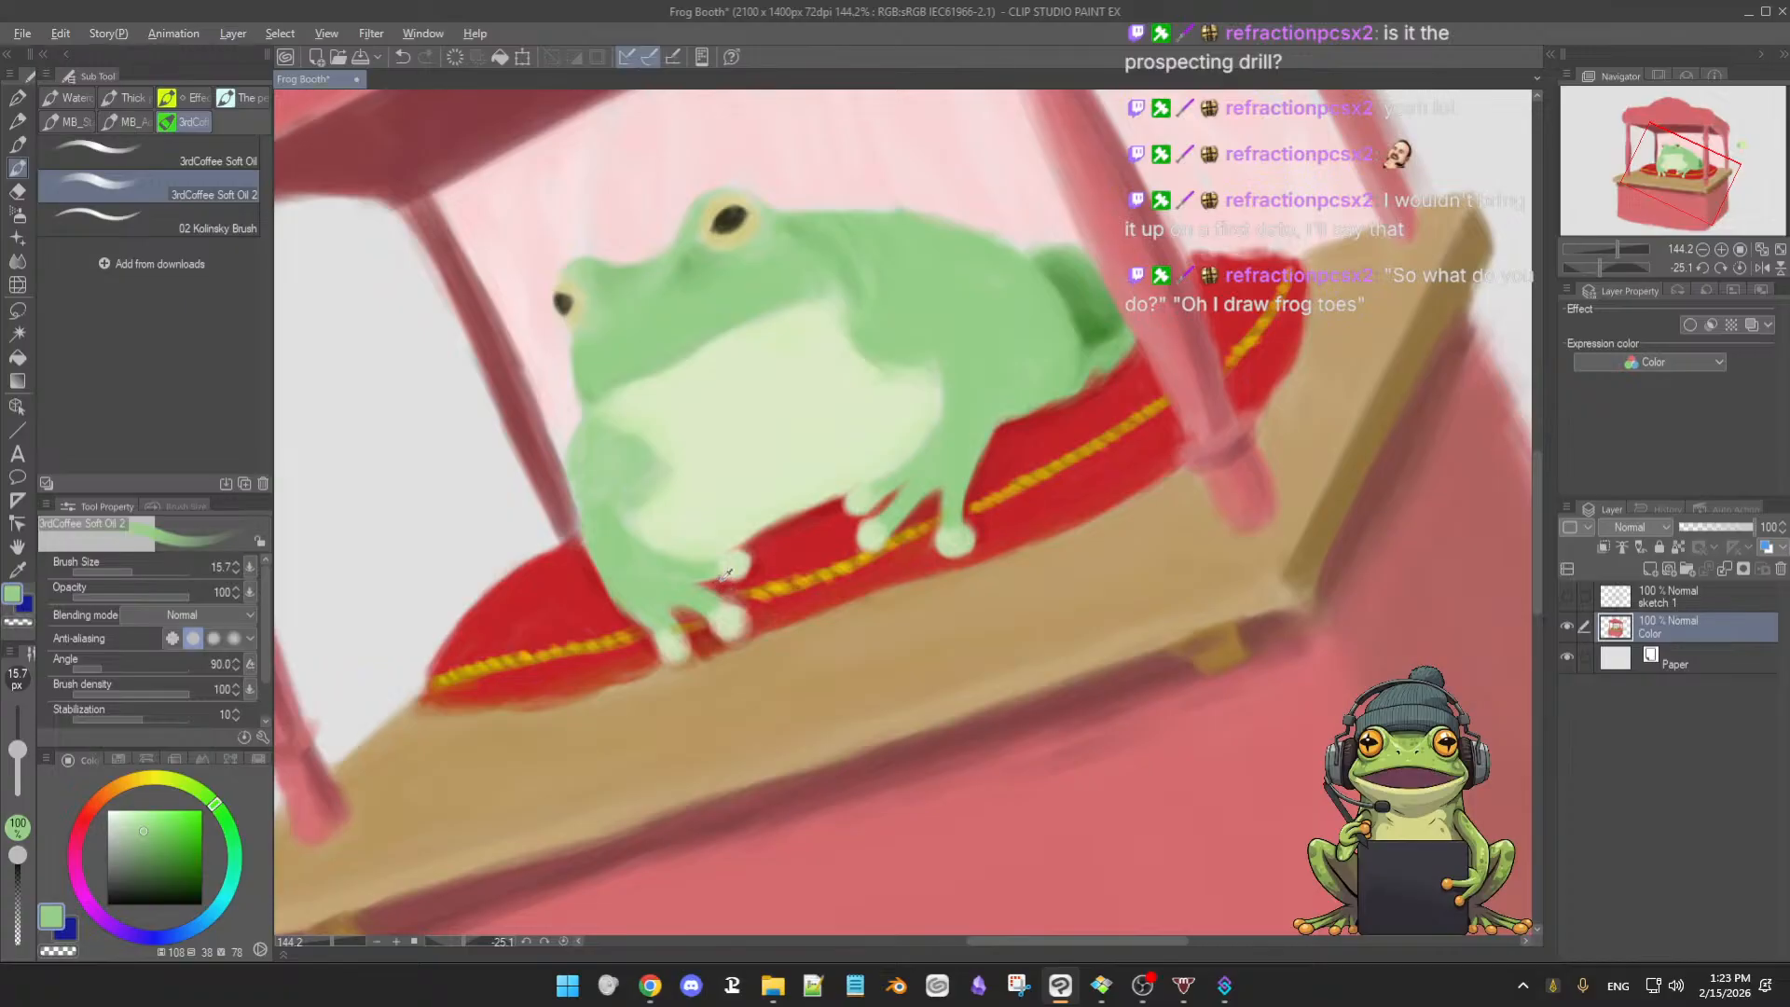
{"action": "left_click", "coordinate": [725, 579], "text": "alt"}
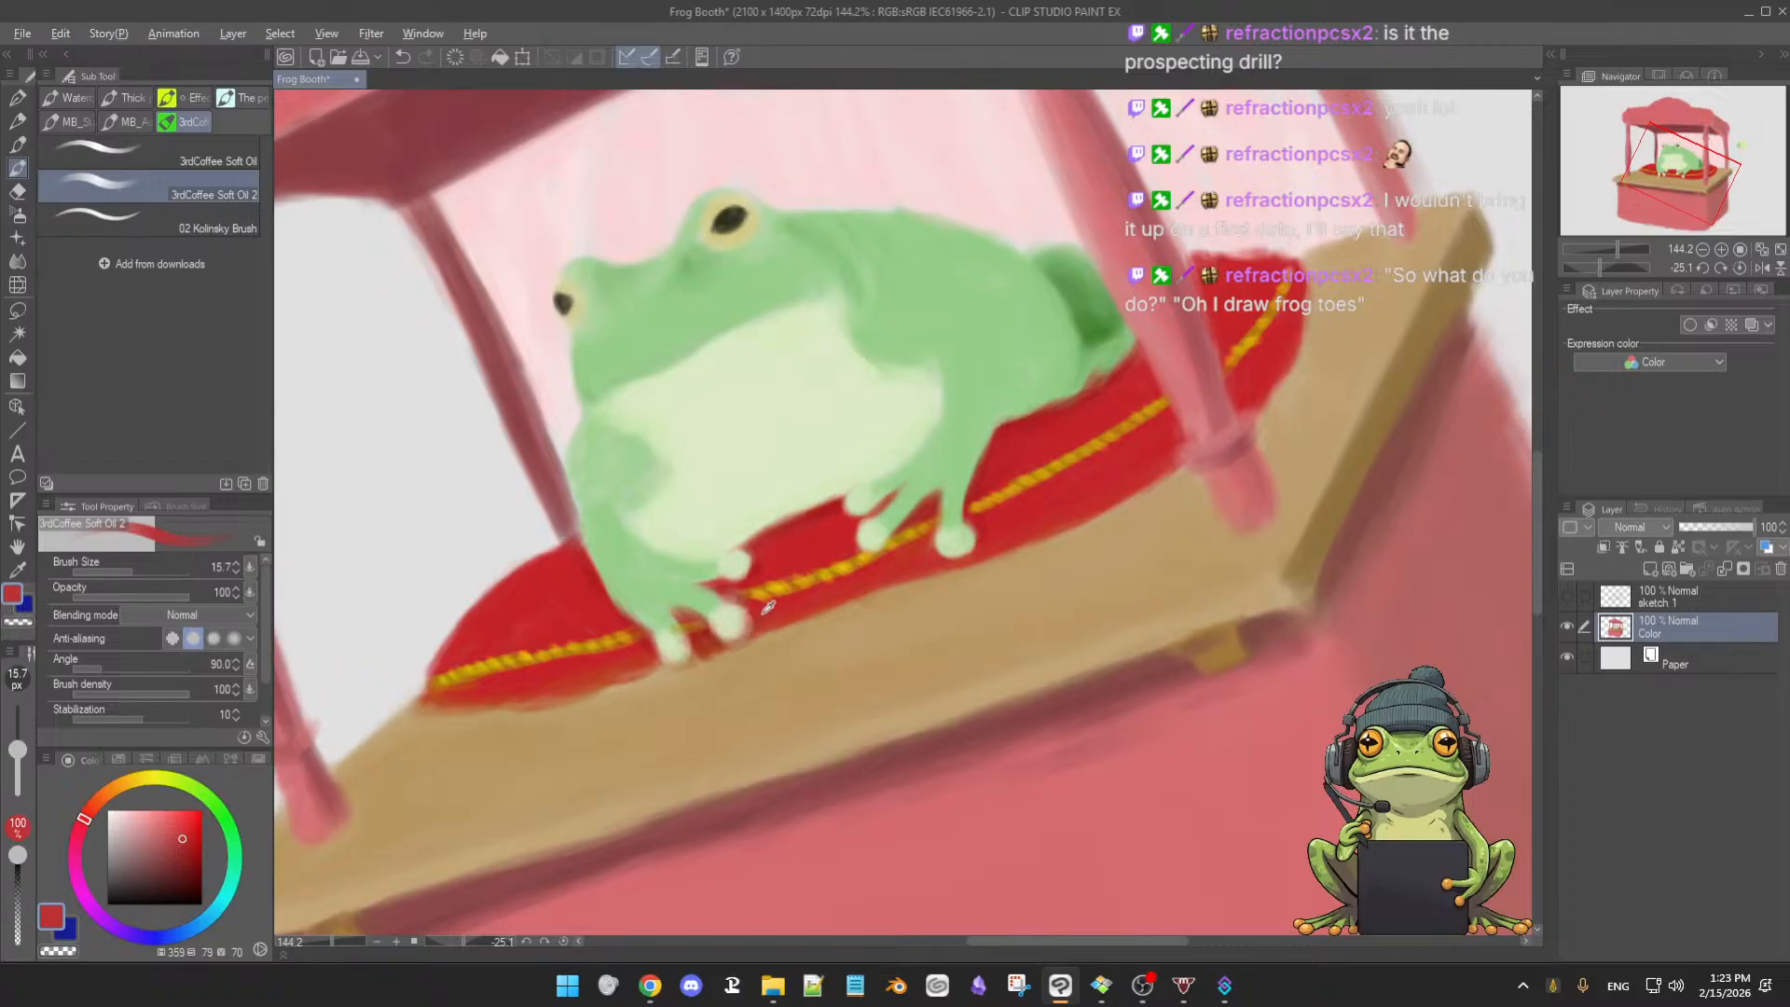
{"action": "left_click", "coordinate": [751, 597], "text": "alt"}
{"action": "left_click", "coordinate": [729, 617], "text": "alt"}
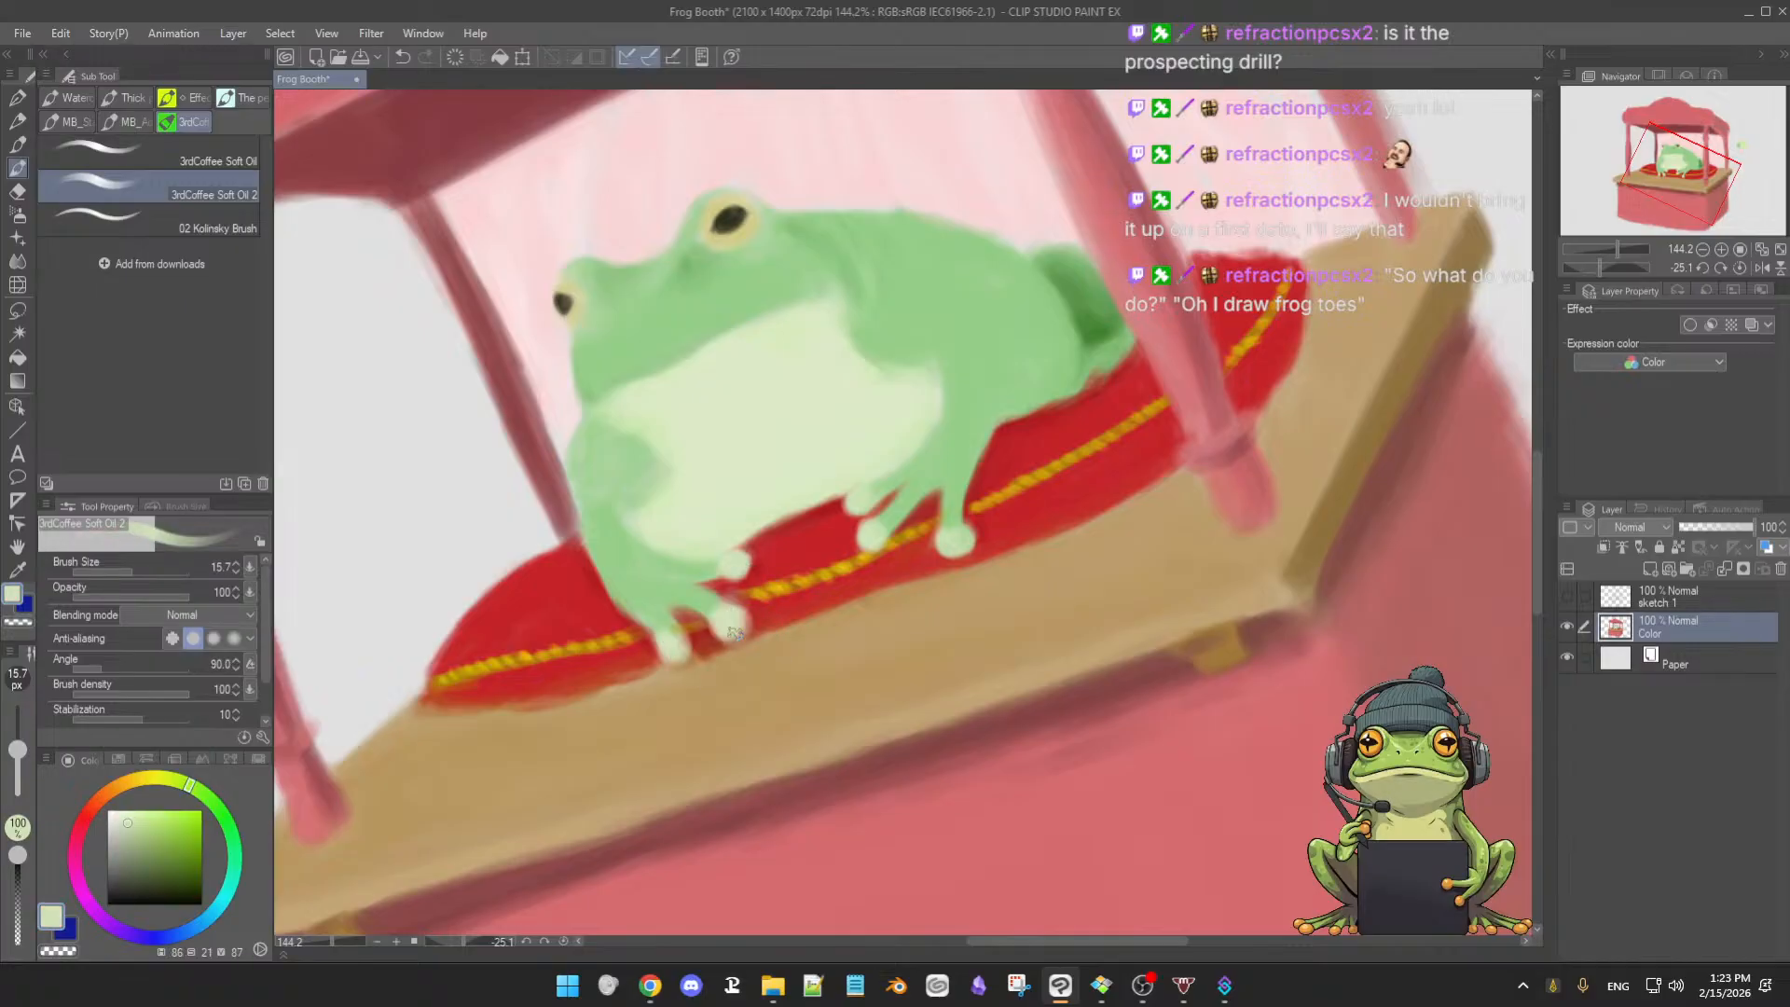
{"action": "left_click_drag", "start_coordinate": [724, 615], "coordinate": [717, 637]}
- Round off the left foot's toe tips and blend its toes in sampled greens, using brush sizes from 15.7 to 25.7
{"action": "left_click", "coordinate": [736, 563], "text": "alt"}
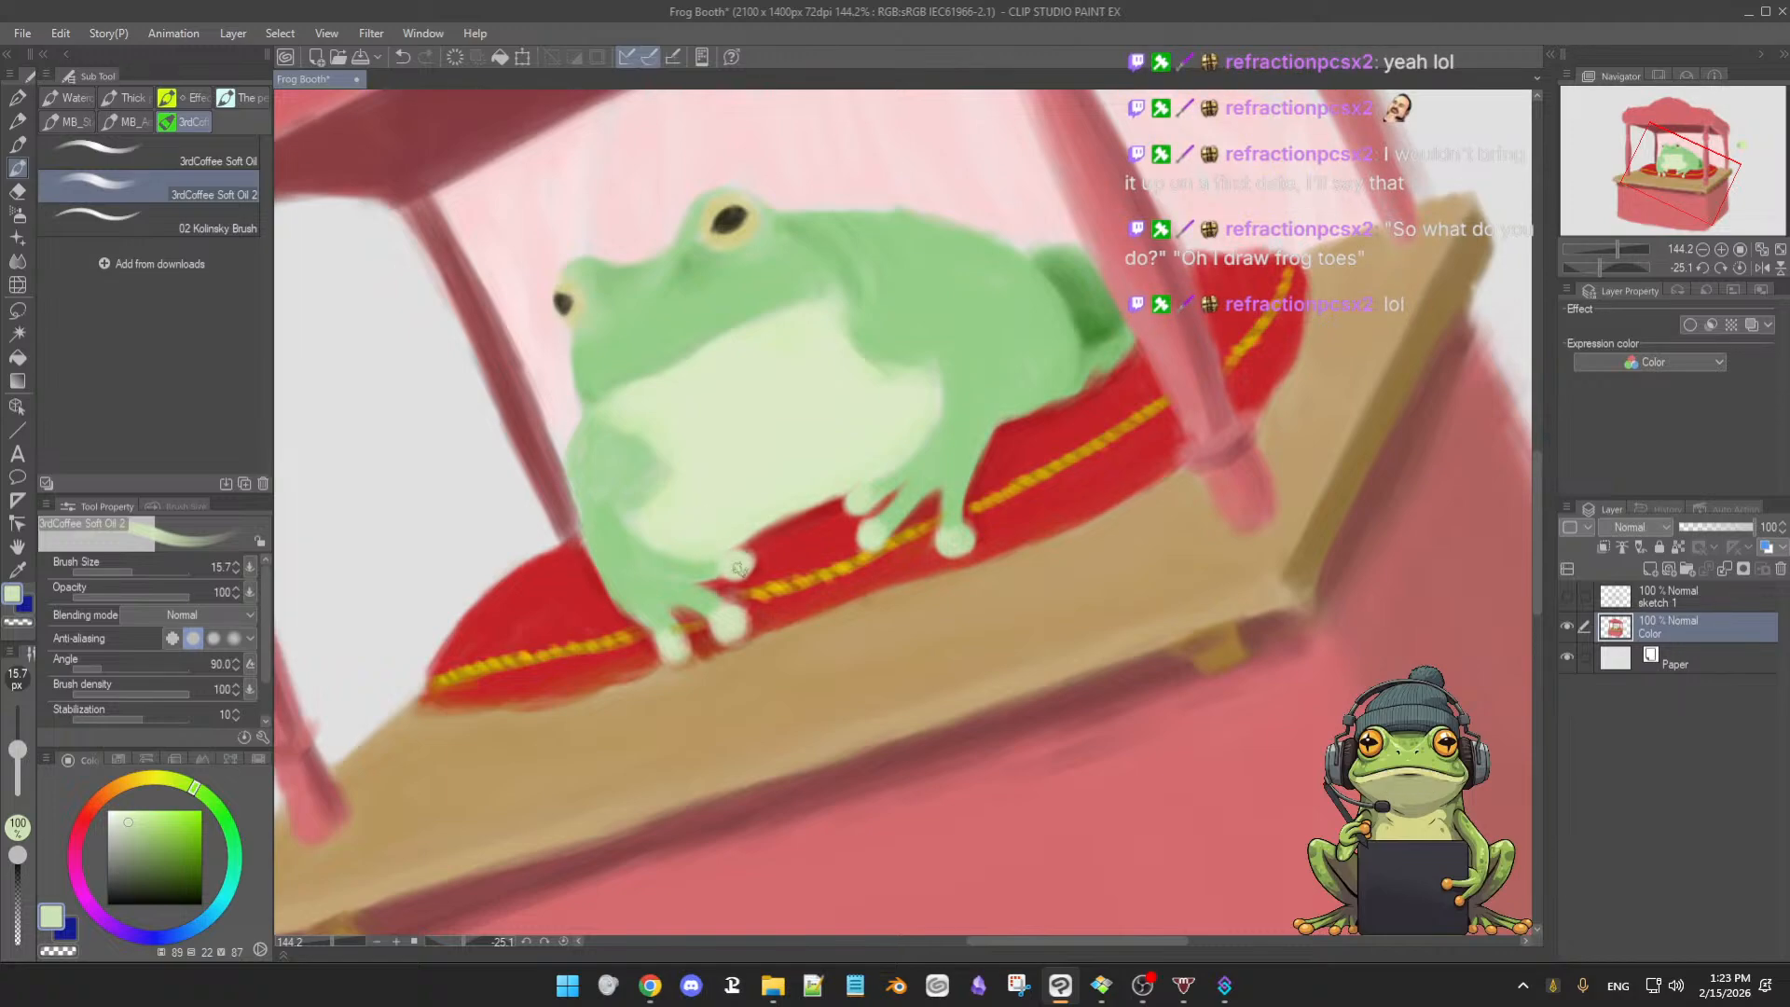
{"action": "left_click", "coordinate": [701, 571], "text": "alt"}
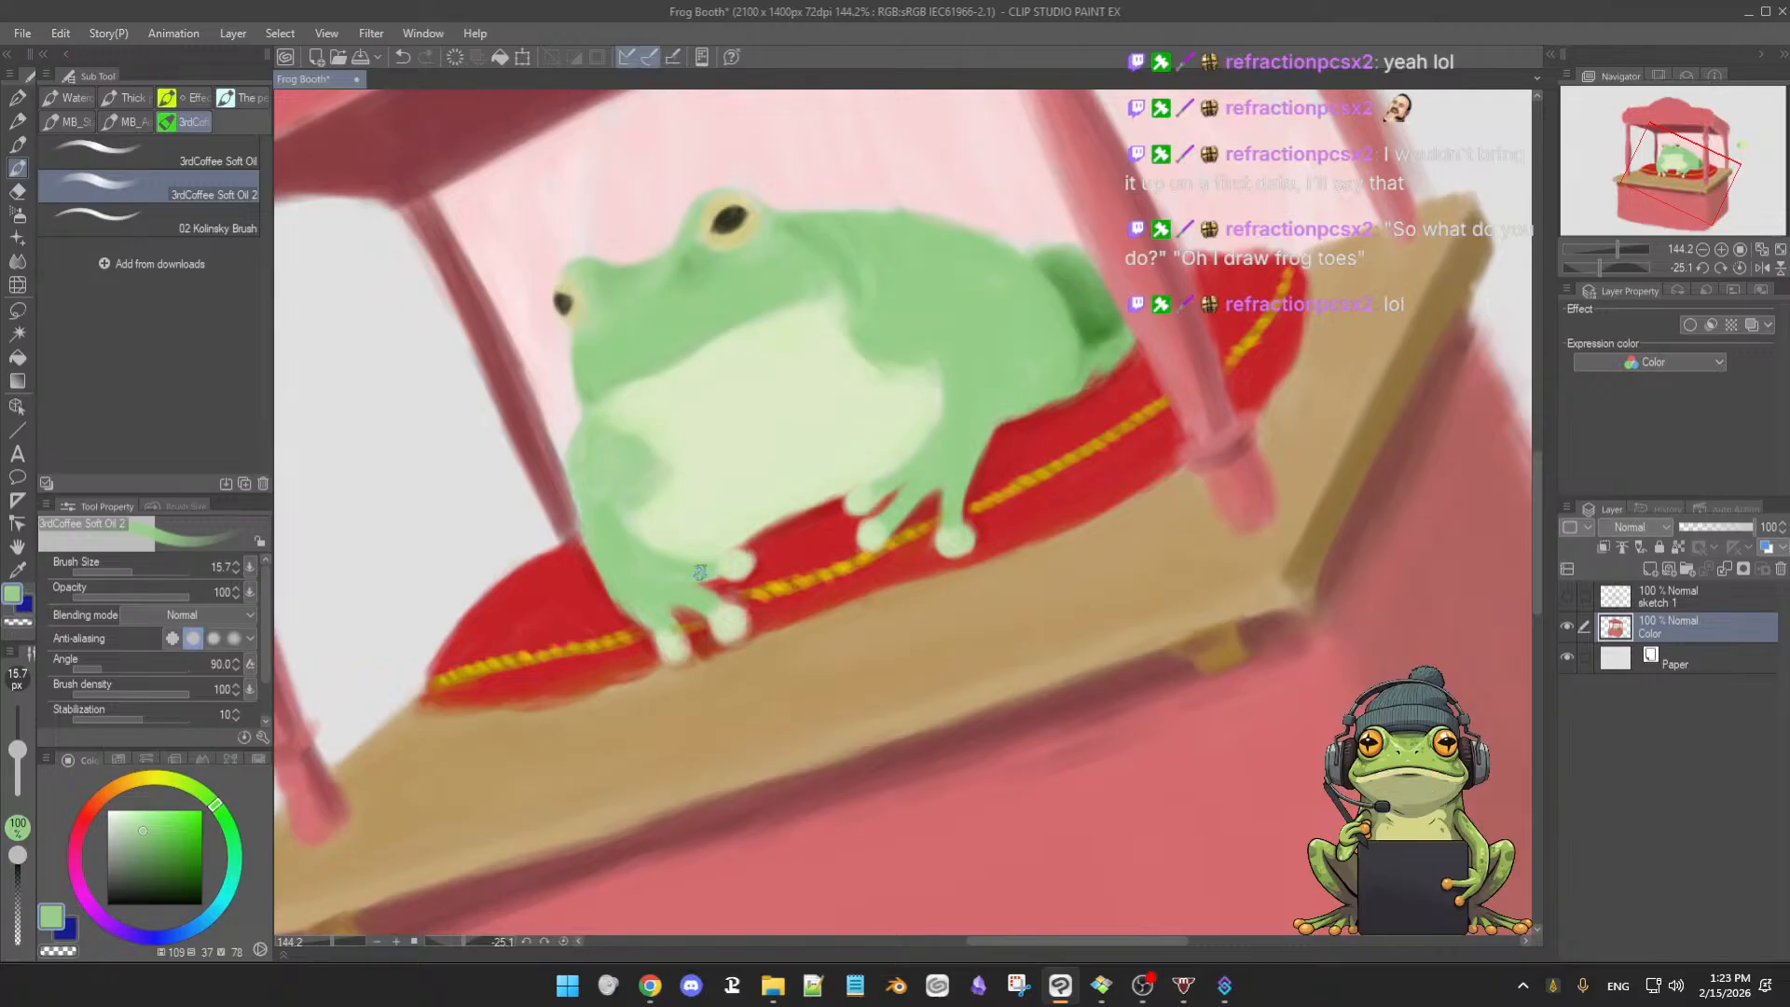
{"action": "left_click", "coordinate": [723, 615], "text": "alt"}
{"action": "left_click", "coordinate": [714, 598], "text": "alt"}
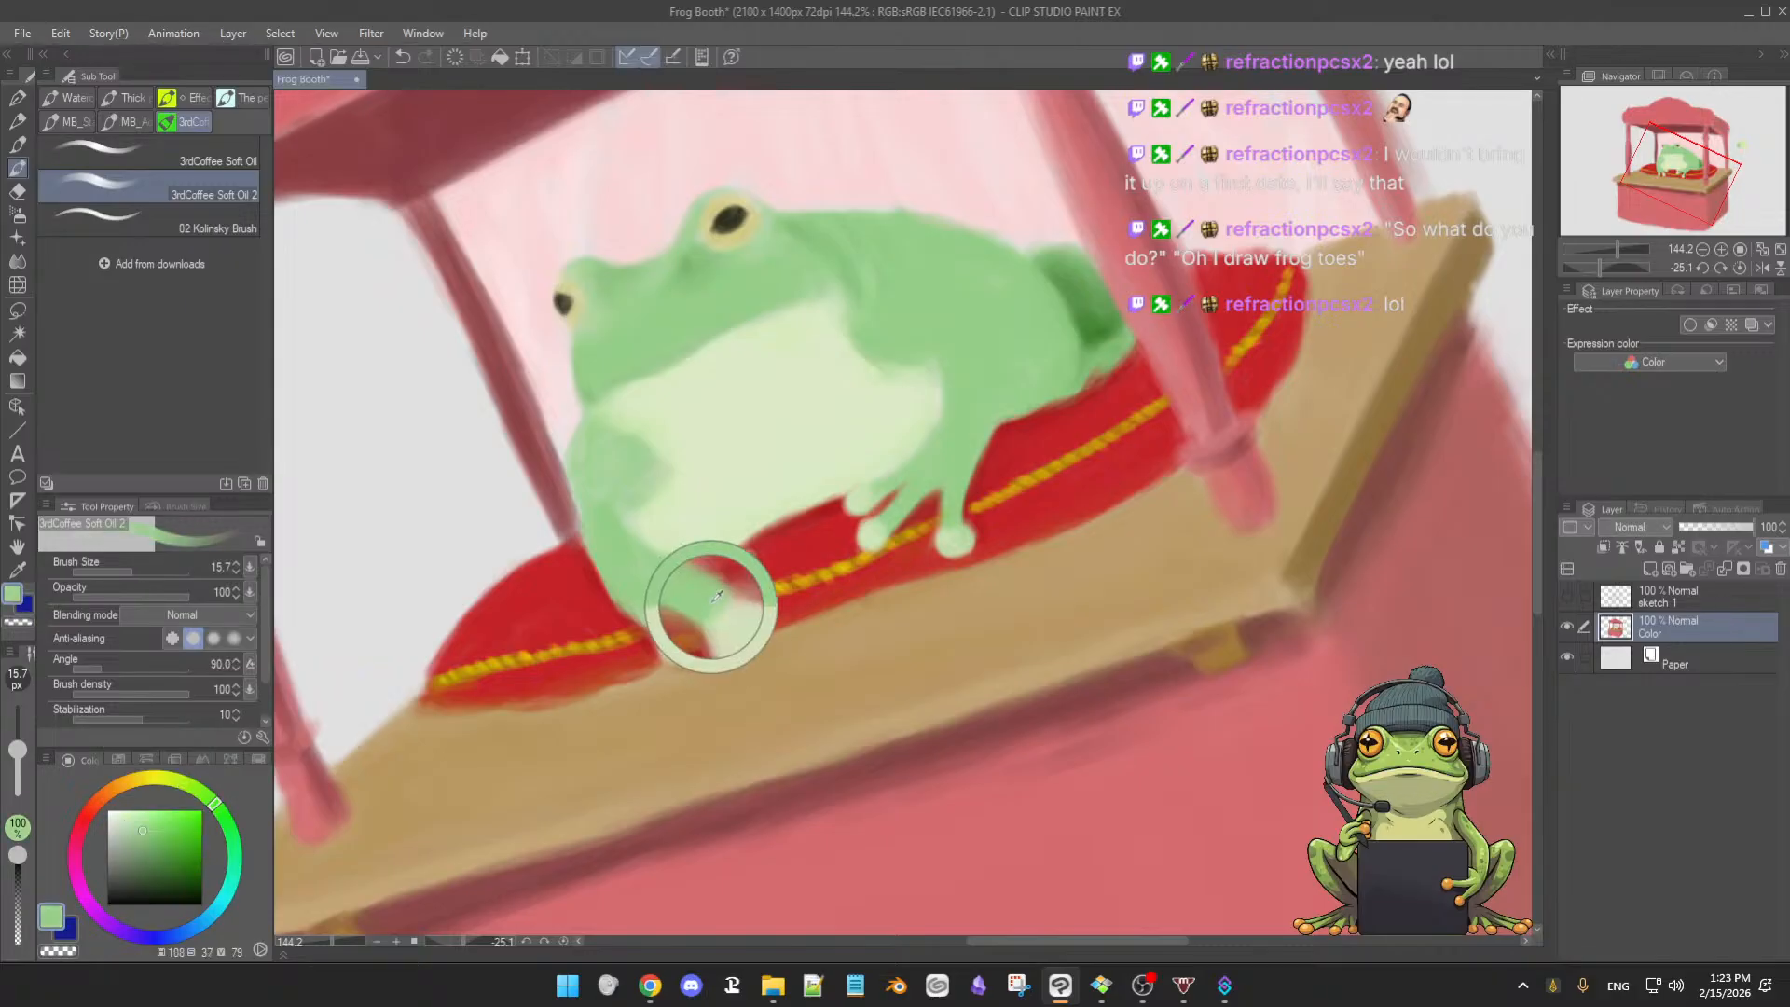
{"action": "left_click", "coordinate": [669, 641], "text": "alt"}
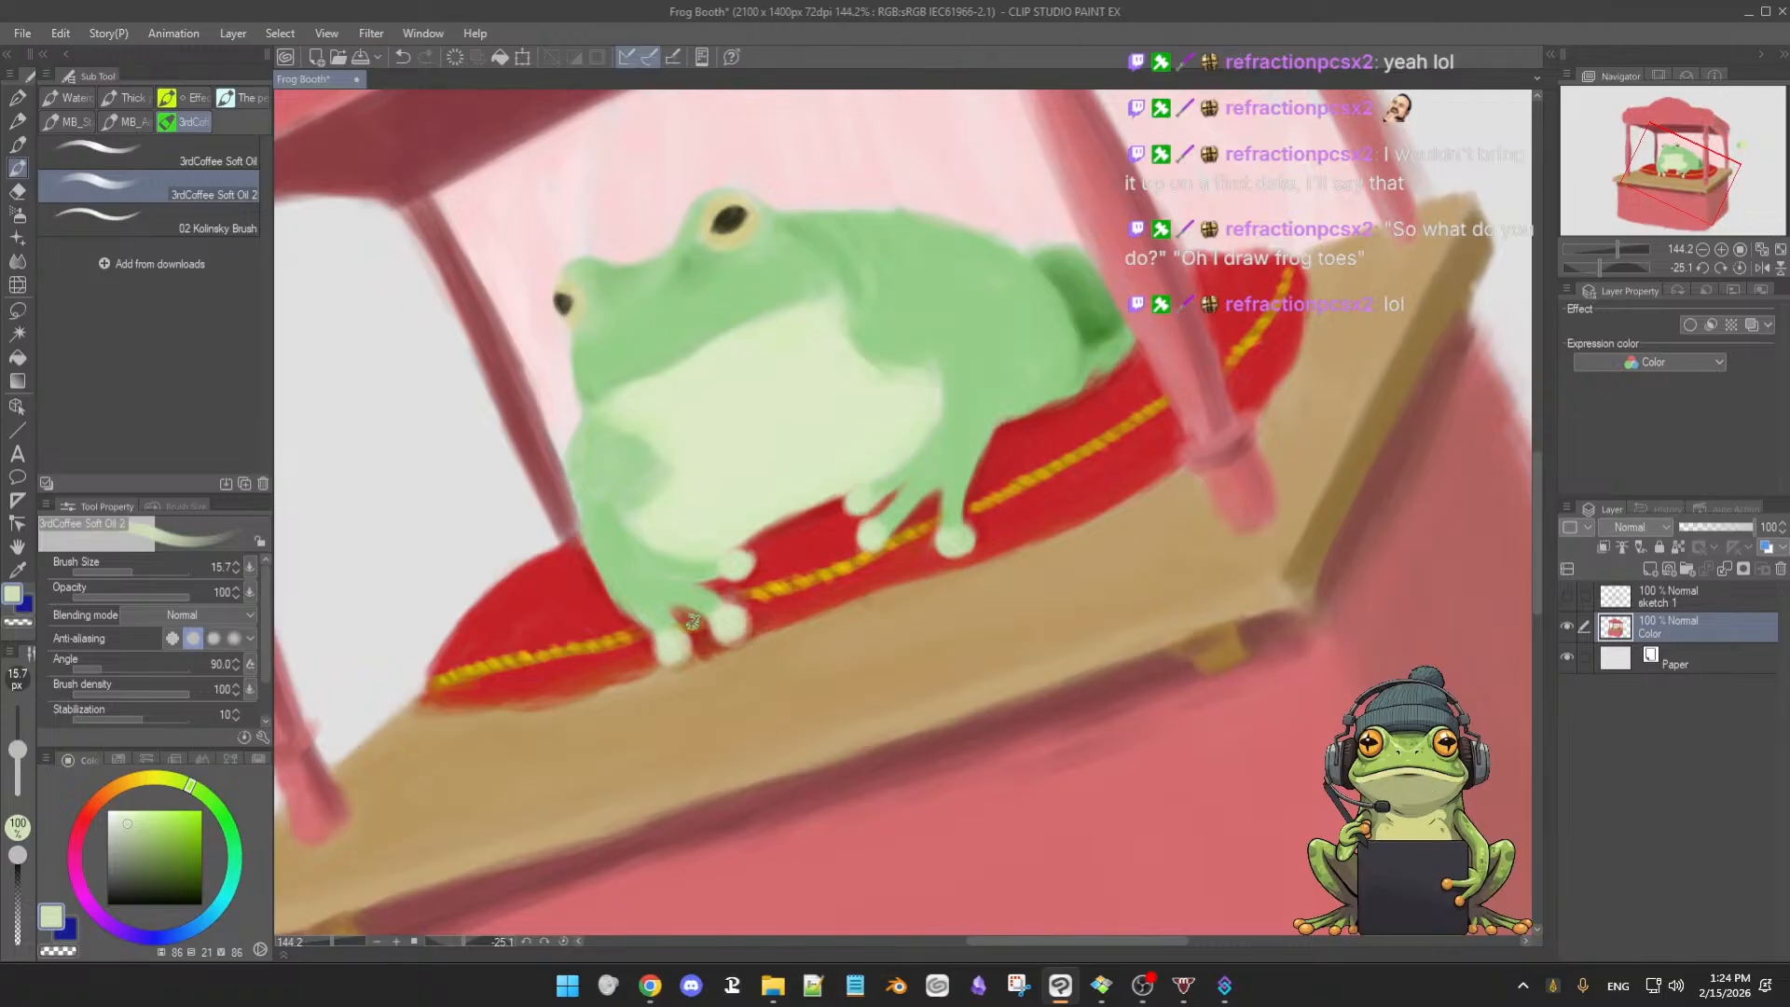
{"action": "key", "text": "]"}
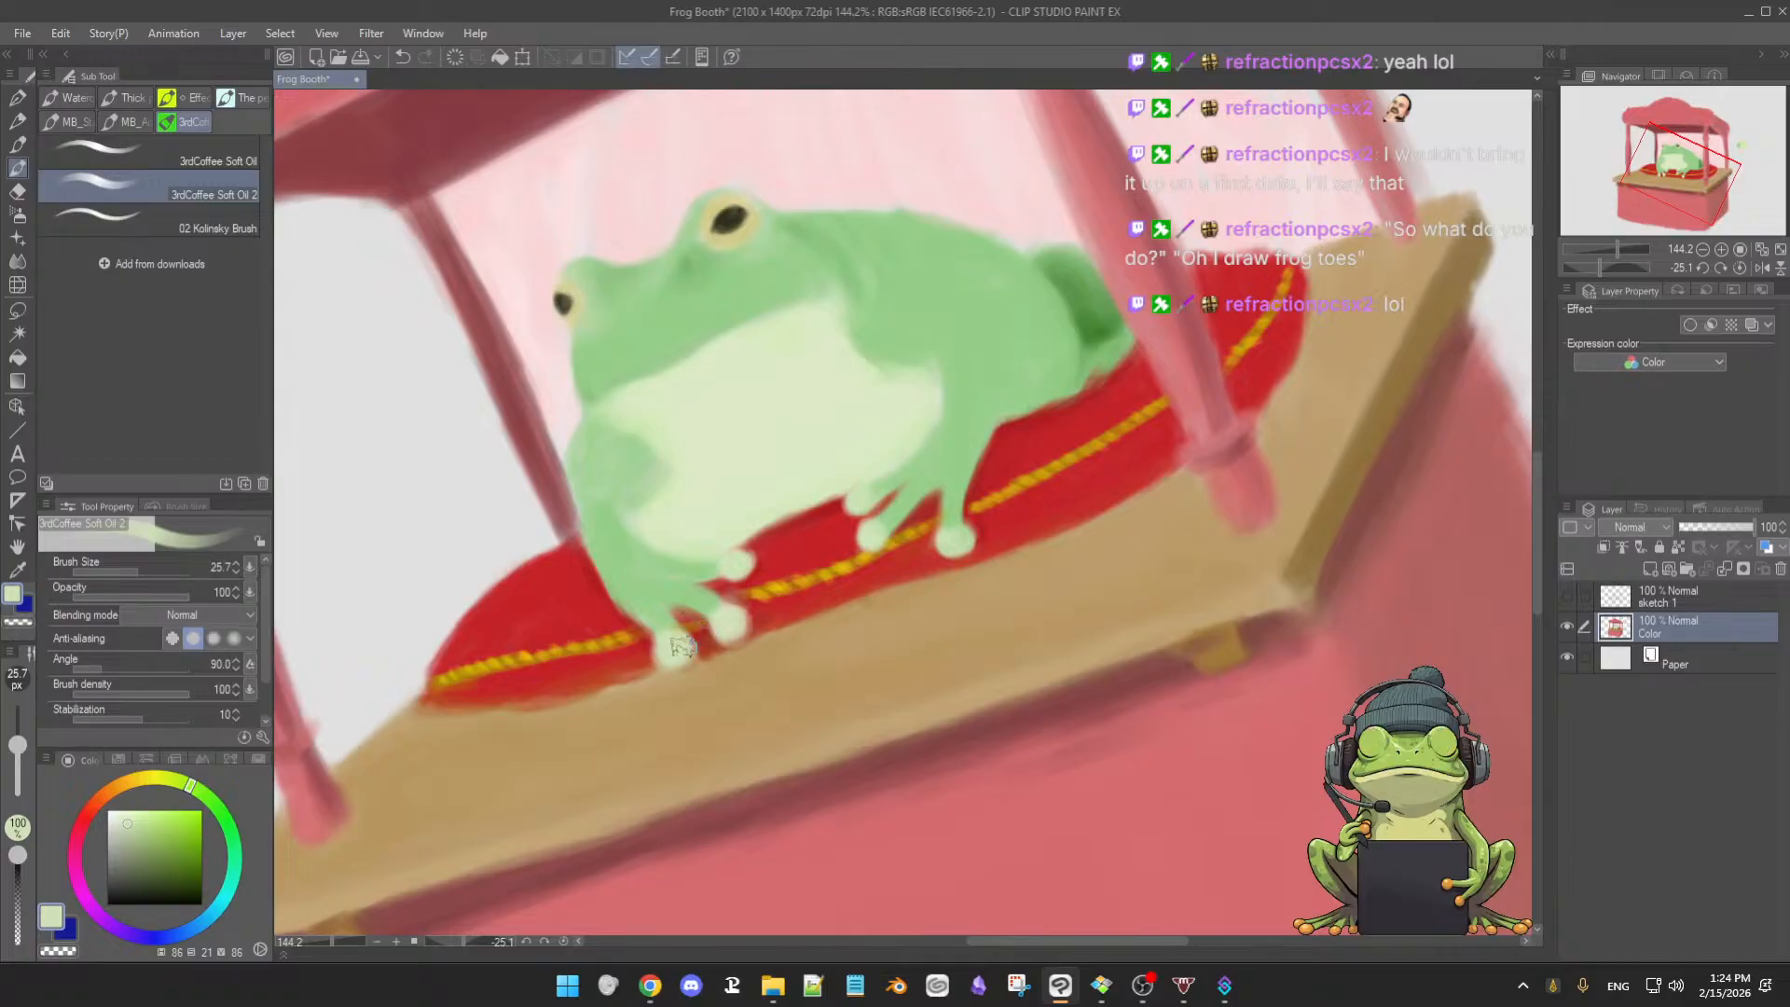
{"action": "key", "text": "]"}
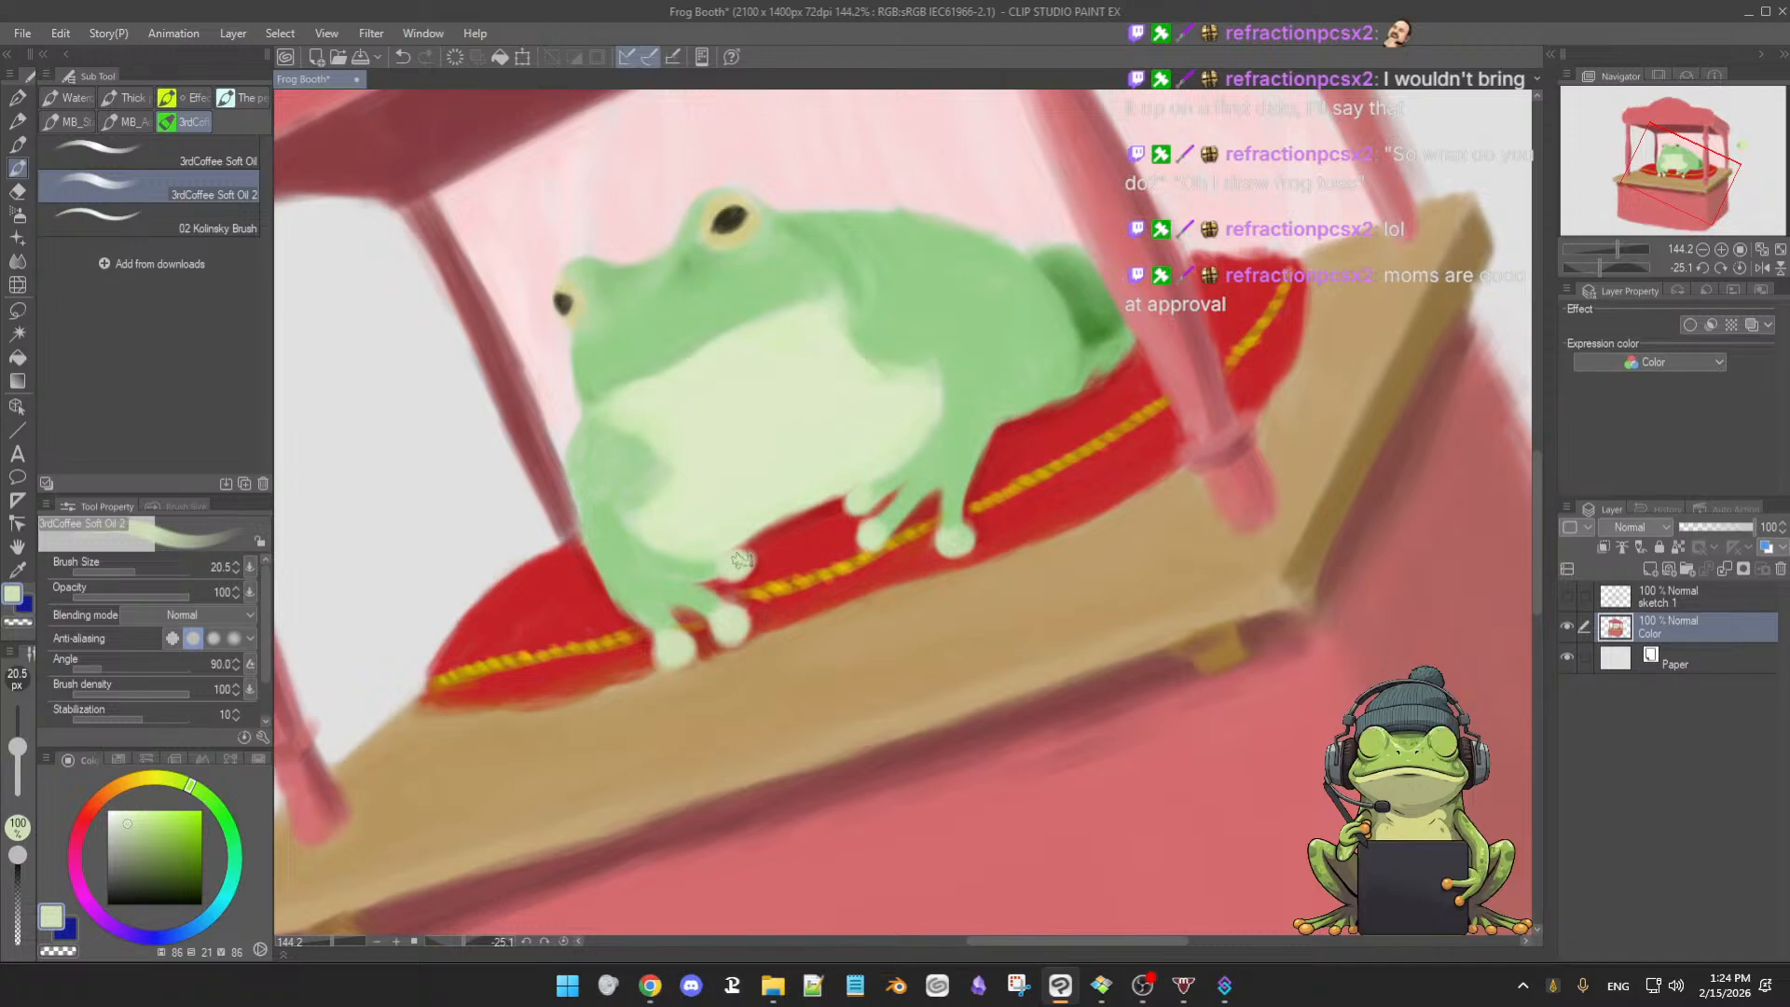
- Tidy the cushion's red between the frog's feet along the belly with sampled reds, reducing the brush size to 14.6
{"action": "left_click", "coordinate": [774, 548], "text": "alt"}
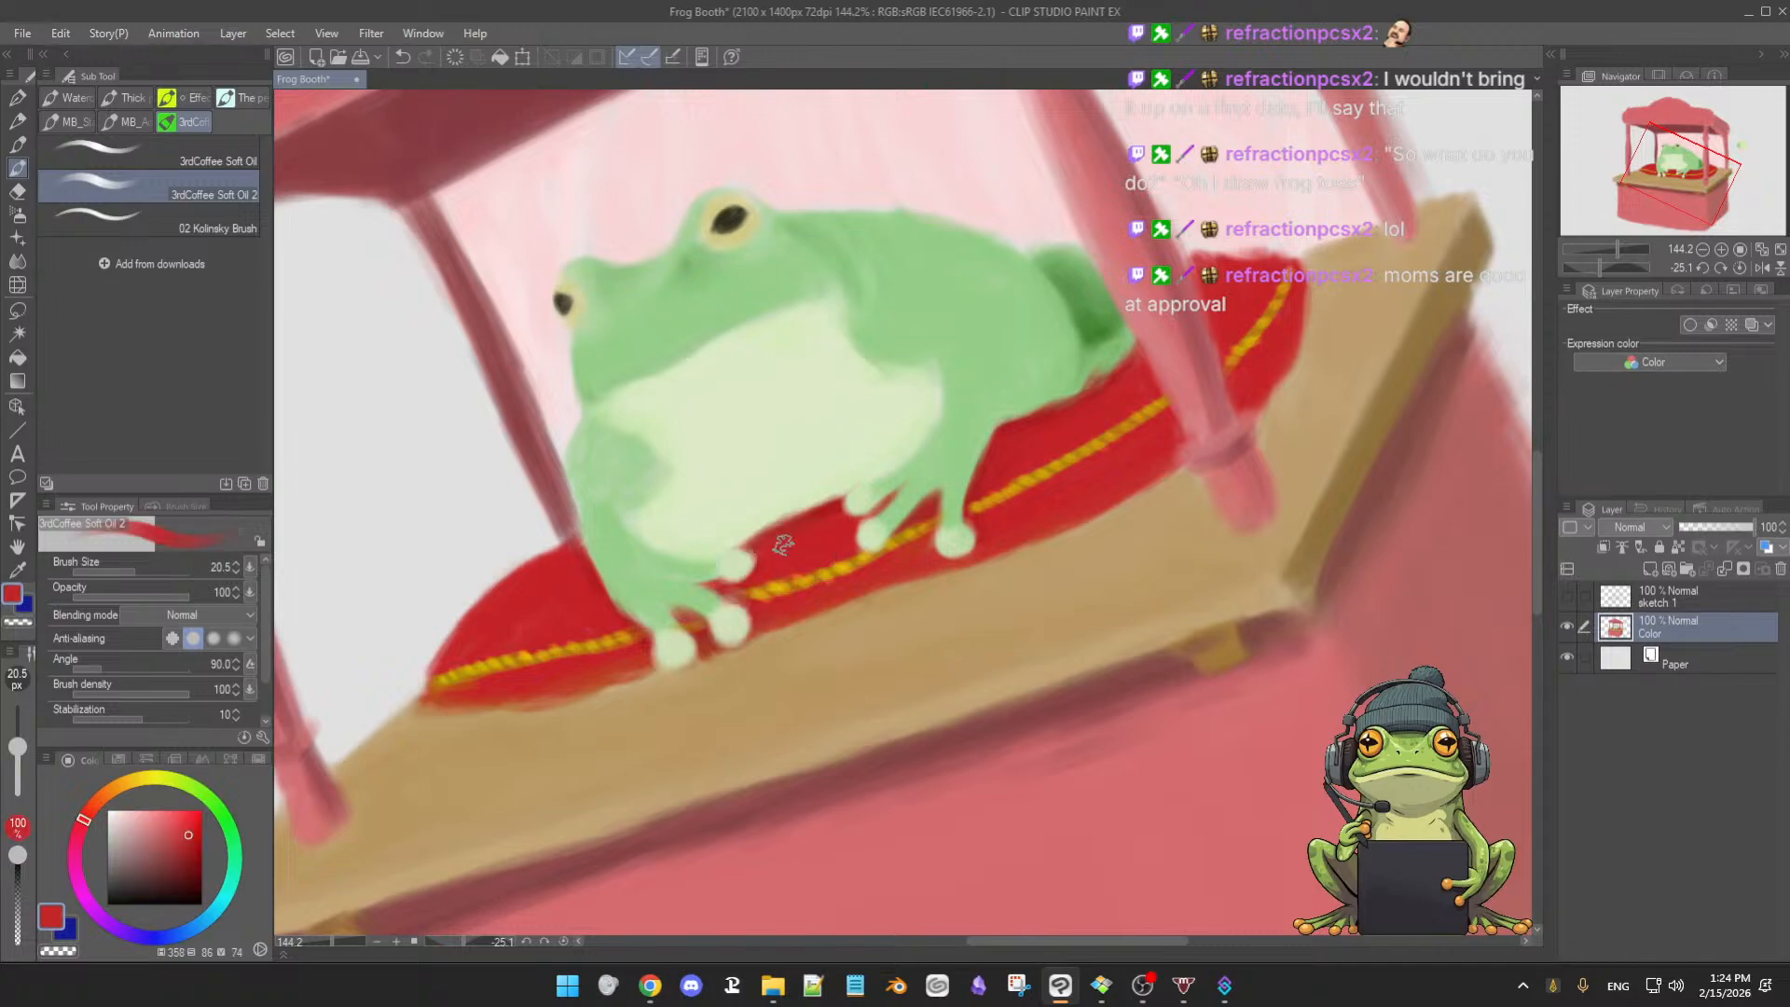
{"action": "left_click", "coordinate": [795, 520], "text": "alt"}
{"action": "key", "text": "["}
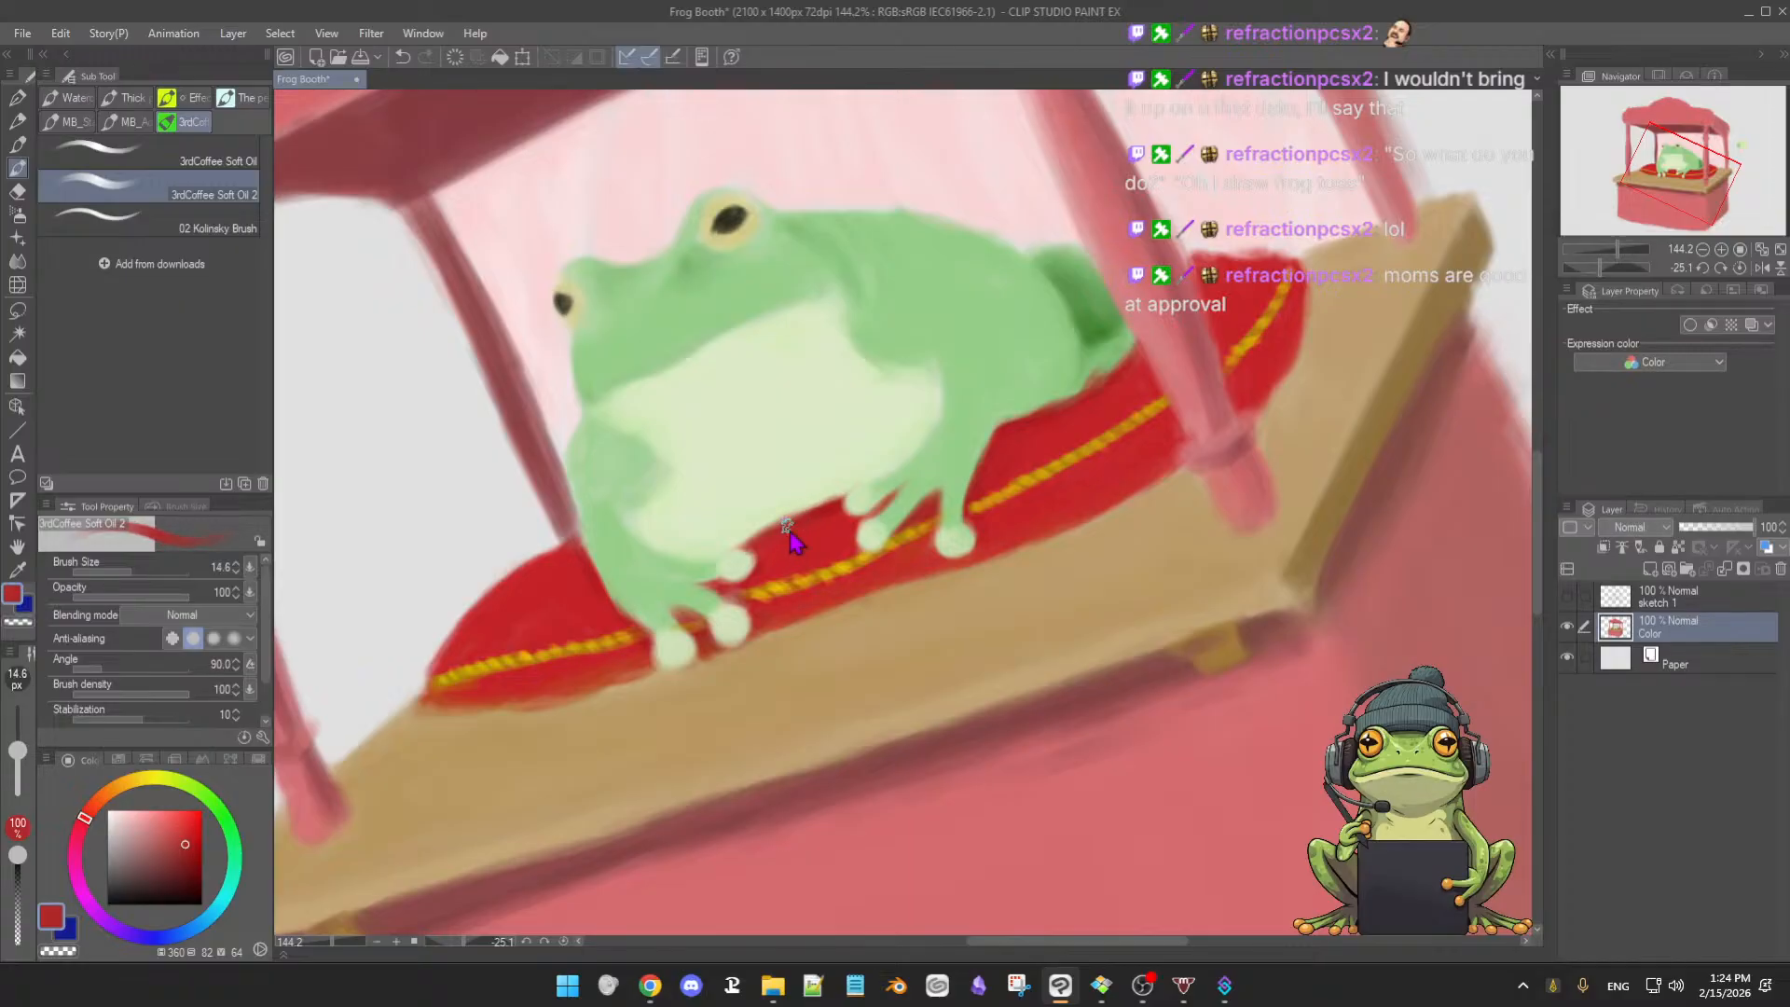
{"action": "left_click", "coordinate": [822, 510], "text": "alt"}
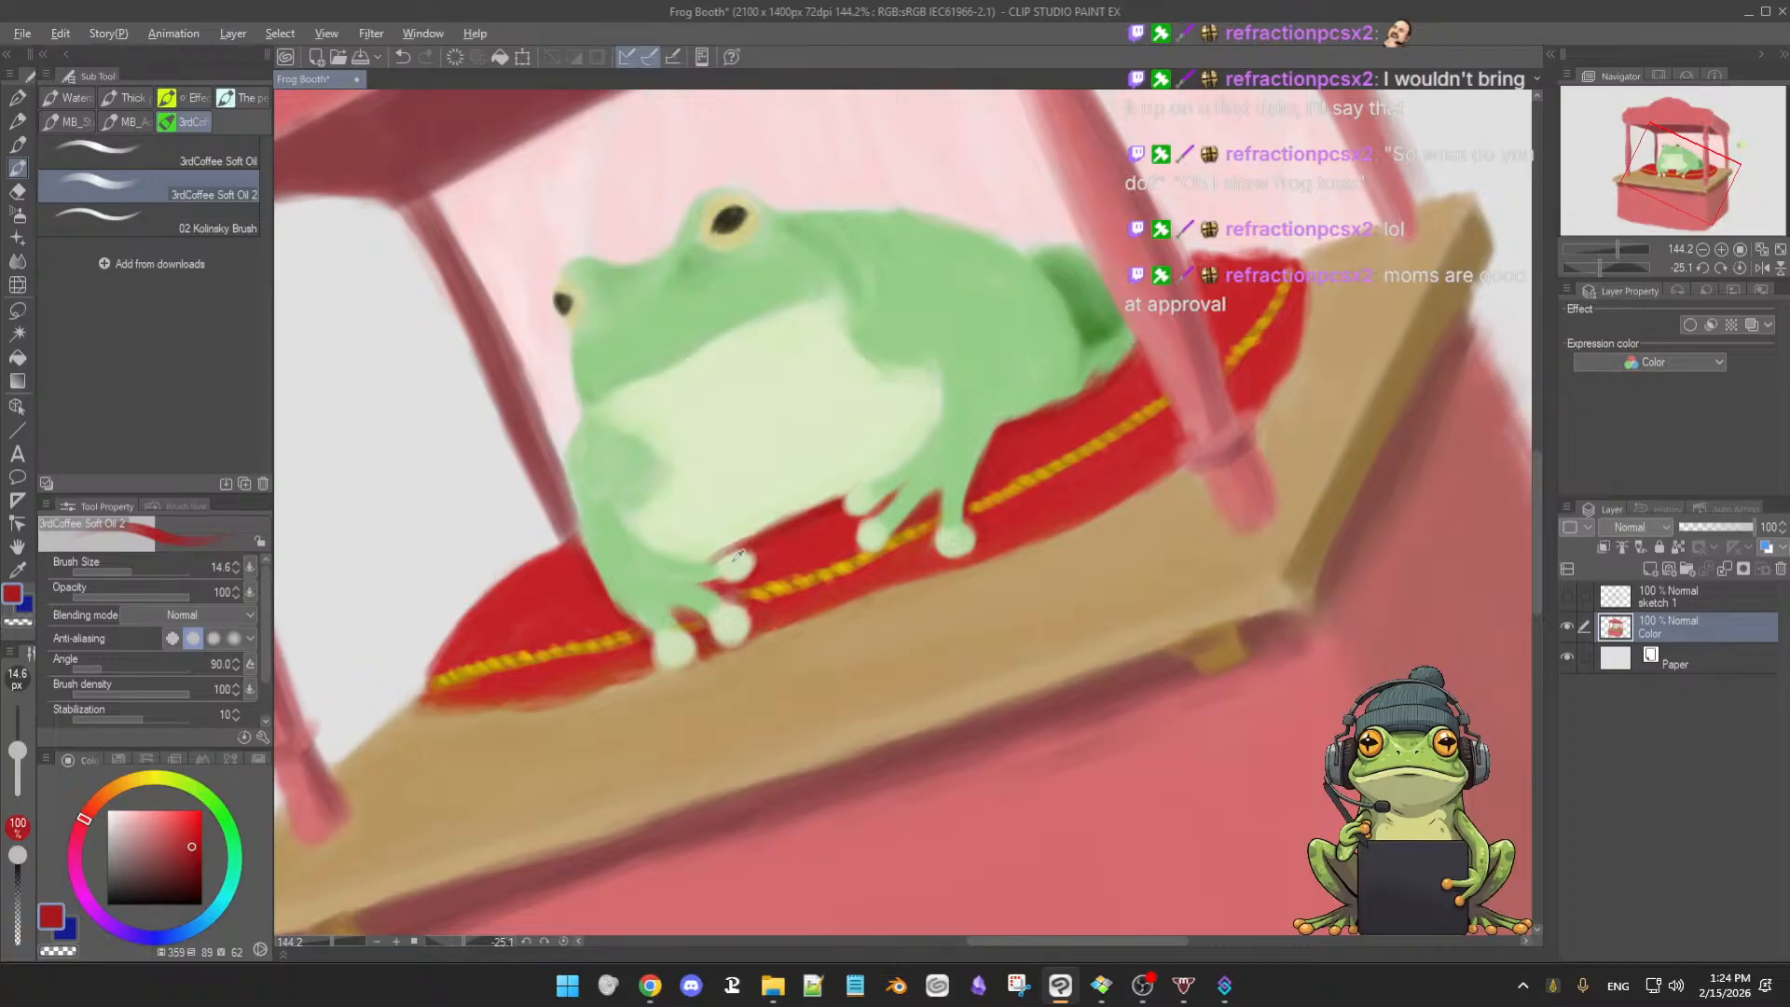
- Refine the belly's lower edge beside the left foot with sampled pale green and red, reducing the brush size to 5.8
{"action": "left_click", "coordinate": [702, 573], "text": "alt"}
{"action": "left_click", "coordinate": [736, 527], "text": "alt"}
{"action": "scroll", "coordinate": [746, 546], "scroll_direction": "up", "scroll_amount": 3}
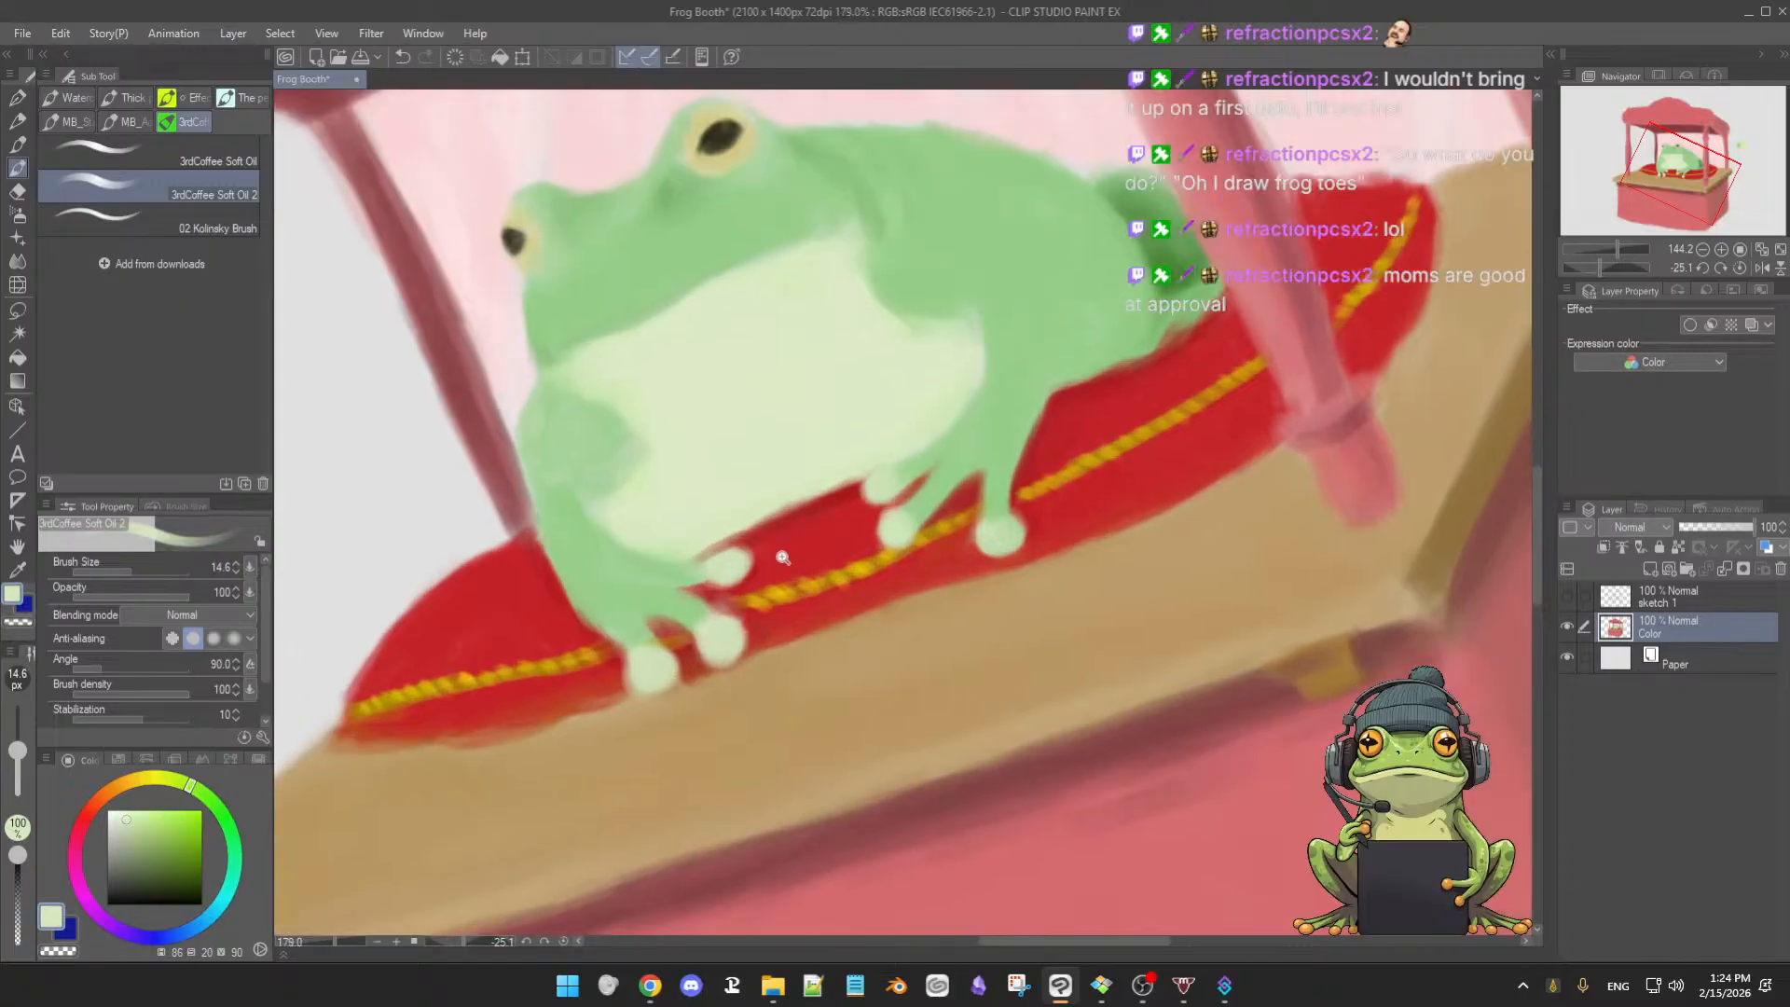
{"action": "left_click", "coordinate": [759, 532], "text": "alt"}
{"action": "left_click_drag", "start_coordinate": [759, 531], "coordinate": [731, 533], "text": "ctrl+alt"}
{"action": "left_click", "coordinate": [821, 480], "text": "alt"}
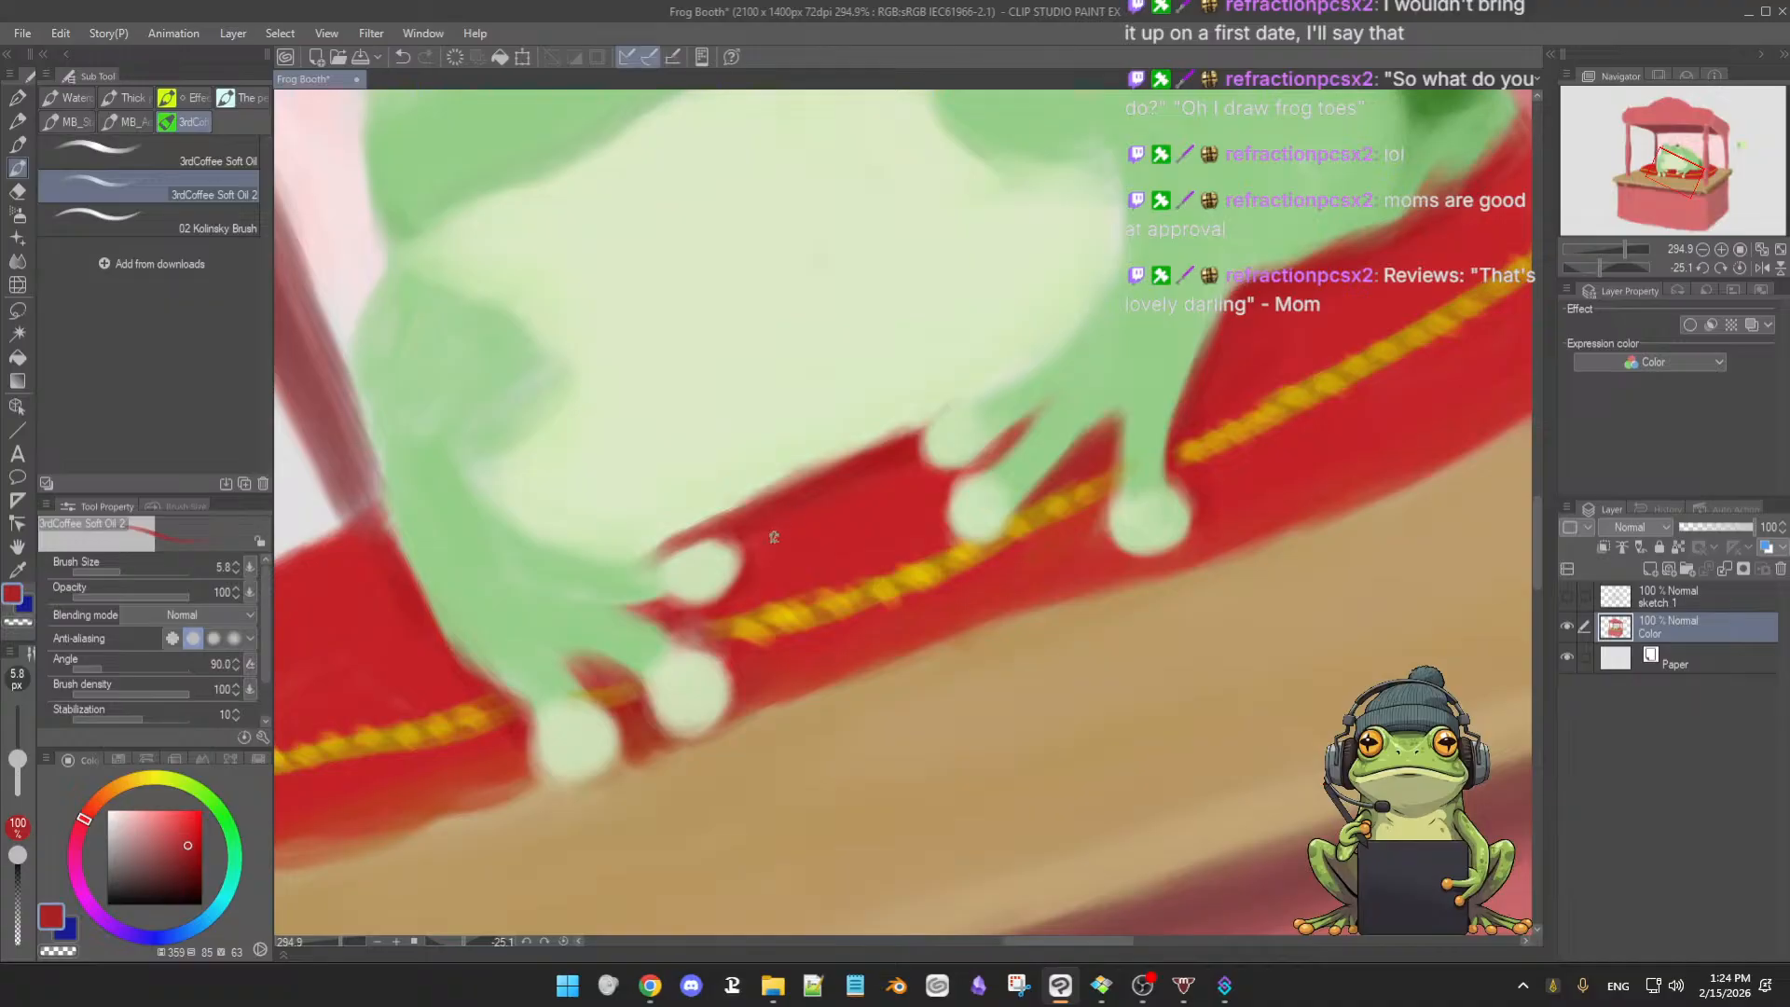
- Touch up the toes of both feet and the webbing between them in sampled greens at brush size 8.9
{"action": "left_click", "coordinate": [705, 561], "text": "alt"}
{"action": "left_click_drag", "start_coordinate": [702, 561], "coordinate": [675, 557]}
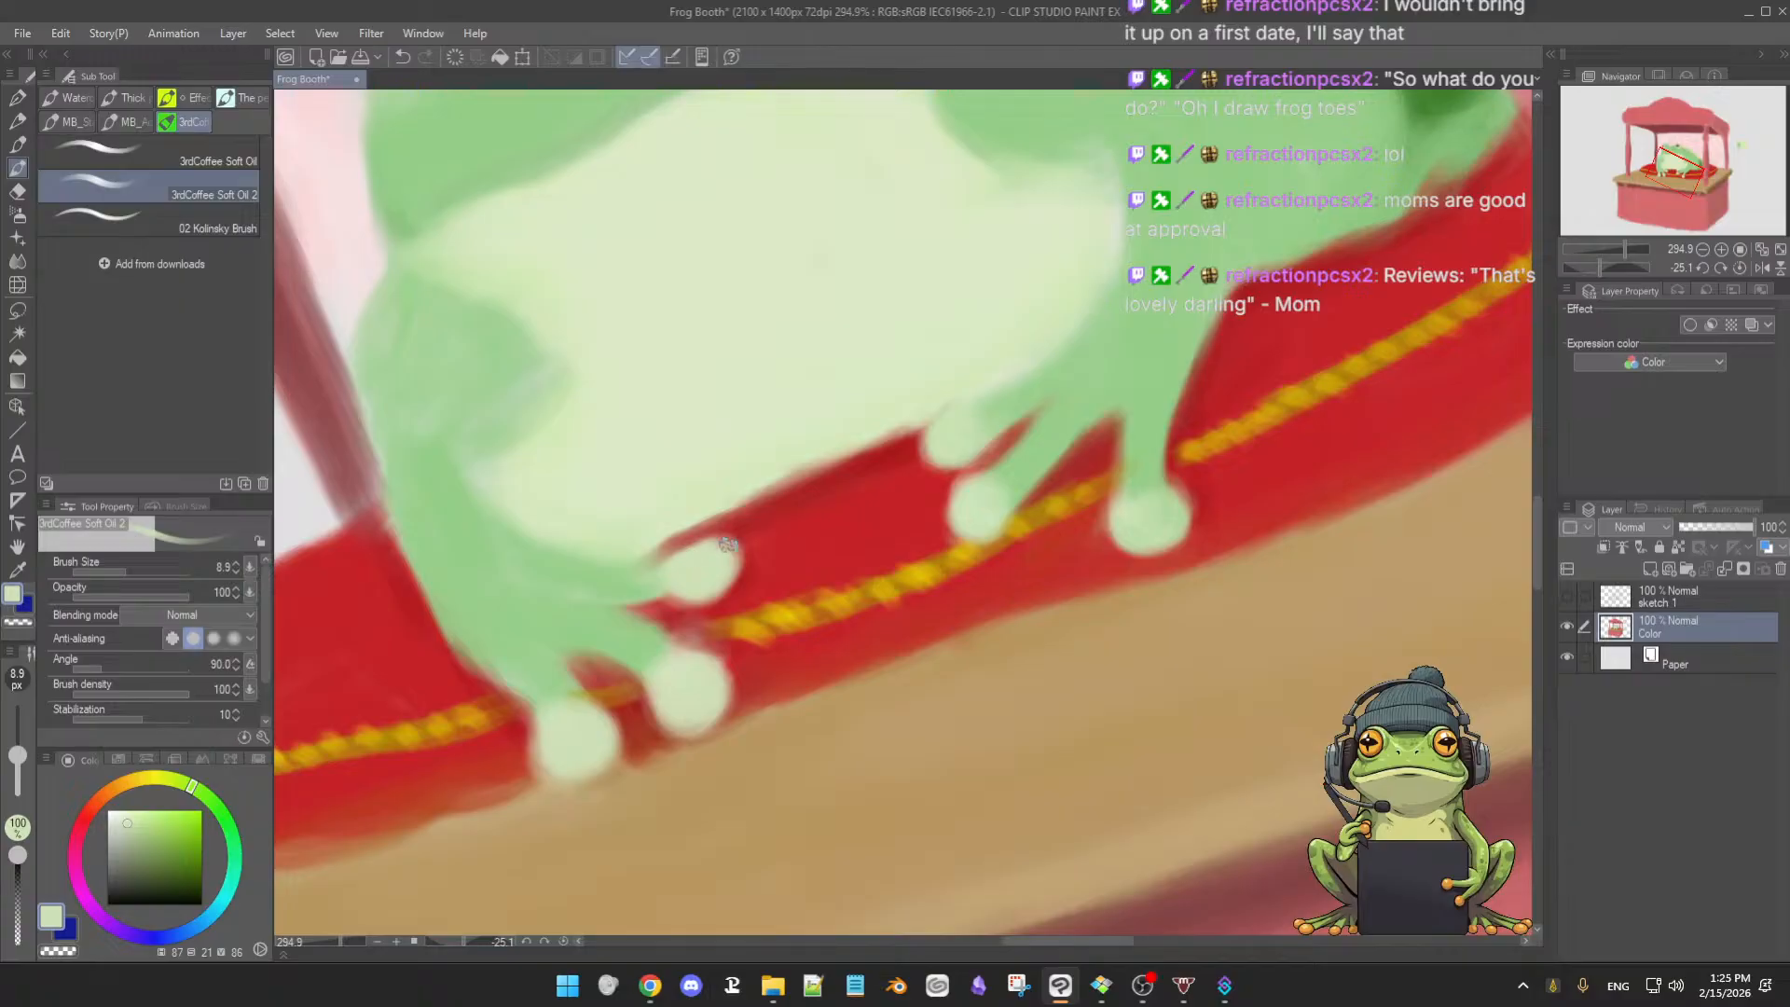
{"action": "left_click", "coordinate": [591, 580], "text": "alt"}
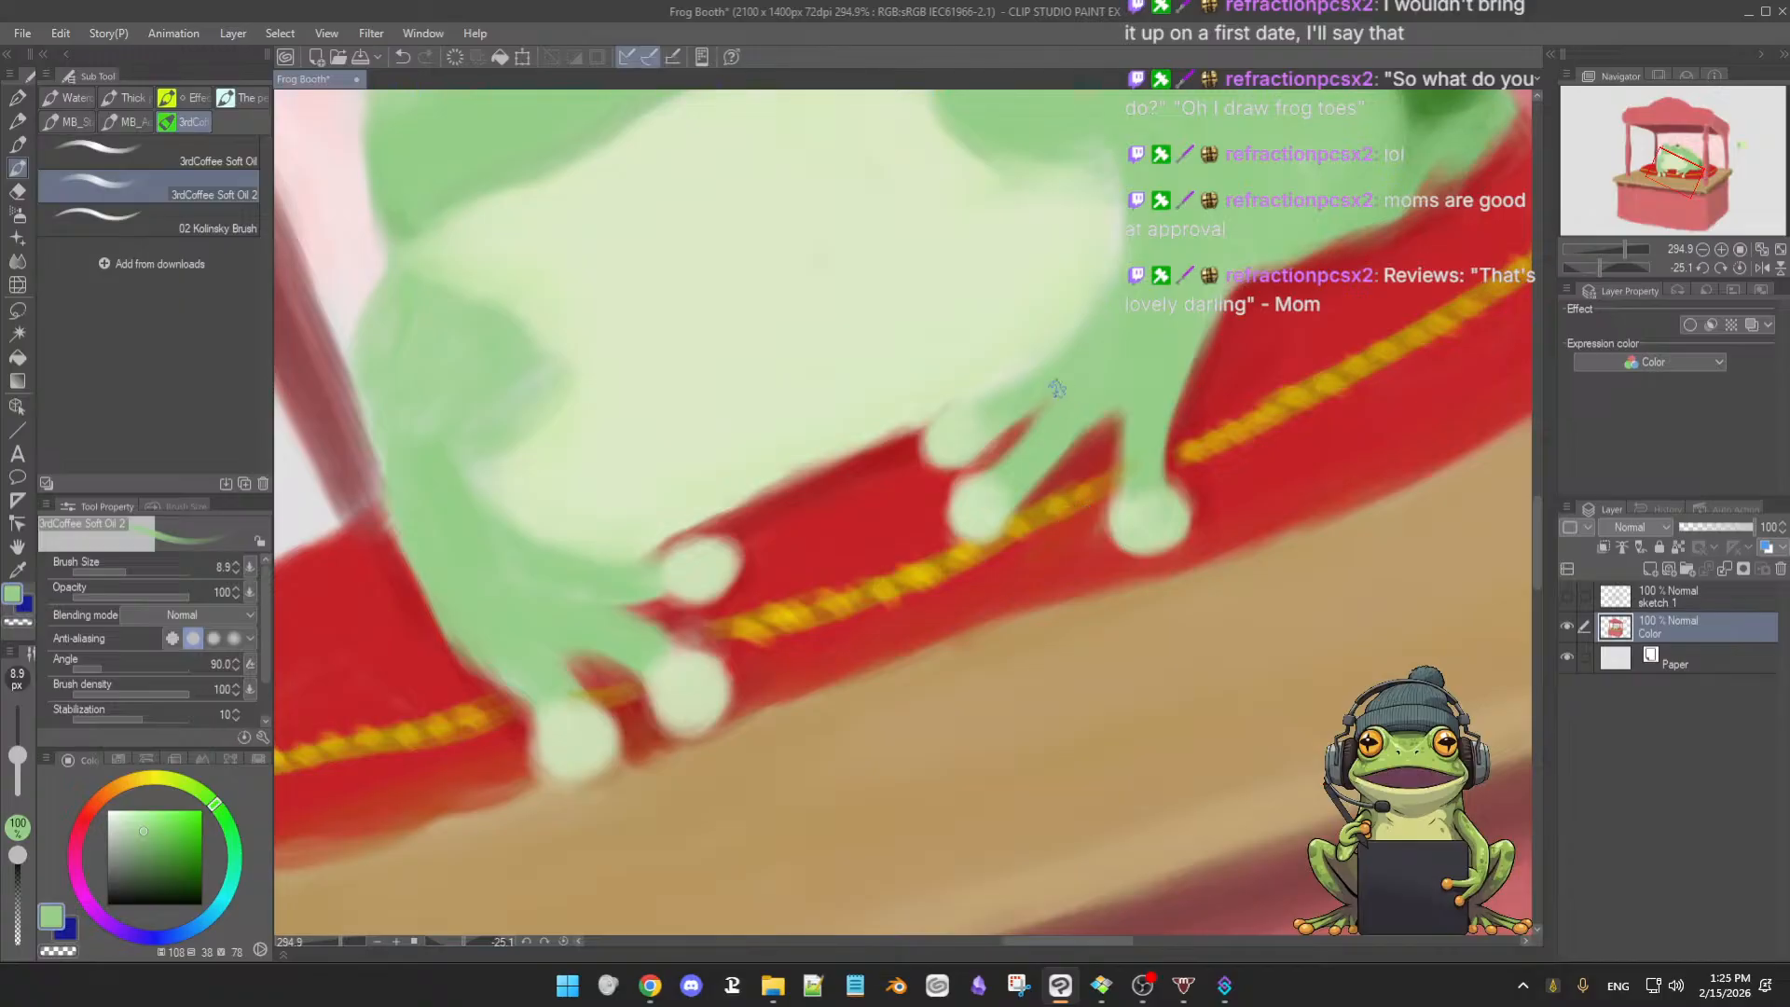
{"action": "left_click", "coordinate": [1019, 401], "text": "alt"}
{"action": "left_click_drag", "start_coordinate": [1126, 396], "coordinate": [1083, 499]}
- Shade the frog's left upper arm along its edge with the belly in darker greens, raising the brush size to 12.3
{"action": "scroll", "coordinate": [1083, 499], "scroll_direction": "down", "scroll_amount": 3}
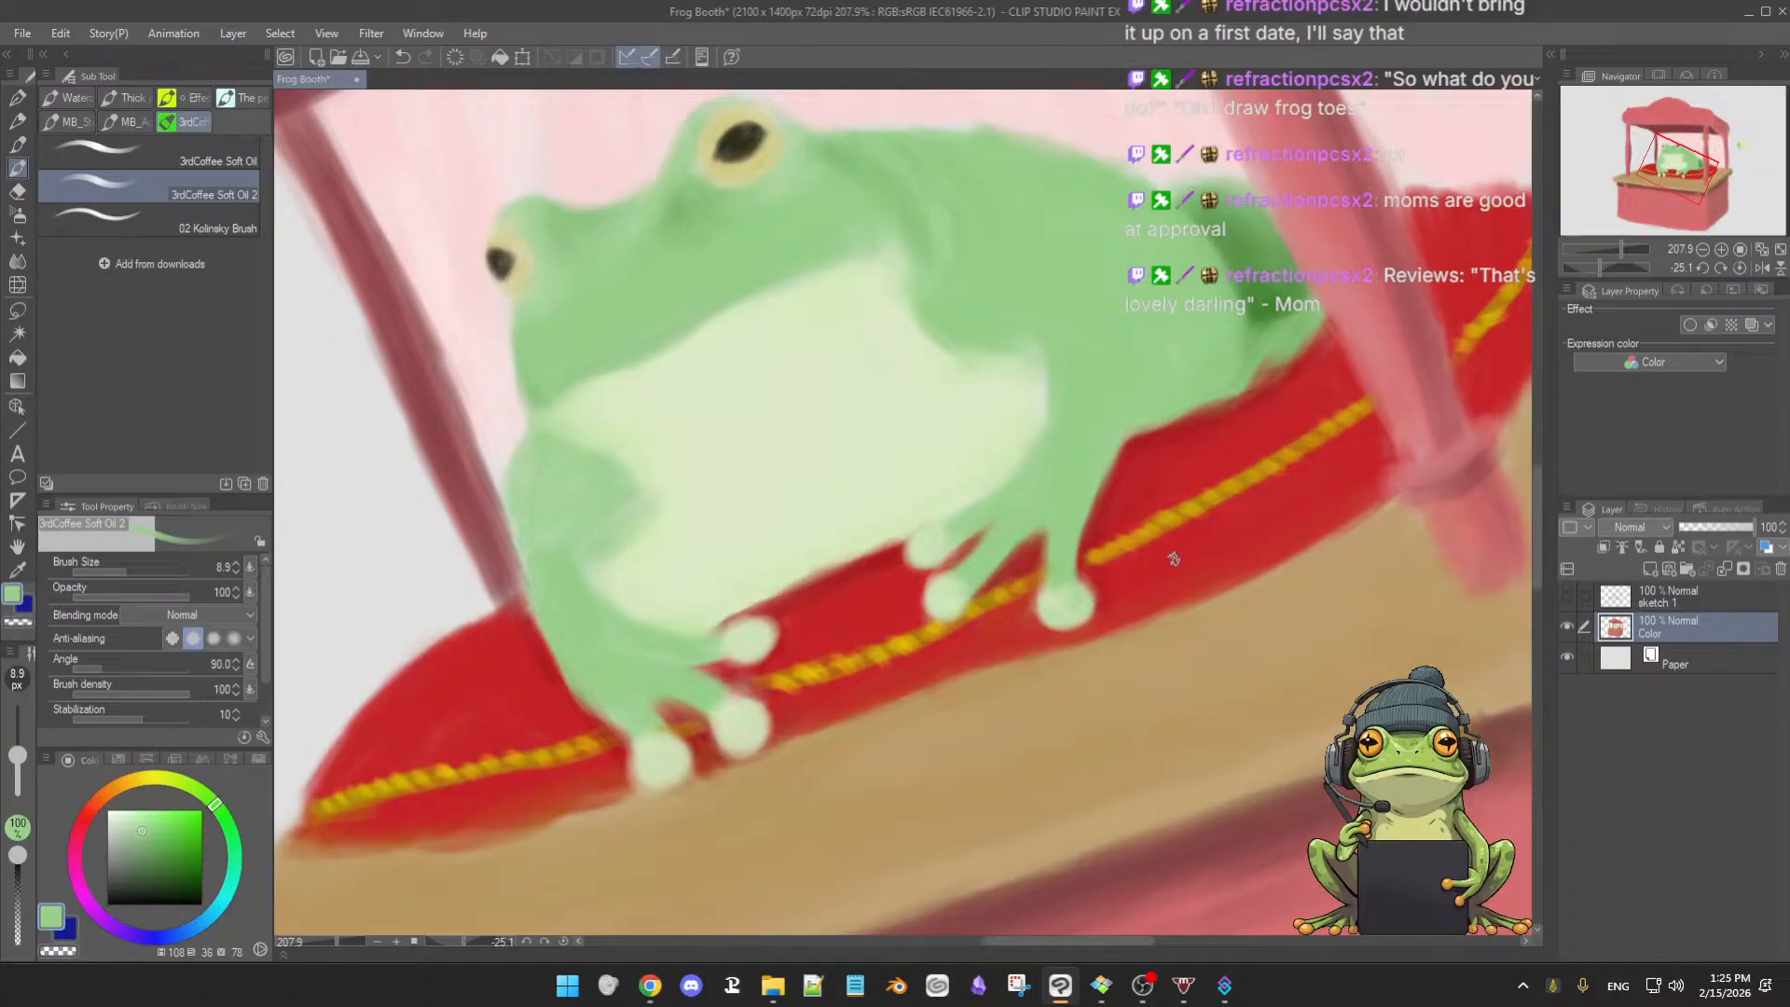
{"action": "key", "text": "ctrl+at"}
{"action": "left_click_drag", "start_coordinate": [817, 552], "coordinate": [800, 631]}
{"action": "left_click_drag", "start_coordinate": [791, 525], "coordinate": [802, 545]}
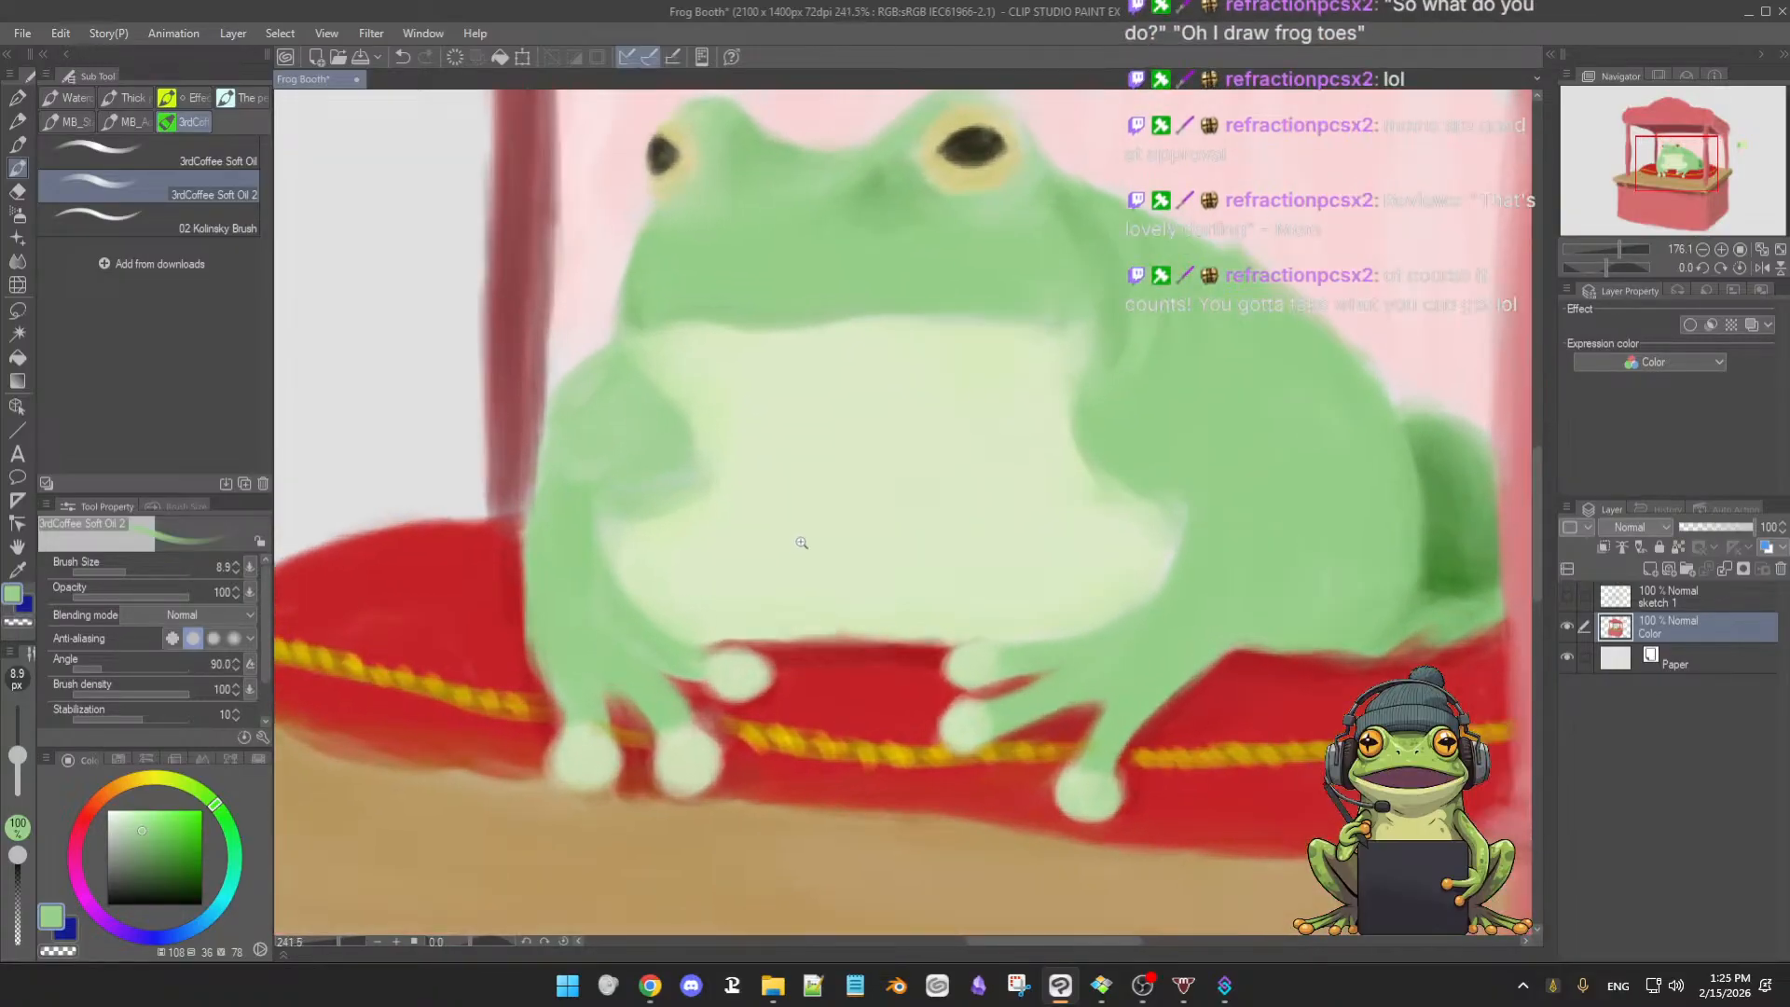
{"action": "left_click_drag", "start_coordinate": [765, 429], "coordinate": [808, 483]}
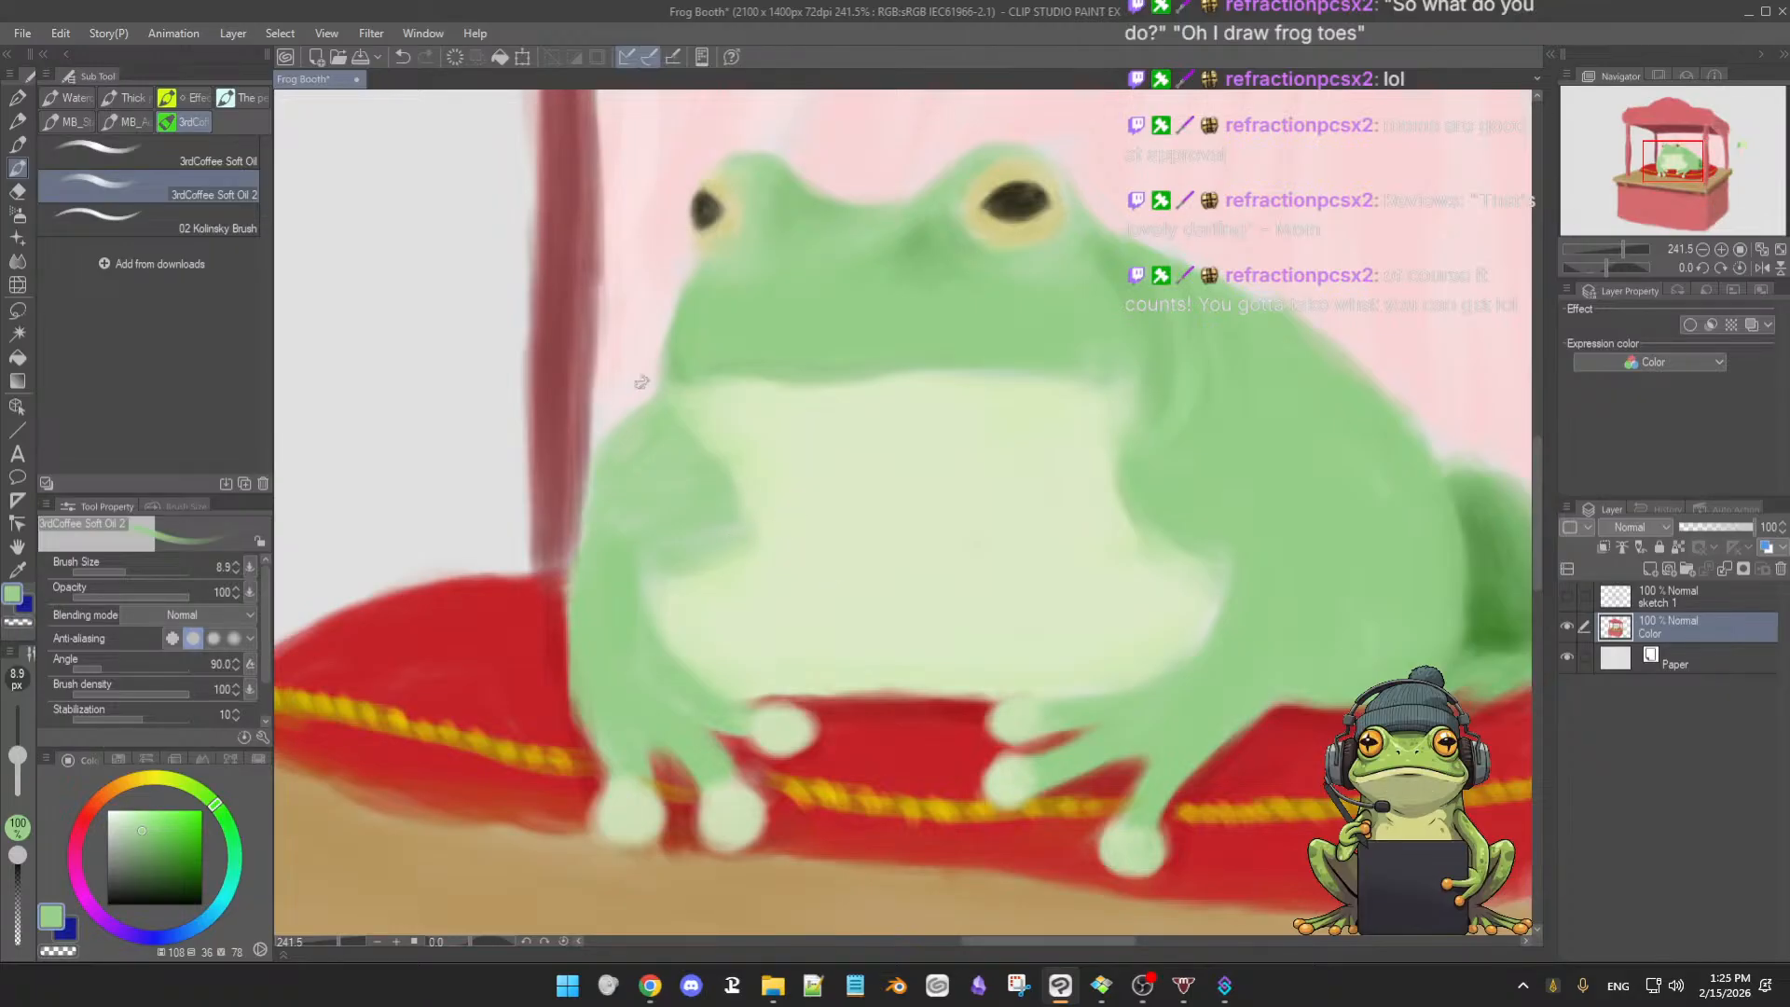
{"action": "left_click", "coordinate": [134, 842]}
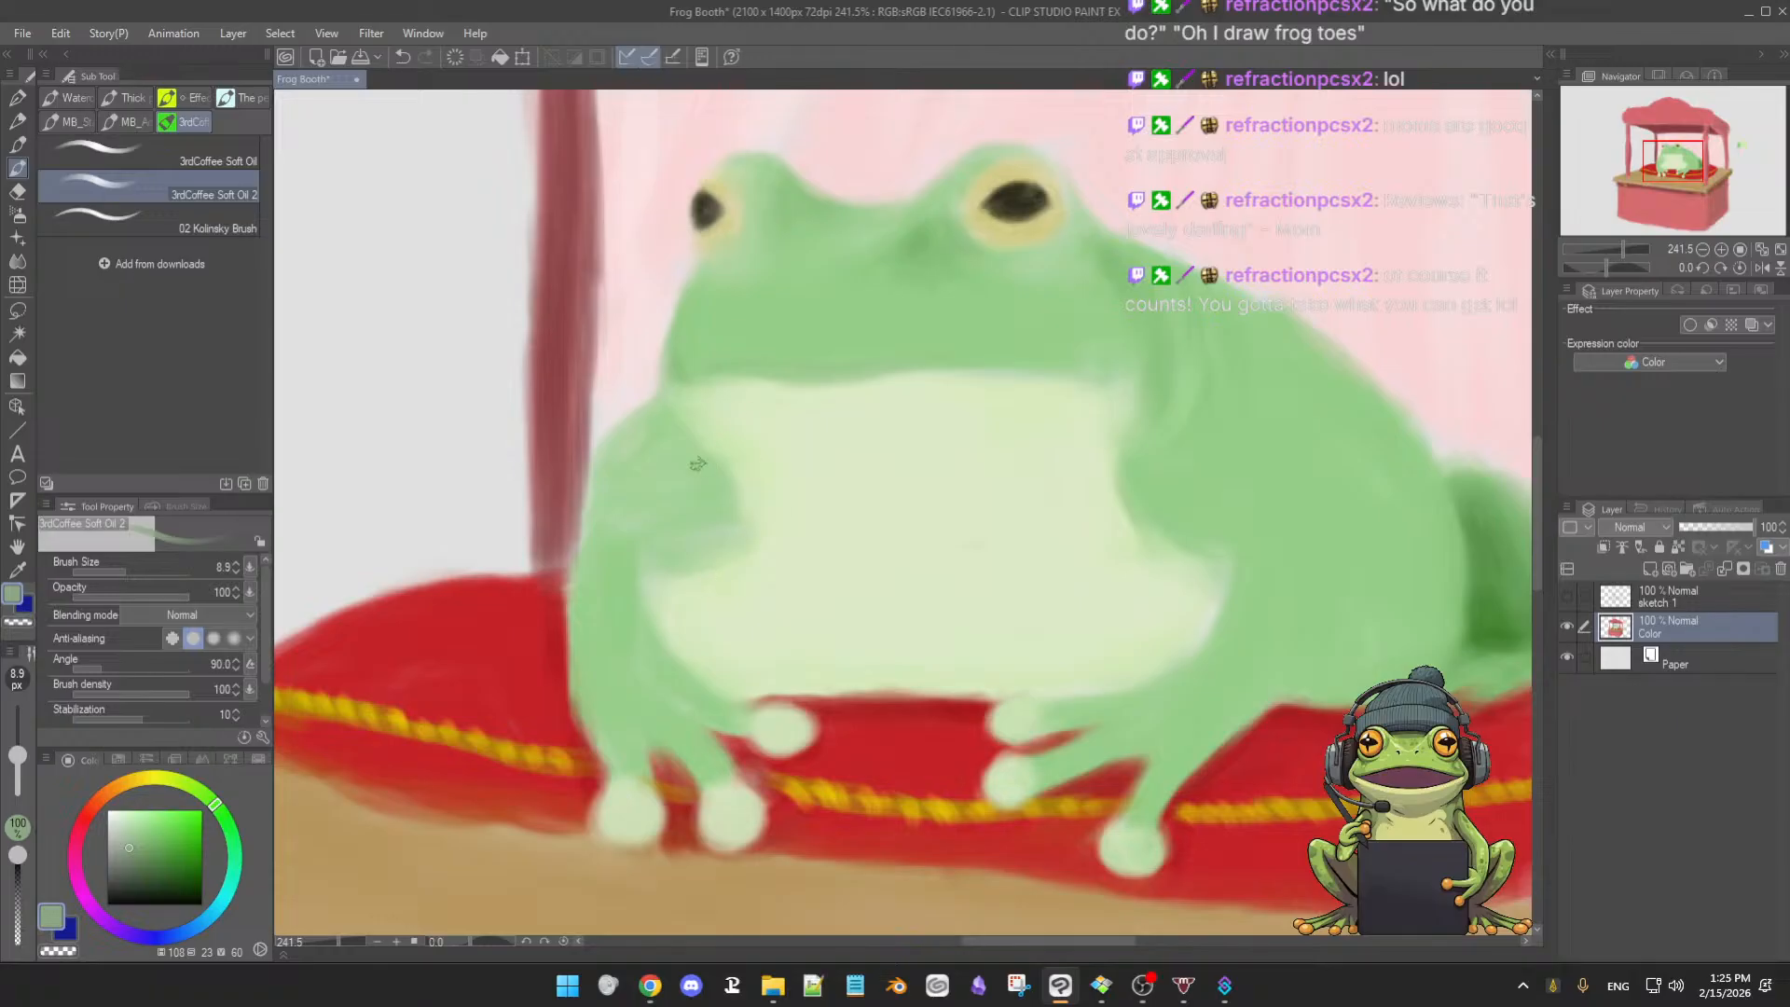
{"action": "left_click", "coordinate": [692, 465], "text": "alt"}
{"action": "left_click", "coordinate": [152, 859]}
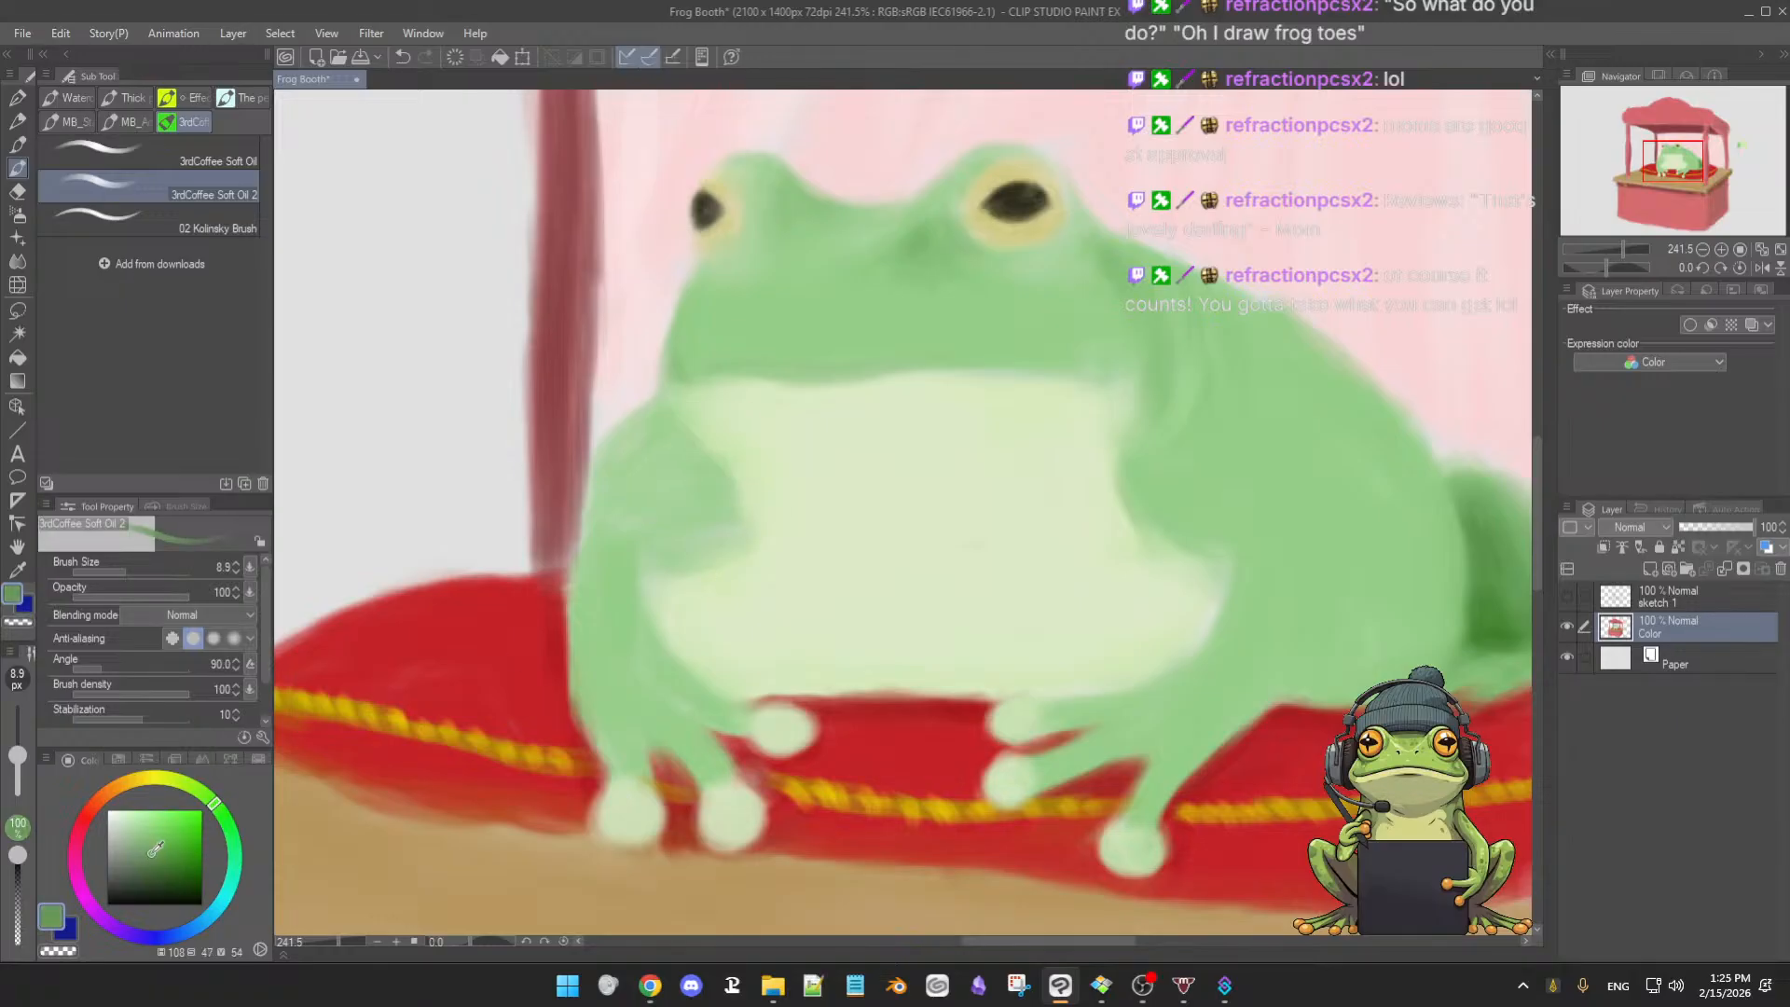
{"action": "left_click_drag", "start_coordinate": [673, 426], "coordinate": [680, 447], "text": "ctrl+alt"}
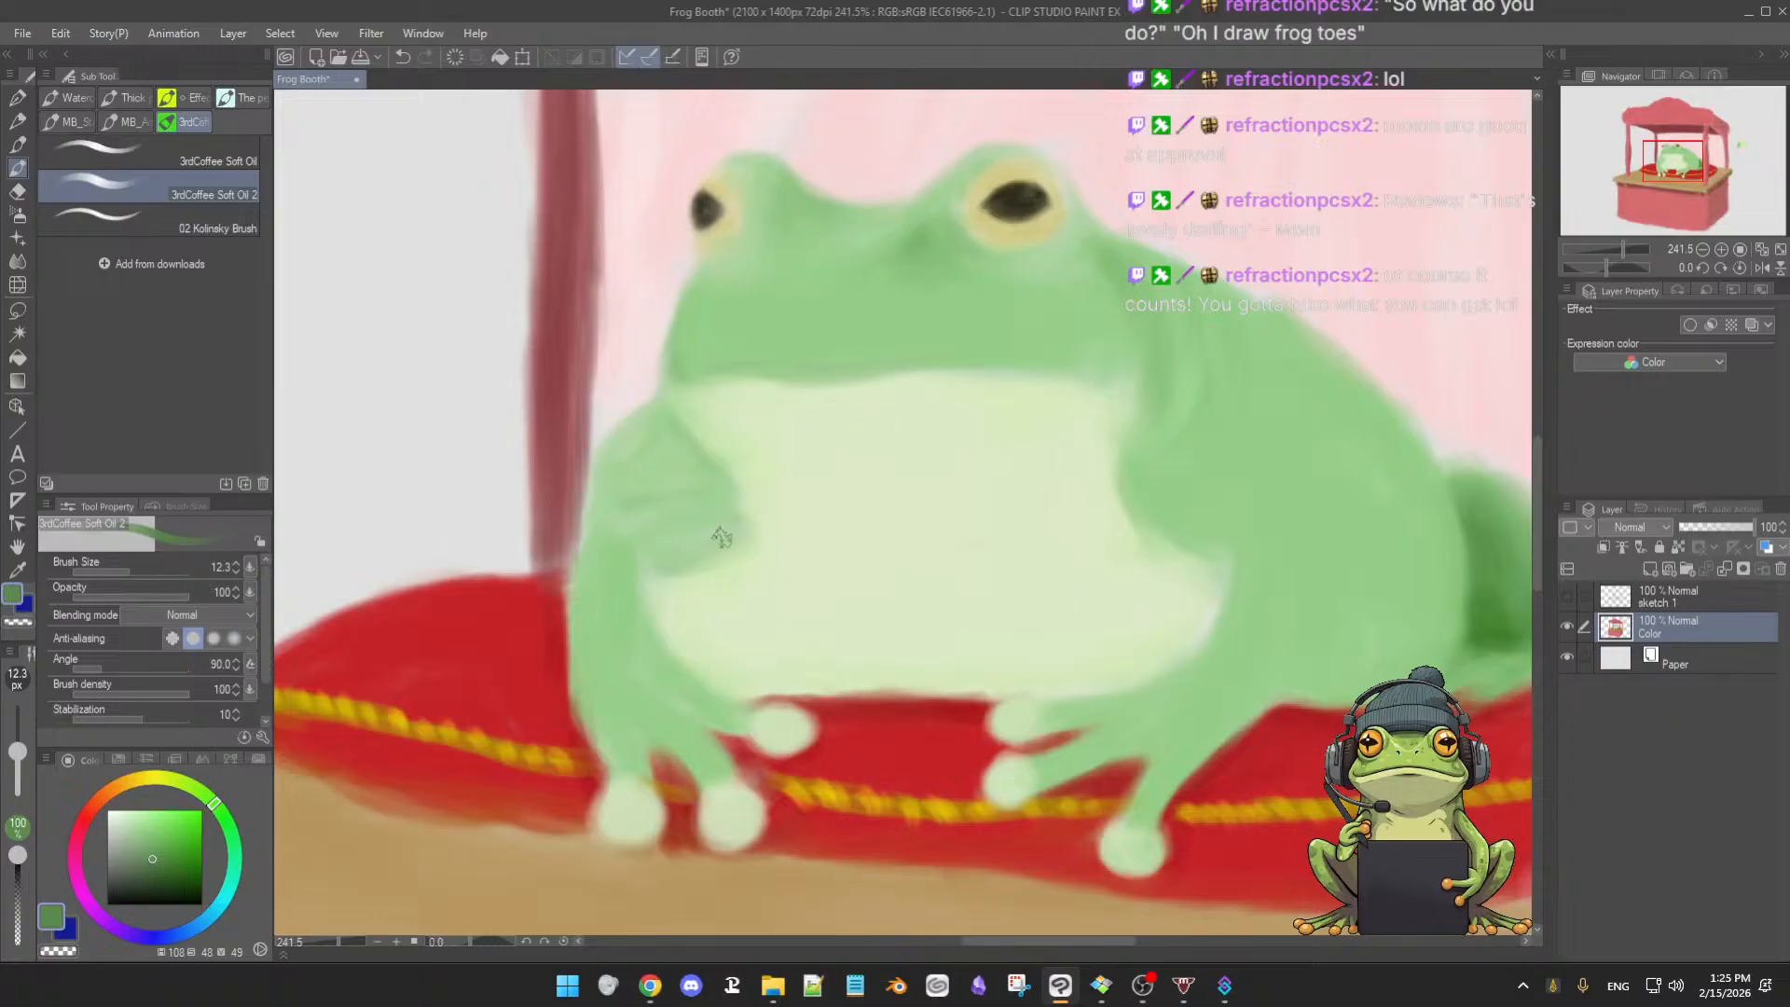
- Paint a darker green fold under the left elbow and blend the arm with sampled greens, using brush sizes 12.3 and 18.4
{"action": "left_click", "coordinate": [766, 515], "text": "alt"}
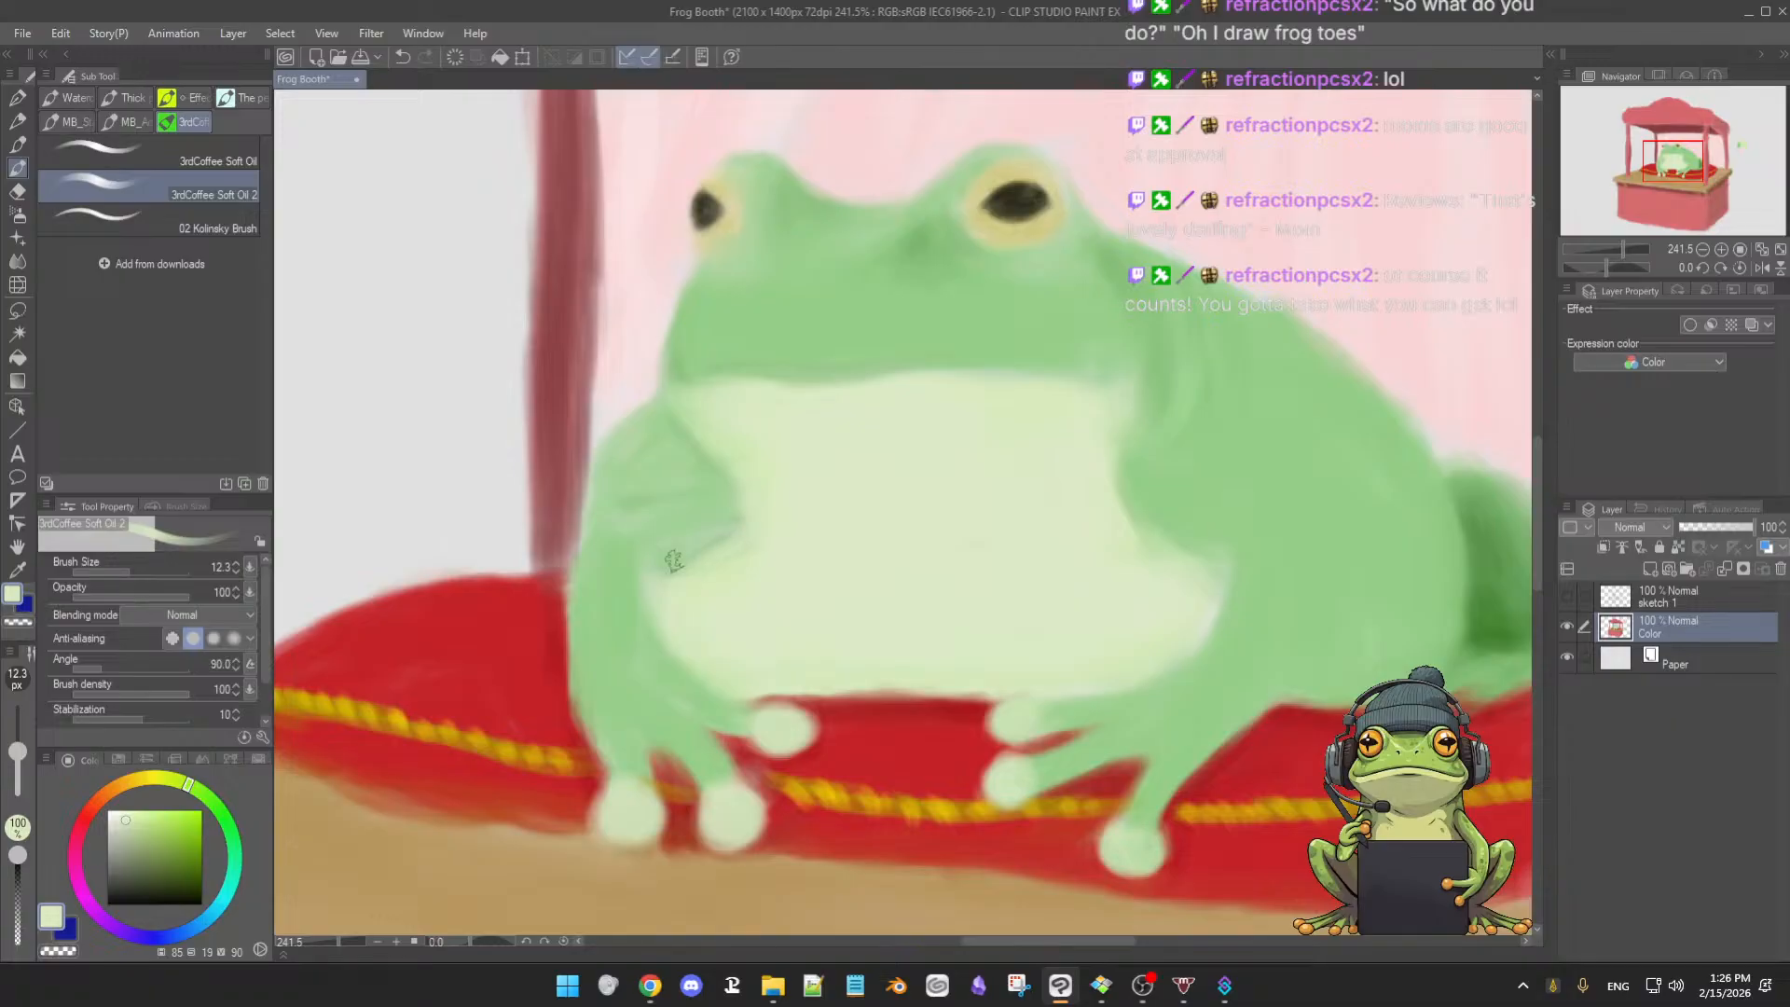
{"action": "left_click", "coordinate": [707, 466], "text": "alt"}
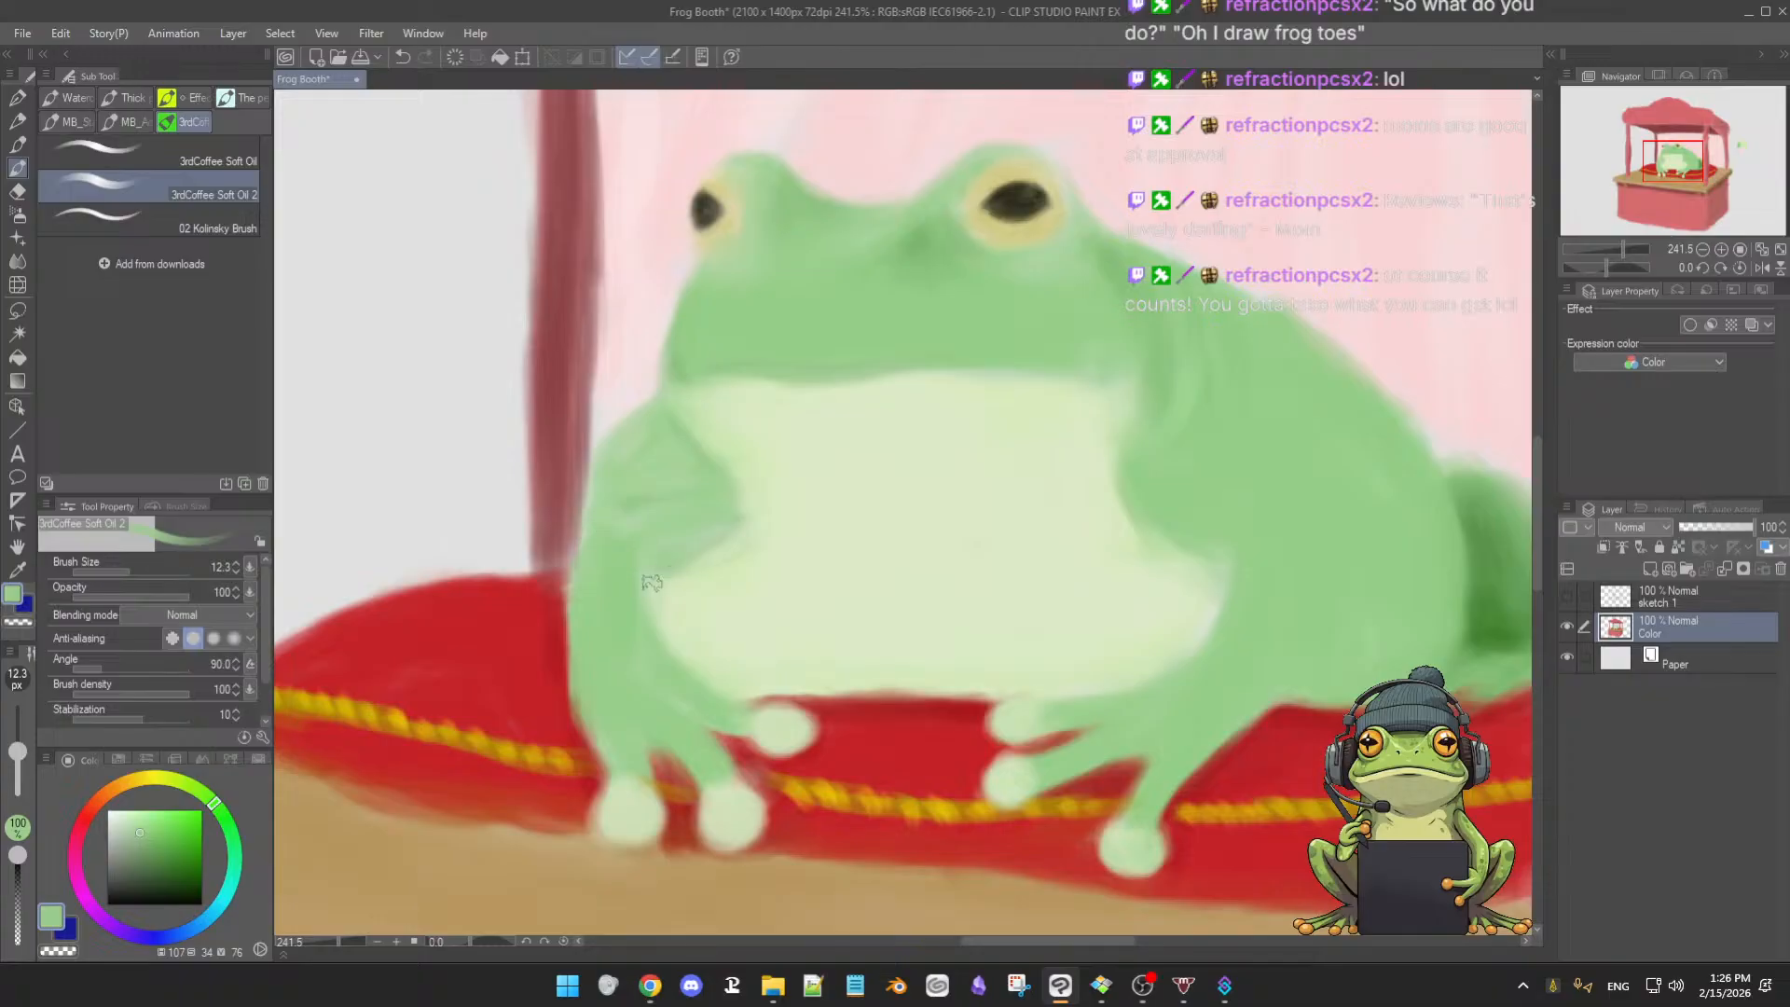
{"action": "left_click", "coordinate": [640, 500], "text": "alt"}
{"action": "left_click", "coordinate": [165, 842]}
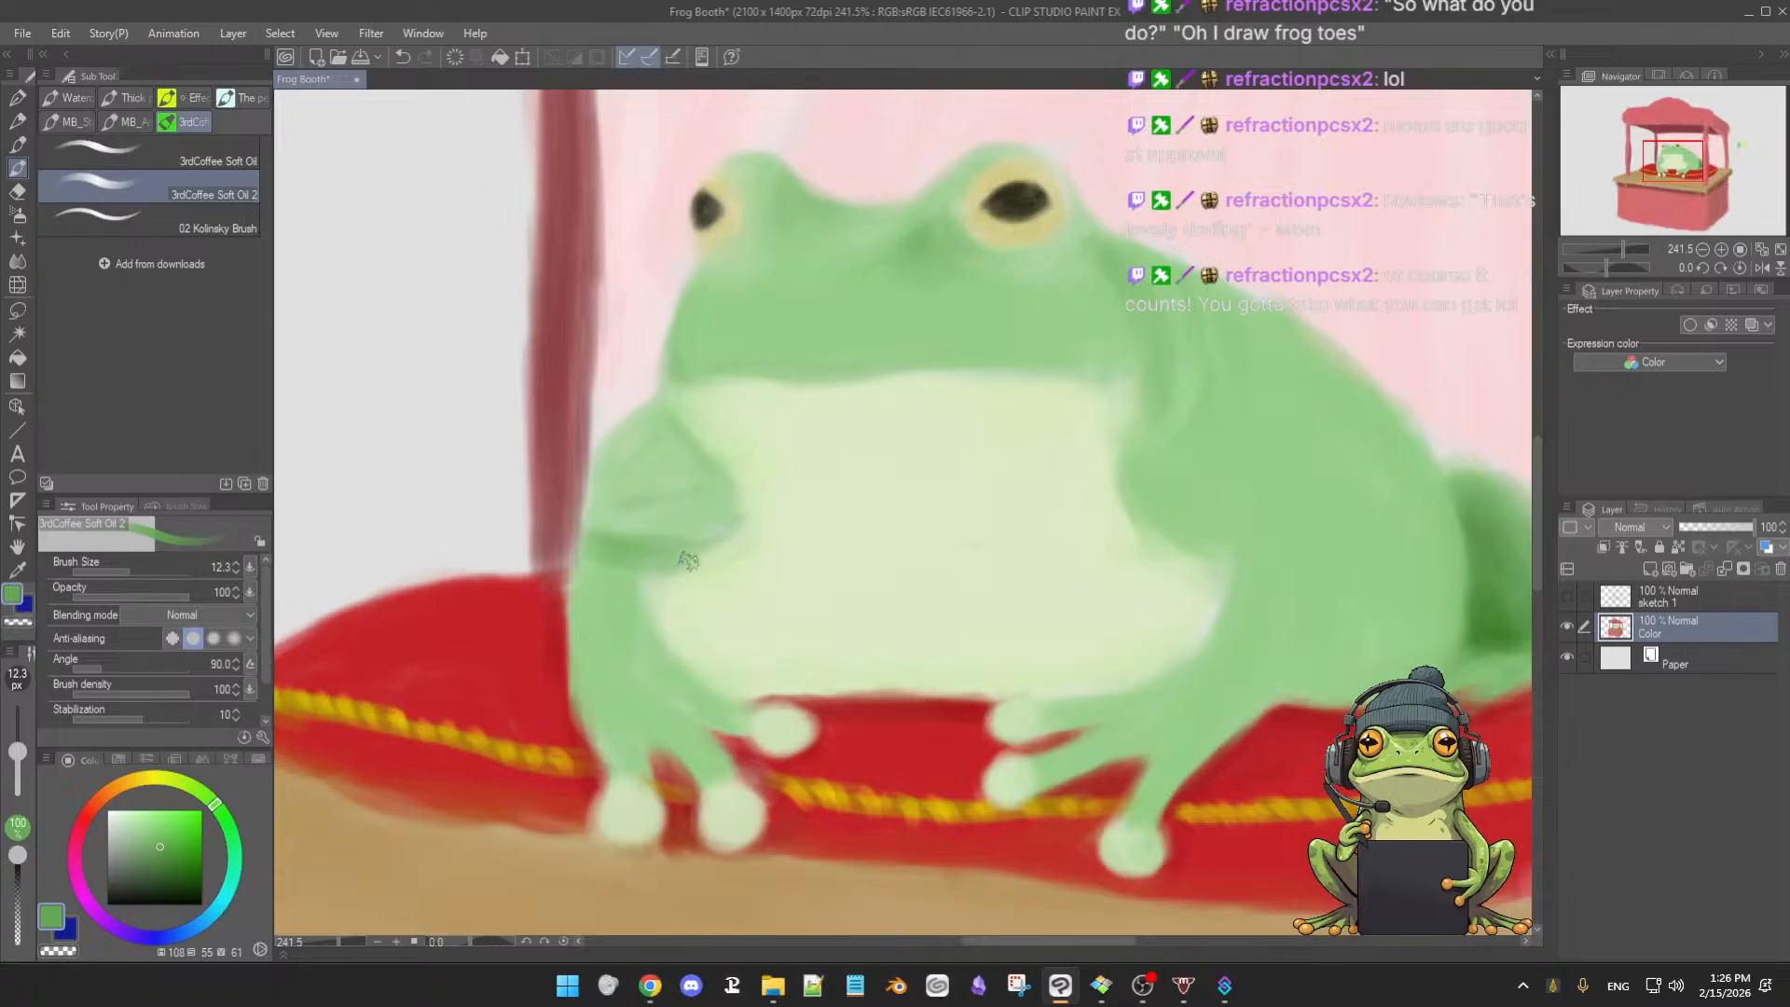
{"action": "left_click", "coordinate": [641, 511], "text": "alt"}
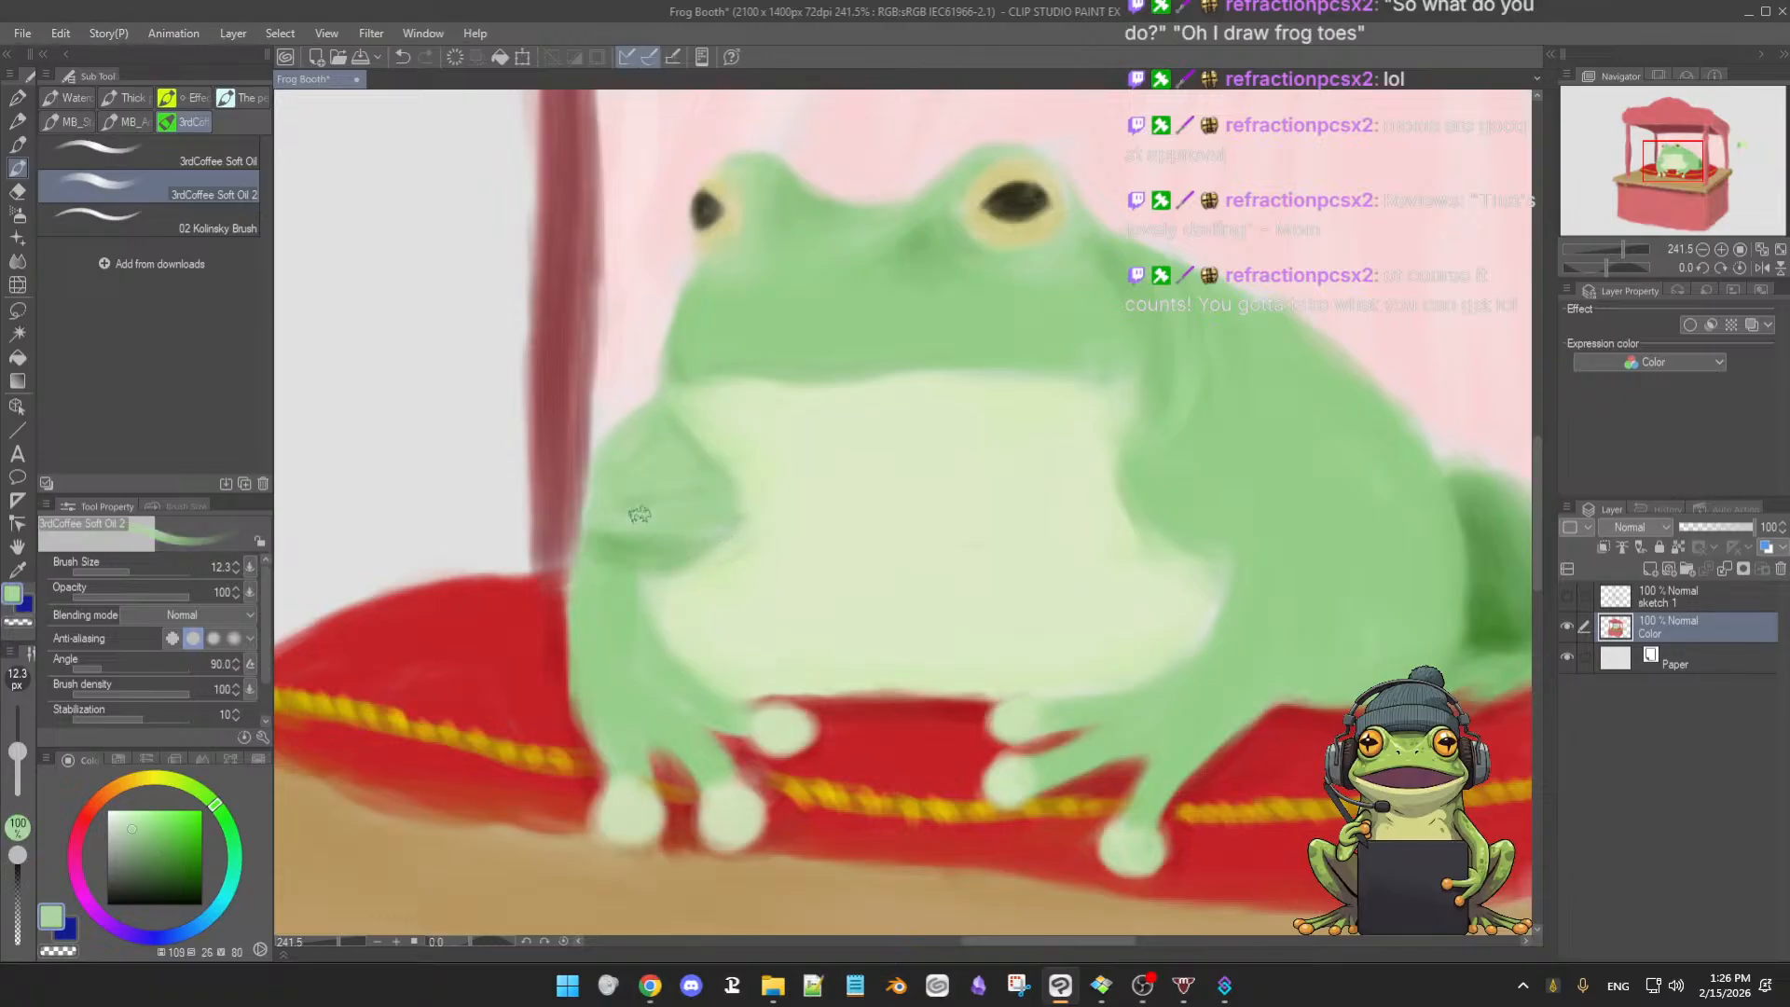
{"action": "mouse_move", "coordinate": [644, 519]}
{"action": "left_mouse_down"}
{"action": "mouse_move", "coordinate": [595, 518]}
{"action": "mouse_move", "coordinate": [639, 521]}
{"action": "left_mouse_up"}
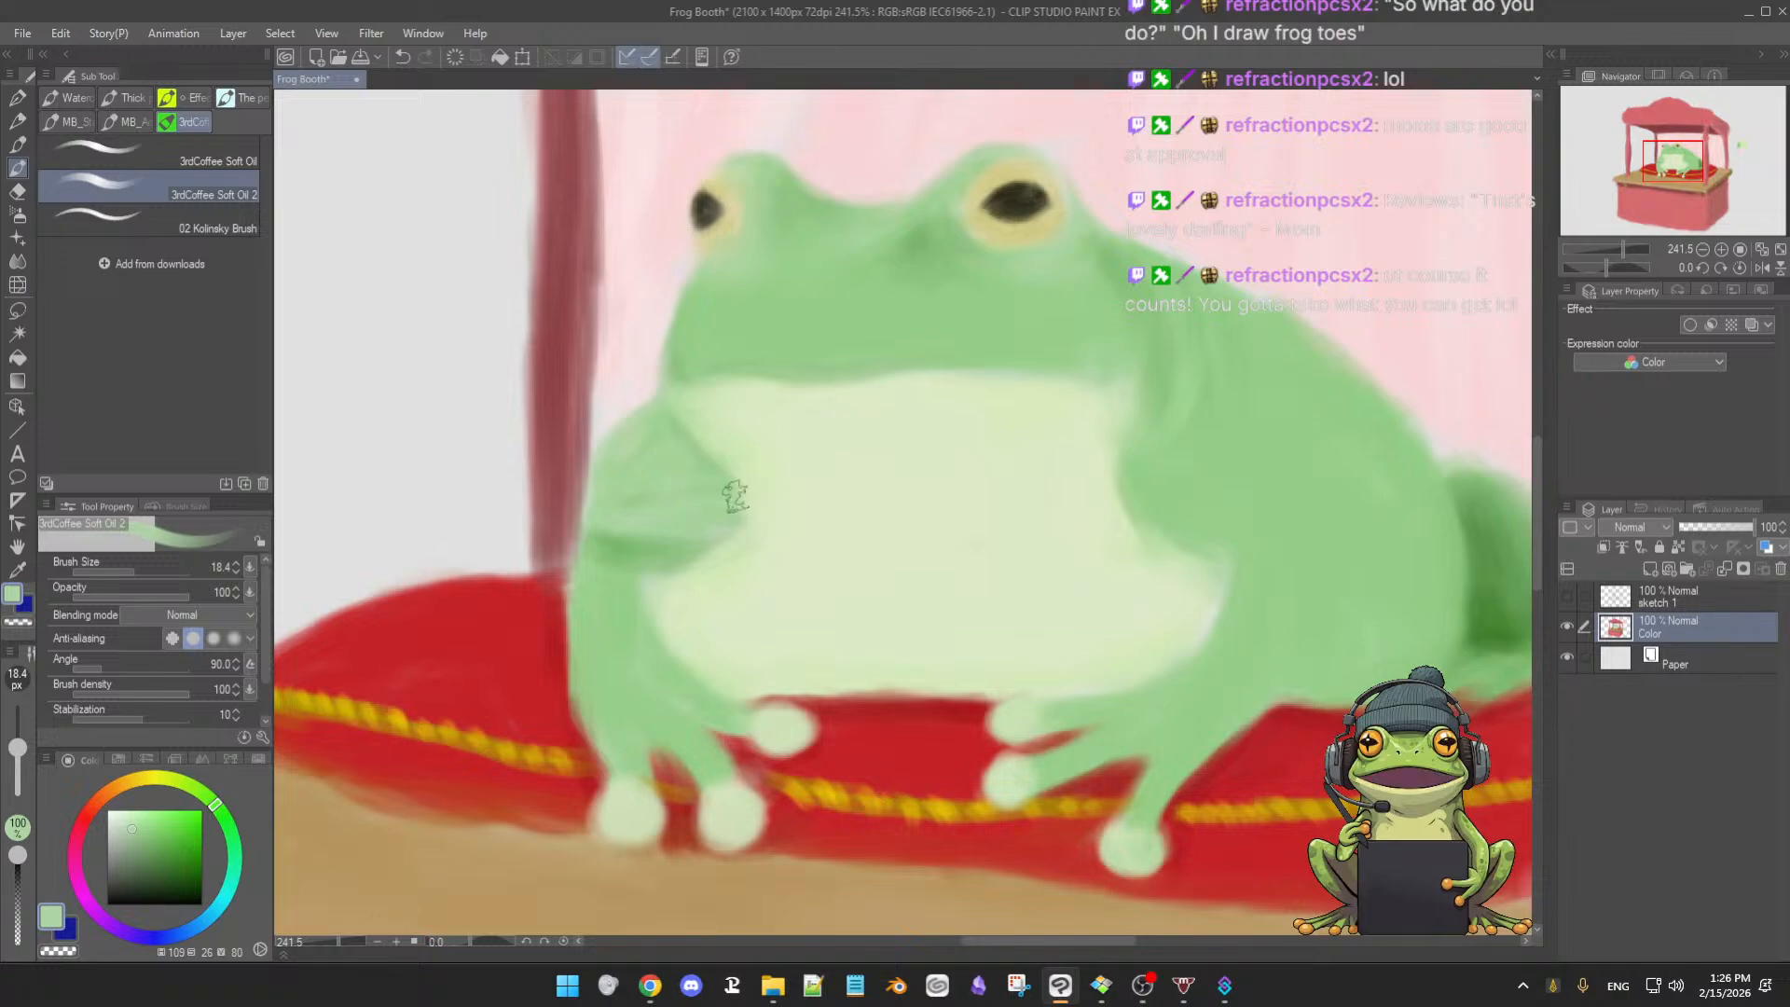
- Add a pale green highlight along the left elbow and blend the upper arm in sampled greens, reducing the brush size from 18.4 to 15.2
{"action": "scroll", "coordinate": [745, 504], "scroll_direction": "down", "scroll_amount": 3}
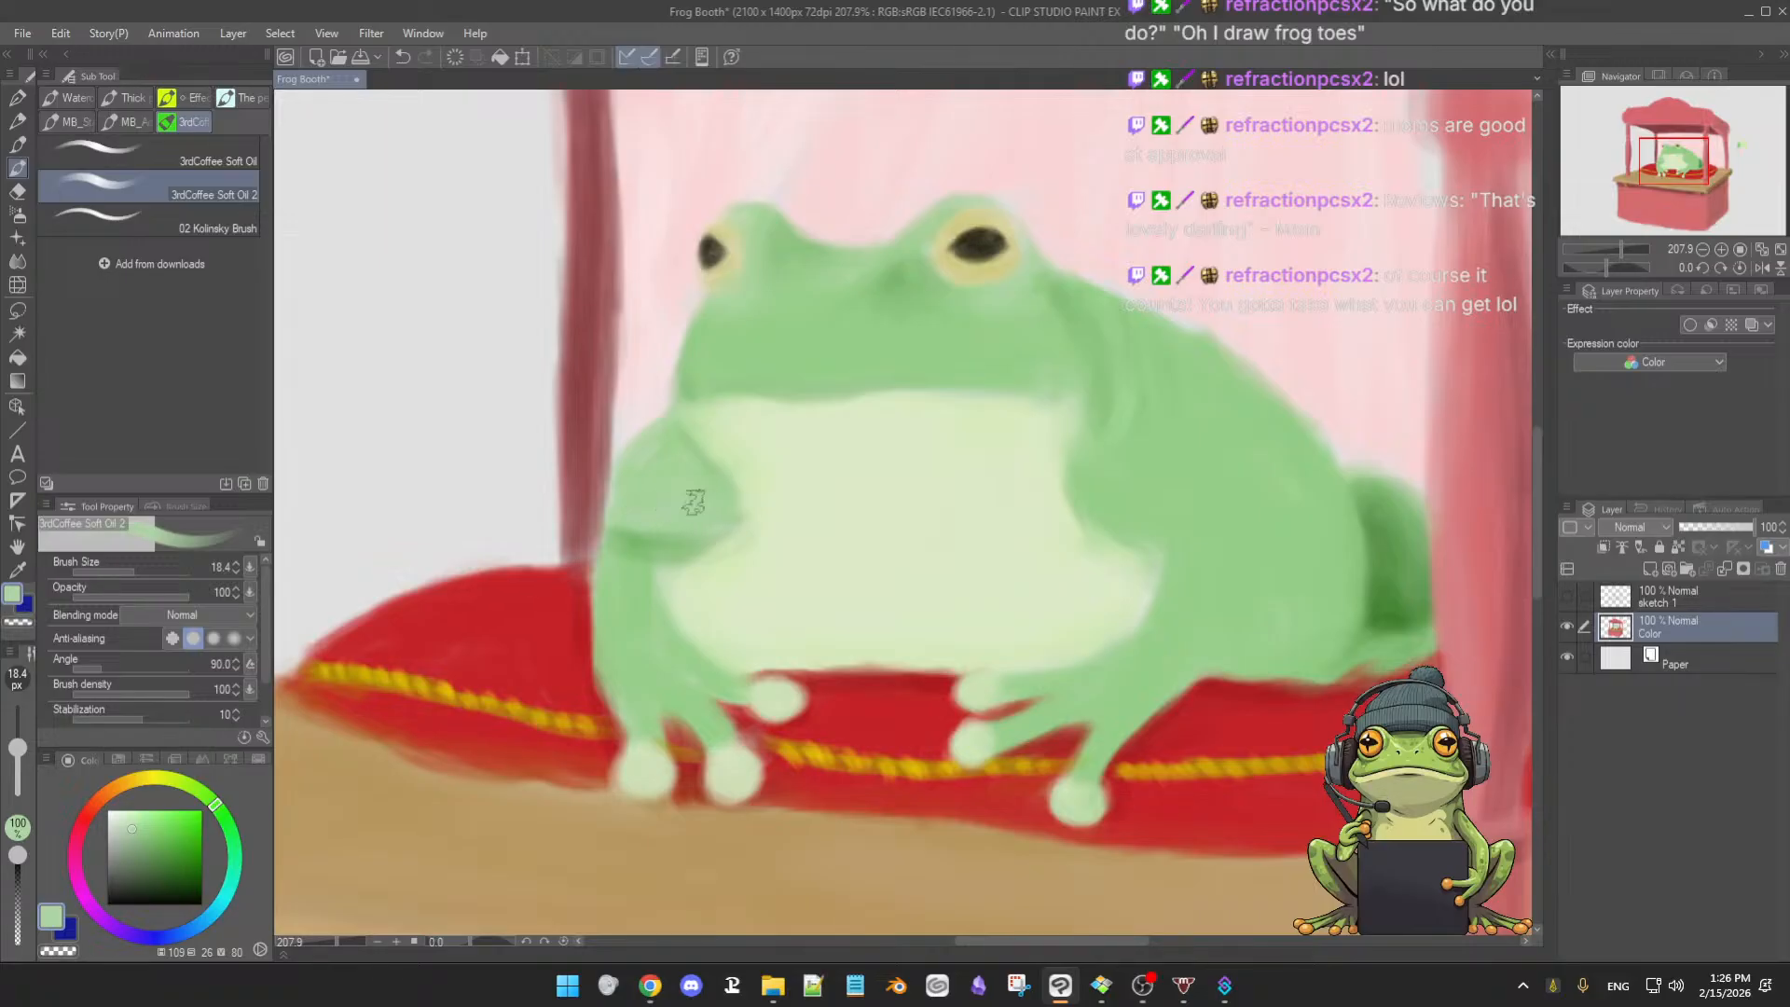
{"action": "left_click", "coordinate": [767, 526], "text": "alt"}
{"action": "left_click_drag", "start_coordinate": [766, 498], "coordinate": [720, 522]}
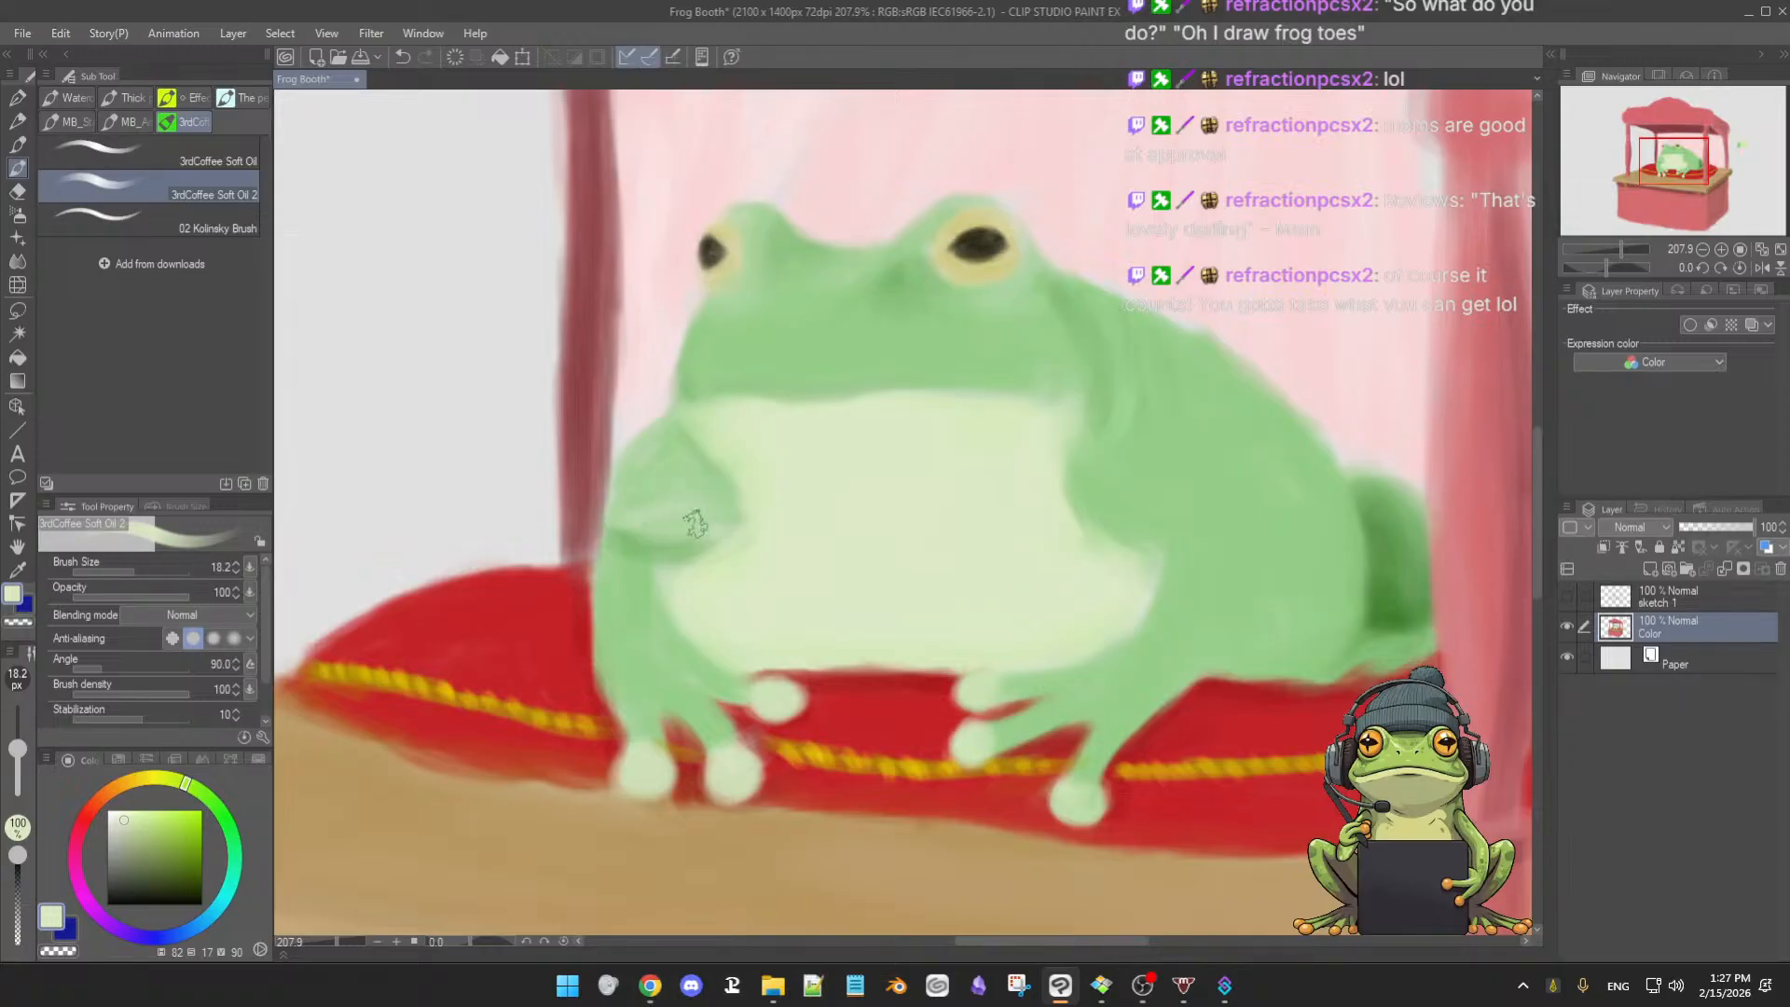
{"action": "left_click", "coordinate": [757, 511], "text": "alt"}
{"action": "left_click", "coordinate": [664, 476], "text": "alt"}
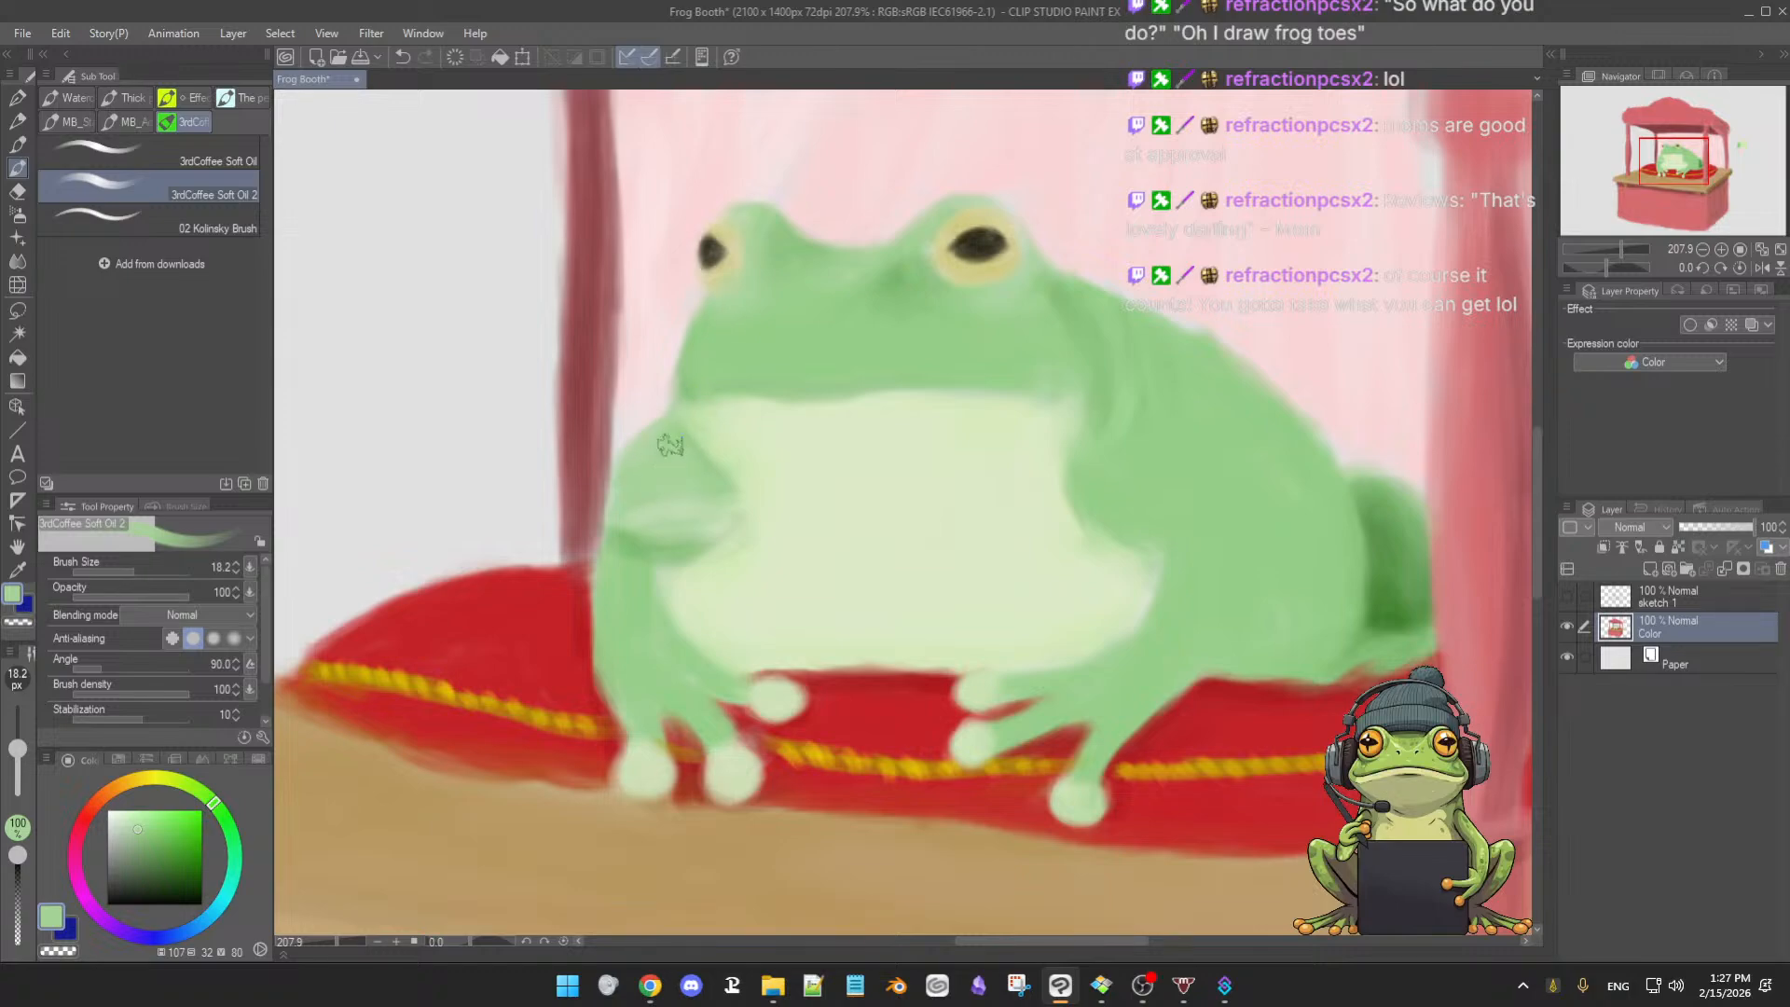
{"action": "left_click", "coordinate": [666, 550], "text": "alt"}
{"action": "key", "text": "["}
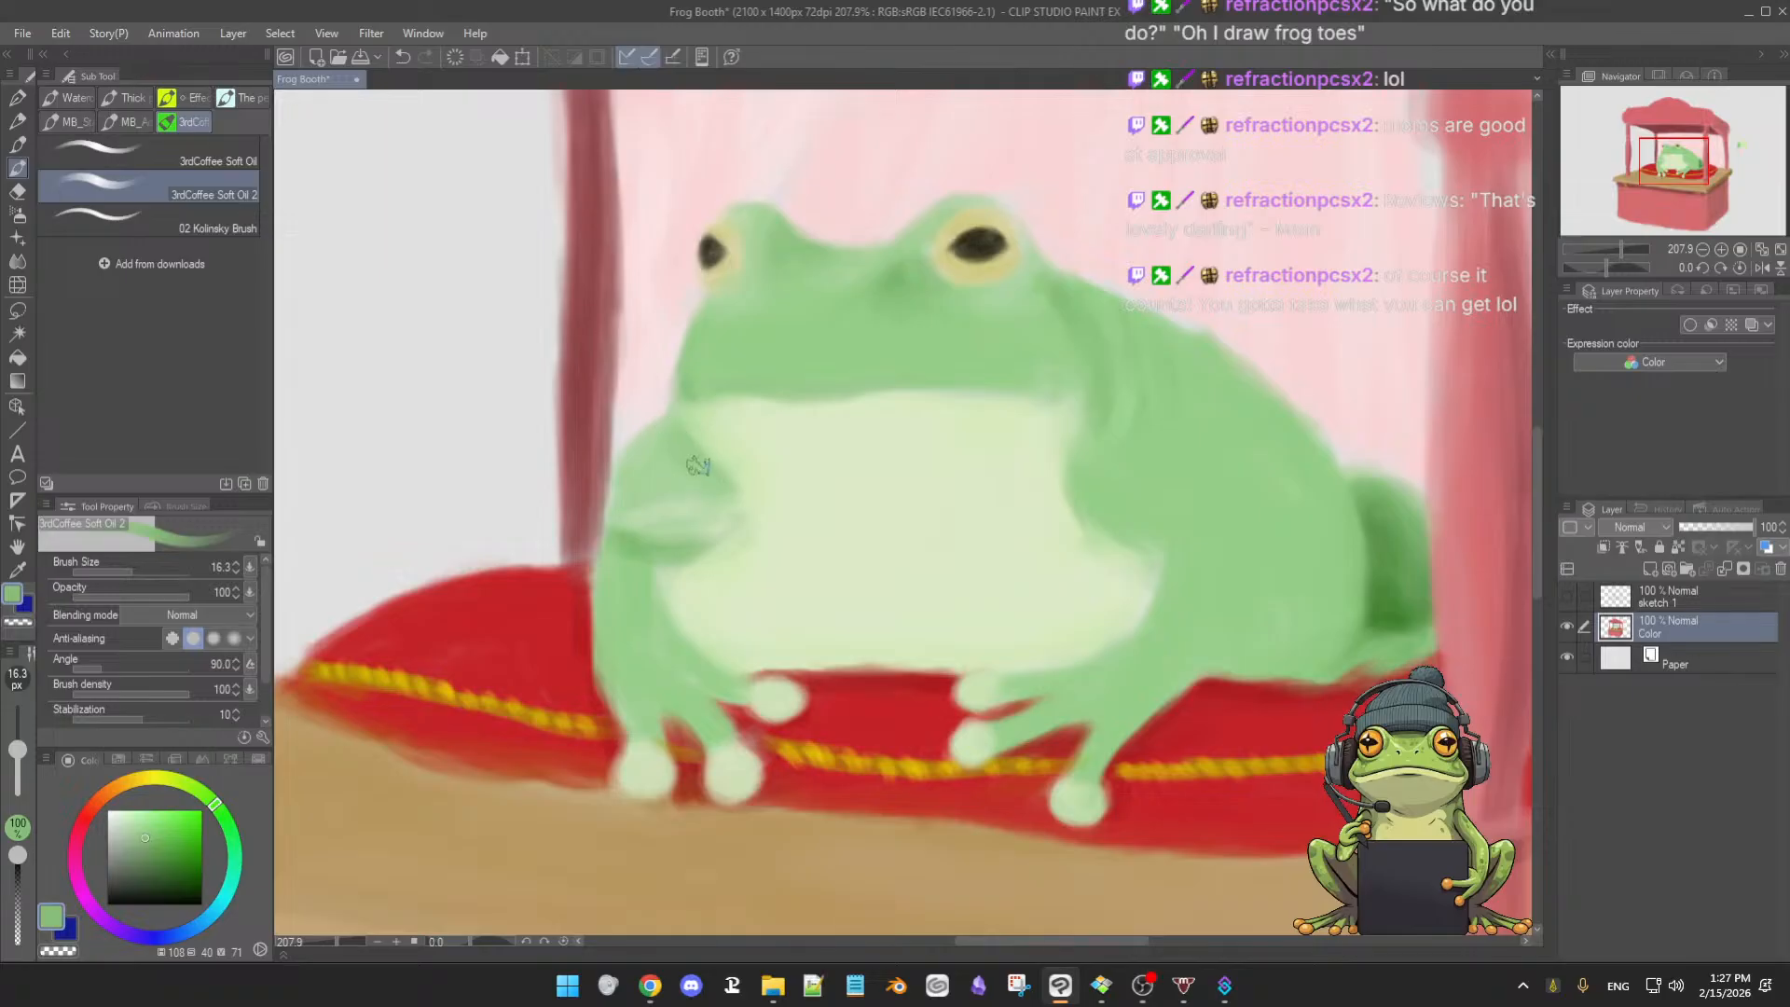
{"action": "key", "text": "["}
- Clean up the left shoulder's outer edge with the sampled pale pink background colour, reducing the brush size to 11.5
{"action": "left_click", "coordinate": [657, 401], "text": "alt"}
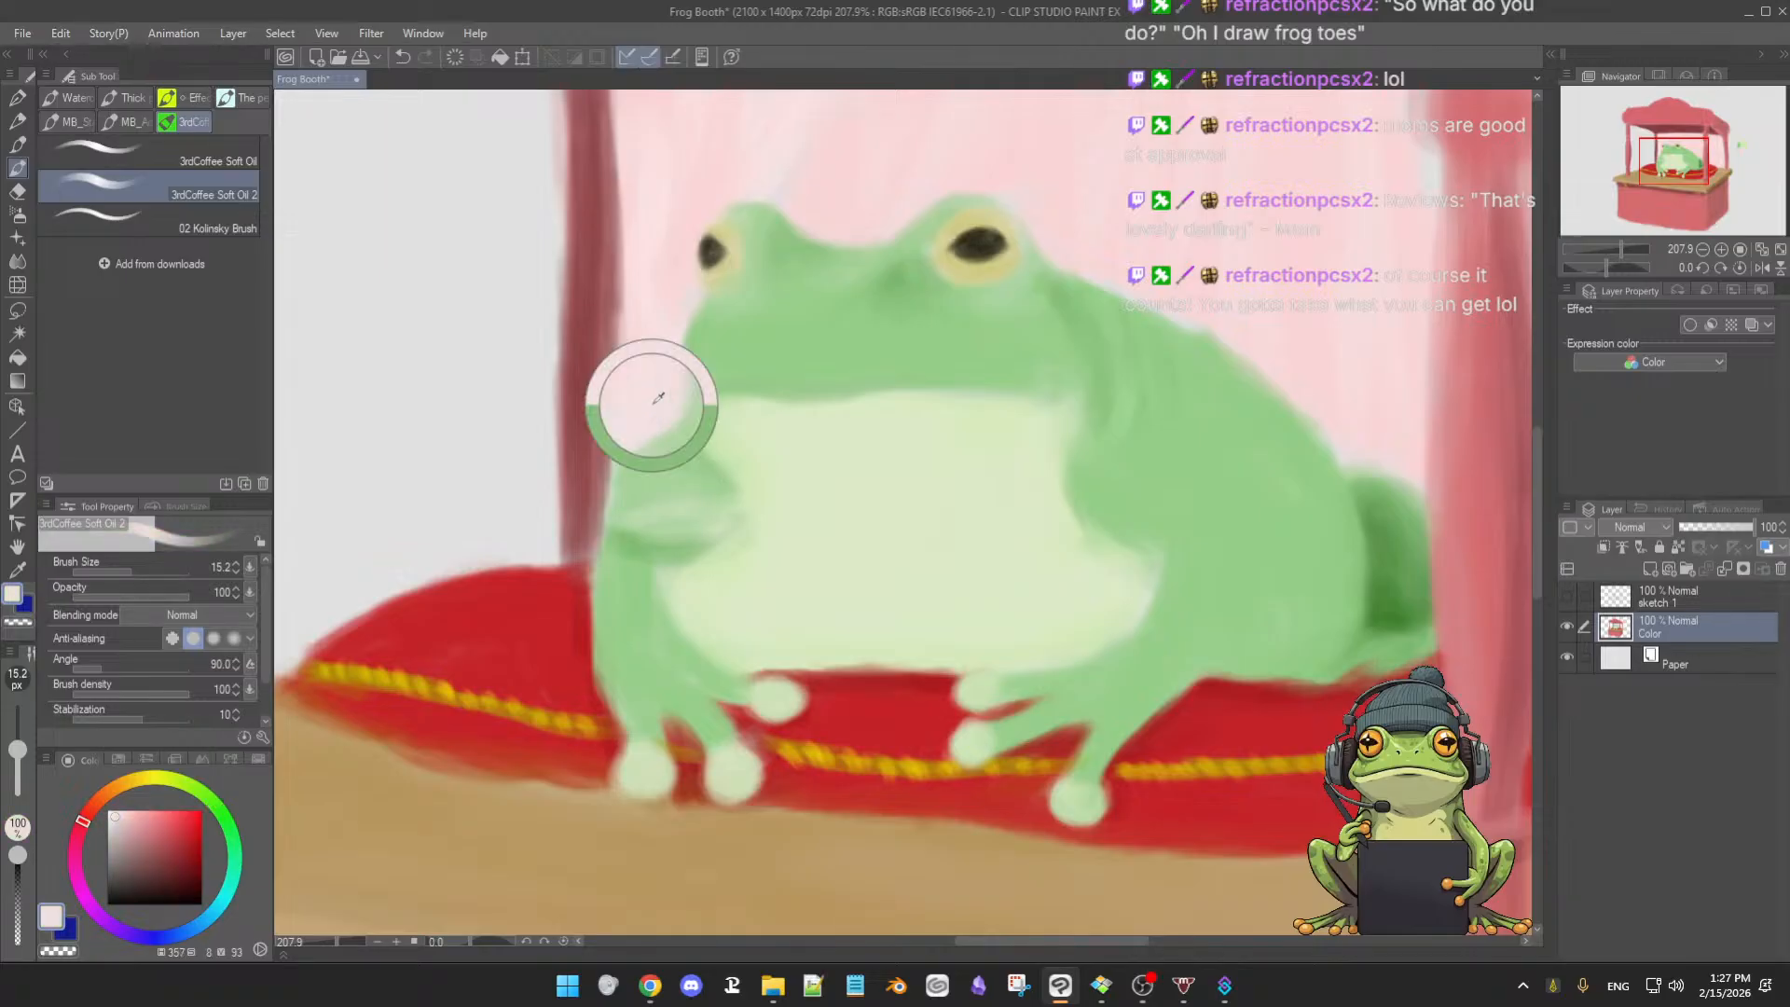
{"action": "key", "text": "["}
{"action": "key", "text": "["}
{"action": "key", "text": "["}
{"action": "key", "text": "["}
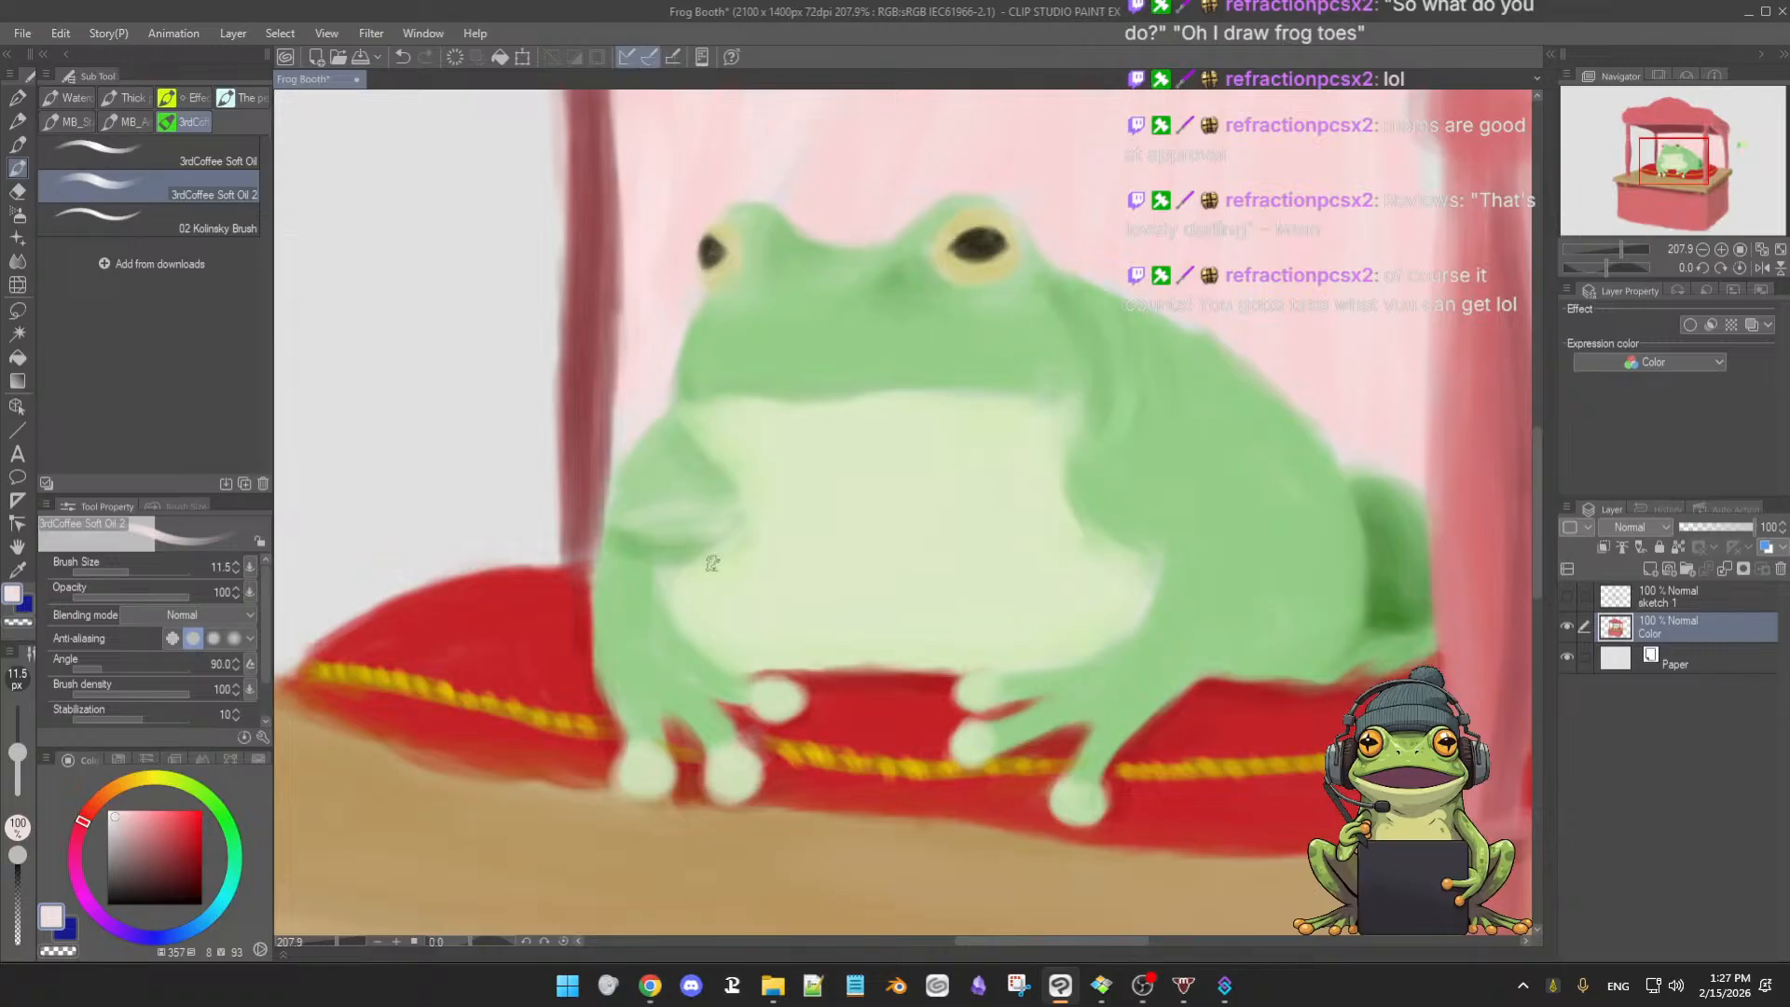
- Refine the left elbow fold with sampled greens and trim its belly side in pale green, using brush sizes from 11.5 to 16.8
{"action": "left_click", "coordinate": [641, 519], "text": "alt"}
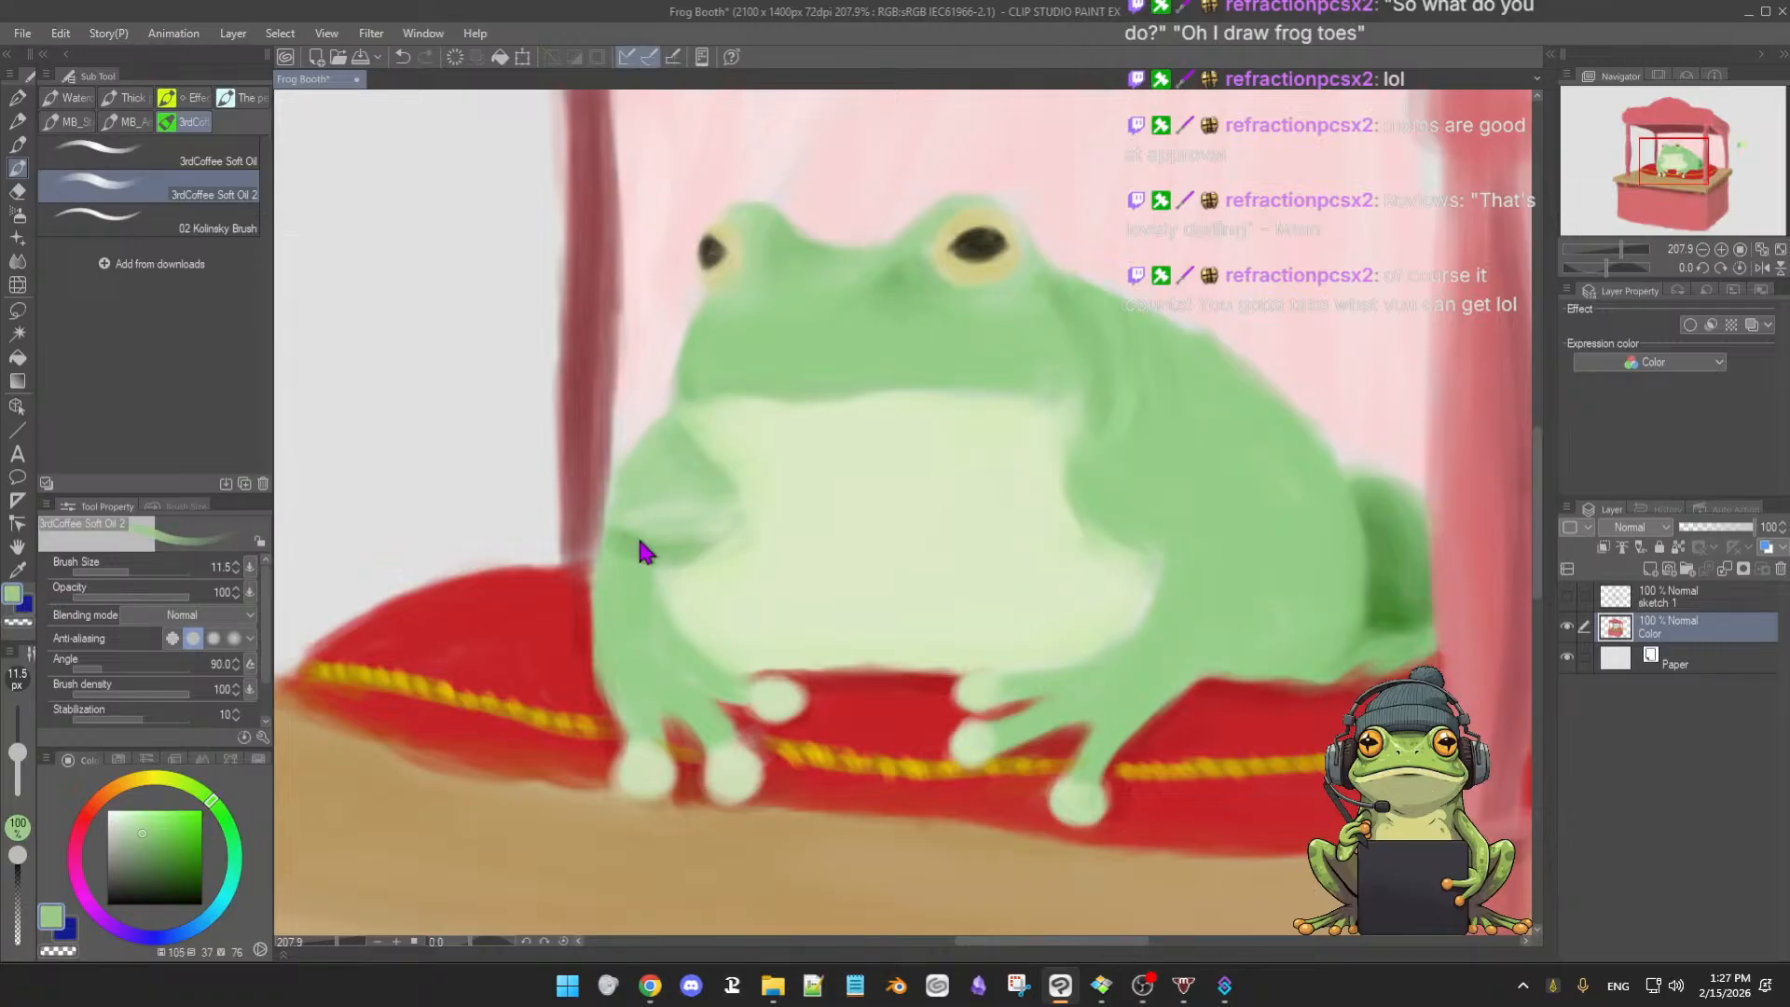
{"action": "left_click", "coordinate": [635, 544], "text": "alt"}
{"action": "key", "text": "]"}
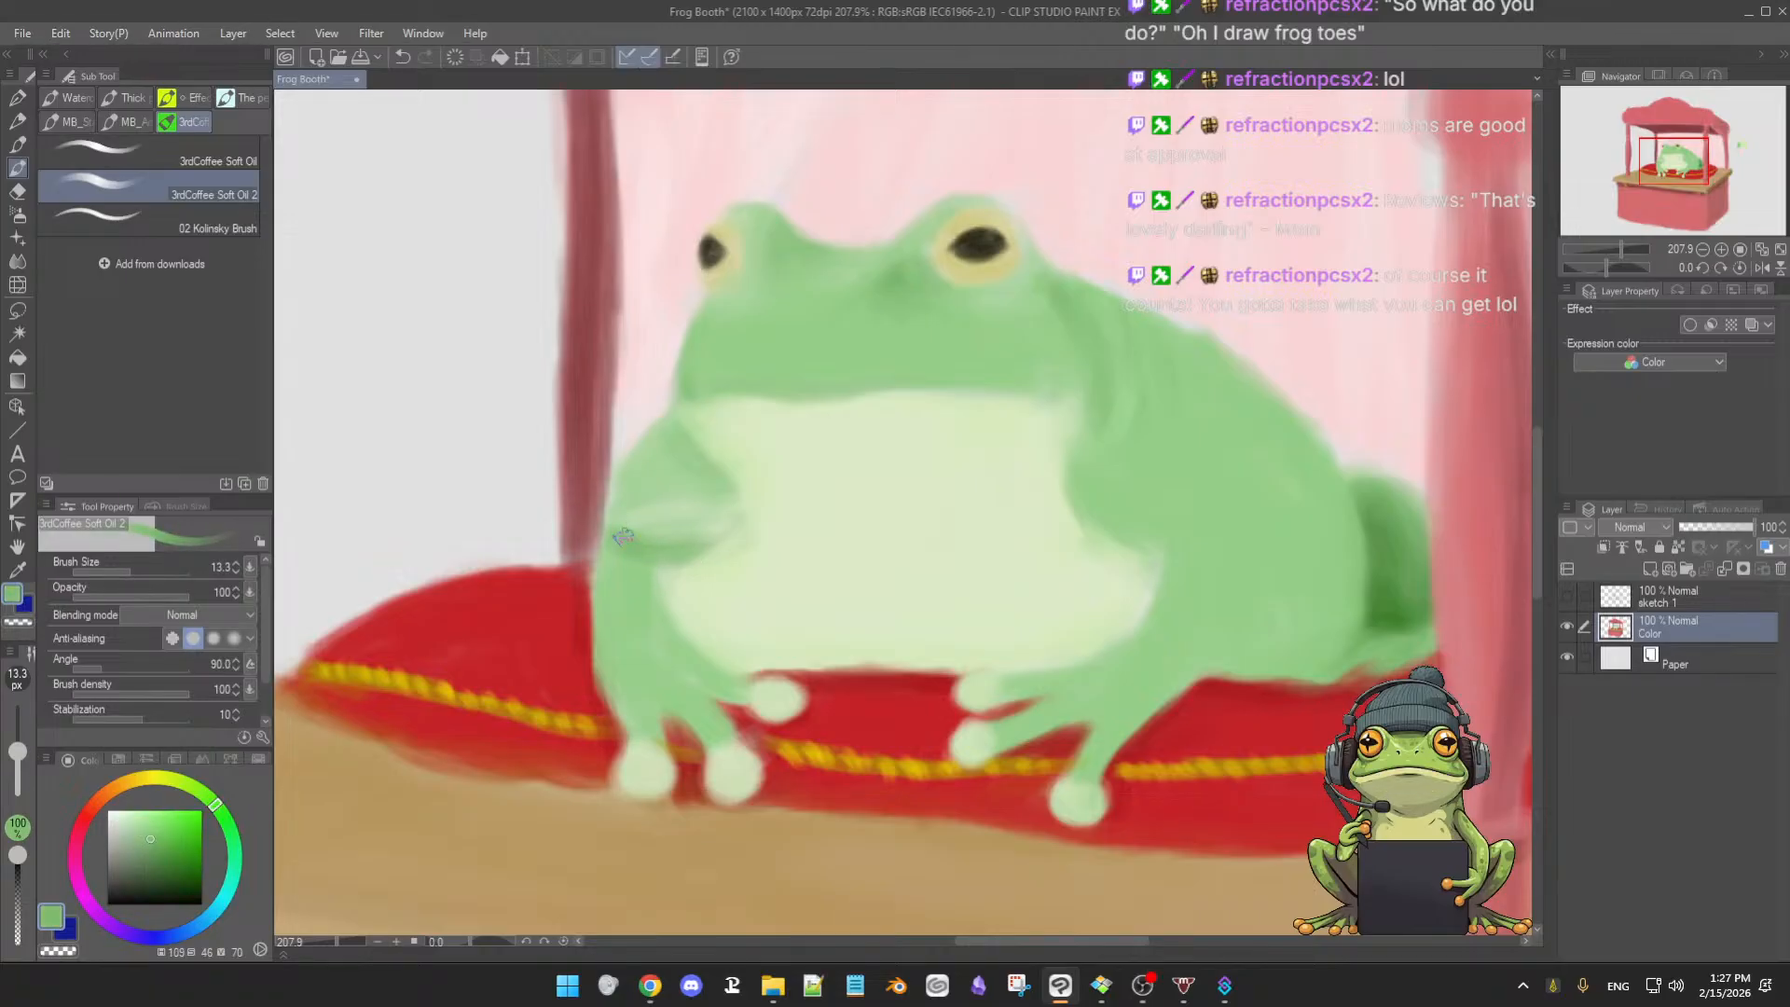
{"action": "key", "text": "]"}
{"action": "key", "text": "]"}
{"action": "left_click", "coordinate": [741, 568], "text": "alt"}
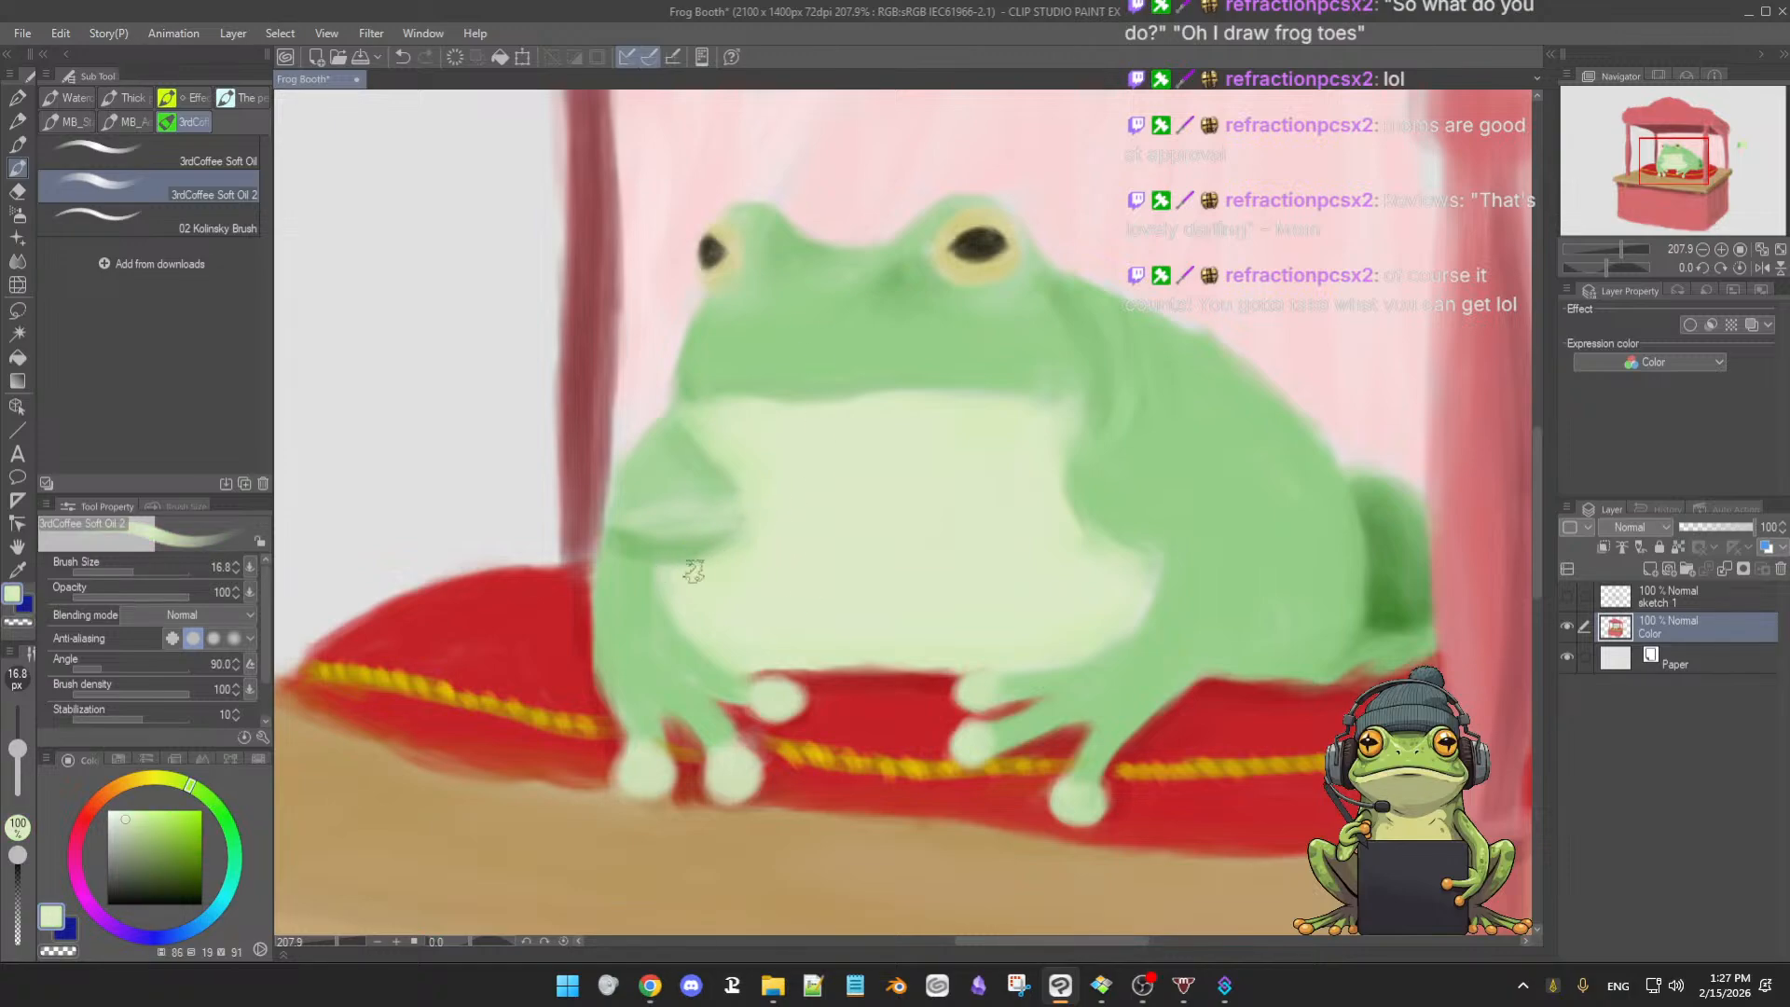
{"action": "left_click_drag", "start_coordinate": [739, 571], "coordinate": [688, 522], "text": "ctrl+alt"}
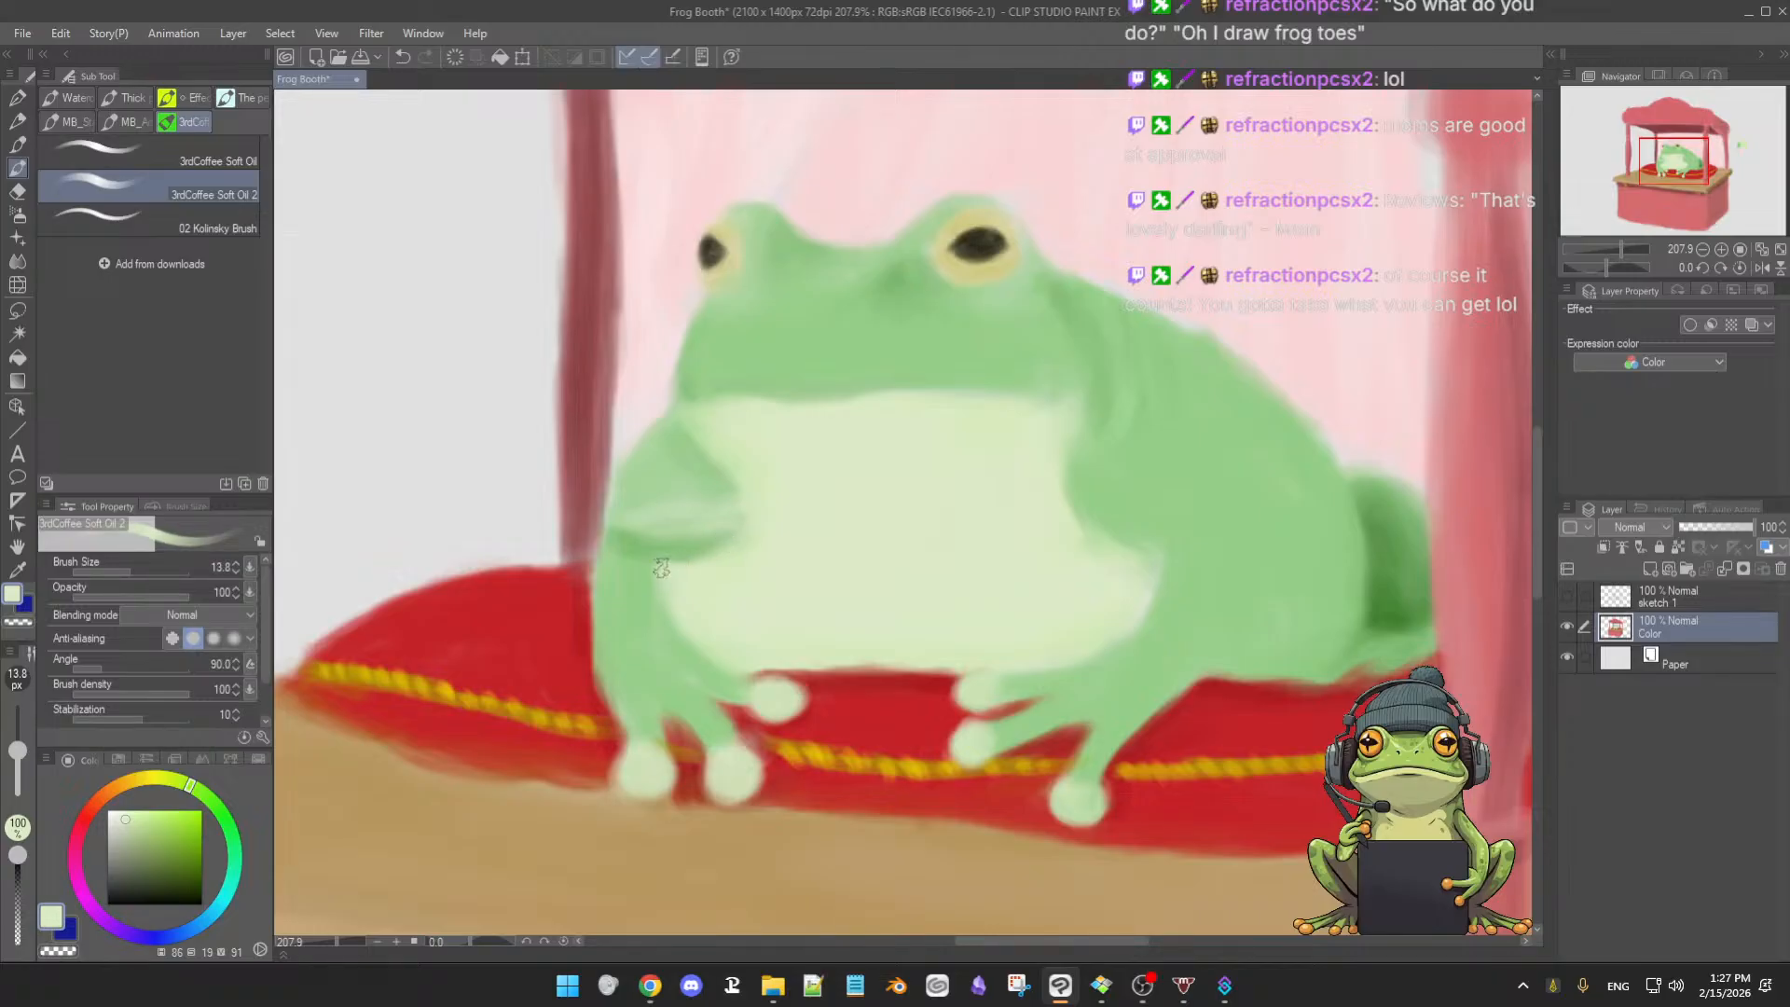
- Paint soft creases across both sides of the lower belly in a darker olive green at brush size 18.5
{"action": "left_click", "coordinate": [702, 585], "text": "alt"}
{"action": "left_click_drag", "start_coordinate": [158, 820], "coordinate": [155, 847]}
{"action": "key", "text": "]"}
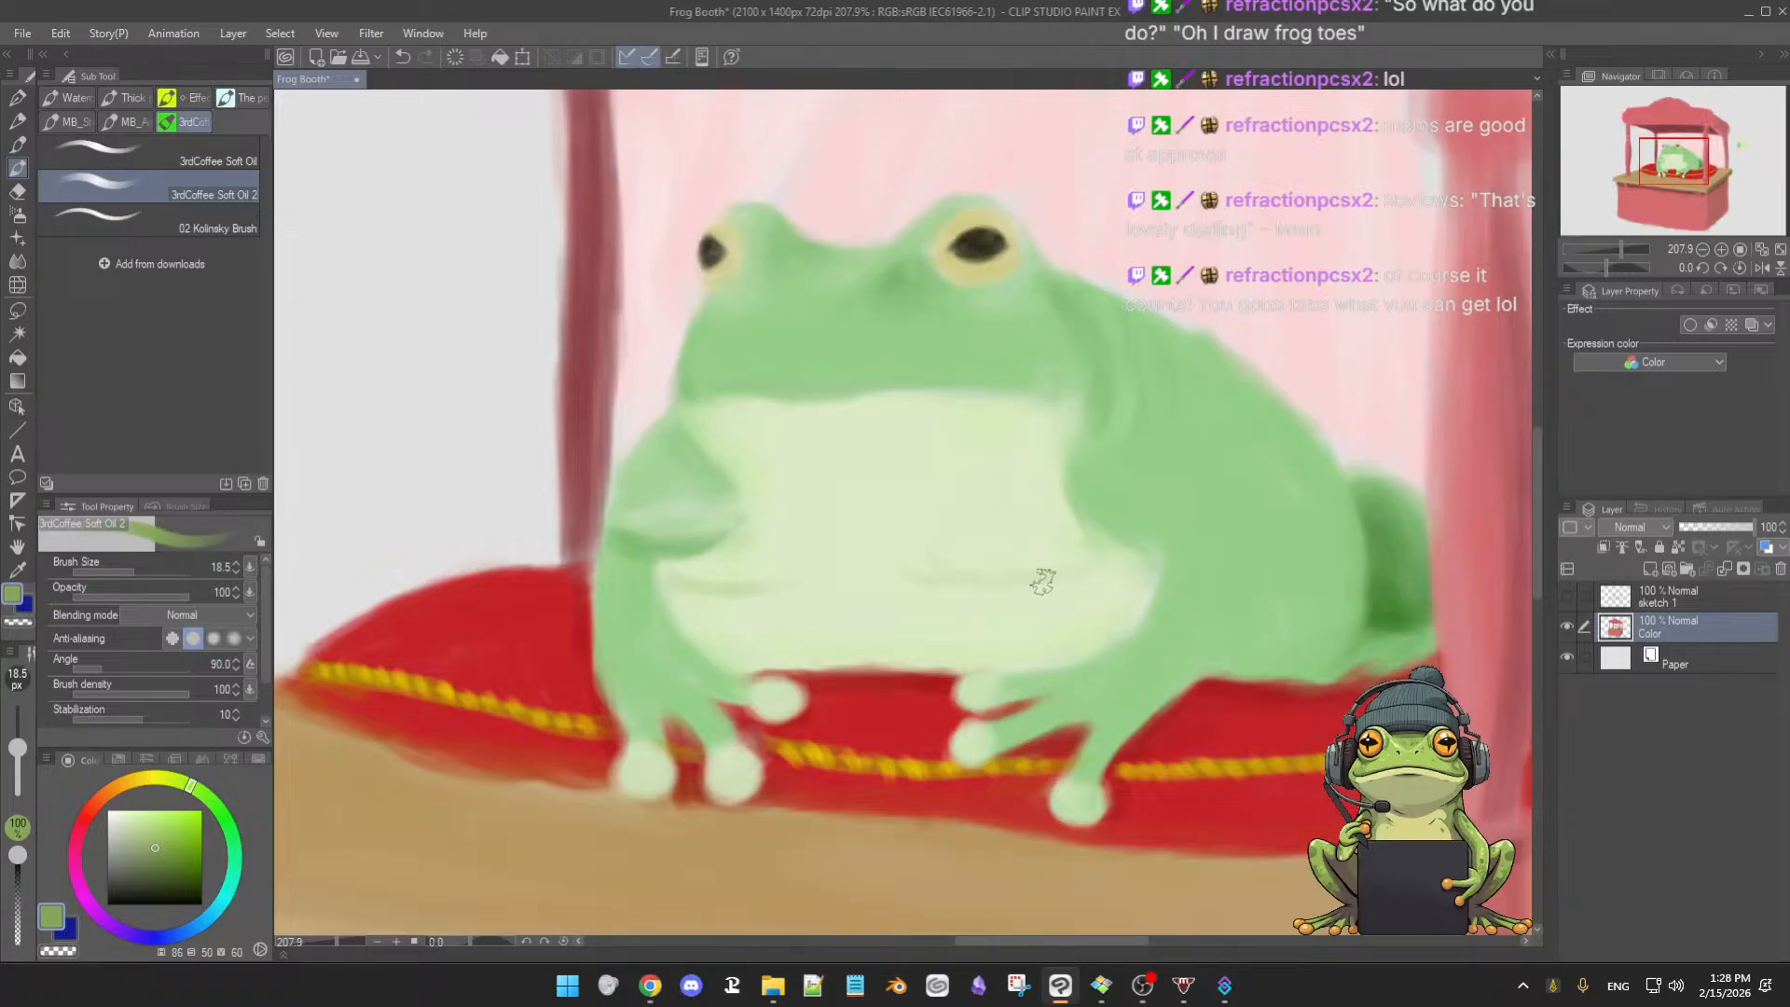
{"action": "left_click_drag", "start_coordinate": [978, 541], "coordinate": [1106, 562]}
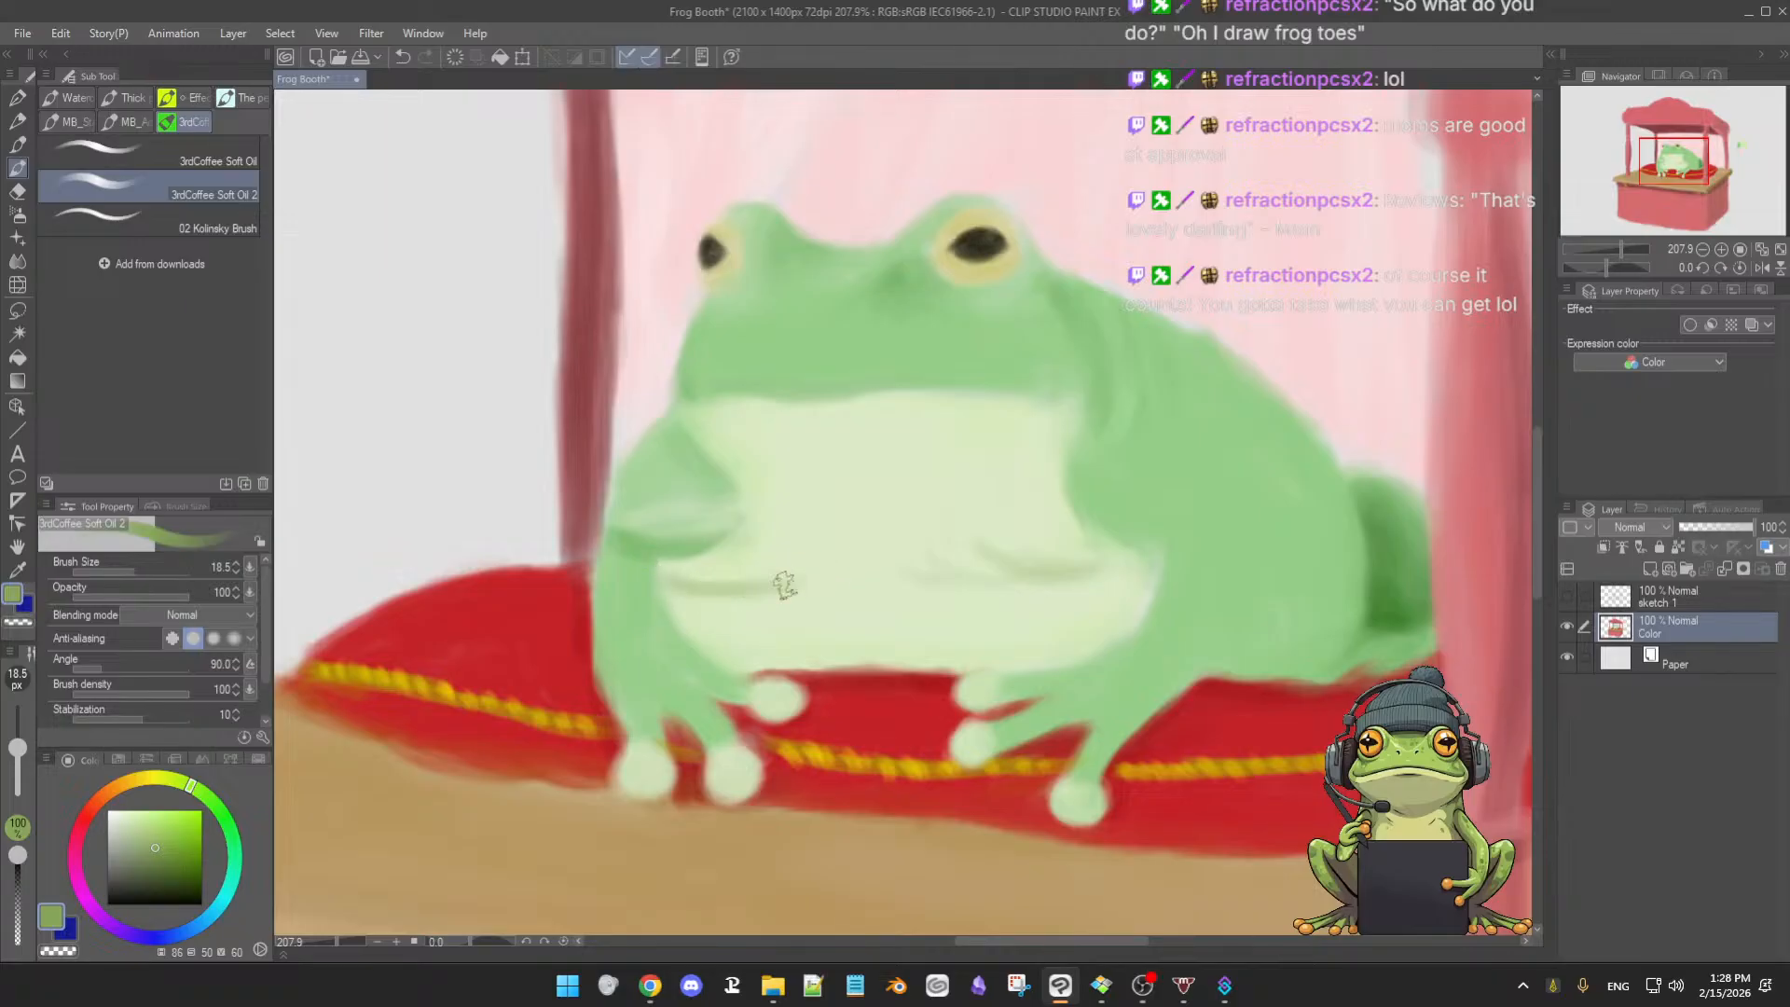
- Soften and thin the belly creases with sampled pale greens, using brush sizes from 11.8 to 23.7
{"action": "left_click", "coordinate": [699, 574], "text": "alt"}
{"action": "left_click_drag", "start_coordinate": [691, 559], "coordinate": [673, 570], "text": "ctrl+alt"}
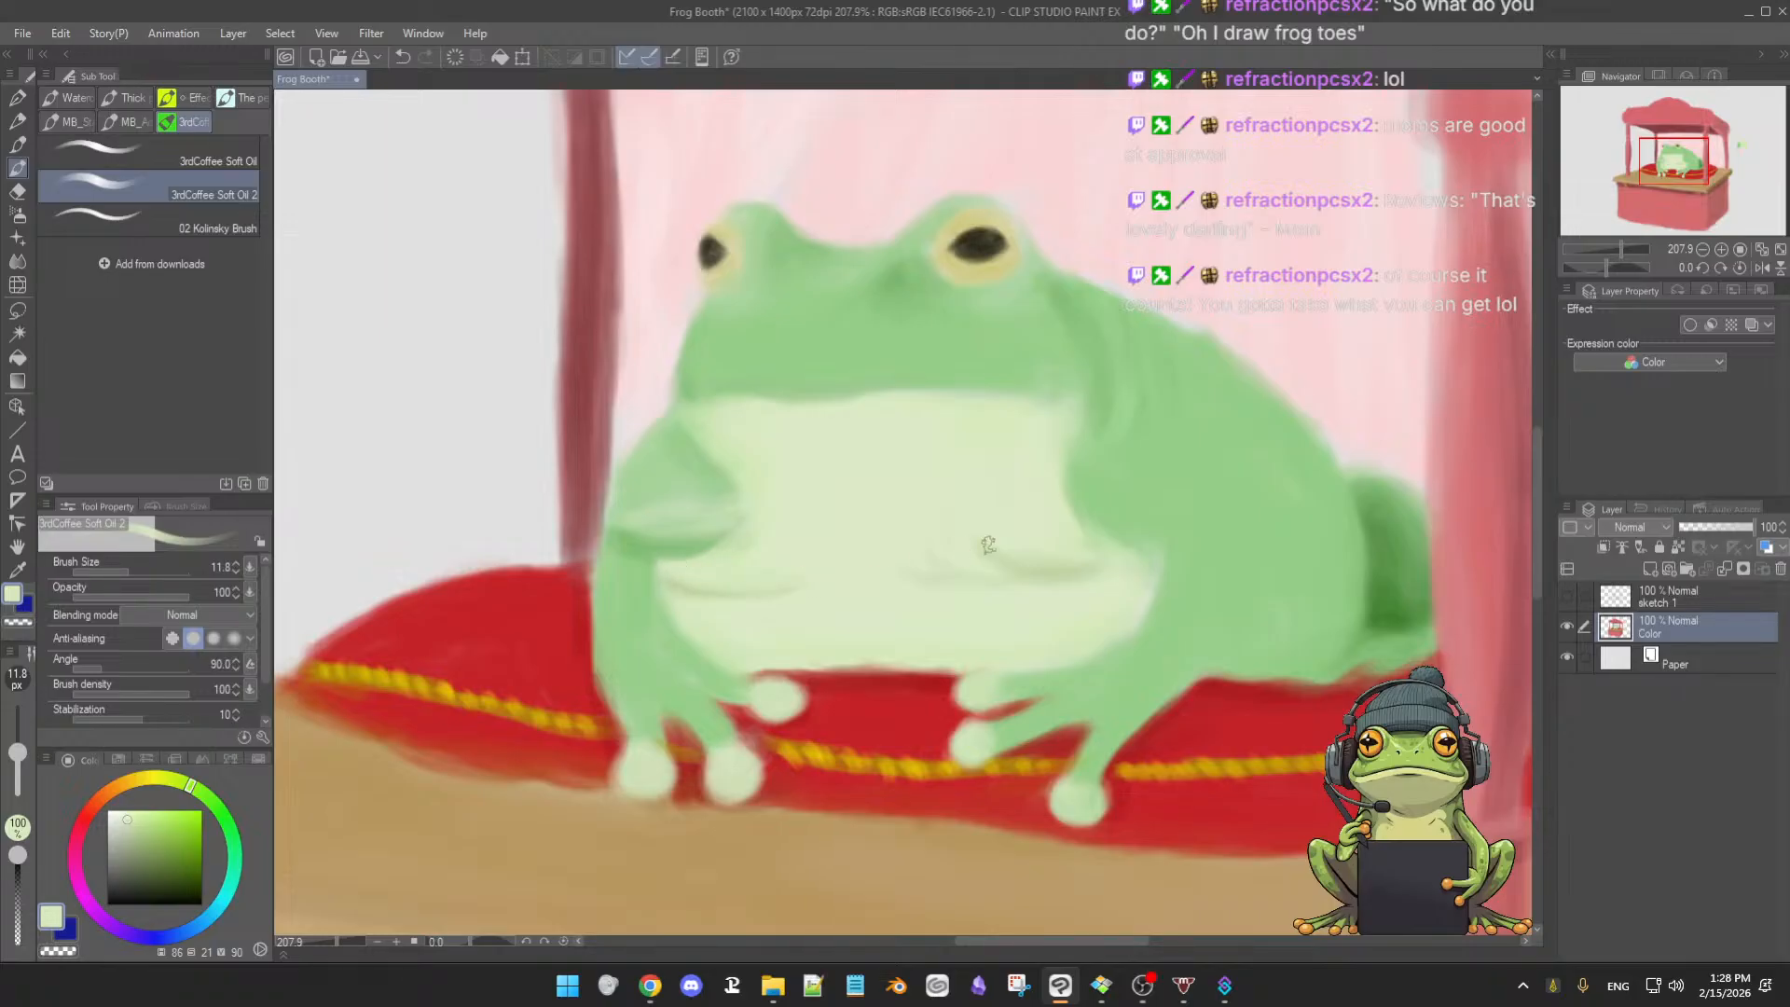
{"action": "left_click", "coordinate": [990, 536], "text": "alt"}
{"action": "key", "text": "]"}
{"action": "key", "text": "["}
{"action": "mouse_move", "coordinate": [973, 532]}
{"action": "left_mouse_down"}
{"action": "mouse_move", "coordinate": [1027, 557]}
{"action": "mouse_move", "coordinate": [1043, 537]}
{"action": "left_mouse_up"}
{"action": "left_click", "coordinate": [978, 515], "text": "alt"}
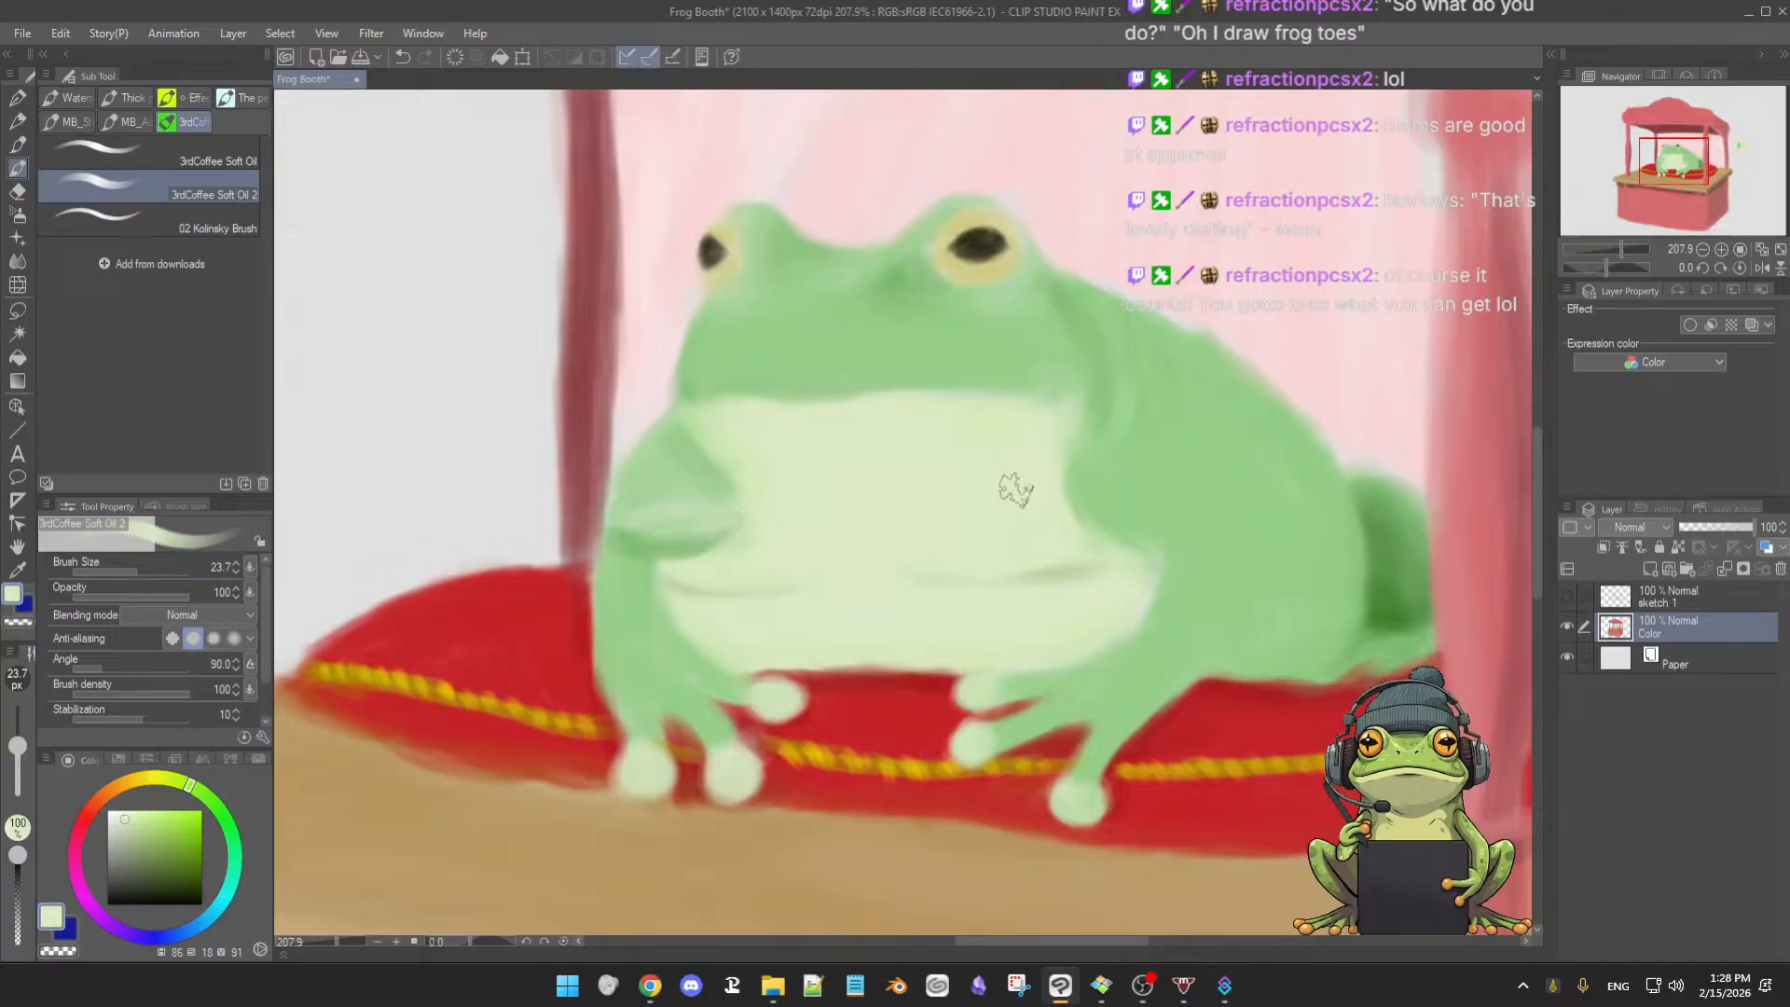
- Paint curved darker green skin folds behind the frog's head above the right arm, reducing the brush size from 16.9 to 11.8
{"action": "left_click", "coordinate": [1094, 344], "text": "alt"}
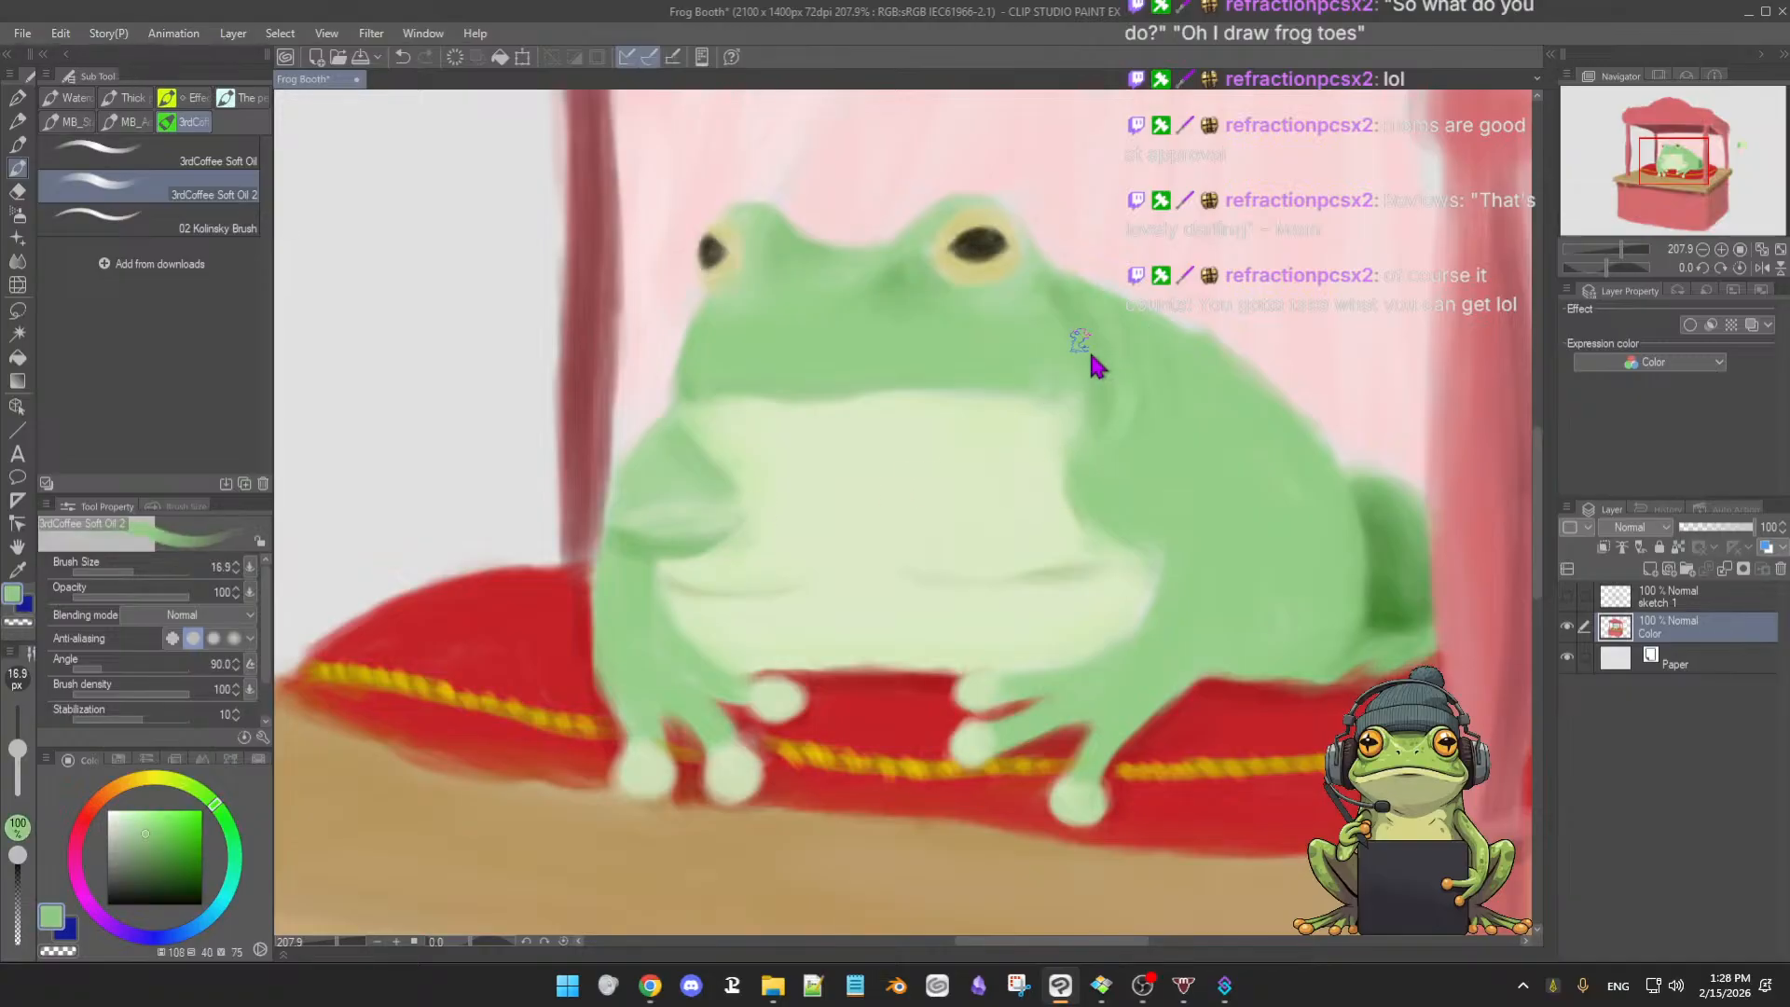
{"action": "left_click_drag", "start_coordinate": [1092, 364], "coordinate": [1080, 359]}
{"action": "left_click", "coordinate": [158, 846]}
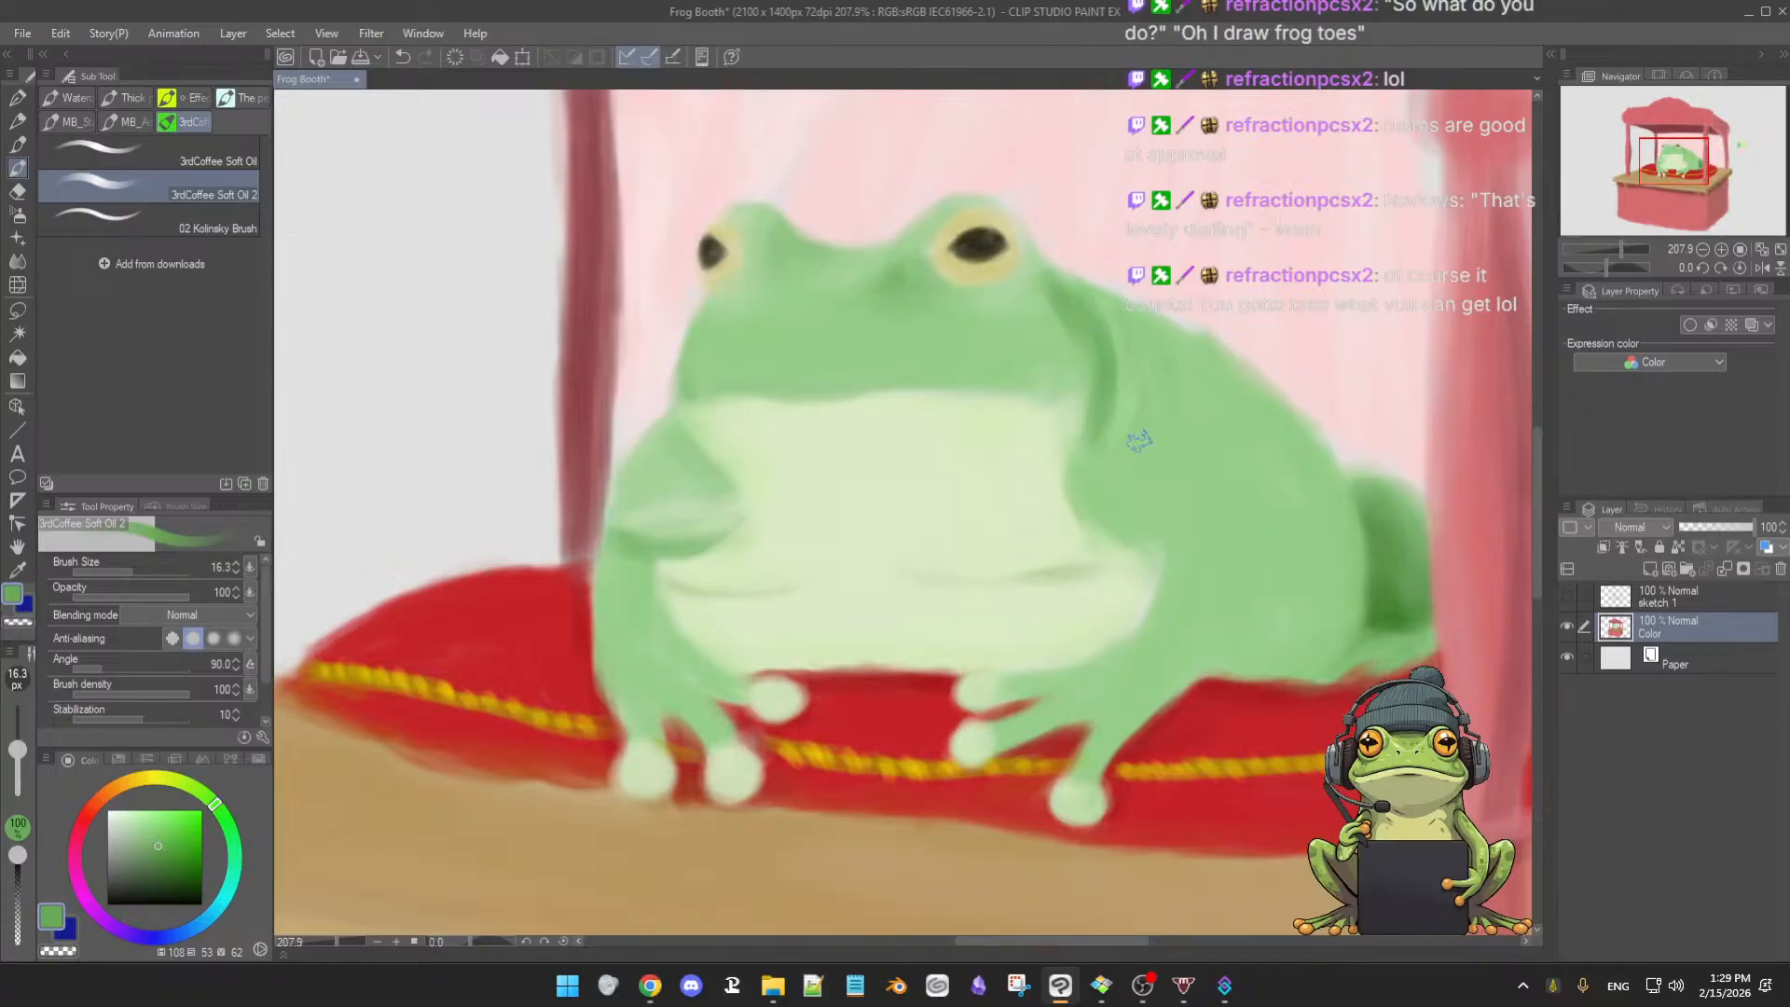
{"action": "left_click", "coordinate": [1142, 334], "text": "alt"}
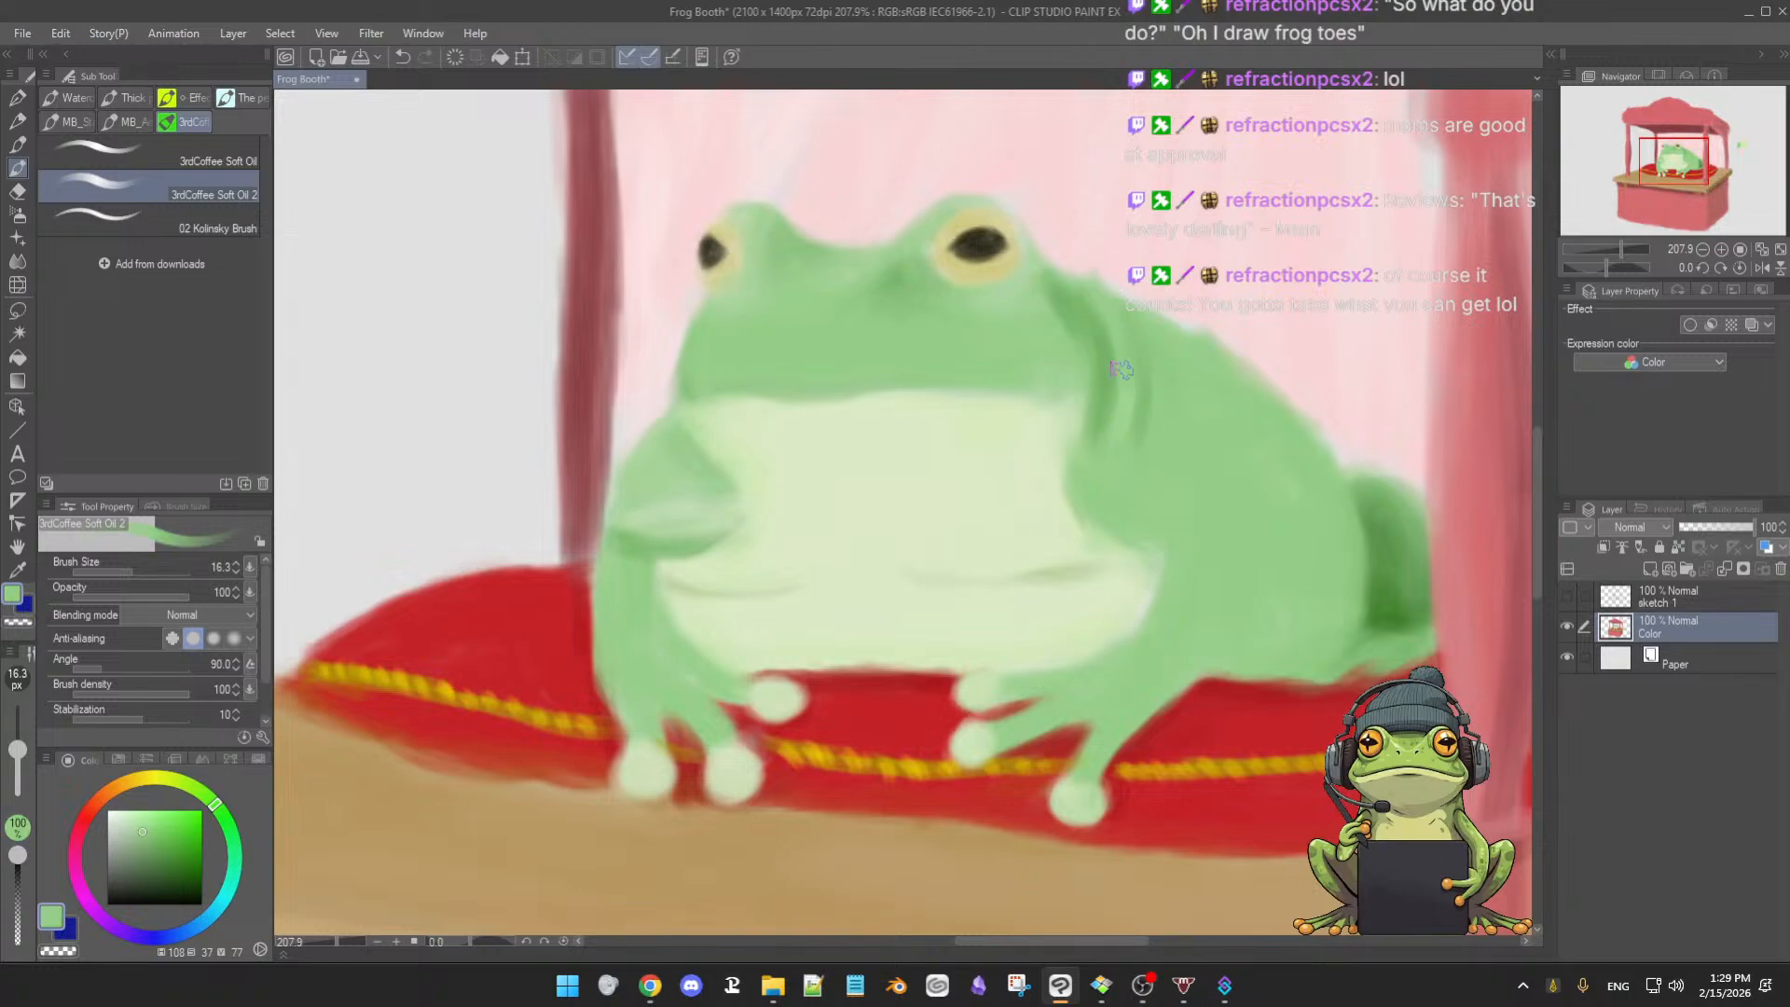
{"action": "key", "text": "["}
{"action": "left_click", "coordinate": [1090, 319], "text": "alt"}
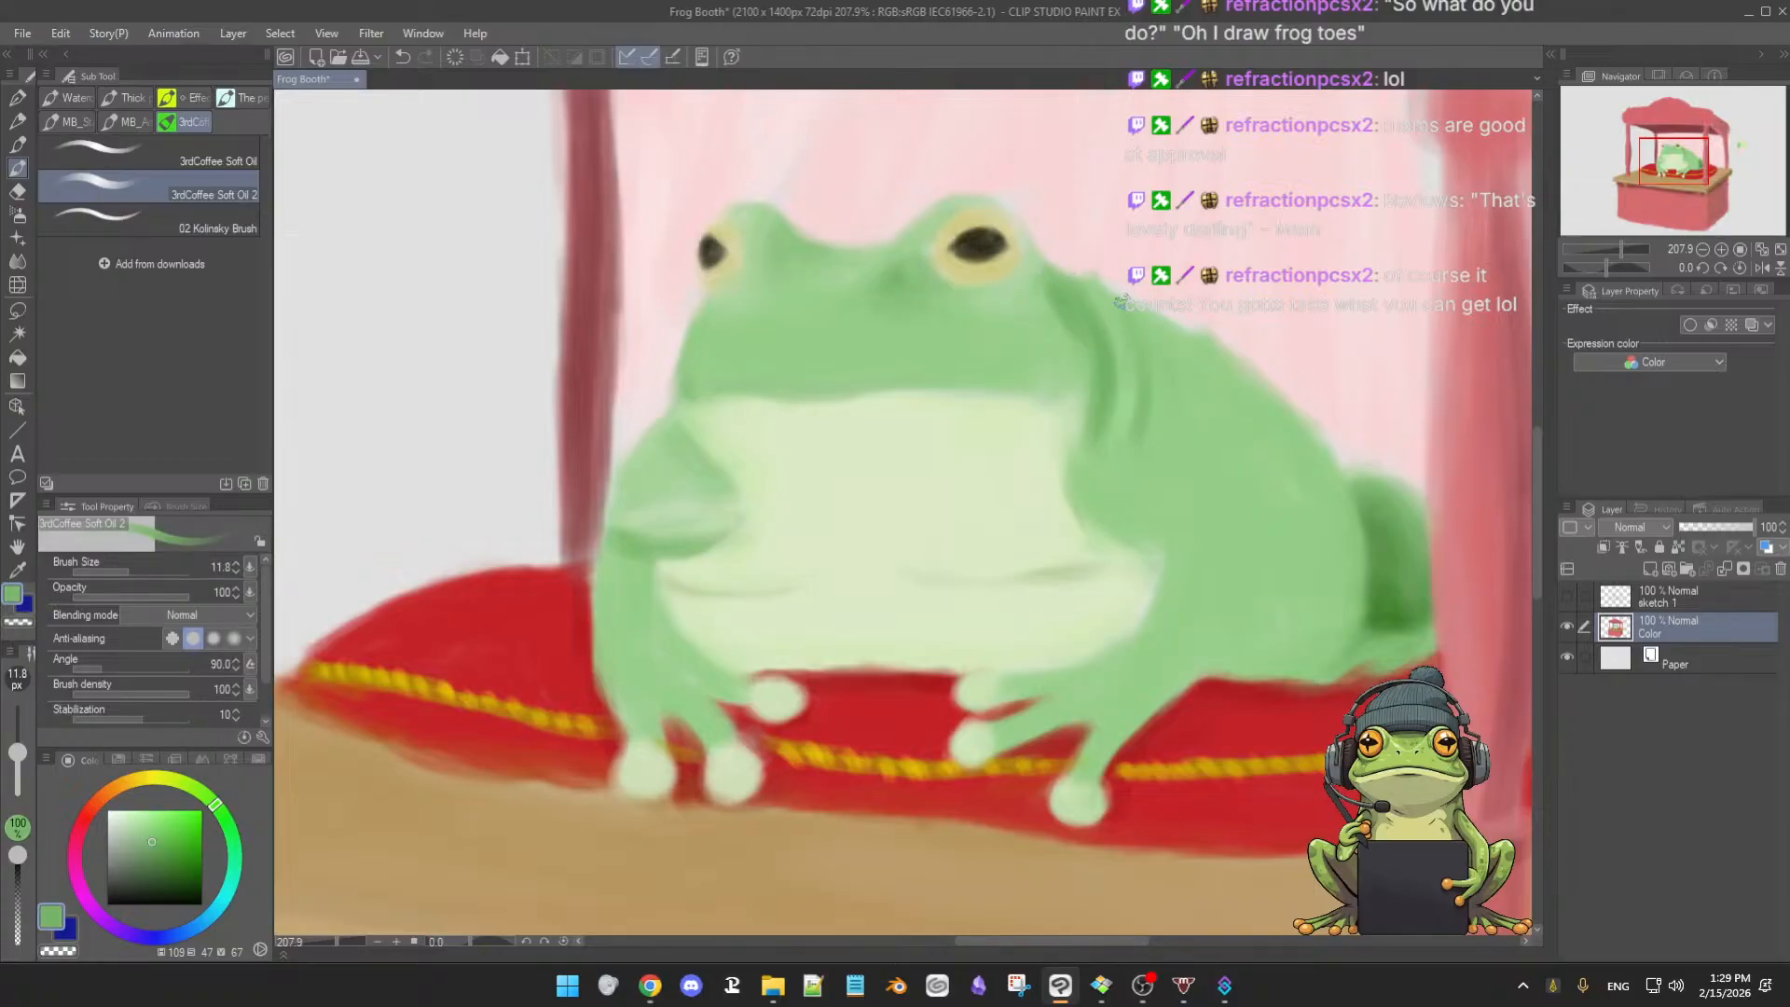
- Refine the neck folds and shoulder outline behind the frog's head with sampled pink and greens plus a lighter green at brush size 11.8
{"action": "left_click", "coordinate": [1070, 264], "text": "alt"}
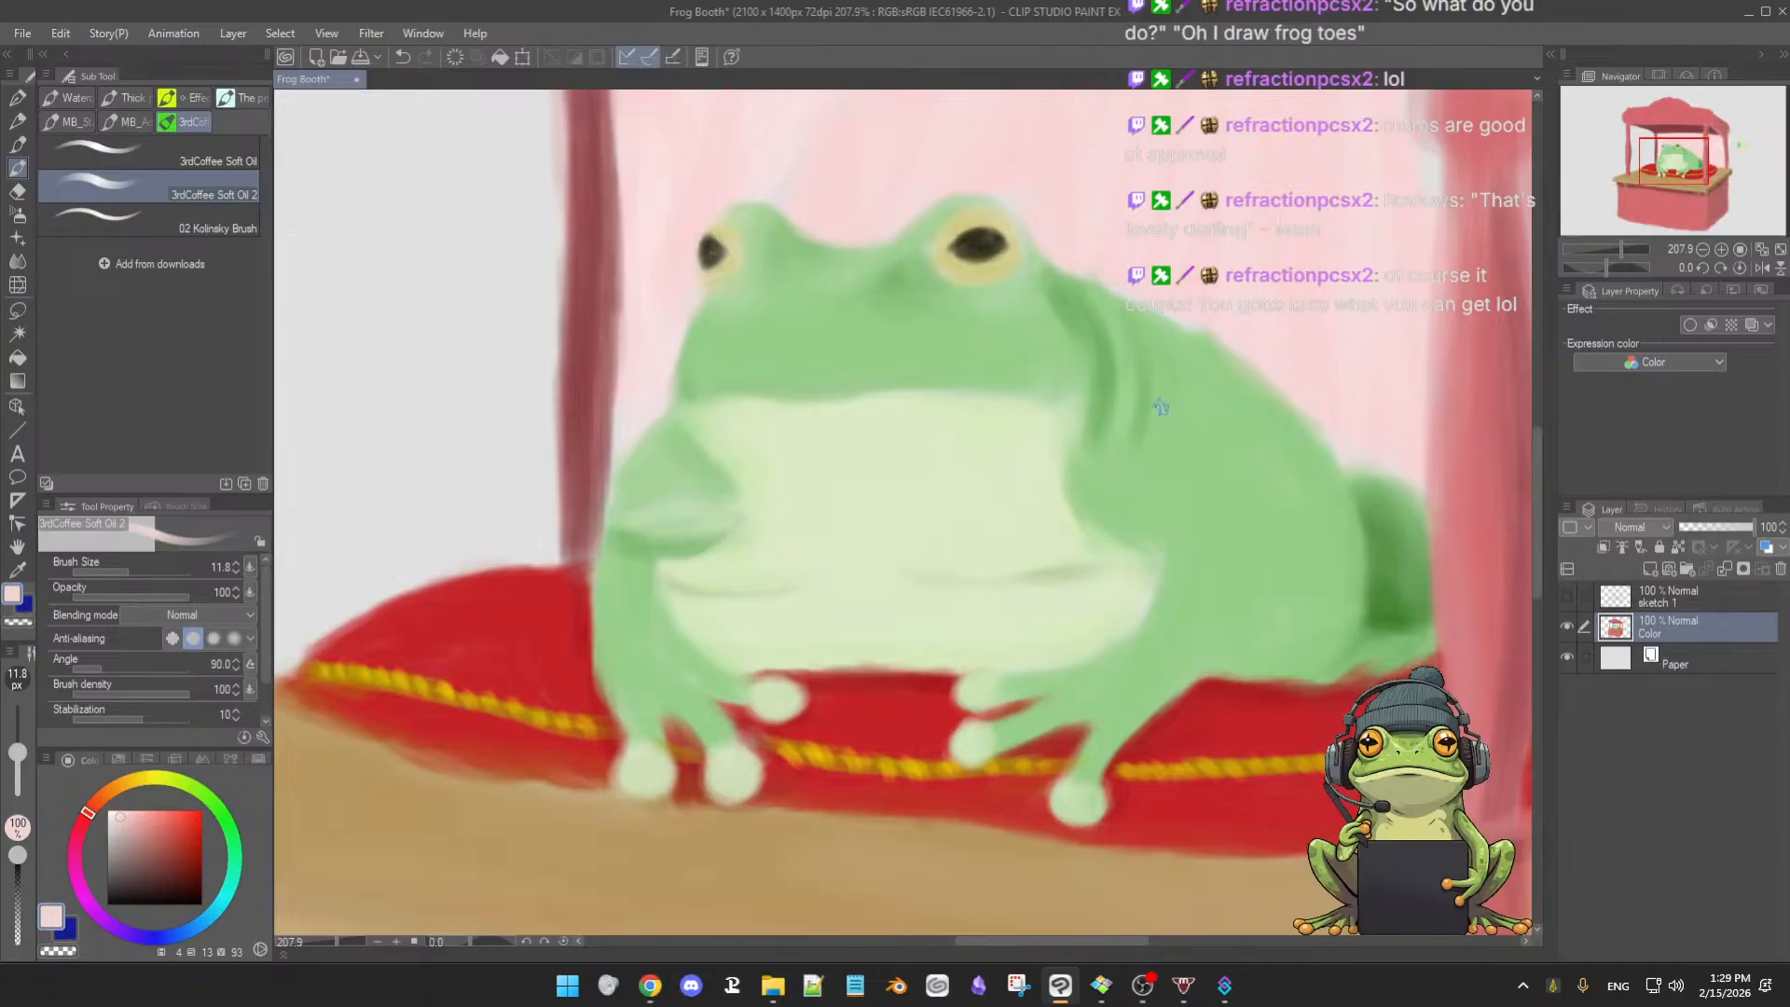
{"action": "left_click", "coordinate": [1147, 388], "text": "alt"}
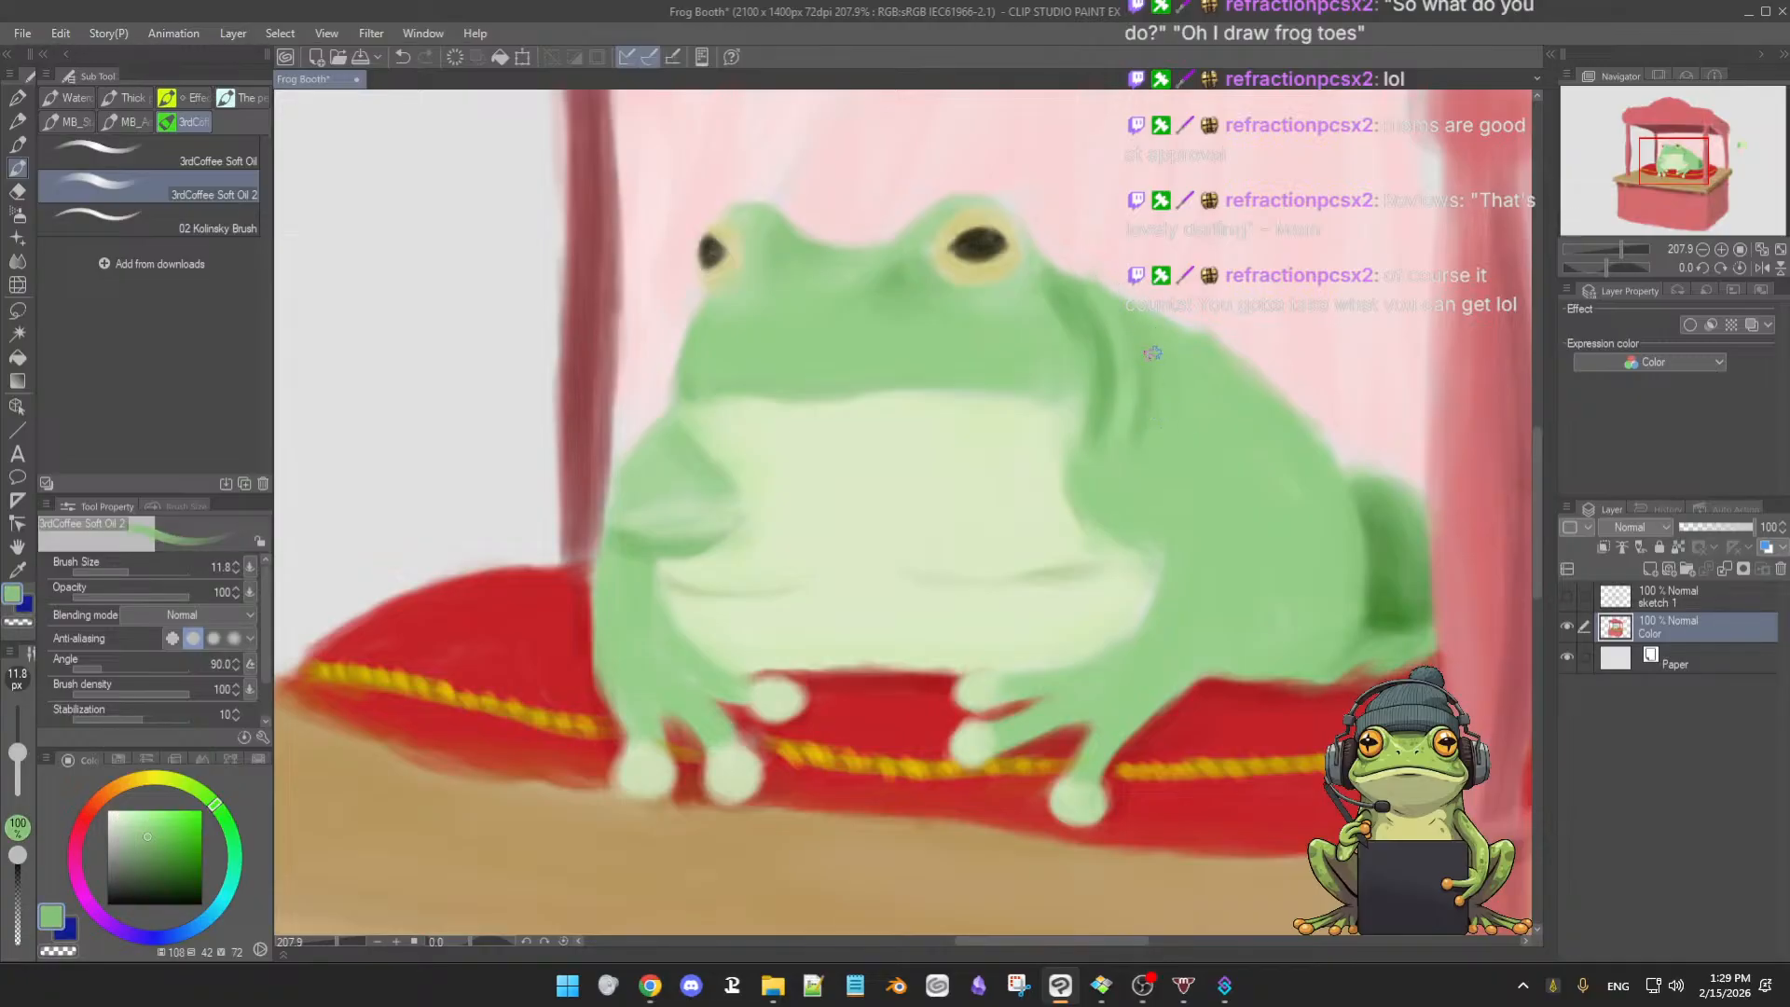
{"action": "left_click", "coordinate": [1112, 338], "text": "alt"}
{"action": "left_click", "coordinate": [1095, 292], "text": "alt"}
{"action": "left_click", "coordinate": [142, 825]}
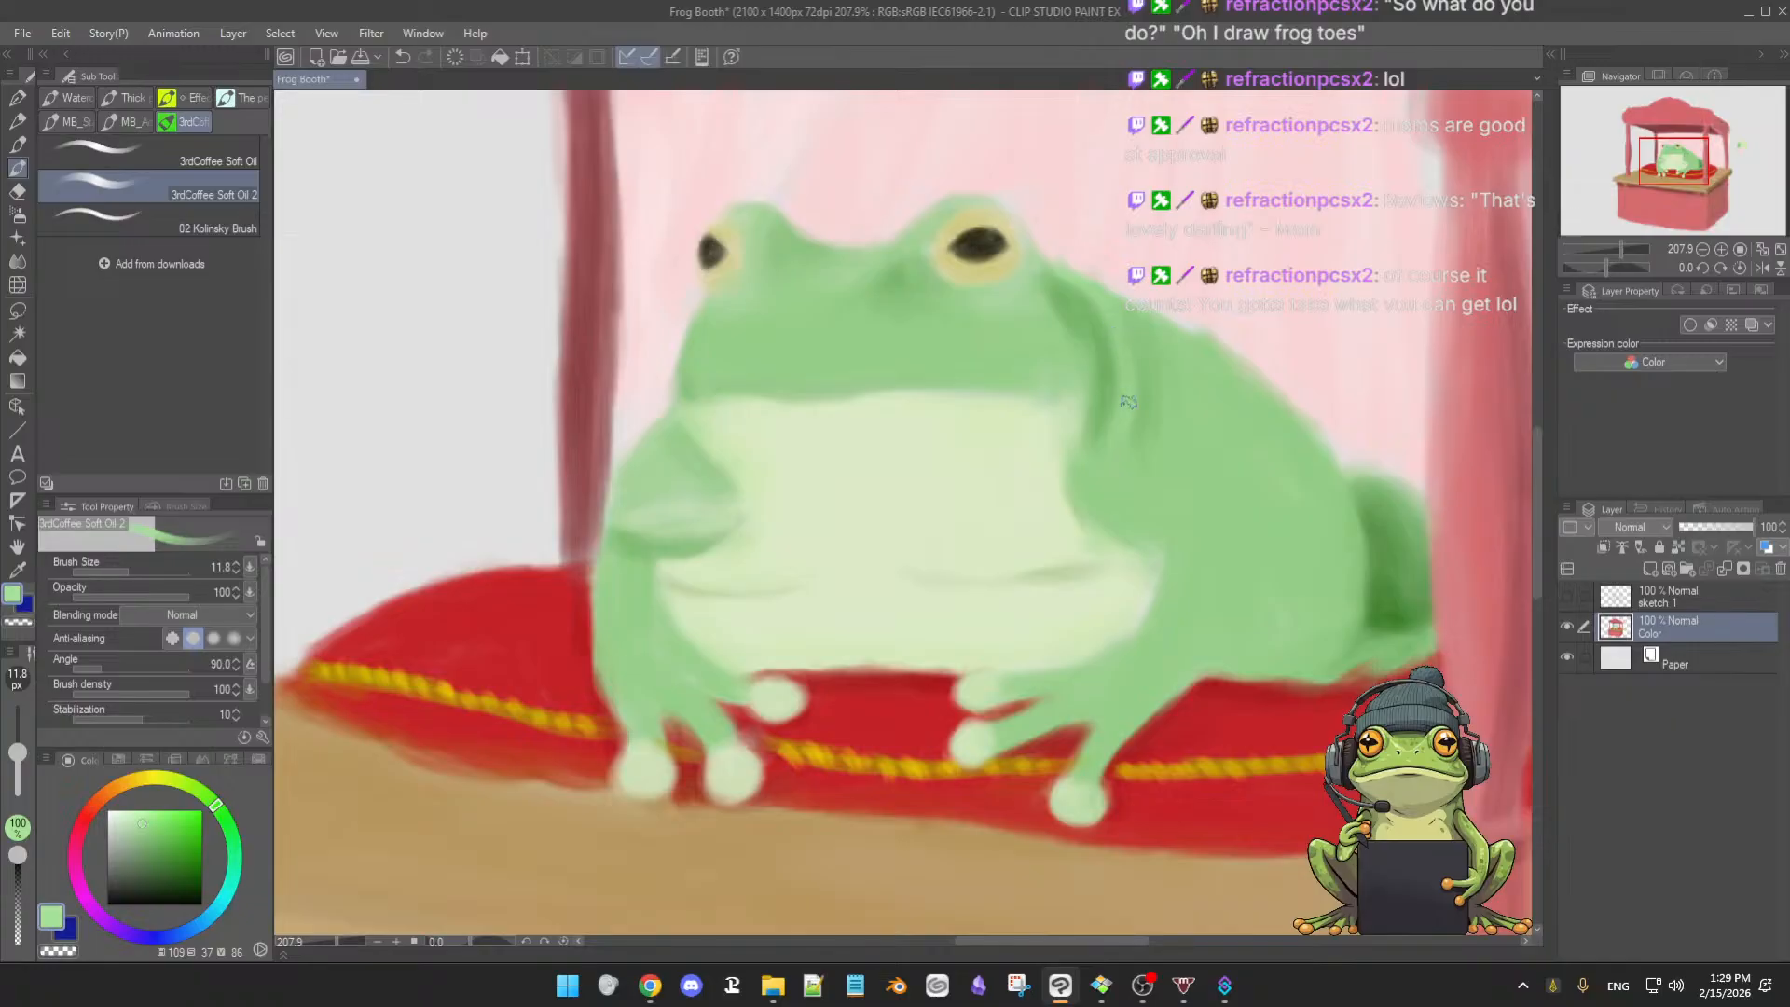
- Tidy the contour beside the frog's right eye and the back of its head with a sampled mid green at brush size 6.2
{"action": "left_click", "coordinate": [1057, 305], "text": "alt"}
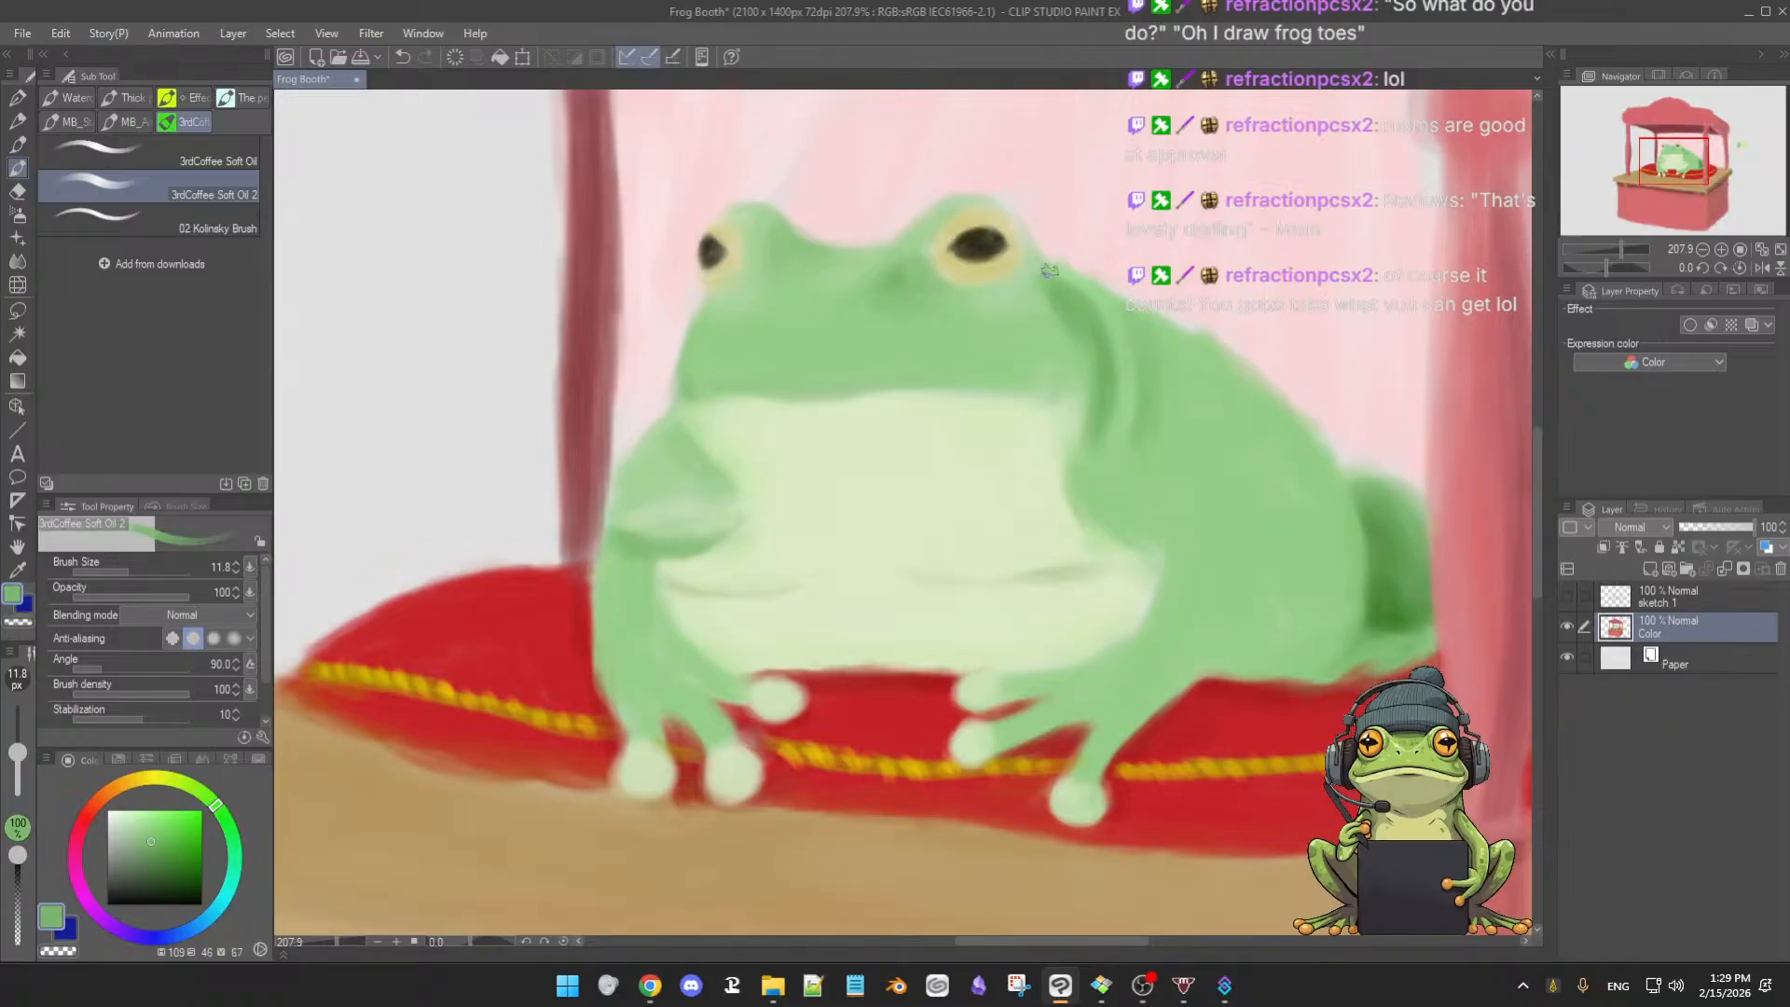
{"action": "key", "text": "["}
{"action": "key", "text": "["}
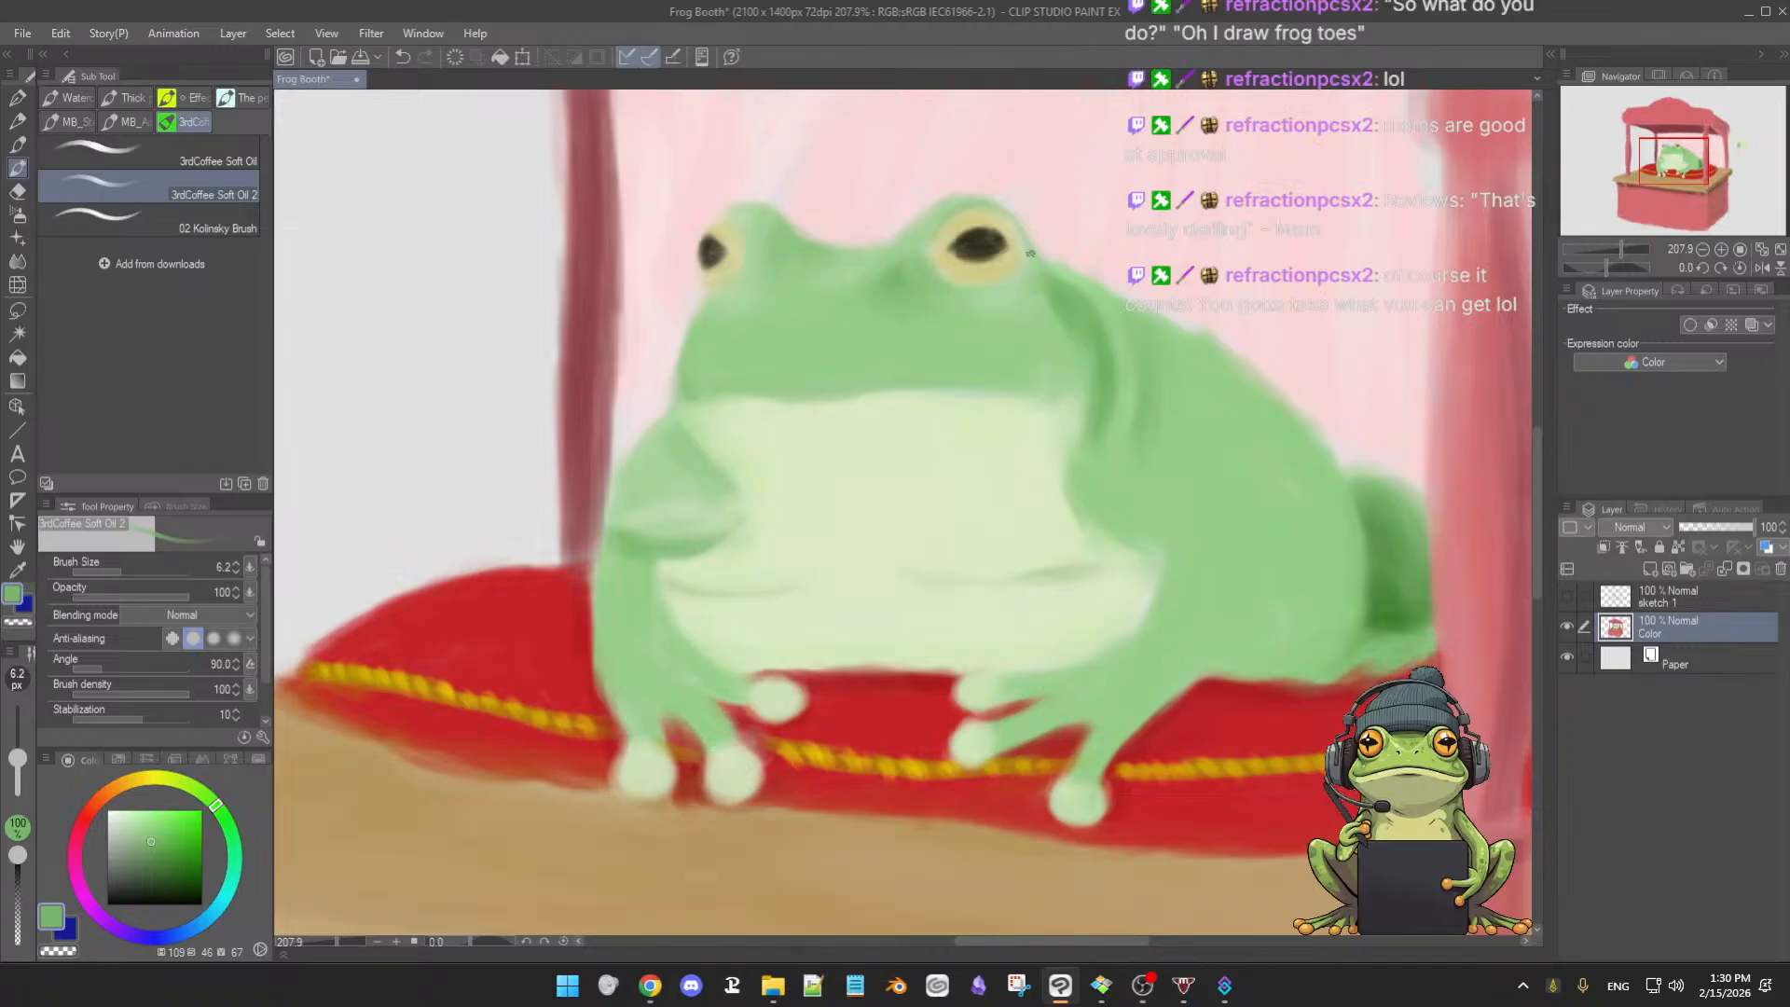
{"action": "left_click_drag", "start_coordinate": [1056, 305], "coordinate": [1069, 337]}
{"action": "left_click_drag", "start_coordinate": [1021, 280], "coordinate": [1031, 274]}
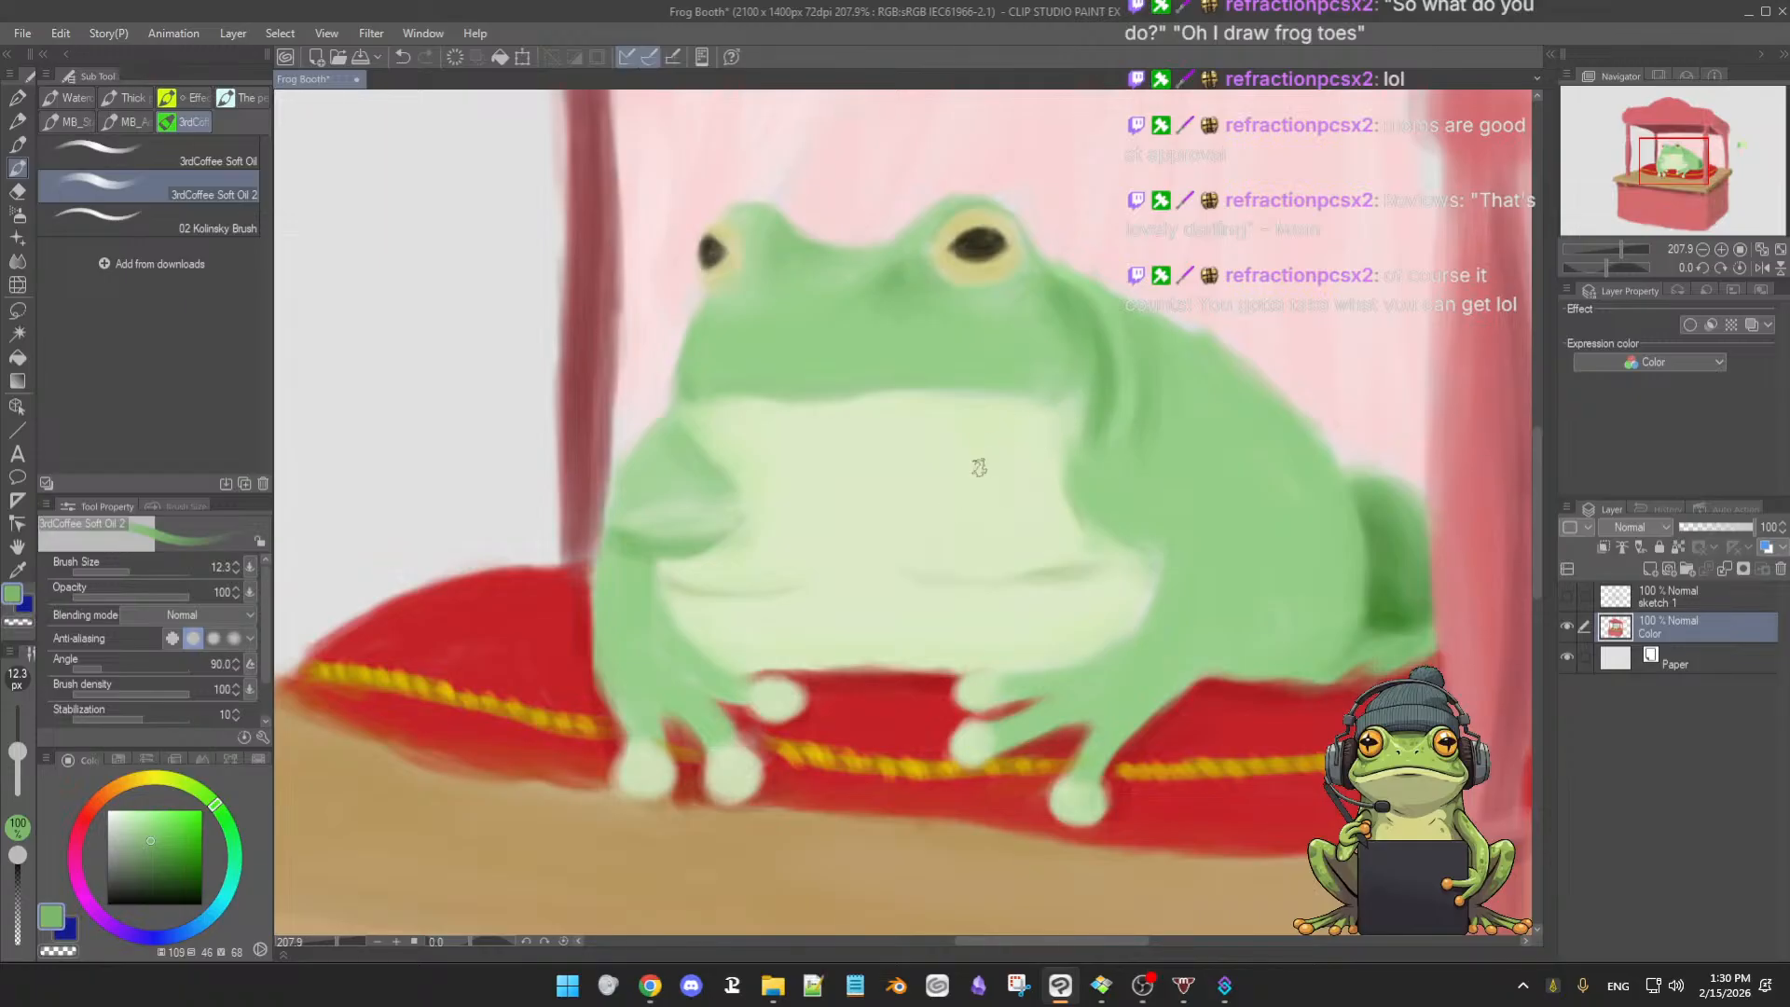
- Paint faint horizontal creases across the upper belly below the mouth in a pale yellow-green at brush size 19.6
{"action": "left_click", "coordinate": [139, 841]}
{"action": "left_click", "coordinate": [126, 828]}
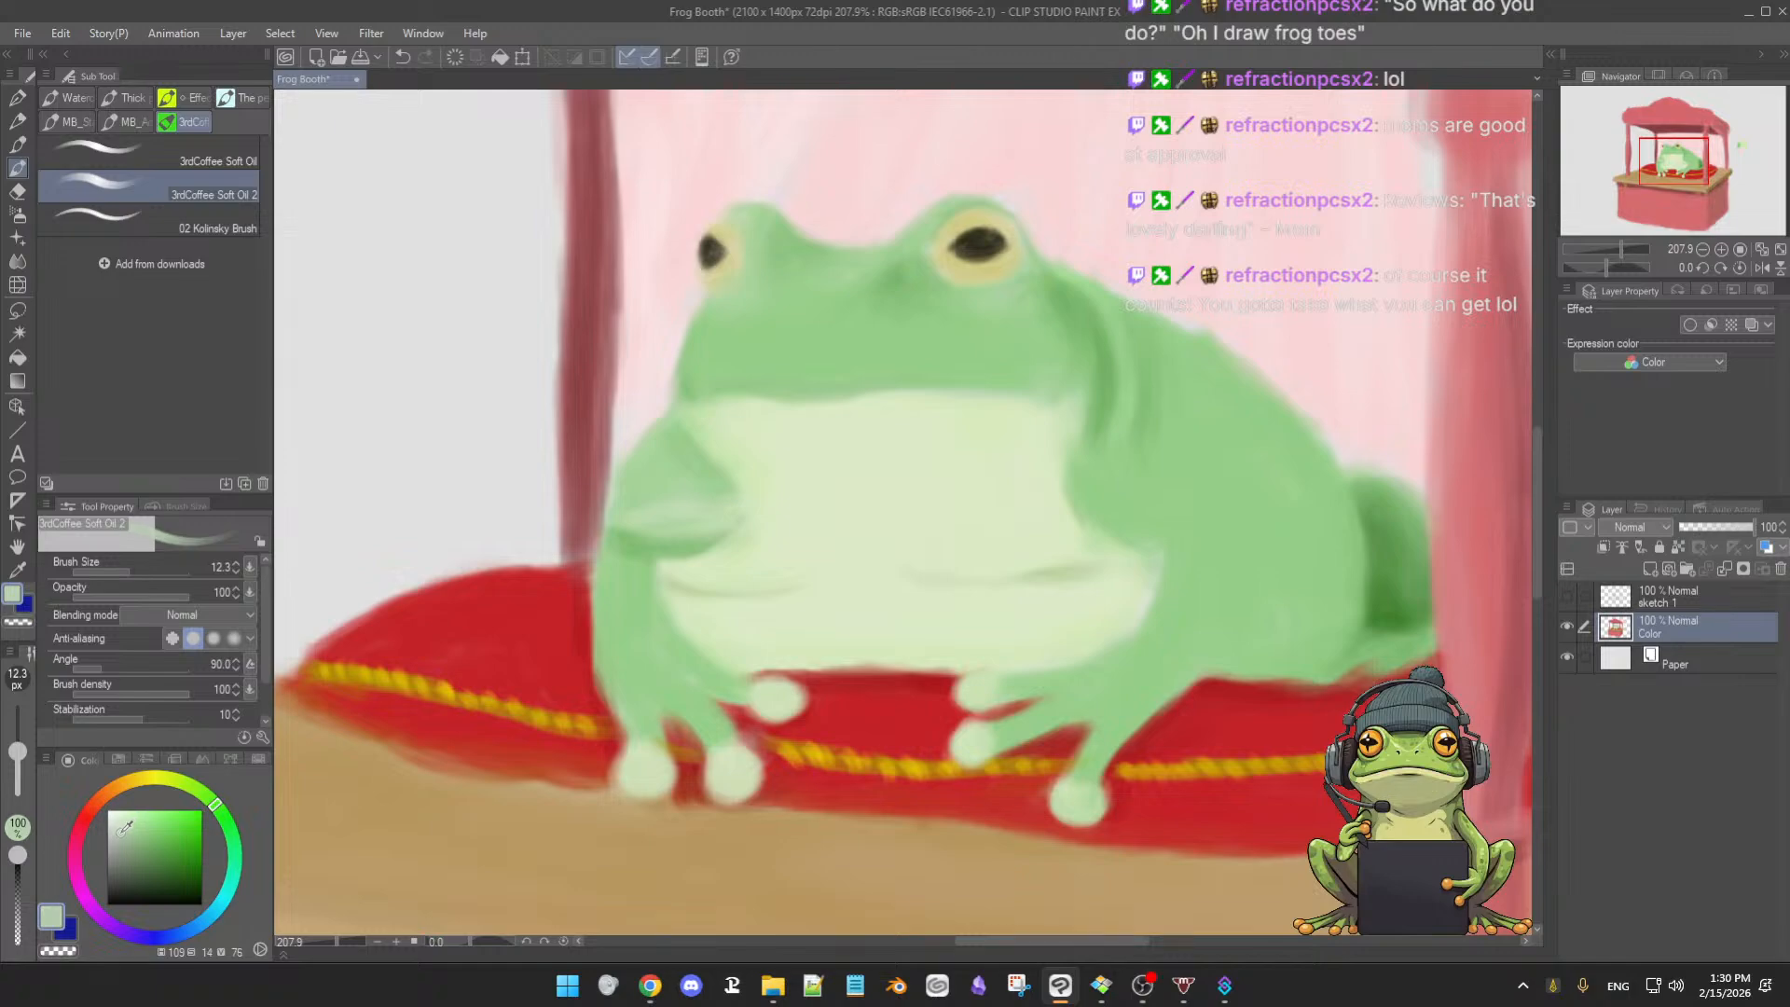
{"action": "left_click", "coordinate": [909, 512], "text": "alt"}
{"action": "left_click_drag", "start_coordinate": [130, 832], "coordinate": [133, 825]}
{"action": "mouse_move", "coordinate": [929, 520]}
{"action": "left_mouse_down", "text": "ctrl+alt"}
{"action": "mouse_move", "coordinate": [976, 451]}
{"action": "mouse_move", "coordinate": [912, 469]}
{"action": "left_mouse_up", "text": "ctrl+alt"}
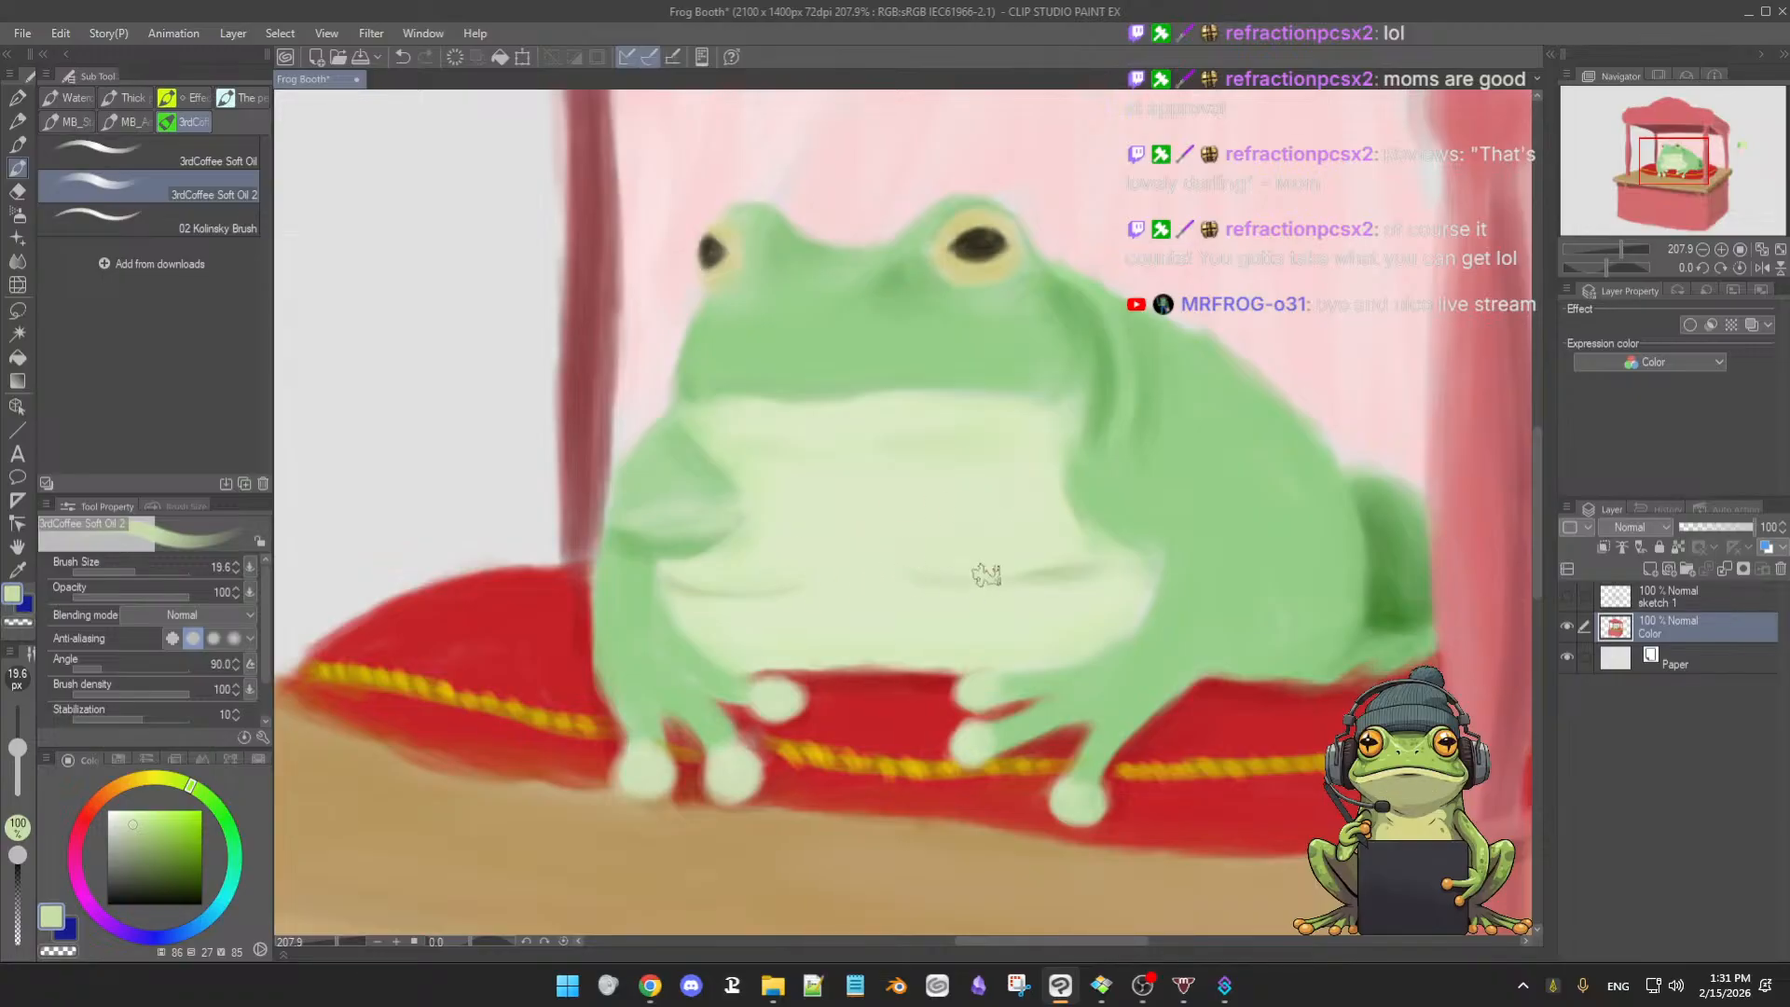
- Blend the left elbow fold and its belly edge with sampled pale and mid greens, reducing the brush size from 19.6 to 8.1
{"action": "left_click", "coordinate": [767, 543], "text": "alt"}
{"action": "left_click", "coordinate": [763, 546], "text": "alt"}
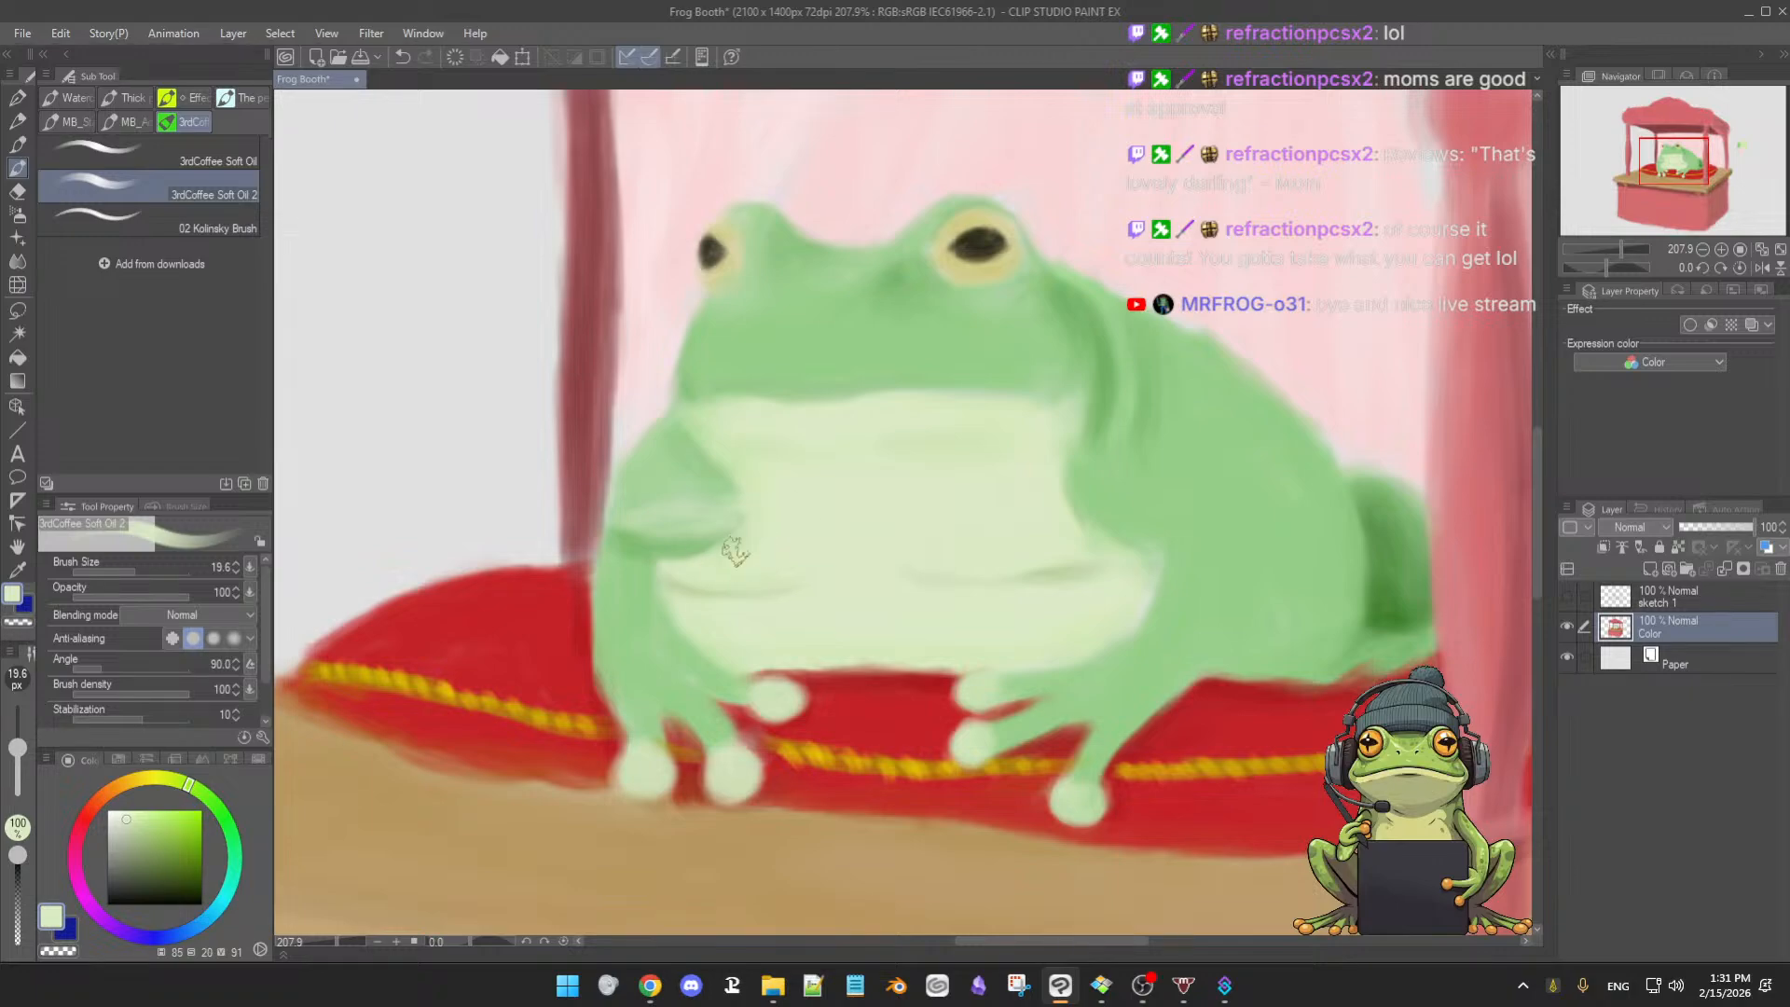
{"action": "left_click", "coordinate": [732, 512], "text": "alt"}
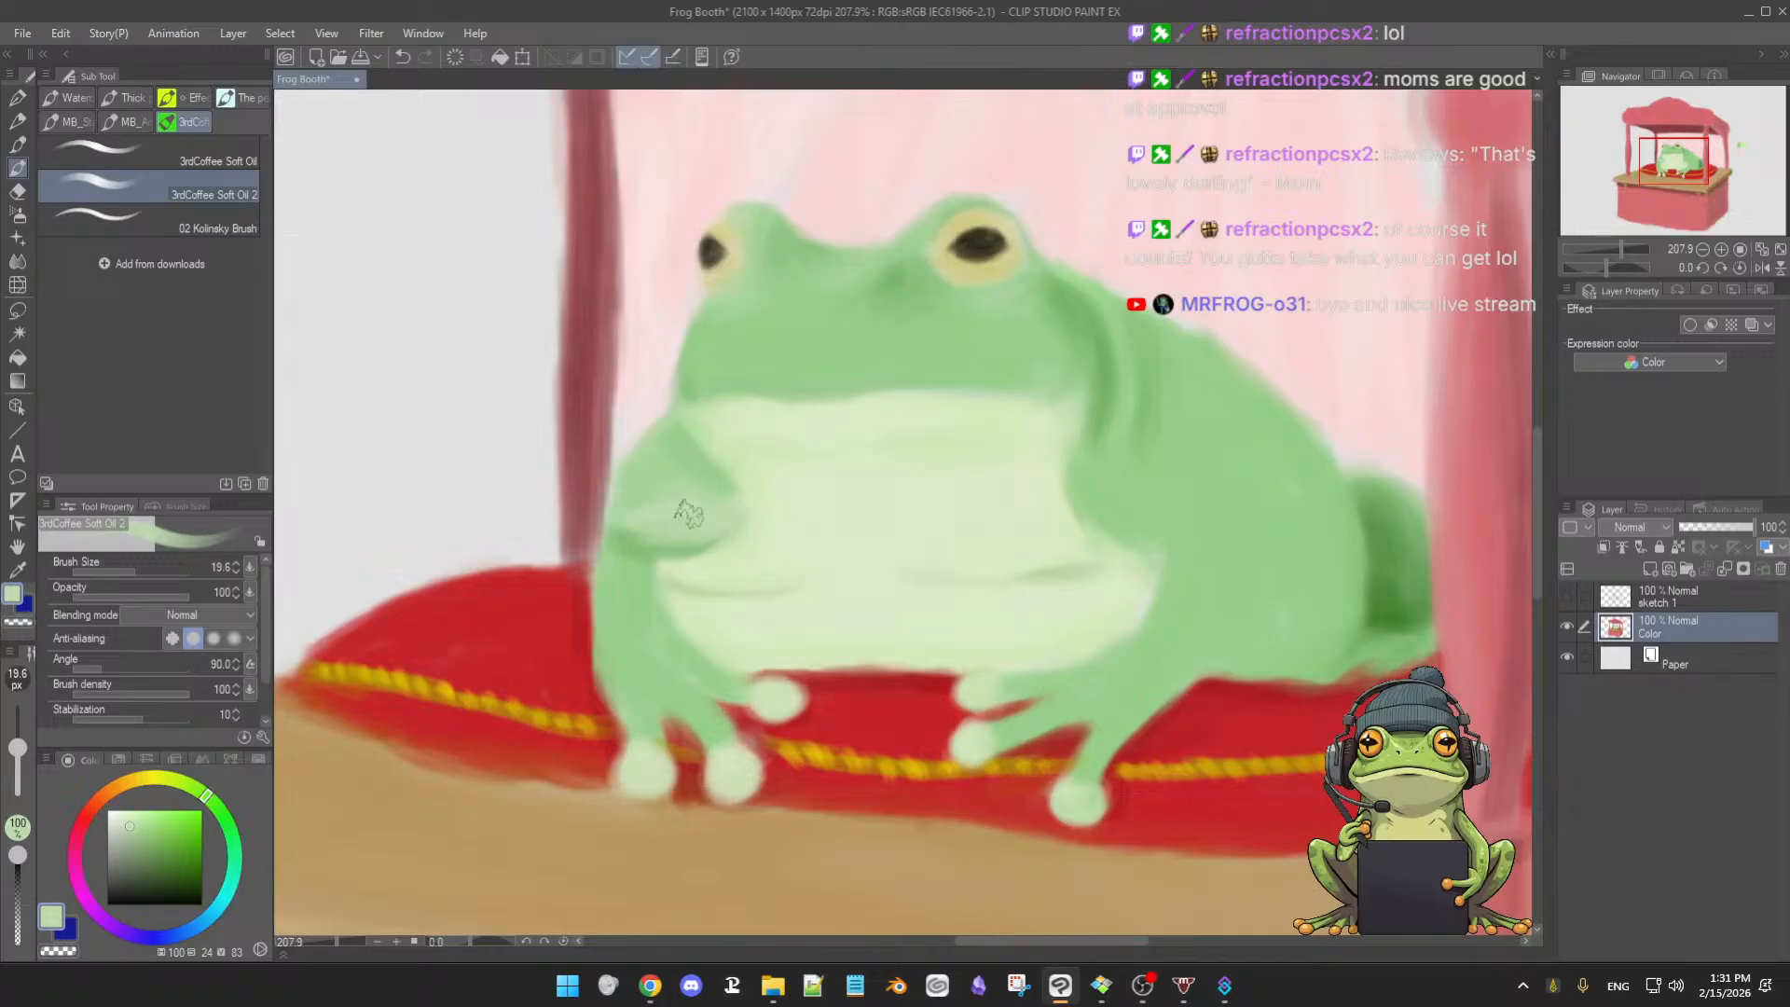
{"action": "left_click", "coordinate": [662, 550], "text": "alt"}
{"action": "key", "text": "bracketleft"}
{"action": "key", "text": "bracketleft"}
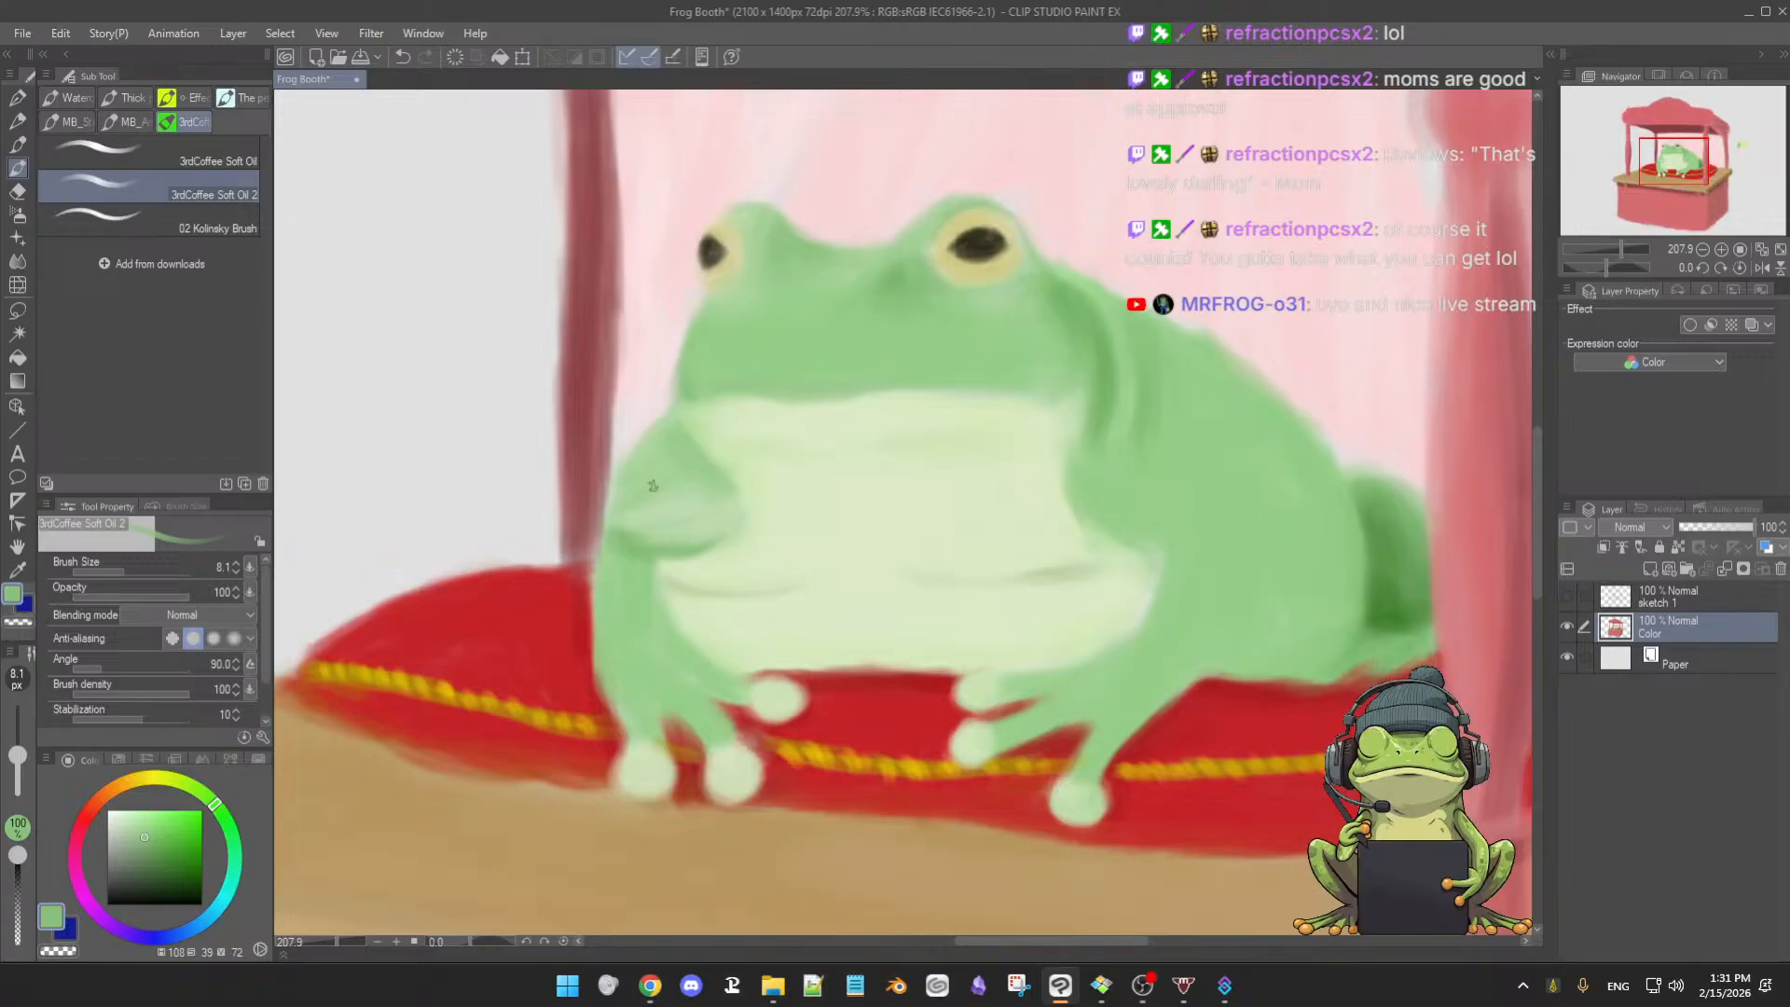
{"action": "left_click", "coordinate": [660, 504], "text": "alt"}
{"action": "key", "text": "bracketright"}
- Soften the upper belly shading with a sampled pale green at a brush size of about 12
{"action": "left_click", "coordinate": [910, 444], "text": "alt"}
{"action": "key", "text": "bracketright"}
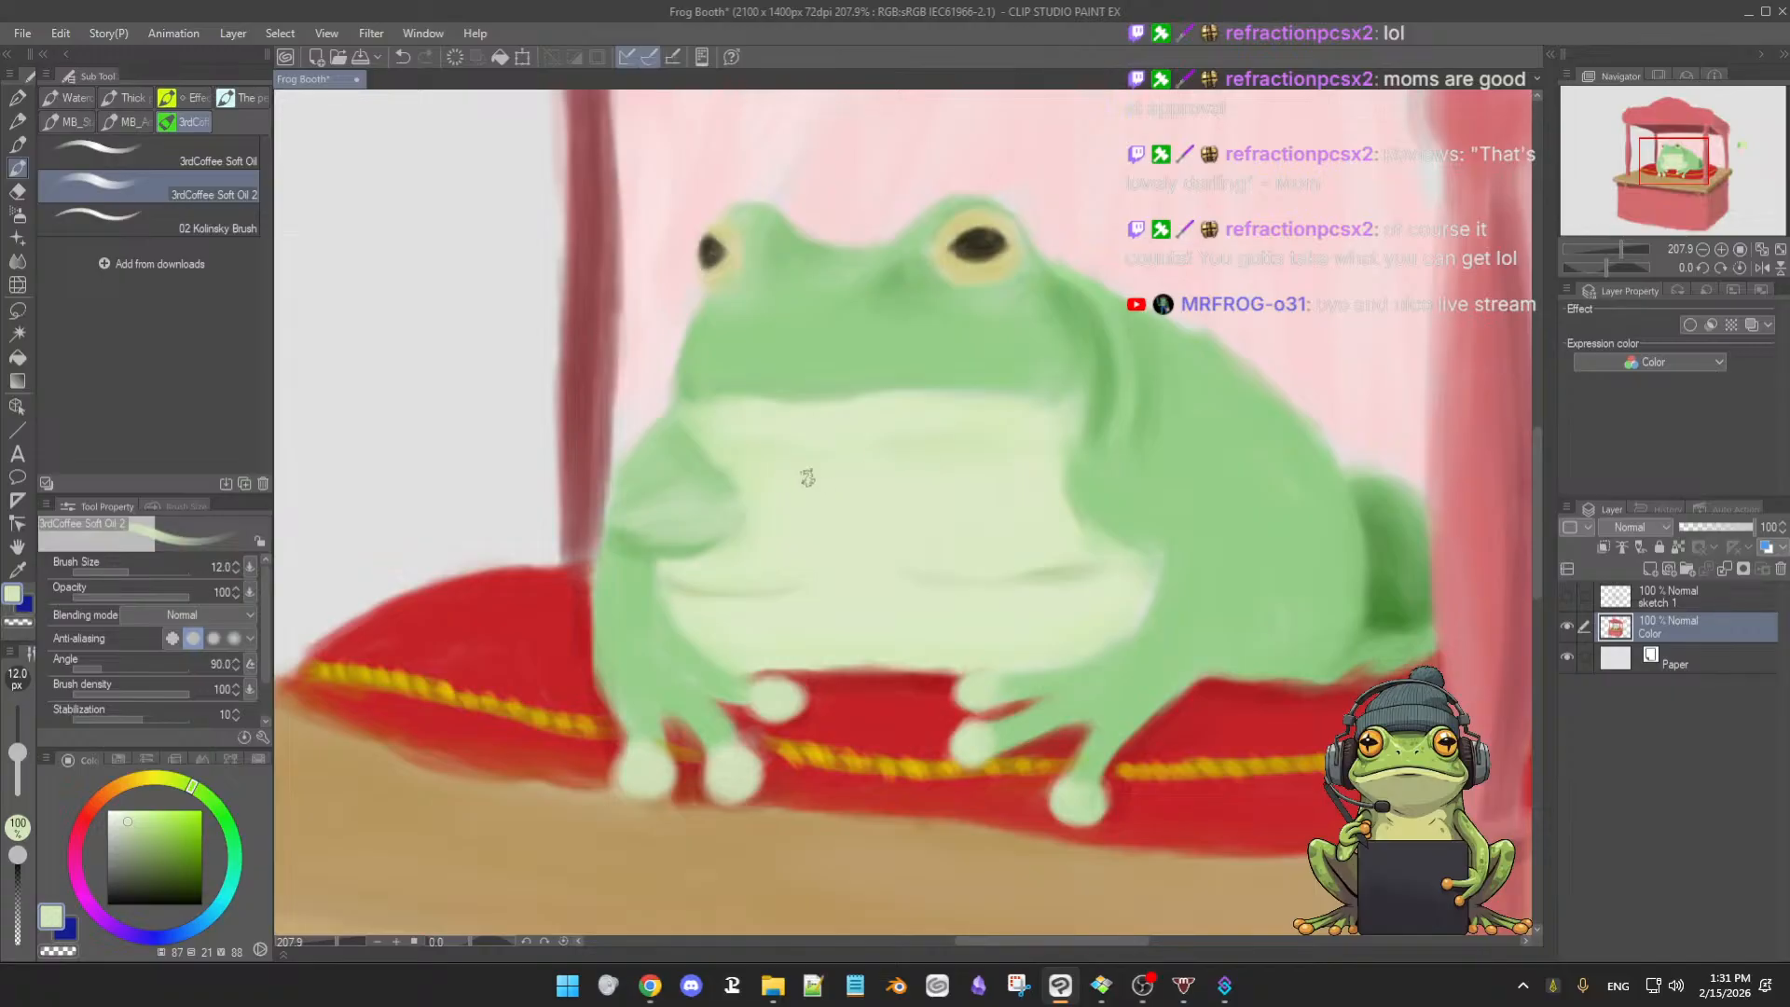
{"action": "left_click_drag", "start_coordinate": [823, 474], "coordinate": [828, 494]}
{"action": "scroll", "coordinate": [864, 500], "scroll_direction": "down", "scroll_amount": 4}
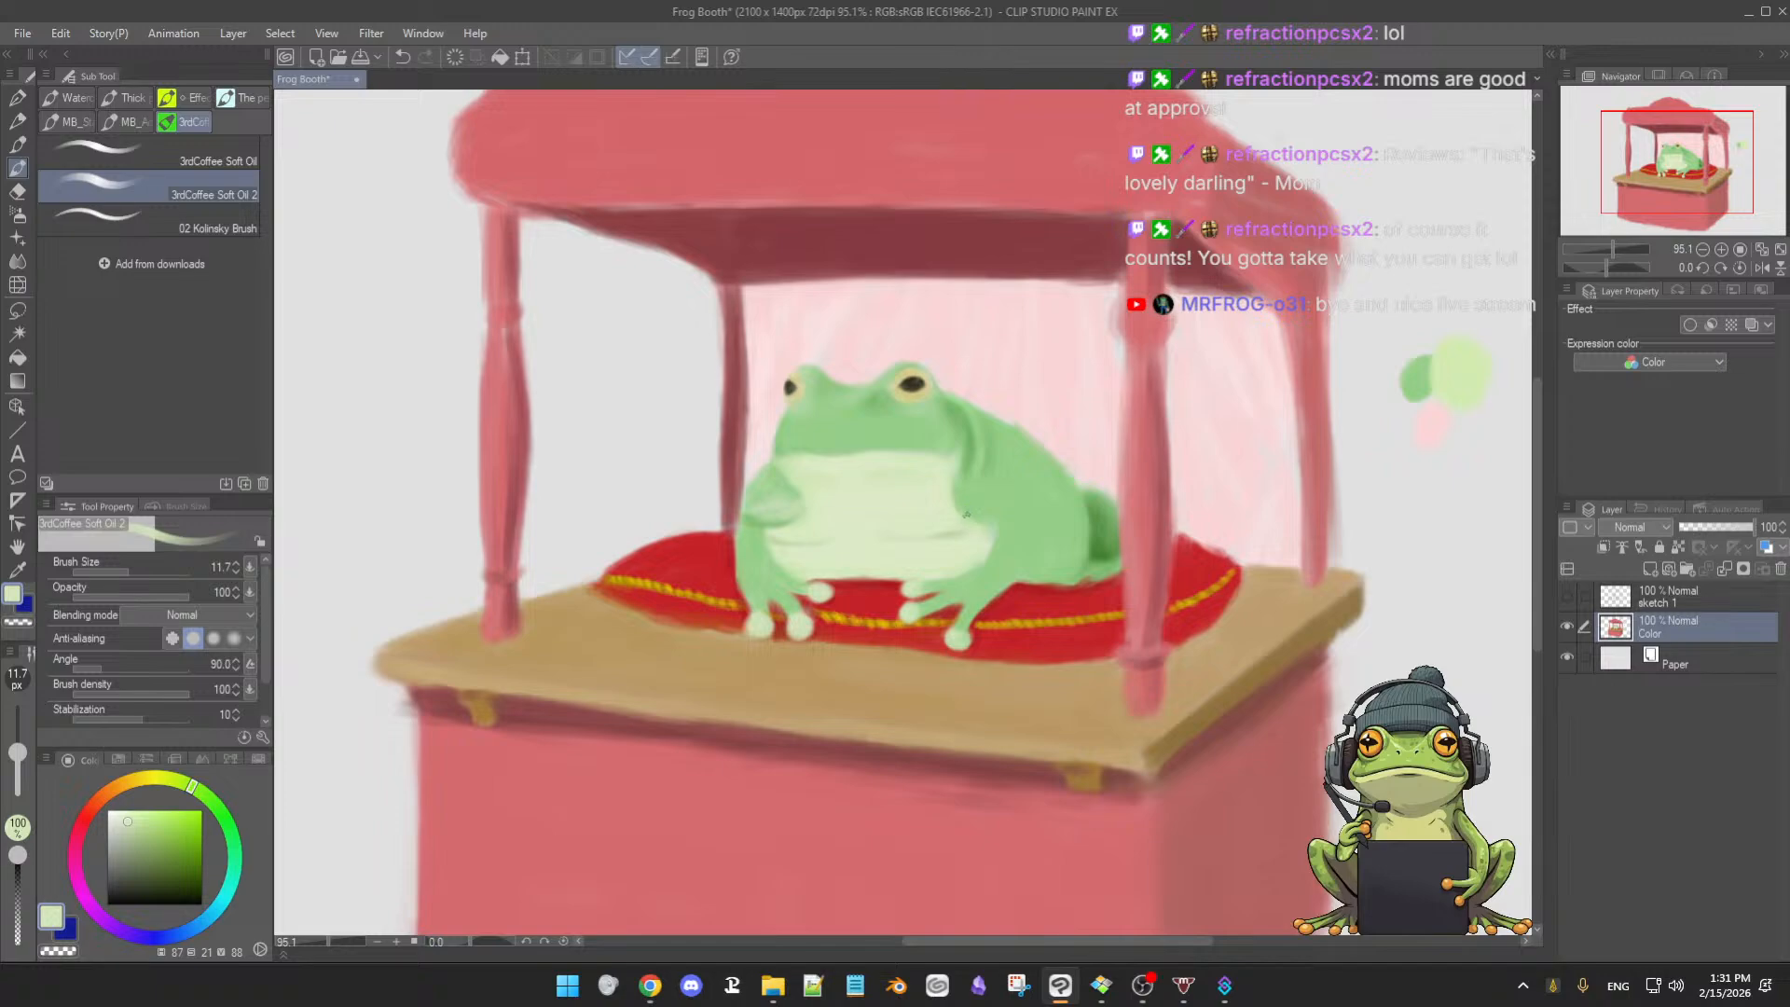
{"action": "scroll", "coordinate": [968, 523], "scroll_direction": "up", "scroll_amount": 4}
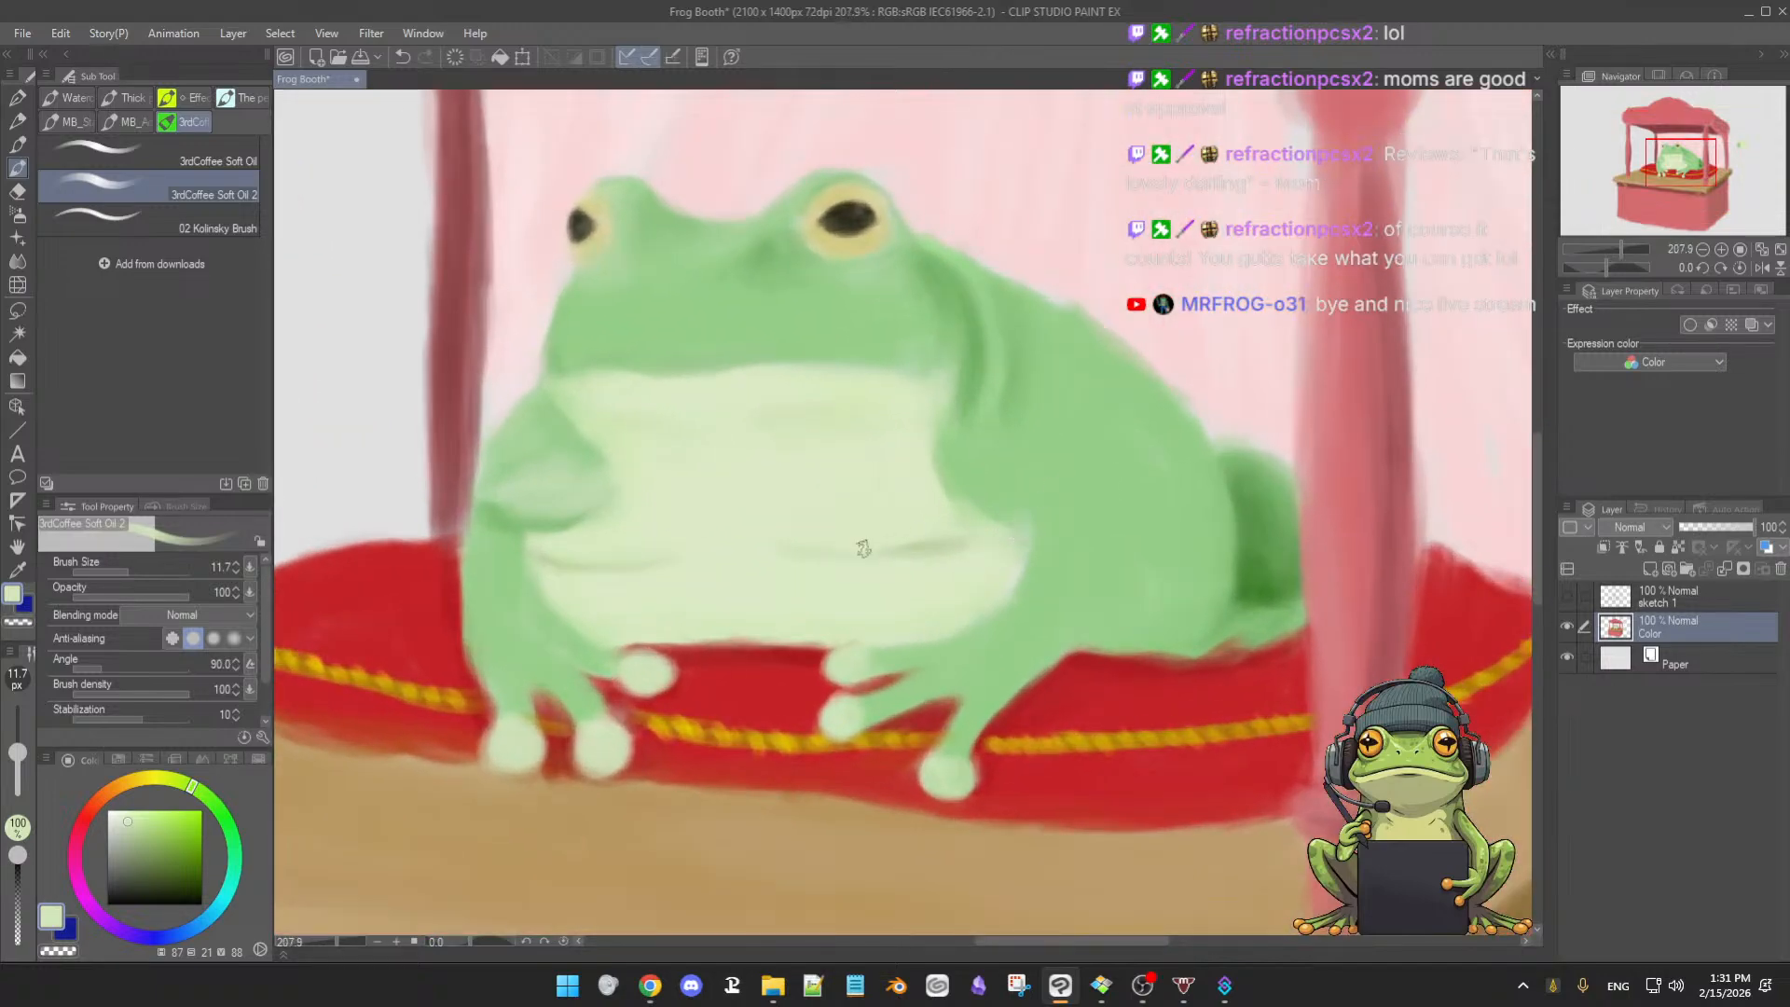
- Rework the right lower belly crease and the adjoining arm edge with sampled greens, using brush sizes from 12.3 to 12.9
{"action": "left_click", "coordinate": [923, 535], "text": "alt"}
{"action": "left_click_drag", "start_coordinate": [911, 548], "coordinate": [882, 545]}
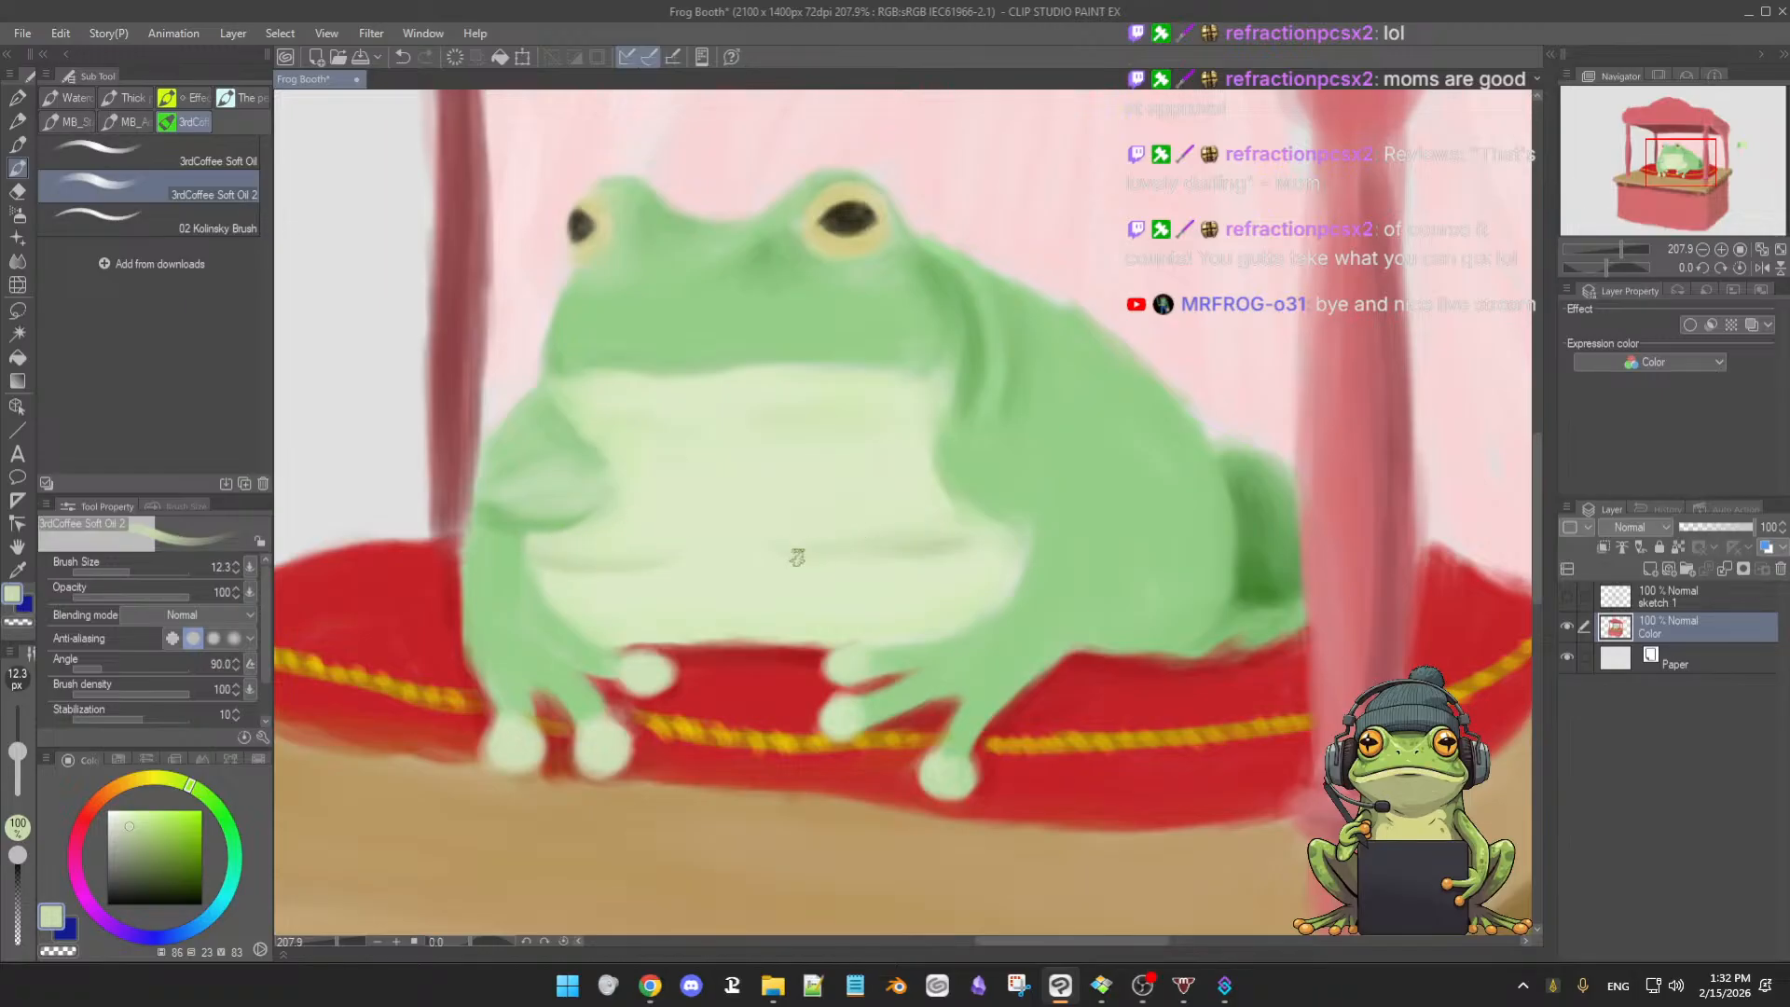
{"action": "left_click", "coordinate": [768, 538], "text": "alt"}
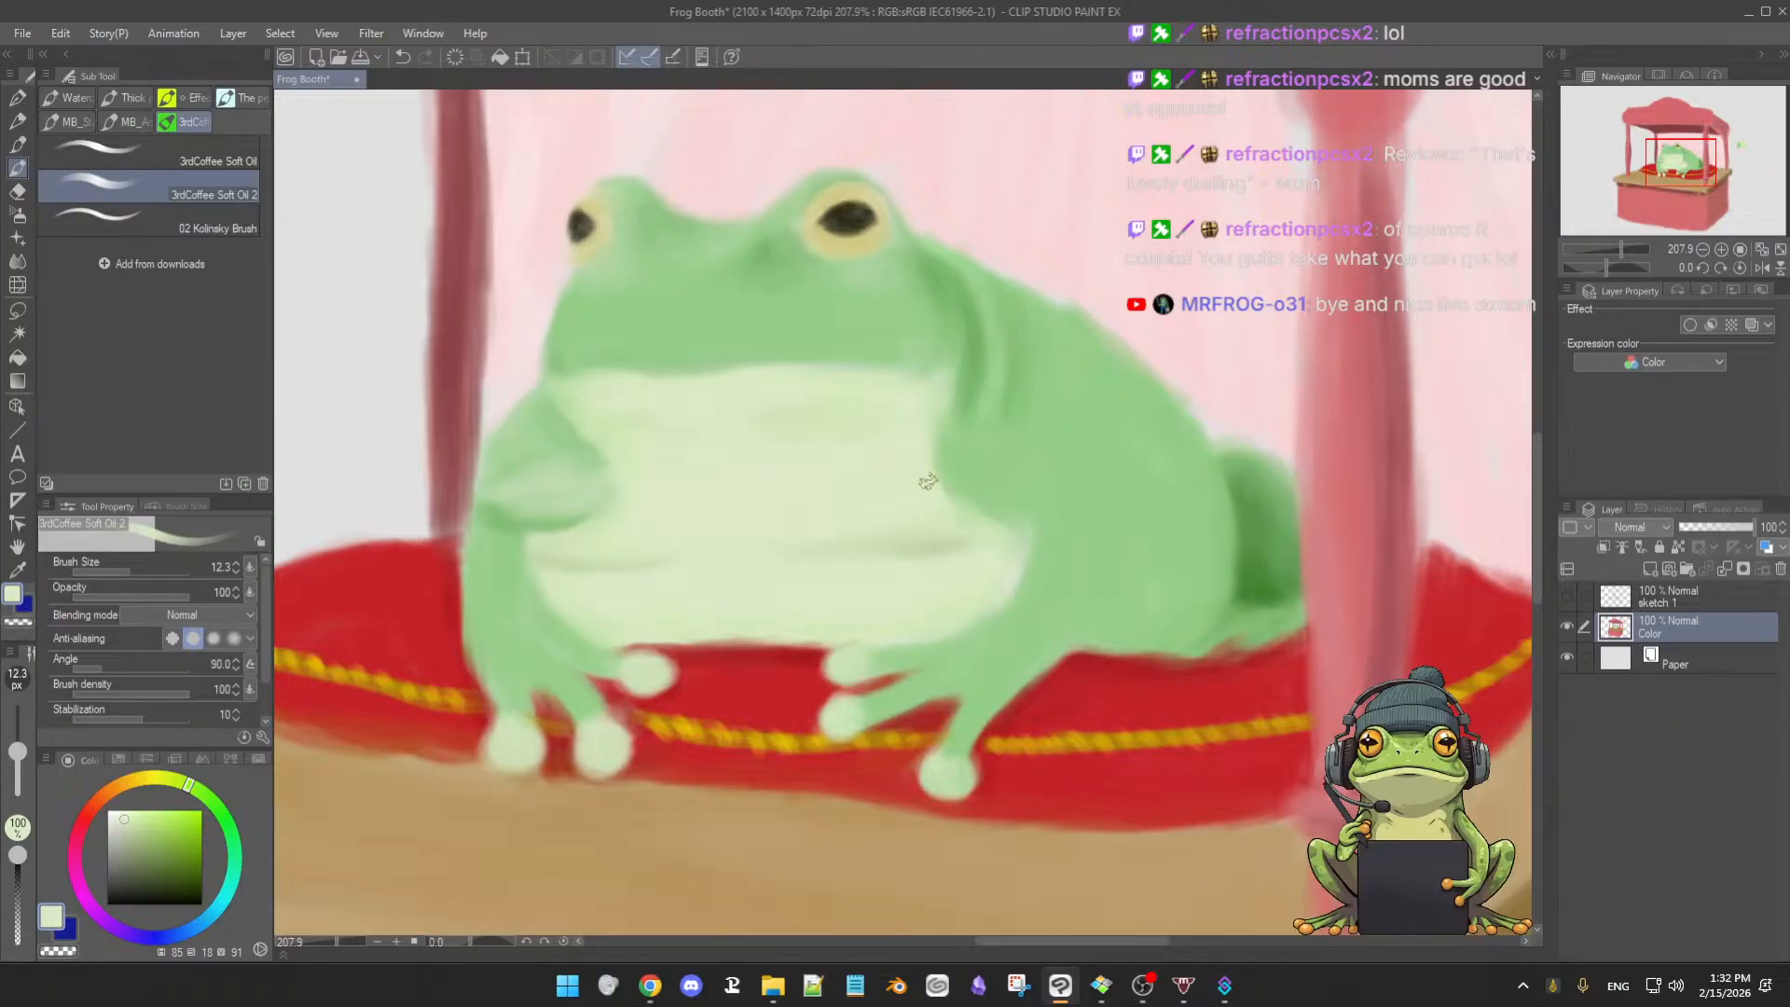
{"action": "left_click", "coordinate": [960, 484], "text": "alt"}
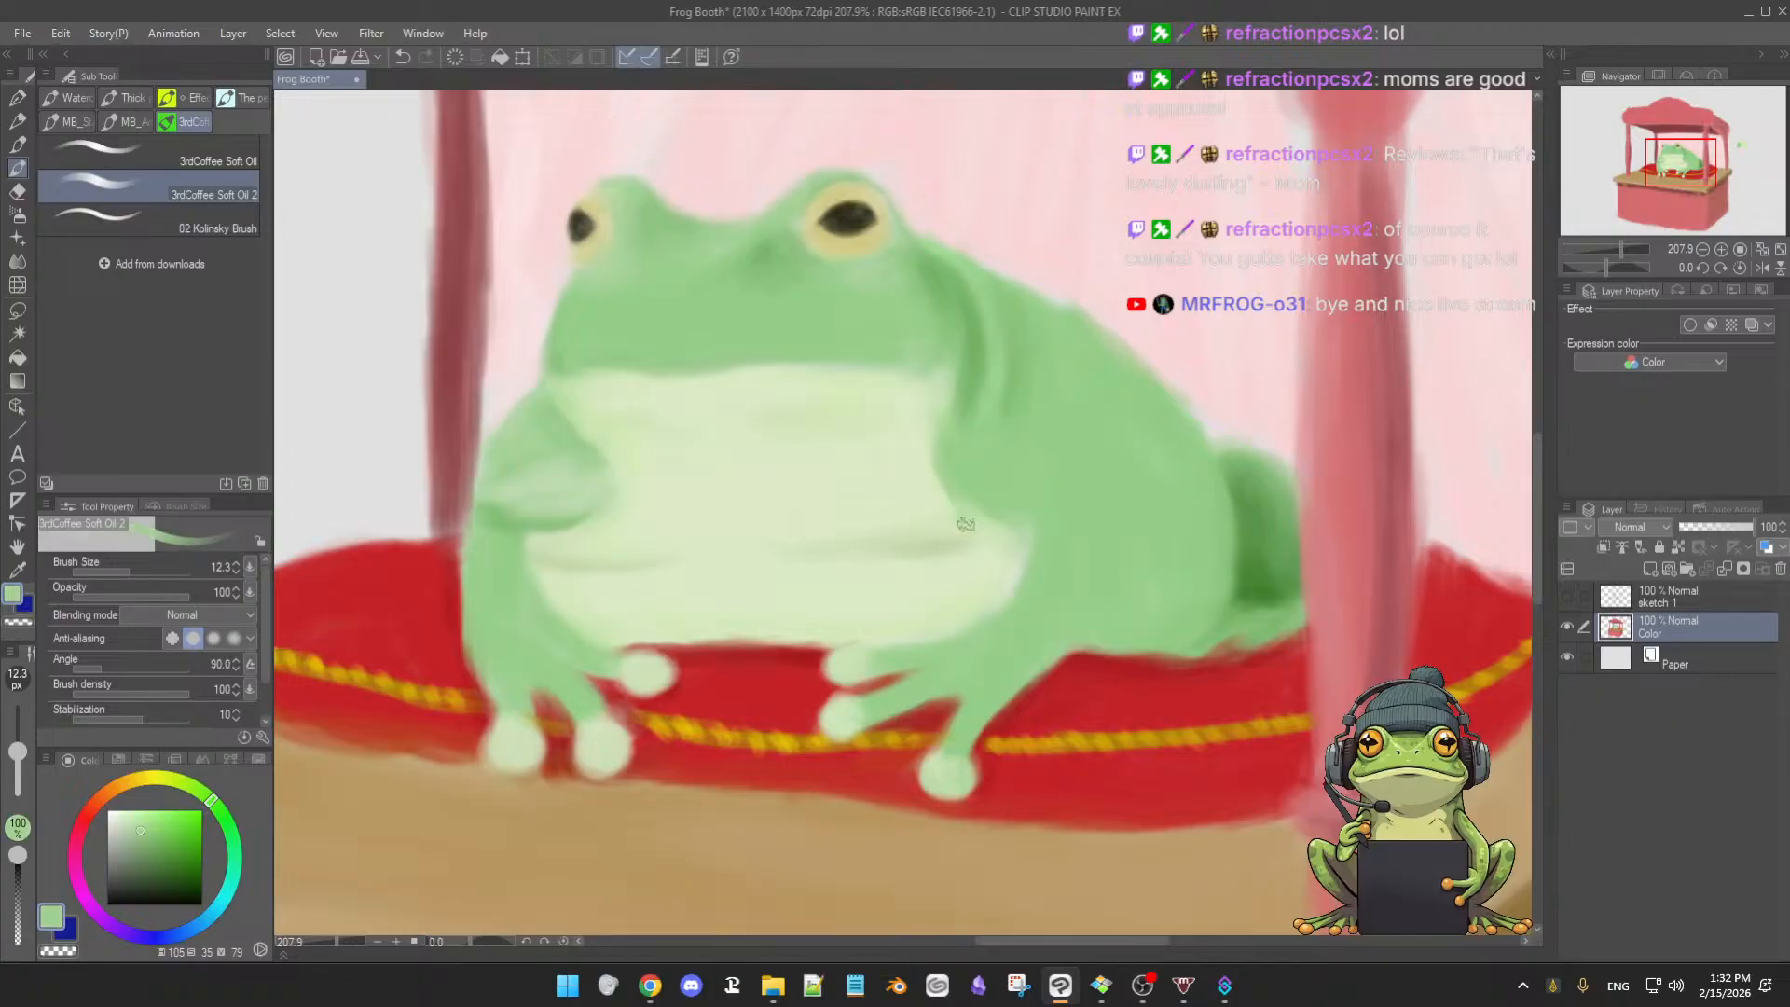
{"action": "left_click", "coordinate": [933, 550], "text": "alt"}
{"action": "key", "text": "]"}
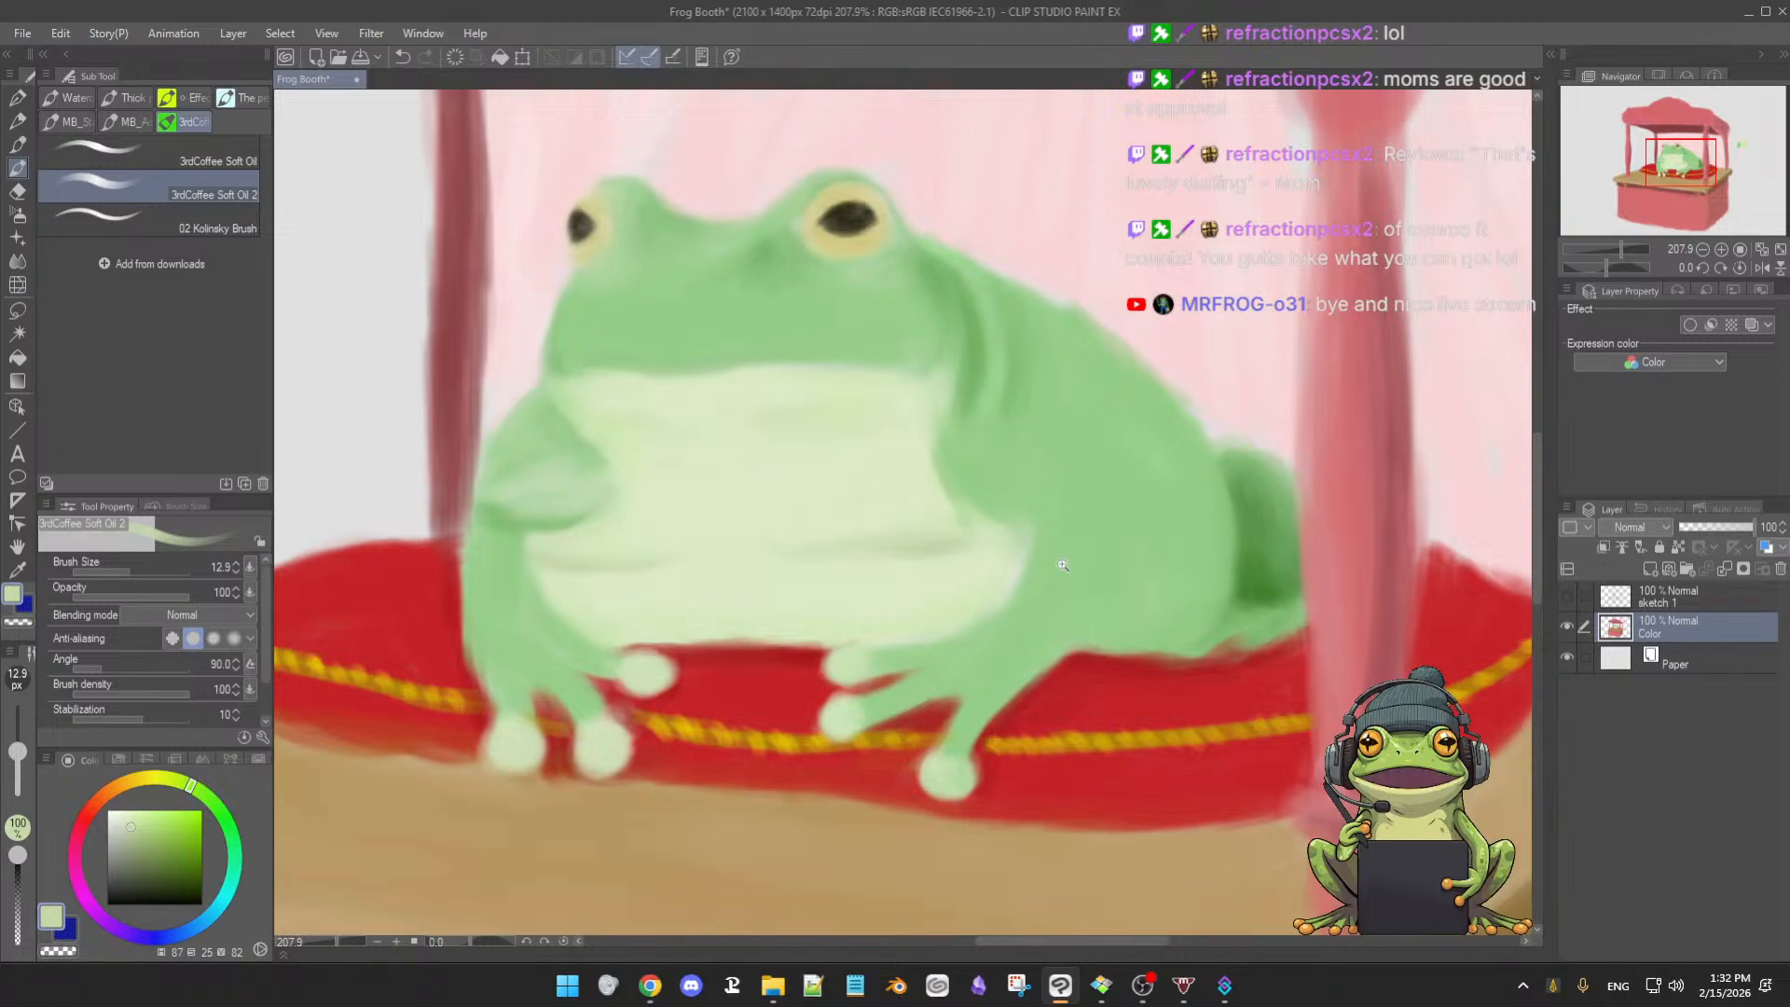
- Compare the painted frog with the sketch 1 layer by switching the sketch's visibility on and off
{"action": "scroll", "coordinate": [1050, 571], "scroll_direction": "down", "scroll_amount": 2}
{"action": "left_click", "coordinate": [1567, 597]}
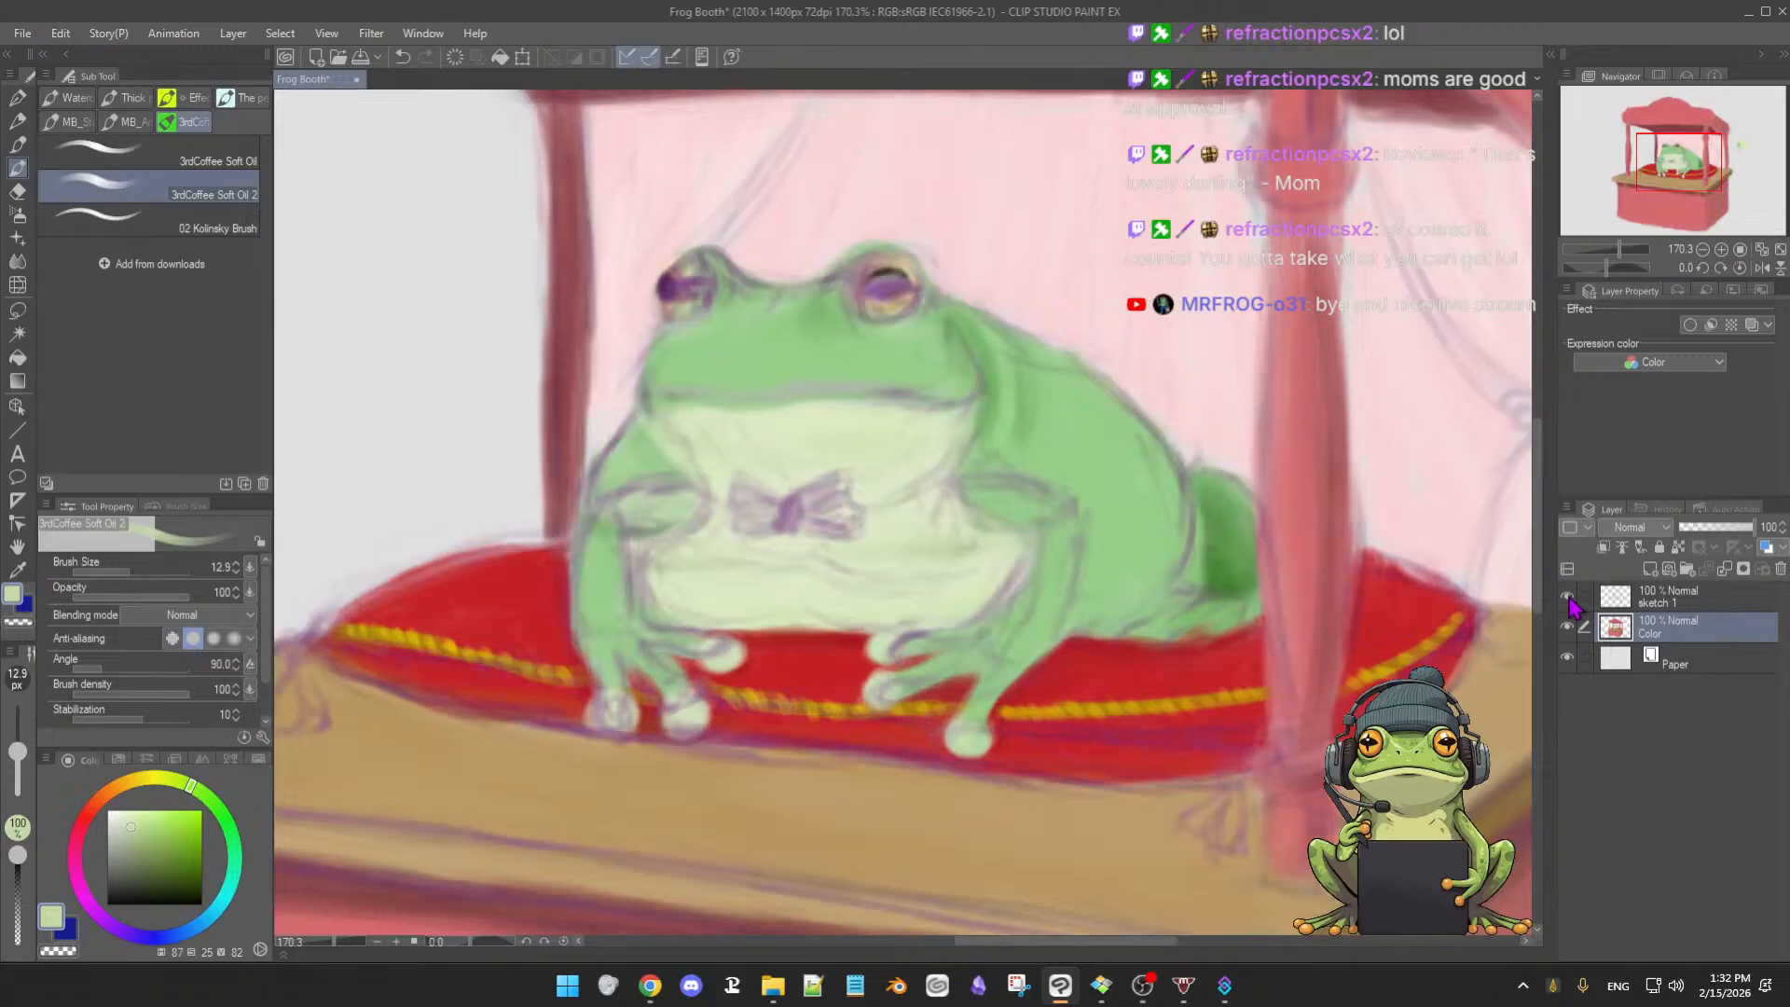
{"action": "left_click", "coordinate": [1567, 597]}
{"action": "left_click", "coordinate": [1567, 597]}
{"action": "left_click", "coordinate": [1568, 597]}
{"action": "left_click", "coordinate": [1567, 597]}
{"action": "left_click", "coordinate": [1568, 597]}
{"action": "left_click", "coordinate": [1567, 598]}
{"action": "left_click", "coordinate": [1567, 598]}
{"action": "left_click", "coordinate": [1568, 598]}
{"action": "left_click", "coordinate": [1567, 598]}
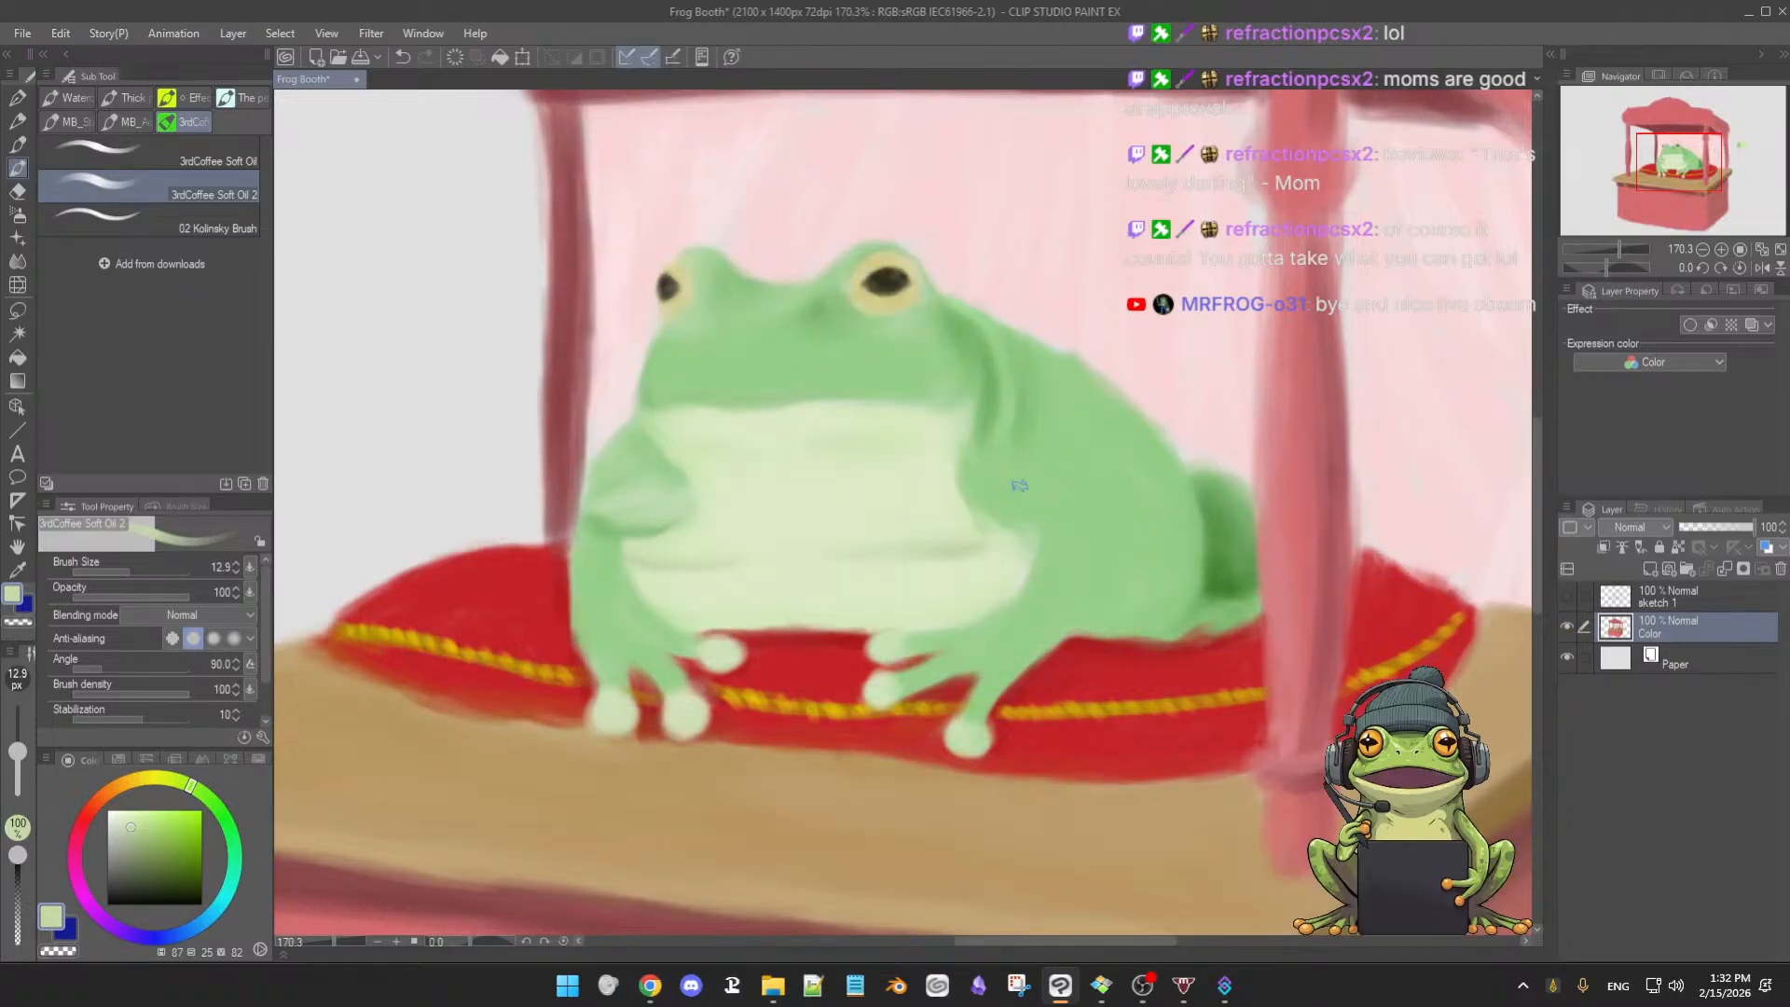
- Refine the belly corner beside the mouth and the neck fold above the right arm with sampled greens at brush size 15.2
{"action": "left_click", "coordinate": [1231, 577], "text": "alt"}
{"action": "left_click_drag", "start_coordinate": [999, 550], "coordinate": [1035, 552]}
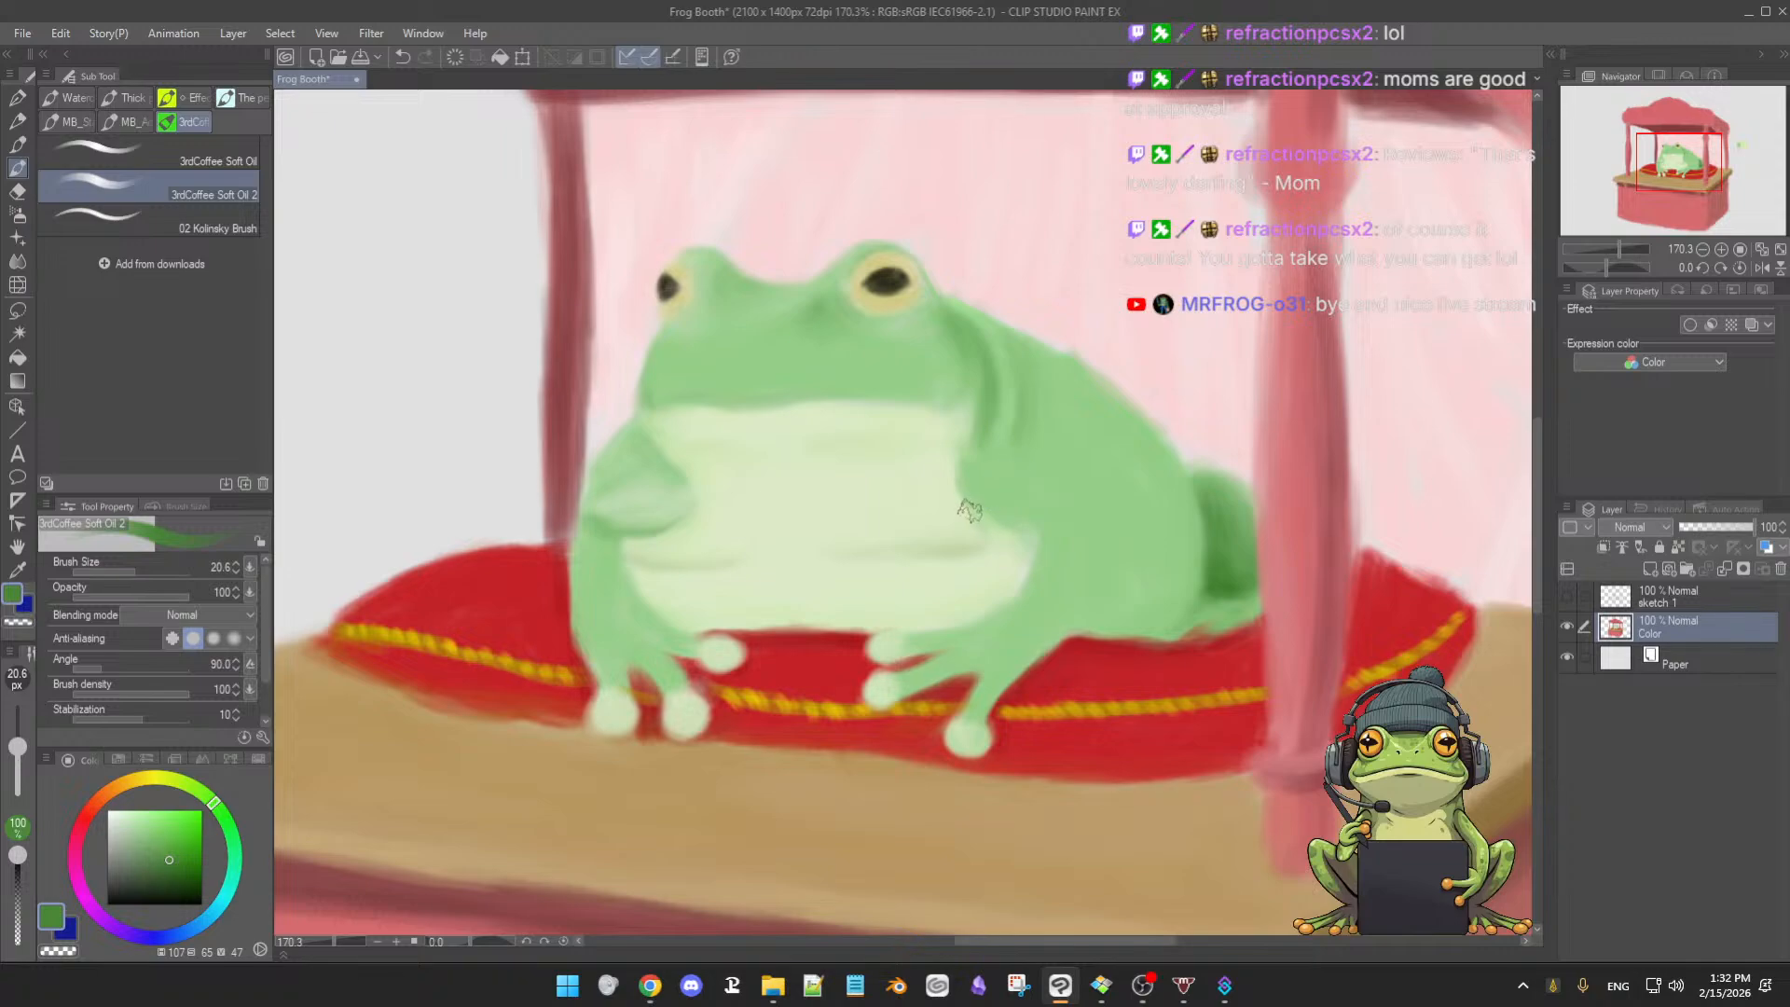
{"action": "left_click", "coordinate": [924, 465], "text": "alt"}
{"action": "left_click_drag", "start_coordinate": [931, 444], "coordinate": [931, 457], "text": "ctrl+alt"}
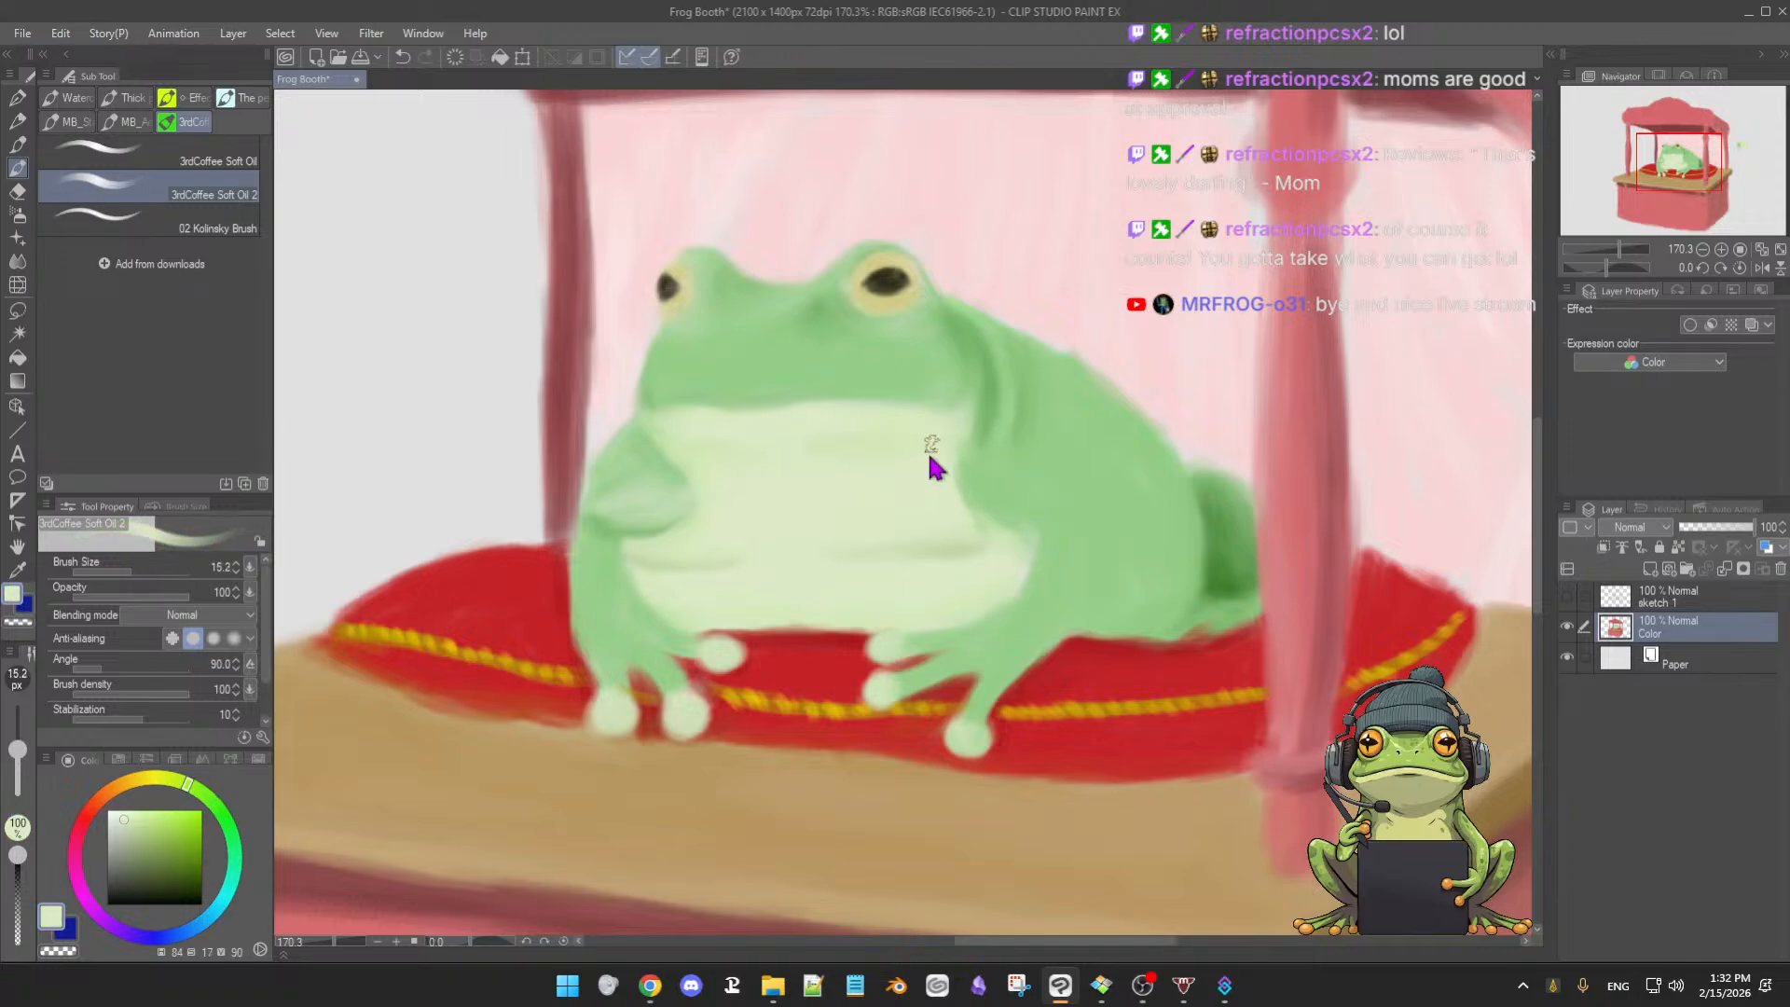
{"action": "left_click", "coordinate": [951, 432], "text": "alt"}
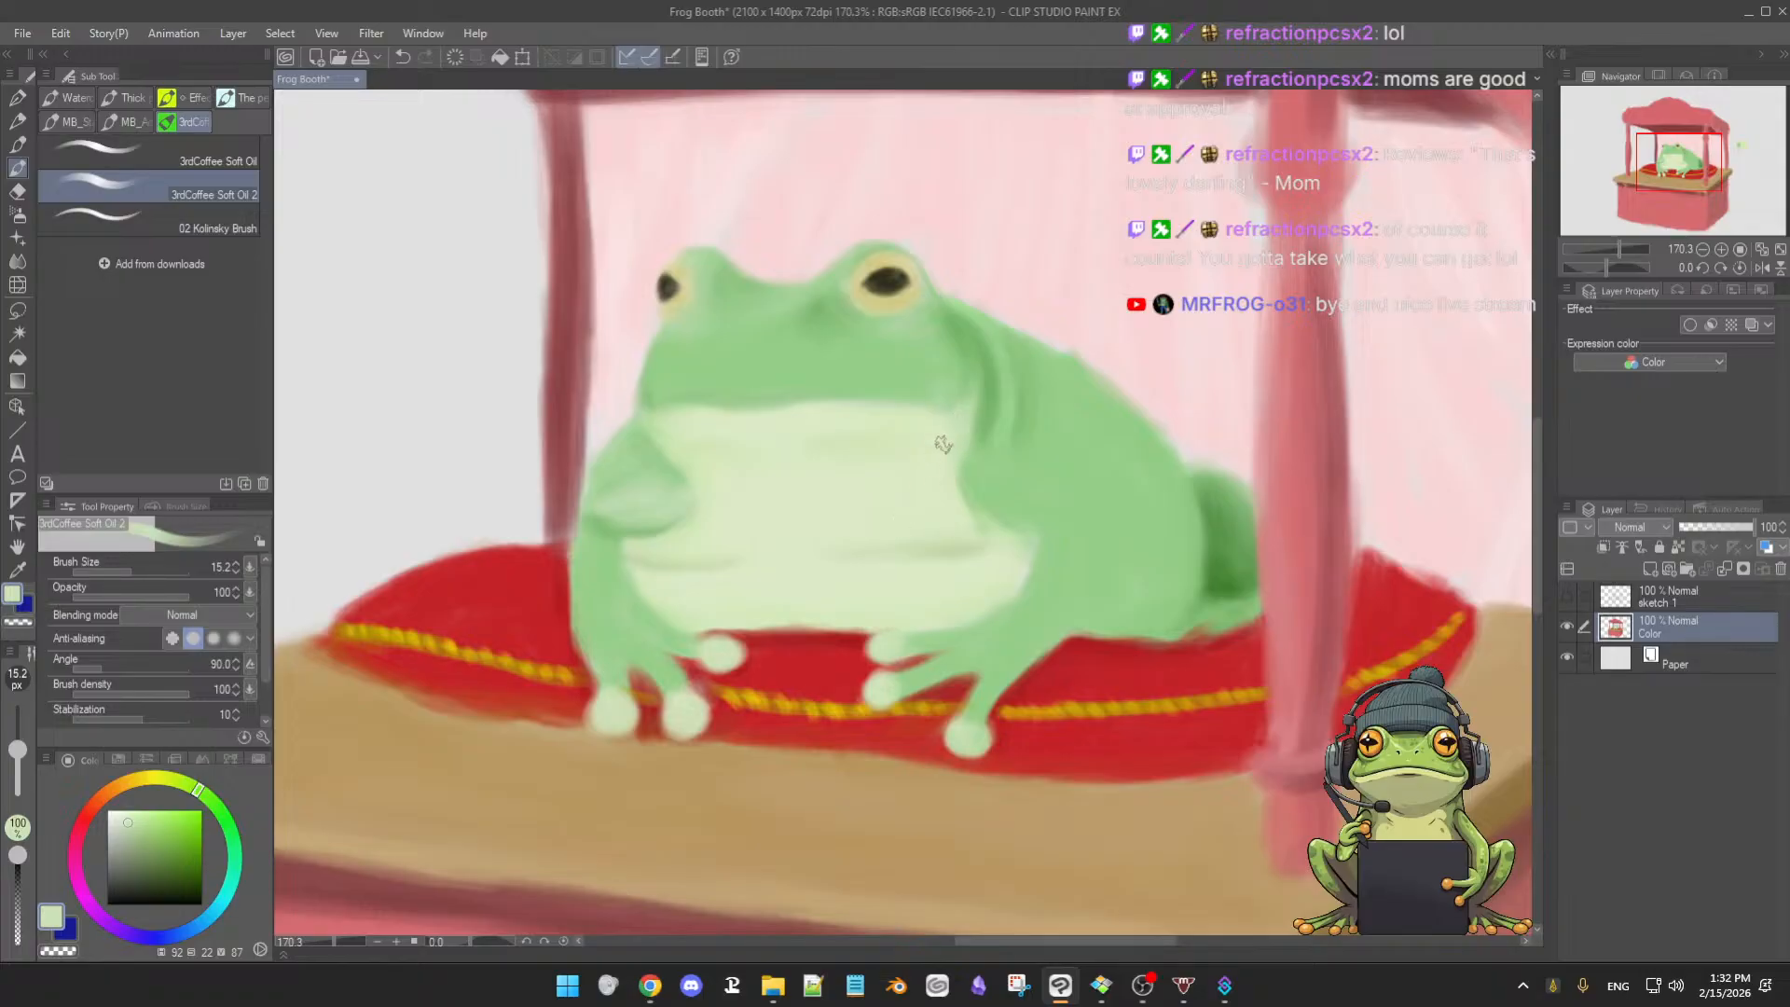
{"action": "left_click", "coordinate": [966, 343], "text": "alt"}
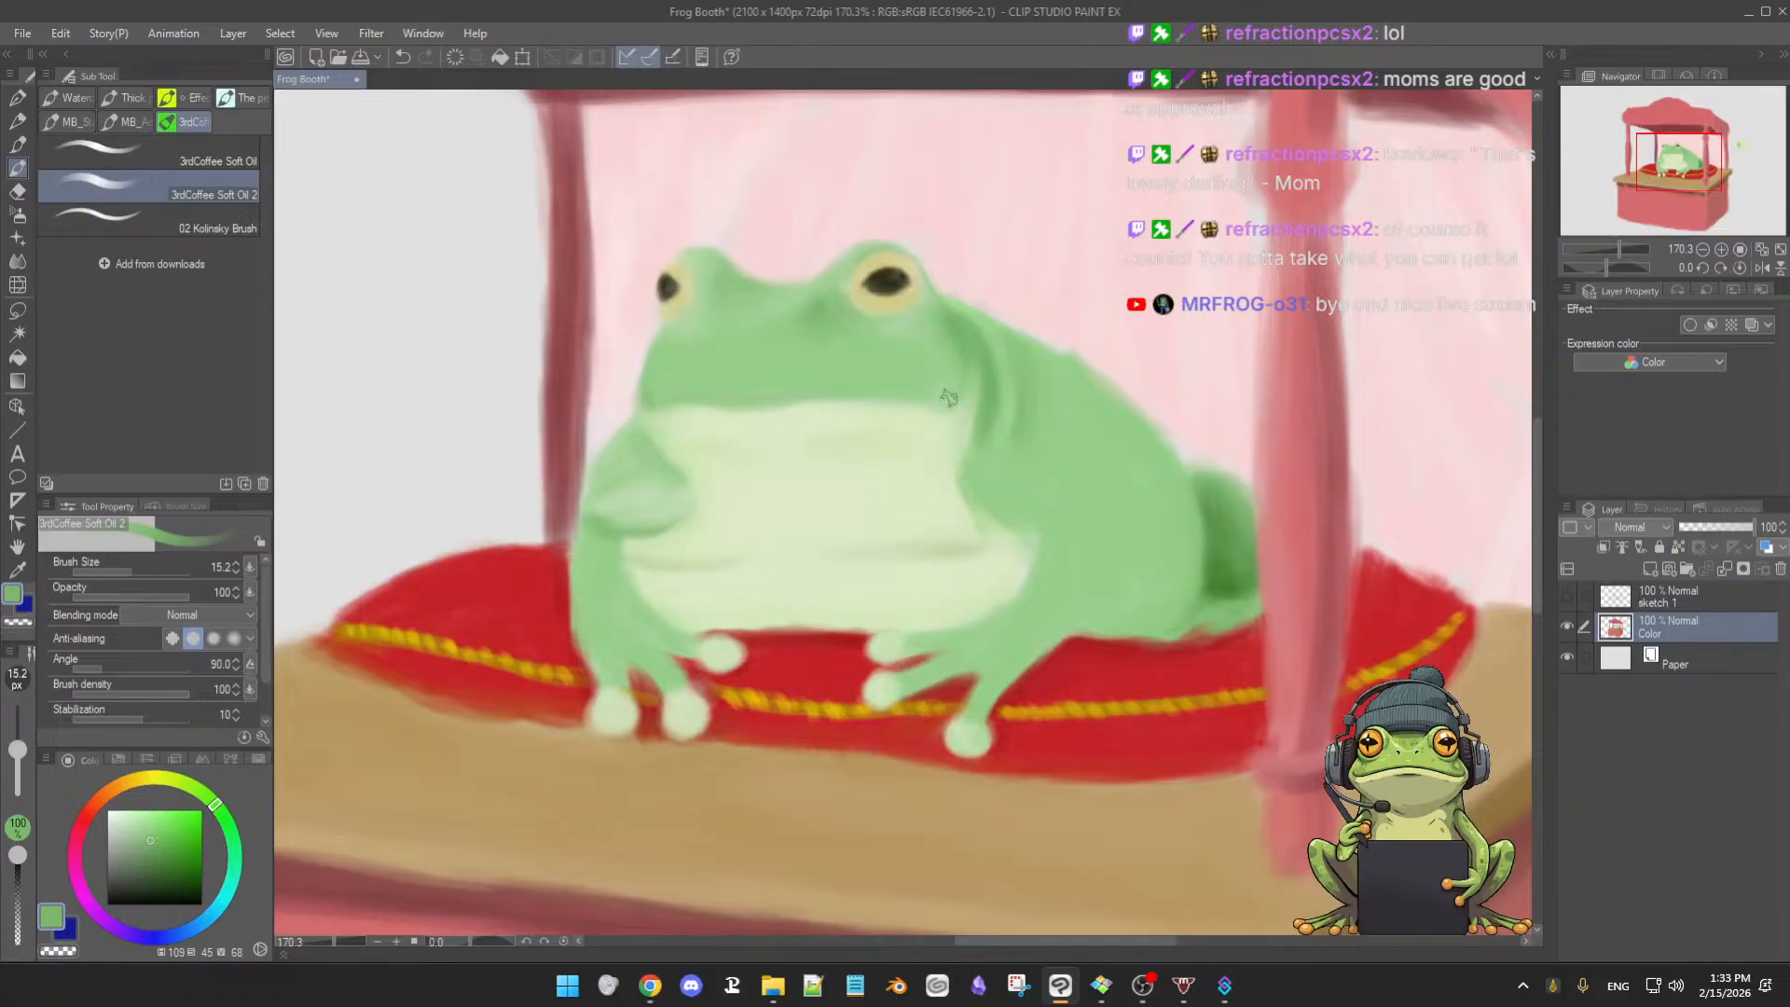
{"action": "left_click", "coordinate": [990, 399], "text": "alt"}
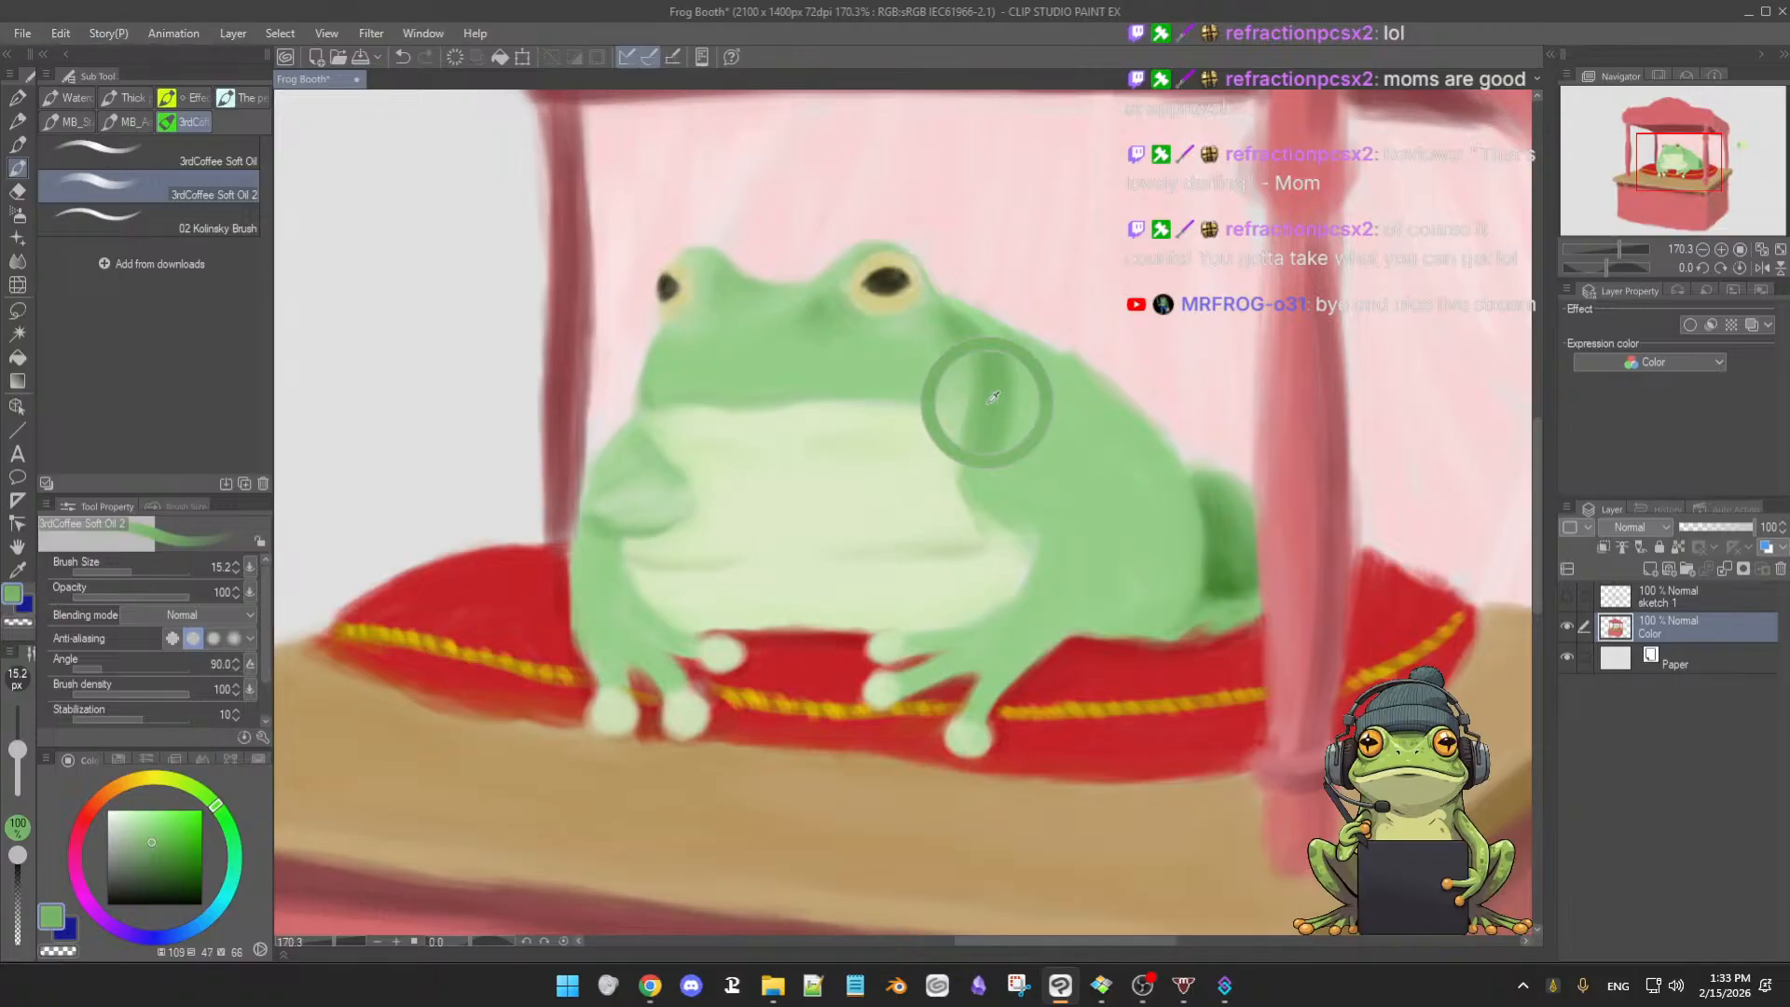
- Paint a darker green elbow crease where the right arm meets the belly, shaping it with sampled pale greens at brush size 15.2
{"action": "left_click", "coordinate": [1219, 562], "text": "alt"}
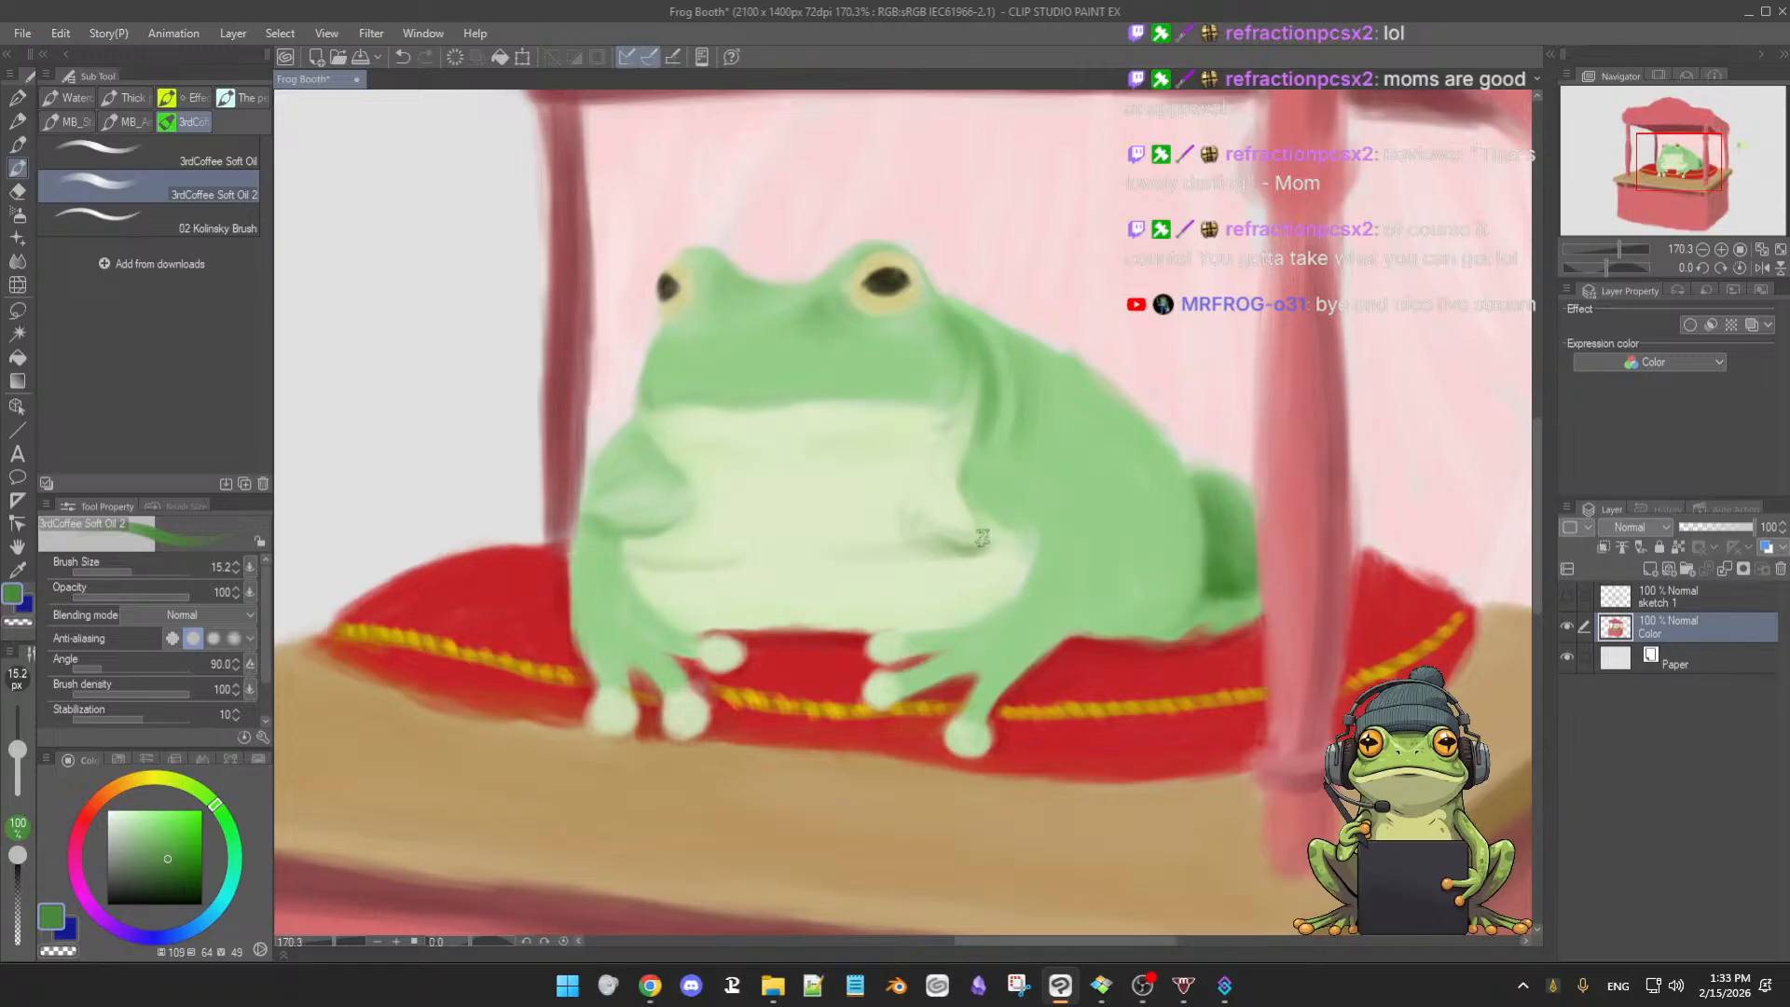
{"action": "left_click_drag", "start_coordinate": [949, 529], "coordinate": [1000, 524]}
{"action": "left_click", "coordinate": [933, 499], "text": "alt"}
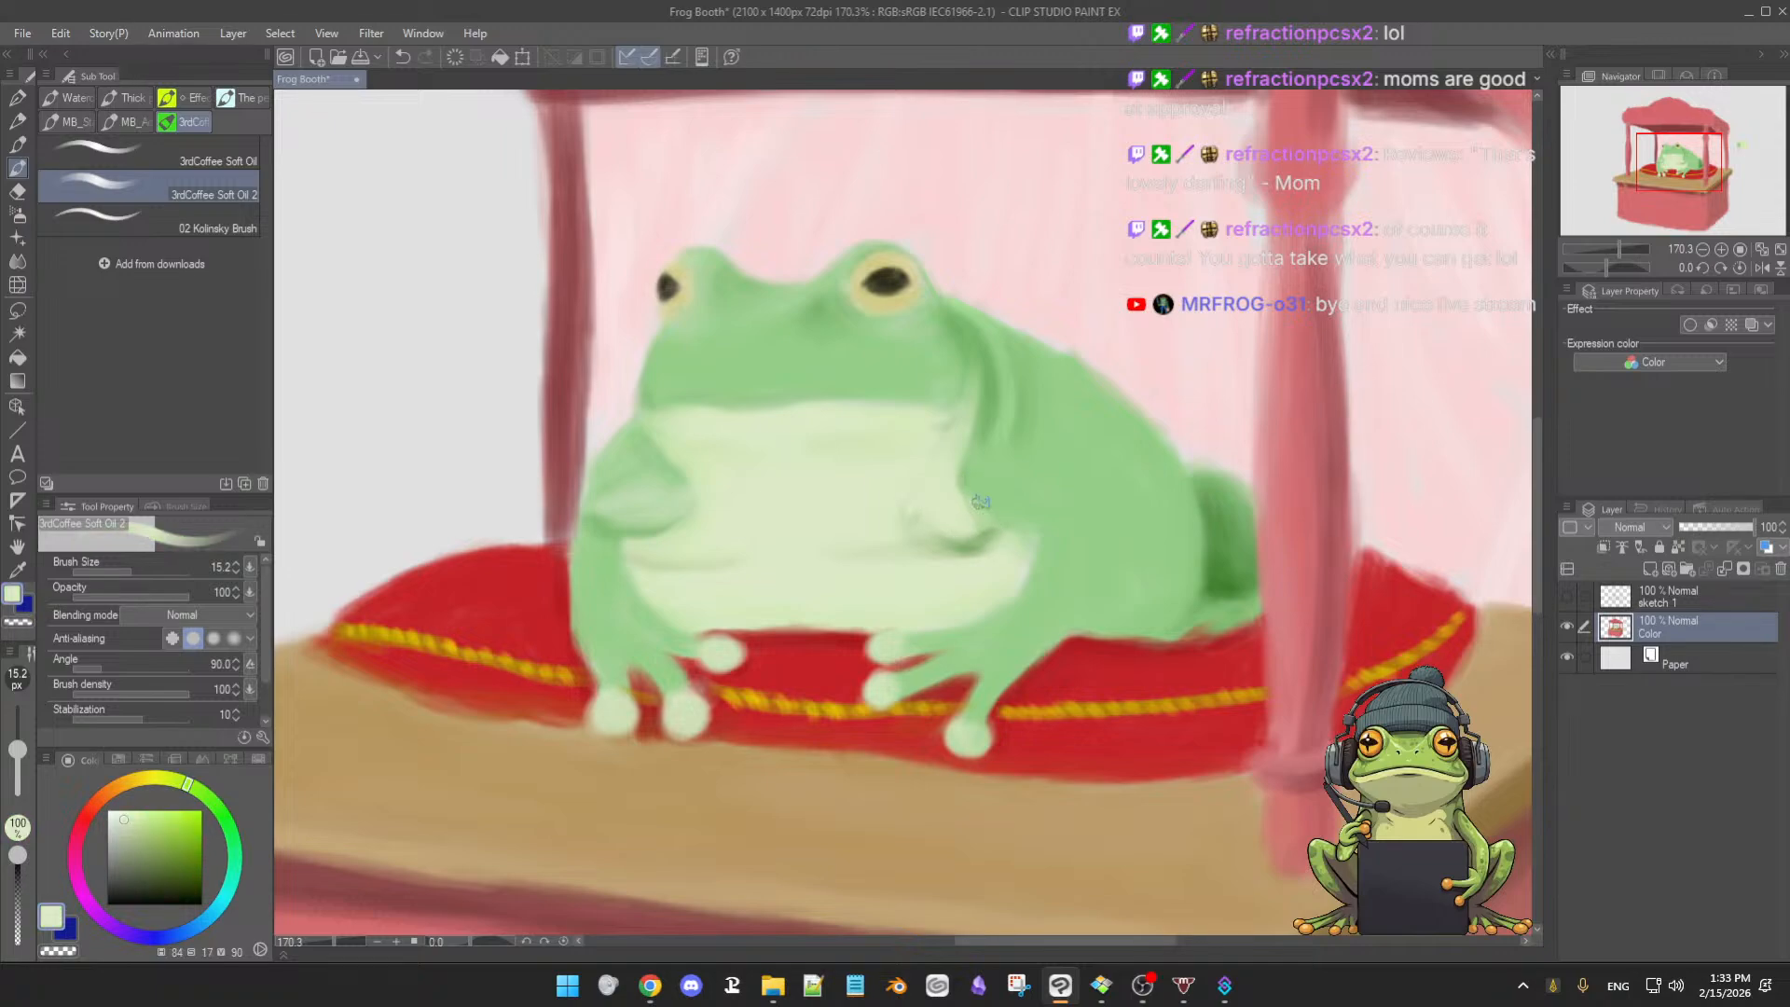
{"action": "left_click", "coordinate": [972, 549], "text": "alt"}
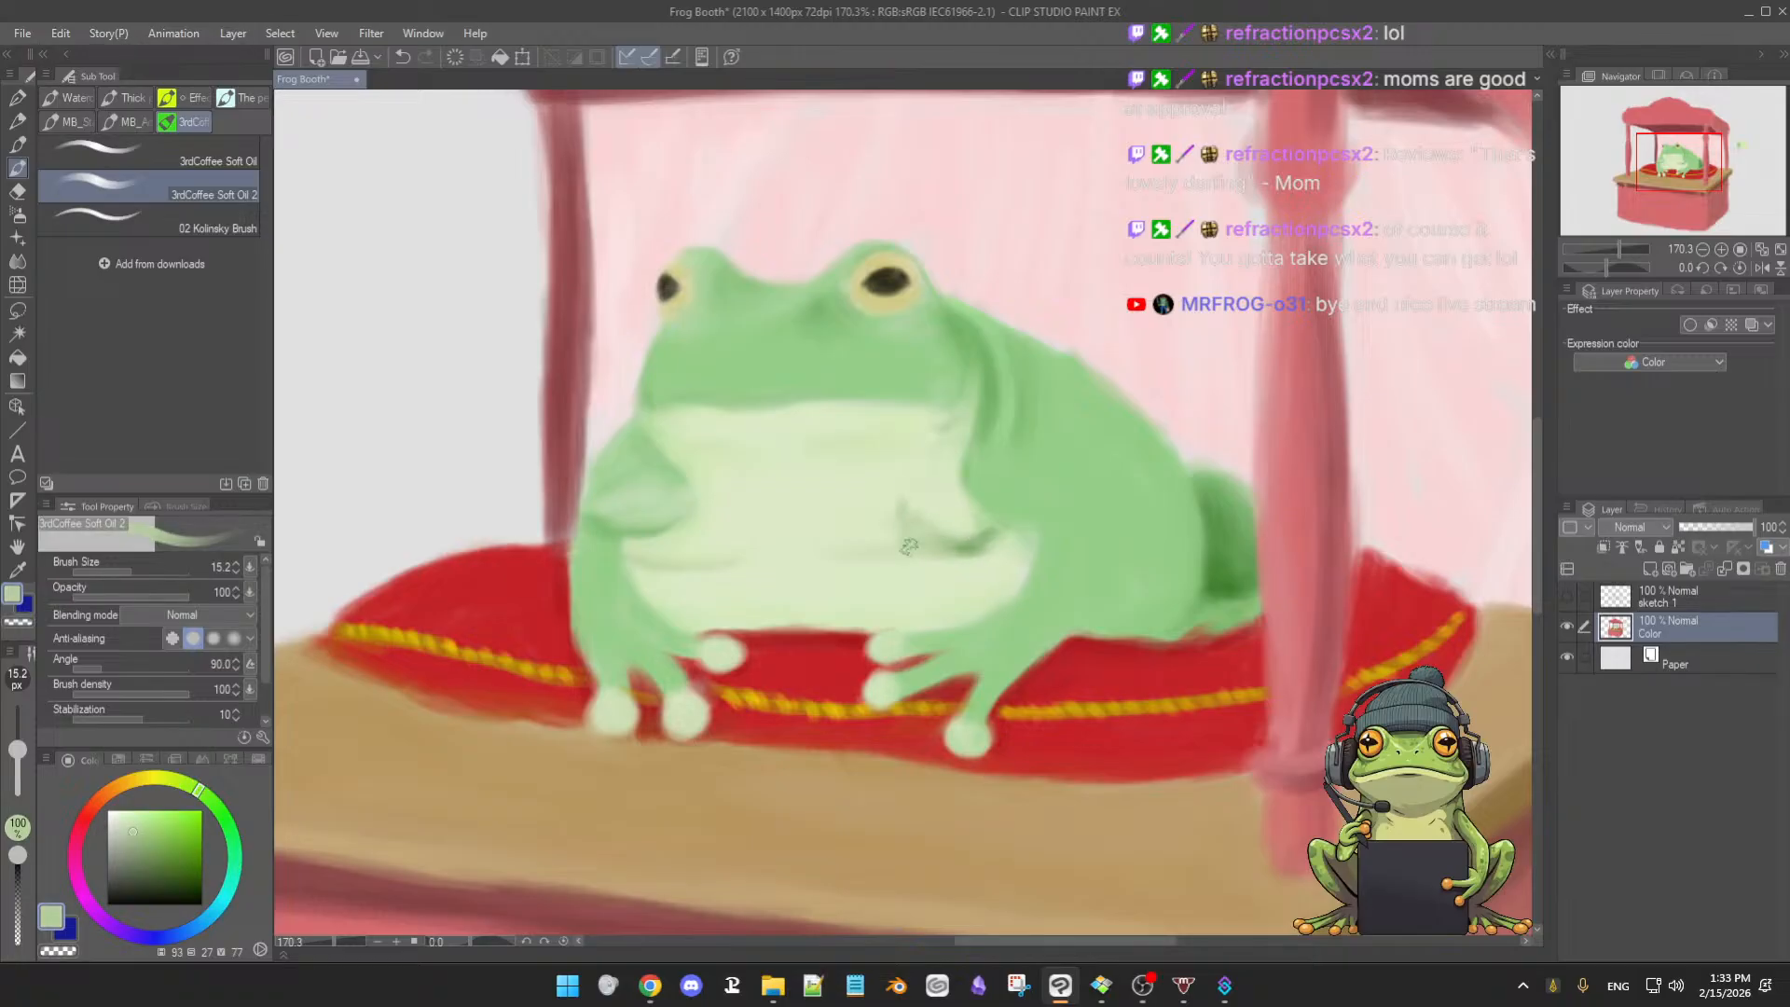
- Soften the right elbow crease into a rounded fold with sampled pale belly greens at brush size 15.2
{"action": "left_click", "coordinate": [946, 534], "text": "alt"}
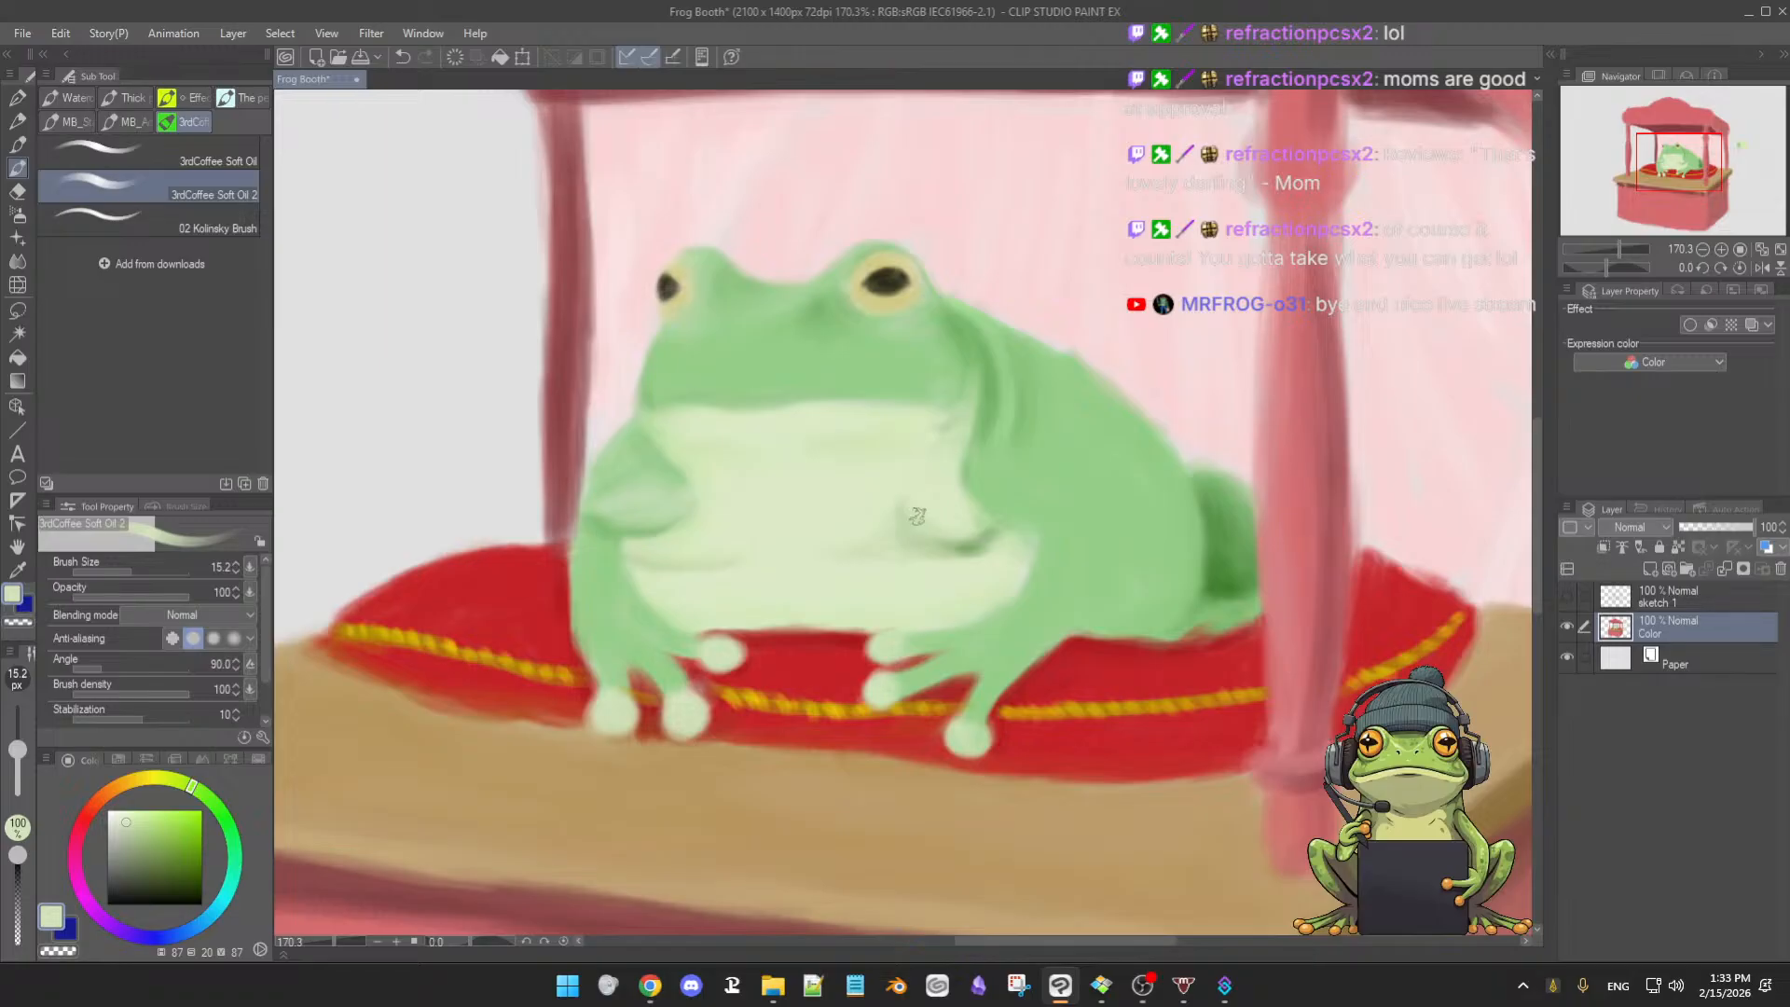
{"action": "left_click", "coordinate": [972, 531], "text": "alt"}
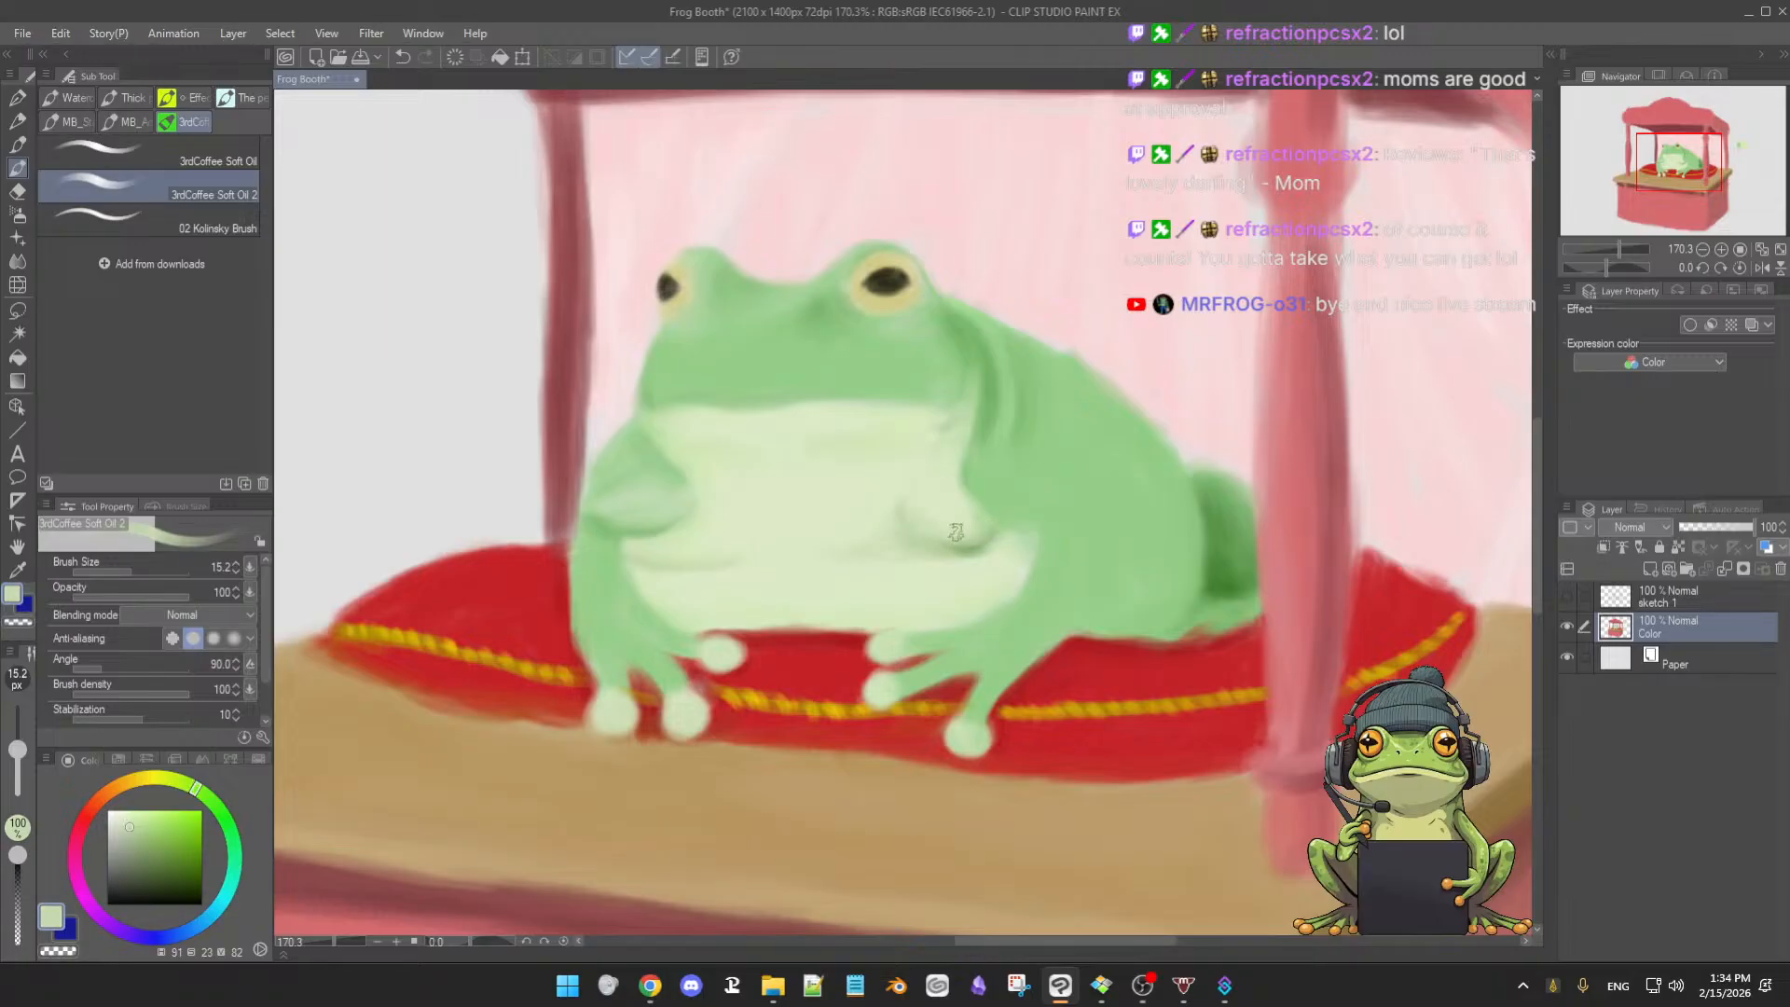
{"action": "left_click", "coordinate": [1000, 540], "text": "alt"}
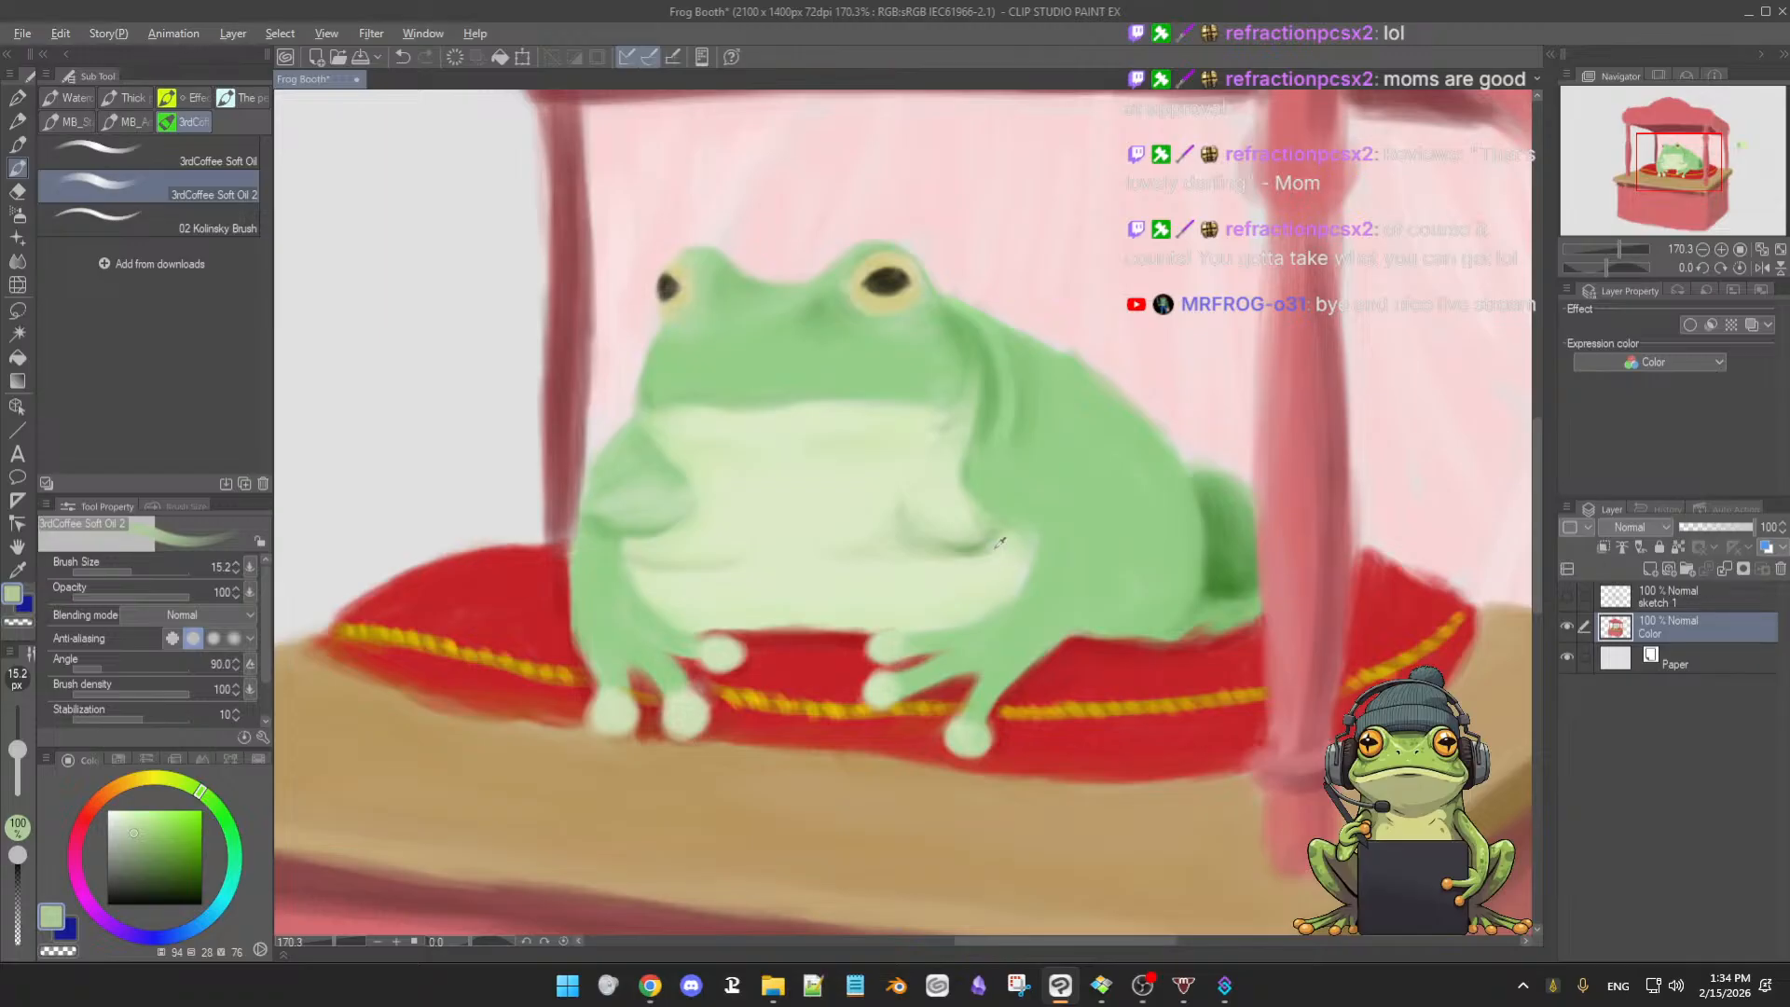
{"action": "left_click", "coordinate": [974, 555], "text": "alt"}
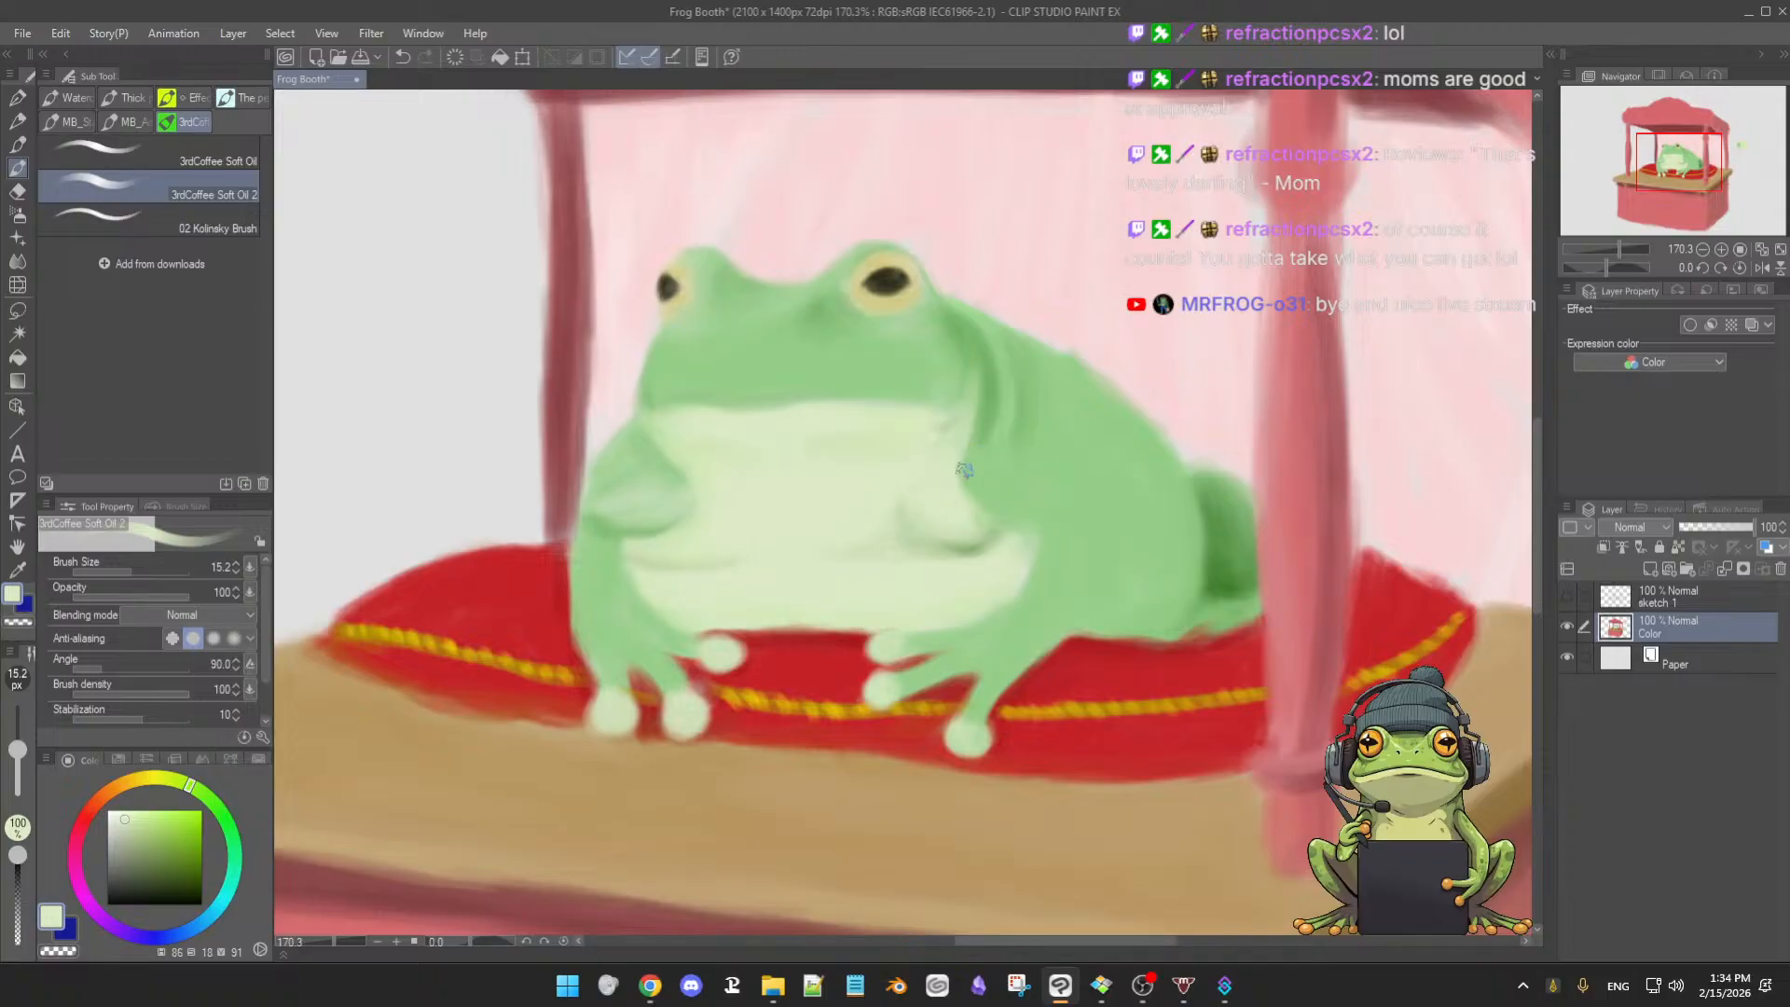
- Sharpen the right elbow fold with sampled green and add thin dark green wrist creases on both front legs at brush size 4.9
{"action": "left_click", "coordinate": [966, 550], "text": "alt"}
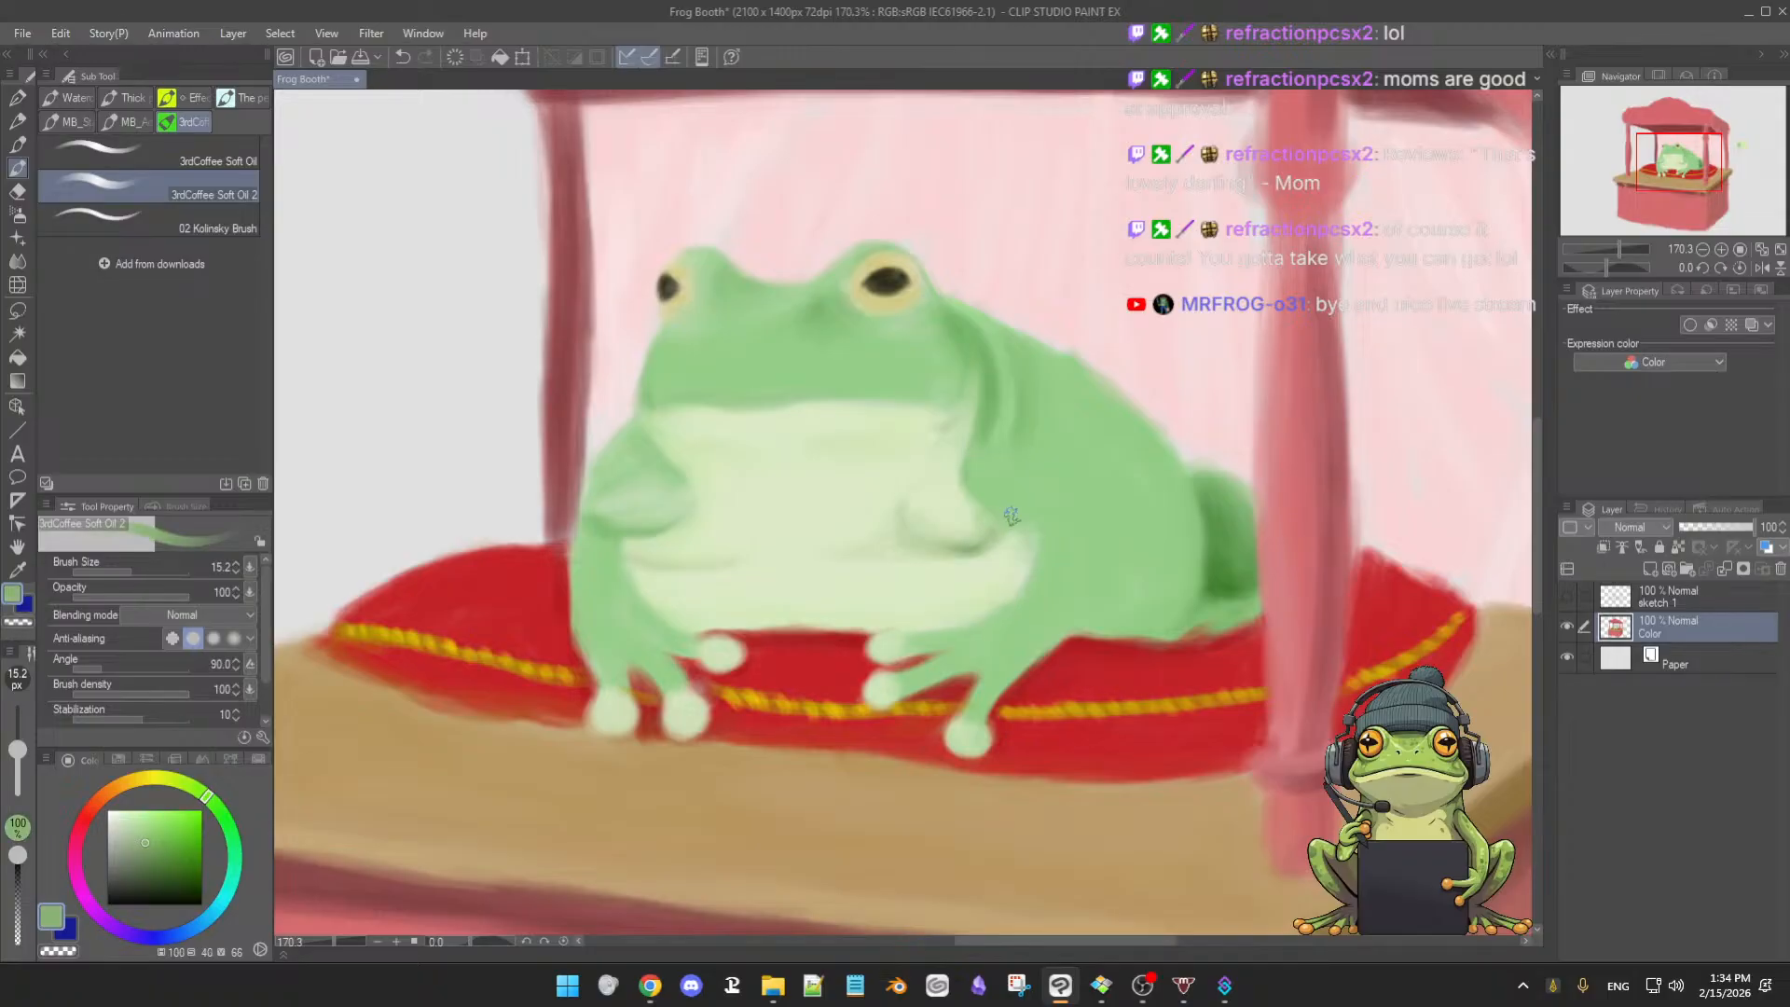
{"action": "left_click_drag", "start_coordinate": [999, 490], "coordinate": [984, 481], "text": "ctrl+alt"}
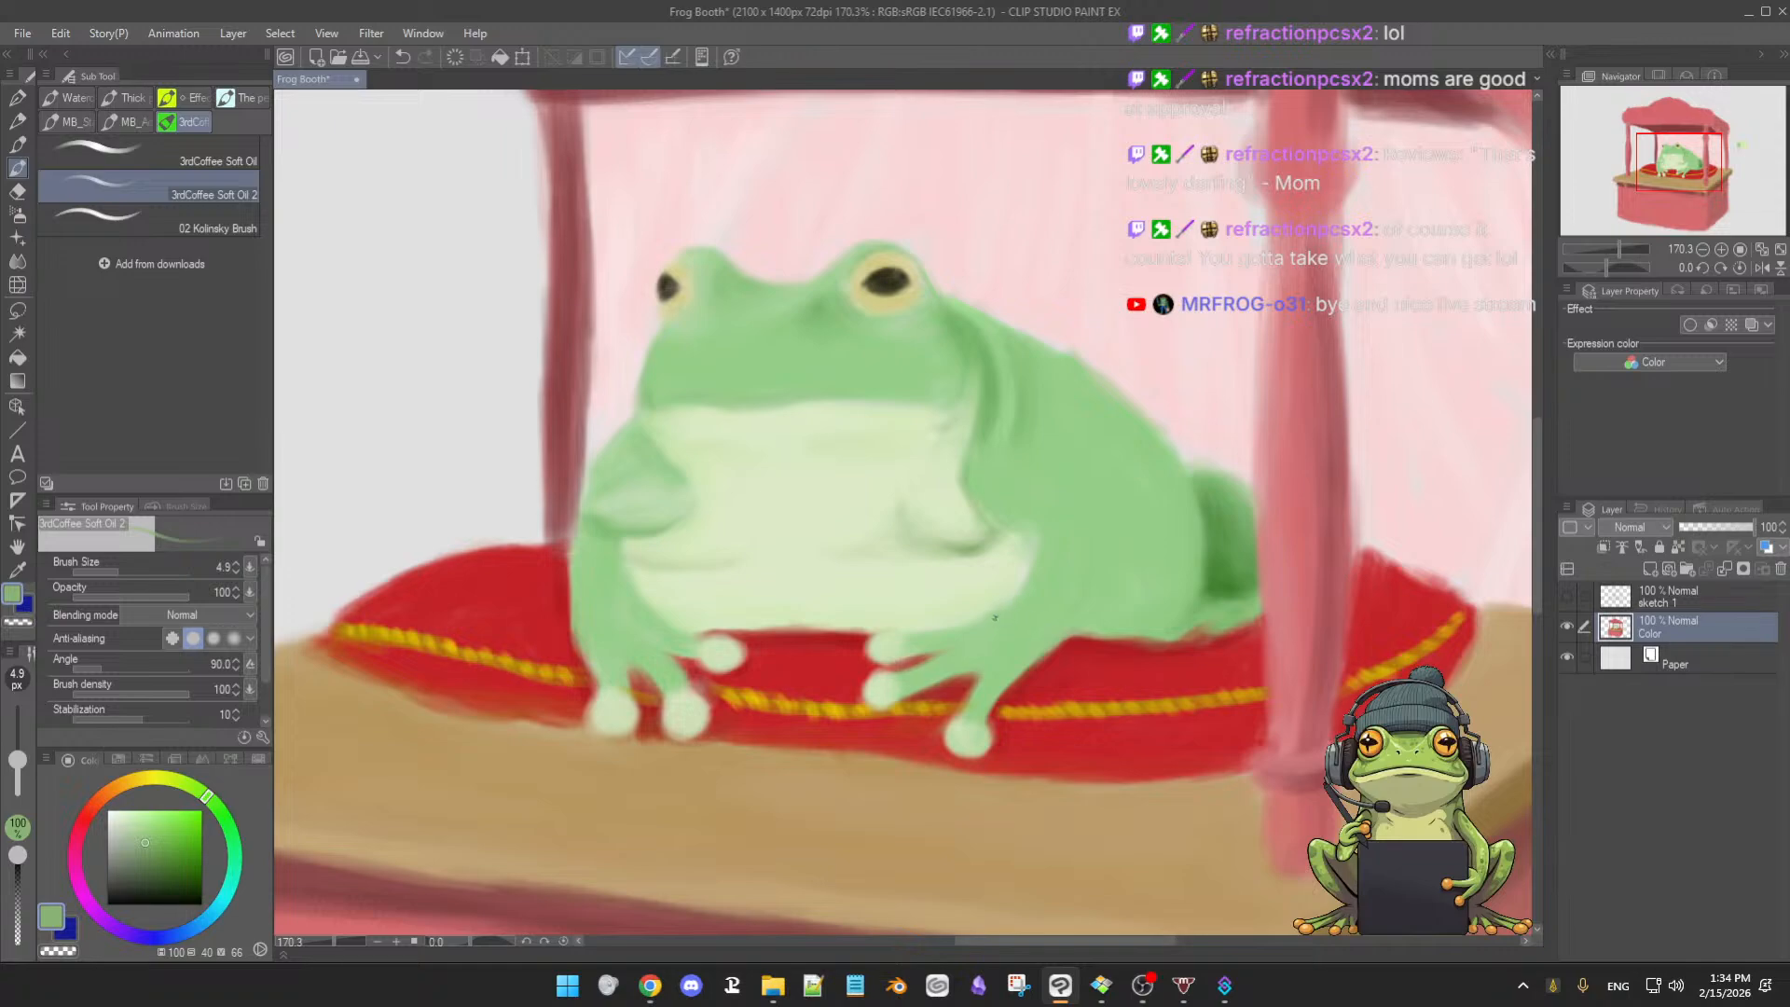
{"action": "left_click", "coordinate": [1220, 576], "text": "alt"}
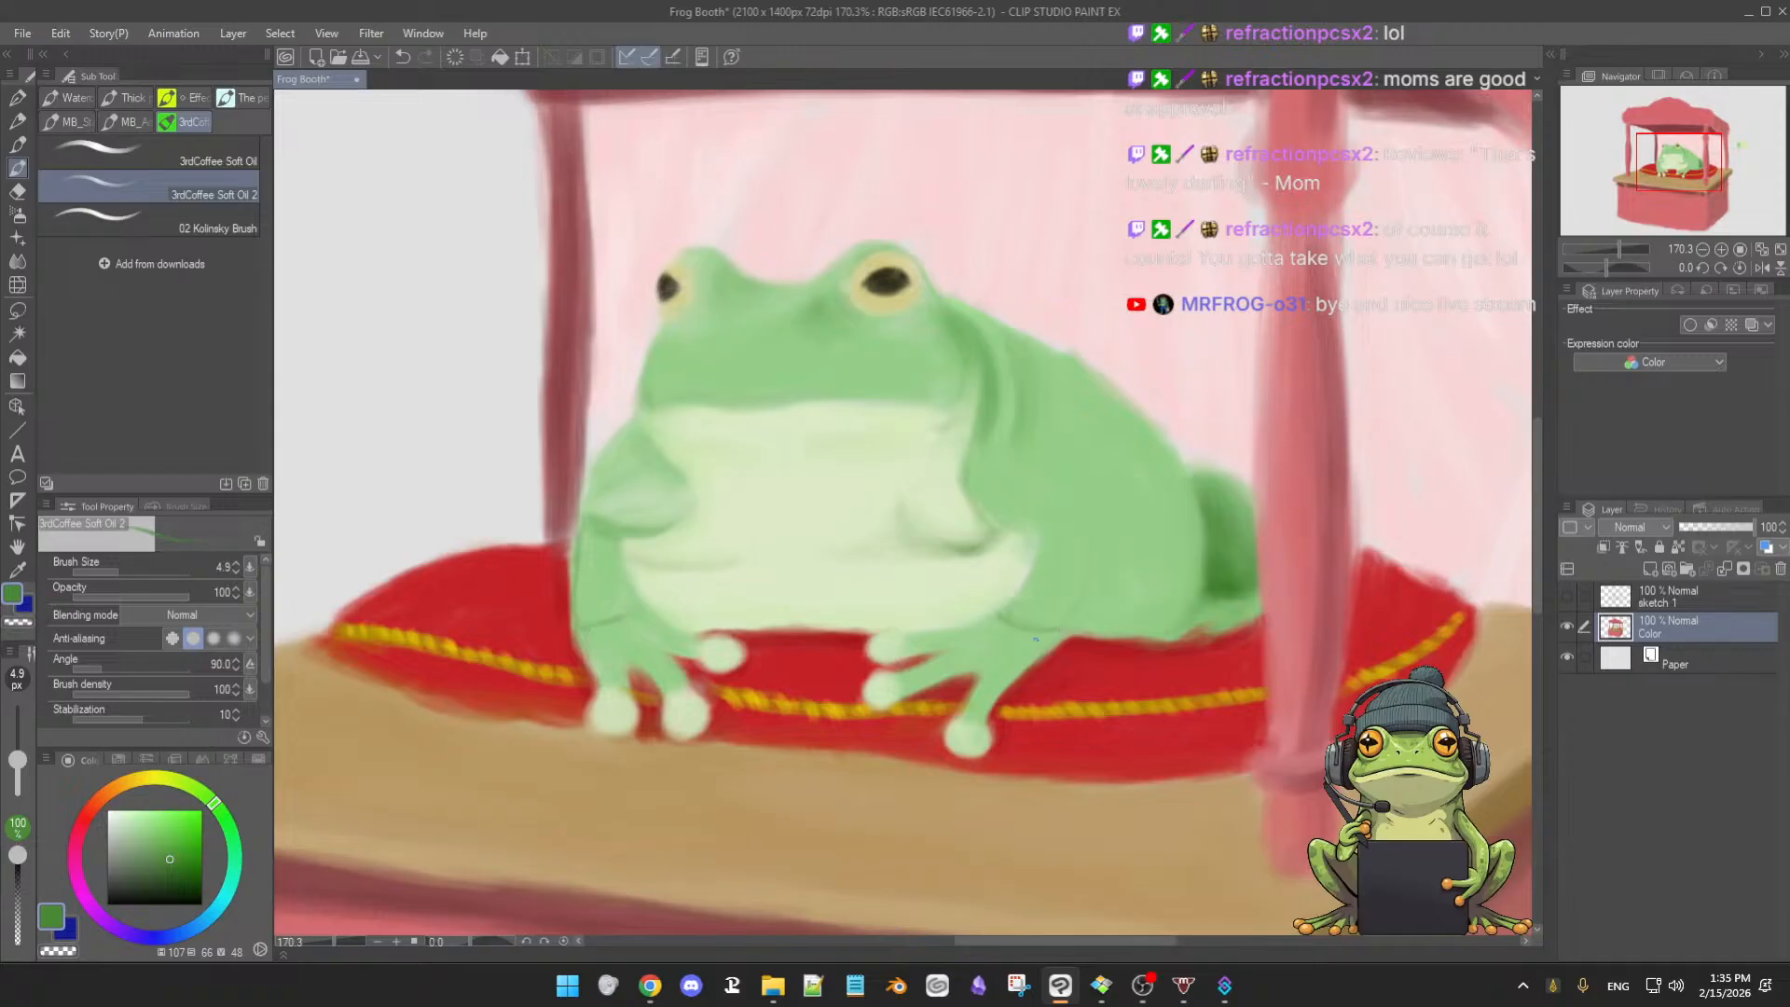
- Touch up the right elbow fold with sampled dark green at brush size 3.3 and sampled pale belly green at size 6.1
{"action": "key", "text": "alt"}
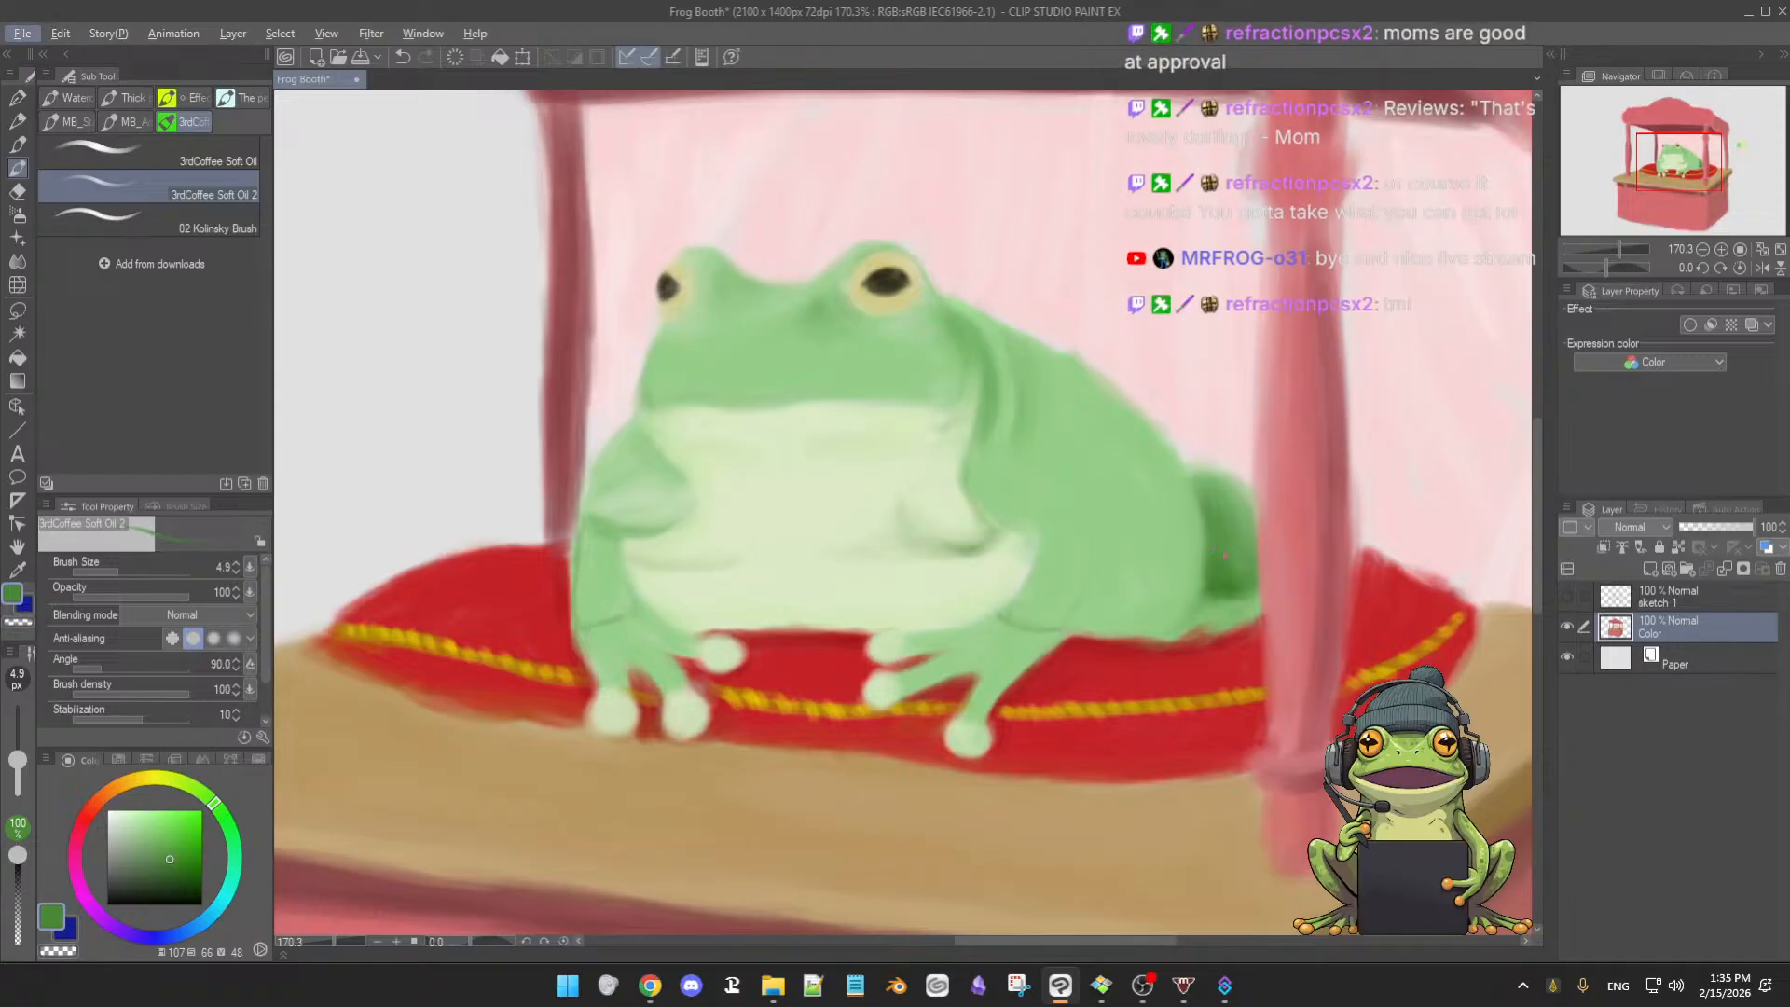
{"action": "left_click", "coordinate": [1214, 583], "text": "alt"}
{"action": "key", "text": "["}
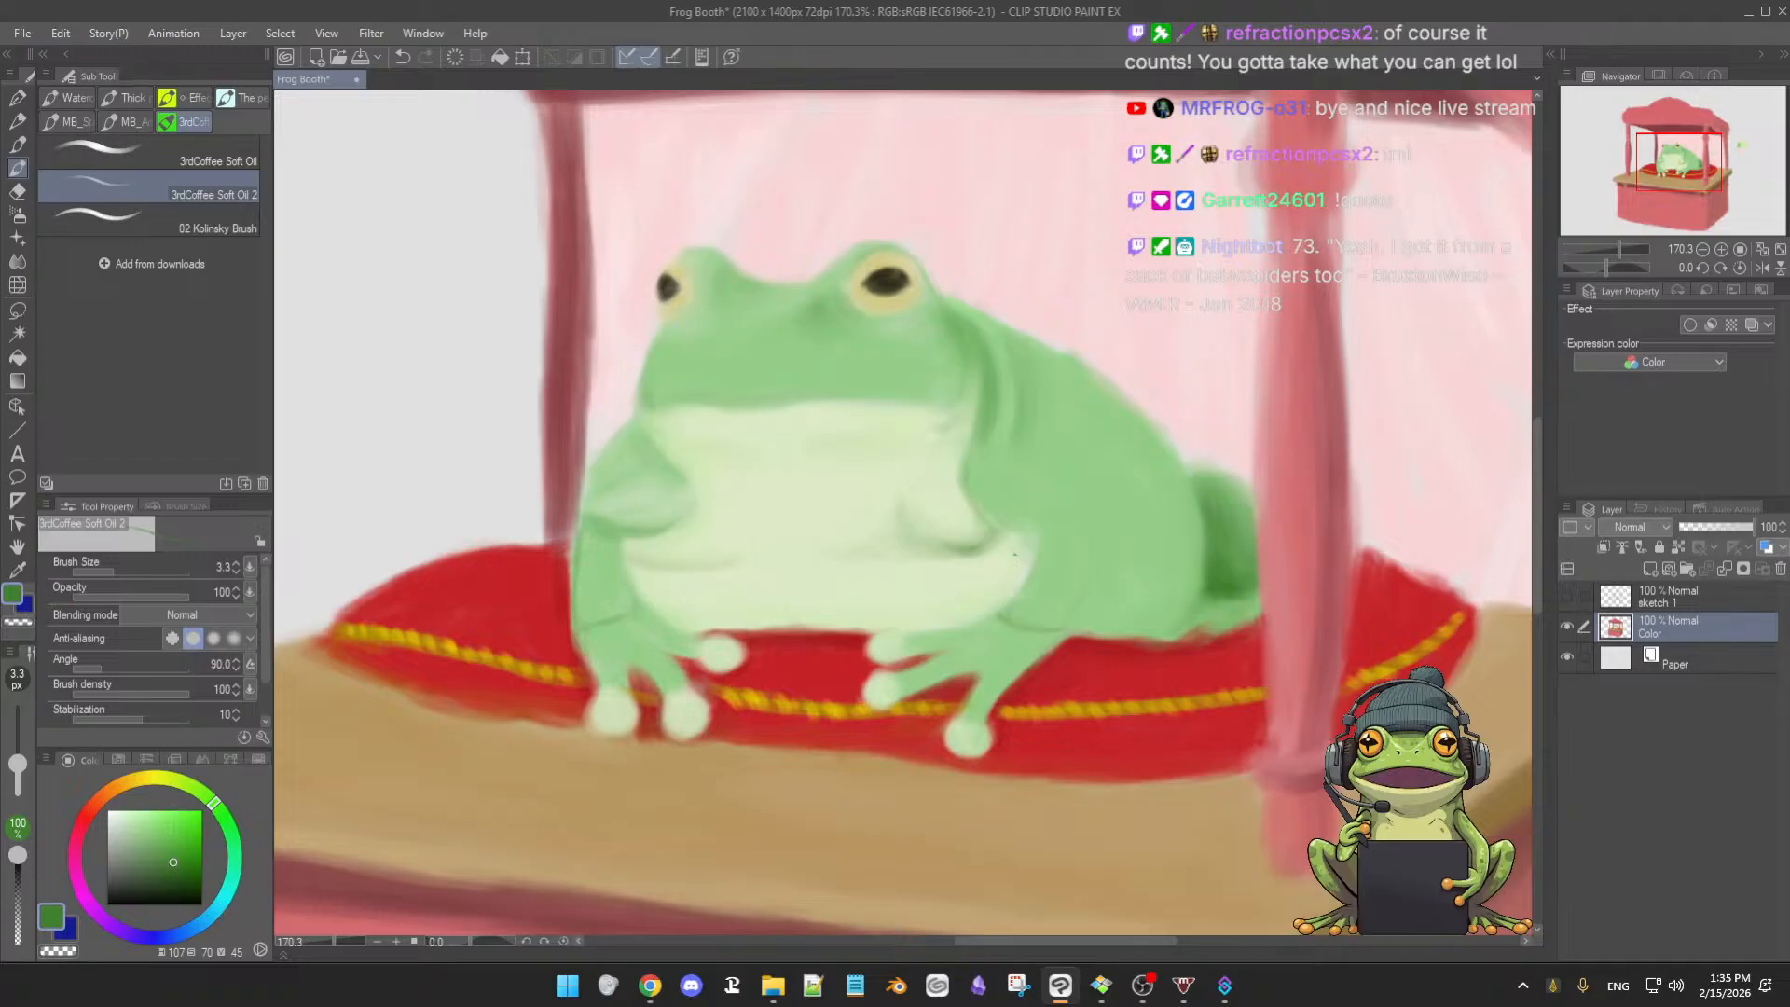
{"action": "left_click", "coordinate": [923, 508], "text": "alt"}
{"action": "key", "text": "]"}
{"action": "key", "text": "]"}
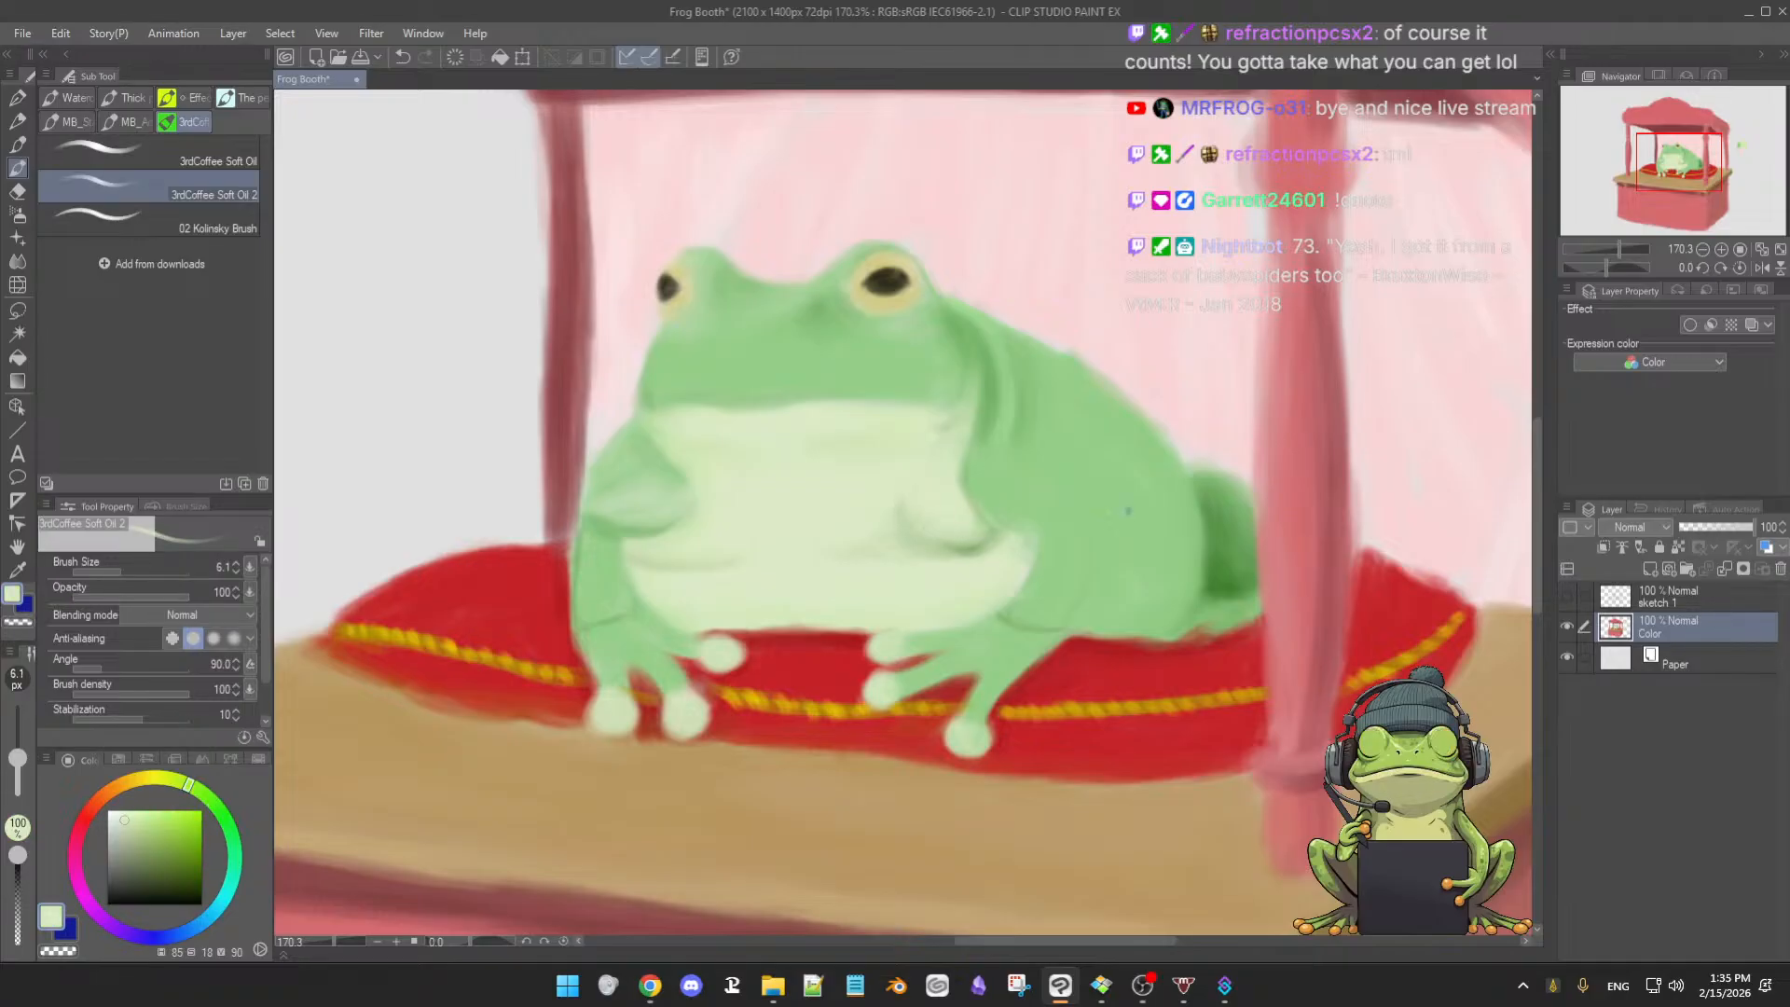
- Draw thin crease lines on both front arms in darker green (107, 73, 40) at brush size 1.9, checking against the sketch
{"action": "left_click", "coordinate": [1227, 585], "text": "alt"}
{"action": "mouse_move", "coordinate": [1226, 585]}
{"action": "left_mouse_down"}
{"action": "mouse_move", "coordinate": [1210, 587]}
{"action": "mouse_move", "coordinate": [1235, 600]}
{"action": "left_mouse_up"}
{"action": "key", "text": "bracketleft"}
{"action": "key", "text": "bracketleft"}
{"action": "key", "text": "bracketleft"}
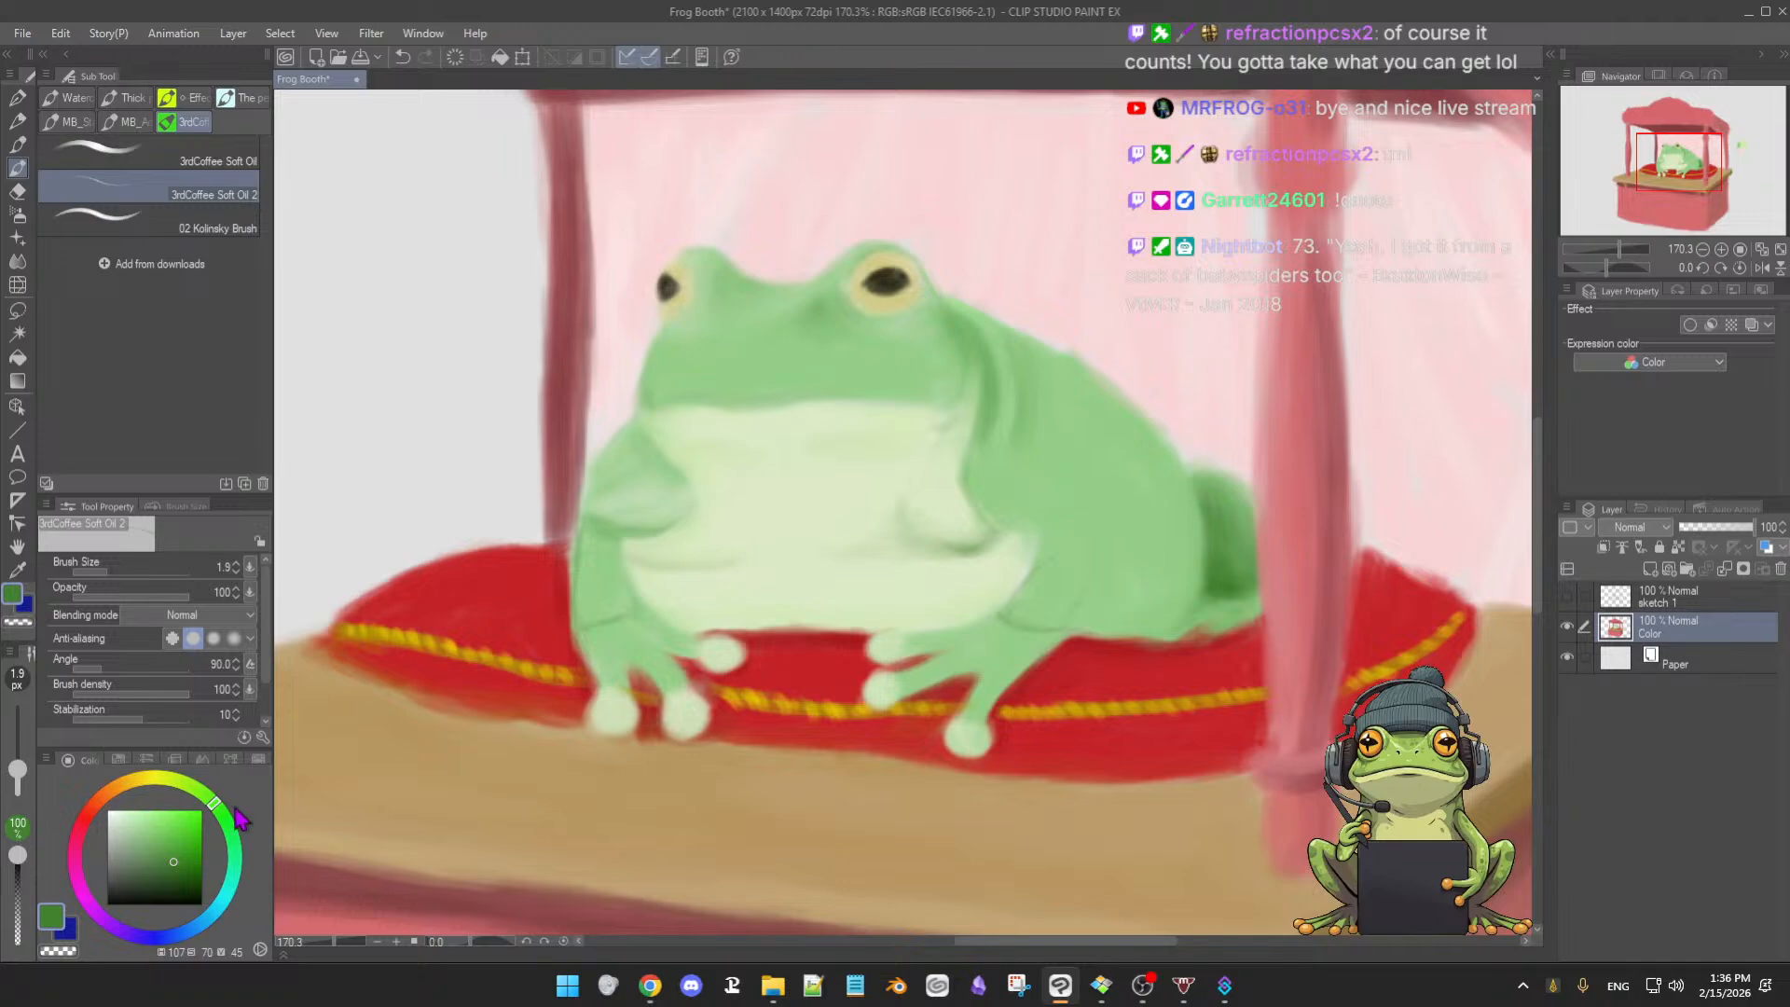
{"action": "left_click", "coordinate": [176, 867]}
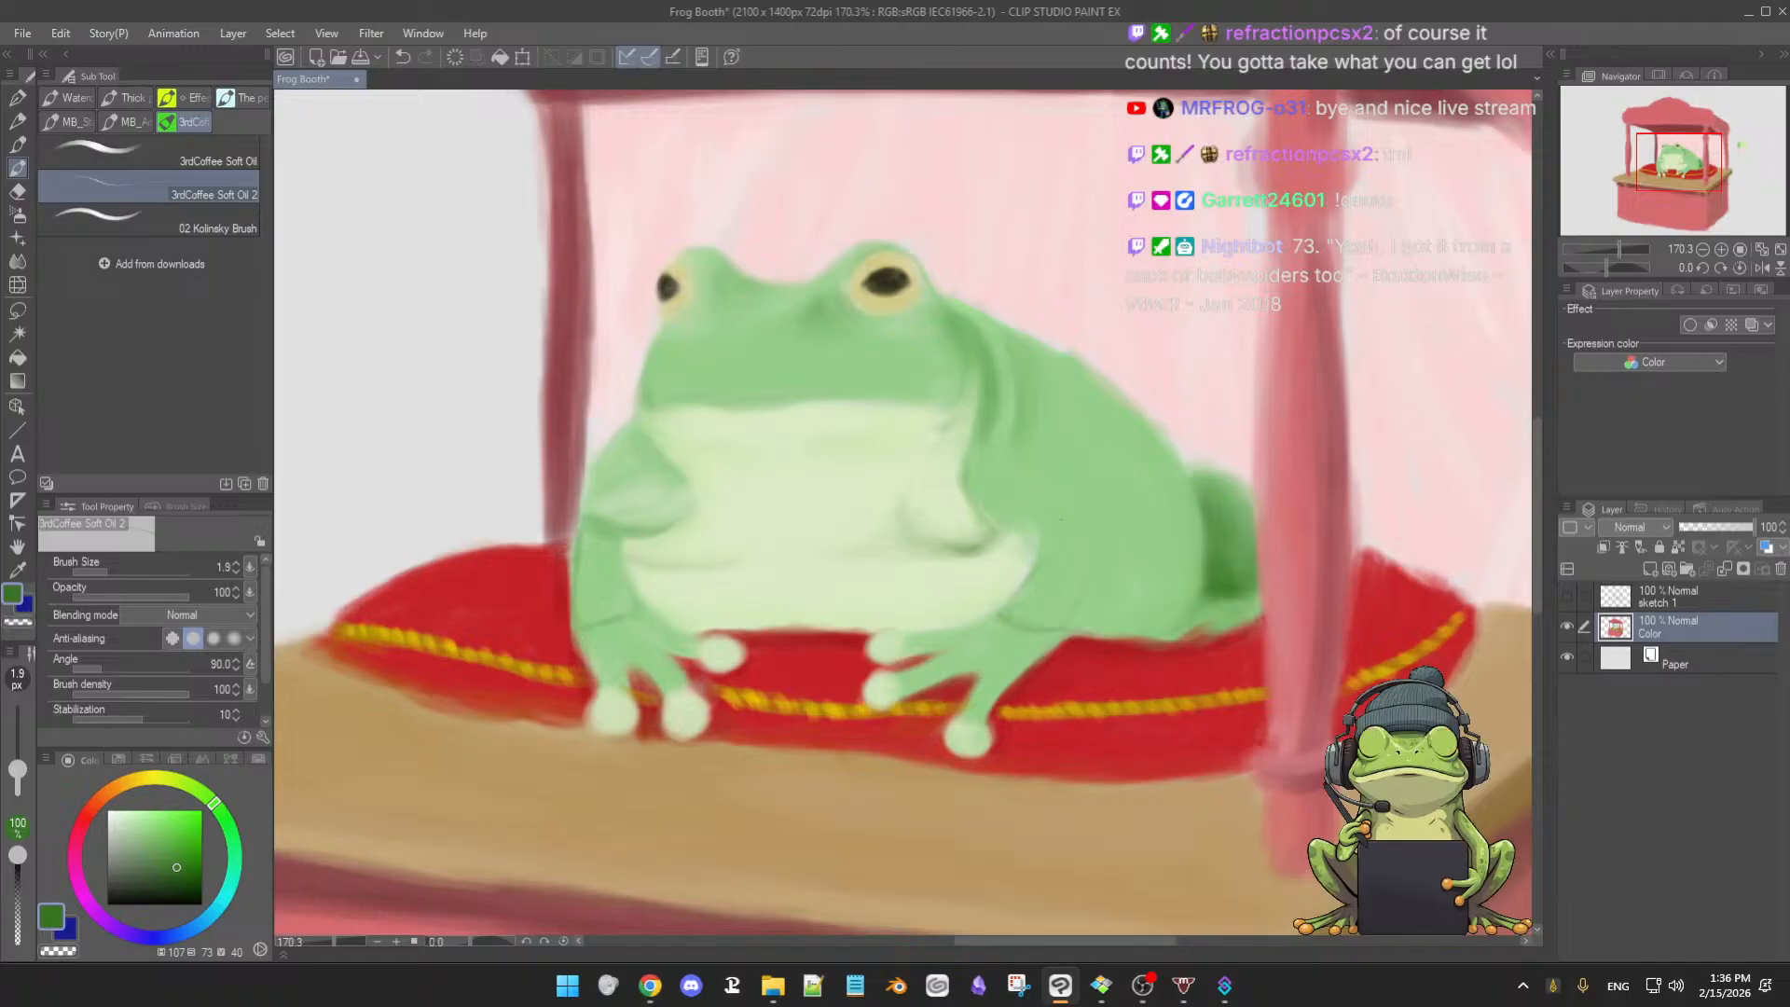
{"action": "left_click", "coordinate": [1568, 597]}
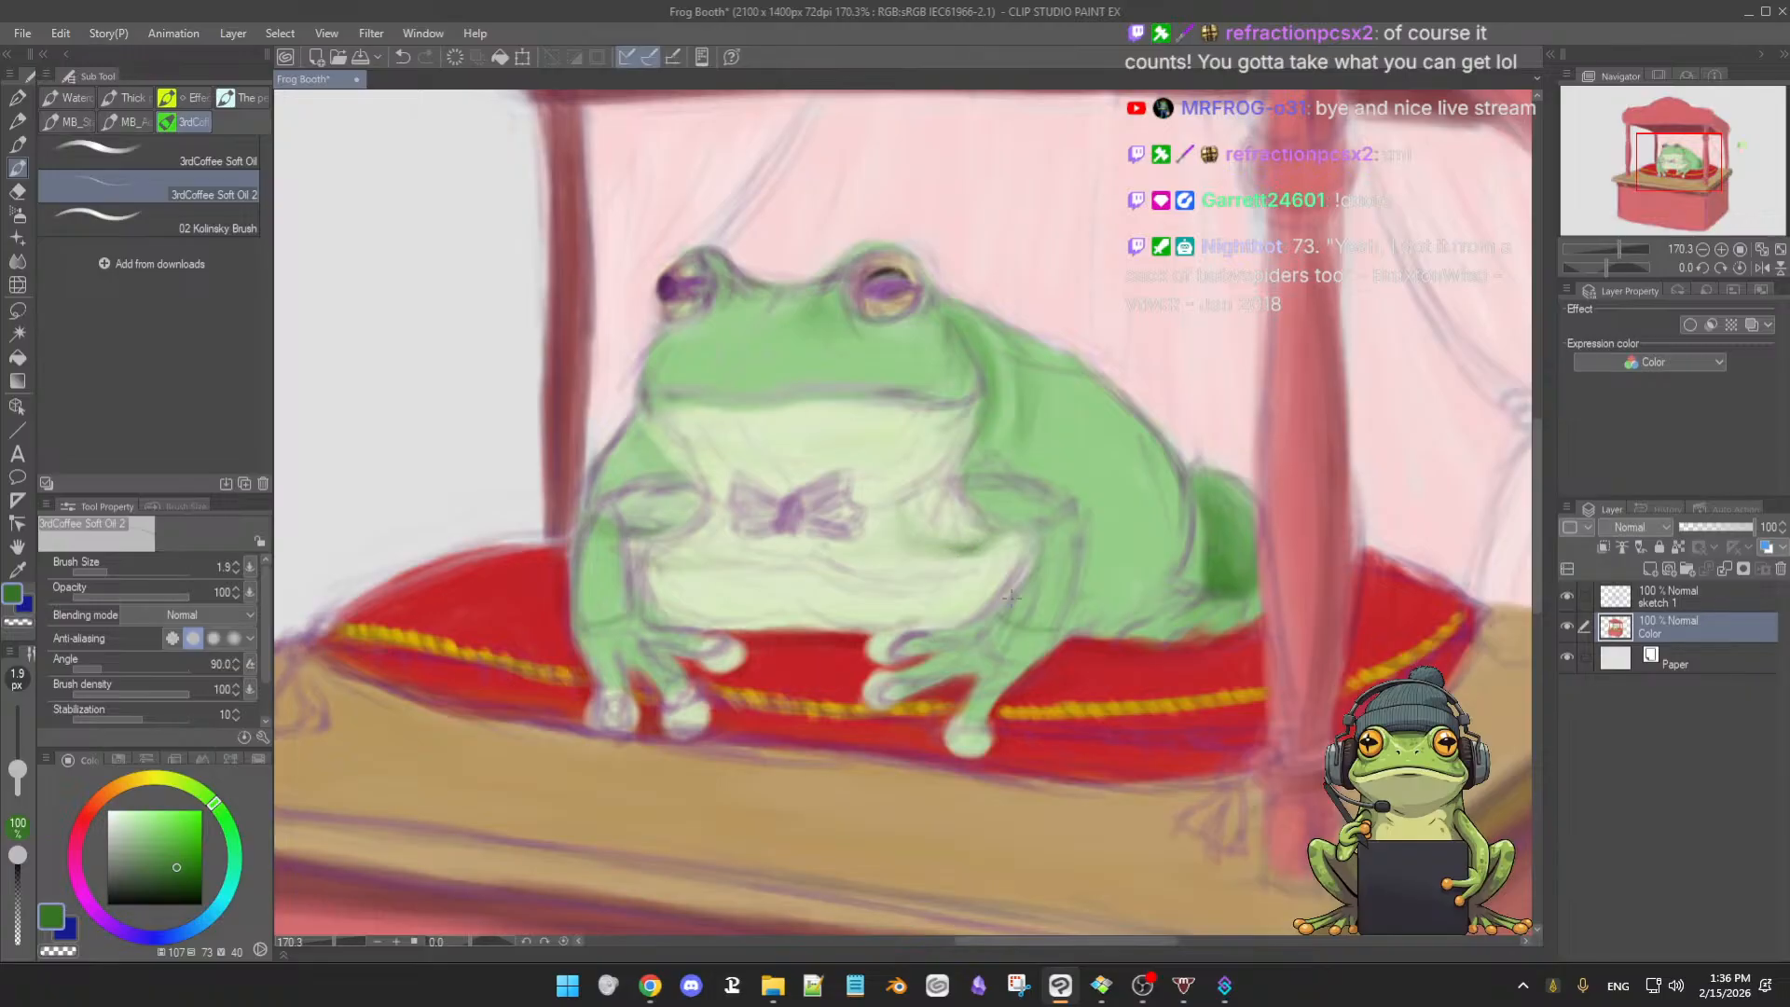
{"action": "left_click", "coordinate": [1566, 595]}
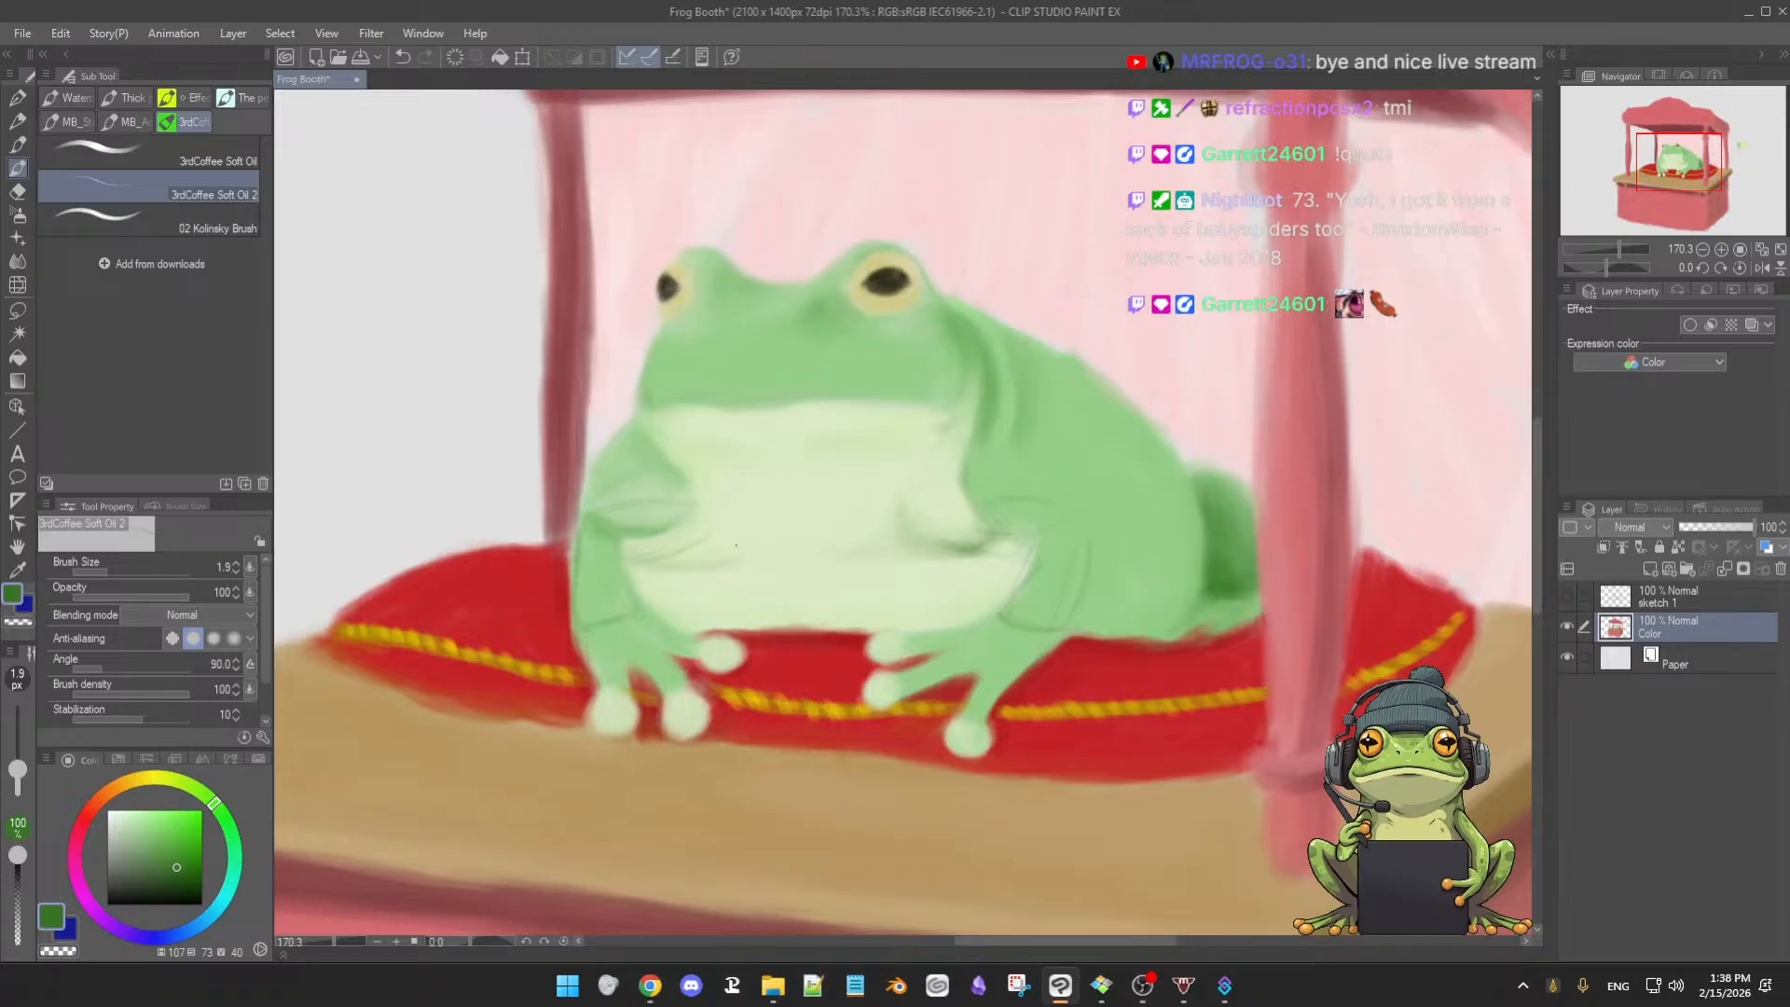
- Soften the creases across the lower belly with sampled pale belly greens at brush size 15.1
{"action": "key", "text": "bracketright"}
{"action": "key", "text": "bracketright"}
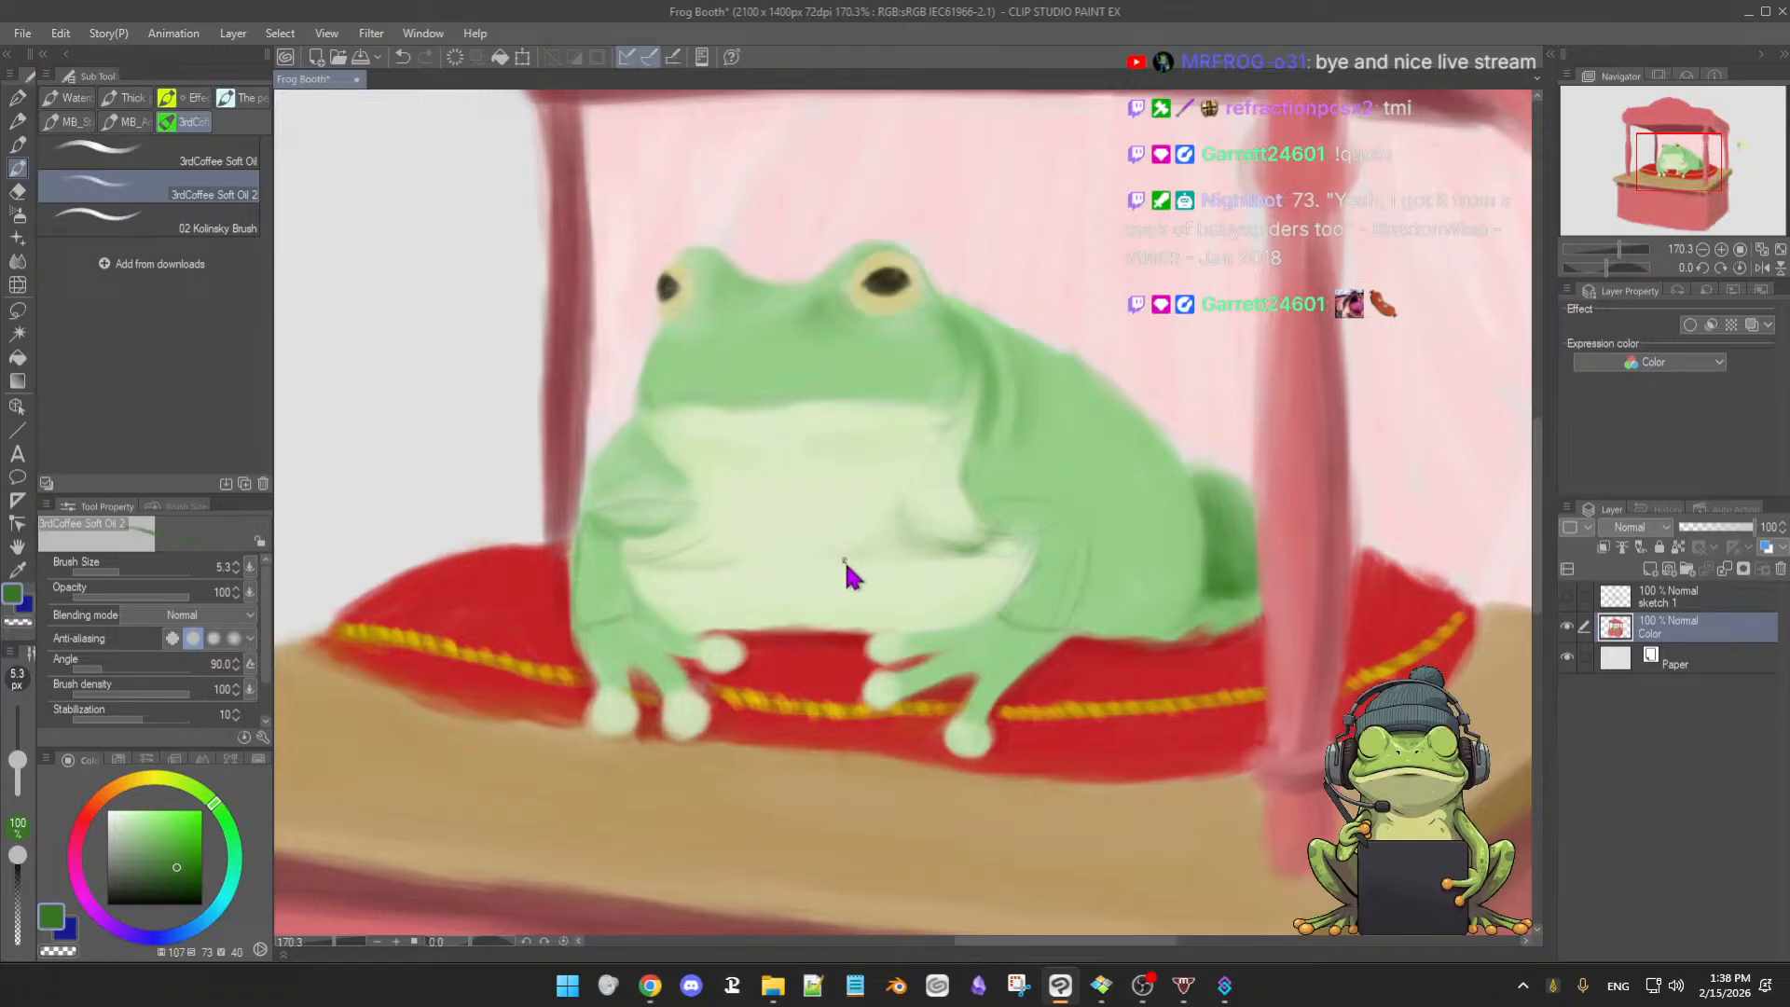
{"action": "key", "text": "bracketright"}
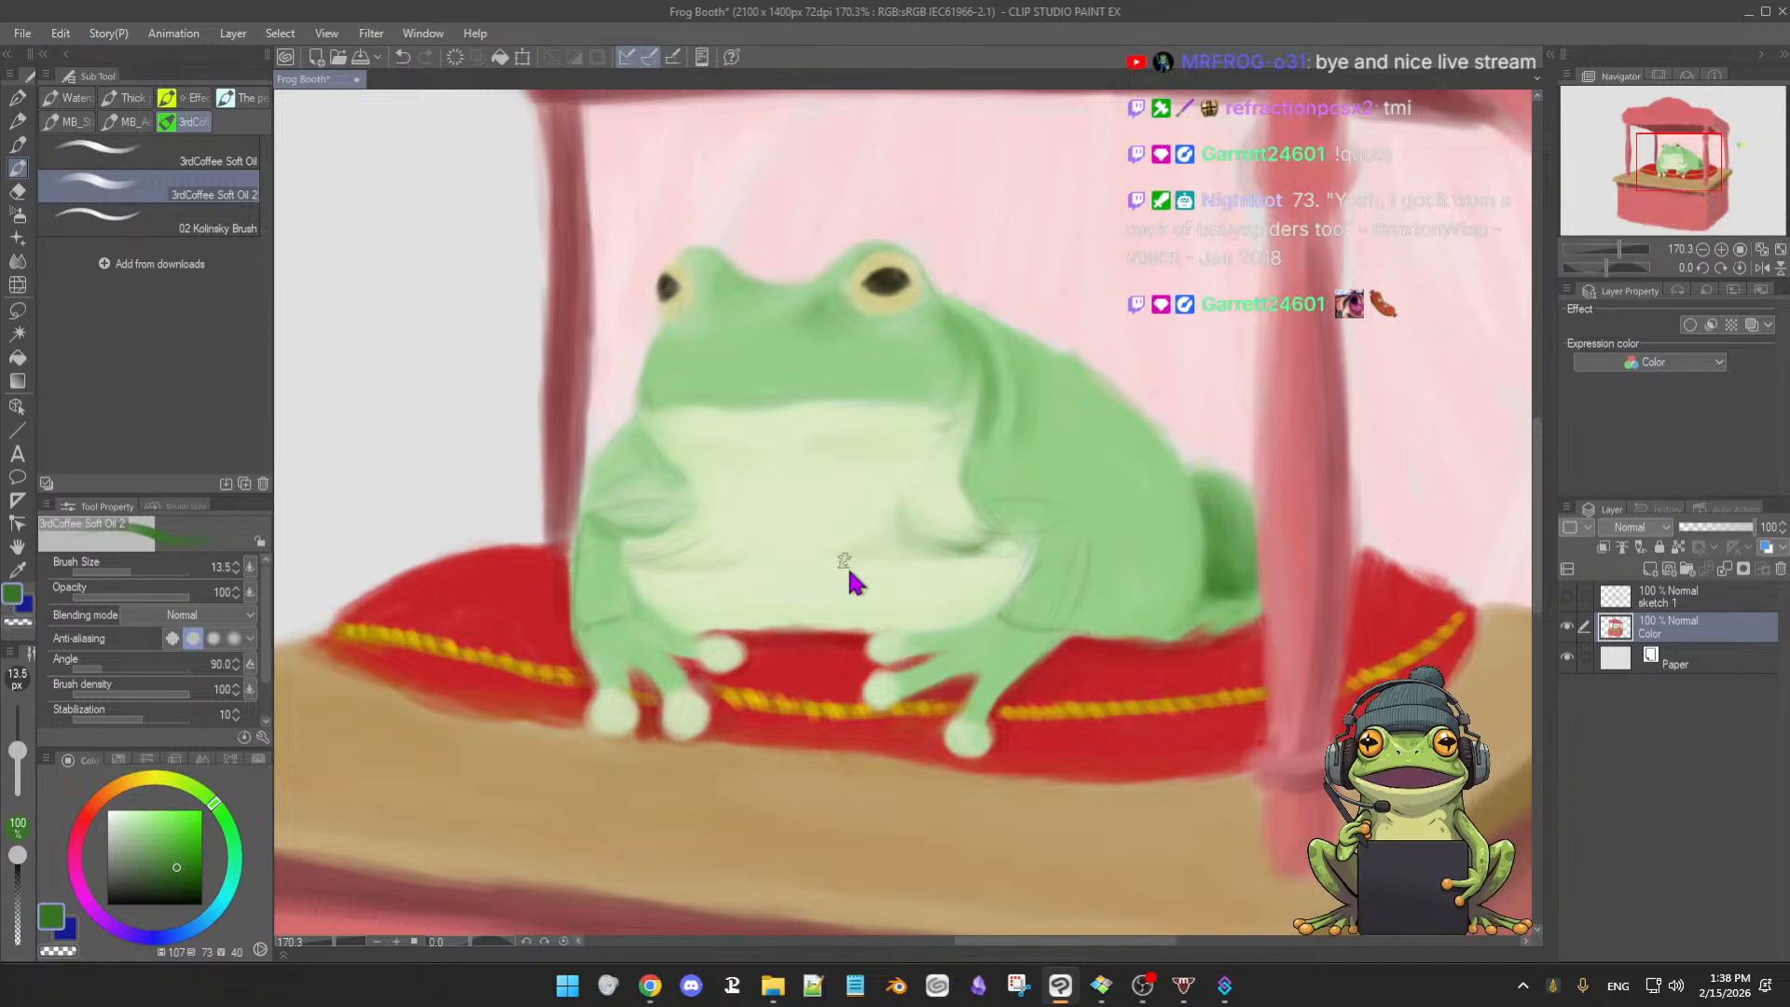
{"action": "left_click", "coordinate": [807, 566]}
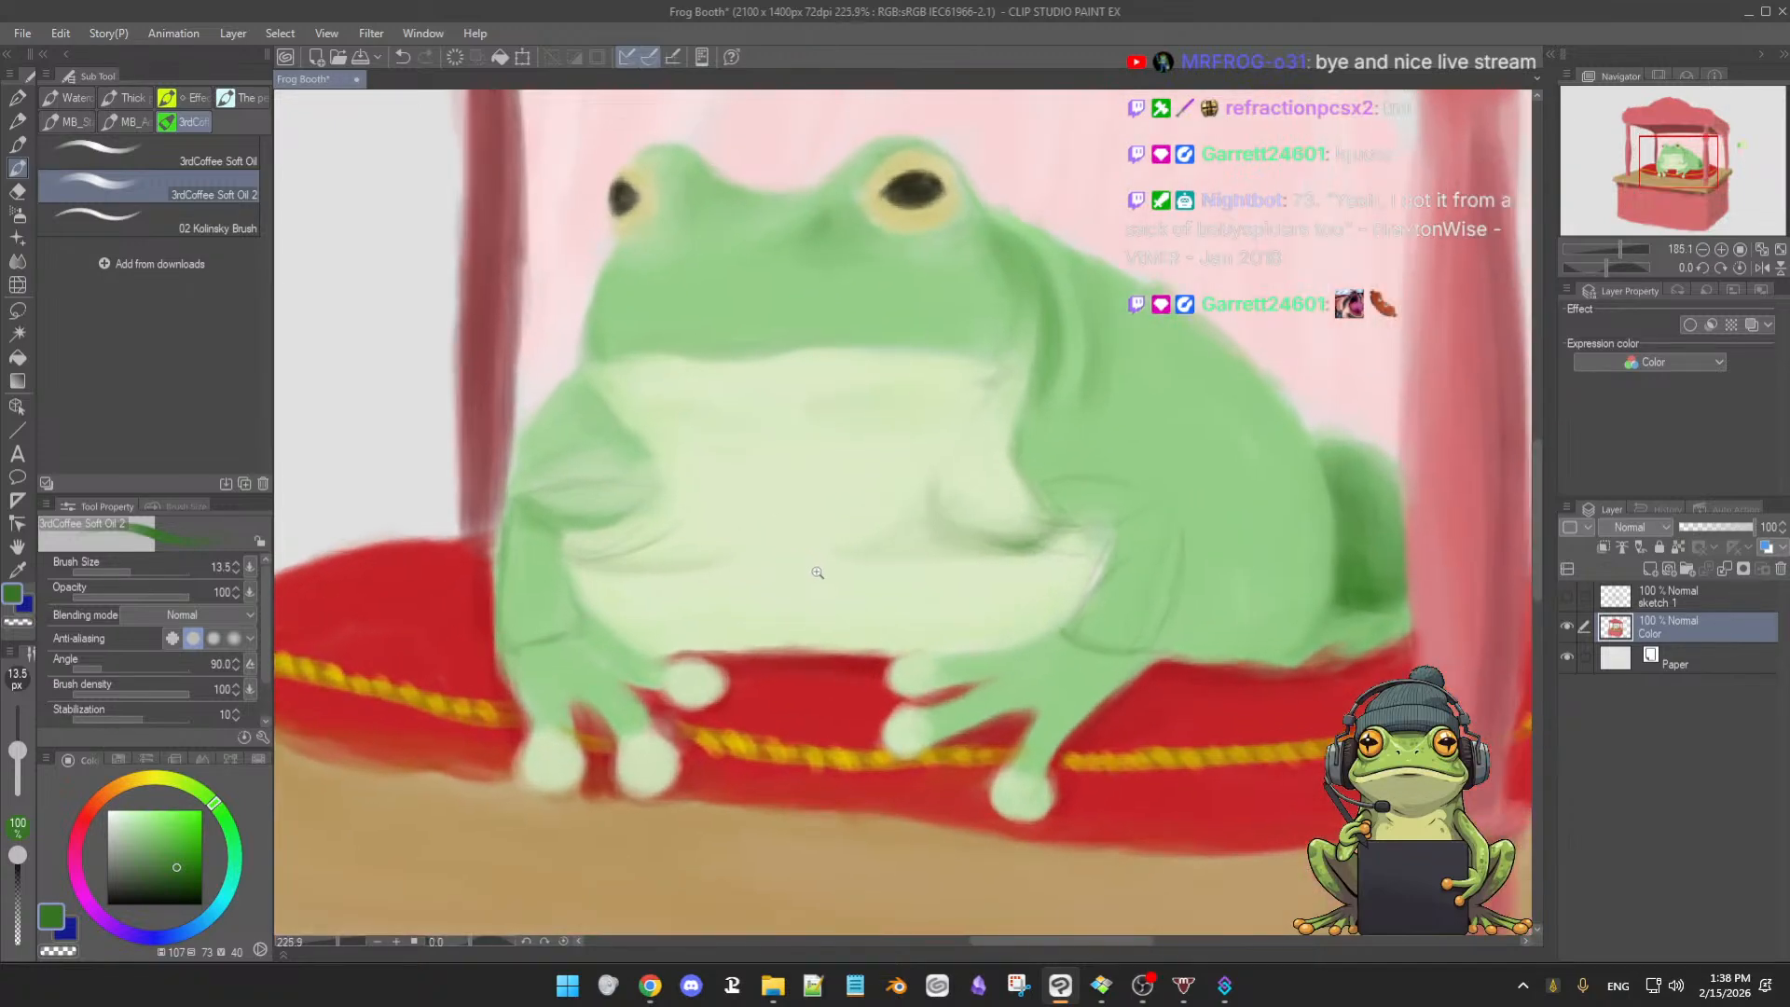
{"action": "left_click", "coordinate": [724, 558], "text": "alt"}
{"action": "mouse_move", "coordinate": [724, 558]}
{"action": "left_mouse_down"}
{"action": "mouse_move", "coordinate": [735, 580]}
{"action": "mouse_move", "coordinate": [728, 563]}
{"action": "left_mouse_up"}
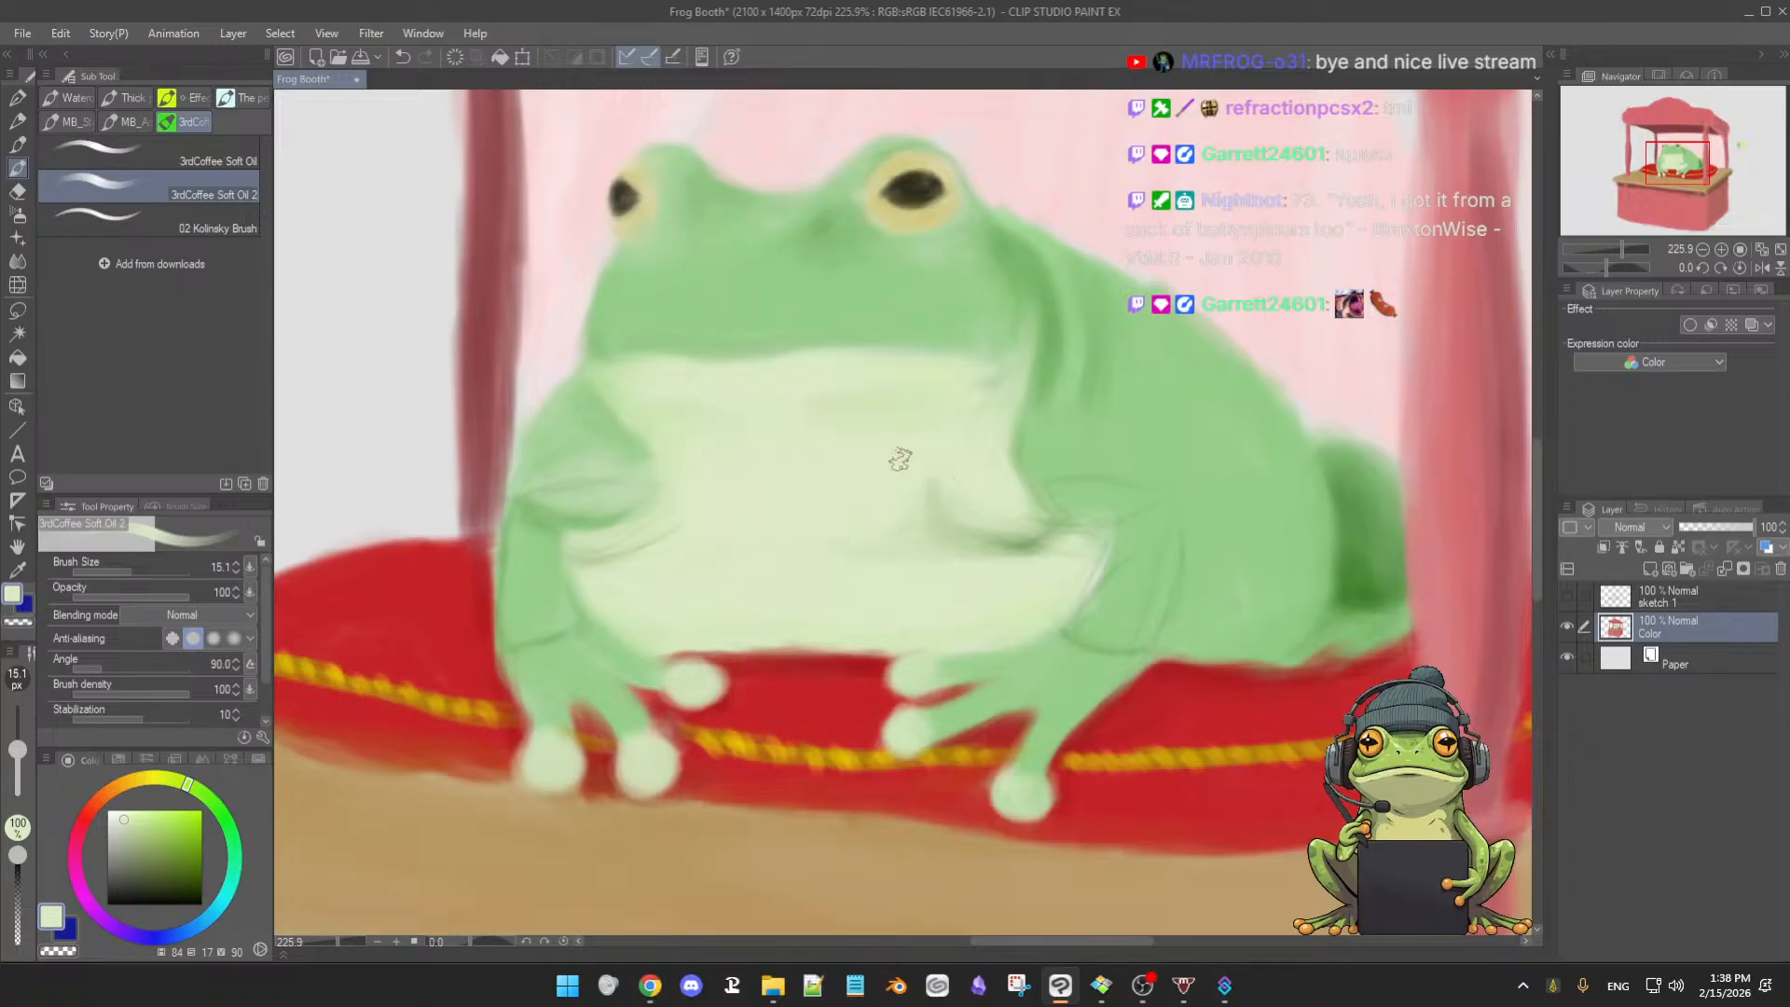
{"action": "left_click", "coordinate": [984, 485], "text": "alt"}
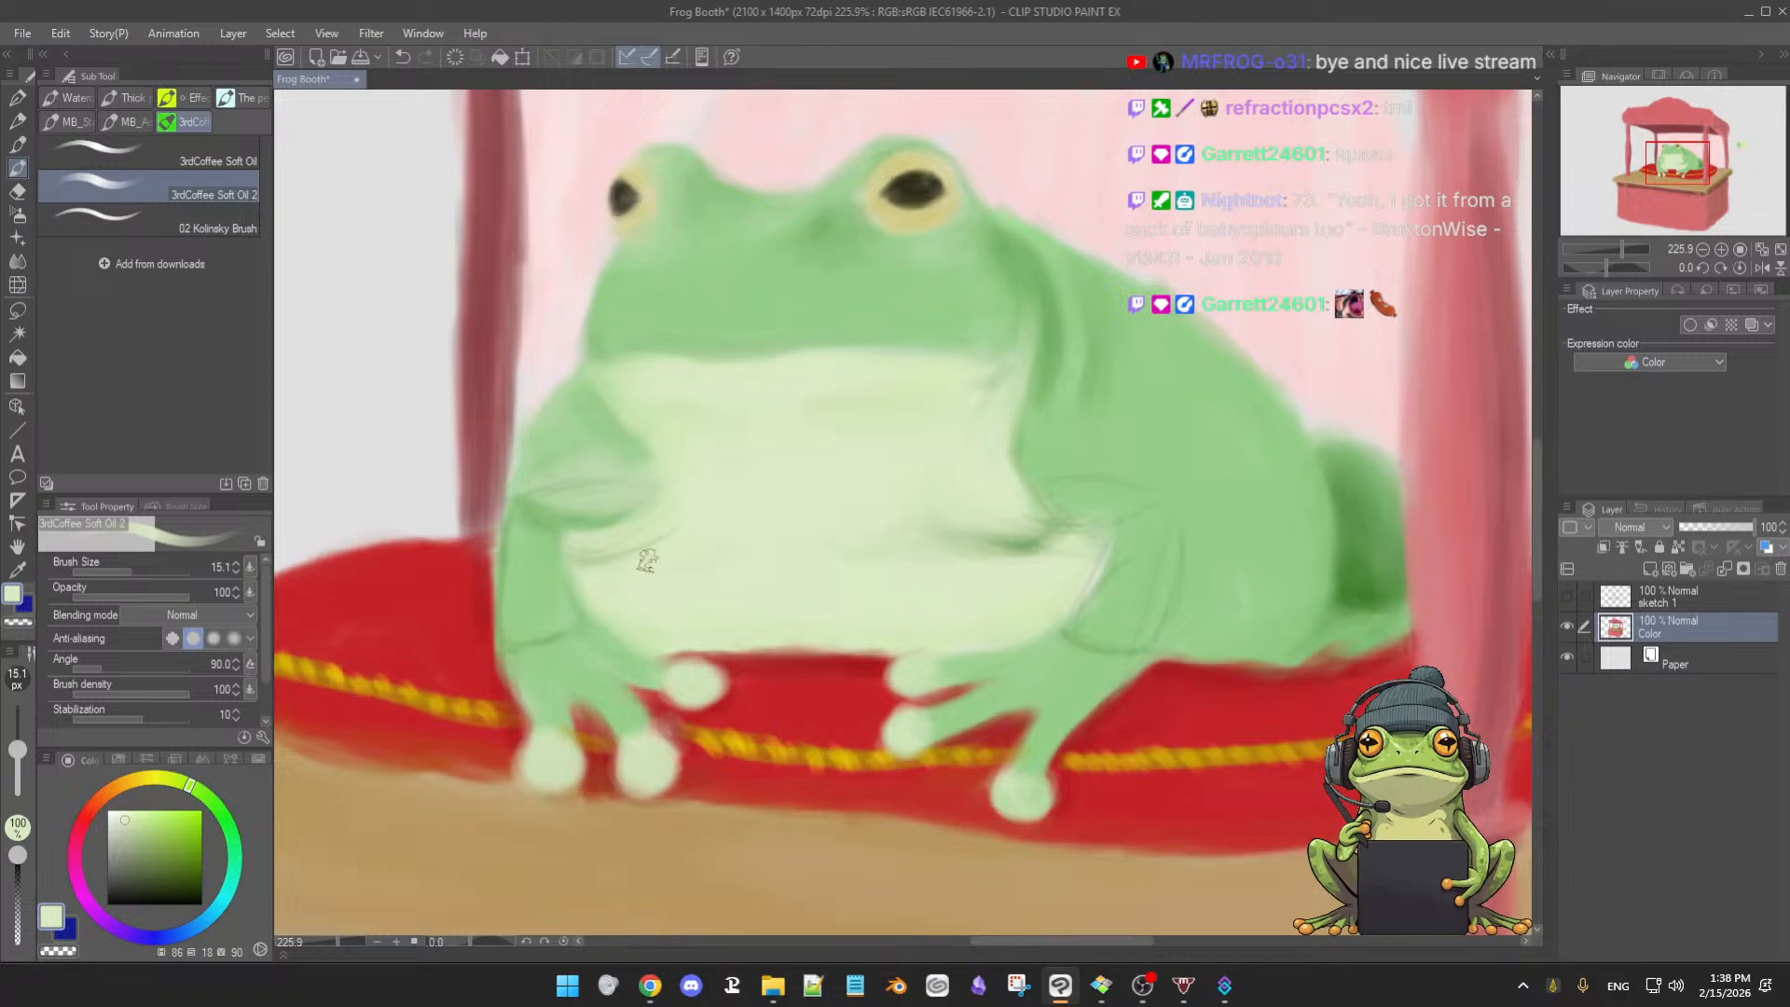
- Blend the left upper arm and its edge against the belly with sampled light greens at brush size 15.1
{"action": "left_click_drag", "start_coordinate": [592, 450], "coordinate": [634, 448]}
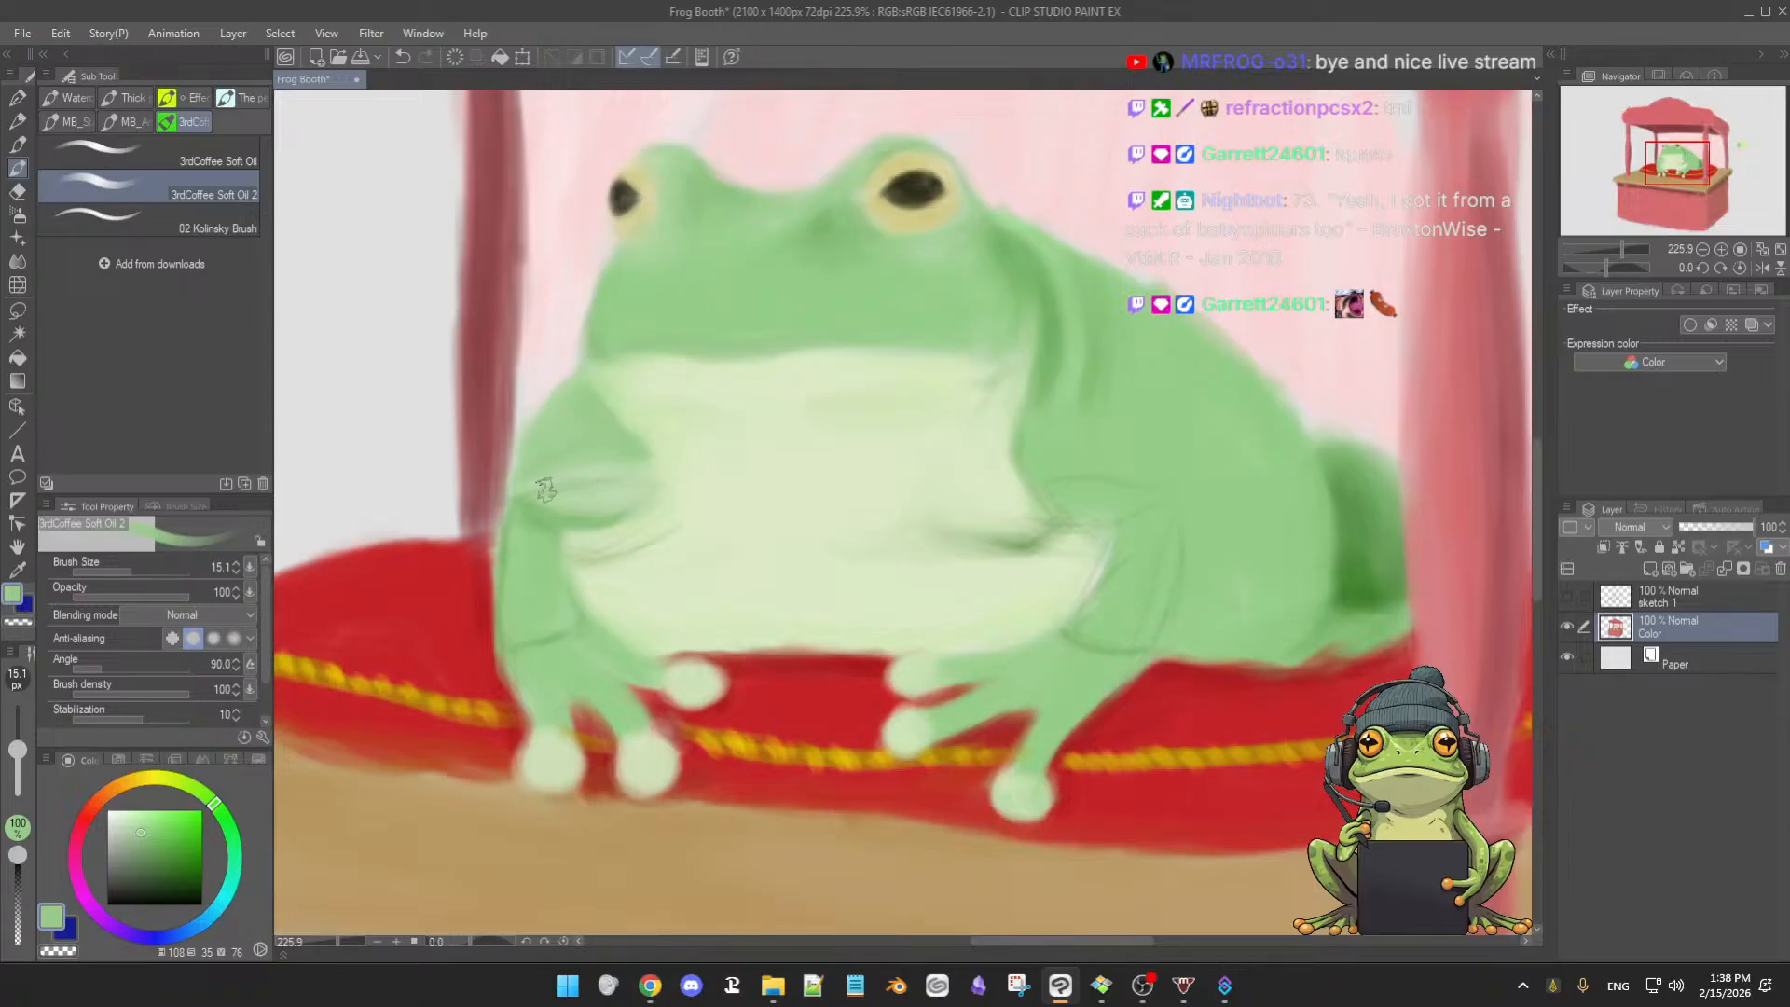
{"action": "left_click", "coordinate": [570, 484], "text": "alt"}
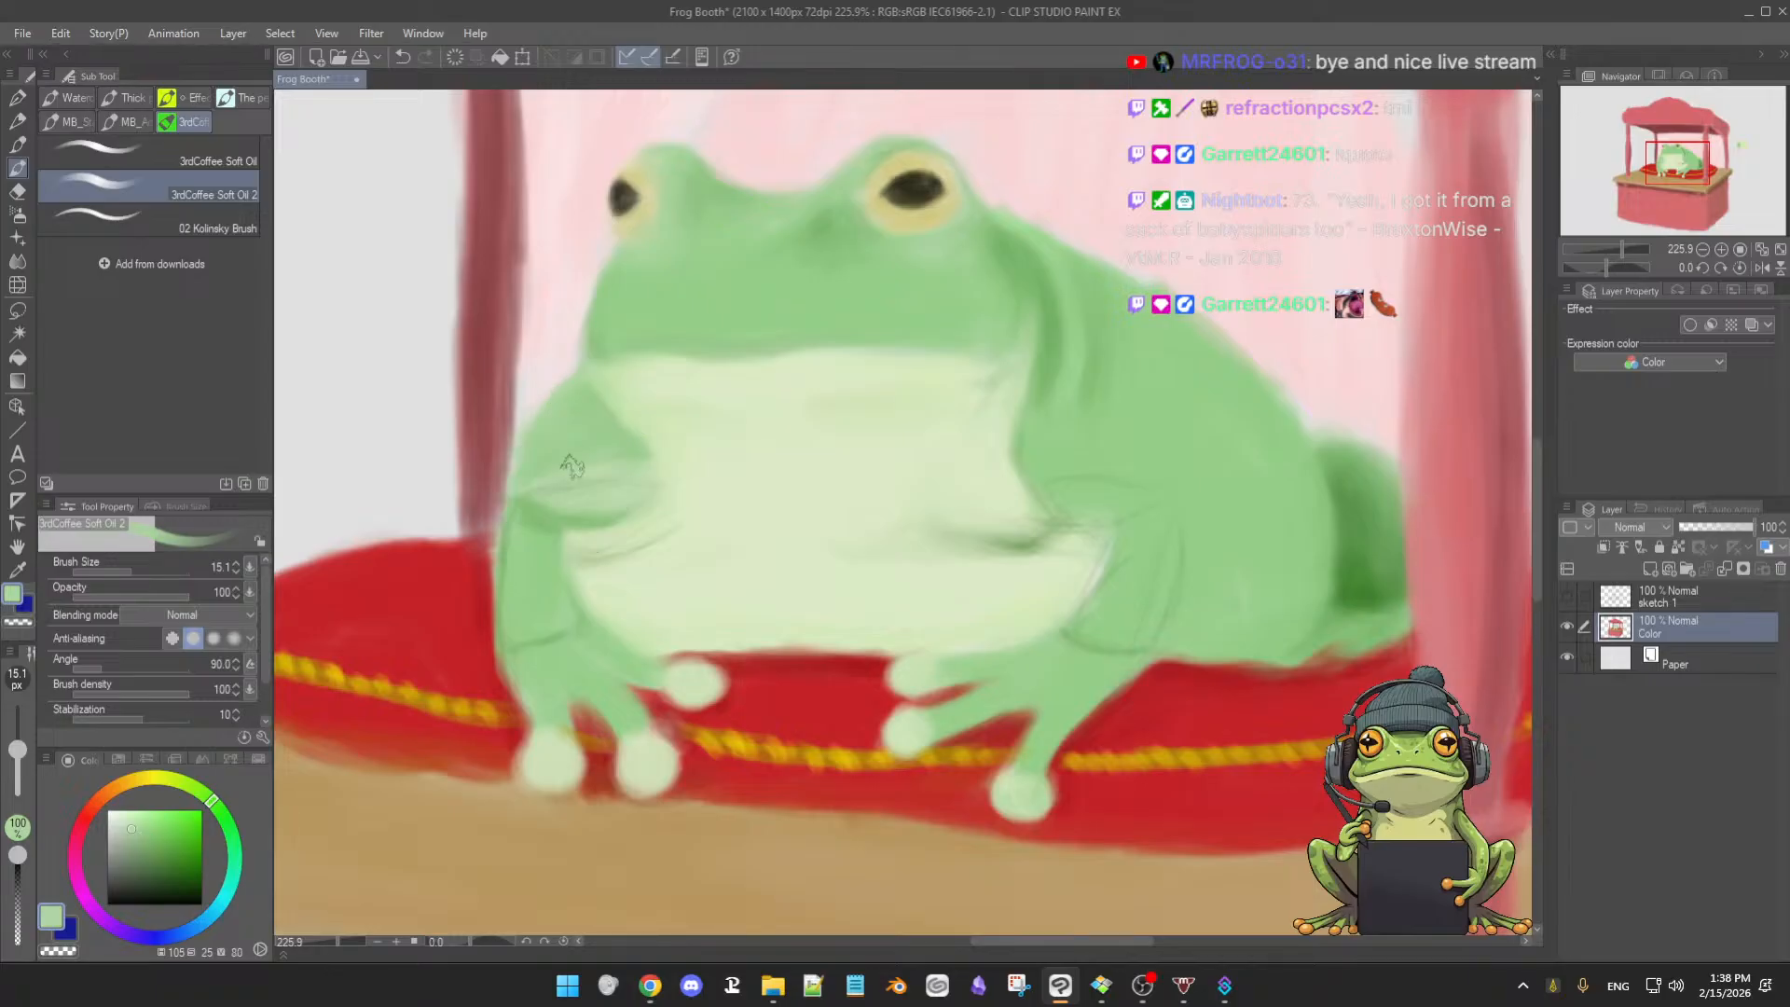
{"action": "left_click", "coordinate": [619, 444], "text": "alt"}
{"action": "left_click", "coordinate": [631, 408], "text": "alt"}
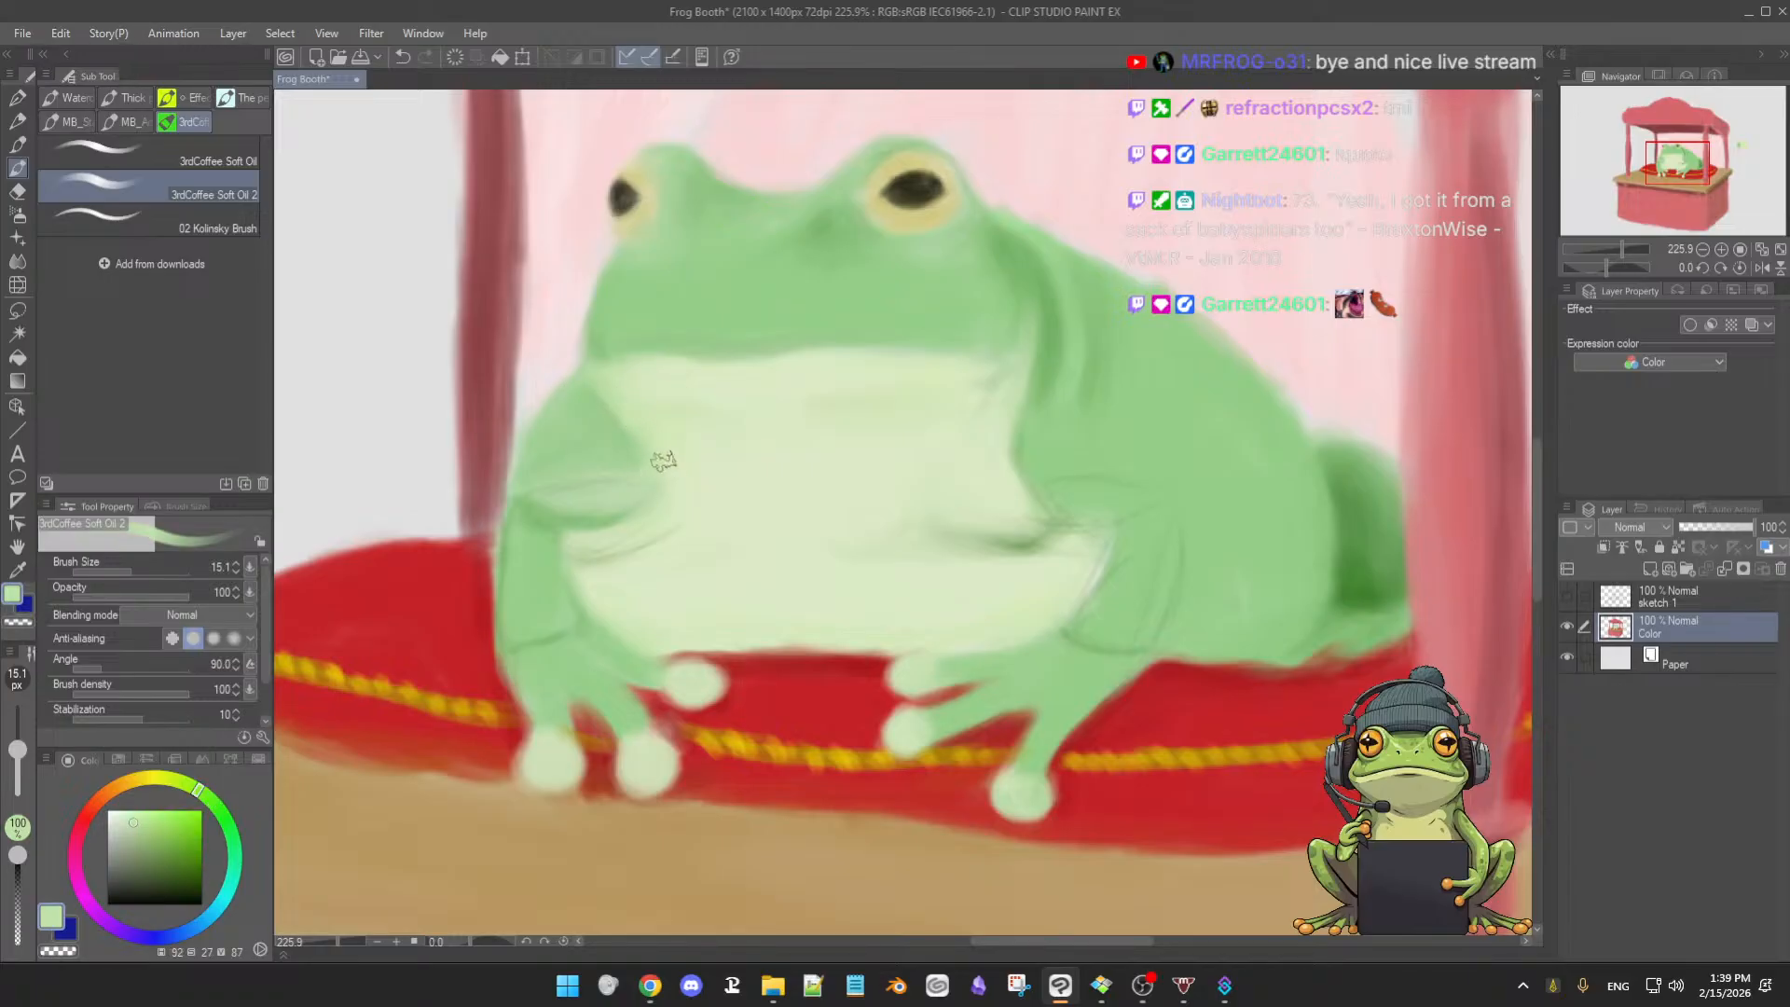
- Reshape the left elbow against the belly with sampled arm and belly greens at brush sizes 11.1 and 15.5
{"action": "key", "text": "["}
{"action": "left_click", "coordinate": [608, 466], "text": "alt"}
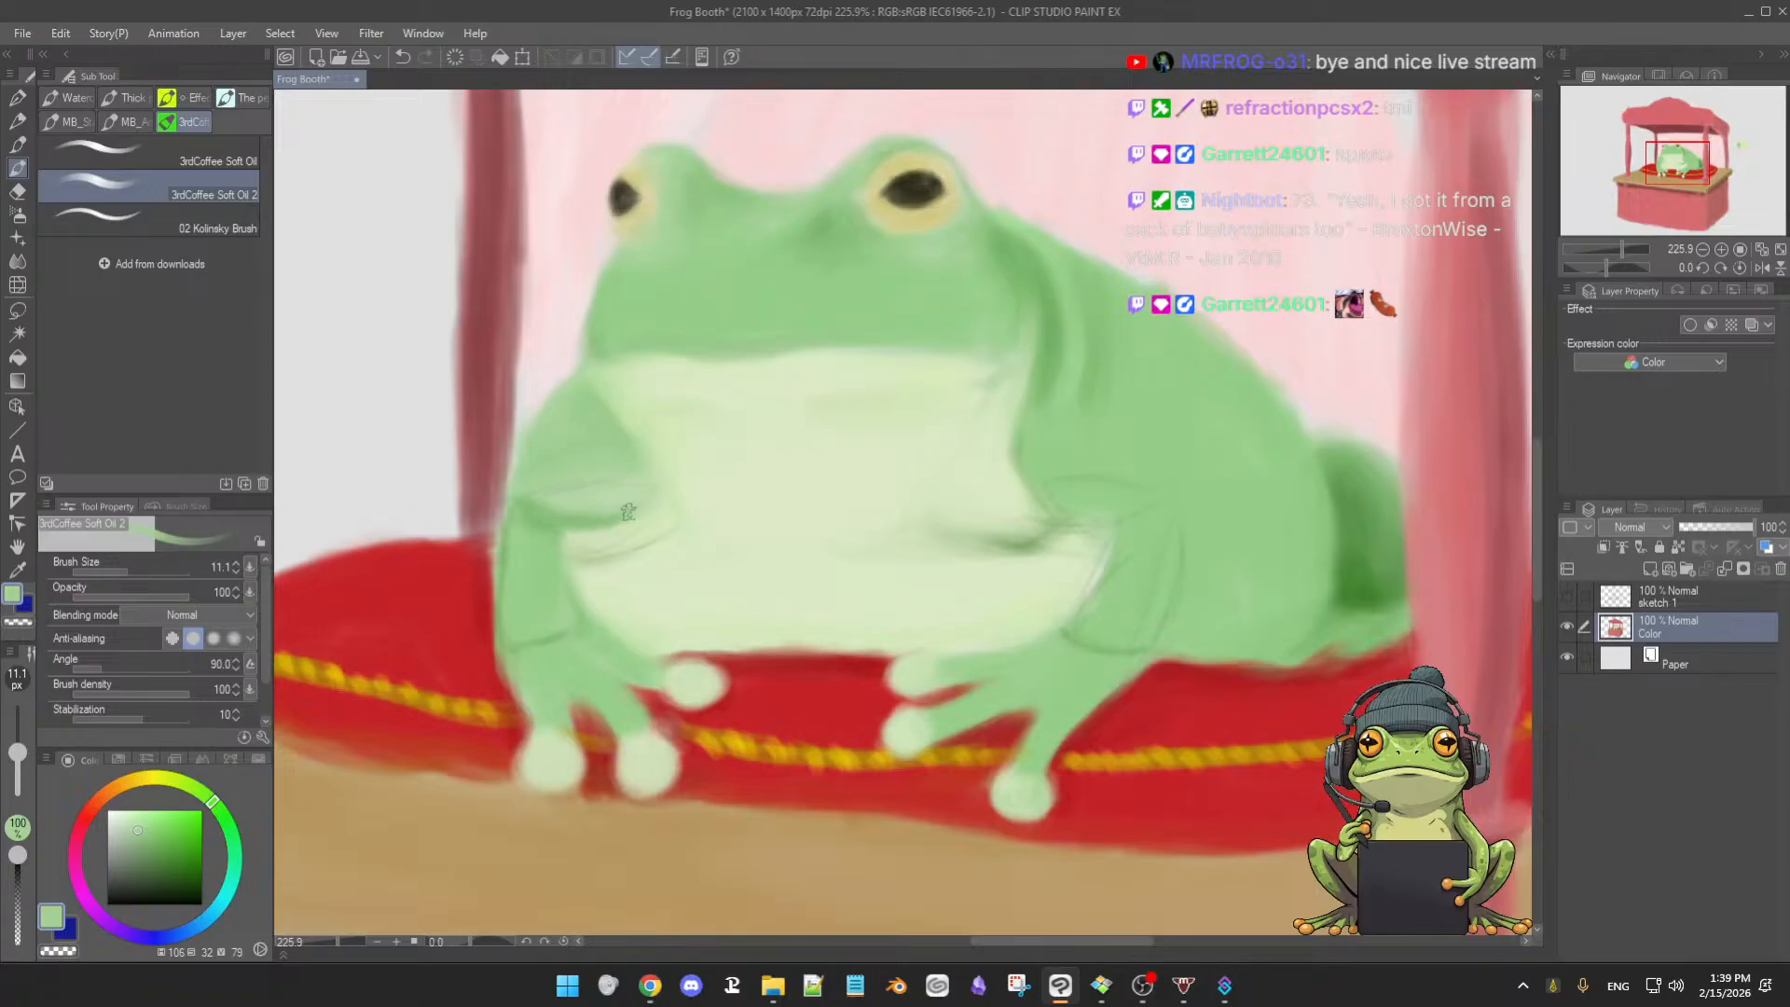
{"action": "left_click", "coordinate": [606, 536], "text": "alt"}
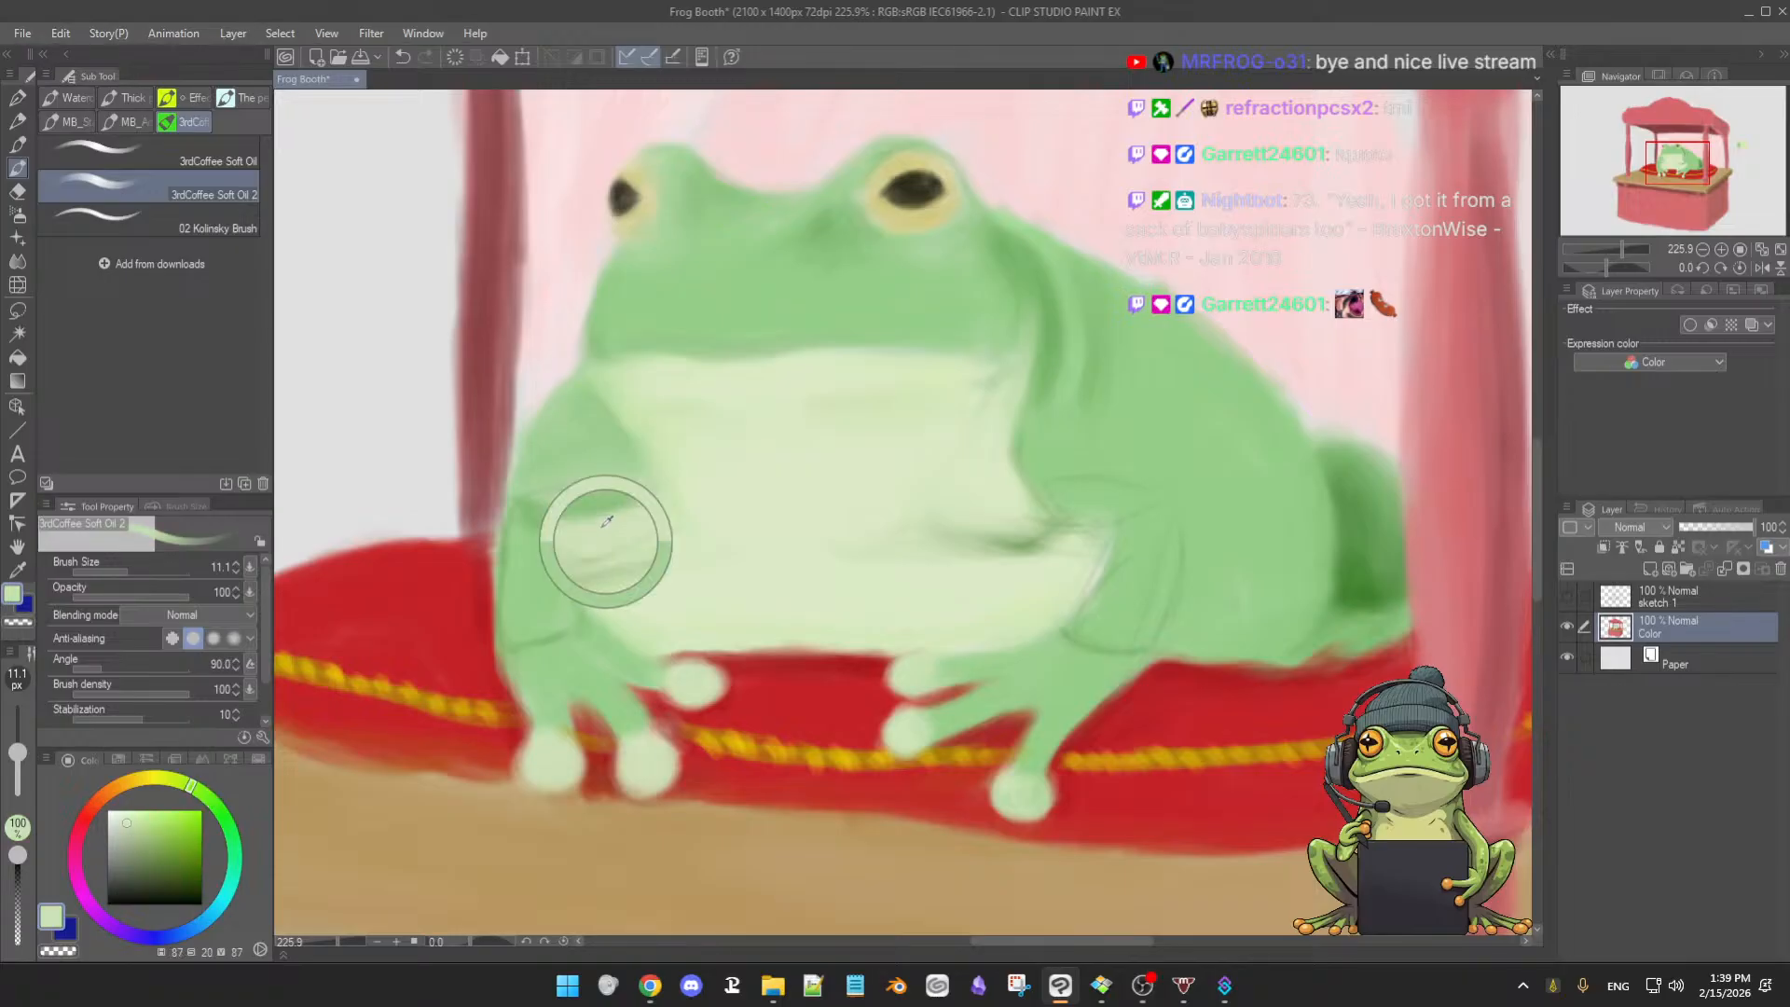
{"action": "key", "text": "]"}
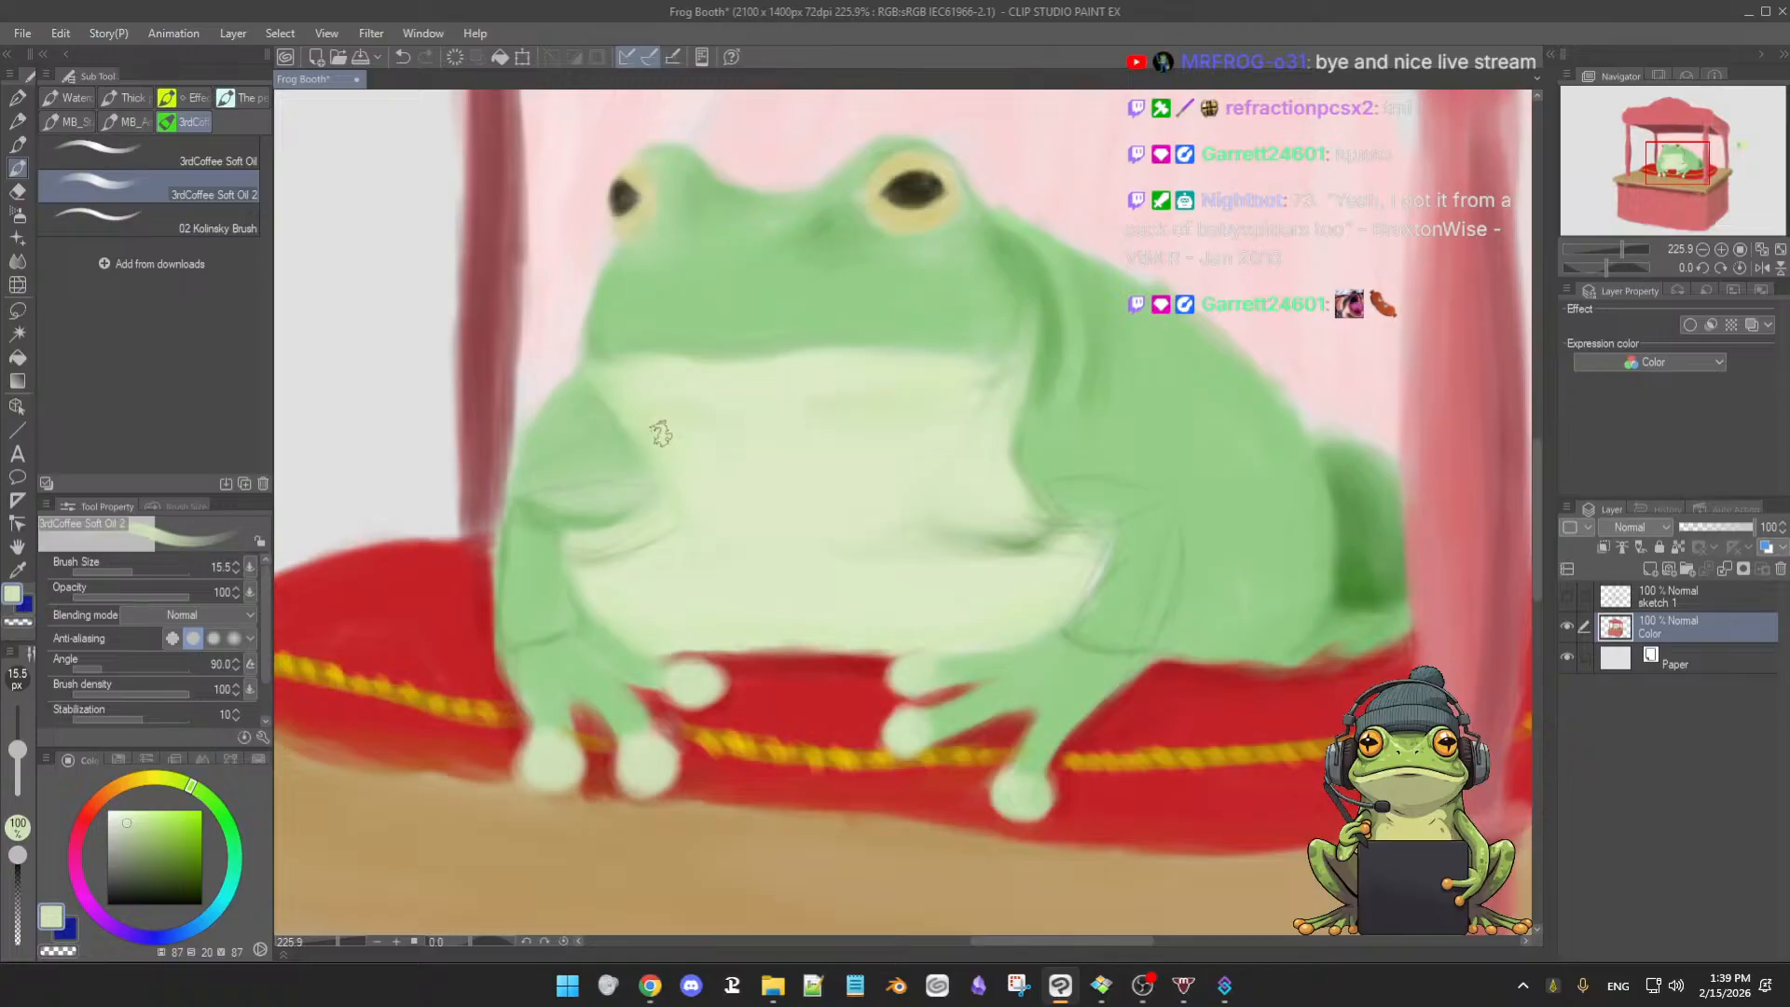
{"action": "left_click", "coordinate": [566, 518], "text": "alt"}
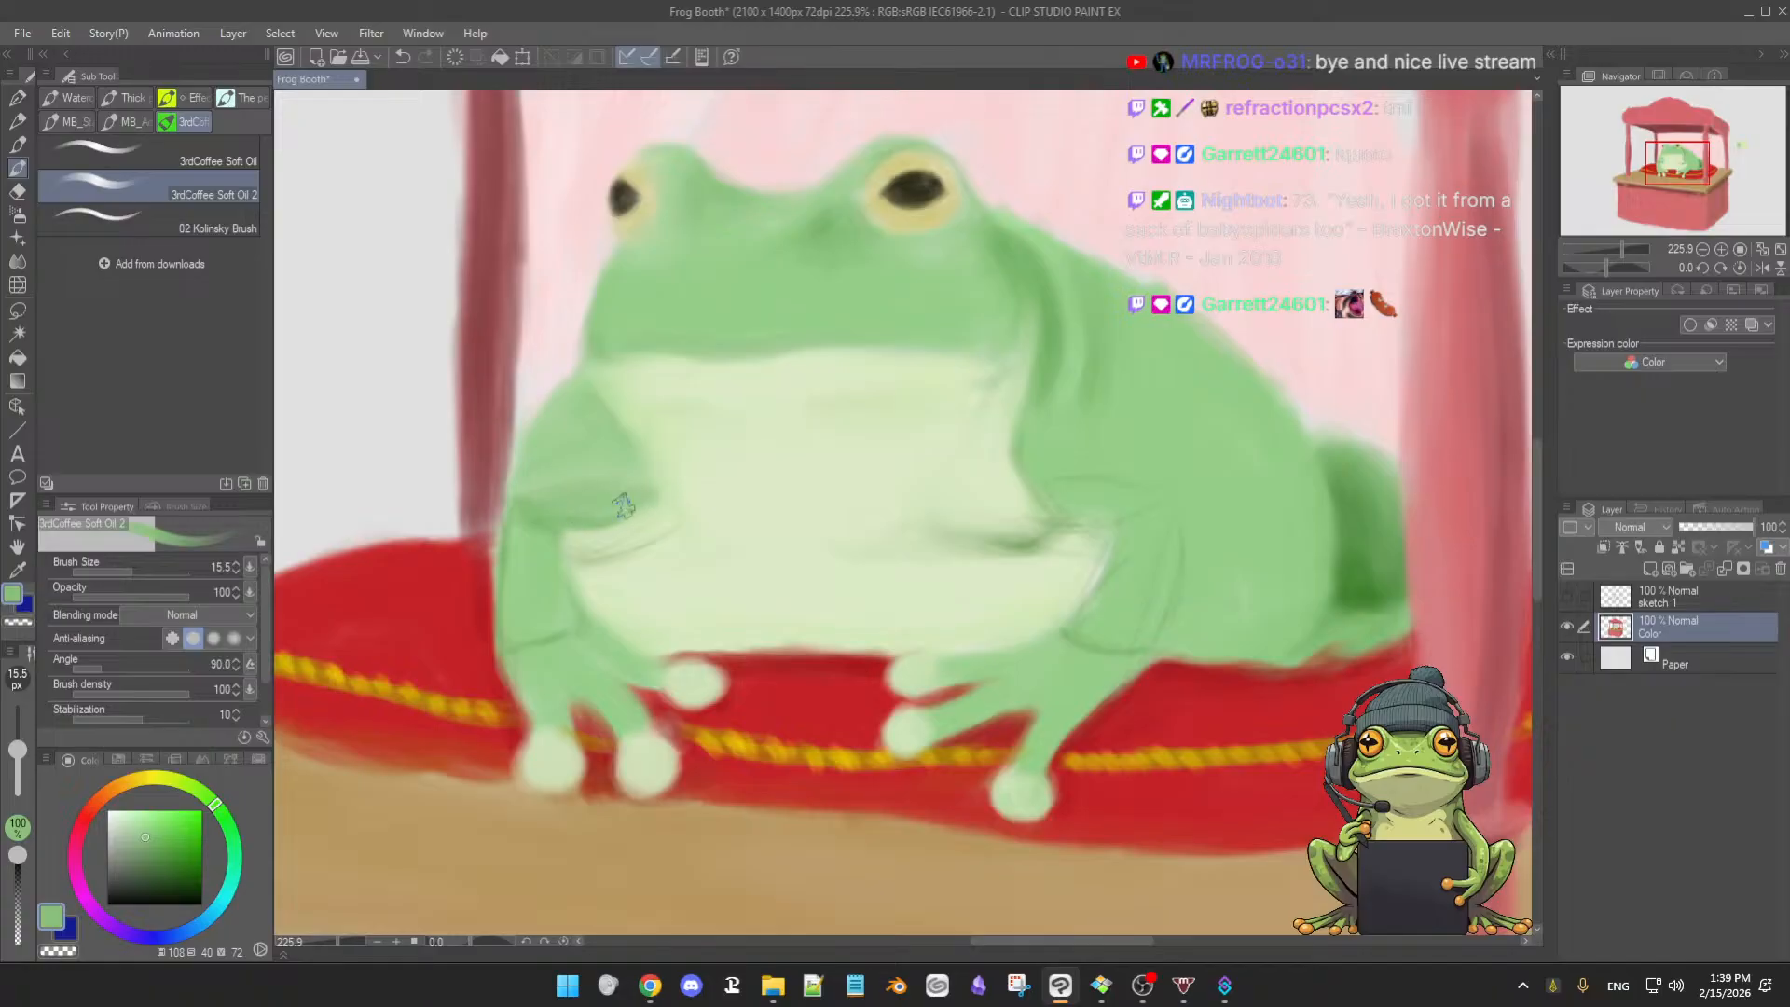
{"action": "left_click", "coordinate": [670, 486], "text": "alt"}
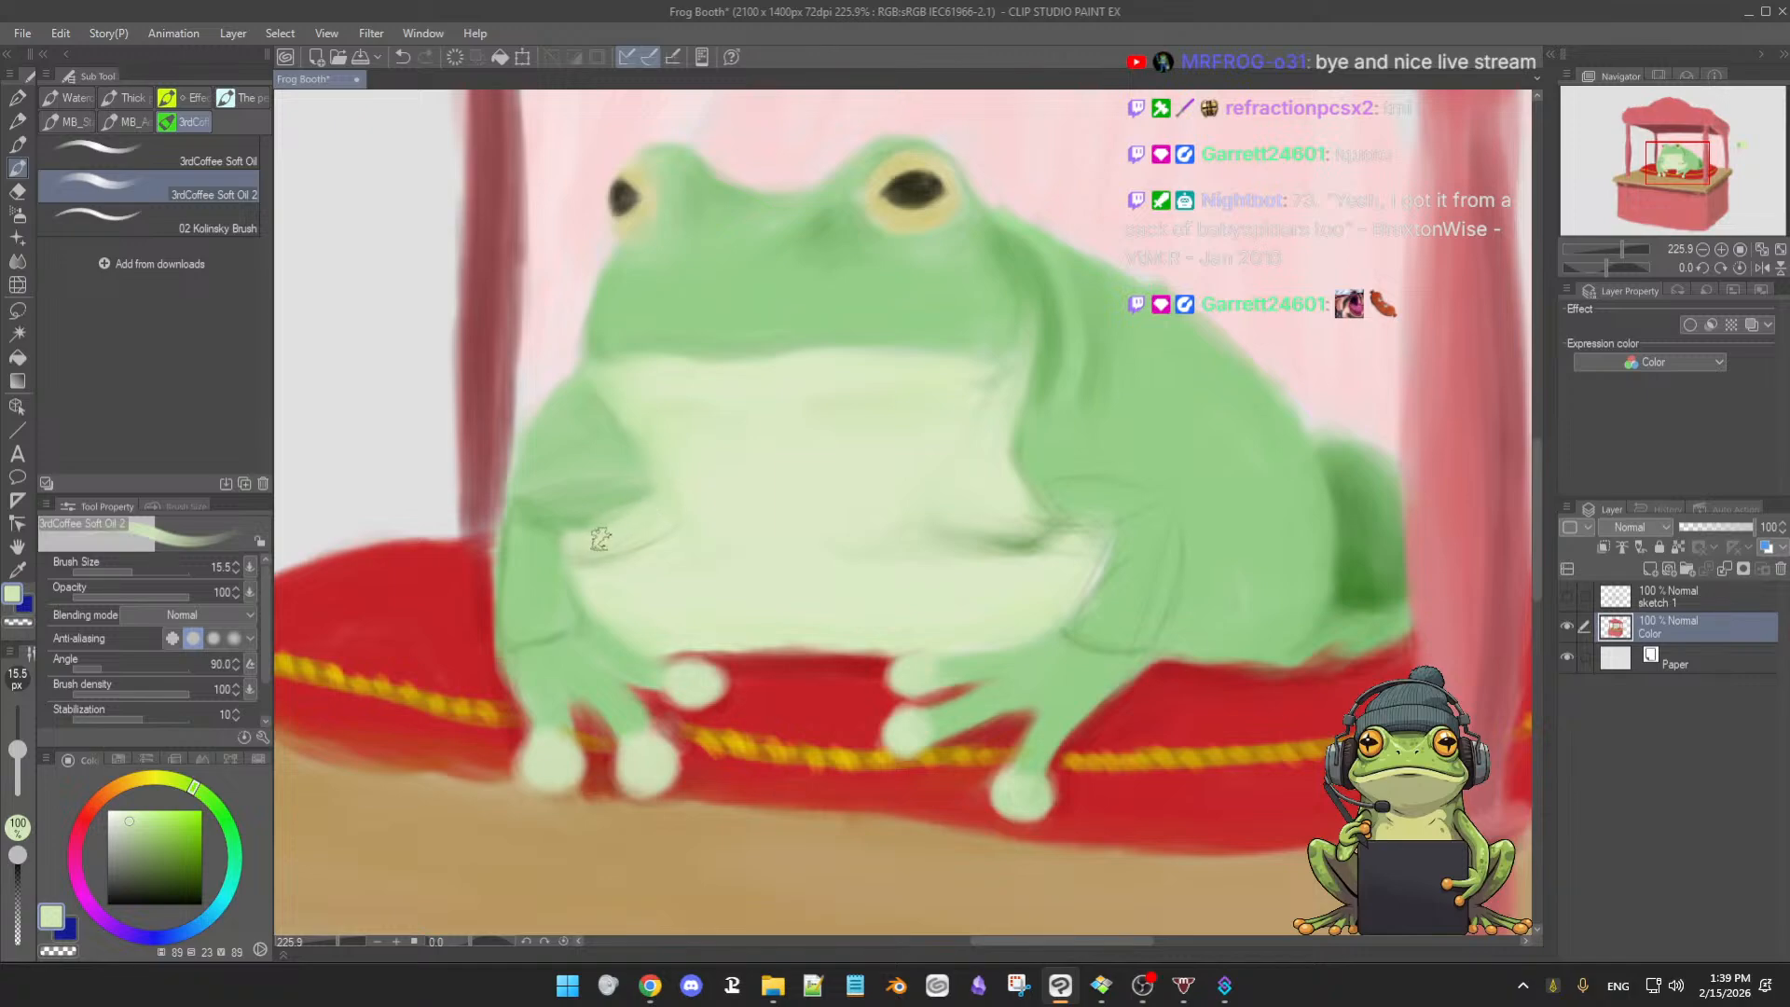
- Refine the lower edge of the left elbow with sampled light greens at brush size 7.9
{"action": "left_click", "coordinate": [630, 493], "text": "alt"}
{"action": "left_click_drag", "start_coordinate": [609, 487], "coordinate": [618, 502], "text": "ctrl+alt"}
{"action": "left_click", "coordinate": [586, 514], "text": "alt"}
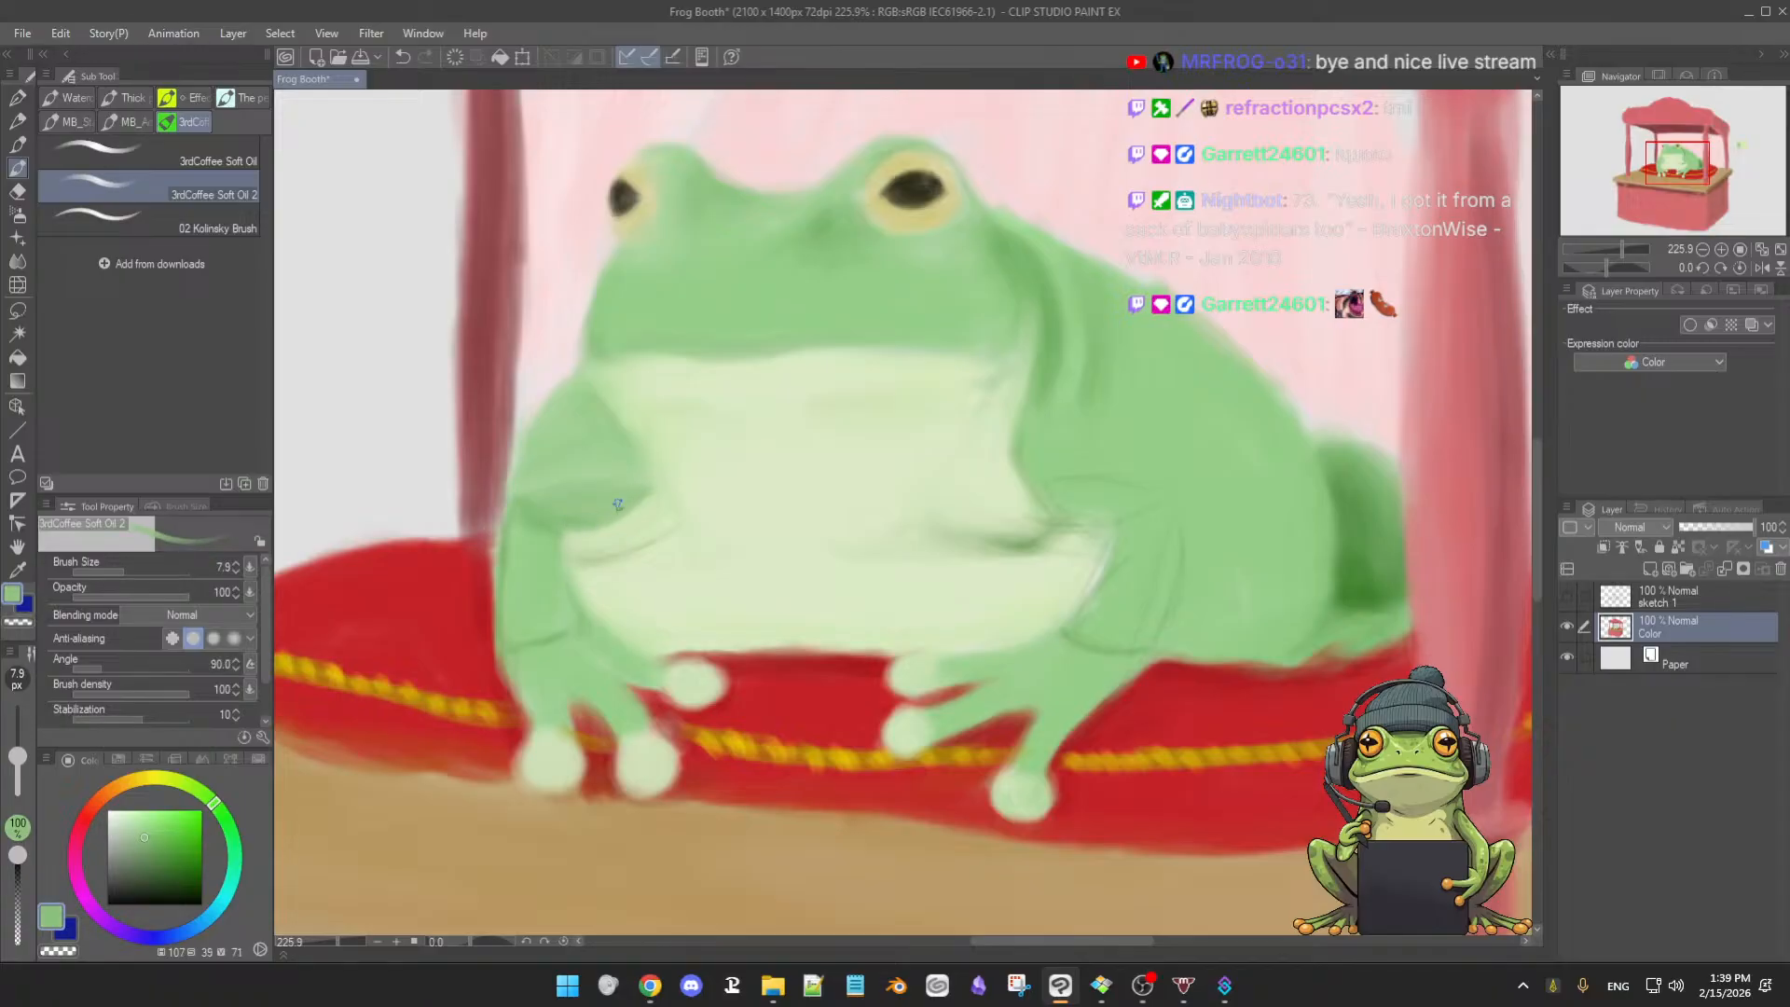
{"action": "left_click", "coordinate": [575, 486], "text": "alt"}
{"action": "left_click", "coordinate": [638, 507], "text": "alt"}
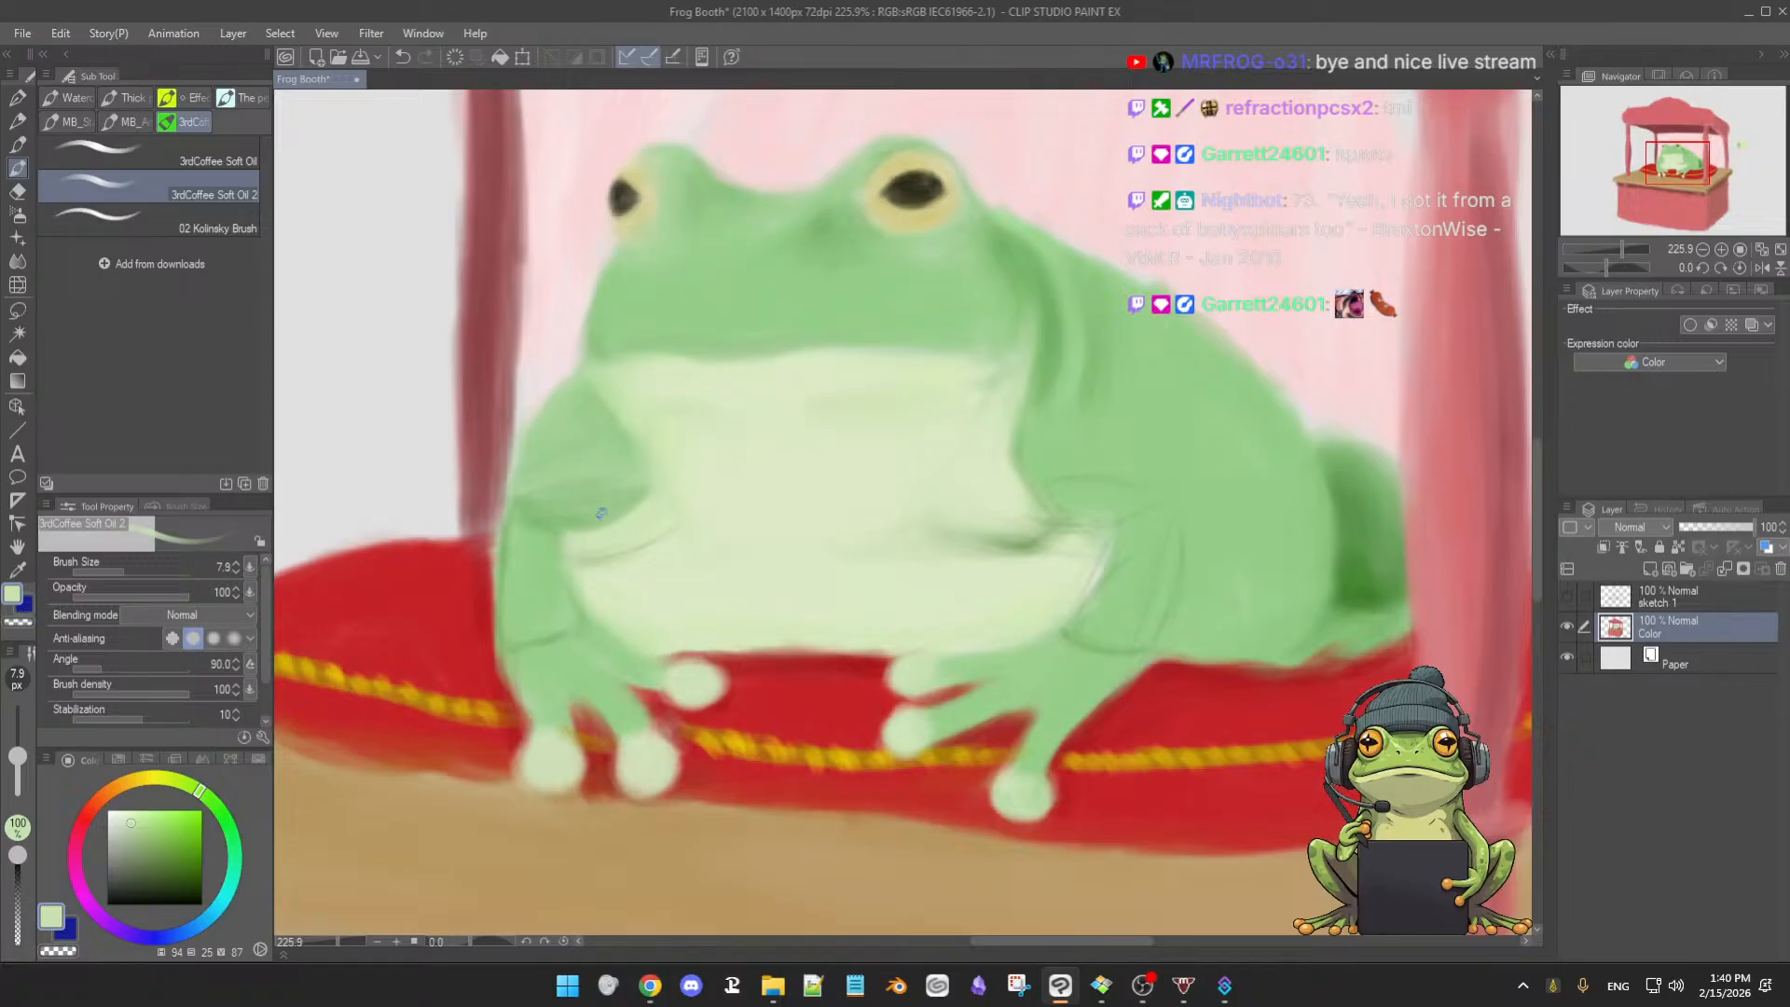
- Paint a thin crease across the left elbow in darker green (94, 63, 54) at brush size 7.9, blending with sampled green at size 13.2
{"action": "left_click", "coordinate": [160, 840]}
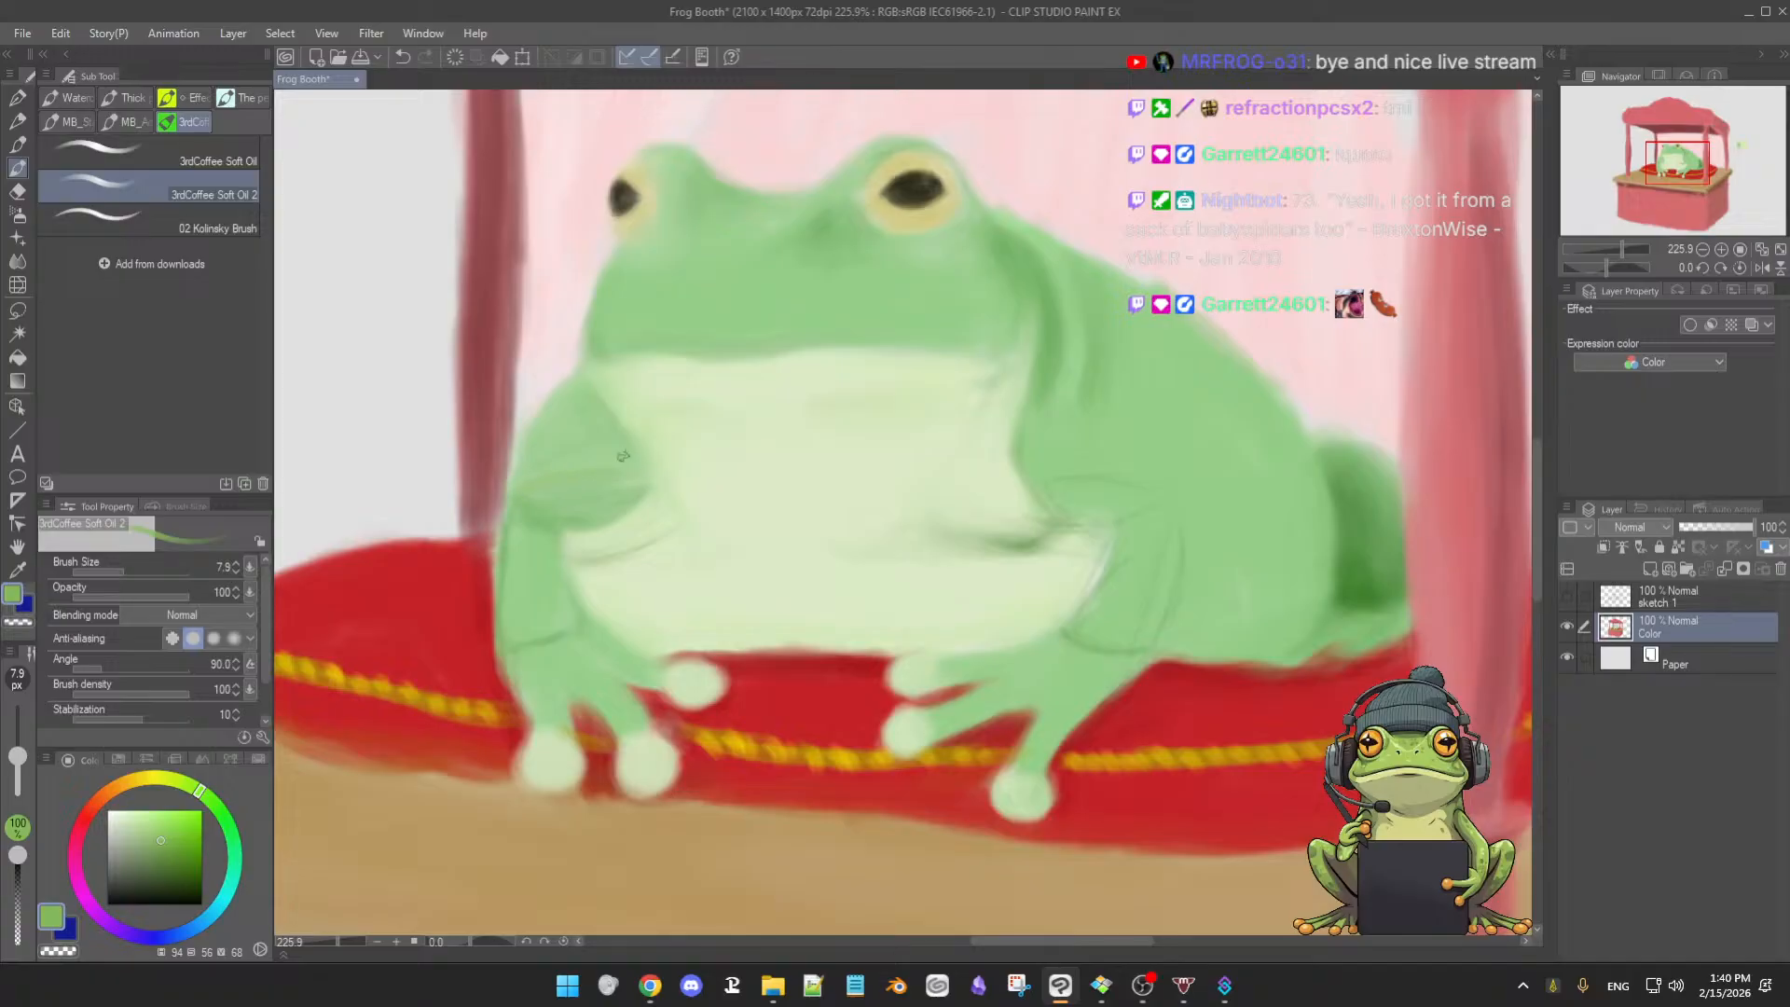
{"action": "left_click", "coordinate": [167, 853]}
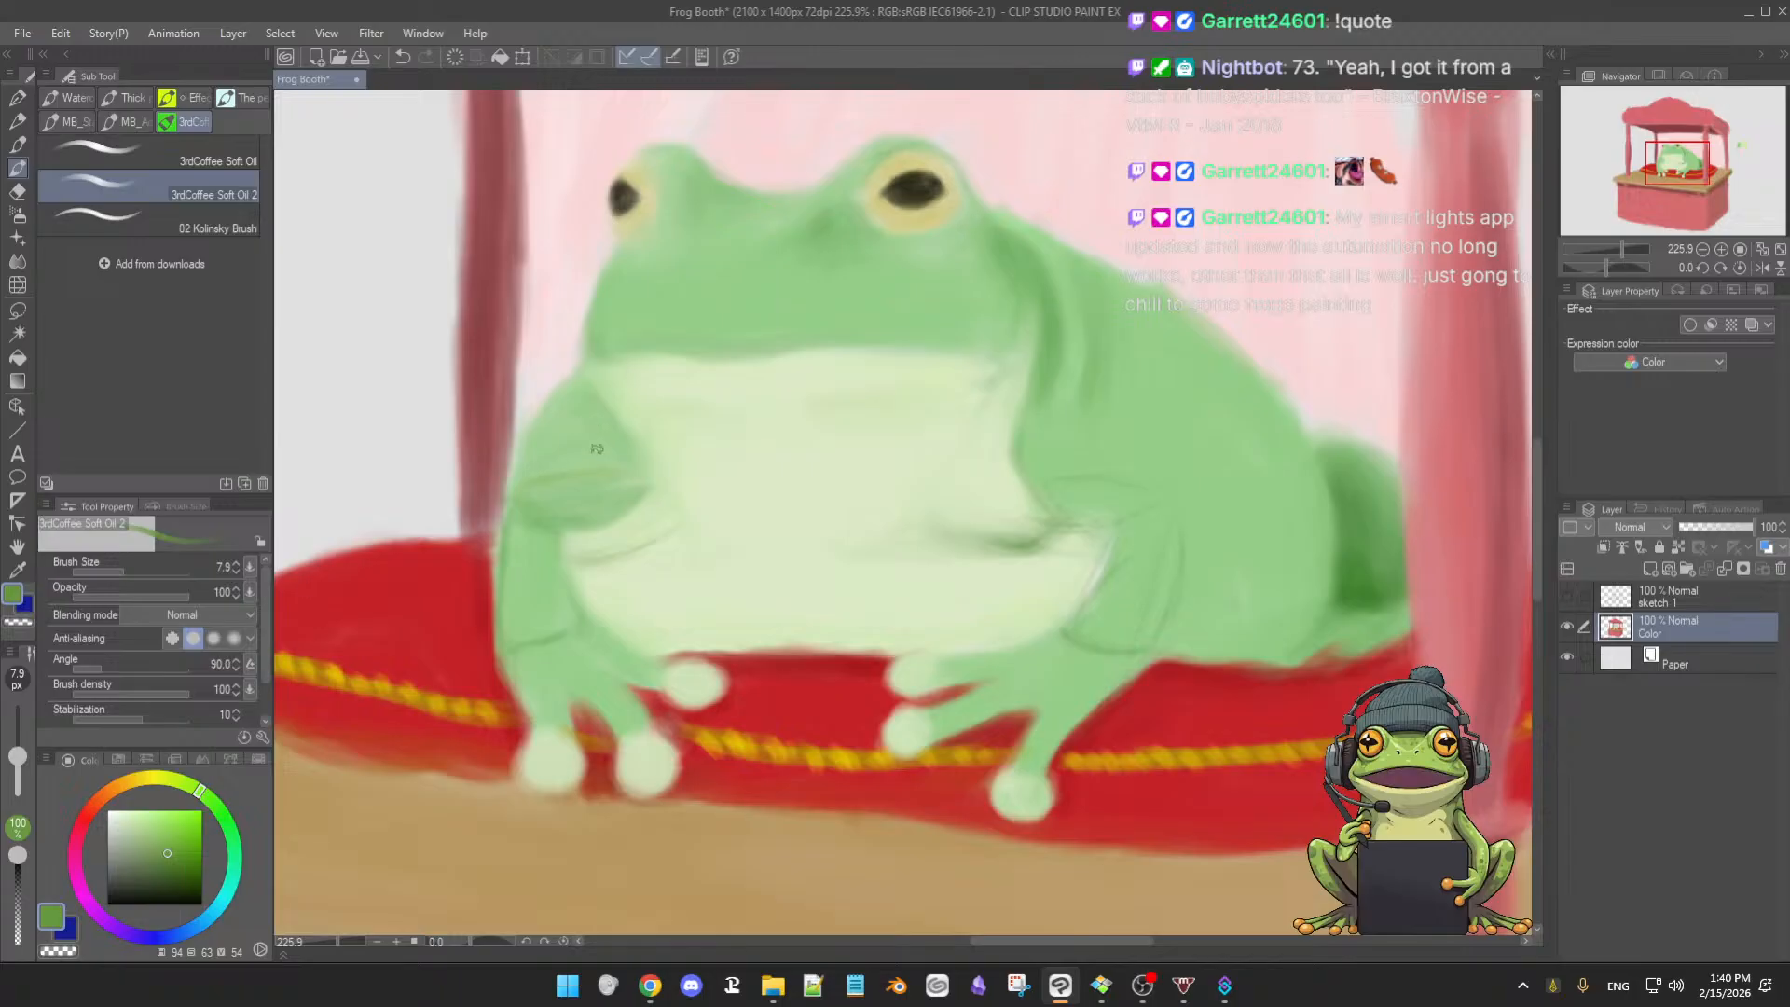
{"action": "left_click", "coordinate": [623, 490], "text": "alt"}
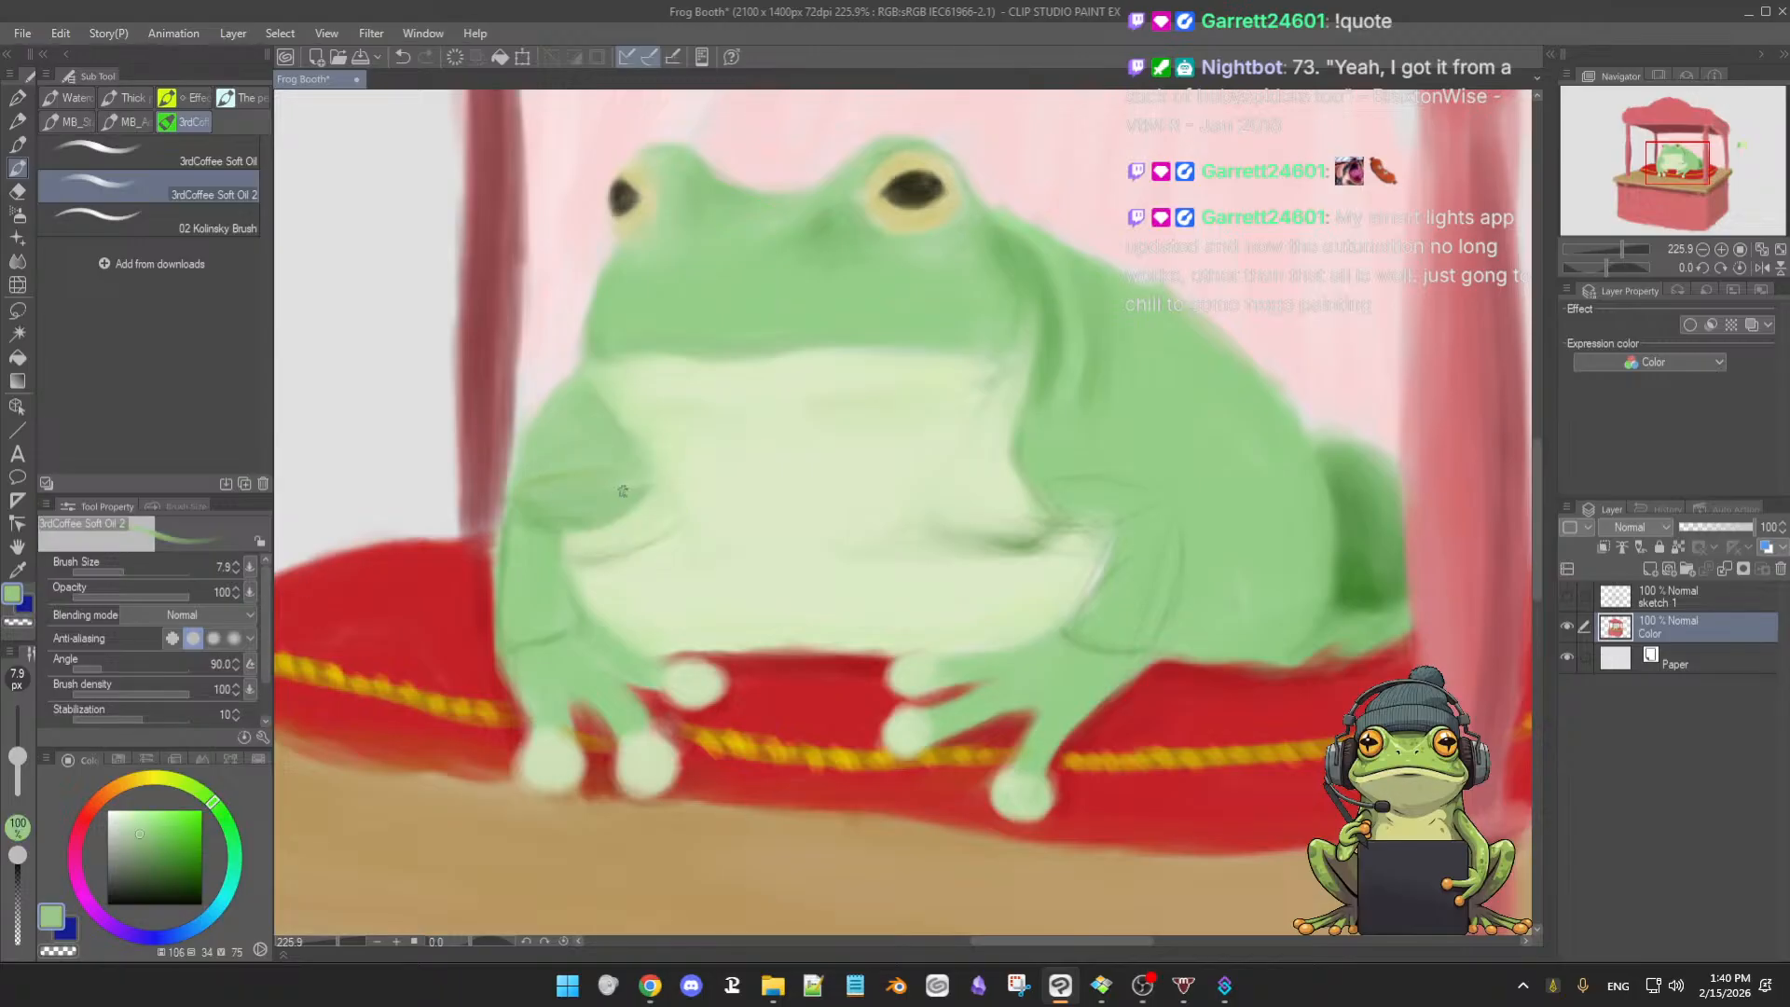
{"action": "left_click_drag", "start_coordinate": [578, 499], "coordinate": [587, 503], "text": "ctrl+alt"}
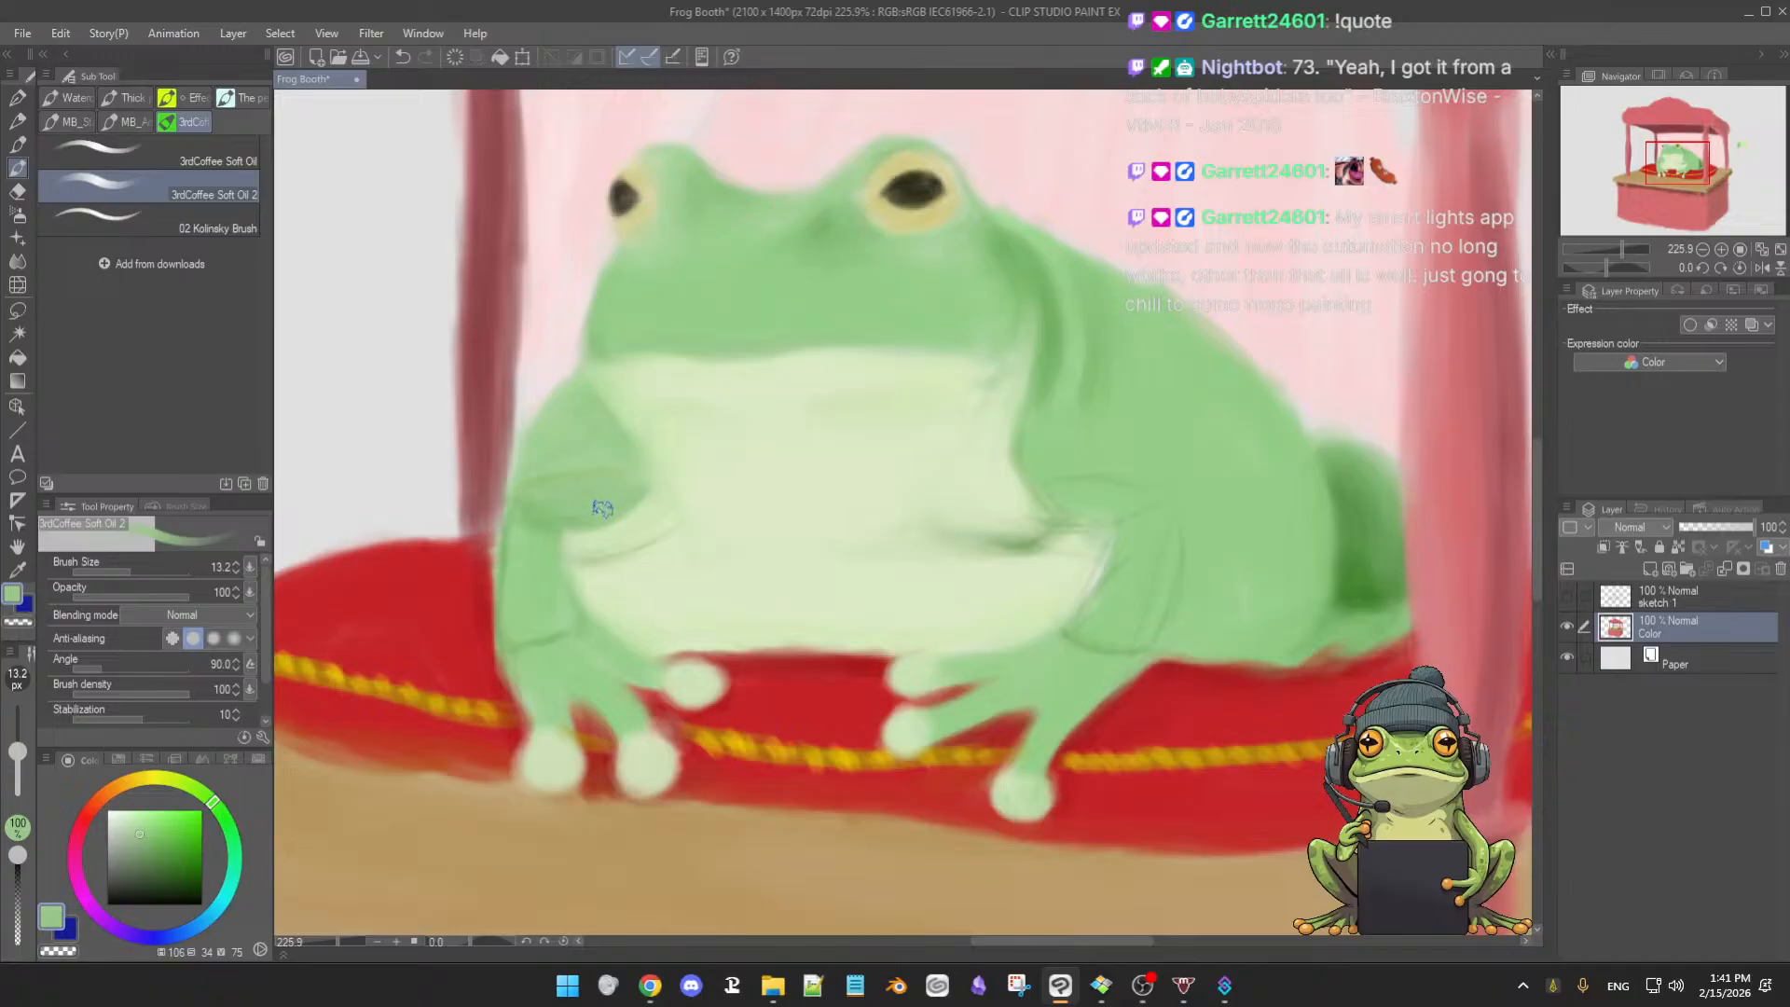
- Repaint the belly crease below the left elbow with sampled pale greens at brush size 10.1
{"action": "left_click", "coordinate": [588, 559], "text": "alt"}
{"action": "key", "text": "["}
{"action": "left_click_drag", "start_coordinate": [610, 548], "coordinate": [648, 524]}
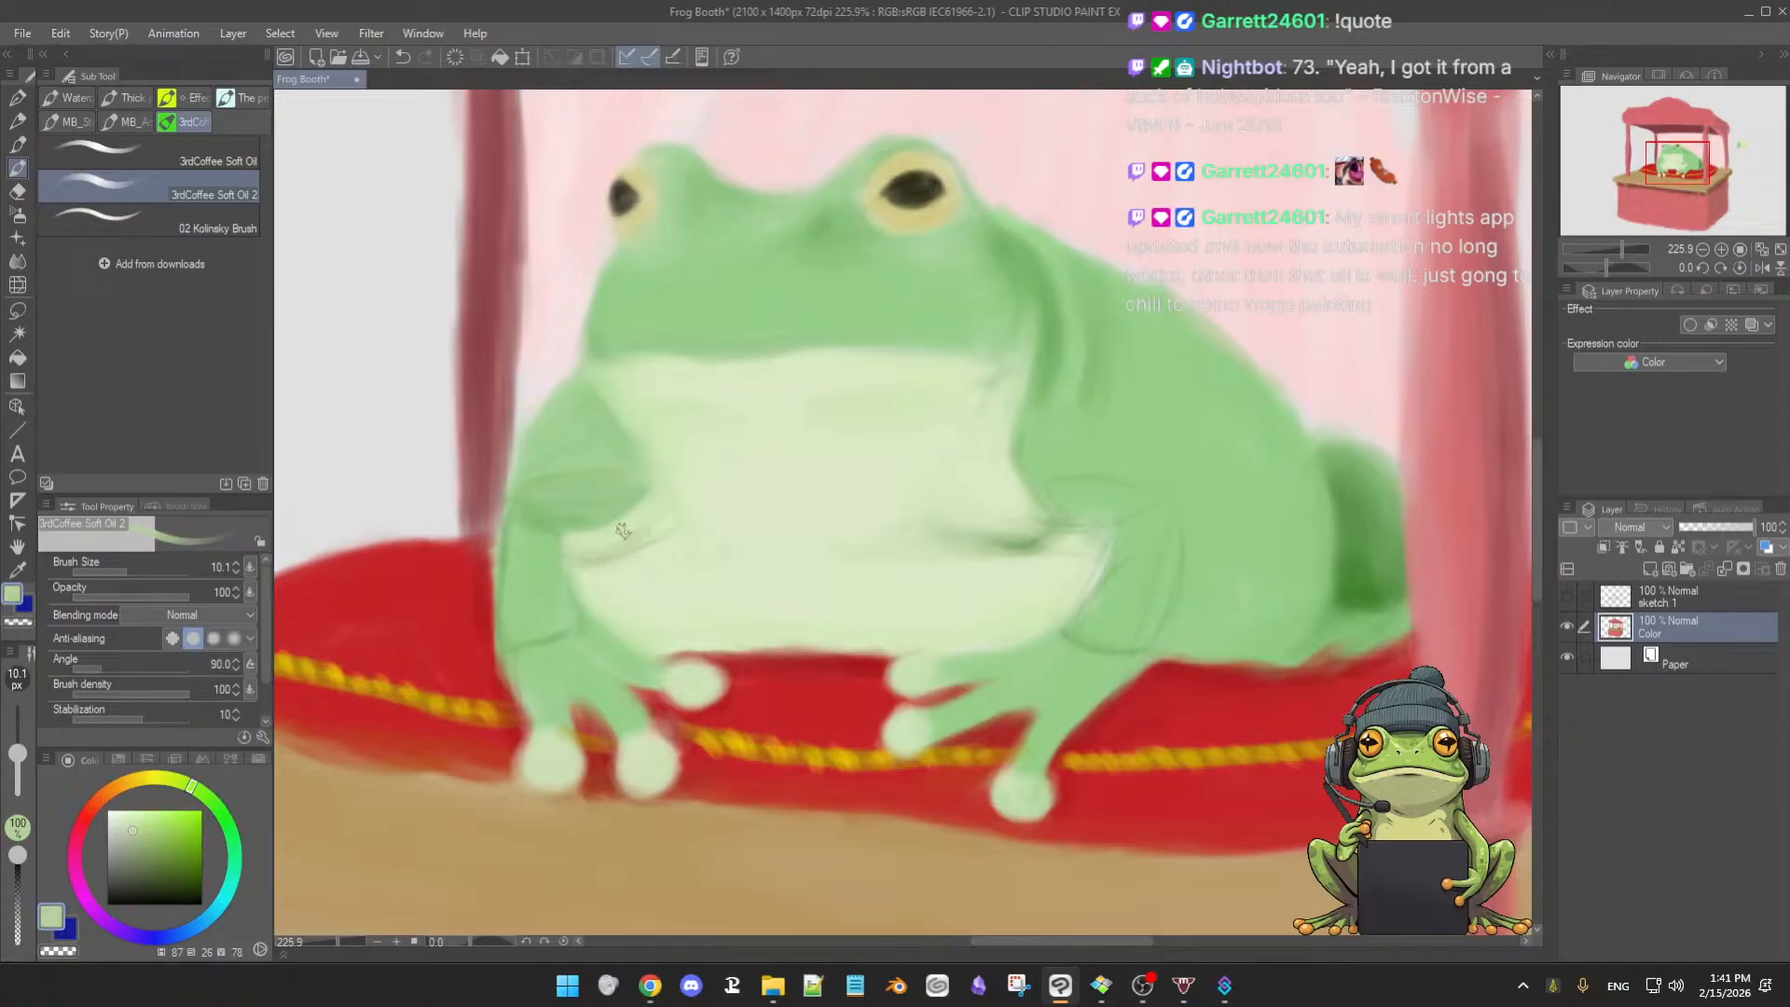
{"action": "left_click", "coordinate": [651, 511], "text": "alt"}
{"action": "mouse_move", "coordinate": [575, 569]}
{"action": "left_mouse_down"}
{"action": "mouse_move", "coordinate": [663, 511]}
{"action": "mouse_move", "coordinate": [634, 533]}
{"action": "left_mouse_up"}
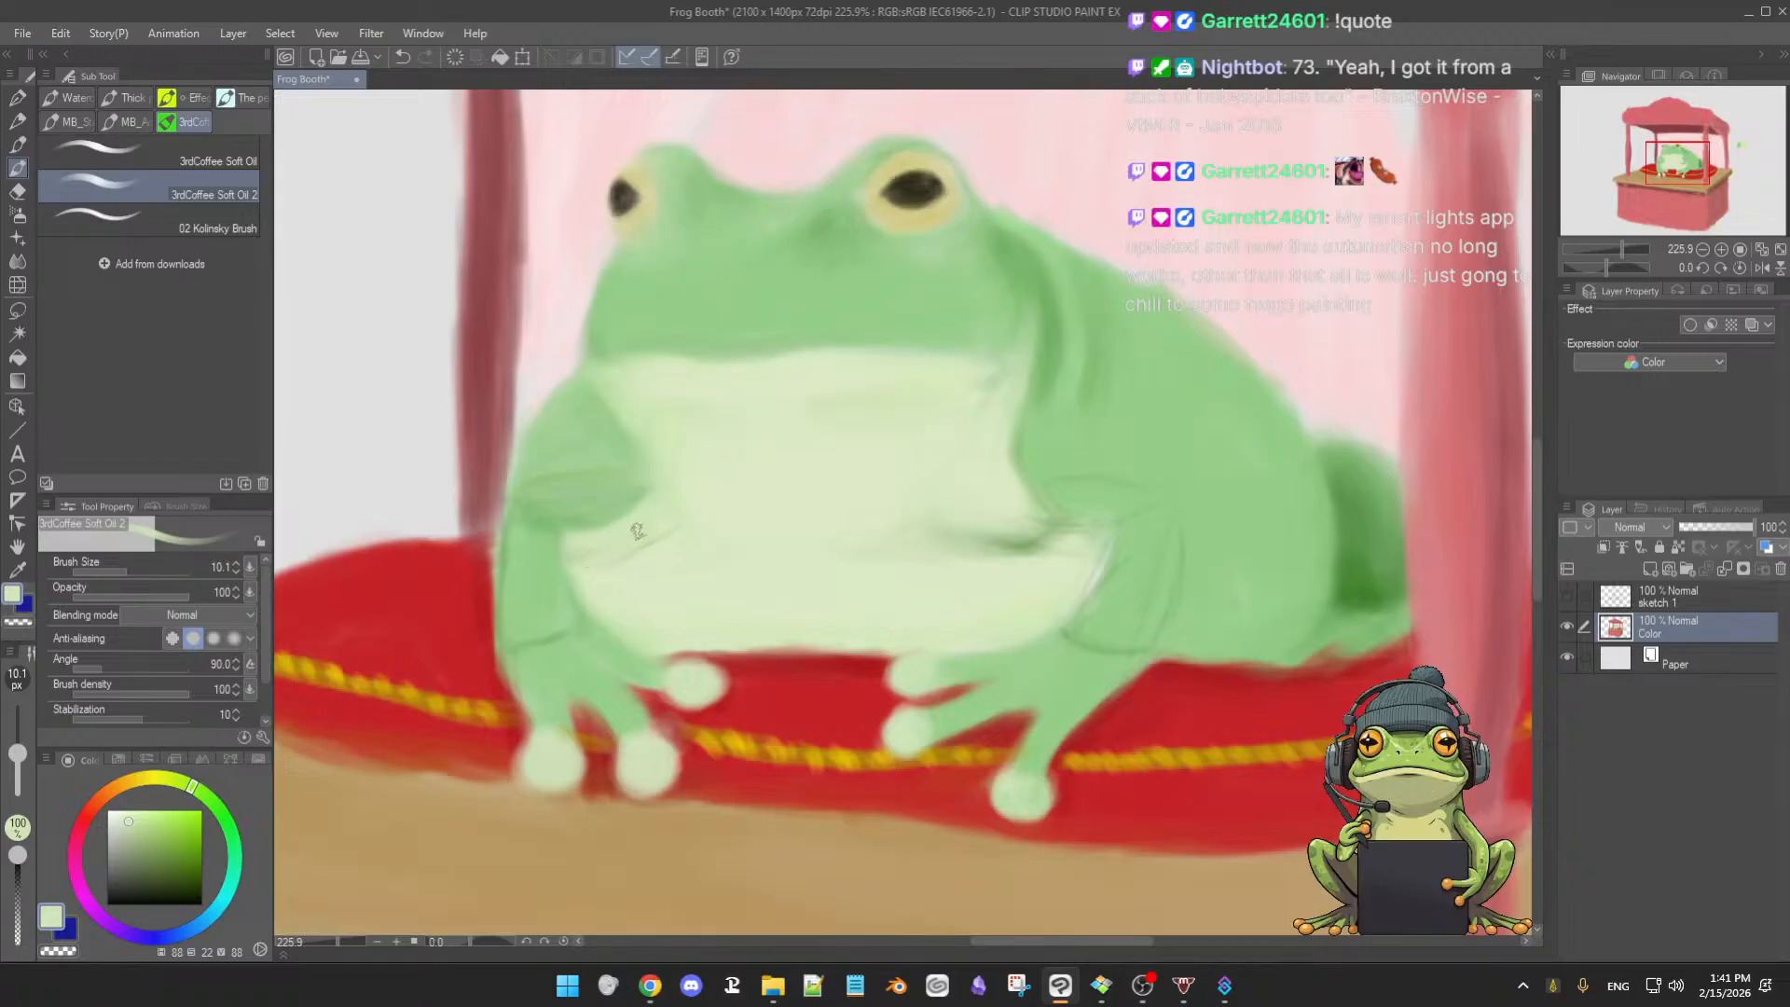
{"action": "left_click", "coordinate": [964, 529], "text": "alt"}
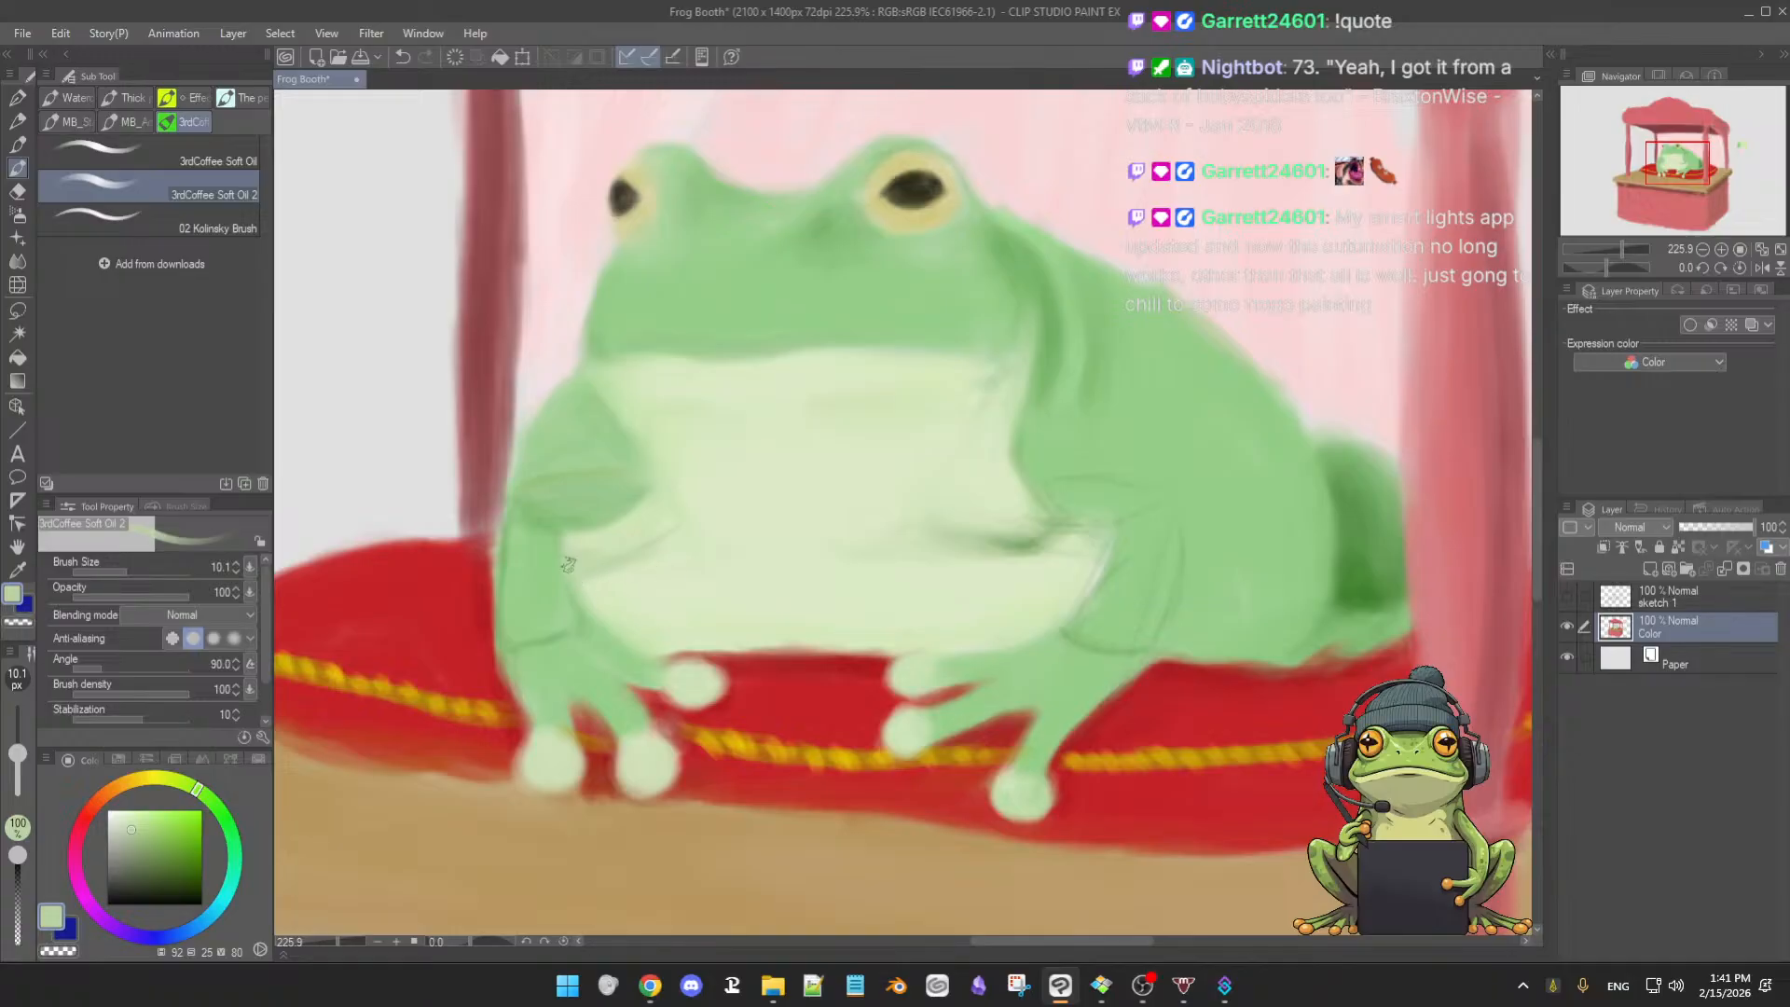
- Round off the left elbow's underside with sampled green at brush size 9.6 and clean the belly beside it with pale green at size 8.8
{"action": "key", "text": "bracketleft"}
{"action": "key", "text": "bracketleft"}
{"action": "key", "text": "bracketleft"}
{"action": "left_click", "coordinate": [615, 508], "text": "alt"}
{"action": "key", "text": "bracketright"}
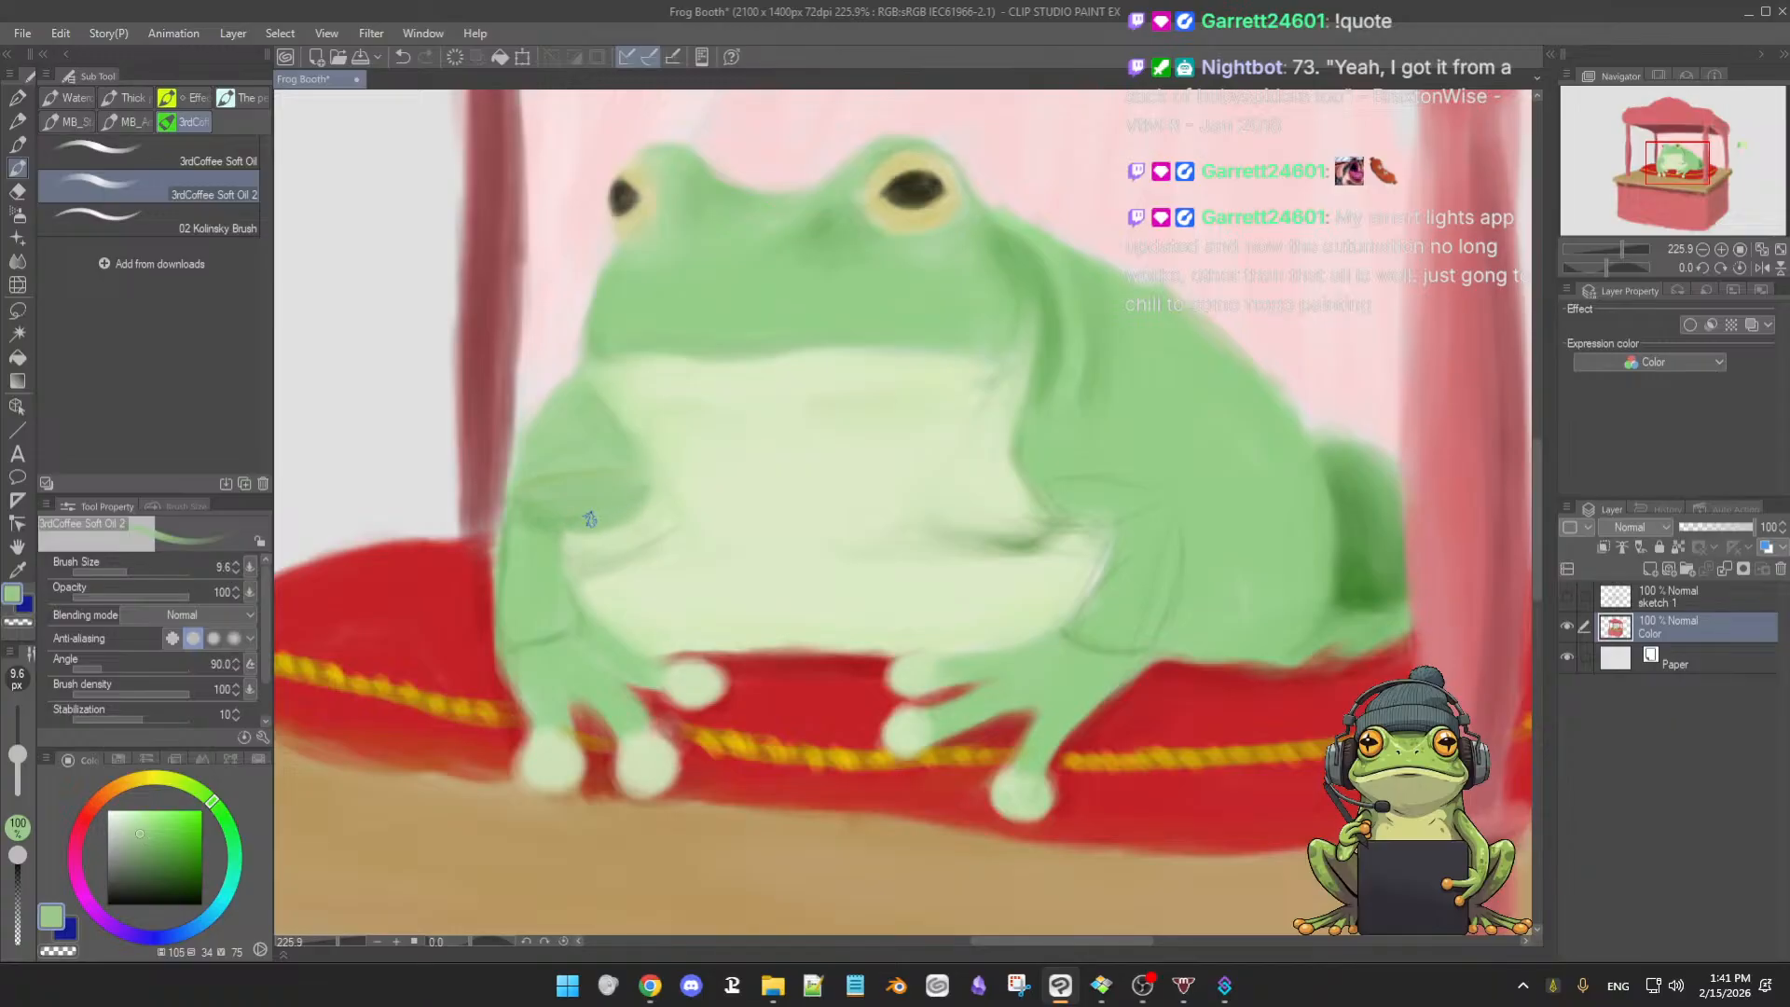
{"action": "left_click", "coordinate": [656, 530], "text": "alt"}
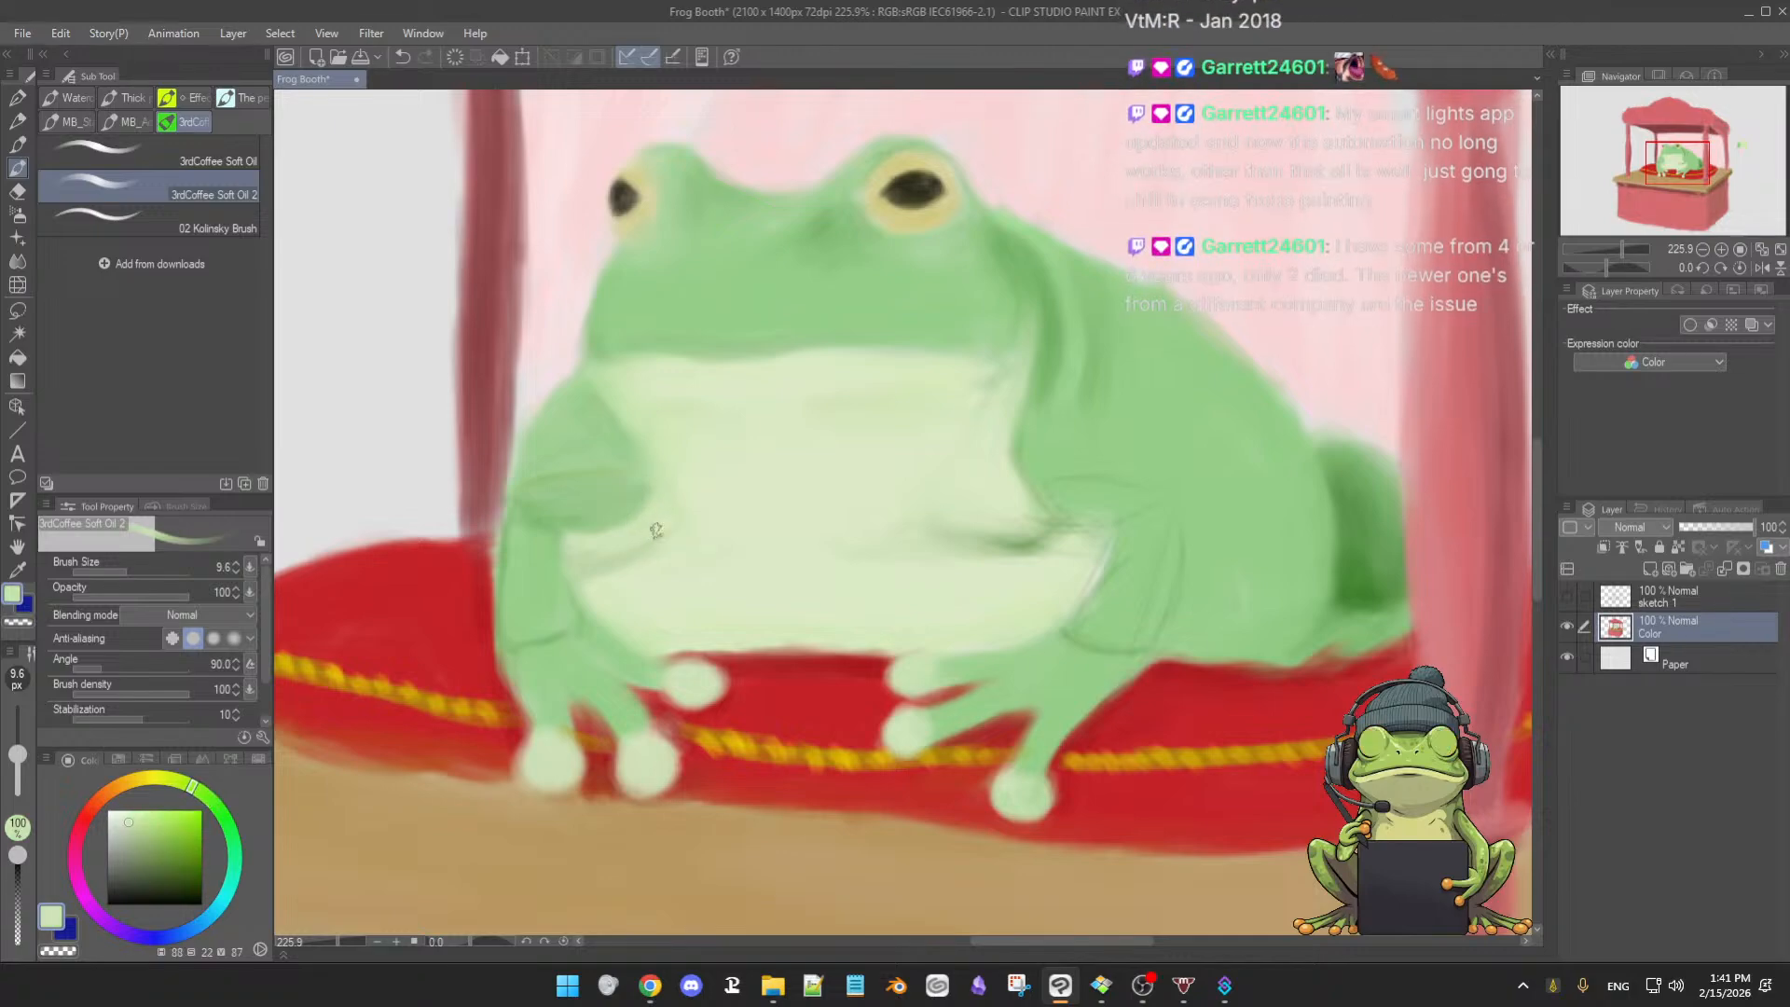
{"action": "key", "text": "["}
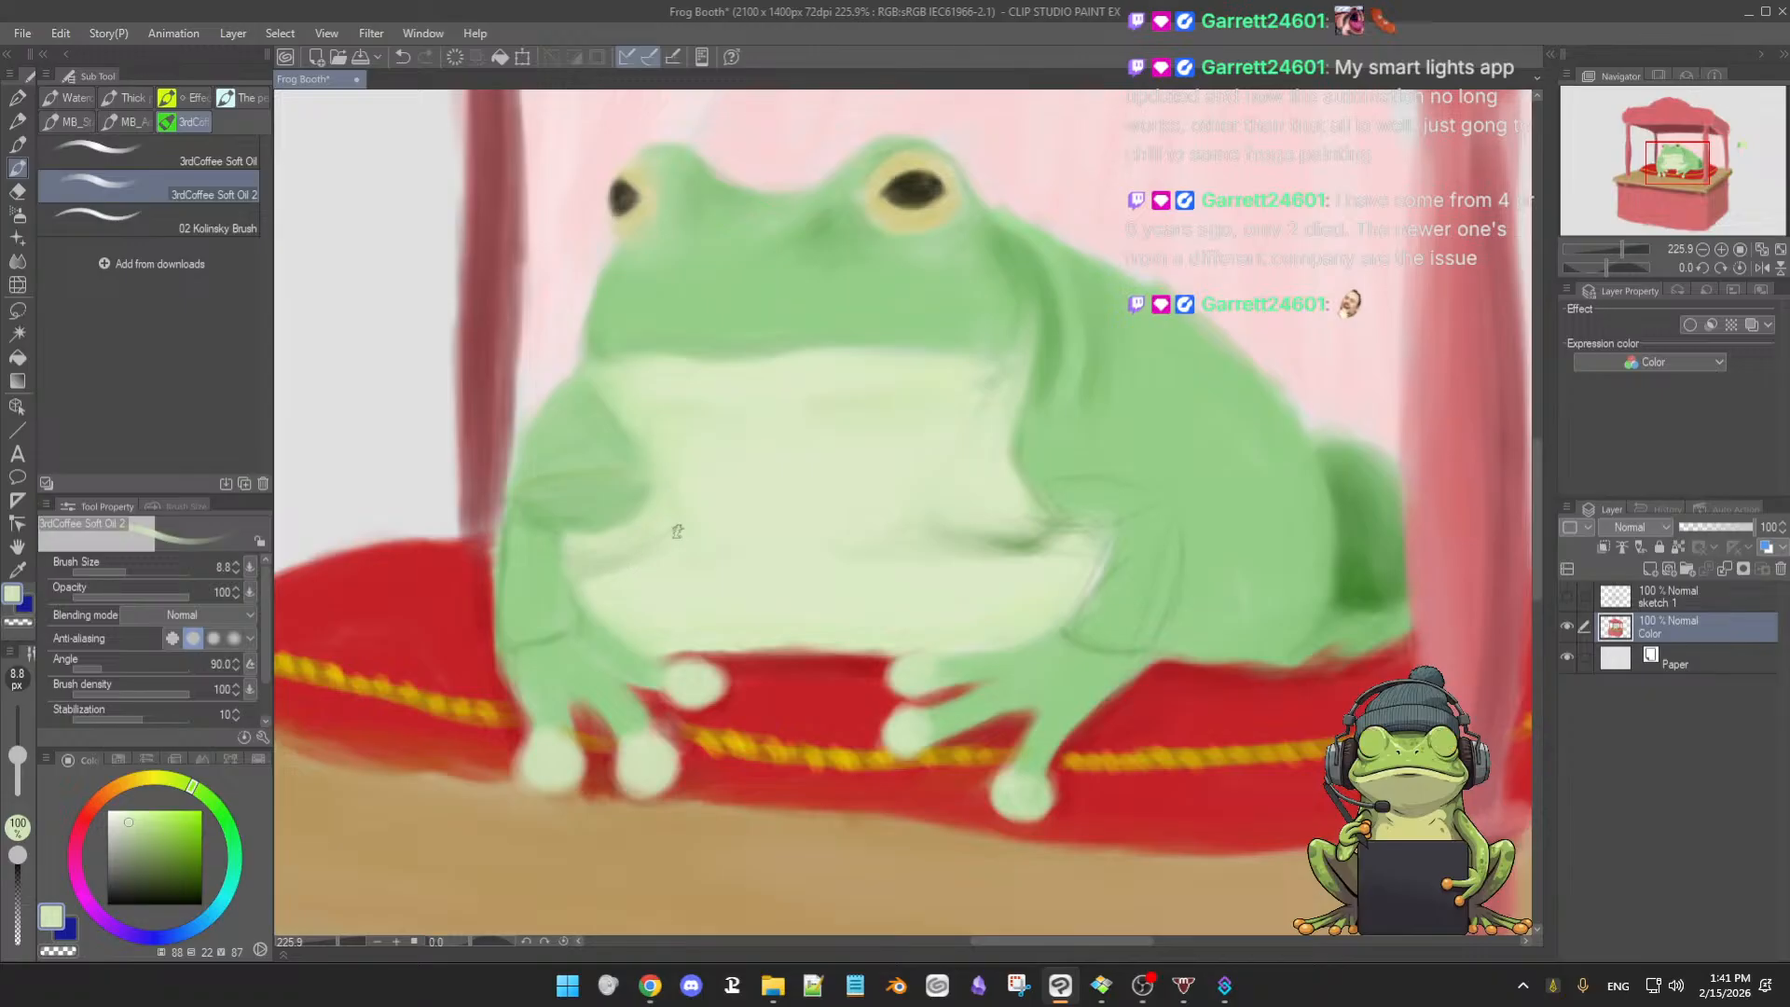
- Shade the belly fold under the left elbow in greyish green (88, 27, 60) at brush size 12.3, blending with sampled greens at size 11.8
{"action": "left_click", "coordinate": [136, 836]}
{"action": "key", "text": "]"}
{"action": "key", "text": "]"}
{"action": "key", "text": "]"}
{"action": "key", "text": "]"}
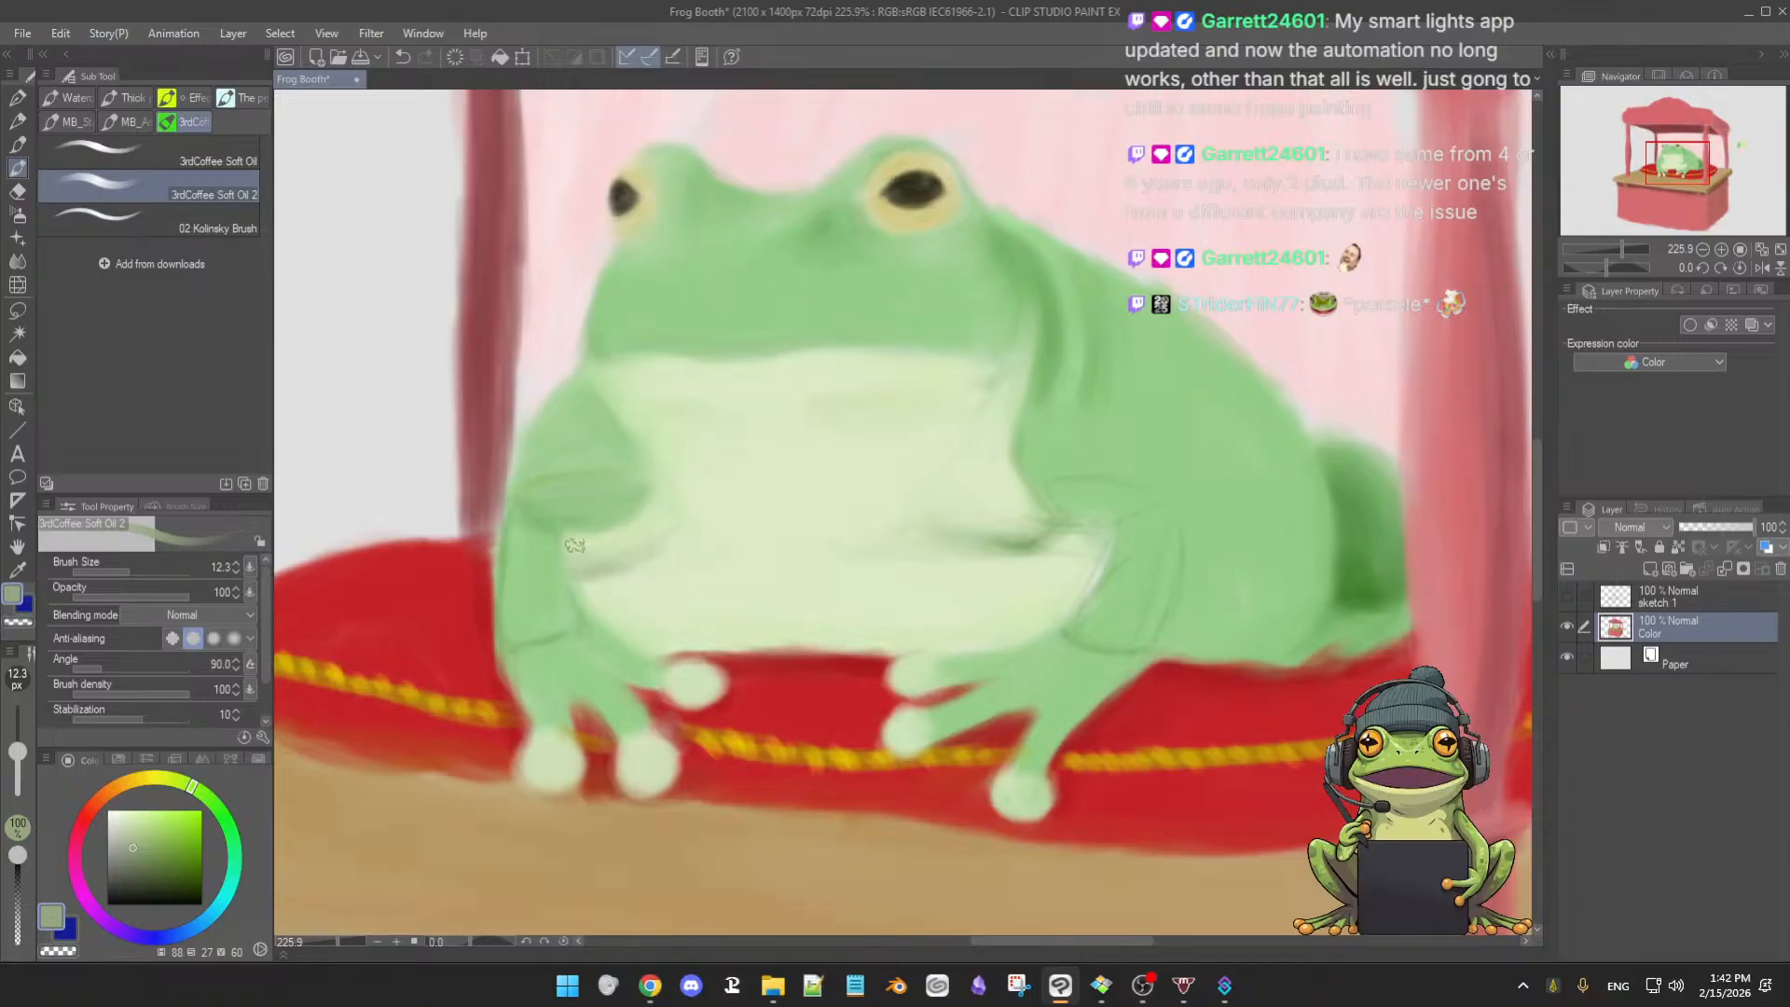
{"action": "left_click", "coordinate": [653, 526], "text": "alt"}
{"action": "key", "text": "["}
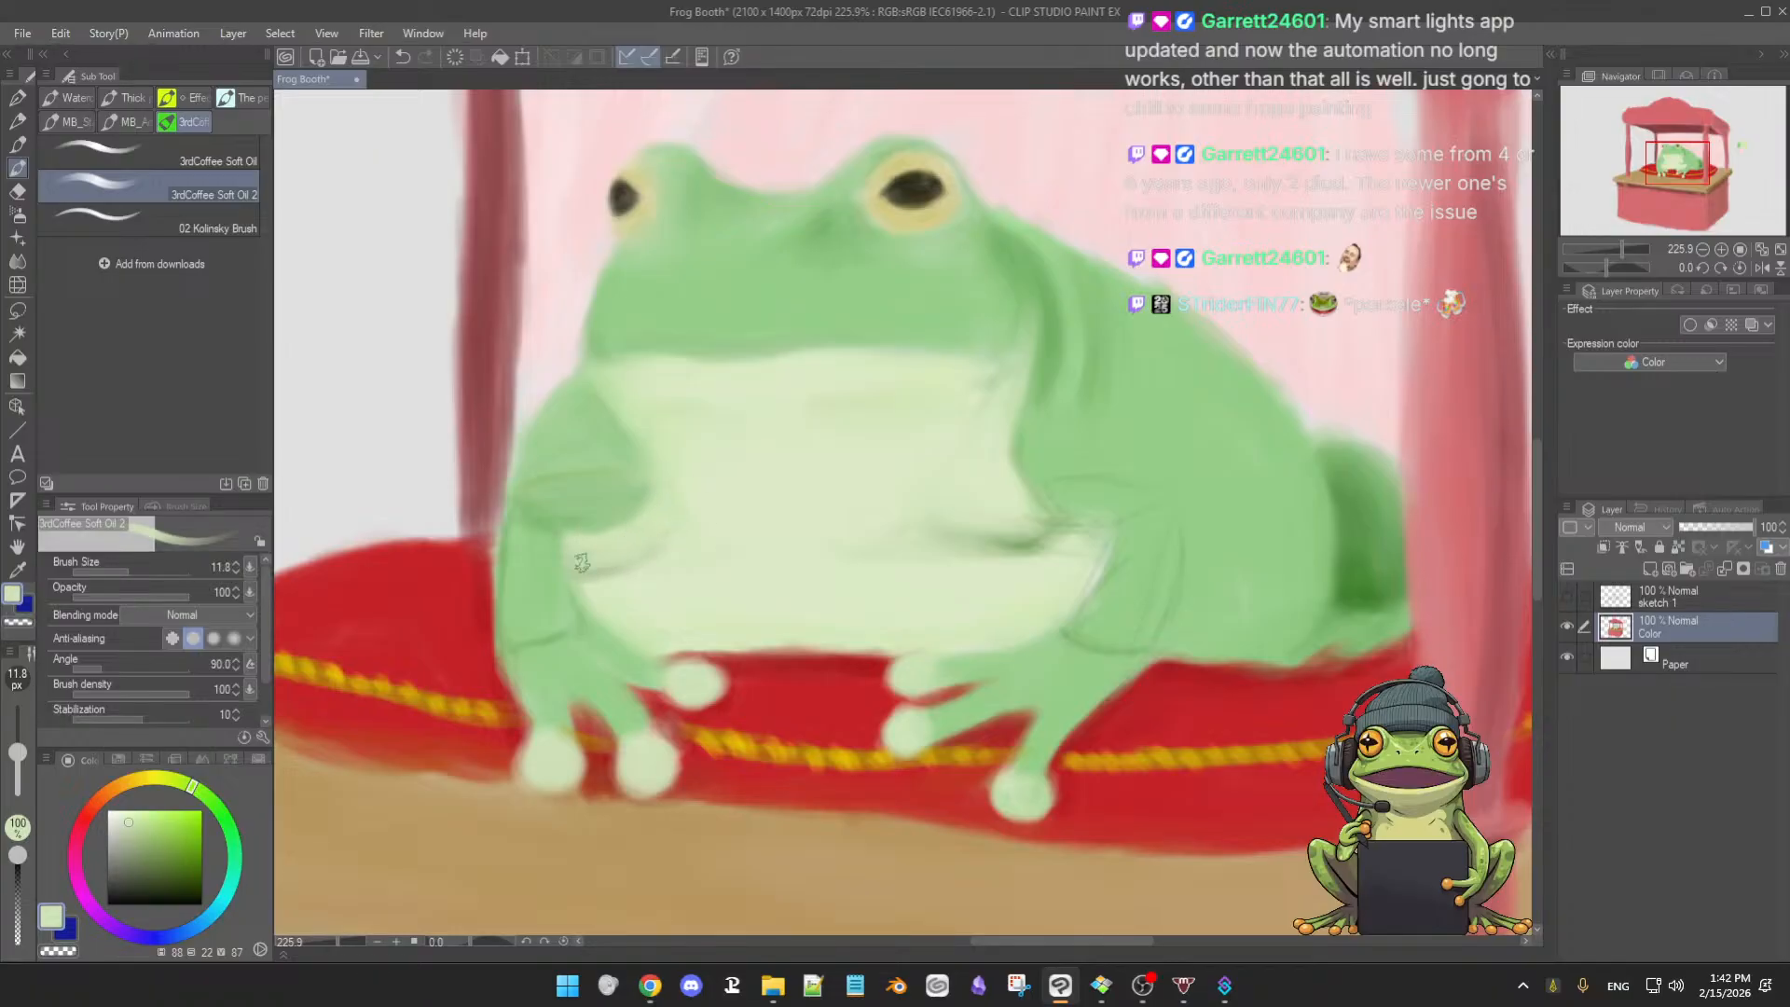
{"action": "left_click", "coordinate": [624, 508], "text": "alt"}
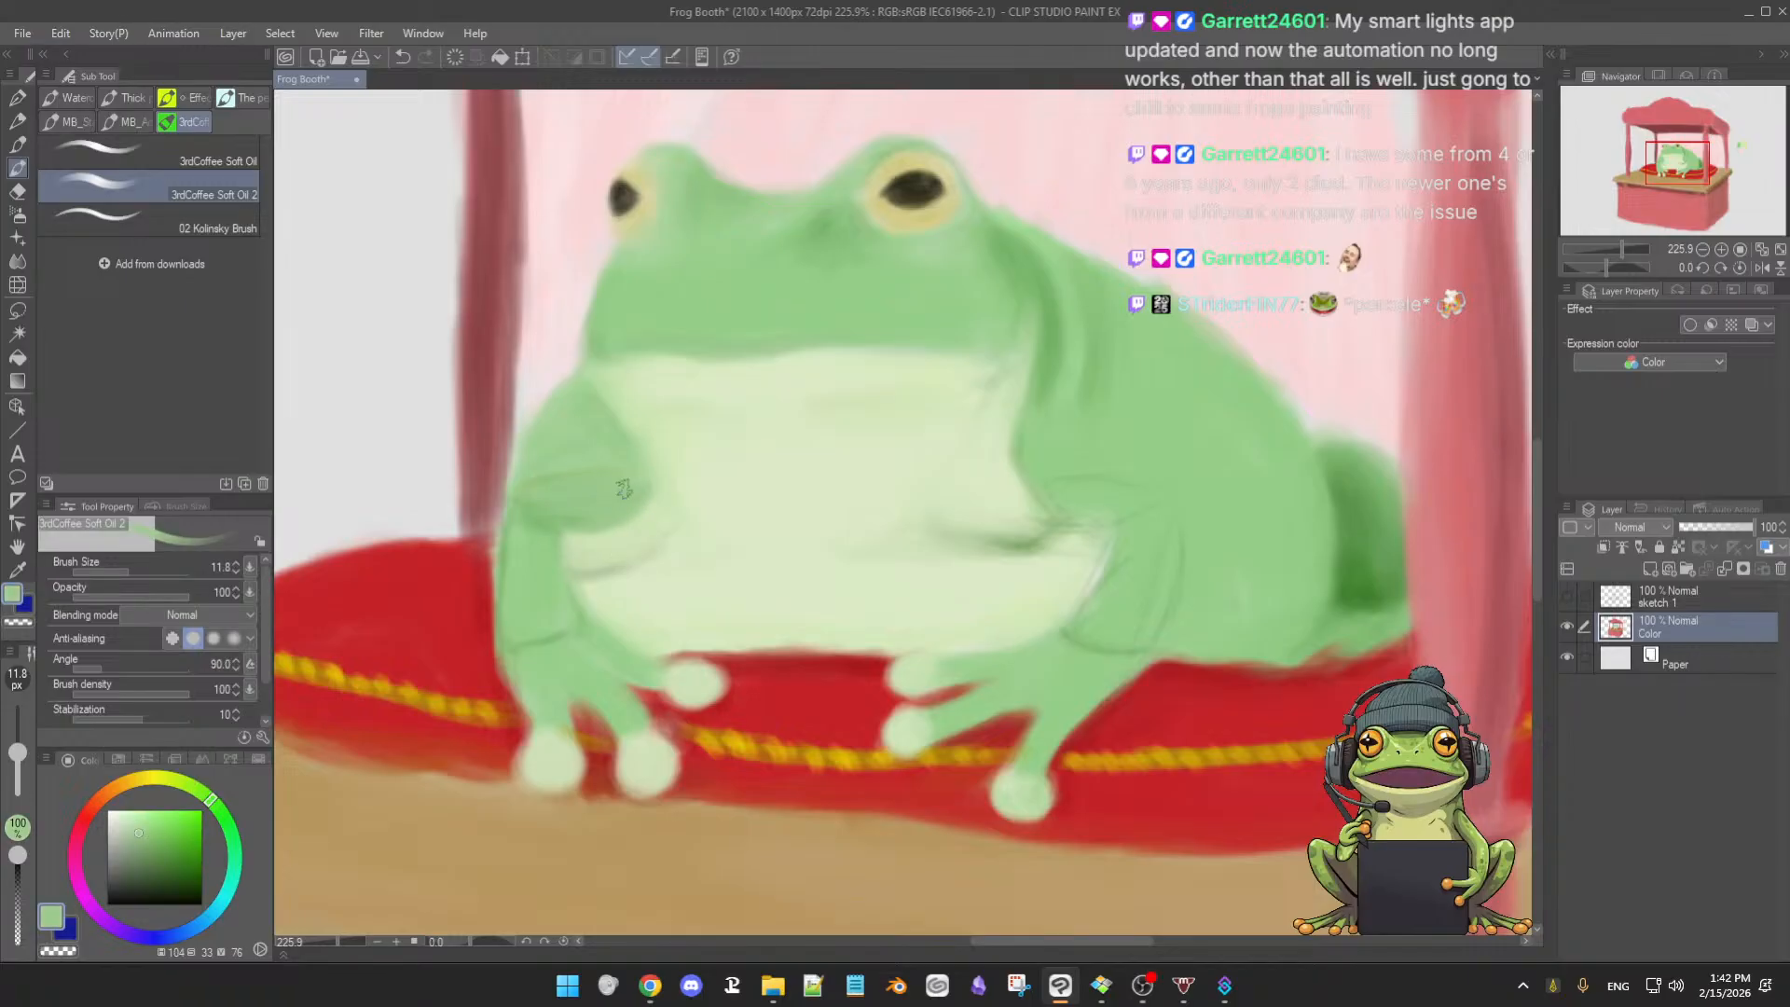
- Blend the left elbow's underside and the belly fold beneath it with sampled greens at brush size 11.8
{"action": "left_click", "coordinate": [587, 538], "text": "alt"}
{"action": "left_click", "coordinate": [563, 525], "text": "alt"}
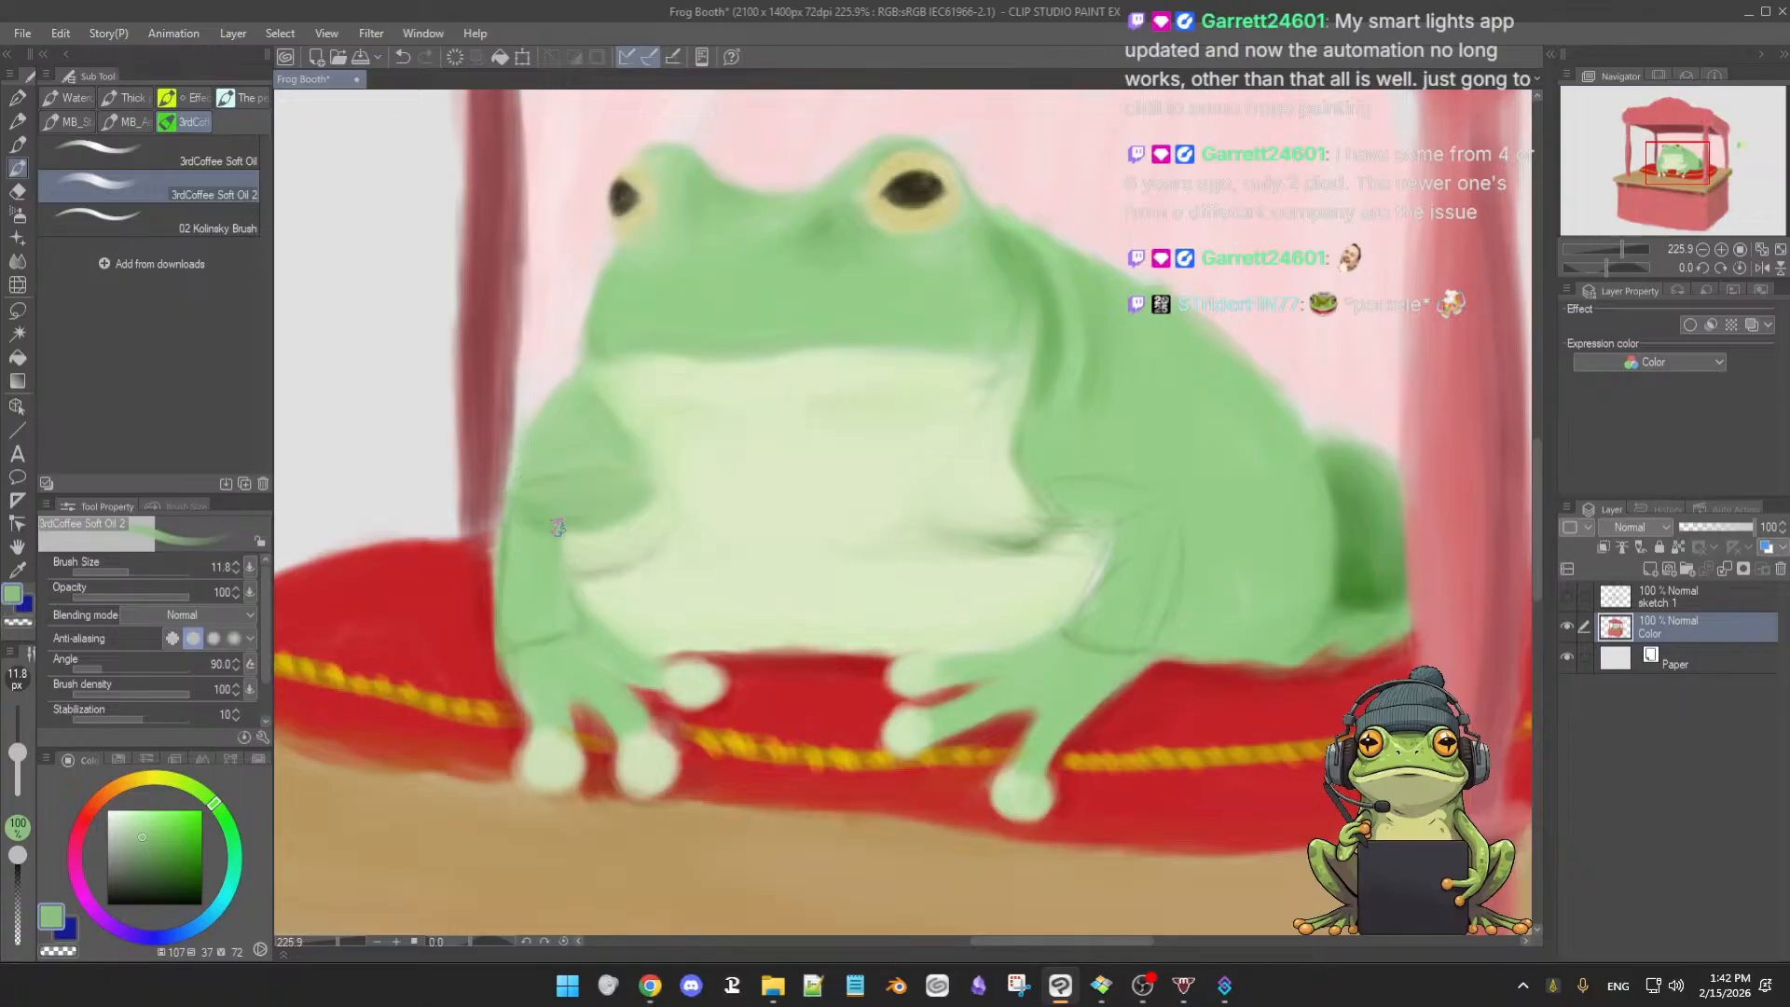
{"action": "left_click", "coordinate": [585, 565], "text": "alt"}
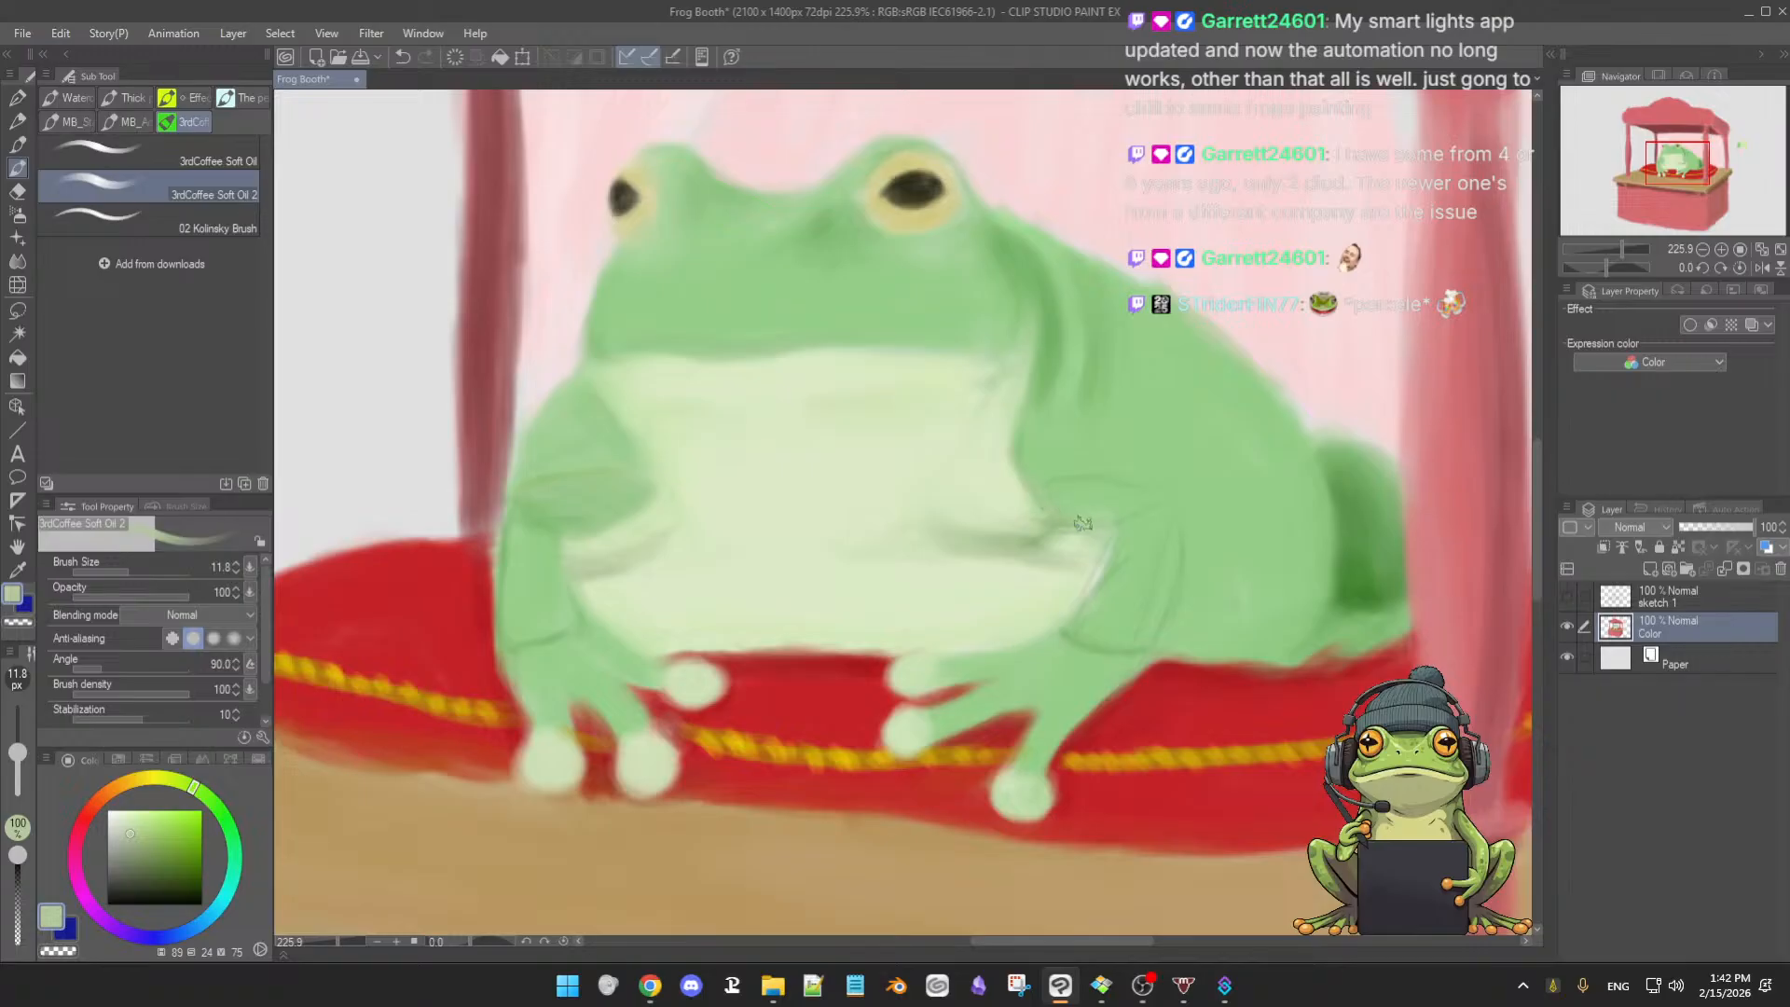
- Shade the right elbow's underside and the belly fold below it in darker green (108, 64, 54) at brush size 10.6
{"action": "left_click", "coordinate": [1068, 494], "text": "alt"}
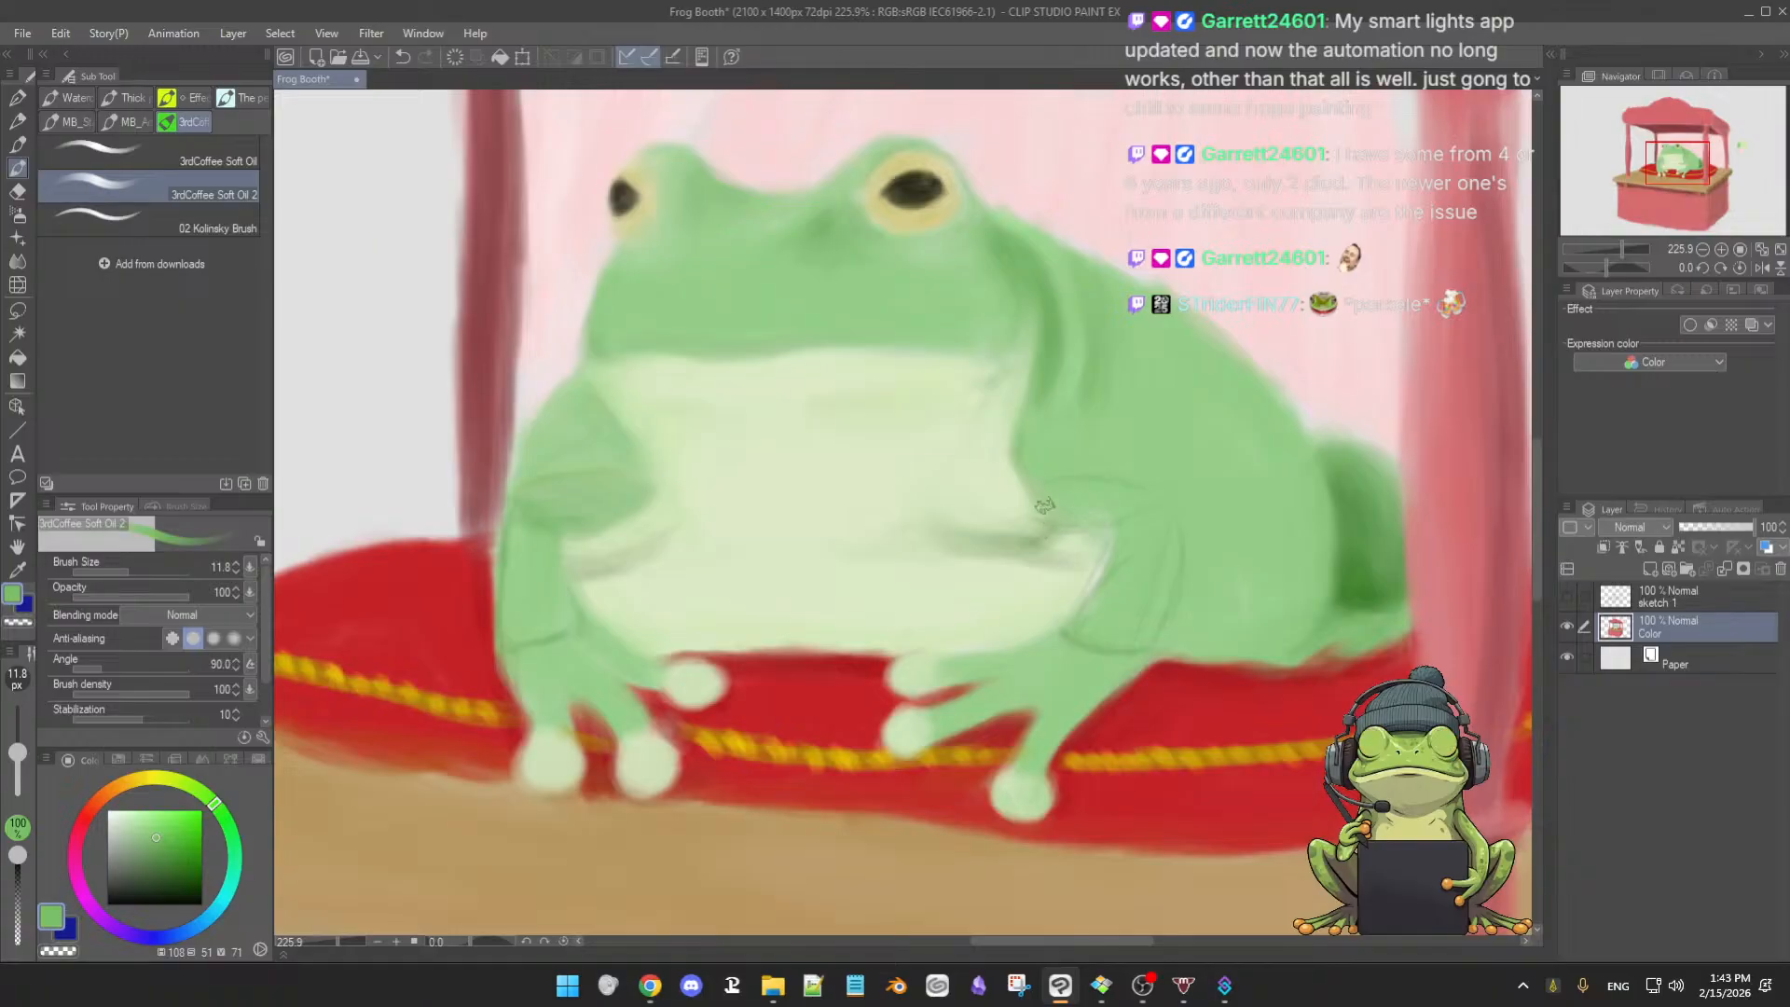
{"action": "left_click", "coordinate": [171, 848]}
{"action": "key", "text": "bracketleft"}
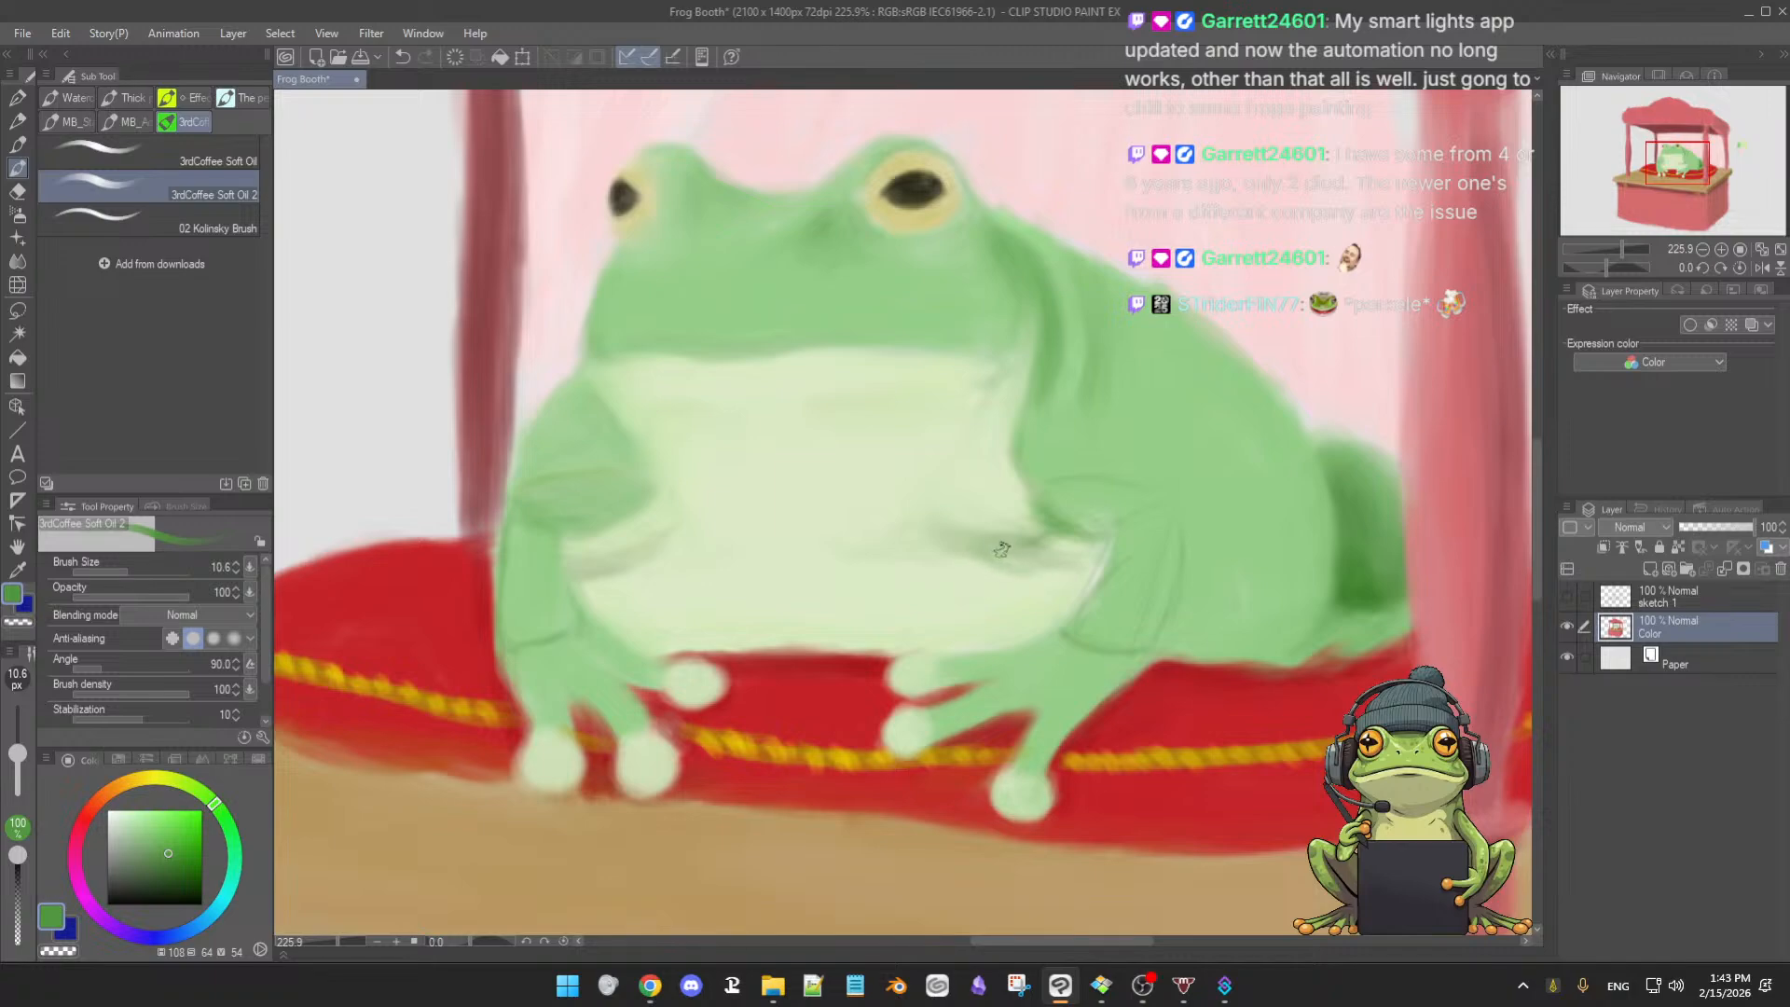
{"action": "mouse_move", "coordinate": [983, 528]}
{"action": "left_mouse_down"}
{"action": "mouse_move", "coordinate": [1018, 562]}
{"action": "mouse_move", "coordinate": [1094, 552]}
{"action": "left_mouse_up"}
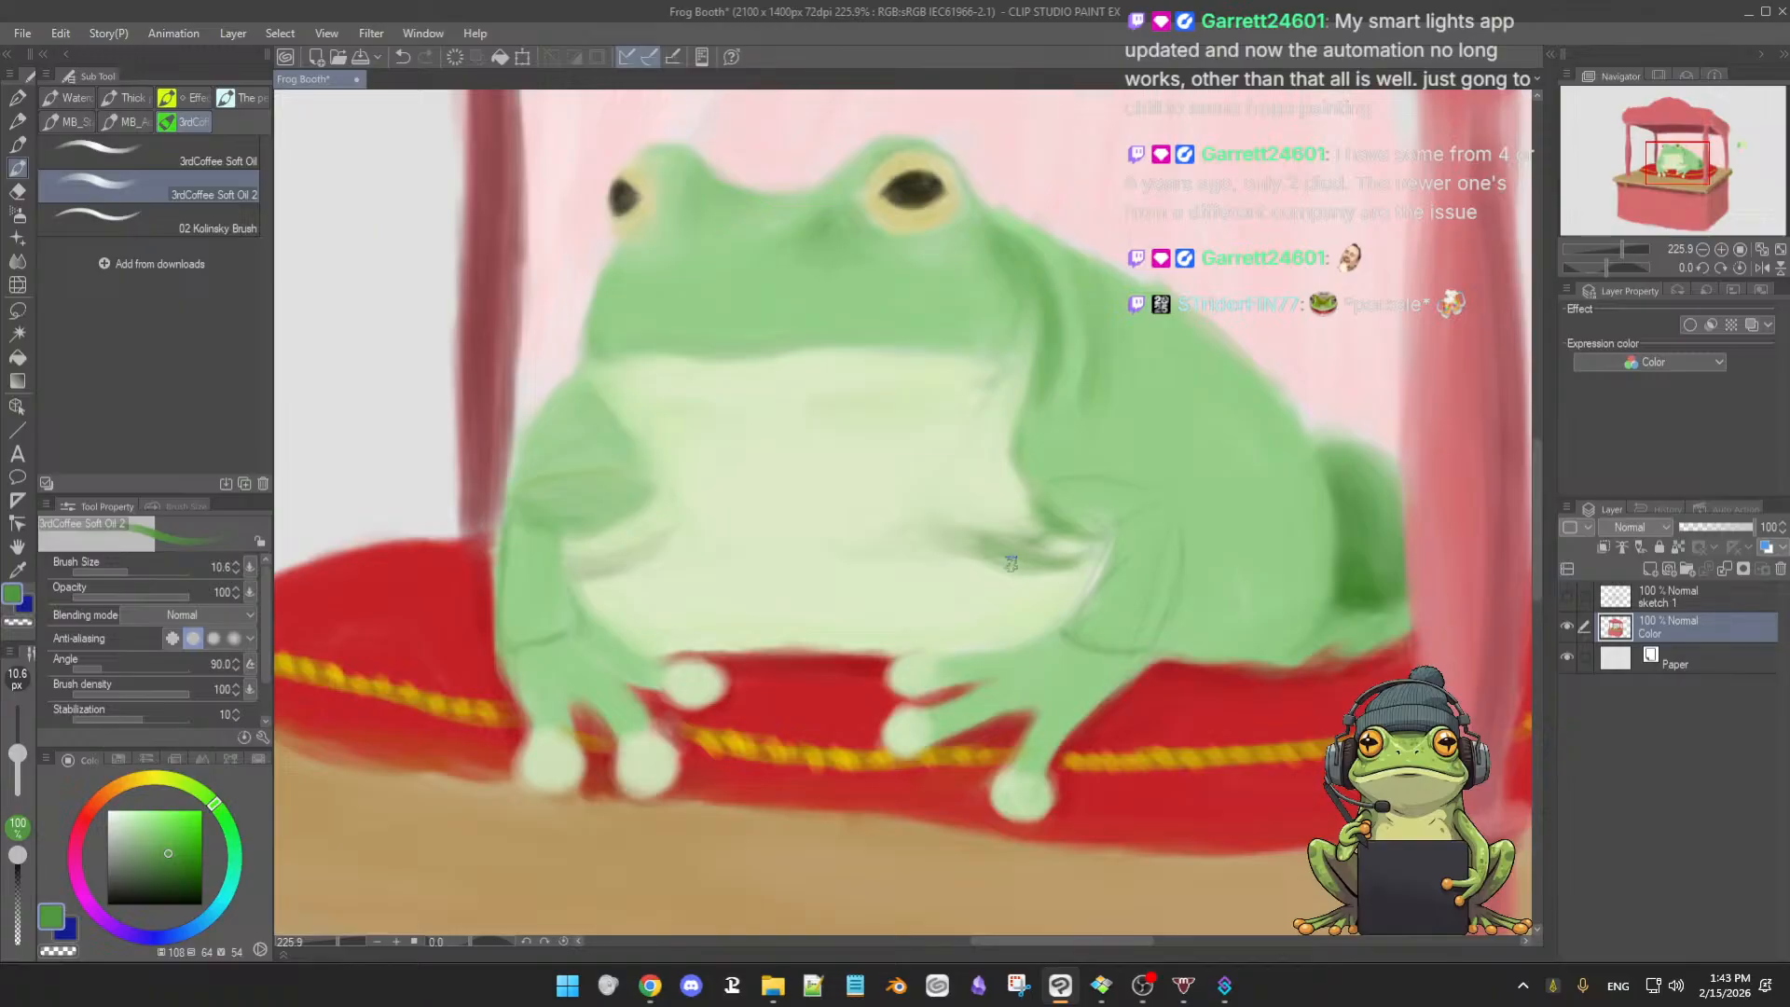
- Clean the belly around the right fold with sampled pale green, and soften the left fold's inner end at brush size 17.7
{"action": "left_click", "coordinate": [994, 513], "text": "alt"}
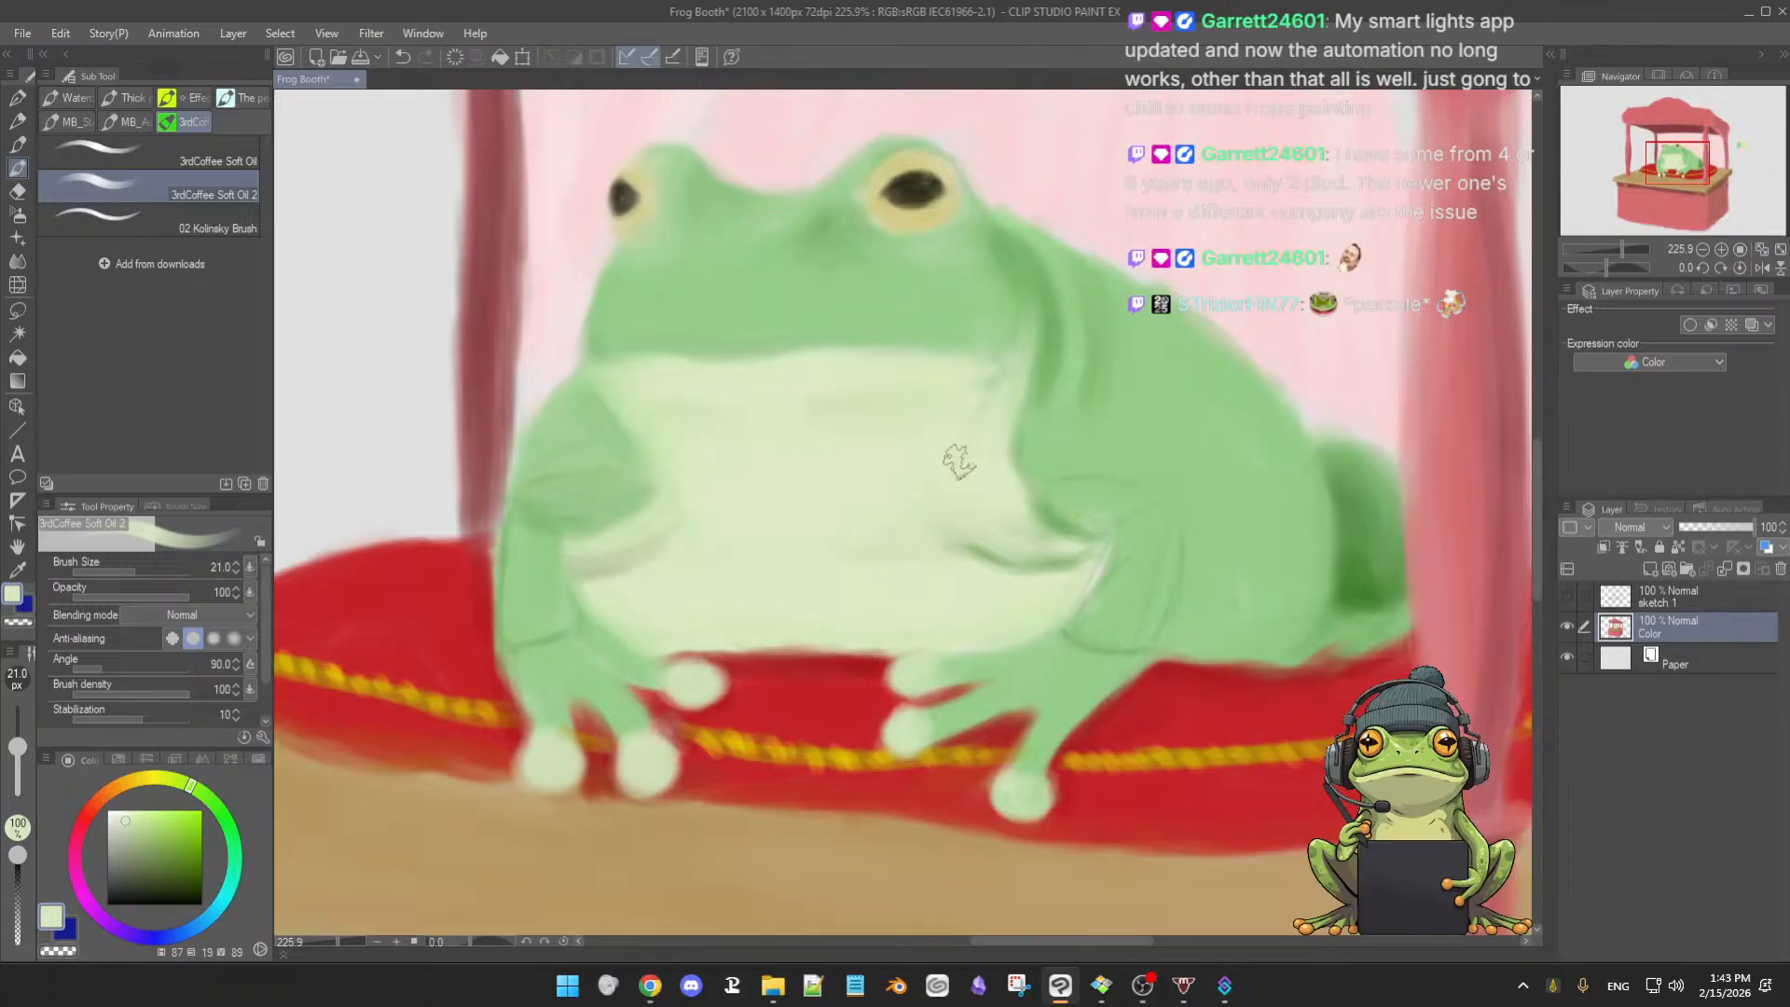
{"action": "key", "text": "["}
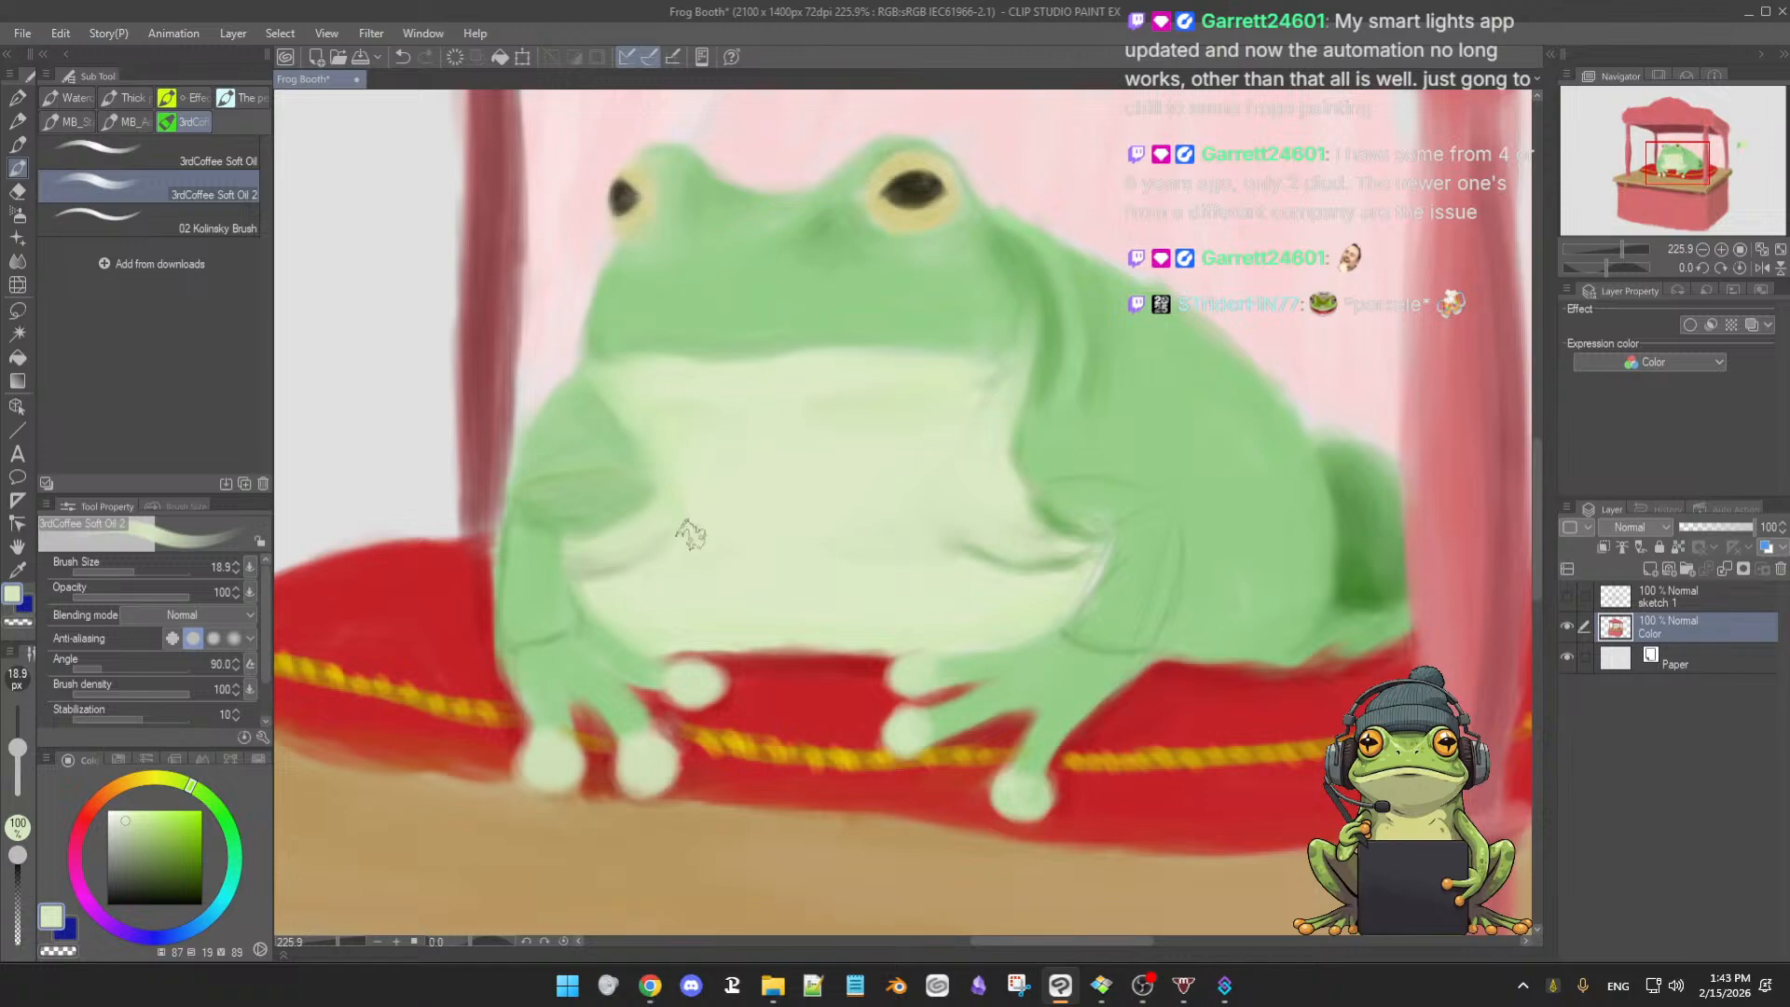
{"action": "left_click", "coordinate": [630, 563], "text": "alt"}
{"action": "left_click_drag", "start_coordinate": [650, 546], "coordinate": [640, 563]}
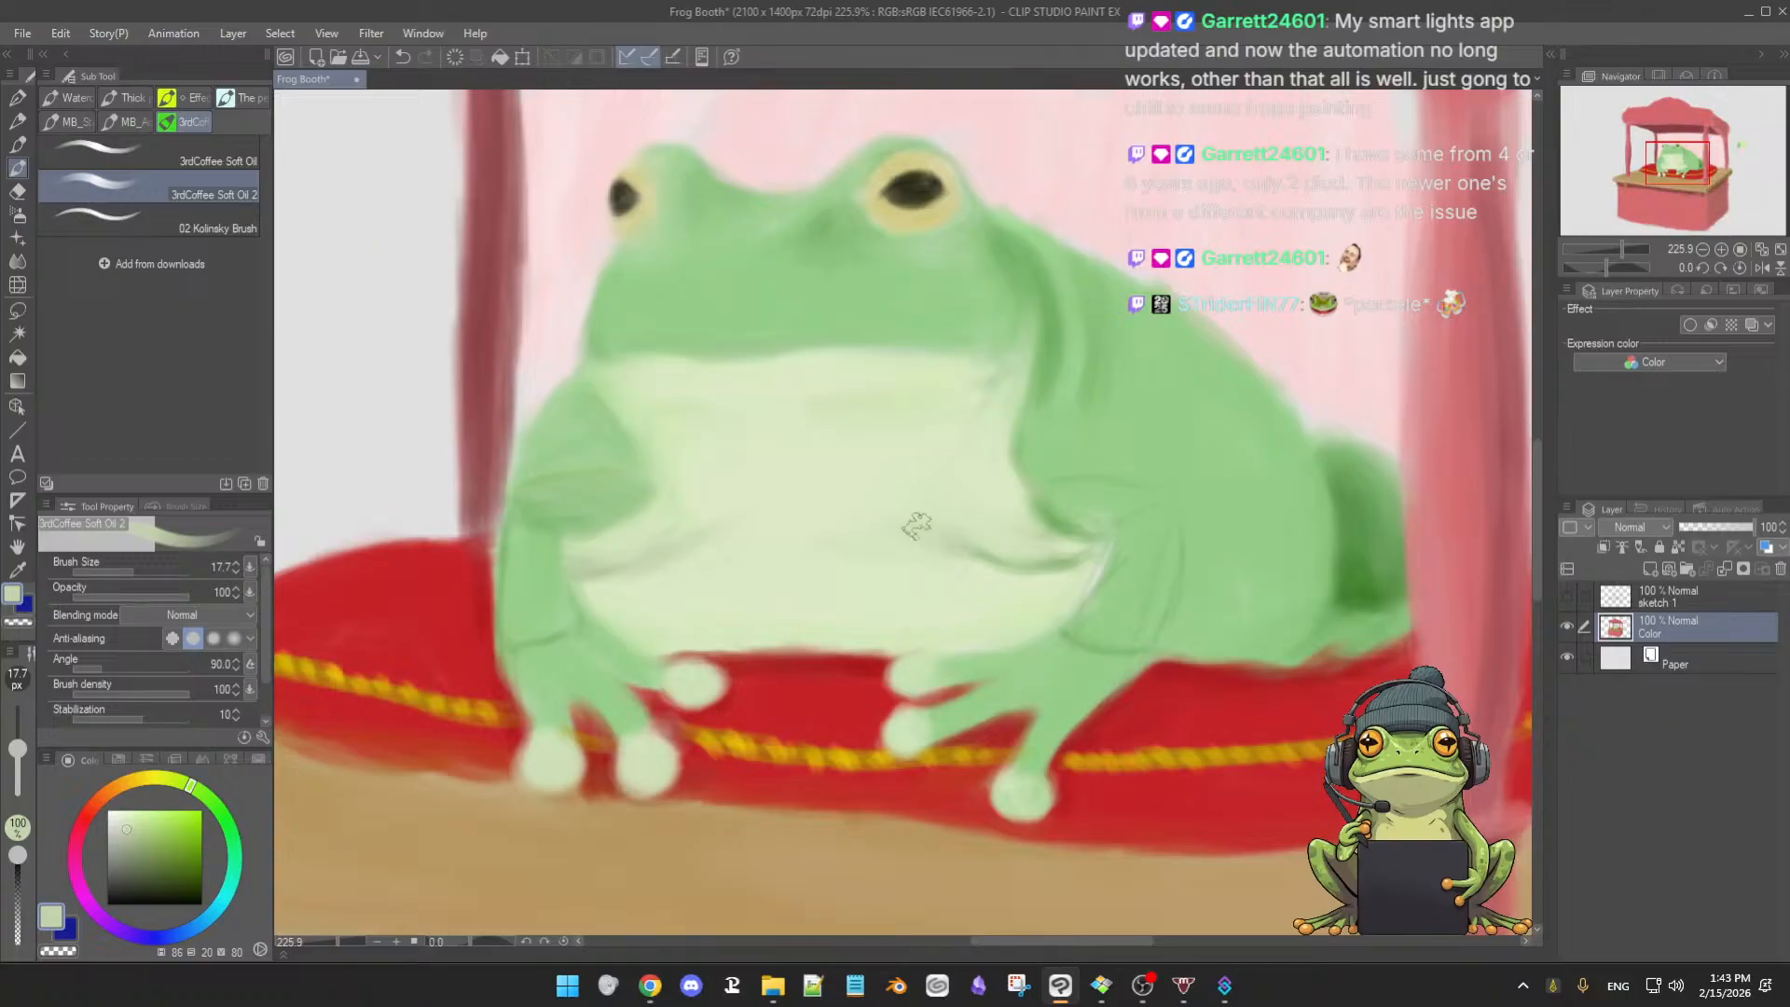
- Even out the belly between the two elbow folds with sampled pale greens at brush size 23.2
{"action": "left_click", "coordinate": [944, 548], "text": "alt"}
{"action": "left_click_drag", "start_coordinate": [943, 551], "coordinate": [955, 551], "text": "ctrl+alt"}
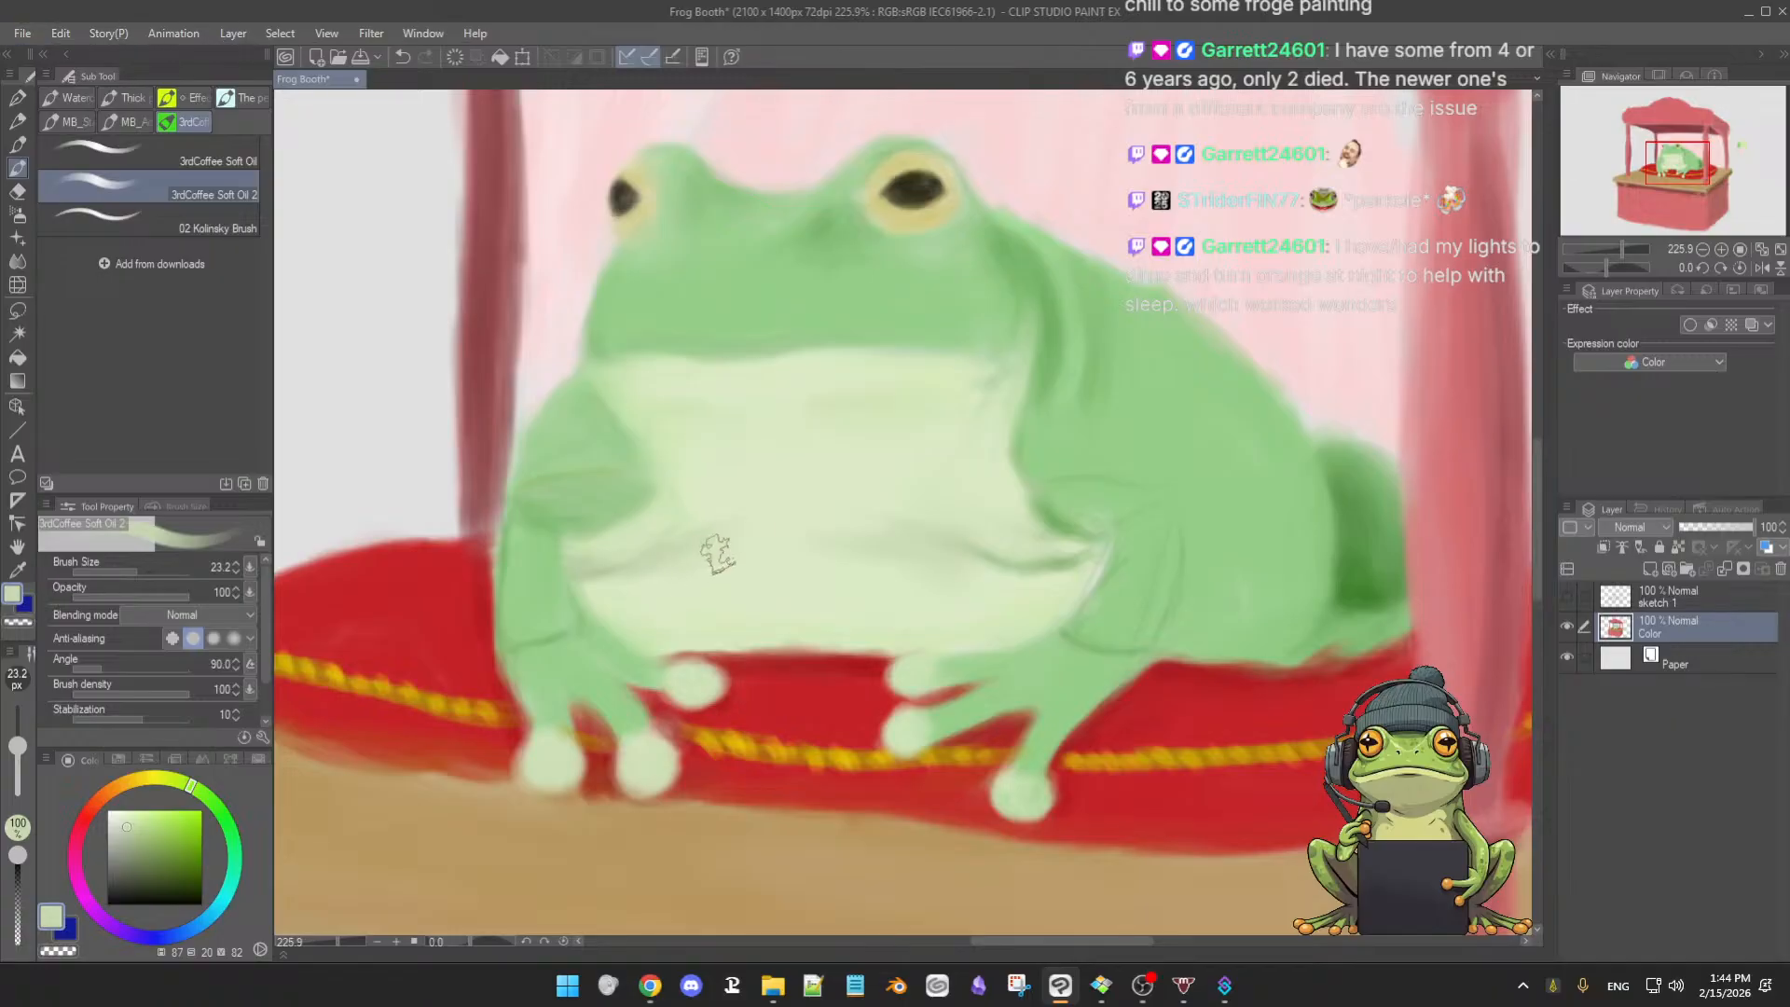
{"action": "left_click", "coordinate": [773, 533], "text": "alt"}
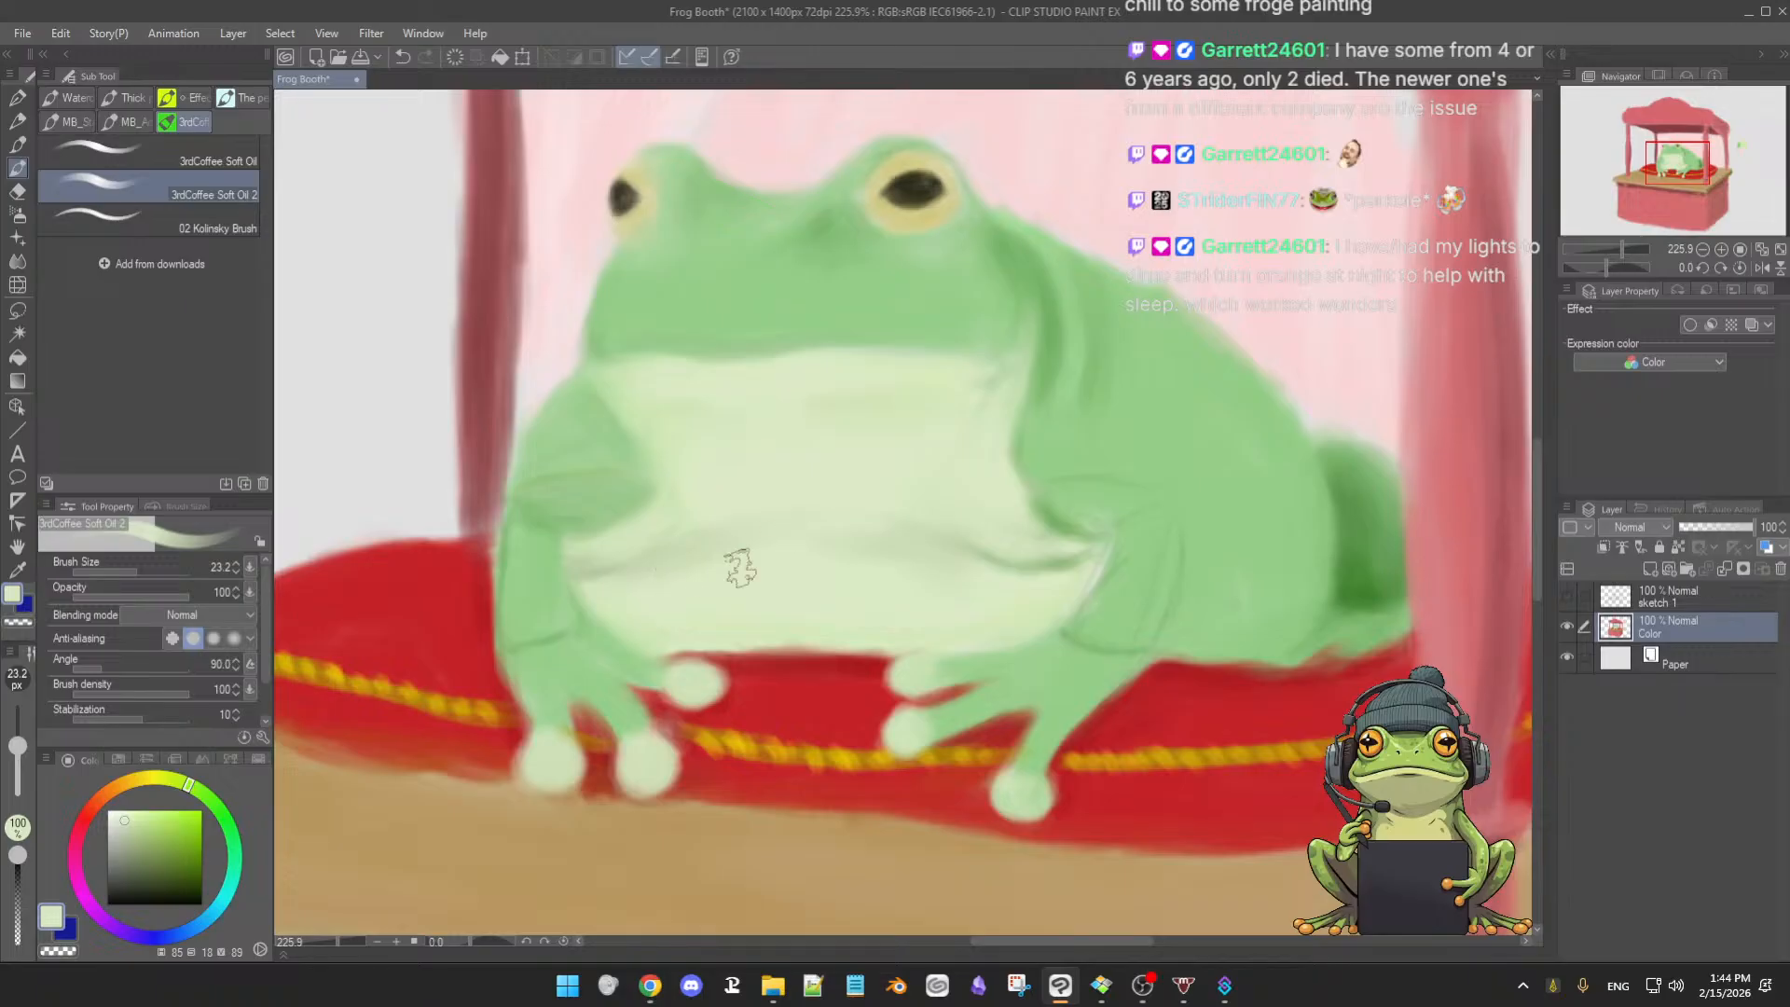
{"action": "left_click", "coordinate": [699, 513], "text": "alt"}
{"action": "left_click", "coordinate": [722, 524], "text": "alt"}
{"action": "left_click", "coordinate": [972, 511], "text": "alt"}
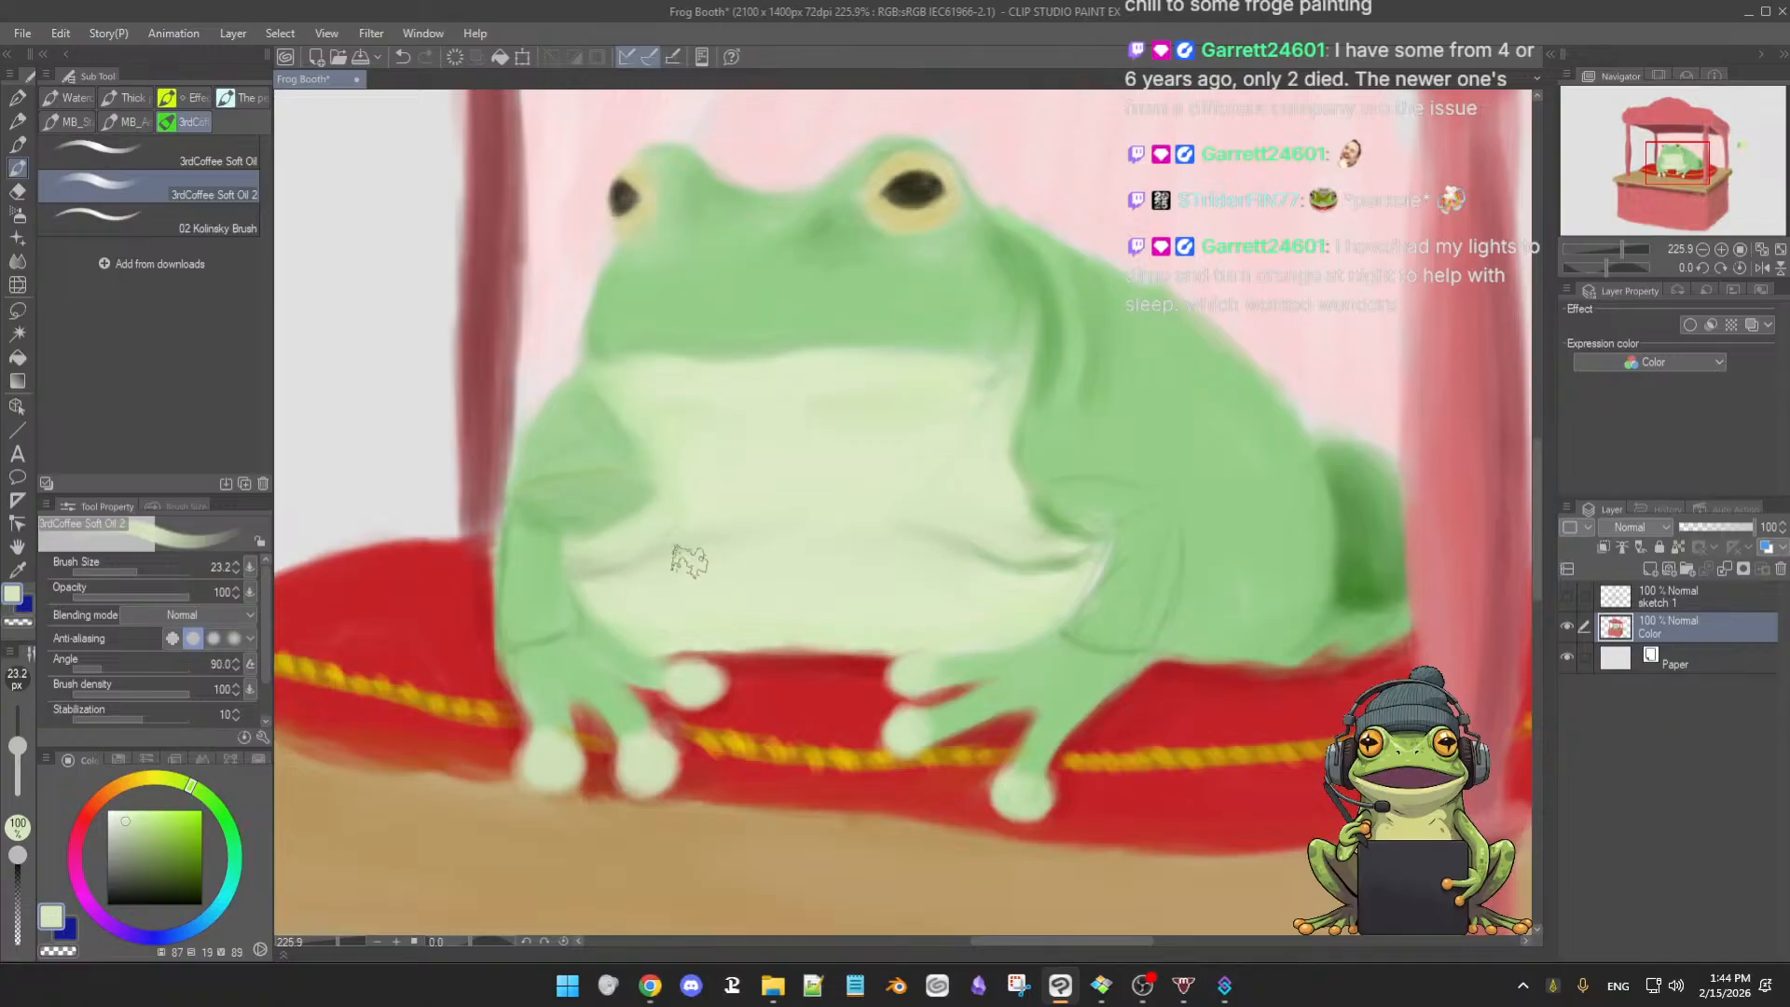
- Extend the right belly crease toward the middle at brush size 11.8, blending around it with sampled pale greens at size 13.1
{"action": "left_click", "coordinate": [896, 557], "text": "alt"}
{"action": "key", "text": "["}
{"action": "left_click_drag", "start_coordinate": [910, 551], "coordinate": [959, 533]}
{"action": "left_click", "coordinate": [947, 537], "text": "alt"}
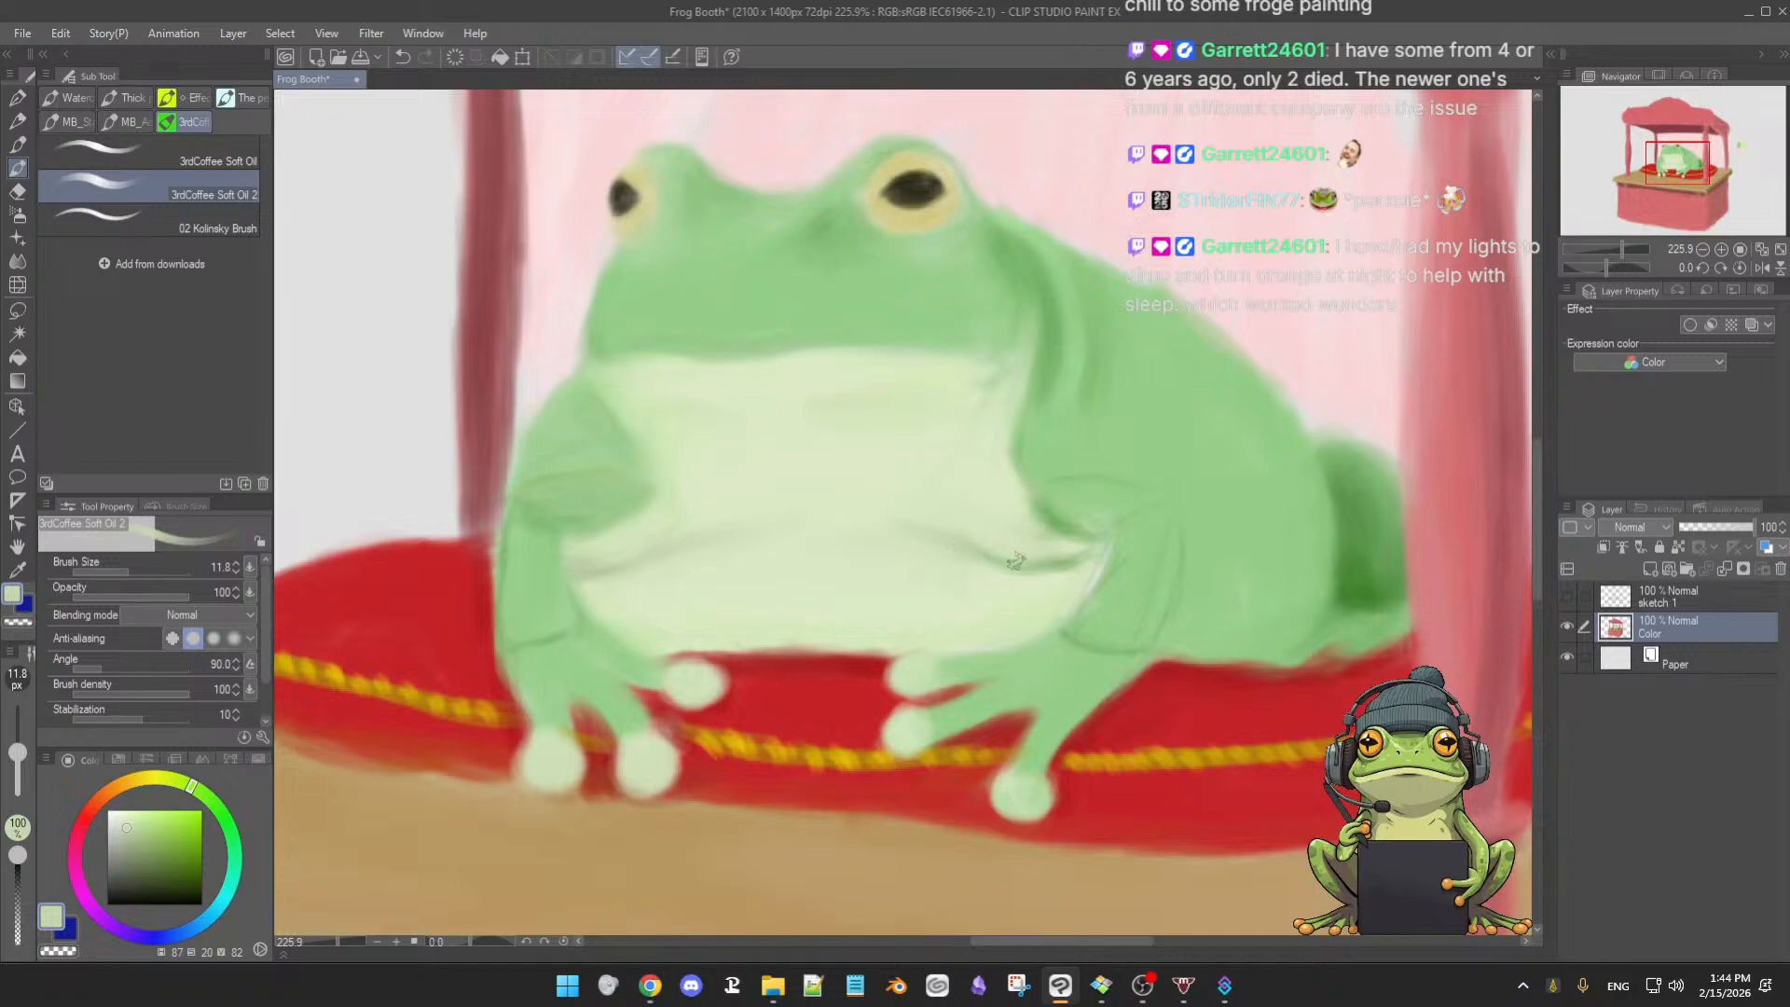
{"action": "left_click", "coordinate": [869, 506], "text": "alt"}
{"action": "left_click_drag", "start_coordinate": [876, 513], "coordinate": [929, 533], "text": "ctrl+alt"}
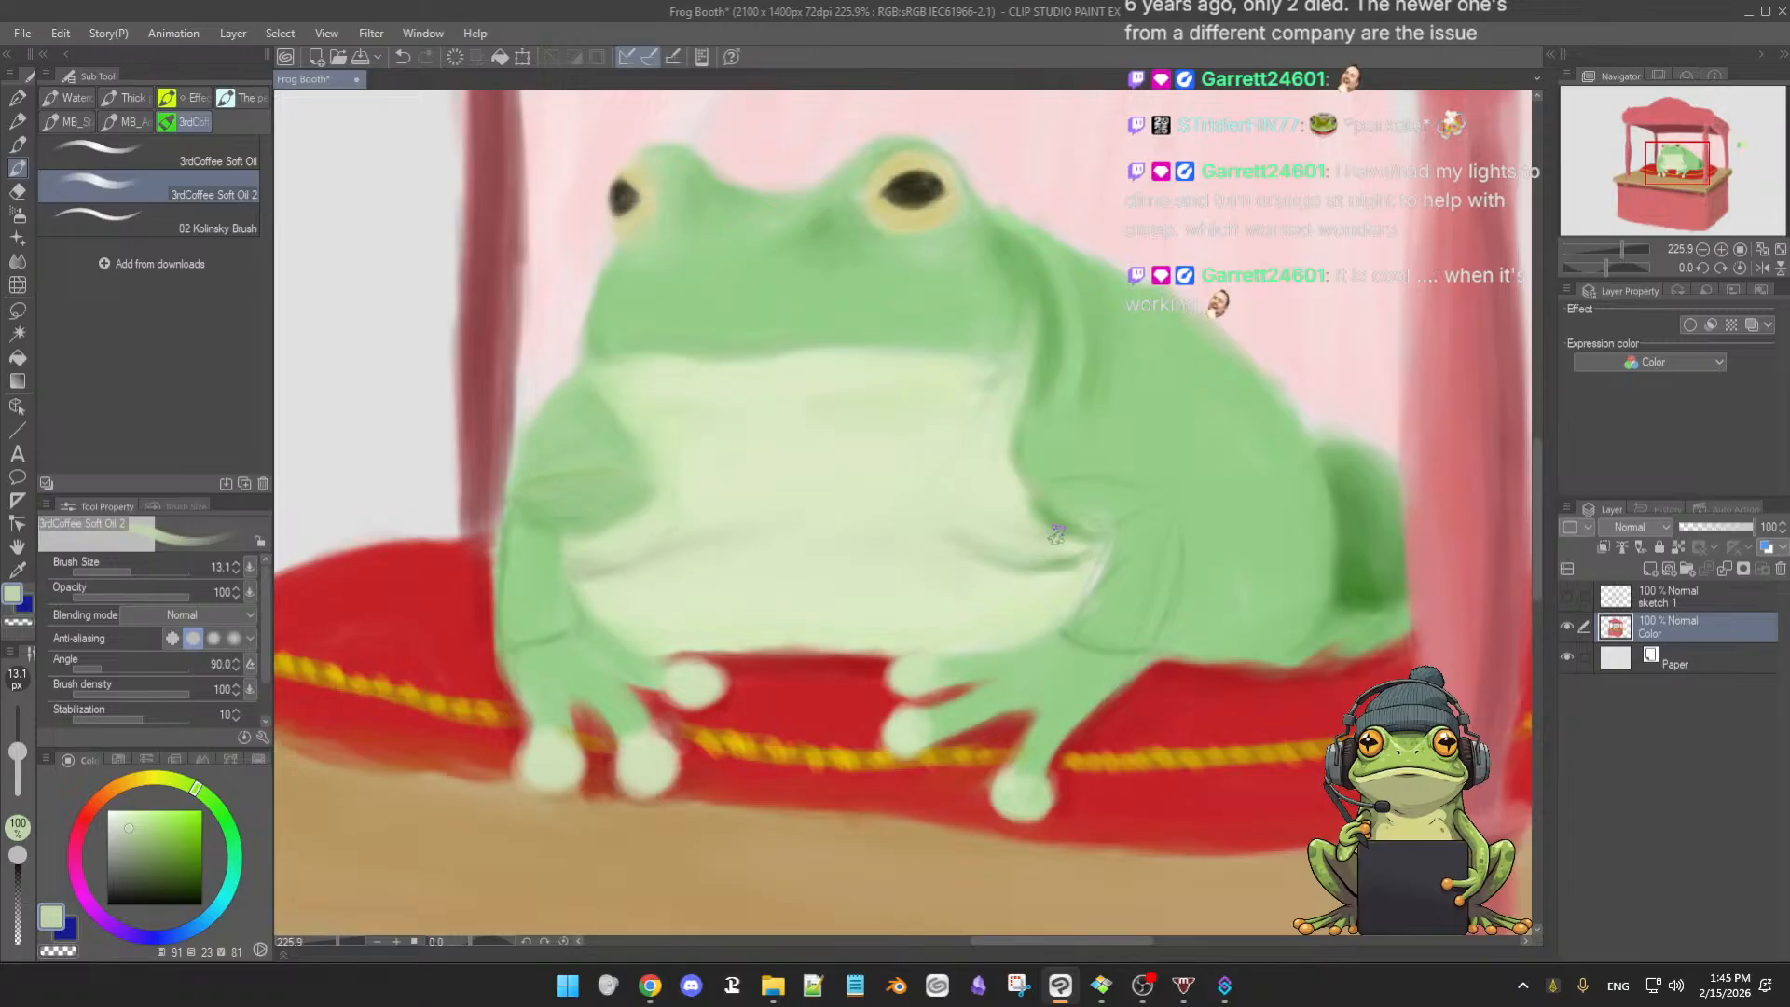
{"action": "left_click", "coordinate": [979, 527], "text": "alt"}
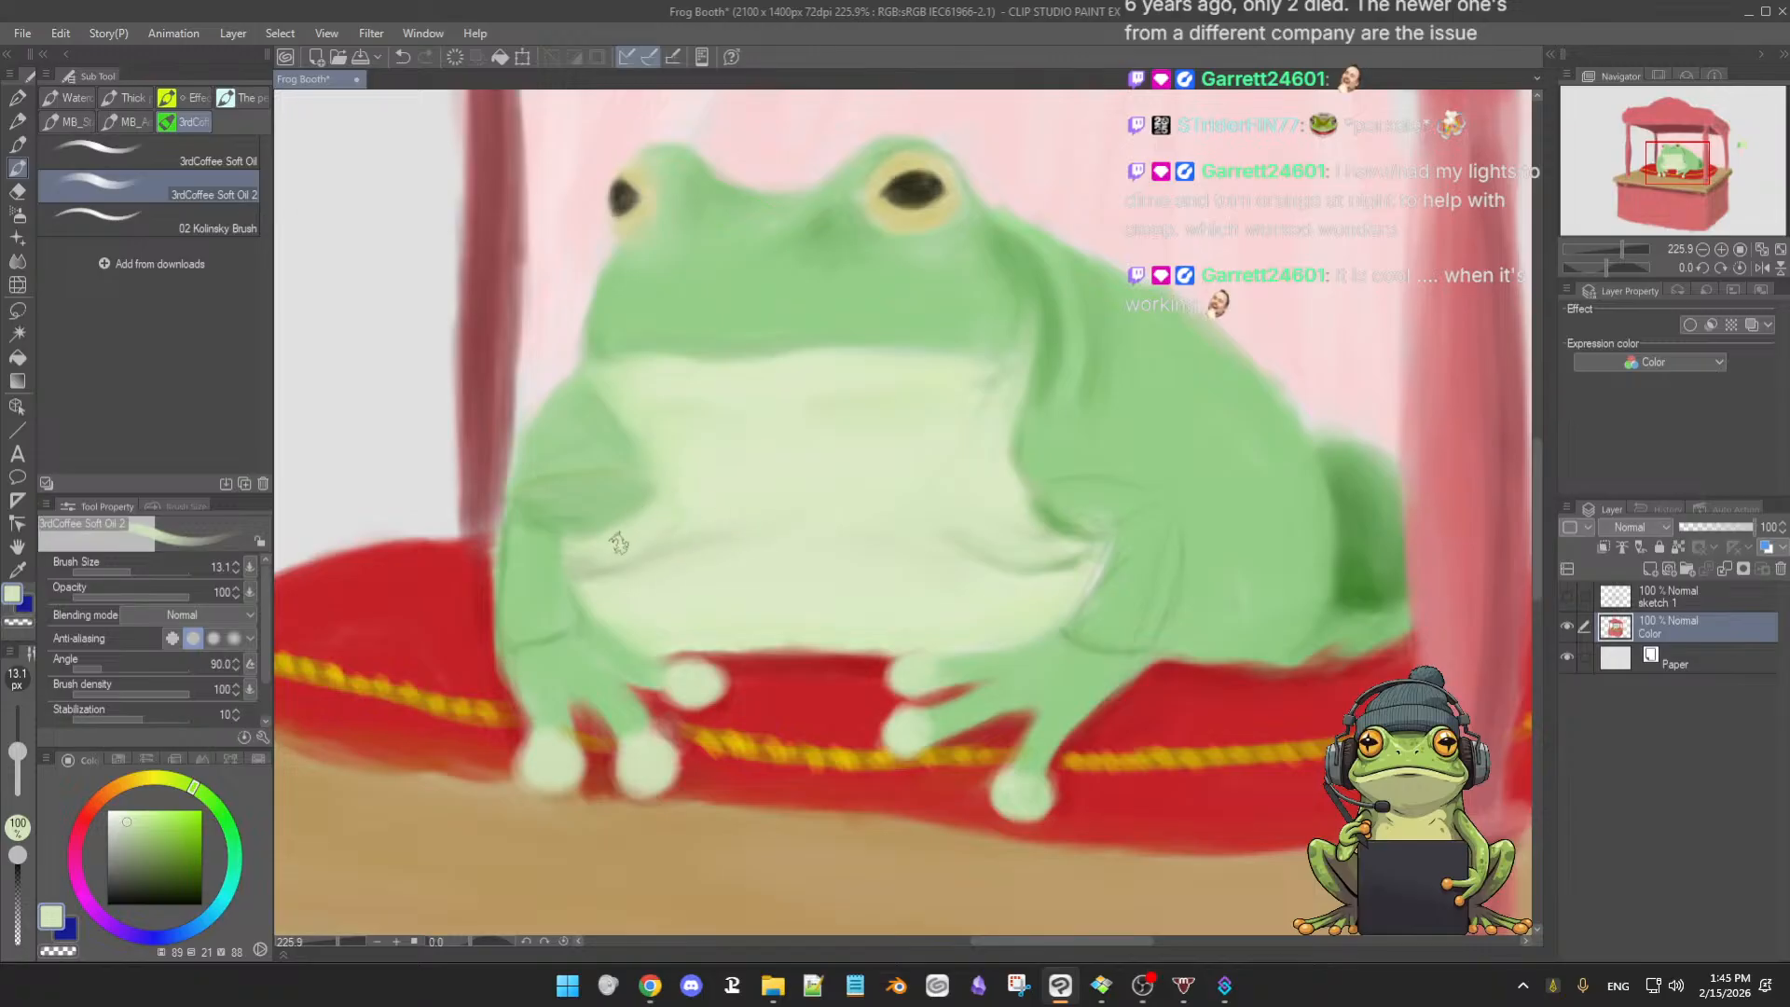
- Define the right elbow and forearm creases with a small brush in sampled dark green, blending with sampled greens at size 8.7
{"action": "scroll", "coordinate": [803, 547], "scroll_direction": "down", "scroll_amount": 3}
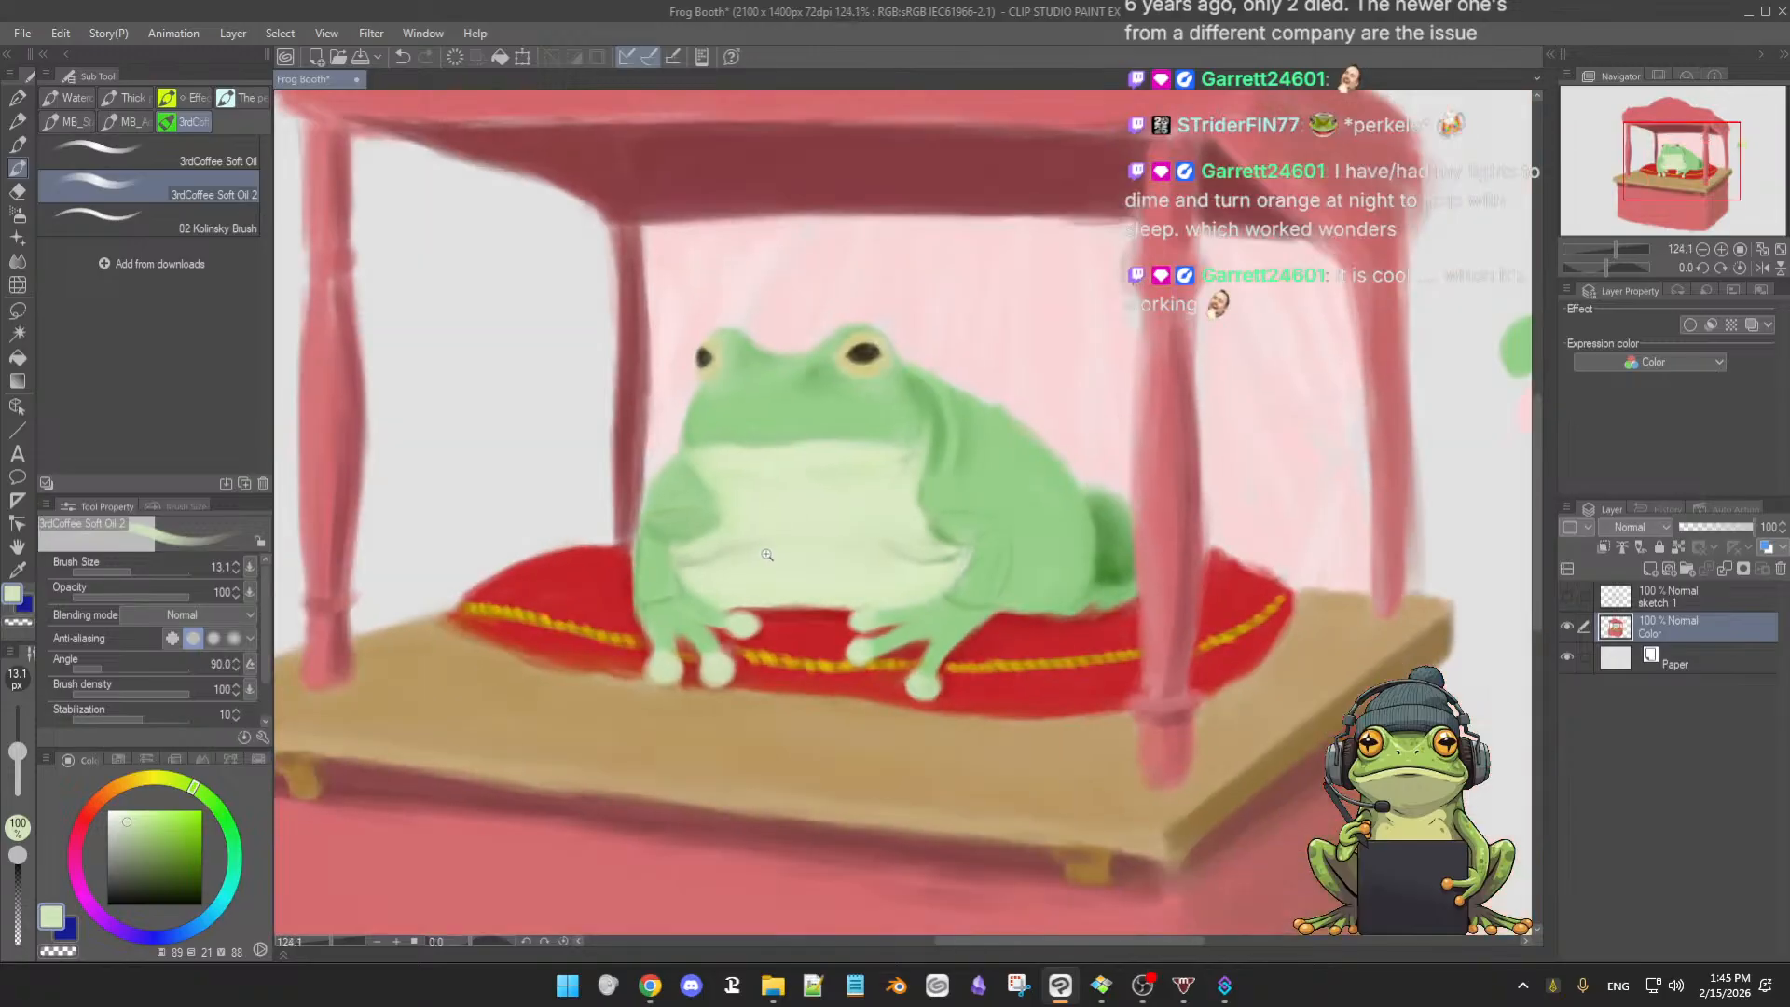
{"action": "scroll", "coordinate": [780, 563], "scroll_direction": "up", "scroll_amount": 2}
{"action": "scroll", "coordinate": [983, 513], "scroll_direction": "up", "scroll_amount": 2}
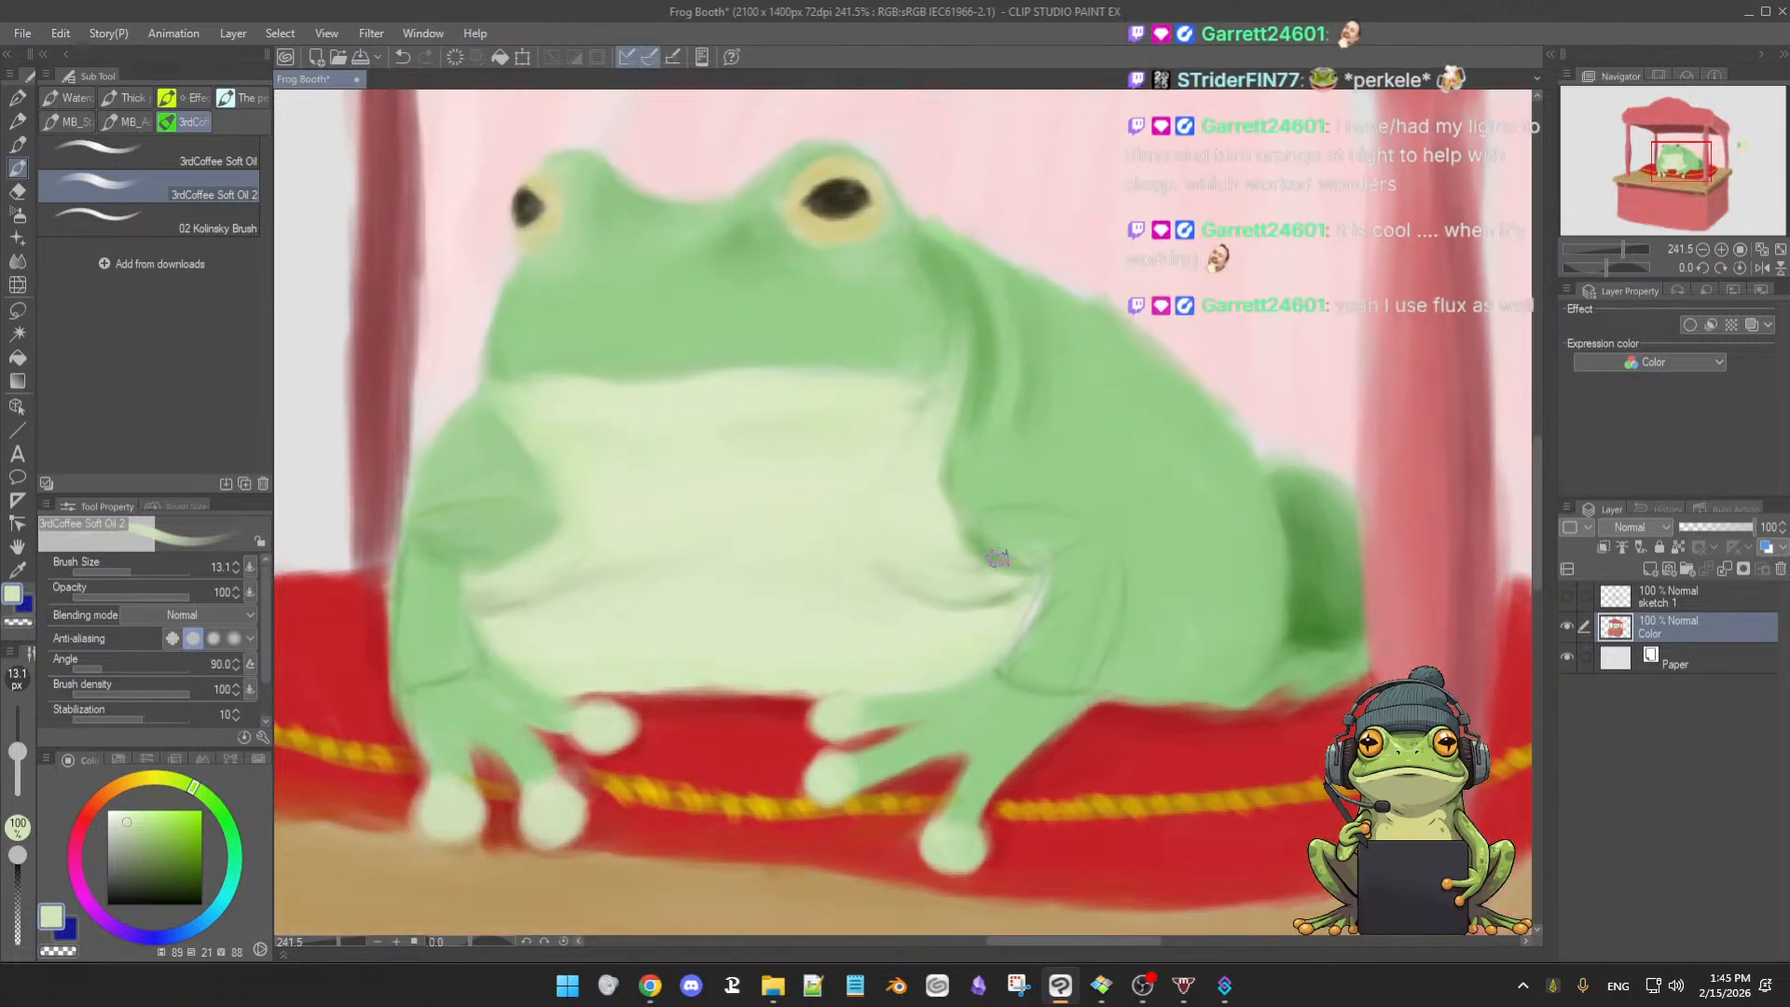
{"action": "left_click", "coordinate": [1297, 612], "text": "alt"}
{"action": "key", "text": "["}
{"action": "key", "text": "["}
{"action": "key", "text": "["}
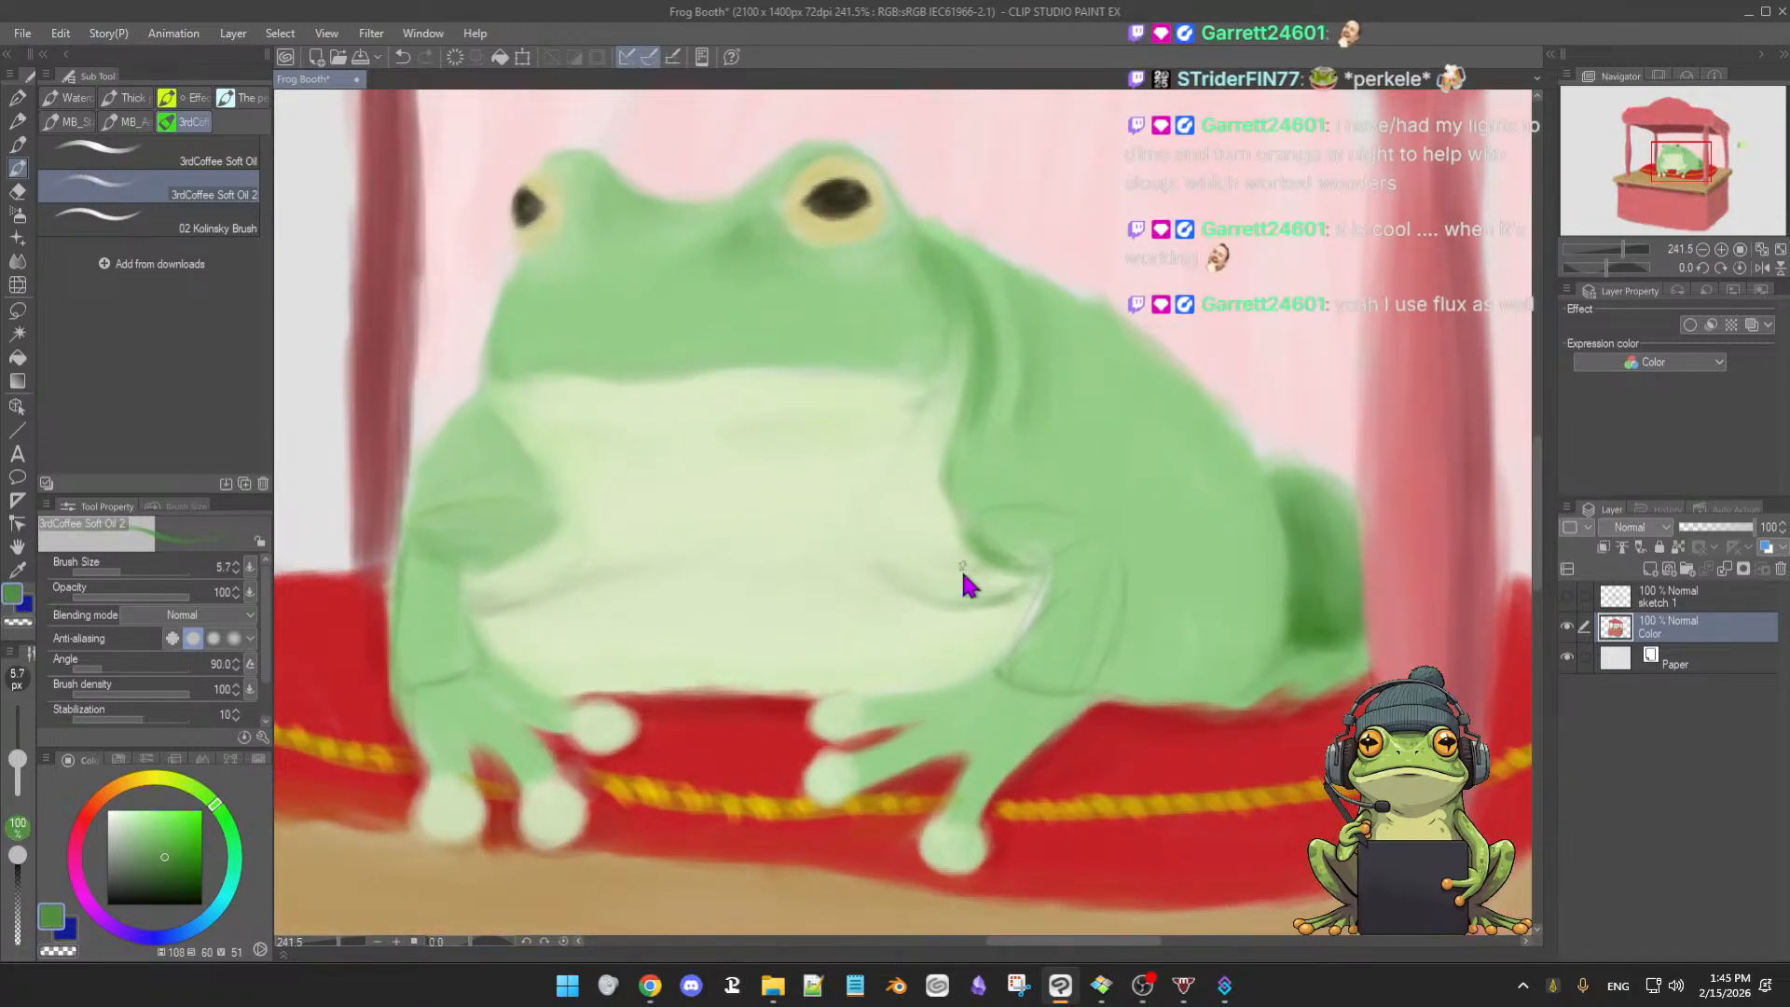
{"action": "key", "text": "["}
{"action": "key", "text": "["}
{"action": "left_click", "coordinate": [999, 538], "text": "alt"}
{"action": "key", "text": "]"}
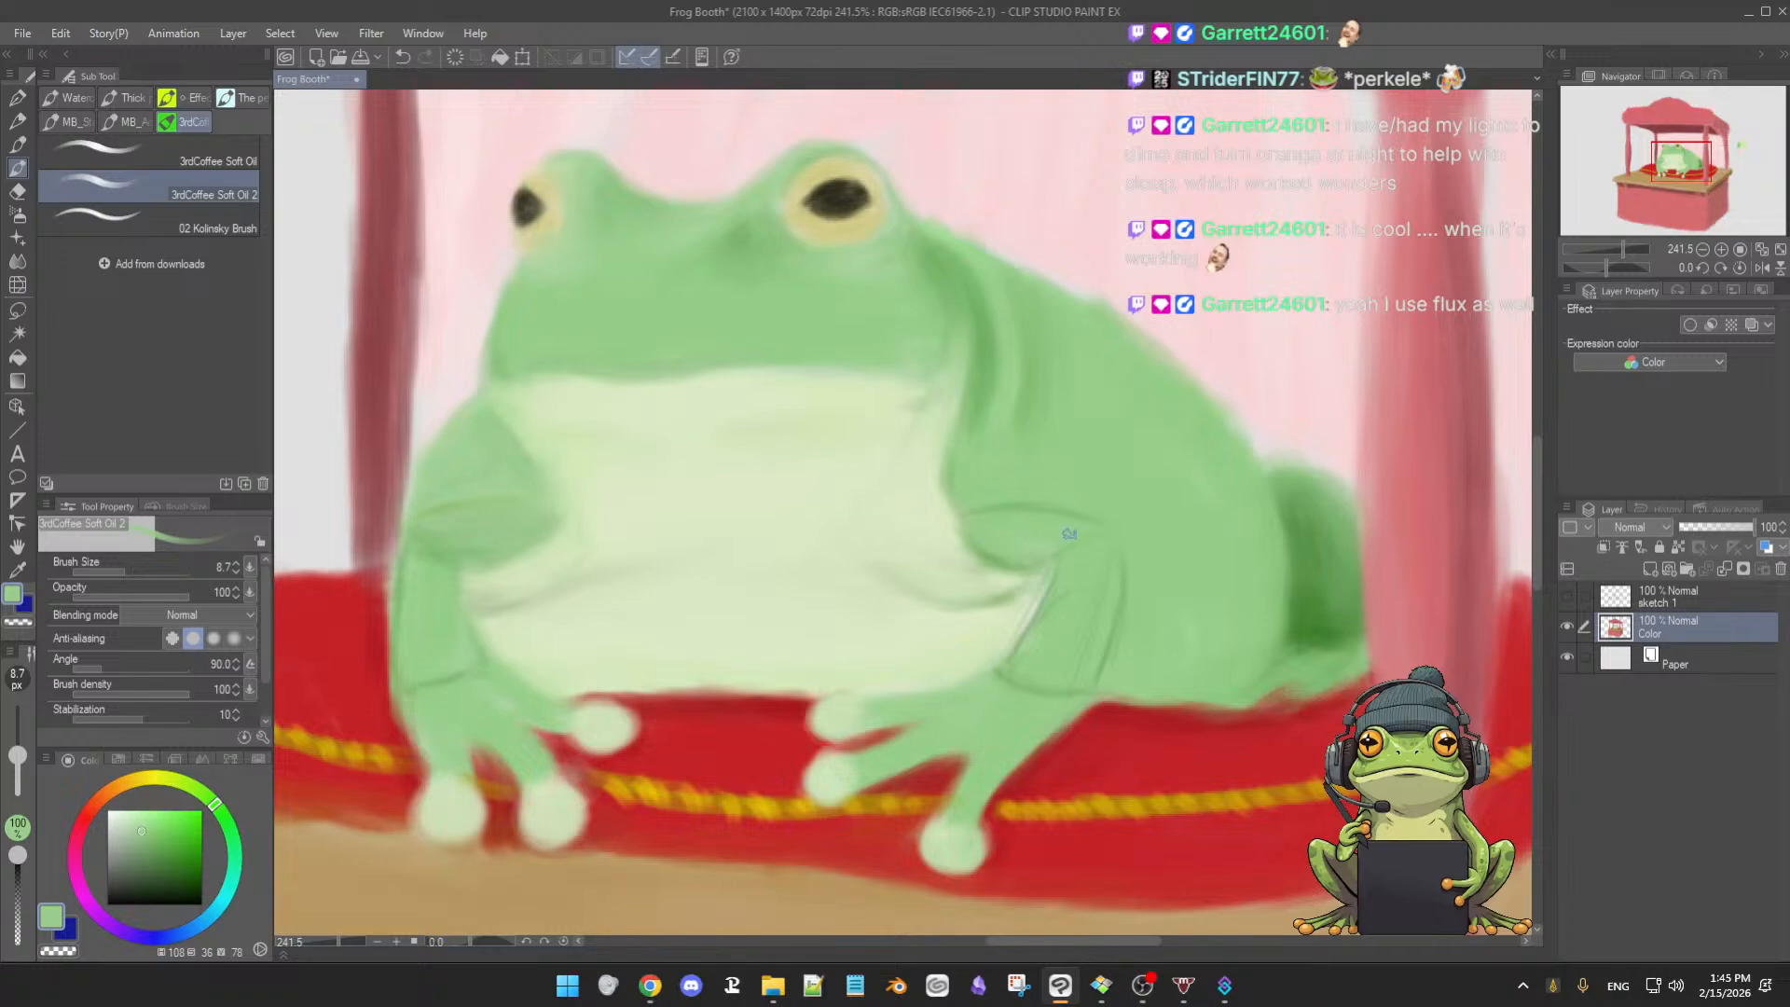
{"action": "left_click", "coordinate": [944, 565], "text": "alt"}
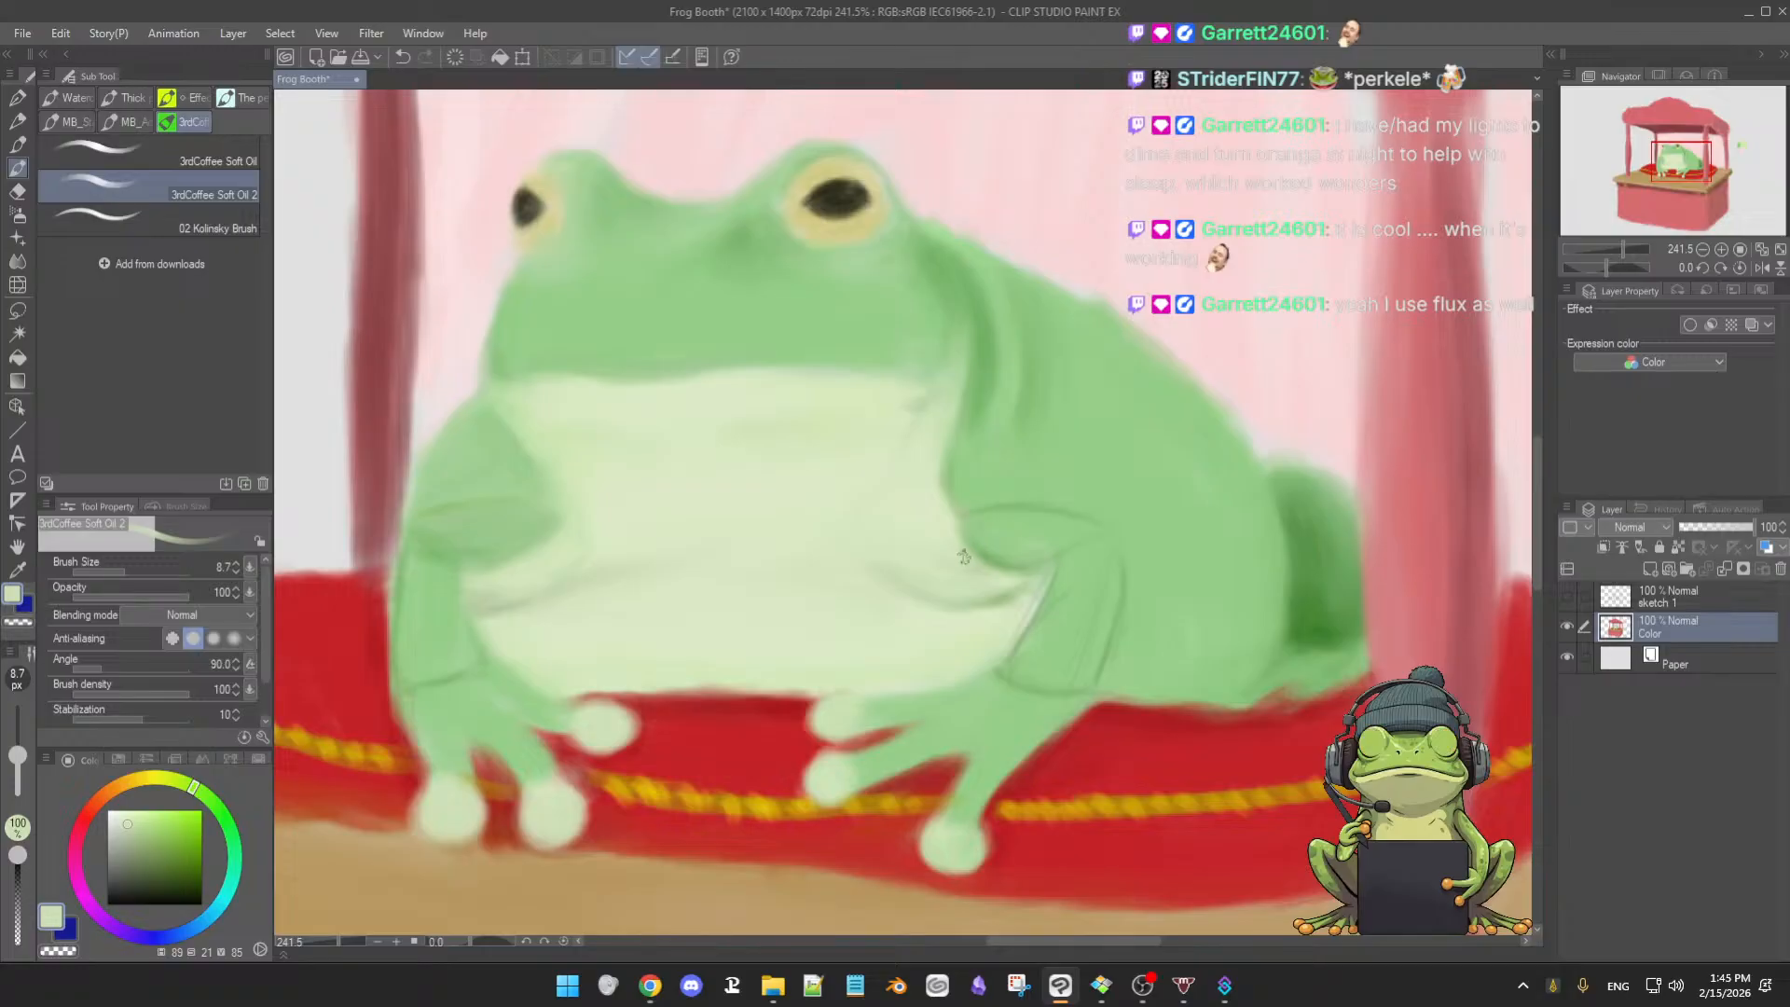
{"action": "left_click", "coordinate": [945, 553], "text": "alt"}
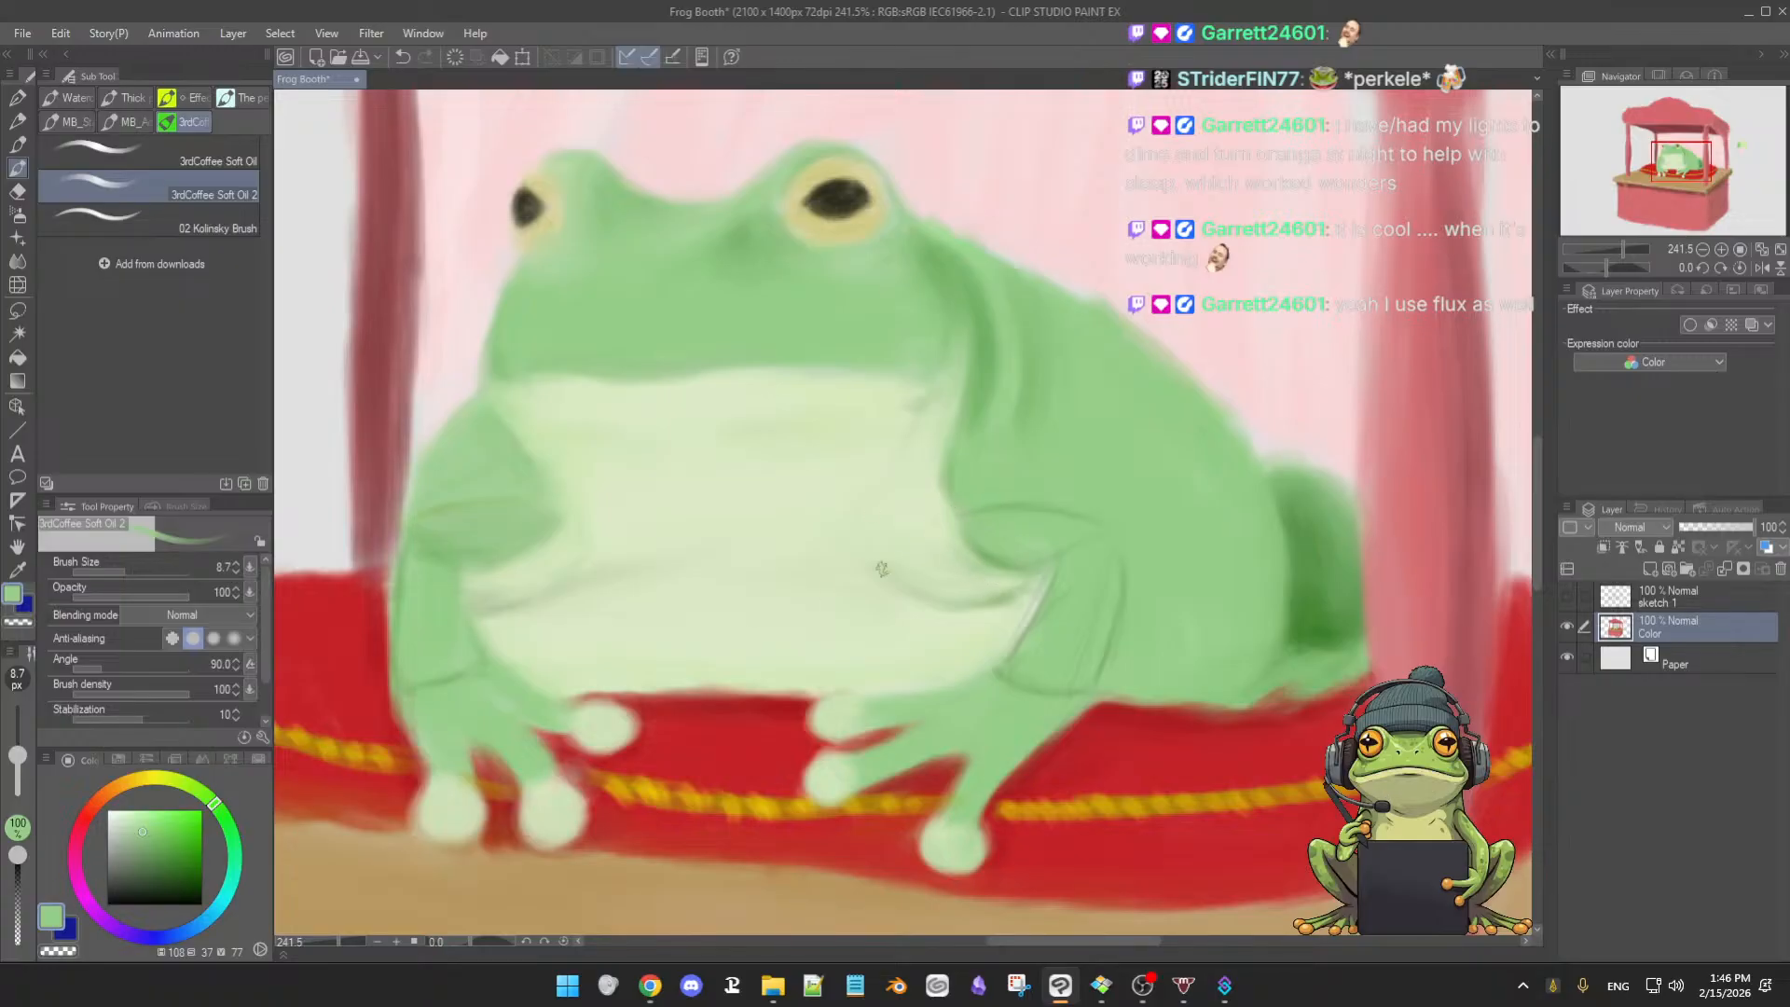
- Draw thin accent lines along the right elbow, forearm and belly fold in dark green (108, 74, 24) at brush size 2.6
{"action": "left_click", "coordinate": [1296, 612], "text": "alt"}
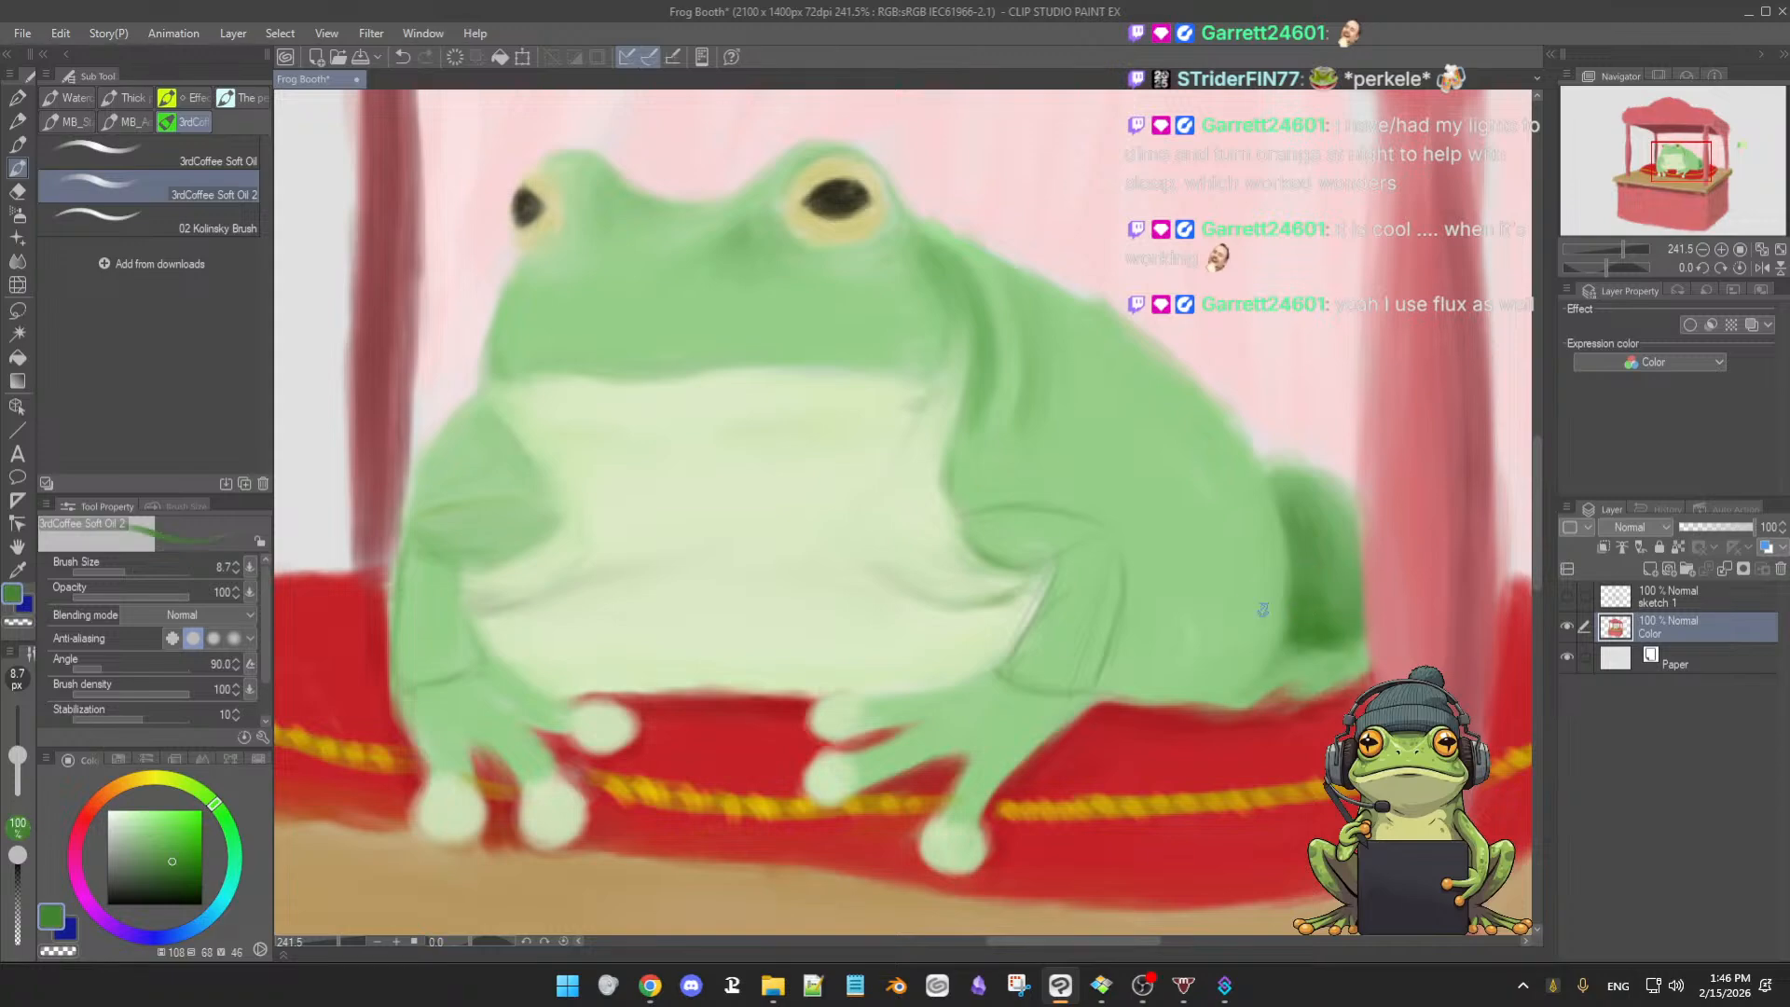
{"action": "left_click", "coordinate": [177, 882]}
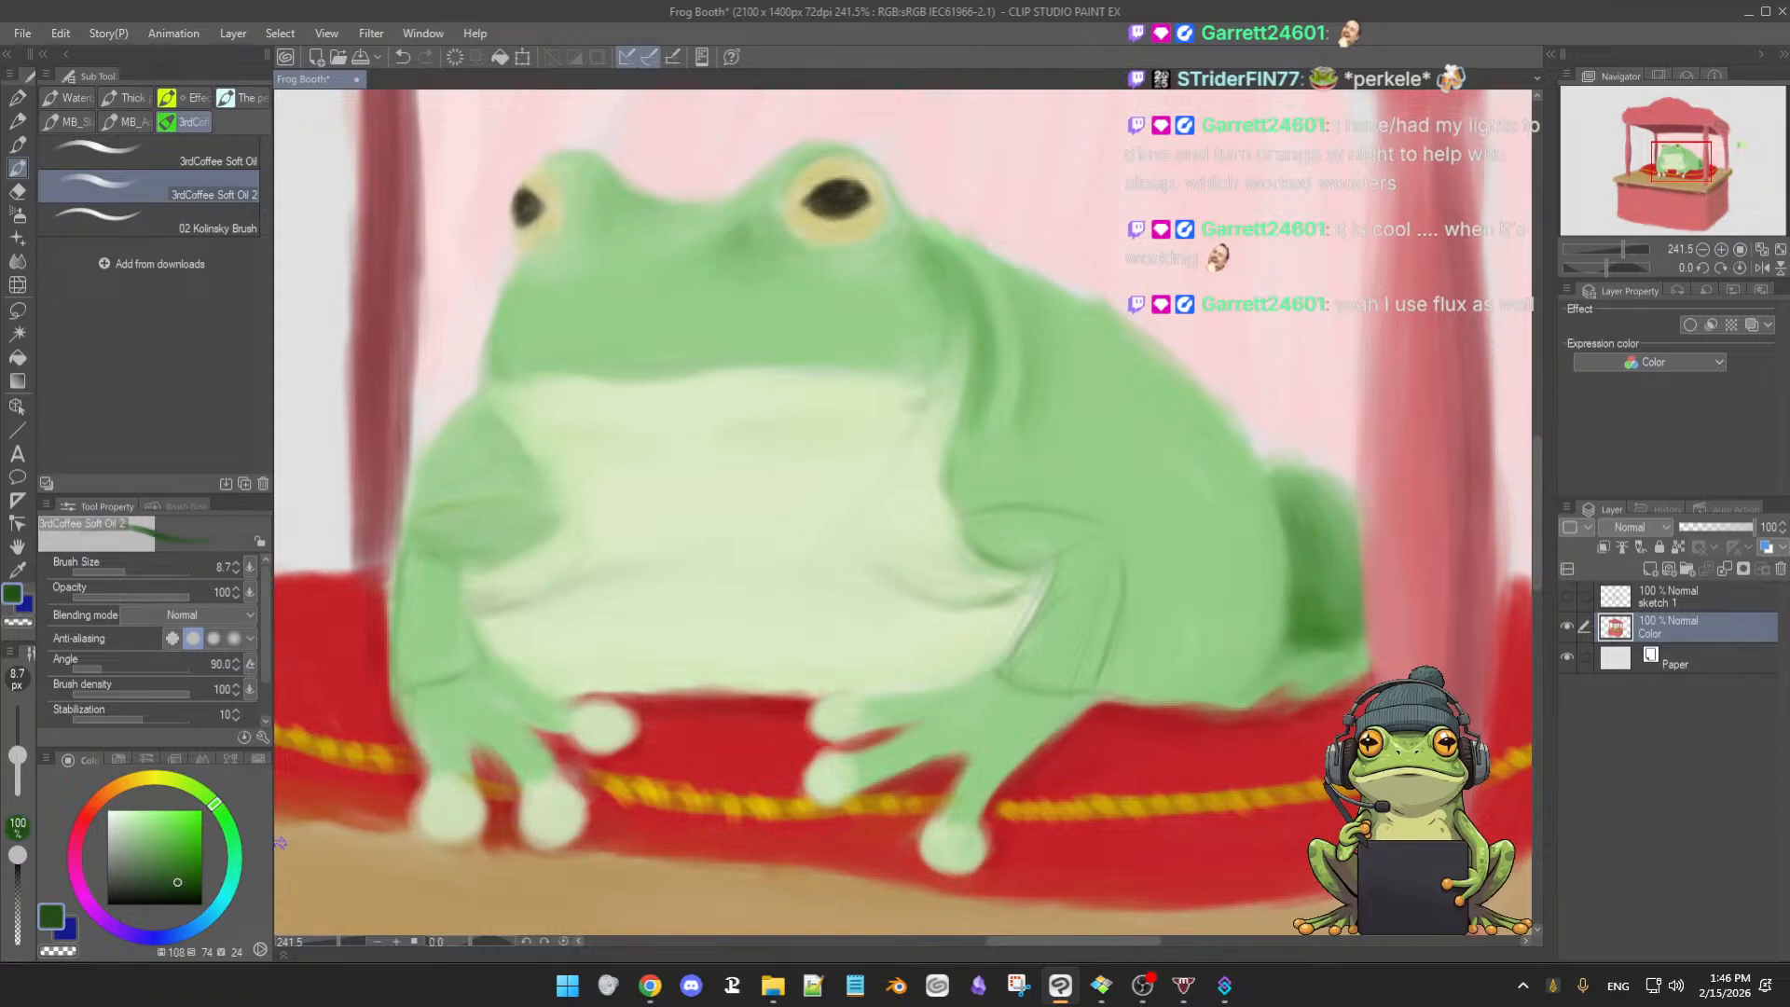
{"action": "key", "text": "bracketleft"}
{"action": "key", "text": "bracketleft"}
{"action": "key", "text": "bracketleft"}
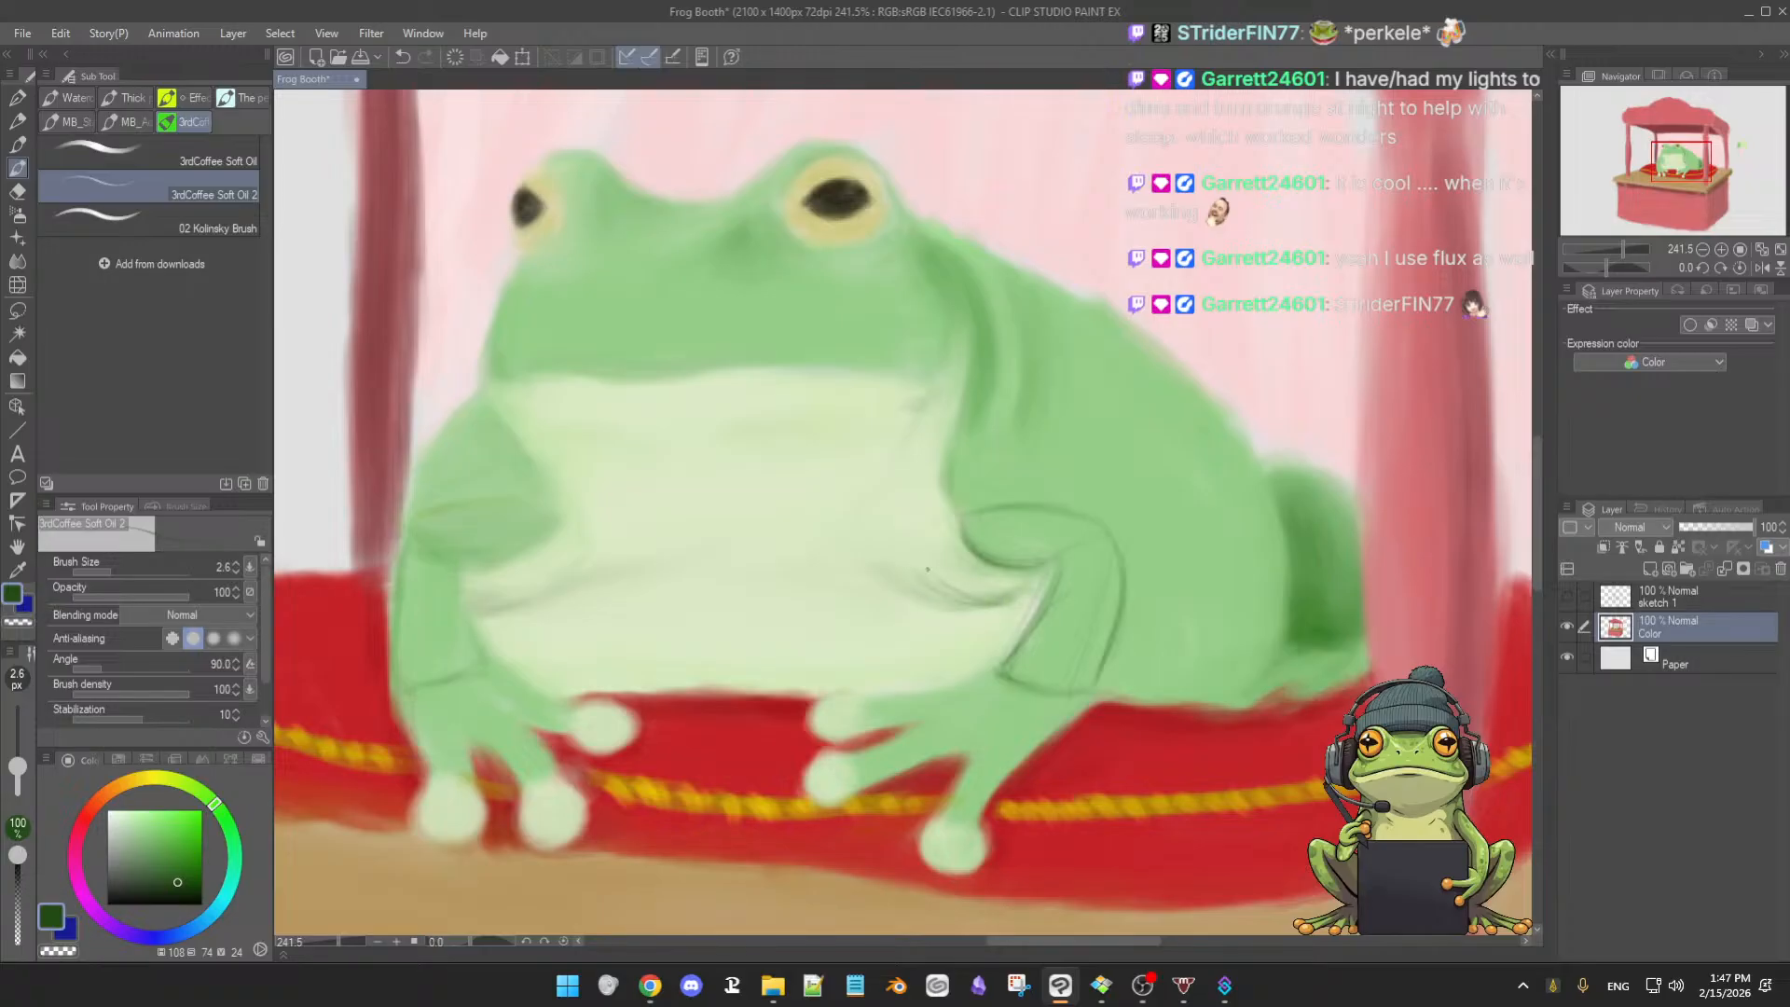
- Soften the belly fold by the right elbow with sampled pale green at brush size 11.9, and the elbow with green at 10.8
{"action": "left_click", "coordinate": [968, 588], "text": "alt"}
{"action": "key", "text": "]"}
{"action": "key", "text": "]"}
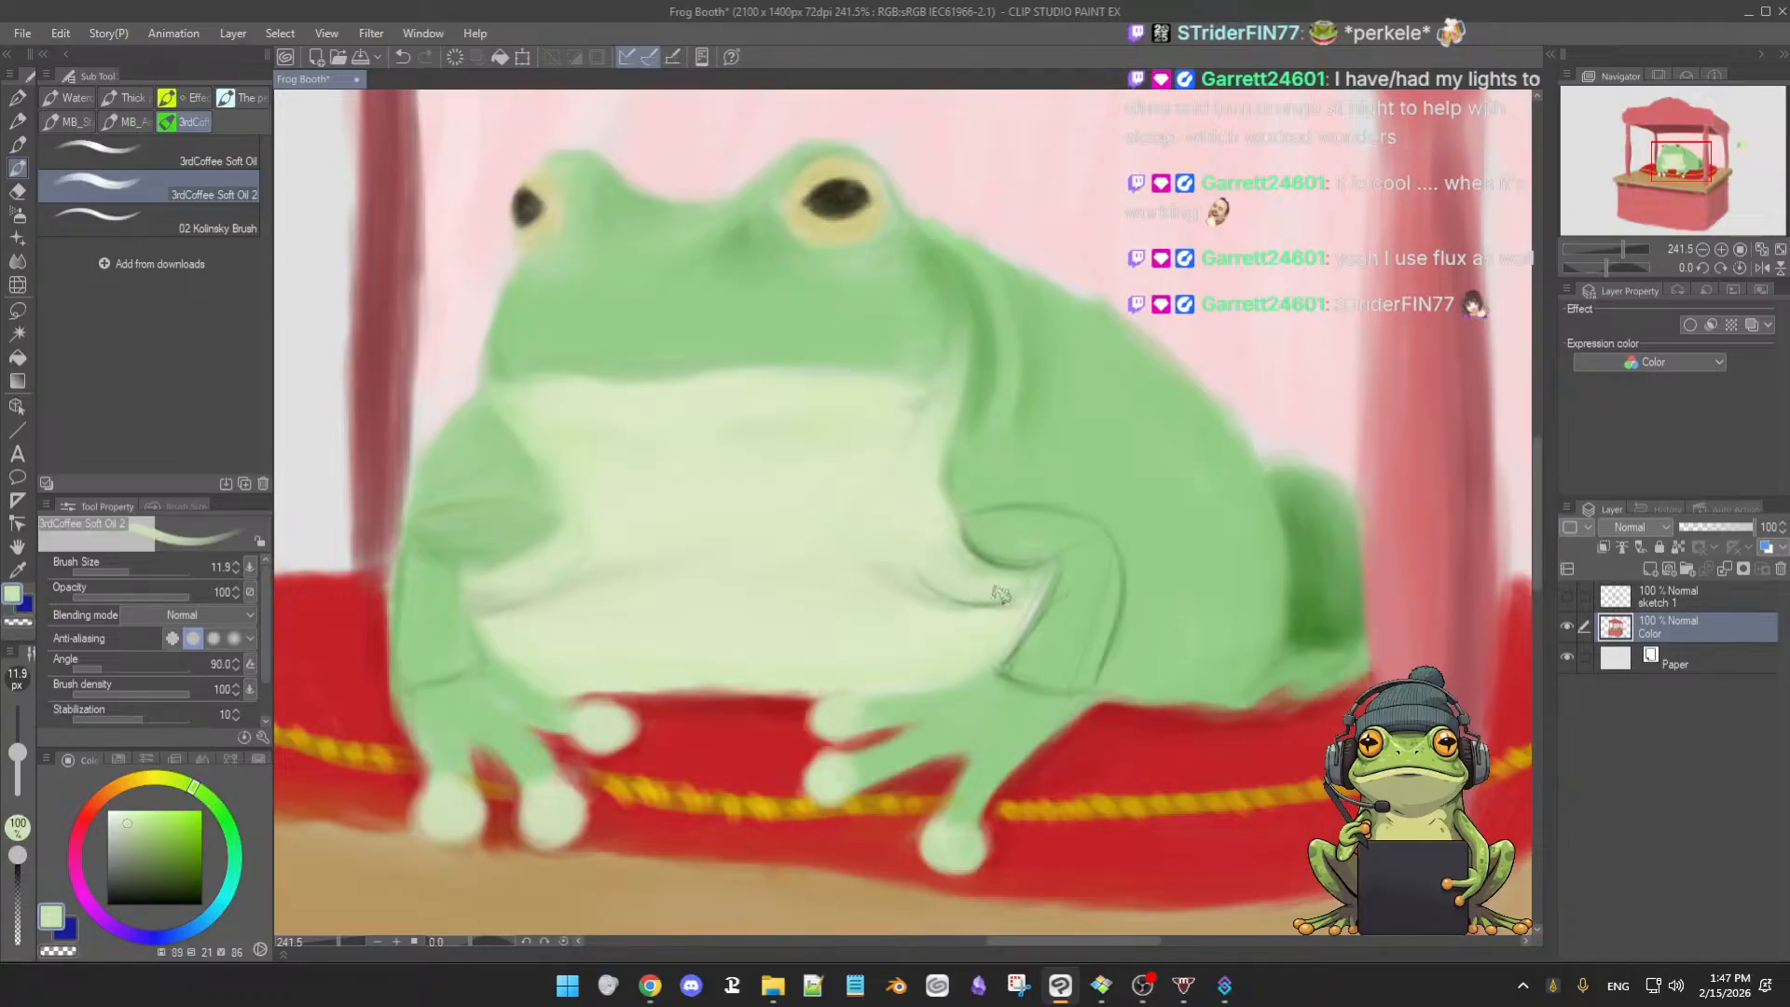
{"action": "left_click", "coordinate": [994, 575], "text": "alt"}
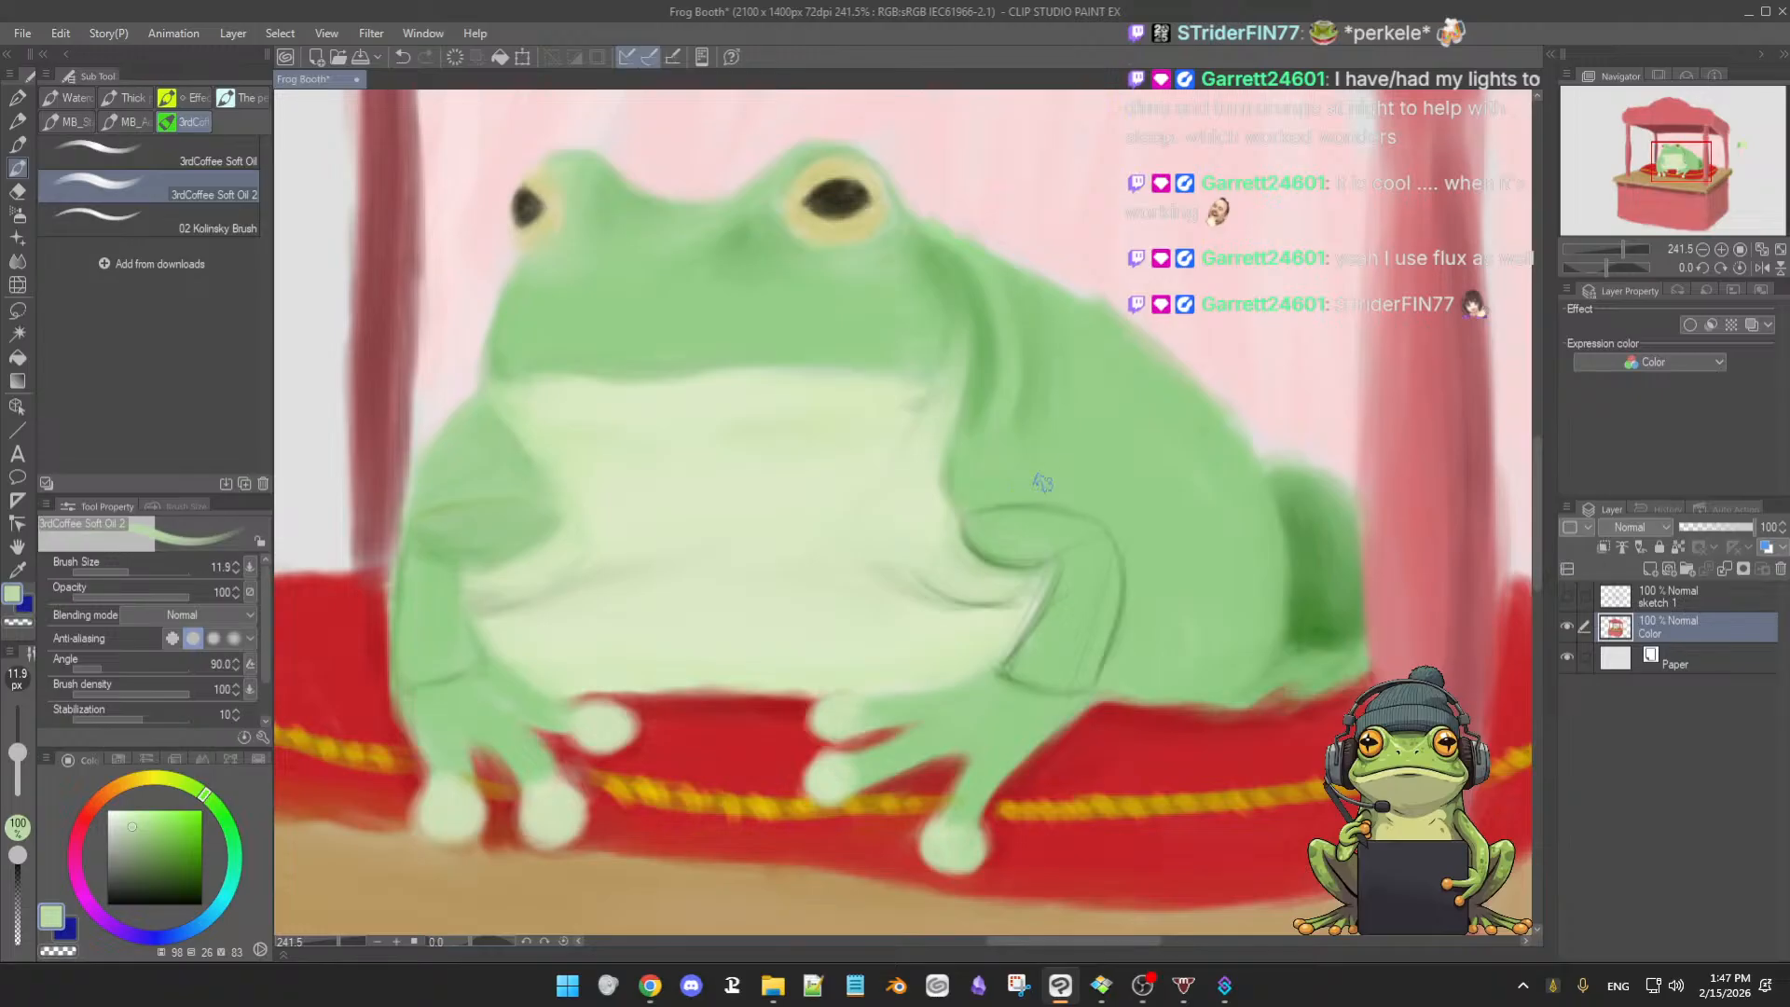
{"action": "left_click", "coordinate": [987, 528], "text": "alt"}
{"action": "key", "text": "["}
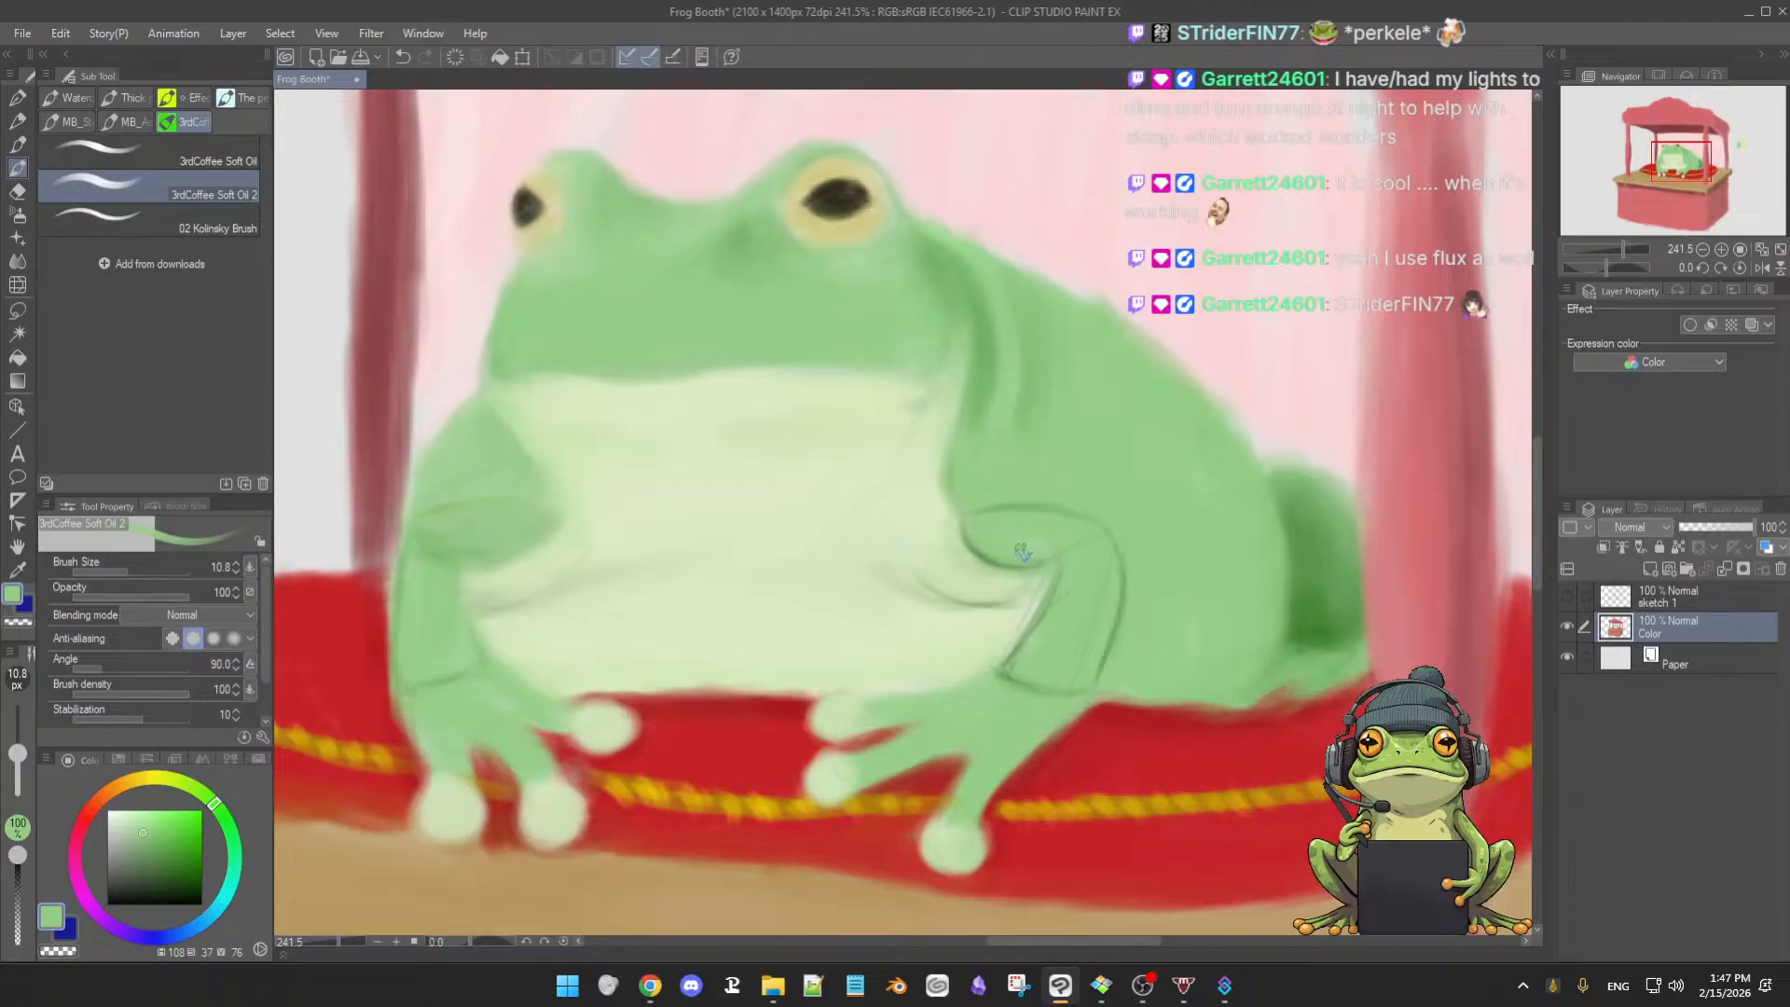
- Shade the right forearm's outer edge in mid green (108, 48, 54) at brush size 10.8, blending with sampled greens
{"action": "left_click", "coordinate": [152, 853]}
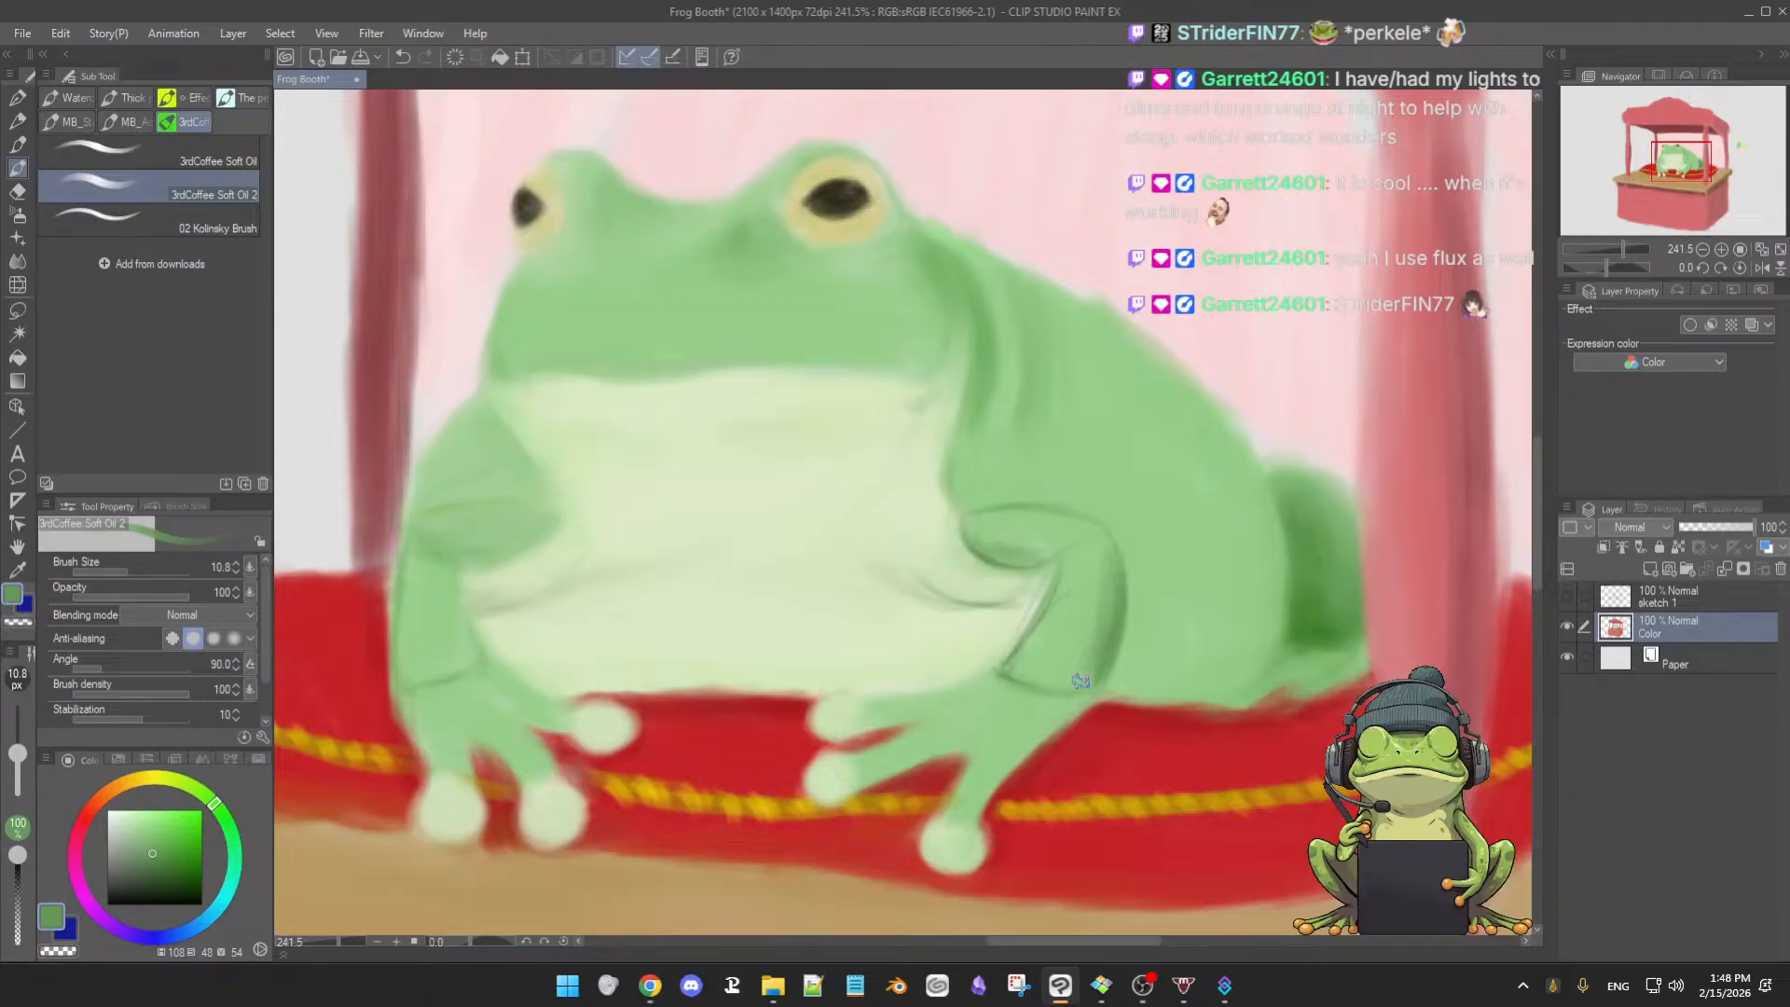
{"action": "left_click", "coordinate": [1081, 640], "text": "alt"}
{"action": "left_click", "coordinate": [1101, 541], "text": "alt"}
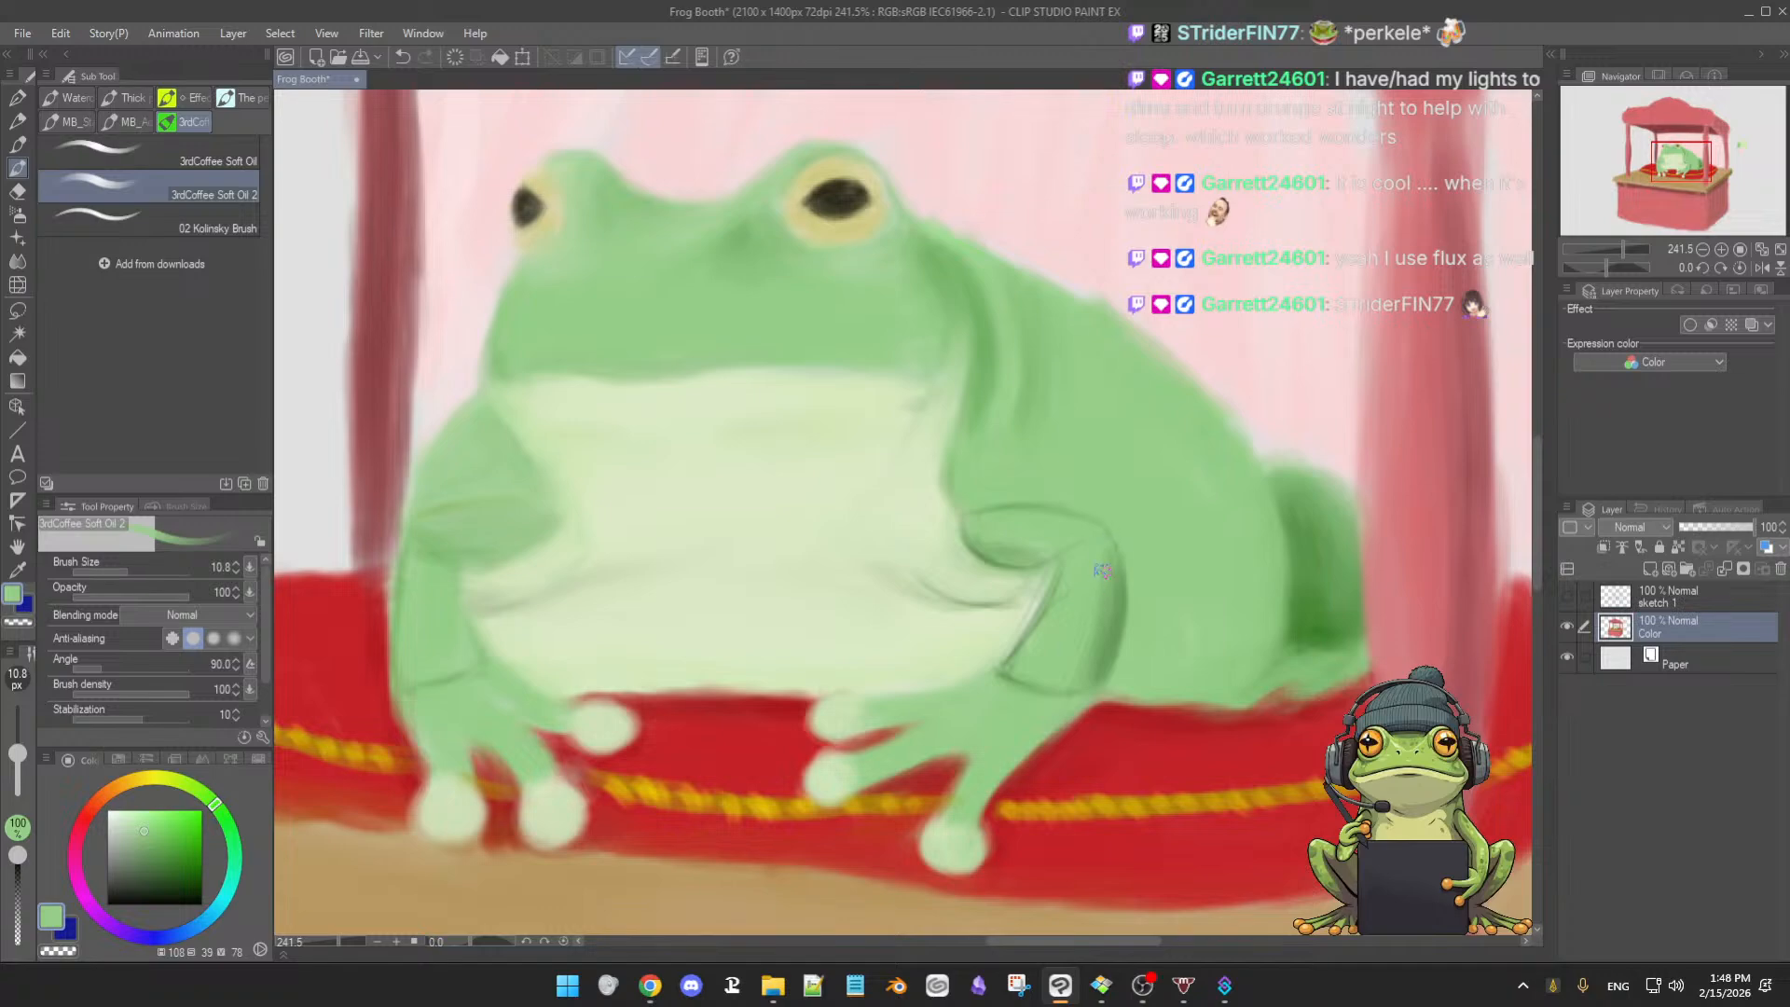
{"action": "left_click", "coordinate": [1090, 647], "text": "alt"}
{"action": "left_click", "coordinate": [1111, 563], "text": "alt"}
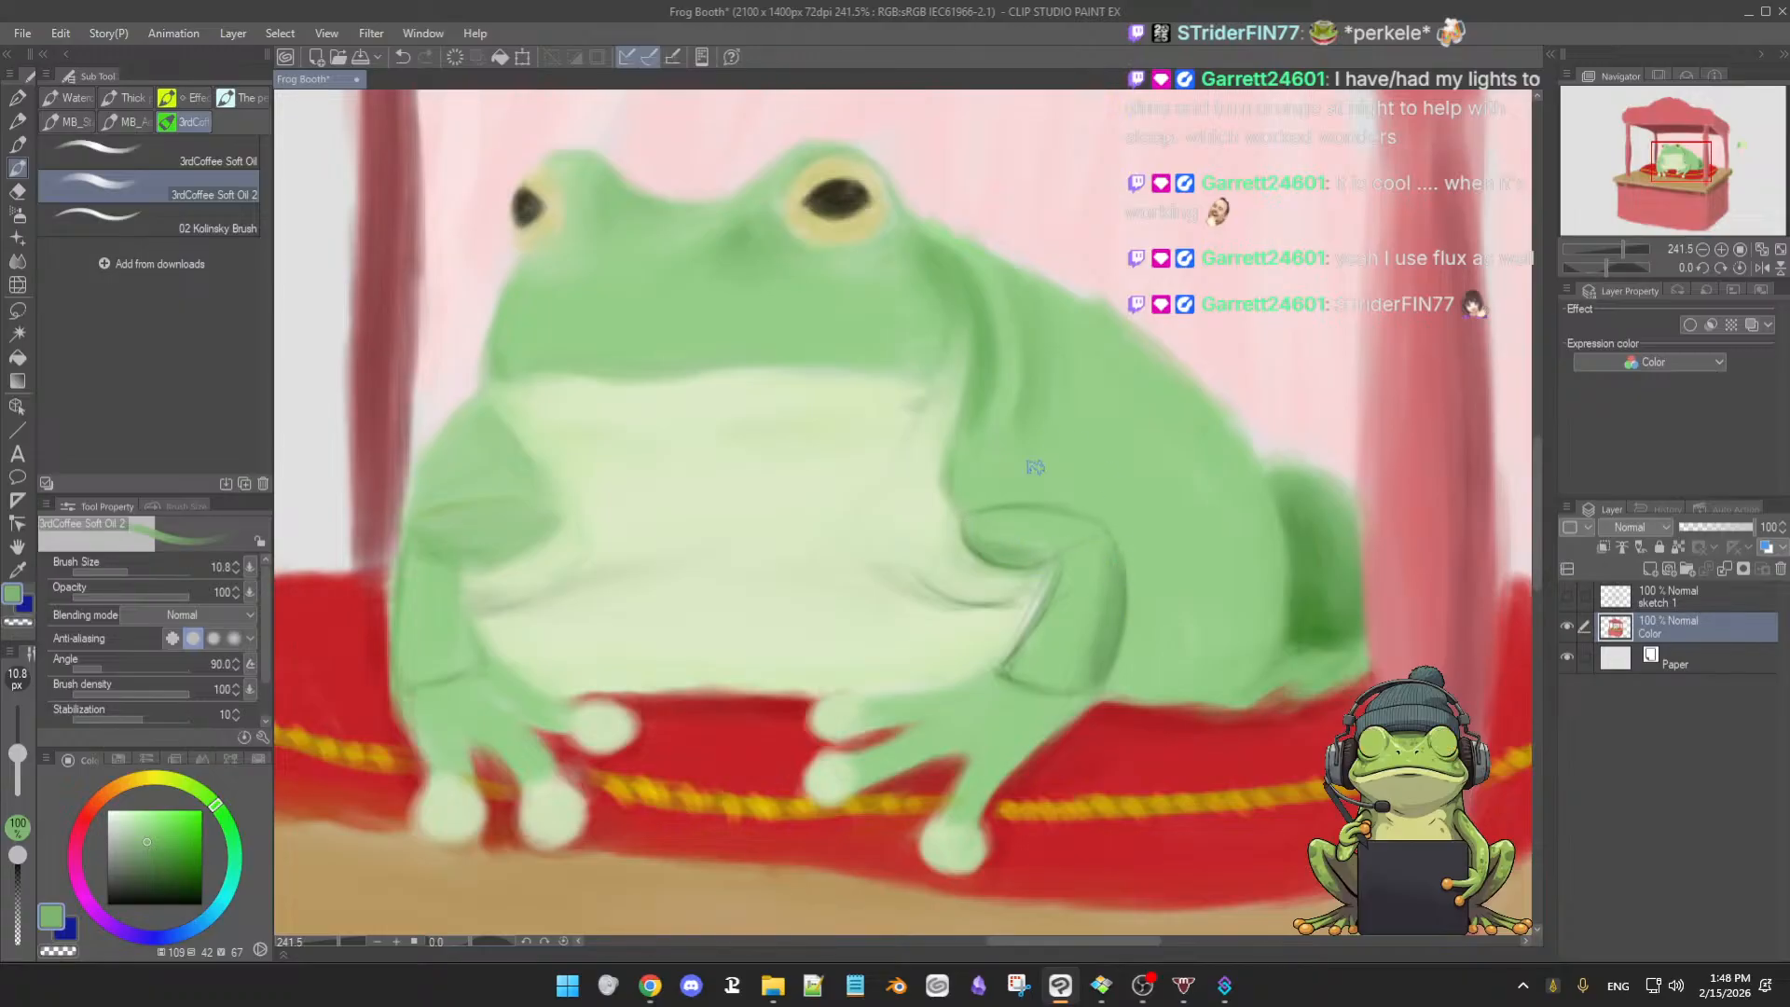
{"action": "left_click", "coordinate": [1070, 576], "text": "alt"}
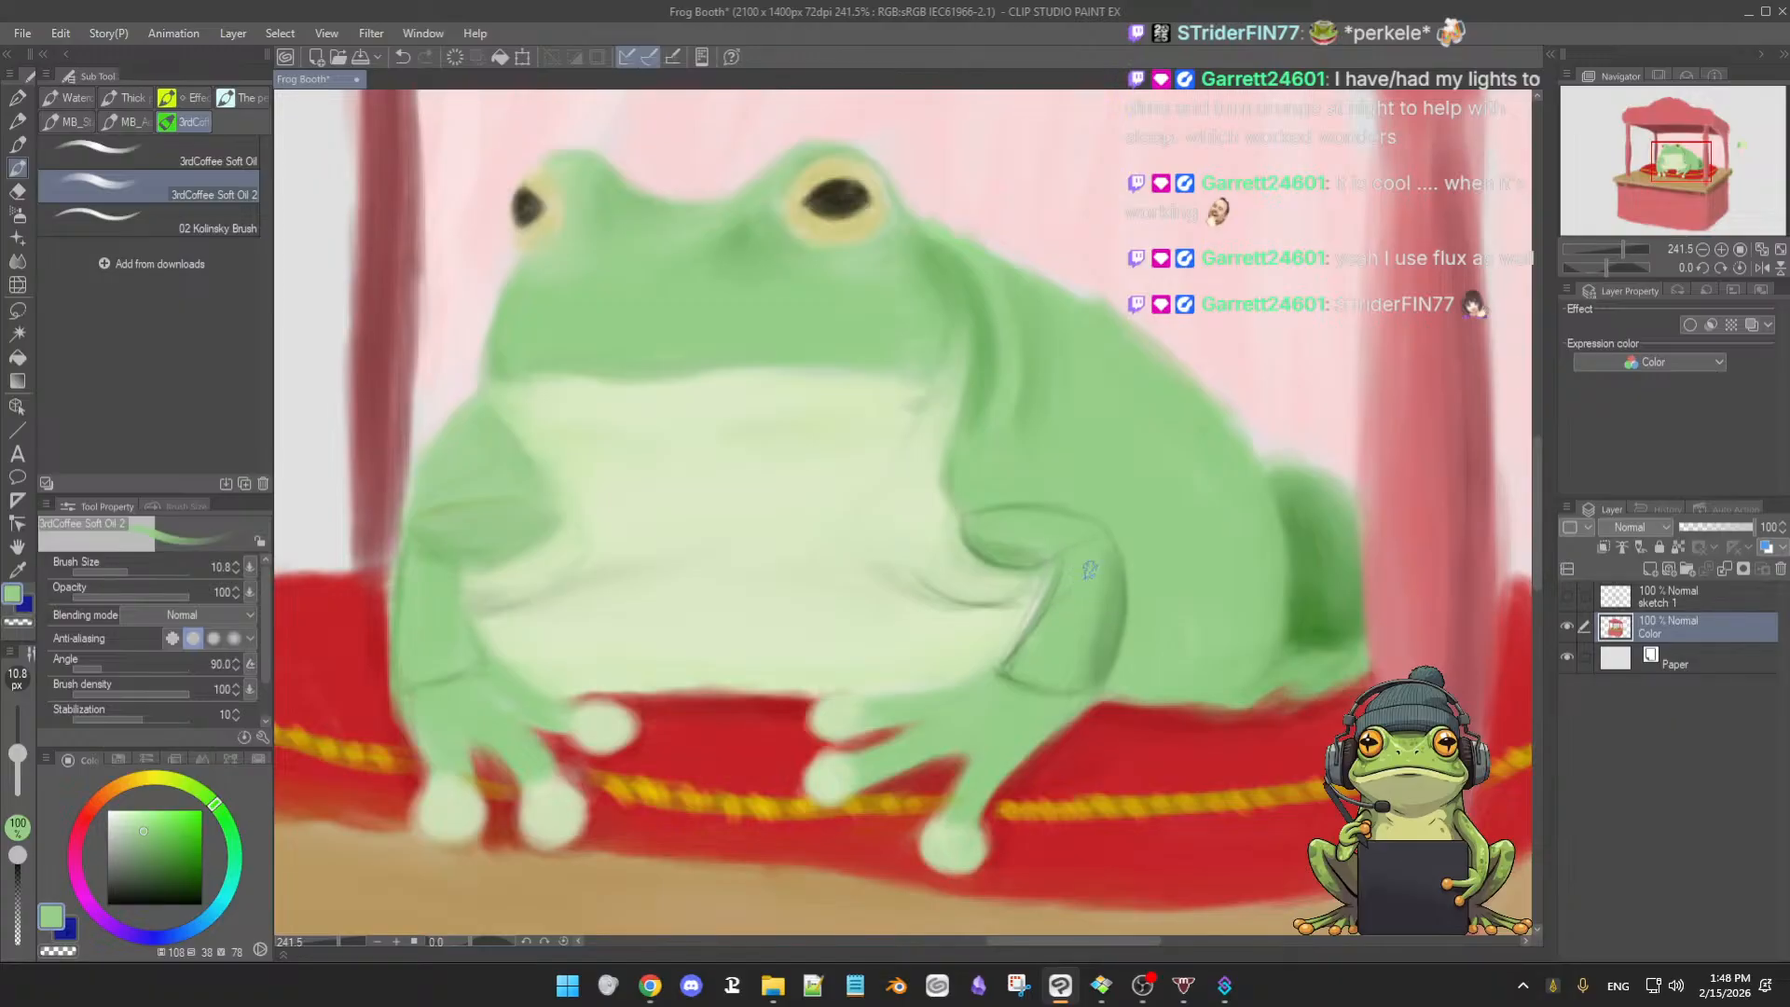
- Refine the upper inner edge of the right forearm with sampled greens at brush size 4.8
{"action": "key", "text": "["}
{"action": "key", "text": "["}
{"action": "key", "text": "["}
{"action": "left_click", "coordinate": [1055, 580], "text": "alt"}
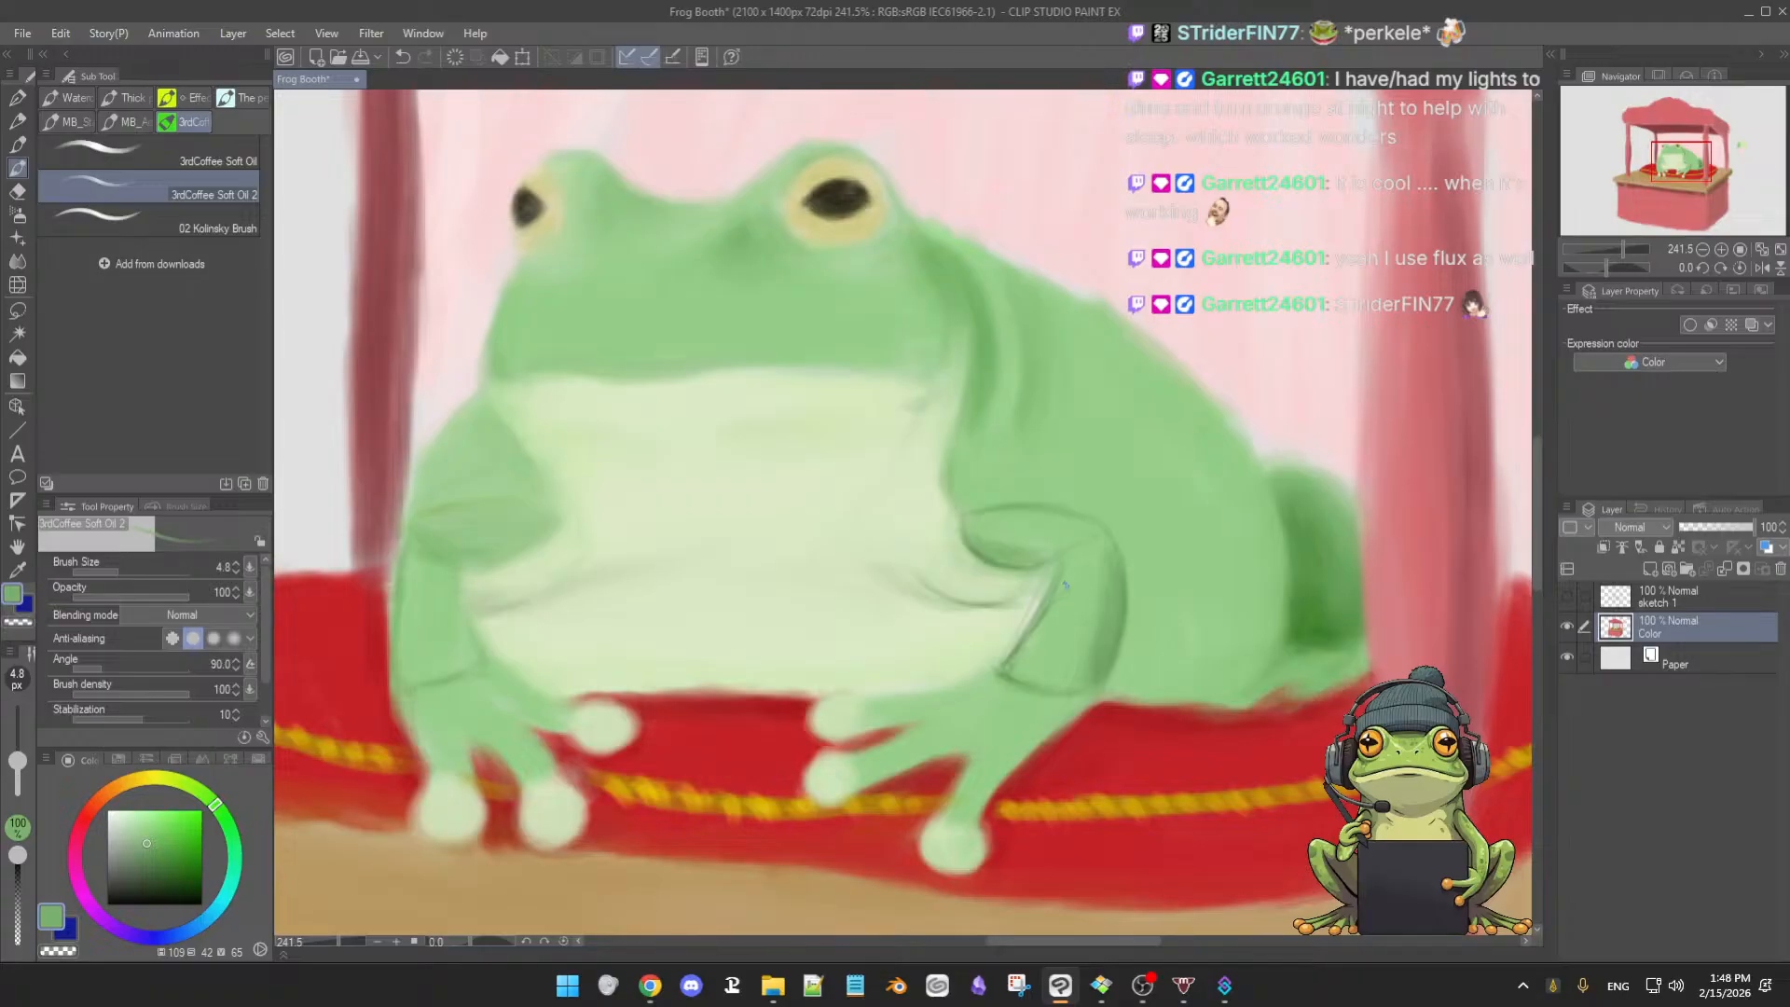
- Compare the arm with the sketch layer, fill the right forearm's inner edge at brush size 6.6 and clean the adjoining belly
{"action": "key", "text": "bracketright"}
{"action": "left_click", "coordinate": [1568, 599]}
{"action": "left_click", "coordinate": [1568, 598]}
{"action": "left_click", "coordinate": [1568, 598]}
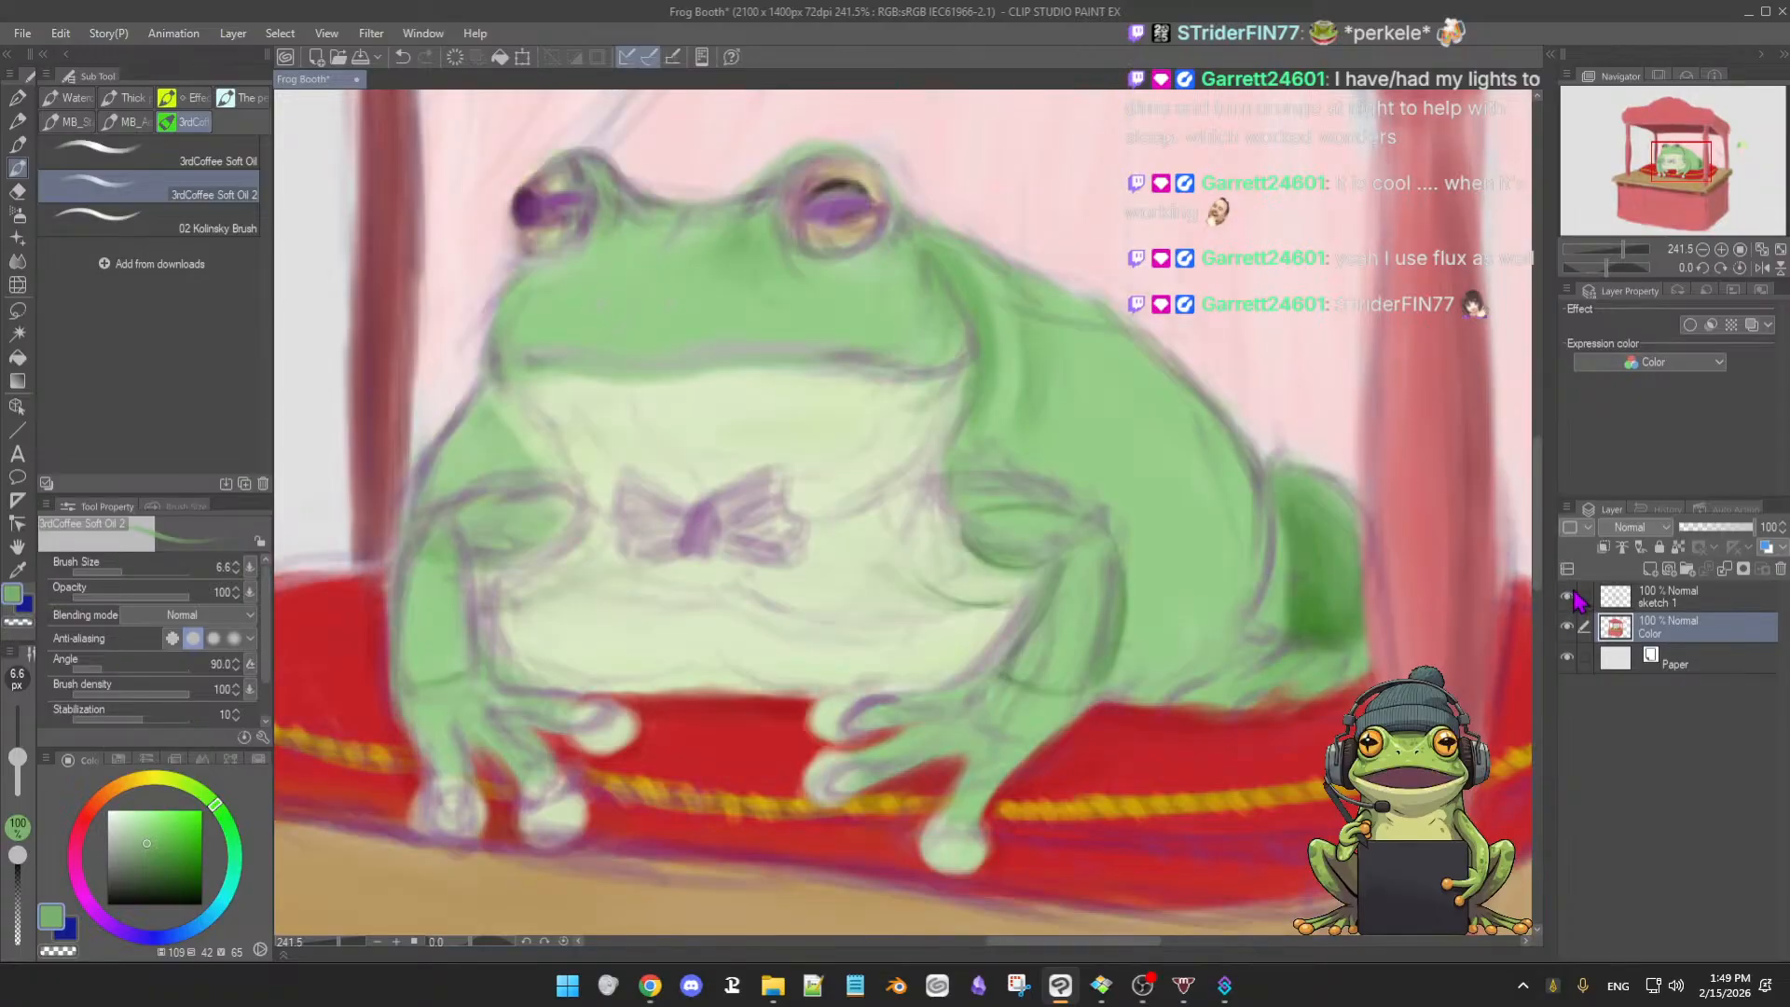
{"action": "left_click", "coordinate": [1567, 598]}
{"action": "left_click", "coordinate": [1567, 597]}
{"action": "left_click", "coordinate": [1567, 598]}
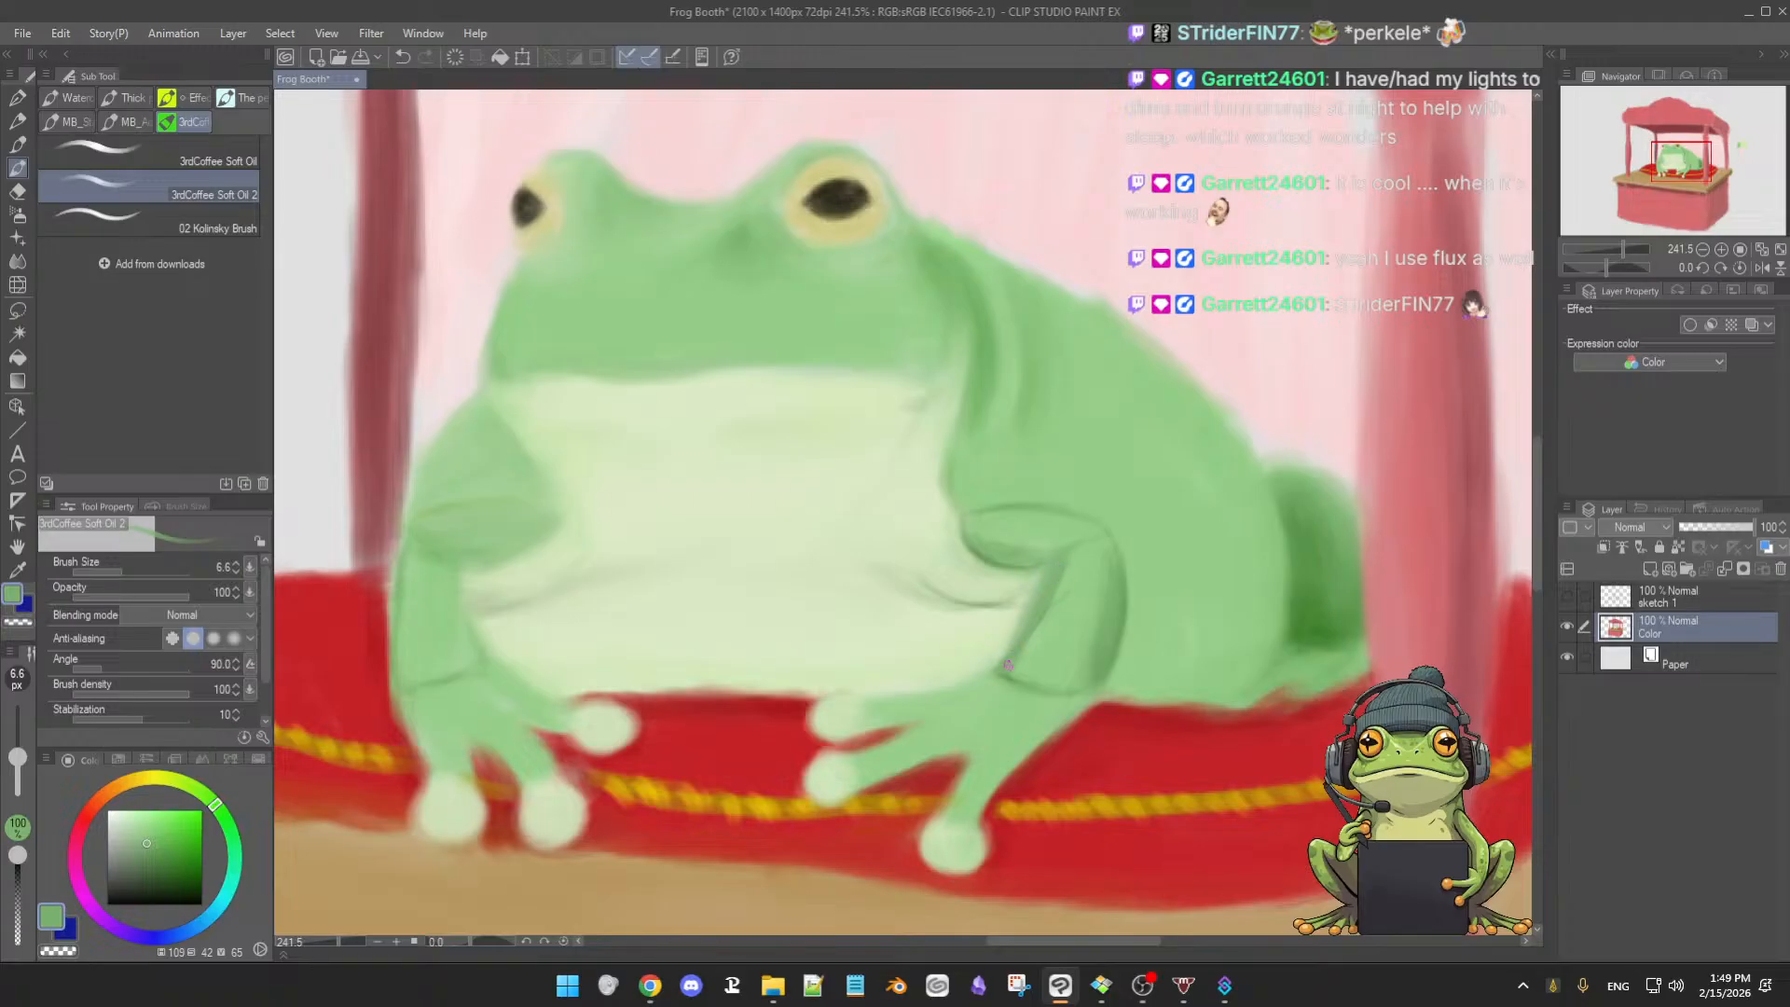
{"action": "left_click", "coordinate": [1013, 629], "text": "alt"}
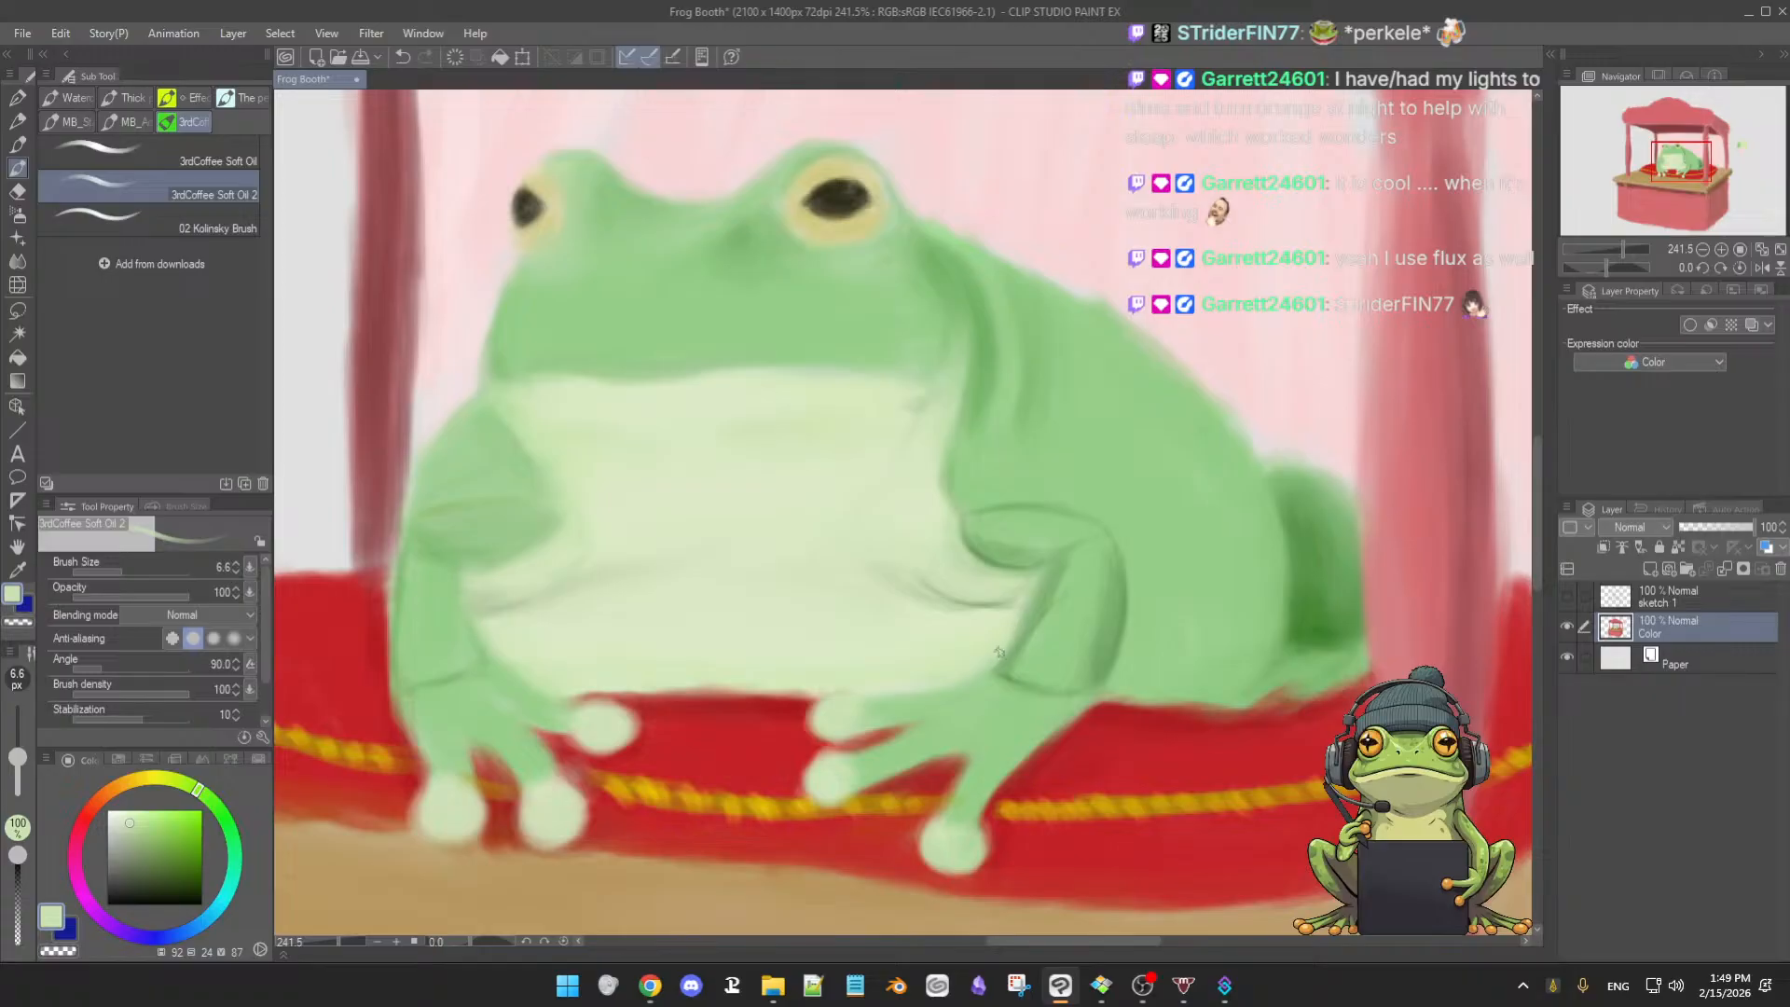
{"action": "left_click", "coordinate": [1078, 573], "text": "alt"}
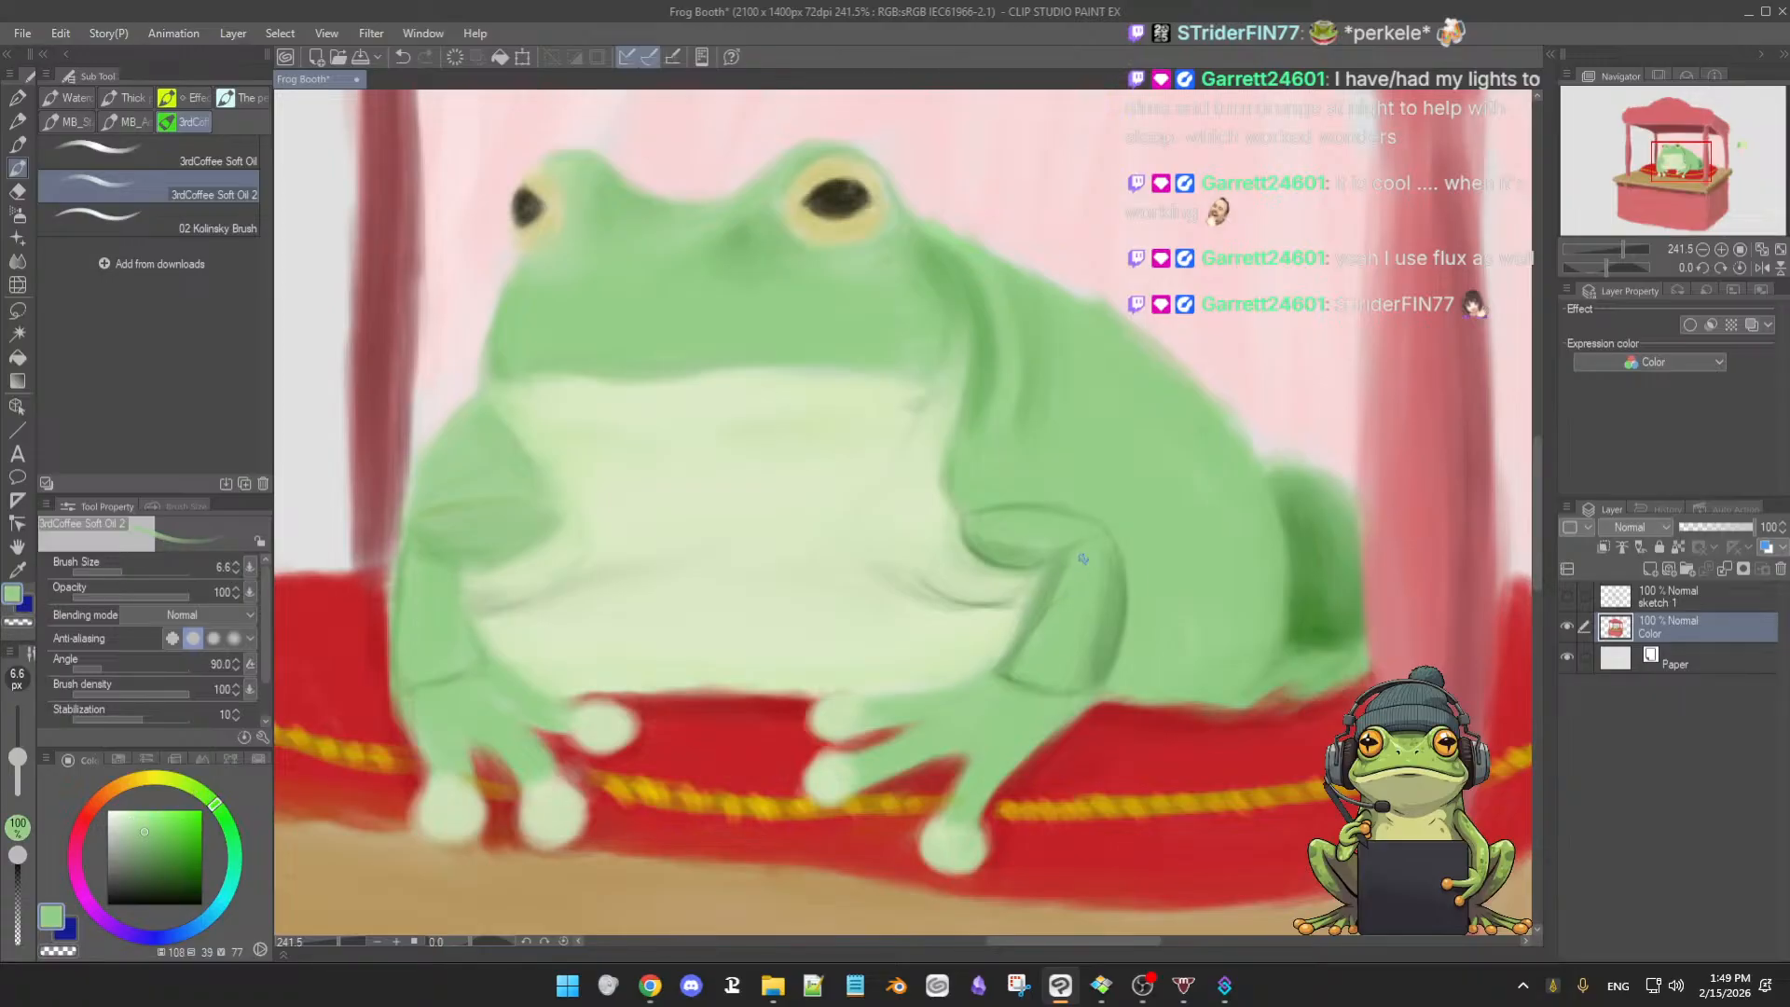
- Highlight the right forearm and the top of the right elbow in light green (108, 32, 85) at brush size 14.8
{"action": "key", "text": "]"}
{"action": "left_click", "coordinate": [1077, 600], "text": "alt"}
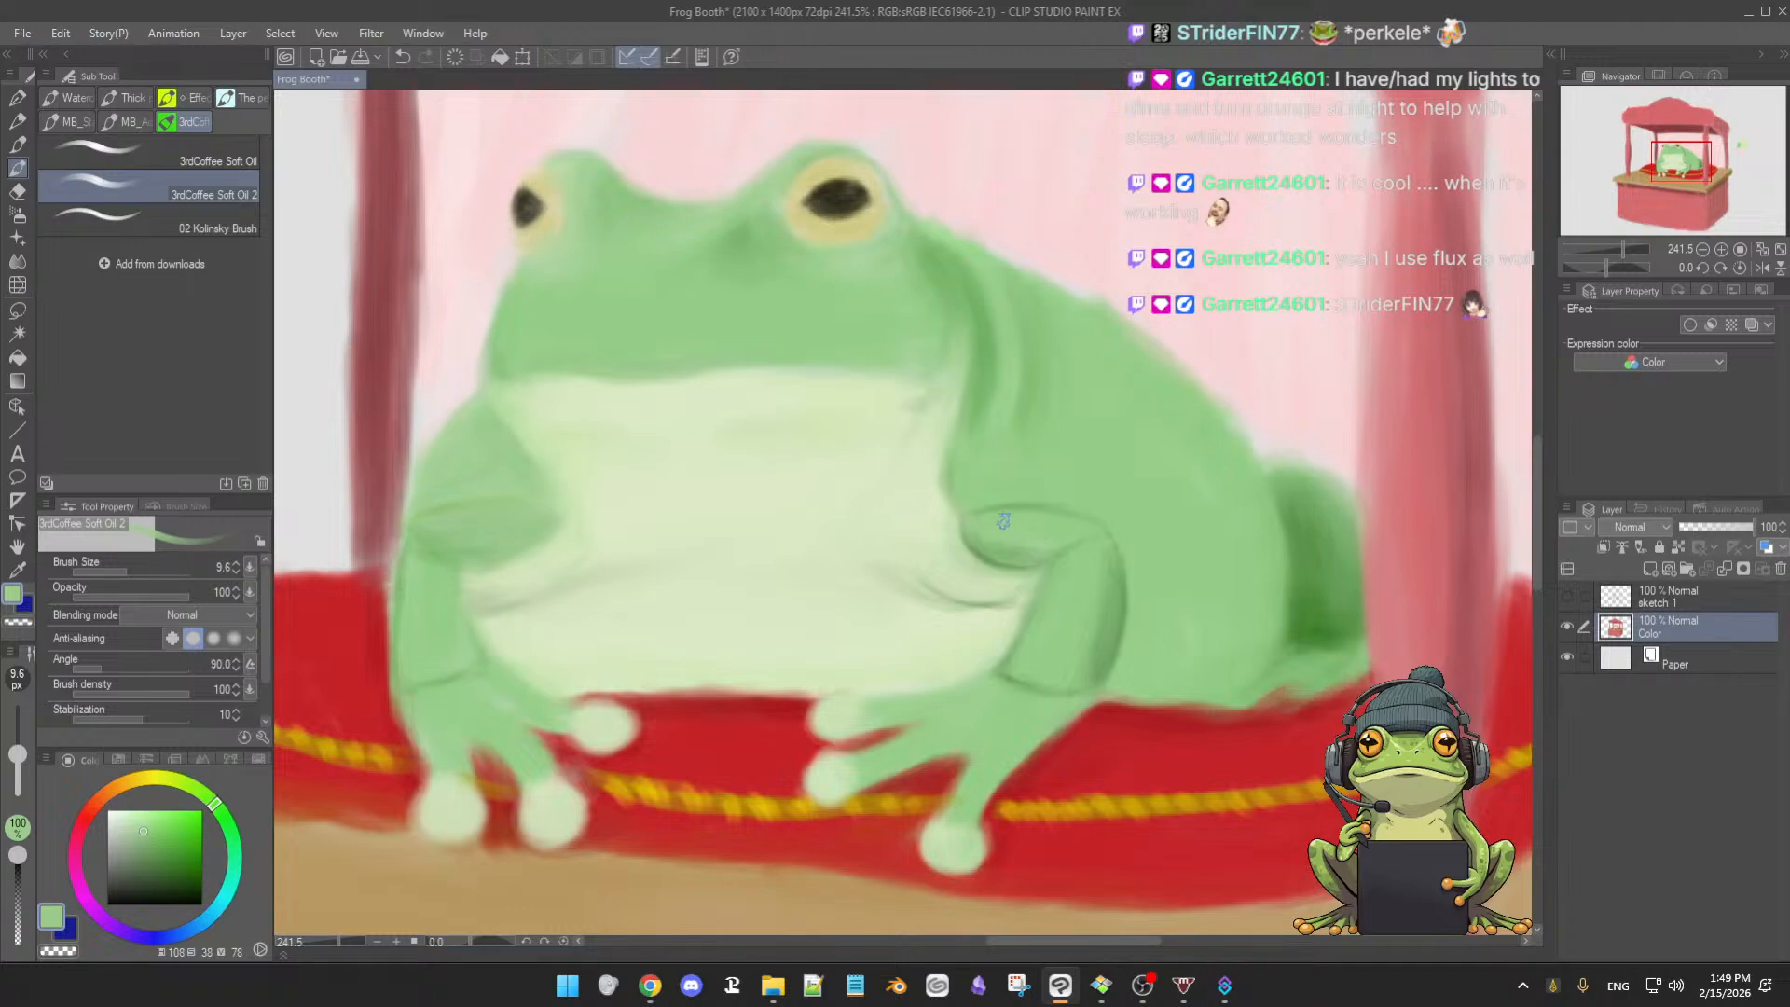
{"action": "left_click", "coordinate": [142, 821]}
{"action": "left_click_drag", "start_coordinate": [139, 822], "coordinate": [137, 821]}
{"action": "left_click_drag", "start_coordinate": [1001, 528], "coordinate": [1007, 528]}
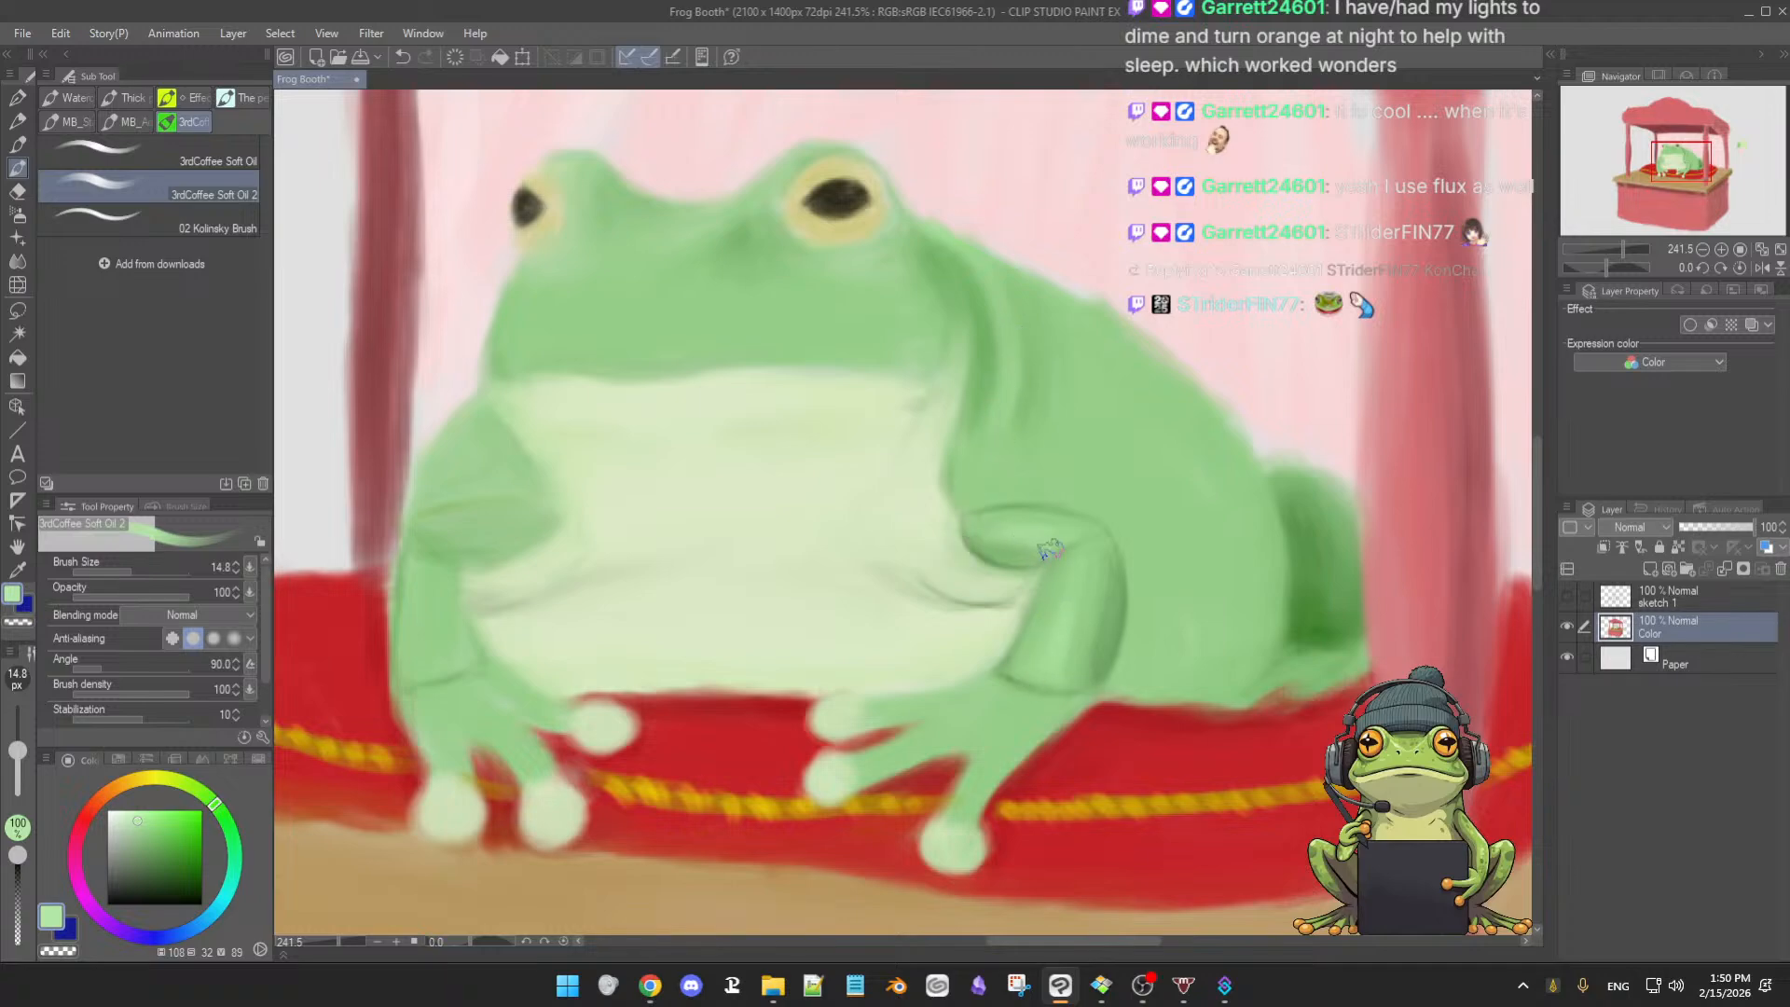
- Shade the right wrist and outer hand with sampled greens at brush size 11.4, trimming their edge with the cushion's red
{"action": "left_click", "coordinate": [1086, 741], "text": "alt"}
{"action": "left_click", "coordinate": [1138, 714], "text": "alt"}
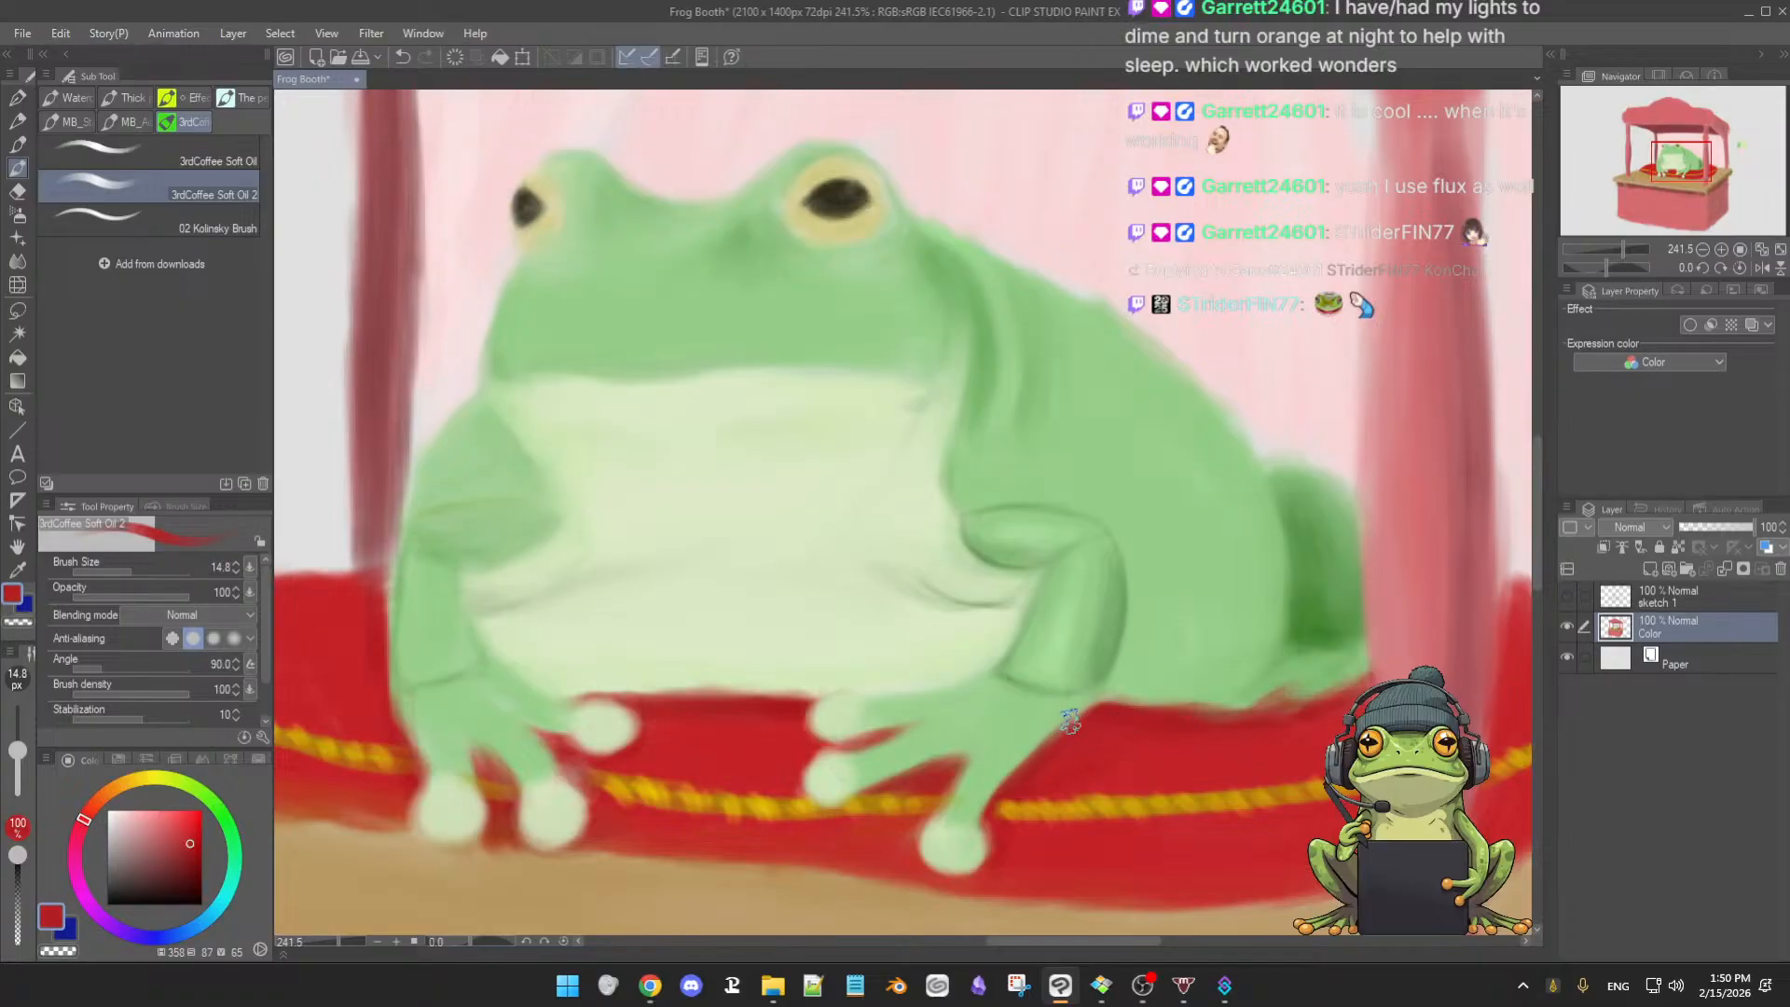
{"action": "left_click", "coordinate": [1108, 640], "text": "alt"}
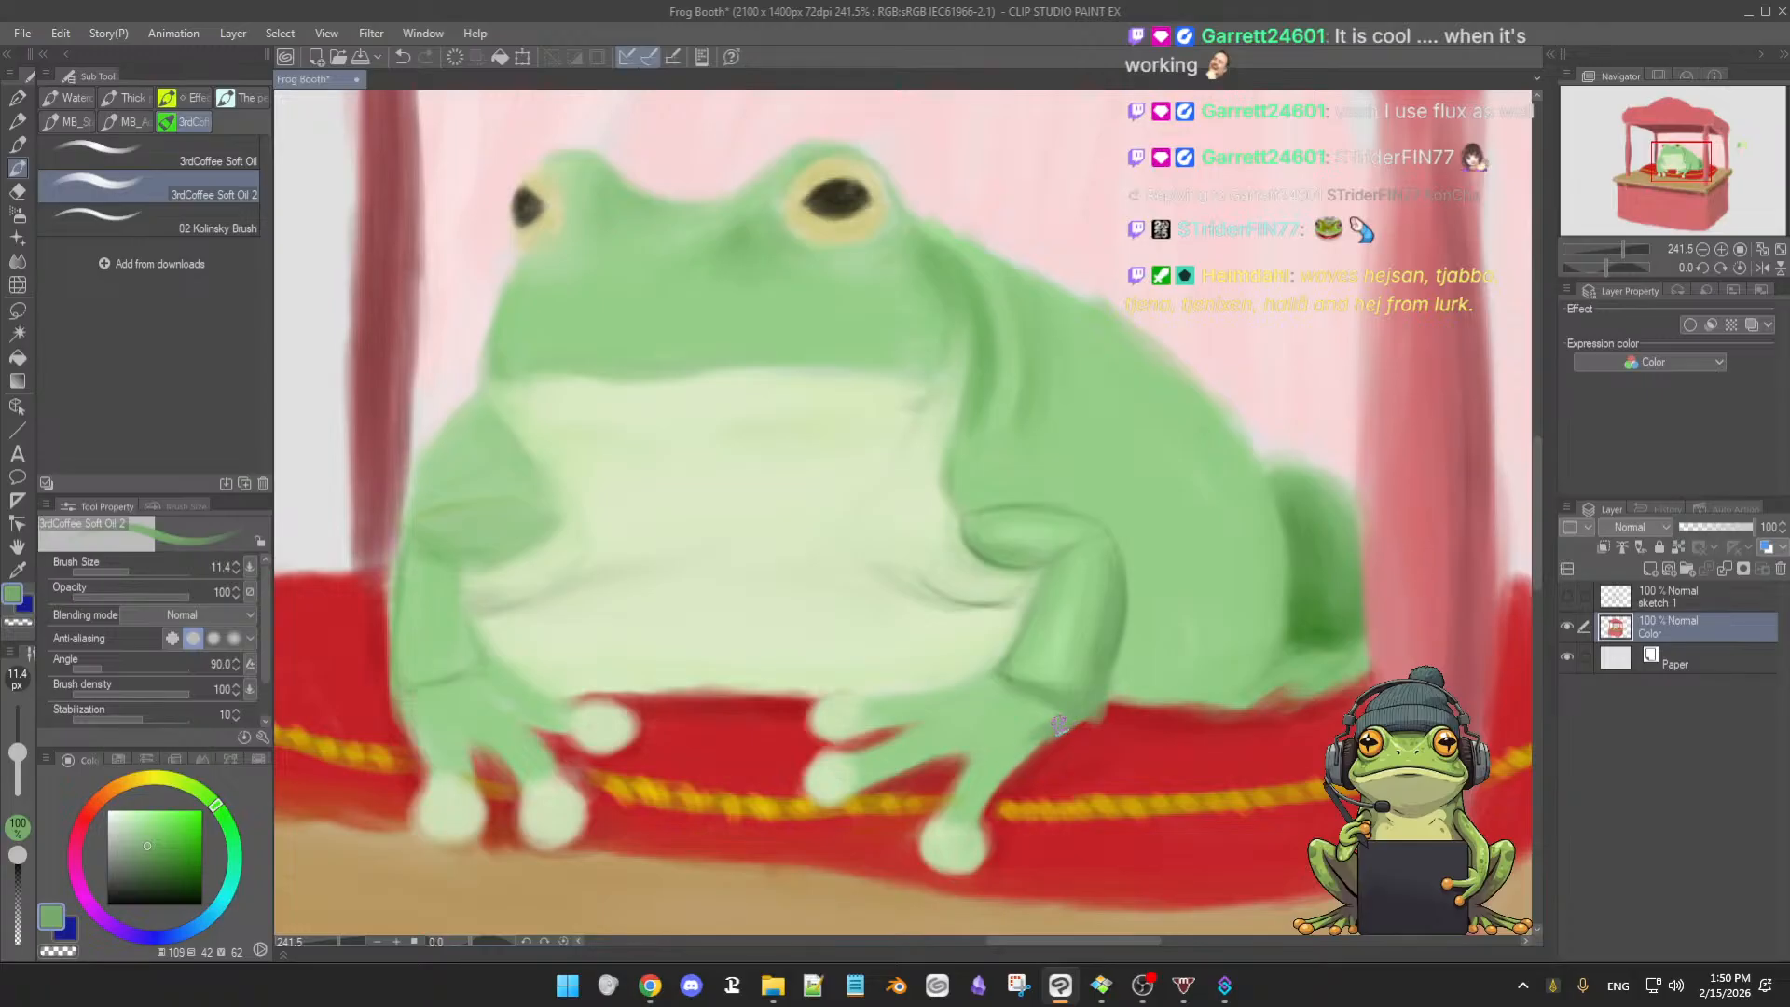
{"action": "left_click", "coordinate": [1056, 749], "text": "alt"}
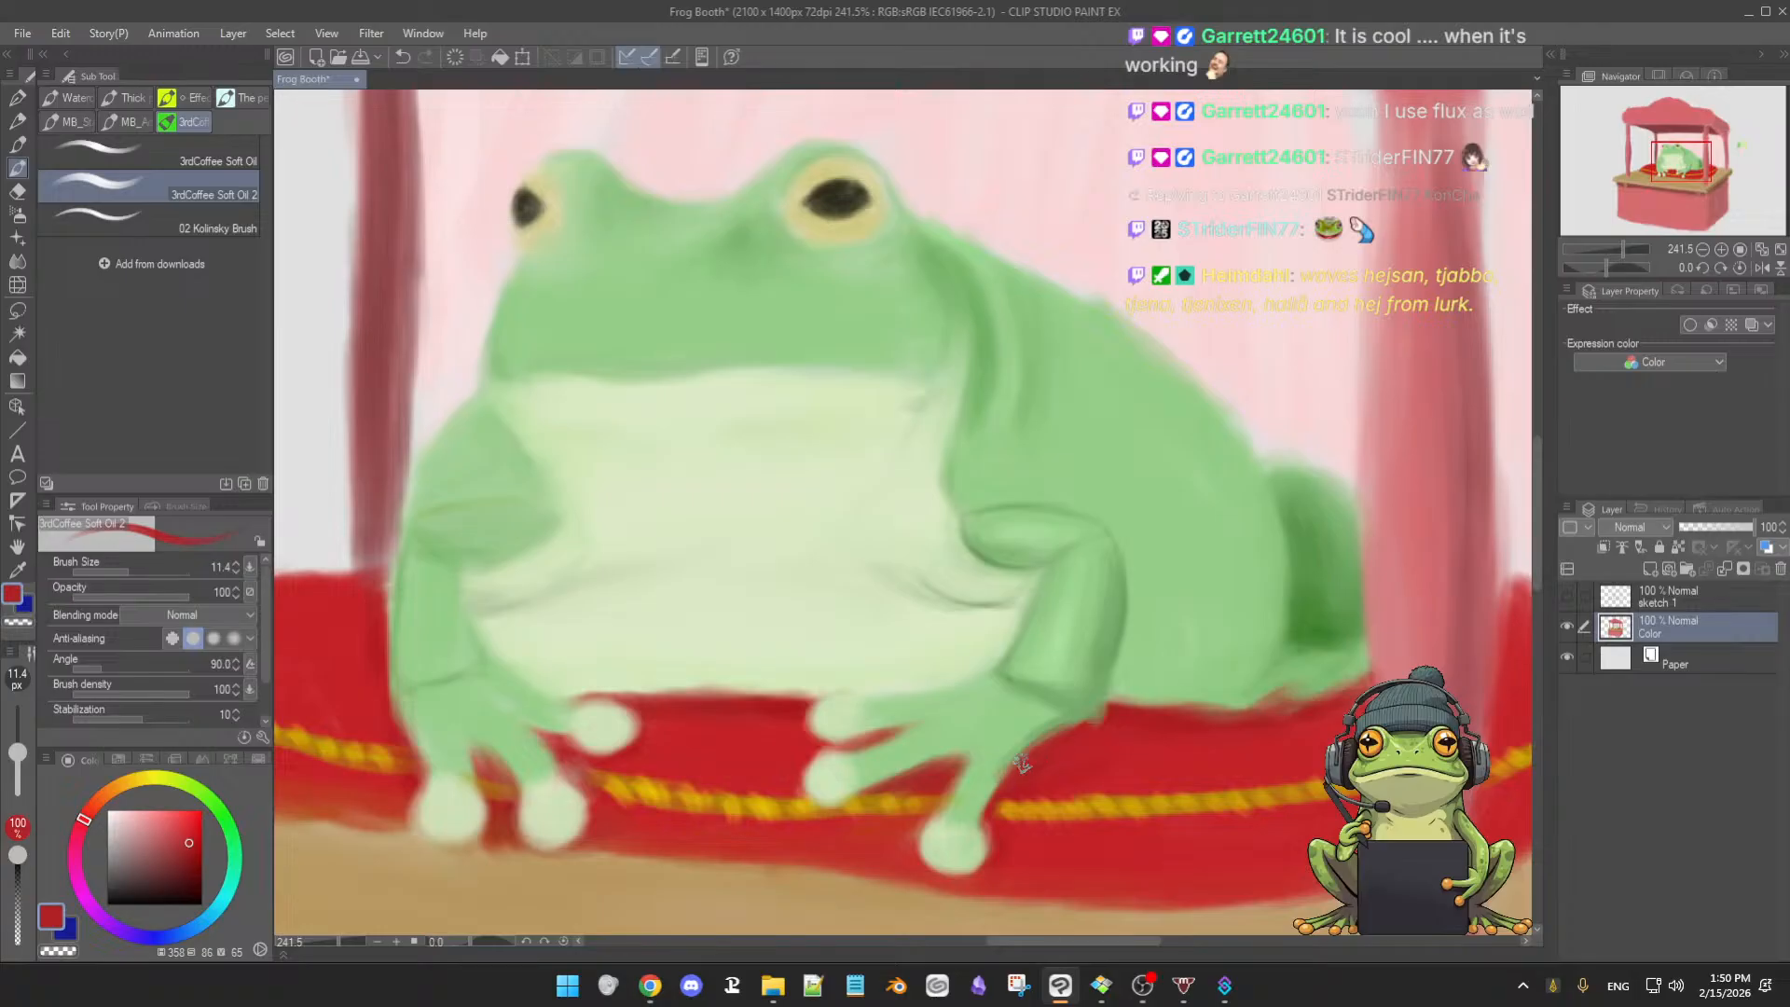
{"action": "left_click", "coordinate": [1057, 717], "text": "alt"}
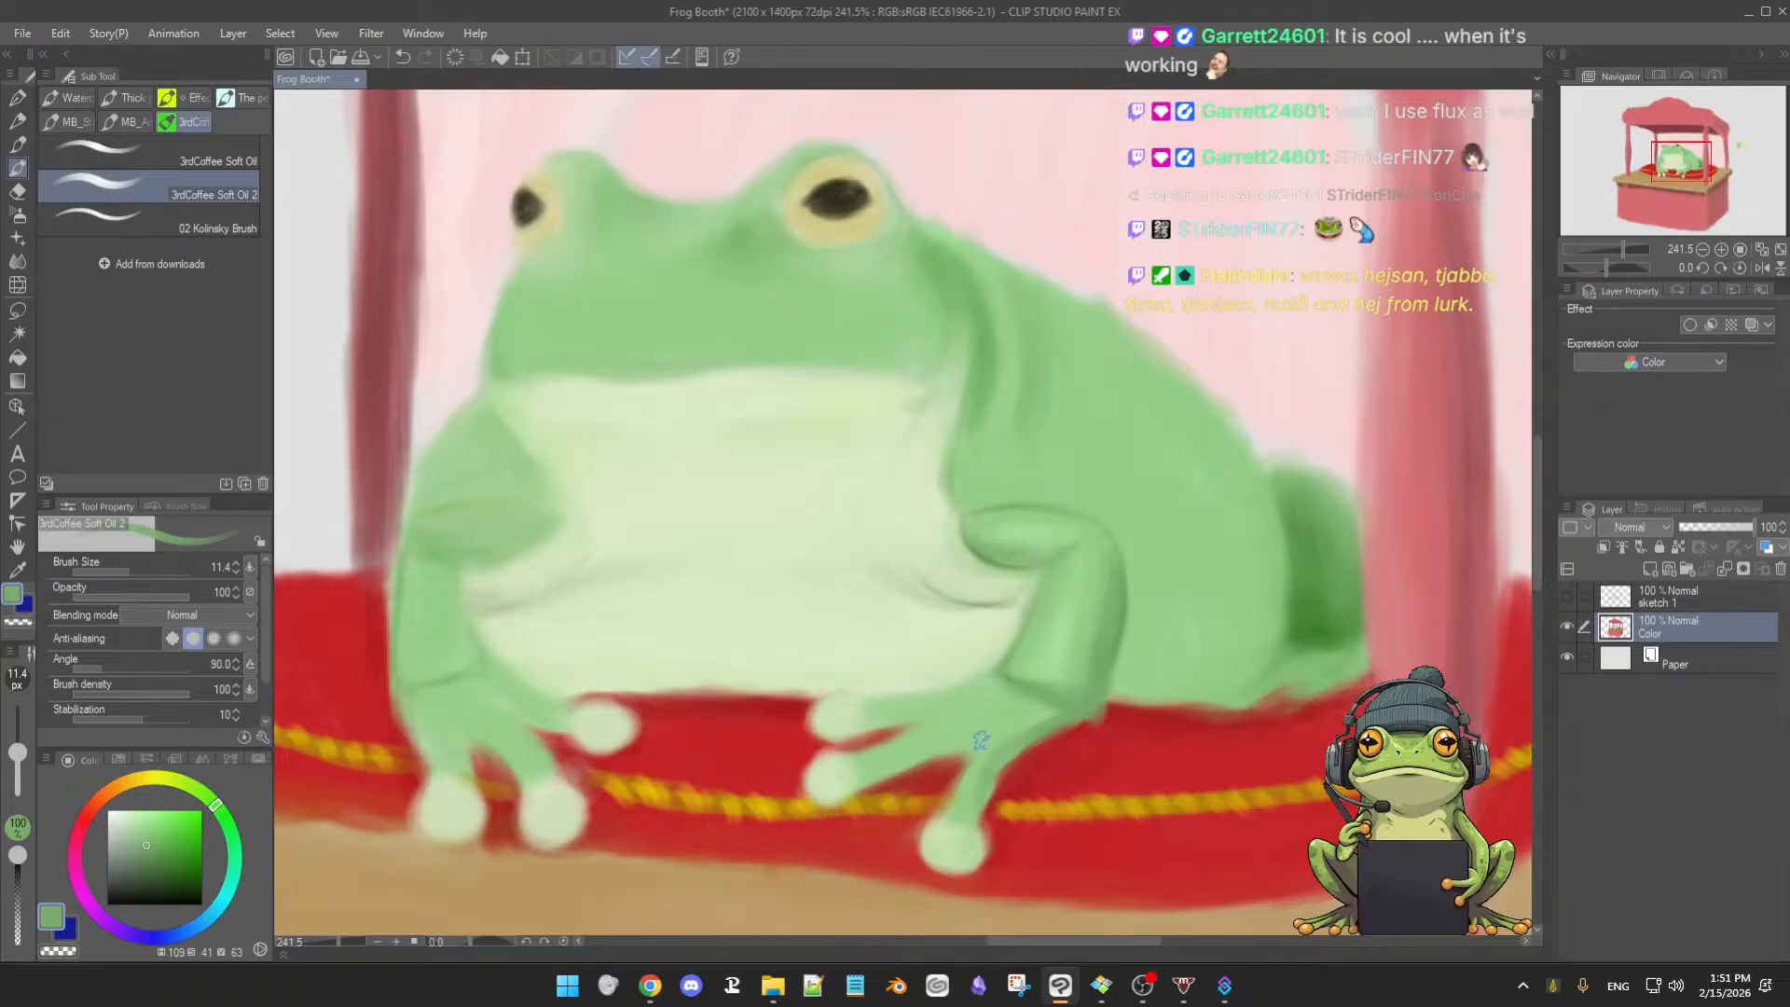
{"action": "left_click", "coordinate": [977, 755], "text": "alt"}
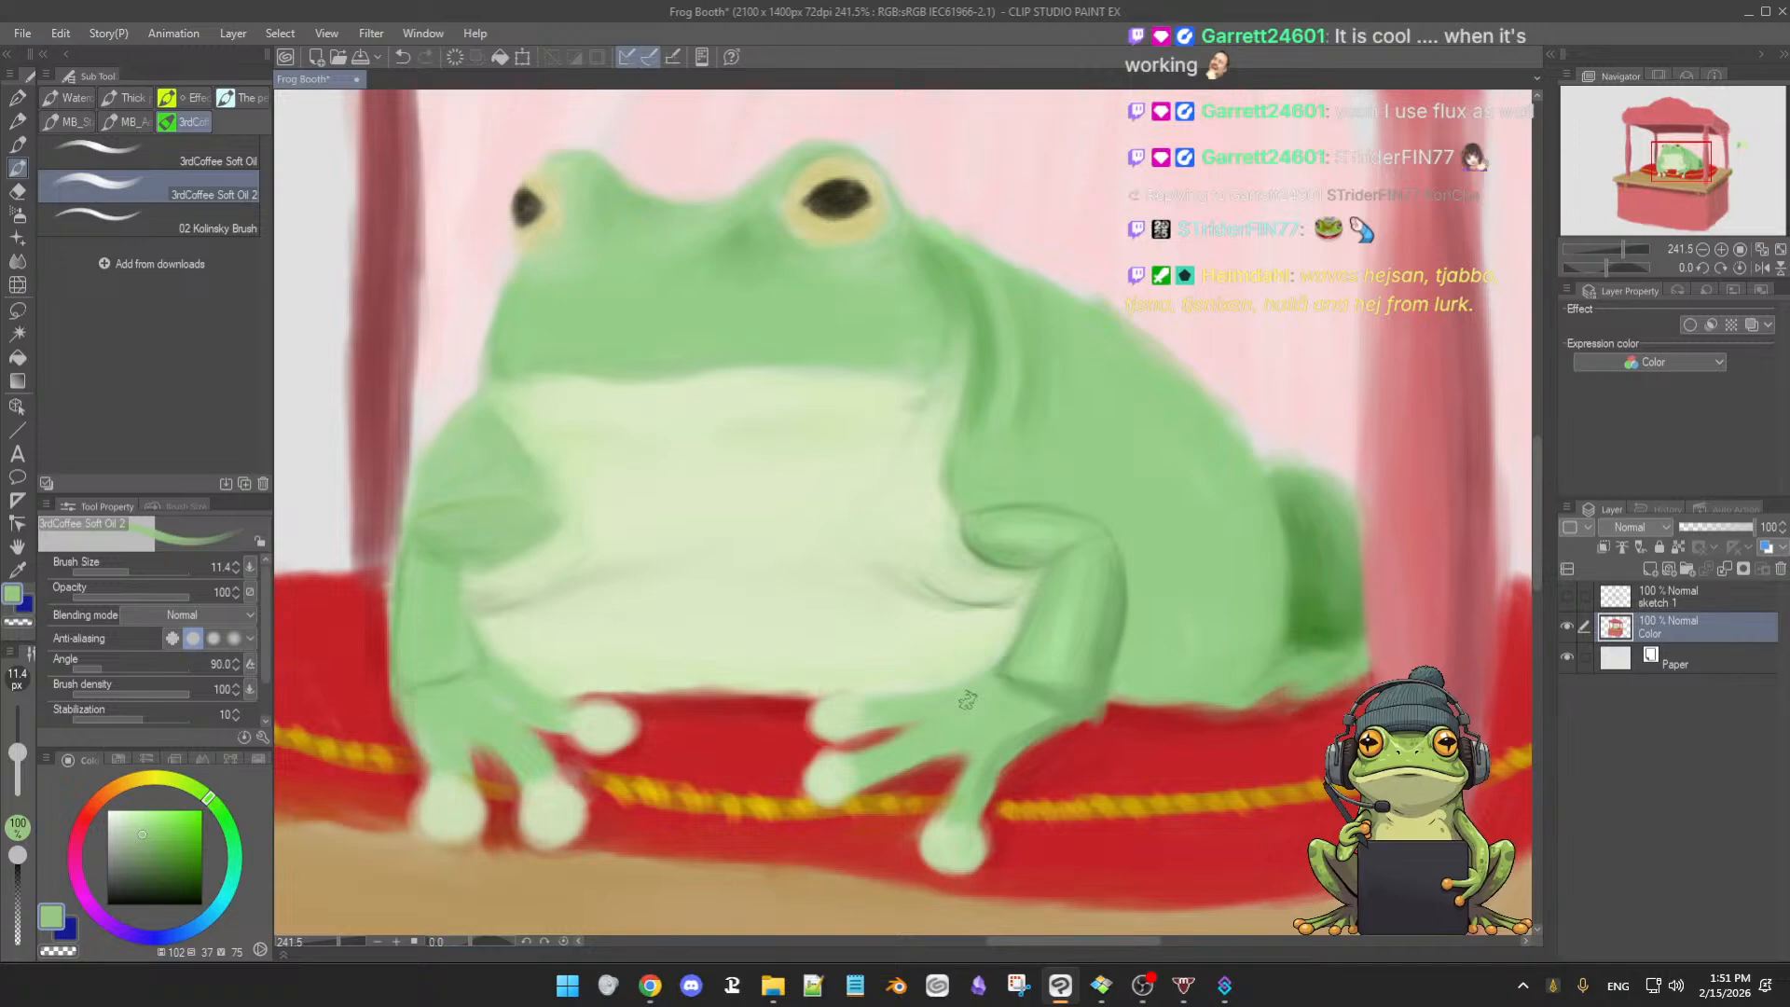
- Soften the lower belly and the fold by the right elbow with sampled pale greens at brush sizes 9.8 to 12.6
{"action": "scroll", "coordinate": [967, 699], "scroll_direction": "down", "scroll_amount": 3}
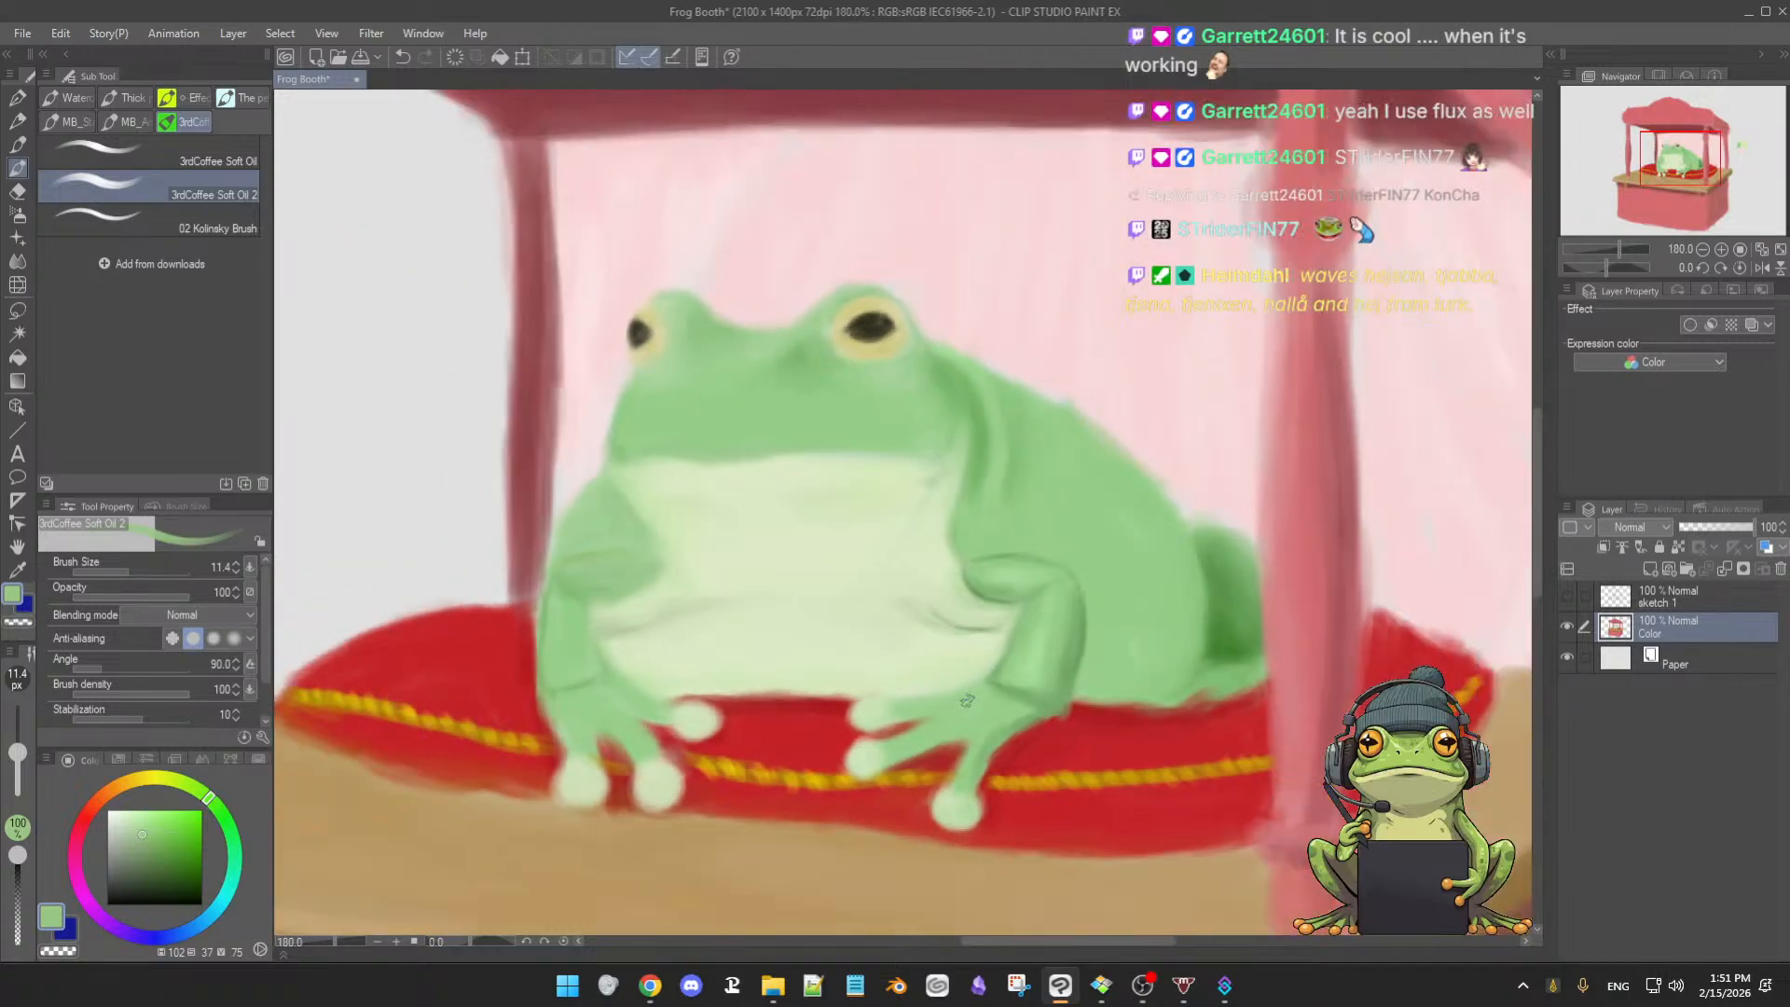
{"action": "scroll", "coordinate": [967, 700], "scroll_direction": "up", "scroll_amount": 1}
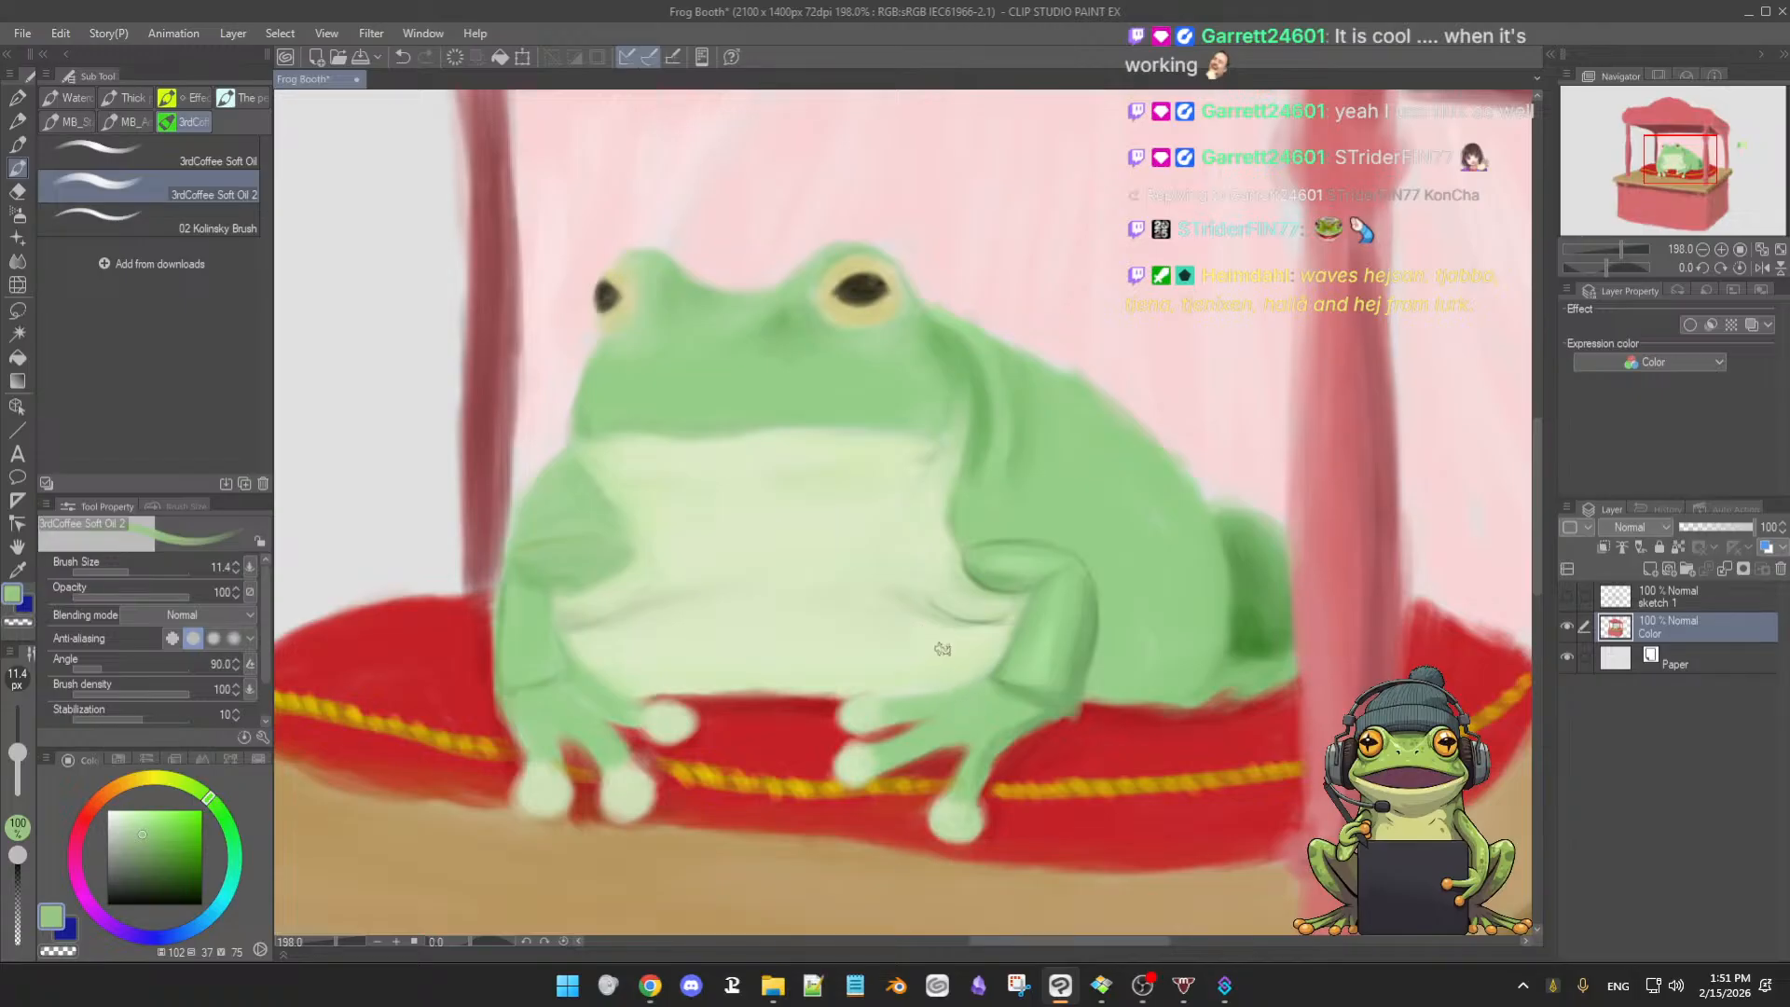
{"action": "mouse_move", "coordinate": [942, 661]}
{"action": "left_mouse_down"}
{"action": "mouse_move", "coordinate": [923, 652]}
{"action": "mouse_move", "coordinate": [953, 653]}
{"action": "left_mouse_up"}
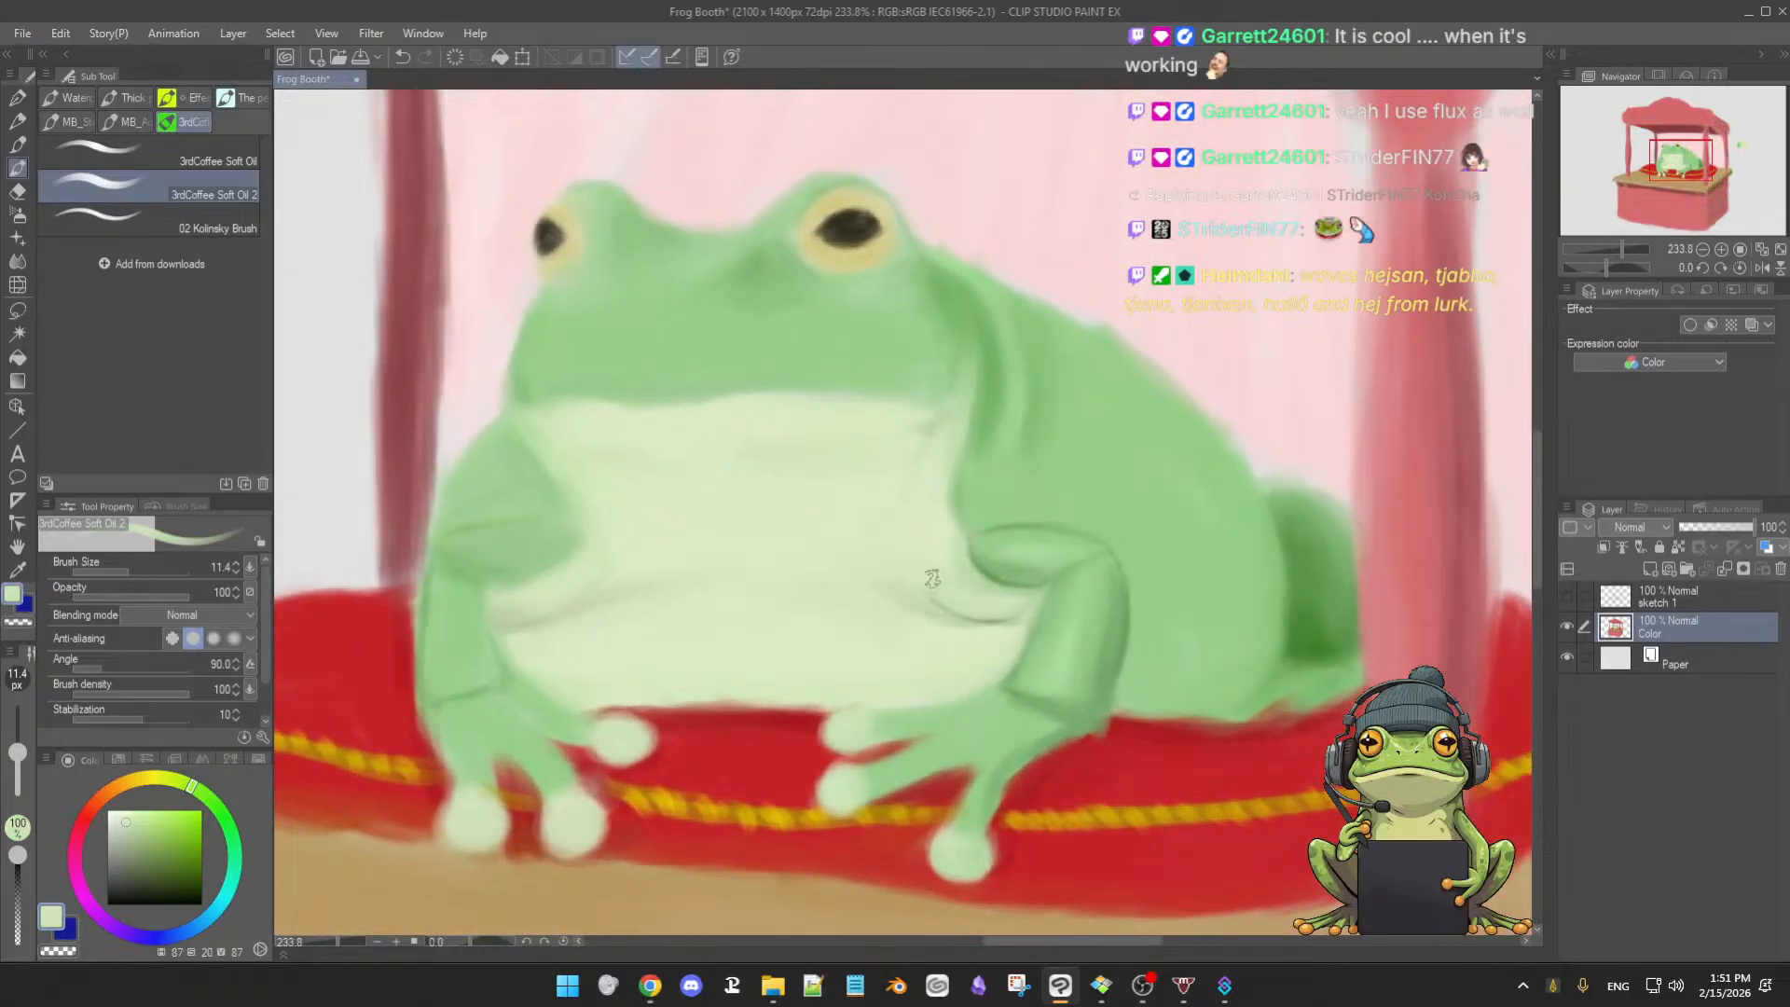
{"action": "left_click", "coordinate": [932, 578], "text": "alt"}
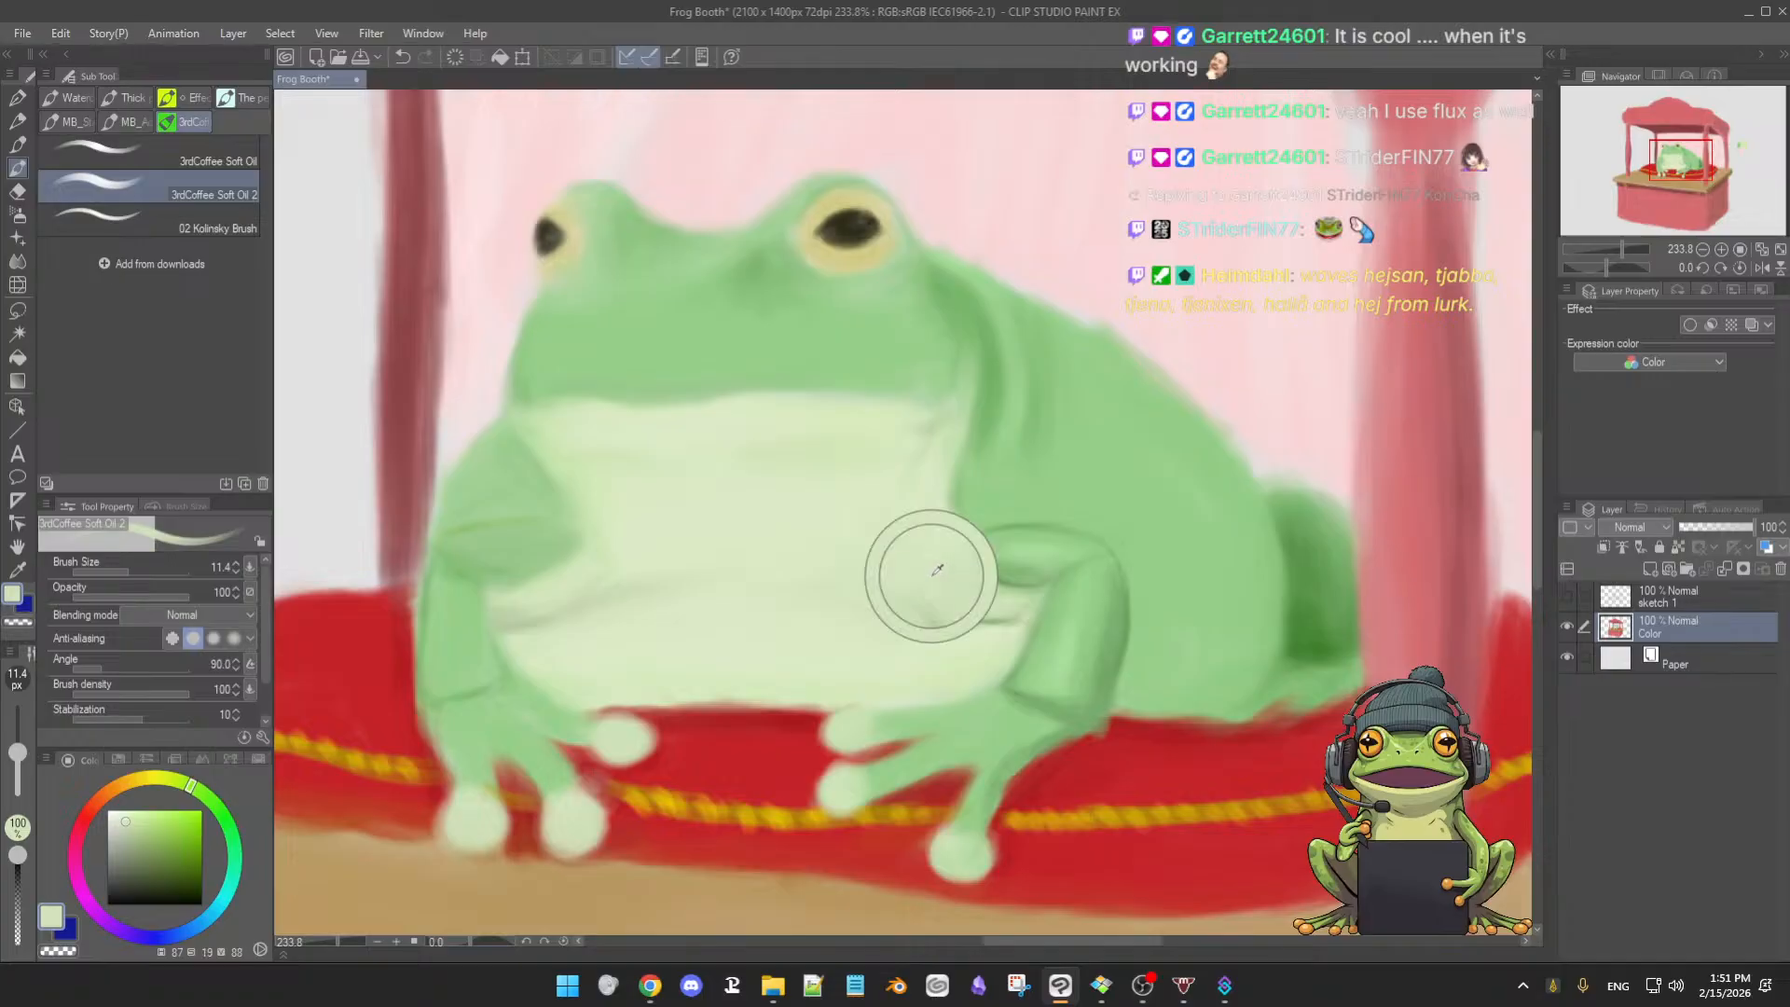
{"action": "key", "text": "["}
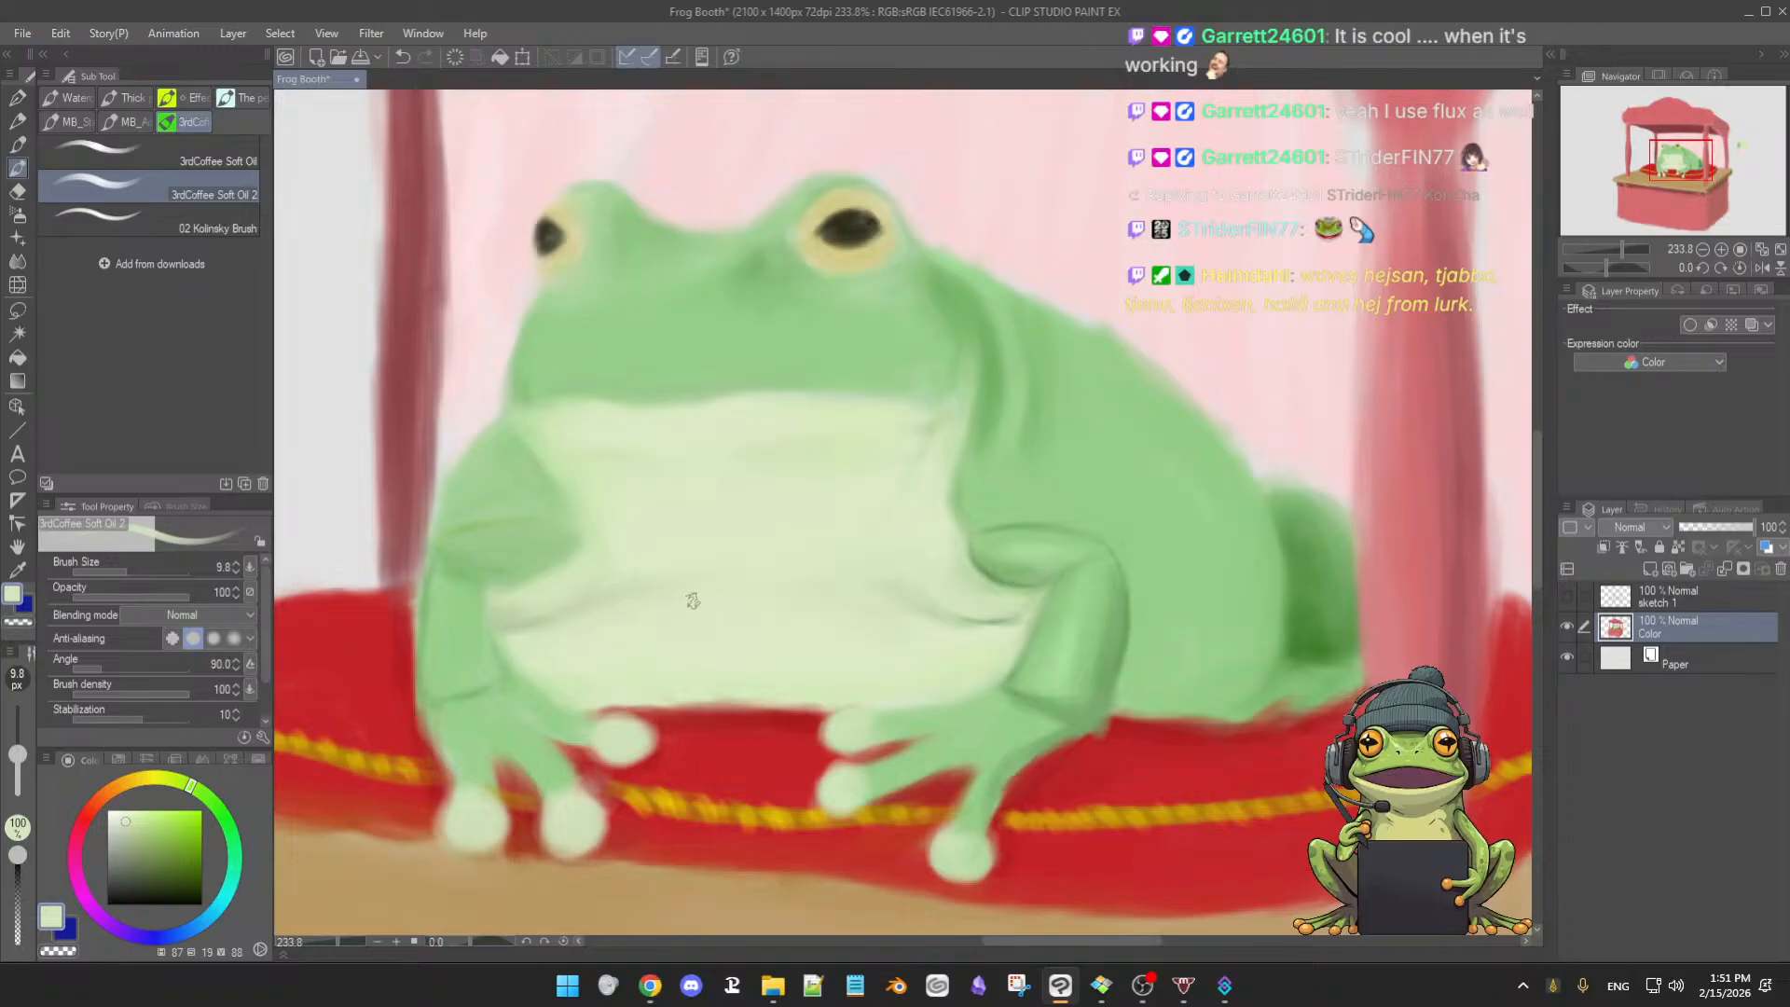
{"action": "scroll", "coordinate": [678, 623], "scroll_direction": "down", "scroll_amount": 1}
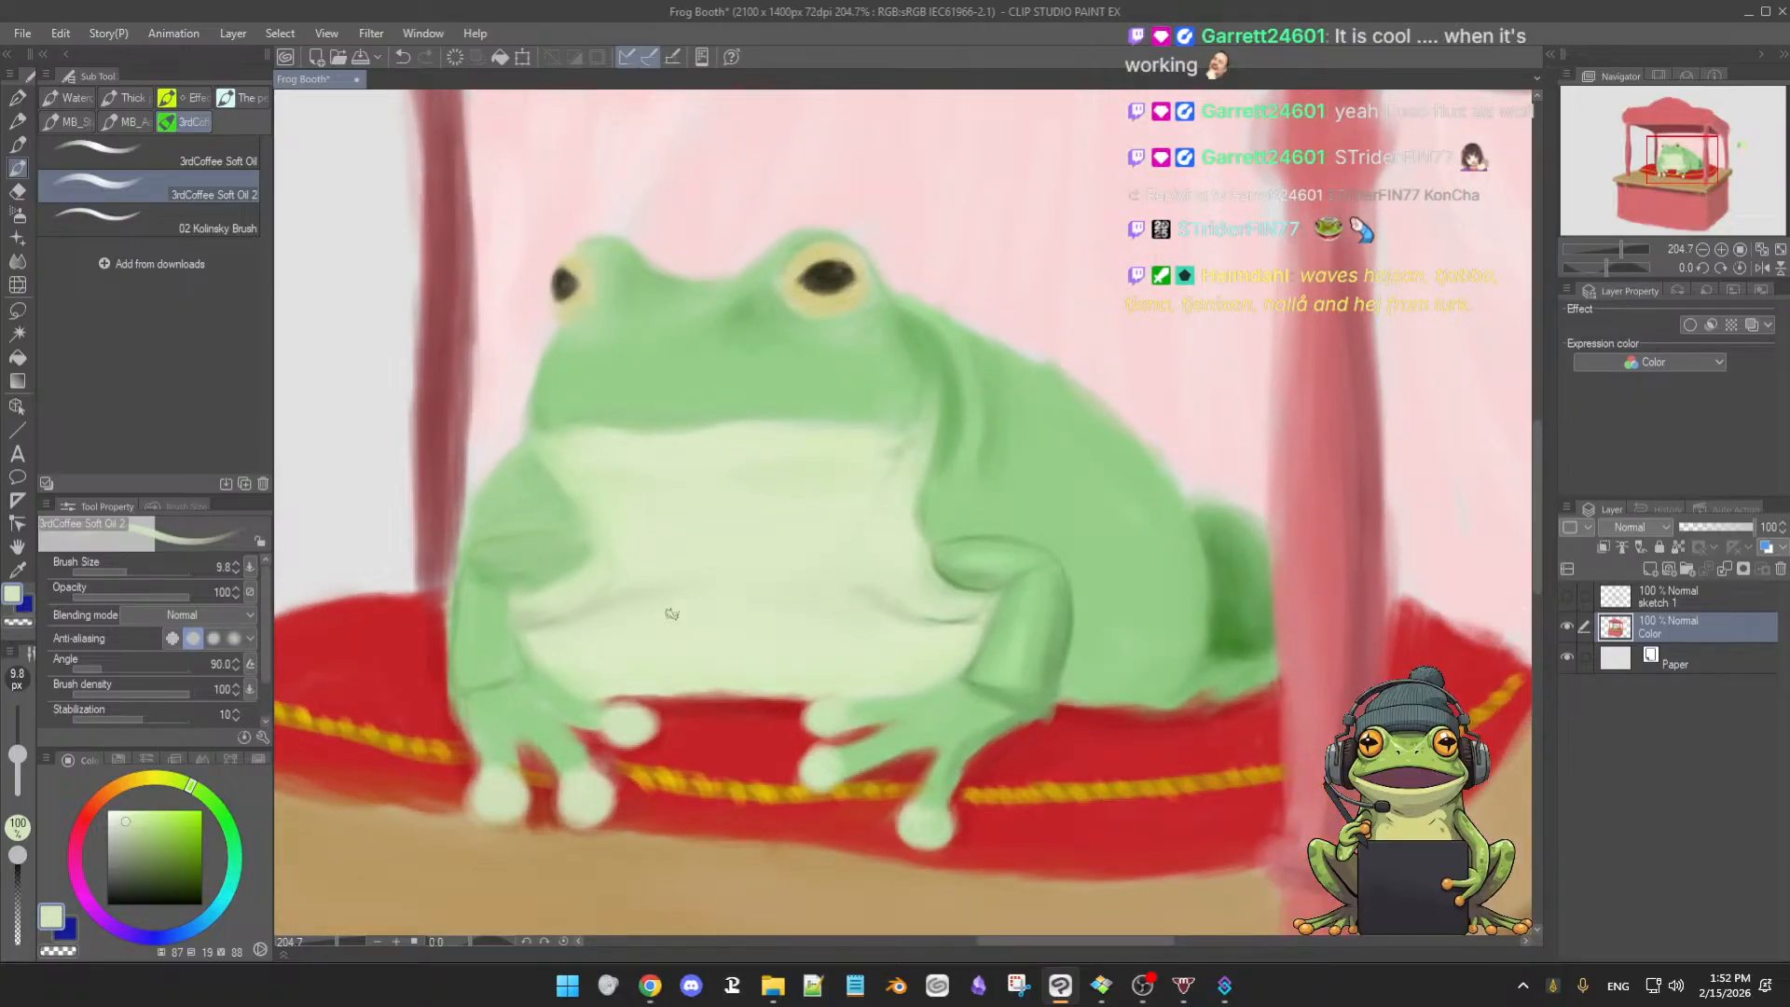
{"action": "left_click_drag", "start_coordinate": [682, 644], "coordinate": [693, 649], "text": "ctrl+alt"}
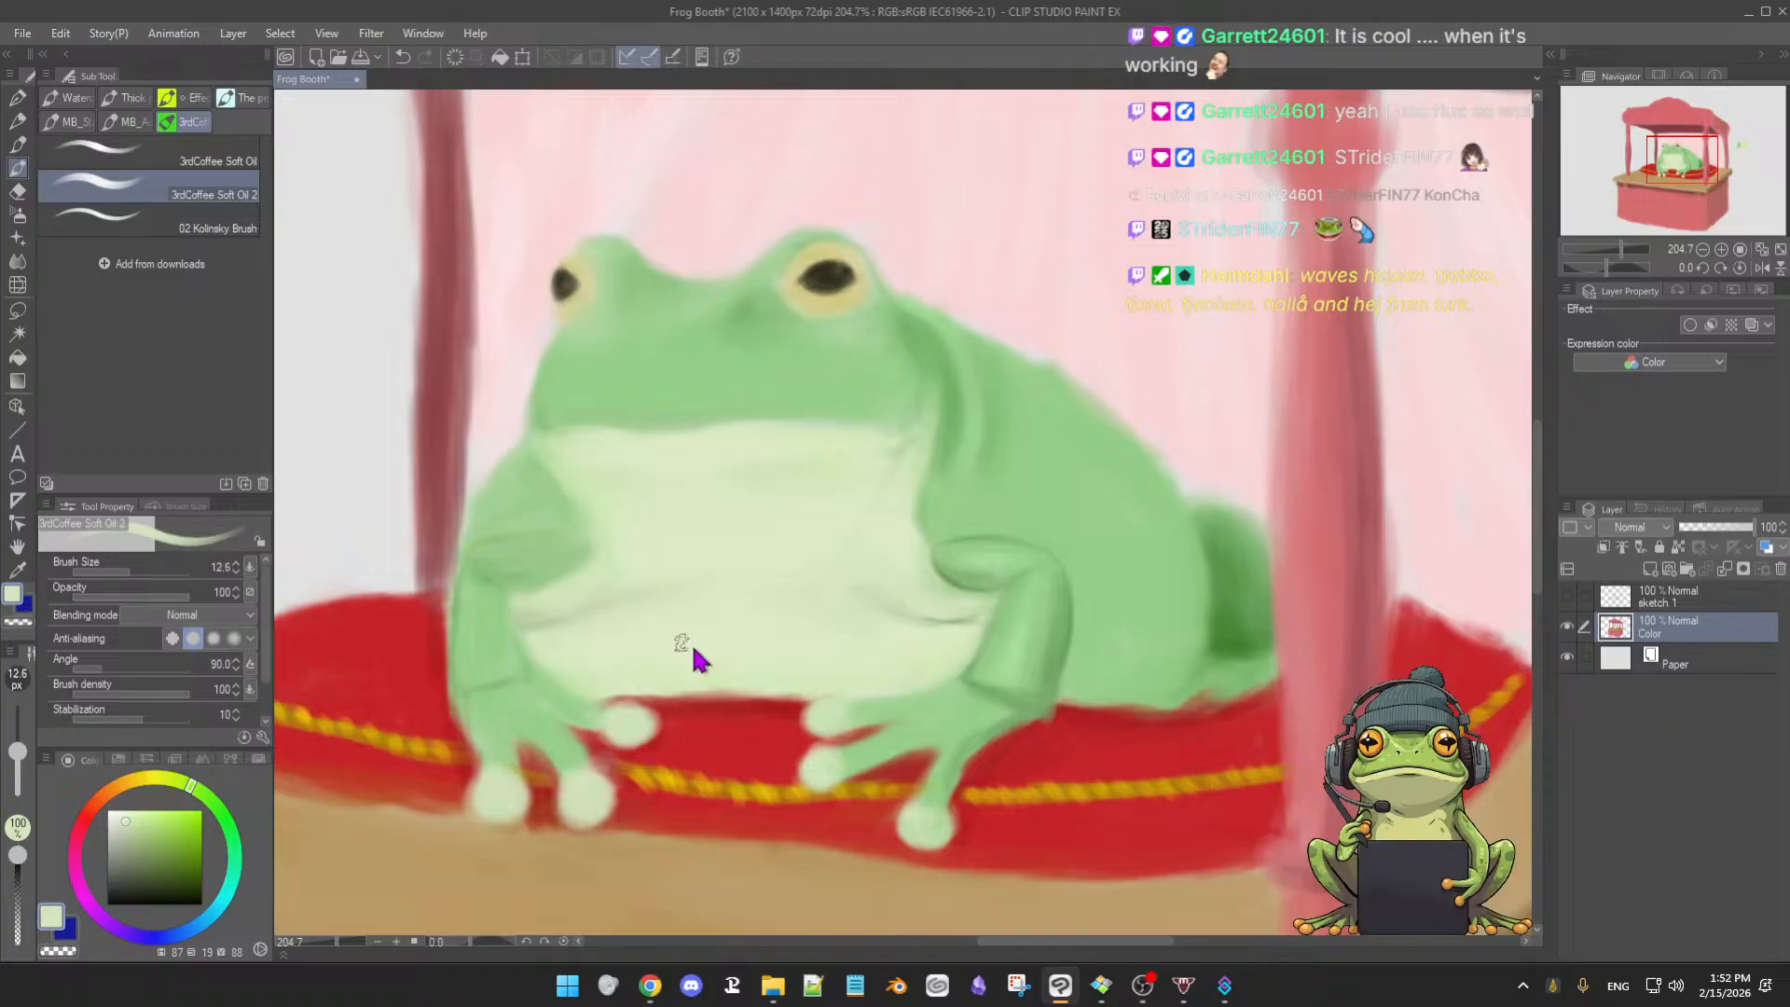
- Blend the left elbow at brush size 12.6 and the right elbow's upper edge at 9.5 to 11.3 with sampled greens
{"action": "left_click", "coordinate": [566, 557], "text": "alt"}
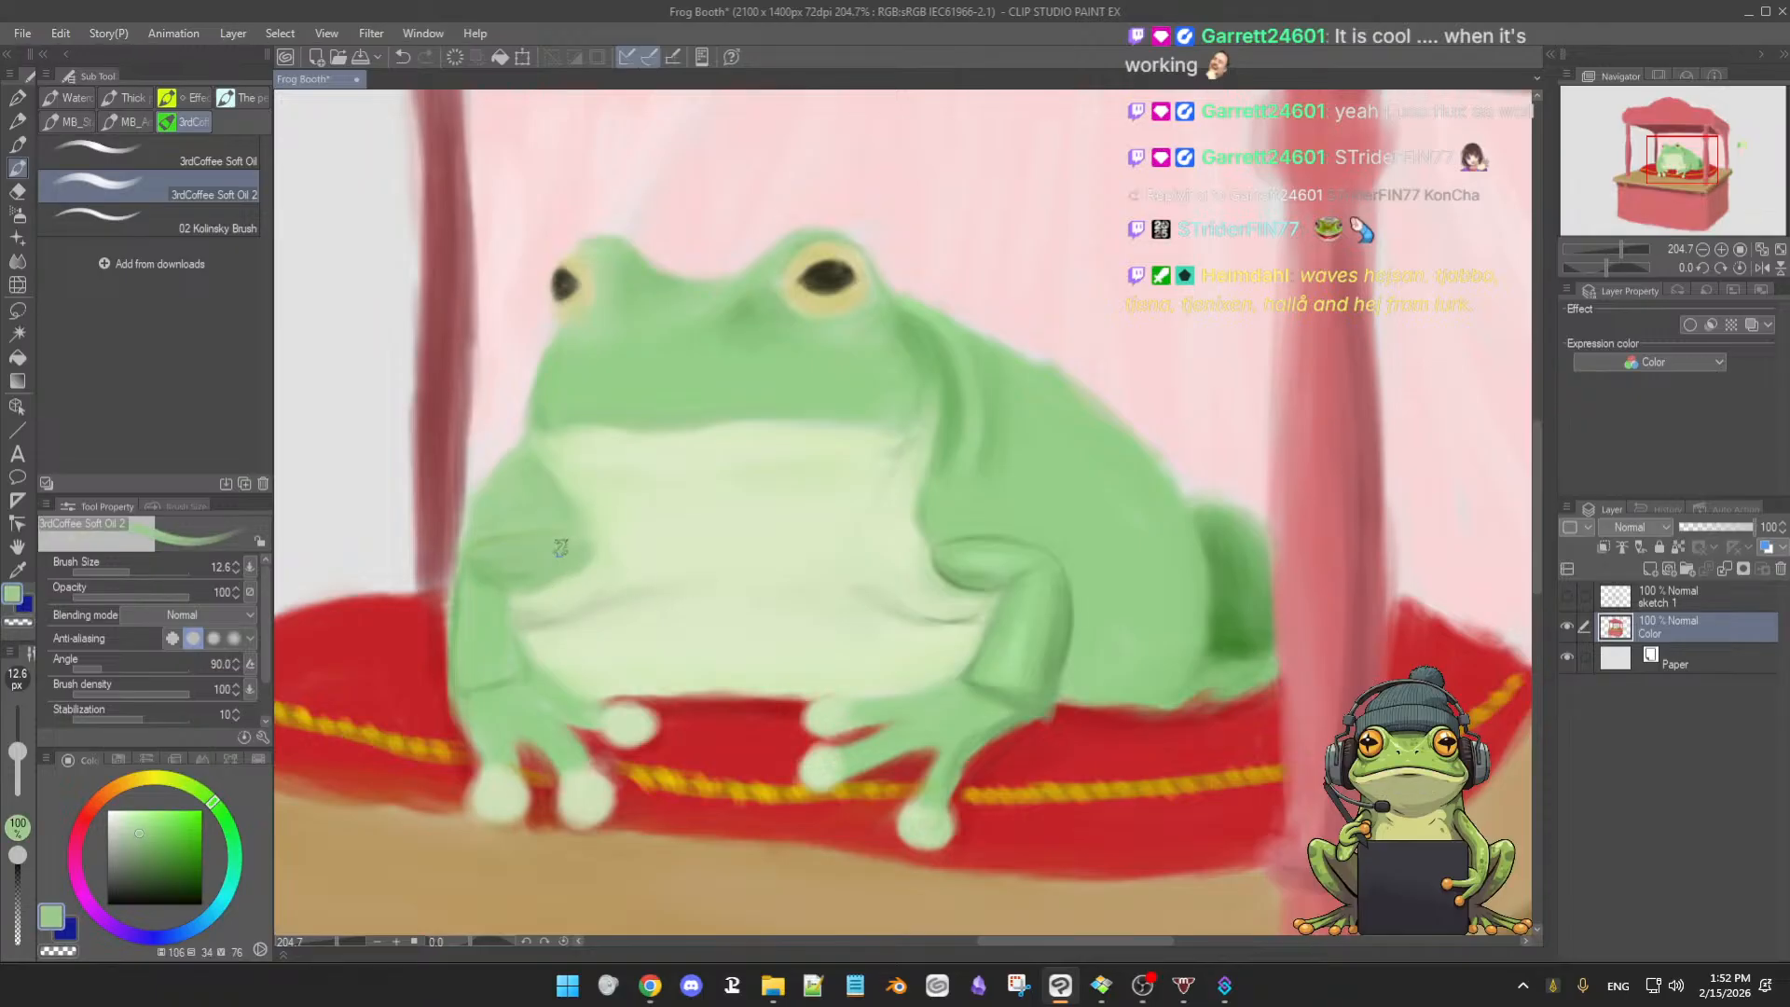
{"action": "left_click", "coordinate": [959, 546], "text": "alt"}
{"action": "key", "text": "["}
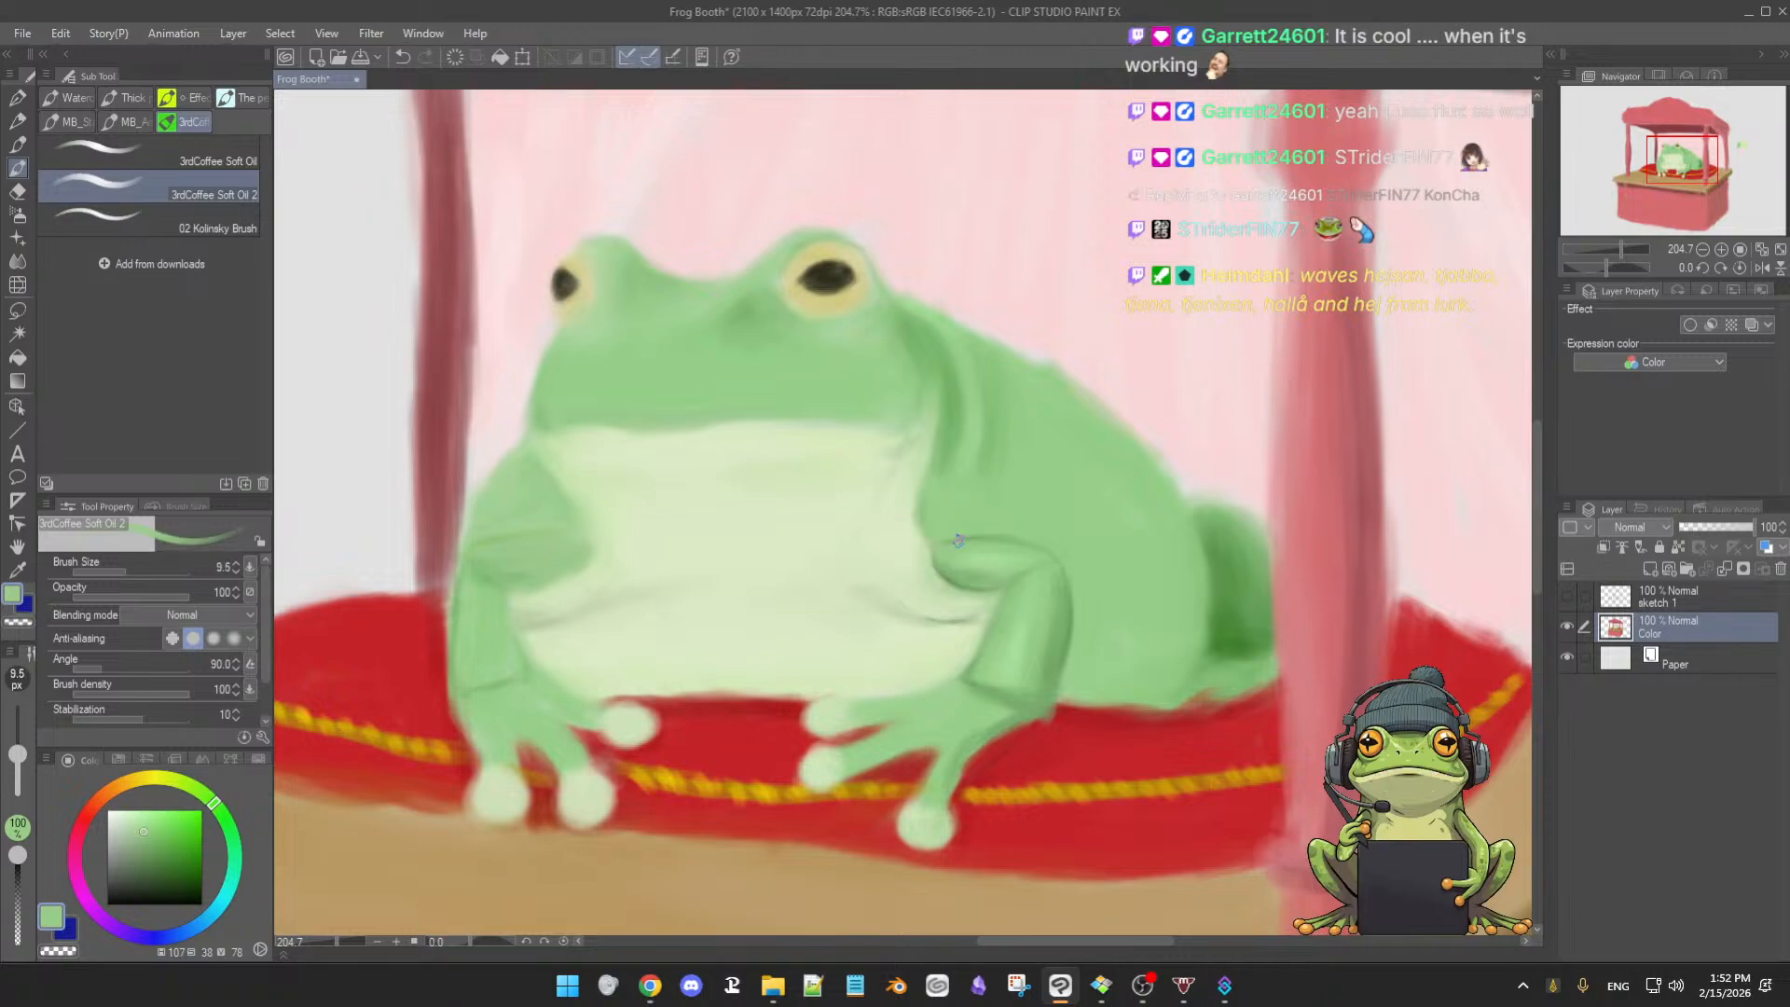
{"action": "key", "text": "]"}
{"action": "left_click", "coordinate": [951, 547], "text": "alt"}
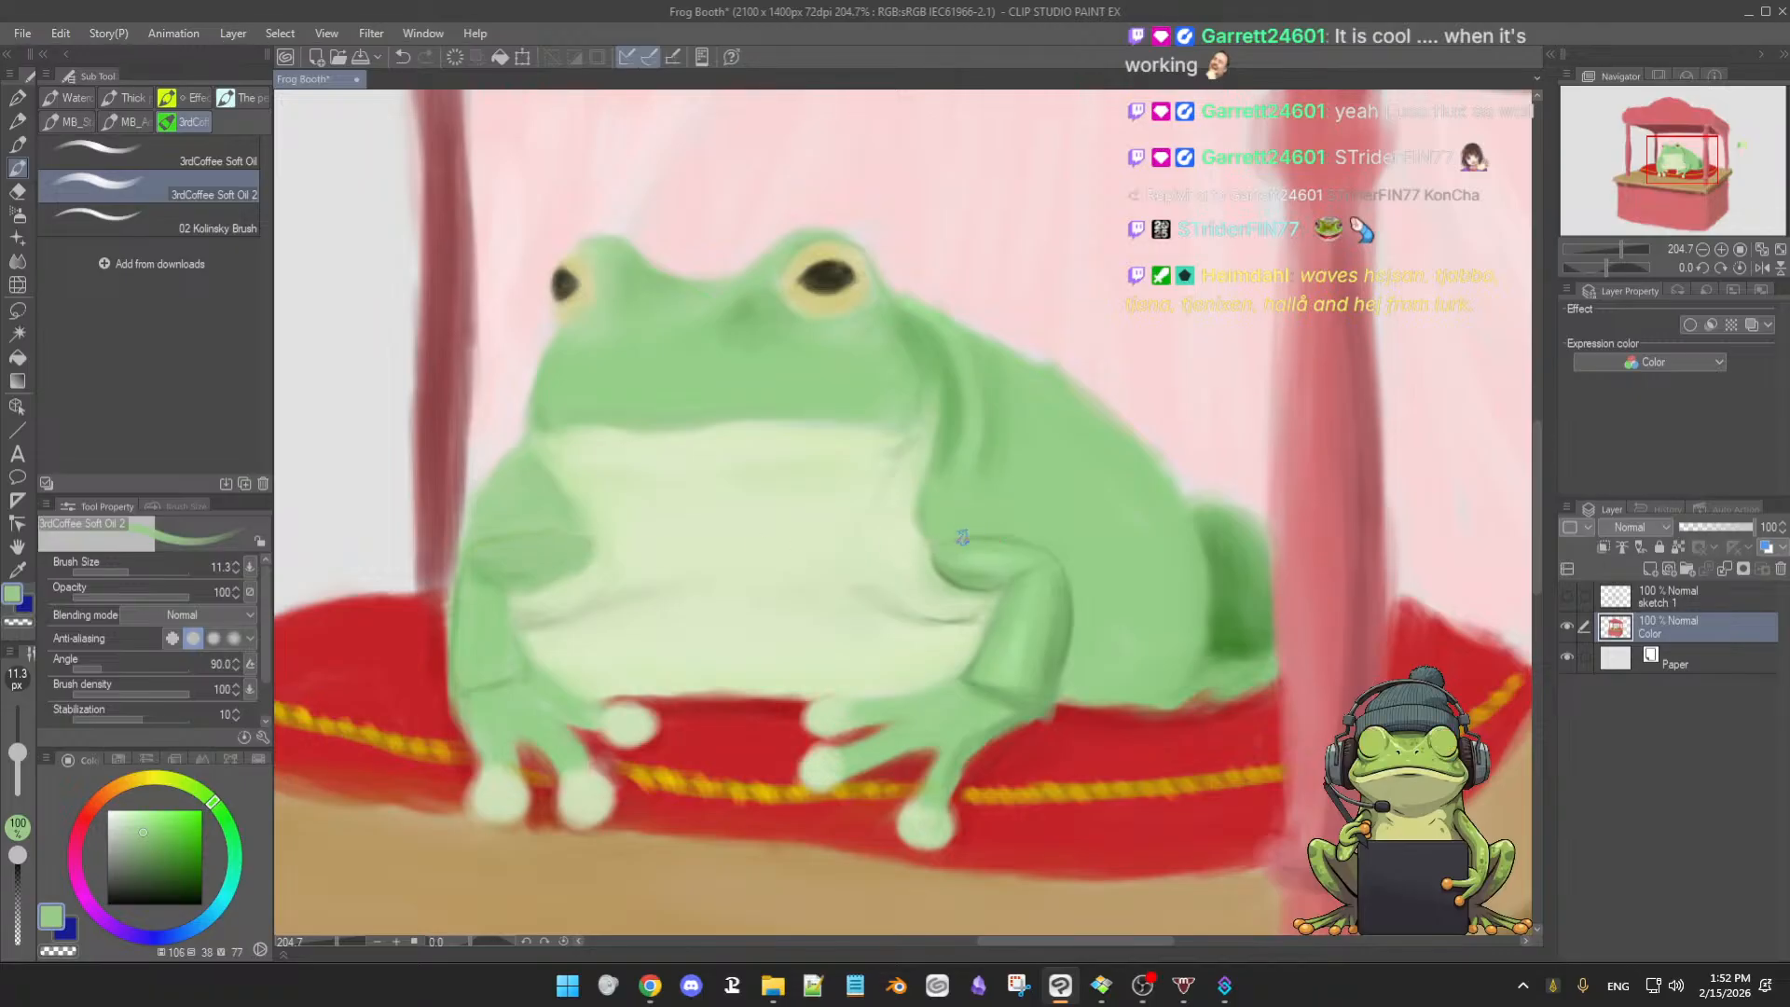
{"action": "left_click", "coordinate": [993, 540], "text": "alt"}
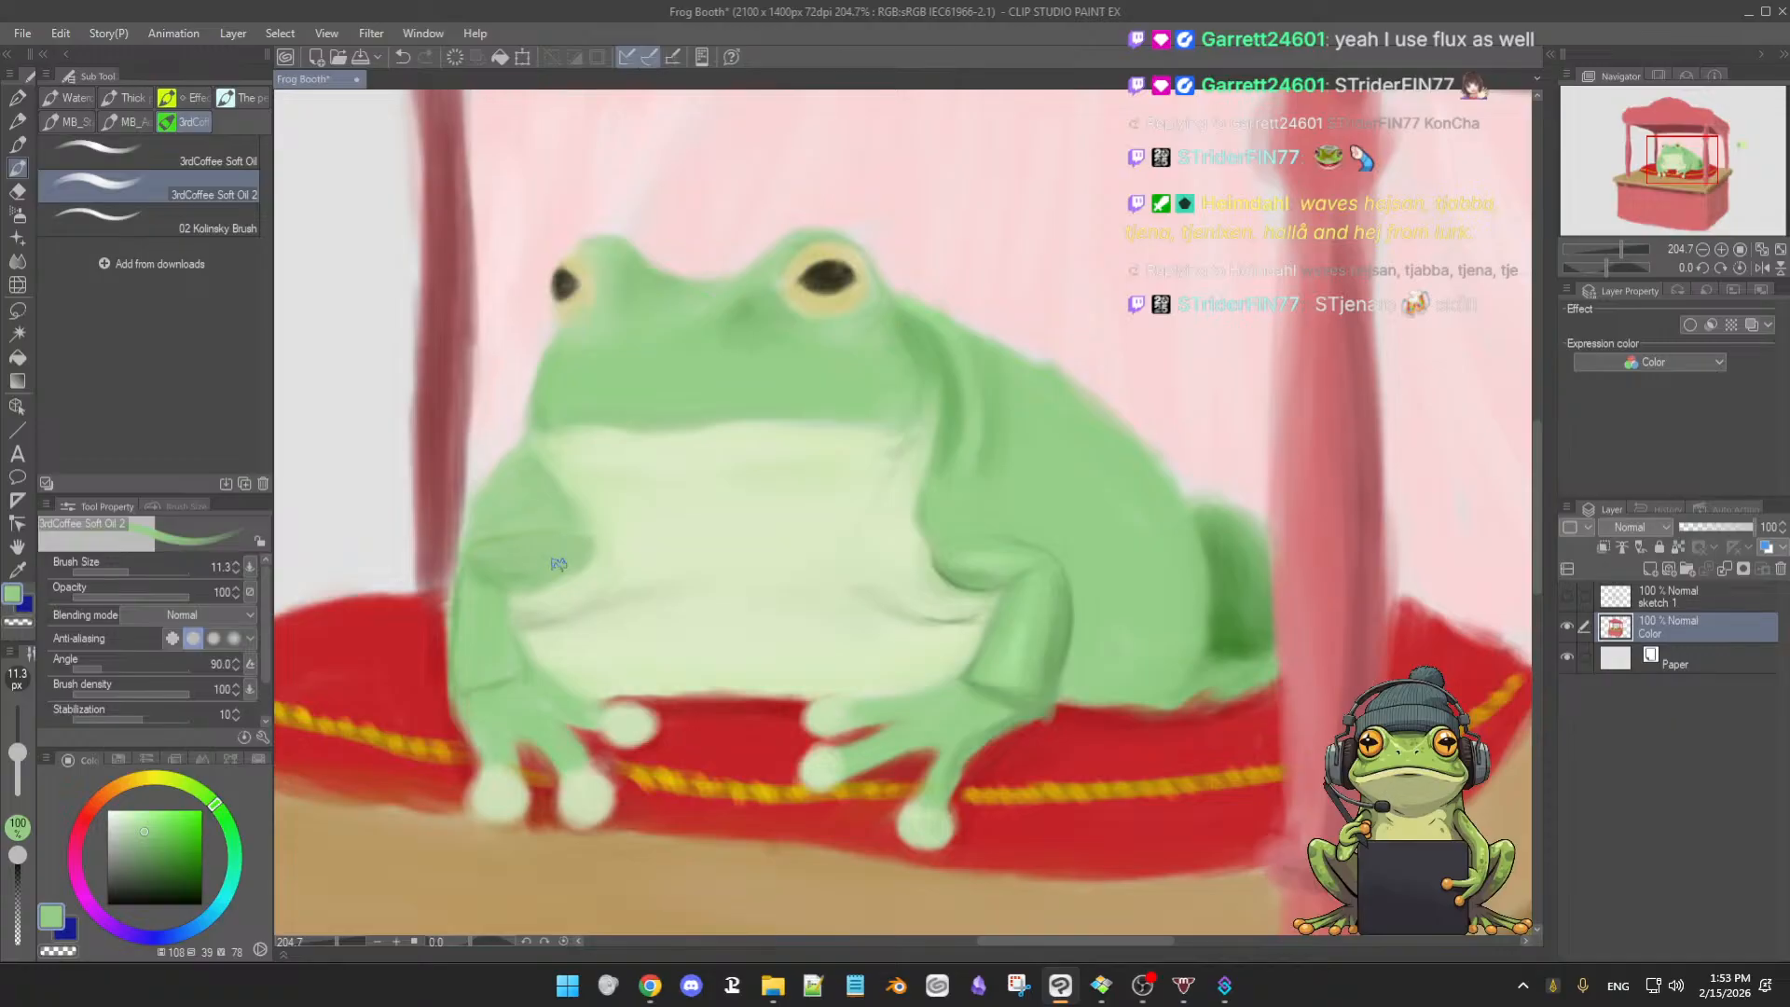
- Clean the edge between the left arm and belly with pale green, and the mouth's left corner with sampled greens, at brush size 11.3
{"action": "left_click", "coordinate": [607, 551], "text": "alt"}
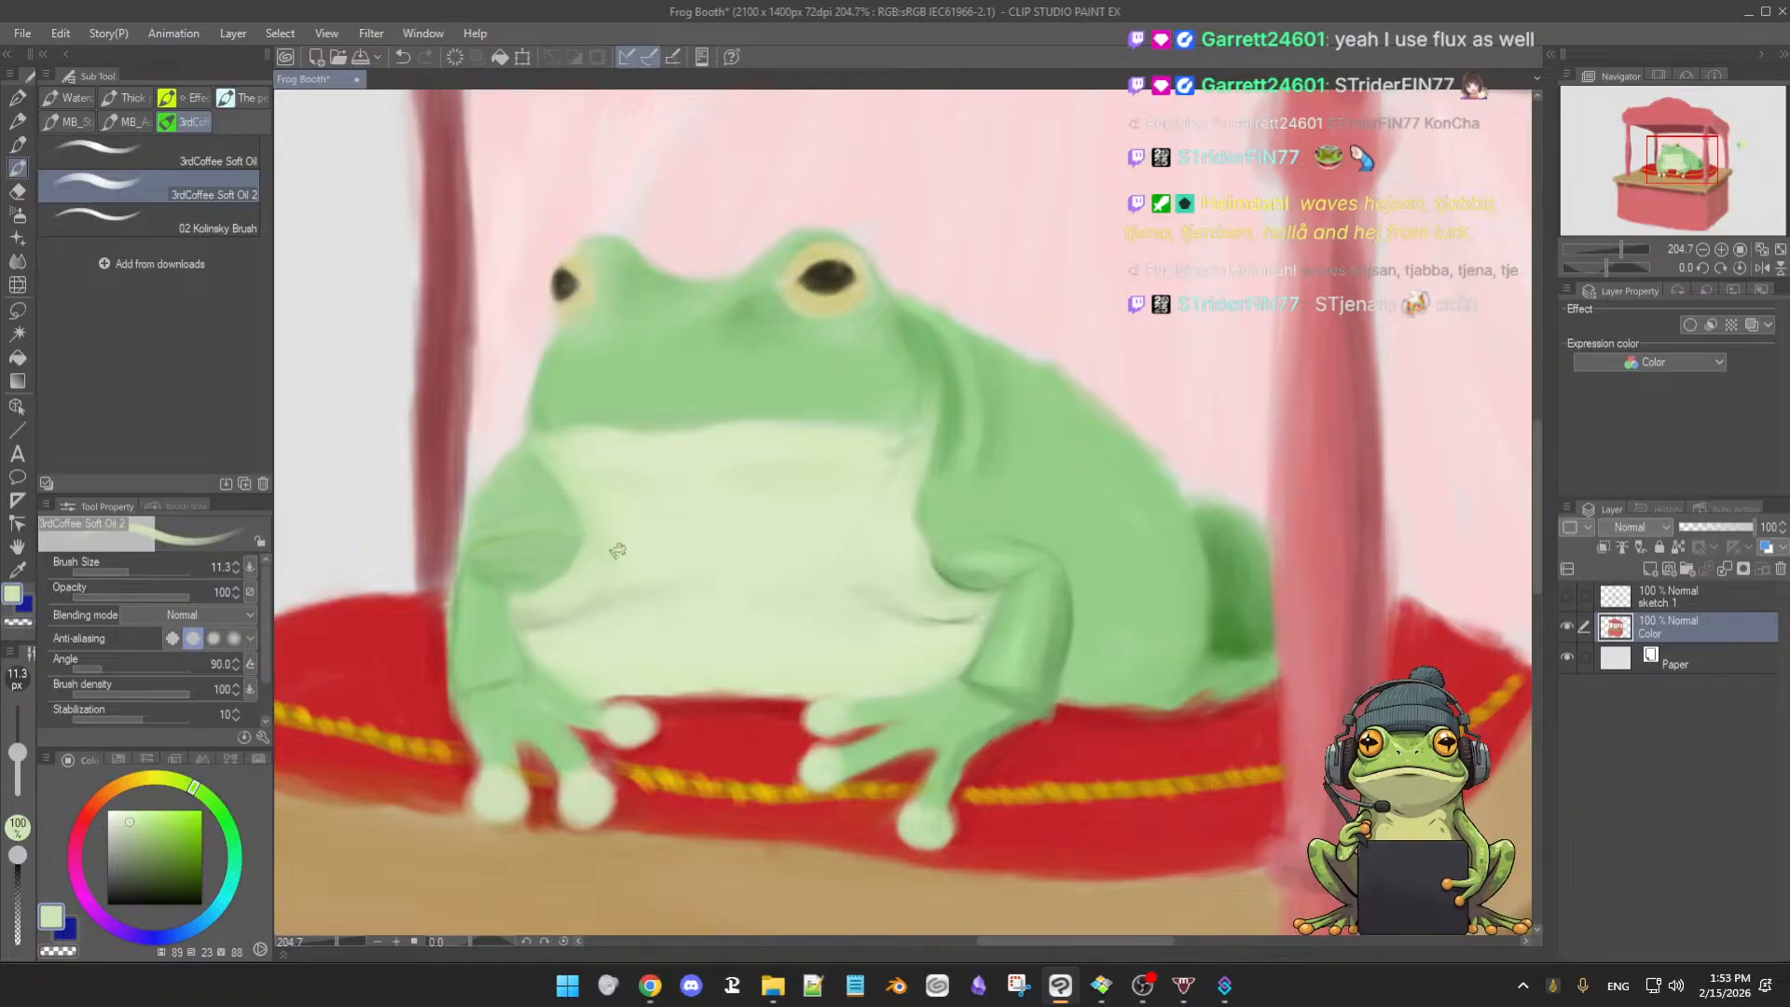
{"action": "left_click", "coordinate": [617, 518], "text": "alt"}
{"action": "left_click", "coordinate": [552, 447], "text": "alt"}
{"action": "left_click", "coordinate": [565, 416], "text": "alt"}
{"action": "left_click", "coordinate": [539, 422], "text": "alt"}
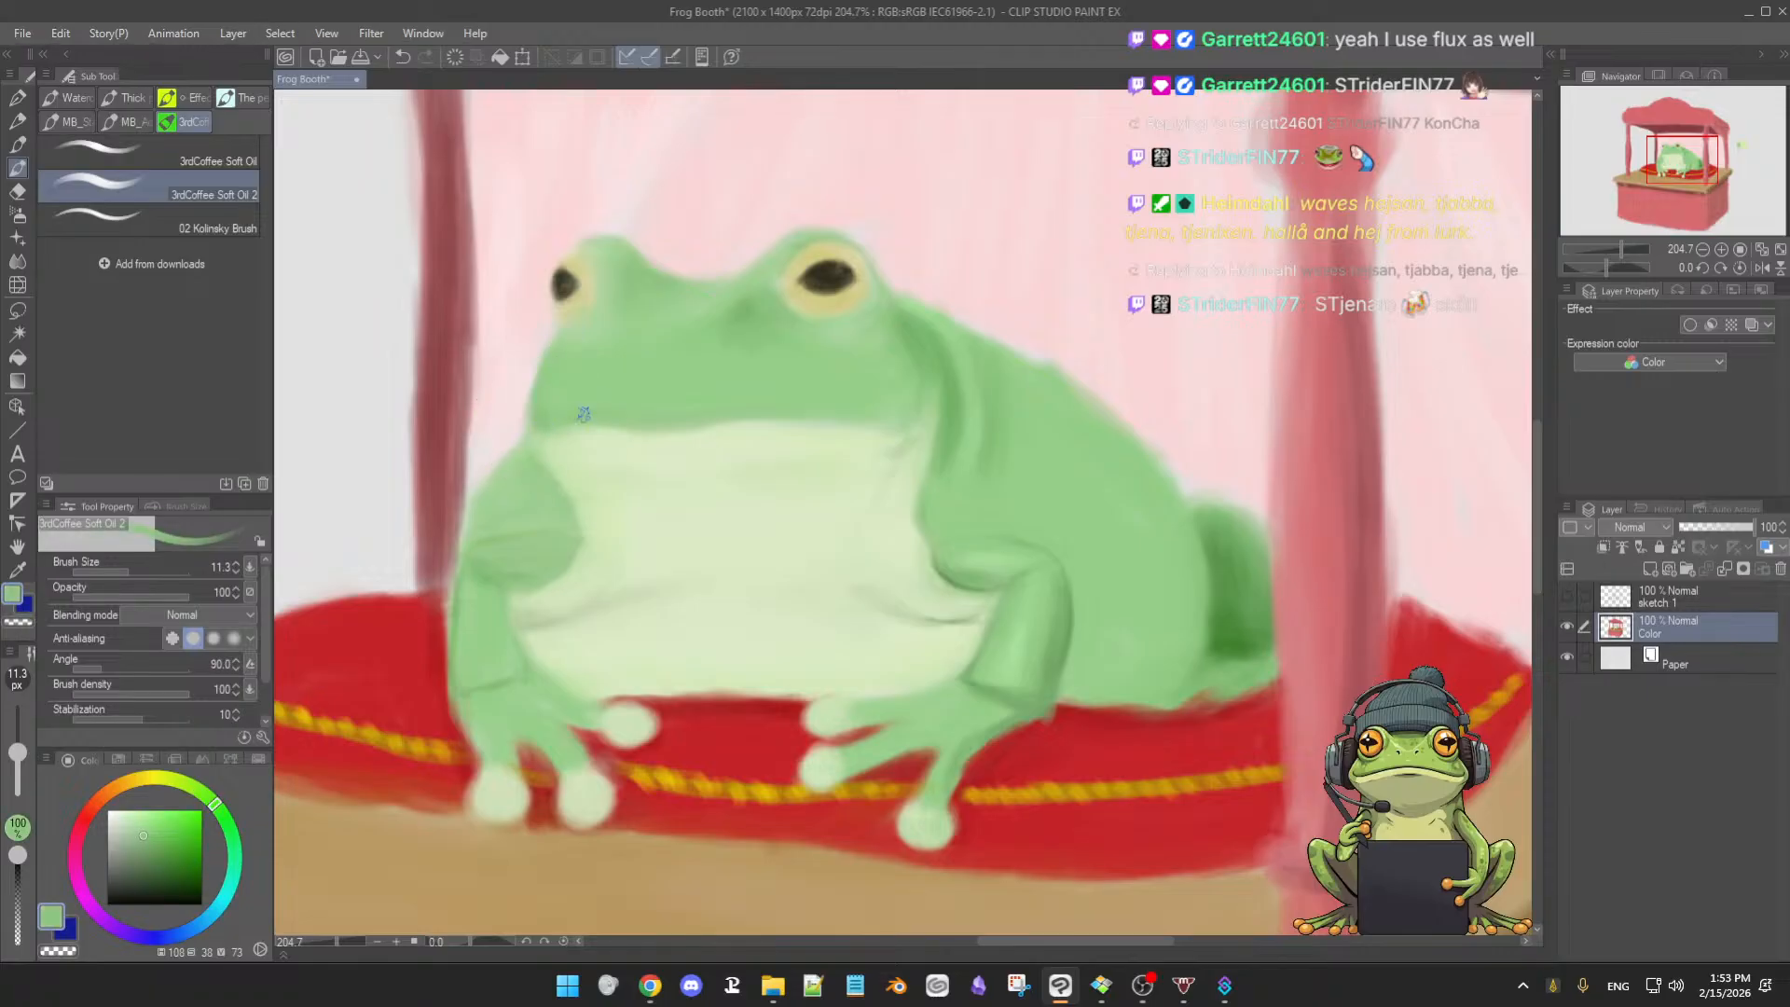
{"action": "left_click", "coordinate": [639, 407], "text": "alt"}
- Shade the left elbow crease and underside in mid green (108, 41, 68) at brush size 11.3, blending with sampled greens
{"action": "left_click", "coordinate": [965, 577], "text": "alt"}
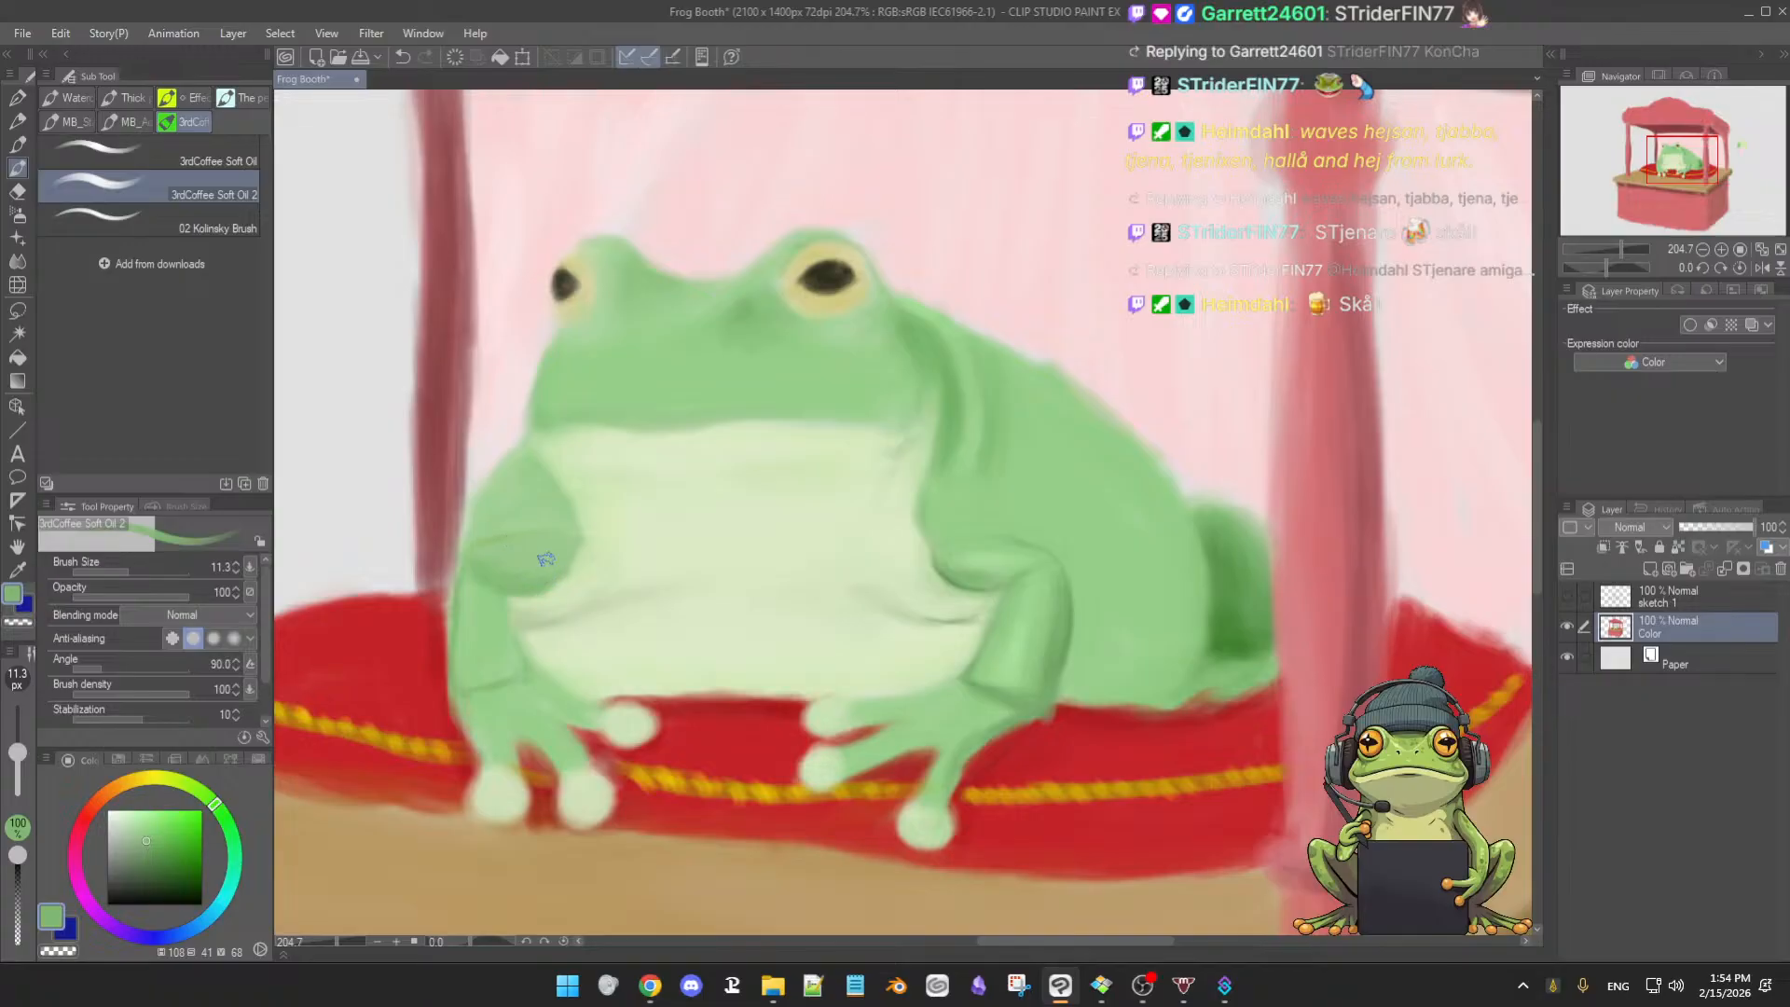
{"action": "left_click", "coordinate": [518, 518], "text": "alt"}
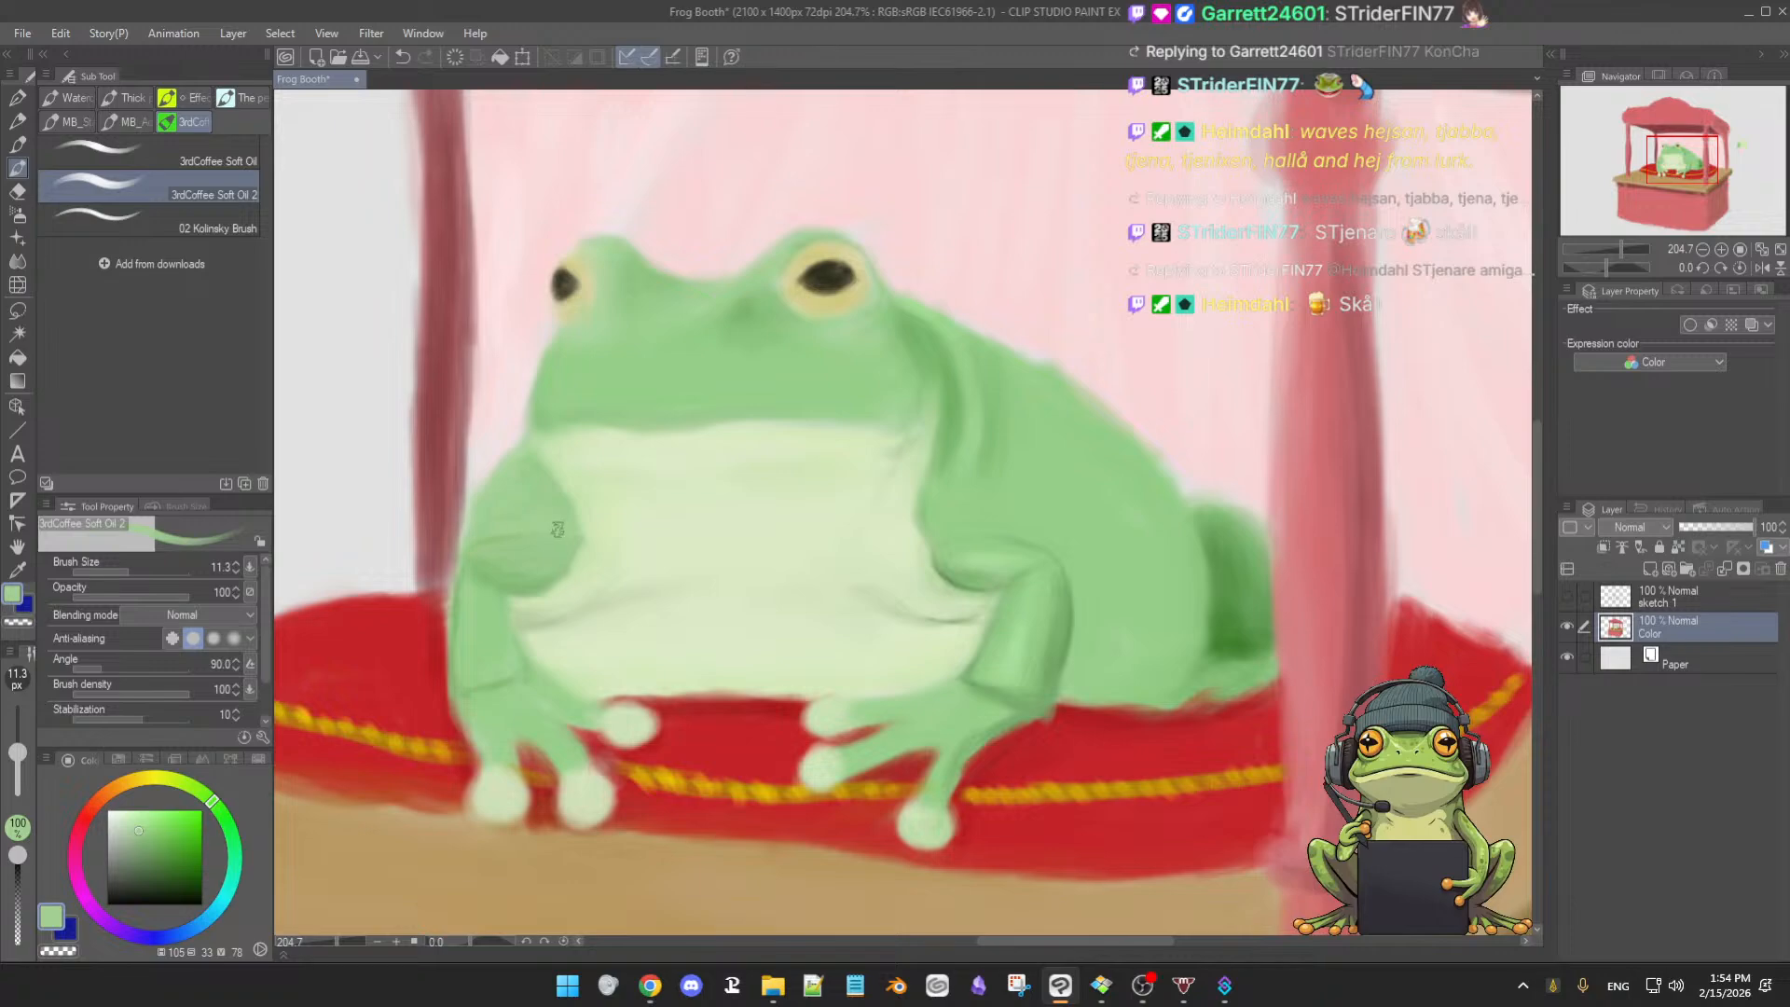
{"action": "left_click", "coordinate": [496, 545], "text": "alt"}
{"action": "left_click", "coordinate": [527, 587], "text": "alt"}
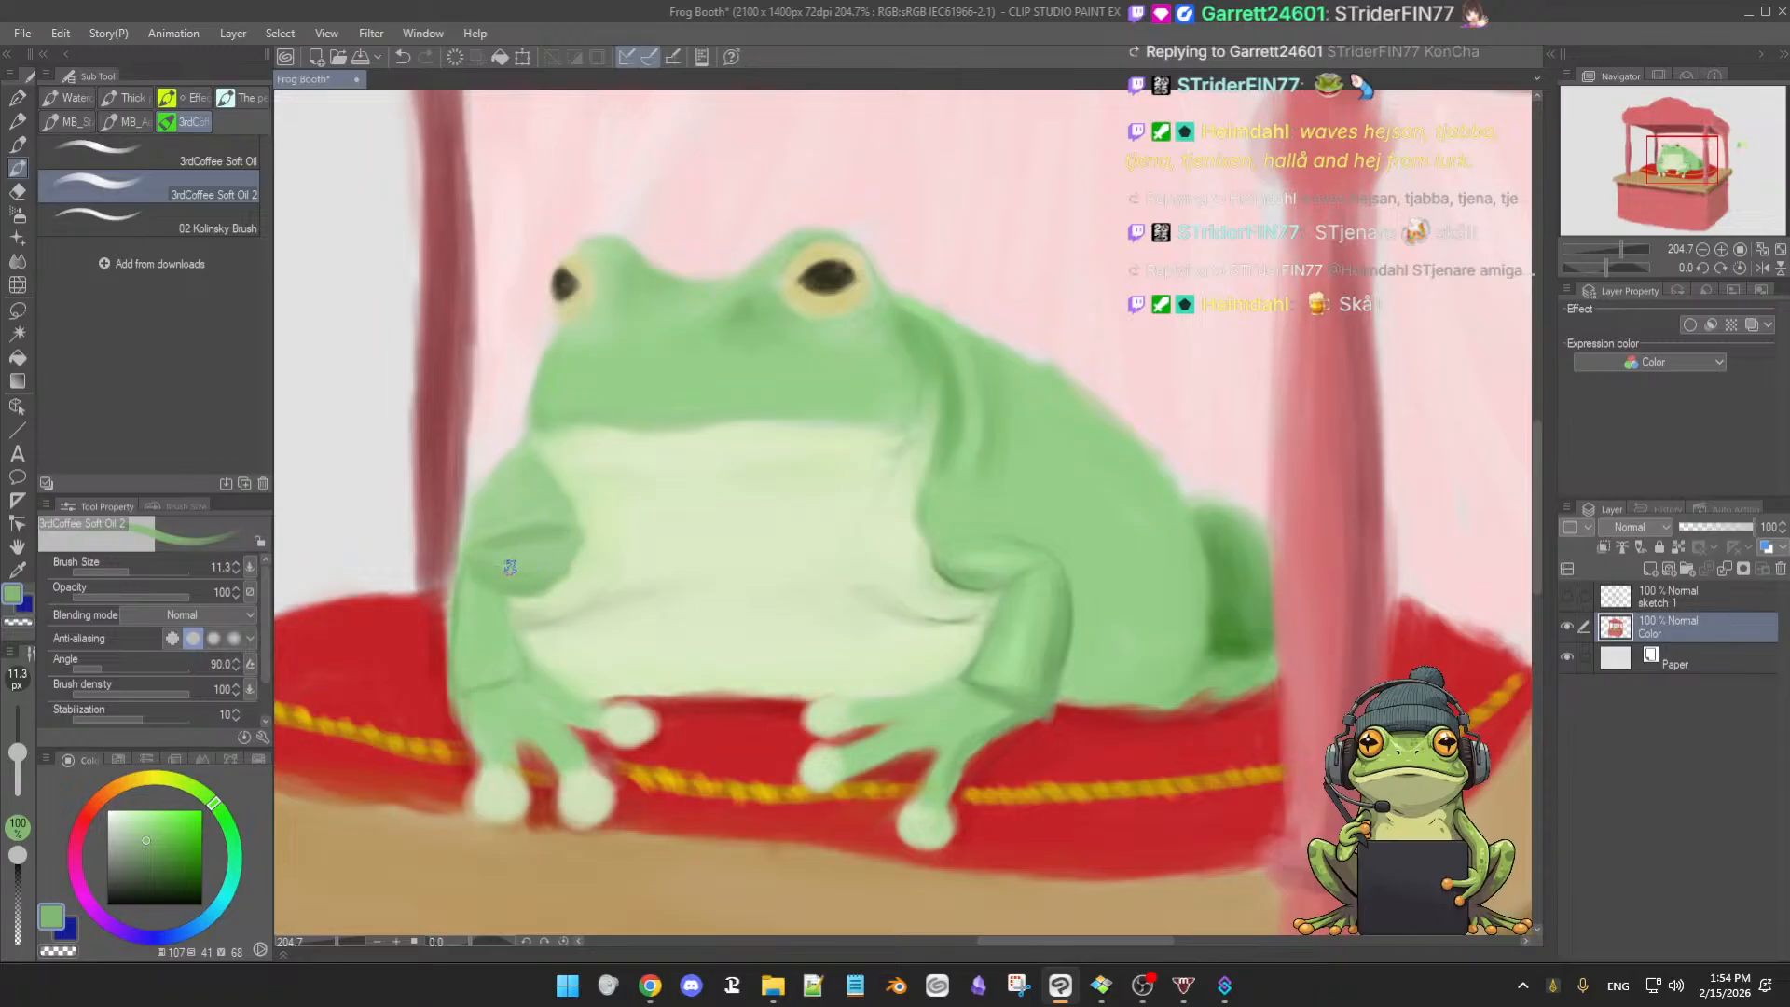
{"action": "left_click", "coordinate": [493, 554], "text": "alt"}
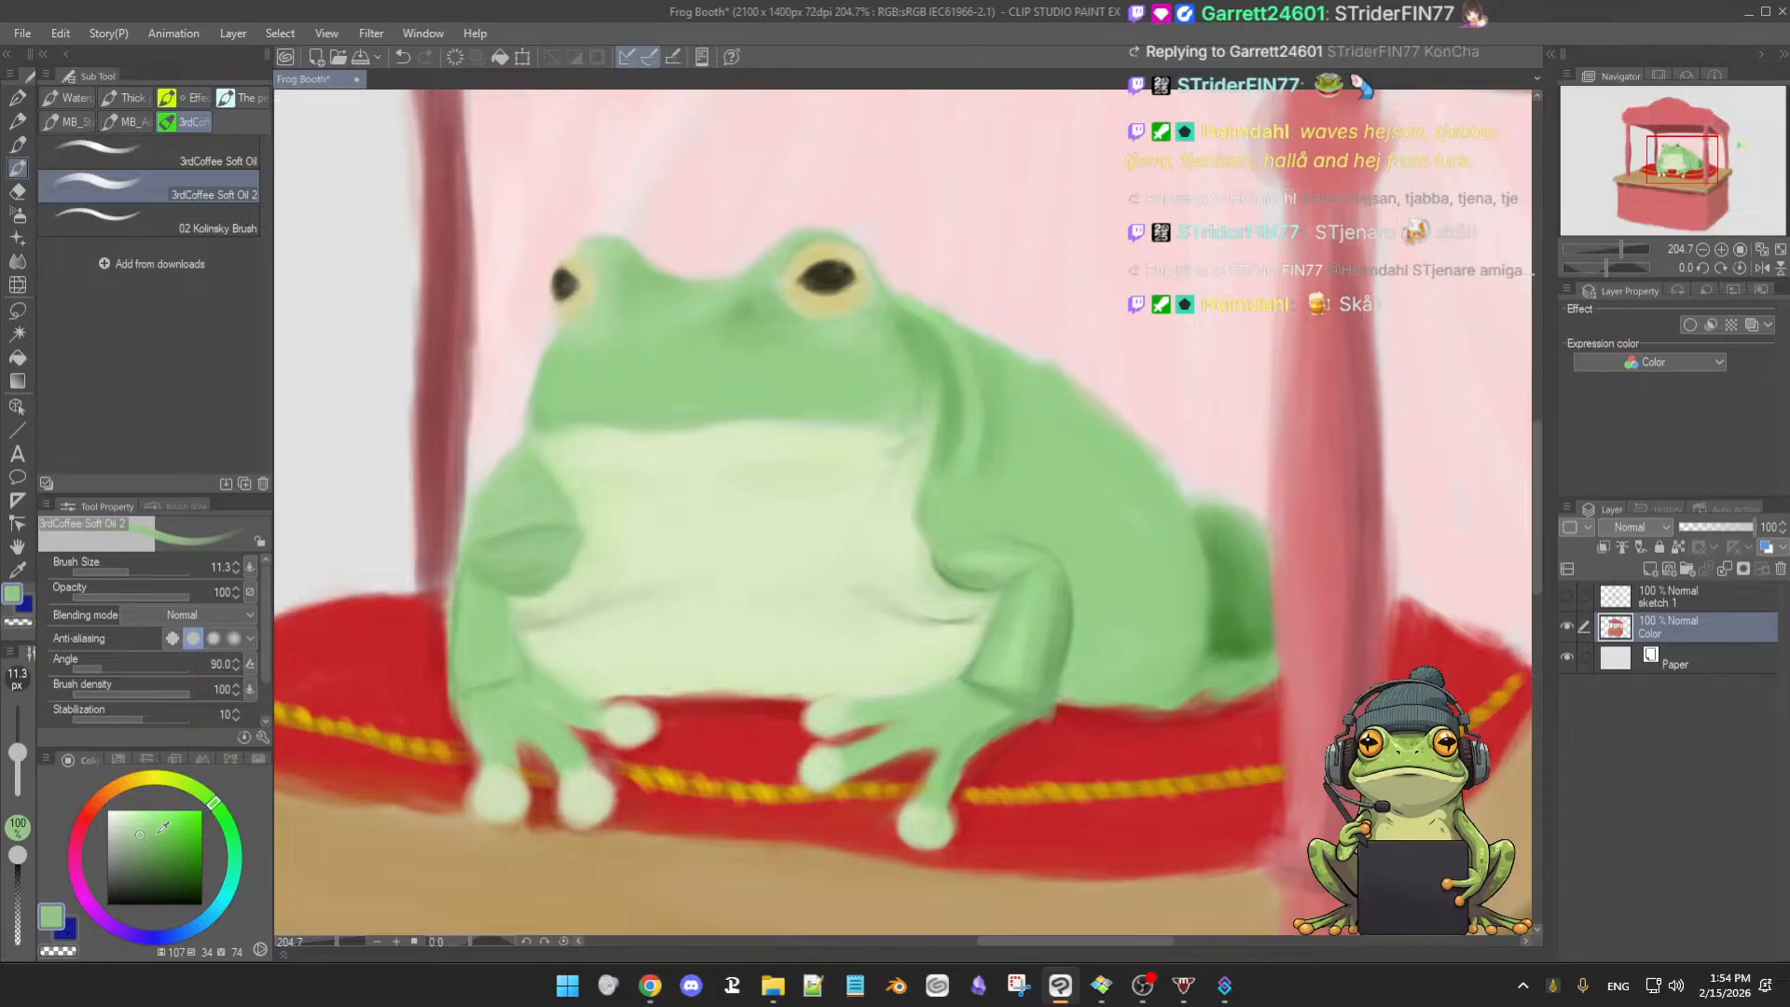
- Highlight the top of the left elbow in light green at brush size 11.3, then refine its edges at sizes 3.7 and 8.2
{"action": "left_click", "coordinate": [136, 812]}
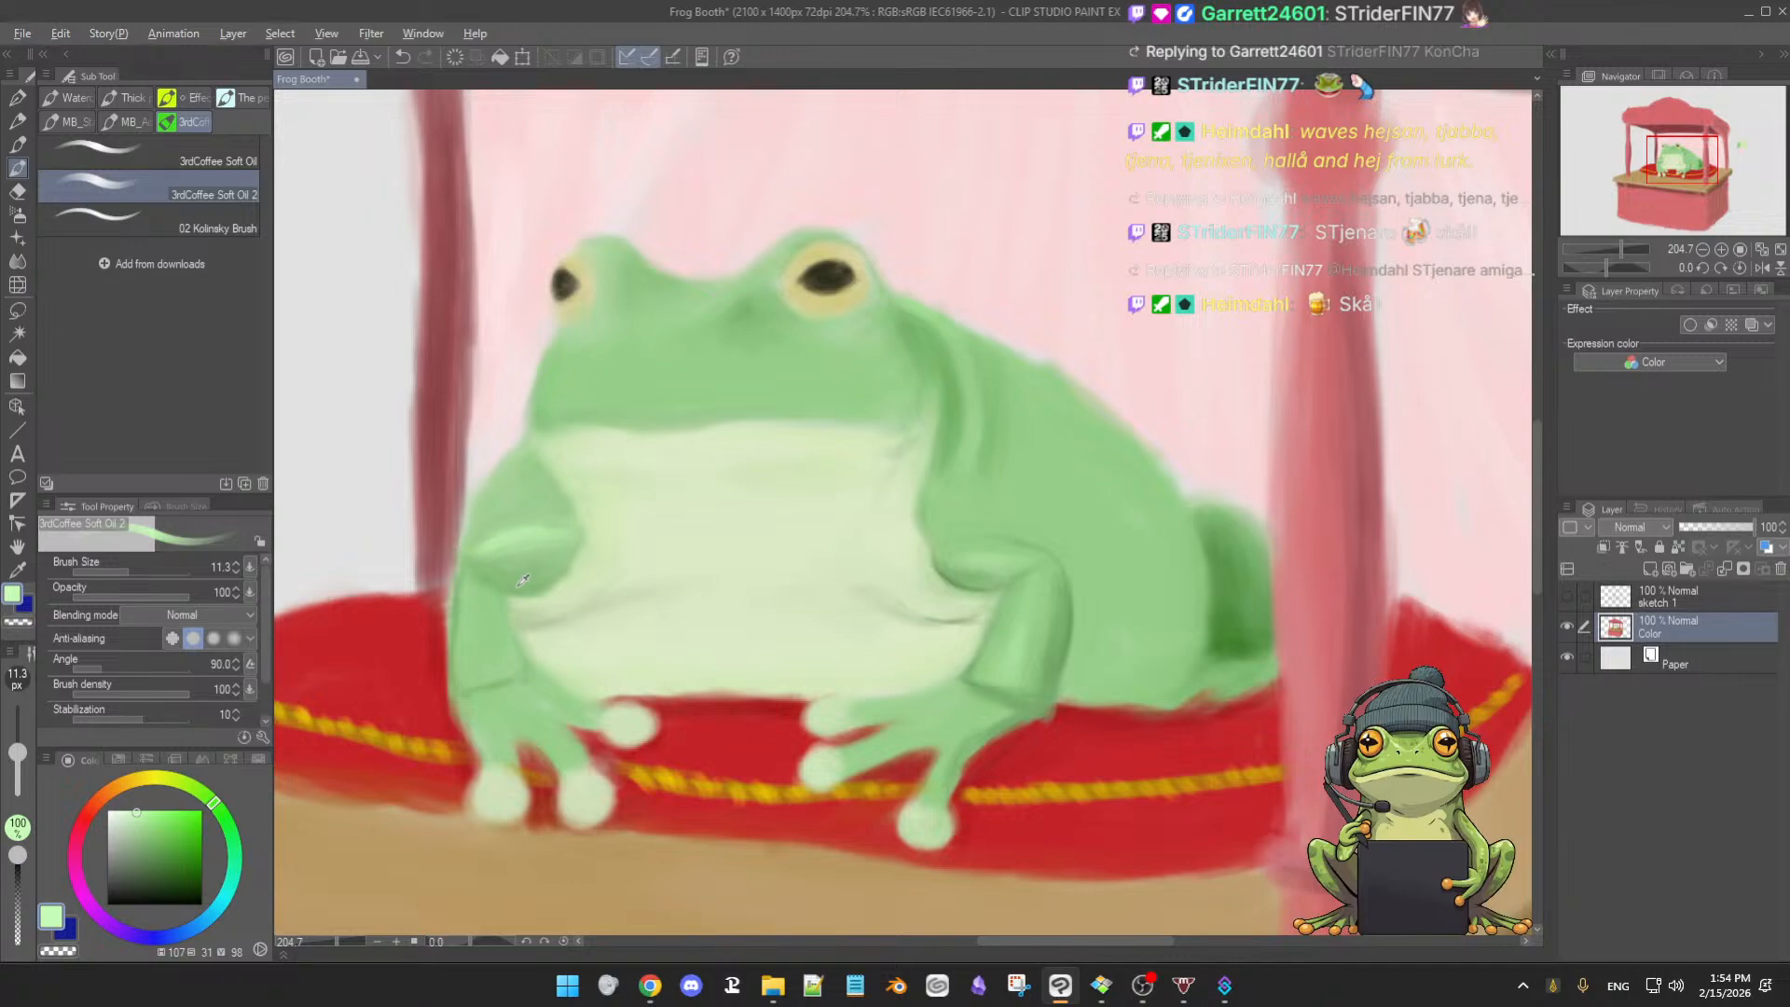
{"action": "left_click", "coordinate": [497, 536], "text": "alt"}
{"action": "left_click_drag", "start_coordinate": [535, 512], "coordinate": [500, 526], "text": "ctrl+alt"}
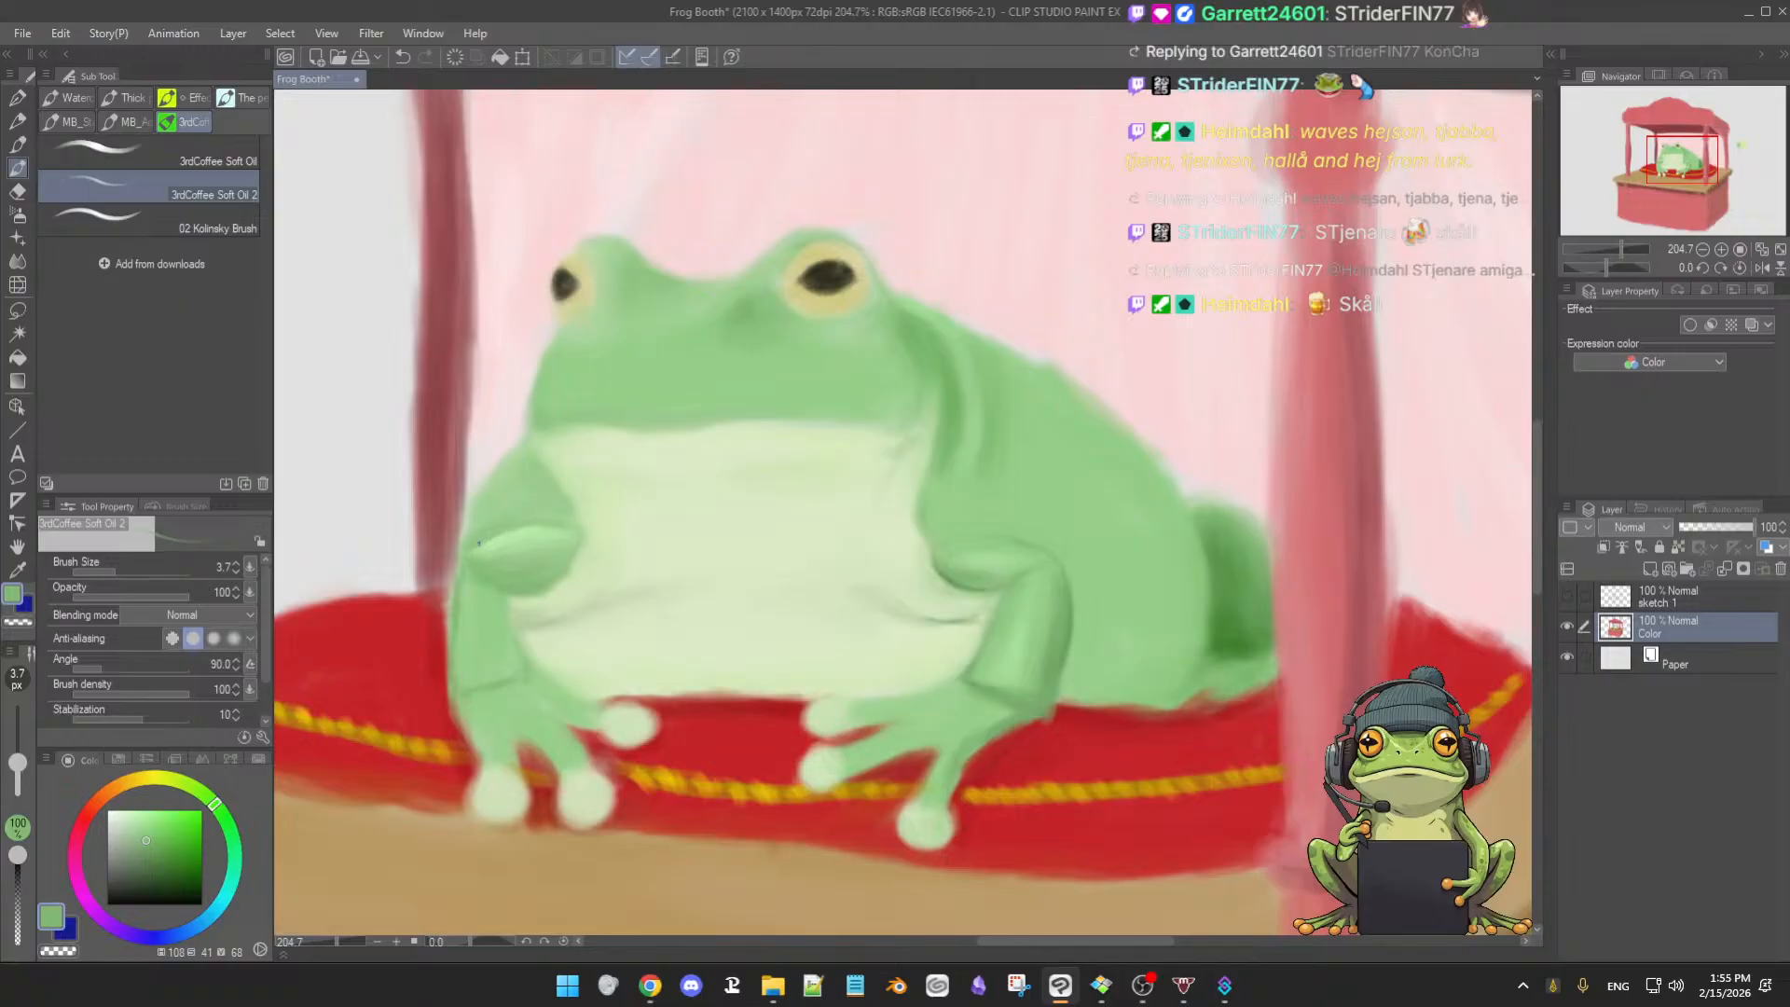
{"action": "left_click", "coordinate": [498, 543], "text": "alt"}
{"action": "left_click_drag", "start_coordinate": [496, 543], "coordinate": [527, 533]}
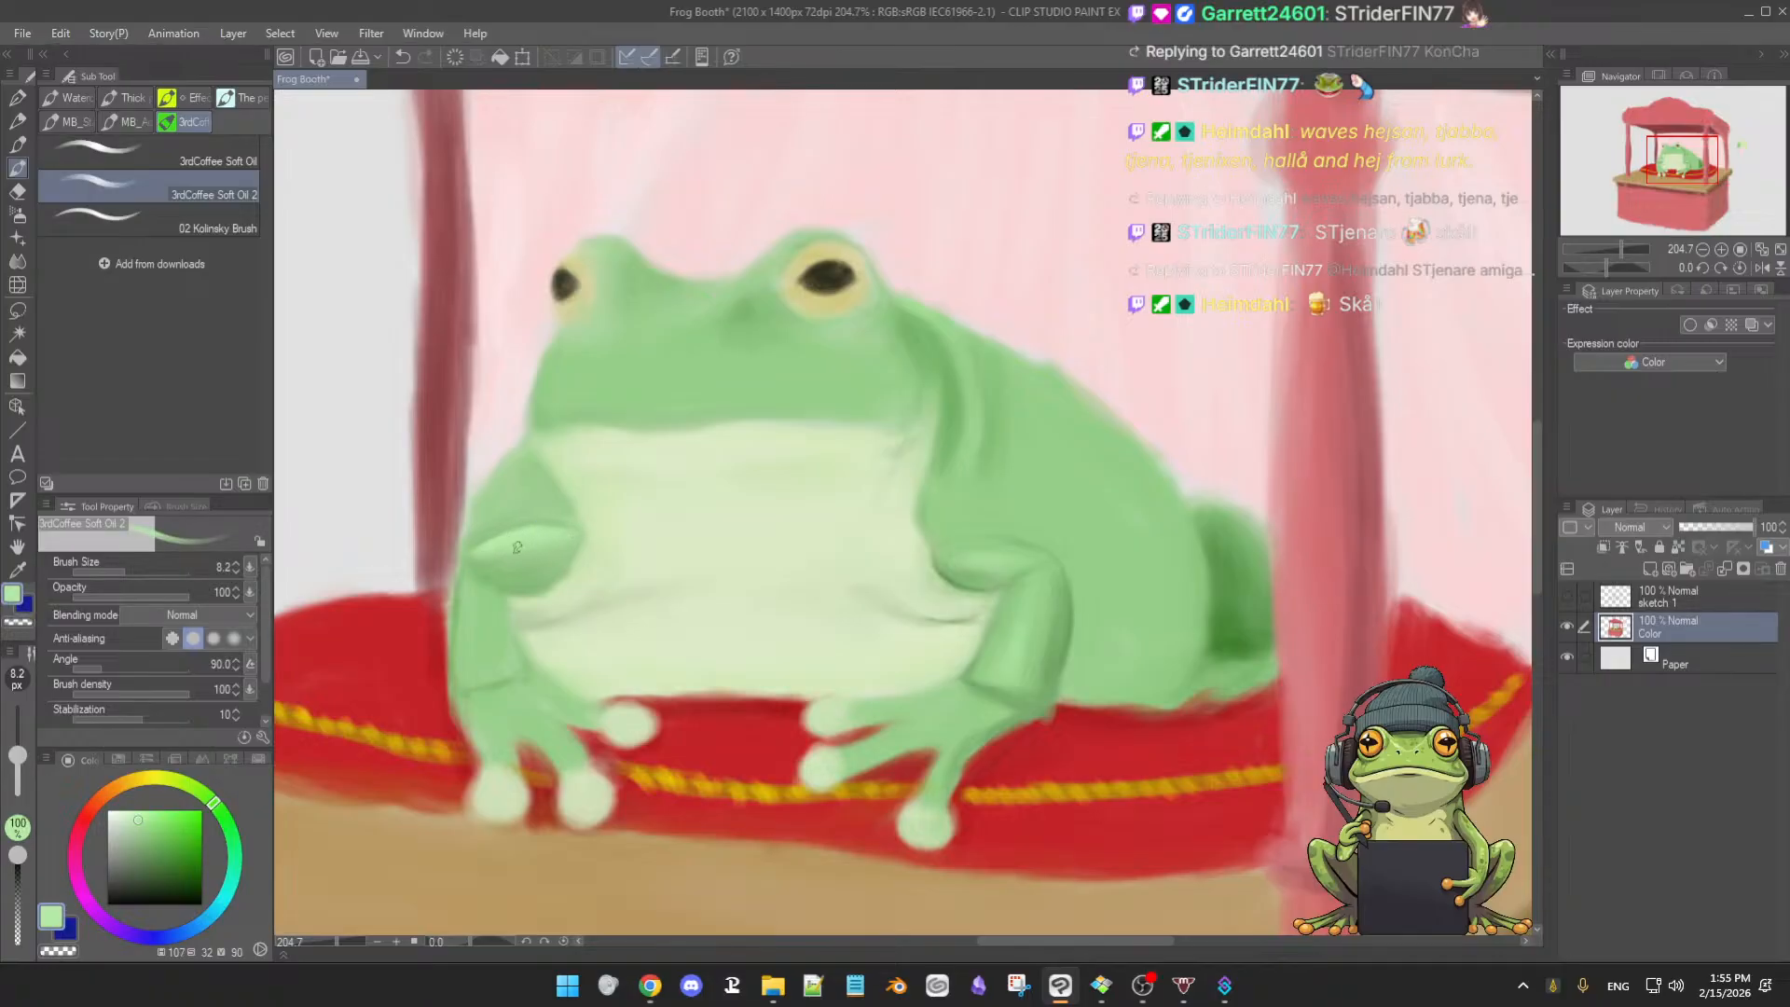
- Lighten the left upper arm with sampled light green (107, 33, 85) at brush sizes 13.9 and 9.8, blending with mid green
{"action": "left_click", "coordinate": [487, 533], "text": "alt"}
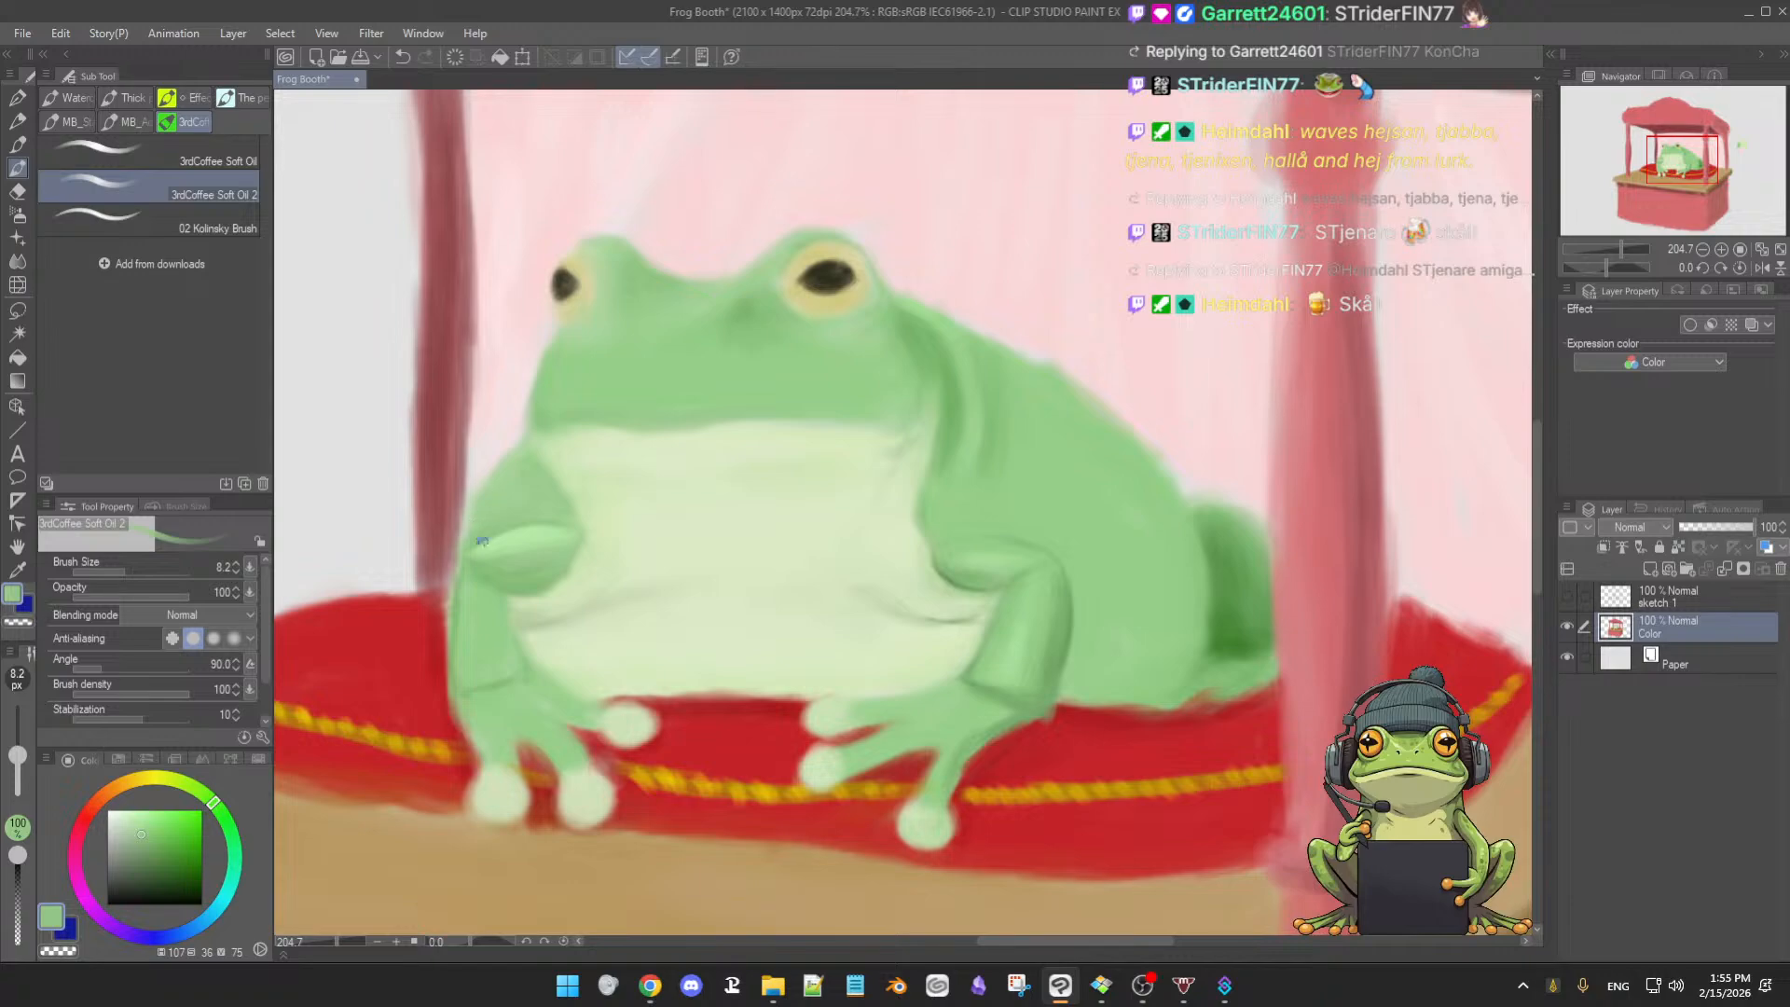
{"action": "left_click", "coordinate": [517, 535], "text": "alt"}
{"action": "left_click_drag", "start_coordinate": [496, 504], "coordinate": [509, 508], "text": "ctrl+alt"}
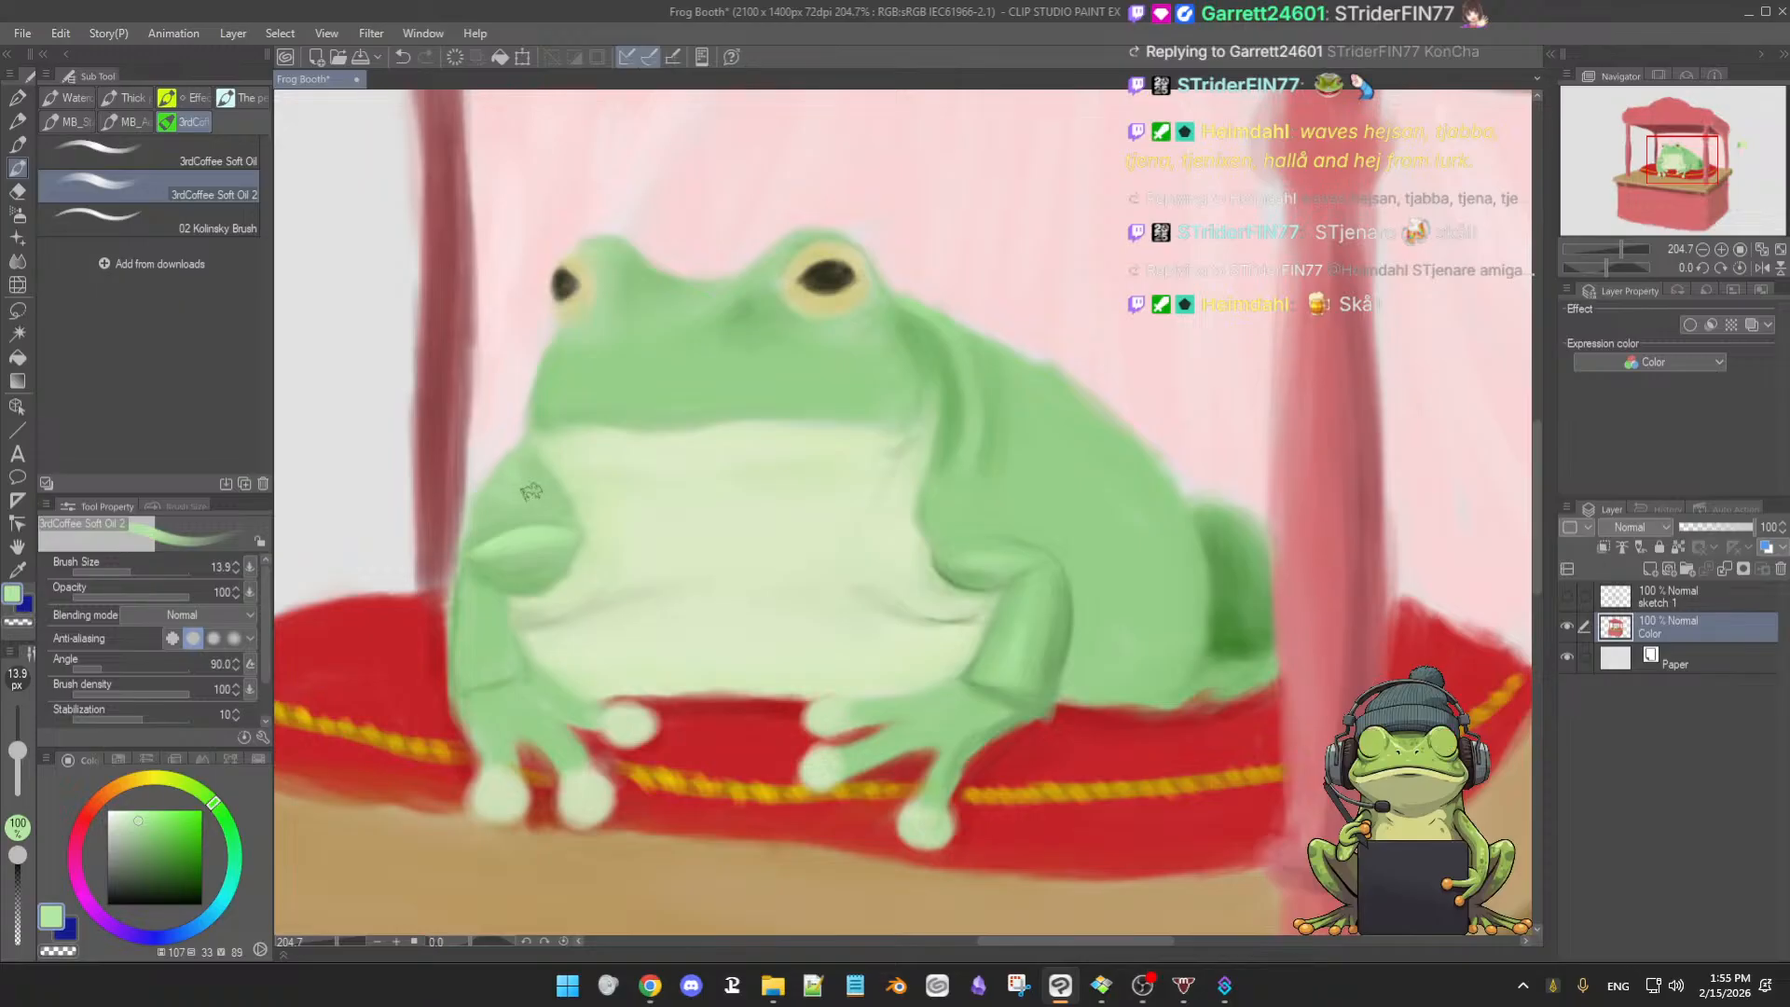
{"action": "left_click_drag", "start_coordinate": [506, 488], "coordinate": [508, 485], "text": "ctrl+alt"}
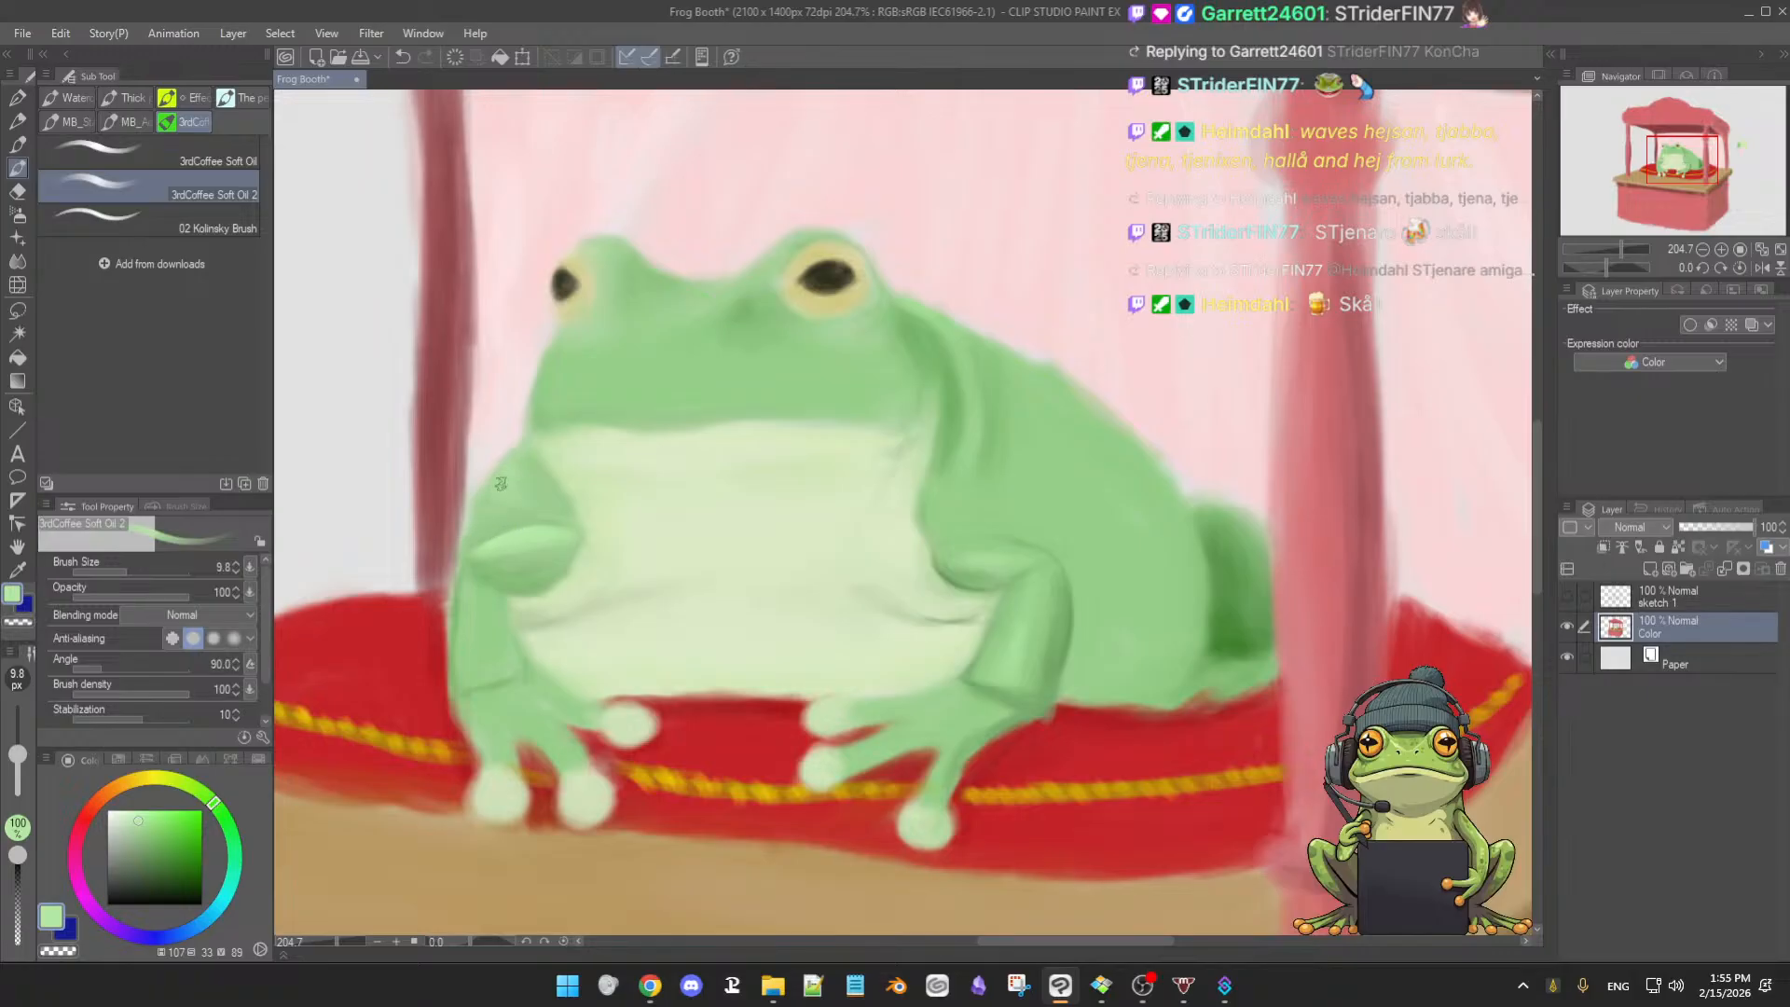
{"action": "left_click", "coordinate": [534, 477], "text": "alt"}
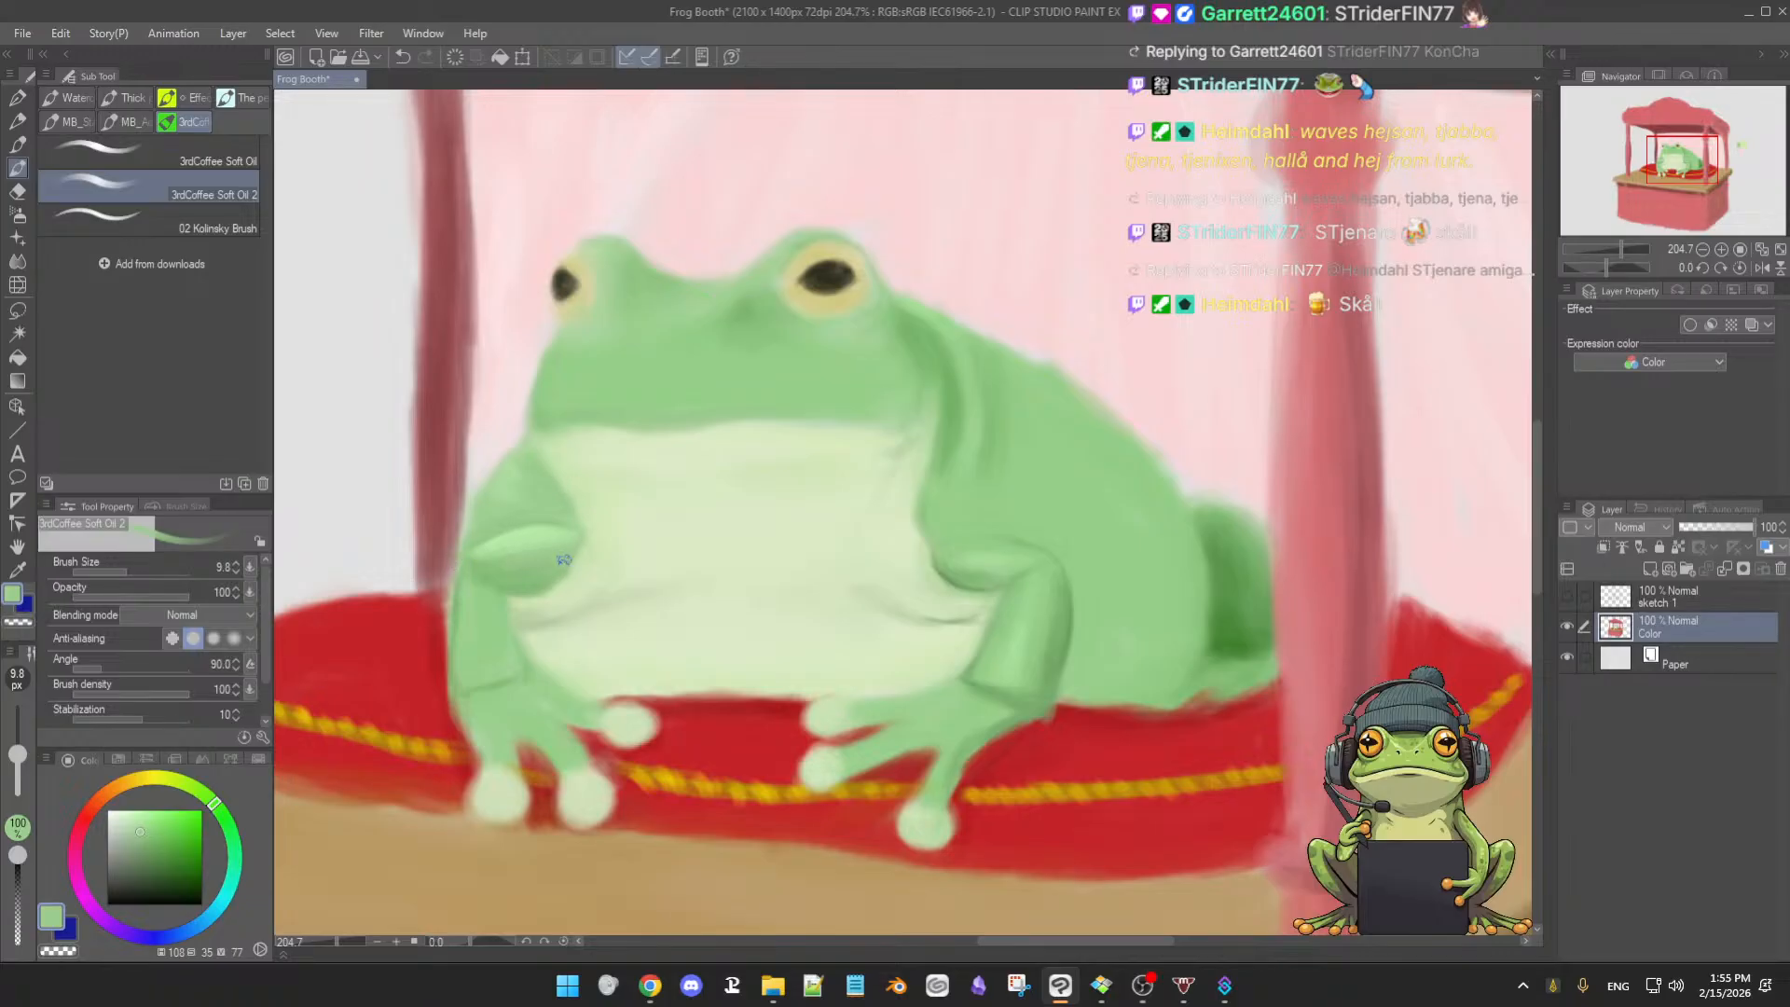
- Soften the left elbow's highlight with sampled light greens at brush size 14.1 and sample the belly's pale green beside it
{"action": "left_click", "coordinate": [520, 560], "text": "alt"}
{"action": "left_click", "coordinate": [511, 552], "text": "alt"}
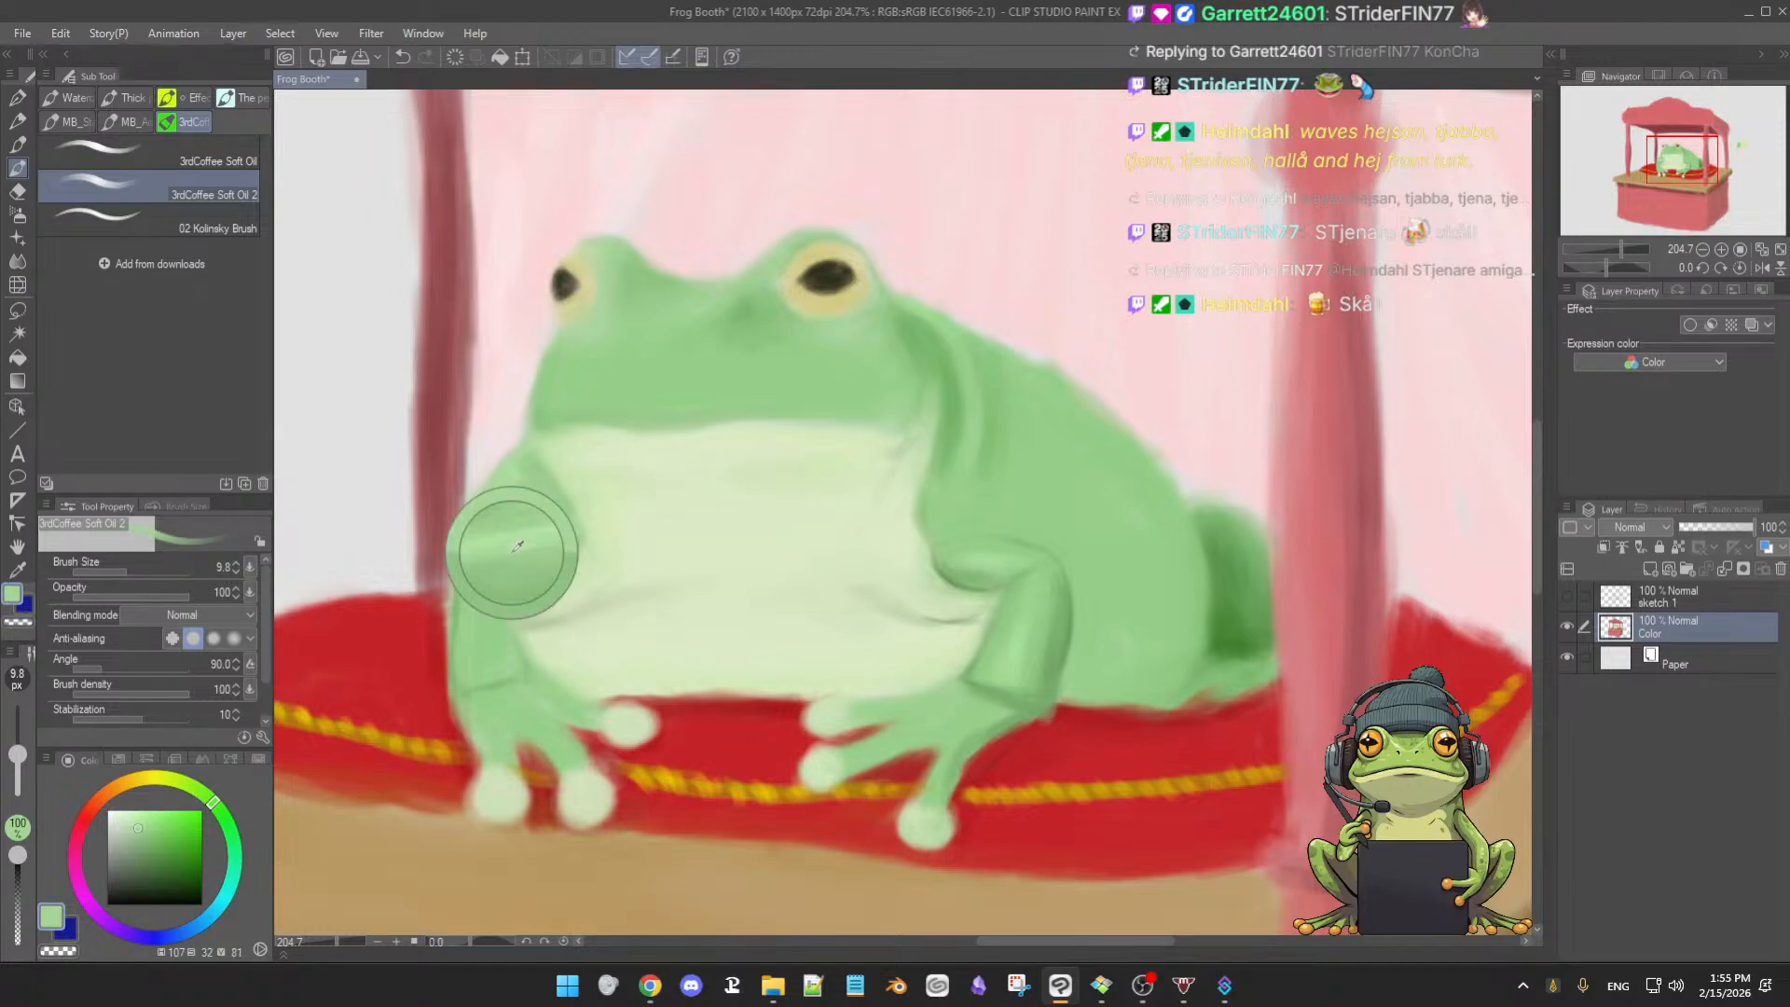
{"action": "left_click_drag", "start_coordinate": [512, 568], "coordinate": [515, 551]}
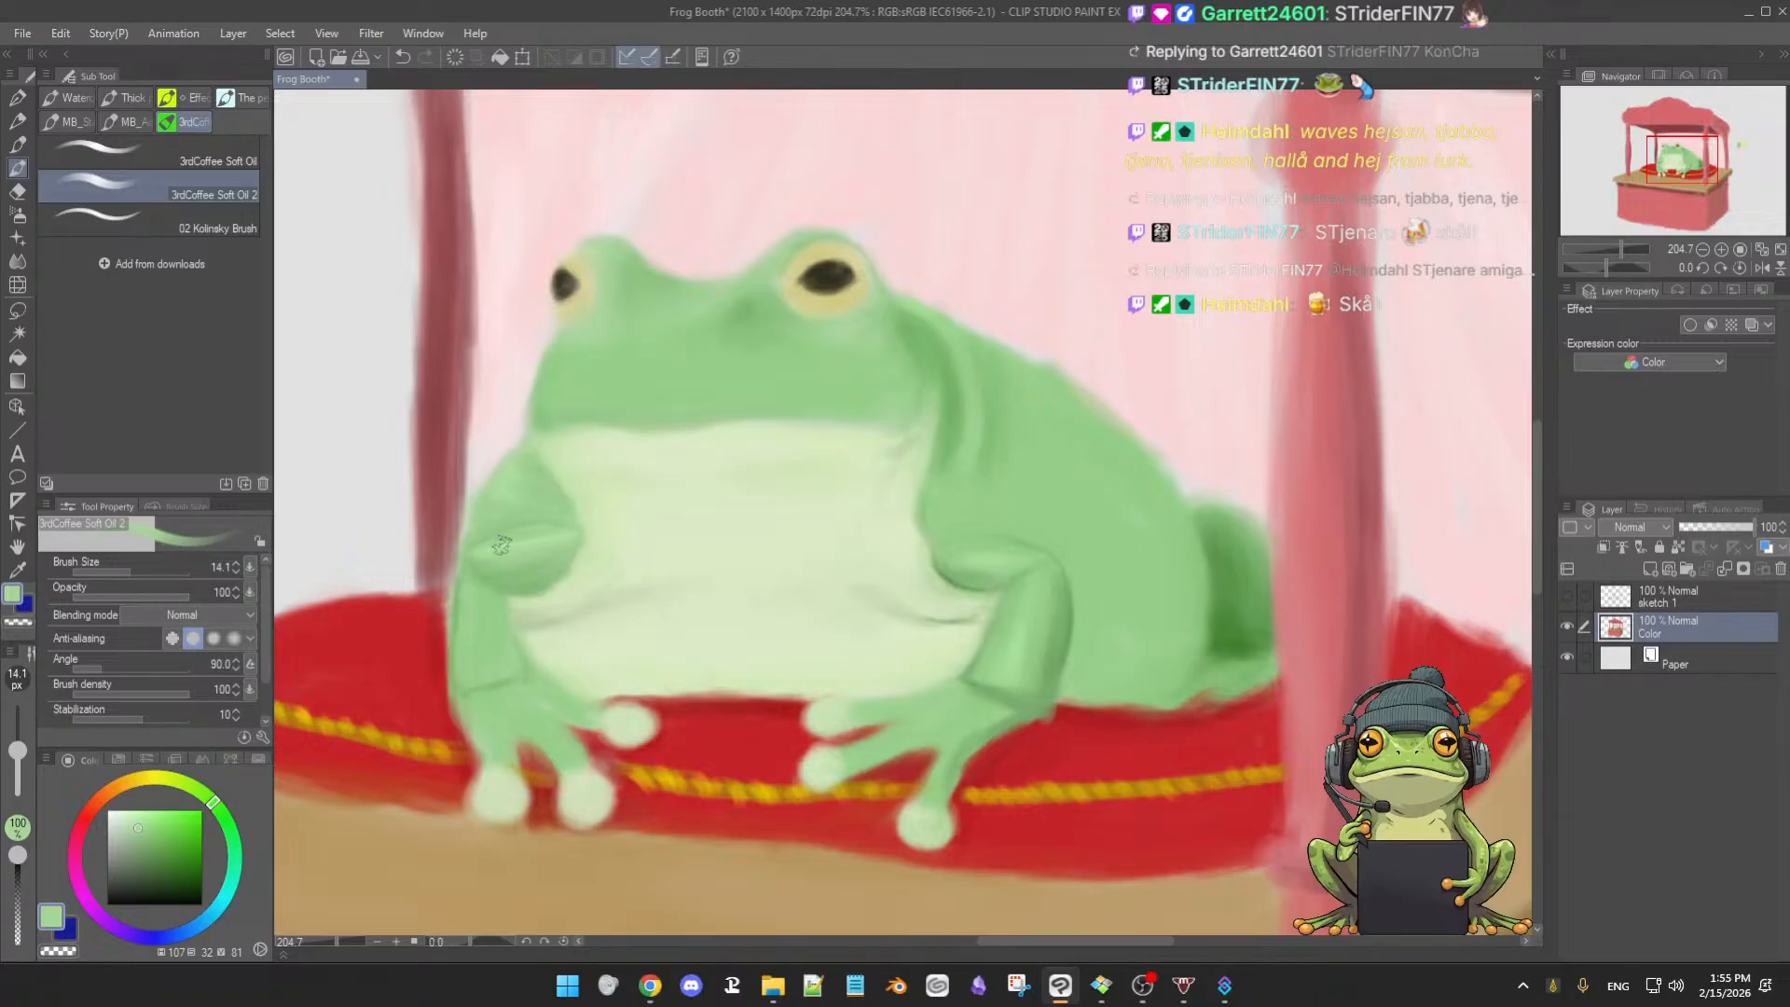
{"action": "left_click", "coordinate": [495, 549], "text": "alt"}
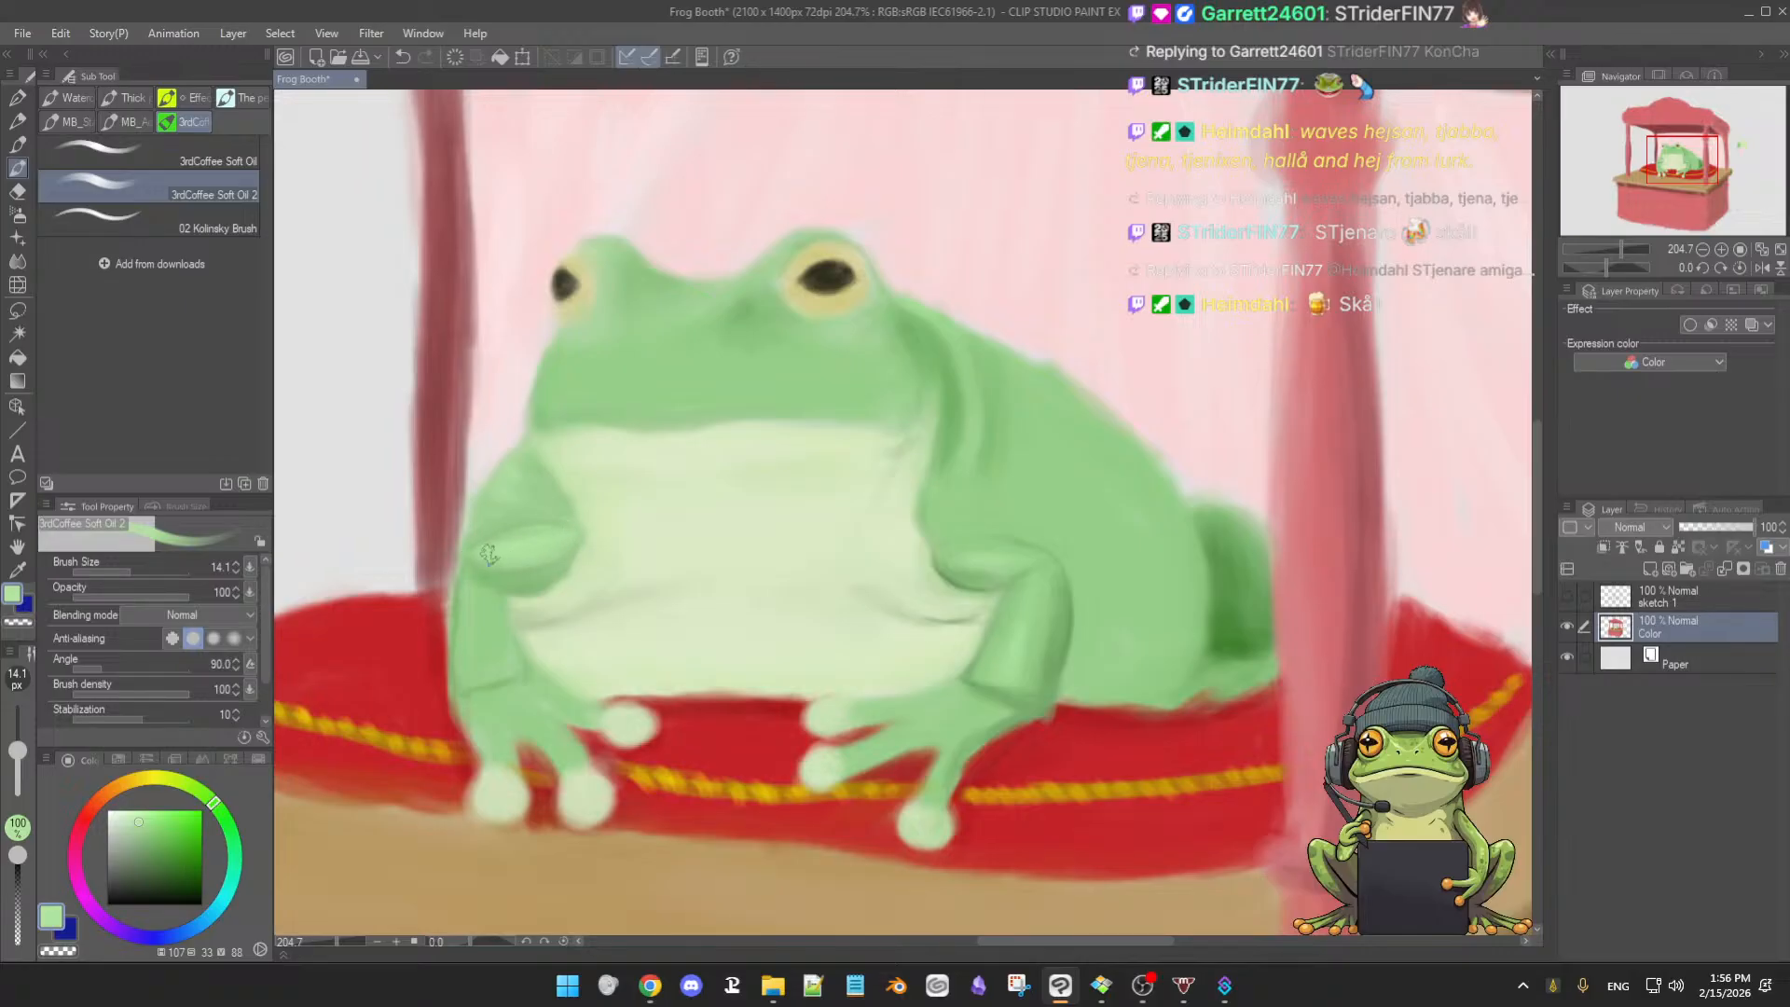
{"action": "left_click", "coordinate": [585, 573], "text": "alt"}
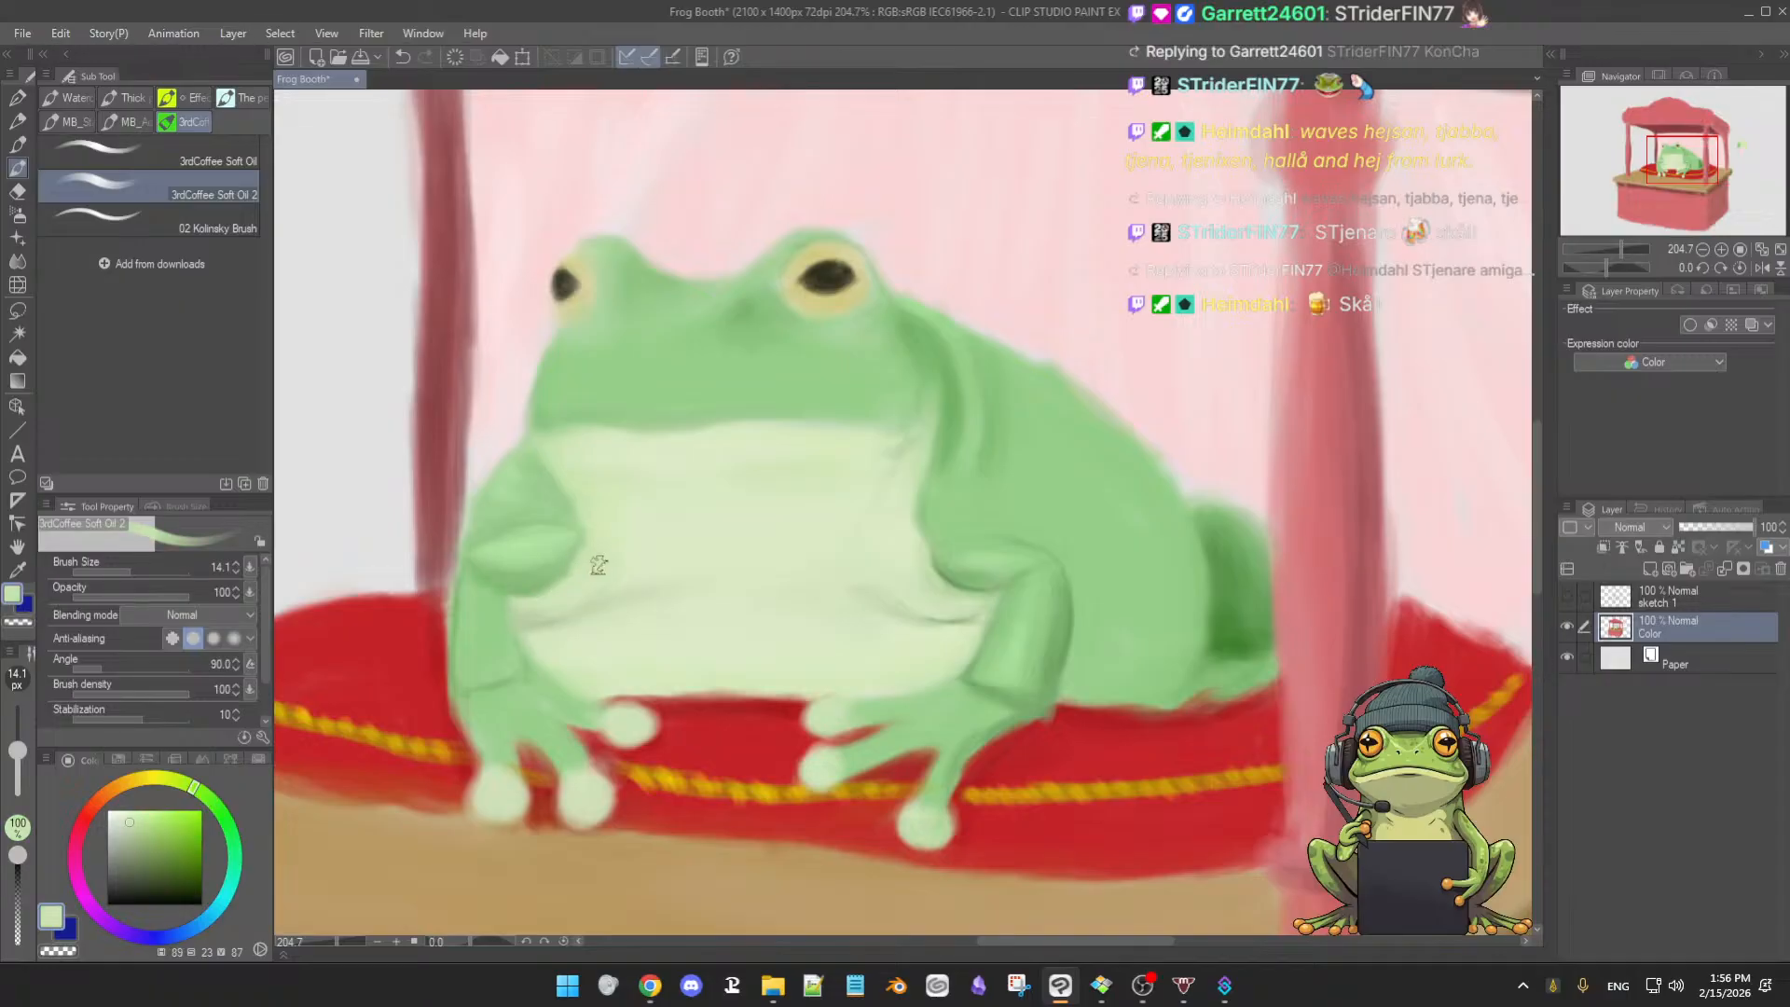
- Darken the belly fold beneath the left elbow in muted grey-green at brush size 6.6
{"action": "left_click_drag", "start_coordinate": [587, 582], "coordinate": [581, 563]}
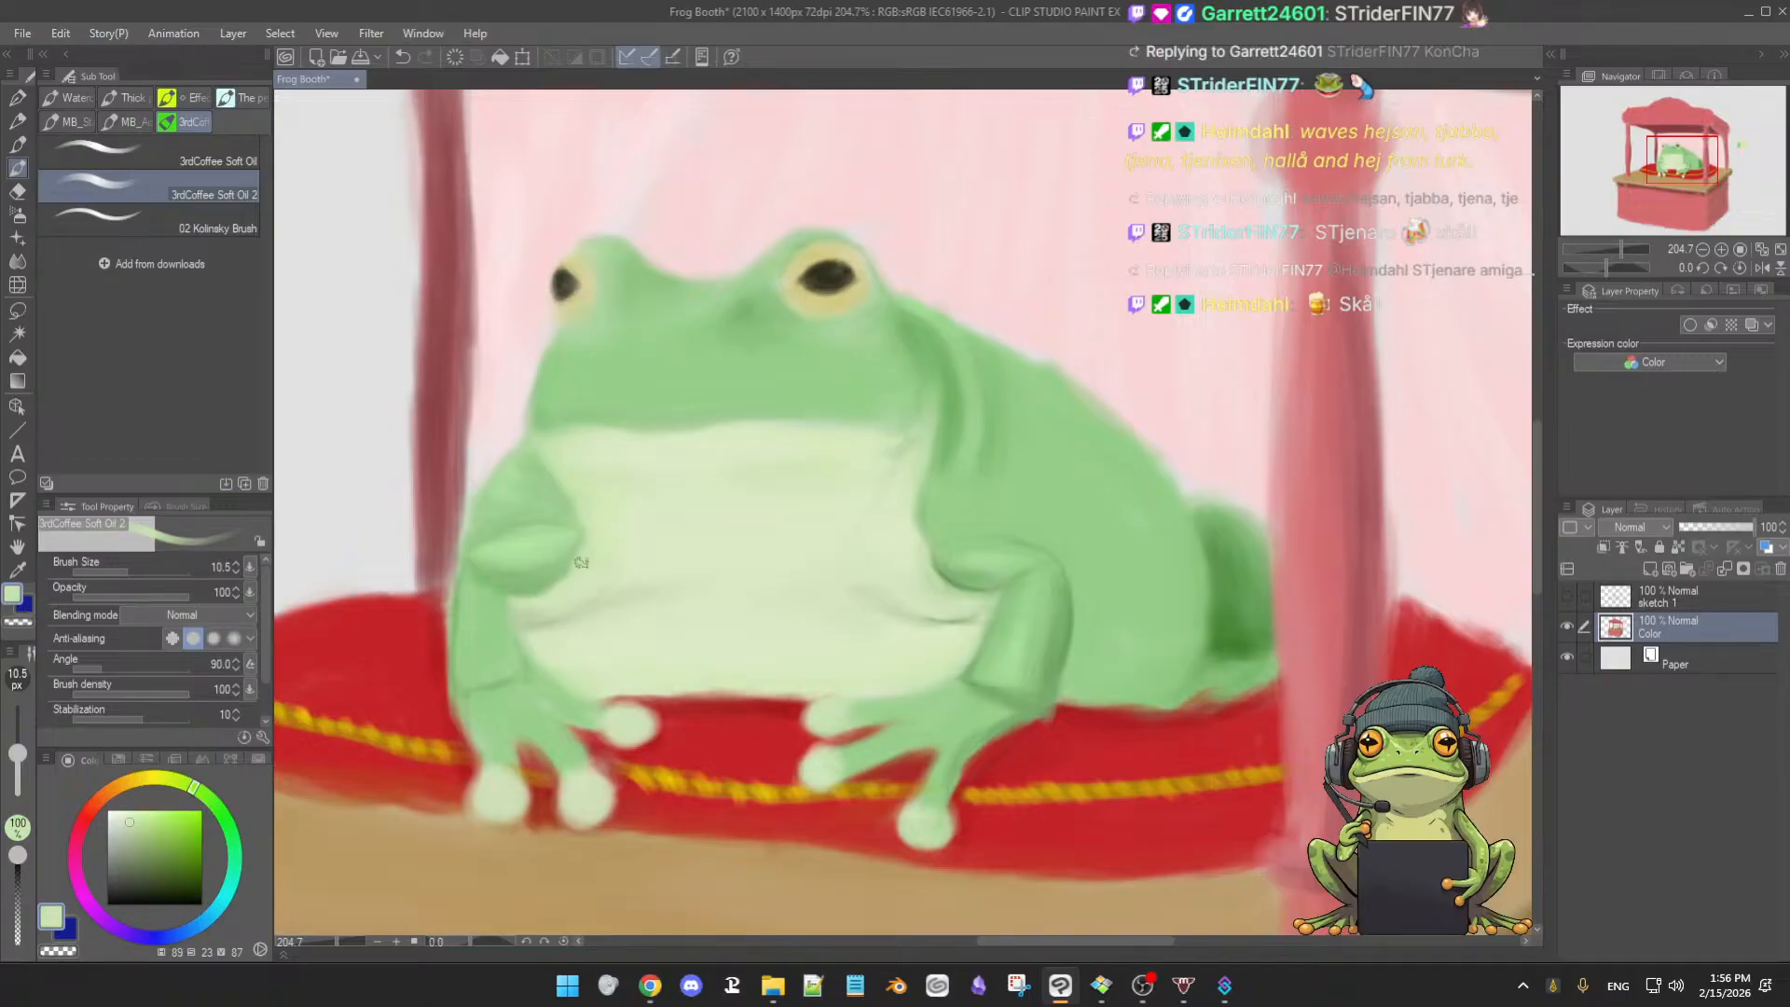
{"action": "left_click", "coordinate": [537, 616], "text": "alt"}
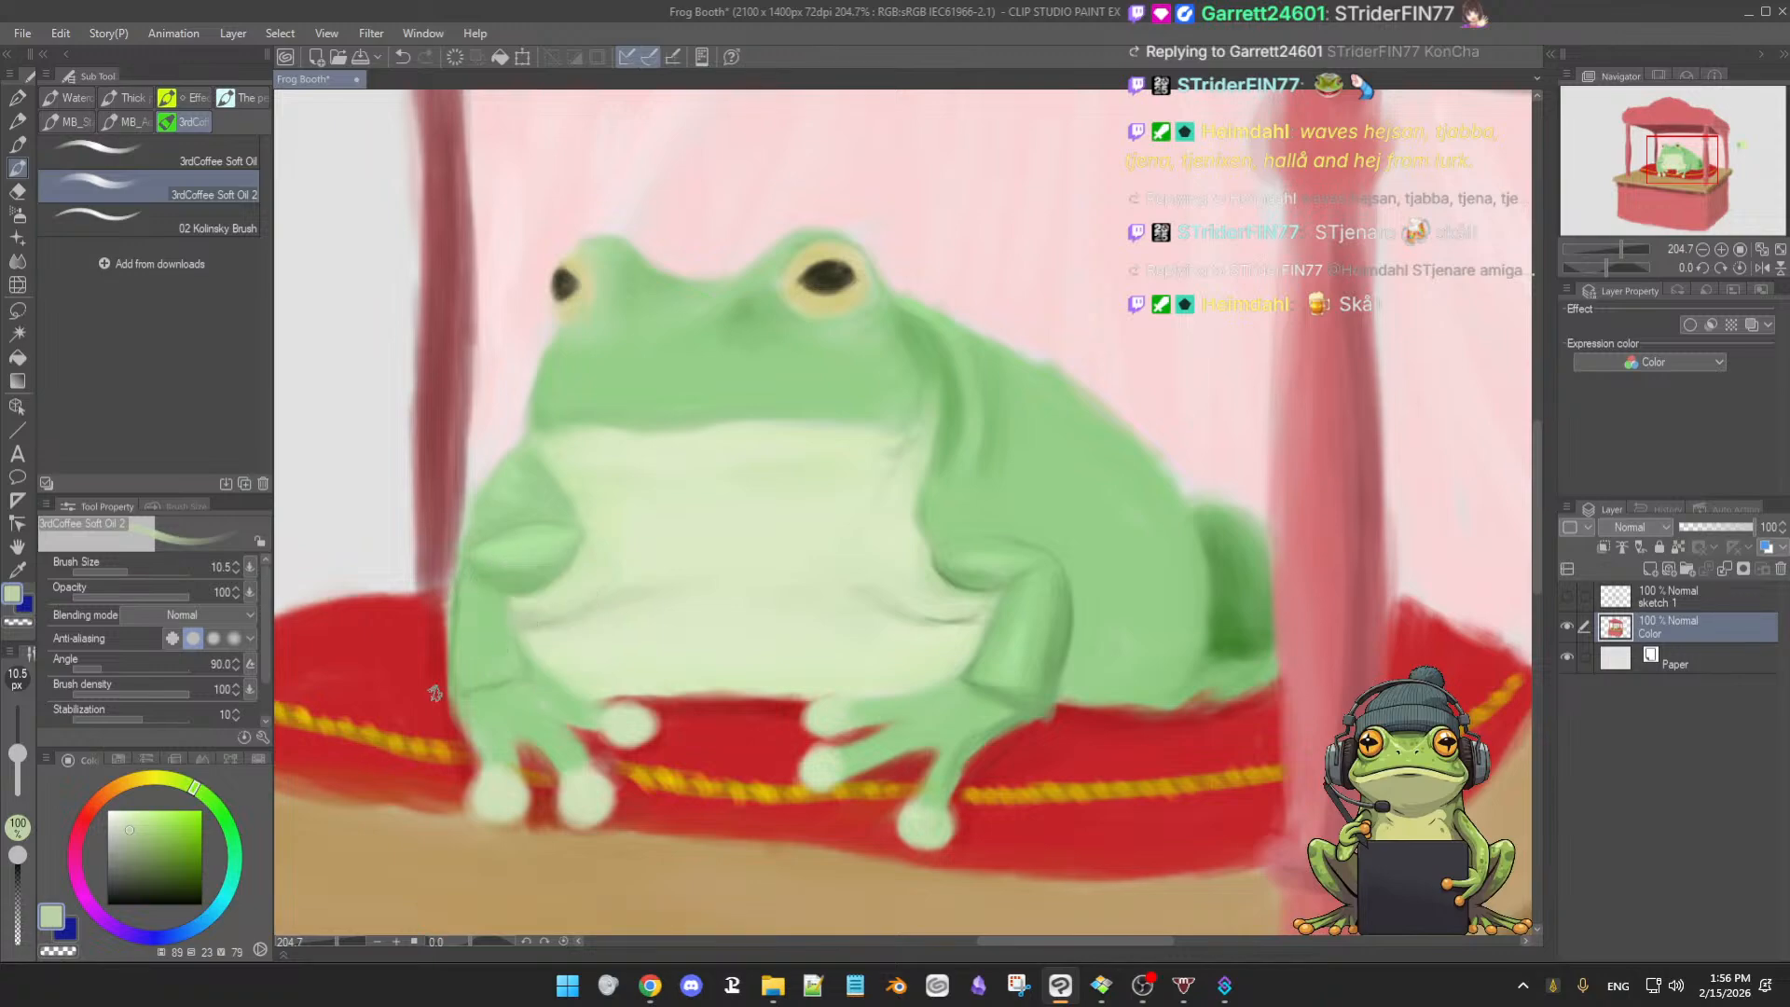
{"action": "left_click", "coordinate": [135, 845]}
{"action": "key", "text": "["}
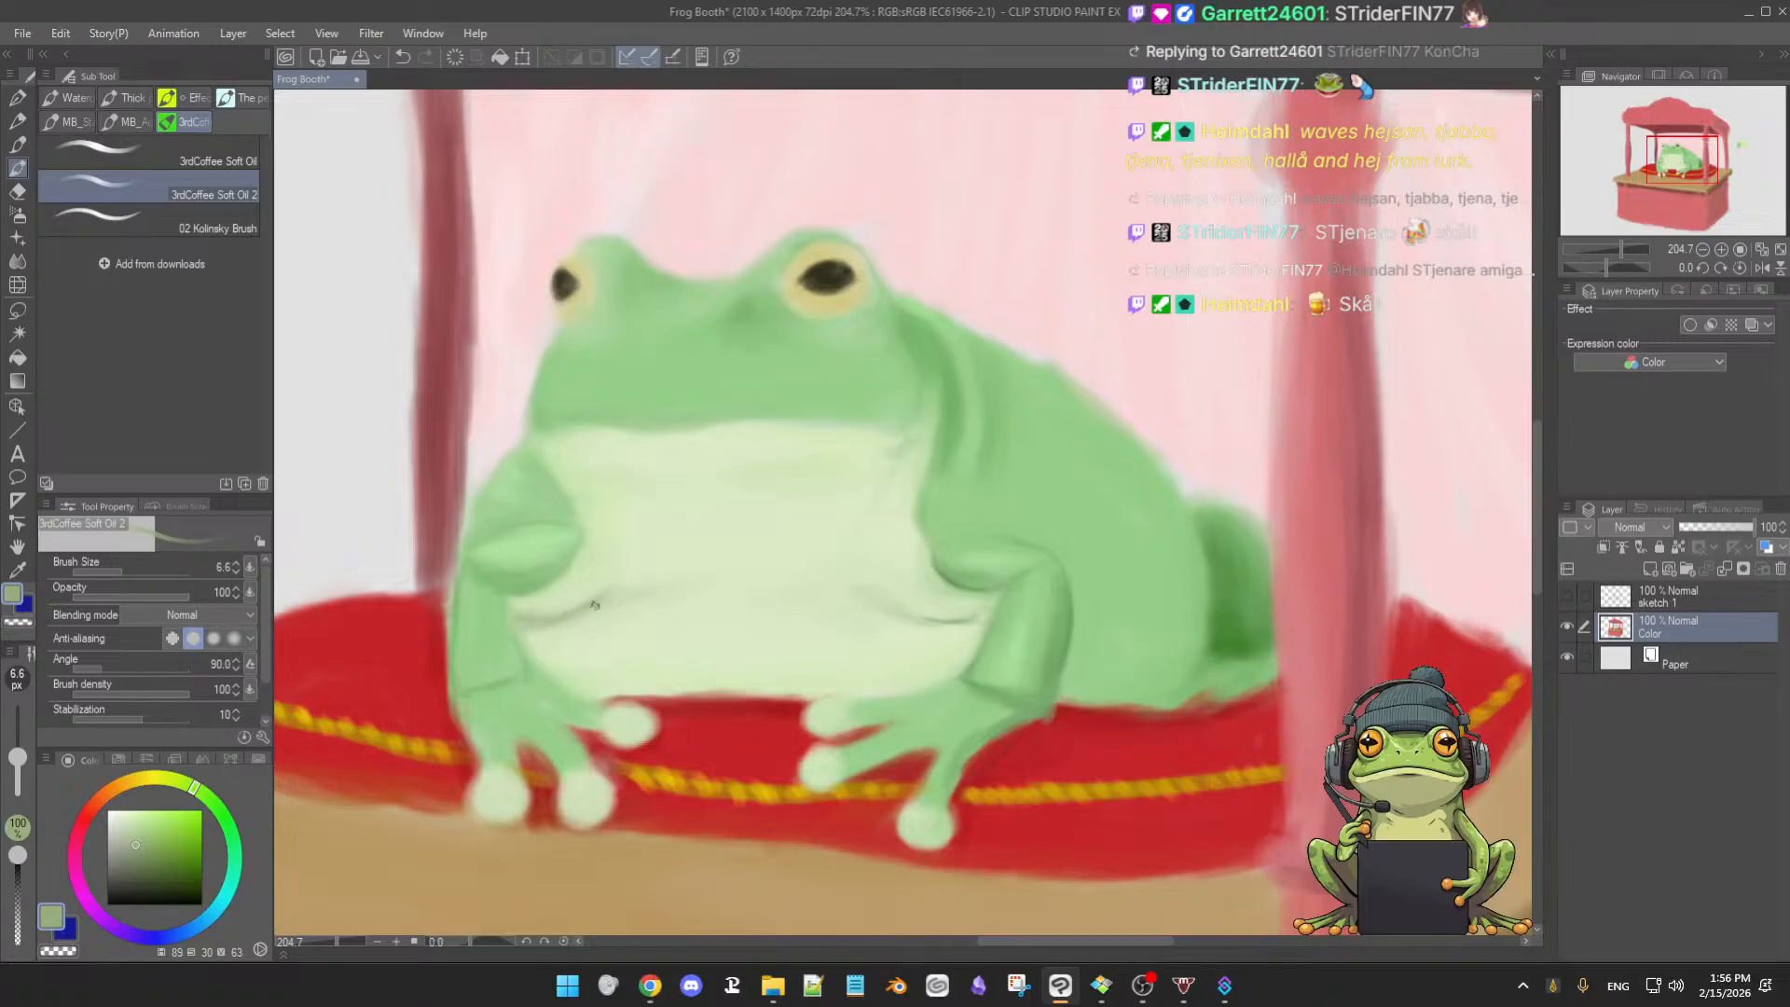
- Blend the edges of the belly fold beneath the left elbow with sampled pale greens, using brush sizes 6.6 and 12.0
{"action": "left_click", "coordinate": [549, 598], "text": "alt"}
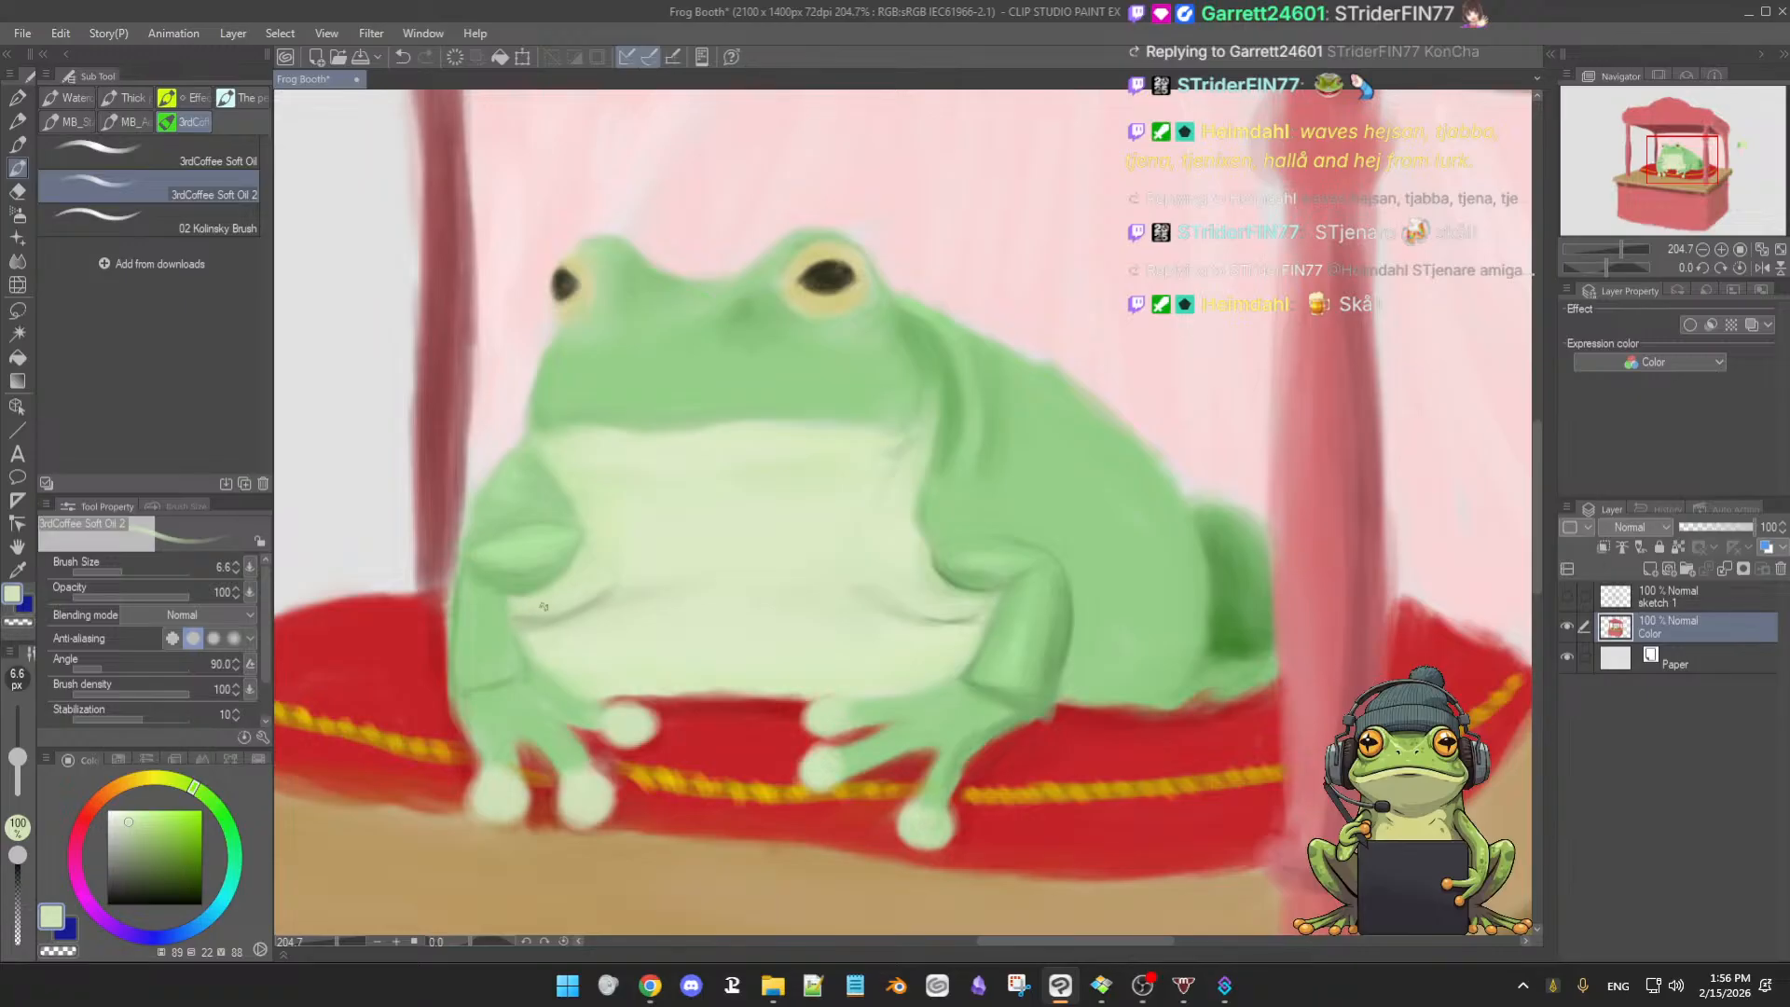
{"action": "left_click_drag", "start_coordinate": [544, 623], "coordinate": [526, 610], "text": "ctrl+alt"}
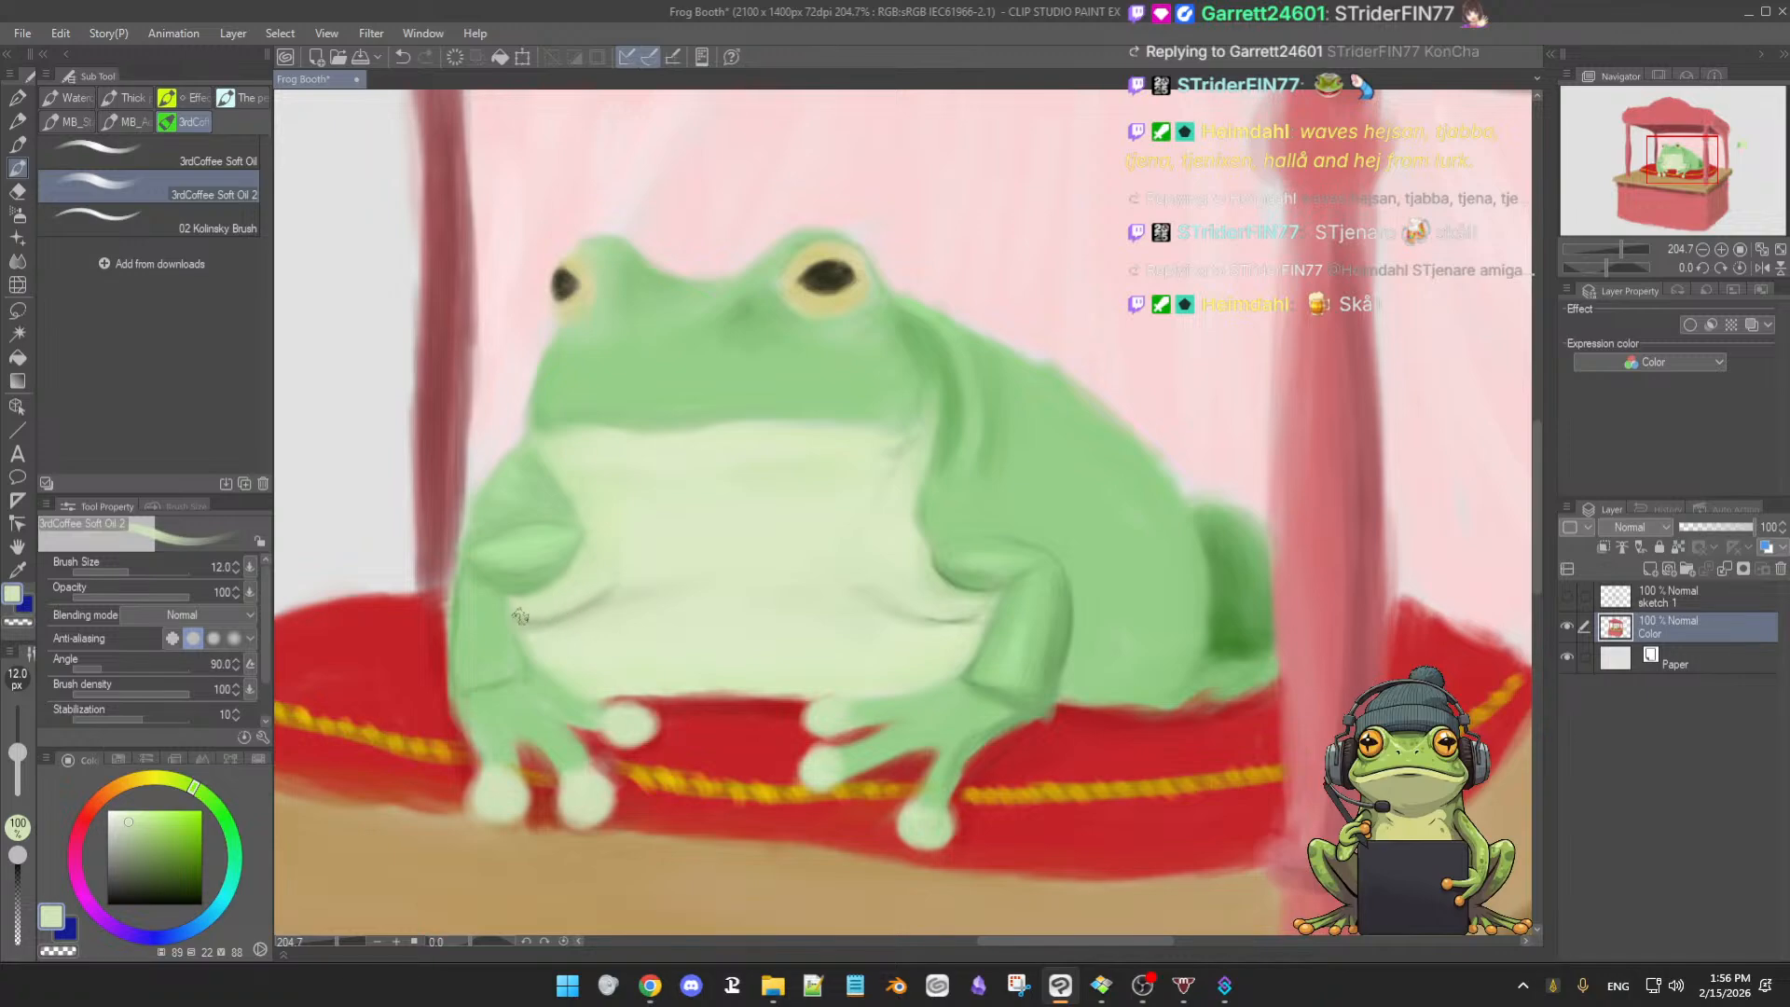
{"action": "left_click", "coordinate": [563, 617], "text": "alt"}
{"action": "mouse_move", "coordinate": [574, 618]}
{"action": "left_mouse_down"}
{"action": "mouse_move", "coordinate": [632, 578]}
{"action": "mouse_move", "coordinate": [485, 611]}
{"action": "mouse_move", "coordinate": [500, 628]}
{"action": "left_mouse_up"}
{"action": "left_click", "coordinate": [511, 612], "text": "alt"}
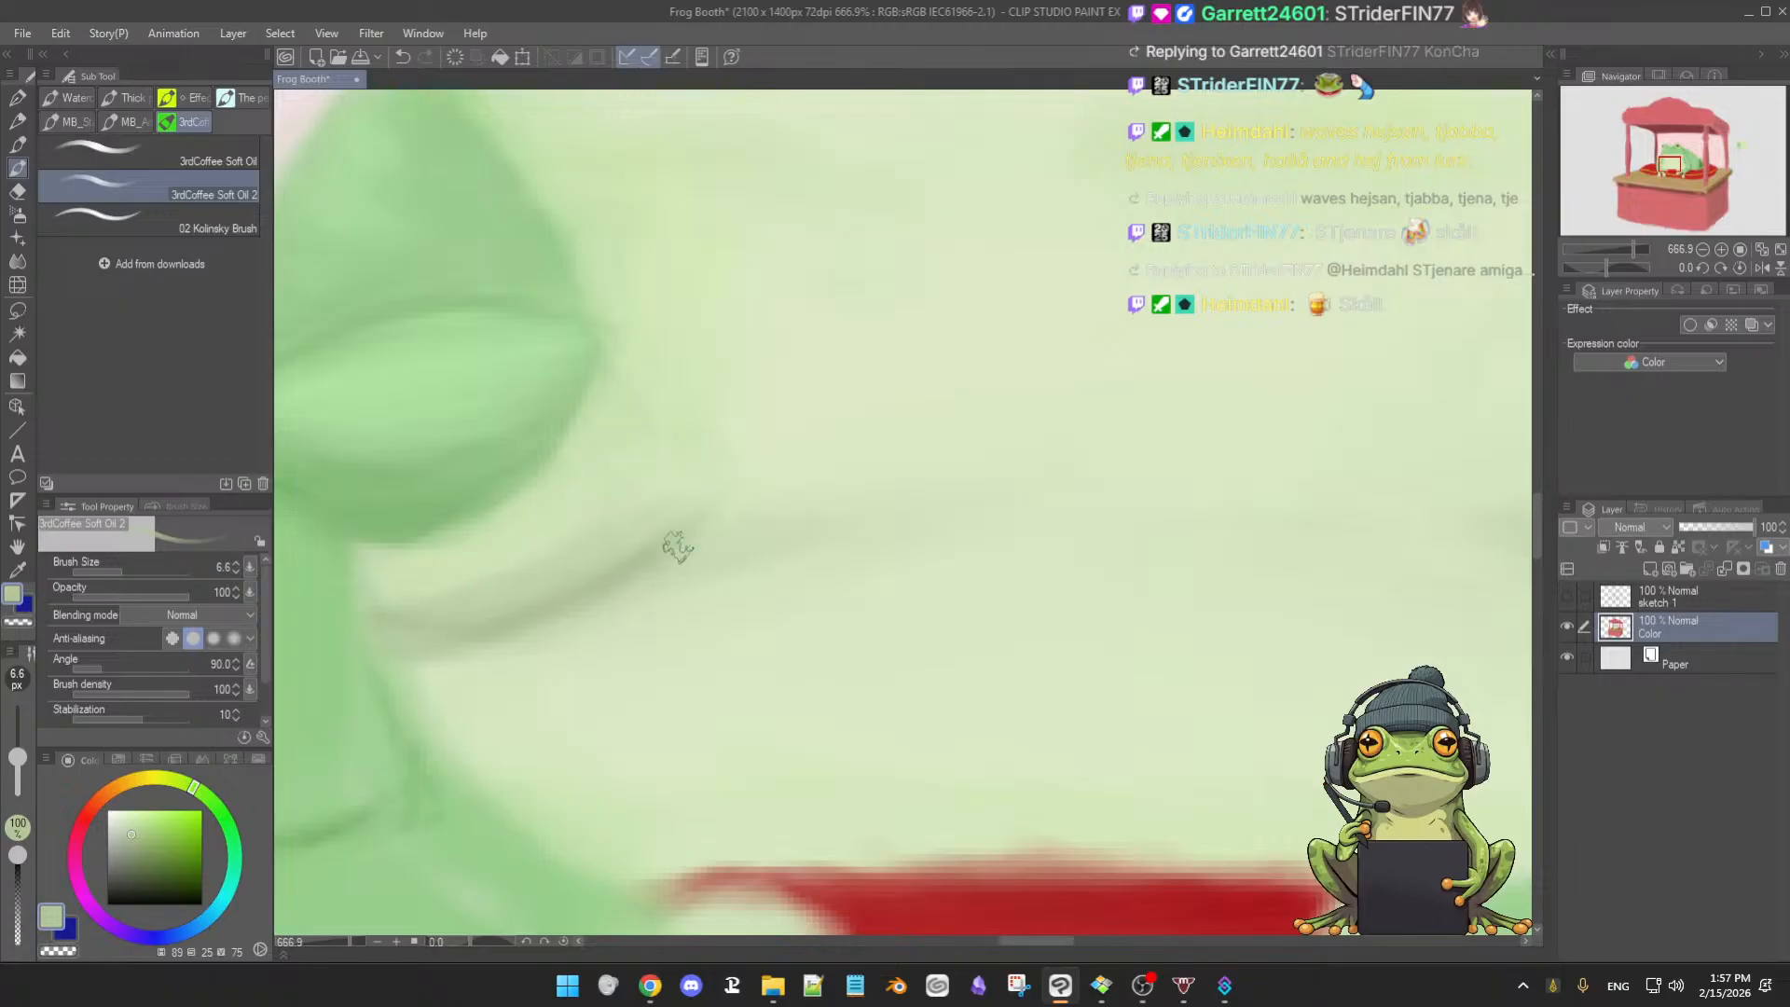
- Lighten the belly between the left elbow and its fold in pale green (88, 22, 96) at brush size 6.6
{"action": "left_click", "coordinate": [699, 536], "text": "alt"}
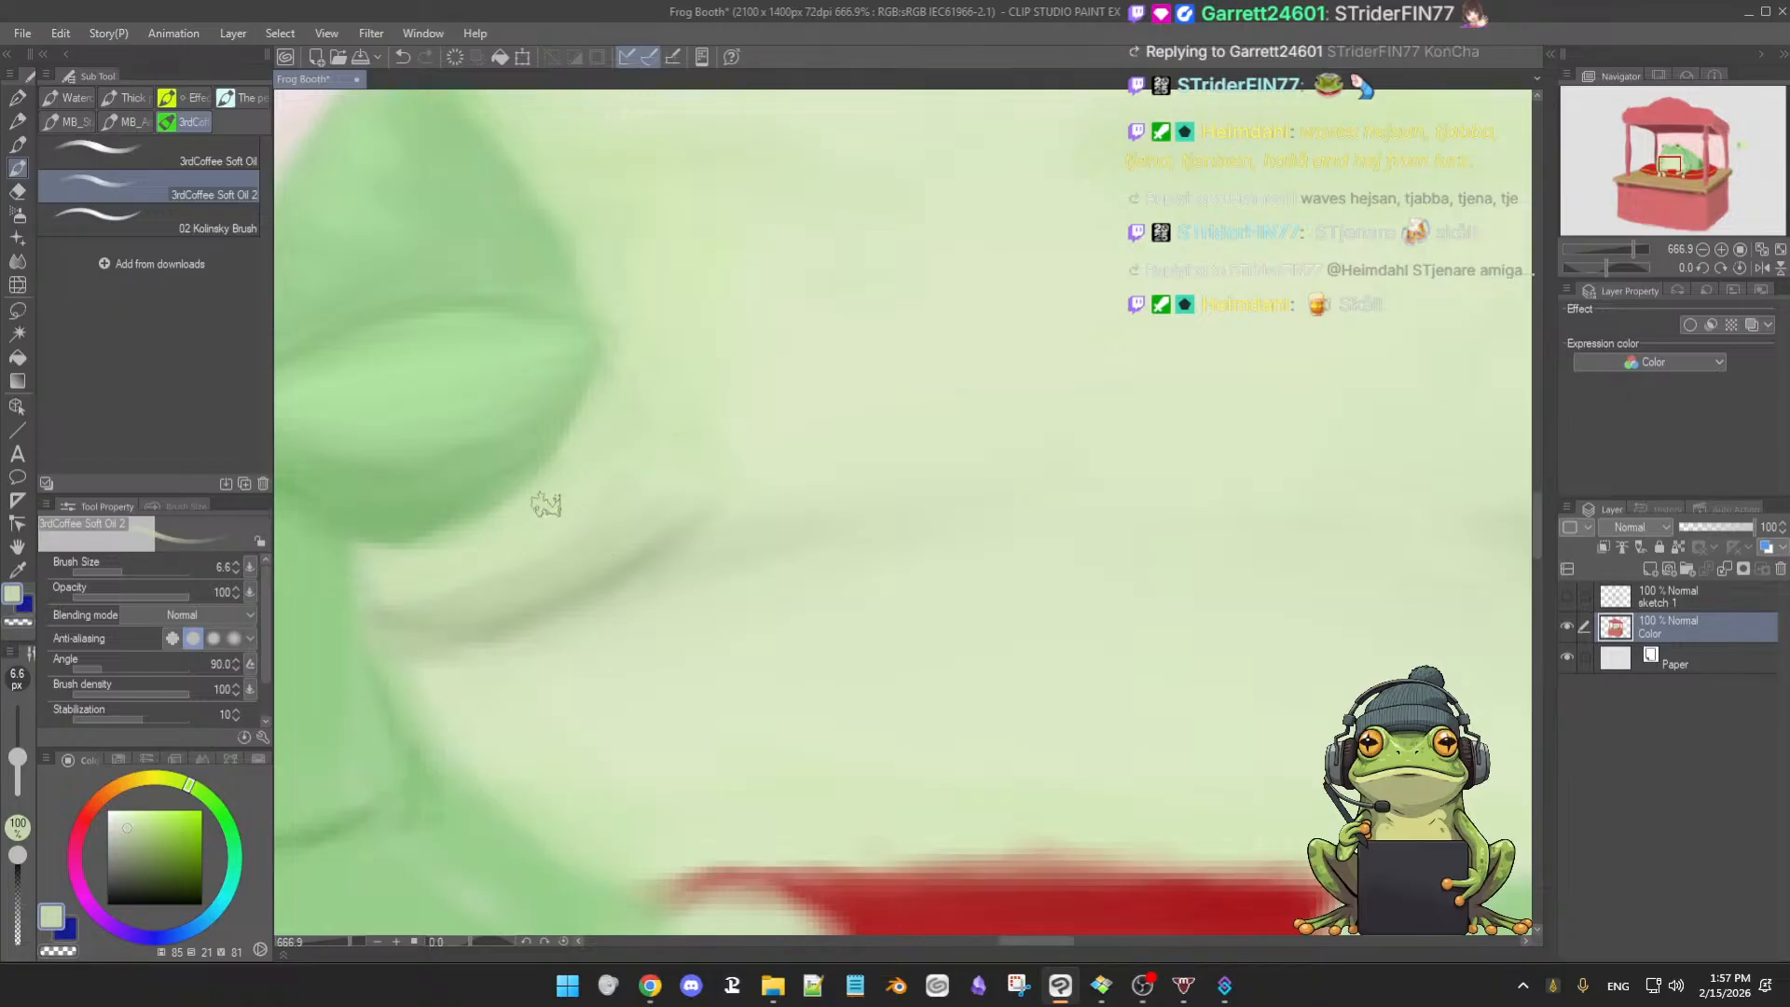
{"action": "left_click", "coordinate": [131, 817]}
{"action": "left_click", "coordinate": [128, 814]}
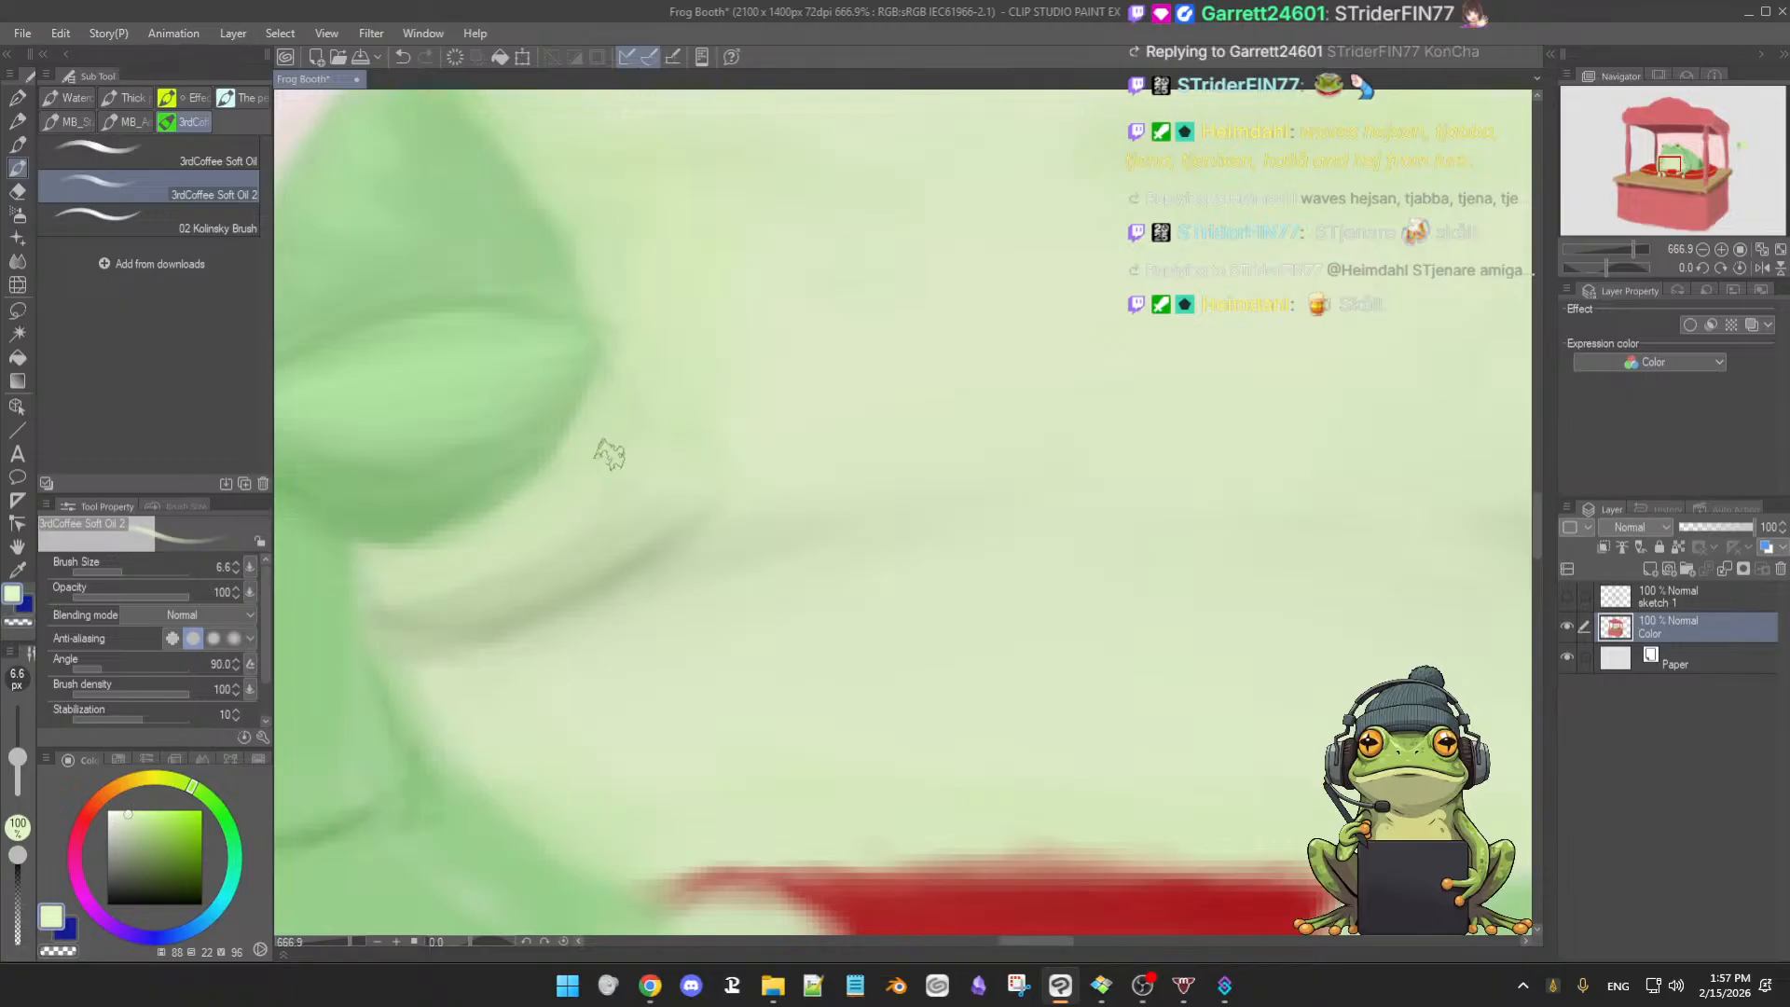
{"action": "scroll", "coordinate": [665, 497], "scroll_direction": "down", "scroll_amount": 4}
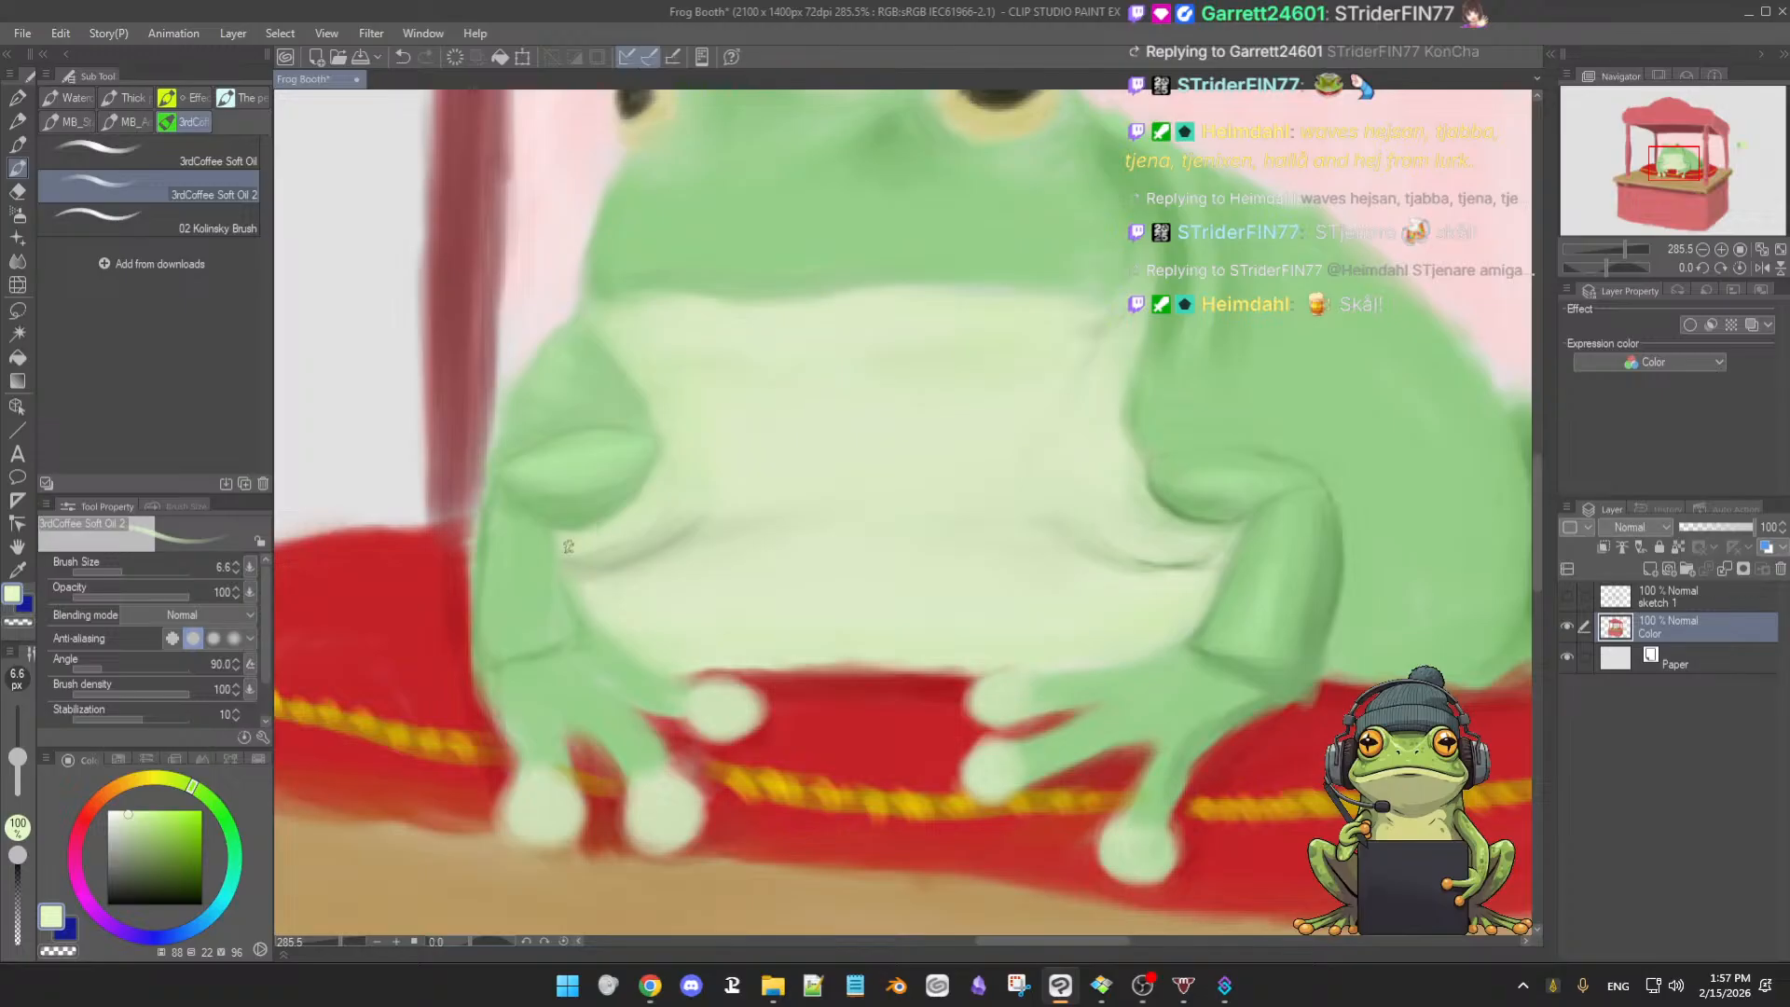
- Soften the left belly fold and the area around it with sampled pale greens at brush sizes 6.8, 11.4 and 15.3
{"action": "left_click", "coordinate": [657, 526], "text": "alt"}
{"action": "scroll", "coordinate": [718, 493], "scroll_direction": "down", "scroll_amount": 3}
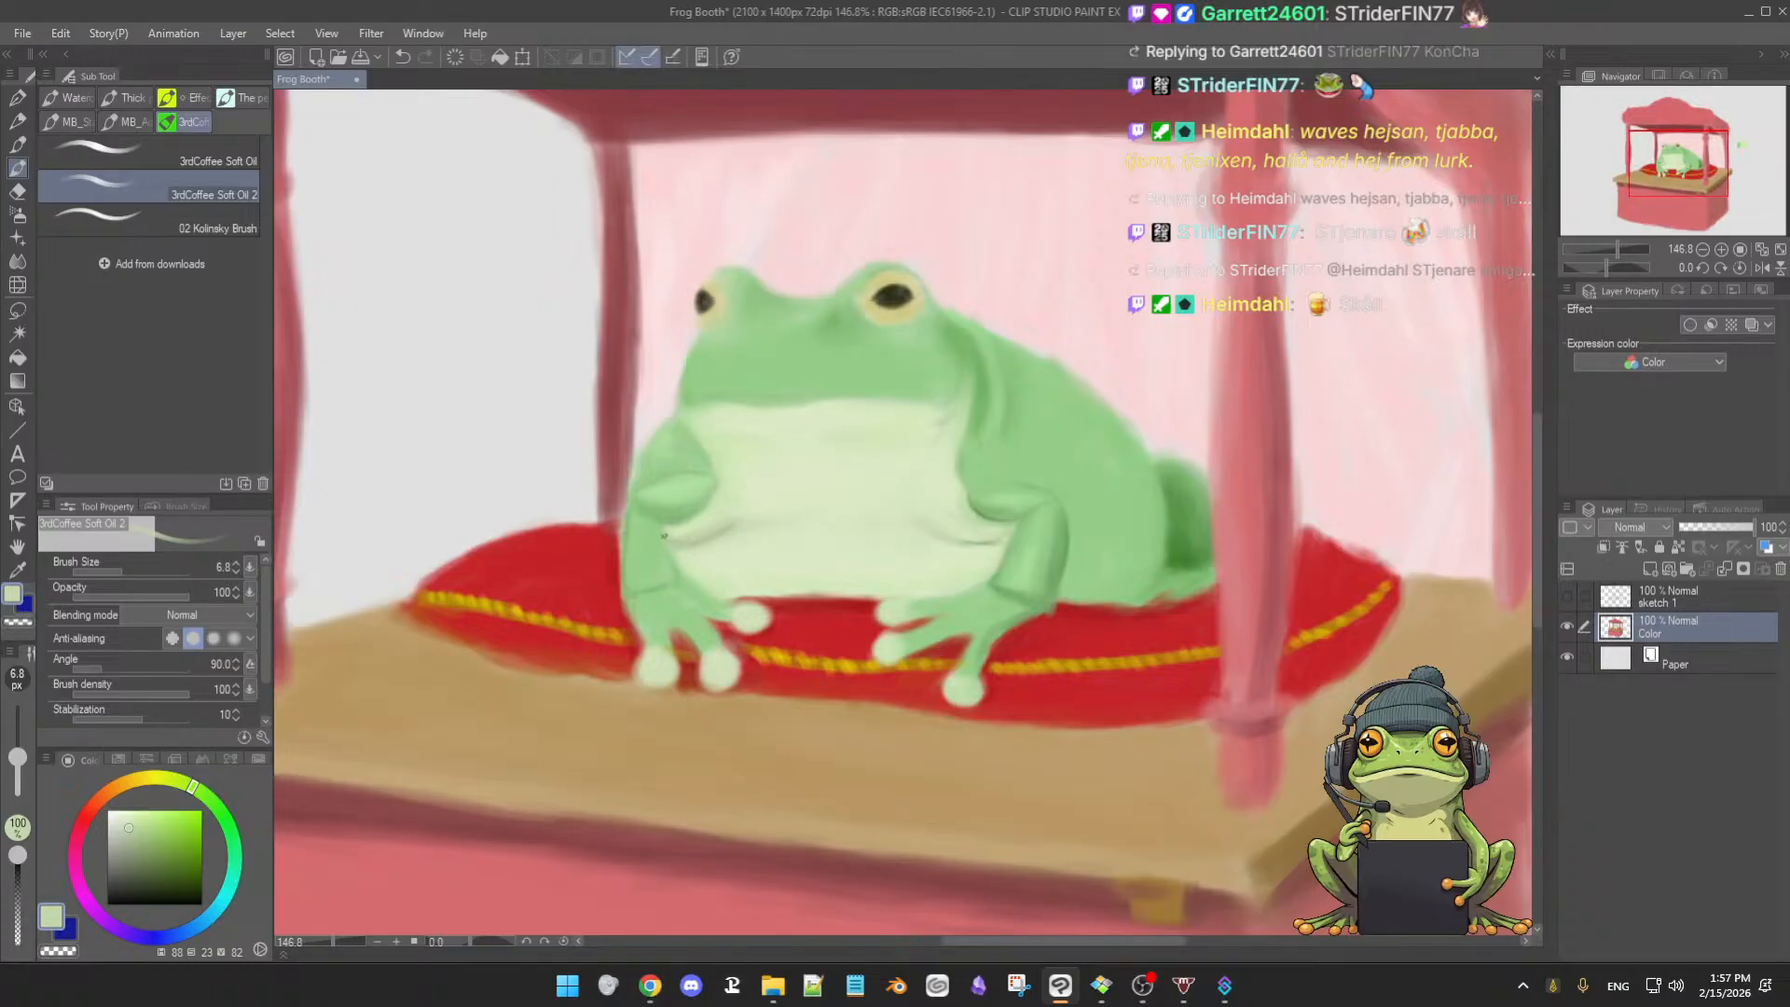
{"action": "left_click", "coordinate": [682, 529], "text": "alt"}
{"action": "left_click_drag", "start_coordinate": [680, 533], "coordinate": [687, 535]}
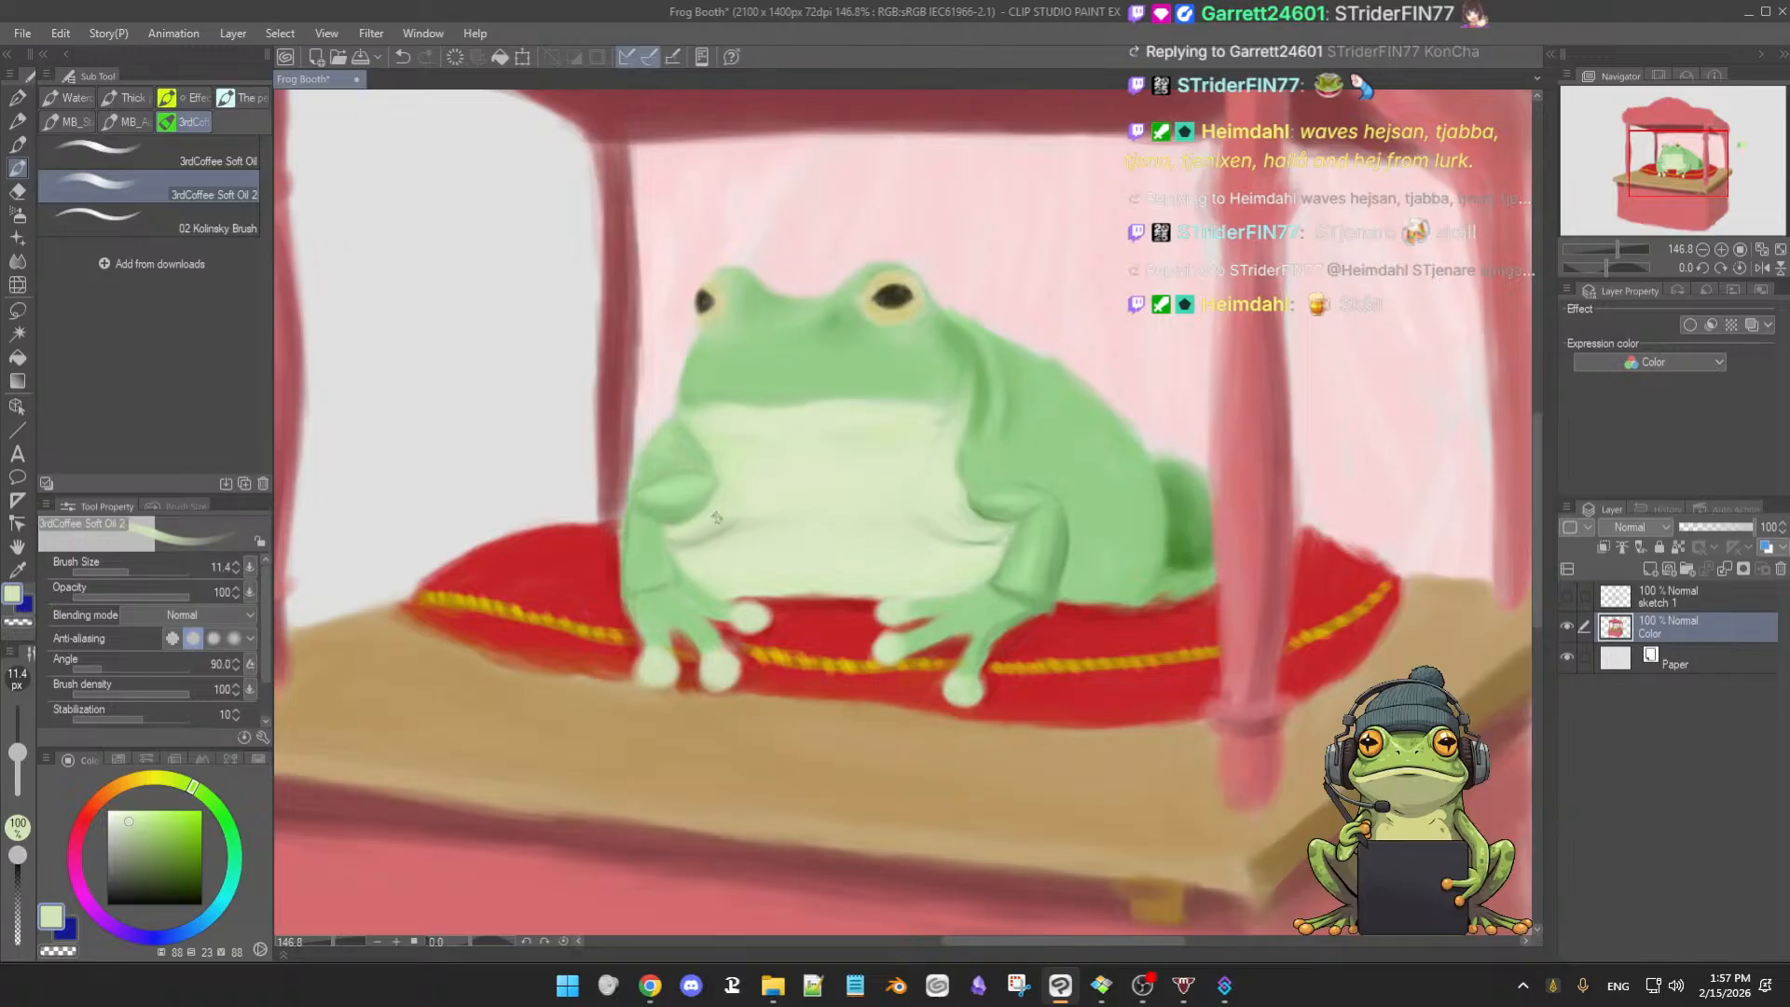
{"action": "left_click", "coordinate": [684, 554], "text": "alt"}
{"action": "left_click", "coordinate": [721, 526], "text": "alt"}
{"action": "left_click_drag", "start_coordinate": [732, 540], "coordinate": [765, 541], "text": "ctrl+alt"}
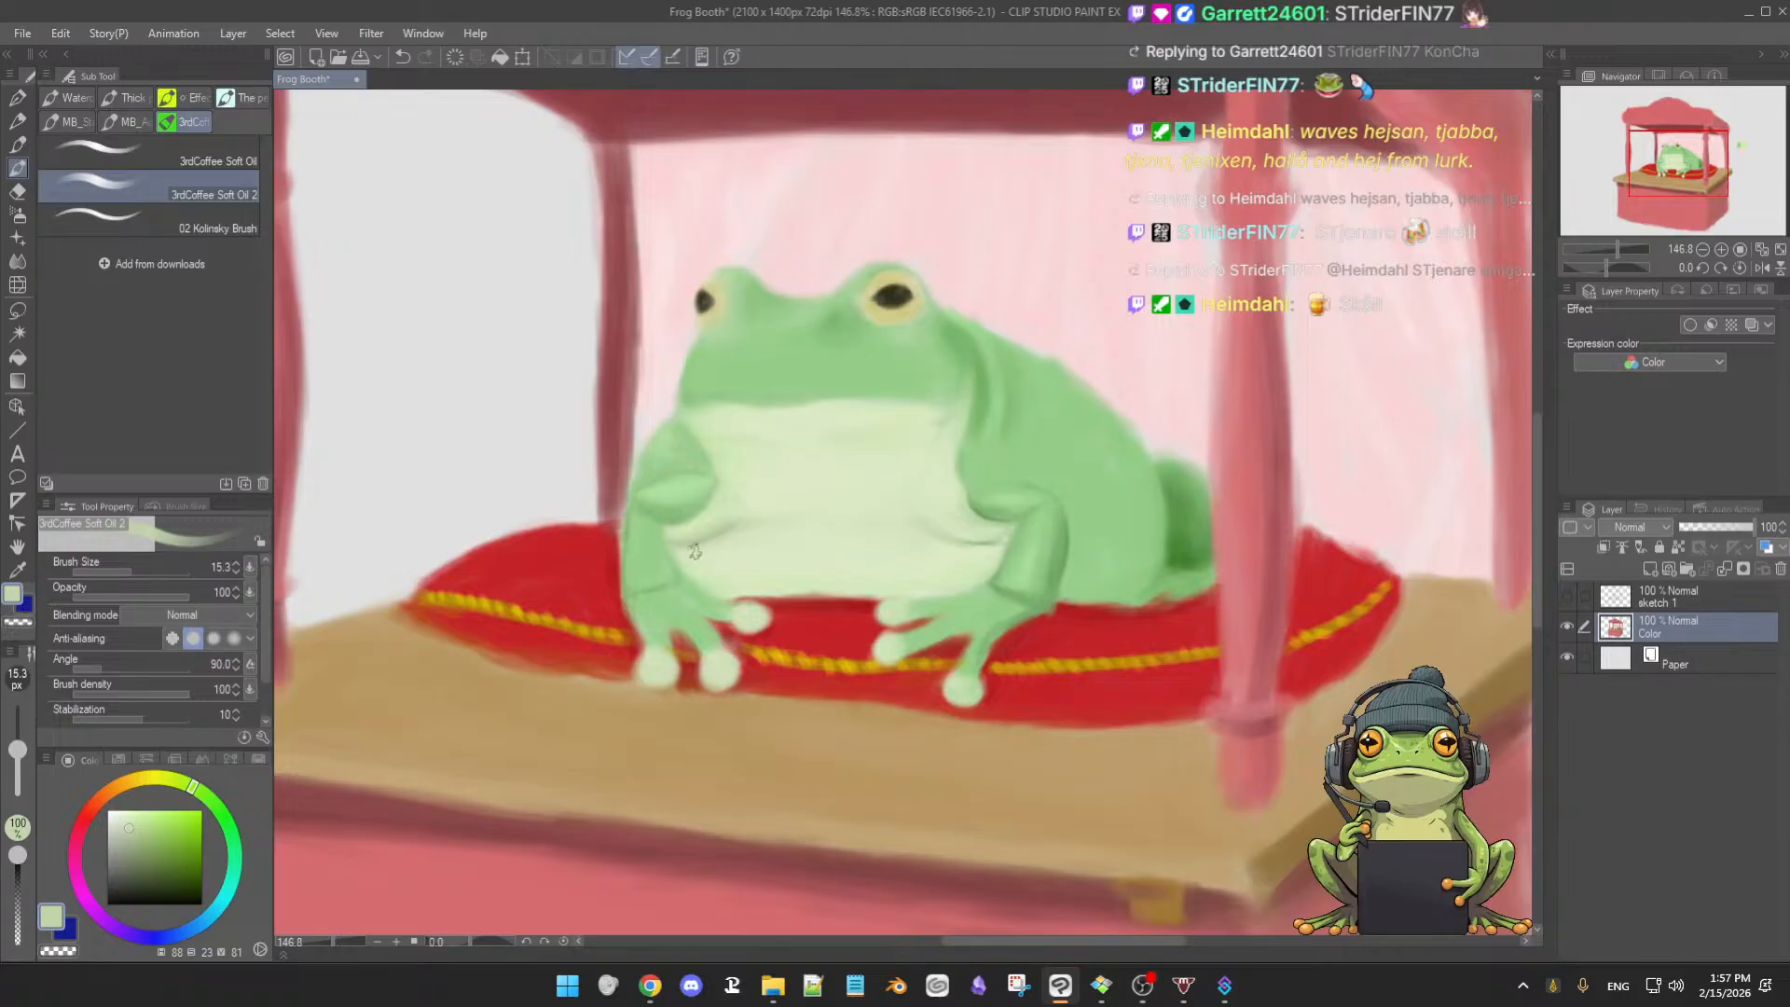
- Deepen the left belly fold in grey-green (88, 26, 57), then blend it with sampled belly greens at brush size 13.4
{"action": "left_click_drag", "start_coordinate": [131, 827], "coordinate": [131, 850]}
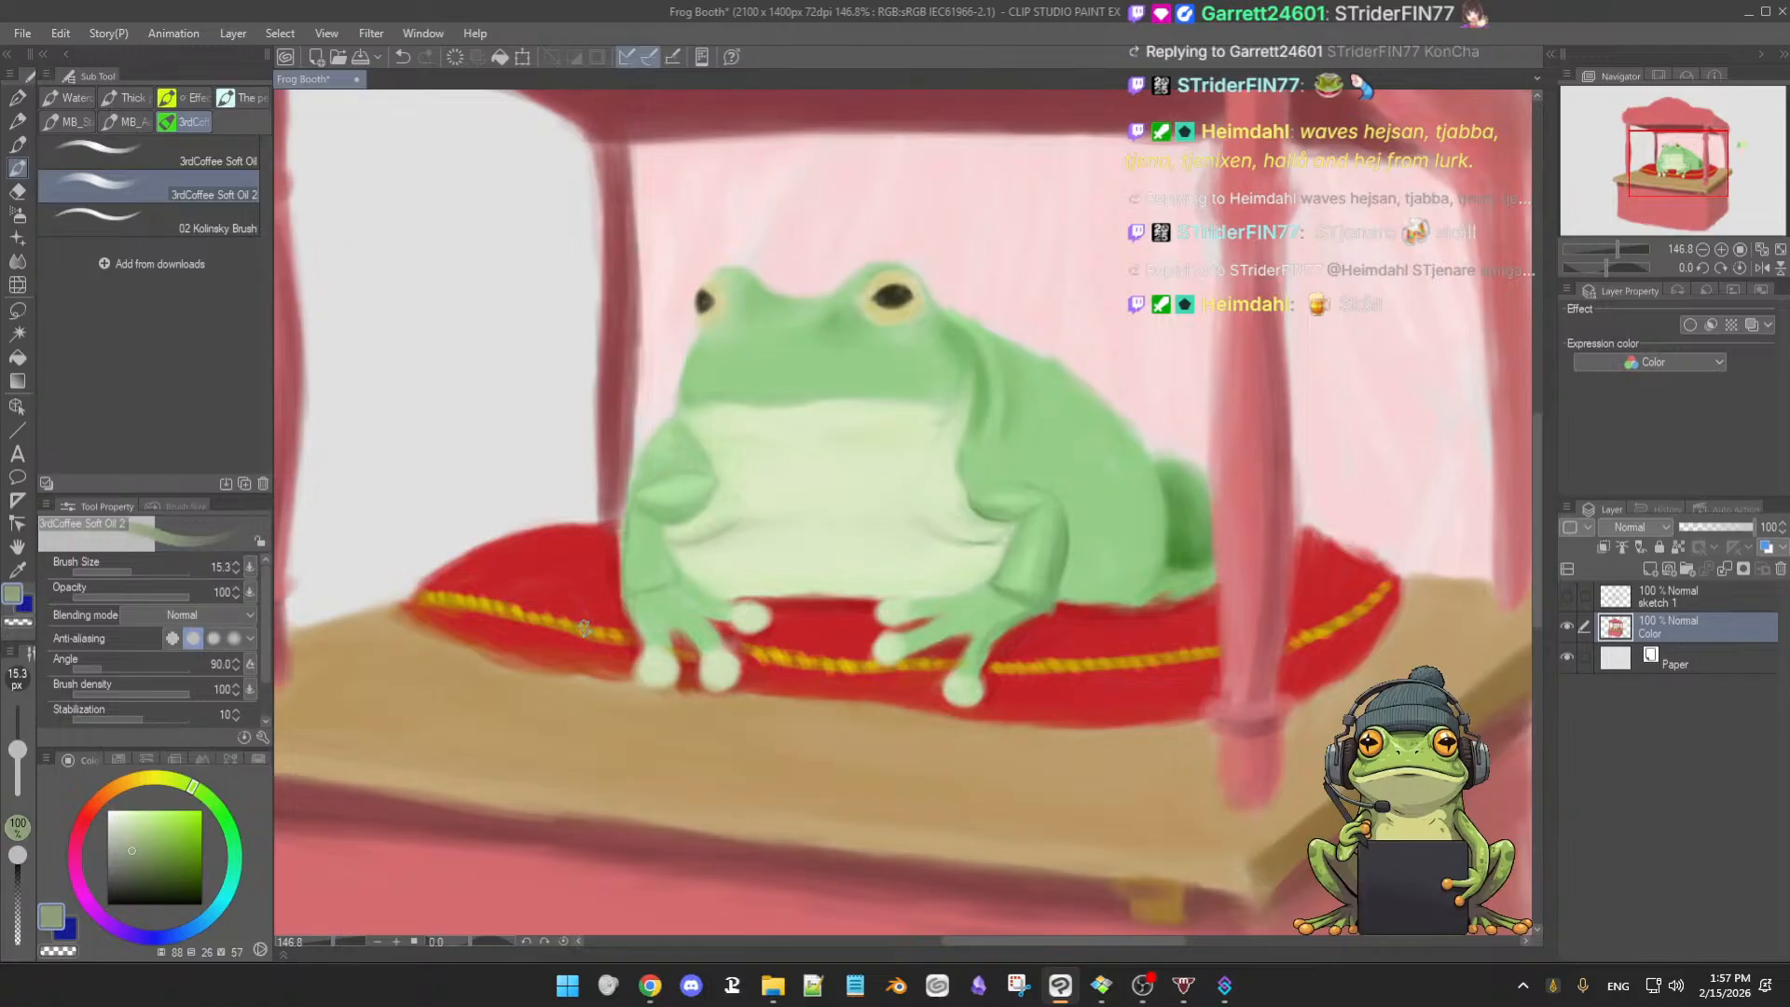
{"action": "left_click", "coordinate": [716, 523], "text": "alt"}
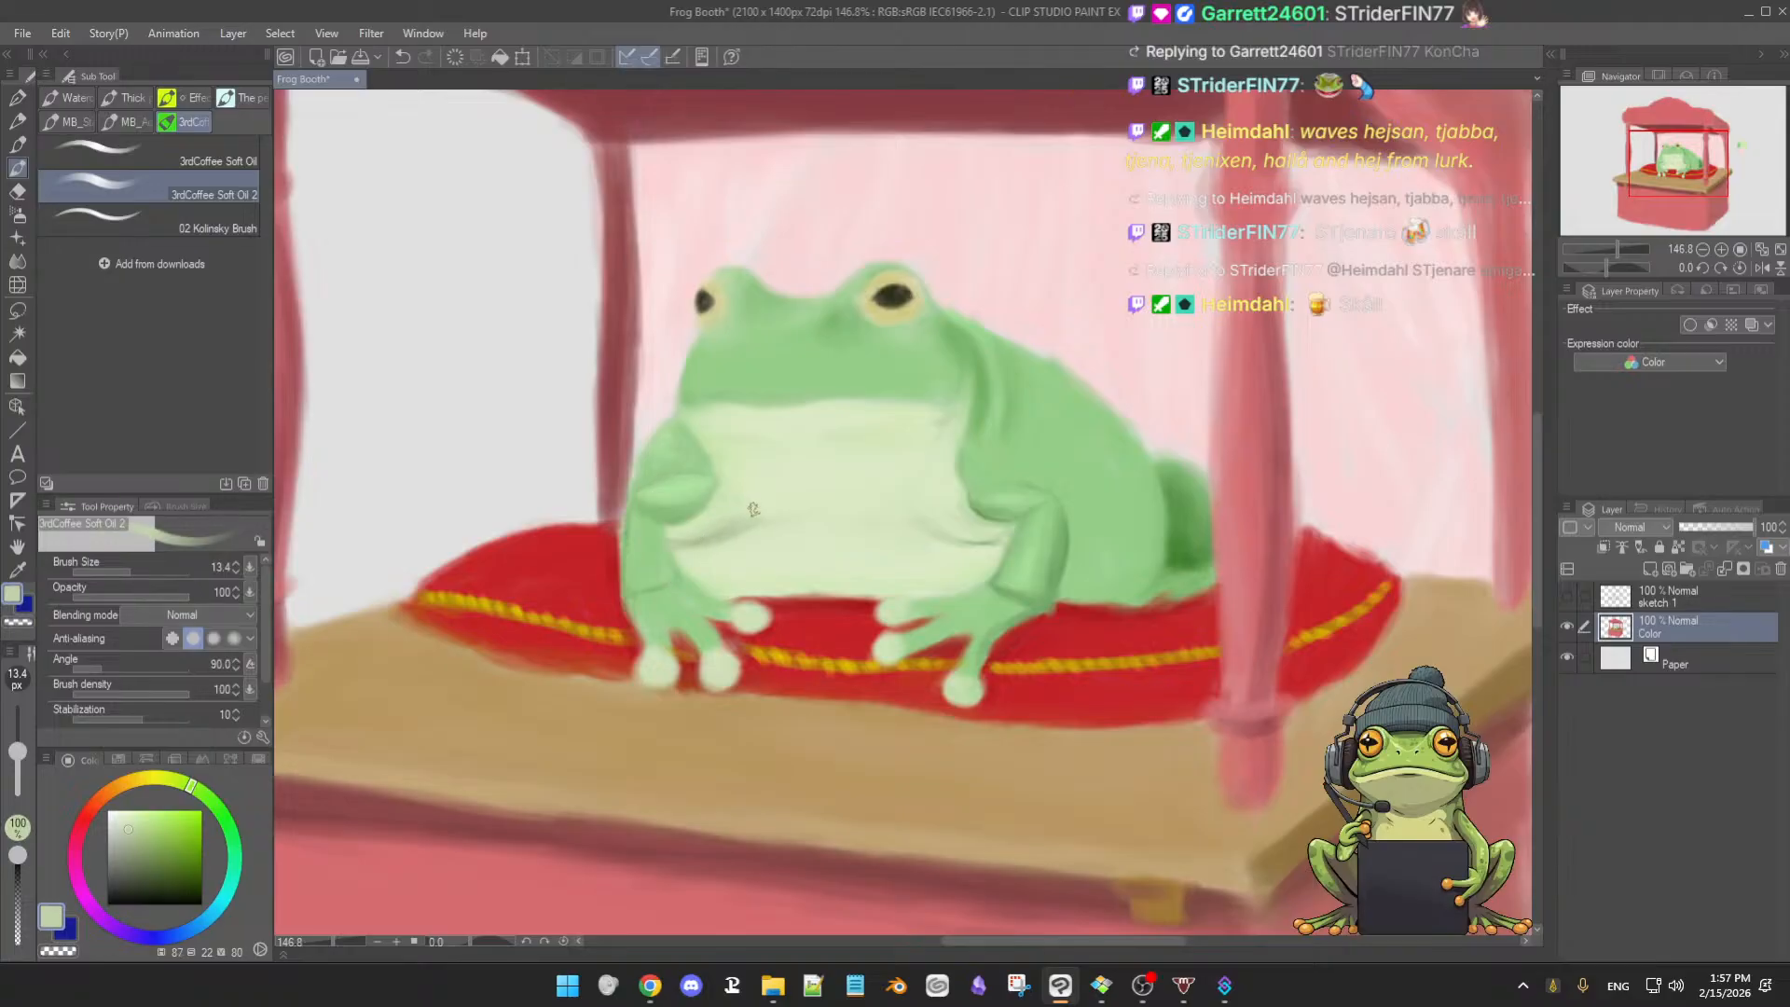
{"action": "left_click", "coordinate": [703, 520], "text": "alt"}
{"action": "left_click", "coordinate": [703, 529], "text": "alt"}
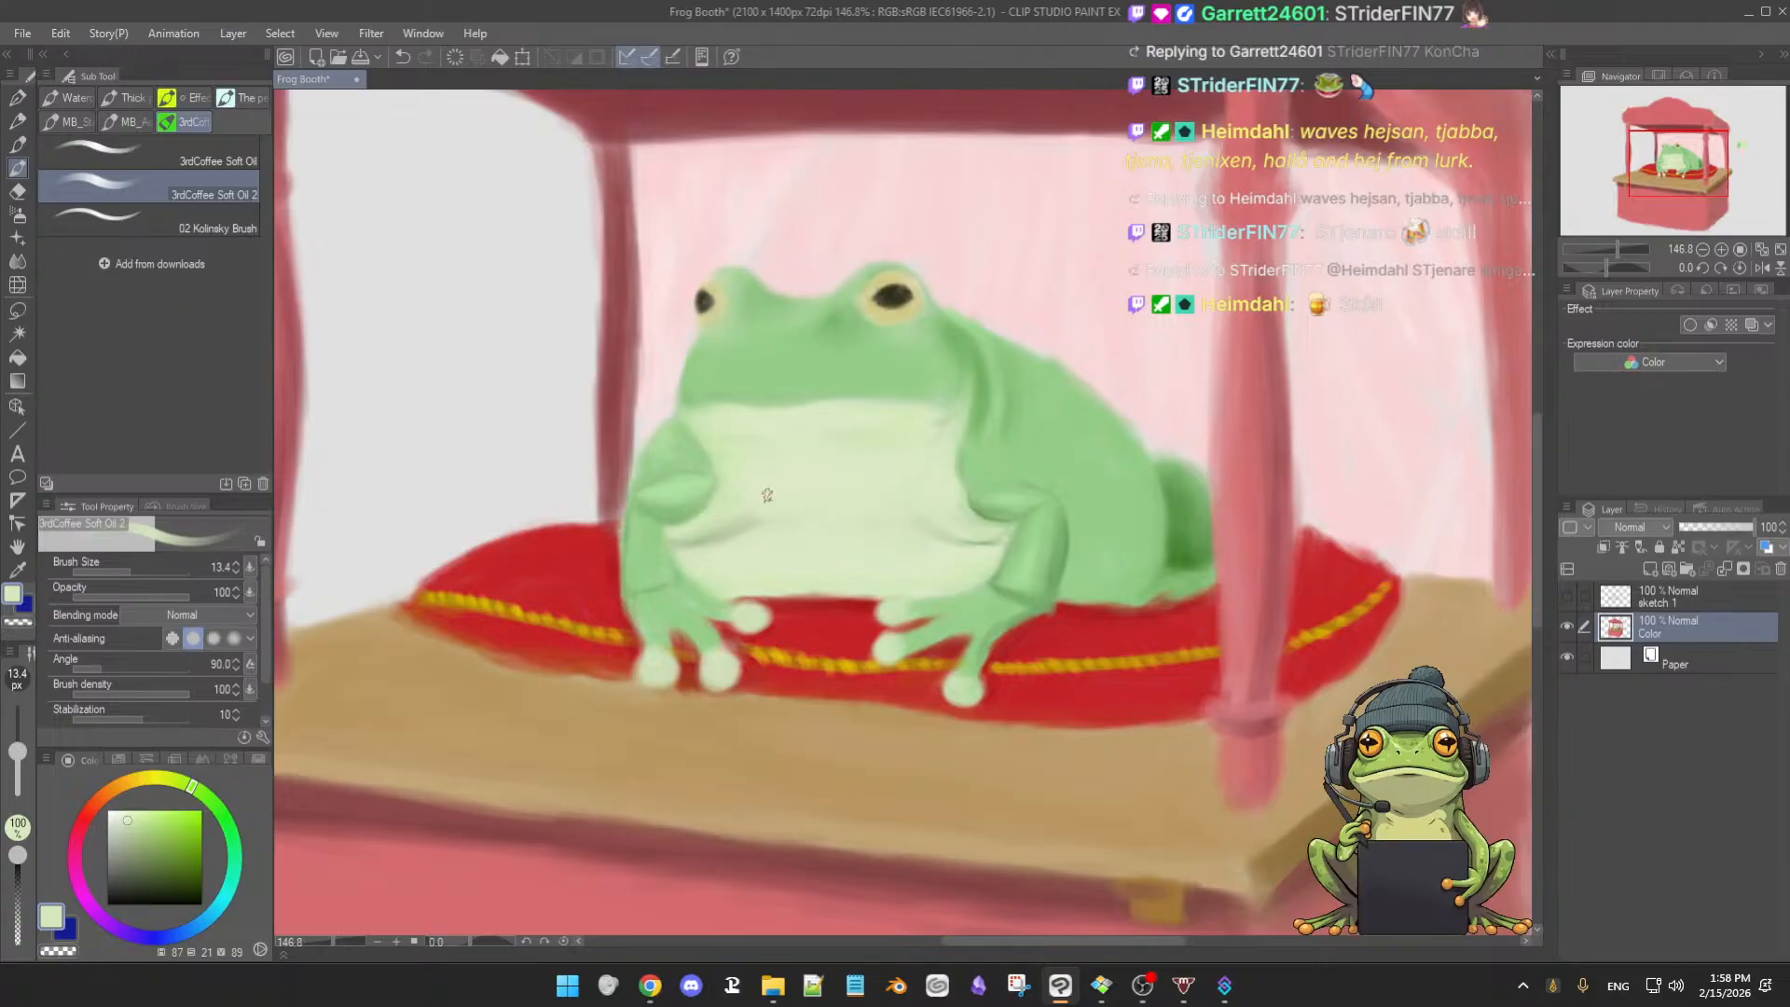
- Blend soft shading across the centre of the belly with sampled pale greens at brush sizes 13.4 and 18.3
{"action": "left_click", "coordinate": [742, 459], "text": "alt"}
{"action": "left_click", "coordinate": [744, 529], "text": "alt"}
{"action": "left_click_drag", "start_coordinate": [831, 500], "coordinate": [868, 444]}
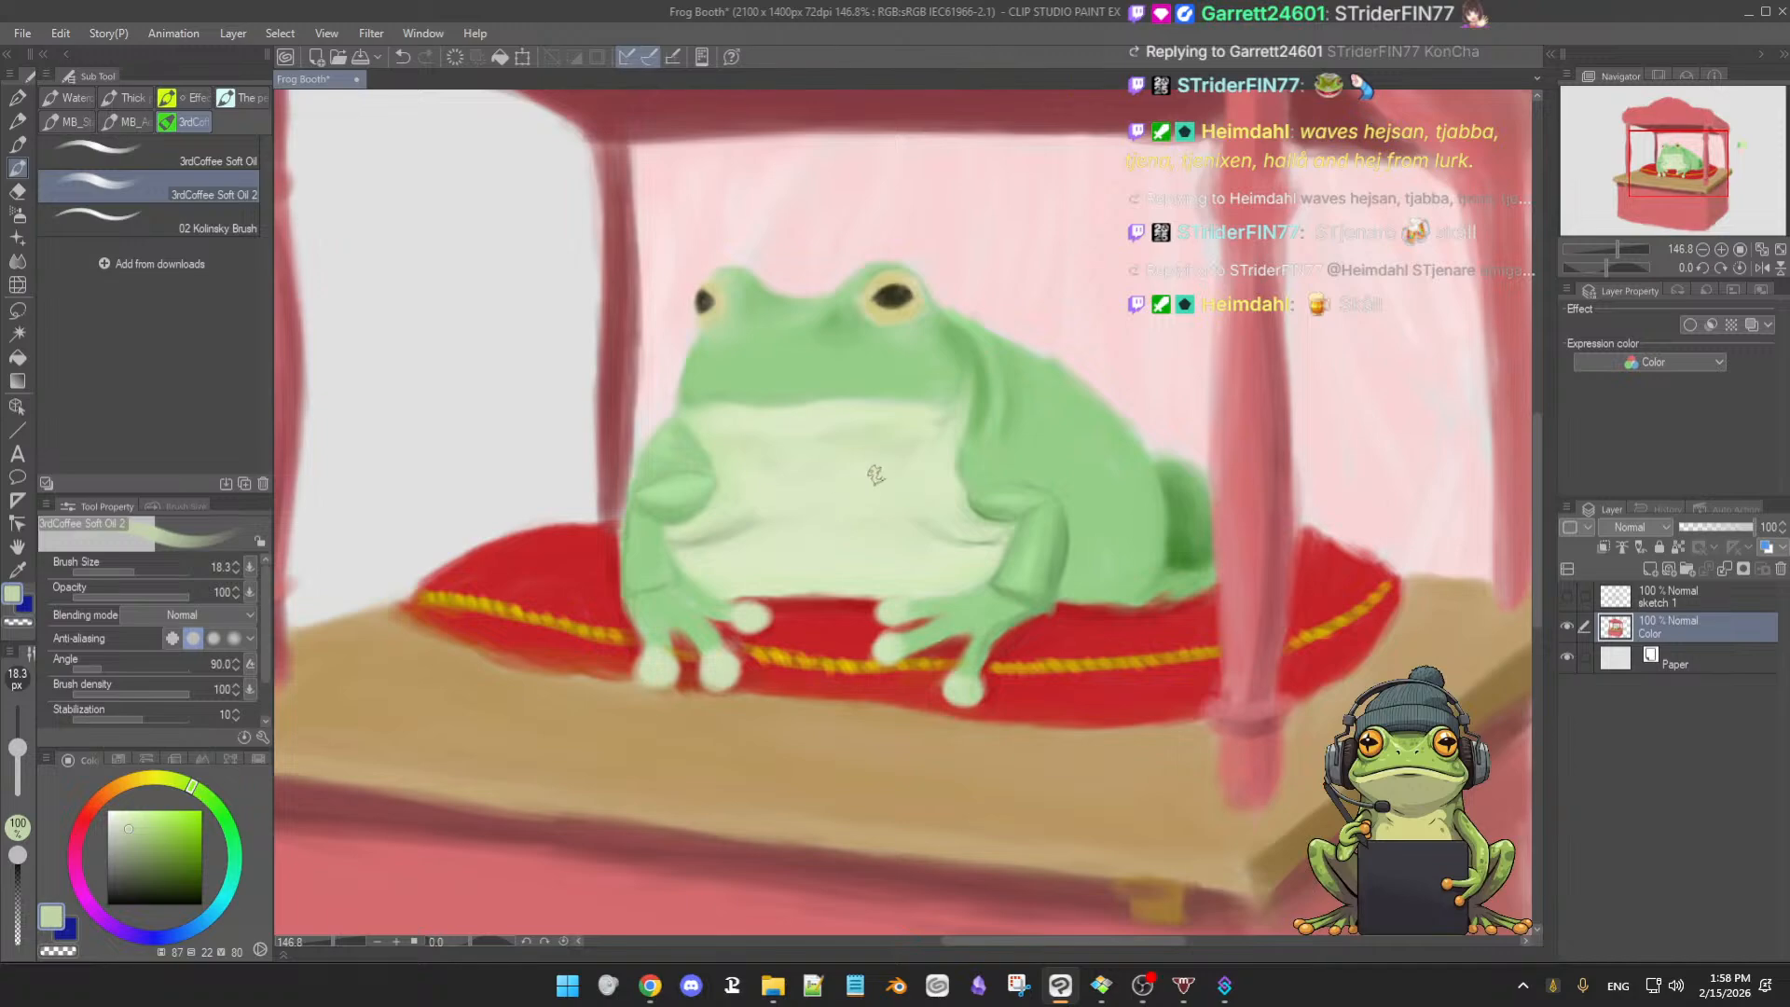
{"action": "left_click", "coordinate": [839, 468], "text": "alt"}
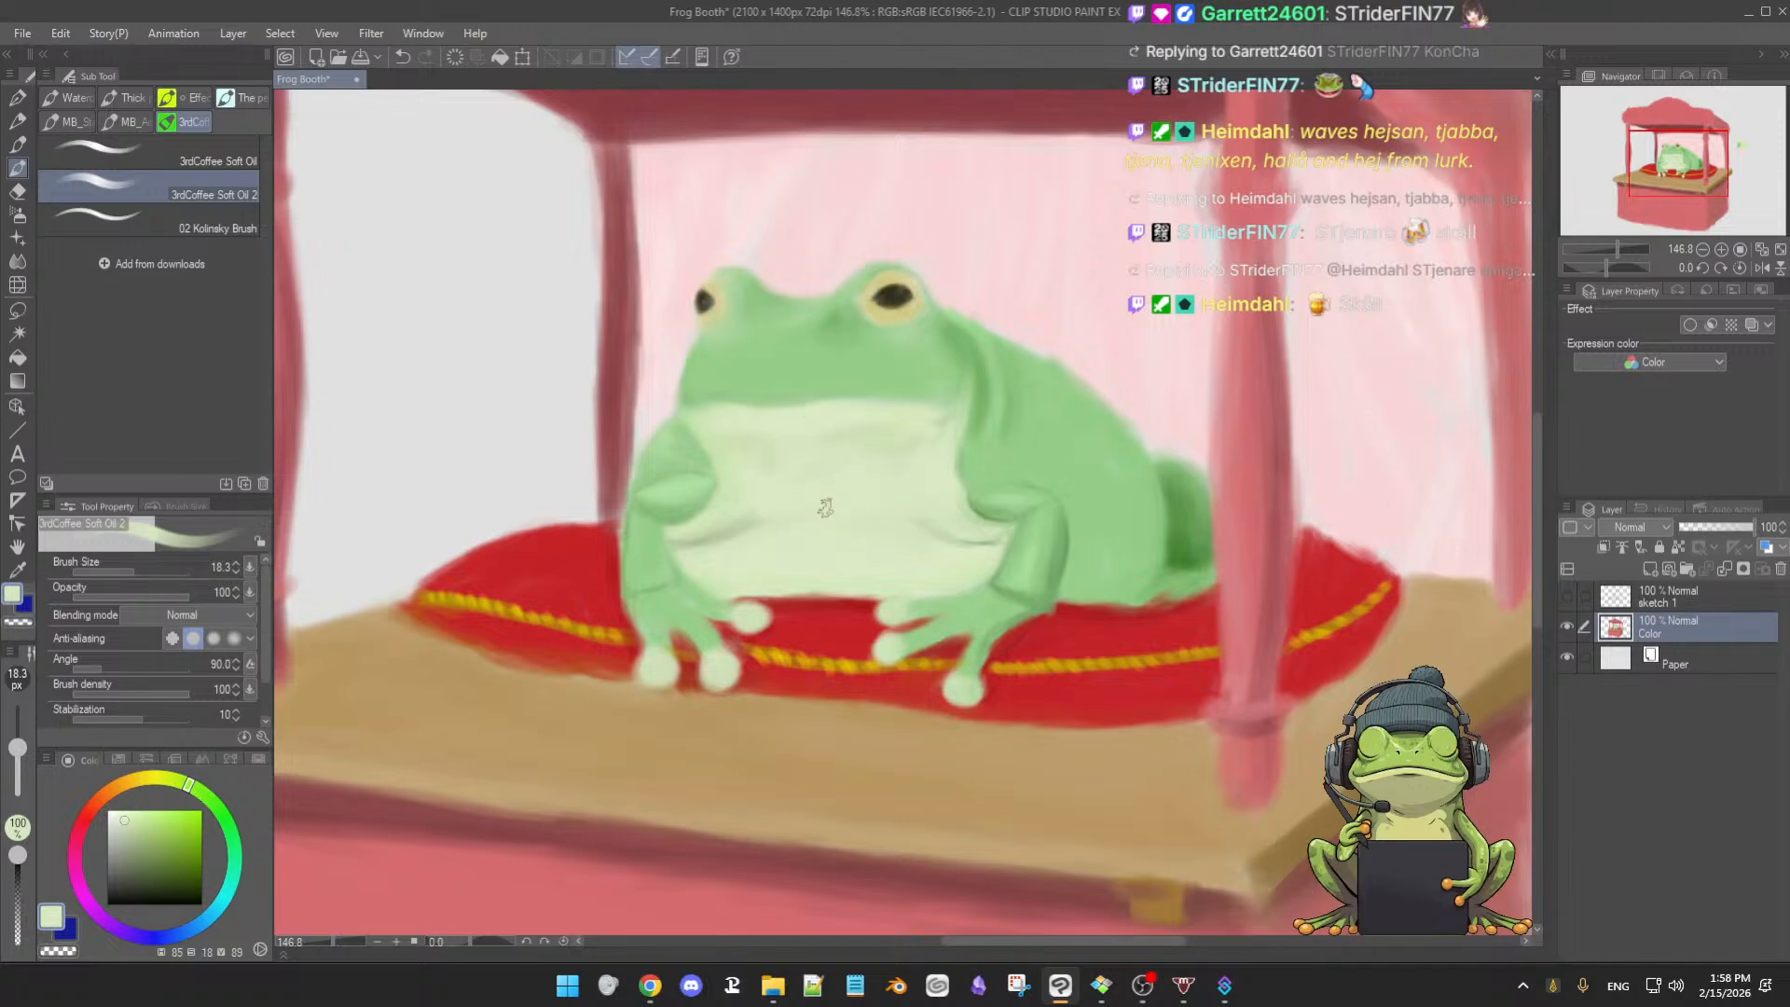
{"action": "left_click", "coordinate": [768, 487], "text": "alt"}
- Draw the frog's mouth line between the green face and pale belly in dark grey (85, 5, 33) at brush size 5.7
{"action": "left_click", "coordinate": [112, 831]}
{"action": "key", "text": "bracketleft"}
{"action": "key", "text": "bracketleft"}
{"action": "key", "text": "bracketleft"}
{"action": "left_click_drag", "start_coordinate": [751, 494], "coordinate": [796, 518]}
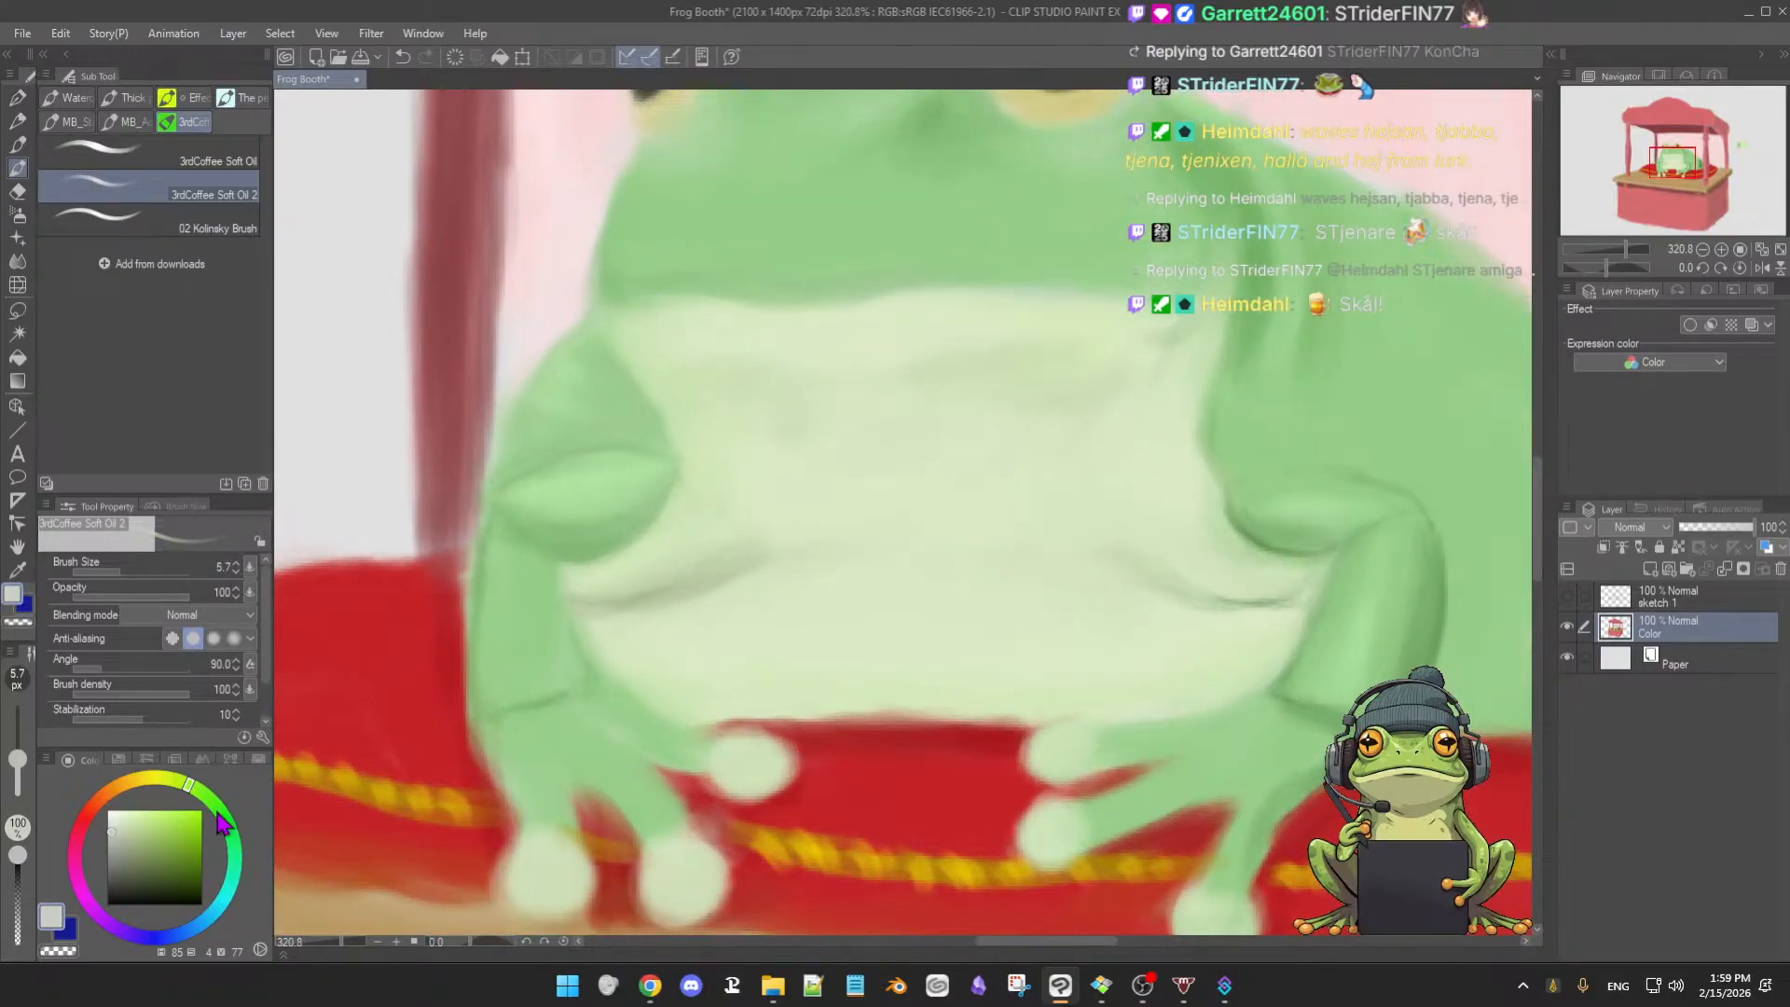
{"action": "left_click", "coordinate": [112, 874]}
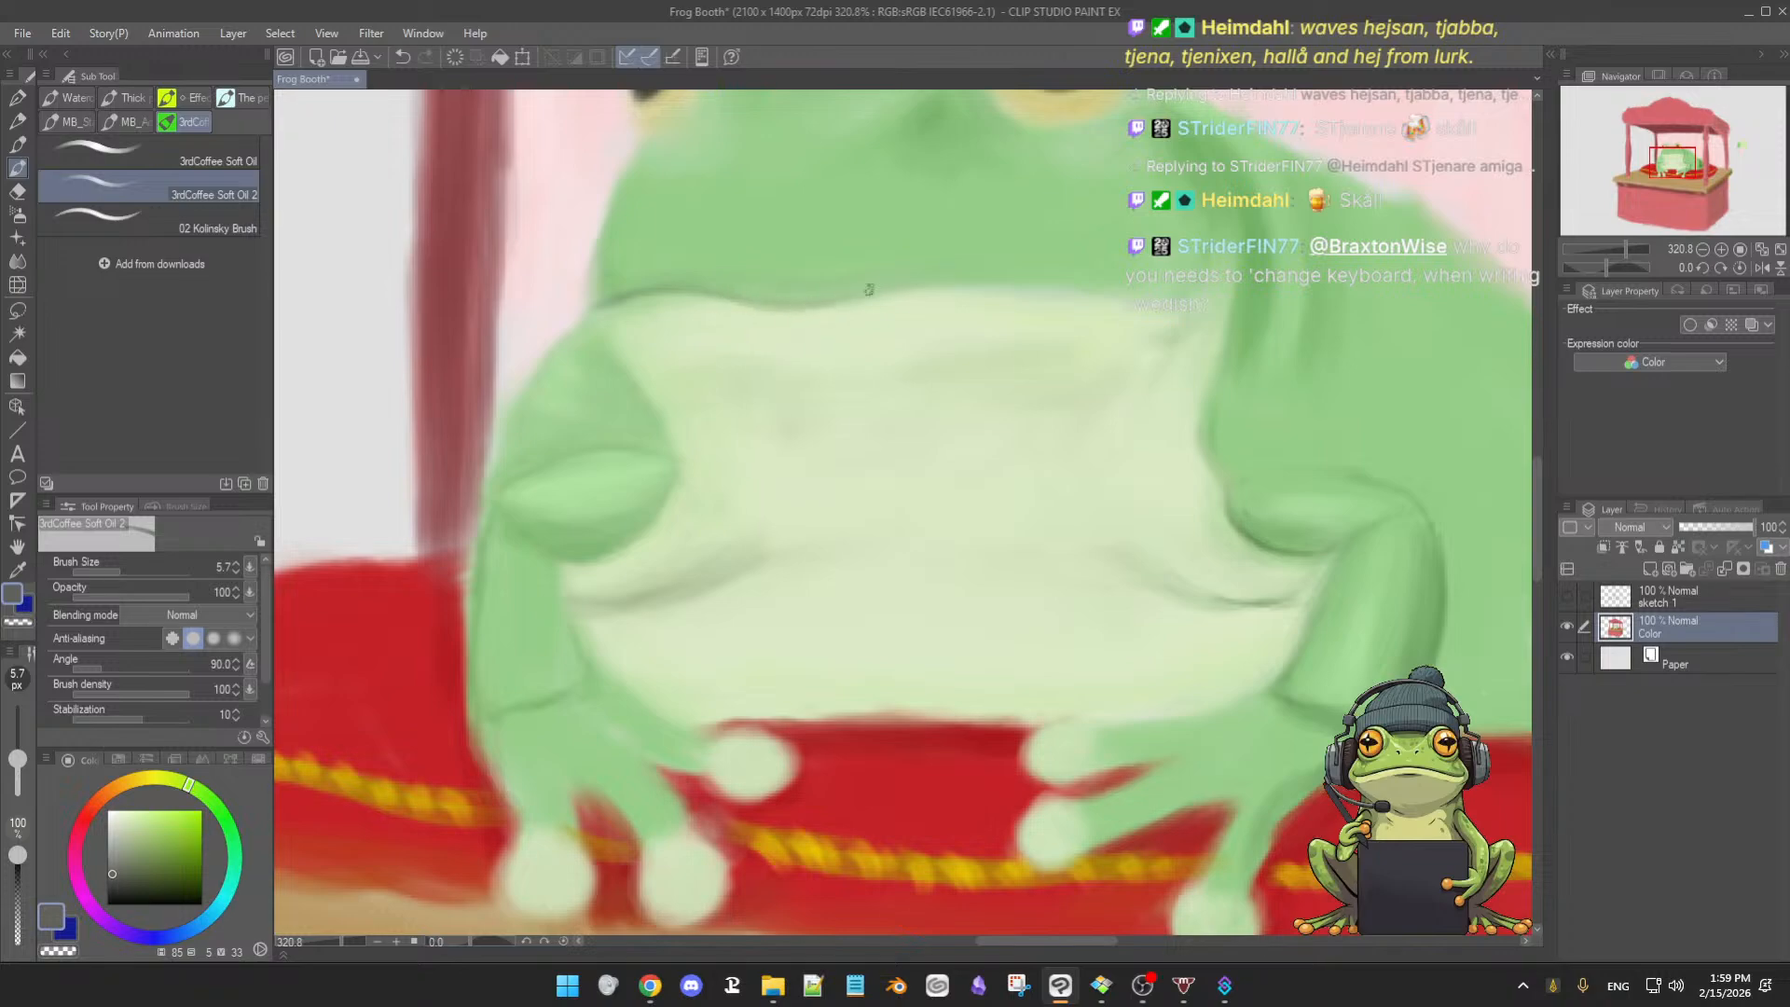
{"action": "scroll", "coordinate": [871, 290], "scroll_direction": "down", "scroll_amount": 2}
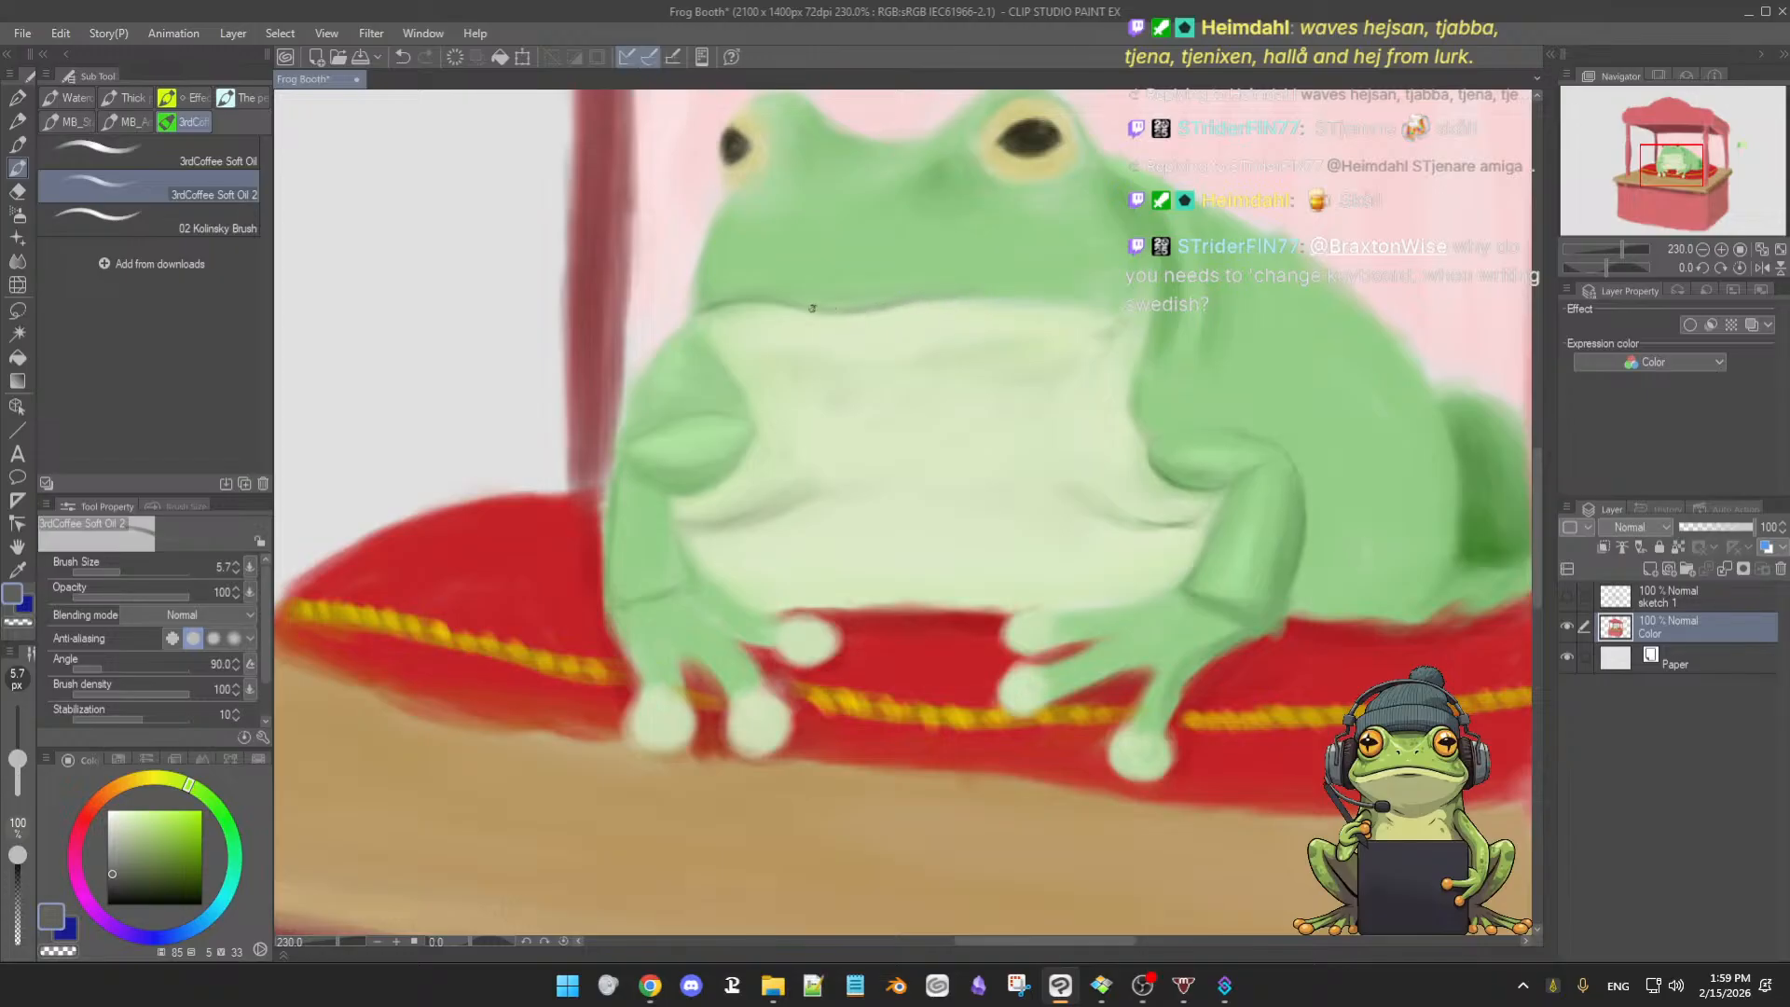
{"action": "mouse_move", "coordinate": [877, 435]}
{"action": "left_mouse_down"}
{"action": "mouse_move", "coordinate": [1107, 385]}
{"action": "mouse_move", "coordinate": [911, 341]}
{"action": "left_mouse_up"}
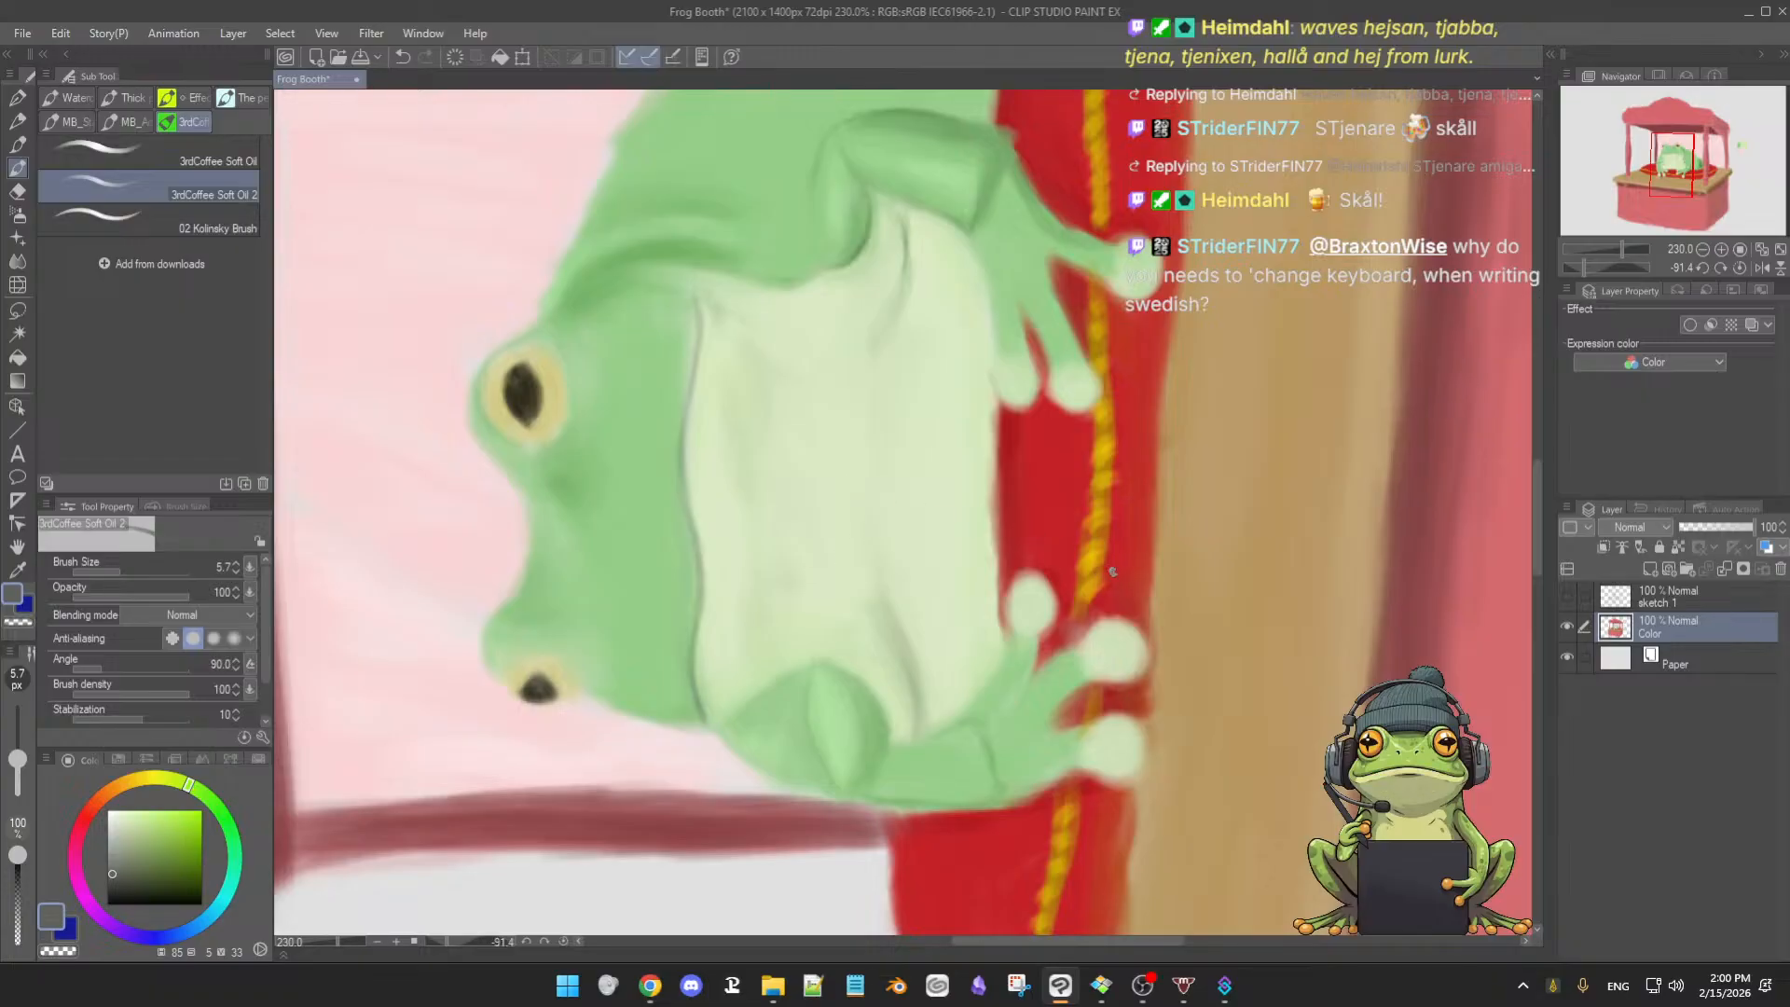
- Refine the mouth line in darker greens (108, 28, 58) and (108, 44, 42) at brush size 2.4
{"action": "scroll", "coordinate": [1111, 573], "scroll_direction": "down", "scroll_amount": 4}
{"action": "scroll", "coordinate": [1105, 583], "scroll_direction": "up", "scroll_amount": 2}
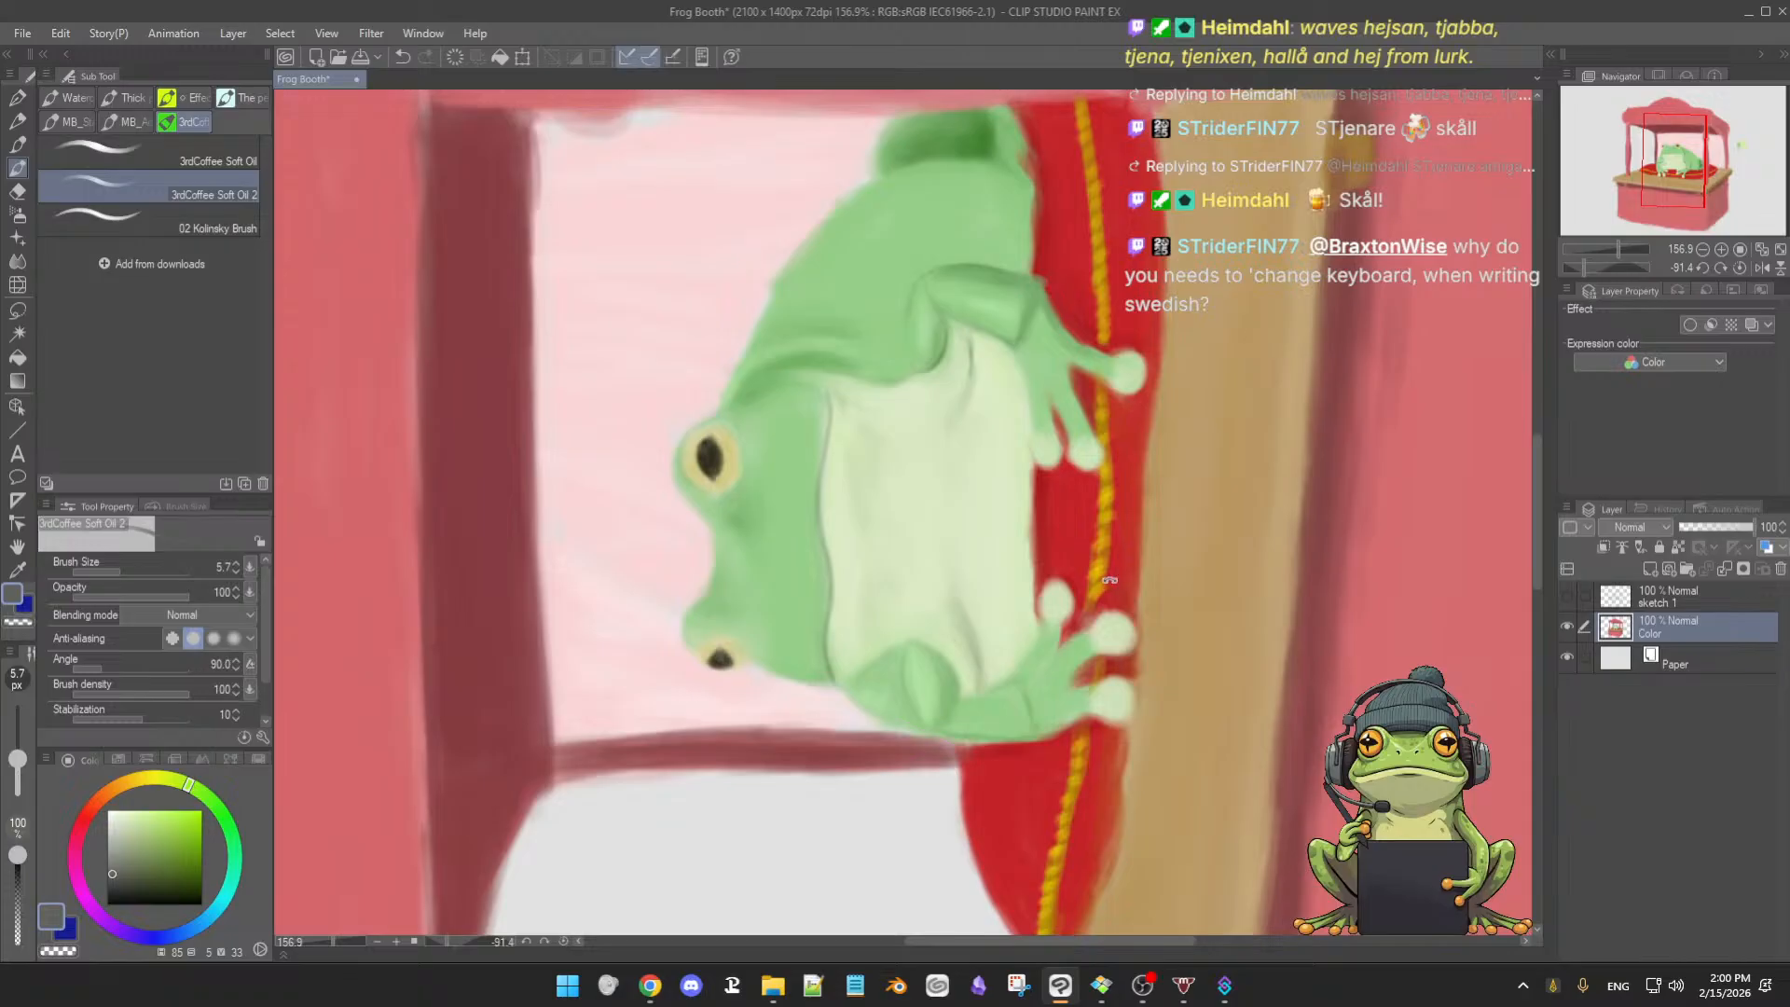
{"action": "mouse_move", "coordinate": [1171, 579]}
{"action": "left_mouse_down"}
{"action": "mouse_move", "coordinate": [1092, 701]}
{"action": "mouse_move", "coordinate": [956, 765]}
{"action": "left_mouse_up"}
{"action": "scroll", "coordinate": [965, 674], "scroll_direction": "up", "scroll_amount": 5}
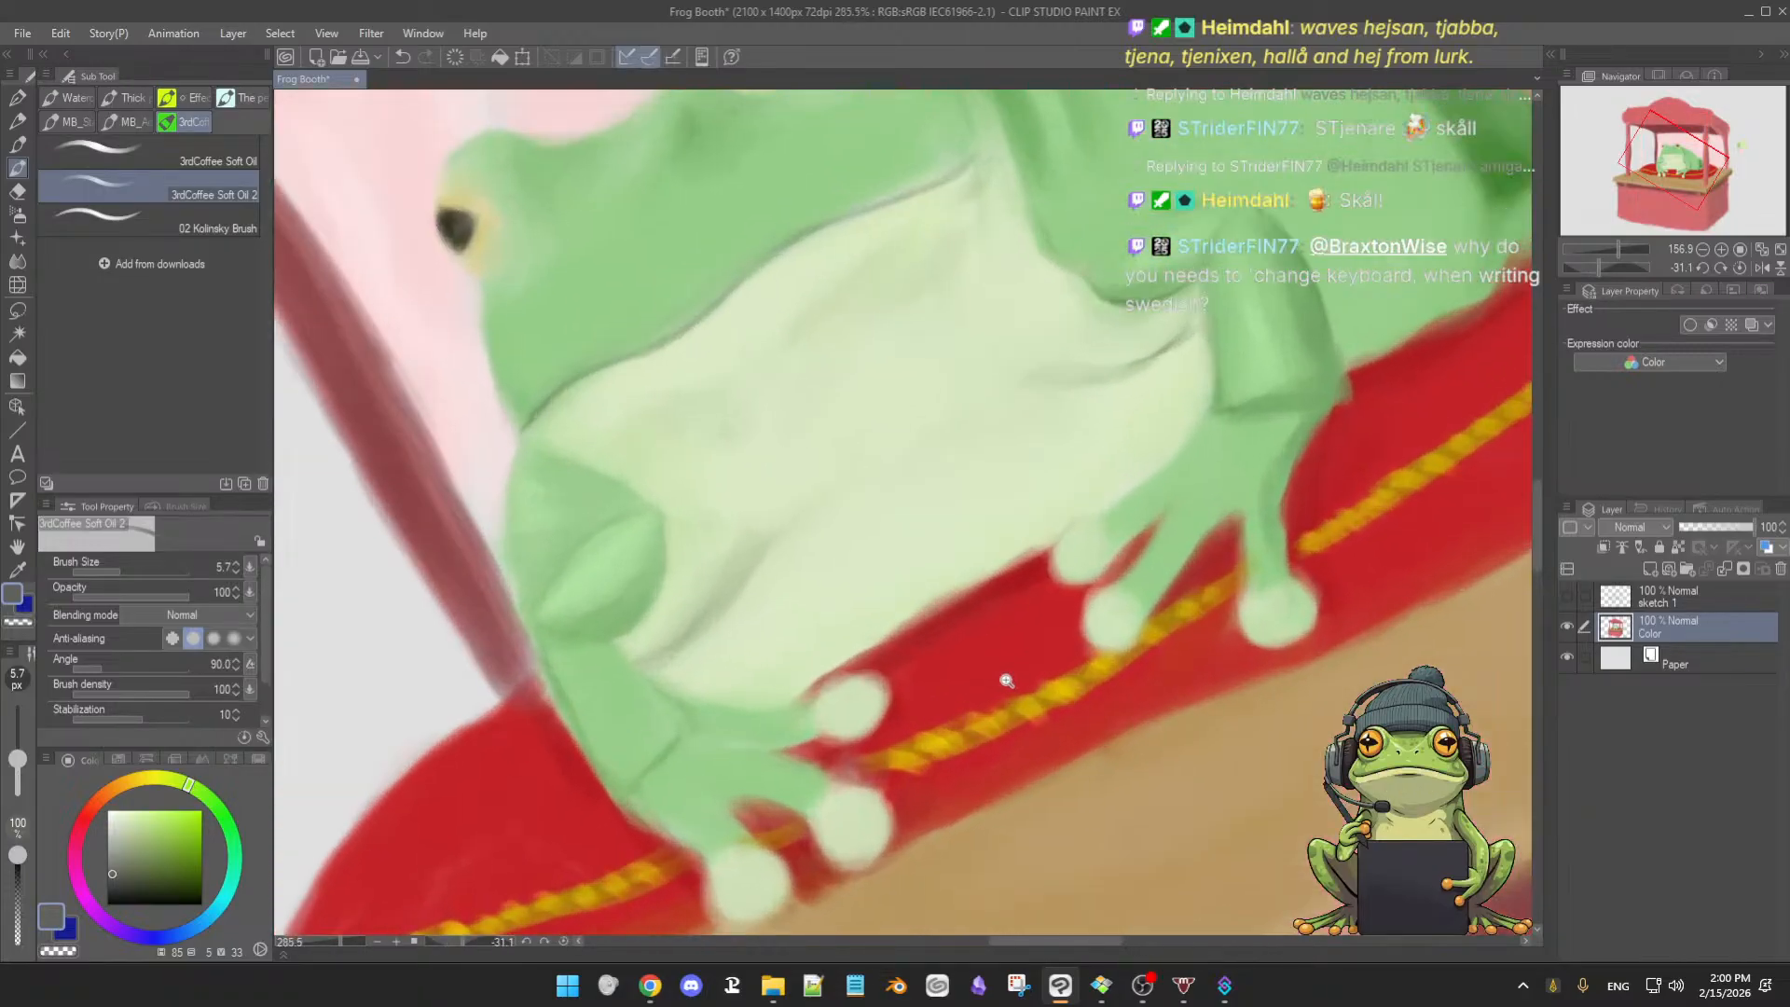
{"action": "left_click_drag", "start_coordinate": [929, 583], "coordinate": [992, 757]}
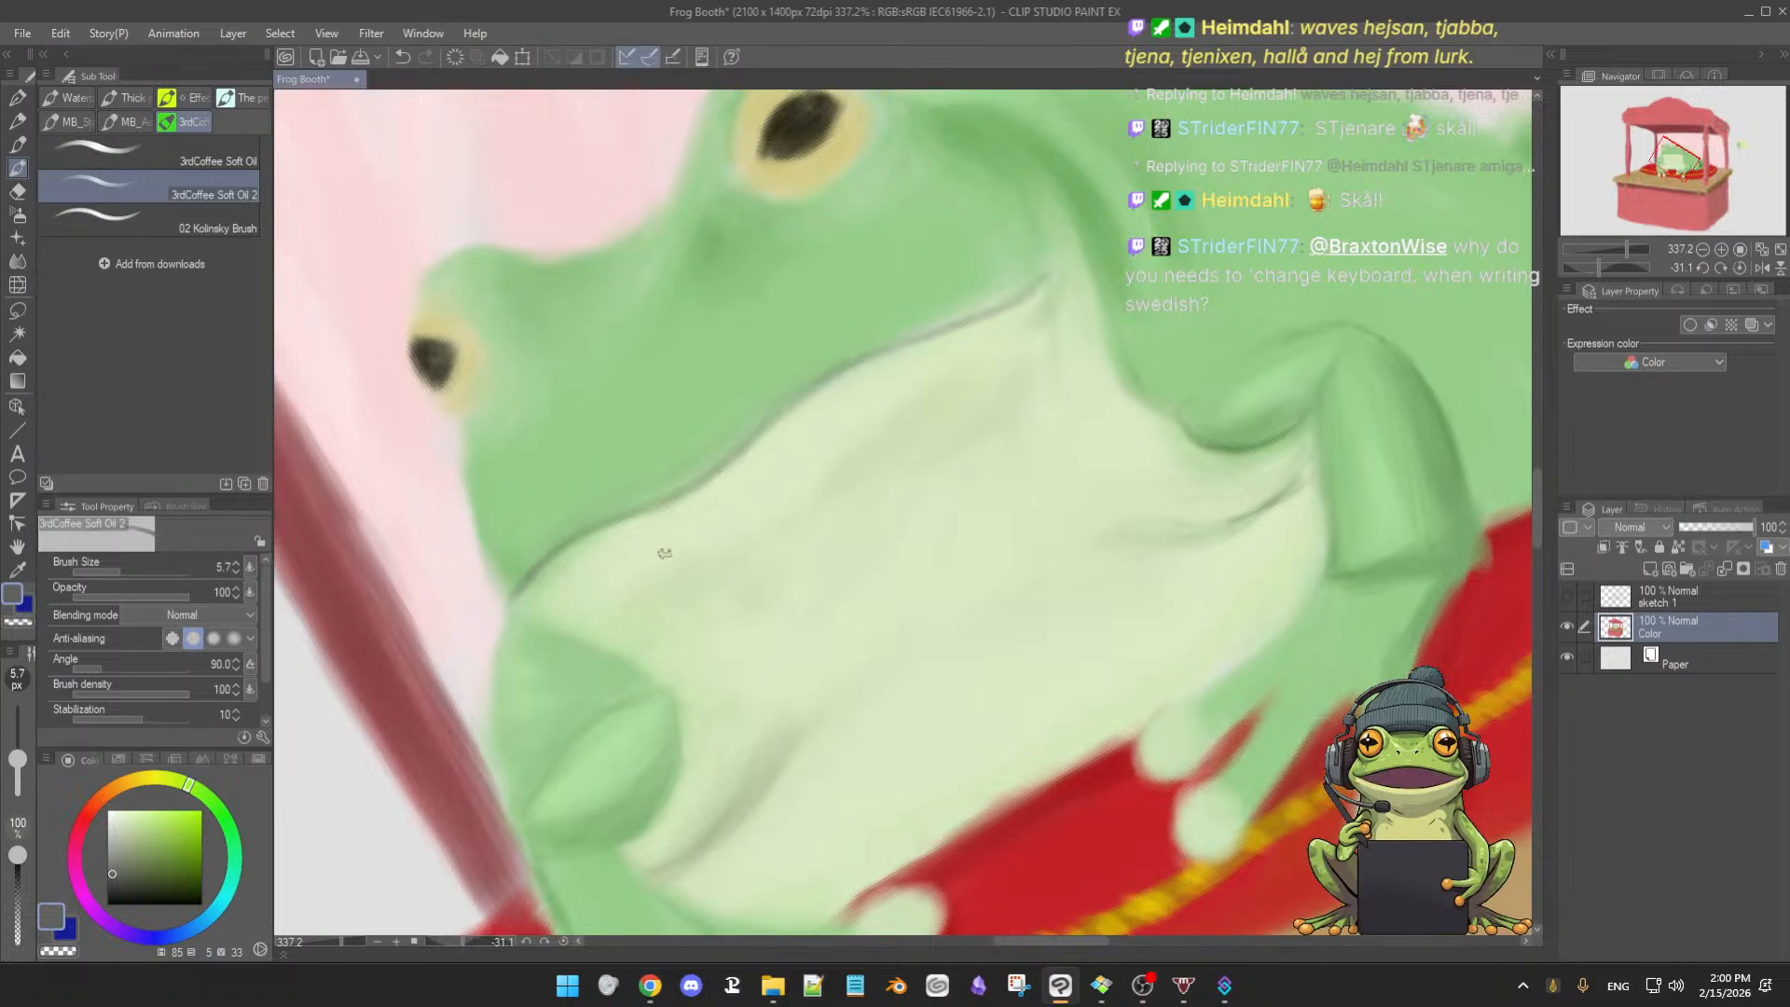
{"action": "left_click", "coordinate": [535, 574], "text": "alt"}
{"action": "left_click_drag", "start_coordinate": [554, 562], "coordinate": [547, 564]}
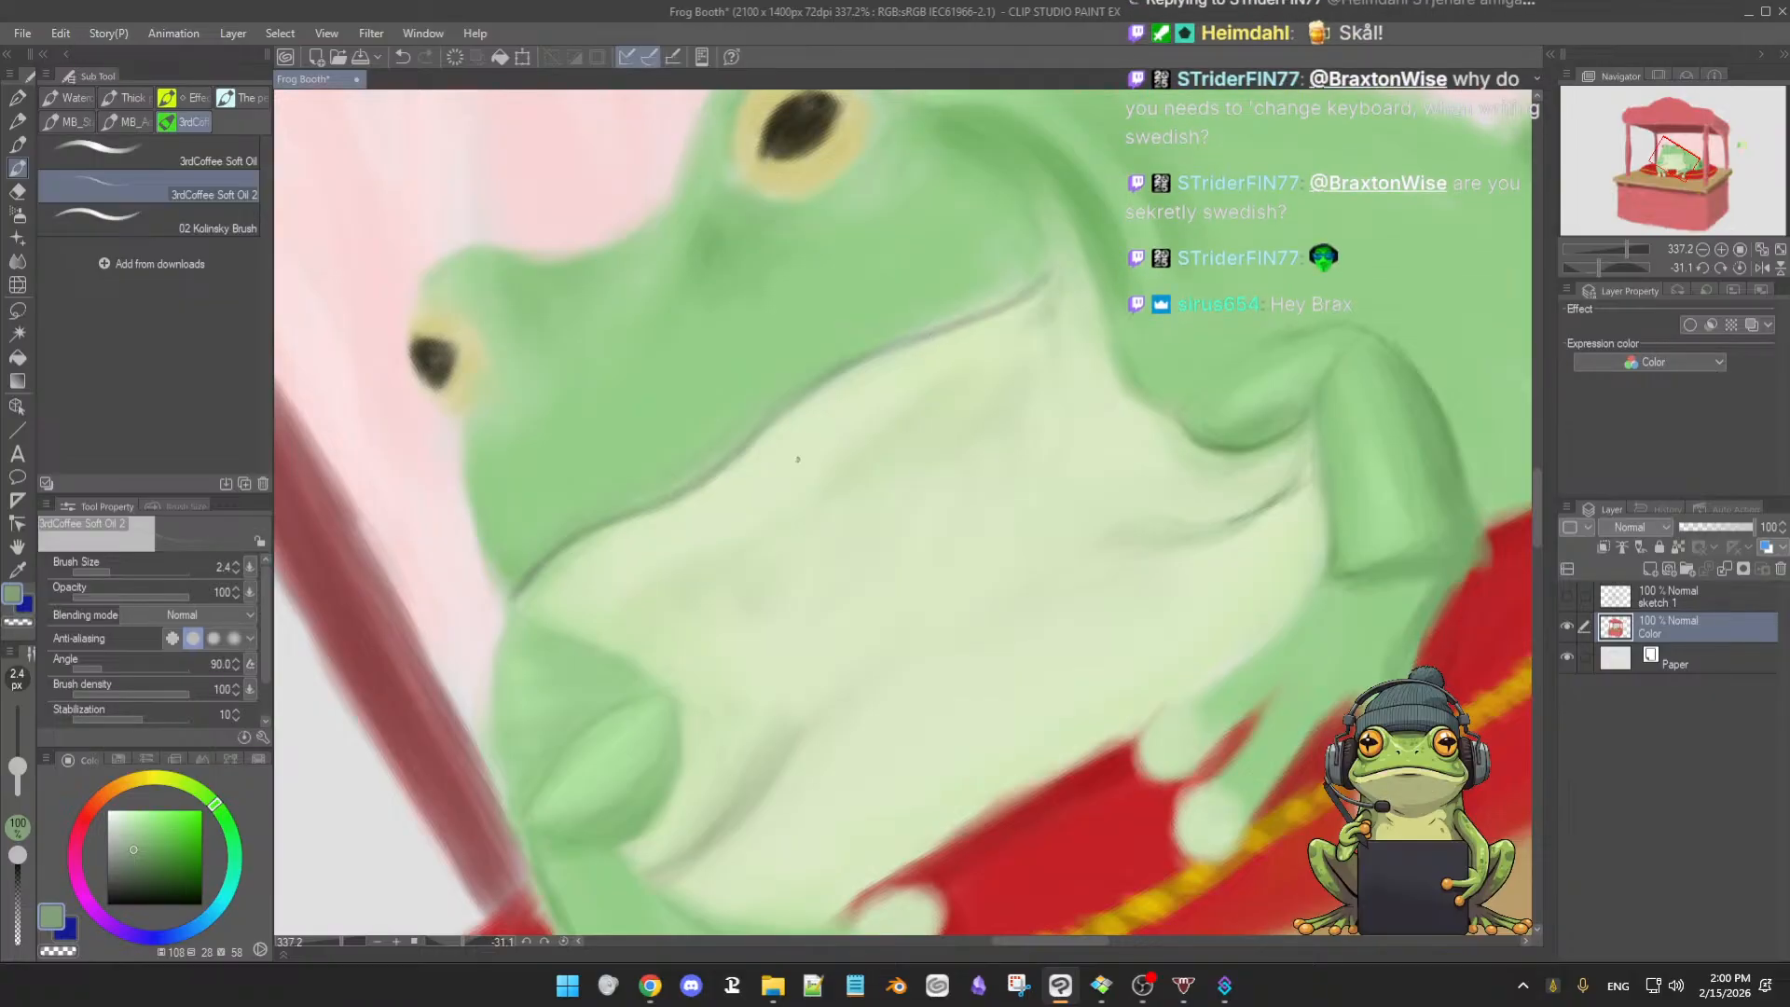
{"action": "left_click_drag", "start_coordinate": [138, 849], "coordinate": [147, 857]}
- Soften the upper edge of the mouth line with light greens sampled from the face at brush size 7.7
{"action": "scroll", "coordinate": [1048, 546], "scroll_direction": "down", "scroll_amount": 3}
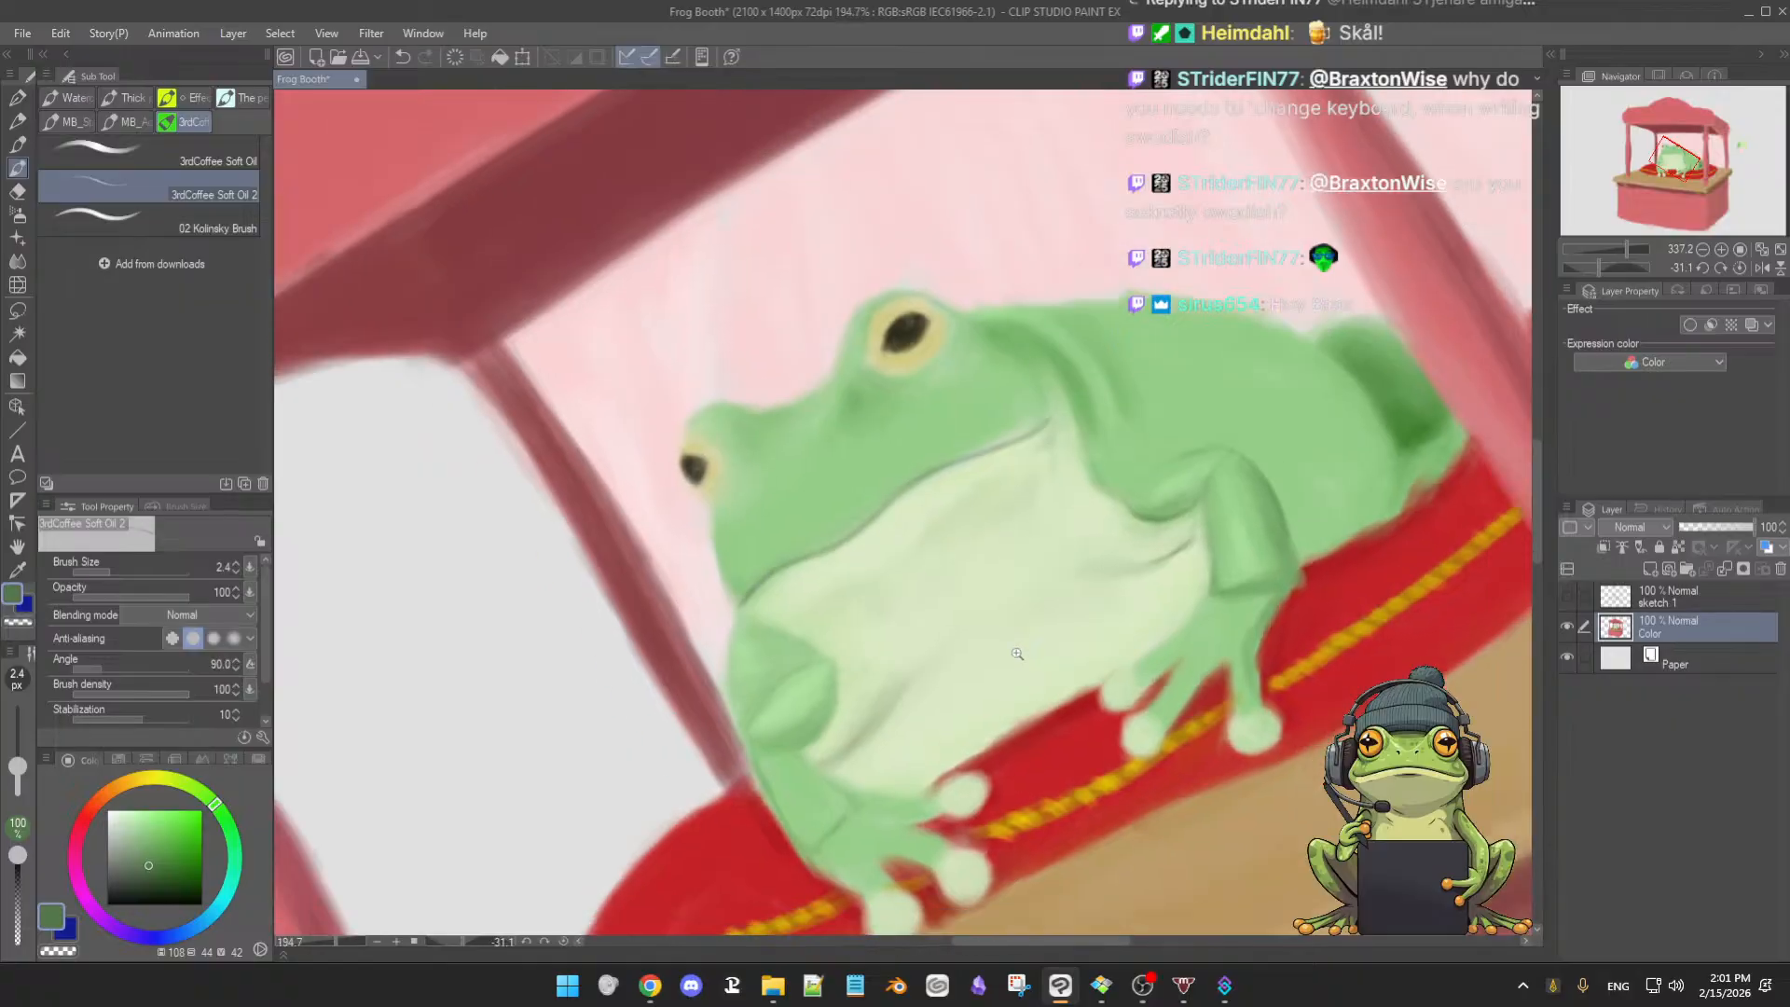
{"action": "scroll", "coordinate": [992, 582], "scroll_direction": "up", "scroll_amount": 3}
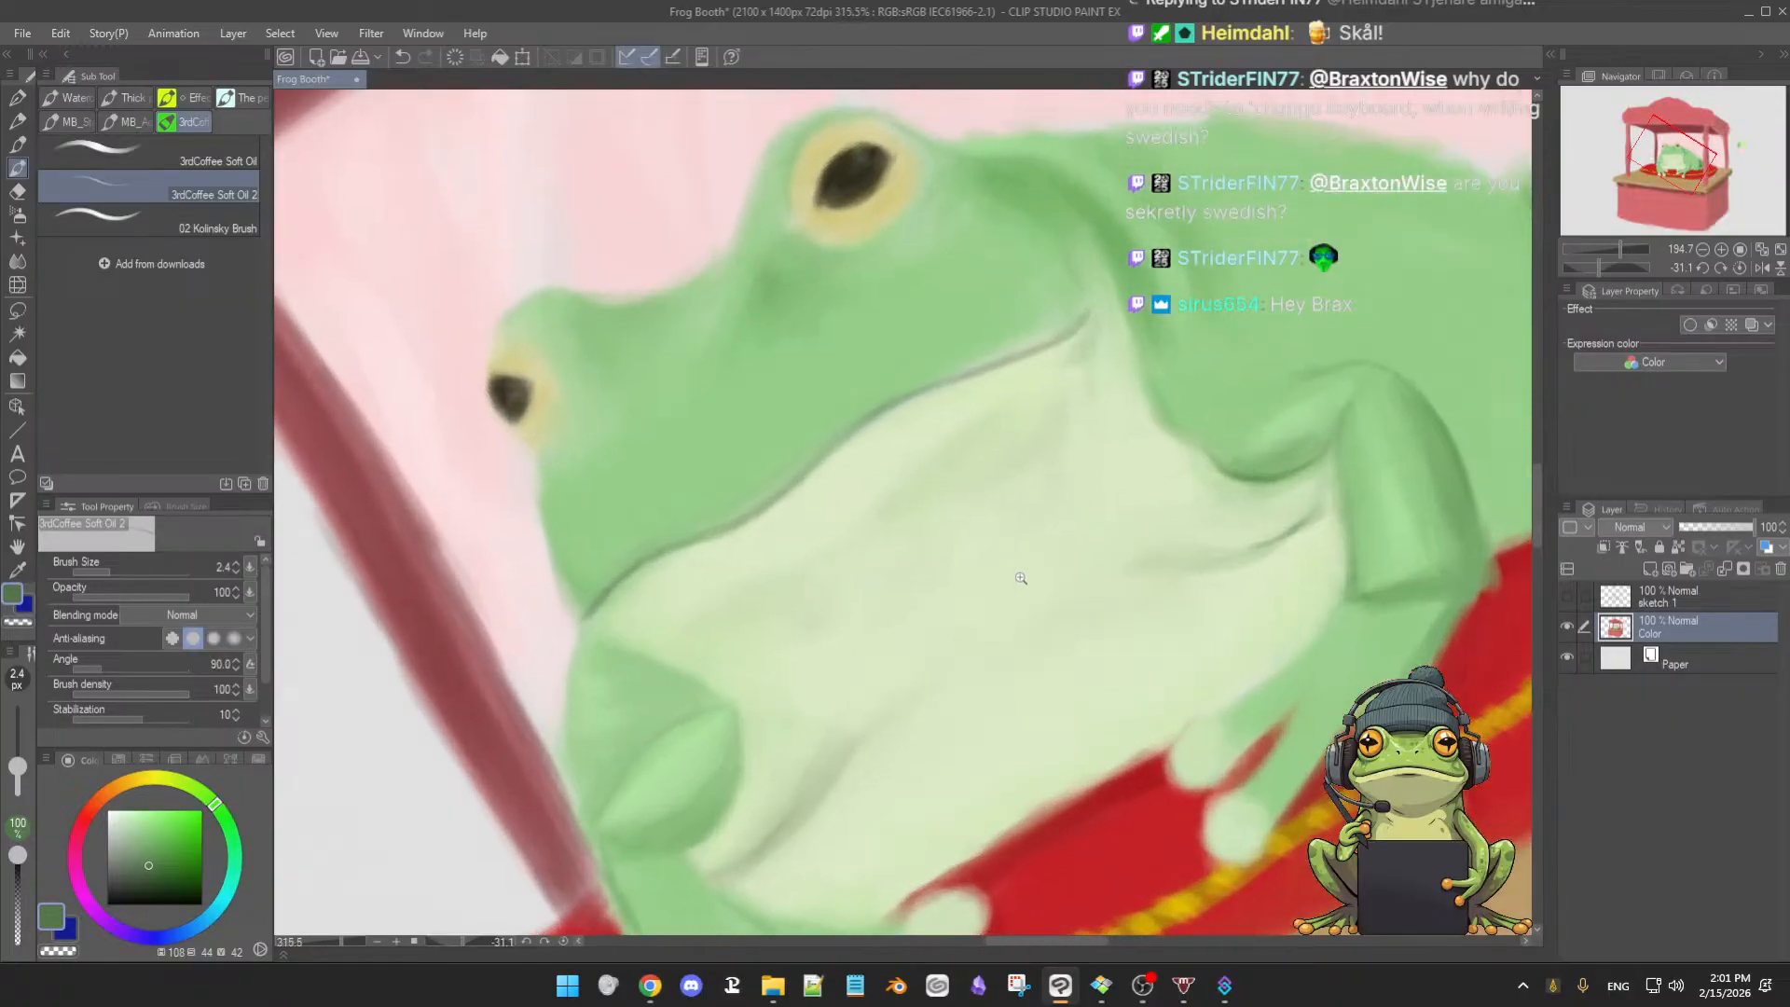
{"action": "mouse_move", "coordinate": [952, 354]}
{"action": "left_mouse_down"}
{"action": "mouse_move", "coordinate": [956, 383]}
{"action": "mouse_move", "coordinate": [932, 372]}
{"action": "left_mouse_up"}
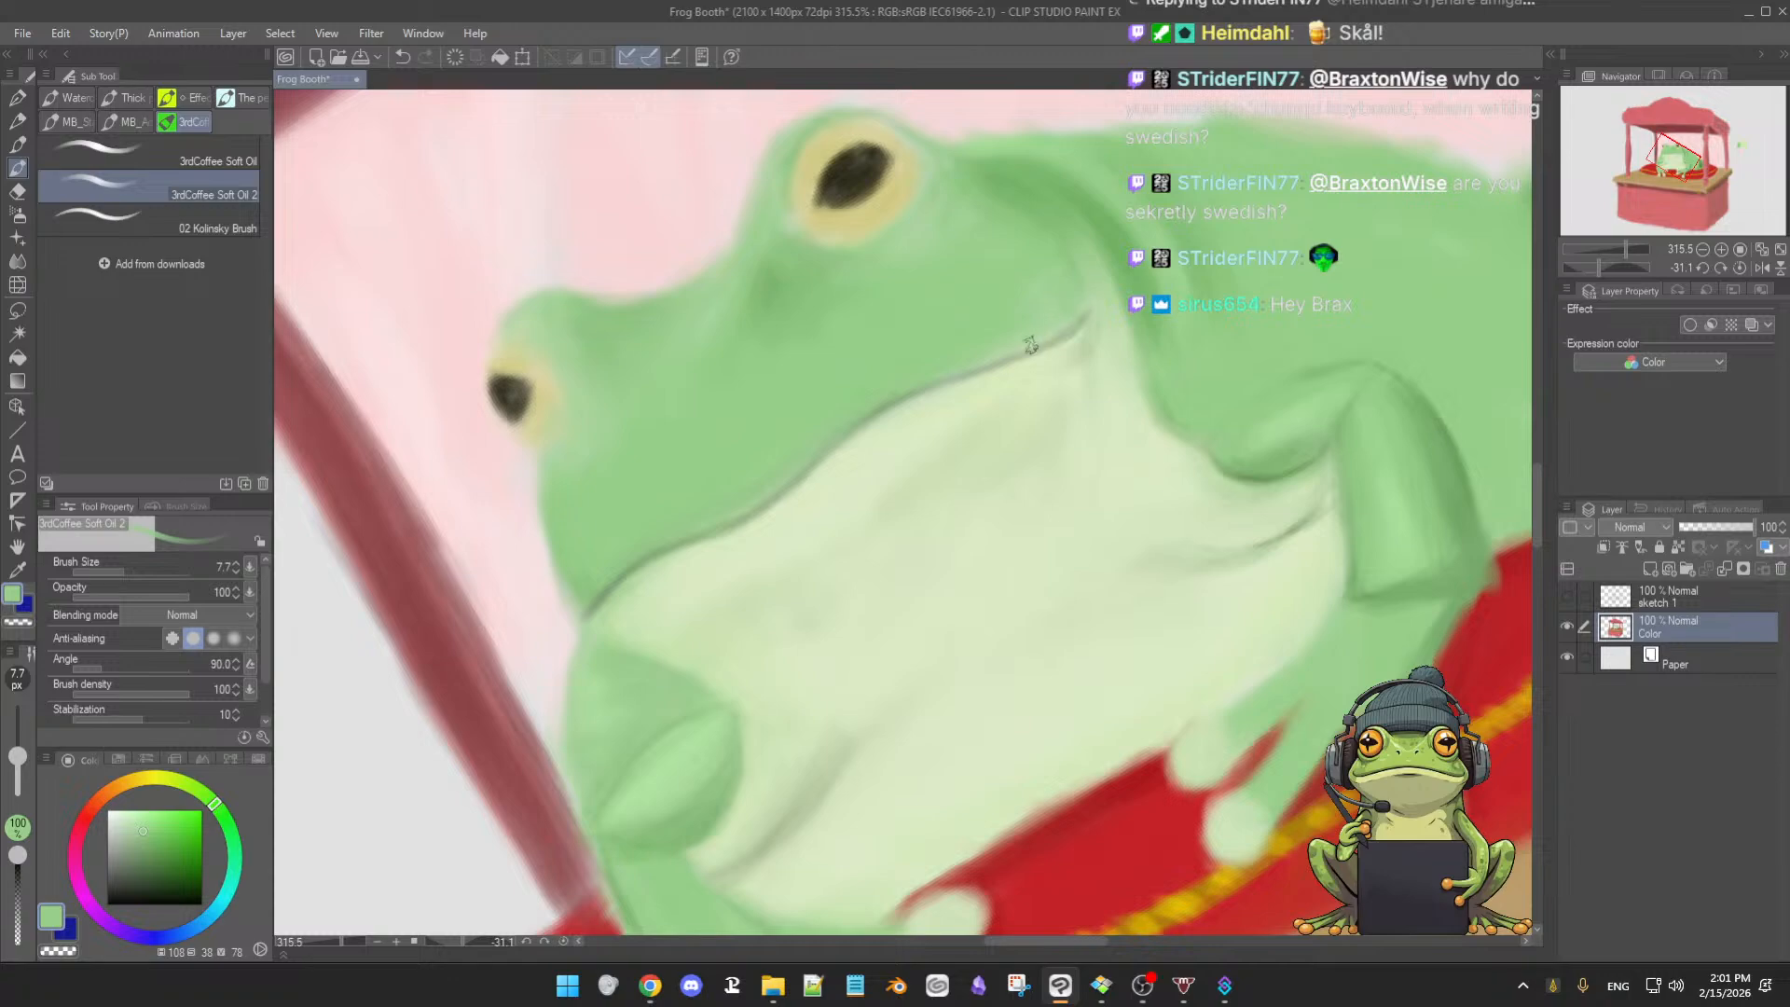
{"action": "left_click", "coordinate": [1077, 318], "text": "alt"}
{"action": "left_click", "coordinate": [785, 455], "text": "alt"}
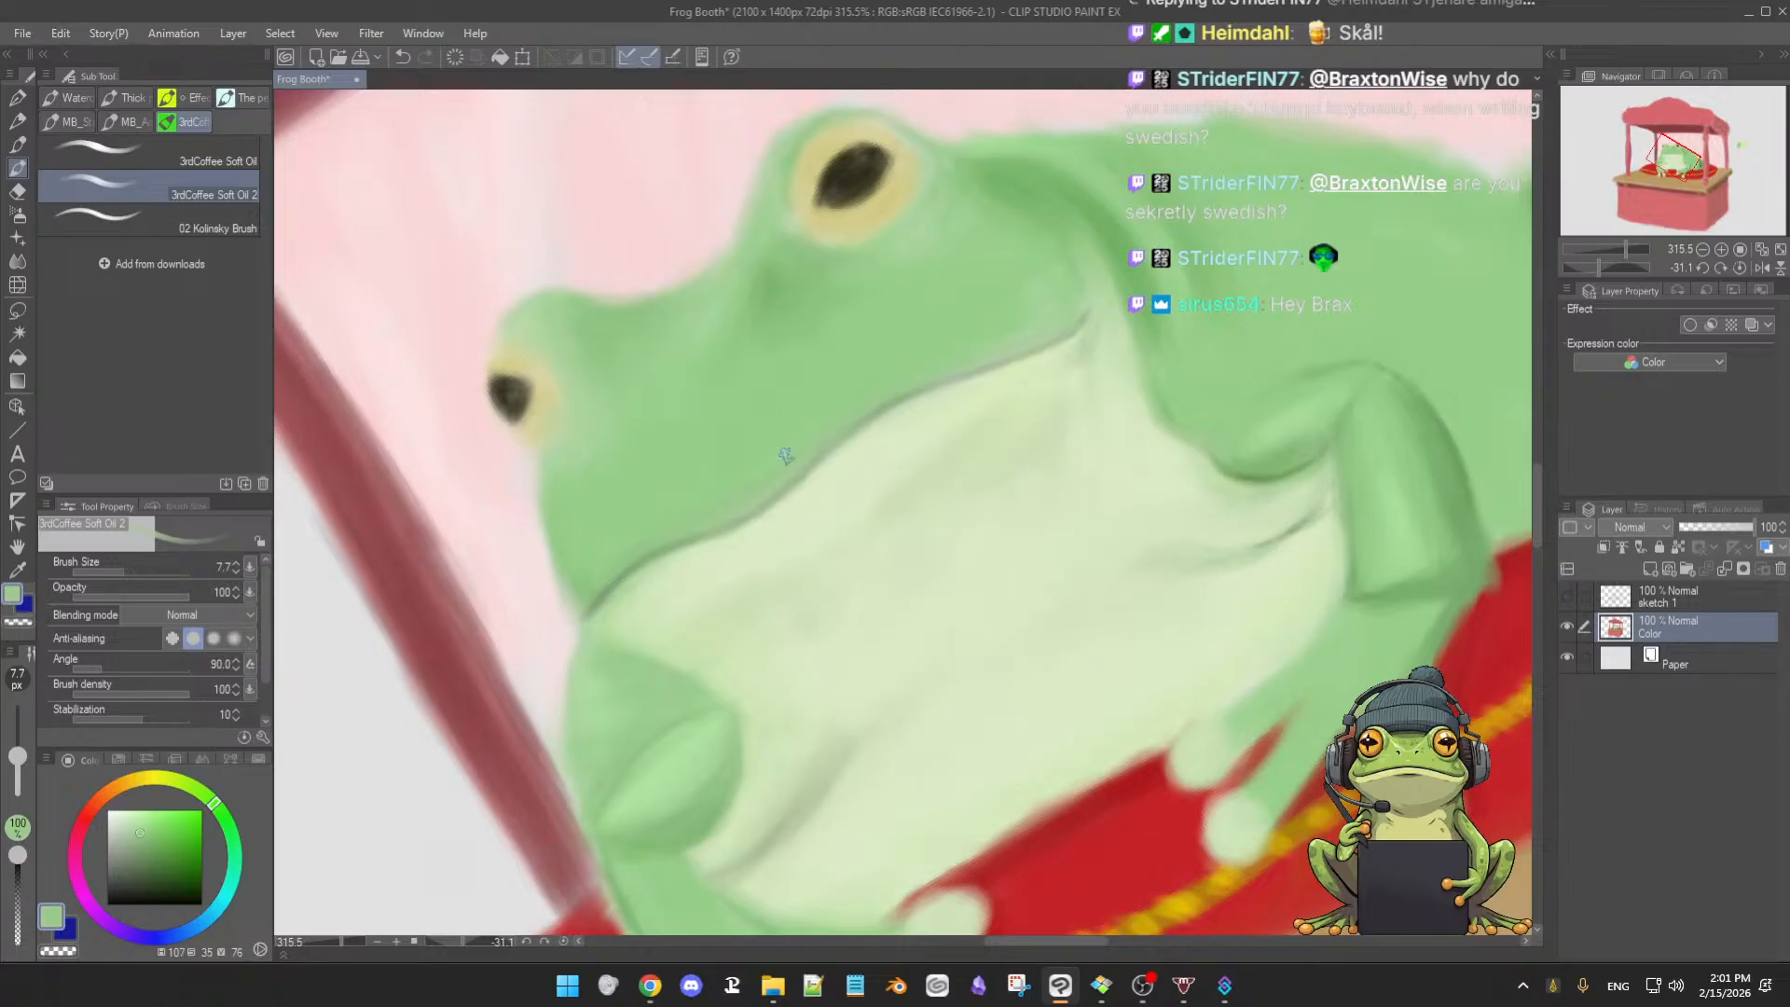
- Clean up the frog's mouth line and its corner near the far eye using sampled face greens, reducing the brush size to 5
{"action": "left_click", "coordinate": [728, 517], "text": "alt"}
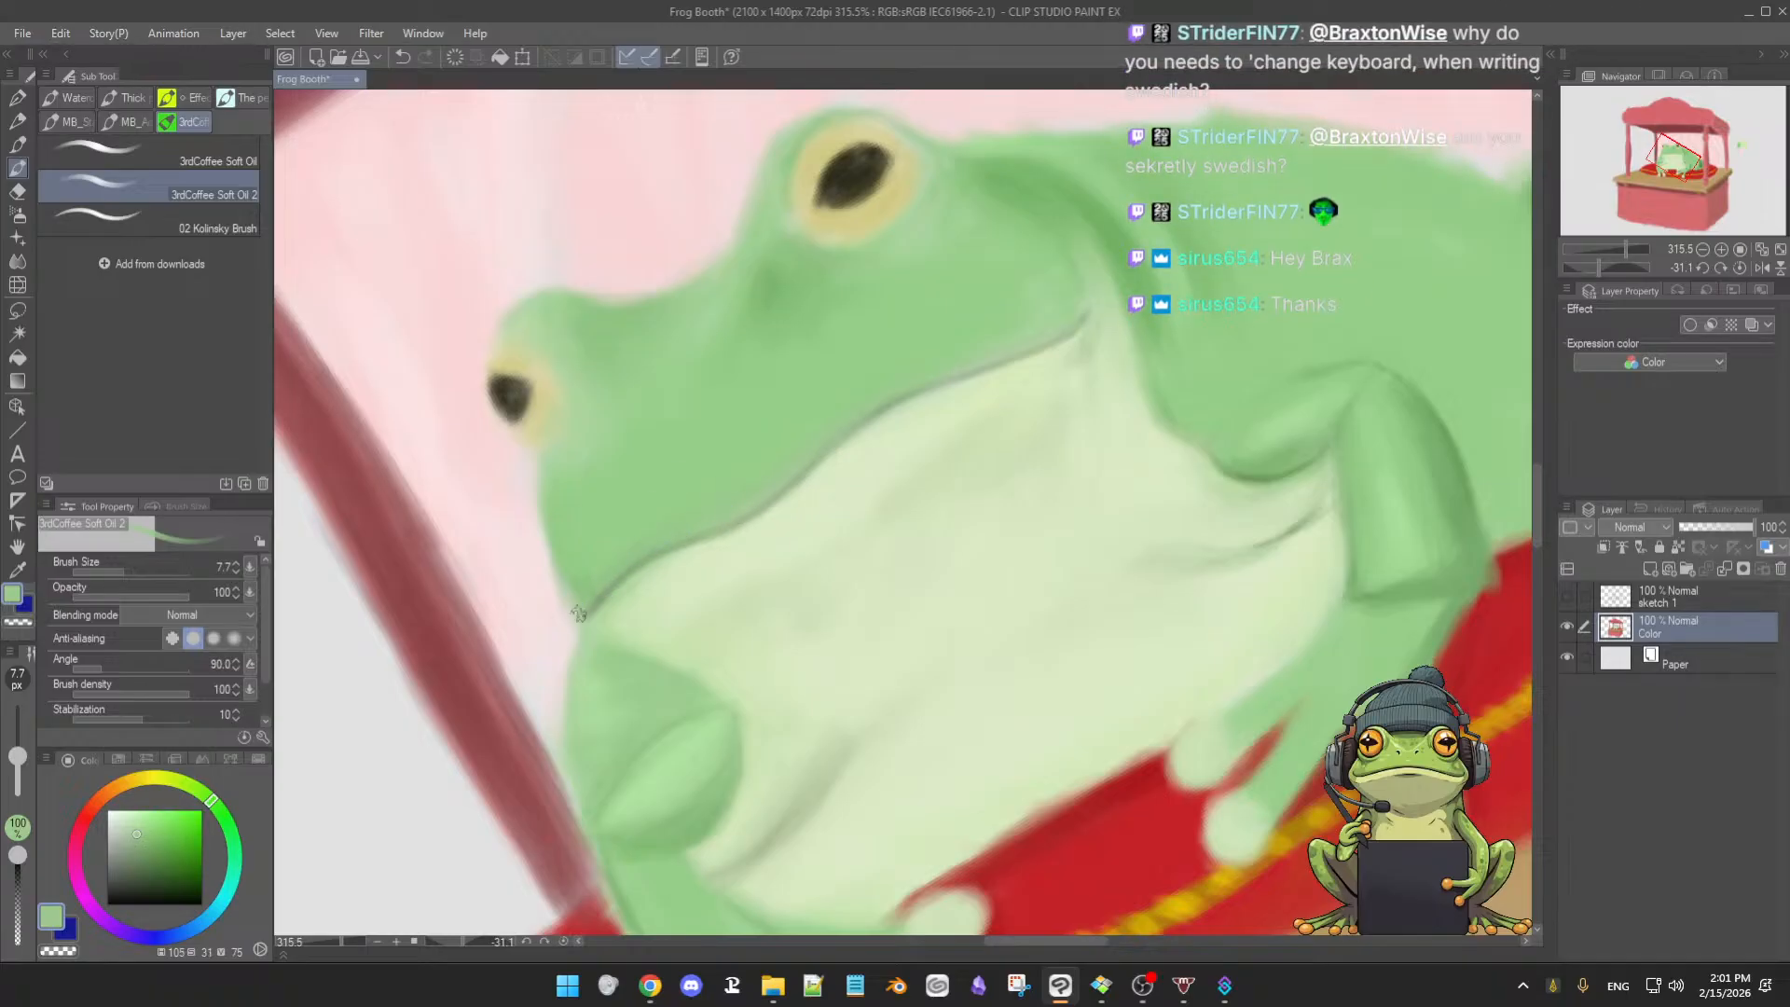
{"action": "left_click", "coordinate": [589, 520], "text": "alt"}
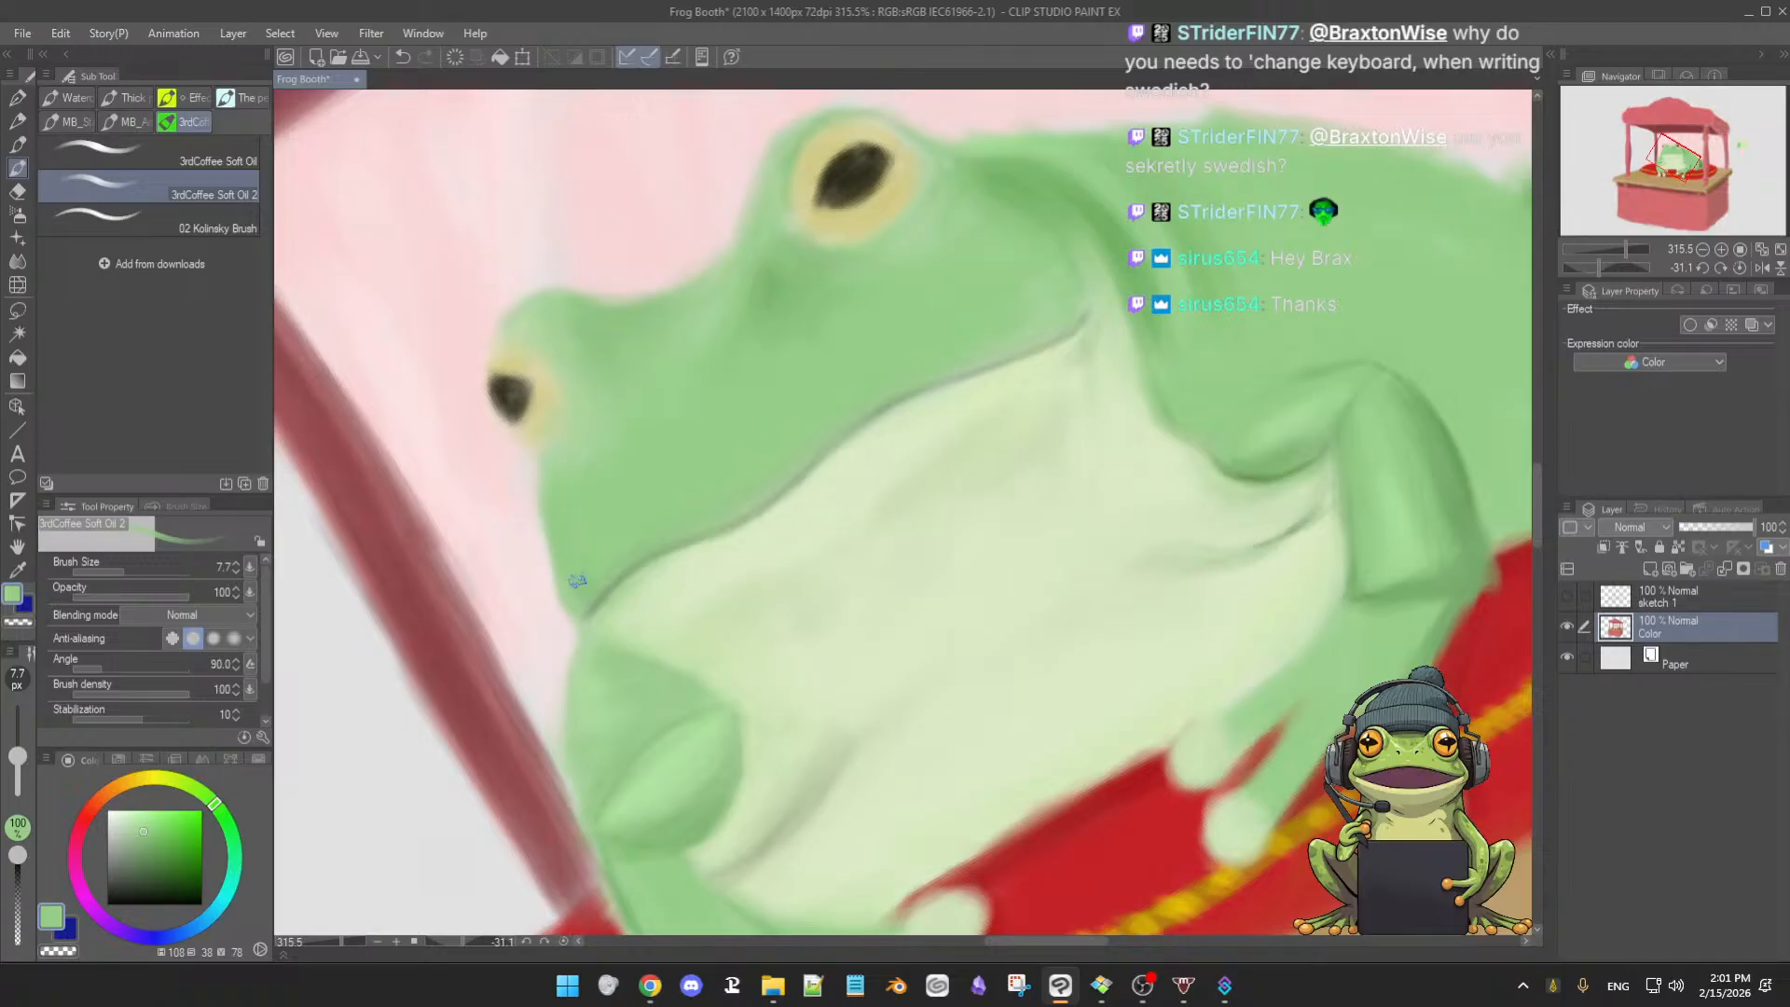
{"action": "key", "text": "bracketleft"}
{"action": "key", "text": "bracketleft"}
{"action": "key", "text": "bracketleft"}
{"action": "left_click_drag", "start_coordinate": [619, 587], "coordinate": [593, 616]}
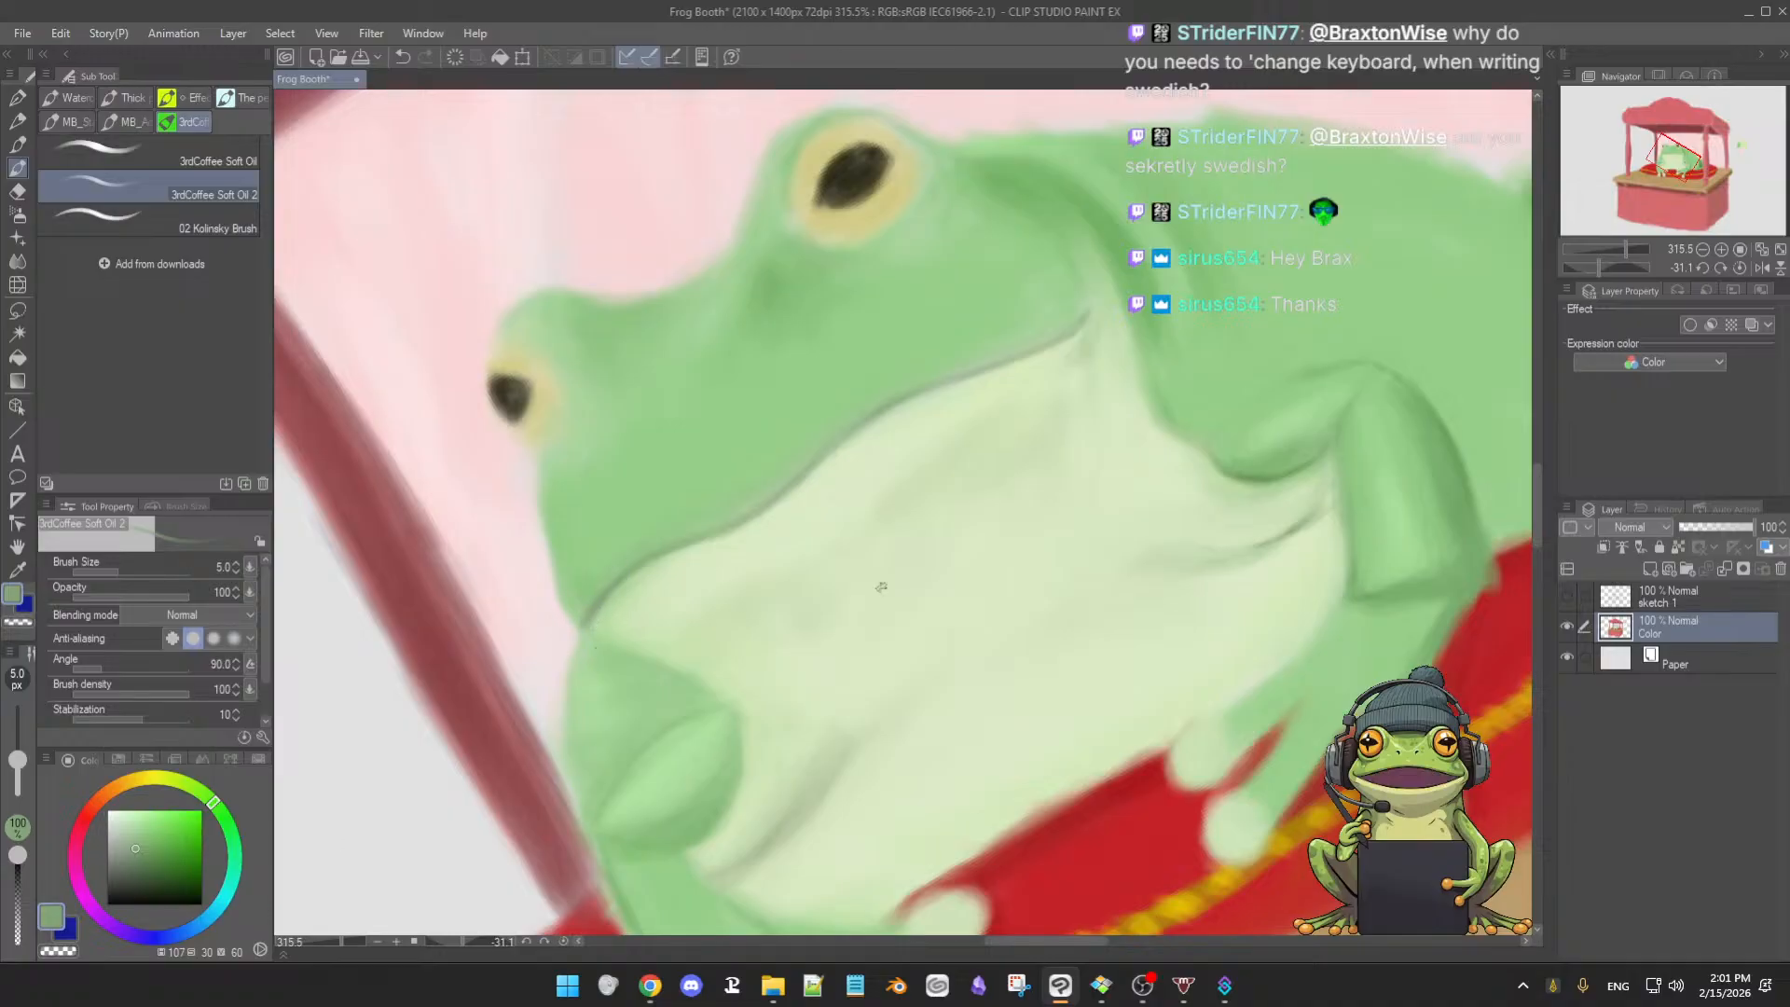
- Enlarge the brush and smooth the frog's cheek between the near eye and mouth corner with sampled greens, ending at size 14.8
{"action": "left_click_drag", "start_coordinate": [994, 643], "coordinate": [840, 757]}
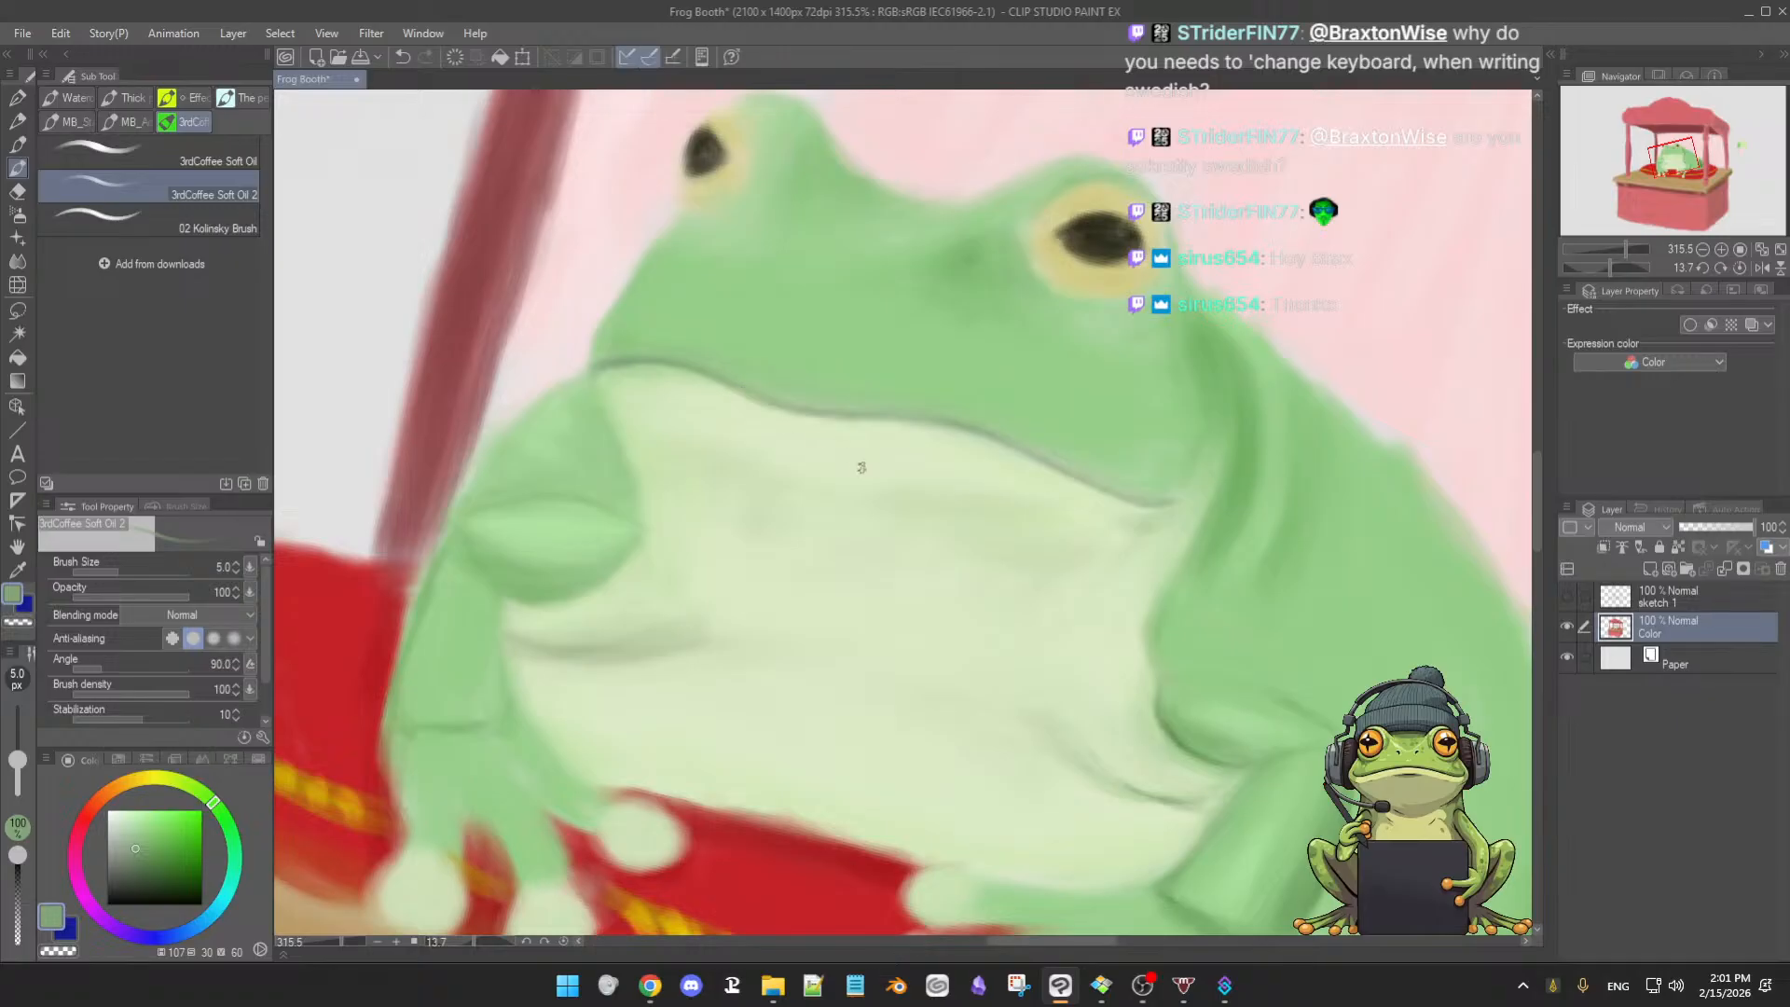
{"action": "key", "text": "ctrl+at"}
{"action": "left_click_drag", "start_coordinate": [1030, 526], "coordinate": [954, 564]}
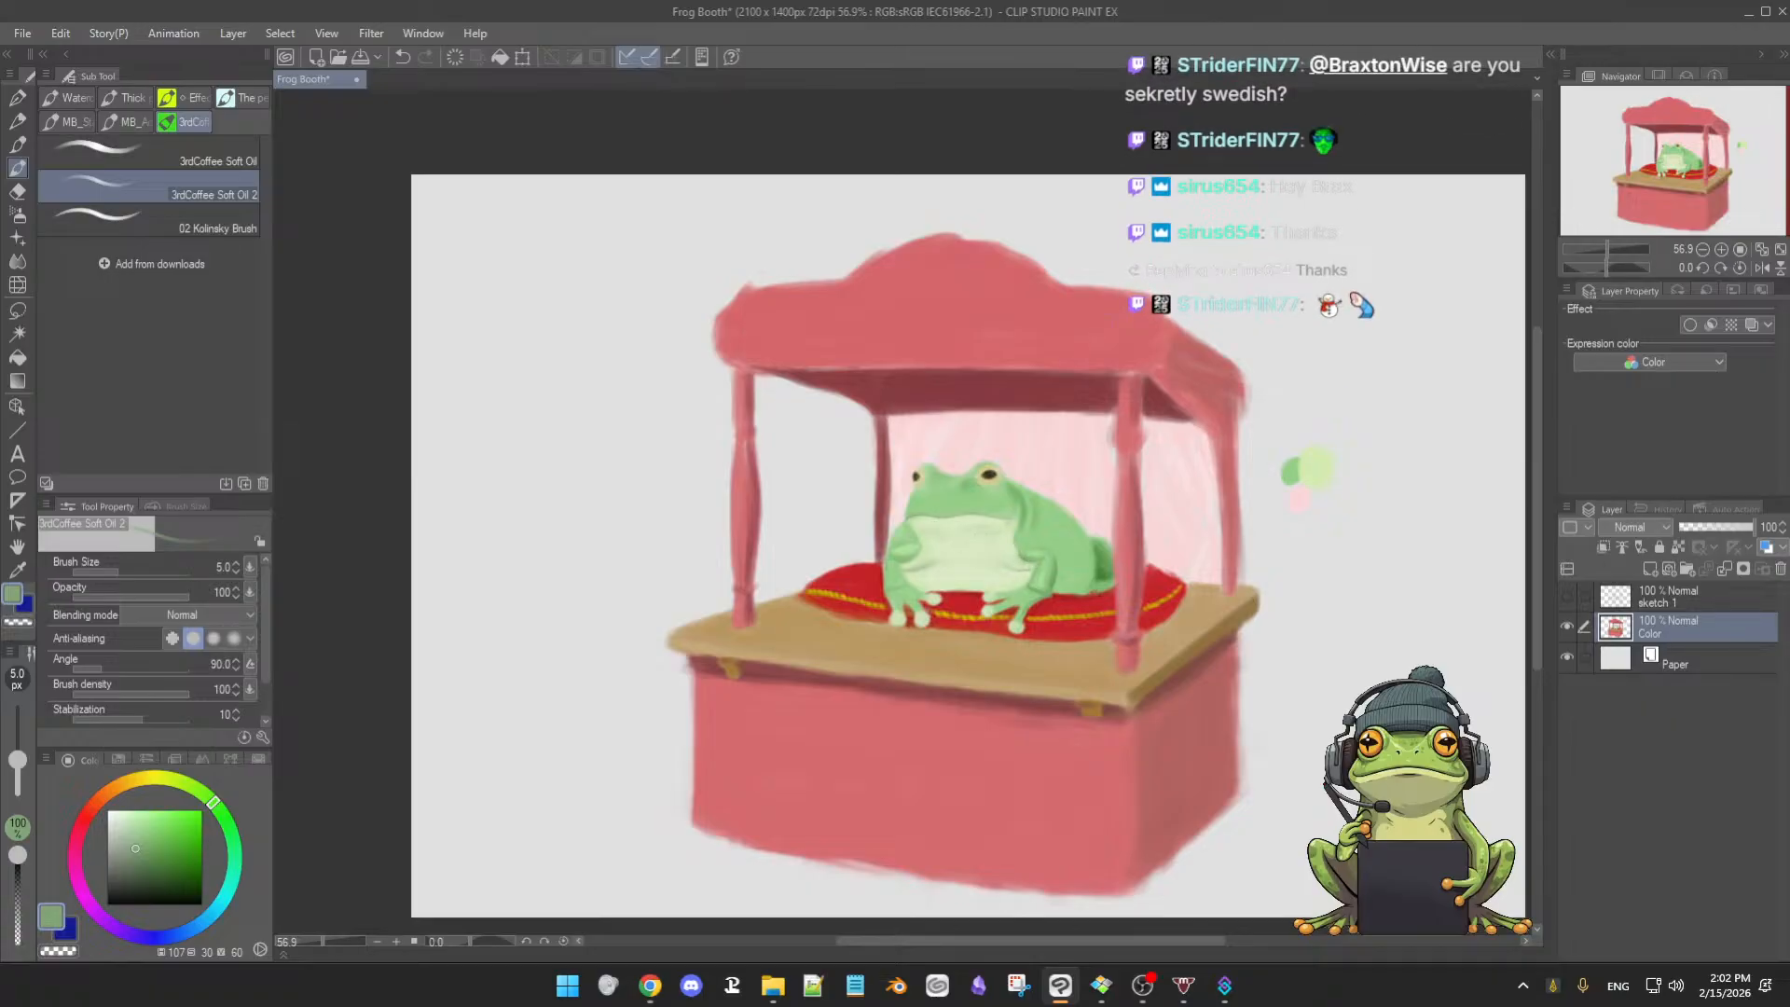
{"action": "scroll", "coordinate": [1036, 581], "scroll_direction": "up", "scroll_amount": 3}
{"action": "mouse_move", "coordinate": [1021, 589]}
{"action": "left_mouse_down"}
{"action": "mouse_move", "coordinate": [1050, 586]}
{"action": "mouse_move", "coordinate": [1072, 646]}
{"action": "mouse_move", "coordinate": [1040, 628]}
{"action": "mouse_move", "coordinate": [1056, 657]}
{"action": "mouse_move", "coordinate": [989, 643]}
{"action": "mouse_move", "coordinate": [993, 598]}
{"action": "mouse_move", "coordinate": [1139, 682]}
{"action": "mouse_move", "coordinate": [1135, 716]}
{"action": "left_mouse_up"}
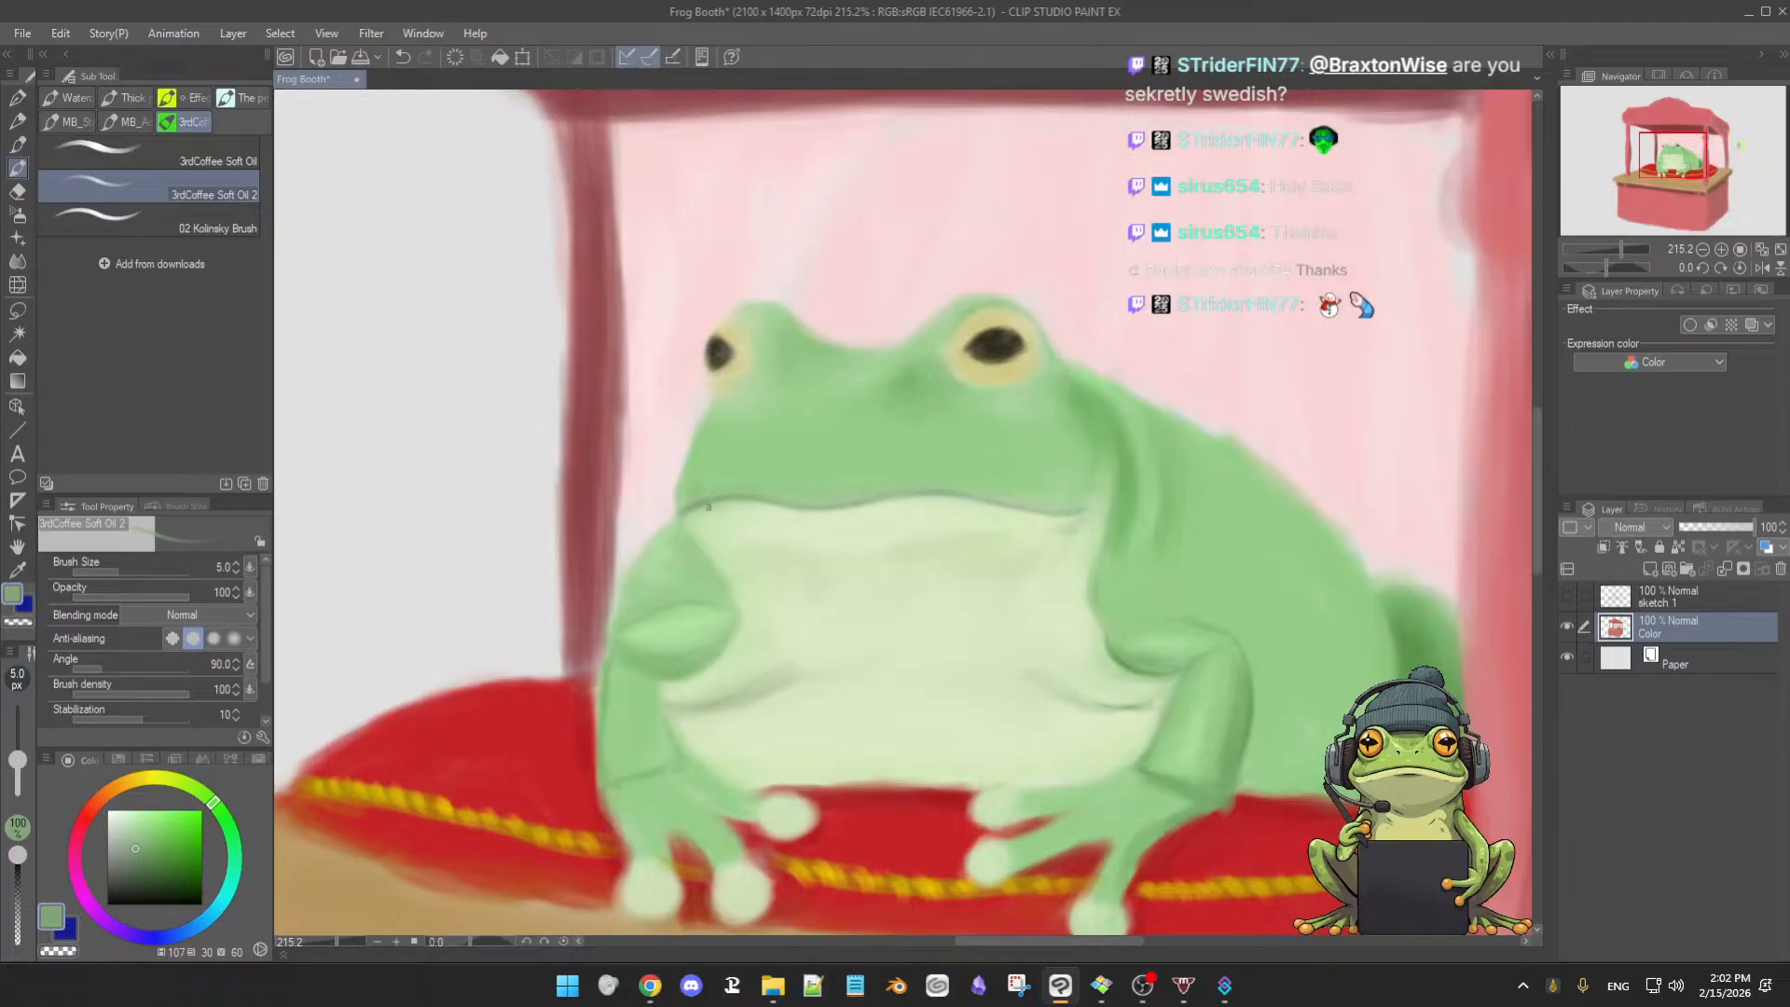
{"action": "left_click", "coordinate": [707, 497], "text": "alt"}
{"action": "left_click_drag", "start_coordinate": [1010, 449], "coordinate": [1063, 439], "text": "ctrl+alt"}
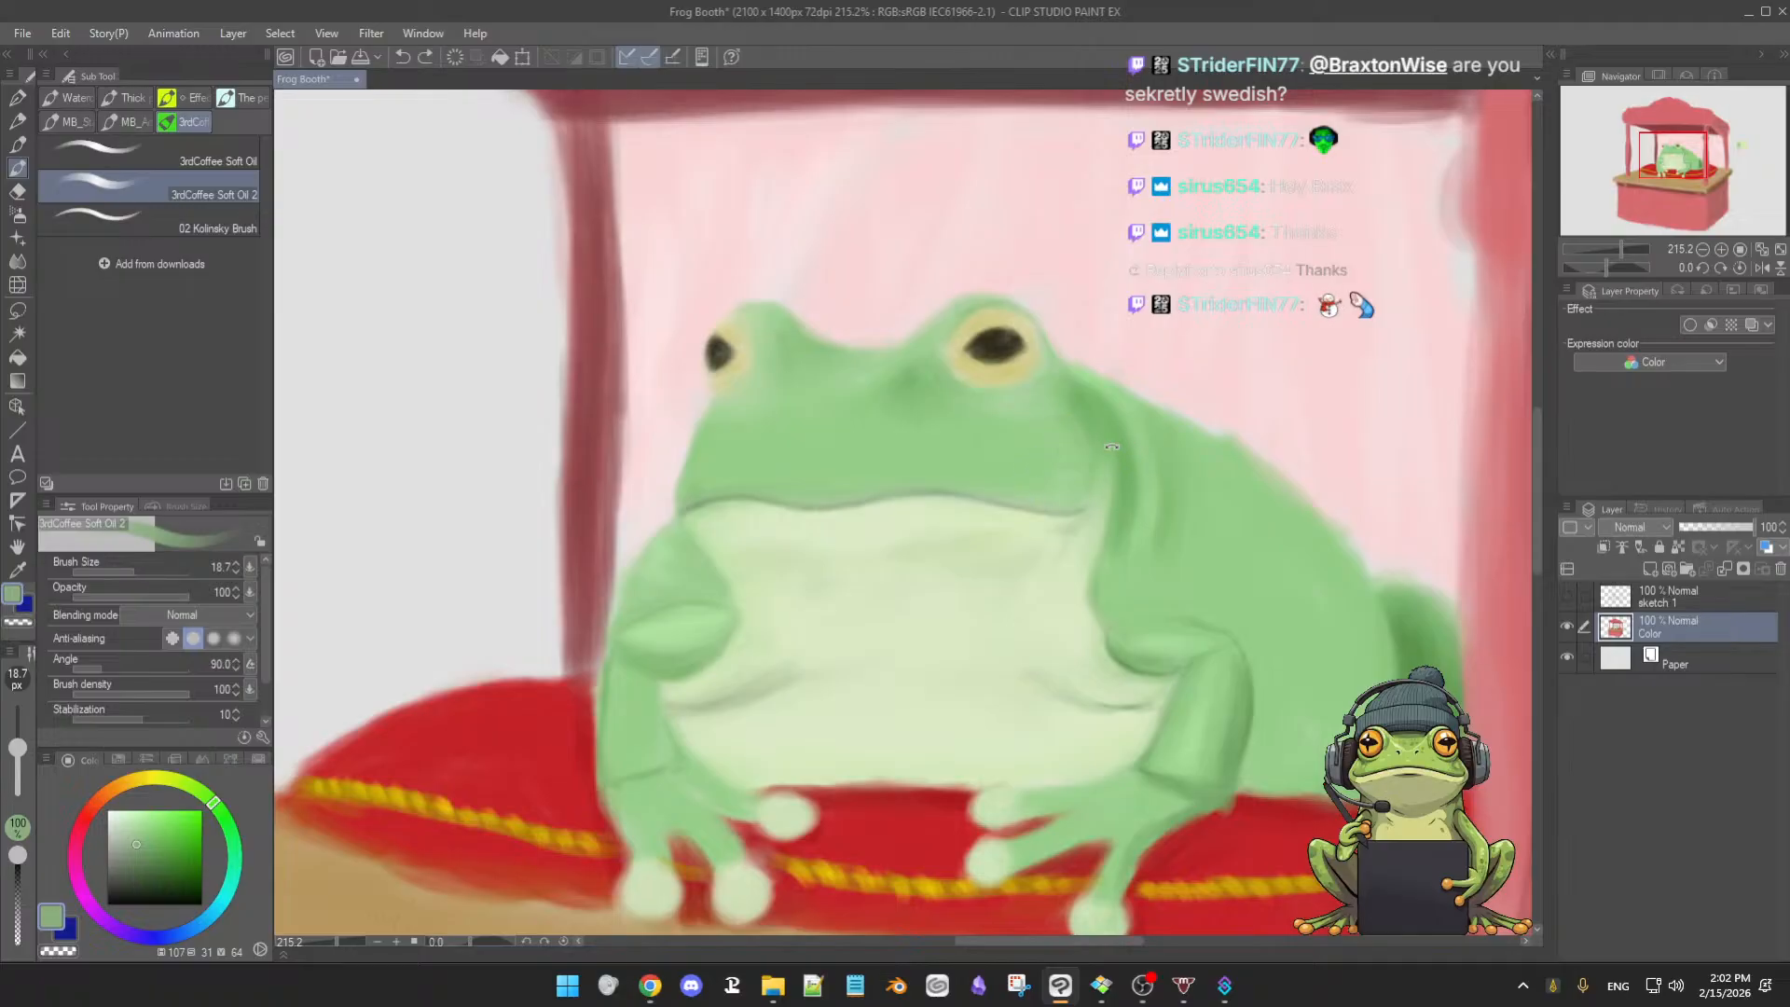
{"action": "left_click", "coordinate": [1007, 451], "text": "alt"}
{"action": "left_click_drag", "start_coordinate": [1033, 437], "coordinate": [1076, 455]}
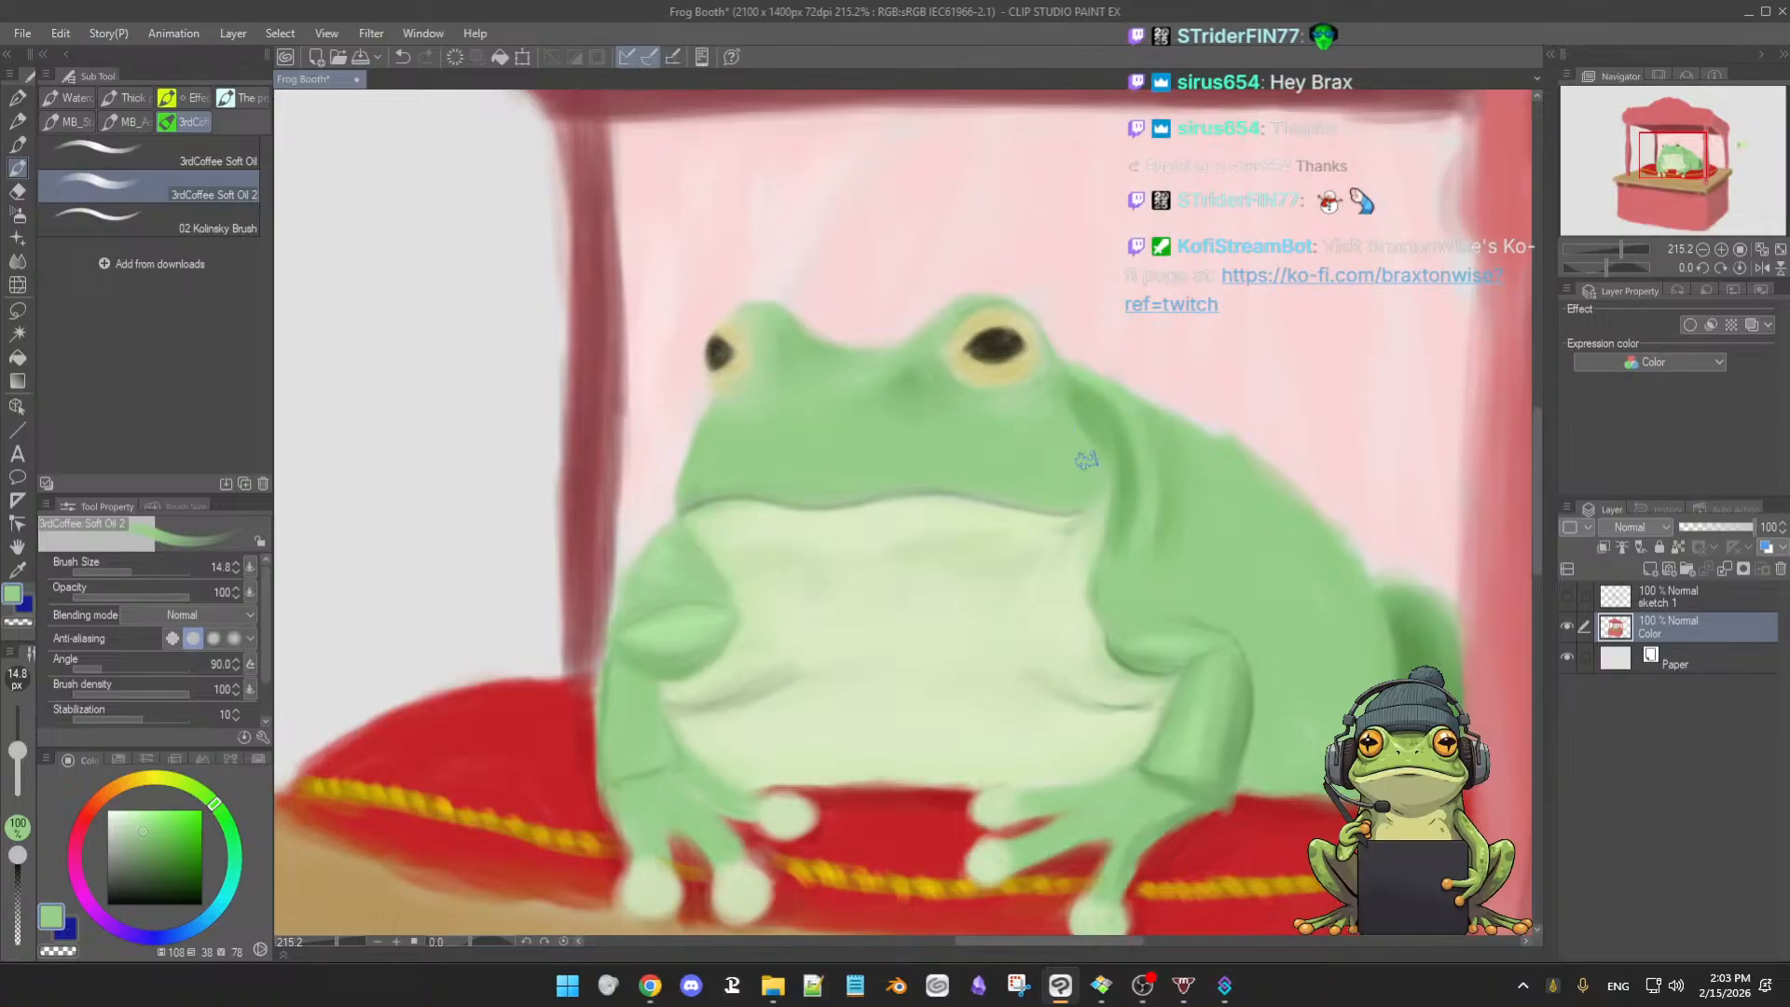
- Soften the skin around the frog's near eye with a sampled mid green, reducing the brush size to 9.5
{"action": "left_click", "coordinate": [1068, 391], "text": "alt"}
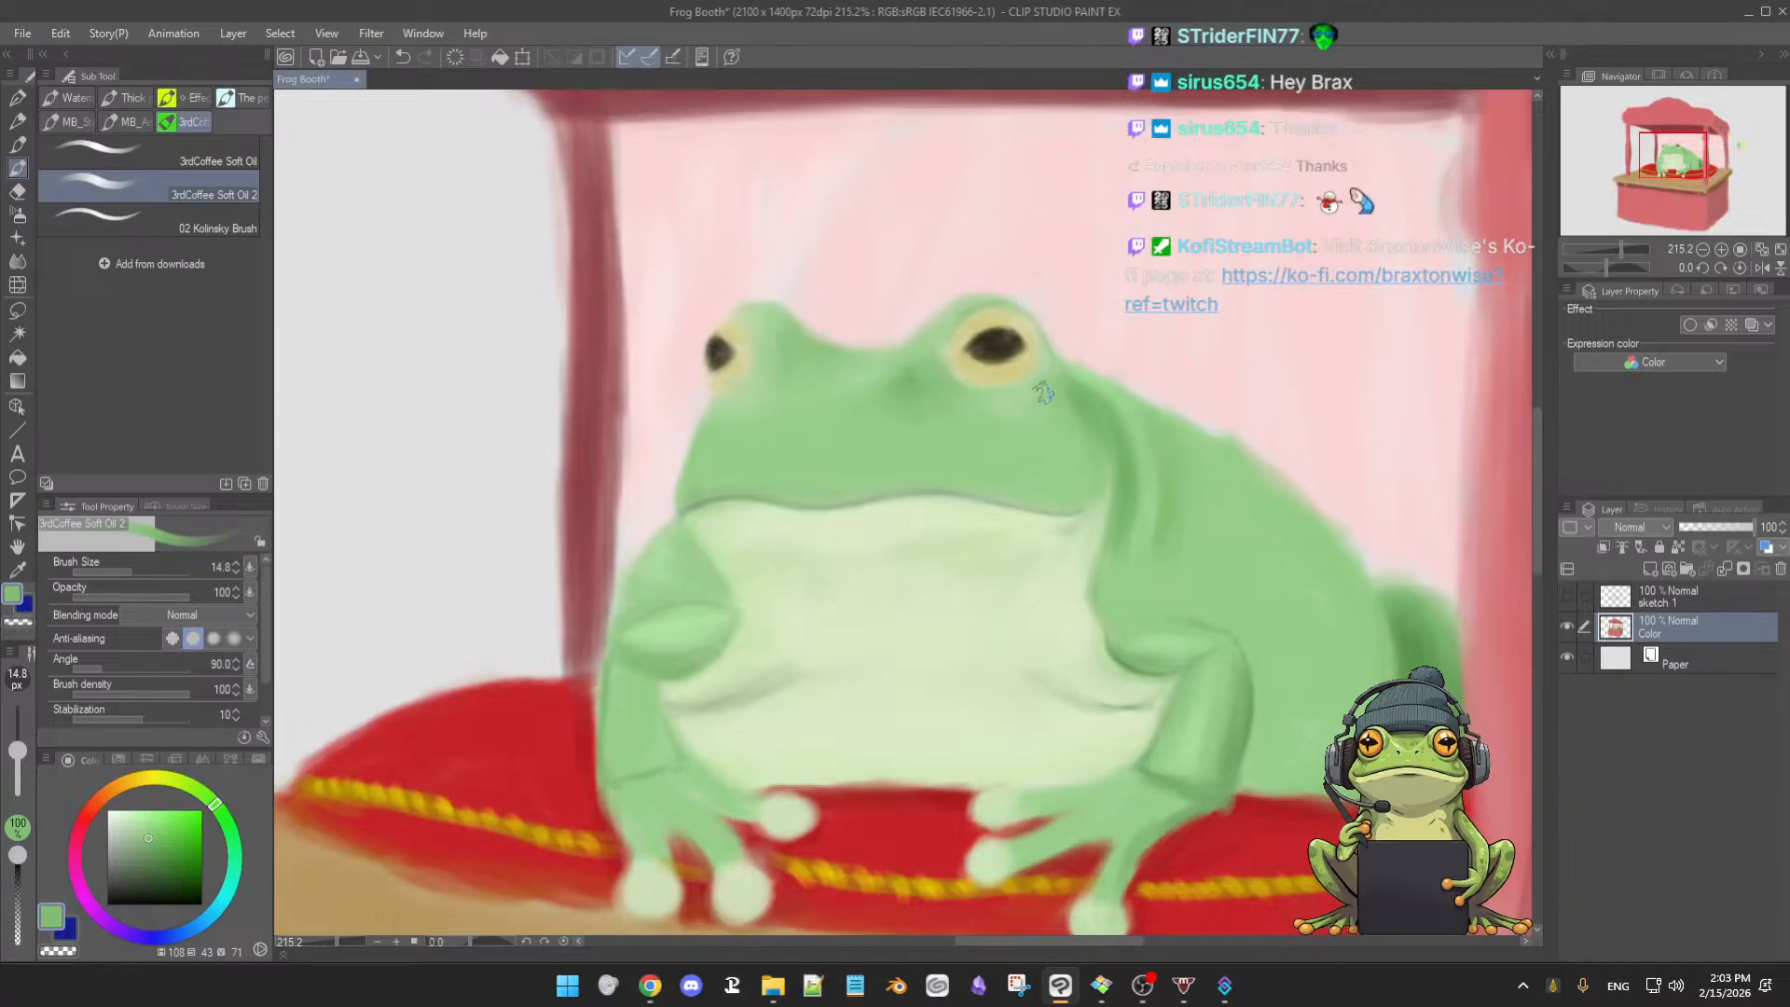
{"action": "key", "text": "["}
{"action": "key", "text": "["}
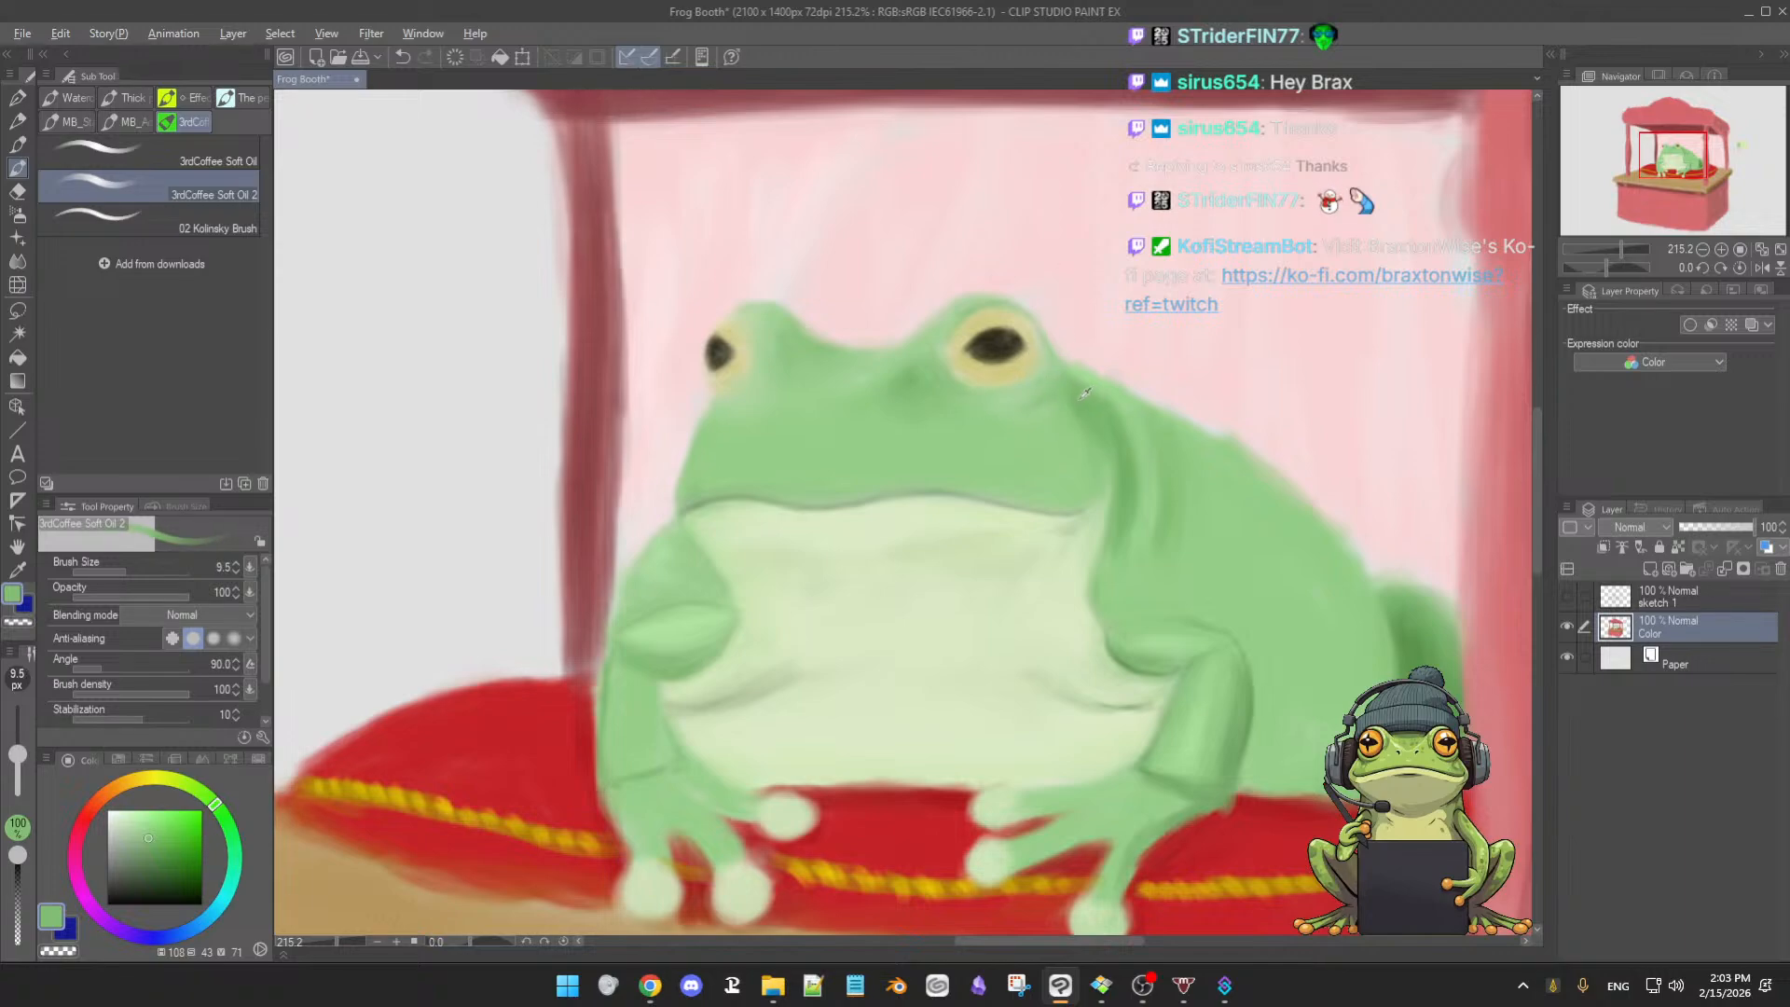
- Choose a darker green and paint shadow down the skin fold behind the frog's head, adjusting the brush up to size 9.6
{"action": "left_click", "coordinate": [173, 854]}
{"action": "left_click_drag", "start_coordinate": [172, 854], "coordinate": [178, 874]}
{"action": "key", "text": "["}
{"action": "key", "text": "["}
{"action": "key", "text": "["}
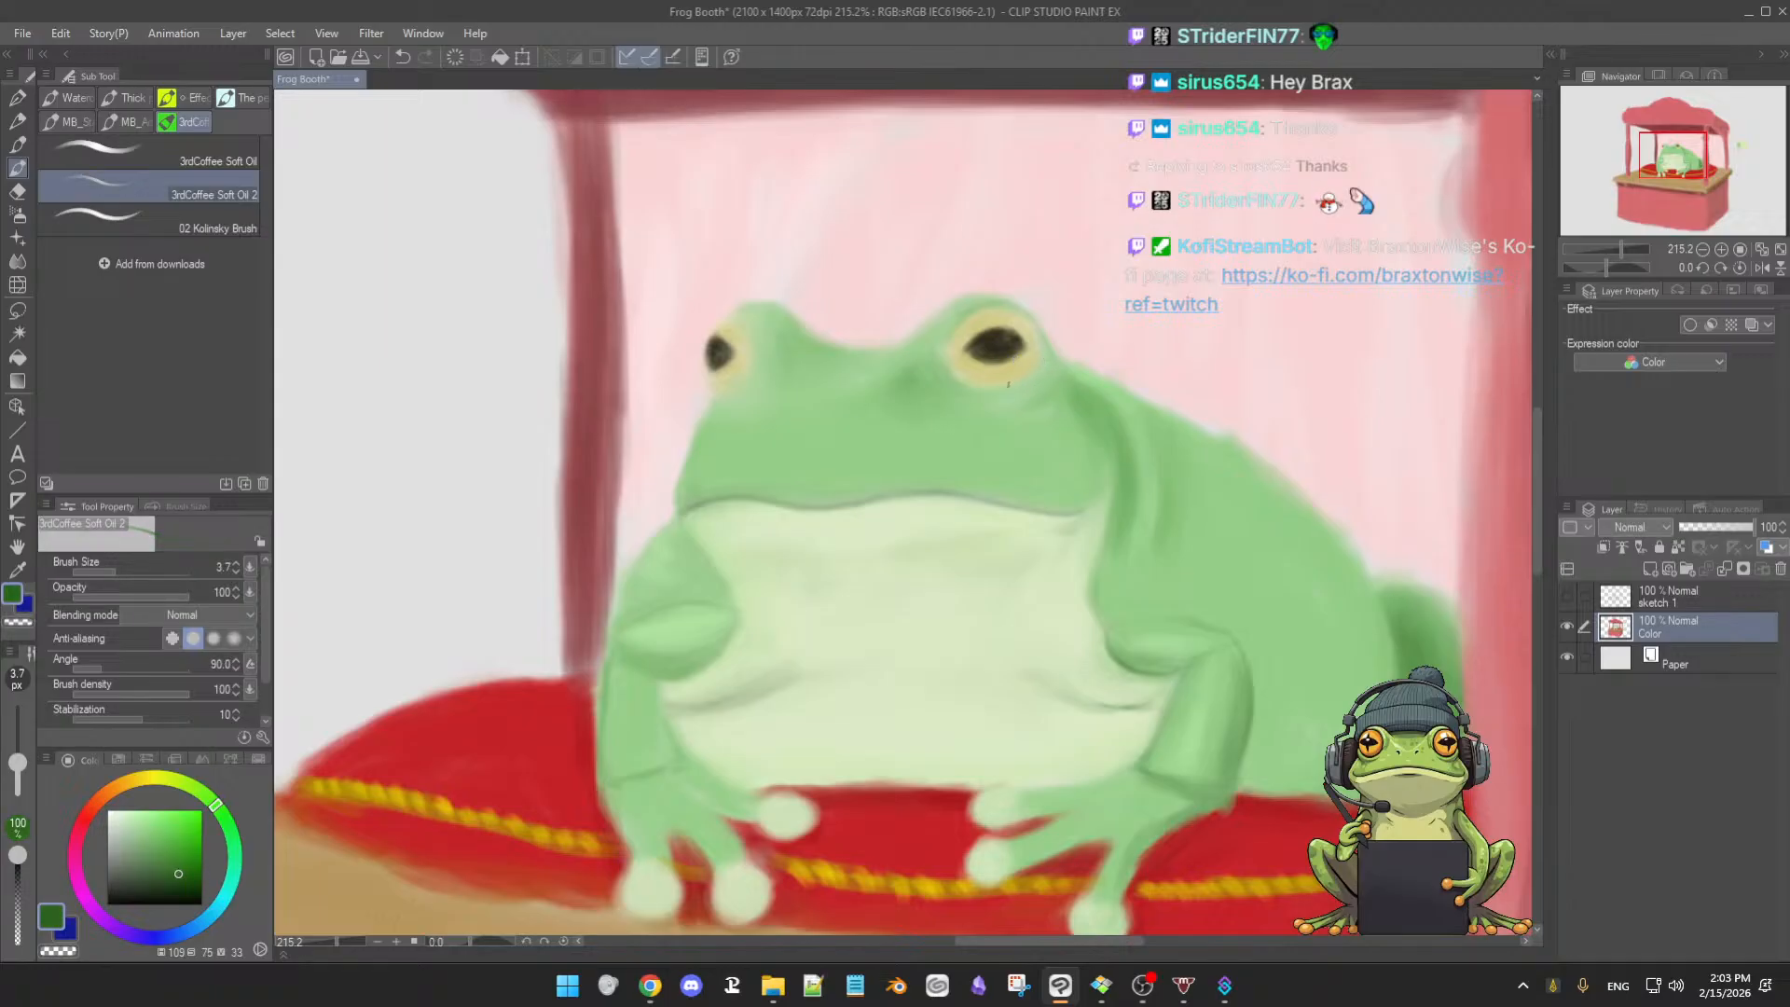
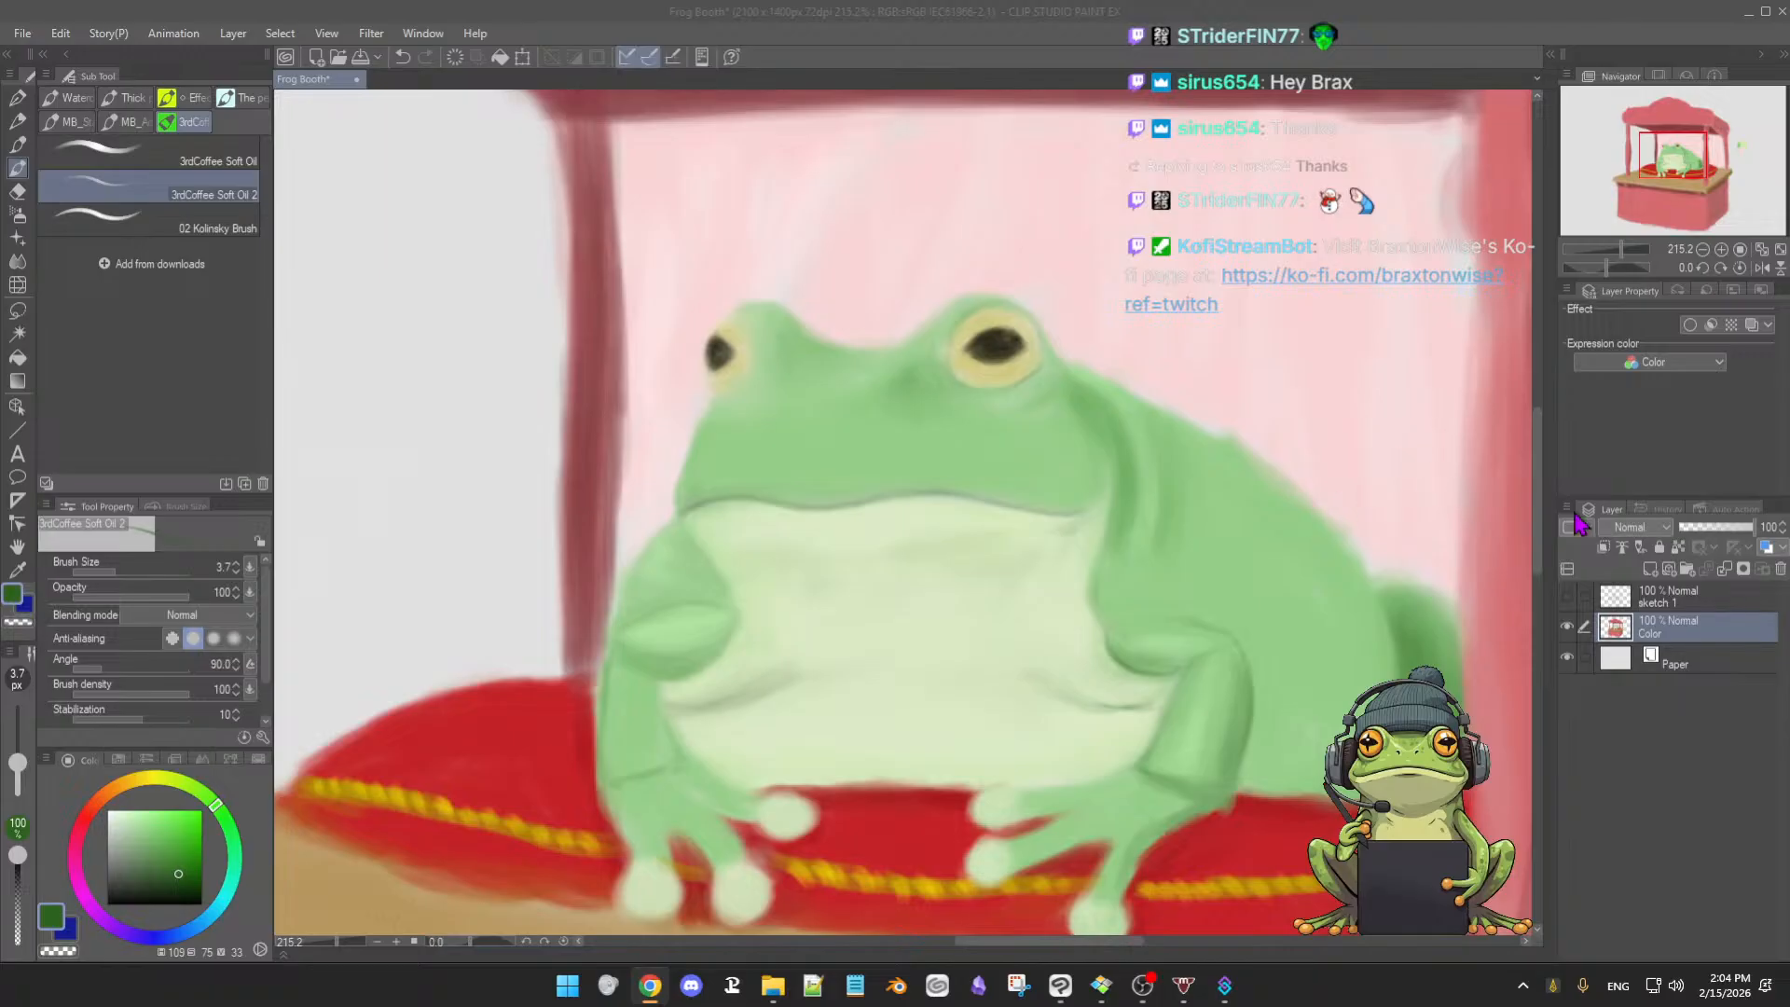
{"action": "left_click", "coordinate": [1623, 774]}
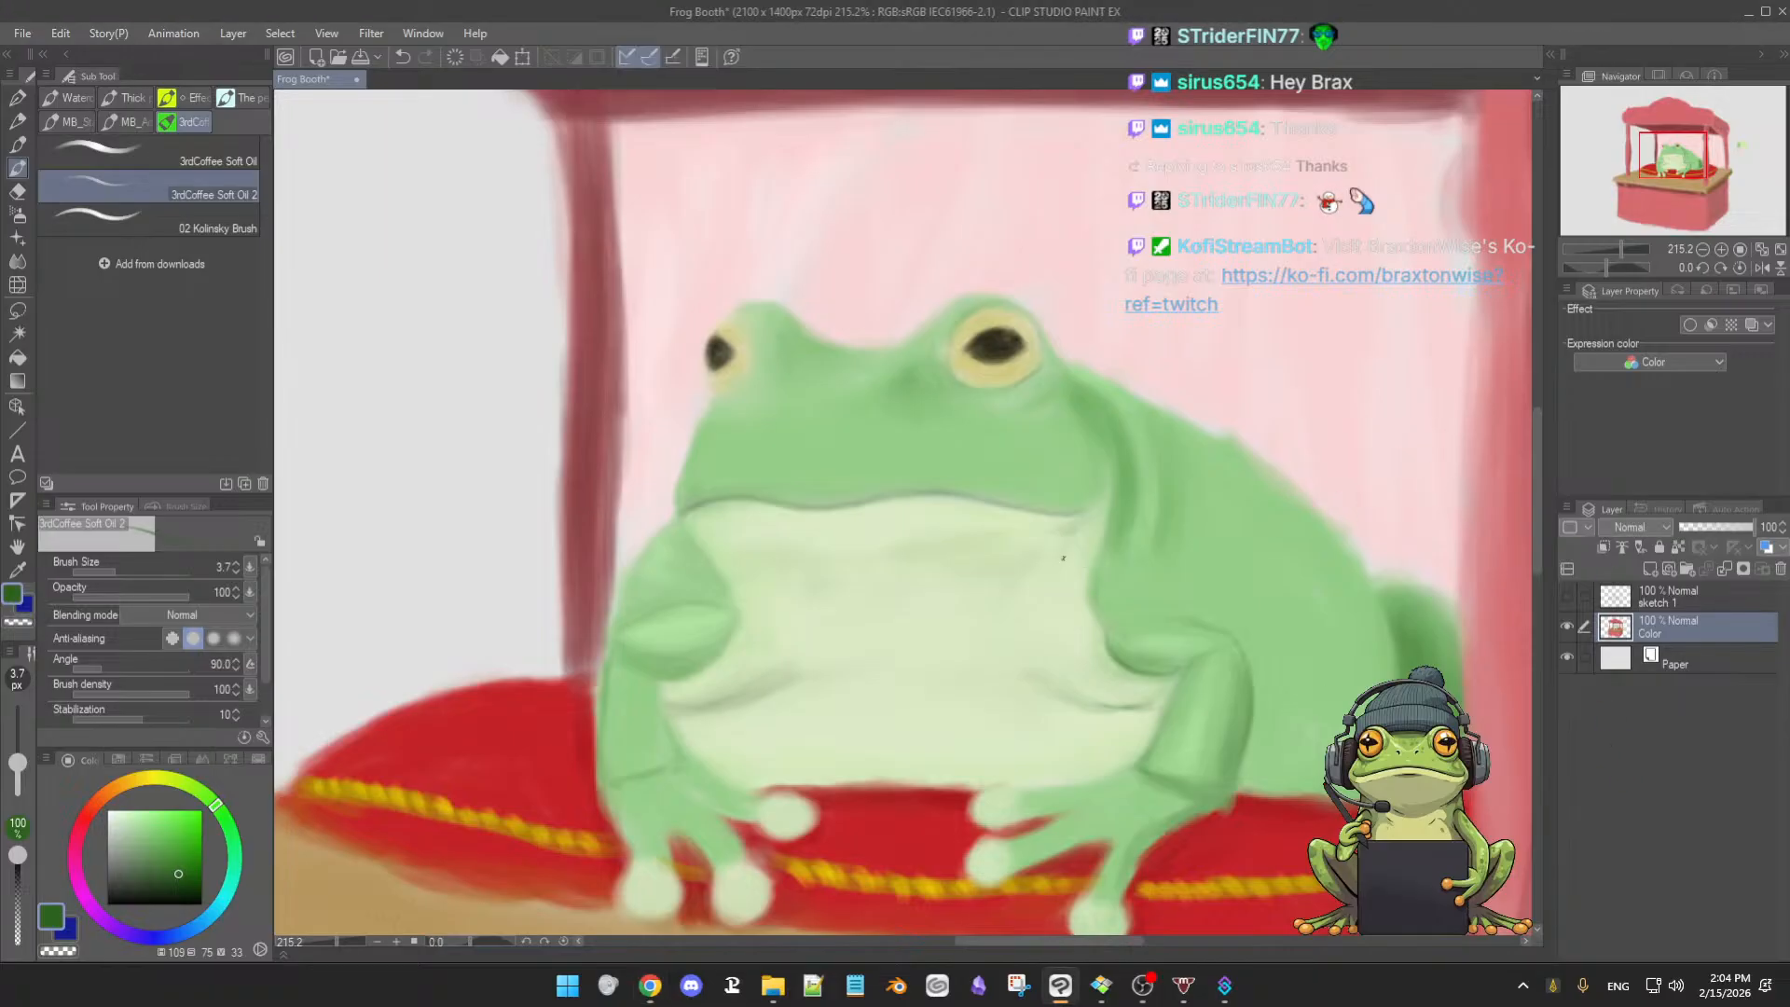
{"action": "mouse_move", "coordinate": [1124, 616]}
{"action": "left_mouse_down"}
{"action": "mouse_move", "coordinate": [1053, 616]}
{"action": "mouse_move", "coordinate": [1129, 617]}
{"action": "left_mouse_up"}
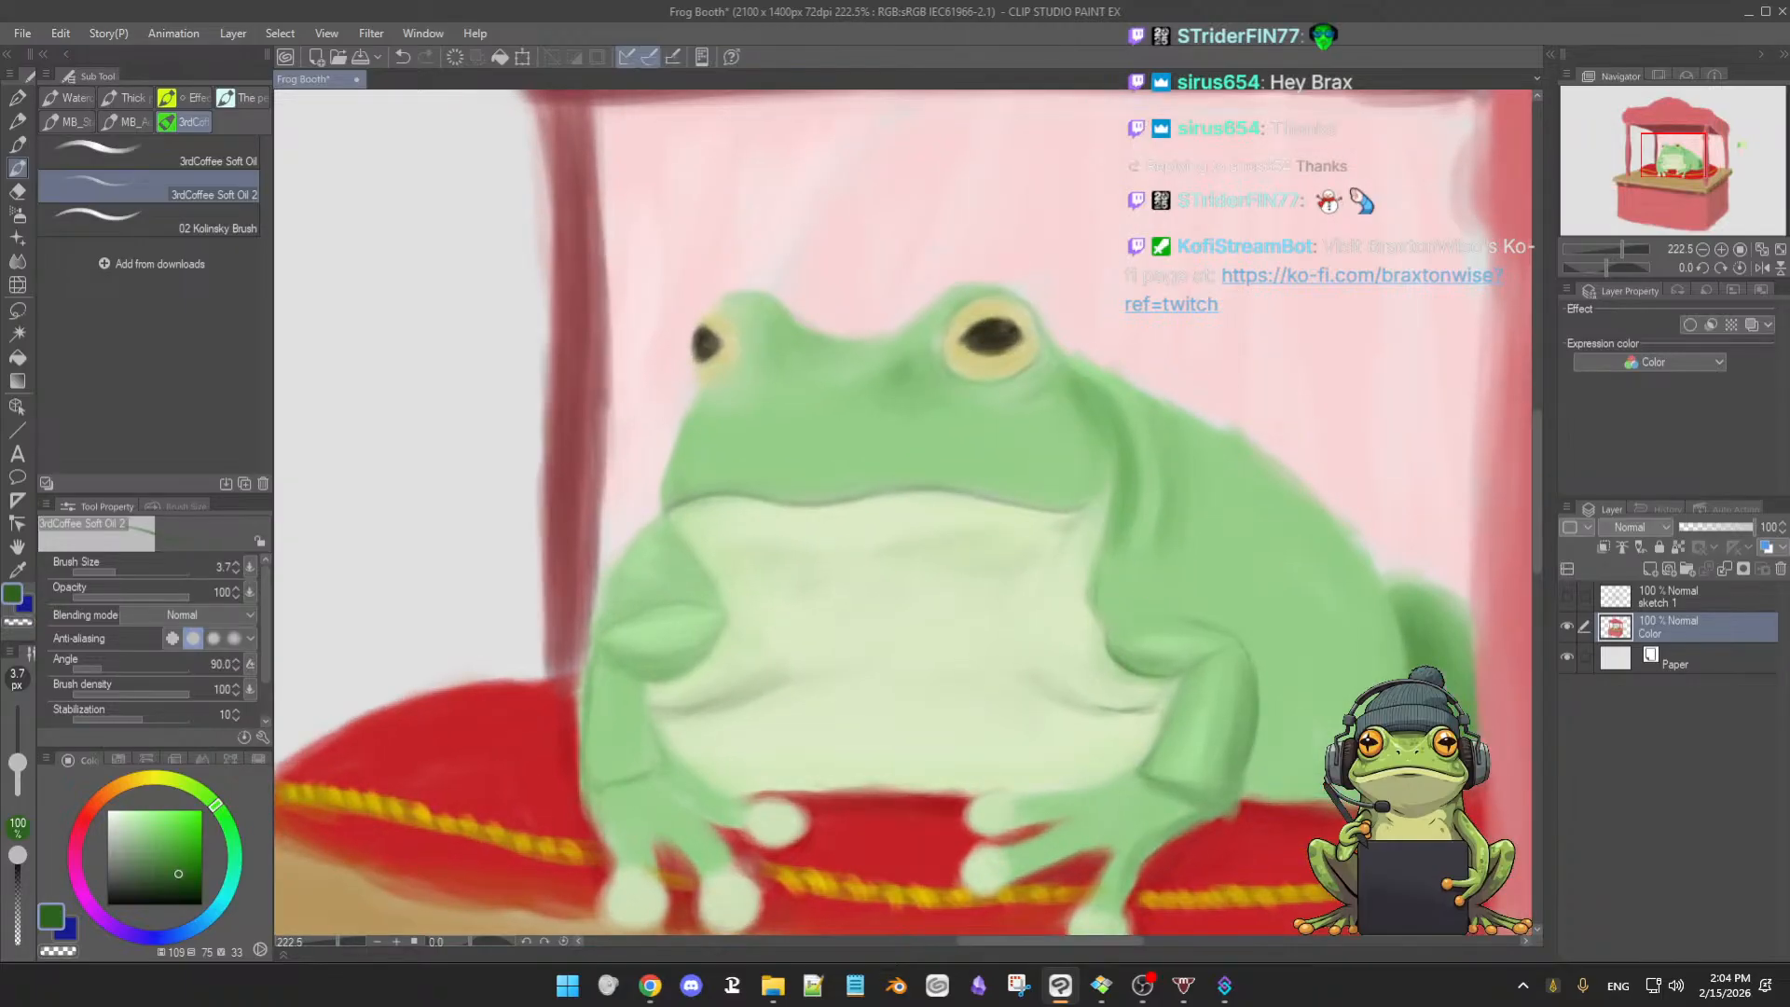
{"action": "key", "text": "]"}
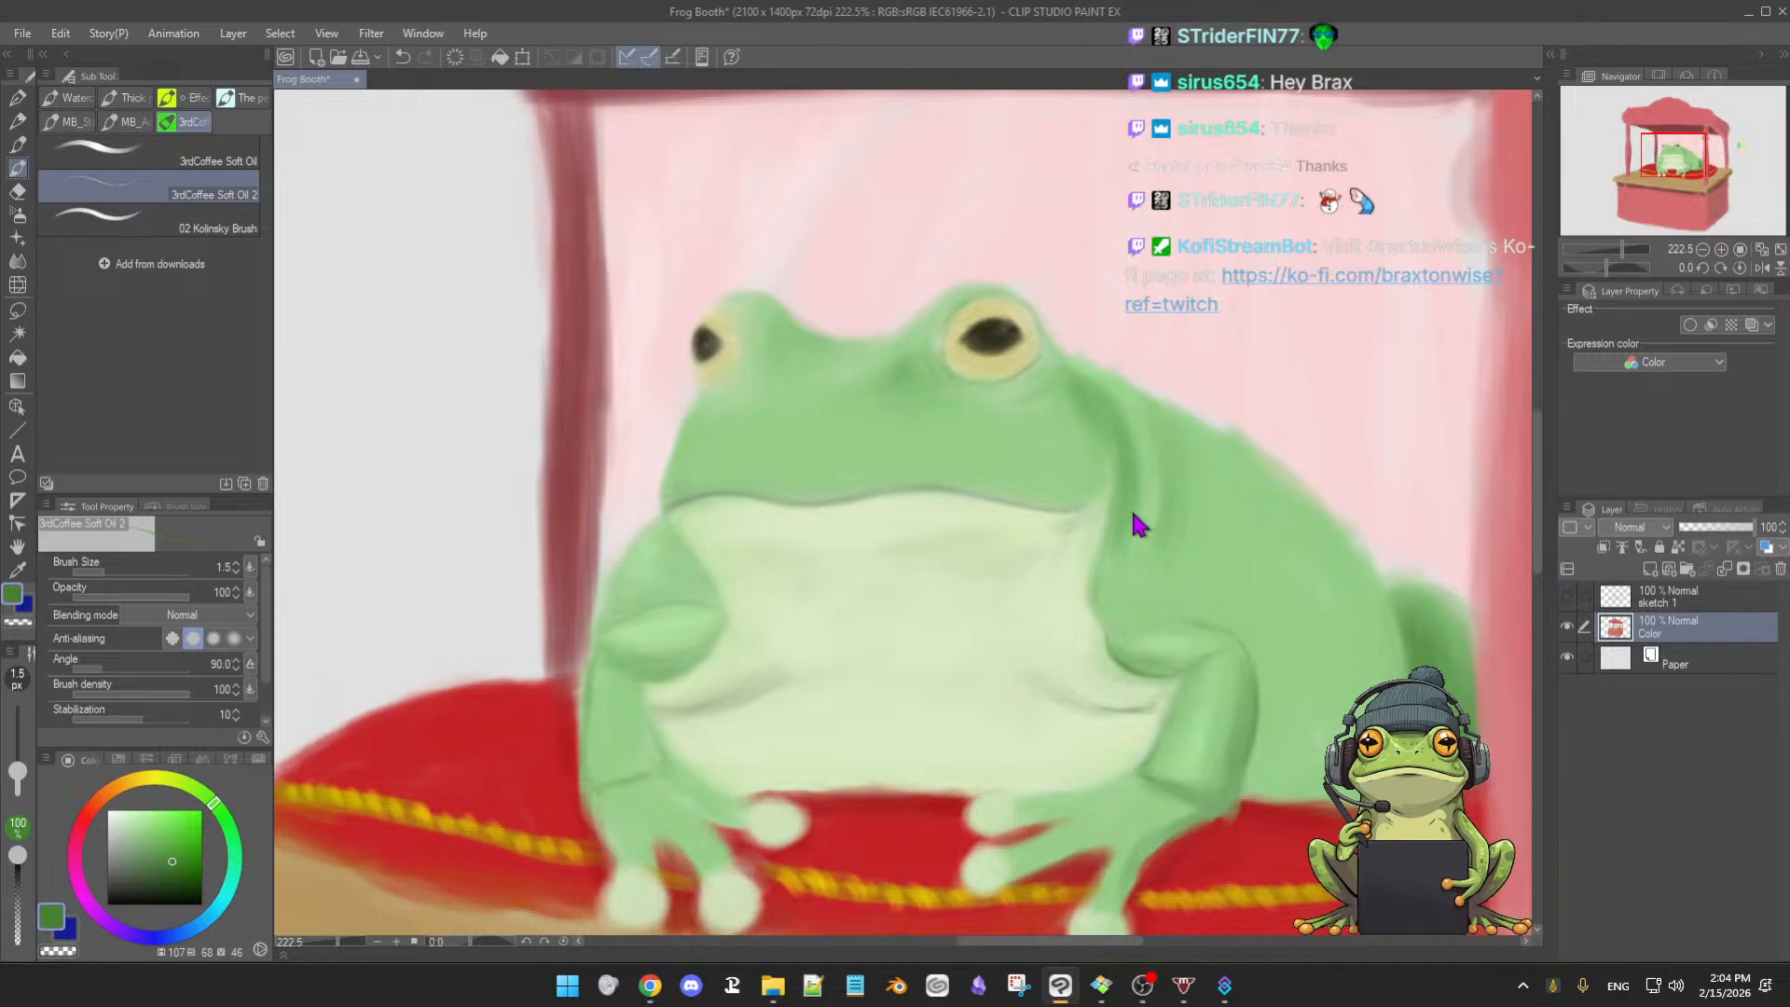
{"action": "key", "text": "bracketright"}
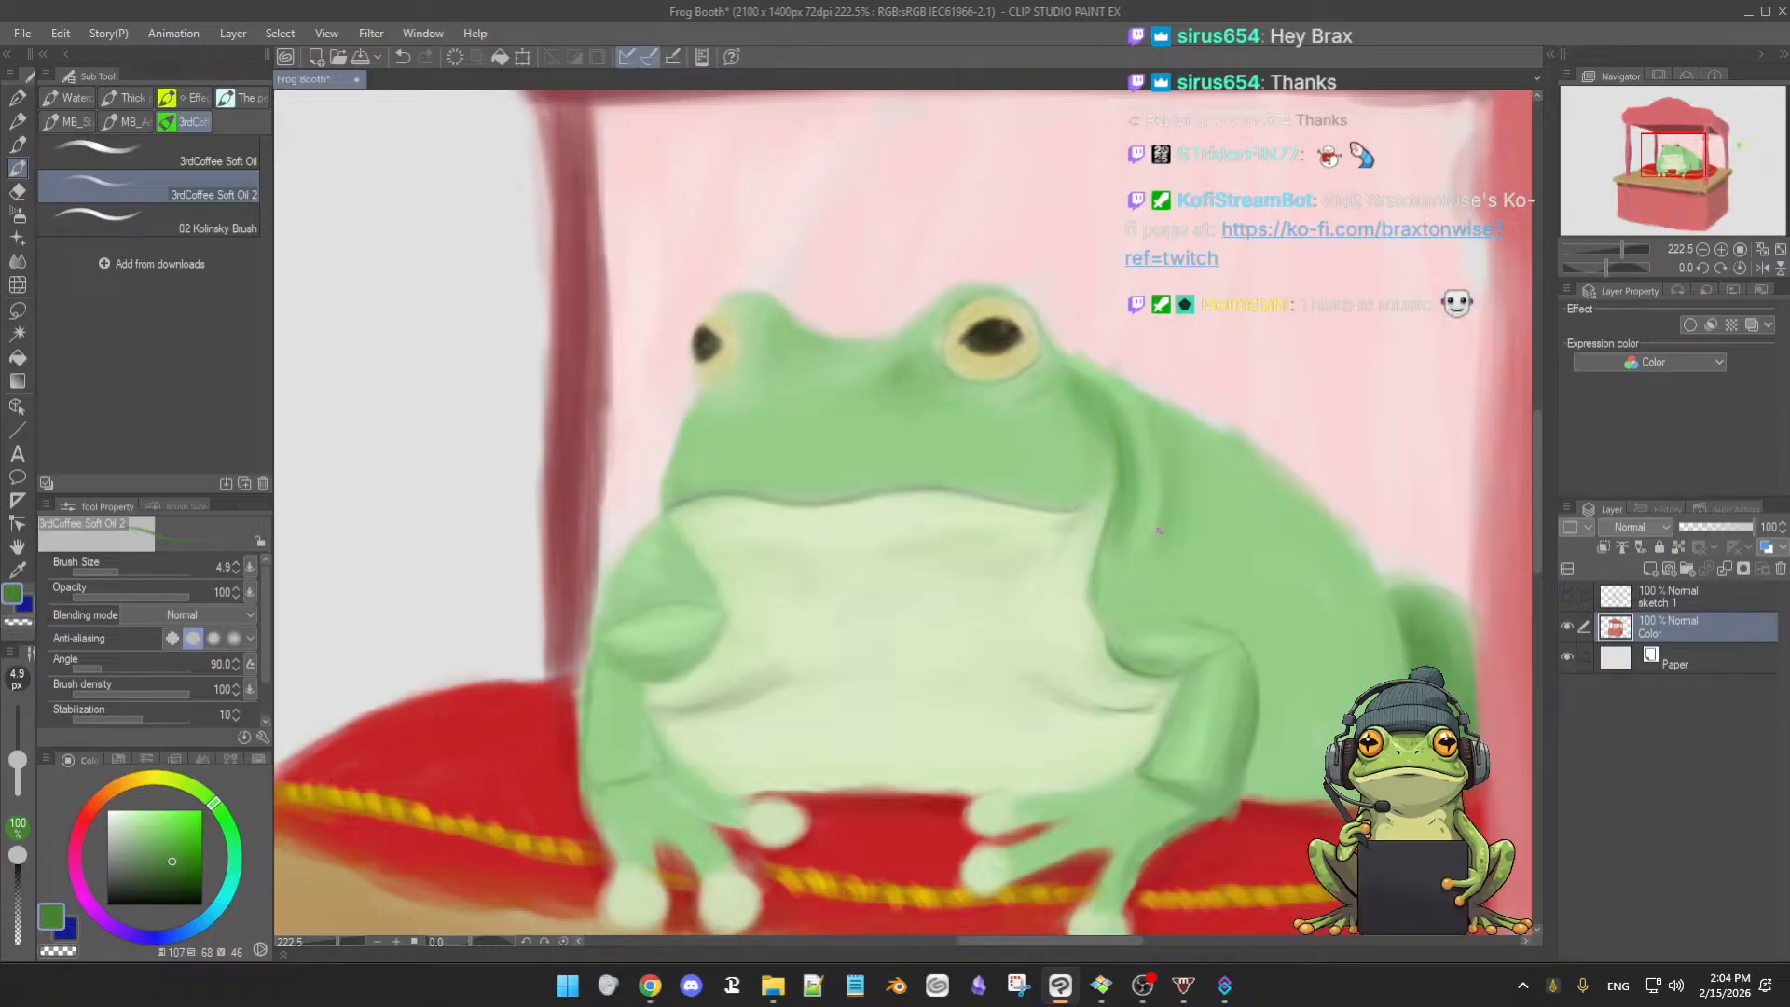
{"action": "mouse_move", "coordinate": [1165, 571]}
{"action": "left_mouse_down", "text": "ctrl+alt"}
{"action": "mouse_move", "coordinate": [1165, 553]}
{"action": "mouse_move", "coordinate": [1165, 568]}
{"action": "left_mouse_up", "text": "ctrl+alt"}
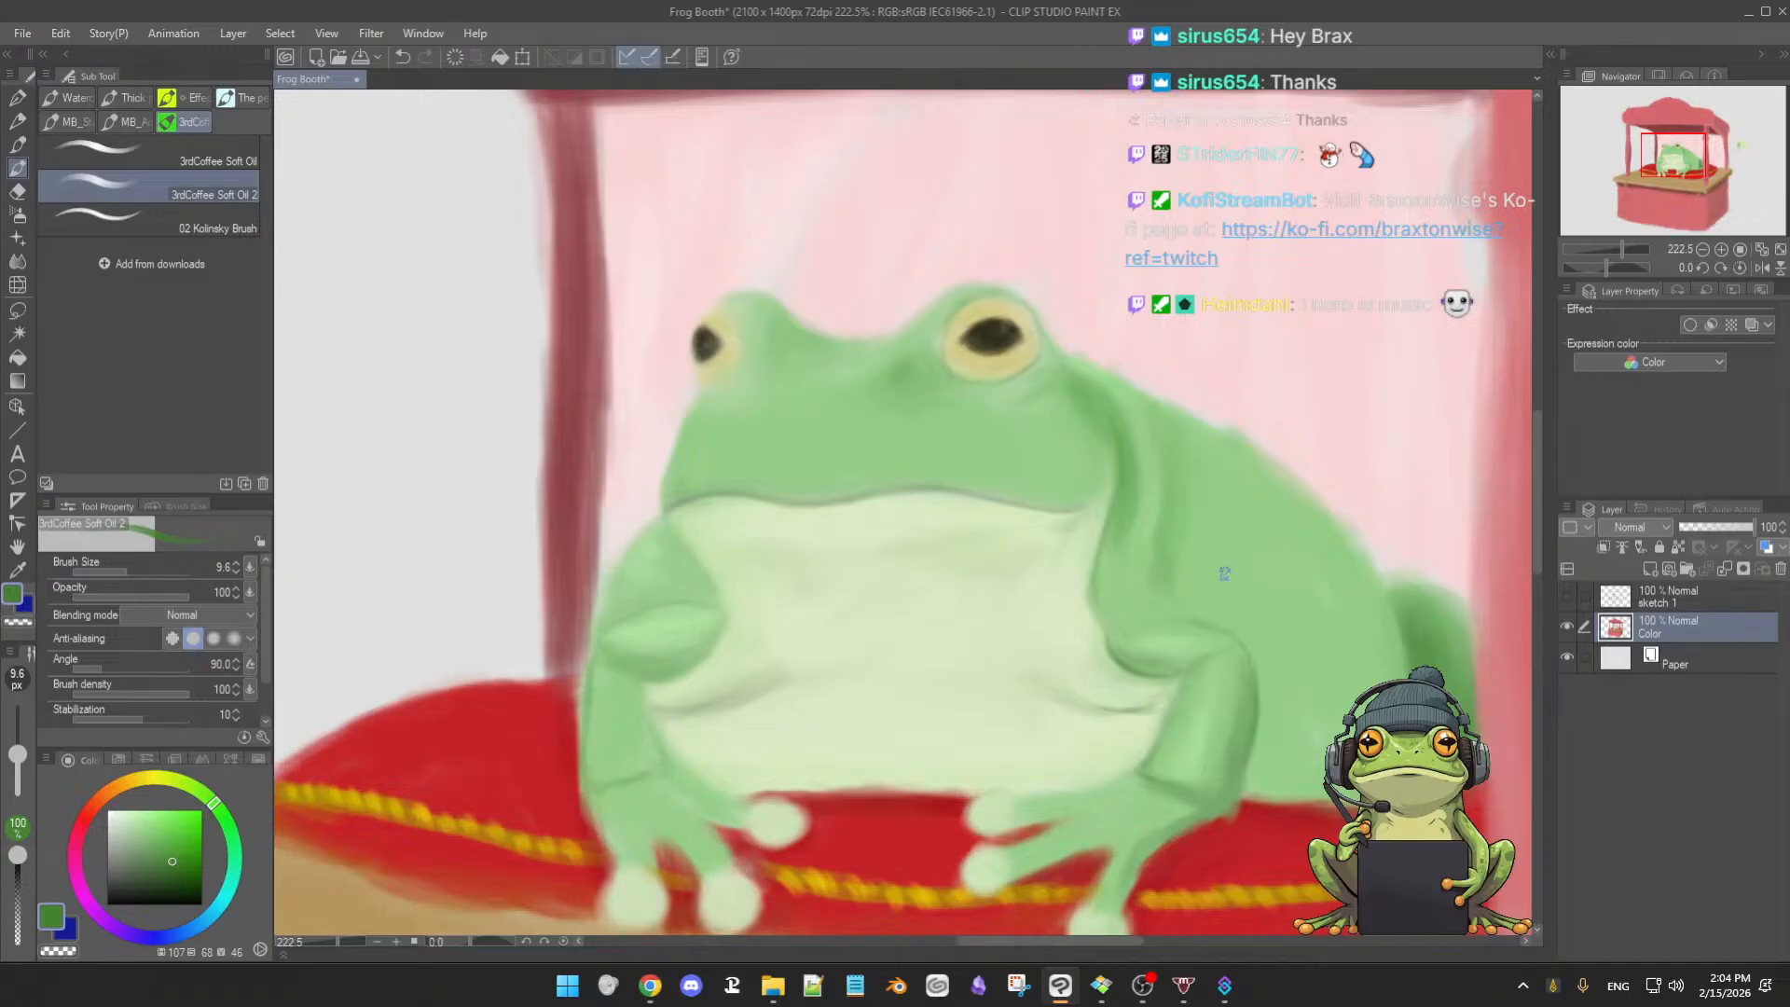
- Compare the painted frog with its sketch by toggling the visibility of the sketch 1 and Color layers
{"action": "left_click", "coordinate": [1568, 598]}
{"action": "left_click", "coordinate": [1567, 599]}
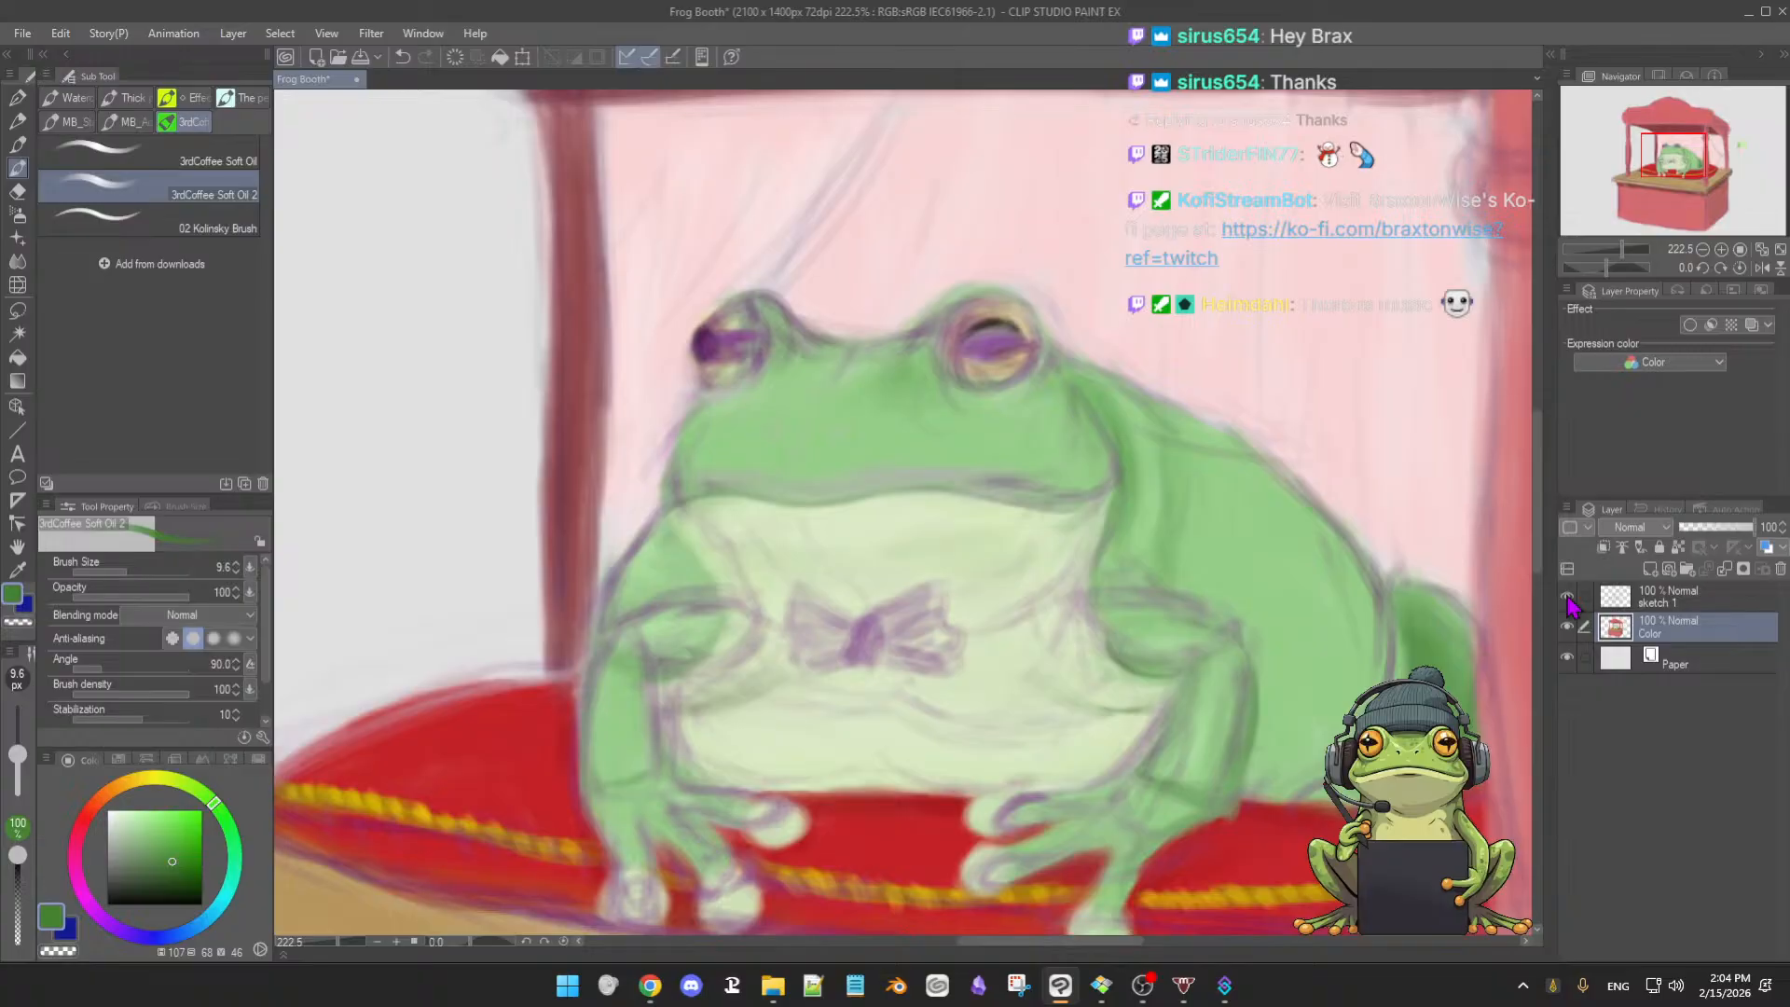
{"action": "left_click", "coordinate": [1567, 598]}
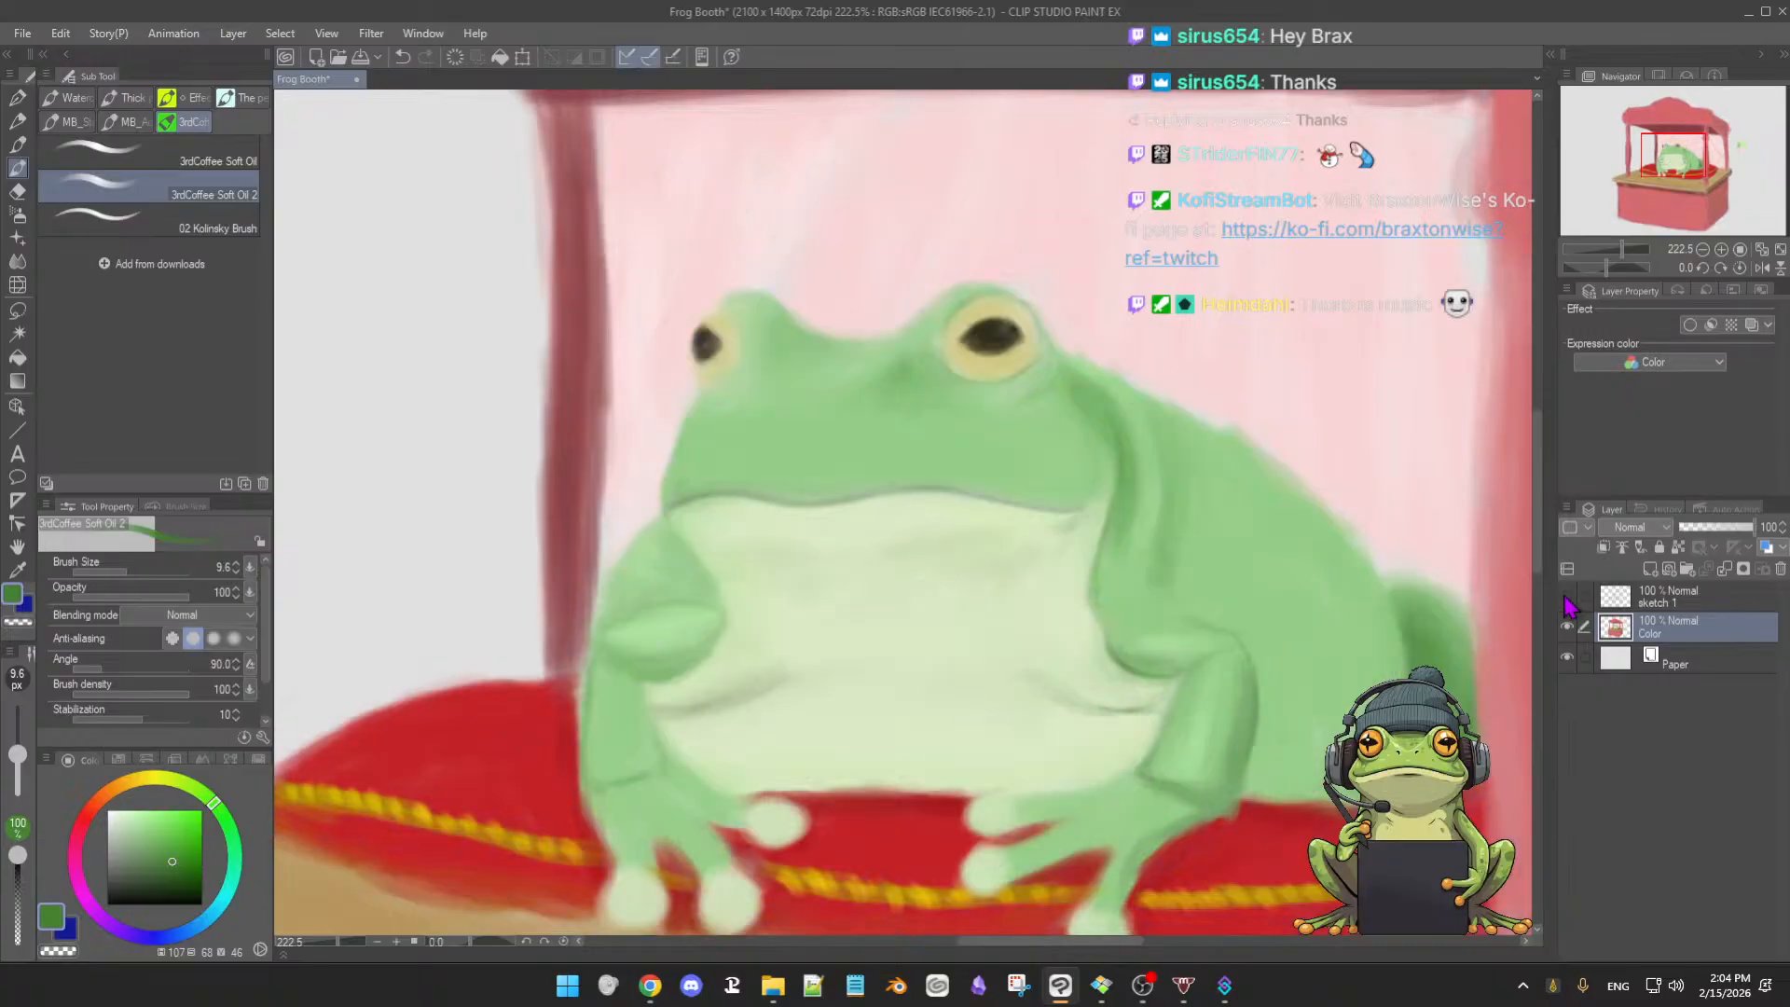
{"action": "left_click", "coordinate": [1568, 598]}
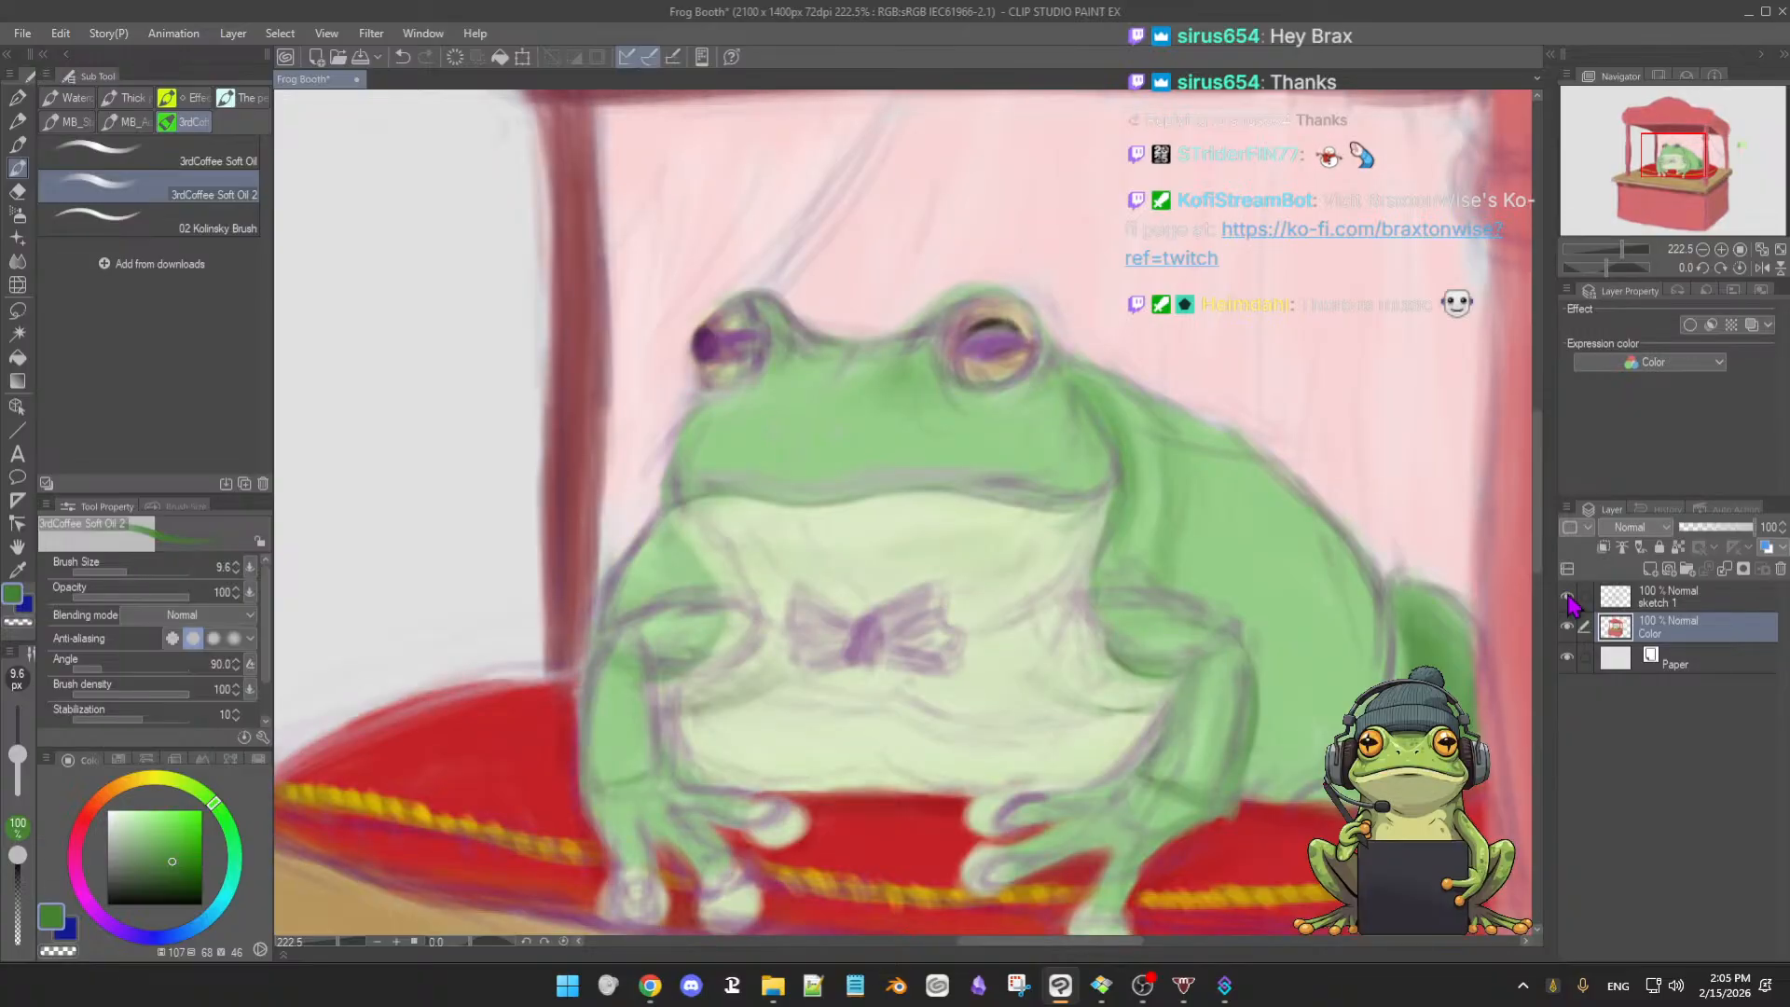
{"action": "left_click", "coordinate": [1567, 598]}
{"action": "left_click", "coordinate": [1568, 597]}
{"action": "left_click", "coordinate": [1568, 597]}
{"action": "left_click", "coordinate": [1567, 597]}
{"action": "left_click", "coordinate": [1568, 599]}
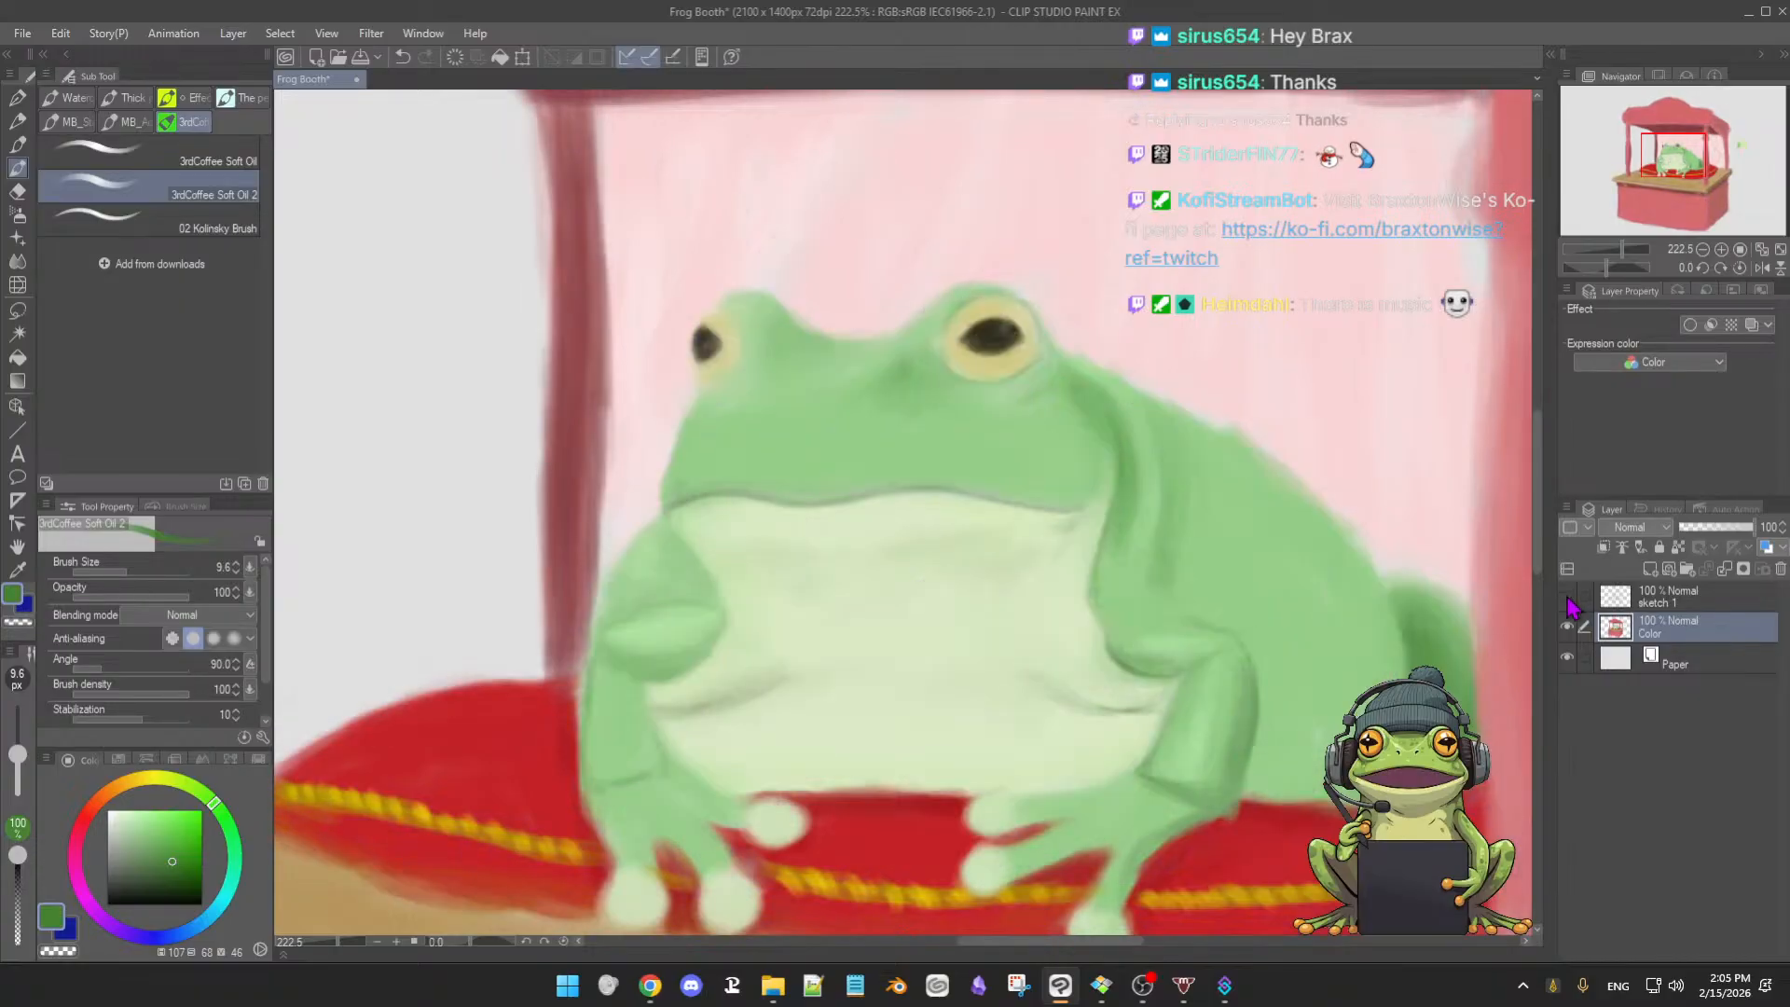
{"action": "left_click", "coordinate": [1568, 599]}
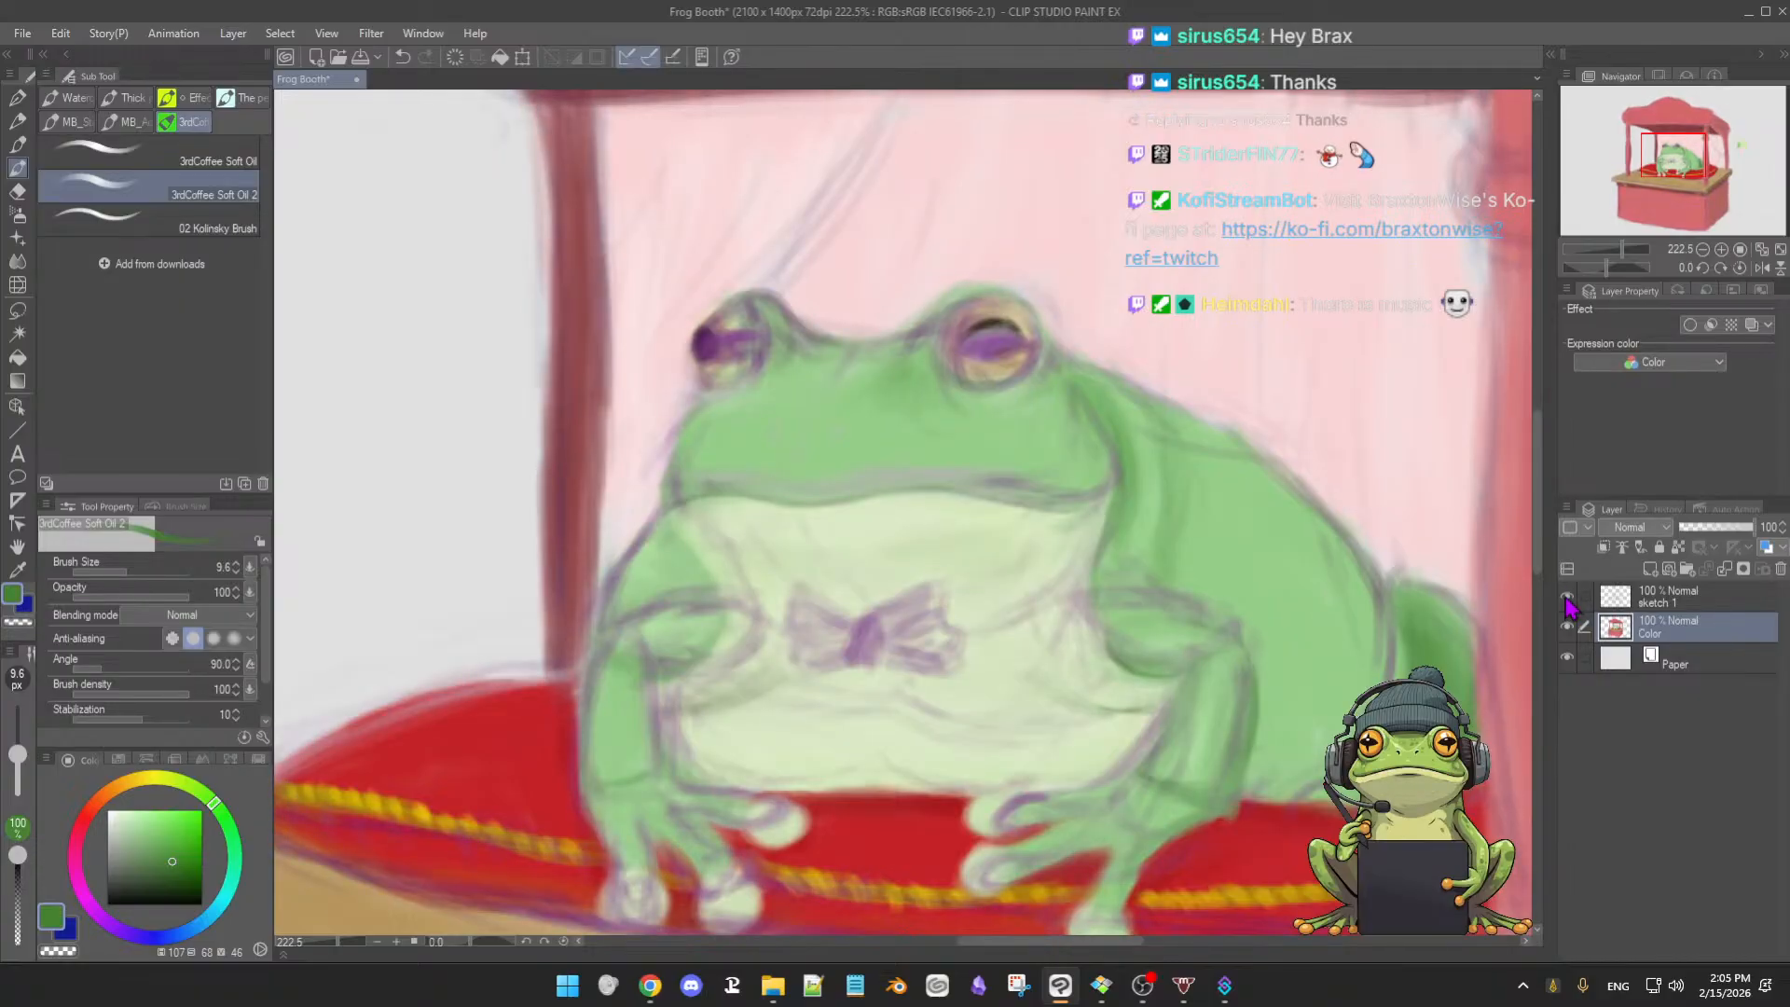
{"action": "left_click", "coordinate": [1568, 627]}
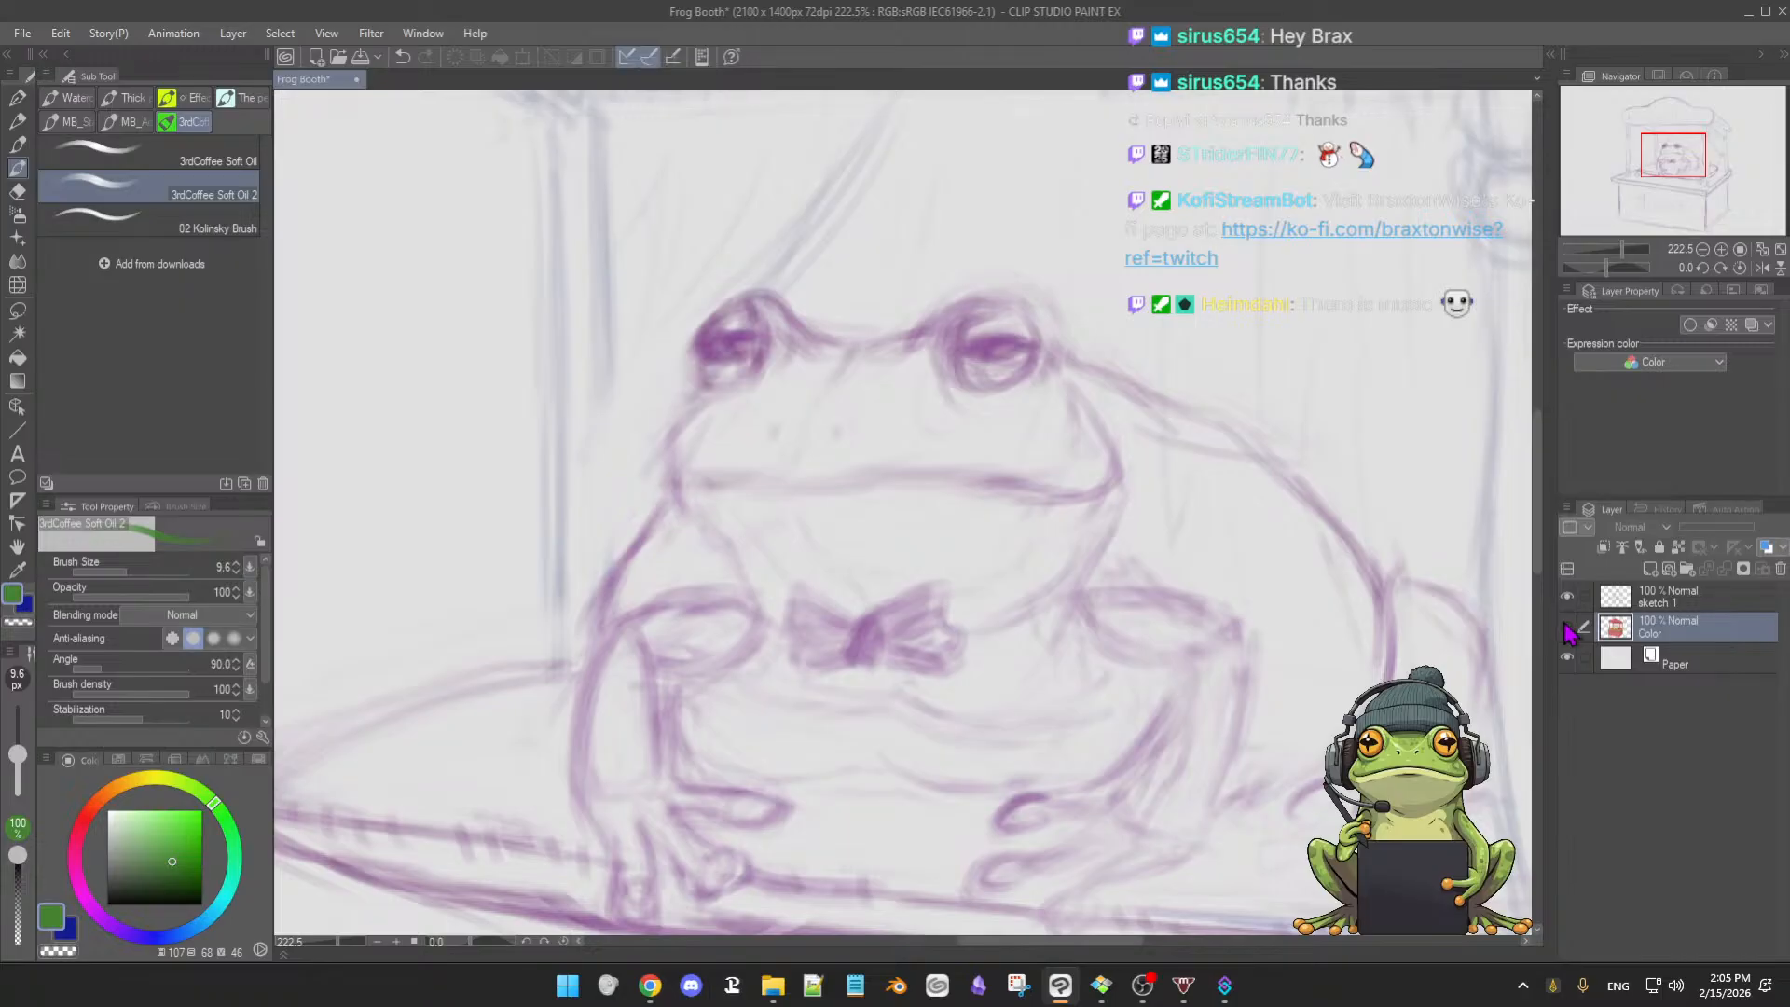
{"action": "left_click", "coordinate": [1568, 628]}
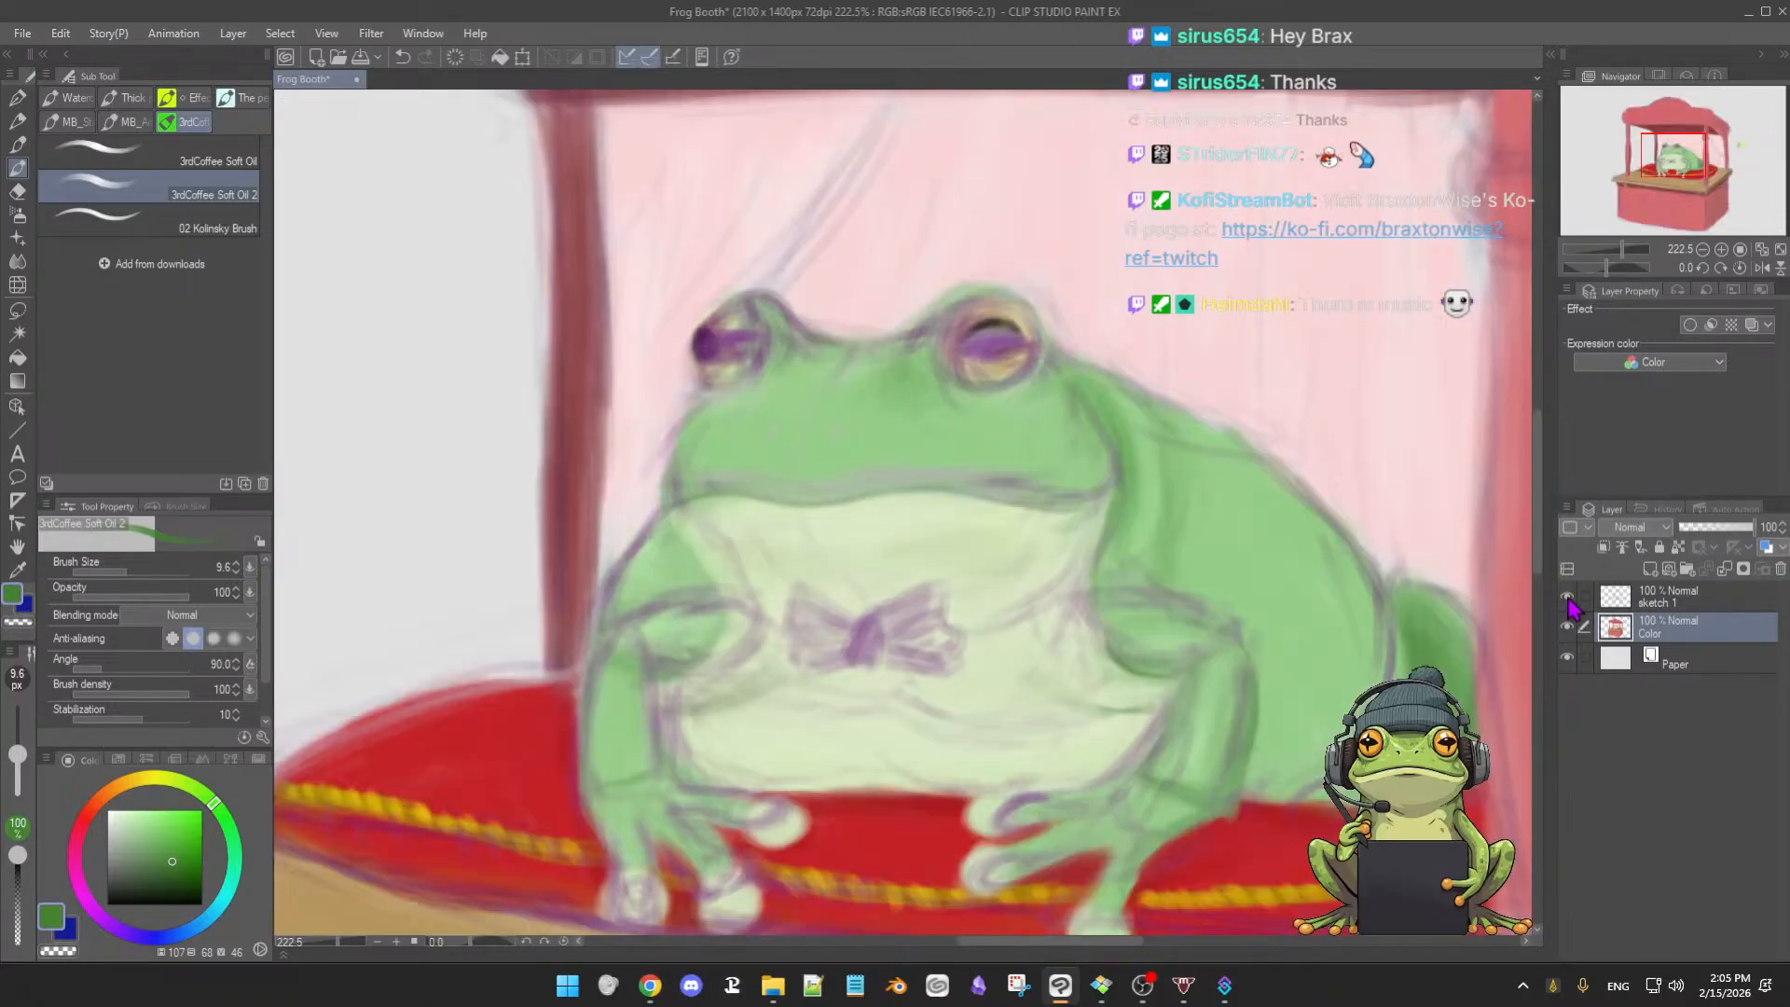
{"action": "left_click", "coordinate": [1567, 597]}
{"action": "left_click", "coordinate": [1567, 602]}
{"action": "left_click", "coordinate": [1567, 601]}
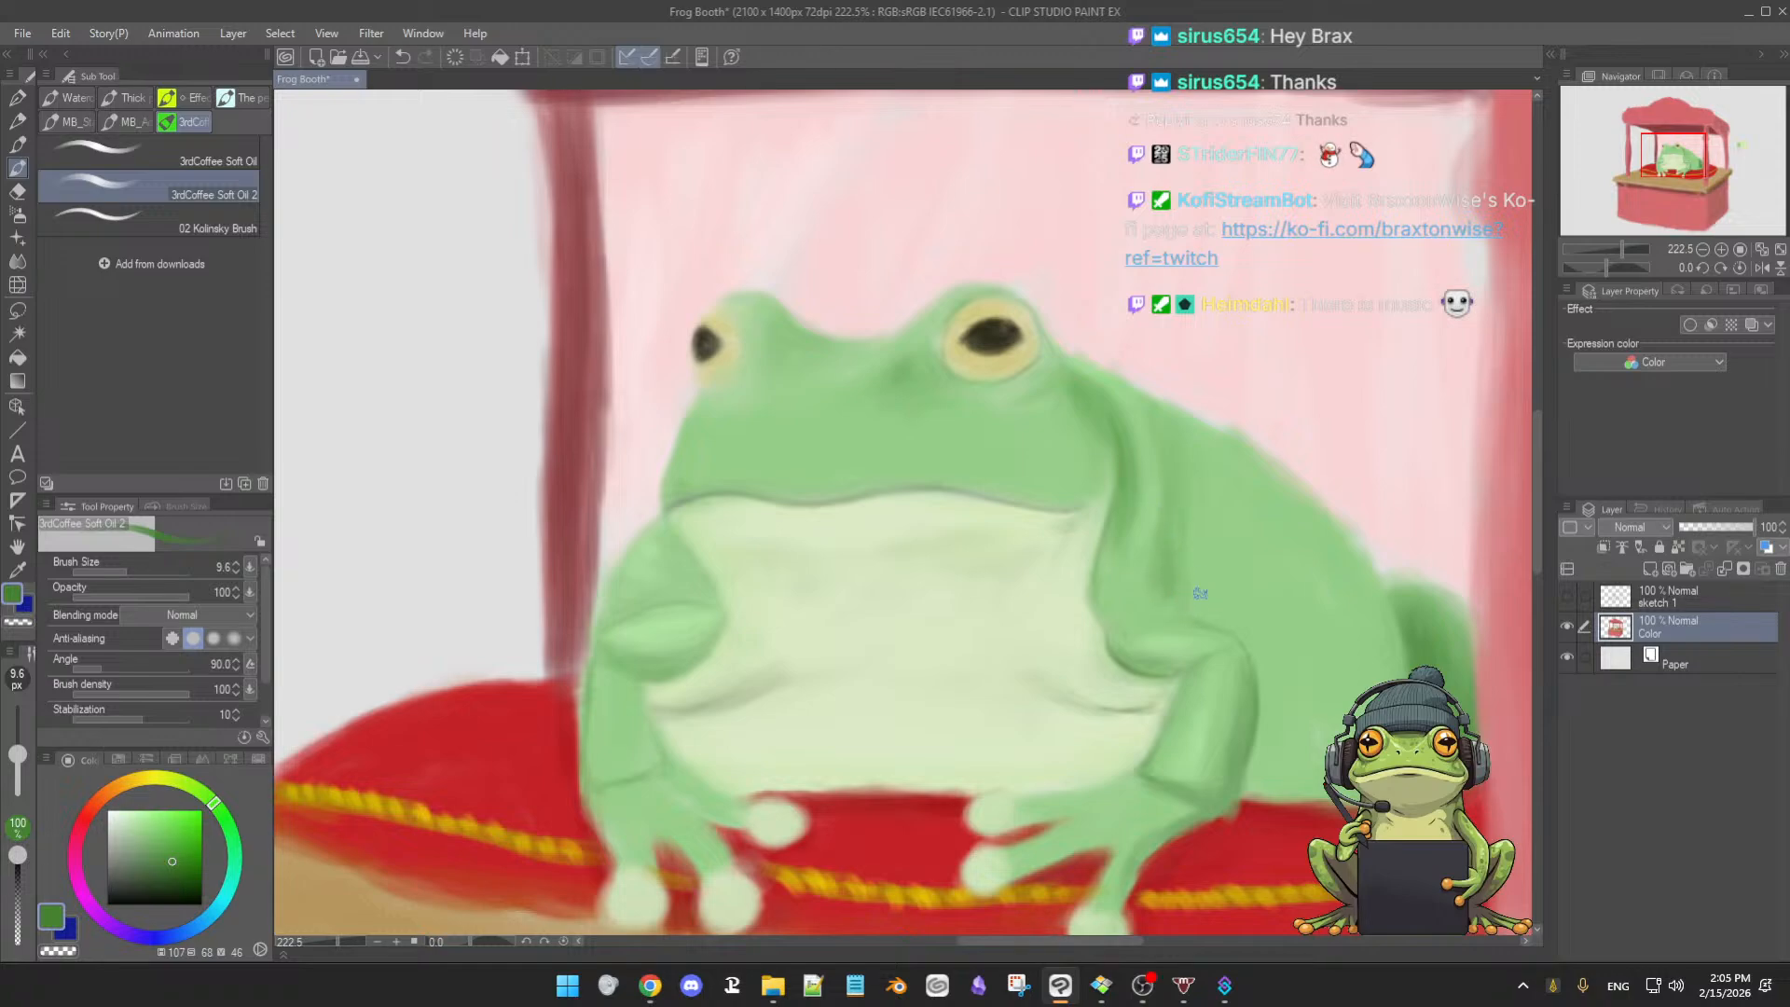
- Blend the lower end of the shoulder fold into the body above the near arm with sampled greens at brush size 9.6
{"action": "left_click", "coordinate": [1130, 547], "text": "alt"}
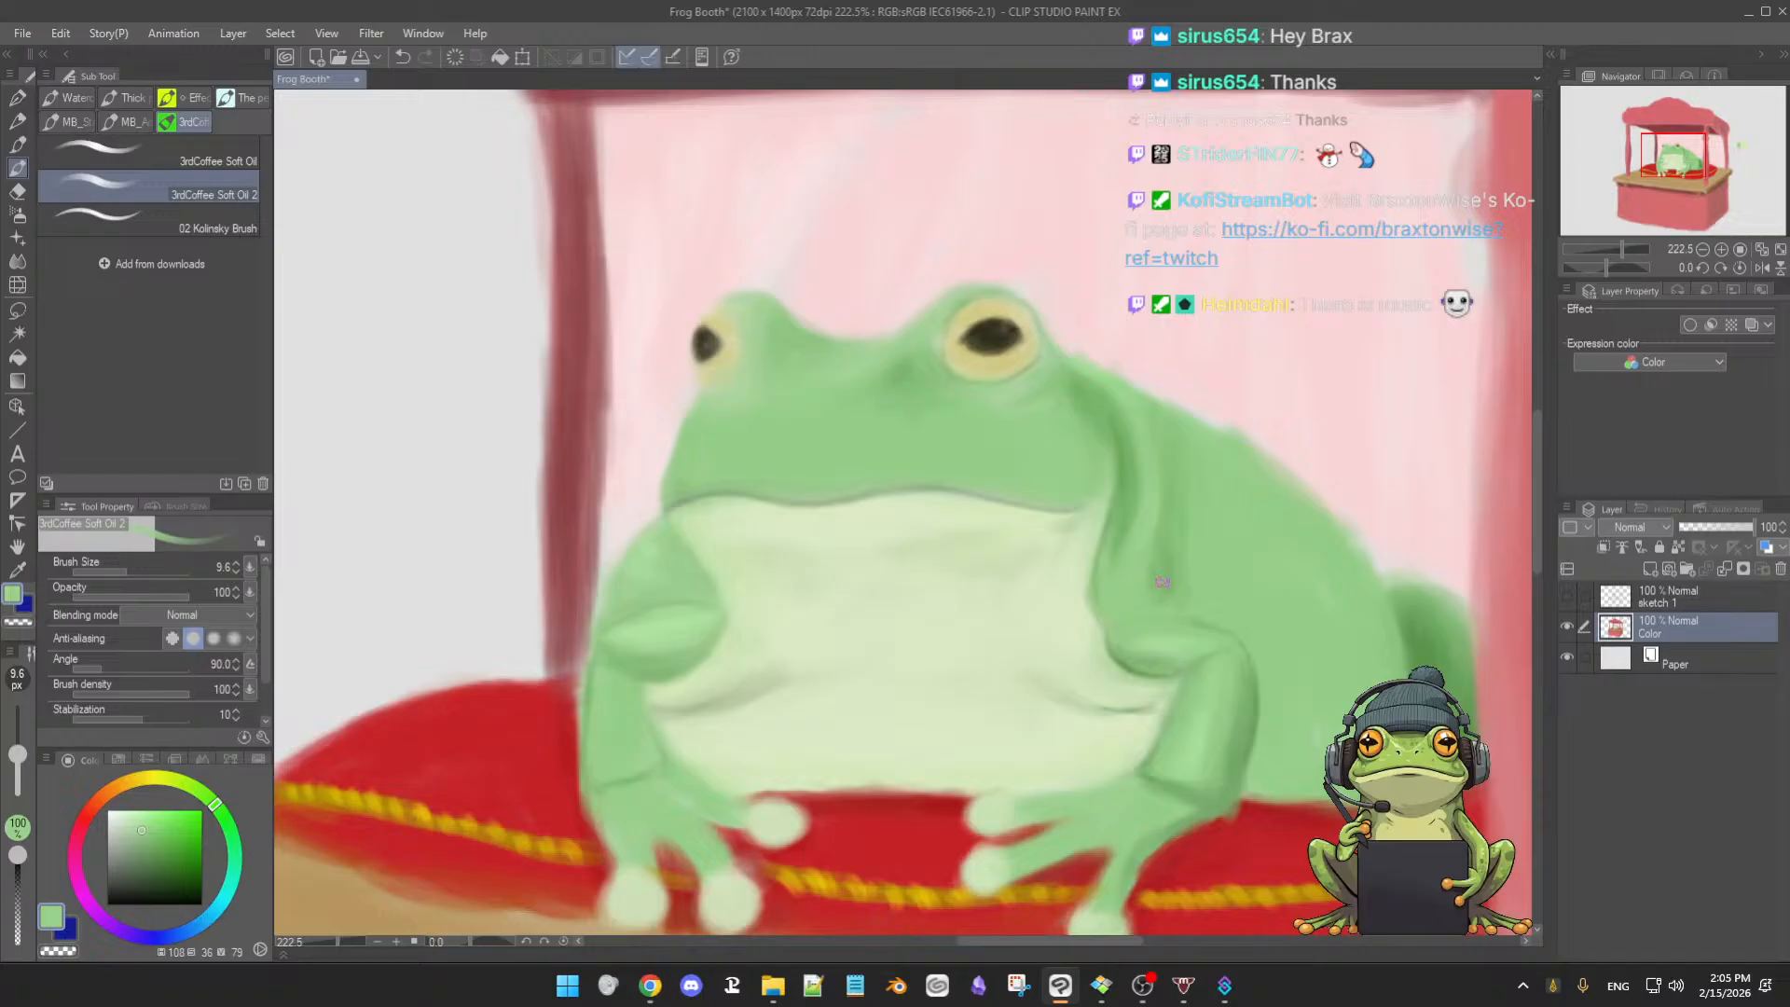
{"action": "left_click", "coordinate": [1126, 605], "text": "alt"}
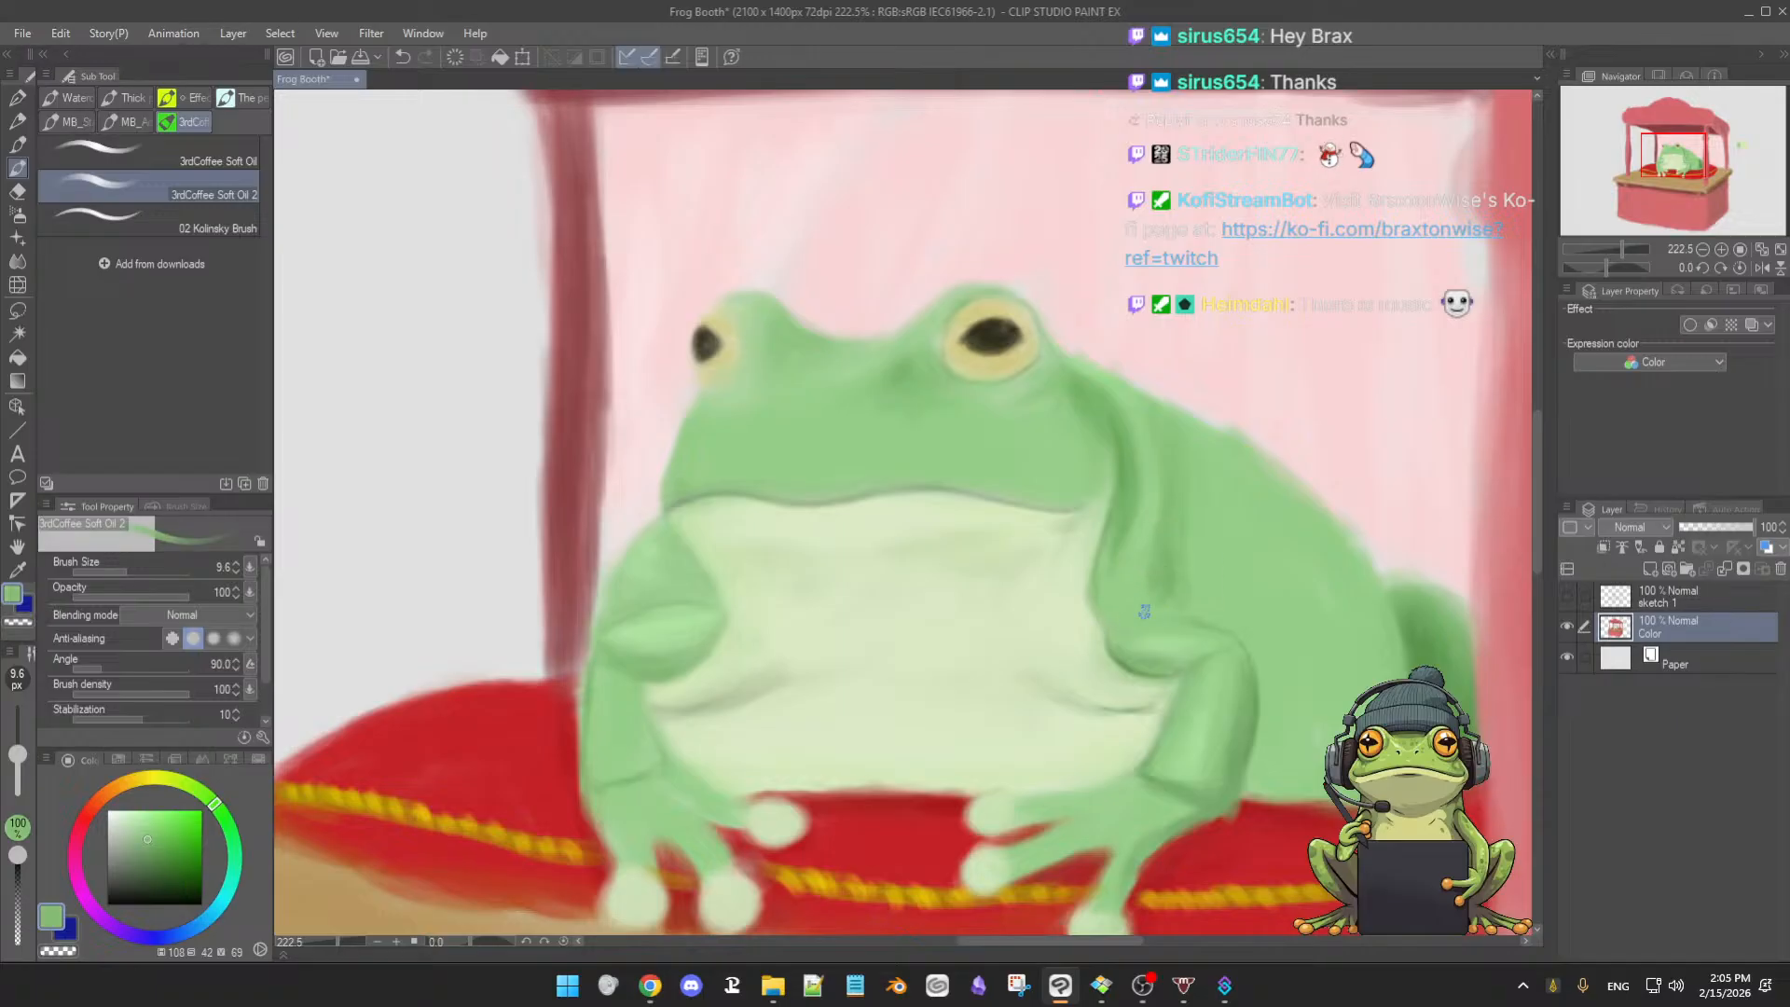
{"action": "left_click", "coordinate": [1186, 629], "text": "alt"}
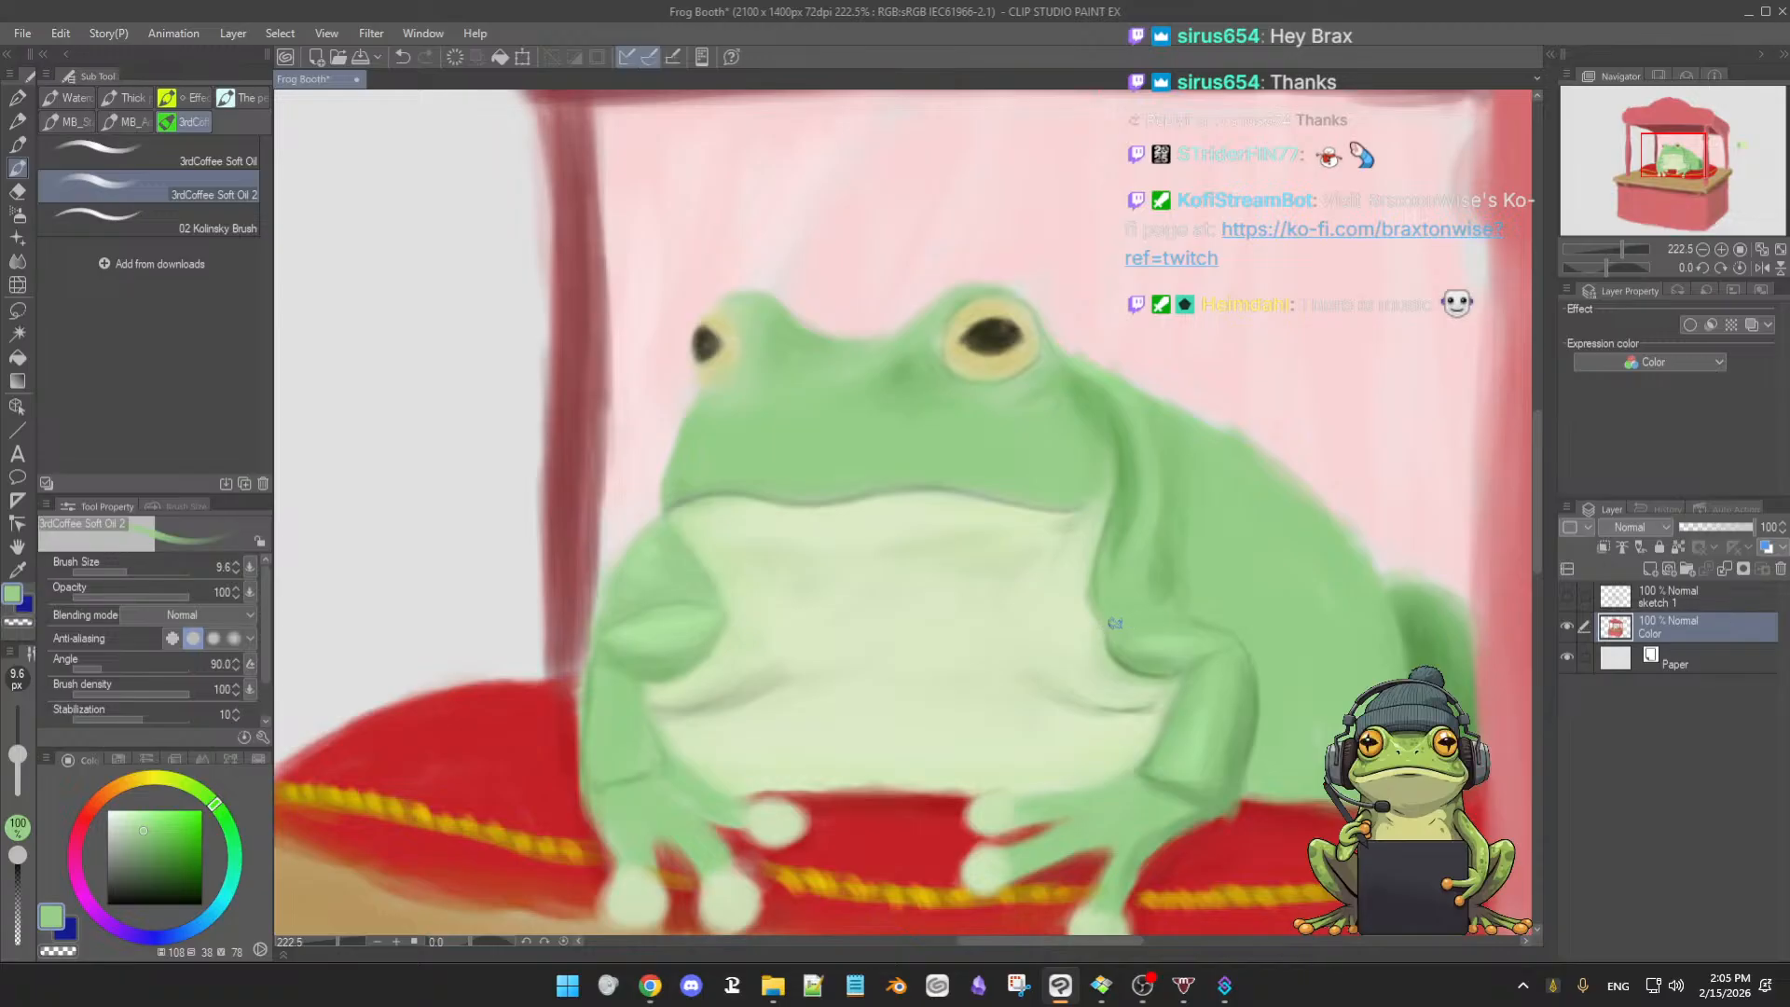
{"action": "left_click", "coordinate": [1128, 621], "text": "alt"}
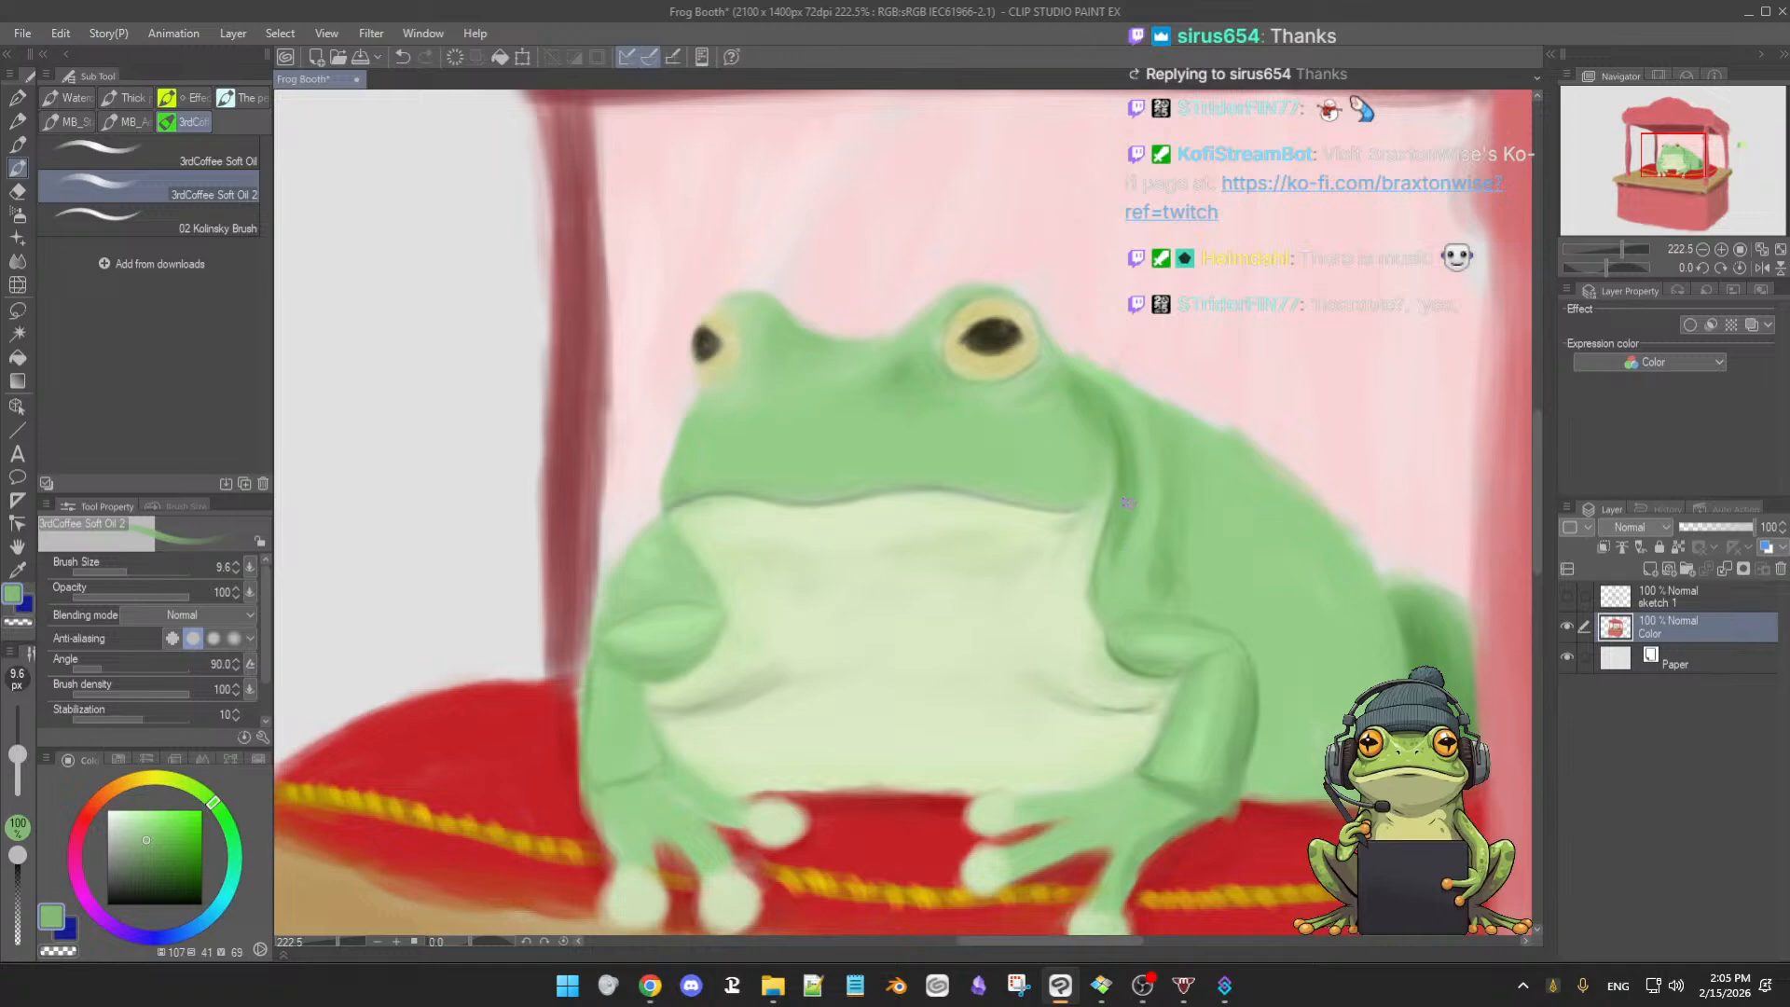
- Lighten the top of the frog's near arm and refine the shading where it meets the shoulder fold, using sampled greens
{"action": "left_click", "coordinate": [1123, 639], "text": "alt"}
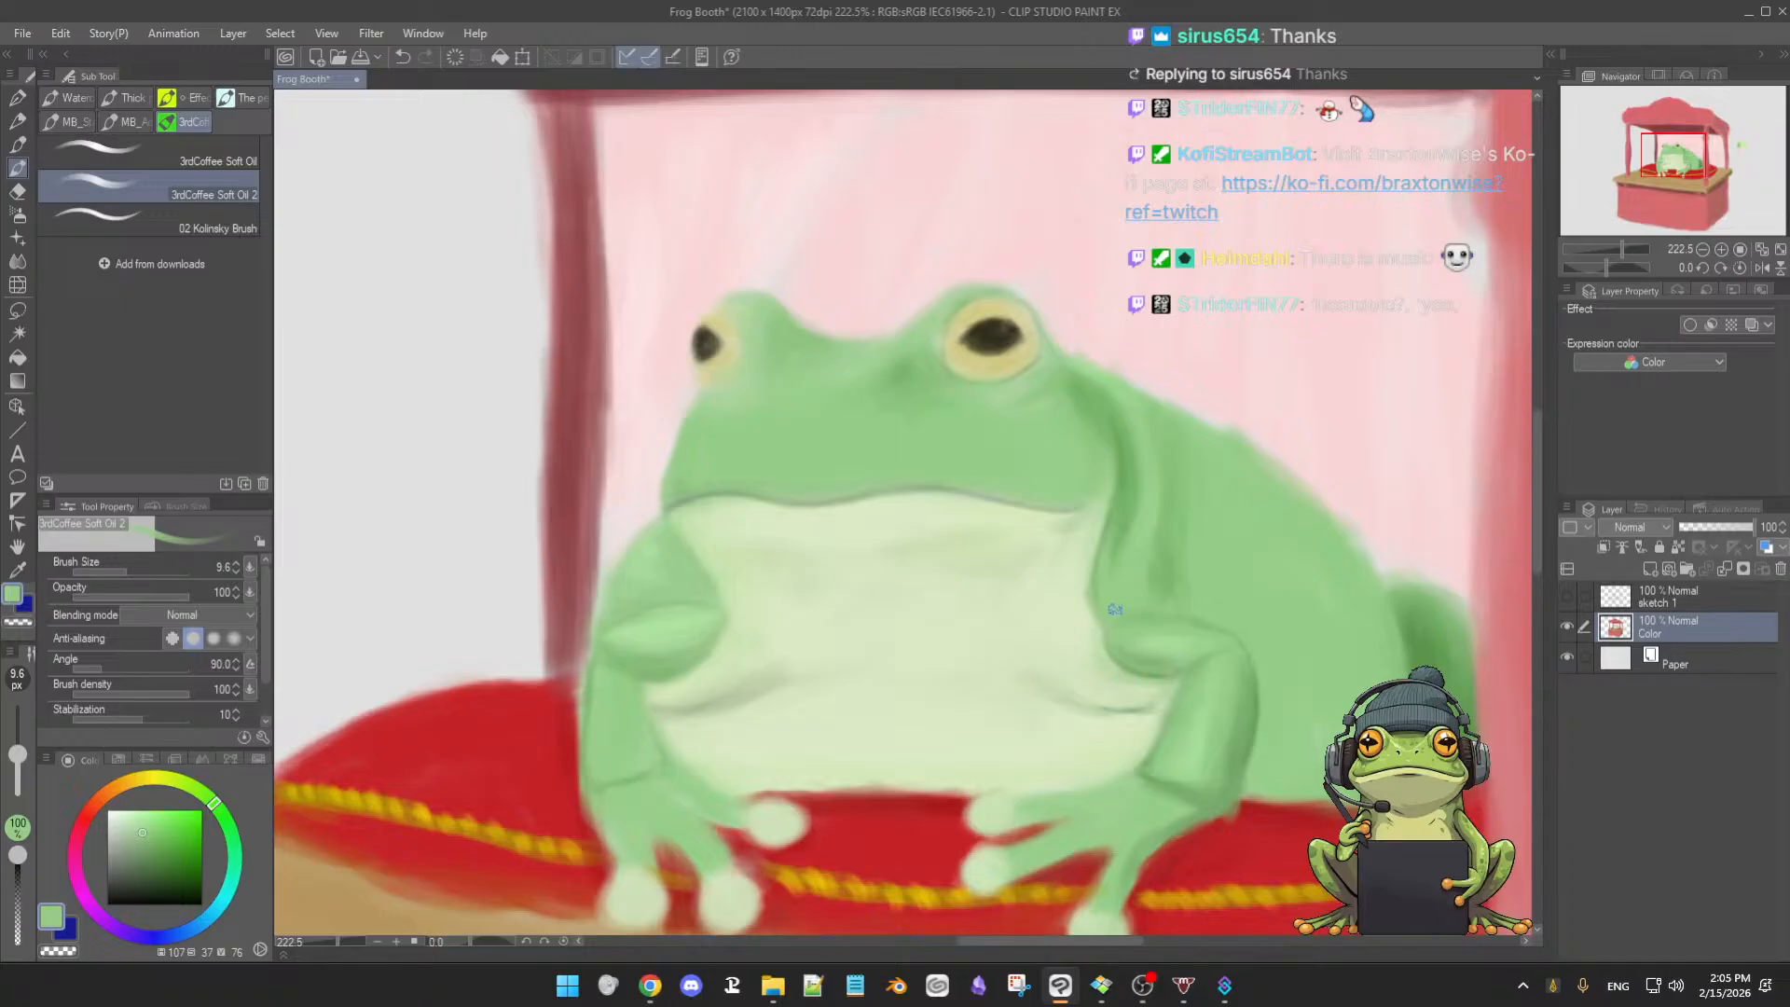
{"action": "left_click", "coordinate": [1159, 642], "text": "alt"}
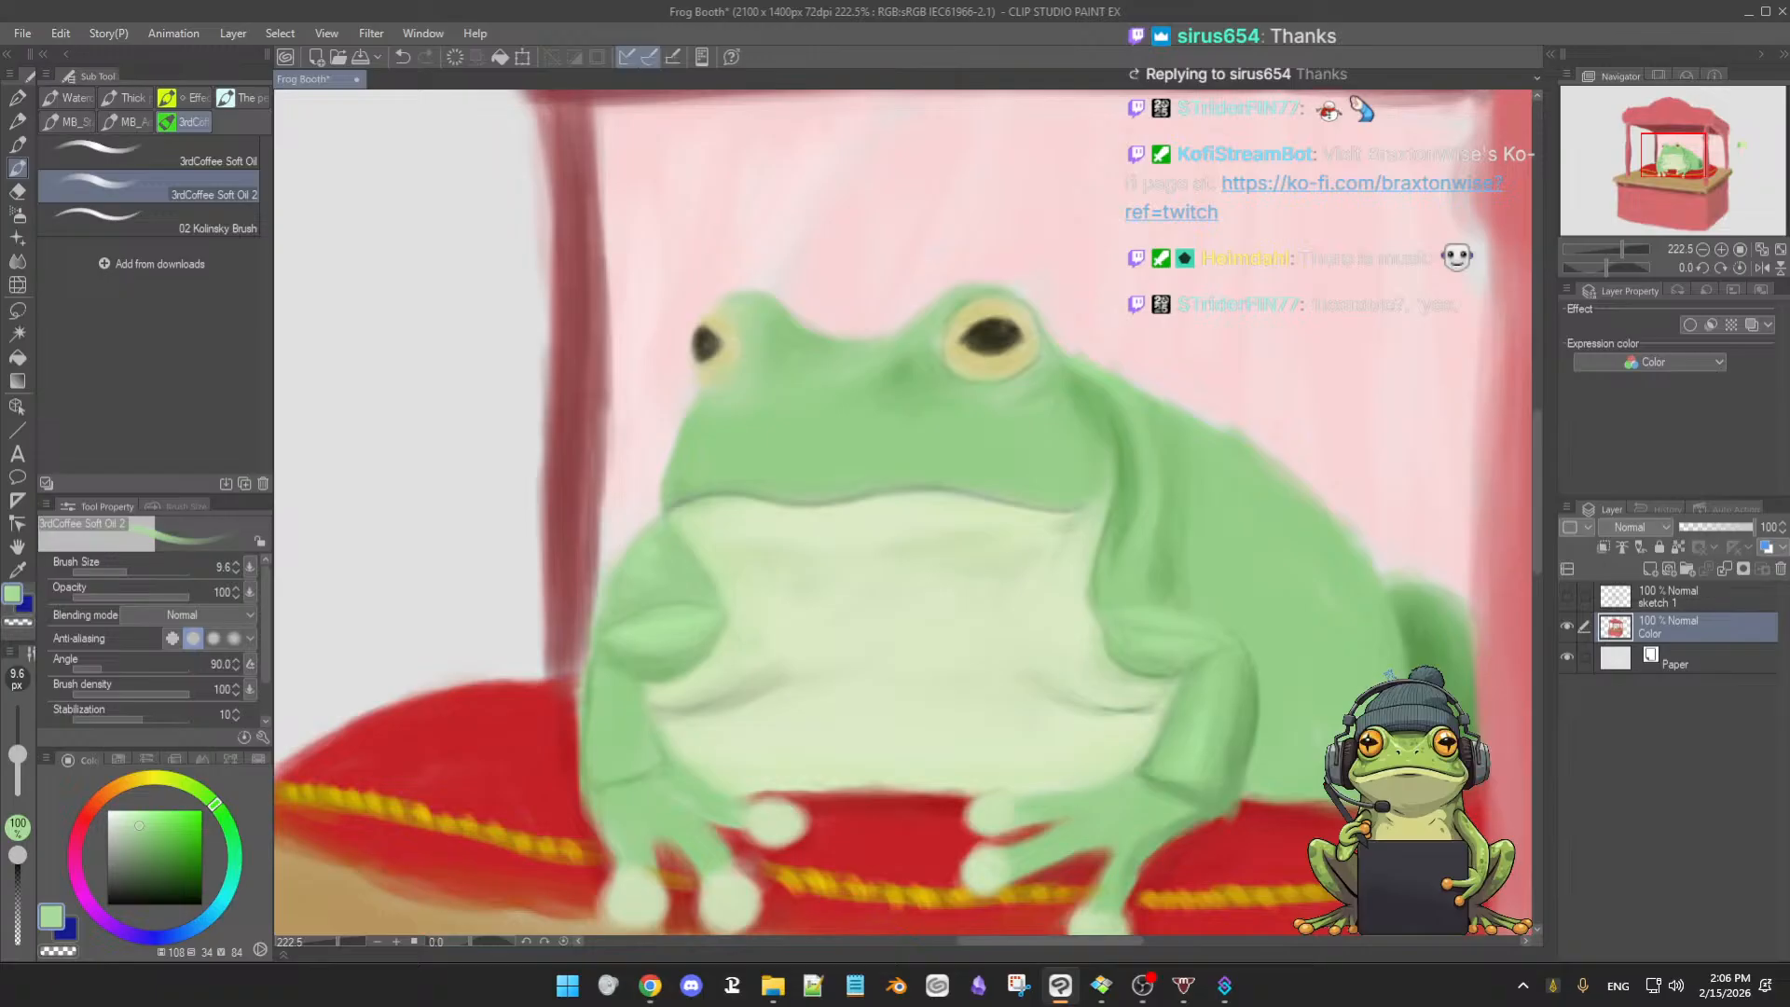
{"action": "left_click", "coordinate": [1166, 586], "text": "alt"}
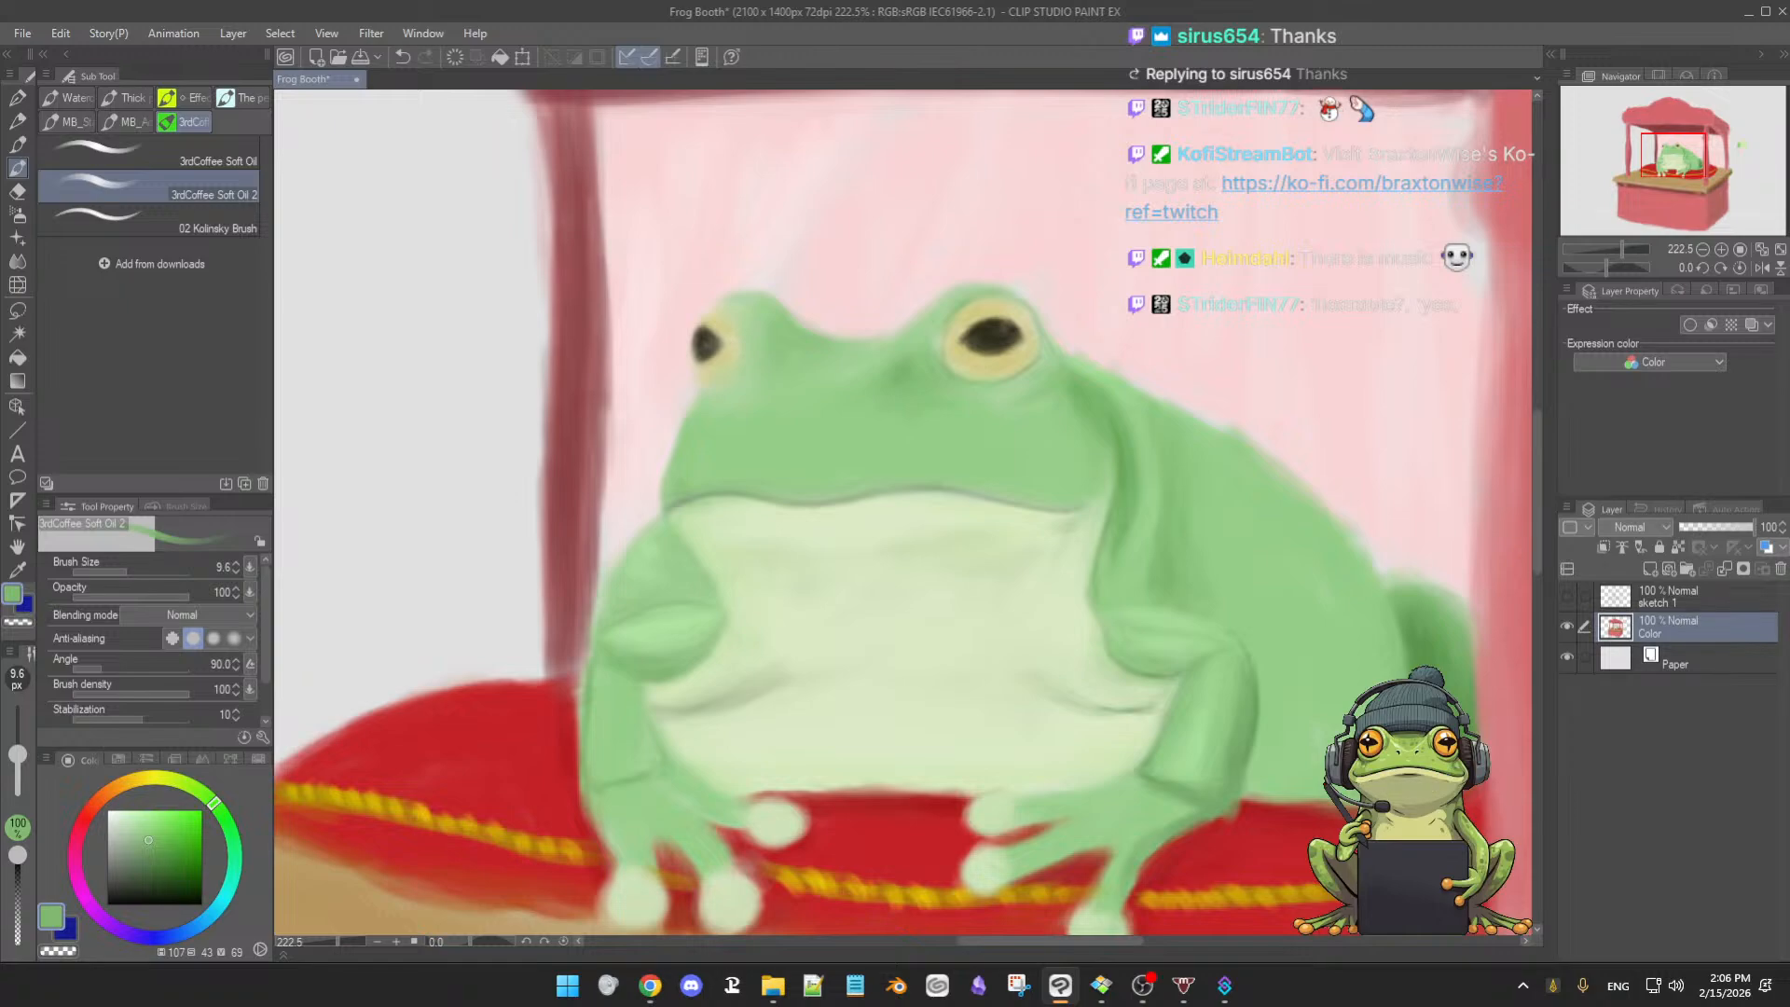
{"action": "key", "text": "alt+Tab"}
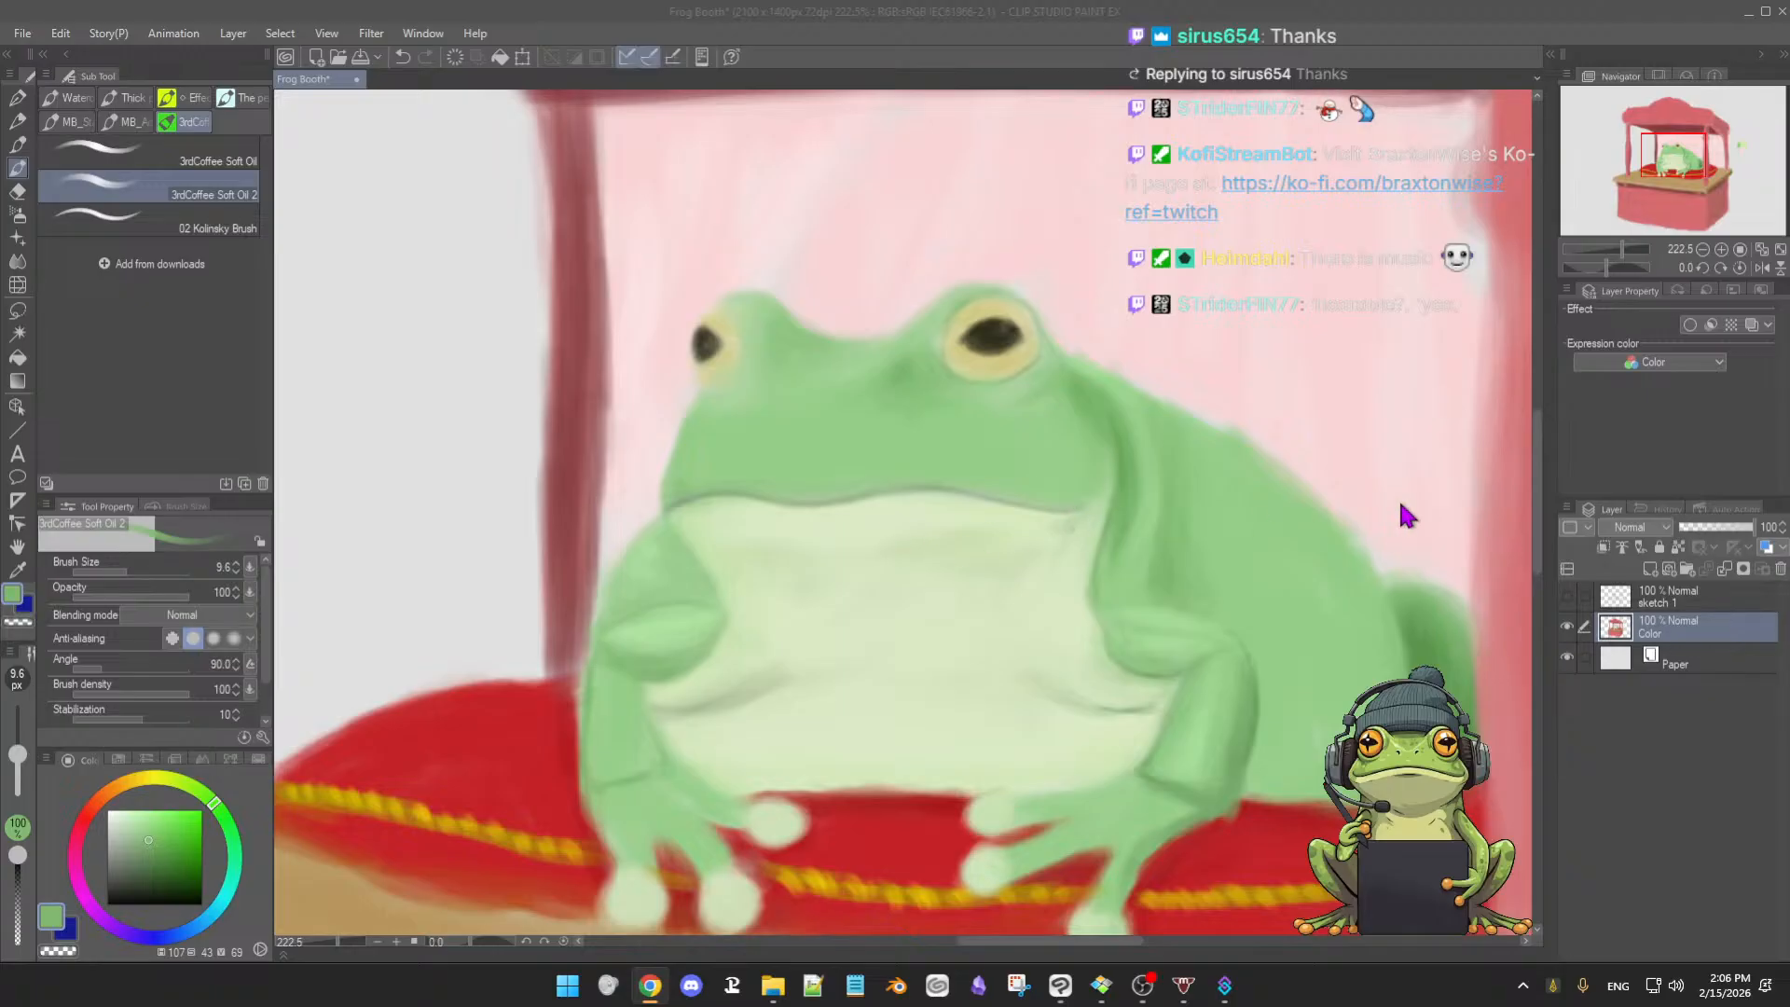
{"action": "left_click", "coordinate": [1339, 82]}
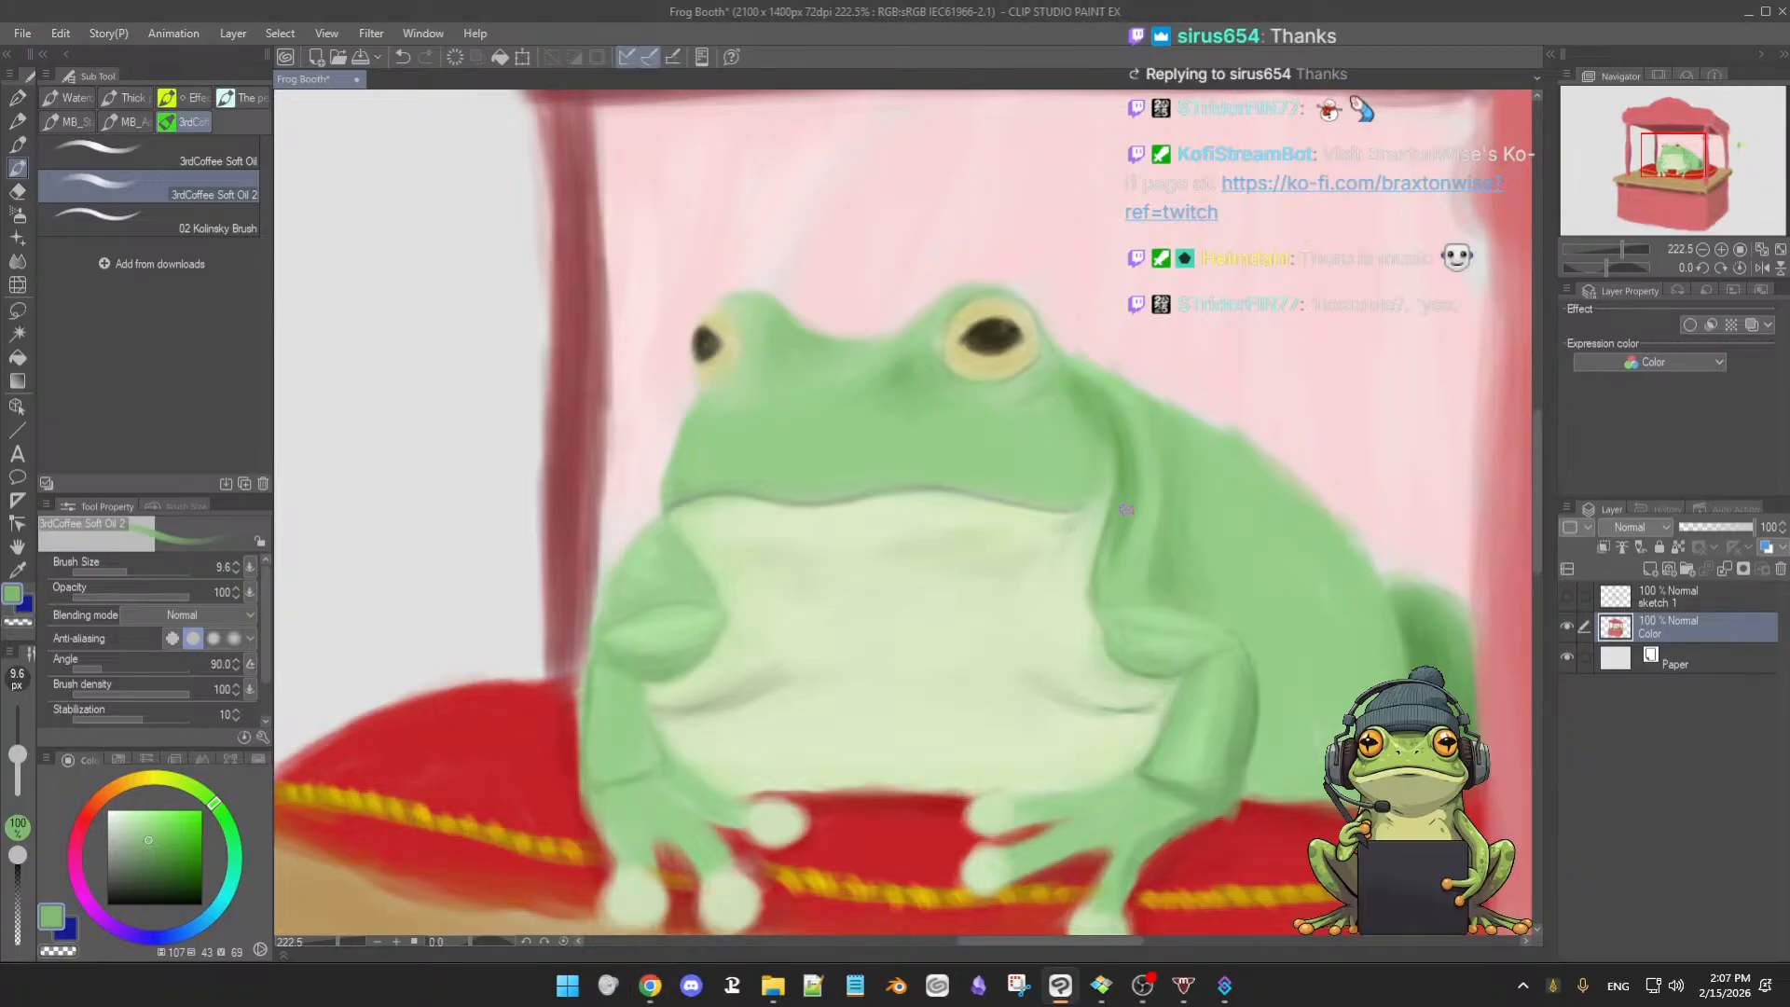
{"action": "left_click", "coordinate": [1123, 630], "text": "alt"}
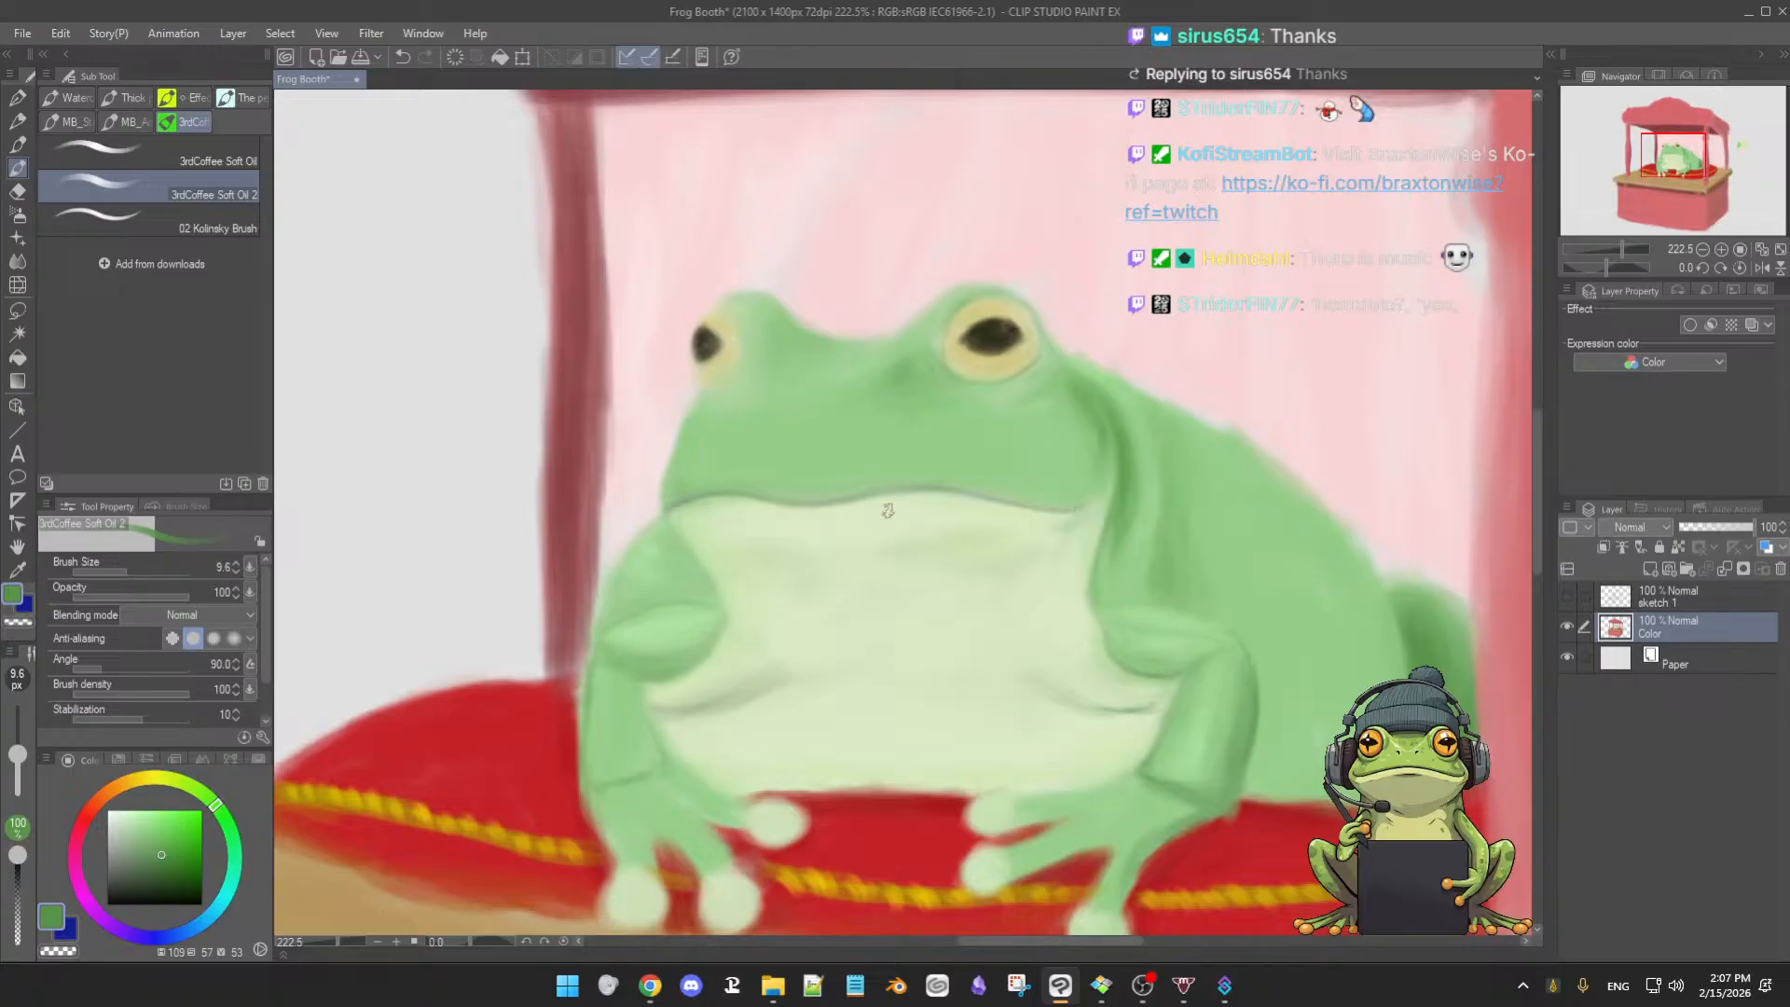
- Refine both ends of the frog's mouth line and soften its near corner with sampled greens at brush size 5.1
{"action": "left_click", "coordinate": [692, 494], "text": "alt"}
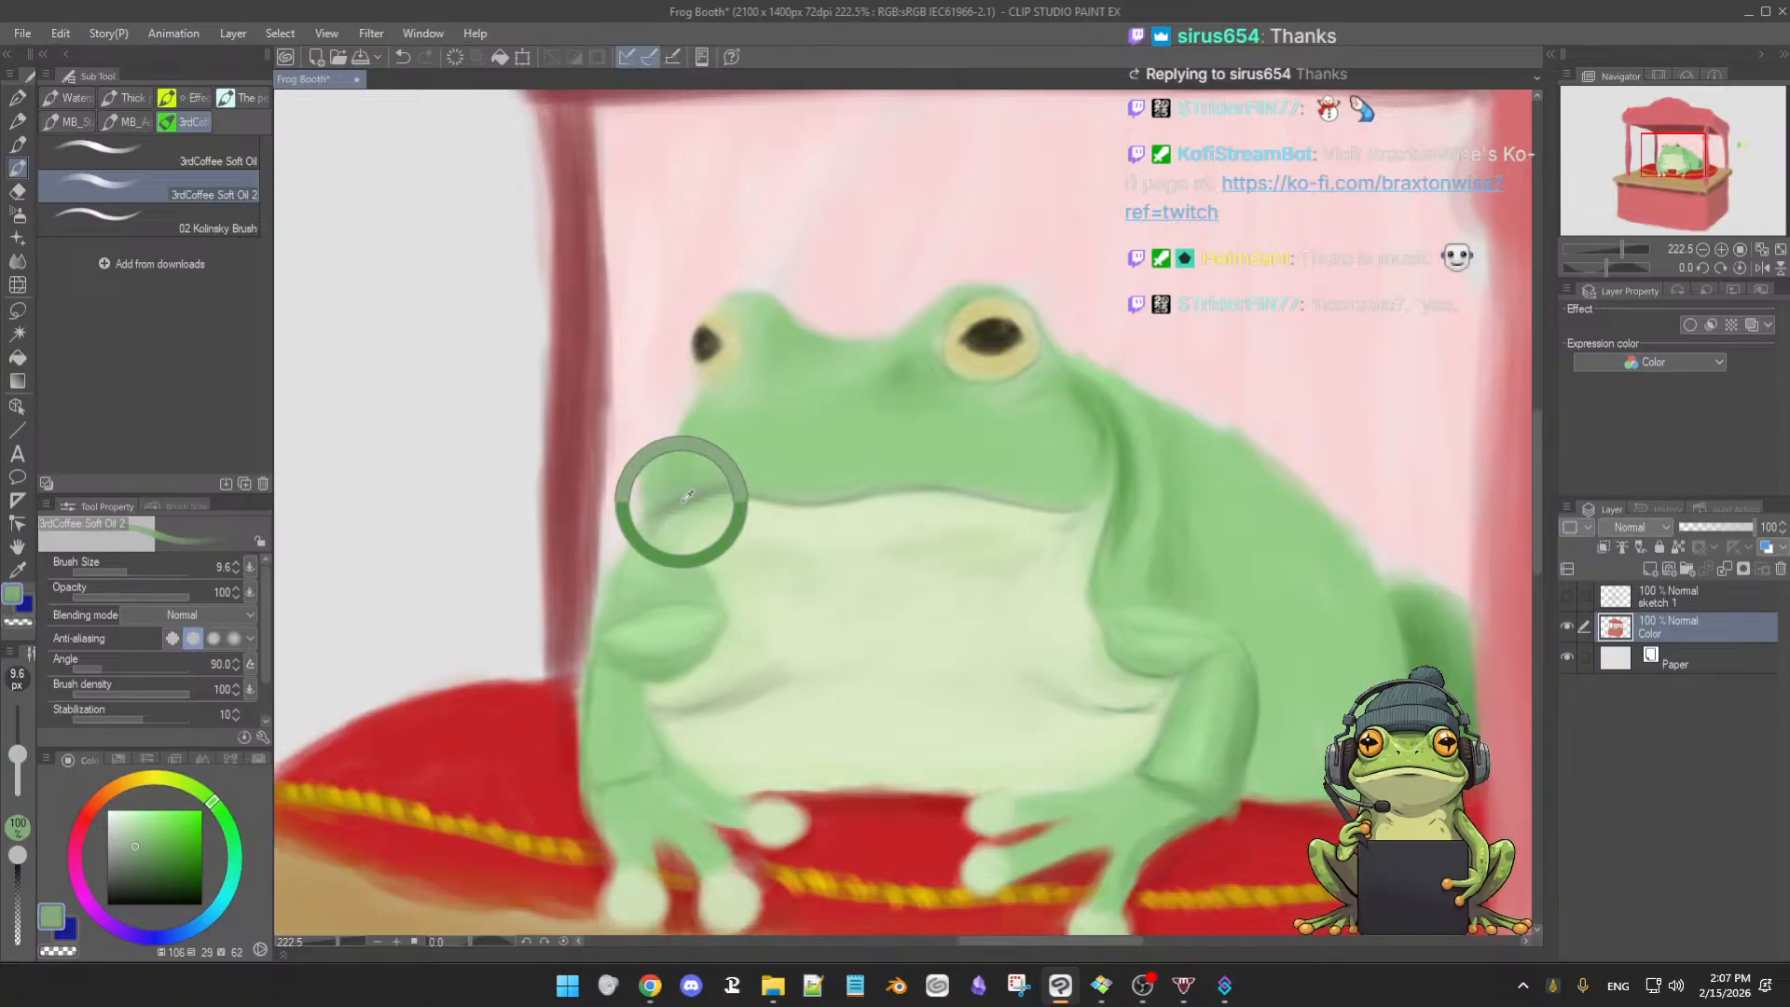
{"action": "key", "text": "bracketleft"}
{"action": "key", "text": "bracketleft"}
{"action": "key", "text": "bracketleft"}
{"action": "key", "text": "bracketleft"}
{"action": "key", "text": "bracketleft"}
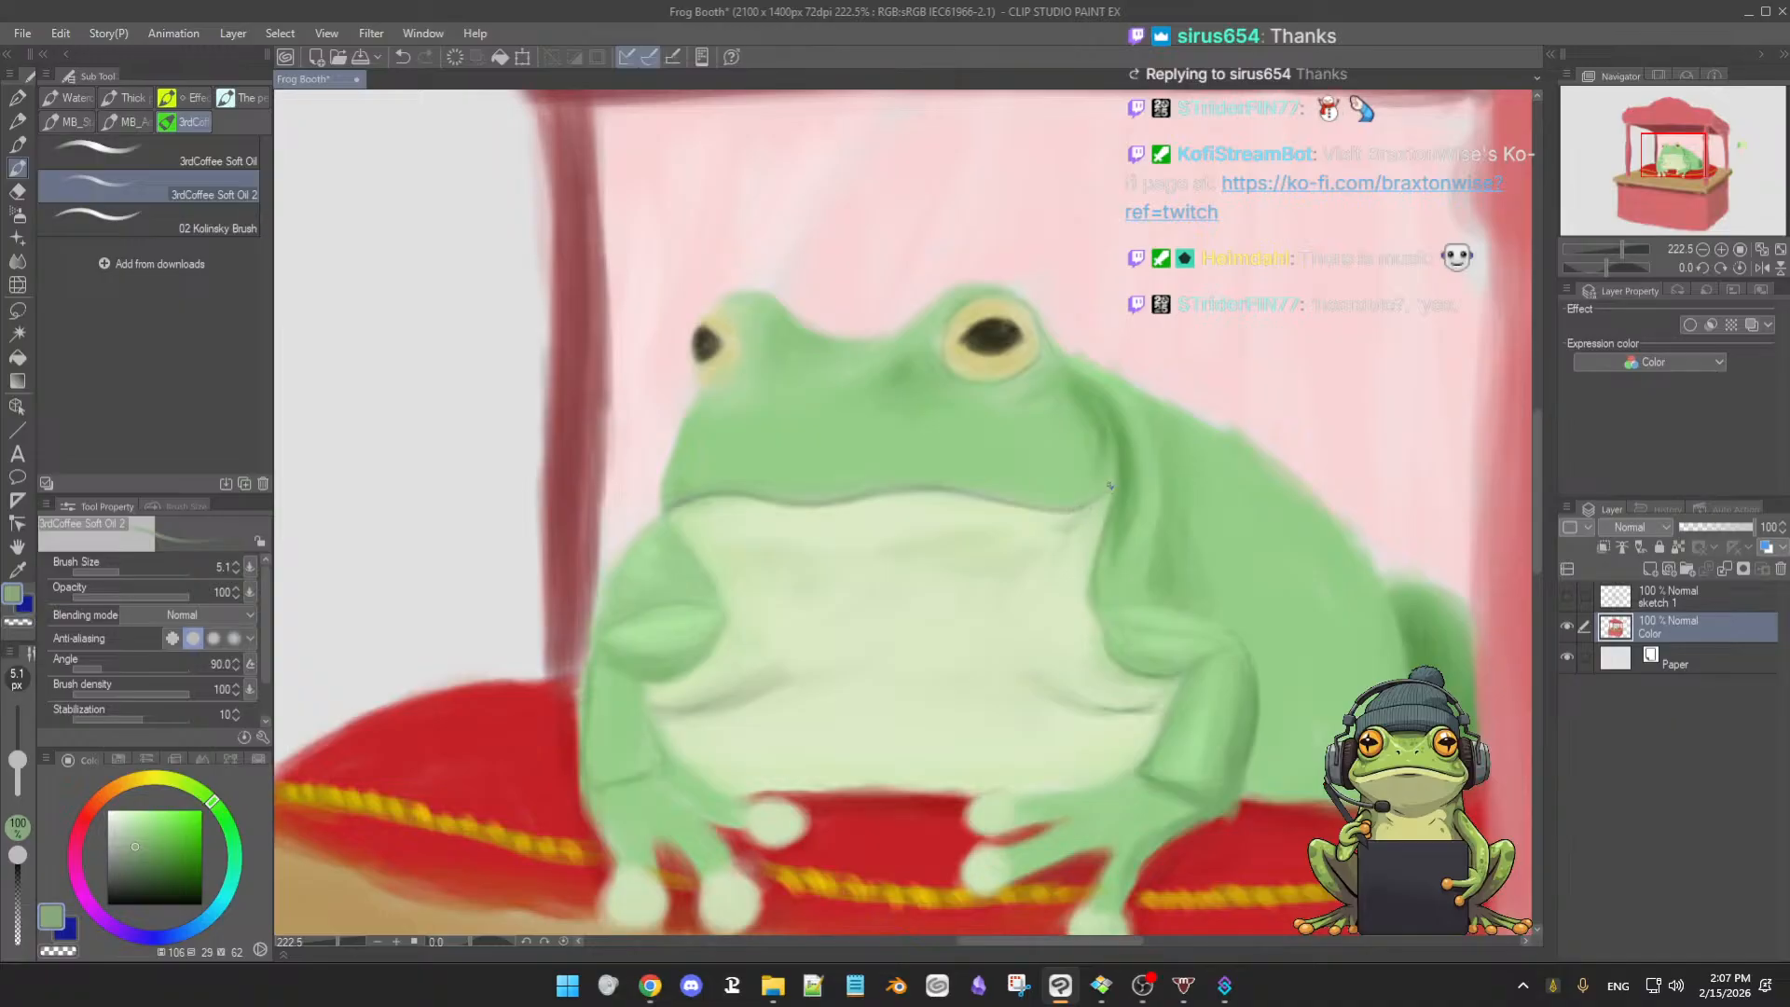
{"action": "left_click", "coordinate": [1093, 505], "text": "alt"}
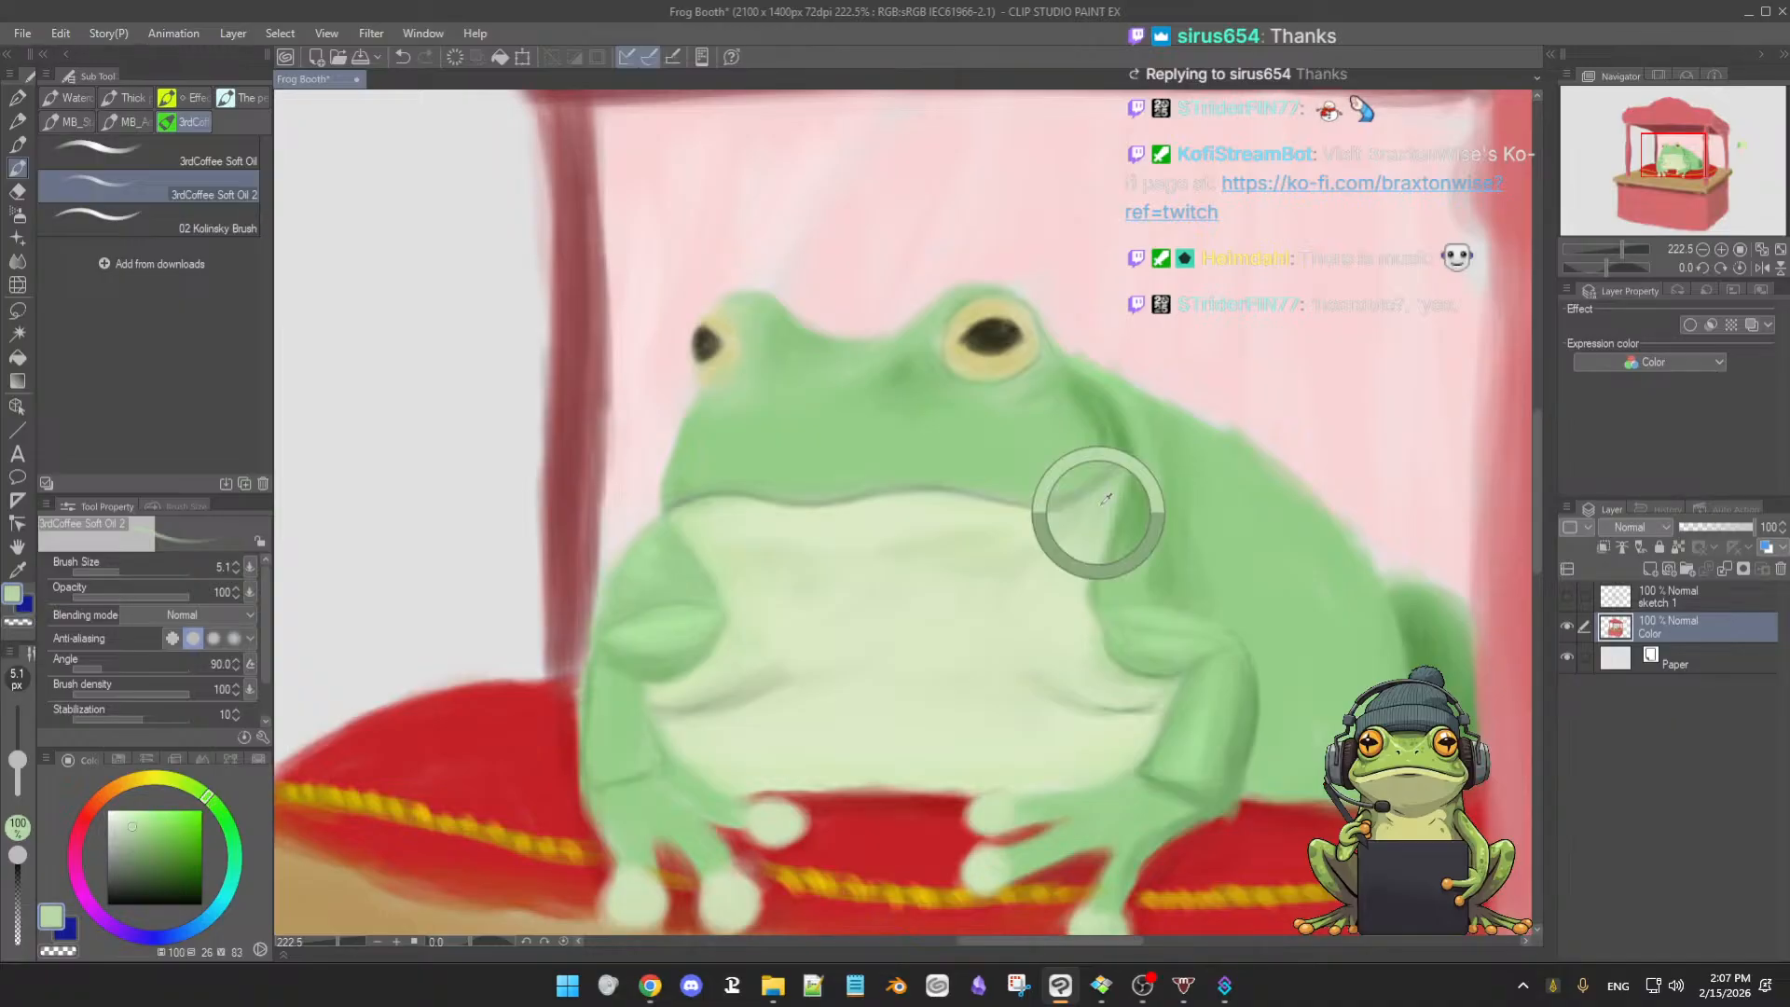
{"action": "left_click", "coordinate": [1098, 497], "text": "alt"}
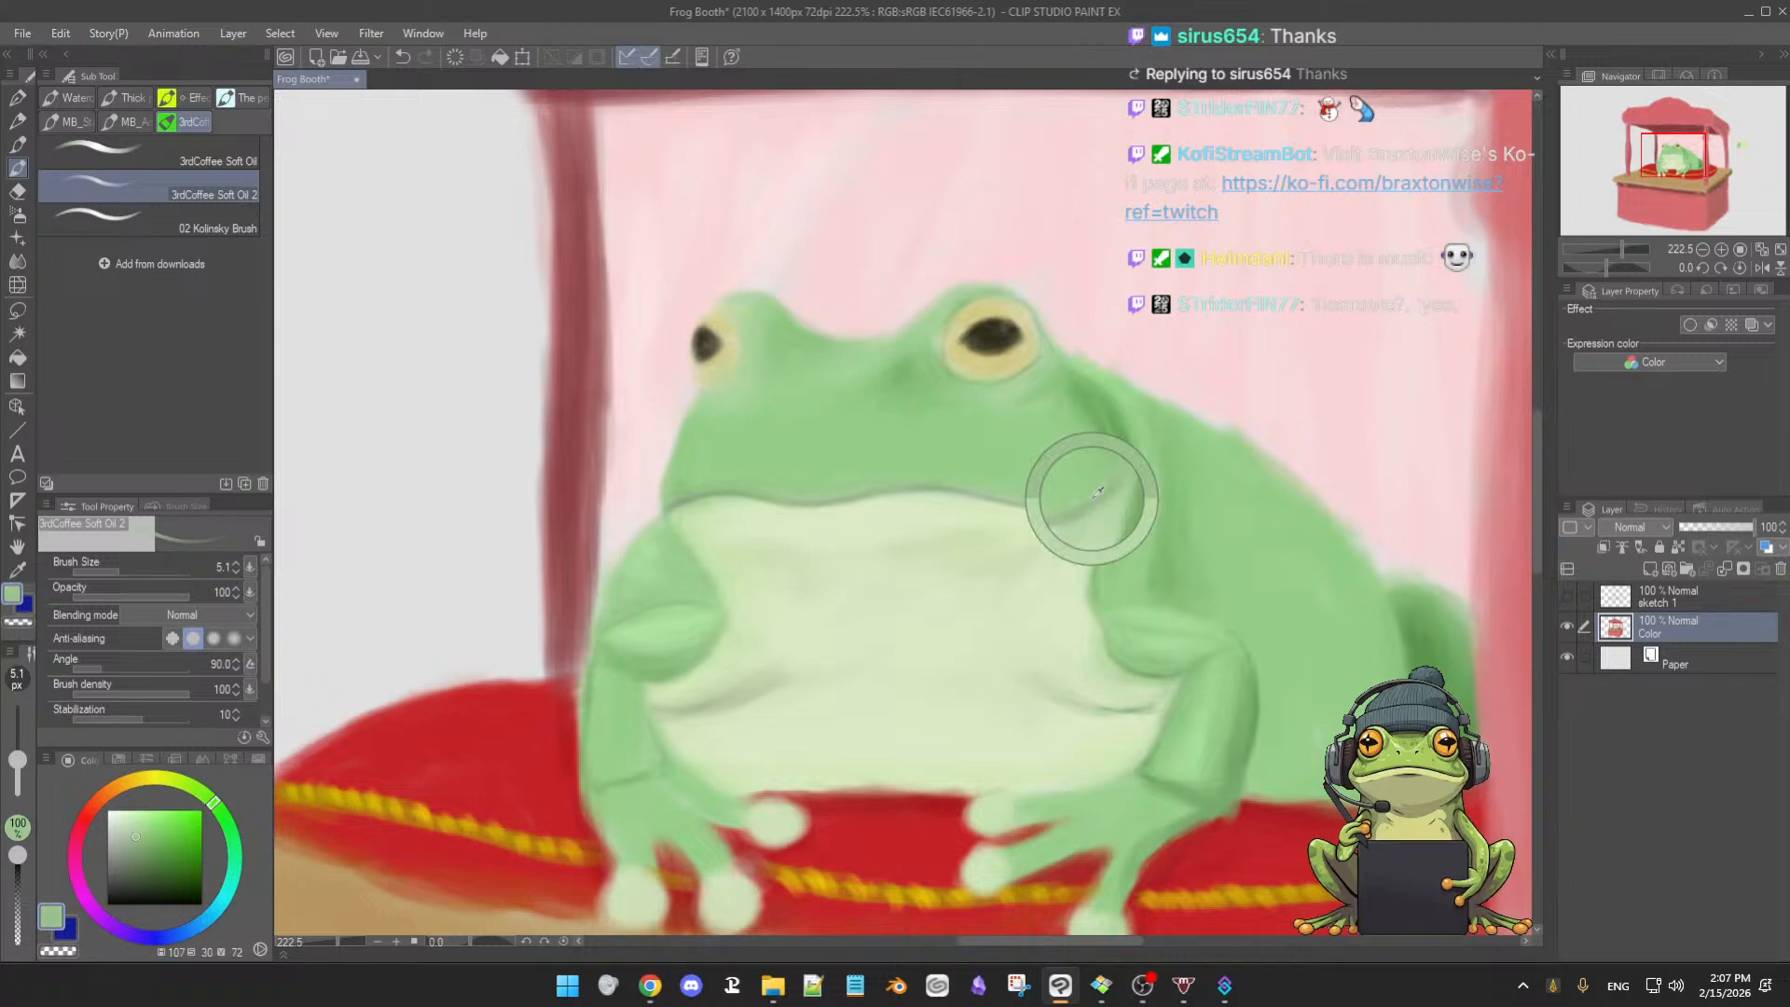
- Shade the skin beneath and beside the frog's near eye with sampled greens, enlarging the brush up to size 9.0
{"action": "left_click", "coordinate": [1100, 419], "text": "alt"}
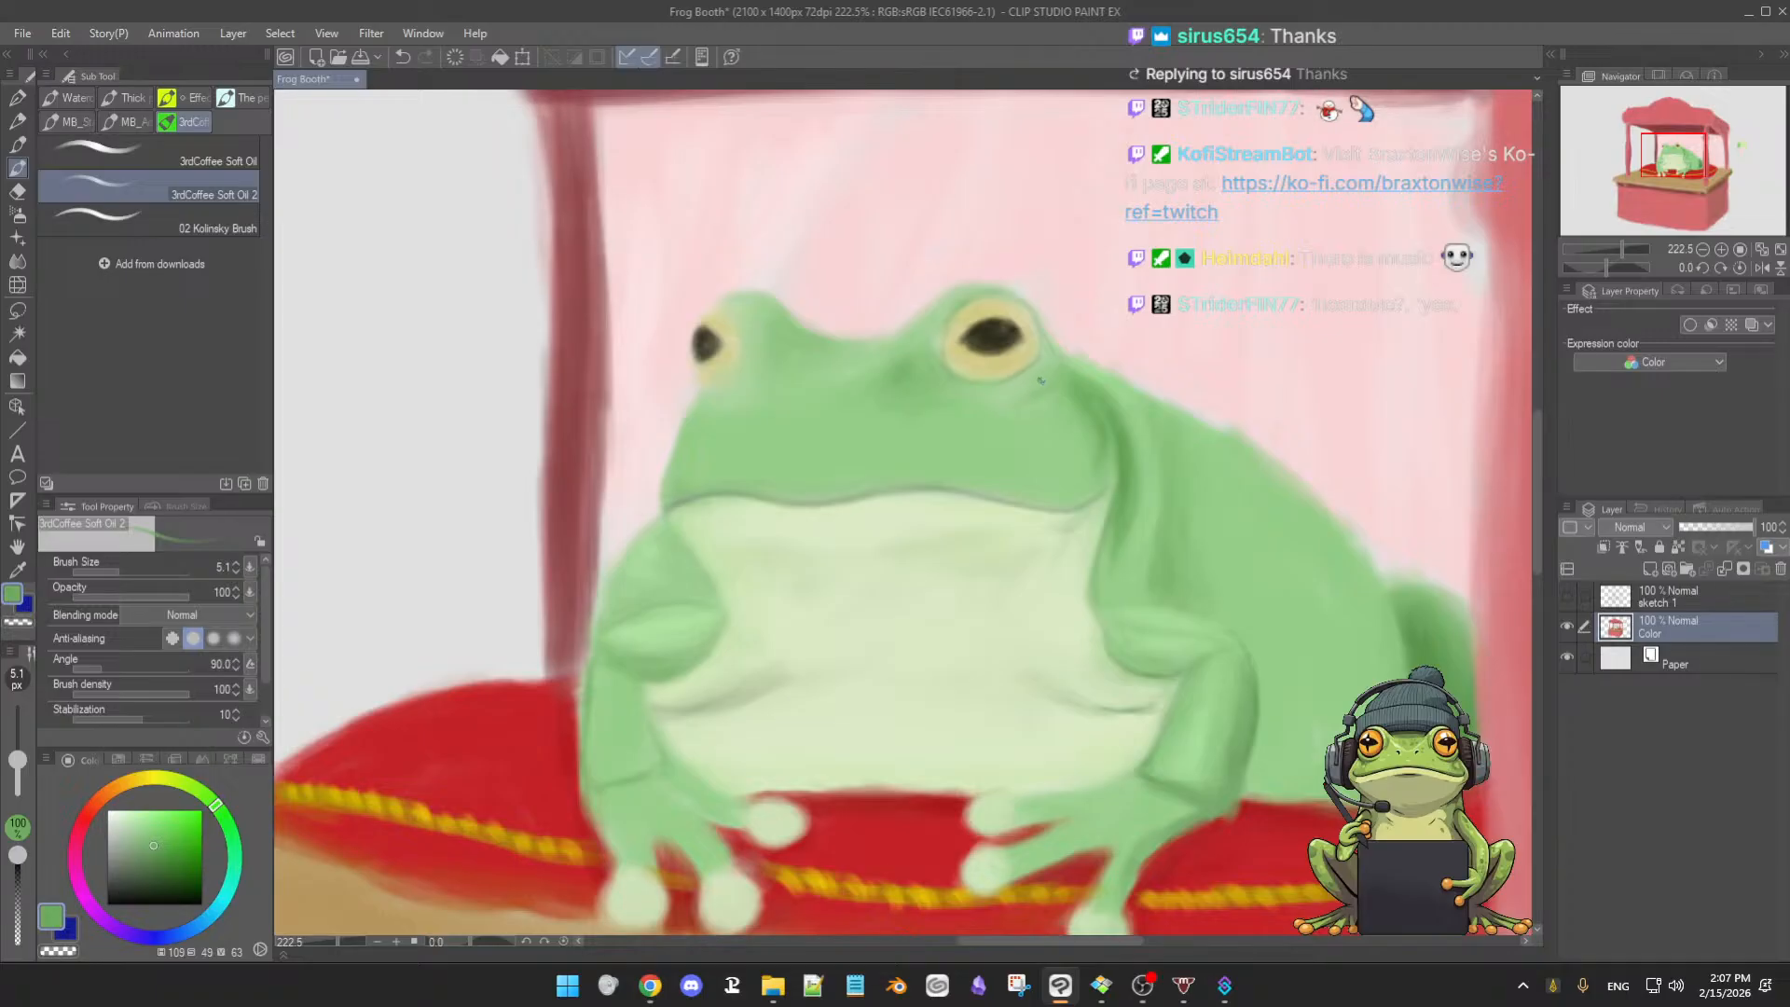
{"action": "left_click", "coordinate": [1079, 389], "text": "alt"}
{"action": "left_click", "coordinate": [992, 389], "text": "alt"}
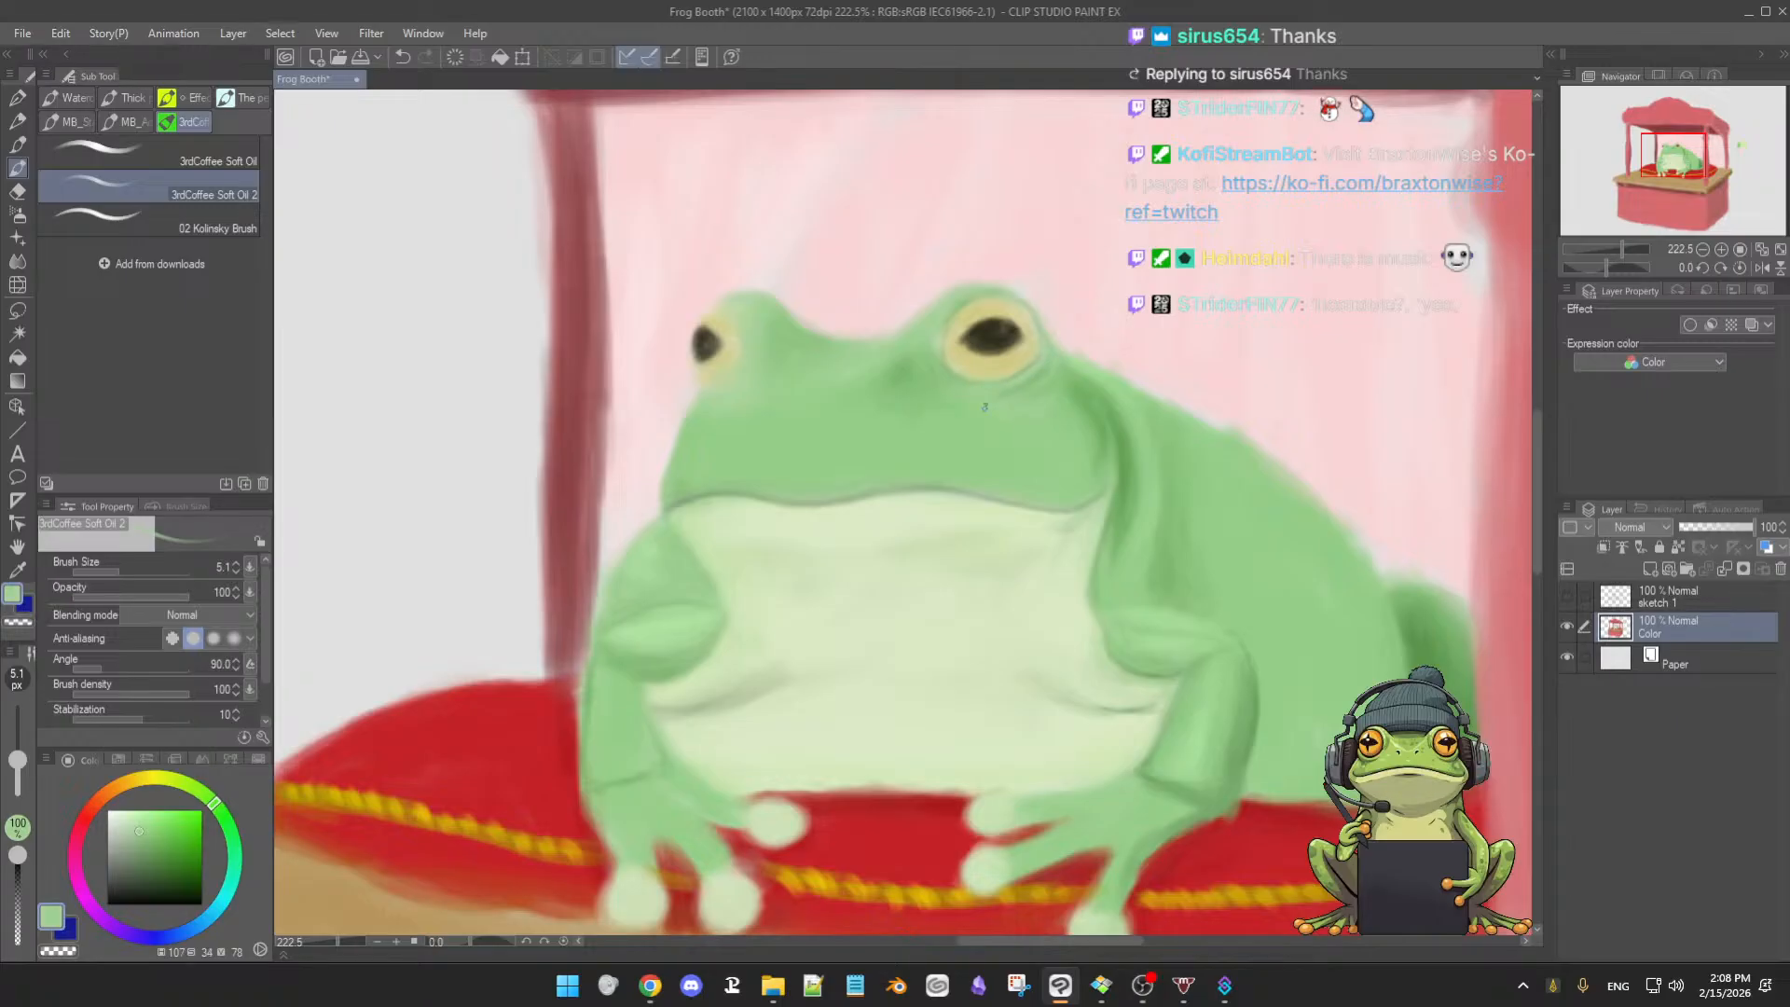
{"action": "mouse_move", "coordinate": [1043, 406]}
{"action": "left_mouse_down", "text": "ctrl+alt"}
{"action": "mouse_move", "coordinate": [967, 435]}
{"action": "mouse_move", "coordinate": [1027, 432]}
{"action": "left_mouse_up", "text": "ctrl+alt"}
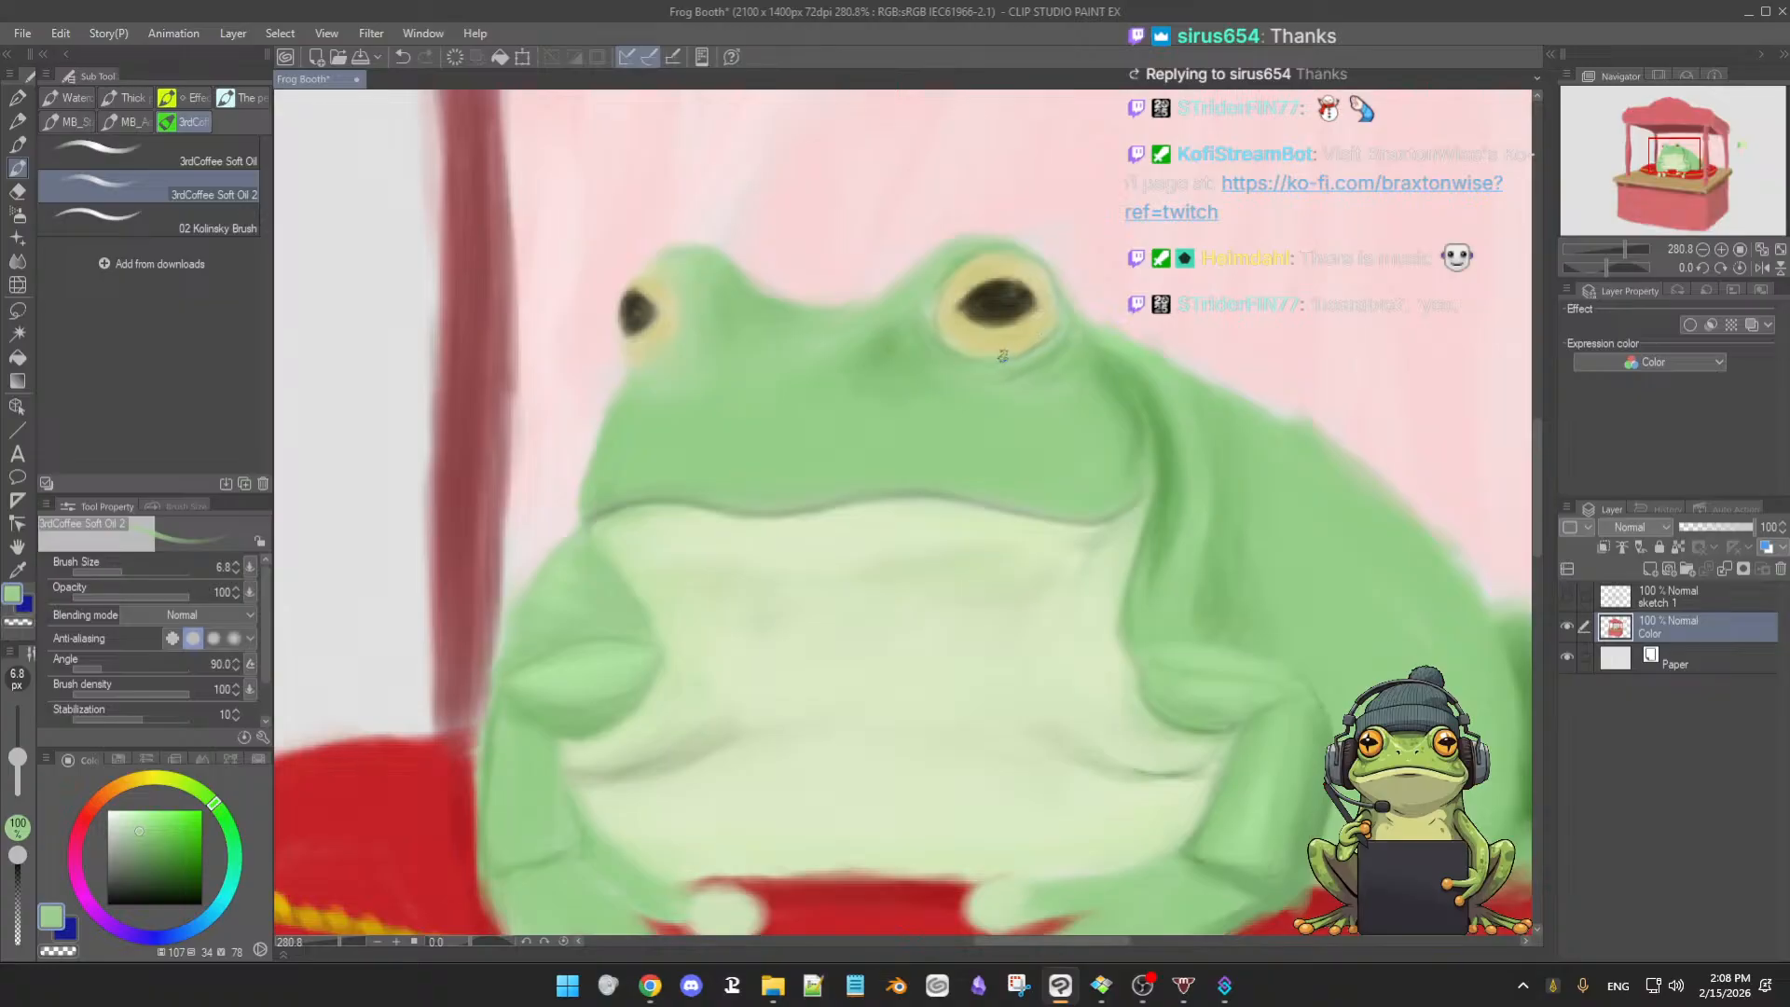
{"action": "left_click_drag", "start_coordinate": [1041, 382], "coordinate": [1047, 380], "text": "ctrl+alt"}
- Smooth the yellow iris around the near eye's pupil with sampled yellows, finishing at brush size 9.3
{"action": "left_click", "coordinate": [1007, 347], "text": "alt"}
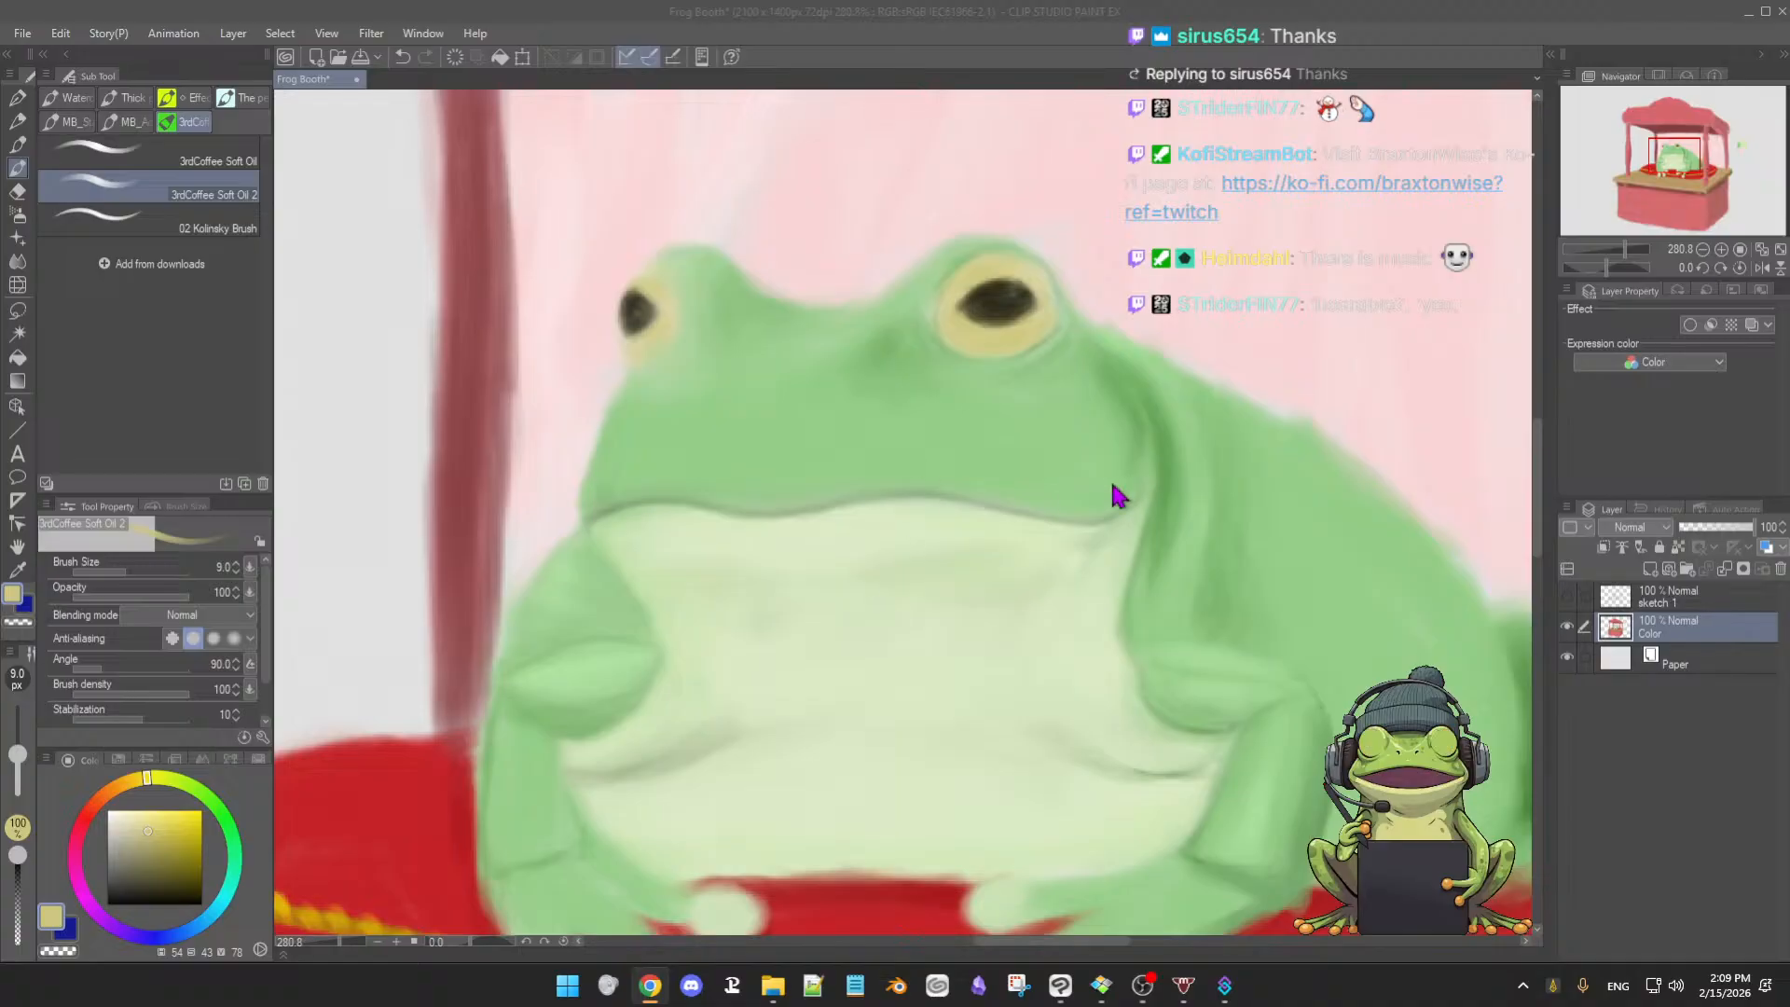
{"action": "left_click", "coordinate": [1138, 79]}
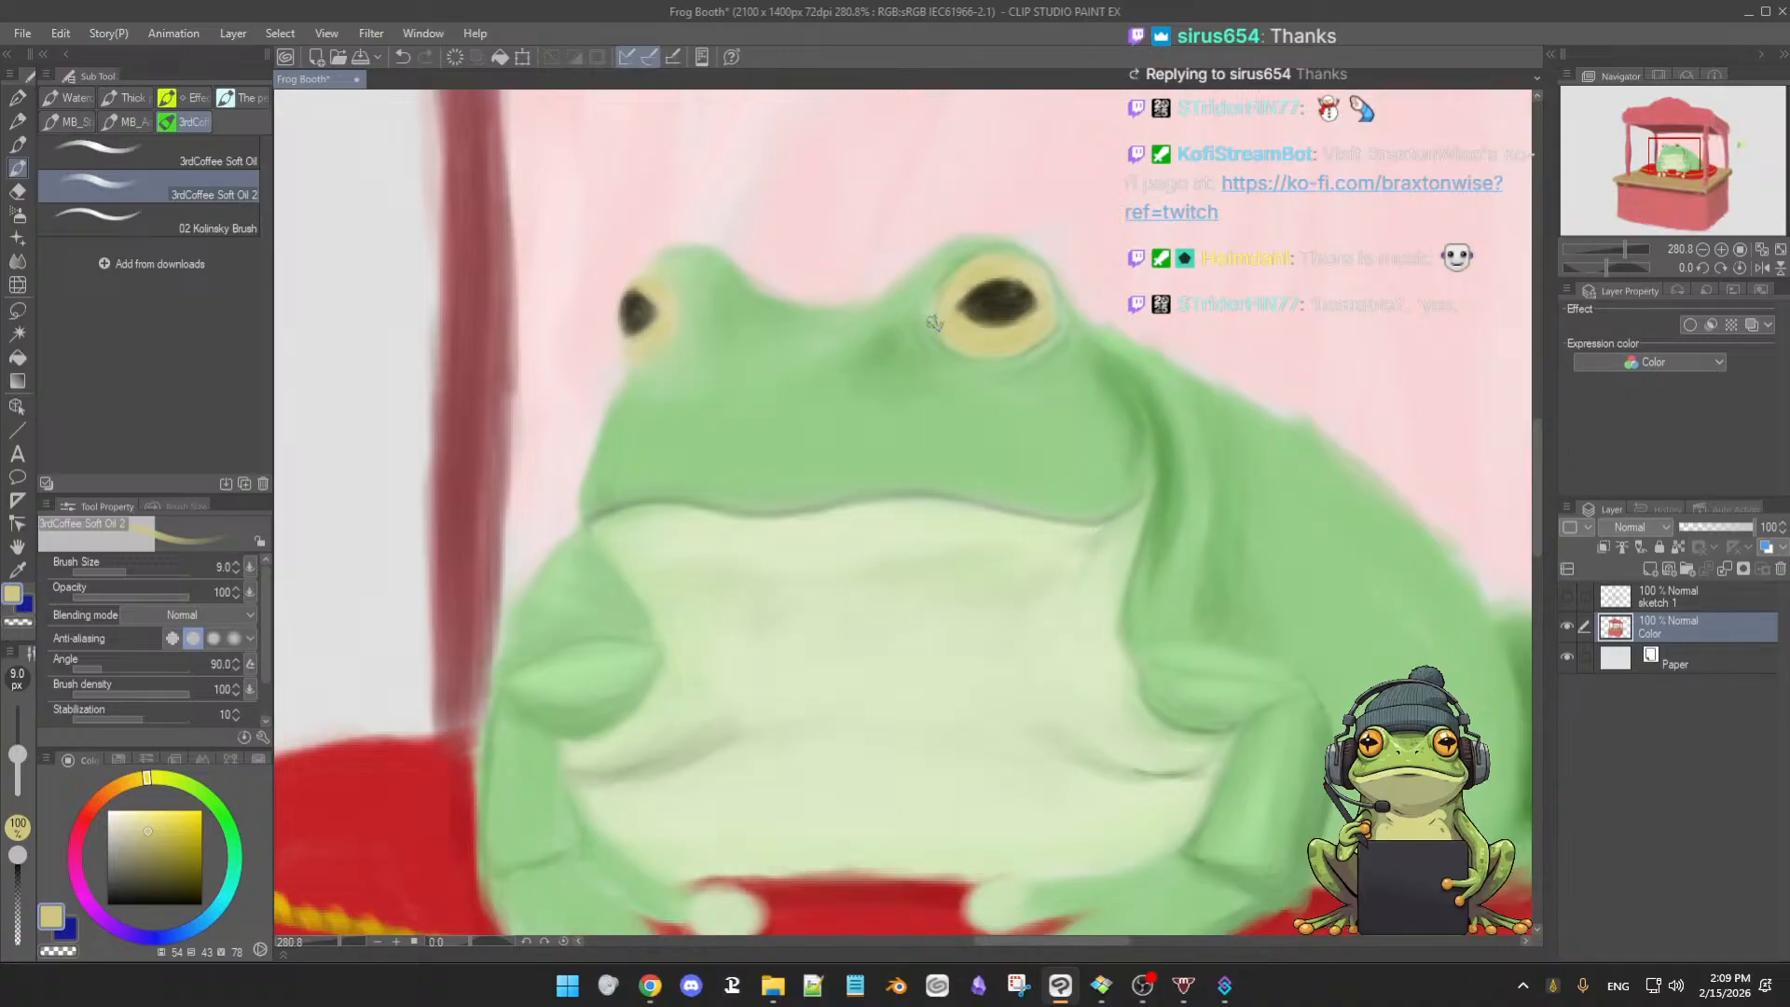
{"action": "left_click", "coordinate": [977, 342], "text": "alt"}
{"action": "key", "text": "]"}
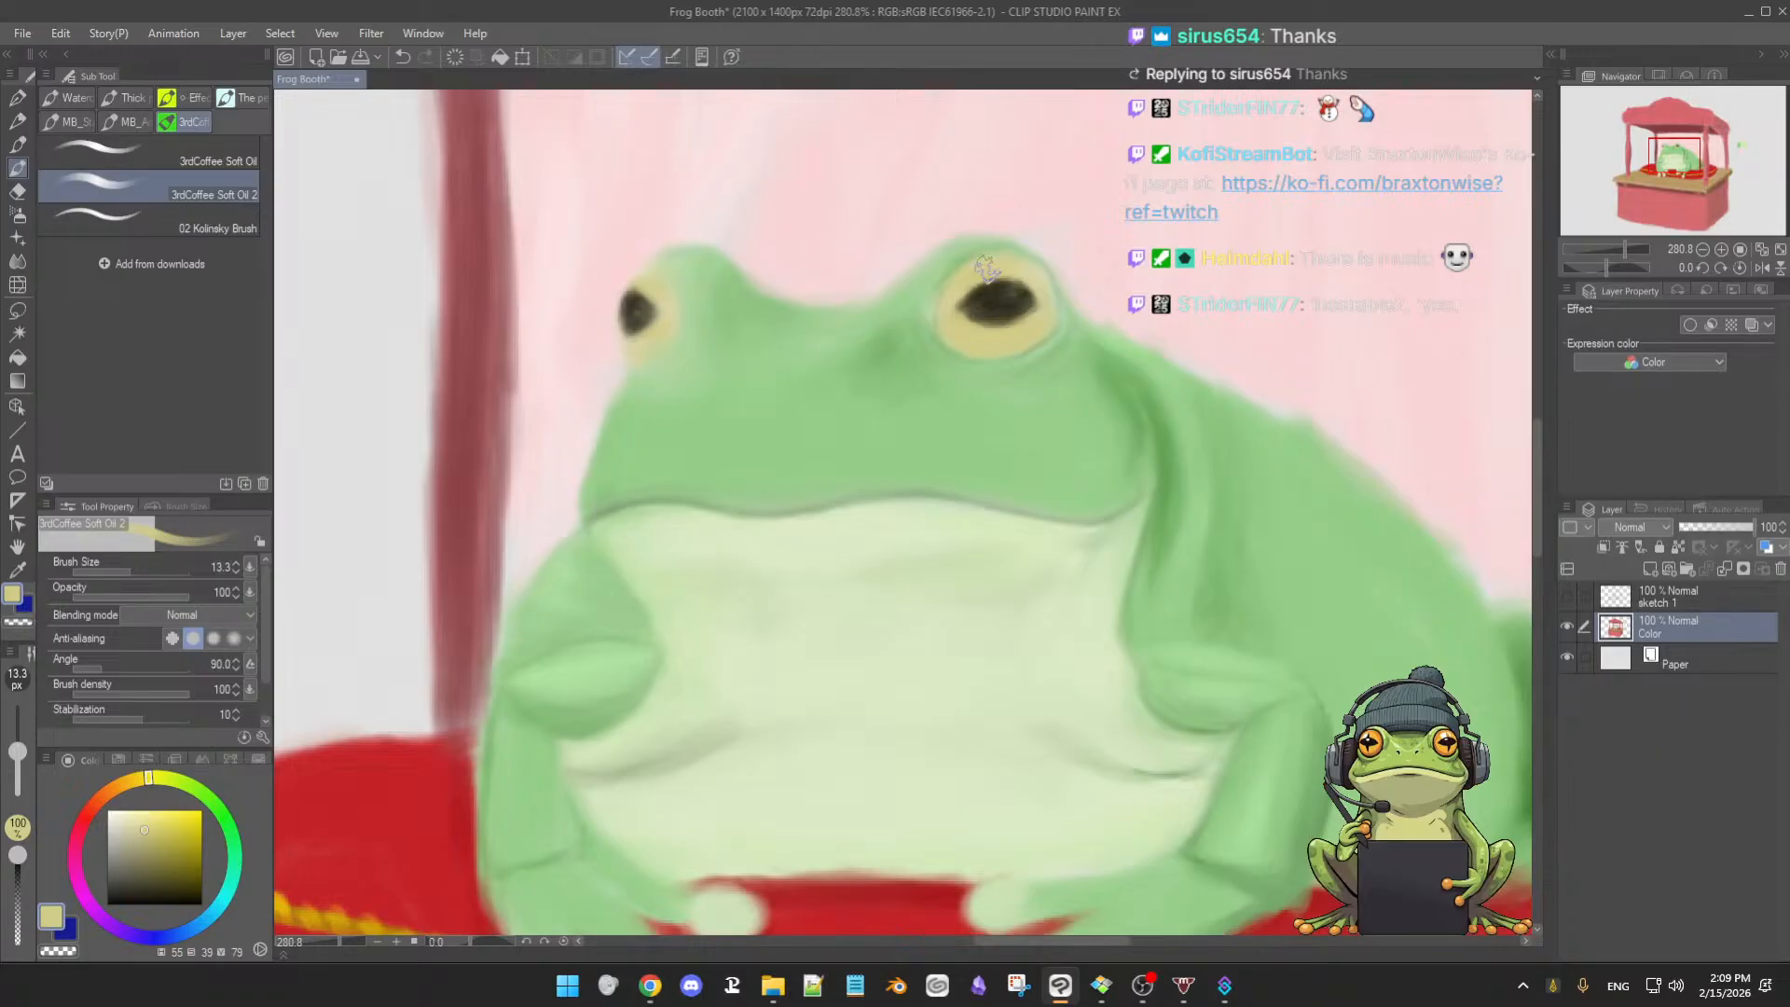
{"action": "key", "text": "["}
{"action": "left_click_drag", "start_coordinate": [955, 317], "coordinate": [970, 340]}
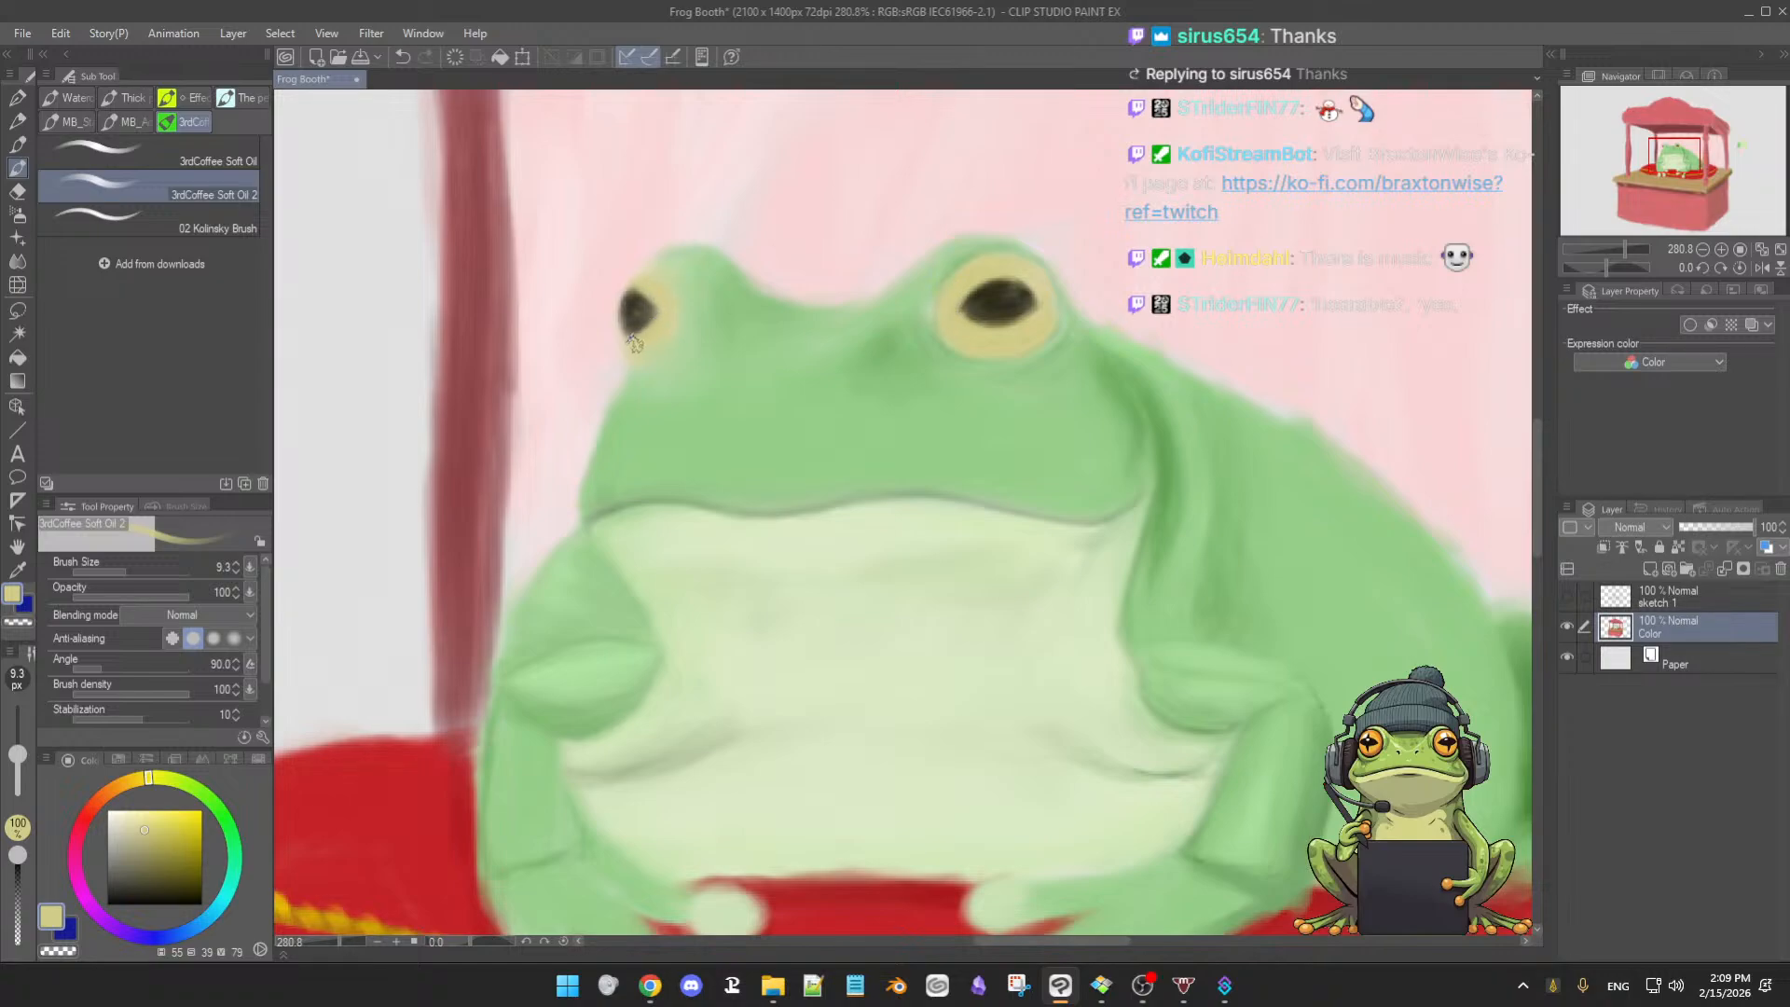
- Clean up the far eye's yellow iris and the green lid around it with sampled colors at brush size 8.3
{"action": "key", "text": "["}
{"action": "left_click", "coordinate": [687, 277], "text": "alt"}
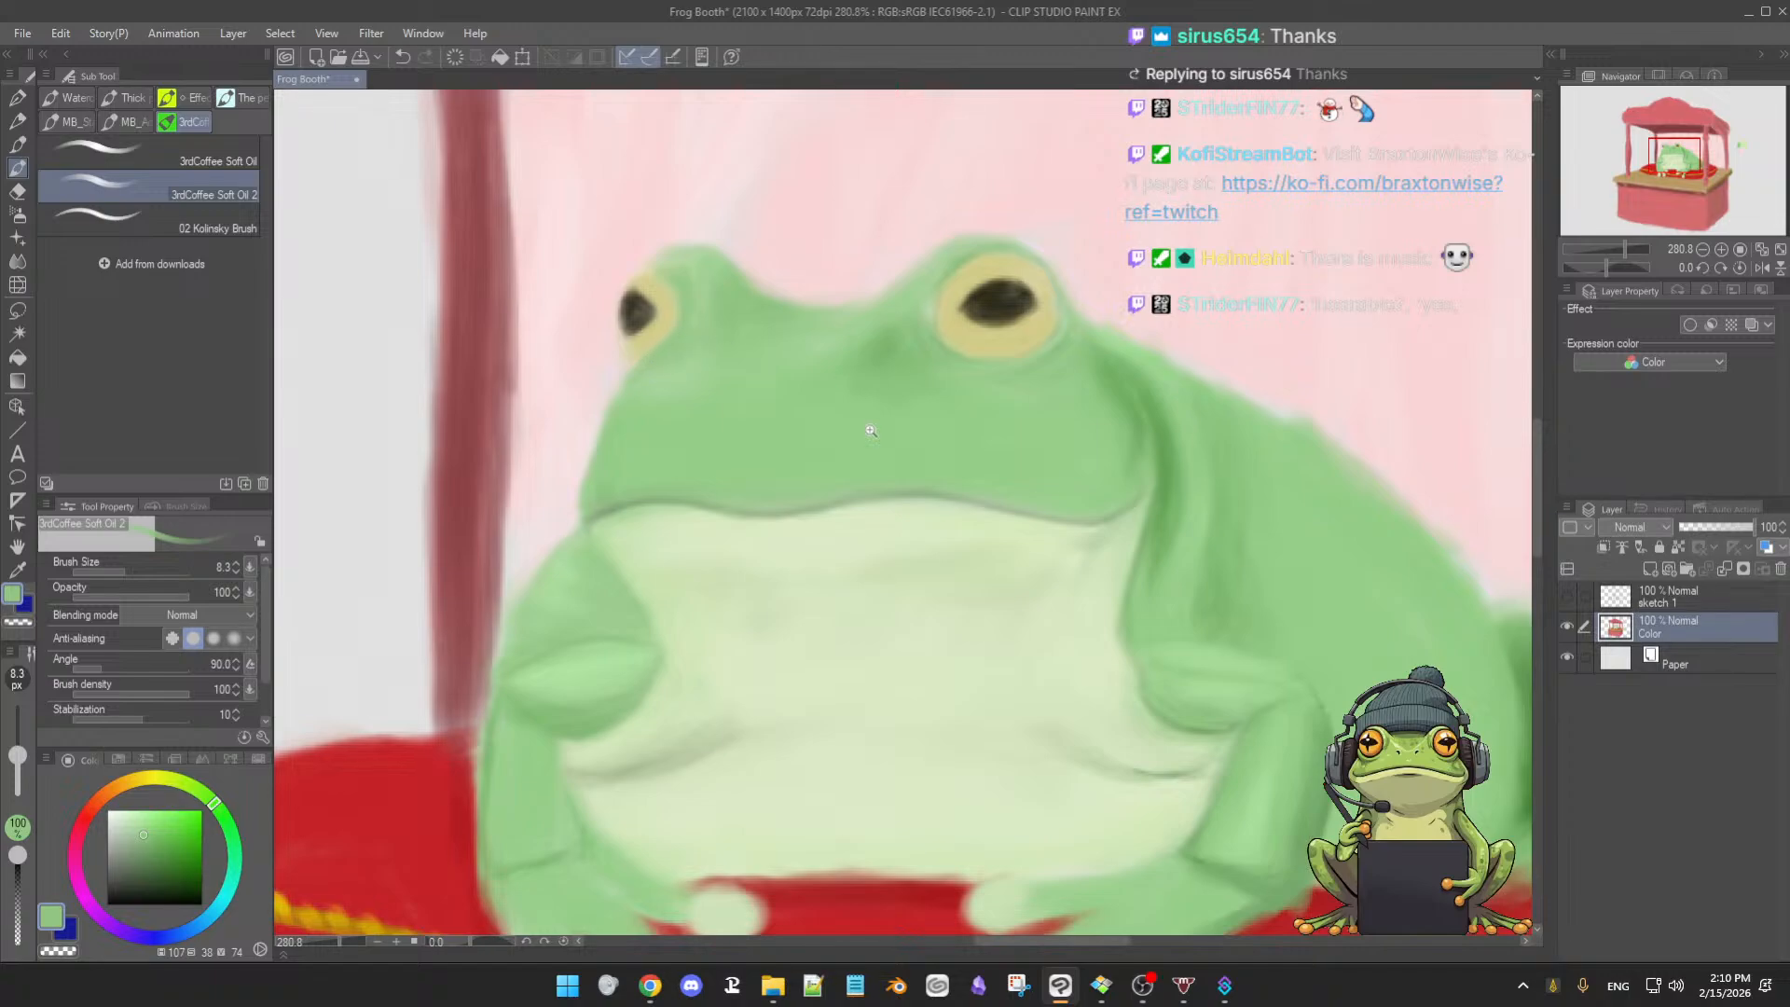
{"action": "scroll", "coordinate": [869, 422], "scroll_direction": "down", "scroll_amount": 5}
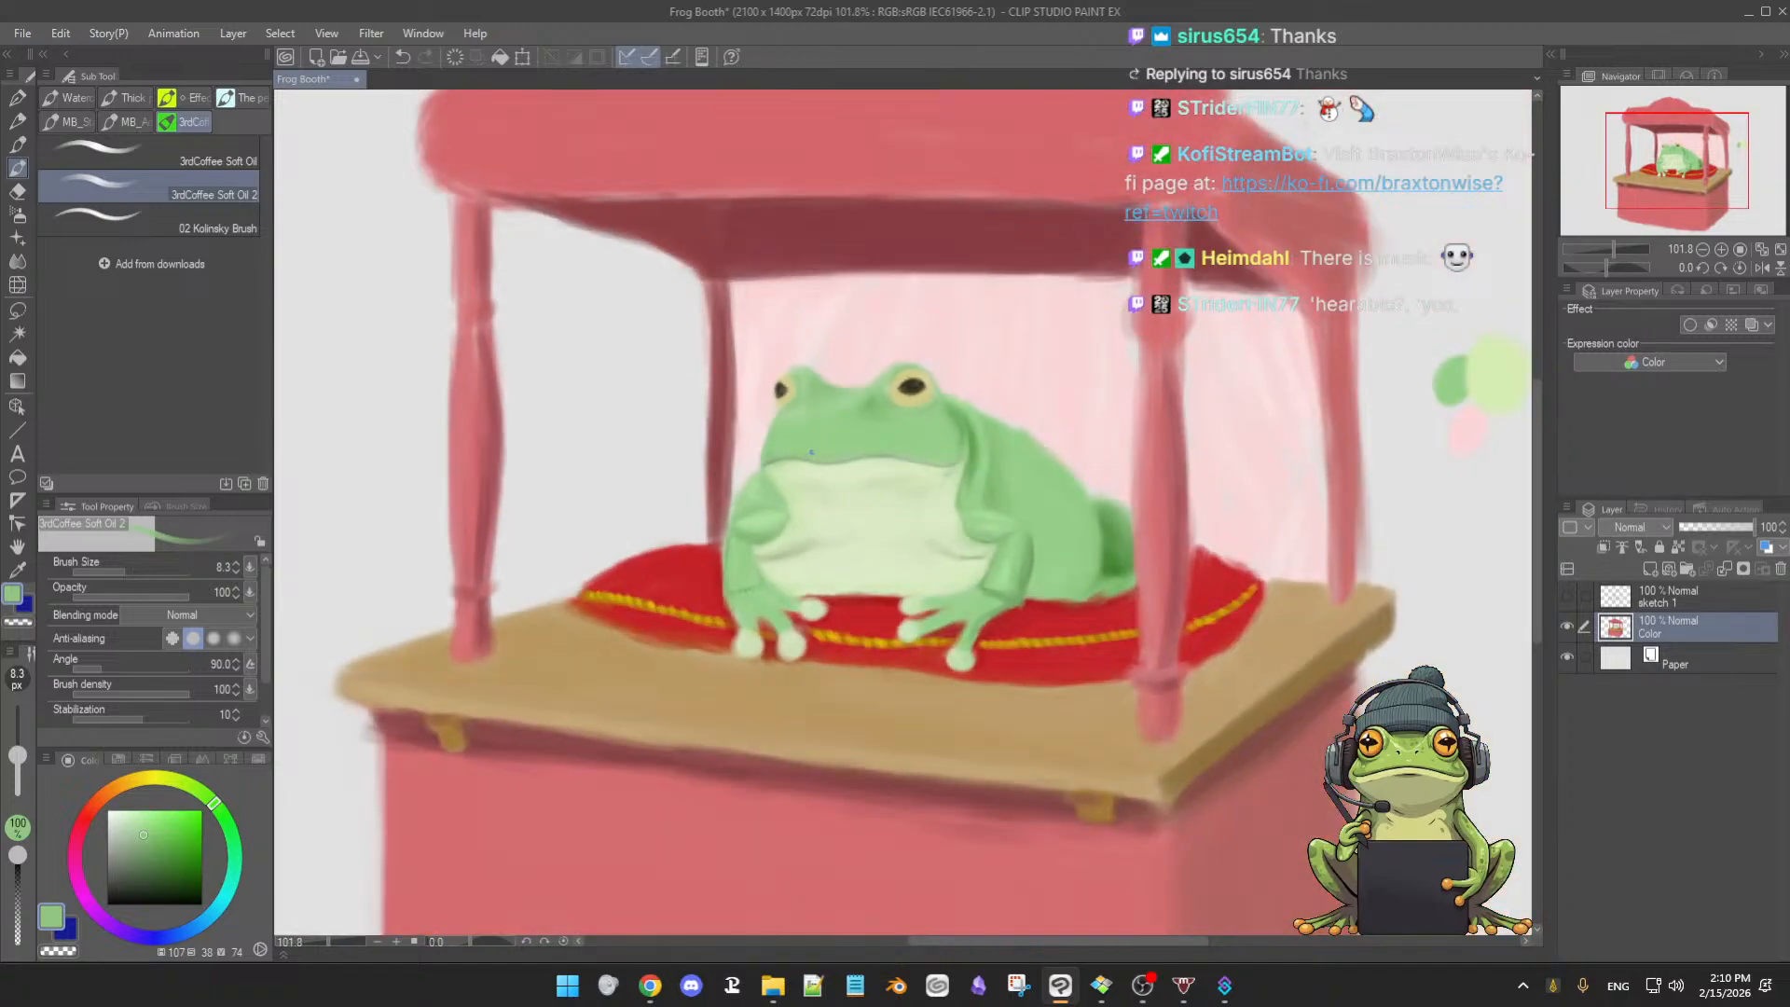
{"action": "scroll", "coordinate": [812, 453], "scroll_direction": "up", "scroll_amount": 4}
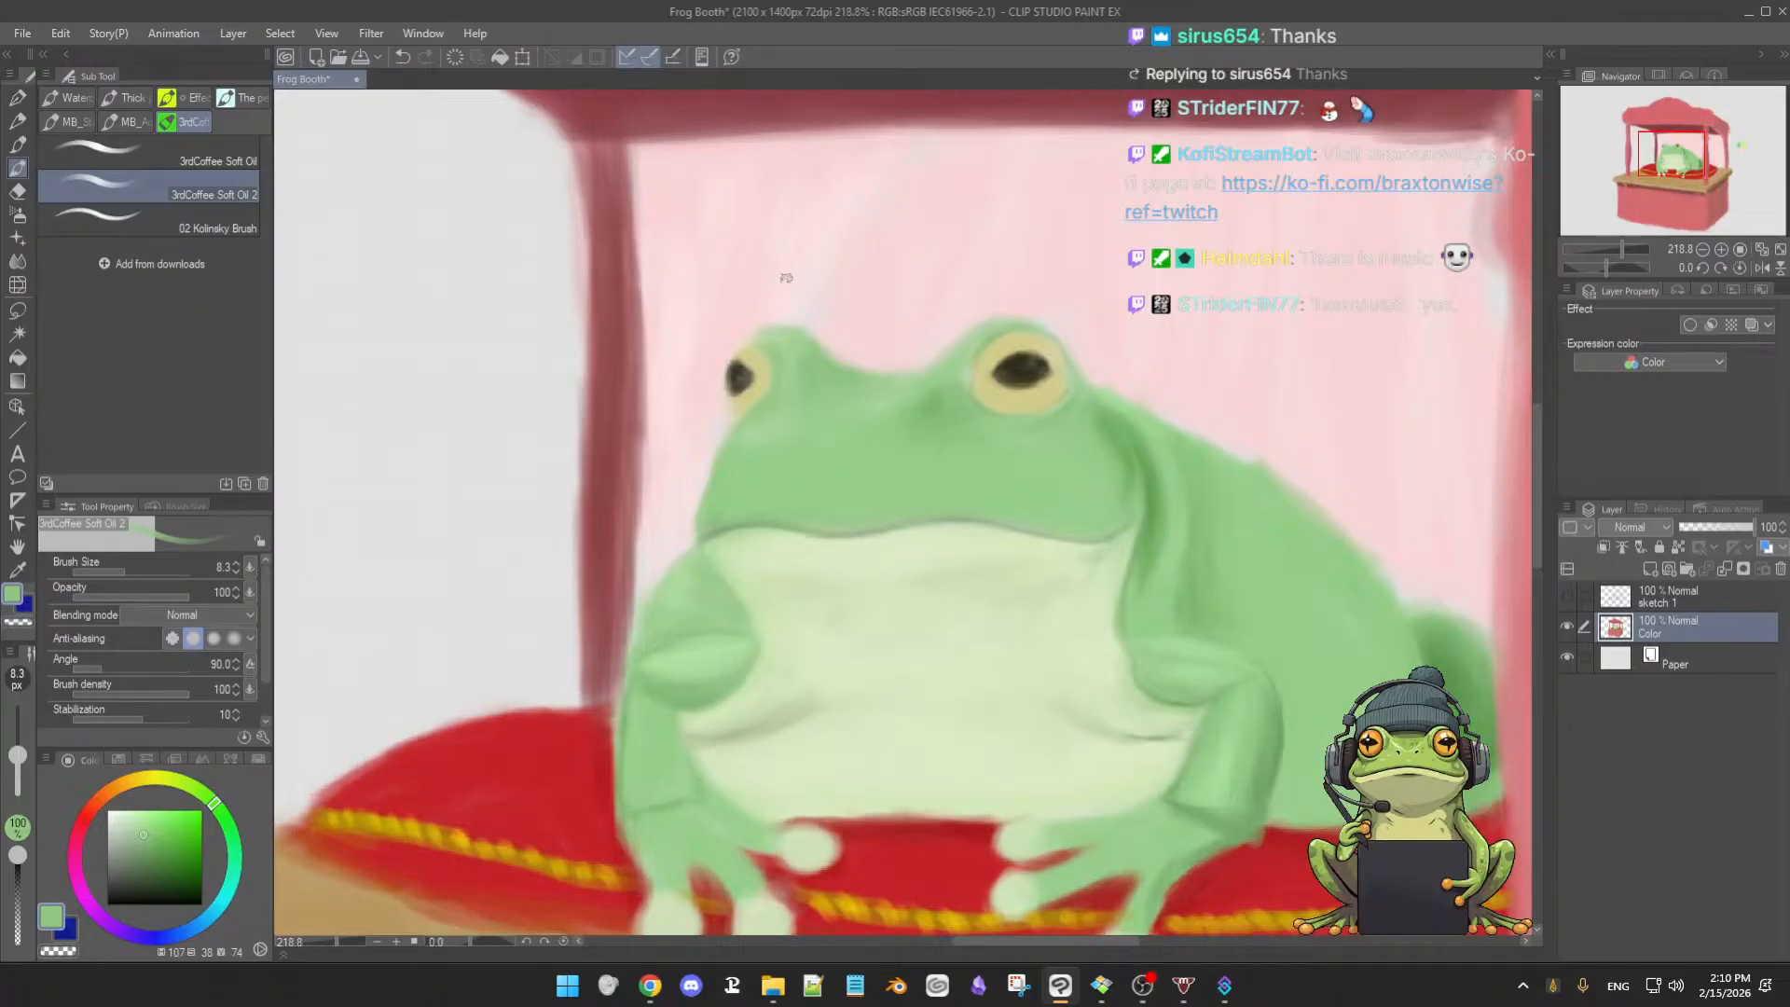
{"action": "left_click", "coordinate": [759, 356], "text": "alt"}
{"action": "left_click", "coordinate": [764, 363], "text": "alt"}
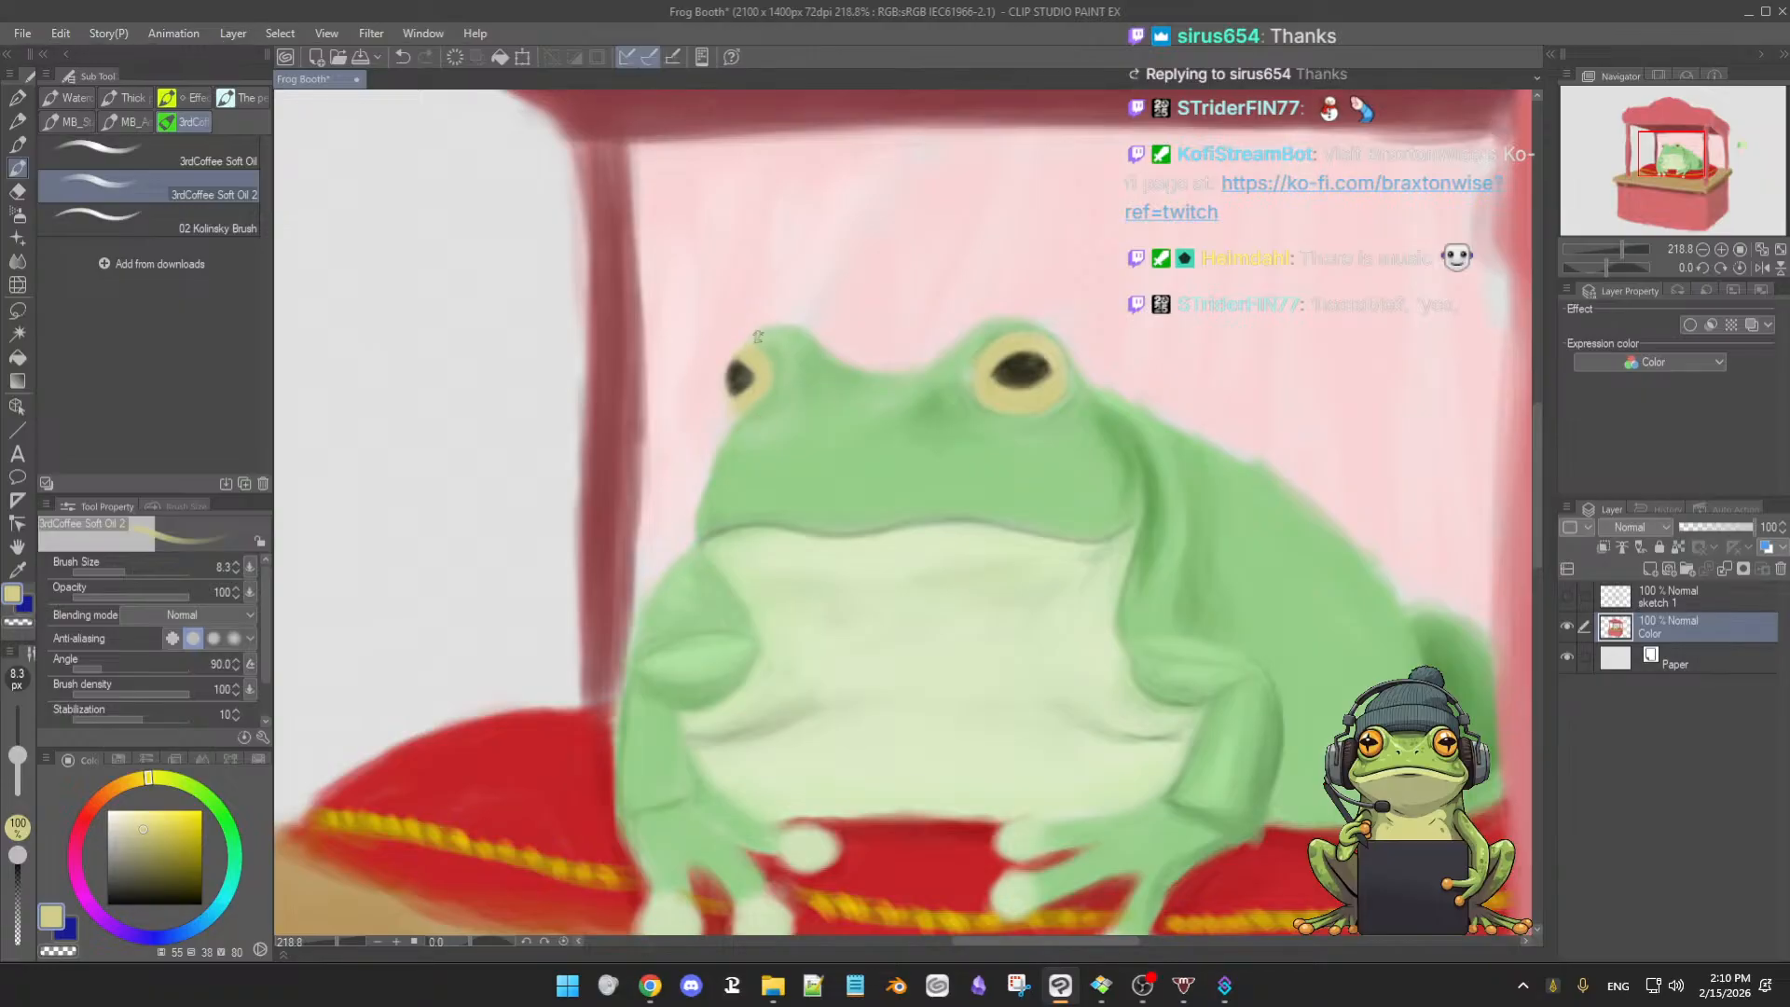
{"action": "left_click", "coordinate": [760, 339], "text": "alt"}
{"action": "left_click", "coordinate": [819, 364], "text": "alt"}
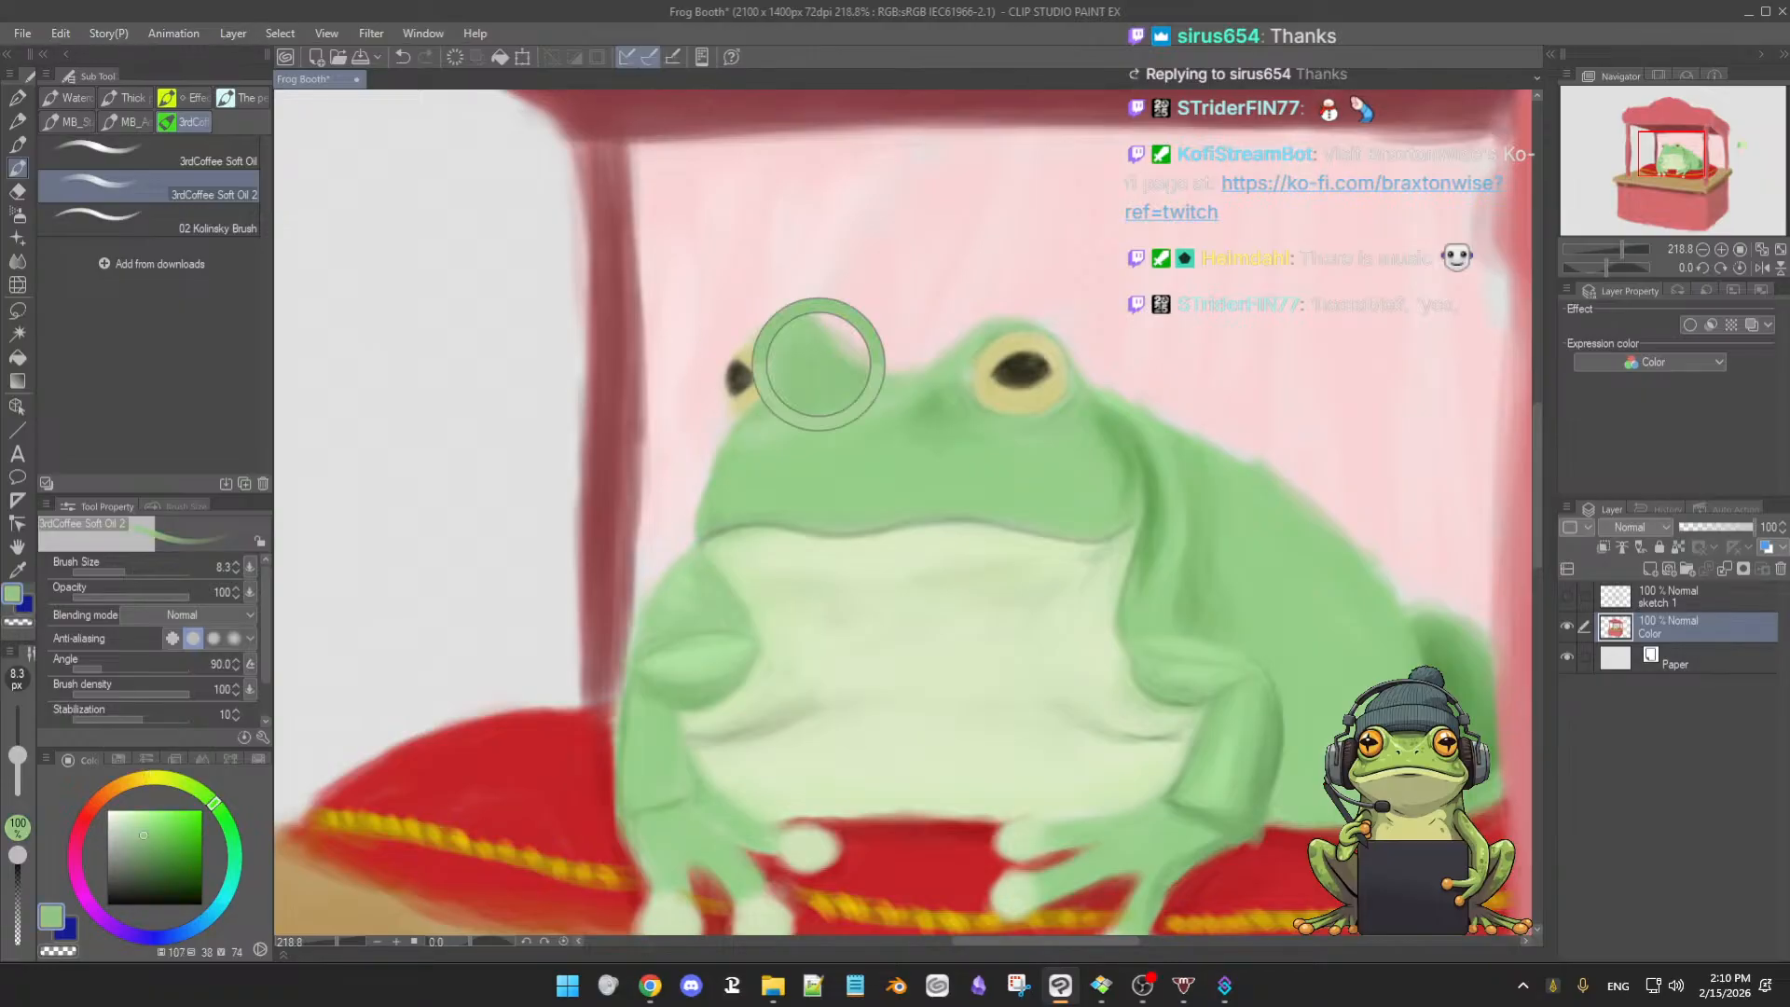
- Refine the near eye's dark pupil, yellow iris and surrounding green rim with sampled colors at brush size 8.3
{"action": "left_click", "coordinate": [994, 384], "text": "alt"}
{"action": "left_click", "coordinate": [1014, 370], "text": "alt"}
{"action": "left_click", "coordinate": [1017, 360], "text": "alt"}
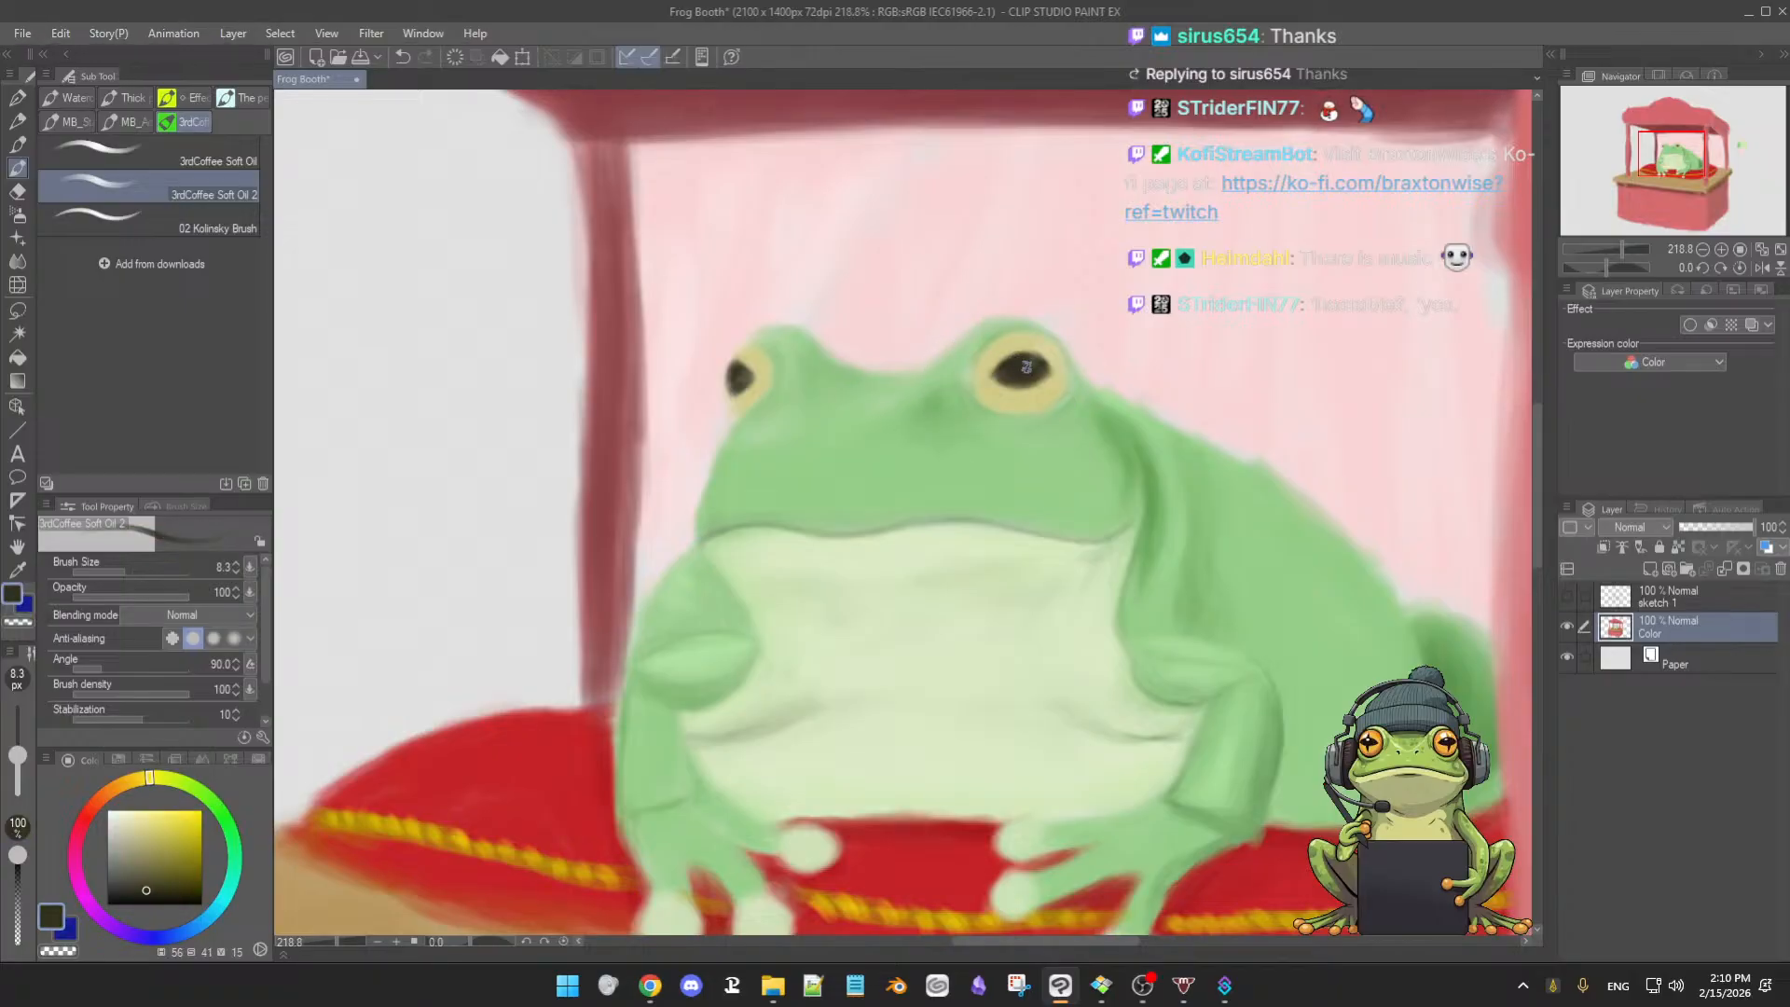
{"action": "left_click", "coordinate": [1010, 344], "text": "alt"}
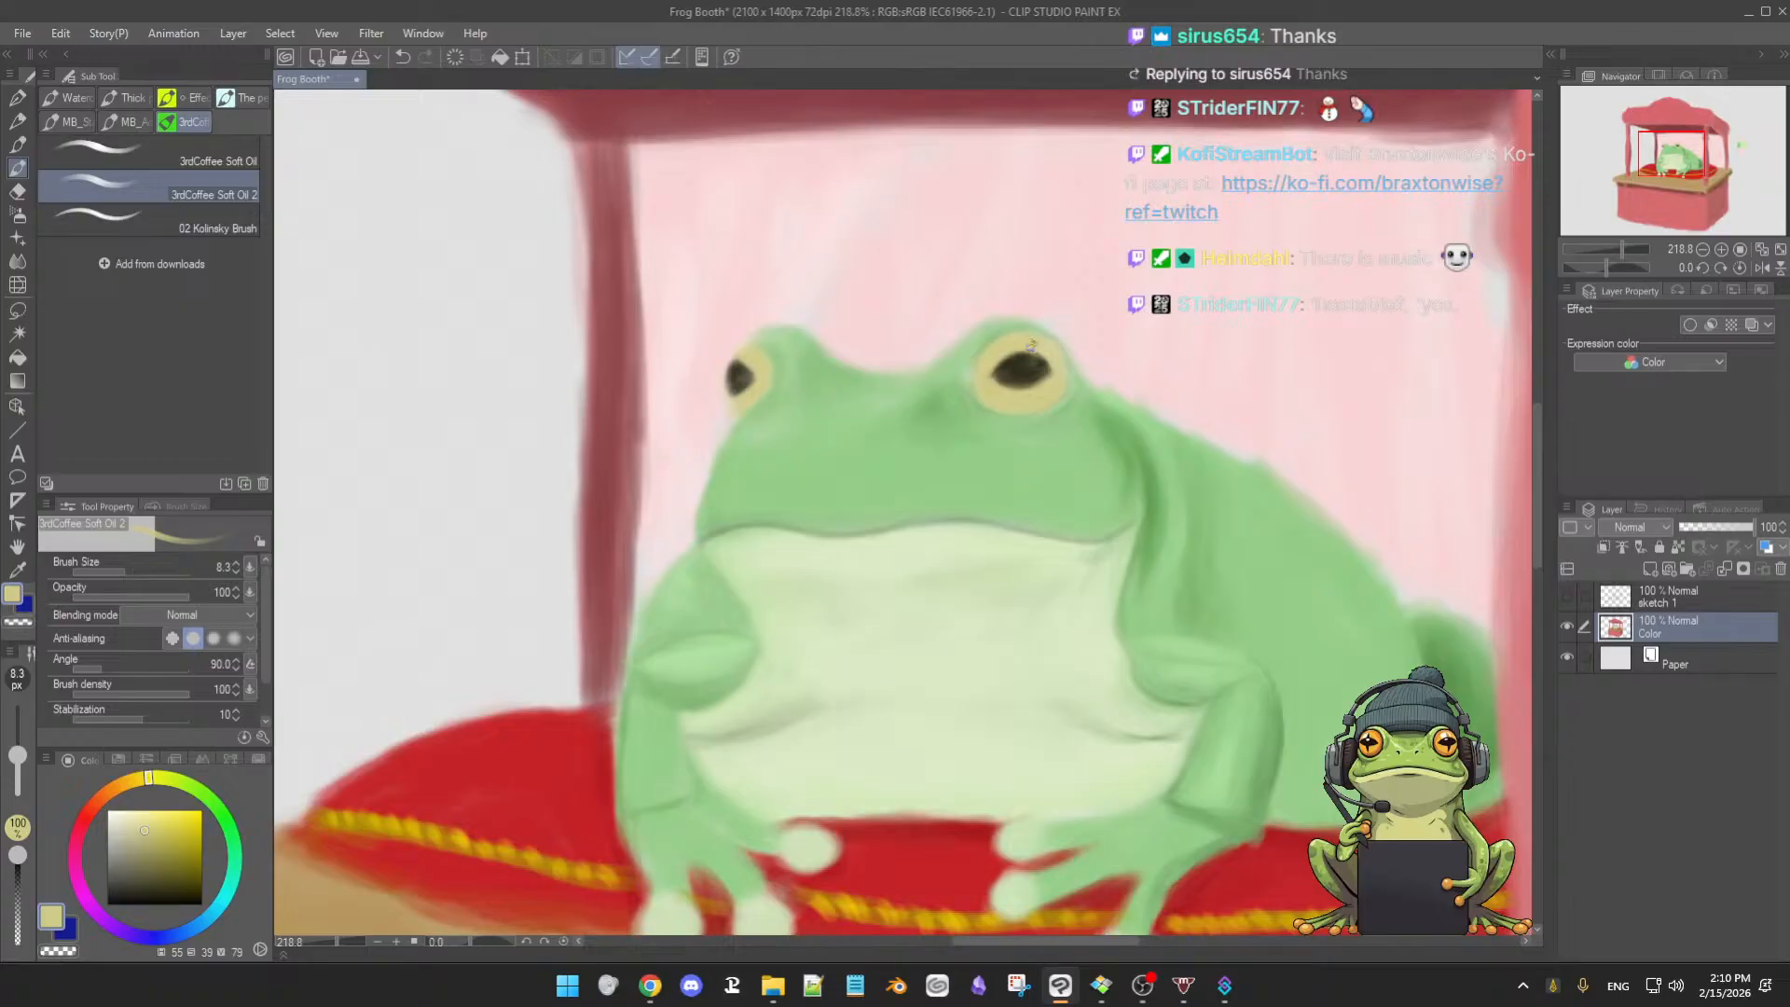
{"action": "left_click", "coordinate": [979, 334], "text": "alt"}
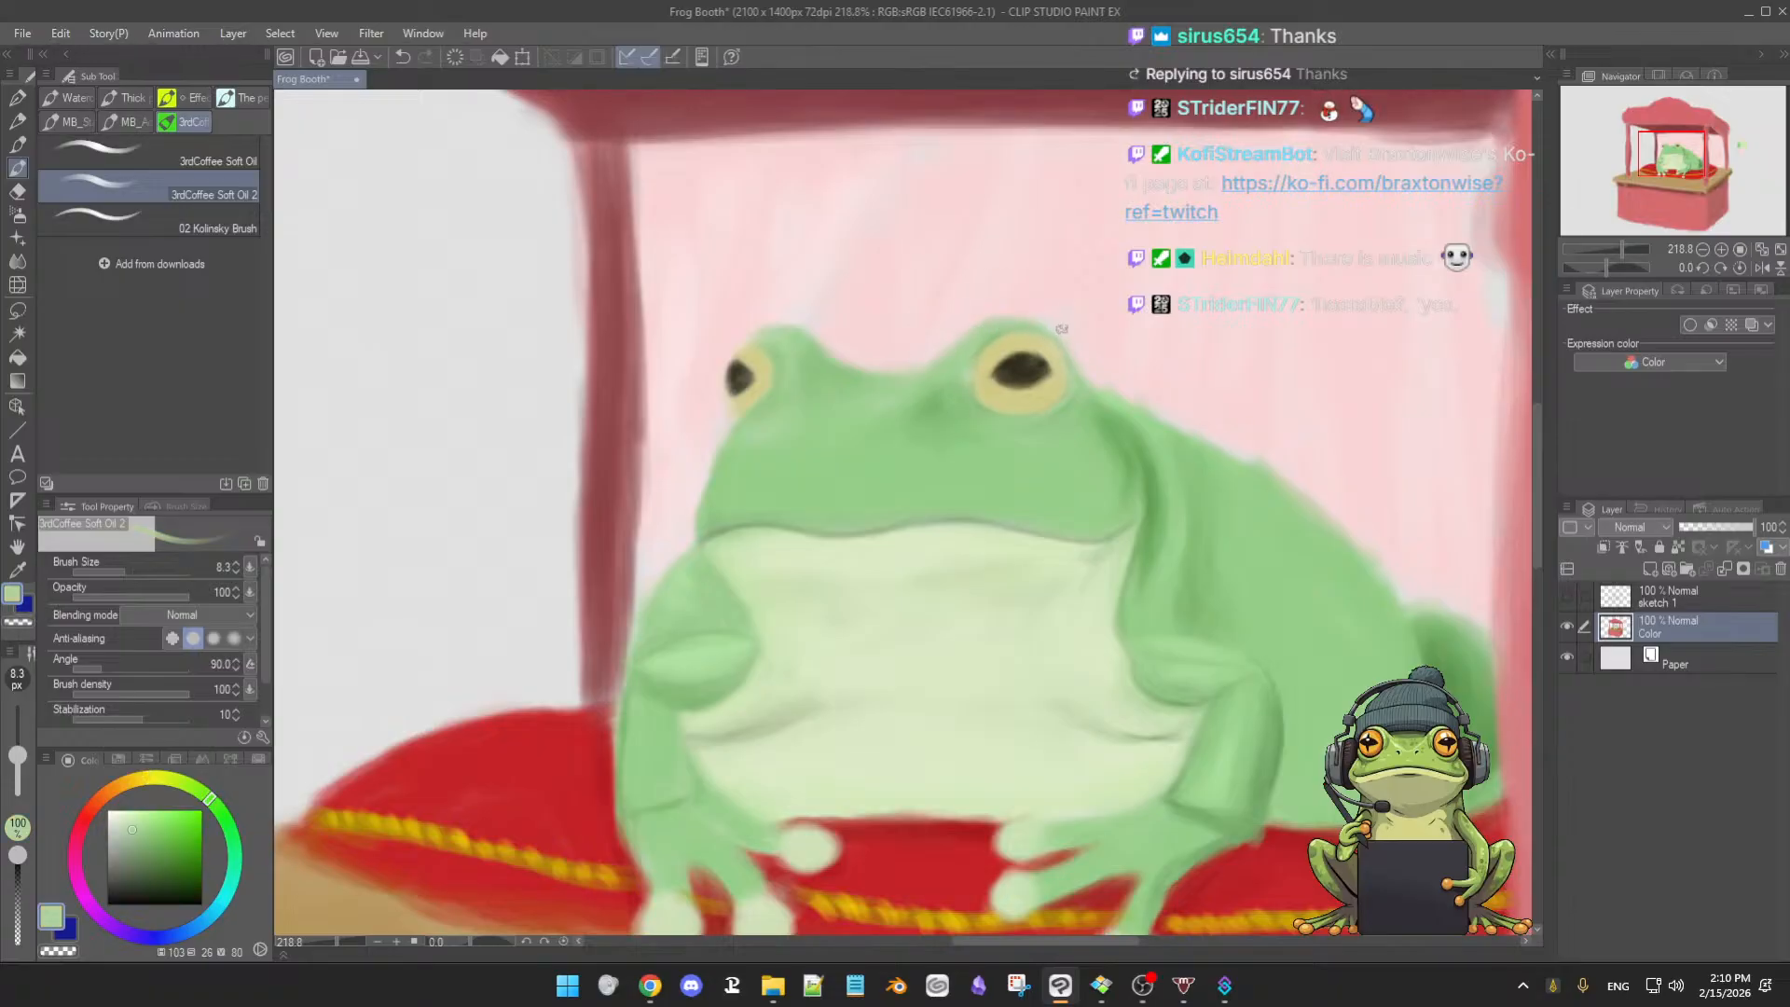
{"action": "left_click", "coordinate": [1066, 412], "text": "alt"}
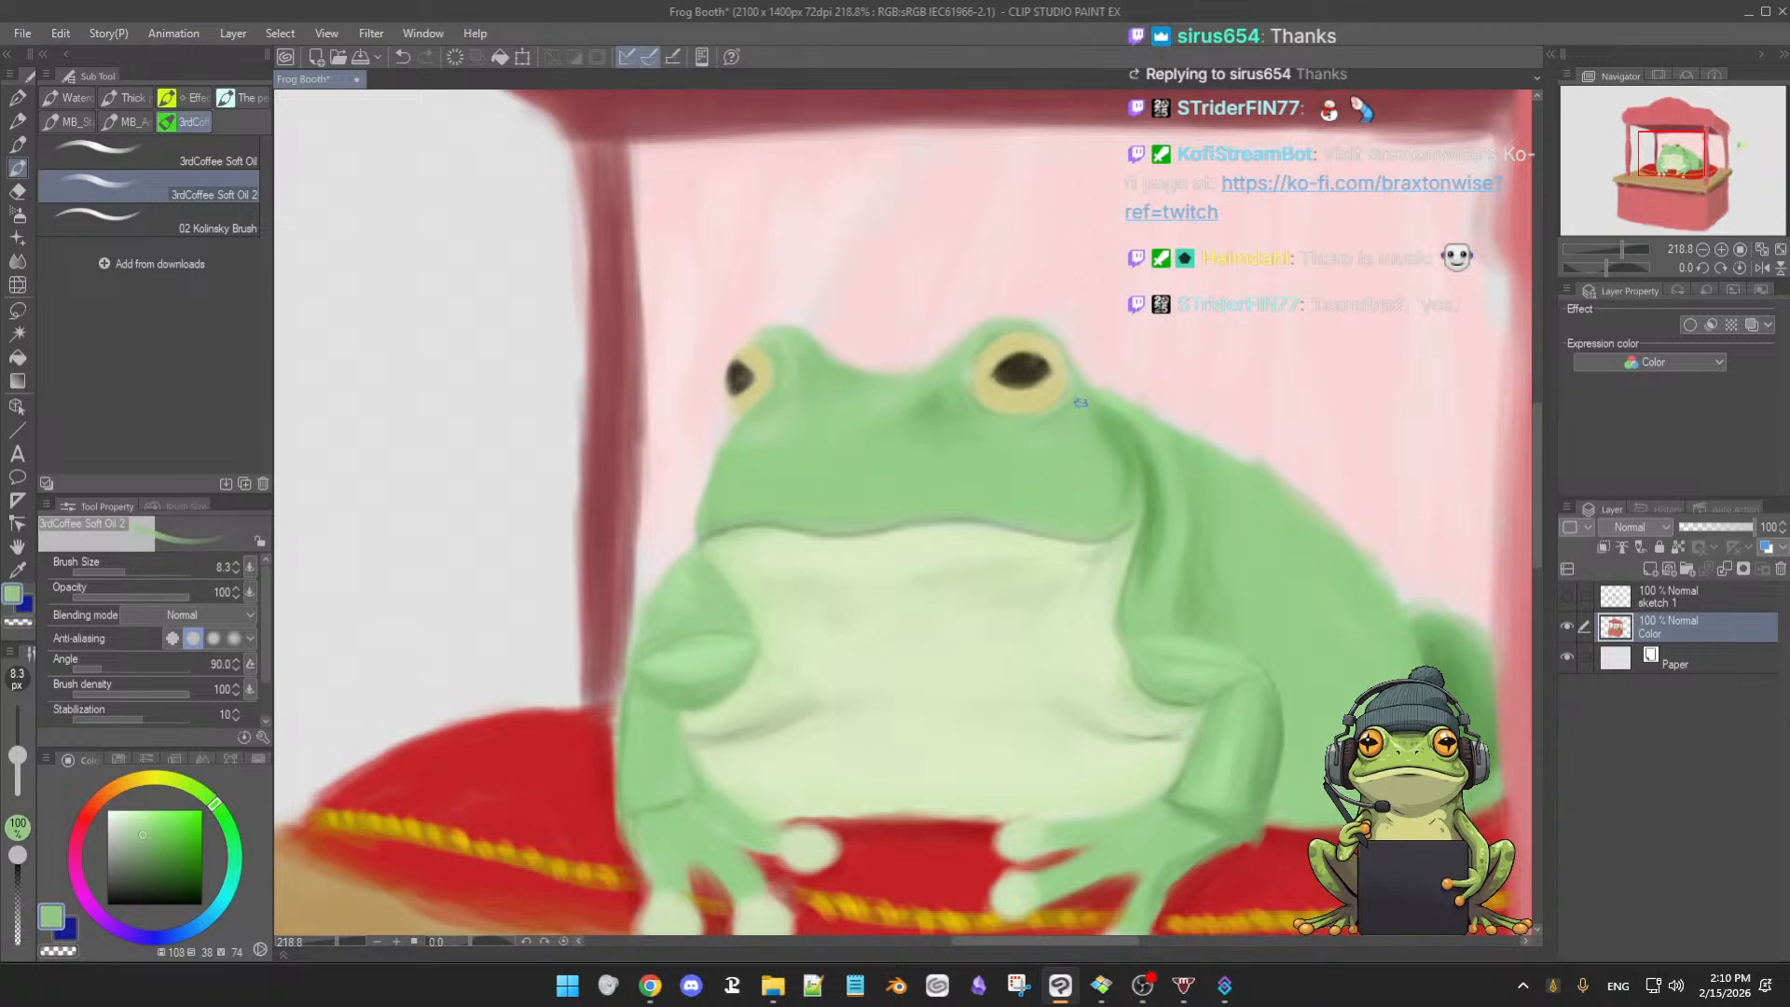
- Blend the shading across the snout and cheek below the near eye with sampled greens, using brush sizes from 20.7 down to 12.4
{"action": "left_click_drag", "start_coordinate": [971, 399], "coordinate": [983, 400], "text": "ctrl+alt"}
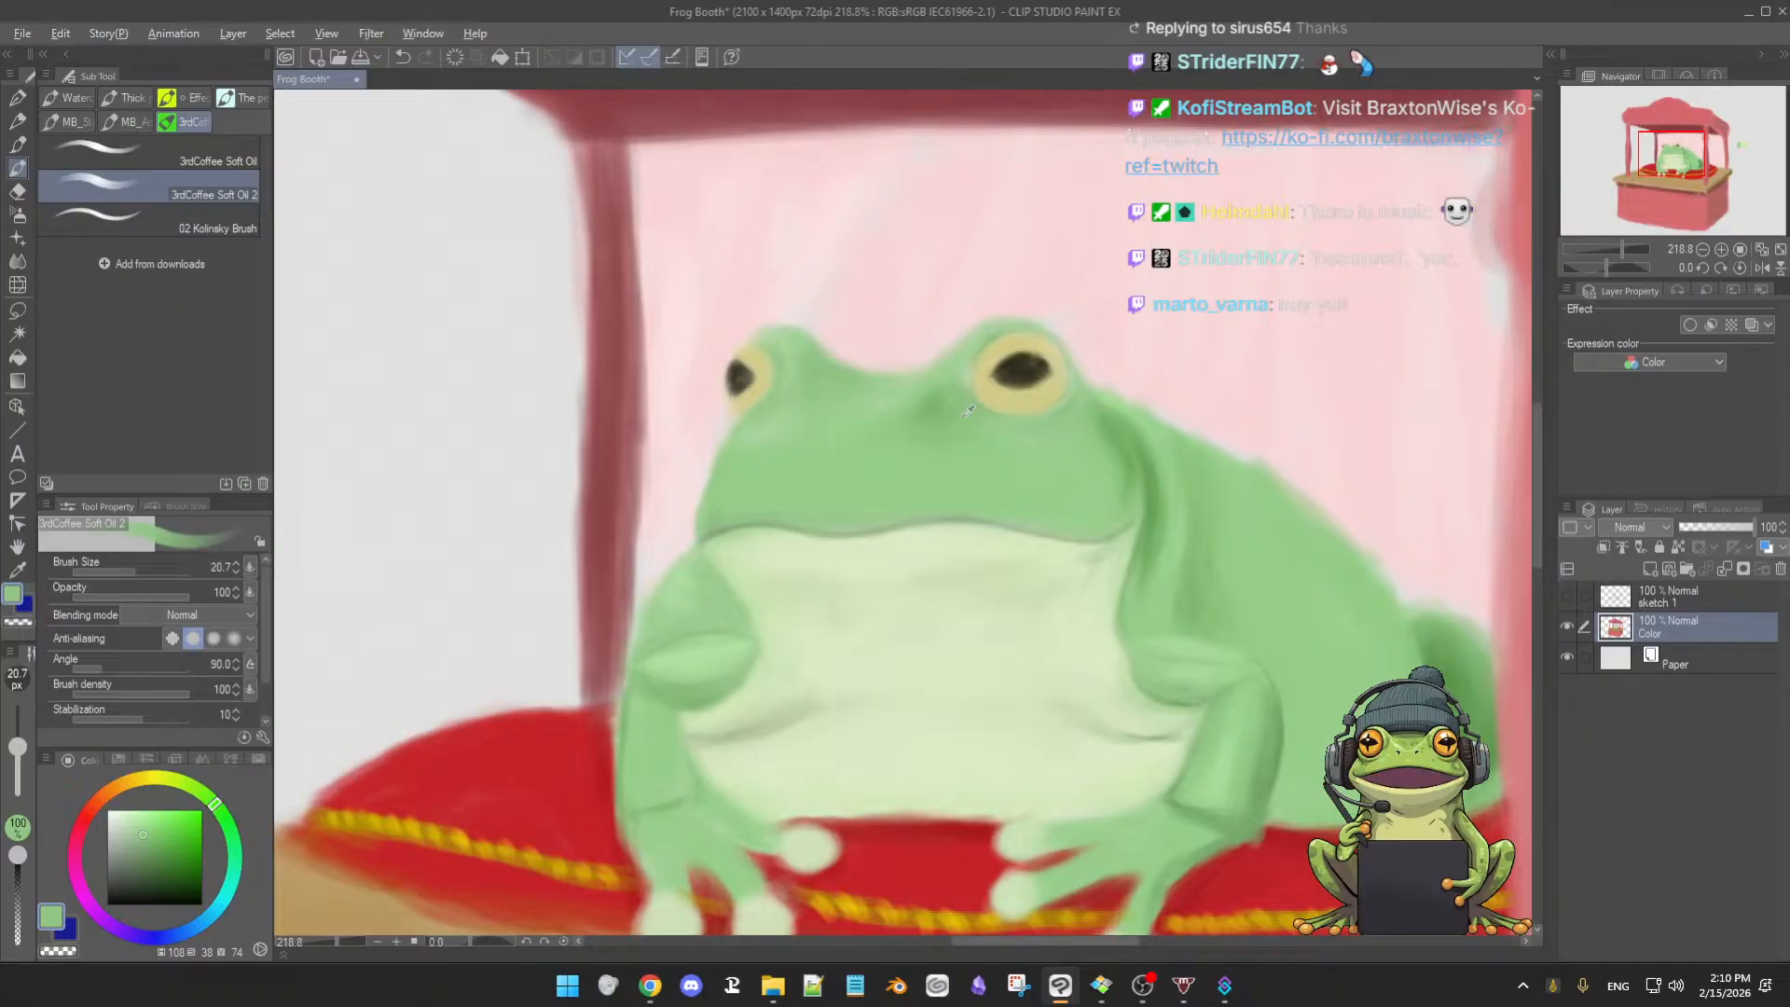
{"action": "left_click", "coordinate": [933, 411], "text": "alt"}
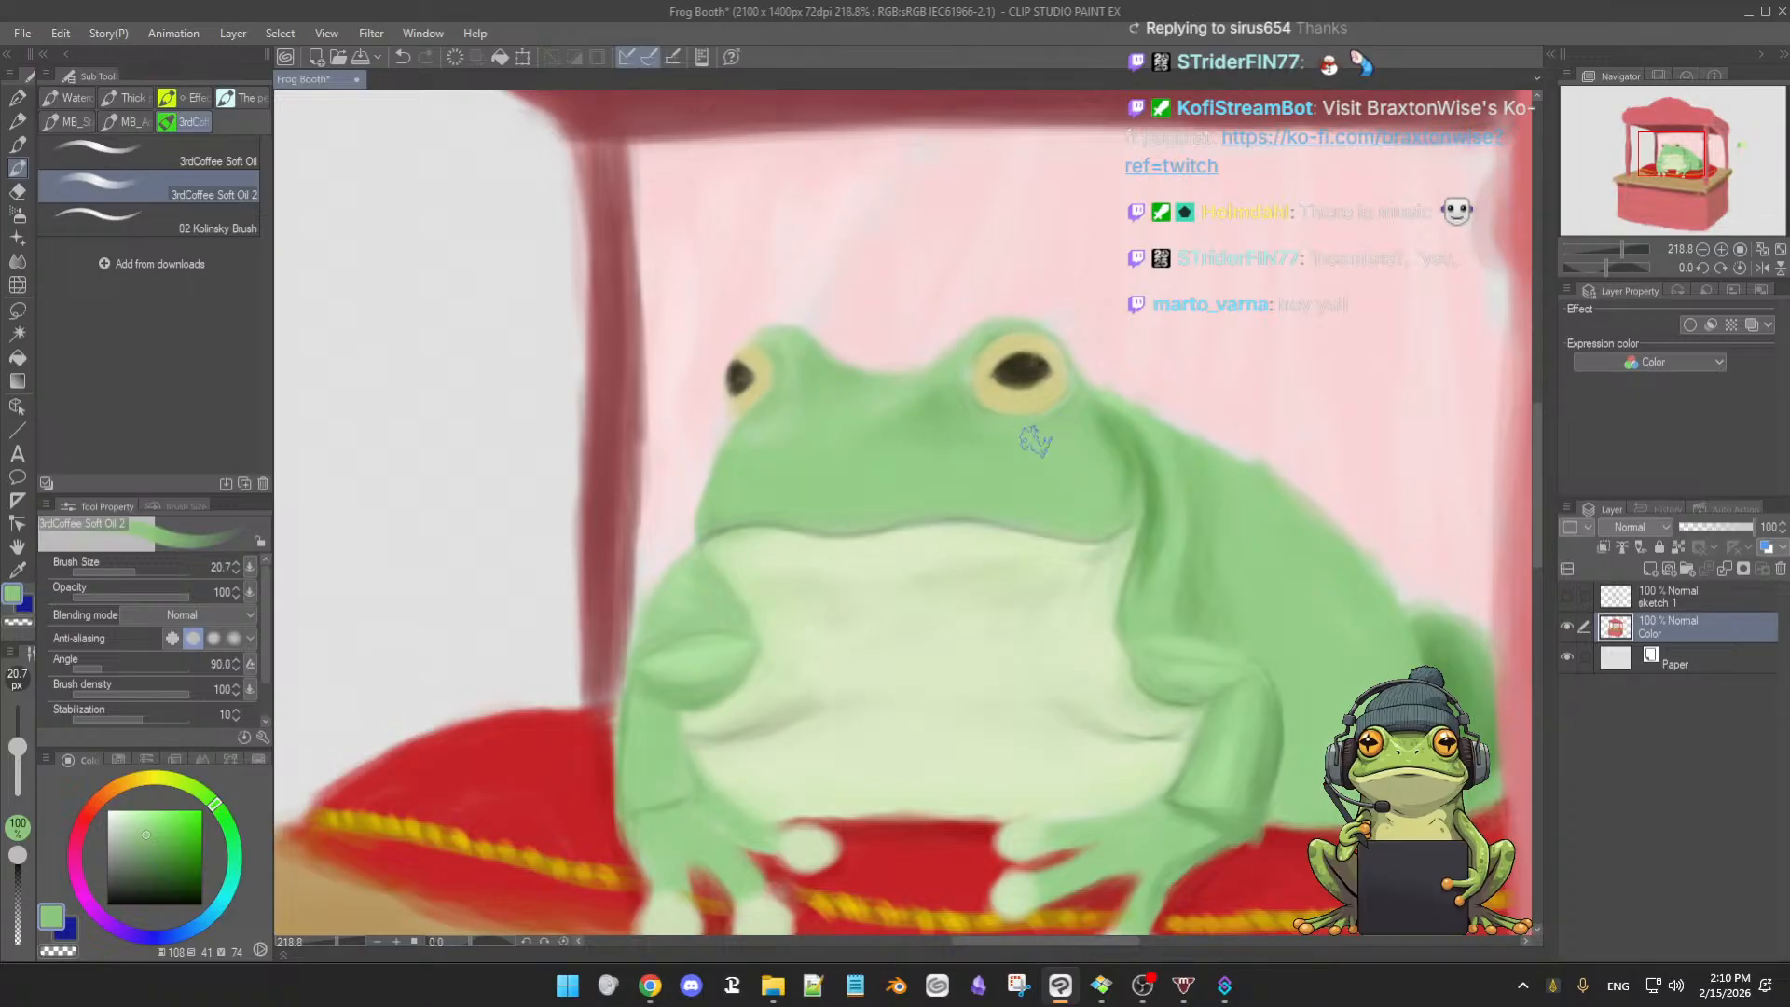
{"action": "left_click_drag", "start_coordinate": [980, 425], "coordinate": [992, 434], "text": "ctrl+alt"}
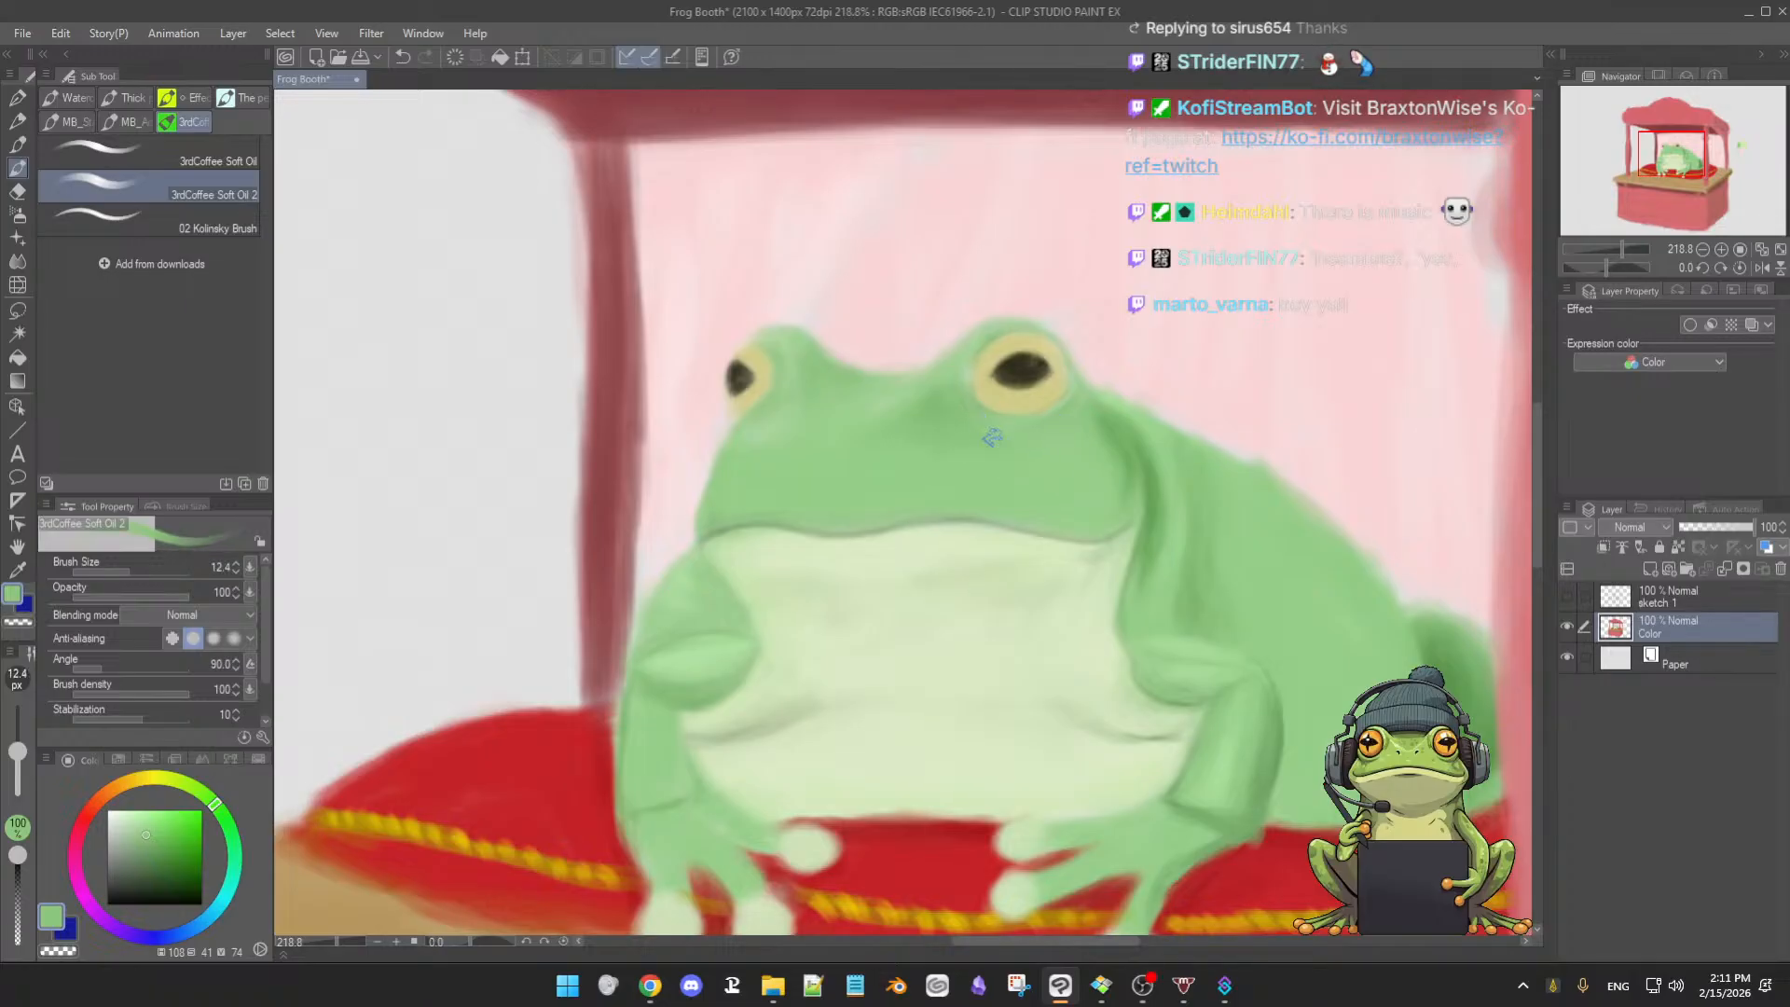
{"action": "left_click", "coordinate": [943, 376], "text": "alt"}
{"action": "left_click_drag", "start_coordinate": [946, 402], "coordinate": [951, 412], "text": "ctrl+alt"}
{"action": "left_click", "coordinate": [1007, 471], "text": "alt"}
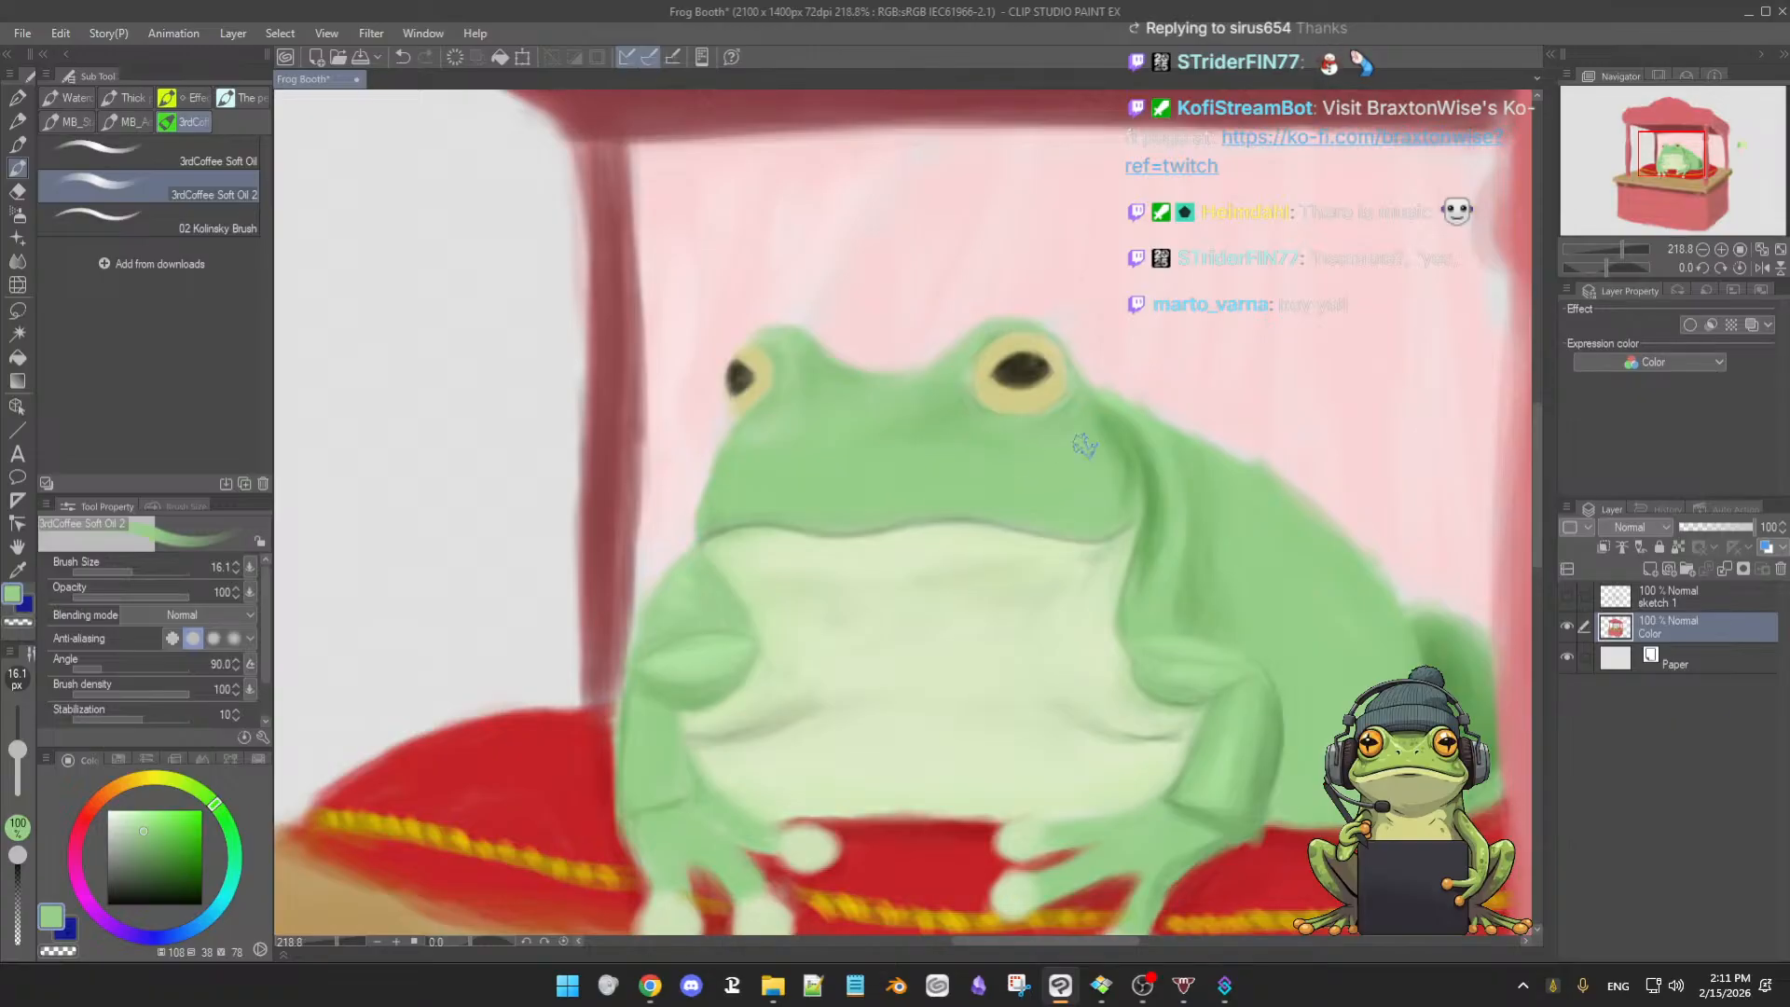
{"action": "key", "text": "["}
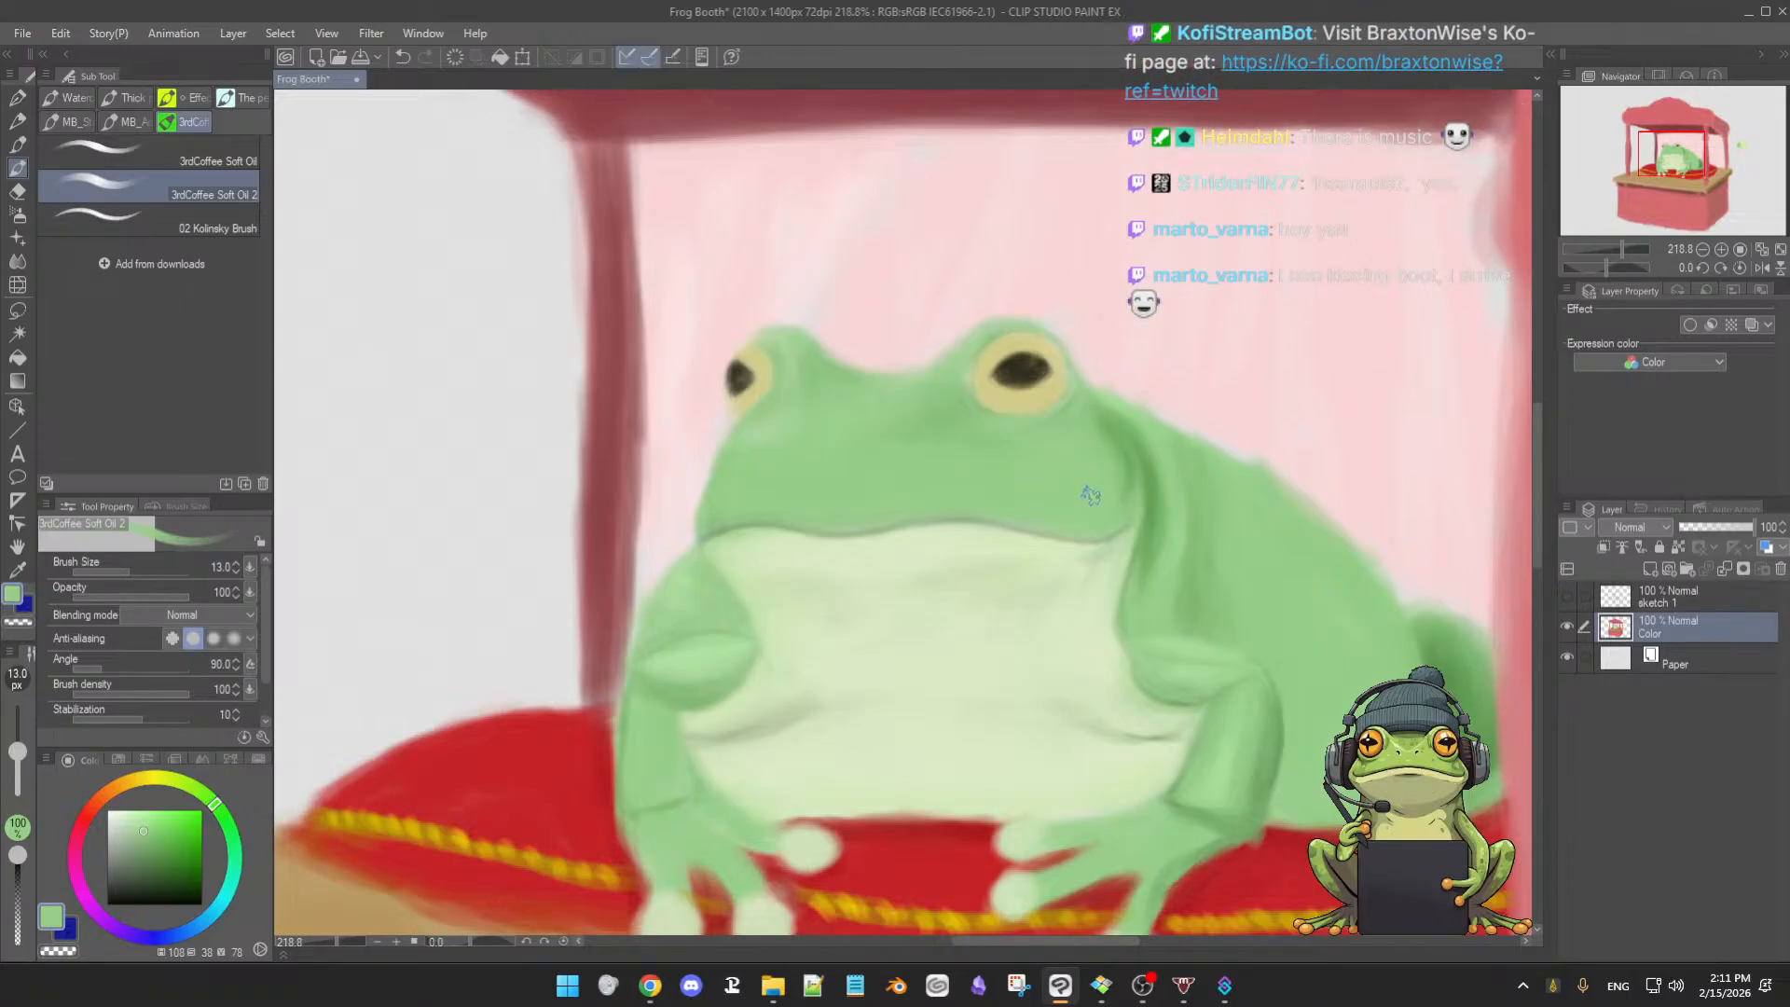
- Examine the whole booth painting to judge how the frog reads within the scene
{"action": "scroll", "coordinate": [1091, 497], "scroll_direction": "down", "scroll_amount": 5}
{"action": "scroll", "coordinate": [1083, 502], "scroll_direction": "down", "scroll_amount": 1}
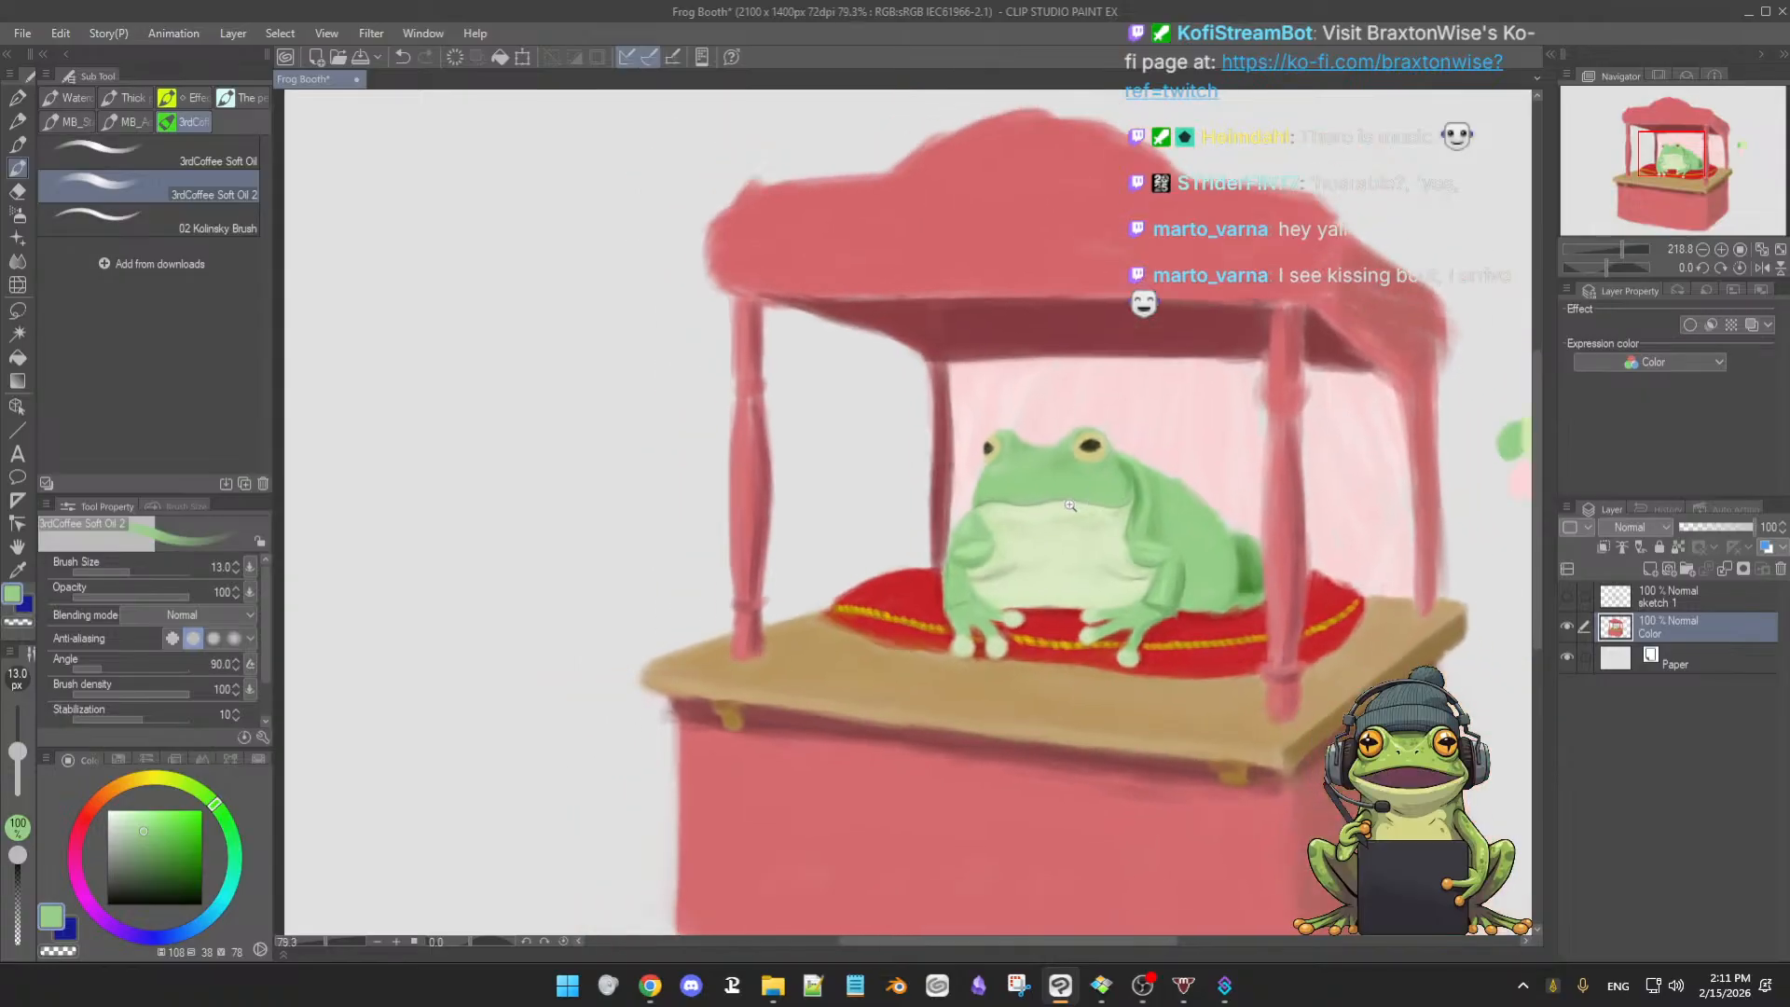
{"action": "scroll", "coordinate": [1149, 534], "scroll_direction": "down", "scroll_amount": 1}
{"action": "mouse_move", "coordinate": [1153, 548]}
{"action": "left_mouse_down"}
{"action": "mouse_move", "coordinate": [1092, 521]}
{"action": "mouse_move", "coordinate": [1135, 544]}
{"action": "left_mouse_up"}
{"action": "left_click_drag", "start_coordinate": [1146, 539], "coordinate": [1069, 543]}
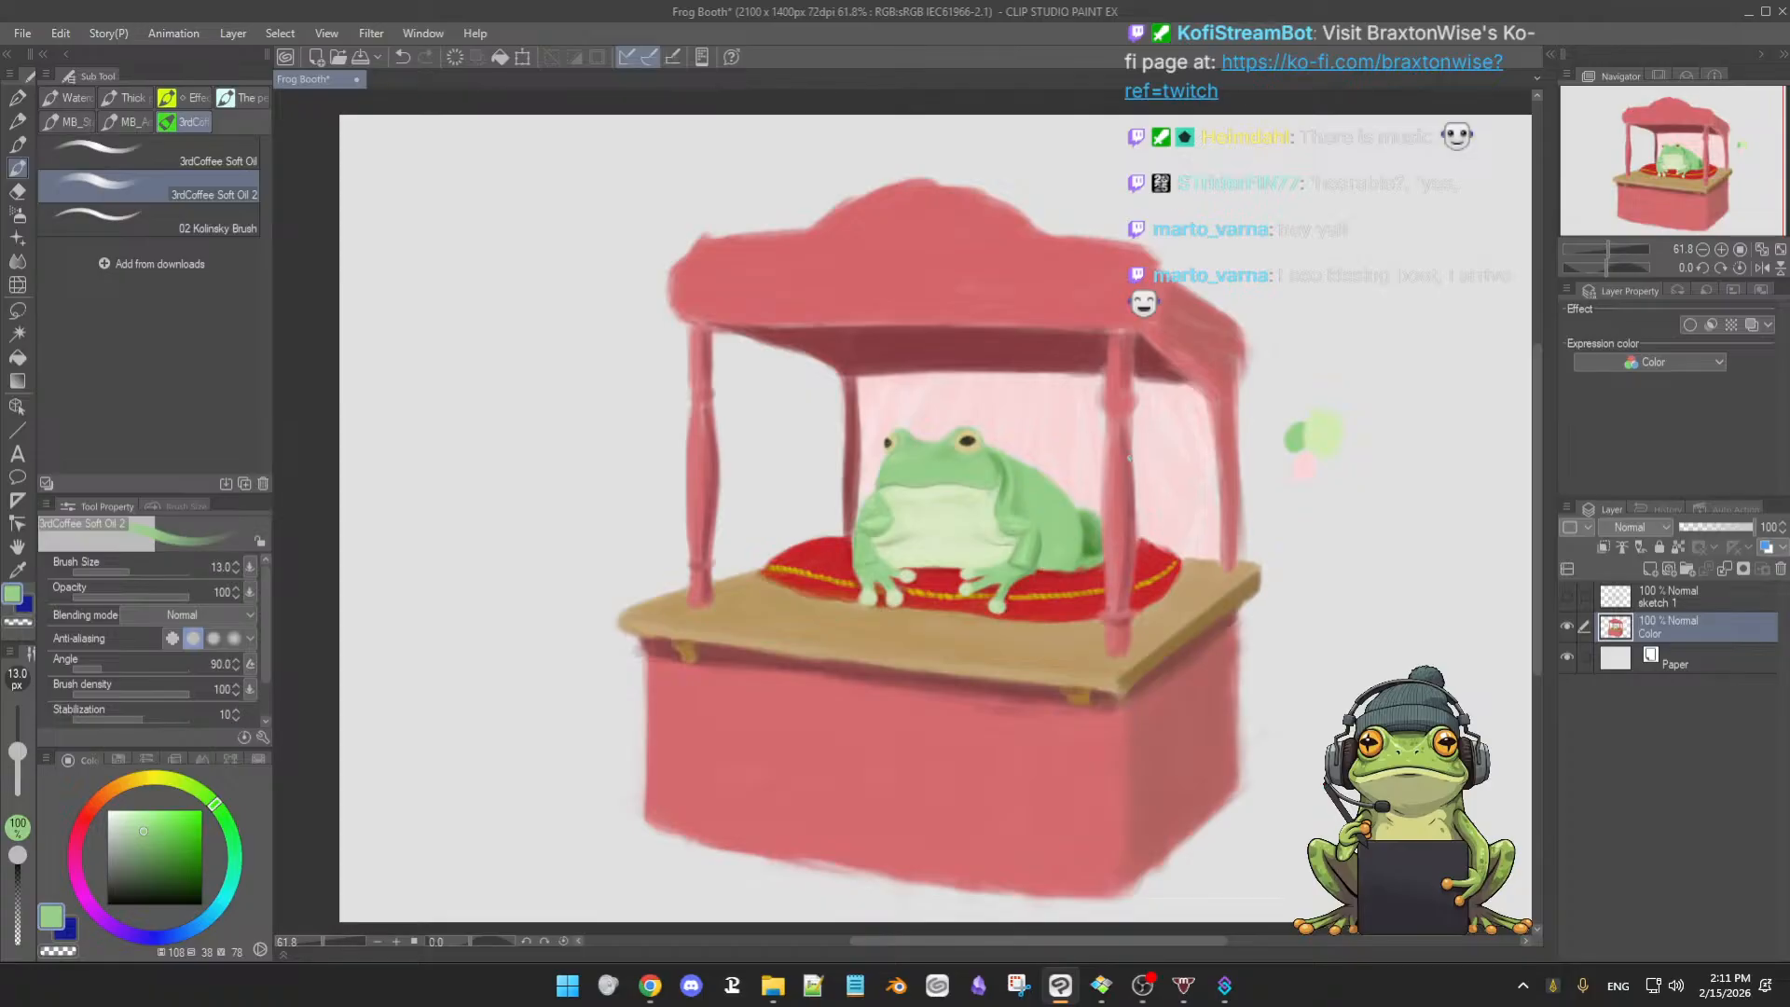
{"action": "scroll", "coordinate": [1137, 522], "scroll_direction": "up", "scroll_amount": 3}
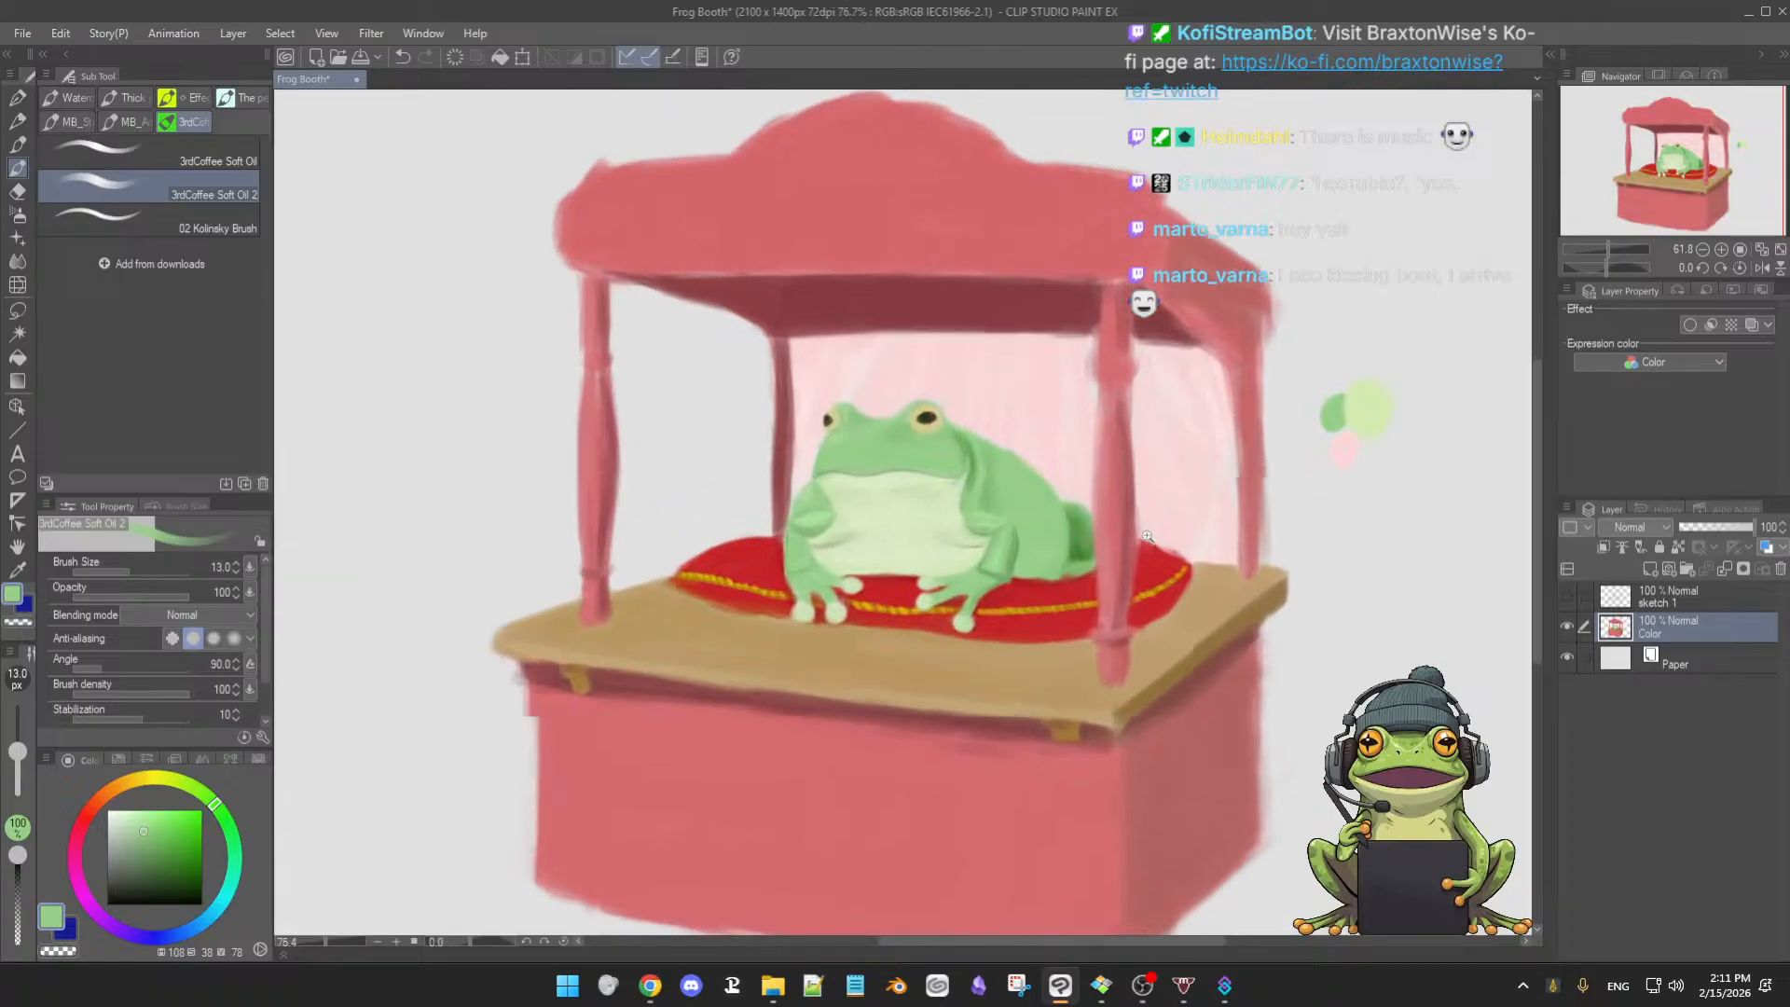
{"action": "scroll", "coordinate": [1157, 532], "scroll_direction": "up", "scroll_amount": 2}
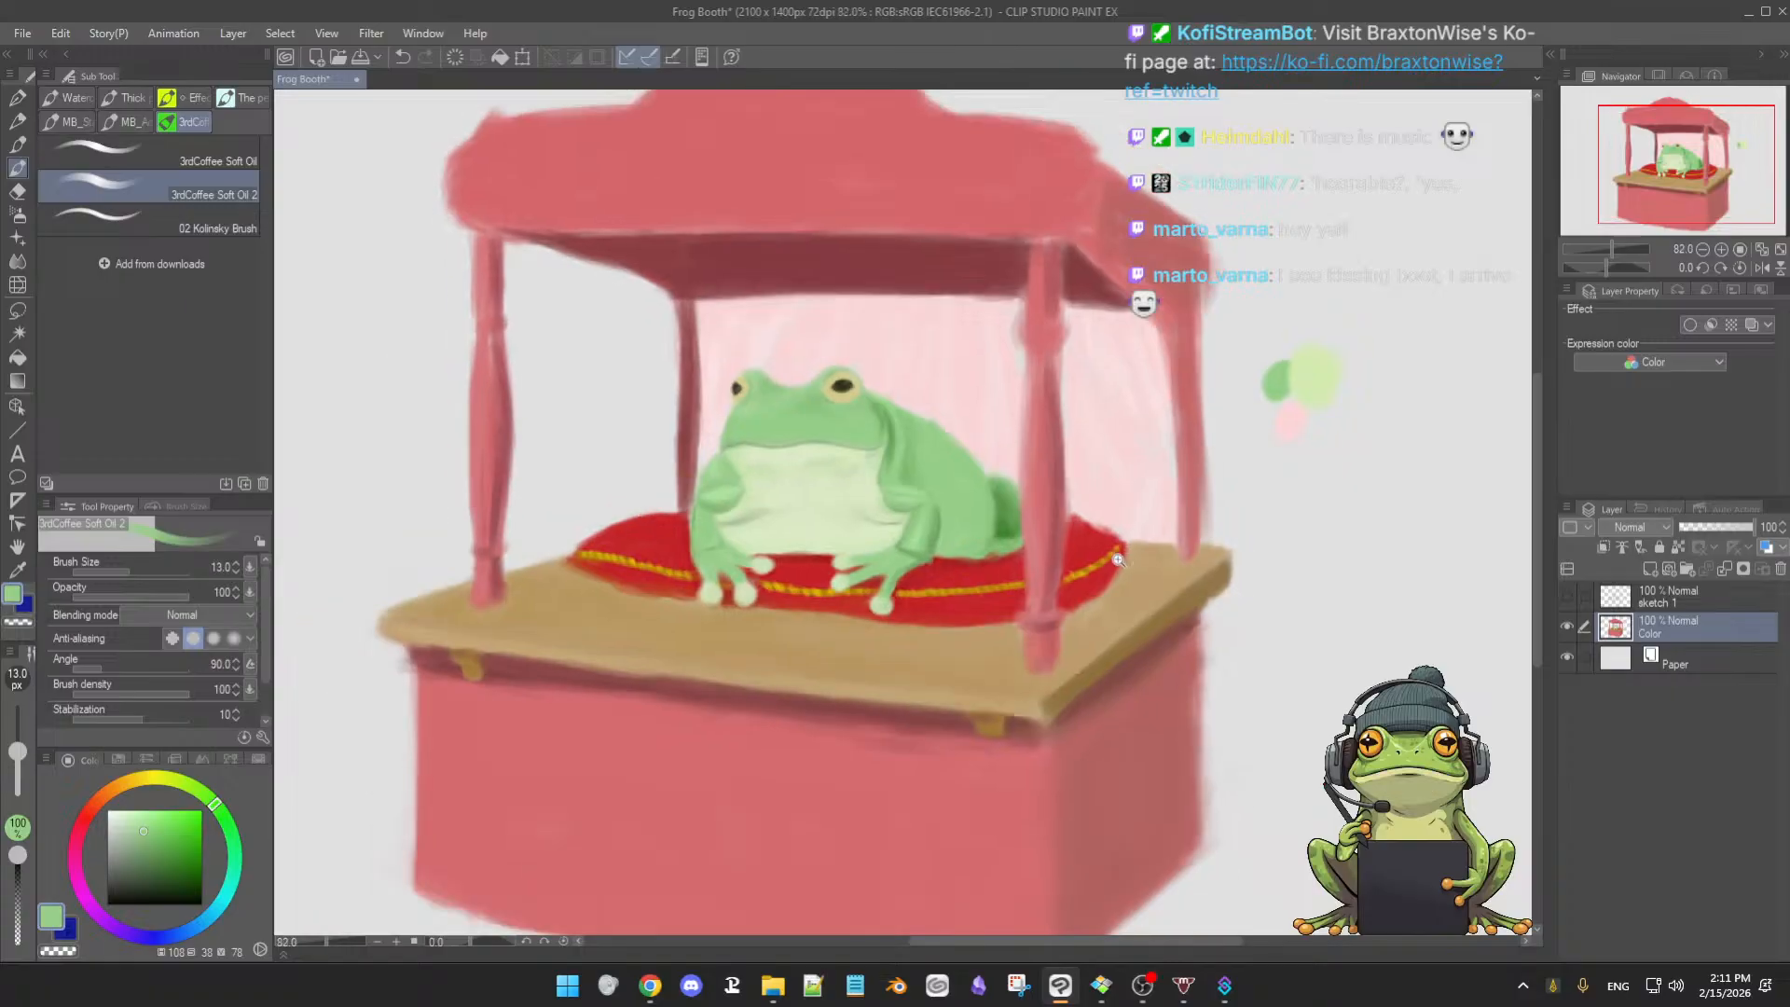
{"action": "scroll", "coordinate": [1086, 588], "scroll_direction": "up", "scroll_amount": 2}
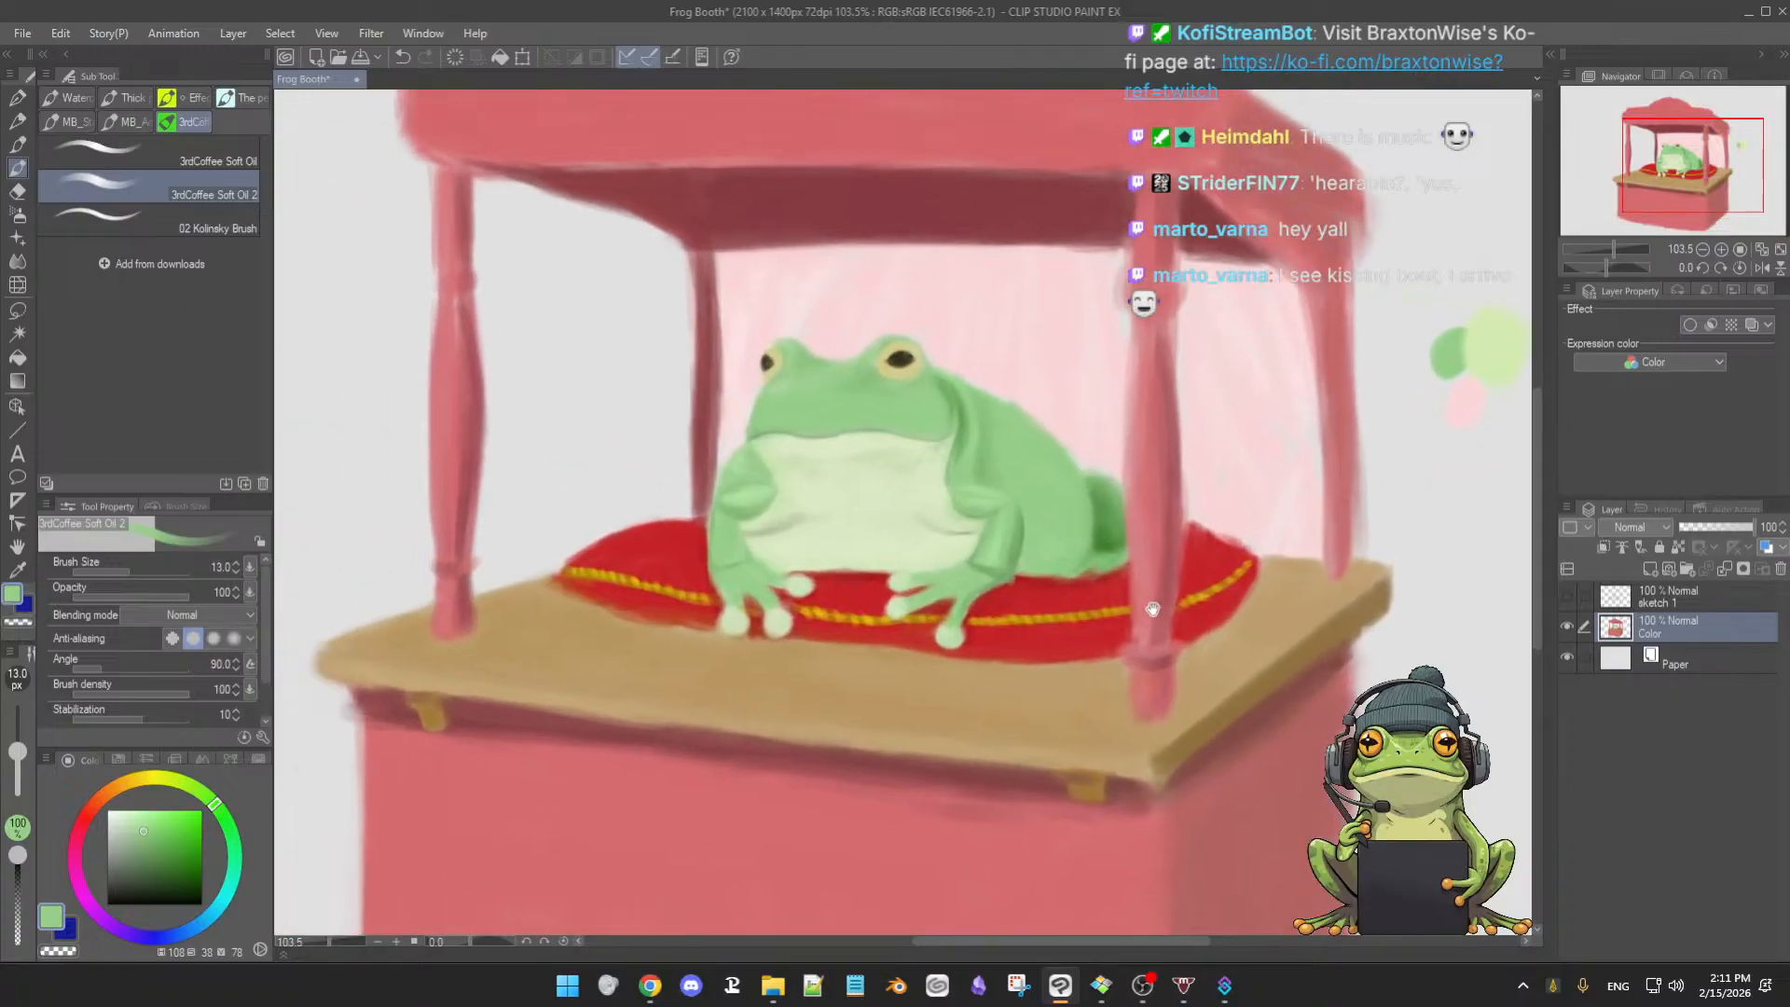
- Soften the belly crease beside the far arm with sampled pale greens at brush size 9.7
{"action": "scroll", "coordinate": [1097, 615], "scroll_direction": "up", "scroll_amount": 3}
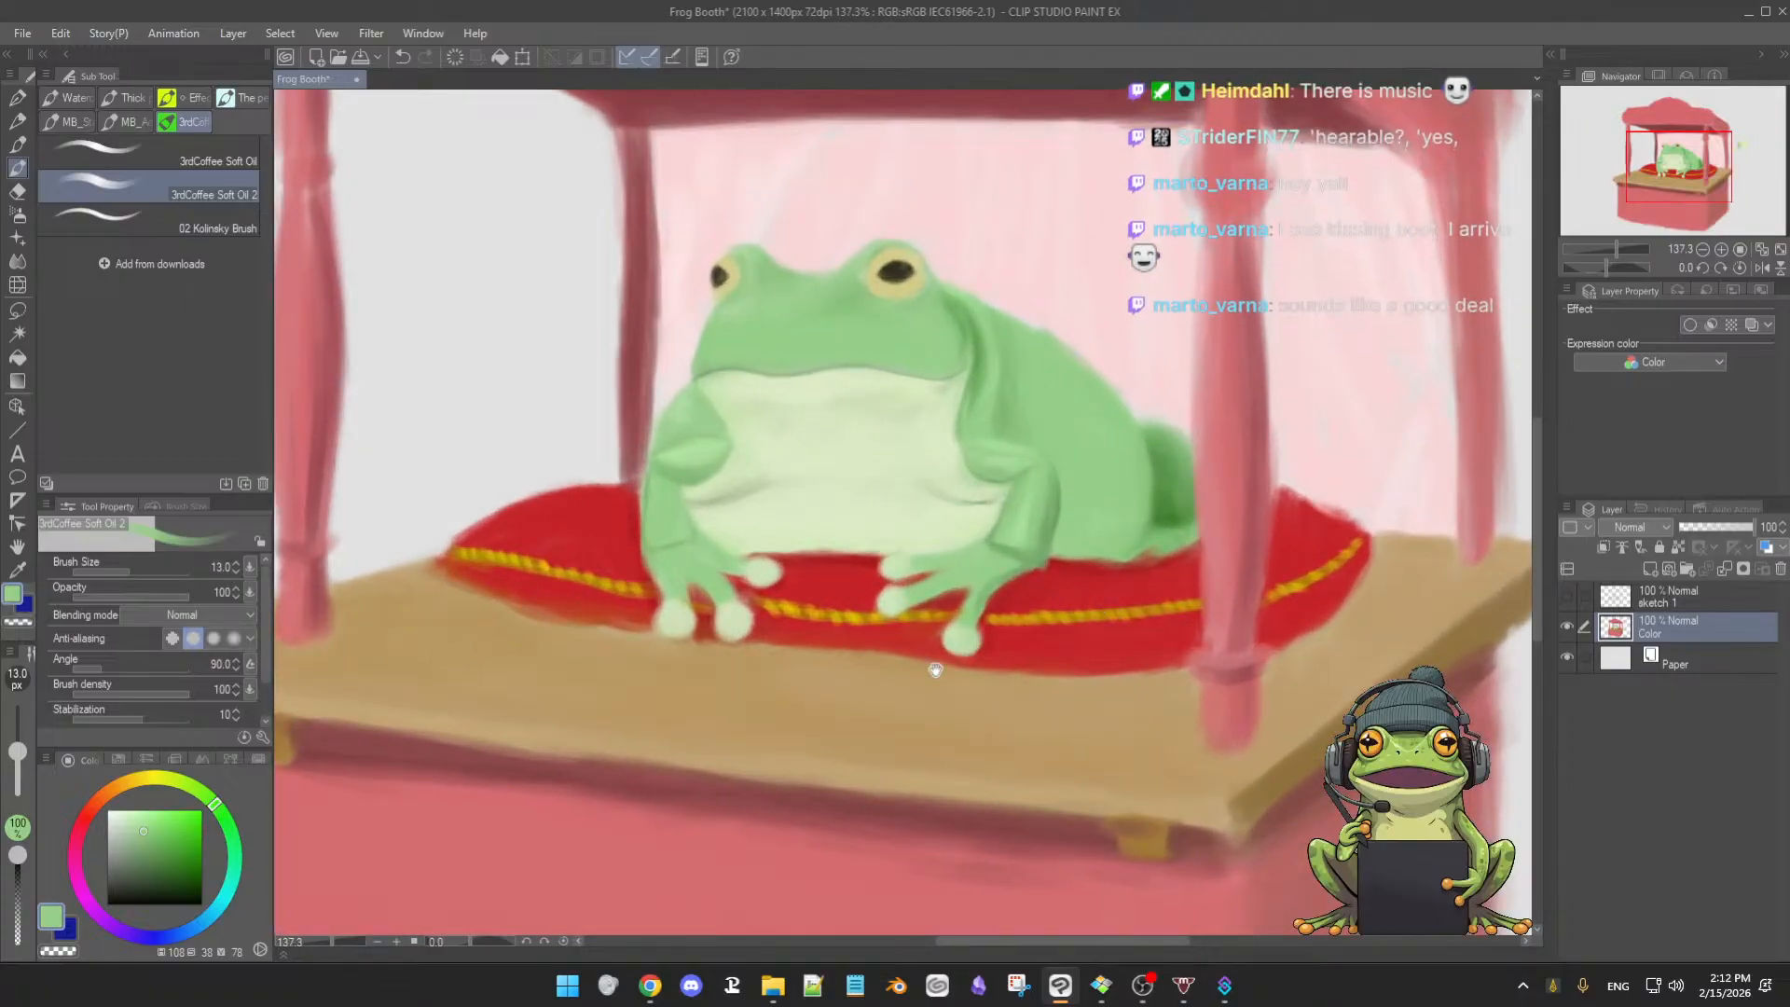
{"action": "scroll", "coordinate": [910, 689], "scroll_direction": "up", "scroll_amount": 3}
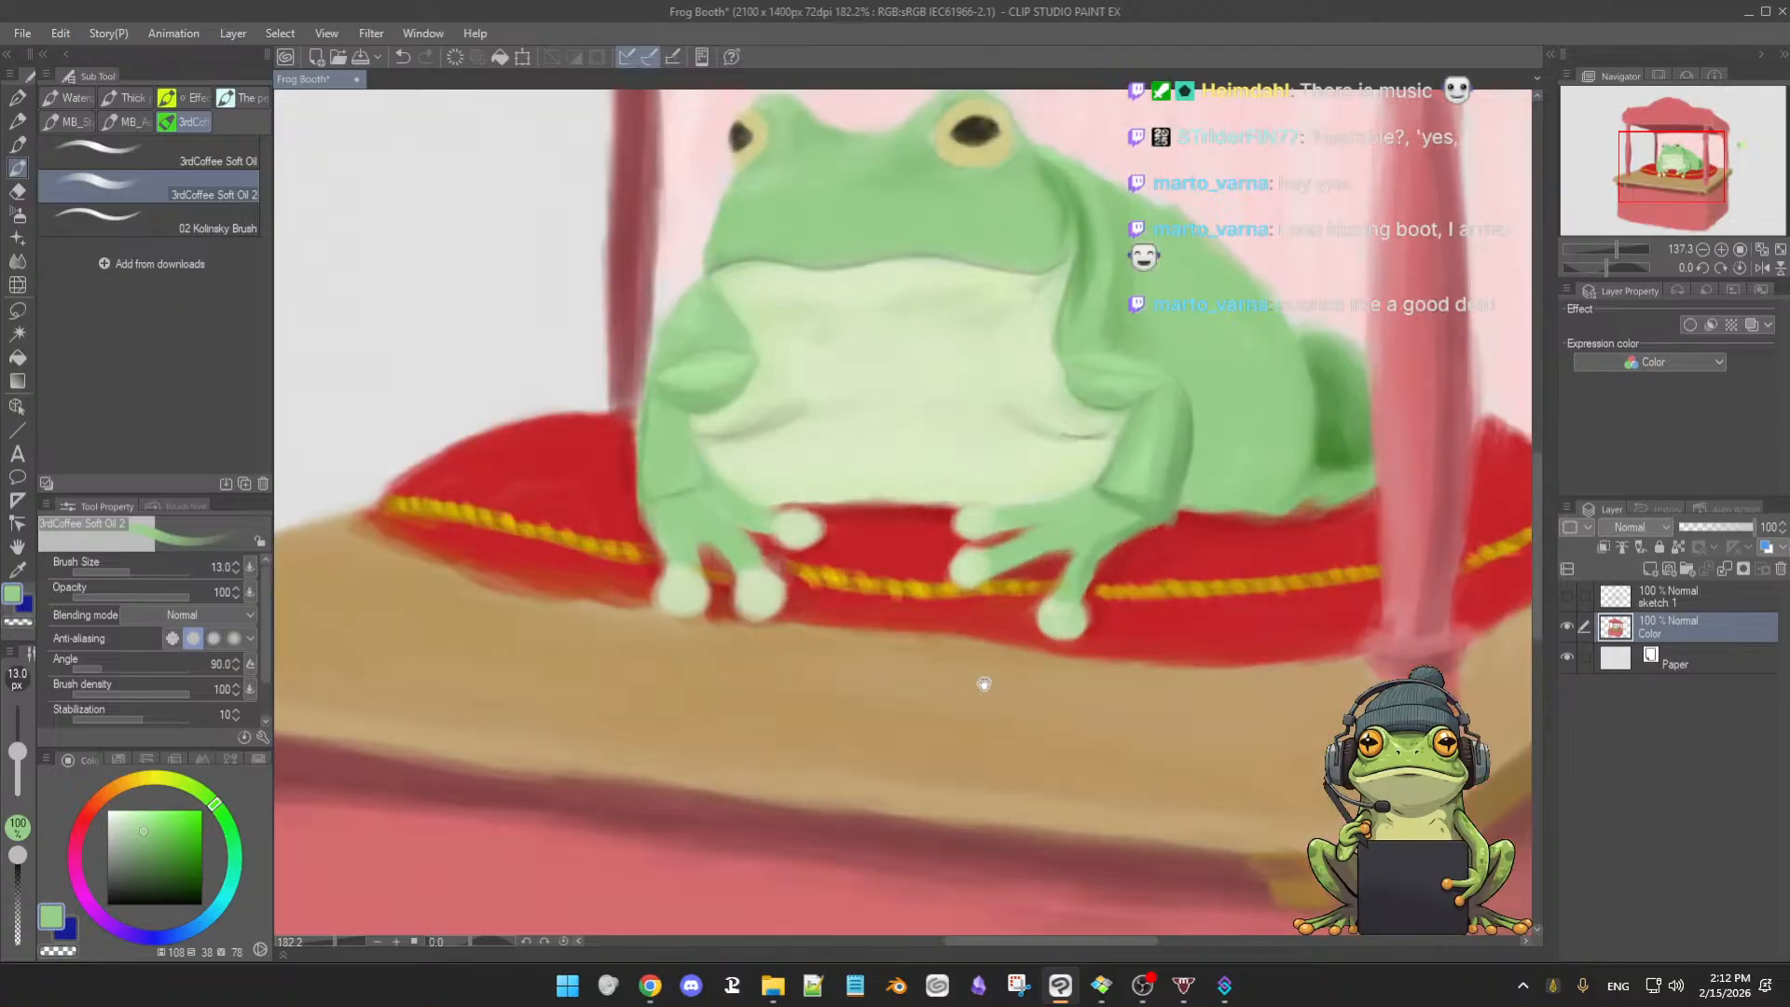
{"action": "scroll", "coordinate": [907, 735], "scroll_direction": "up", "scroll_amount": 2}
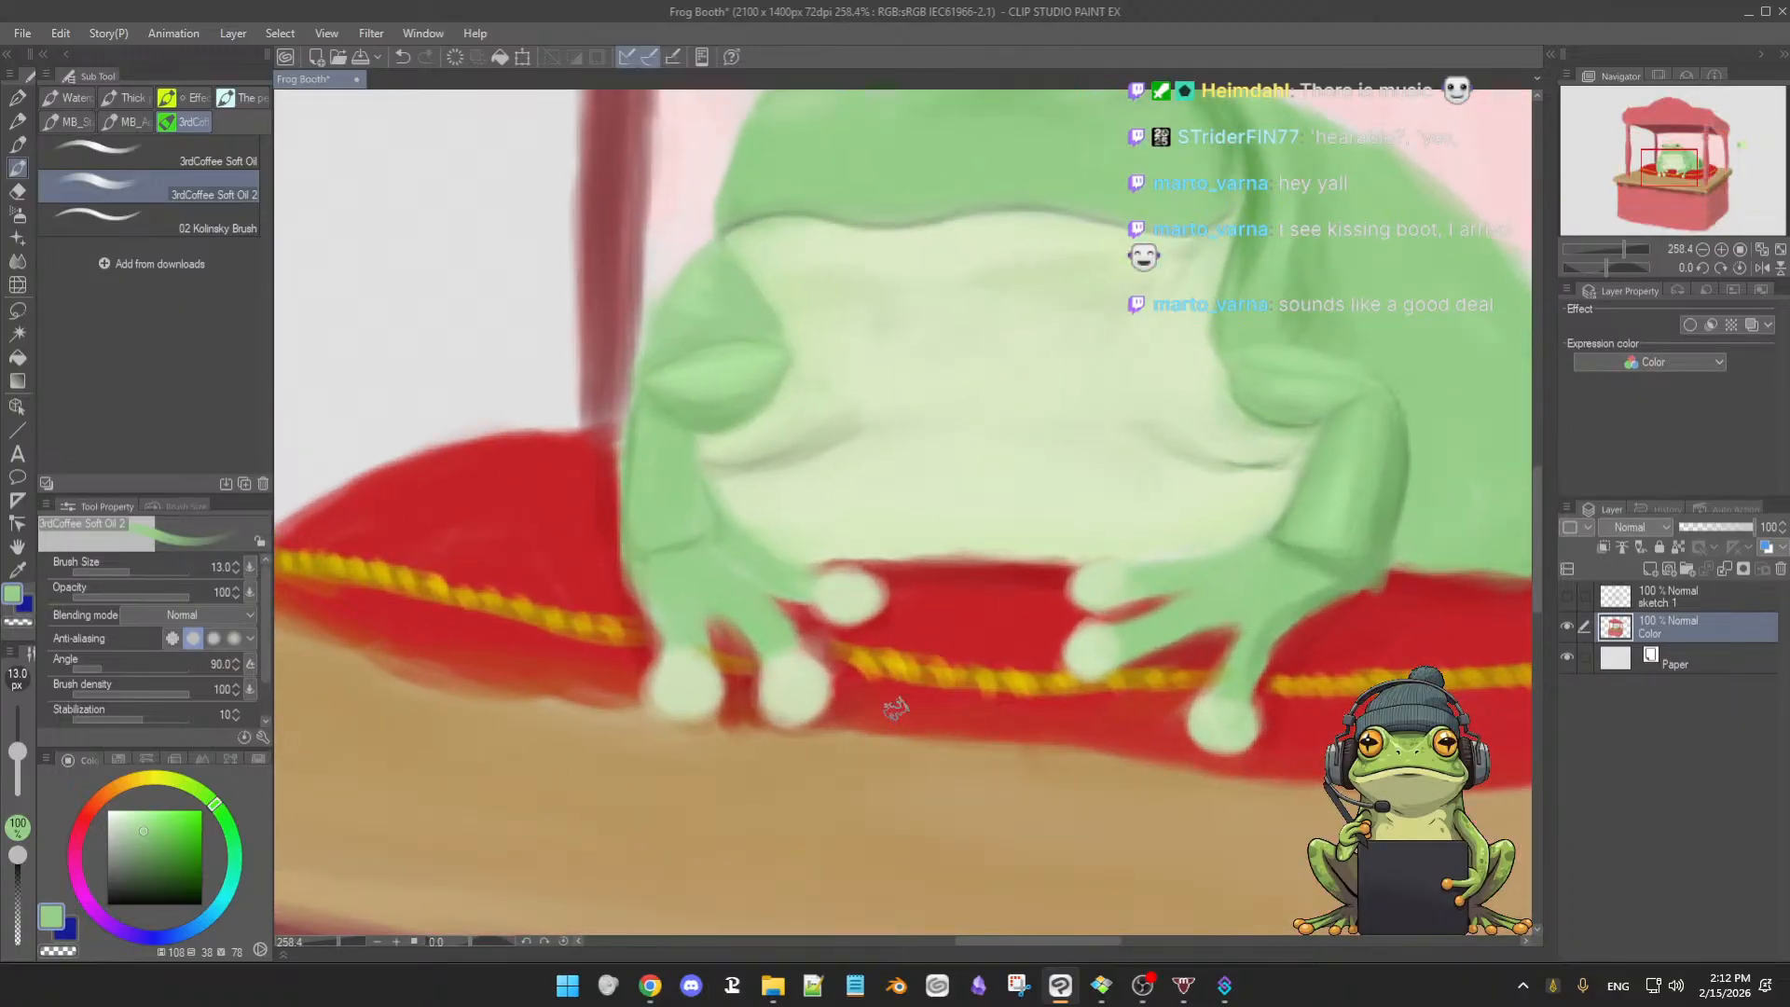
{"action": "left_click", "coordinate": [739, 447], "text": "alt"}
{"action": "key", "text": "["}
{"action": "left_click_drag", "start_coordinate": [731, 438], "coordinate": [709, 452]}
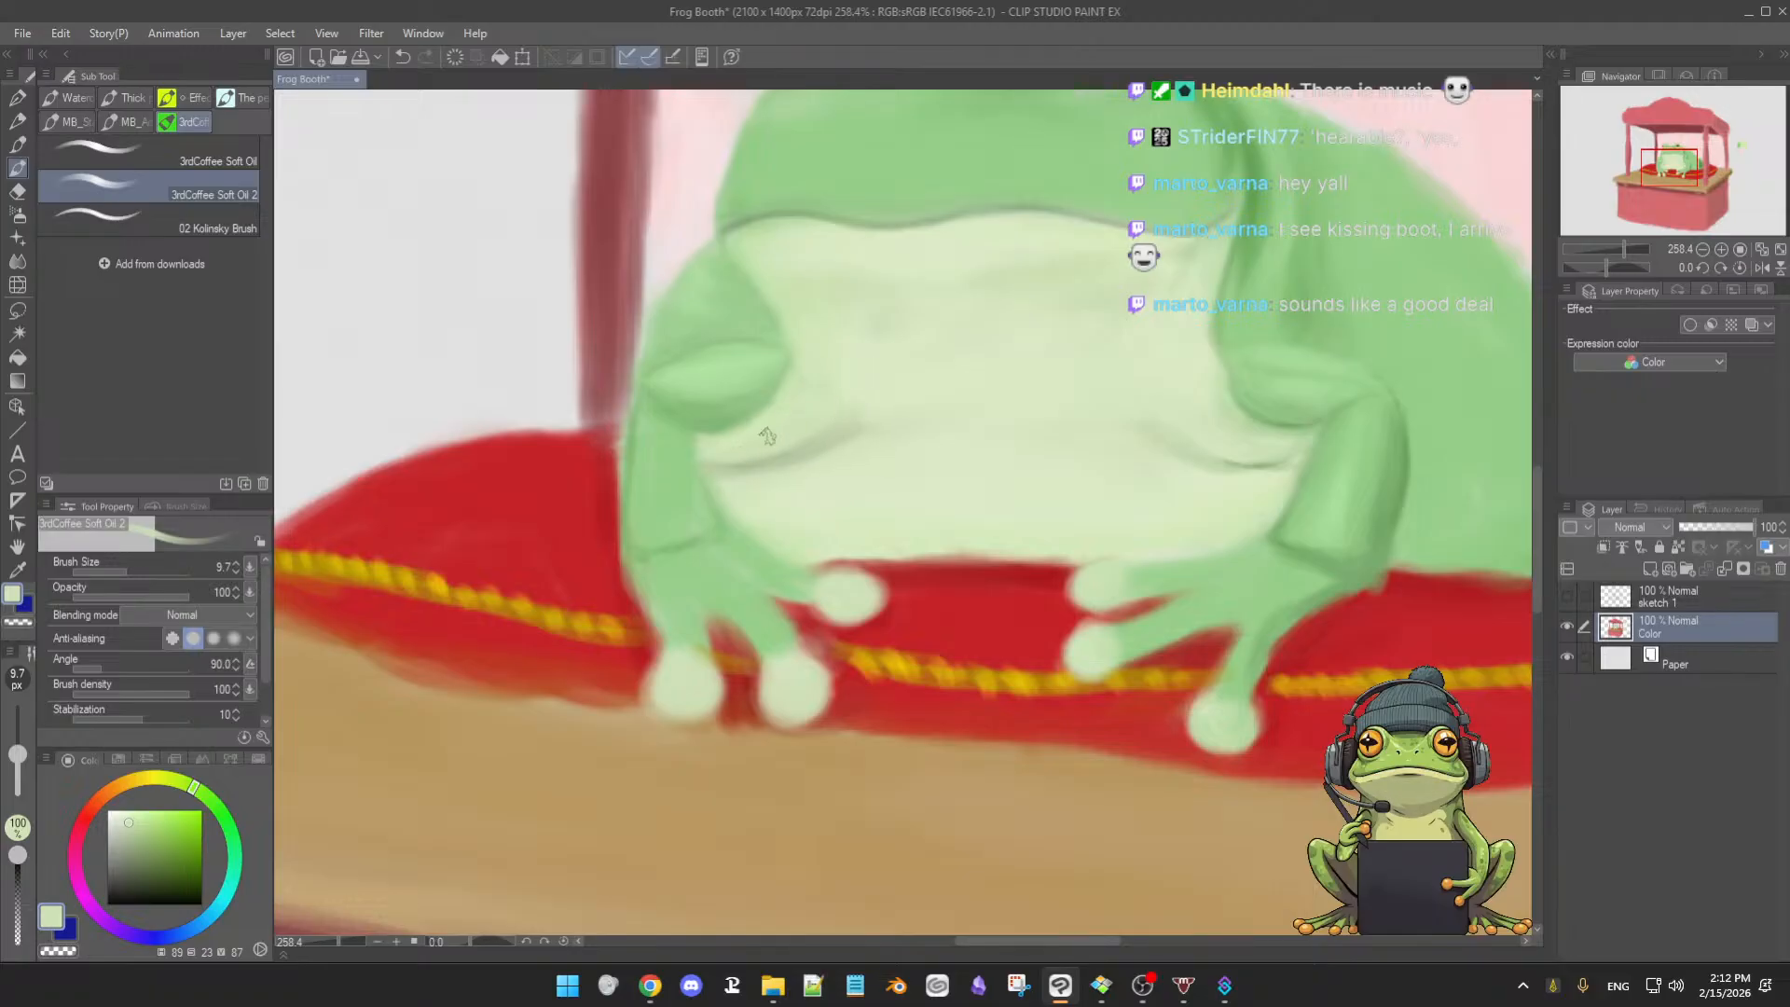
{"action": "left_click", "coordinate": [748, 491], "text": "alt"}
{"action": "left_click", "coordinate": [767, 453], "text": "alt"}
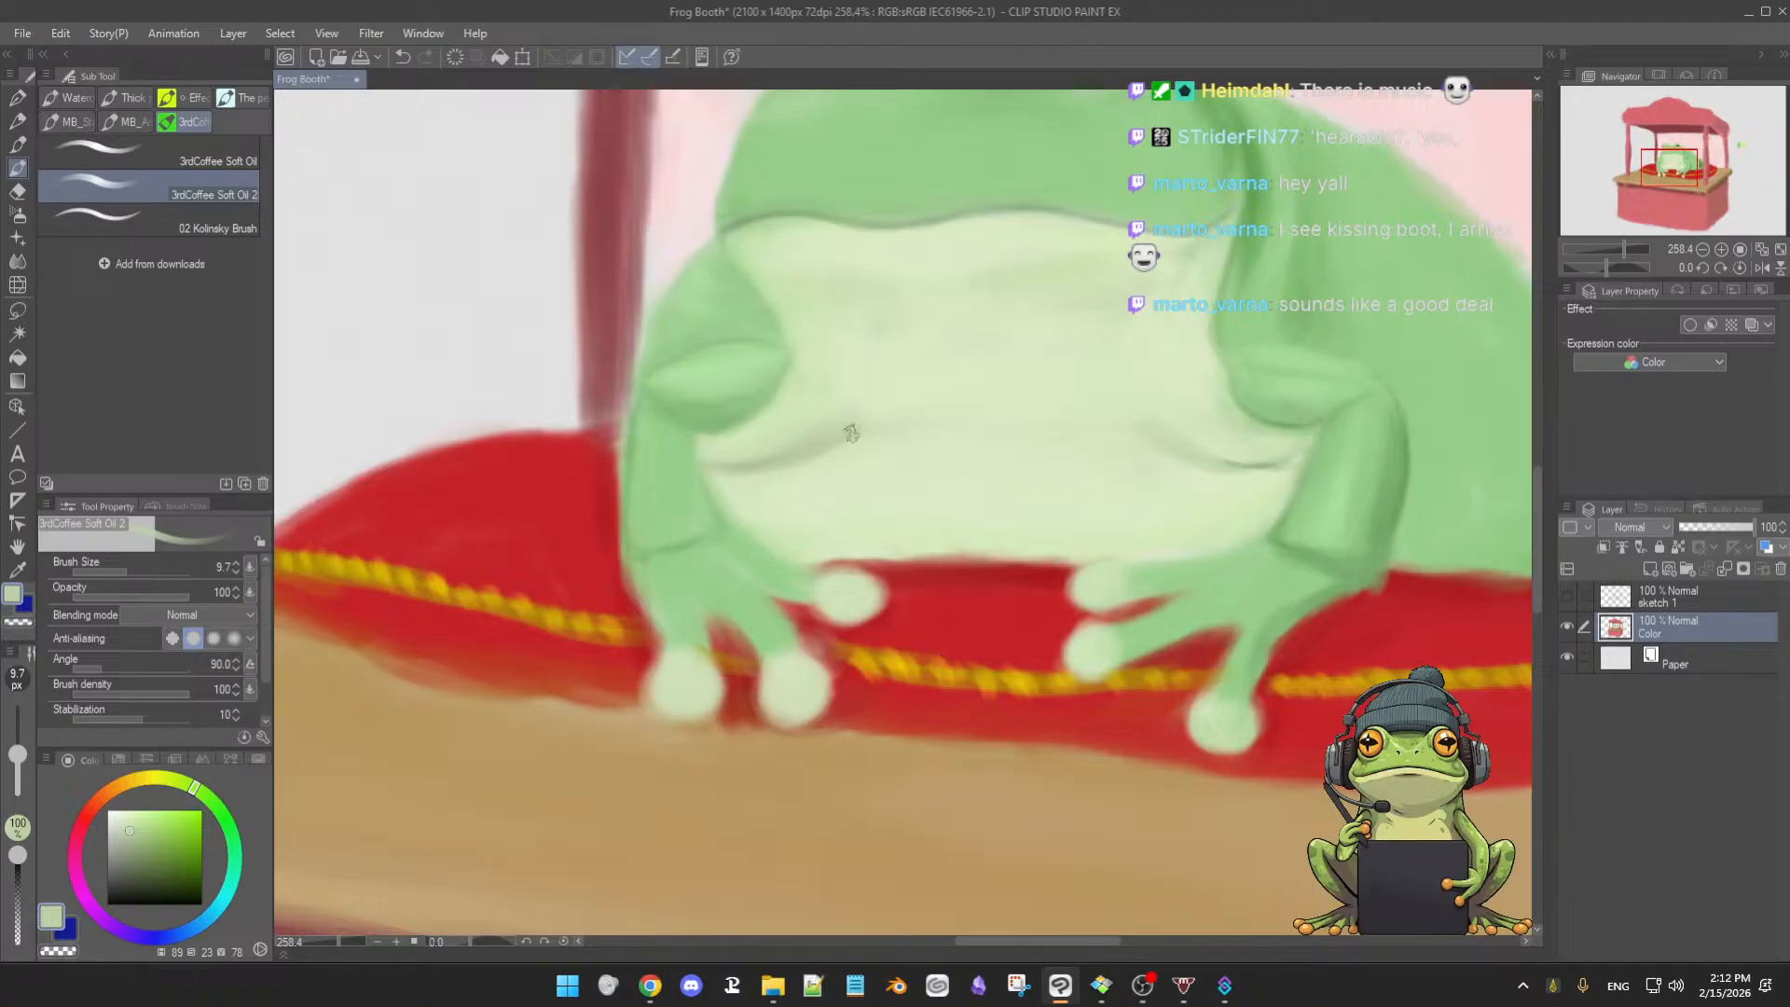
- Blend the belly around the far elbow with a sampled pale green at brush sizes 19.7 and 10.6
{"action": "left_click", "coordinate": [817, 419], "text": "alt"}
{"action": "key", "text": "]"}
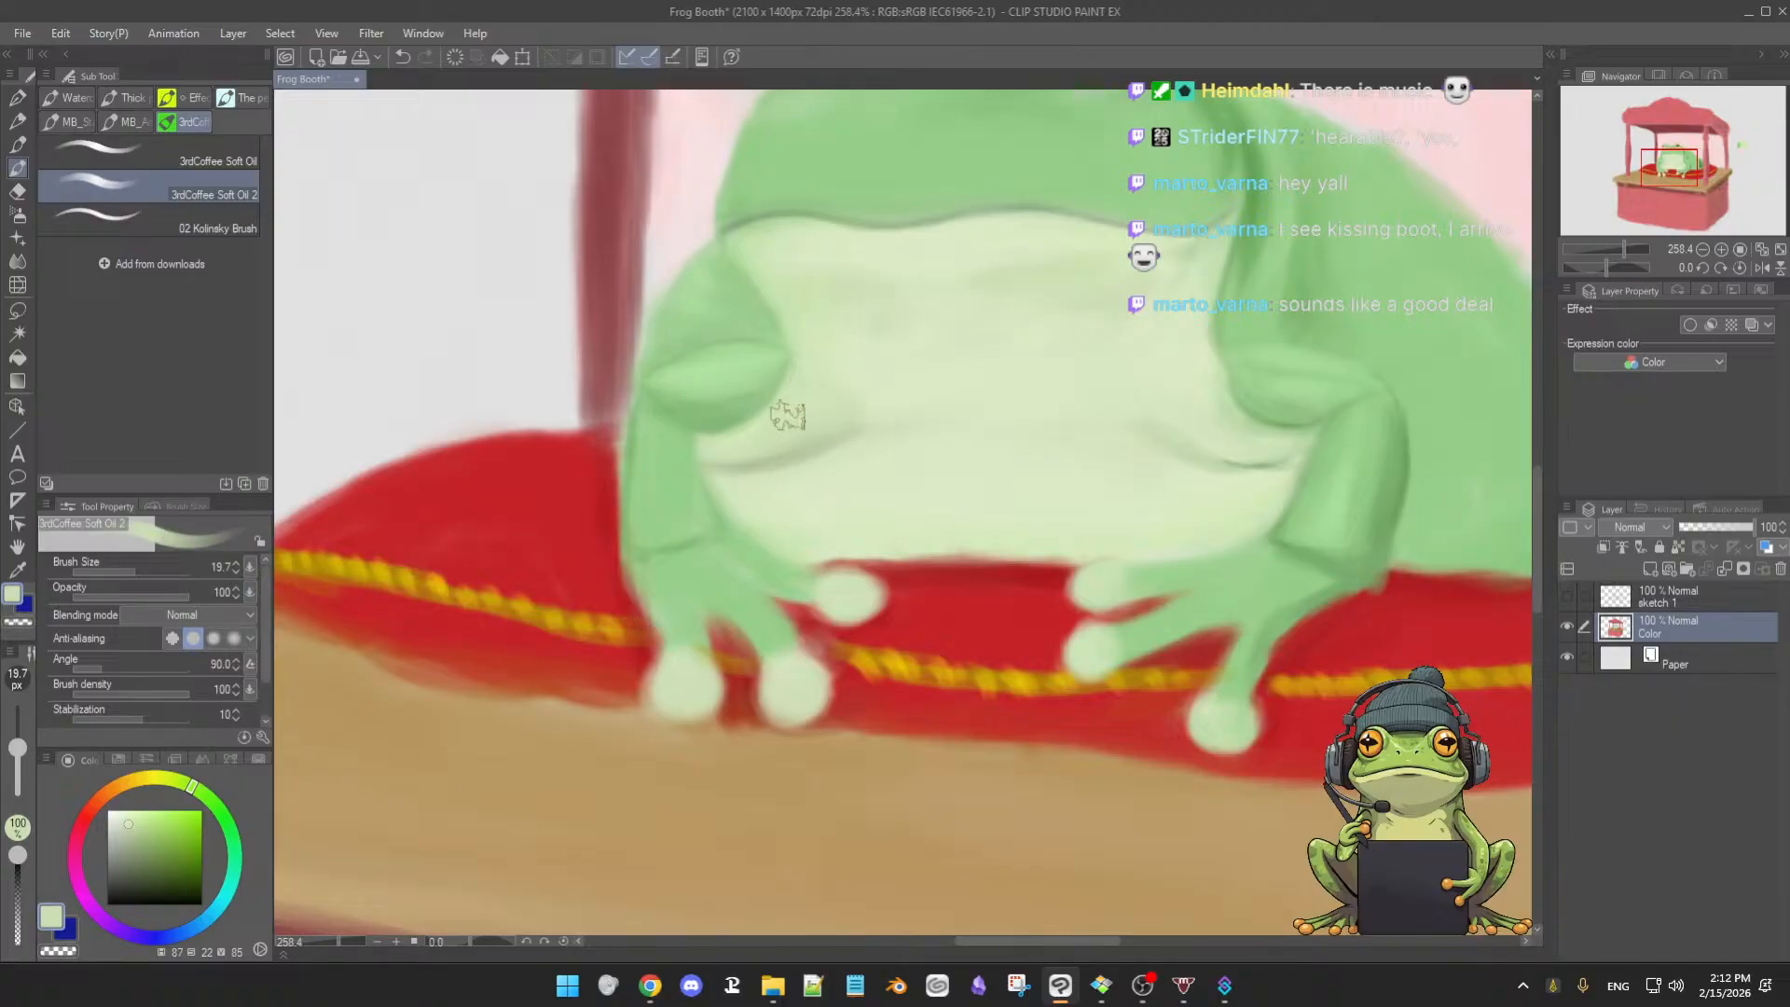
{"action": "key", "text": "["}
{"action": "key", "text": "["}
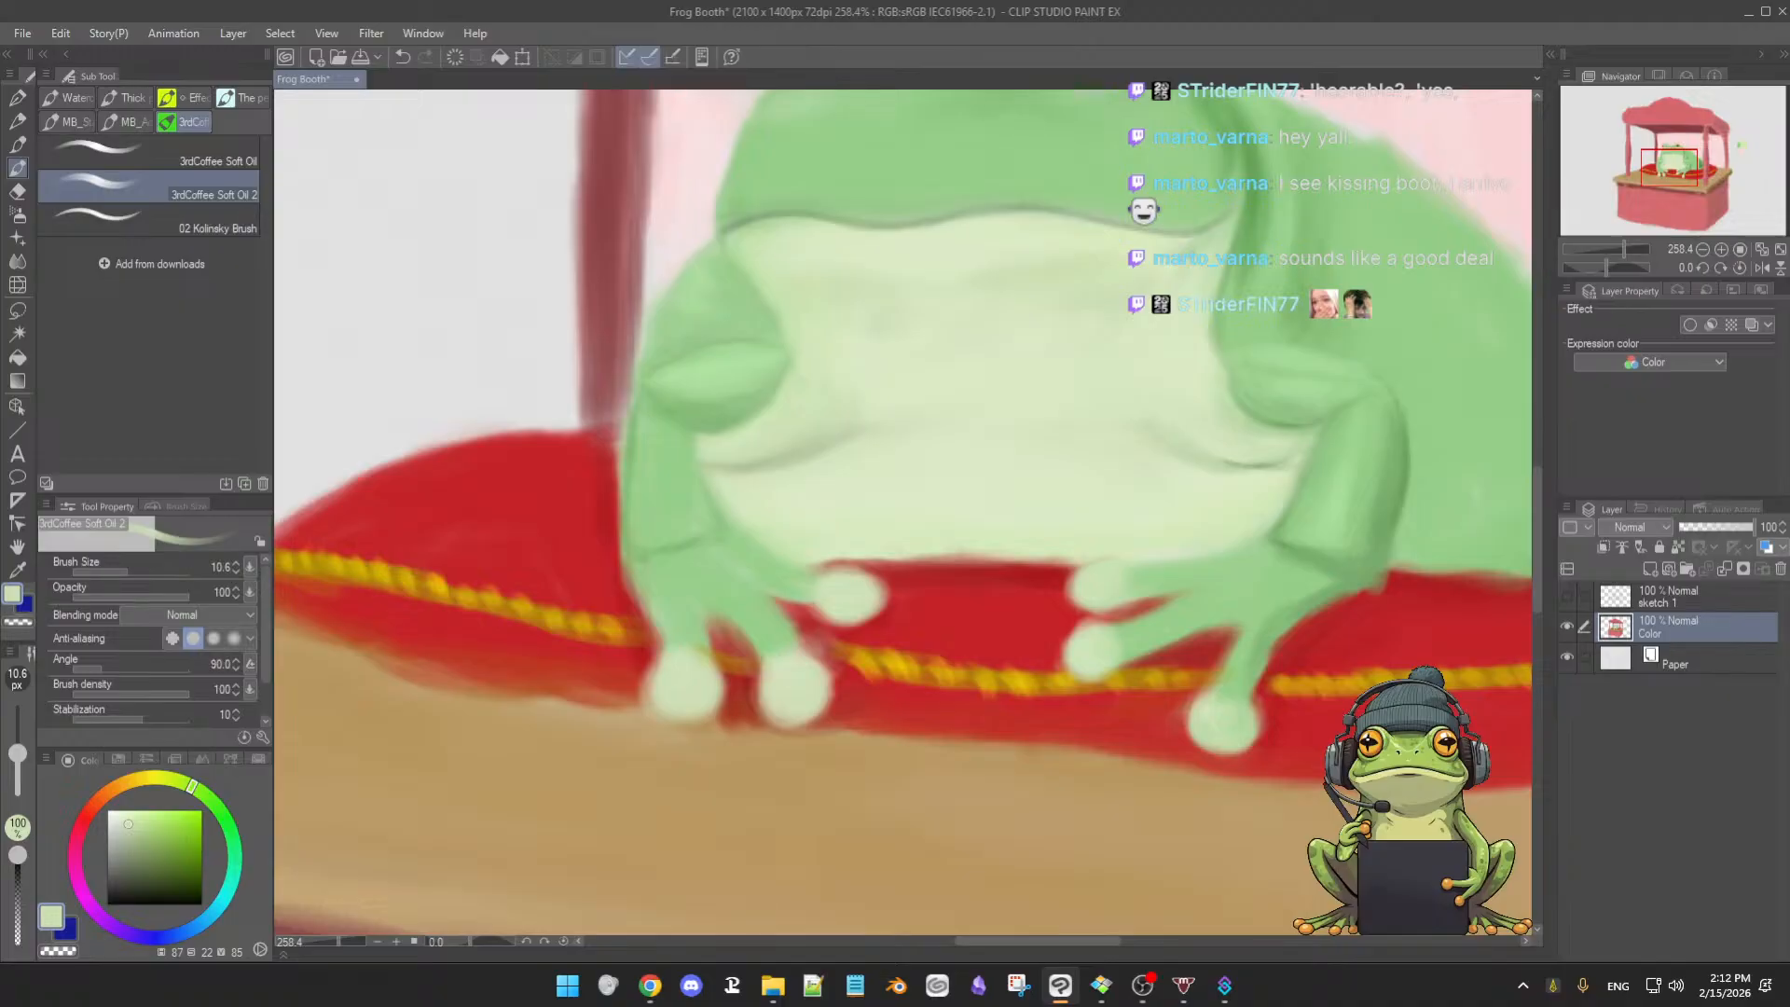
{"action": "key", "text": "alt+Tab"}
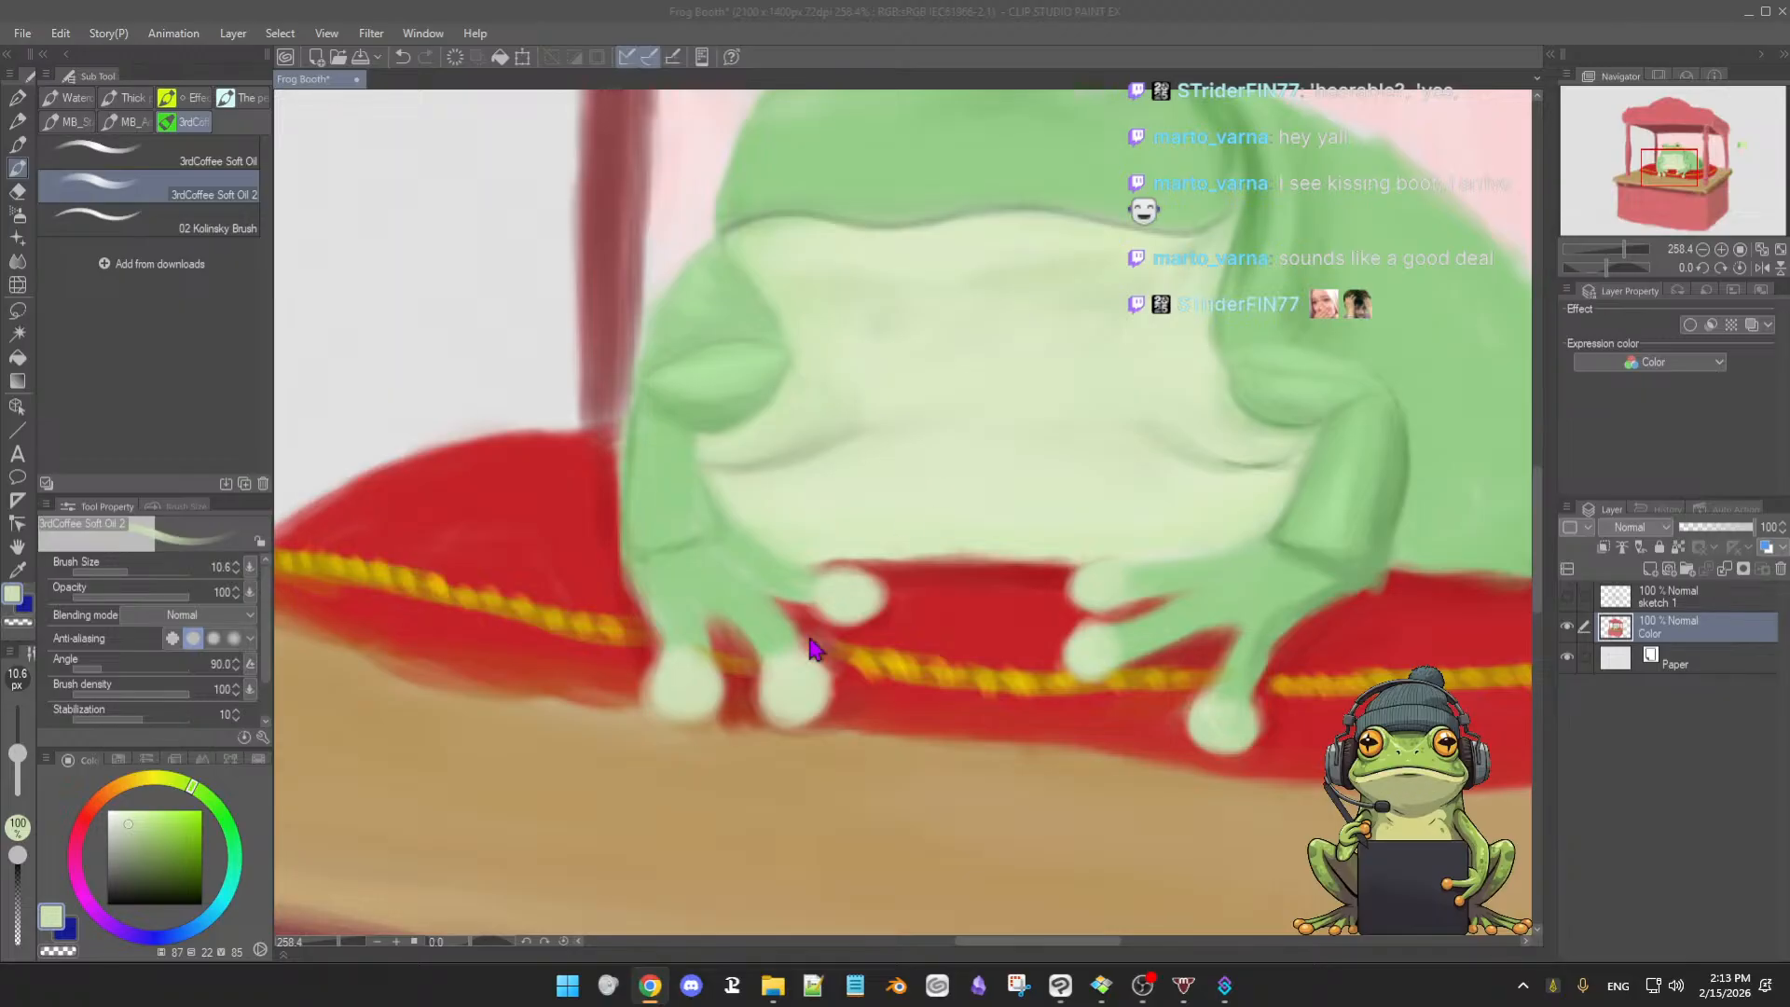
{"action": "left_click", "coordinate": [886, 82]}
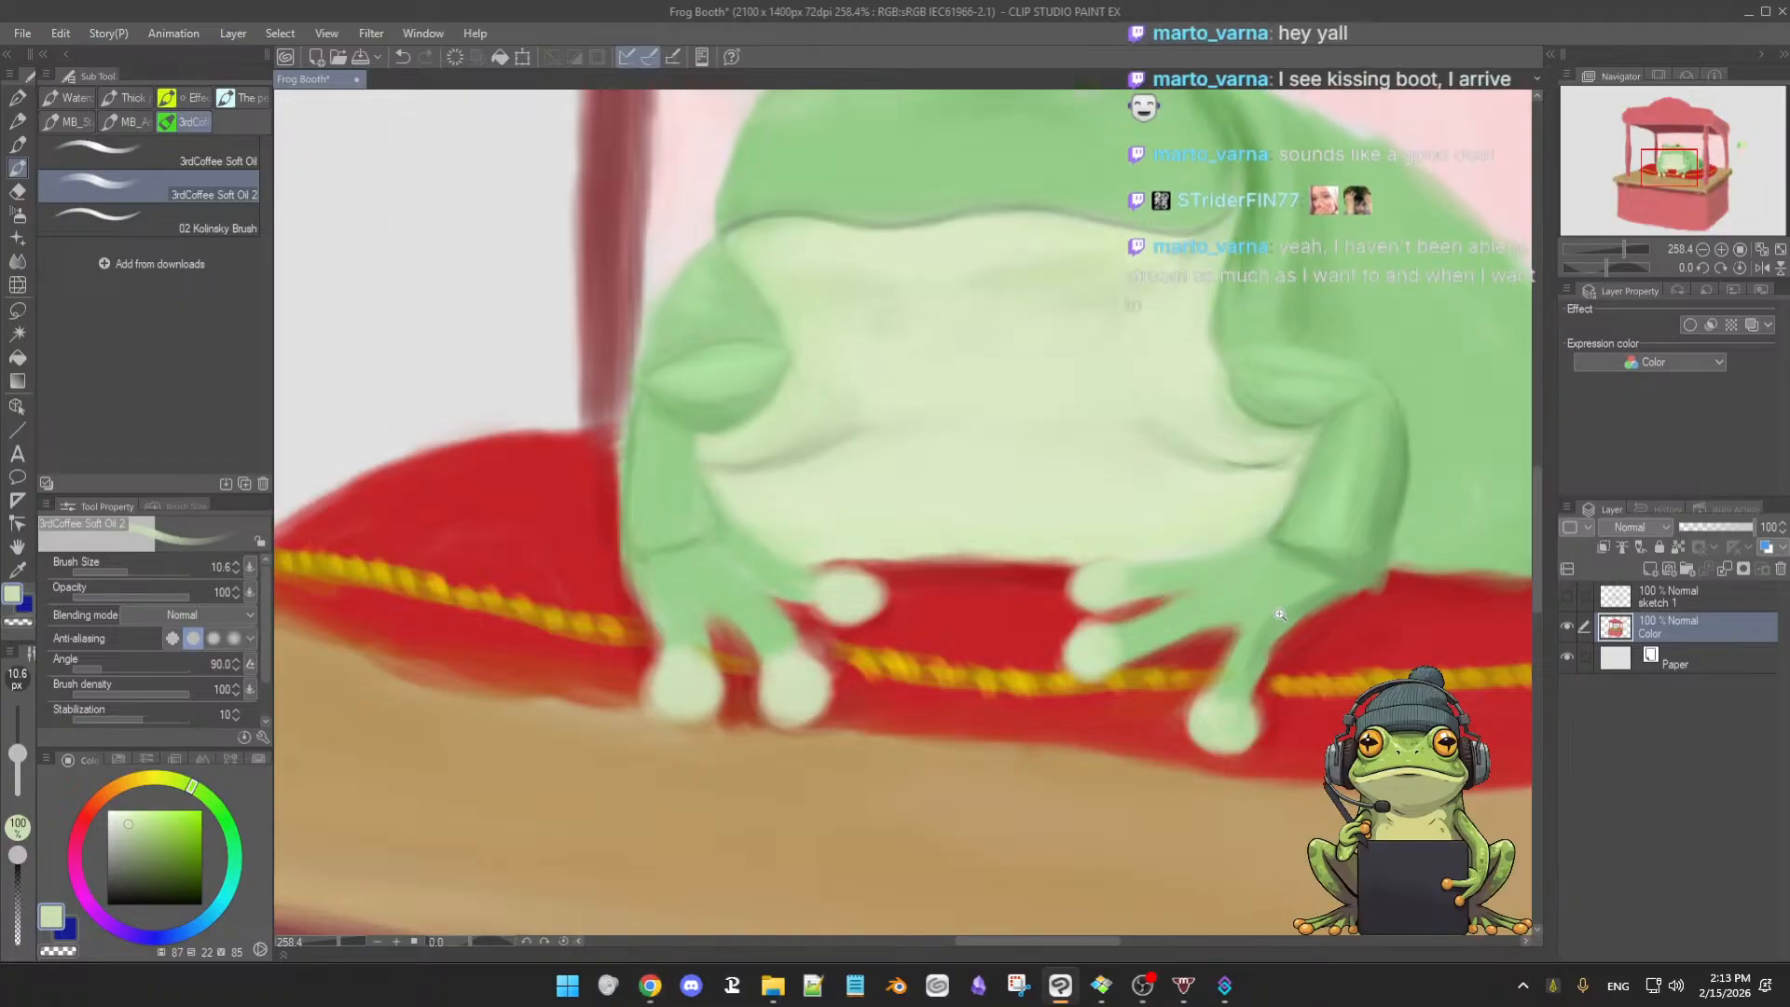
- Clean up the edge between the far arm and the belly with sampled arm and belly greens, using brush sizes 10.6 and 10.3
{"action": "scroll", "coordinate": [1263, 615], "scroll_direction": "down", "scroll_amount": 1}
{"action": "left_click_drag", "start_coordinate": [1262, 615], "coordinate": [1181, 649]}
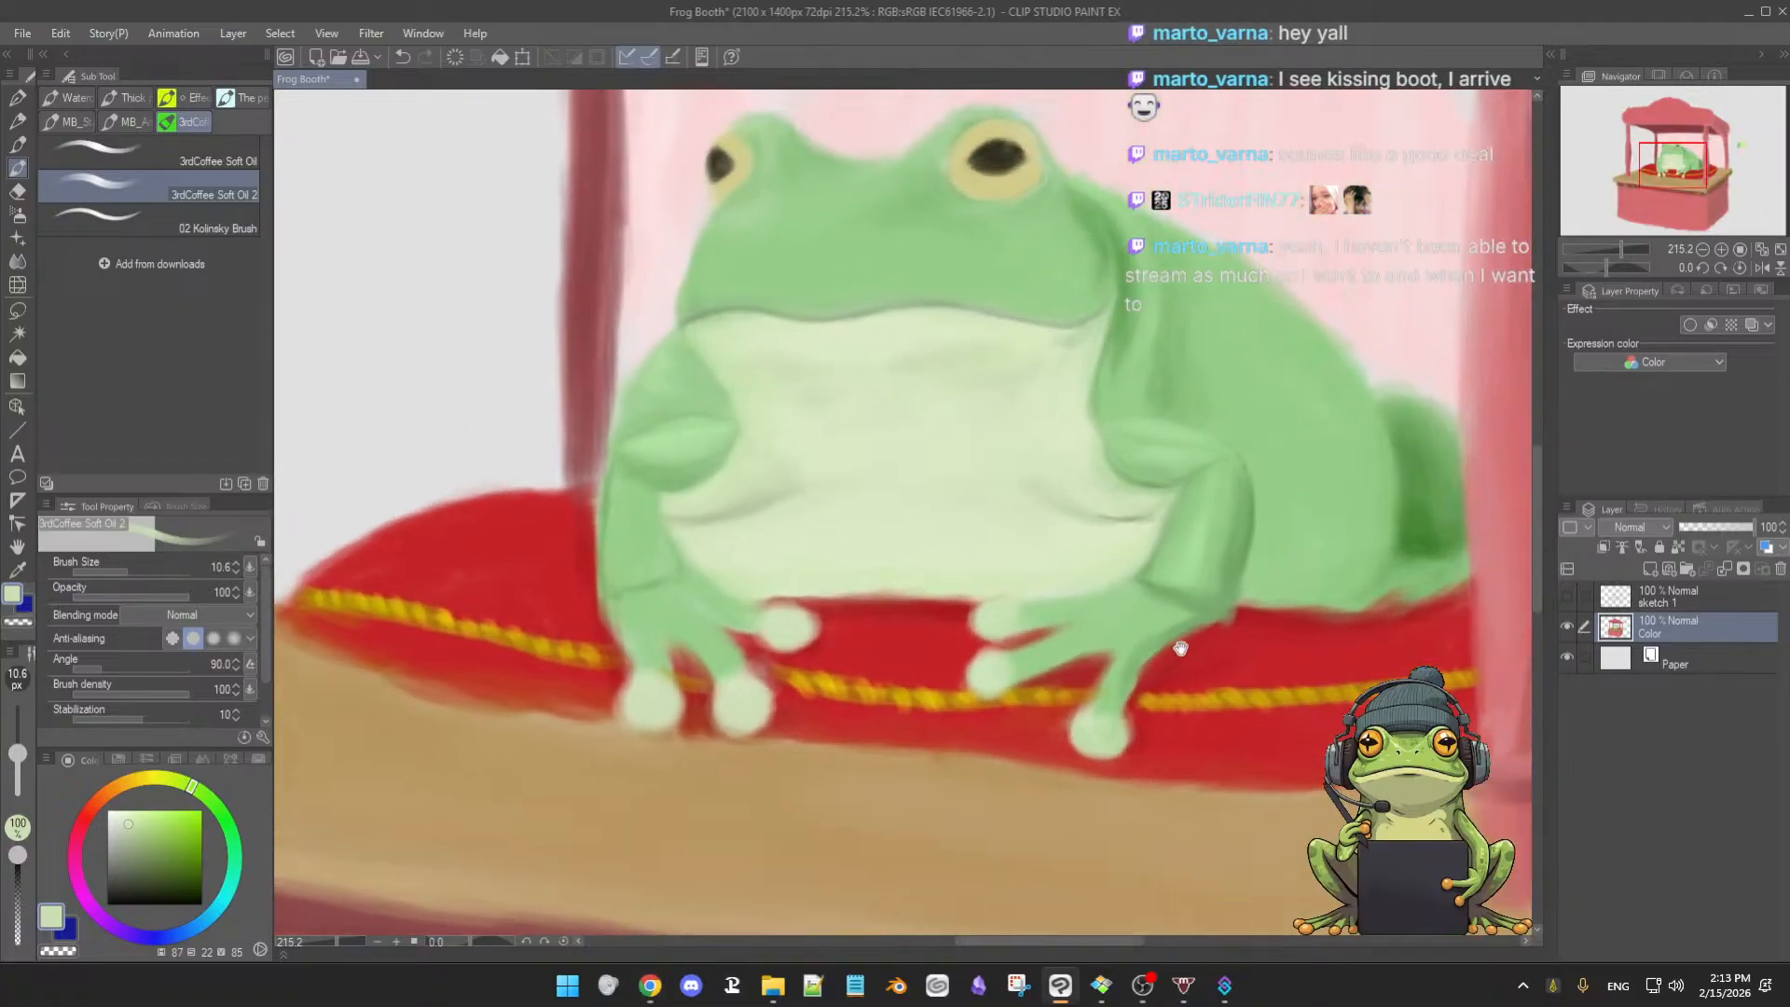
{"action": "scroll", "coordinate": [1175, 650], "scroll_direction": "up", "scroll_amount": 1}
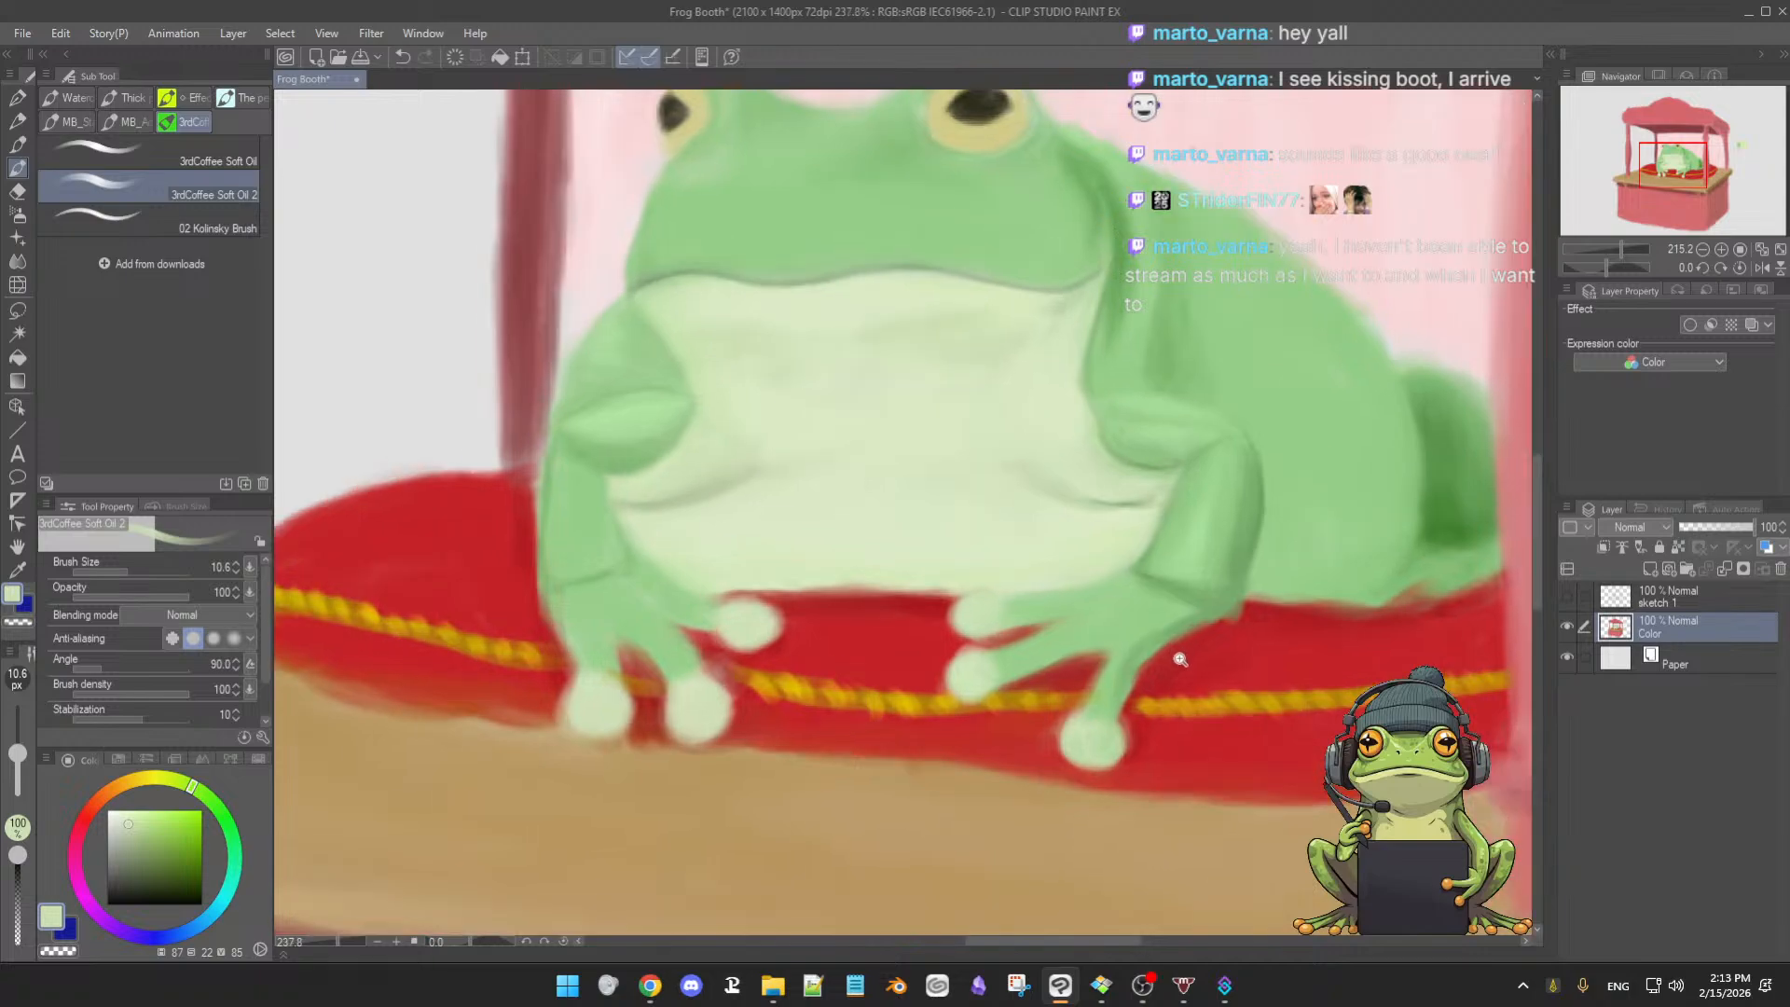
{"action": "scroll", "coordinate": [1166, 666], "scroll_direction": "up", "scroll_amount": 1}
{"action": "left_click_drag", "start_coordinate": [1171, 659], "coordinate": [1287, 692]}
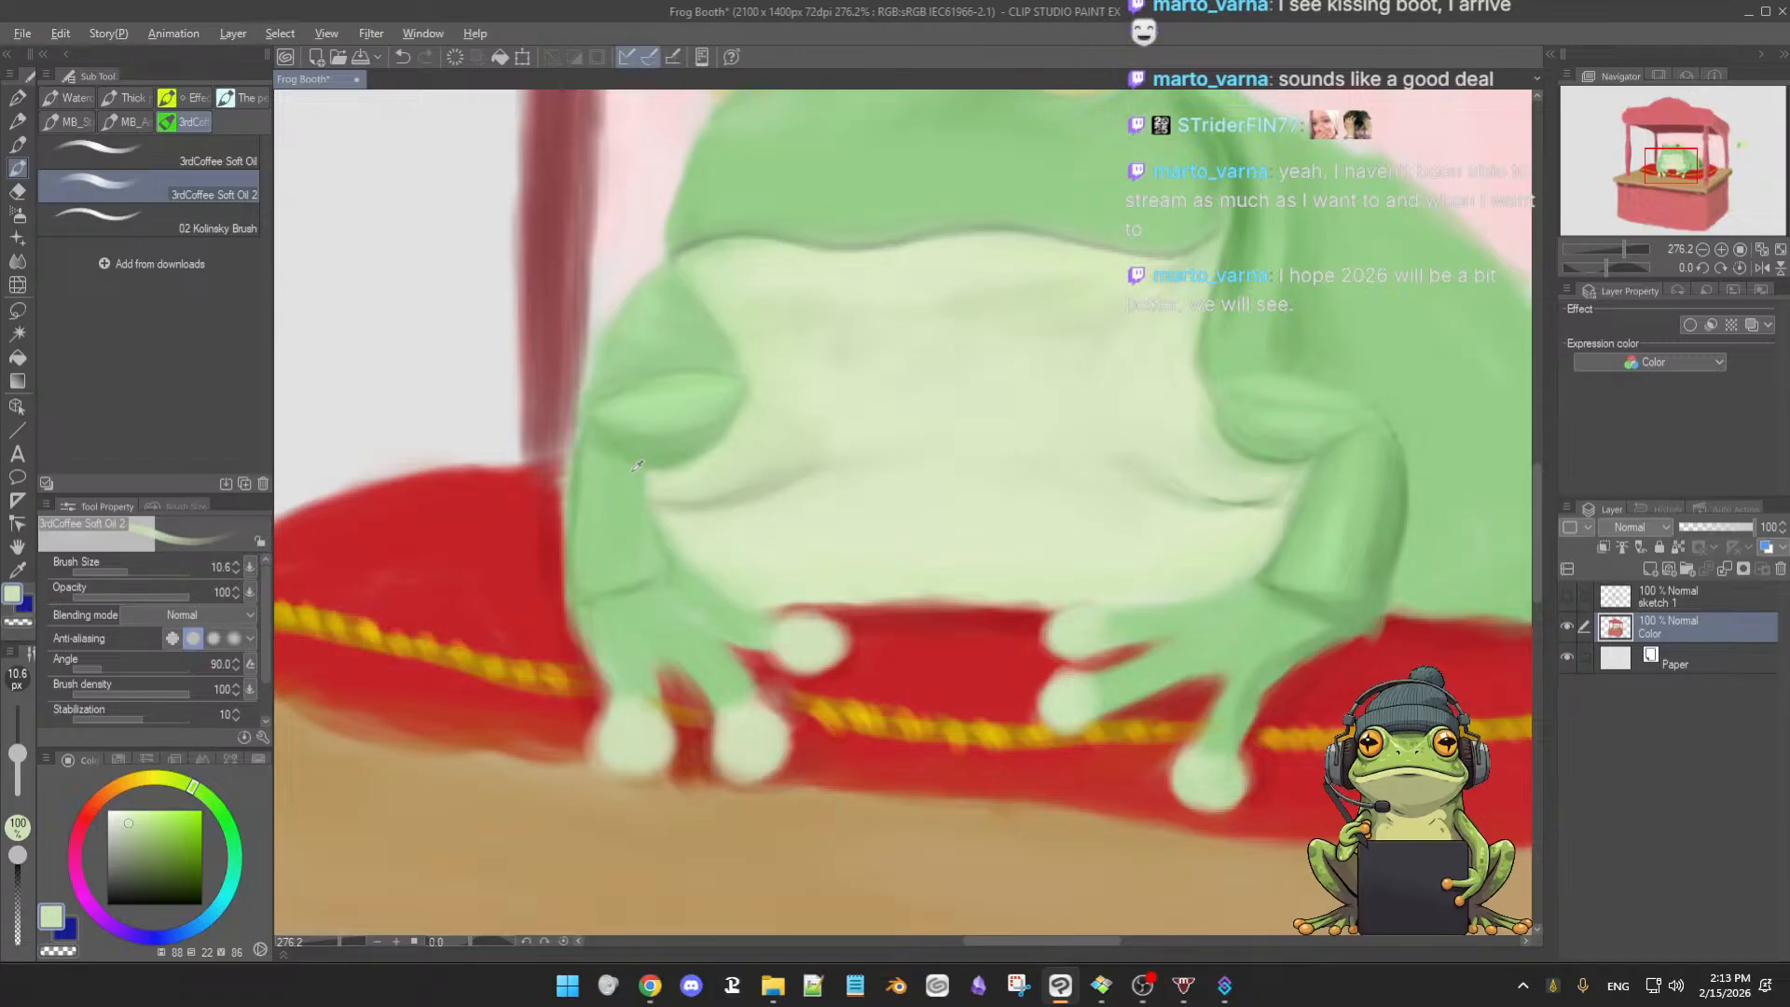
{"action": "left_click", "coordinate": [638, 466], "text": "alt"}
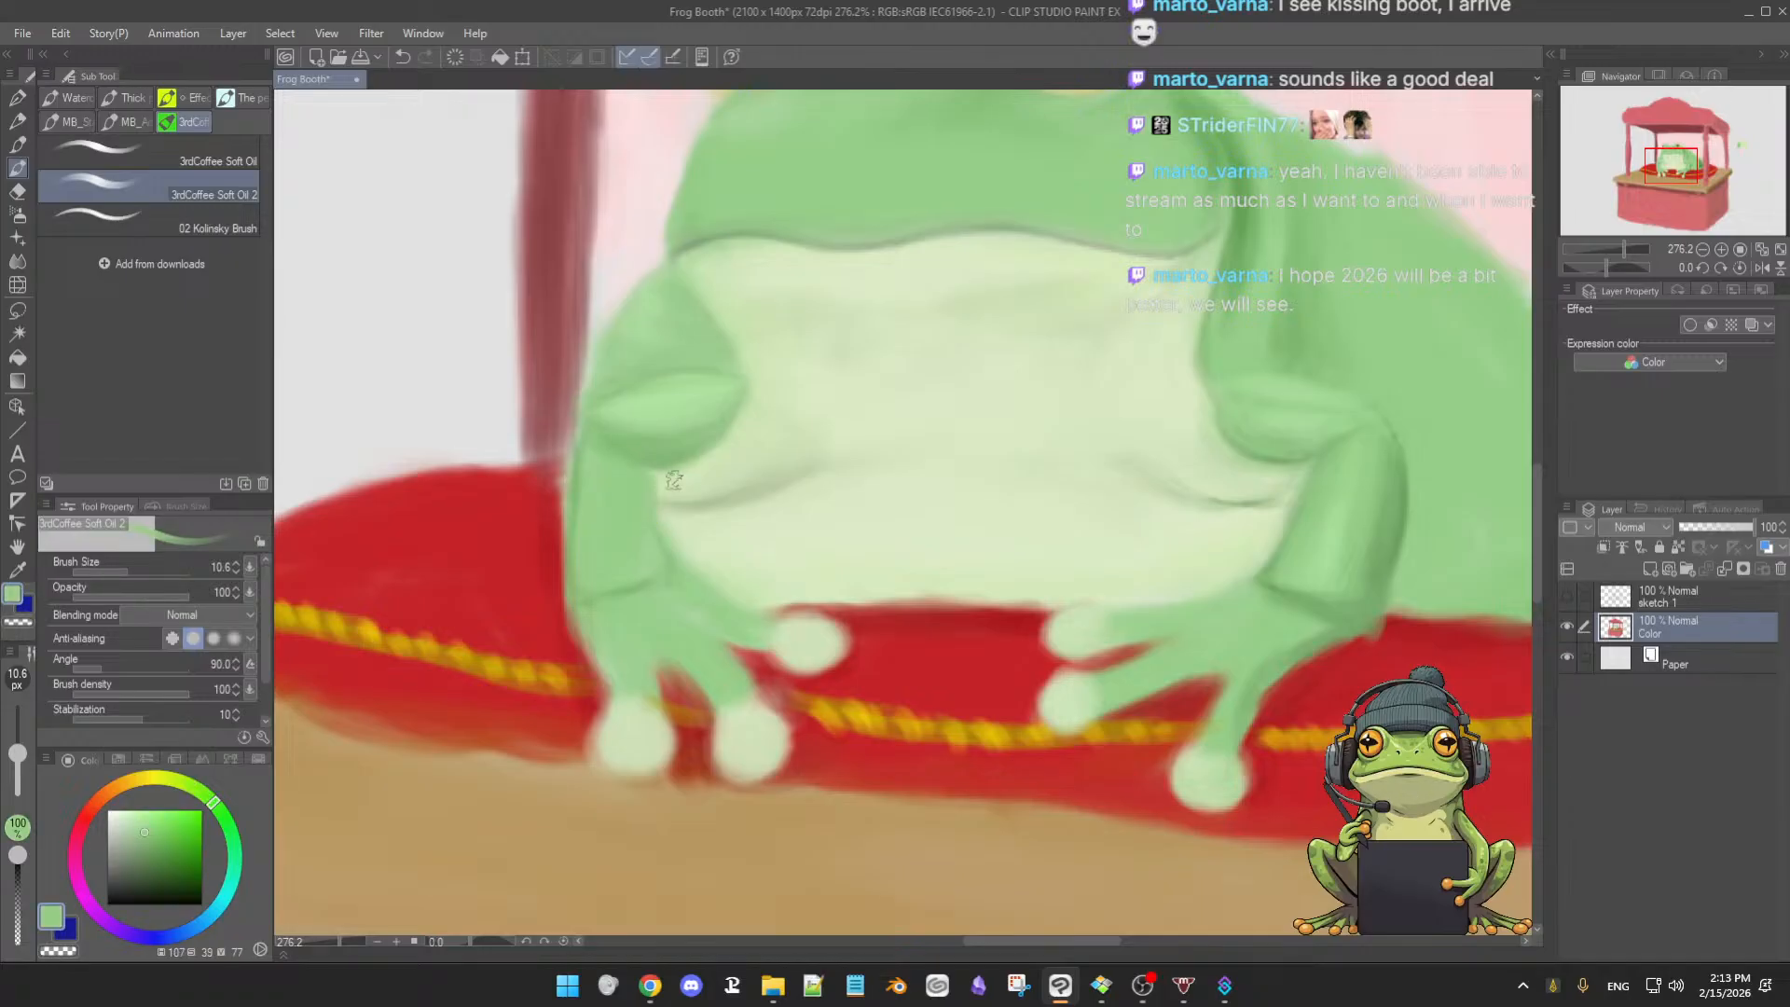
{"action": "left_click", "coordinate": [682, 537], "text": "alt"}
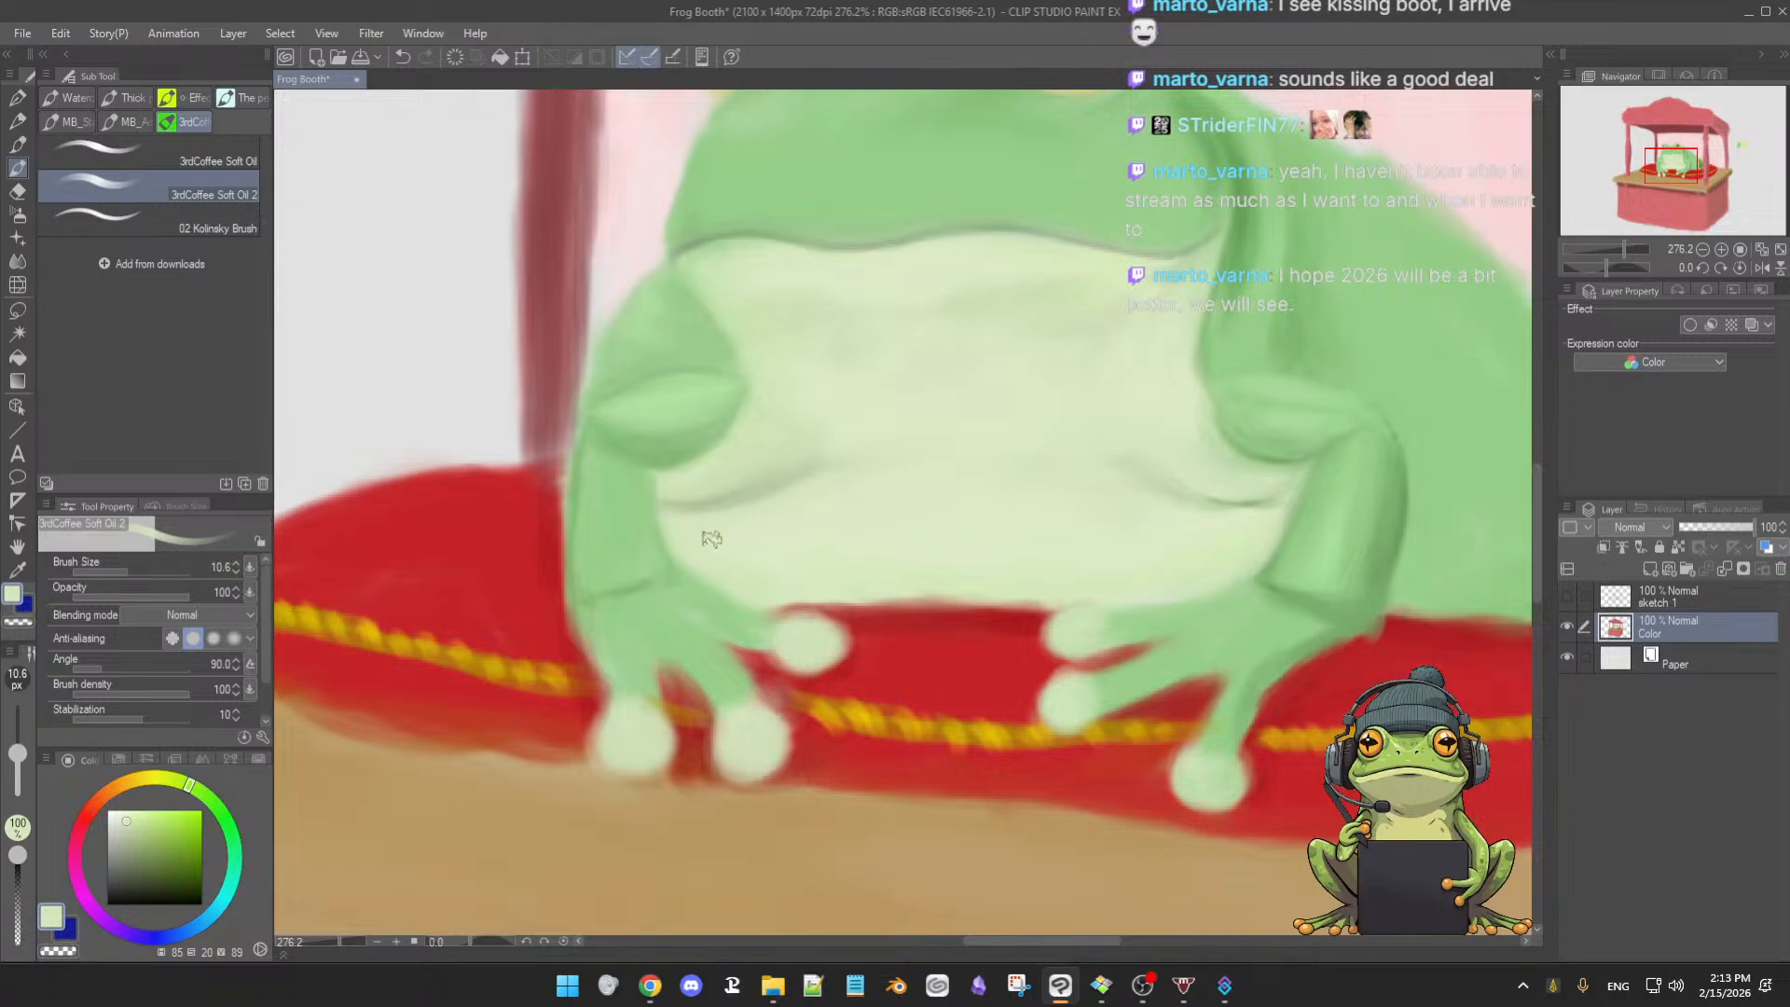
{"action": "left_click_drag", "start_coordinate": [727, 538], "coordinate": [715, 556], "text": "ctrl+alt"}
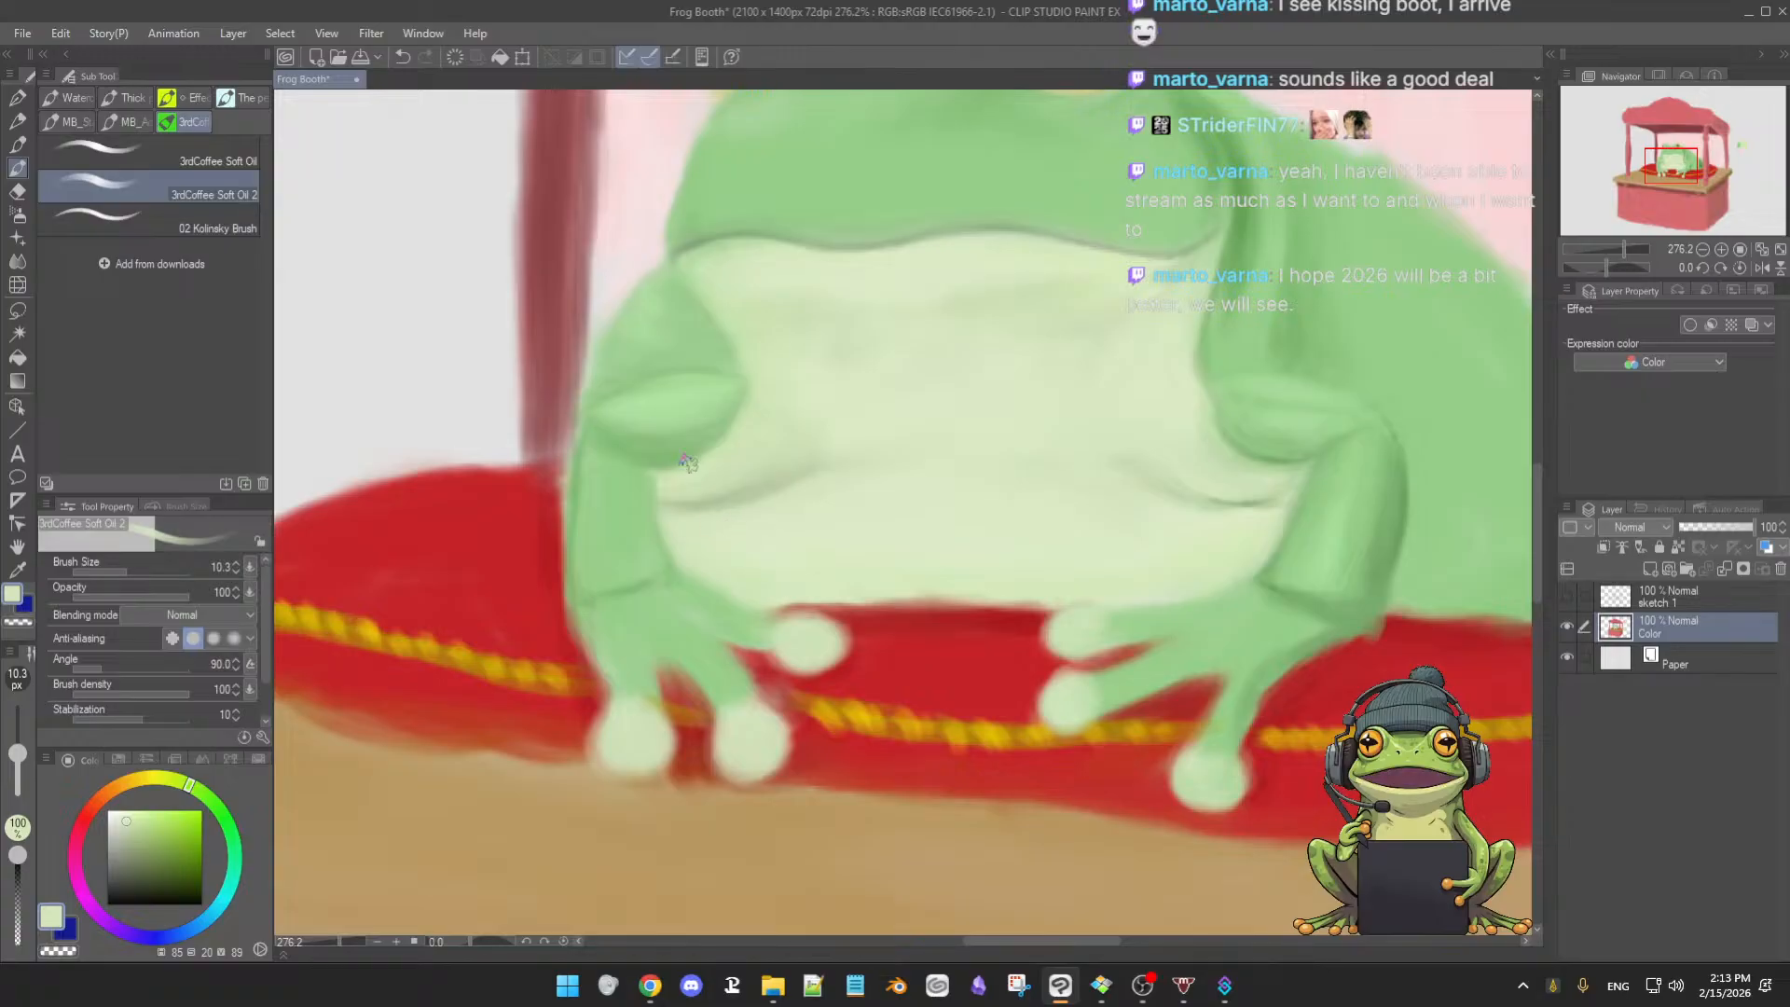
{"action": "left_click", "coordinate": [662, 460], "text": "alt"}
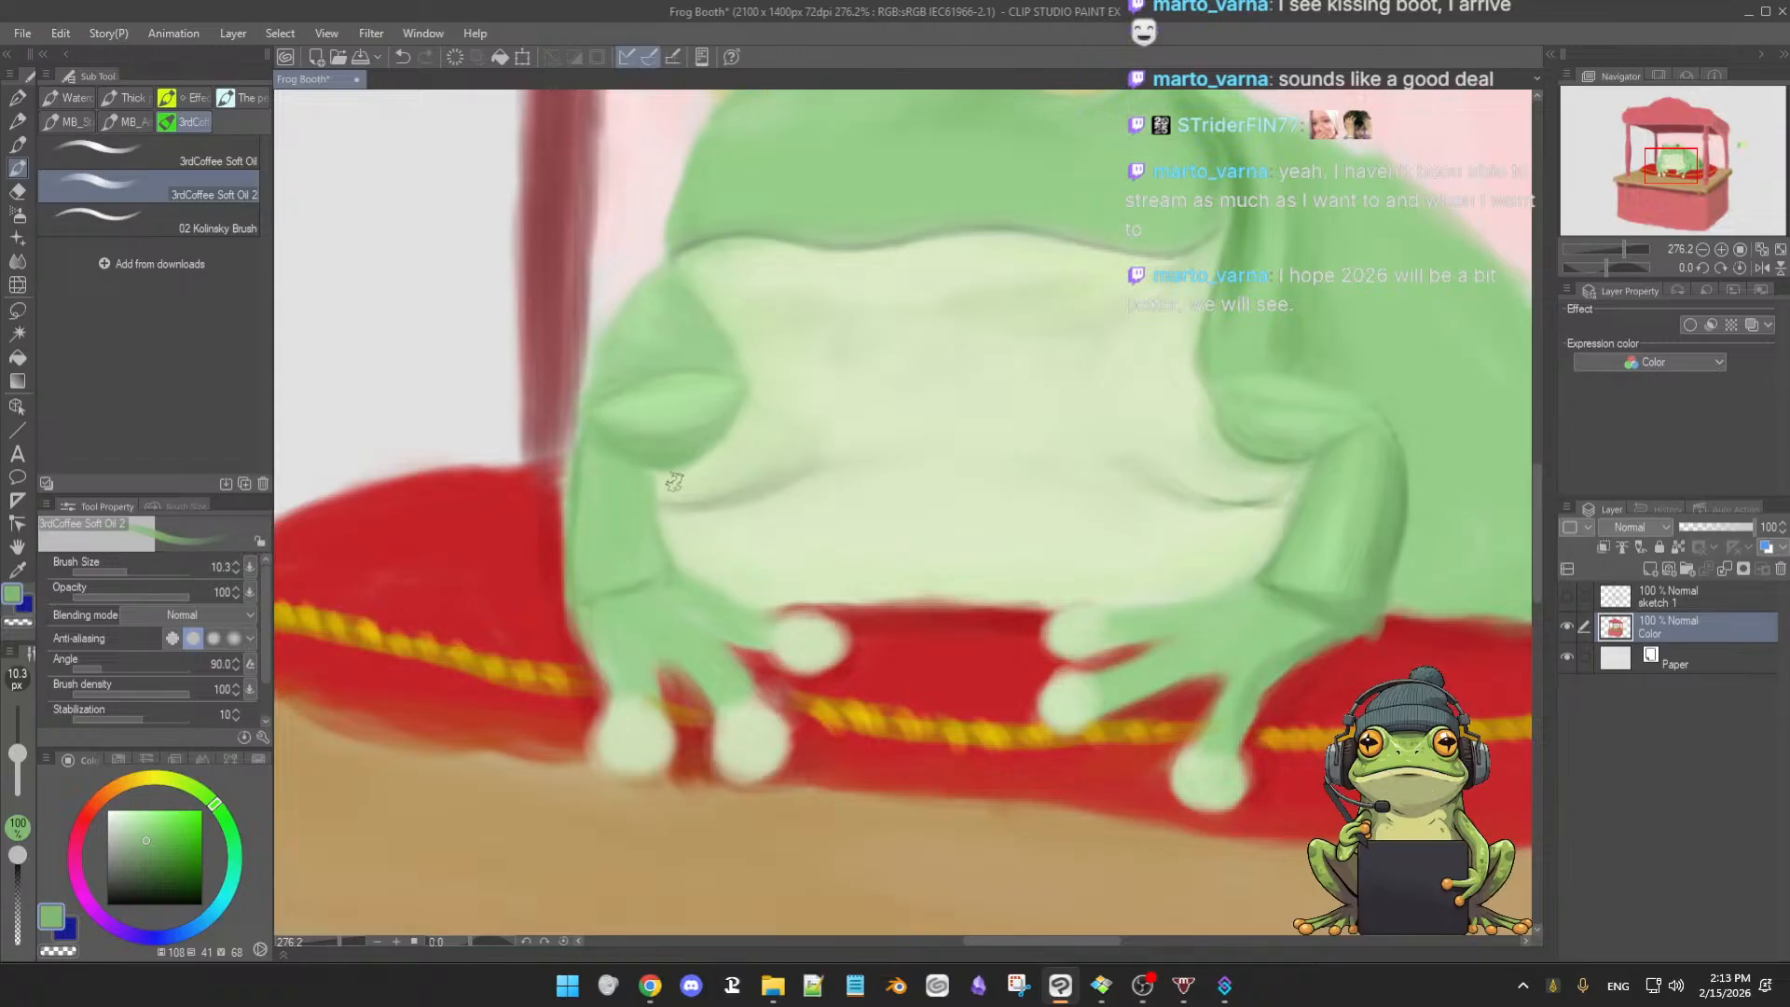
- Define the belly crease under the far elbow with a darker muted green at brush size 3.8, softening it with pale green at 9.7
{"action": "left_click", "coordinate": [728, 499], "text": "alt"}
{"action": "key", "text": "bracketleft"}
{"action": "key", "text": "bracketleft"}
{"action": "key", "text": "bracketleft"}
{"action": "key", "text": "bracketleft"}
{"action": "key", "text": "bracketleft"}
{"action": "key", "text": "bracketleft"}
{"action": "key", "text": "bracketleft"}
{"action": "key", "text": "bracketright"}
{"action": "left_click", "coordinate": [690, 501], "text": "alt"}
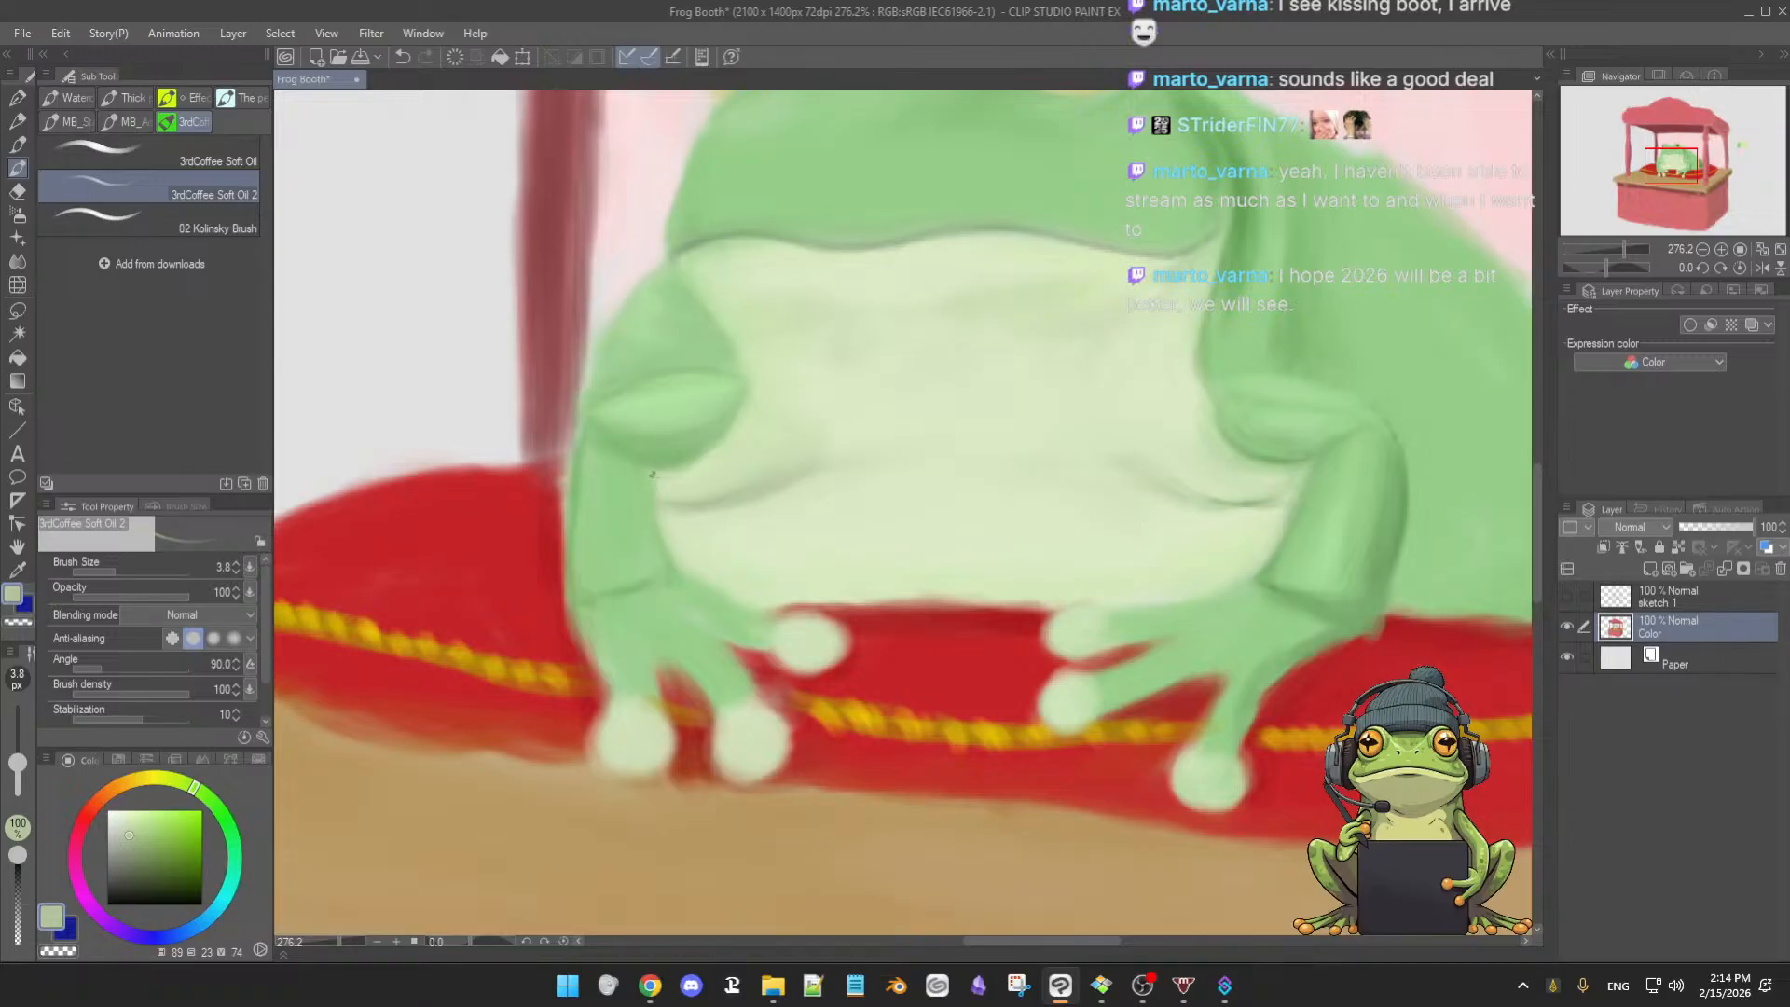
{"action": "left_click", "coordinate": [147, 853]}
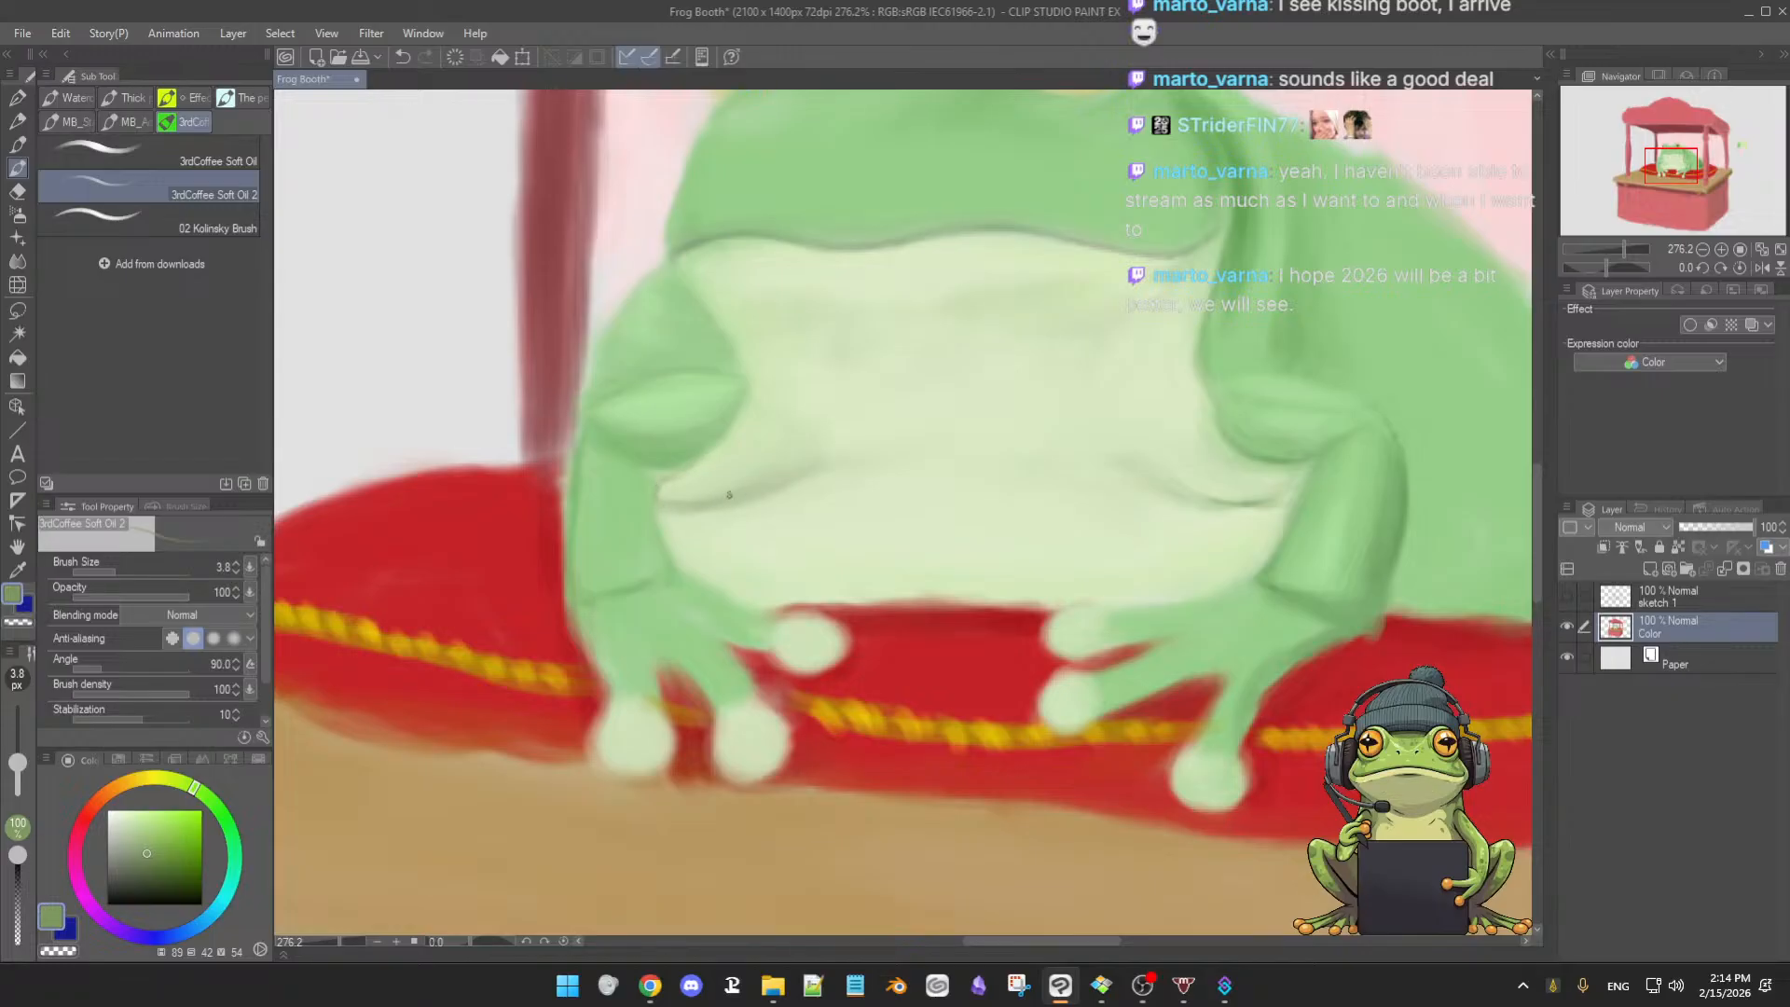
{"action": "left_click", "coordinate": [695, 484], "text": "alt"}
{"action": "left_click_drag", "start_coordinate": [703, 490], "coordinate": [718, 490], "text": "ctrl+alt"}
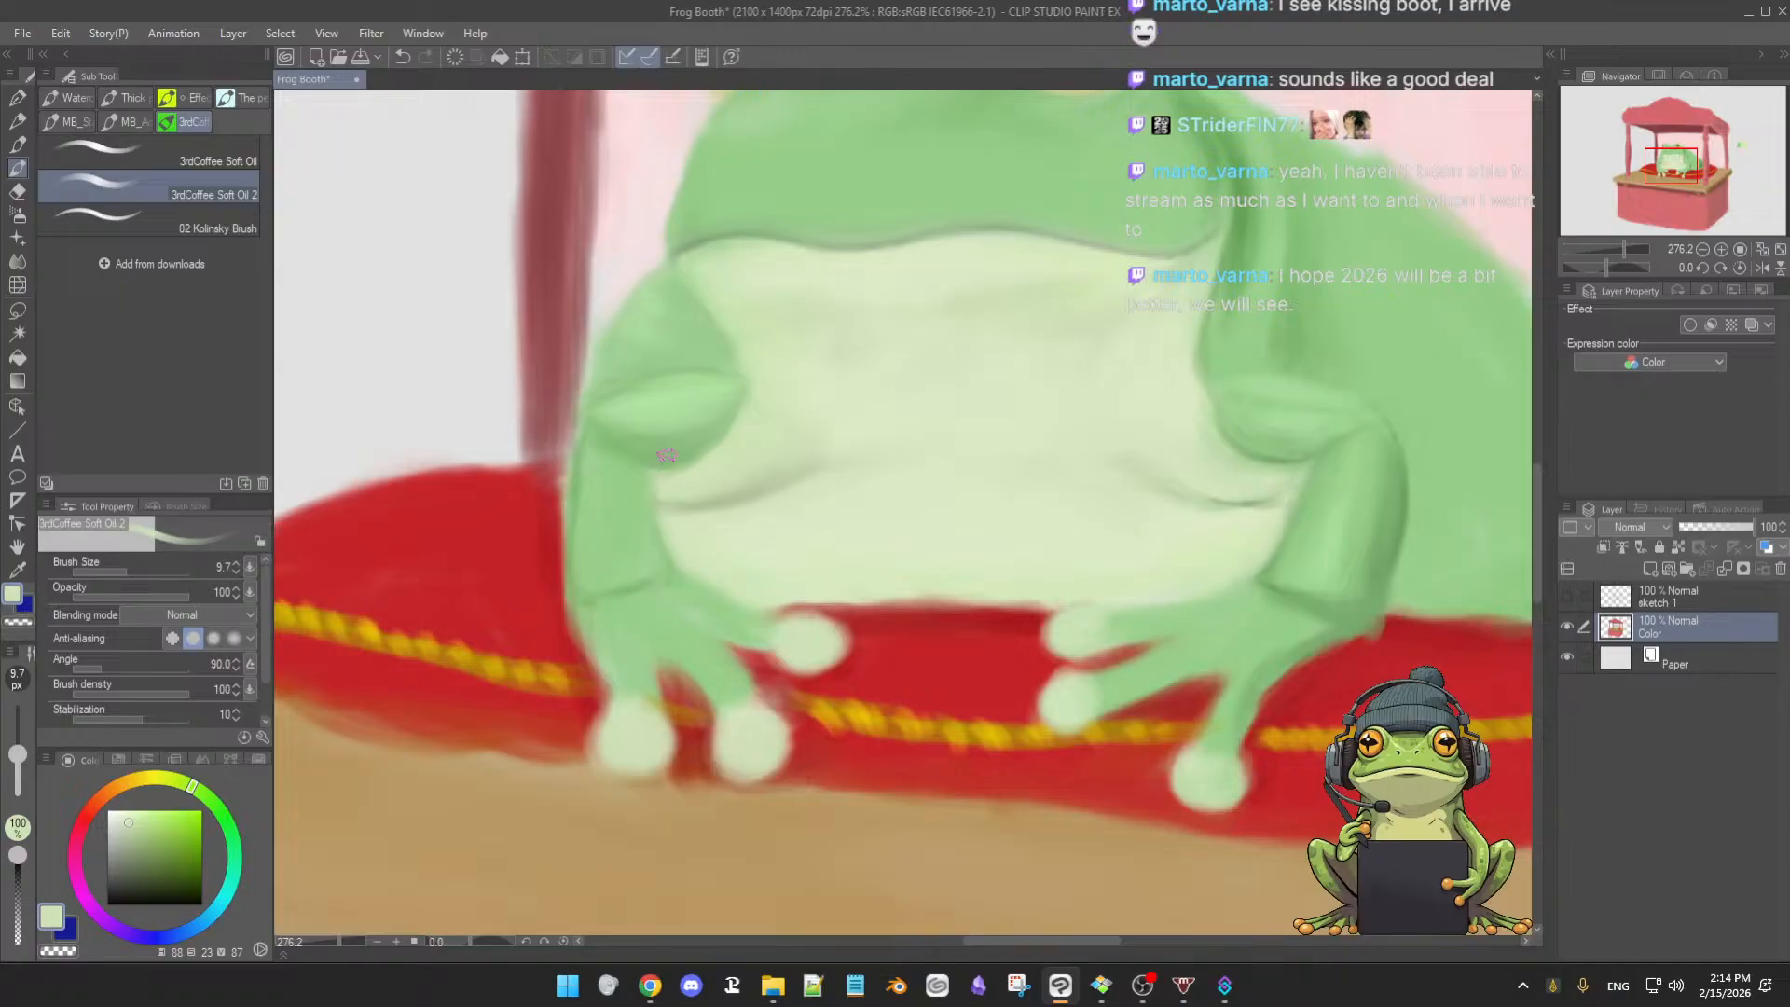
- Shade the underside of the far elbow where it meets the forearm with sampled greens at brush sizes 6.1 and 12.5
{"action": "left_click", "coordinate": [661, 465], "text": "alt"}
{"action": "left_click_drag", "start_coordinate": [628, 496], "coordinate": [635, 500]}
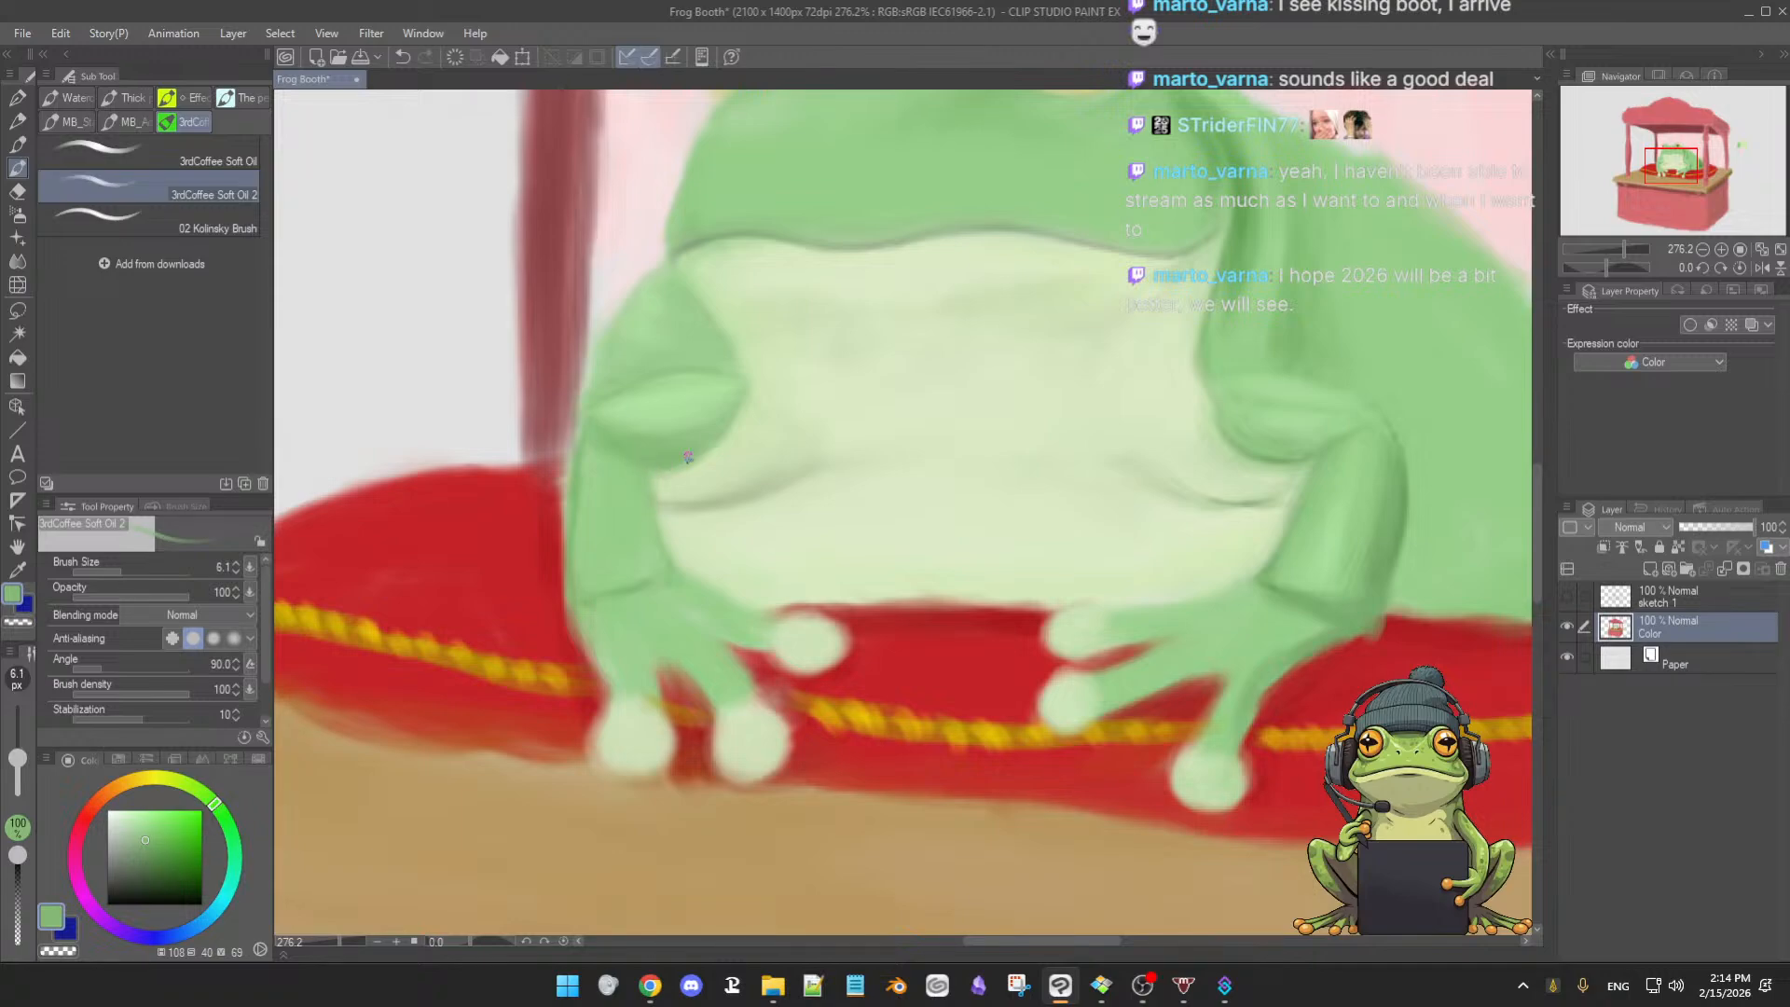
{"action": "left_click_drag", "start_coordinate": [647, 433], "coordinate": [695, 424]}
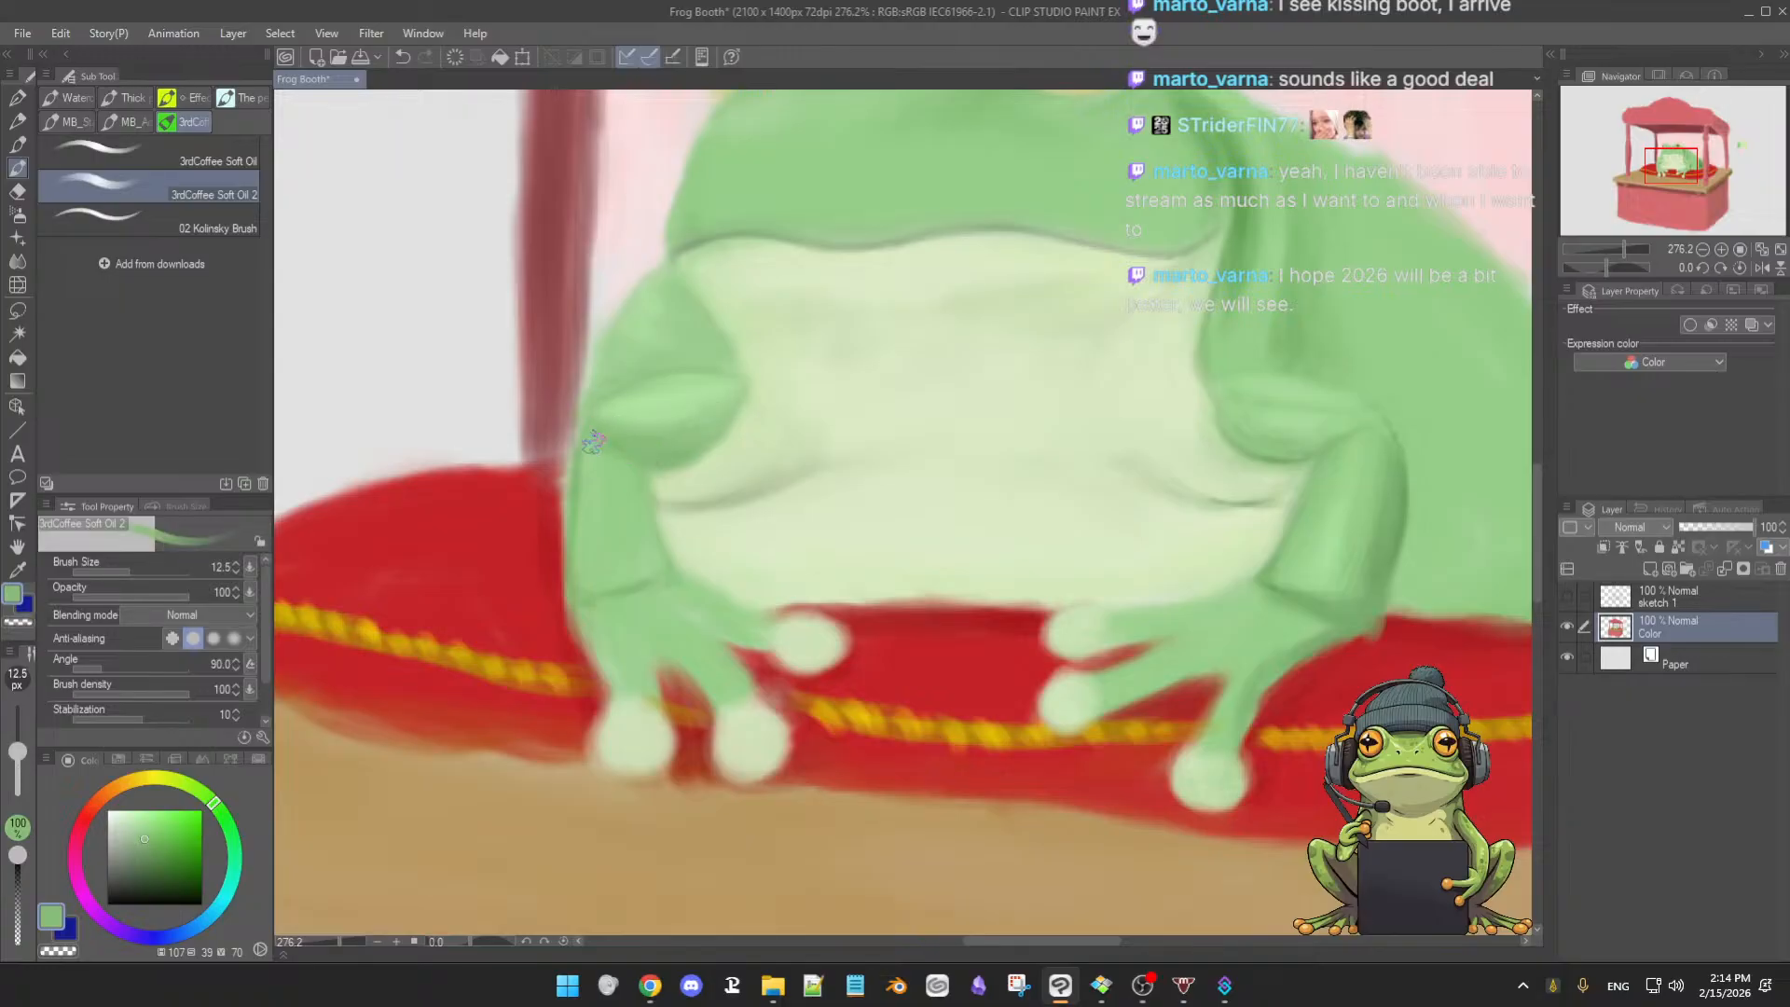
{"action": "left_click", "coordinate": [601, 448], "text": "alt"}
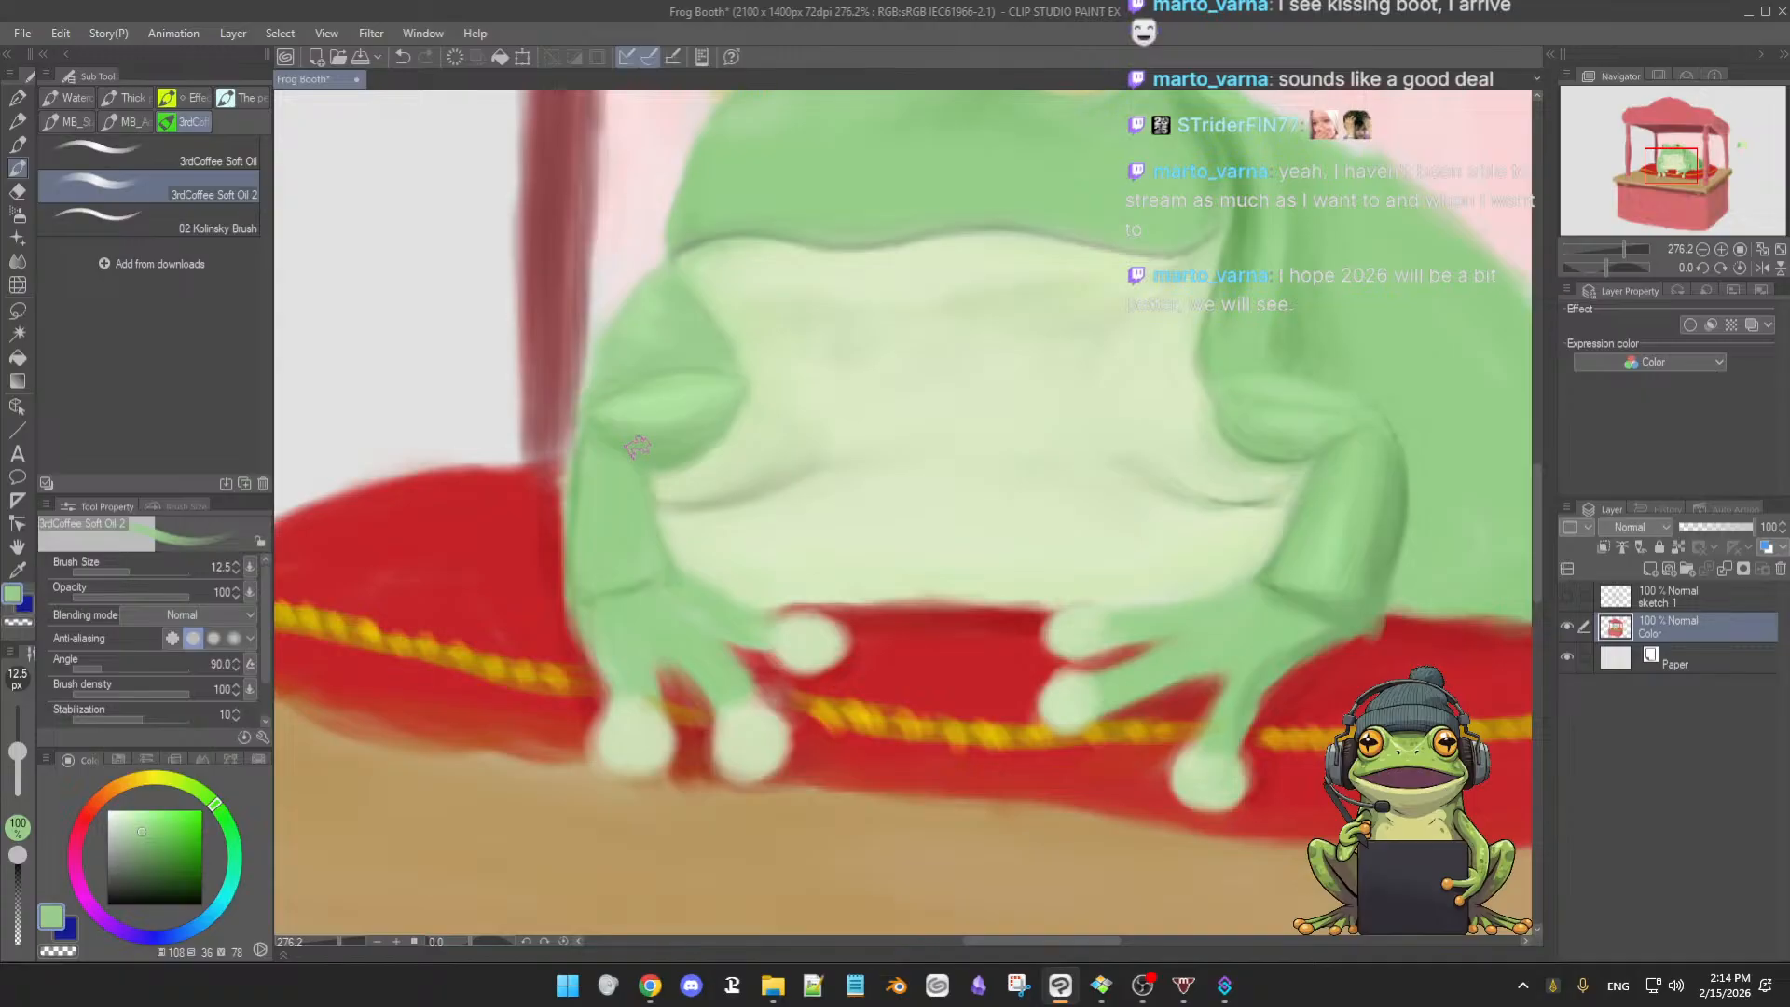
{"action": "left_click", "coordinate": [662, 454], "text": "alt"}
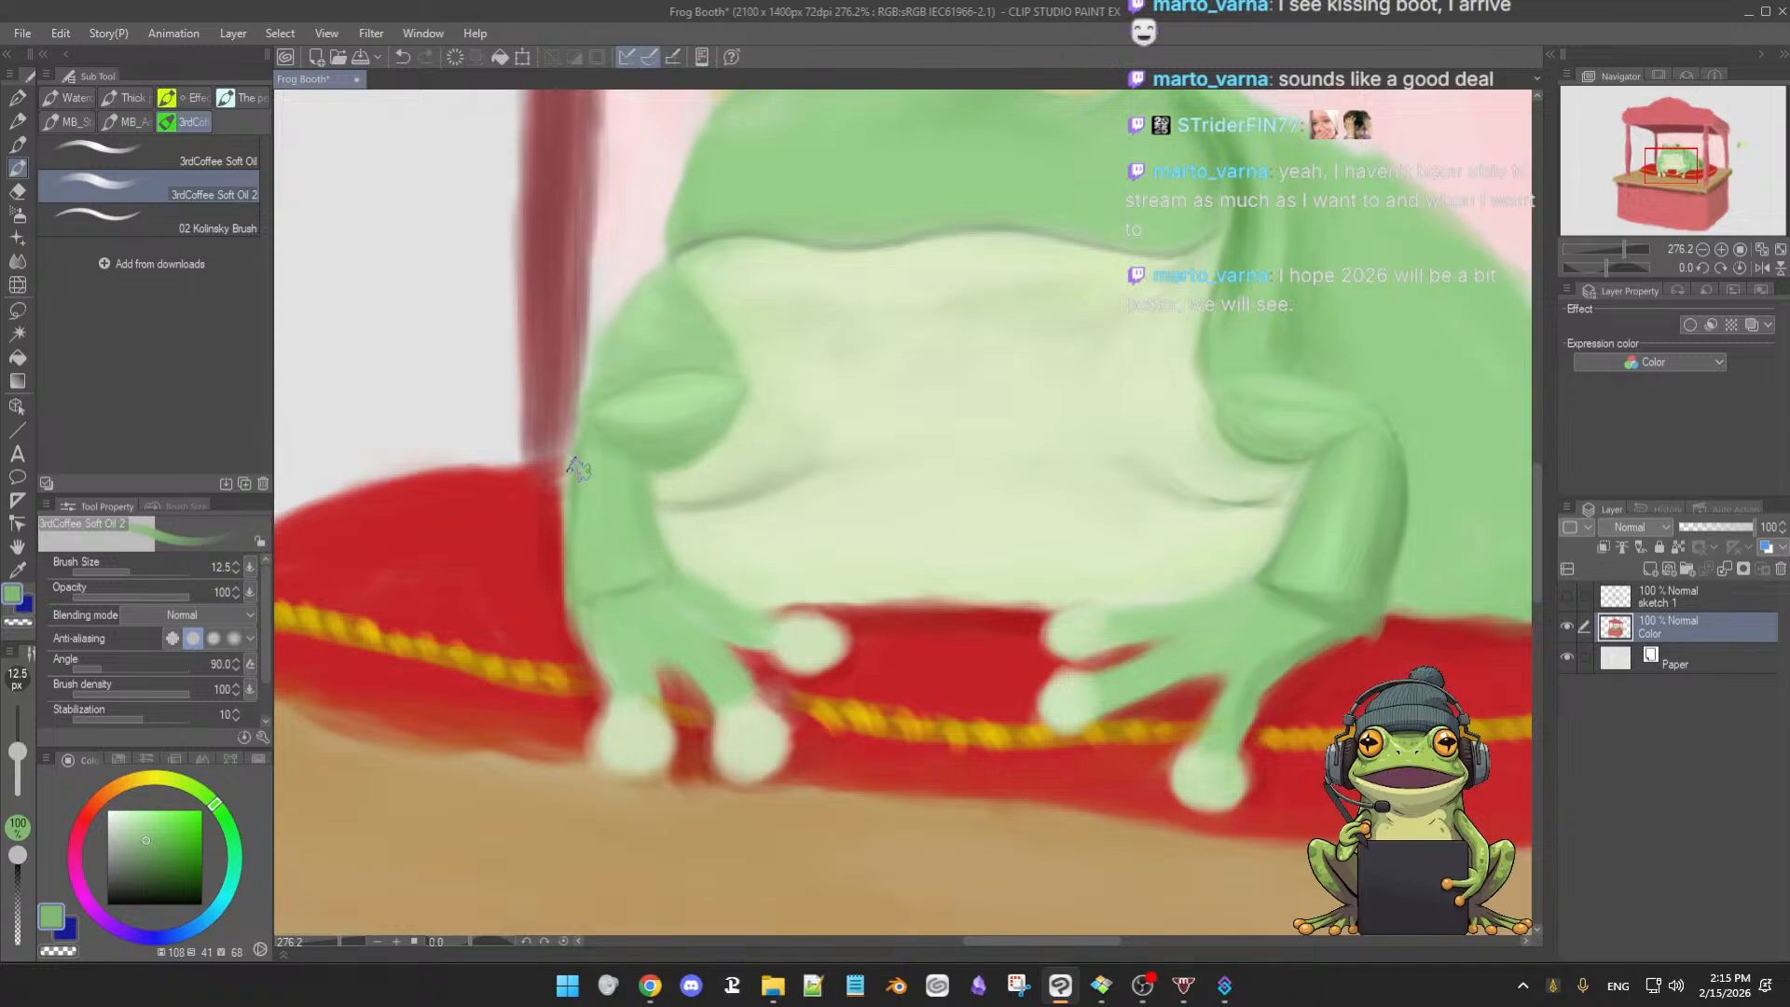
- Extend the far forearm's outer edge at brush size 9.9 and blend its greens down to the wrist crease at sizes 15.7 to 3.3
{"action": "key", "text": "bracketleft"}
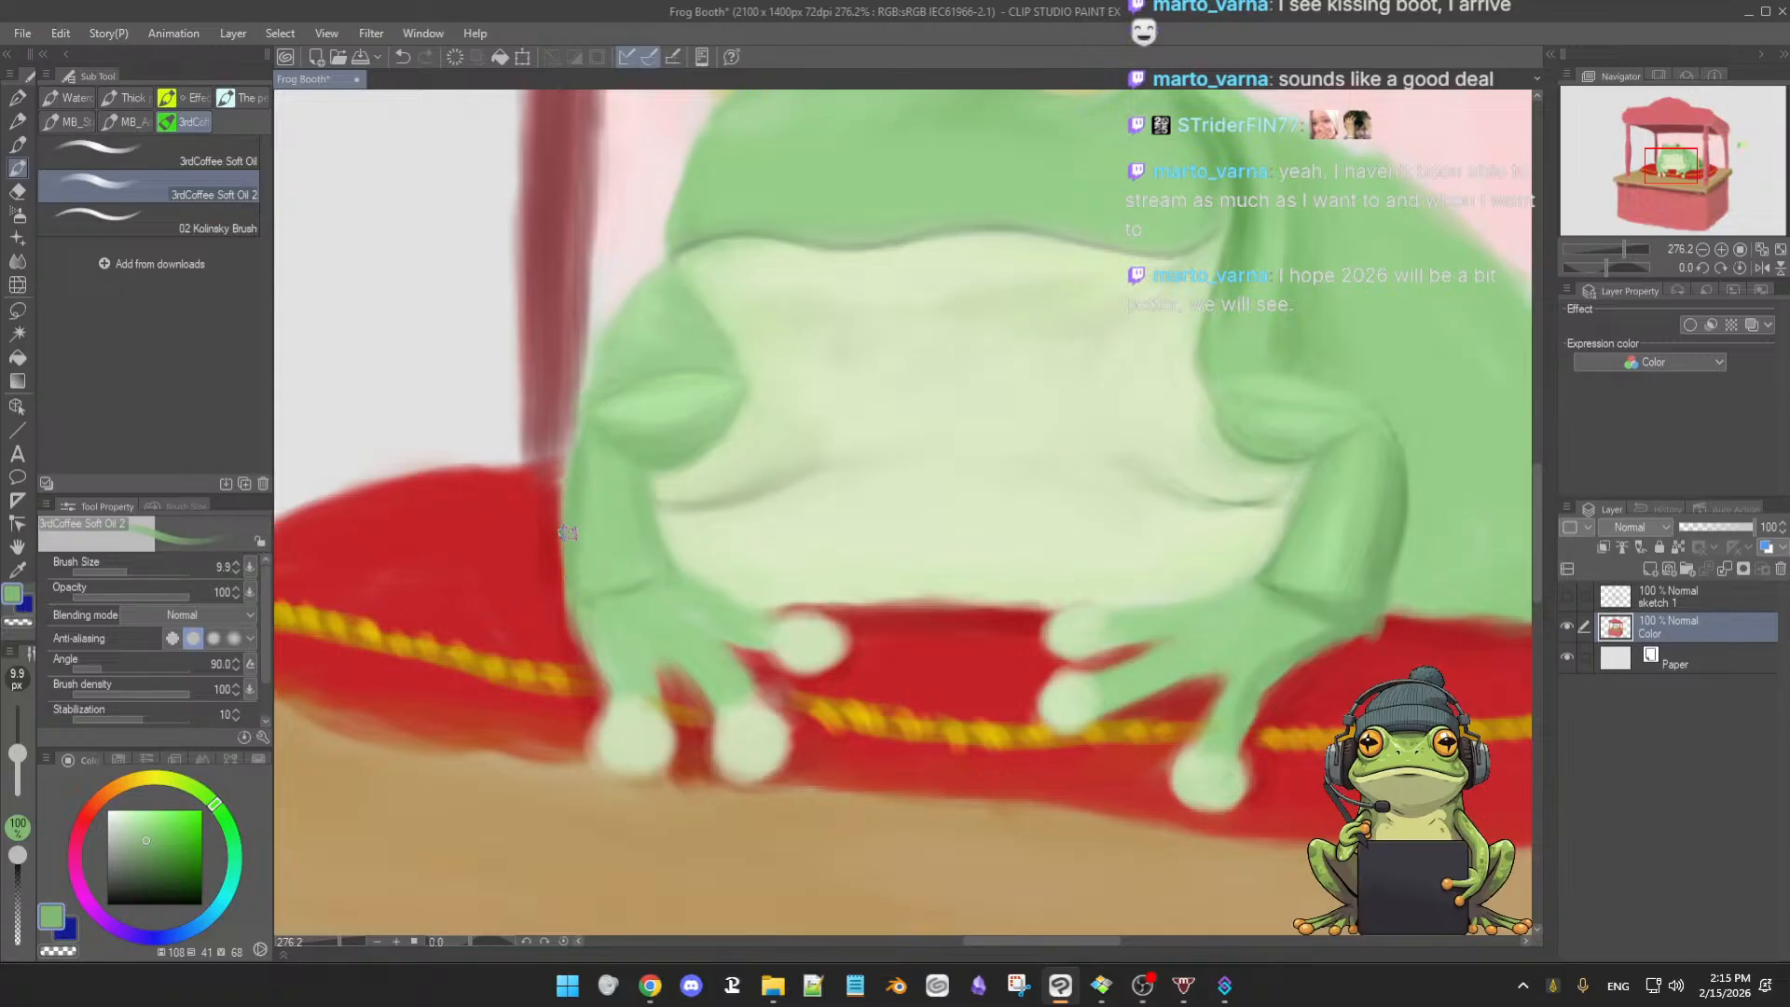
{"action": "left_click_drag", "start_coordinate": [563, 508], "coordinate": [563, 578]}
{"action": "left_click", "coordinate": [610, 491], "text": "alt"}
{"action": "key", "text": "]"}
{"action": "key", "text": "]"}
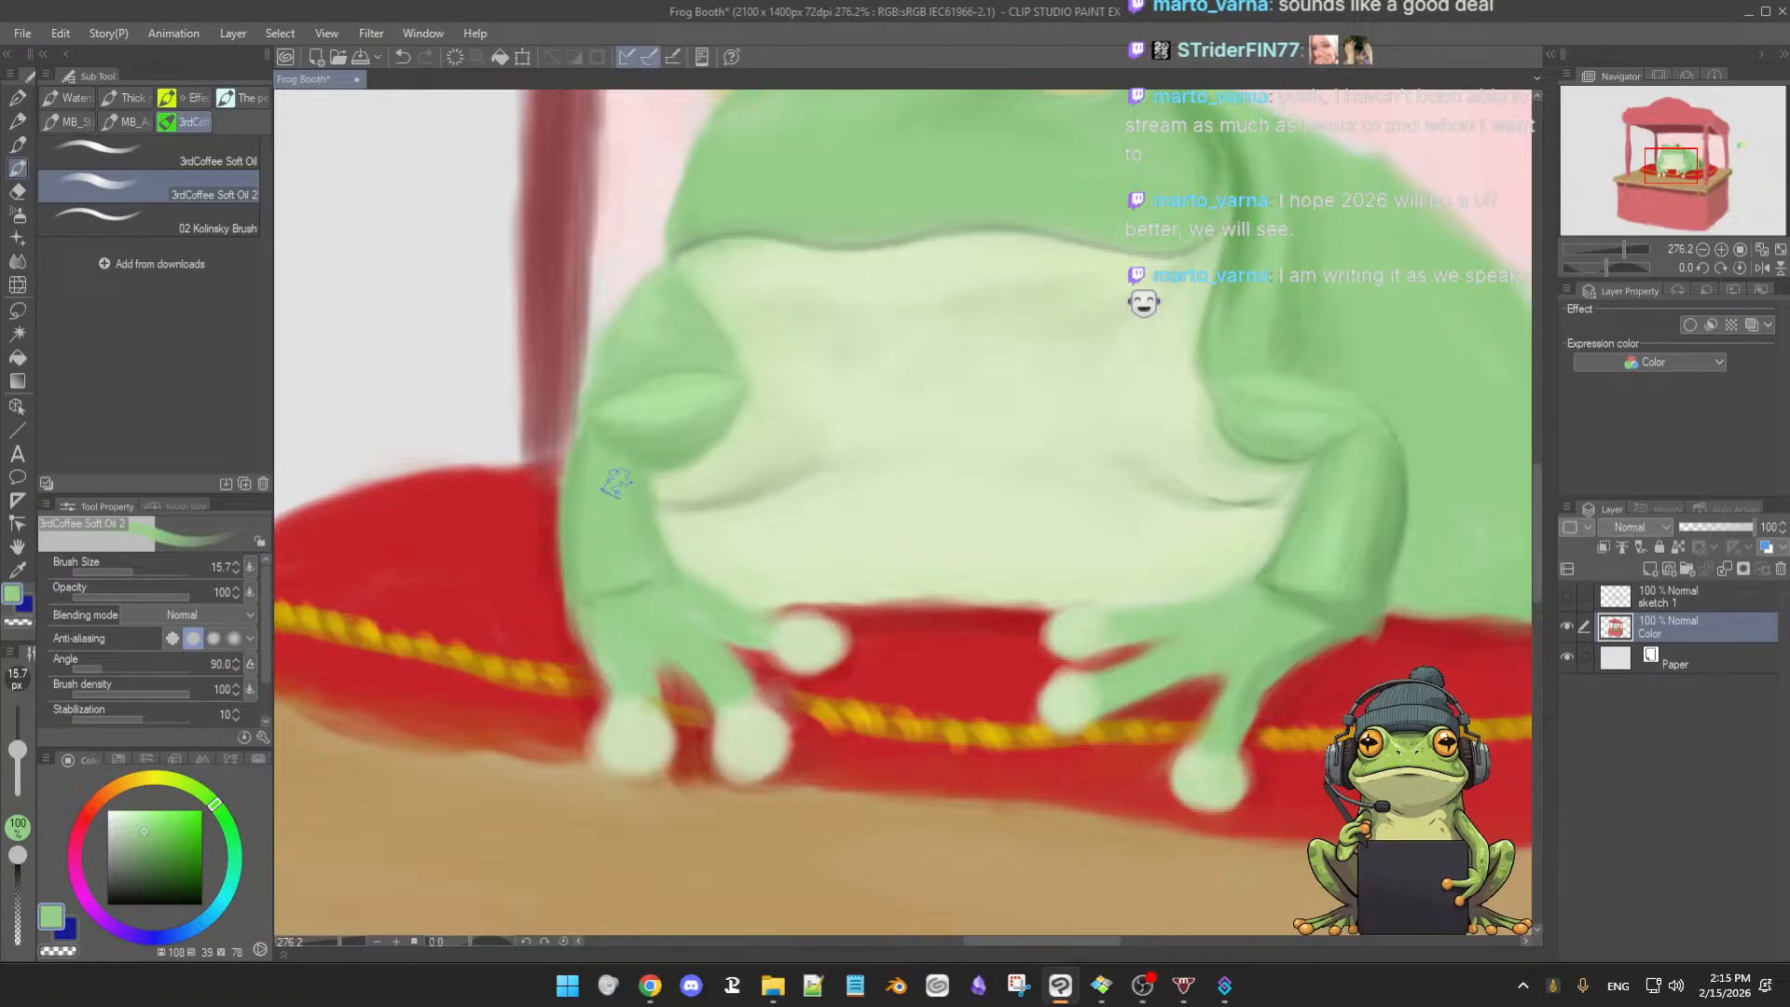
{"action": "key", "text": "bracketleft"}
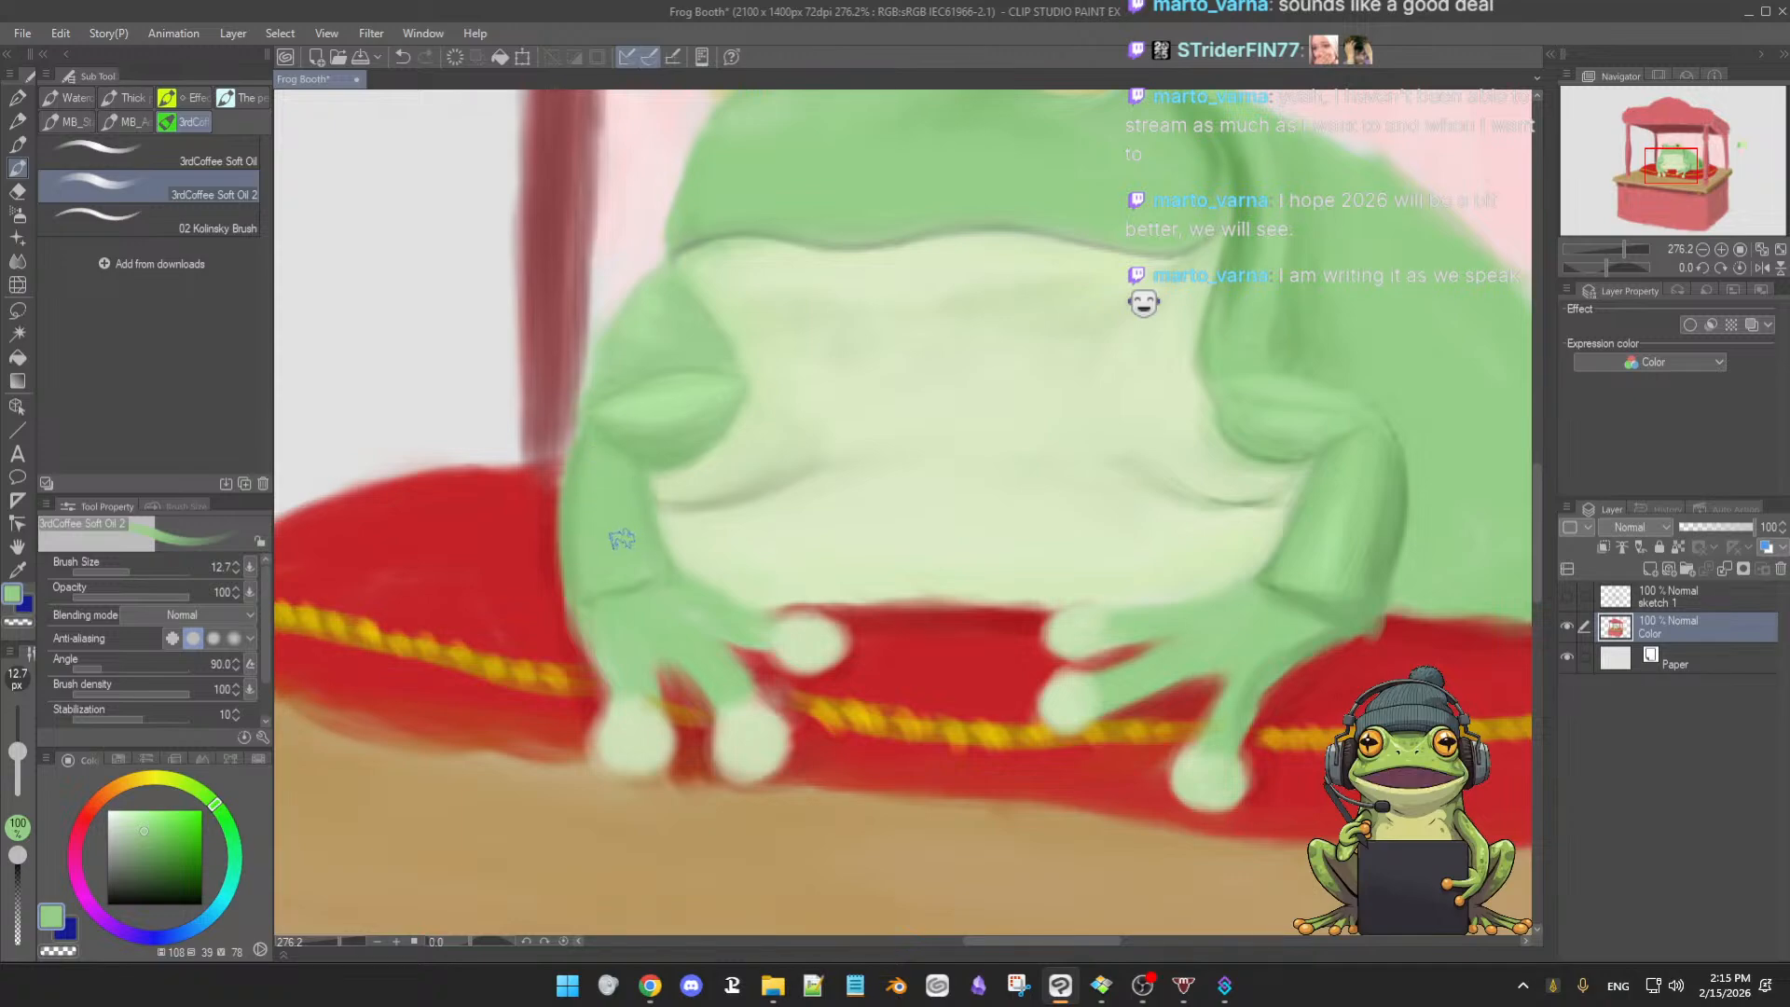
{"action": "left_click", "coordinate": [639, 587], "text": "alt"}
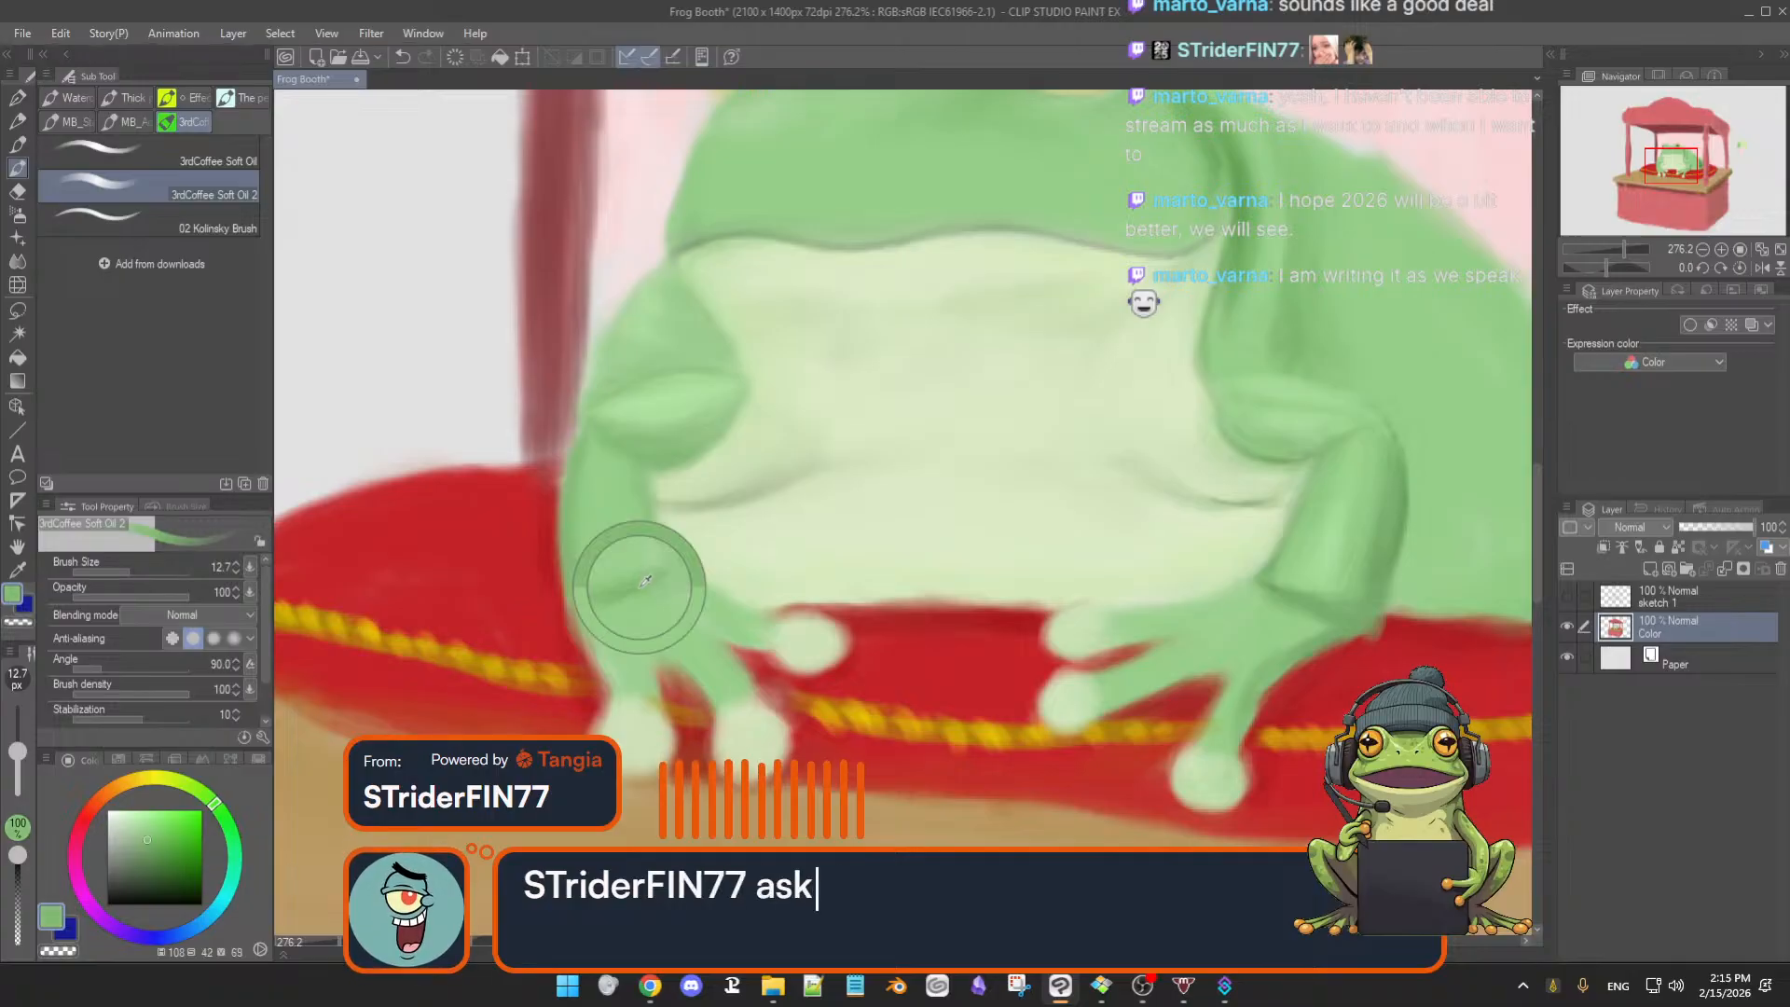
{"action": "left_click_drag", "start_coordinate": [655, 589], "coordinate": [671, 571]}
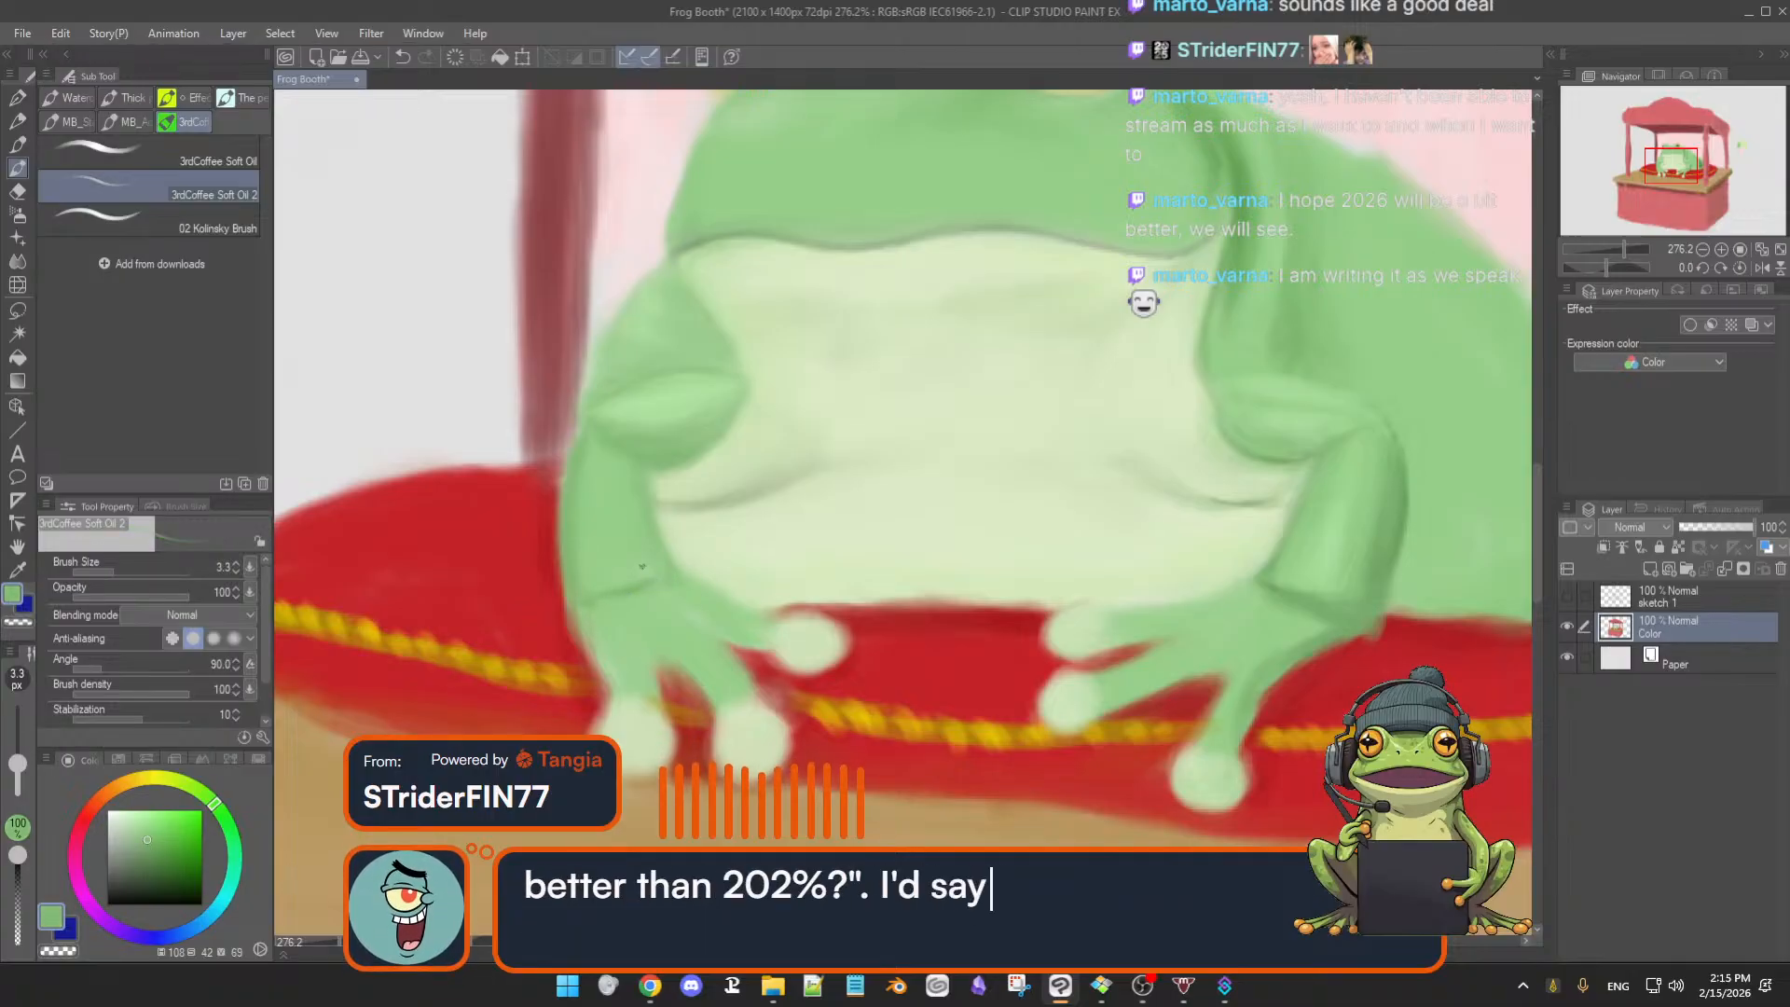
- Paint a light green highlight along the far forearm at brush size 7.4 and blend it with sampled green at size 15.1
{"action": "left_click", "coordinate": [652, 396], "text": "alt"}
{"action": "left_click_drag", "start_coordinate": [640, 465], "coordinate": [664, 465]}
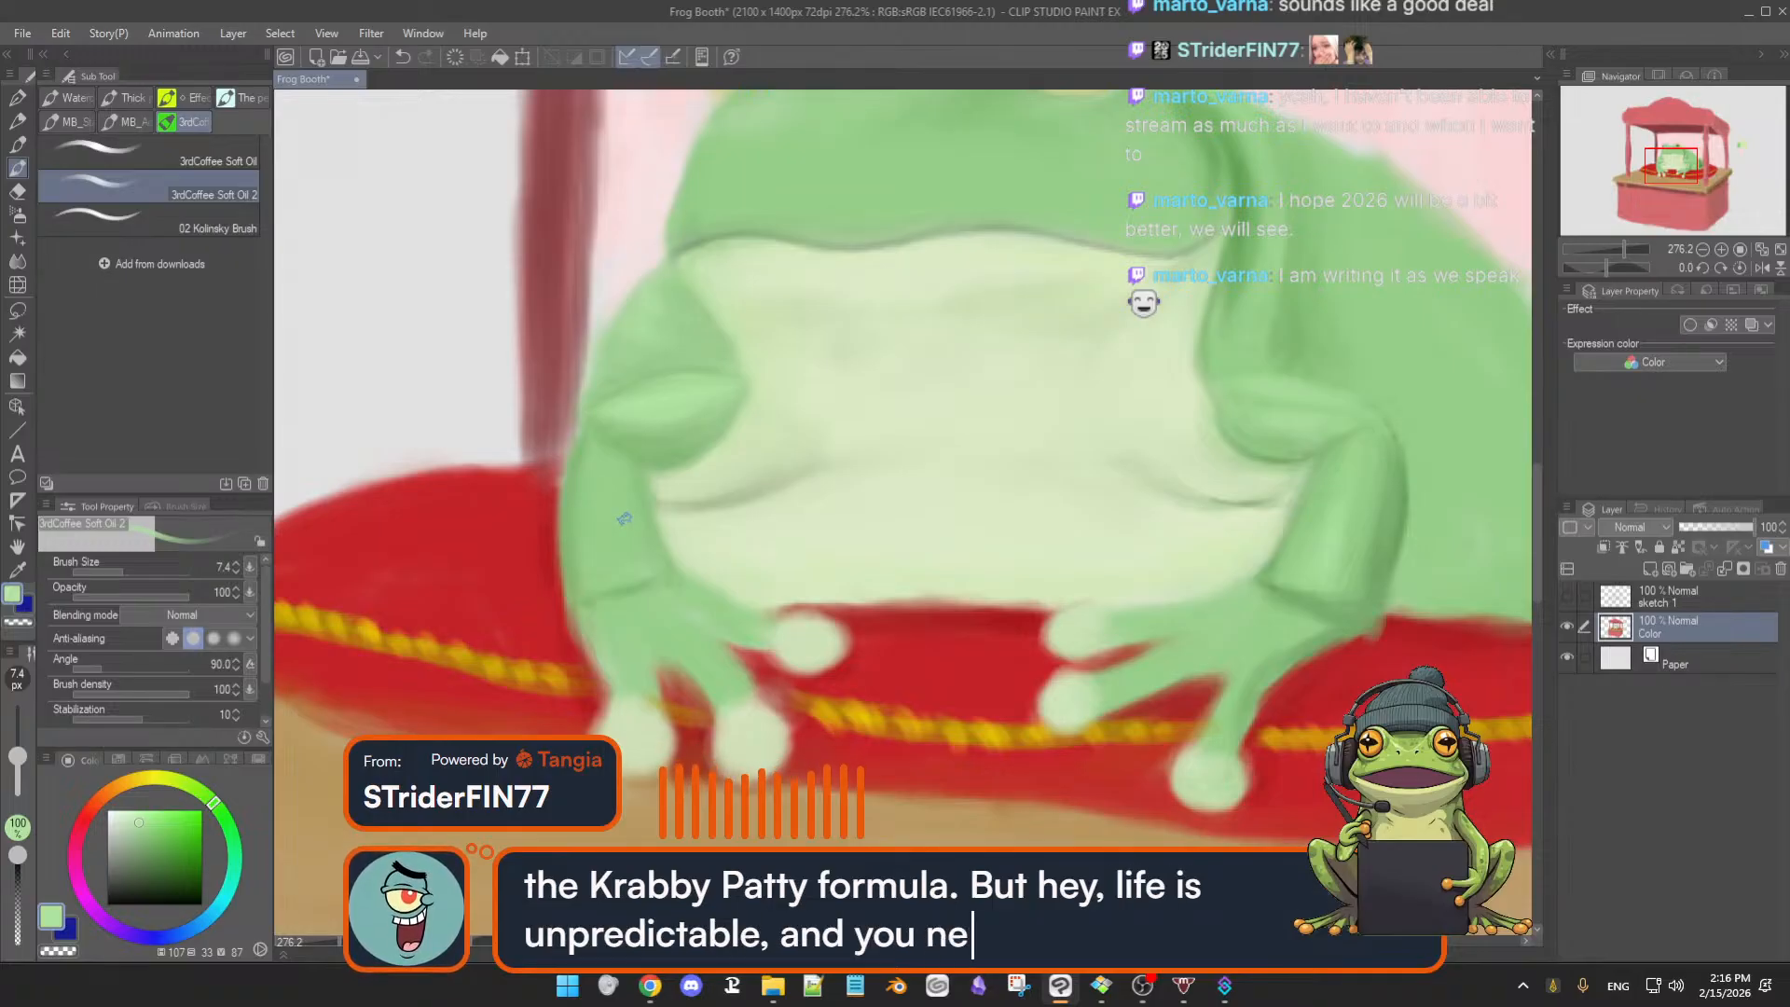
{"action": "left_click_drag", "start_coordinate": [618, 505], "coordinate": [615, 484], "text": "ctrl+alt"}
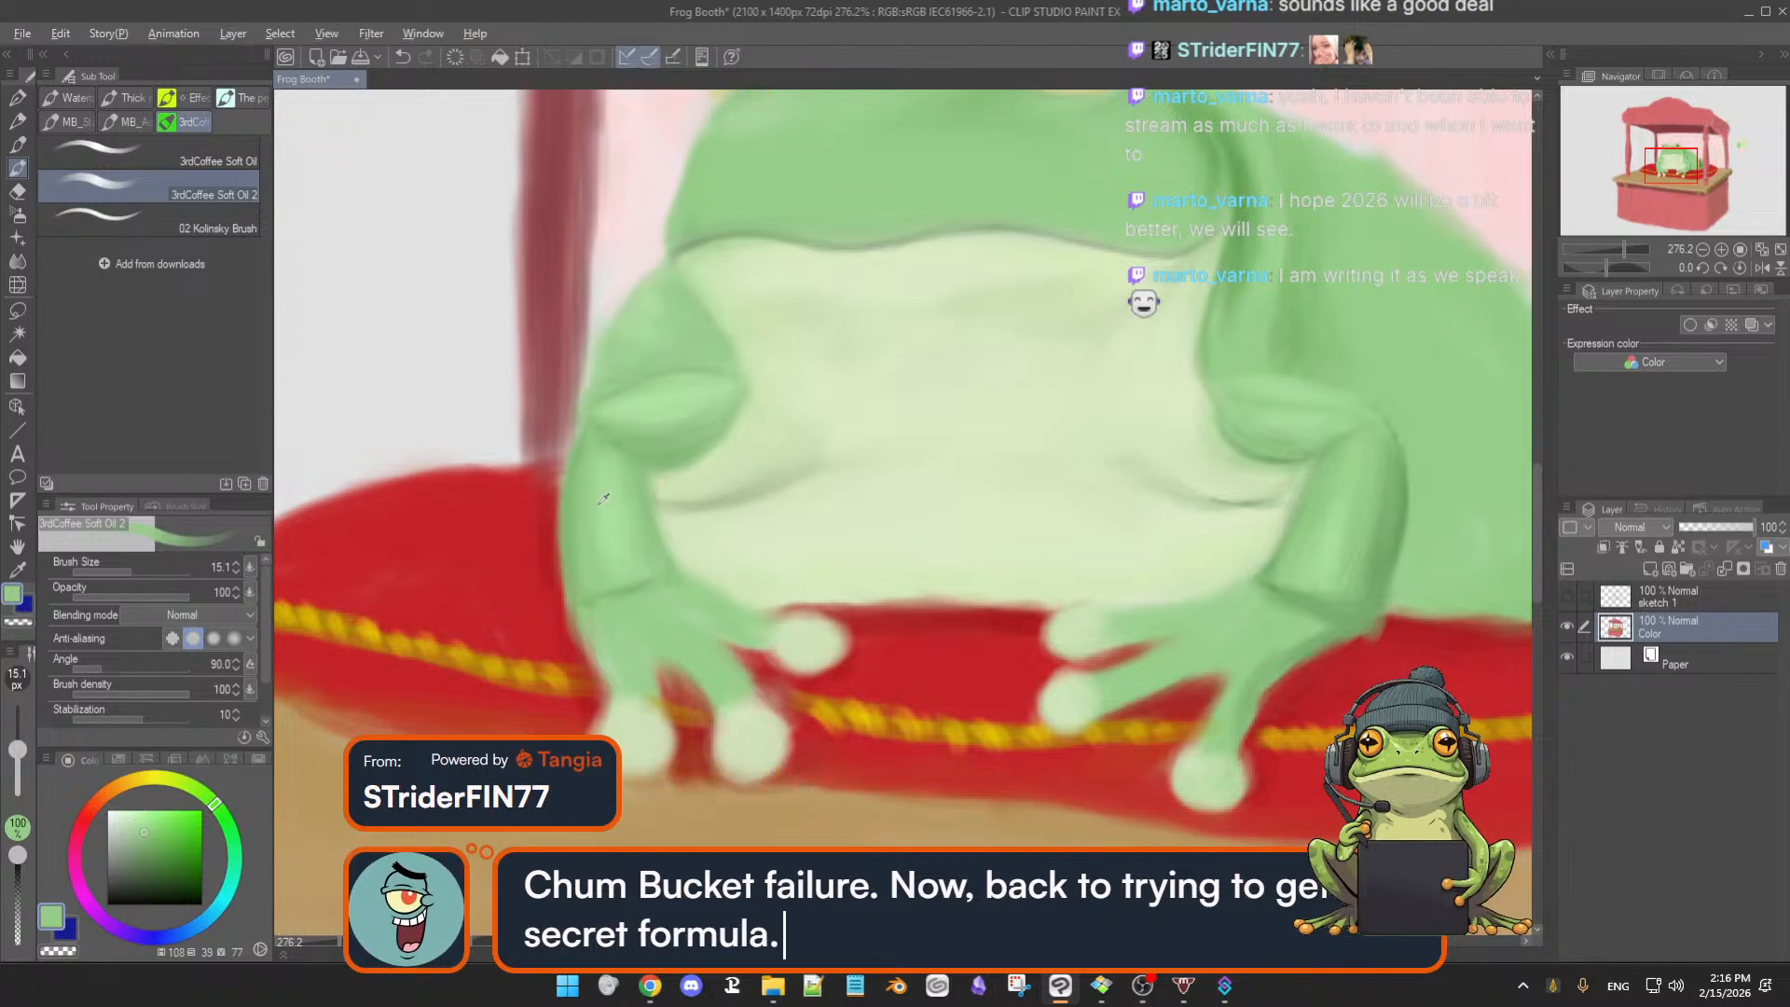
{"action": "left_click", "coordinate": [626, 488], "text": "alt"}
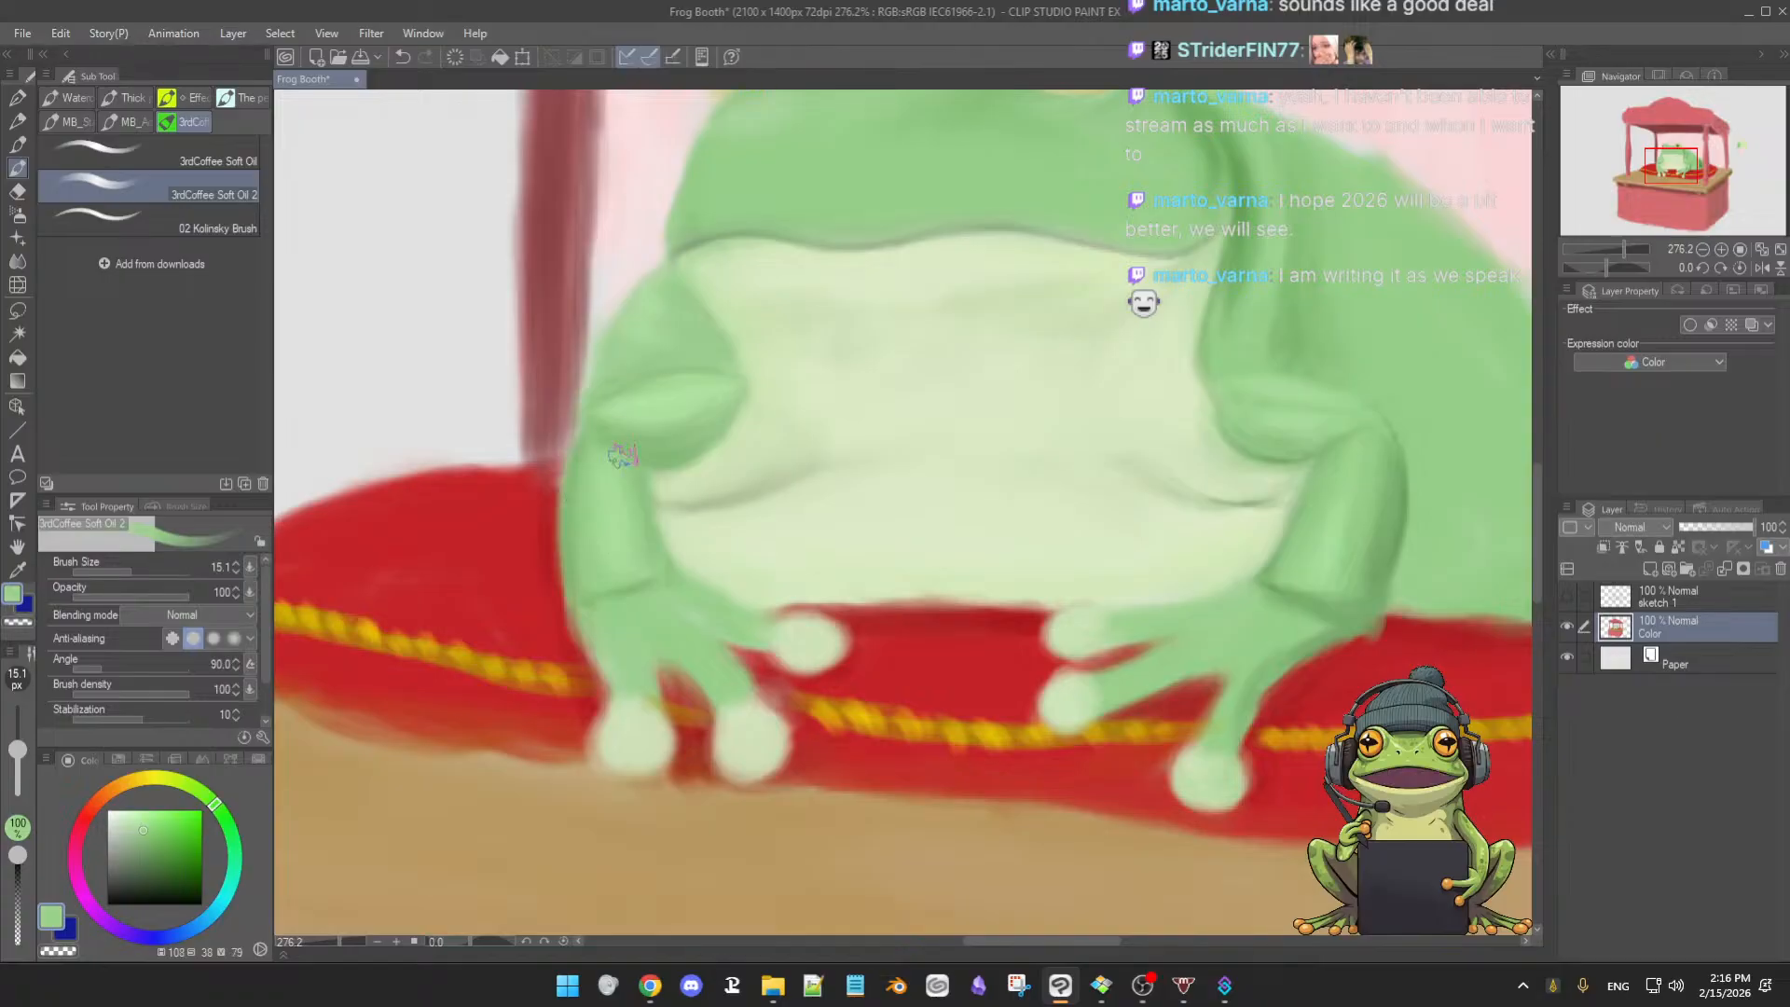
{"action": "left_click_drag", "start_coordinate": [616, 487], "coordinate": [633, 543]}
- Smooth the light and shadow on the far arm's bent elbow with repeatedly sampled greens at brush size 15.1
{"action": "left_click", "coordinate": [632, 420], "text": "alt"}
{"action": "left_click", "coordinate": [622, 423], "text": "alt"}
{"action": "left_click", "coordinate": [648, 425], "text": "alt"}
{"action": "left_click", "coordinate": [638, 425], "text": "alt"}
{"action": "left_click", "coordinate": [655, 451], "text": "alt"}
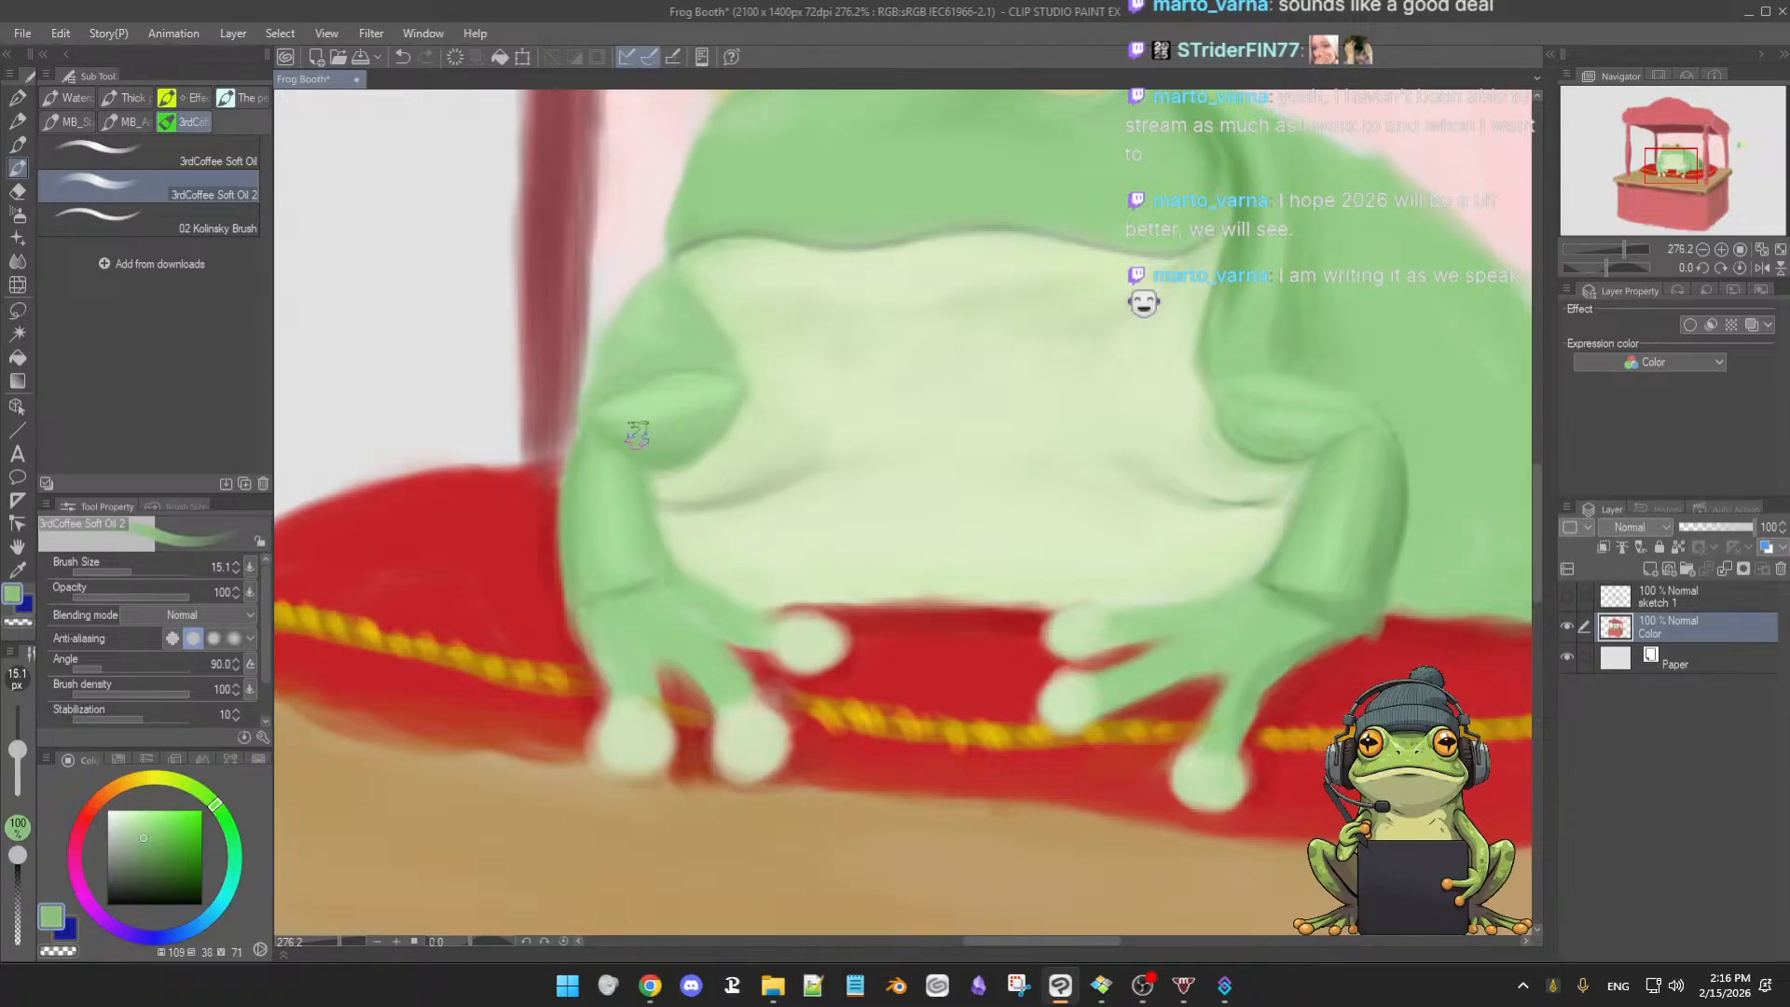
{"action": "left_click", "coordinate": [641, 422], "text": "alt"}
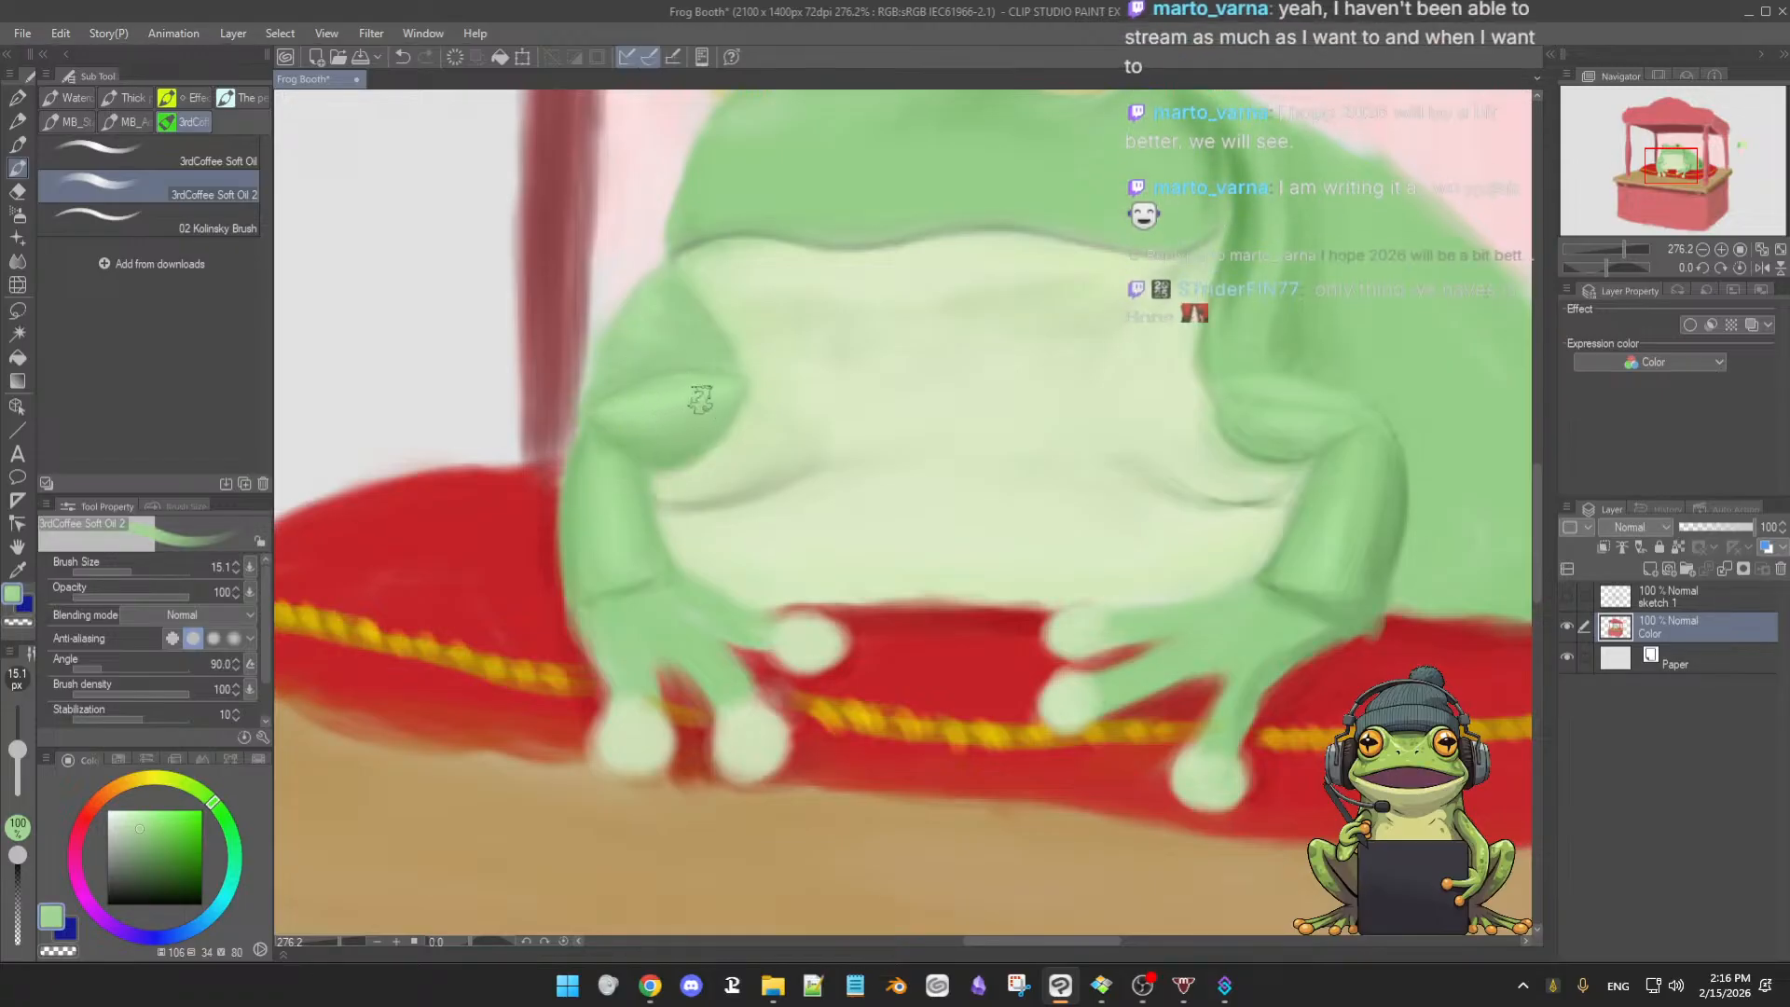
{"action": "left_click", "coordinate": [634, 410], "text": "alt"}
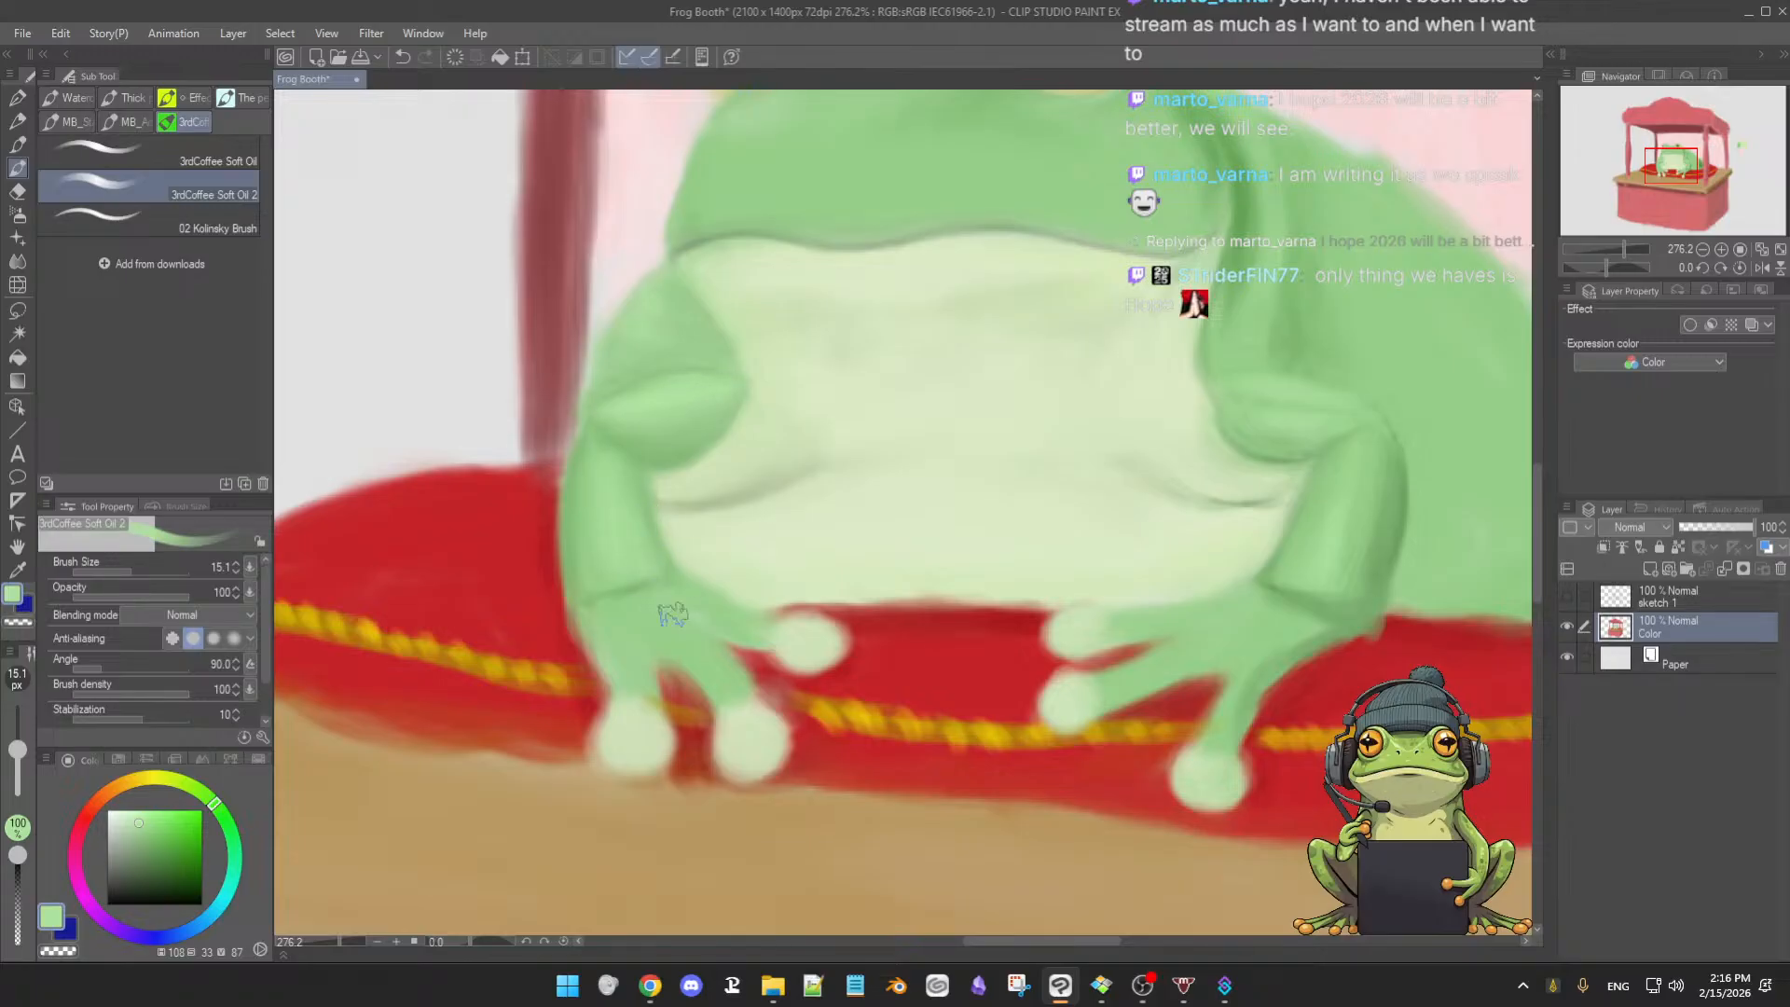
- Sharpen the outer contour of the far hand and its outermost toe with sampled cushion reds and greens at brush size 7.7
{"action": "left_click_drag", "start_coordinate": [660, 623], "coordinate": [650, 621], "text": "ctrl+alt"}
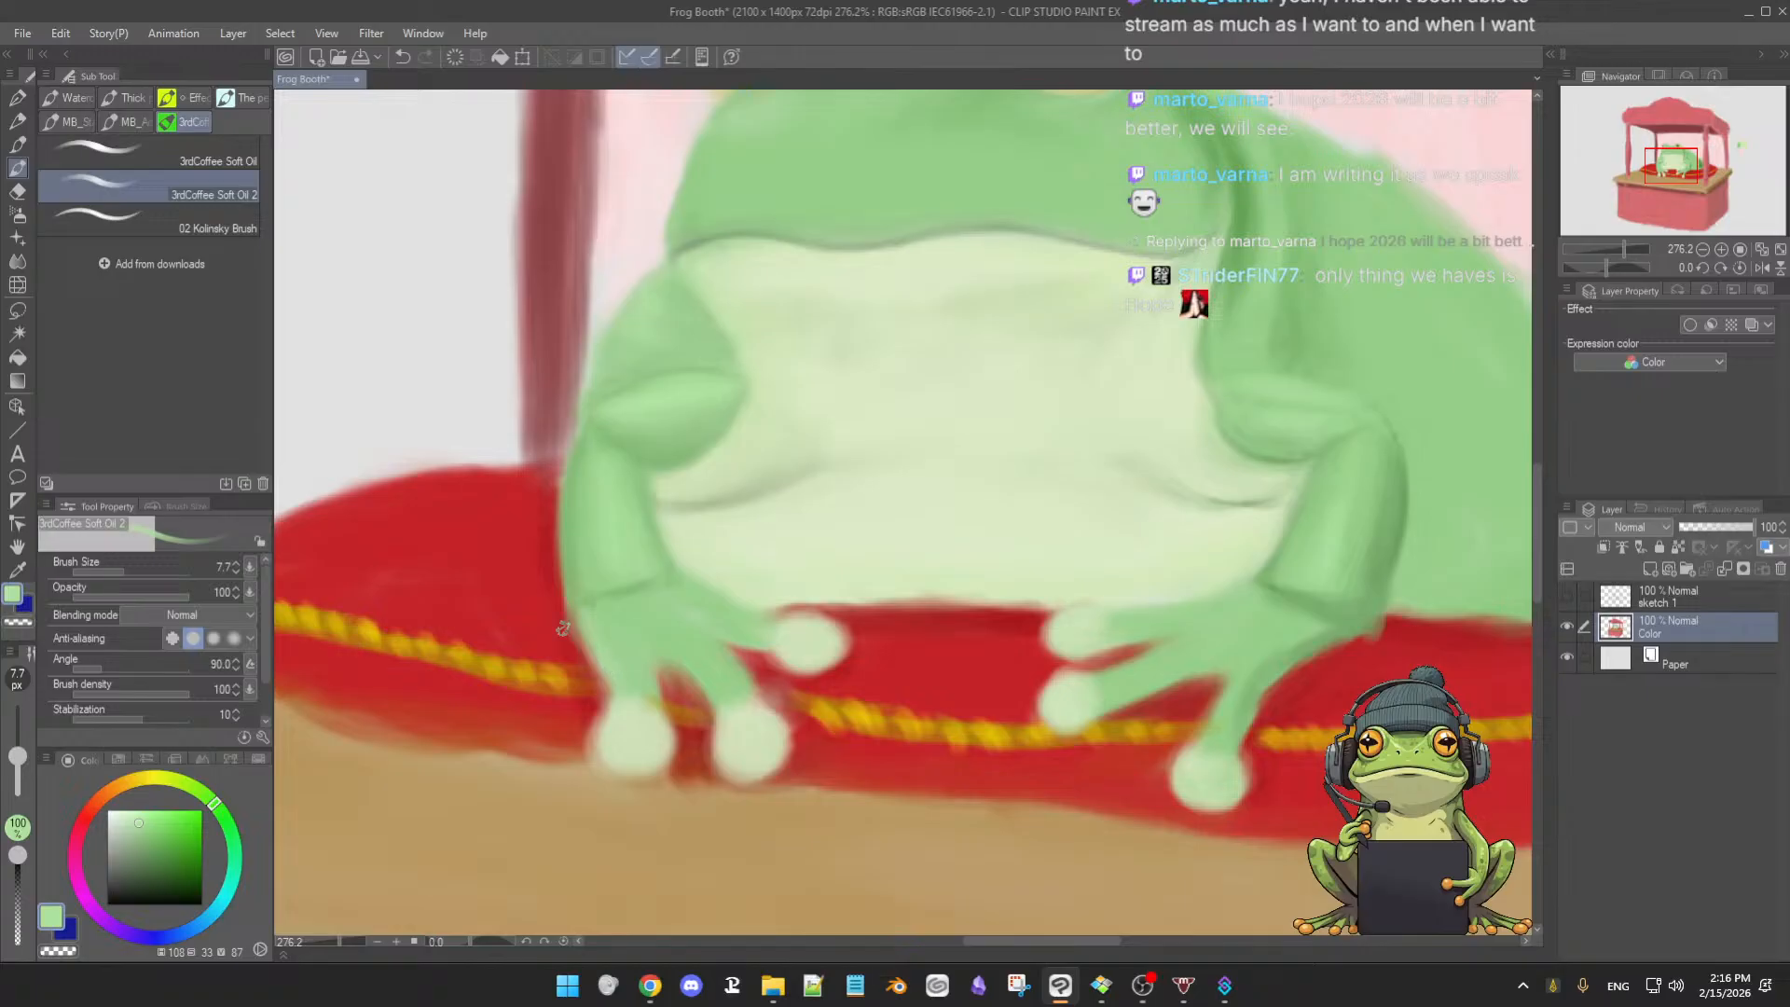
{"action": "left_click", "coordinate": [551, 624], "text": "alt"}
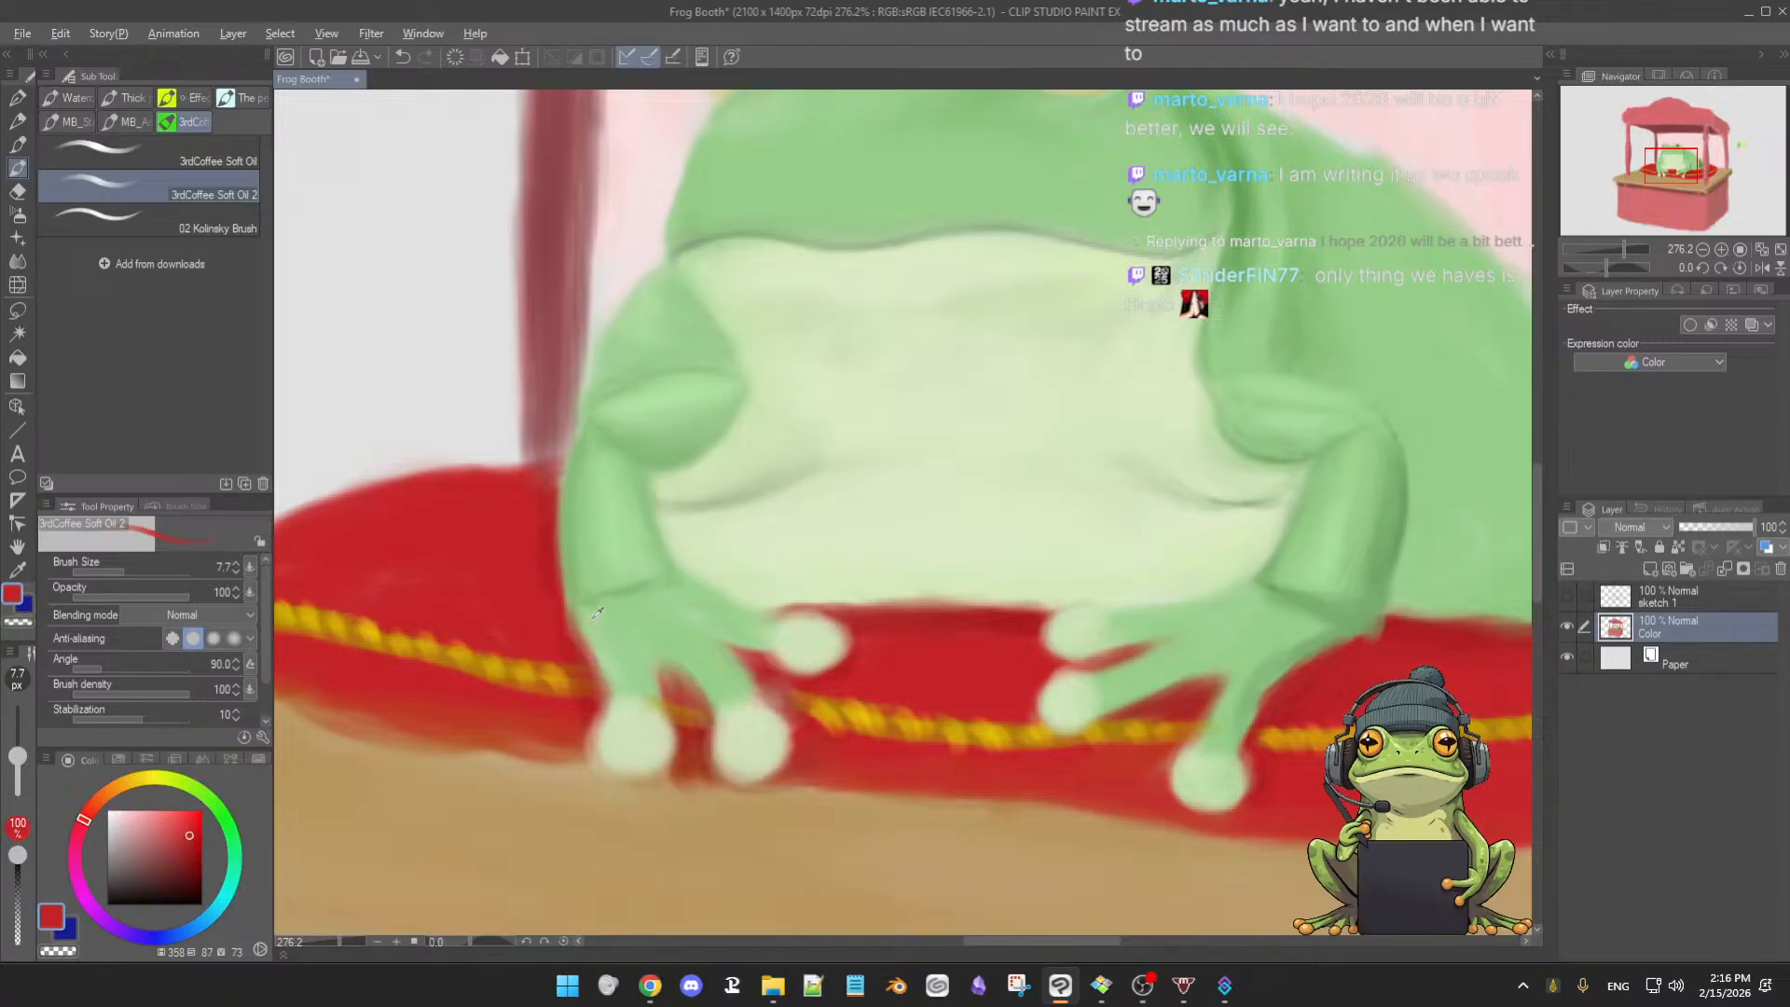
{"action": "left_click", "coordinate": [598, 613], "text": "alt"}
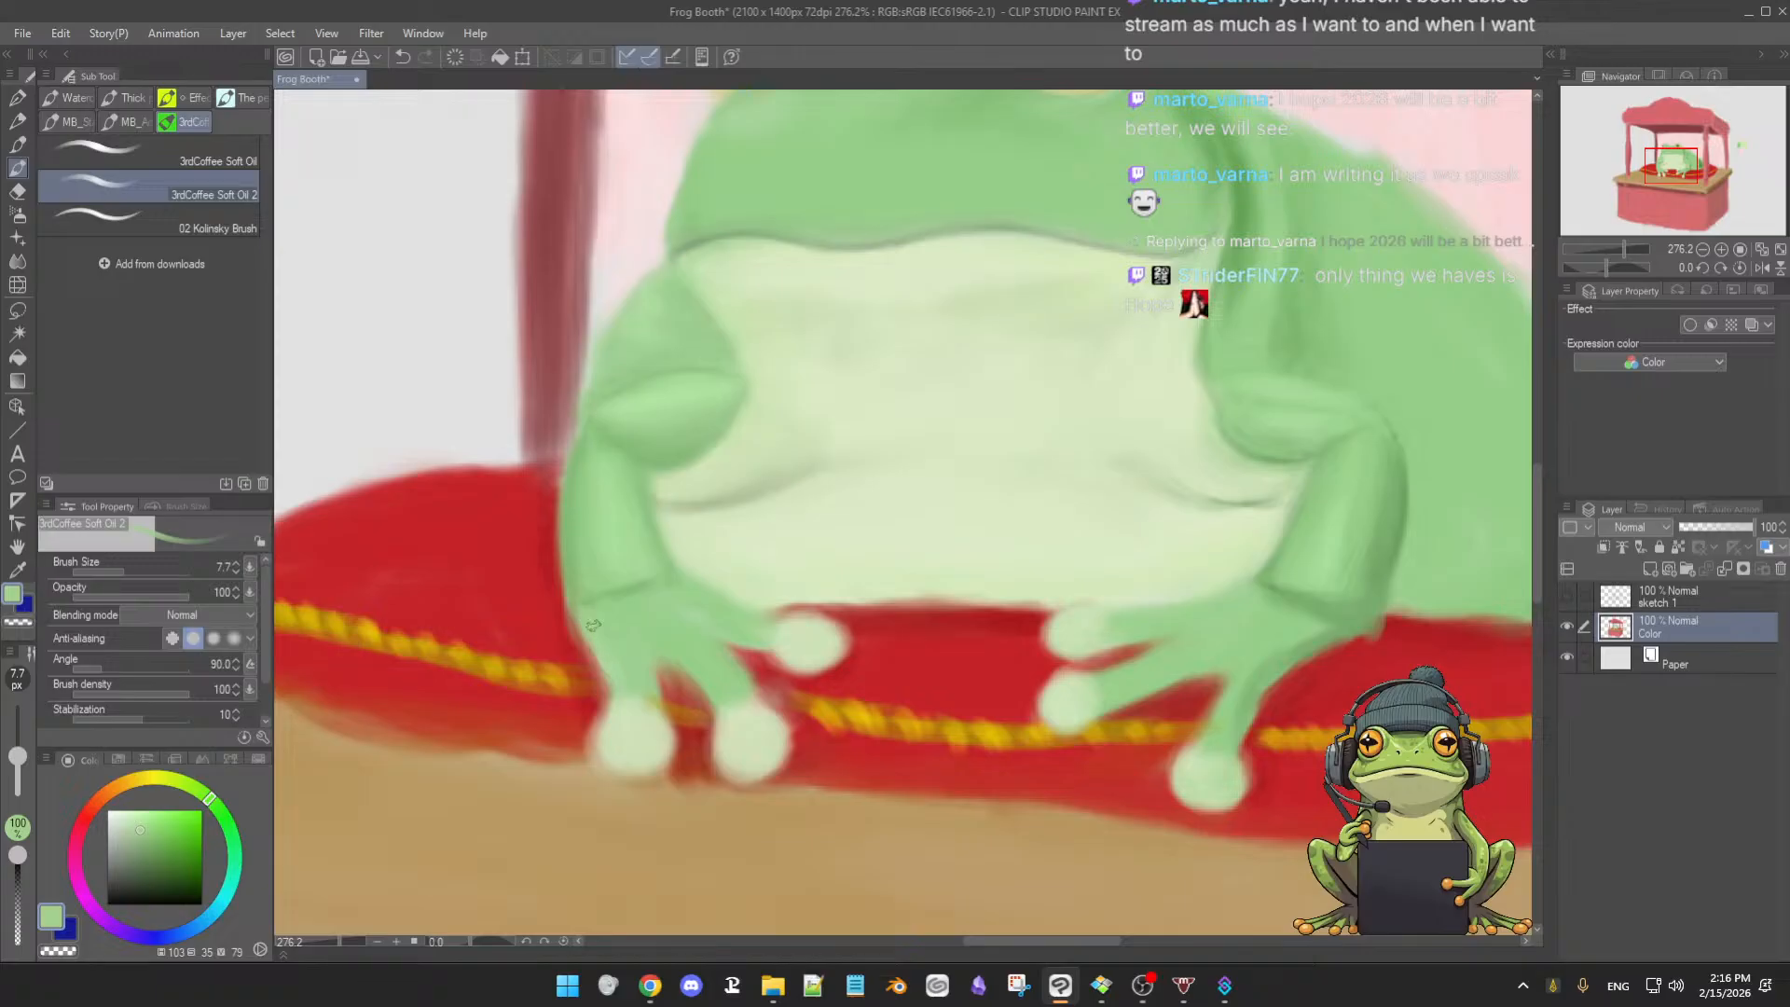
{"action": "left_click", "coordinate": [585, 651], "text": "alt"}
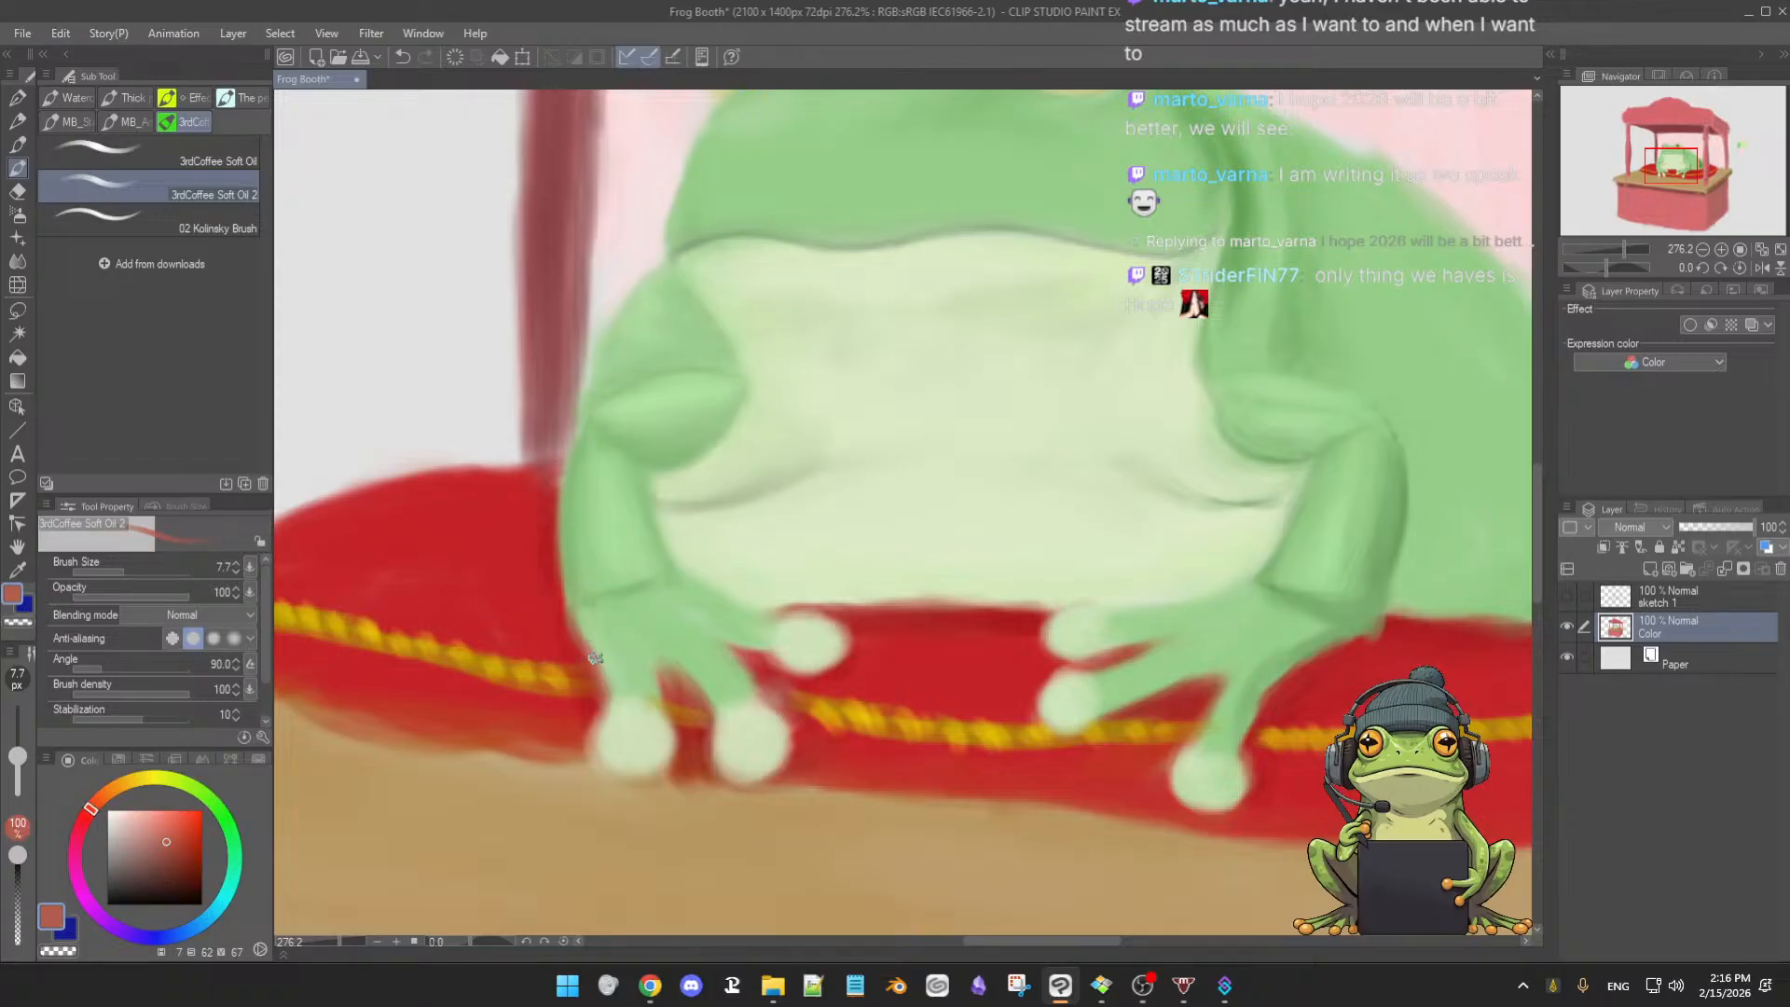
{"action": "left_click", "coordinate": [600, 710], "text": "alt"}
{"action": "left_click", "coordinate": [628, 723], "text": "alt"}
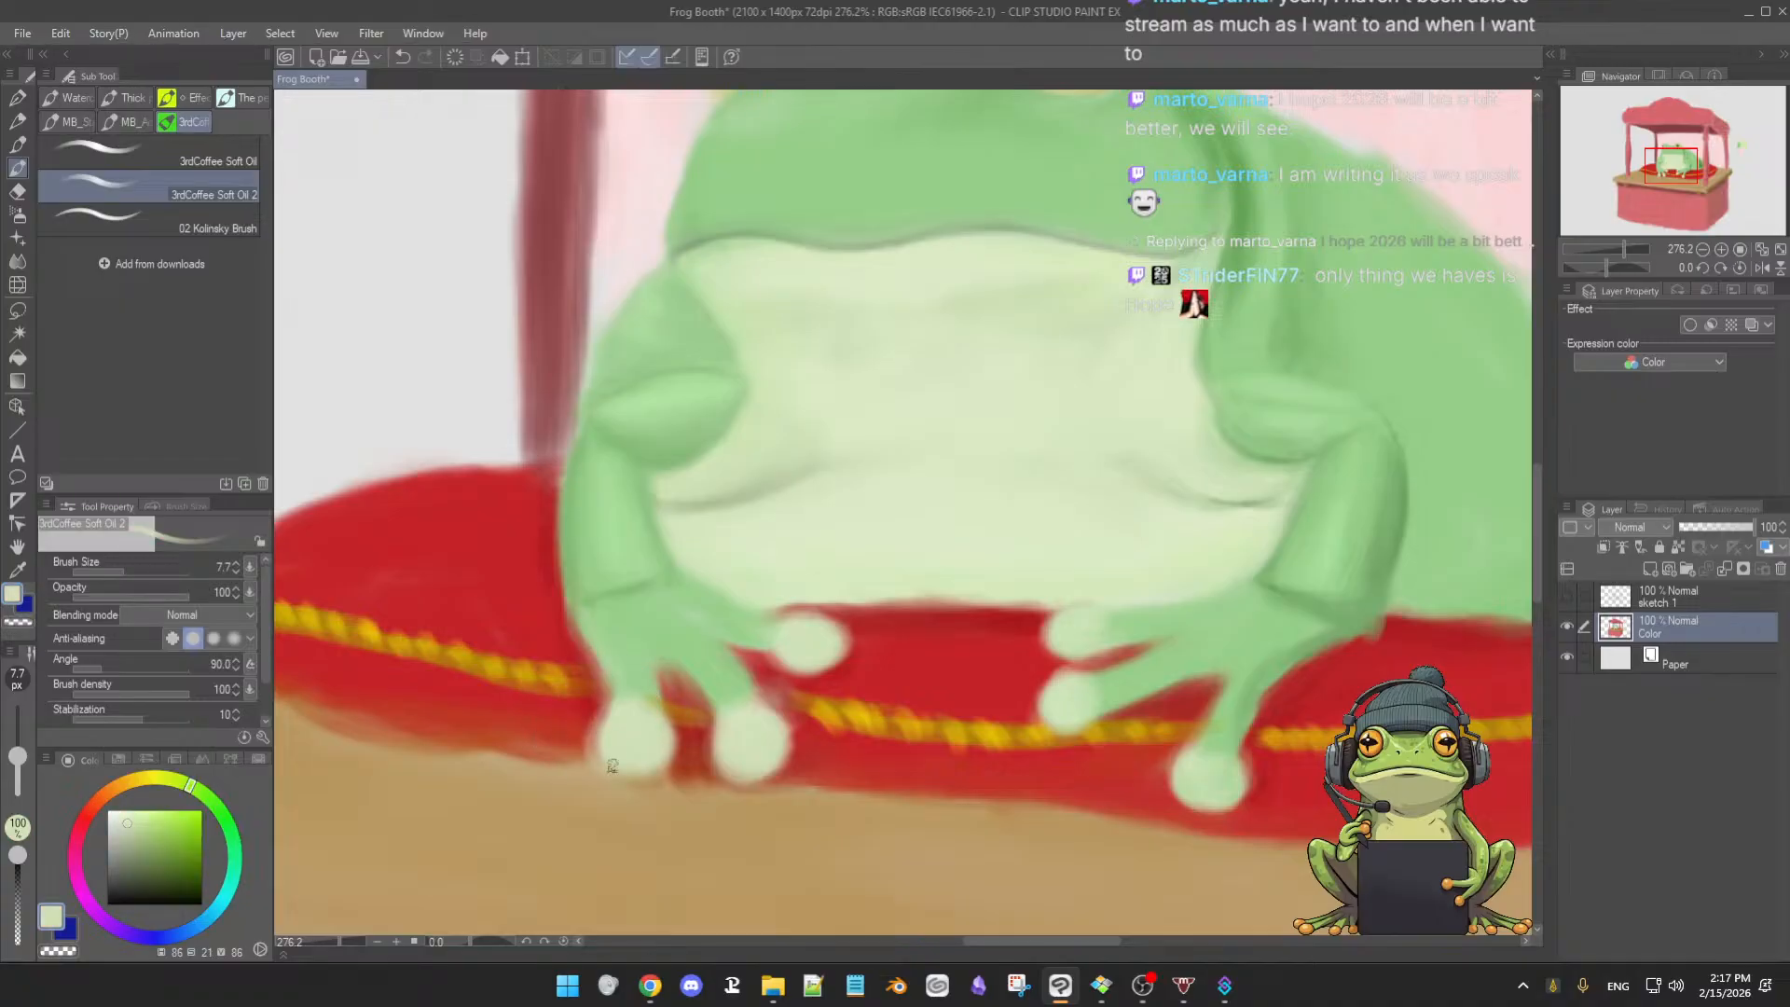
{"action": "left_click", "coordinate": [598, 711], "text": "alt"}
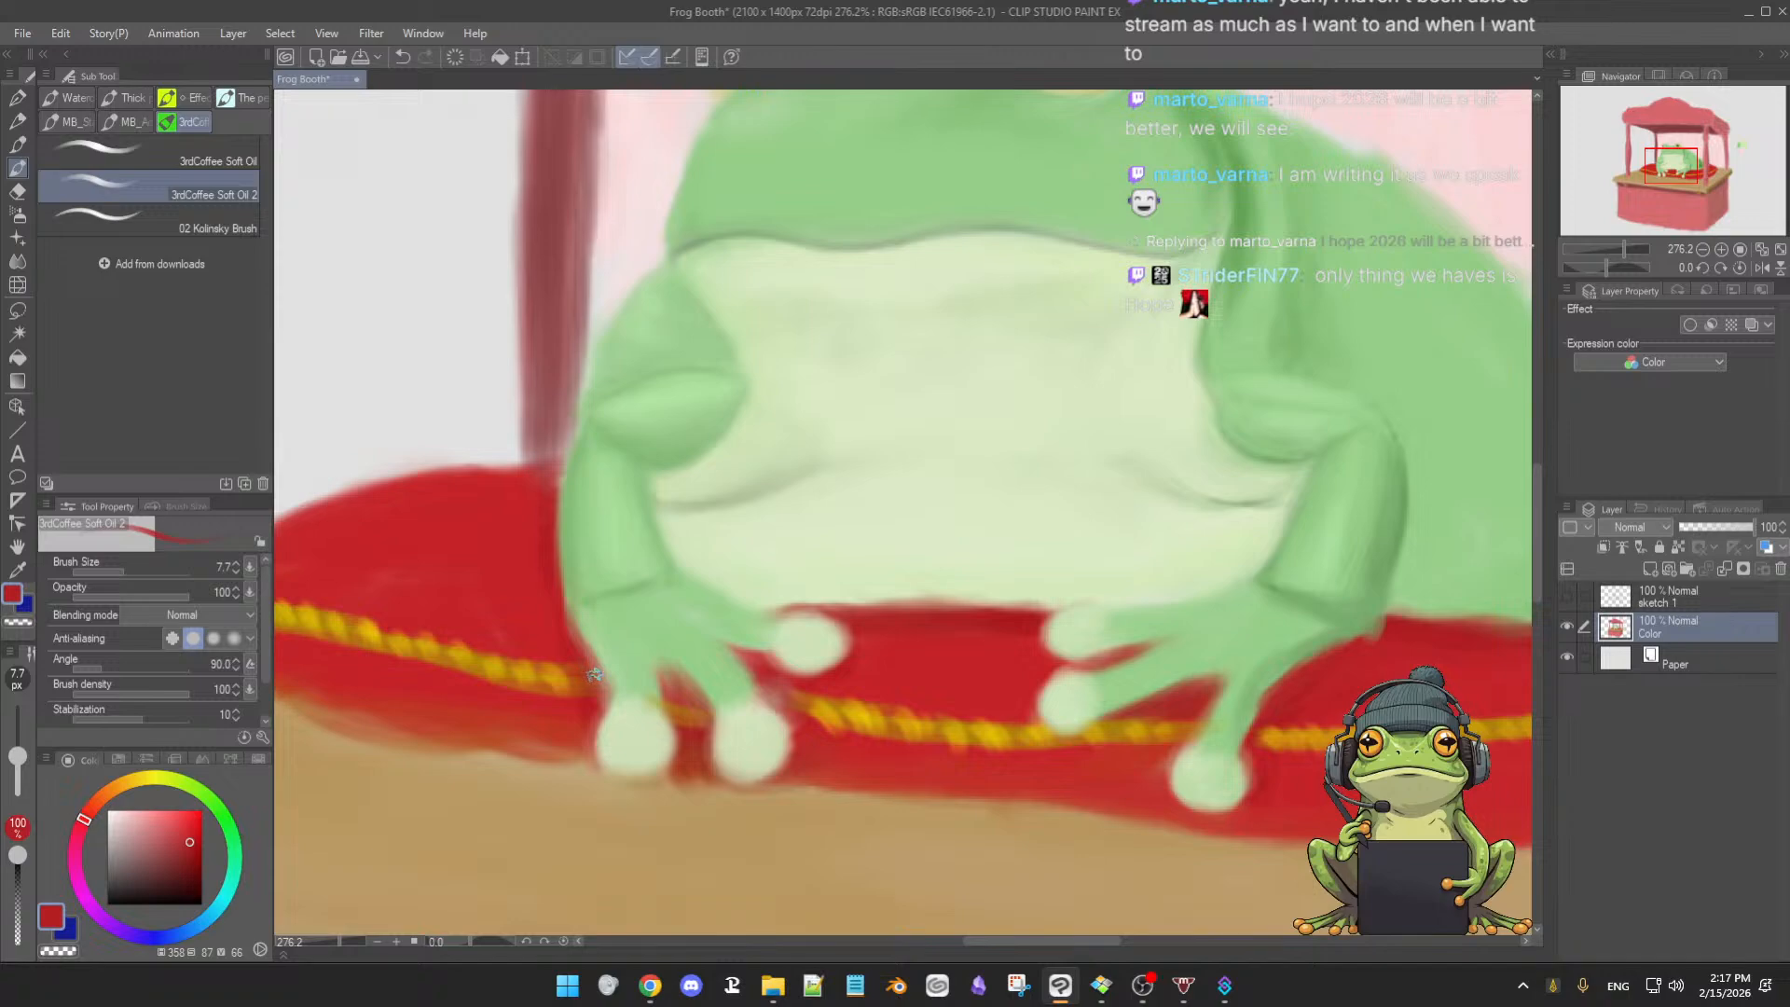
- Refine the outer edge of the far hand and its outermost toe with sampled cushion reds and pale green at brush size 7.7
{"action": "left_click_drag", "start_coordinate": [716, 632], "coordinate": [802, 630]}
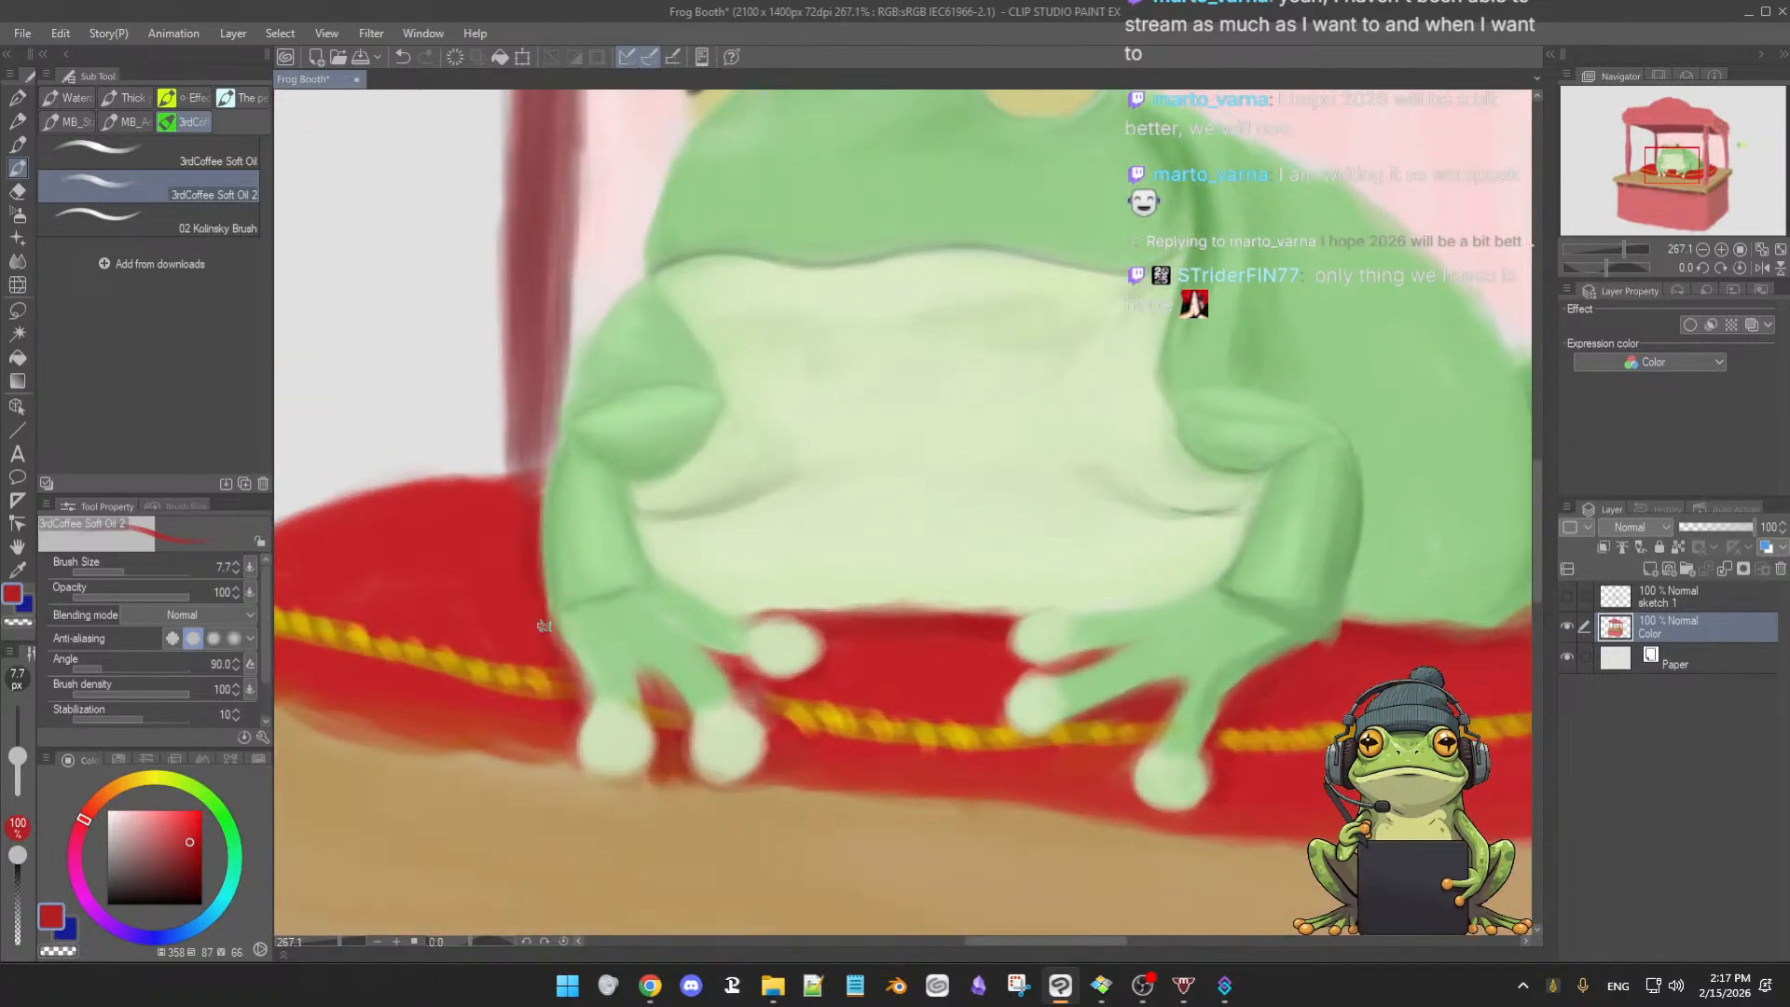
{"action": "left_click", "coordinate": [563, 661], "text": "alt"}
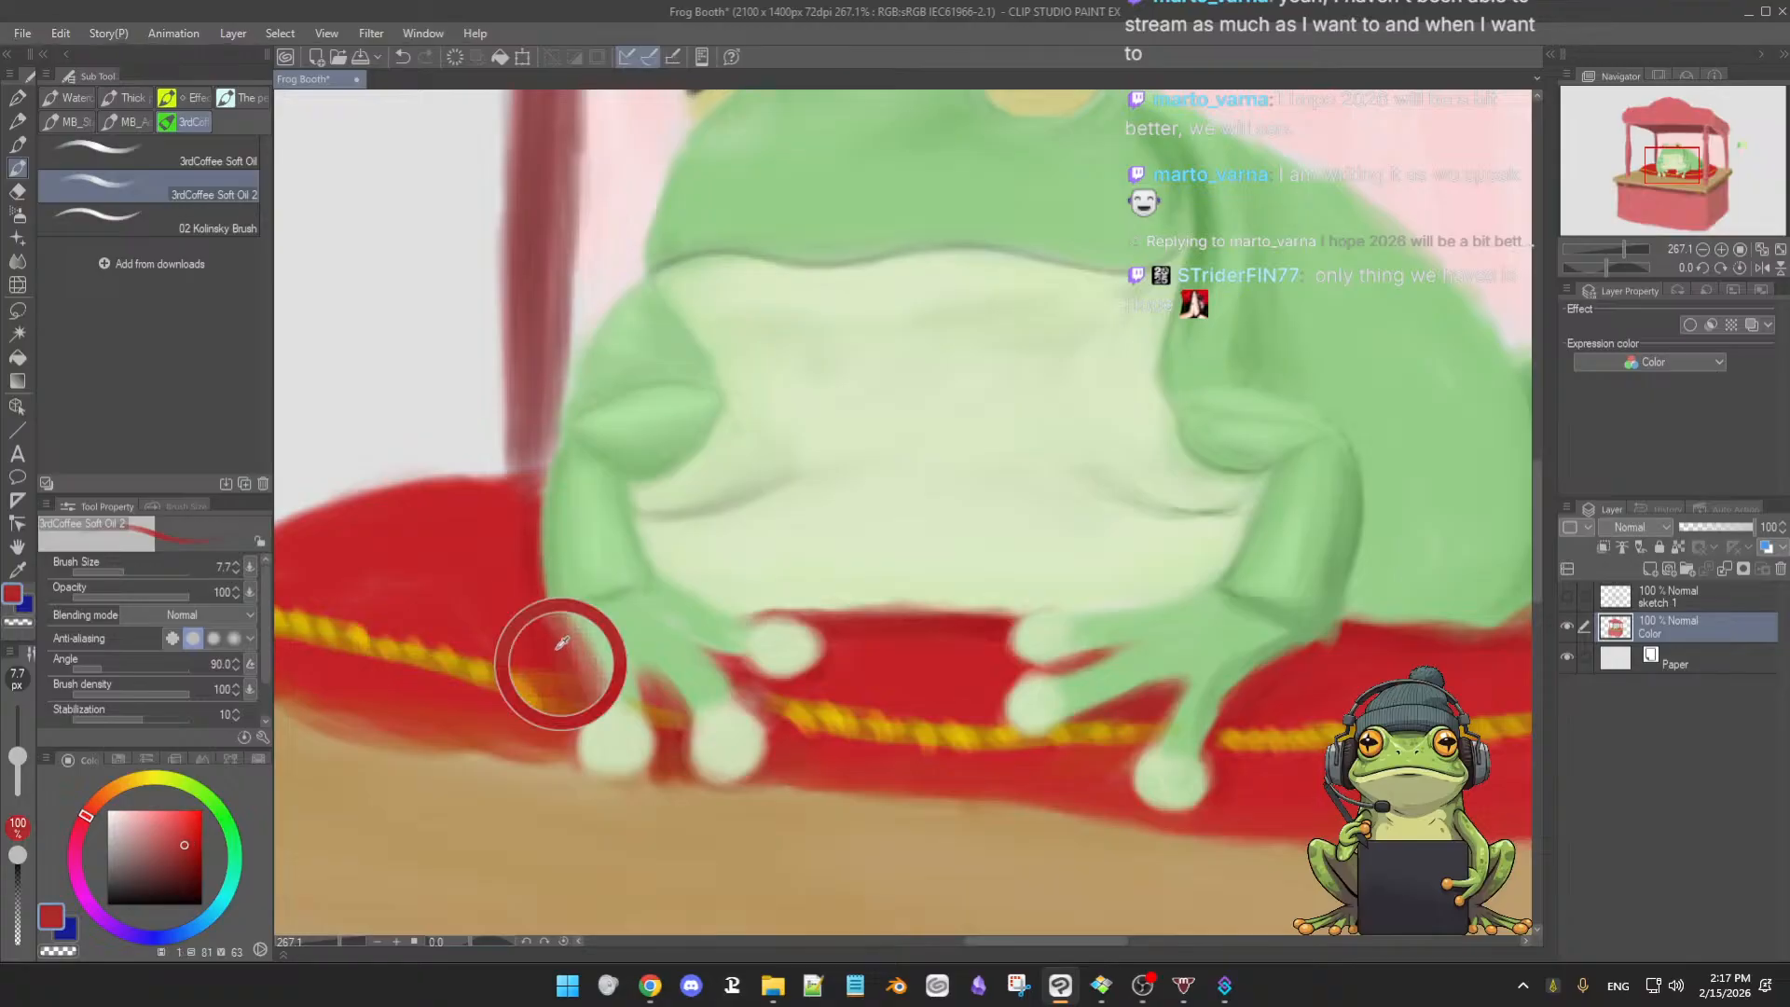
{"action": "left_click", "coordinate": [577, 660], "text": "alt"}
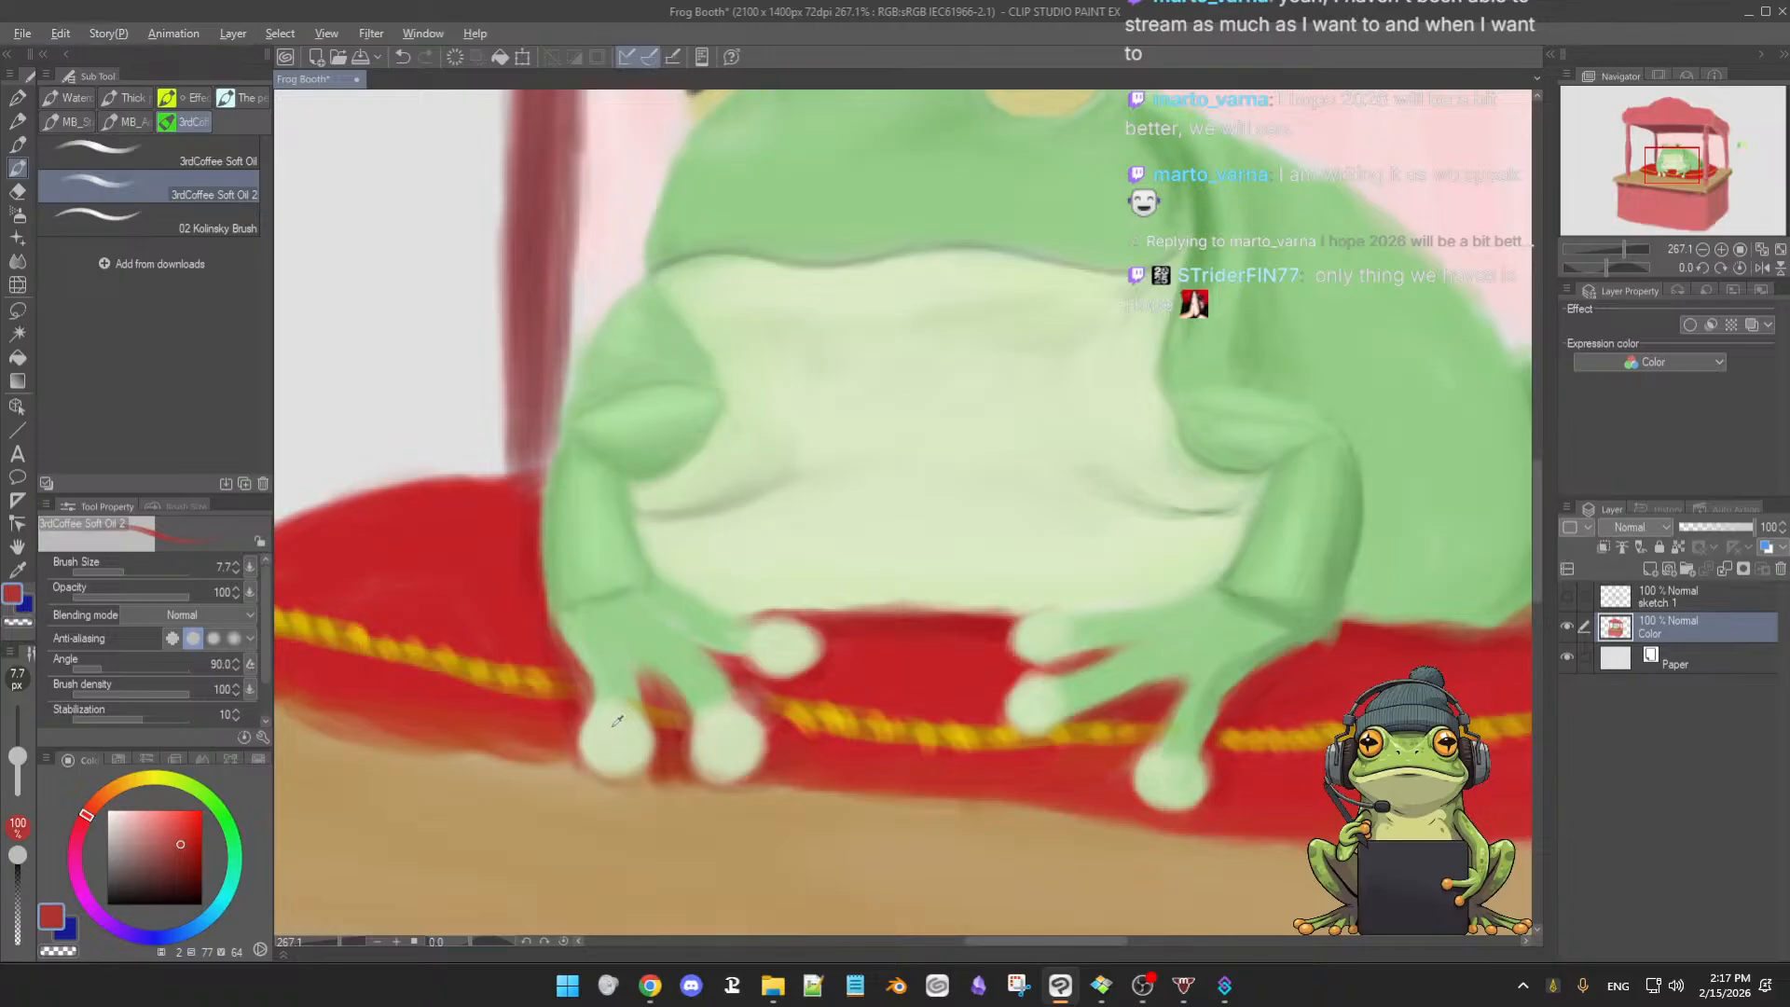
{"action": "left_click", "coordinate": [598, 622], "text": "alt"}
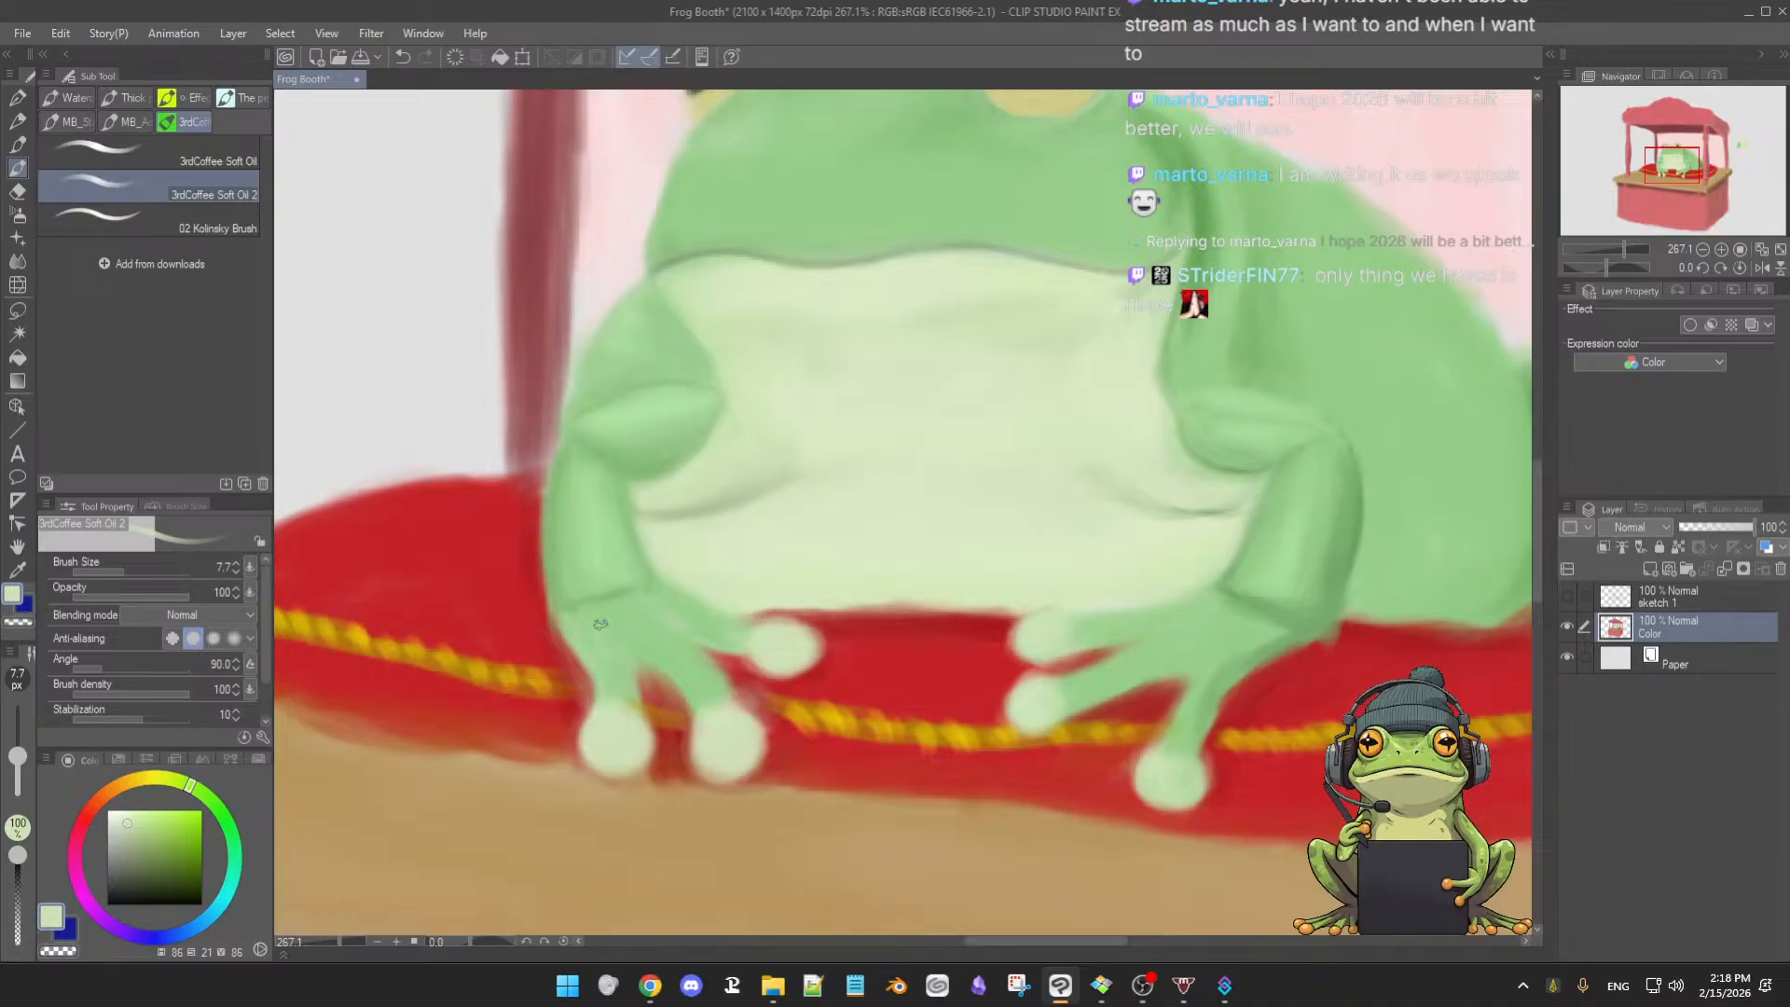
- Blend sampled greens across the back of the far hand at brush size 13.3 and detail between its fingers at size 3.3
{"action": "left_click", "coordinate": [605, 644], "text": "alt"}
{"action": "key", "text": "]"}
{"action": "key", "text": "]"}
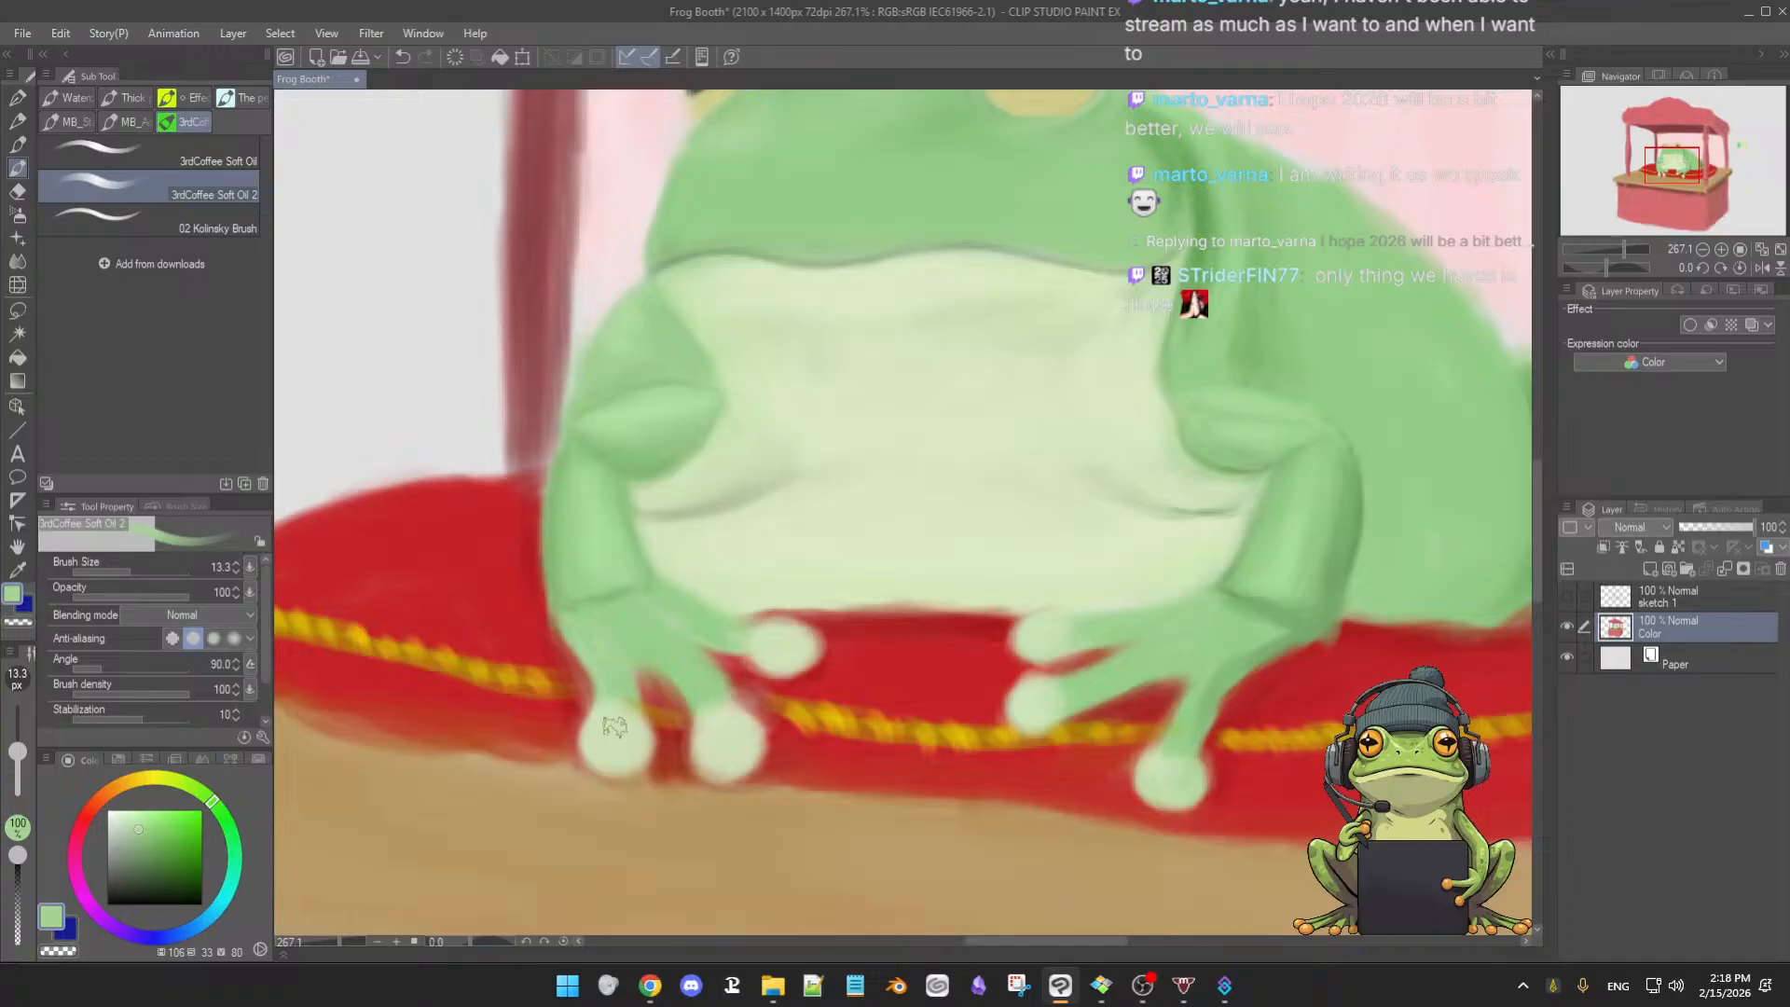
{"action": "left_click", "coordinate": [593, 541], "text": "alt"}
{"action": "left_click_drag", "start_coordinate": [669, 651], "coordinate": [662, 648], "text": "ctrl+alt"}
{"action": "key", "text": "["}
{"action": "key", "text": "["}
{"action": "key", "text": "["}
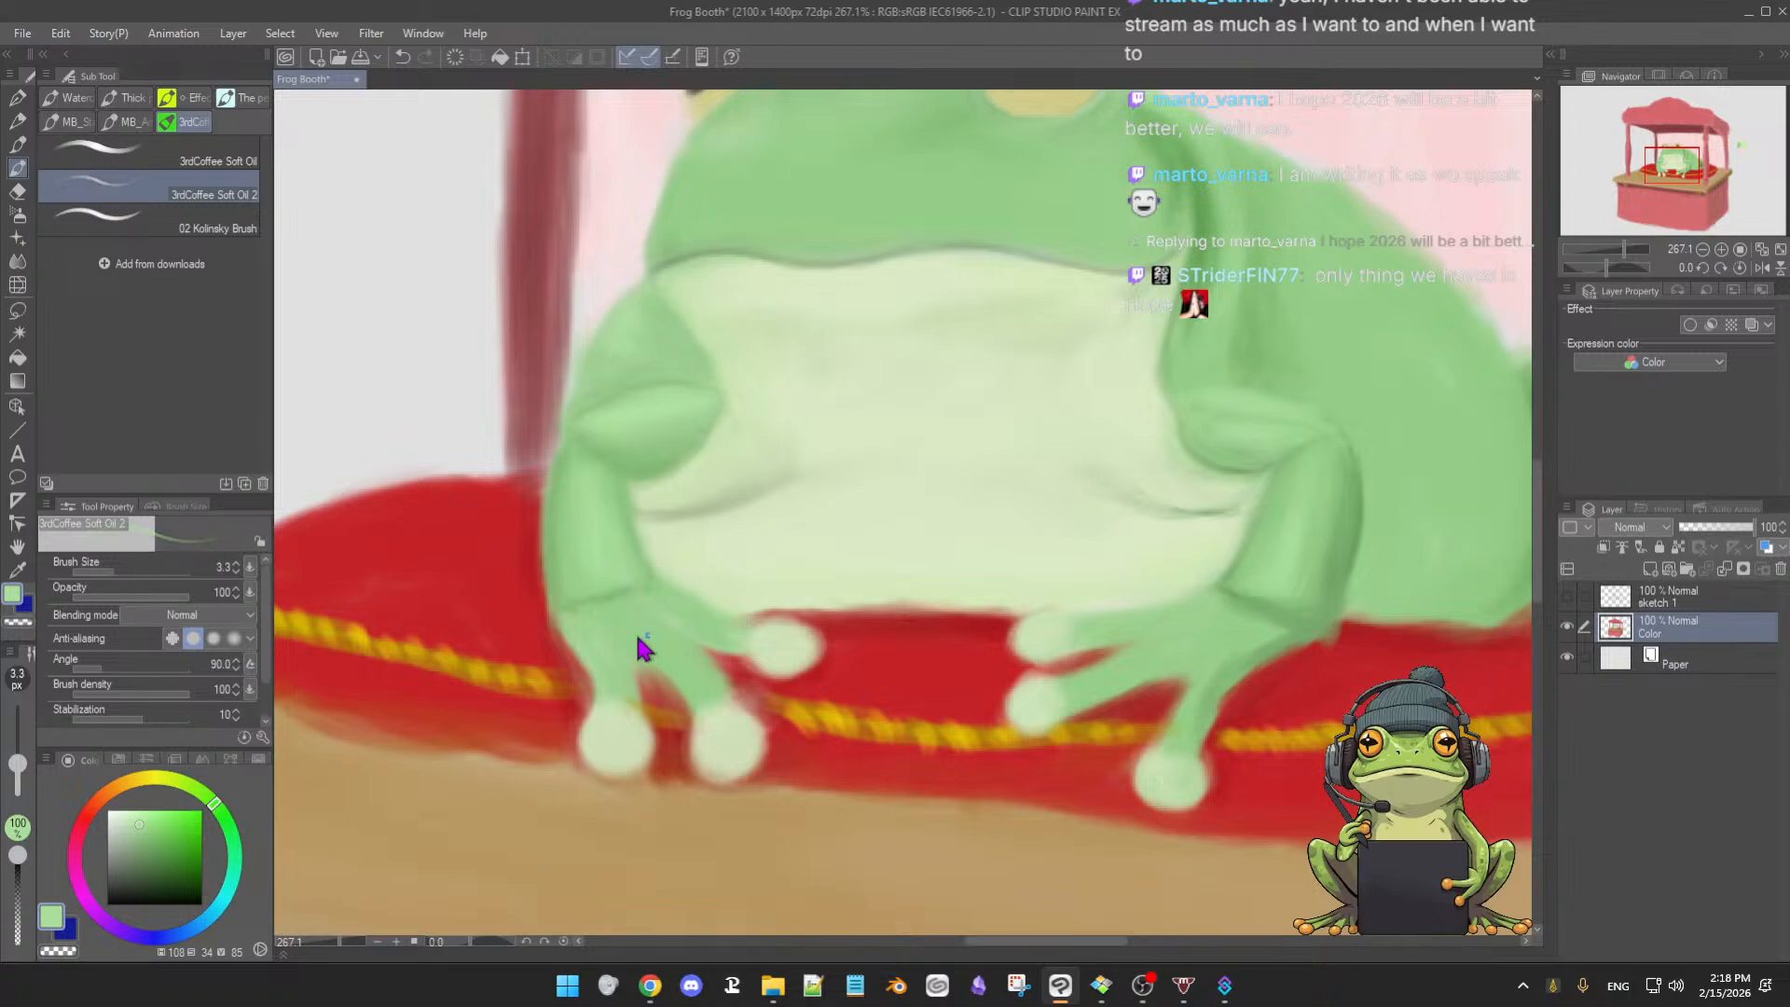
- Smooth the far hand's outermost finger into its pale toe pad with sampled greens at brush size 7.6 and save the painting
{"action": "key", "text": "]"}
{"action": "key", "text": "]"}
{"action": "key", "text": "]"}
{"action": "left_click", "coordinate": [637, 687], "text": "alt"}
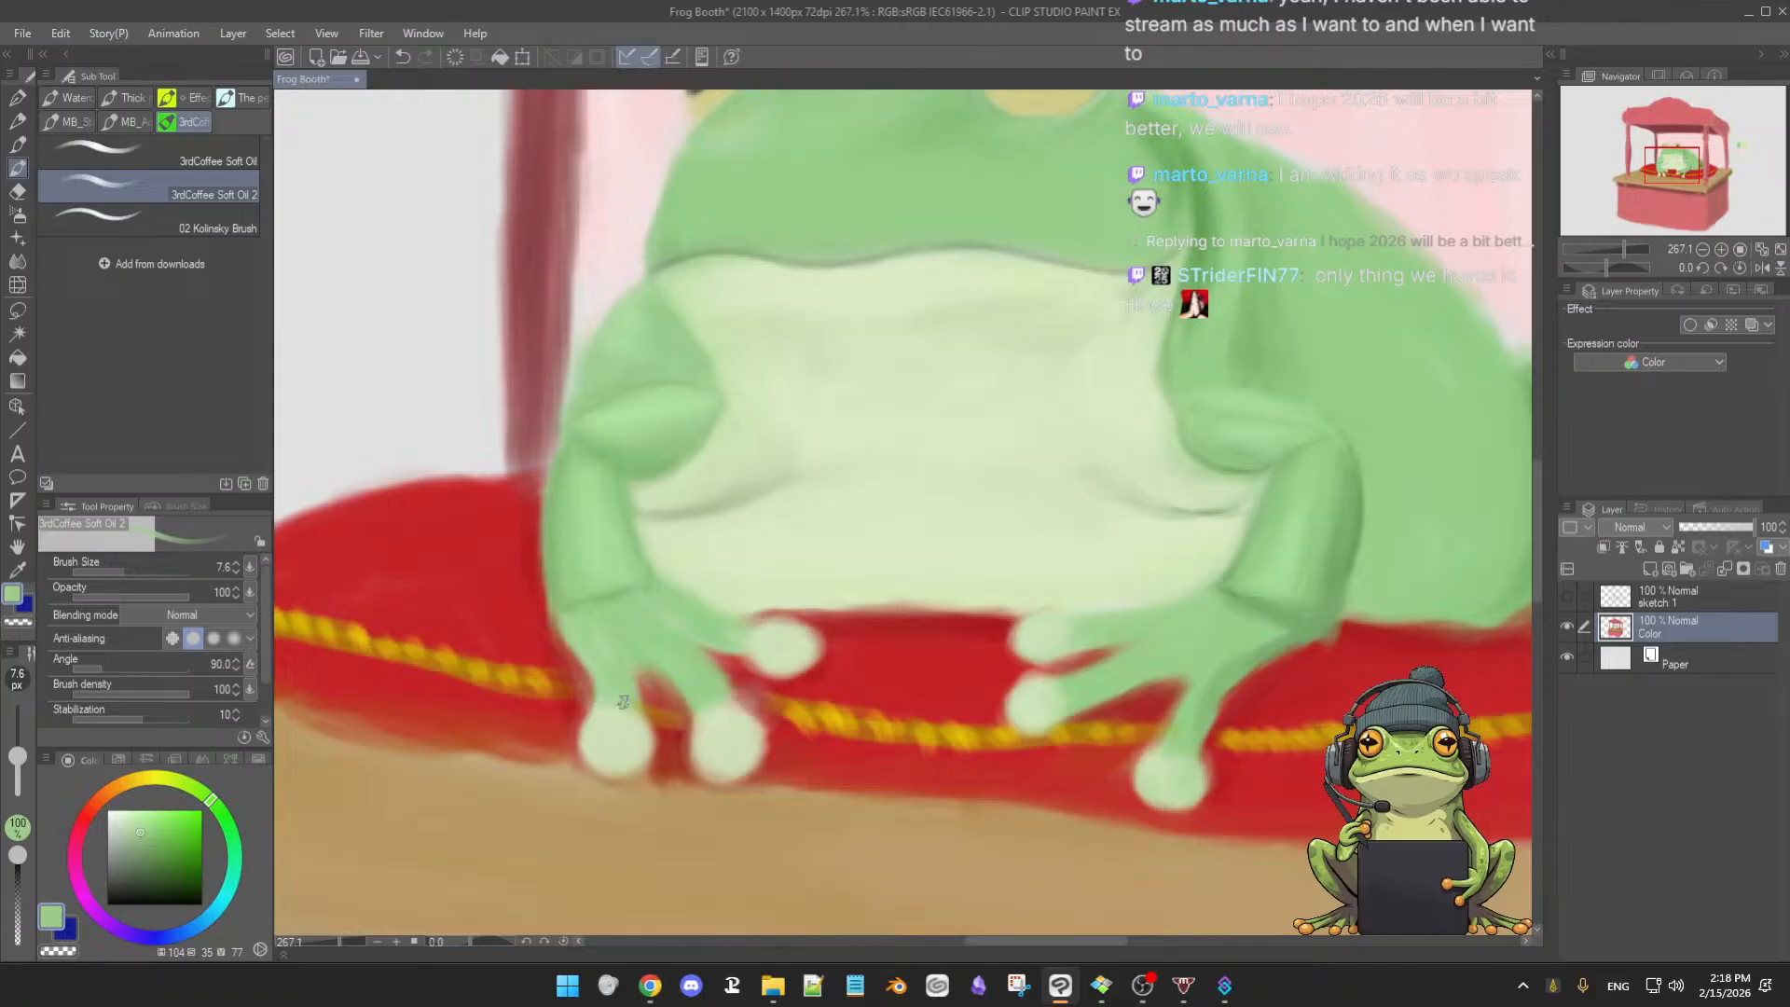
{"action": "left_click", "coordinate": [623, 690], "text": "alt"}
{"action": "left_click", "coordinate": [627, 682], "text": "alt"}
{"action": "key", "text": "ctrl+s"}
{"action": "left_click", "coordinate": [608, 745], "text": "alt"}
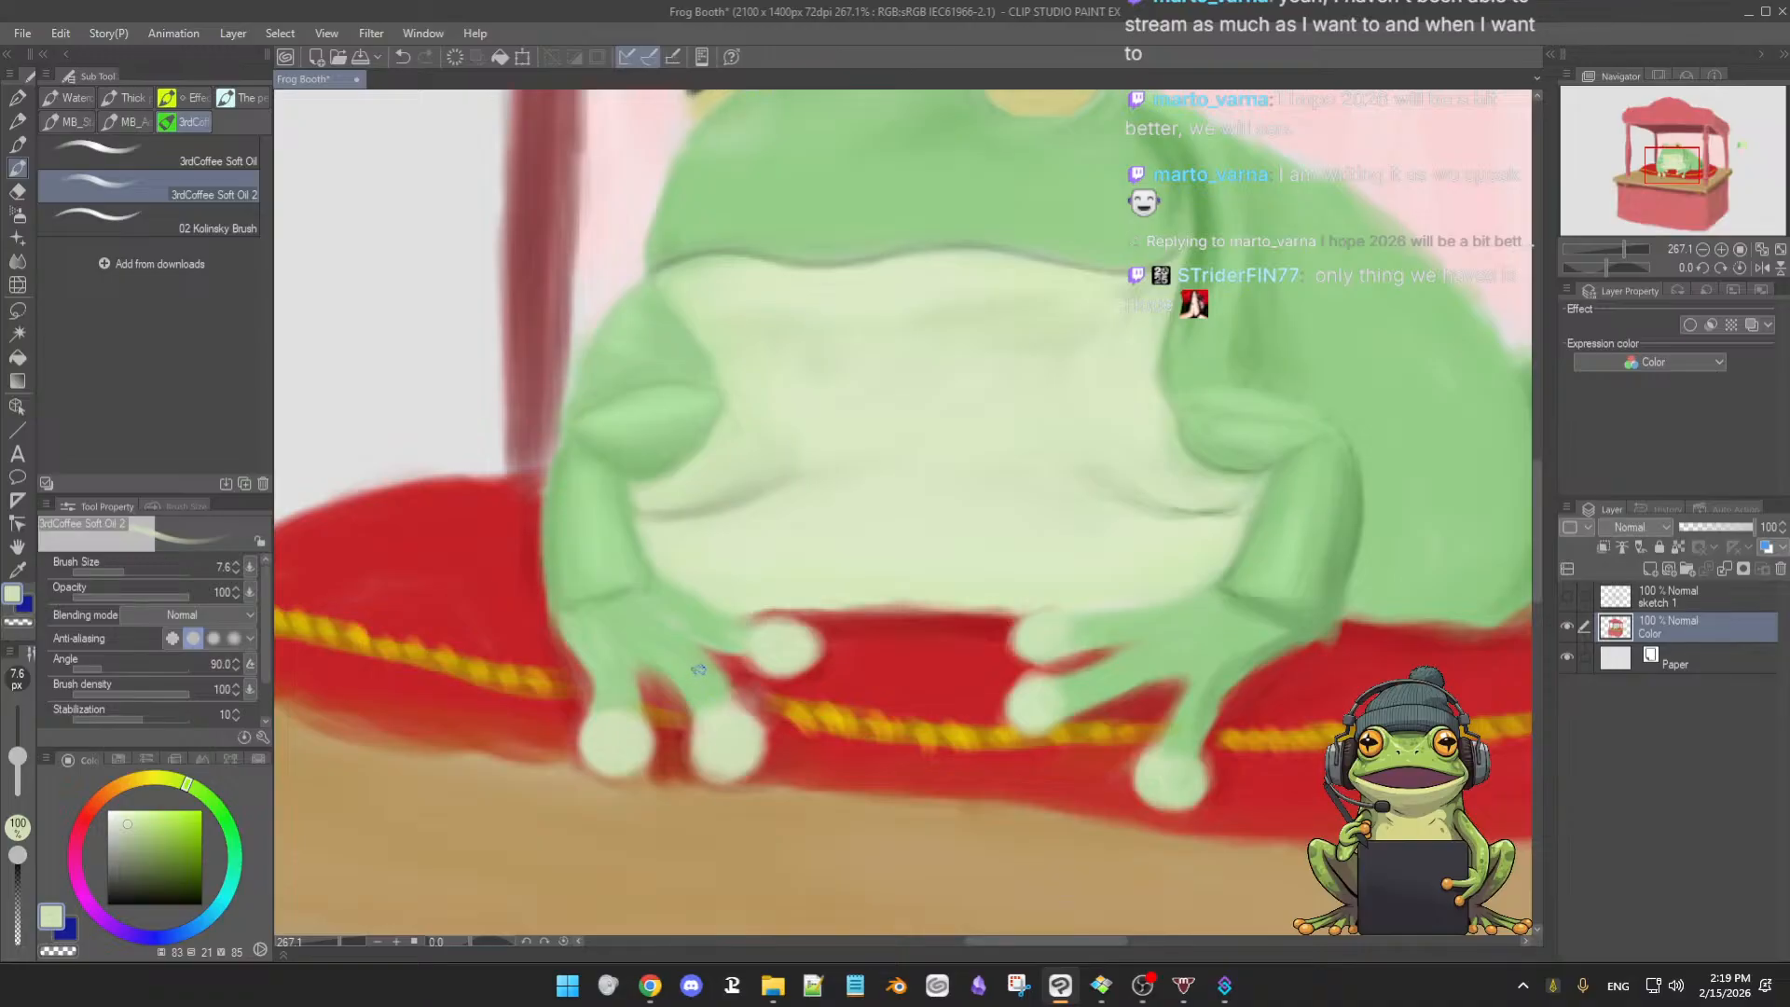
- Clean up the cushion around and between the far hand's two front toes with sampled reds at brush size 7.6
{"action": "left_click", "coordinate": [578, 710], "text": "alt"}
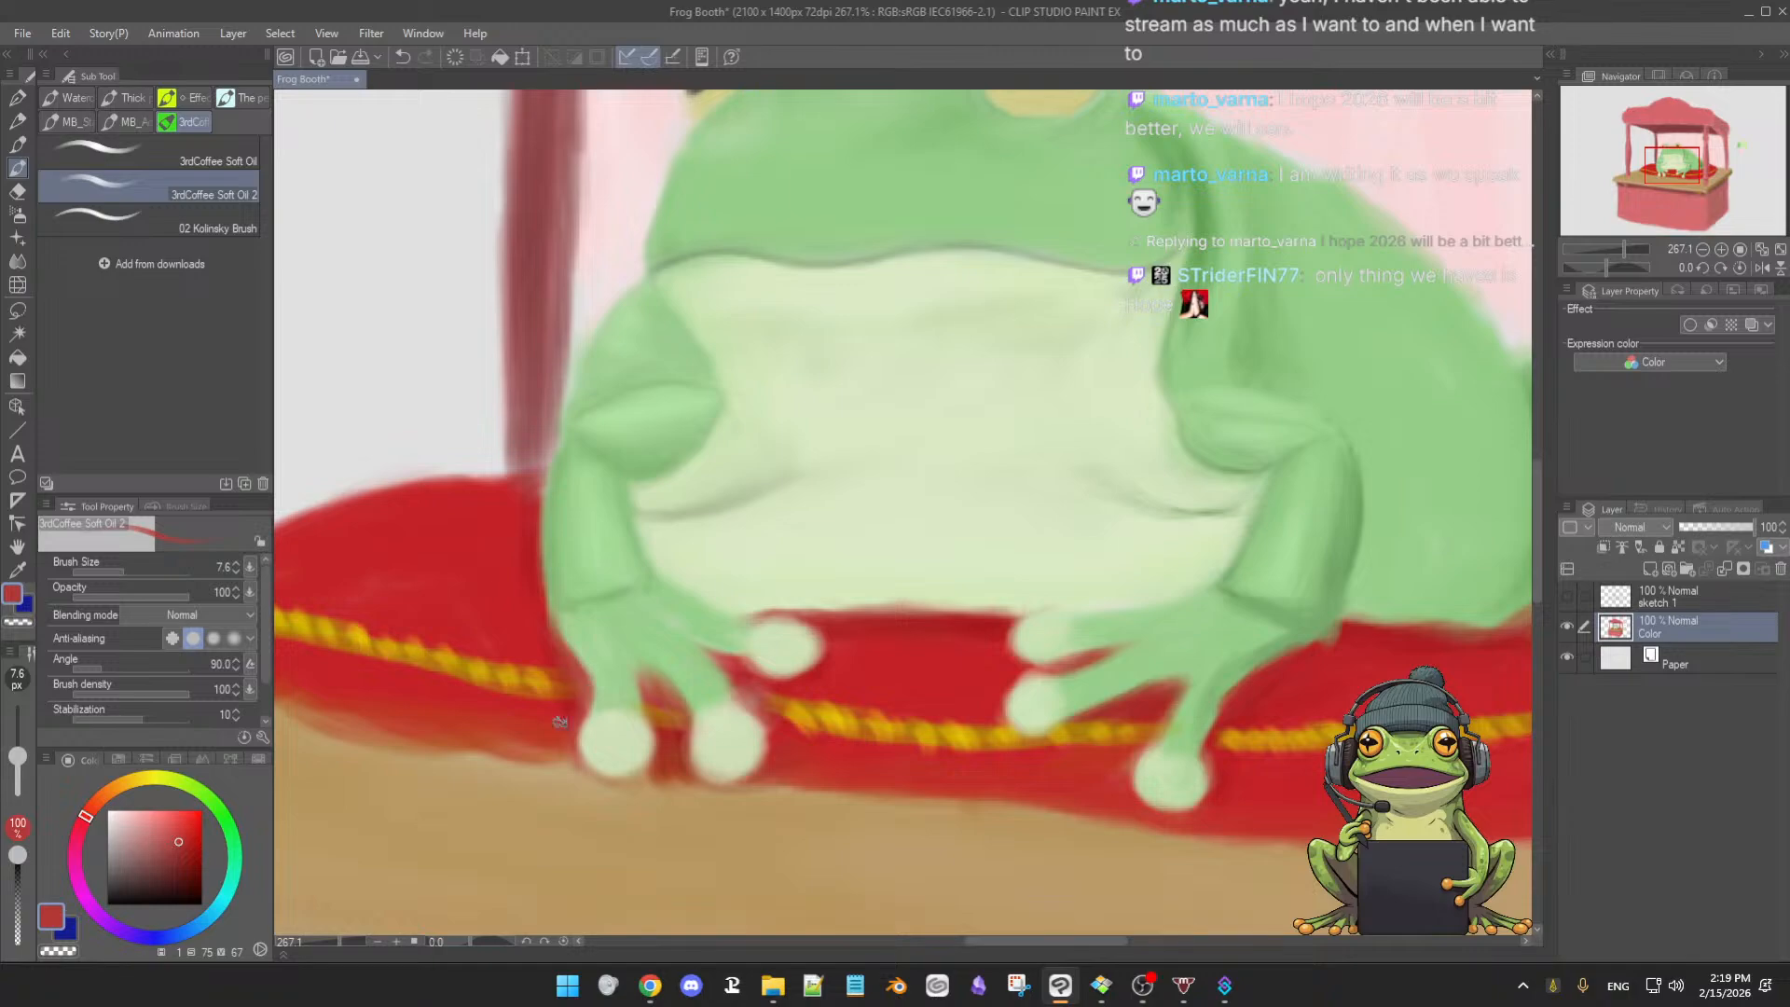
{"action": "left_click", "coordinate": [679, 741], "text": "alt"}
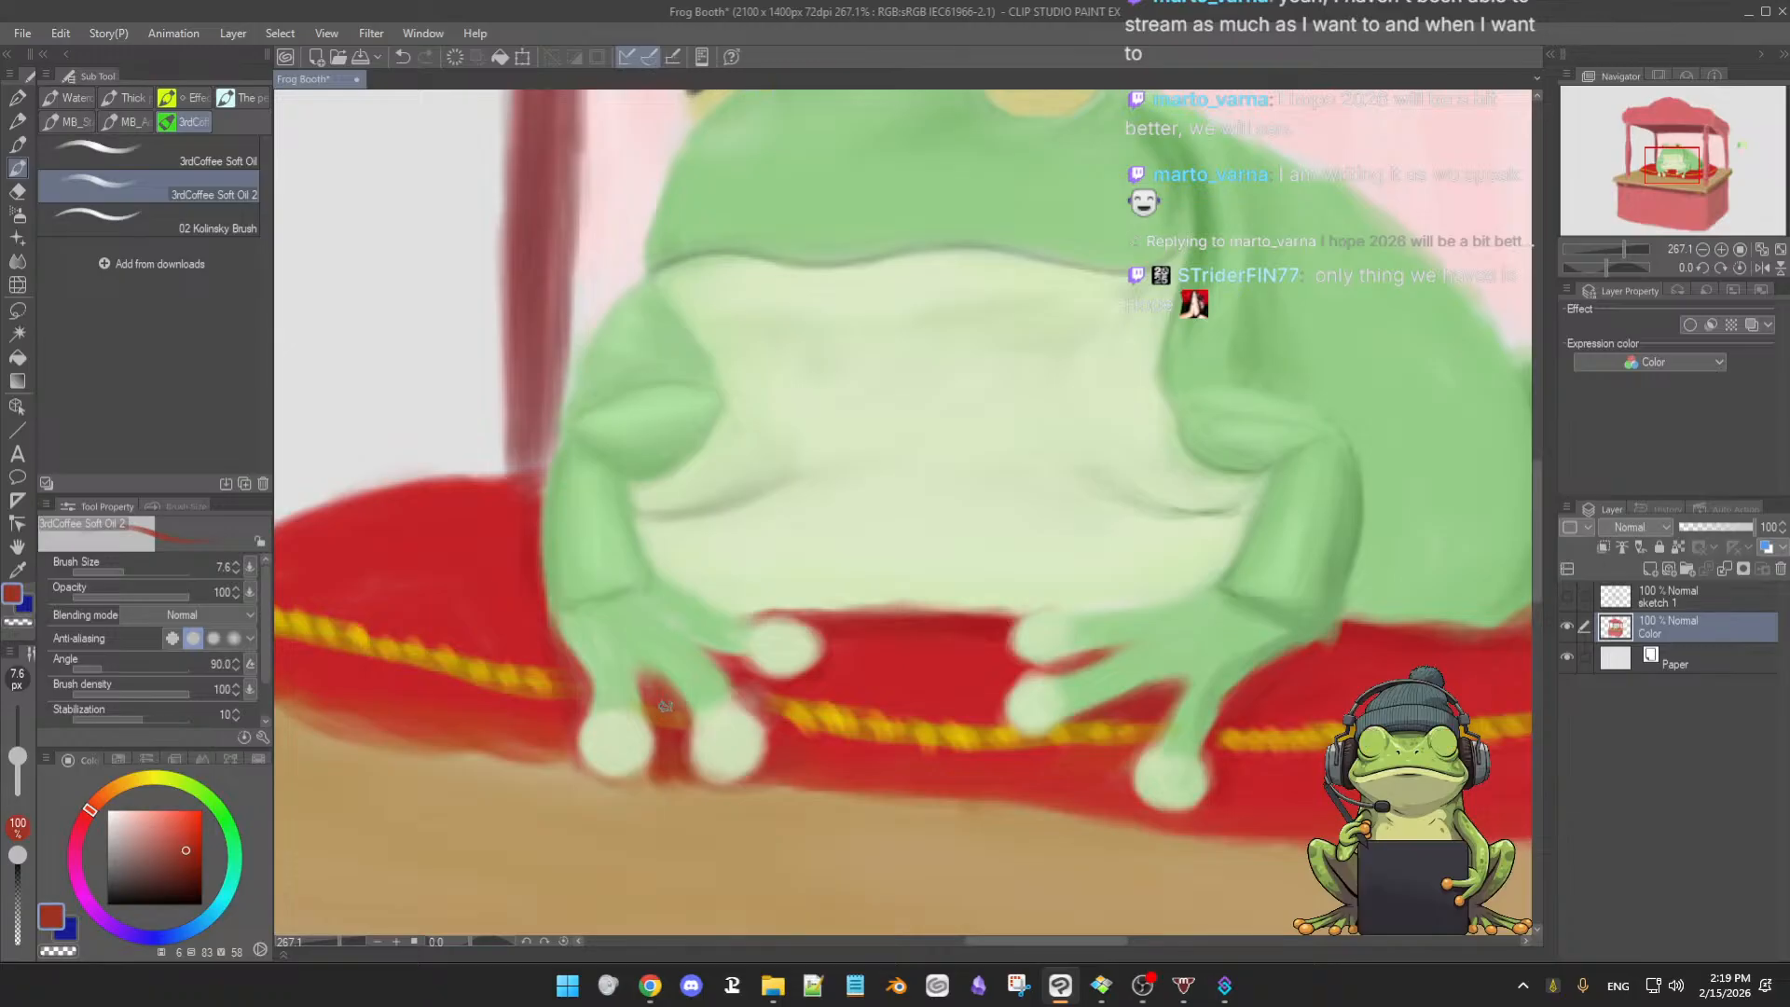
{"action": "key", "text": "alt"}
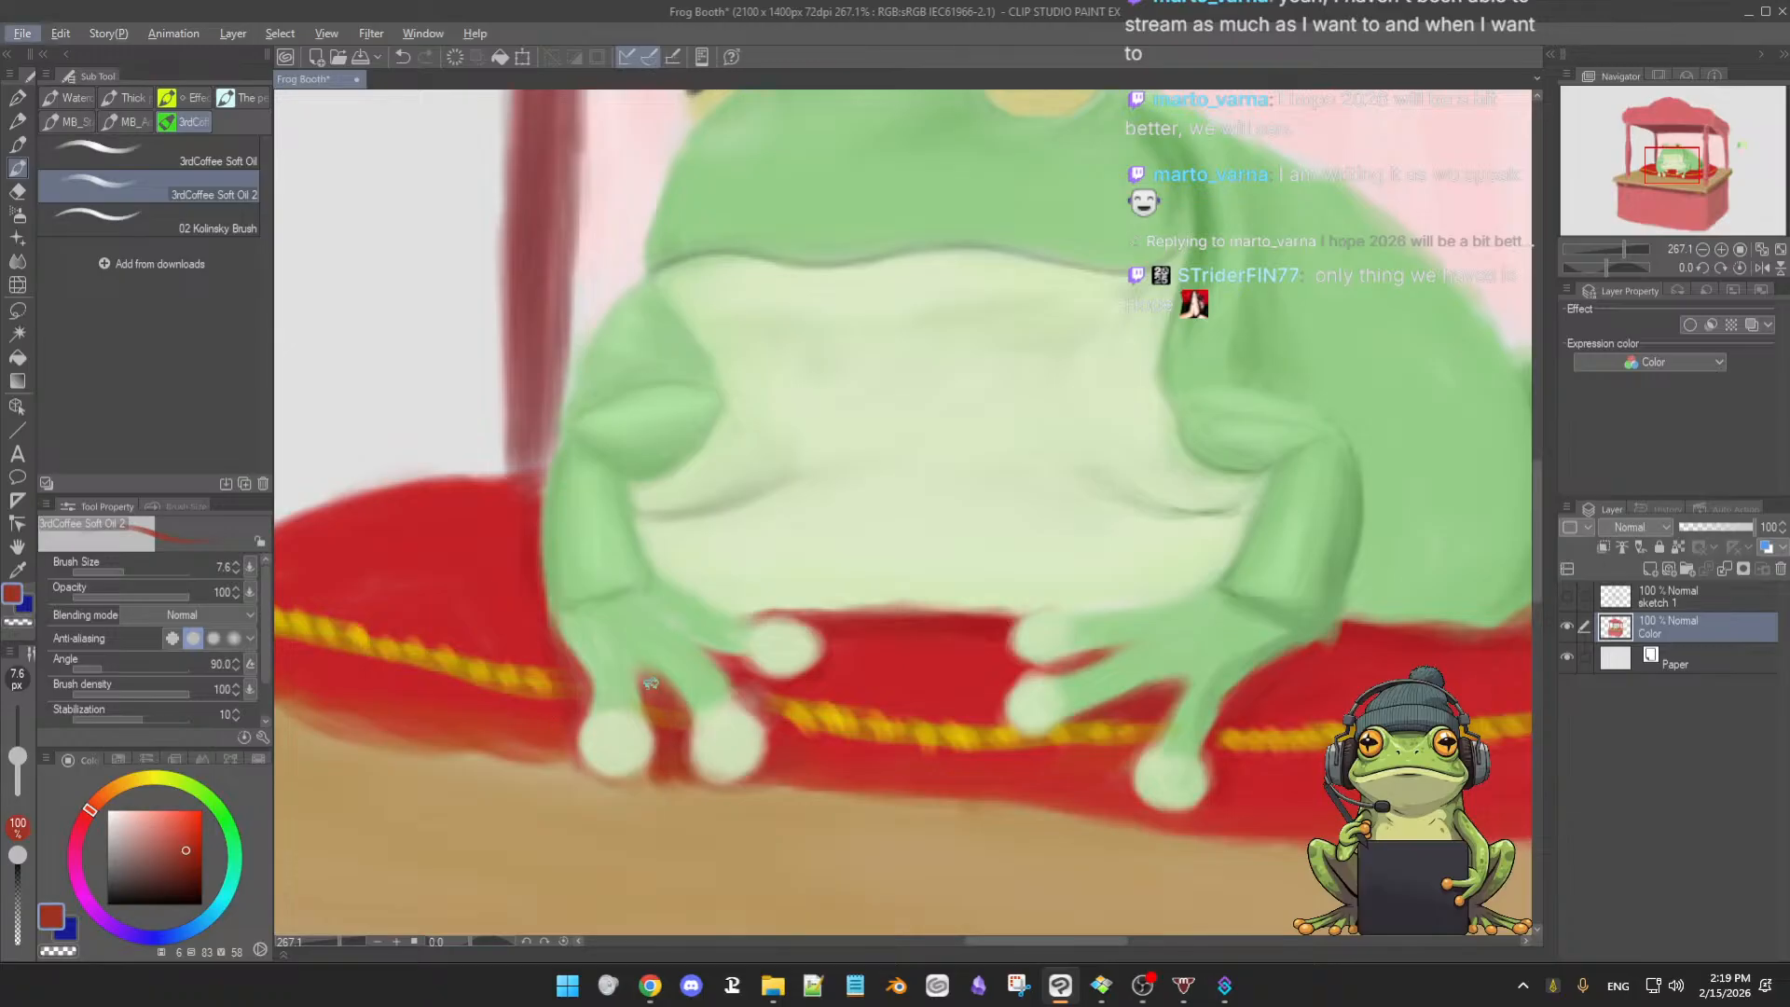
{"action": "key", "text": "alt"}
{"action": "key", "text": "ctrl+space"}
{"action": "mouse_move", "coordinate": [718, 705]}
{"action": "left_mouse_down"}
{"action": "mouse_move", "coordinate": [692, 711]}
{"action": "mouse_move", "coordinate": [730, 713]}
{"action": "left_mouse_up"}
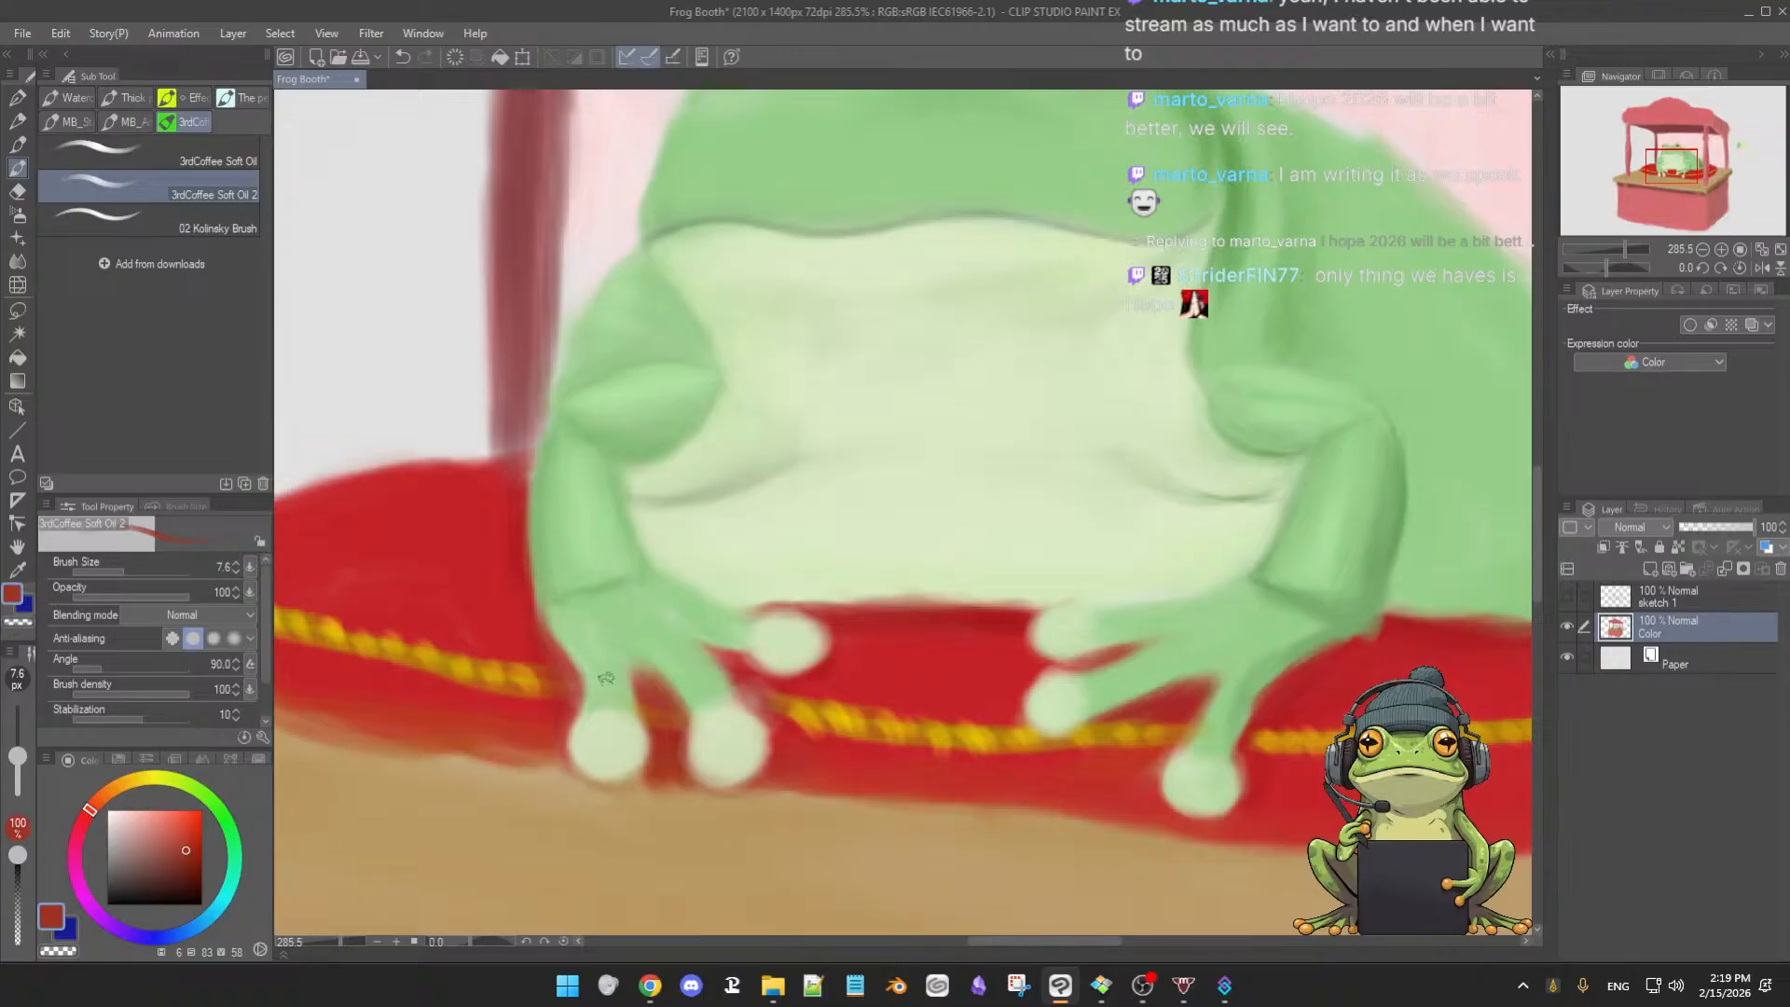
- Reshape the far hand's outermost finger with sampled light green and trim its outer edge with cushion red
{"action": "left_click", "coordinate": [600, 635], "text": "alt"}
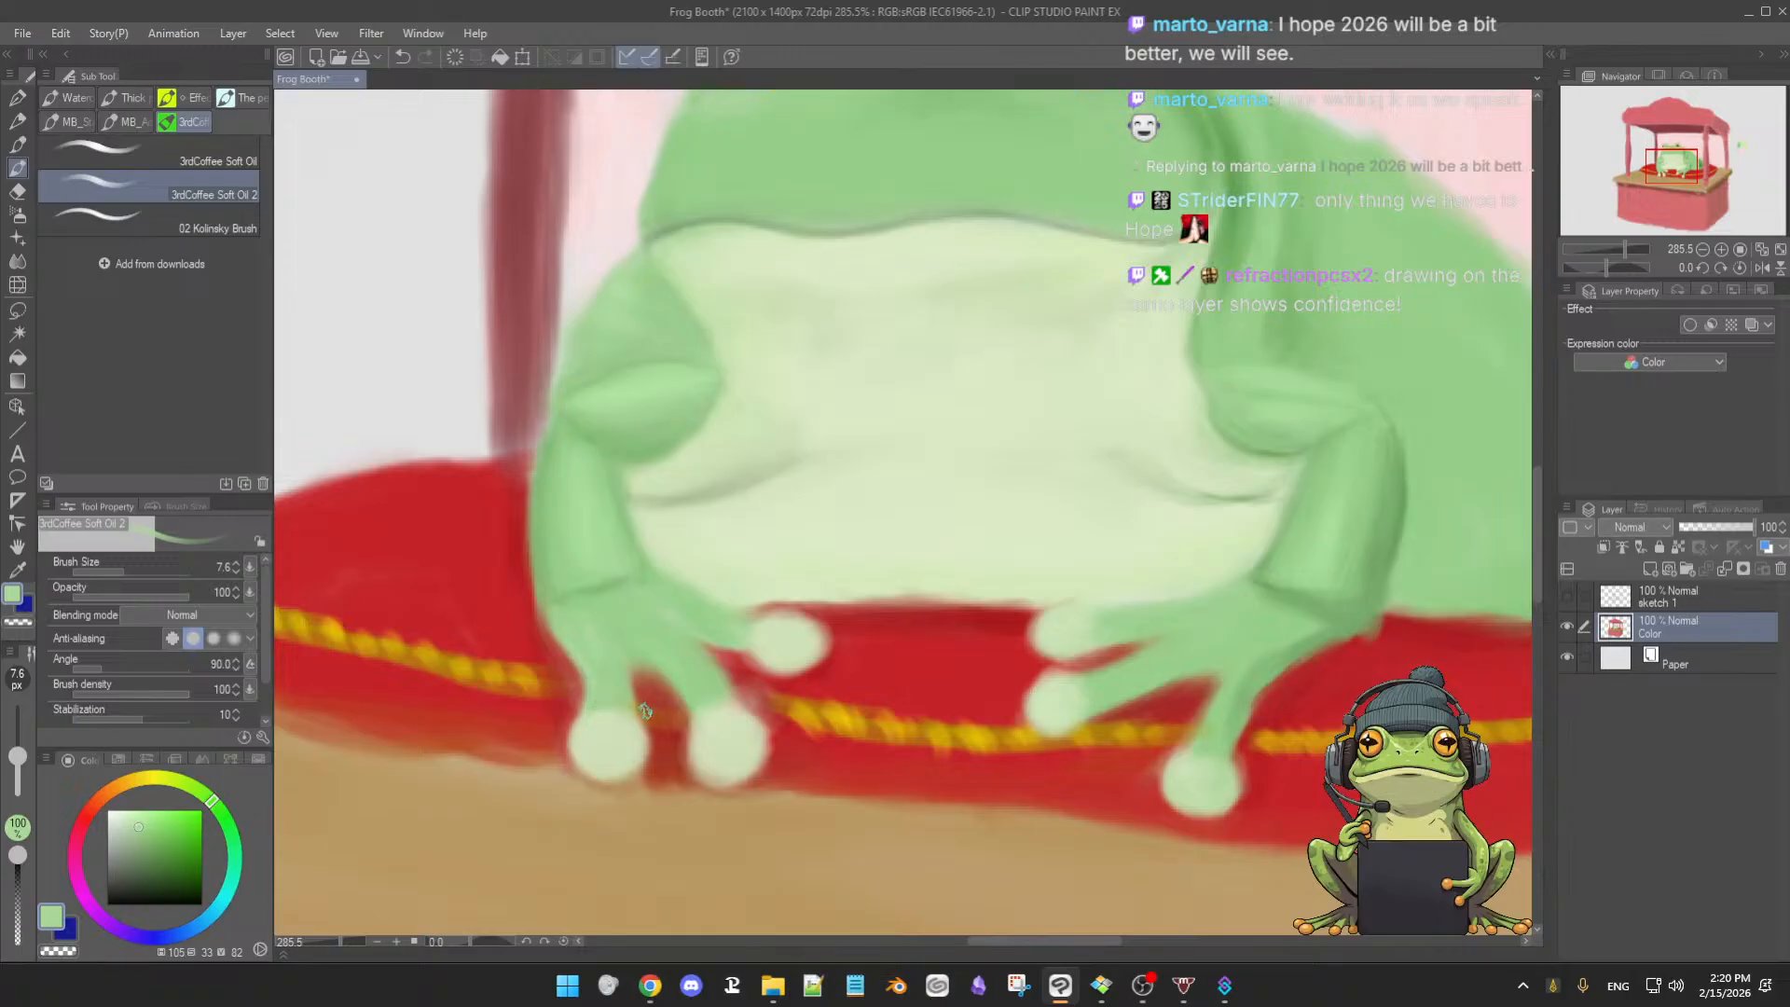
{"action": "left_click", "coordinate": [559, 648], "text": "alt"}
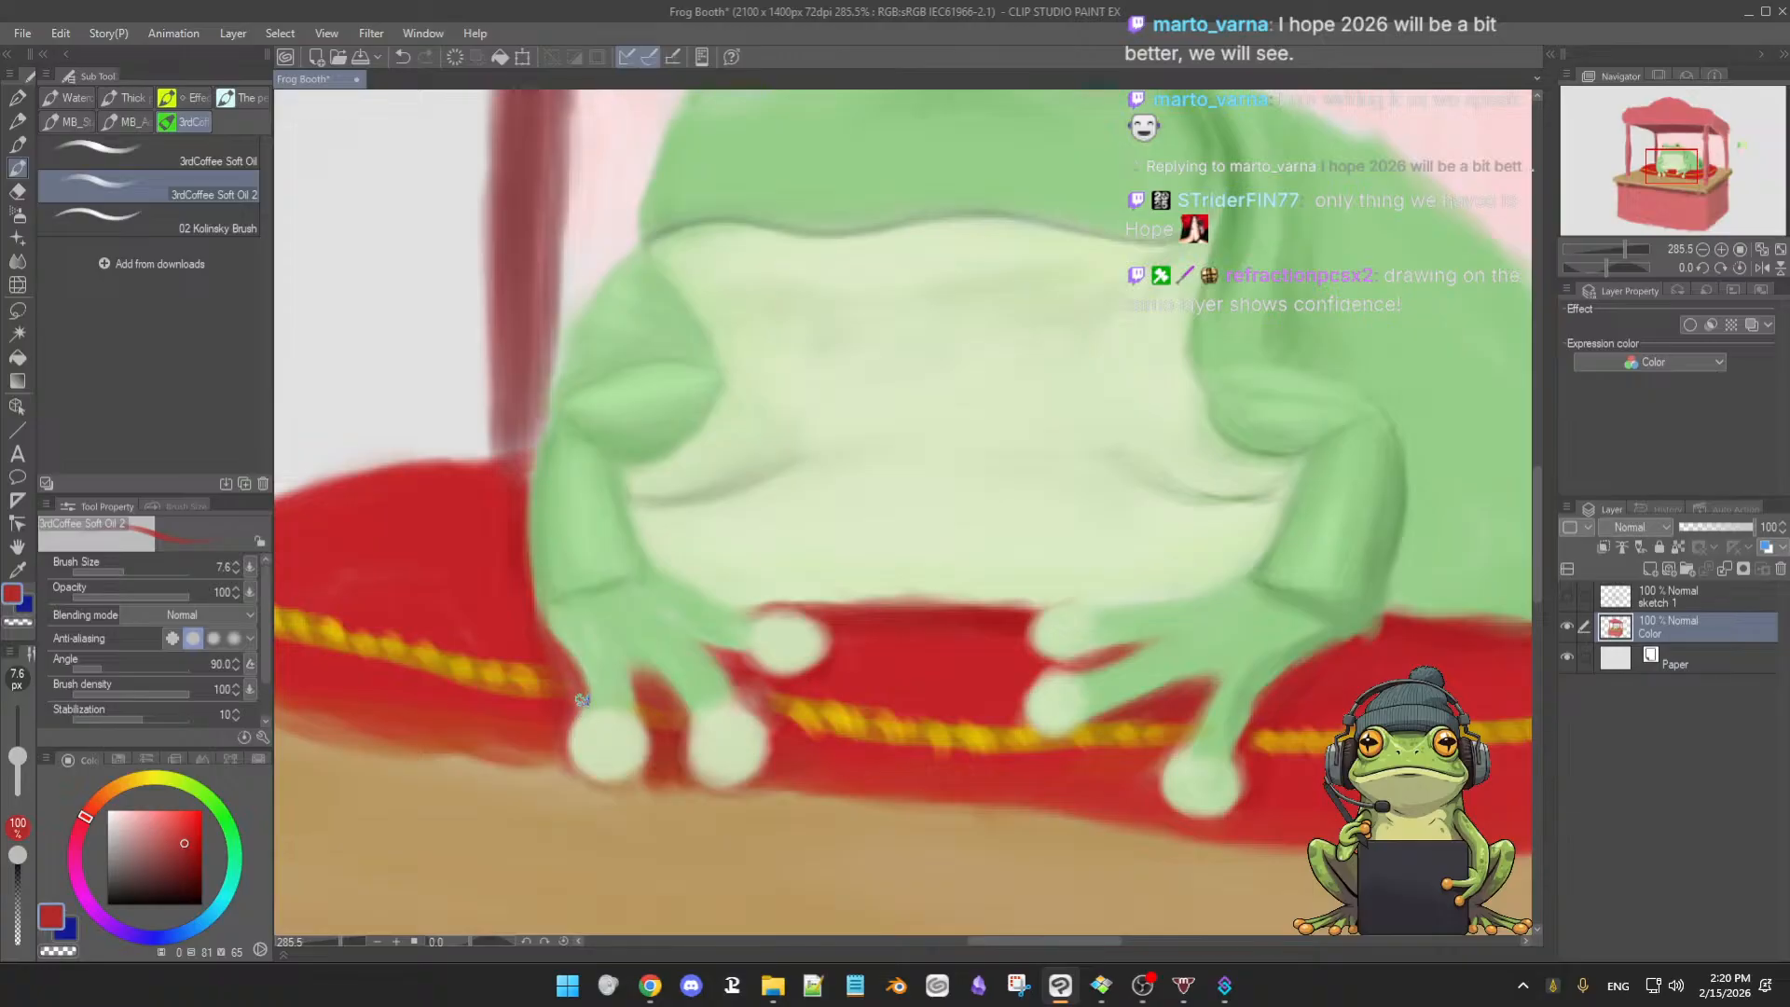
- Shade the far hand's toe pads with a darker grey-green and blend the shading with sampled pale greens at brush size 11.8
{"action": "left_click", "coordinate": [625, 746], "text": "alt"}
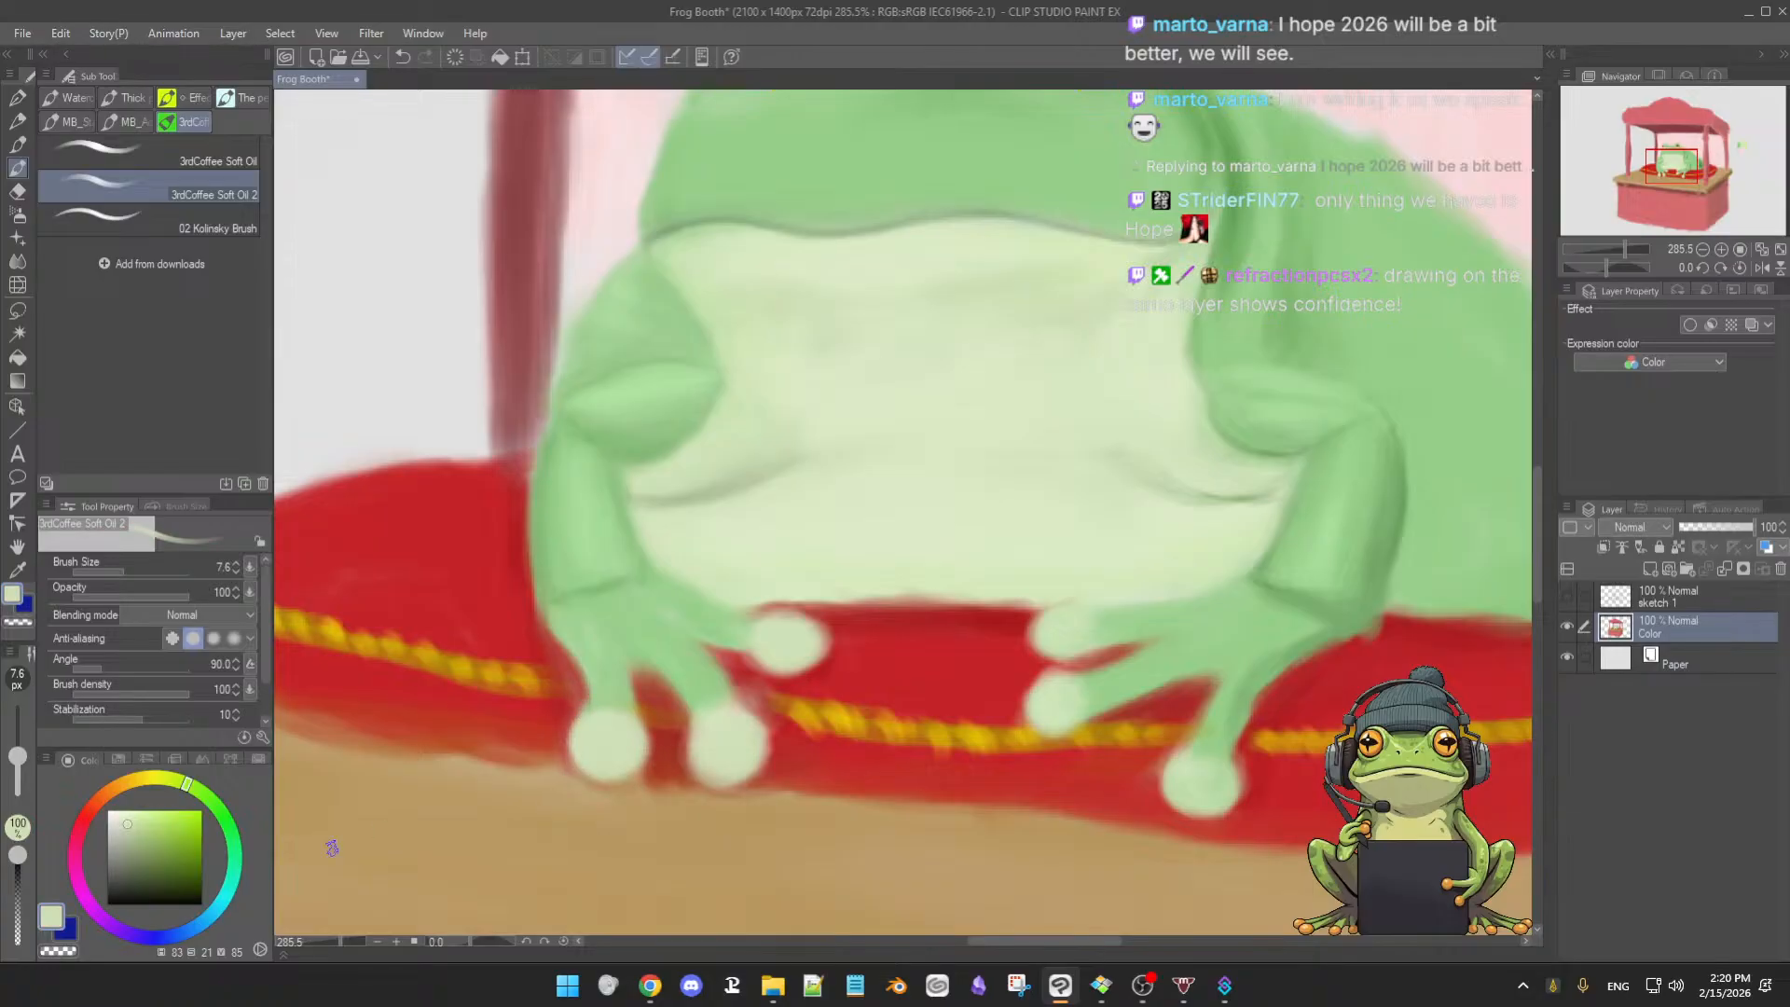
{"action": "left_click", "coordinate": [128, 857]}
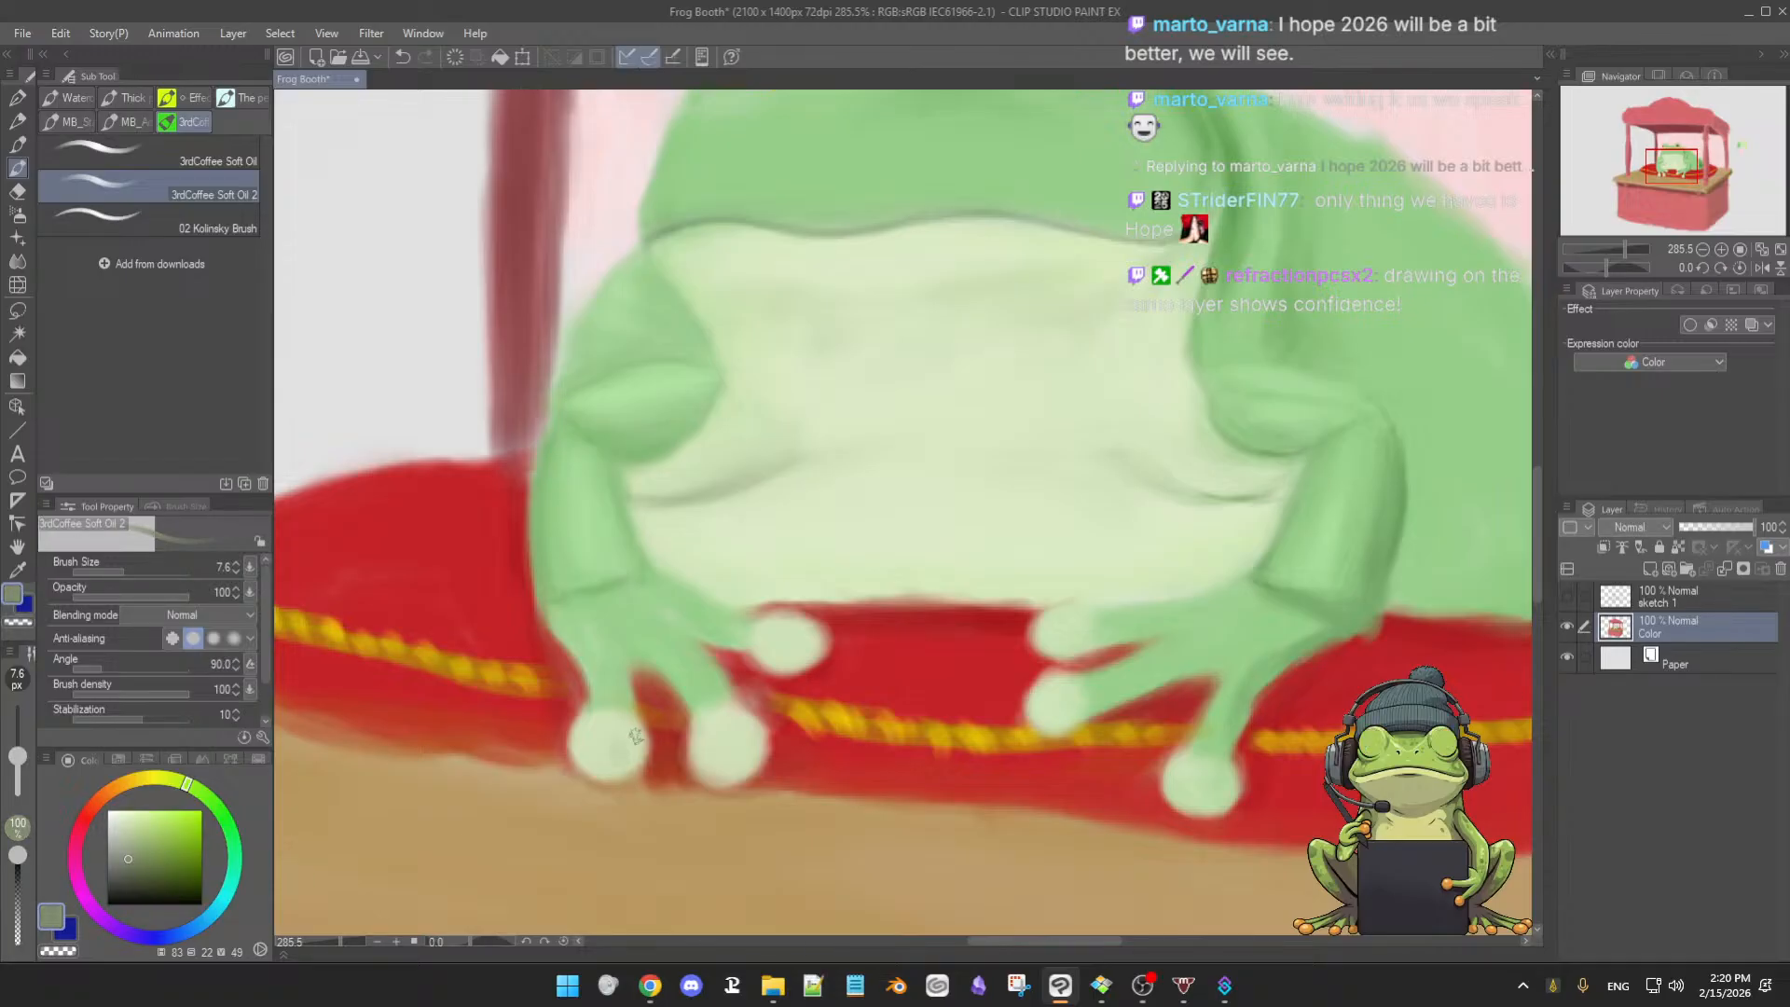
{"action": "left_click", "coordinate": [123, 862]}
{"action": "left_click", "coordinate": [118, 863]}
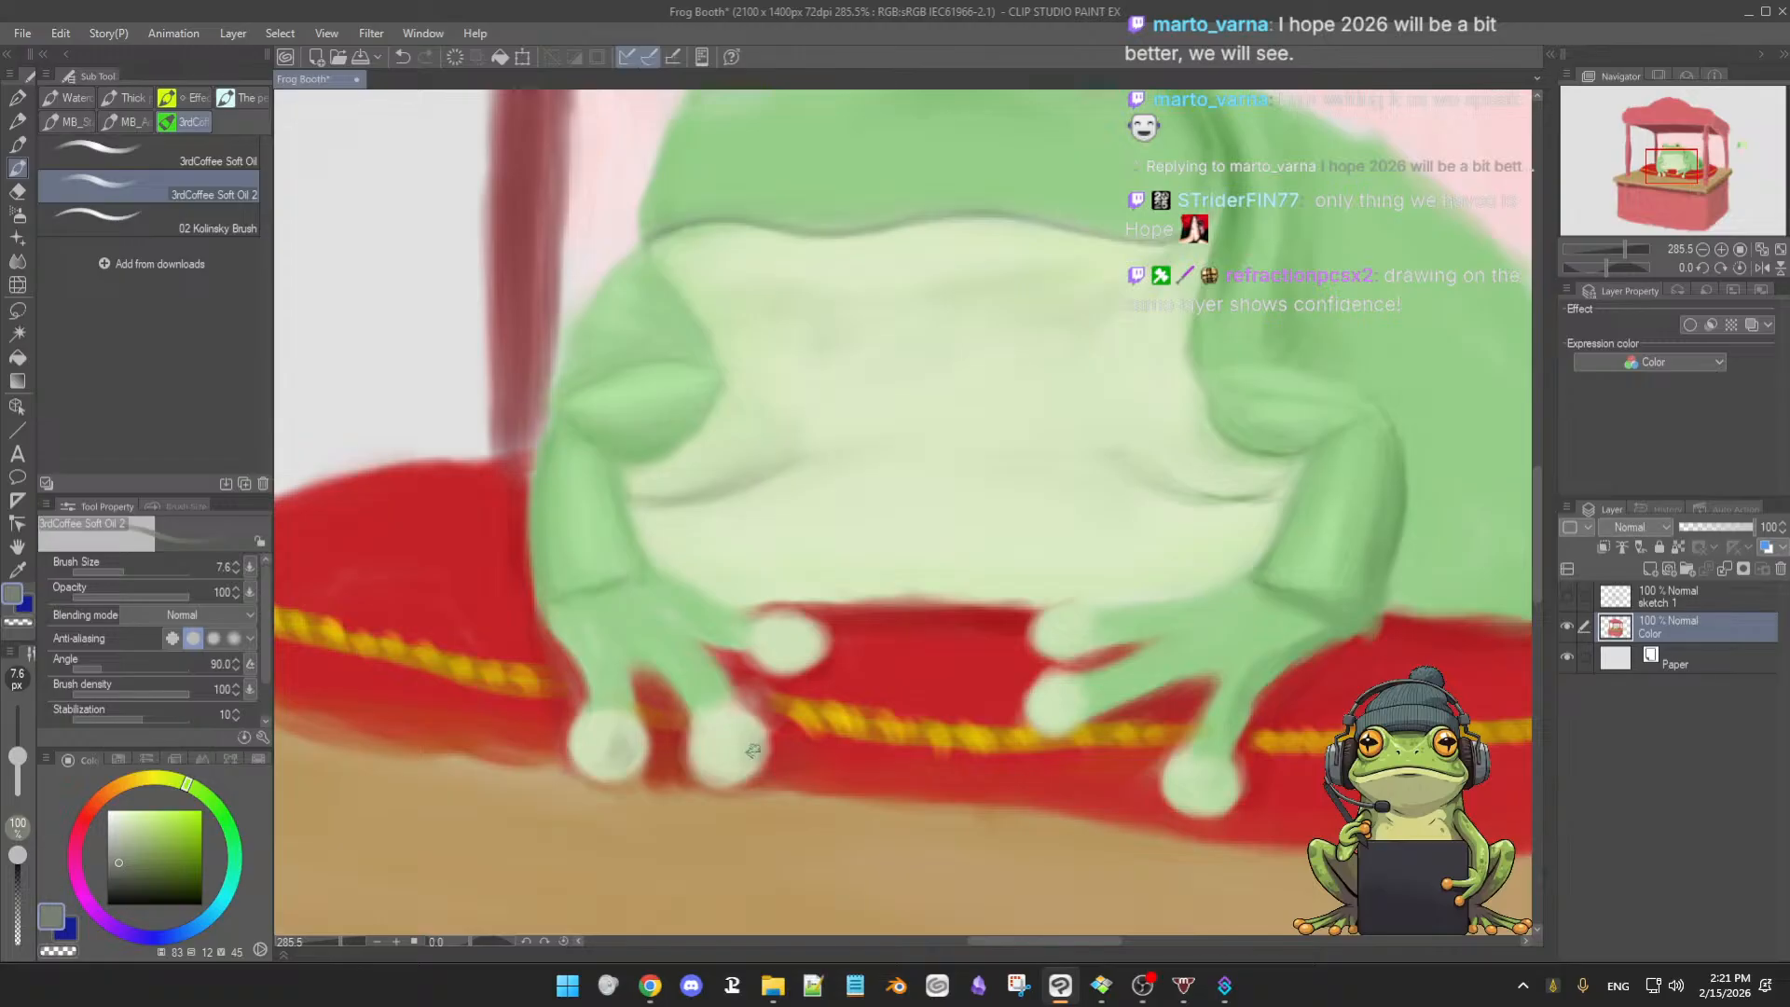
{"action": "left_click", "coordinate": [753, 733], "text": "alt"}
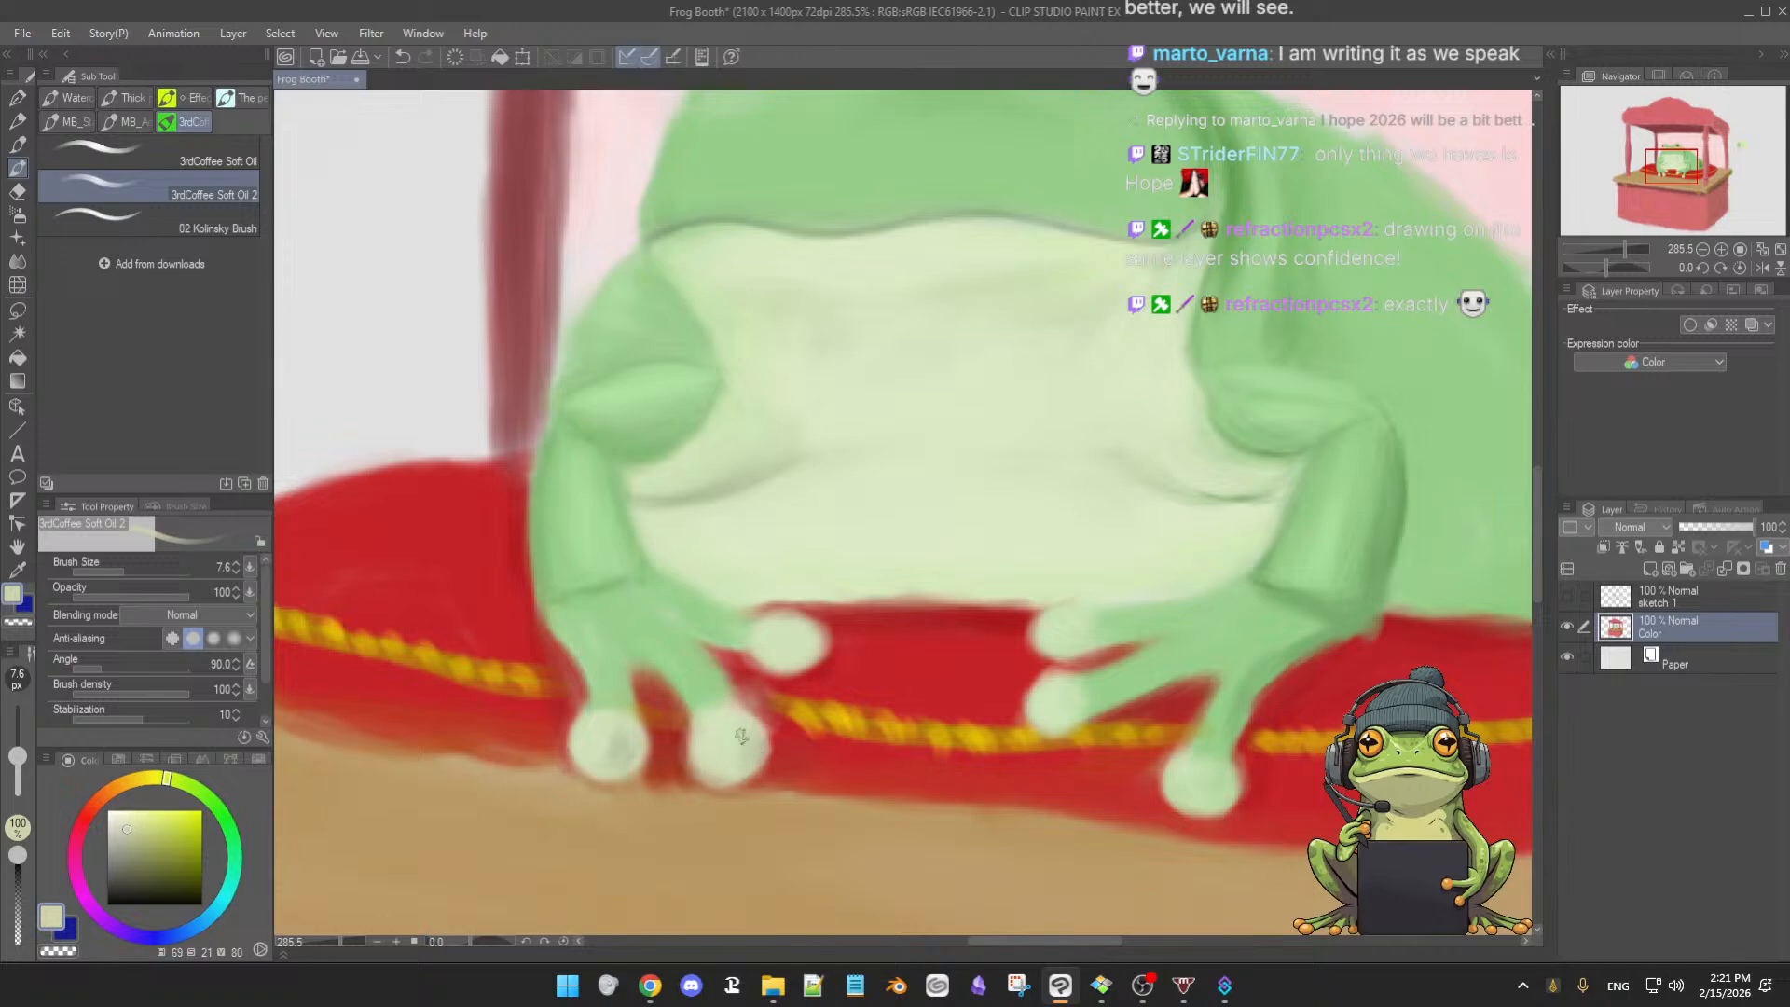
{"action": "left_click", "coordinate": [751, 742], "text": "alt"}
{"action": "key", "text": "]"}
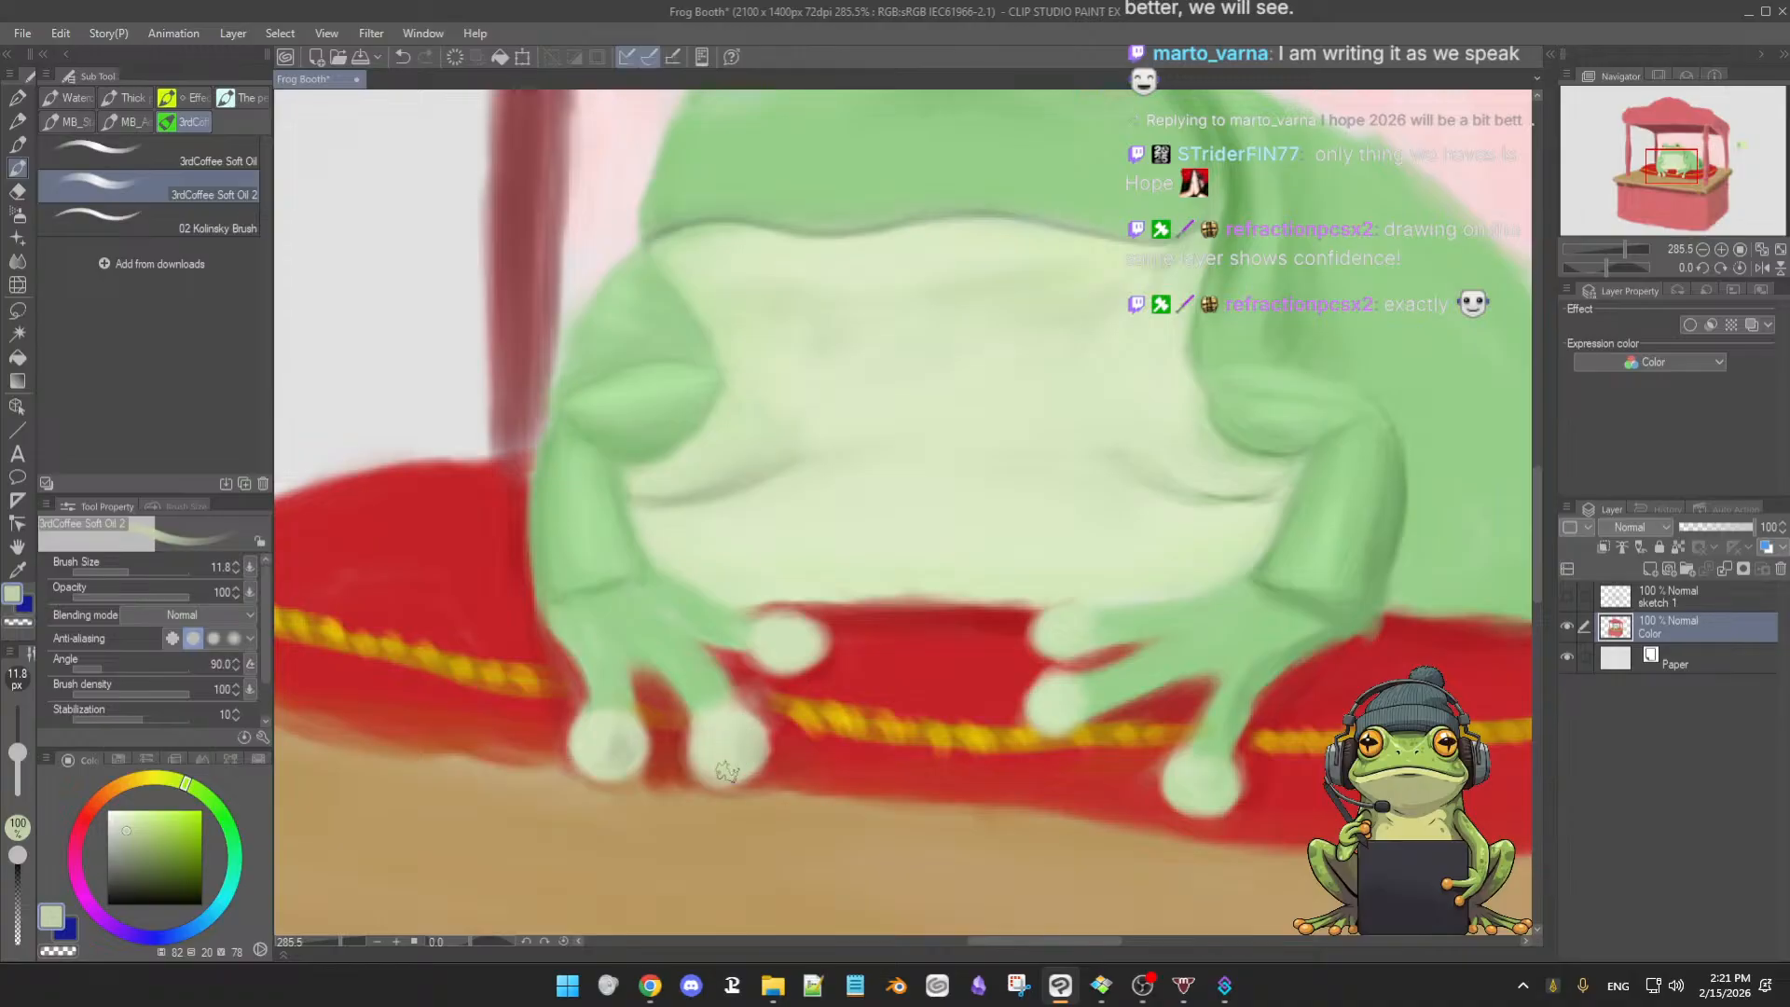
{"action": "left_click", "coordinate": [608, 749], "text": "alt"}
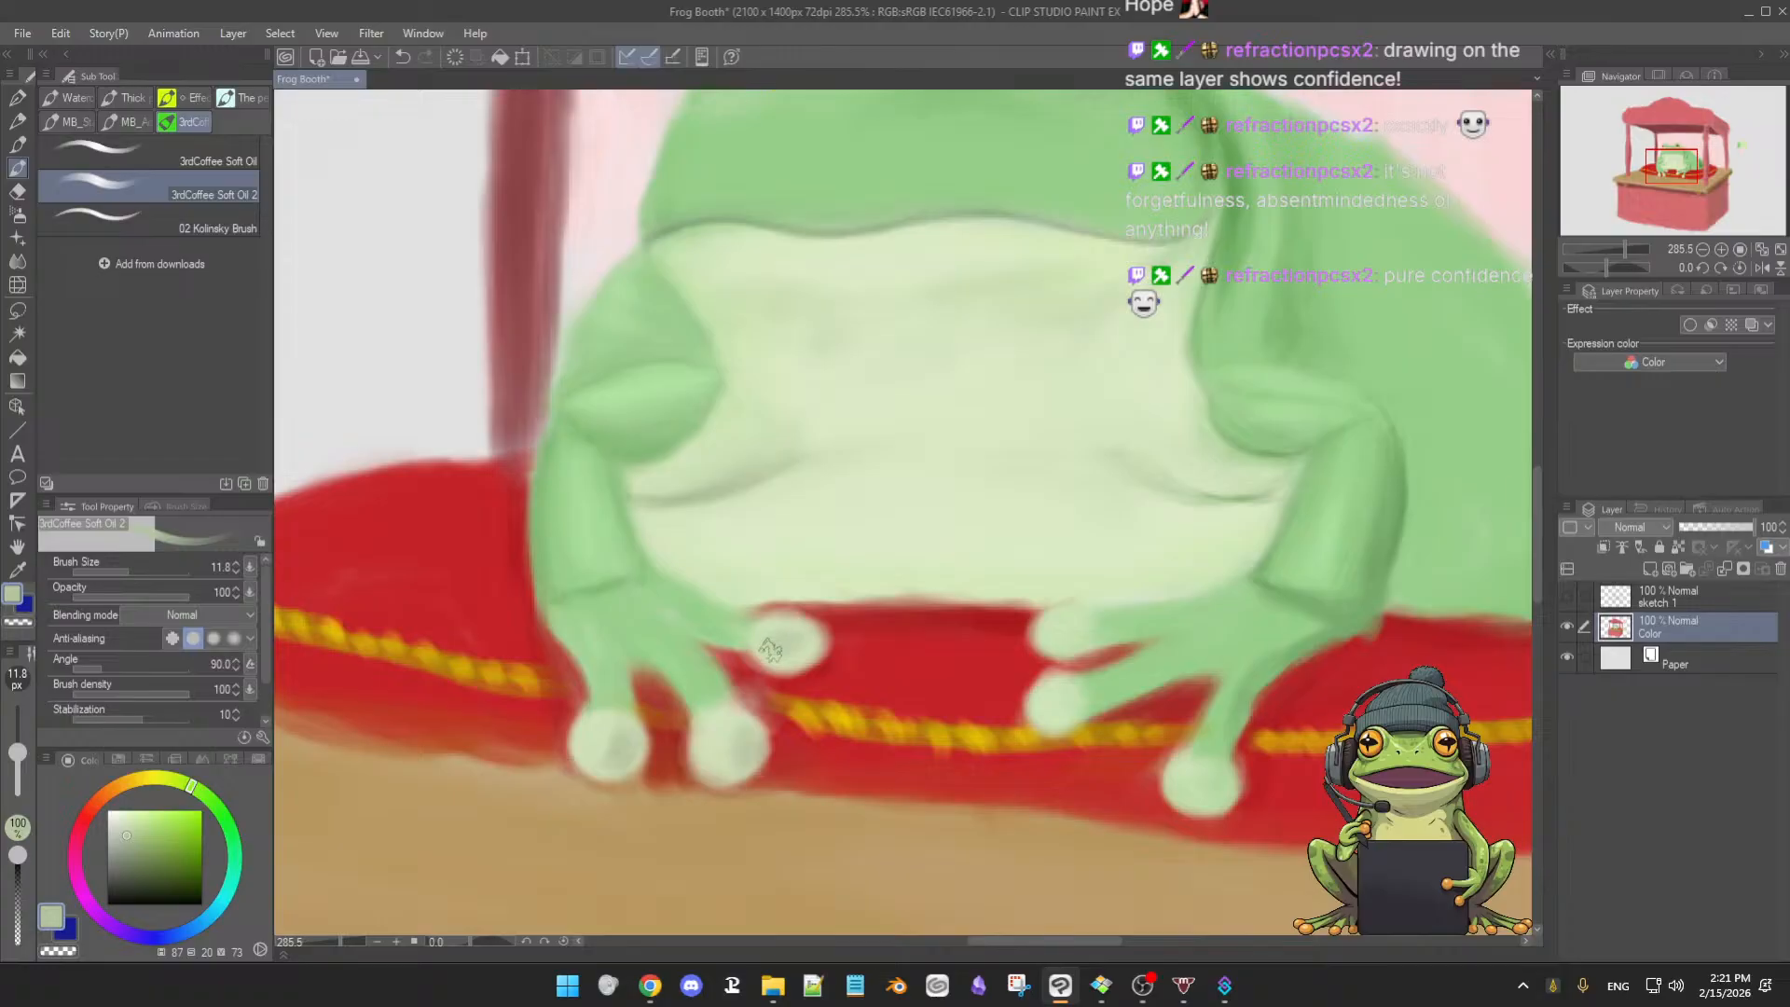
- Even out the belly's lower edge against the cushion between the hands with sampled red and pale green at brush size 7.9
{"action": "left_click", "coordinate": [848, 631], "text": "alt"}
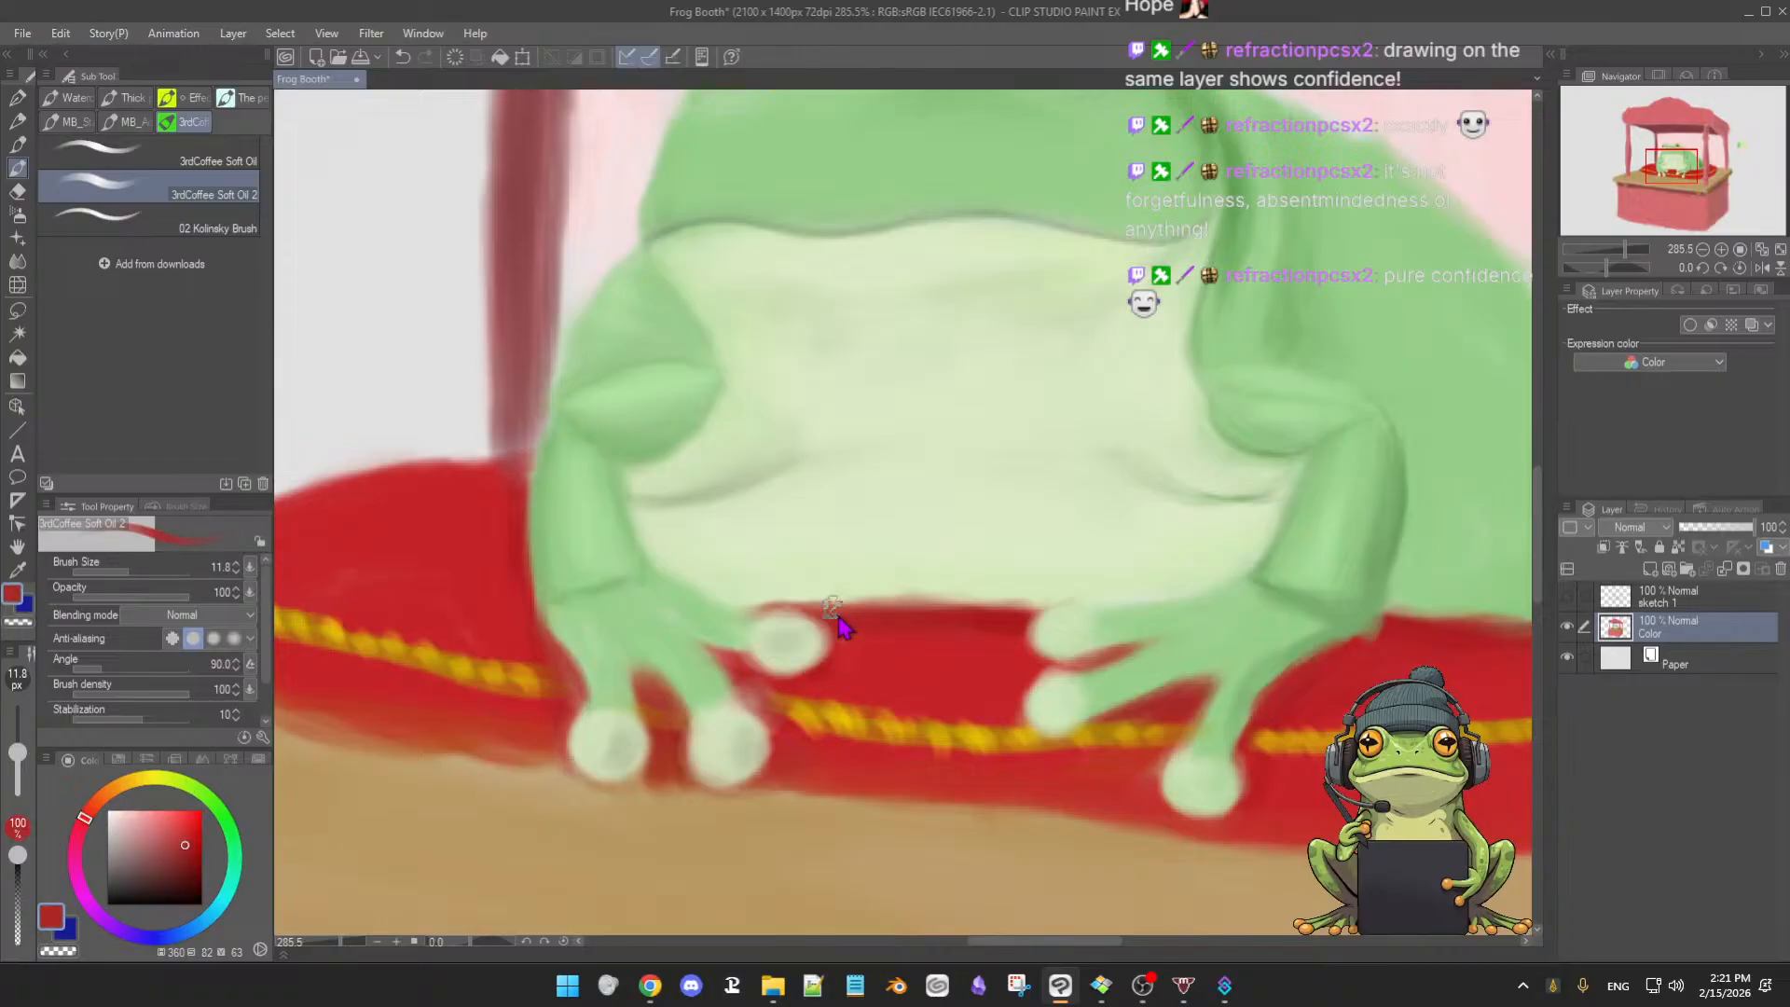
{"action": "key", "text": "["}
{"action": "key", "text": "["}
{"action": "key", "text": "["}
{"action": "left_click", "coordinate": [671, 556], "text": "alt"}
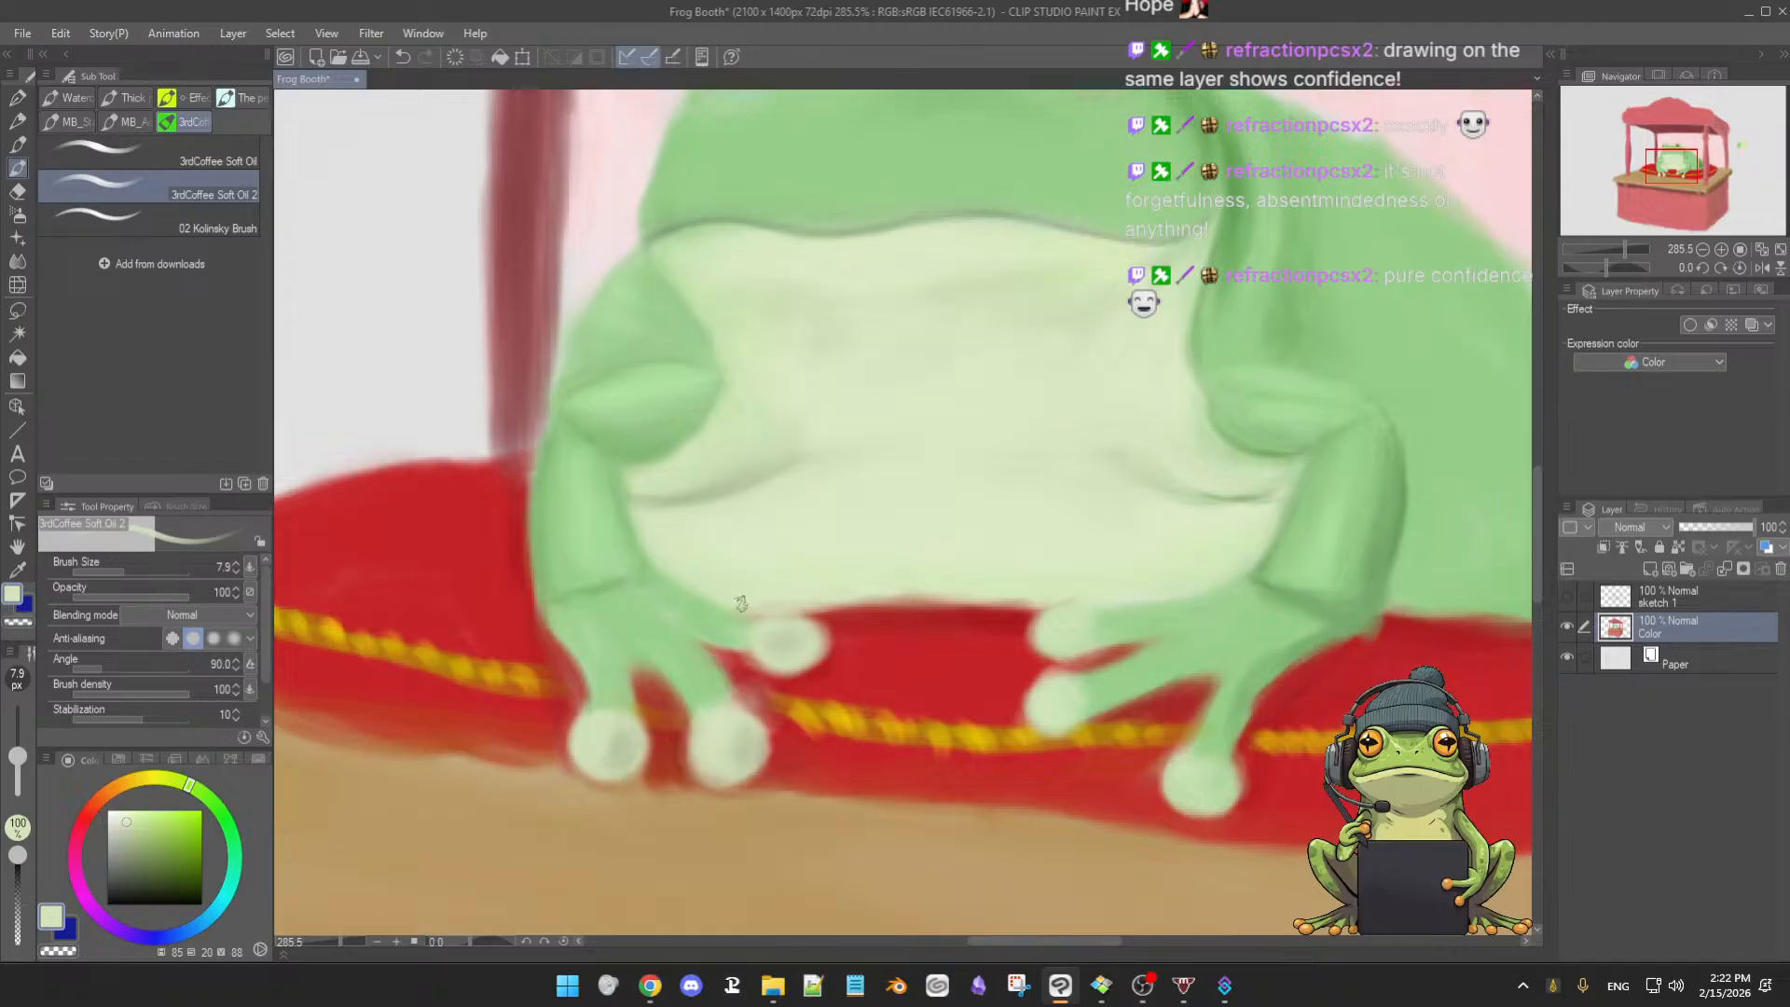
{"action": "left_click_drag", "start_coordinate": [814, 606], "coordinate": [975, 606]}
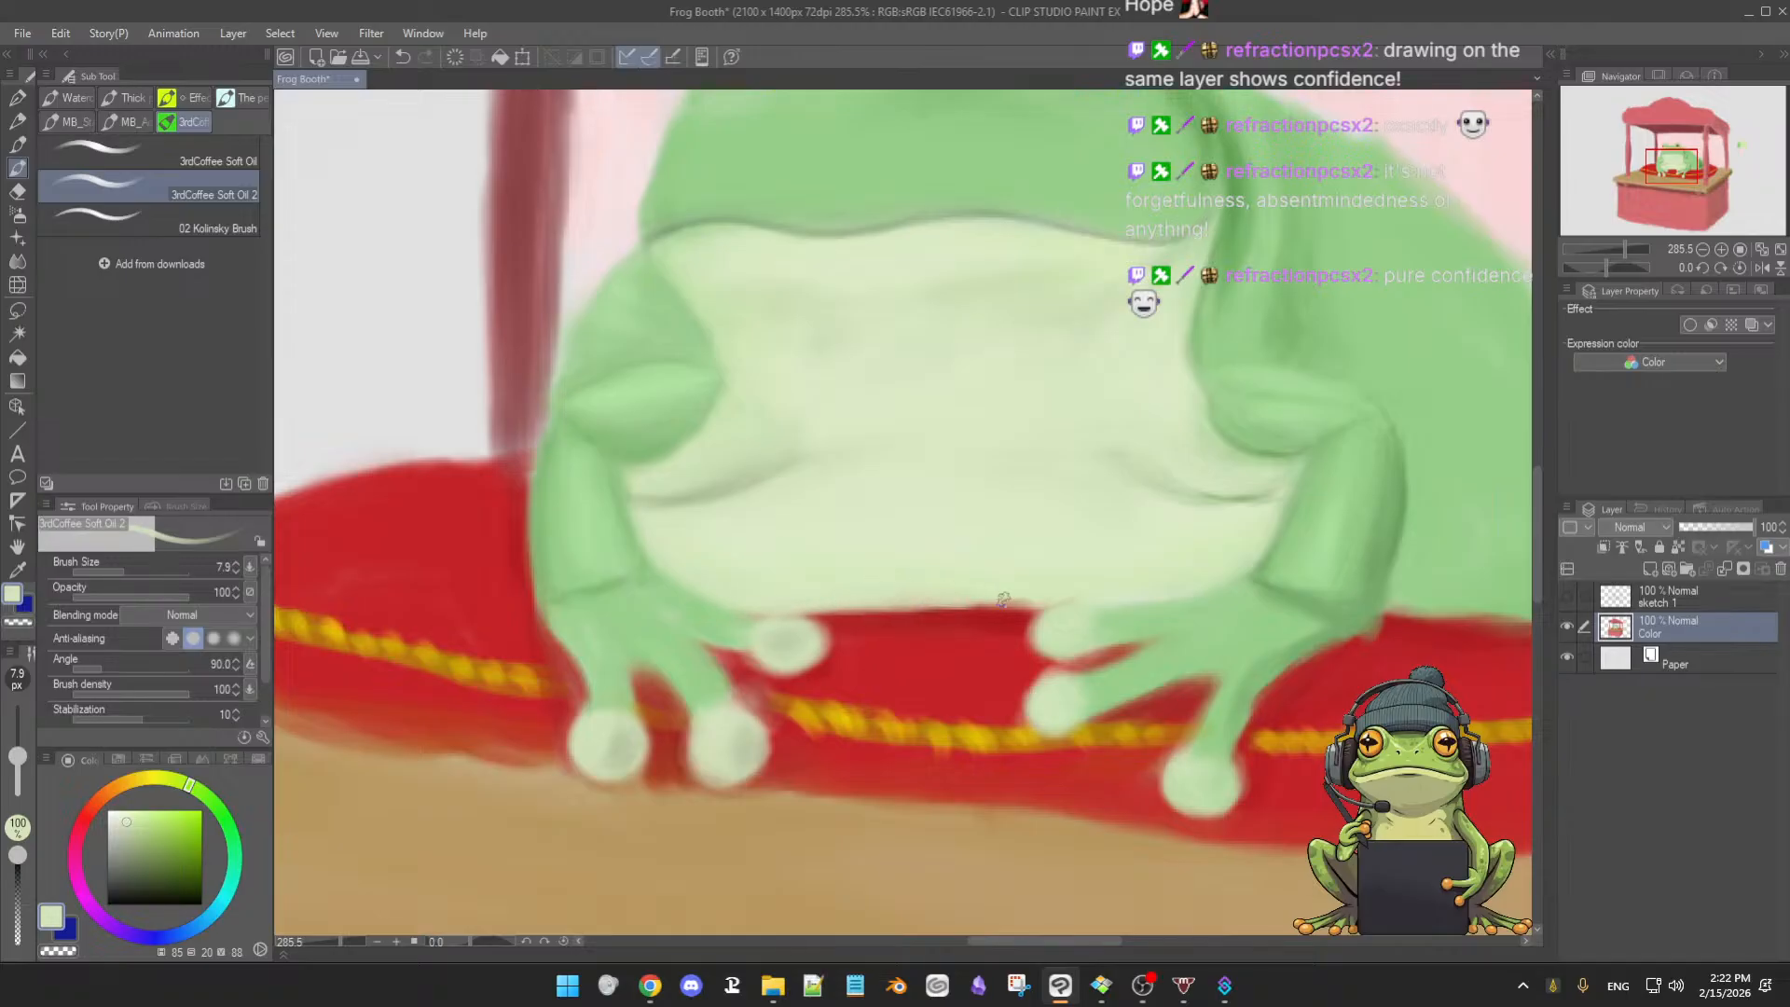
{"action": "left_click", "coordinate": [926, 620]}
{"action": "left_click_drag", "start_coordinate": [954, 596], "coordinate": [1031, 602]}
{"action": "scroll", "coordinate": [934, 601], "scroll_direction": "down", "scroll_amount": 3}
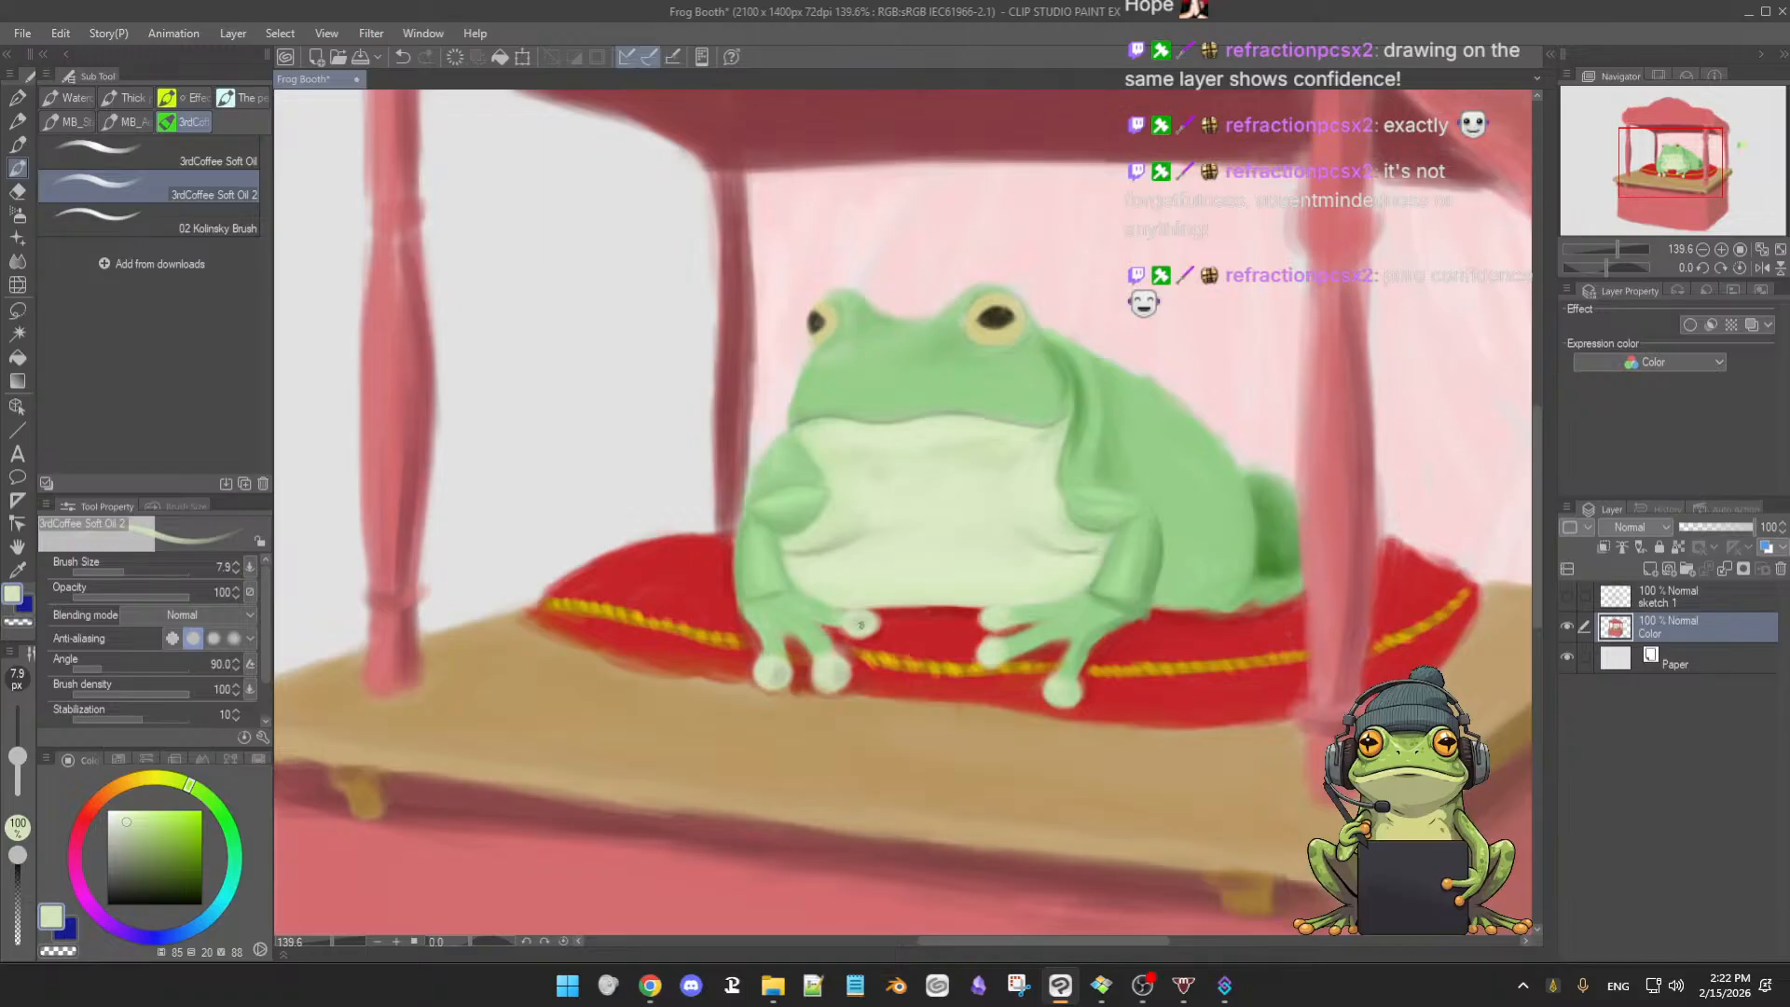
{"action": "scroll", "coordinate": [948, 638], "scroll_direction": "up", "scroll_amount": 3}
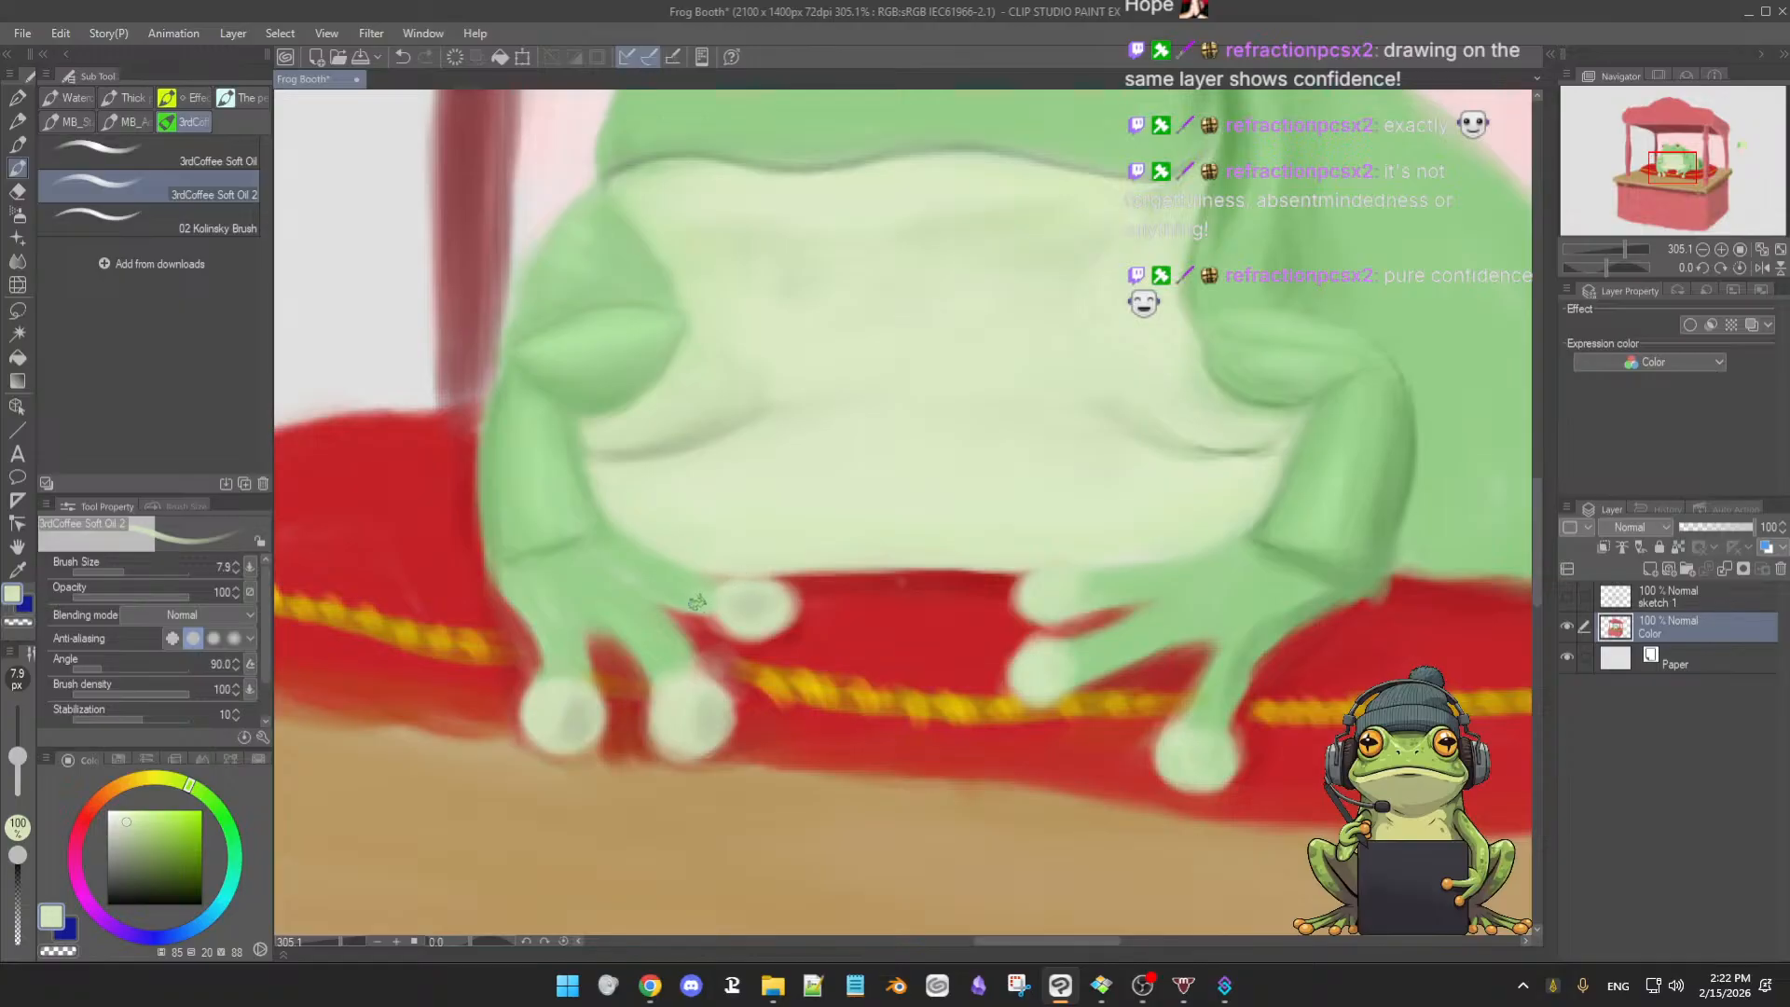
- Sharpen the underside of the far hand's inner finger and toe pad with sampled reds and pale green at brush size 5.5
{"action": "left_click", "coordinate": [695, 625], "text": "alt"}
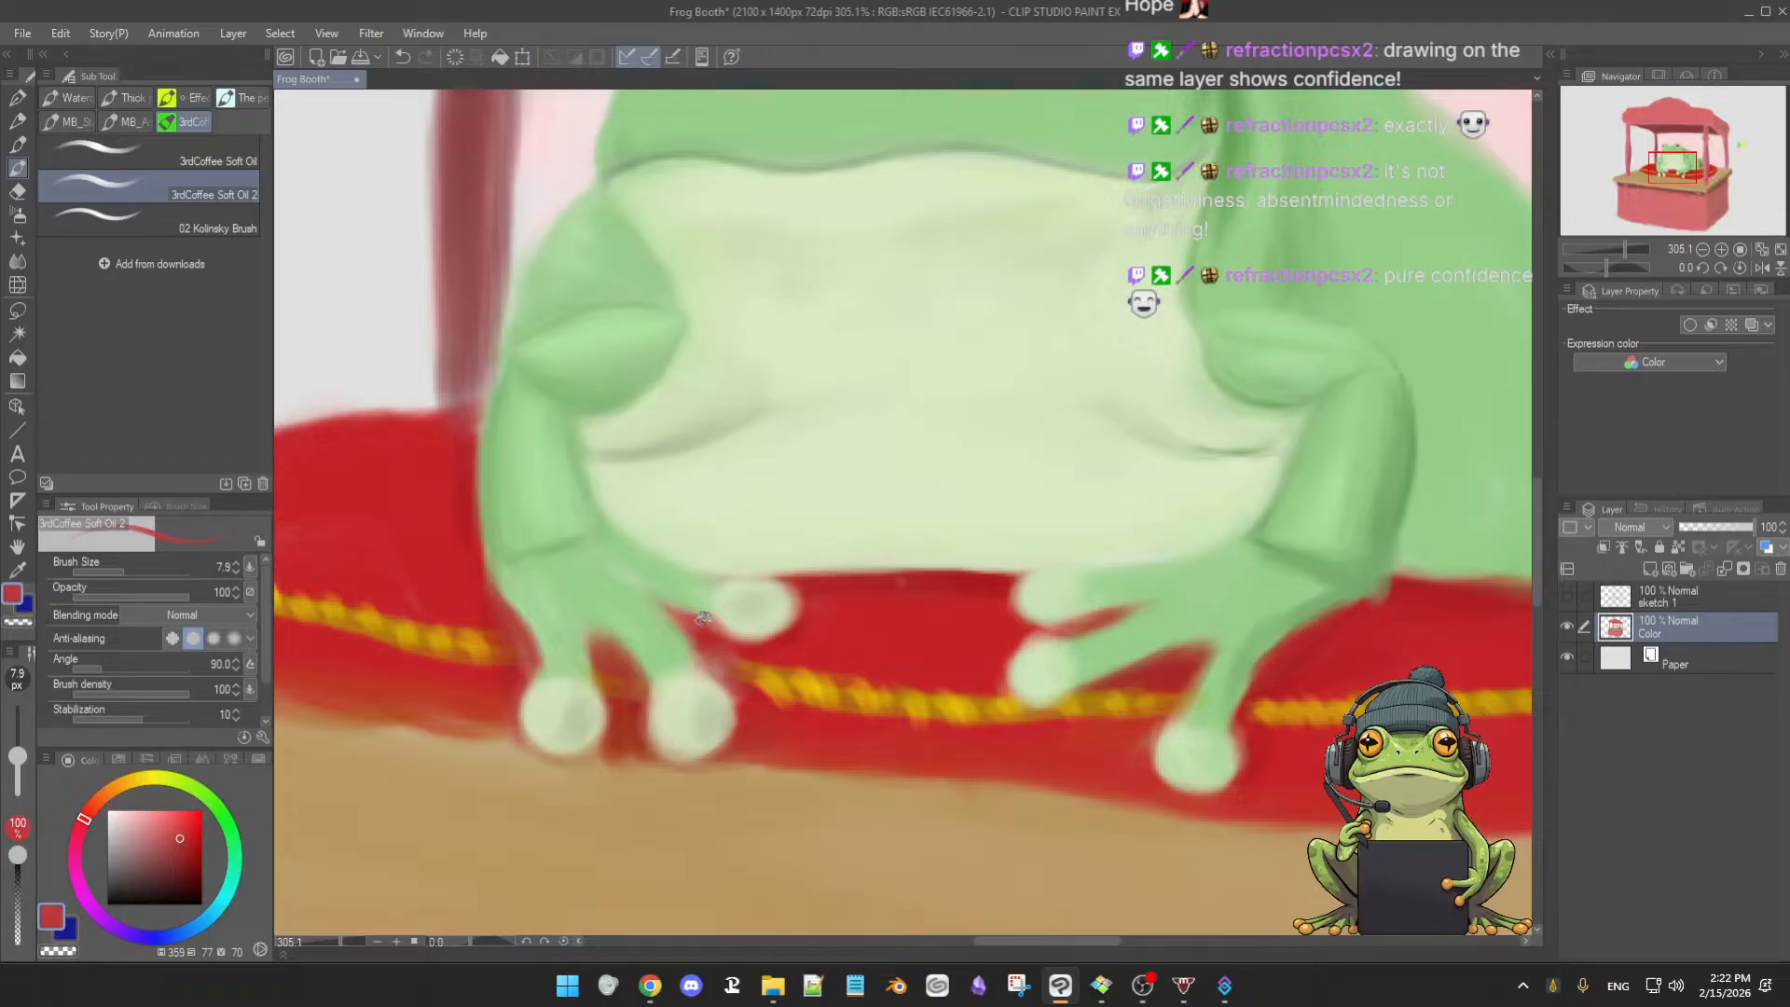
{"action": "key", "text": "bracketleft"}
{"action": "key", "text": "bracketleft"}
{"action": "left_click", "coordinate": [729, 638], "text": "alt"}
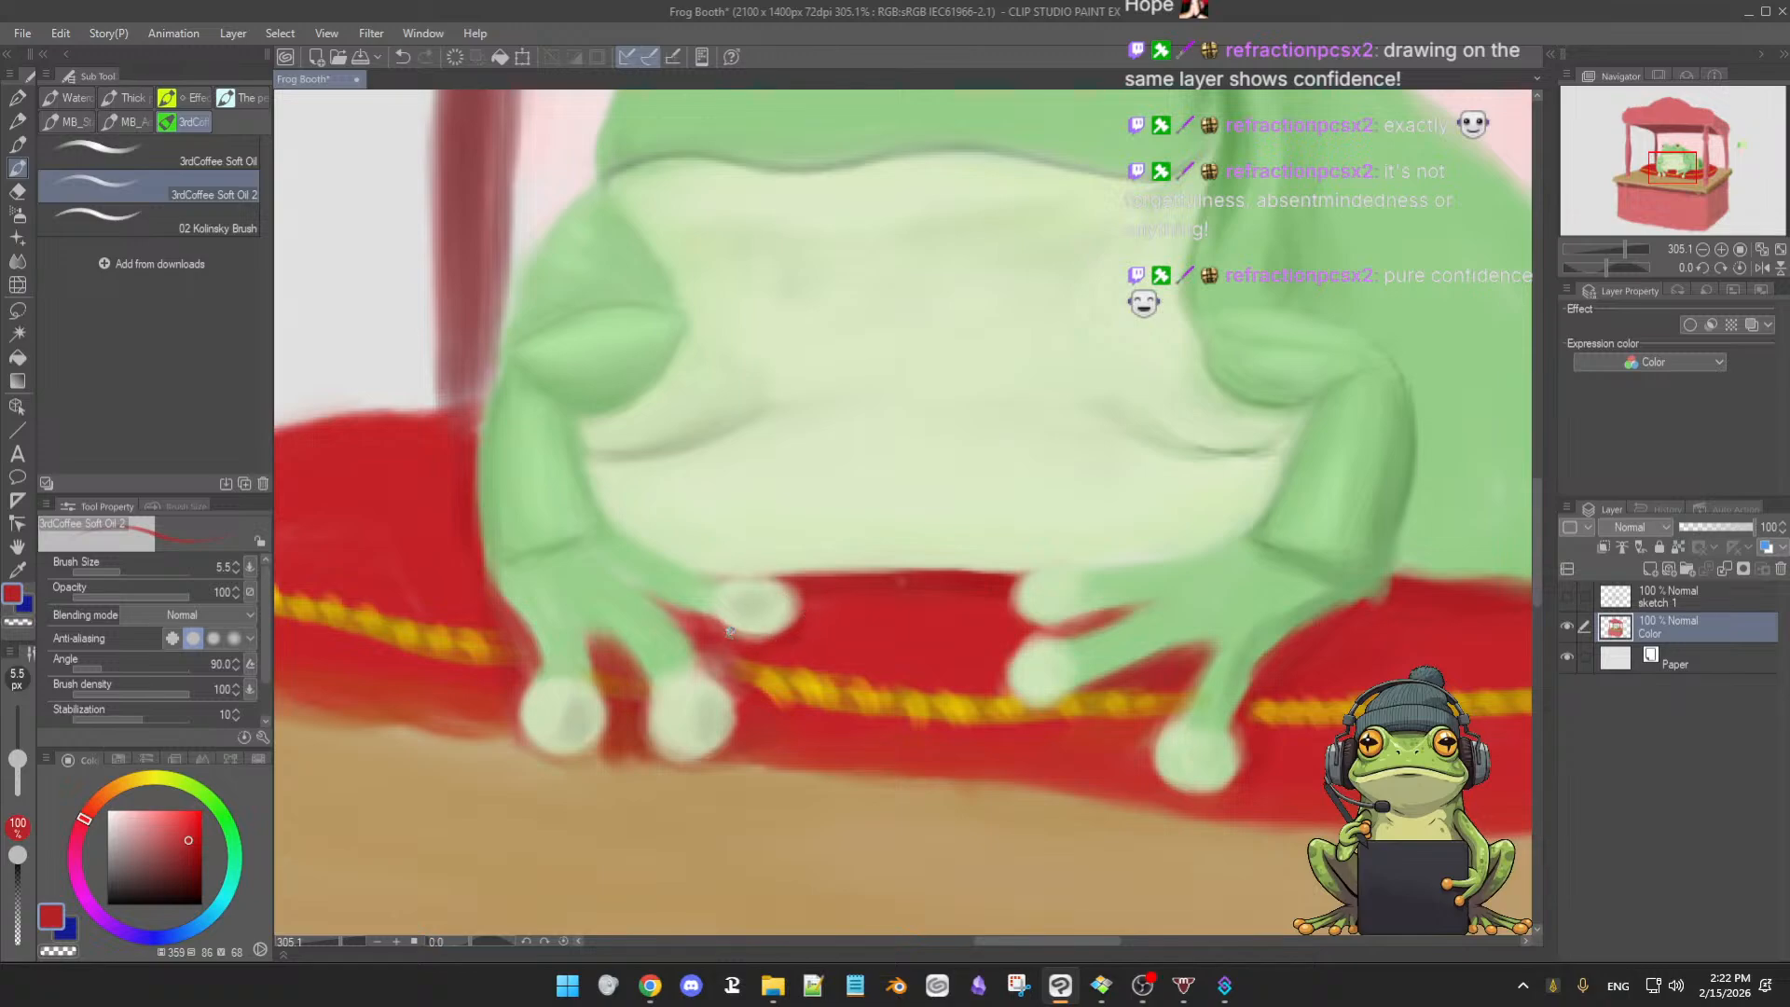
{"action": "left_click", "coordinate": [779, 602], "text": "alt"}
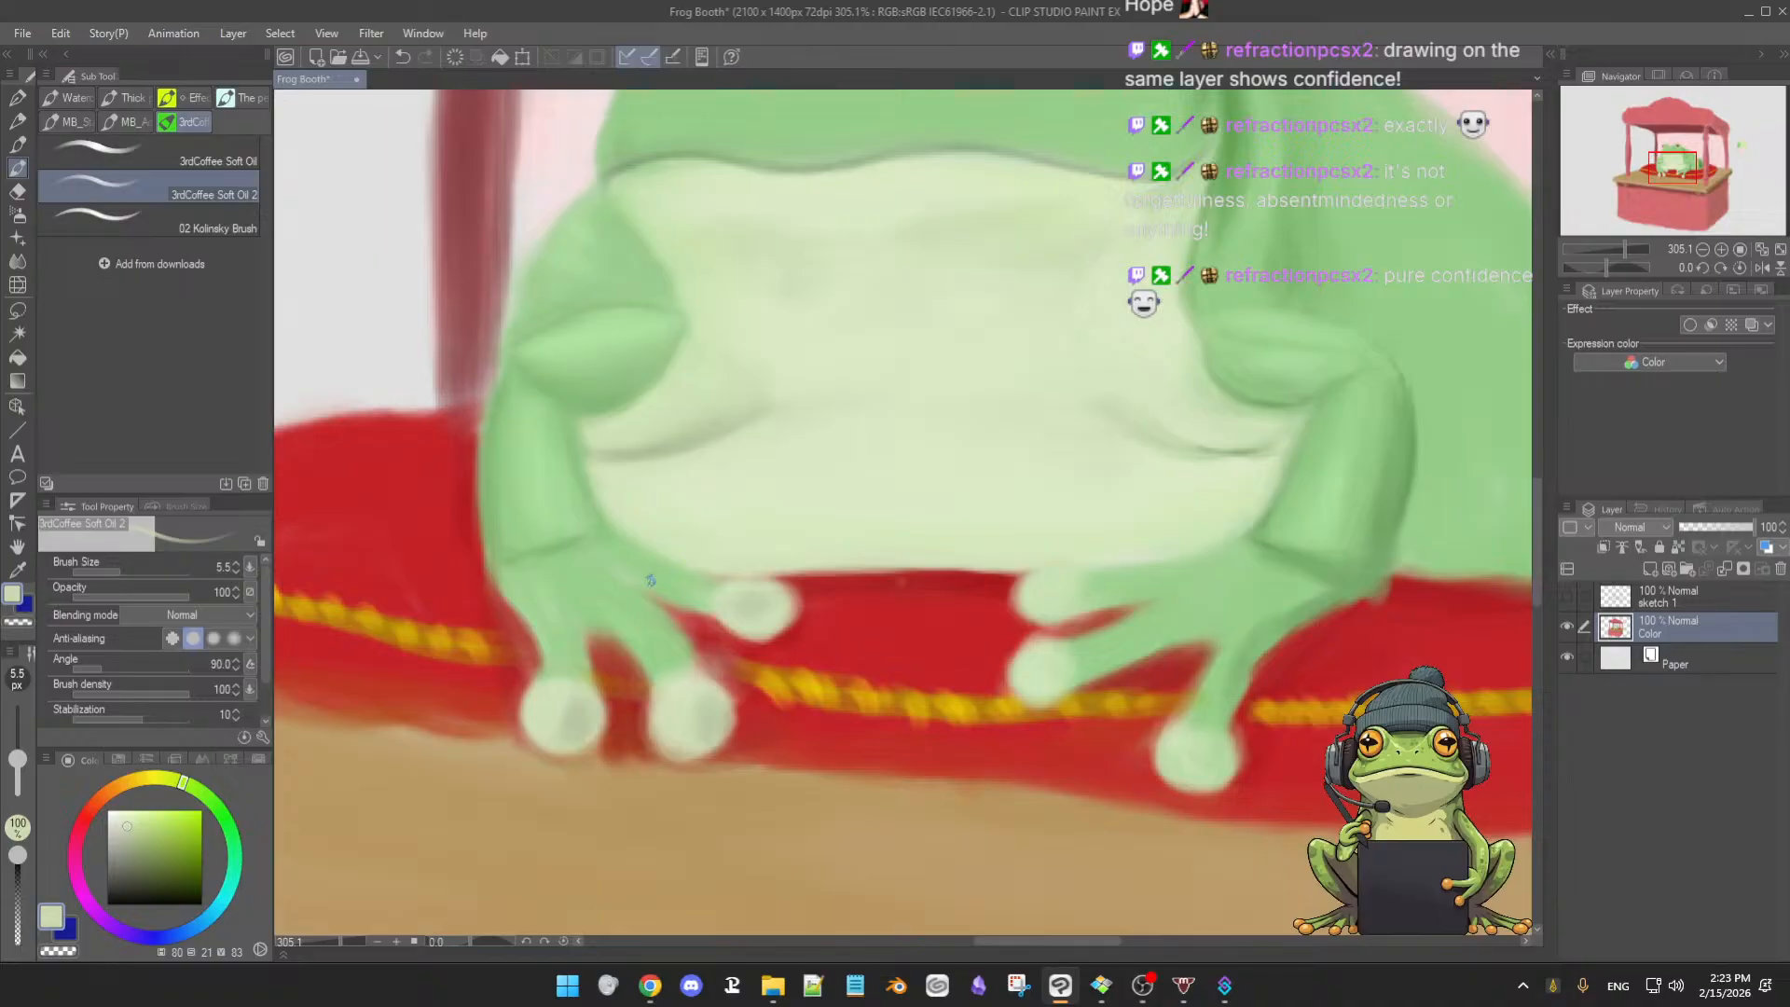
- Model the back of the far hand and its finger bases with sampled light and darker greens at brush size 5.5
{"action": "left_click", "coordinate": [548, 351], "text": "alt"}
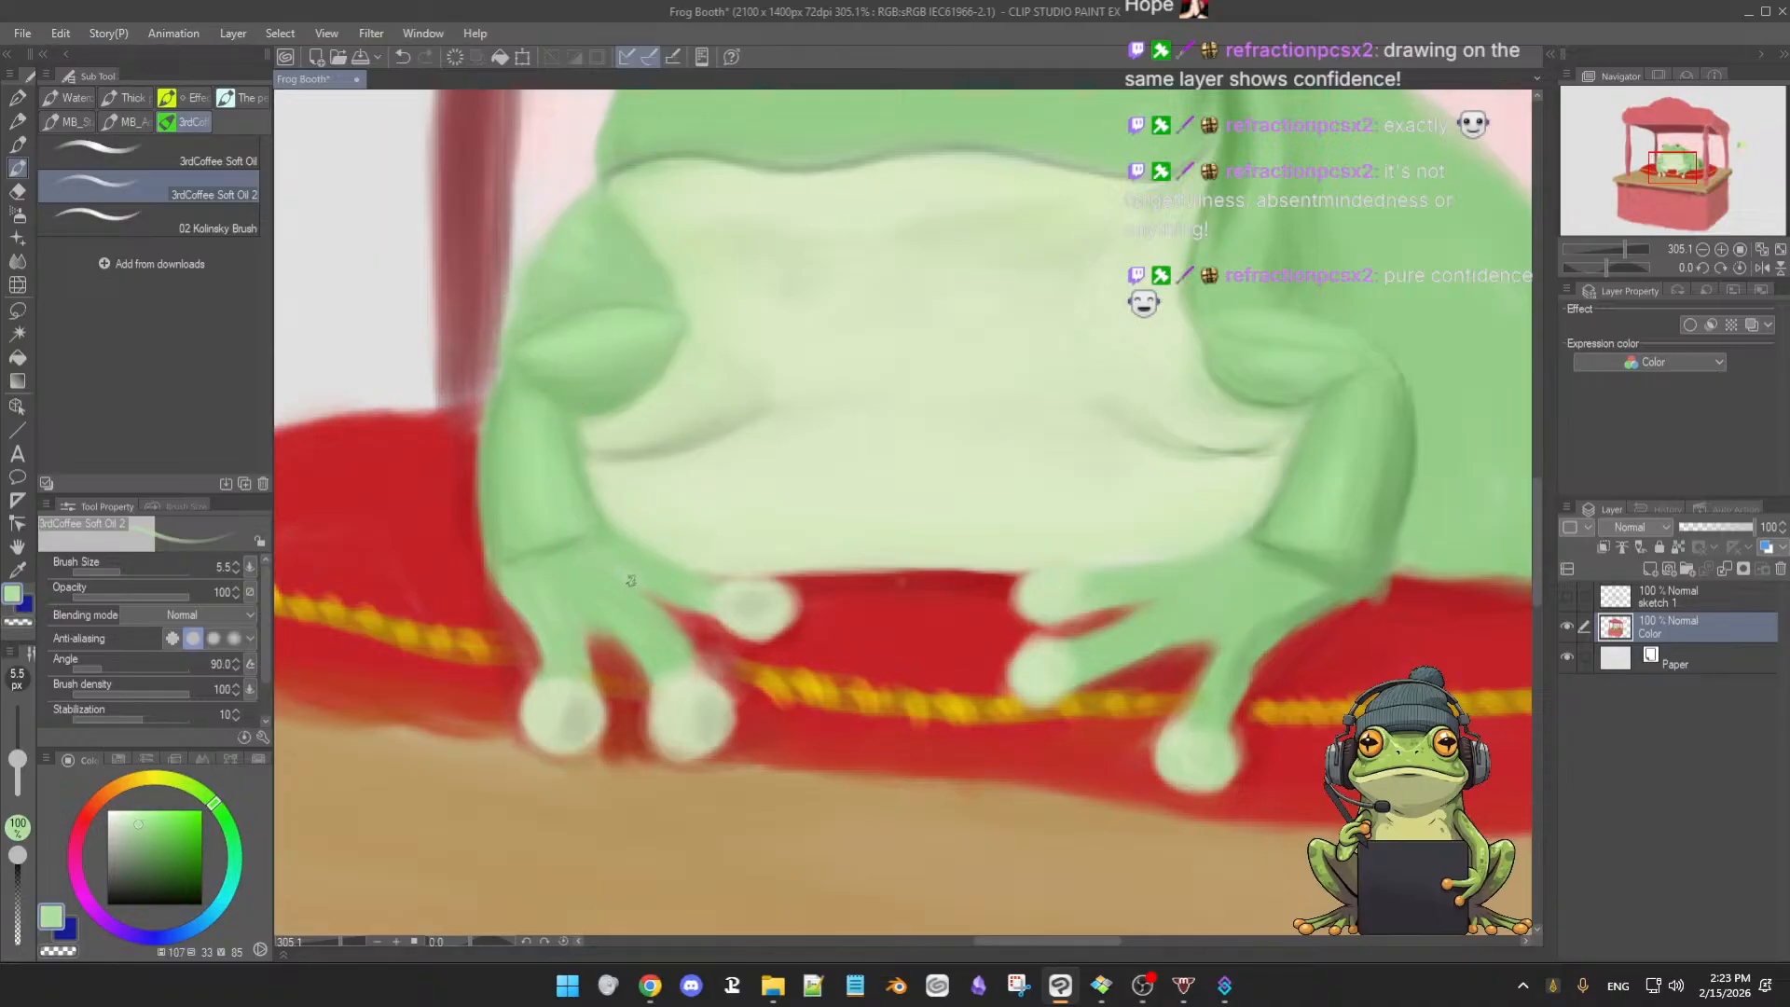
{"action": "left_click", "coordinate": [559, 545], "text": "alt"}
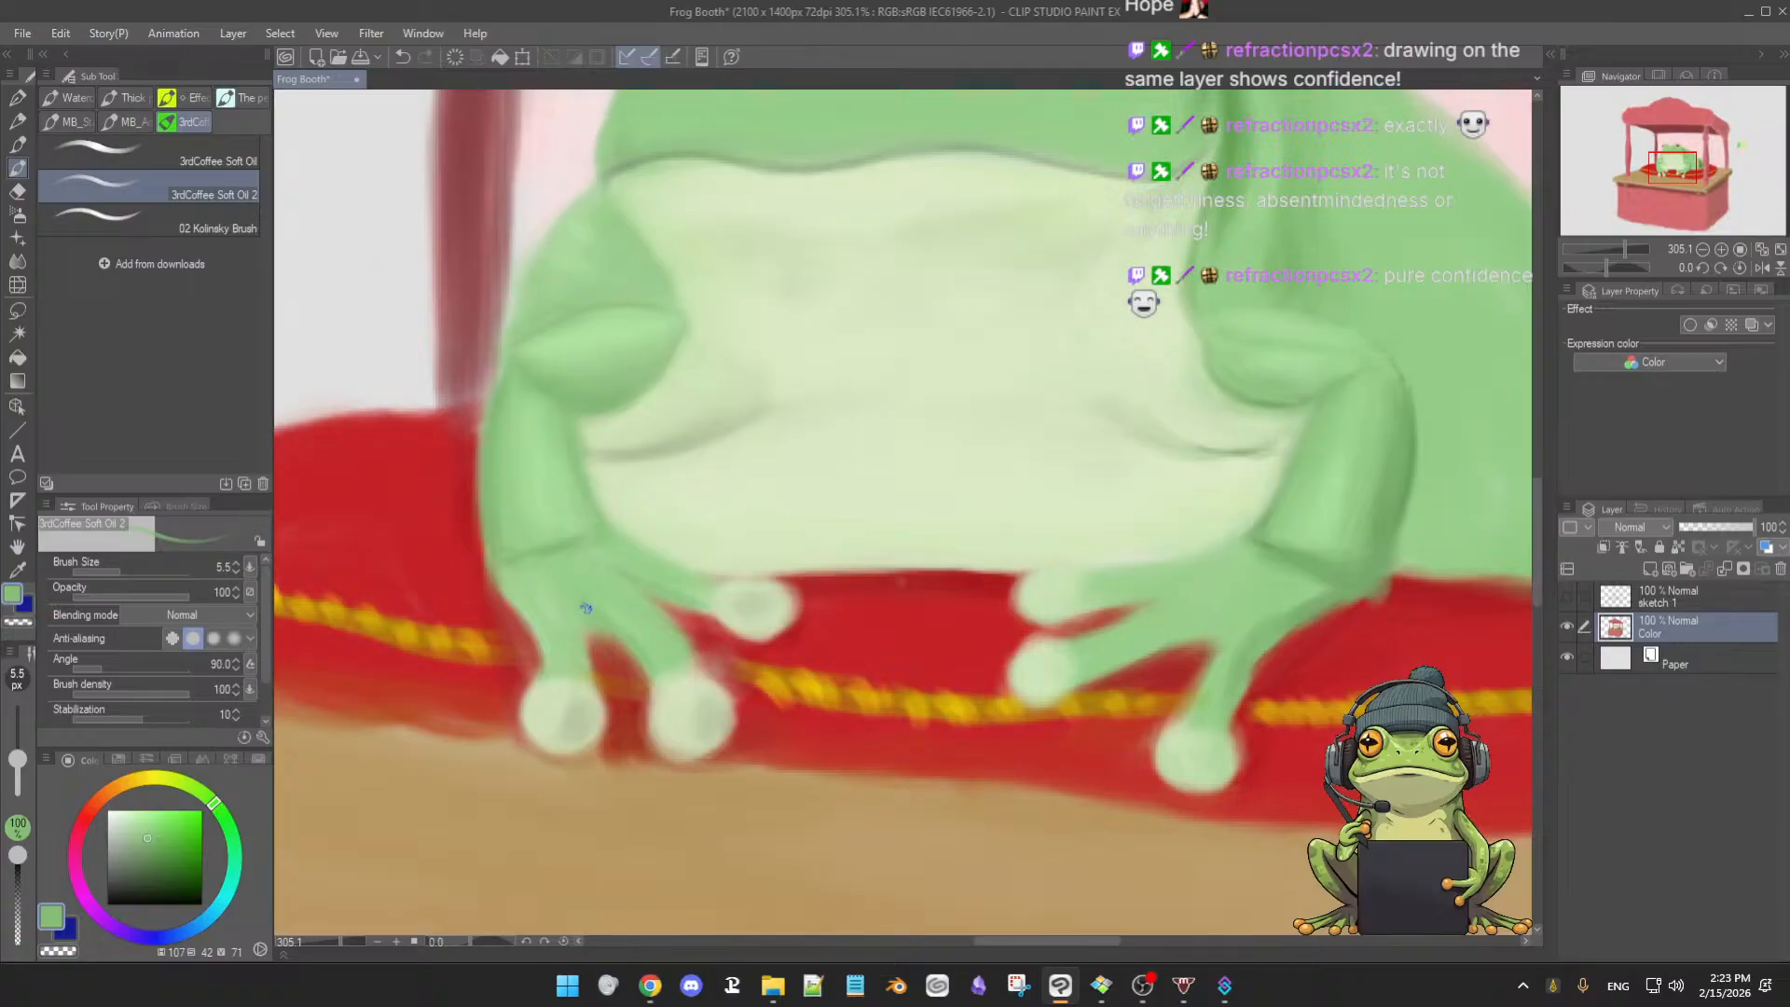
{"action": "left_click", "coordinate": [613, 621], "text": "alt"}
{"action": "left_click", "coordinate": [591, 618], "text": "alt"}
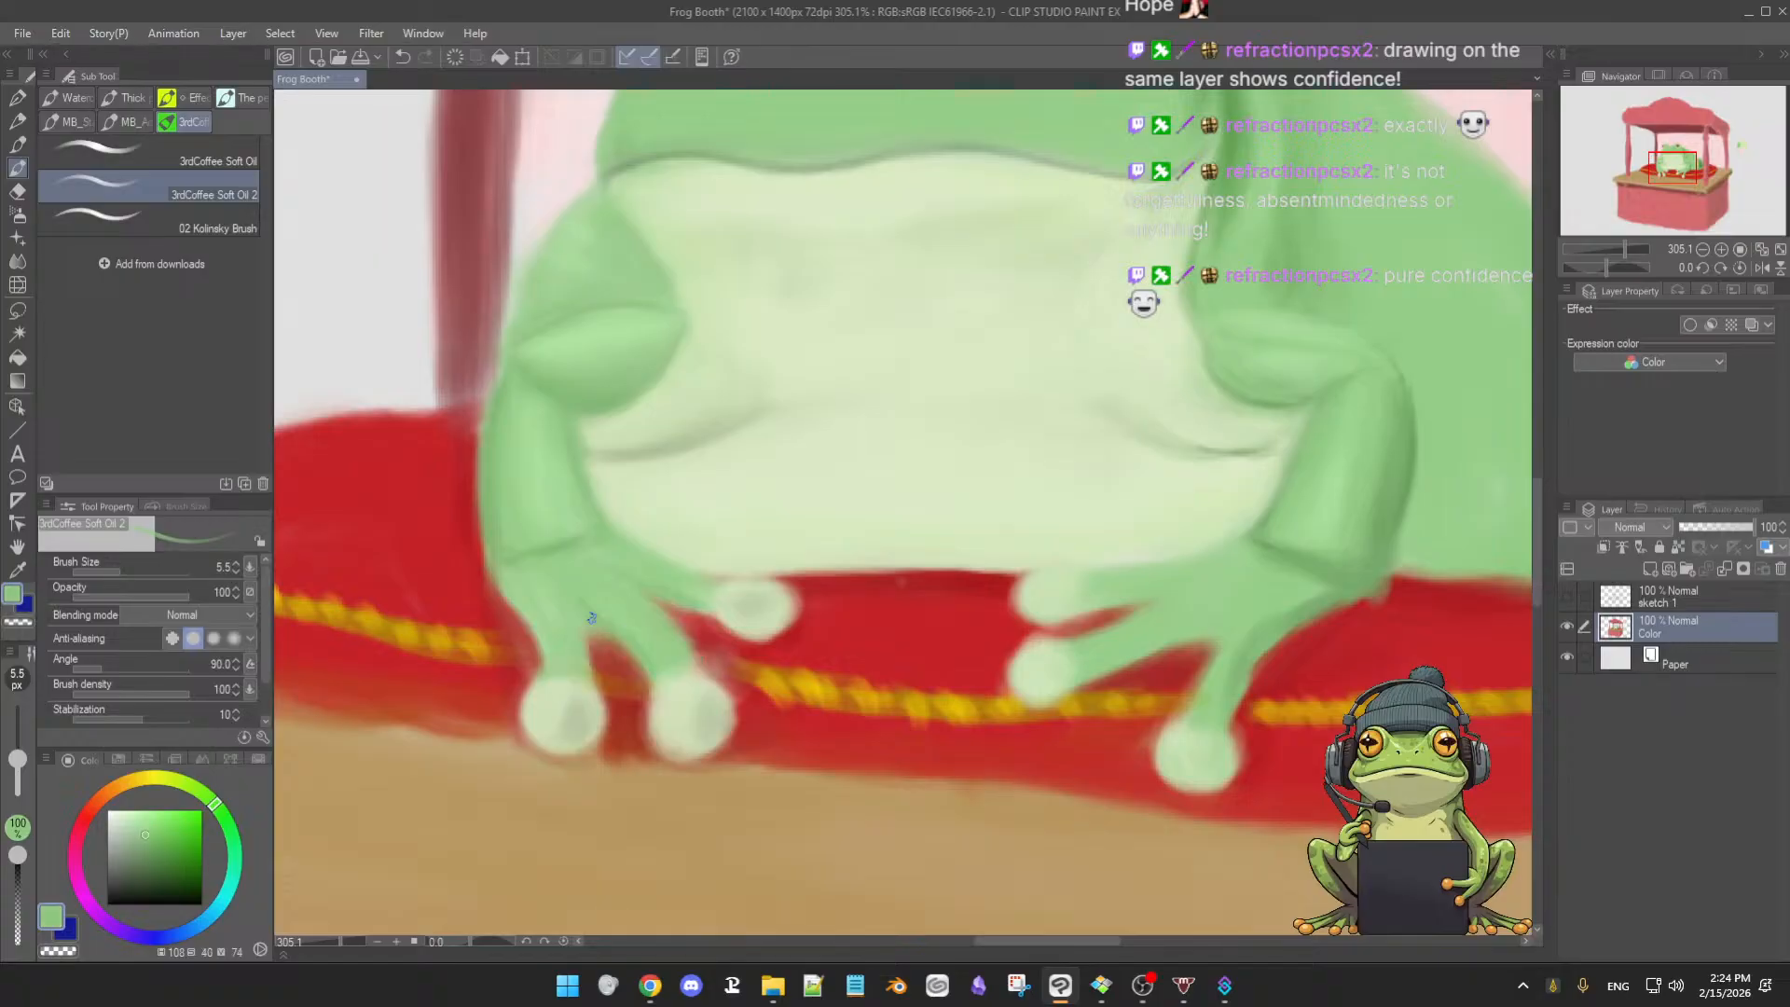
- Touch up the cushion between the far hand's front toes and beside its outer finger with sampled reds, undoing the last stroke
{"action": "left_click", "coordinate": [626, 660], "text": "alt"}
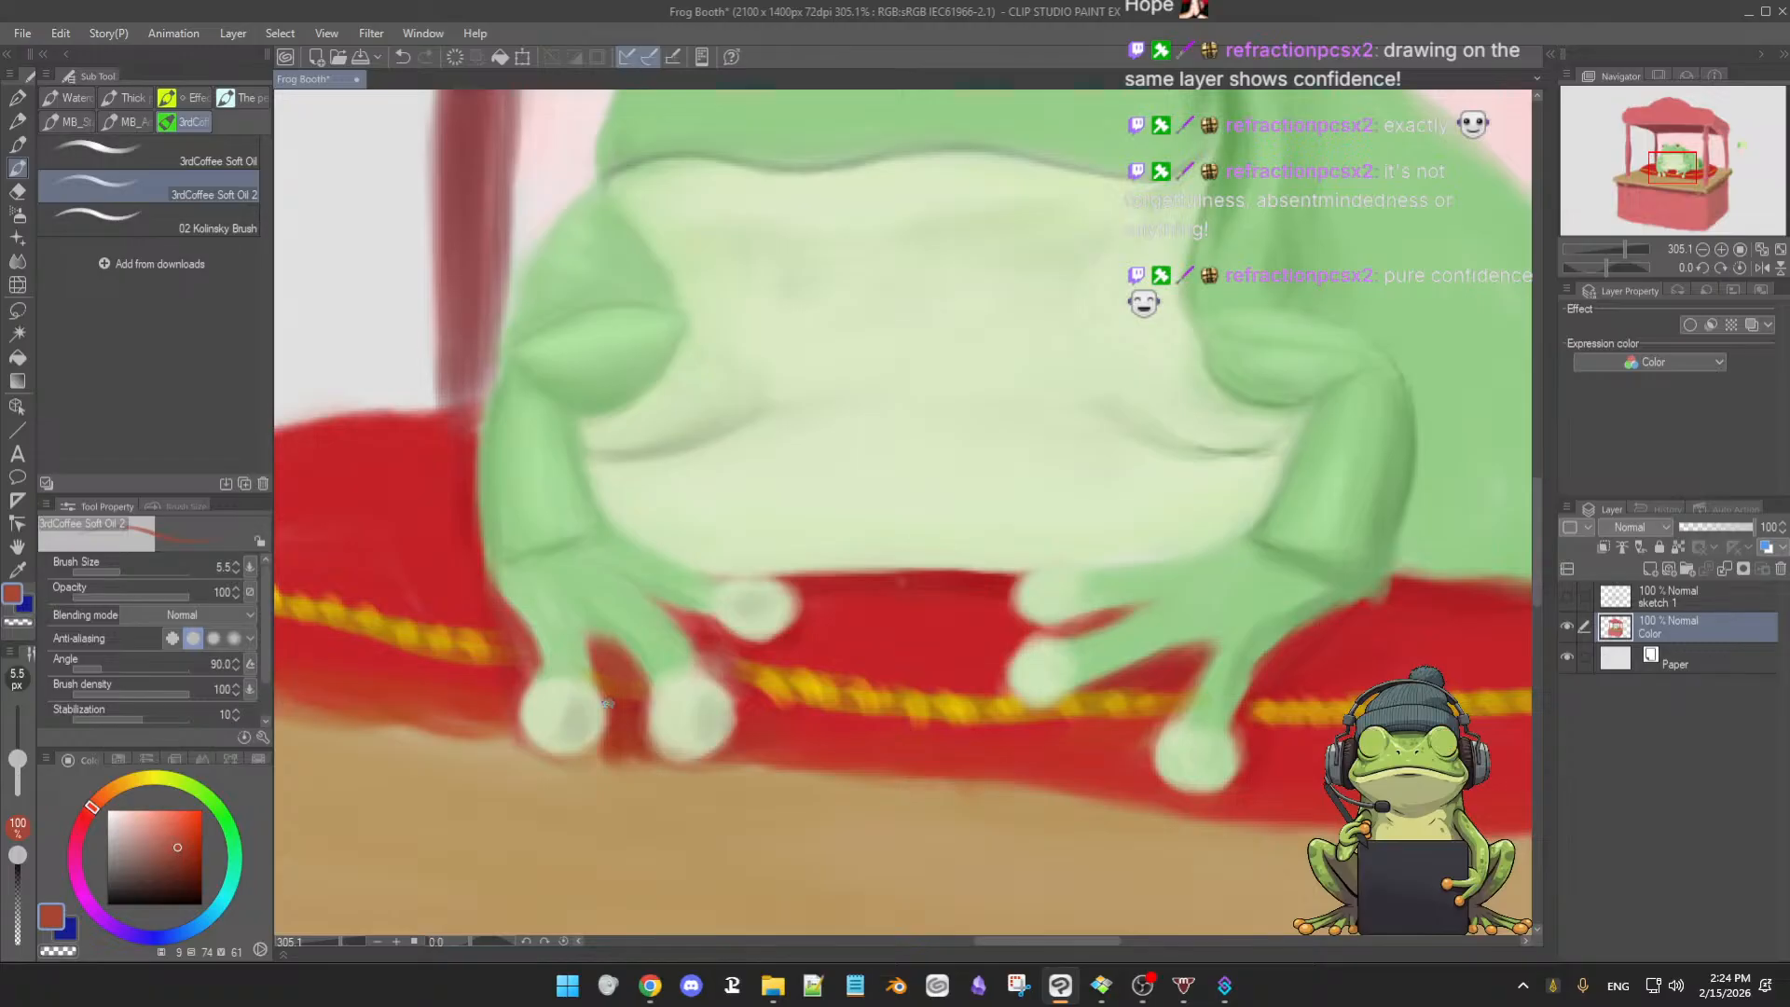
{"action": "left_click", "coordinate": [459, 606], "text": "alt"}
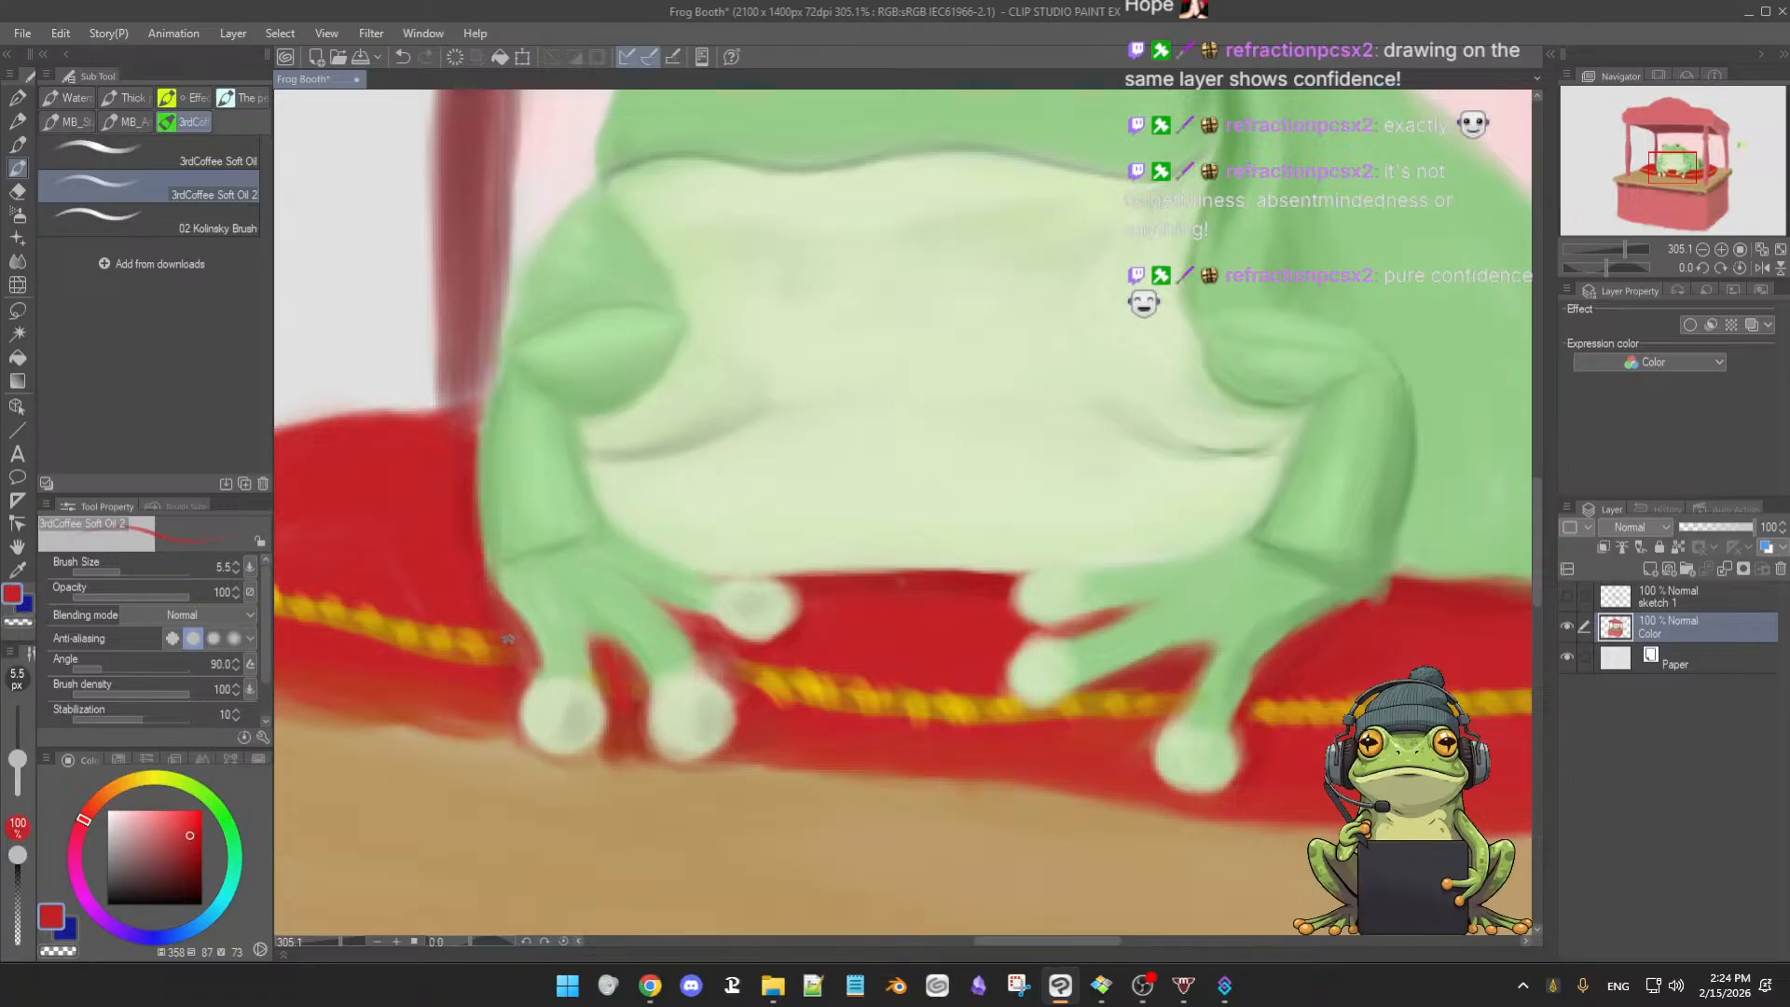
{"action": "key", "text": "ctrl+z"}
{"action": "scroll", "coordinate": [654, 639], "scroll_direction": "down", "scroll_amount": 4}
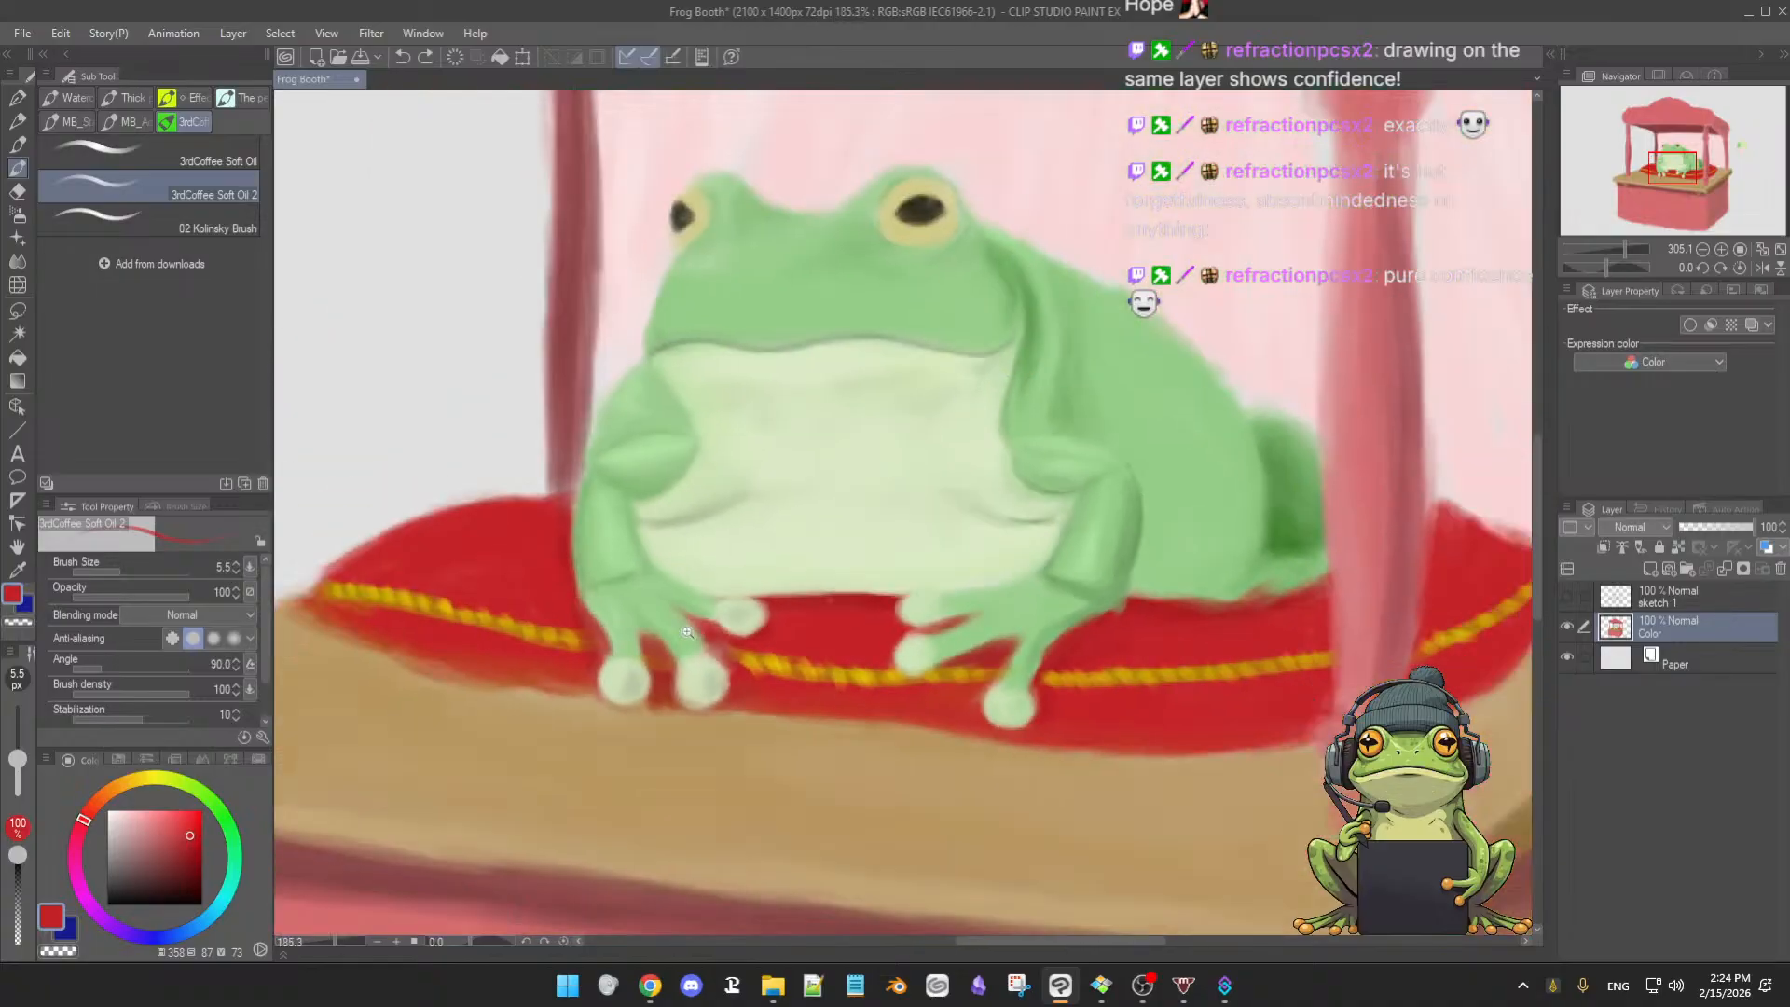
{"action": "scroll", "coordinate": [680, 660], "scroll_direction": "up", "scroll_amount": 4}
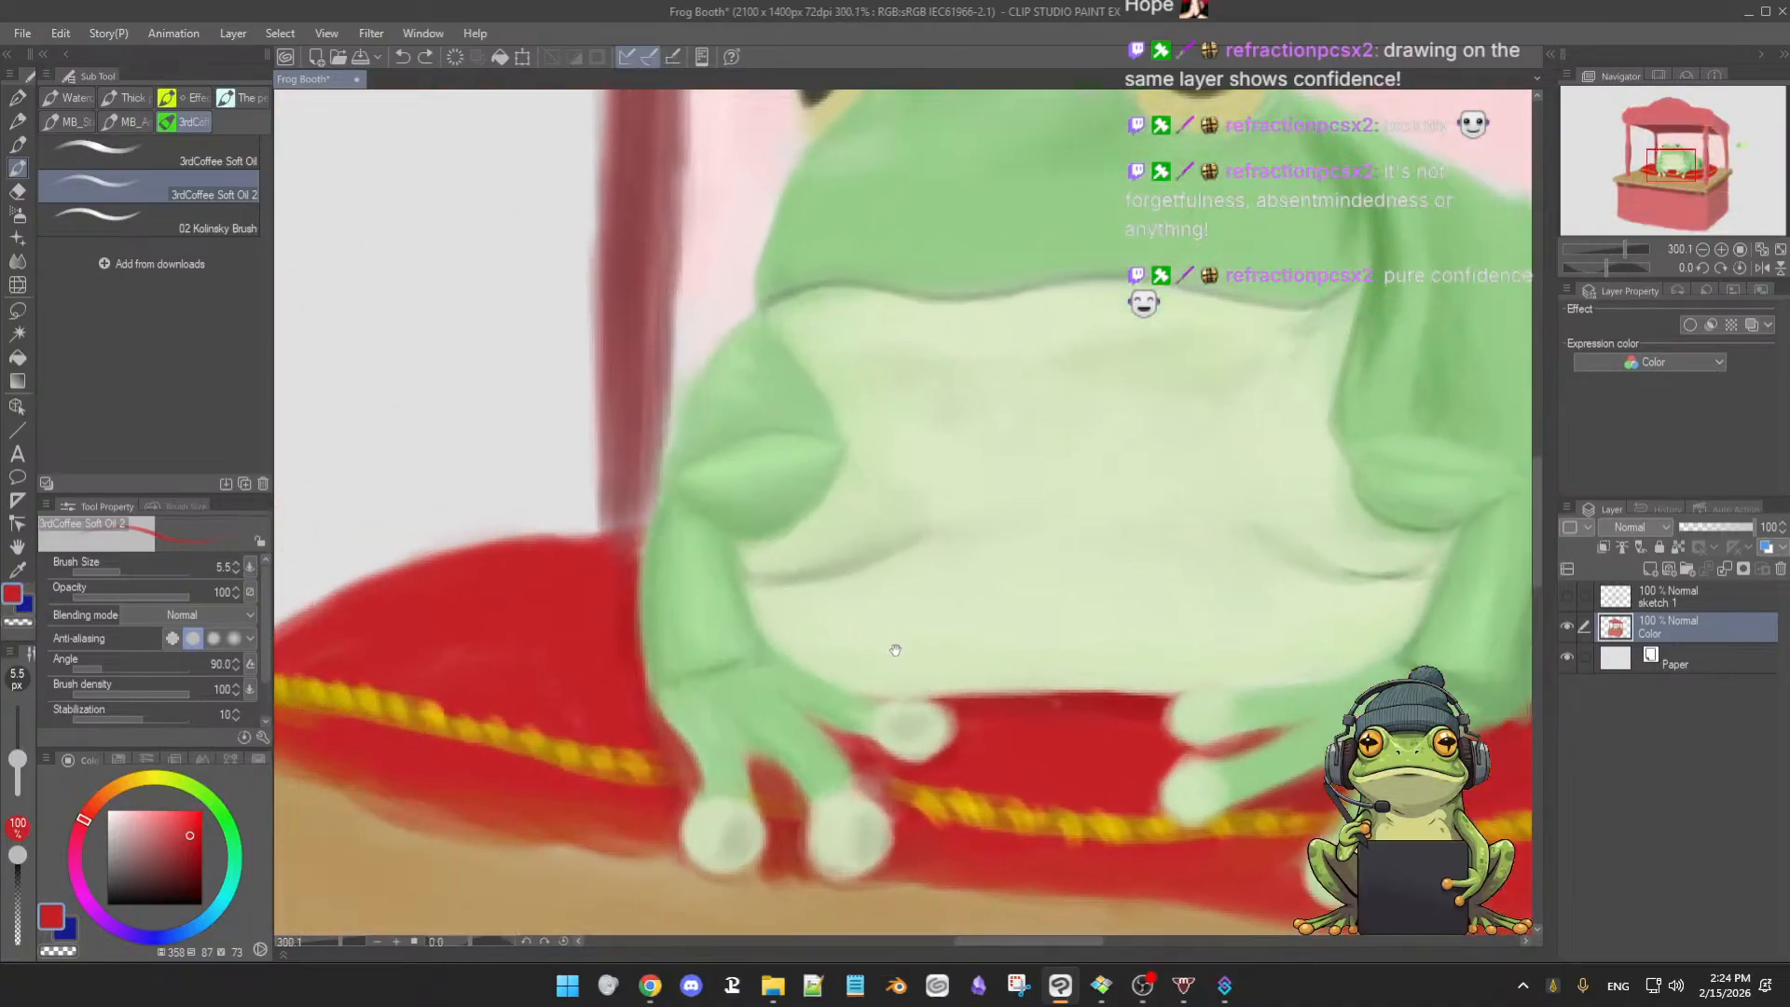
- Draw red test strokes with 3rdCoffee Soft Oil 2 at brush size 5.5 on the empty background beside the back post
{"action": "left_click_drag", "start_coordinate": [766, 607], "coordinate": [898, 707]}
{"action": "left_click_drag", "start_coordinate": [811, 636], "coordinate": [859, 736]}
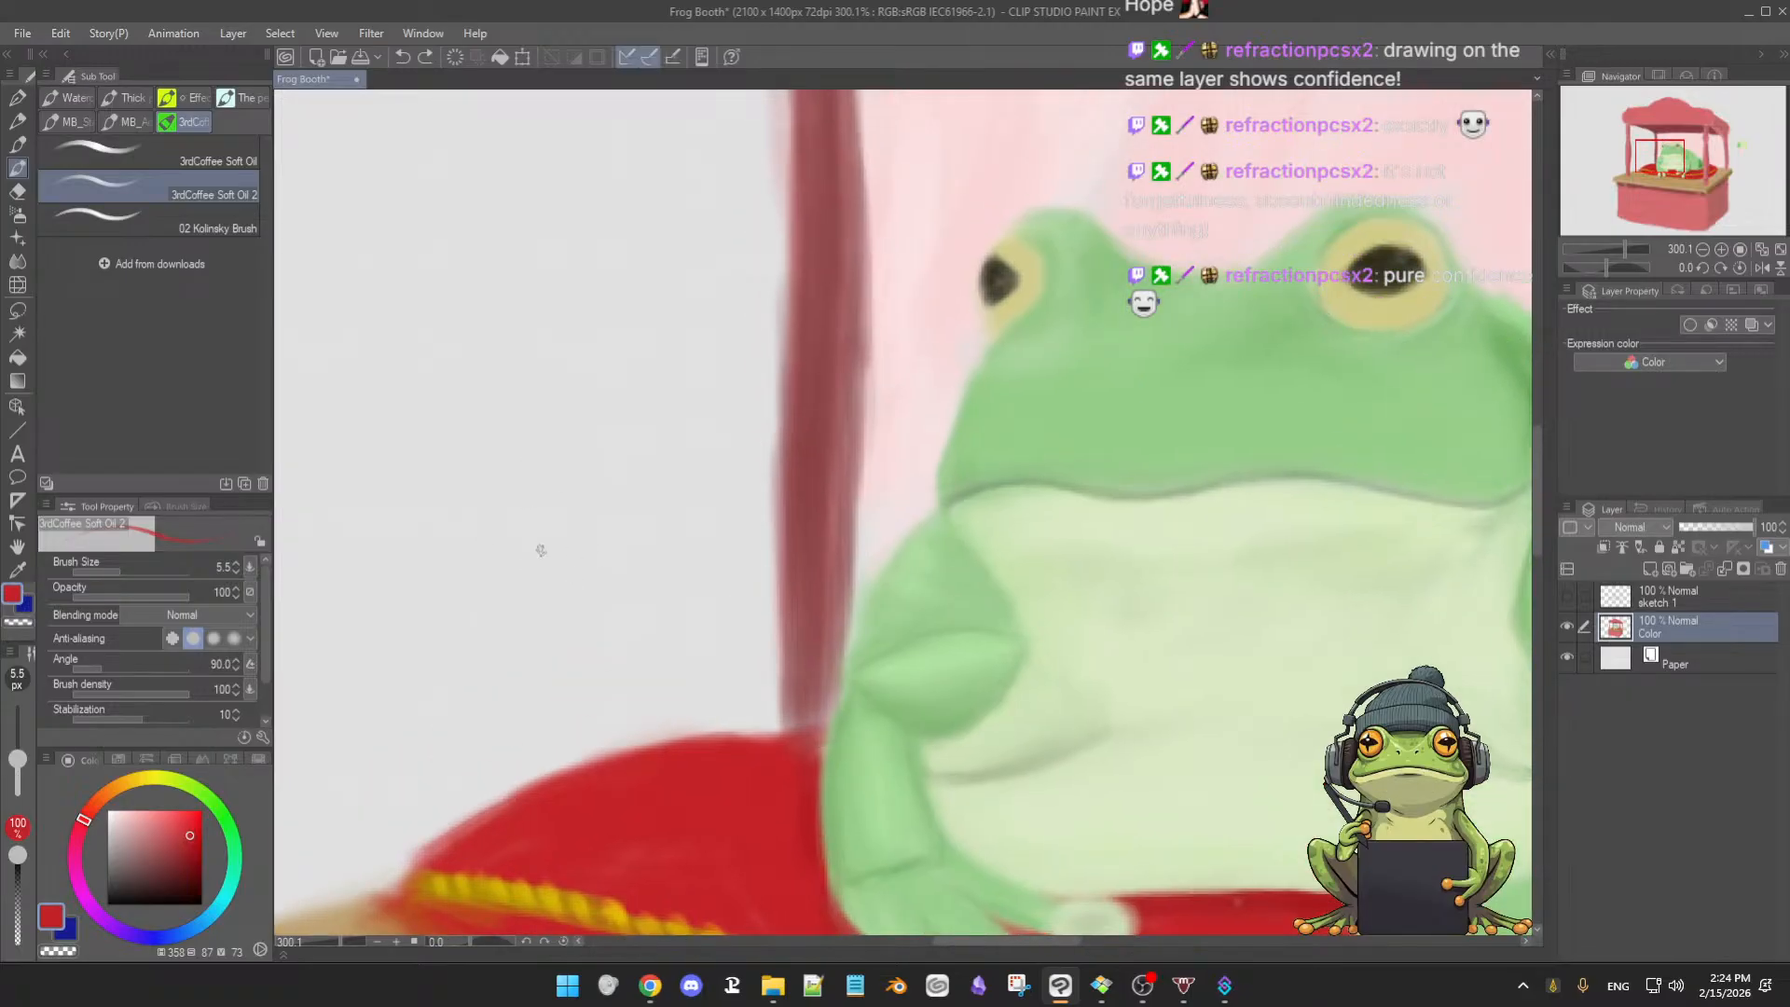
{"action": "mouse_move", "coordinate": [577, 494]}
{"action": "left_mouse_down"}
{"action": "mouse_move", "coordinate": [499, 594]}
{"action": "mouse_move", "coordinate": [613, 495]}
{"action": "mouse_move", "coordinate": [562, 572]}
{"action": "left_mouse_up"}
{"action": "left_click_drag", "start_coordinate": [623, 512], "coordinate": [576, 576]}
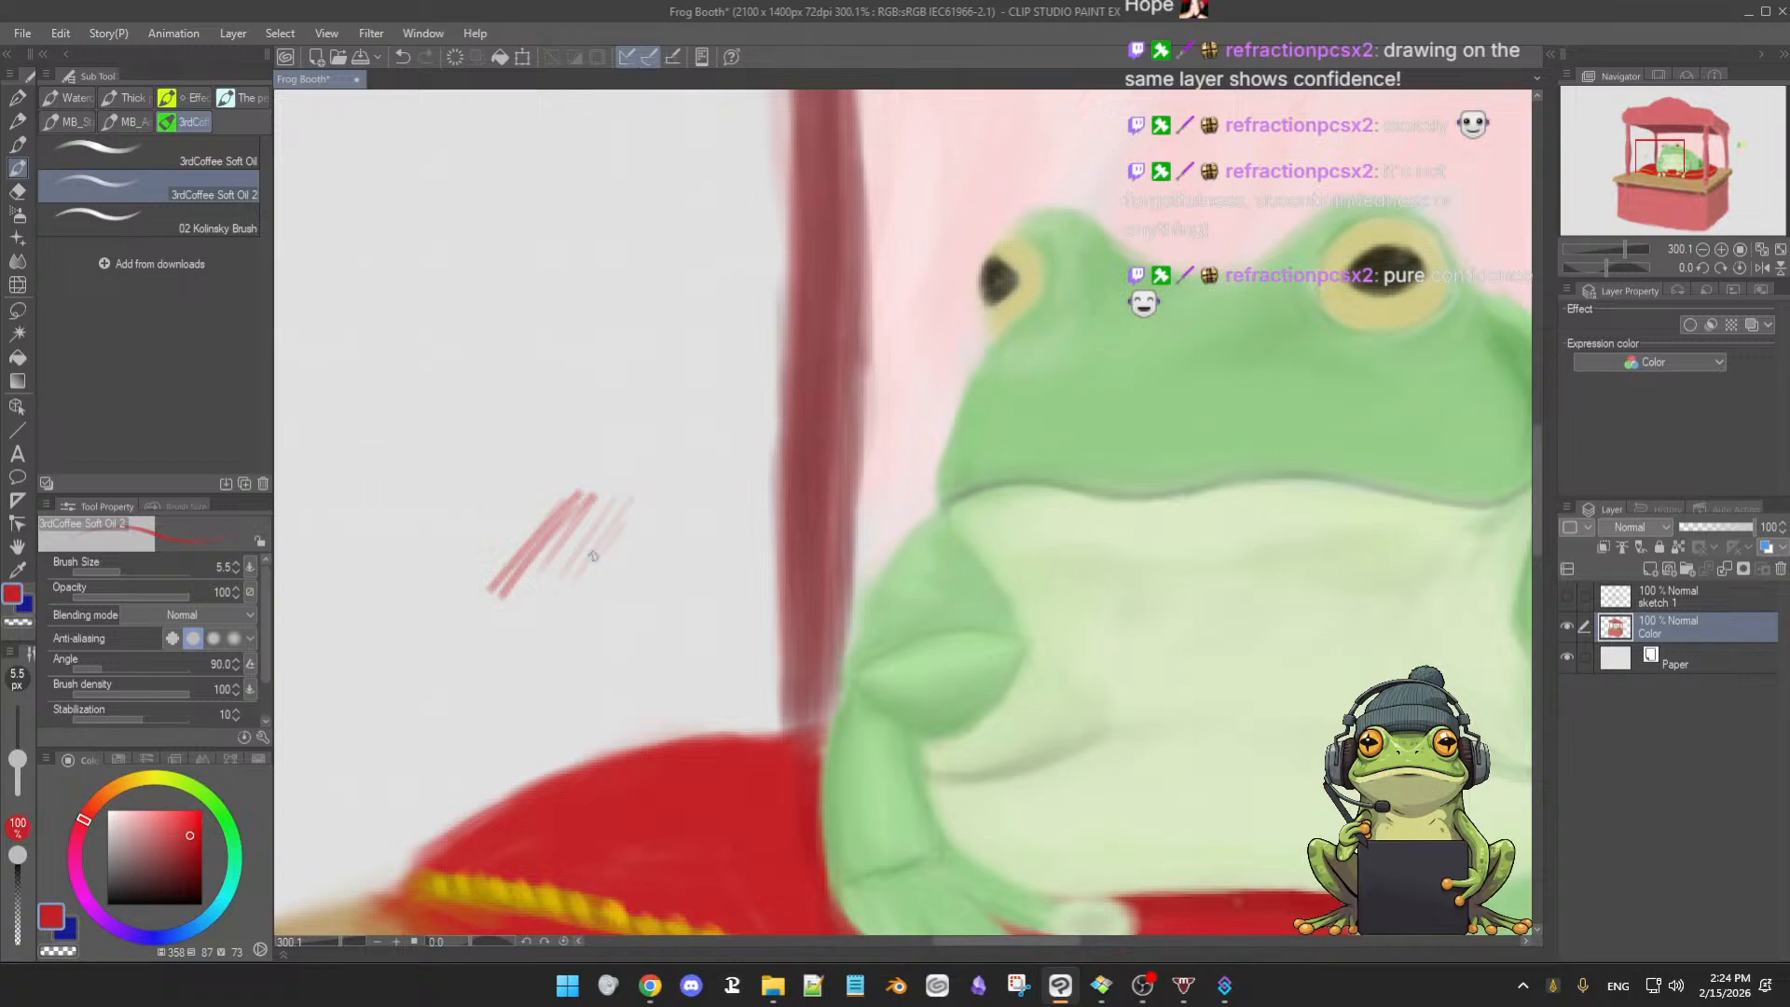
{"action": "left_click_drag", "start_coordinate": [630, 508], "coordinate": [583, 615]}
{"action": "left_click_drag", "start_coordinate": [658, 523], "coordinate": [597, 621]}
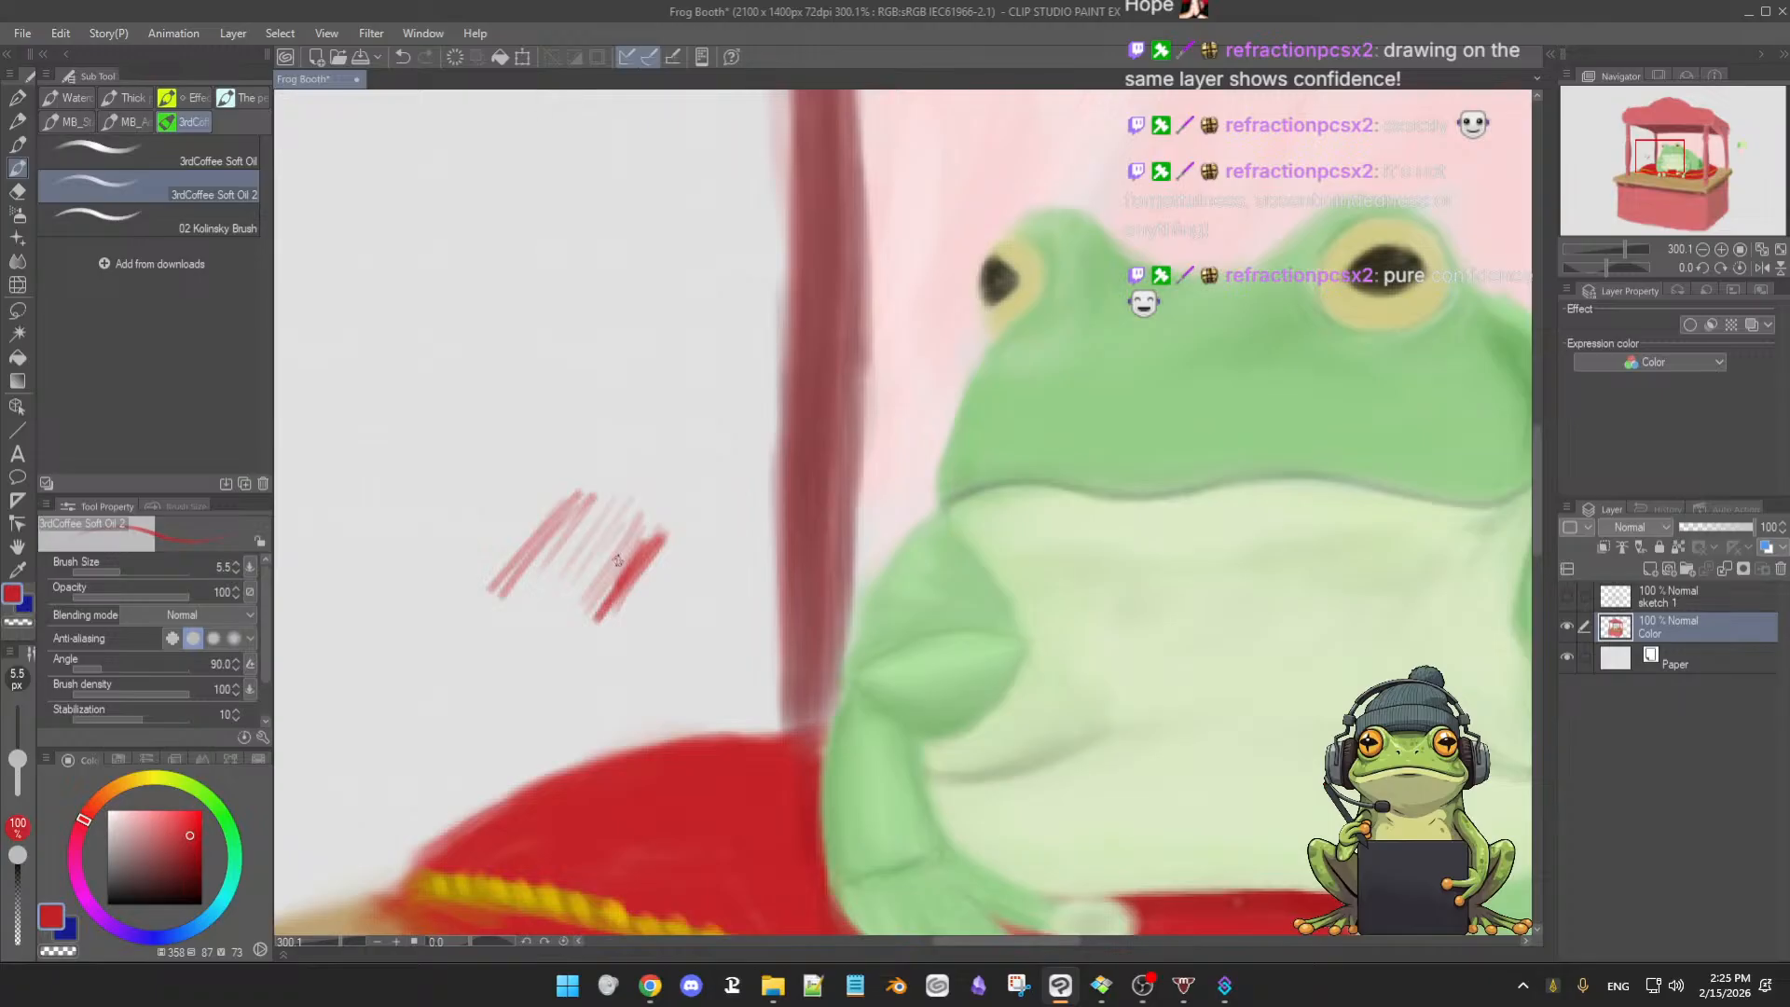
- Compare a red test stroke from 3rdCoffee Soft Oil at size 22.6 with 3rdCoffee Soft Oil 2 at size 10.4
{"action": "left_click", "coordinate": [211, 163]}
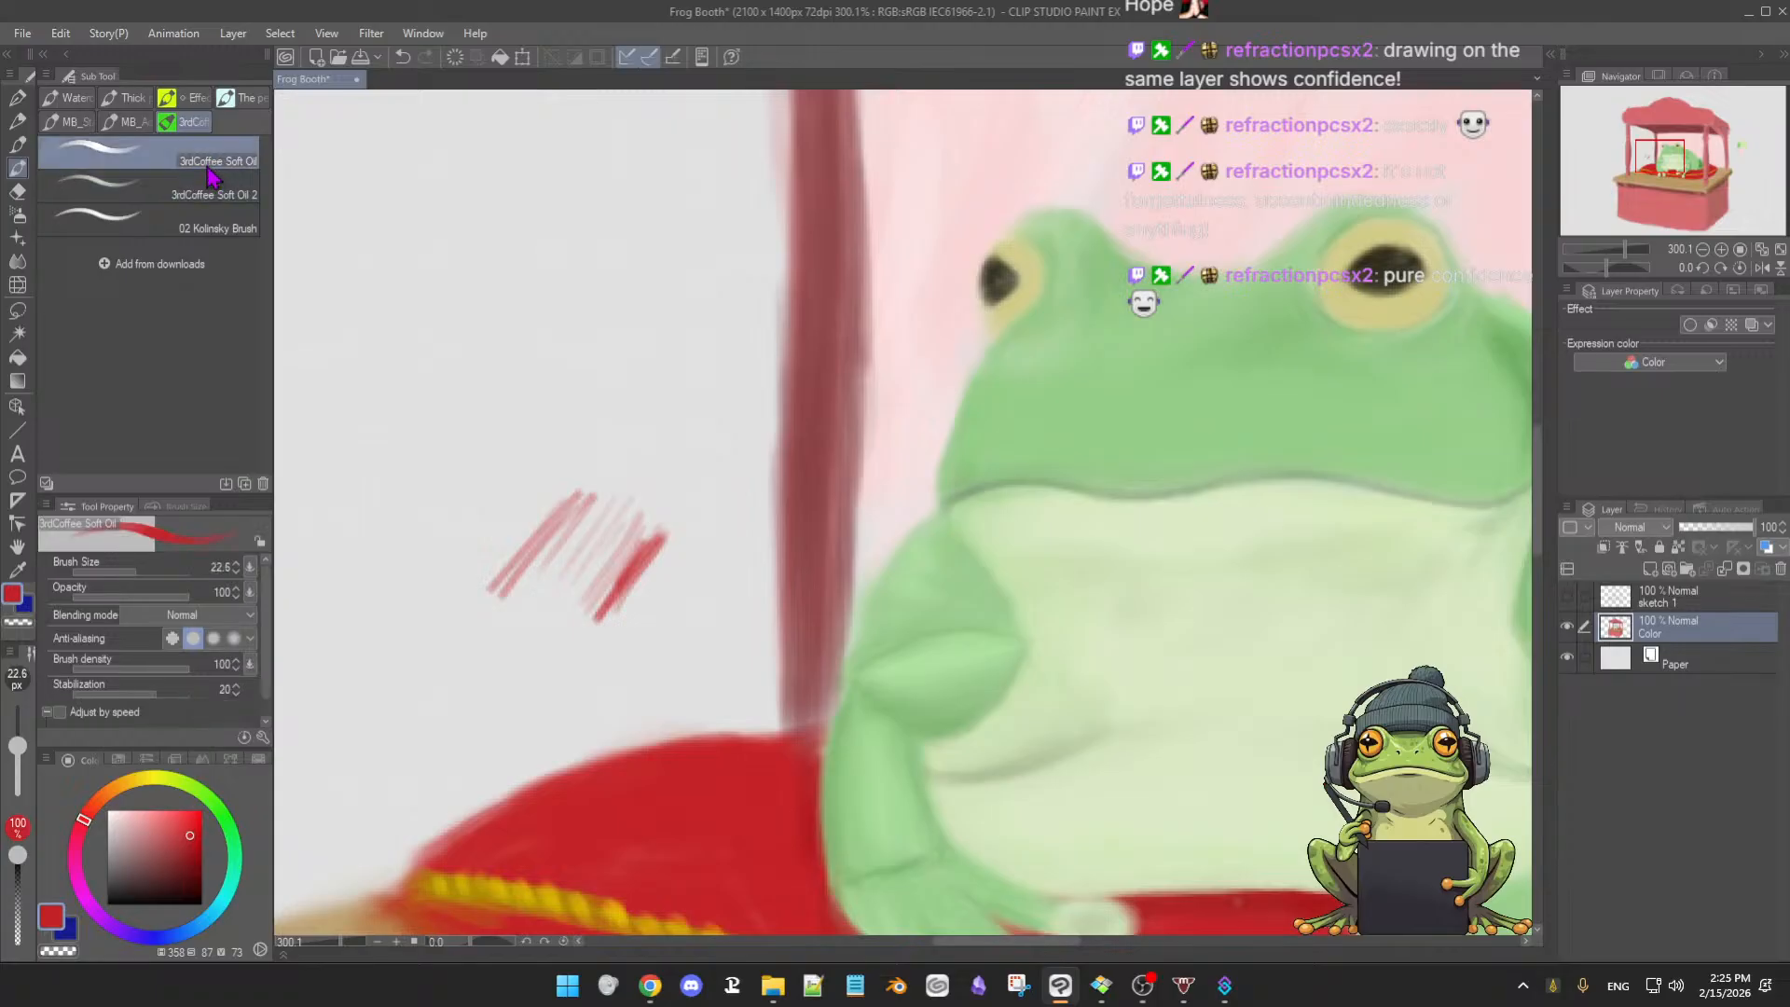
{"action": "mouse_move", "coordinate": [606, 392]}
{"action": "left_mouse_down"}
{"action": "mouse_move", "coordinate": [595, 449]}
{"action": "mouse_move", "coordinate": [601, 410]}
{"action": "mouse_move", "coordinate": [597, 438]}
{"action": "mouse_move", "coordinate": [606, 424]}
{"action": "left_mouse_up"}
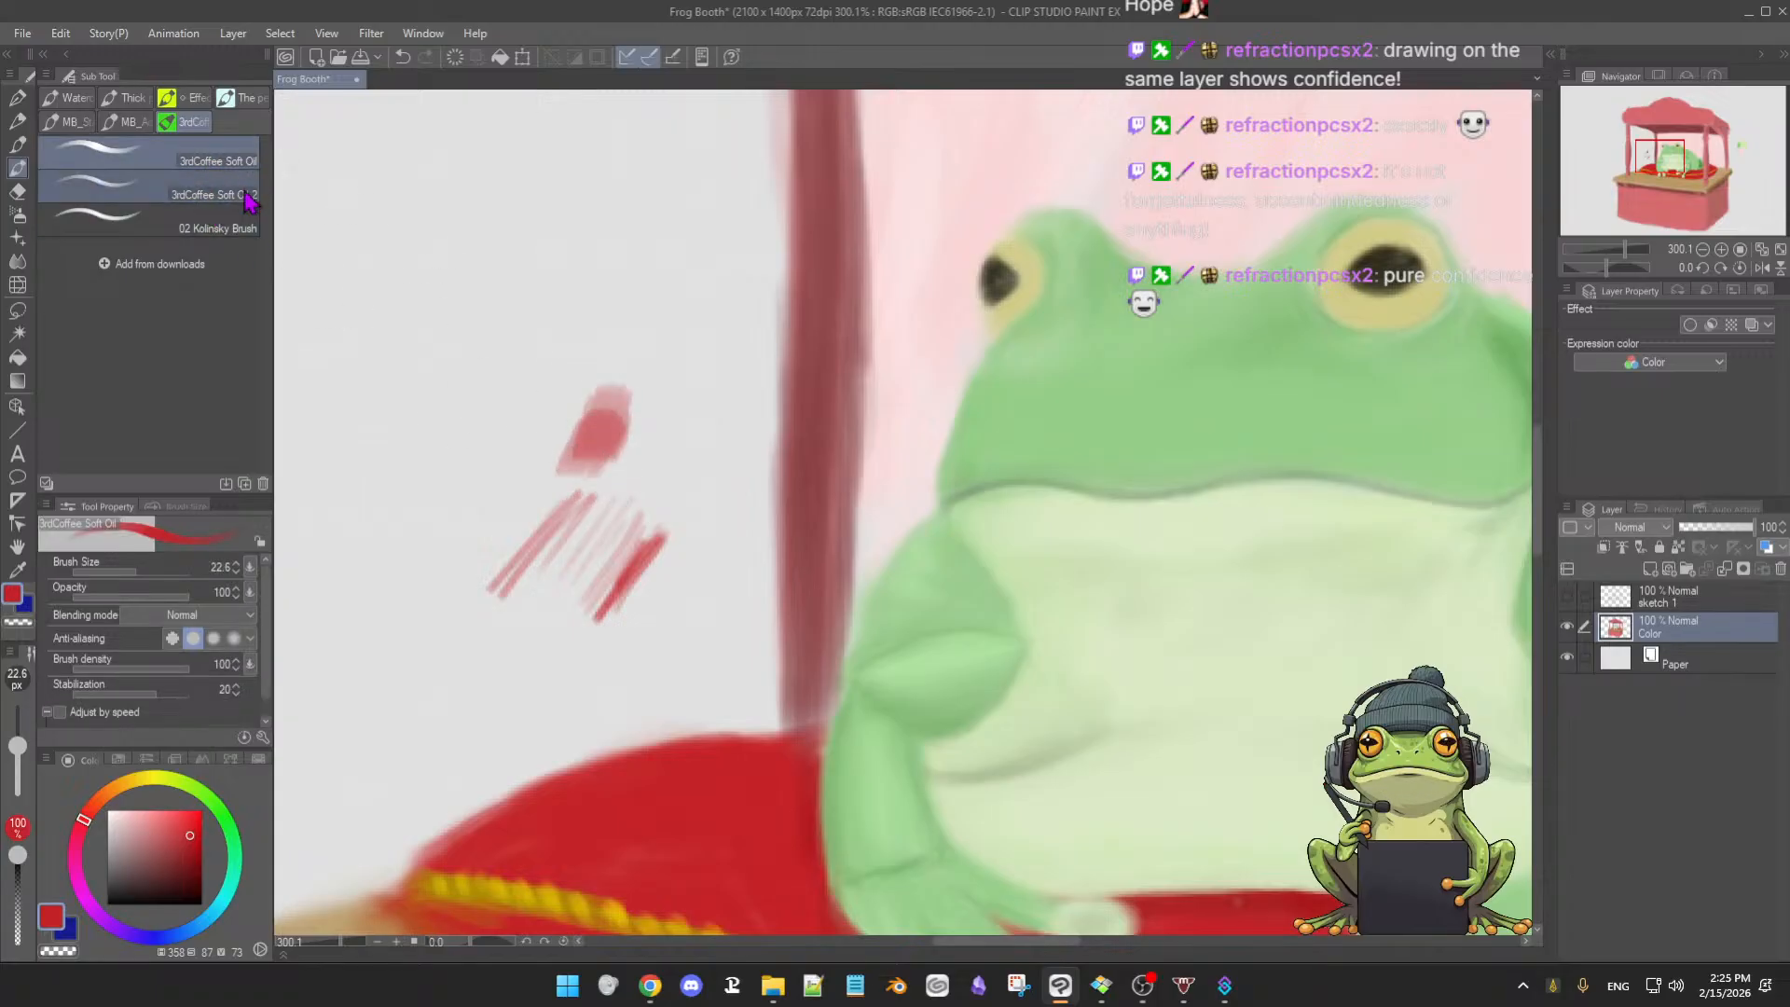
{"action": "left_click", "coordinate": [233, 198]}
{"action": "mouse_move", "coordinate": [593, 526]}
{"action": "left_mouse_down", "text": "ctrl+alt"}
{"action": "mouse_move", "coordinate": [647, 504]}
{"action": "mouse_move", "coordinate": [620, 573]}
{"action": "mouse_move", "coordinate": [639, 576]}
{"action": "mouse_move", "coordinate": [666, 507]}
{"action": "mouse_move", "coordinate": [607, 594]}
{"action": "left_mouse_up", "text": "ctrl+alt"}
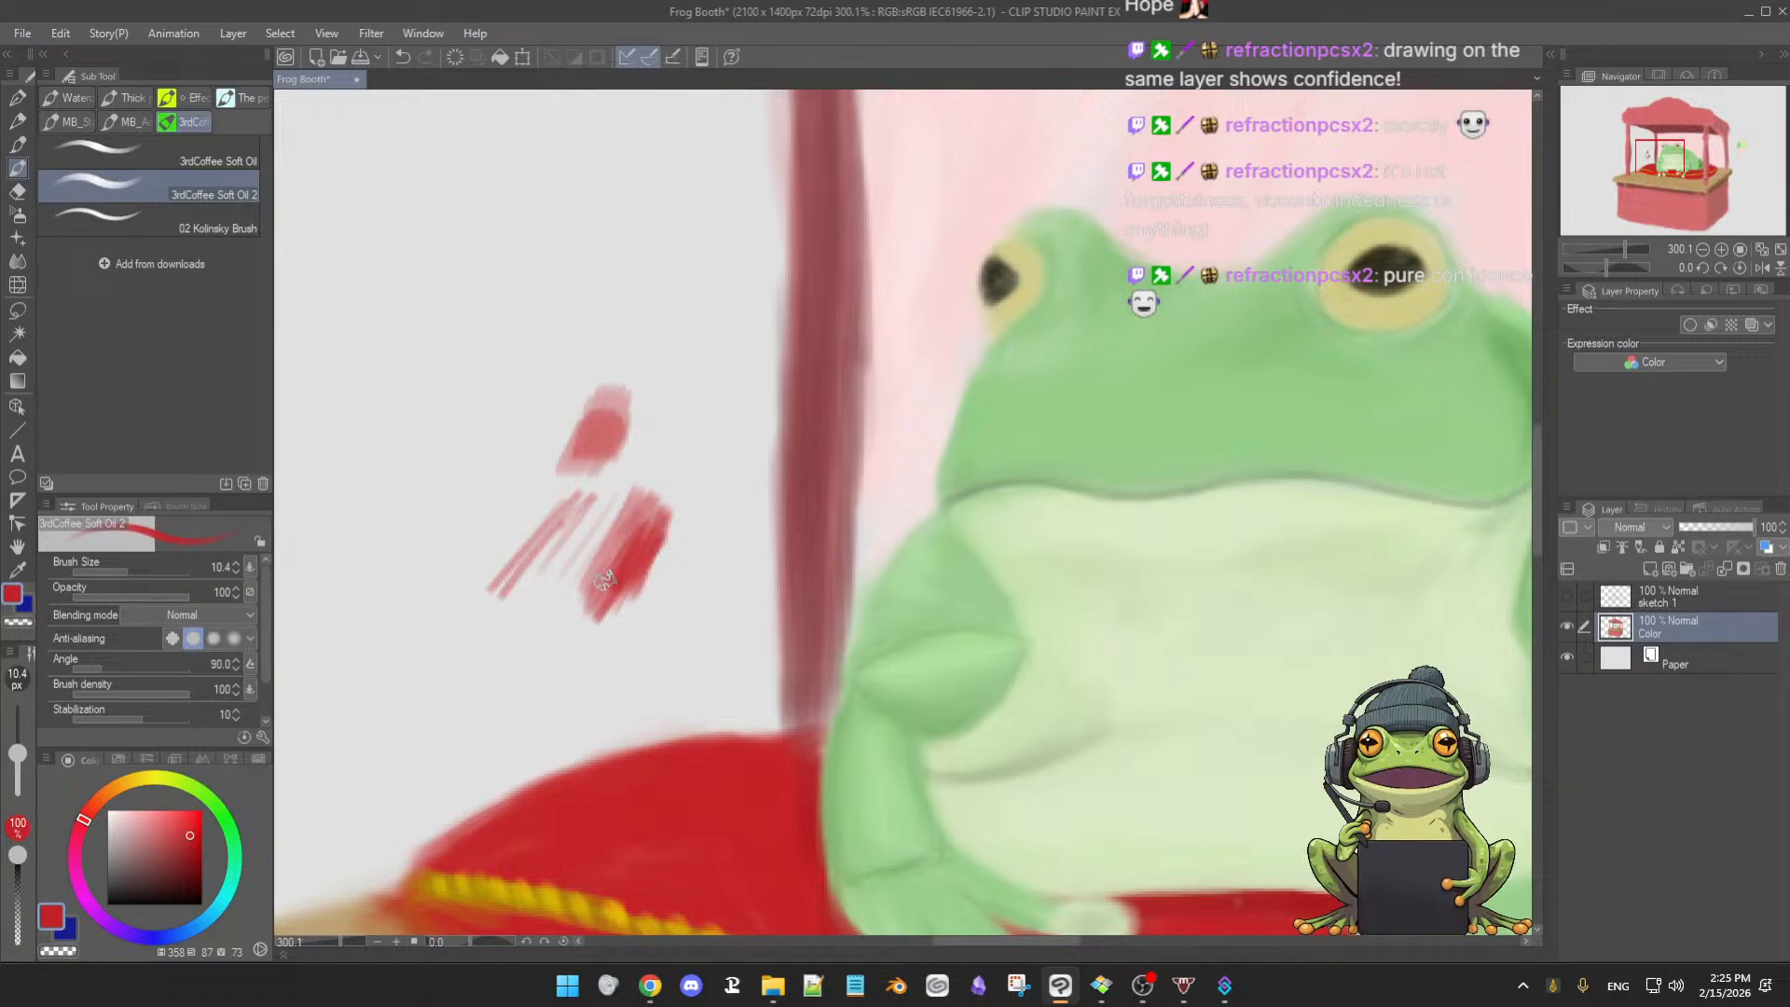
- Erase the red test marks from the background beside the back post with the Hard eraser
{"action": "key", "text": "e"}
{"action": "left_click_drag", "start_coordinate": [613, 361], "coordinate": [565, 495]}
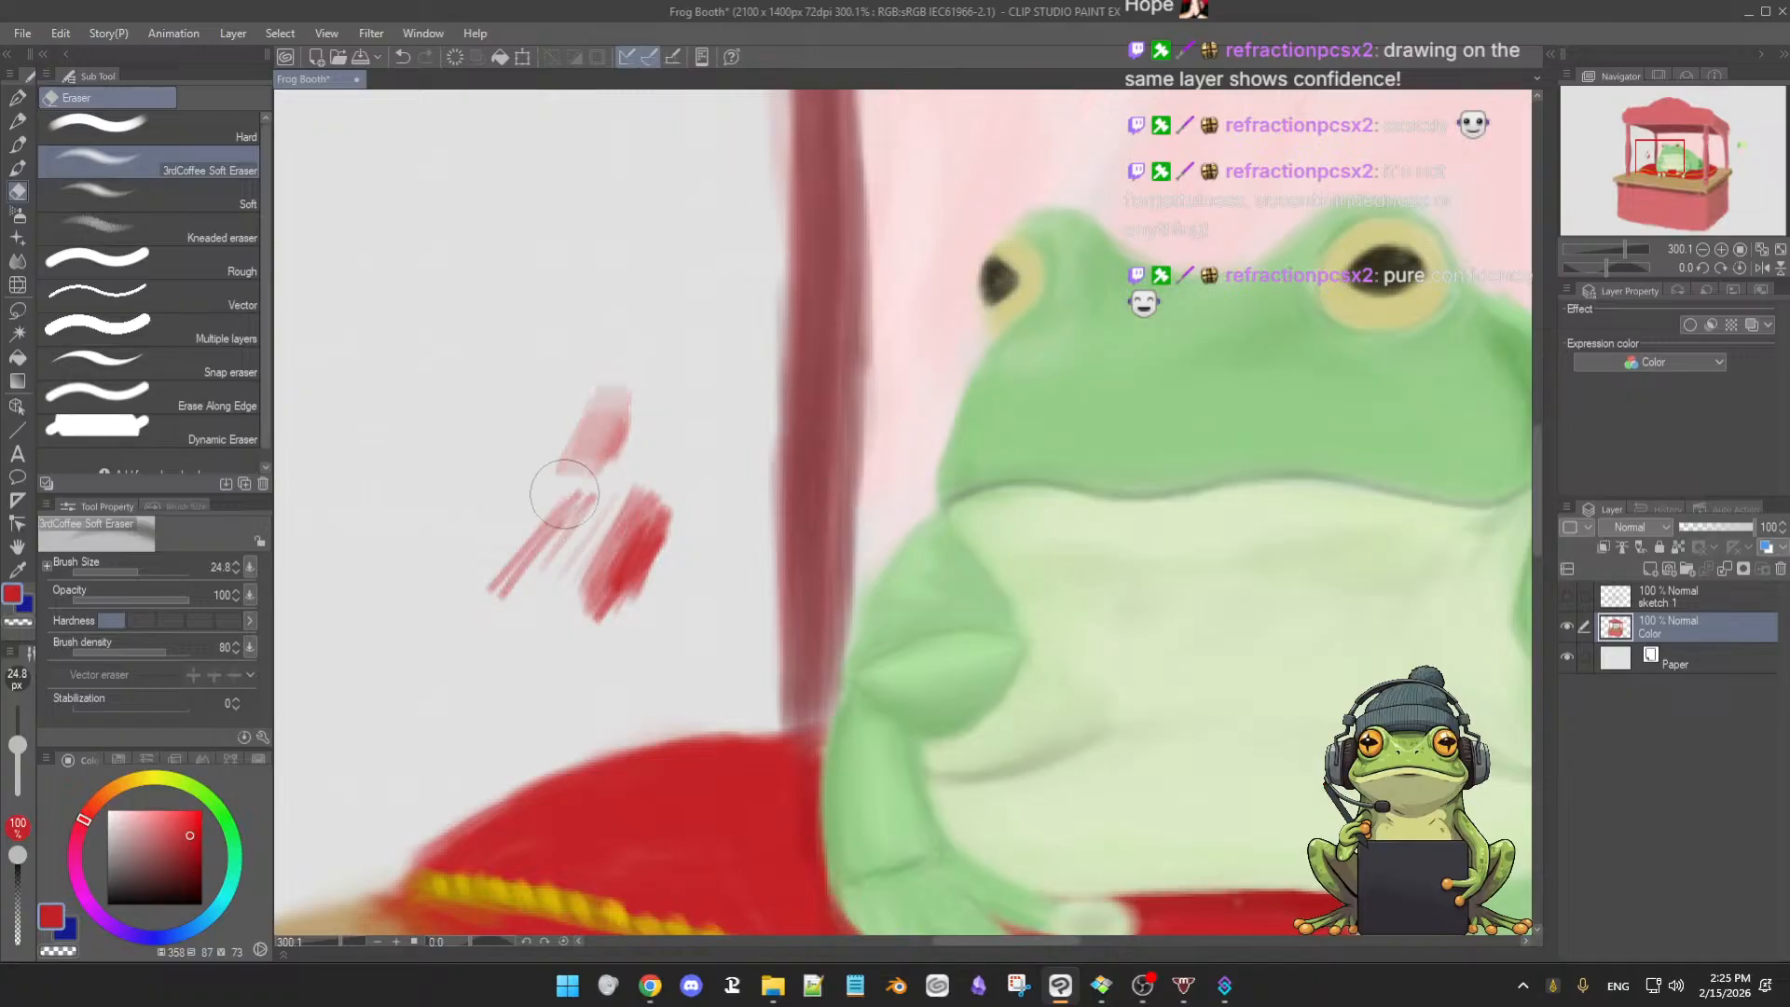
{"action": "left_click", "coordinate": [98, 129]}
{"action": "mouse_move", "coordinate": [547, 360]}
{"action": "left_mouse_down"}
{"action": "mouse_move", "coordinate": [570, 432]}
{"action": "mouse_move", "coordinate": [480, 565]}
{"action": "mouse_move", "coordinate": [622, 476]}
{"action": "mouse_move", "coordinate": [615, 569]}
{"action": "left_mouse_up"}
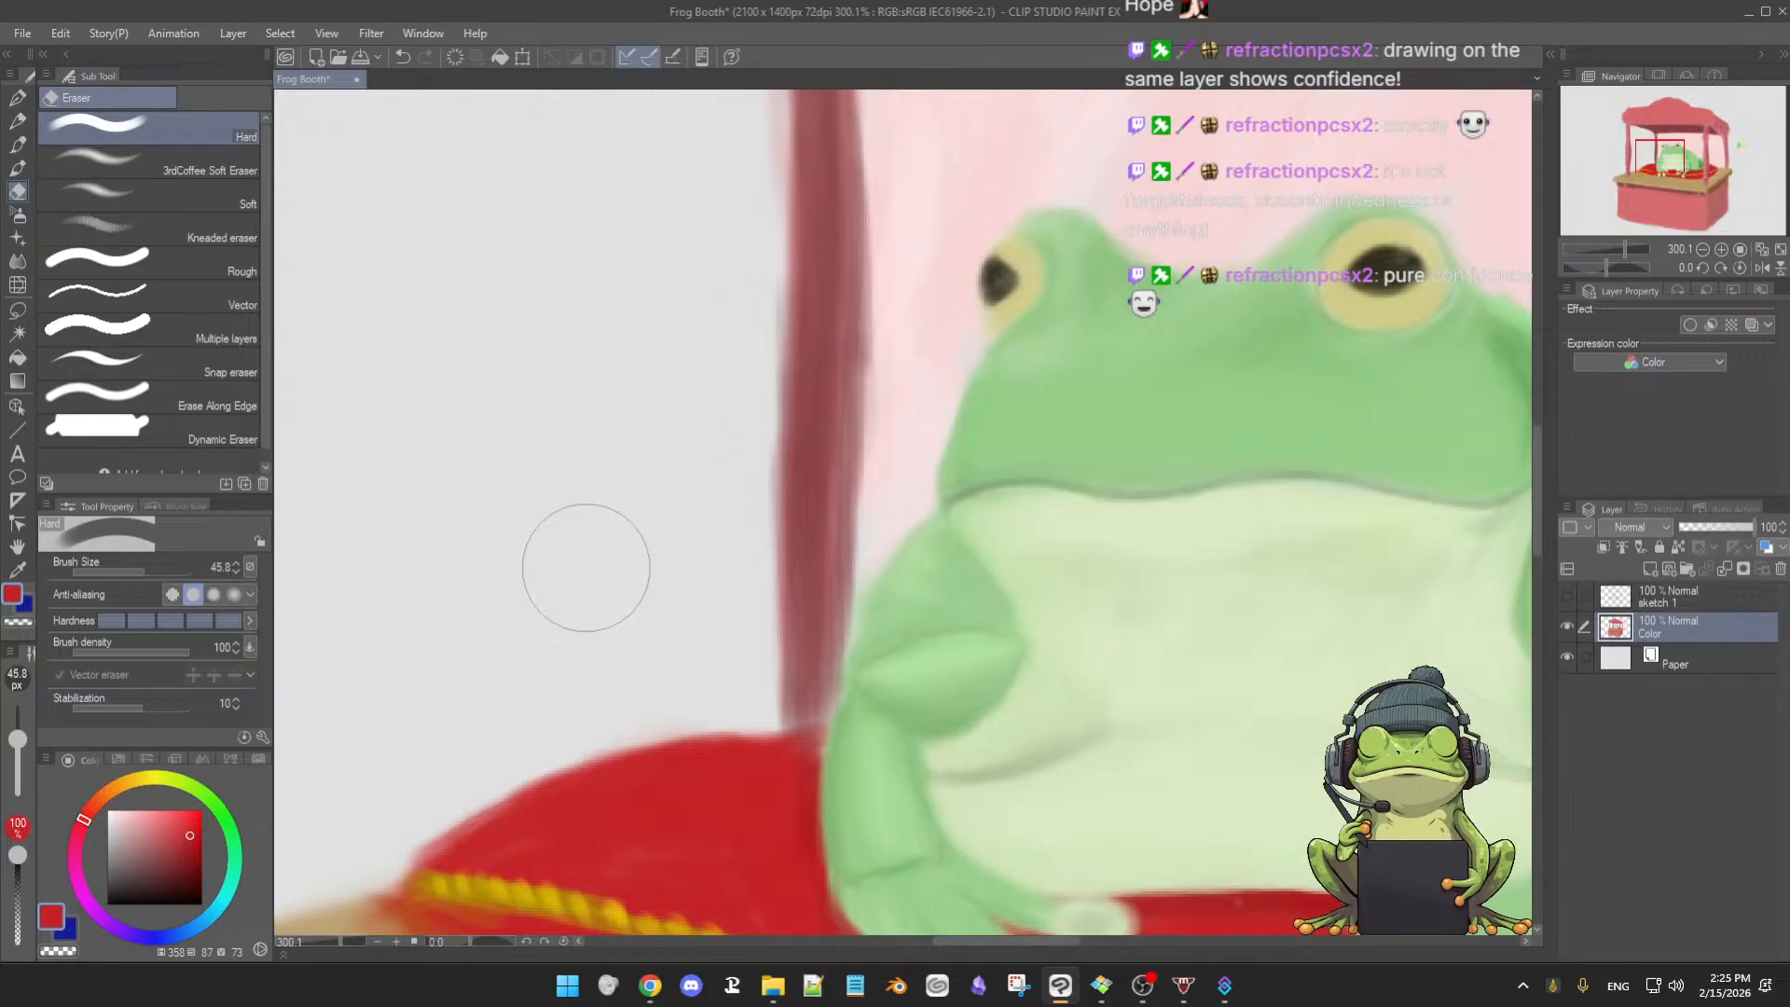
- Test 3rdCoffee Soft Oil 2 at size 10.3 with groups of light and heavy red strokes on the empty background
{"action": "key", "text": "b"}
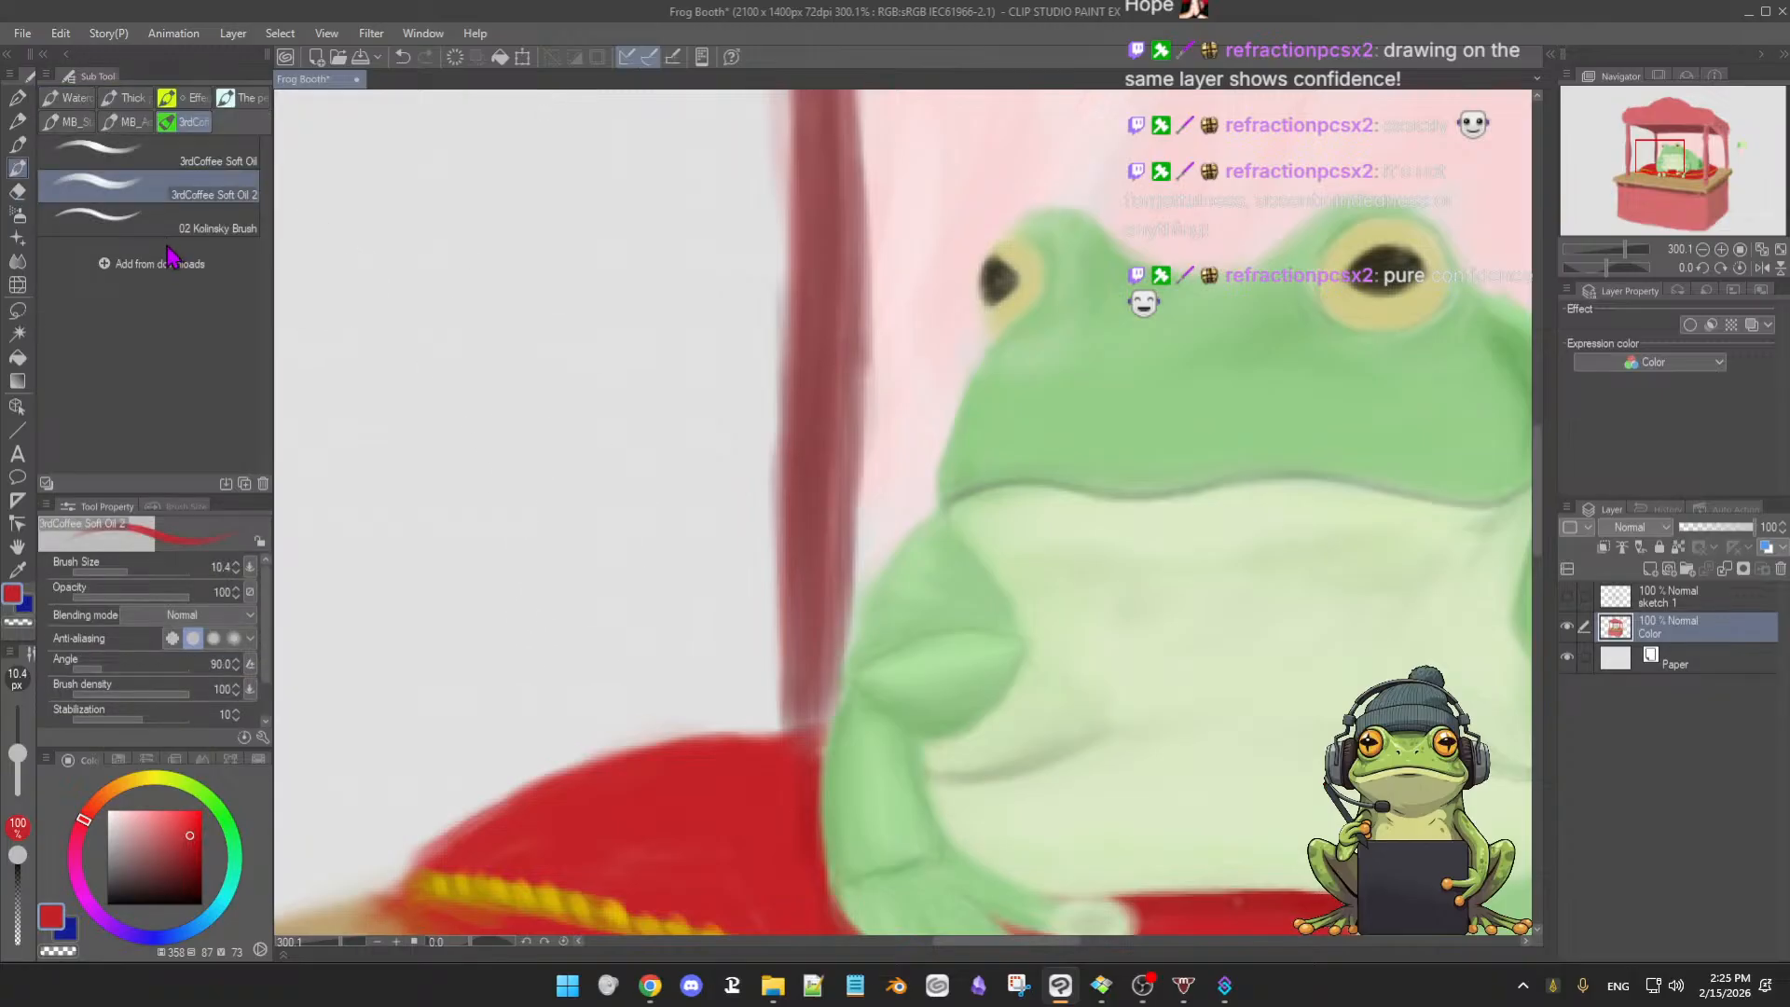
{"action": "left_click_drag", "start_coordinate": [537, 545], "coordinate": [540, 554]}
{"action": "left_click_drag", "start_coordinate": [585, 487], "coordinate": [555, 588]}
{"action": "mouse_move", "coordinate": [589, 528]}
{"action": "left_mouse_down"}
{"action": "mouse_move", "coordinate": [576, 591]}
{"action": "mouse_move", "coordinate": [632, 585]}
{"action": "left_mouse_up"}
{"action": "scroll", "coordinate": [632, 584], "scroll_direction": "down", "scroll_amount": 5}
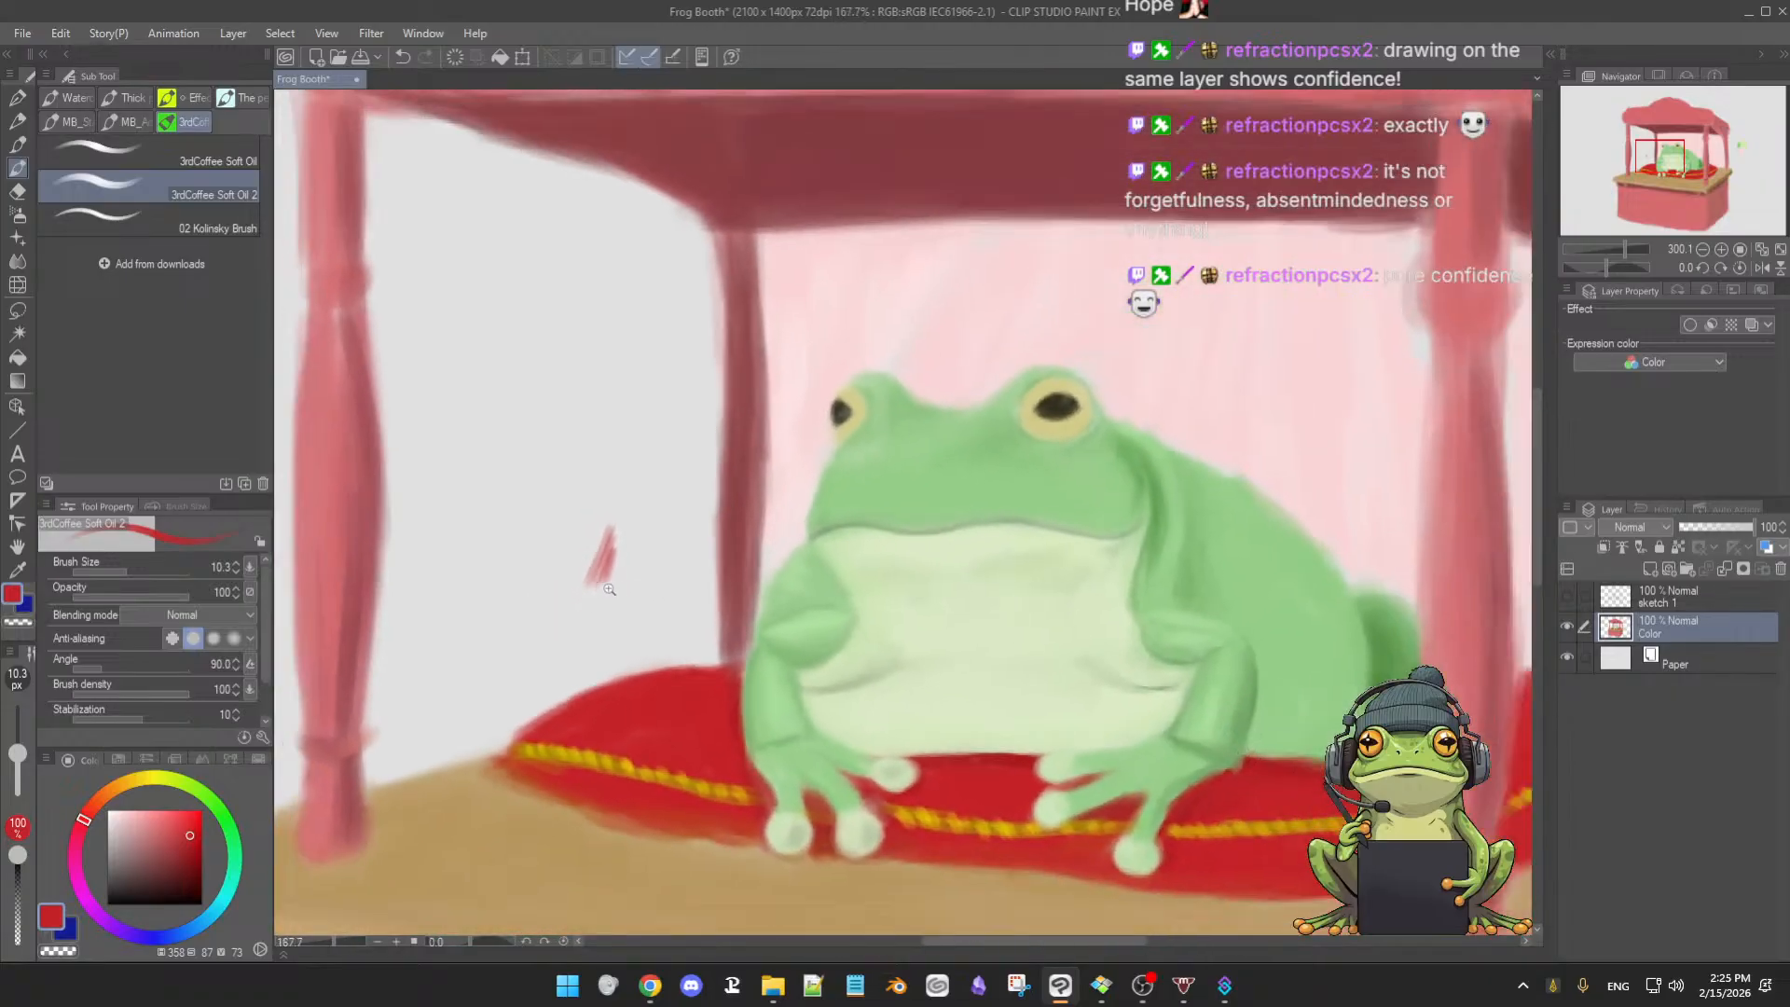
{"action": "scroll", "coordinate": [592, 599], "scroll_direction": "up", "scroll_amount": 4}
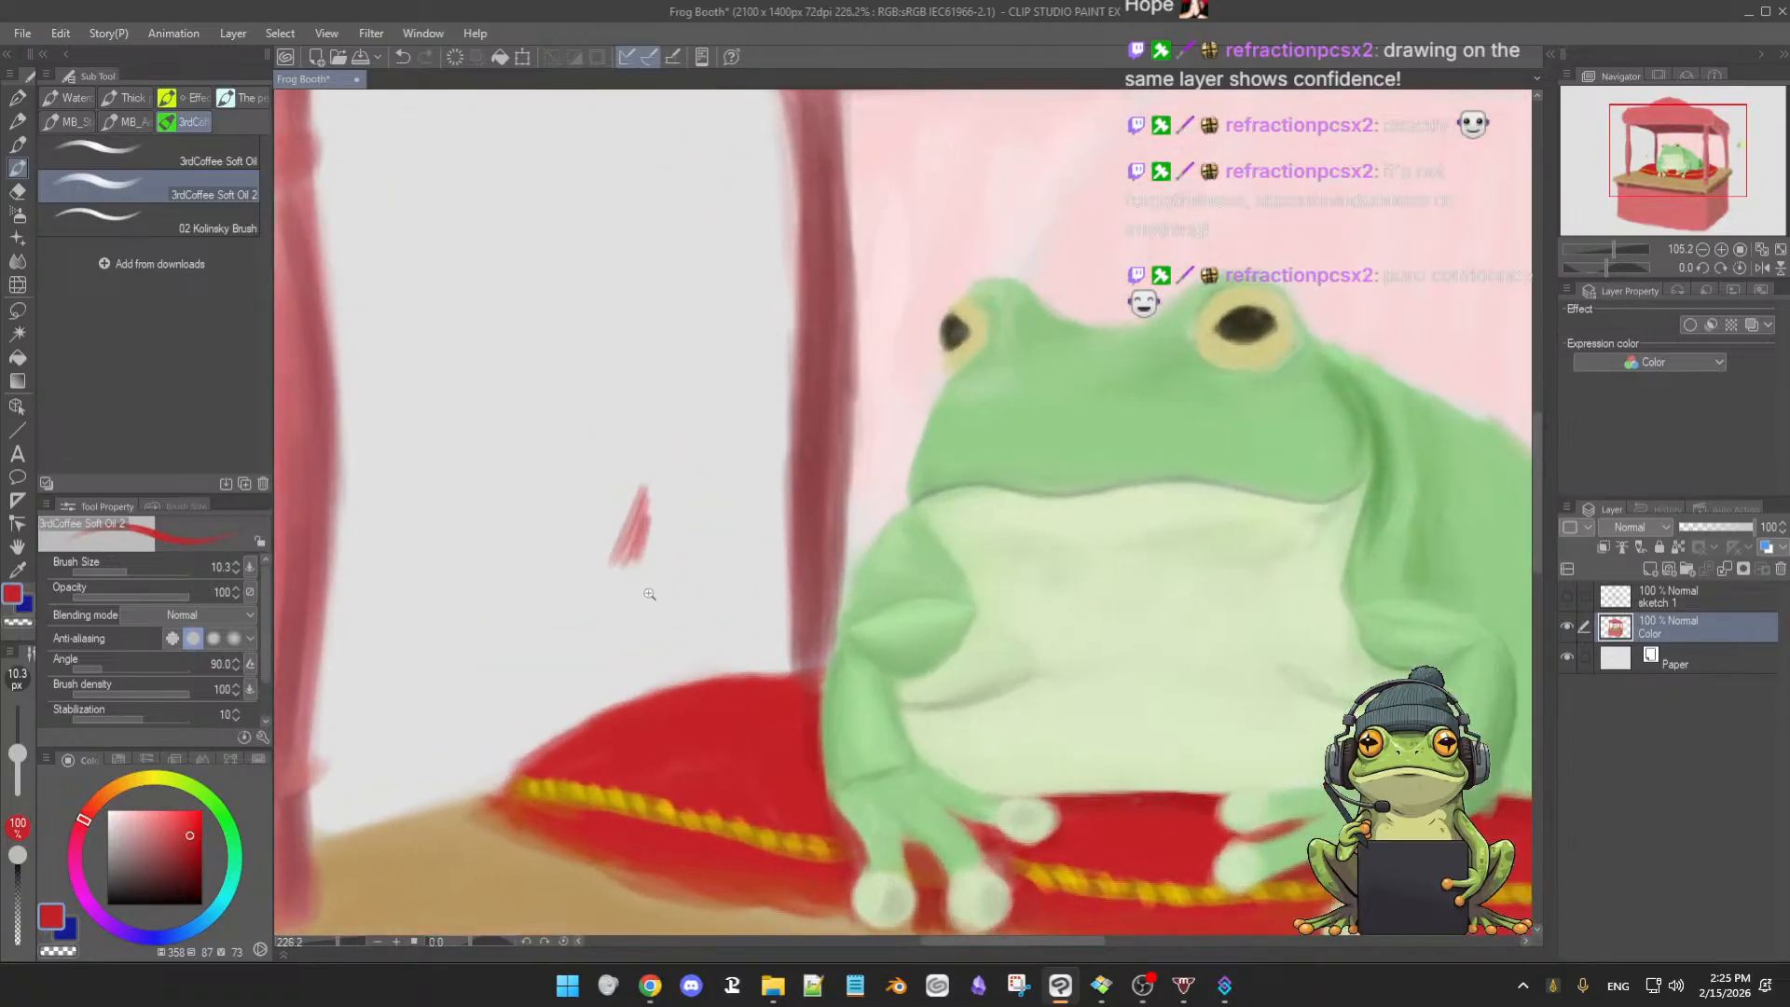
{"action": "scroll", "coordinate": [662, 546], "scroll_direction": "up", "scroll_amount": 3}
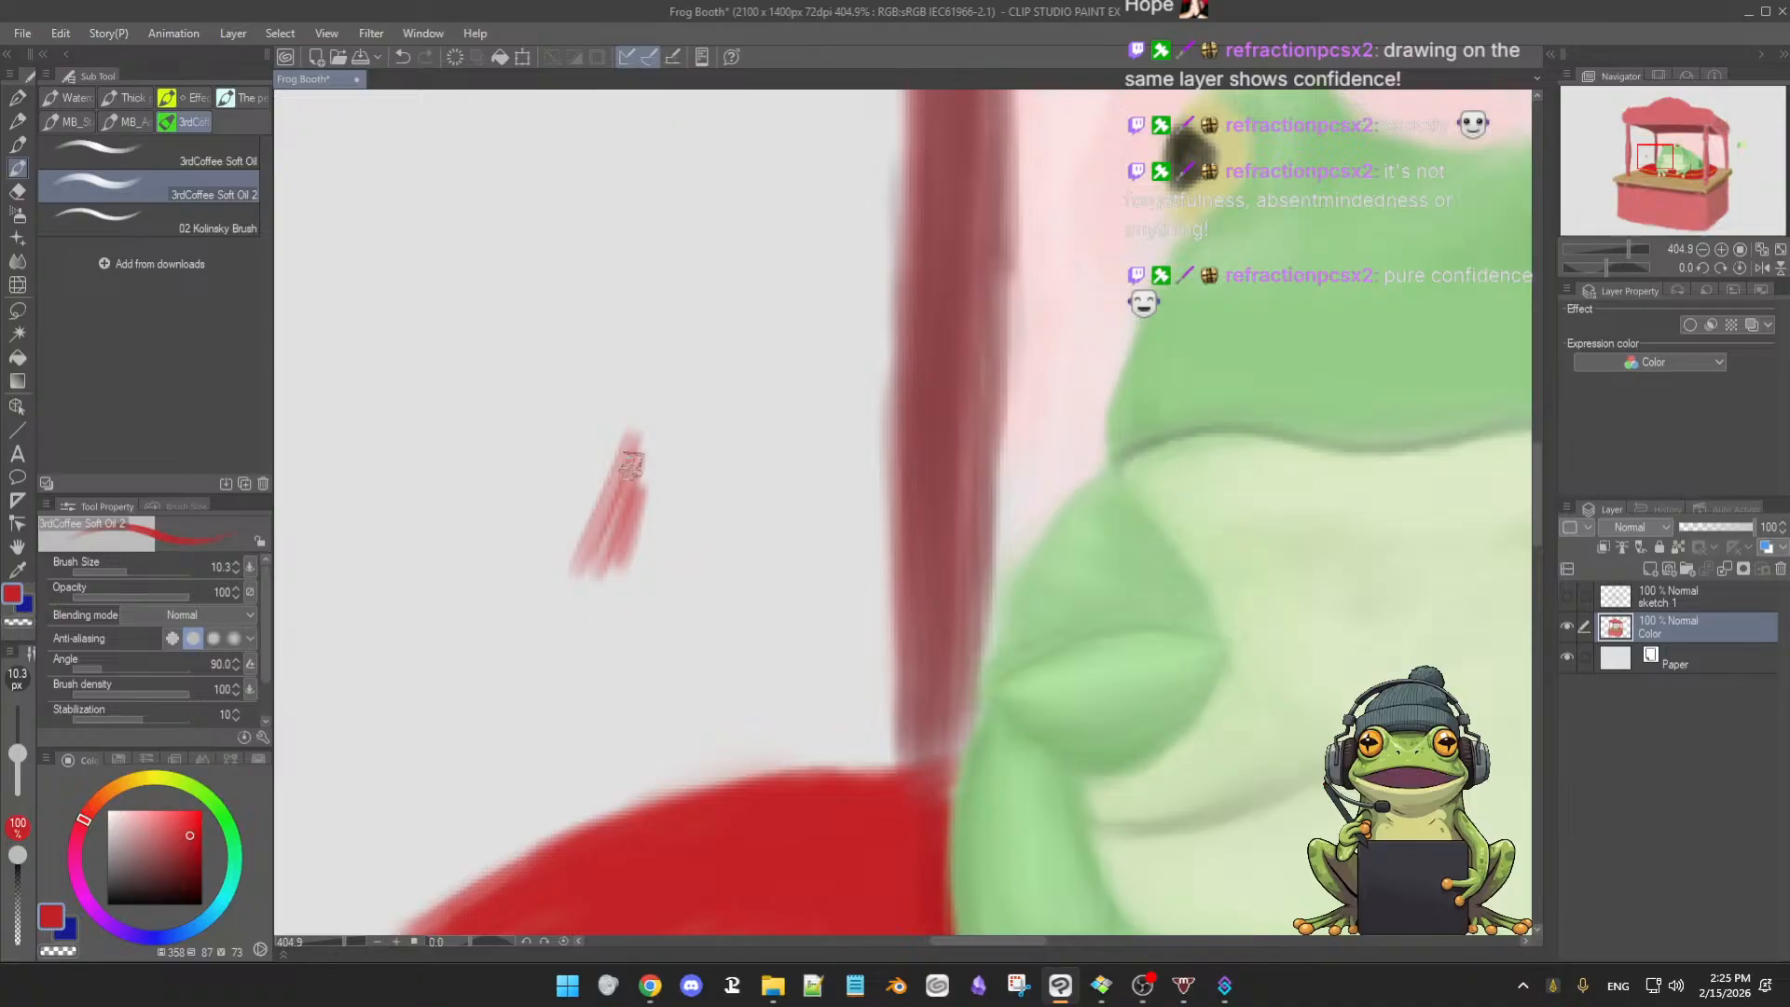
{"action": "left_click_drag", "start_coordinate": [668, 499], "coordinate": [645, 601]}
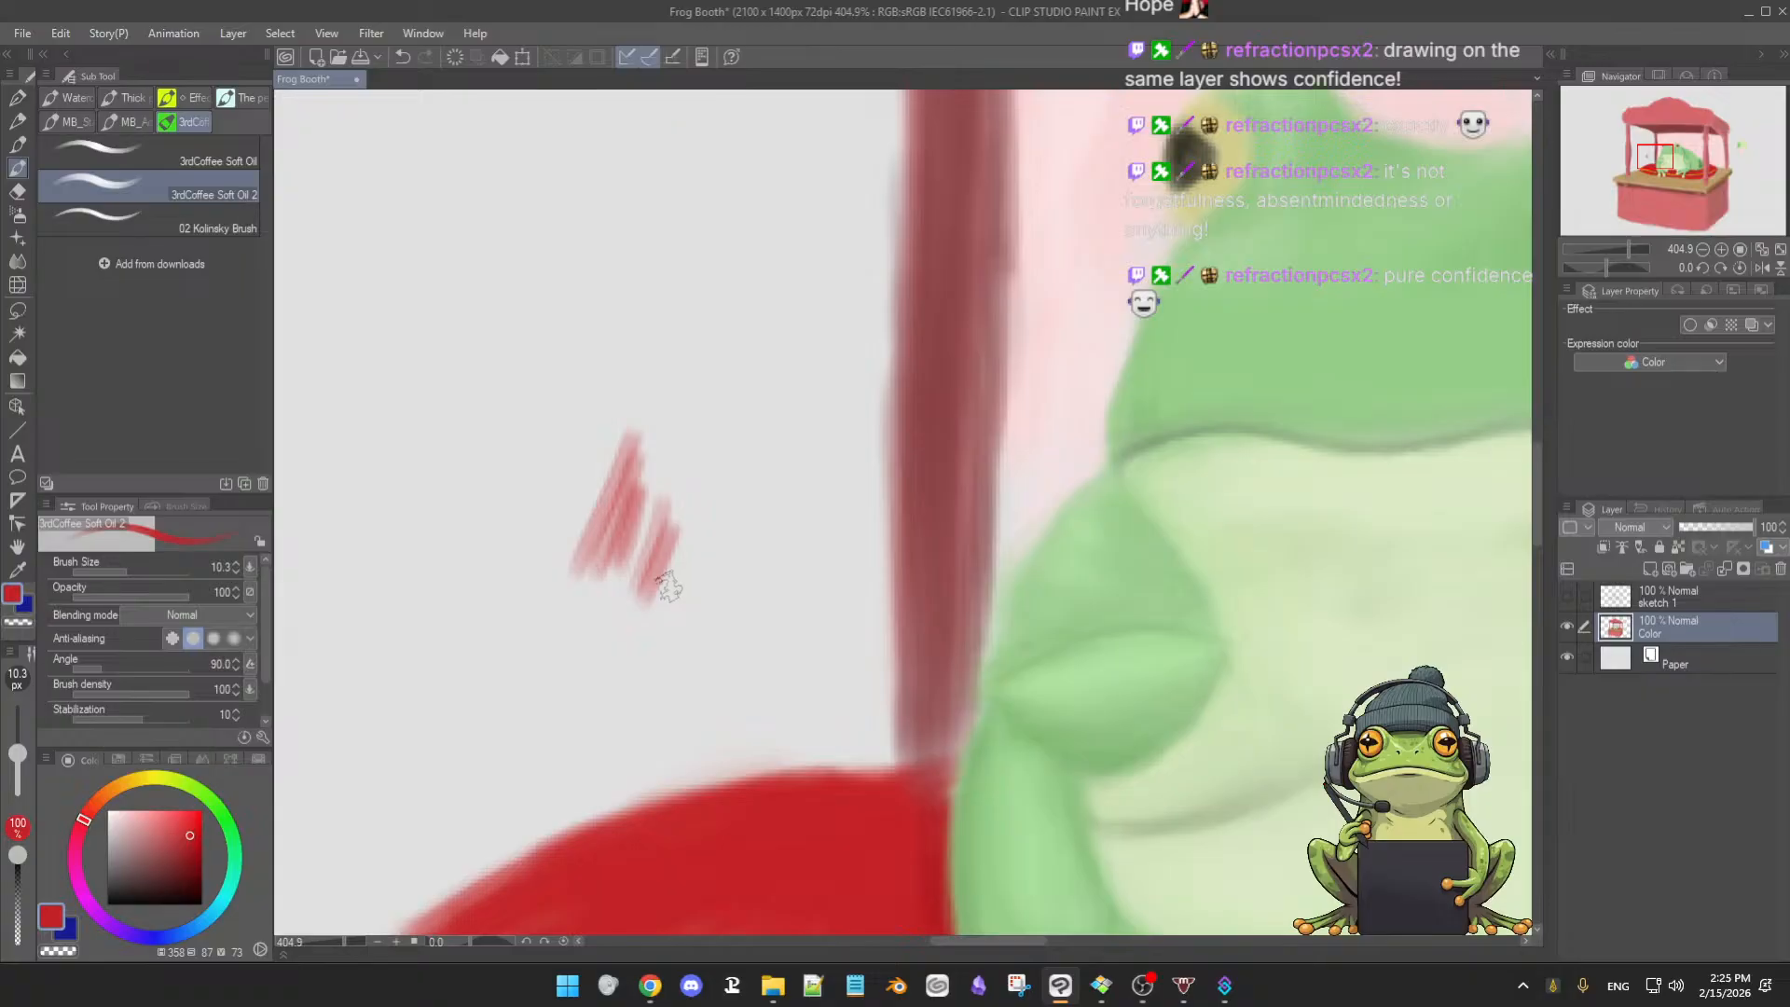
{"action": "left_click_drag", "start_coordinate": [709, 515], "coordinate": [686, 616]}
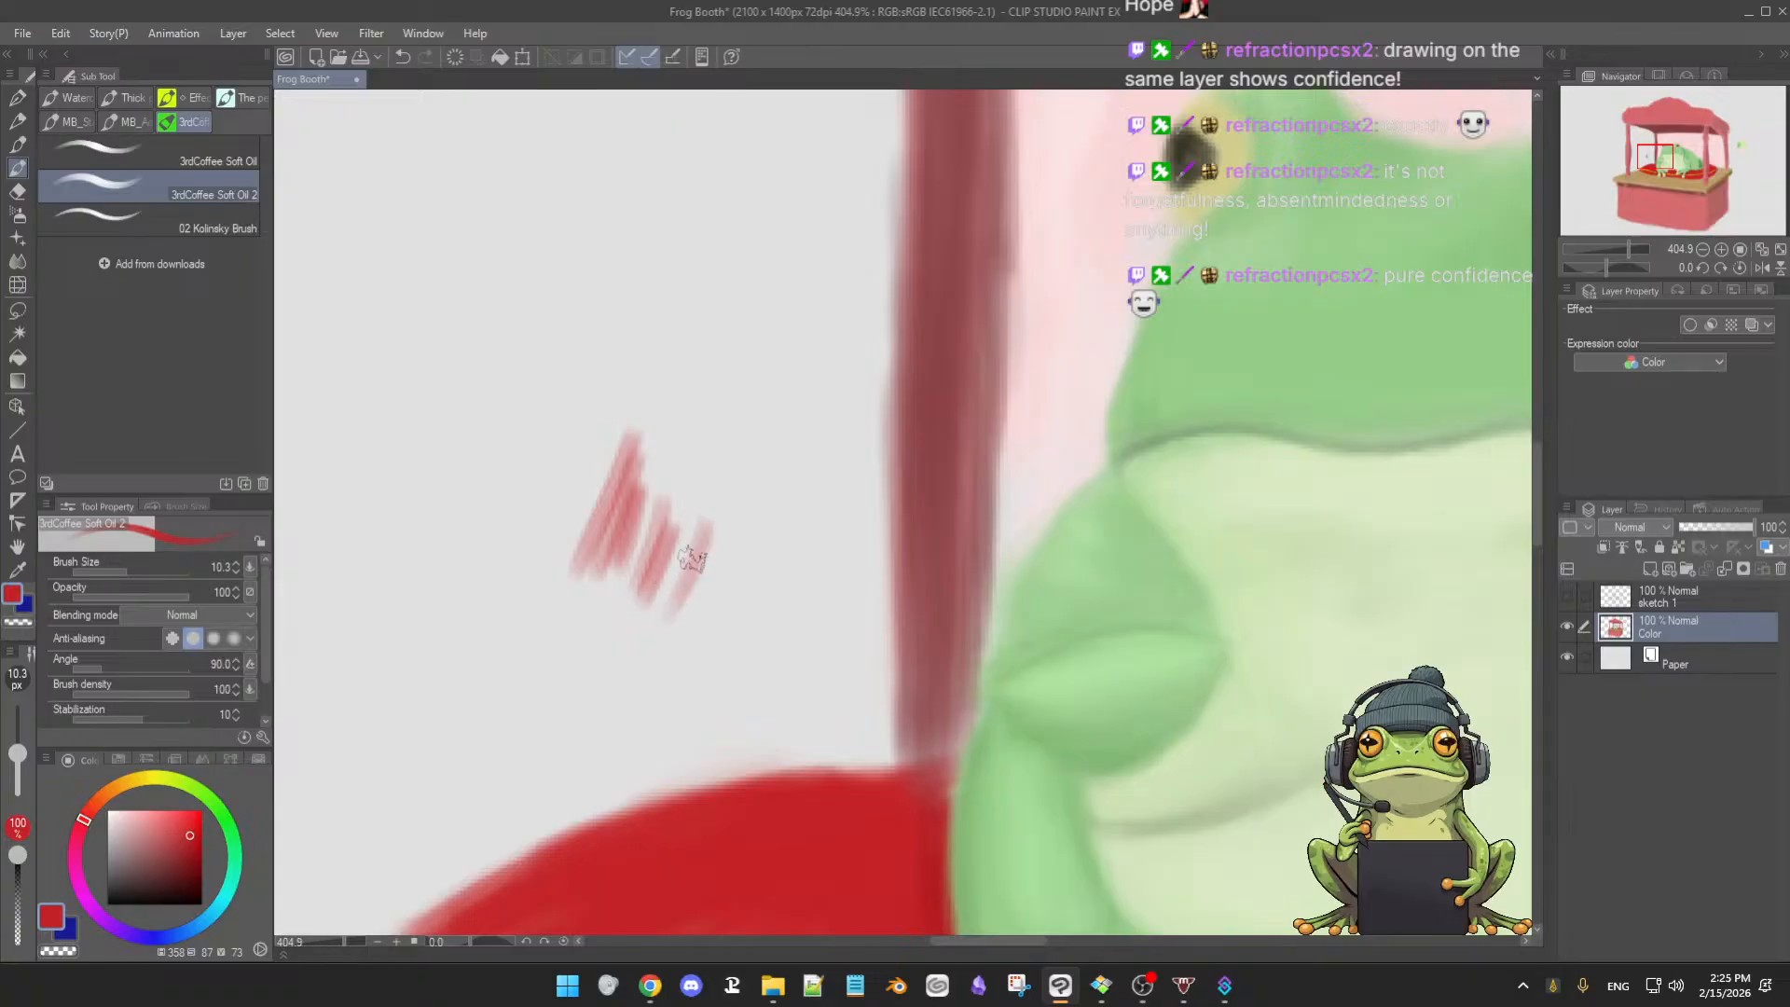
{"action": "left_click_drag", "start_coordinate": [736, 508], "coordinate": [706, 589]}
{"action": "left_click_drag", "start_coordinate": [770, 505], "coordinate": [720, 605]}
{"action": "left_click_drag", "start_coordinate": [760, 473], "coordinate": [699, 579]}
{"action": "left_click_drag", "start_coordinate": [724, 461], "coordinate": [672, 571]}
{"action": "left_click_drag", "start_coordinate": [558, 509], "coordinate": [530, 613]}
{"action": "mouse_move", "coordinate": [546, 542]}
{"action": "left_mouse_down"}
{"action": "mouse_move", "coordinate": [527, 613]}
{"action": "mouse_move", "coordinate": [517, 534]}
{"action": "mouse_move", "coordinate": [502, 624]}
{"action": "mouse_move", "coordinate": [501, 575]}
{"action": "mouse_move", "coordinate": [556, 682]}
{"action": "left_mouse_up"}
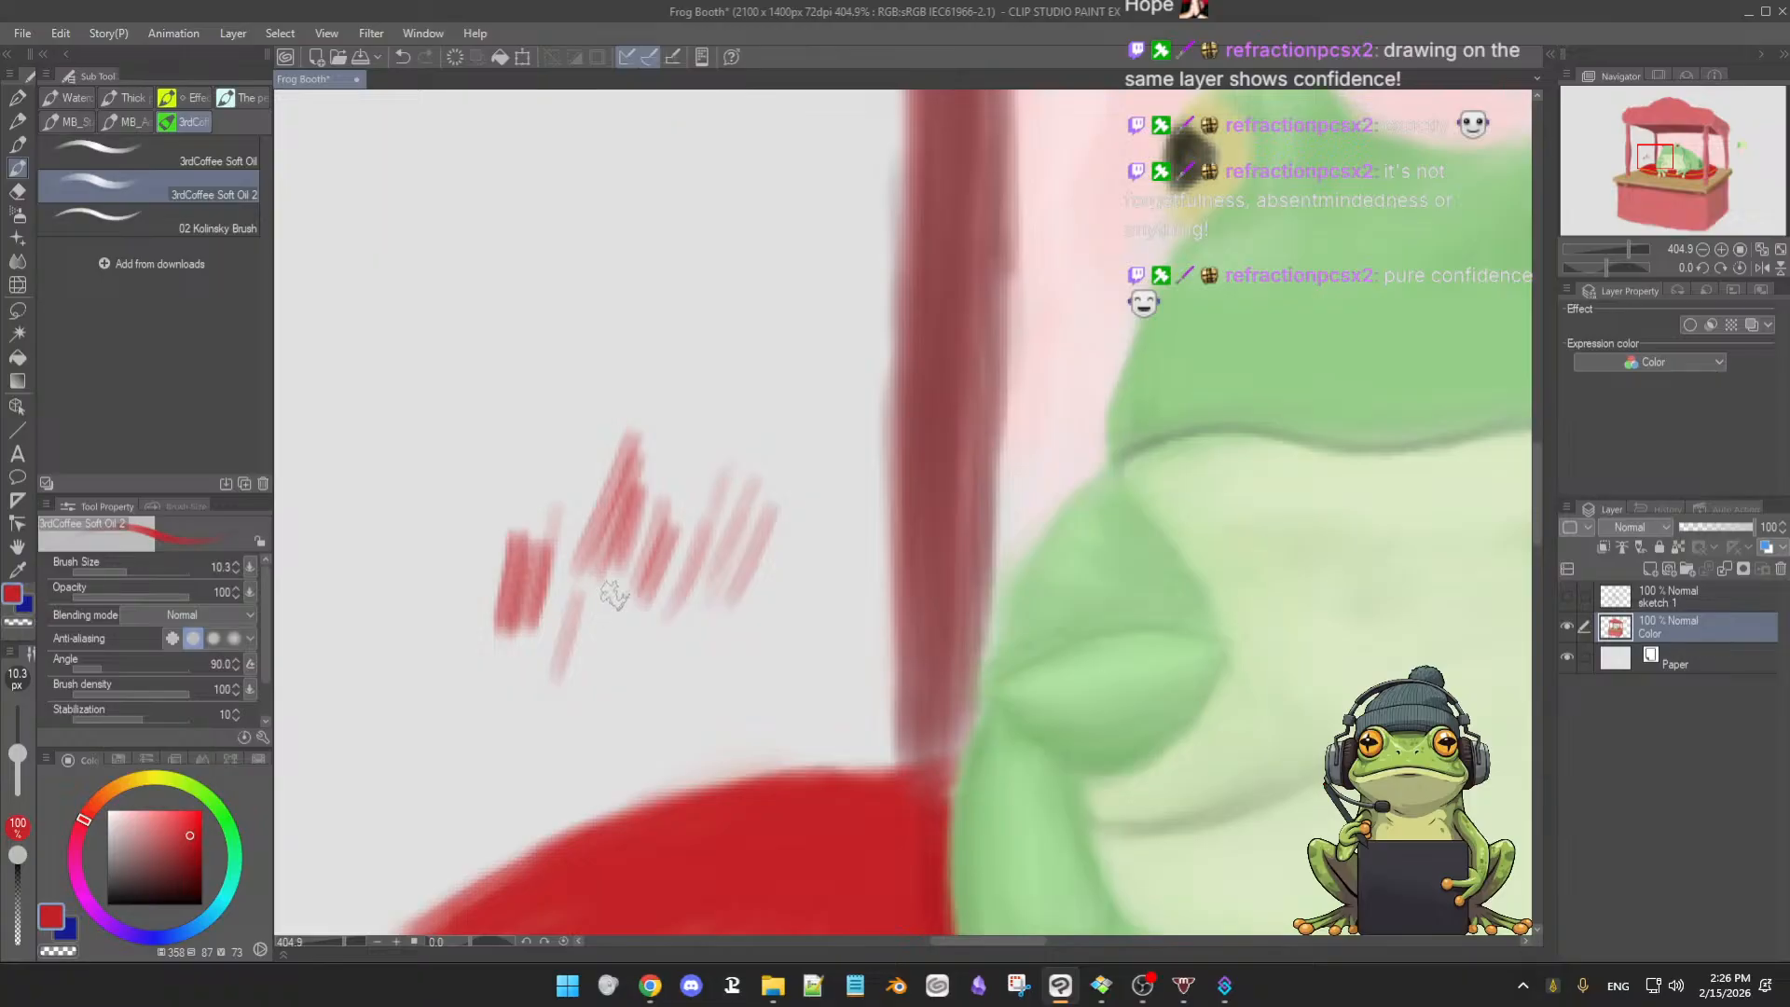
{"action": "mouse_move", "coordinate": [606, 623]}
{"action": "left_mouse_down"}
{"action": "mouse_move", "coordinate": [575, 736]}
{"action": "mouse_move", "coordinate": [597, 723]}
{"action": "left_mouse_up"}
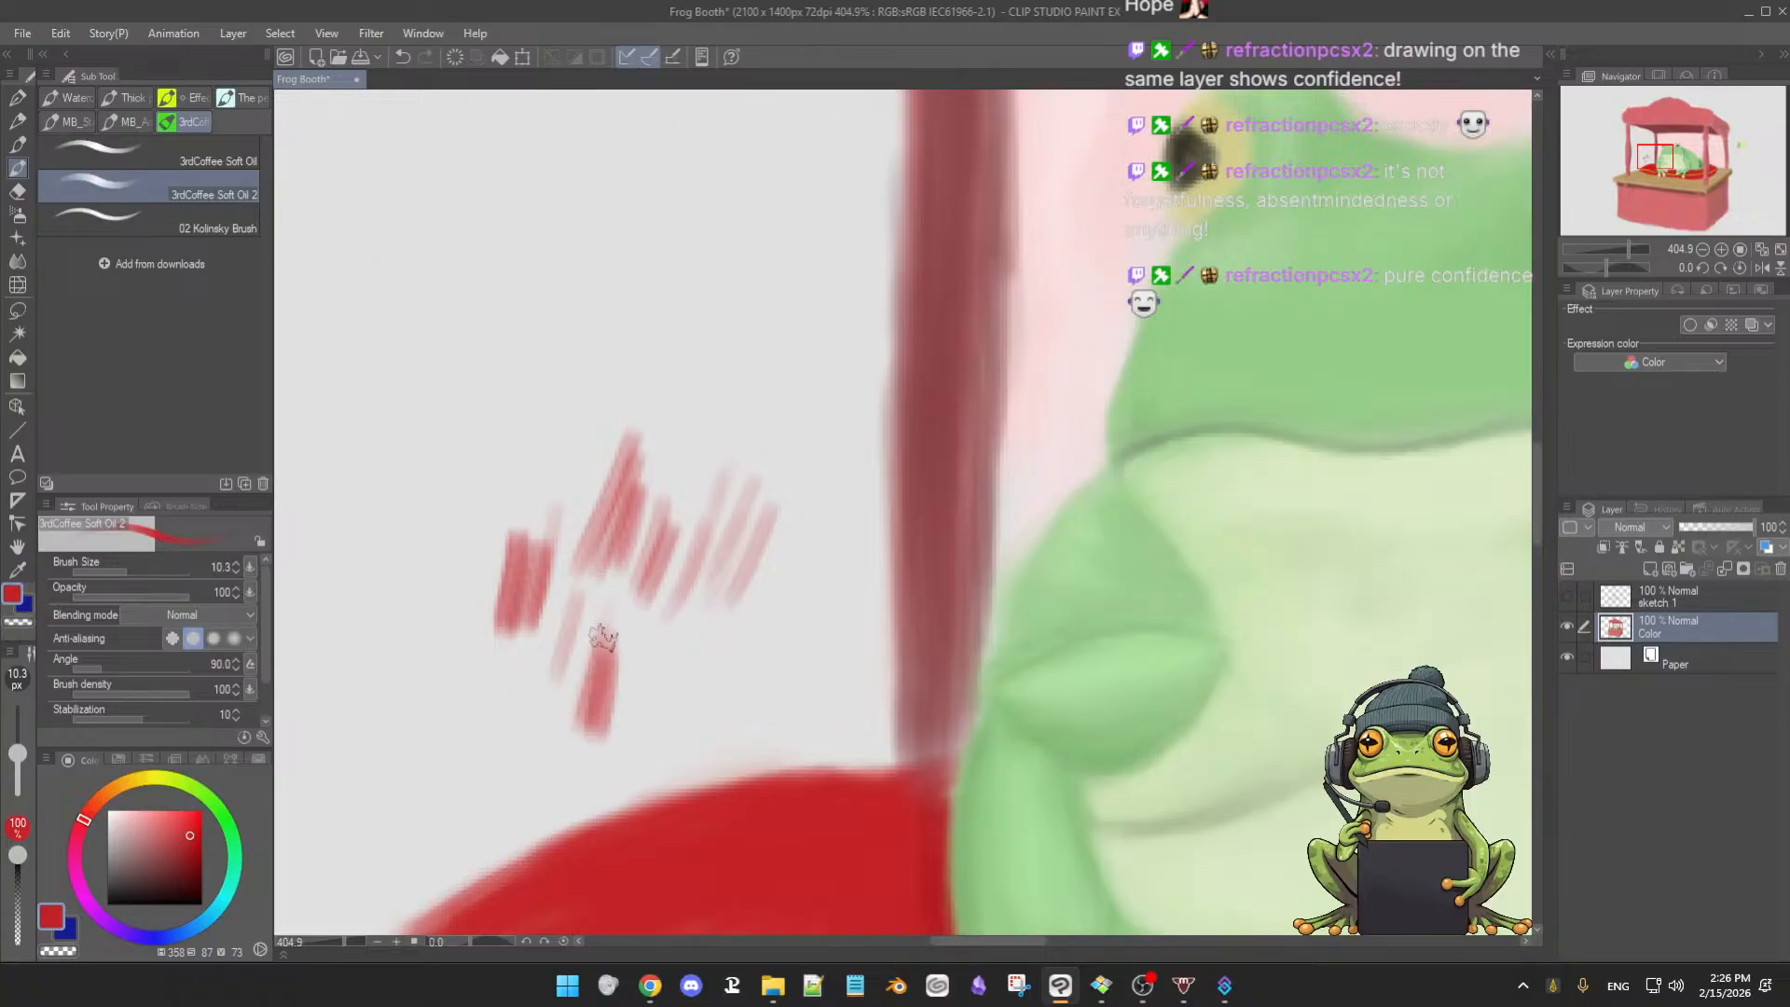
{"action": "left_click_drag", "start_coordinate": [465, 644], "coordinate": [445, 757]}
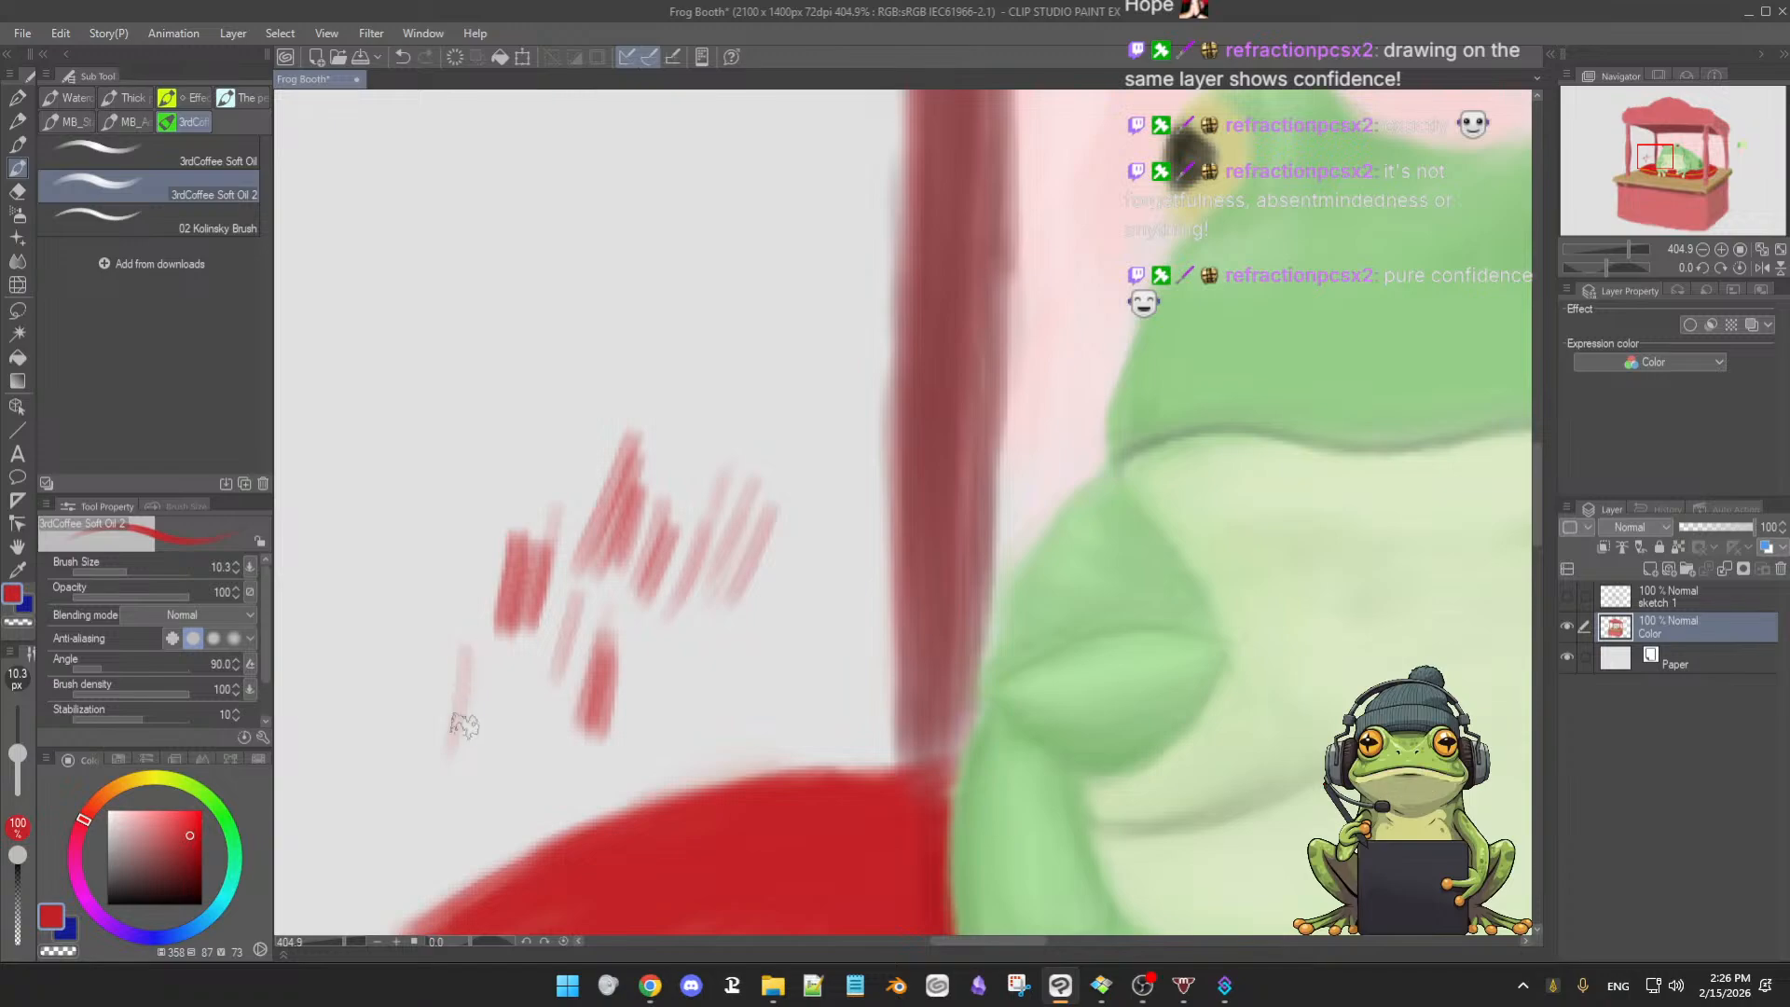
{"action": "left_click_drag", "start_coordinate": [491, 653], "coordinate": [467, 744]}
{"action": "mouse_move", "coordinate": [498, 671]}
{"action": "left_mouse_down"}
{"action": "mouse_move", "coordinate": [473, 746]}
{"action": "mouse_move", "coordinate": [495, 728]}
{"action": "left_mouse_up"}
{"action": "mouse_move", "coordinate": [673, 615]}
{"action": "left_mouse_down"}
{"action": "mouse_move", "coordinate": [643, 723]}
{"action": "mouse_move", "coordinate": [695, 707]}
{"action": "left_mouse_up"}
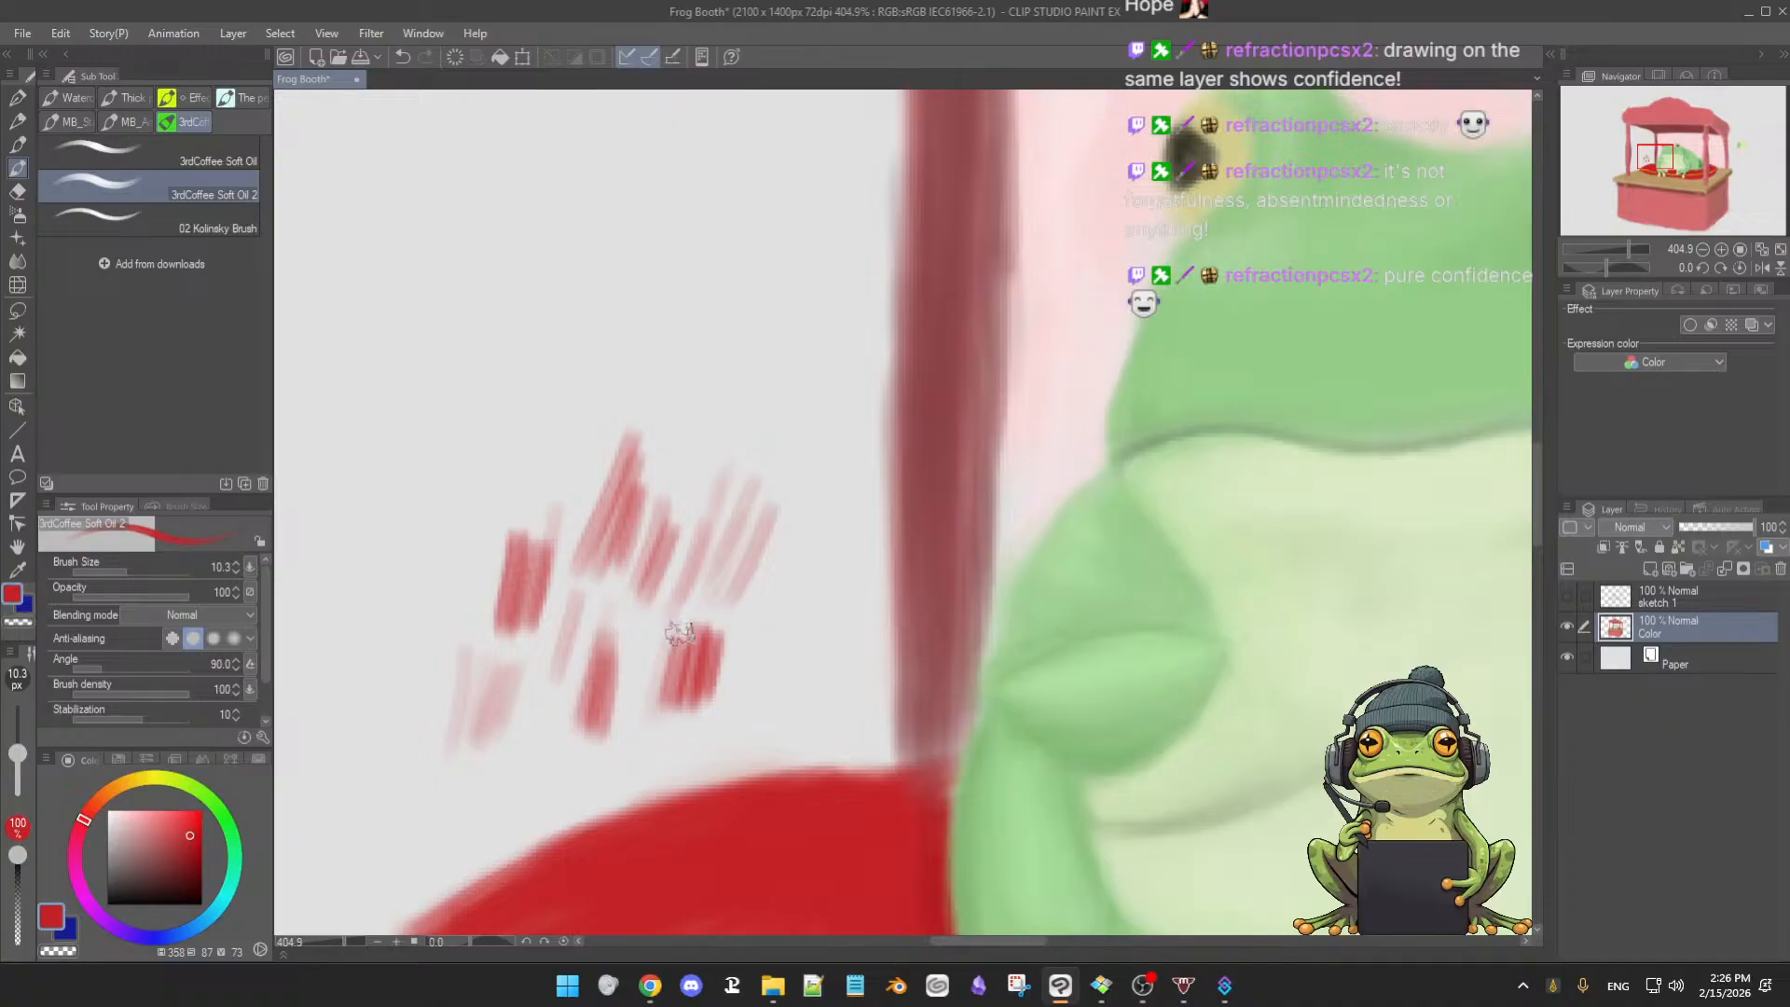
- Clear the groups of red strokes with the Hard eraser and return to 3rdCoffee Soft Oil 2
{"action": "key", "text": "e"}
{"action": "mouse_move", "coordinate": [640, 519]}
{"action": "left_mouse_down"}
{"action": "mouse_move", "coordinate": [618, 471]}
{"action": "mouse_move", "coordinate": [744, 506]}
{"action": "mouse_move", "coordinate": [692, 608]}
{"action": "mouse_move", "coordinate": [618, 657]}
{"action": "mouse_move", "coordinate": [694, 627]}
{"action": "mouse_move", "coordinate": [693, 645]}
{"action": "mouse_move", "coordinate": [569, 655]}
{"action": "mouse_move", "coordinate": [556, 533]}
{"action": "mouse_move", "coordinate": [472, 683]}
{"action": "left_mouse_up"}
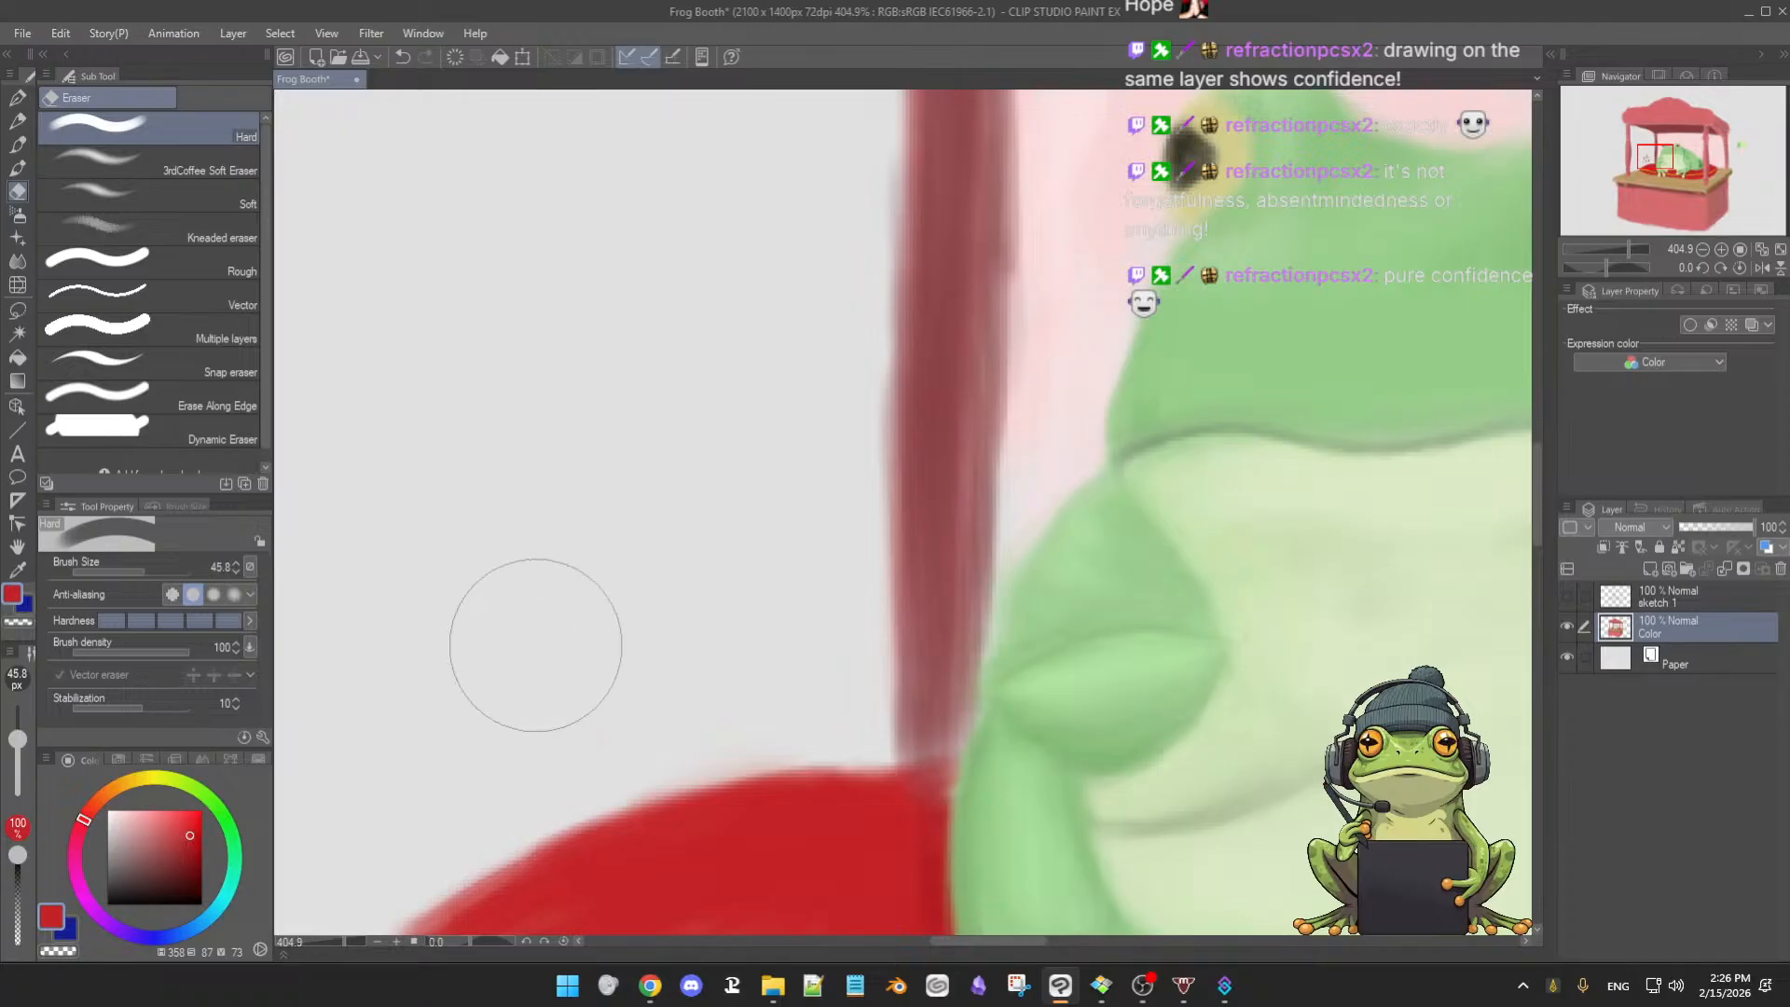
{"action": "key", "text": "b"}
- Save the Frog Booth painting and close the painting program
{"action": "scroll", "coordinate": [687, 612], "scroll_direction": "down", "scroll_amount": 6}
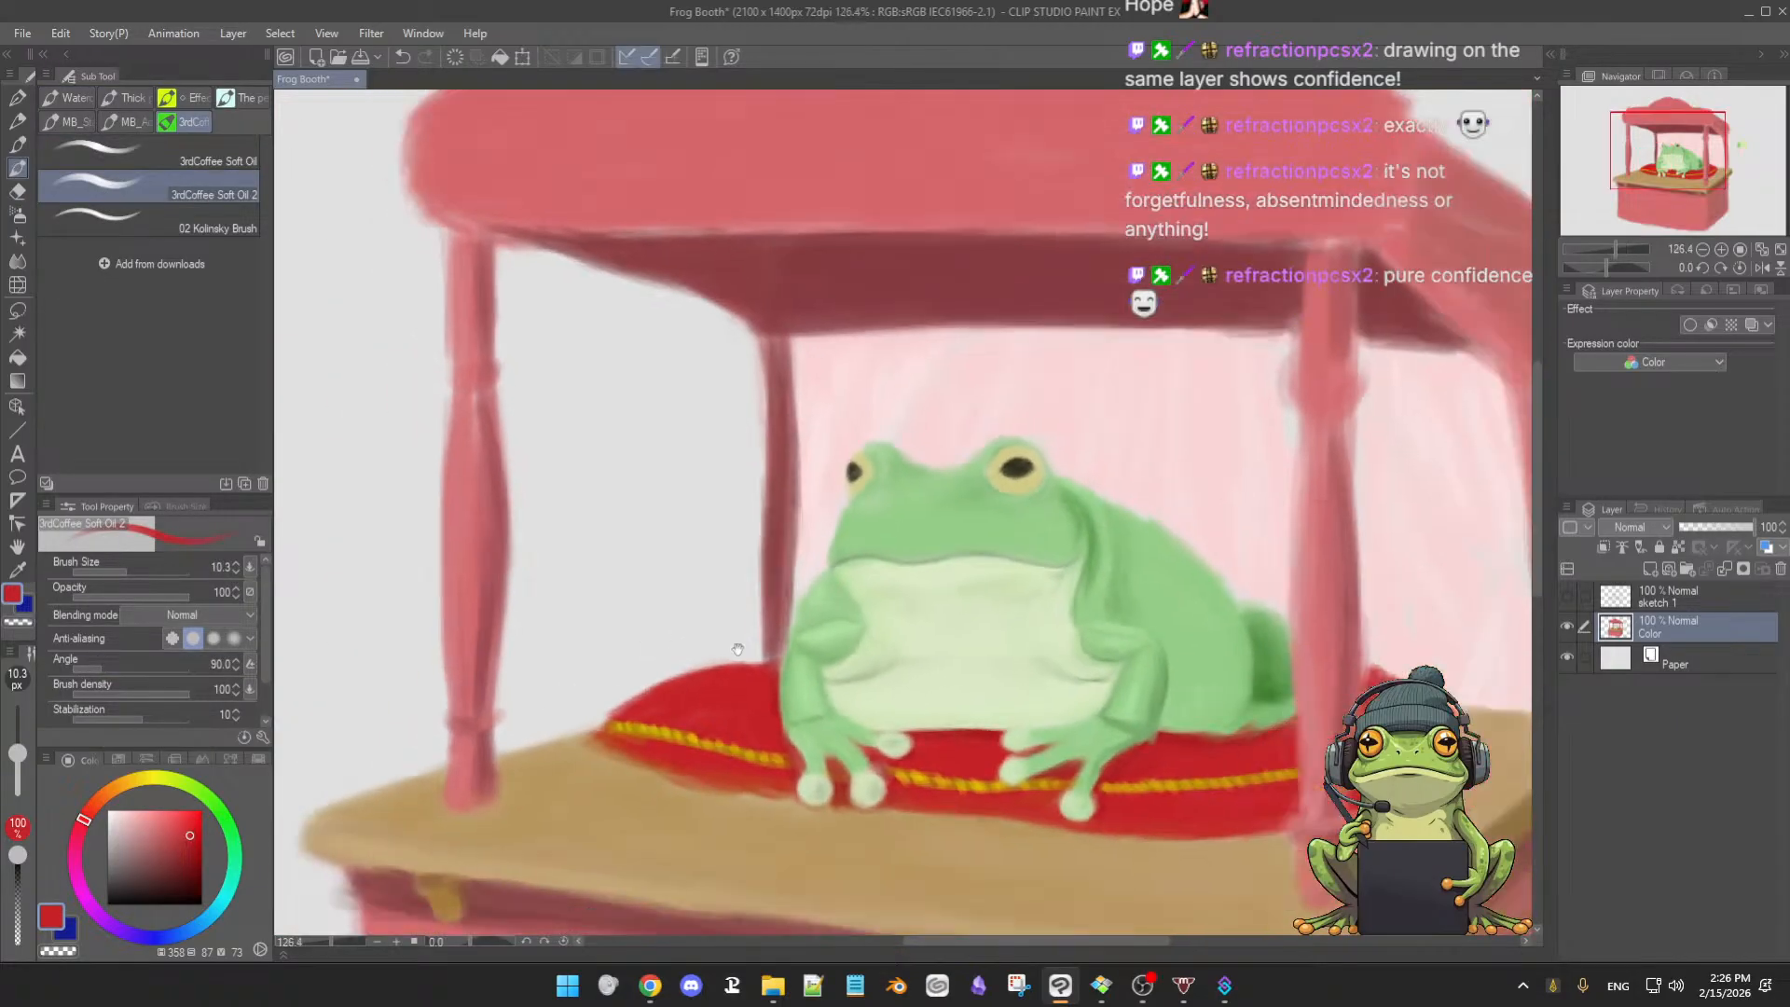
{"action": "scroll", "coordinate": [736, 647], "scroll_direction": "down", "scroll_amount": 2}
{"action": "scroll", "coordinate": [737, 632], "scroll_direction": "down", "scroll_amount": 2}
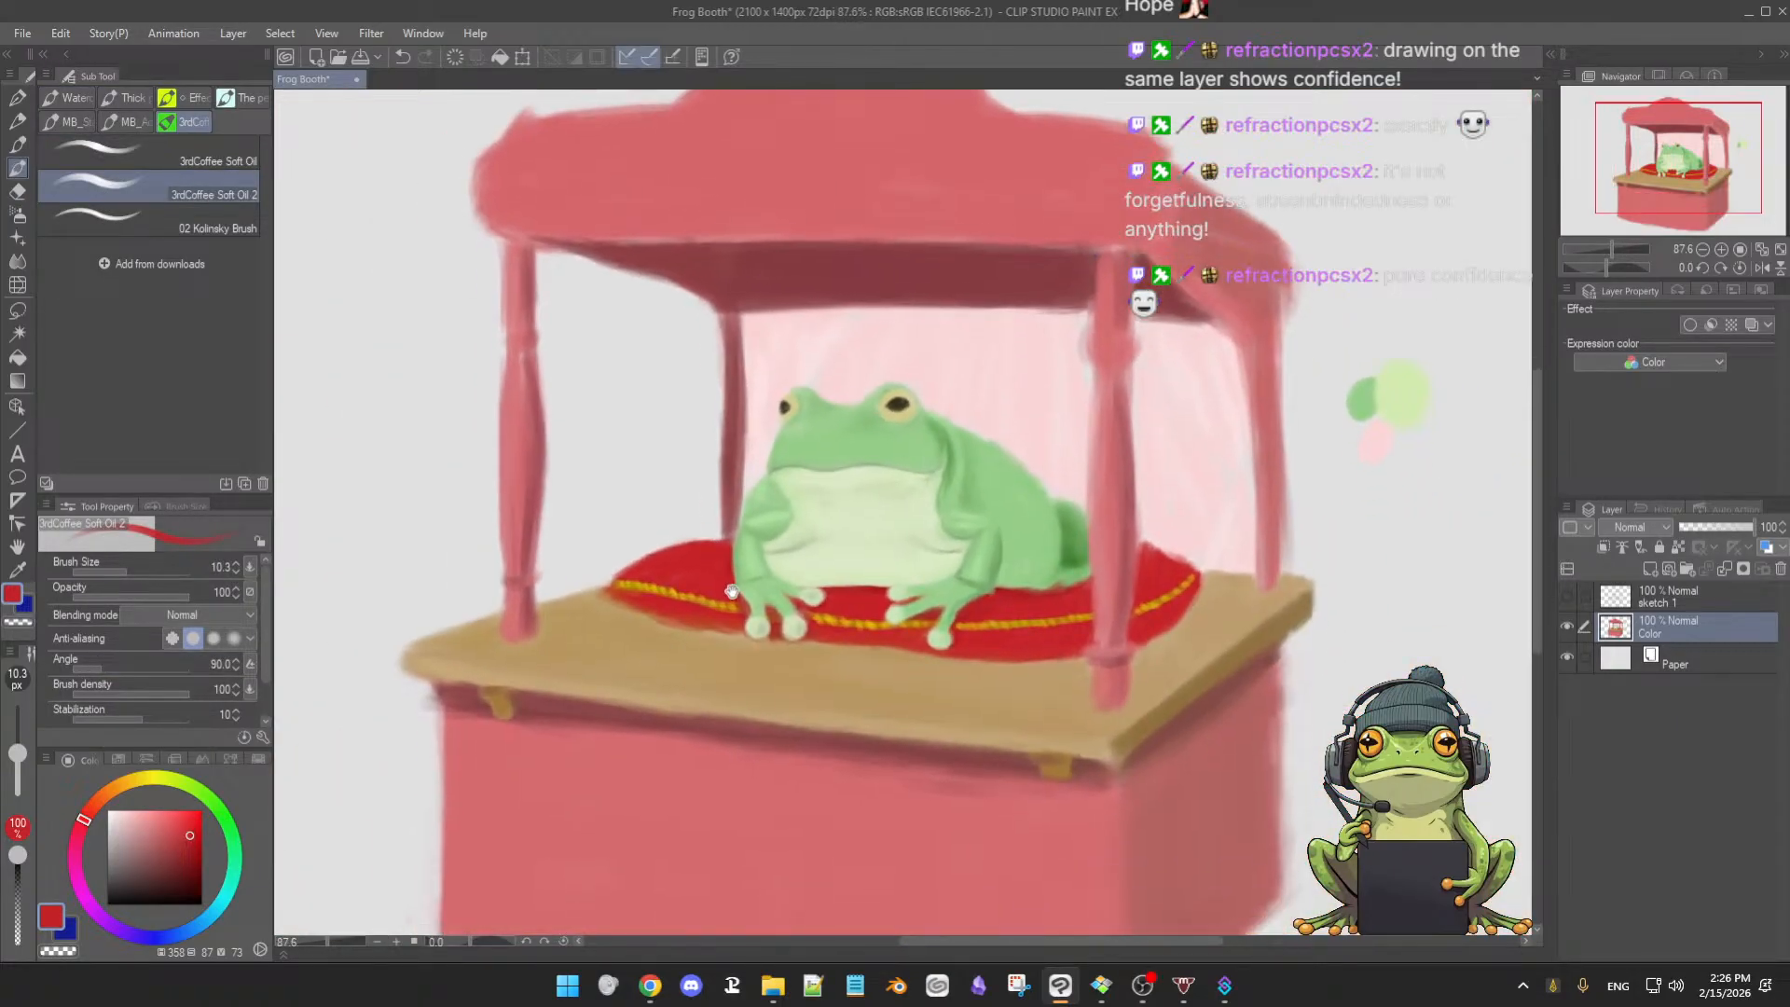
{"action": "scroll", "coordinate": [819, 622], "scroll_direction": "down", "scroll_amount": 2}
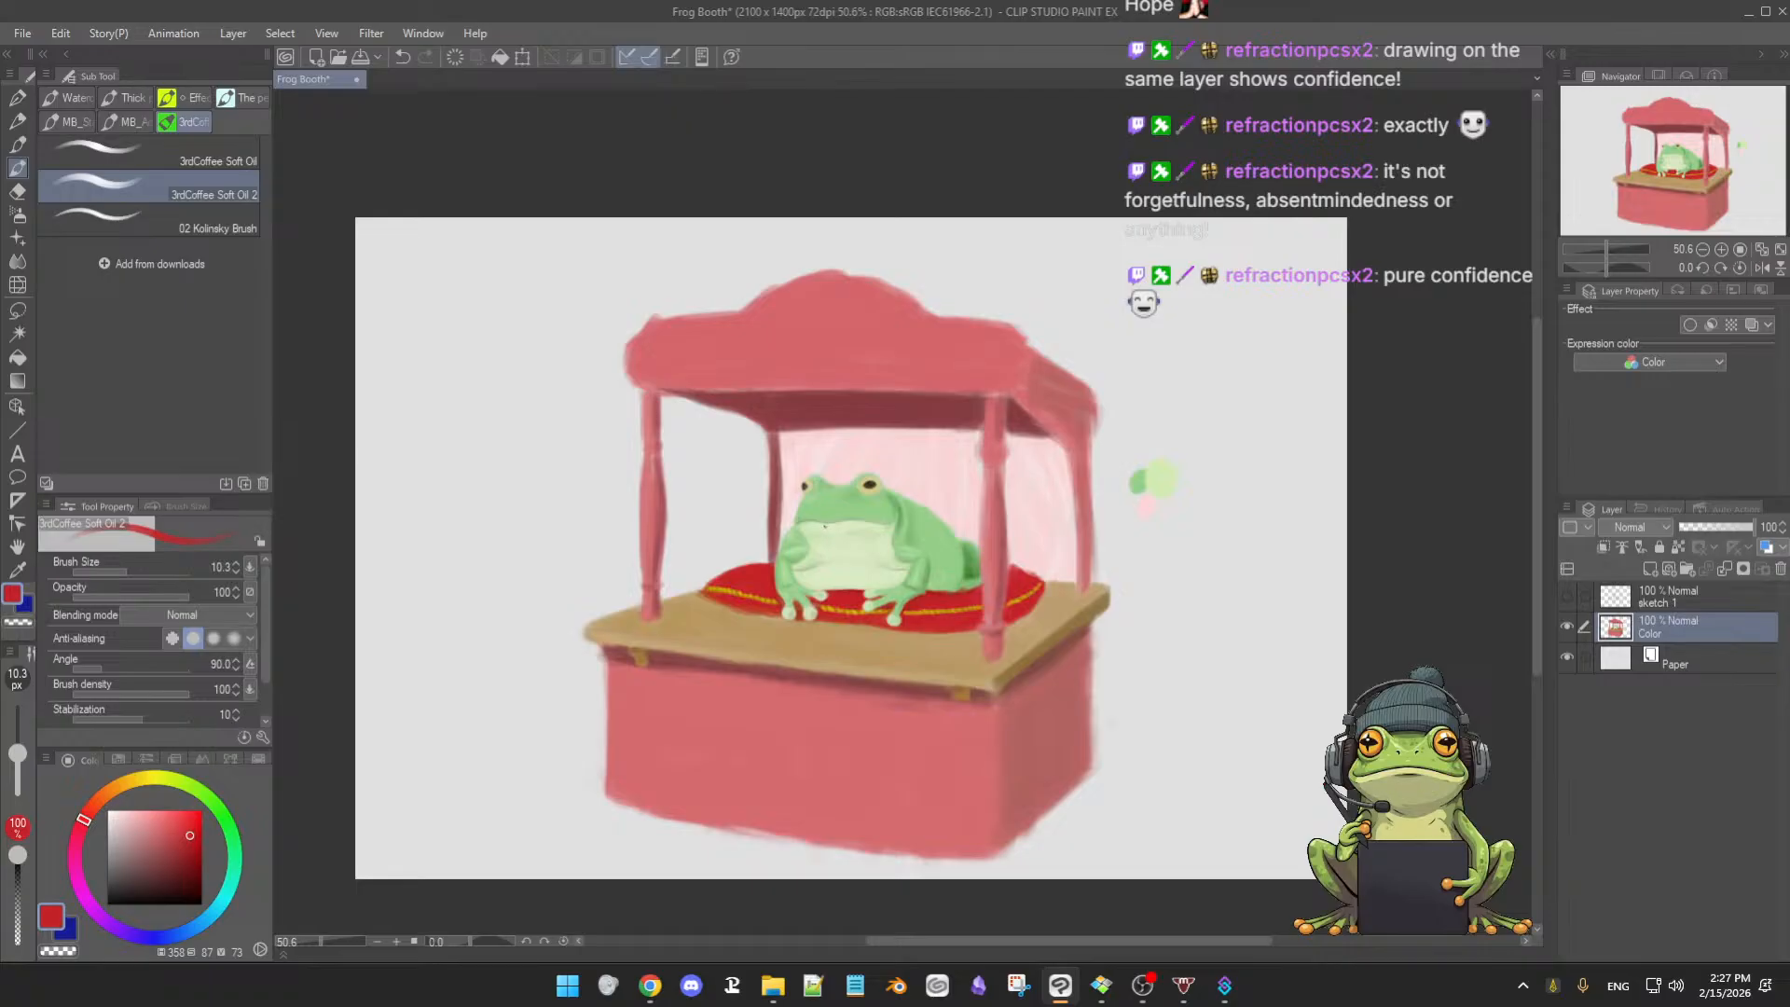
{"action": "key", "text": "ctrl+s"}
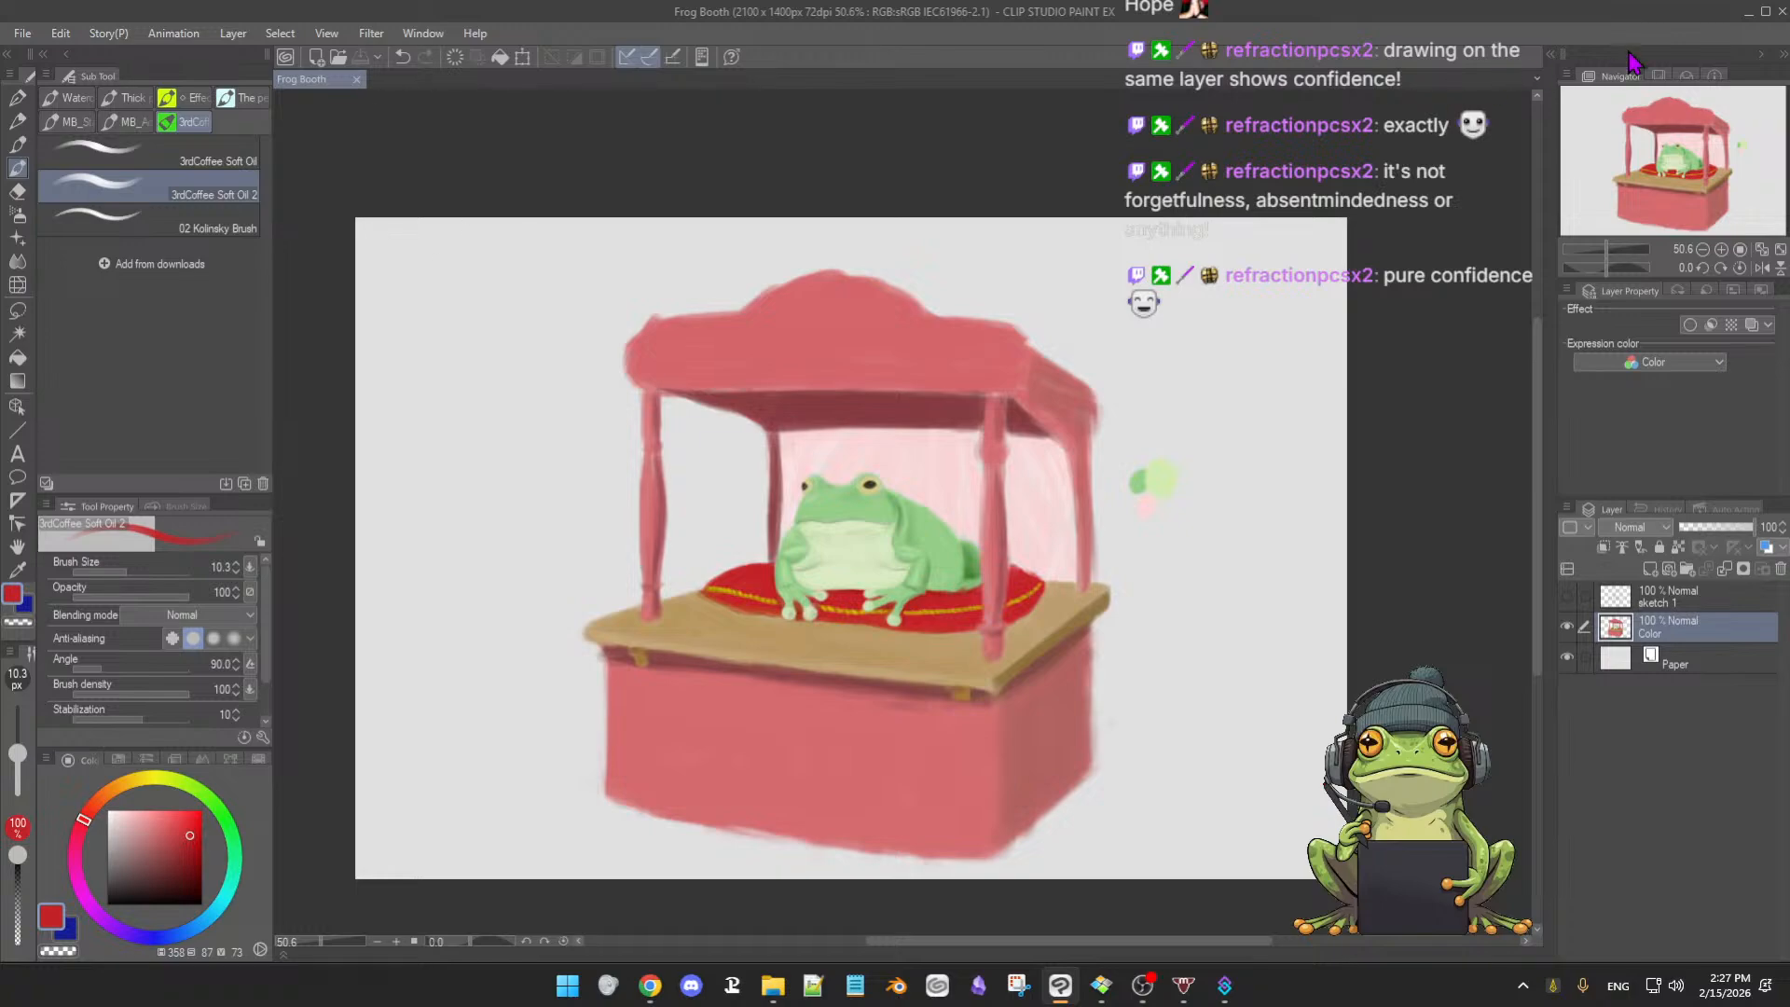
{"action": "left_click", "coordinate": [1781, 13]}
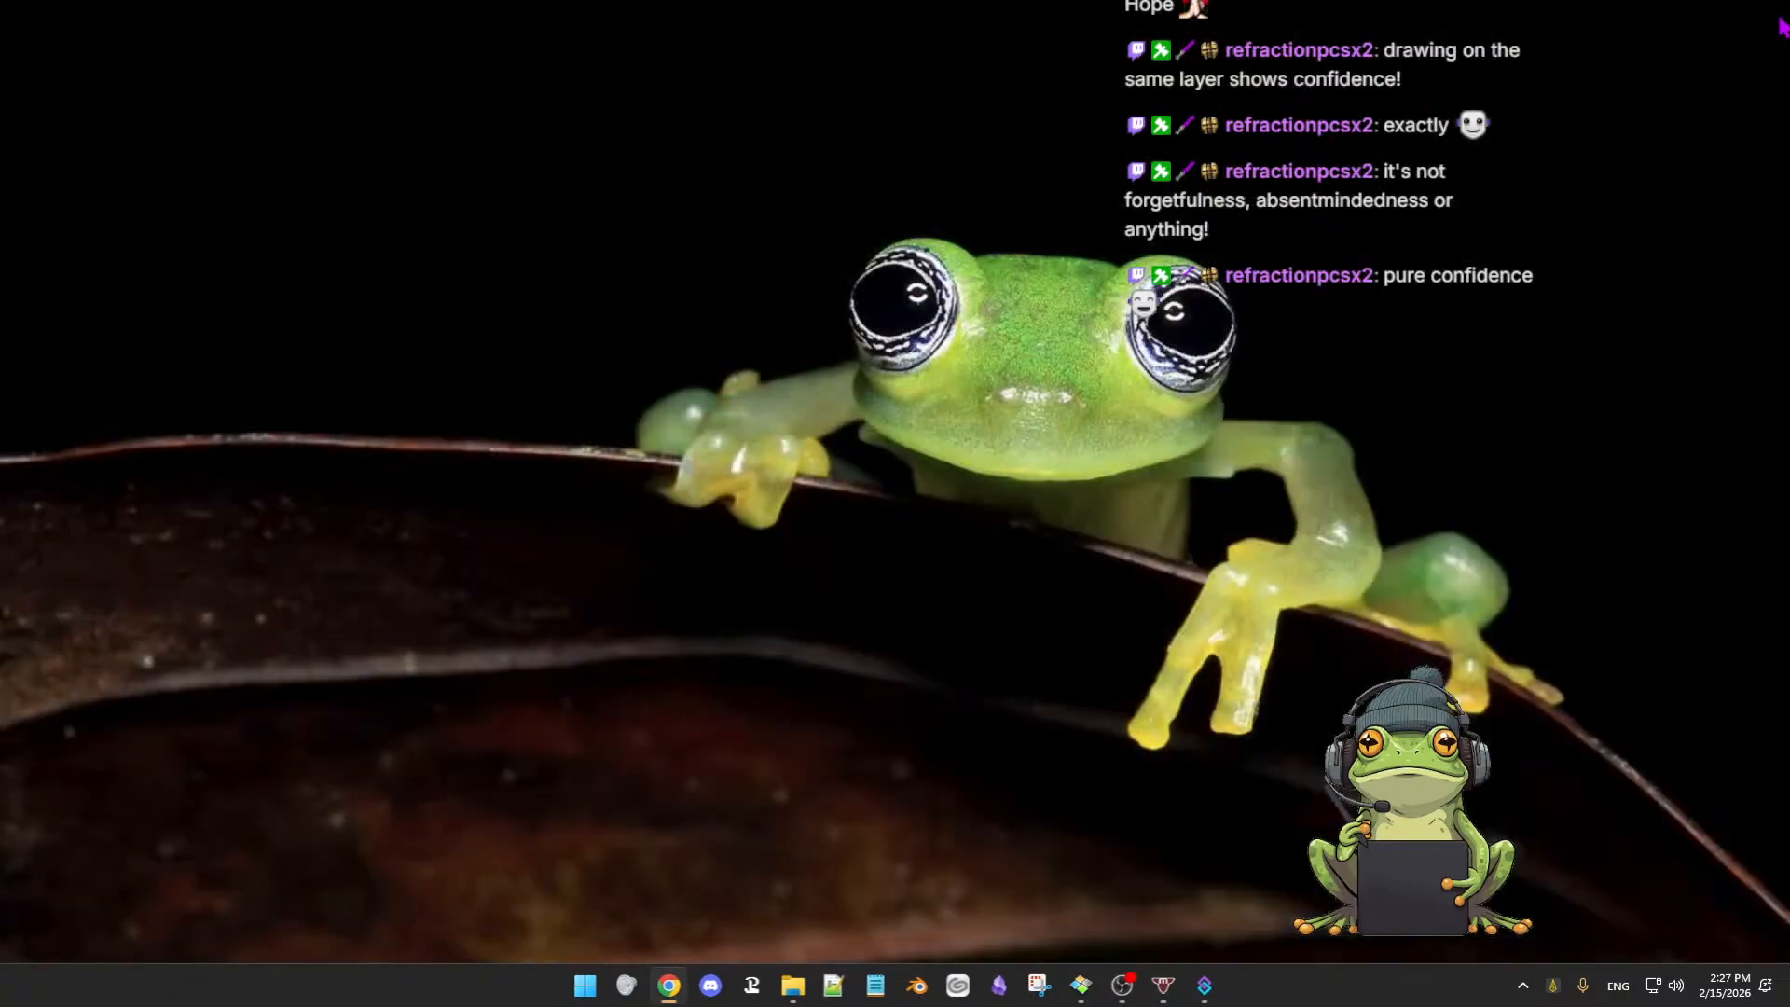
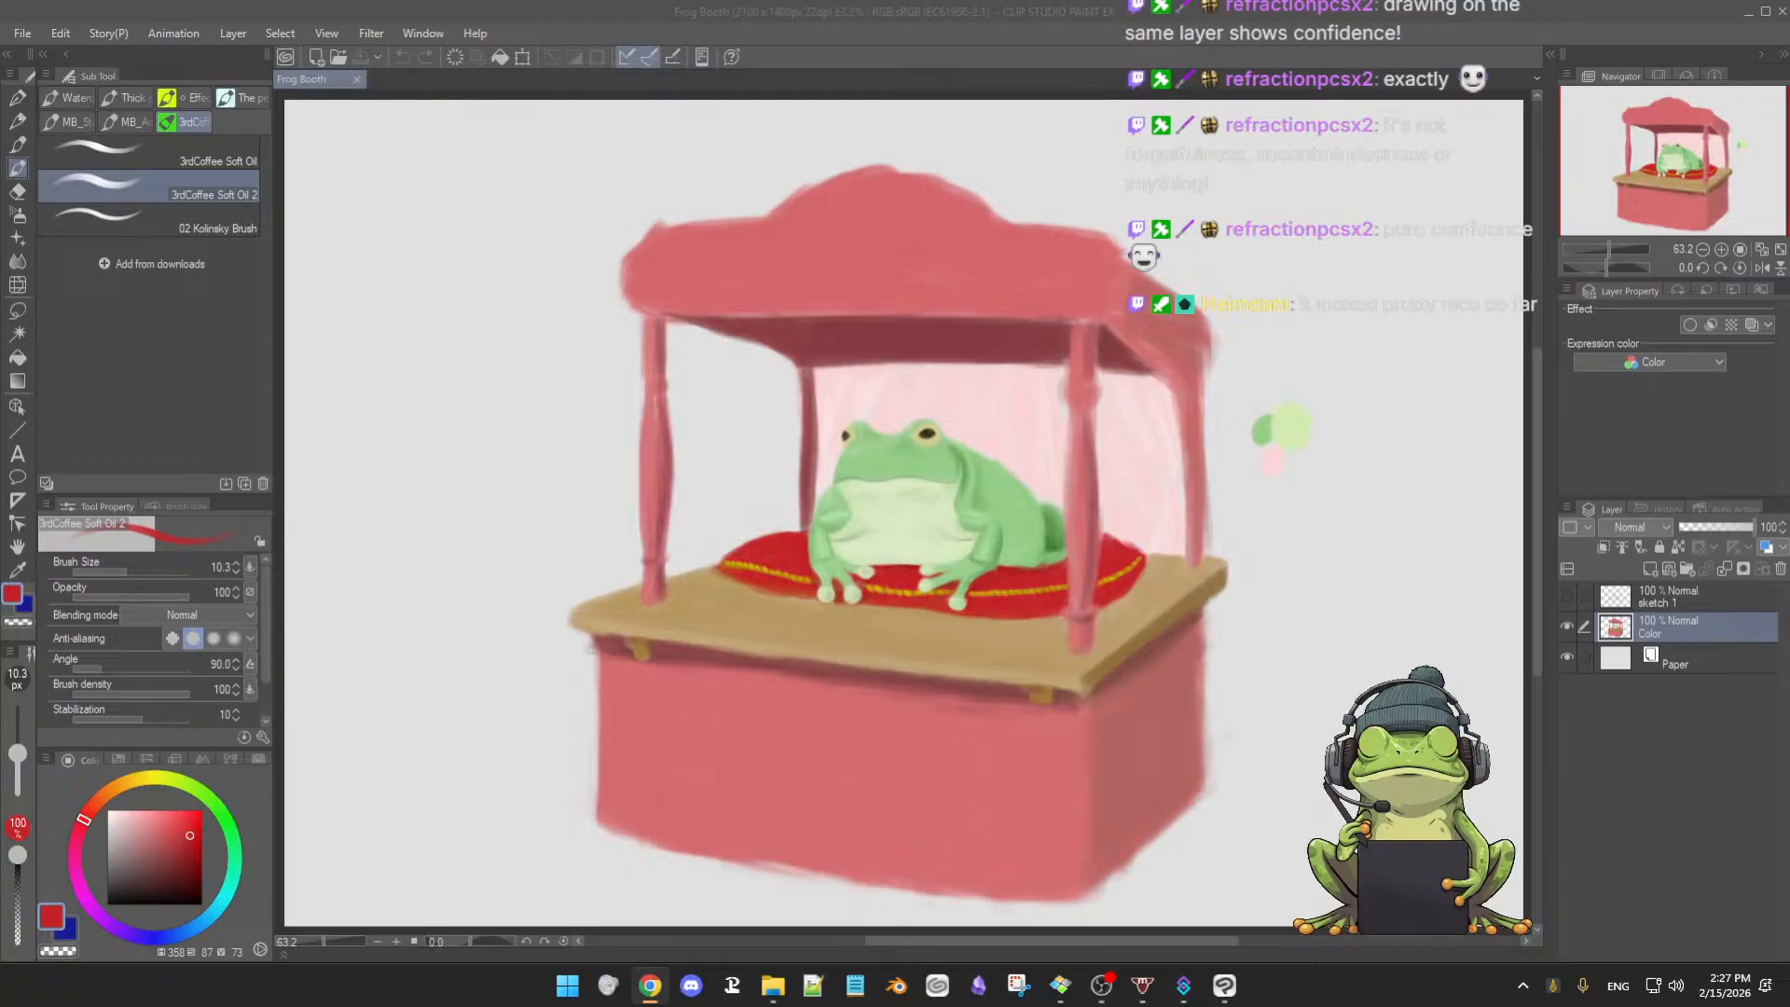
- Test 3rdCoffee Soft Oil 2 at size 42.5 in the reopened painting with many red strokes on the background beside the booth
{"action": "left_click", "coordinate": [979, 90]}
{"action": "left_click_drag", "start_coordinate": [1009, 421], "coordinate": [994, 434]}
{"action": "mouse_move", "coordinate": [515, 558]}
{"action": "left_mouse_down", "text": "ctrl+alt"}
{"action": "mouse_move", "coordinate": [528, 567]}
{"action": "mouse_move", "coordinate": [503, 612]}
{"action": "left_mouse_up", "text": "ctrl+alt"}
{"action": "mouse_move", "coordinate": [544, 518]}
{"action": "left_mouse_down"}
{"action": "mouse_move", "coordinate": [510, 614]}
{"action": "mouse_move", "coordinate": [533, 614]}
{"action": "mouse_move", "coordinate": [557, 555]}
{"action": "mouse_move", "coordinate": [551, 591]}
{"action": "left_mouse_up"}
{"action": "left_click_drag", "start_coordinate": [483, 494], "coordinate": [459, 594]}
{"action": "left_click_drag", "start_coordinate": [513, 486], "coordinate": [497, 588]}
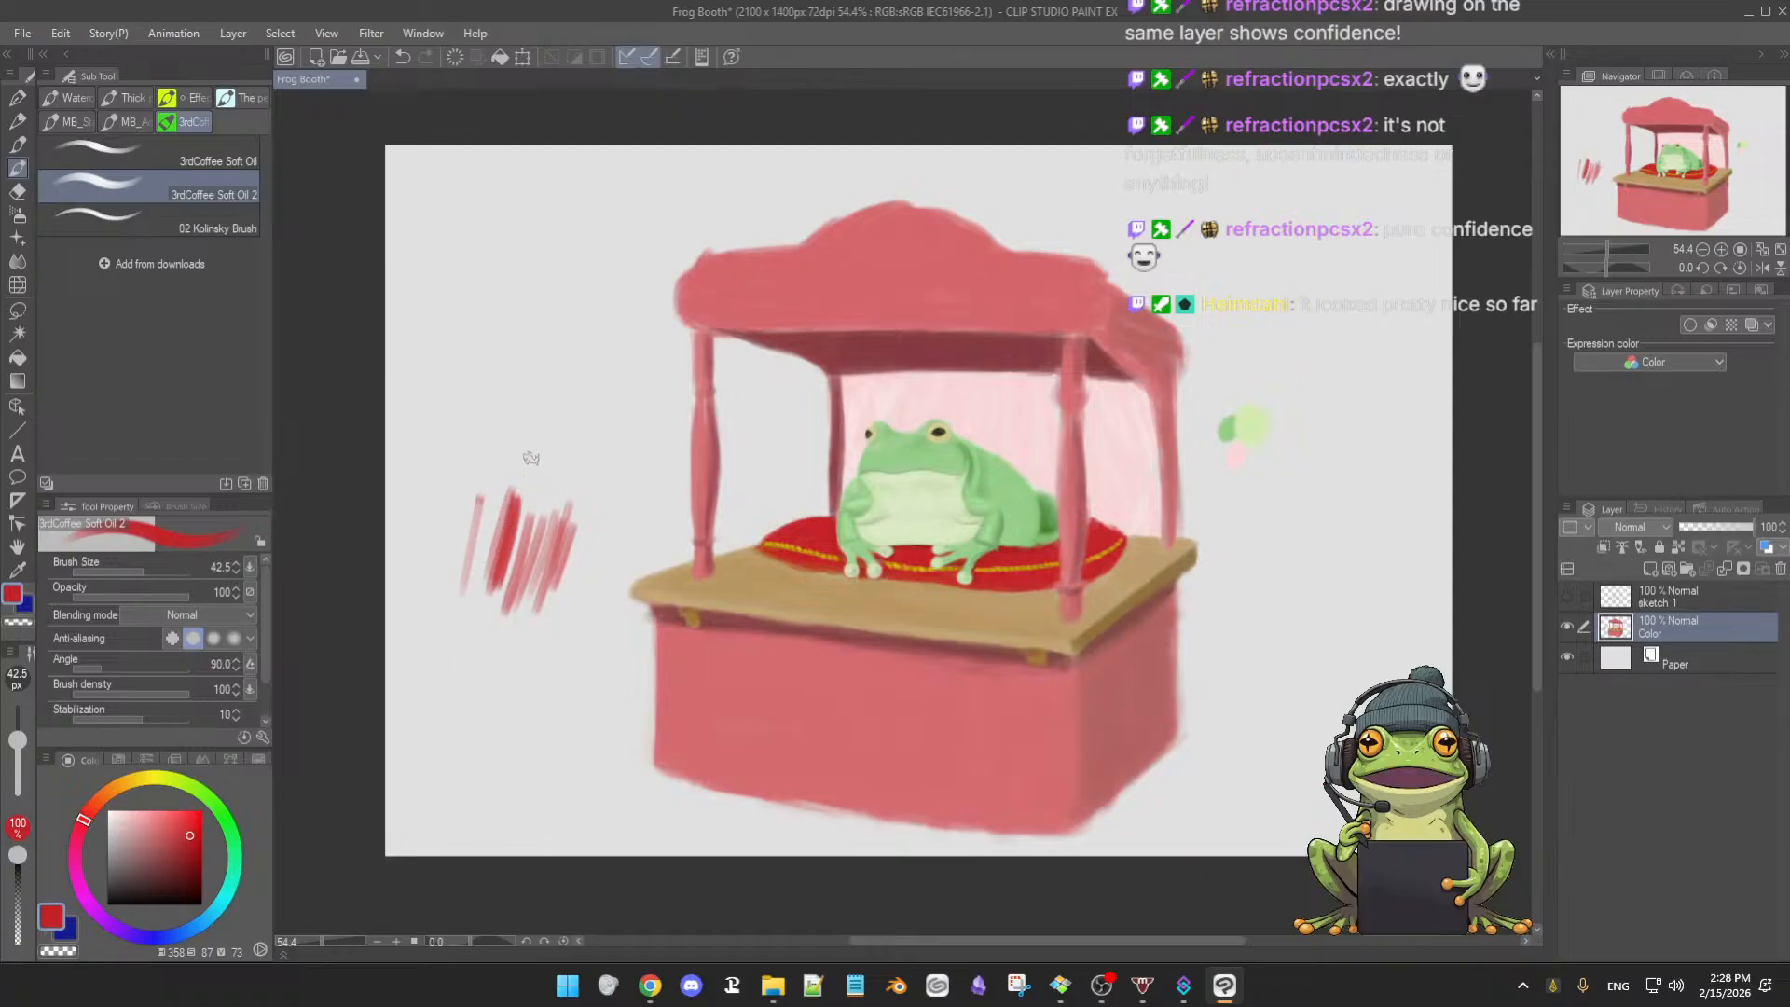
{"action": "left_click_drag", "start_coordinate": [590, 574], "coordinate": [546, 697]}
{"action": "mouse_move", "coordinate": [585, 571]}
{"action": "left_mouse_down"}
{"action": "mouse_move", "coordinate": [548, 662]}
{"action": "mouse_move", "coordinate": [575, 608]}
{"action": "mouse_move", "coordinate": [640, 594]}
{"action": "left_mouse_up"}
{"action": "left_click_drag", "start_coordinate": [610, 424], "coordinate": [585, 512]}
{"action": "mouse_move", "coordinate": [615, 426]}
{"action": "left_mouse_down"}
{"action": "mouse_move", "coordinate": [595, 487]}
{"action": "mouse_move", "coordinate": [638, 427]}
{"action": "mouse_move", "coordinate": [624, 492]}
{"action": "mouse_move", "coordinate": [665, 439]}
{"action": "mouse_move", "coordinate": [644, 508]}
{"action": "left_mouse_up"}
{"action": "left_click_drag", "start_coordinate": [688, 442], "coordinate": [671, 504]}
{"action": "mouse_move", "coordinate": [713, 410]}
{"action": "left_mouse_down"}
{"action": "mouse_move", "coordinate": [696, 493]}
{"action": "mouse_move", "coordinate": [728, 430]}
{"action": "mouse_move", "coordinate": [717, 482]}
{"action": "mouse_move", "coordinate": [747, 444]}
{"action": "mouse_move", "coordinate": [729, 504]}
{"action": "left_mouse_up"}
{"action": "left_click_drag", "start_coordinate": [761, 429], "coordinate": [736, 499]}
{"action": "mouse_move", "coordinate": [667, 315]}
{"action": "left_mouse_down"}
{"action": "mouse_move", "coordinate": [642, 399]}
{"action": "mouse_move", "coordinate": [665, 381]}
{"action": "left_mouse_up"}
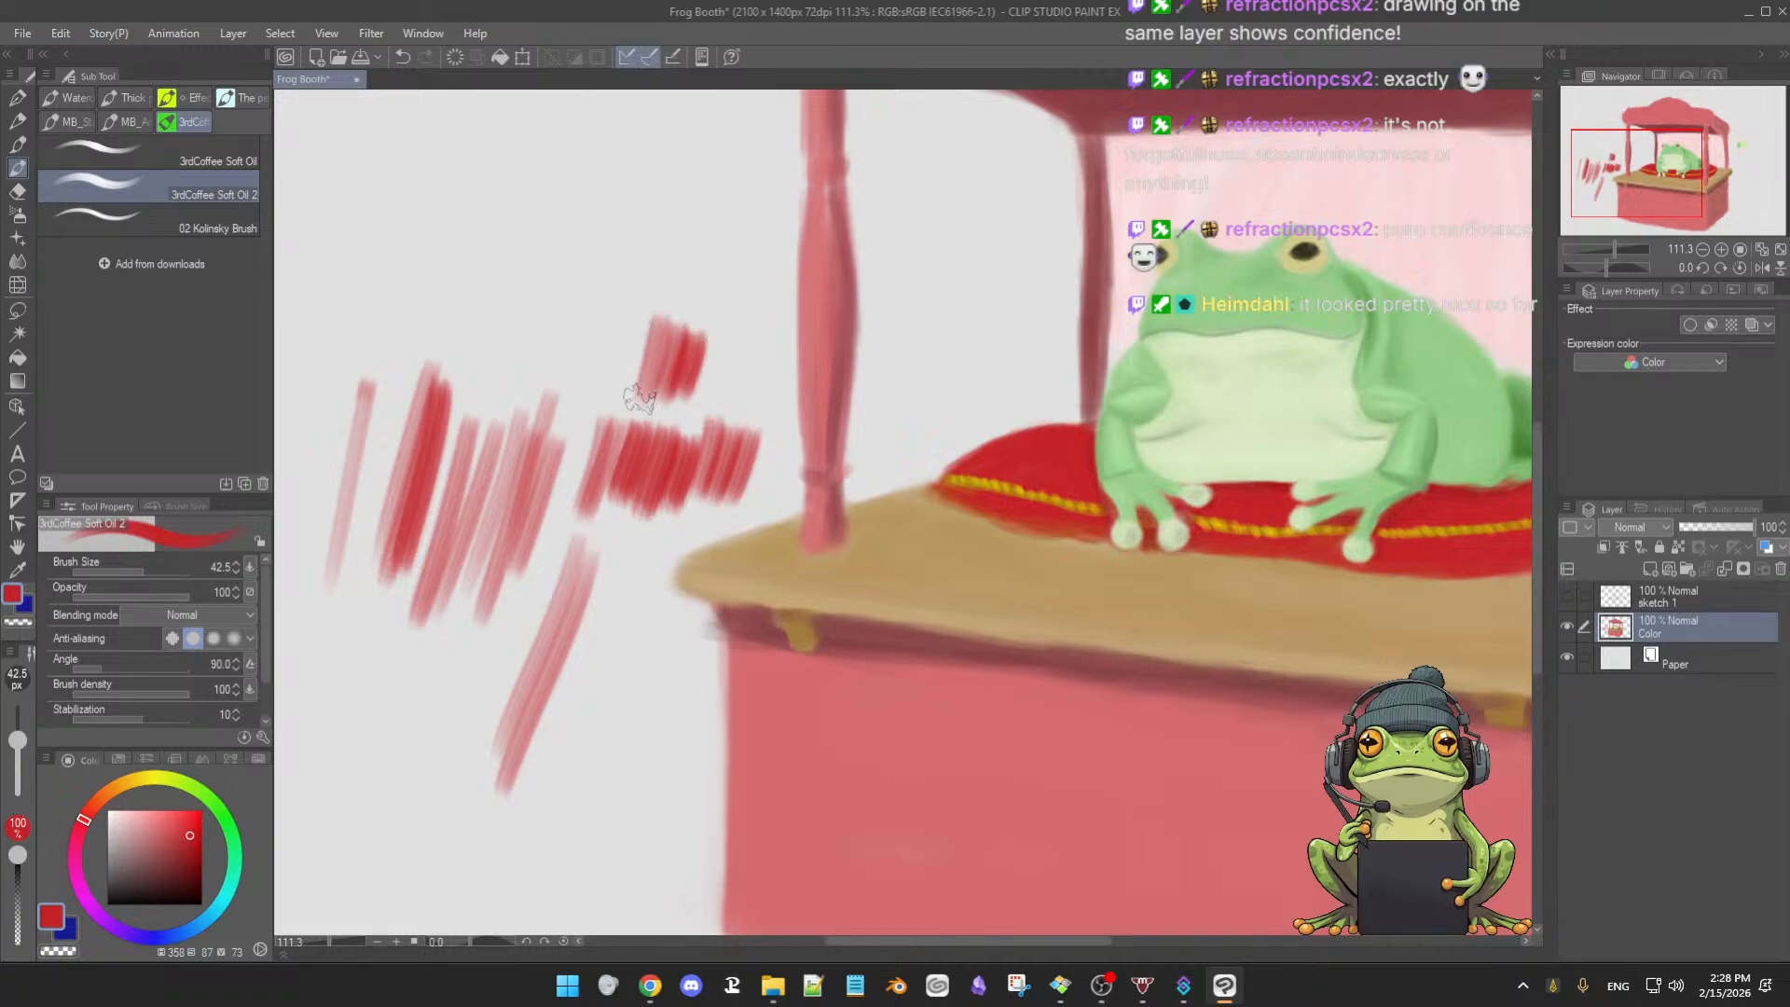
{"action": "mouse_move", "coordinate": [575, 287]}
{"action": "left_mouse_down"}
{"action": "mouse_move", "coordinate": [561, 373]}
{"action": "mouse_move", "coordinate": [584, 296]}
{"action": "mouse_move", "coordinate": [572, 371]}
{"action": "left_mouse_up"}
{"action": "left_click_drag", "start_coordinate": [593, 300], "coordinate": [574, 375]}
{"action": "left_click_drag", "start_coordinate": [596, 298], "coordinate": [480, 403]}
{"action": "left_click_drag", "start_coordinate": [525, 282], "coordinate": [491, 372]}
{"action": "left_click_drag", "start_coordinate": [547, 269], "coordinate": [517, 390]}
{"action": "left_click_drag", "start_coordinate": [465, 640], "coordinate": [431, 793]}
{"action": "mouse_move", "coordinate": [438, 642]}
{"action": "left_mouse_down"}
{"action": "mouse_move", "coordinate": [422, 775]}
{"action": "mouse_move", "coordinate": [389, 728]}
{"action": "mouse_move", "coordinate": [382, 774]}
{"action": "left_mouse_up"}
{"action": "left_click_drag", "start_coordinate": [382, 642], "coordinate": [373, 762]}
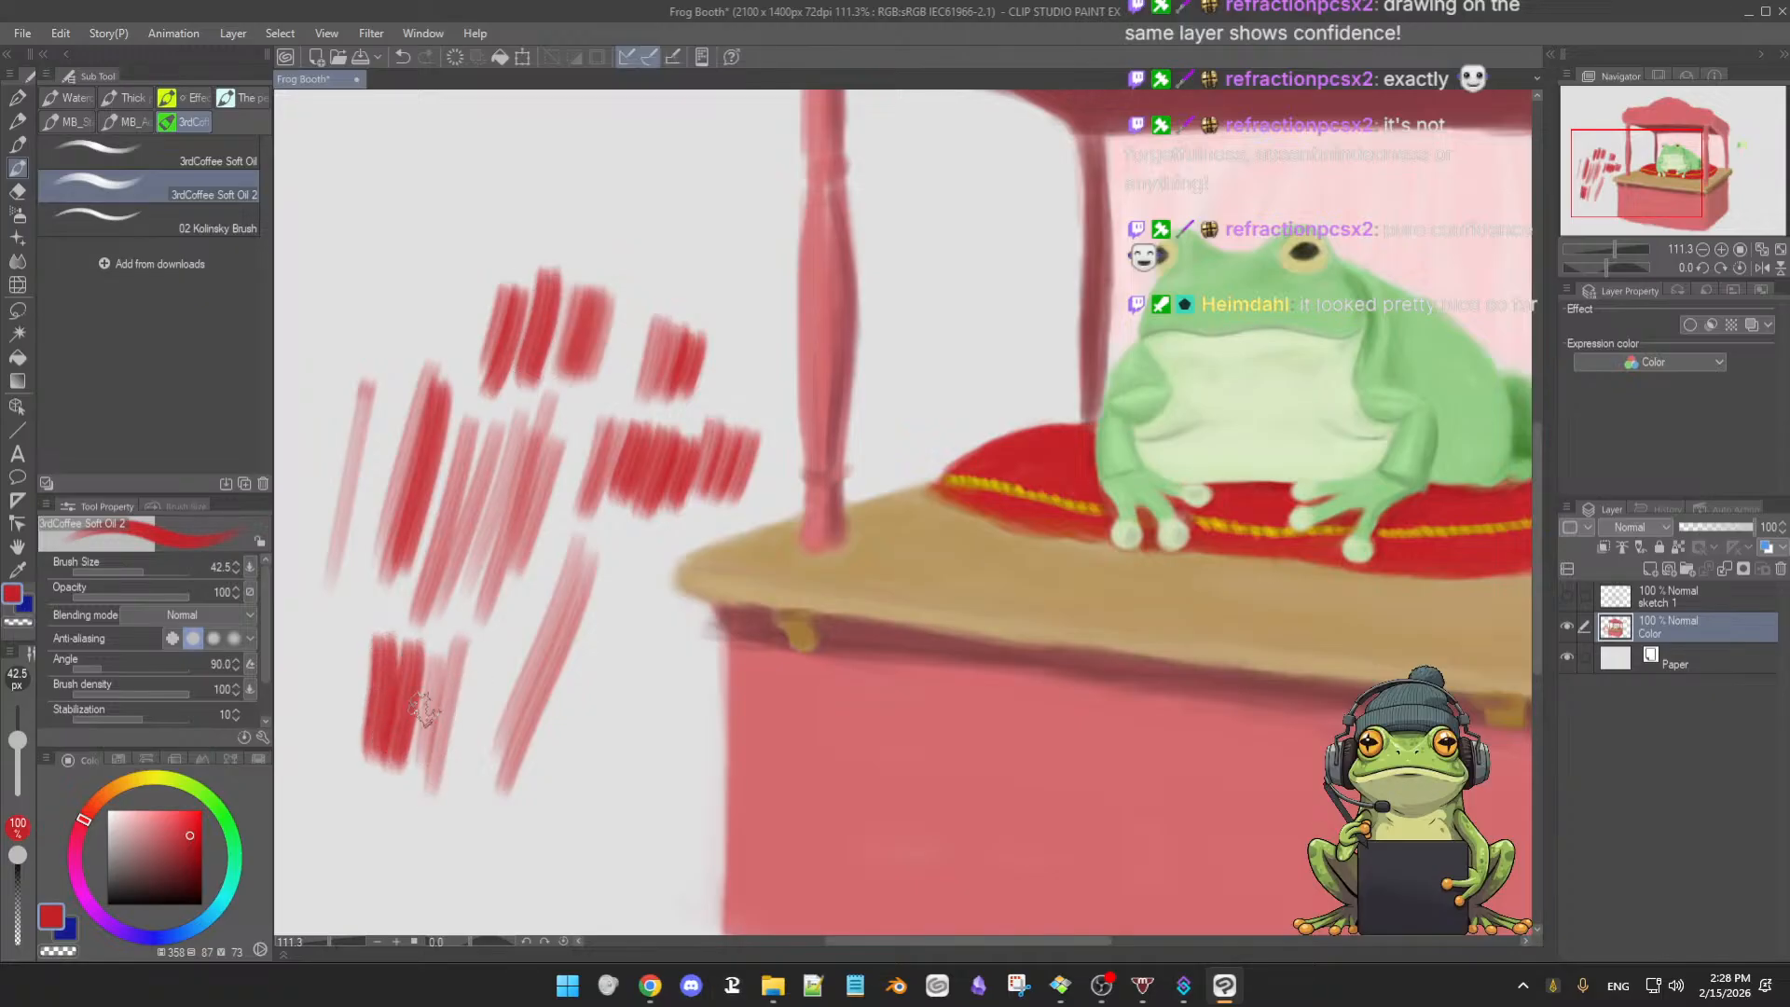
{"action": "mouse_move", "coordinate": [623, 652]}
{"action": "left_mouse_down"}
{"action": "mouse_move", "coordinate": [597, 762]}
{"action": "mouse_move", "coordinate": [582, 750]}
{"action": "left_mouse_up"}
- Undo all the red test strokes beside the booth
{"action": "key", "text": "ctrl+z"}
{"action": "key", "text": "ctrl+z"}
{"action": "key", "text": "ctrl+z"}
{"action": "key", "text": "ctrl+z"}
{"action": "key", "text": "ctrl+z"}
{"action": "key", "text": "ctrl+z"}
{"action": "key", "text": "ctrl+z"}
{"action": "key", "text": "ctrl+z"}
{"action": "key", "text": "ctrl+z"}
{"action": "key", "text": "ctrl+z"}
{"action": "key", "text": "ctrl+z"}
{"action": "key", "text": "ctrl+z"}
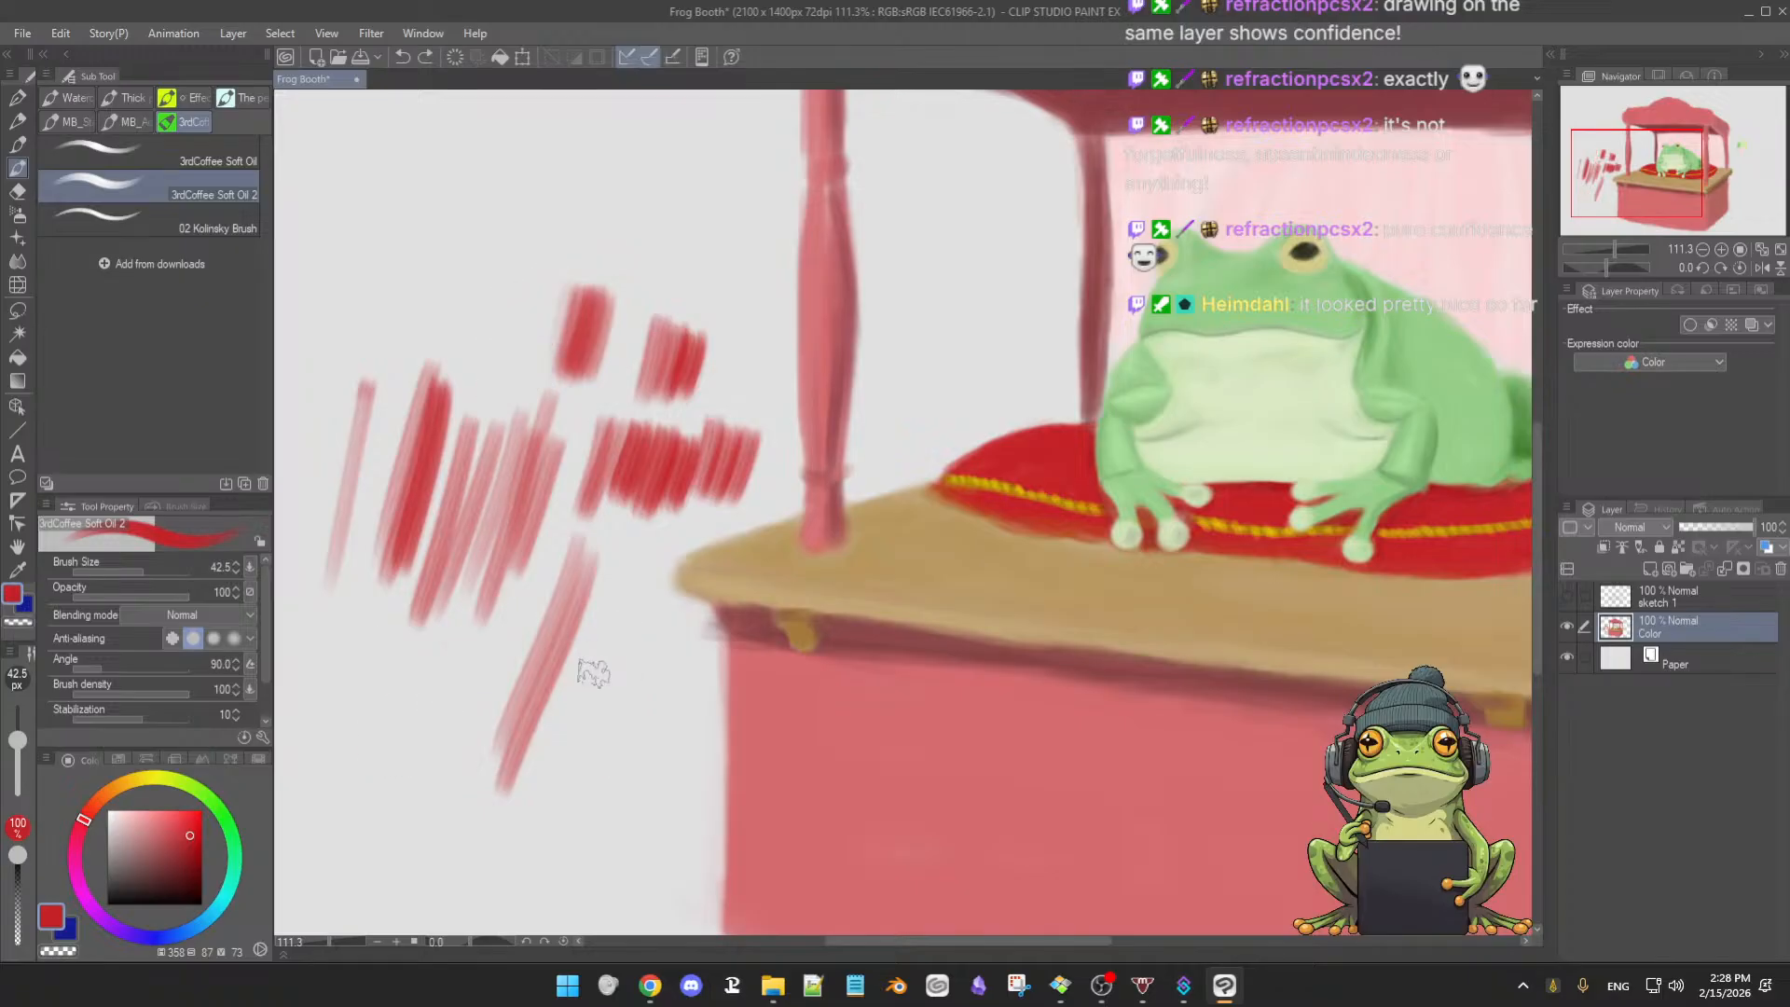
{"action": "key", "text": "ctrl+z"}
{"action": "key", "text": "ctrl+z"}
{"action": "key", "text": "ctrl+z"}
{"action": "key", "text": "ctrl+z"}
{"action": "key", "text": "ctrl+z"}
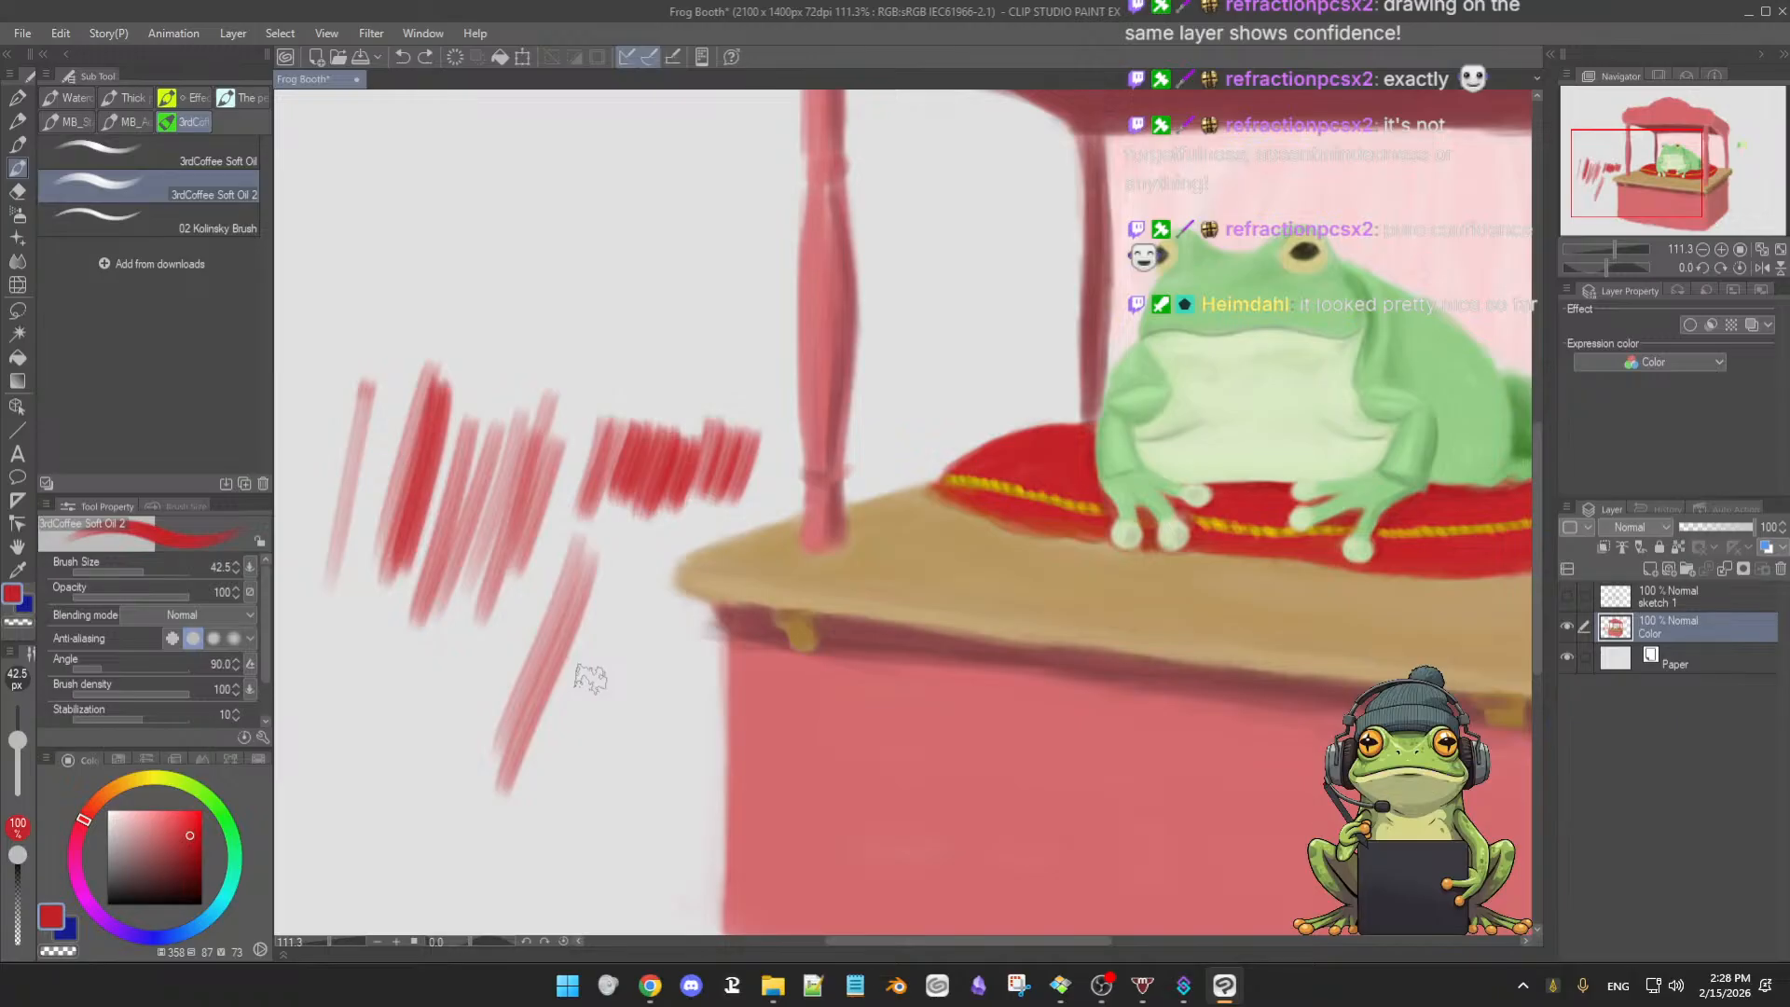
{"action": "key", "text": "ctrl+z"}
{"action": "key", "text": "ctrl+z"}
{"action": "key", "text": "ctrl+z"}
{"action": "key", "text": "ctrl+z"}
{"action": "key", "text": "ctrl+z"}
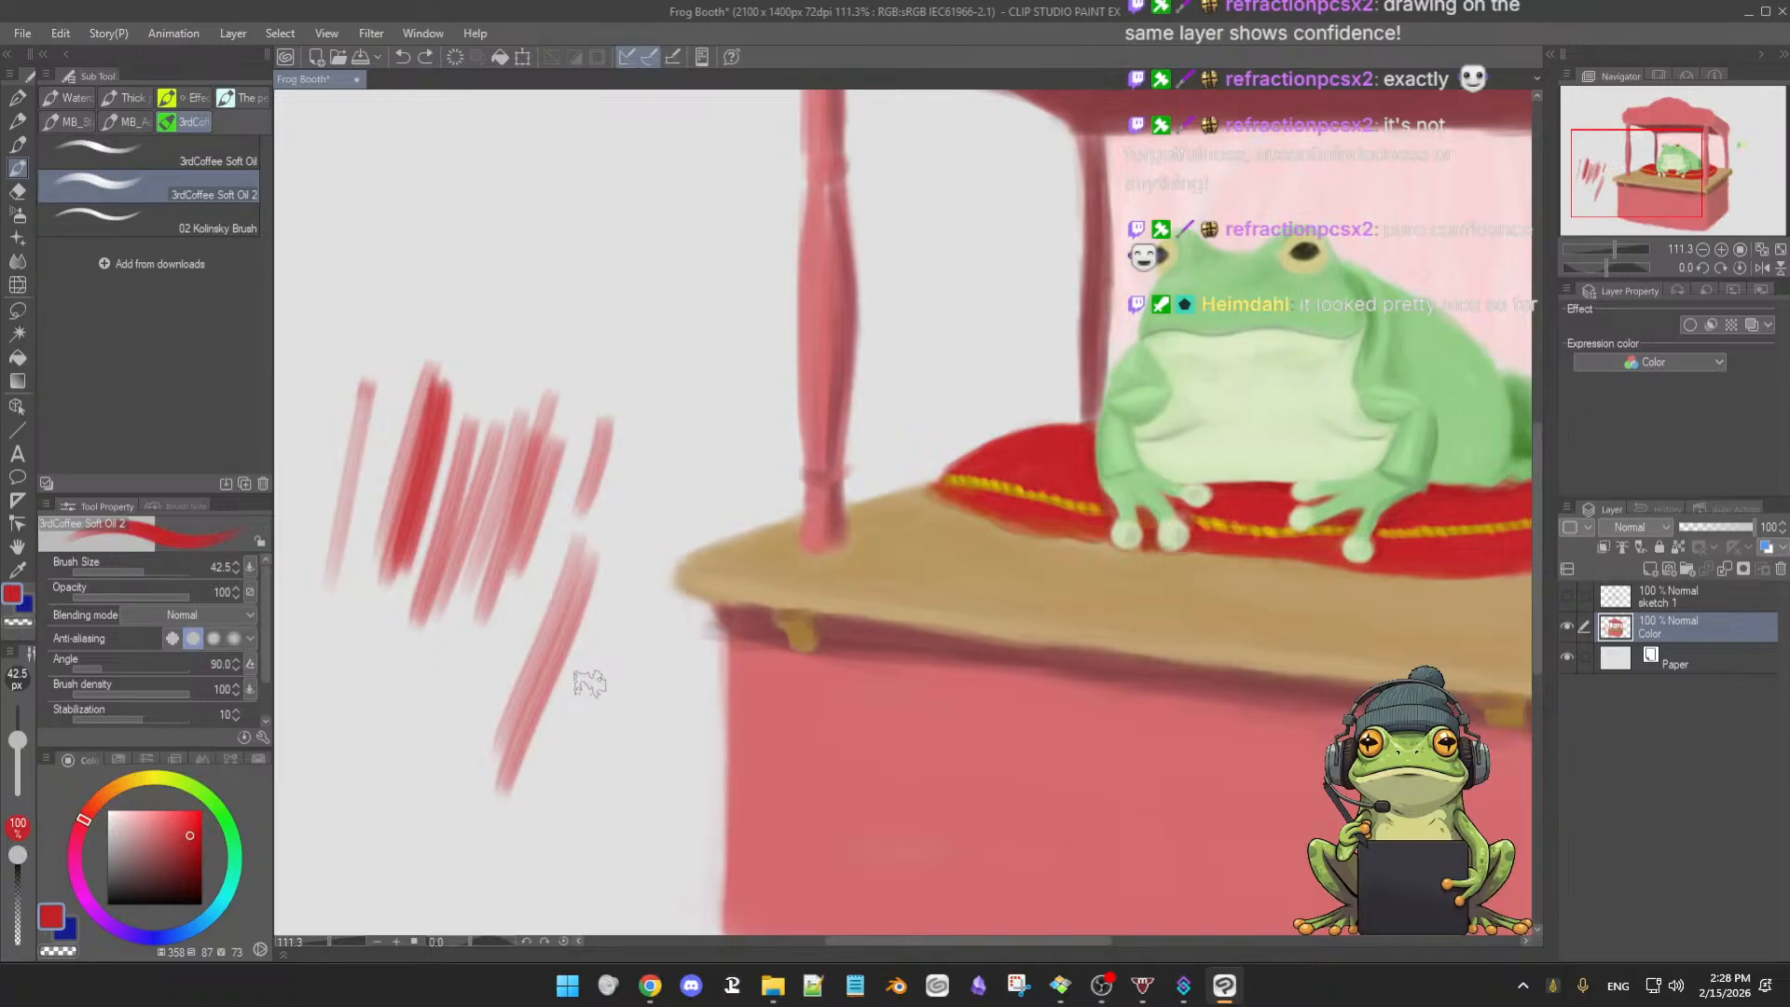
{"action": "key", "text": "ctrl+z"}
{"action": "key", "text": "ctrl+z"}
{"action": "key", "text": "ctrl+z"}
{"action": "key", "text": "ctrl+z"}
{"action": "key", "text": "ctrl+z"}
{"action": "key", "text": "ctrl+z"}
{"action": "key", "text": "ctrl+z"}
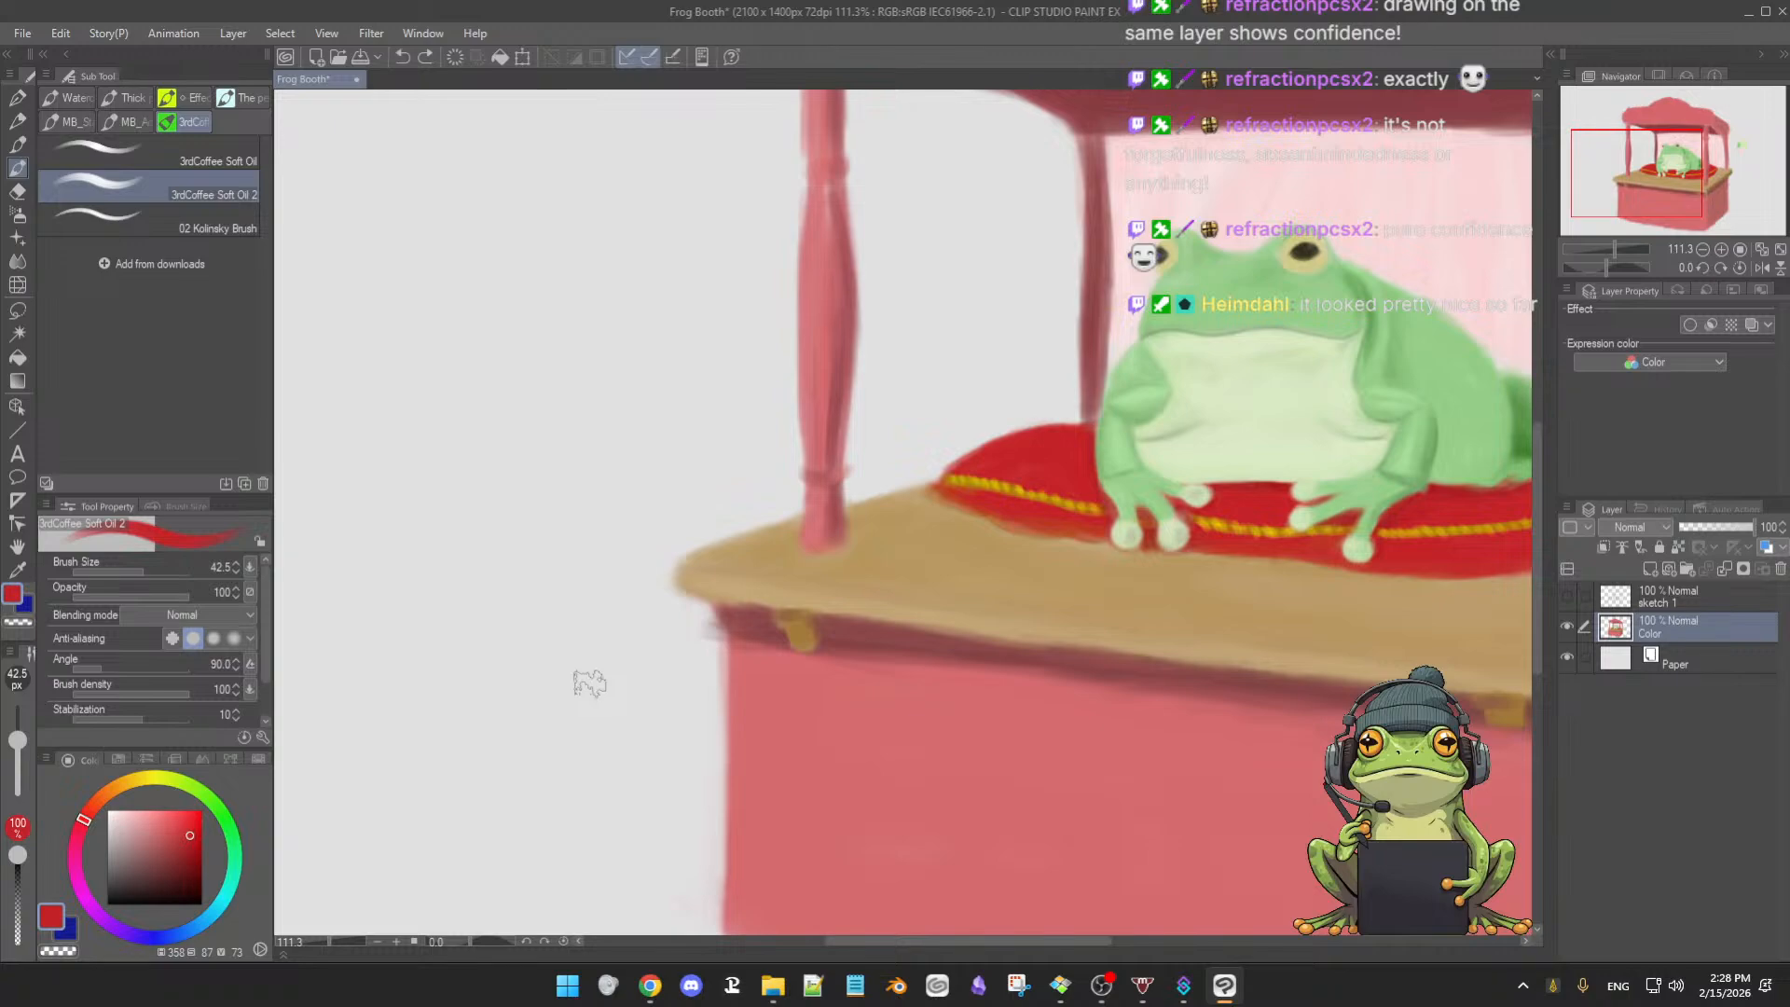
{"action": "key", "text": "ctrl+y"}
{"action": "key", "text": "ctrl+z"}
- Make a few short red test strokes at size 42.5 beside the booth's base and undo them
{"action": "left_click_drag", "start_coordinate": [796, 613], "coordinate": [830, 634]}
{"action": "mouse_move", "coordinate": [461, 639]}
{"action": "left_mouse_down"}
{"action": "mouse_move", "coordinate": [457, 718]}
{"action": "mouse_move", "coordinate": [471, 664]}
{"action": "left_mouse_up"}
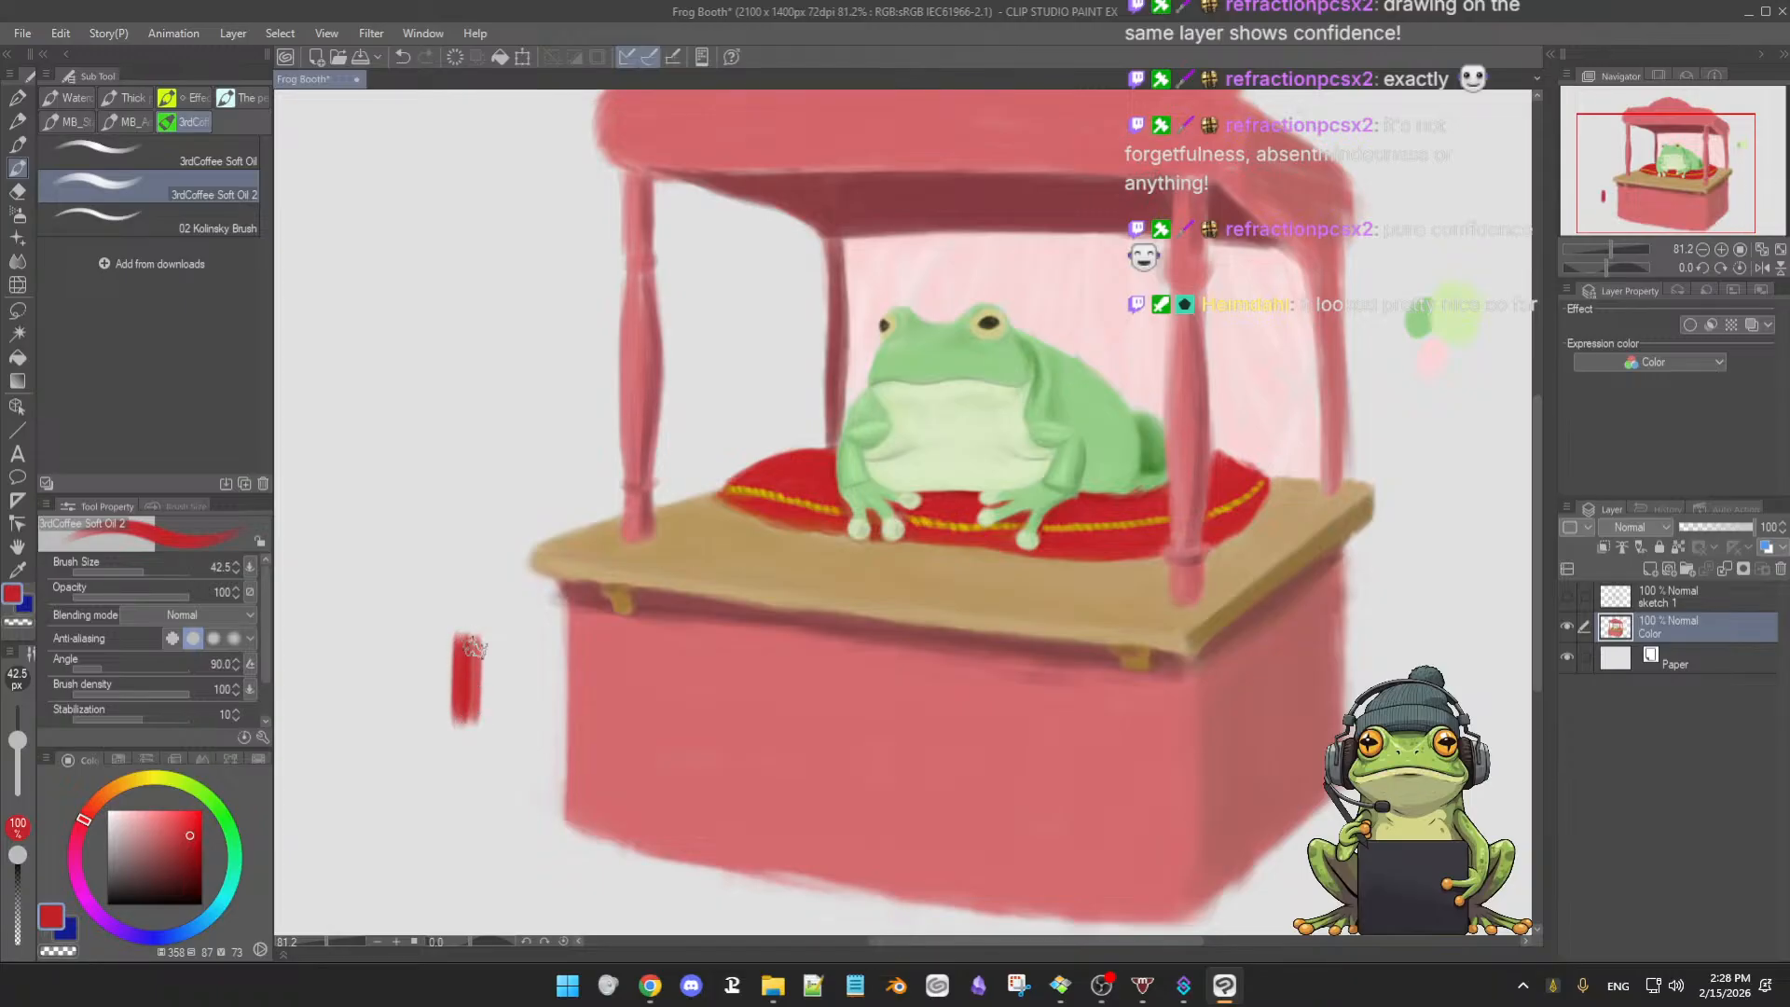
{"action": "key", "text": "ctrl+z"}
{"action": "key", "text": "ctrl+z"}
{"action": "key", "text": "ctrl+z"}
{"action": "key", "text": "ctrl+z"}
{"action": "scroll", "coordinate": [960, 621], "scroll_direction": "up", "scroll_amount": 3}
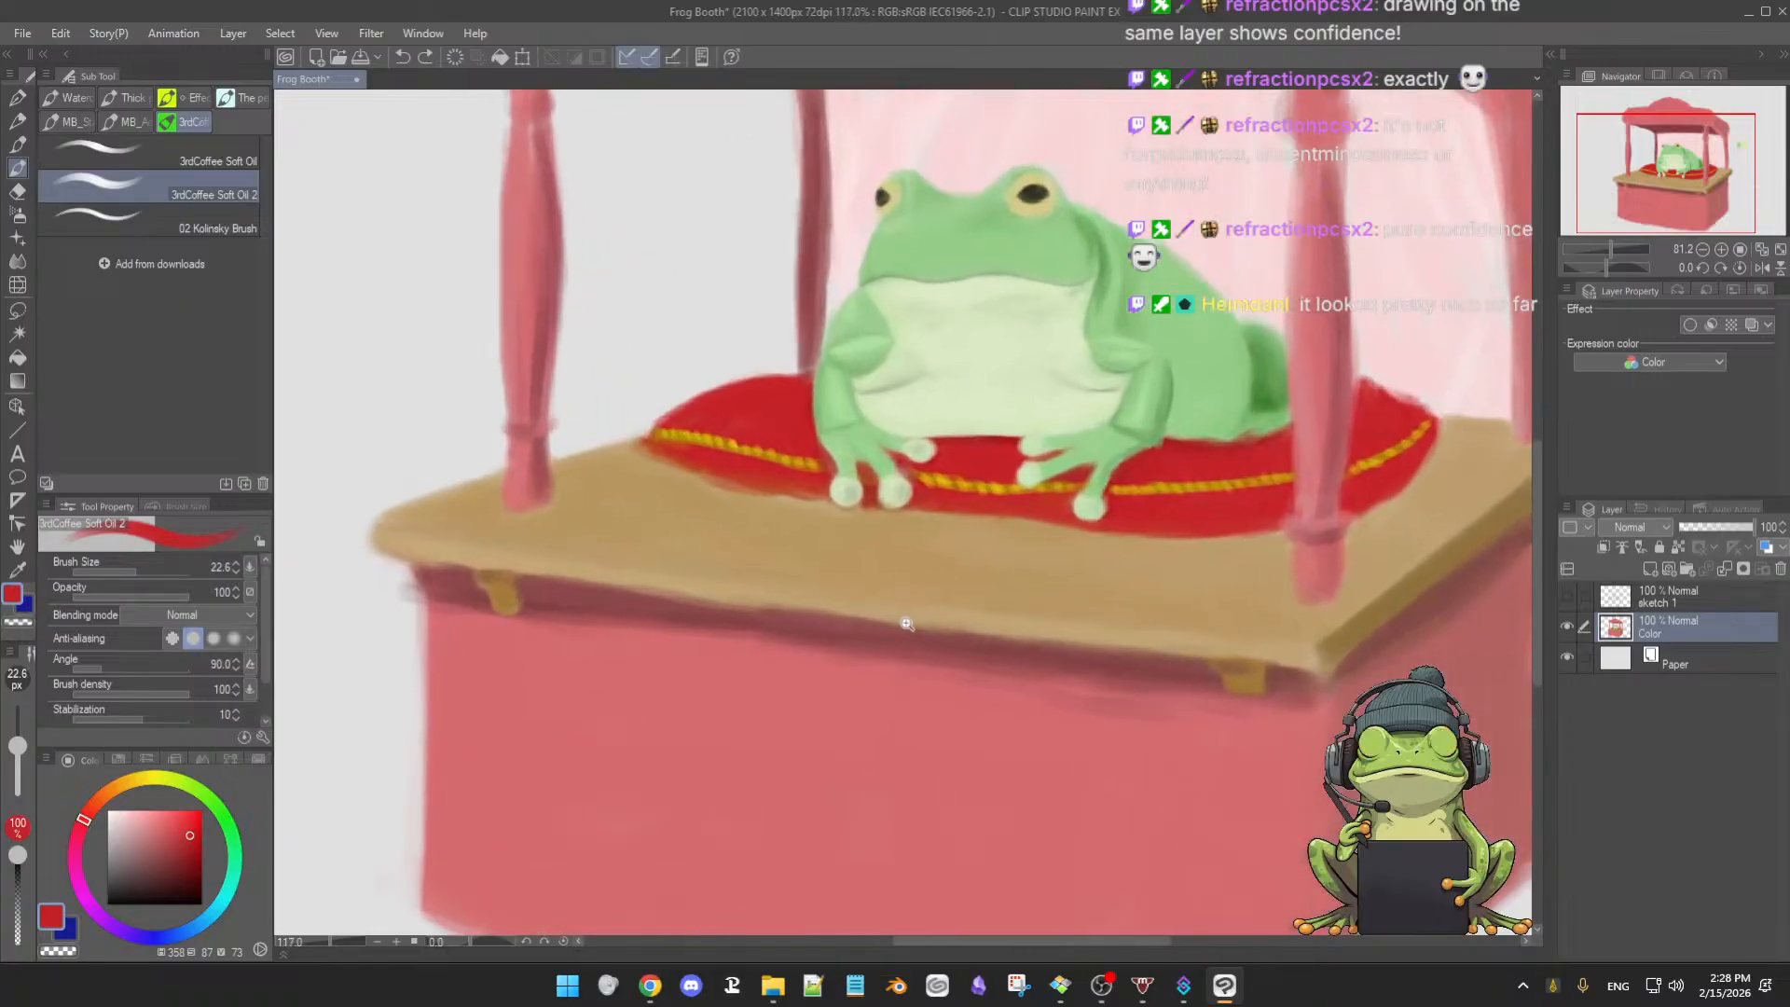
{"action": "left_click_drag", "start_coordinate": [961, 621], "coordinate": [943, 715]}
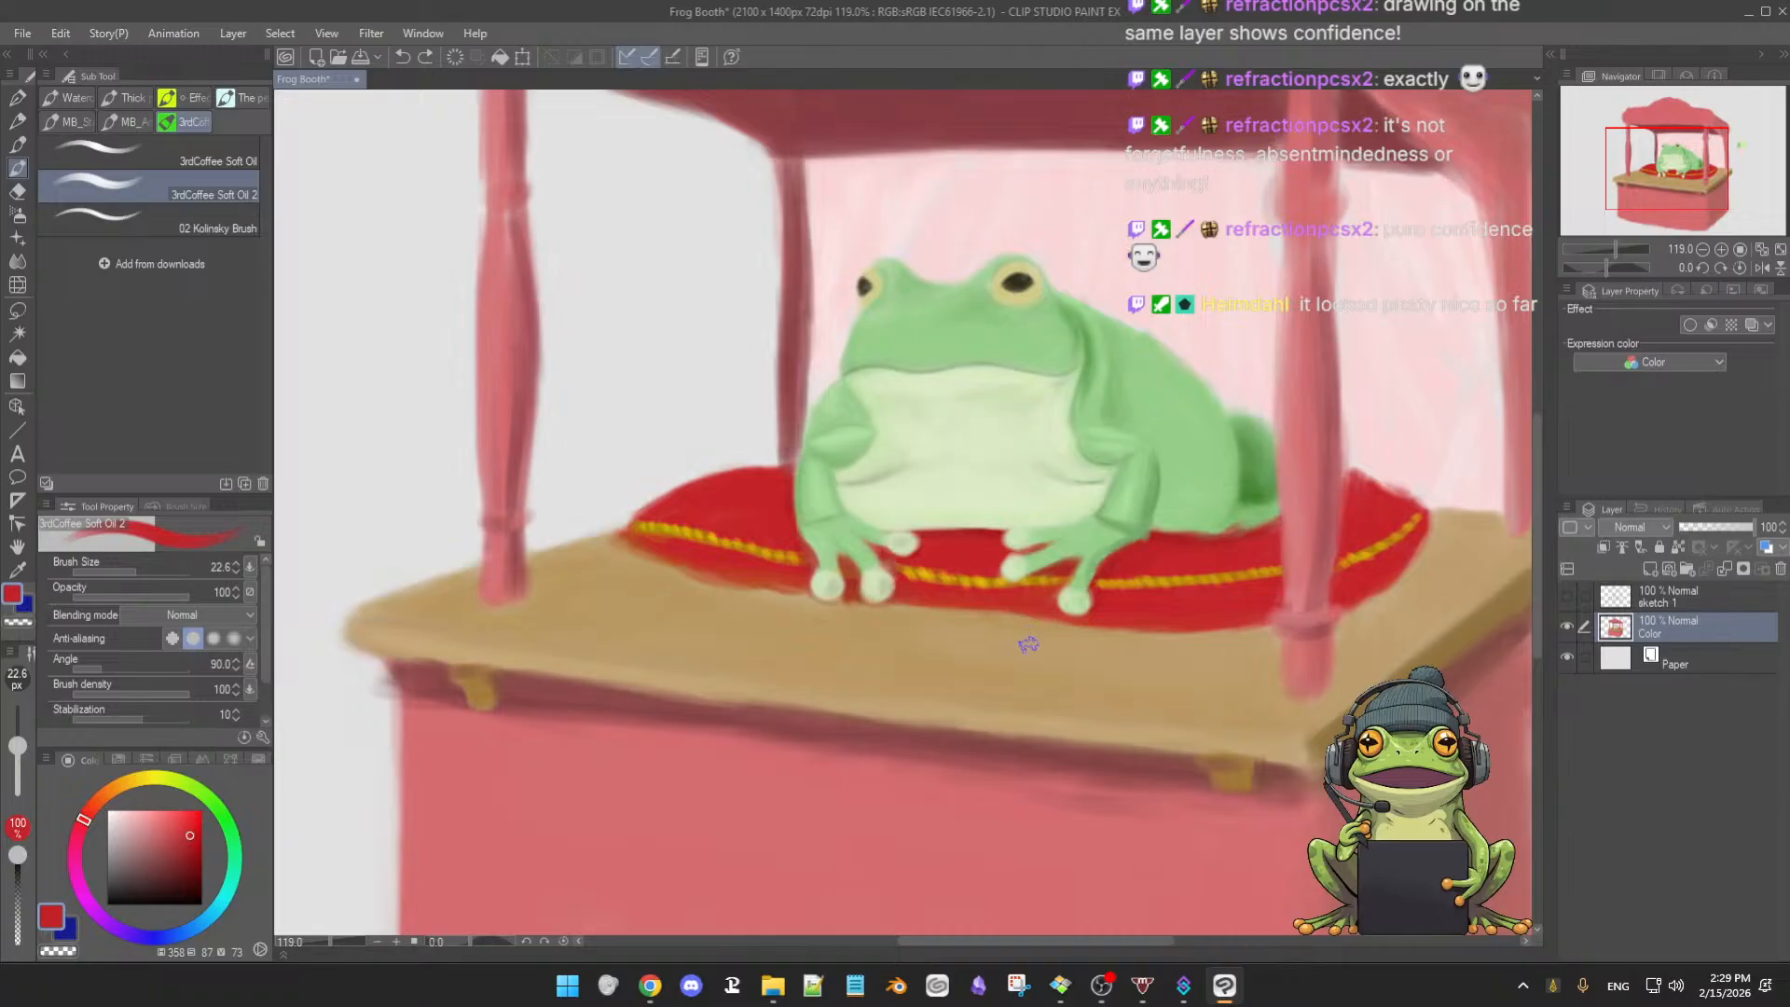
- Clean up the red cushion edge beneath the frog's belly with sampled reds, using small brush sizes of about 8 to 10
{"action": "scroll", "coordinate": [1033, 647], "scroll_direction": "up", "scroll_amount": 3}
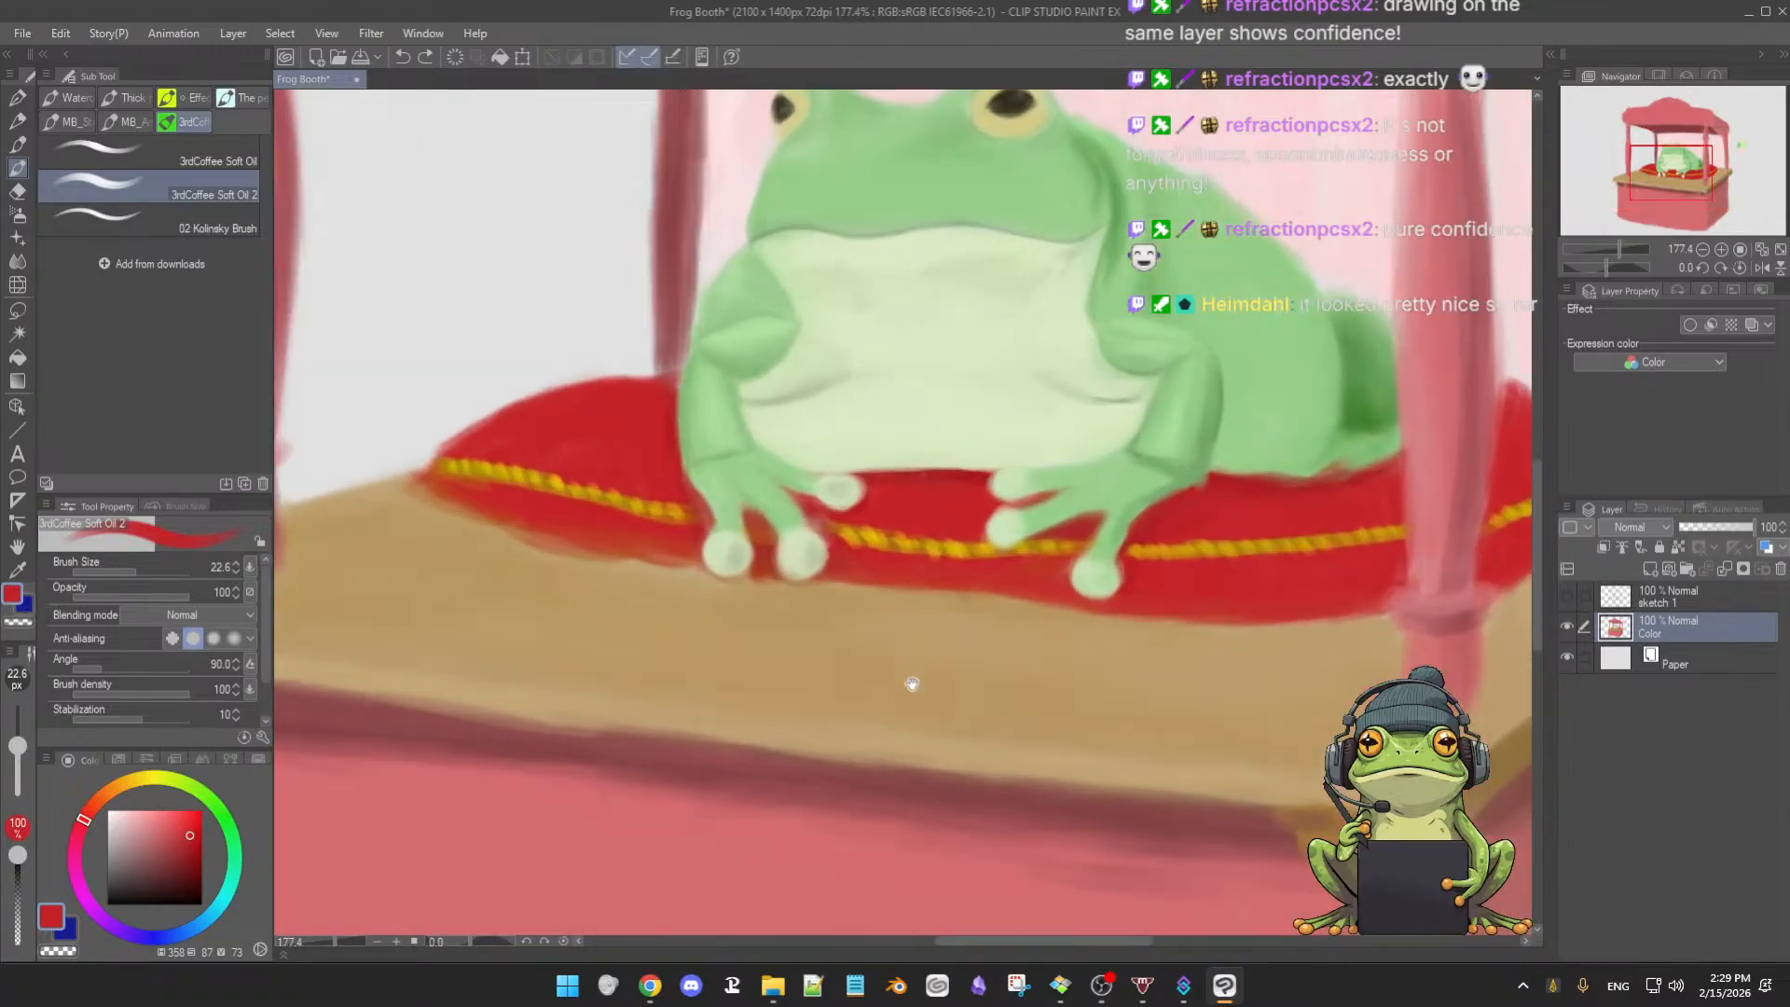
{"action": "left_click_drag", "start_coordinate": [927, 680], "coordinate": [951, 746]}
{"action": "scroll", "coordinate": [946, 741], "scroll_direction": "up", "scroll_amount": 3}
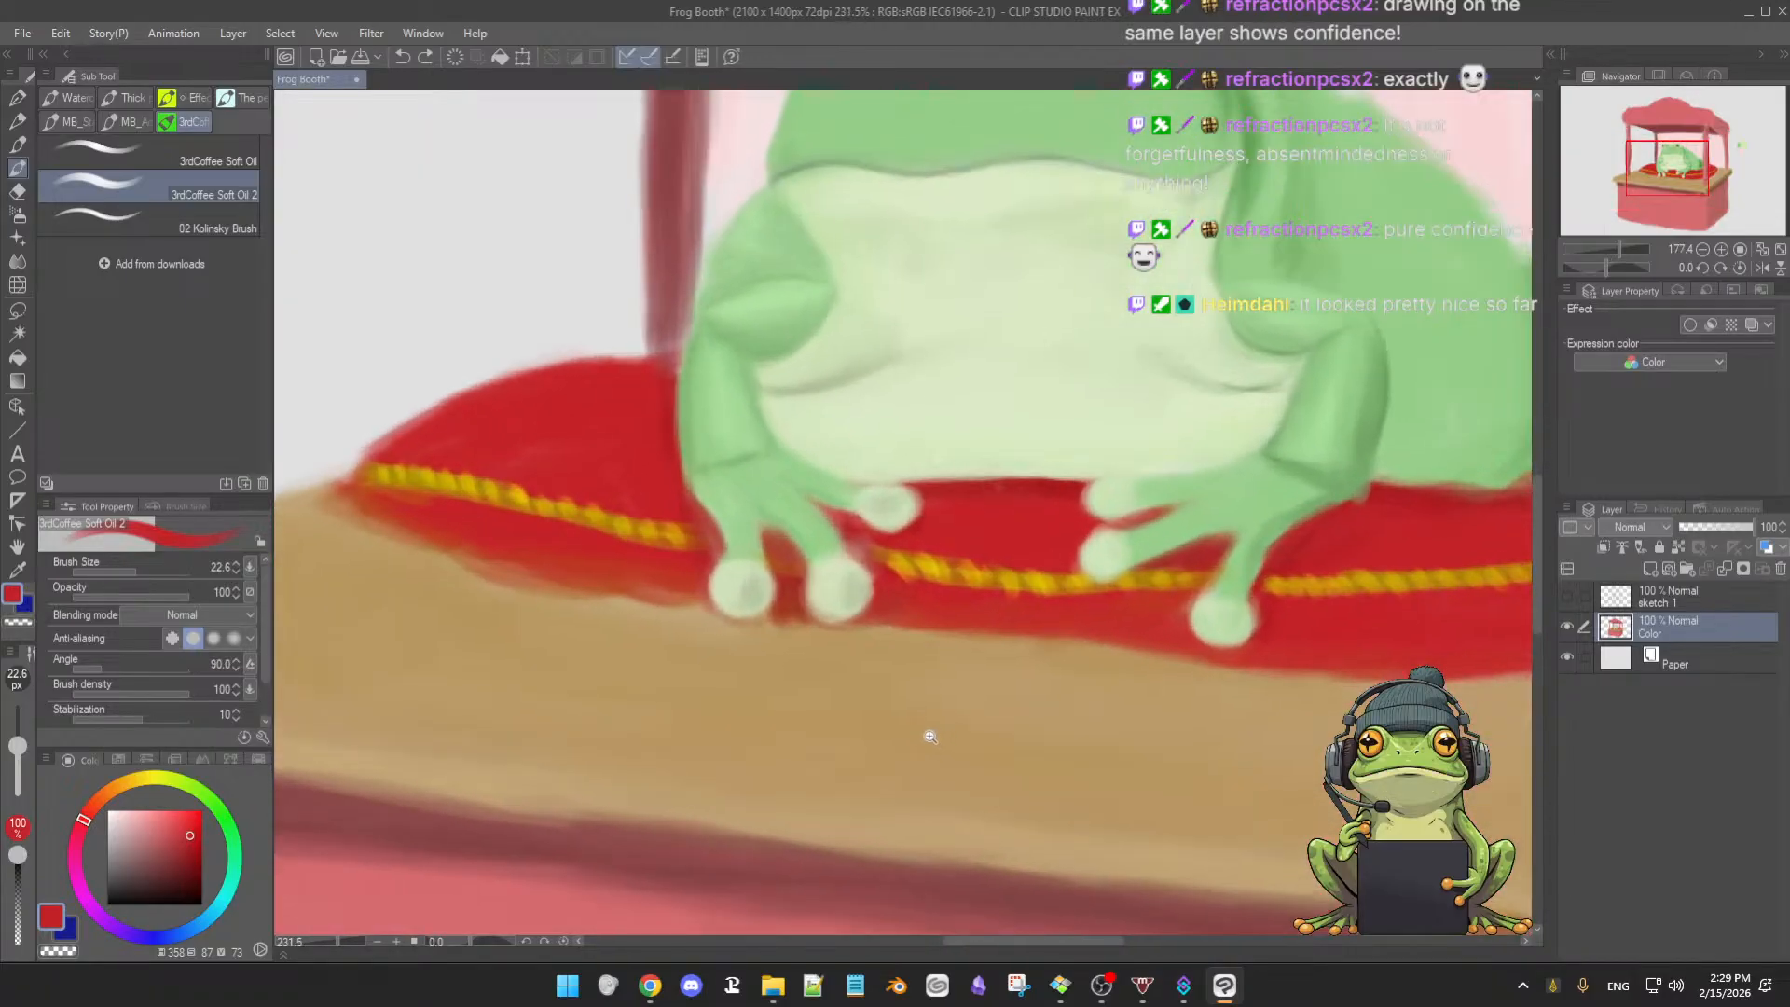
{"action": "left_click_drag", "start_coordinate": [816, 740], "coordinate": [812, 857]}
{"action": "left_click_drag", "start_coordinate": [862, 801], "coordinate": [880, 810]}
{"action": "scroll", "coordinate": [880, 809], "scroll_direction": "up", "scroll_amount": 1}
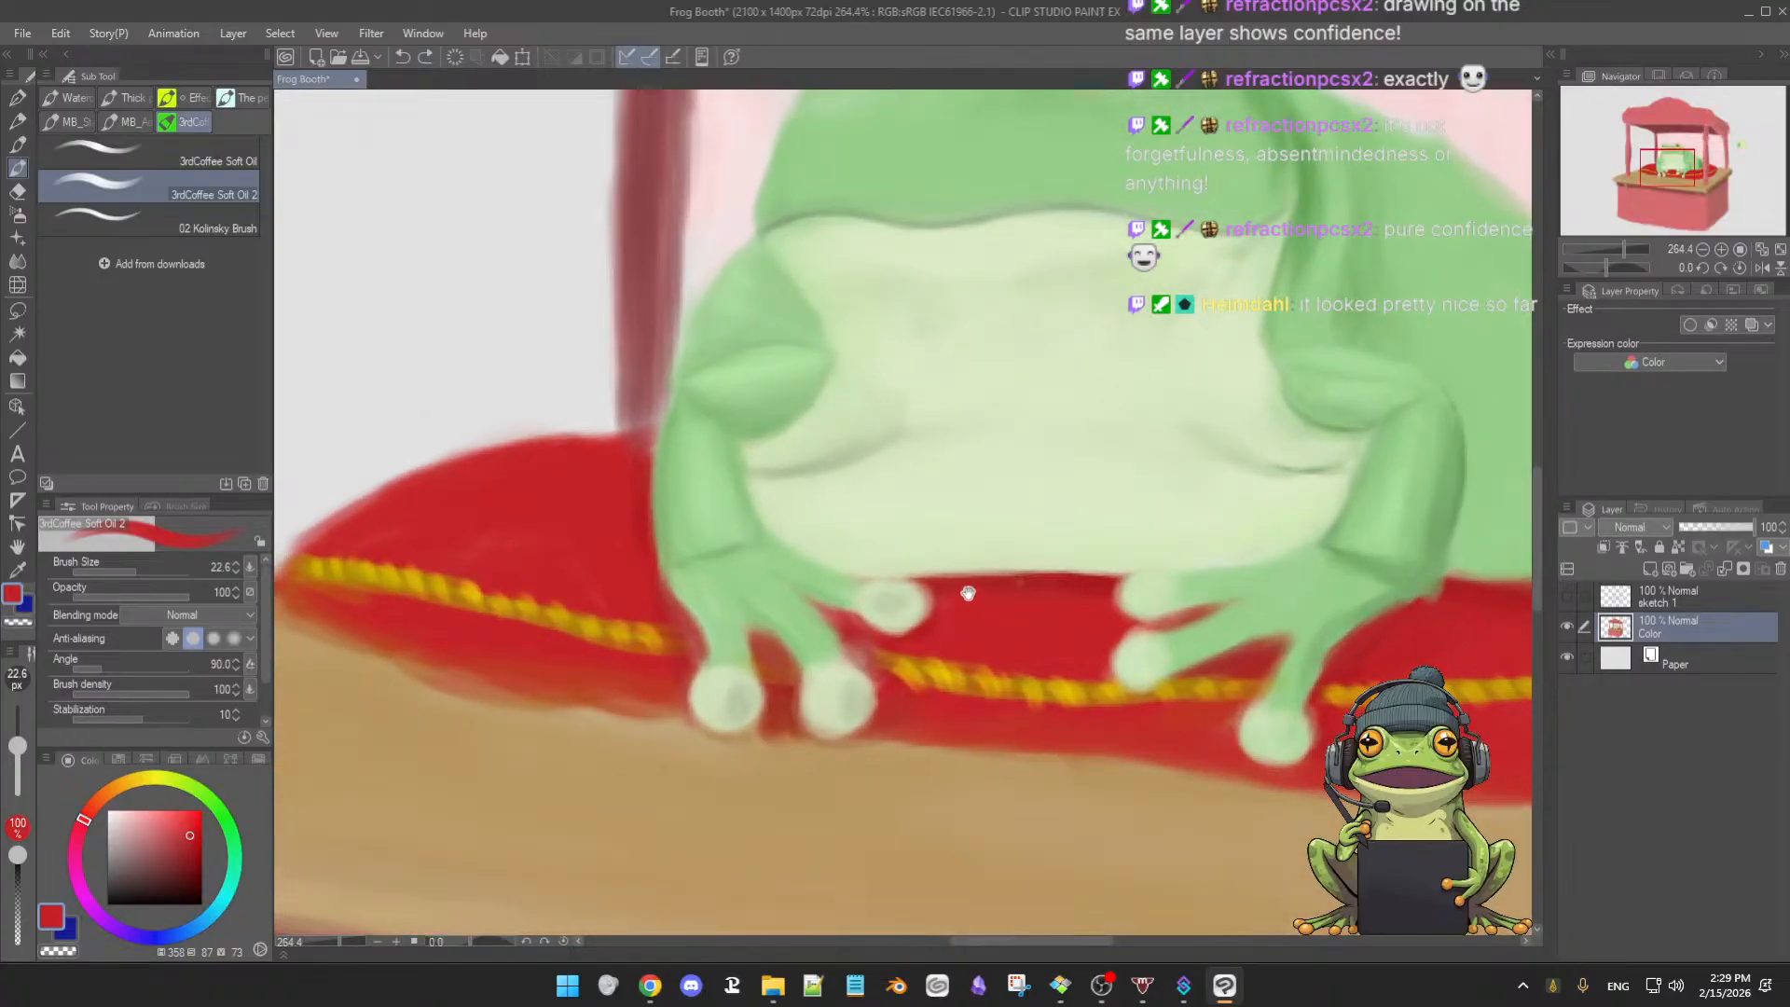
{"action": "mouse_move", "coordinate": [1003, 592]}
{"action": "left_mouse_down", "text": "ctrl+alt"}
{"action": "mouse_move", "coordinate": [982, 583]}
{"action": "mouse_move", "coordinate": [1016, 581]}
{"action": "left_mouse_up", "text": "ctrl+alt"}
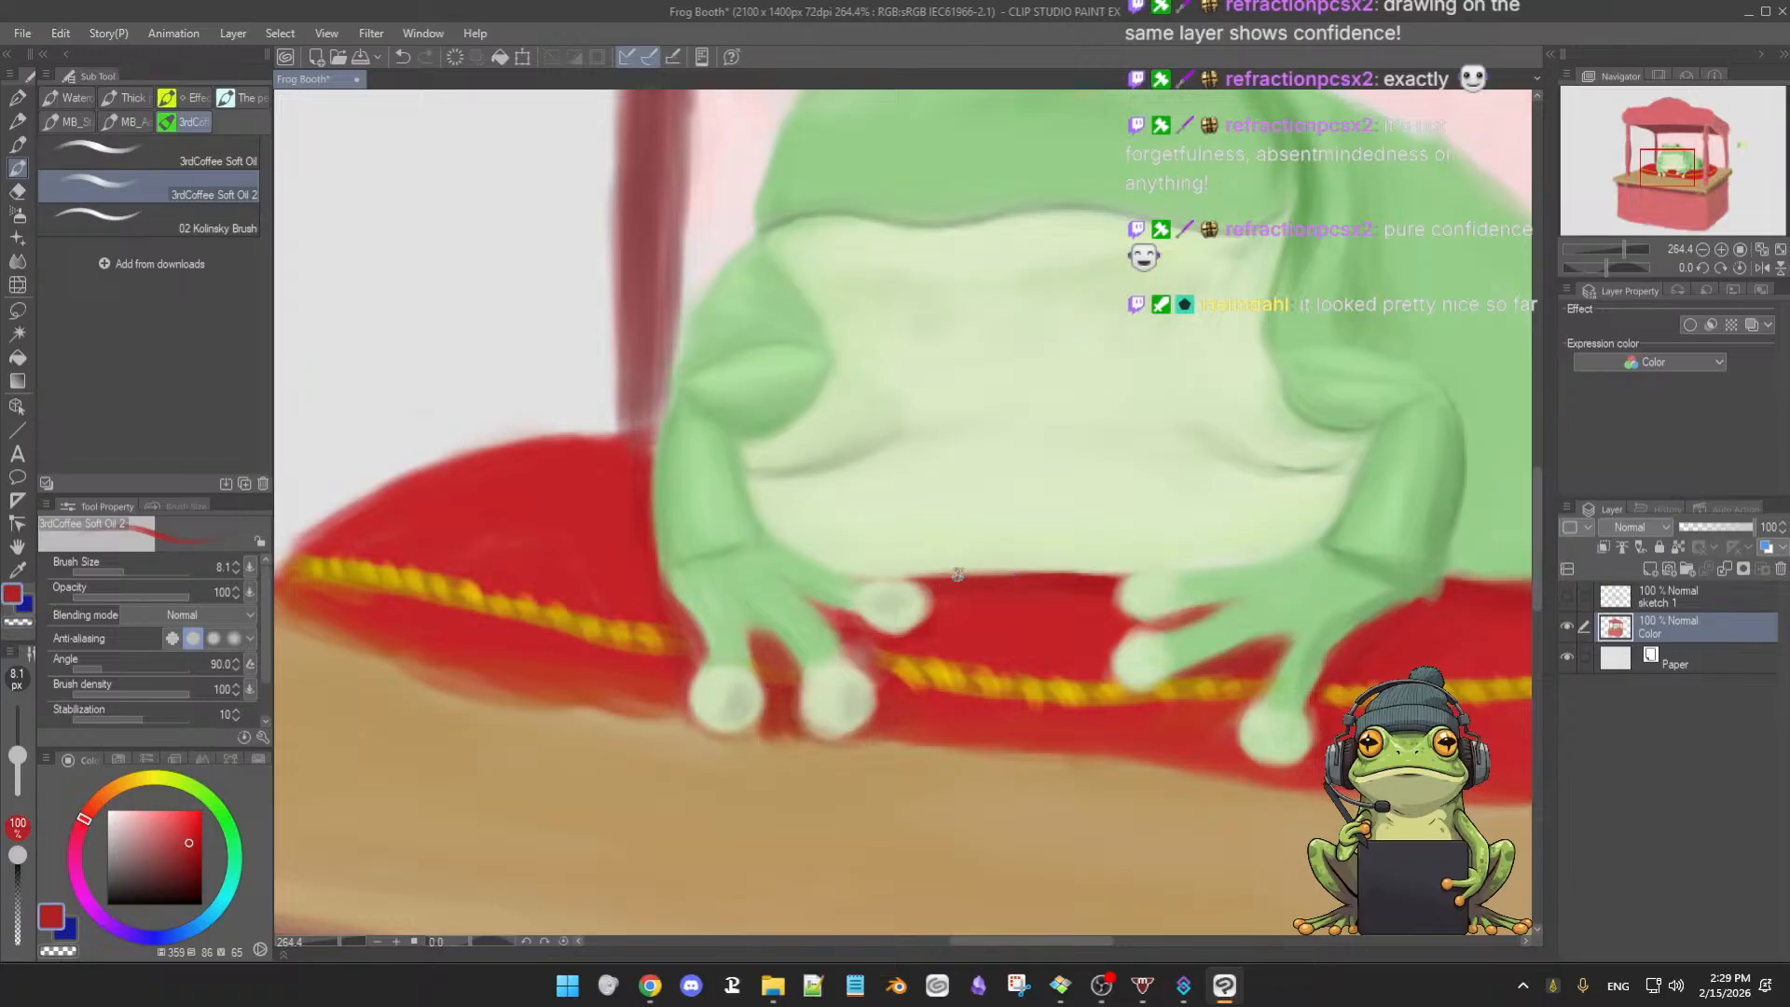
{"action": "left_click", "coordinate": [976, 597], "text": "alt"}
{"action": "key", "text": "bracketright"}
{"action": "key", "text": "bracketleft"}
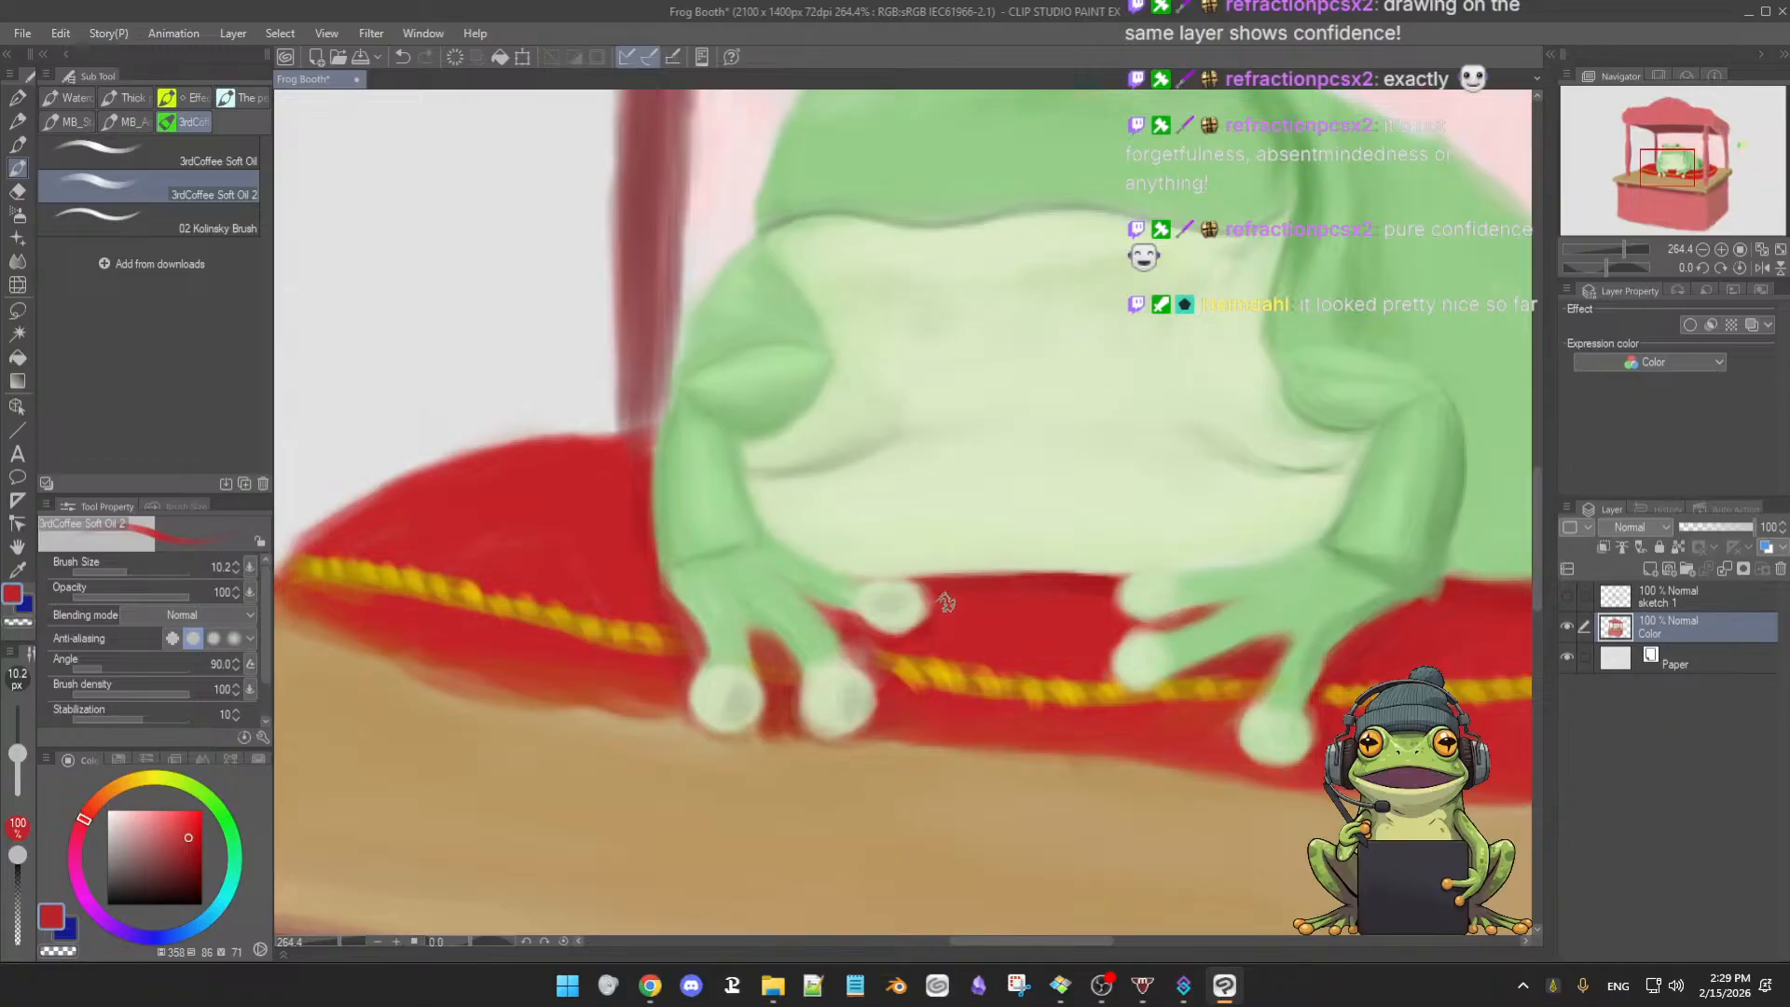
{"action": "key", "text": "bracketright"}
{"action": "key", "text": "bracketright"}
- Refine the pale toe tips of the frog's left-hand foot with sampled light greens, using brush sizes of about 8 to 11
{"action": "left_click", "coordinate": [900, 600], "text": "alt"}
{"action": "key", "text": "bracketleft"}
{"action": "key", "text": "bracketleft"}
{"action": "key", "text": "bracketleft"}
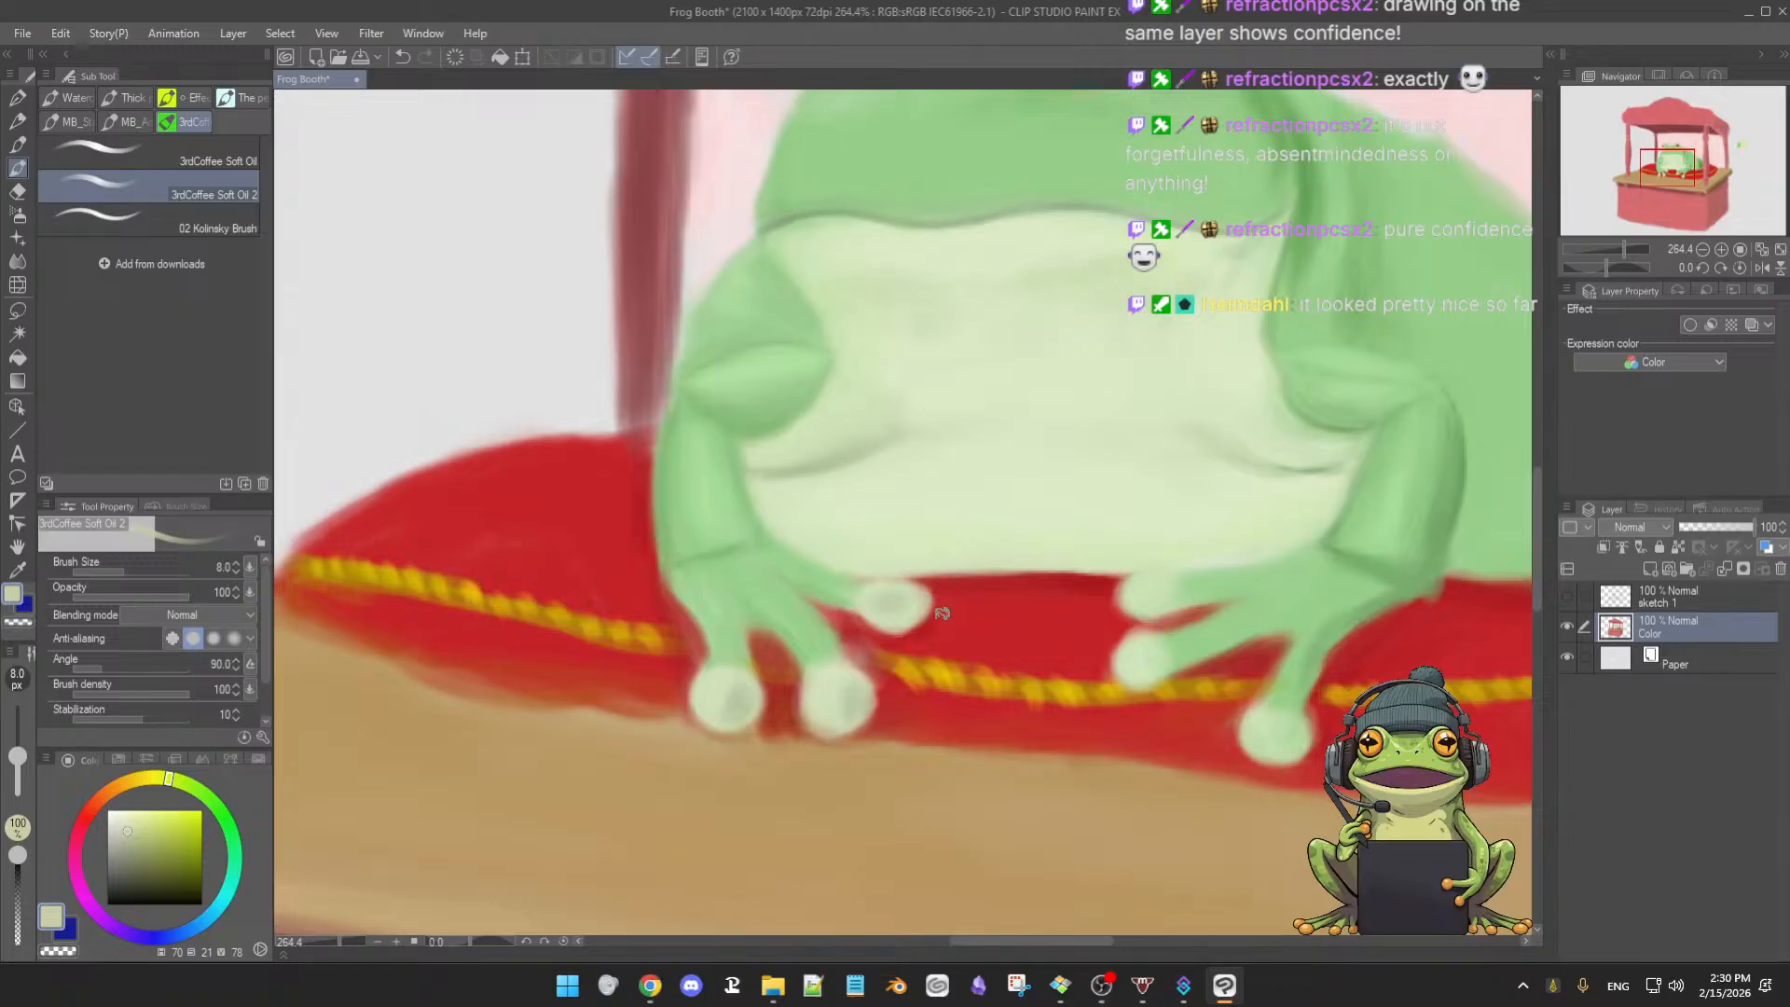
{"action": "left_click_drag", "start_coordinate": [893, 610], "coordinate": [879, 595], "text": "ctrl+alt"}
{"action": "left_click", "coordinate": [881, 595], "text": "alt"}
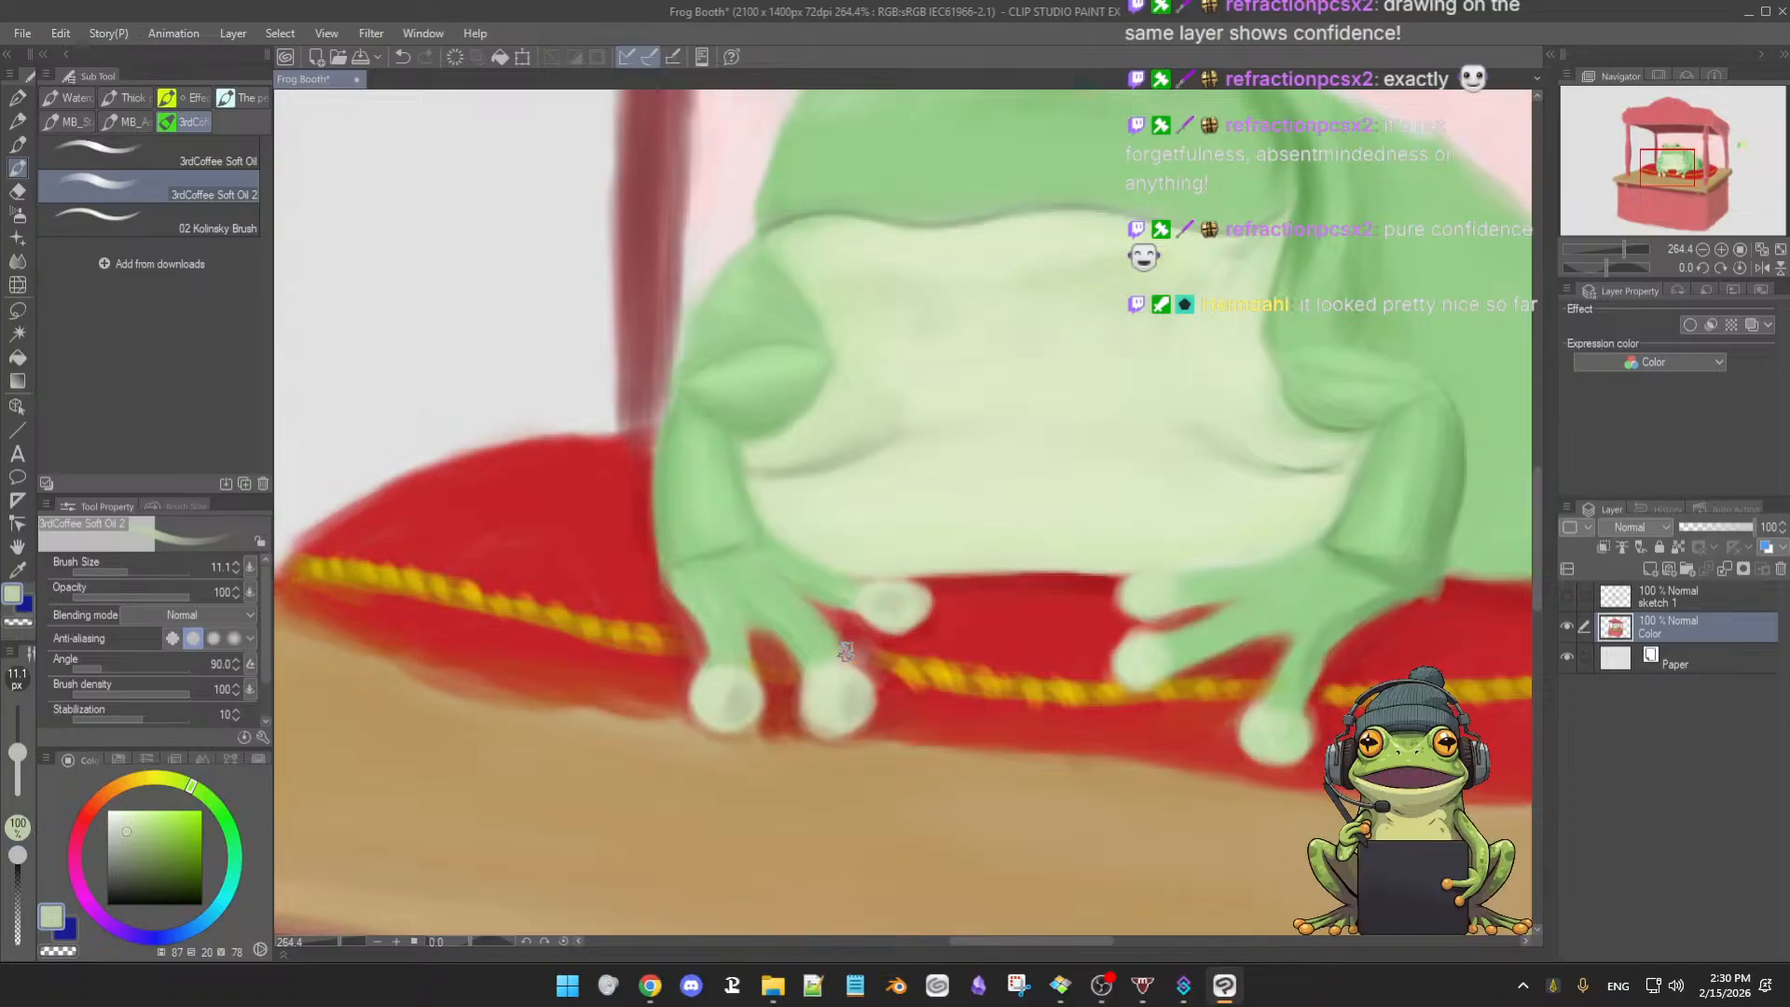
{"action": "left_click", "coordinate": [861, 691], "text": "alt"}
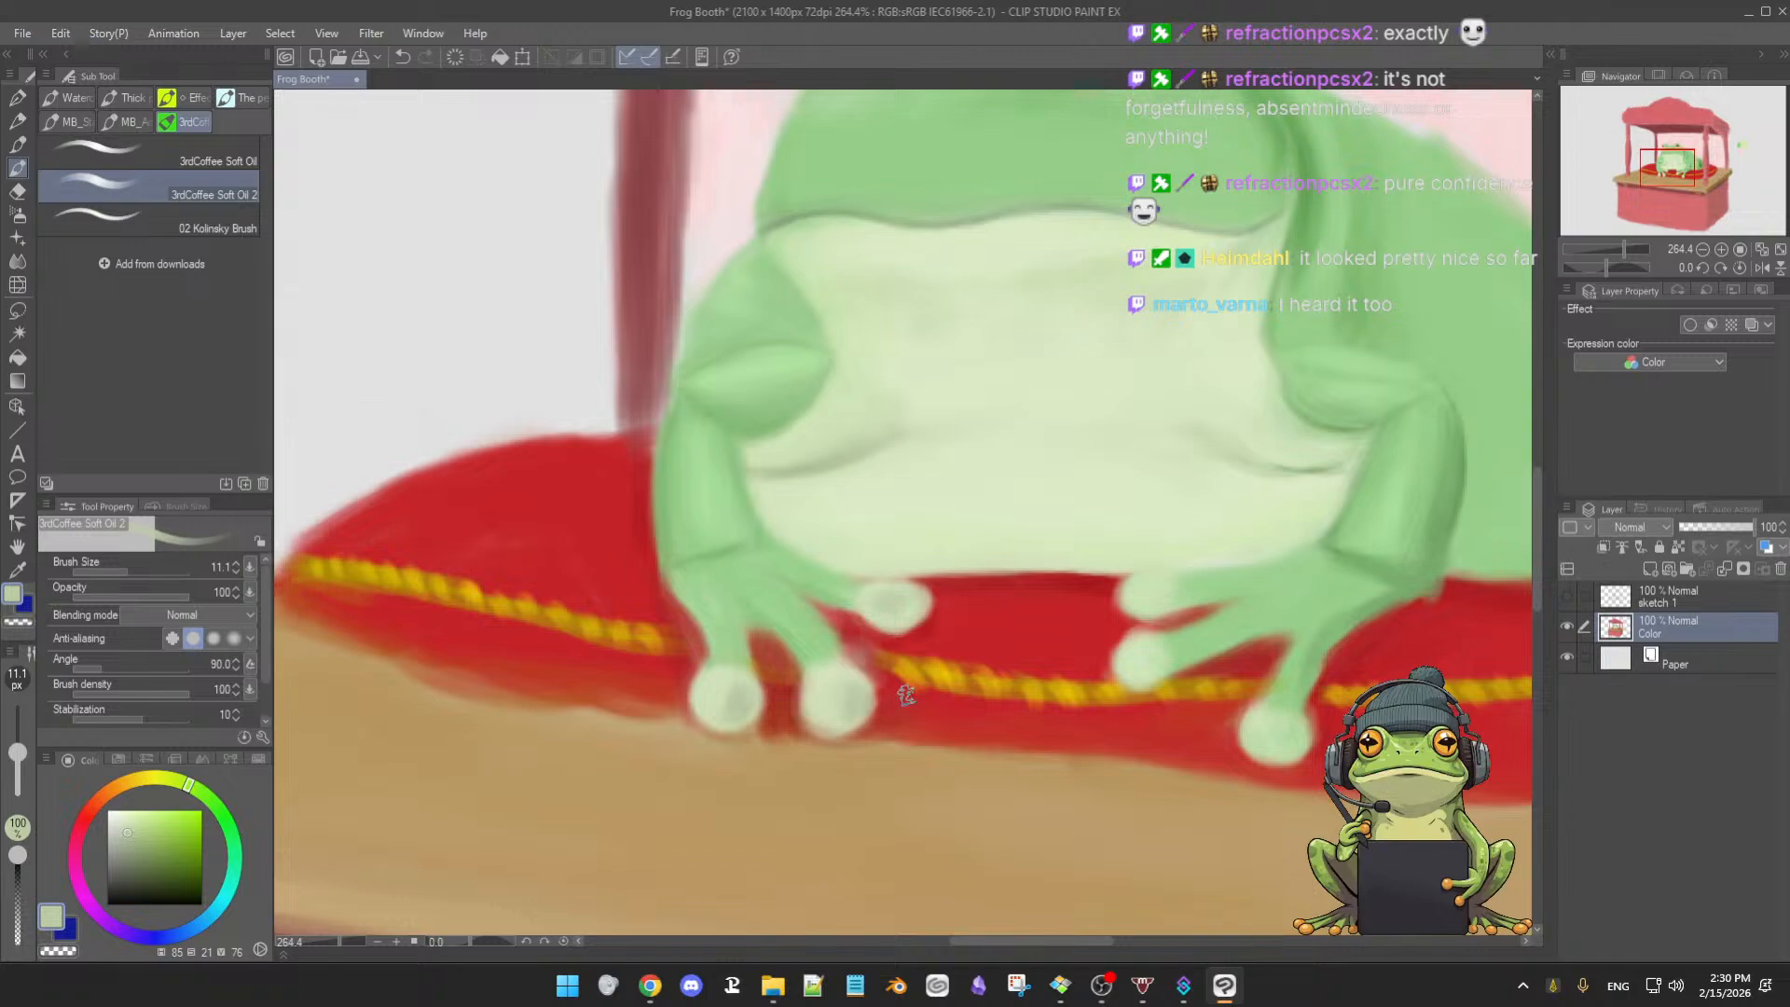
- Smooth the pale belly beside the frog's left-hand arm with sampled light greens at brush size 14
{"action": "scroll", "coordinate": [891, 704], "scroll_direction": "down", "scroll_amount": 2}
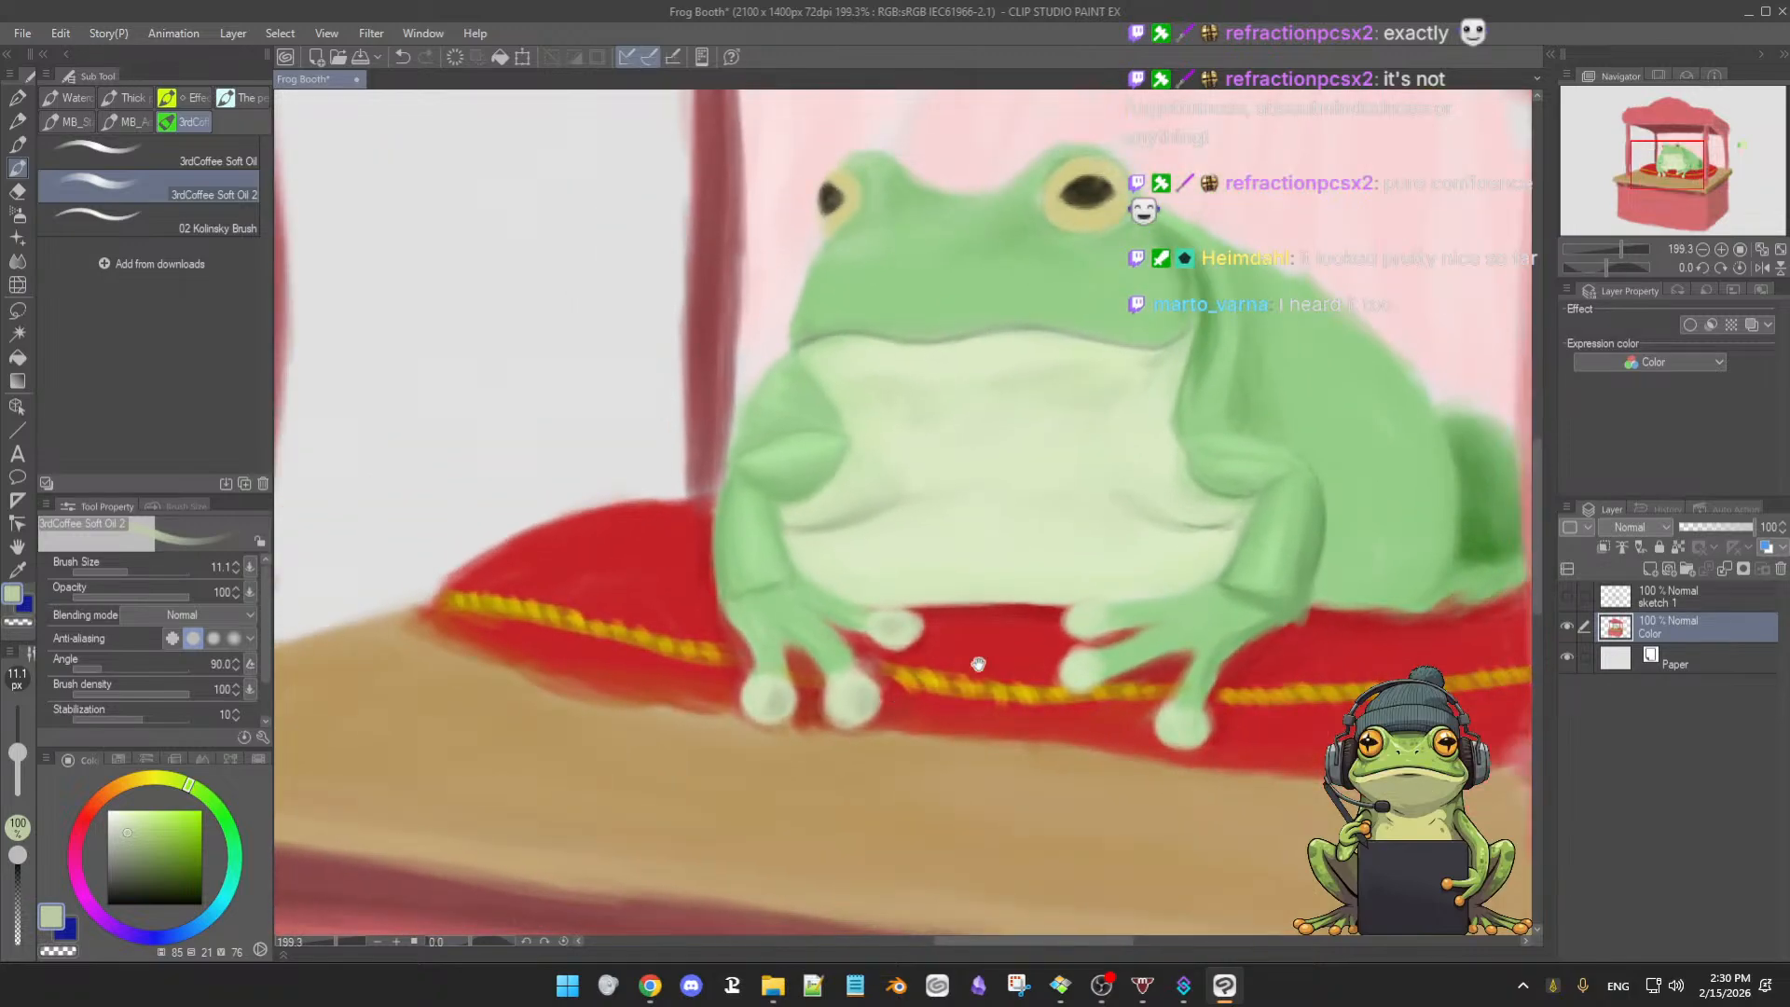
{"action": "scroll", "coordinate": [959, 658], "scroll_direction": "down", "scroll_amount": 3}
{"action": "scroll", "coordinate": [932, 697], "scroll_direction": "up", "scroll_amount": 1}
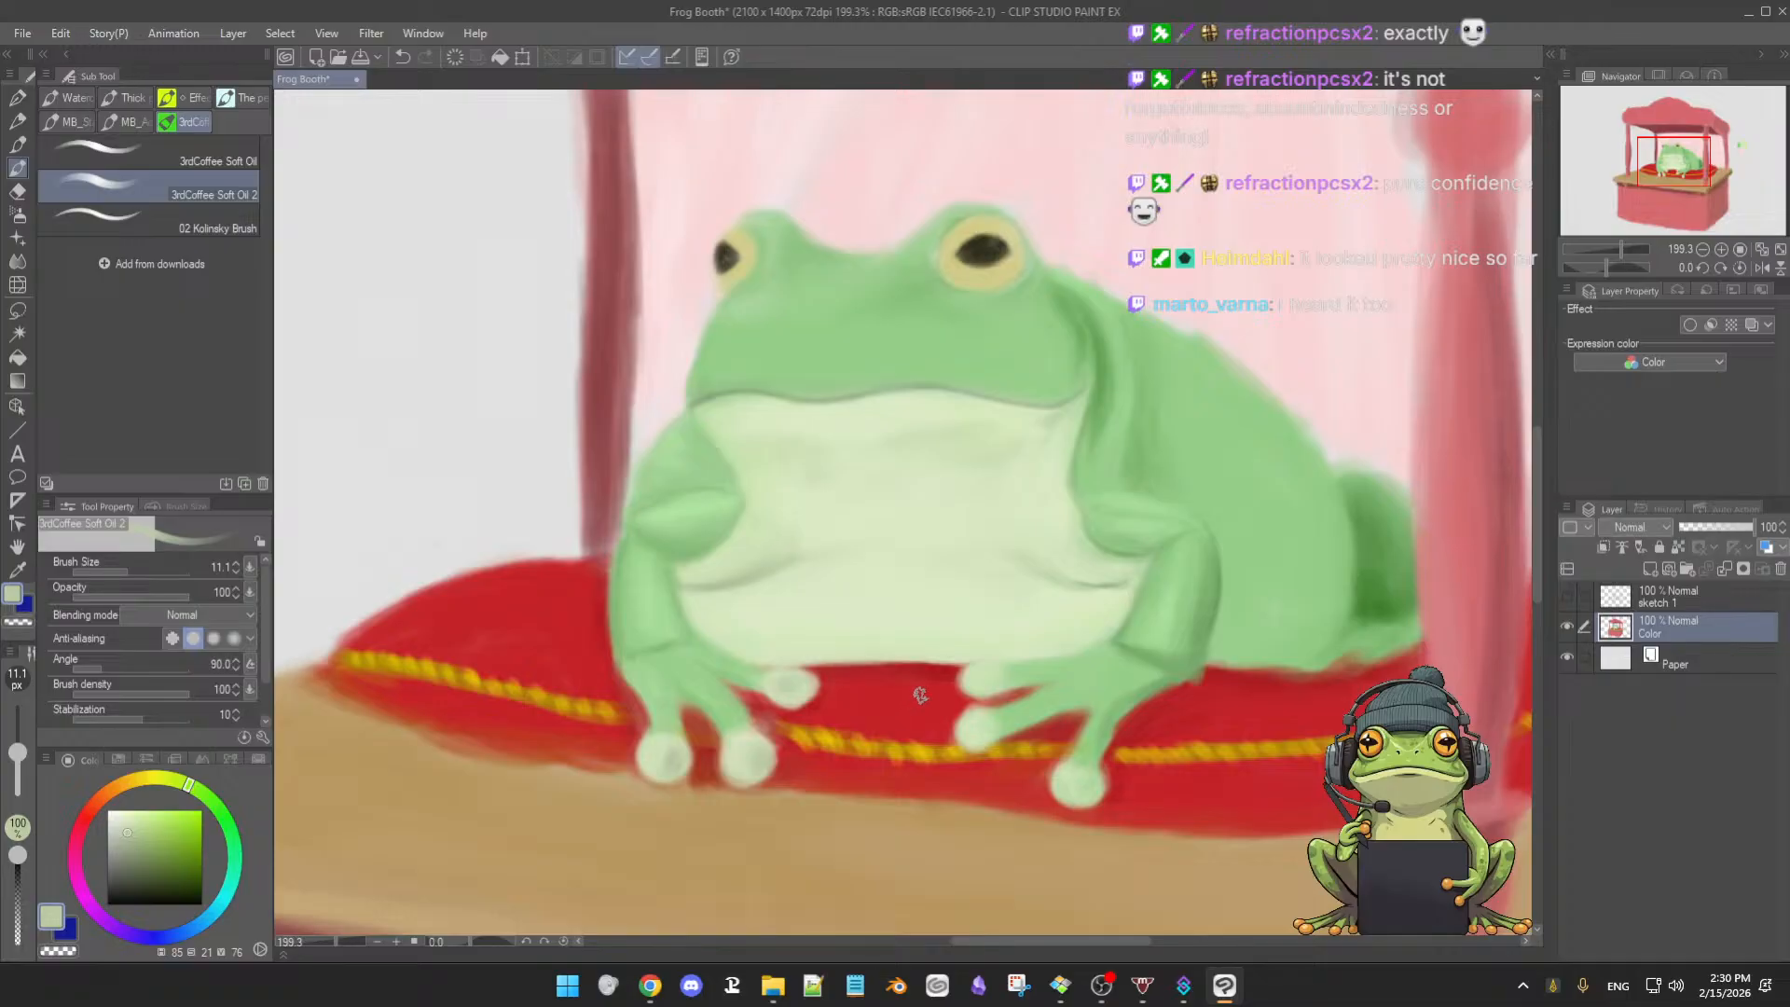
{"action": "left_click_drag", "start_coordinate": [914, 695], "coordinate": [912, 691]}
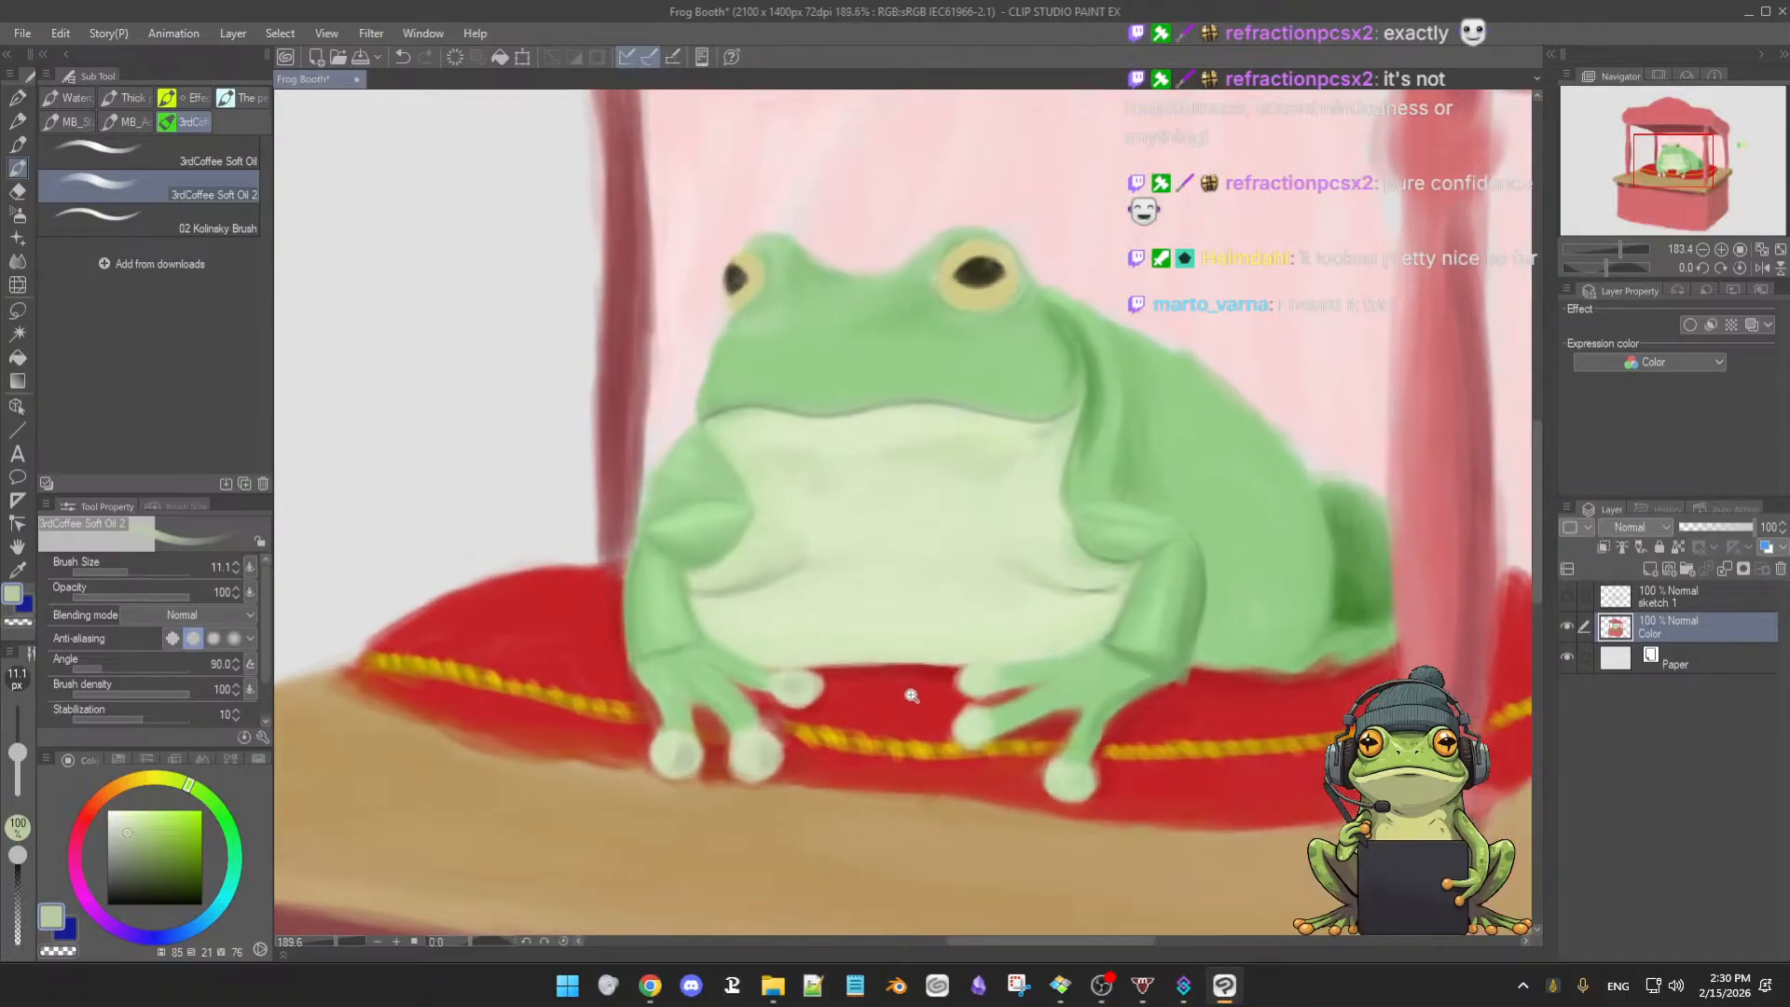
{"action": "left_click", "coordinate": [743, 554], "text": "alt"}
{"action": "left_click_drag", "start_coordinate": [751, 568], "coordinate": [760, 568]}
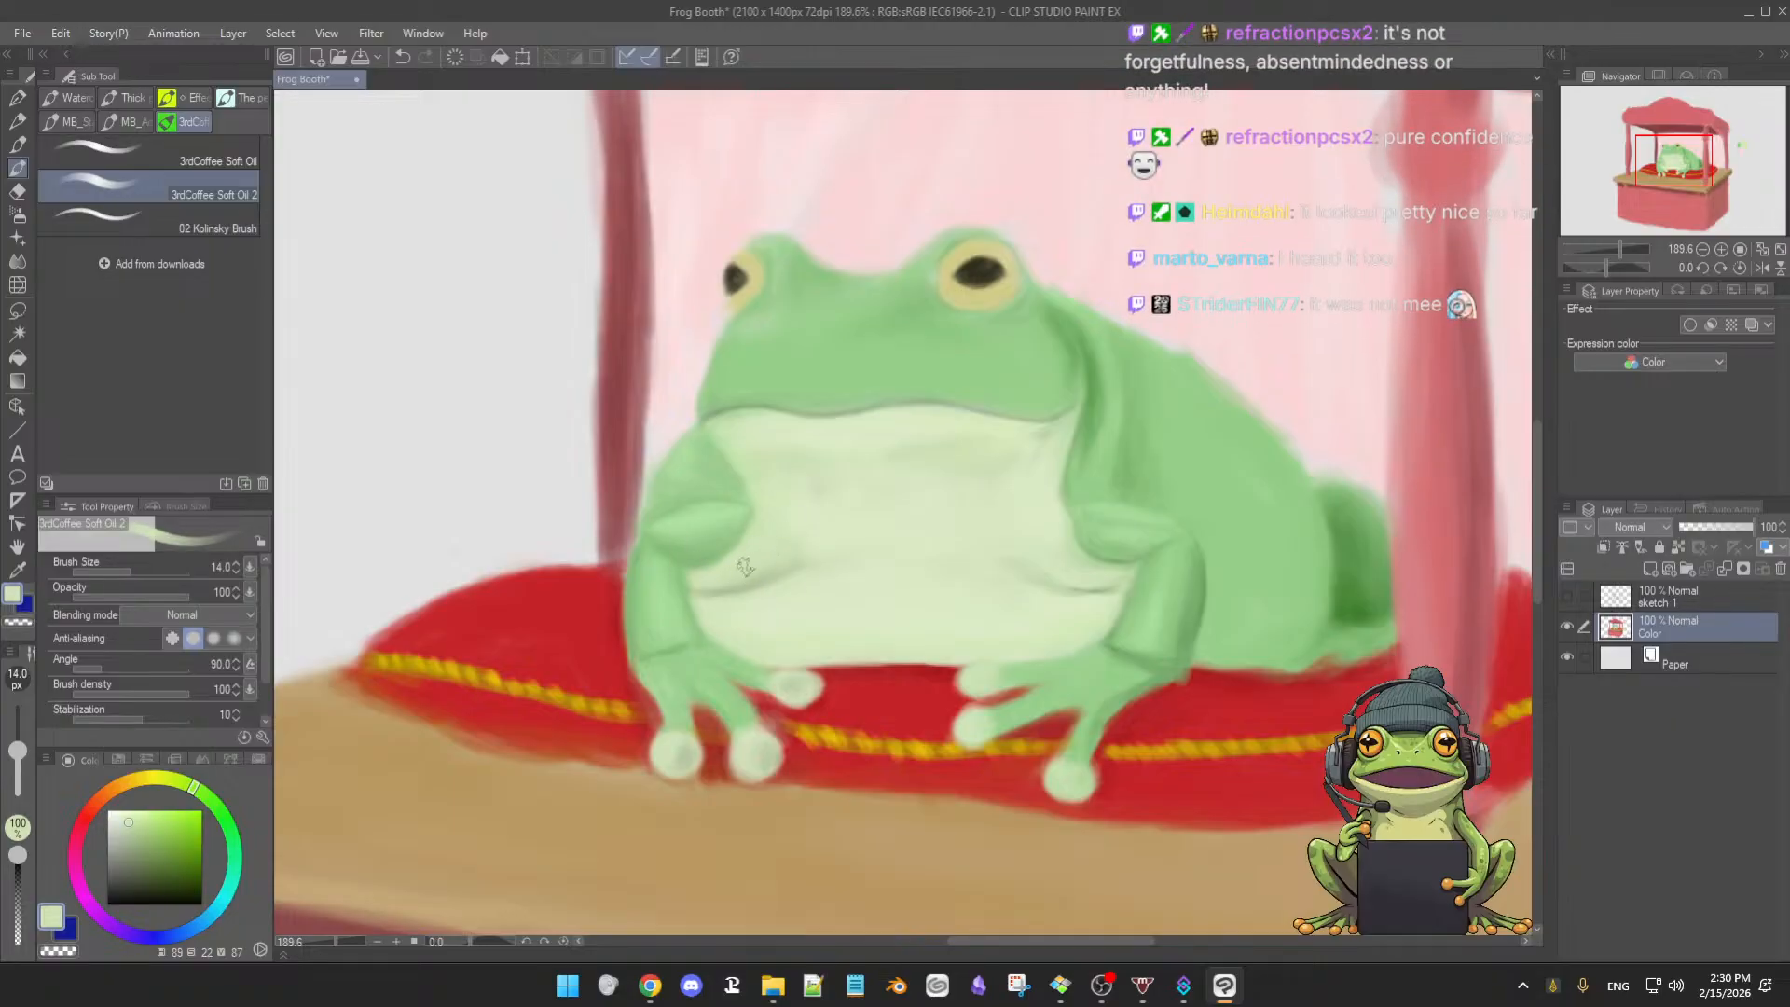
{"action": "left_click", "coordinate": [774, 492], "text": "alt"}
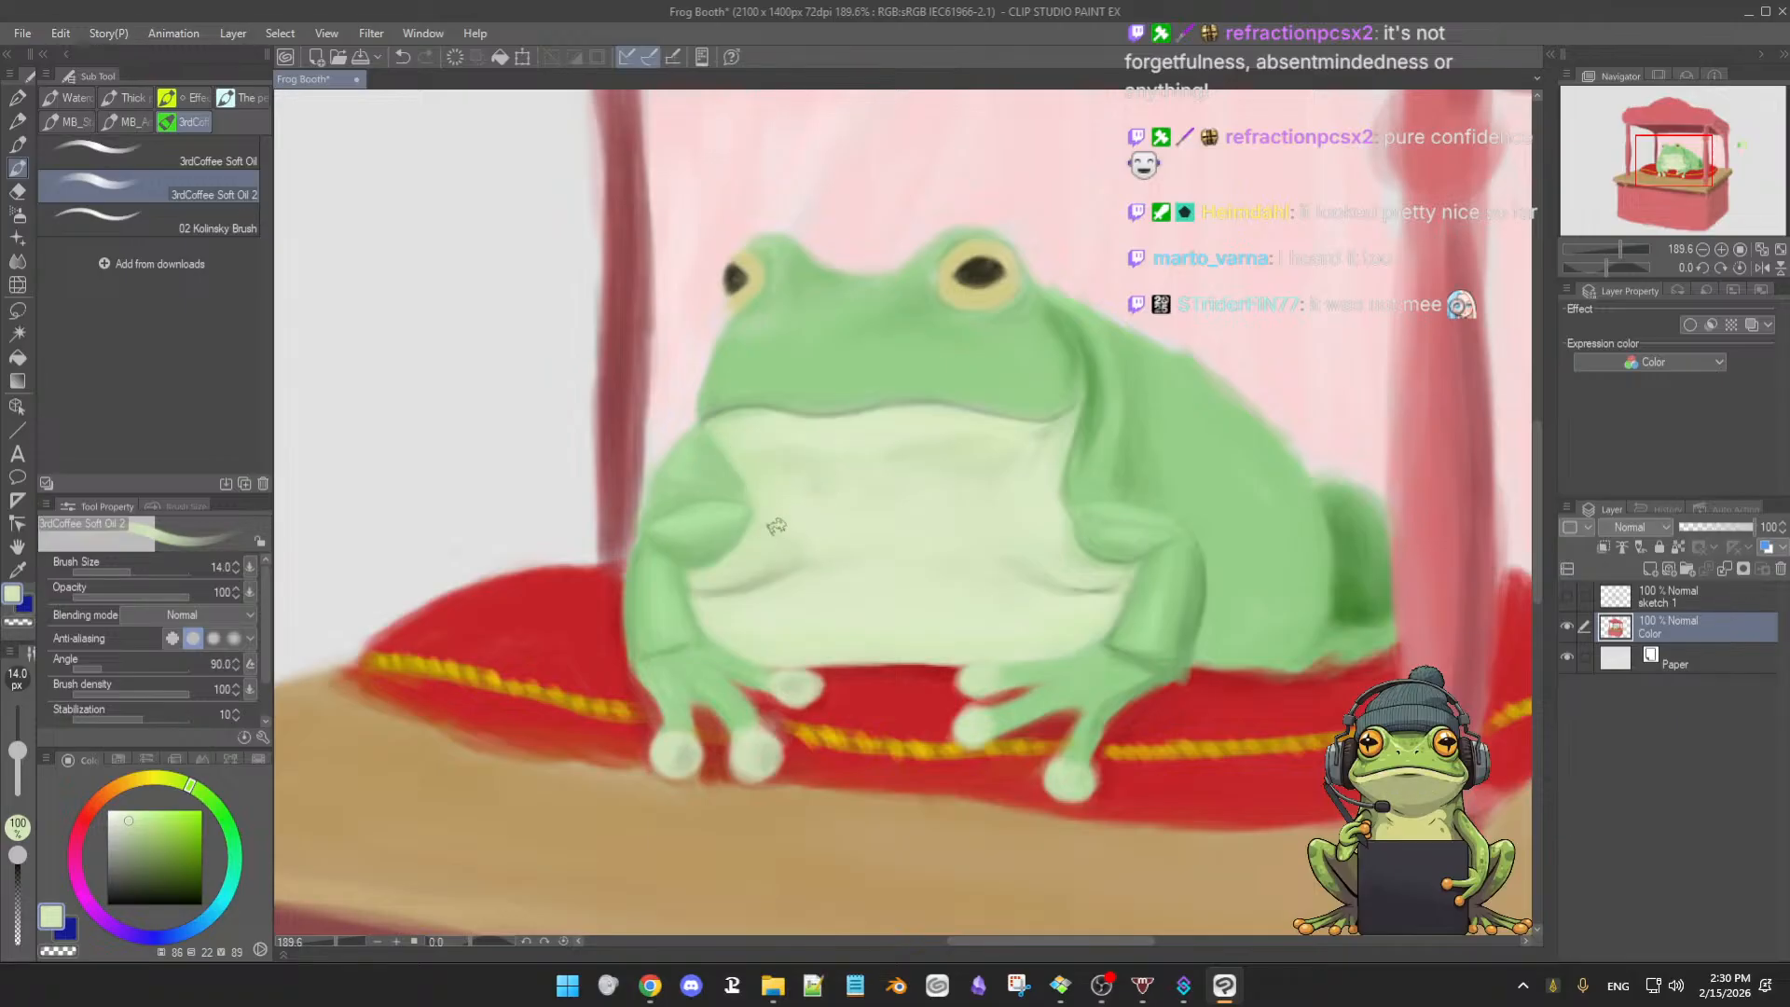
{"action": "left_click", "coordinate": [803, 503], "text": "alt"}
{"action": "left_click", "coordinate": [752, 578], "text": "alt"}
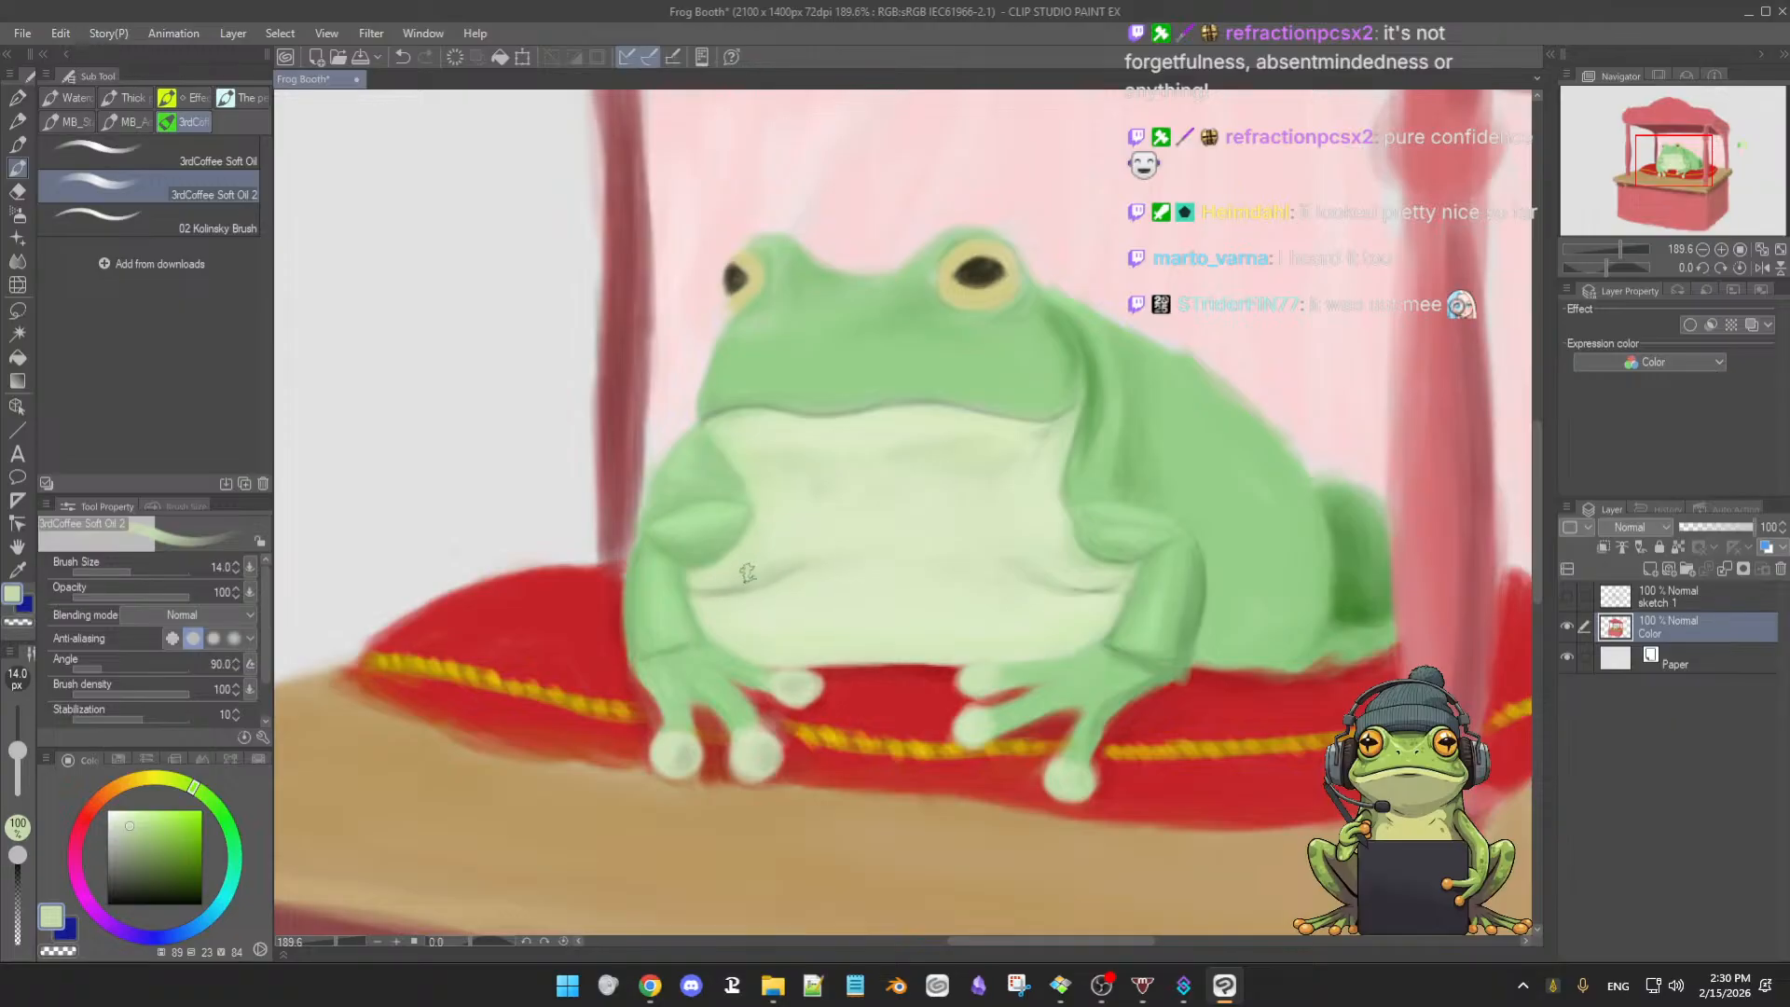
- Blend the belly crease running inward from the left-hand arm with sampled pale greens, reducing the brush to 11.6
{"action": "left_click", "coordinate": [760, 551], "text": "alt"}
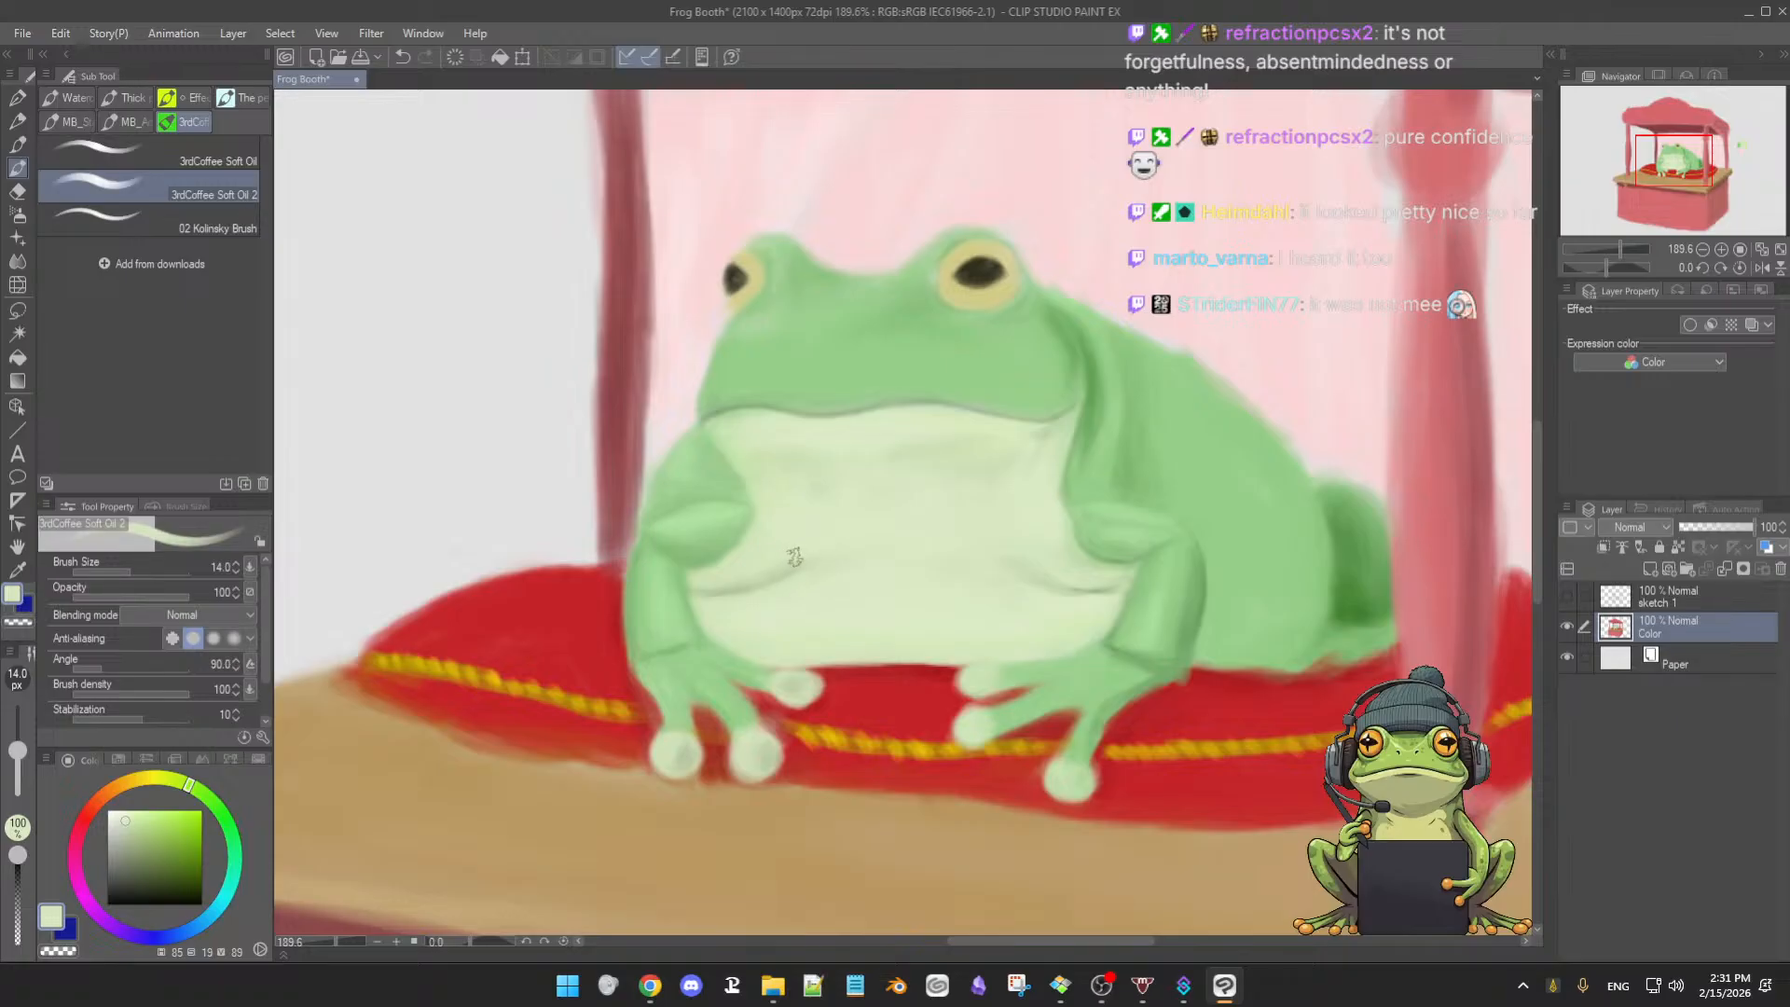
{"action": "left_click", "coordinate": [778, 566], "text": "alt"}
{"action": "key", "text": "["}
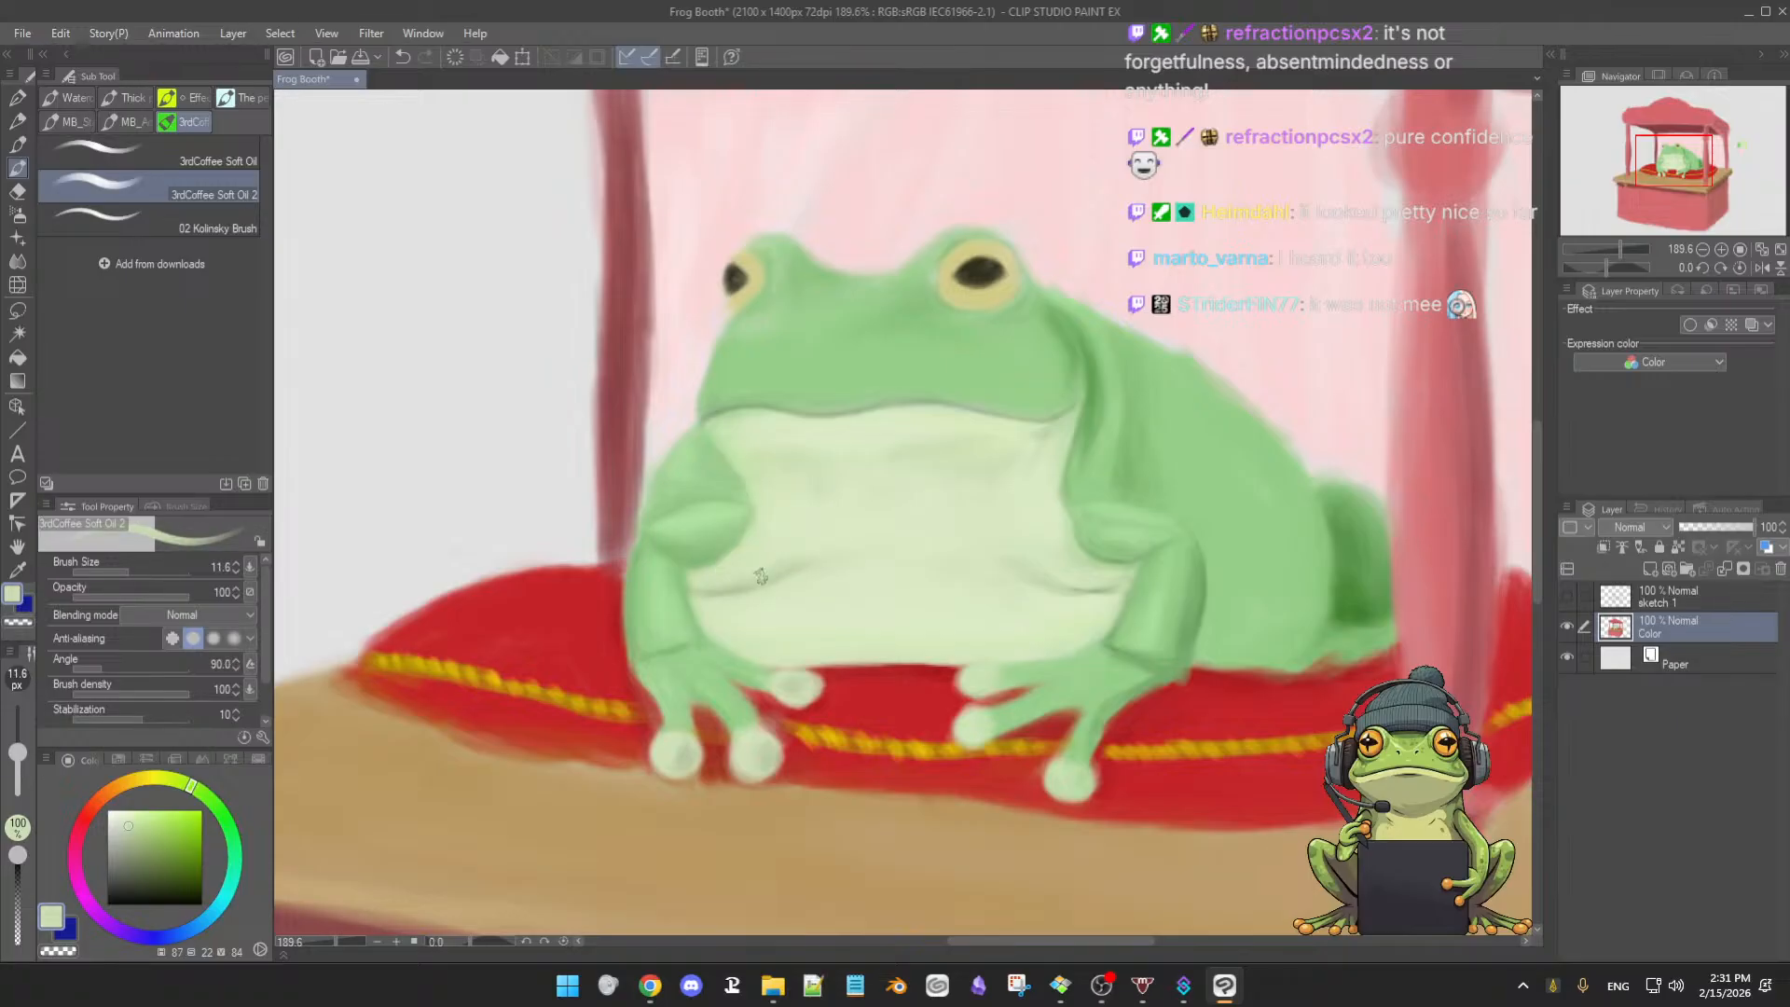
{"action": "left_click", "coordinate": [760, 547], "text": "alt"}
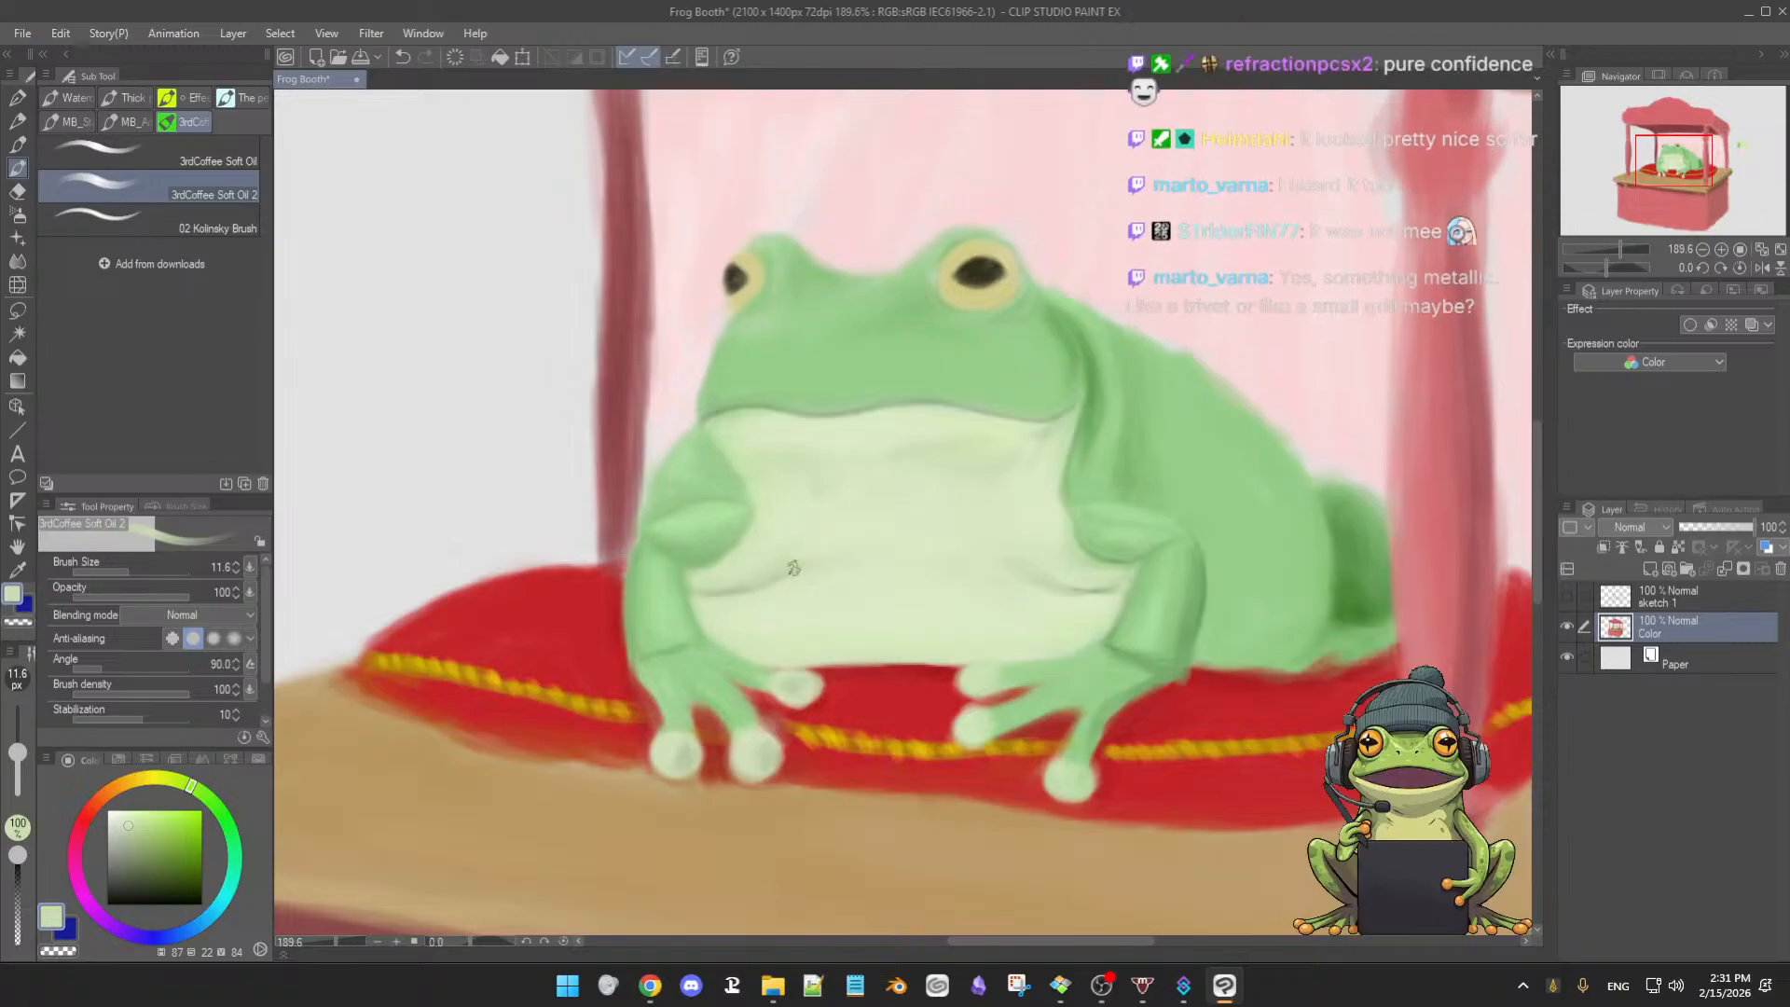
{"action": "left_click", "coordinate": [795, 568], "text": "alt"}
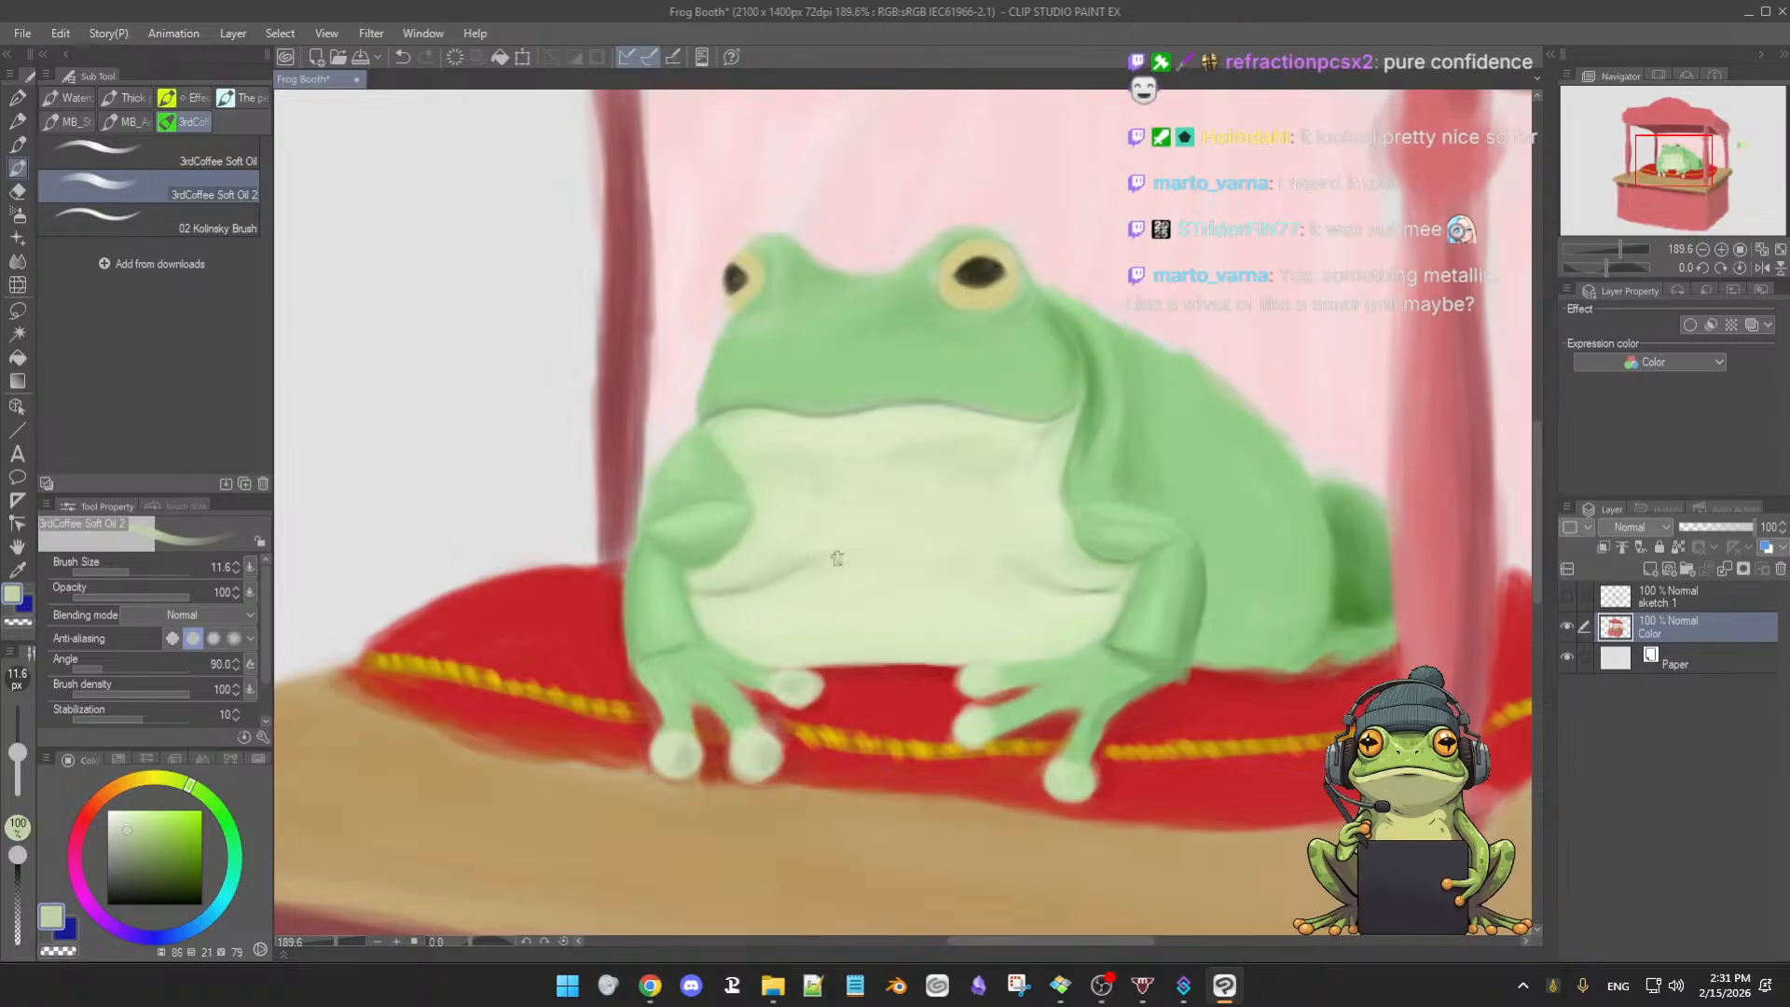
{"action": "left_click", "coordinate": [811, 552], "text": "alt"}
{"action": "left_click", "coordinate": [807, 552], "text": "alt"}
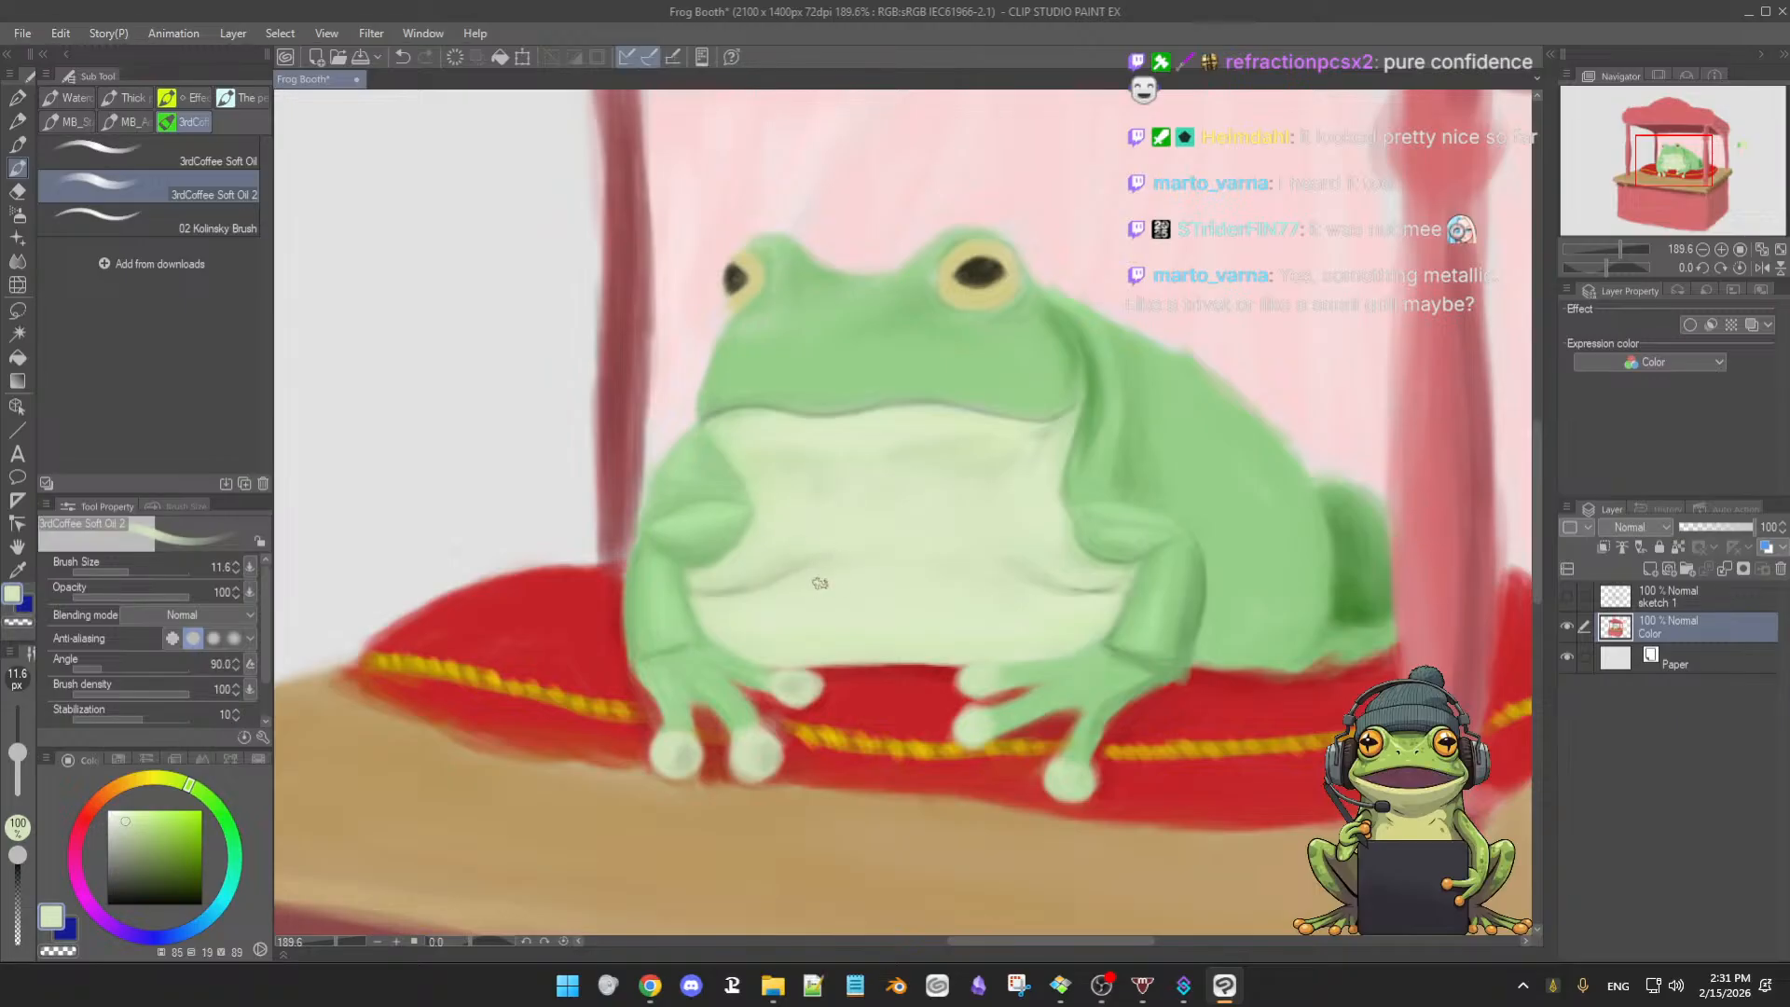
- Soften the inner end of the belly crease by the right-hand arm with sampled pale greens at brush size 11.6
{"action": "left_click", "coordinate": [1047, 550], "text": "alt"}
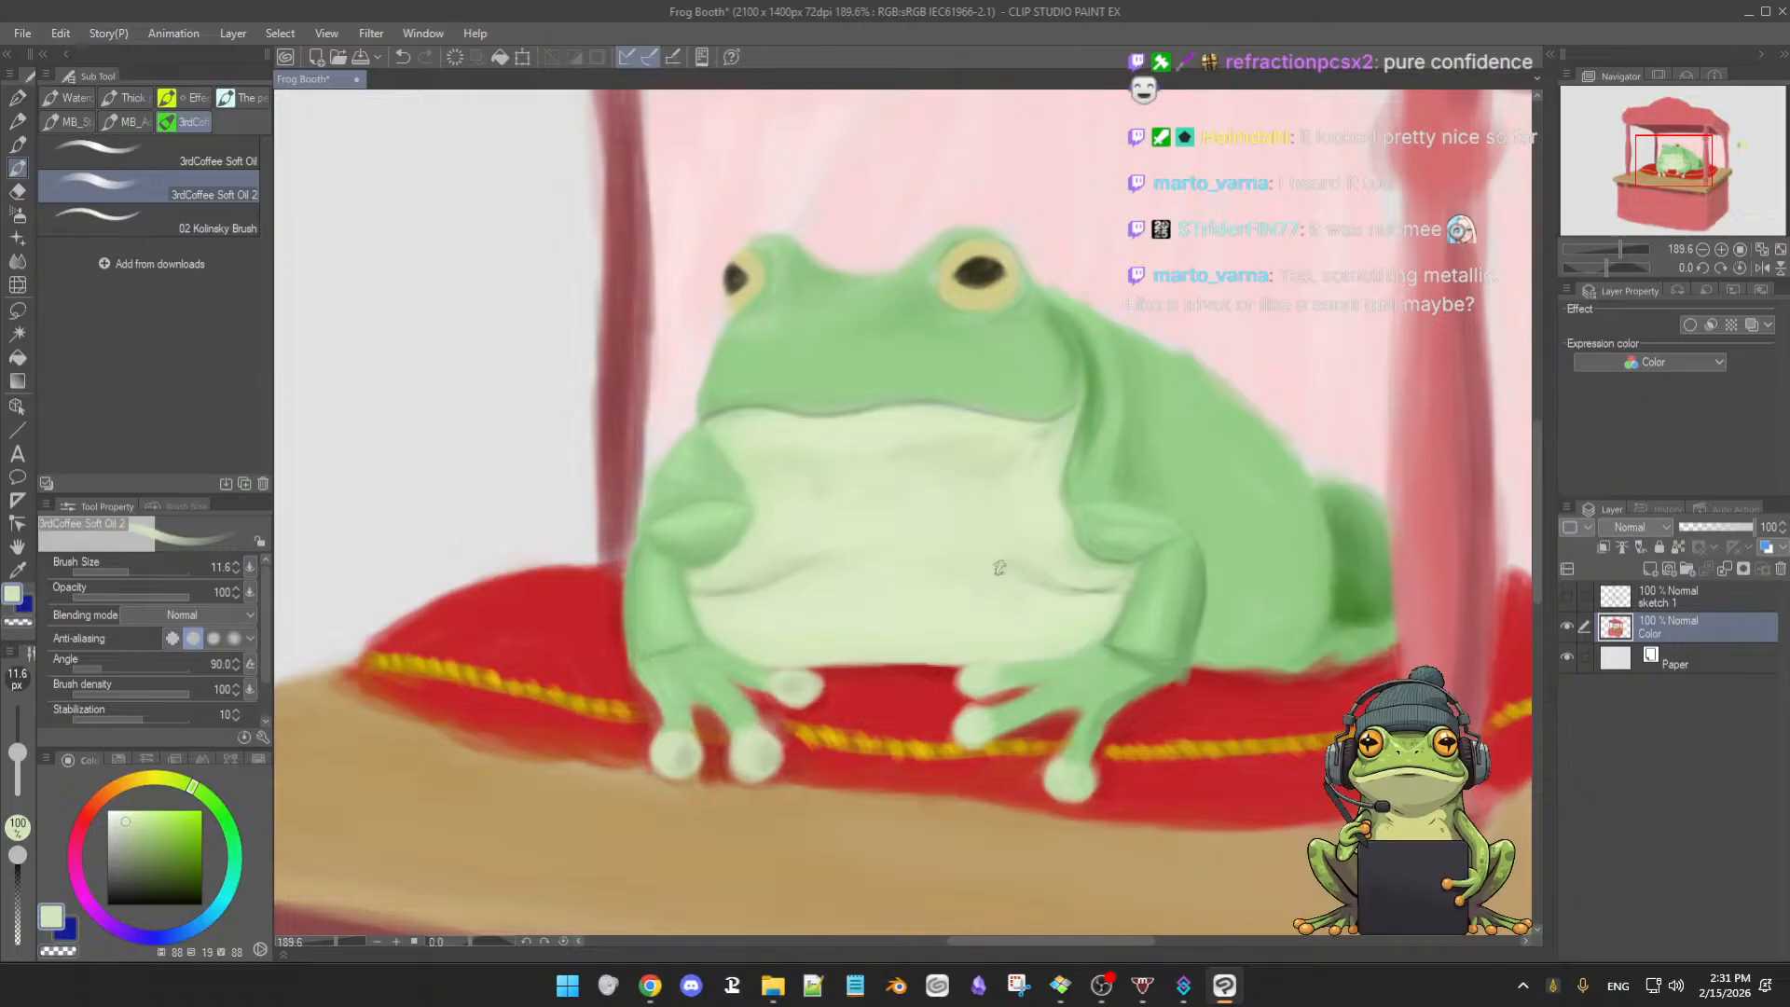
{"action": "left_click_drag", "start_coordinate": [982, 569], "coordinate": [1023, 567]}
{"action": "left_click", "coordinate": [1018, 567], "text": "alt"}
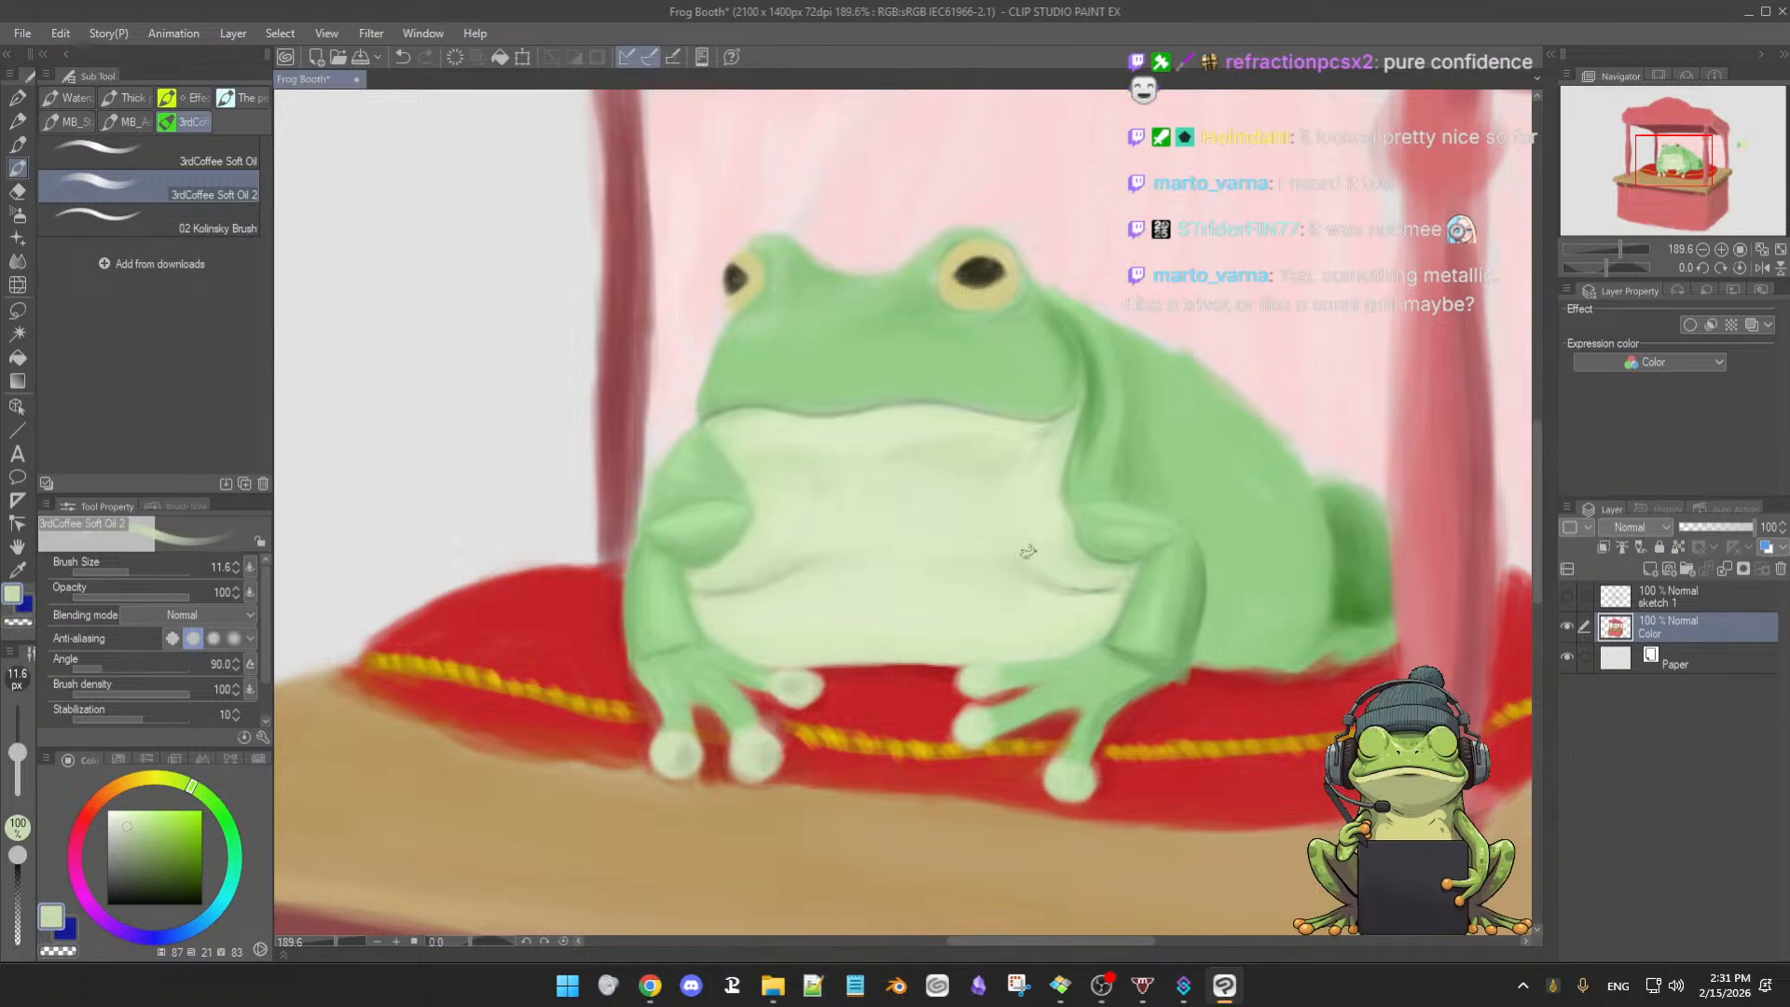
{"action": "left_click", "coordinate": [1047, 569], "text": "alt"}
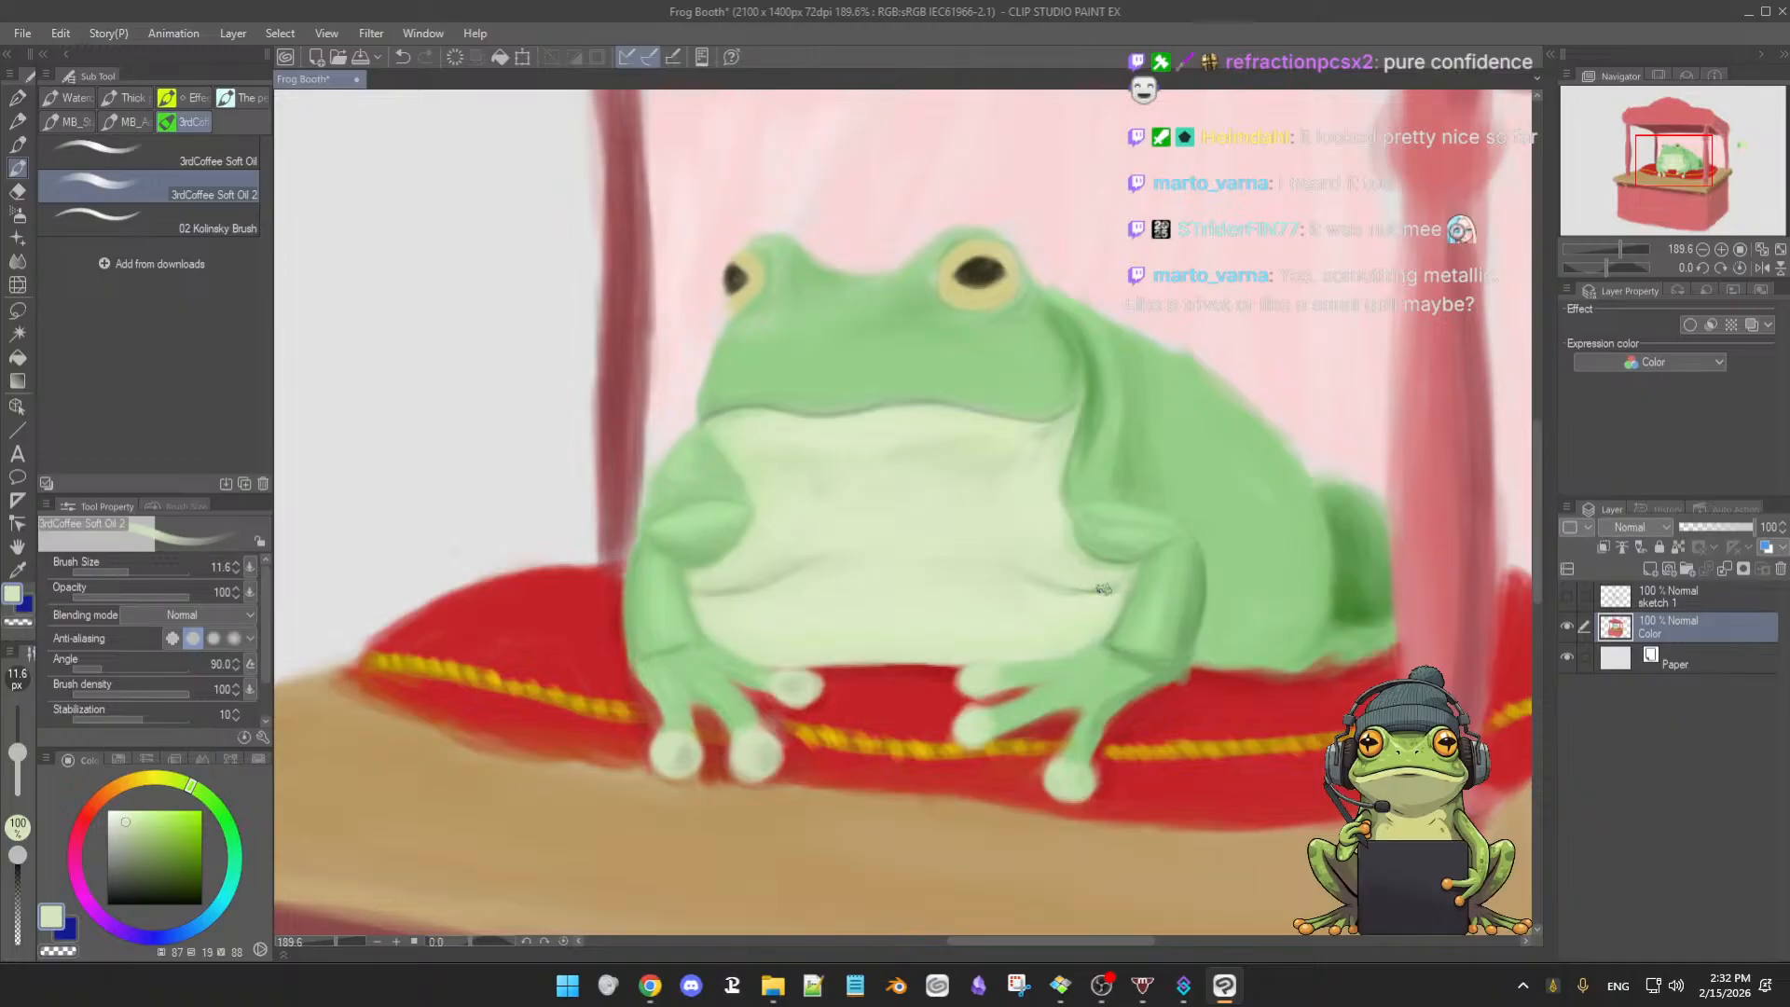
- Strengthen the right-hand belly crease with sampled darker green and even out the lower belly beneath it with pale green
{"action": "left_click", "coordinate": [1087, 585], "text": "alt"}
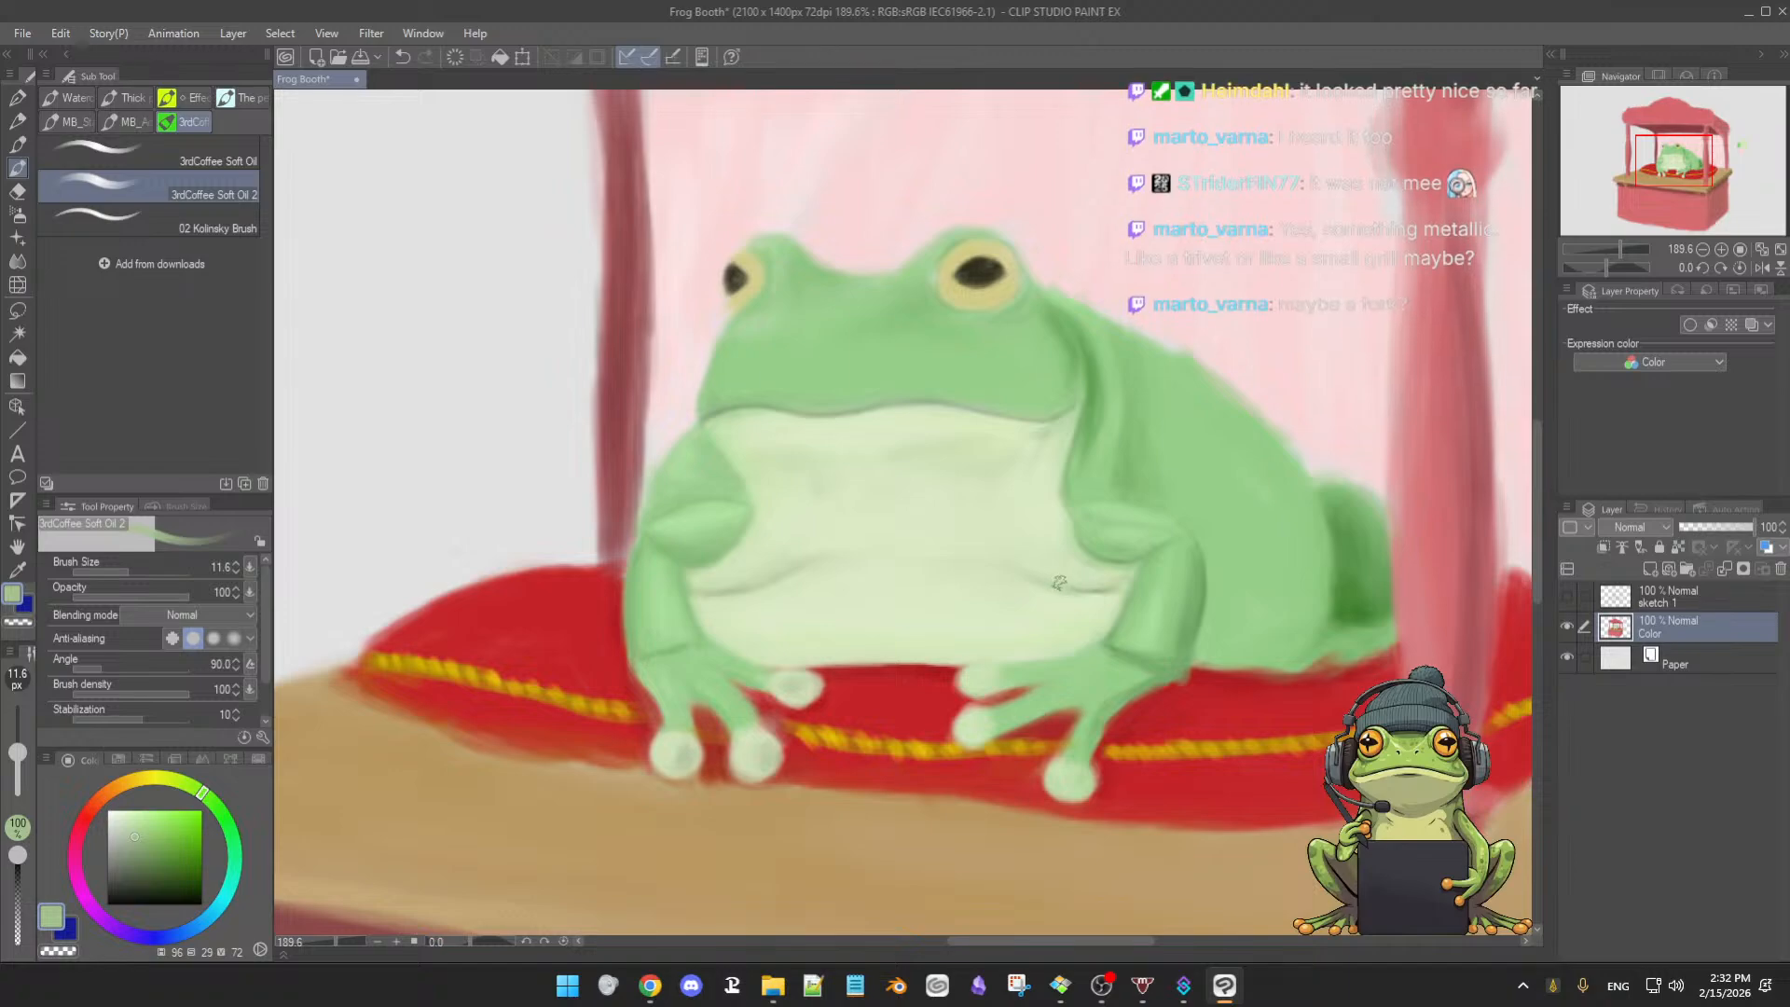
{"action": "left_click", "coordinate": [1109, 586], "text": "alt"}
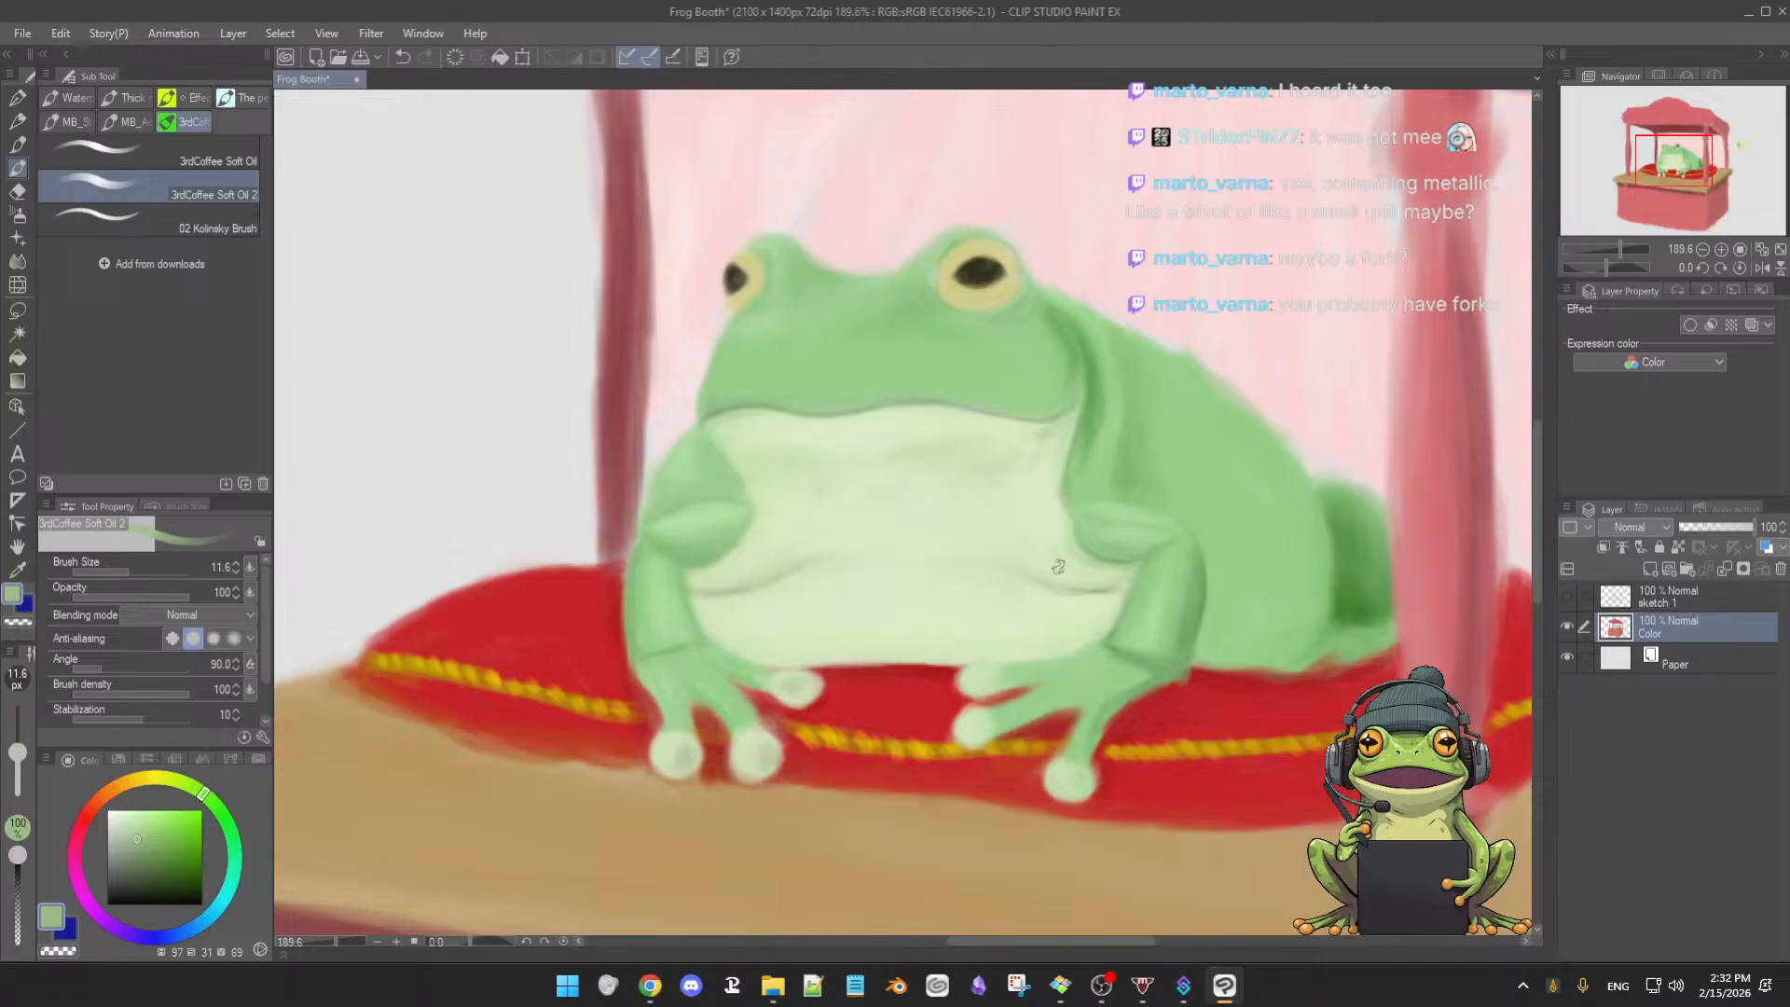
{"action": "left_click", "coordinate": [1063, 631], "text": "alt"}
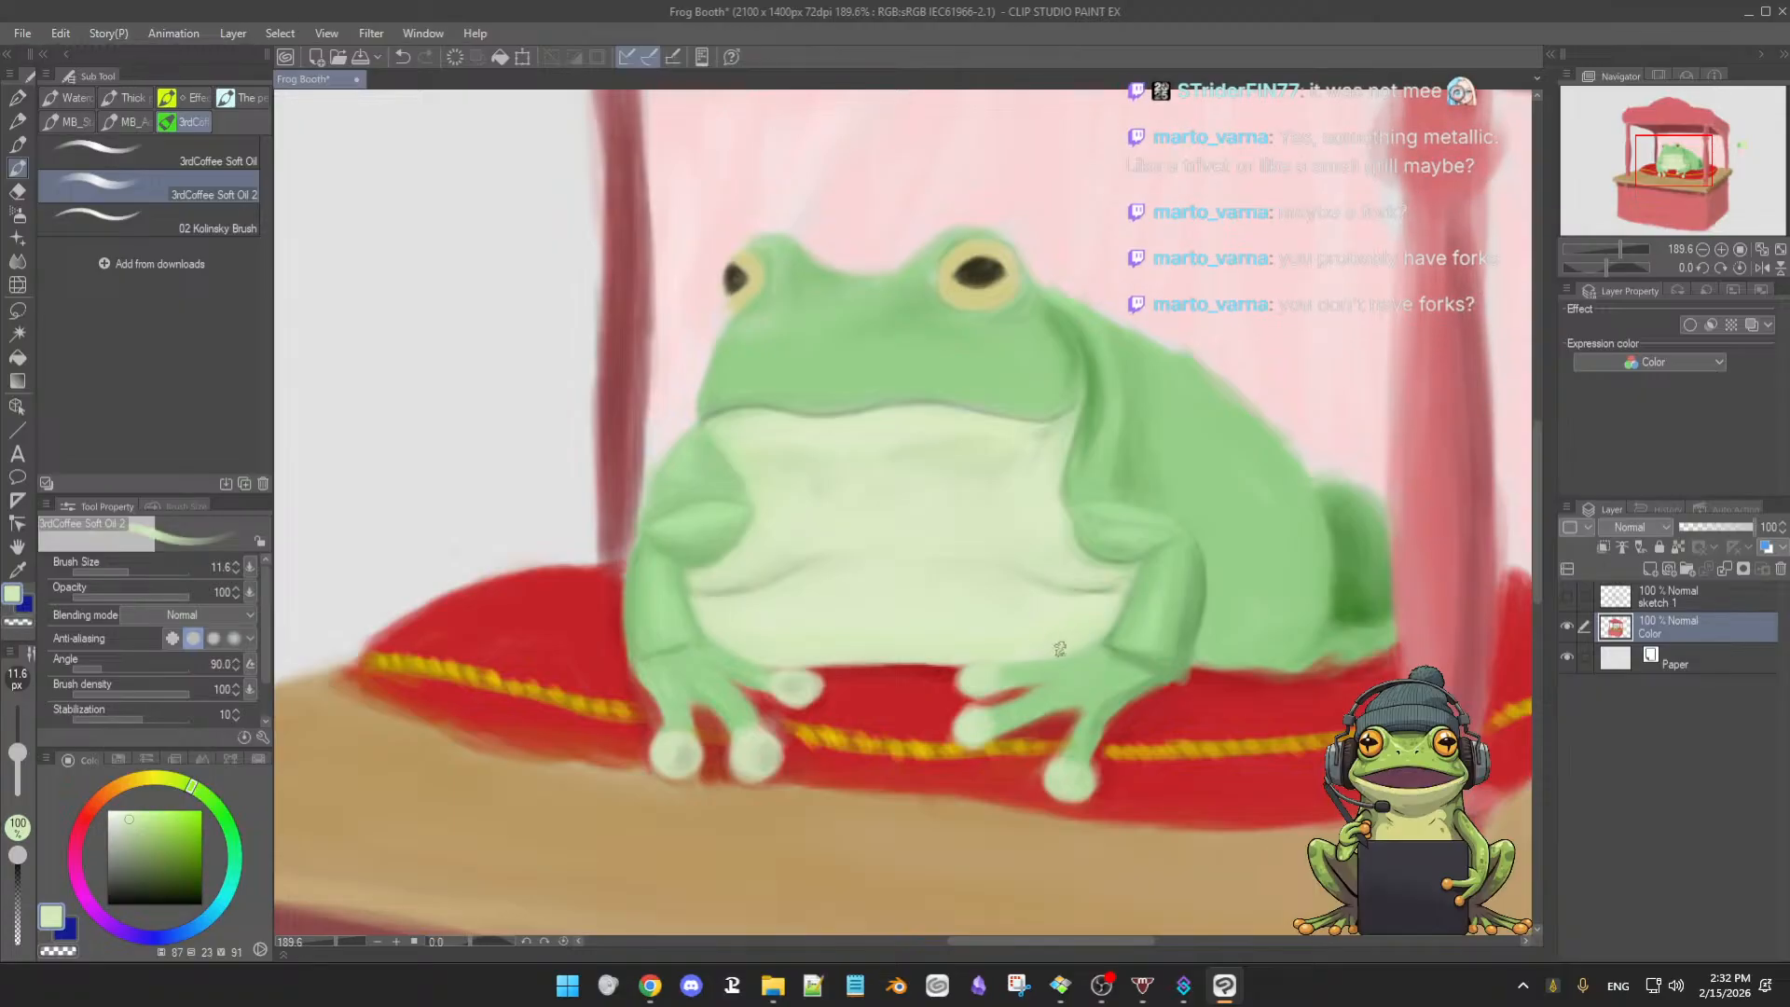
{"action": "left_click", "coordinate": [1022, 646], "text": "alt"}
- Refine the shading of the frog's right-hand forearm and elbow with sampled light and mid greens at brush size 11.6
{"action": "left_click", "coordinate": [1133, 606], "text": "alt"}
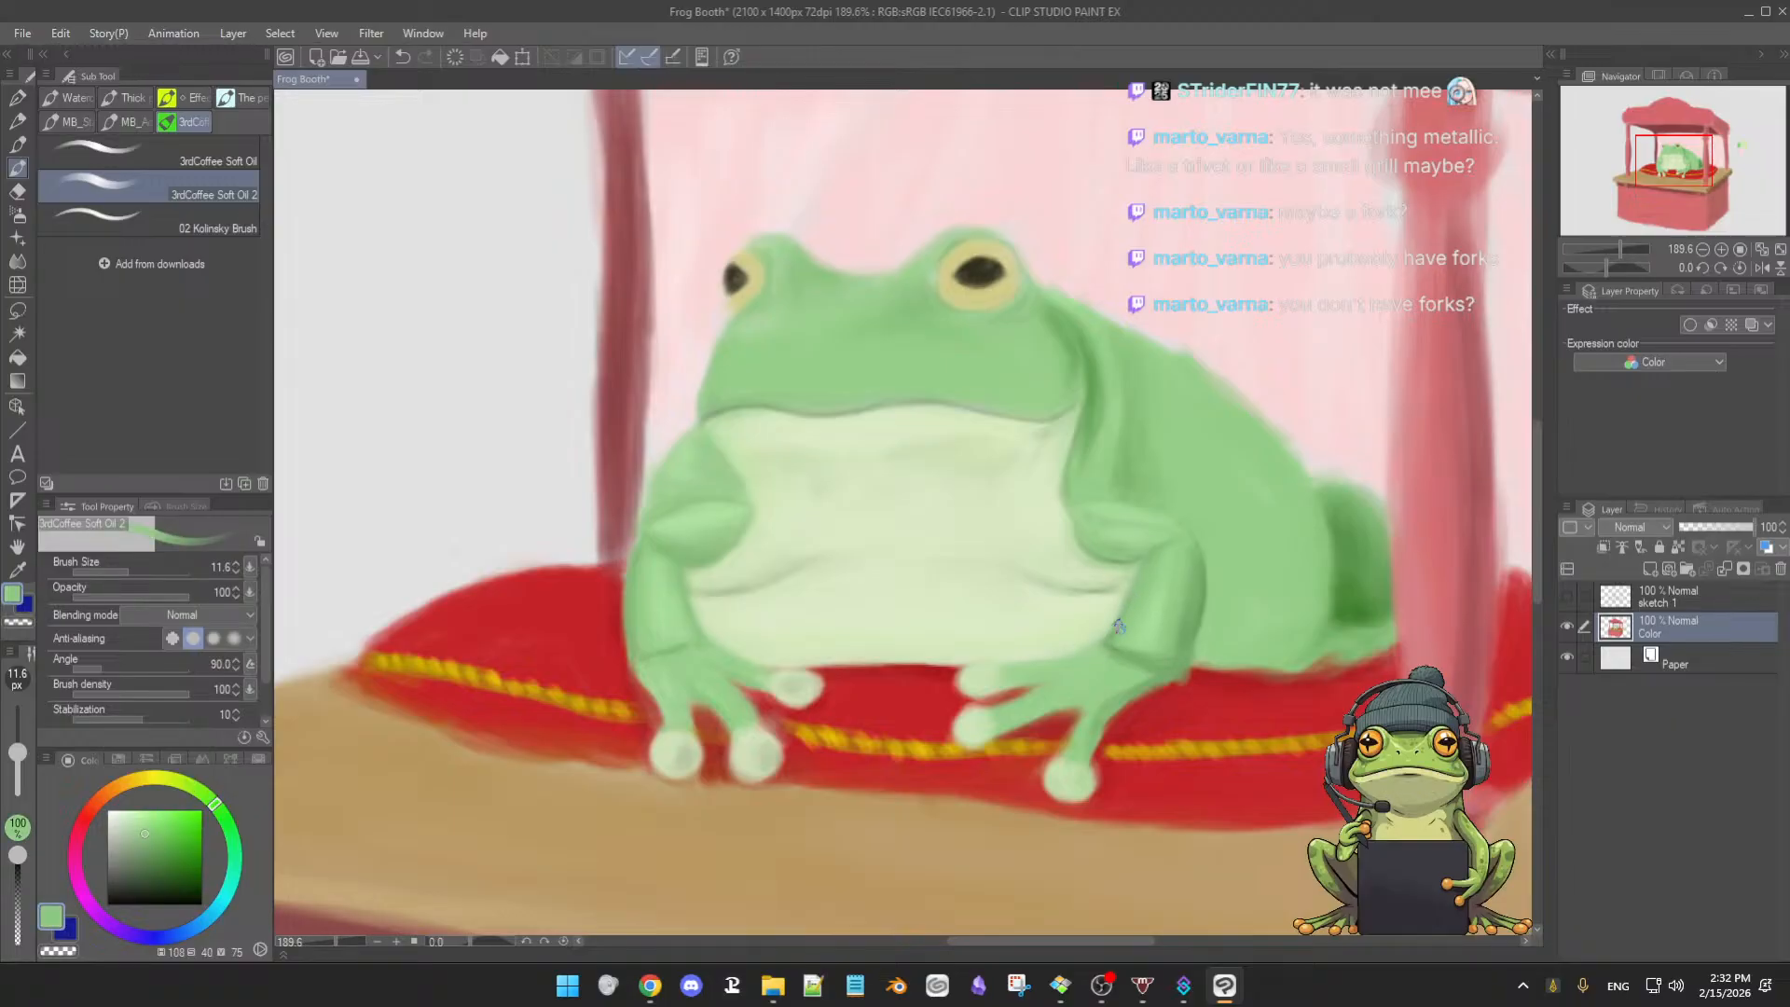
{"action": "left_click", "coordinate": [1168, 574], "text": "alt"}
{"action": "left_click", "coordinate": [1156, 588], "text": "alt"}
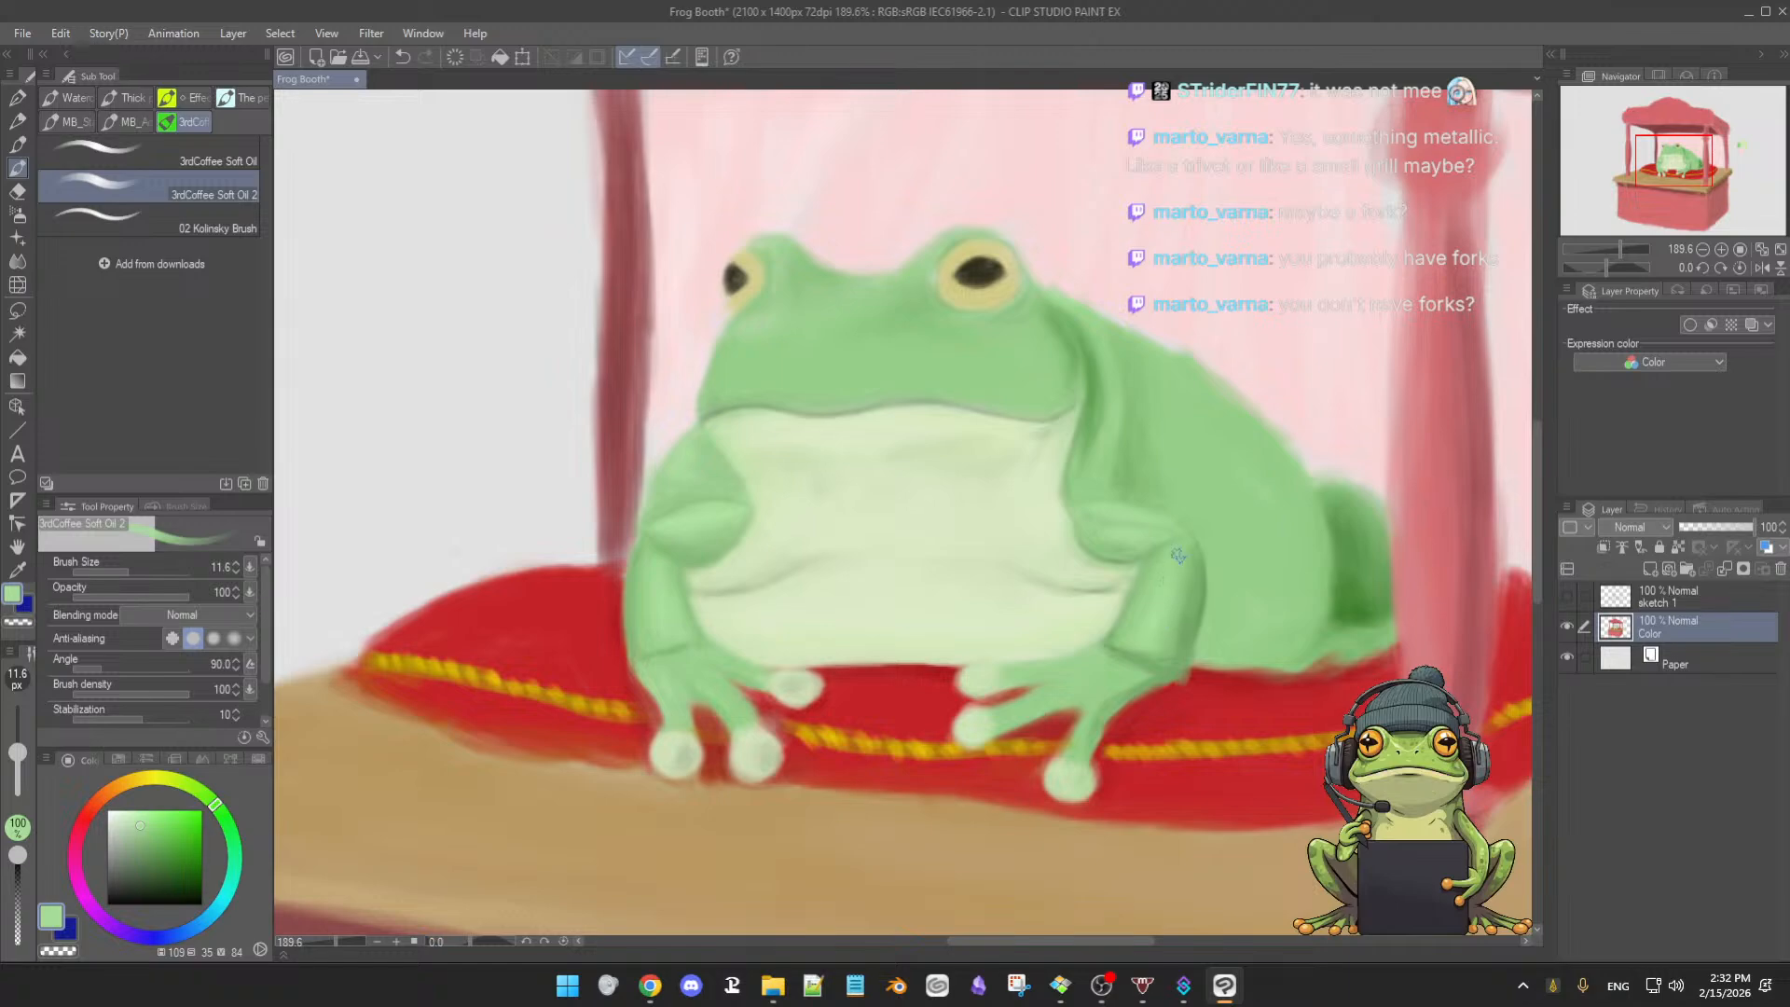
{"action": "left_click", "coordinate": [1192, 578], "text": "alt"}
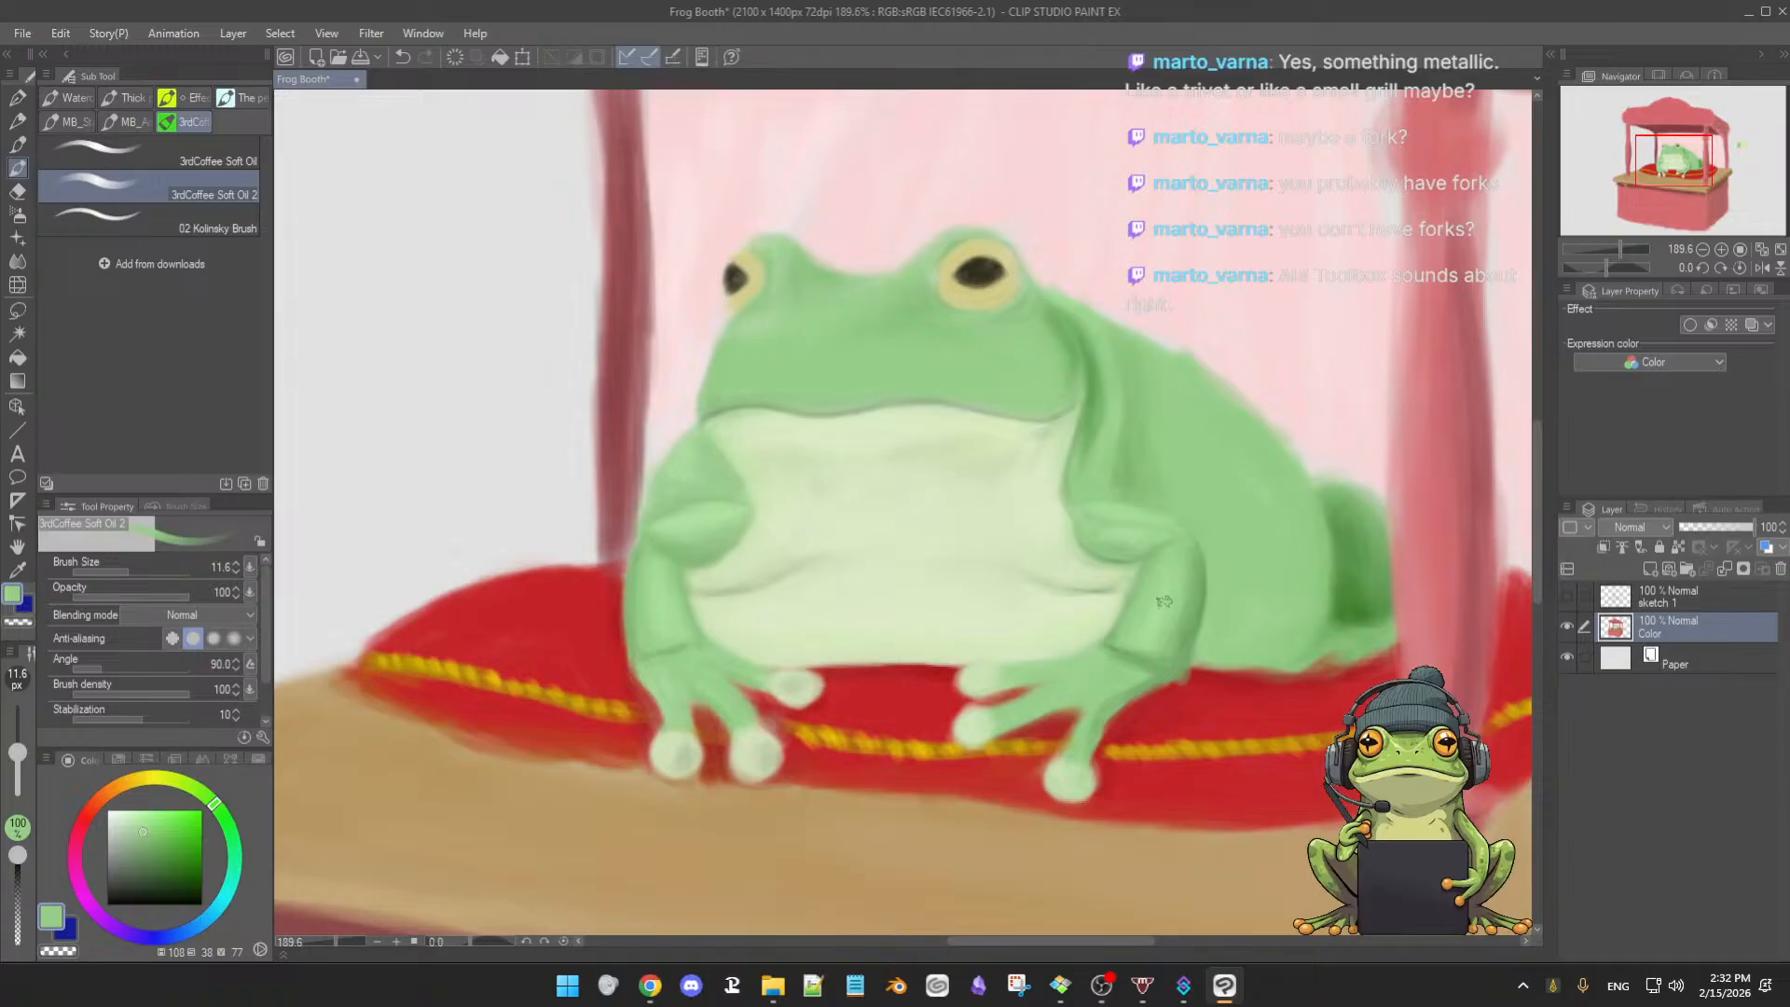
{"action": "left_click", "coordinate": [1161, 571], "text": "alt"}
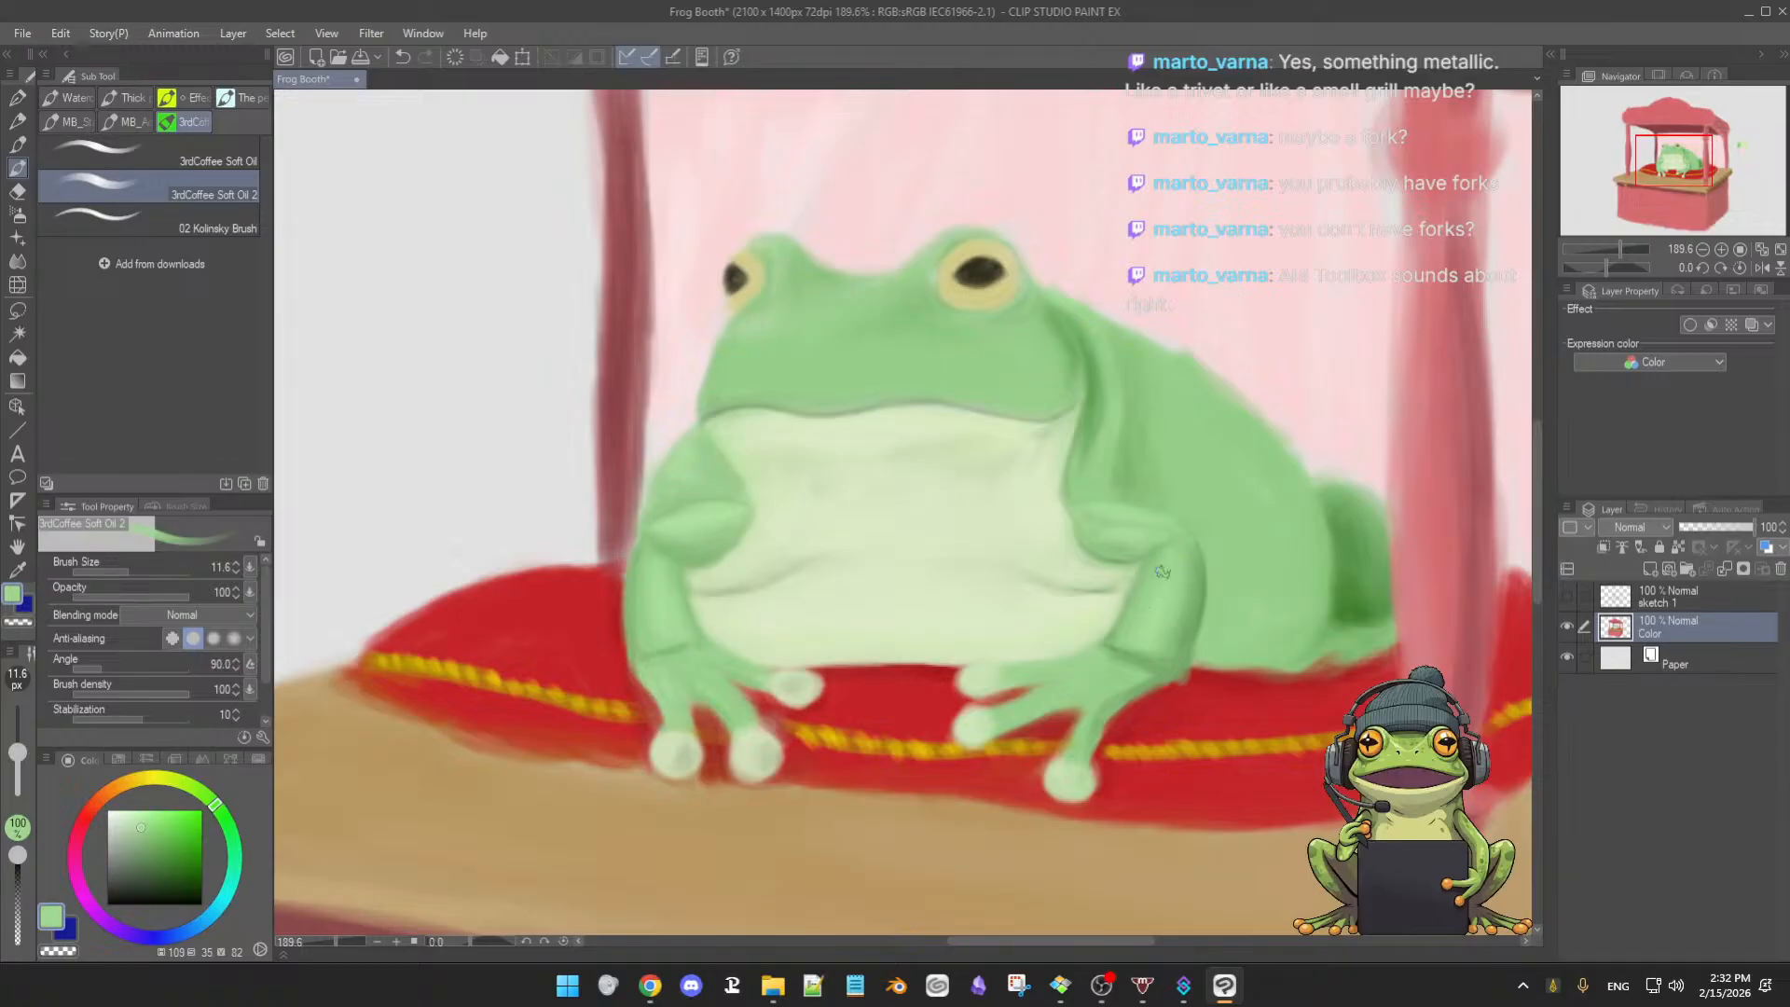
{"action": "left_click", "coordinate": [1187, 588], "text": "alt"}
{"action": "left_click", "coordinate": [1188, 556], "text": "alt"}
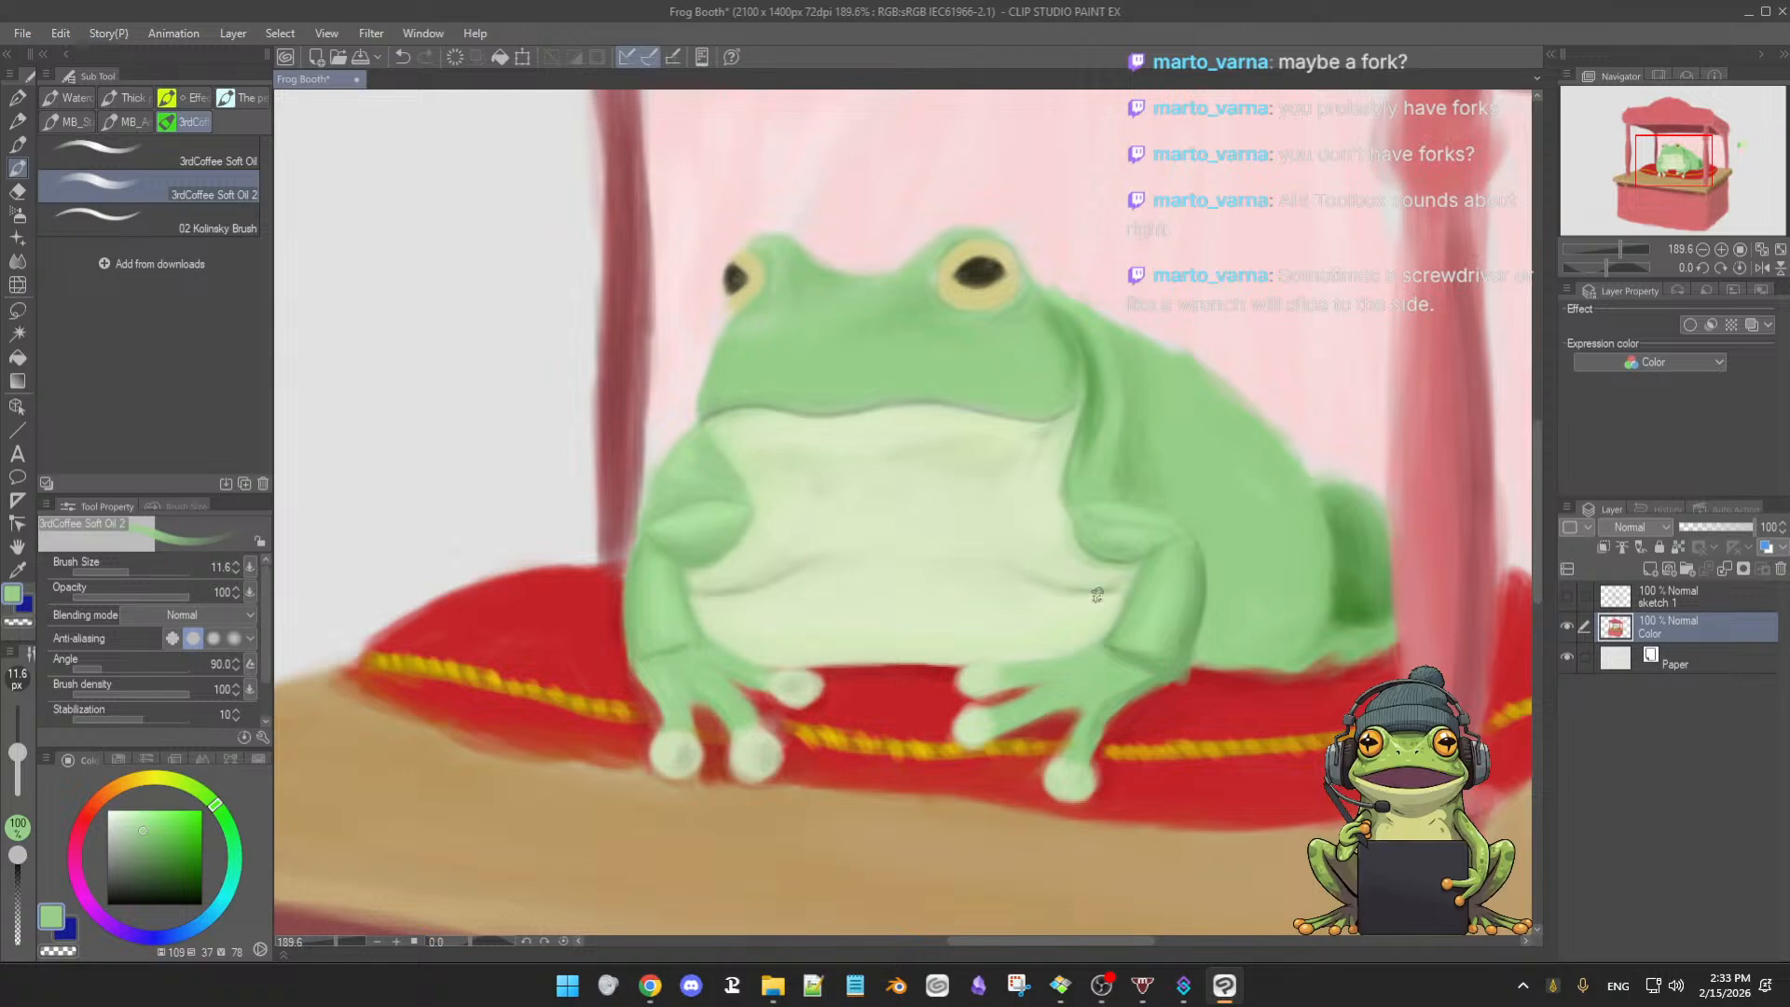
- Rework the belly around the right-hand crease with sampled pale greens, enlarging the brush and then reducing it to 10.2
{"action": "left_click", "coordinate": [1044, 561], "text": "alt"}
{"action": "key", "text": "]"}
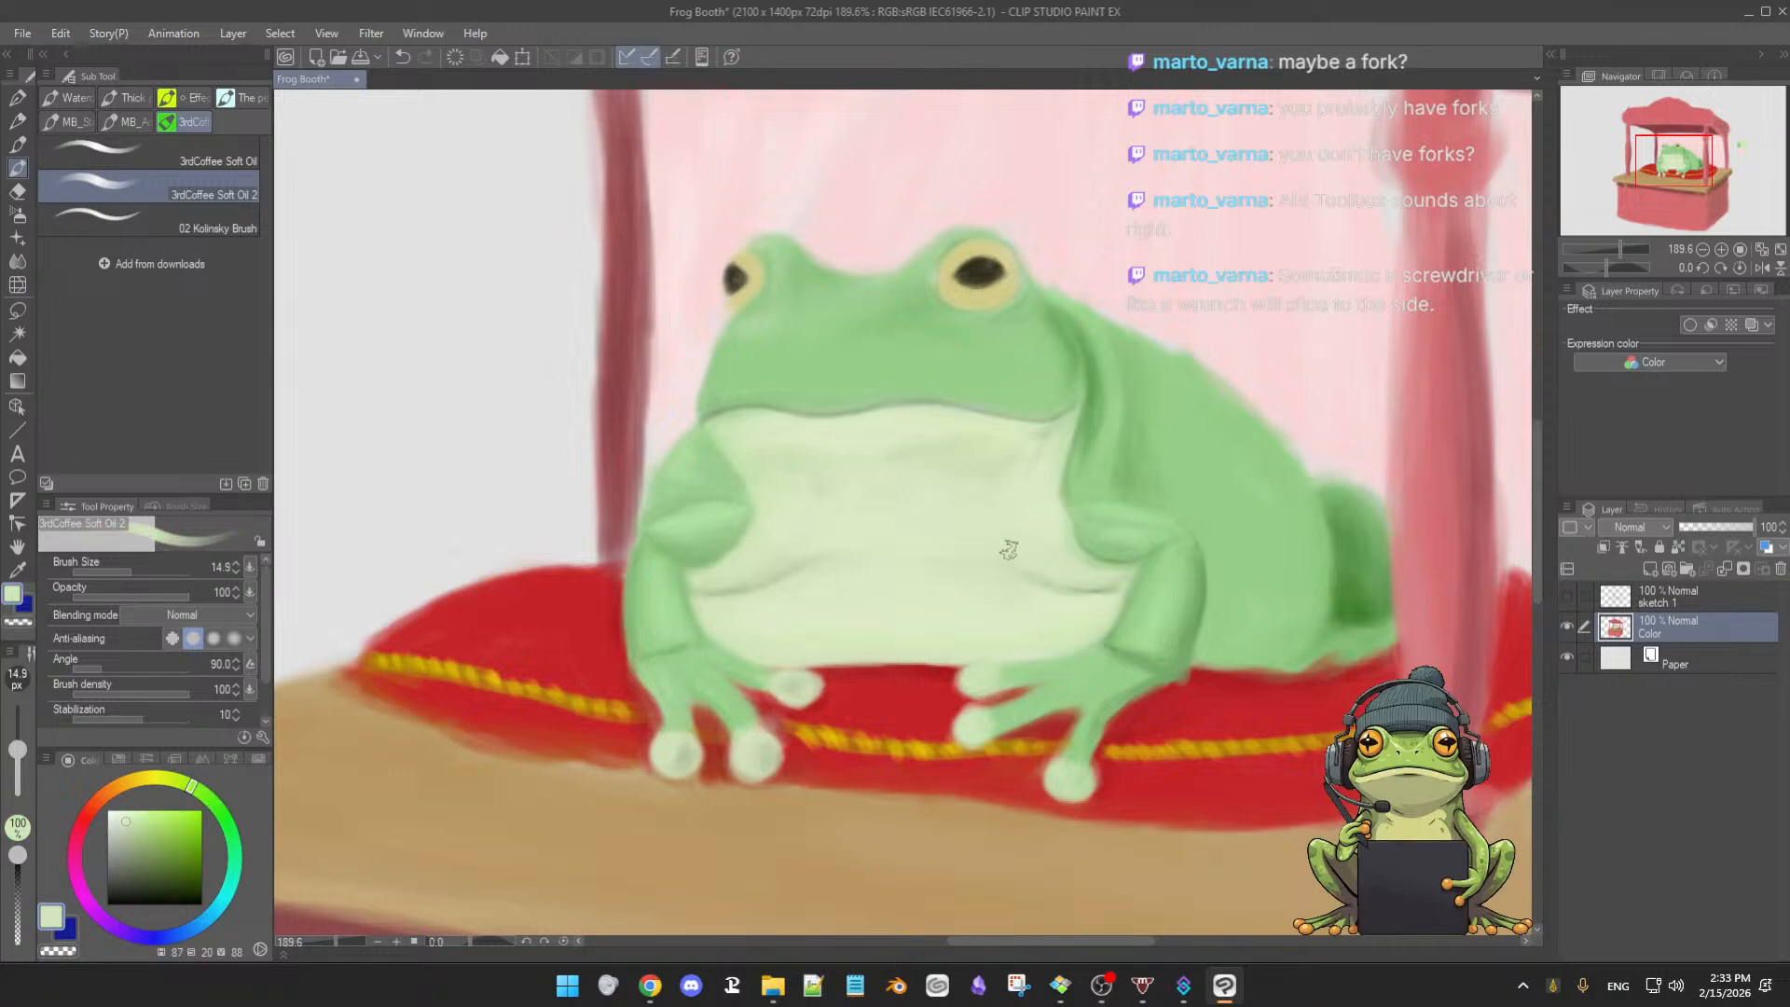
{"action": "left_click", "coordinate": [1034, 580], "text": "alt"}
{"action": "key", "text": "["}
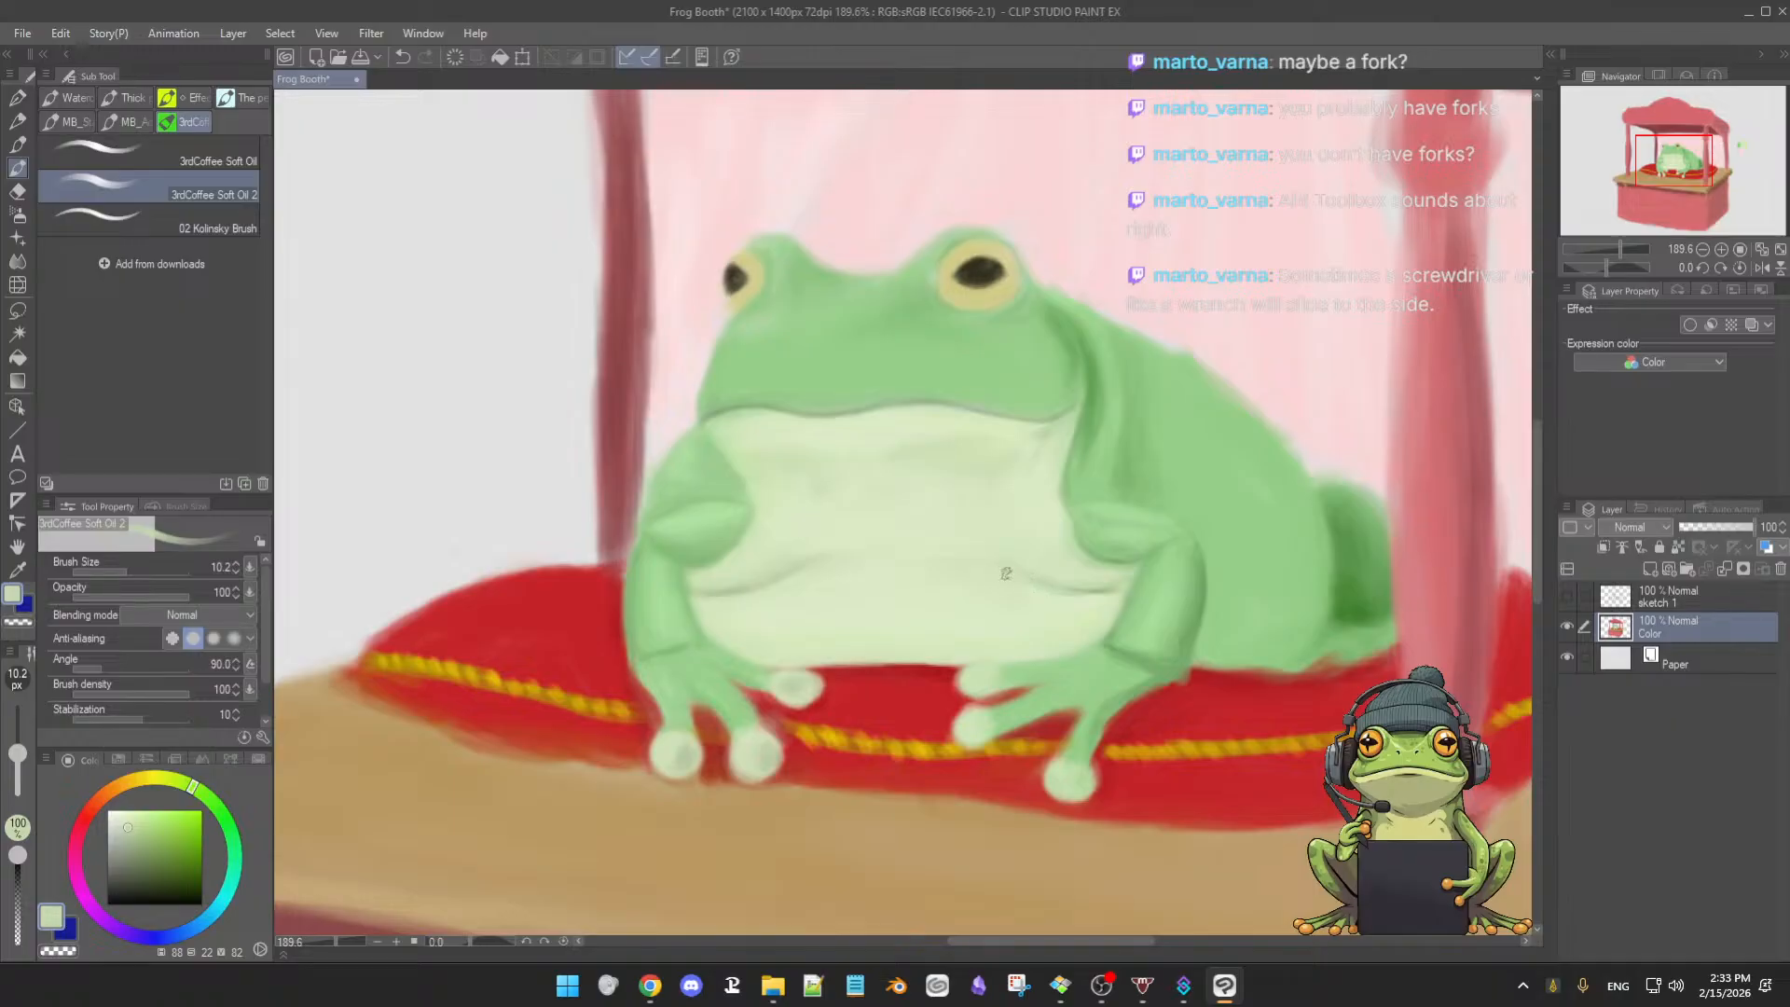
- Blend the middle of the belly between the two creases with sampled pale greens at brush size 16.7
{"action": "left_click", "coordinate": [812, 548], "text": "alt"}
{"action": "key", "text": "]"}
{"action": "key", "text": "]"}
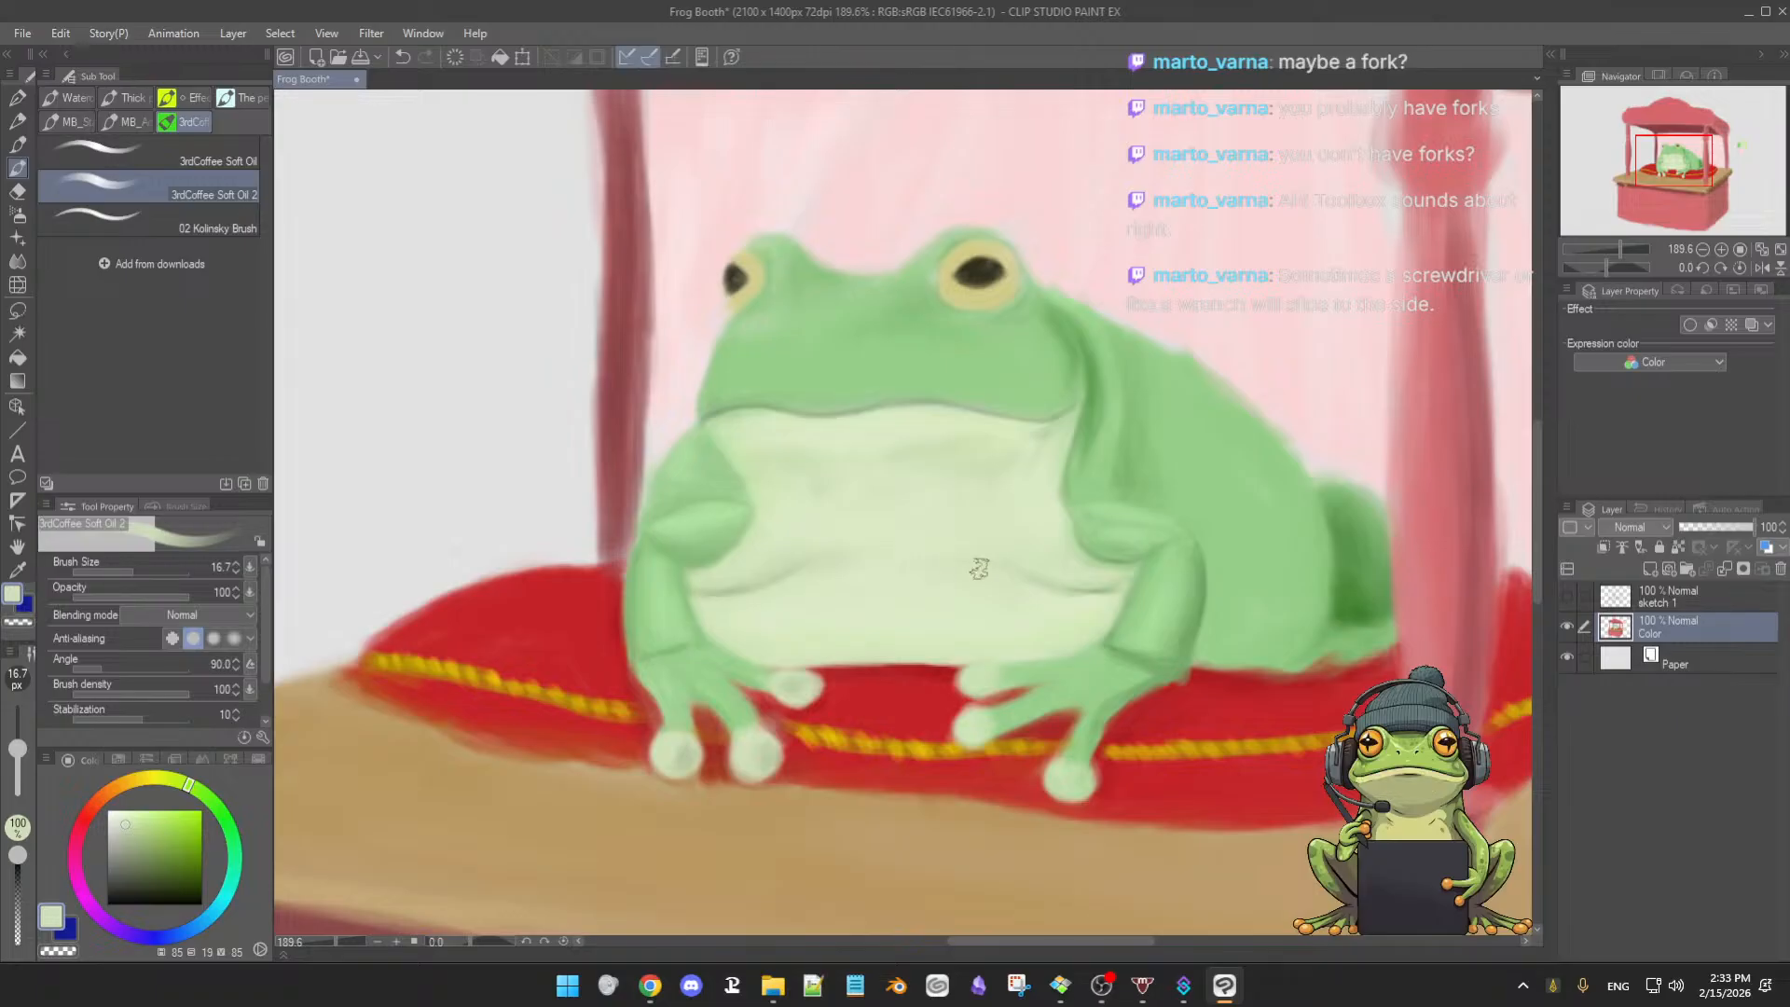
{"action": "left_click", "coordinate": [977, 556], "text": "alt"}
{"action": "left_click", "coordinate": [838, 556], "text": "alt"}
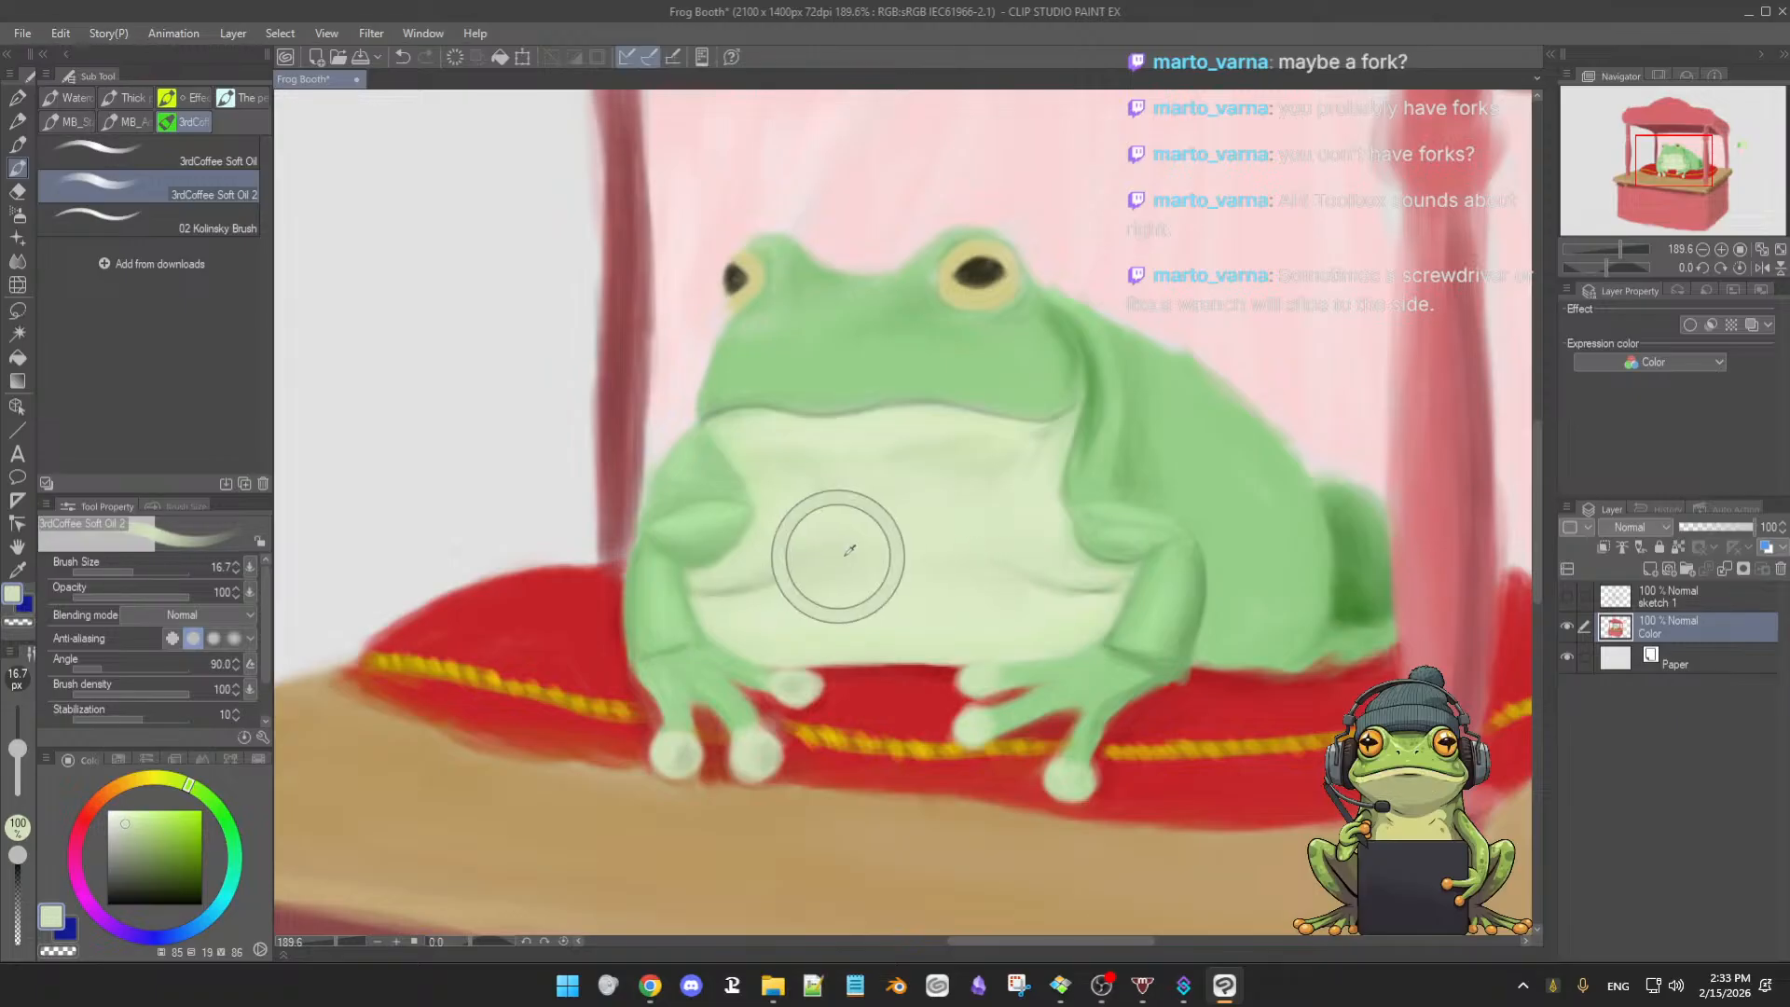
{"action": "left_click", "coordinate": [1020, 551], "text": "alt"}
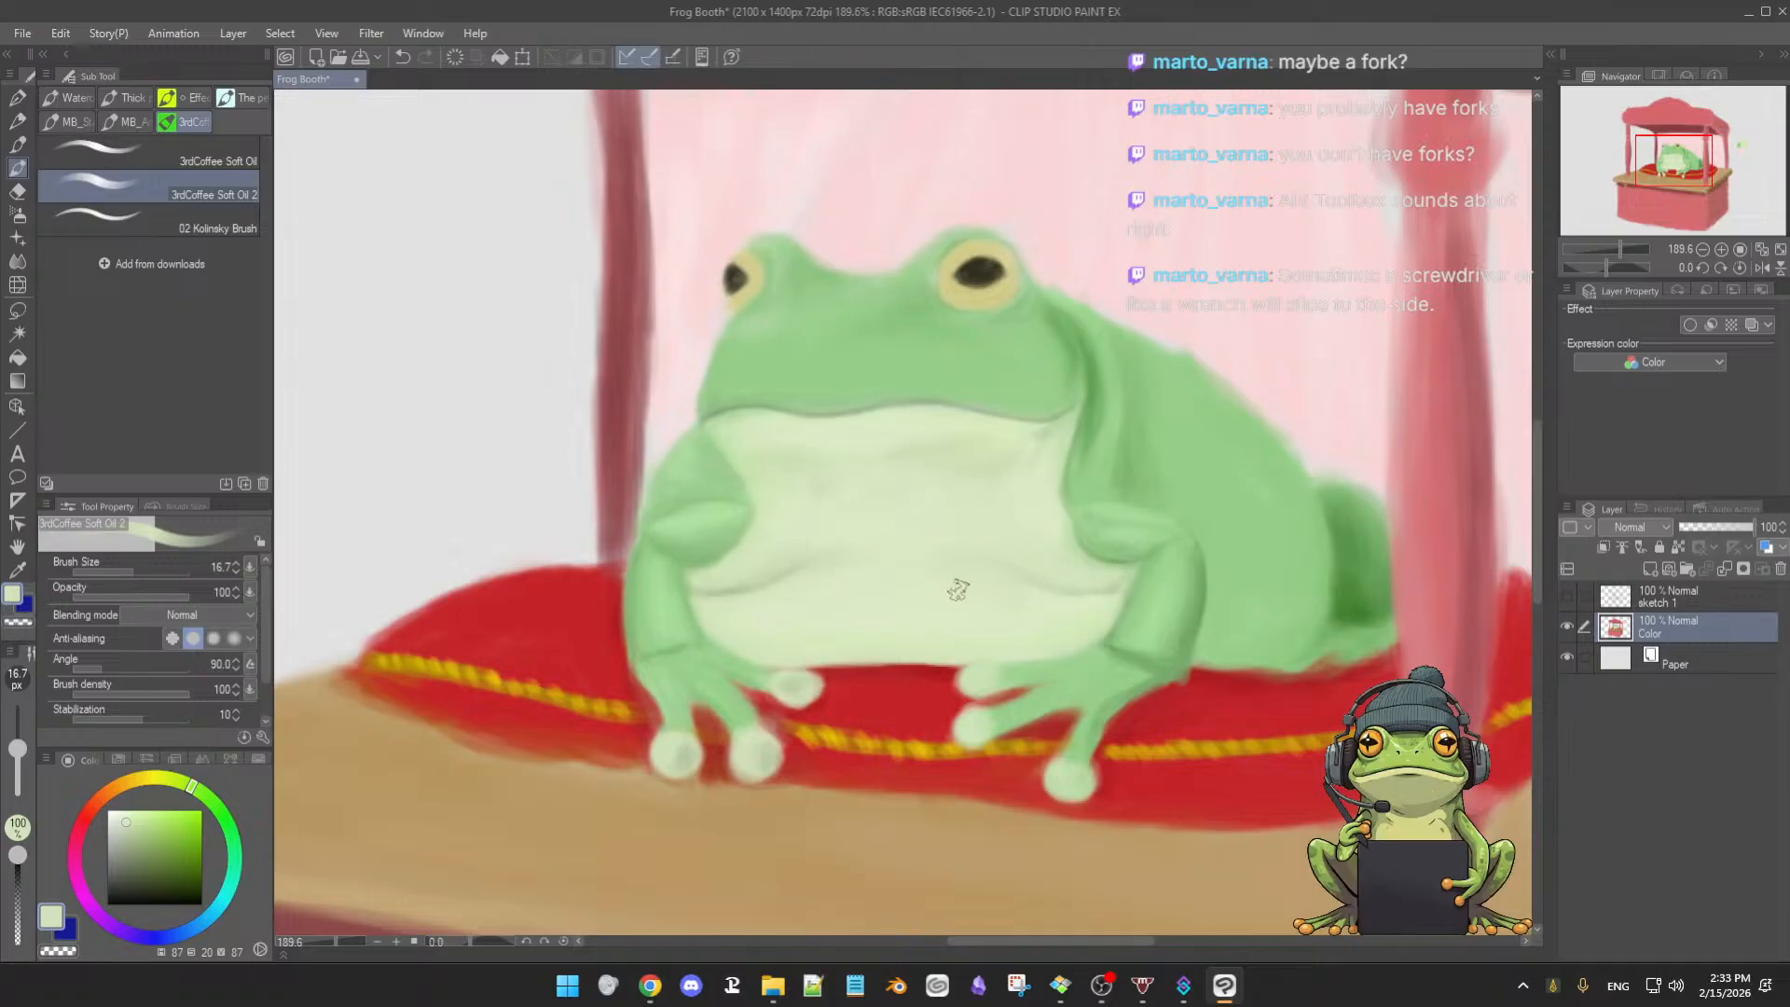
- Refine the belly's right-hand edge between the mouth corner and the arm with sampled greens at brush size 8
{"action": "scroll", "coordinate": [970, 567], "scroll_direction": "down", "scroll_amount": 4}
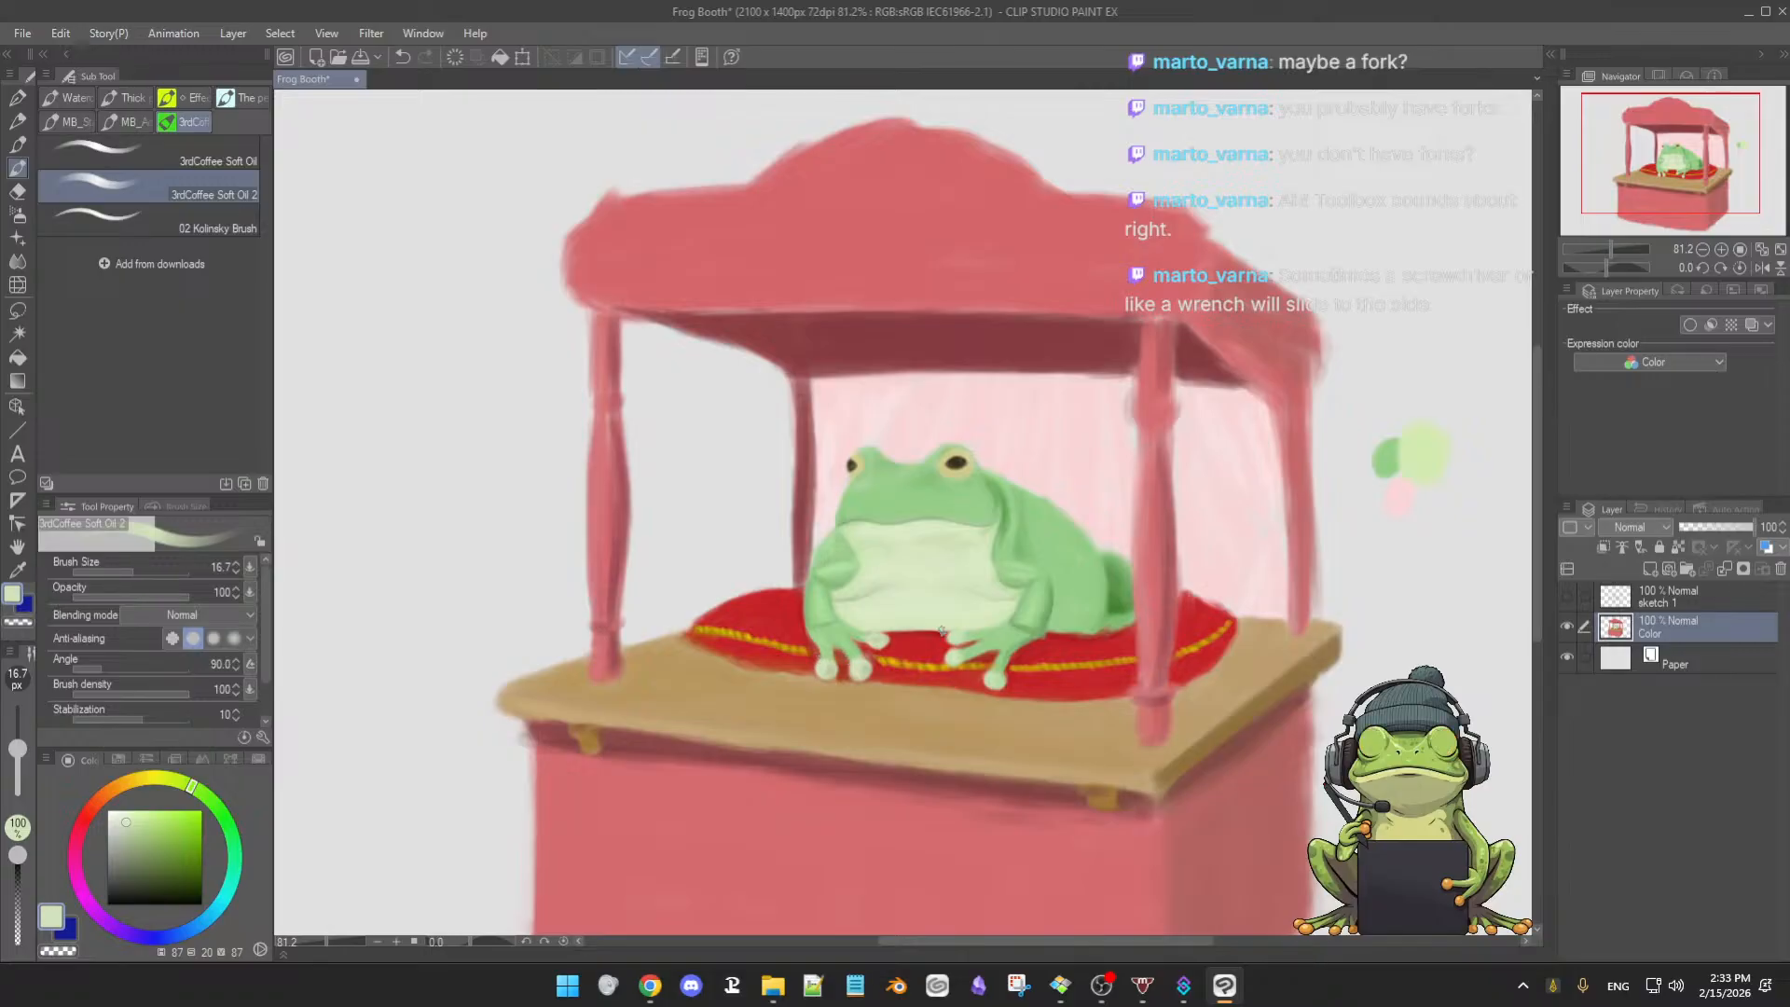
{"action": "scroll", "coordinate": [947, 626], "scroll_direction": "up", "scroll_amount": 4}
{"action": "scroll", "coordinate": [1000, 645], "scroll_direction": "up", "scroll_amount": 1}
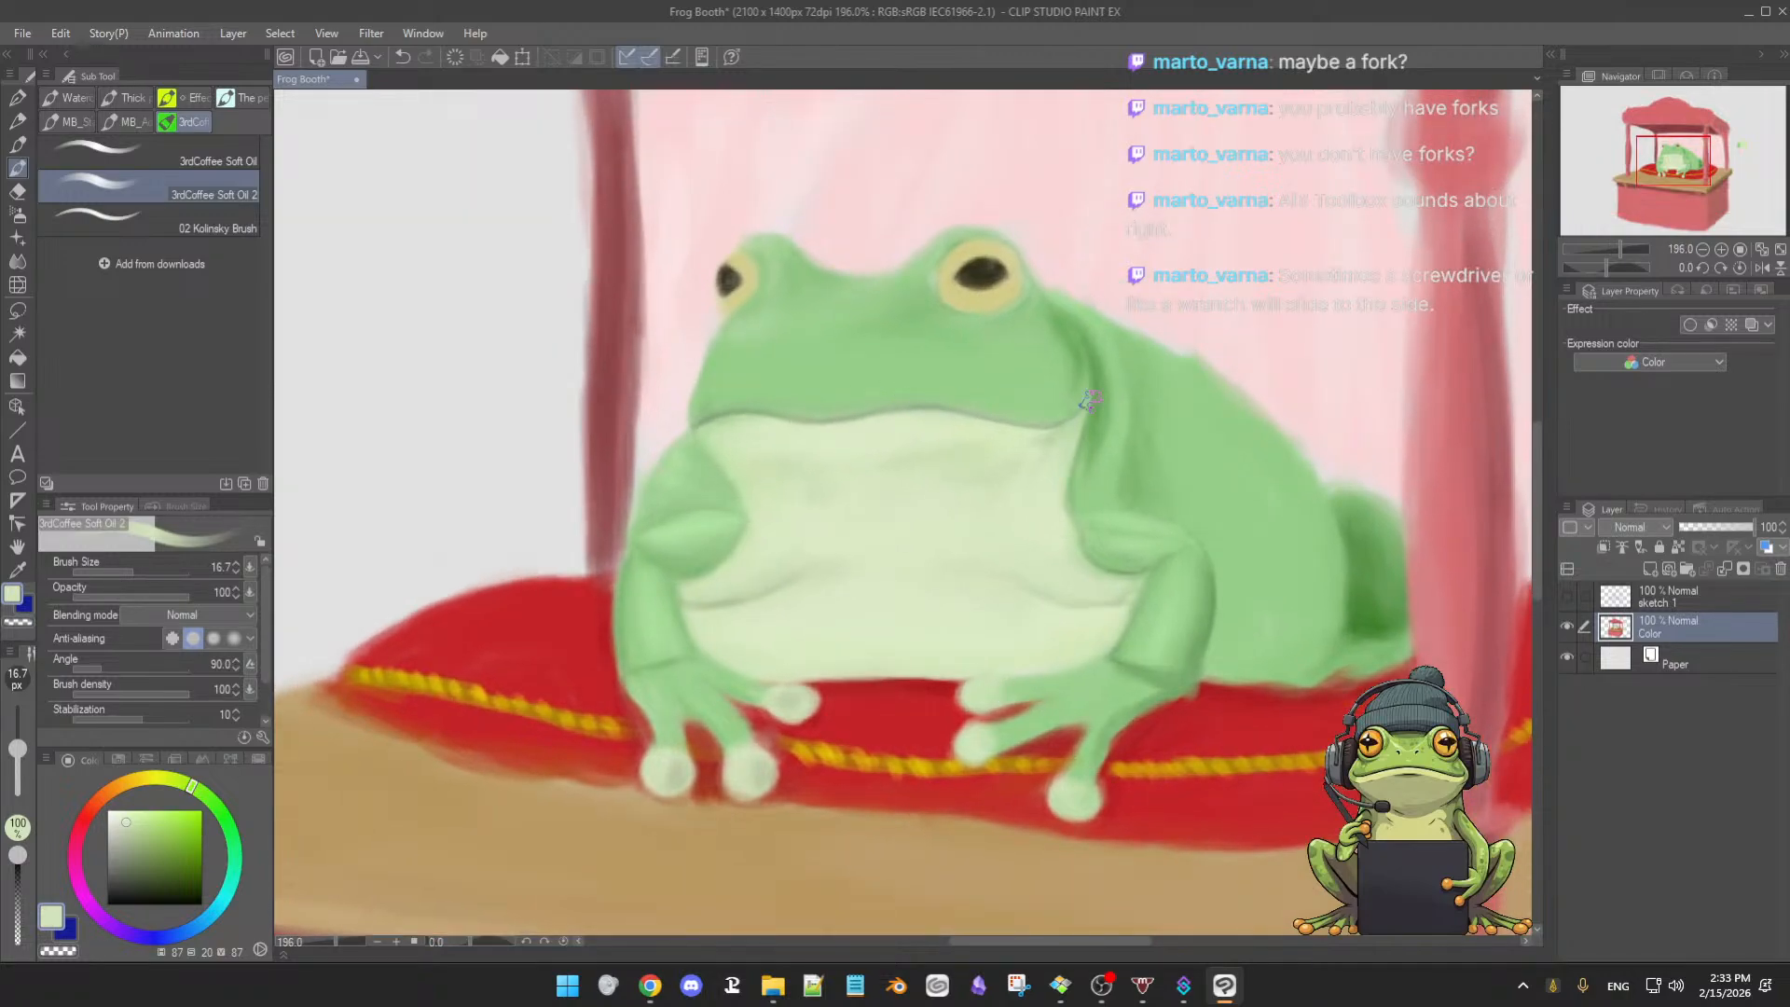
{"action": "left_click", "coordinate": [1058, 601], "text": "alt"}
{"action": "key", "text": "["}
{"action": "key", "text": "["}
{"action": "key", "text": "["}
{"action": "key", "text": "["}
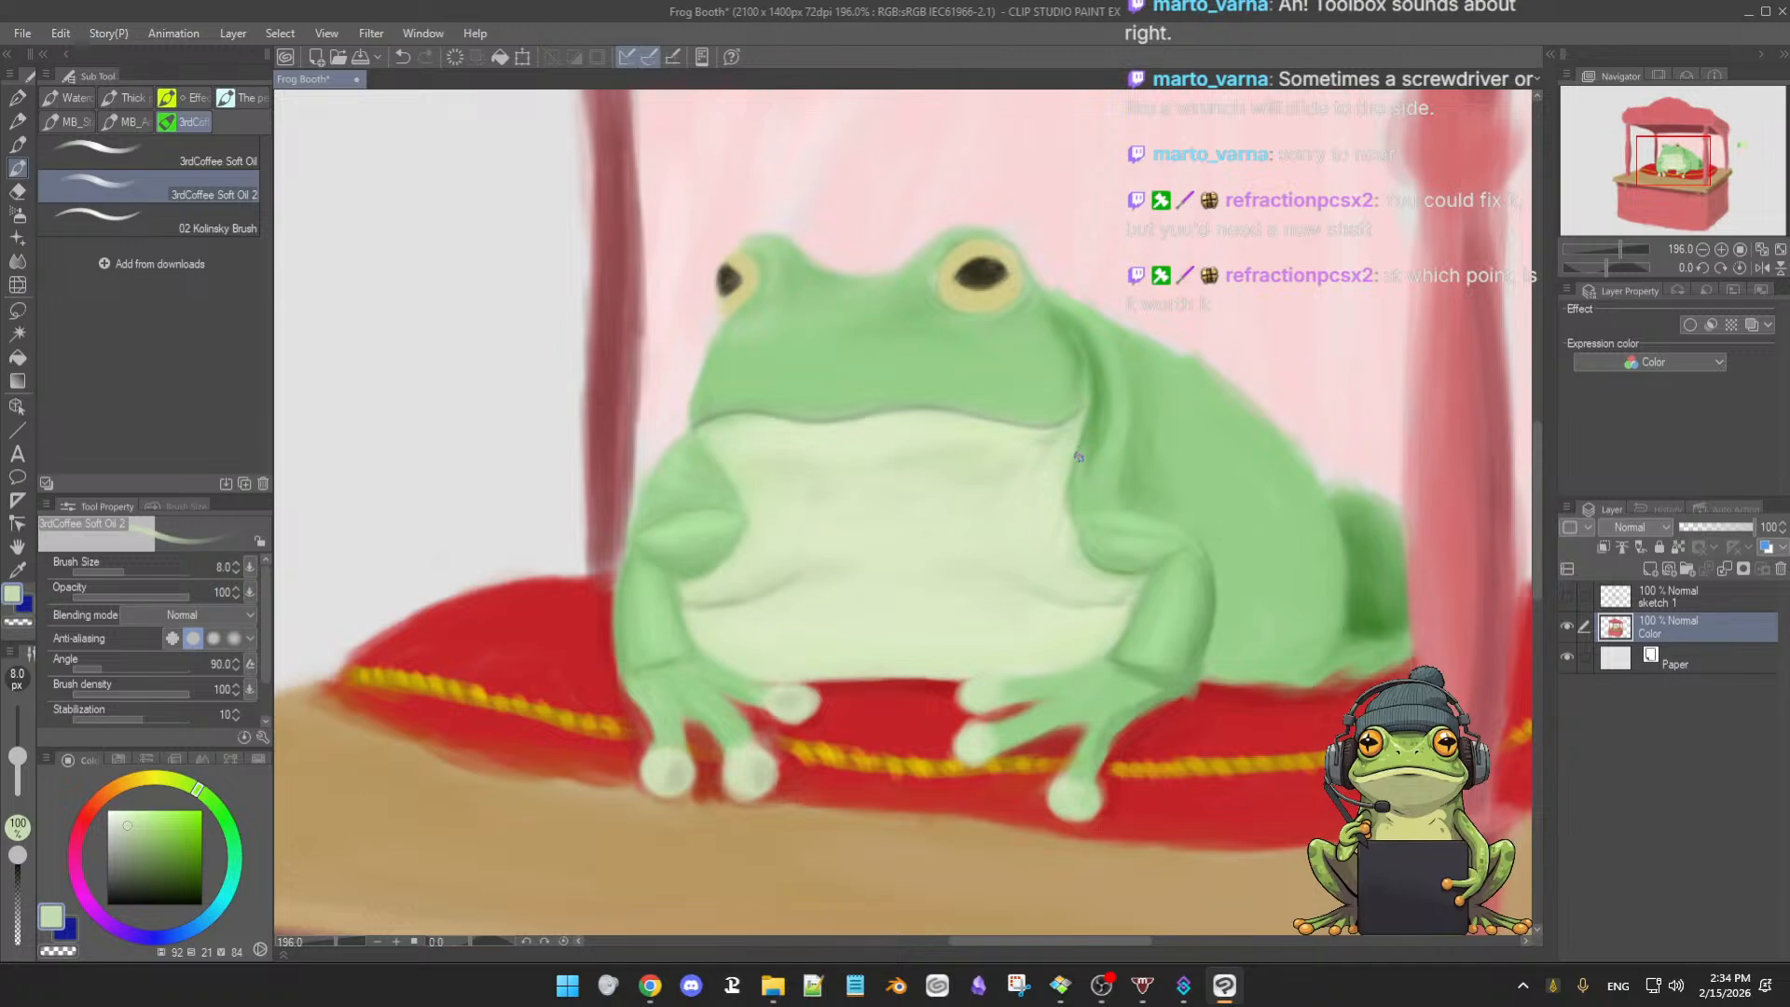
{"action": "left_click", "coordinate": [1091, 422], "text": "alt"}
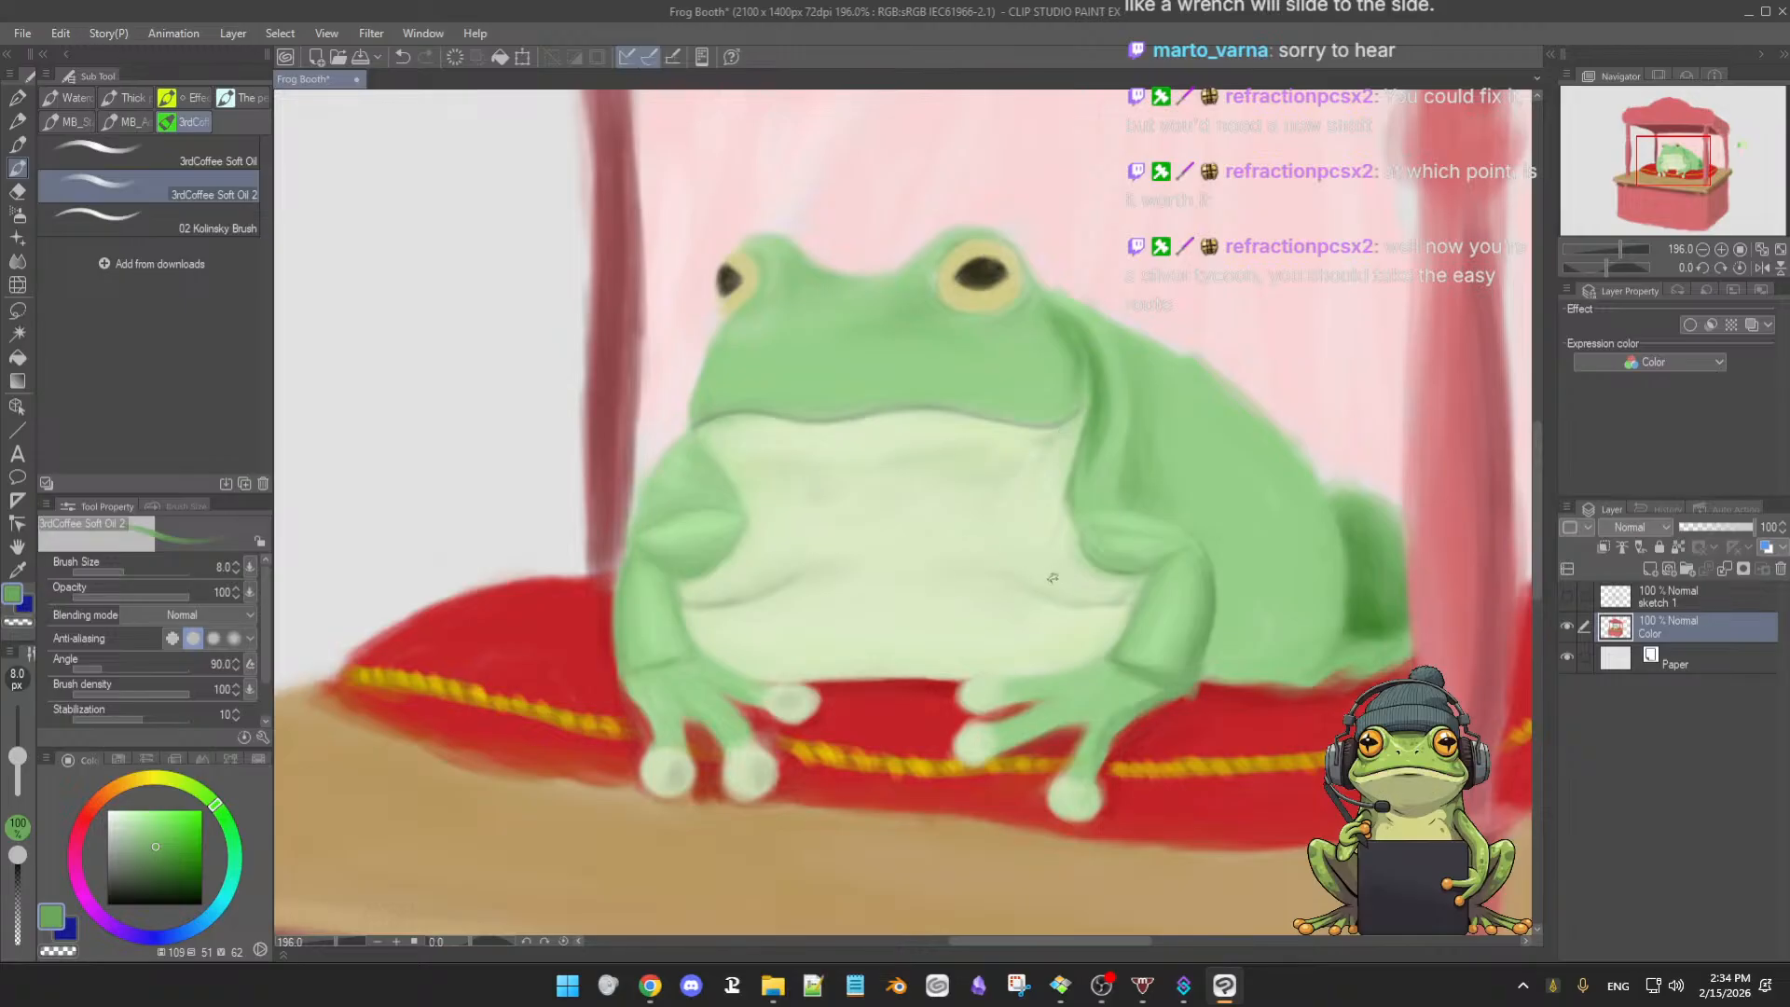
- Soften the right-hand belly crease with sampled pale greens, enlarging the brush to 17.7
{"action": "left_click", "coordinate": [794, 574], "text": "alt"}
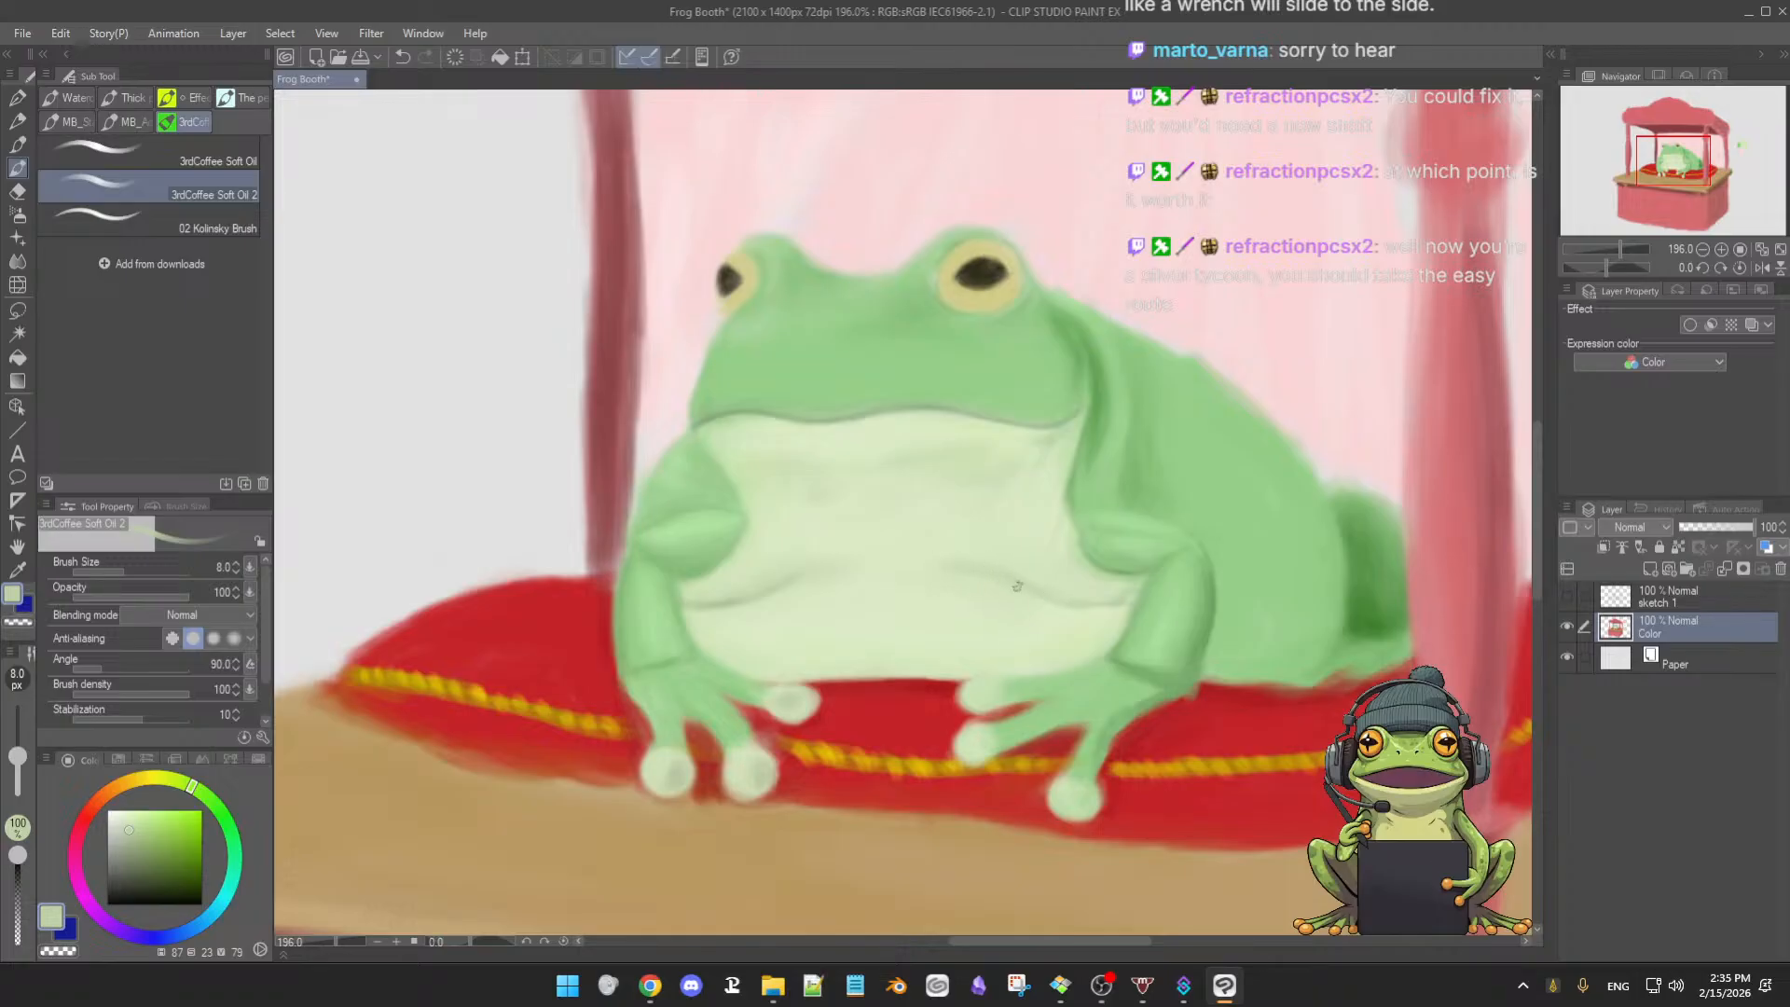
{"action": "left_click", "coordinate": [1018, 568], "text": "alt"}
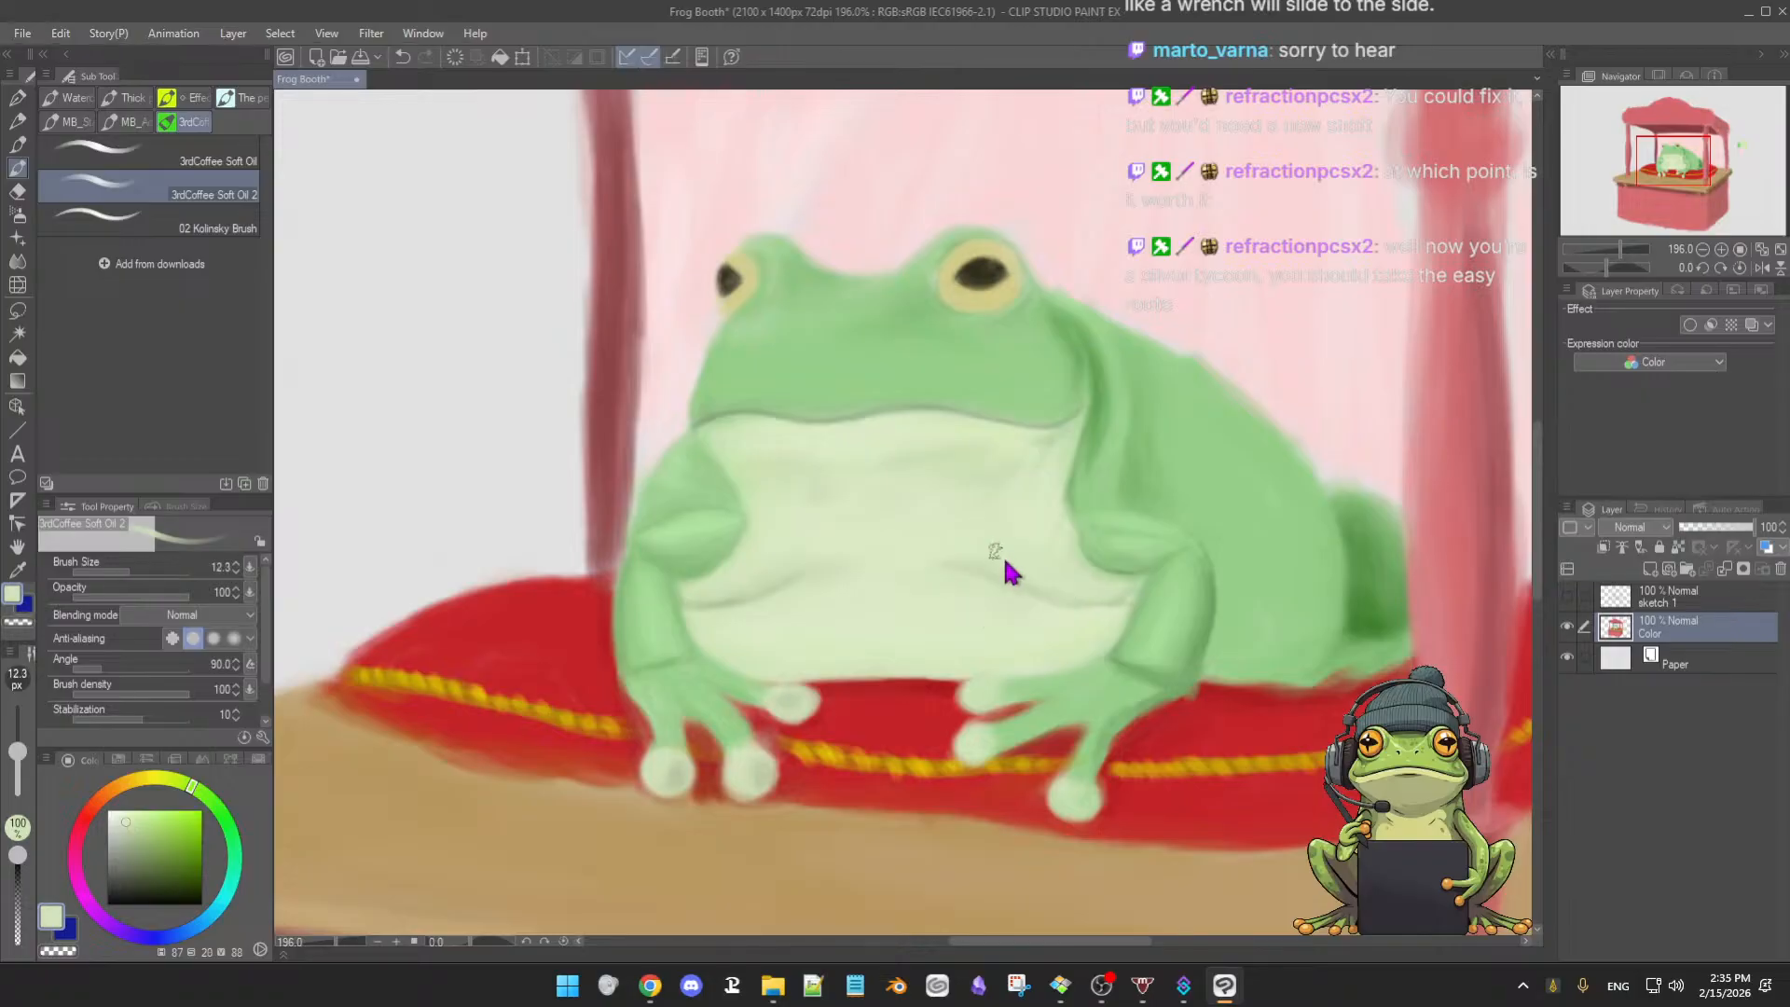
{"action": "left_click_drag", "start_coordinate": [999, 555], "coordinate": [985, 552], "text": "ctrl+alt"}
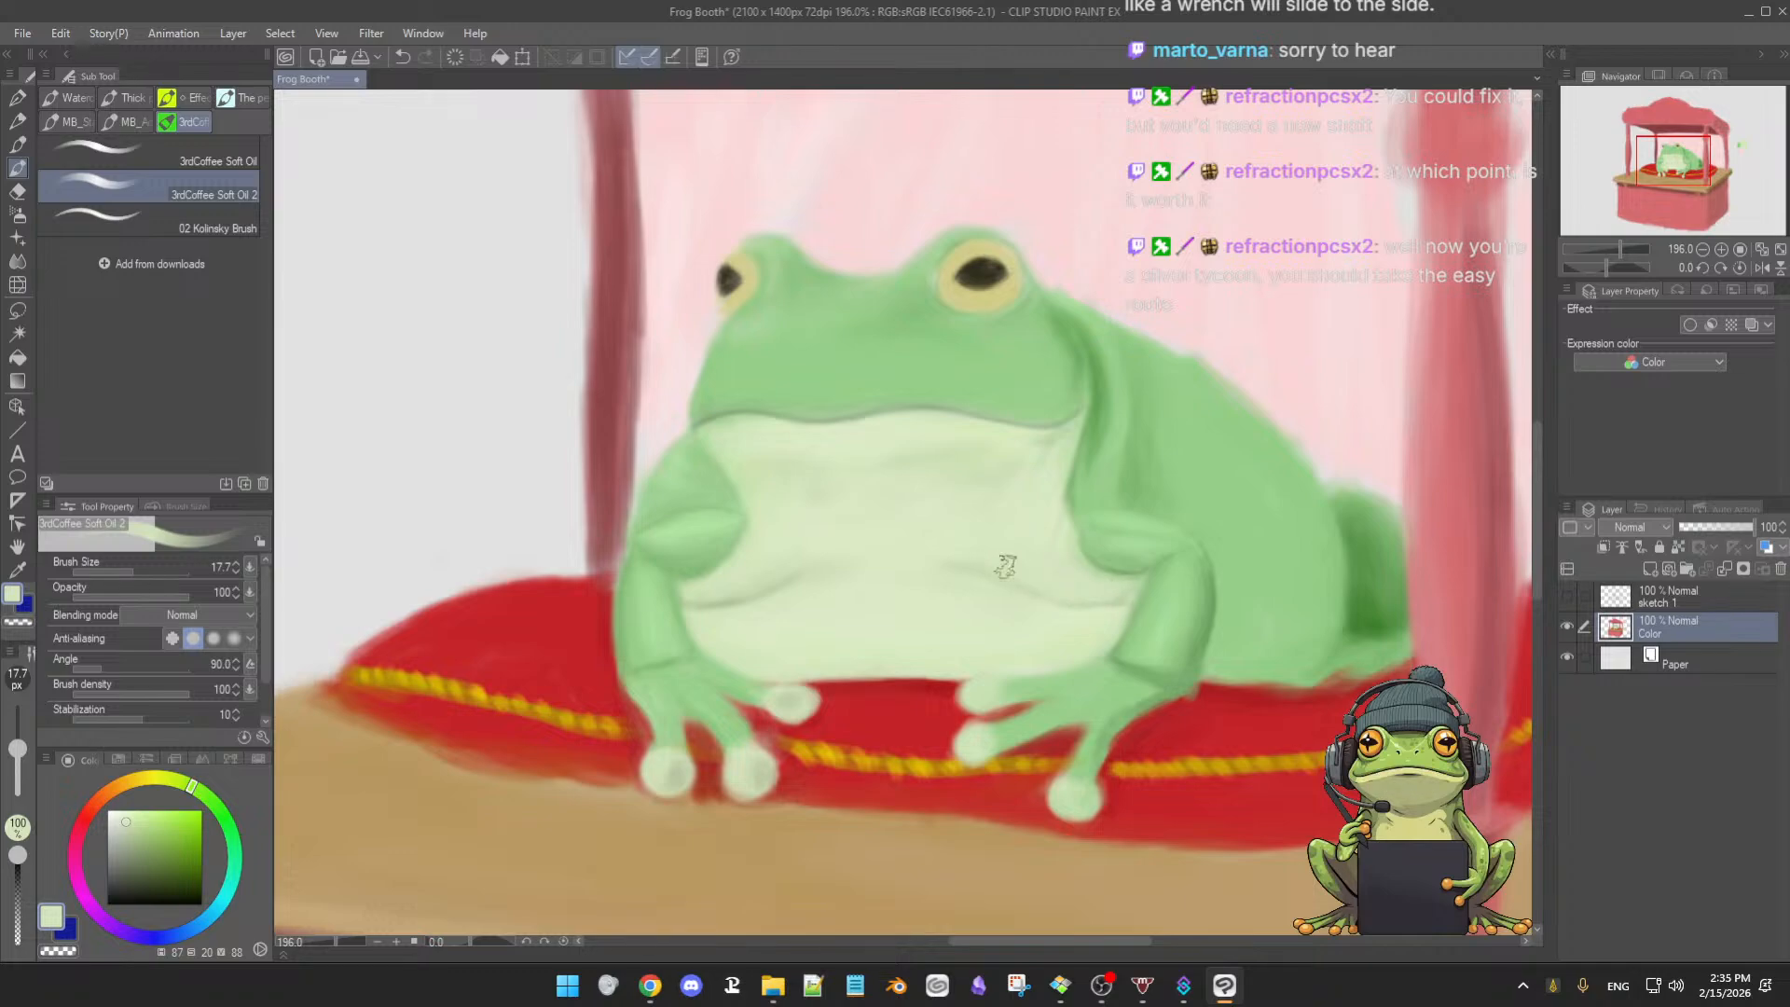
{"action": "left_click", "coordinate": [788, 562], "text": "alt"}
{"action": "left_click", "coordinate": [764, 563], "text": "alt"}
- Refine the underside of the frog's left-hand elbow and its border with the belly with sampled greens at brush size 6.7
{"action": "key", "text": "["}
{"action": "key", "text": "["}
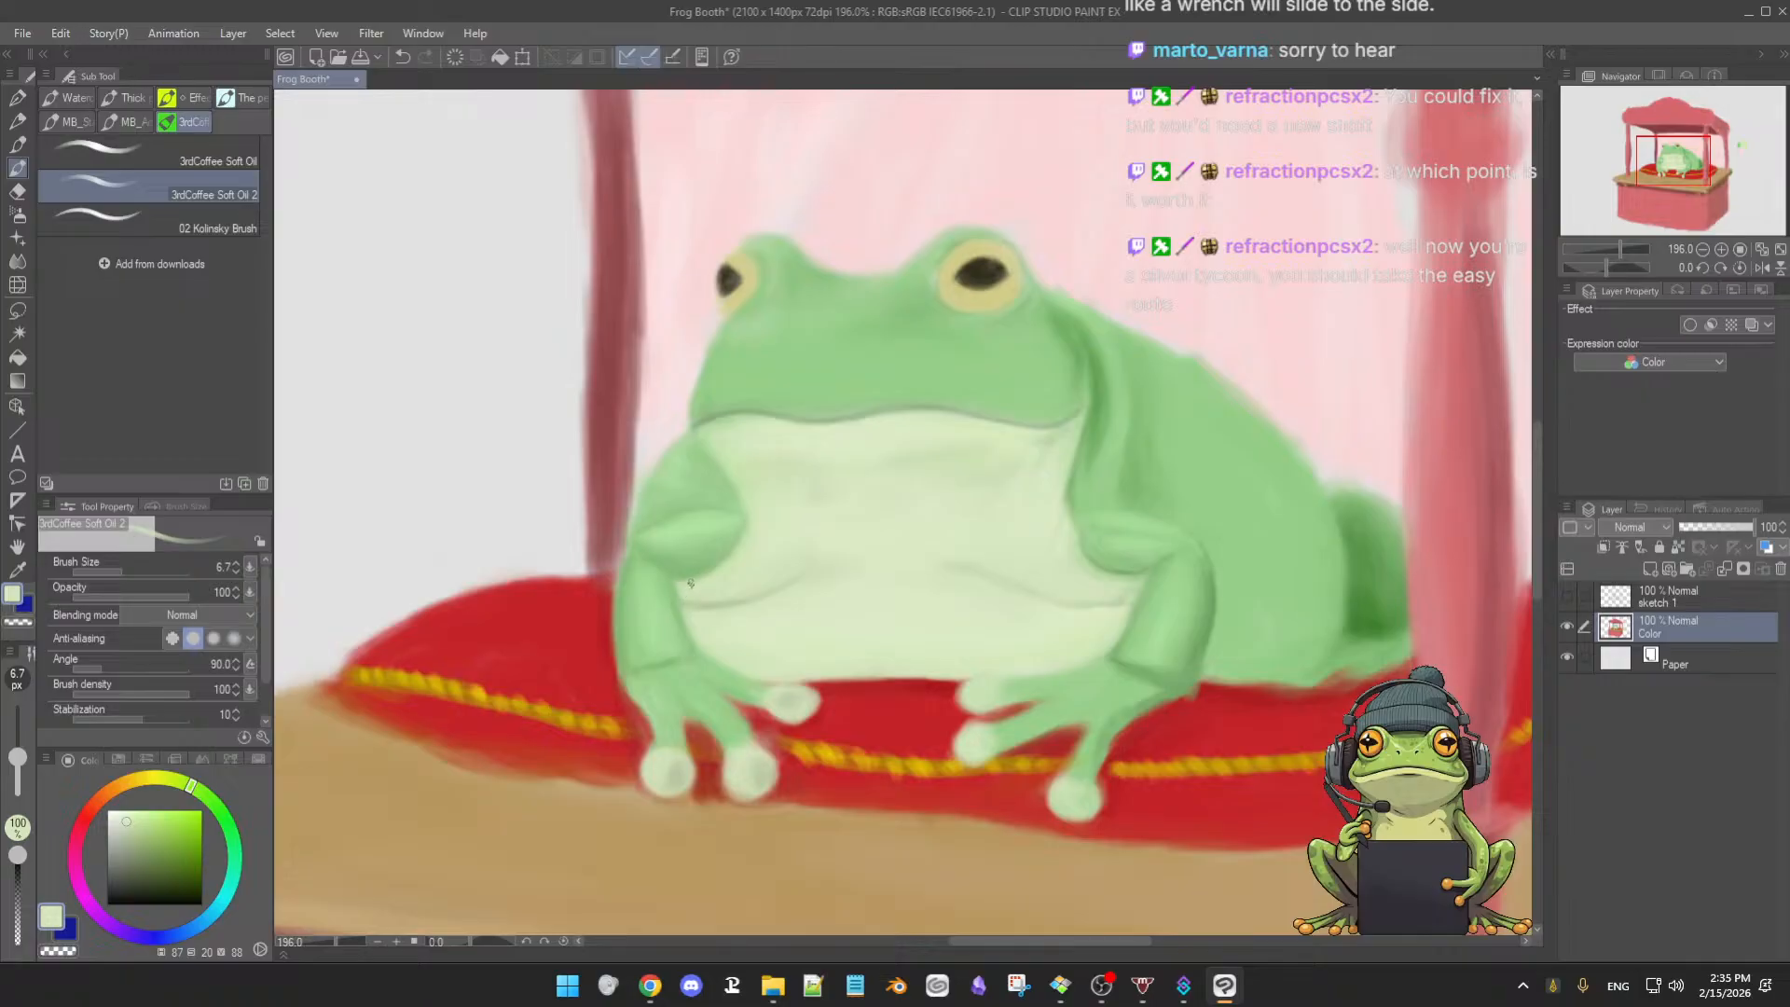
{"action": "left_click", "coordinate": [701, 594], "text": "alt"}
{"action": "left_click", "coordinate": [672, 582], "text": "alt"}
{"action": "left_click", "coordinate": [679, 587], "text": "alt"}
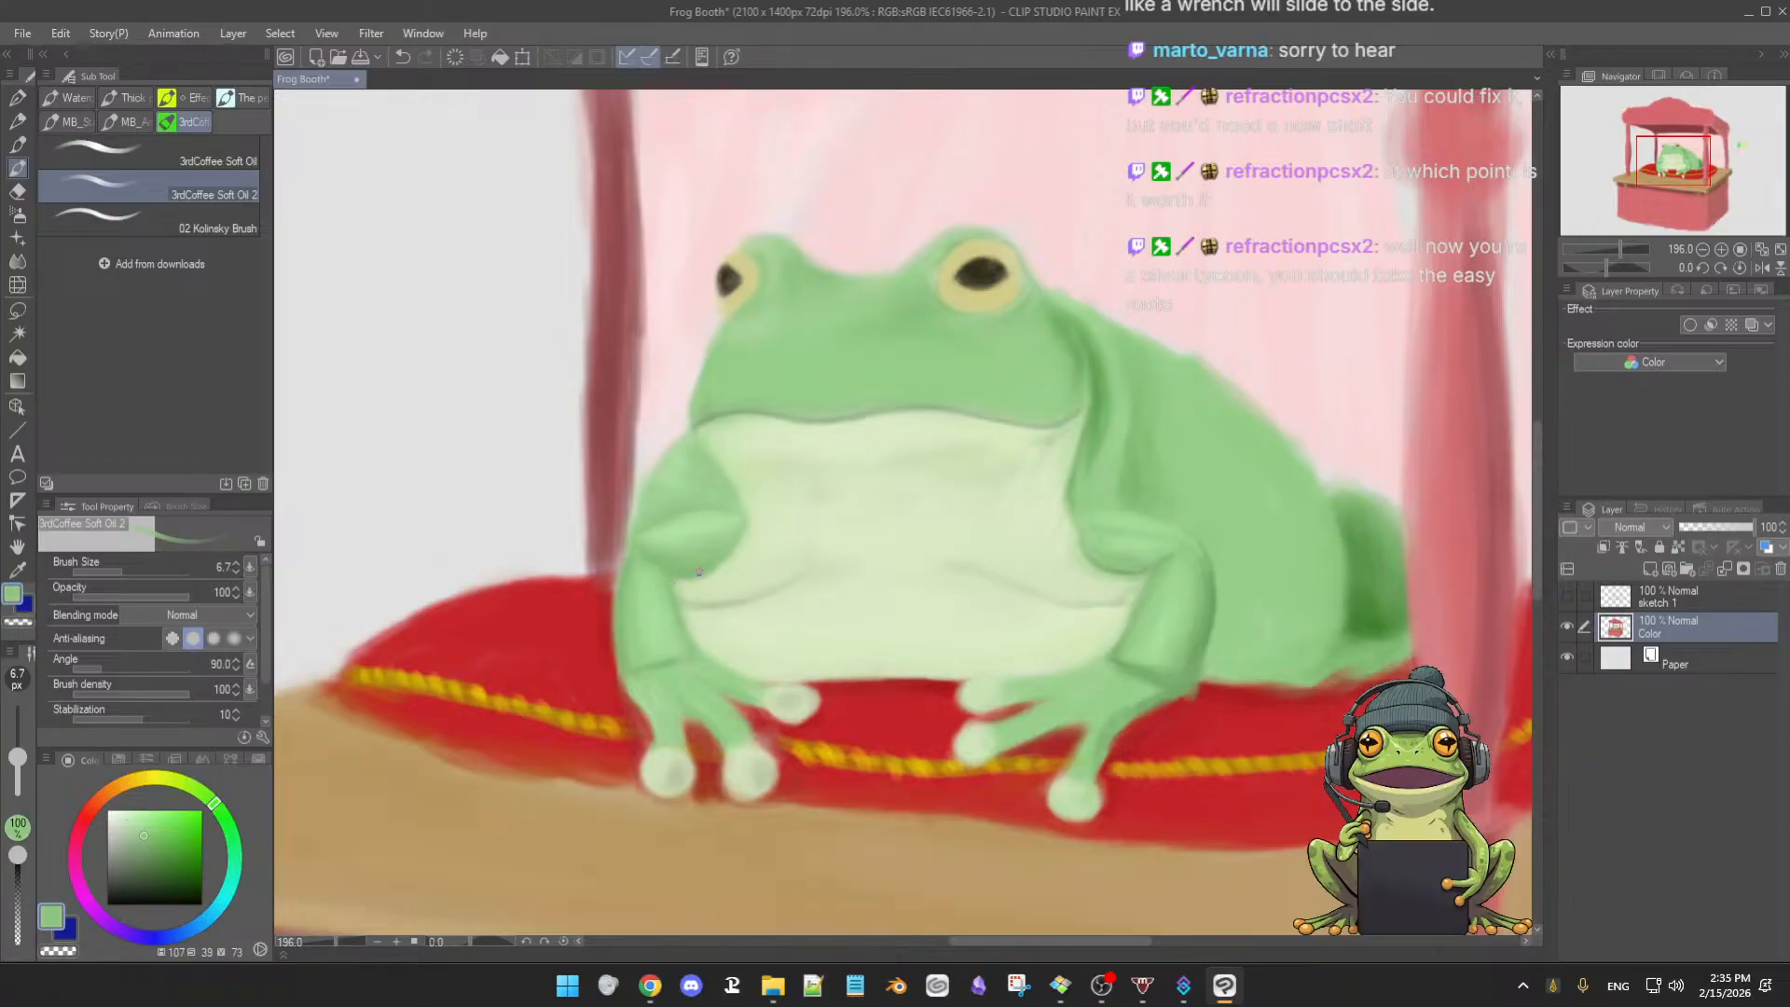
{"action": "left_click", "coordinate": [683, 567], "text": "alt"}
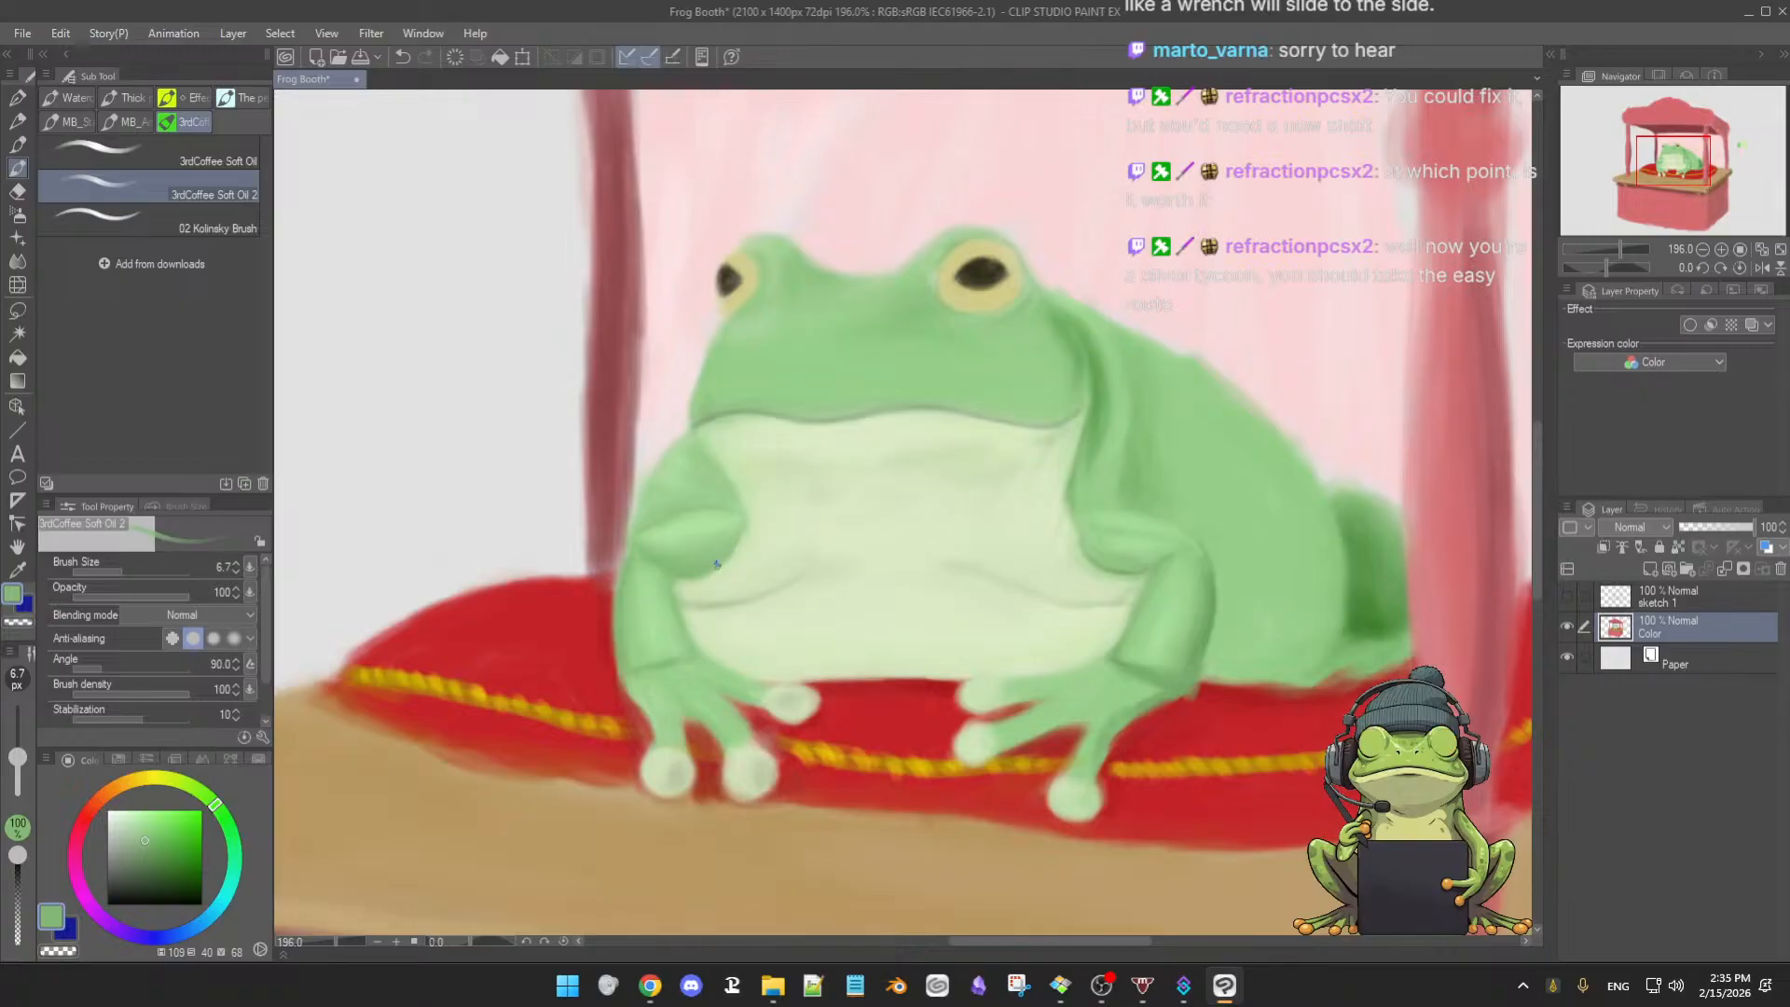
{"action": "left_click", "coordinate": [745, 557], "text": "alt"}
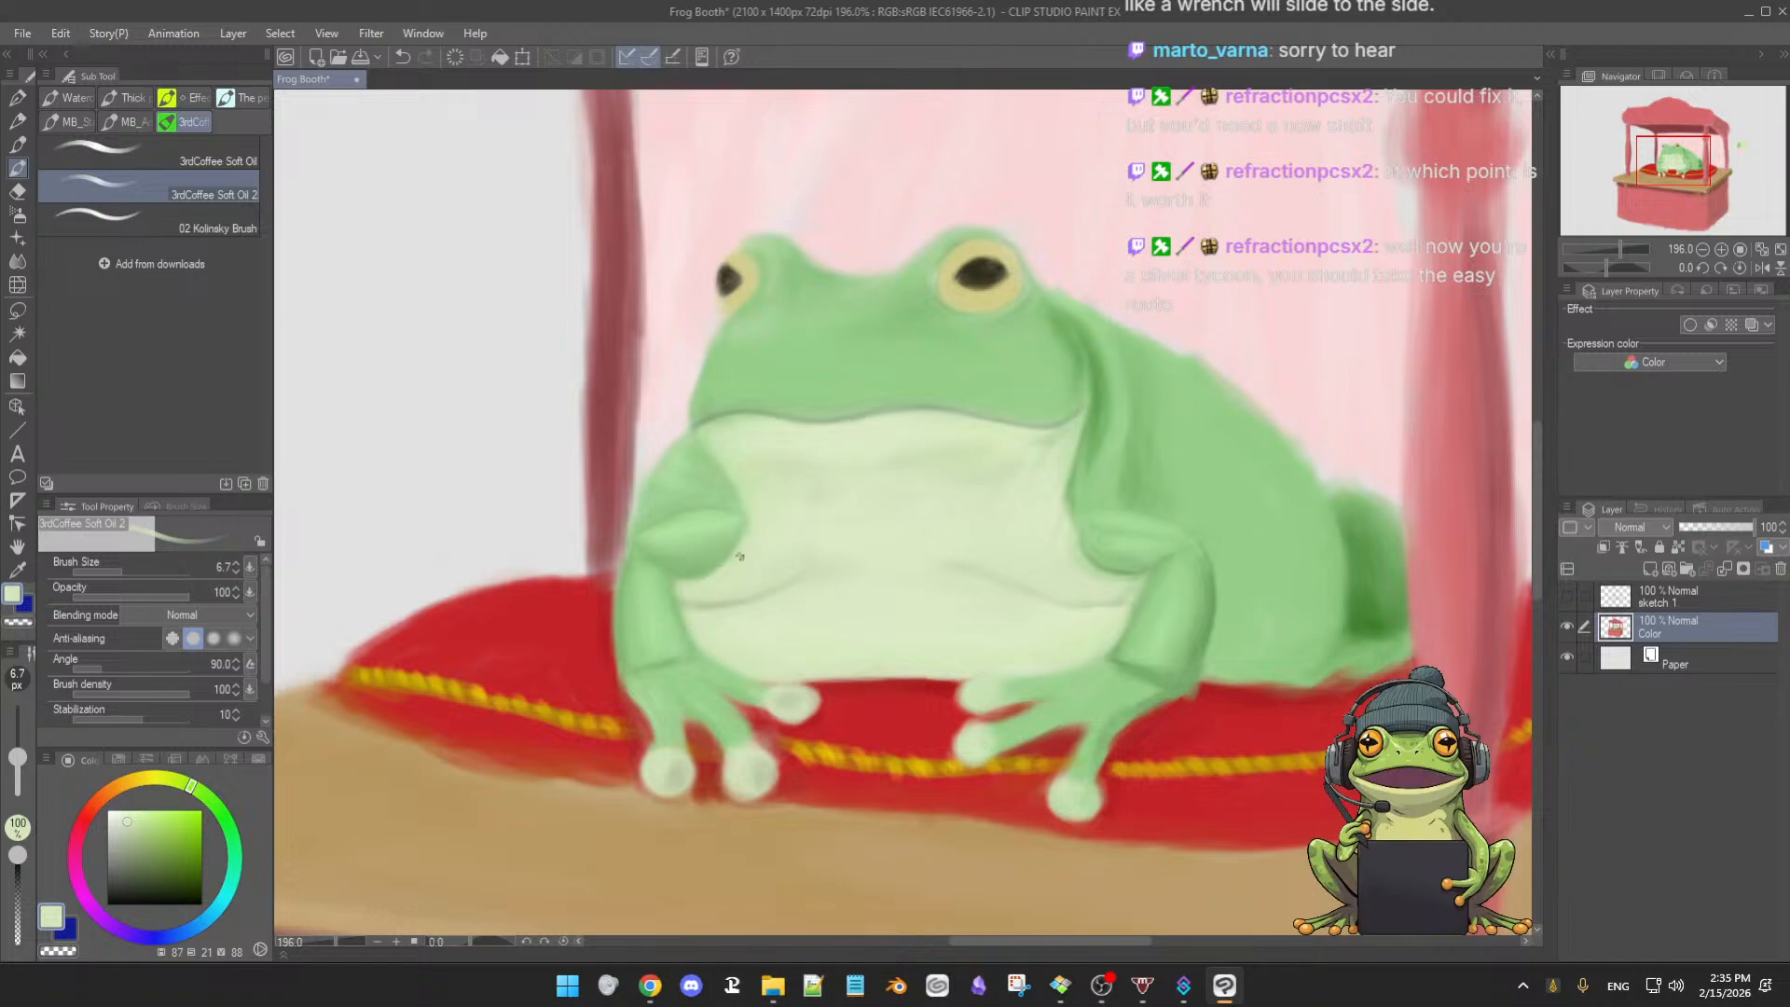
- Sharpen the junction of the left-hand forearm, elbow and belly with sampled mid and pale greens at brush size 4.3
{"action": "scroll", "coordinate": [955, 649], "scroll_direction": "up", "scroll_amount": 3}
{"action": "left_click_drag", "start_coordinate": [895, 650], "coordinate": [1053, 634]}
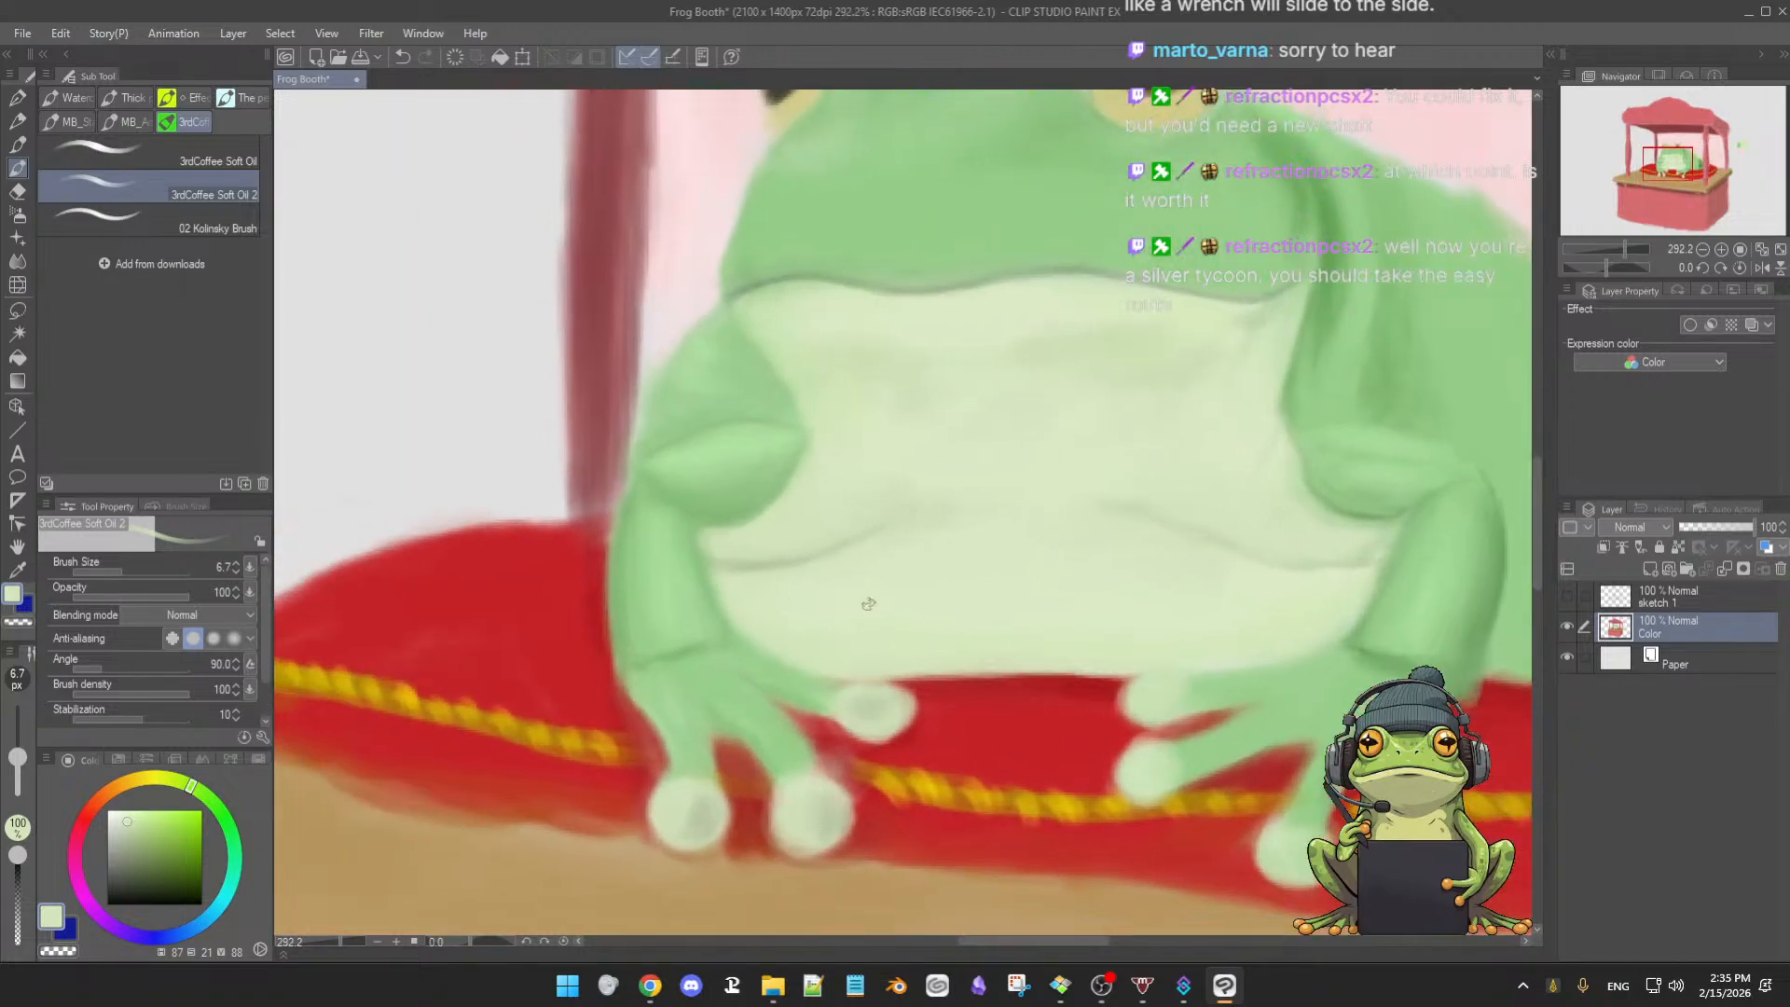
{"action": "left_click", "coordinate": [708, 524], "text": "alt"}
{"action": "key", "text": "["}
{"action": "key", "text": "["}
{"action": "key", "text": "["}
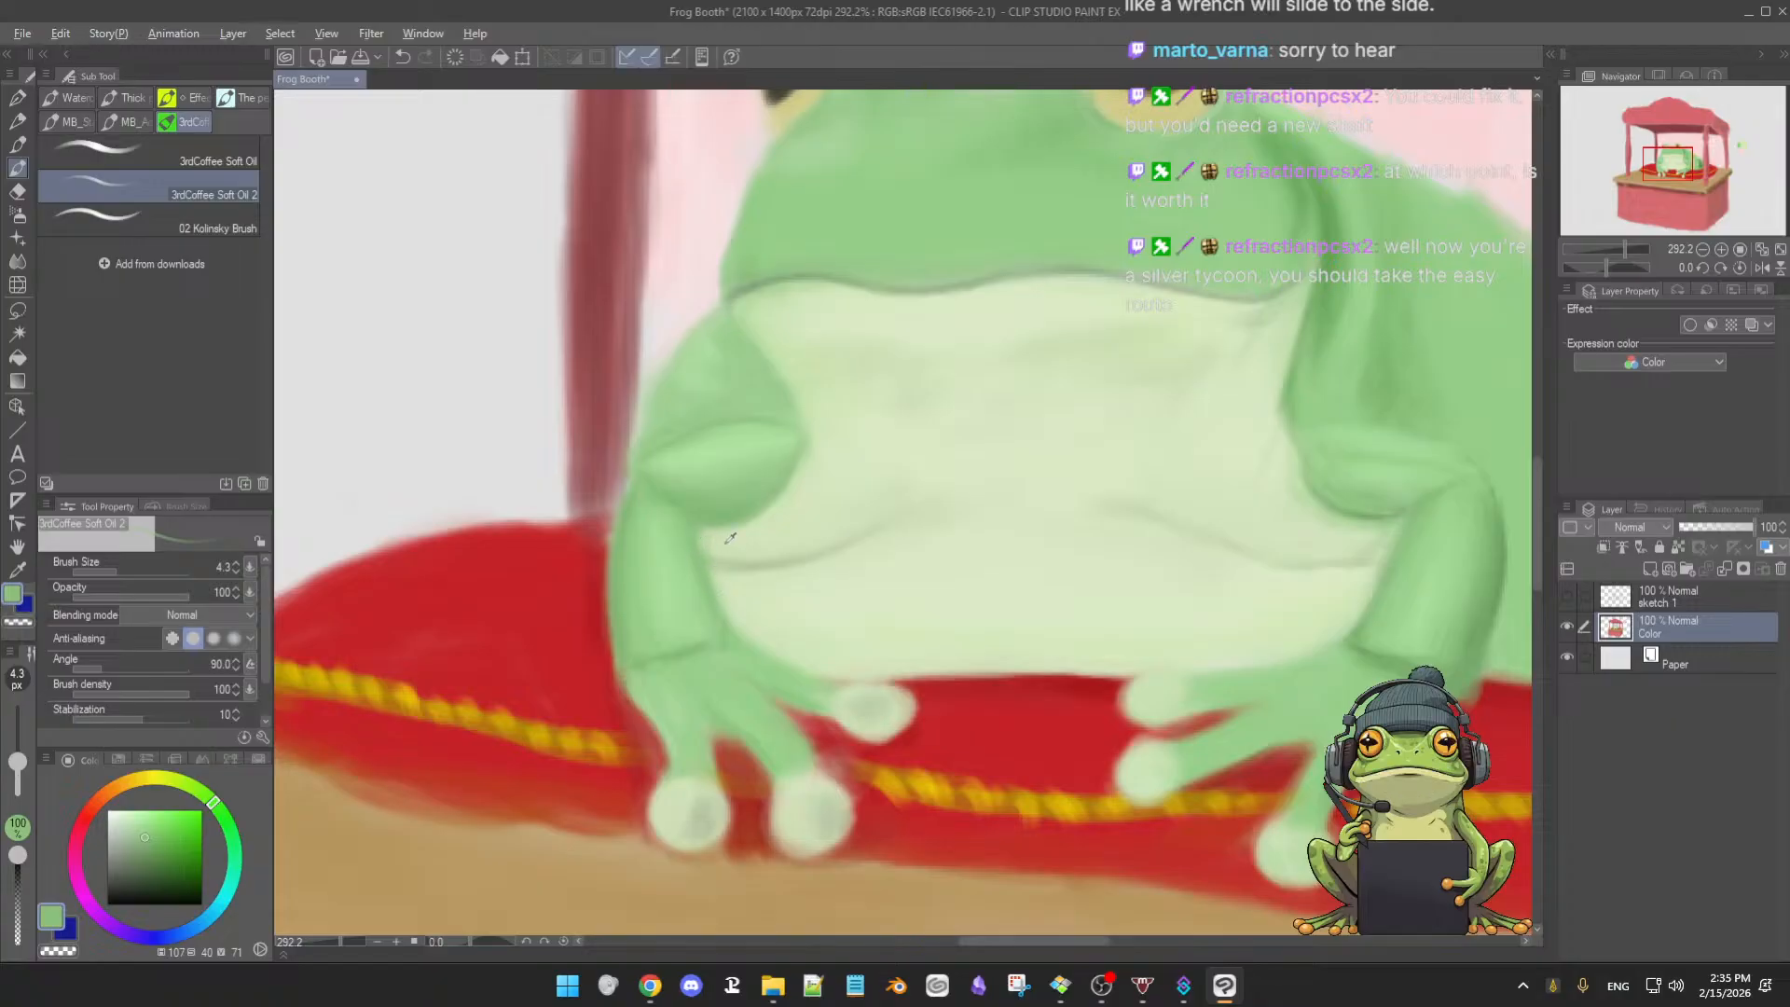
{"action": "left_click", "coordinate": [713, 542], "text": "alt"}
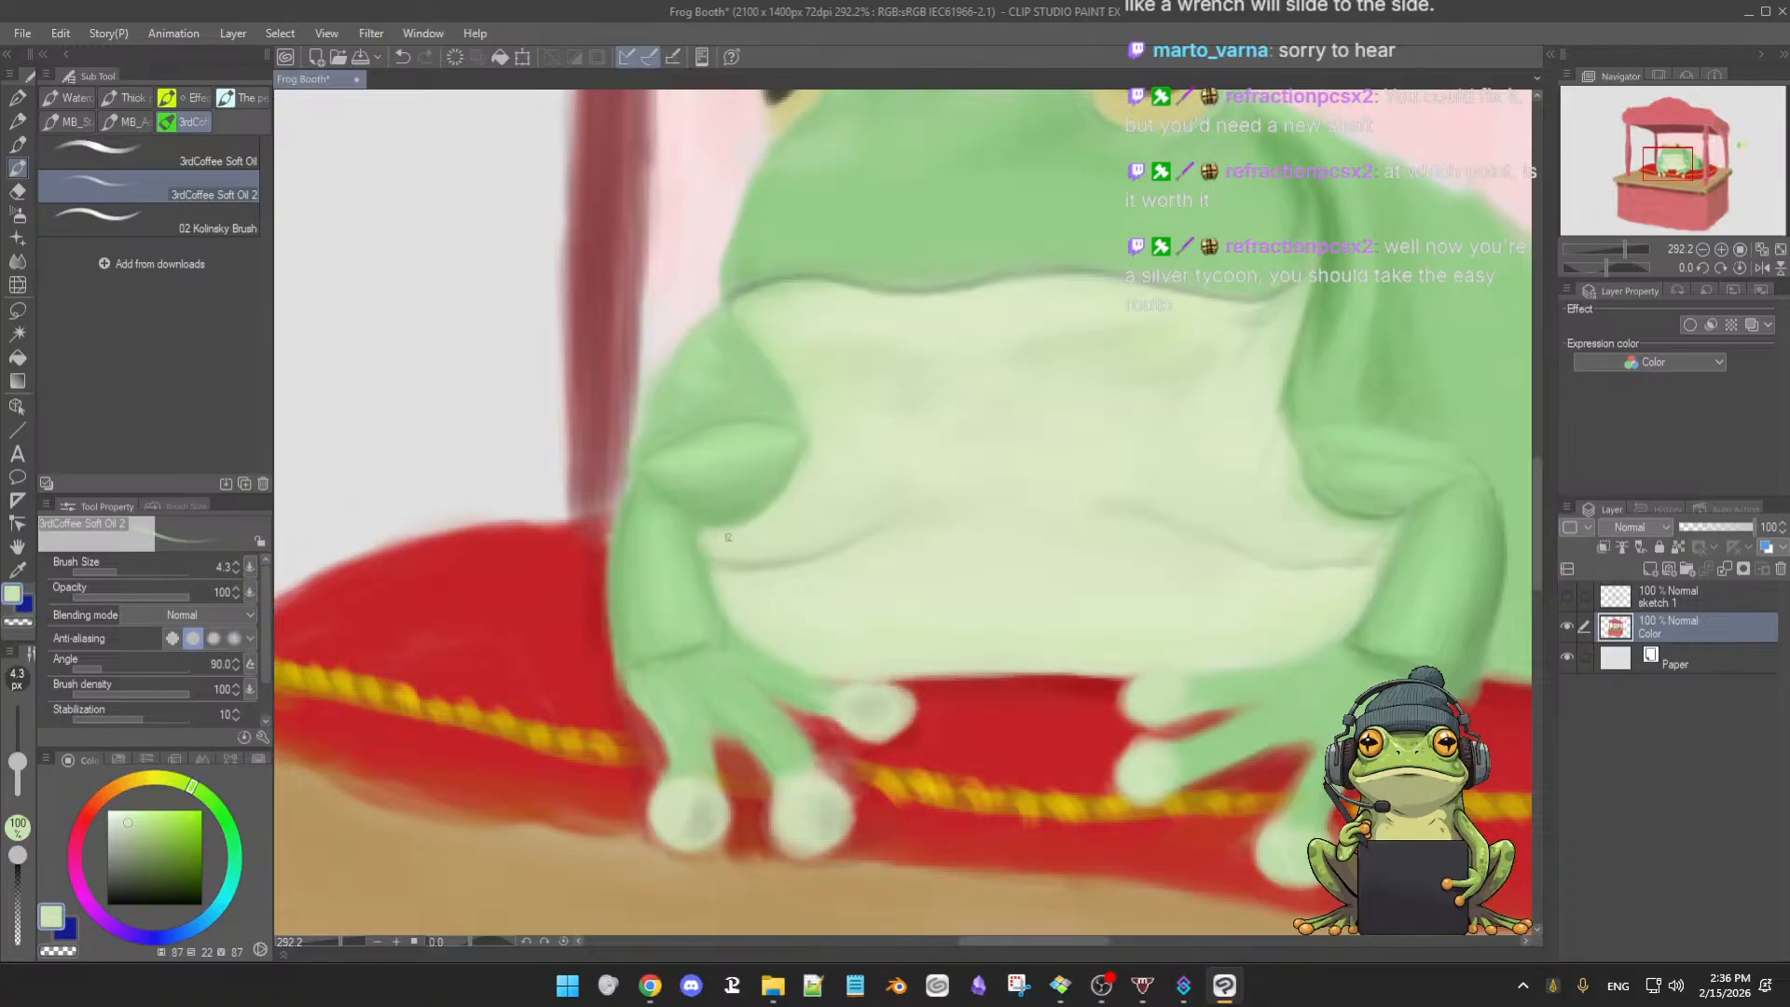
{"action": "left_click", "coordinate": [730, 519], "text": "alt"}
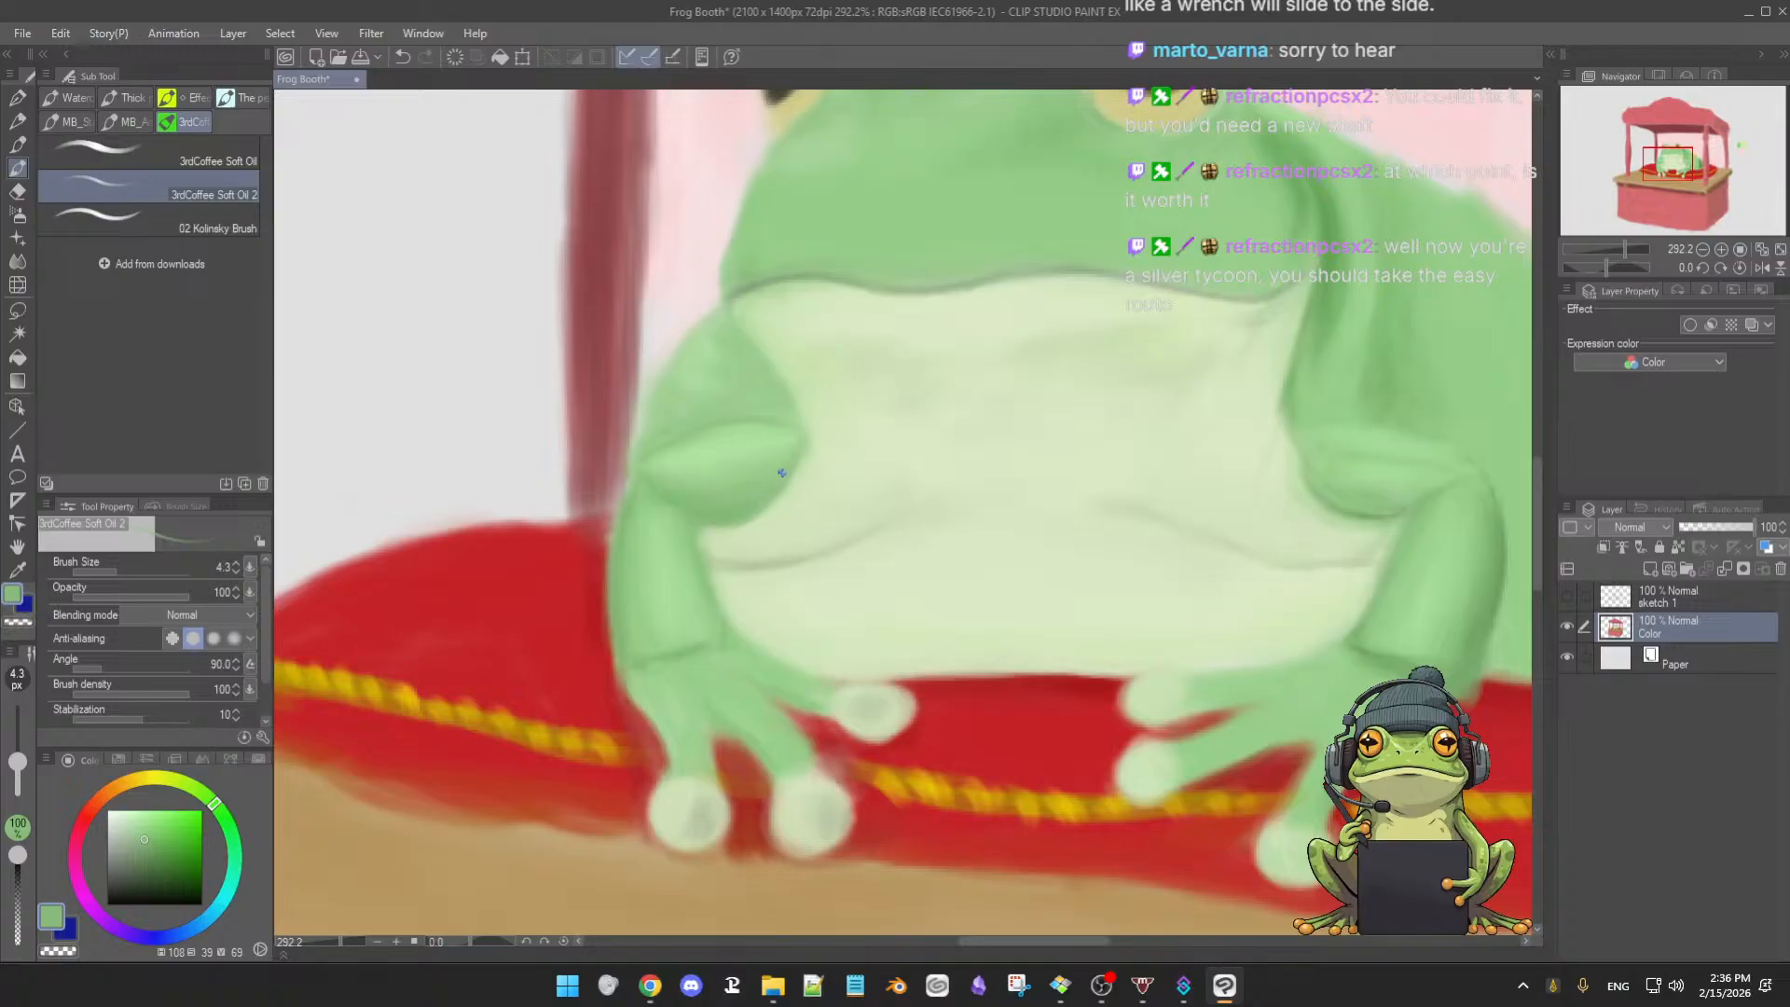
- Deepen the left-hand belly crease and its corner under the elbow with sampled and progressively darker greens
{"action": "left_click", "coordinate": [725, 510], "text": "alt"}
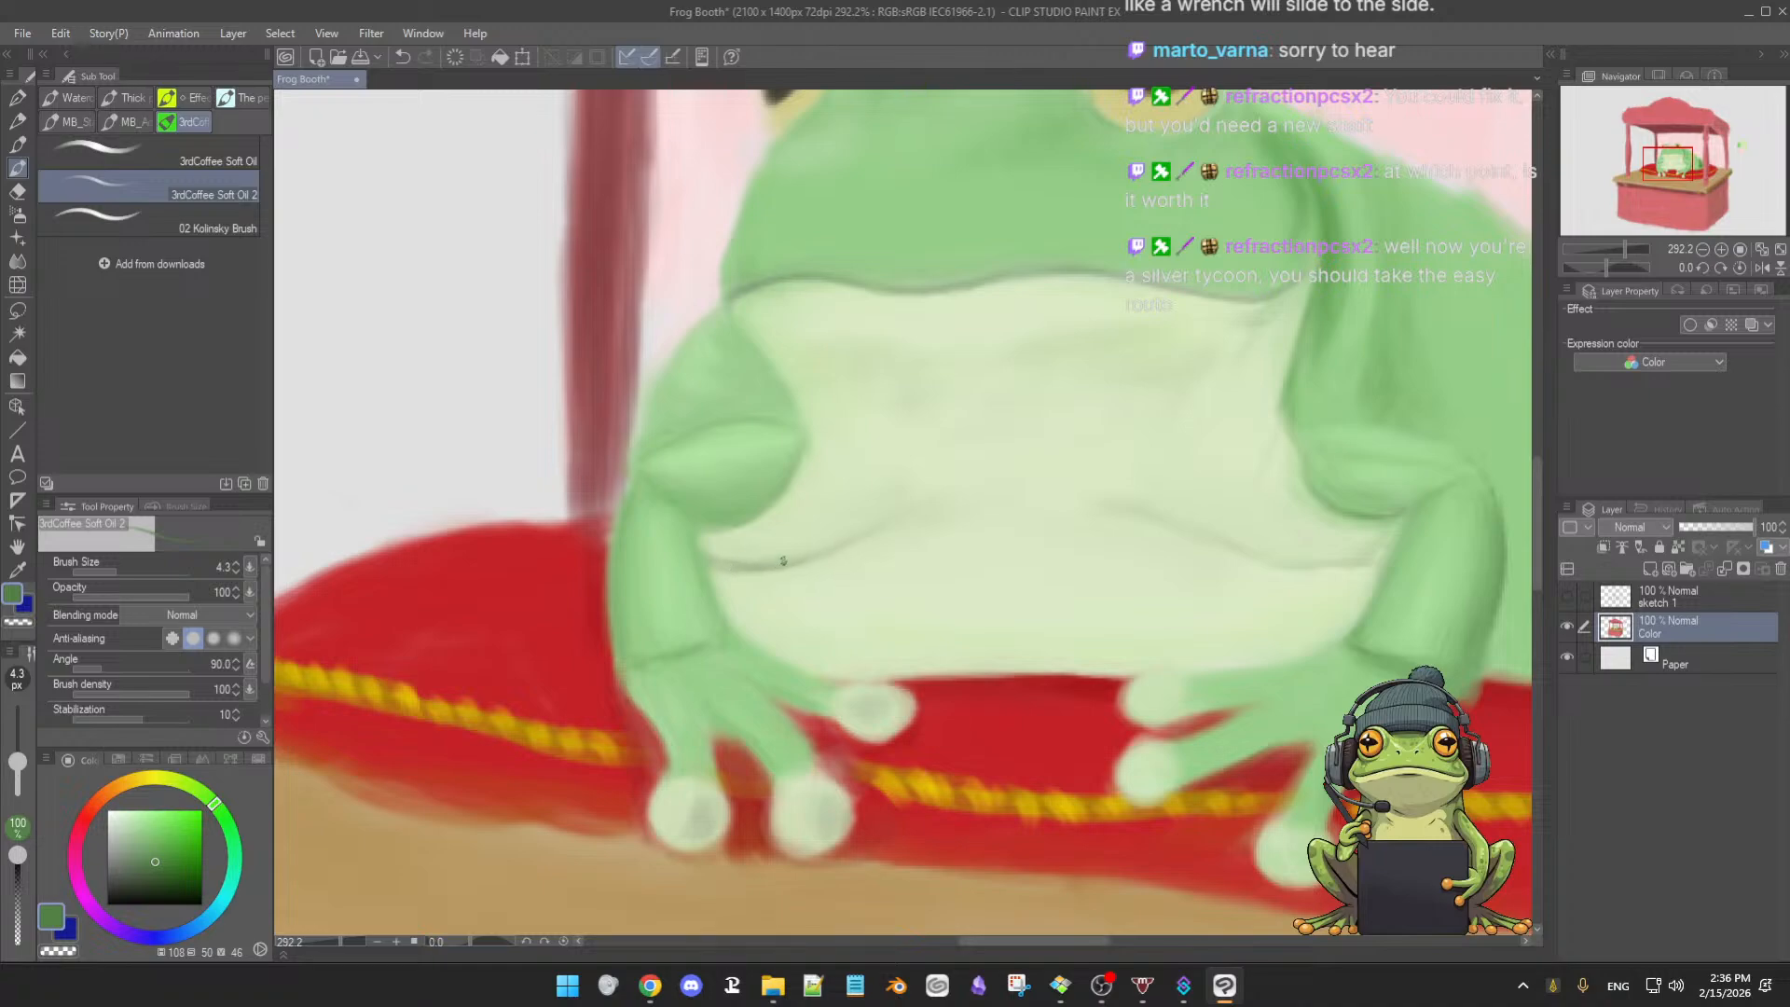
{"action": "left_click", "coordinate": [760, 565], "text": "alt"}
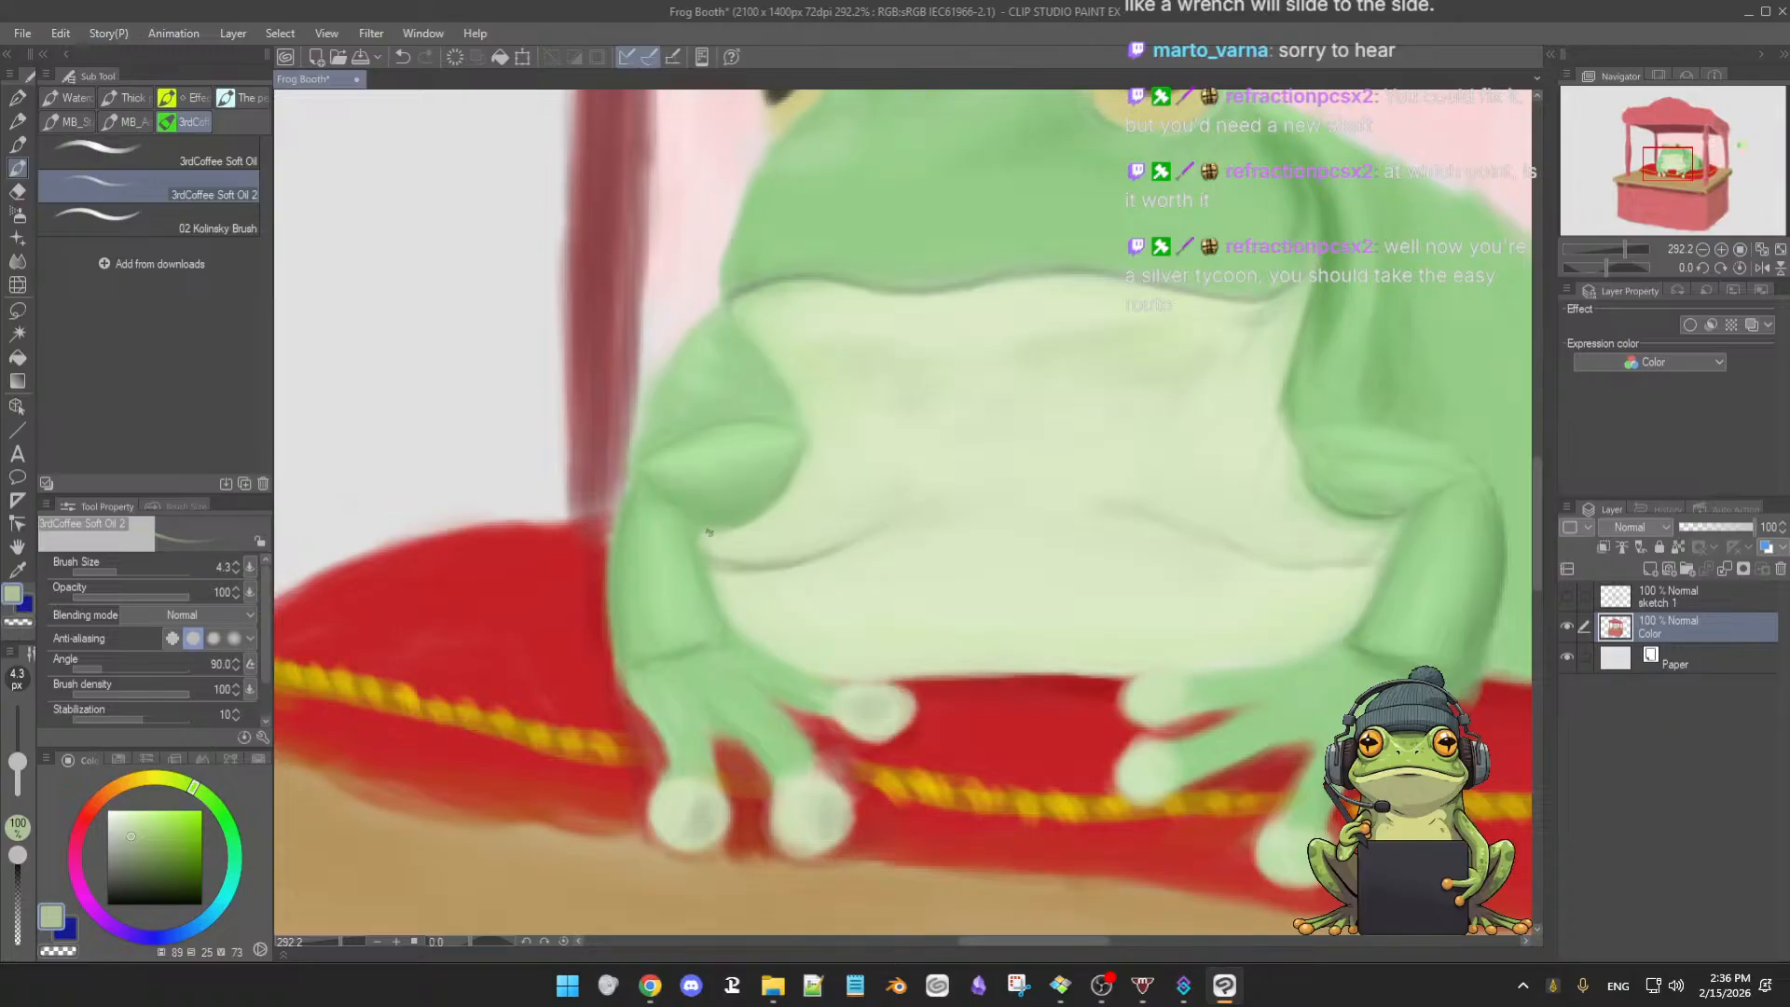
{"action": "left_click", "coordinate": [694, 530], "text": "alt"}
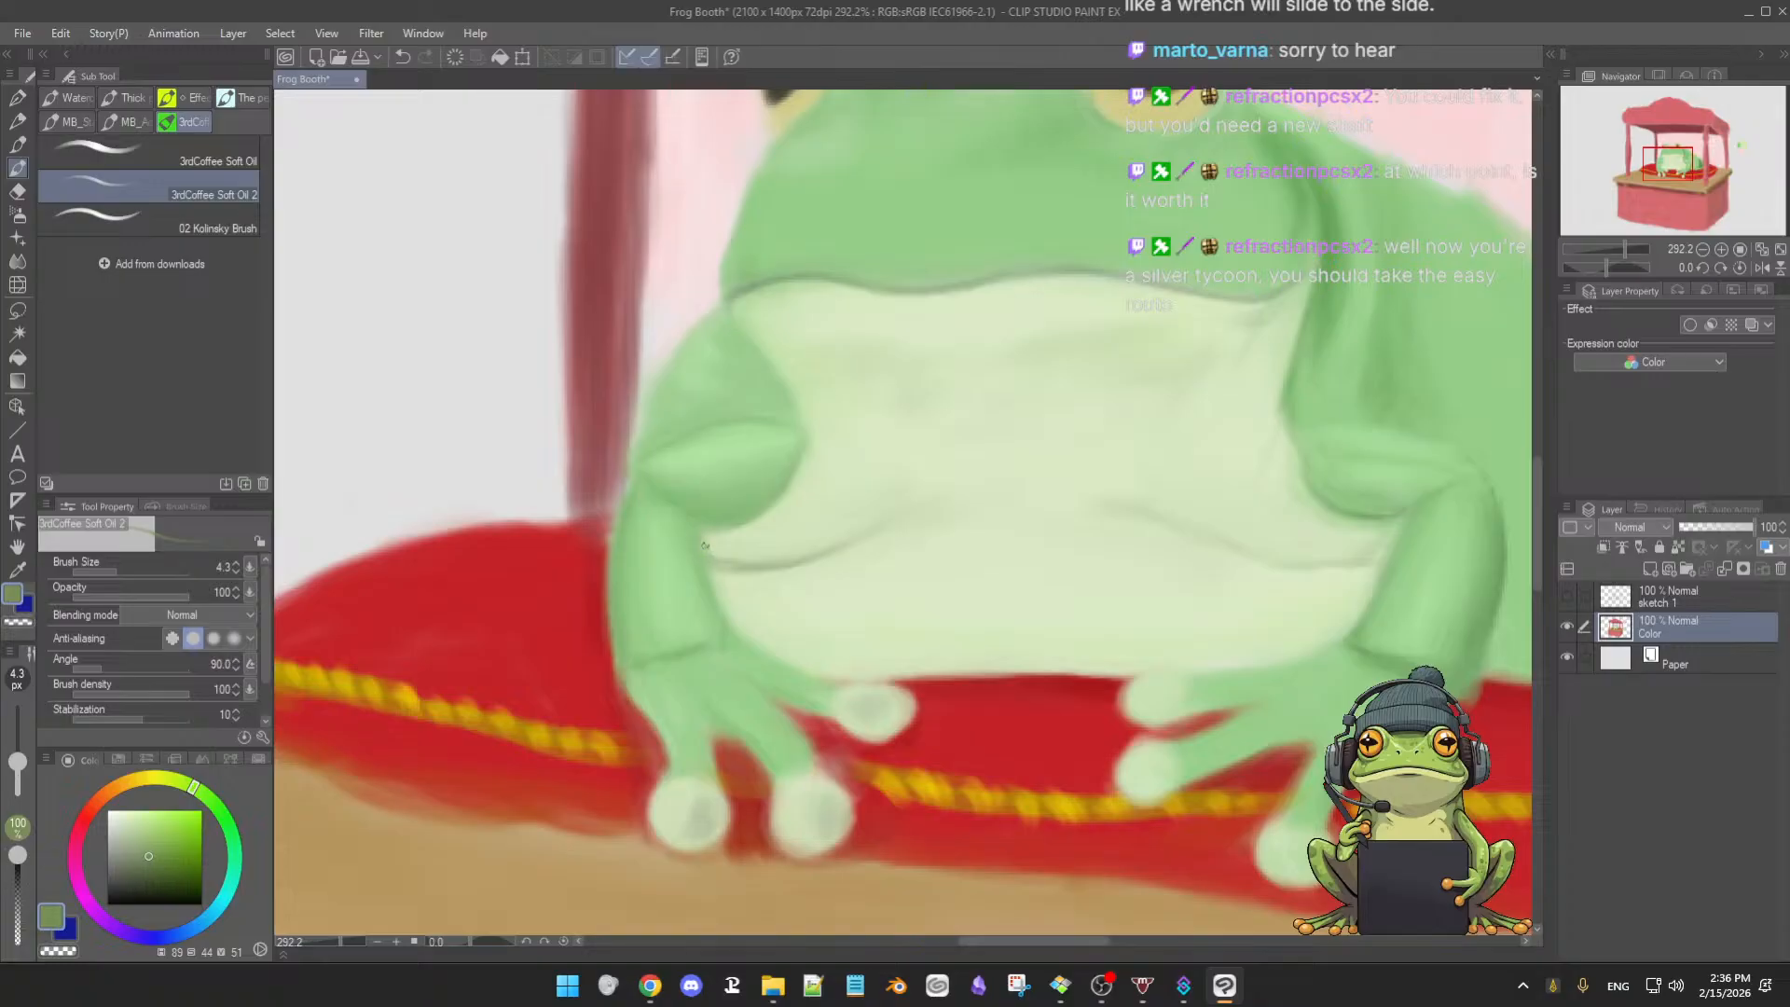
{"action": "left_click", "coordinate": [155, 871]}
{"action": "left_click", "coordinate": [1567, 594]}
{"action": "left_click", "coordinate": [1567, 594]}
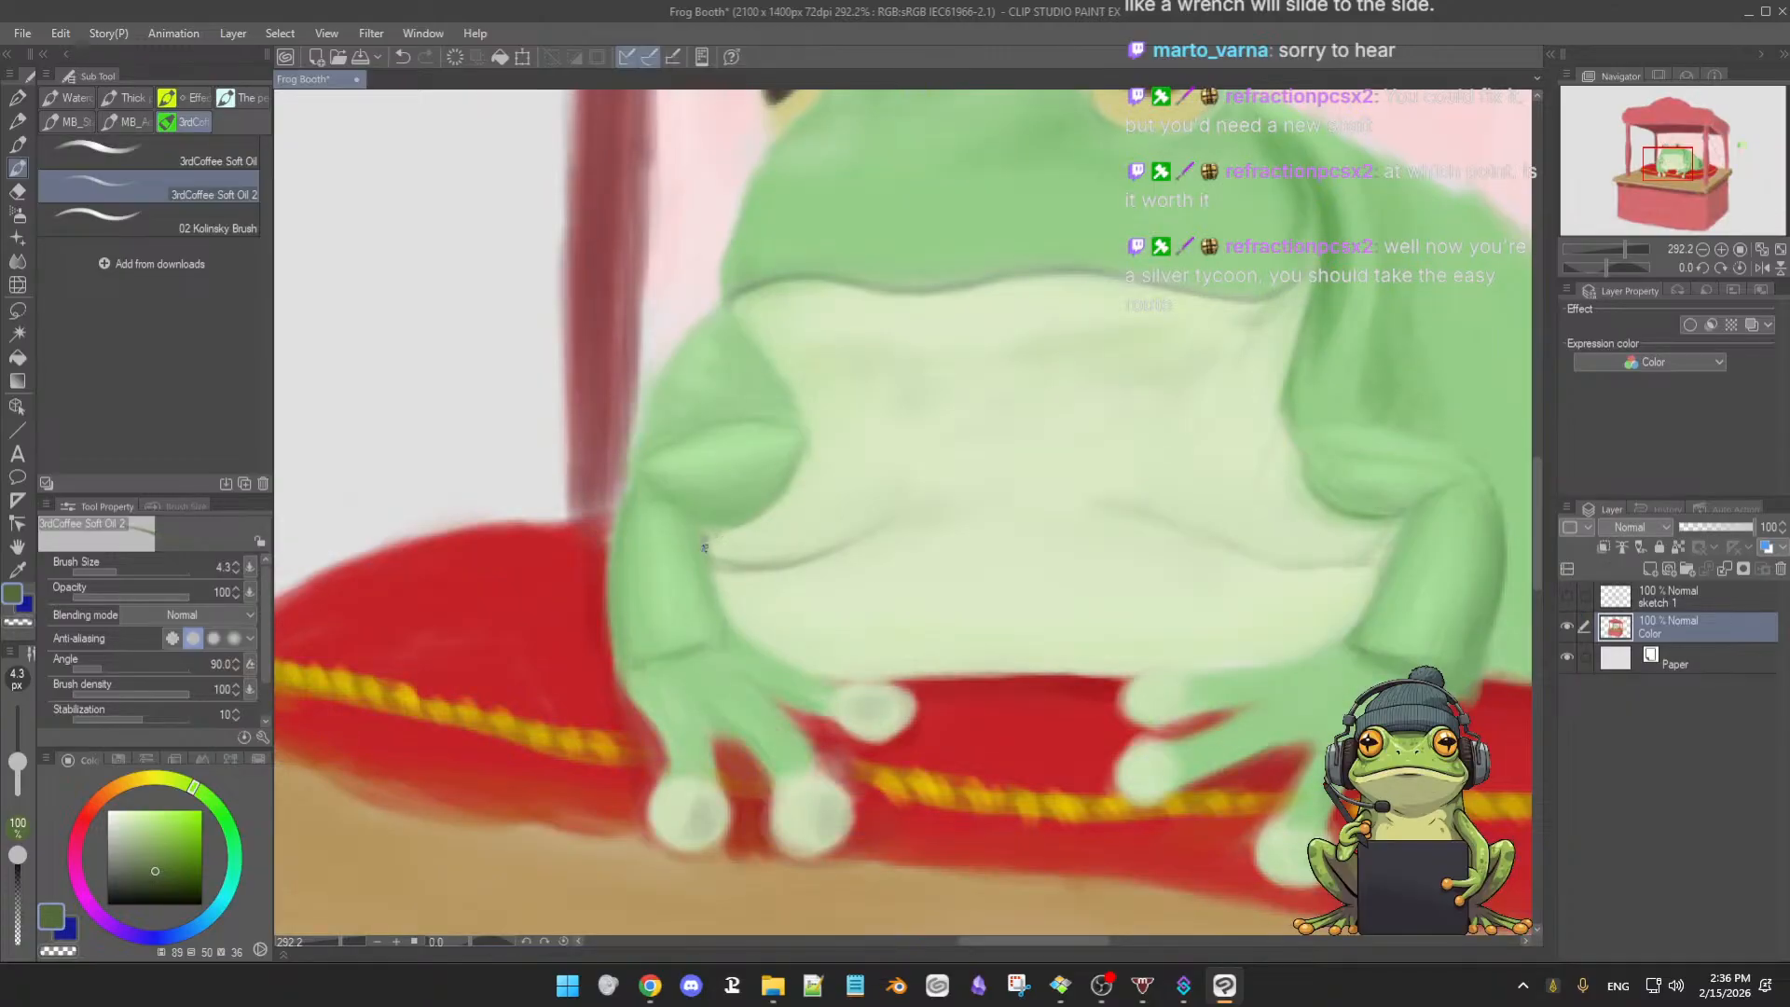
{"action": "left_click", "coordinate": [156, 880]}
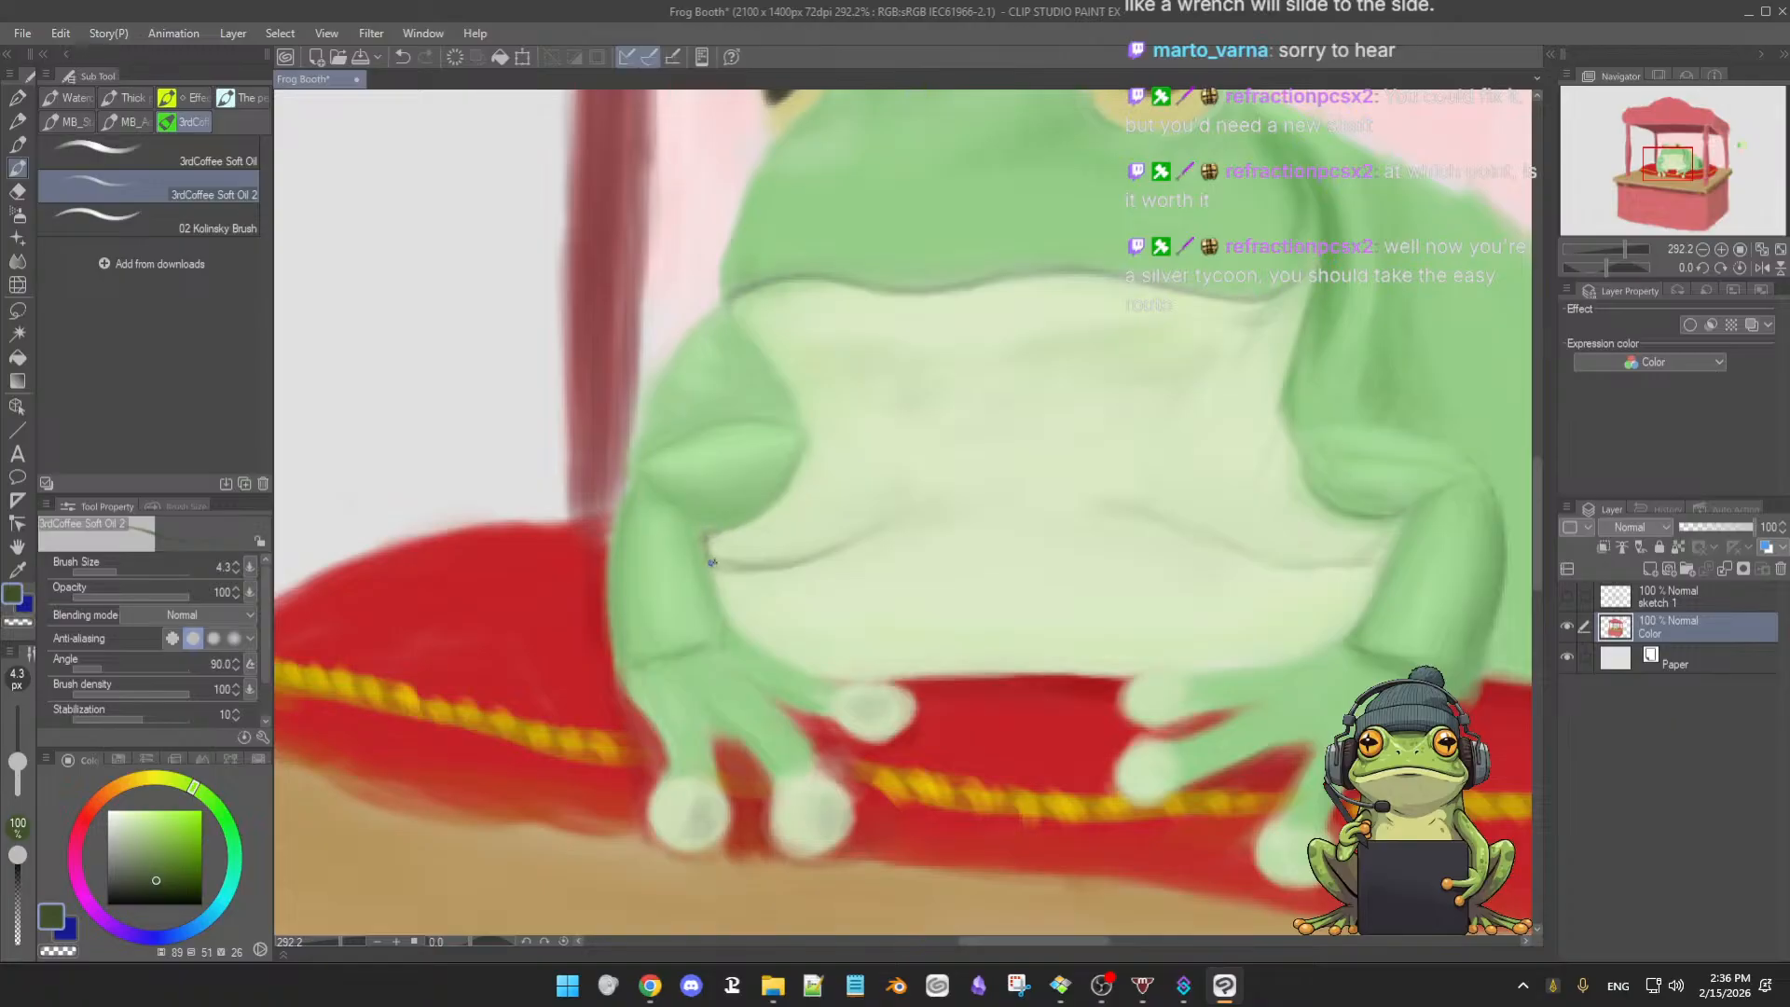
- Blend the dark corner under the left-hand elbow with sampled greens, using brush size 5.4 and reducing it to 3.6
{"action": "left_click", "coordinate": [717, 537], "text": "alt"}
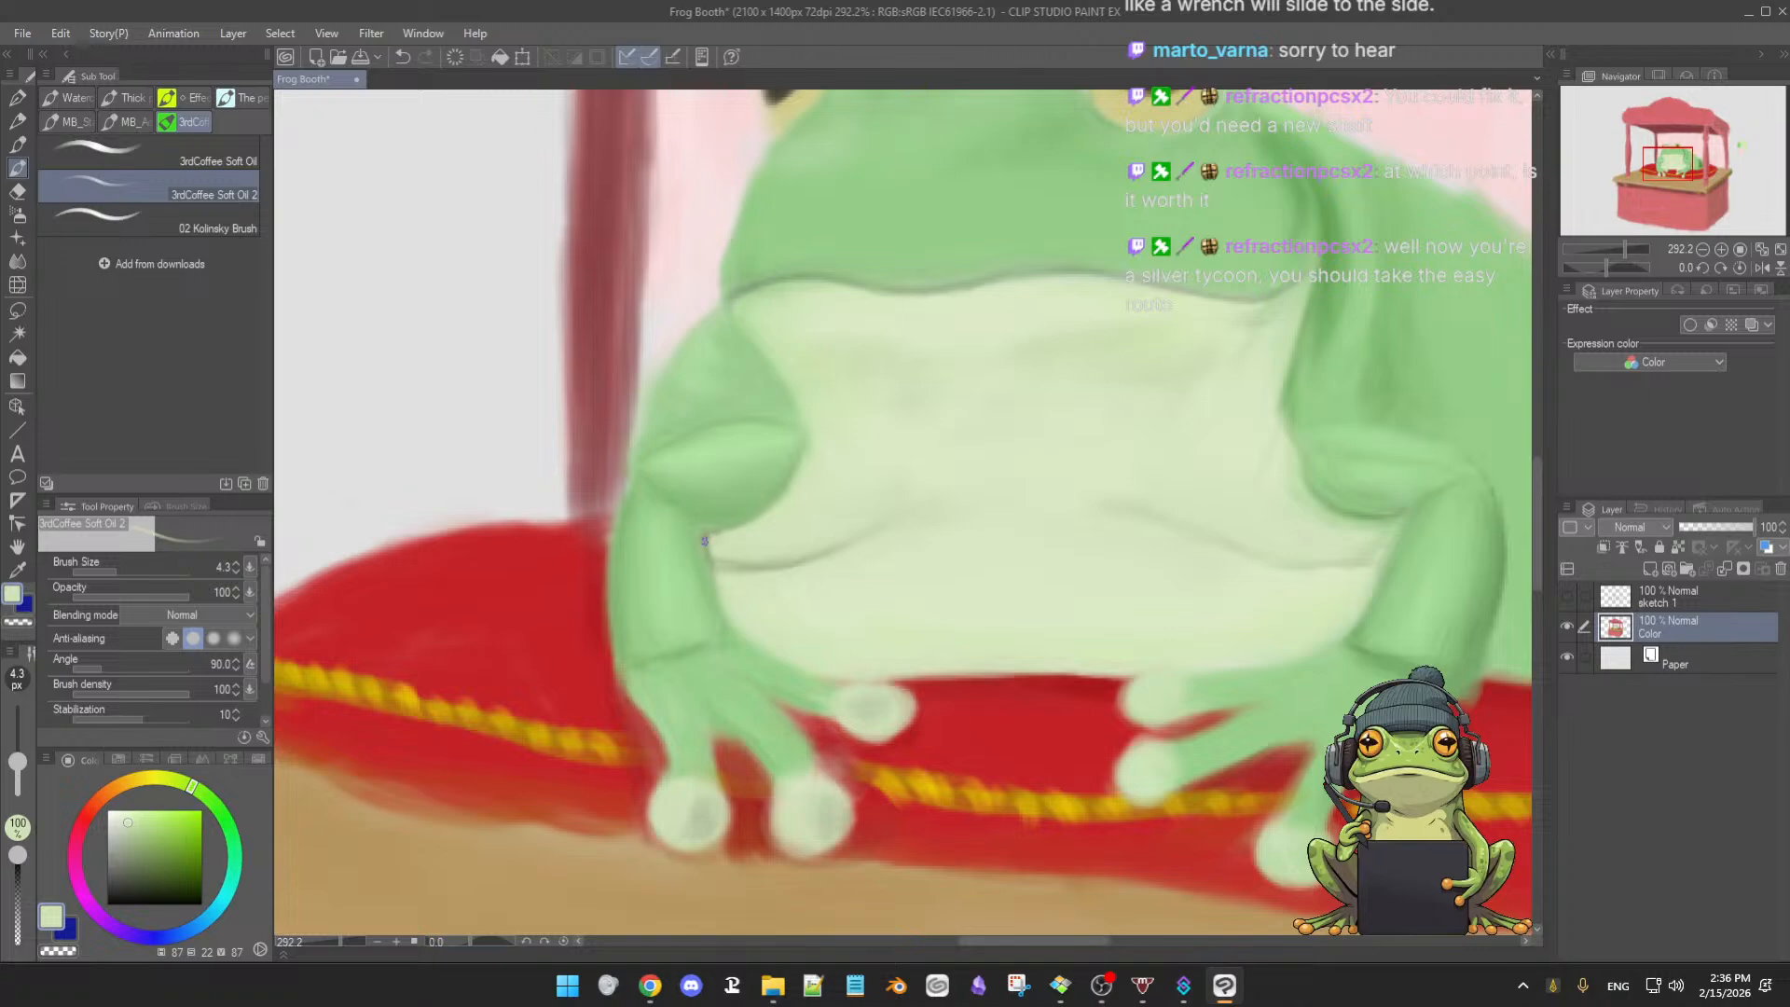
{"action": "left_click", "coordinate": [712, 530], "text": "alt"}
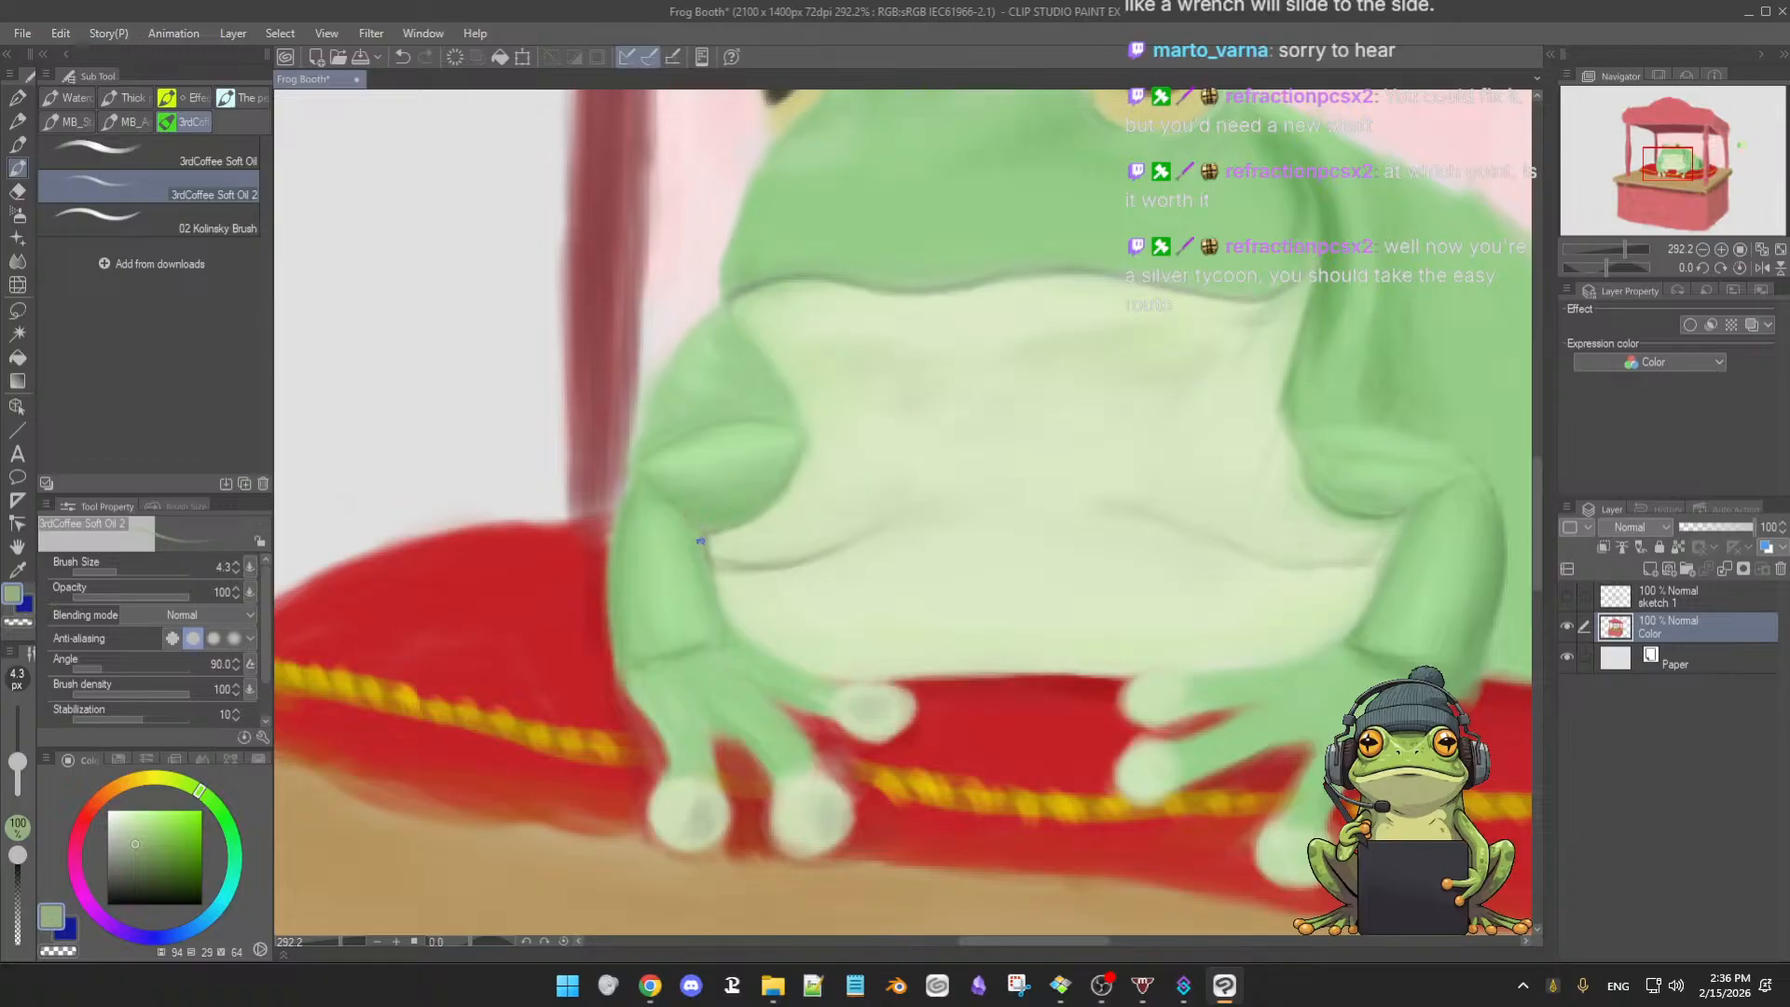
{"action": "left_click_drag", "start_coordinate": [717, 531], "coordinate": [703, 532], "text": "ctrl+alt"}
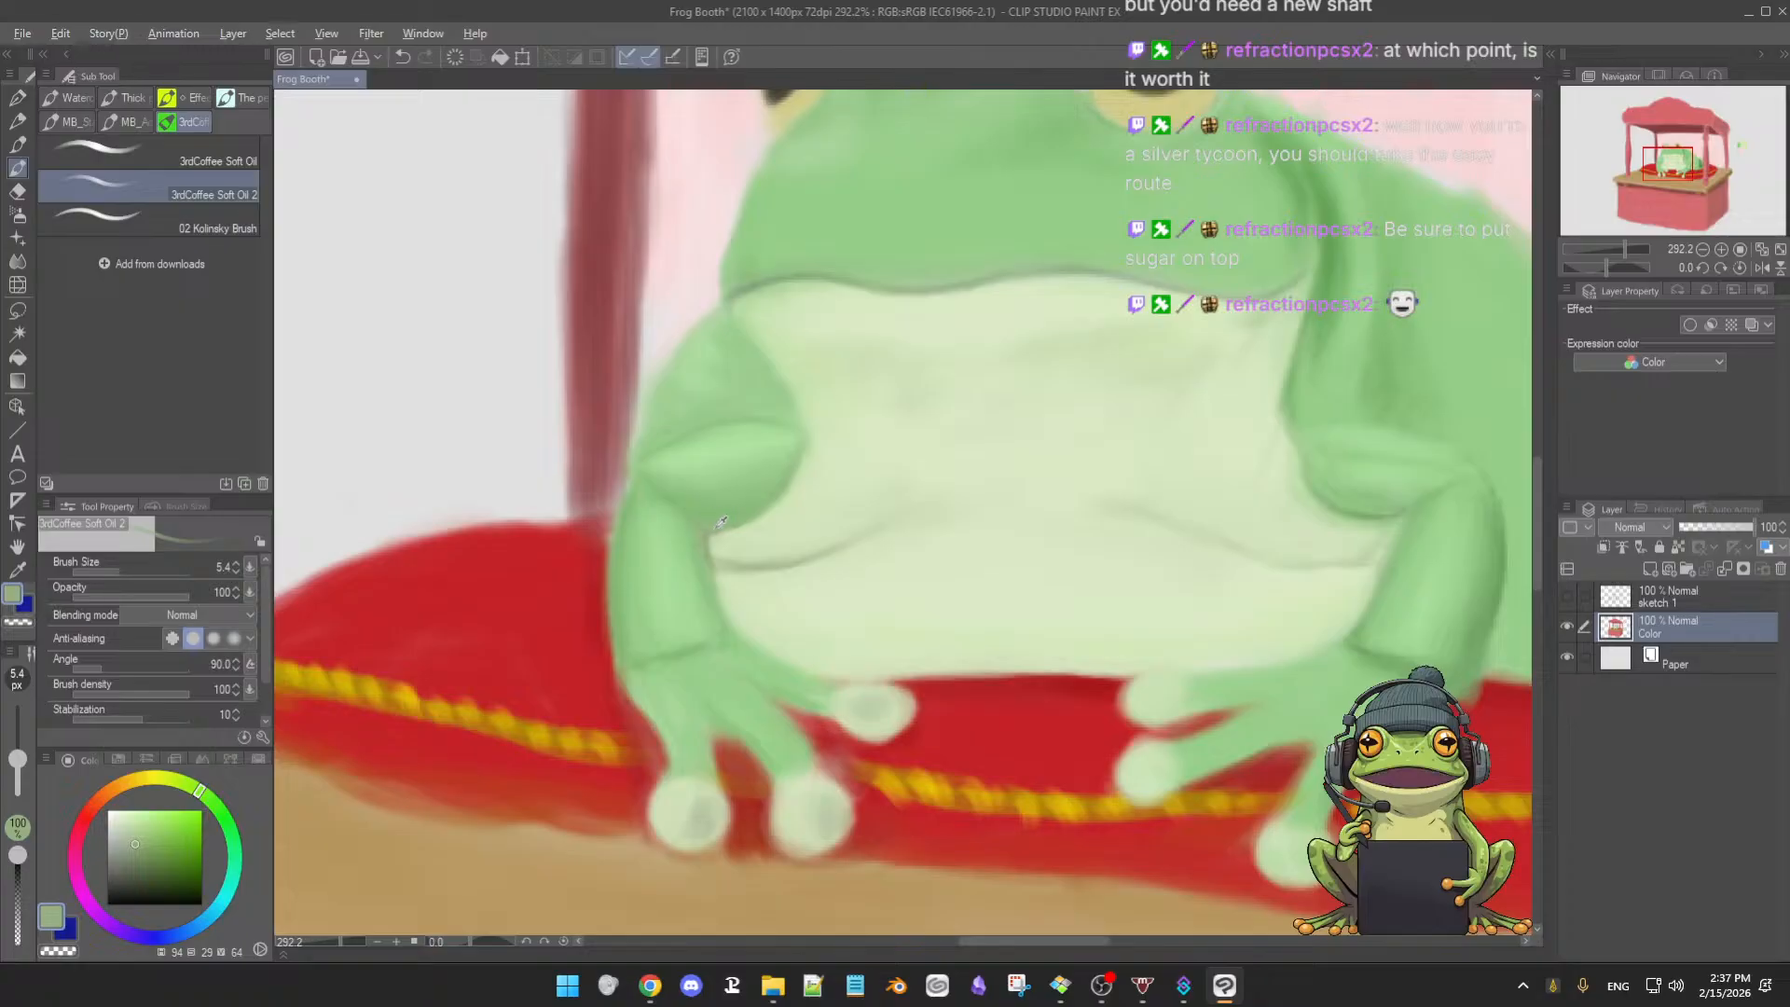
{"action": "left_click", "coordinate": [718, 520], "text": "alt"}
{"action": "key", "text": "bracketleft"}
{"action": "key", "text": "bracketleft"}
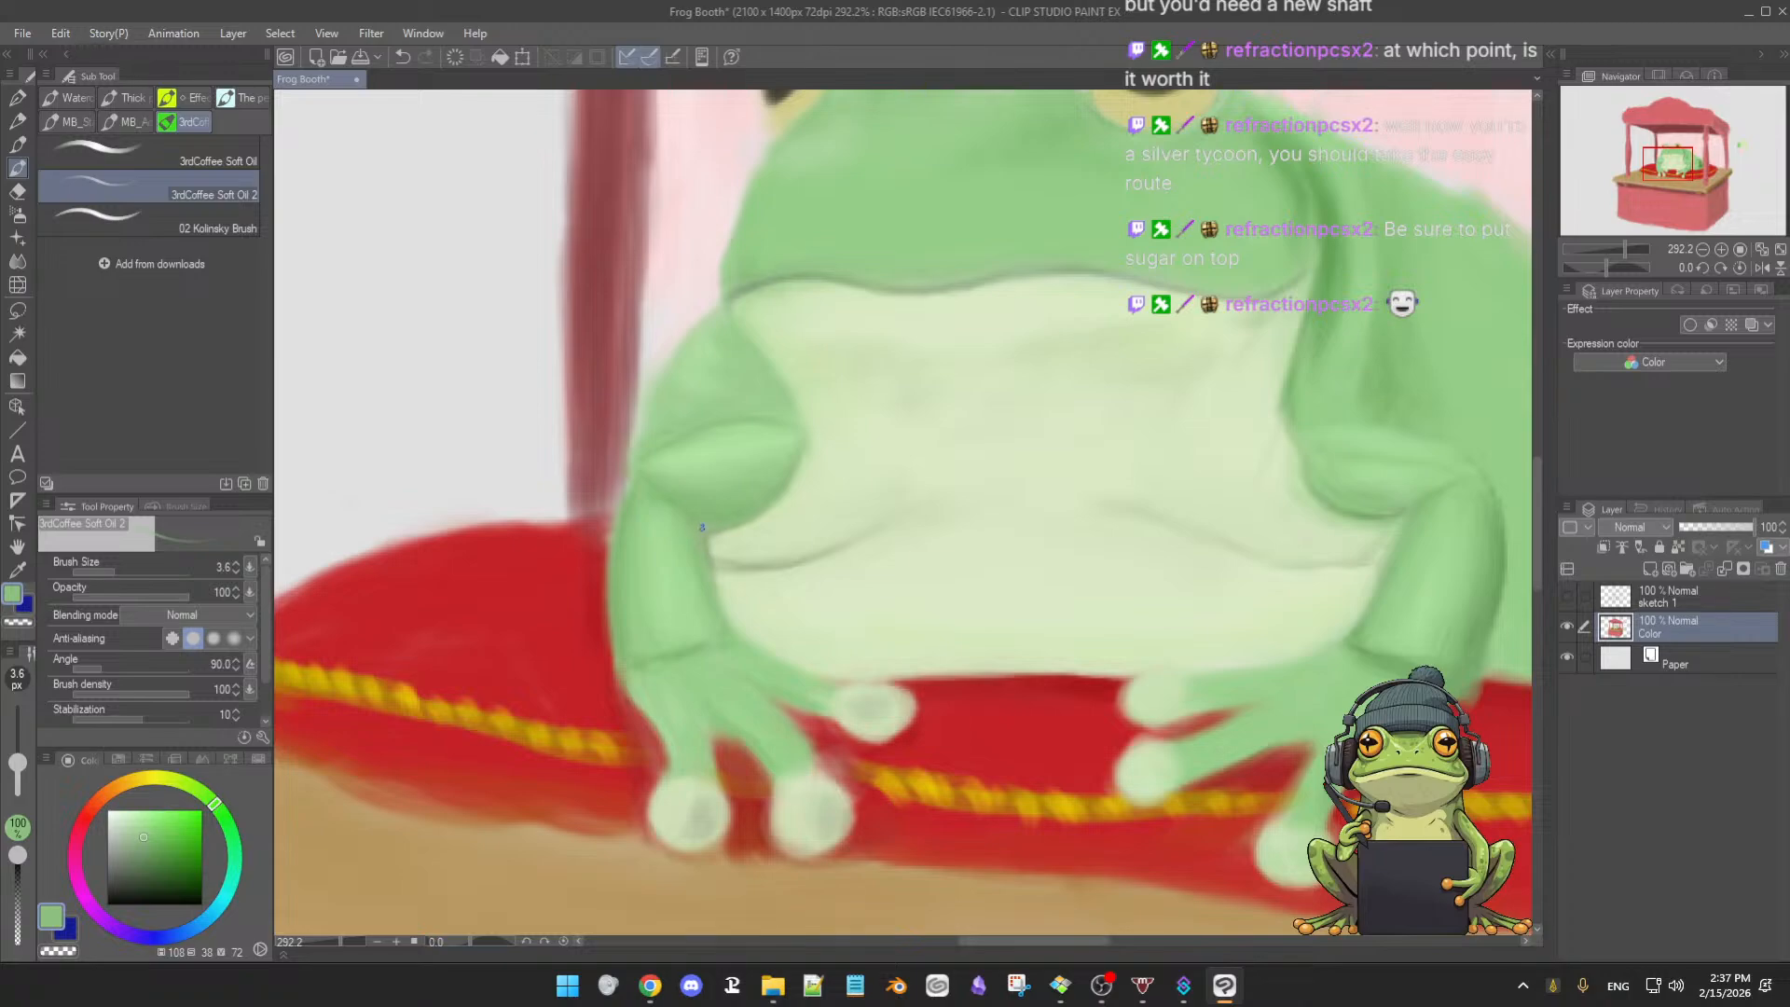
{"action": "left_click", "coordinate": [747, 533], "text": "alt"}
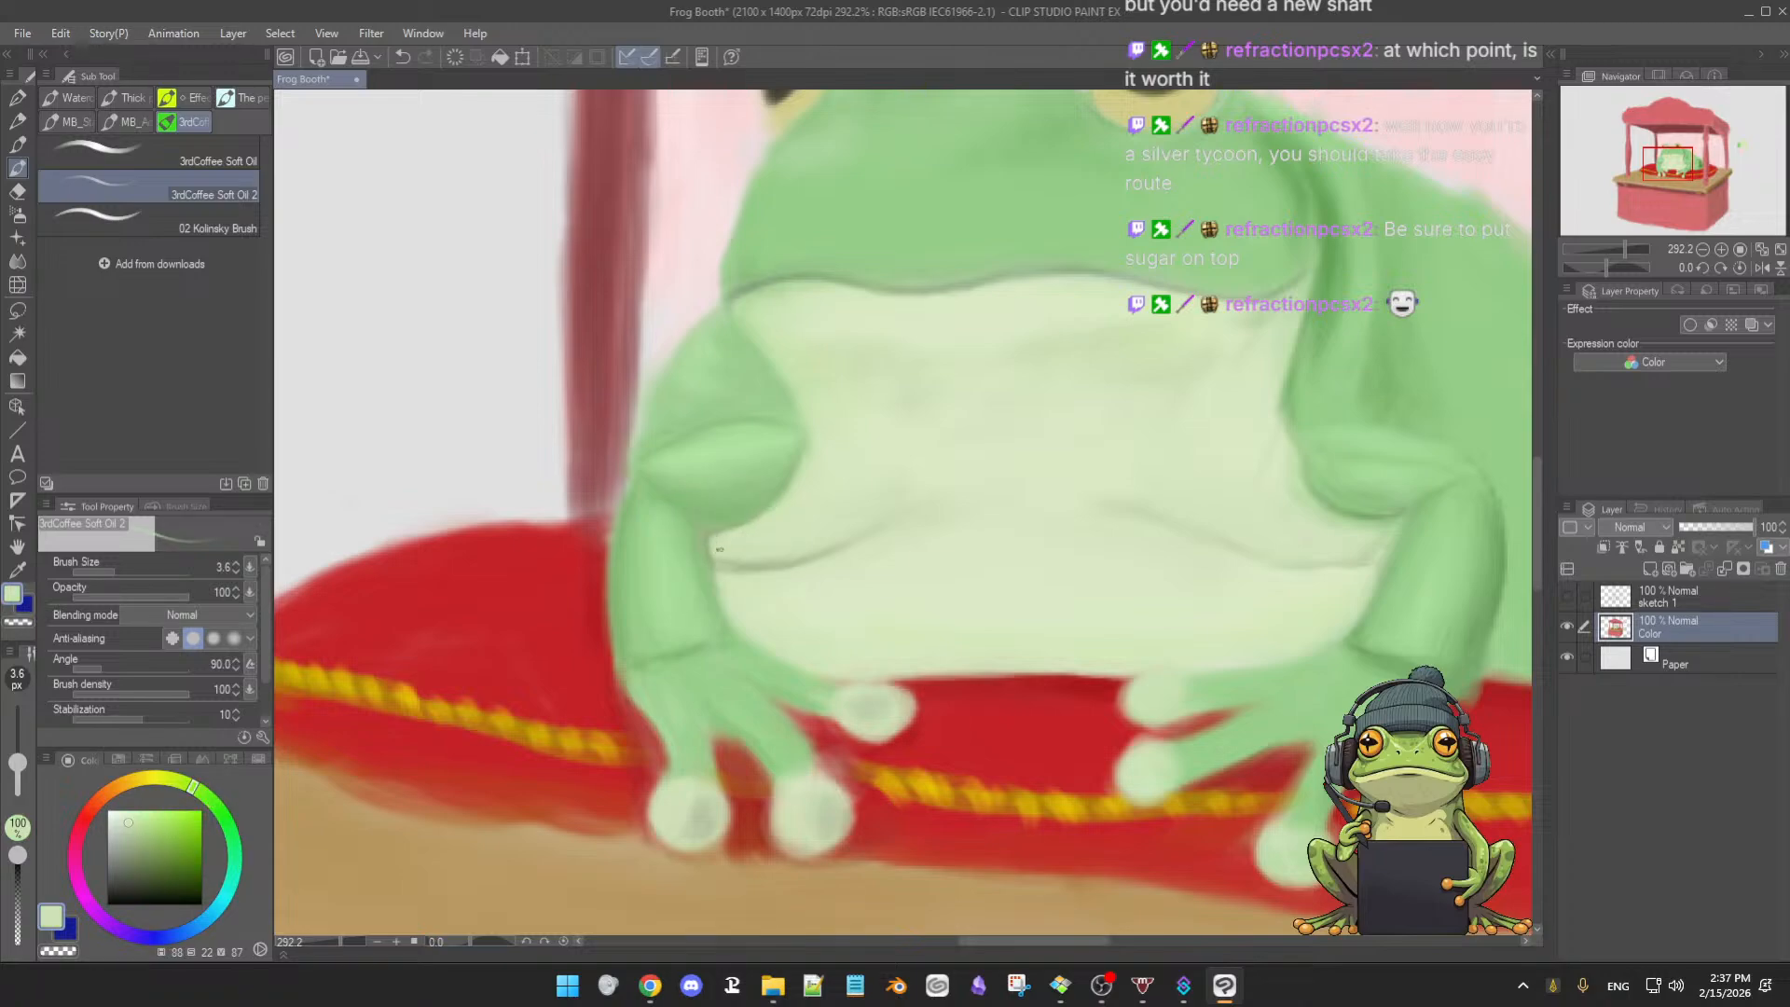
- Touch up the belly around the left-hand crease with sampled pale green, enlarging the brush to 4.5
{"action": "scroll", "coordinate": [718, 552], "scroll_direction": "down", "scroll_amount": 6}
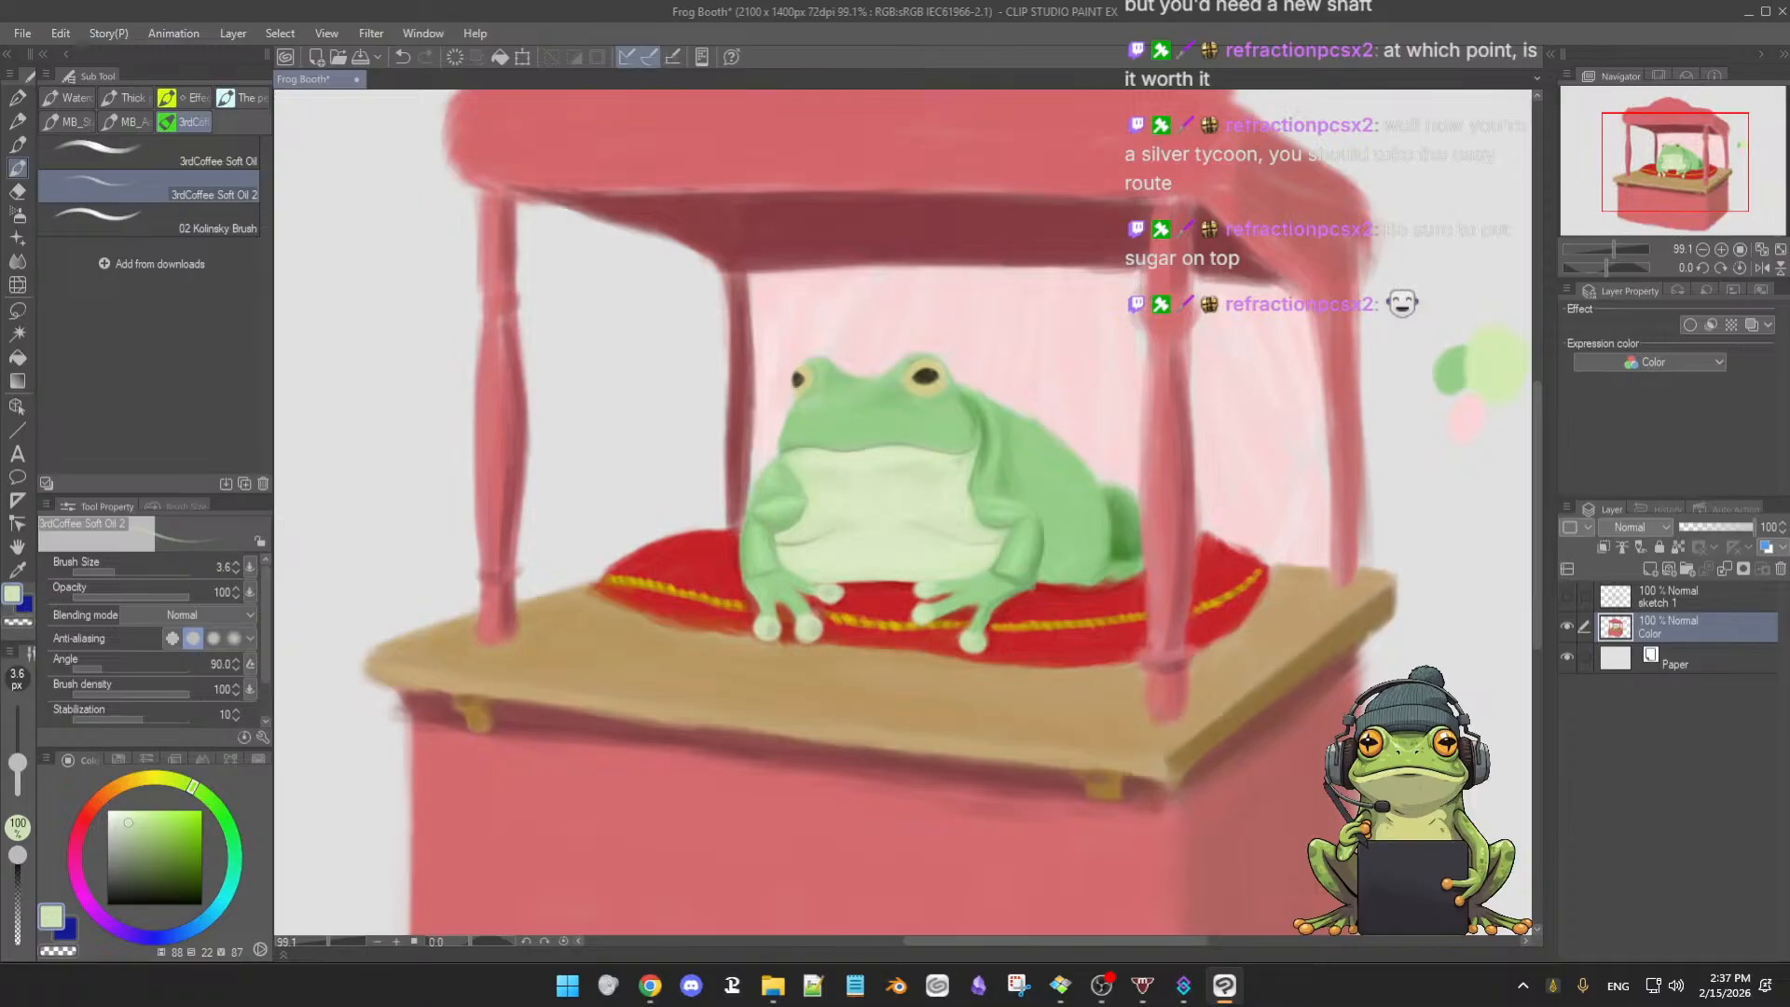
{"action": "scroll", "coordinate": [871, 508], "scroll_direction": "up", "scroll_amount": 5}
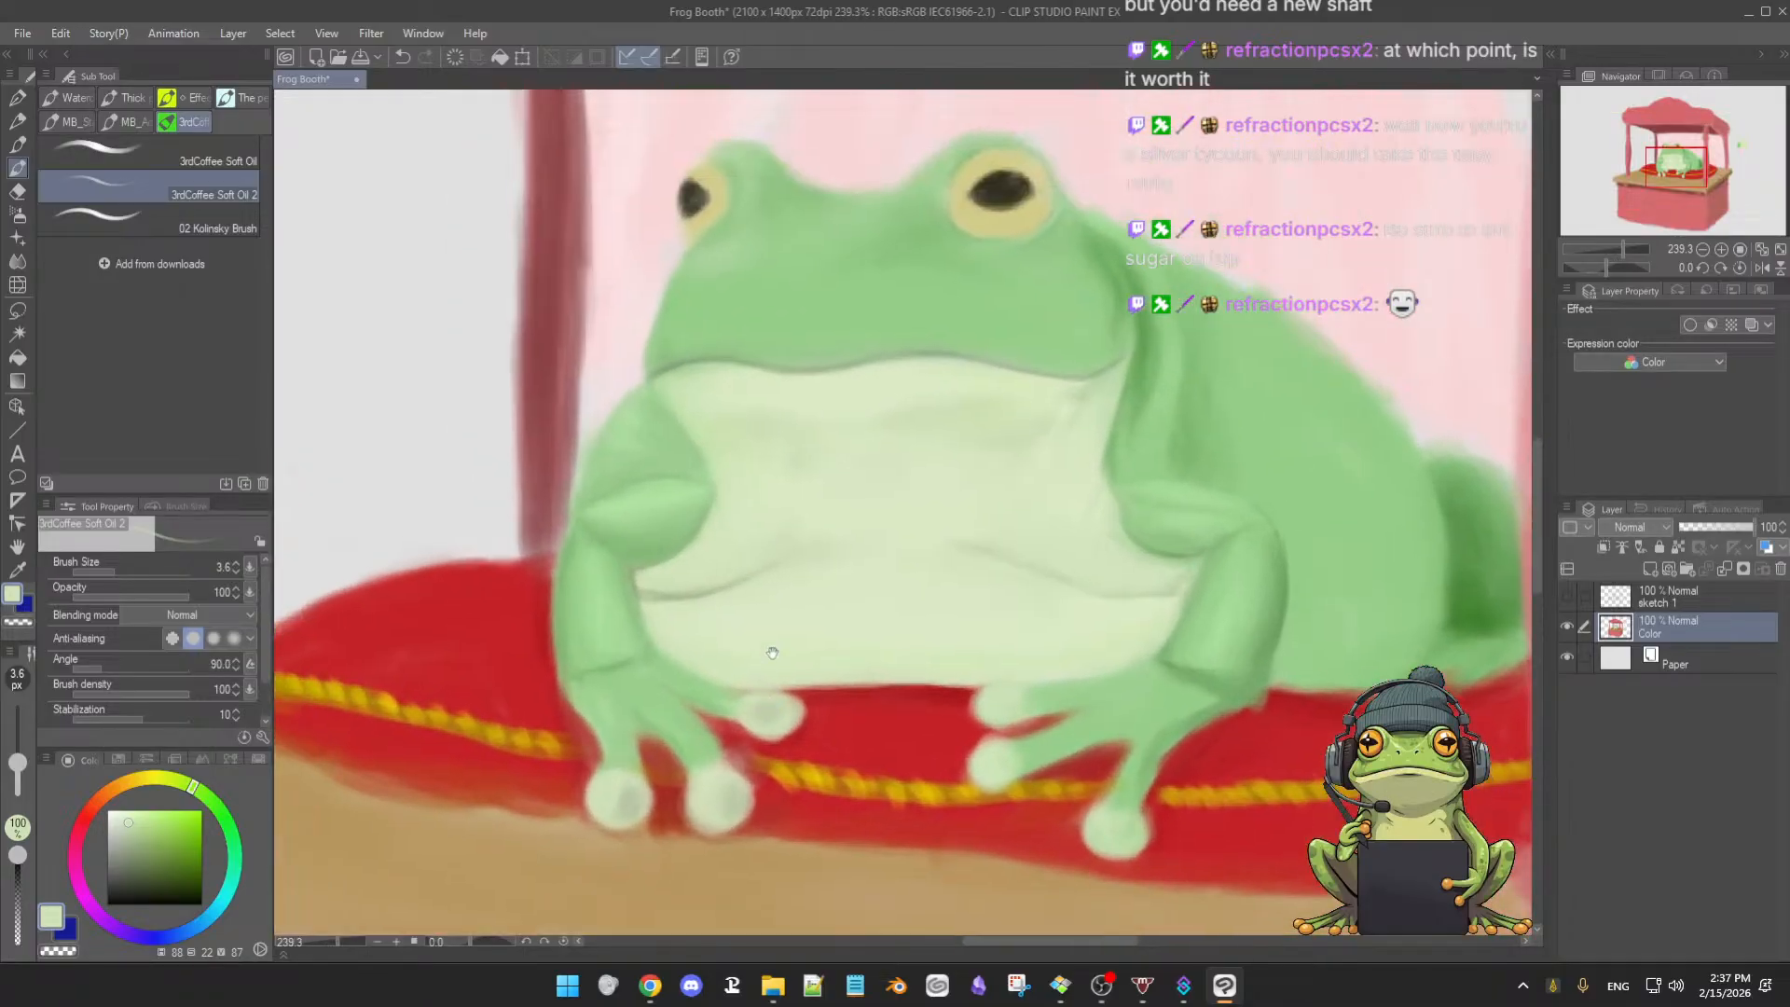
{"action": "left_click", "coordinate": [692, 576], "text": "alt"}
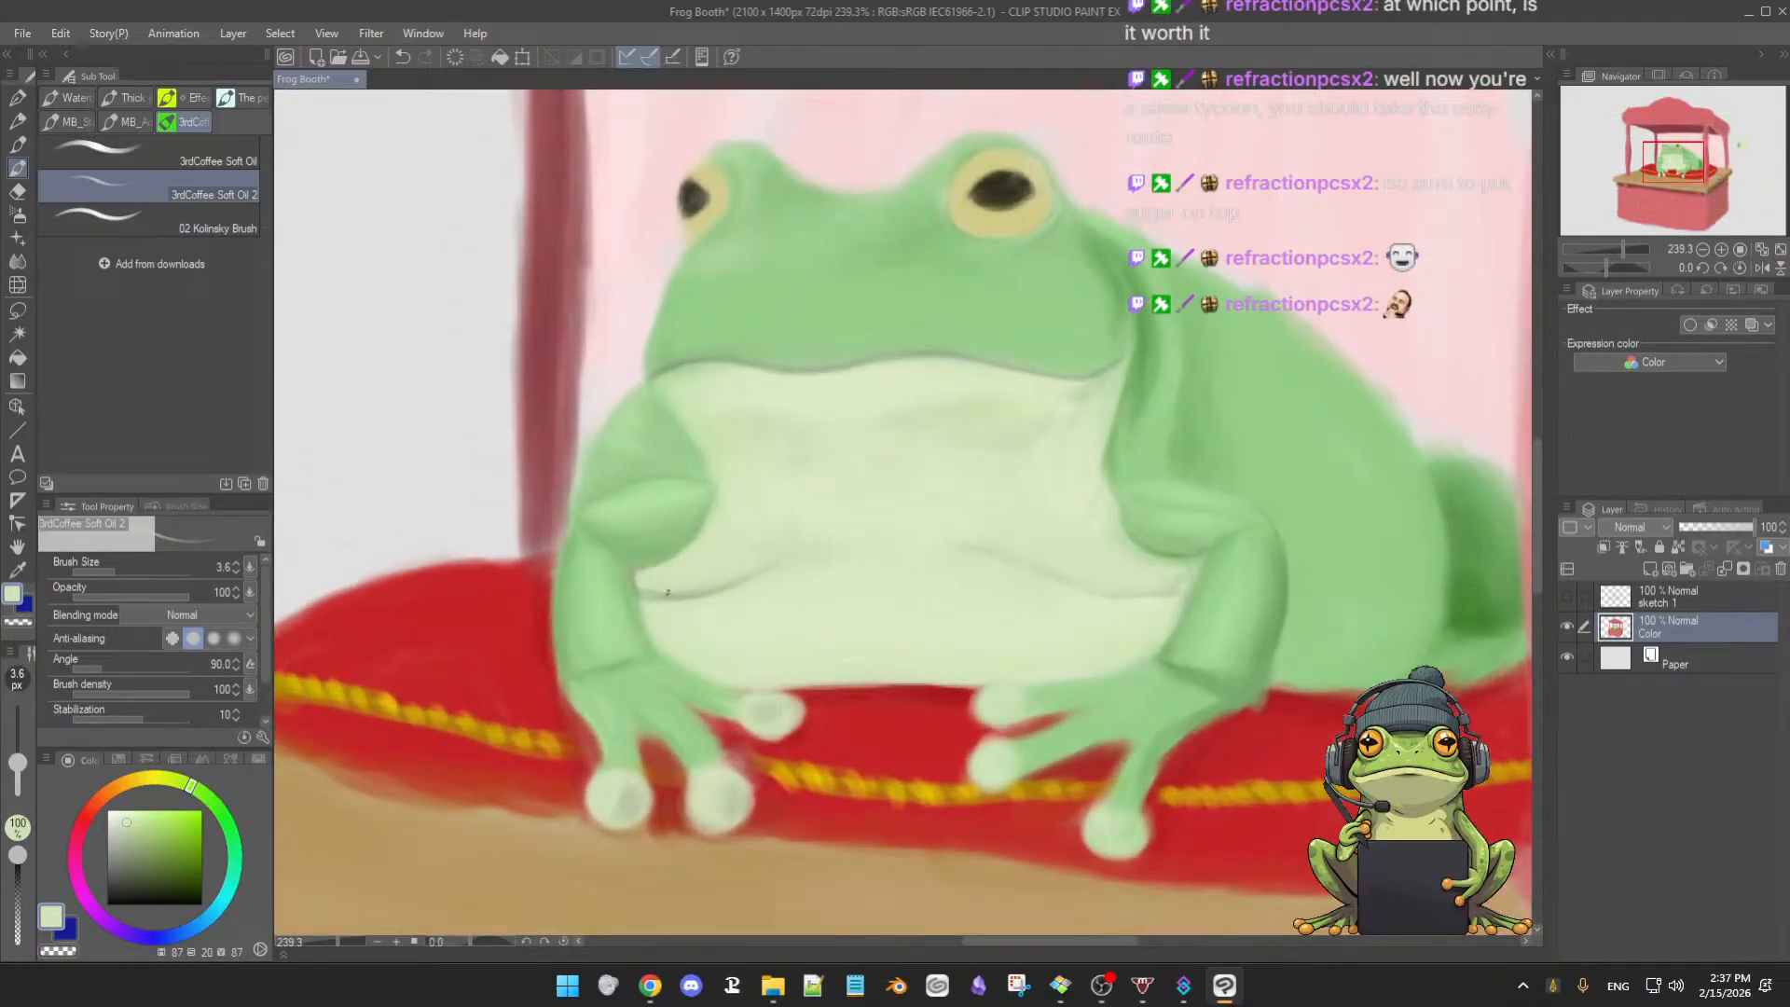
{"action": "key", "text": "]"}
{"action": "scroll", "coordinate": [768, 553], "scroll_direction": "down", "scroll_amount": 1}
{"action": "scroll", "coordinate": [767, 553], "scroll_direction": "up", "scroll_amount": 1}
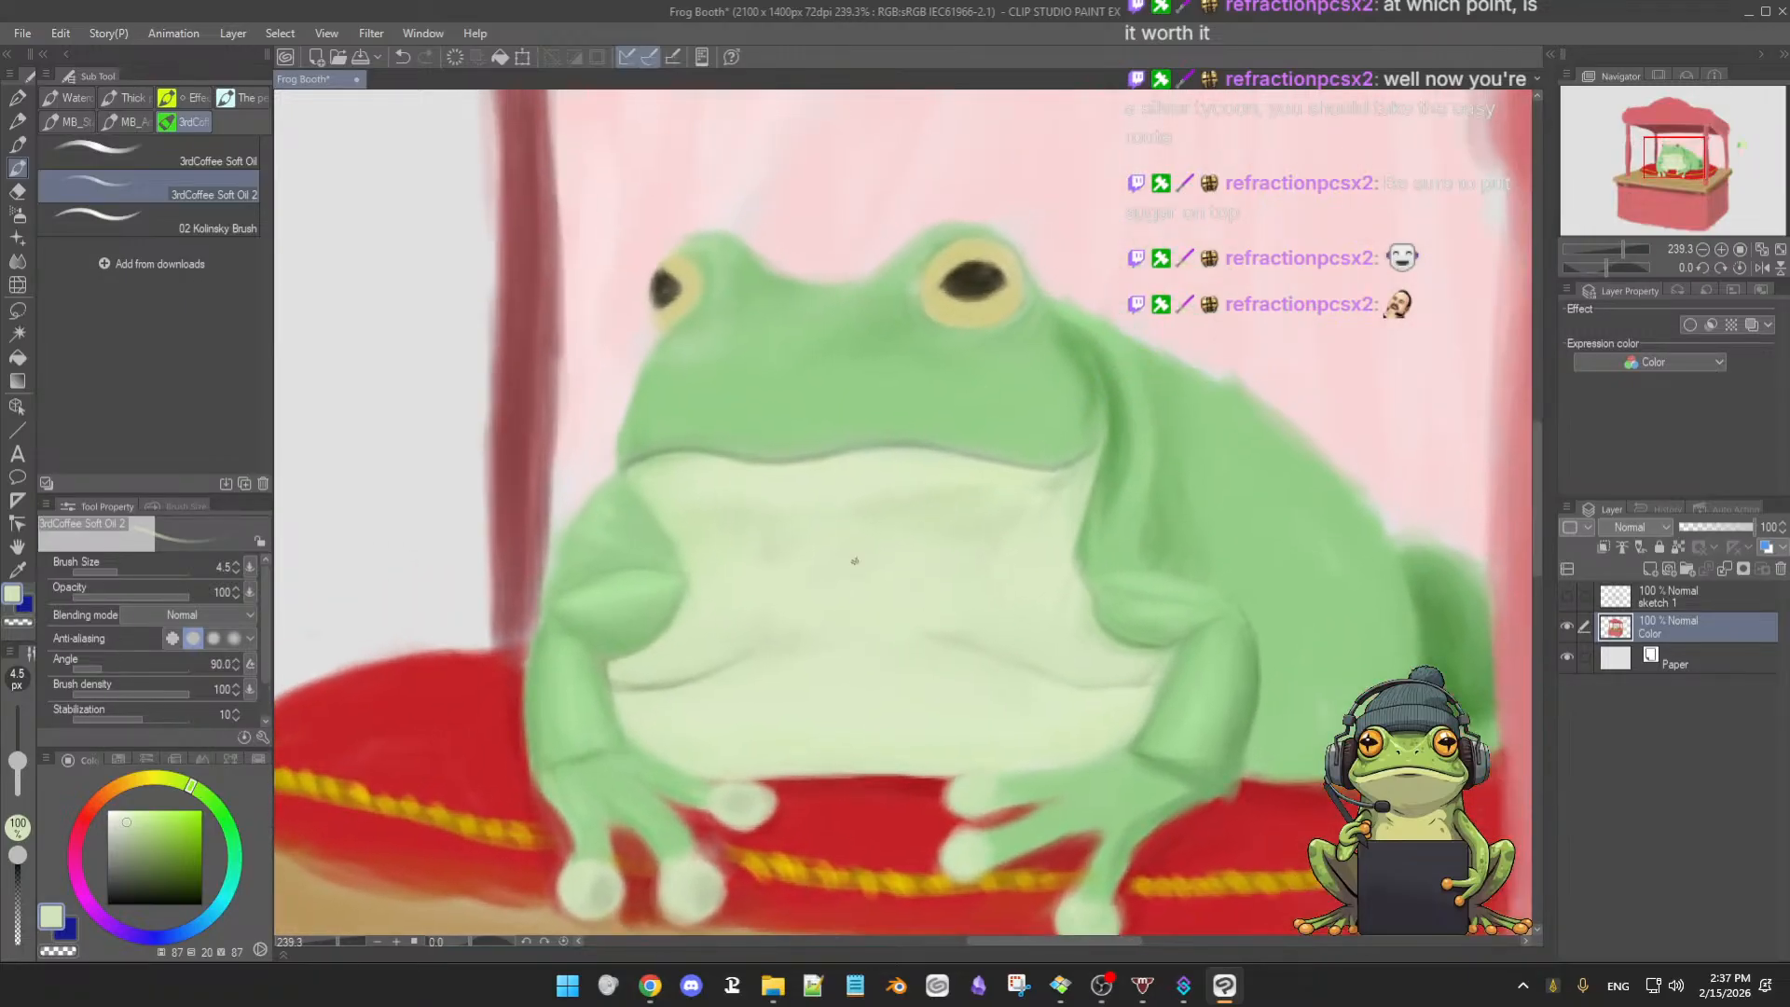
- Smooth the left-hand upper arm and adjoining upper belly with sampled greens at brush size 12.3, reducing it to 8.2 for the belly
{"action": "left_click", "coordinate": [639, 537], "text": "alt"}
{"action": "left_click_drag", "start_coordinate": [639, 537], "coordinate": [656, 541]}
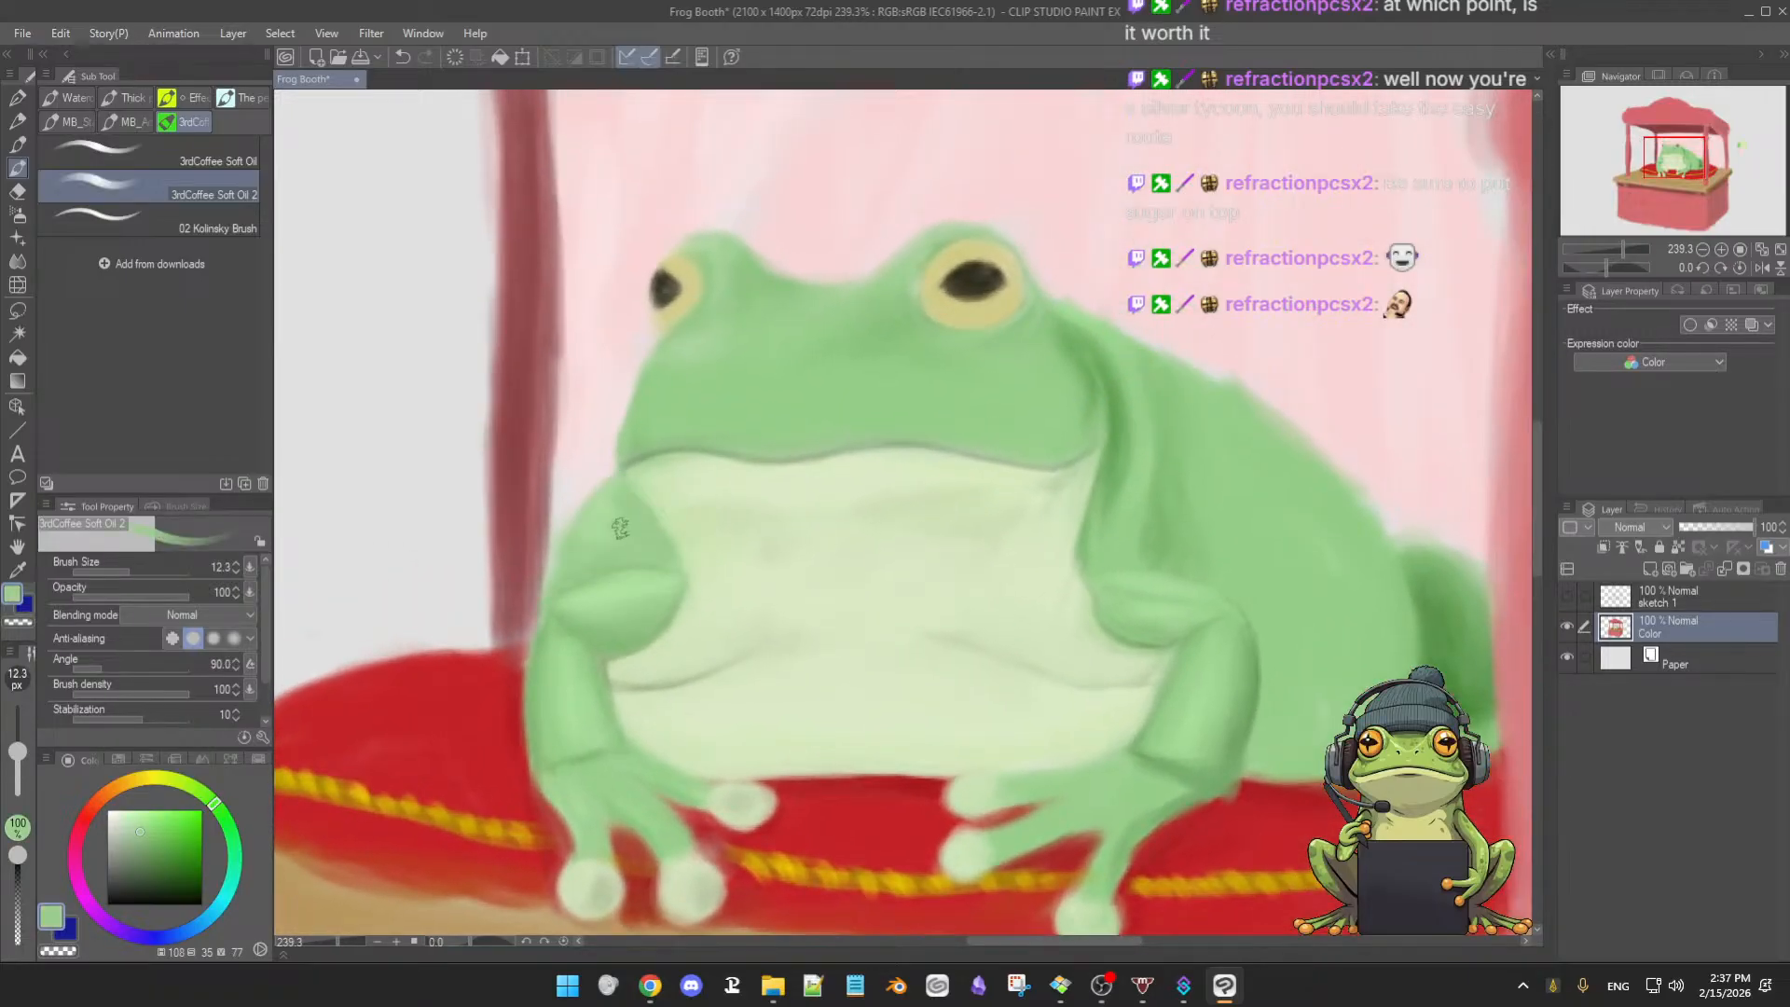
{"action": "left_click", "coordinate": [612, 508], "text": "alt"}
{"action": "left_click", "coordinate": [613, 527], "text": "alt"}
{"action": "left_click", "coordinate": [656, 488], "text": "alt"}
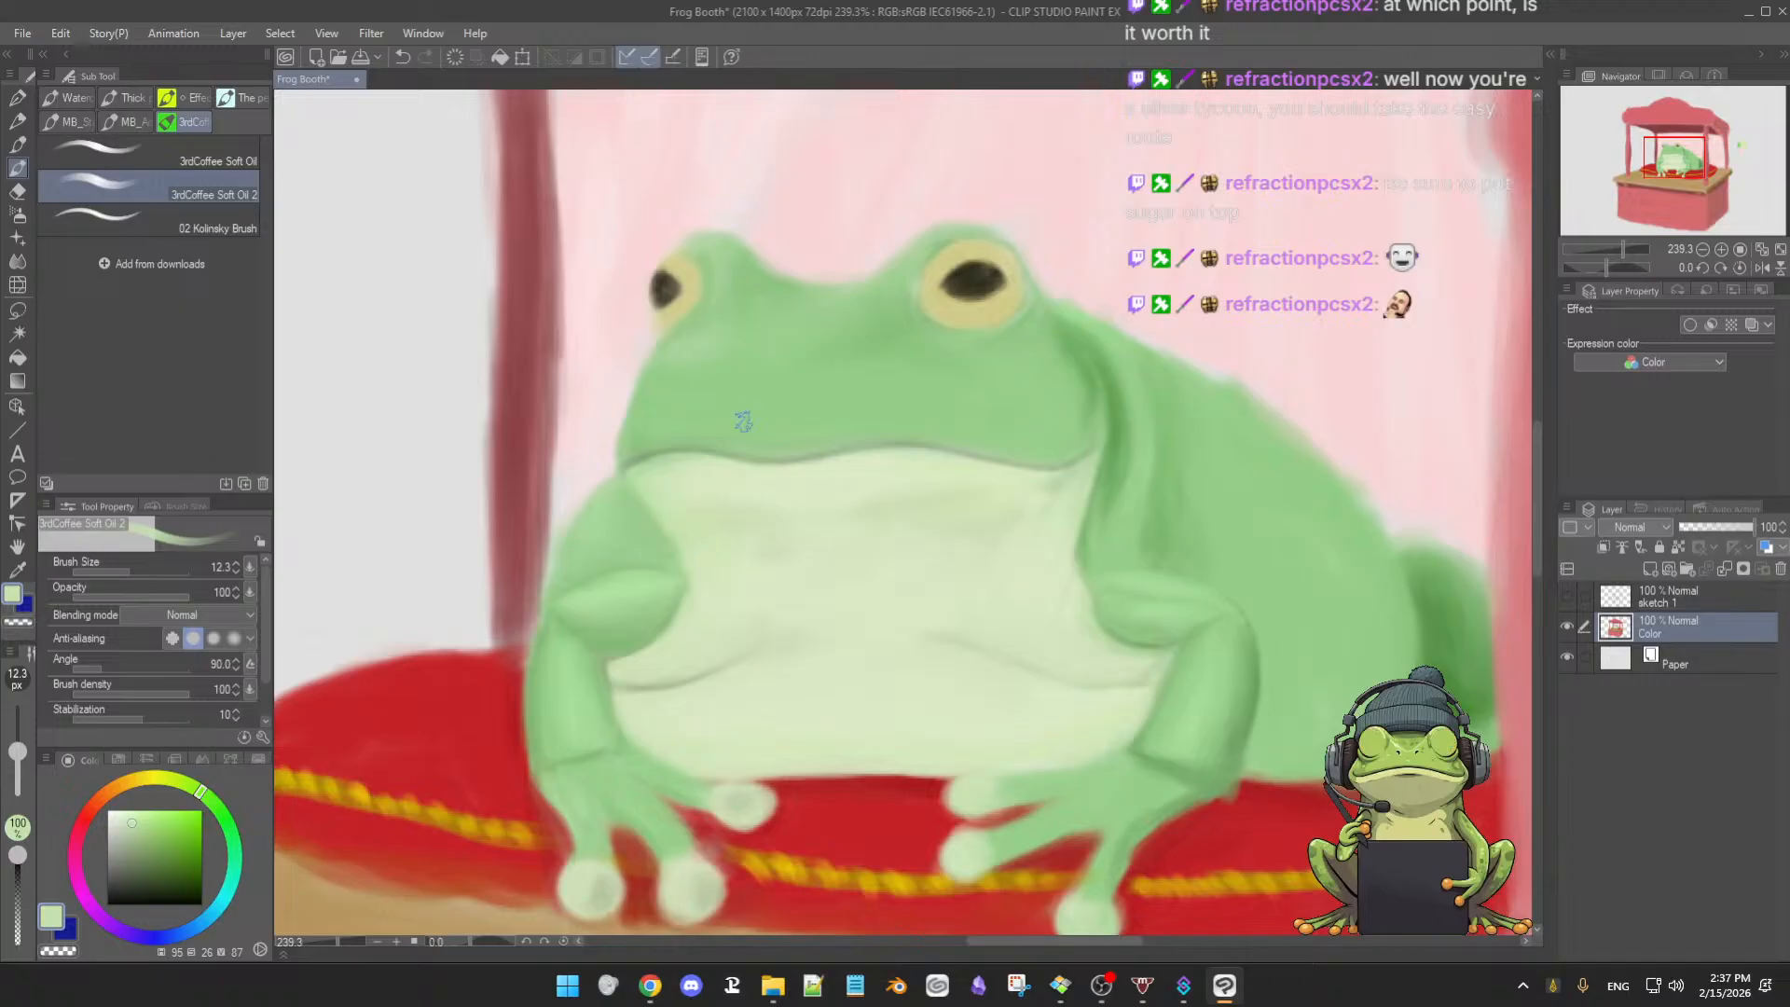
{"action": "left_click", "coordinate": [687, 480], "text": "alt"}
{"action": "key", "text": "bracketleft"}
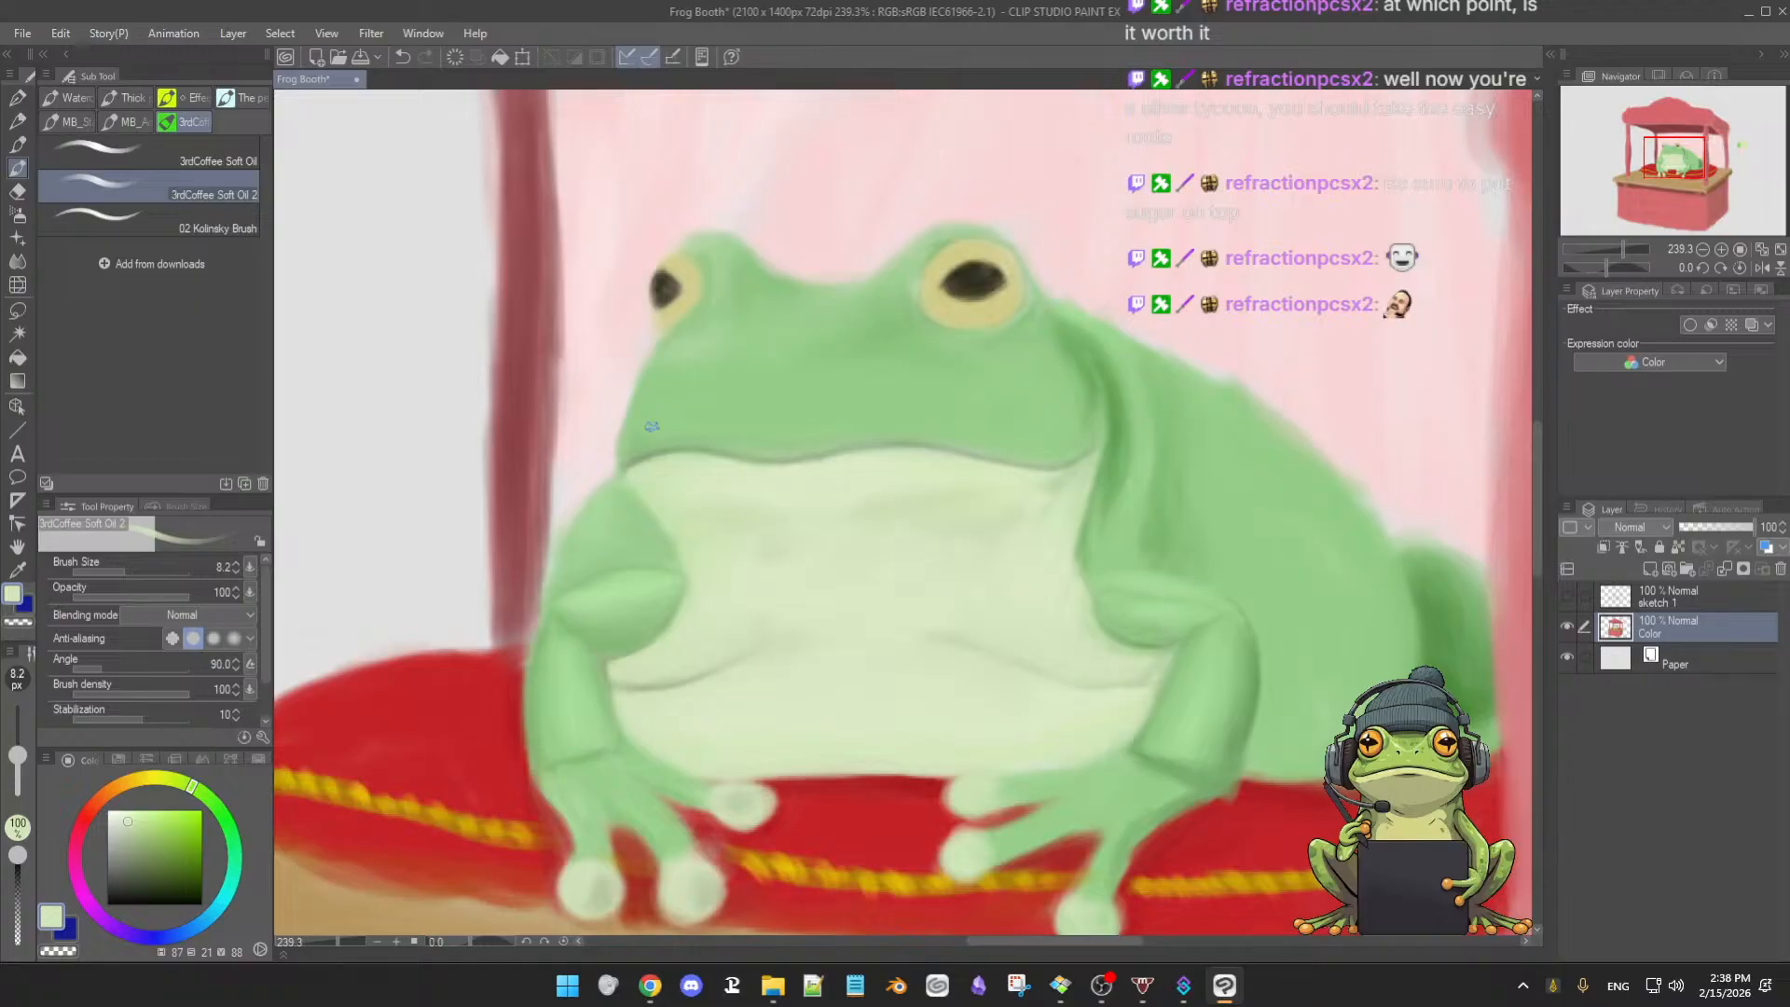
- Paint a light yellow-green highlight on the forehead beside the right-hand eye, starting from sampled green and setting the brush size to 9.5
{"action": "left_click", "coordinate": [673, 381], "text": "alt"}
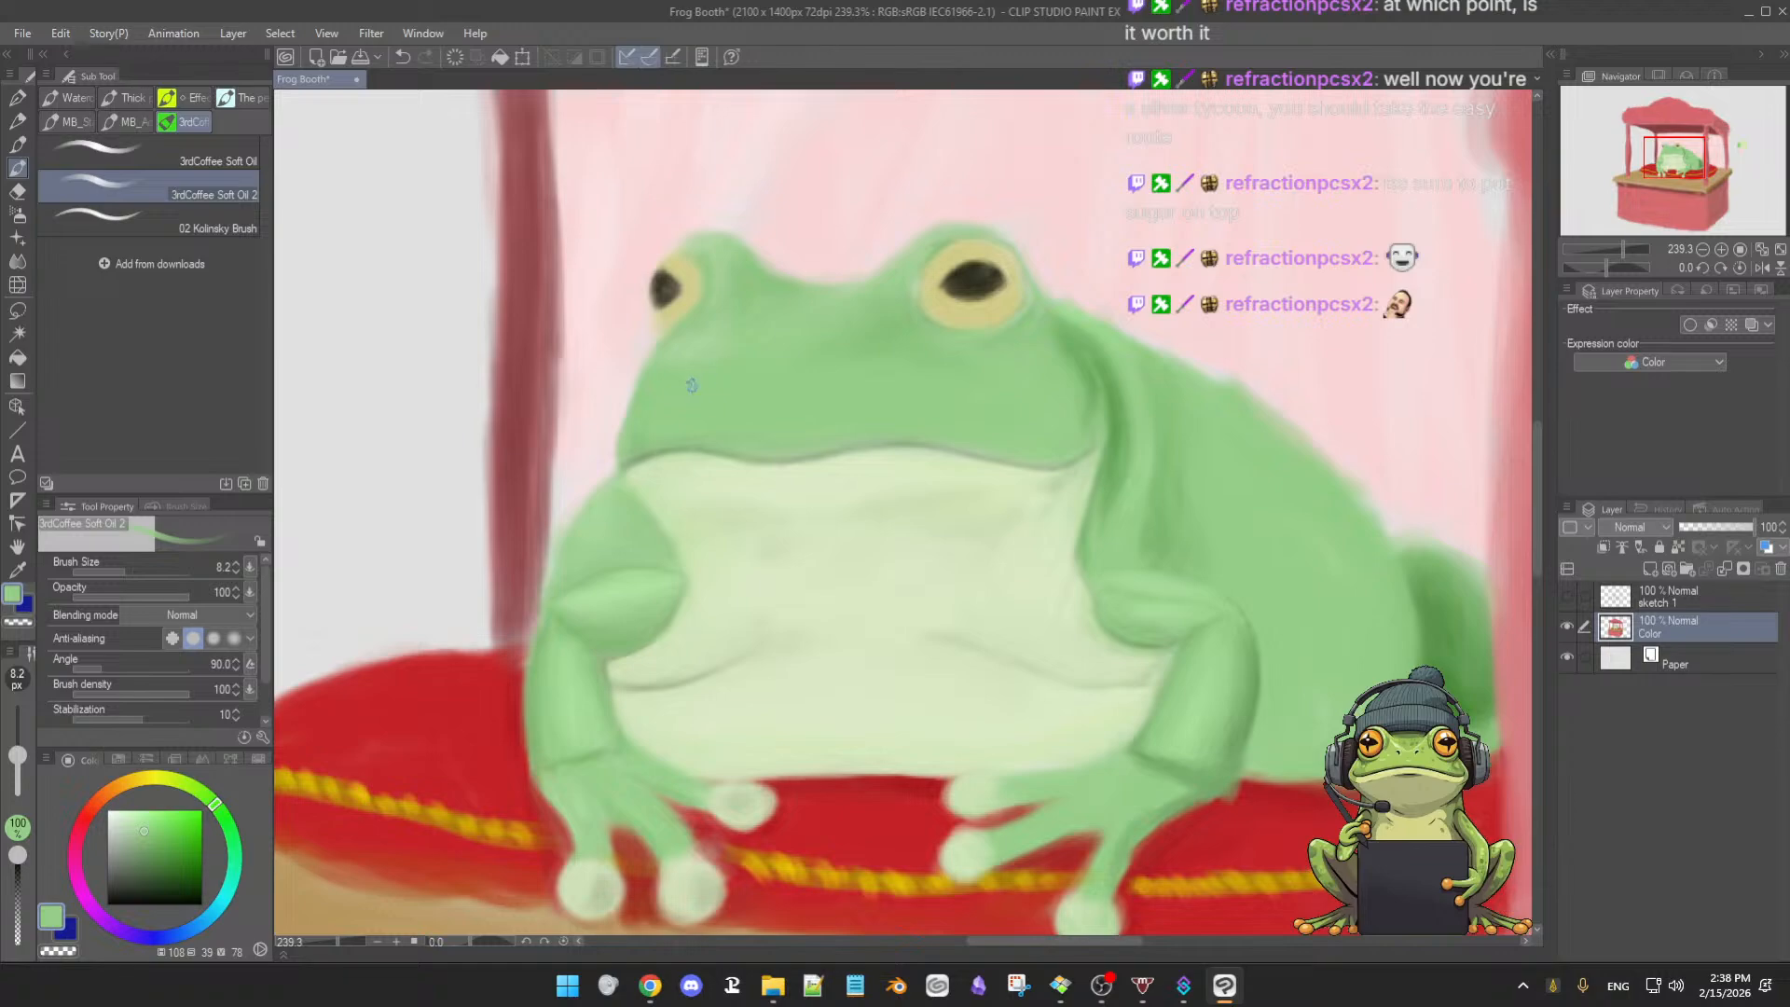
{"action": "left_click_drag", "start_coordinate": [155, 821], "coordinate": [155, 814]}
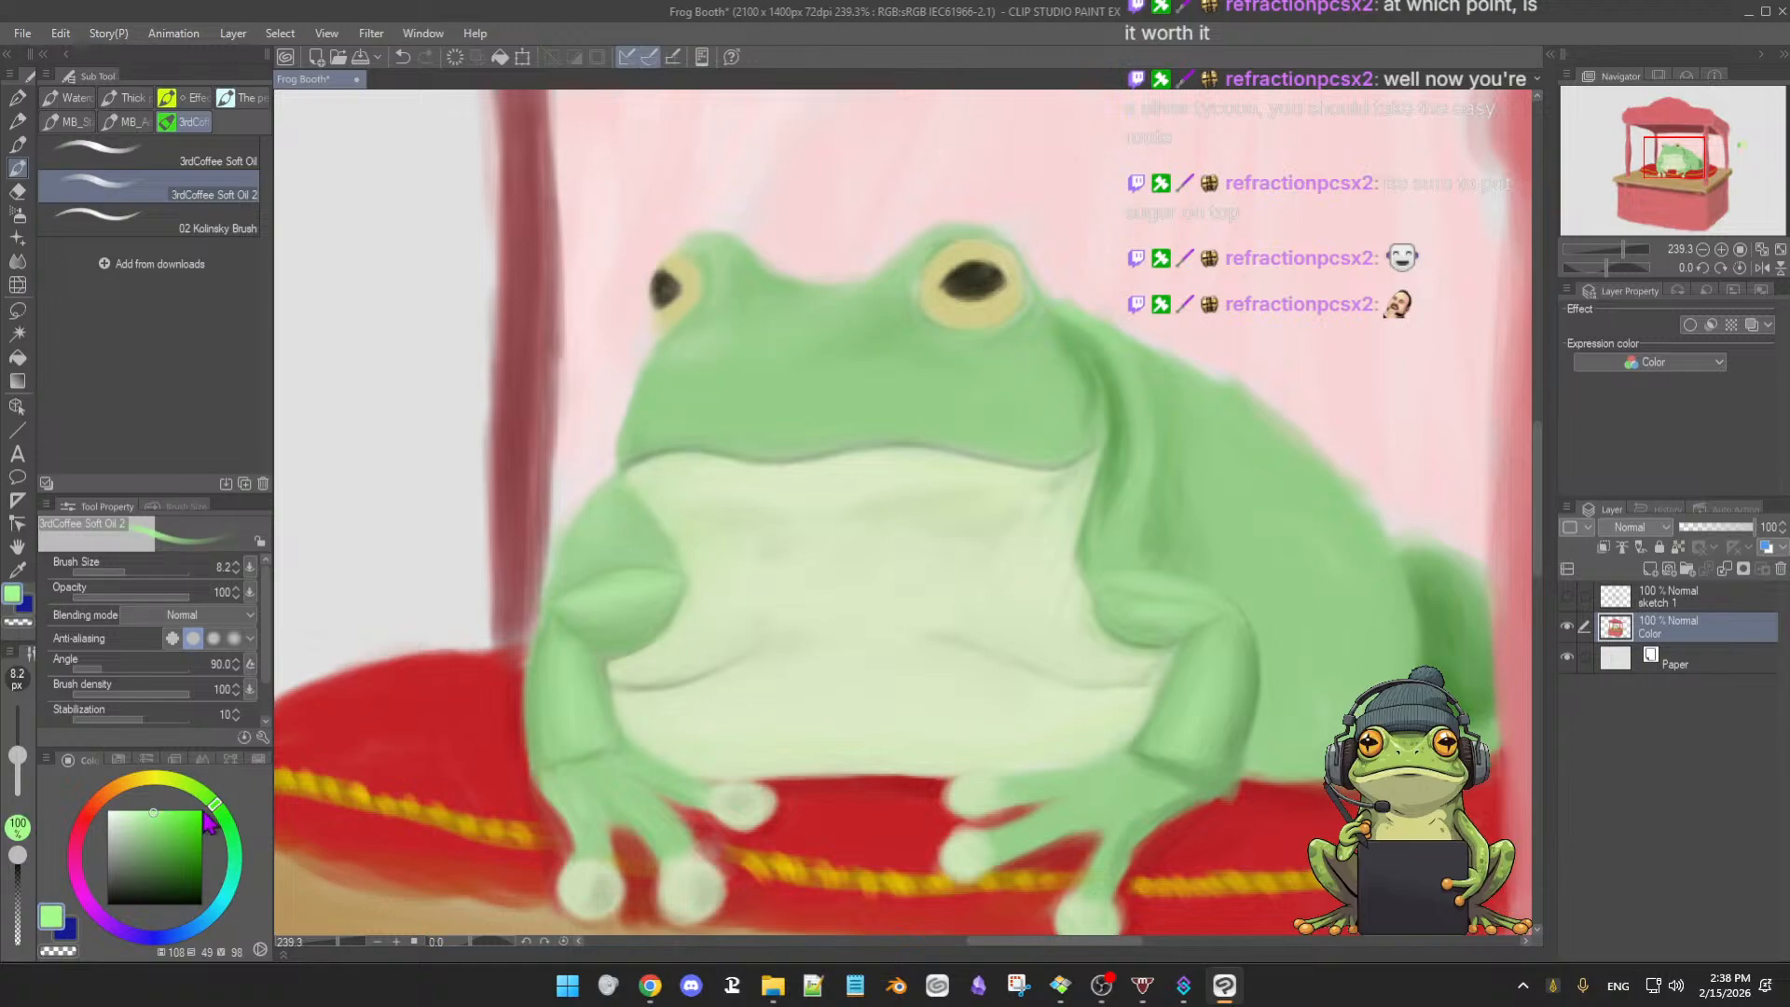
{"action": "left_click", "coordinate": [187, 785]}
{"action": "left_click_drag", "start_coordinate": [186, 783], "coordinate": [195, 789]}
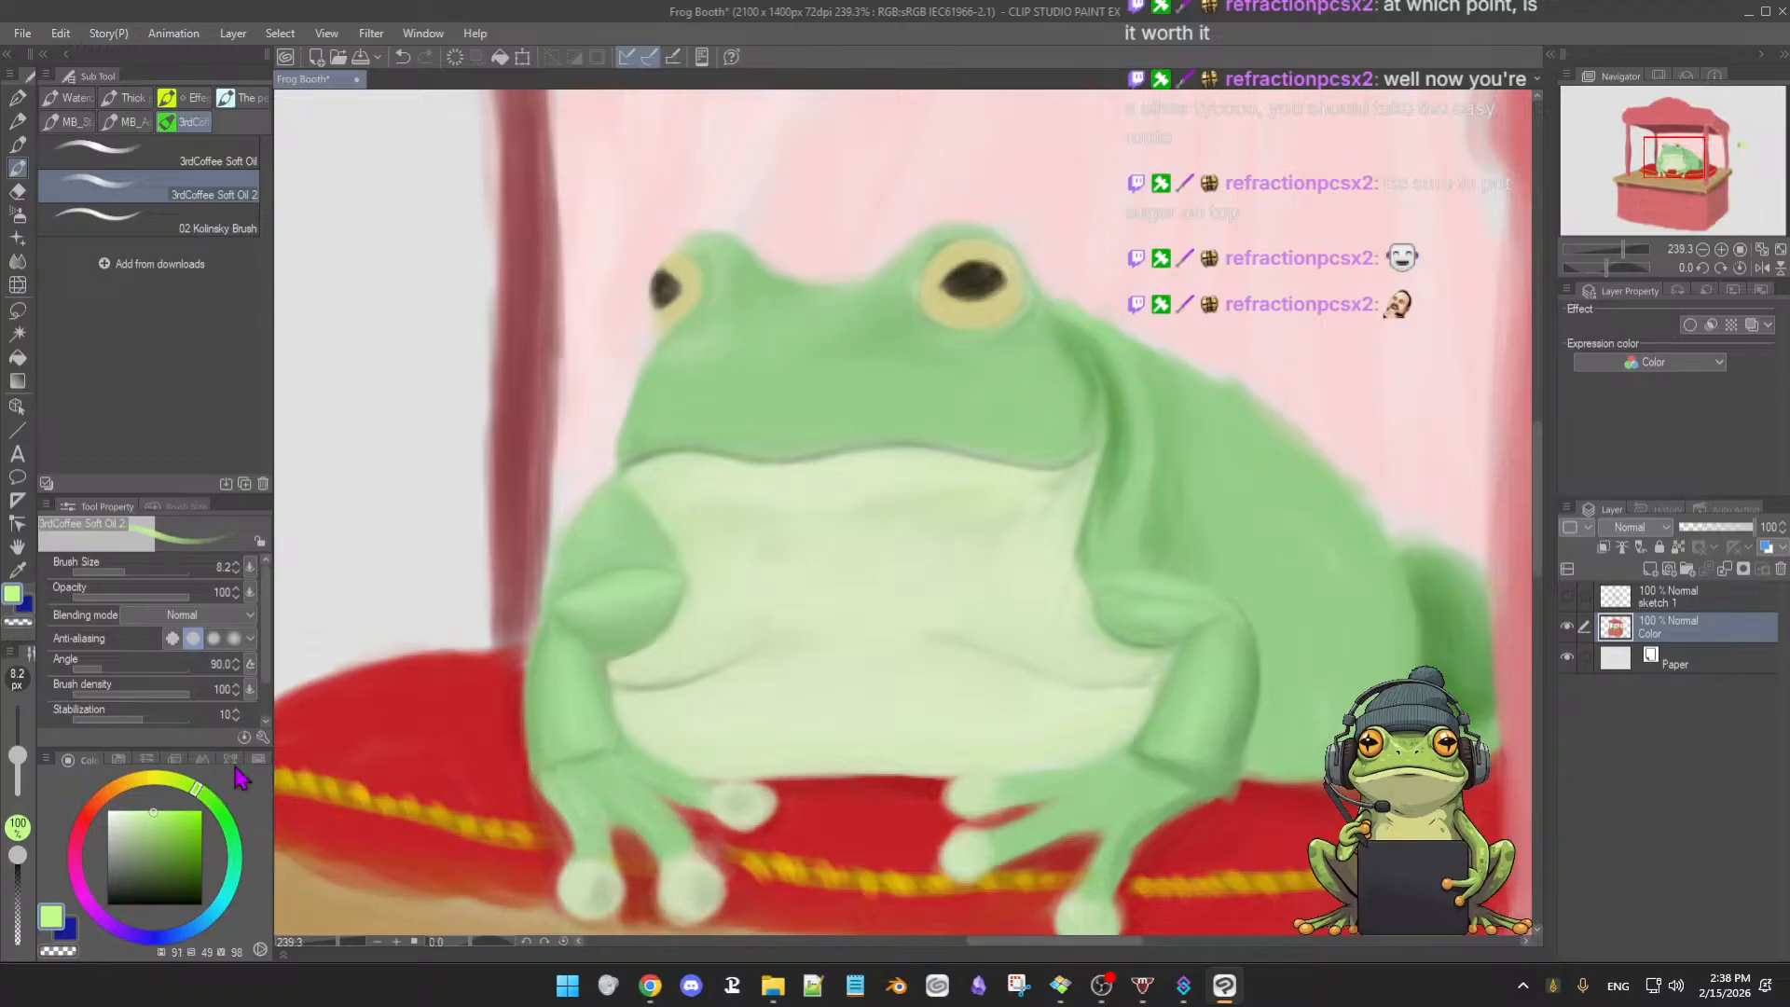
{"action": "key", "text": "bracketright"}
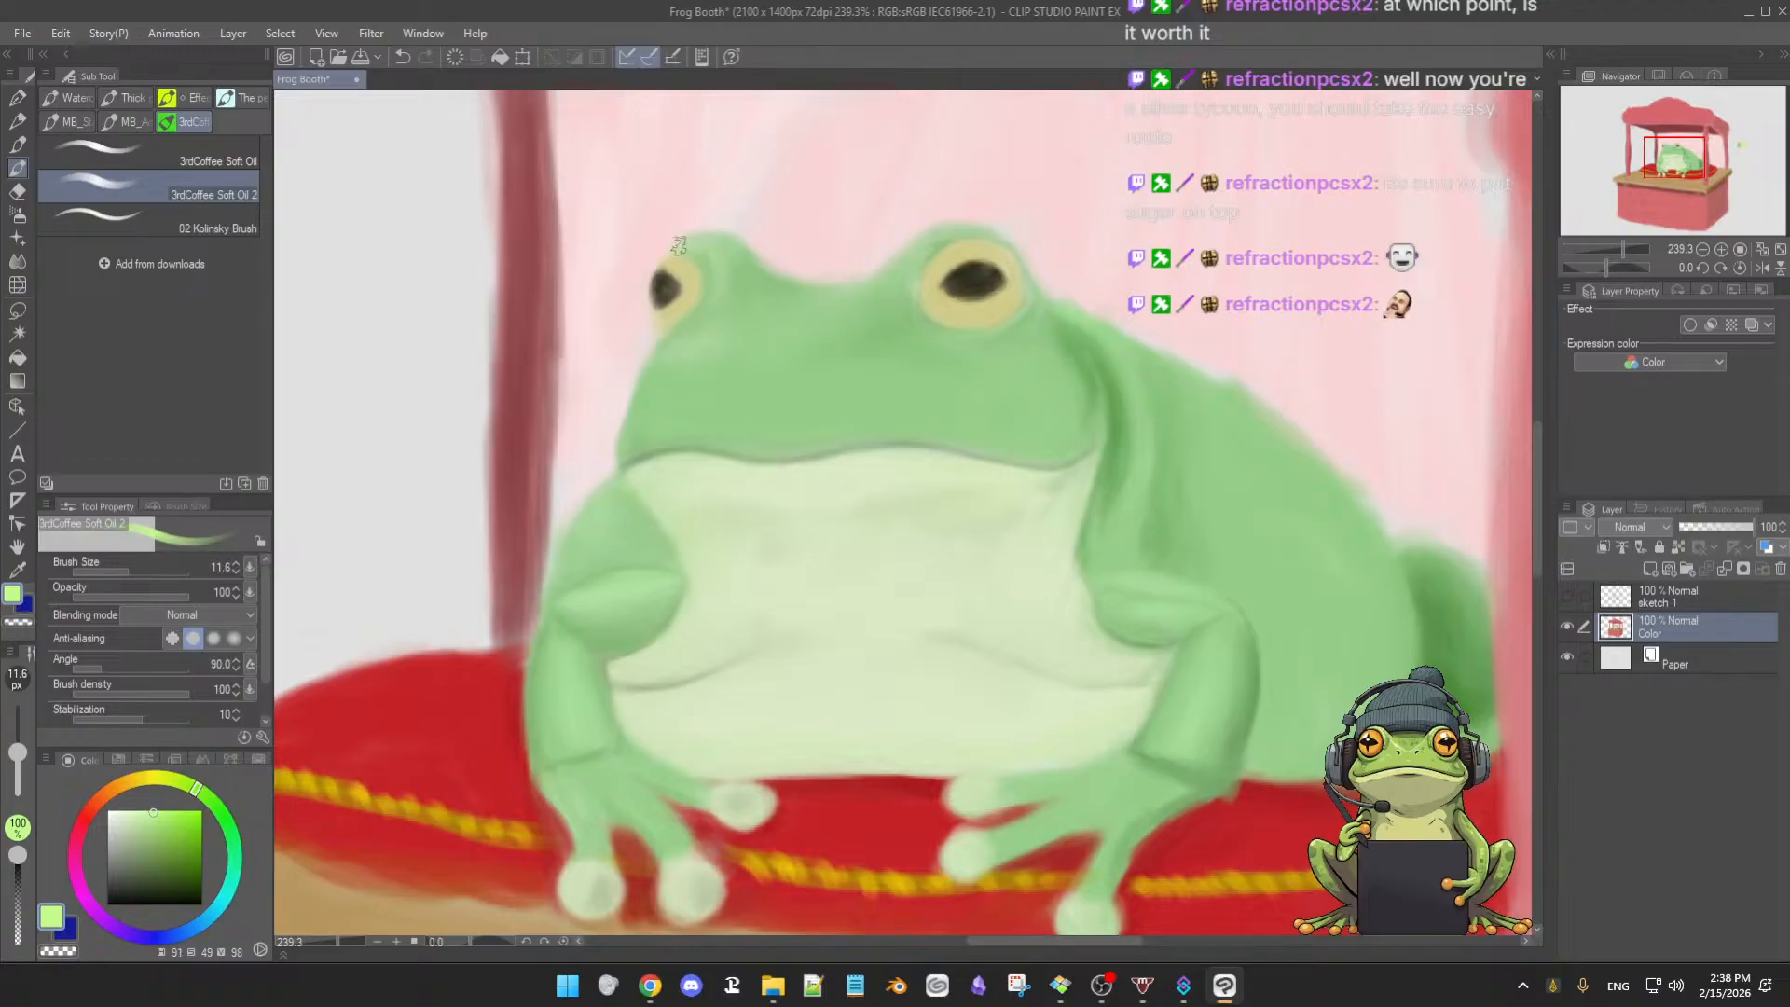
{"action": "key", "text": "bracketleft"}
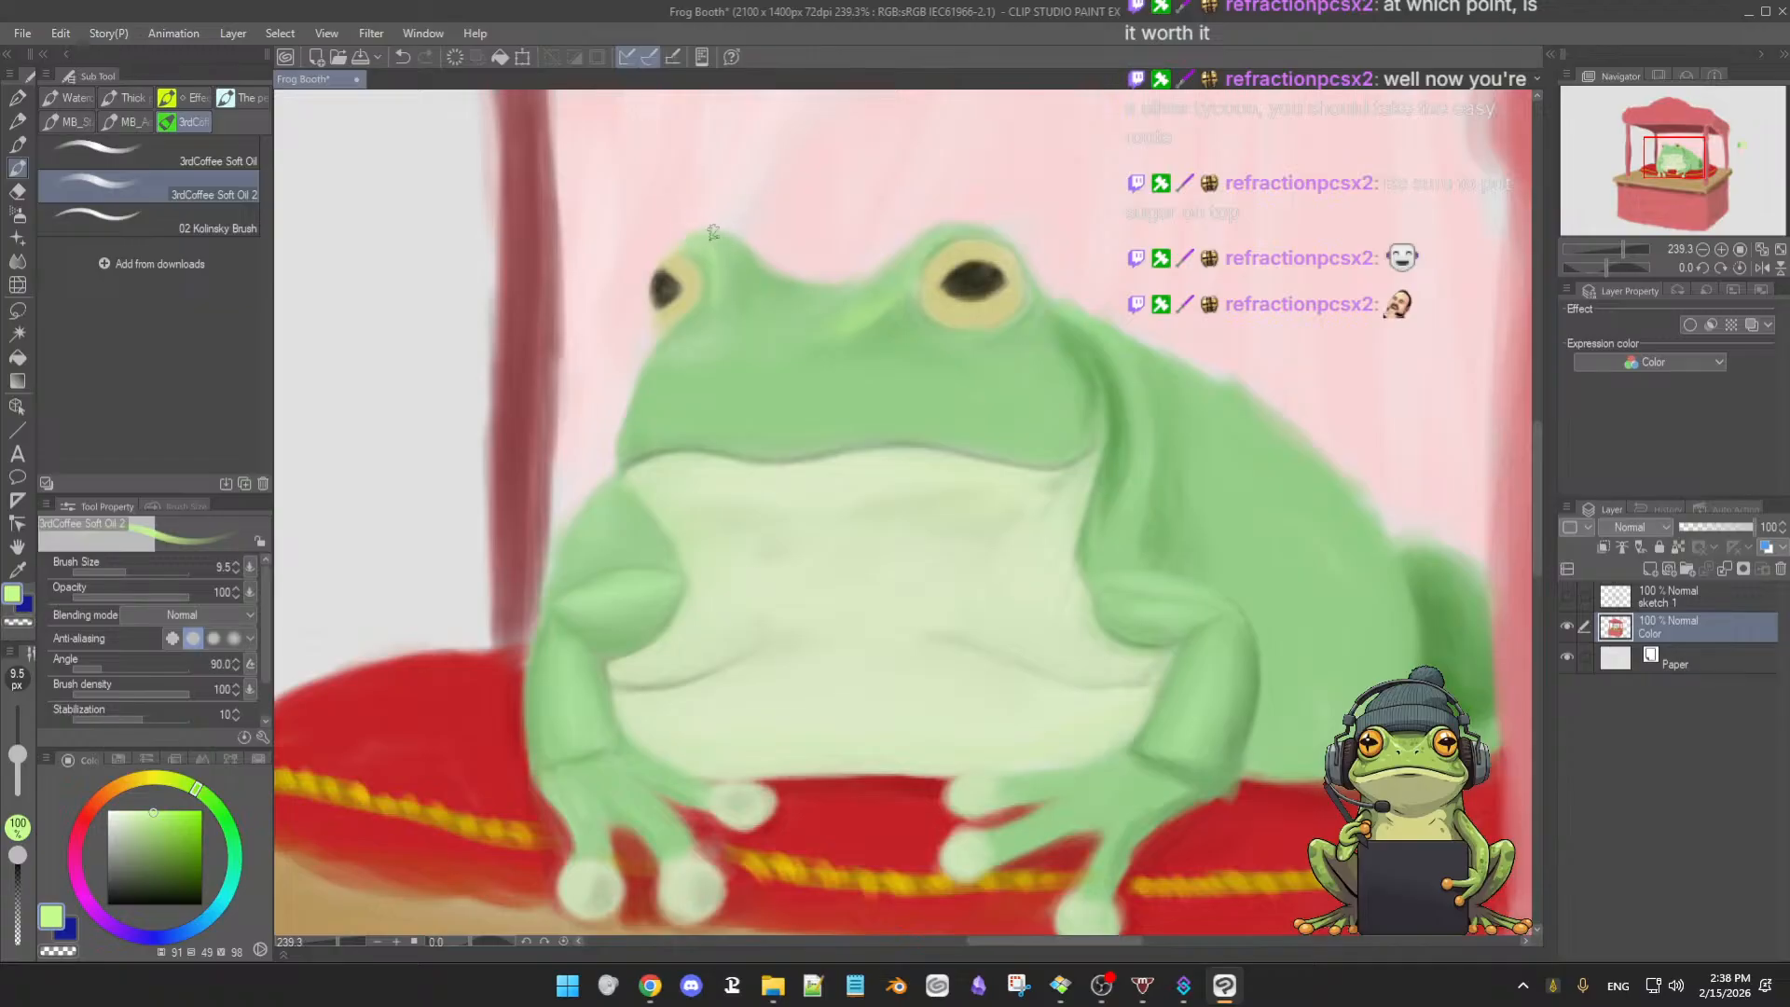
- Refine the eyelid above the left-hand eye with sampled green, reducing the brush size to 3.6
{"action": "left_click", "coordinate": [737, 272], "text": "alt"}
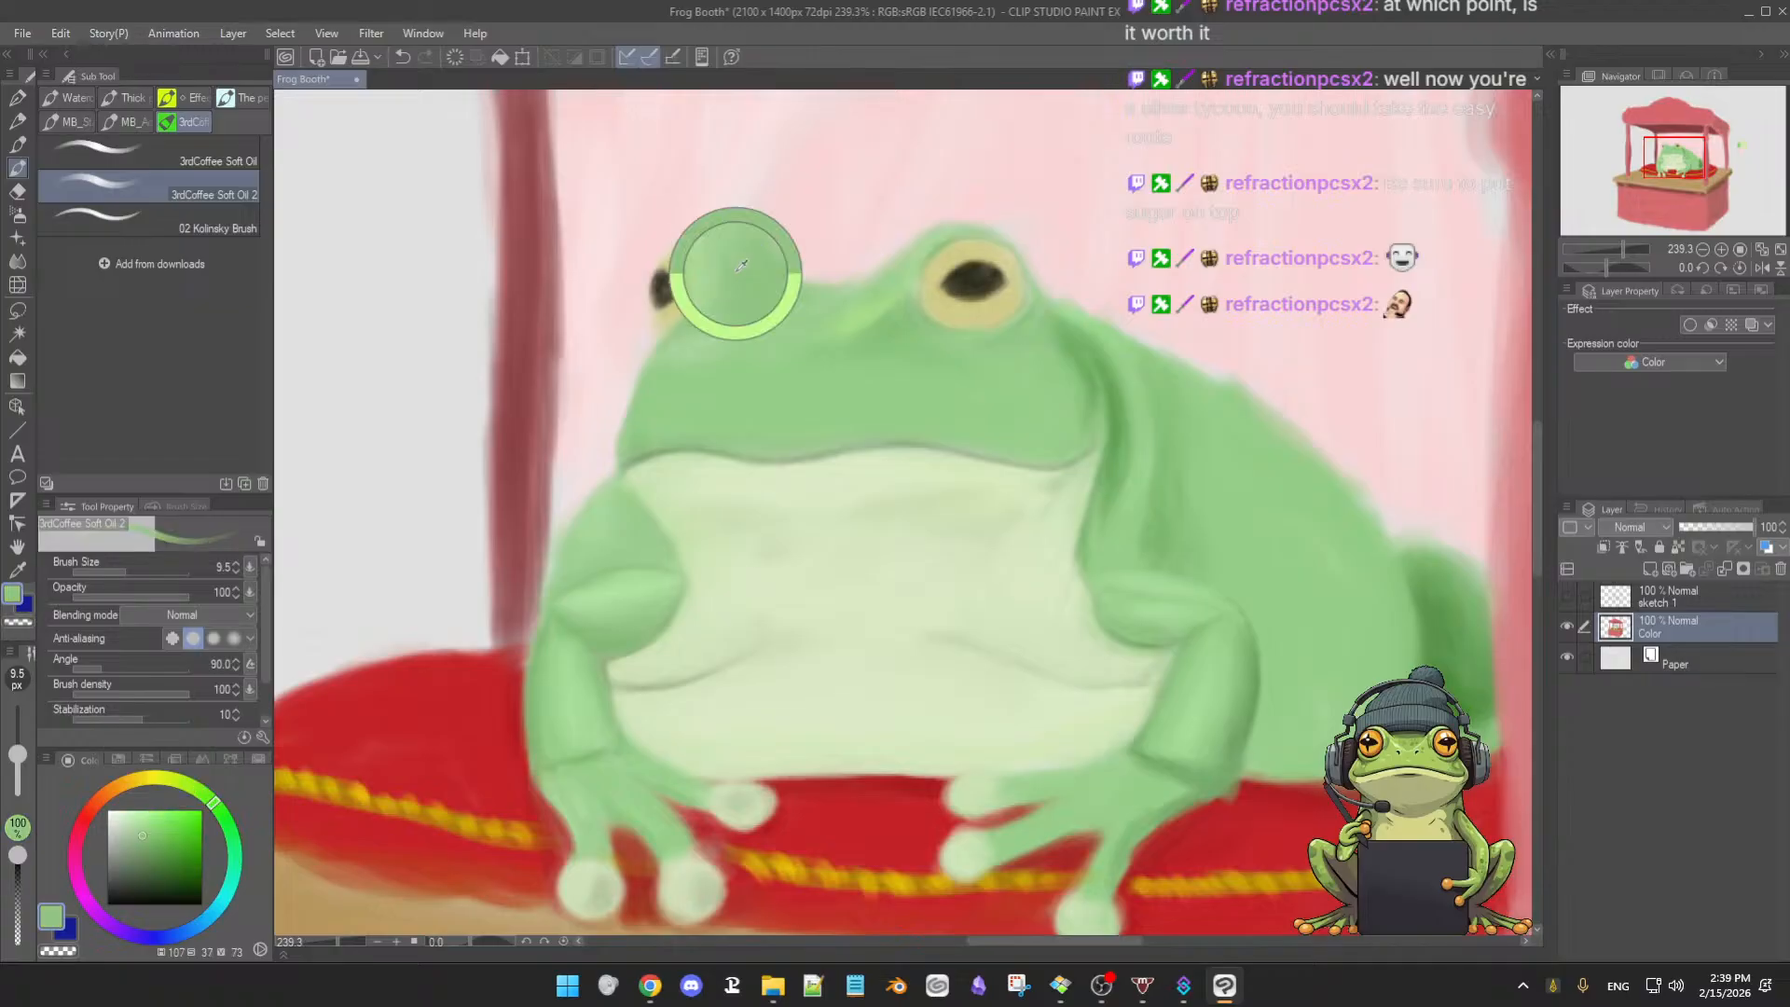
{"action": "key", "text": "["}
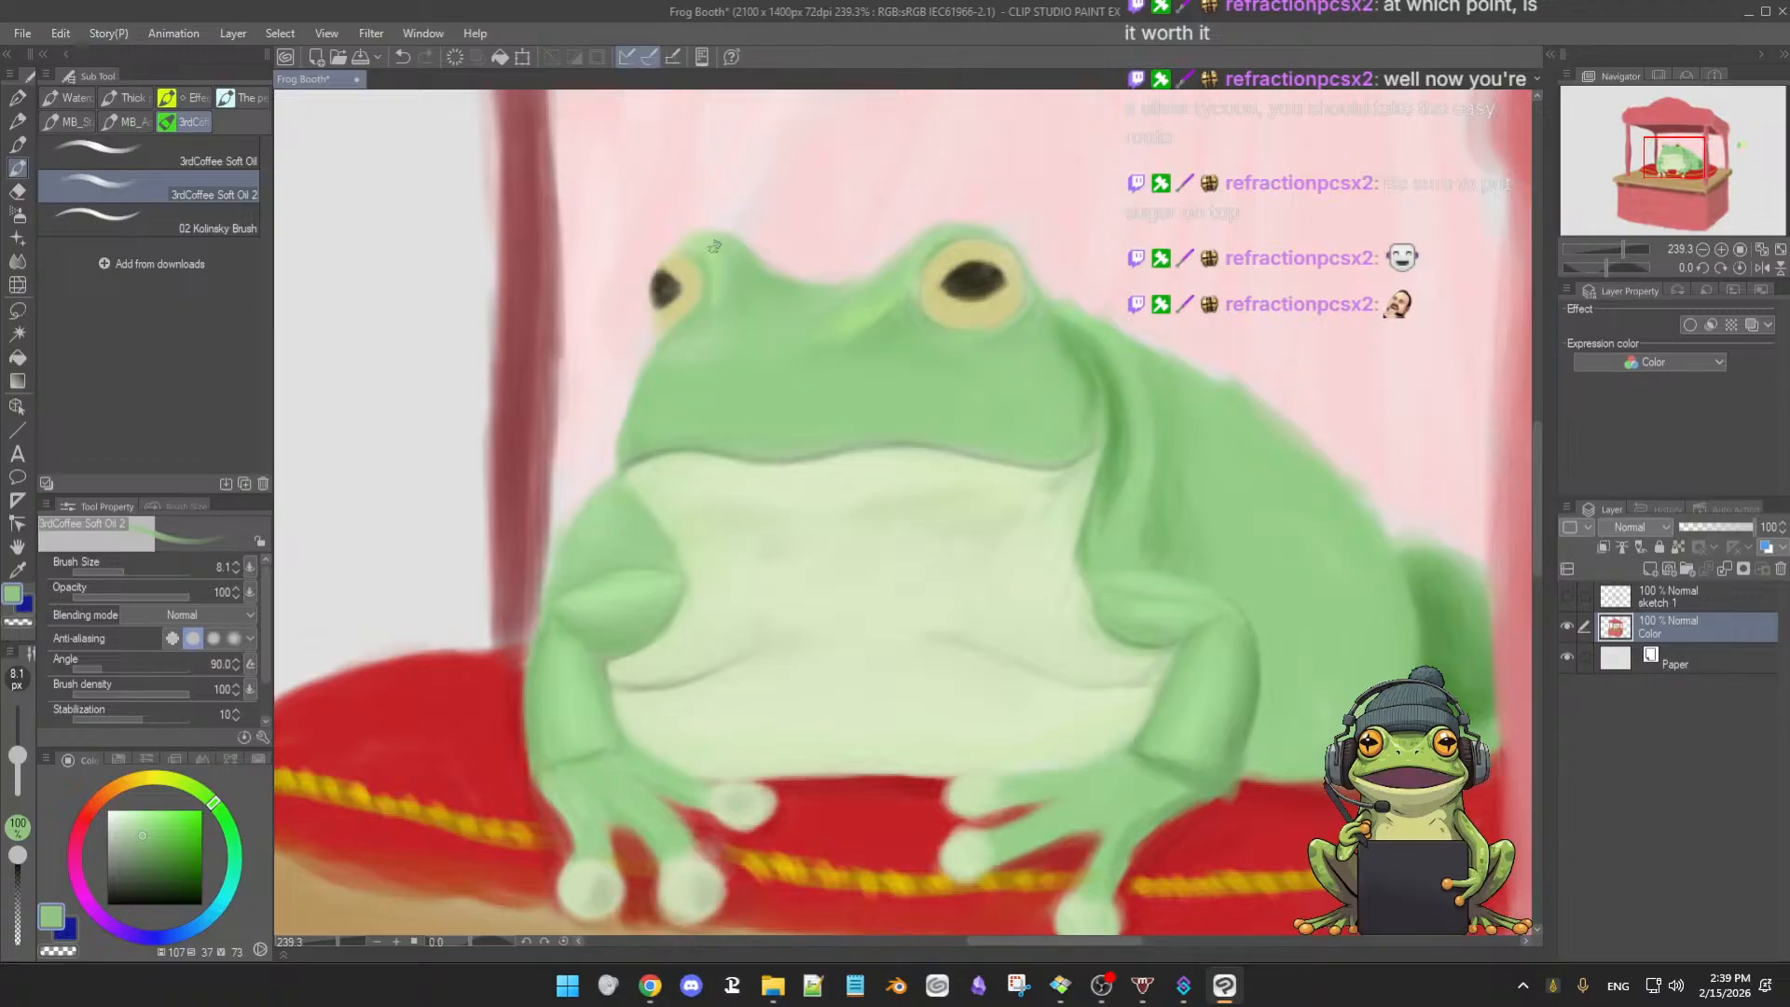
{"action": "key", "text": "["}
{"action": "key", "text": "["}
{"action": "key", "text": "["}
{"action": "key", "text": "["}
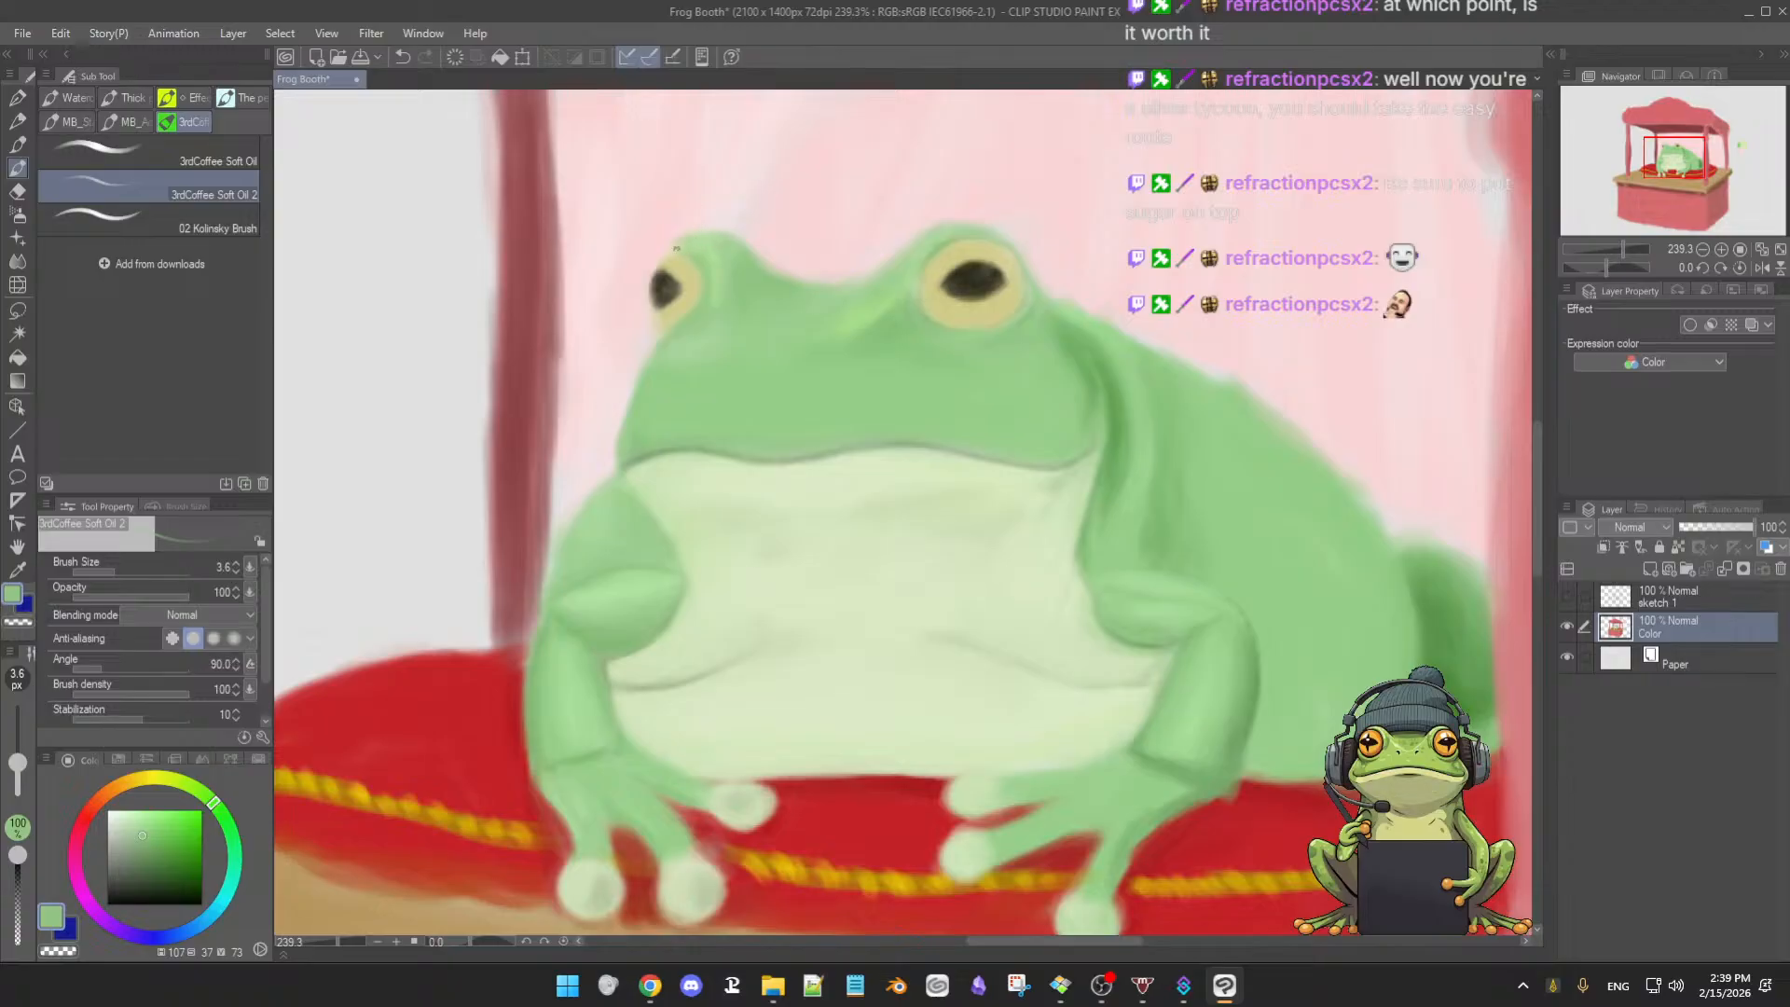
- Blend the left-hand eyelid and the upper iris edge with sampled yellow and greens at brush size 8.0
{"action": "key", "text": "]"}
{"action": "key", "text": "]"}
{"action": "key", "text": "]"}
{"action": "key", "text": "]"}
{"action": "key", "text": "]"}
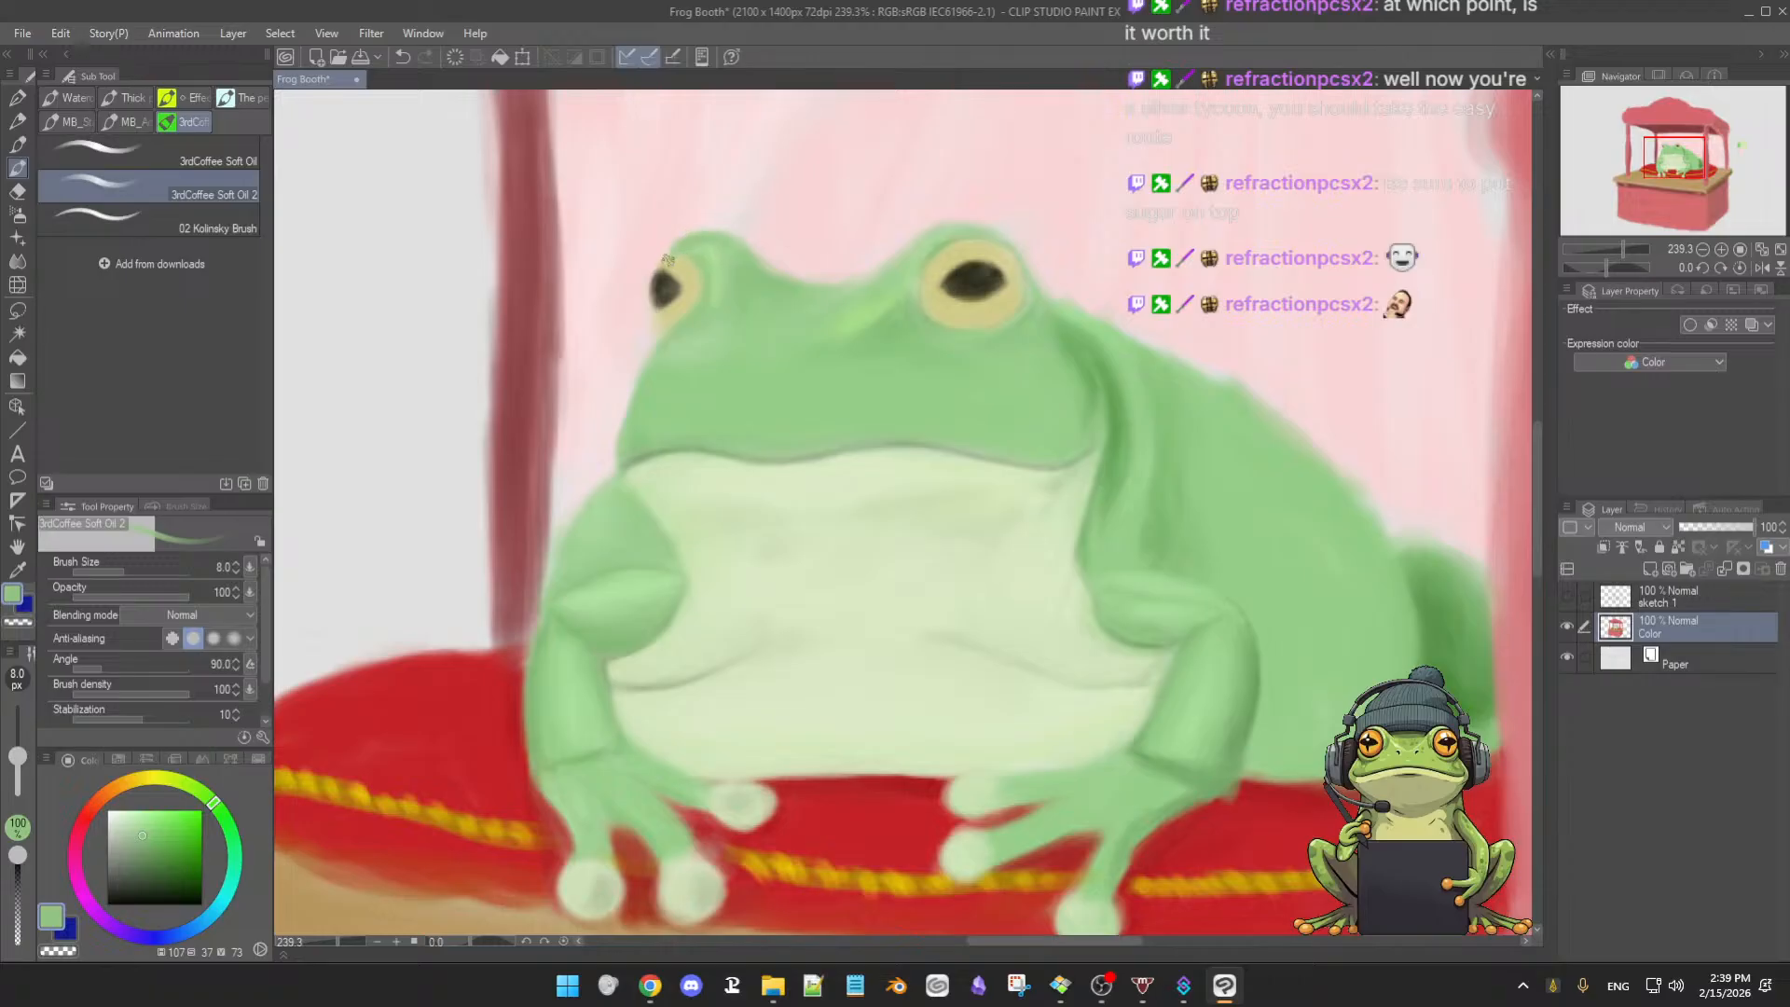
{"action": "left_click", "coordinate": [683, 273], "text": "alt"}
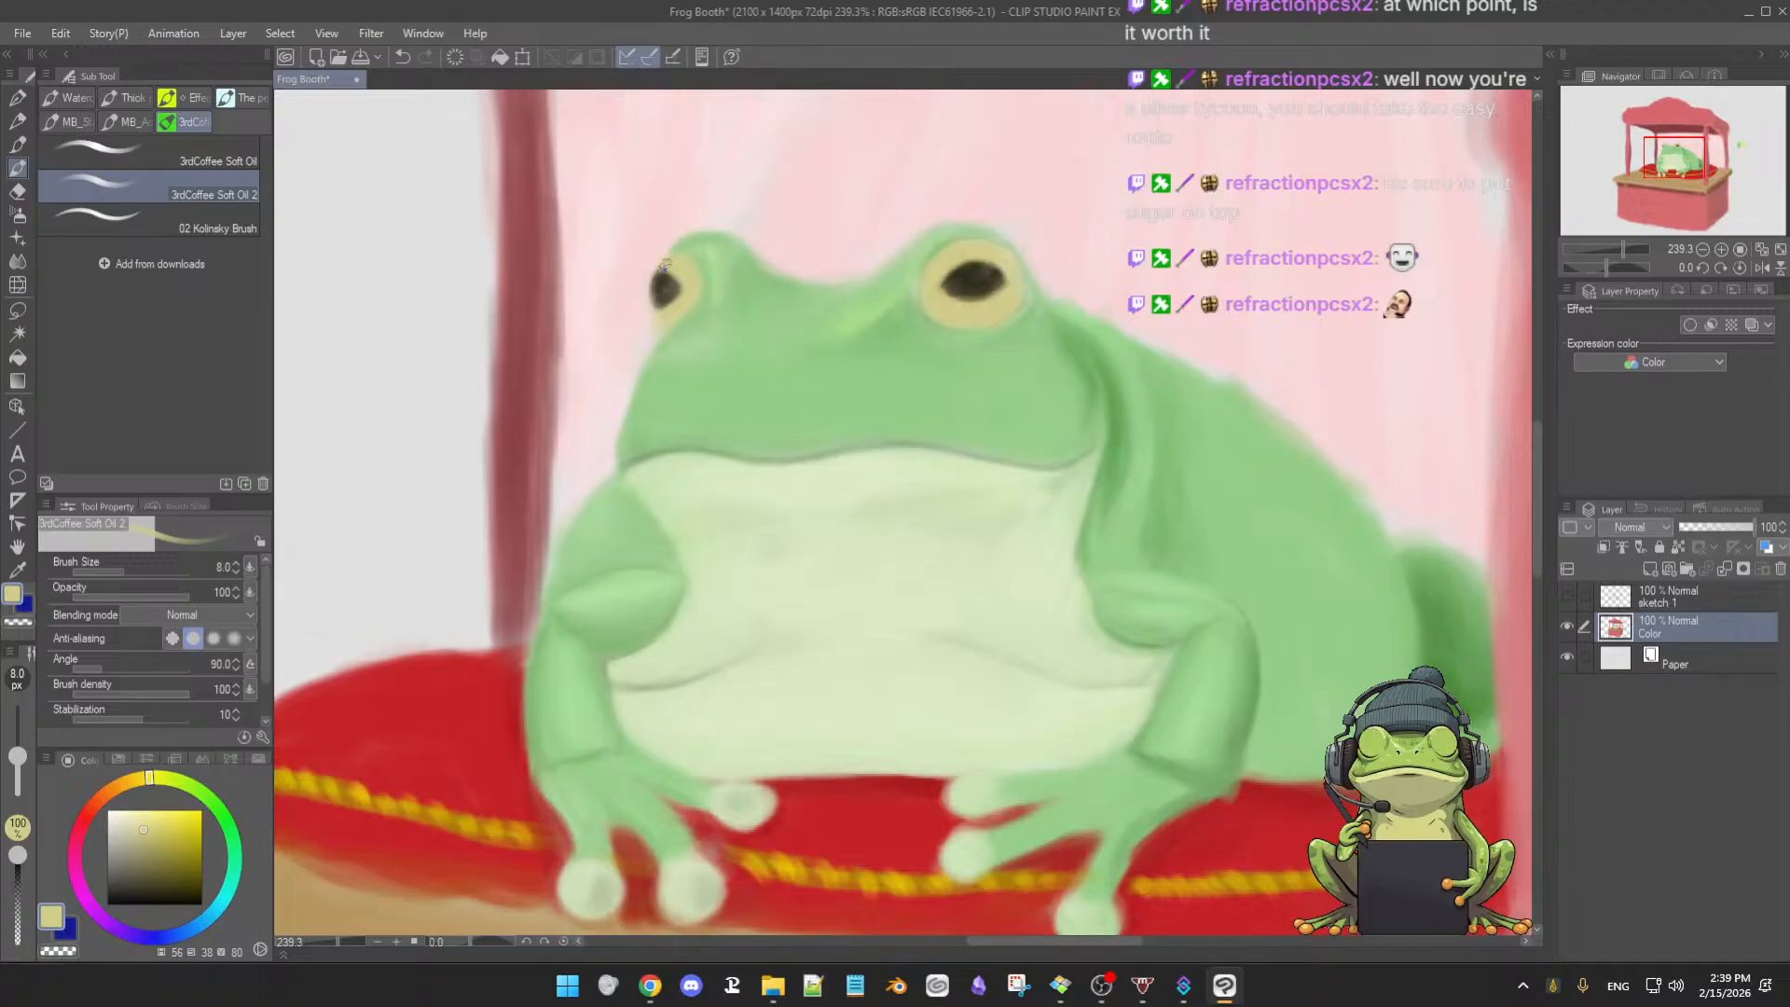
{"action": "left_click", "coordinate": [702, 251], "text": "alt"}
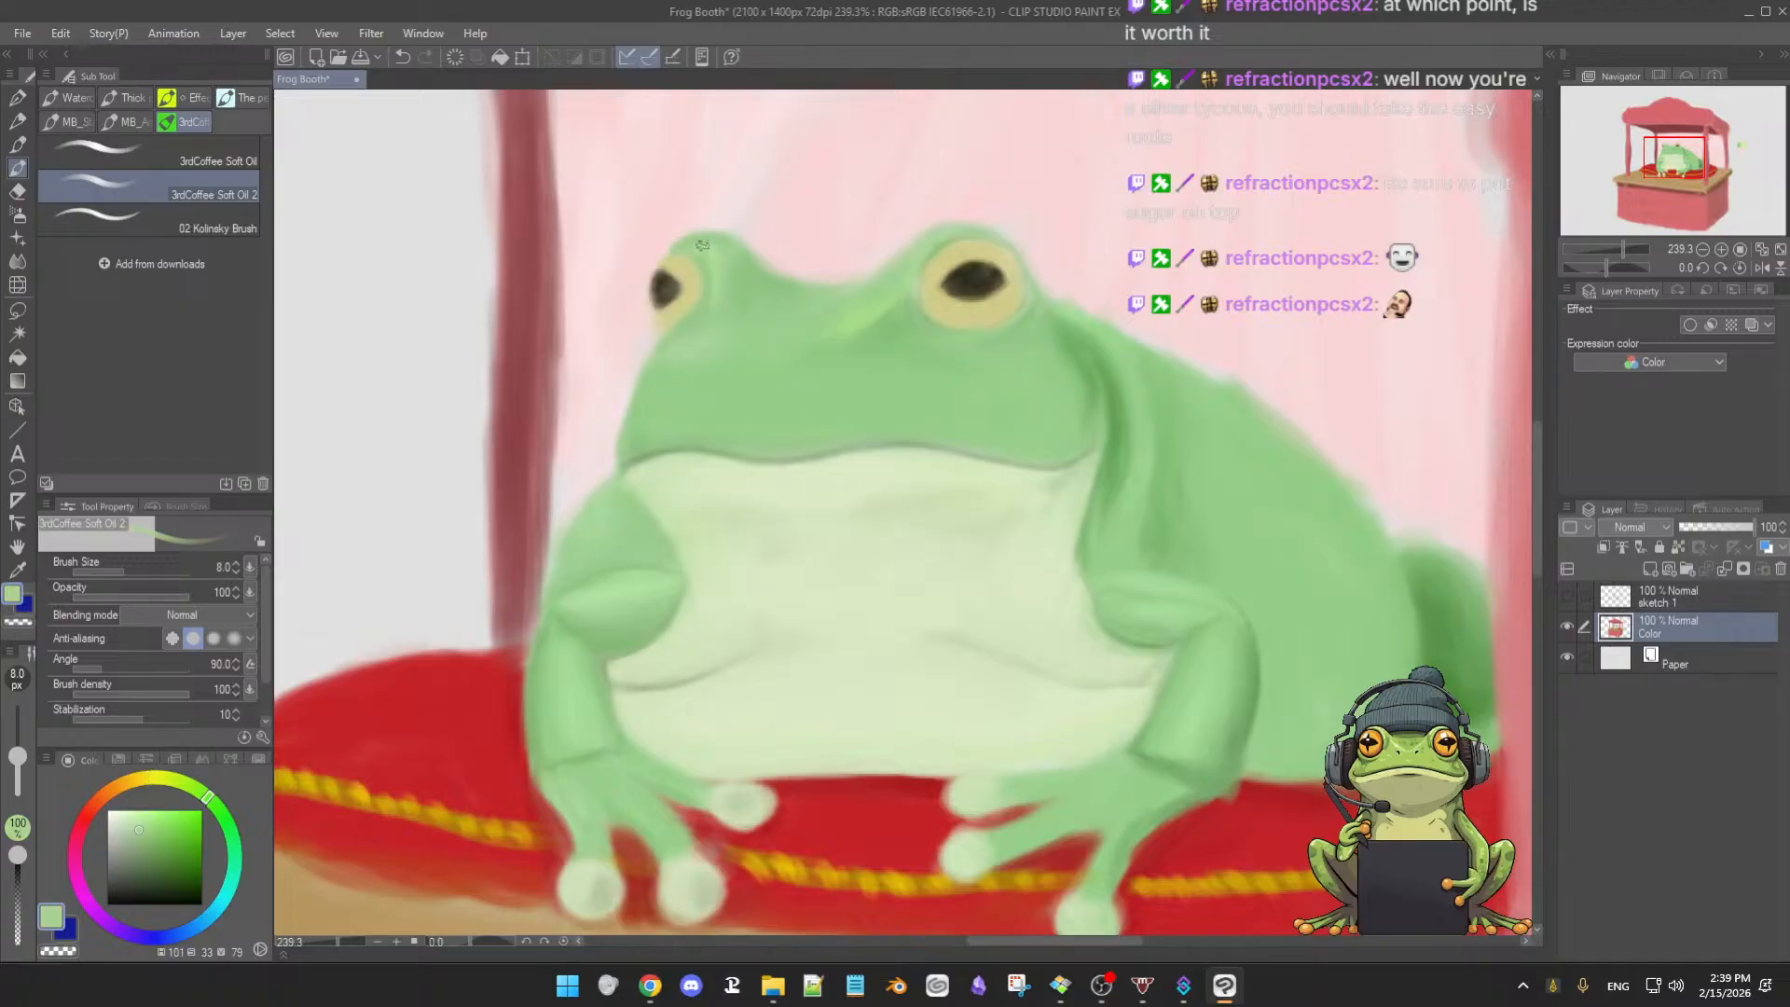
{"action": "left_click", "coordinate": [708, 258], "text": "alt"}
- Touch up the rim of the left-hand iris with sampled yellow at brush size 3.7
{"action": "scroll", "coordinate": [774, 315], "scroll_direction": "up", "scroll_amount": 2}
{"action": "left_click_drag", "start_coordinate": [913, 546], "coordinate": [918, 551]}
{"action": "left_click_drag", "start_coordinate": [819, 432], "coordinate": [800, 435]}
{"action": "left_click", "coordinate": [800, 434], "text": "alt"}
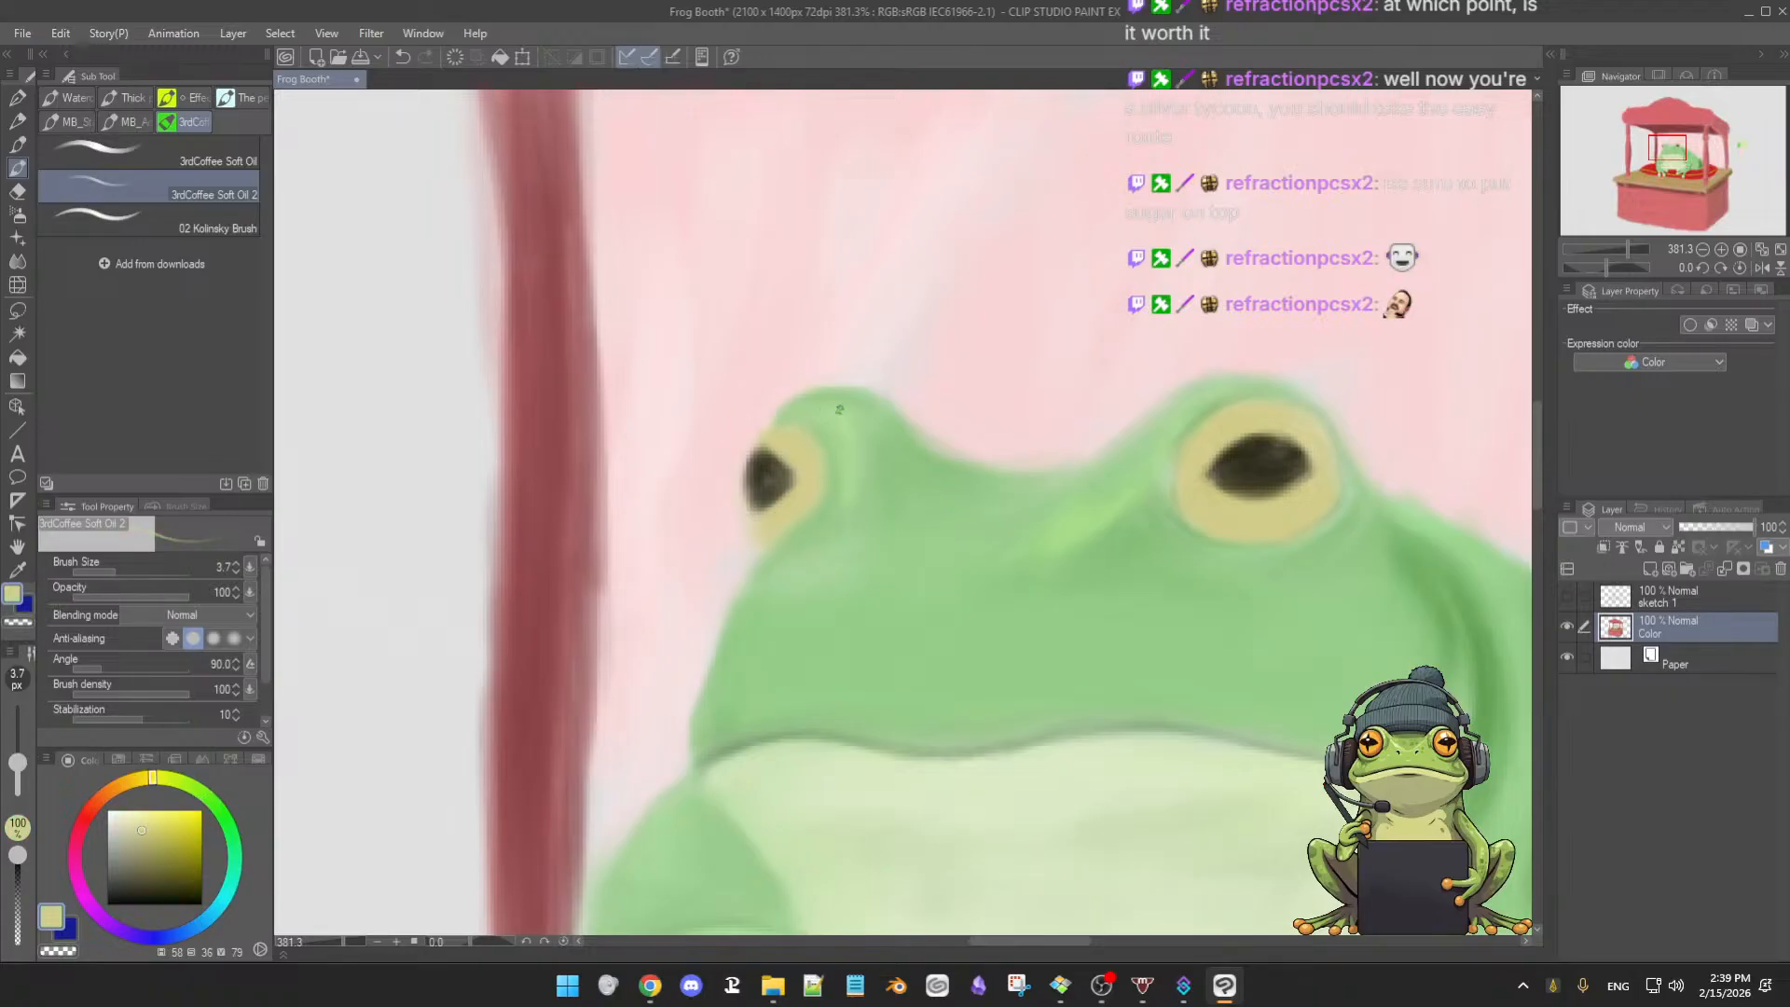
{"action": "scroll", "coordinate": [785, 430], "scroll_direction": "up", "scroll_amount": 1}
{"action": "left_click_drag", "start_coordinate": [932, 489], "coordinate": [814, 373]}
{"action": "scroll", "coordinate": [814, 373], "scroll_direction": "down", "scroll_amount": 5}
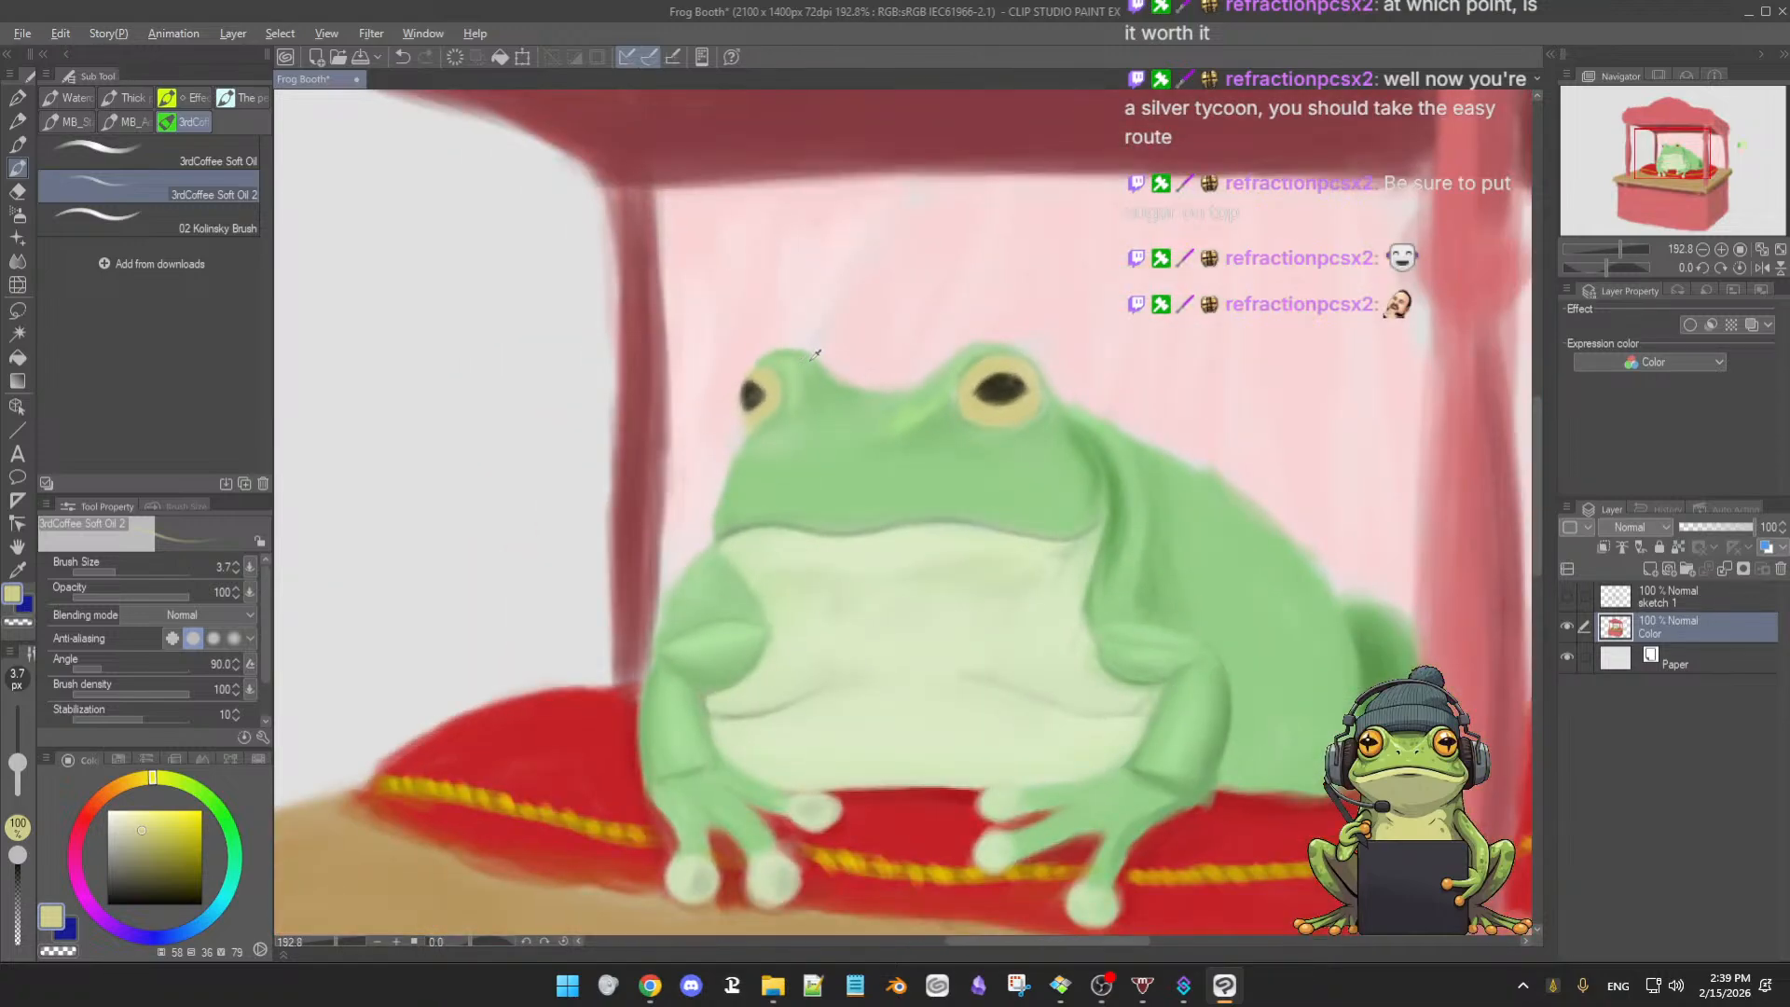
- Smooth the left-hand brow and its outline with sampled green and background pink, using brush size 15.5 and reducing it to 9.0
{"action": "left_click", "coordinate": [807, 373], "text": "alt"}
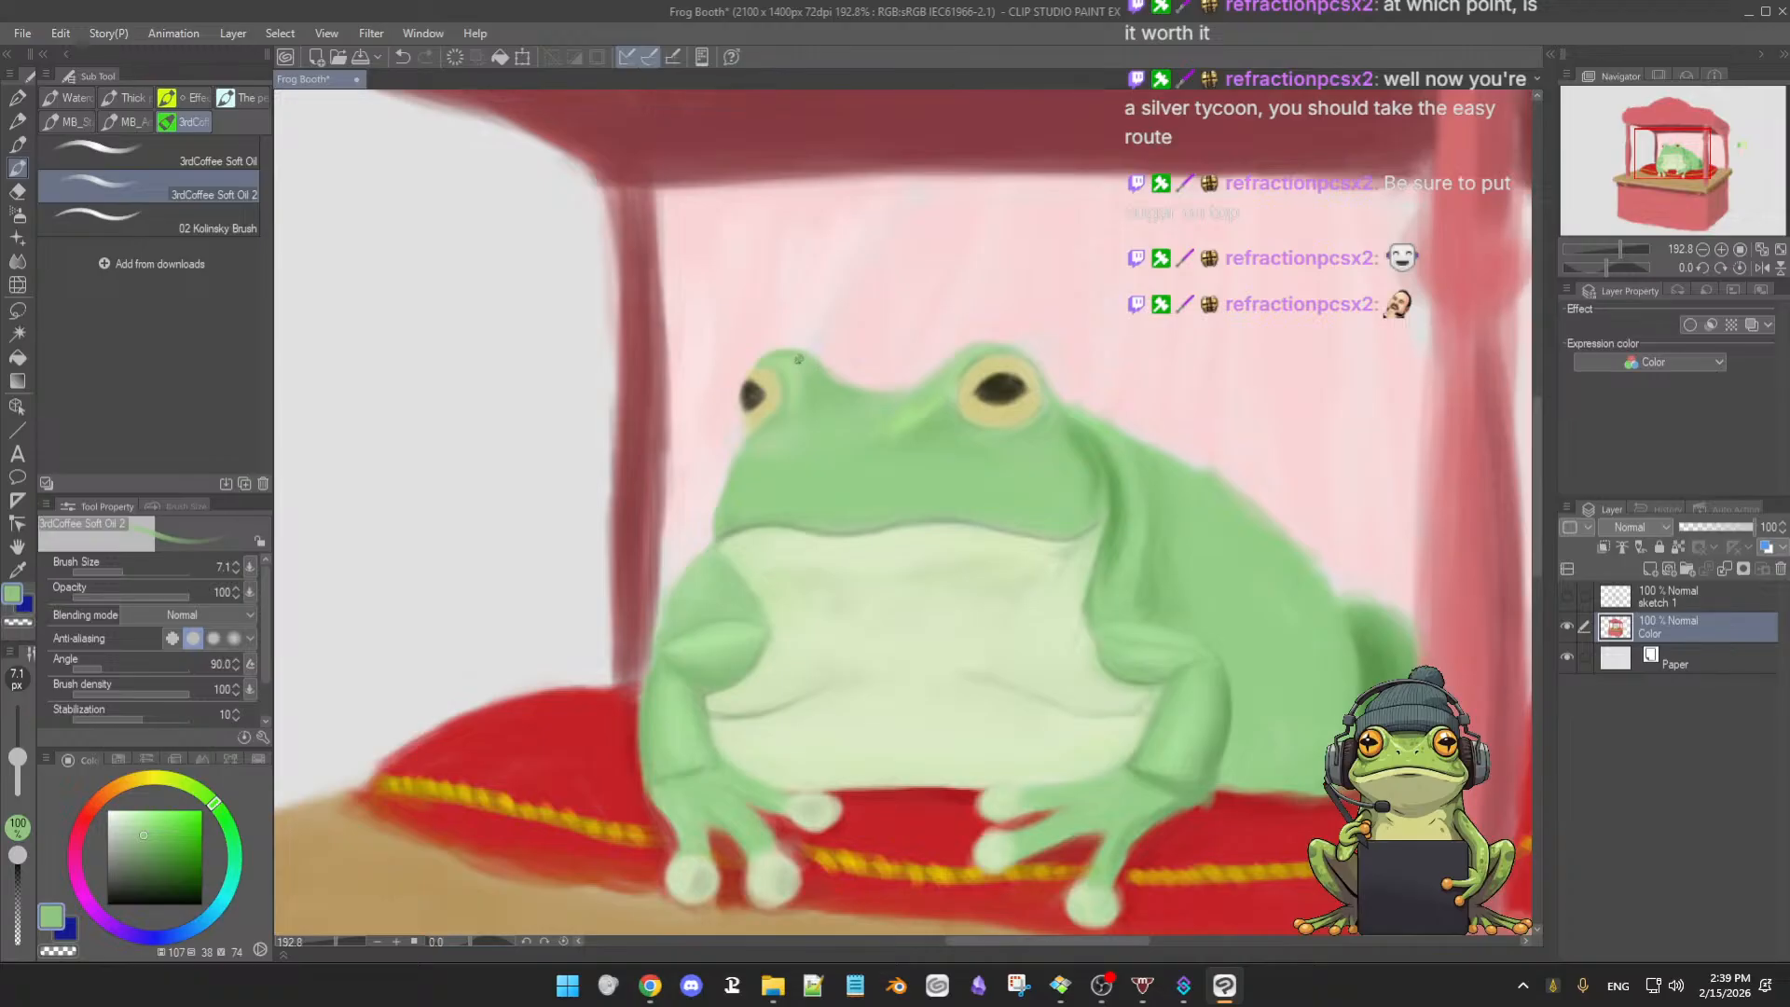
{"action": "left_click_drag", "start_coordinate": [802, 367], "coordinate": [823, 379], "text": "ctrl+alt"}
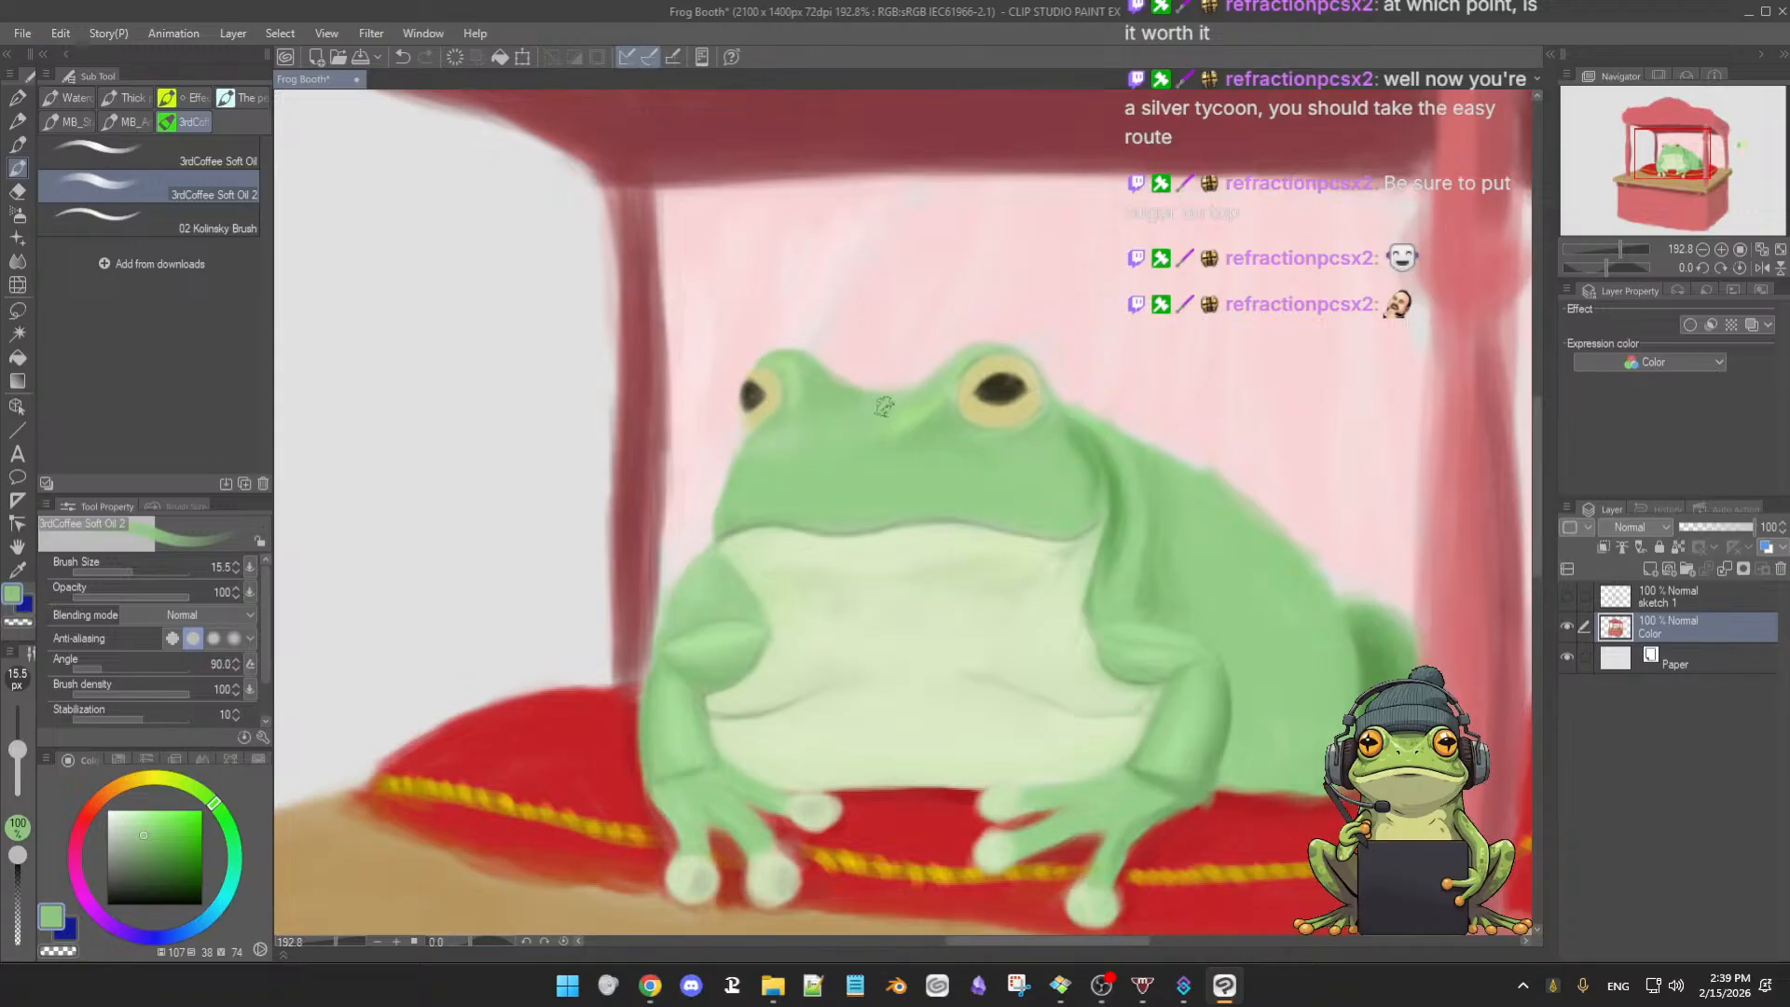
{"action": "left_click_drag", "start_coordinate": [896, 400], "coordinate": [854, 393], "text": "ctrl+alt"}
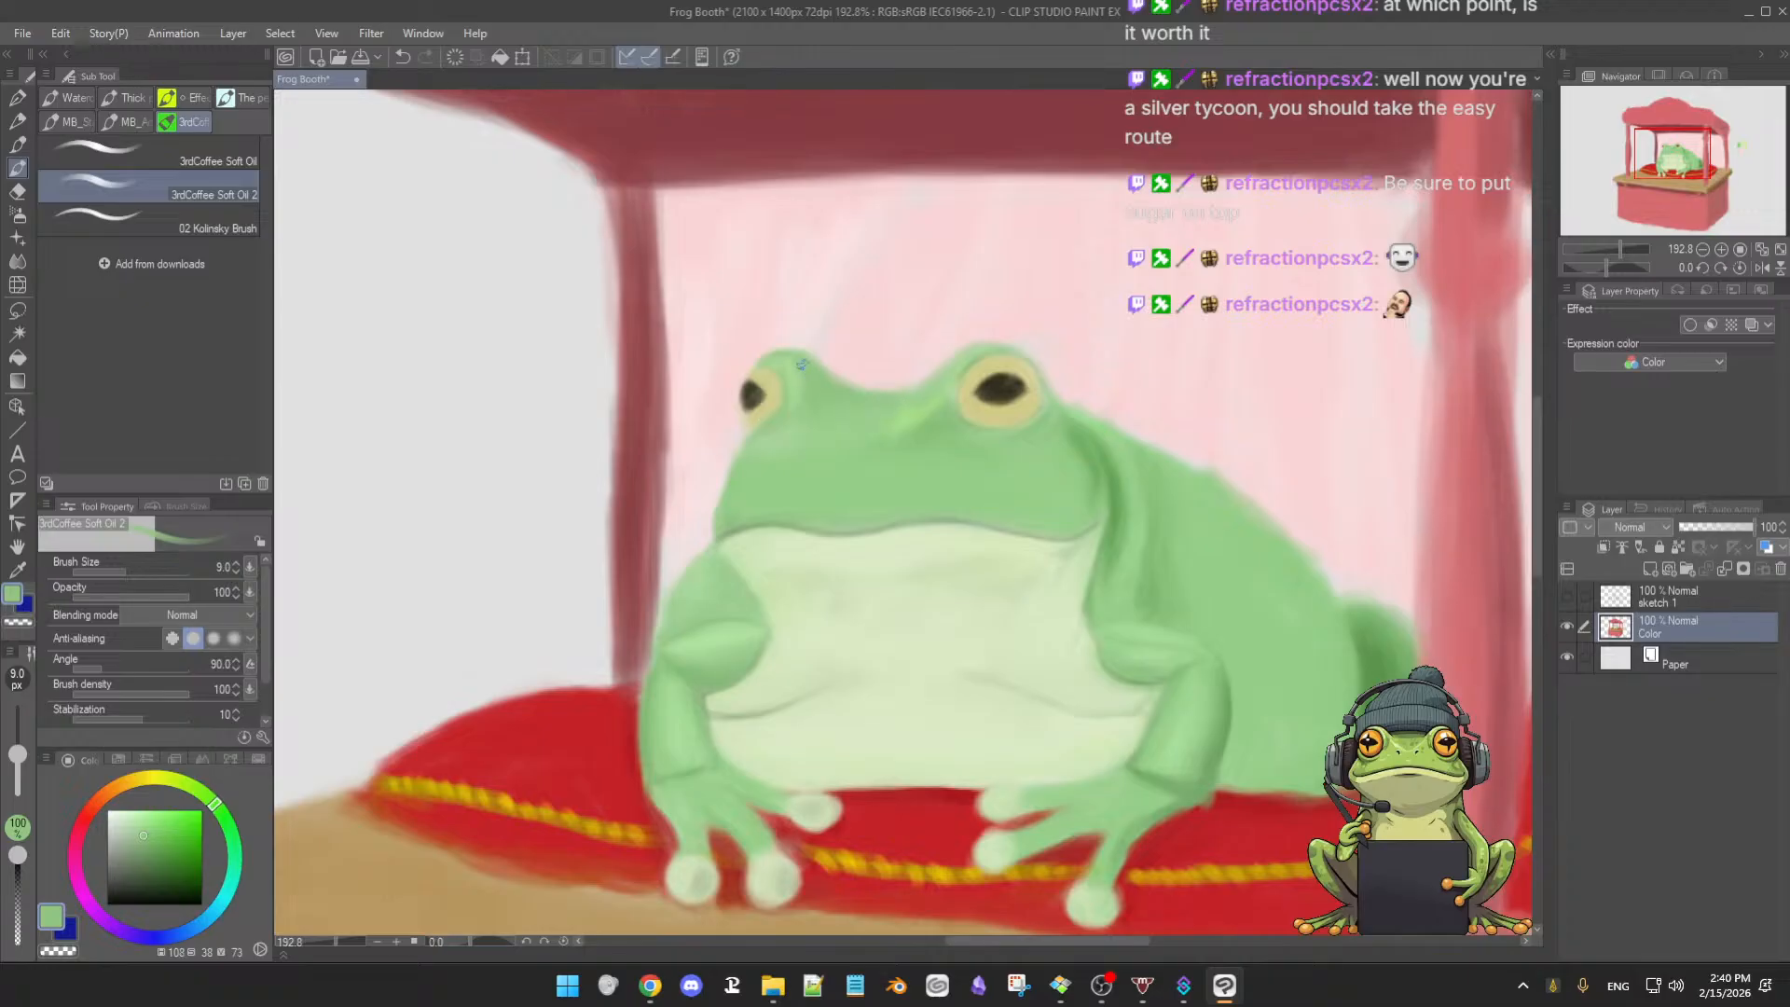
{"action": "left_click", "coordinate": [843, 352], "text": "alt"}
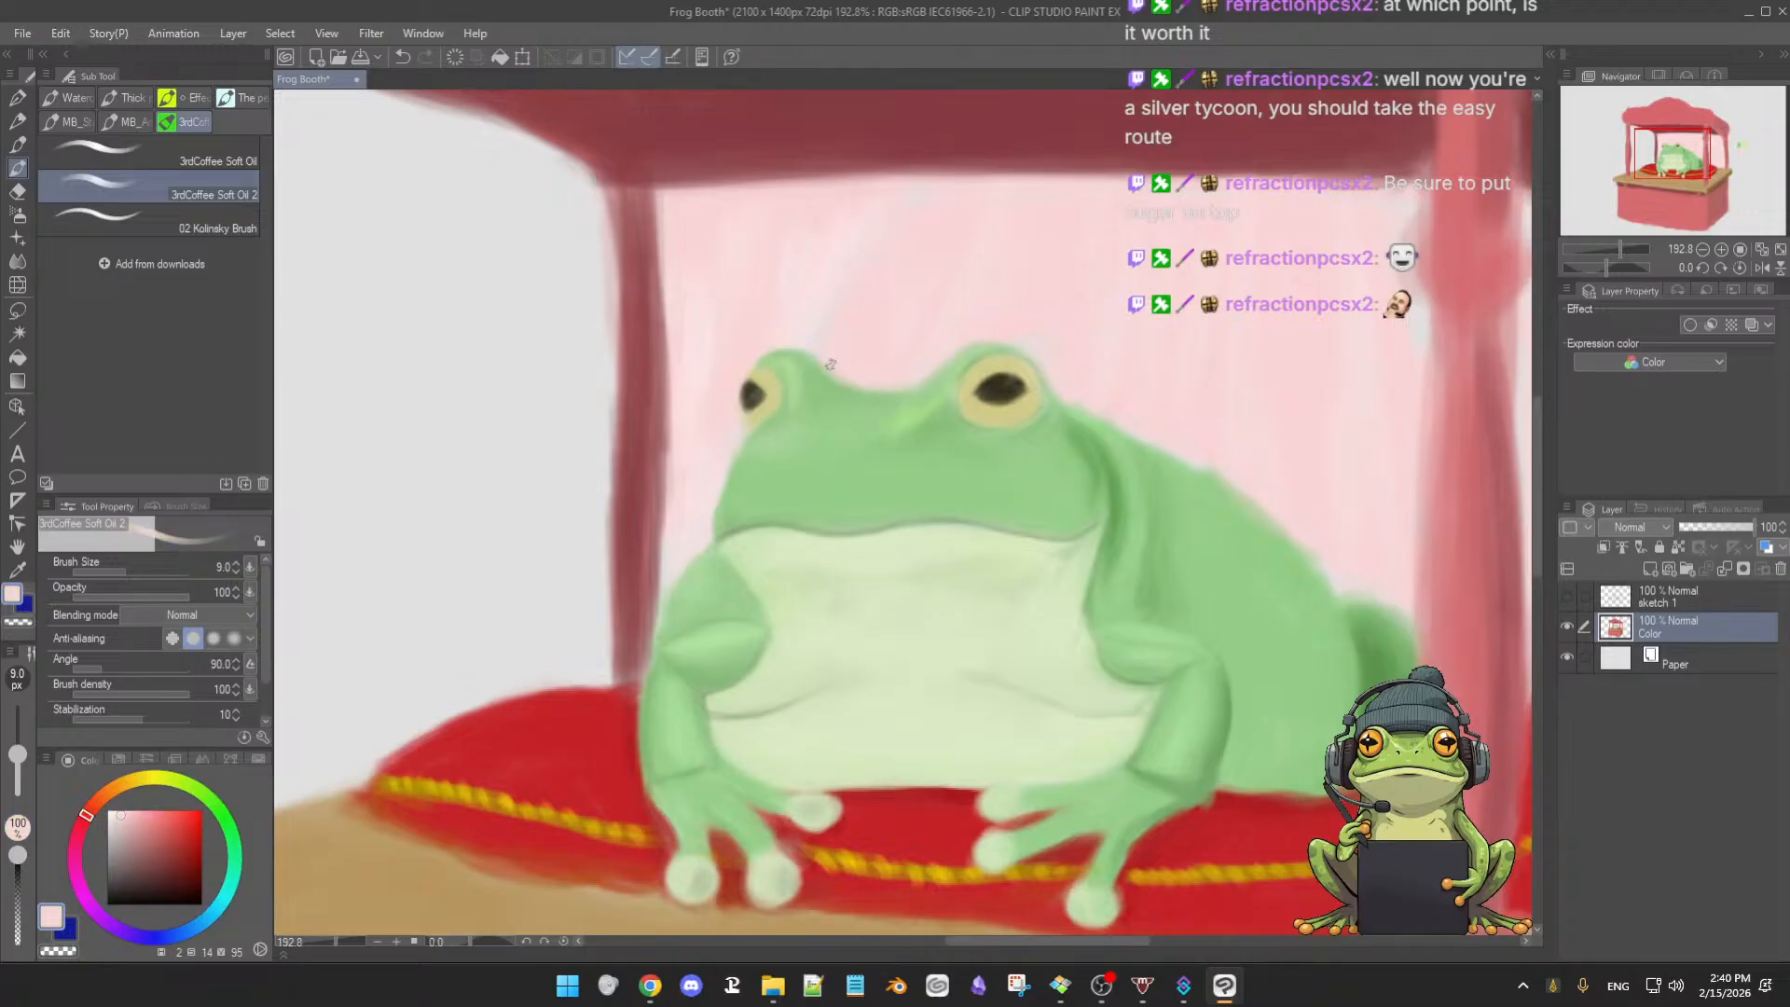
{"action": "left_click", "coordinate": [815, 368], "text": "alt"}
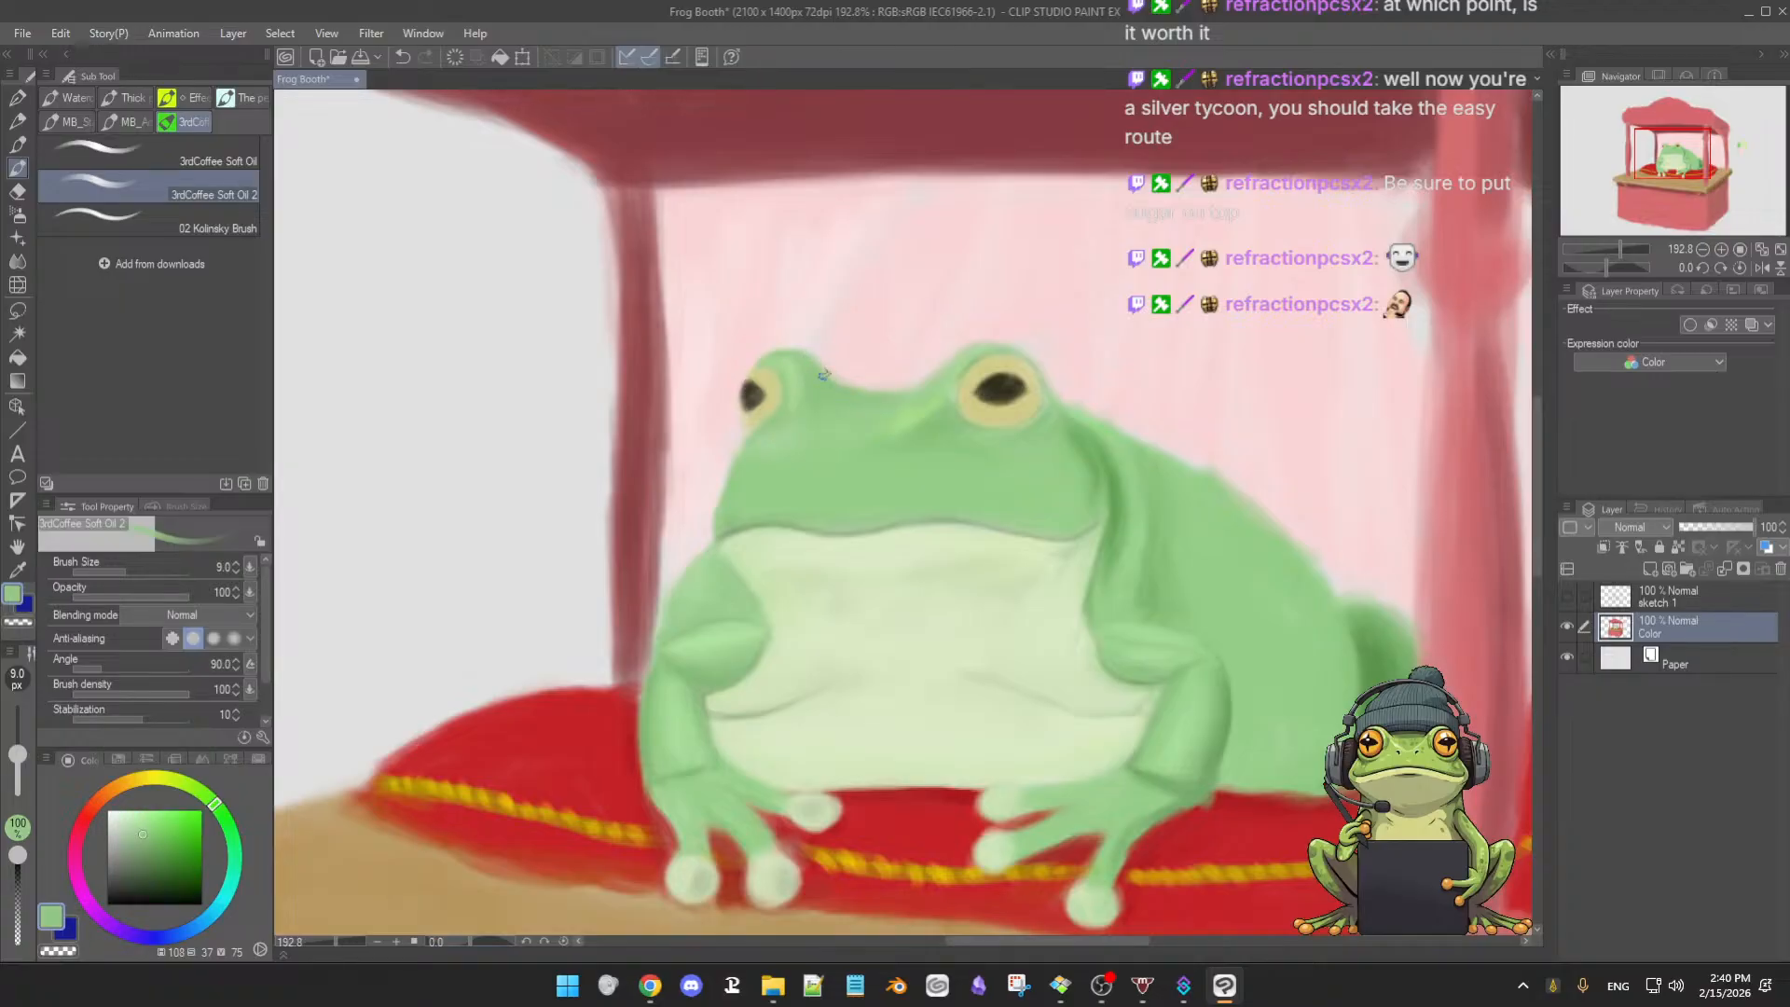
- Even out the head outline between the eyes with sampled greens and pale background pink at brush size 9.0
{"action": "scroll", "coordinate": [867, 410], "scroll_direction": "down", "scroll_amount": 3}
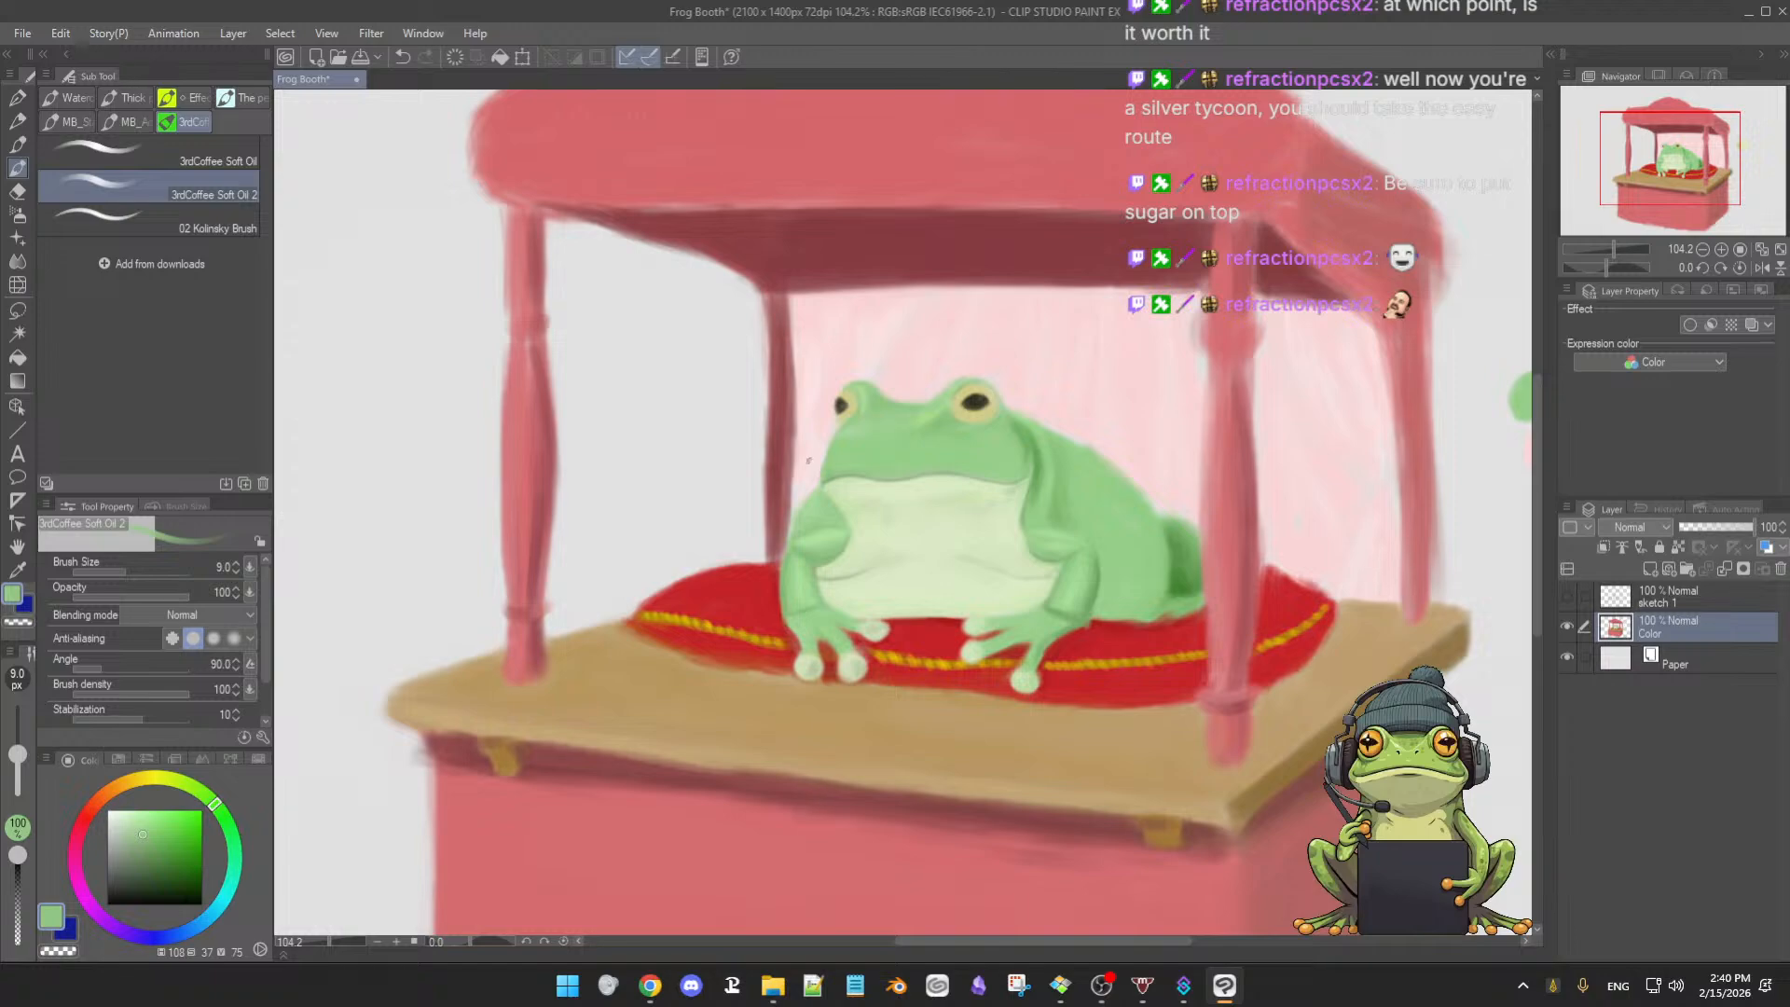
{"action": "scroll", "coordinate": [893, 505], "scroll_direction": "up", "scroll_amount": 3}
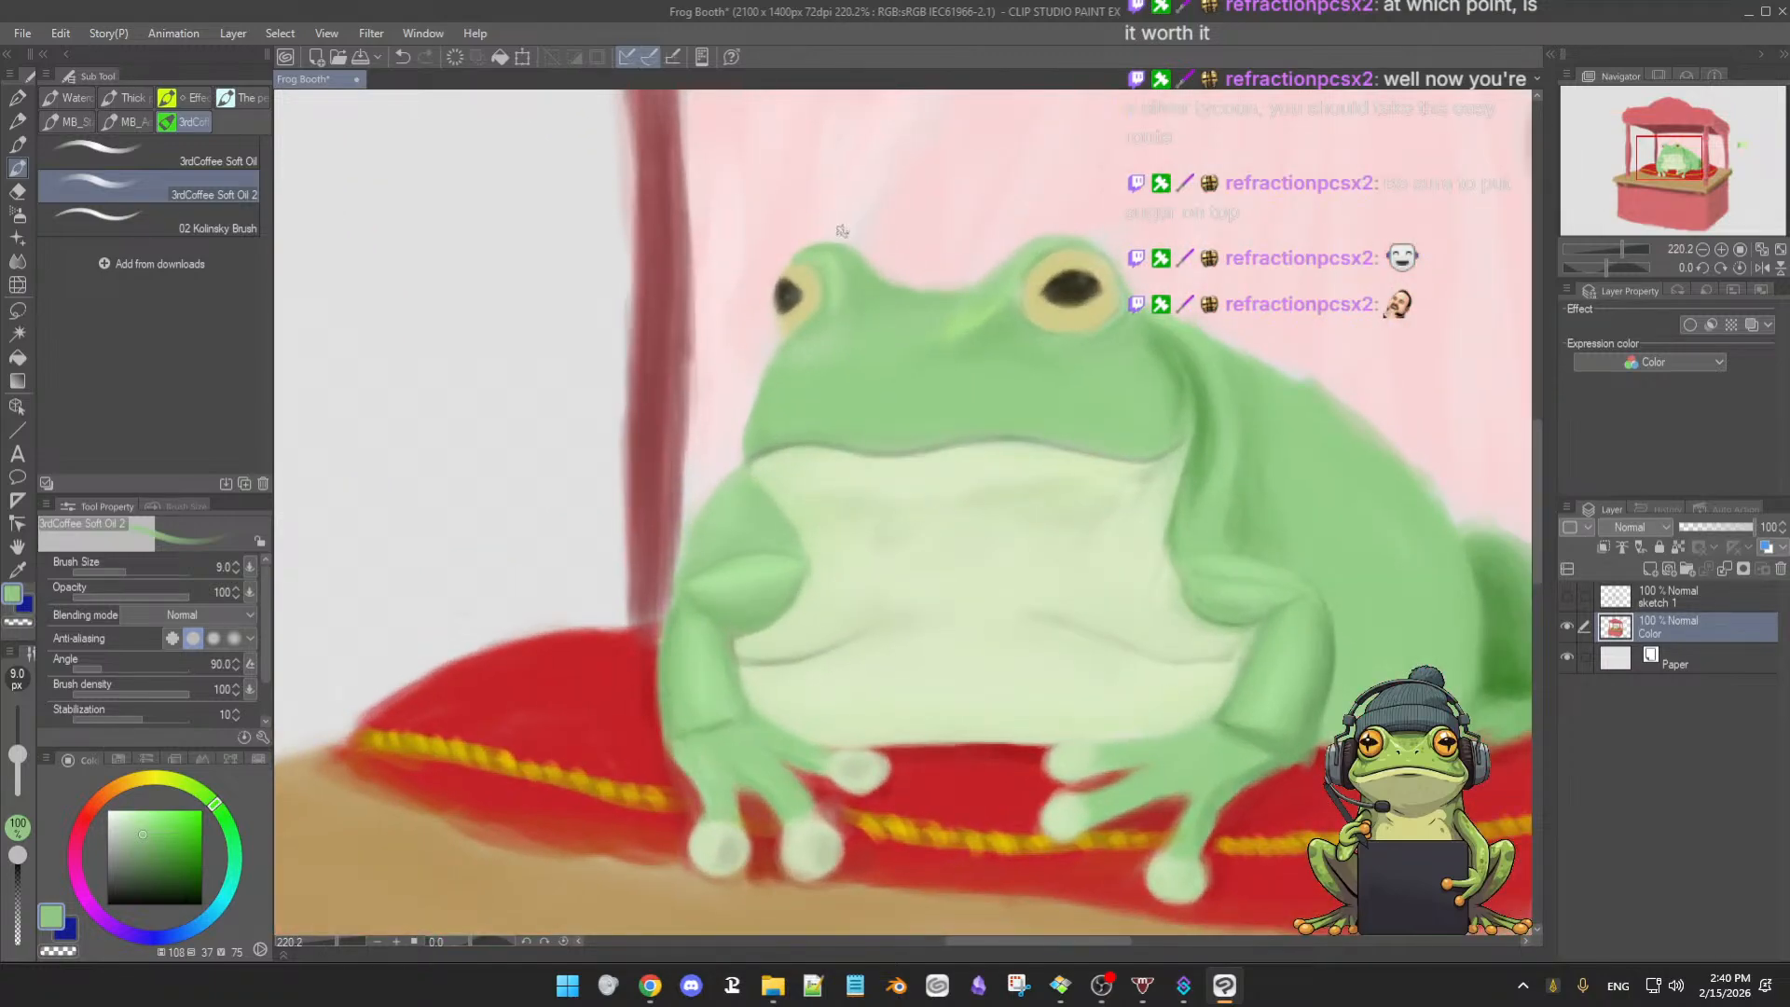
{"action": "left_click", "coordinate": [856, 257], "text": "alt"}
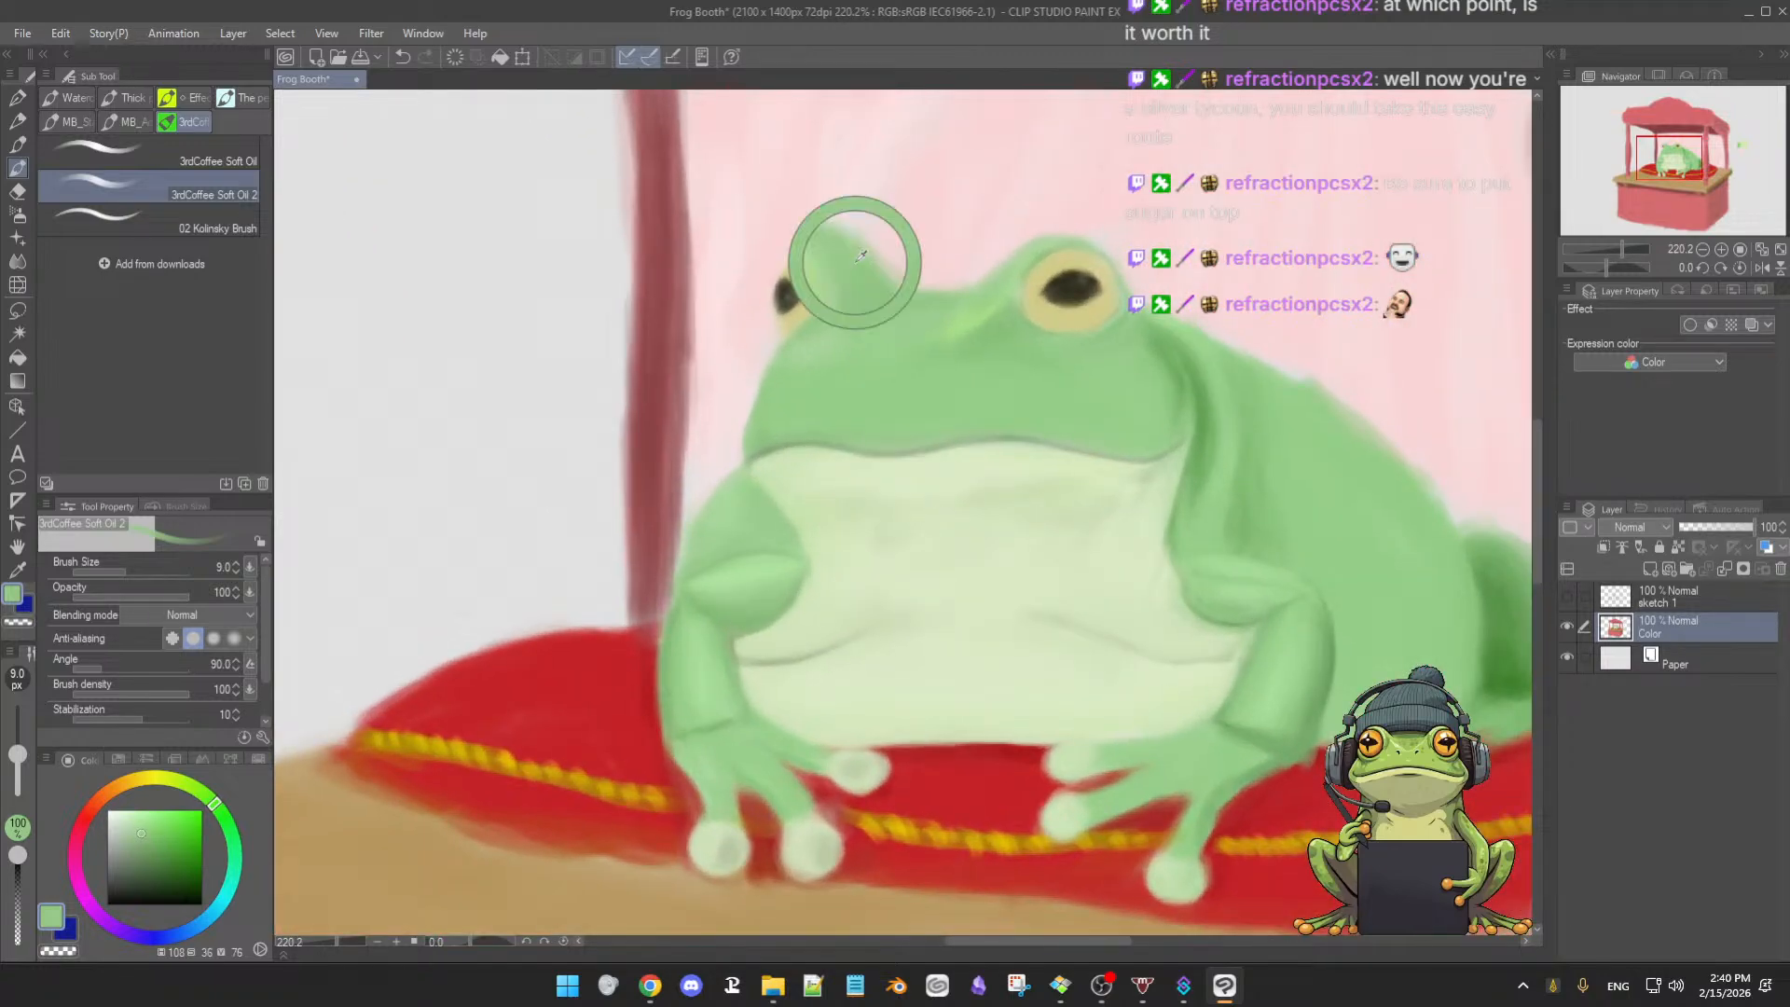
{"action": "left_click", "coordinate": [861, 263], "text": "alt"}
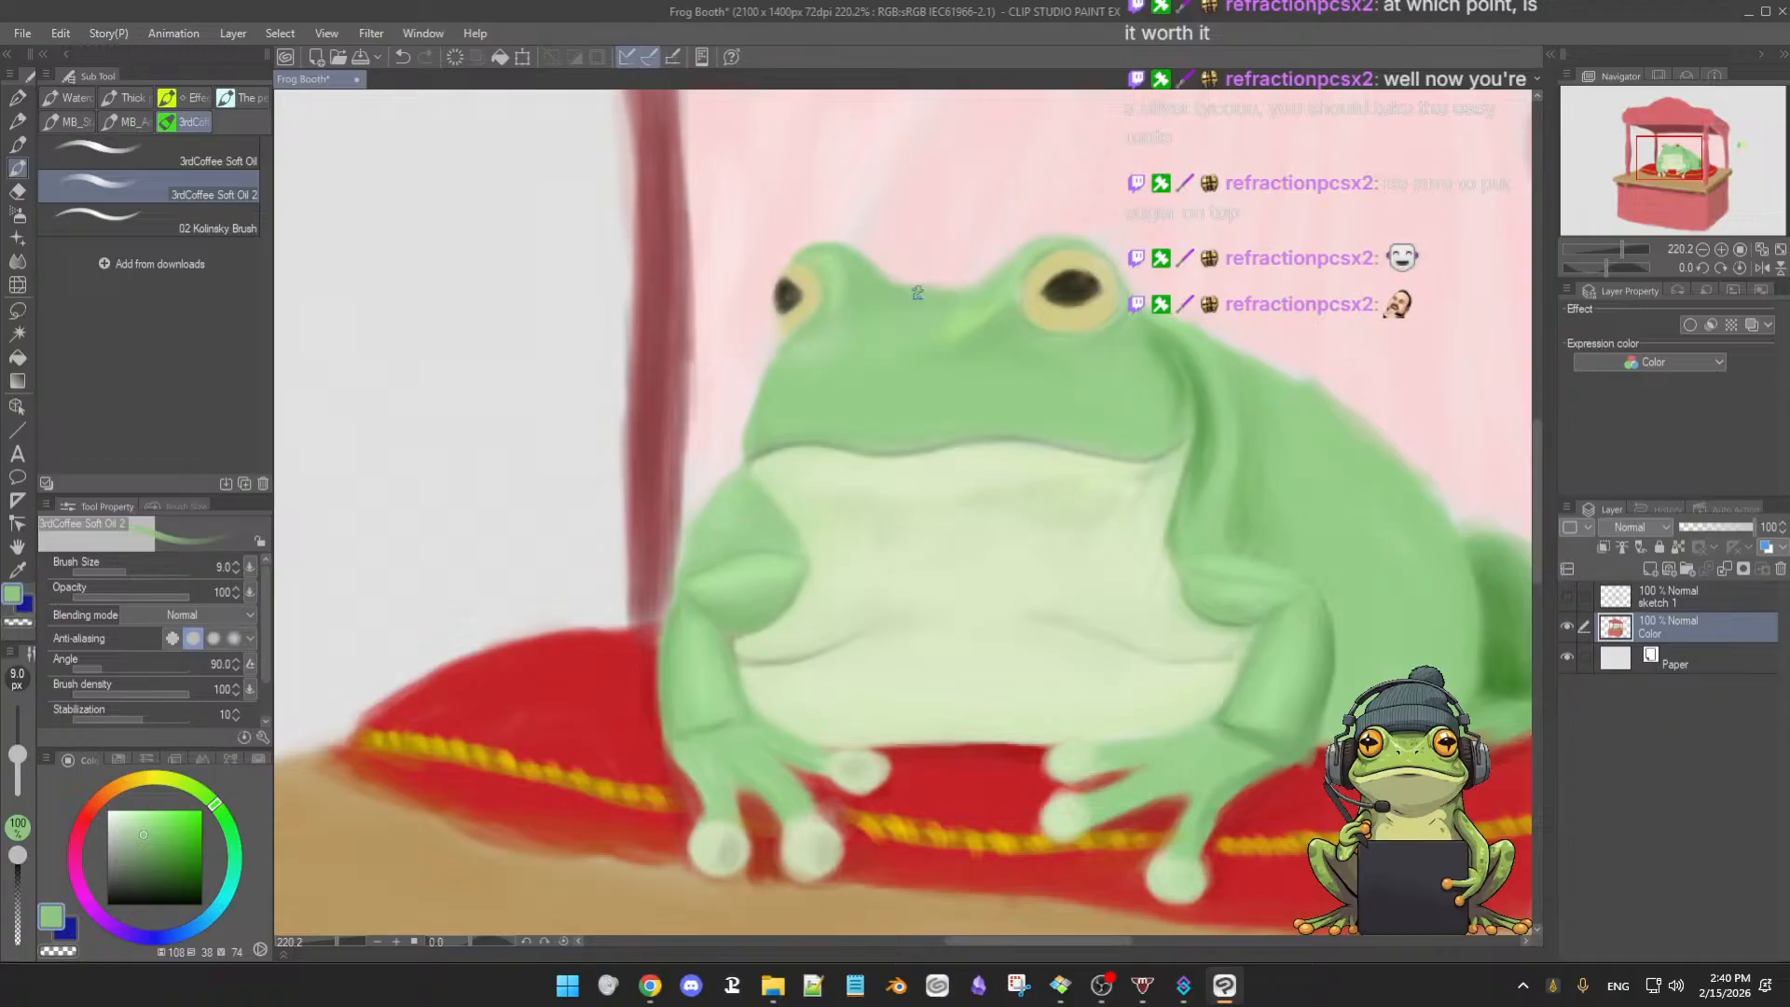
{"action": "left_click", "coordinate": [993, 280], "text": "alt"}
{"action": "left_click", "coordinate": [994, 263], "text": "alt"}
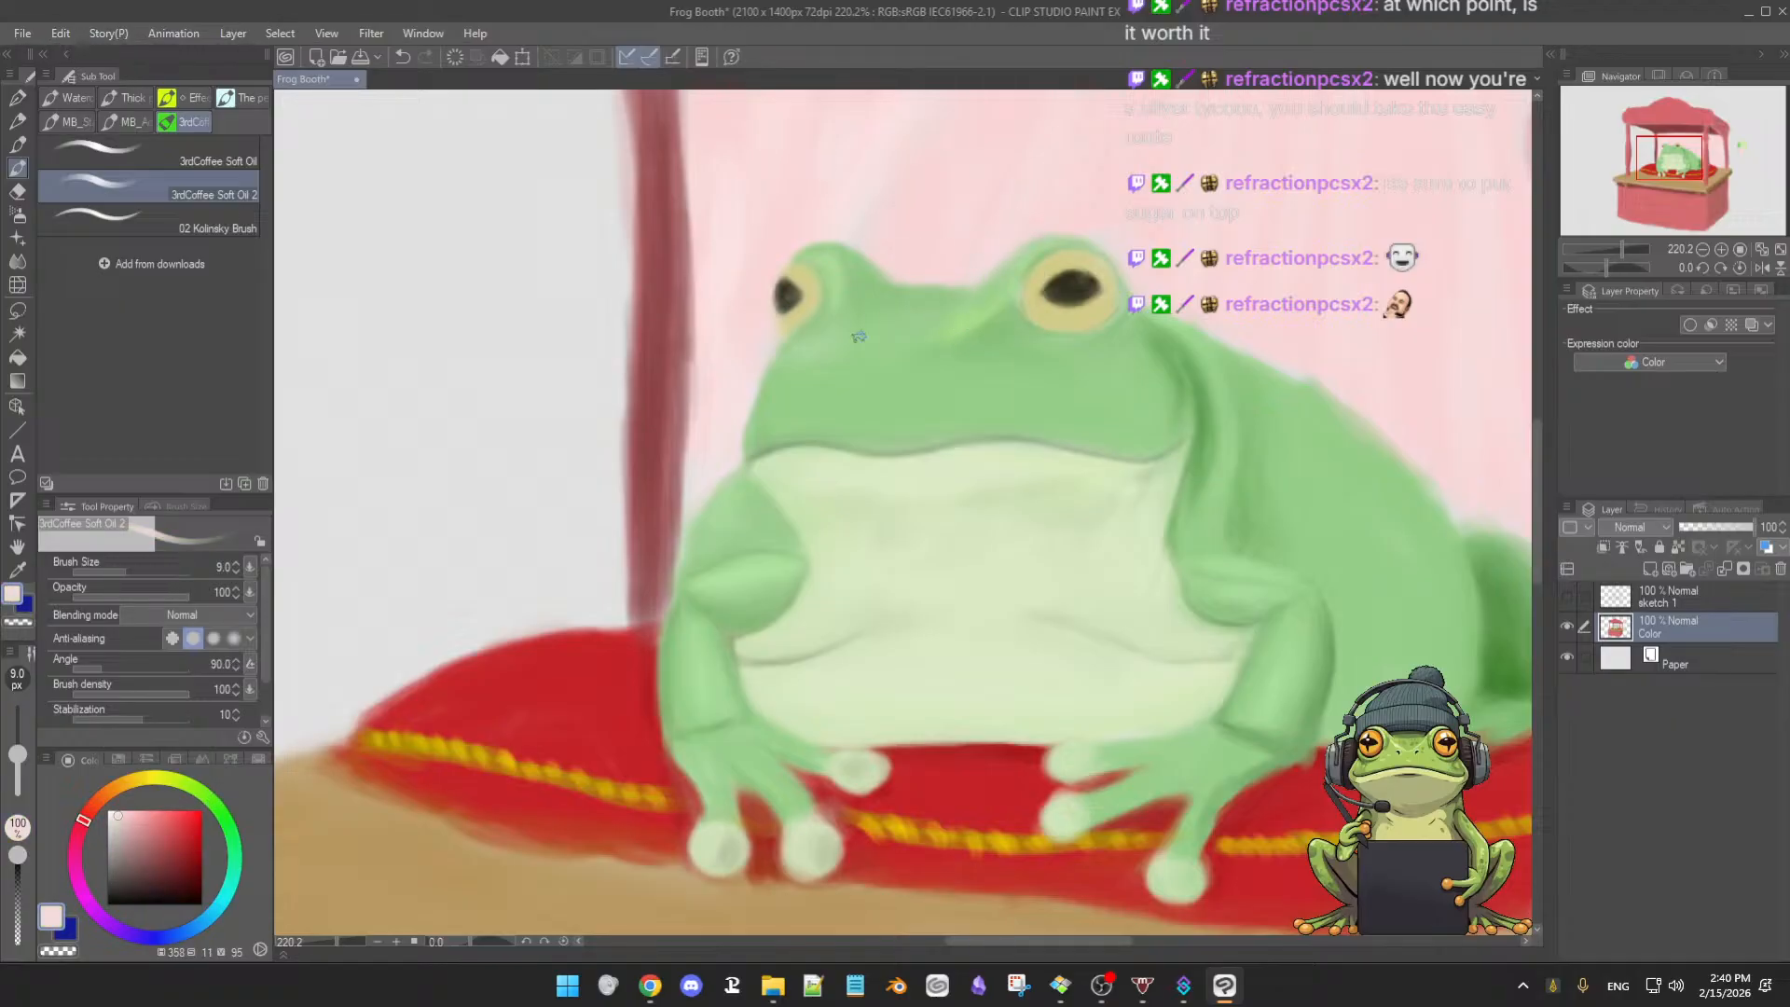
- Soften the skin around the left-hand eye with sampled greens, and clean its iris and outer edge with yellow and pink at size 6.2
{"action": "left_click", "coordinate": [832, 269], "text": "alt"}
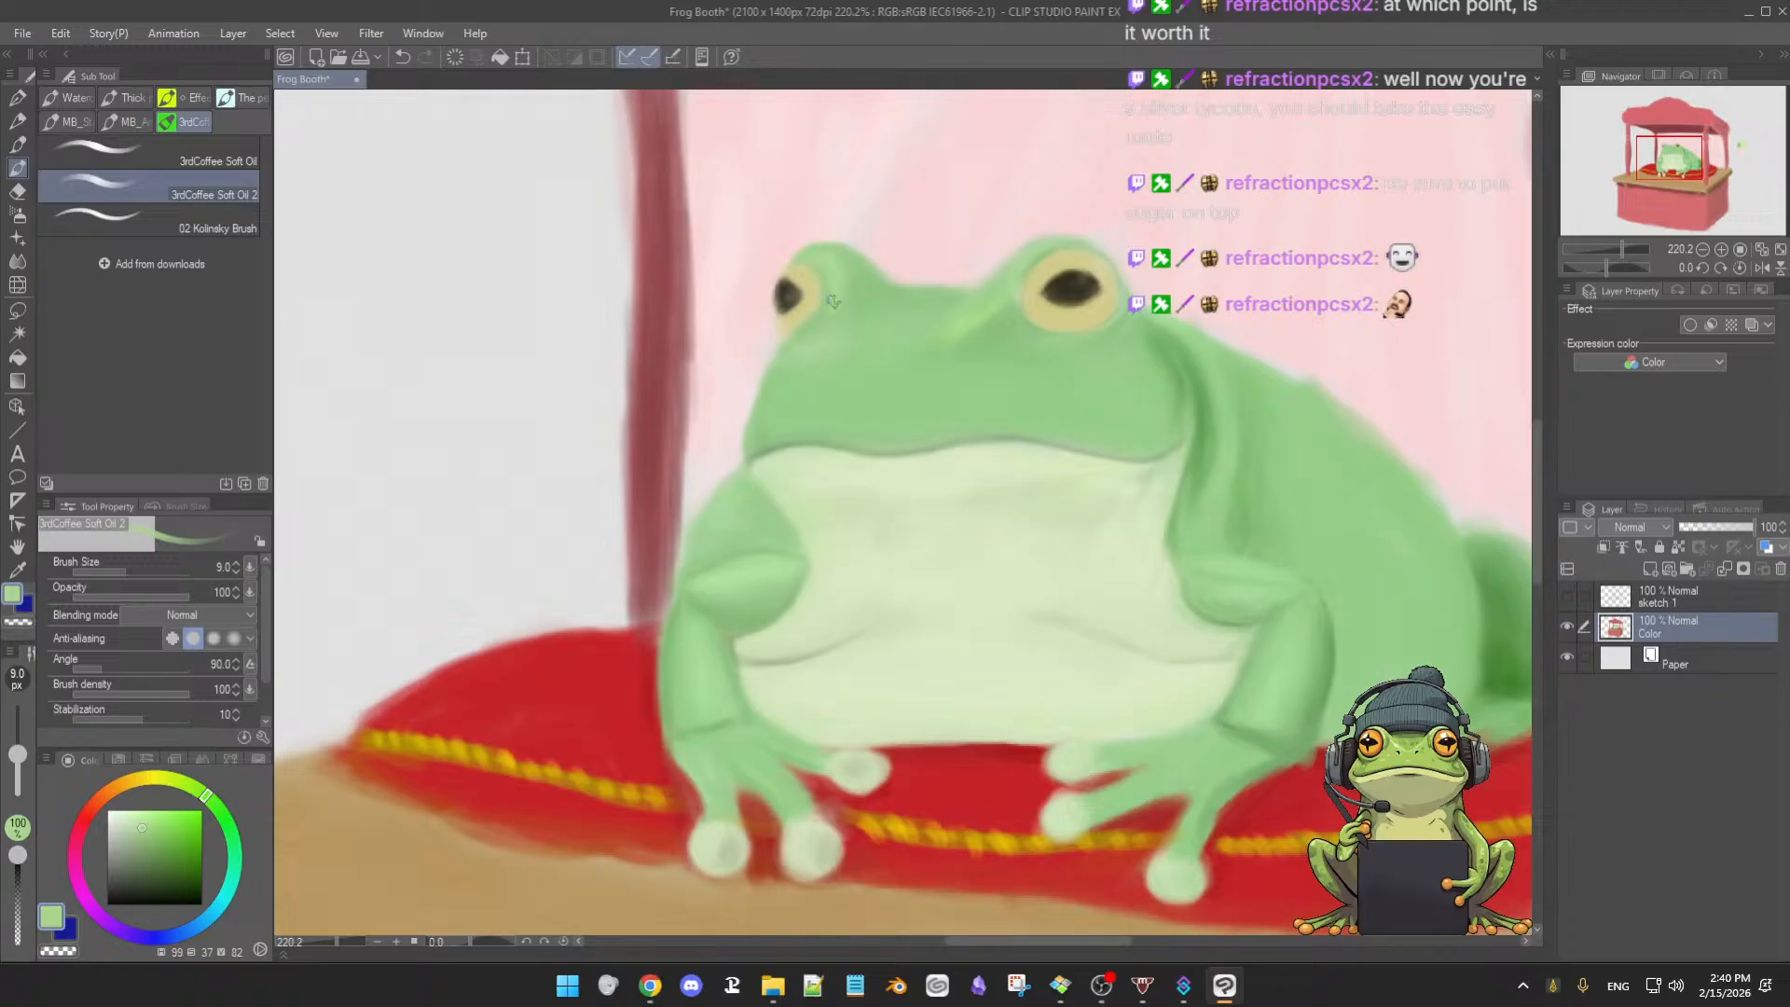
{"action": "left_click", "coordinate": [839, 260], "text": "alt"}
{"action": "left_click", "coordinate": [802, 282], "text": "alt"}
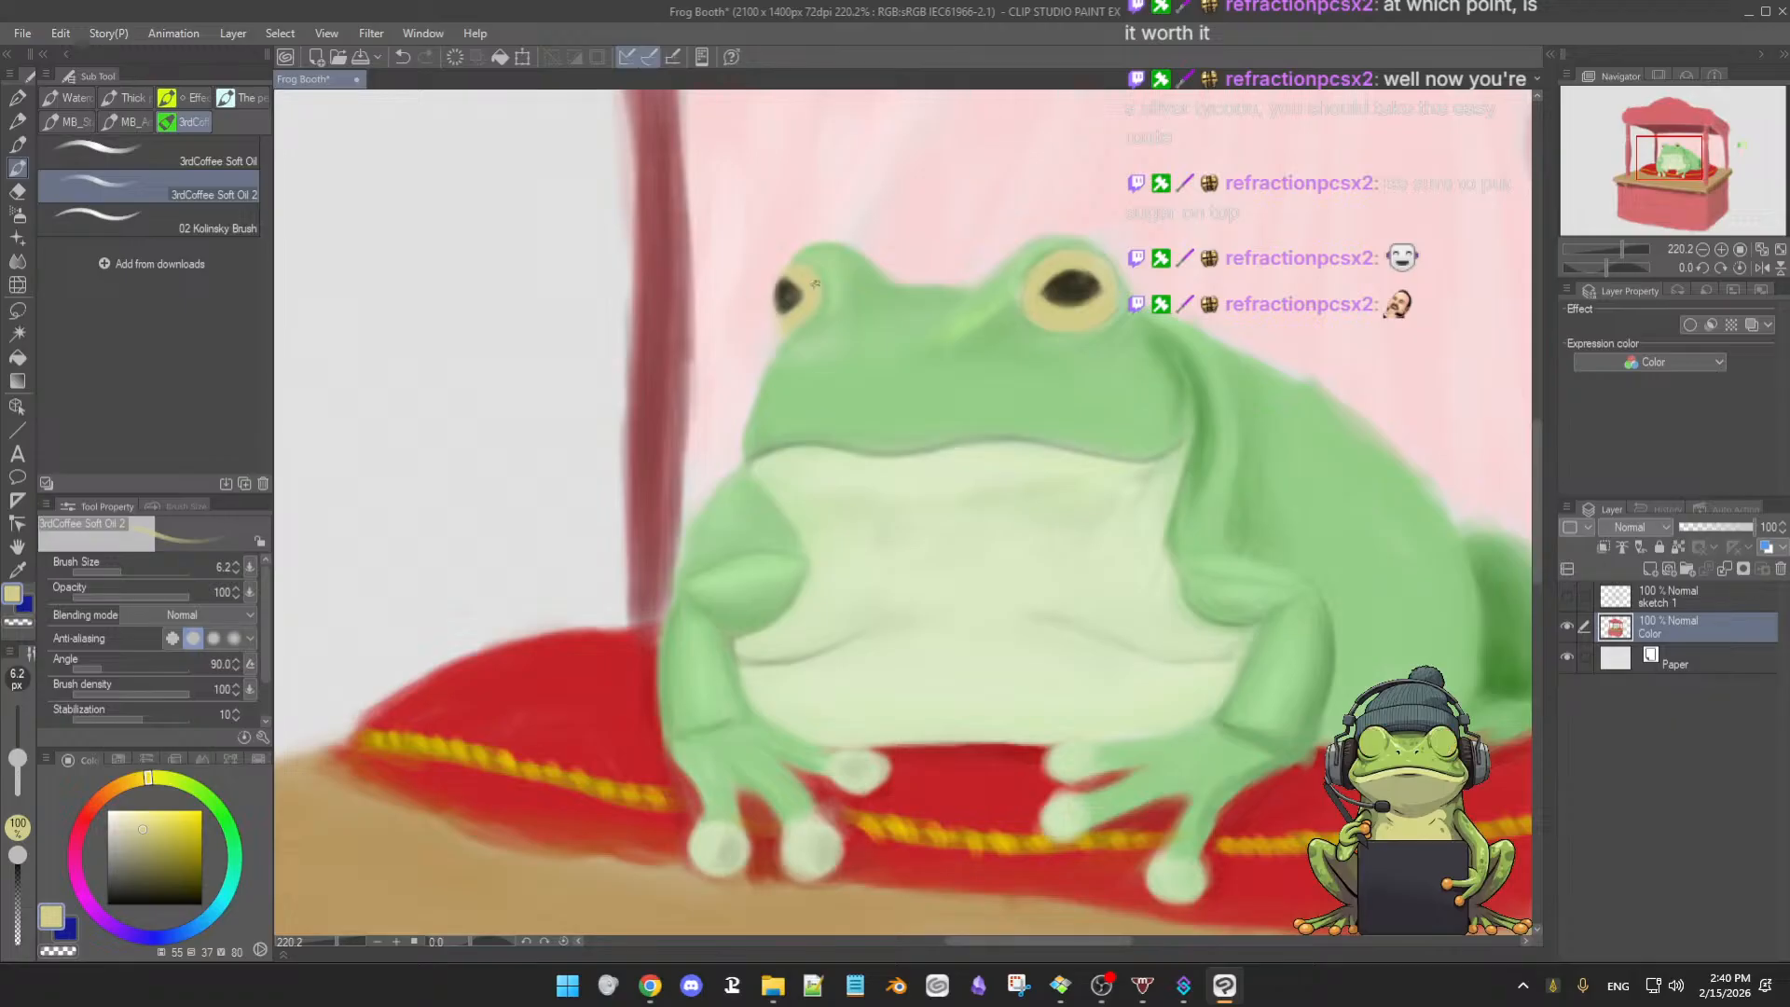
{"action": "left_click", "coordinate": [774, 338], "text": "alt"}
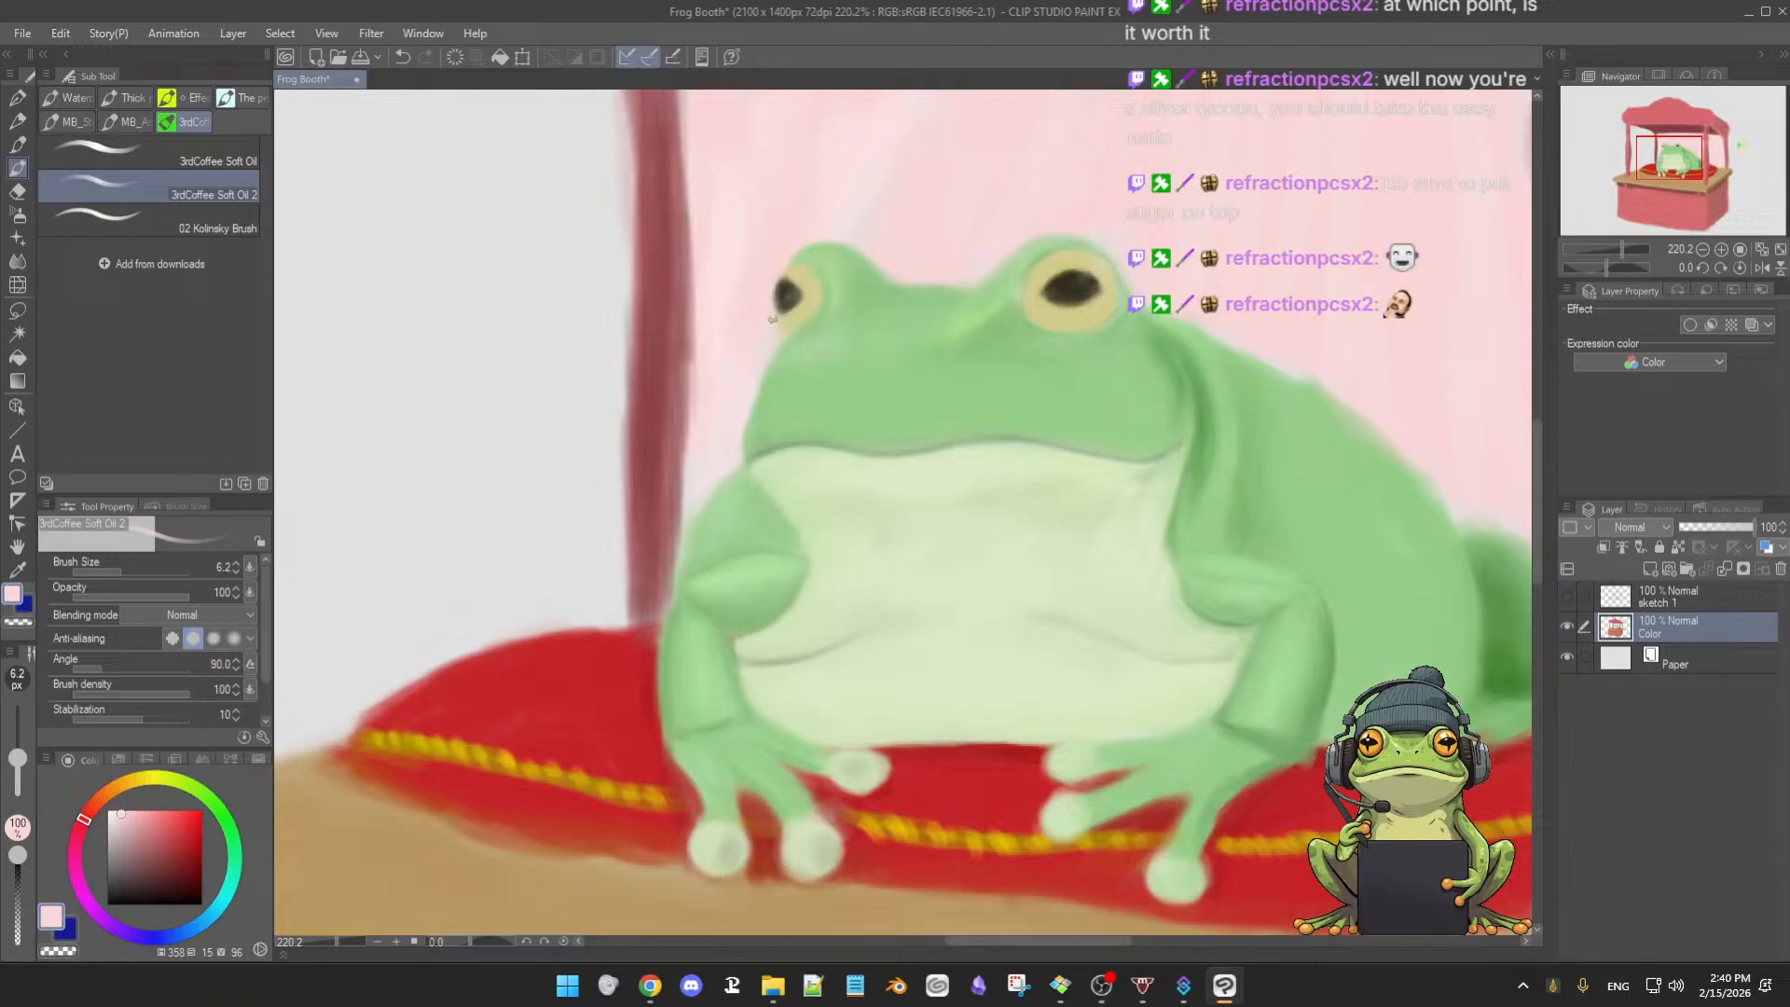
- Reshape the left-hand pupil with sampled near-black at brush size 6.2
{"action": "left_click", "coordinate": [786, 280], "text": "alt"}
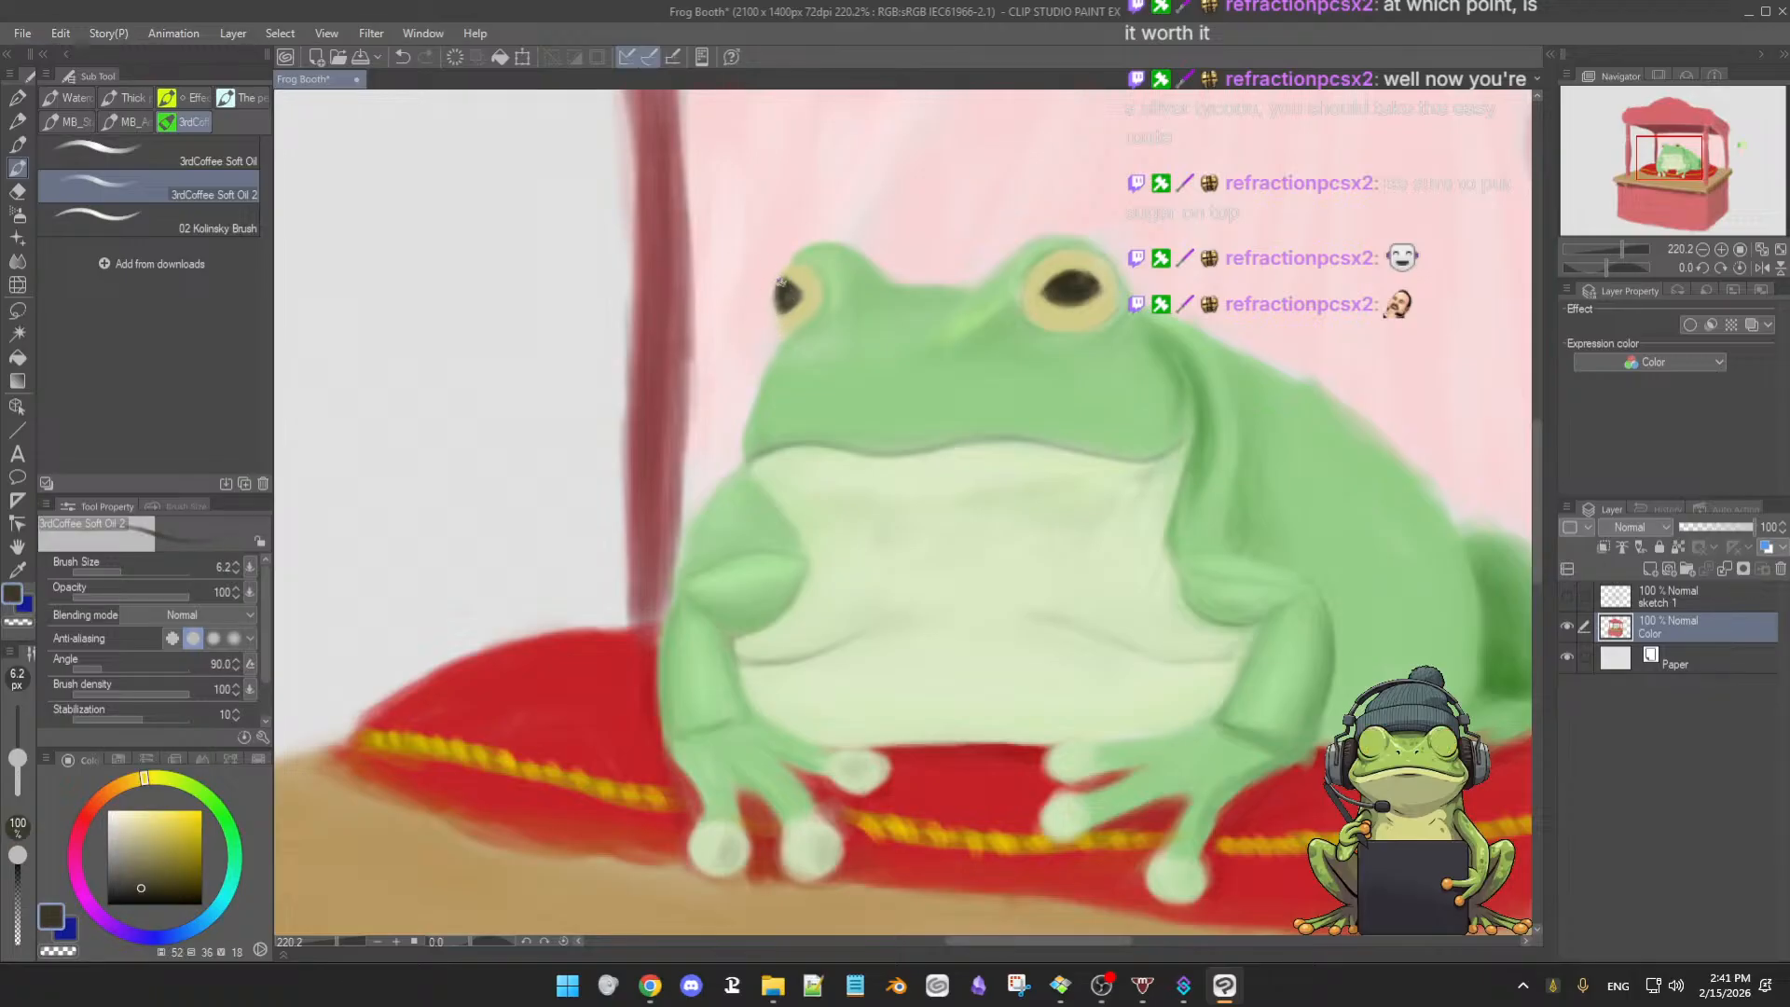
{"action": "left_click_drag", "start_coordinate": [799, 282], "coordinate": [807, 289]}
{"action": "left_click_drag", "start_coordinate": [799, 302], "coordinate": [794, 310]}
- Flip the canvas view horizontally and refine the far eye's iris, pupil and outer edge with sampled yellow, near-black and pink at size 6.9
{"action": "key", "text": "h"}
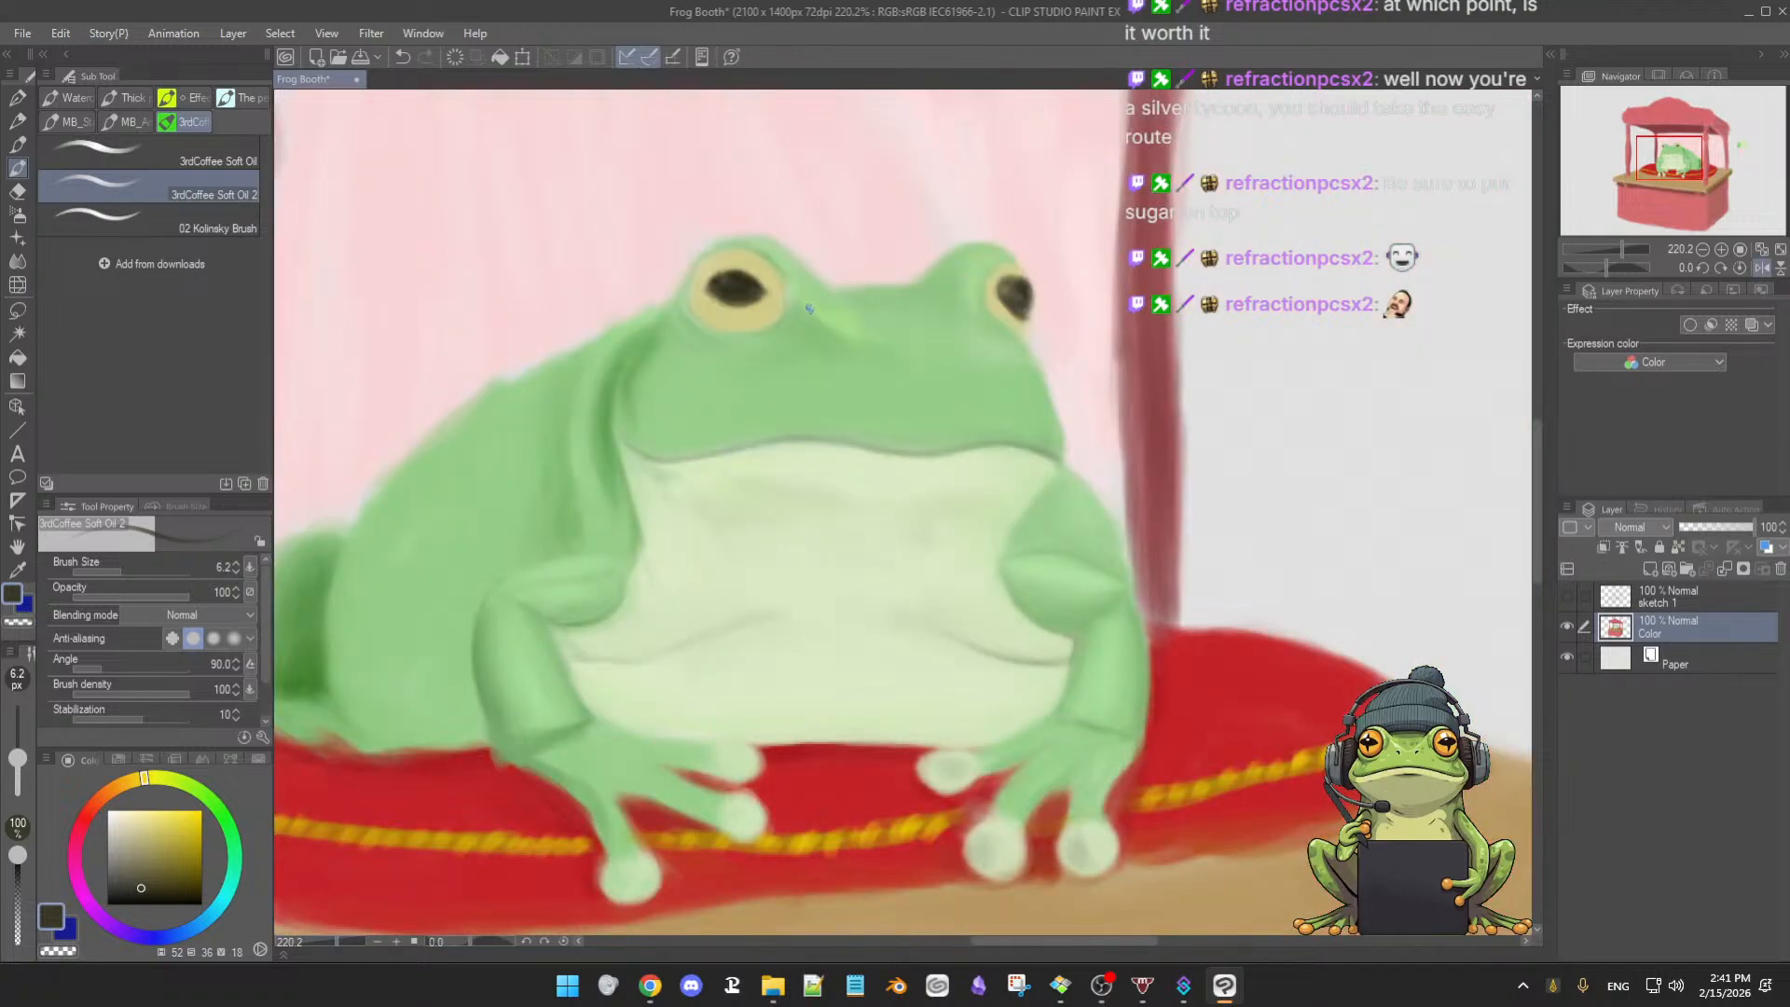
{"action": "left_click", "coordinate": [994, 308], "text": "alt"}
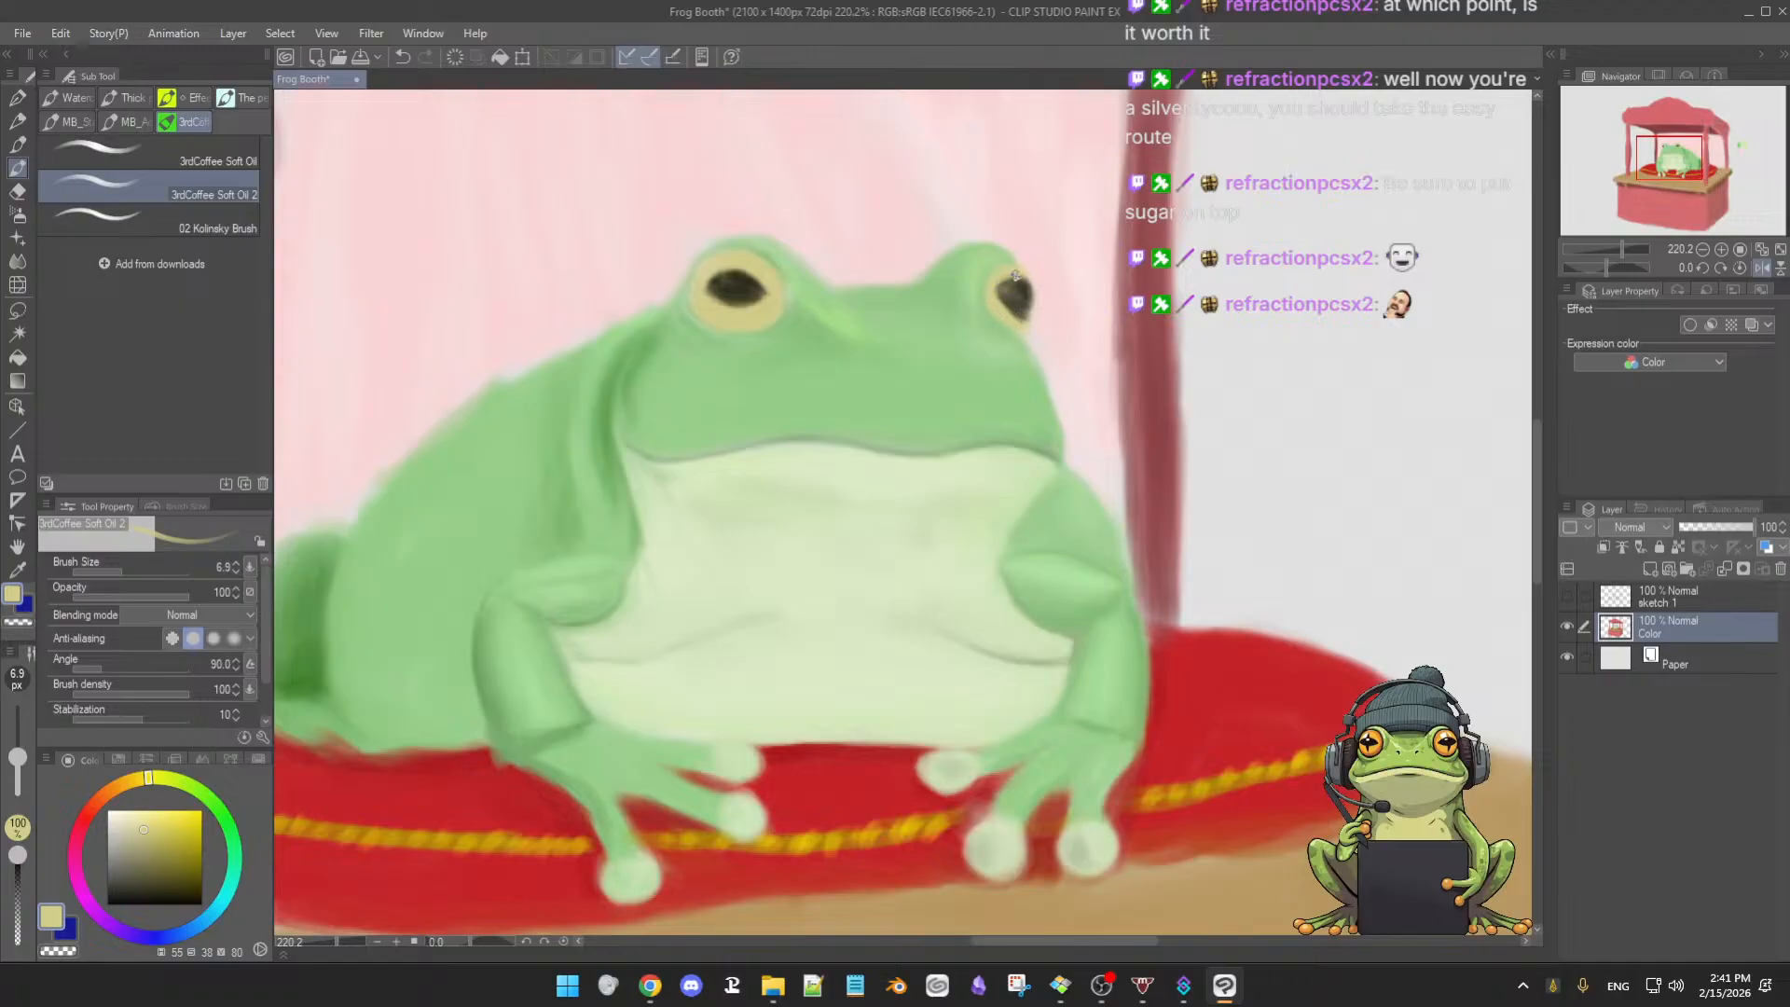
{"action": "left_click", "coordinate": [1026, 288], "text": "alt"}
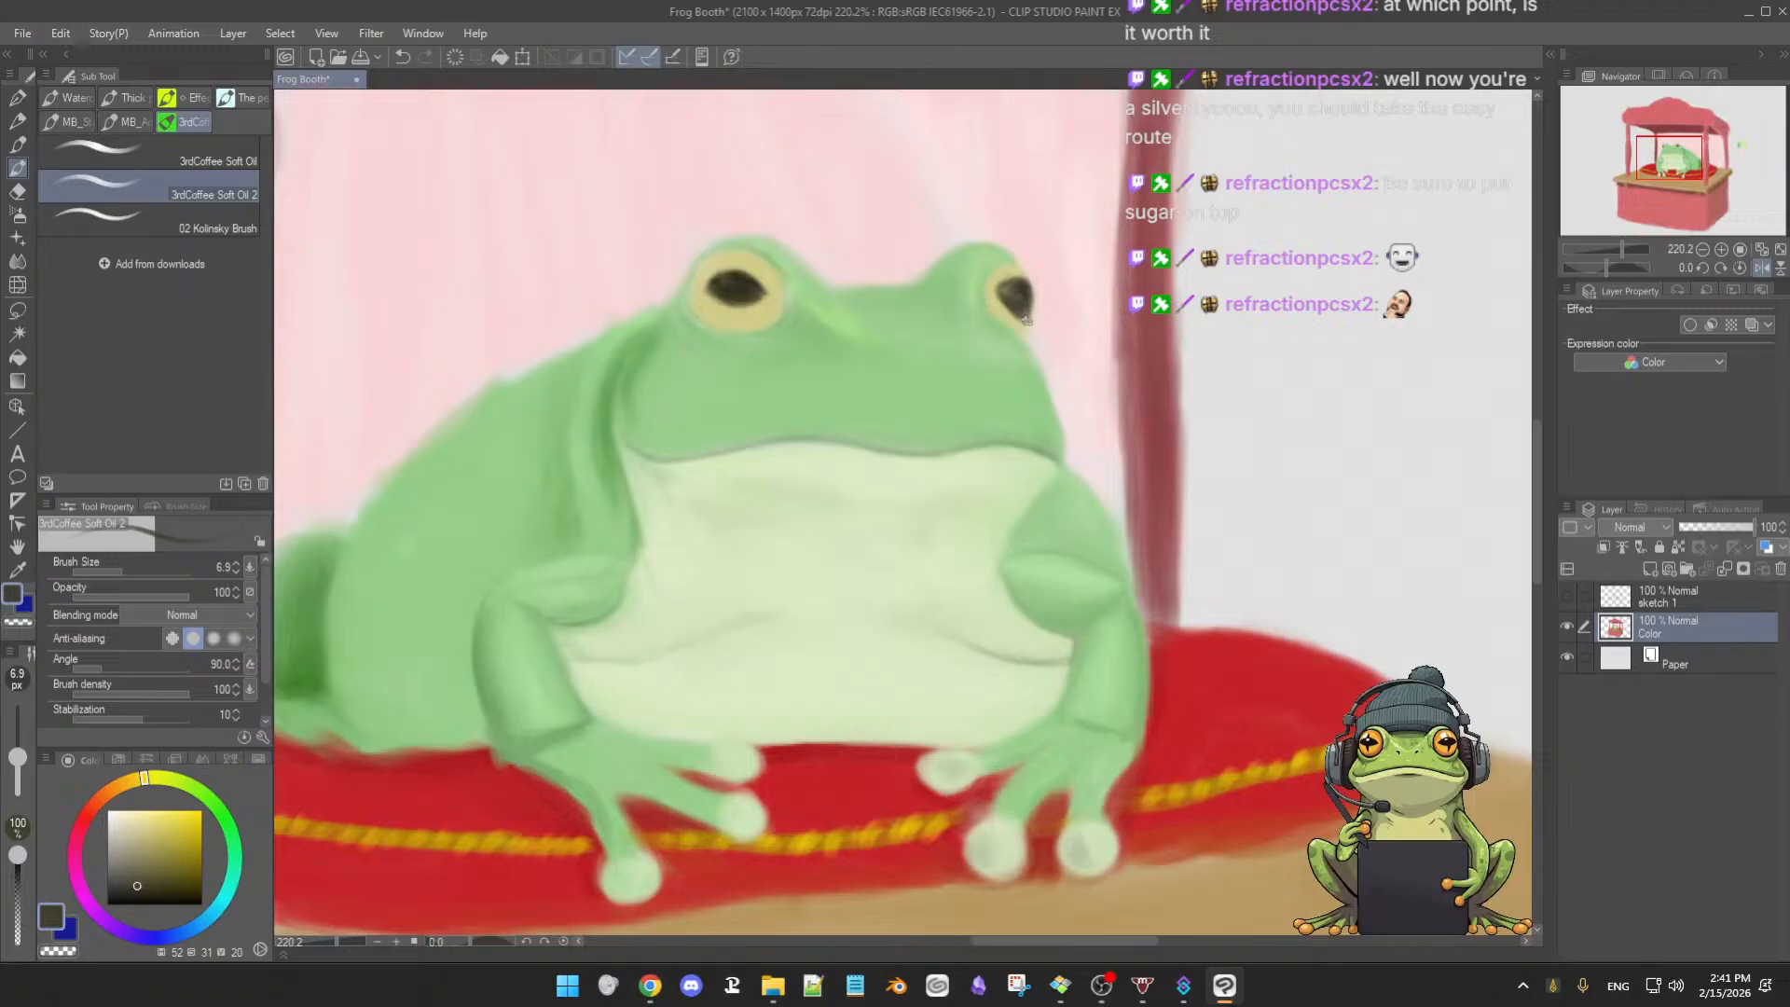
{"action": "left_click", "coordinate": [1002, 279], "text": "alt"}
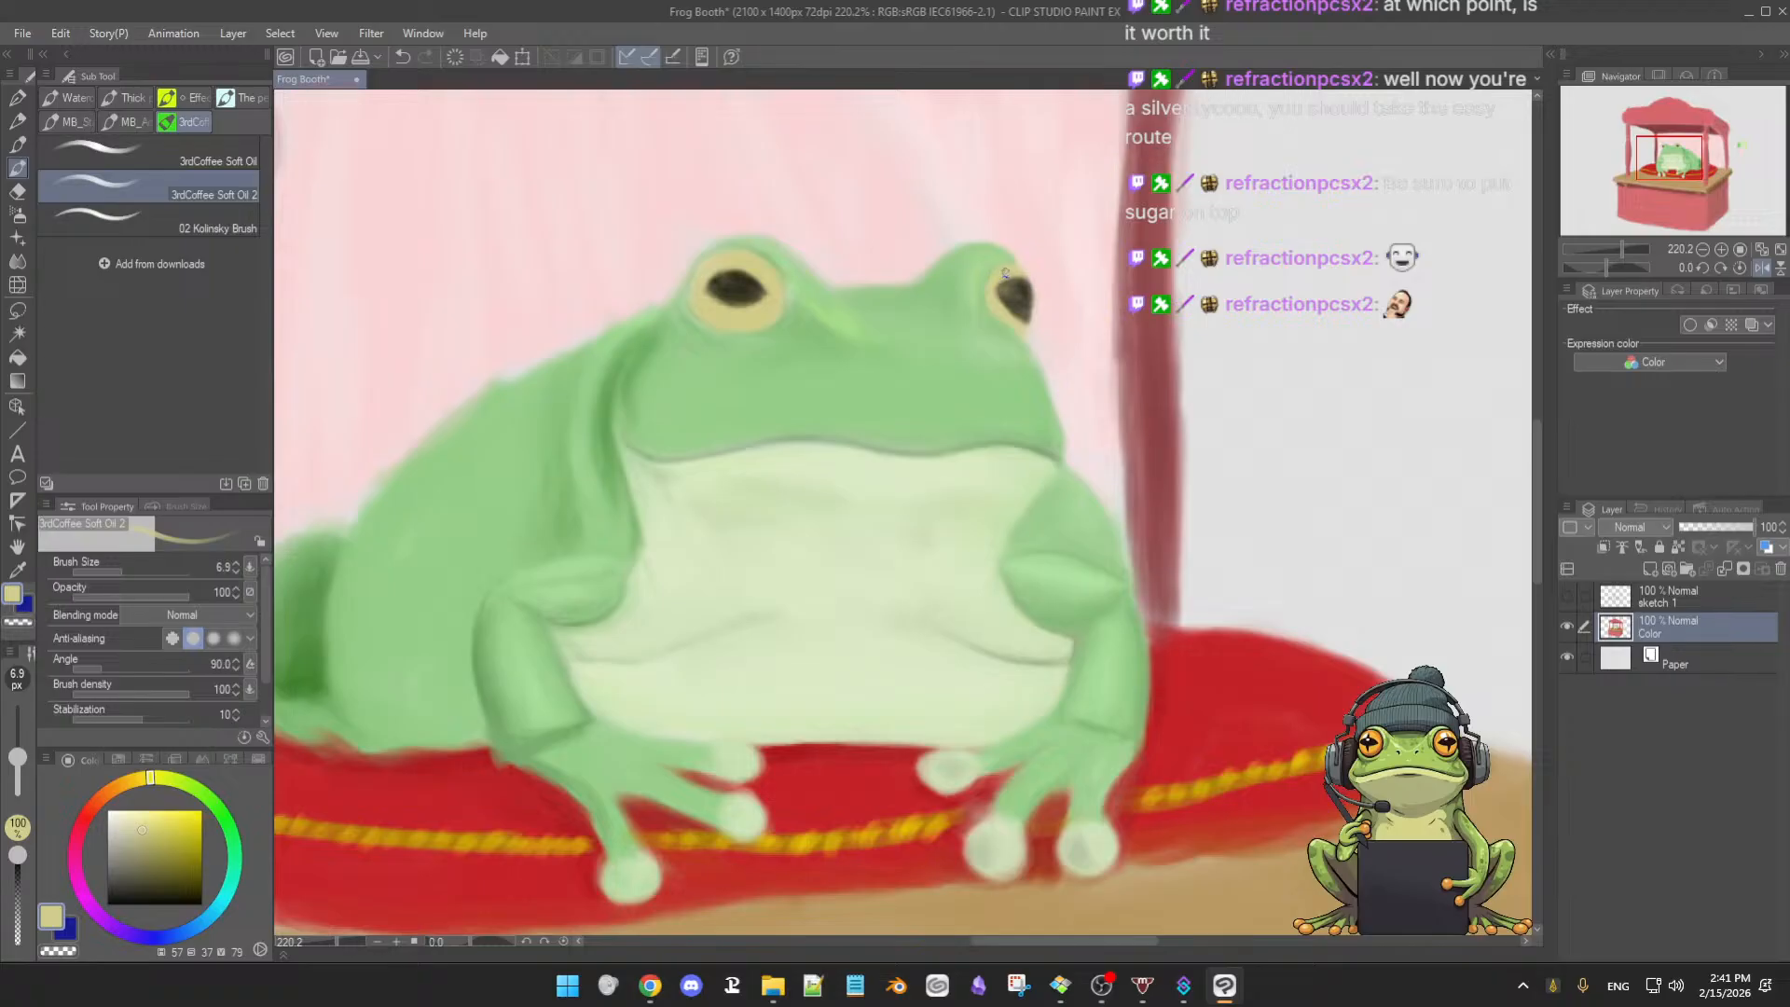
{"action": "left_click", "coordinate": [1015, 278], "text": "alt"}
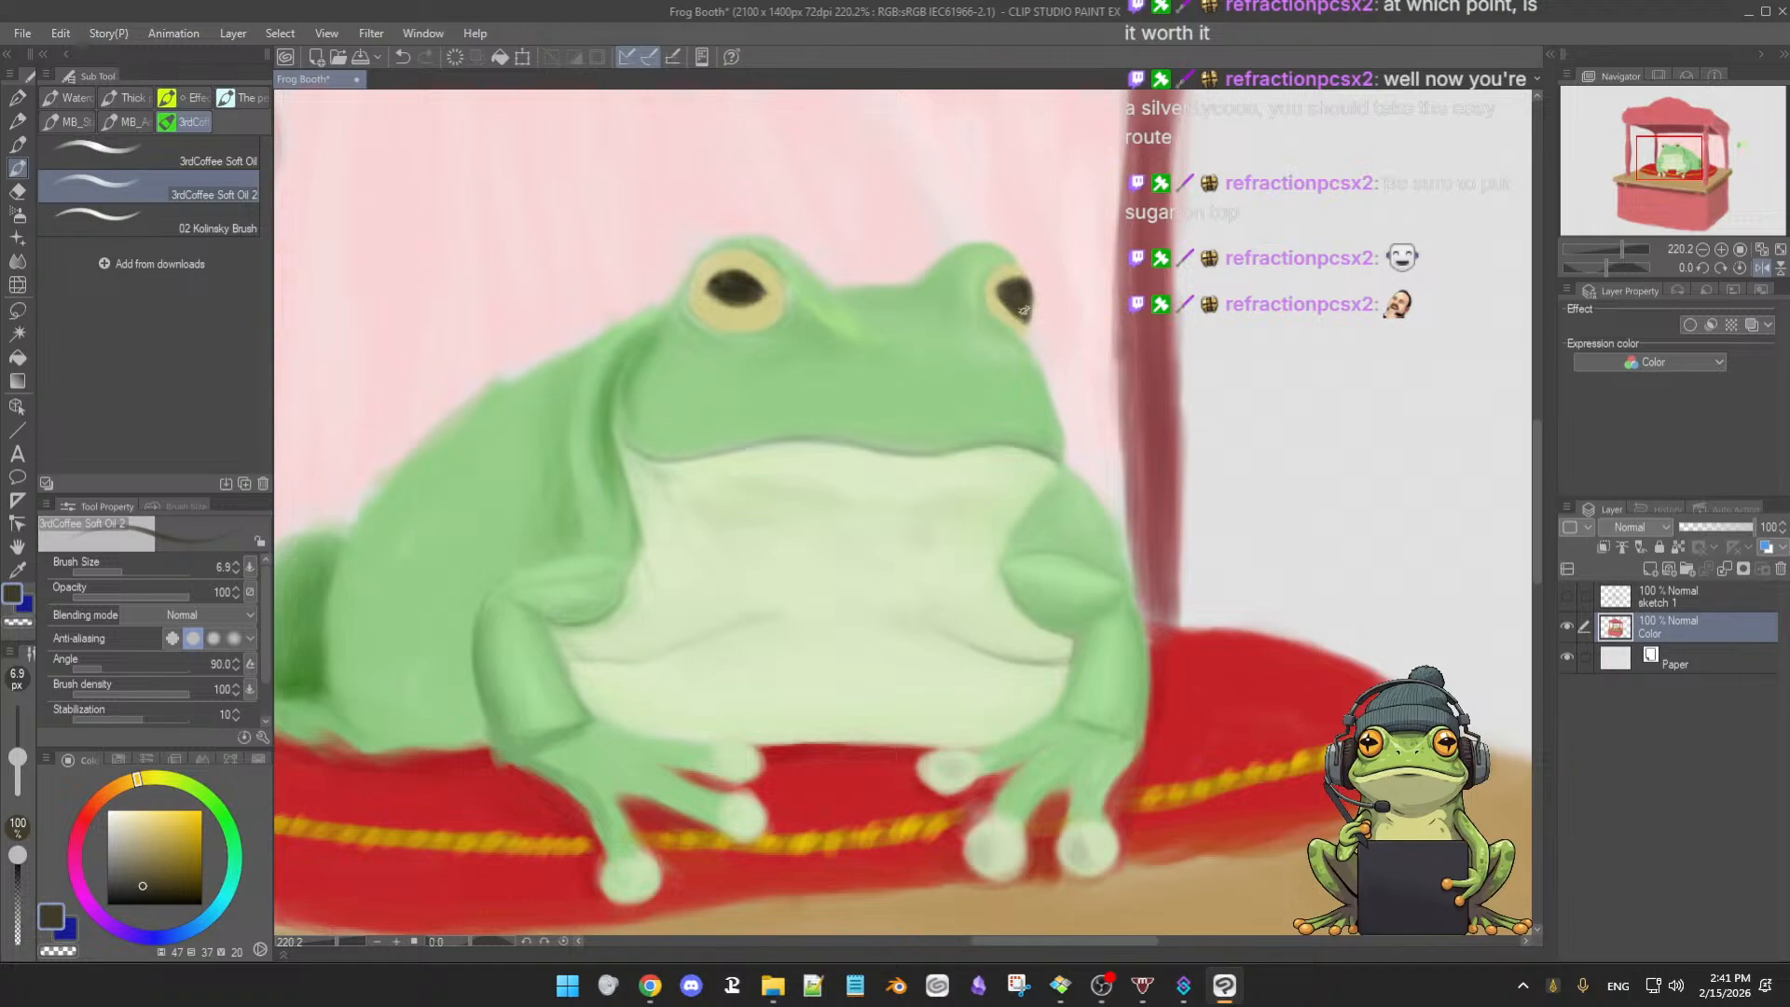
{"action": "left_click", "coordinate": [1029, 273], "text": "alt"}
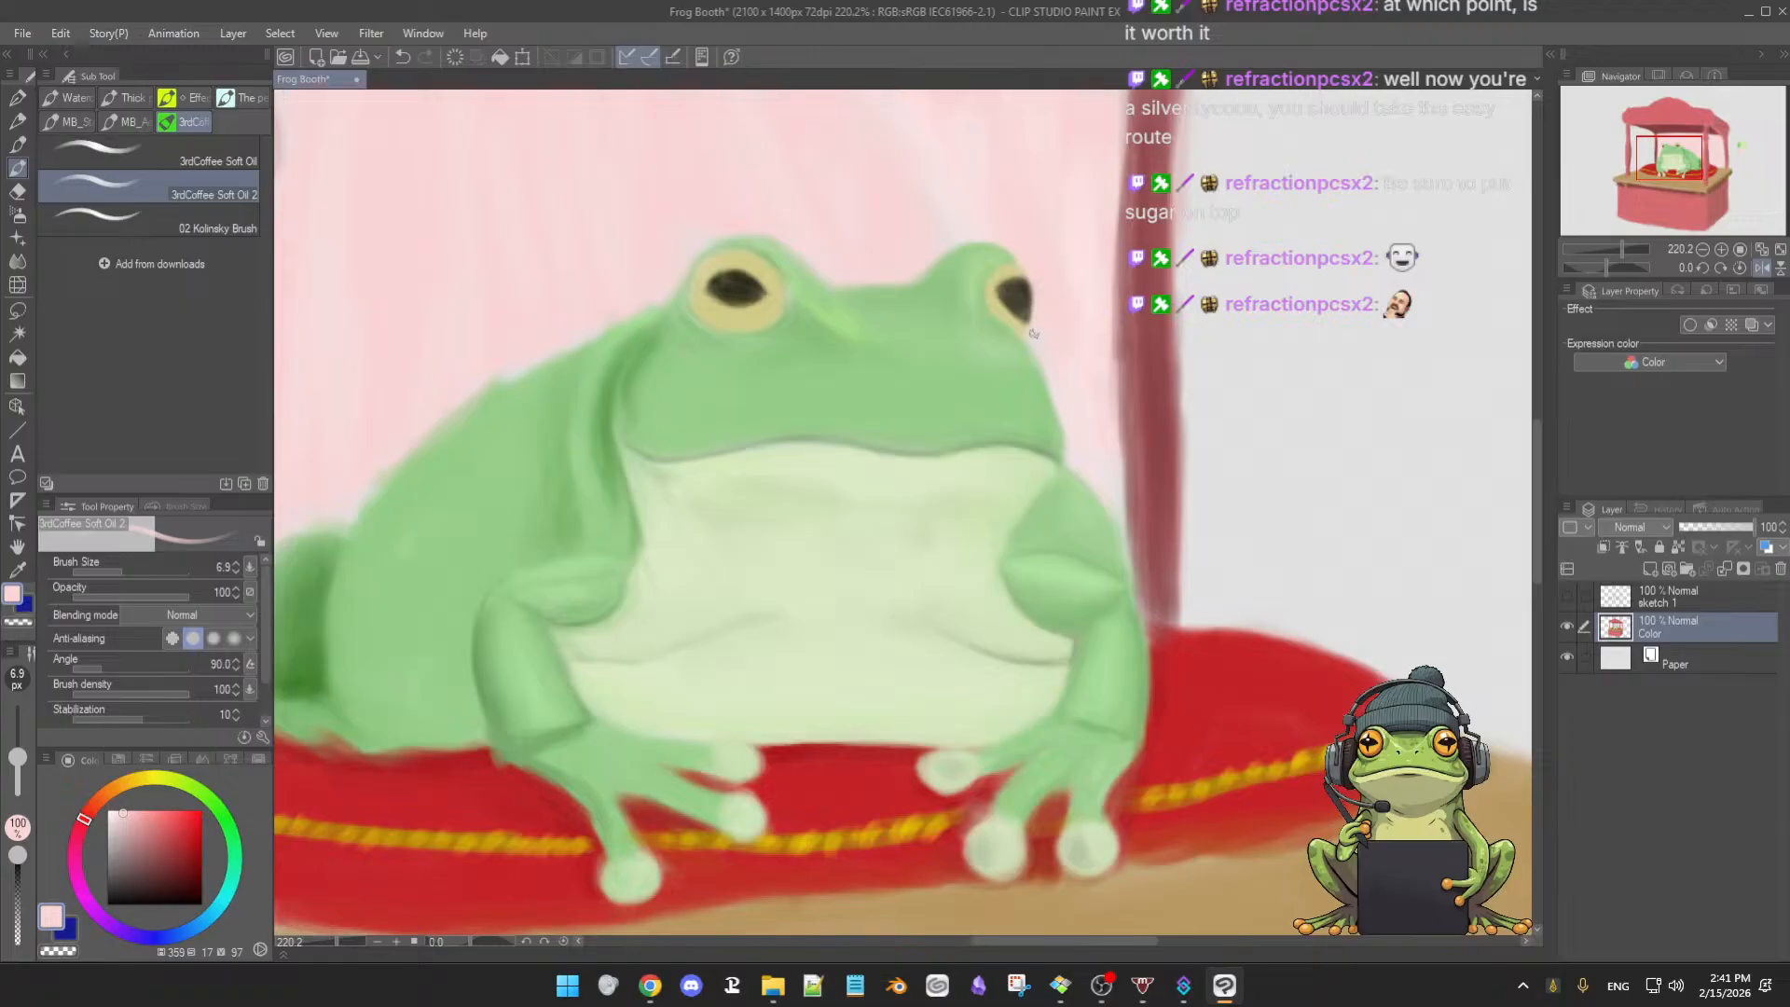
{"action": "left_click", "coordinate": [1014, 301], "text": "alt"}
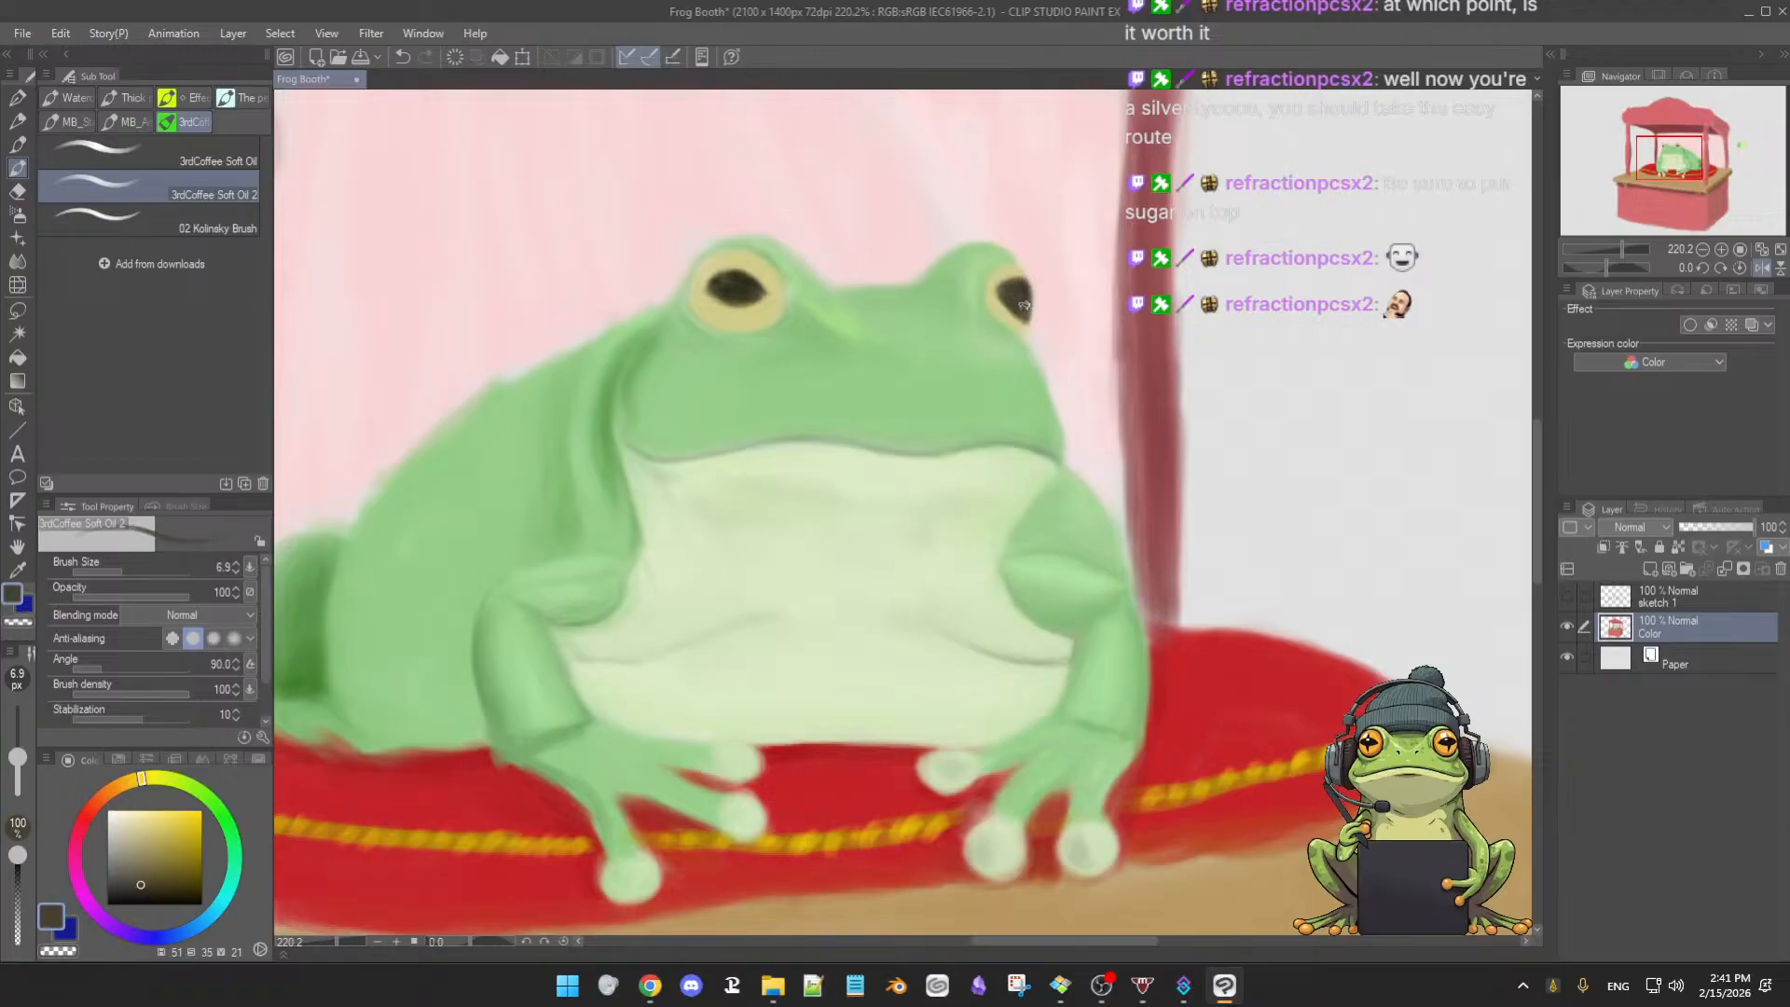
{"action": "left_click", "coordinate": [1035, 291], "text": "alt"}
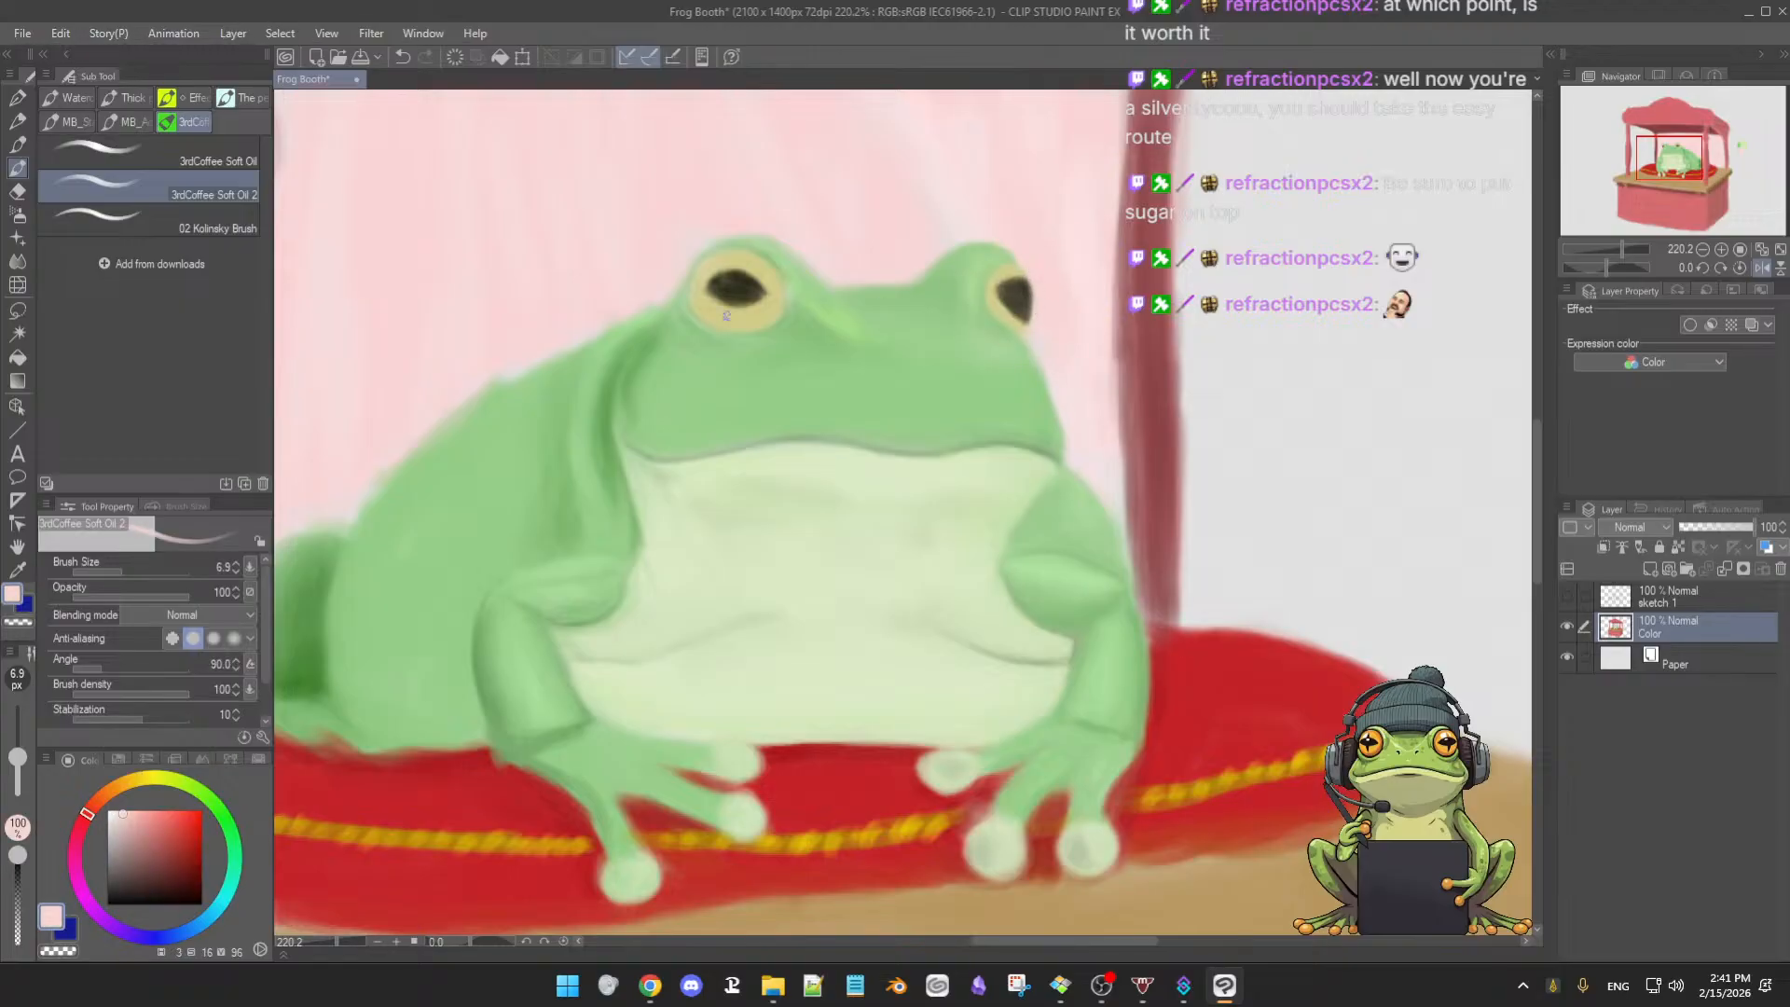
- Refine the near eye's pupil, iris and adjoining skin with sampled near-black, yellow and green at brush size 6.9
{"action": "left_click", "coordinate": [722, 285], "text": "alt"}
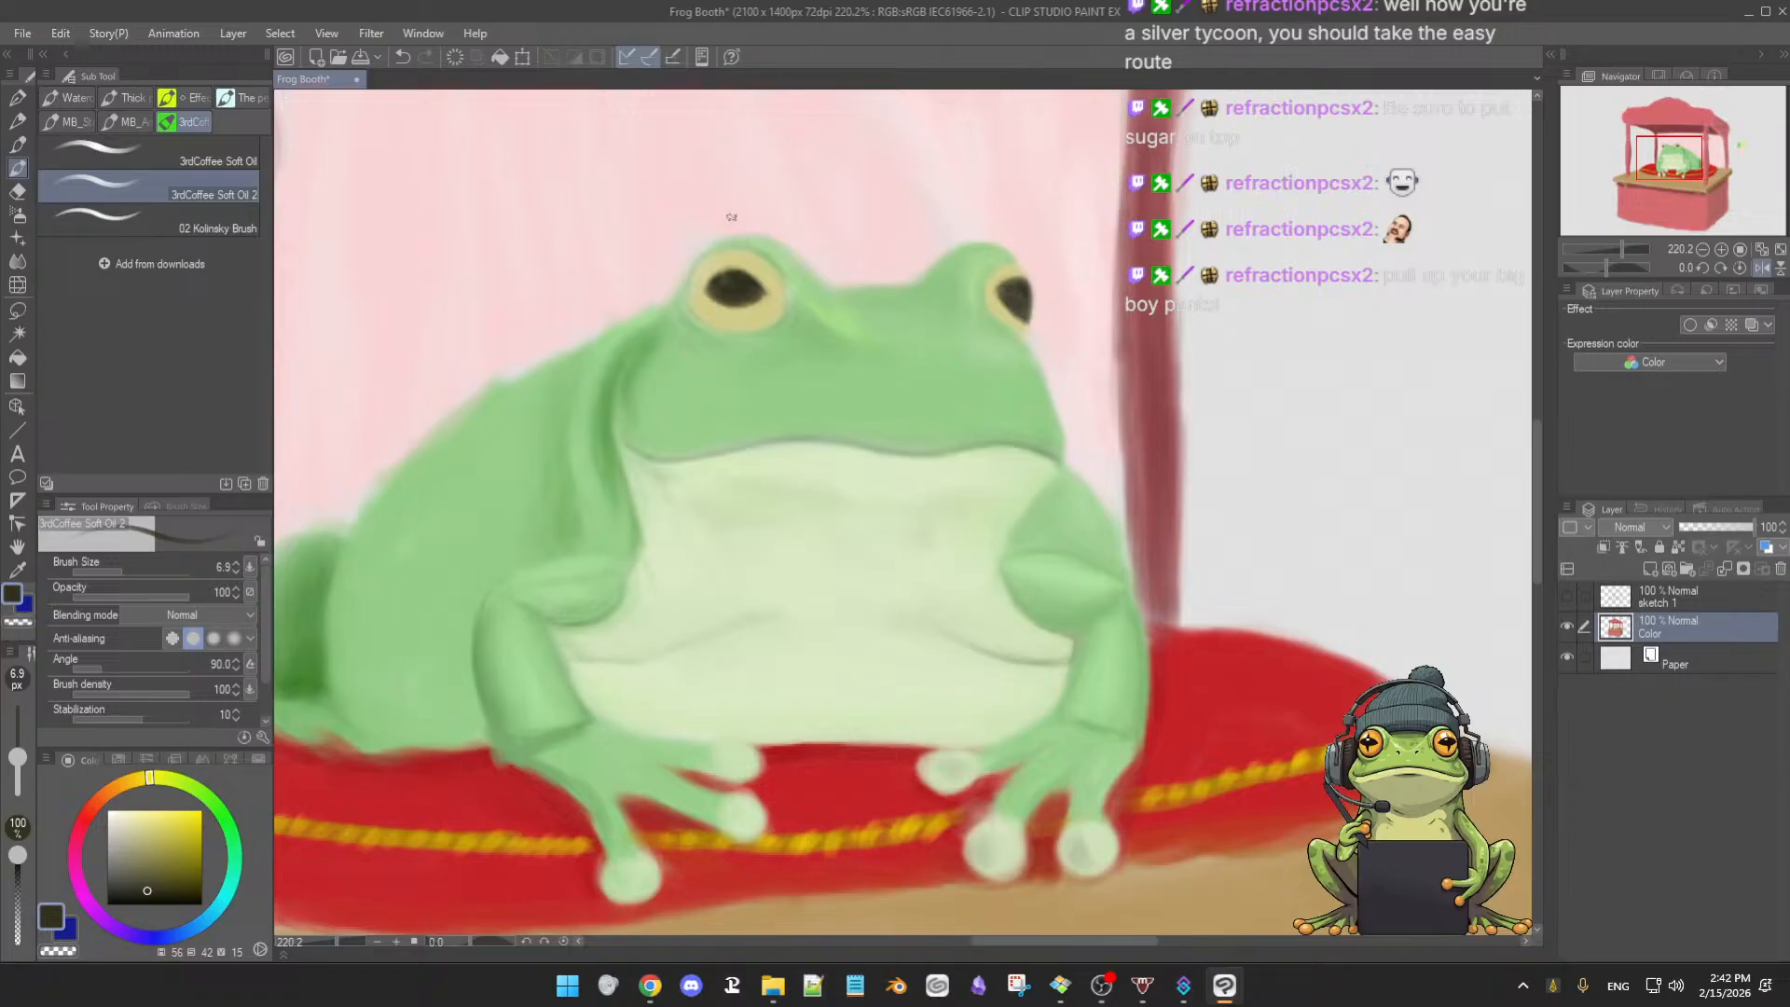
{"action": "left_click", "coordinate": [739, 276], "text": "alt"}
{"action": "left_click", "coordinate": [760, 308], "text": "alt"}
{"action": "left_click", "coordinate": [718, 299], "text": "alt"}
{"action": "left_click", "coordinate": [769, 310], "text": "alt"}
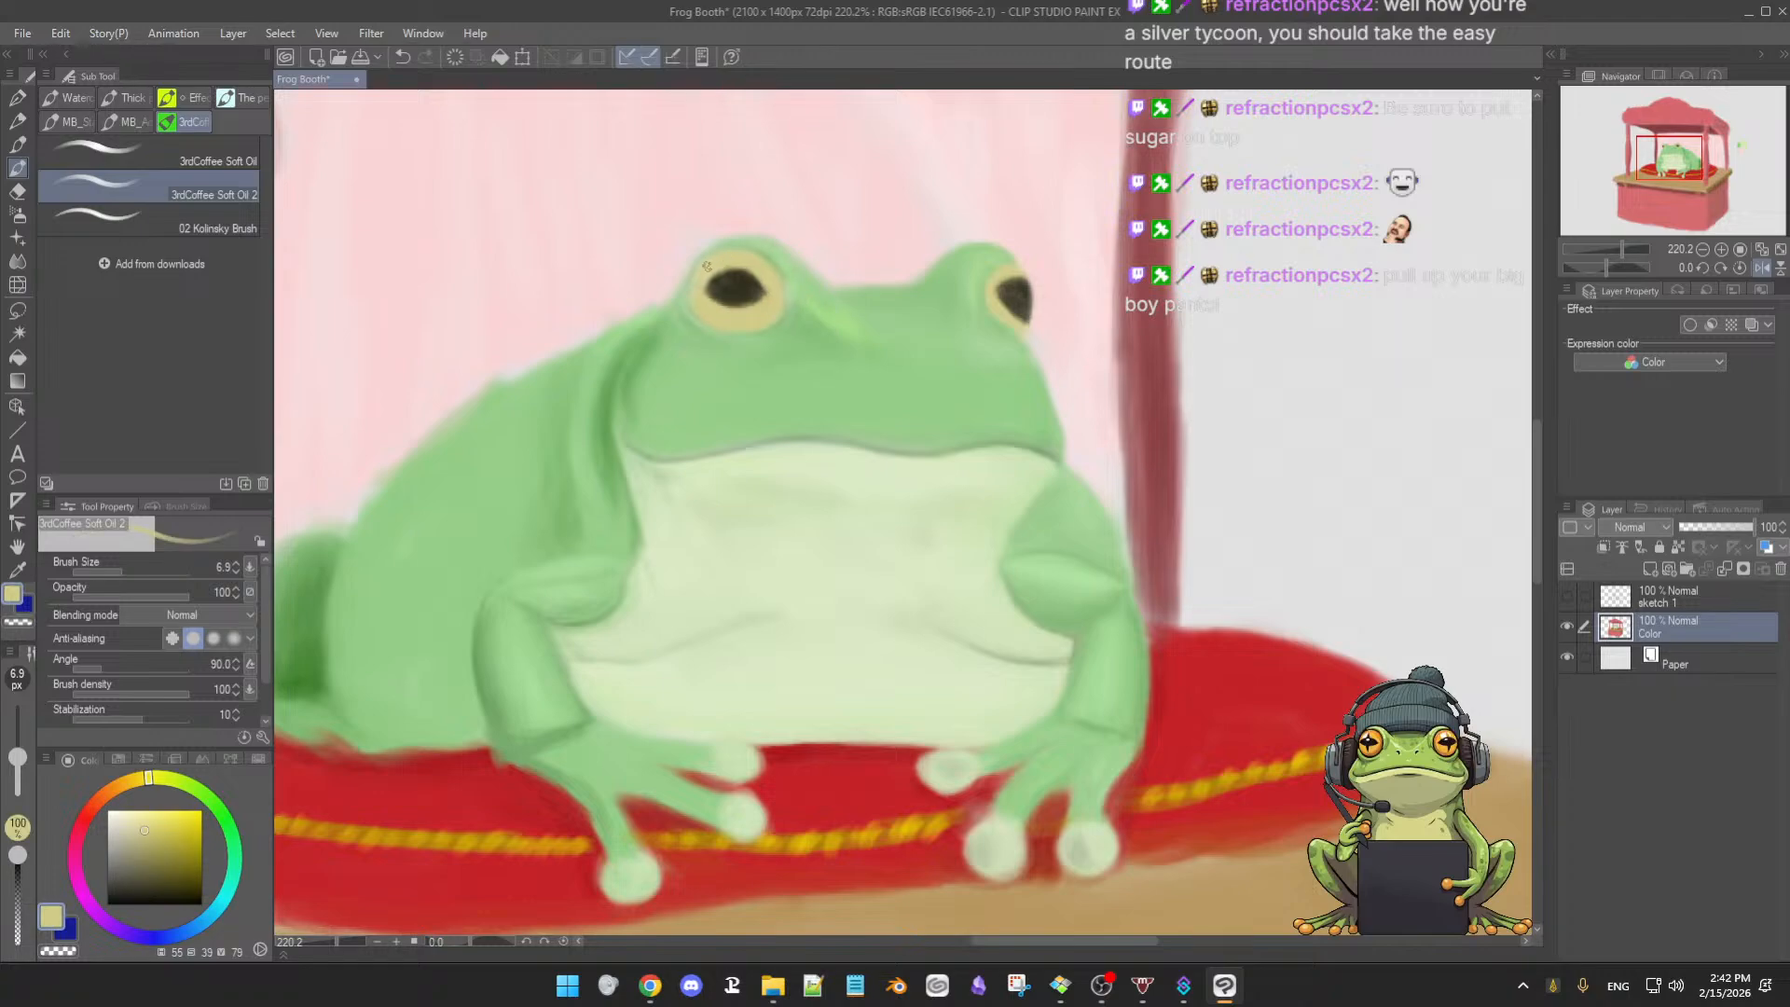
{"action": "left_click", "coordinate": [794, 285], "text": "alt"}
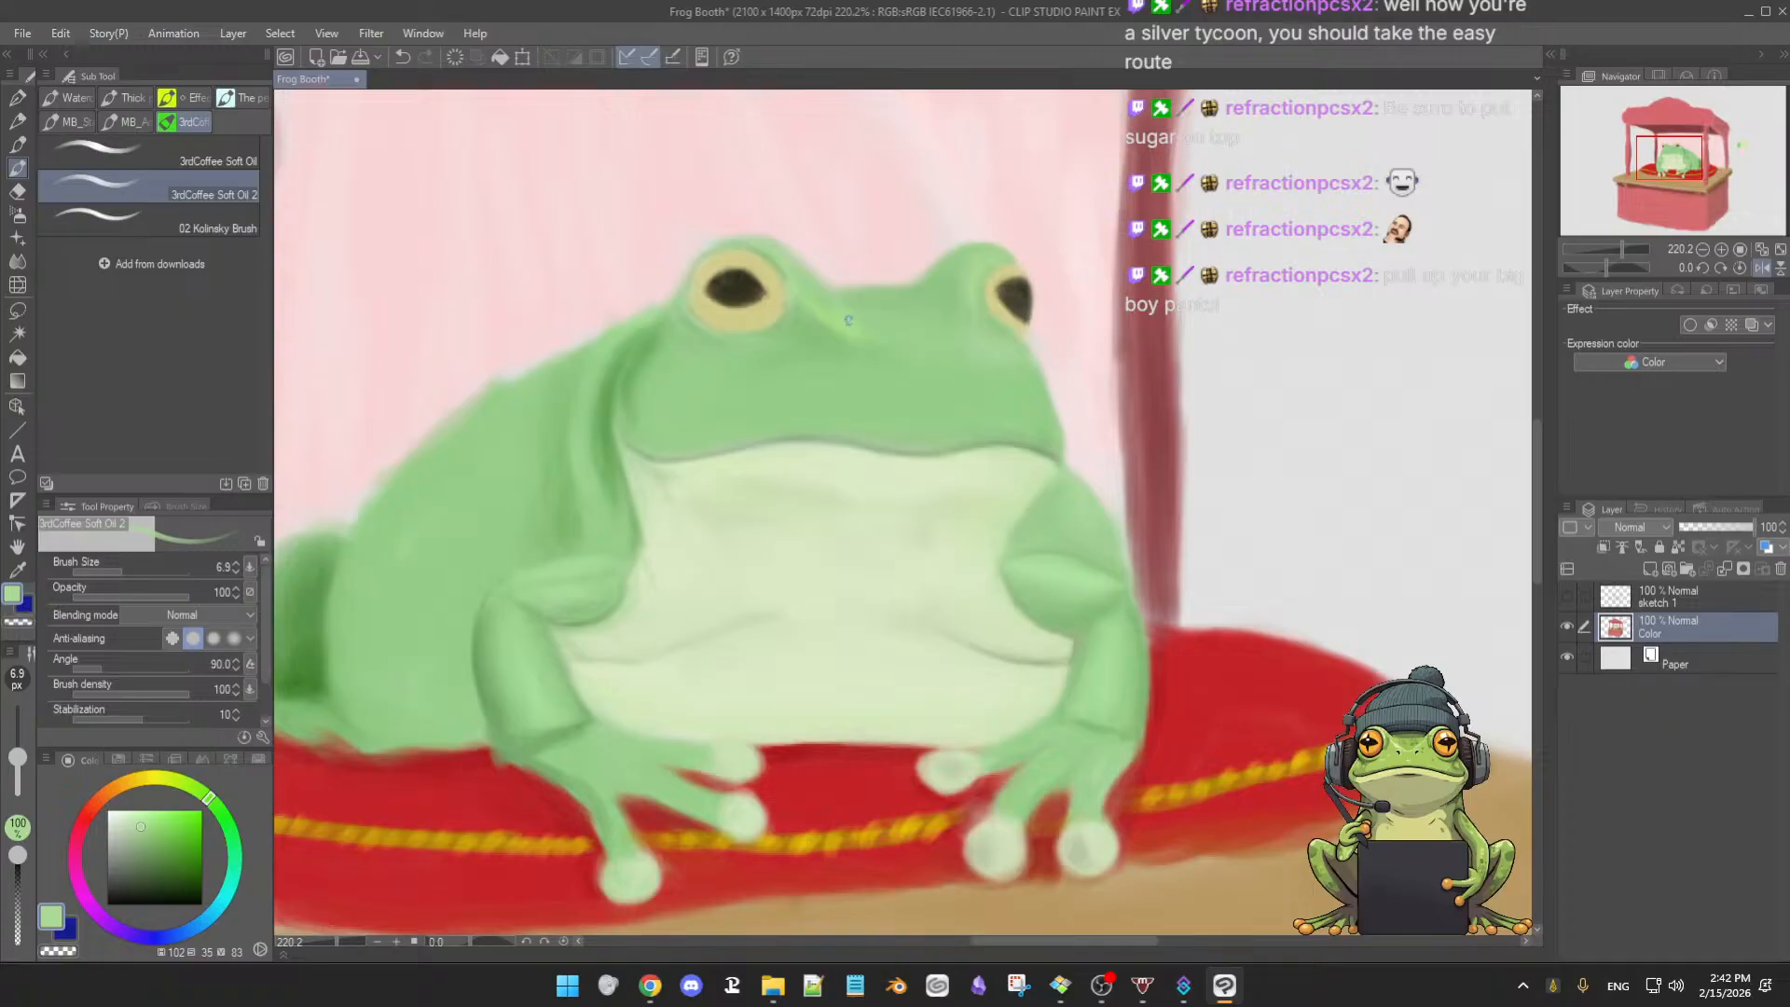
- Flip the canvas view back and soften the skin beside the far eye with sampled light green at brush size 13.4
{"action": "key", "text": "h"}
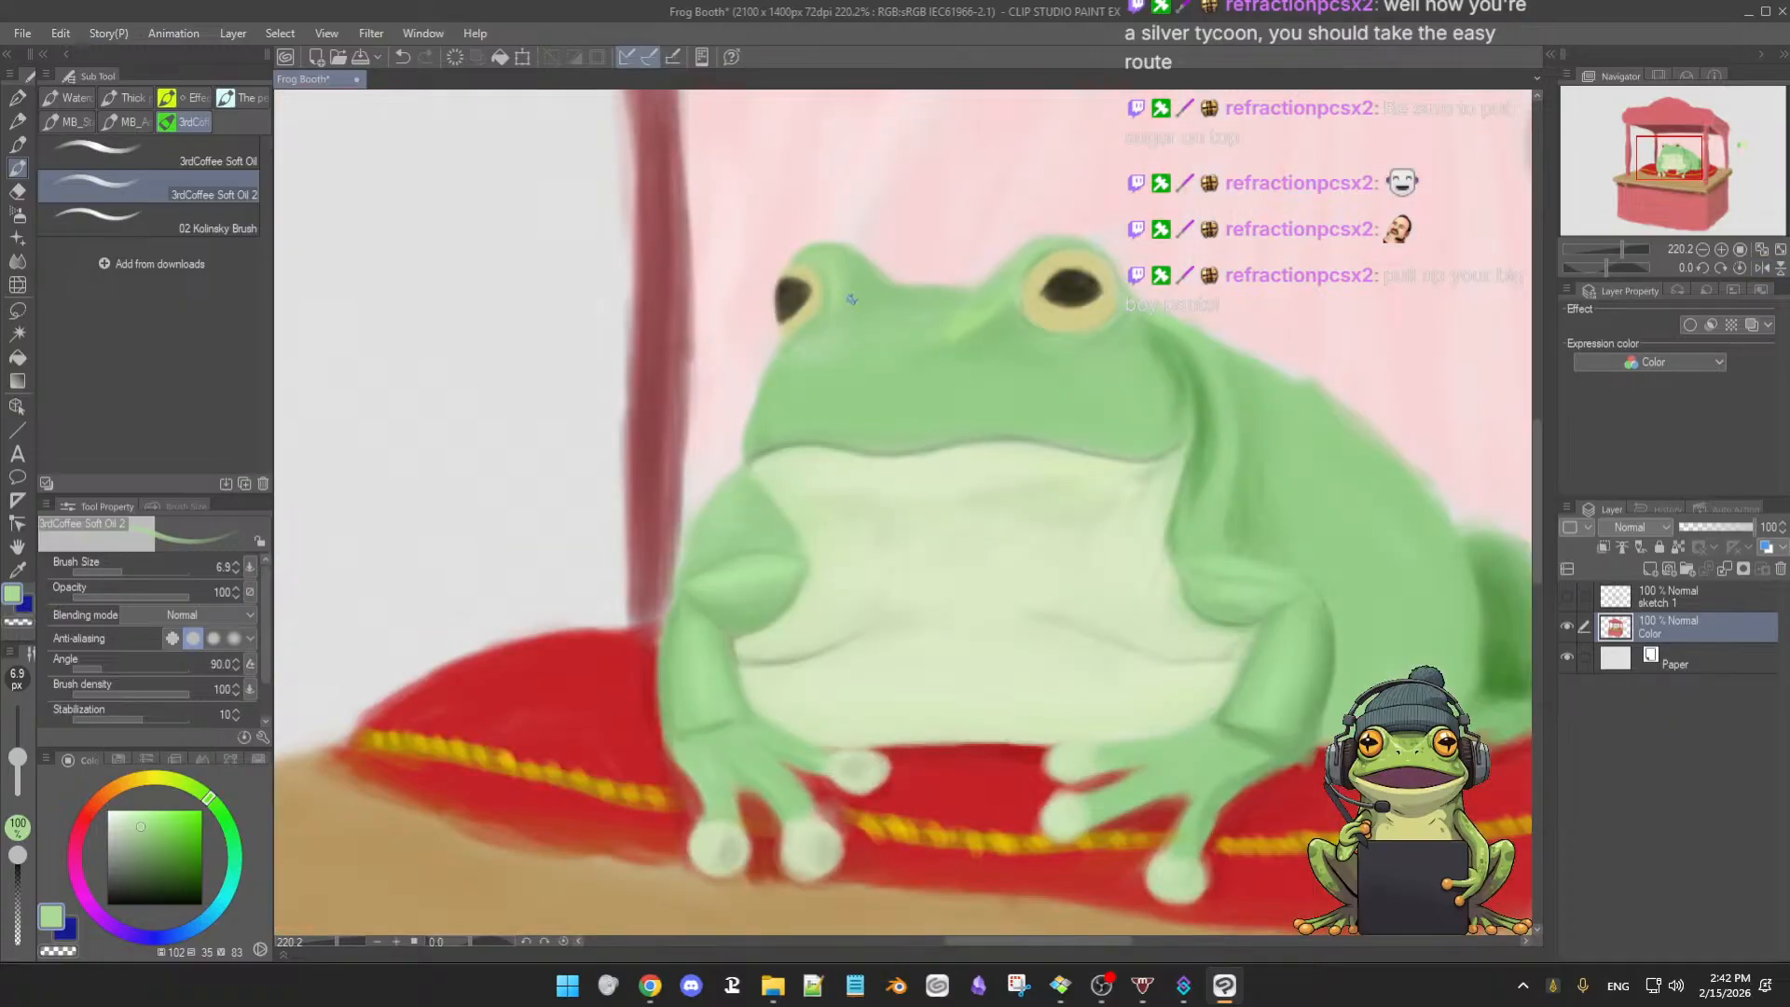
{"action": "left_click", "coordinate": [961, 321], "text": "alt"}
{"action": "key", "text": "]"}
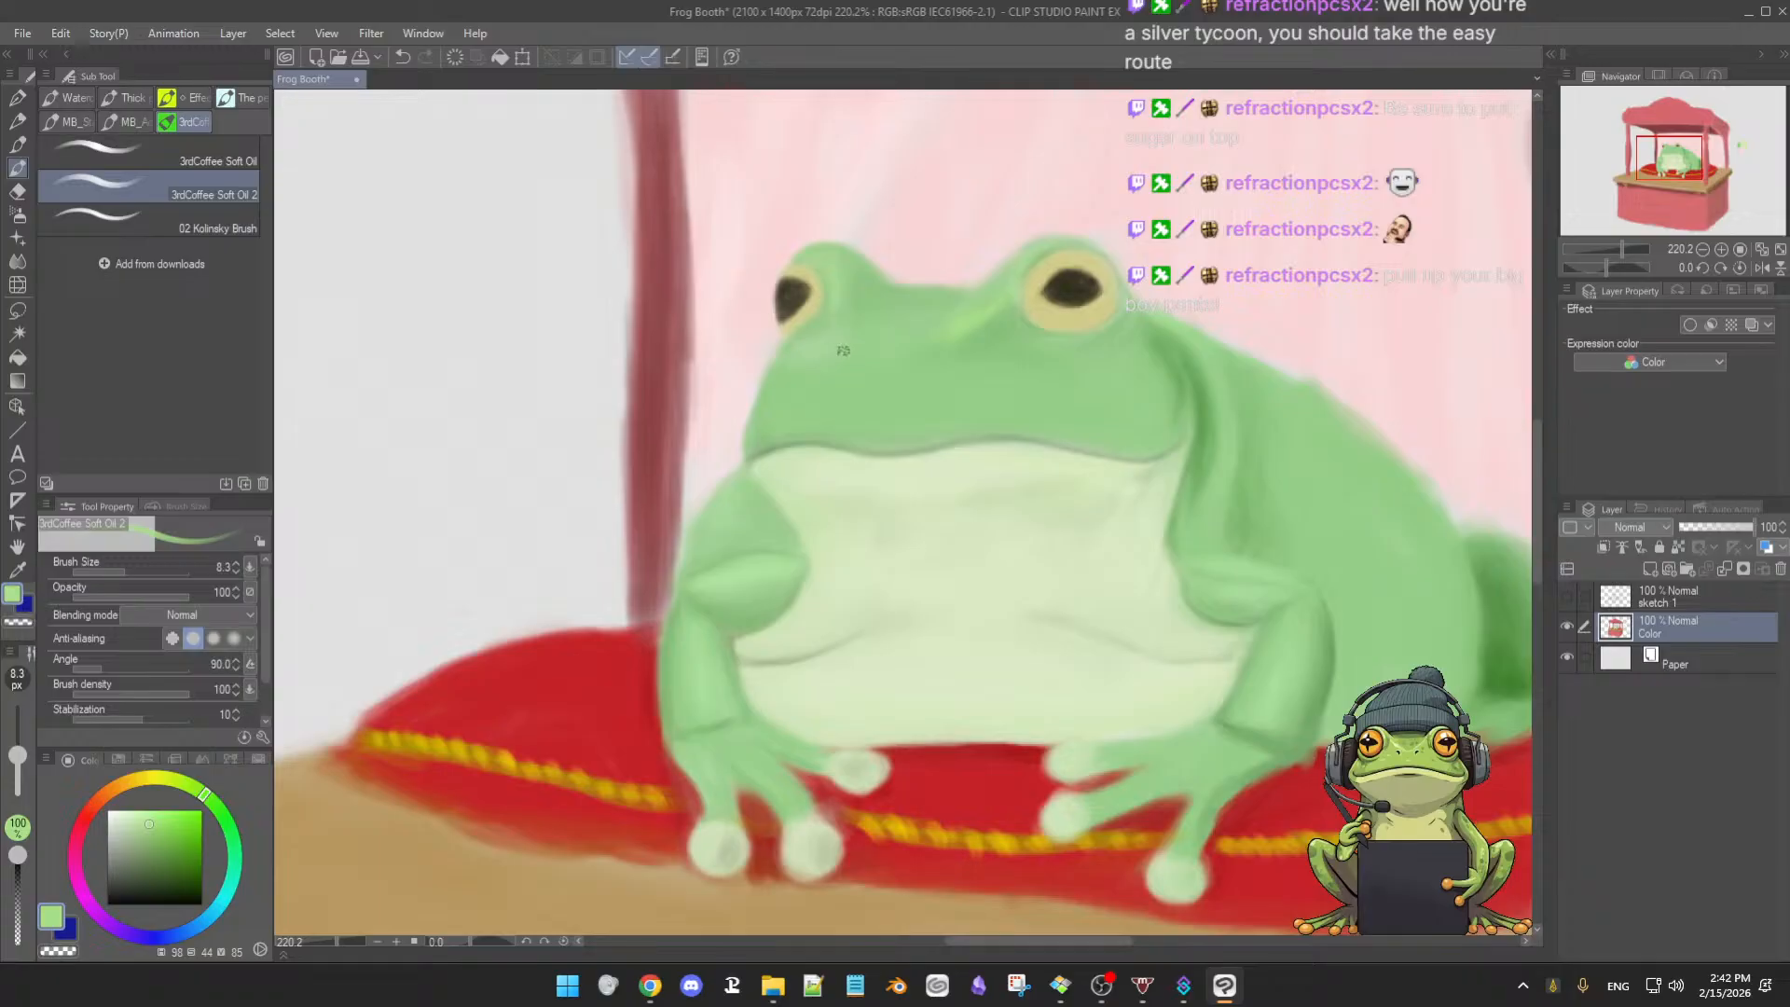
{"action": "key", "text": "]"}
{"action": "key", "text": "]"}
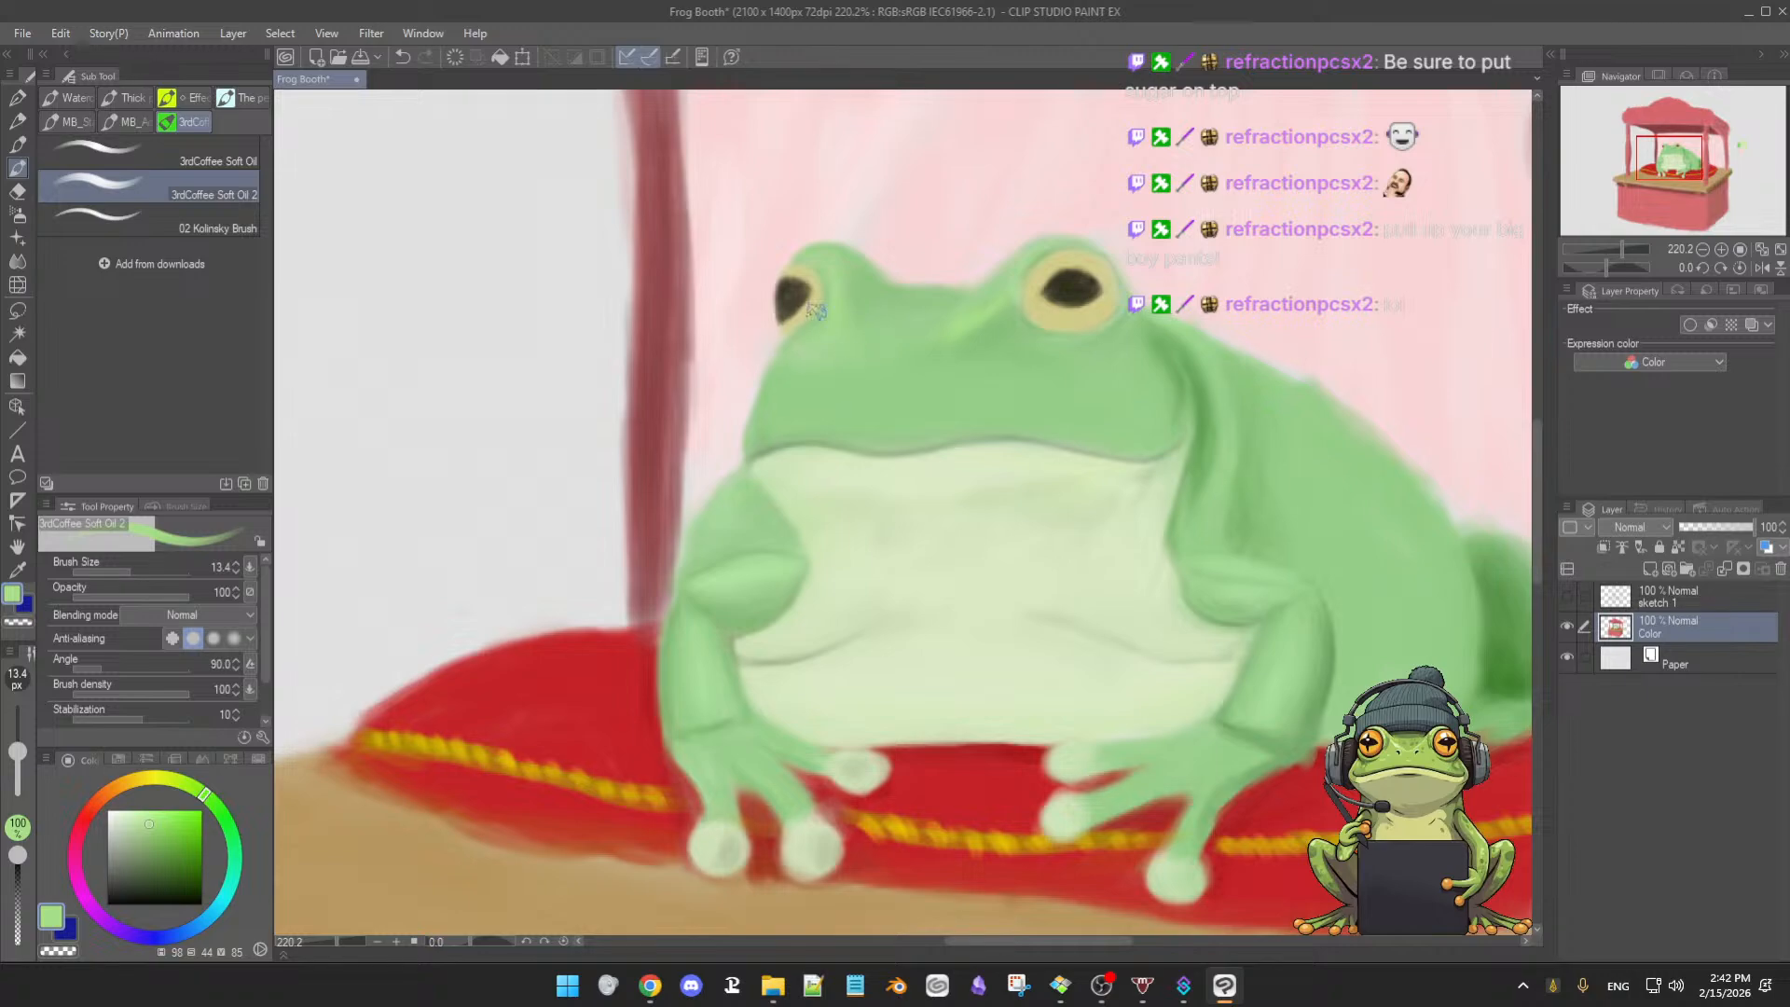
- Touch up the far eye's iris with sampled yellow and its lower rim with sampled green at brush size 6.6
{"action": "left_click", "coordinate": [812, 308], "text": "alt"}
{"action": "key", "text": "["}
{"action": "key", "text": "["}
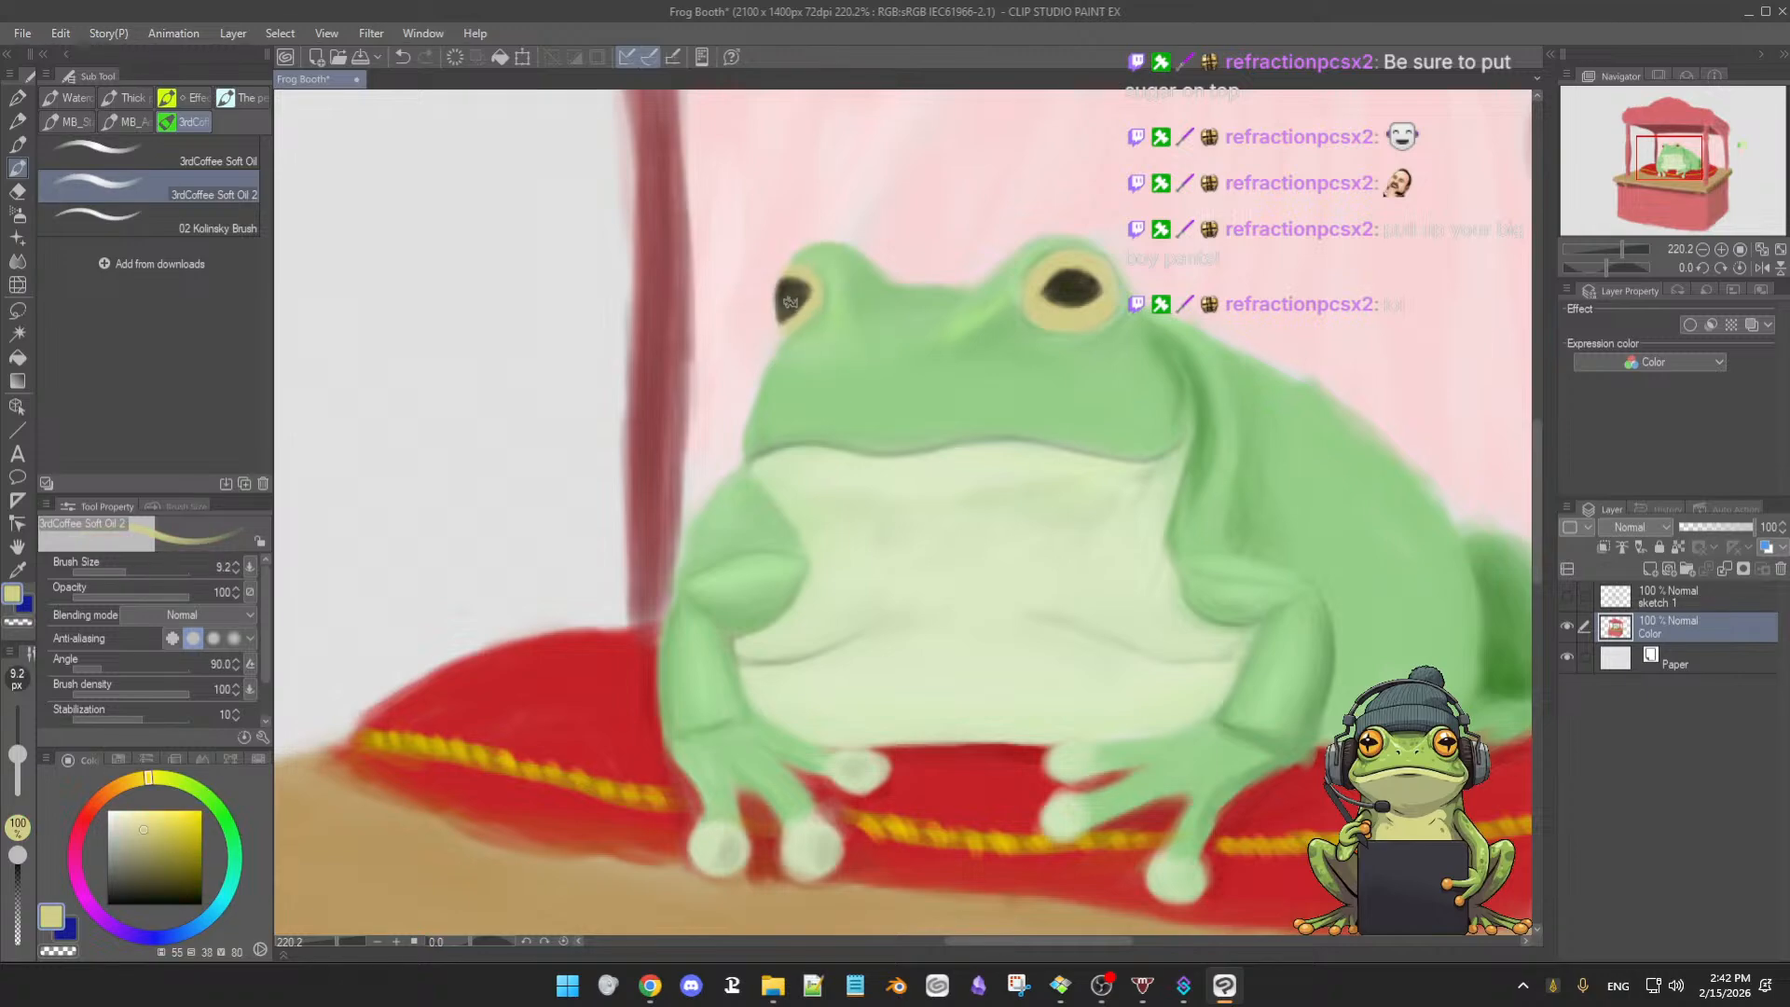
{"action": "key", "text": "["}
{"action": "key", "text": "["}
{"action": "left_click", "coordinate": [801, 339], "text": "alt"}
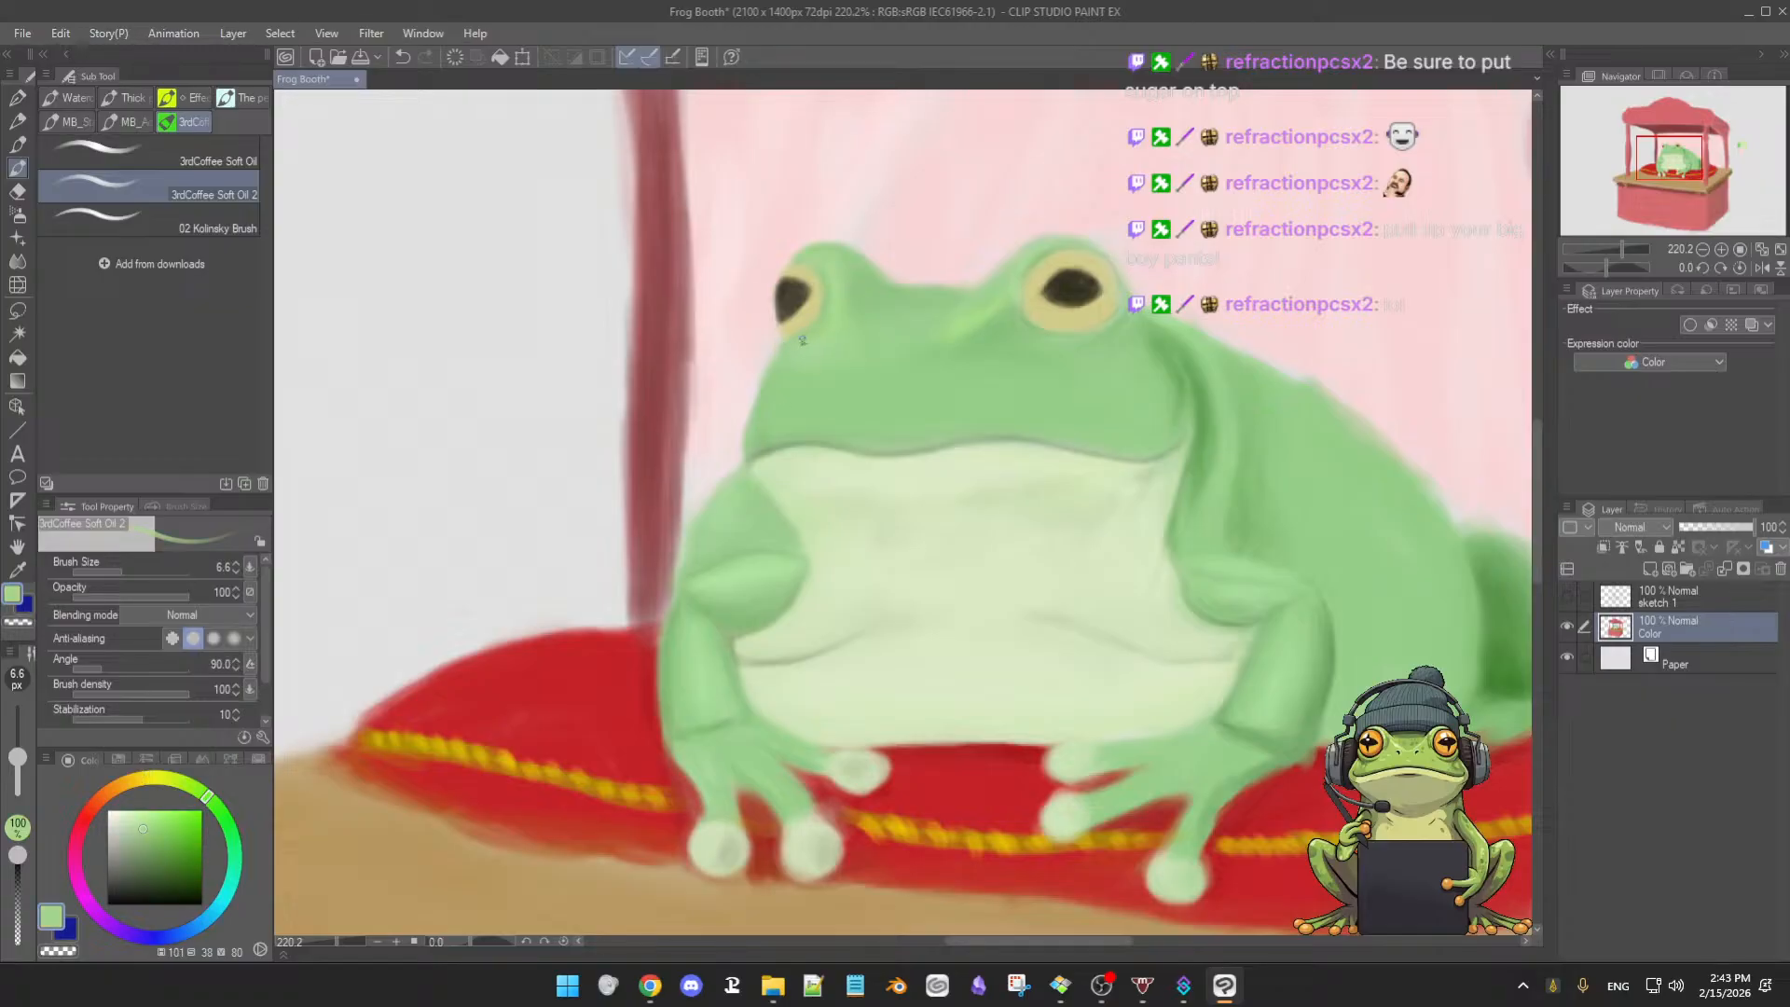
- Smooth the cheek and face edge below the far eye with sampled greens, enlarging the brush to 10.9
{"action": "left_click", "coordinate": [780, 357], "text": "alt"}
{"action": "left_click", "coordinate": [802, 395], "text": "alt"}
{"action": "key", "text": "["}
{"action": "key", "text": "]"}
{"action": "left_click", "coordinate": [782, 394], "text": "alt"}
{"action": "key", "text": "]"}
{"action": "key", "text": "]"}
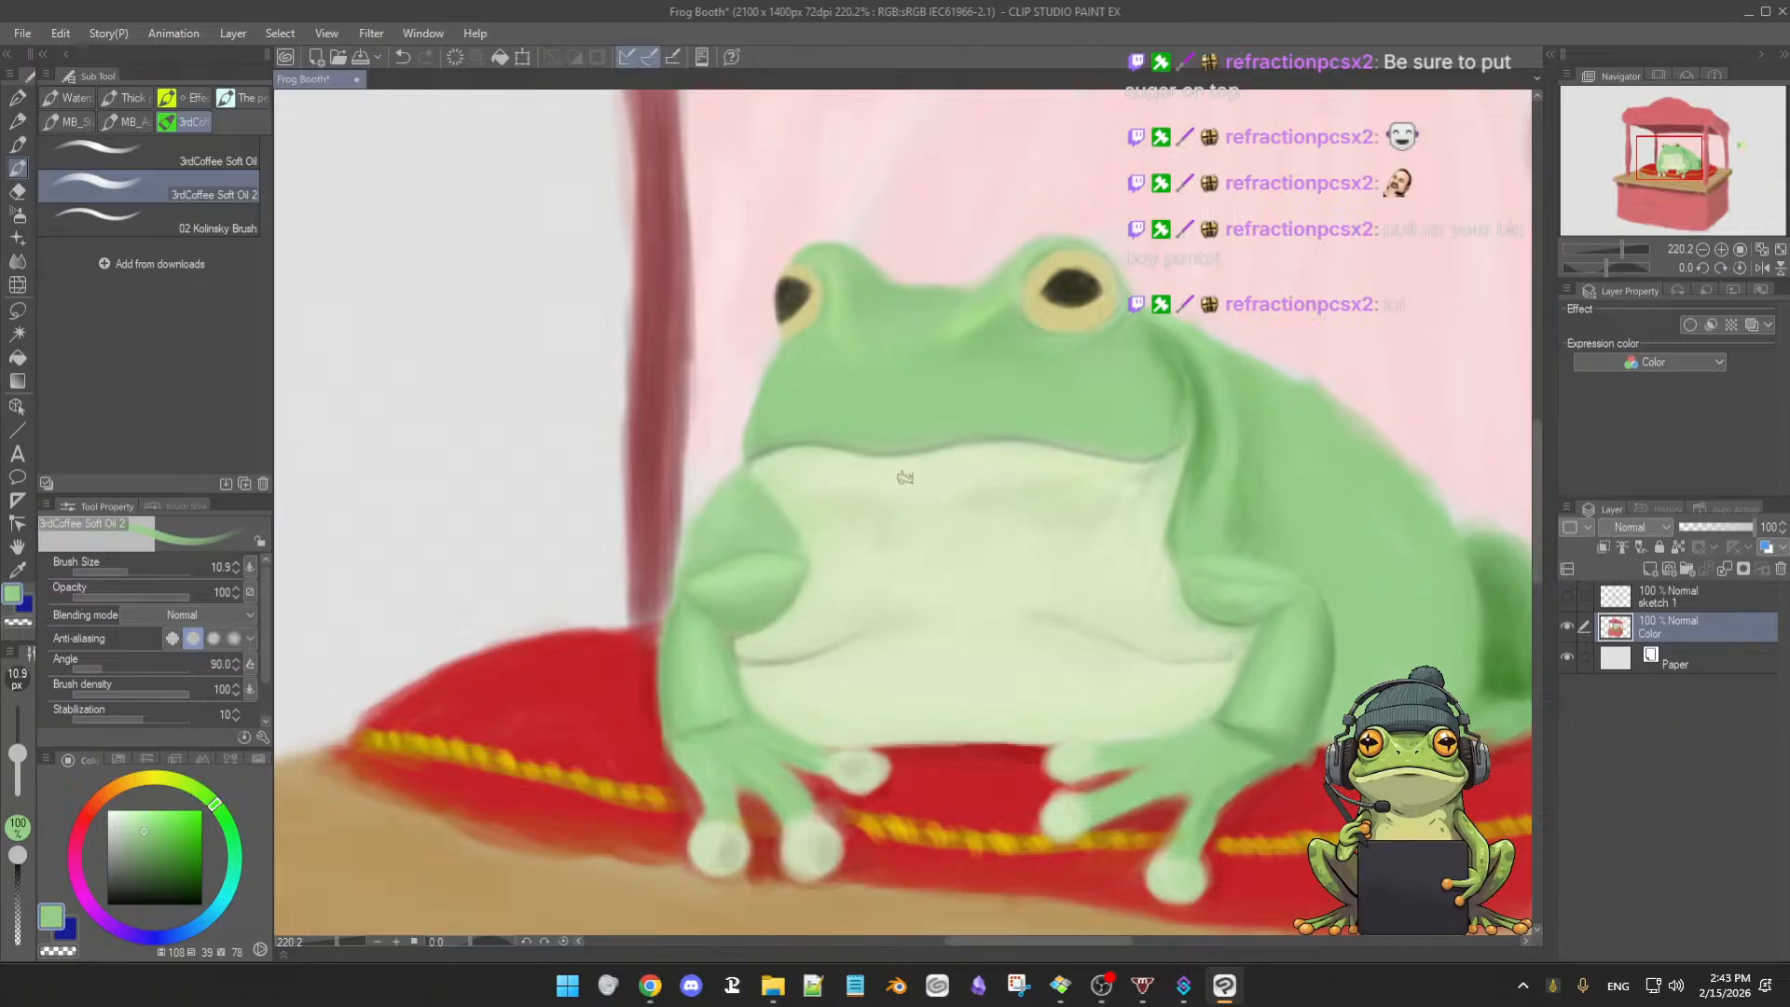
- Blend the brow bump and the skin around the far eye with sampled greens at brush size 10.9
{"action": "left_click", "coordinate": [852, 322], "text": "alt"}
{"action": "left_click_drag", "start_coordinate": [845, 269], "coordinate": [837, 265]}
{"action": "left_click", "coordinate": [818, 333], "text": "alt"}
{"action": "left_click", "coordinate": [814, 340], "text": "alt"}
{"action": "left_click", "coordinate": [963, 323], "text": "alt"}
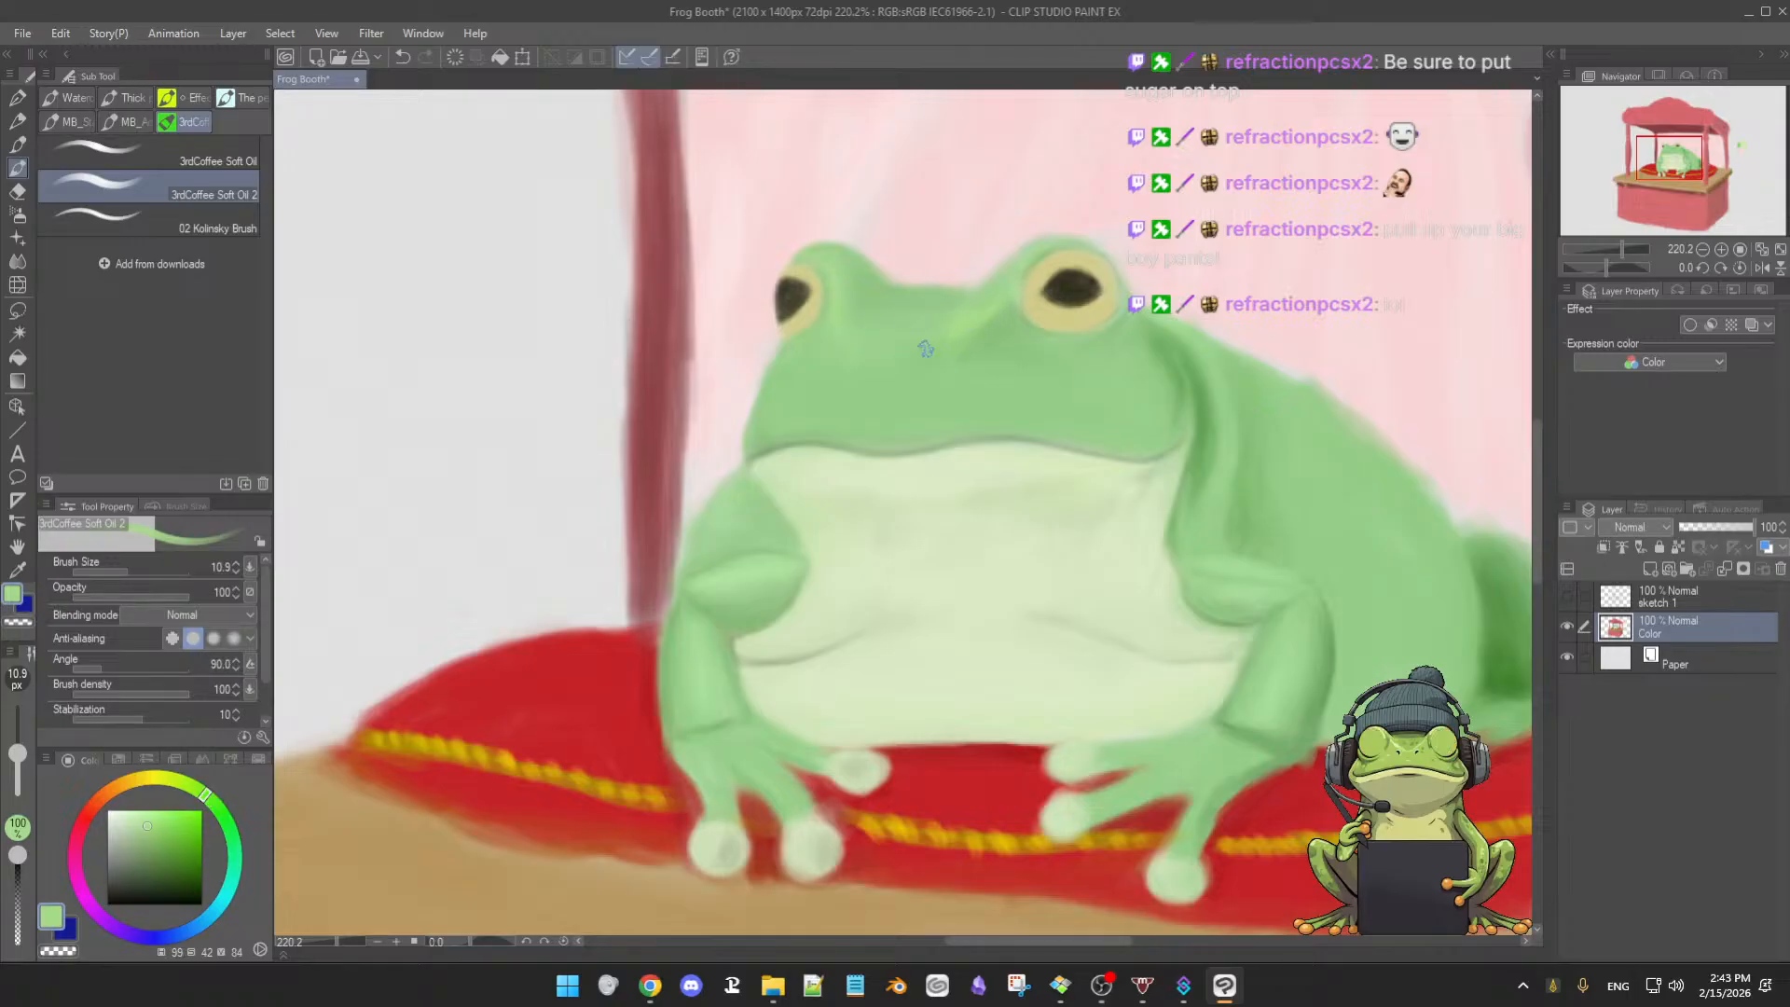
- Soften the light green highlight beside the near eye into the forehead with sampled greens at brush size 10.9
{"action": "left_click", "coordinate": [935, 330], "text": "alt"}
{"action": "left_click", "coordinate": [975, 336], "text": "alt"}
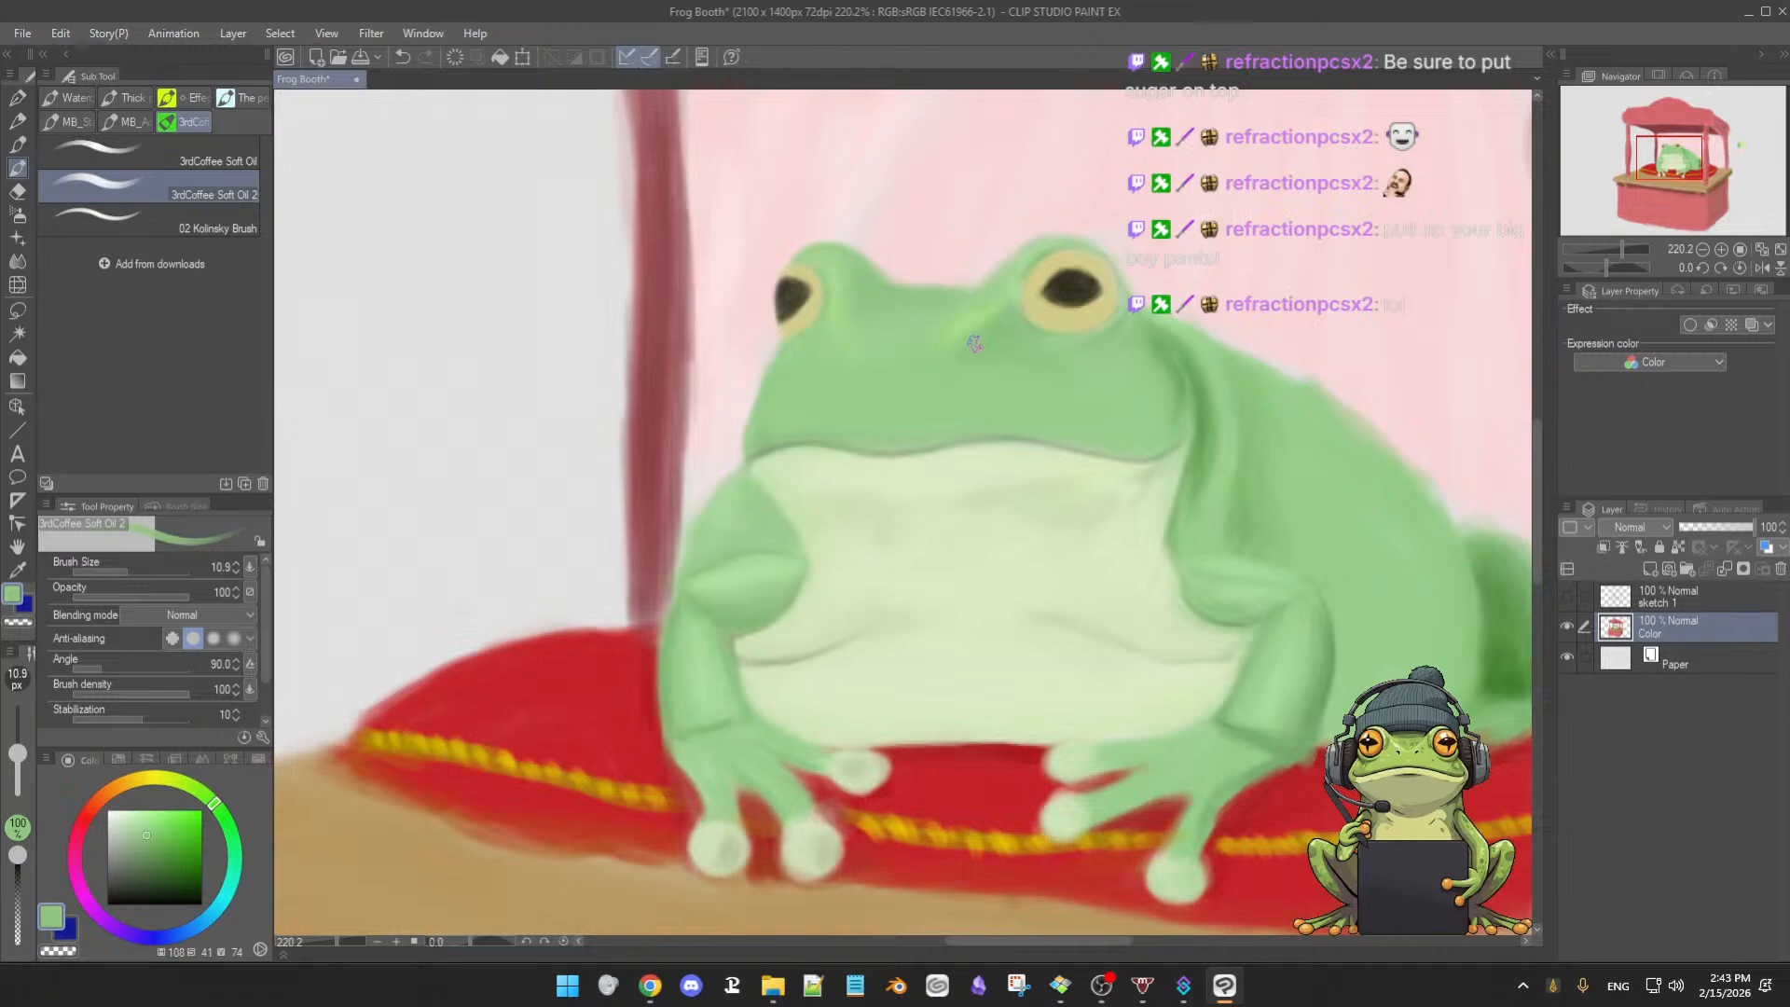
{"action": "left_click", "coordinate": [977, 306], "text": "alt"}
{"action": "left_click", "coordinate": [829, 333], "text": "alt"}
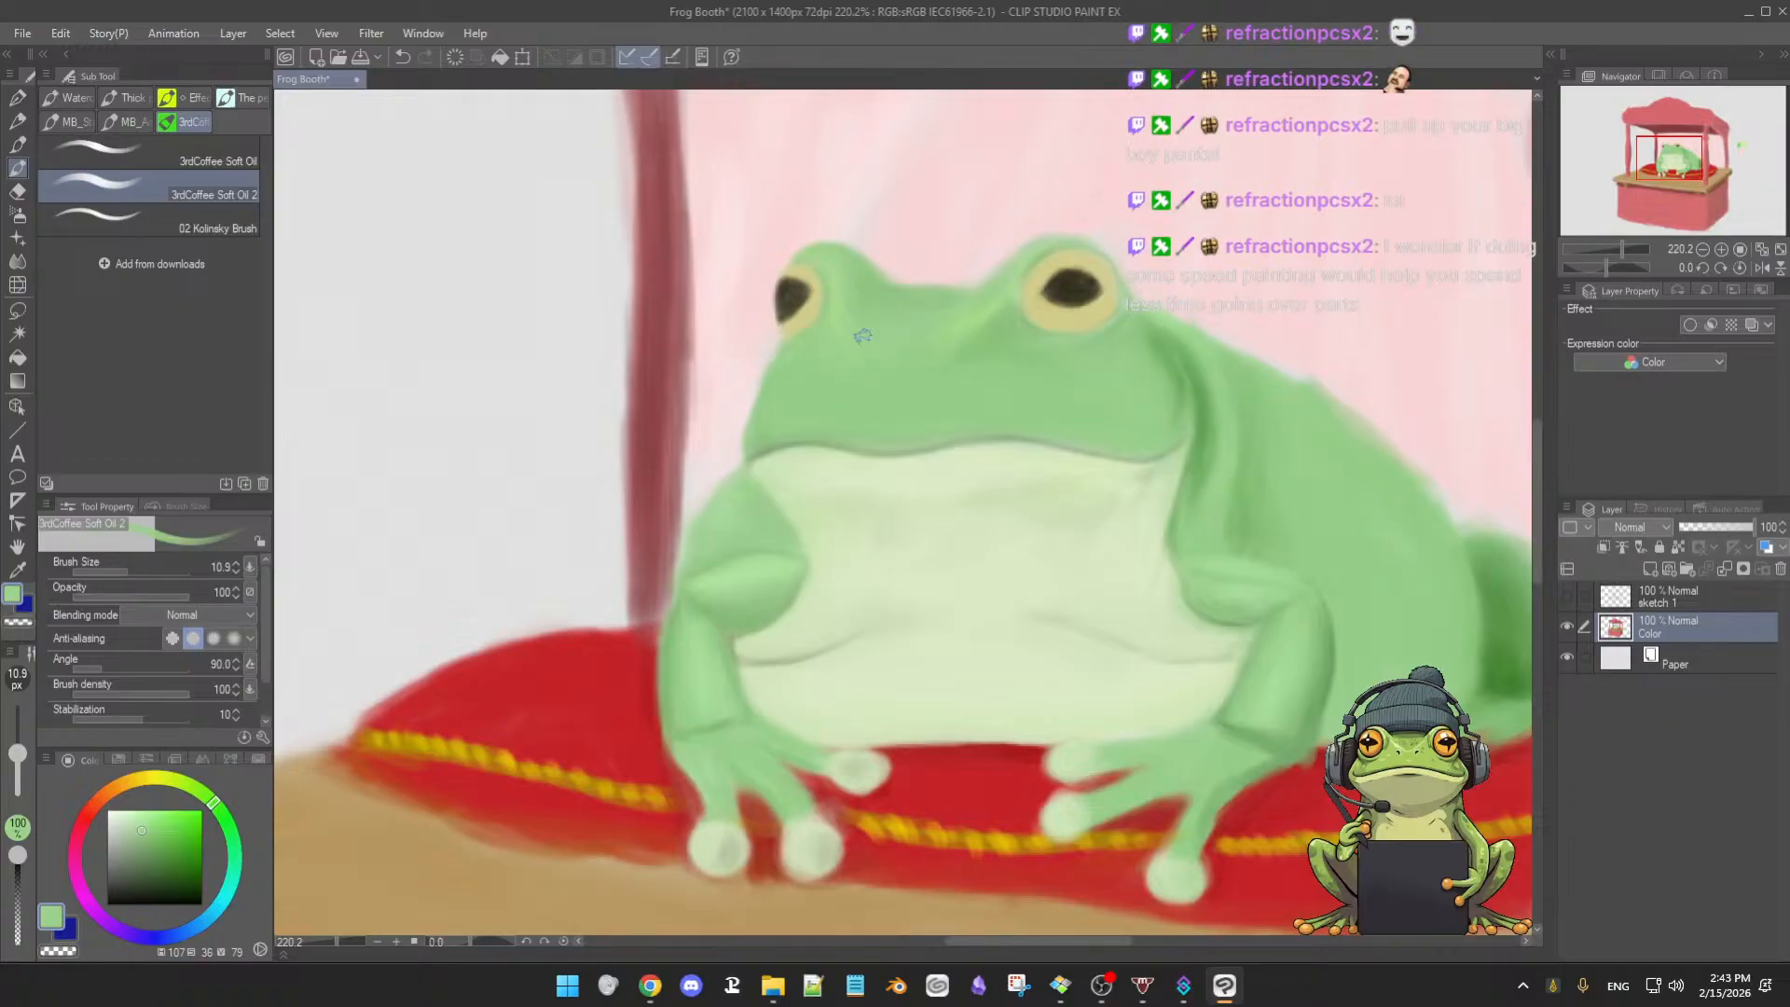
{"action": "left_click", "coordinate": [937, 318], "text": "alt"}
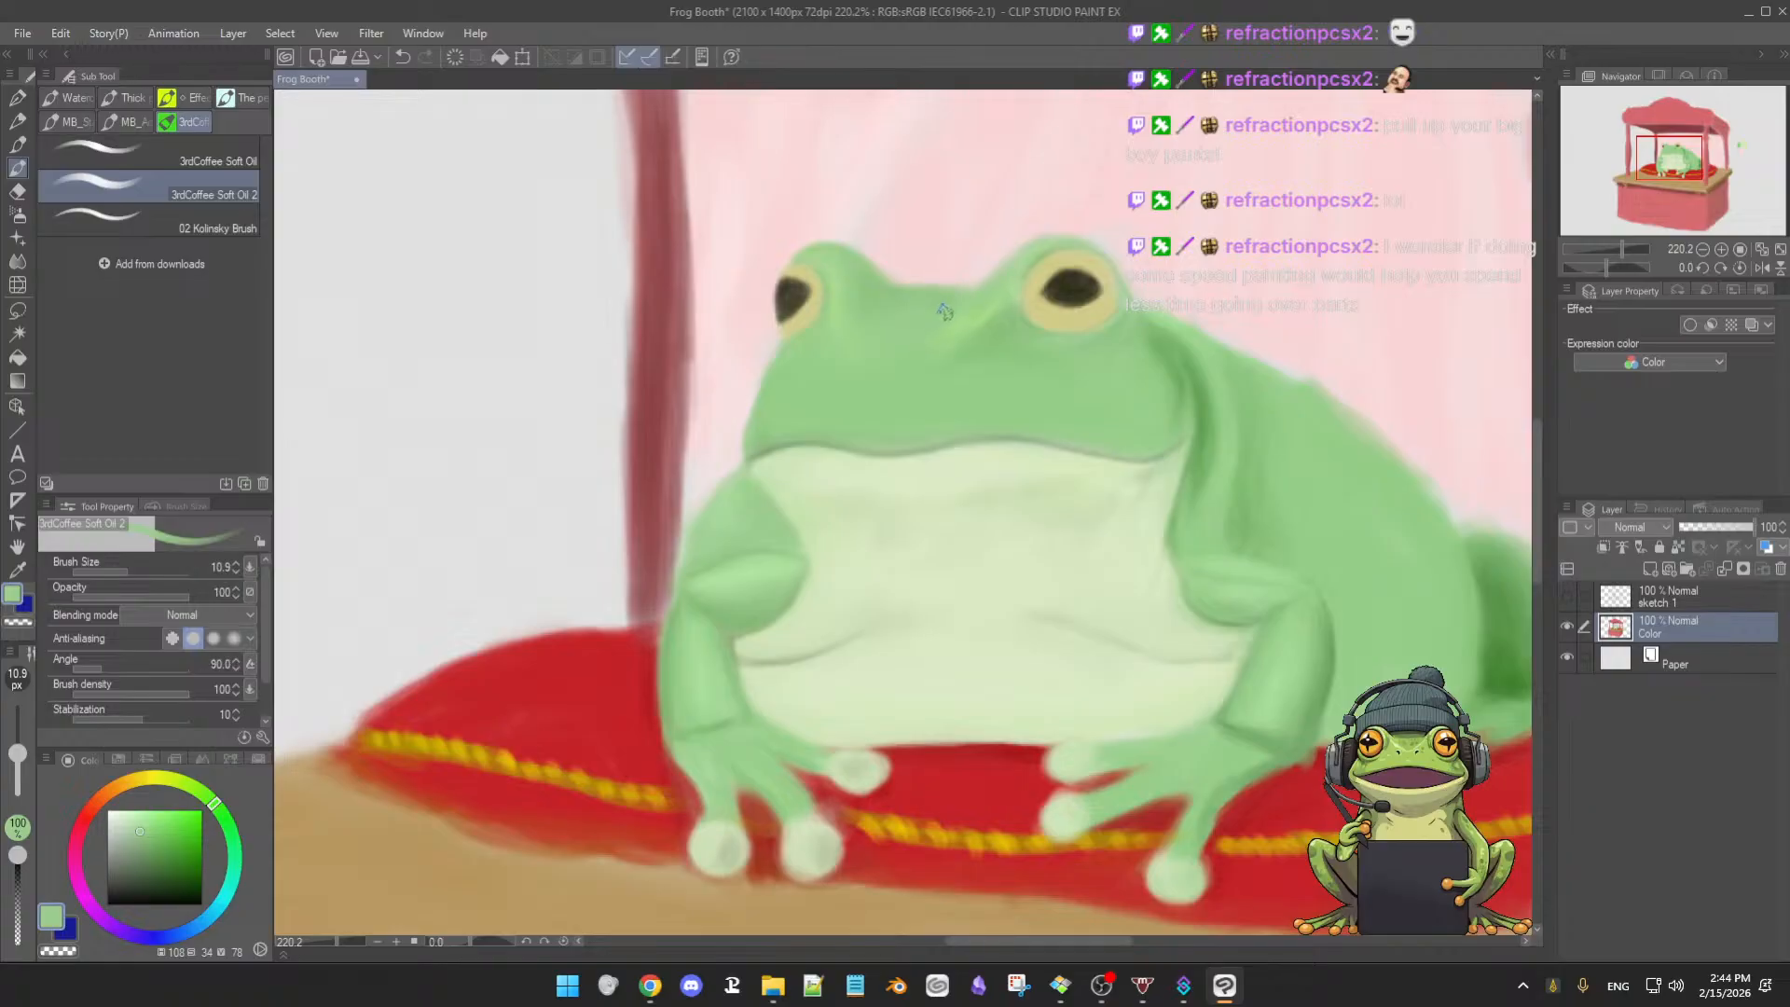
- Even out the top of the head between the eyes with sampled mid-greens at brush sizes 12.7 and 10.6
{"action": "key", "text": "["}
{"action": "key", "text": "]"}
{"action": "key", "text": "]"}
{"action": "left_click", "coordinate": [890, 304], "text": "alt"}
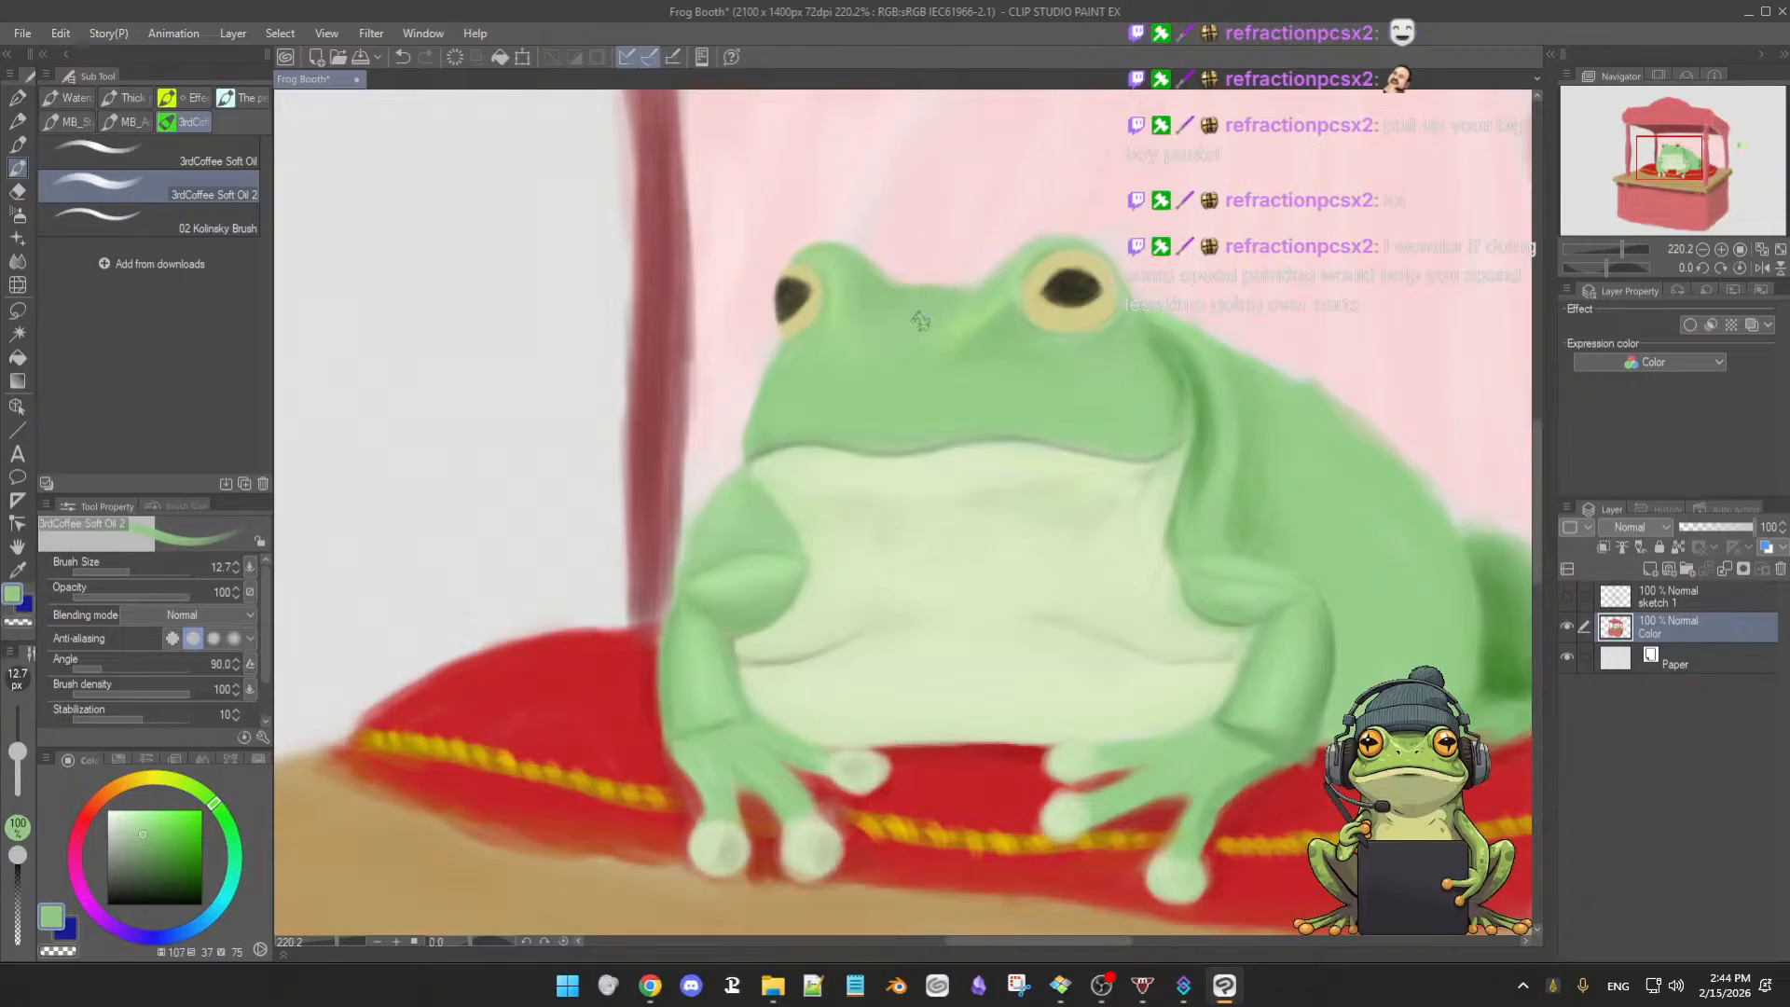
{"action": "key", "text": "["}
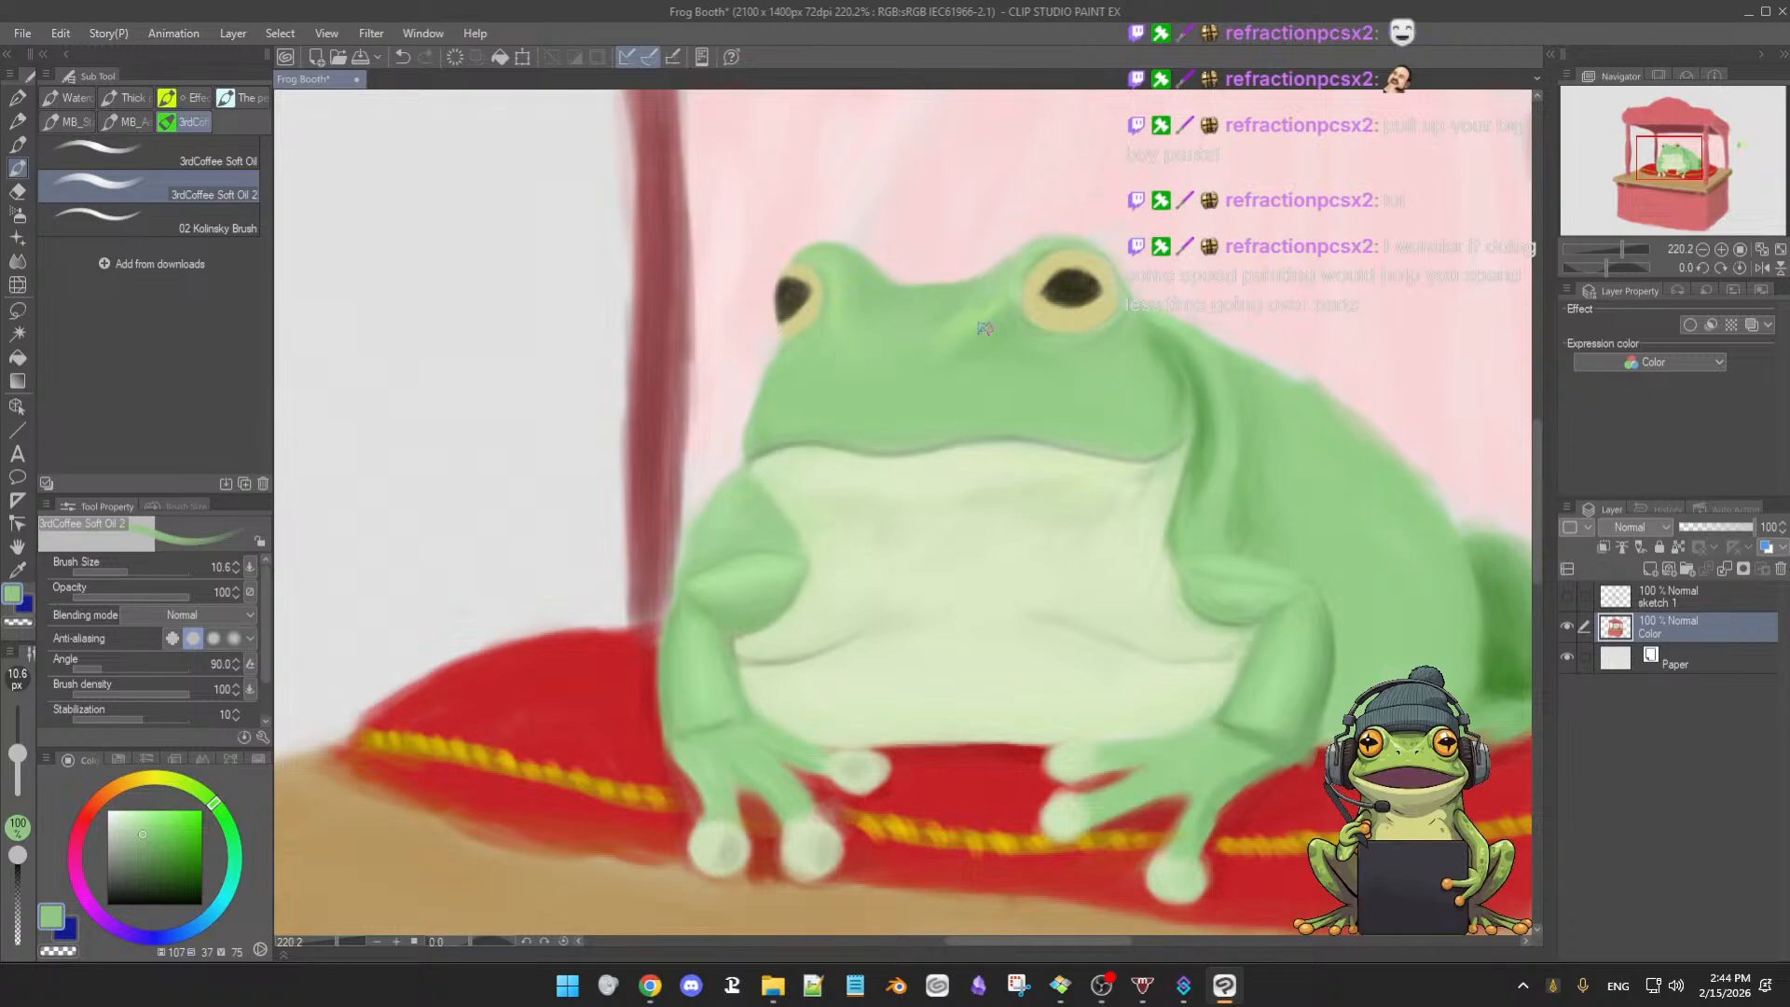
- Blend the forehead and snout between the eyes with sampled light and mid-greens at brush sizes 10.6 and 9.4
{"action": "scroll", "coordinate": [970, 401], "scroll_direction": "down", "scroll_amount": 4}
{"action": "scroll", "coordinate": [969, 401], "scroll_direction": "up", "scroll_amount": 3}
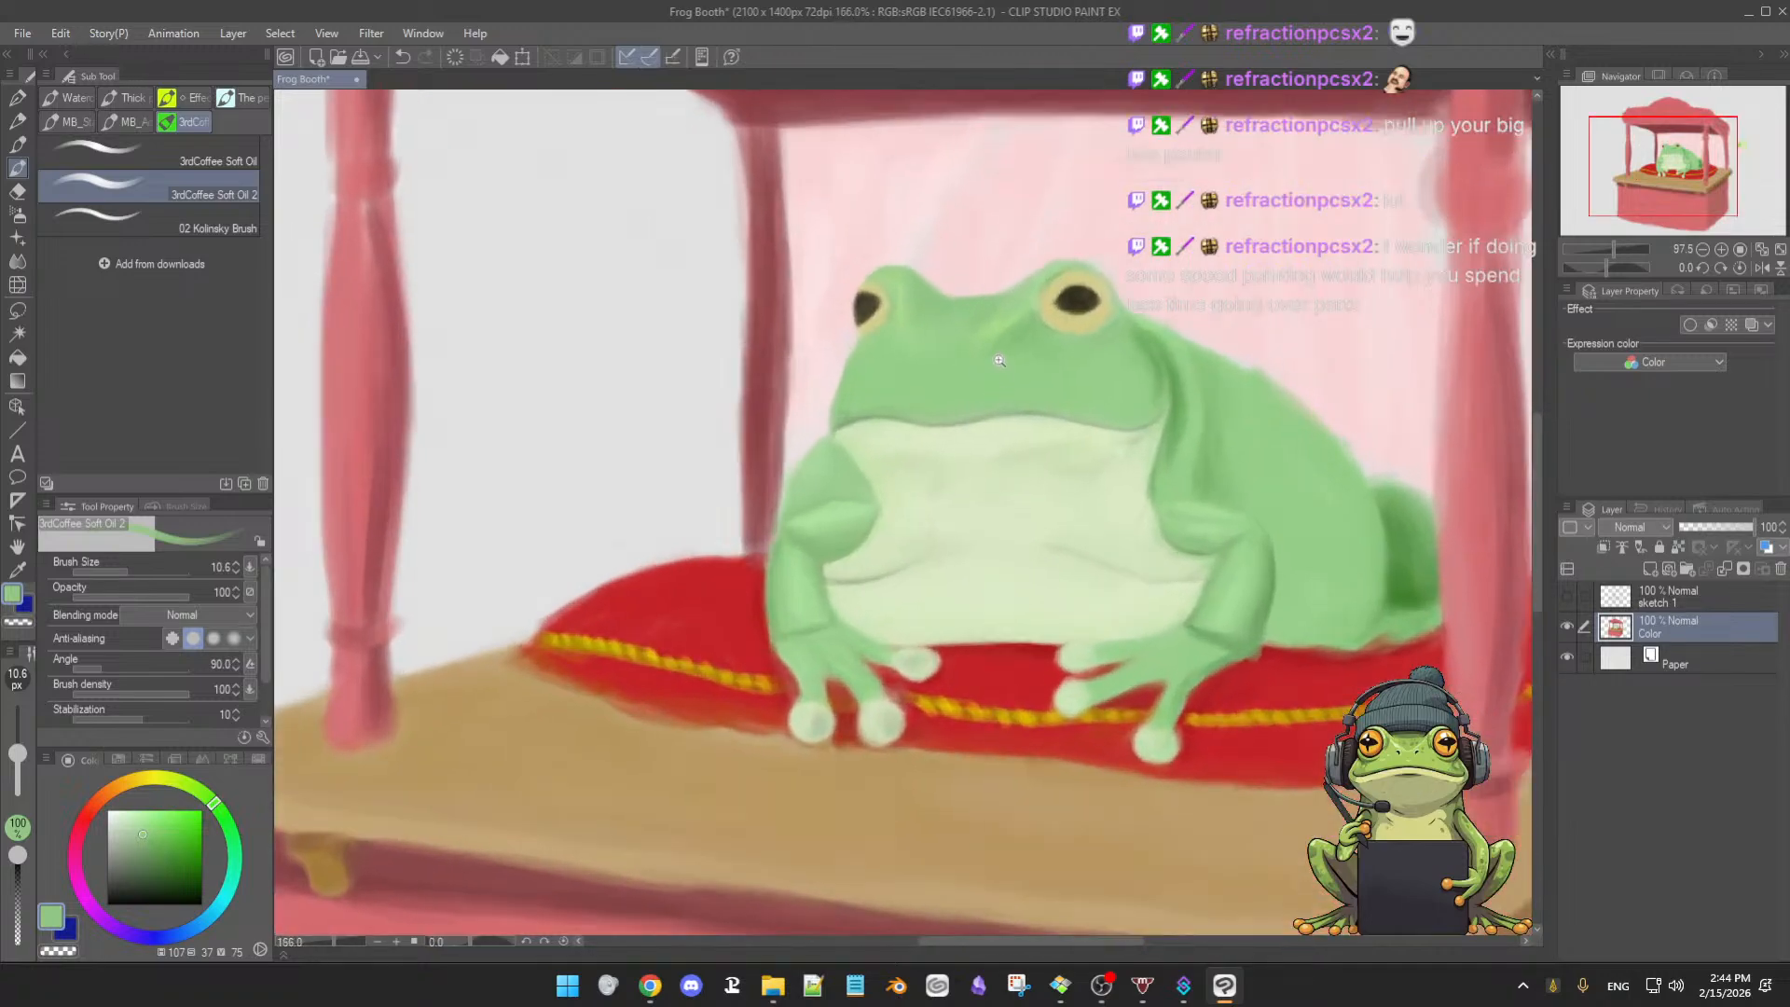
{"action": "left_click", "coordinate": [901, 317], "text": "alt"}
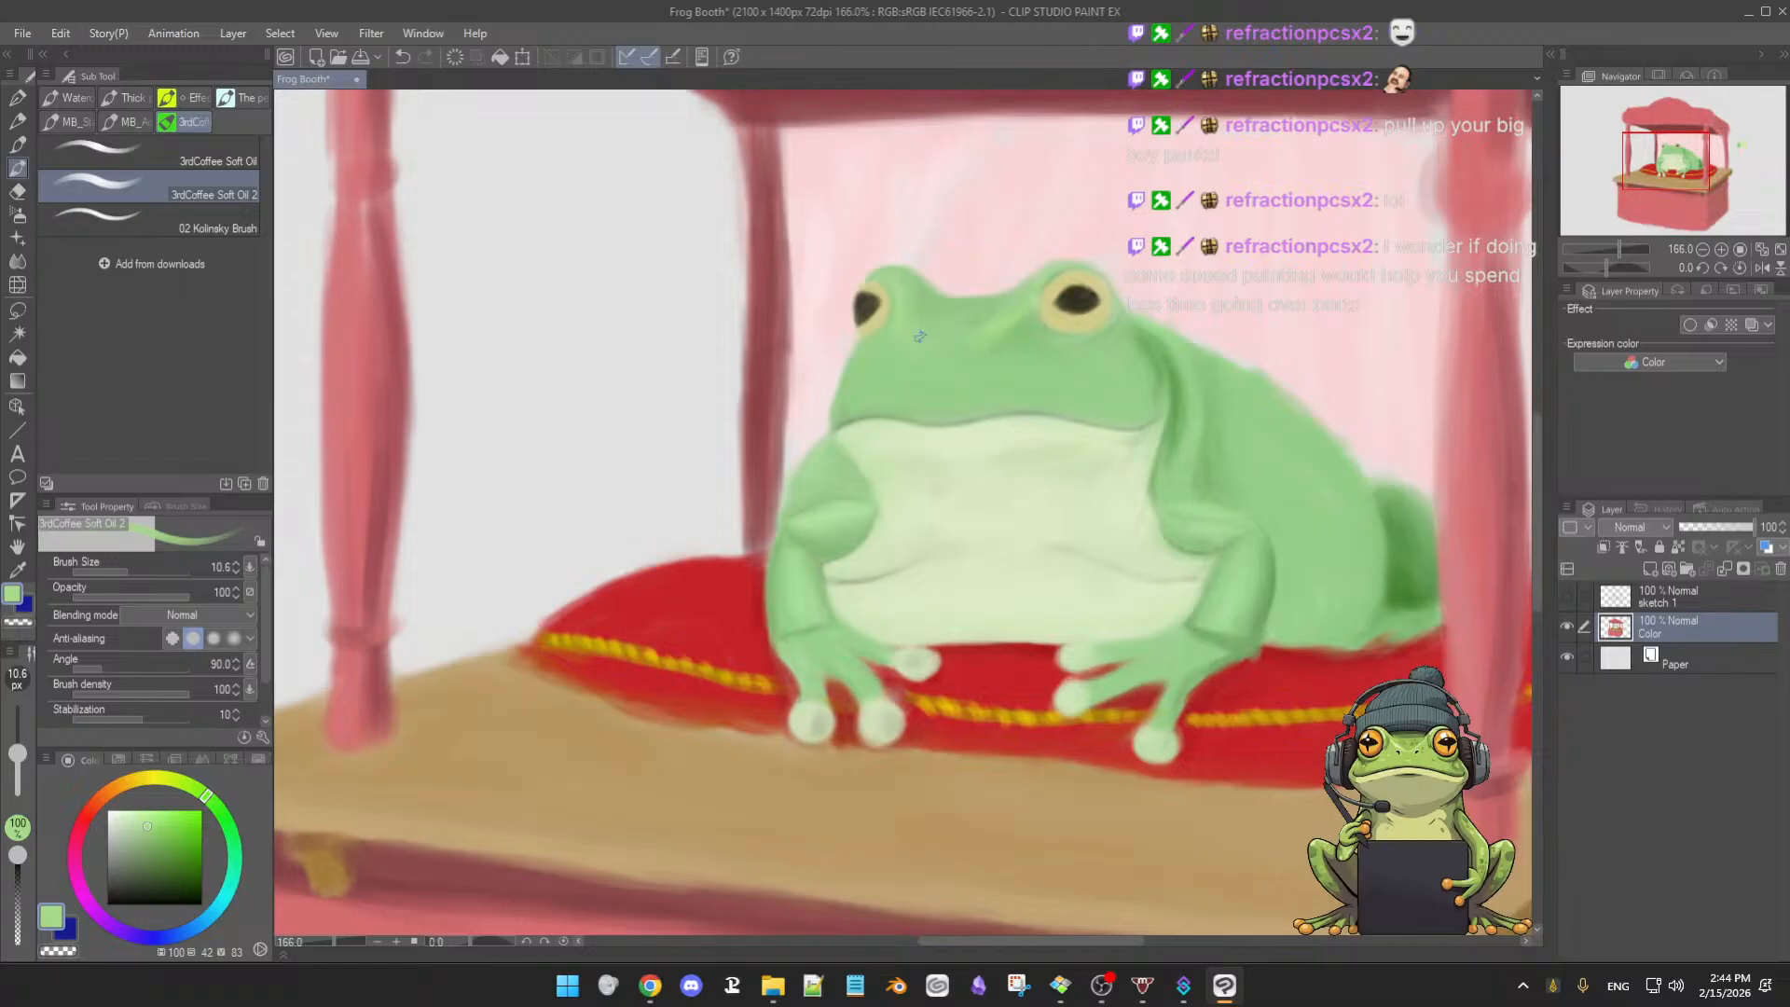
{"action": "left_click", "coordinate": [933, 314], "text": "alt"}
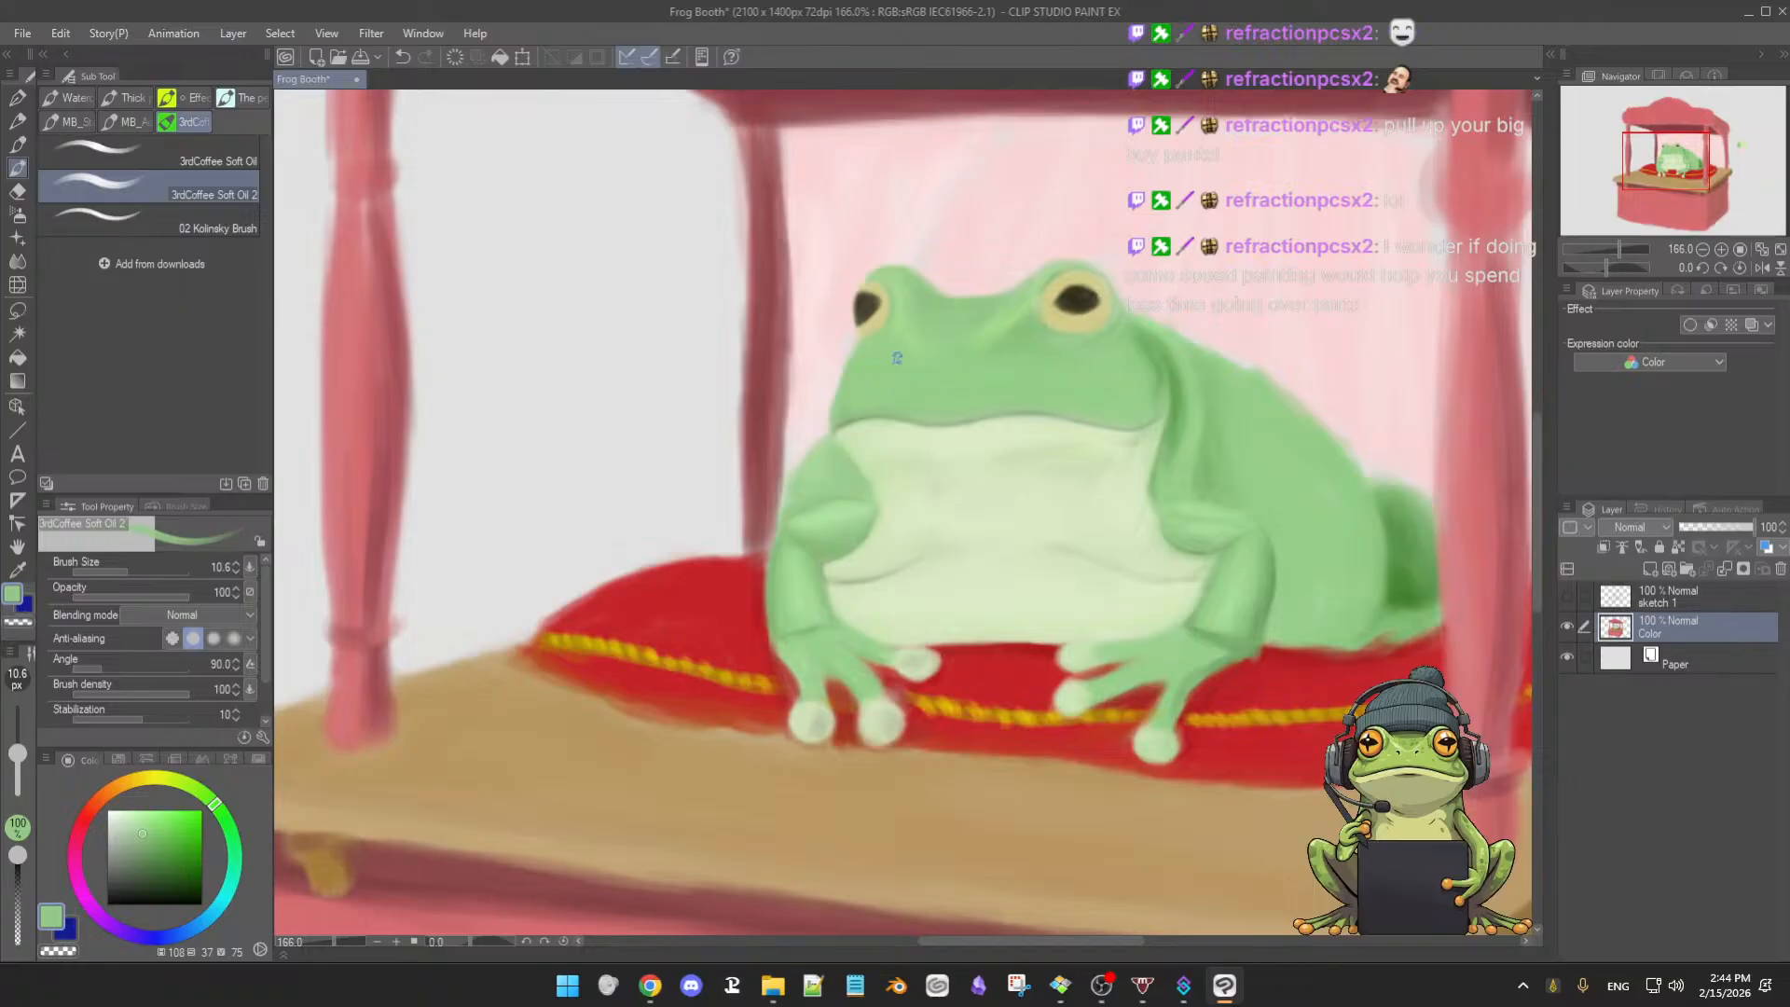
{"action": "left_click", "coordinate": [1022, 332], "text": "alt"}
{"action": "key", "text": "["}
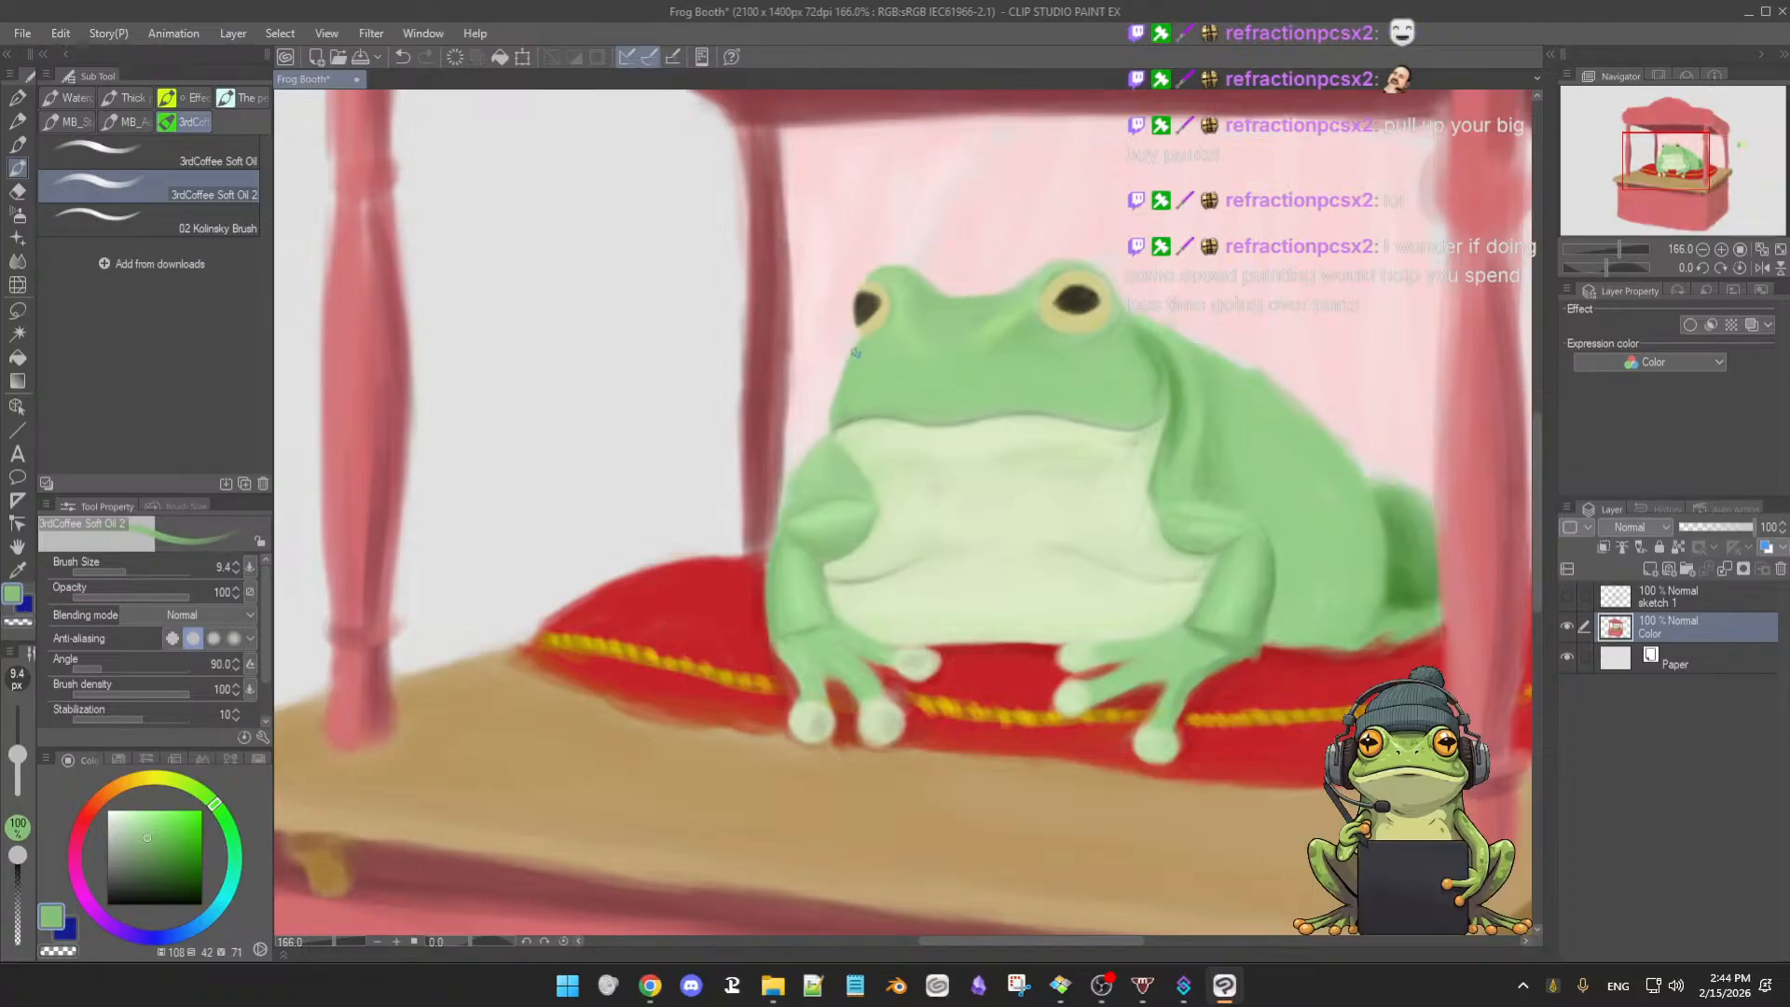
- Clean up the skin edge around the far eye with green at brush size 5.2, sampling colour beside its iris
{"action": "scroll", "coordinate": [909, 362], "scroll_direction": "up", "scroll_amount": 5}
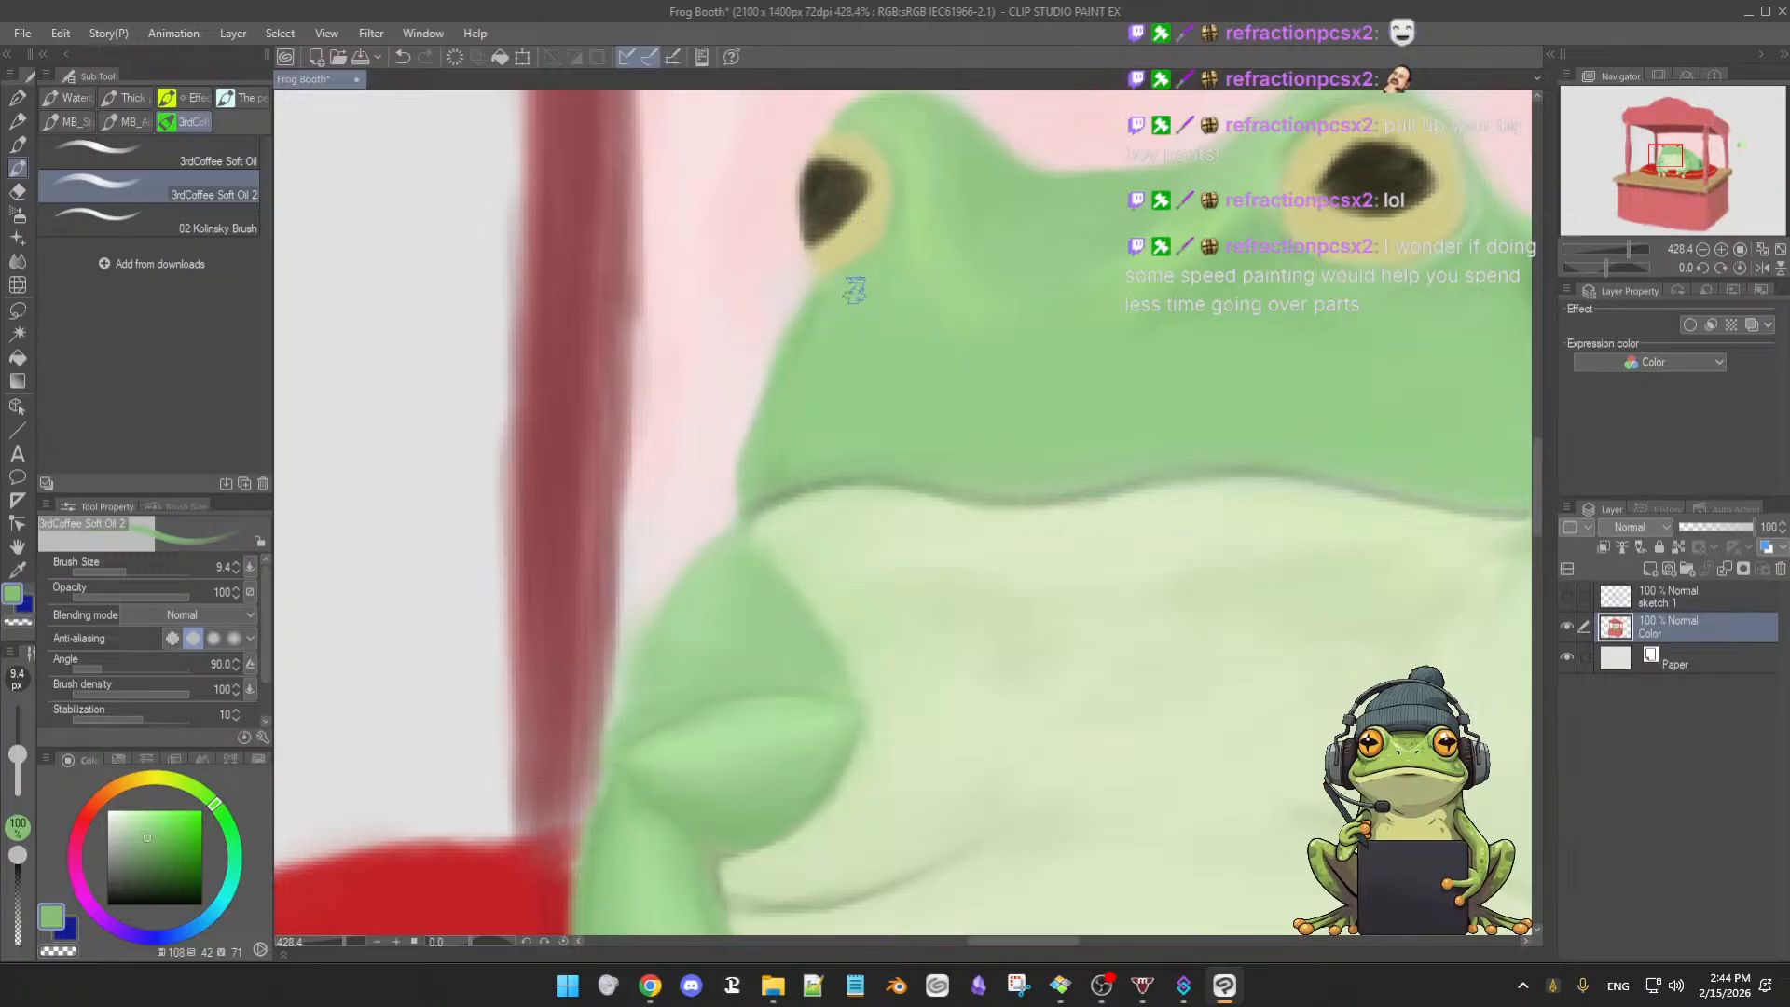
{"action": "key", "text": "["}
{"action": "key", "text": "["}
{"action": "key", "text": "["}
{"action": "key", "text": "["}
{"action": "key", "text": "["}
{"action": "key", "text": "["}
{"action": "key", "text": "["}
{"action": "key", "text": "["}
{"action": "key", "text": "["}
{"action": "key", "text": "["}
{"action": "key", "text": "["}
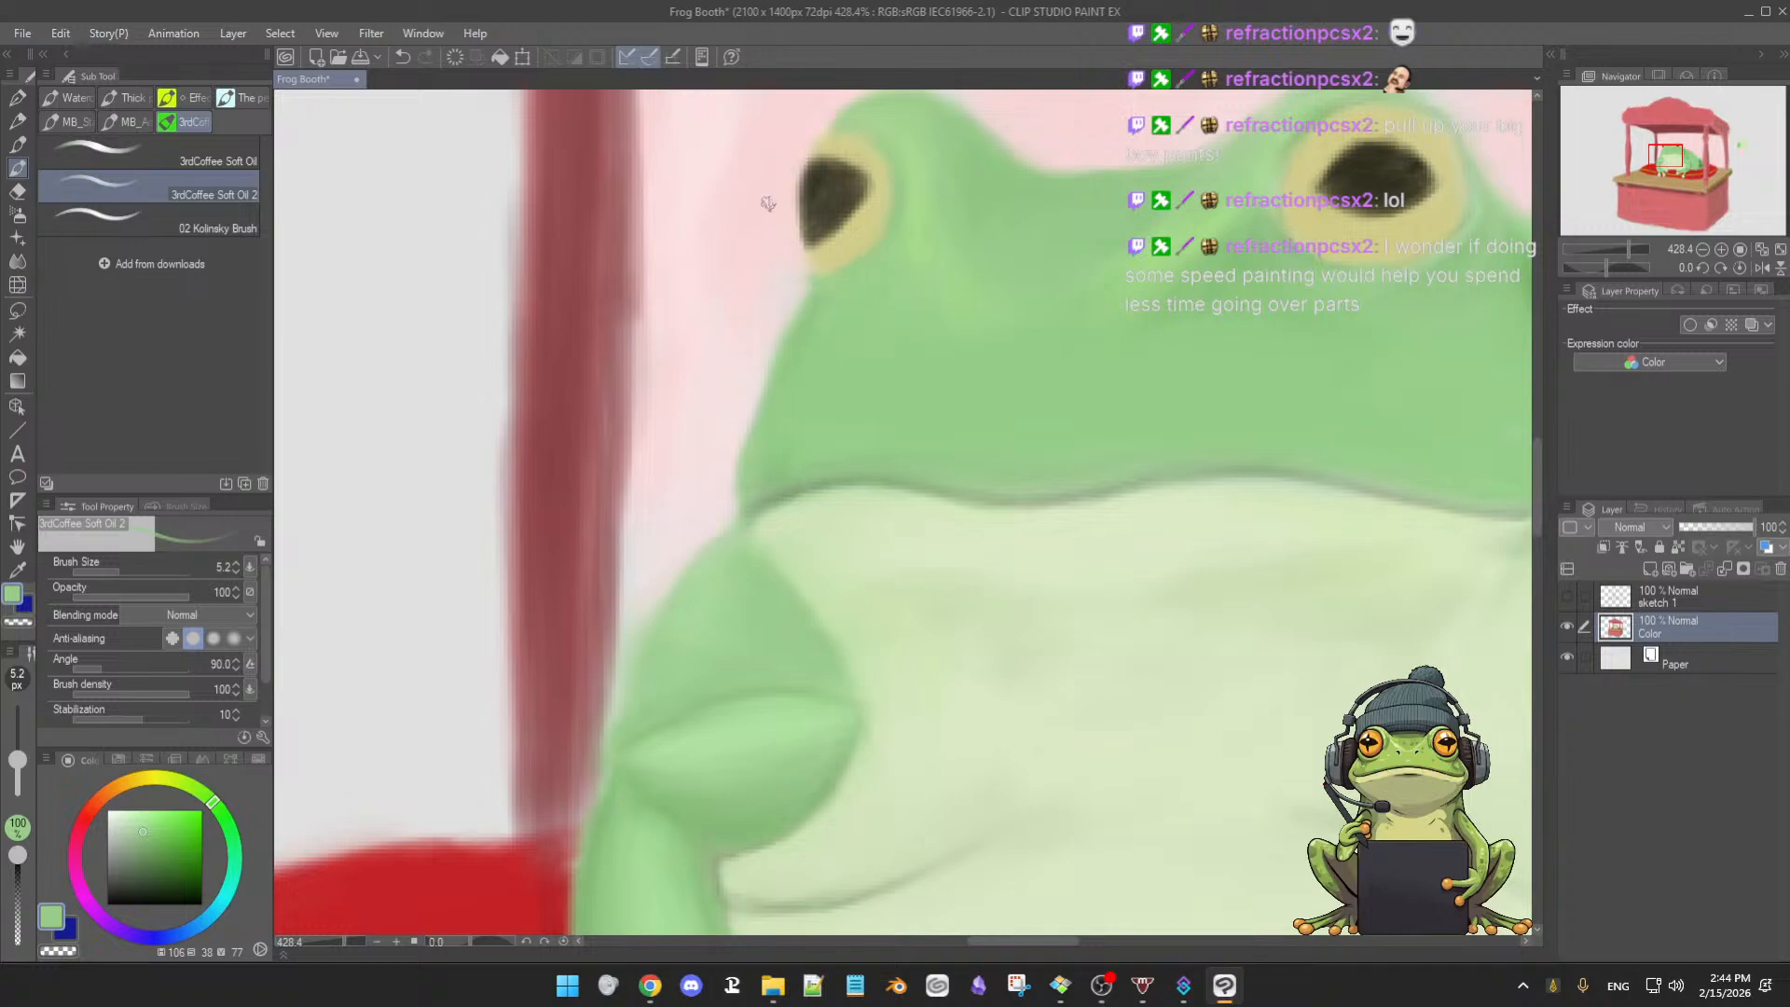
{"action": "left_click", "coordinate": [862, 241], "text": "alt"}
- Deepen the far eye's pupil with near-black at brush size 2.1 and touch up the skin edge beneath it in sampled green at 3.5
{"action": "left_click", "coordinate": [149, 842]}
{"action": "left_click", "coordinate": [155, 887]}
{"action": "left_click_drag", "start_coordinate": [152, 891], "coordinate": [149, 900]}
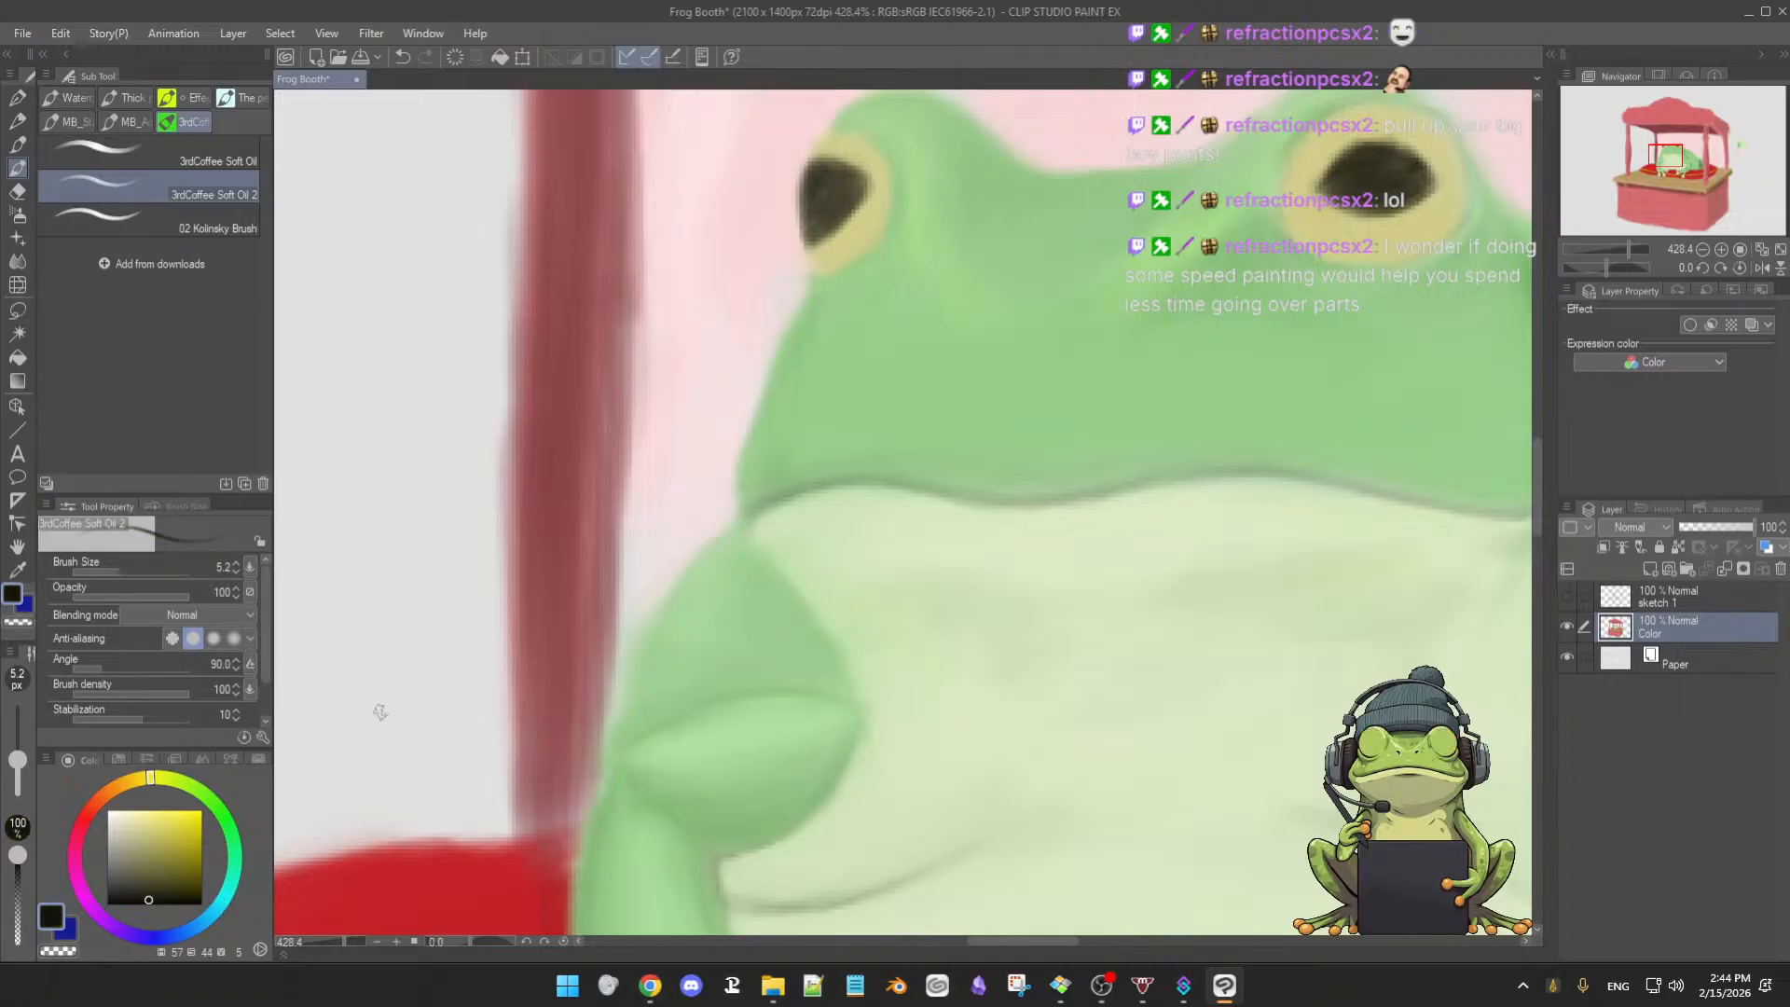
{"action": "key", "text": "bracketleft"}
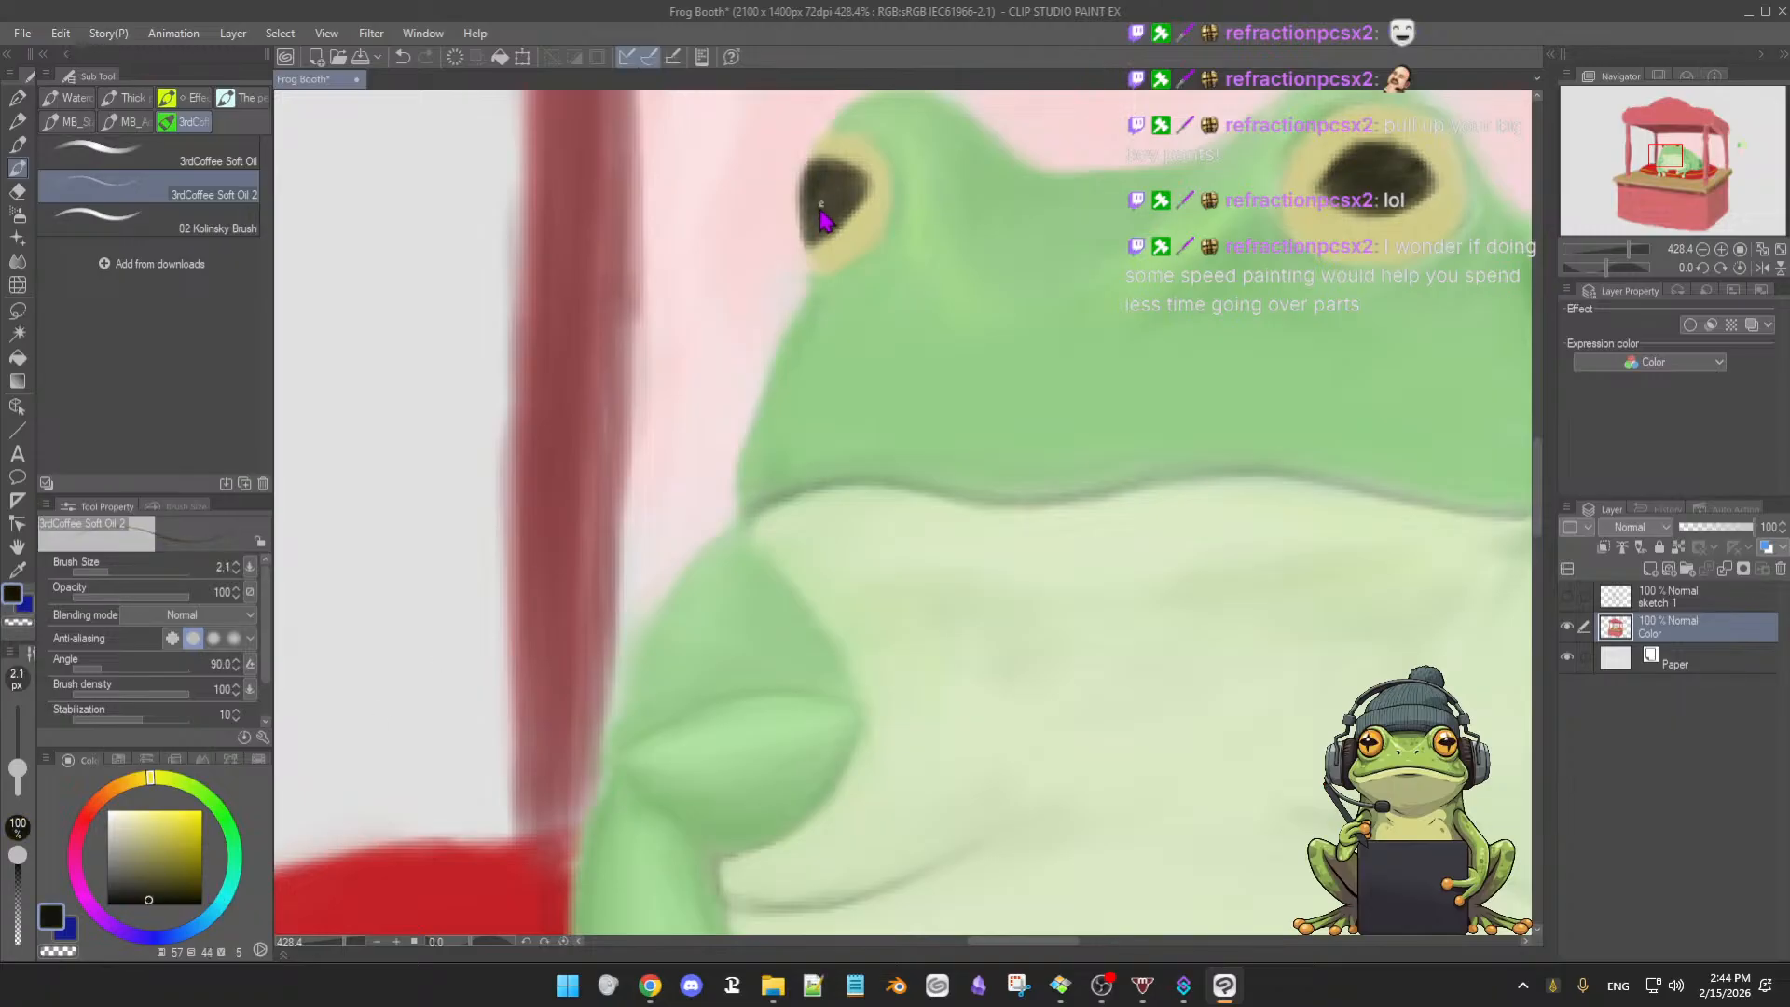
{"action": "left_click", "coordinate": [833, 277], "text": "alt"}
{"action": "key", "text": "]"}
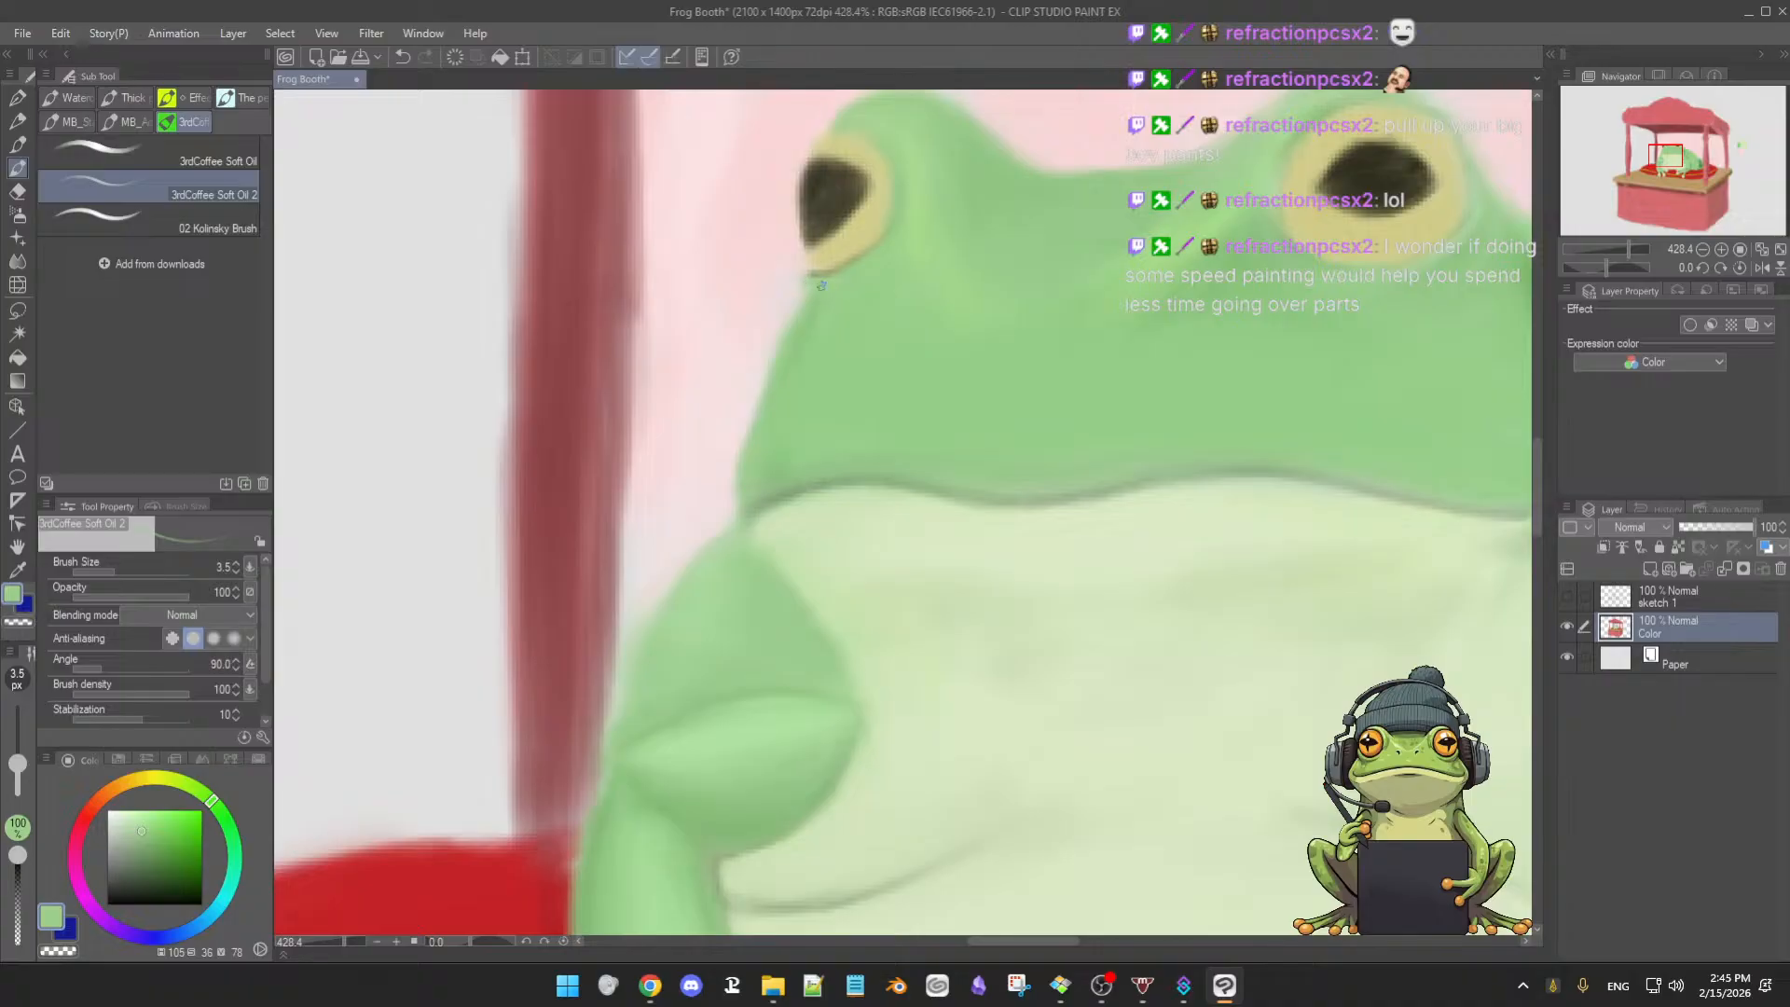
- Clean up the lower edge of the frog's smaller eye with sampled background, skin green and yellow rim colours
{"action": "left_click", "coordinate": [821, 268], "text": "alt"}
{"action": "left_click", "coordinate": [793, 258], "text": "alt"}
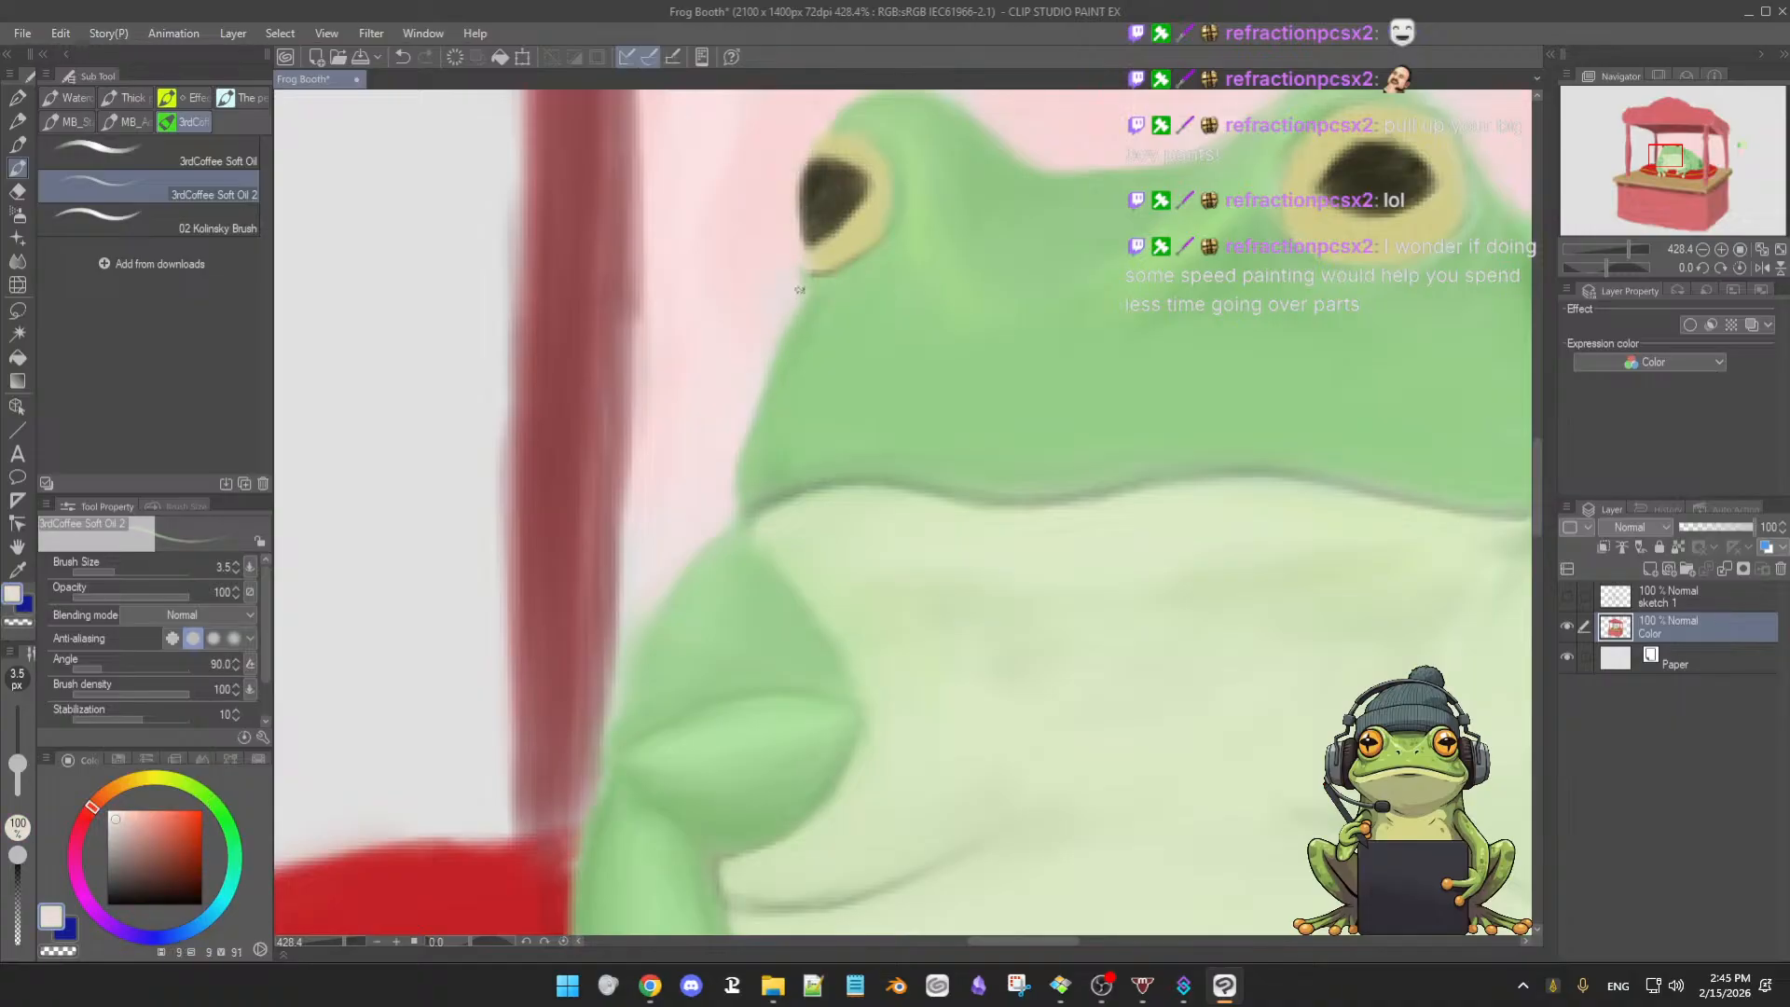
{"action": "left_click", "coordinate": [808, 279], "text": "alt"}
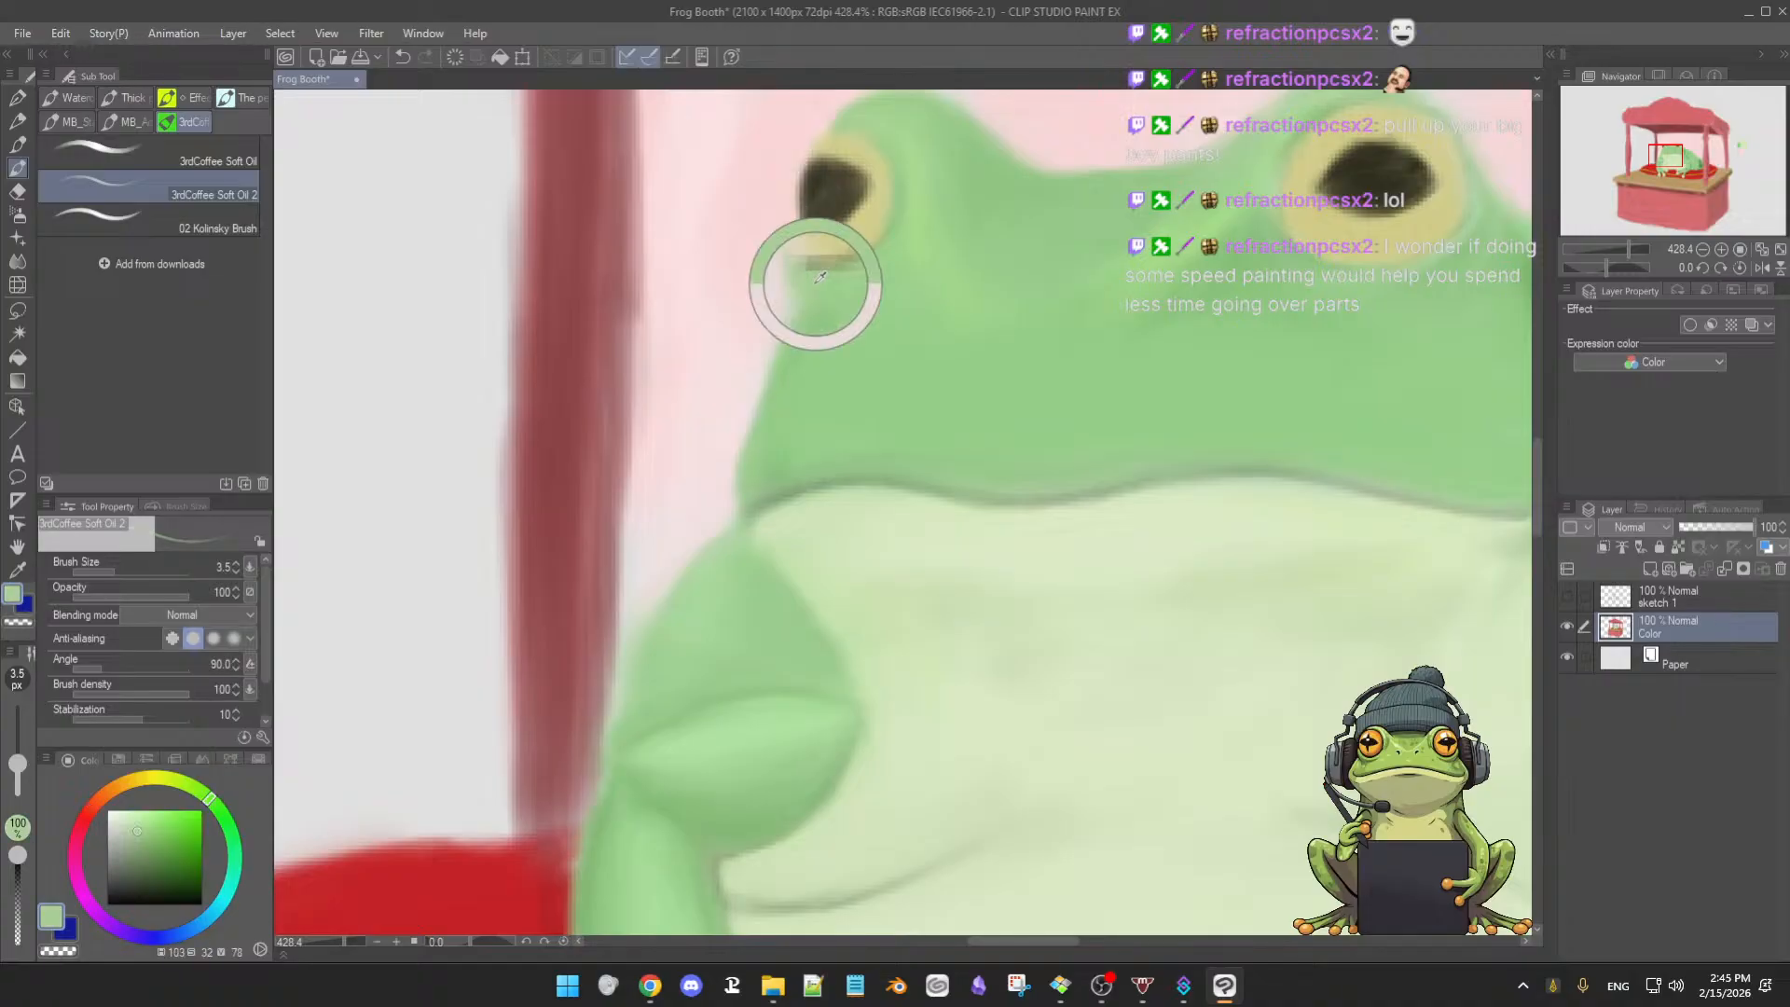
{"action": "left_click", "coordinate": [808, 259], "text": "alt"}
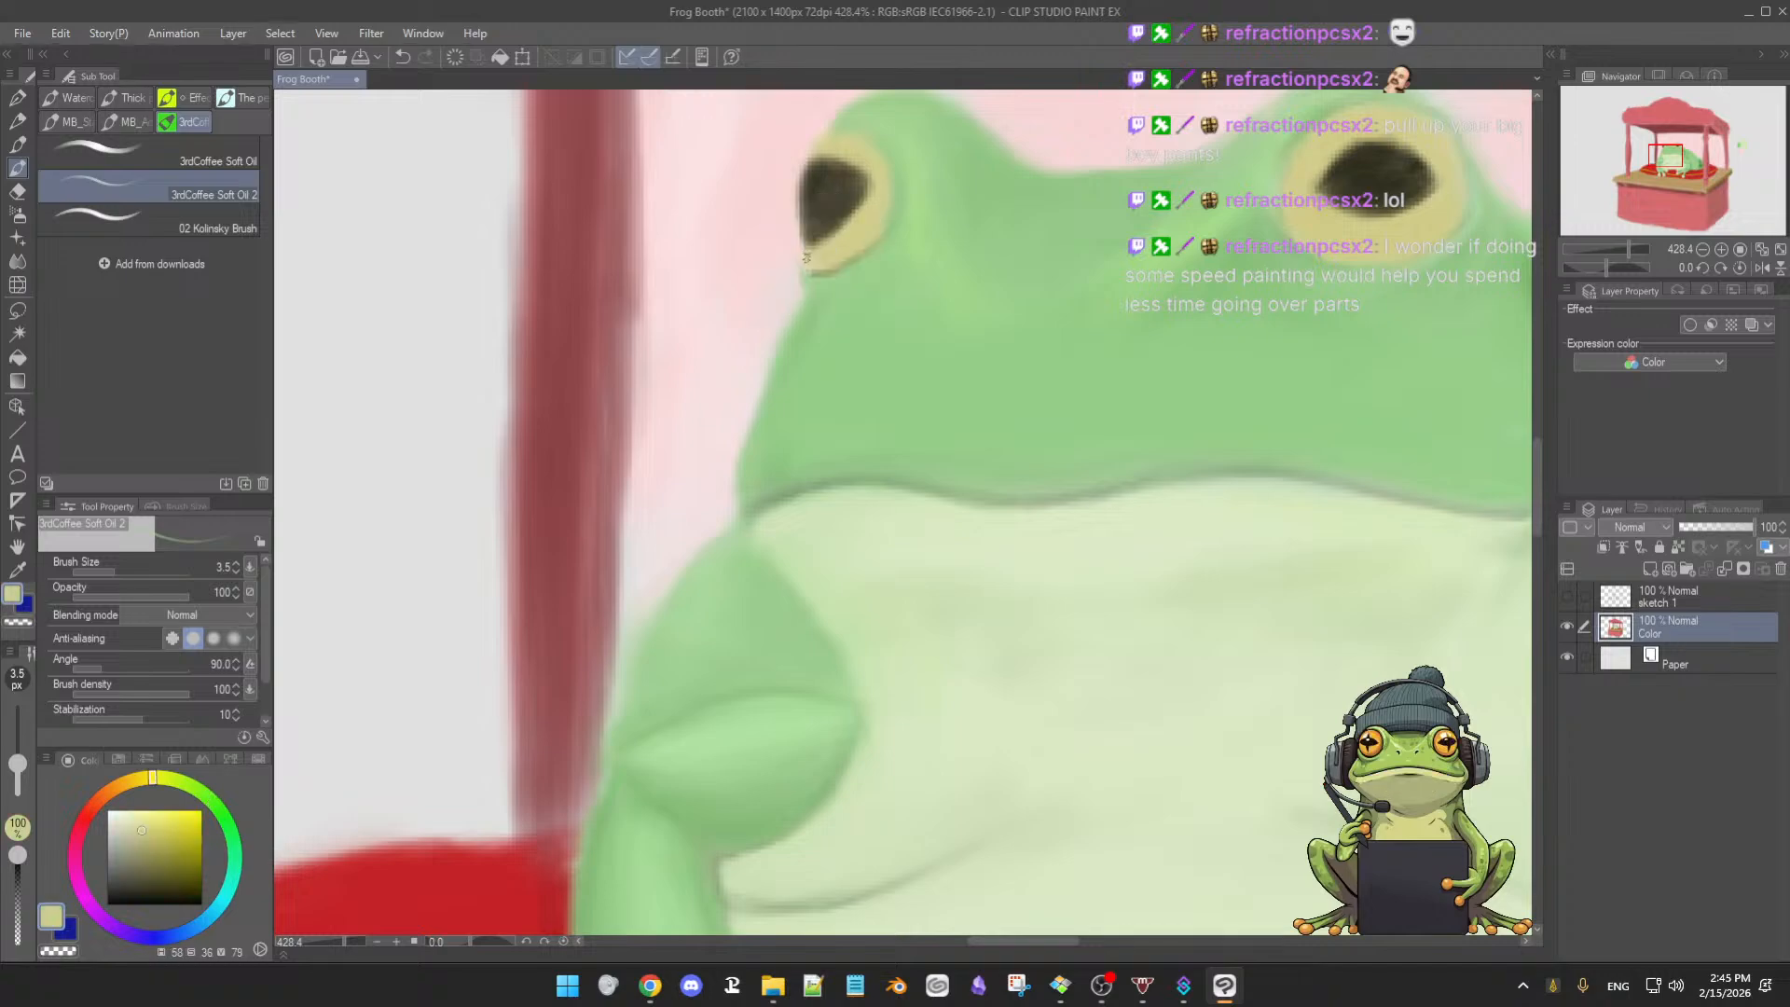
- Reshape the smaller eye's pupil and yellow iris edge, alternating sampled dark brown and yellow at brush size 3.5
{"action": "left_click", "coordinate": [811, 218], "text": "alt"}
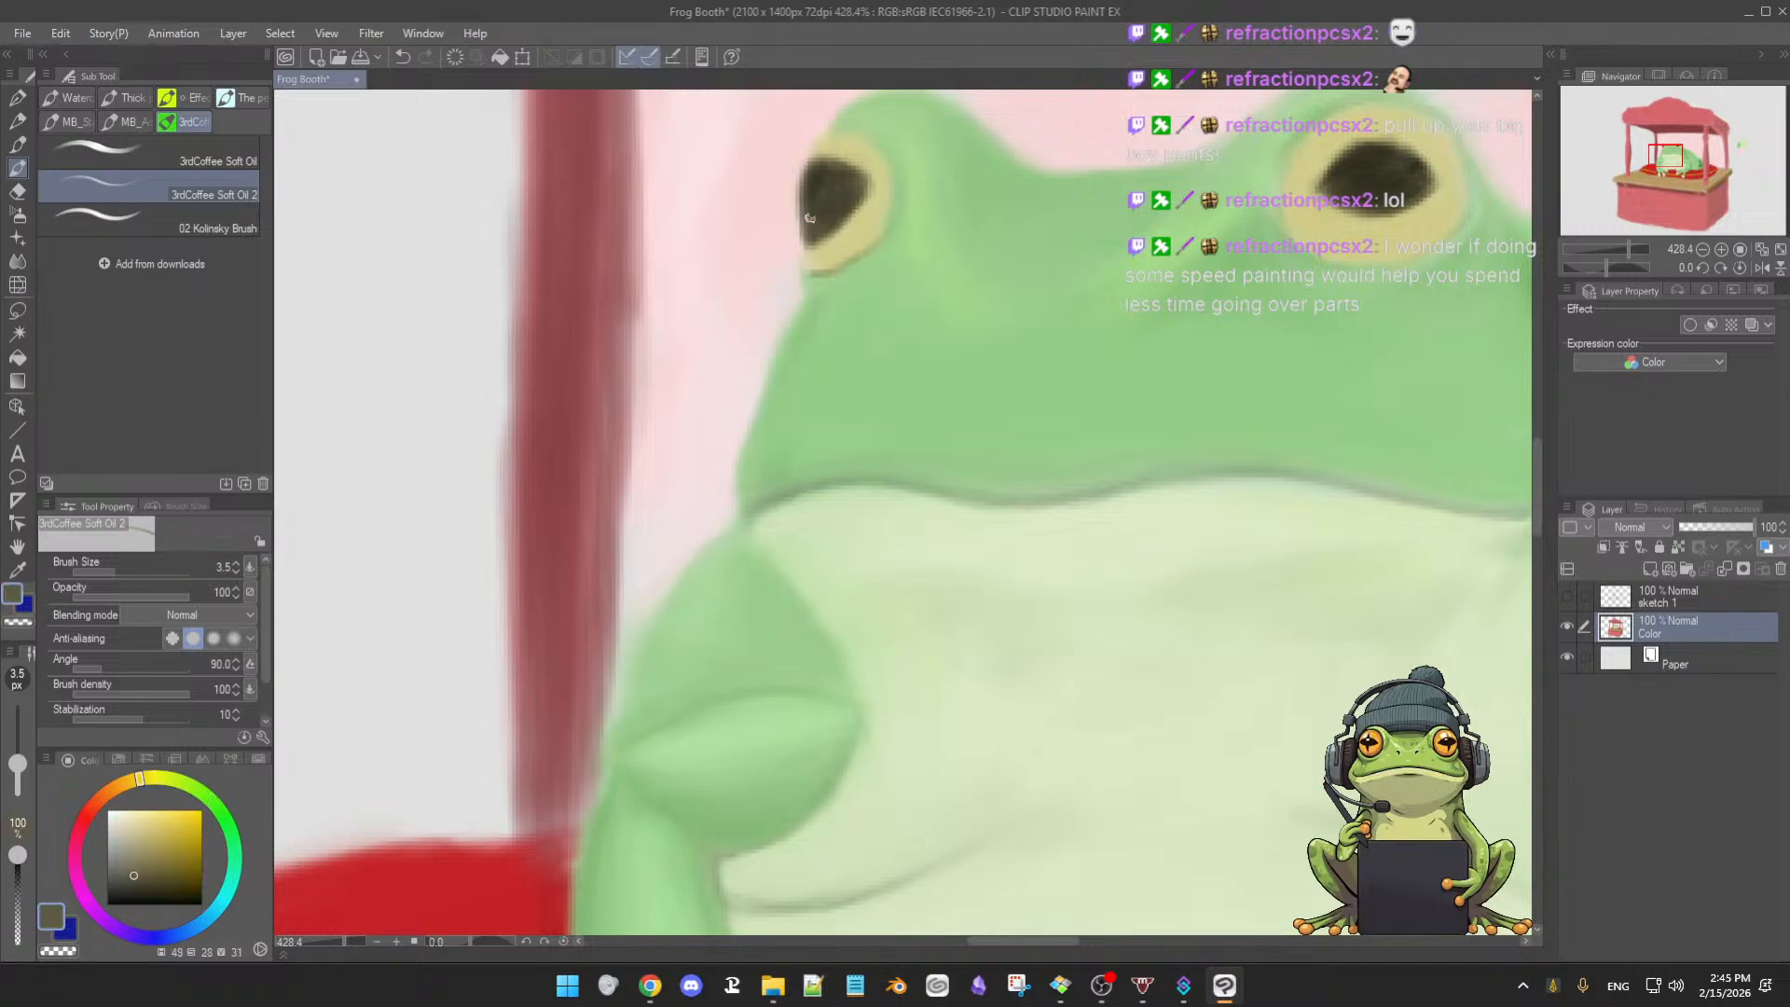
{"action": "left_click", "coordinate": [818, 210], "text": "alt"}
{"action": "left_click", "coordinate": [836, 135], "text": "alt"}
{"action": "left_click", "coordinate": [813, 253], "text": "alt"}
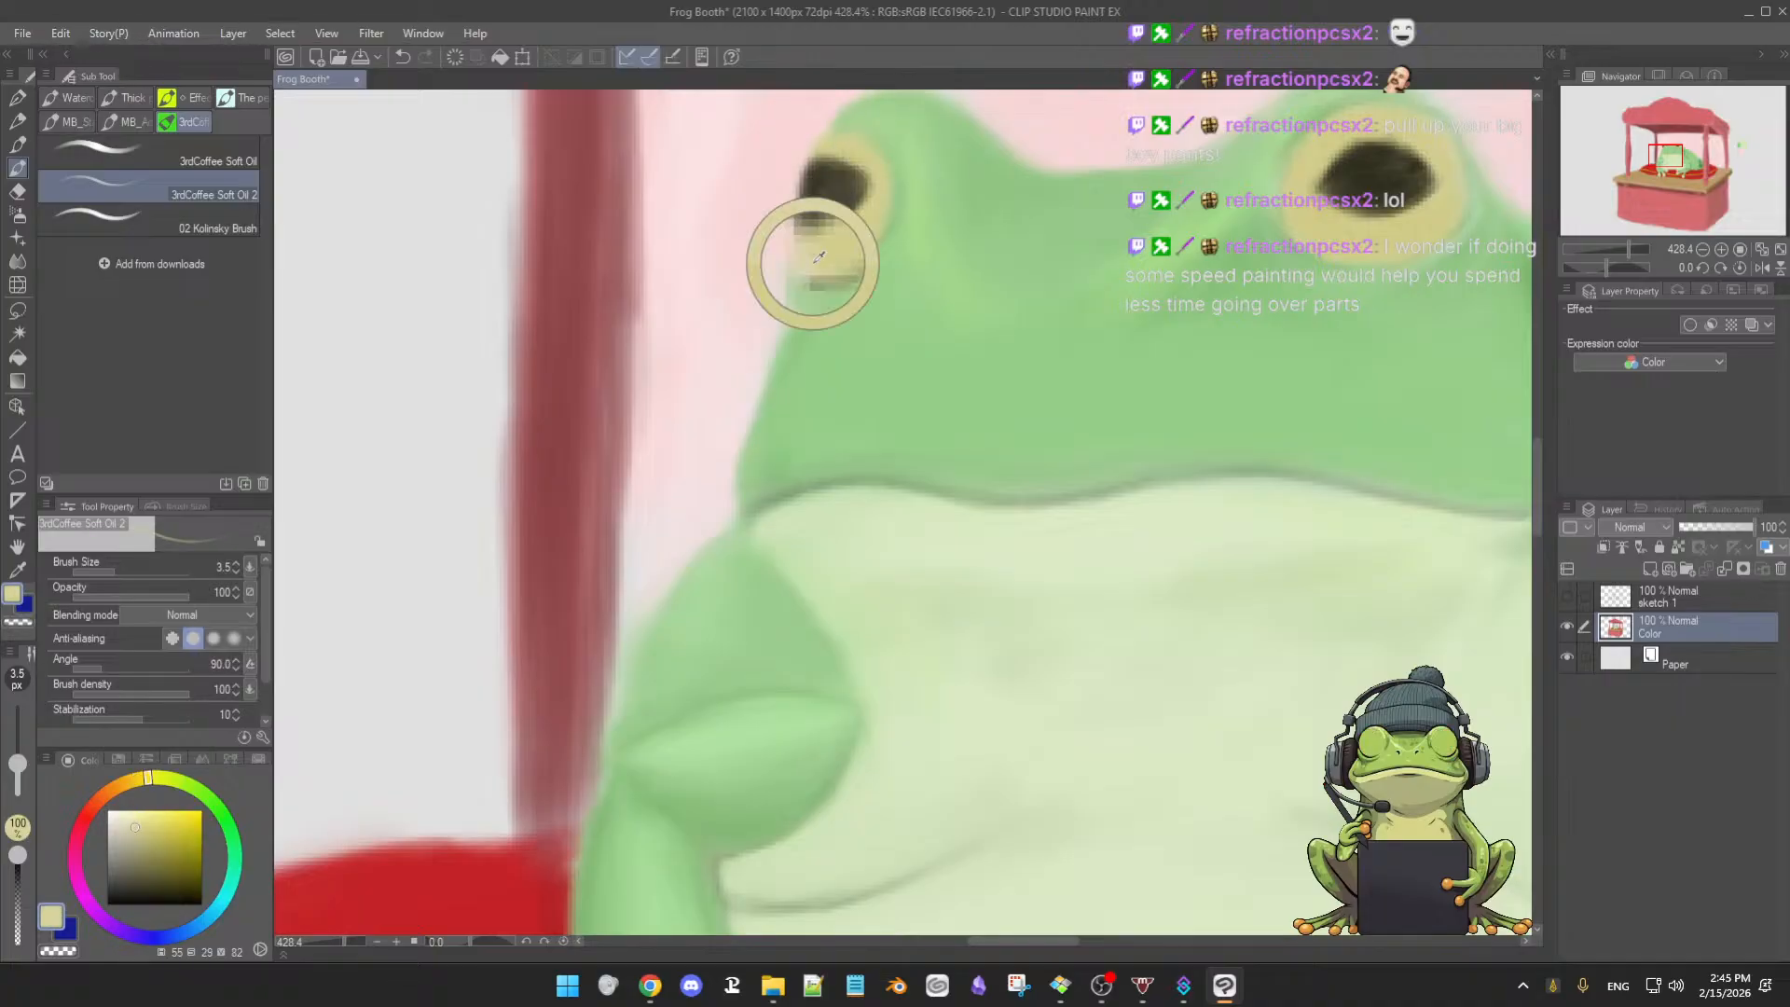
{"action": "left_click", "coordinate": [820, 206], "text": "alt"}
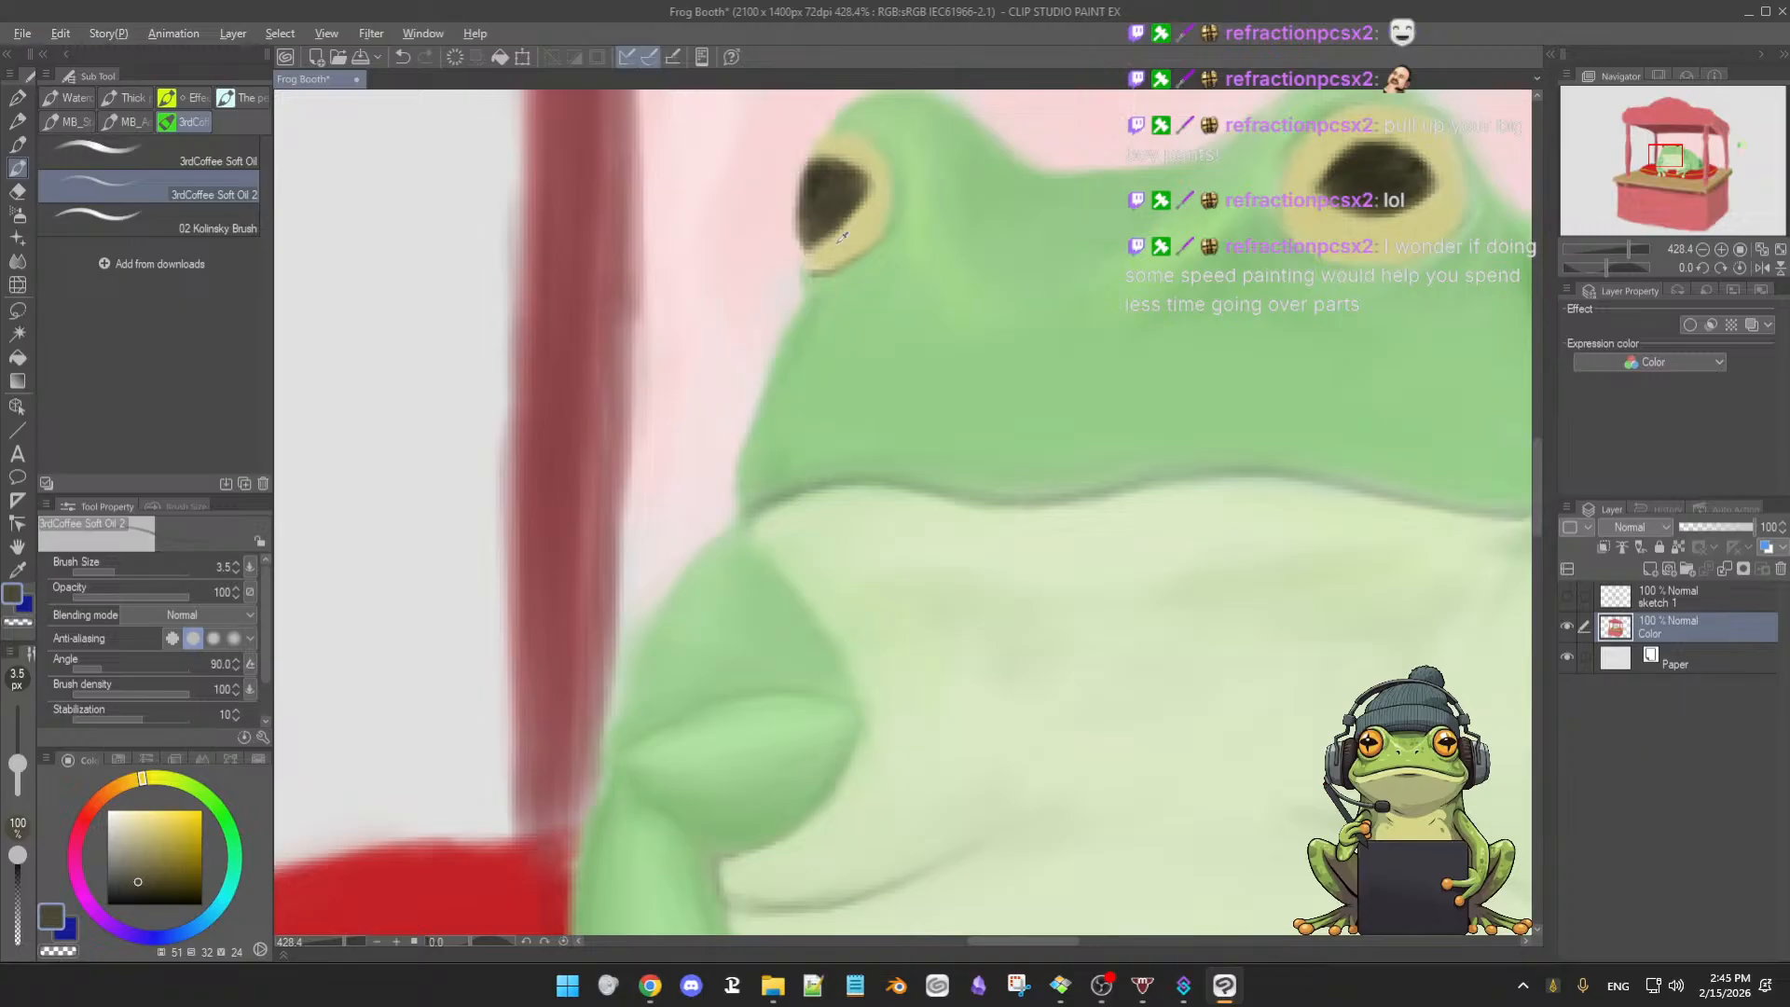
- Refine the smaller eye's lower rim and its dark outline with sampled yellow, skin green and dark tones
{"action": "left_click", "coordinate": [842, 236], "text": "alt"}
{"action": "left_click", "coordinate": [836, 285], "text": "alt"}
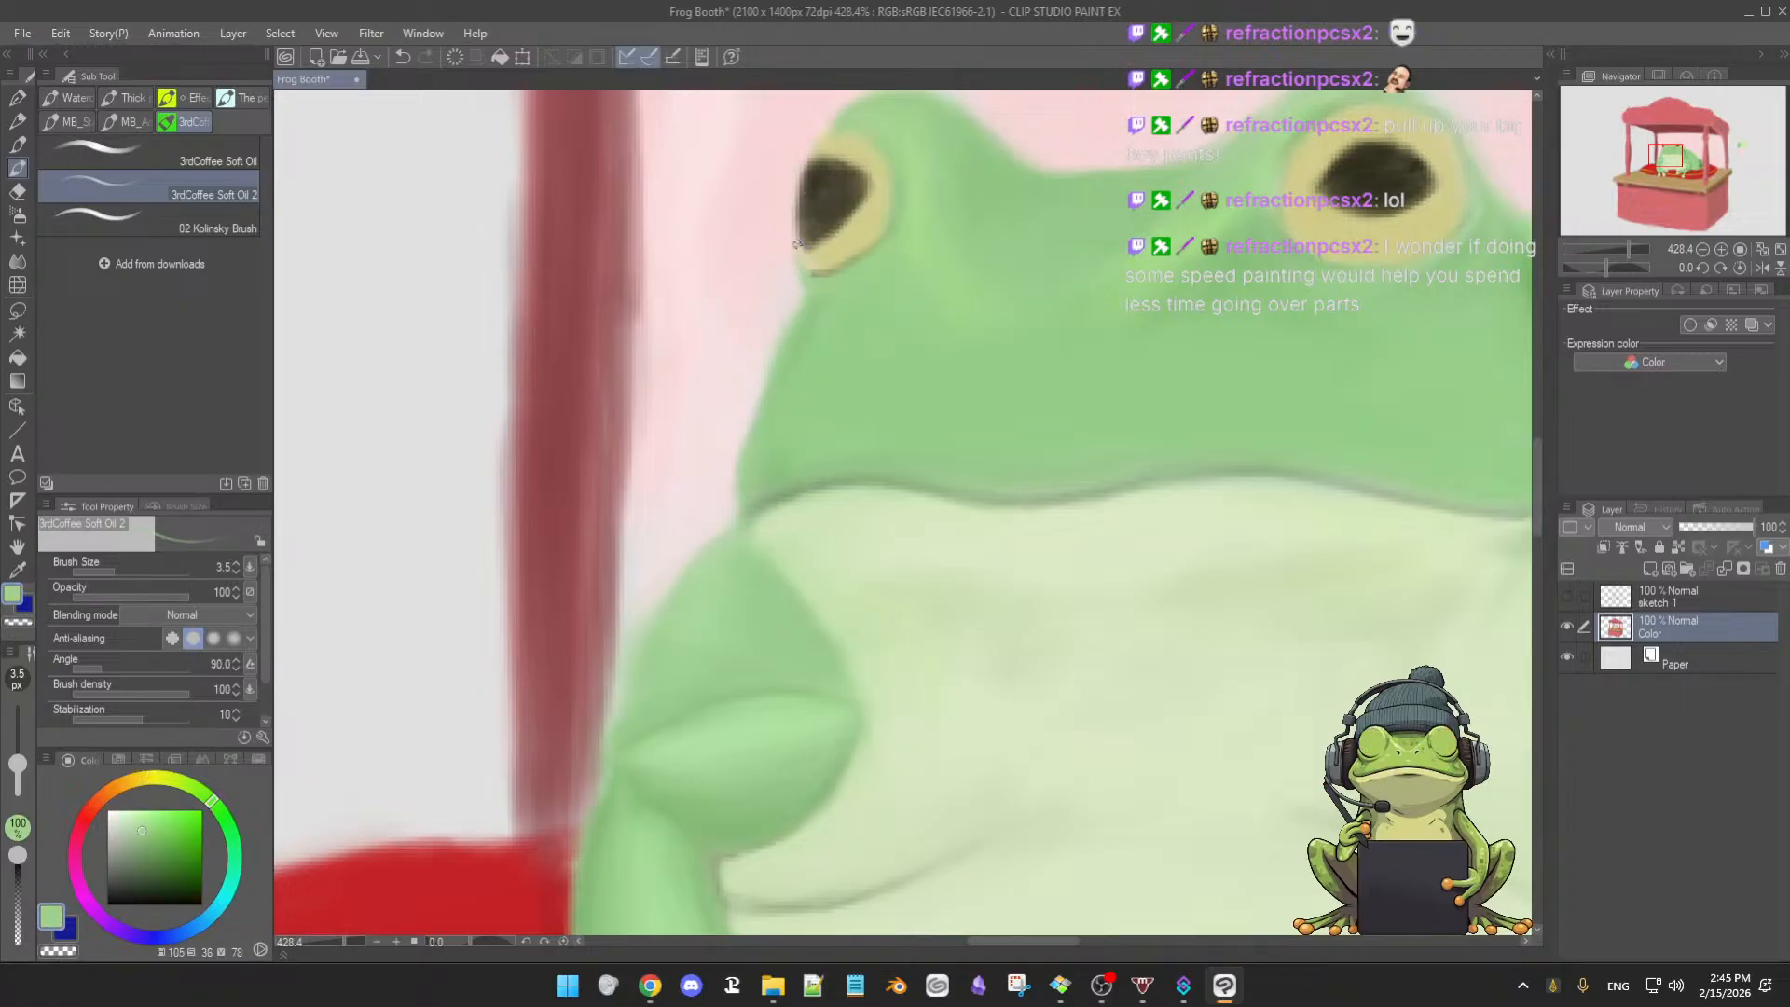
{"action": "left_click", "coordinate": [800, 250], "text": "alt"}
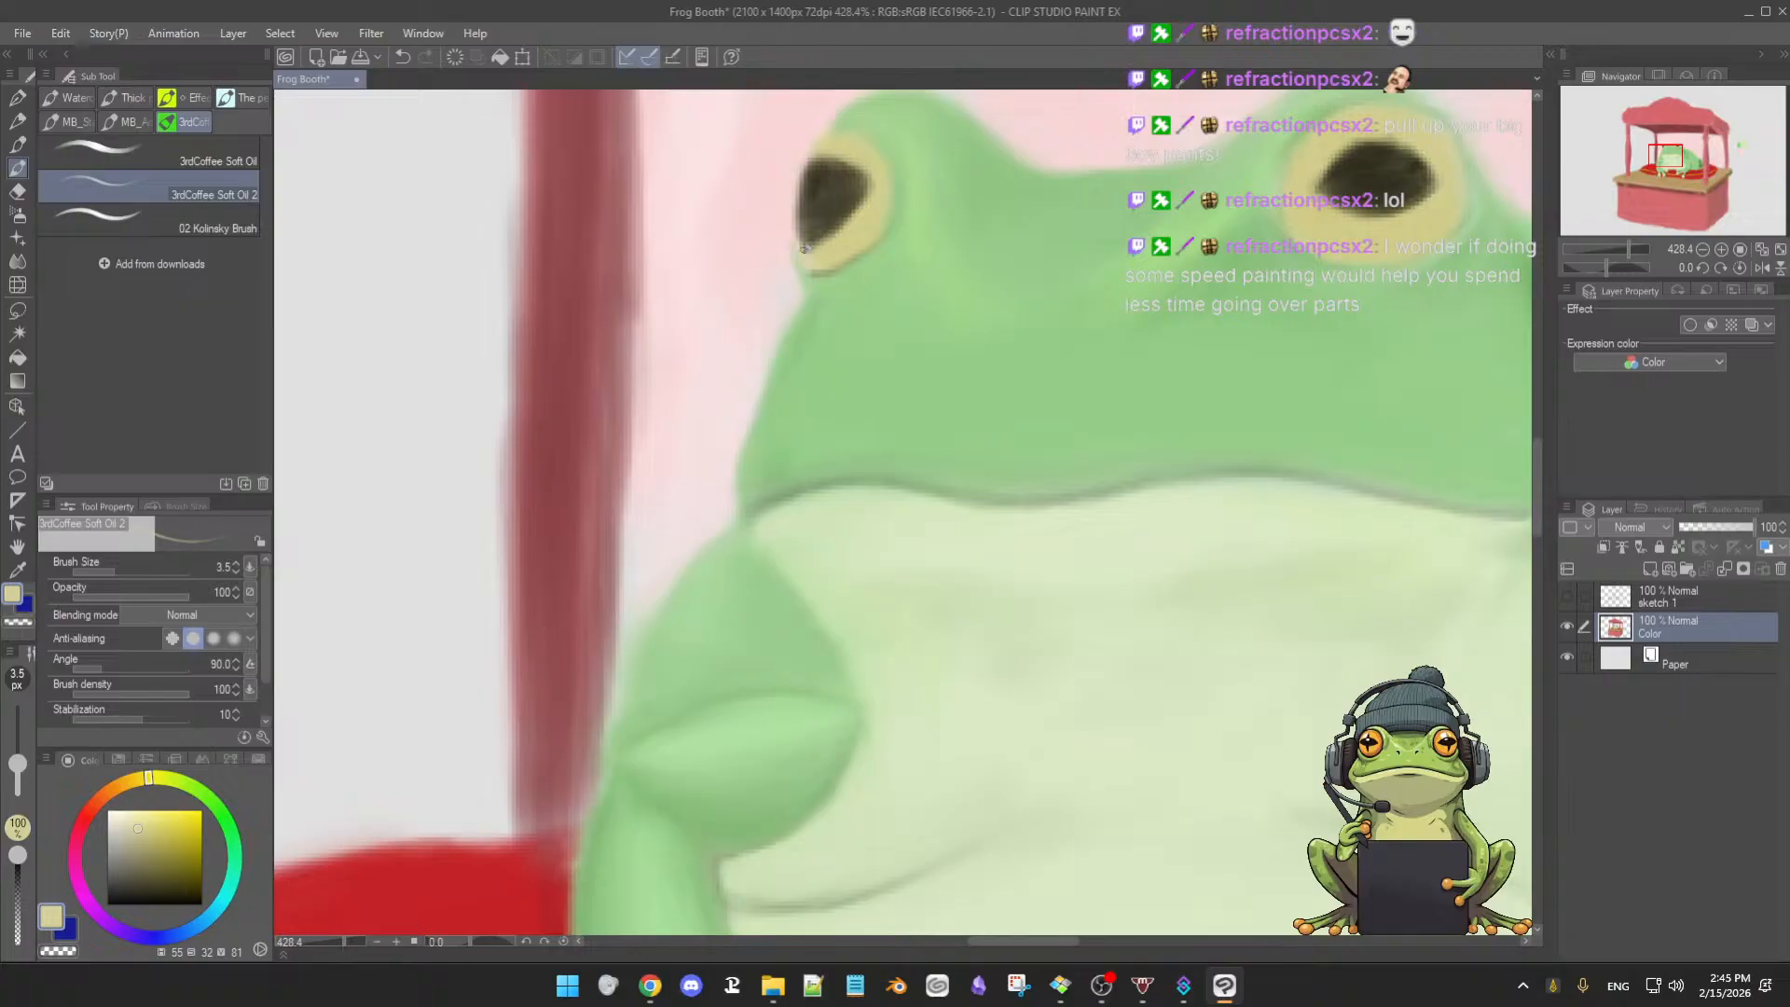
{"action": "left_click", "coordinate": [817, 269], "text": "alt"}
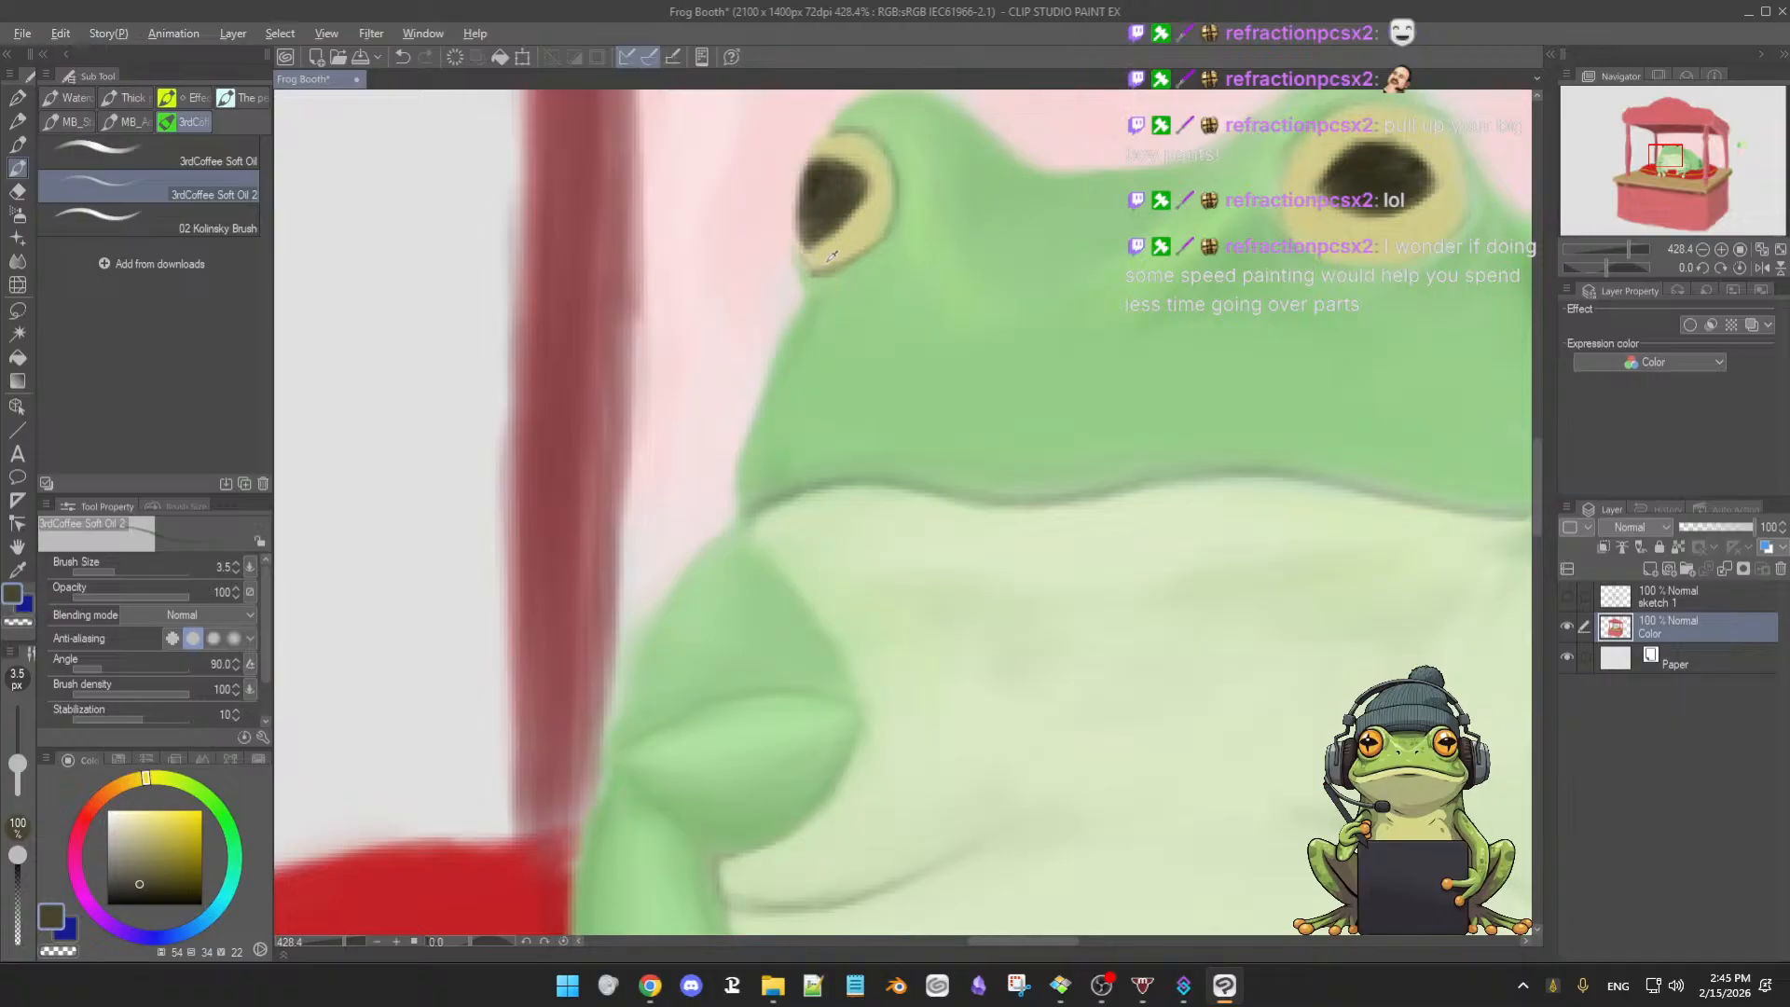
{"action": "left_click", "coordinate": [799, 254], "text": "alt"}
{"action": "left_click_drag", "start_coordinate": [817, 266], "coordinate": [872, 239]}
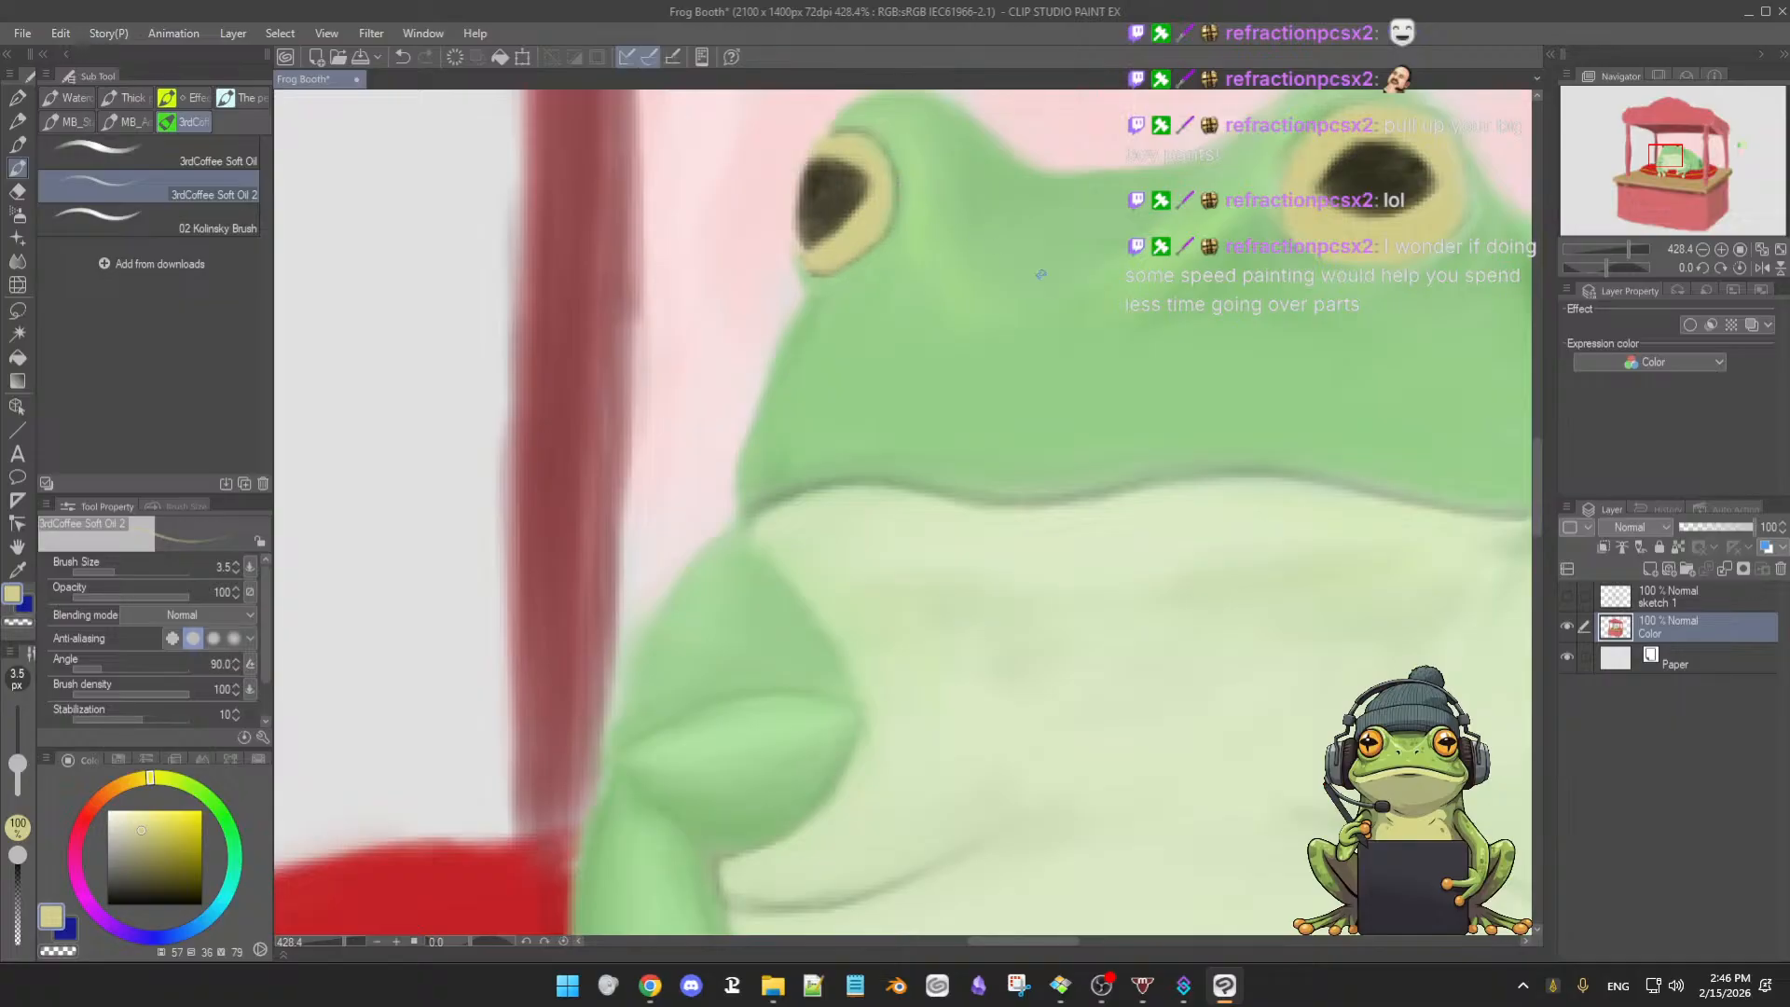
- Touch up the smaller eye's inner rim and the skin around it with sampled yellow and green at brush size 2.6
{"action": "scroll", "coordinate": [1026, 270], "scroll_direction": "down", "scroll_amount": 2}
{"action": "scroll", "coordinate": [1031, 283], "scroll_direction": "up", "scroll_amount": 2}
{"action": "left_click_drag", "start_coordinate": [1032, 287], "coordinate": [1016, 465]}
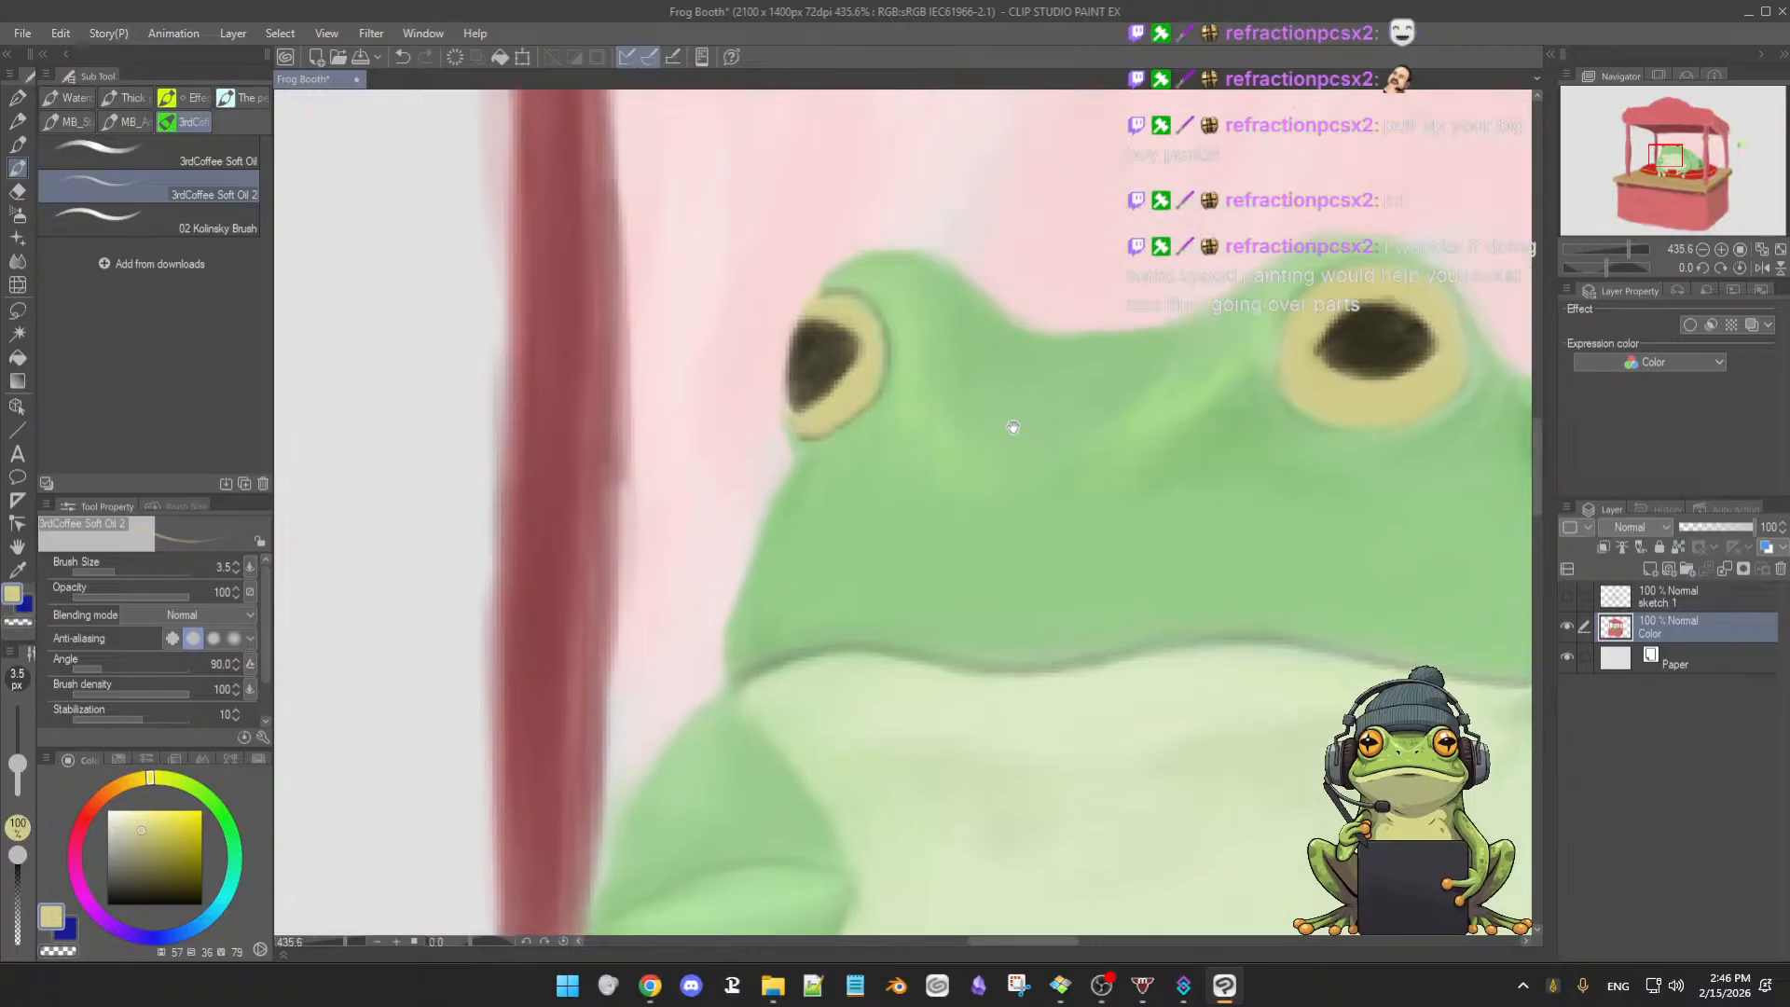
{"action": "left_click", "coordinate": [871, 340], "text": "alt"}
{"action": "left_click_drag", "start_coordinate": [871, 337], "coordinate": [872, 338]}
{"action": "left_click", "coordinate": [836, 276], "text": "alt"}
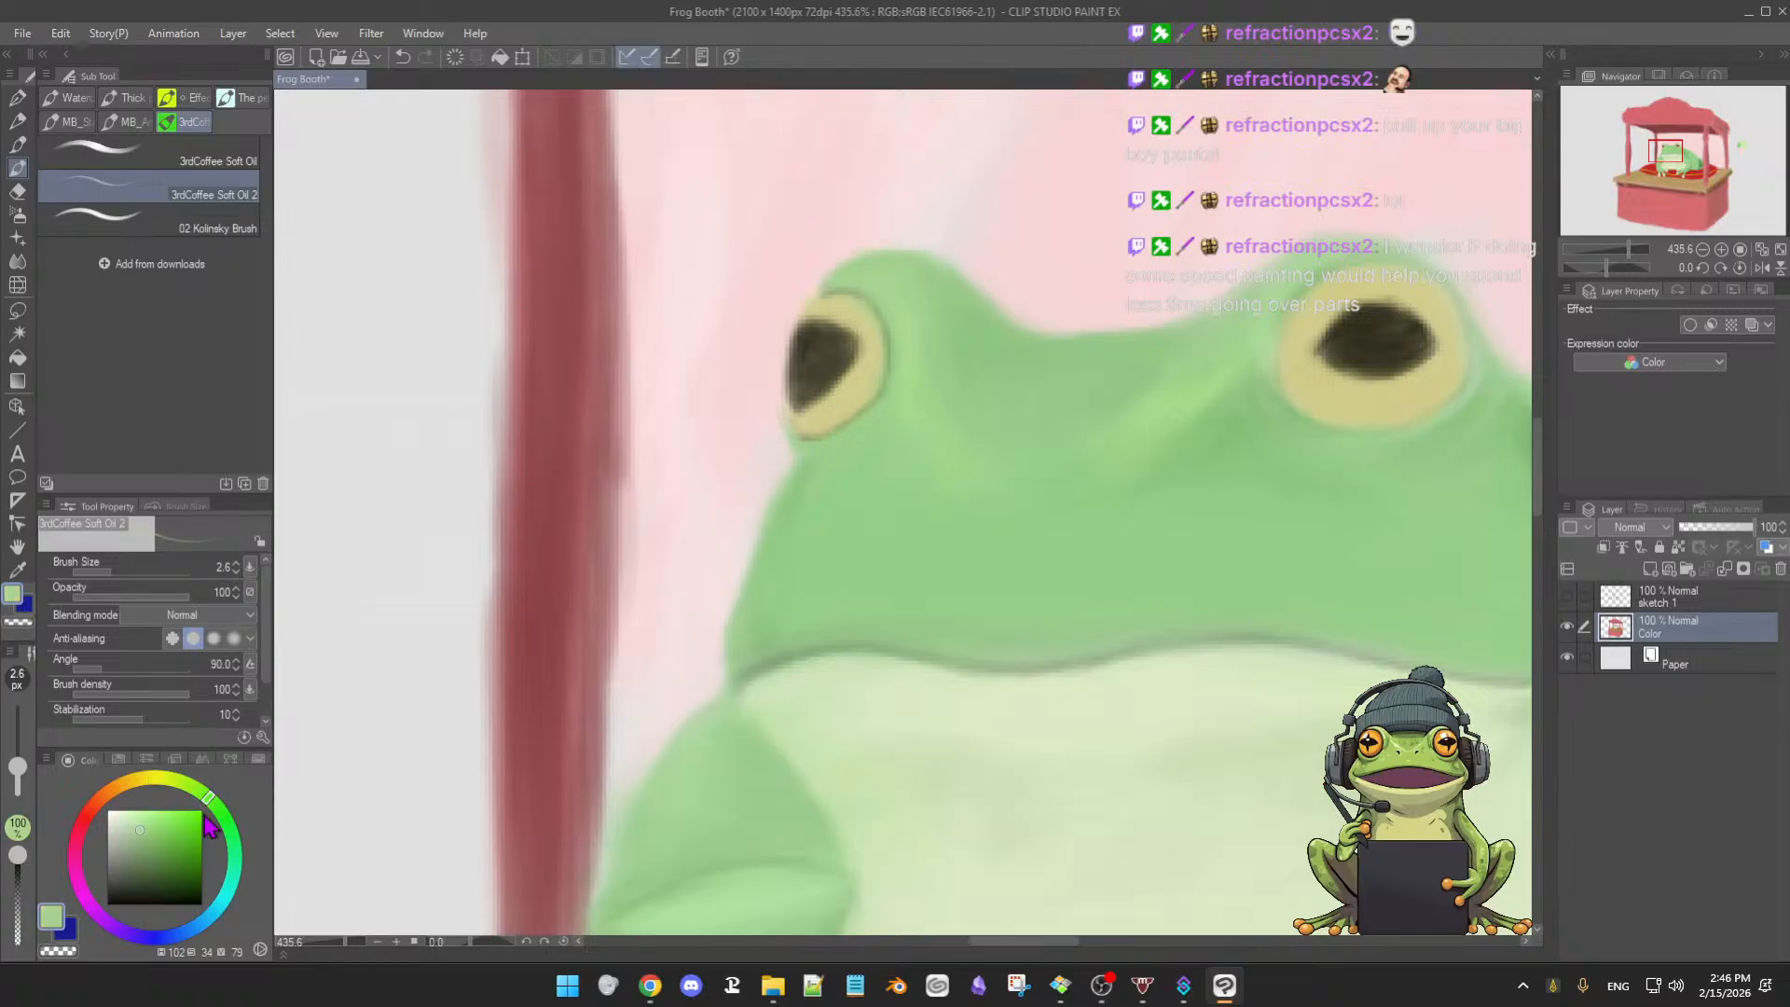
- Brighten the smaller eye's iris with a lighter, more saturated yellow at brush size 5.3
{"action": "left_click", "coordinate": [848, 396], "text": "alt"}
{"action": "left_click_drag", "start_coordinate": [144, 830], "coordinate": [156, 813]}
{"action": "mouse_move", "coordinate": [841, 410]}
{"action": "left_mouse_down", "text": "ctrl+alt"}
{"action": "mouse_move", "coordinate": [865, 361]}
{"action": "mouse_move", "coordinate": [821, 405]}
{"action": "mouse_move", "coordinate": [854, 379]}
{"action": "left_mouse_up", "text": "ctrl+alt"}
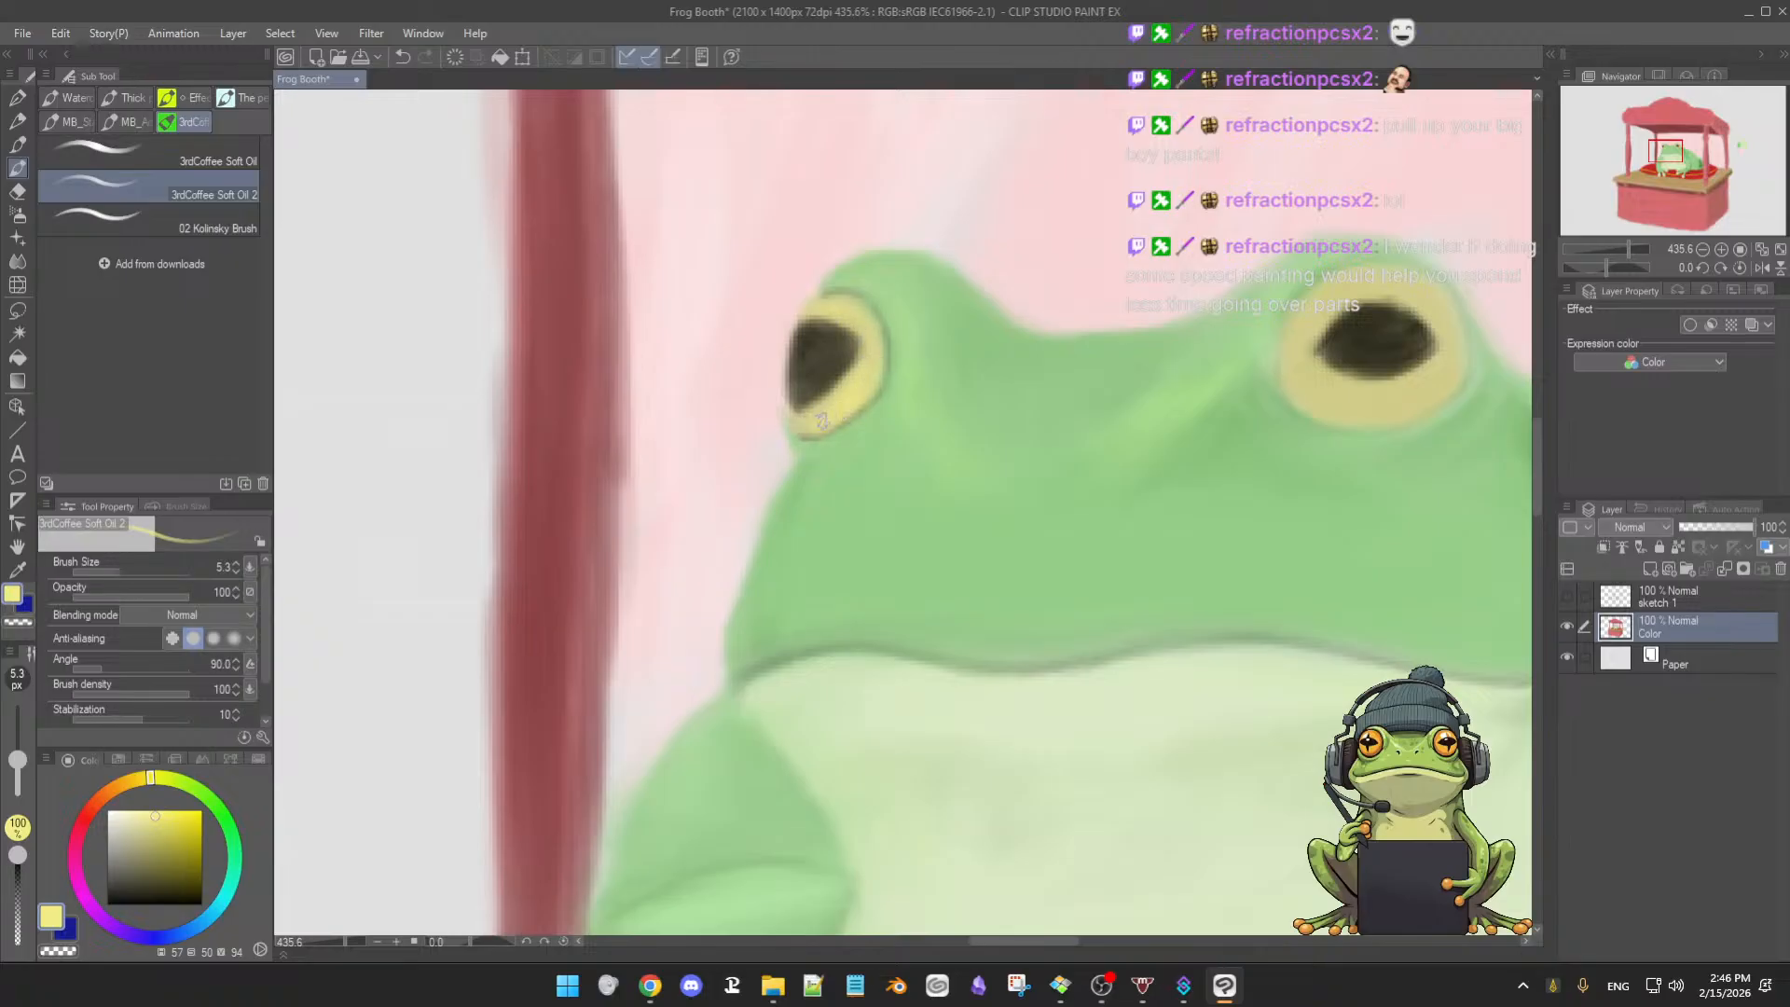
- Darken the pupils of both frog eyes with near-black paint
{"action": "left_click", "coordinate": [814, 339], "text": "alt"}
{"action": "left_click", "coordinate": [147, 903]}
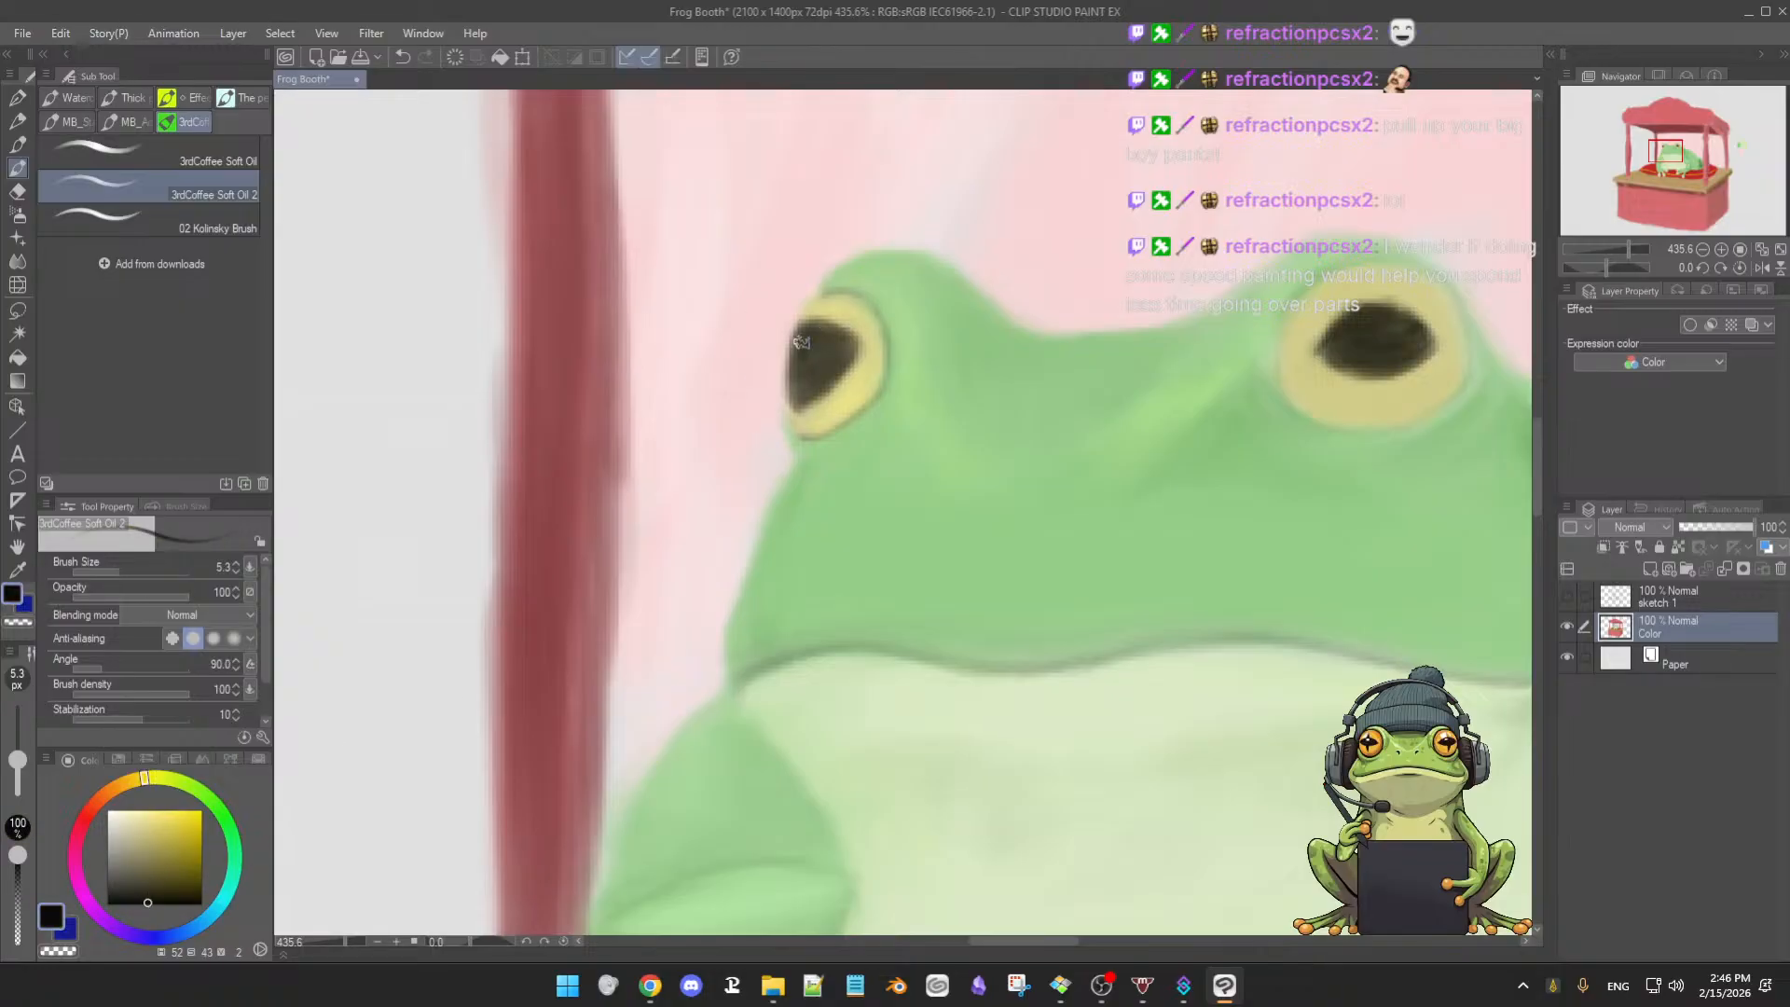
{"action": "mouse_move", "coordinate": [797, 382]}
{"action": "left_mouse_down"}
{"action": "mouse_move", "coordinate": [809, 333]}
{"action": "mouse_move", "coordinate": [847, 337]}
{"action": "mouse_move", "coordinate": [817, 366]}
{"action": "mouse_move", "coordinate": [837, 347]}
{"action": "mouse_move", "coordinate": [843, 373]}
{"action": "mouse_move", "coordinate": [791, 395]}
{"action": "mouse_move", "coordinate": [837, 364]}
{"action": "mouse_move", "coordinate": [811, 341]}
{"action": "mouse_move", "coordinate": [825, 332]}
{"action": "mouse_move", "coordinate": [806, 370]}
{"action": "mouse_move", "coordinate": [836, 354]}
{"action": "left_mouse_up"}
{"action": "mouse_move", "coordinate": [1339, 339]}
{"action": "left_mouse_down"}
{"action": "mouse_move", "coordinate": [1398, 323]}
{"action": "mouse_move", "coordinate": [1391, 354]}
{"action": "mouse_move", "coordinate": [1362, 359]}
{"action": "mouse_move", "coordinate": [1416, 332]}
{"action": "mouse_move", "coordinate": [1366, 319]}
{"action": "mouse_move", "coordinate": [1411, 329]}
{"action": "mouse_move", "coordinate": [1353, 331]}
{"action": "mouse_move", "coordinate": [1368, 347]}
{"action": "mouse_move", "coordinate": [1428, 347]}
{"action": "mouse_move", "coordinate": [1365, 353]}
{"action": "mouse_move", "coordinate": [1416, 317]}
{"action": "mouse_move", "coordinate": [1380, 318]}
{"action": "mouse_move", "coordinate": [1428, 347]}
{"action": "mouse_move", "coordinate": [1323, 353]}
{"action": "mouse_move", "coordinate": [1398, 366]}
{"action": "mouse_move", "coordinate": [1319, 357]}
{"action": "mouse_move", "coordinate": [1433, 346]}
{"action": "mouse_move", "coordinate": [1374, 358]}
{"action": "left_mouse_up"}
- Sharpen the larger eye's pupil edge with sampled yellow and black at brush size 4.7
{"action": "key", "text": "bracketleft"}
{"action": "key", "text": "bracketleft"}
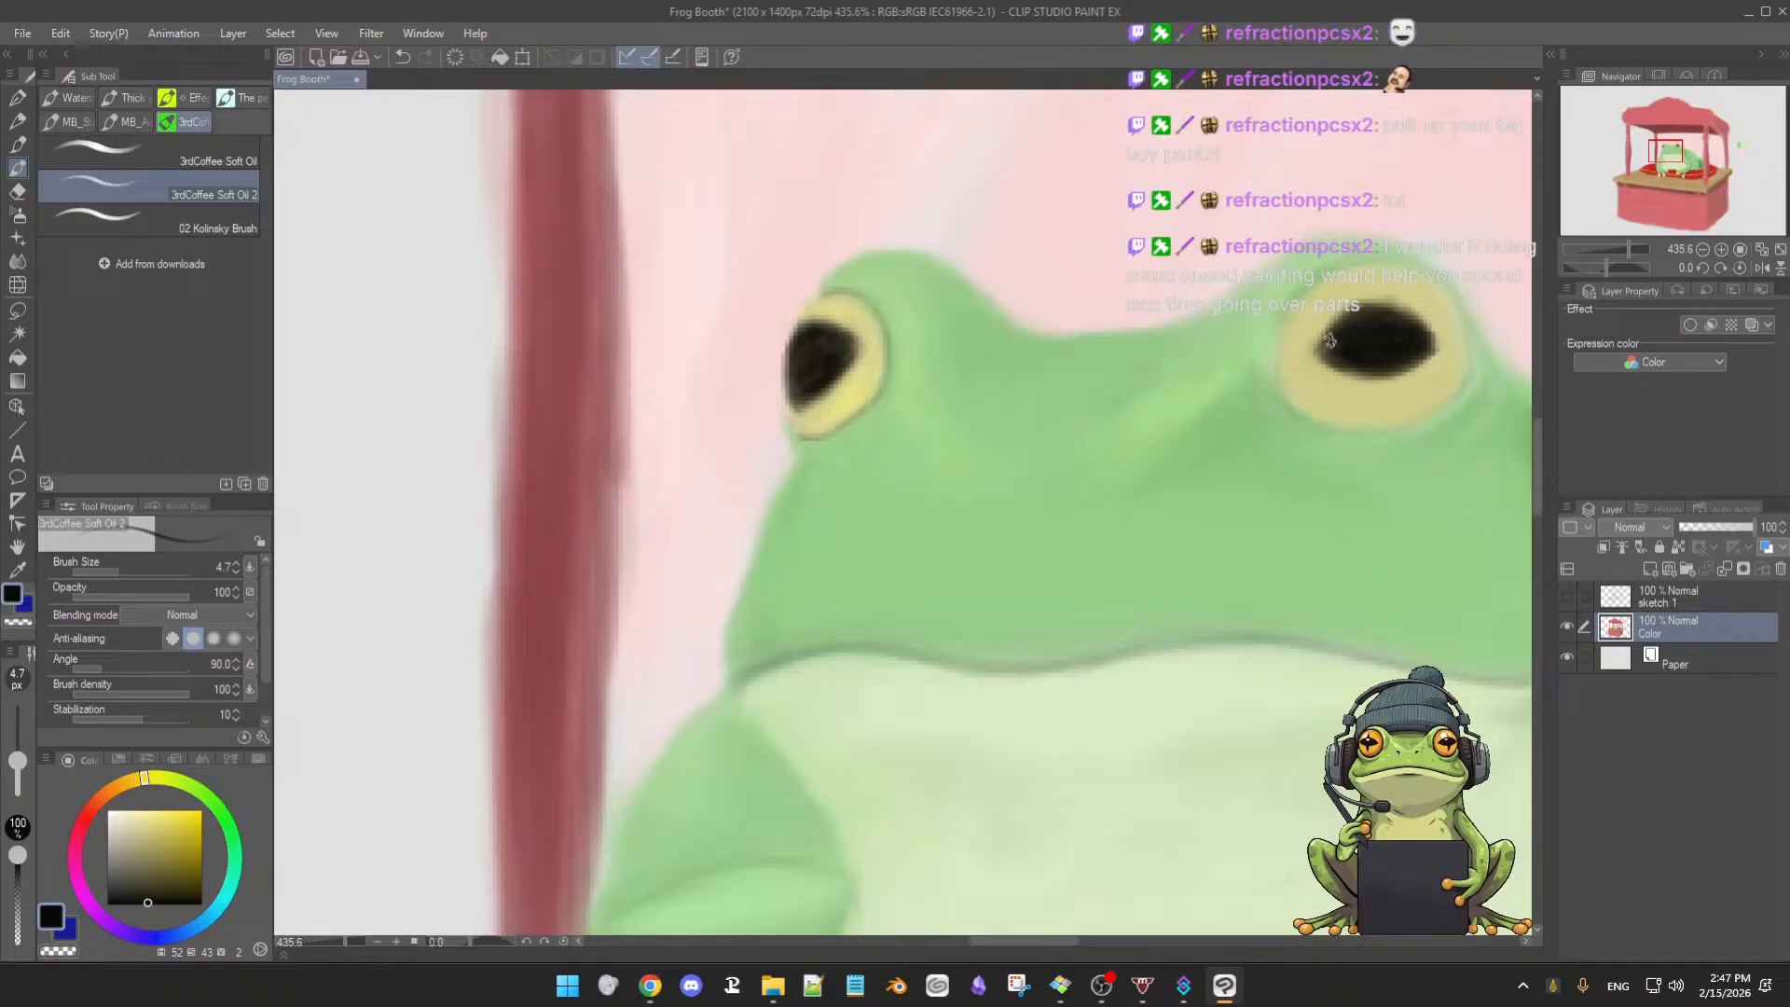
{"action": "left_click", "coordinate": [1379, 285], "text": "alt"}
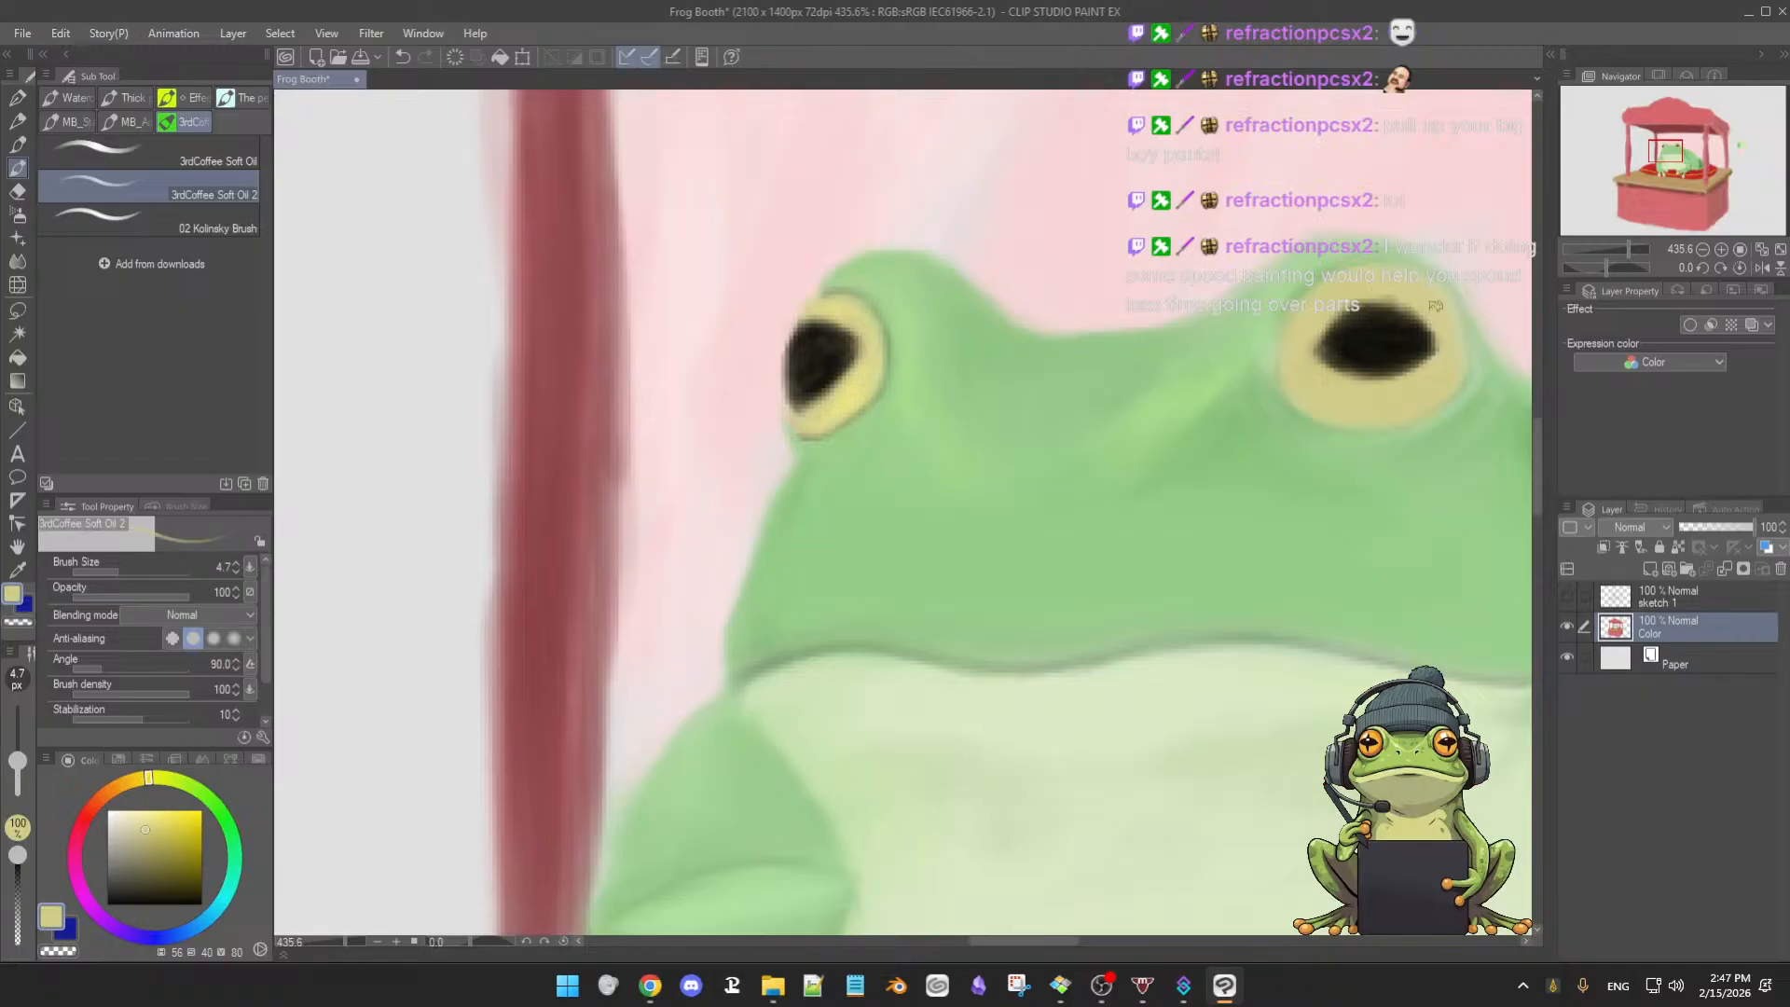
{"action": "left_click", "coordinate": [1384, 321], "text": "alt"}
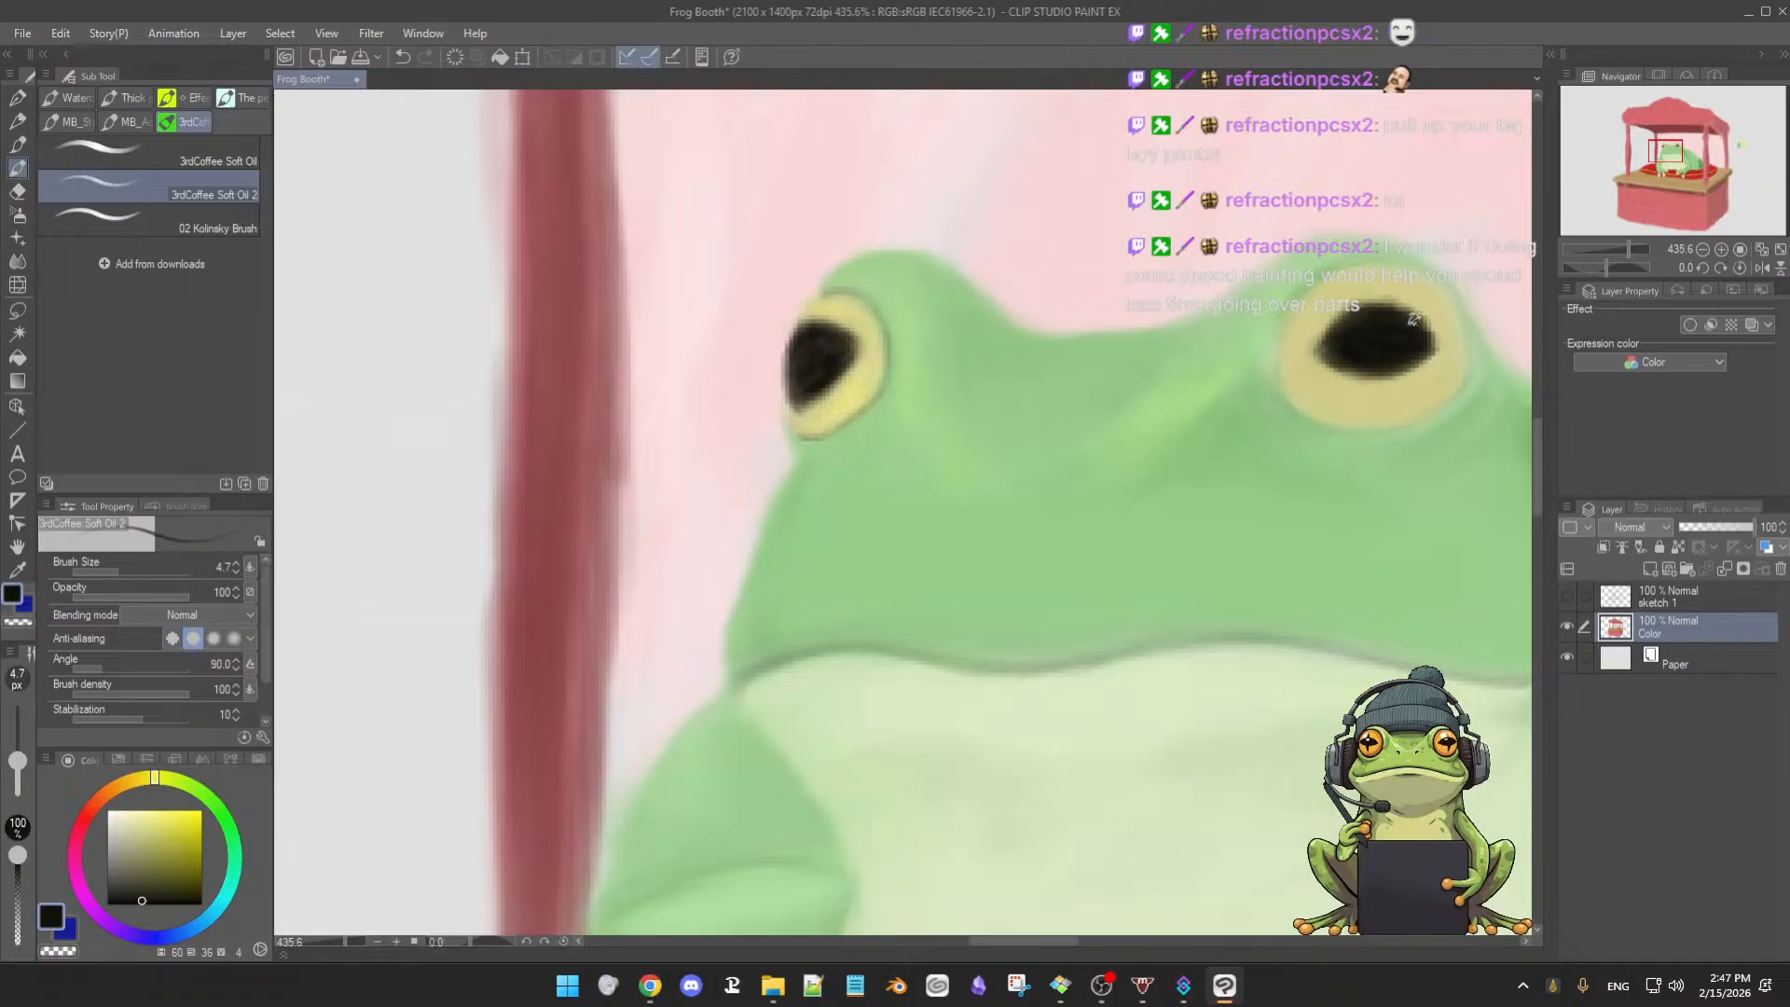
- Darken the mouth line from its corner beneath the smaller eye, using black sampled from that eye's pupil and a reduced brush
{"action": "scroll", "coordinate": [1298, 364], "scroll_direction": "down", "scroll_amount": 5}
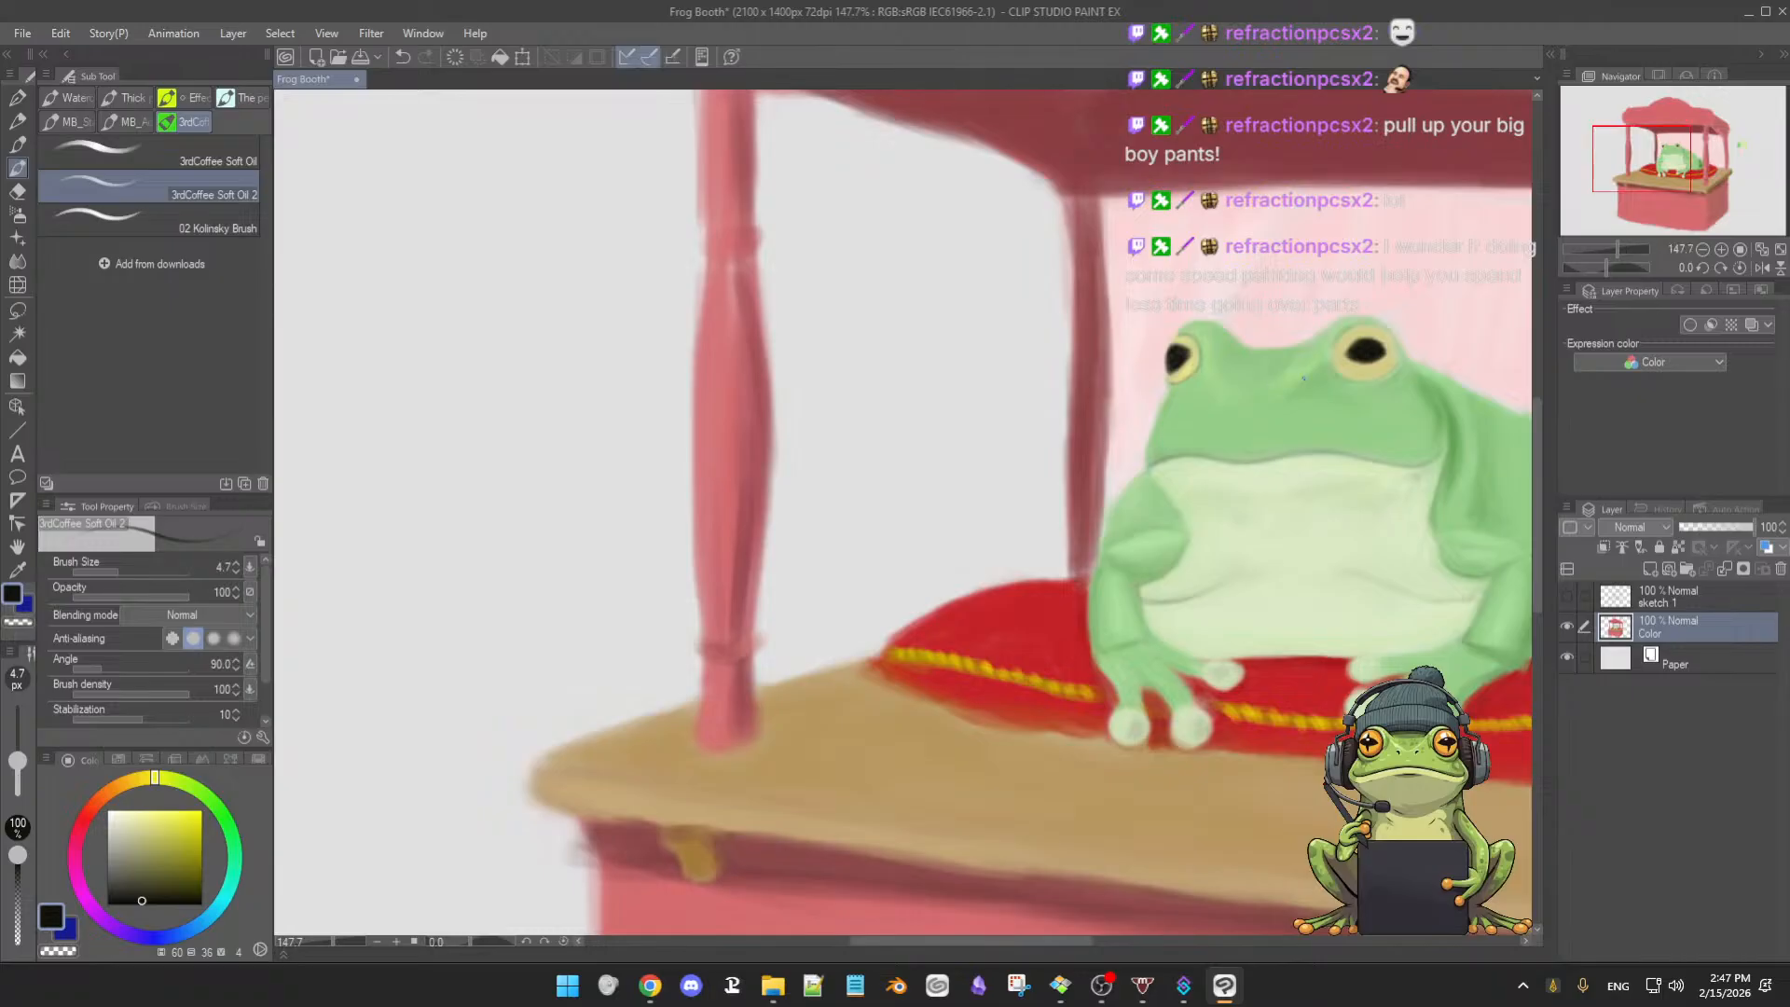
{"action": "scroll", "coordinate": [1248, 487], "scroll_direction": "up", "scroll_amount": 2}
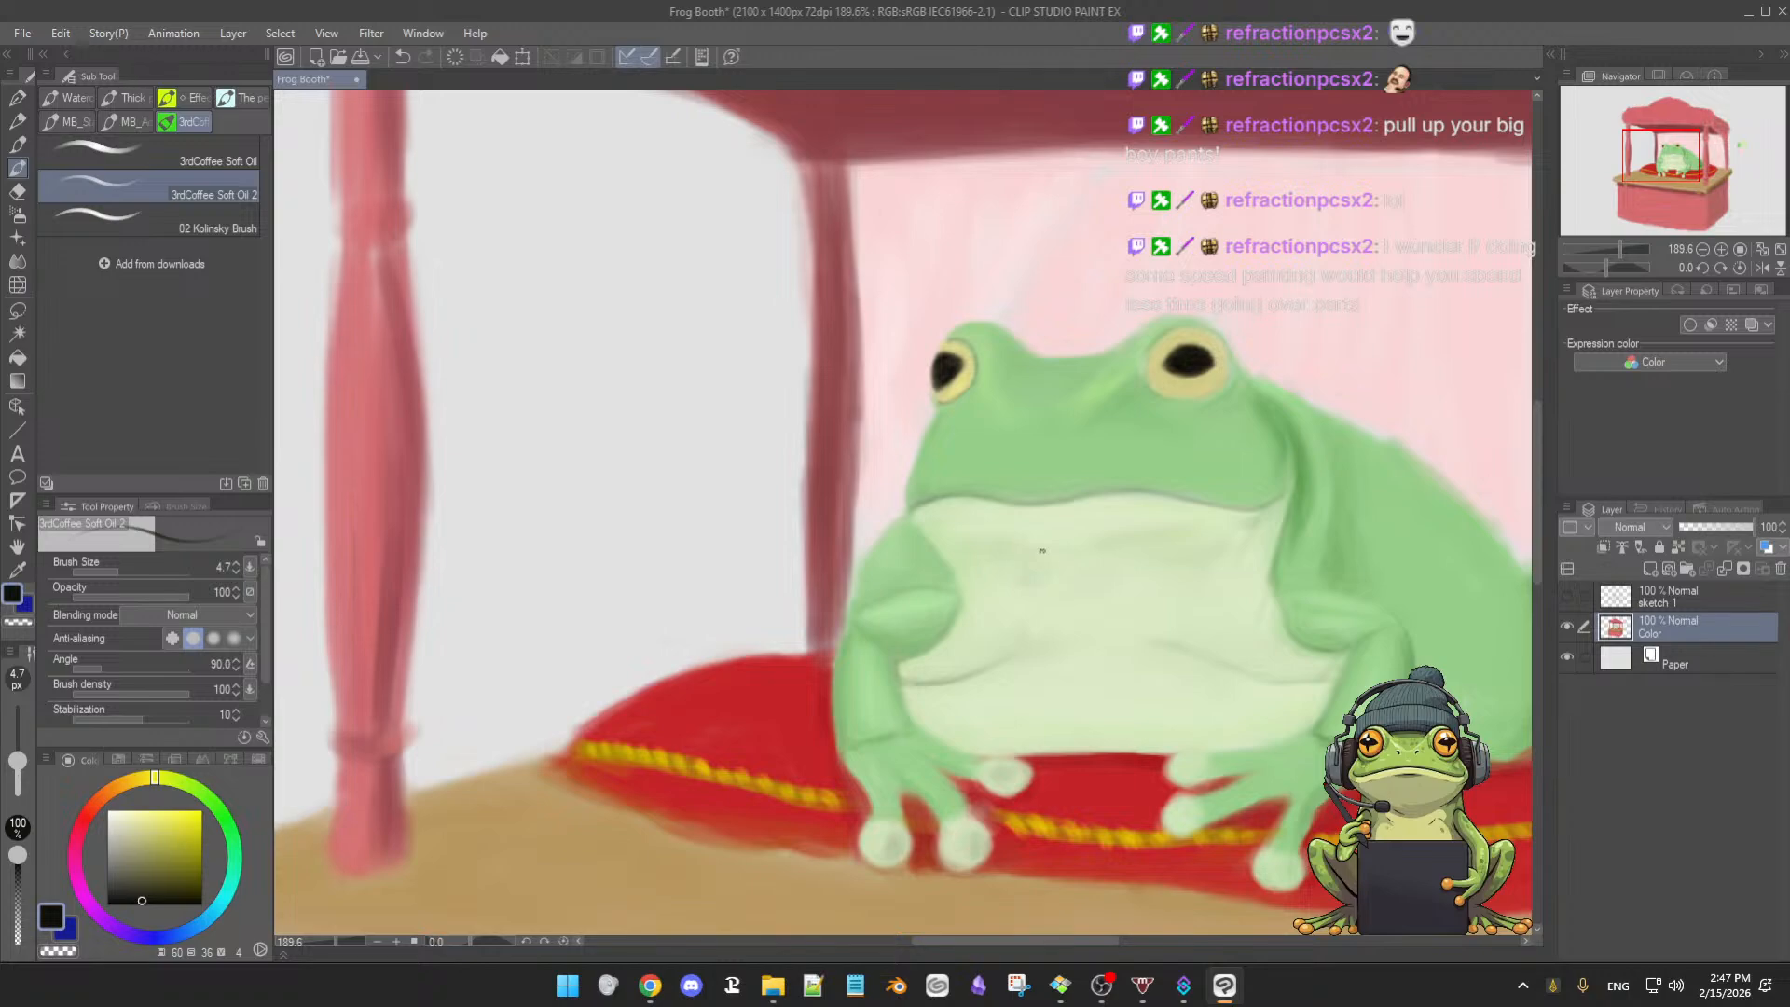
{"action": "scroll", "coordinate": [1034, 574], "scroll_direction": "up", "scroll_amount": 5}
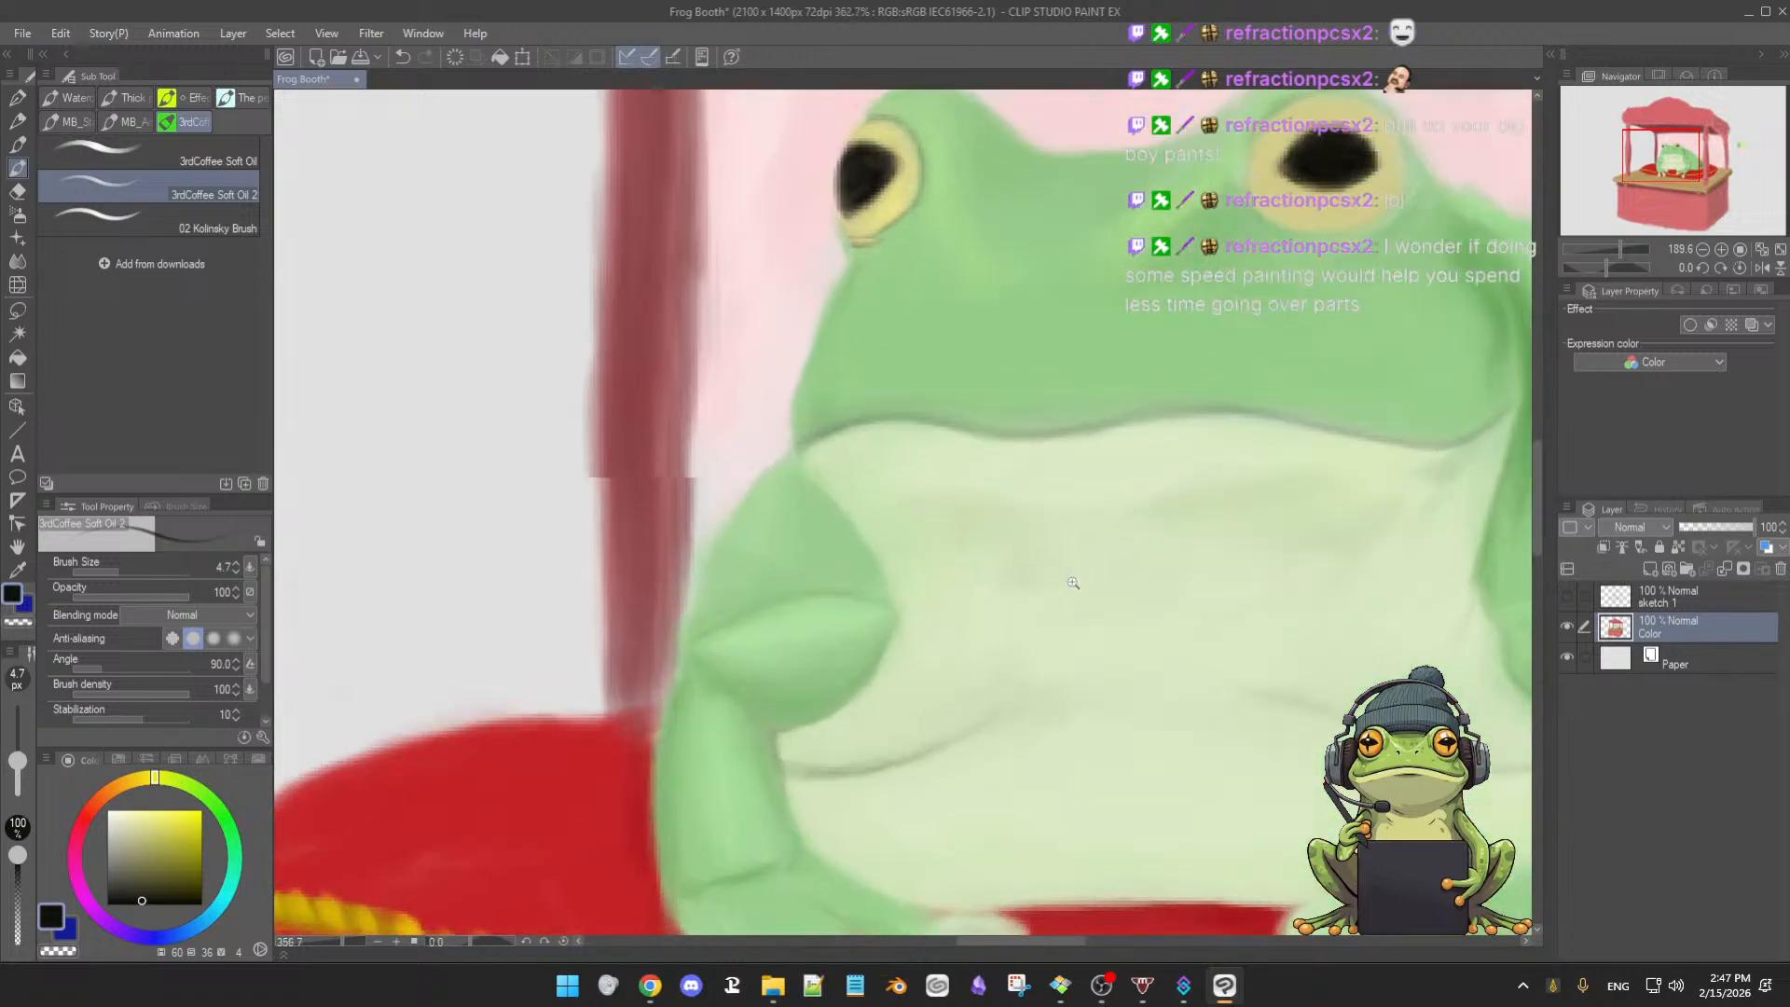
{"action": "left_click", "coordinate": [865, 170], "text": "alt"}
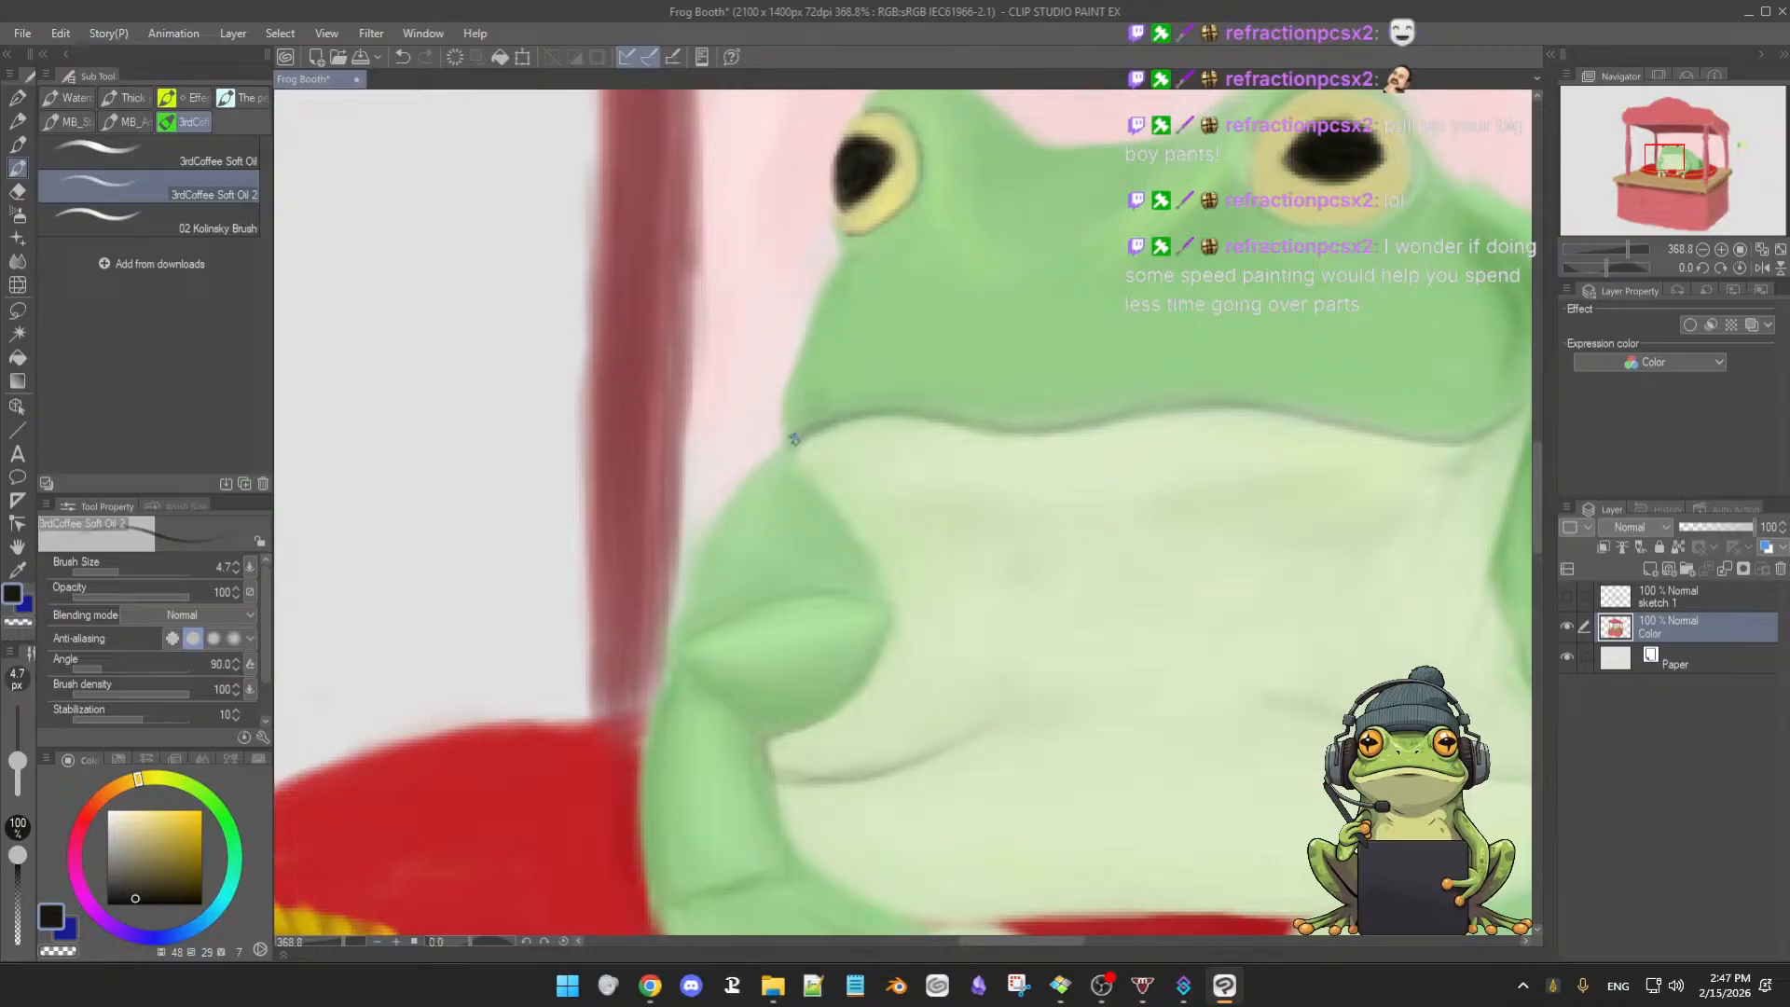
{"action": "key", "text": "["}
{"action": "left_click_drag", "start_coordinate": [792, 444], "coordinate": [912, 412]}
- Rotate the canvas to trace the rest of the mouth line in black at brush size 4.2, sample skin green, and reset the rotation
{"action": "left_click_drag", "start_coordinate": [995, 602], "coordinate": [1035, 211]}
{"action": "left_click_drag", "start_coordinate": [908, 477], "coordinate": [1009, 697]}
{"action": "left_click_drag", "start_coordinate": [1064, 577], "coordinate": [1047, 579]}
{"action": "left_click_drag", "start_coordinate": [1103, 497], "coordinate": [1159, 619]}
{"action": "left_click_drag", "start_coordinate": [1220, 707], "coordinate": [1069, 477]}
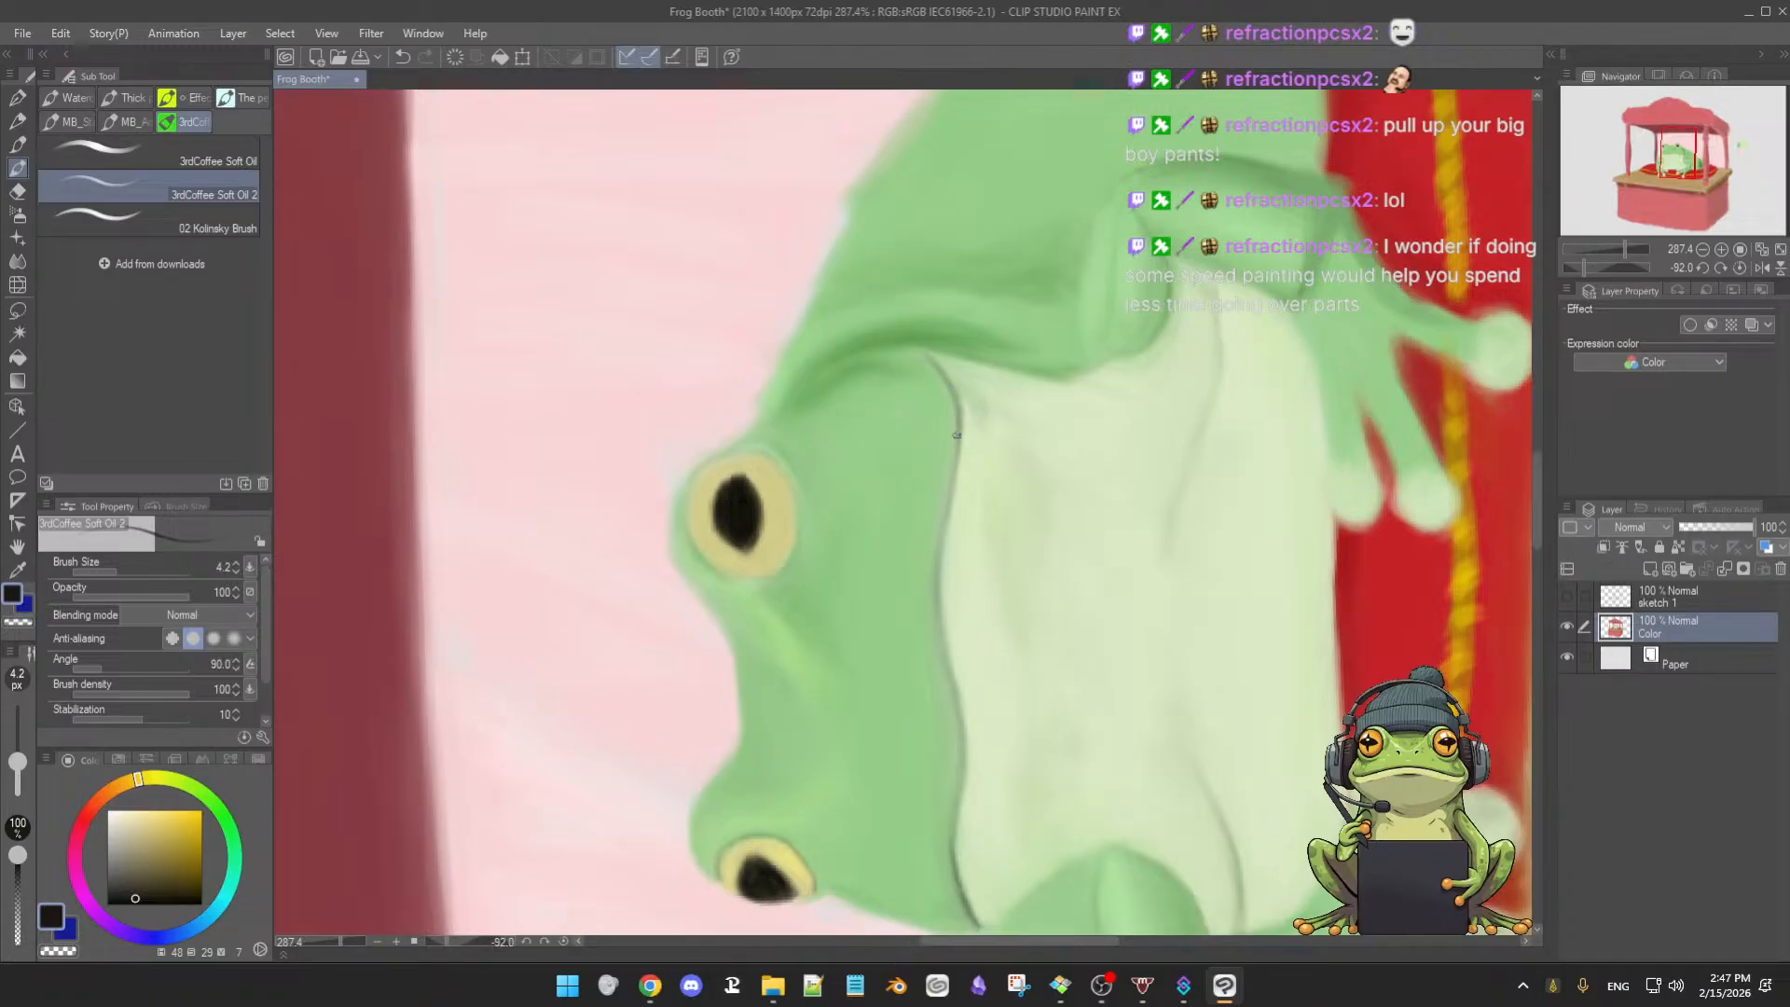
{"action": "left_click_drag", "start_coordinate": [956, 410], "coordinate": [945, 527]}
{"action": "mouse_move", "coordinate": [938, 616]}
{"action": "left_mouse_down"}
{"action": "mouse_move", "coordinate": [940, 632]}
{"action": "mouse_move", "coordinate": [915, 419]}
{"action": "mouse_move", "coordinate": [930, 597]}
{"action": "left_mouse_up"}
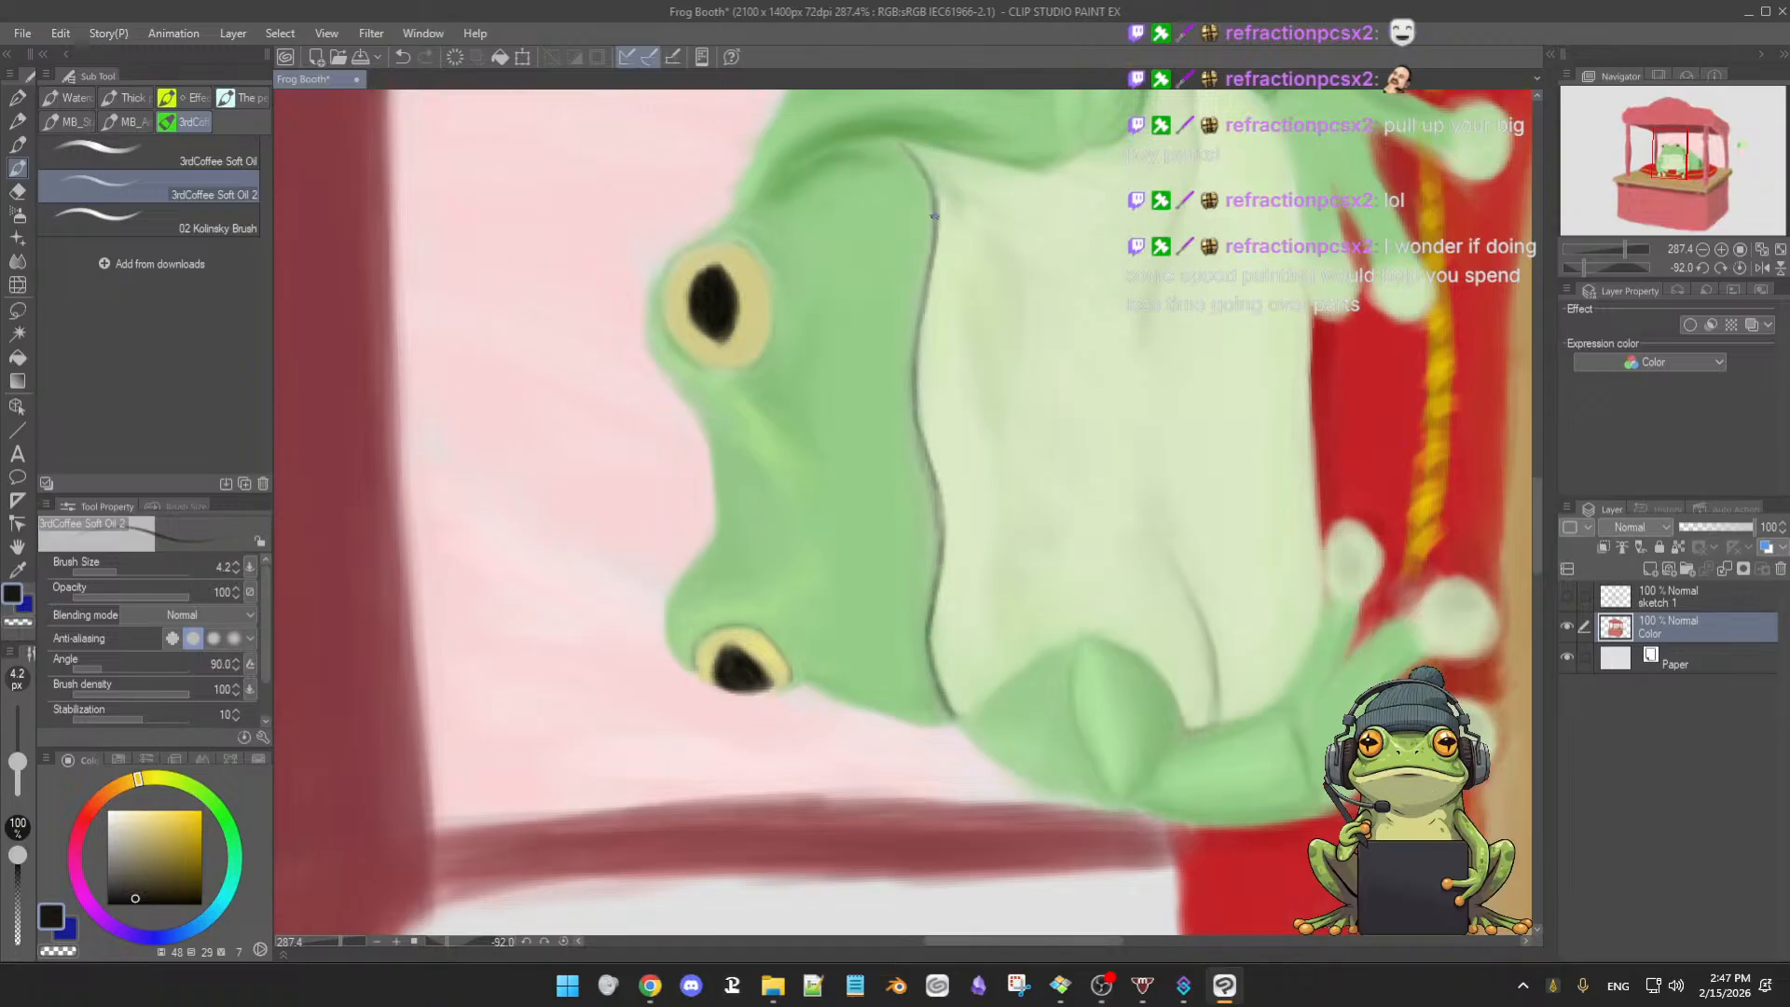
{"action": "left_click", "coordinate": [921, 486], "text": "alt"}
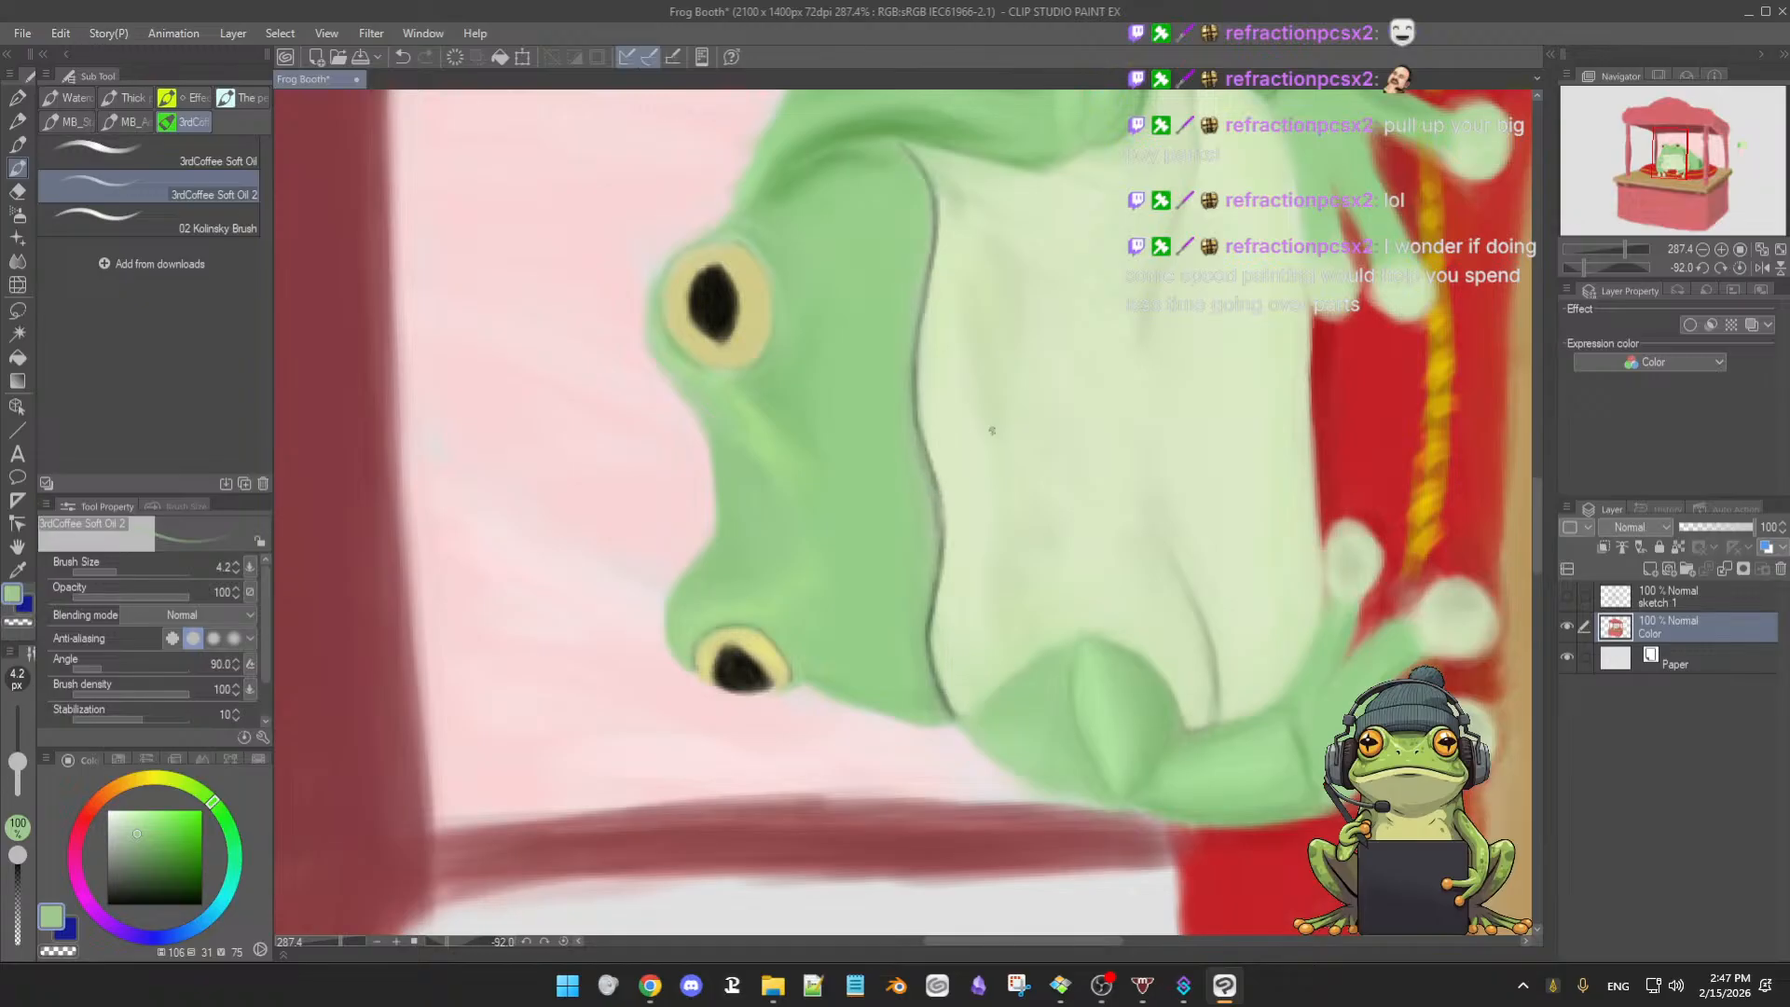
{"action": "key", "text": "ctrl+at"}
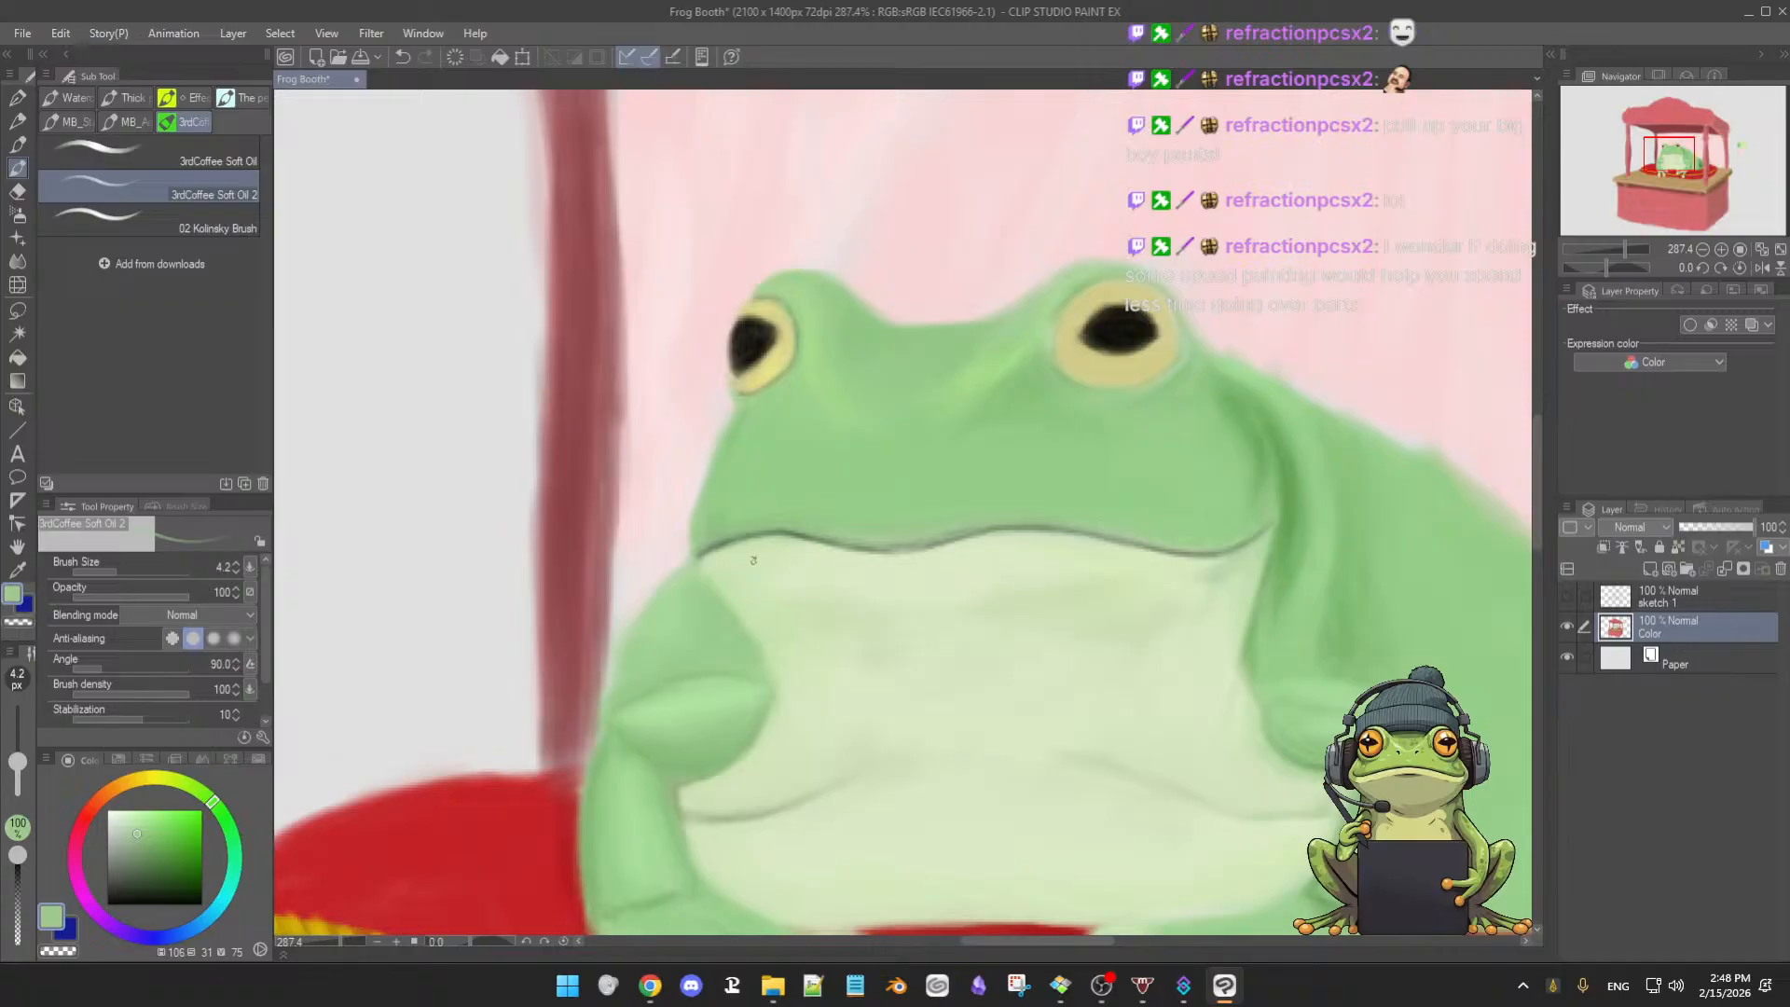
- Paint a pale green highlight just below the mouth line with the brush enlarged to 7.0
{"action": "left_click", "coordinate": [759, 556], "text": "alt"}
{"action": "left_click", "coordinate": [120, 816]}
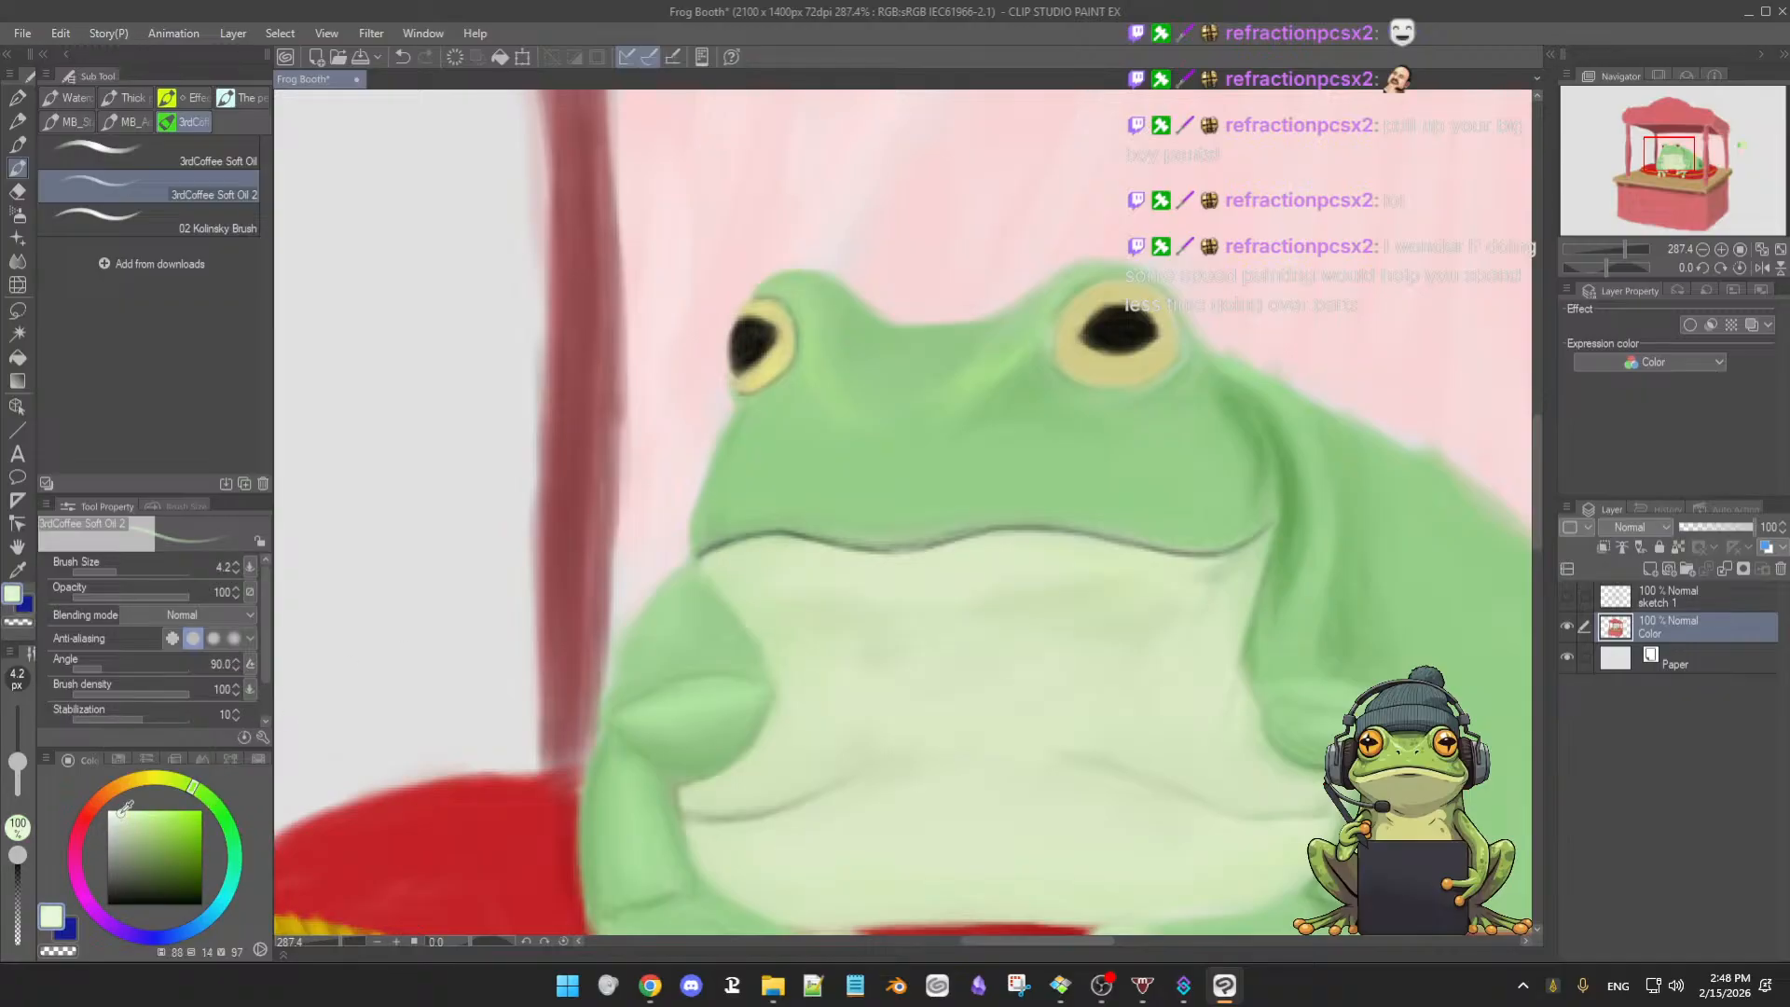
{"action": "key", "text": "]"}
{"action": "key", "text": "]"}
{"action": "key", "text": "]"}
- Soften the mouth line's edge with the grey-green sampled from it at brush size 7.0
{"action": "left_click", "coordinate": [930, 548], "text": "alt"}
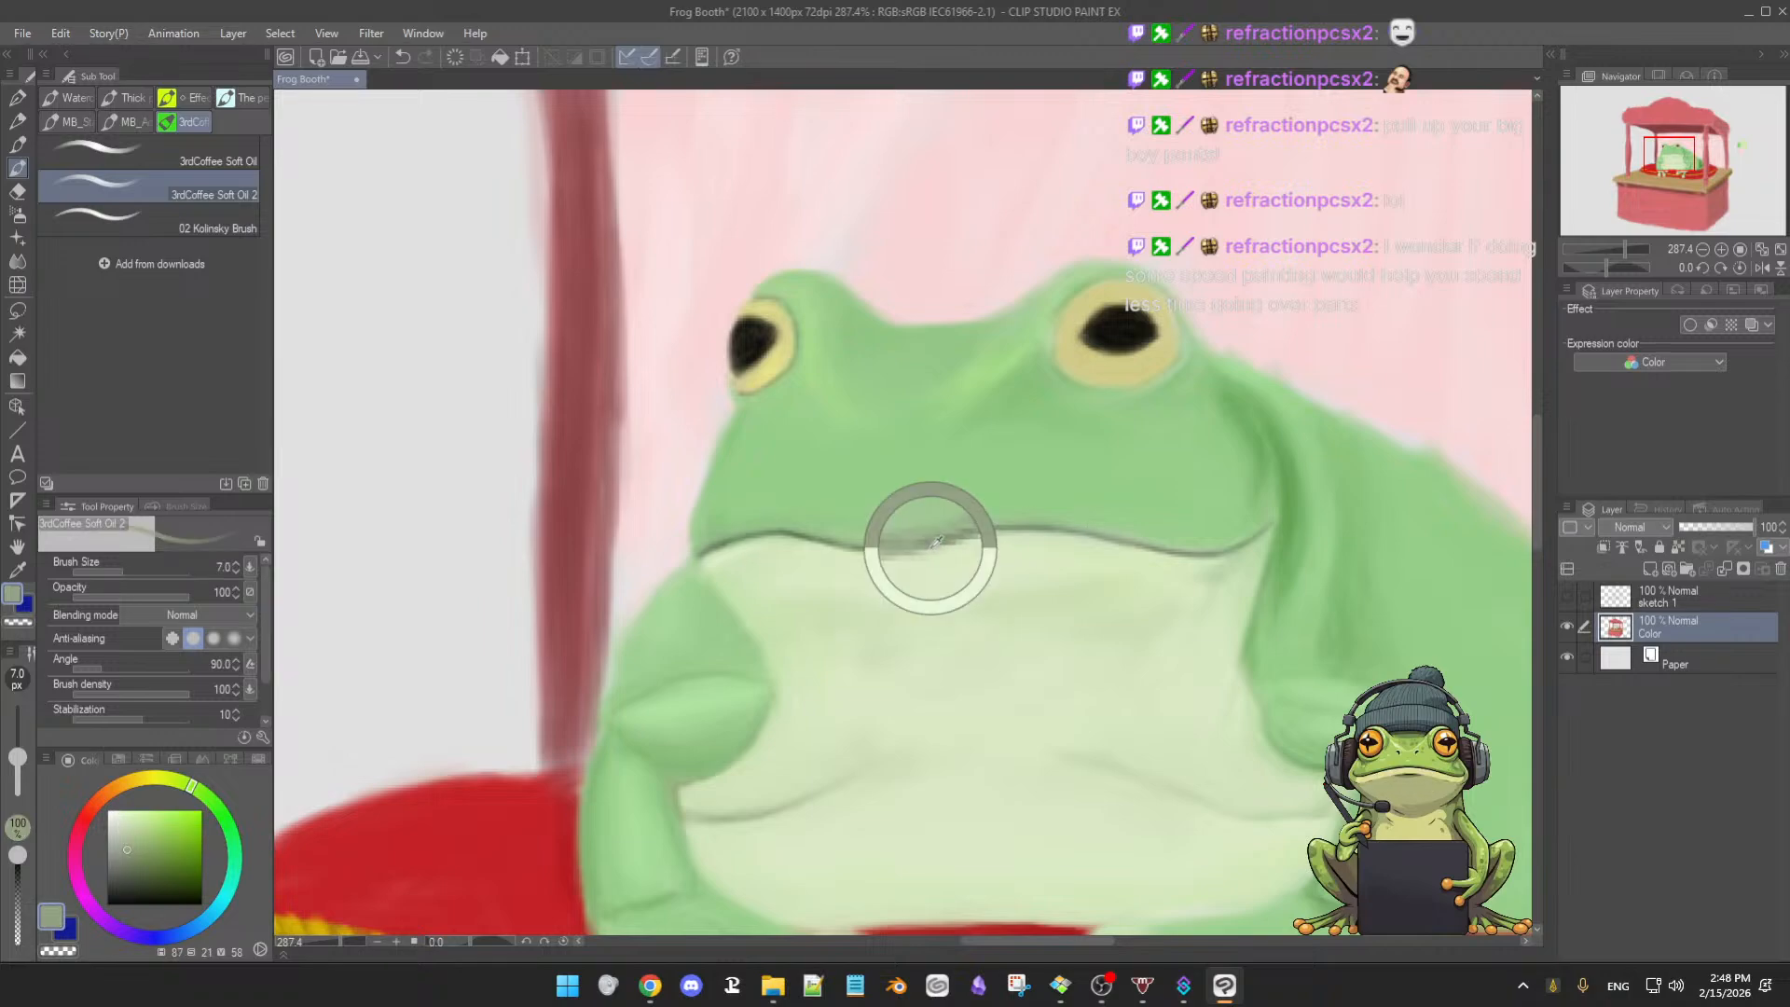
{"action": "key", "text": "["}
{"action": "key", "text": "]"}
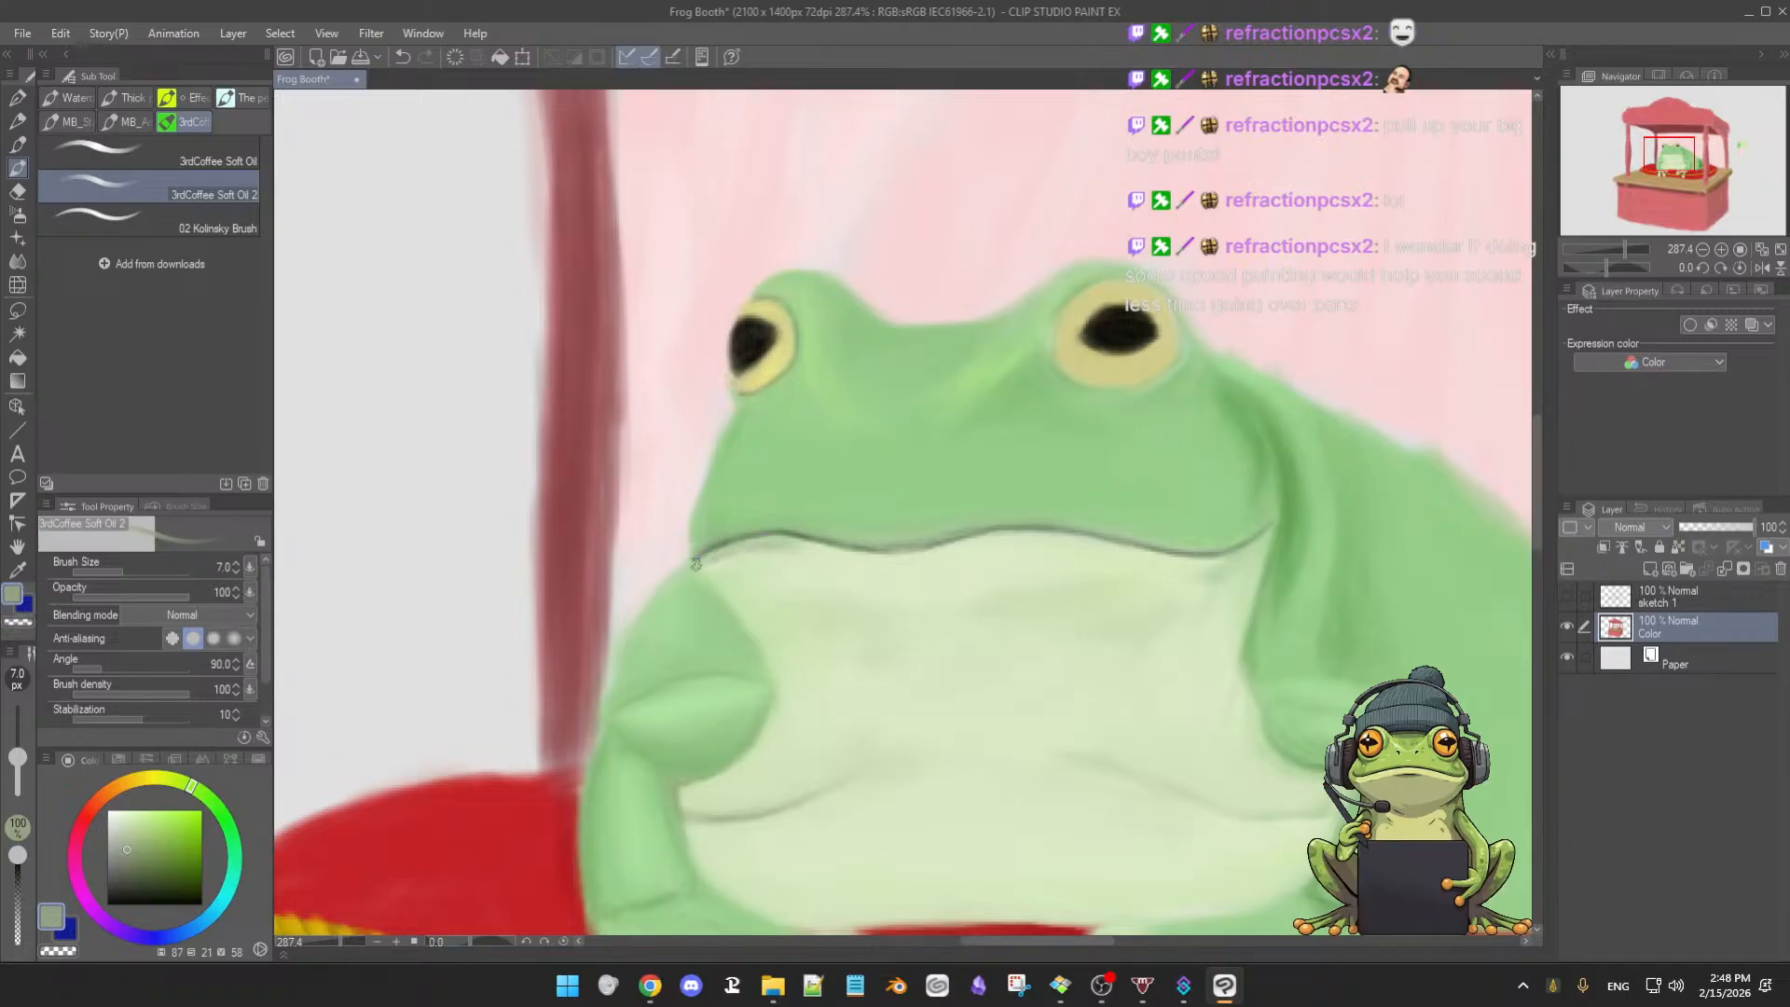
- Rotate the canvas and blend grey-green shading along the full mouth line, reducing the brush size to 4.1
{"action": "left_click_drag", "start_coordinate": [802, 598], "coordinate": [1054, 587]}
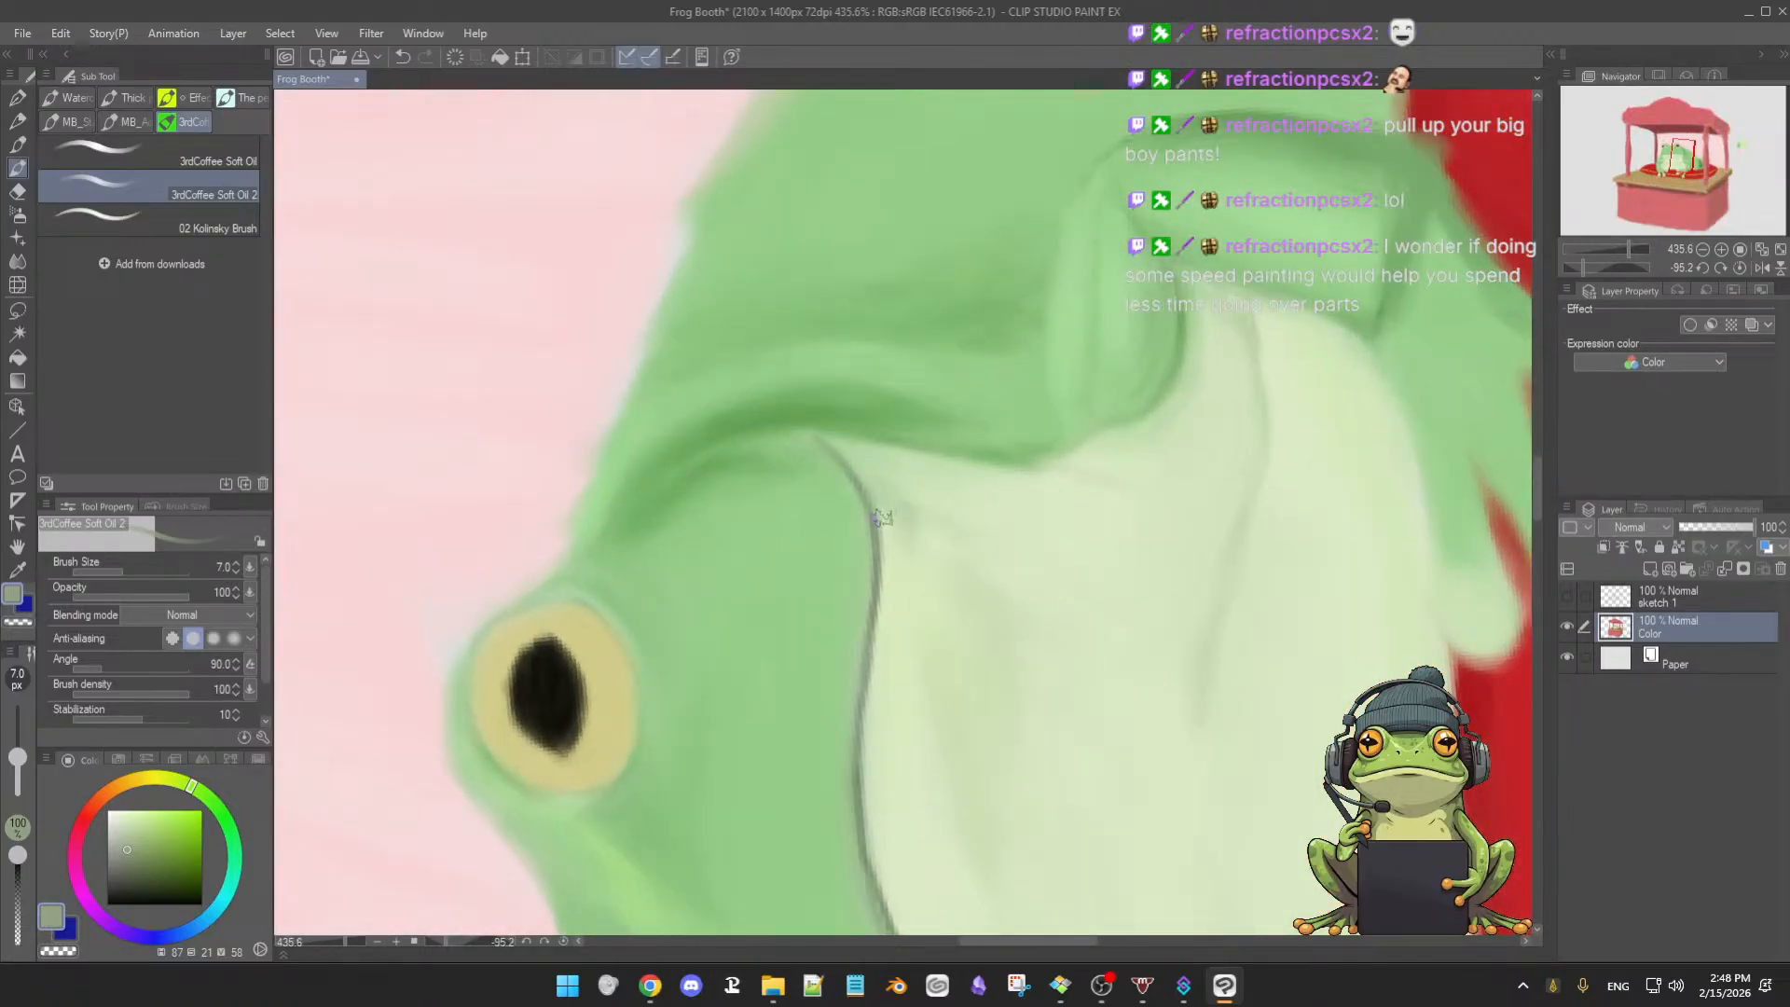
{"action": "key", "text": "bracketleft"}
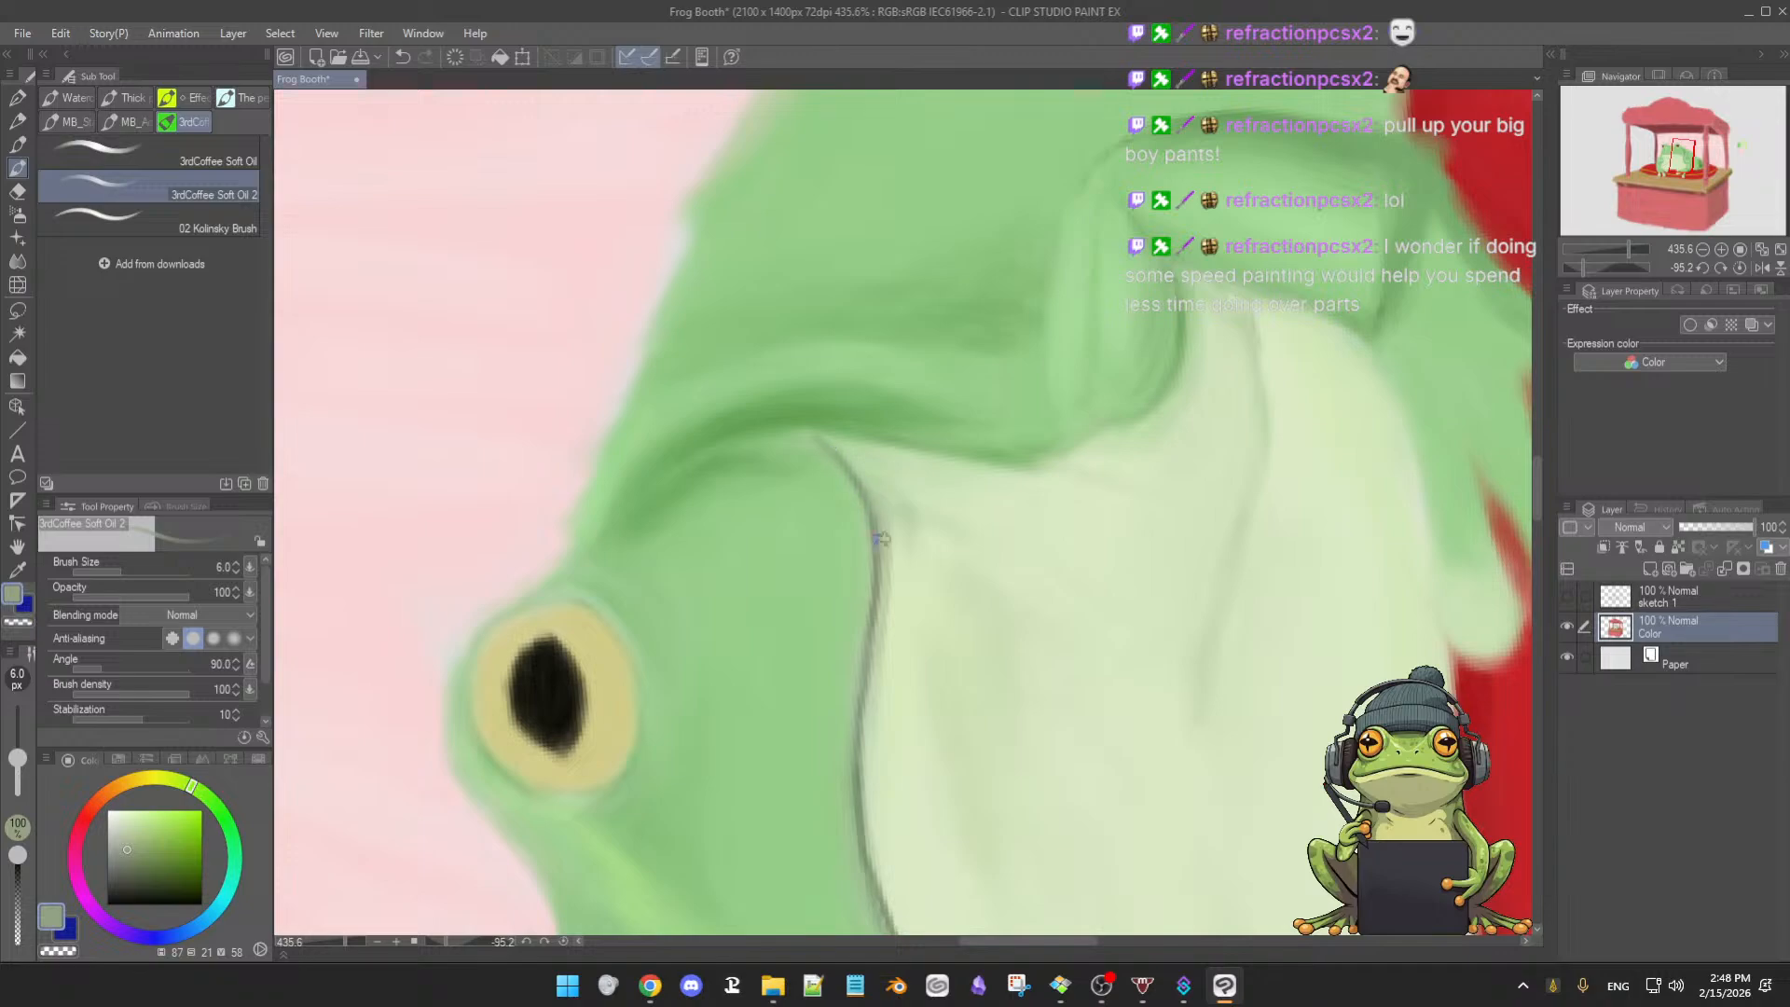
{"action": "key", "text": "["}
{"action": "key", "text": "["}
{"action": "left_click_drag", "start_coordinate": [920, 725], "coordinate": [955, 524]}
{"action": "left_click_drag", "start_coordinate": [1097, 713], "coordinate": [1052, 754]}
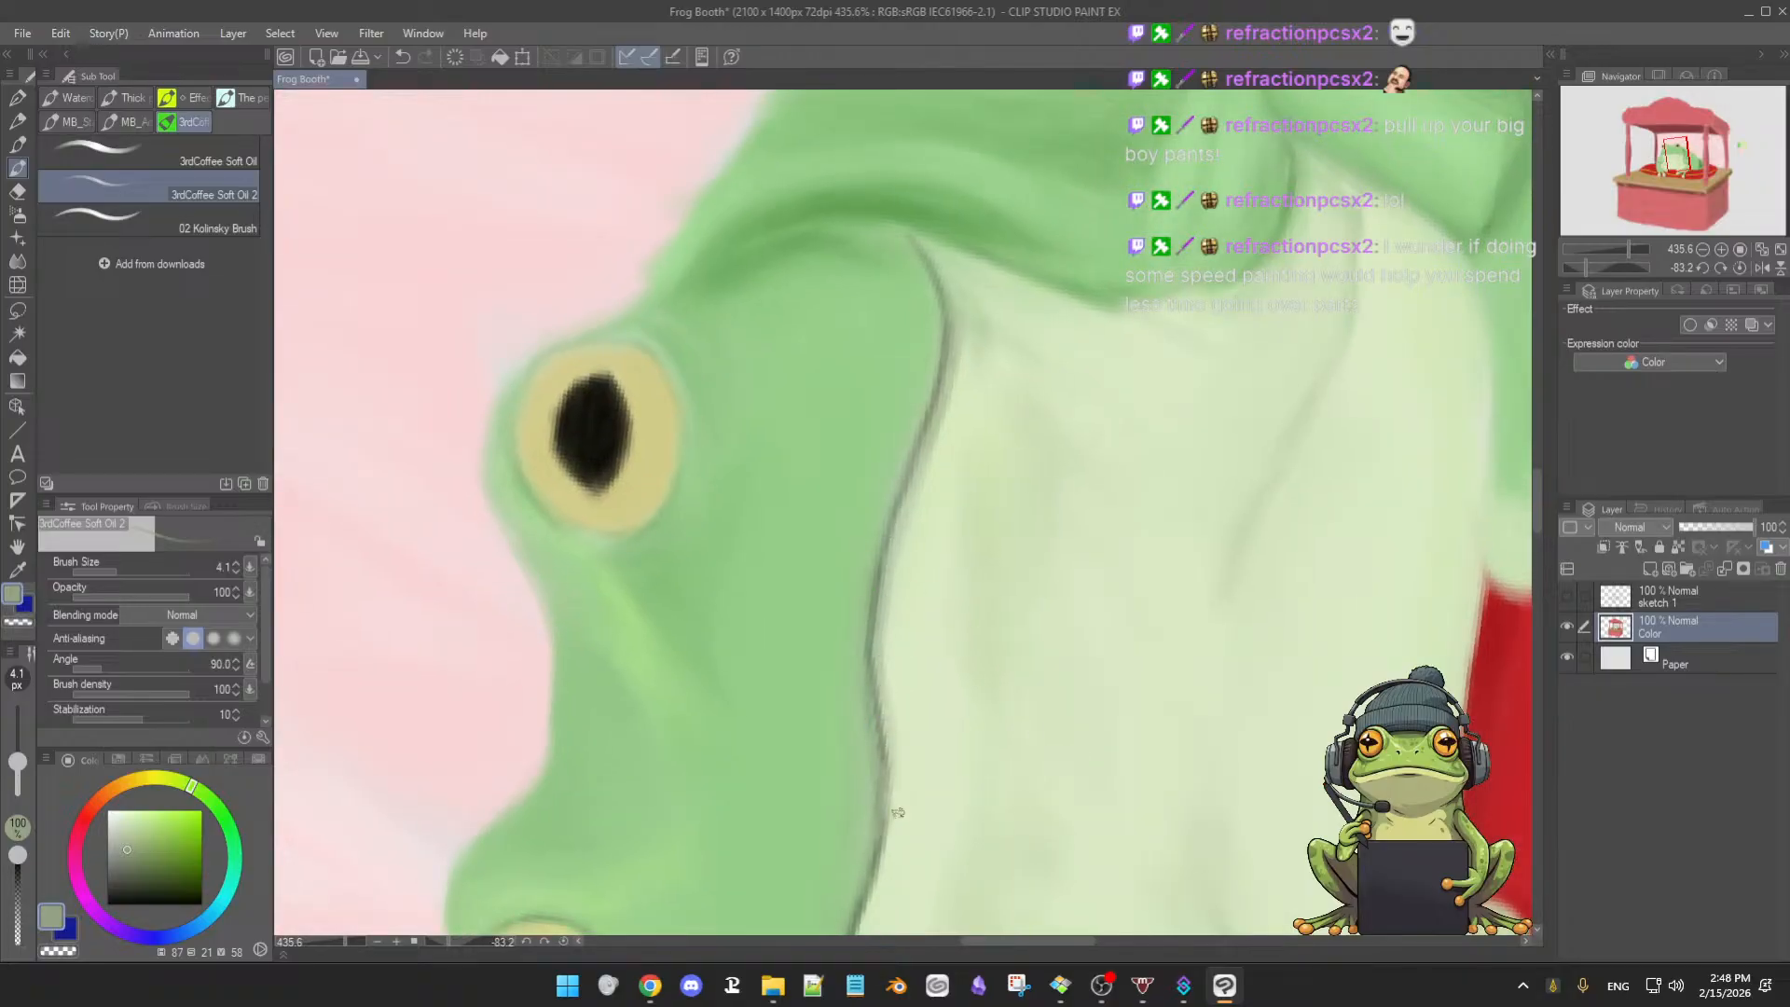
{"action": "left_click_drag", "start_coordinate": [895, 811], "coordinate": [891, 648]}
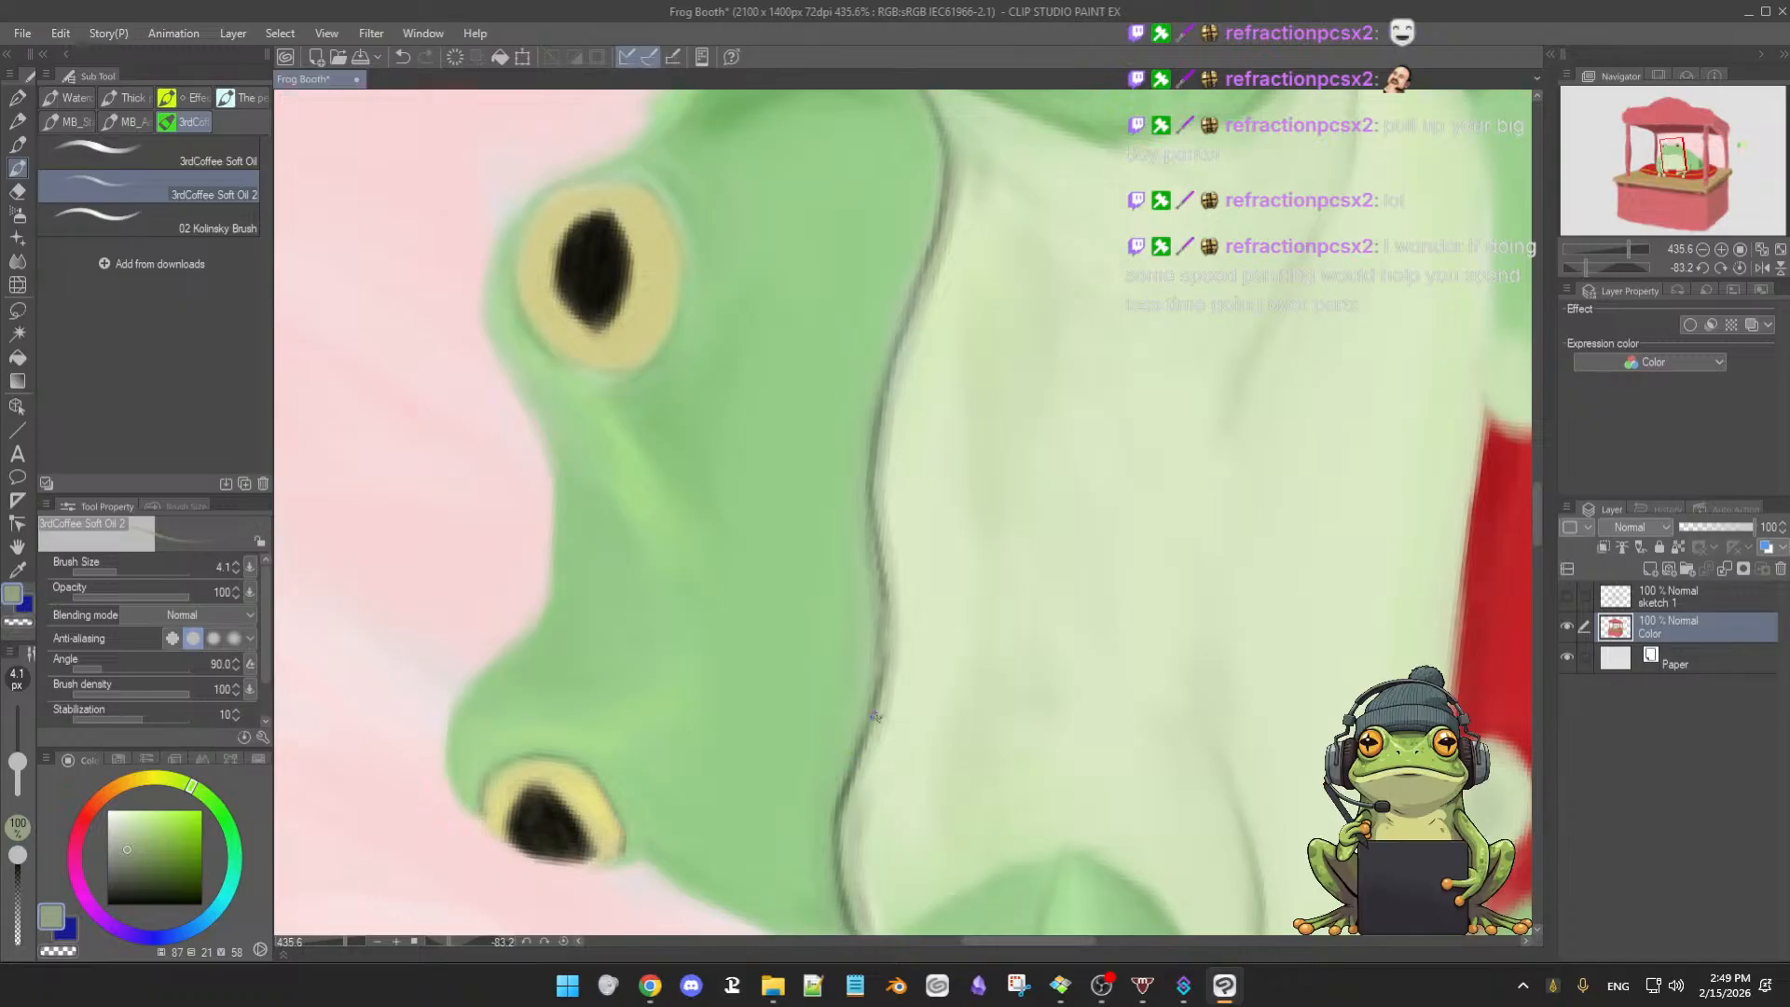
{"action": "left_click_drag", "start_coordinate": [880, 844], "coordinate": [850, 700]}
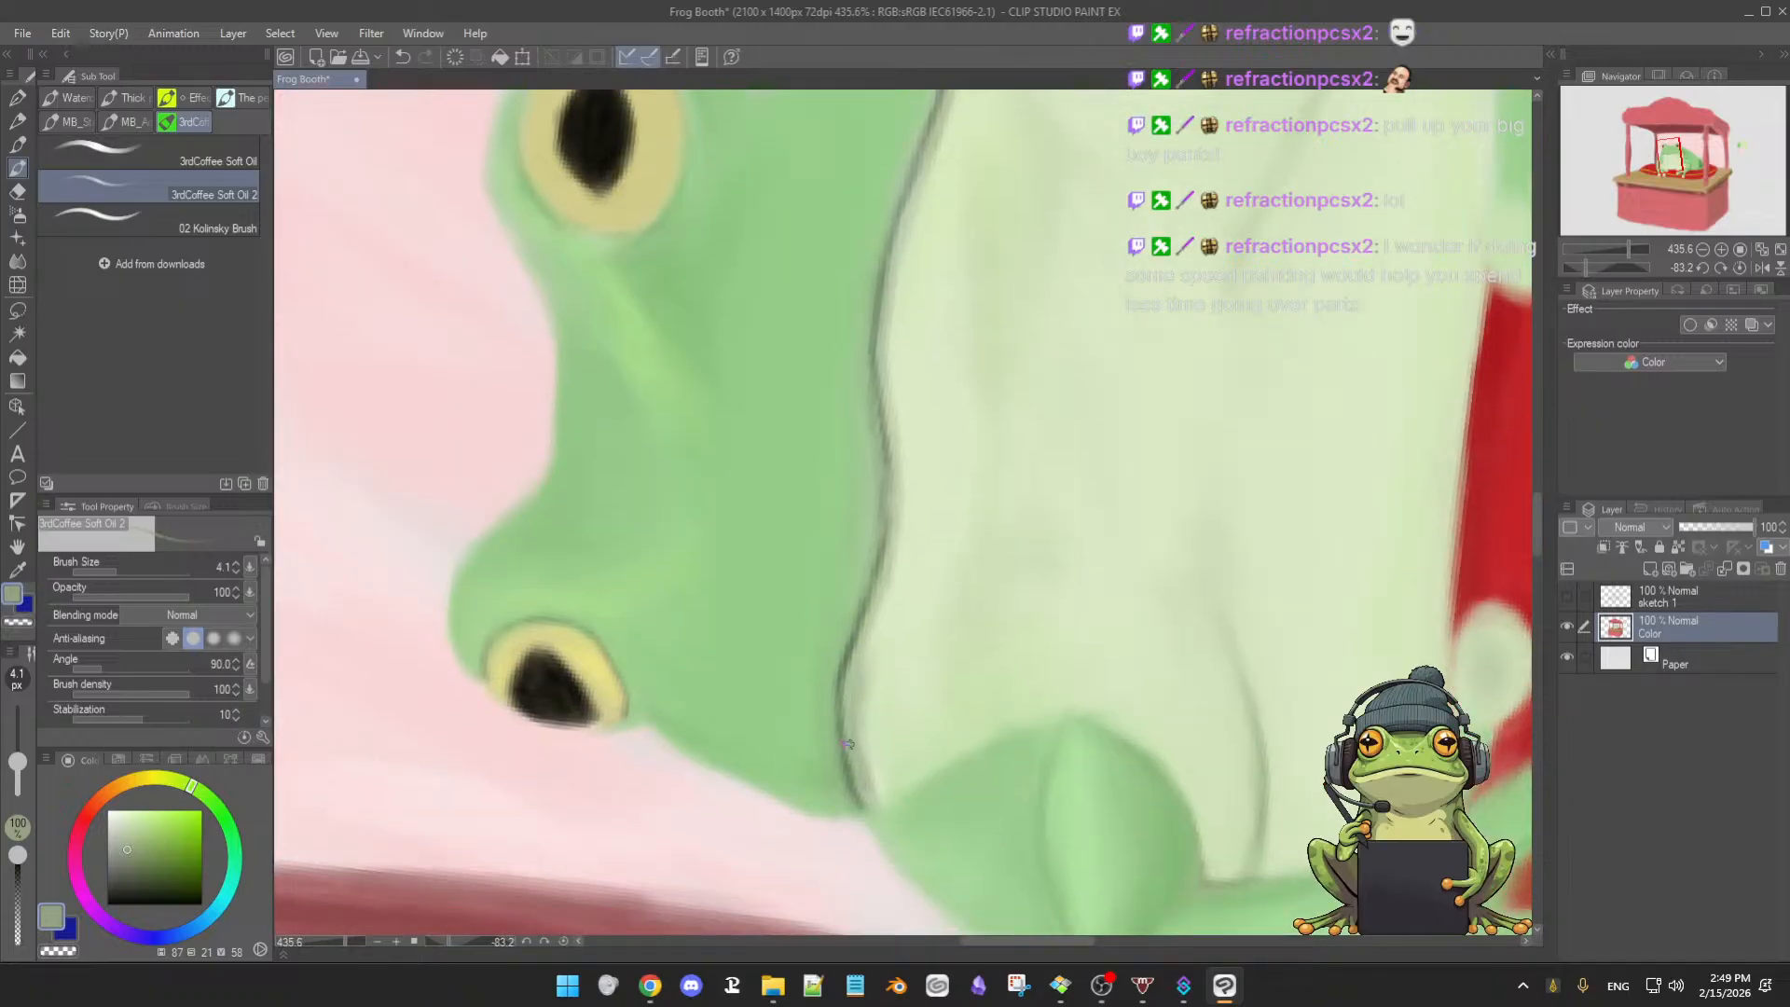
- Paint a very light green highlight along the belly side of the mouth line at brush size 5.7
{"action": "left_click", "coordinate": [888, 616], "text": "alt"}
{"action": "left_click", "coordinate": [129, 810]}
{"action": "left_click_drag", "start_coordinate": [877, 646], "coordinate": [868, 658], "text": "ctrl+alt"}
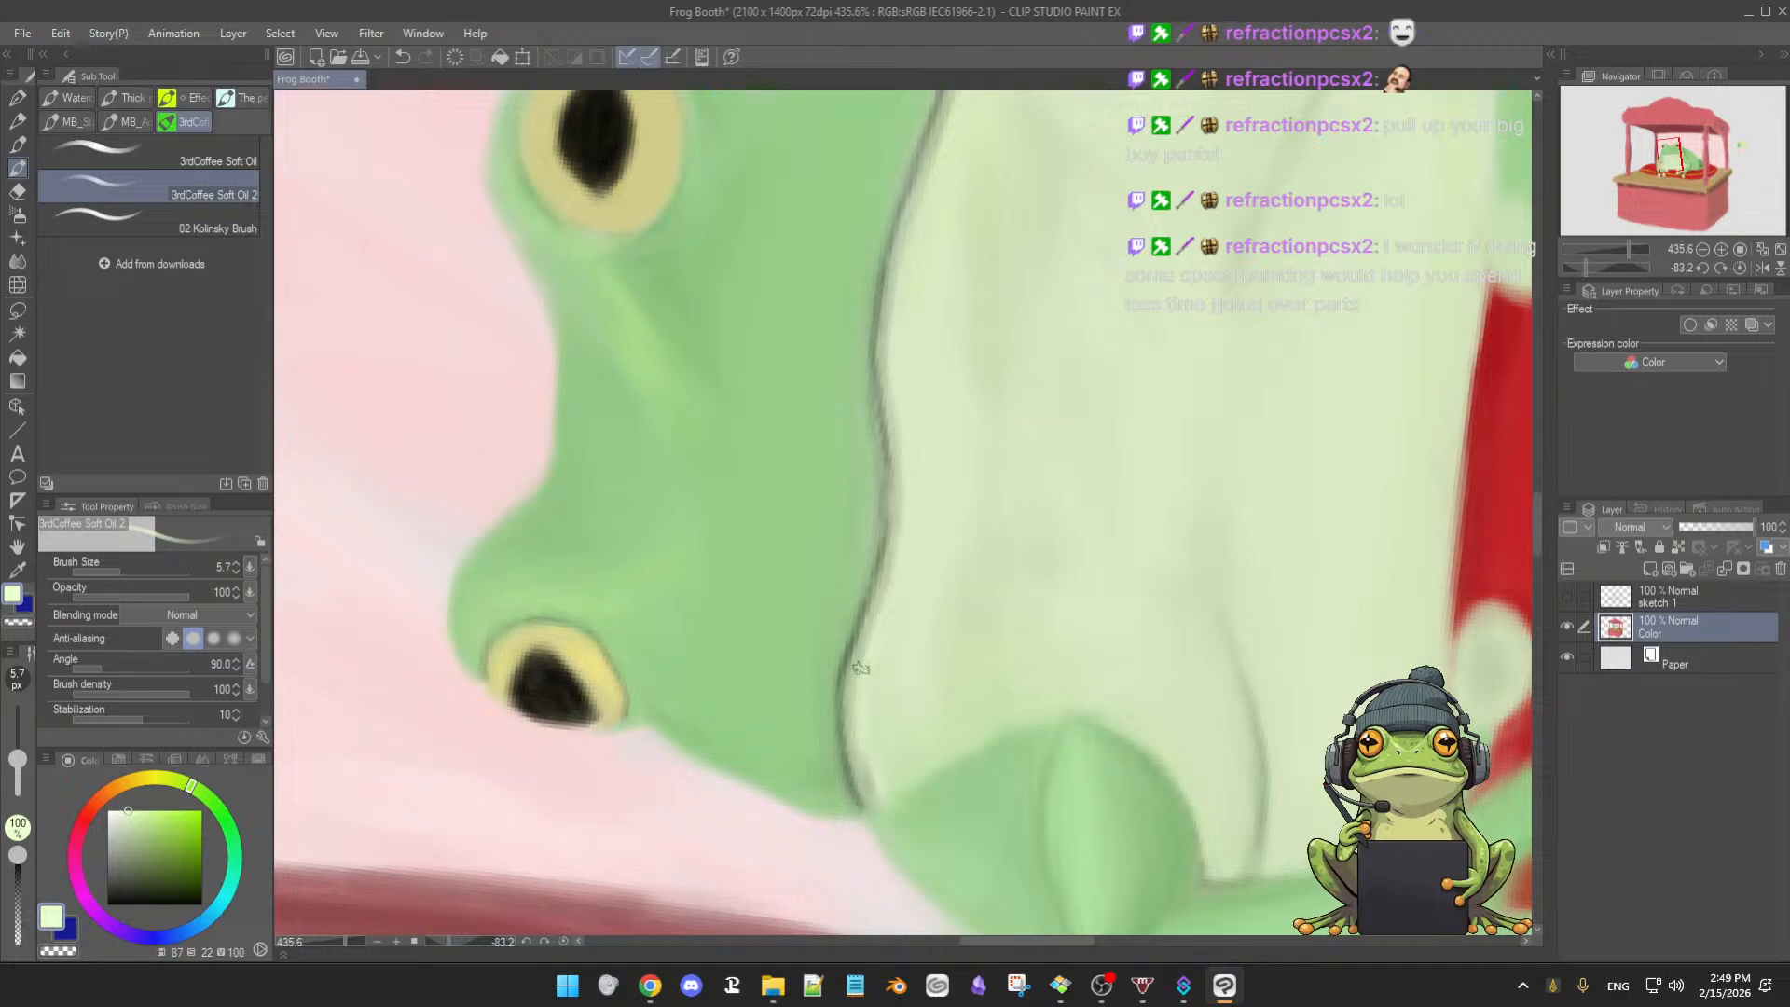
{"action": "scroll", "coordinate": [1037, 528], "scroll_direction": "up", "scroll_amount": 3}
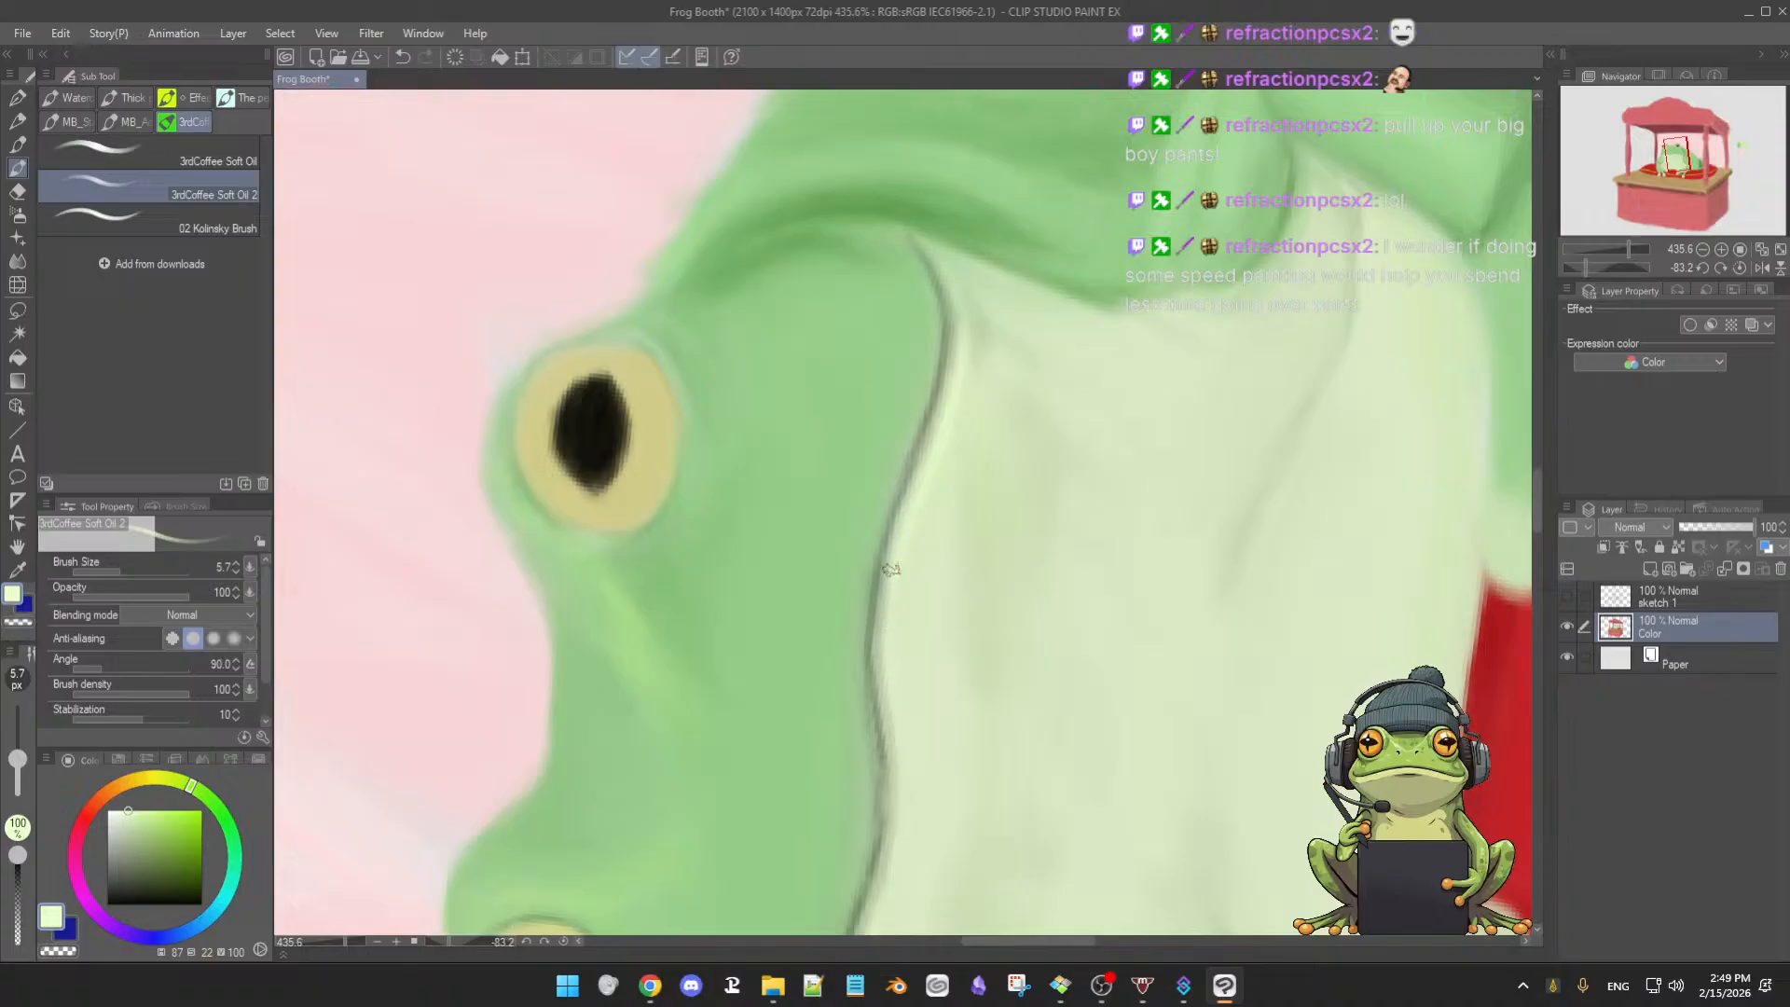
- Extend the very light green highlight along the belly side of the mouth line at brush size 7.7
{"action": "left_click_drag", "start_coordinate": [974, 751], "coordinate": [936, 572]}
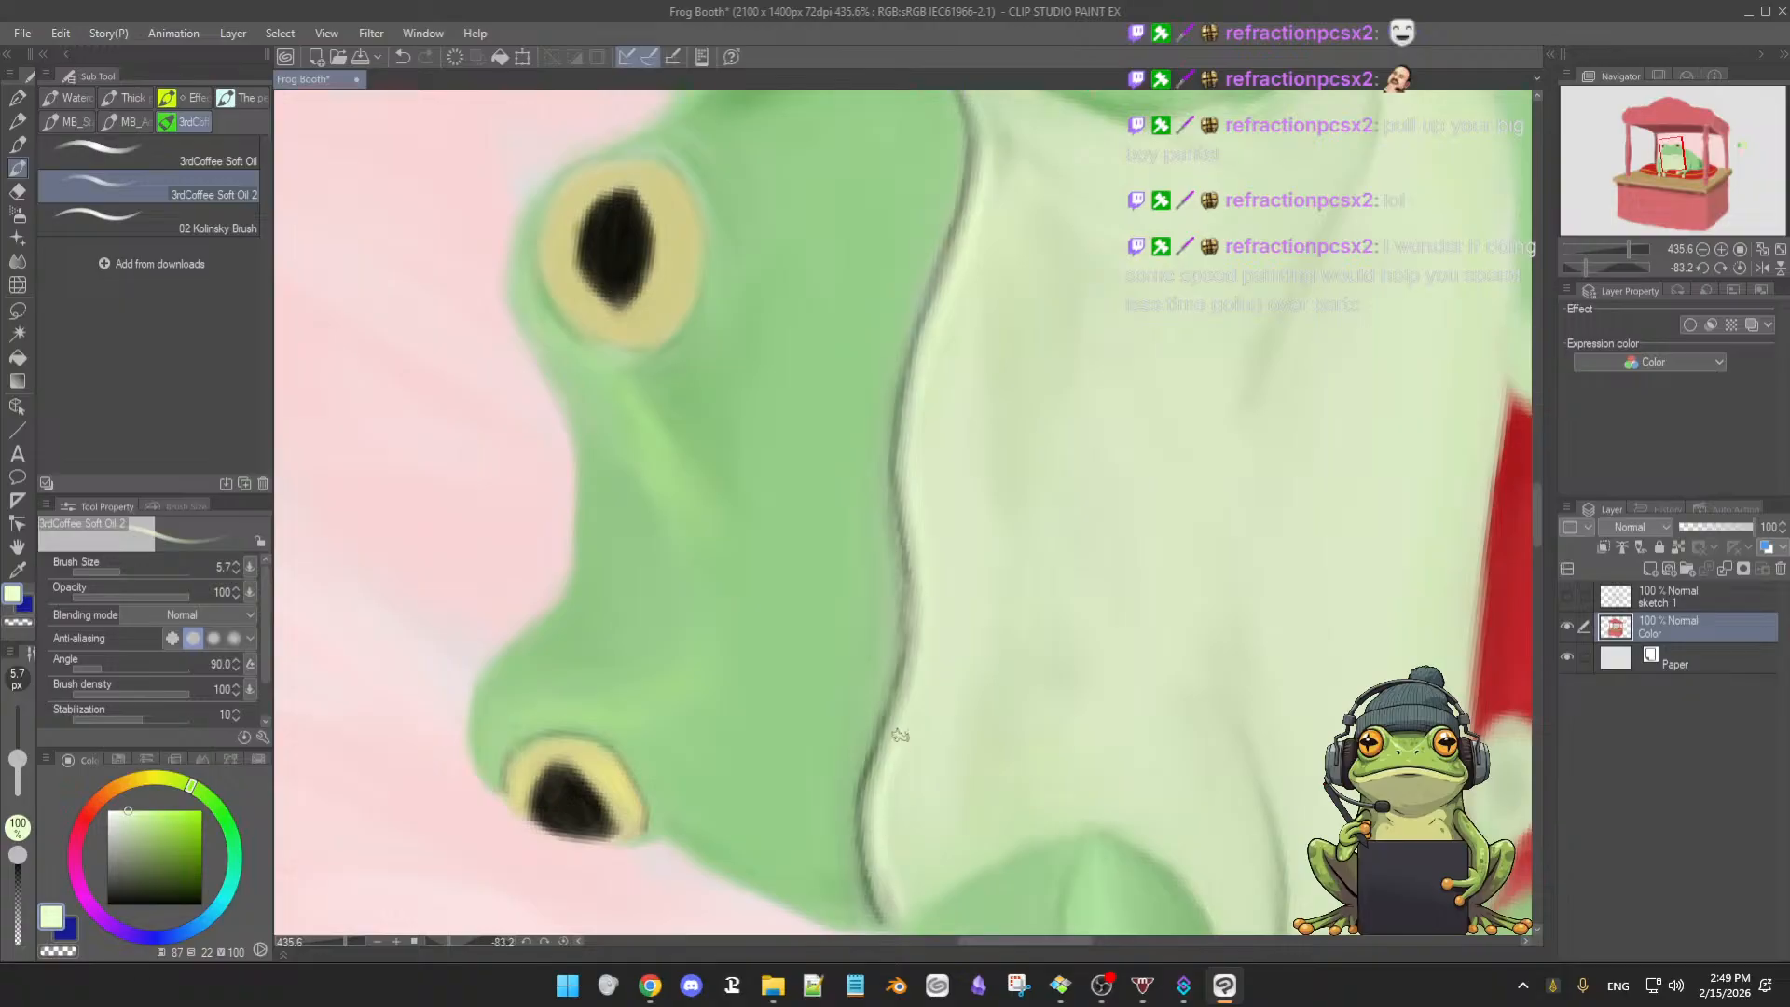
{"action": "key", "text": "]"}
{"action": "key", "text": "]"}
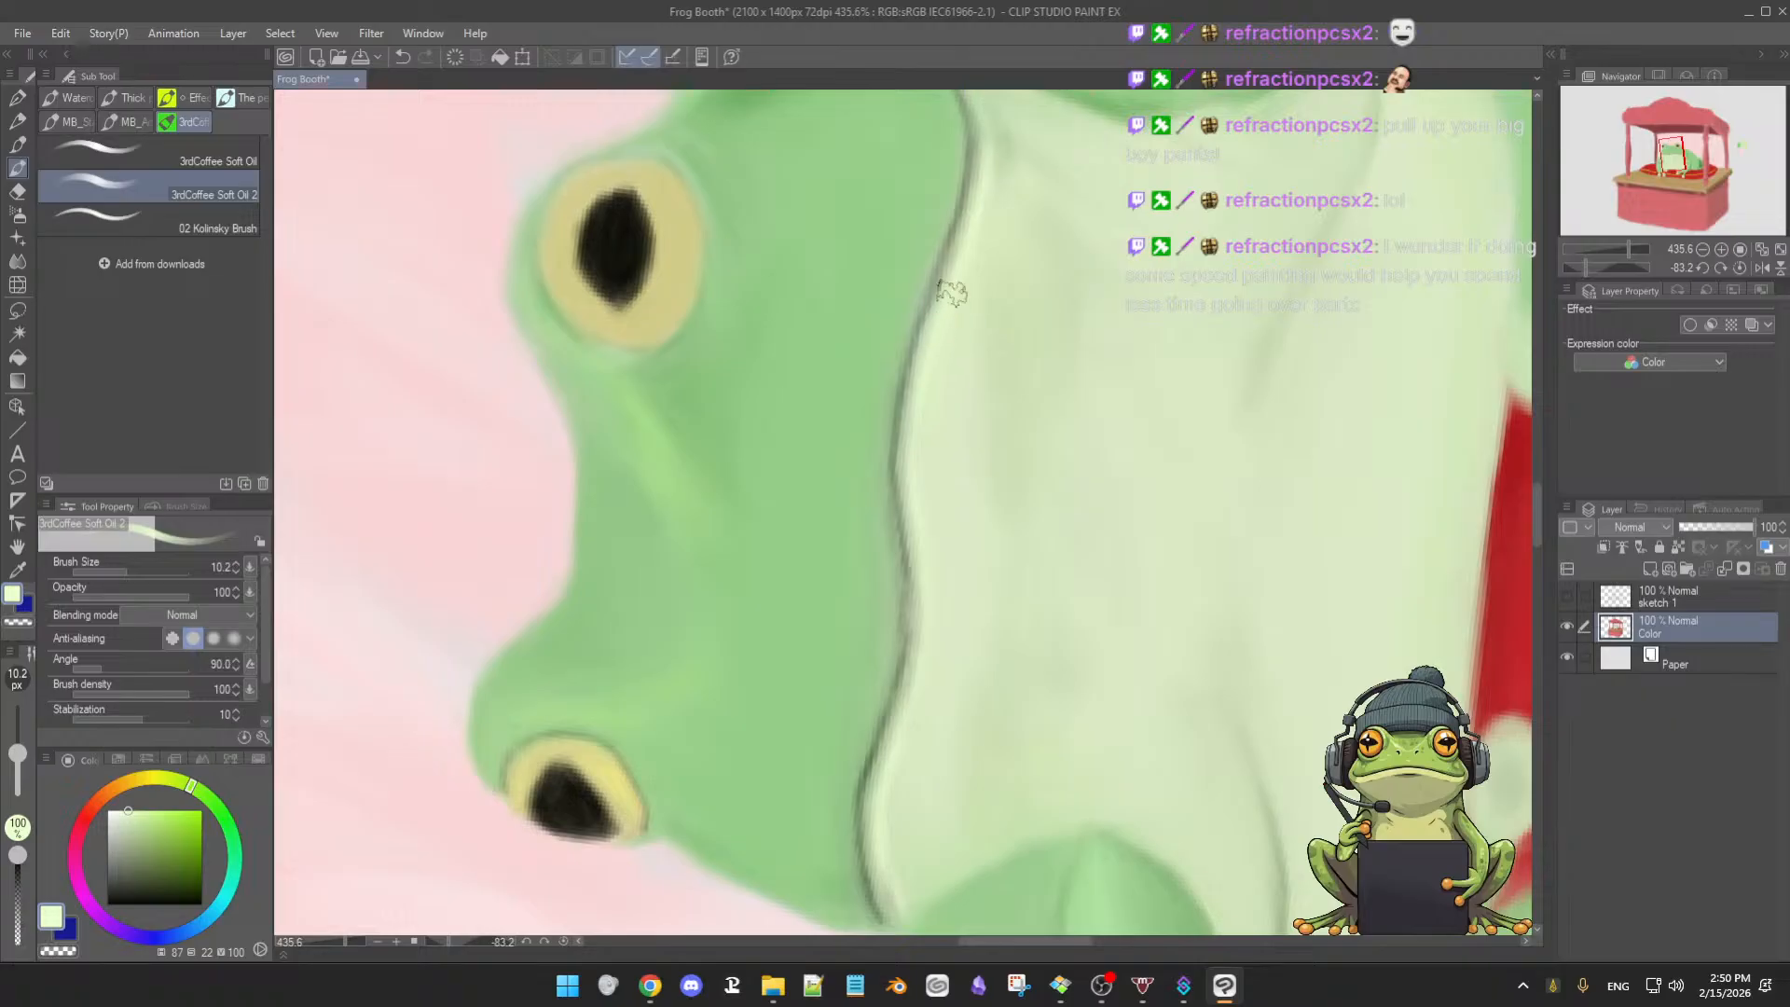
{"action": "key", "text": "["}
{"action": "left_click", "coordinate": [941, 366], "text": "alt"}
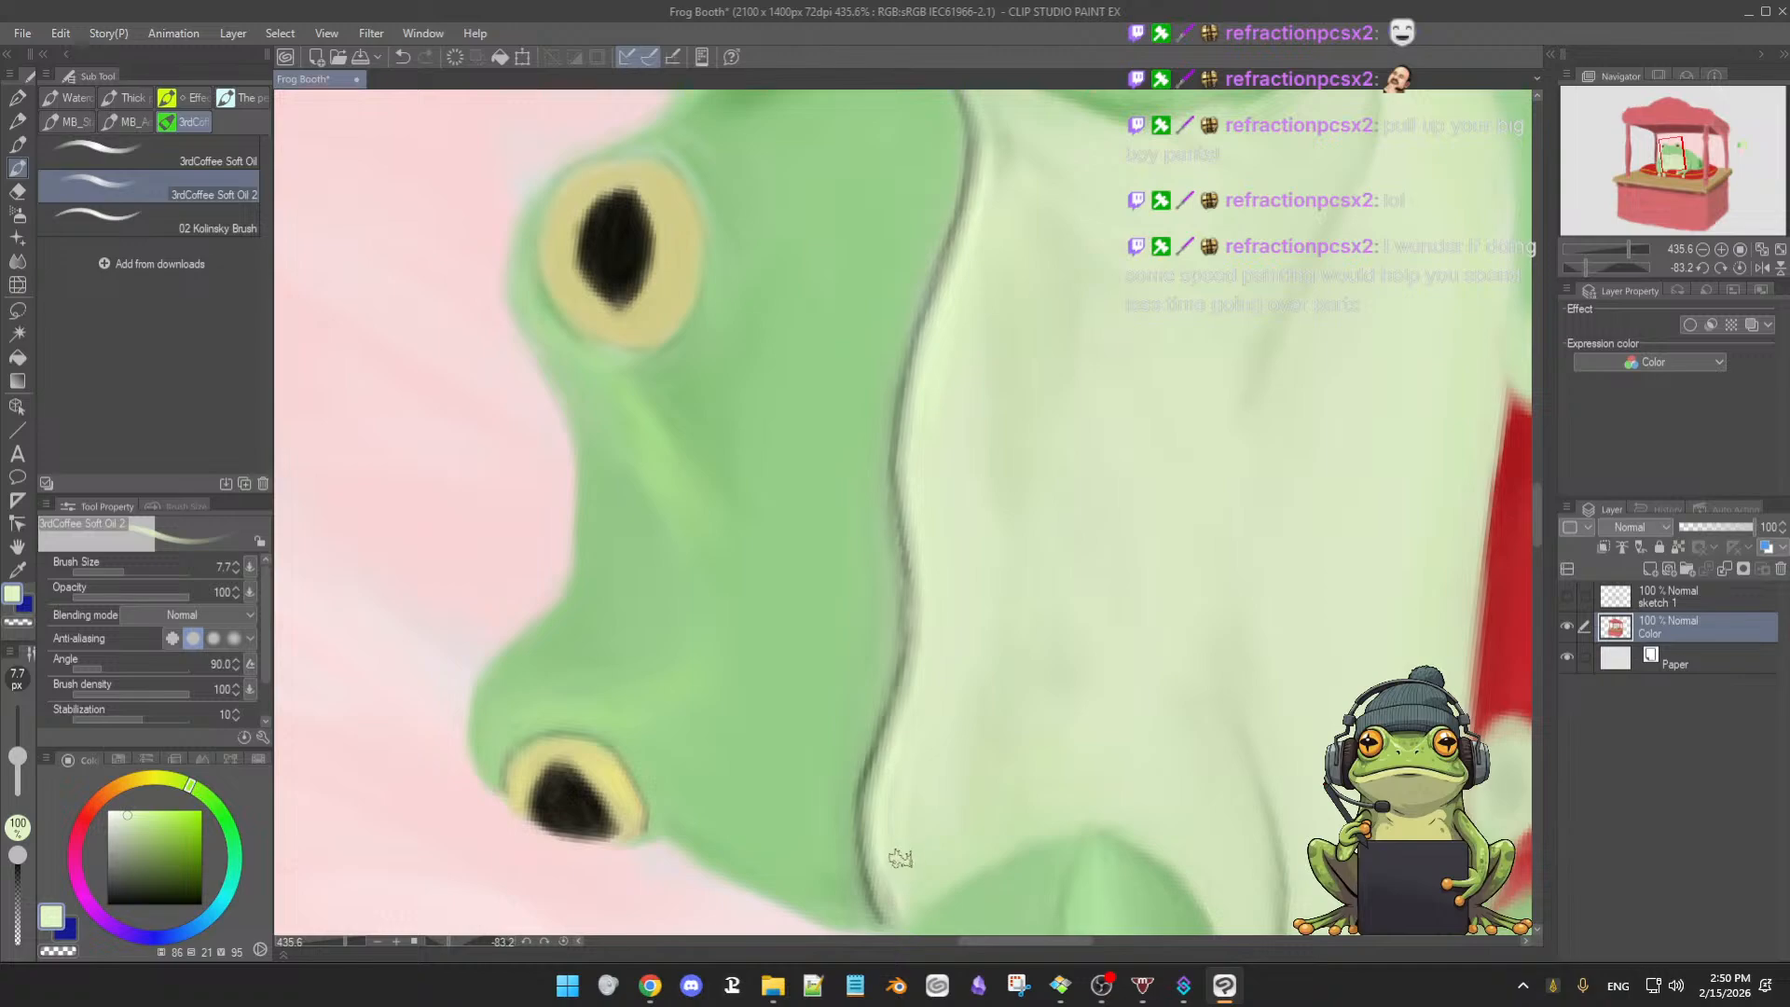
- Reset the canvas rotation and refine the pale highlight beneath the mouth line, reducing the brush size to 5.1
{"action": "key", "text": "ctrl+at"}
{"action": "left_click_drag", "start_coordinate": [1114, 710], "coordinate": [1081, 726]}
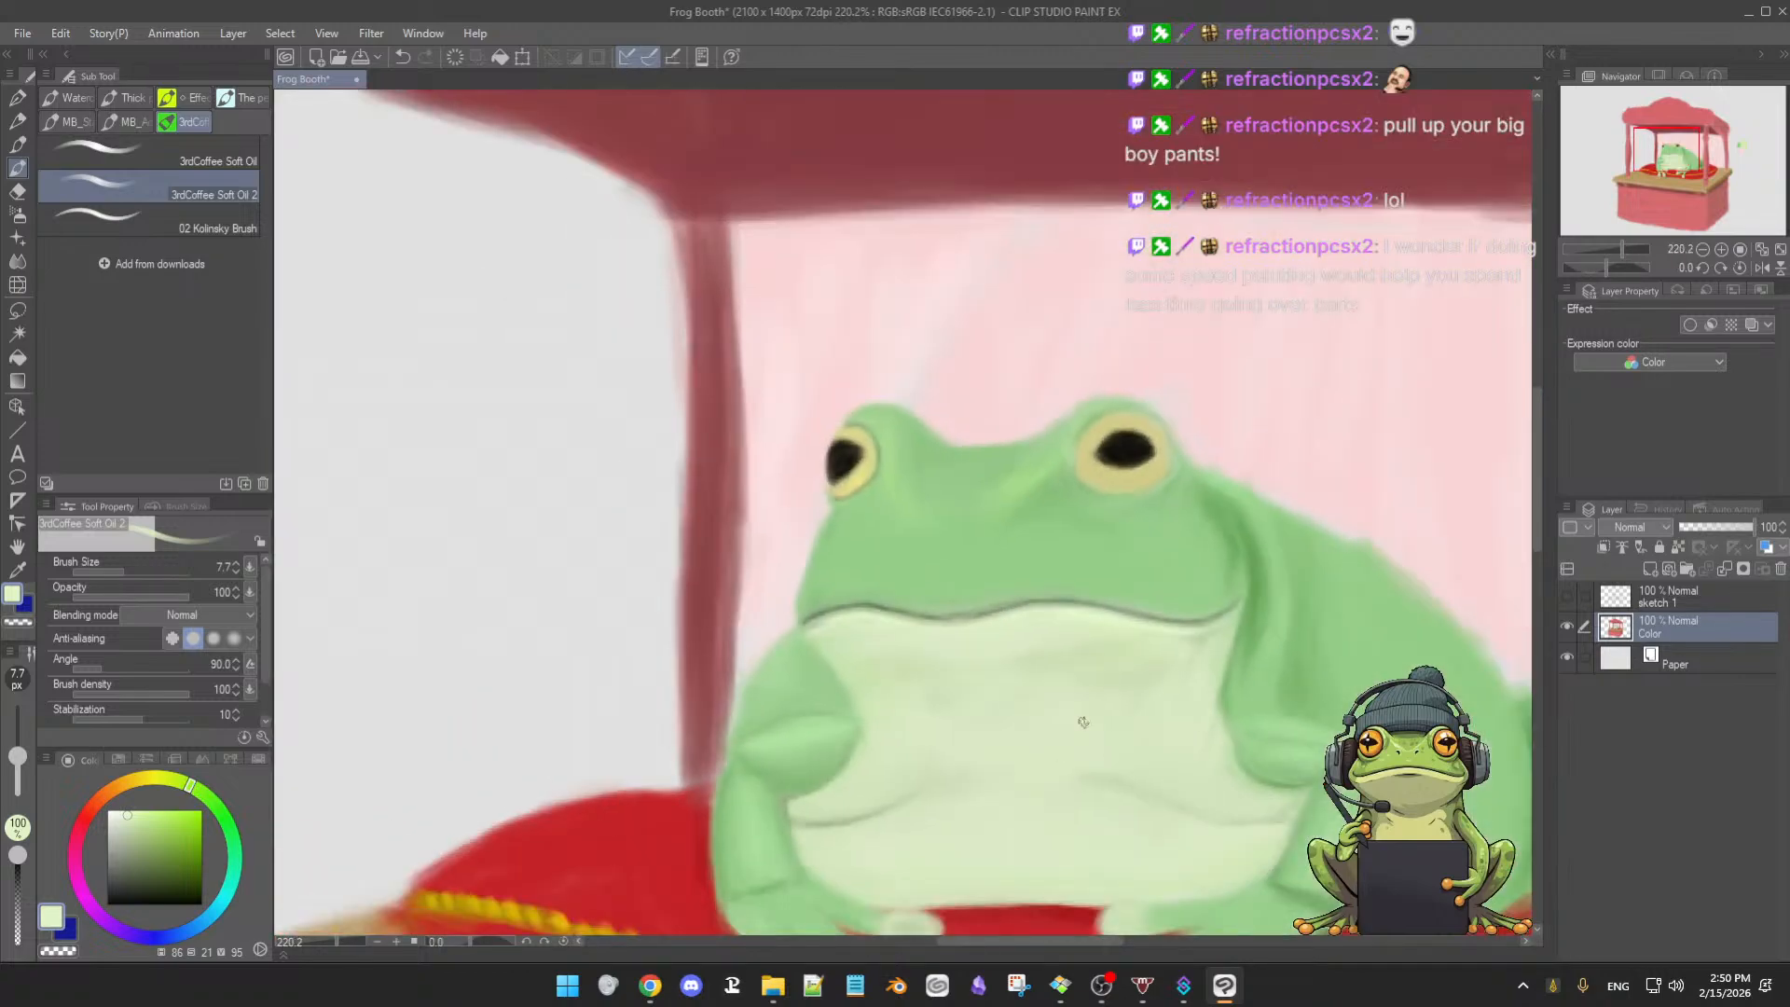
{"action": "left_click_drag", "start_coordinate": [944, 674], "coordinate": [1005, 661]}
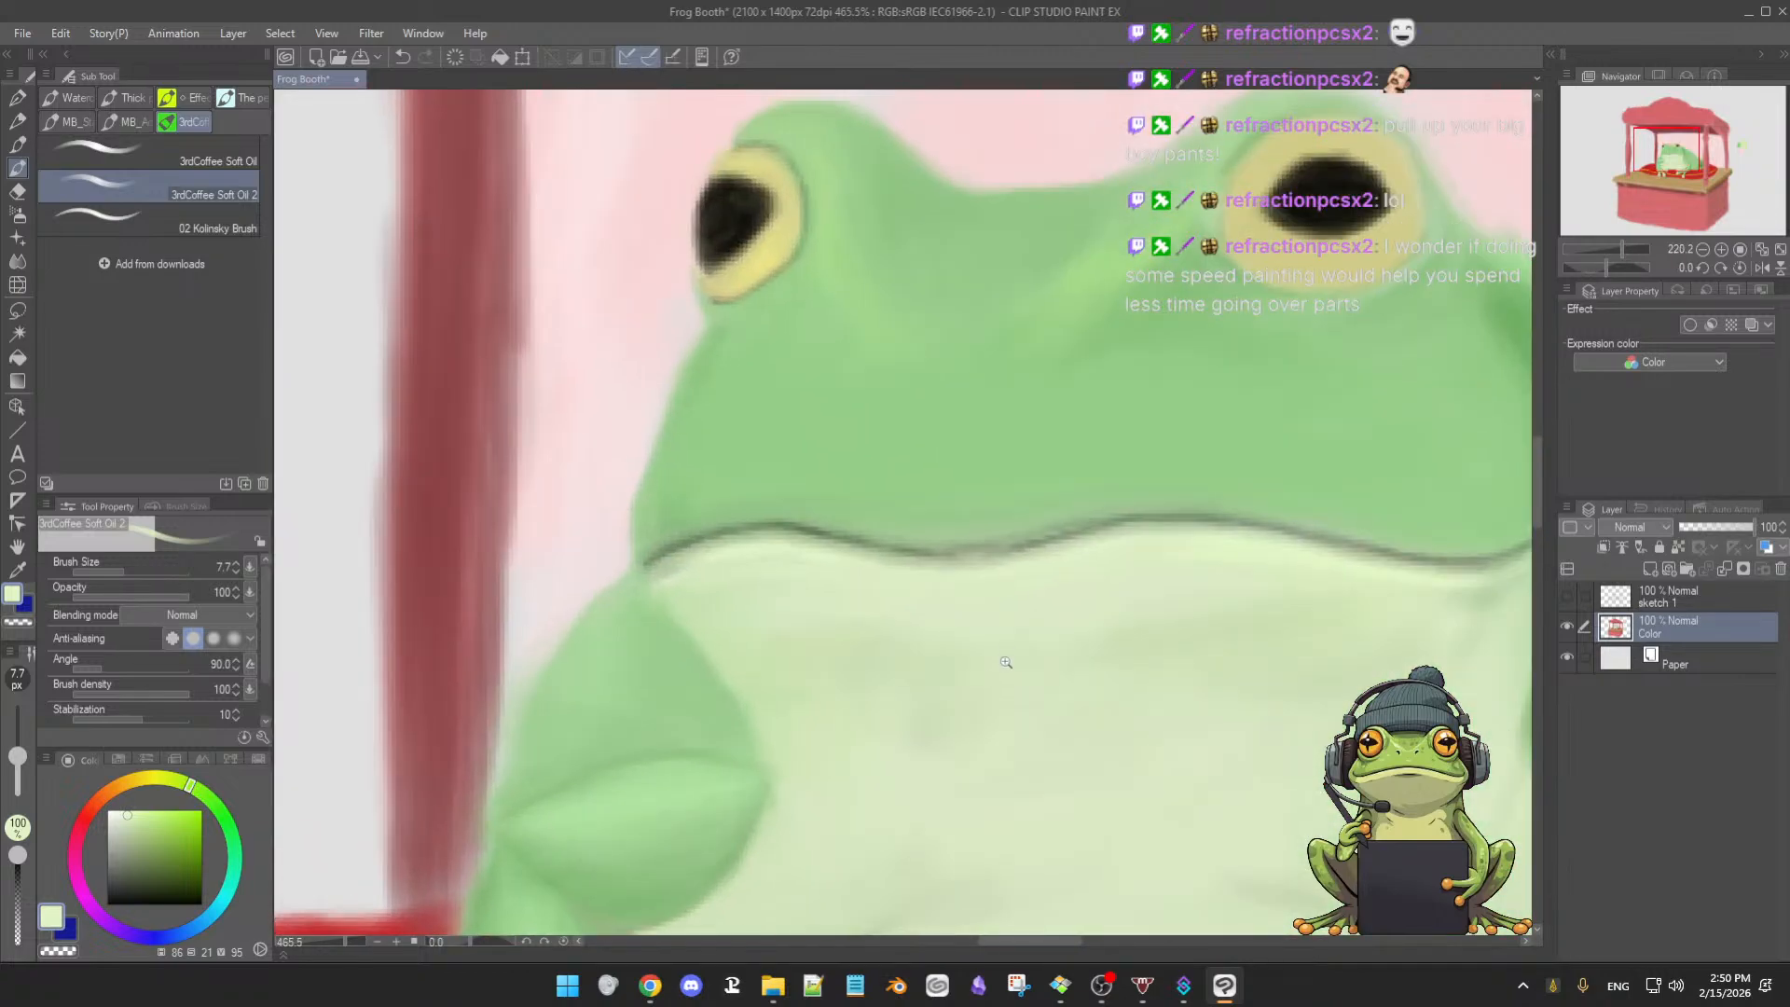
{"action": "left_click", "coordinate": [708, 566], "text": "alt"}
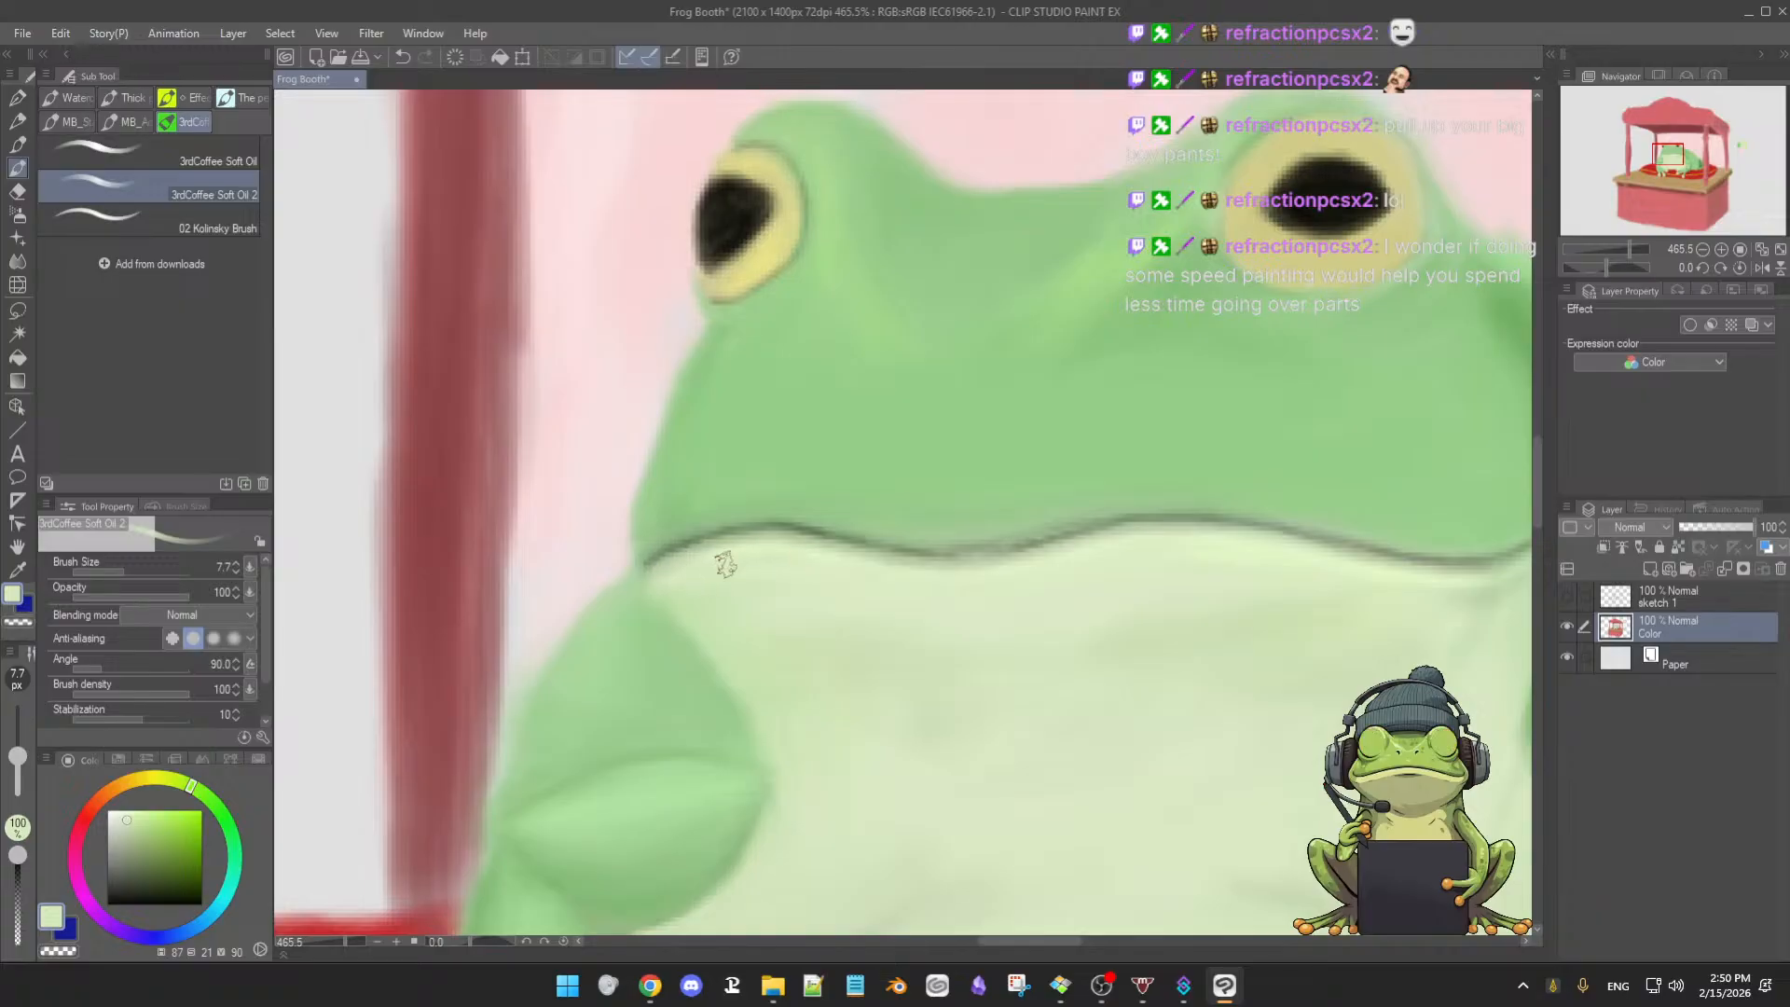
{"action": "key", "text": "["}
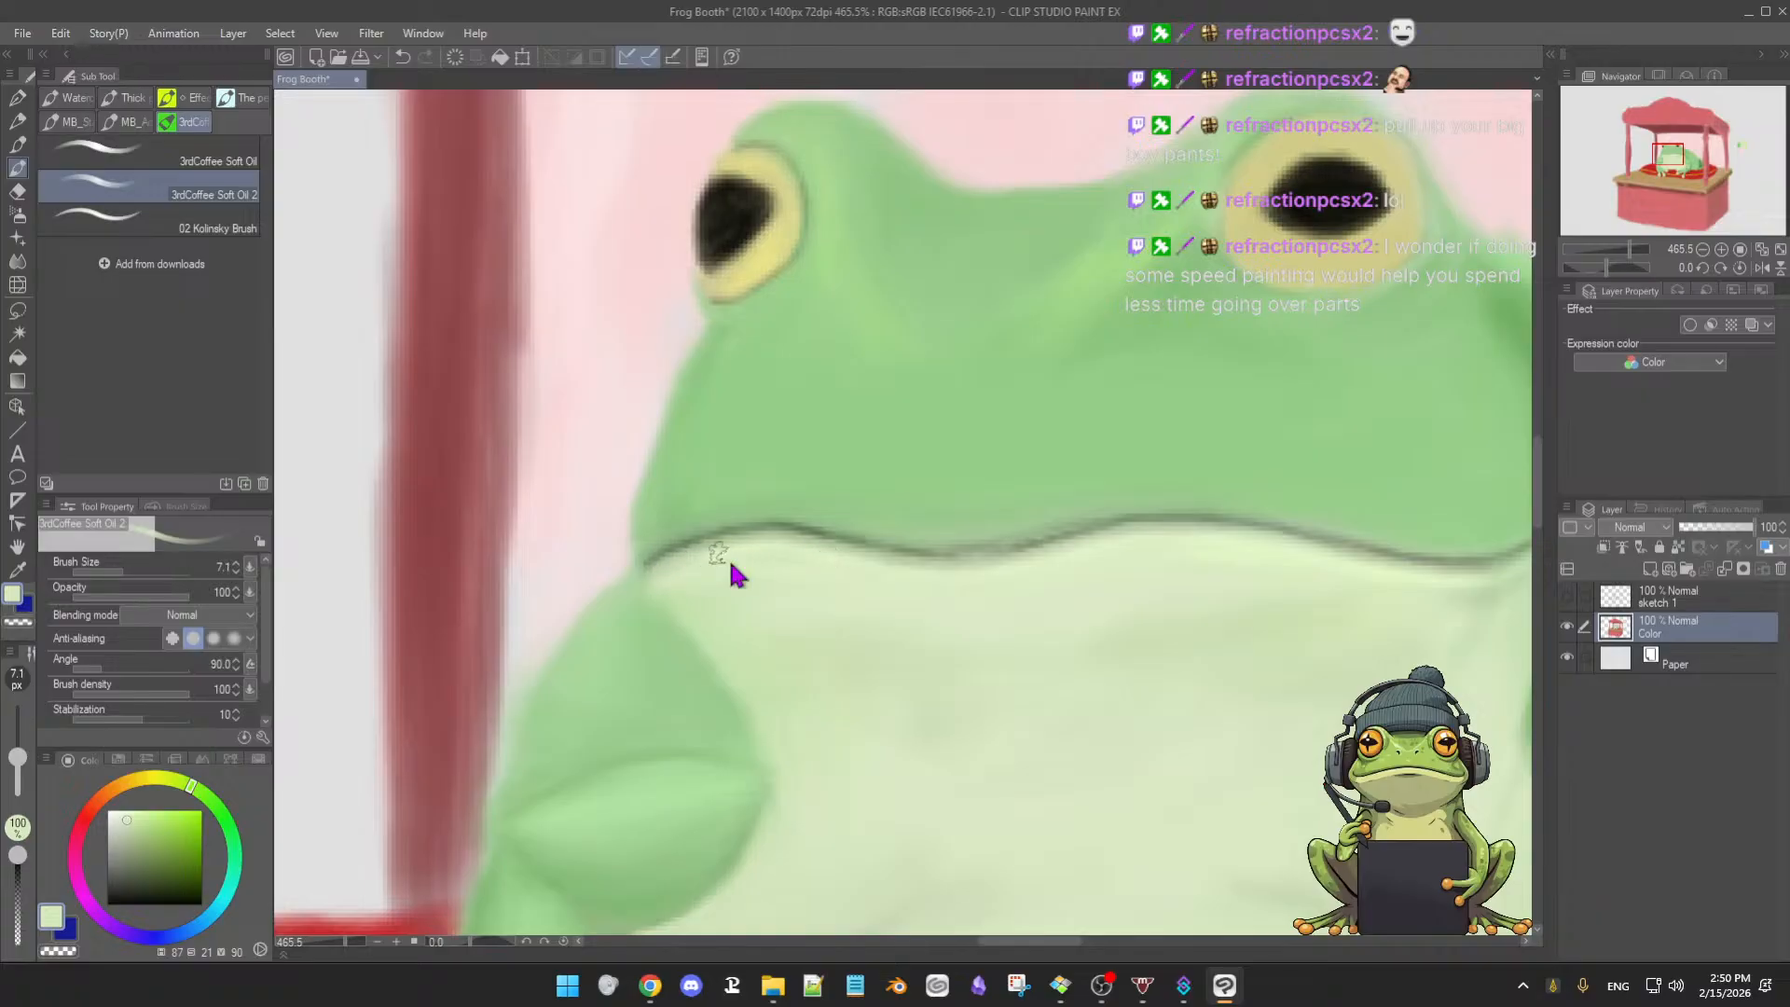
{"action": "left_click", "coordinate": [695, 562], "text": "alt"}
{"action": "key", "text": "["}
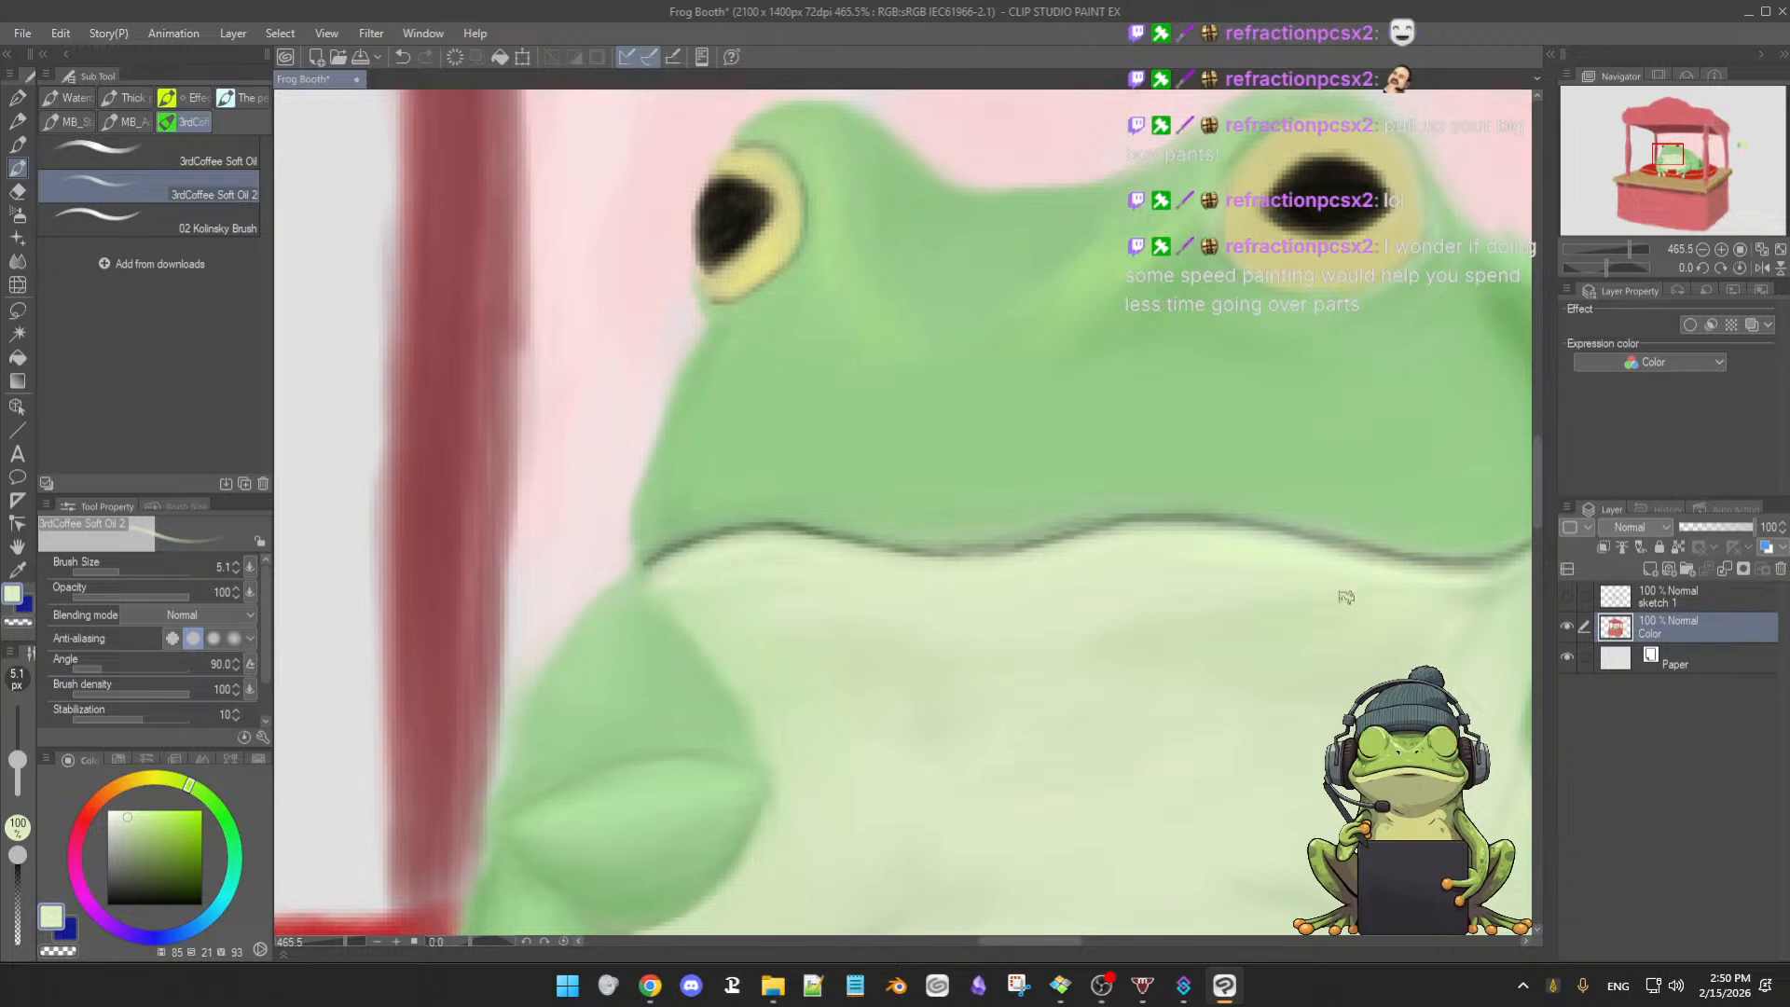
{"action": "left_click_drag", "start_coordinate": [1339, 600], "coordinate": [1139, 559]}
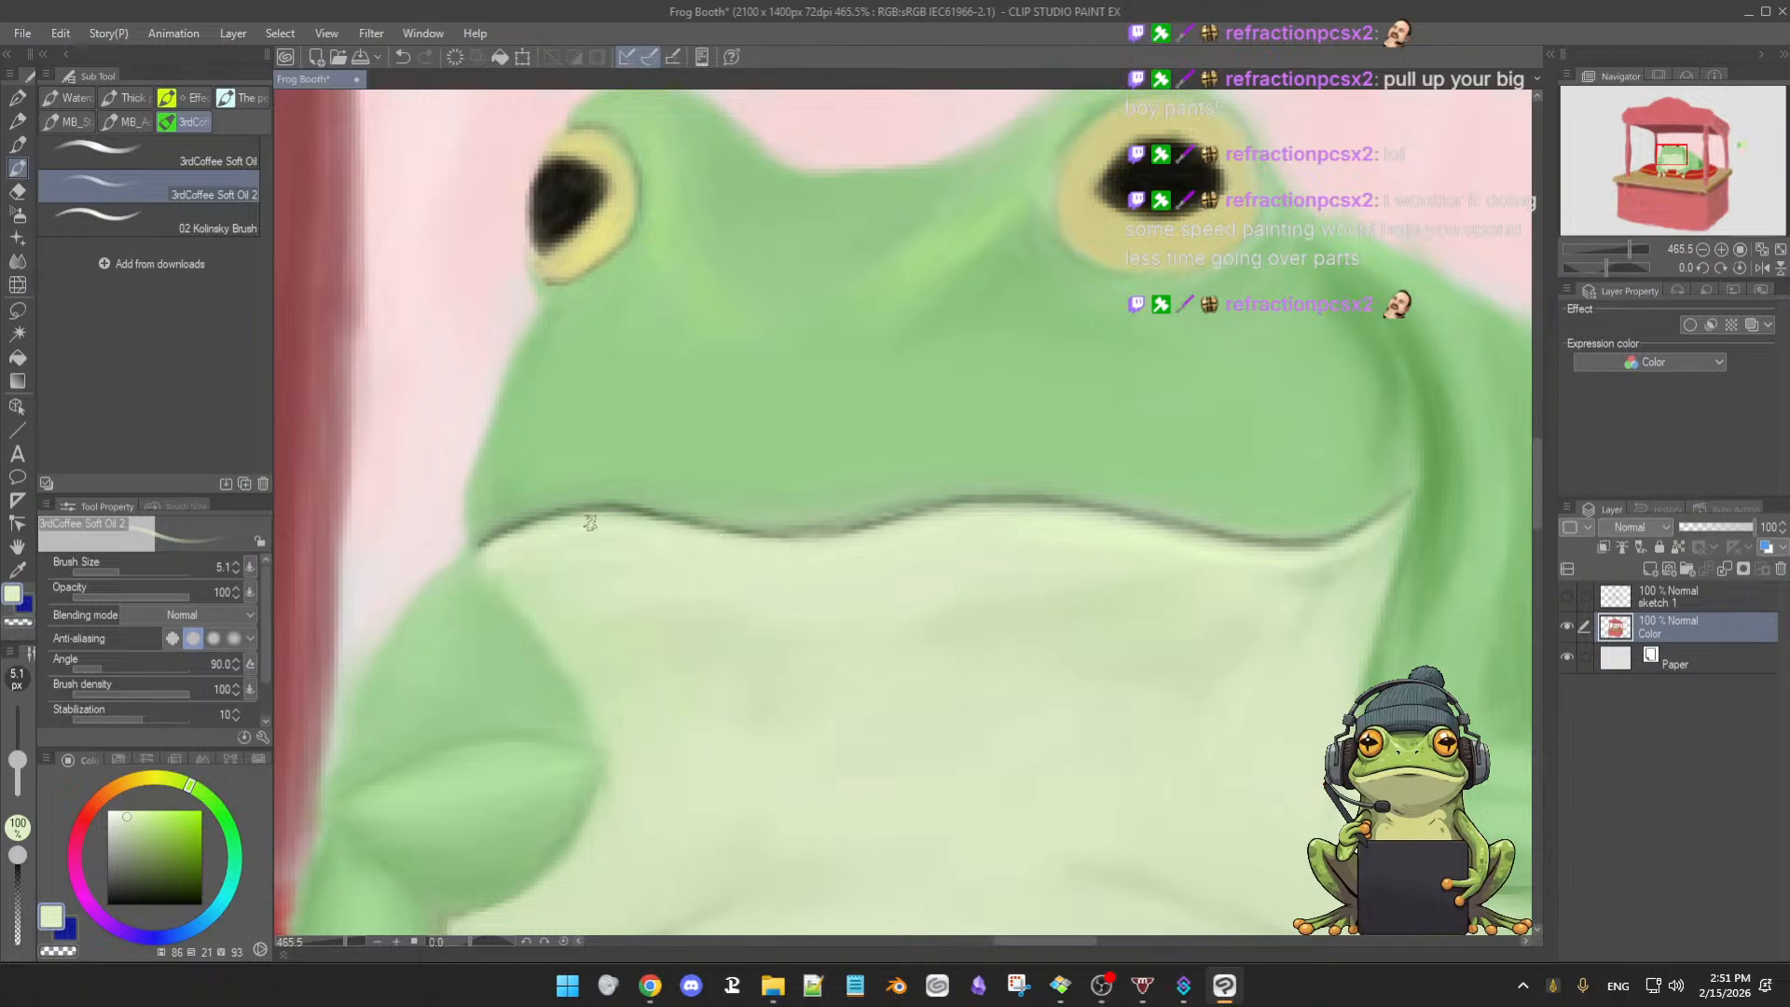
- Smooth the green upper lip just above the mouth line with sampled greens, using brush sizes 5.1, 8.8 and 6.1
{"action": "left_click", "coordinate": [718, 504], "text": "alt"}
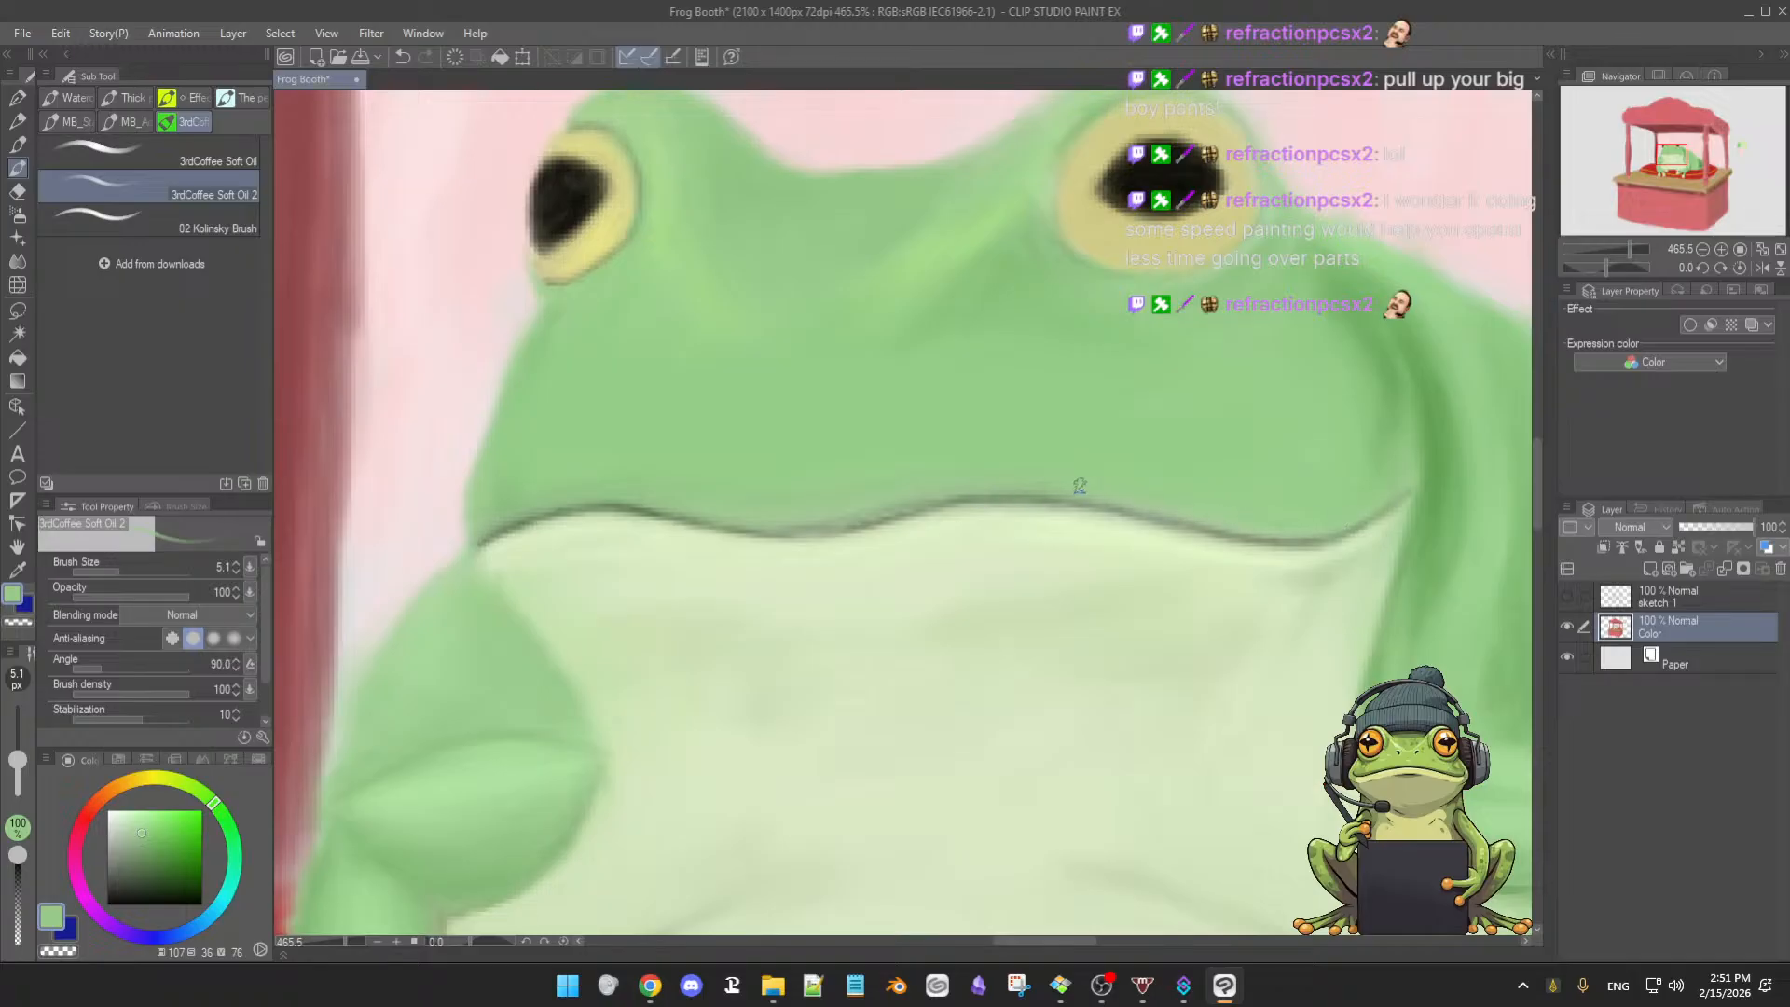
{"action": "mouse_move", "coordinate": [1003, 543]}
{"action": "left_mouse_down"}
{"action": "mouse_move", "coordinate": [886, 569]}
{"action": "mouse_move", "coordinate": [995, 579]}
{"action": "left_mouse_up"}
{"action": "left_click", "coordinate": [884, 459], "text": "alt"}
{"action": "left_click_drag", "start_coordinate": [877, 453], "coordinate": [891, 450]}
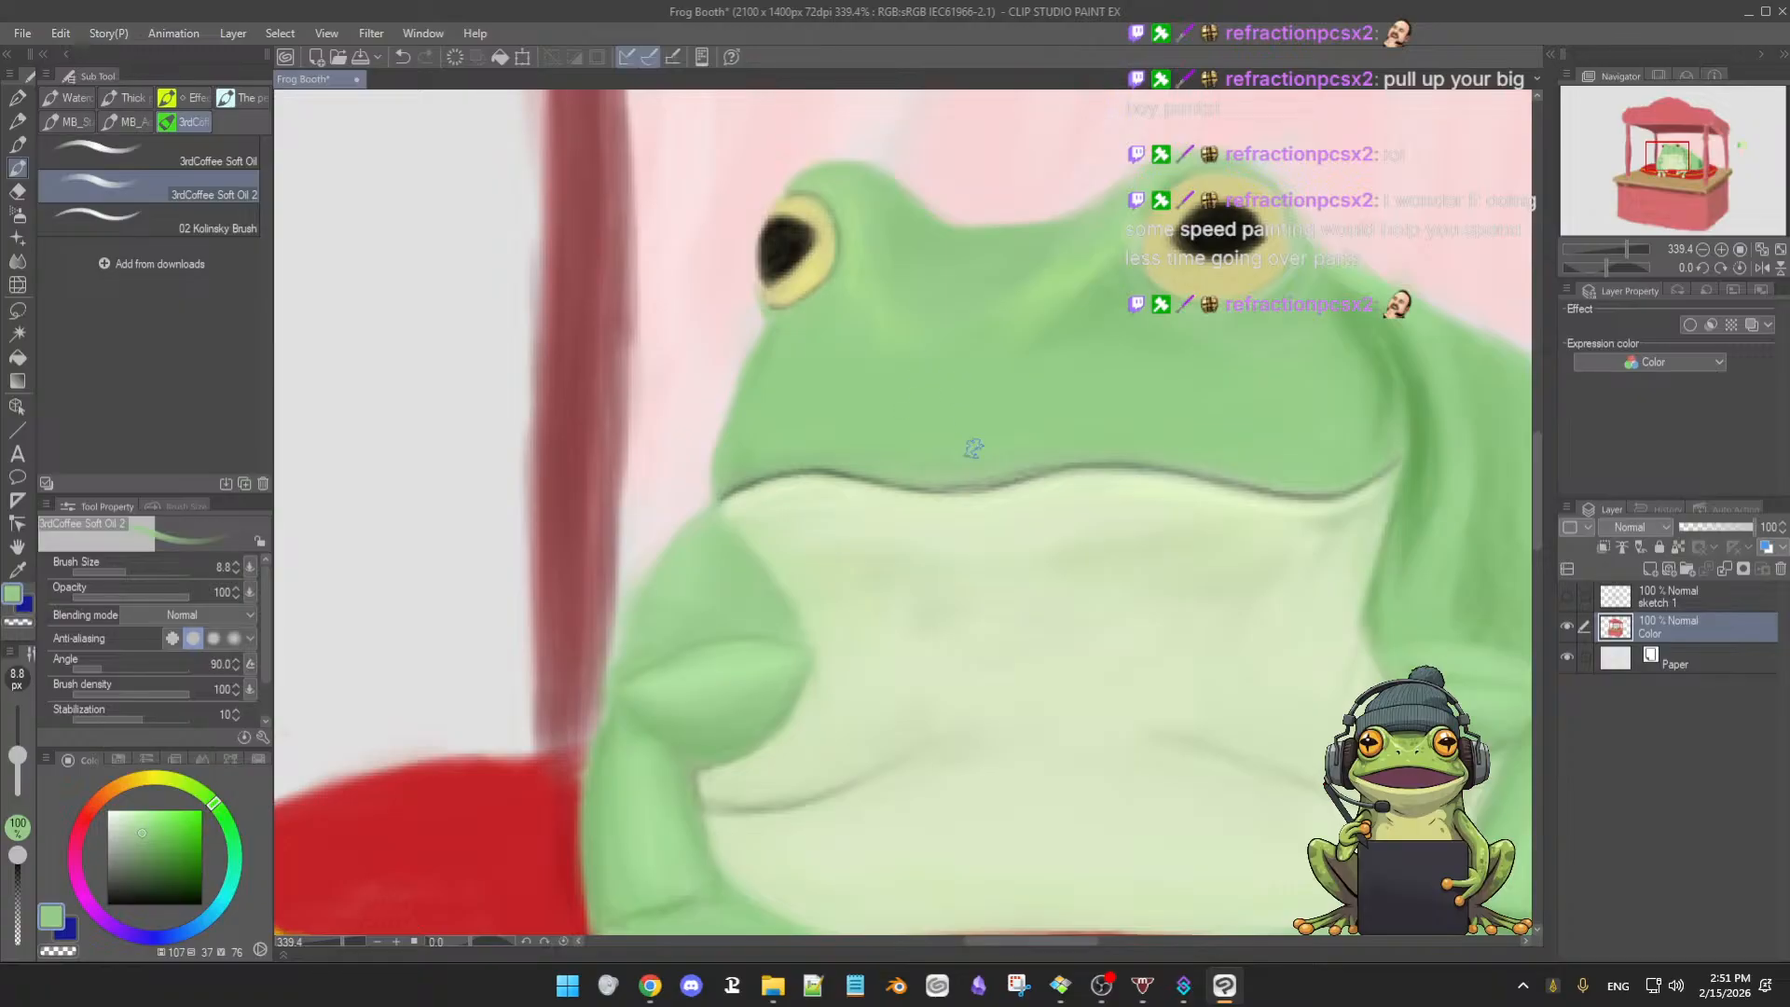
{"action": "left_click_drag", "start_coordinate": [984, 469], "coordinate": [954, 471], "text": "ctrl+alt"}
{"action": "left_click", "coordinate": [963, 479], "text": "alt"}
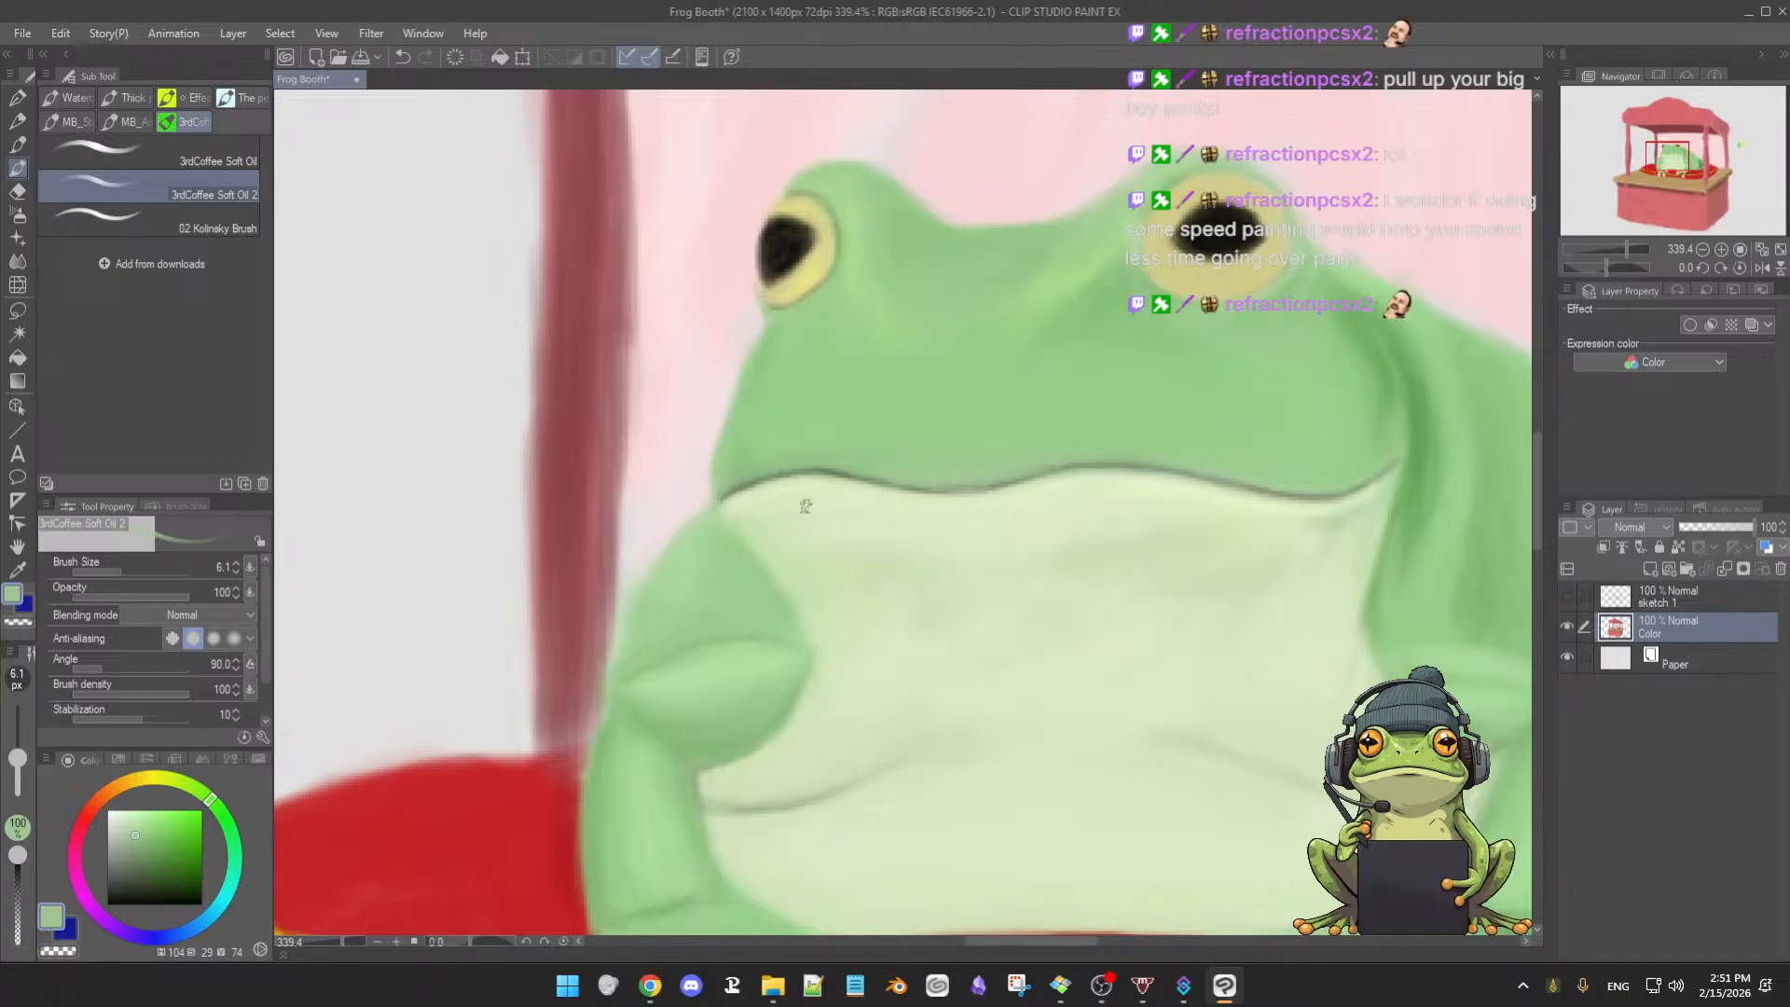
- Brighten the band under the mouth line with pale green sampled near the mouth corner at brush size 9.3
{"action": "left_click", "coordinate": [773, 493], "text": "alt"}
{"action": "key", "text": "]"}
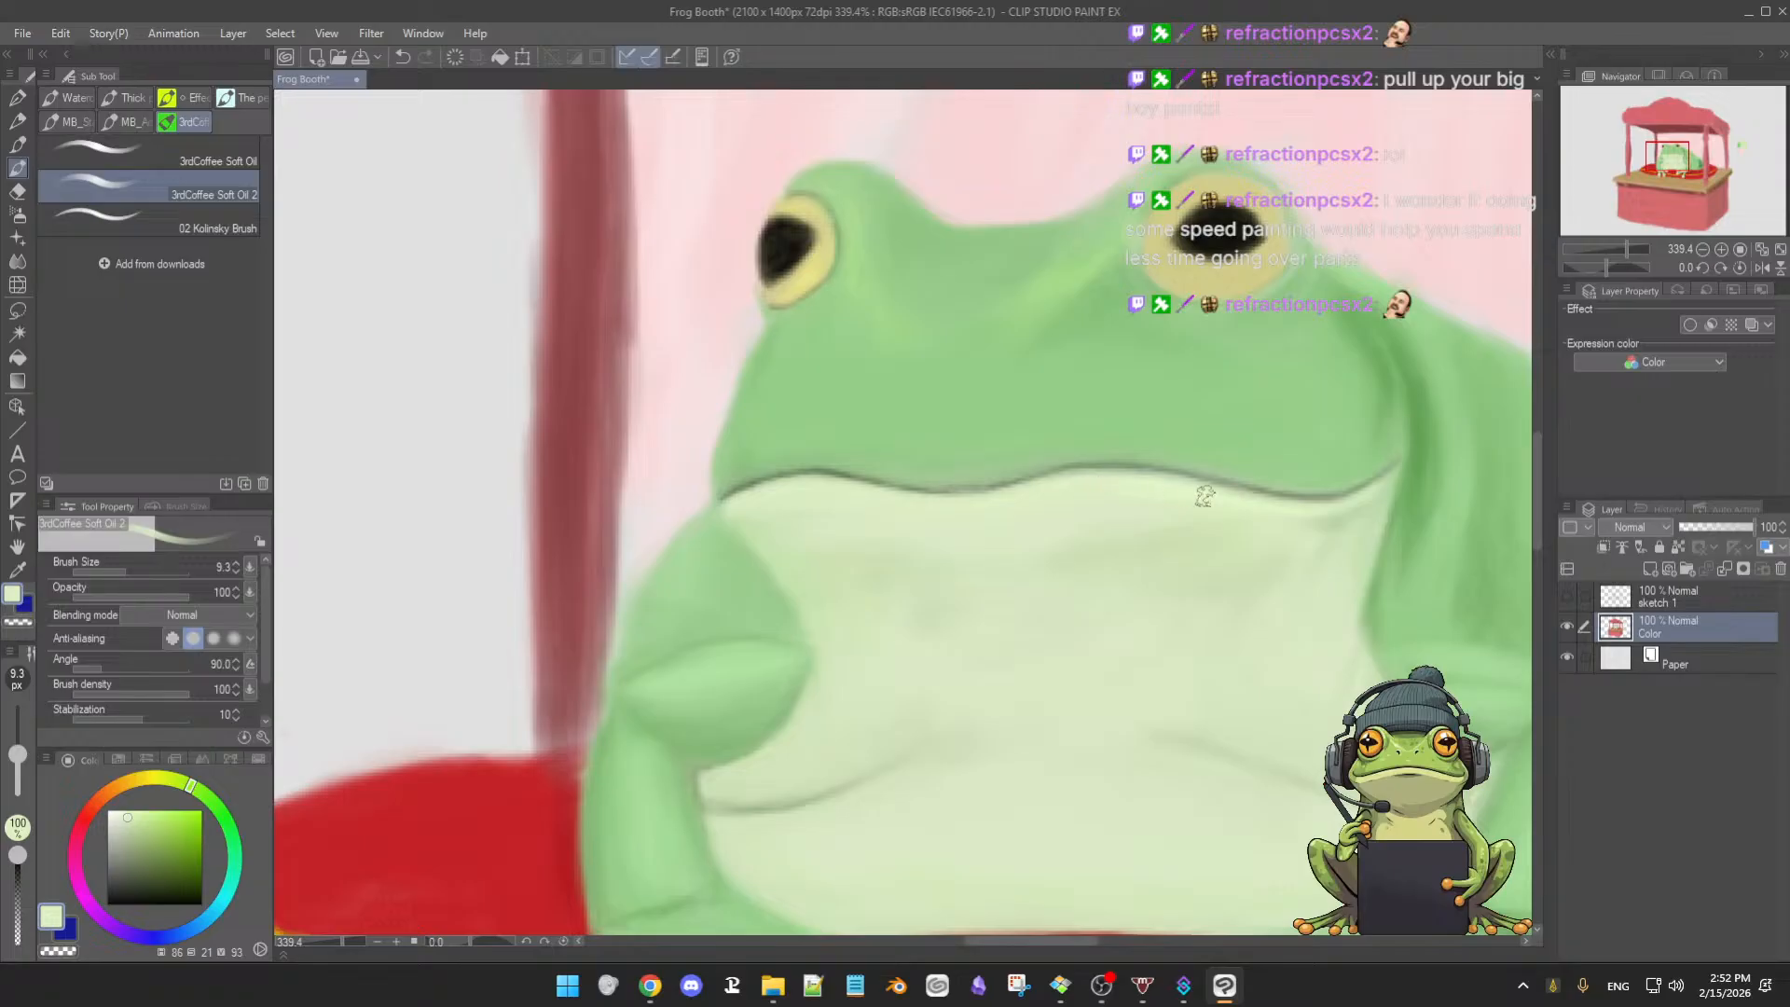
{"action": "key", "text": "["}
{"action": "key", "text": "]"}
- Pick a darker grey-green and paint shadows on the chin beneath the mouth highlight at brush size 14.2
{"action": "left_click", "coordinate": [137, 844]}
{"action": "left_click", "coordinate": [132, 856]}
{"action": "key", "text": "bracketright"}
{"action": "key", "text": "bracketright"}
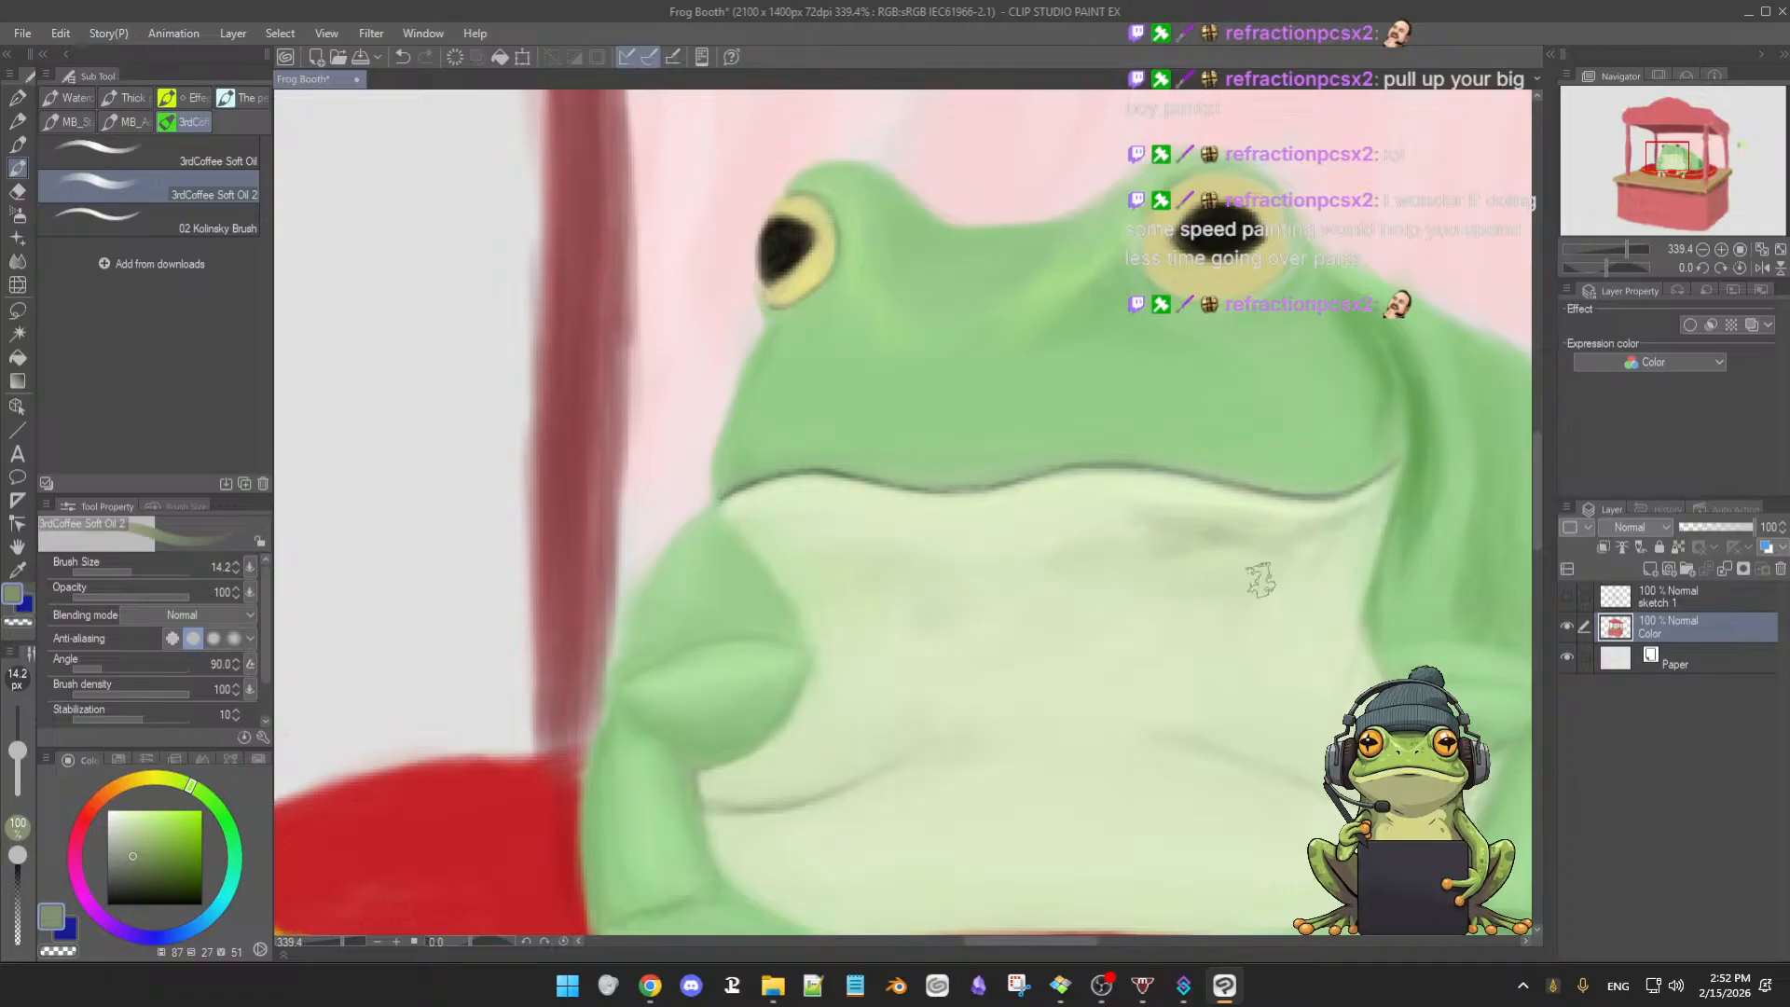
{"action": "scroll", "coordinate": [1246, 579], "scroll_direction": "down", "scroll_amount": 3}
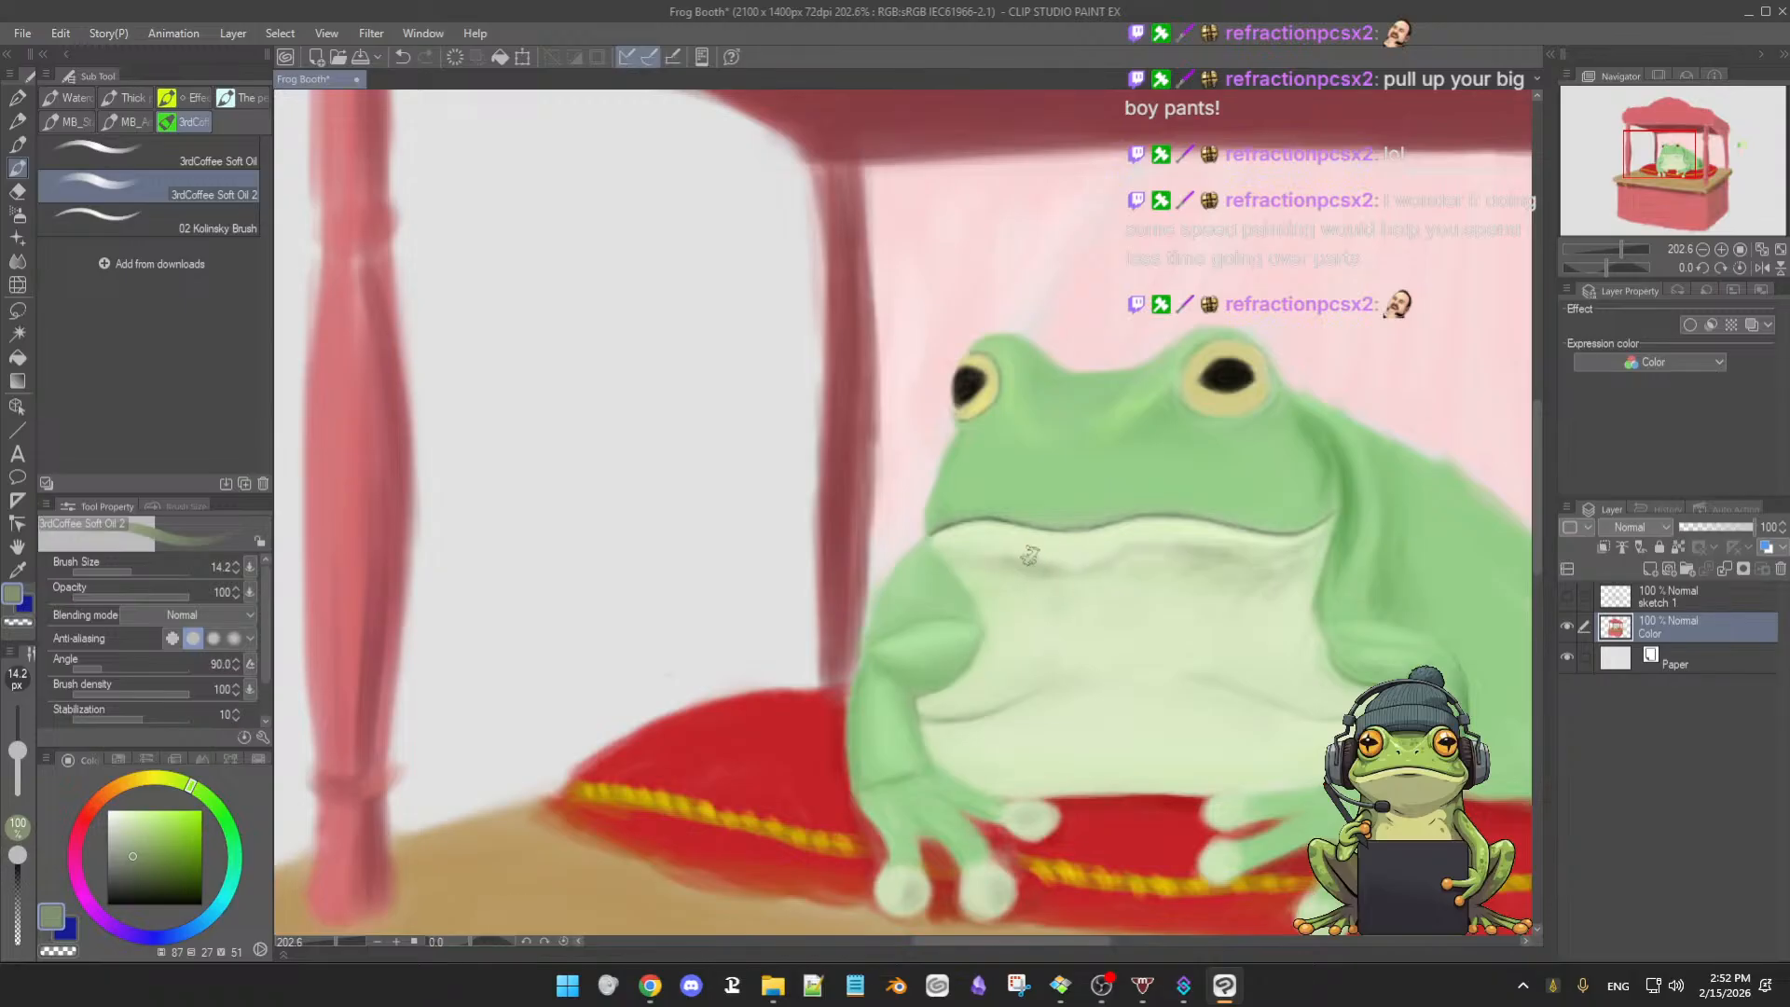
- Sample the pale grey-green of the chin and check the brush's opacity dynamics
{"action": "left_click", "coordinate": [1122, 555], "text": "alt"}
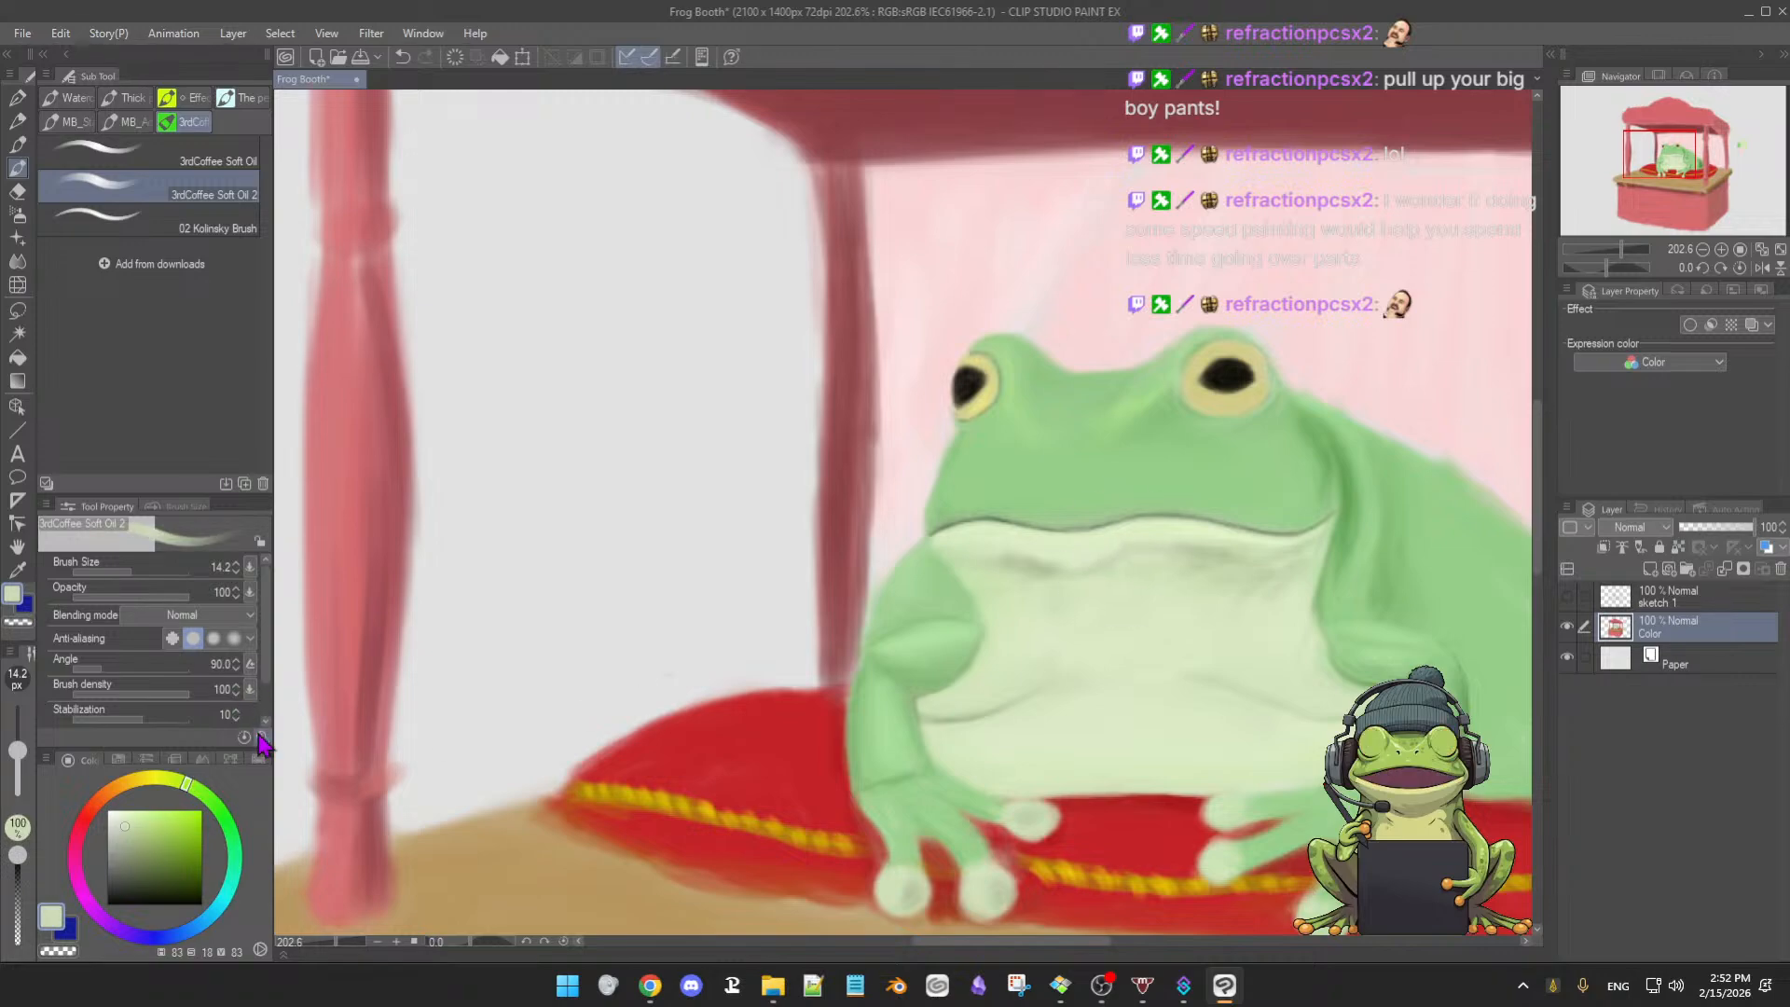
{"action": "left_click", "coordinate": [250, 593]}
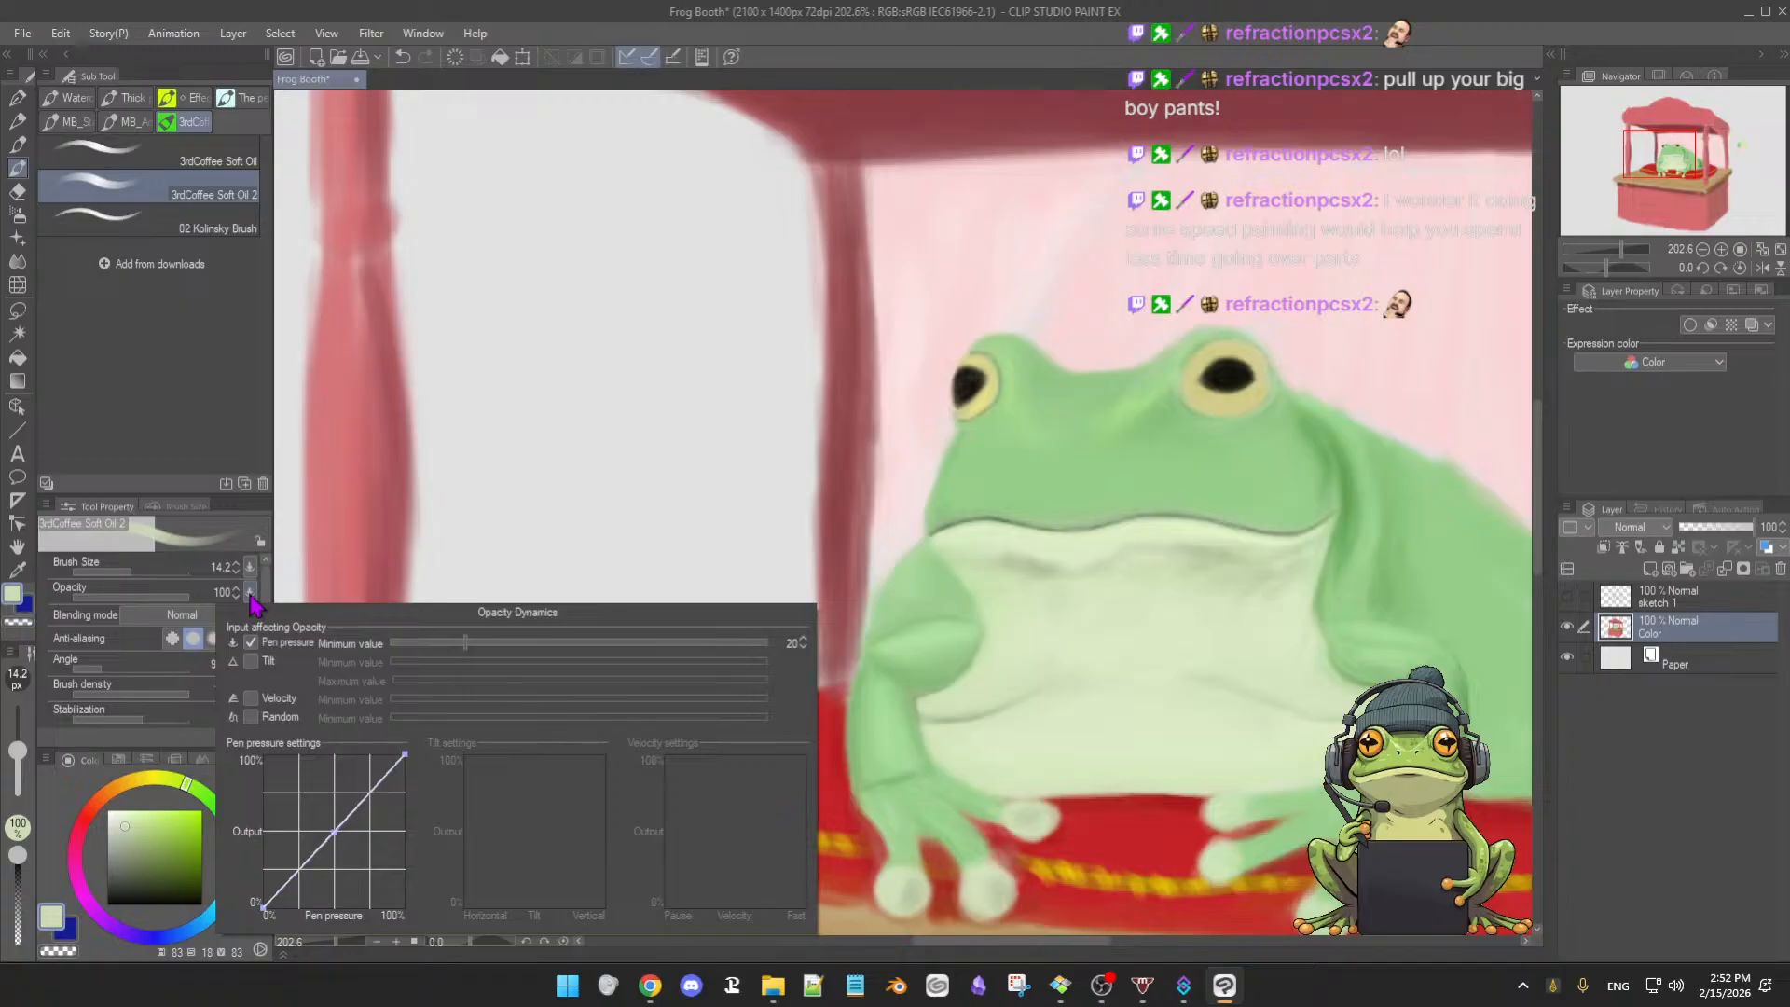
{"action": "left_click", "coordinate": [249, 594]}
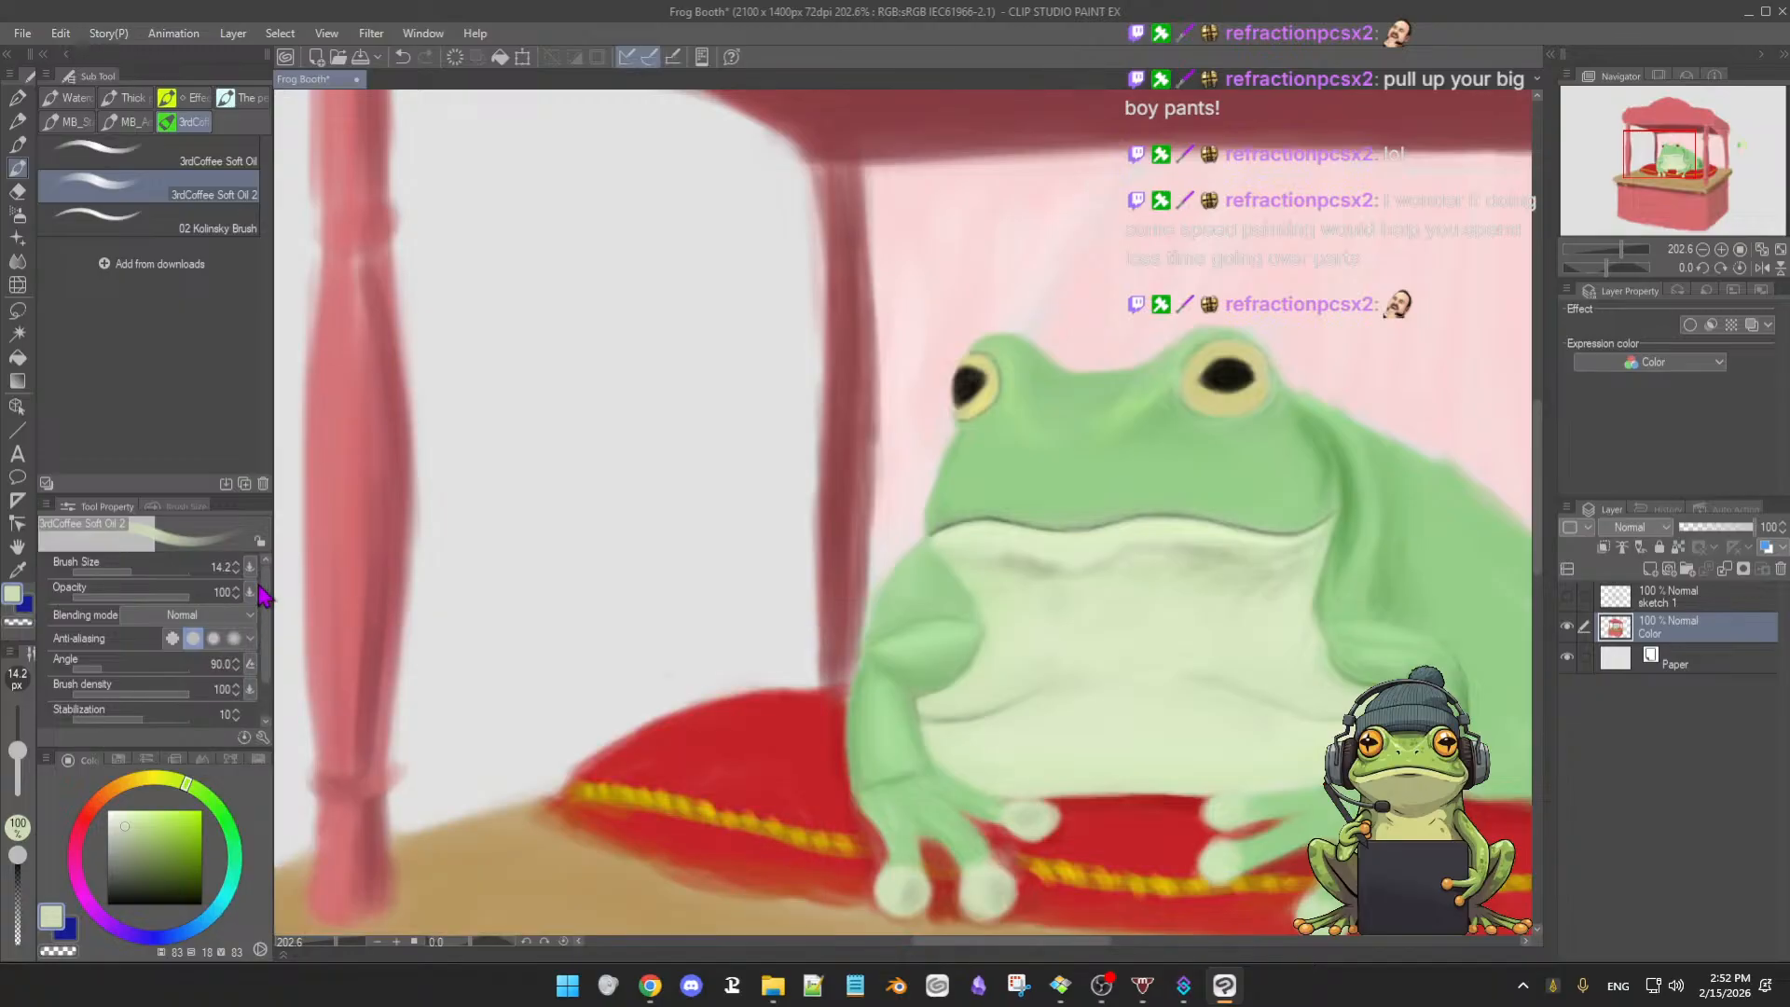
{"action": "left_click", "coordinate": [249, 593]}
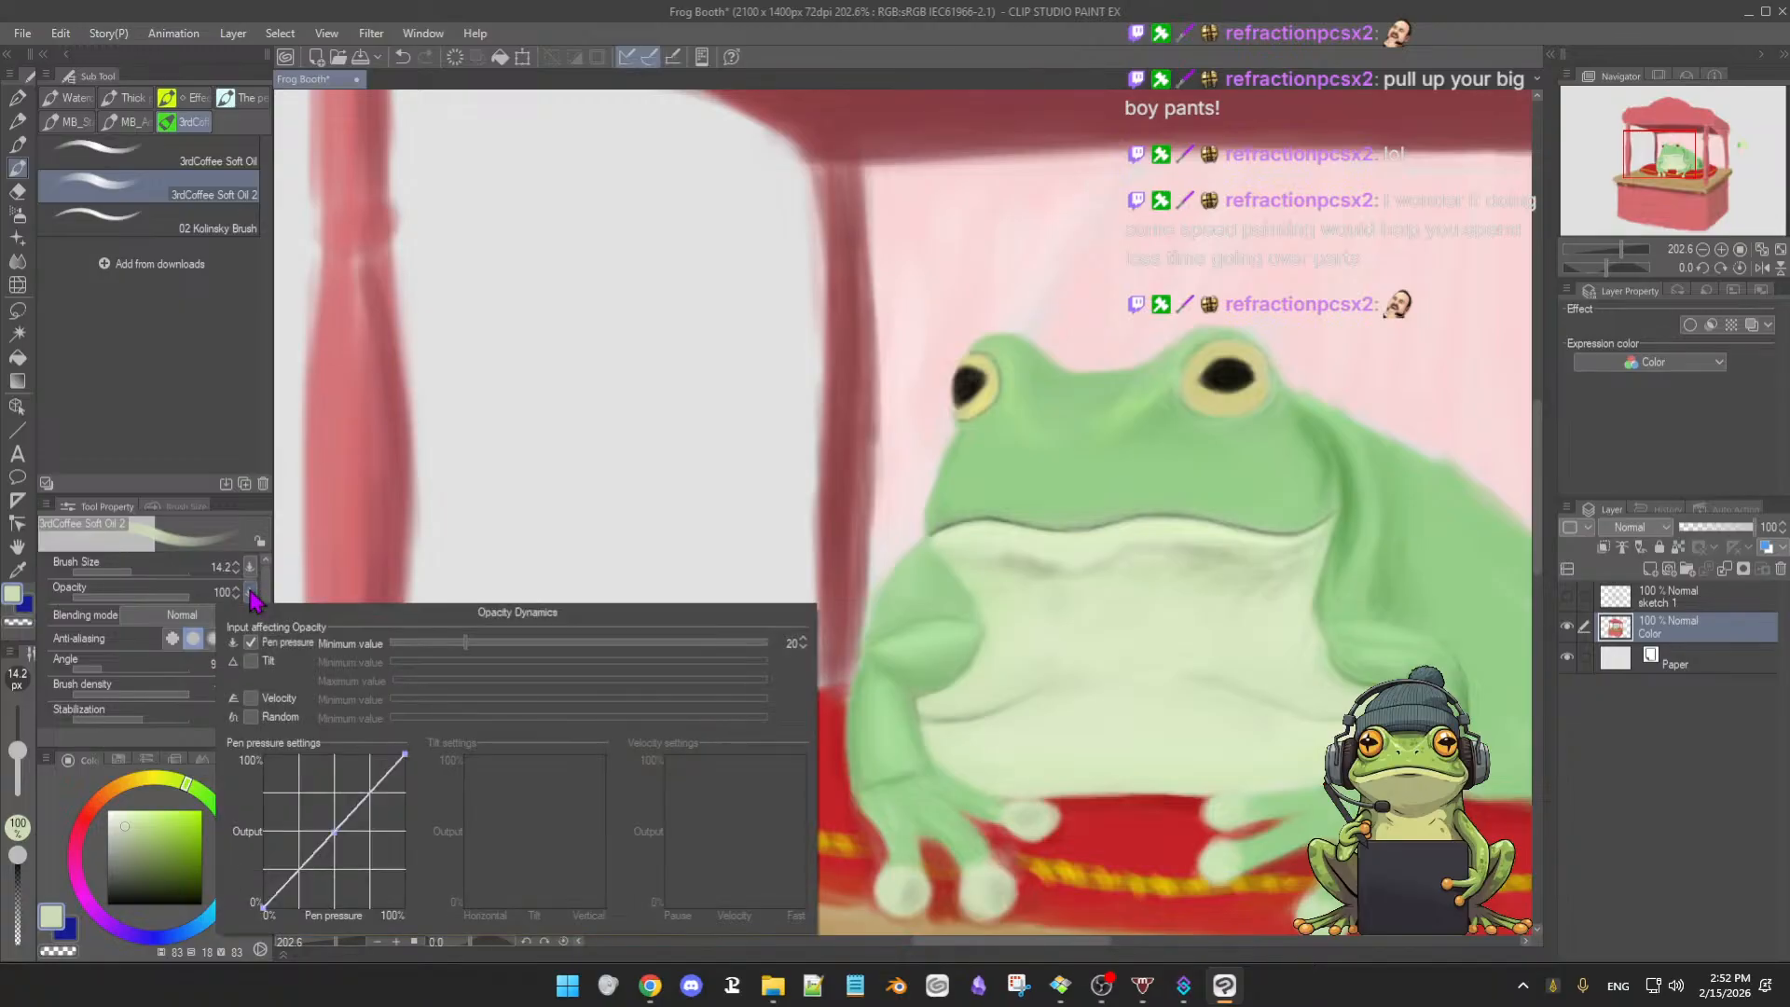
{"action": "left_click", "coordinate": [250, 595]}
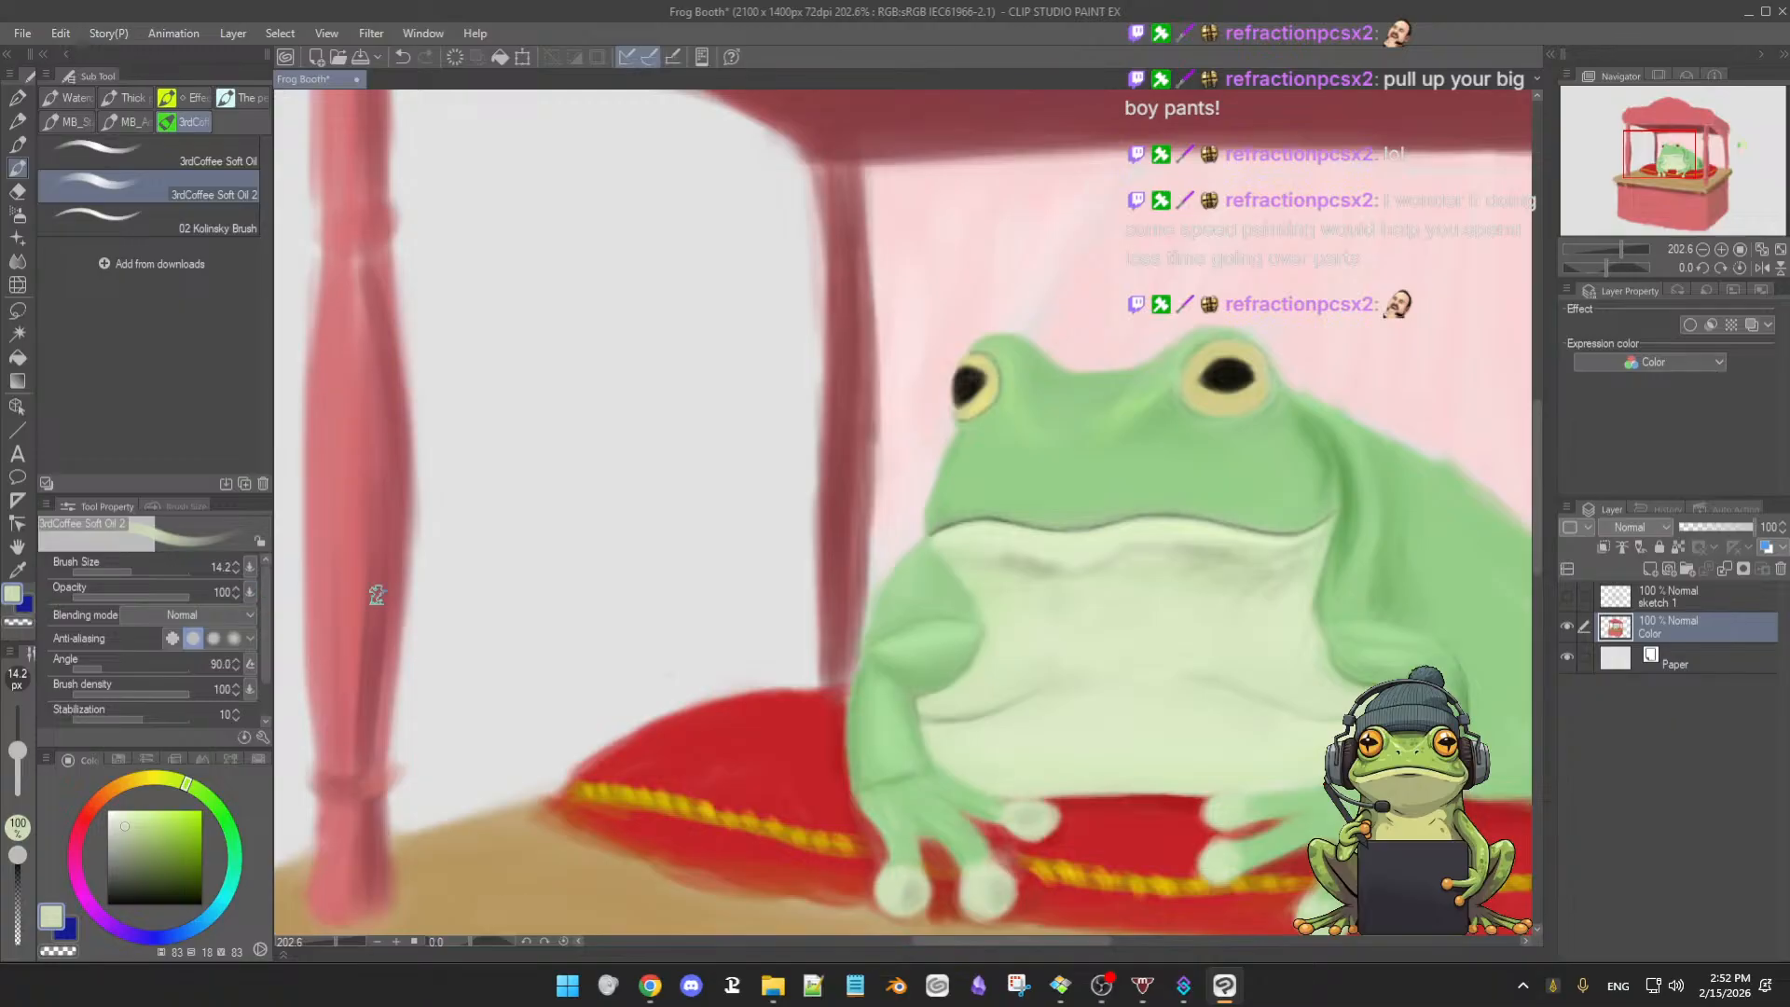
- Blend the chin shadows into the pale belly with sampled colors, enlarging the brush to 17.7 and 20.5
{"action": "left_click", "coordinate": [1184, 560], "text": "alt"}
{"action": "key", "text": "]"}
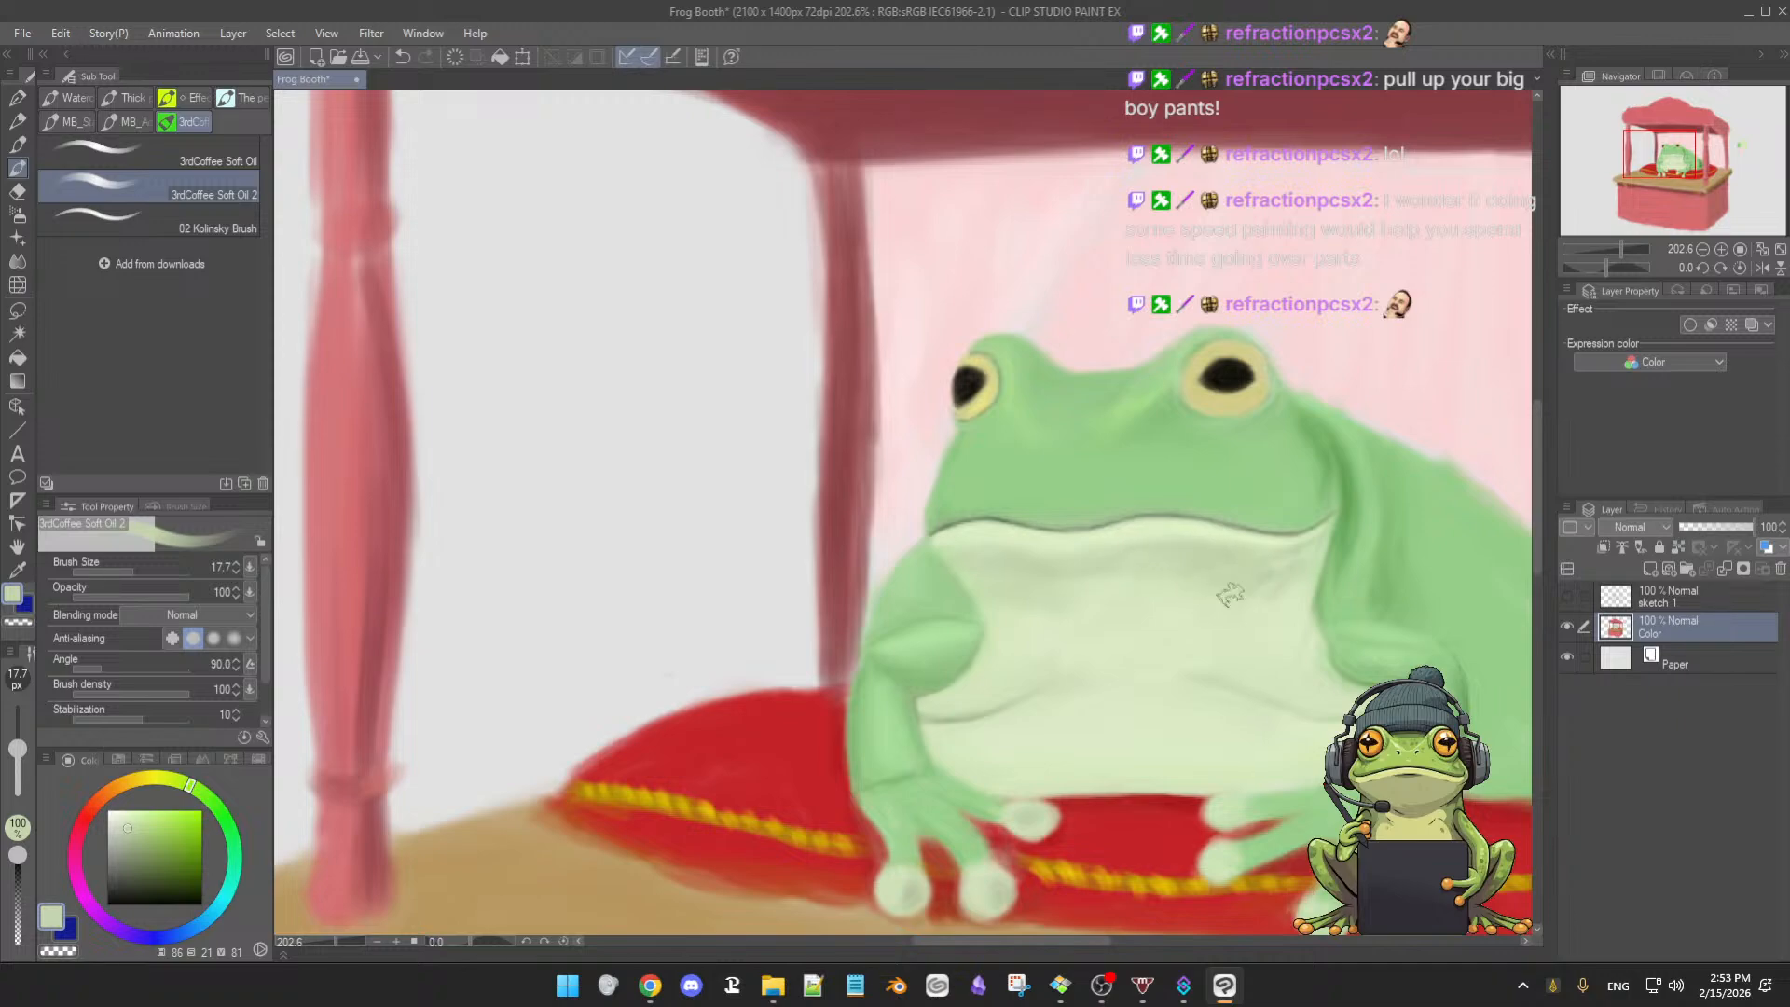
{"action": "key", "text": "["}
{"action": "key", "text": "]"}
{"action": "left_click", "coordinate": [1089, 585], "text": "alt"}
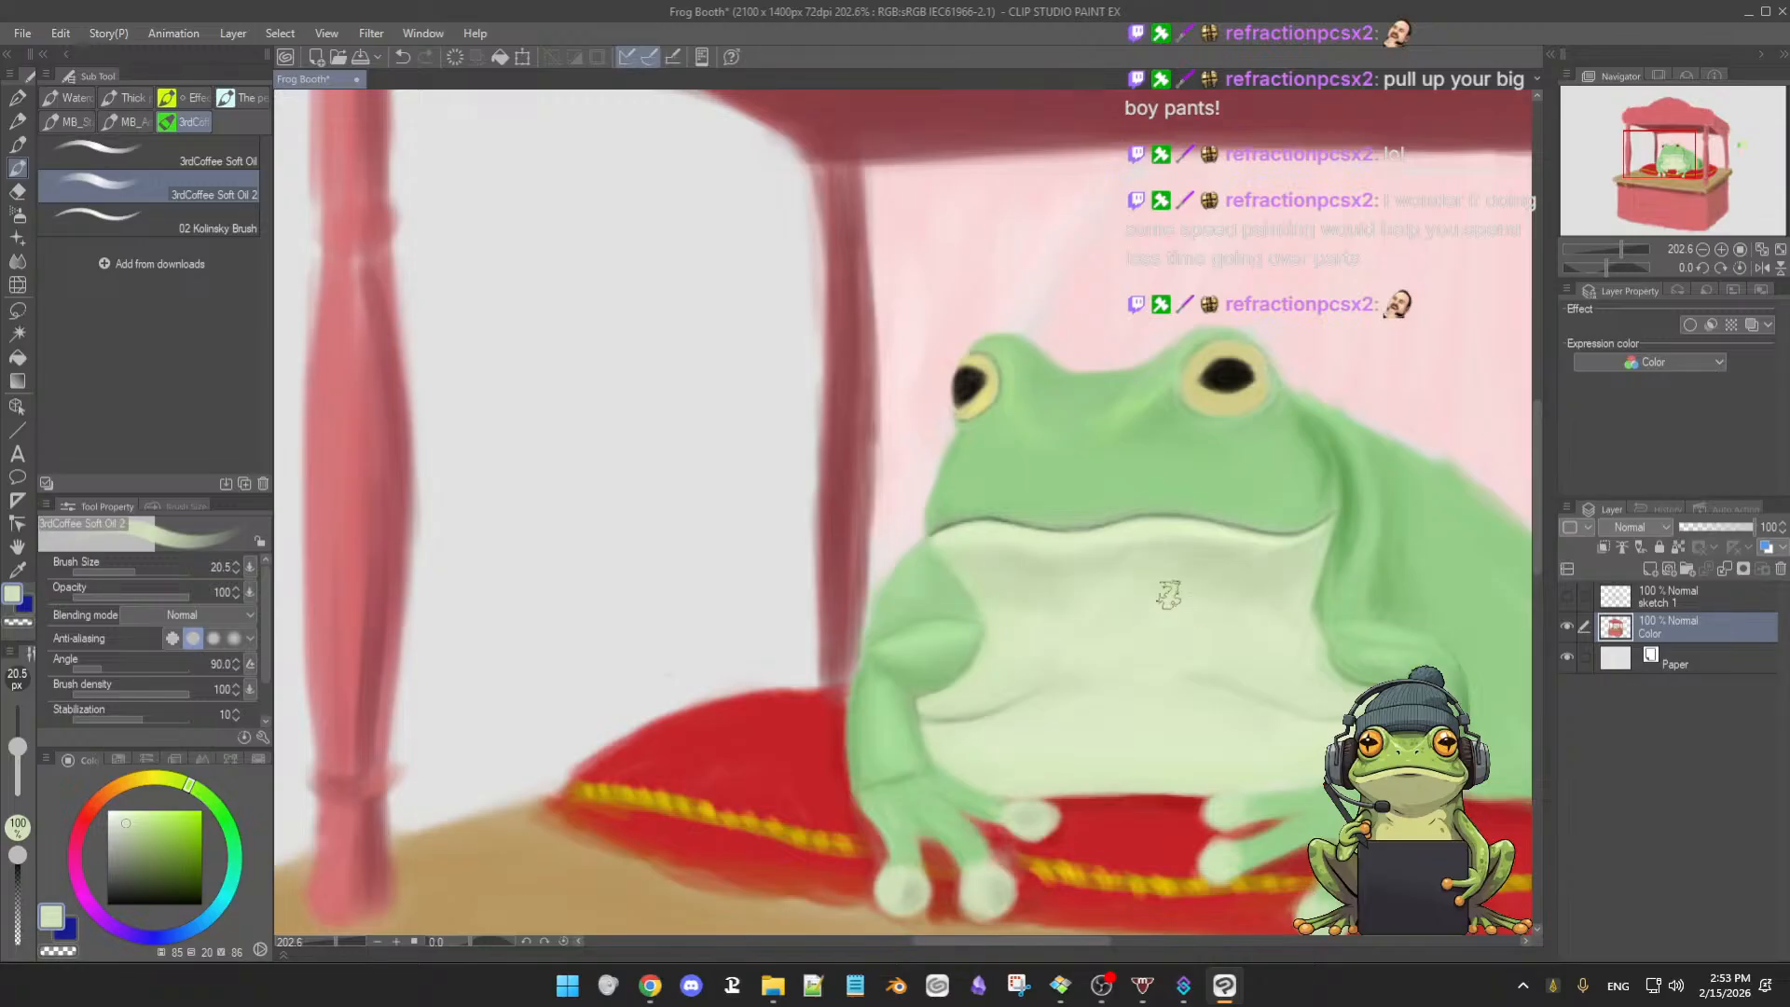
- Even out the shading between the mouth highlight and the belly with sampled pale greens at brush sizes 11.3 and 24.3
{"action": "left_click", "coordinate": [1080, 616], "text": "alt"}
{"action": "left_click", "coordinate": [1120, 544], "text": "alt"}
{"action": "left_click_drag", "start_coordinate": [1126, 542], "coordinate": [1117, 543], "text": "ctrl+alt"}
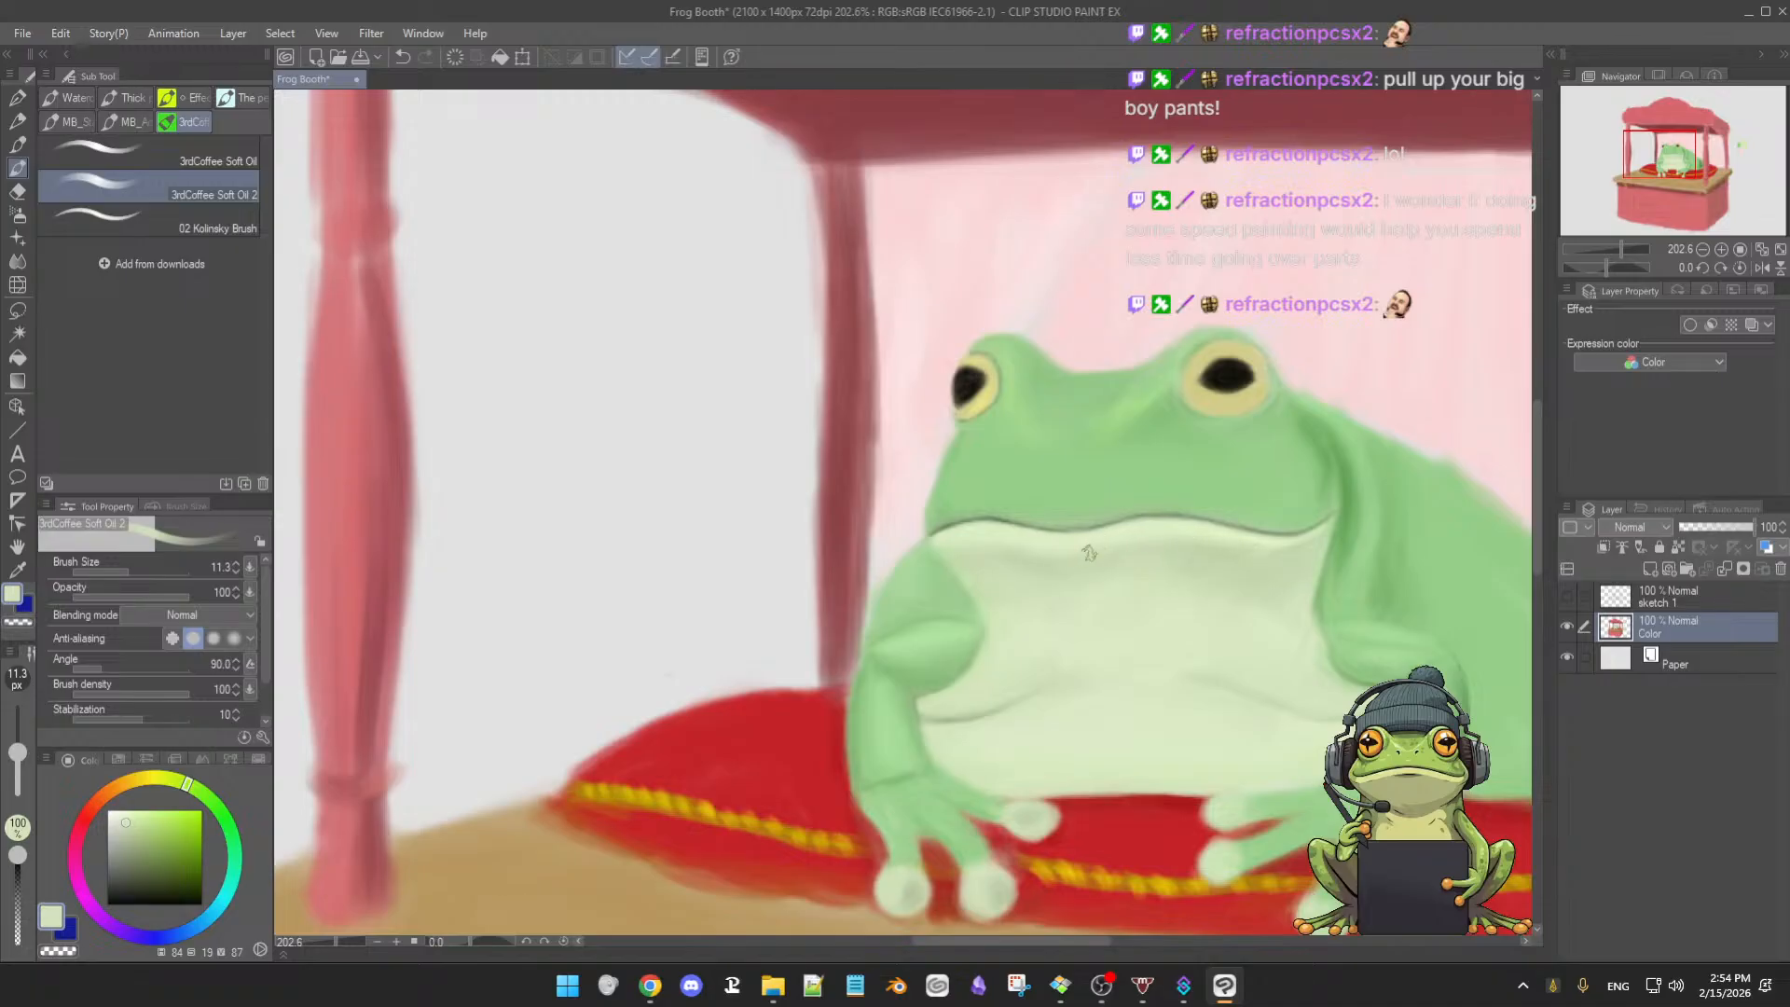
{"action": "left_click", "coordinate": [1025, 560], "text": "alt"}
{"action": "left_click_drag", "start_coordinate": [1016, 567], "coordinate": [1049, 559], "text": "ctrl+alt"}
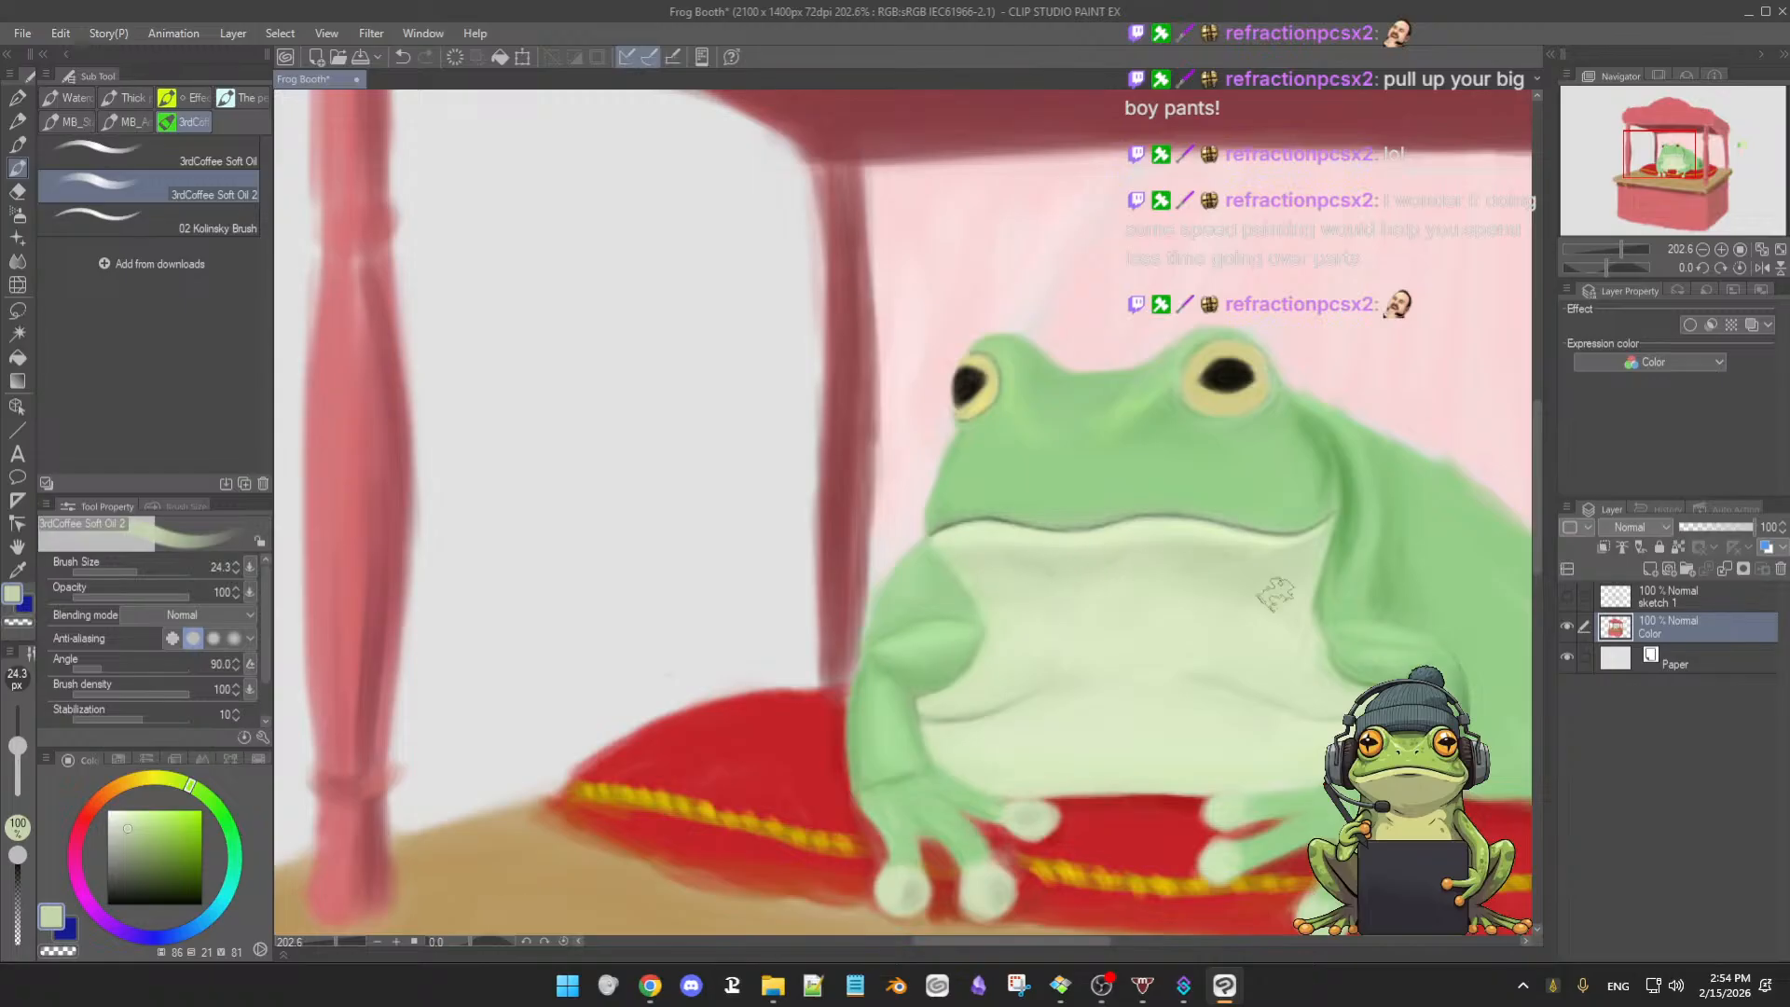
{"action": "scroll", "coordinate": [1272, 590], "scroll_direction": "down", "scroll_amount": 5}
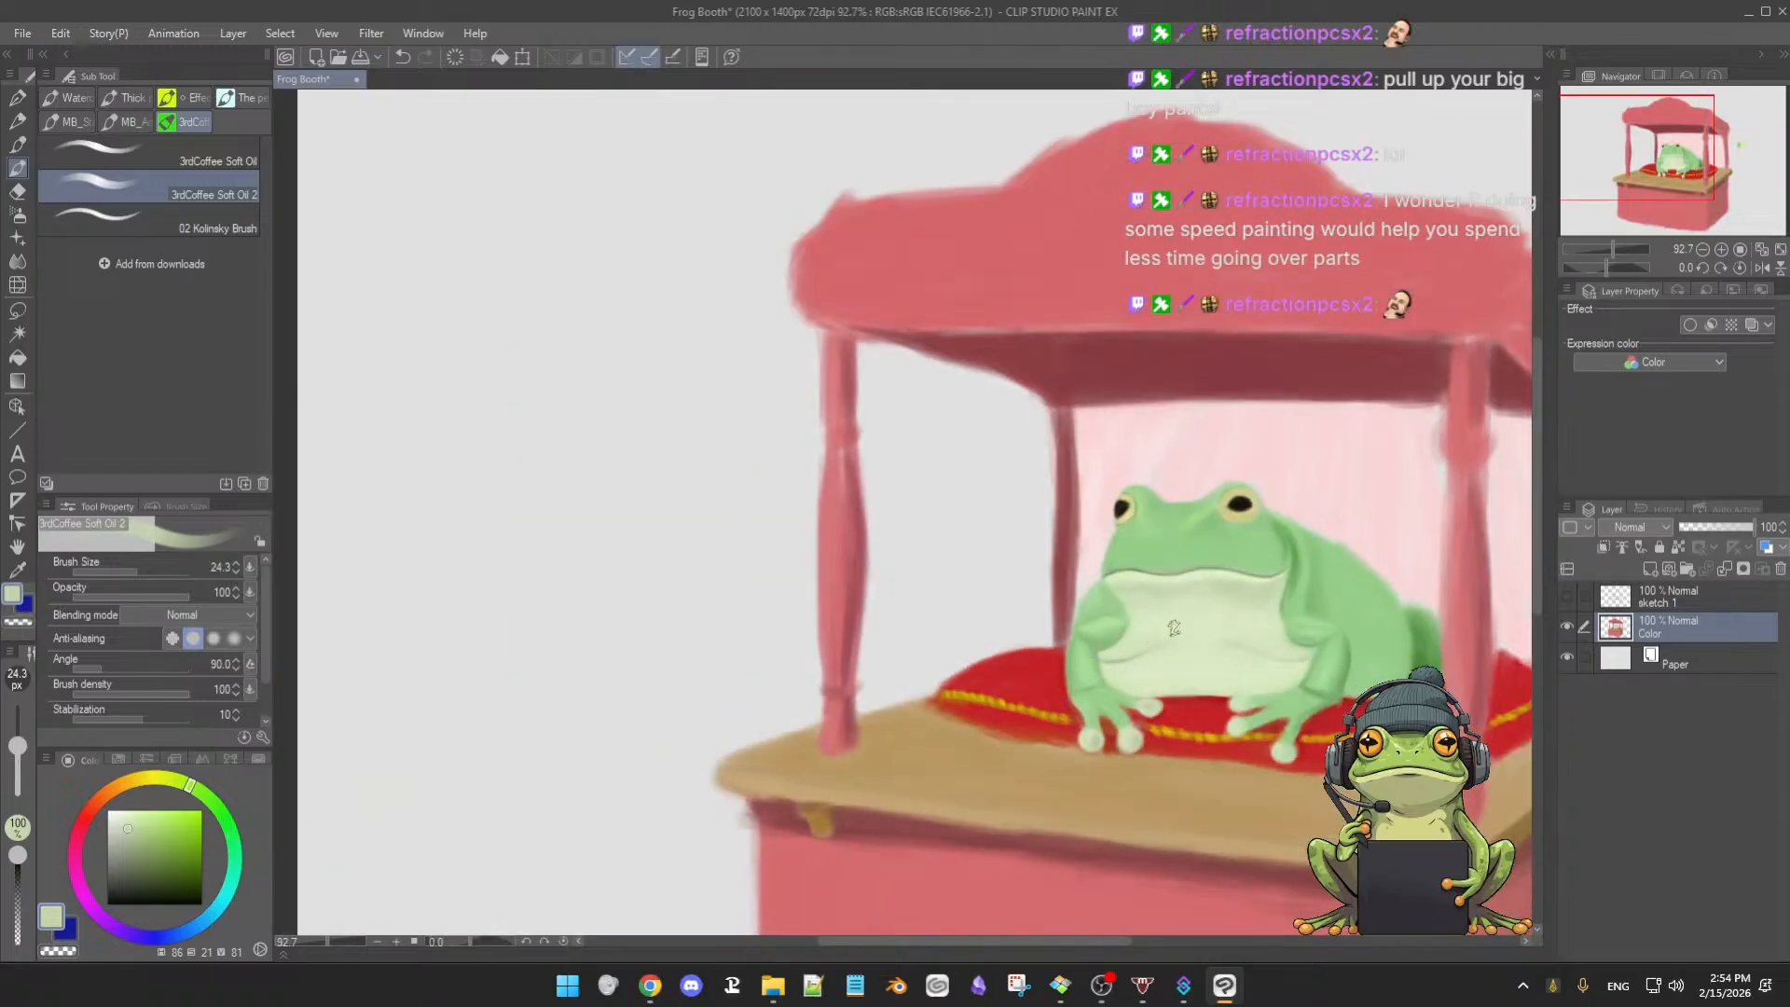
{"action": "scroll", "coordinate": [1176, 629], "scroll_direction": "up", "scroll_amount": 4}
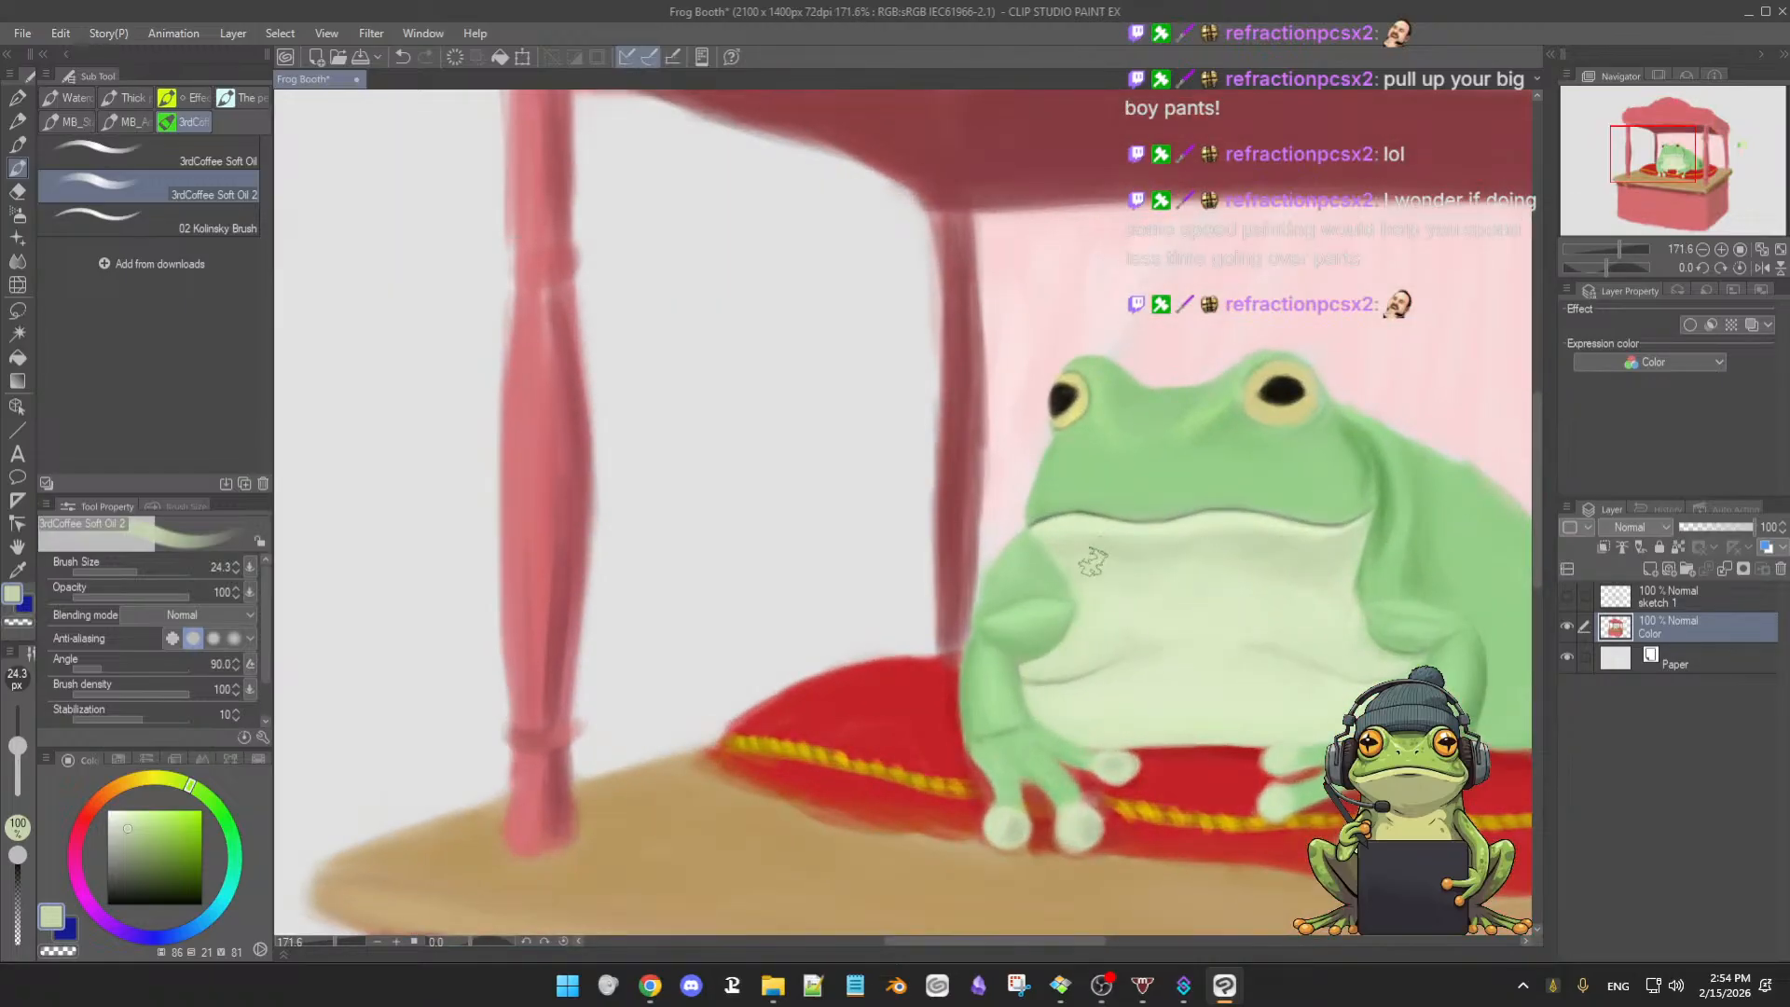
- Soften the chin shading at the mouth corner below the smaller eye, reducing the brush size to 11.4
{"action": "left_click_drag", "start_coordinate": [1084, 559], "coordinate": [1050, 540]}
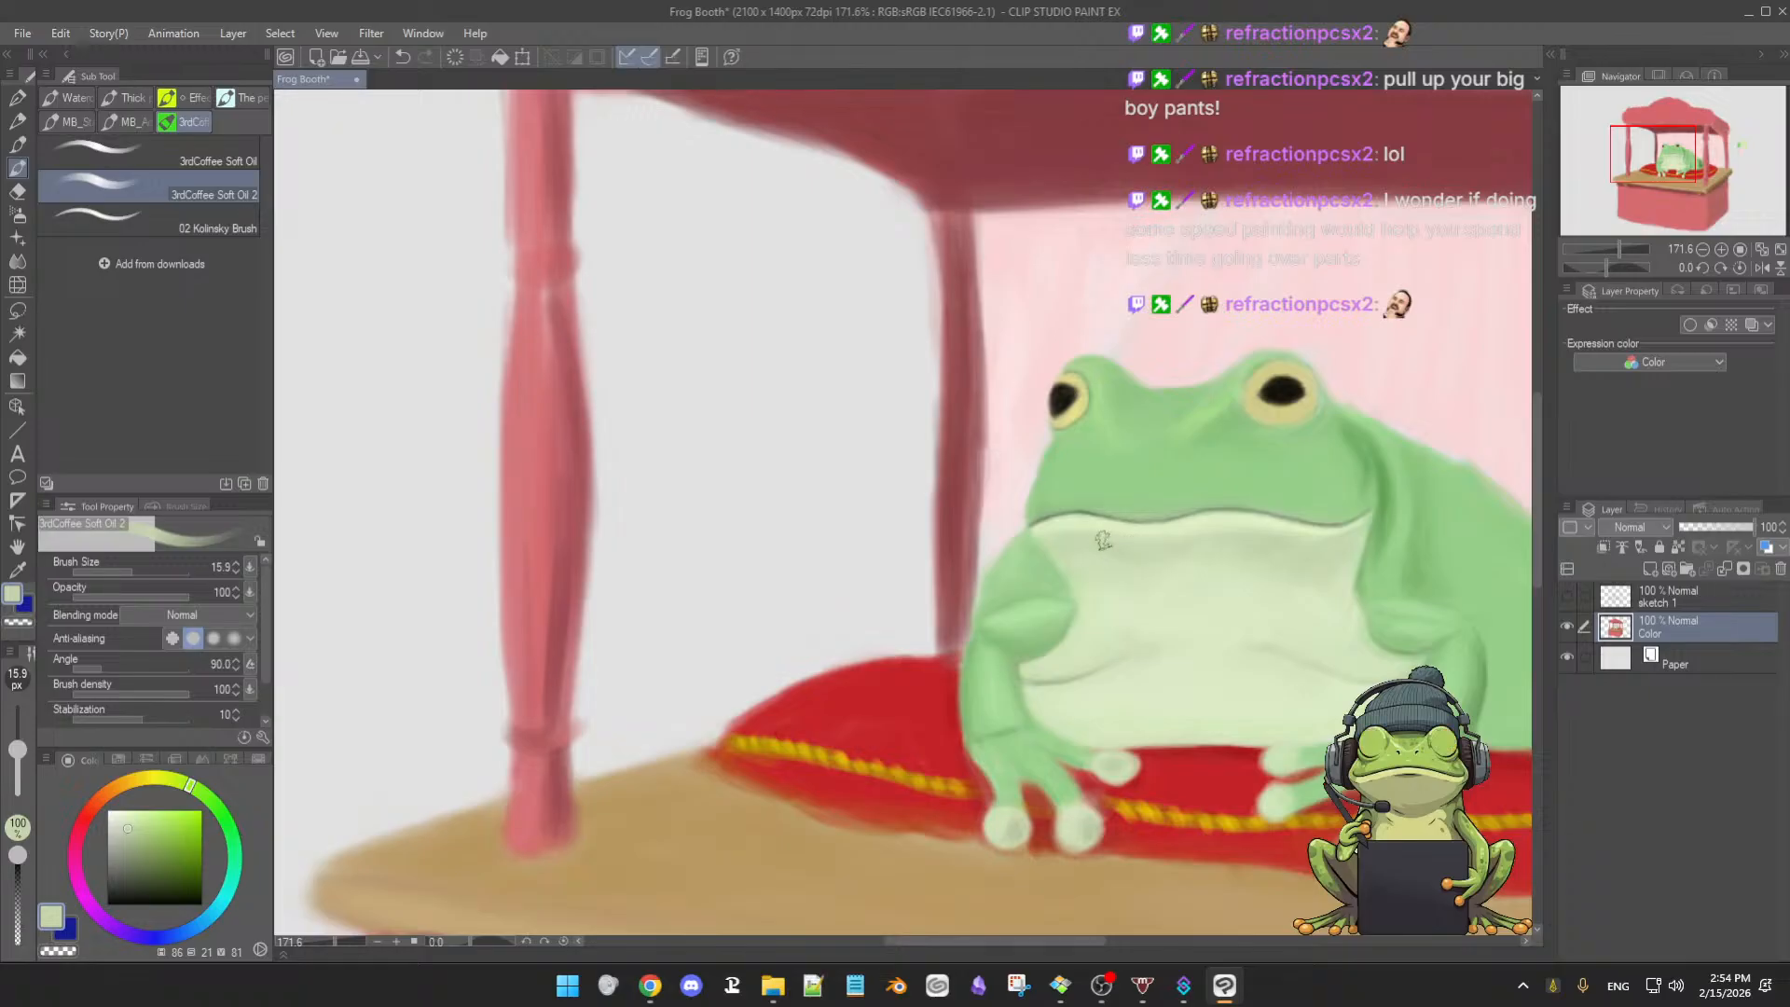
{"action": "scroll", "coordinate": [1072, 536], "scroll_direction": "up", "scroll_amount": 4}
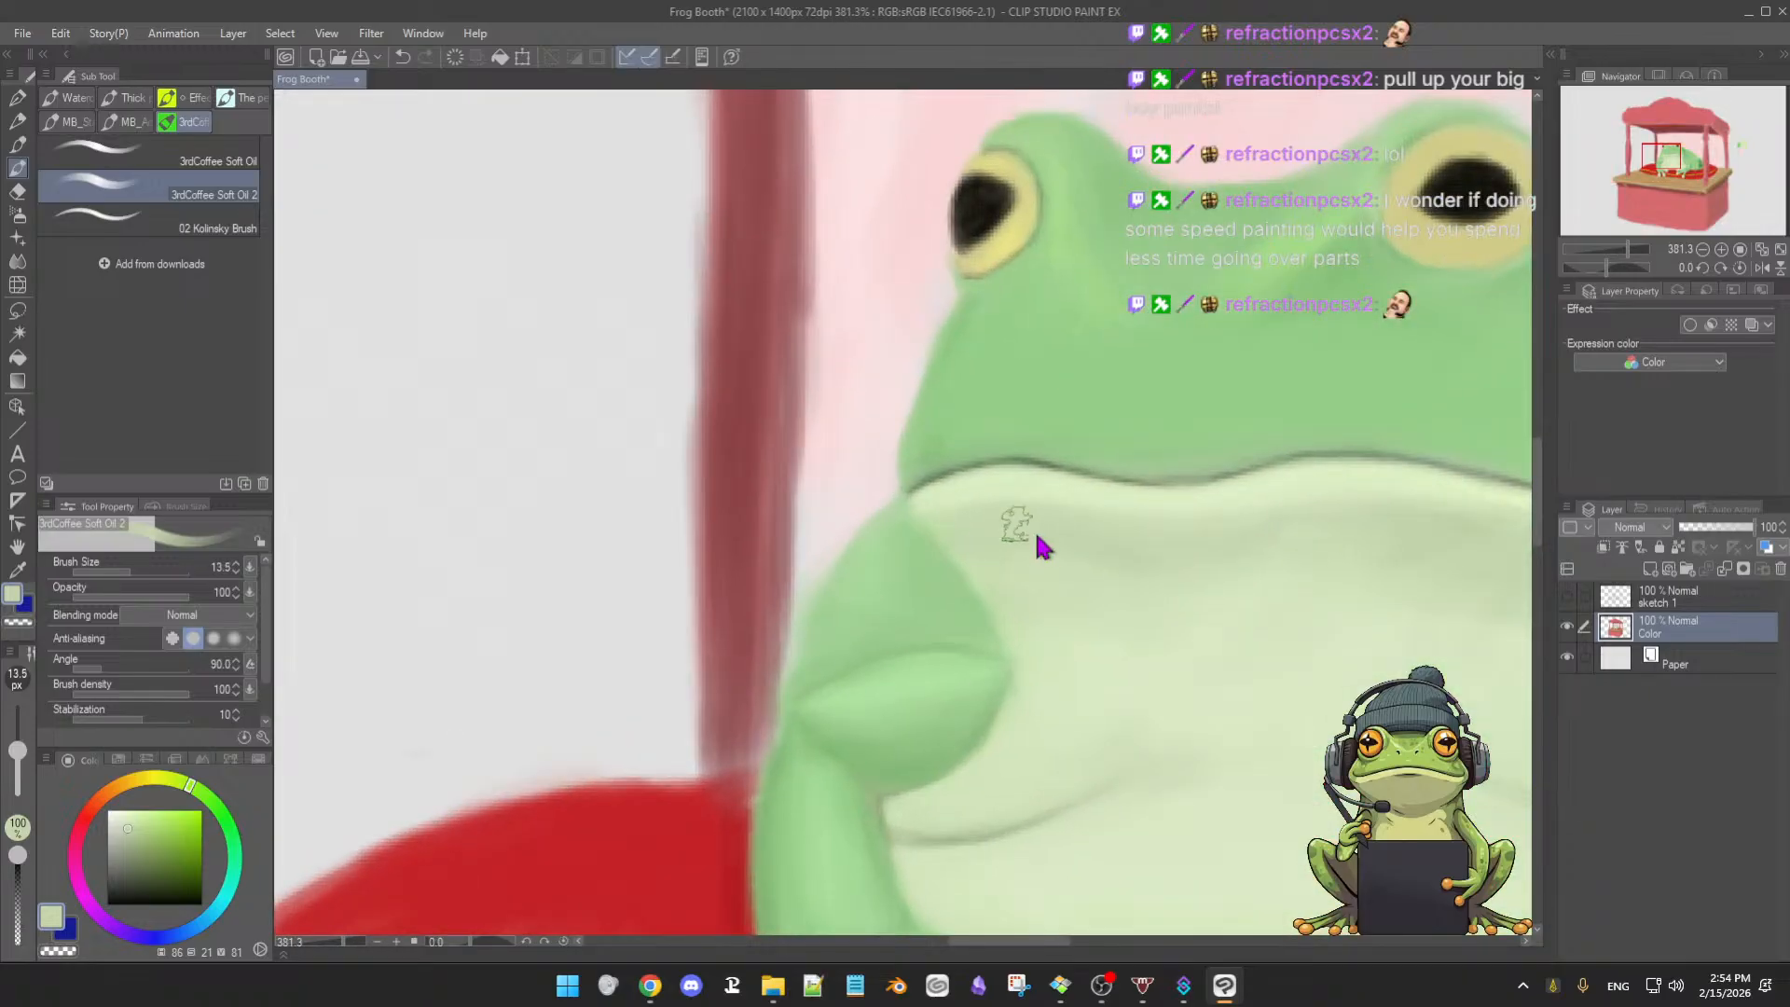
{"action": "left_click_drag", "start_coordinate": [987, 510], "coordinate": [956, 511]}
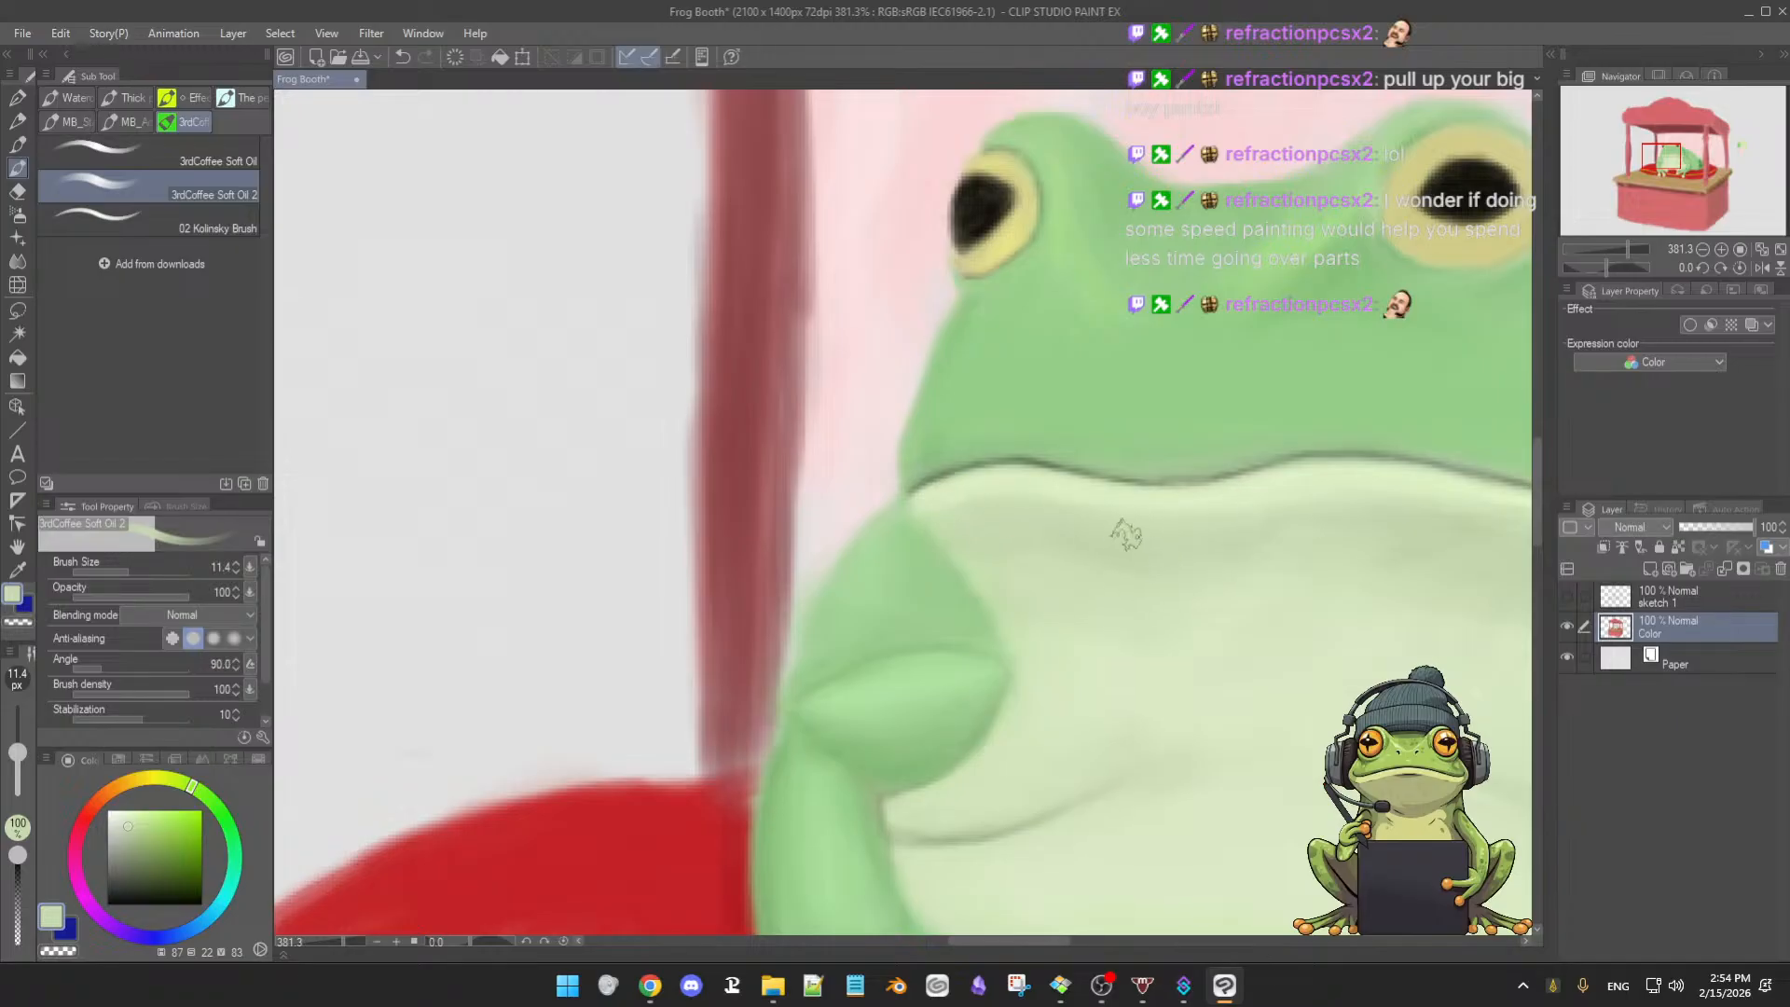
- Switch to the Soft airbrush at size 12.0 and smooth the pale highlight under the mouth line with sampled light greens
{"action": "key", "text": "b"}
{"action": "mouse_move", "coordinate": [1365, 578]}
{"action": "left_mouse_down"}
{"action": "mouse_move", "coordinate": [1339, 591]}
{"action": "mouse_move", "coordinate": [1263, 531]}
{"action": "left_mouse_up"}
{"action": "left_click", "coordinate": [1077, 486], "text": "alt"}
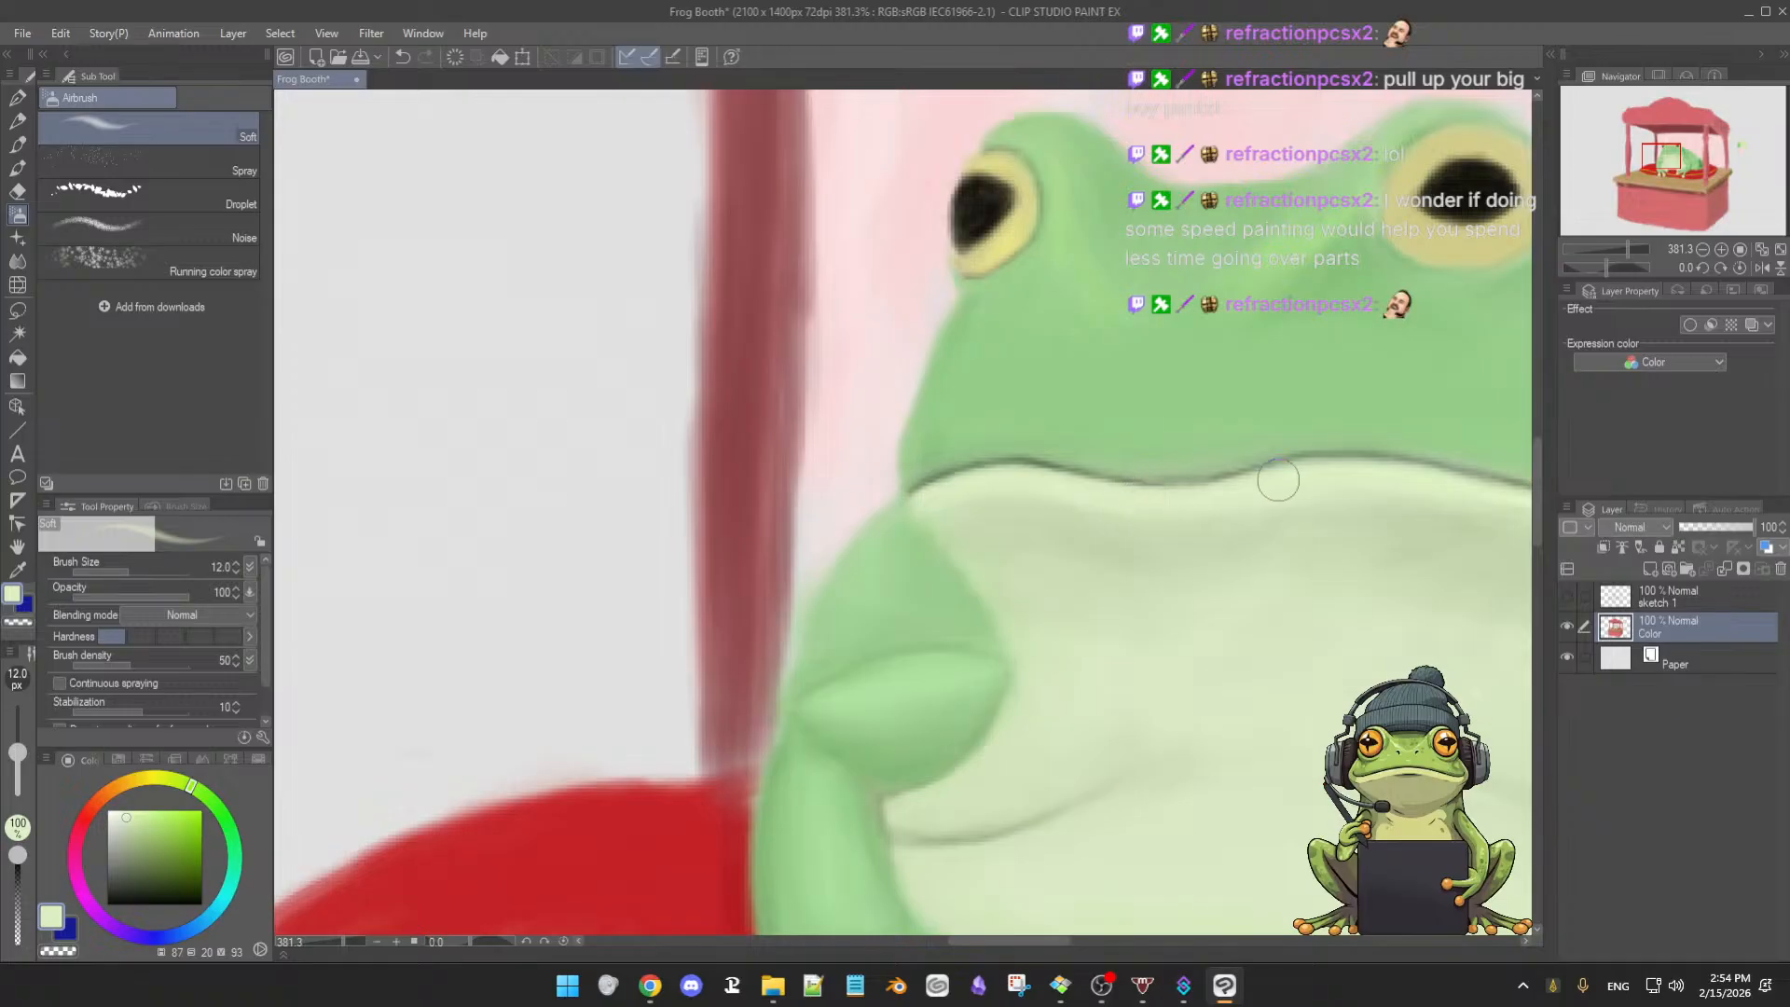
{"action": "left_click", "coordinate": [940, 512], "text": "alt"}
{"action": "left_click", "coordinate": [1264, 487], "text": "alt"}
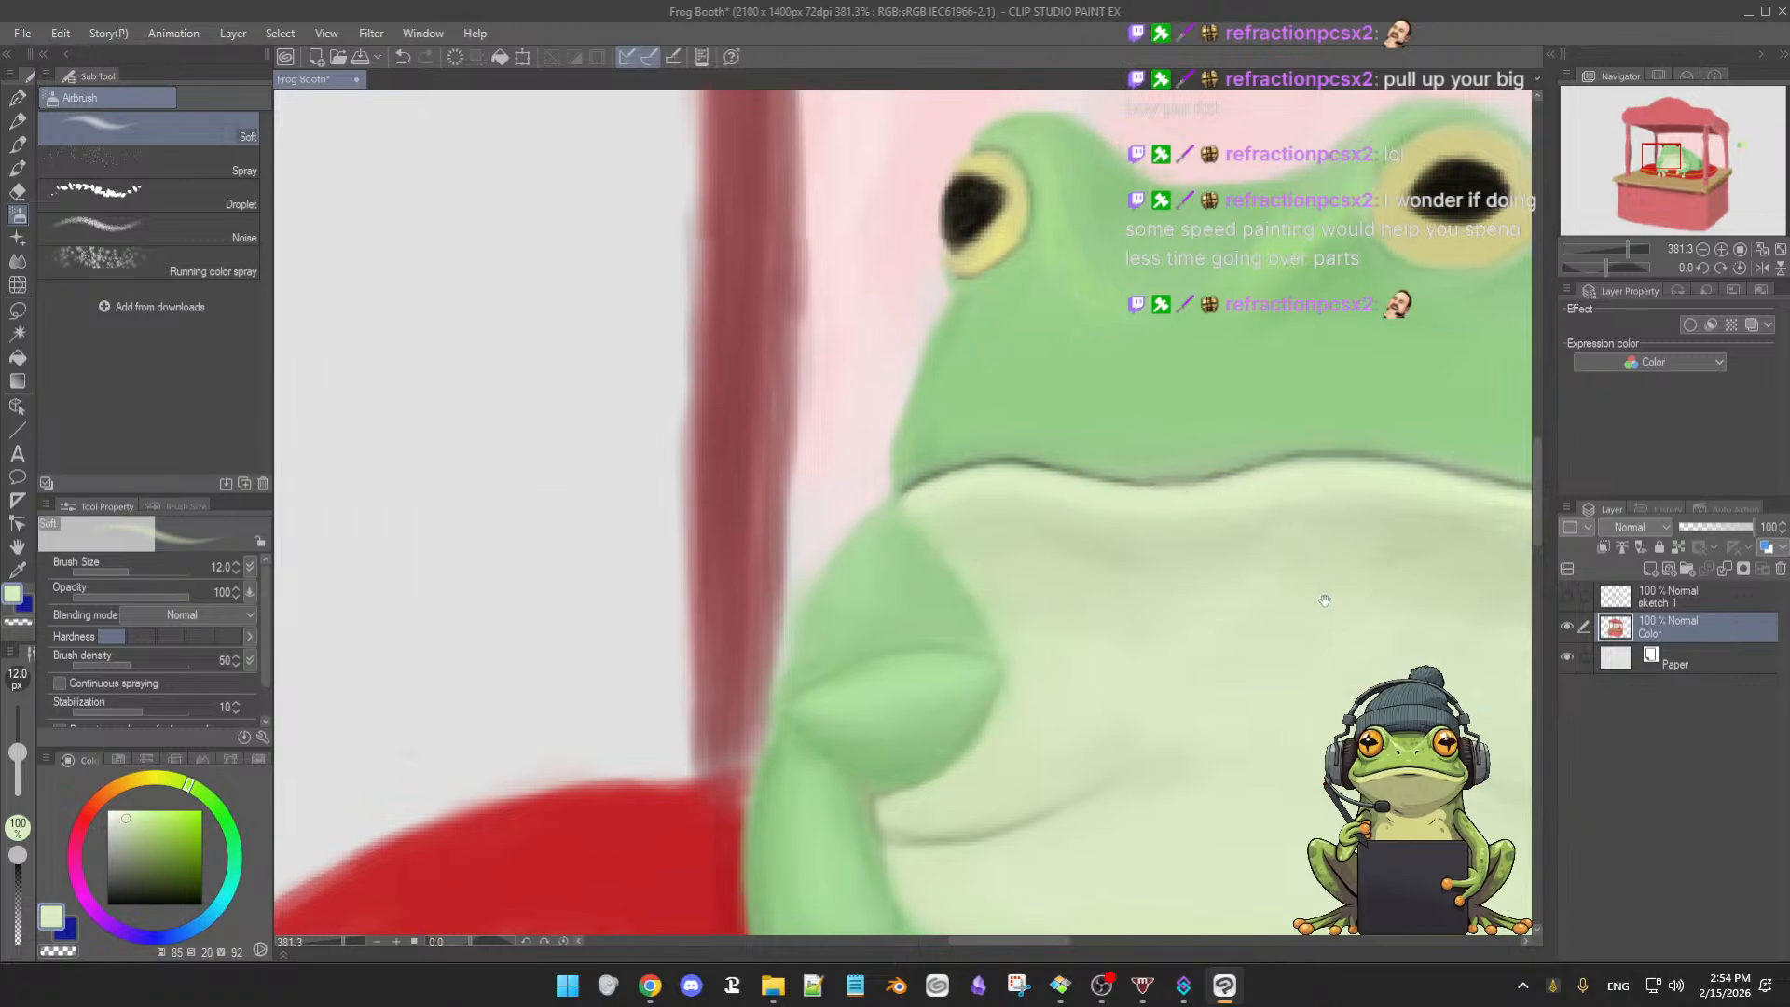
- Airbrush the highlight toward the mouth corner below the larger eye with sampled pale greens at size 9.1
{"action": "left_click_drag", "start_coordinate": [1334, 600], "coordinate": [1136, 594]}
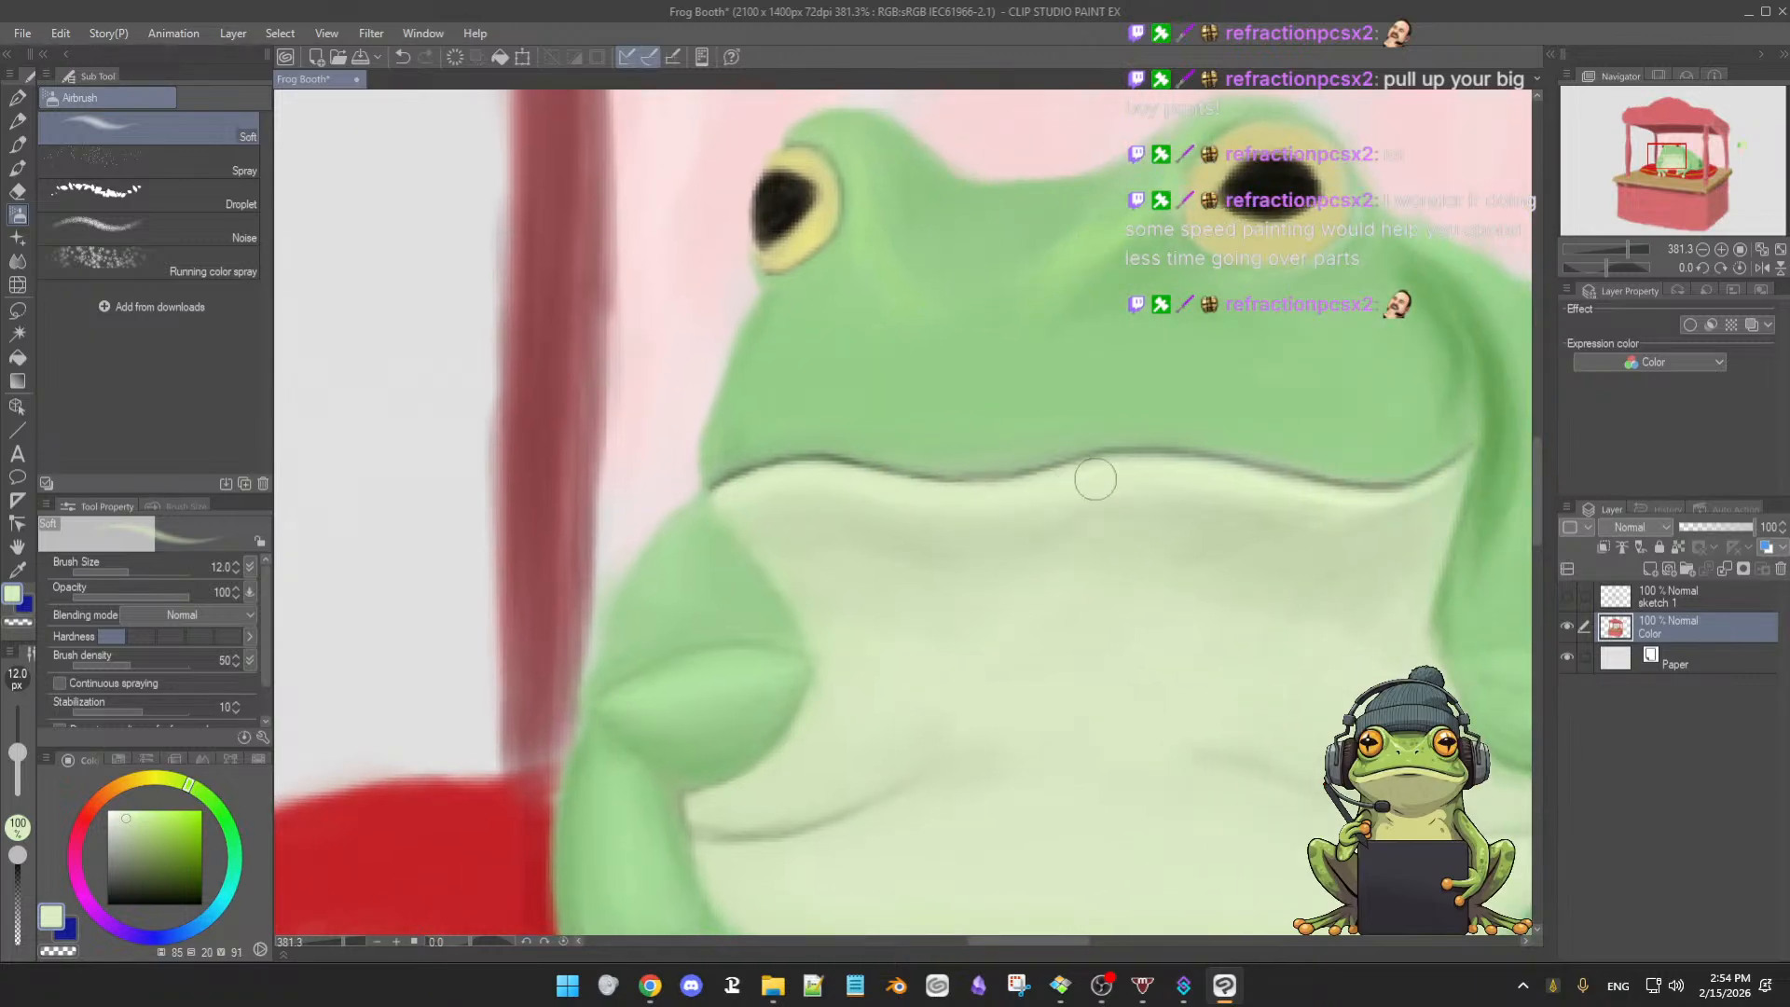
{"action": "left_click_drag", "start_coordinate": [1201, 468], "coordinate": [1189, 470], "text": "ctrl+alt"}
{"action": "left_click", "coordinate": [1294, 494], "text": "alt"}
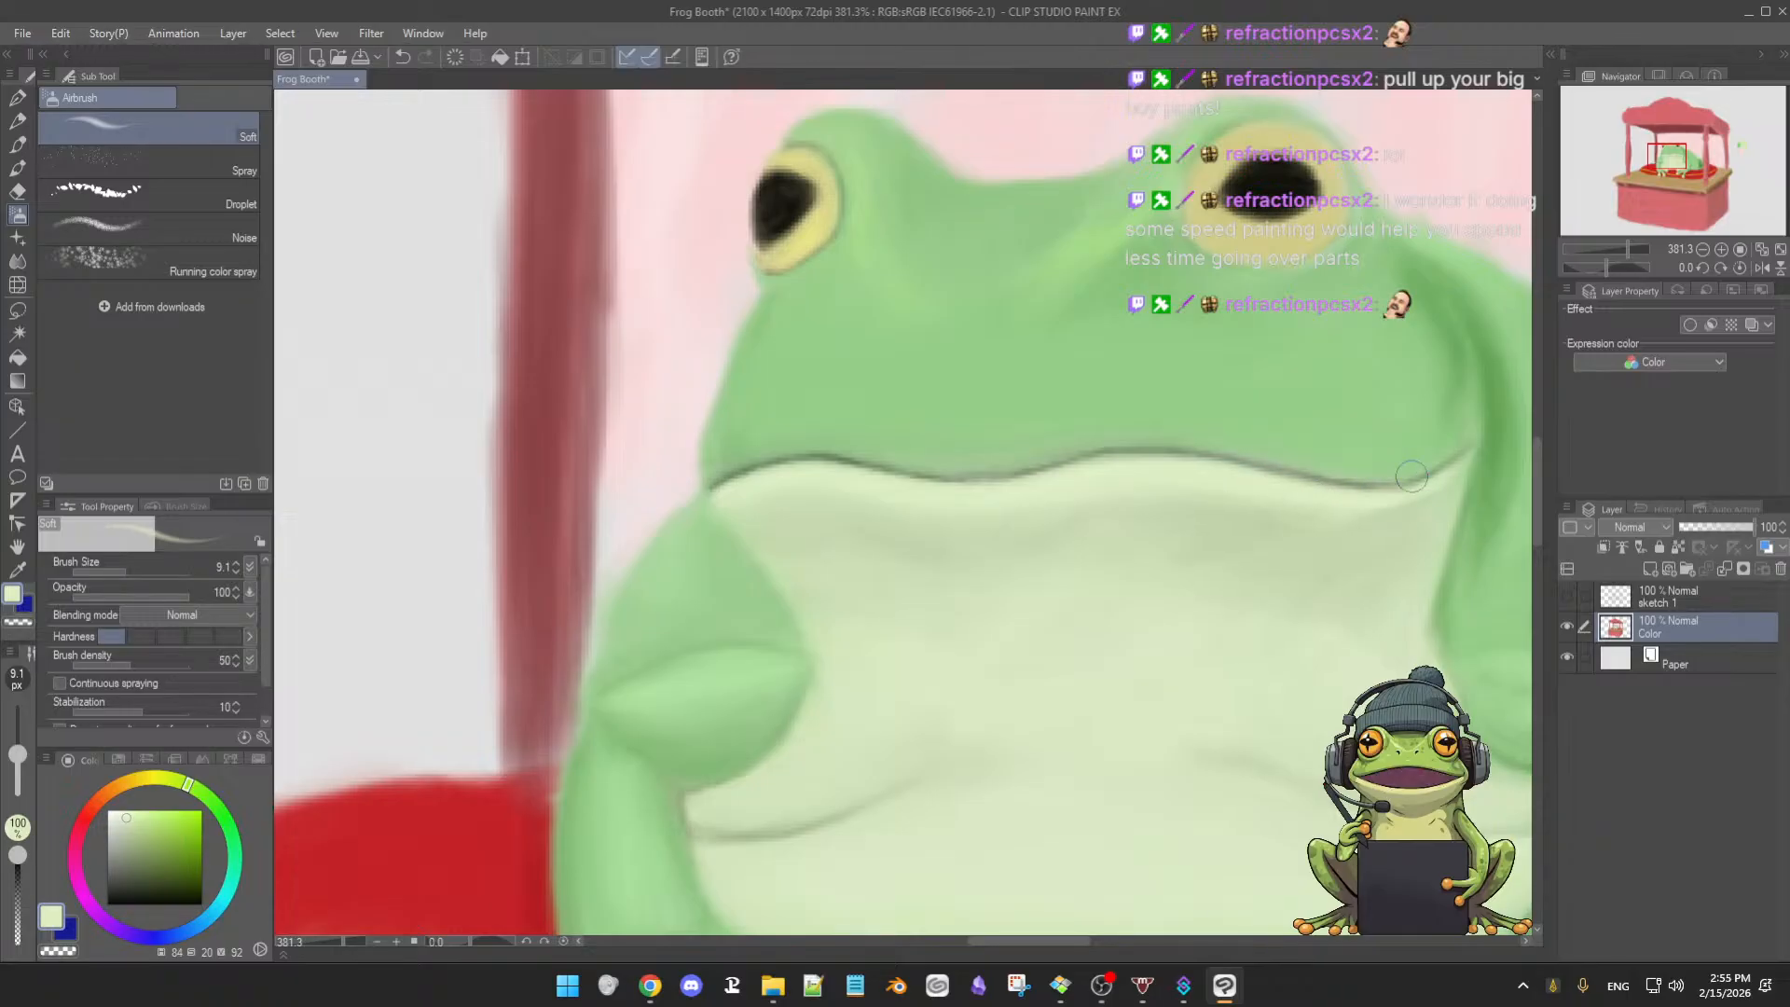
{"action": "left_click", "coordinate": [1331, 509], "text": "alt"}
{"action": "left_click", "coordinate": [1255, 483], "text": "alt"}
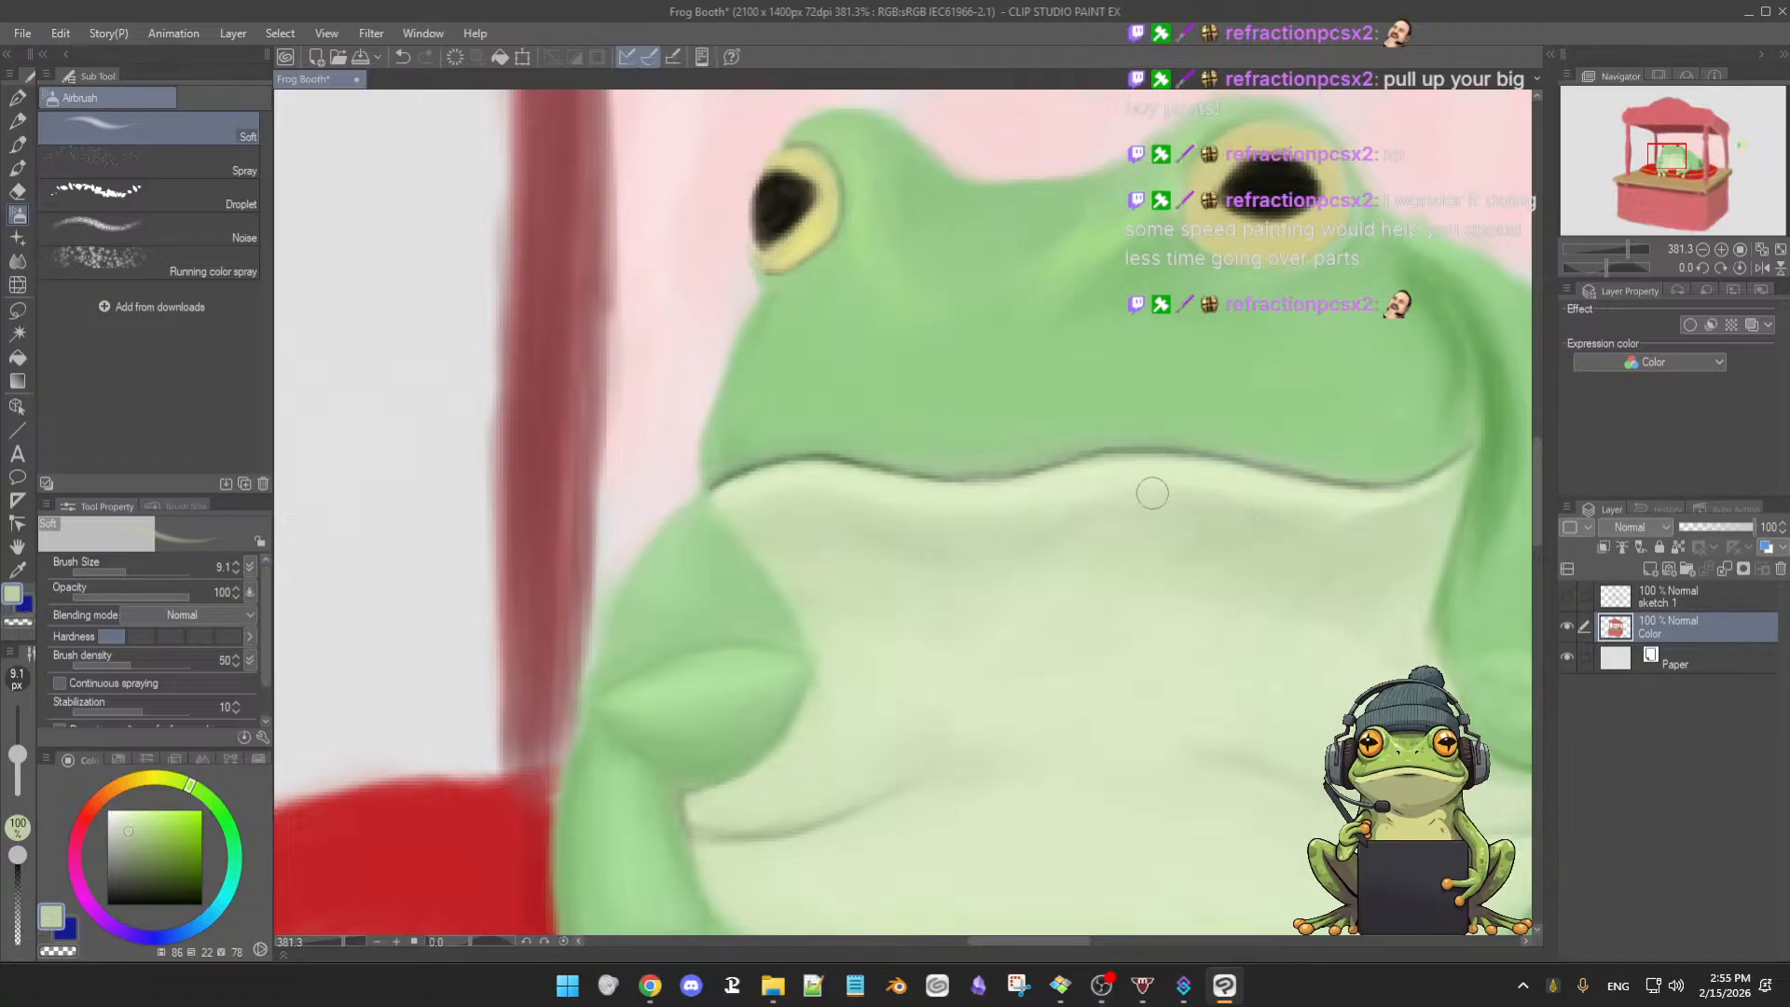
- Blend the highlight and chin shading along the whole mouth with repeatedly sampled pale greens, reducing the airbrush to 7.0
{"action": "left_click", "coordinate": [1147, 487], "text": "alt"}
{"action": "left_click", "coordinate": [1435, 487], "text": "alt"}
{"action": "left_click", "coordinate": [1359, 532], "text": "alt"}
{"action": "left_click", "coordinate": [1019, 507], "text": "alt"}
{"action": "left_click", "coordinate": [920, 507], "text": "alt"}
{"action": "left_click", "coordinate": [867, 486], "text": "alt"}
{"action": "key", "text": "bracketleft"}
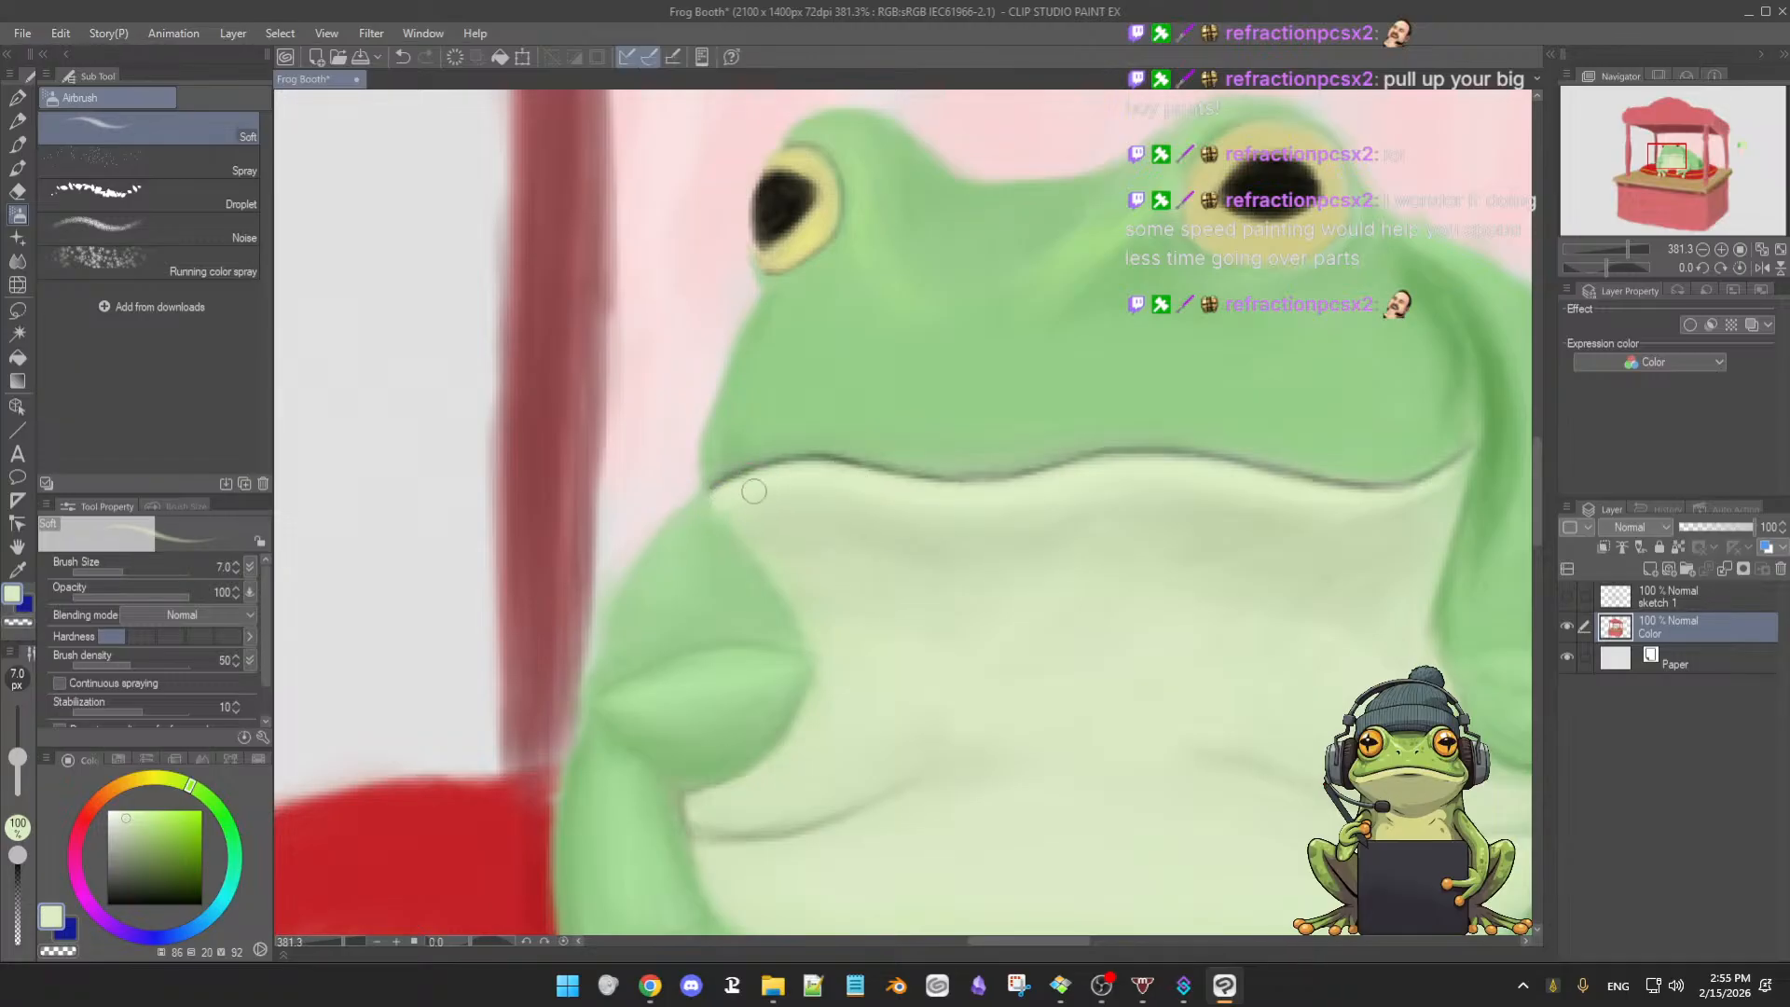
- Touch up the pale highlight at the mouth corner below the smaller eye with sampled light greens at airbrush size 7.0
{"action": "left_click", "coordinate": [723, 502], "text": "alt"}
{"action": "left_click_drag", "start_coordinate": [720, 495], "coordinate": [721, 507]}
{"action": "left_click", "coordinate": [743, 520], "text": "alt"}
{"action": "scroll", "coordinate": [984, 562], "scroll_direction": "down", "scroll_amount": 5}
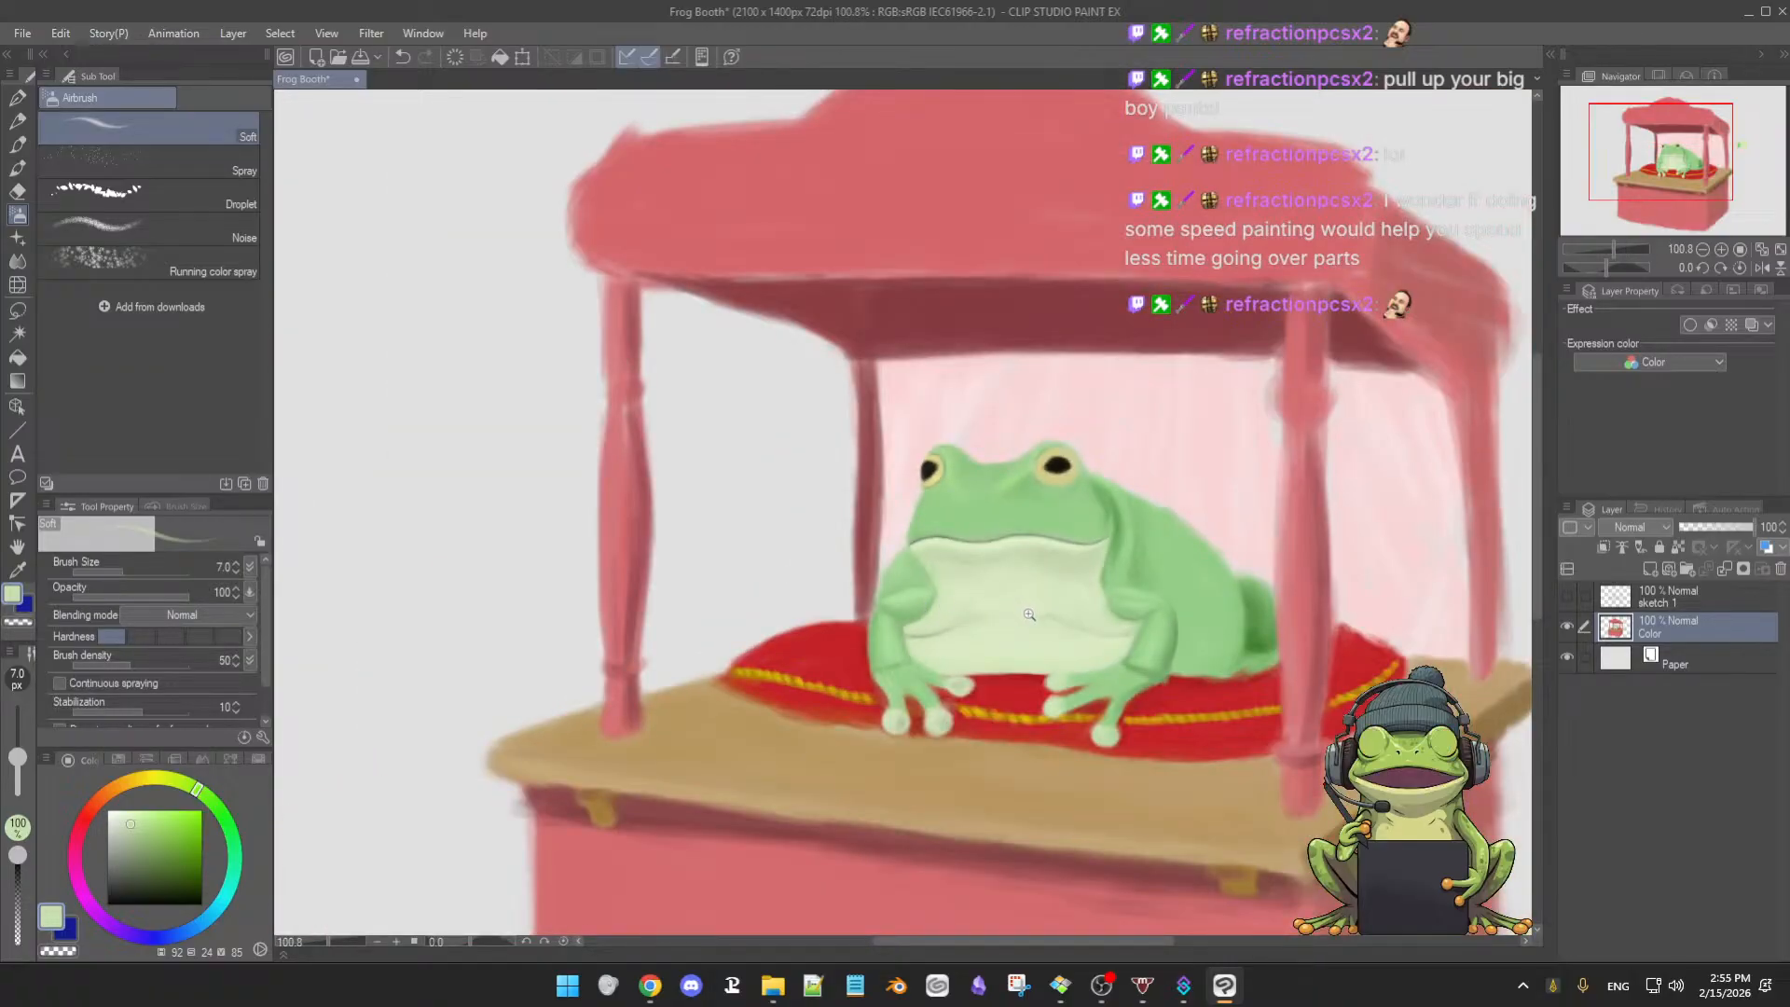
- Smooth the throat shading below the mouth with repeatedly sampled pale greens, enlarging the airbrush to 19.1
{"action": "scroll", "coordinate": [1037, 615], "scroll_direction": "up", "scroll_amount": 4}
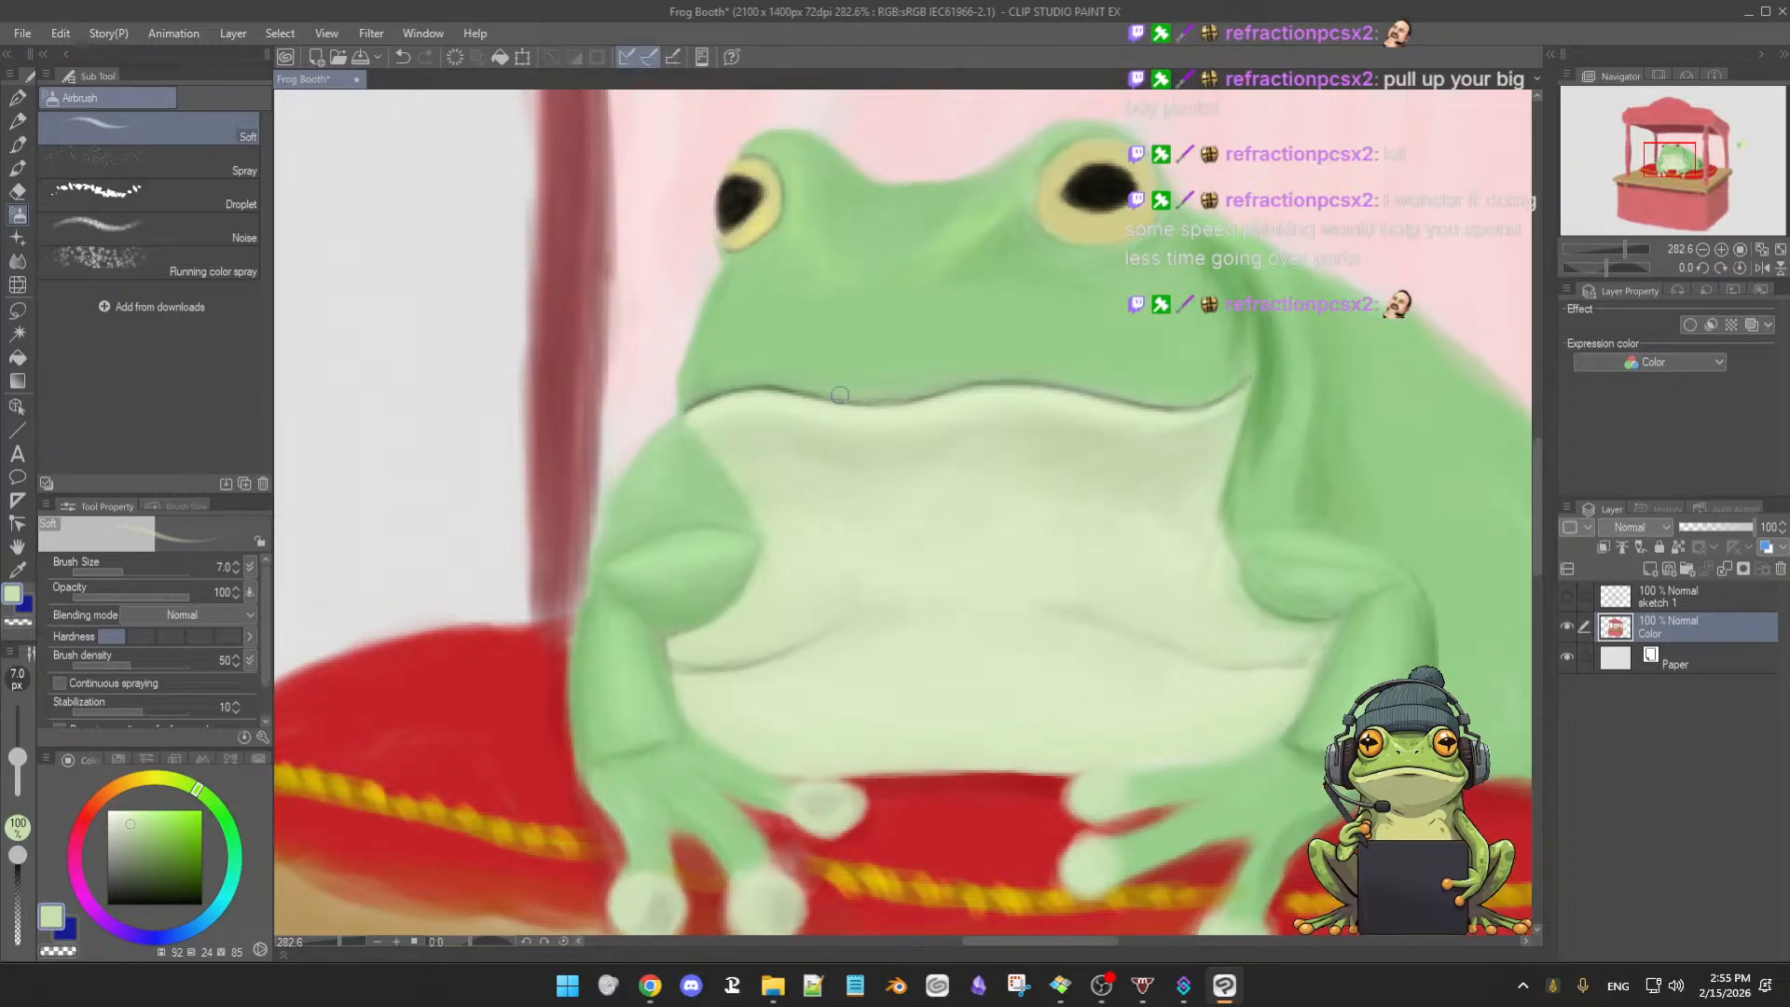
{"action": "left_click", "coordinate": [983, 450], "text": "alt"}
{"action": "left_click", "coordinate": [785, 480], "text": "alt"}
{"action": "left_click_drag", "start_coordinate": [791, 475], "coordinate": [817, 478]}
{"action": "left_click_drag", "start_coordinate": [942, 502], "coordinate": [1055, 519]}
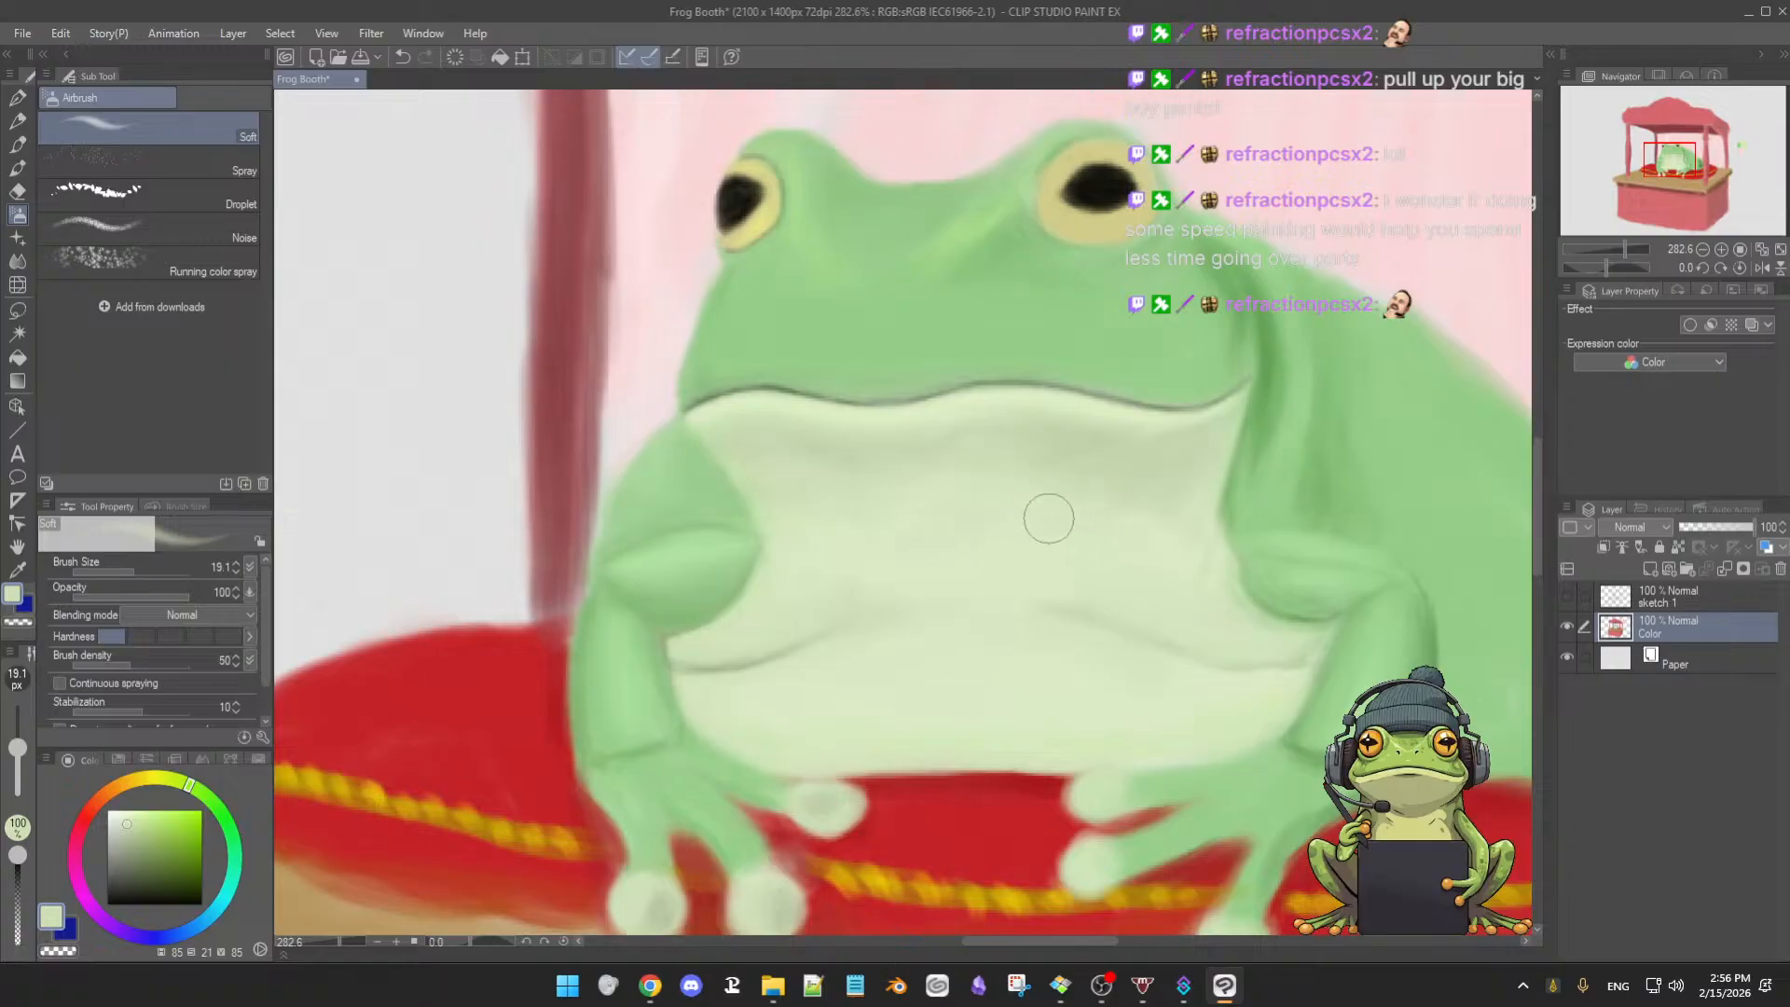
{"action": "left_click", "coordinate": [1052, 503], "text": "alt"}
{"action": "left_click", "coordinate": [1063, 474], "text": "alt"}
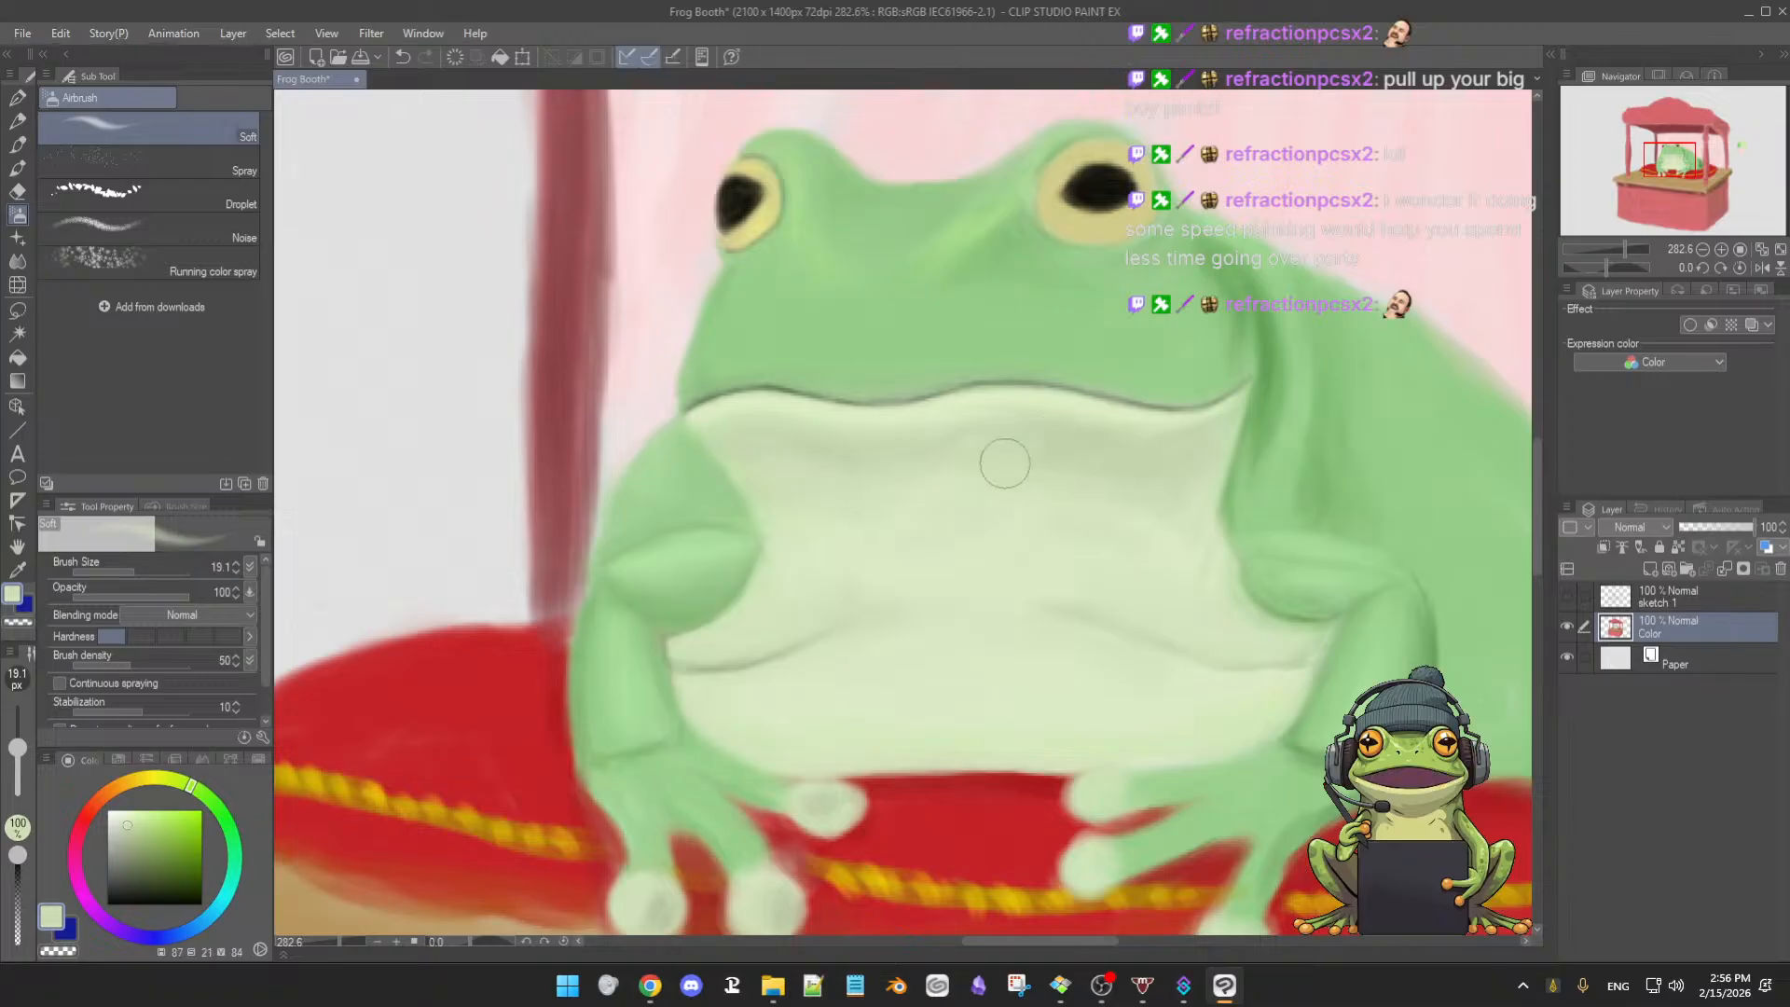
{"action": "left_click", "coordinate": [956, 441], "text": "alt"}
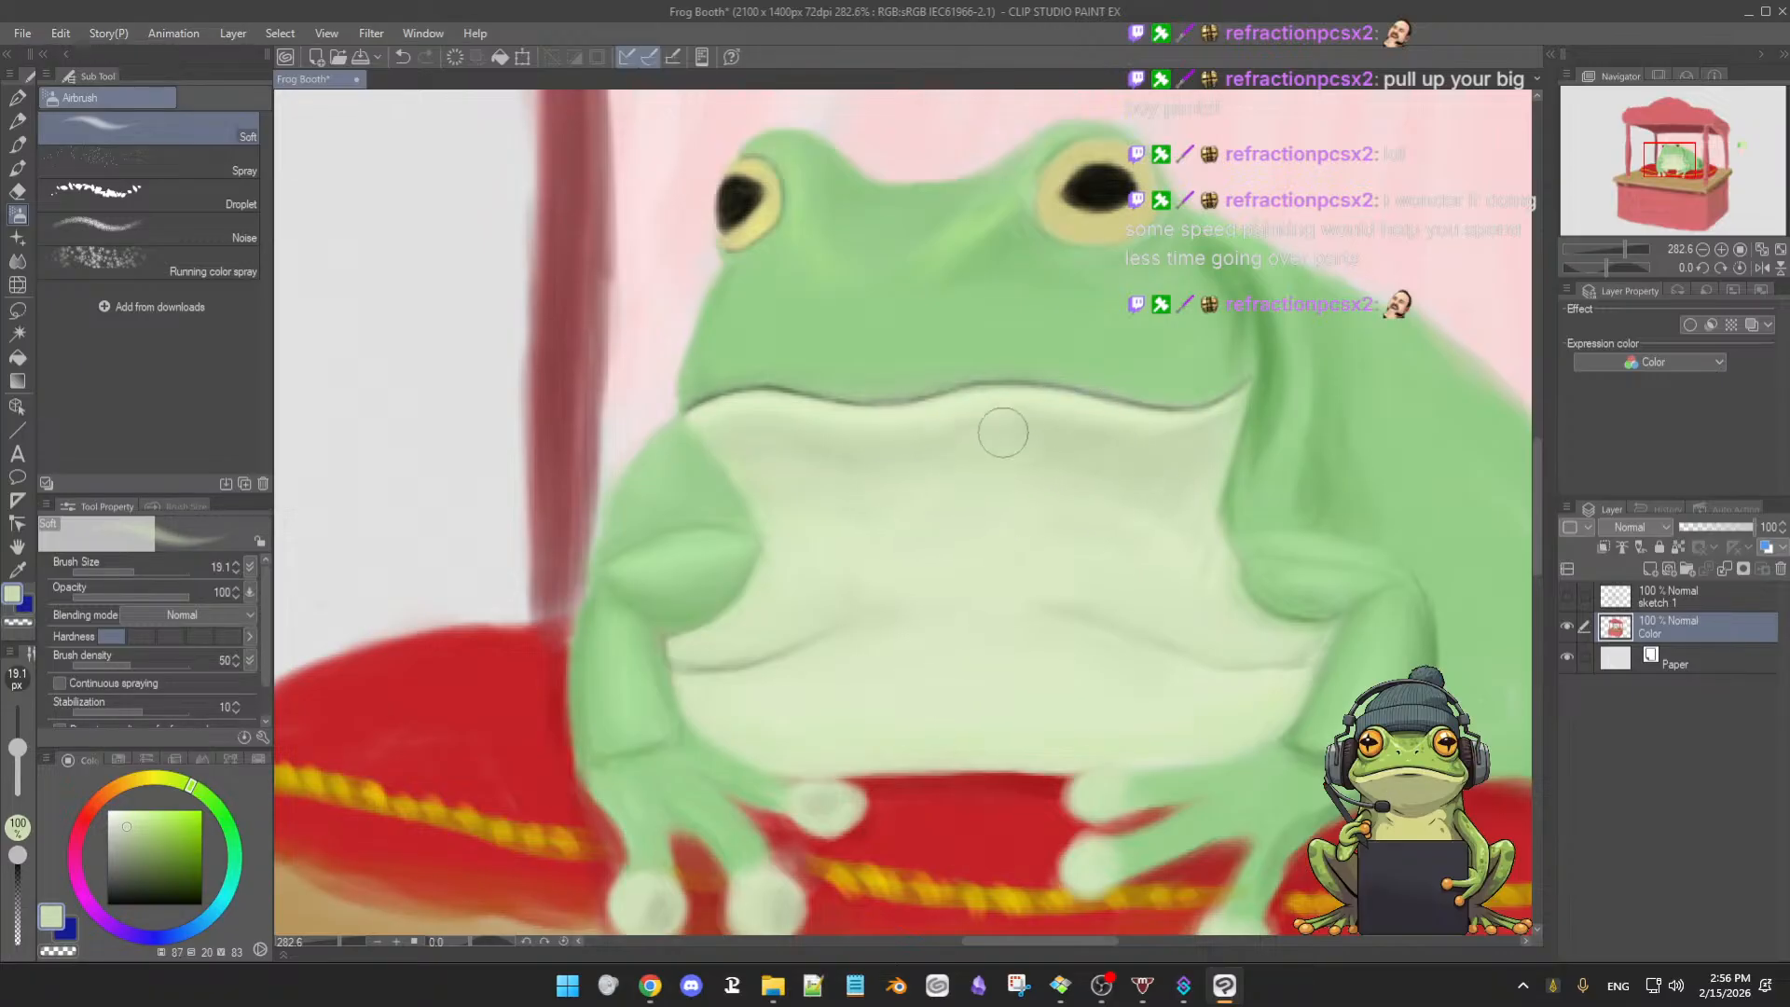
{"action": "mouse_move", "coordinate": [1040, 531]}
{"action": "left_mouse_down"}
{"action": "mouse_move", "coordinate": [988, 533]}
{"action": "mouse_move", "coordinate": [1035, 522]}
{"action": "left_mouse_up"}
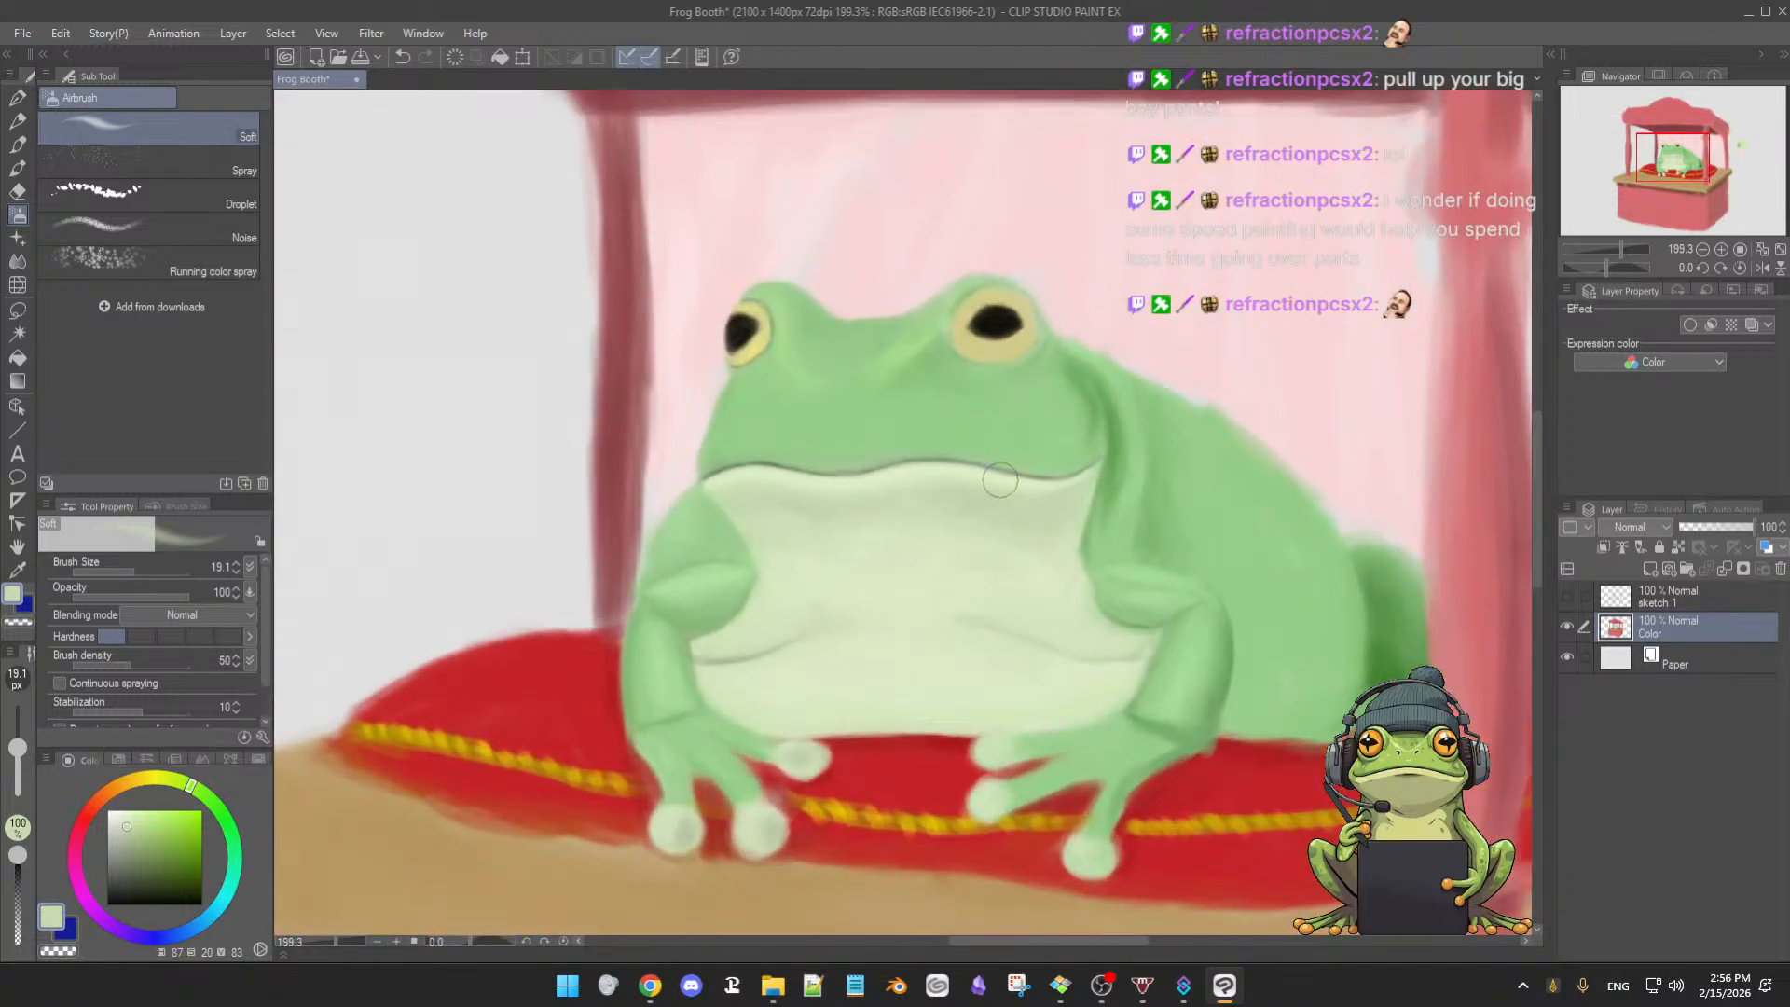
- Refine the cheek edge and mouth corner below the larger eye with sampled greens, reducing the airbrush to 6.0
{"action": "mouse_move", "coordinate": [1071, 523]}
{"action": "left_mouse_down"}
{"action": "mouse_move", "coordinate": [1050, 514]}
{"action": "mouse_move", "coordinate": [1022, 550]}
{"action": "mouse_move", "coordinate": [1204, 401]}
{"action": "left_mouse_up"}
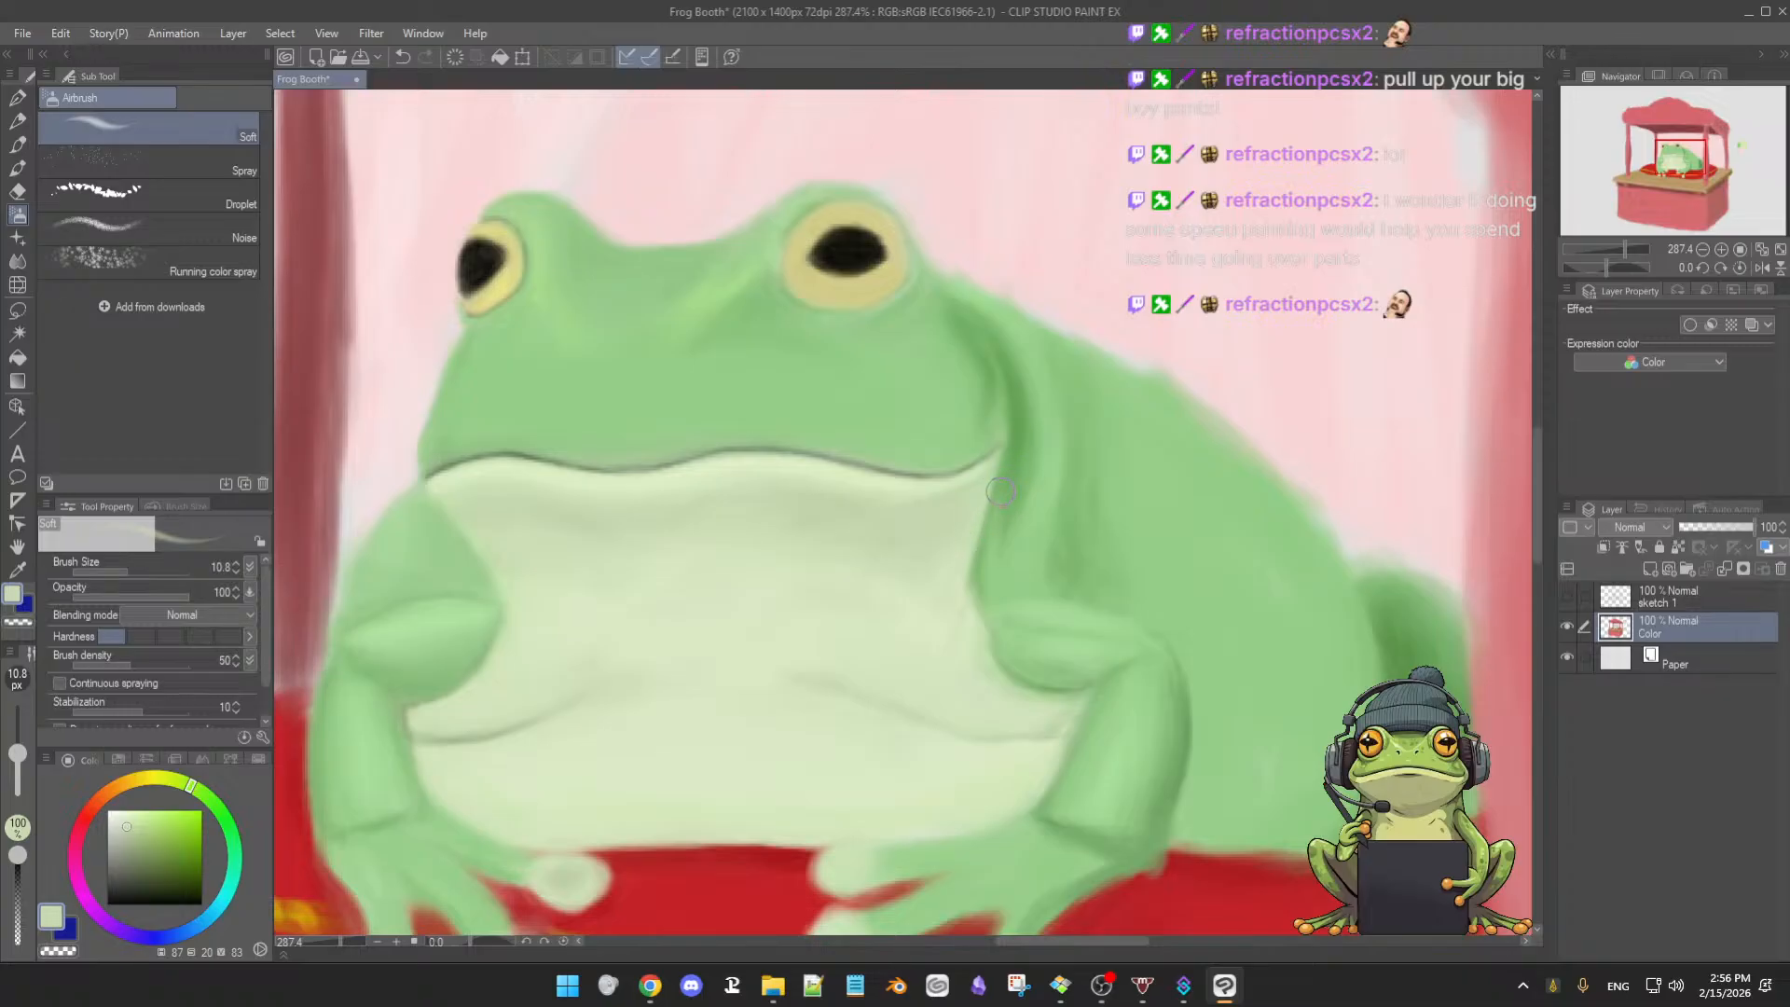
{"action": "left_click", "coordinate": [968, 384], "text": "alt"}
{"action": "left_click_drag", "start_coordinate": [973, 373], "coordinate": [999, 399]}
{"action": "left_click", "coordinate": [995, 417], "text": "alt"}
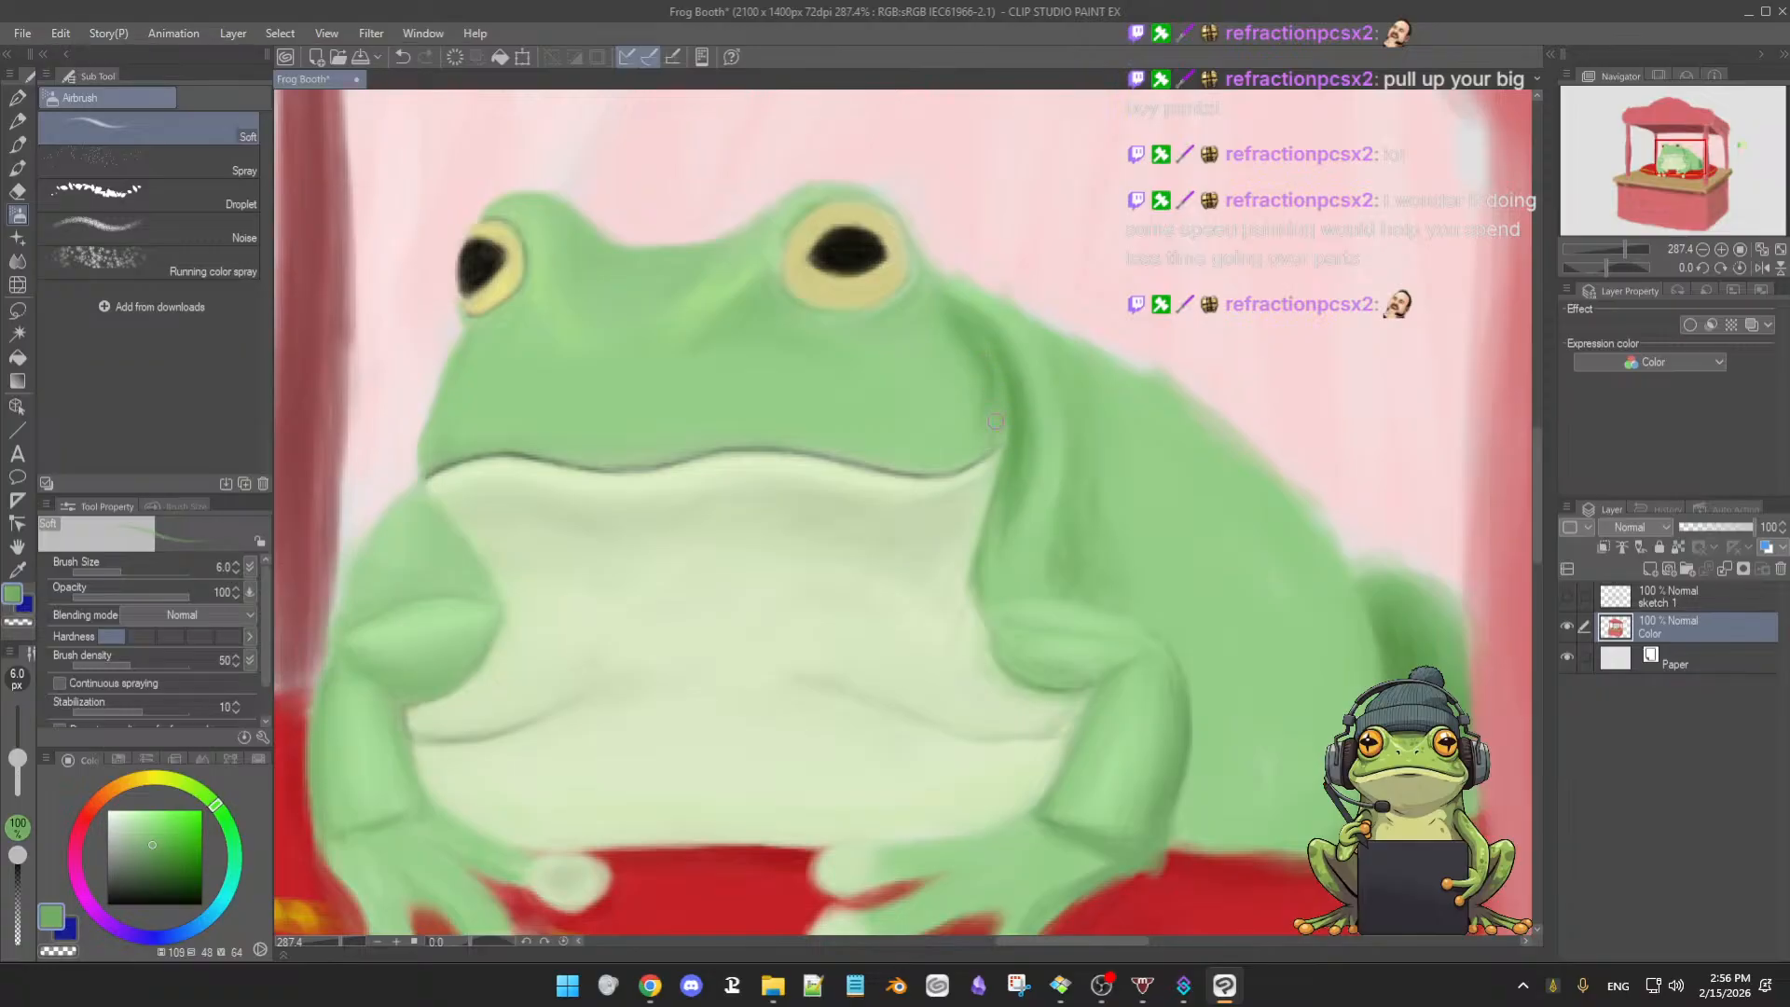
{"action": "left_click", "coordinate": [985, 423], "text": "alt"}
- Switch to the 3rdCoffee Soft Oil 2 brush and lighten the cheek below the larger eye with sampled greens at size 11.4
{"action": "key", "text": "b"}
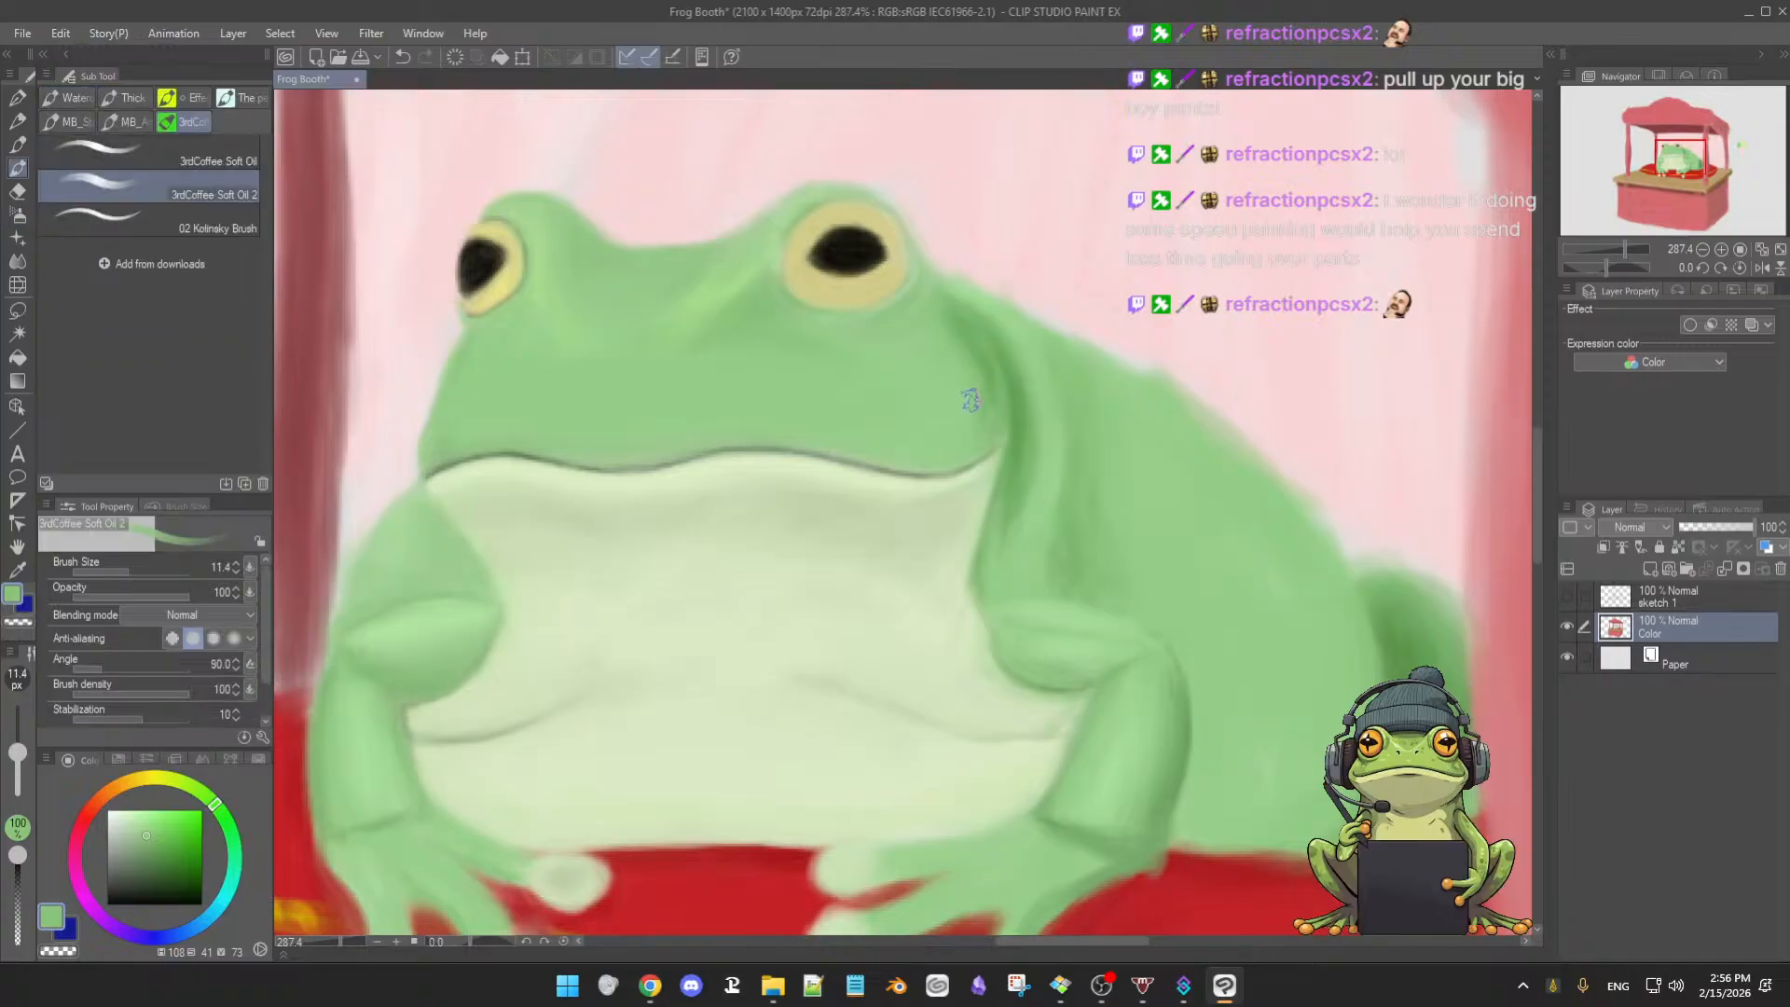
{"action": "left_click", "coordinate": [958, 382], "text": "alt"}
{"action": "left_click", "coordinate": [709, 291], "text": "alt"}
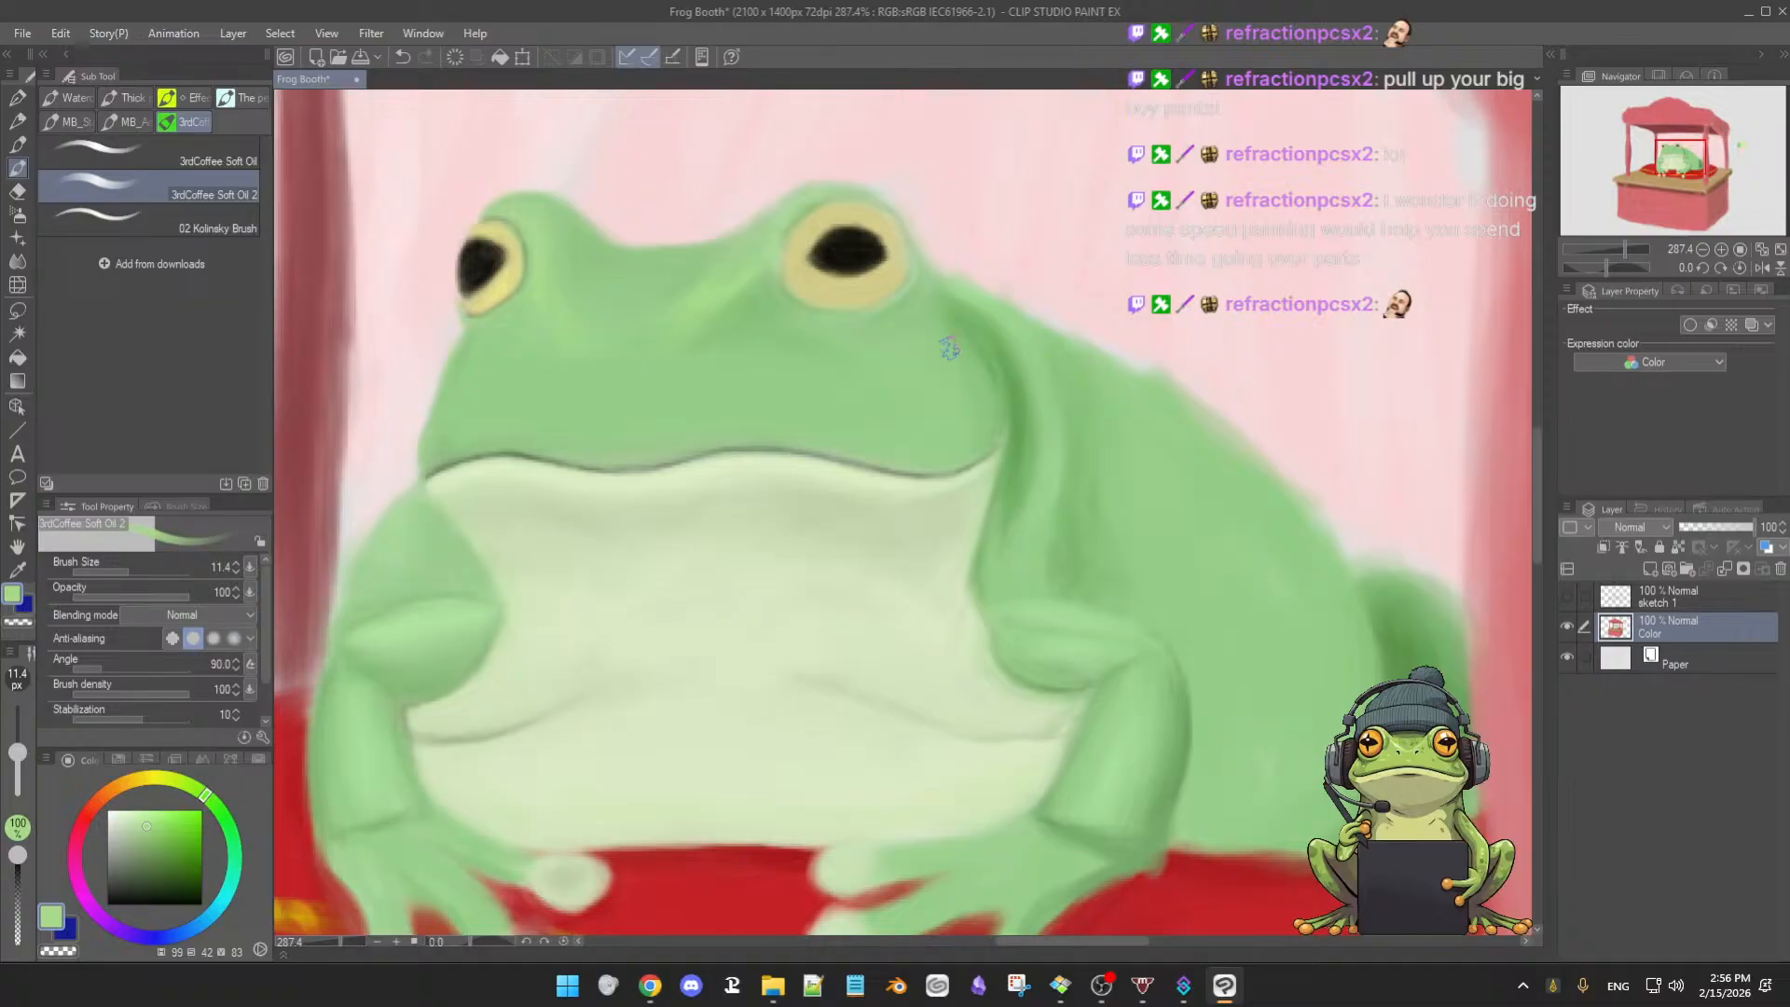
- Paint a pale rim along the lower edge of the larger eye with a lightened sampled green, reducing the brush to 4.2
{"action": "left_click", "coordinate": [893, 291], "text": "alt"}
{"action": "key", "text": "["}
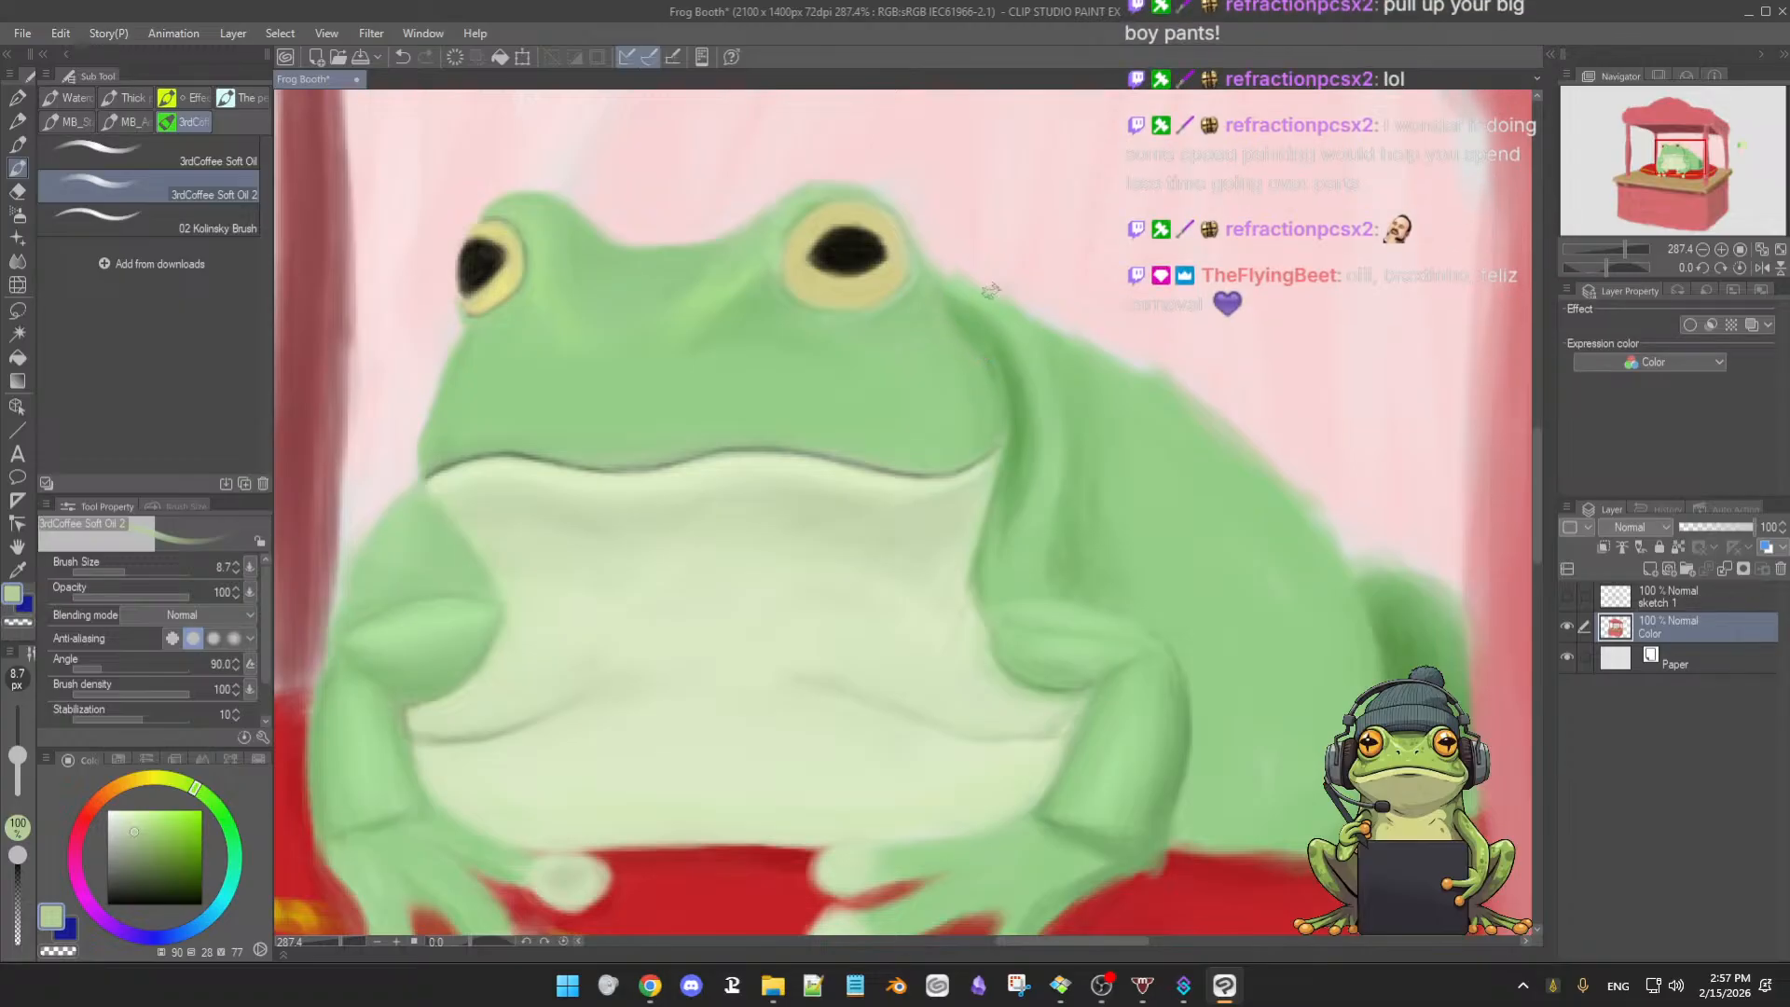
{"action": "key", "text": "["}
{"action": "key", "text": "["}
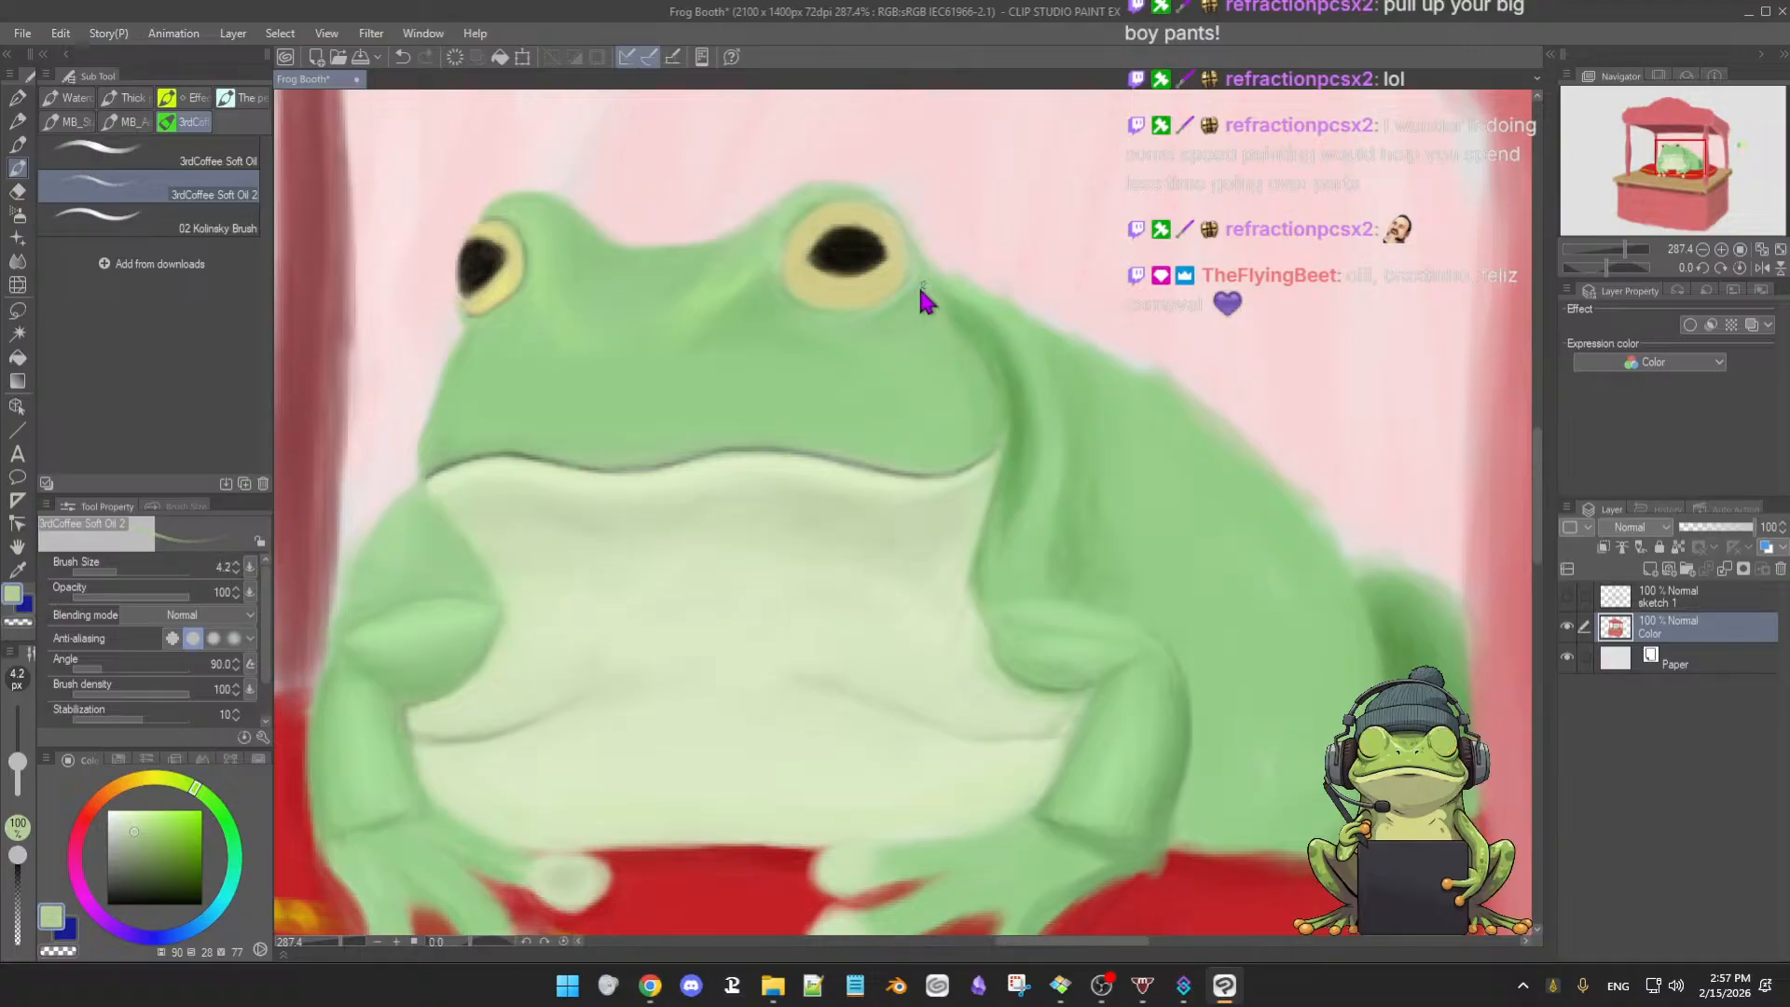
{"action": "left_click", "coordinate": [136, 819]}
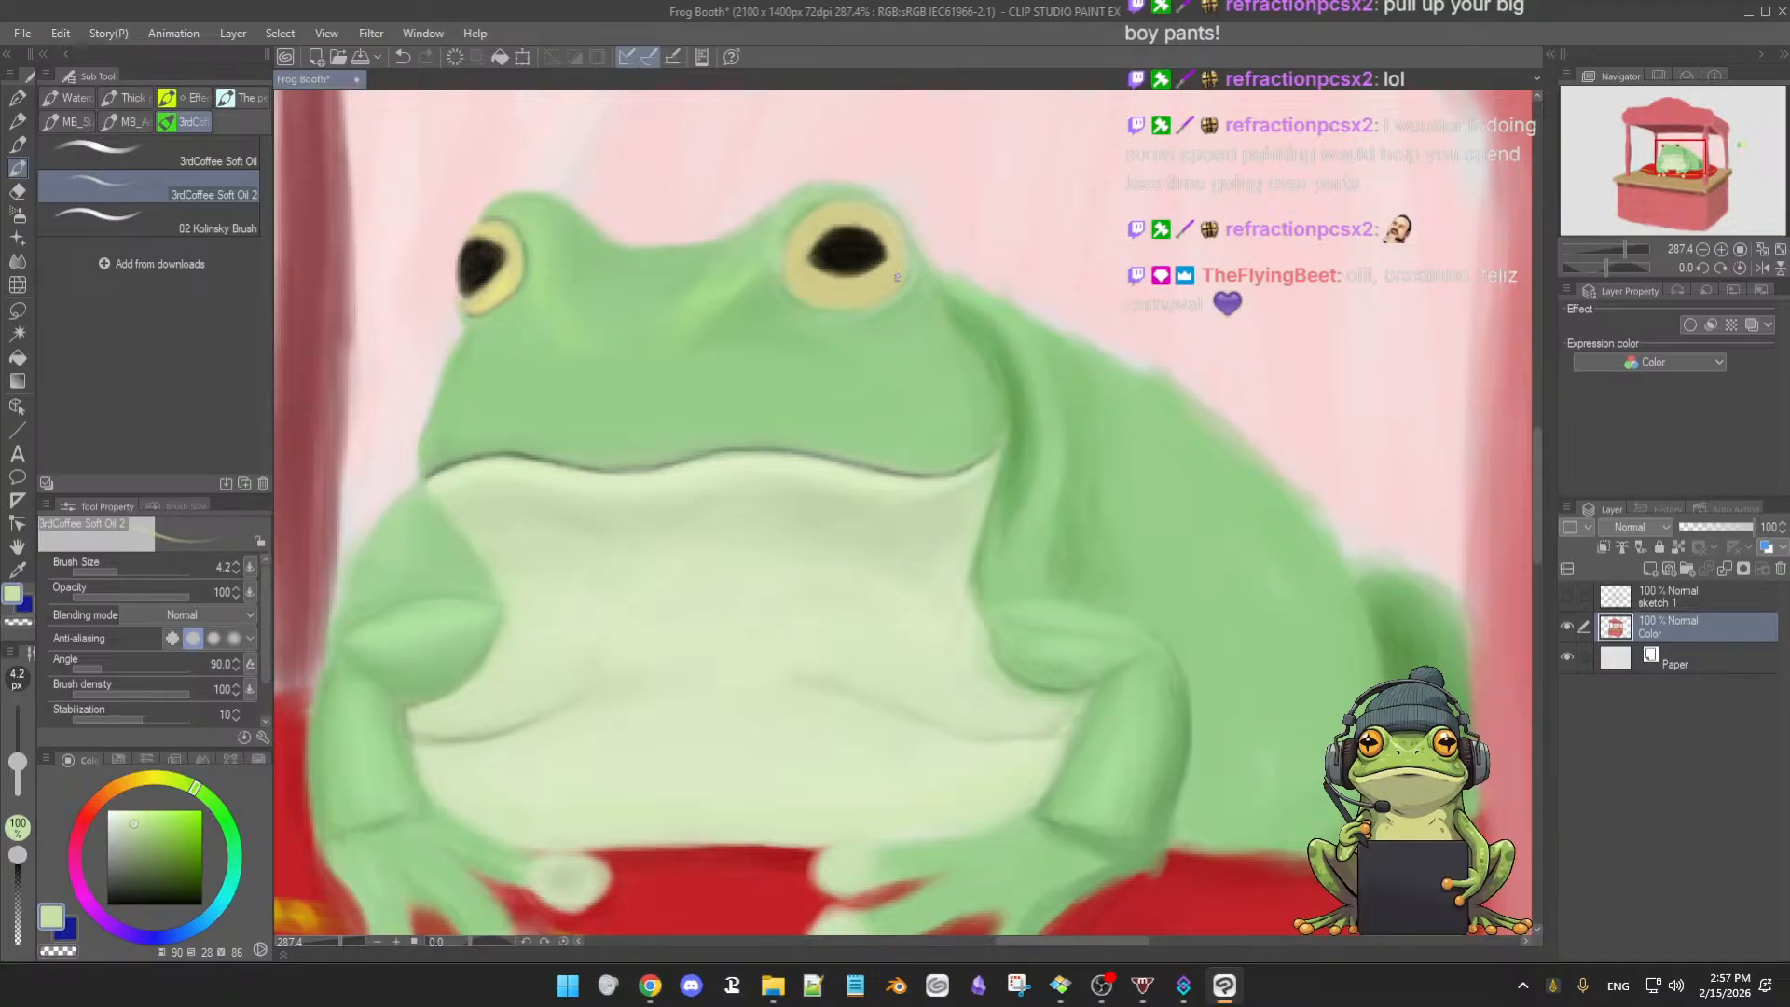
- Outline the larger eye with near-black sampled from its pupil at size 4.2, and trim the line with sampled green
{"action": "left_click", "coordinate": [849, 263], "text": "alt"}
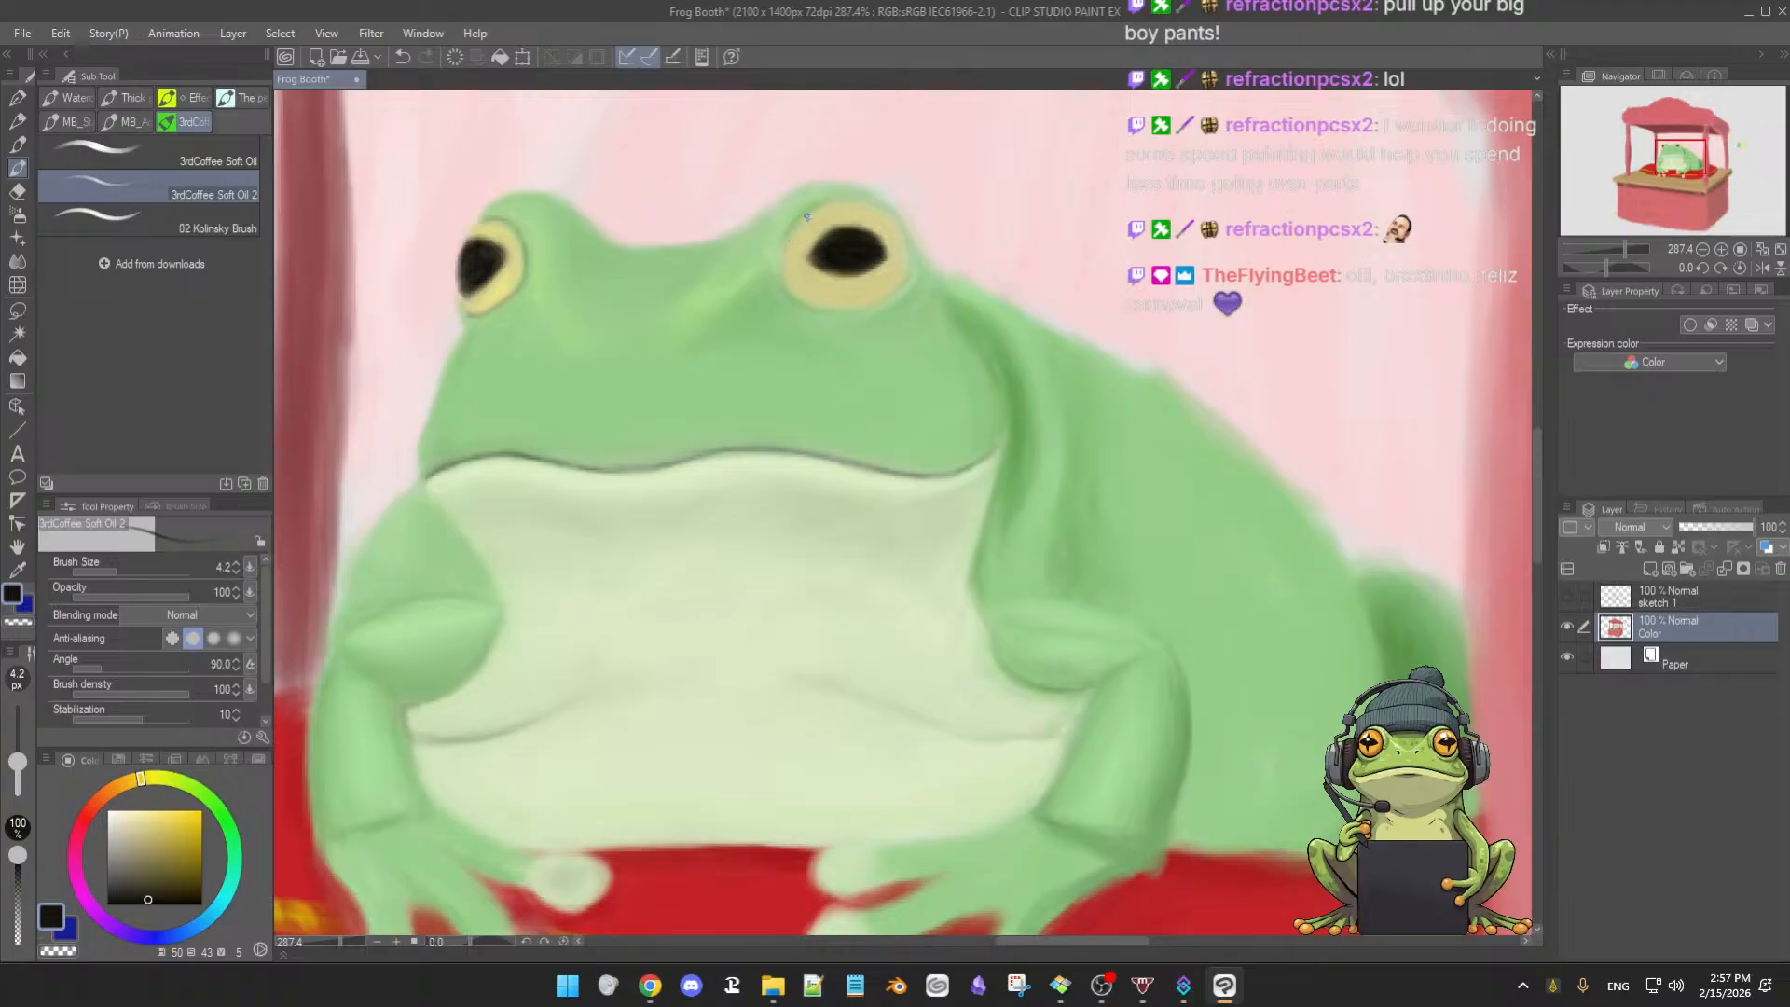
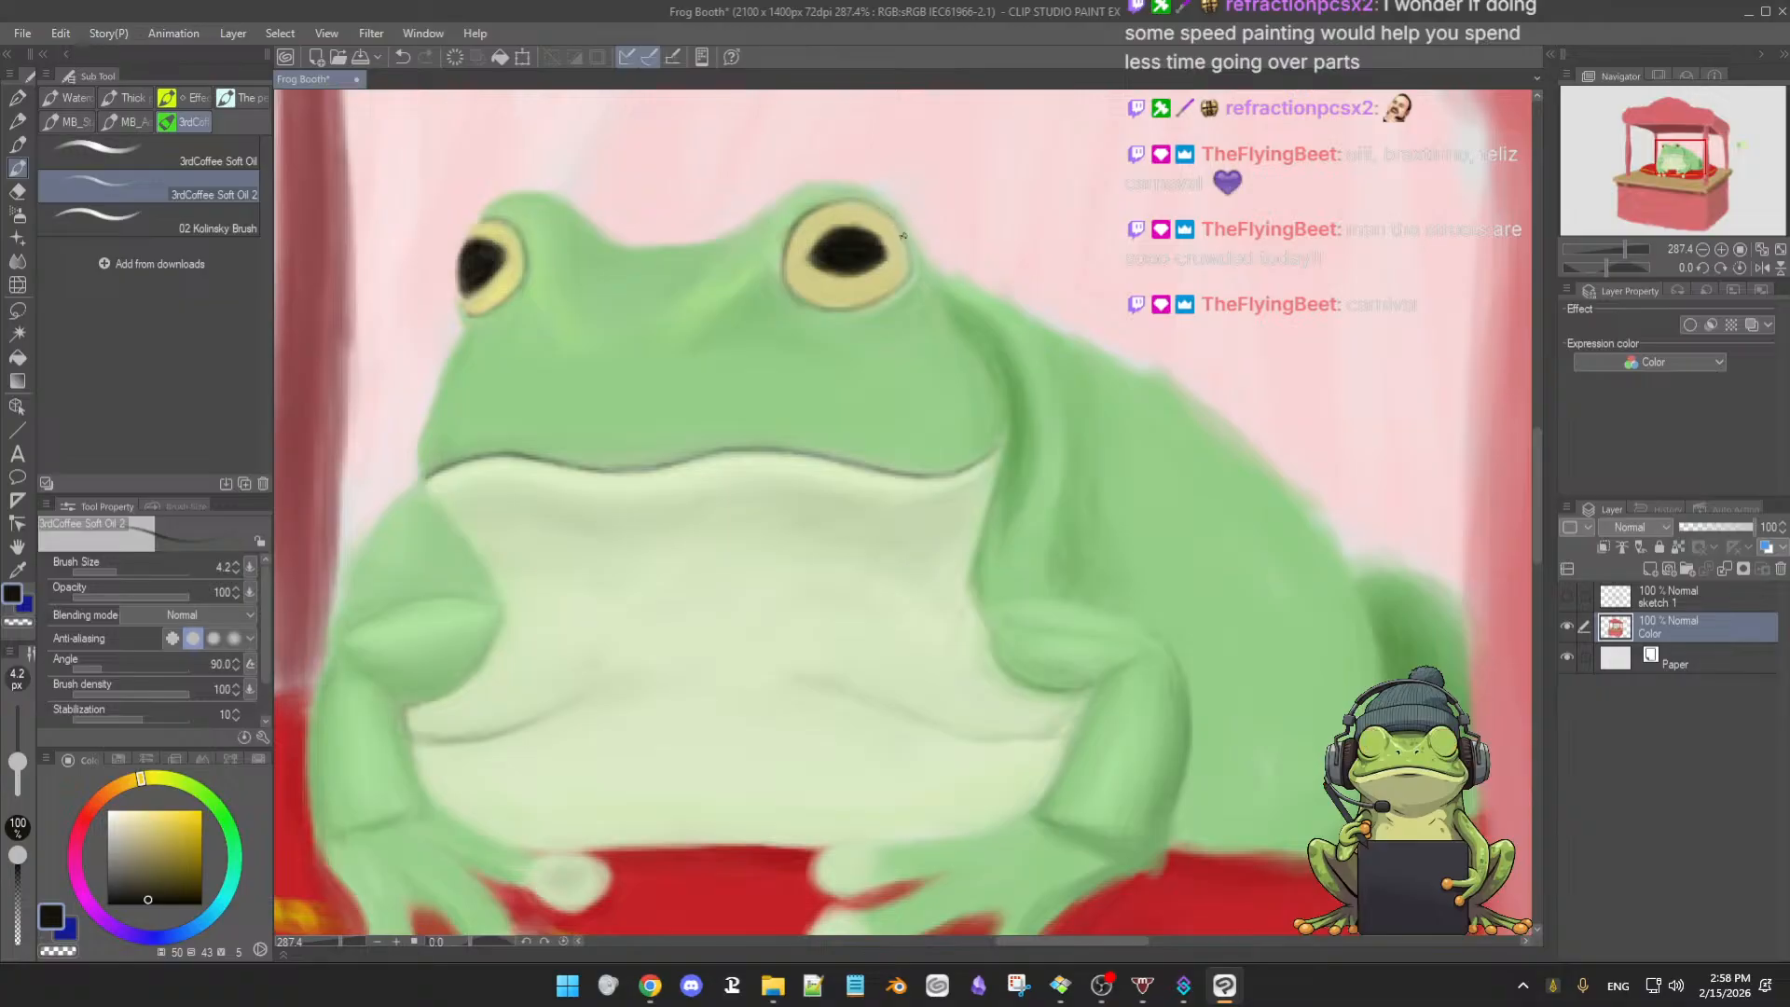
{"action": "left_click", "coordinate": [799, 203], "text": "alt"}
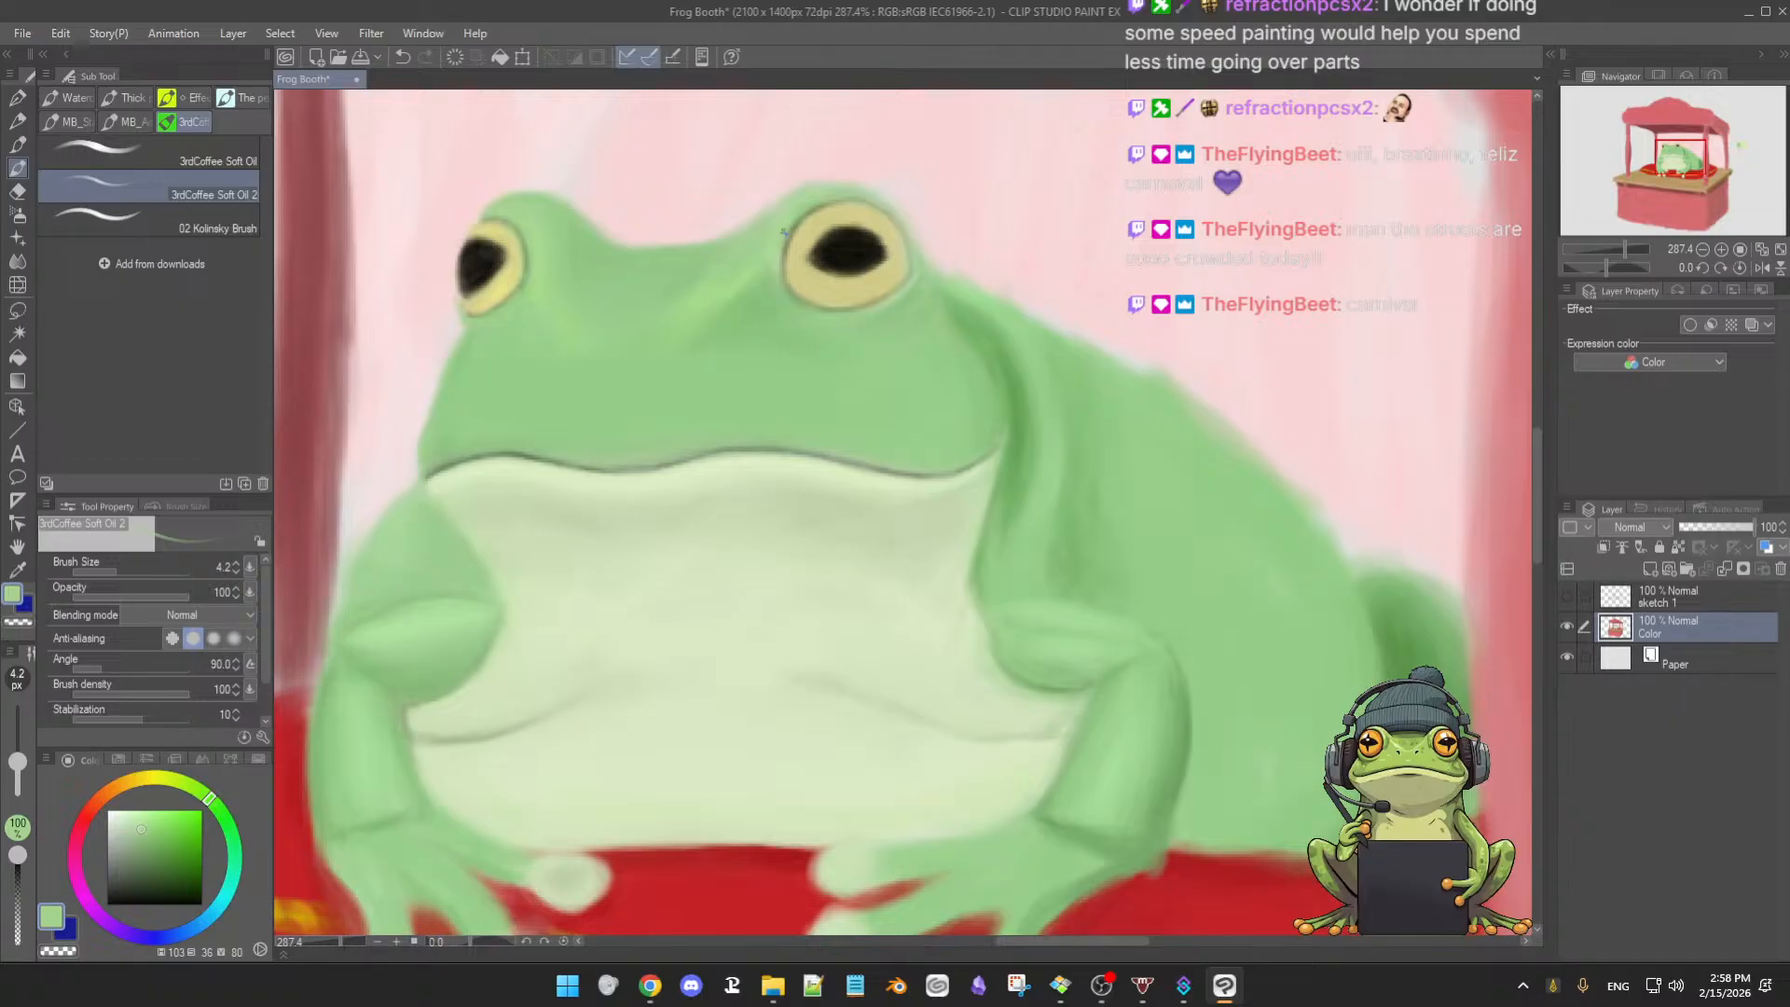
{"action": "left_click", "coordinate": [837, 198], "text": "alt"}
- Repaint the eyelid above the larger eye with sampled light greens, enlarging the brush to 10.0
{"action": "key", "text": "bracketright"}
{"action": "key", "text": "bracketright"}
{"action": "key", "text": "bracketright"}
{"action": "key", "text": "bracketright"}
{"action": "key", "text": "bracketright"}
{"action": "key", "text": "bracketright"}
{"action": "key", "text": "bracketright"}
{"action": "left_click", "coordinate": [811, 191], "text": "alt"}
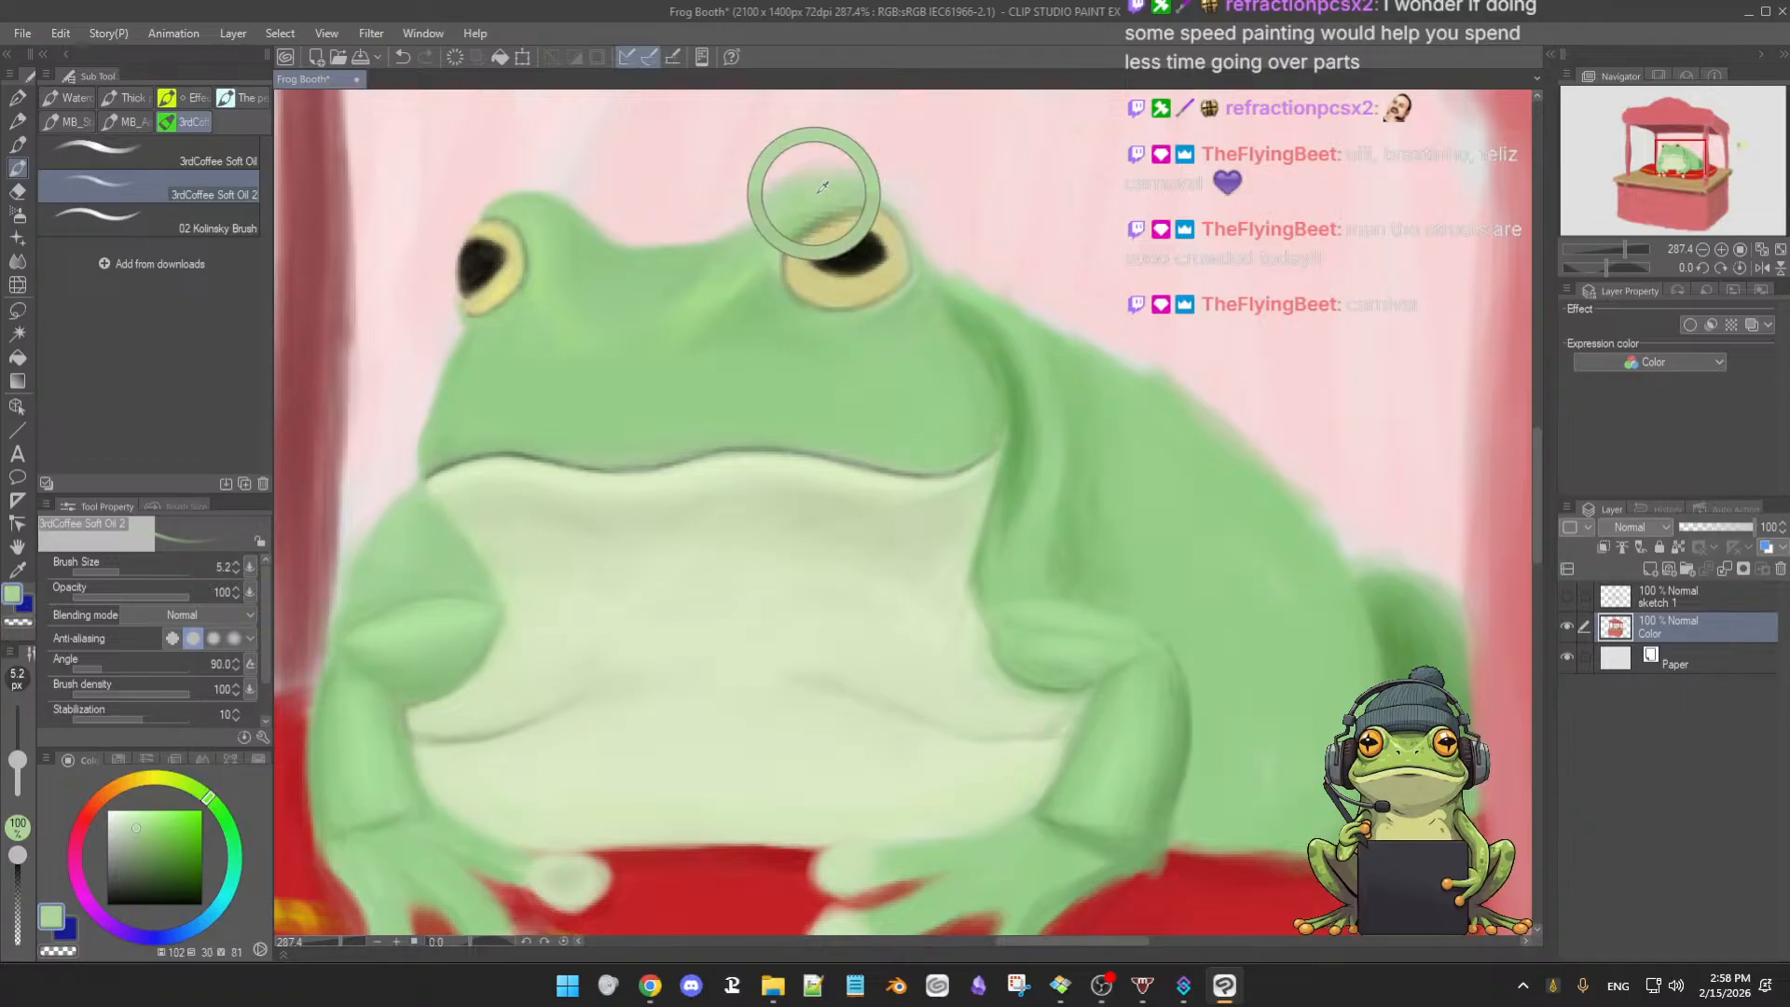
{"action": "left_click", "coordinate": [807, 191], "text": "alt"}
{"action": "left_click_drag", "start_coordinate": [792, 198], "coordinate": [858, 193]}
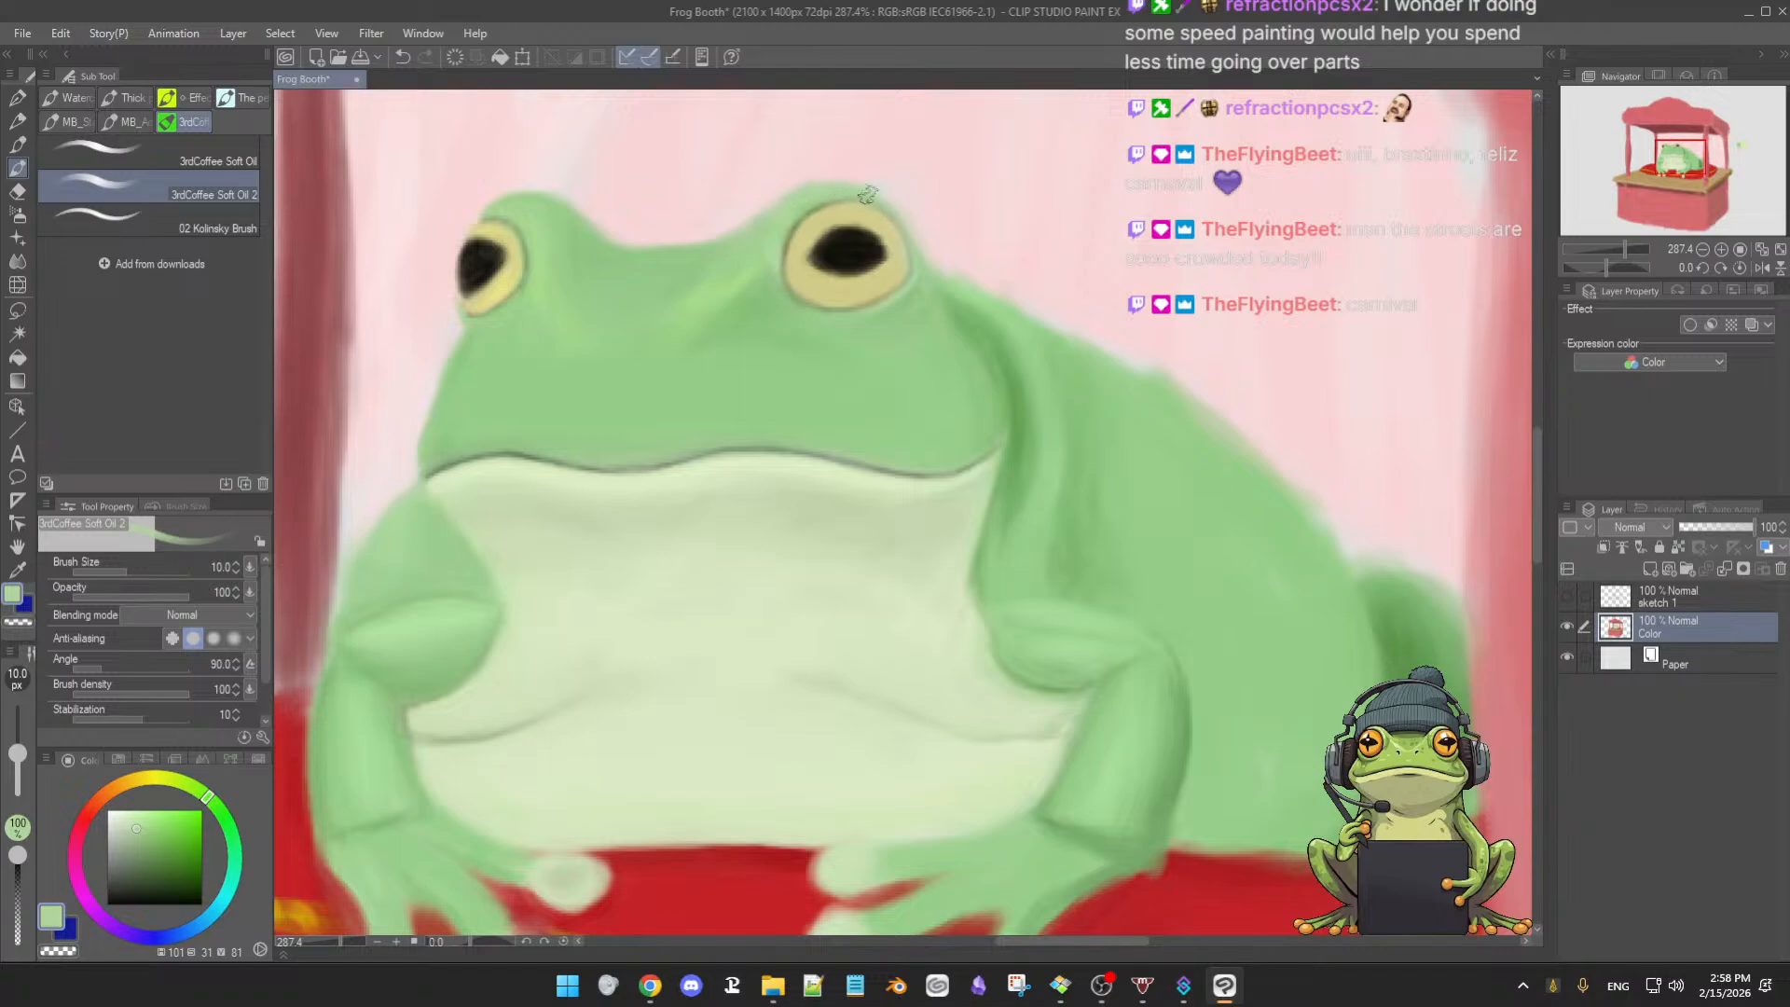
- Touch up the larger eye's iris, pupil and outline with sampled yellow, near-black and green, reducing the brush to 6.6 and 2.9
{"action": "left_click_drag", "start_coordinate": [831, 218], "coordinate": [830, 232]}
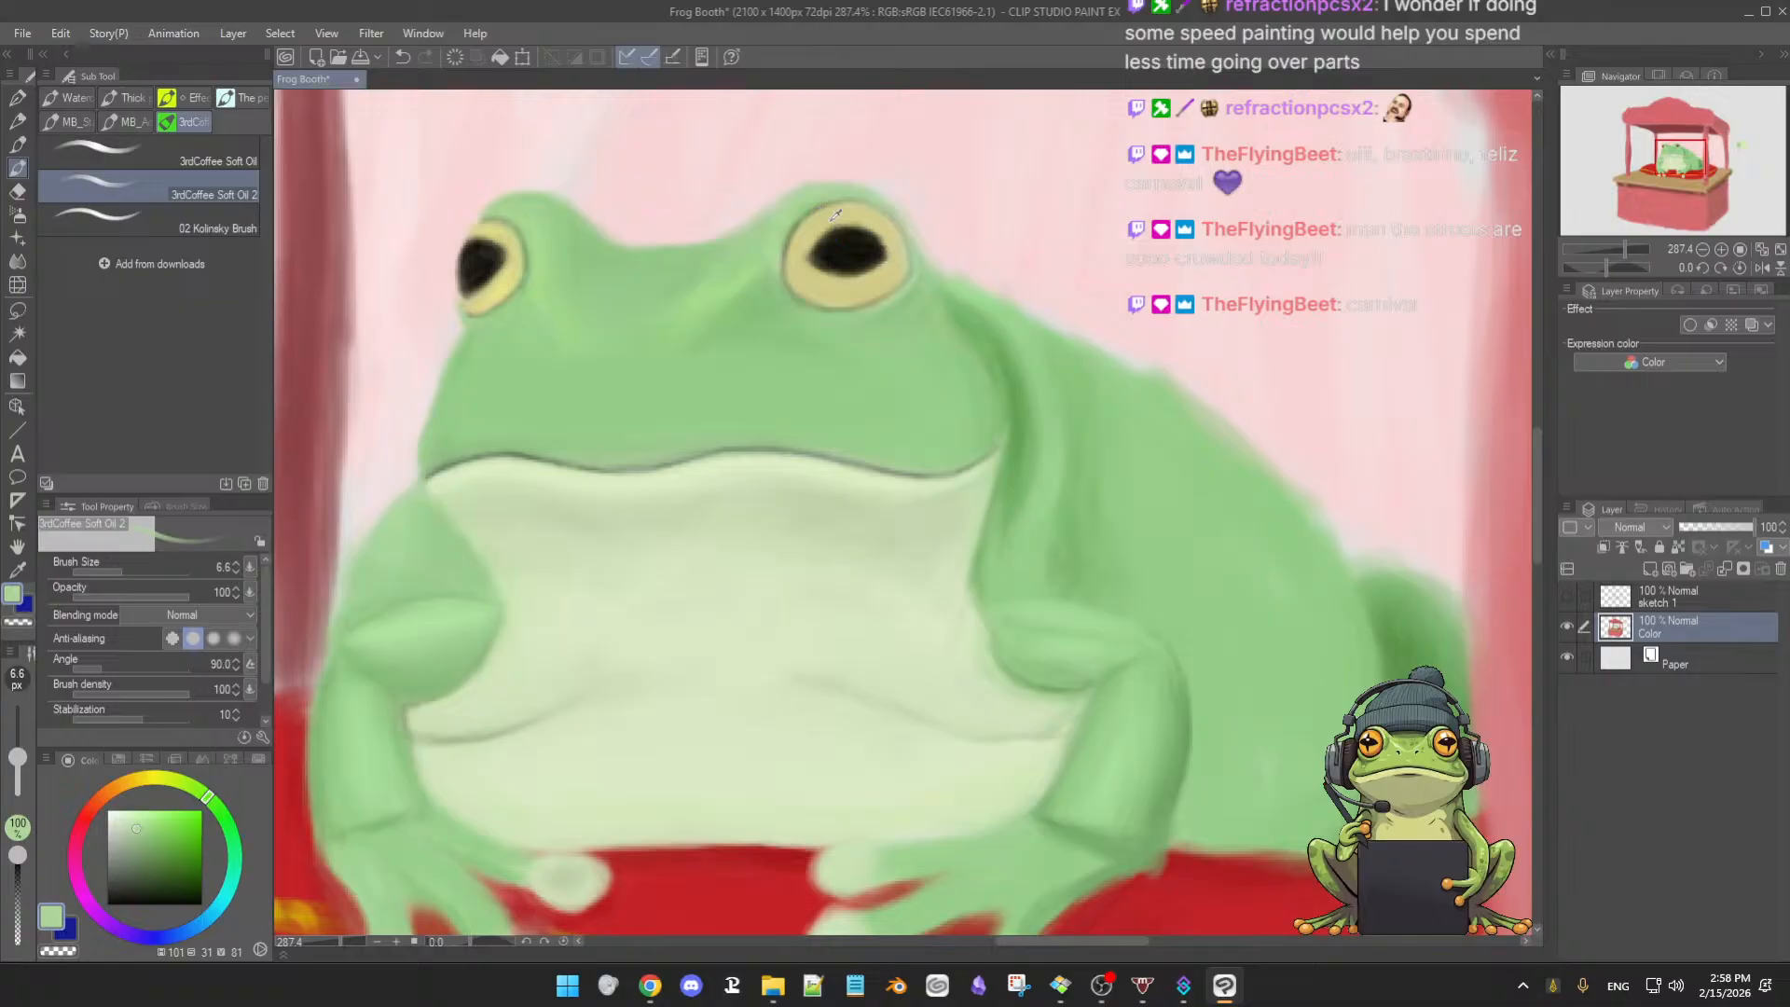
{"action": "left_click", "coordinate": [814, 221], "text": "alt"}
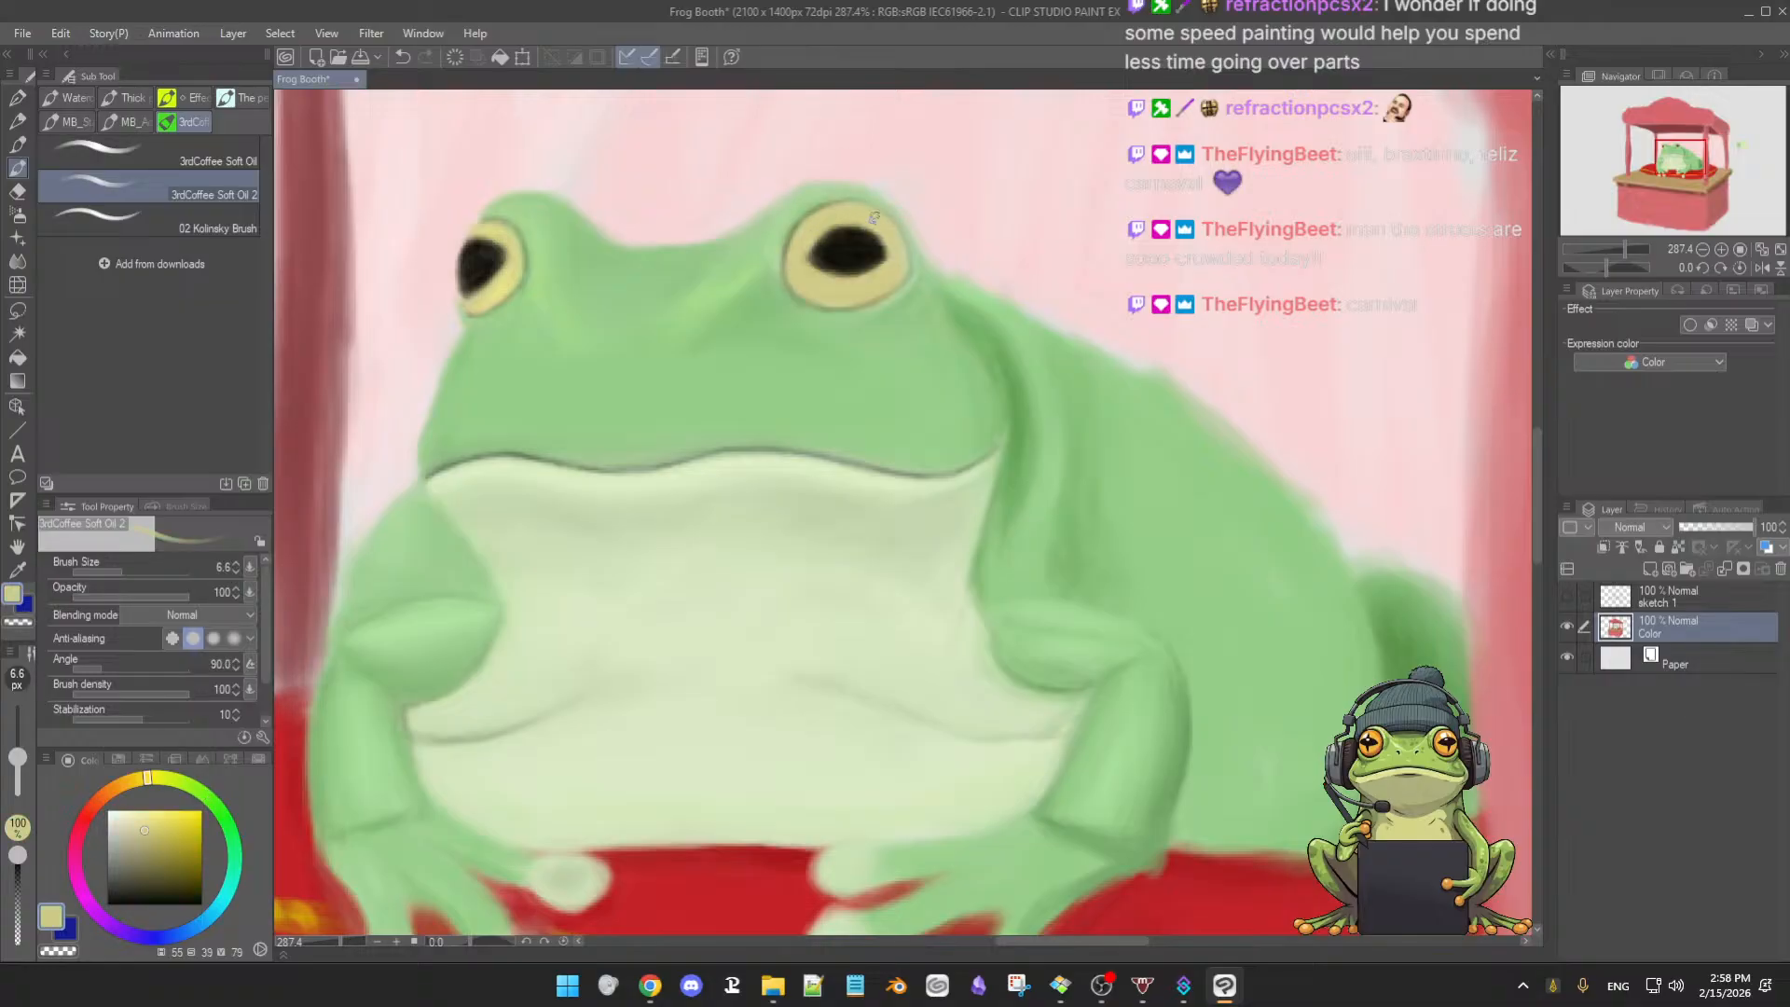
{"action": "left_click", "coordinate": [835, 240], "text": "alt"}
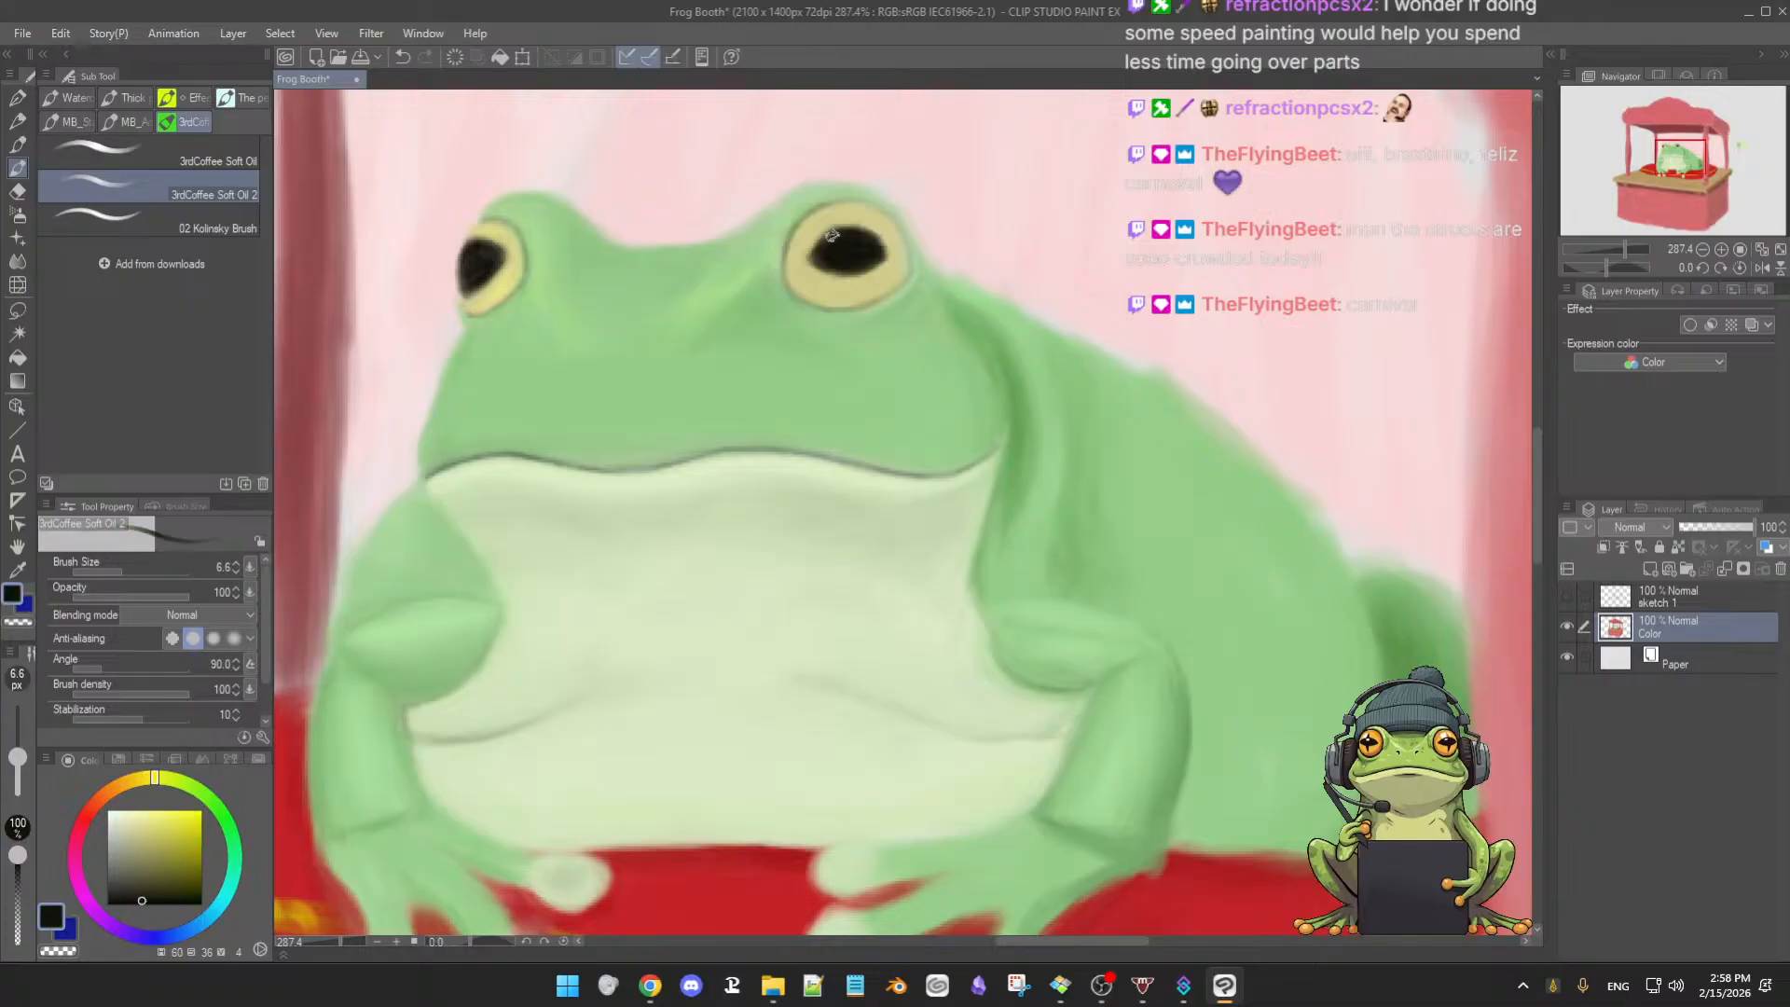
{"action": "left_click_drag", "start_coordinate": [851, 210], "coordinate": [840, 203]}
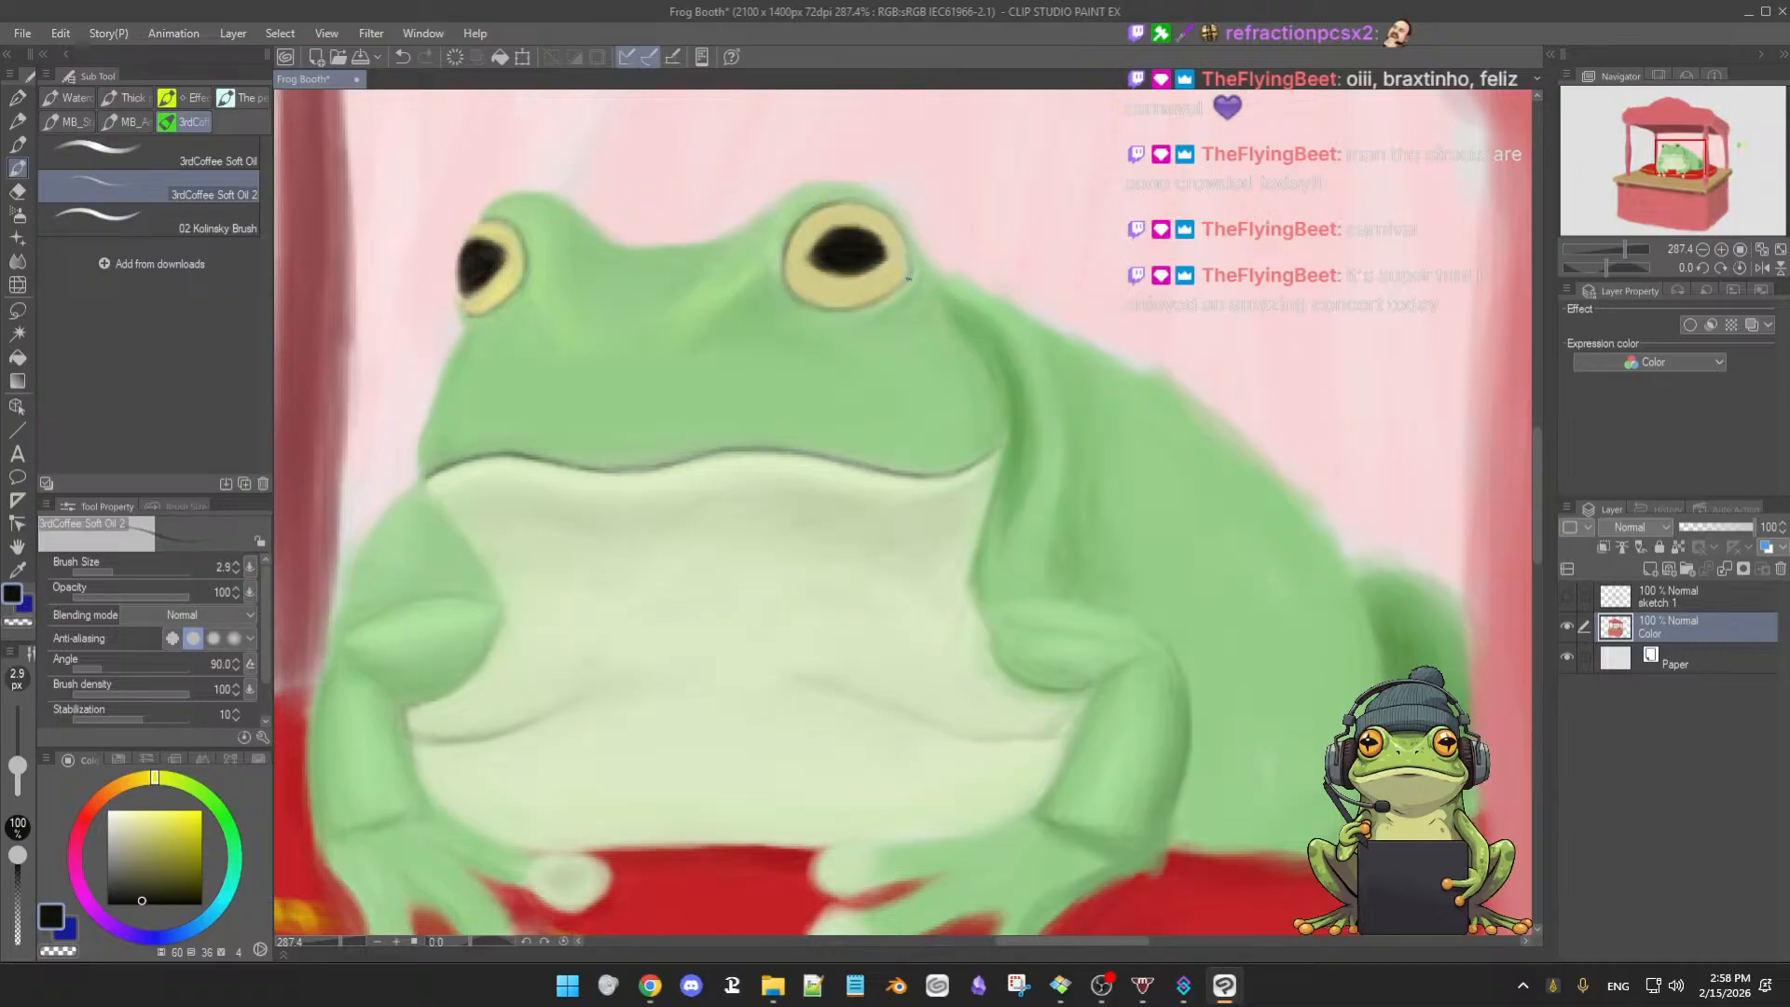
{"action": "left_click", "coordinate": [894, 301], "text": "alt"}
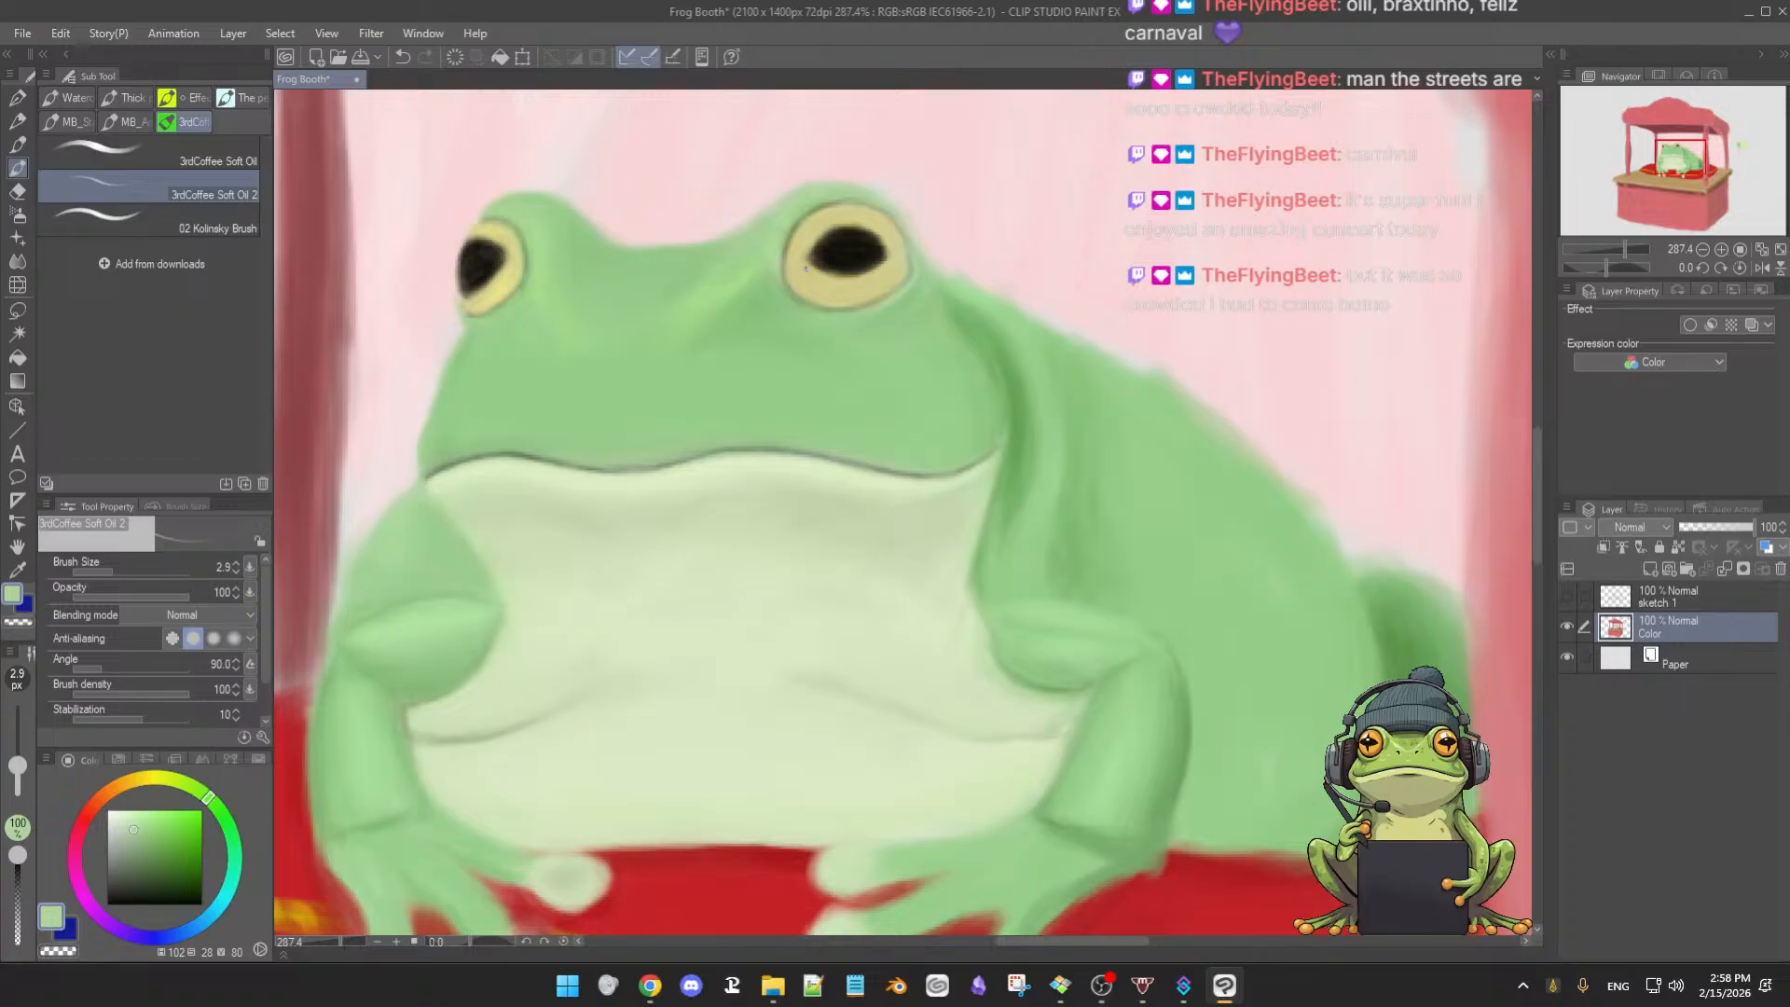
{"action": "key", "text": "h"}
{"action": "key", "text": "e"}
{"action": "left_click", "coordinate": [817, 287]}
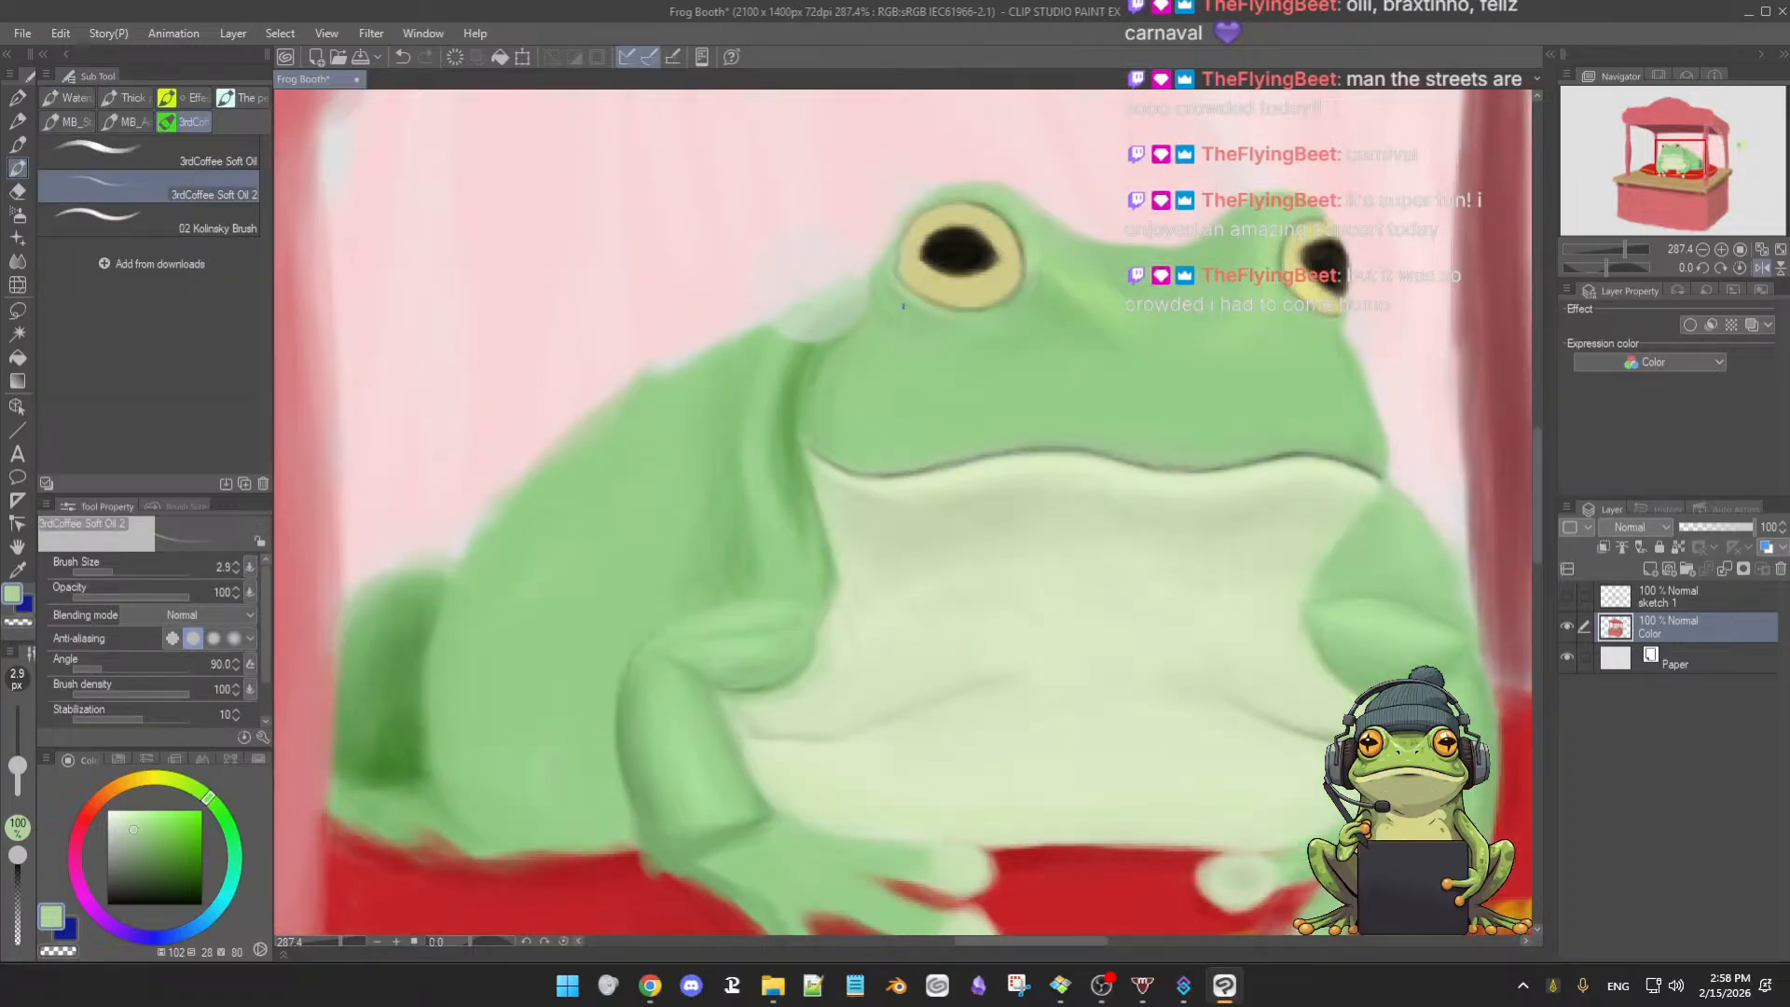
{"action": "key", "text": "ctrl+z"}
{"action": "key", "text": "h"}
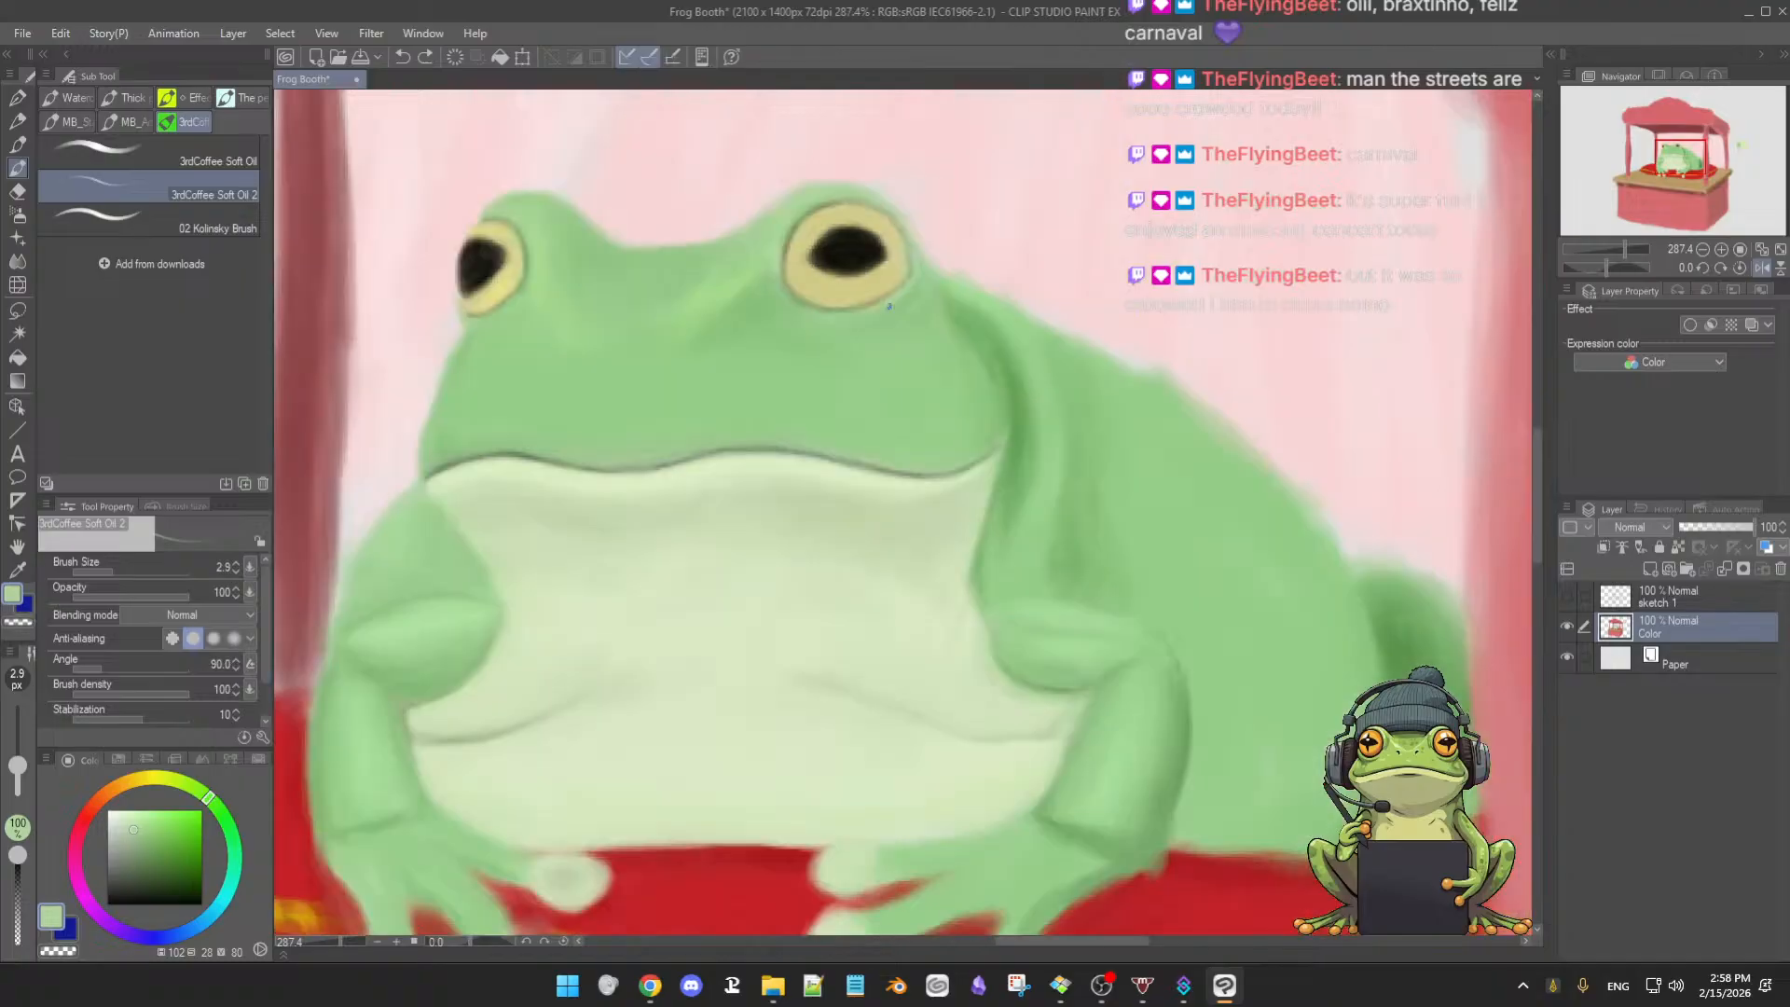
- Paint a very pale green highlight on the brow between the eyes, beside the larger eye, at brush size 9.6
{"action": "left_click_drag", "start_coordinate": [871, 321], "coordinate": [882, 324], "text": "ctrl+alt"}
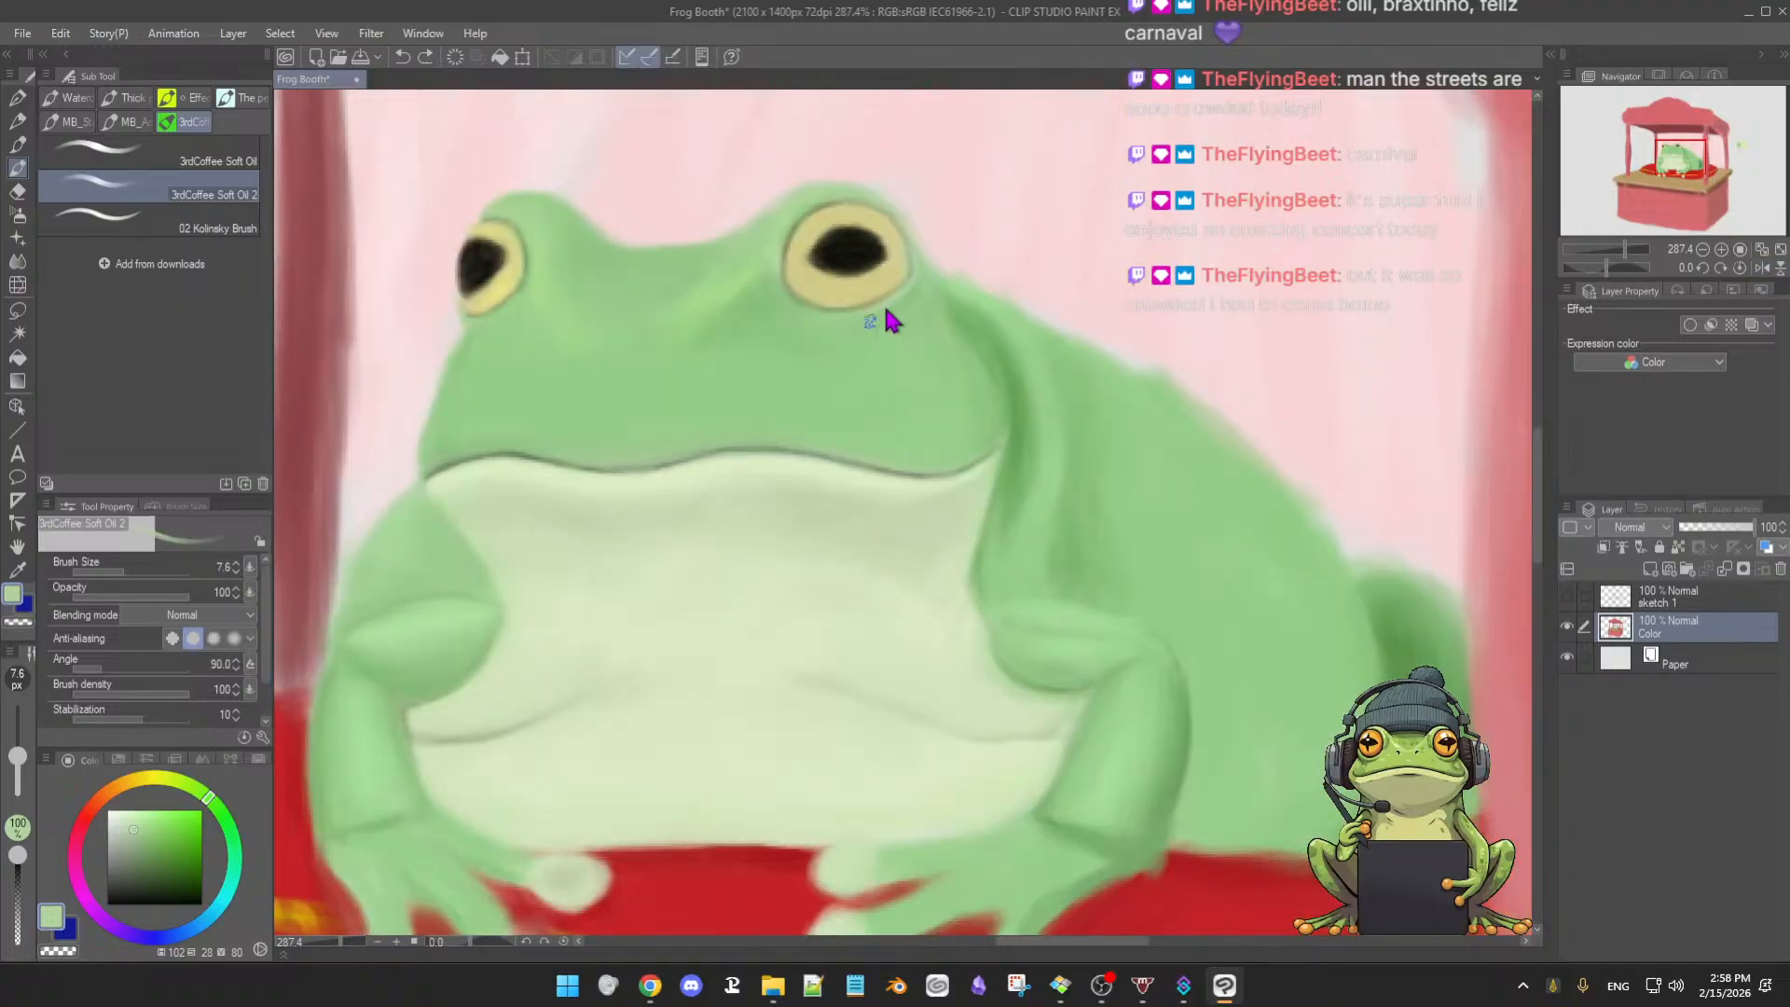
{"action": "mouse_move", "coordinate": [759, 271]}
{"action": "left_mouse_down", "text": "ctrl+alt"}
{"action": "mouse_move", "coordinate": [779, 243]}
{"action": "mouse_move", "coordinate": [741, 276]}
{"action": "left_mouse_up", "text": "ctrl+alt"}
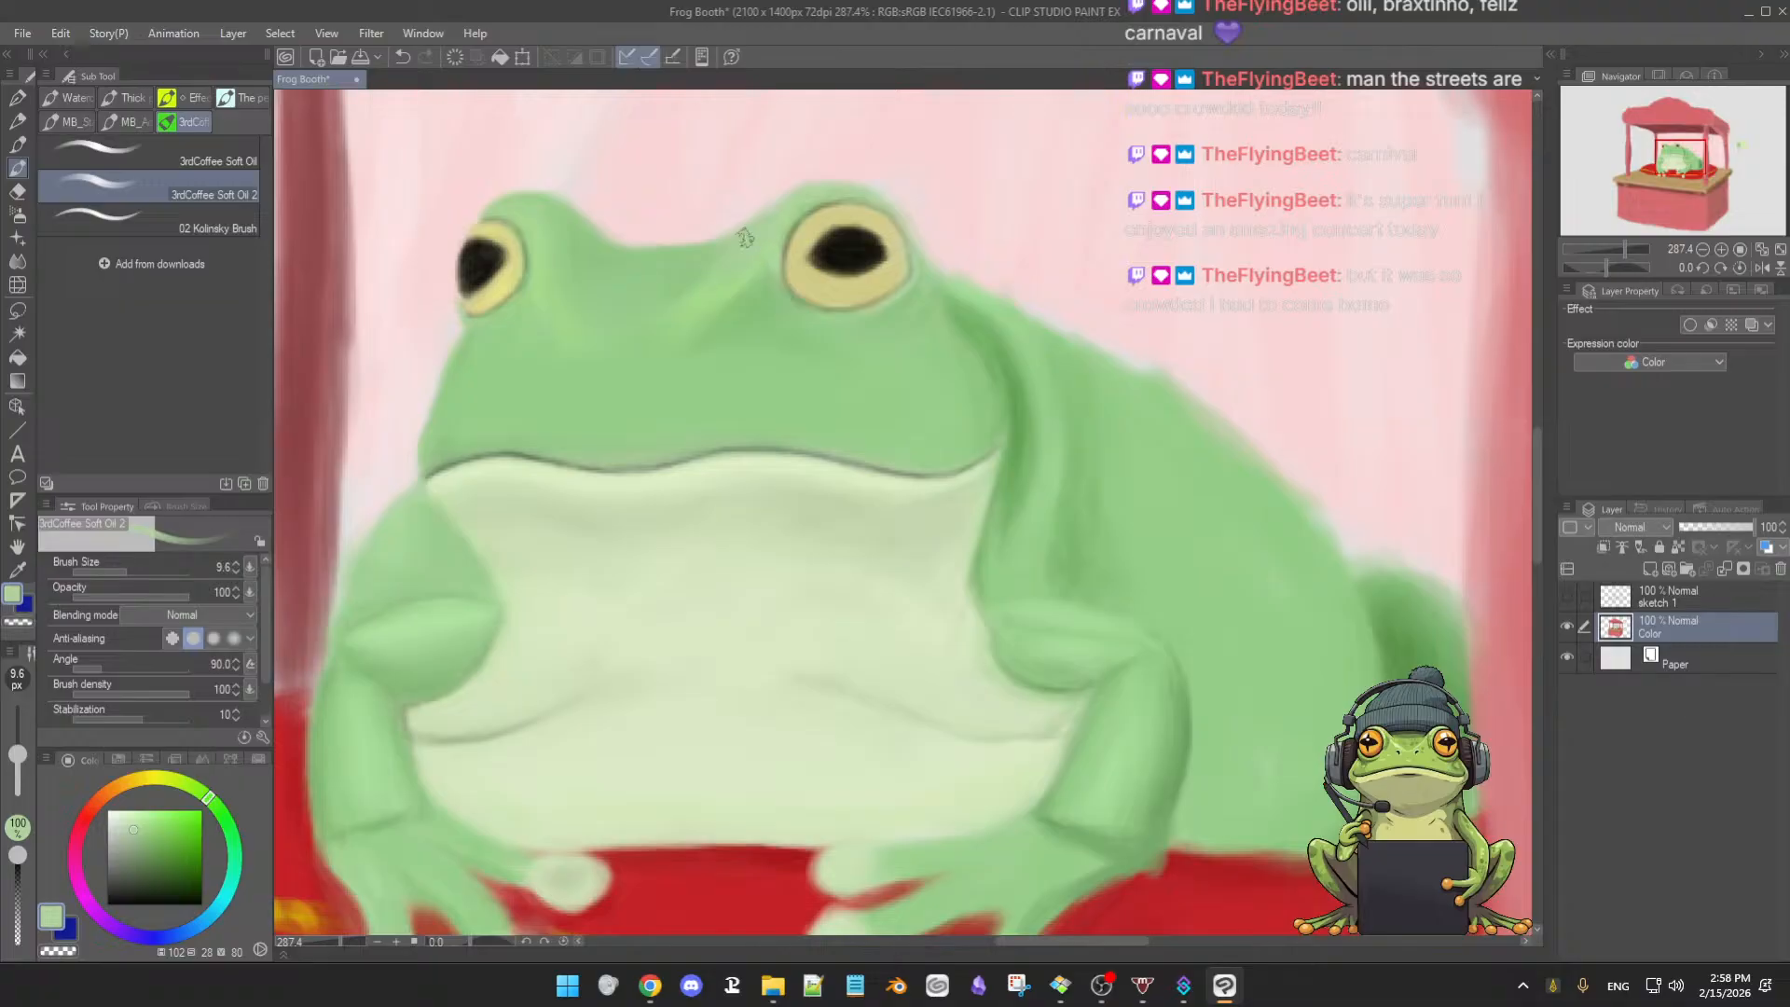
{"action": "left_click", "coordinate": [127, 817]}
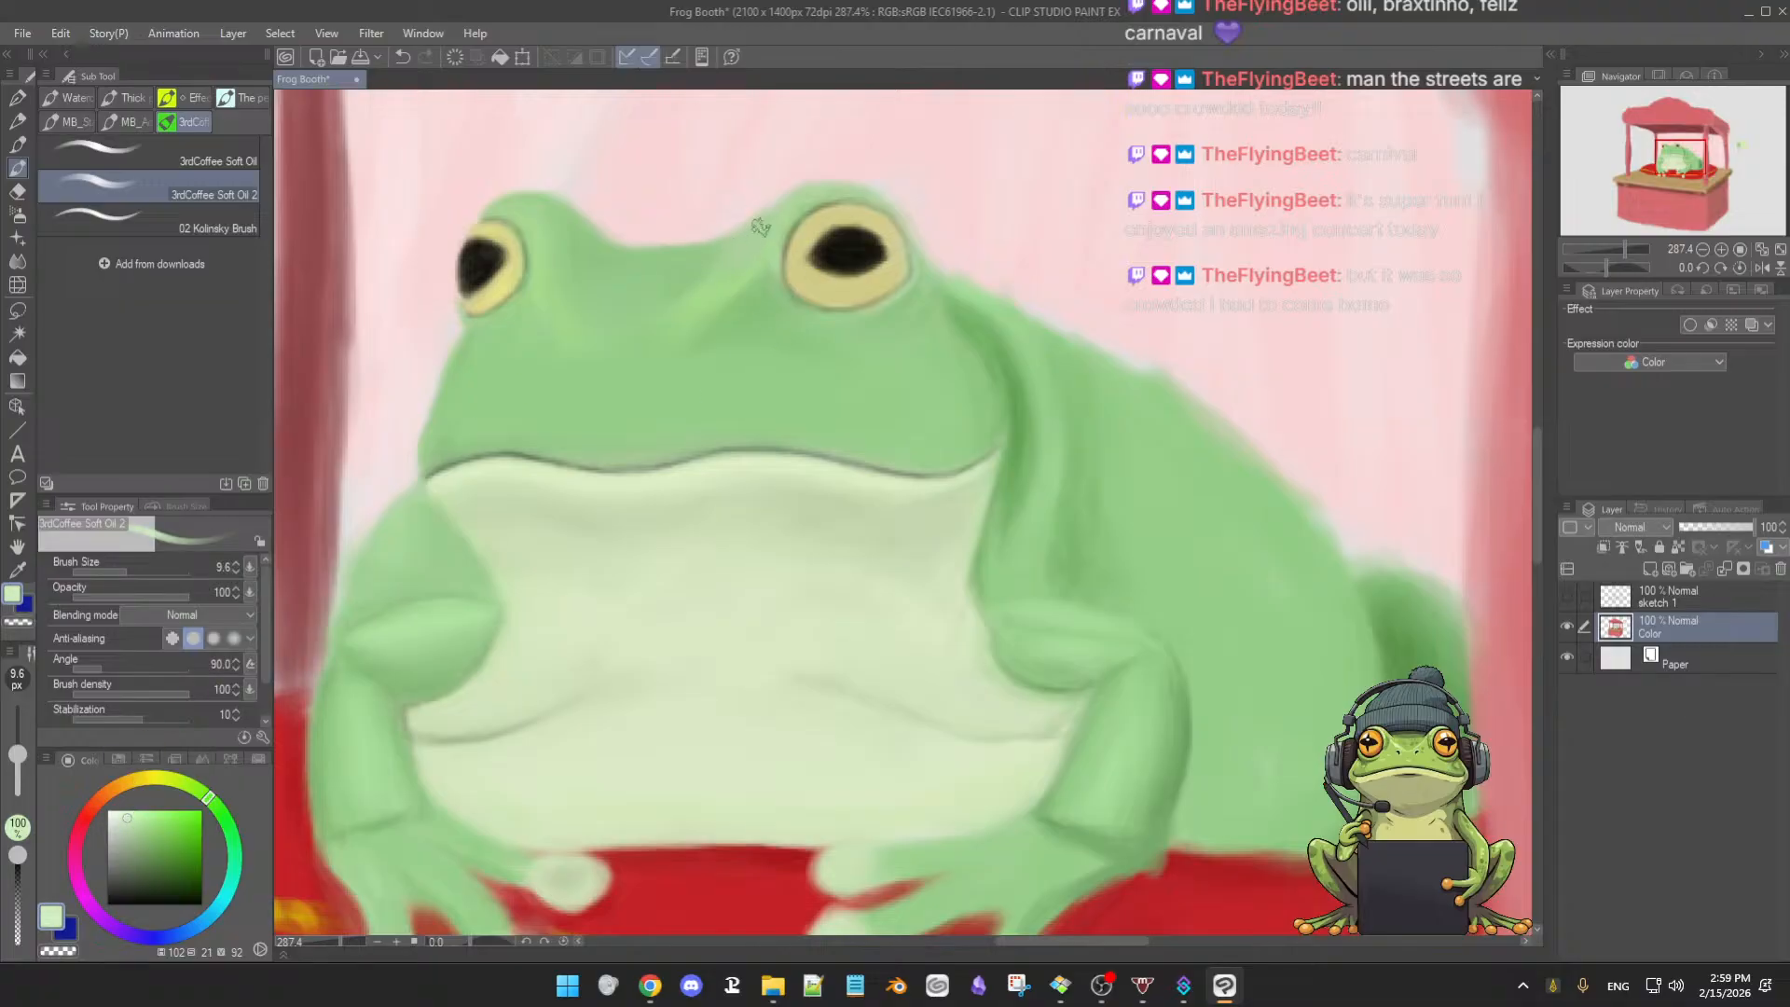
{"action": "left_click", "coordinate": [123, 810]}
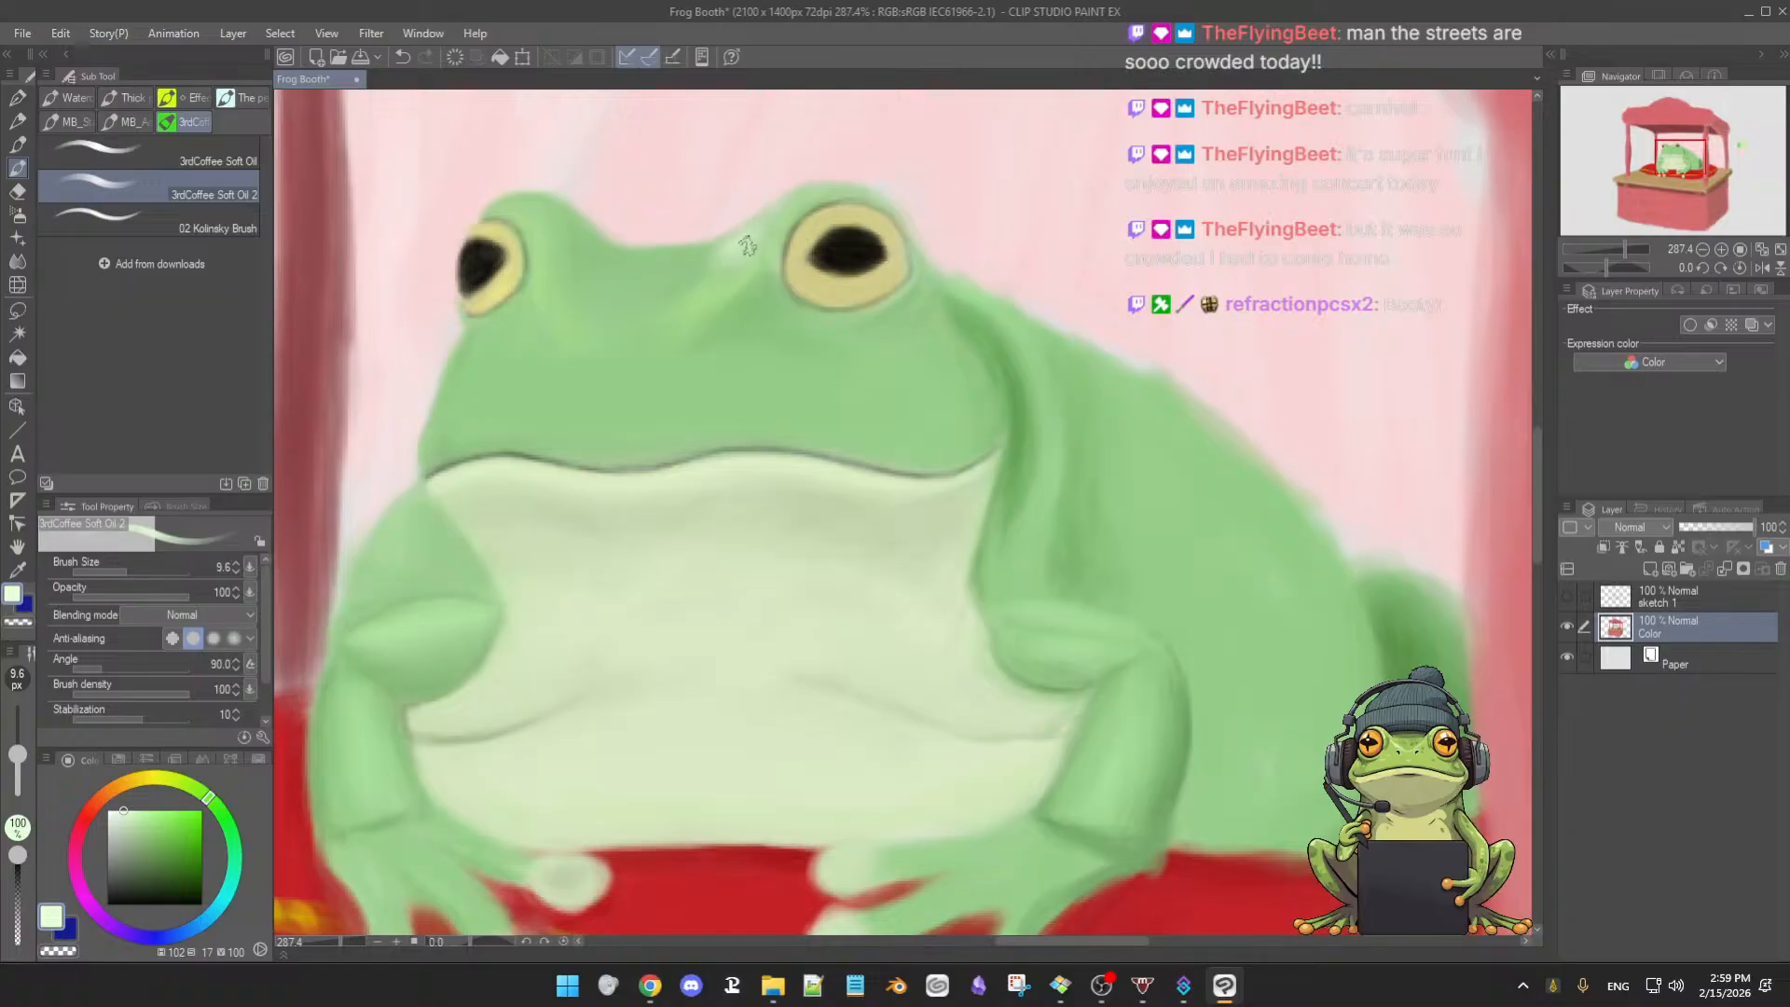
- Brighten the rim under the larger eye with very pale green at size 4.7, and soften it with the Soft airbrush at 6.0
{"action": "key", "text": "["}
{"action": "key", "text": "["}
{"action": "key", "text": "["}
{"action": "key", "text": "["}
{"action": "key", "text": "["}
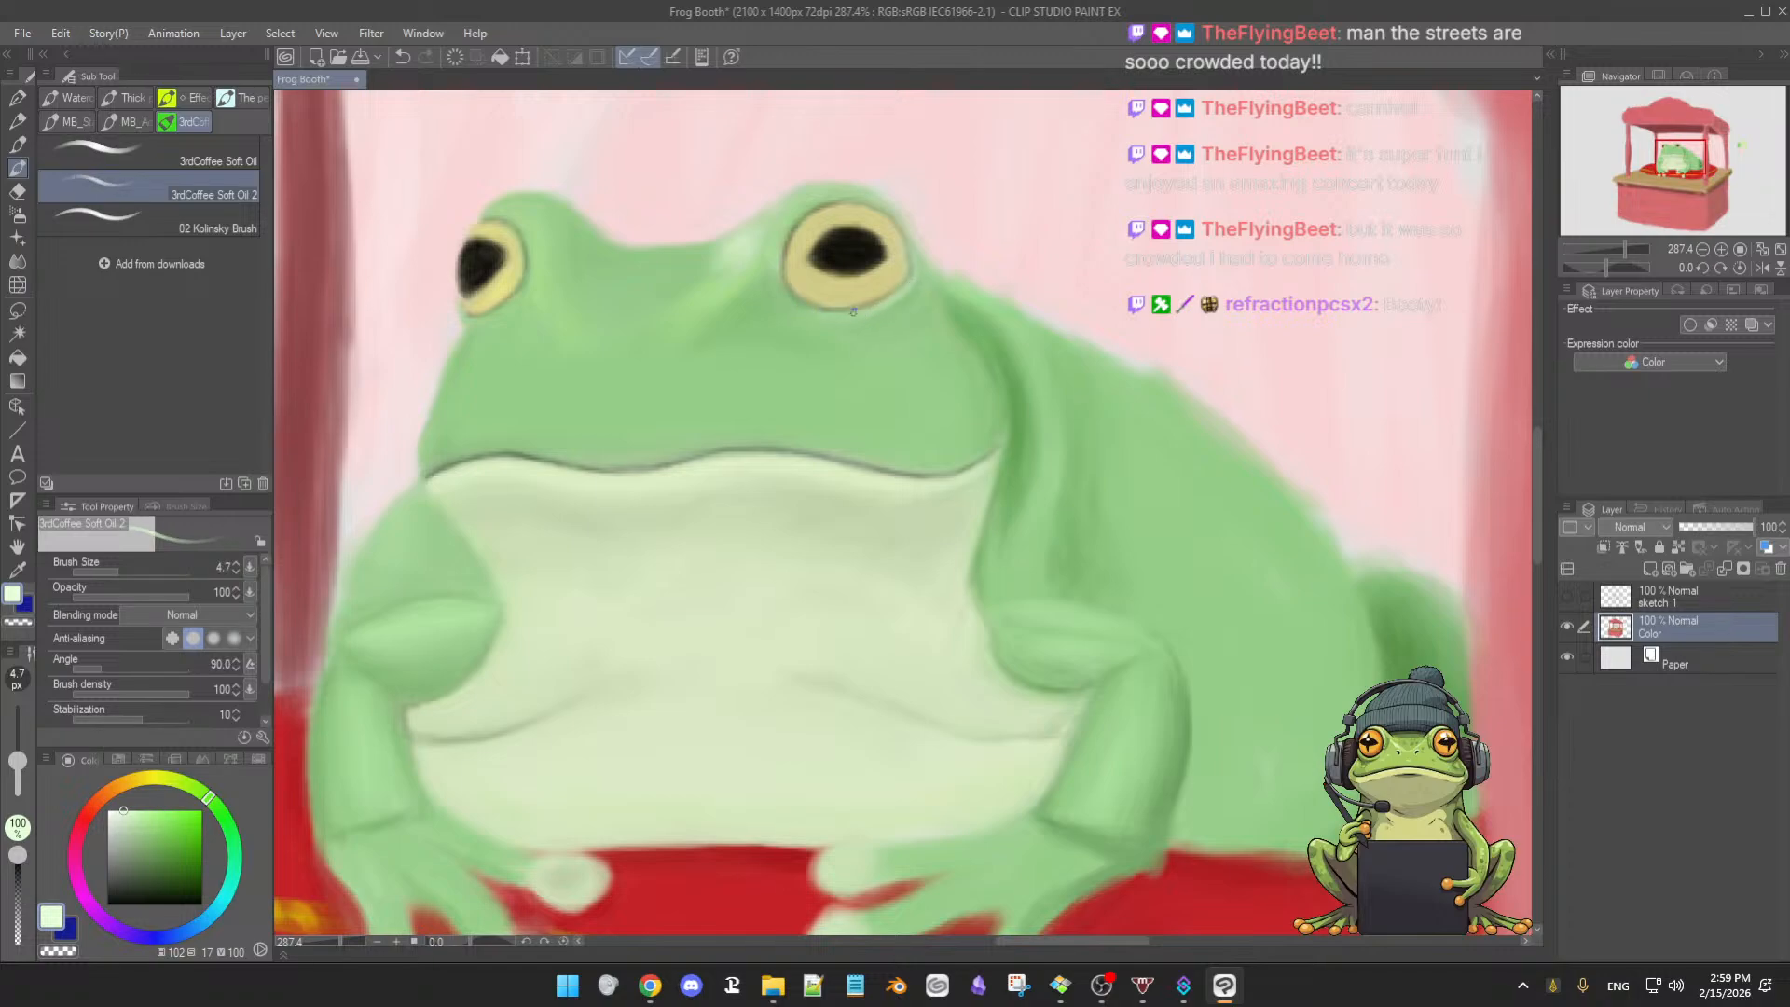
{"action": "key", "text": "b"}
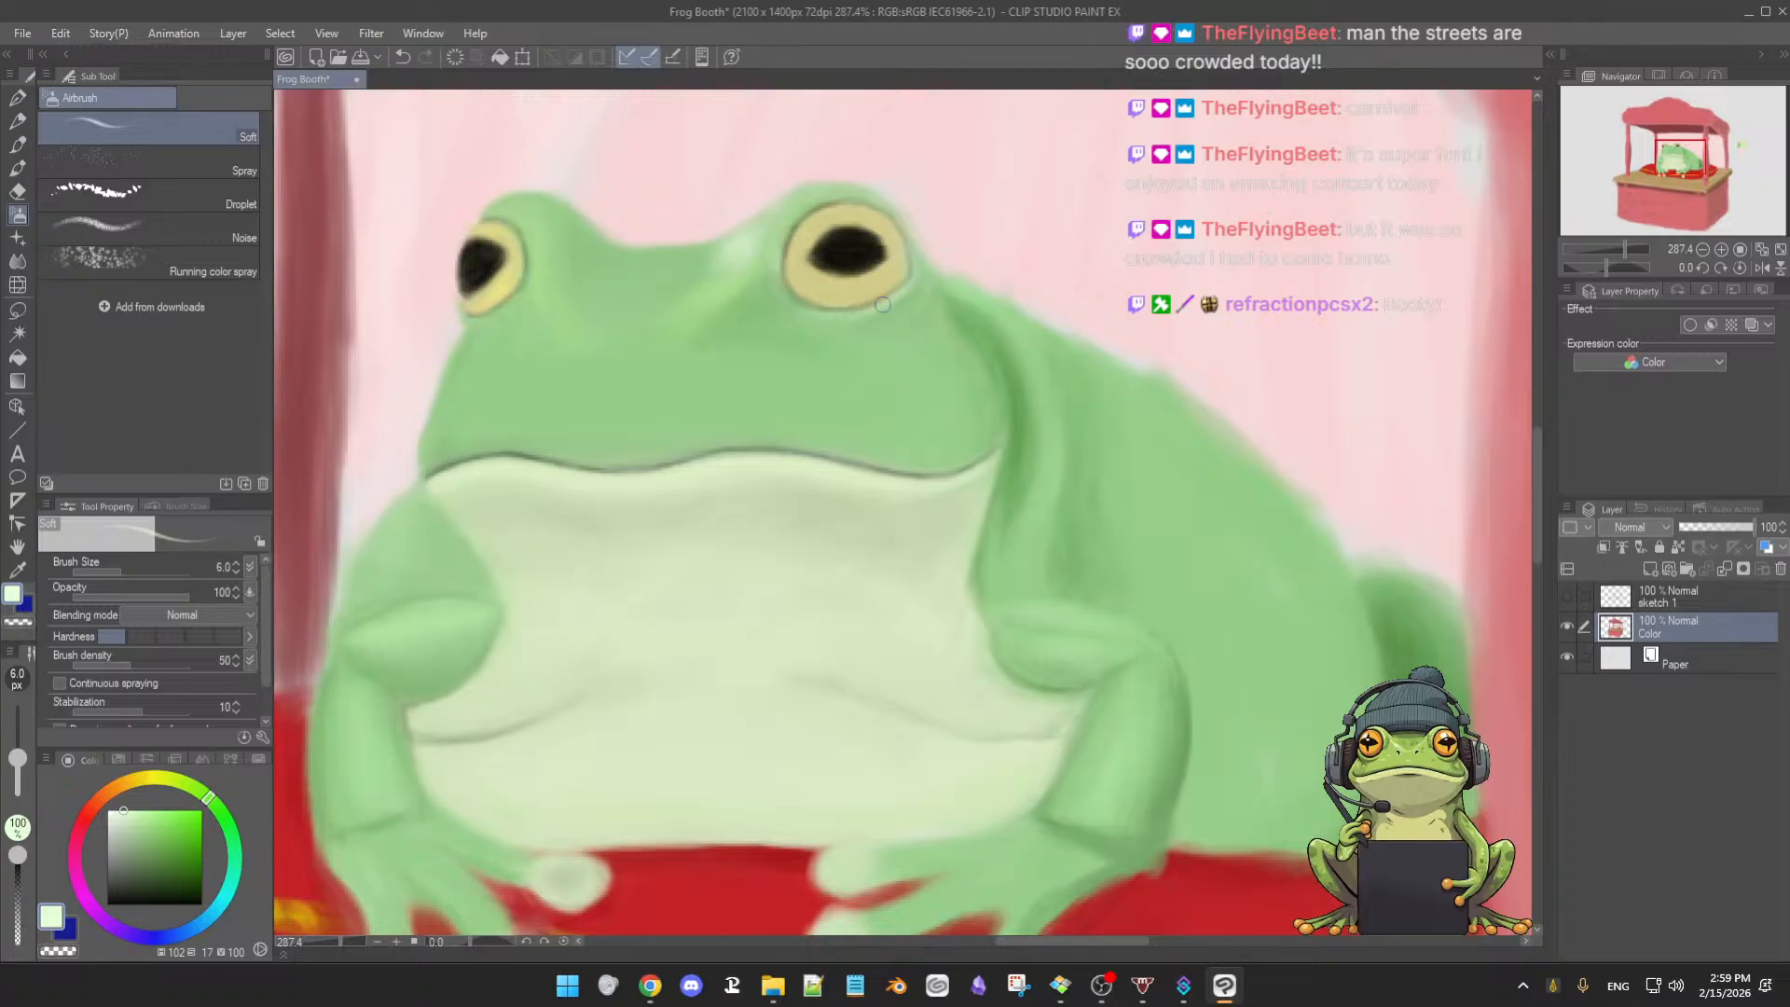
- Soften the pale brow highlight beside the larger eye with the Soft airbrush at size 11.4, using sampled light greens
{"action": "left_click_drag", "start_coordinate": [733, 274], "coordinate": [745, 258]}
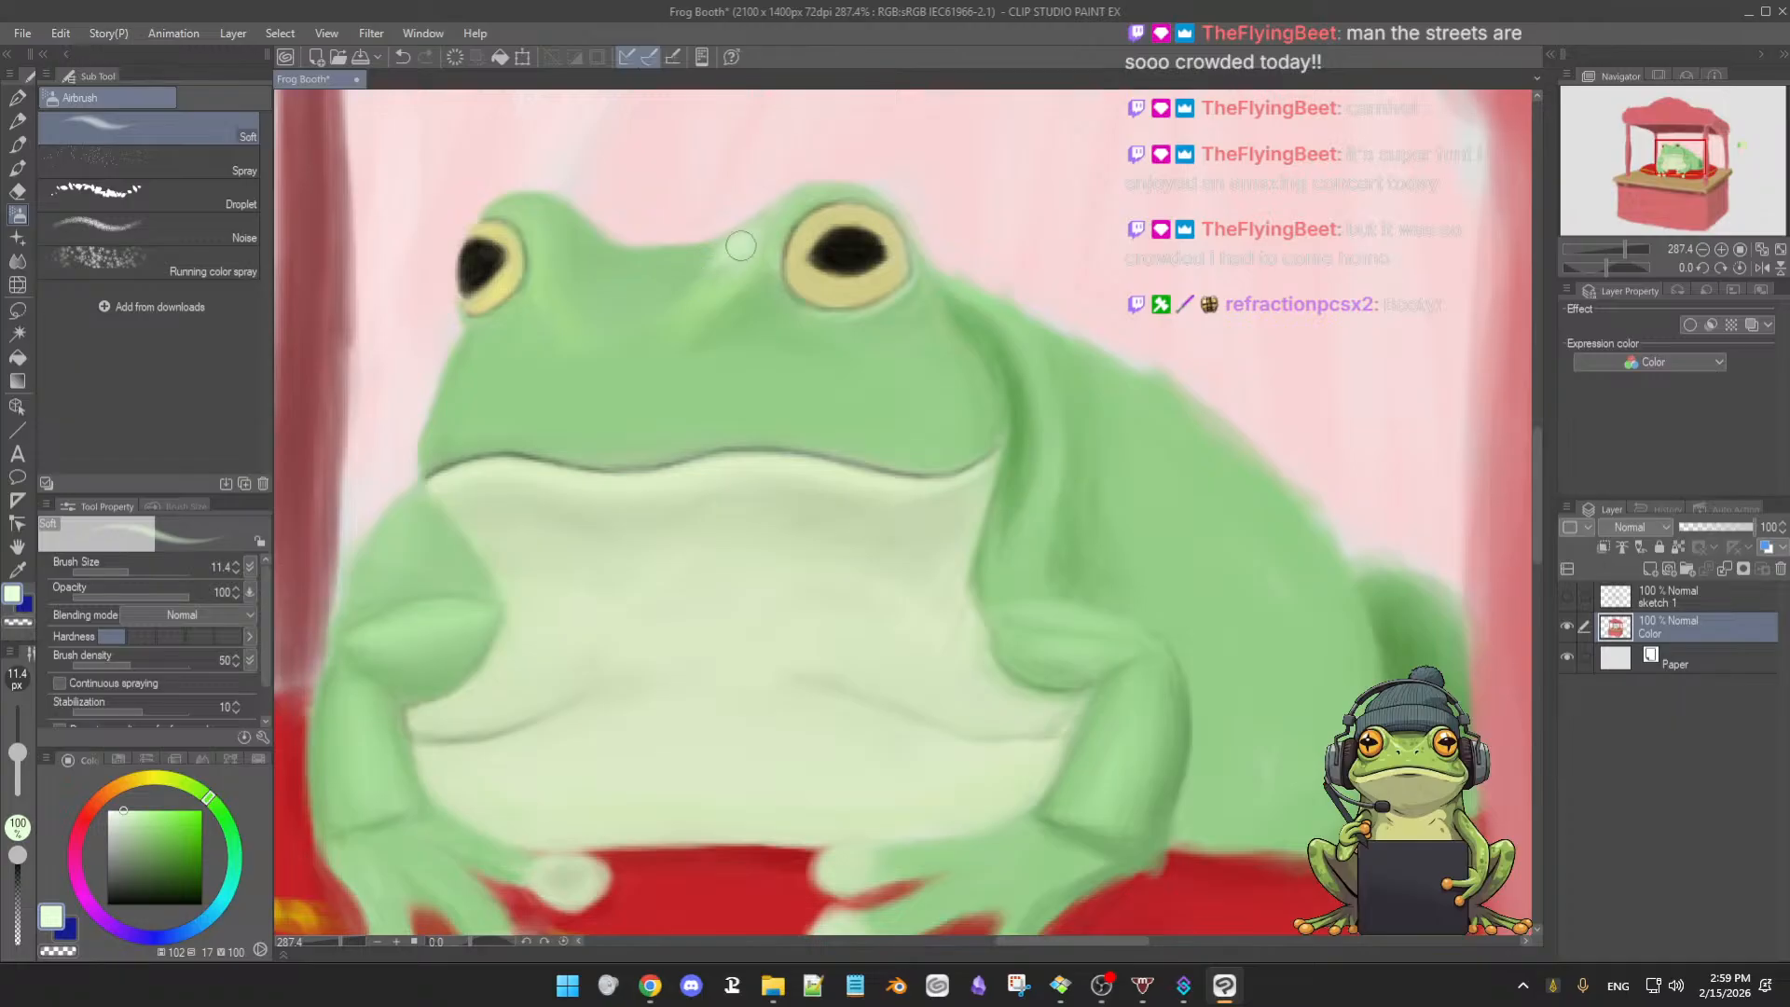
{"action": "left_click", "coordinate": [719, 289], "text": "alt"}
{"action": "left_click", "coordinate": [727, 252], "text": "alt"}
{"action": "left_click_drag", "start_coordinate": [726, 252], "coordinate": [763, 226]}
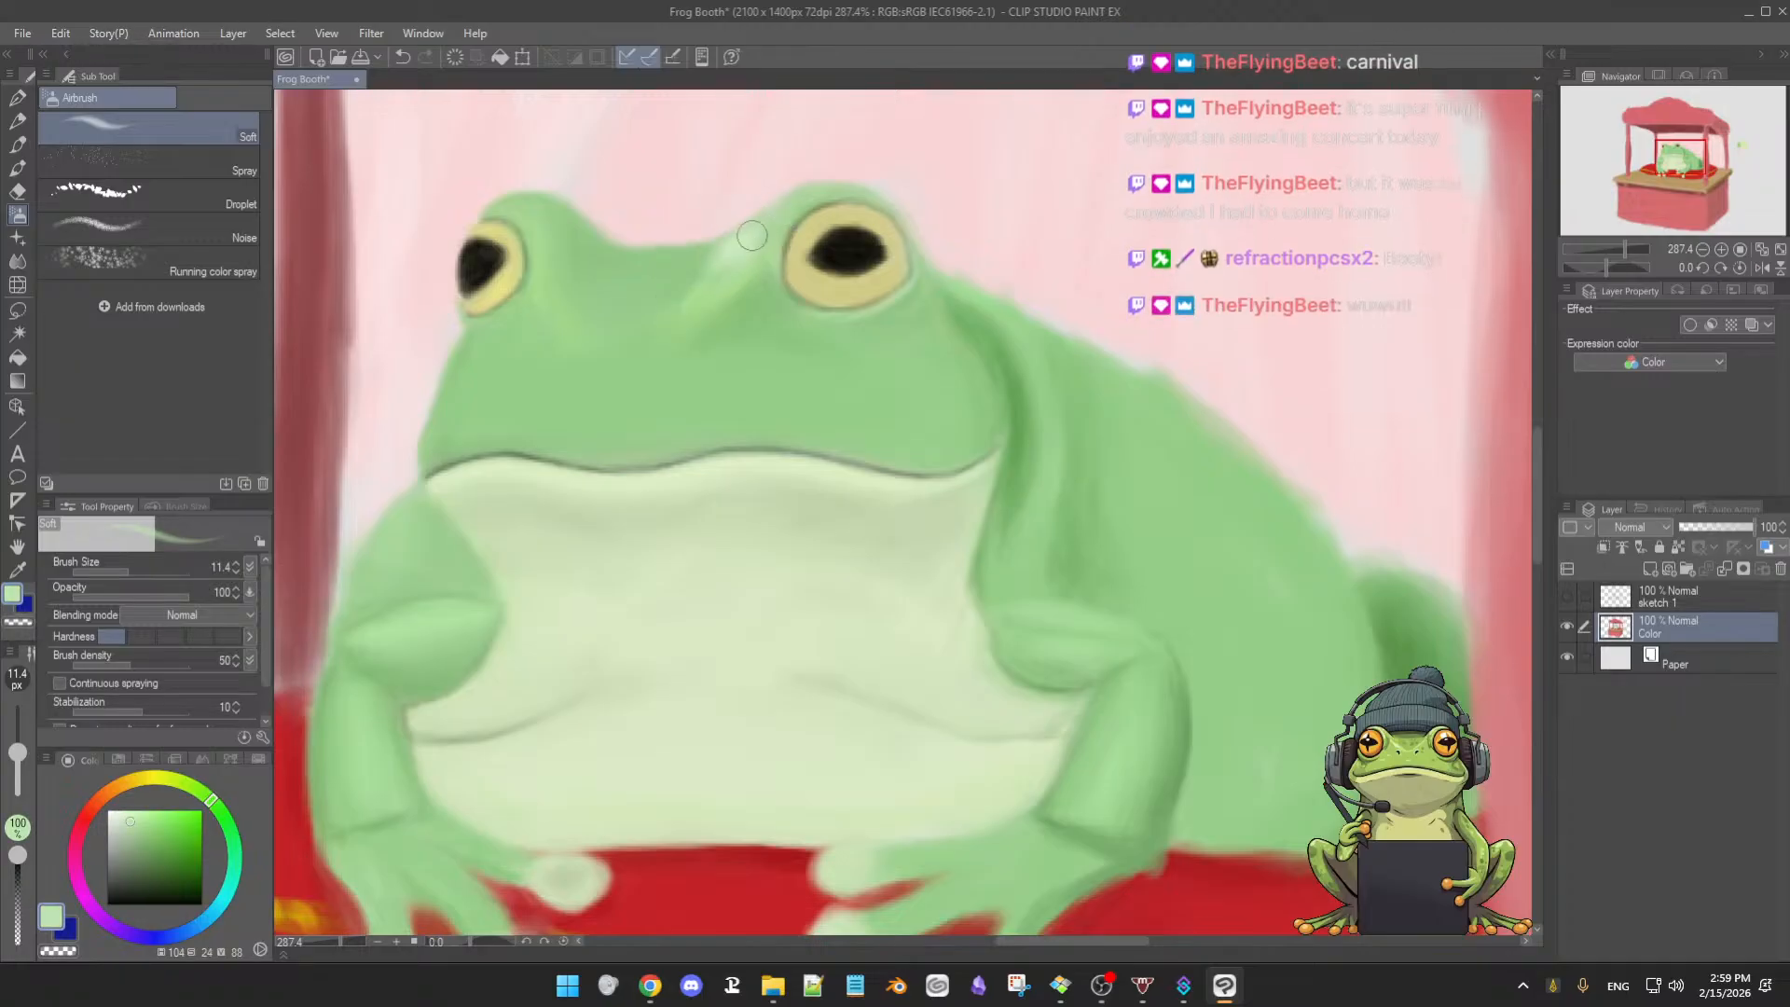
{"action": "left_click", "coordinate": [798, 206], "text": "alt"}
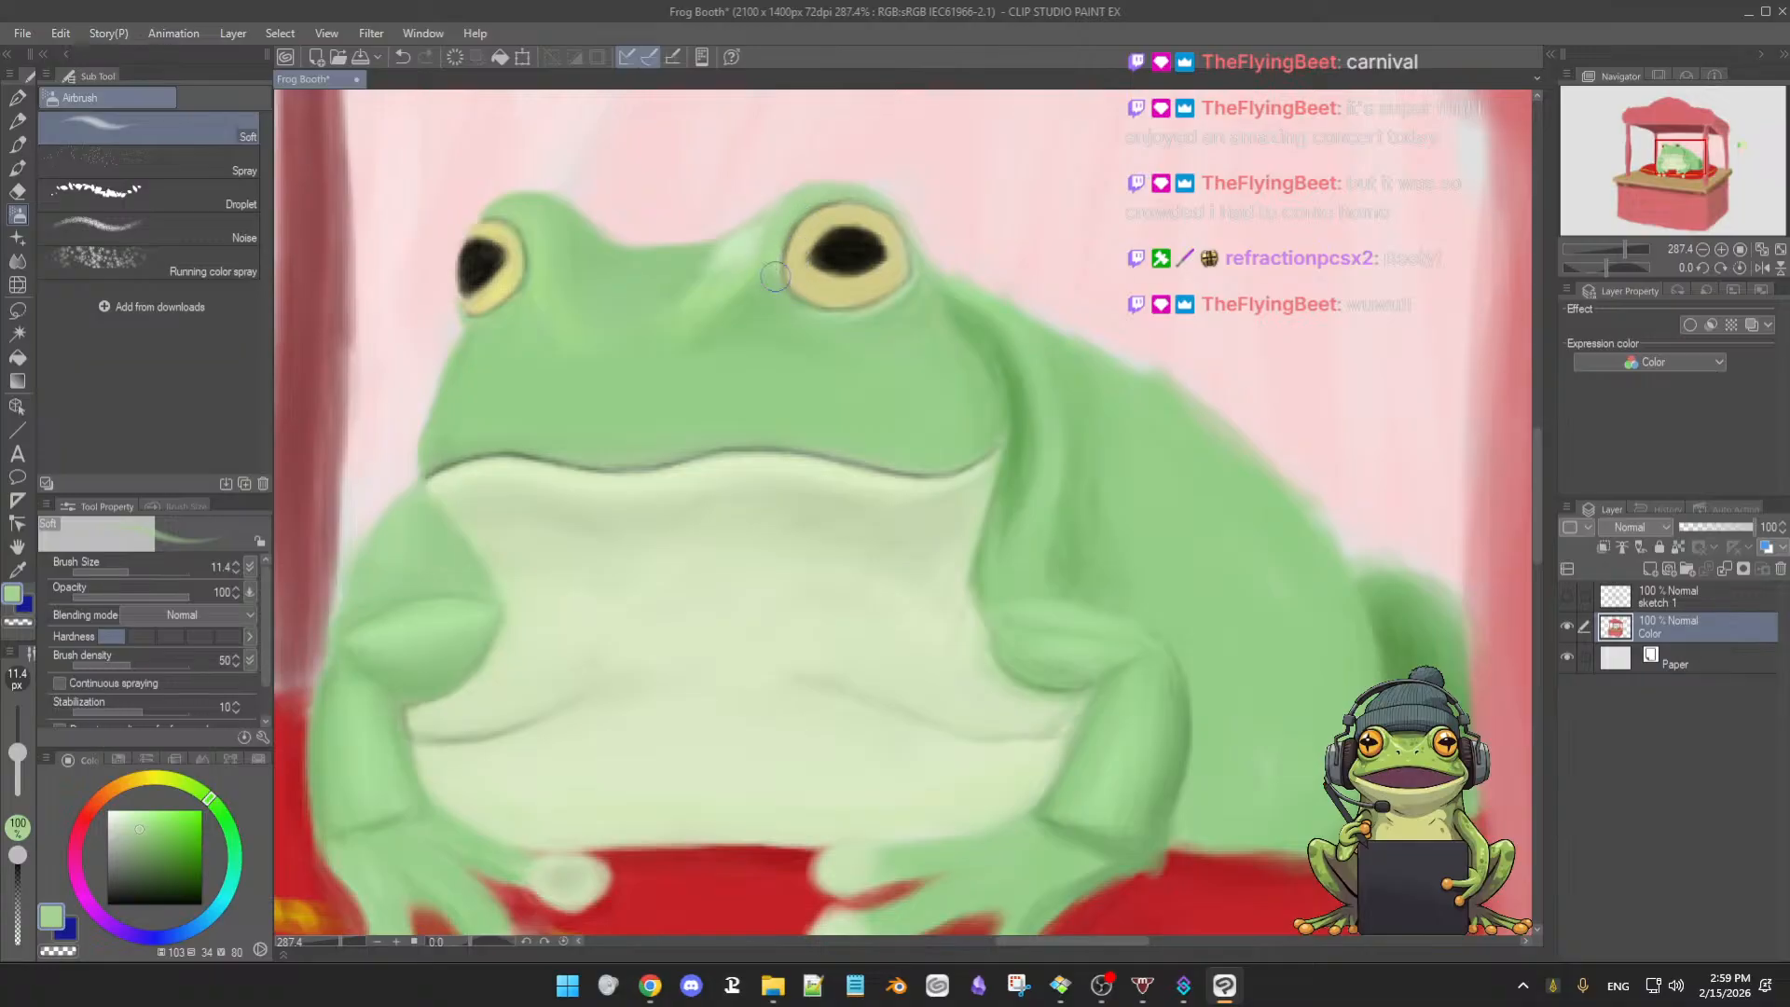
- Retouch the brow edge and the dip between the eyes with sampled greens, at brush sizes 6.9 and 9.7
{"action": "key", "text": "["}
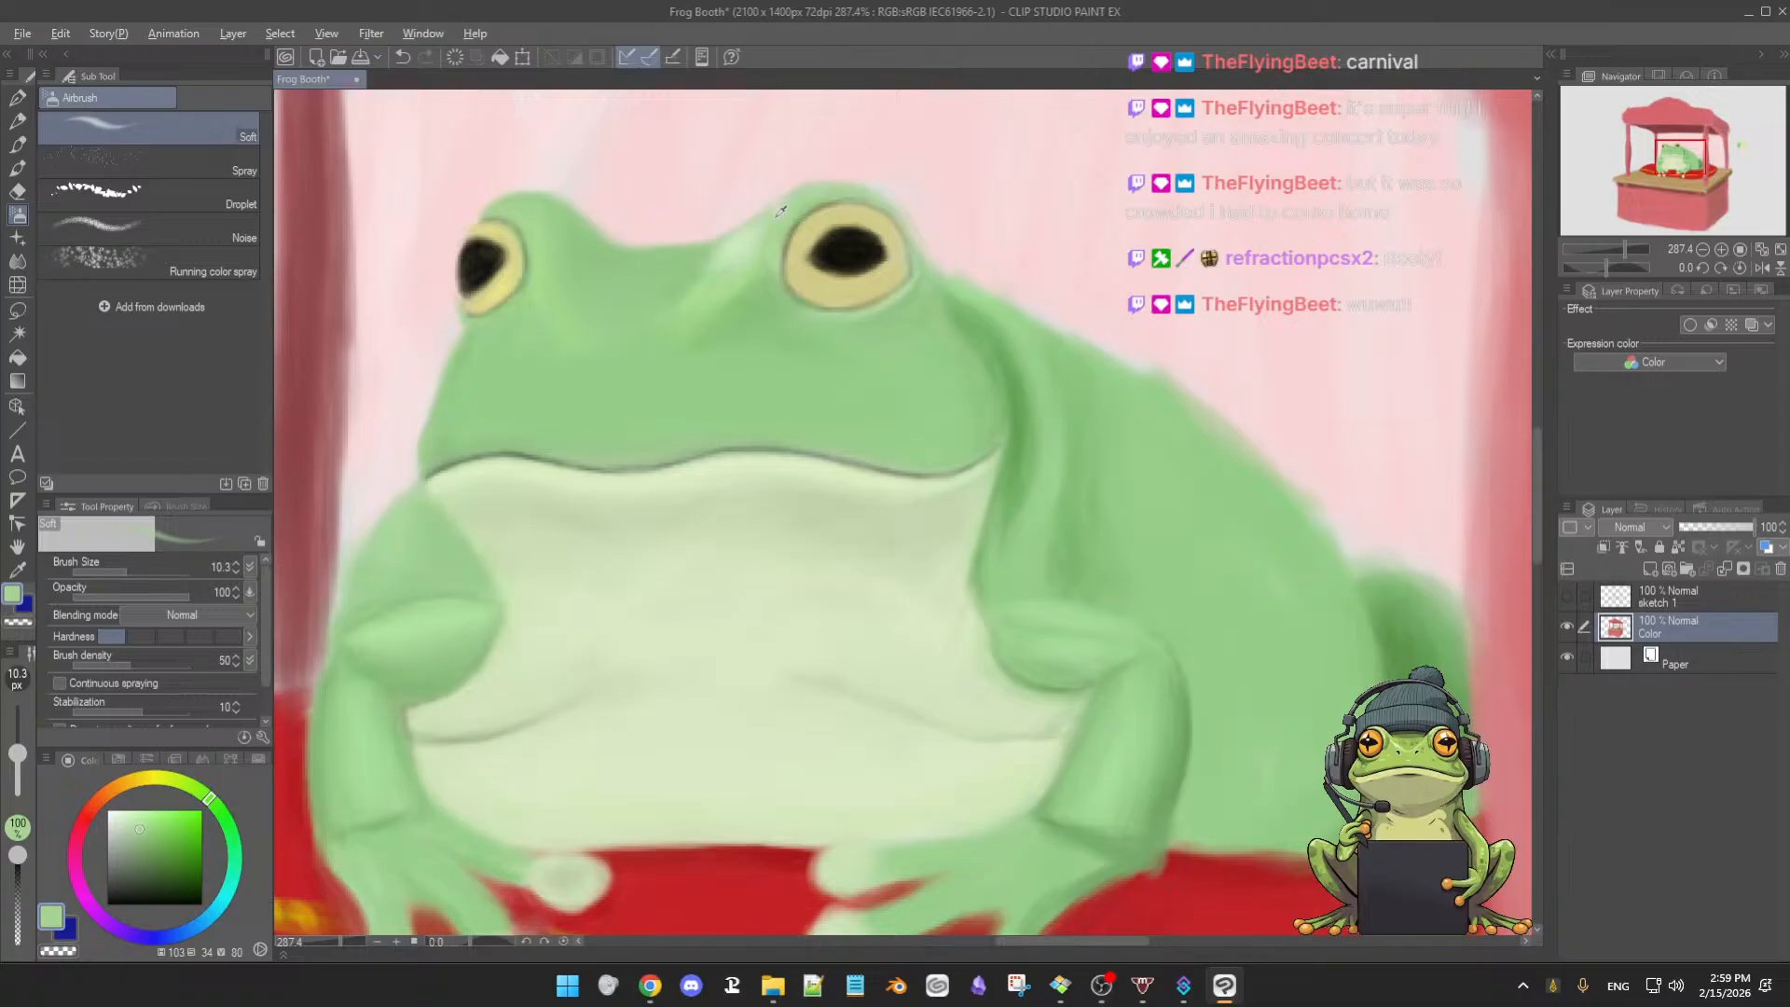
{"action": "key", "text": "["}
{"action": "key", "text": "["}
{"action": "key", "text": "["}
{"action": "key", "text": "["}
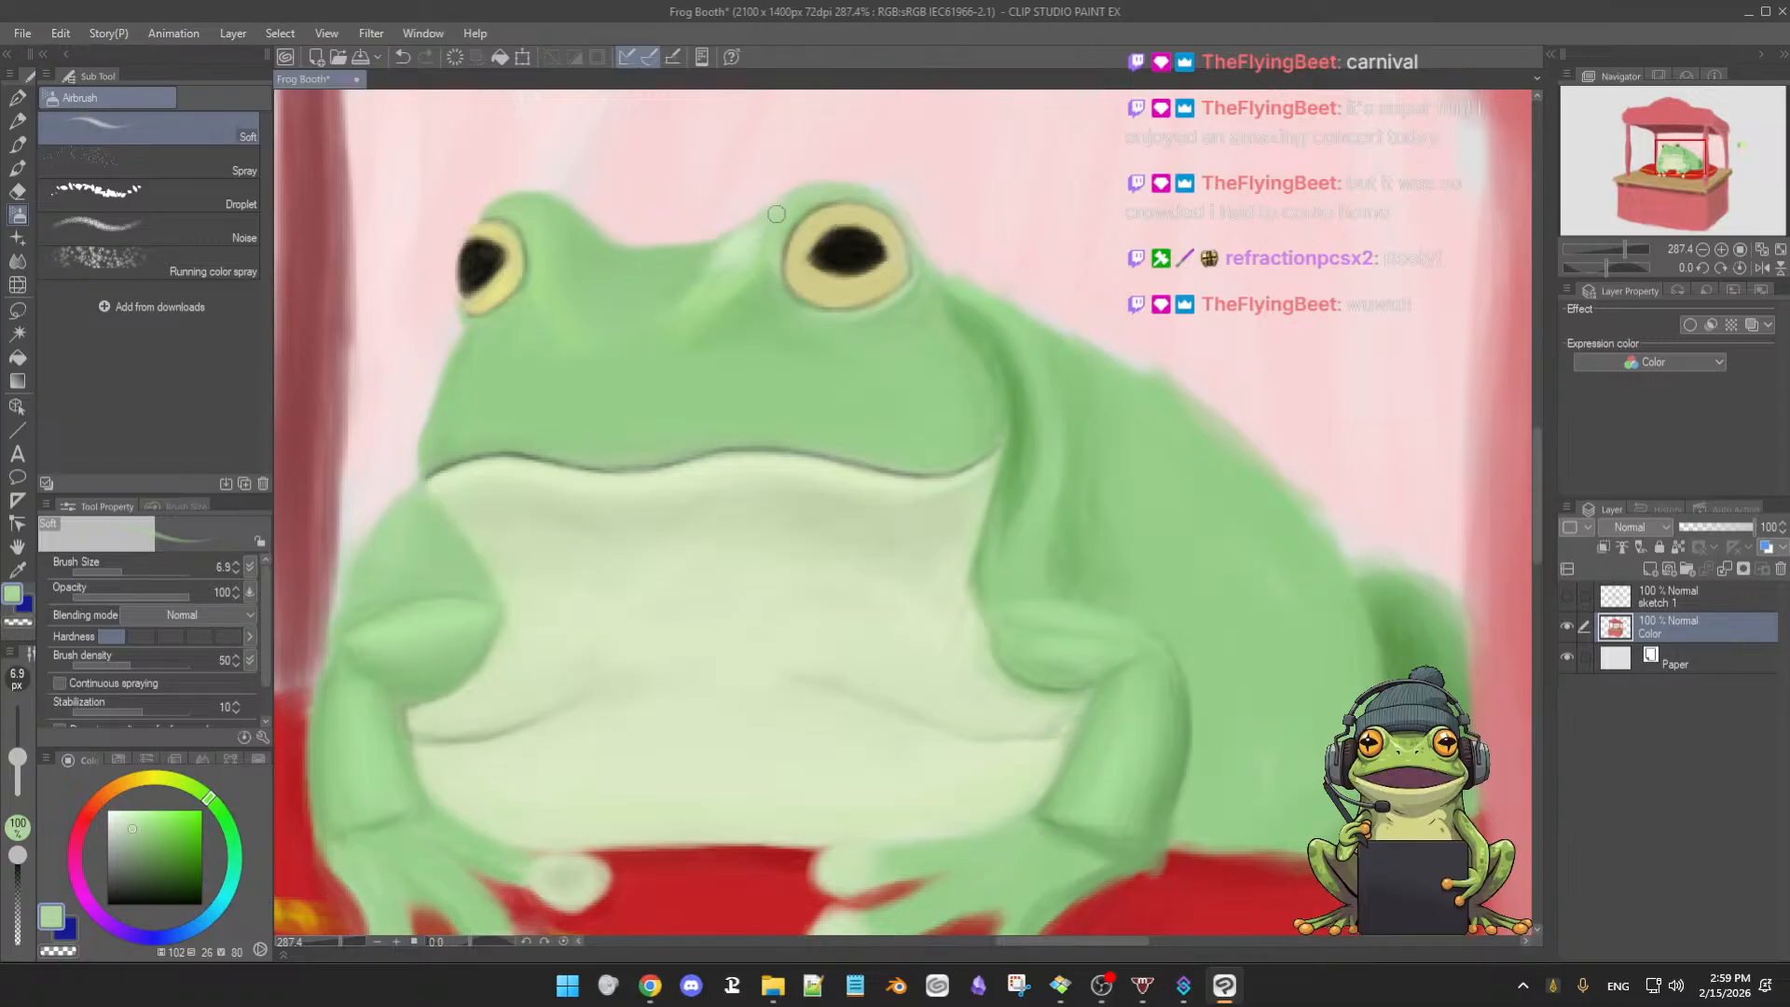
{"action": "left_click", "coordinate": [701, 253], "text": "alt"}
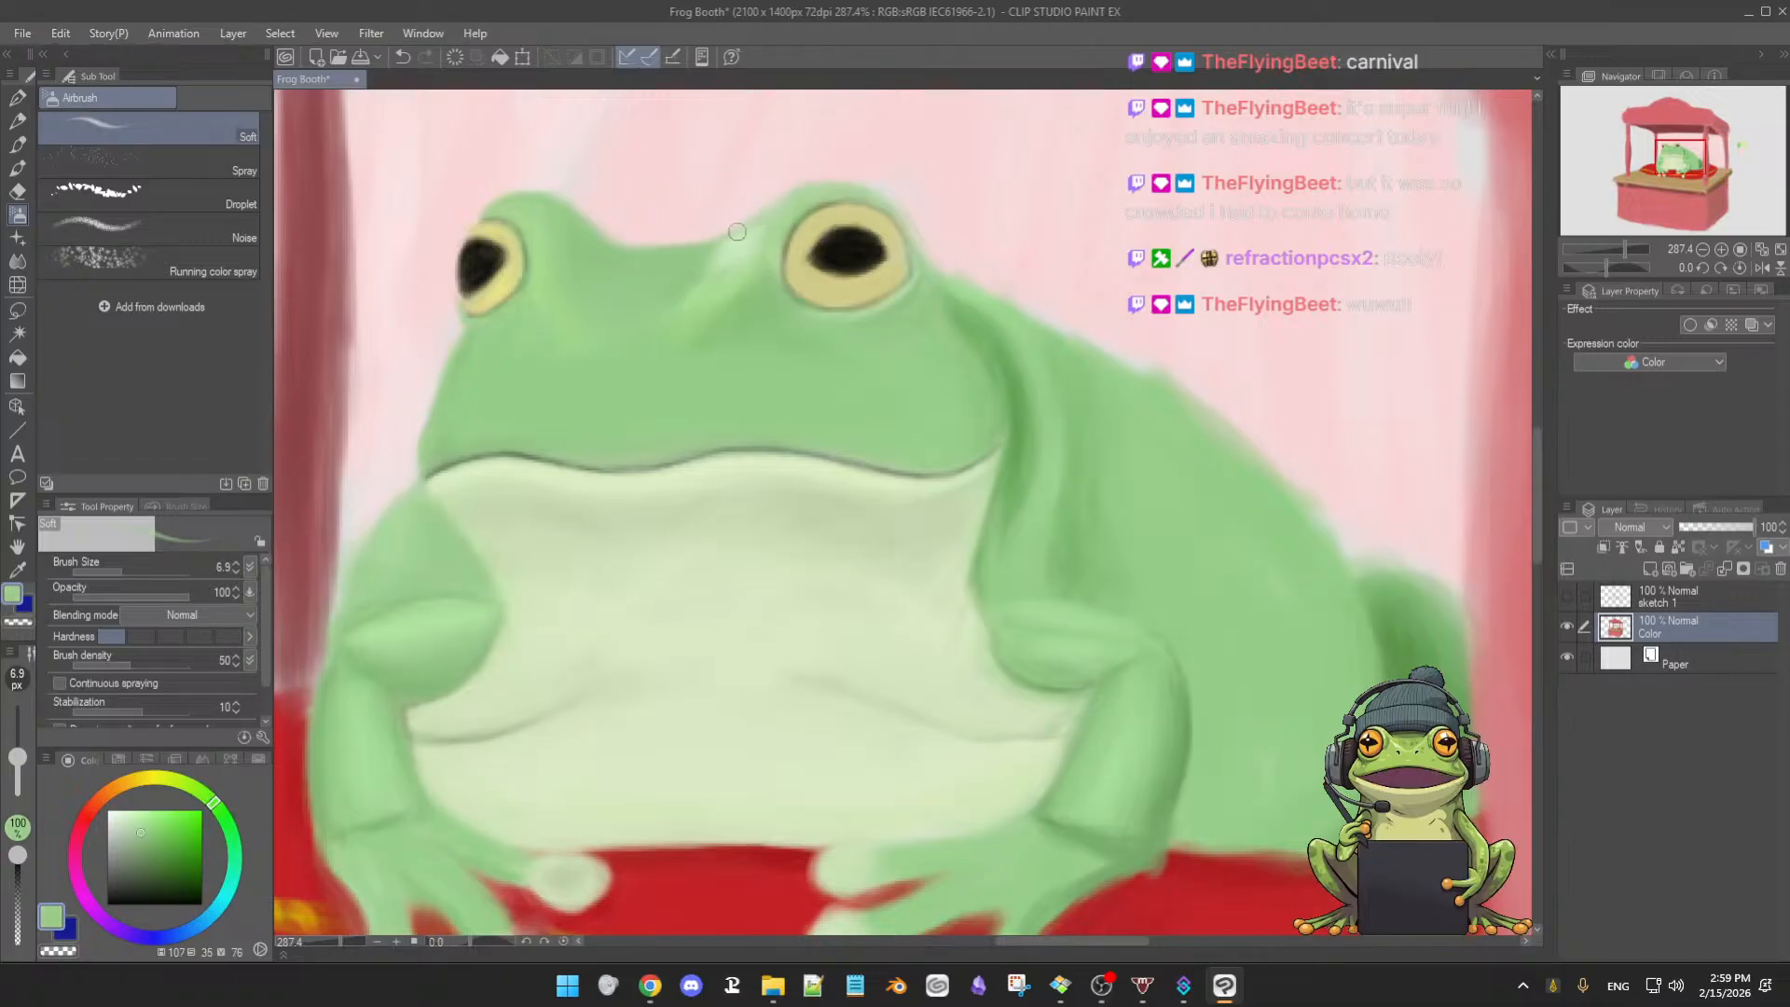
{"action": "left_click", "coordinate": [627, 245], "text": "alt"}
{"action": "key", "text": "]"}
{"action": "left_click", "coordinate": [767, 274], "text": "alt"}
{"action": "left_click", "coordinate": [767, 273], "text": "alt"}
{"action": "left_click", "coordinate": [691, 280], "text": "alt"}
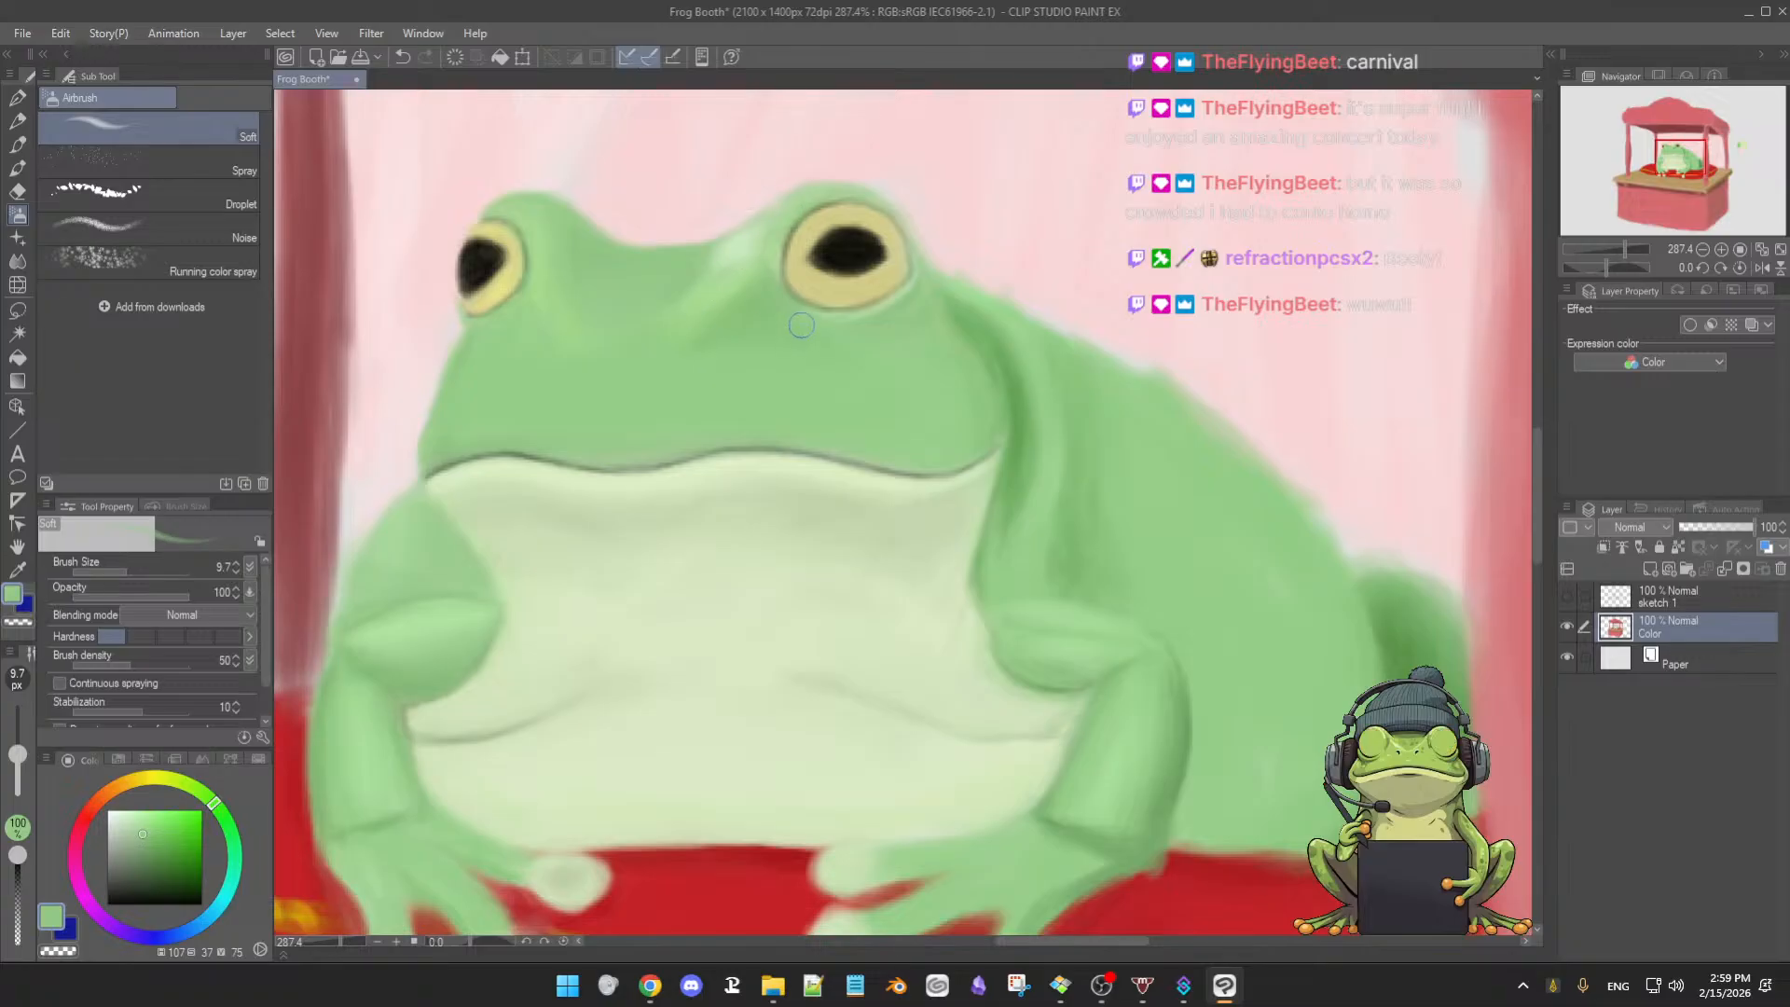
- Shade the hollow between the brow highlight and the larger eye with a darker green at brush size 10.4
{"action": "left_click", "coordinate": [754, 313], "text": "alt"}
{"action": "left_click_drag", "start_coordinate": [147, 839], "coordinate": [149, 860]}
{"action": "key", "text": "]"}
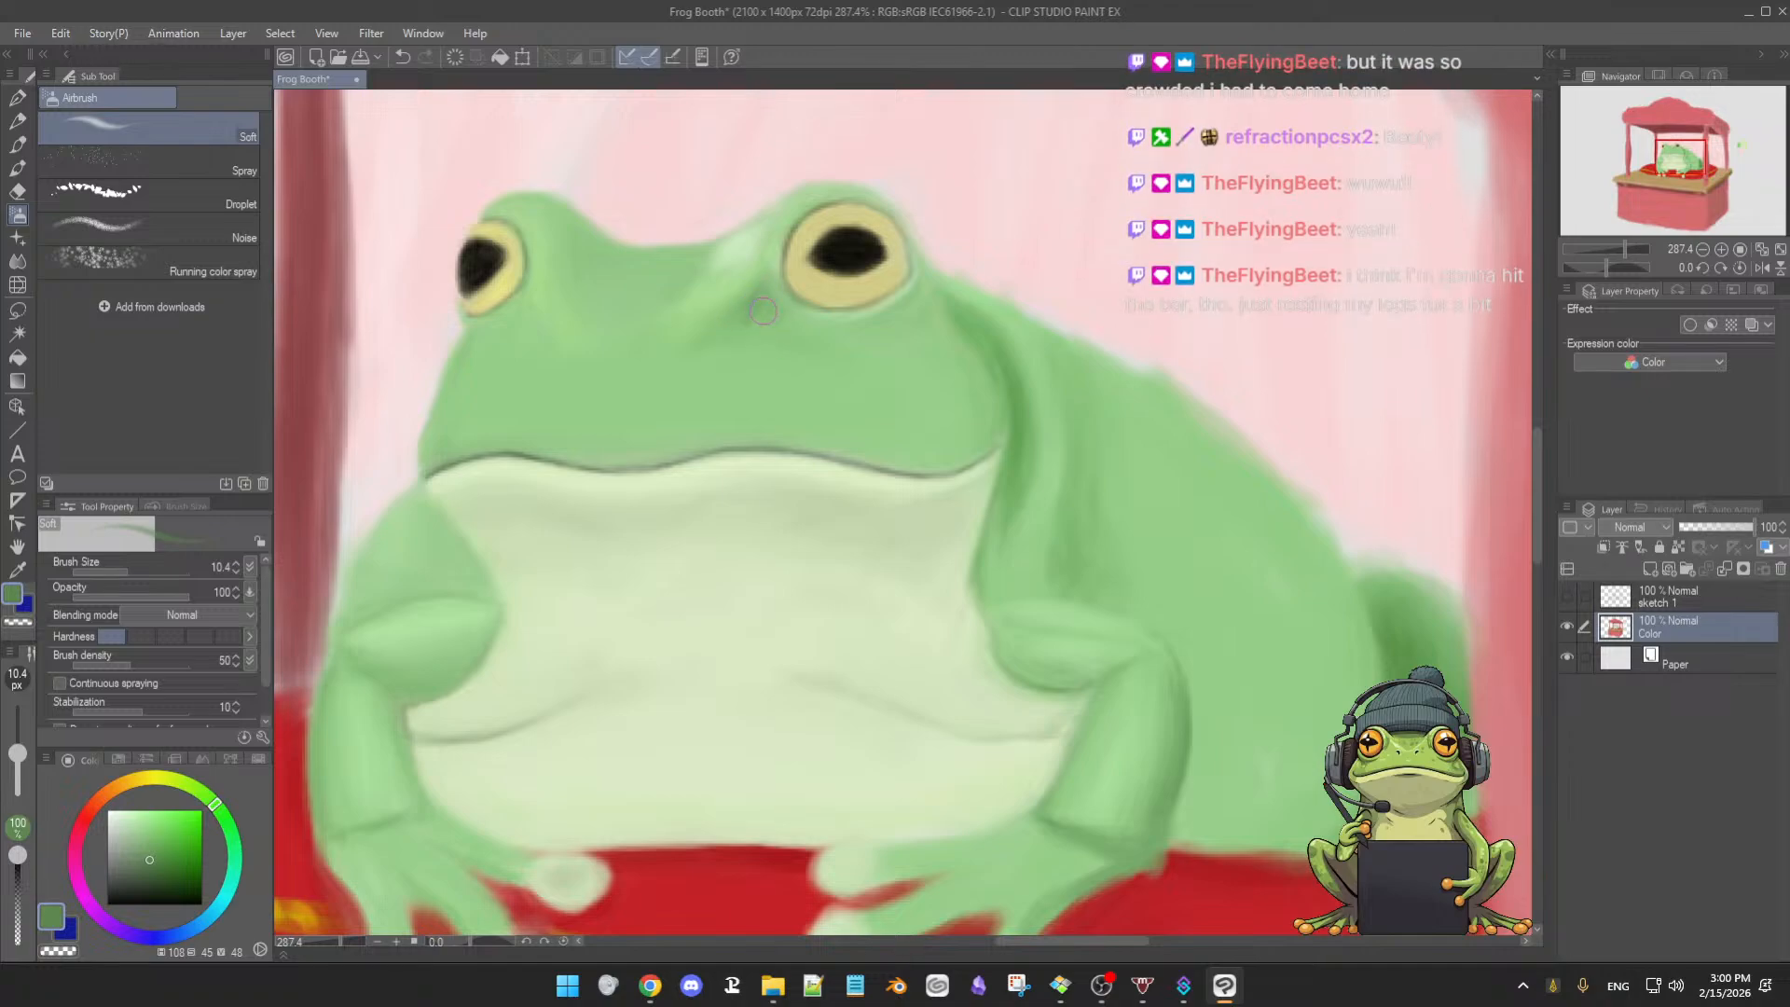
{"action": "left_click", "coordinate": [761, 280], "text": "alt"}
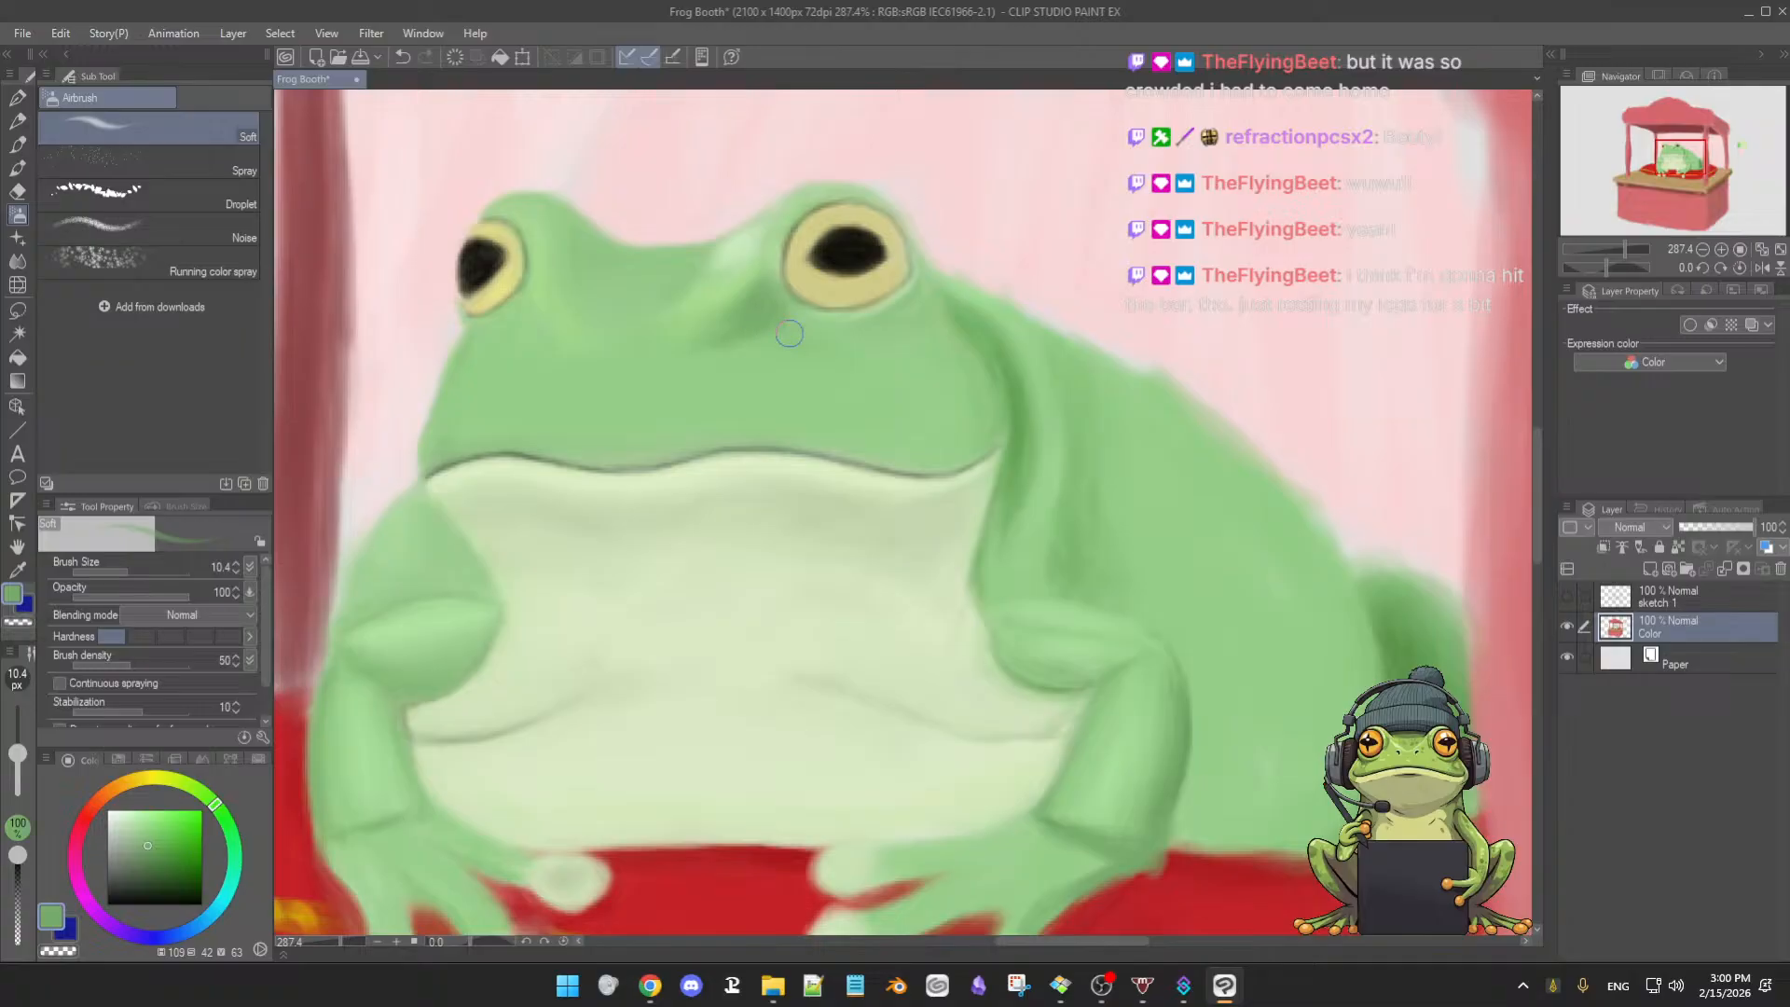
- Brighten the rim around the larger eye with sampled and very pale green, reducing the Soft airbrush to 5.8 and 3.7
{"action": "left_click_drag", "start_coordinate": [840, 288], "coordinate": [840, 295], "text": "ctrl+alt"}
{"action": "left_click", "coordinate": [892, 297], "text": "alt"}
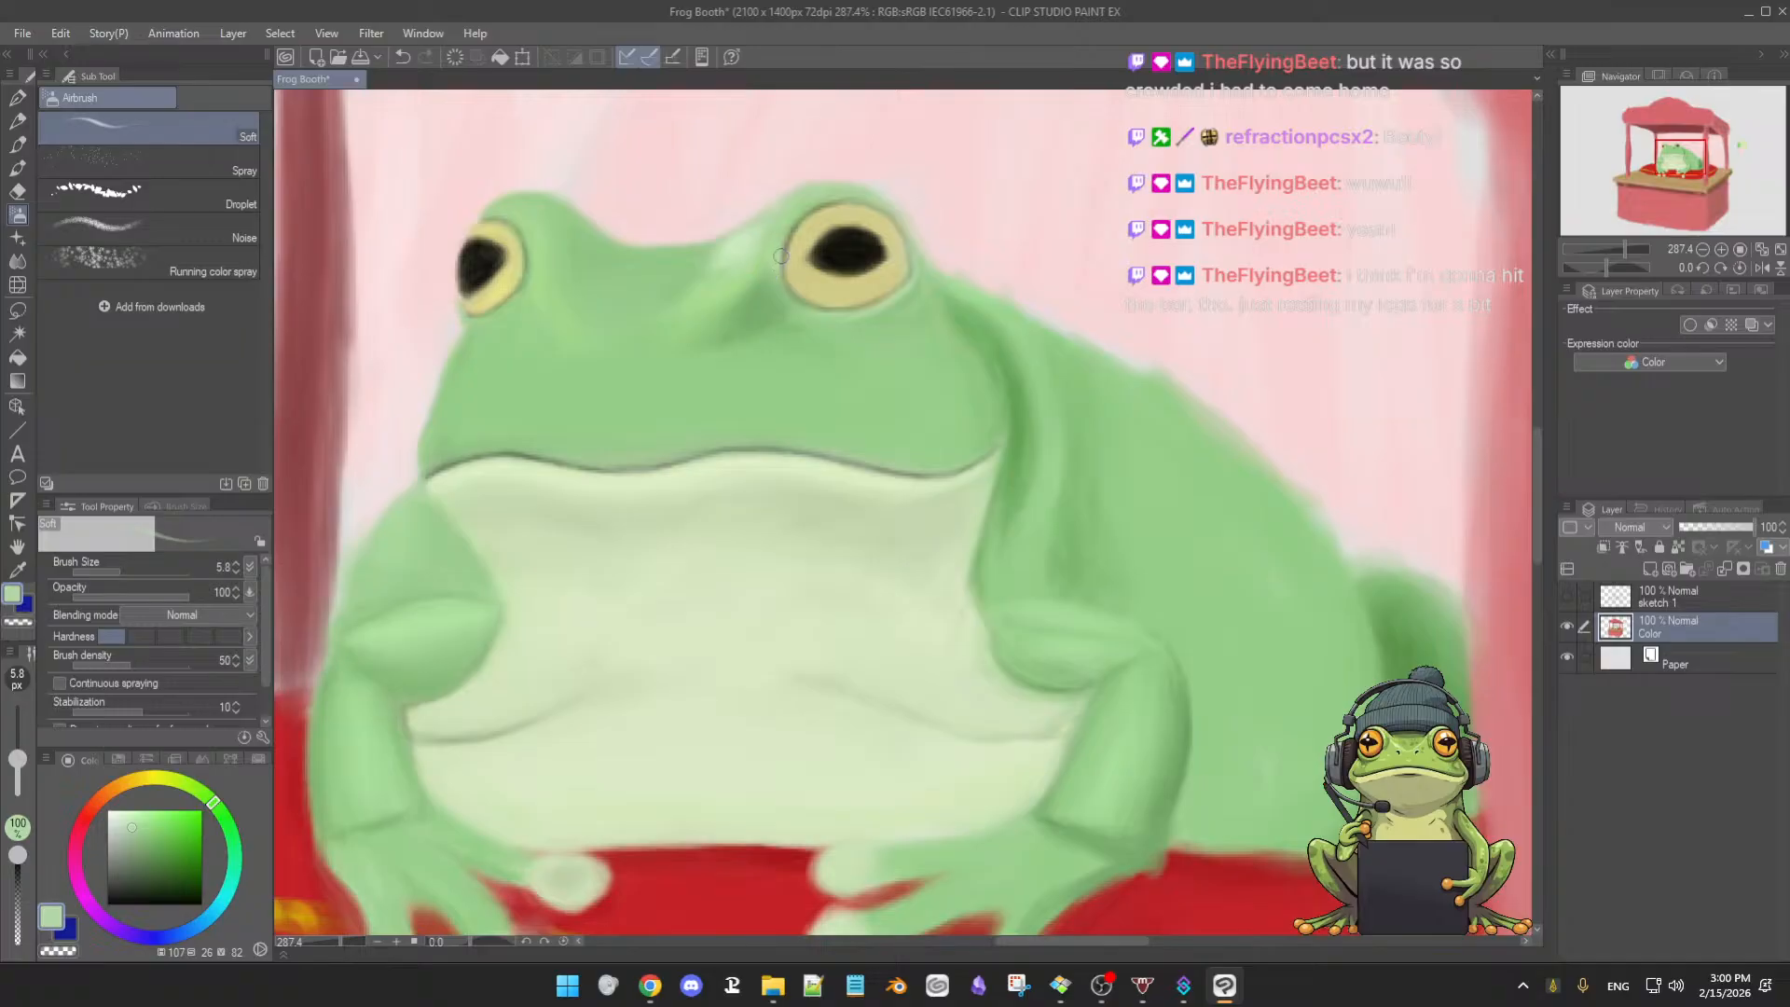
{"action": "mouse_move", "coordinate": [772, 263]}
{"action": "left_mouse_down", "text": "ctrl+alt"}
{"action": "mouse_move", "coordinate": [790, 290]}
{"action": "mouse_move", "coordinate": [775, 266]}
{"action": "left_mouse_up", "text": "ctrl+alt"}
{"action": "left_click", "coordinate": [128, 817]}
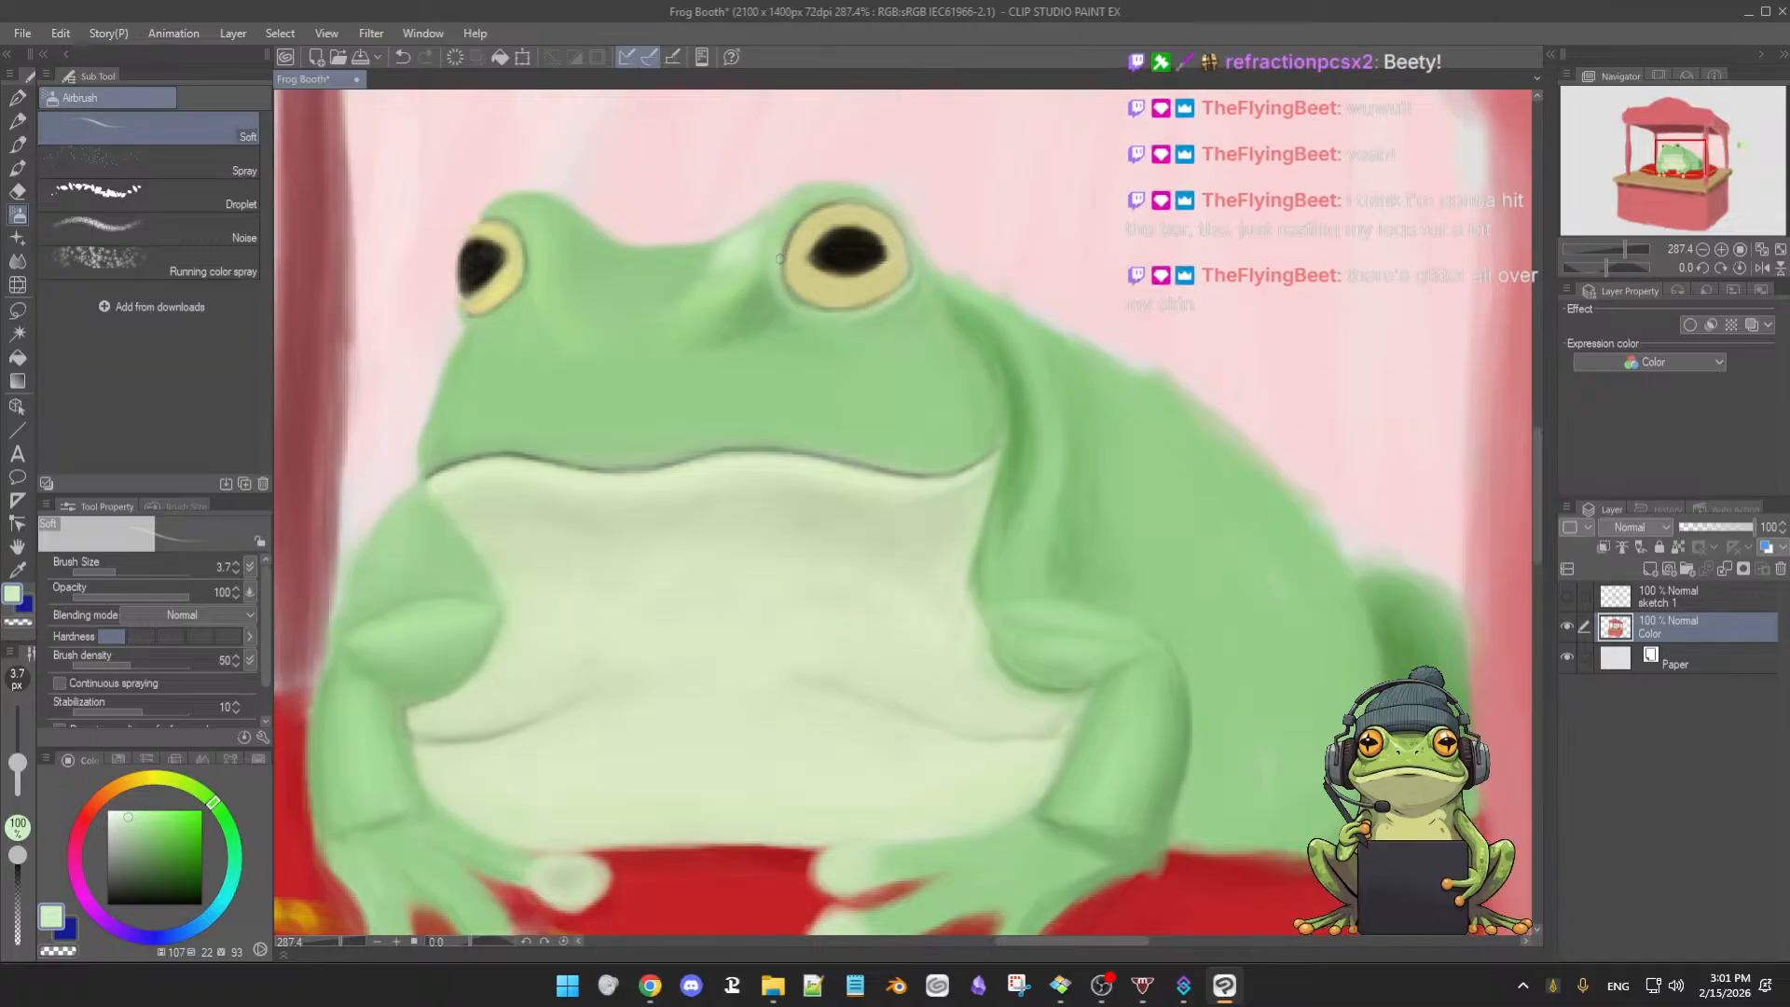
{"action": "key", "text": "shift+space"}
{"action": "mouse_move", "coordinate": [1037, 565]}
{"action": "left_mouse_down"}
{"action": "mouse_move", "coordinate": [912, 673]}
{"action": "mouse_move", "coordinate": [869, 671]}
{"action": "mouse_move", "coordinate": [904, 674]}
{"action": "mouse_move", "coordinate": [943, 613]}
{"action": "left_mouse_up"}
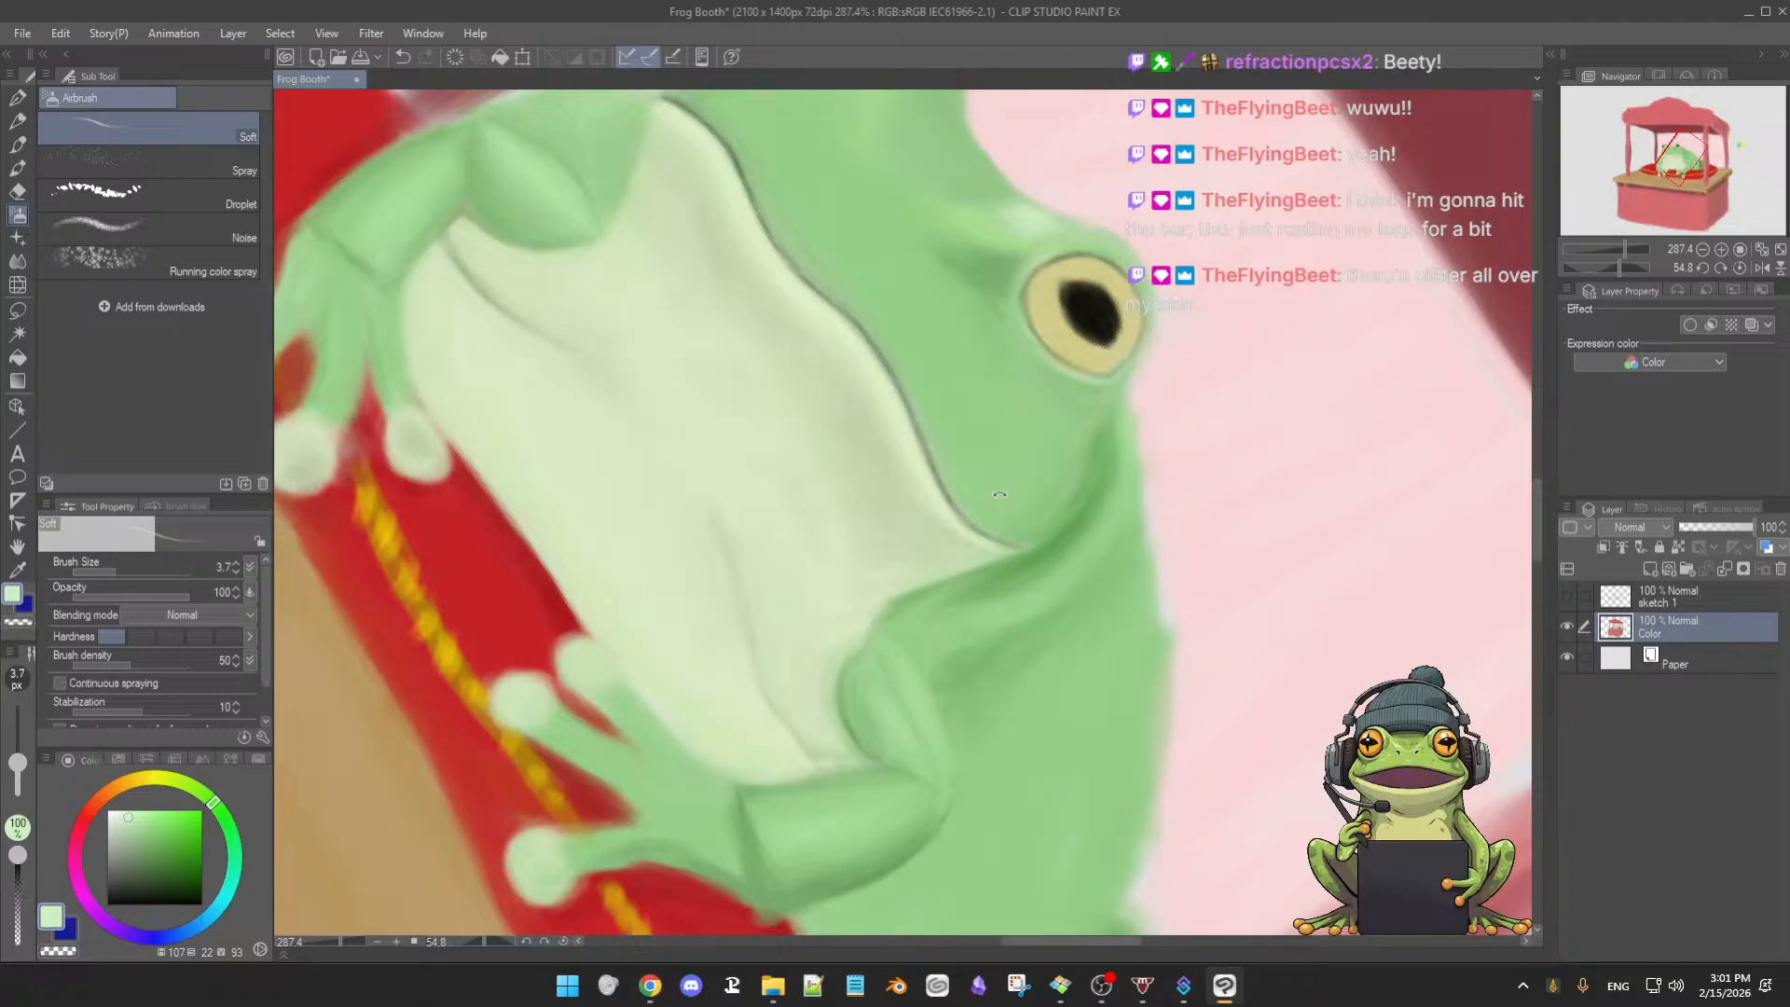
{"action": "left_click_drag", "start_coordinate": [878, 471], "coordinate": [885, 467]}
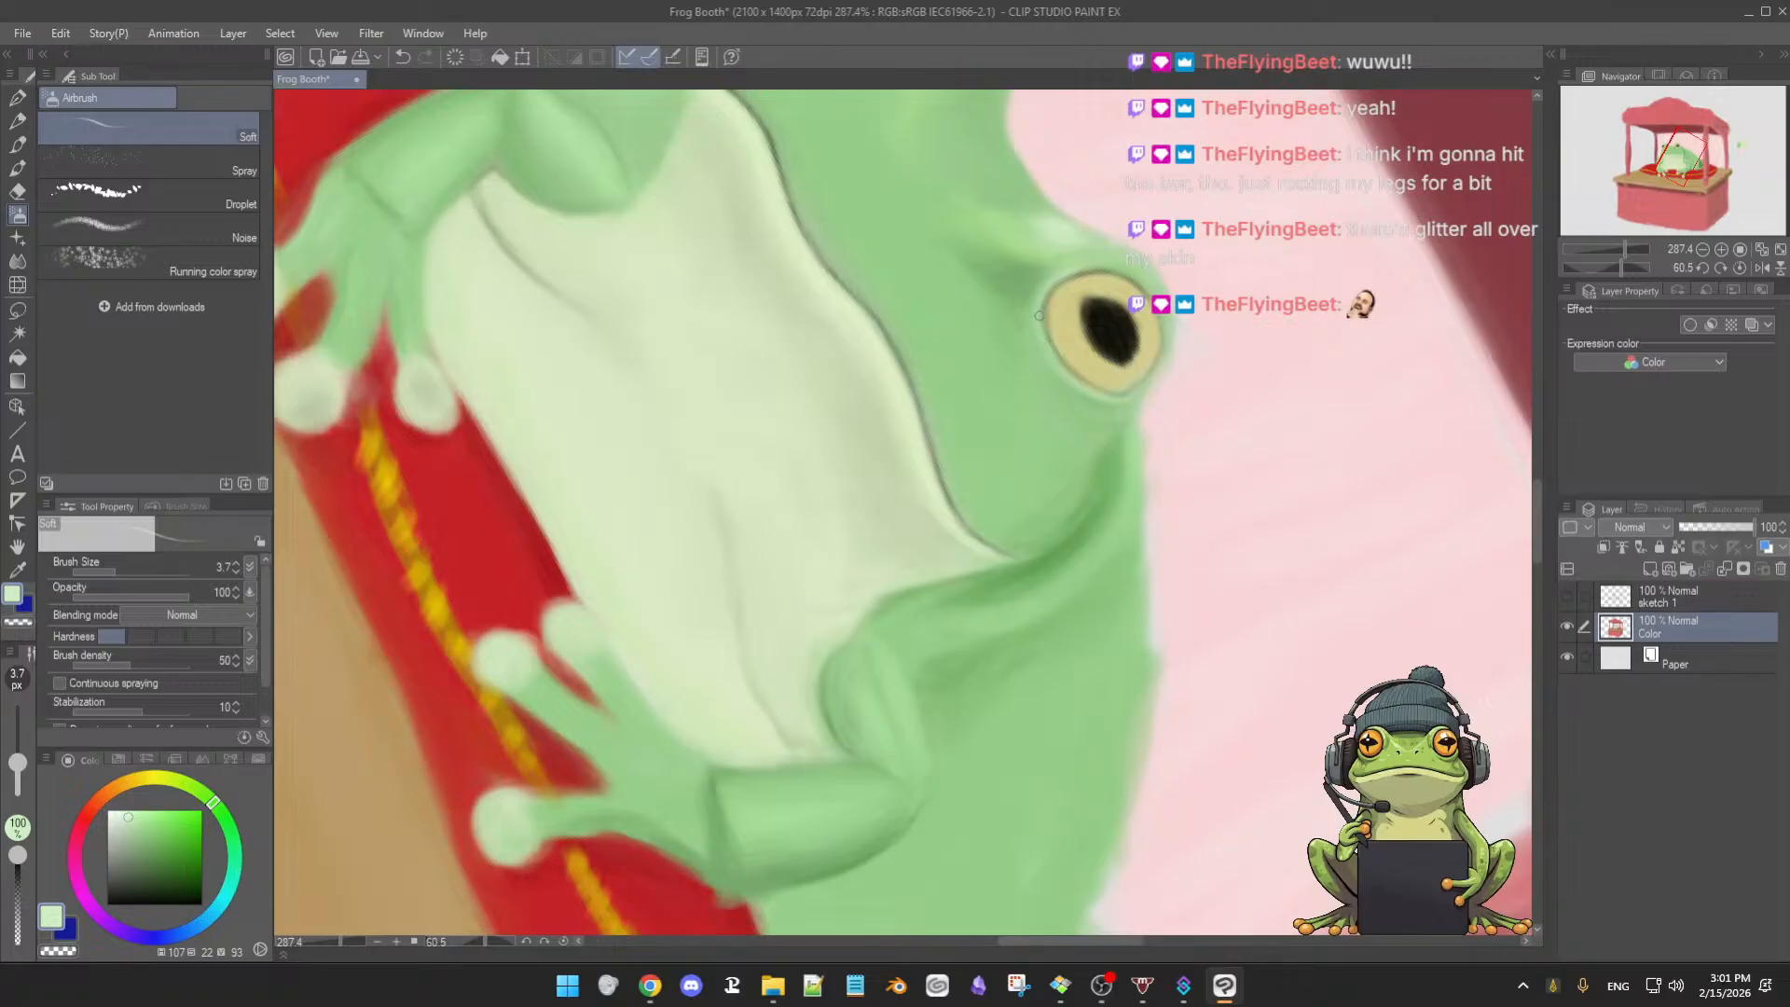
{"action": "left_click_drag", "start_coordinate": [1187, 420], "coordinate": [1163, 660]}
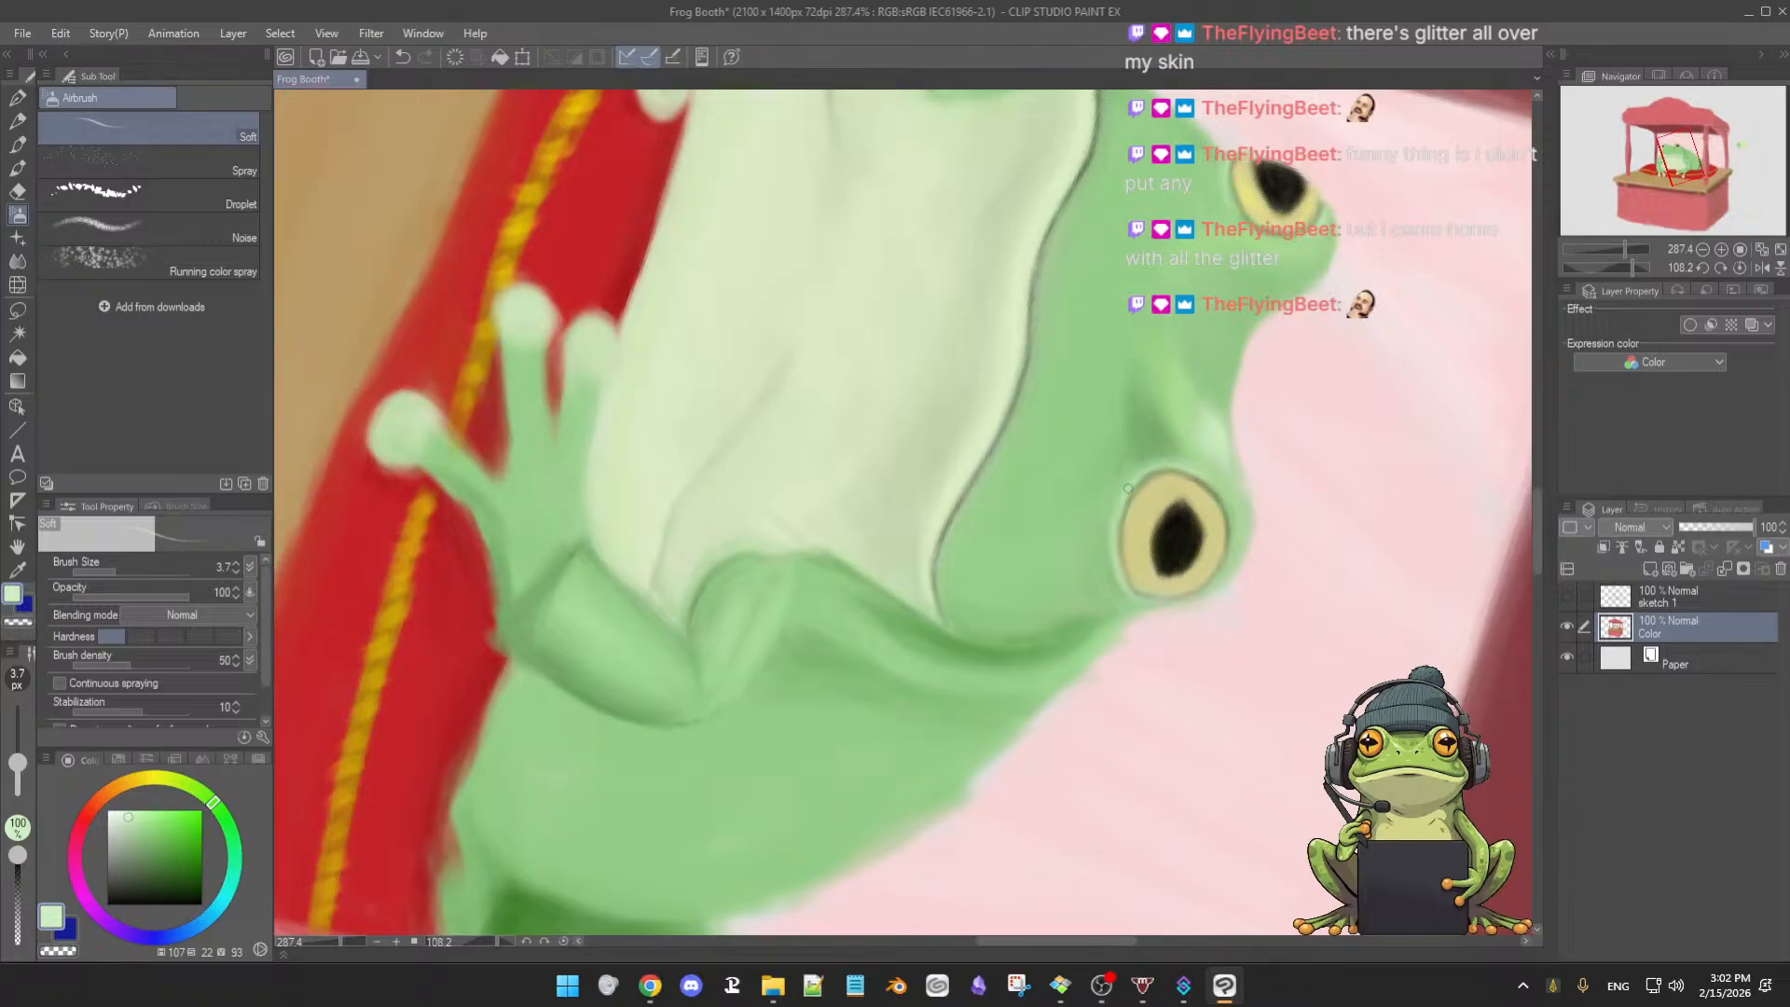
- Reset the canvas rotation and deepen the shadow beside the larger eye's inner corner with 3rdCoffee Soft Oil 2 at 7.4 in sampled green
{"action": "key", "text": "ctrl+at"}
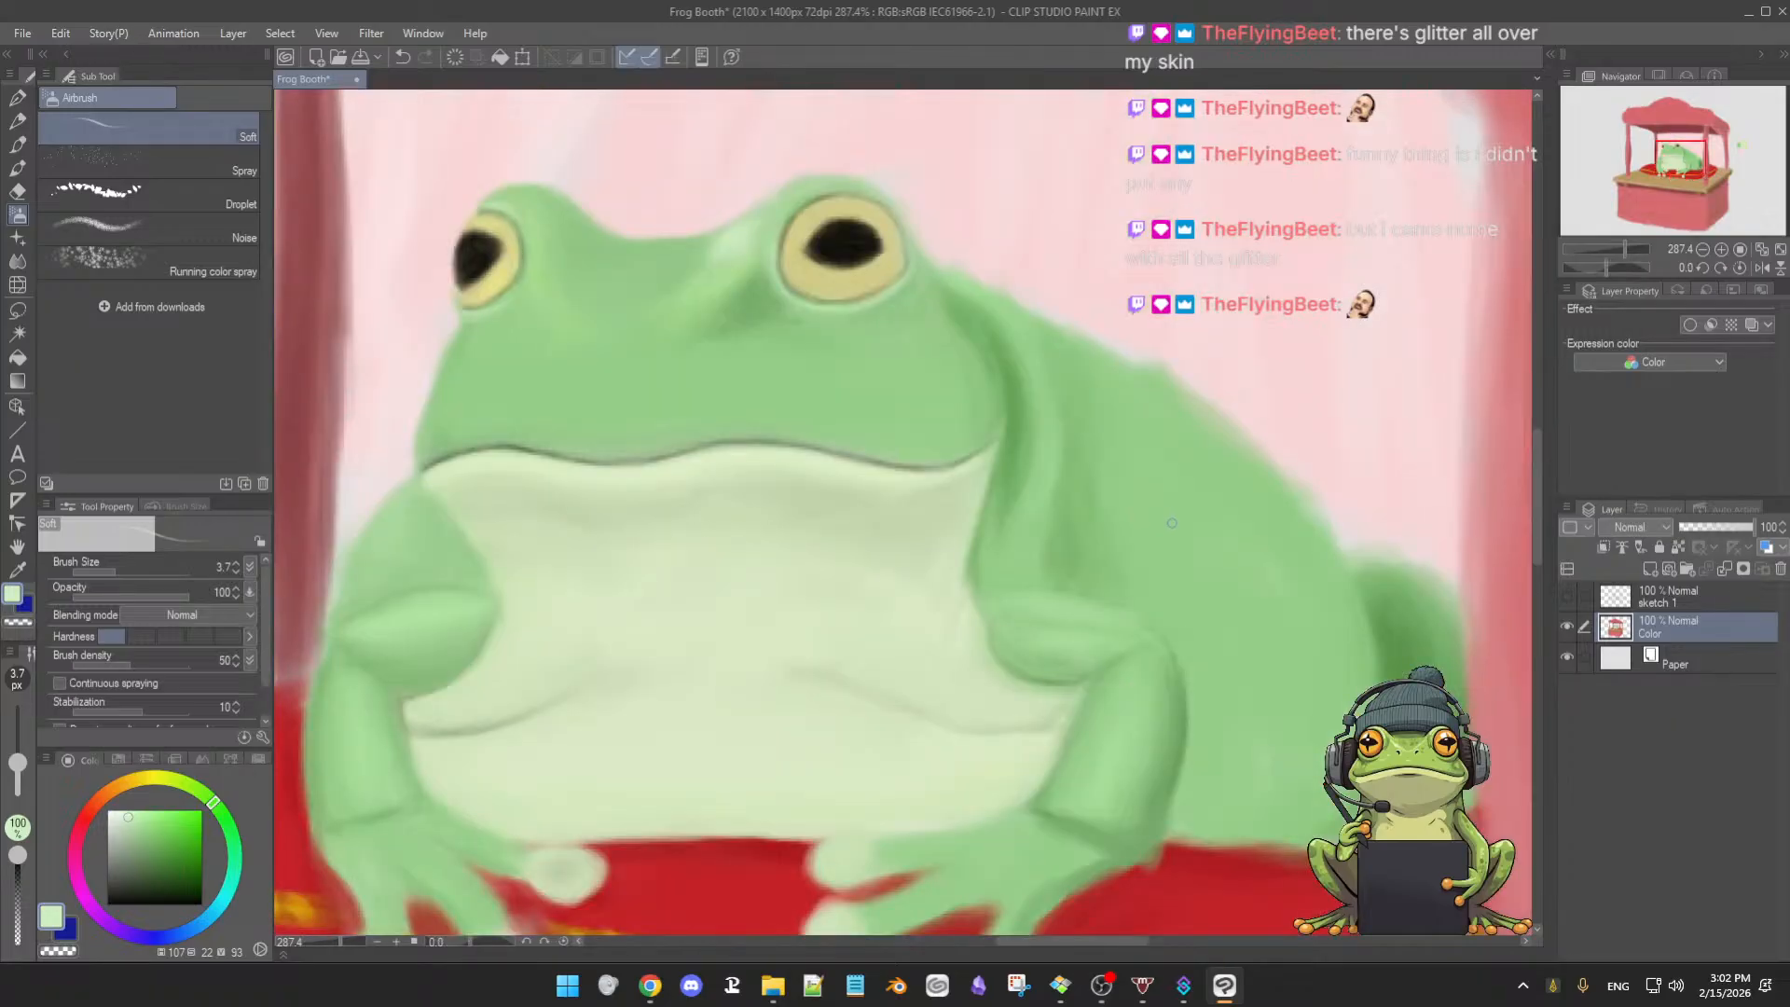
{"action": "left_click_drag", "start_coordinate": [1171, 528], "coordinate": [1139, 558]}
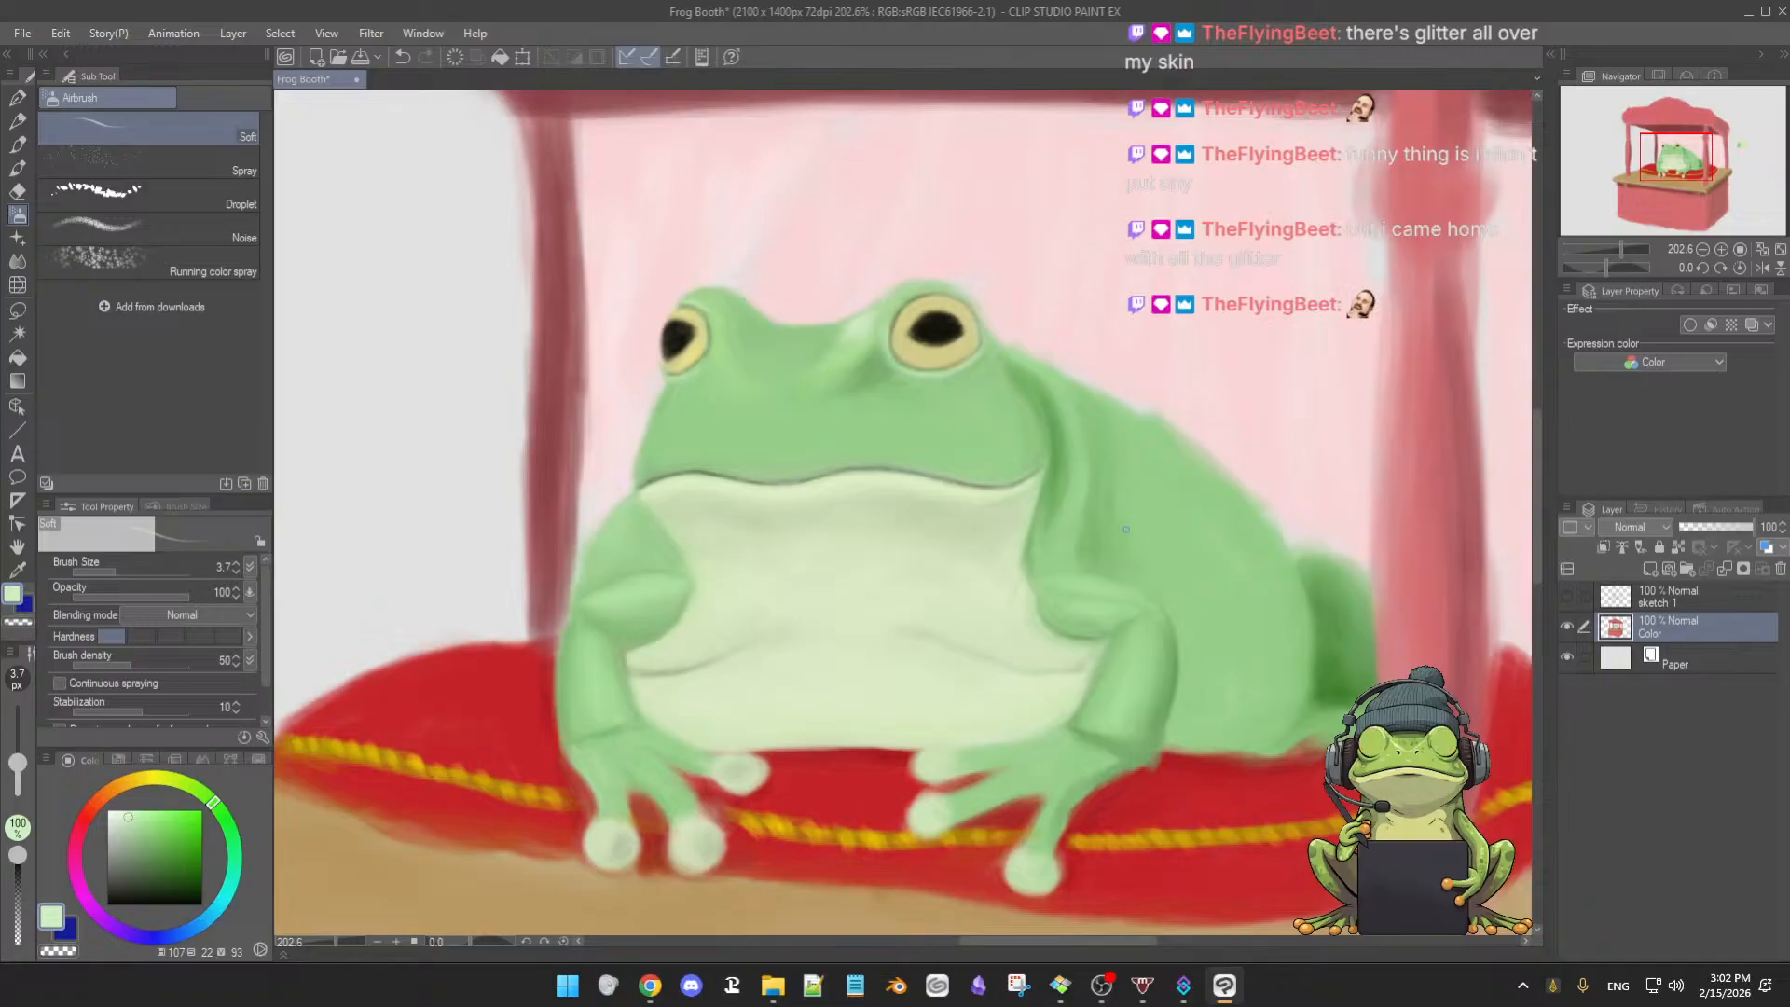
{"action": "left_click_drag", "start_coordinate": [985, 550], "coordinate": [1019, 560]}
{"action": "left_click_drag", "start_coordinate": [965, 463], "coordinate": [1072, 633]}
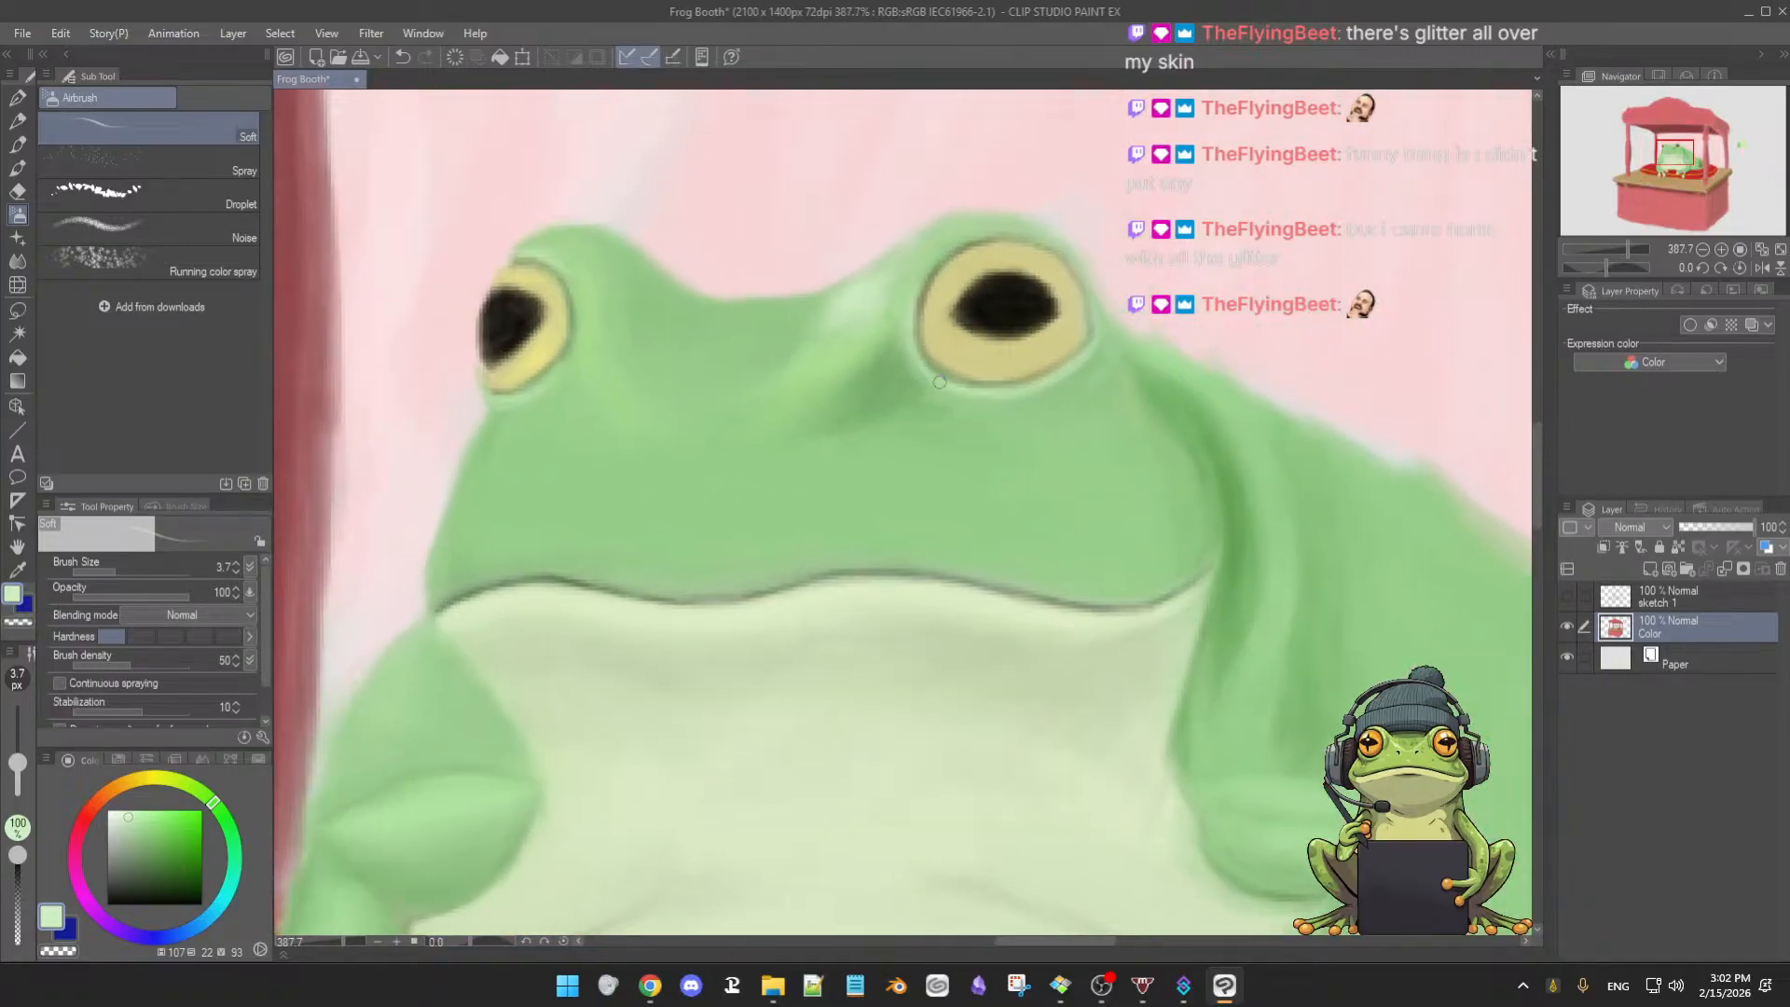
{"action": "left_click", "coordinate": [914, 277], "text": "alt"}
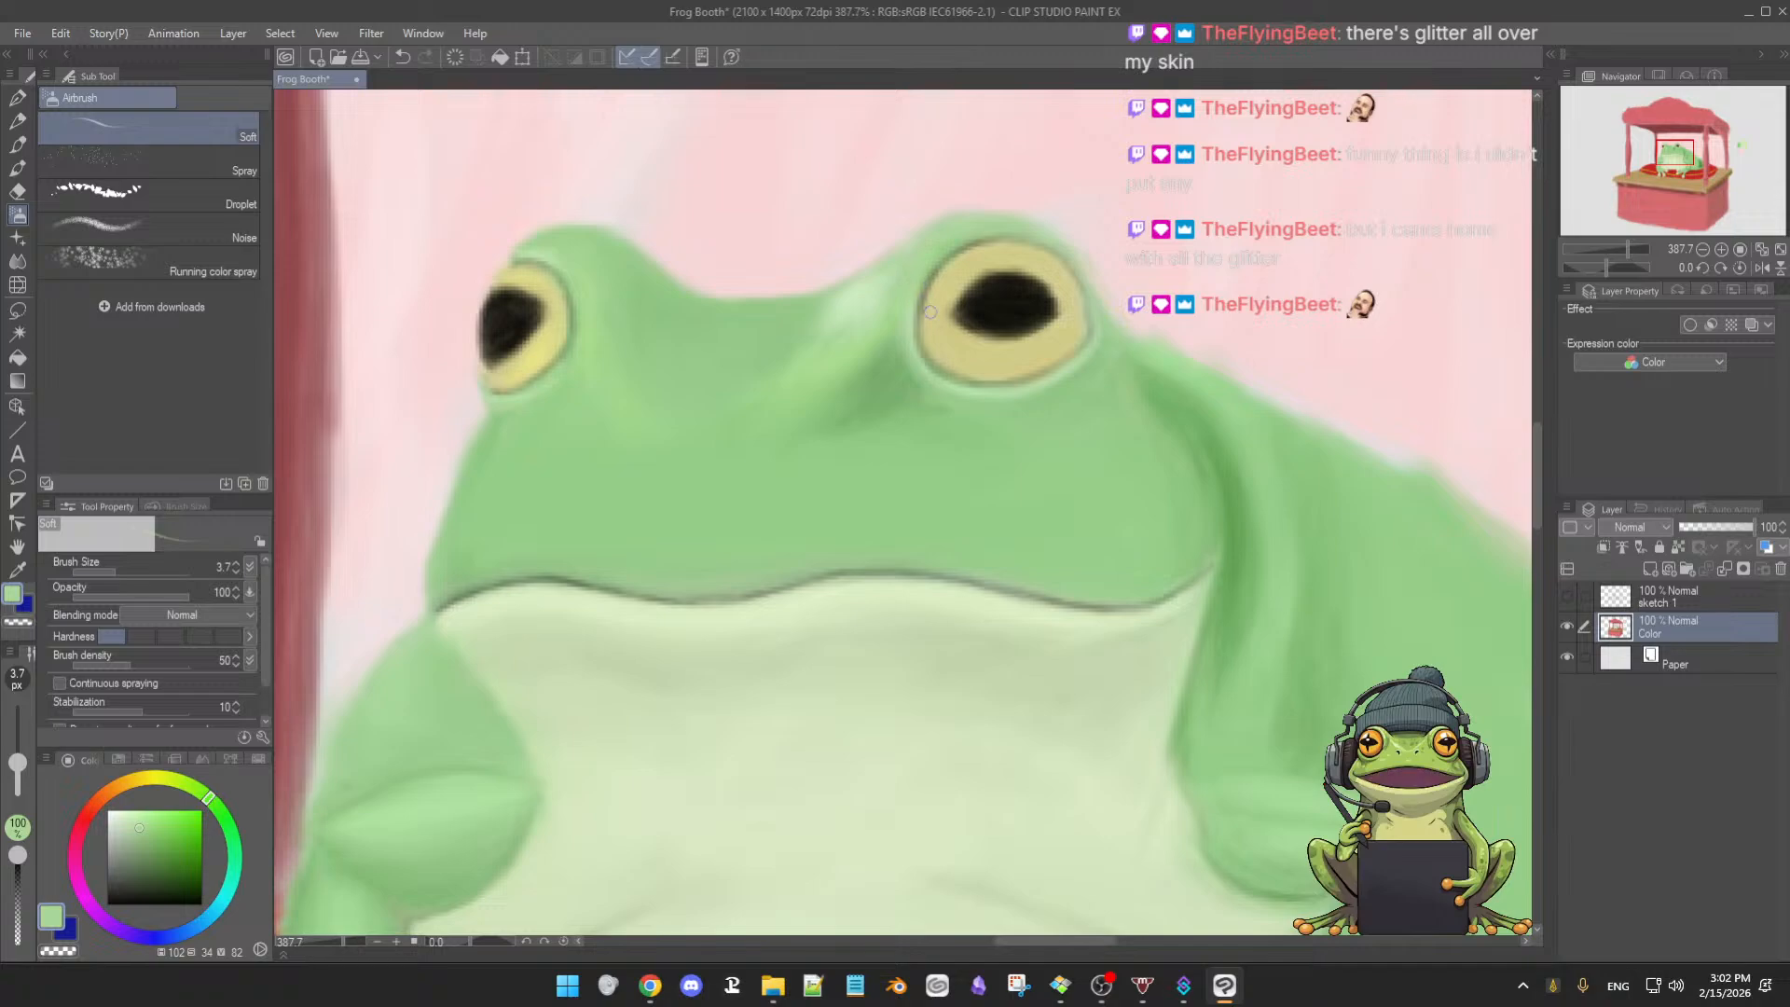
{"action": "key", "text": "b"}
{"action": "left_click", "coordinate": [901, 372], "text": "alt"}
{"action": "key", "text": "]"}
{"action": "left_click_drag", "start_coordinate": [895, 331], "coordinate": [914, 375]}
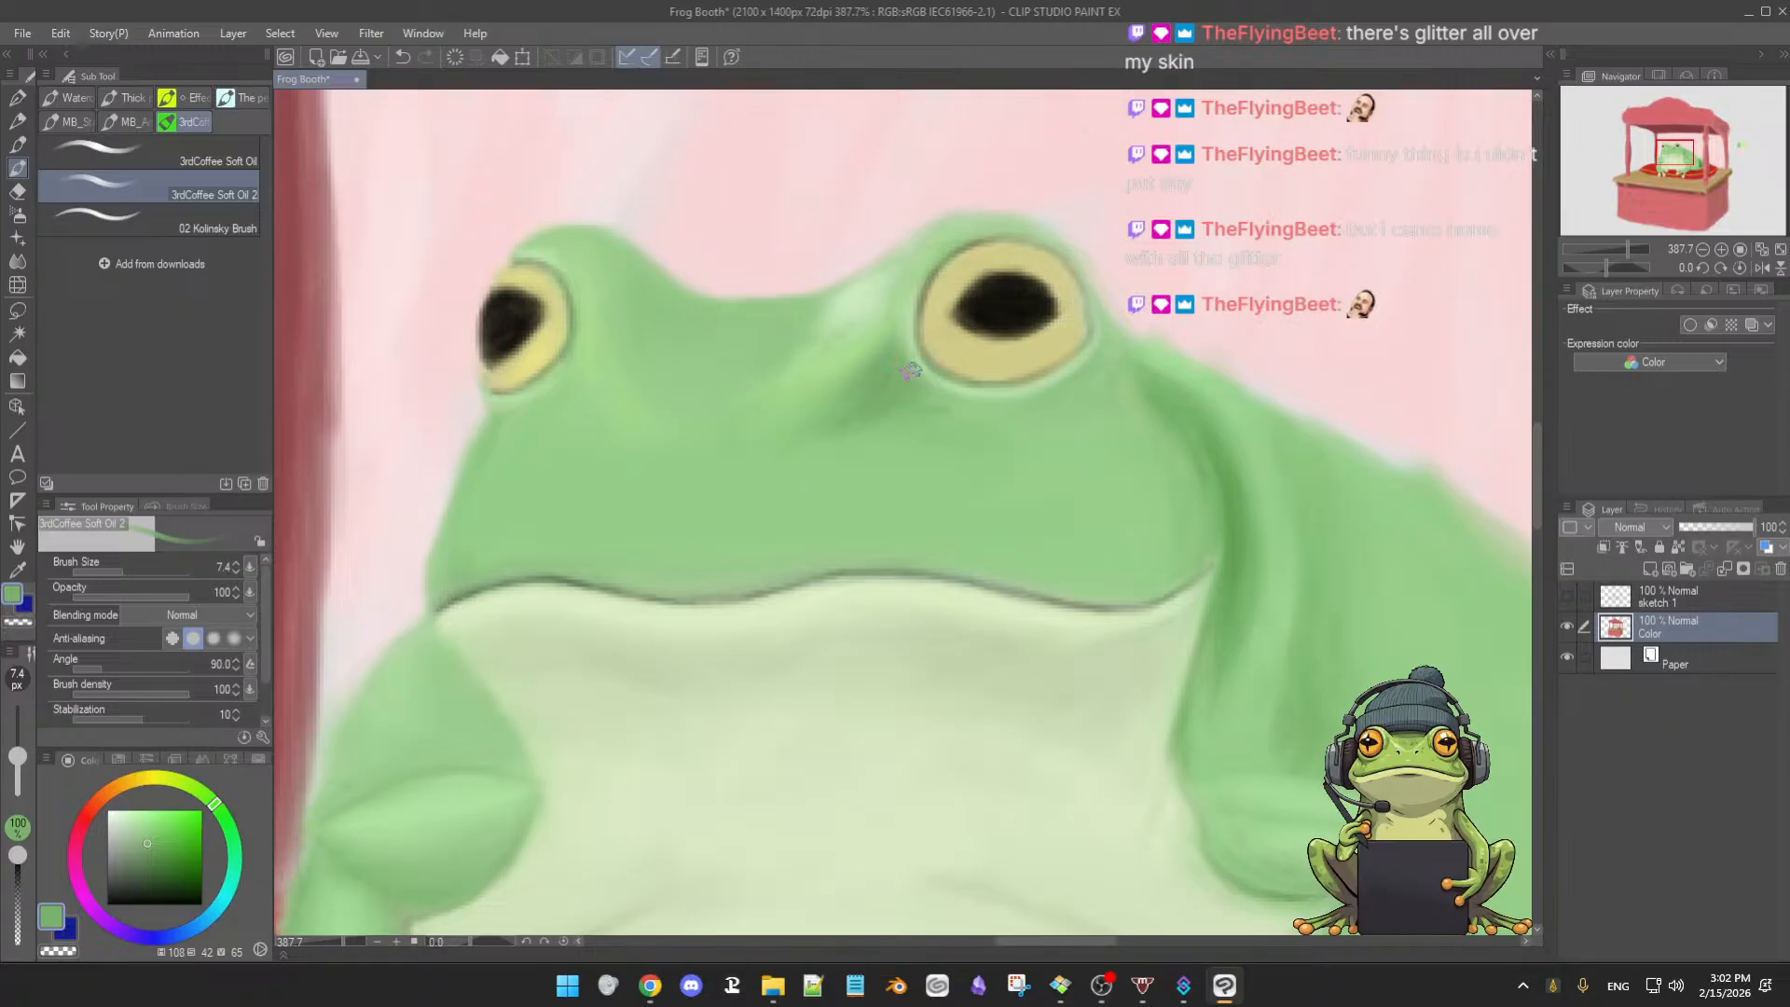
- Refine the skin edge under and beside the larger eye with sampled greens, at brush sizes 2.1 and 5.8
{"action": "left_click", "coordinate": [1030, 402], "text": "alt"}
{"action": "left_click", "coordinate": [894, 376], "text": "alt"}
{"action": "left_click_drag", "start_coordinate": [968, 407], "coordinate": [952, 407], "text": "ctrl+alt"}
{"action": "left_click_drag", "start_coordinate": [1098, 357], "coordinate": [1110, 375], "text": "ctrl+alt"}
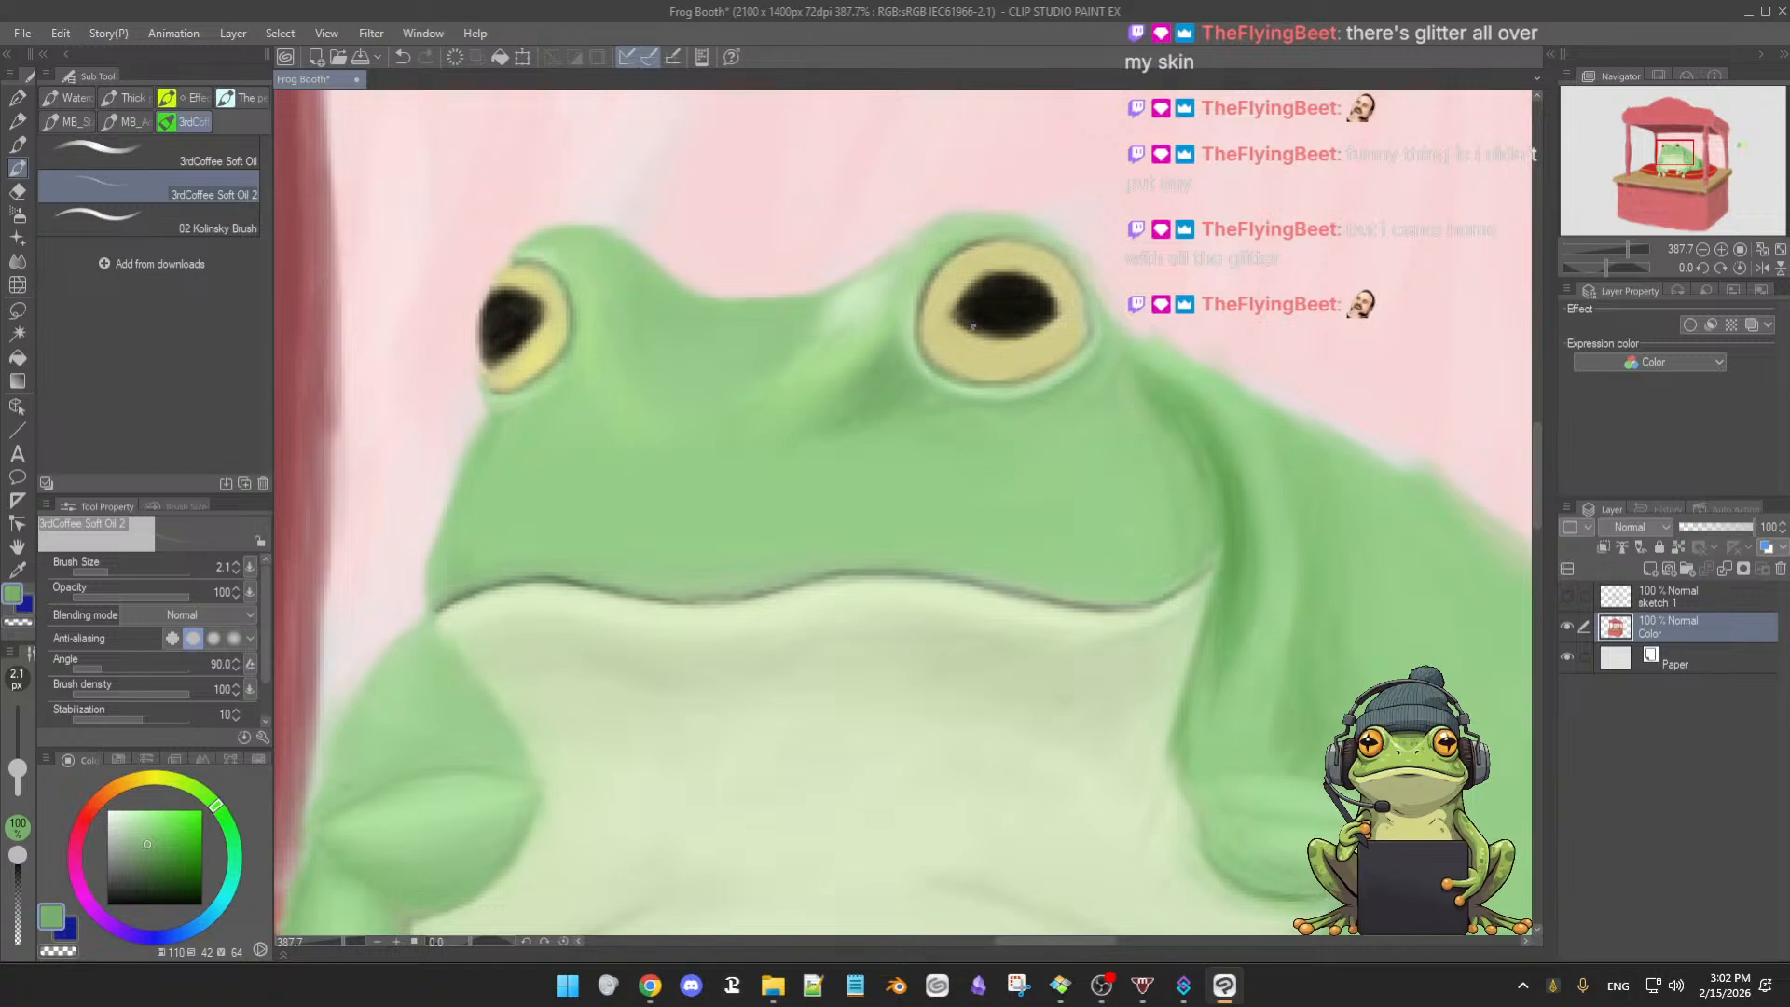
{"action": "left_click_drag", "start_coordinate": [918, 376], "coordinate": [902, 356]}
{"action": "left_click", "coordinate": [908, 364], "text": "alt"}
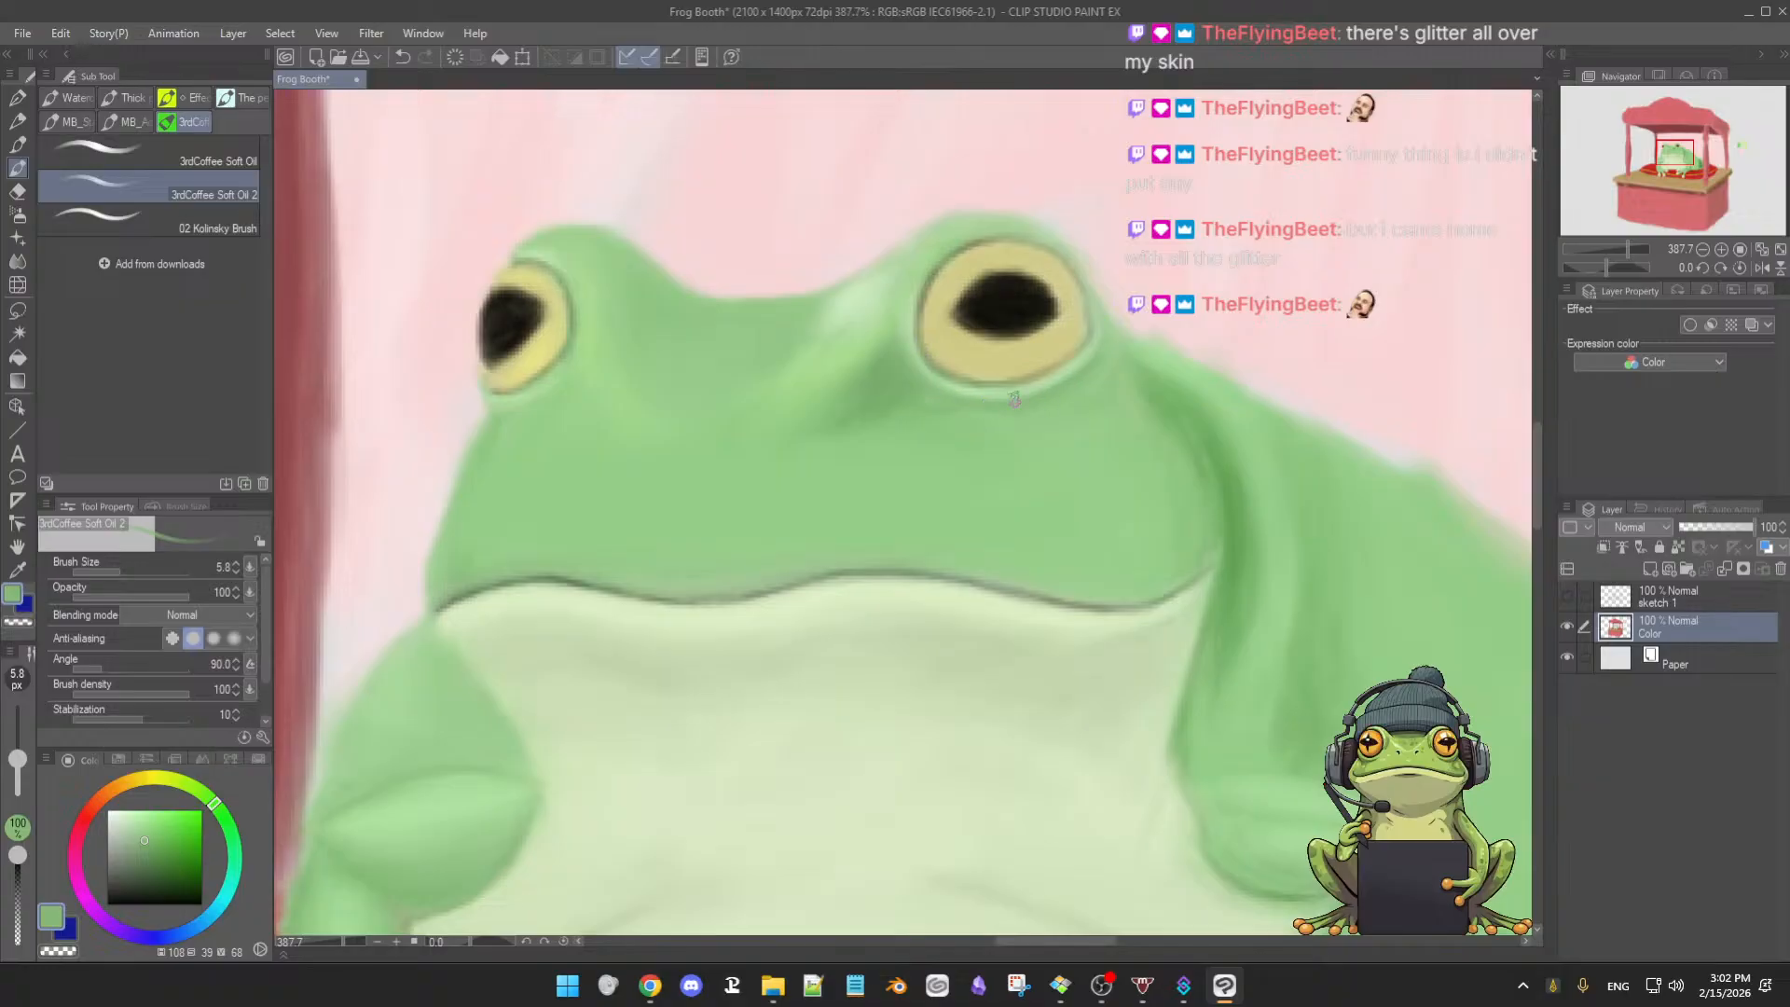
- Touch up the smaller eye's iris and pupil edge with sampled yellow and near-black at brush size 5.8
{"action": "left_click", "coordinate": [960, 354], "text": "alt"}
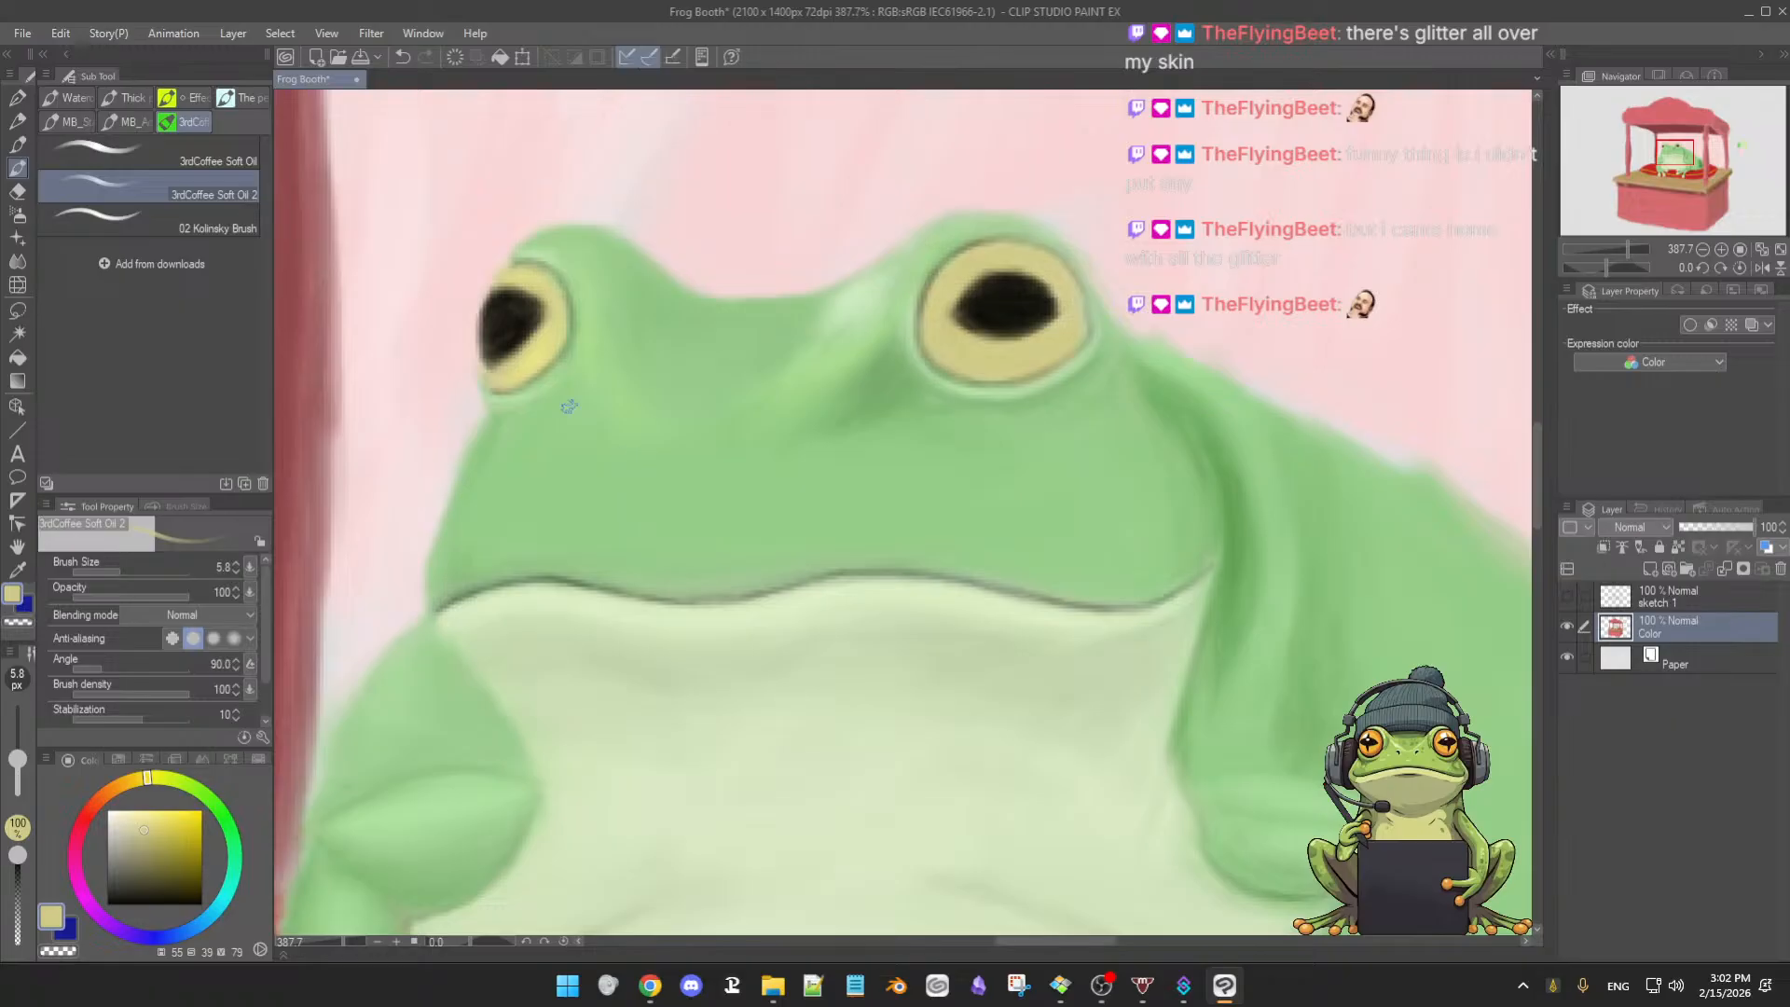
{"action": "left_click", "coordinate": [550, 319], "text": "alt"}
{"action": "left_click", "coordinate": [523, 306], "text": "alt"}
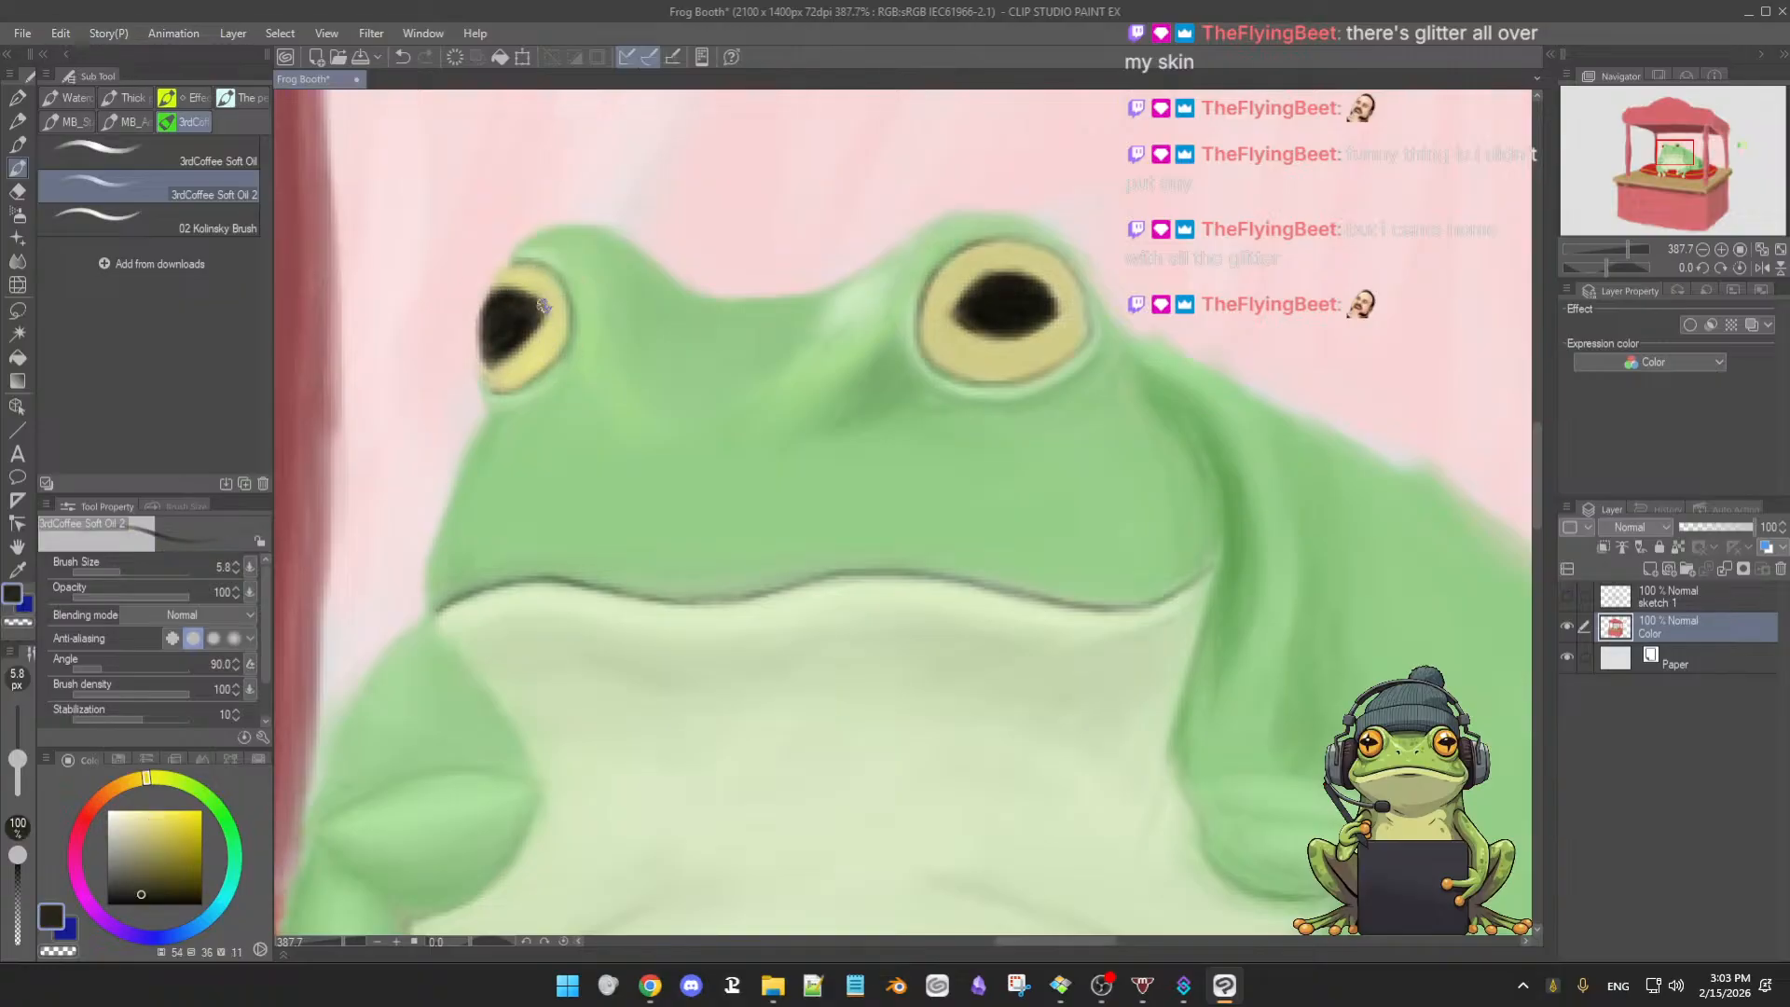
{"action": "left_click", "coordinate": [539, 292], "text": "alt"}
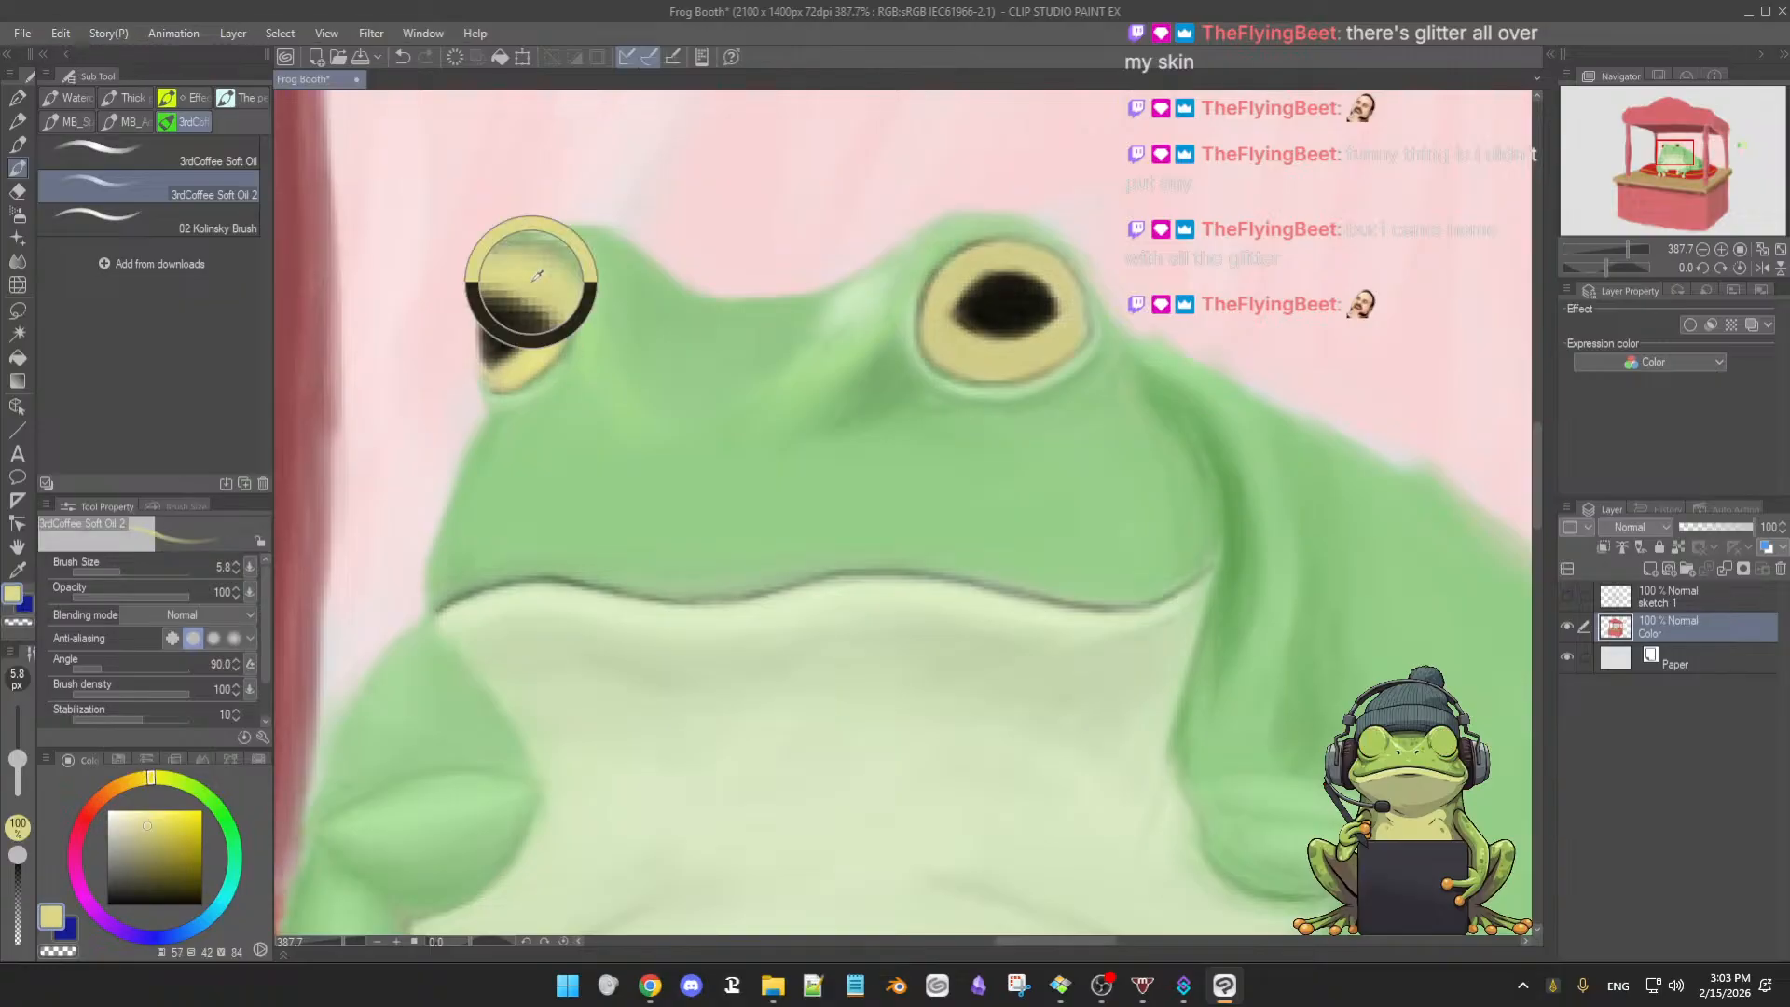
- Reshape the larger eye's pupil with sampled near-black and repaint its iris in pale yellow at brush size 5.8
{"action": "left_click", "coordinate": [1019, 285], "text": "alt"}
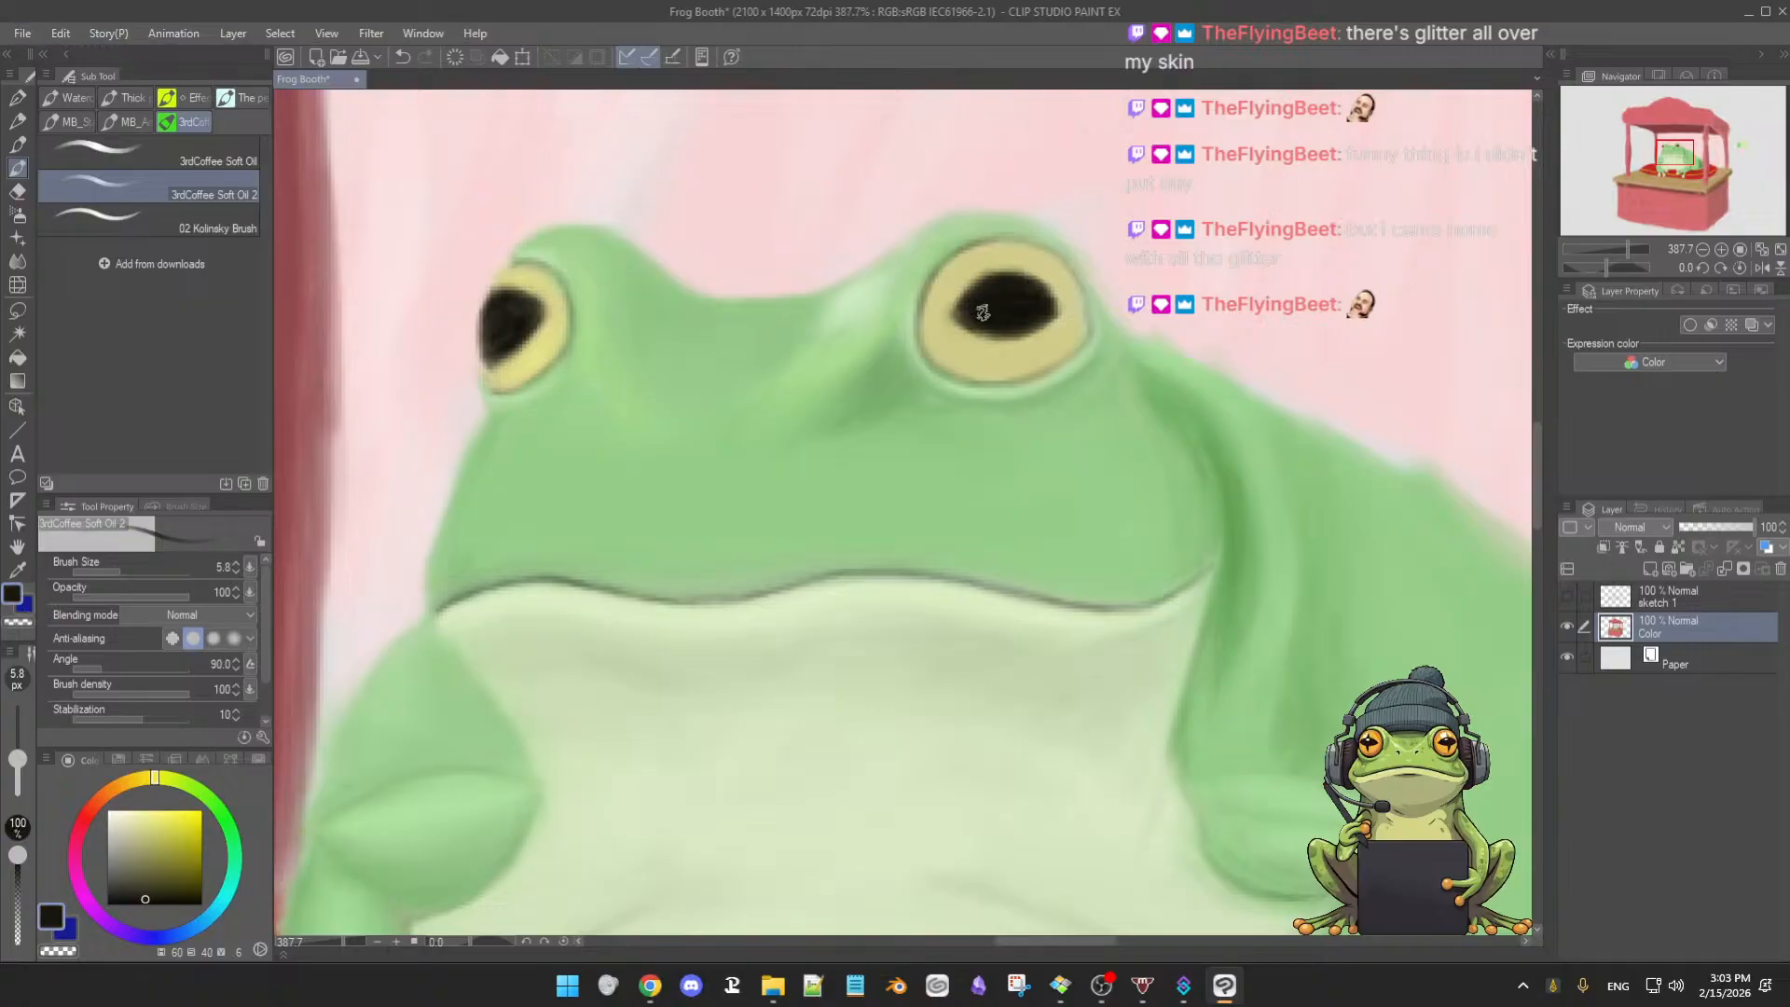
{"action": "left_click", "coordinate": [1042, 262], "text": "alt"}
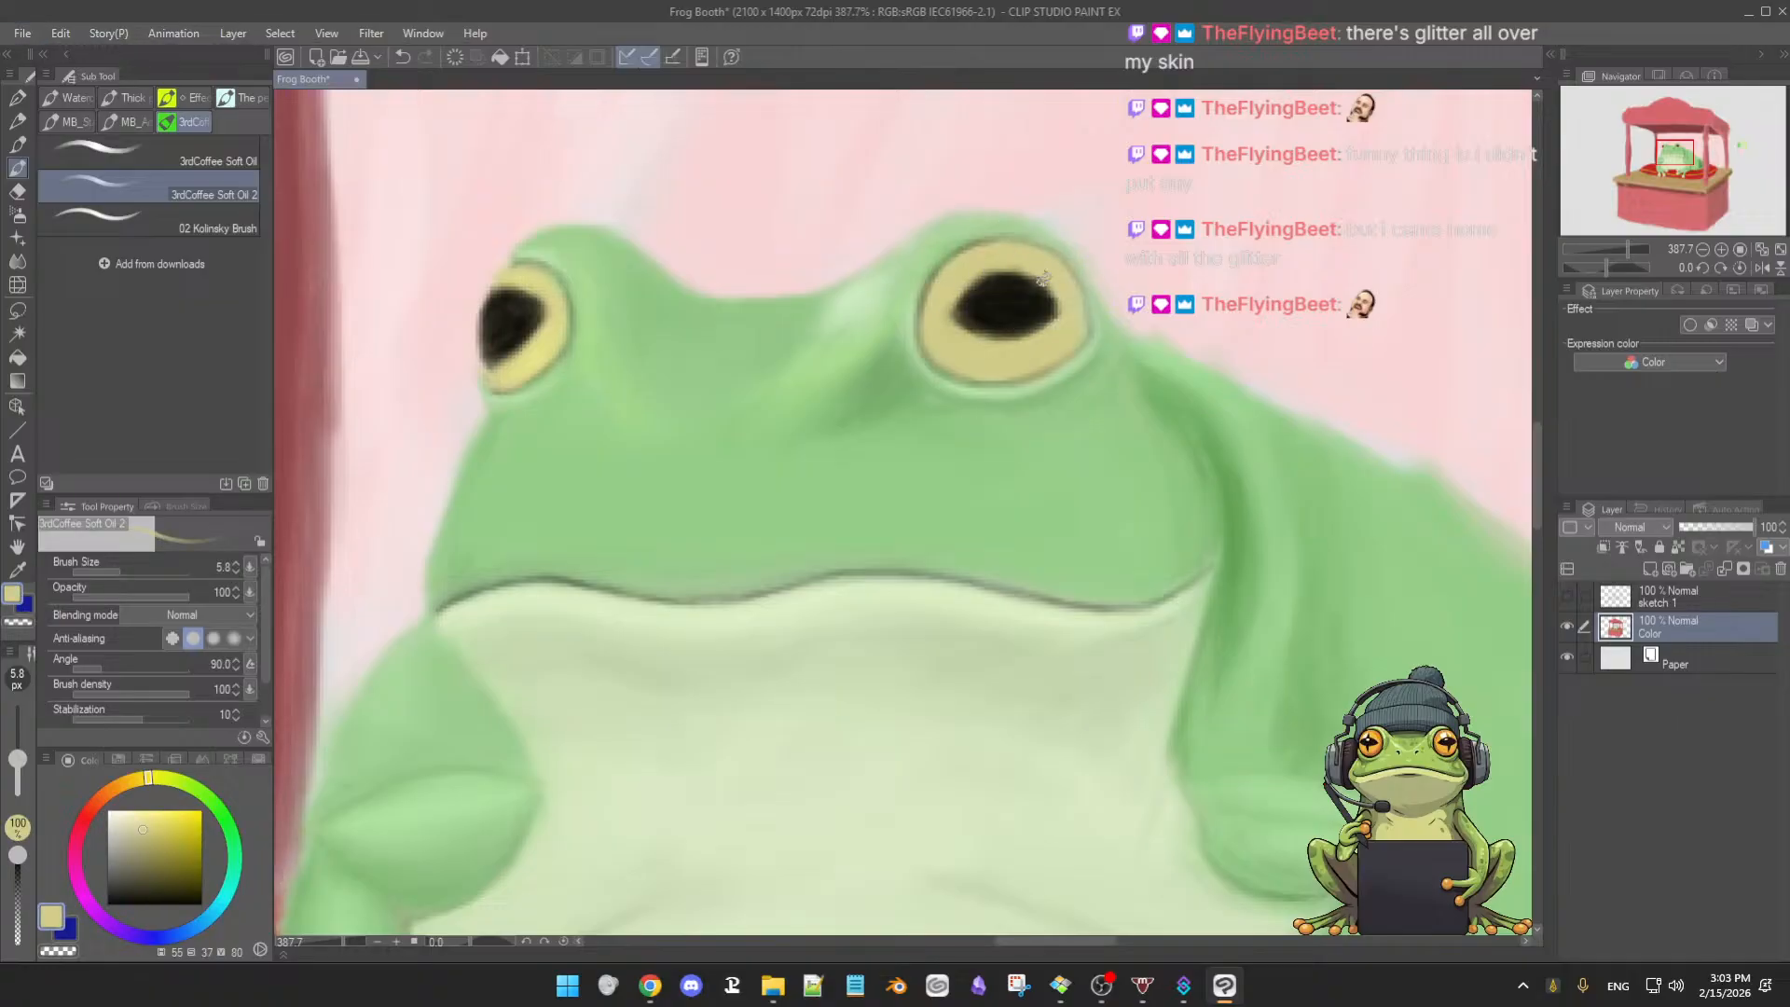
{"action": "left_click", "coordinate": [140, 821]}
{"action": "left_click", "coordinate": [932, 307], "text": "alt"}
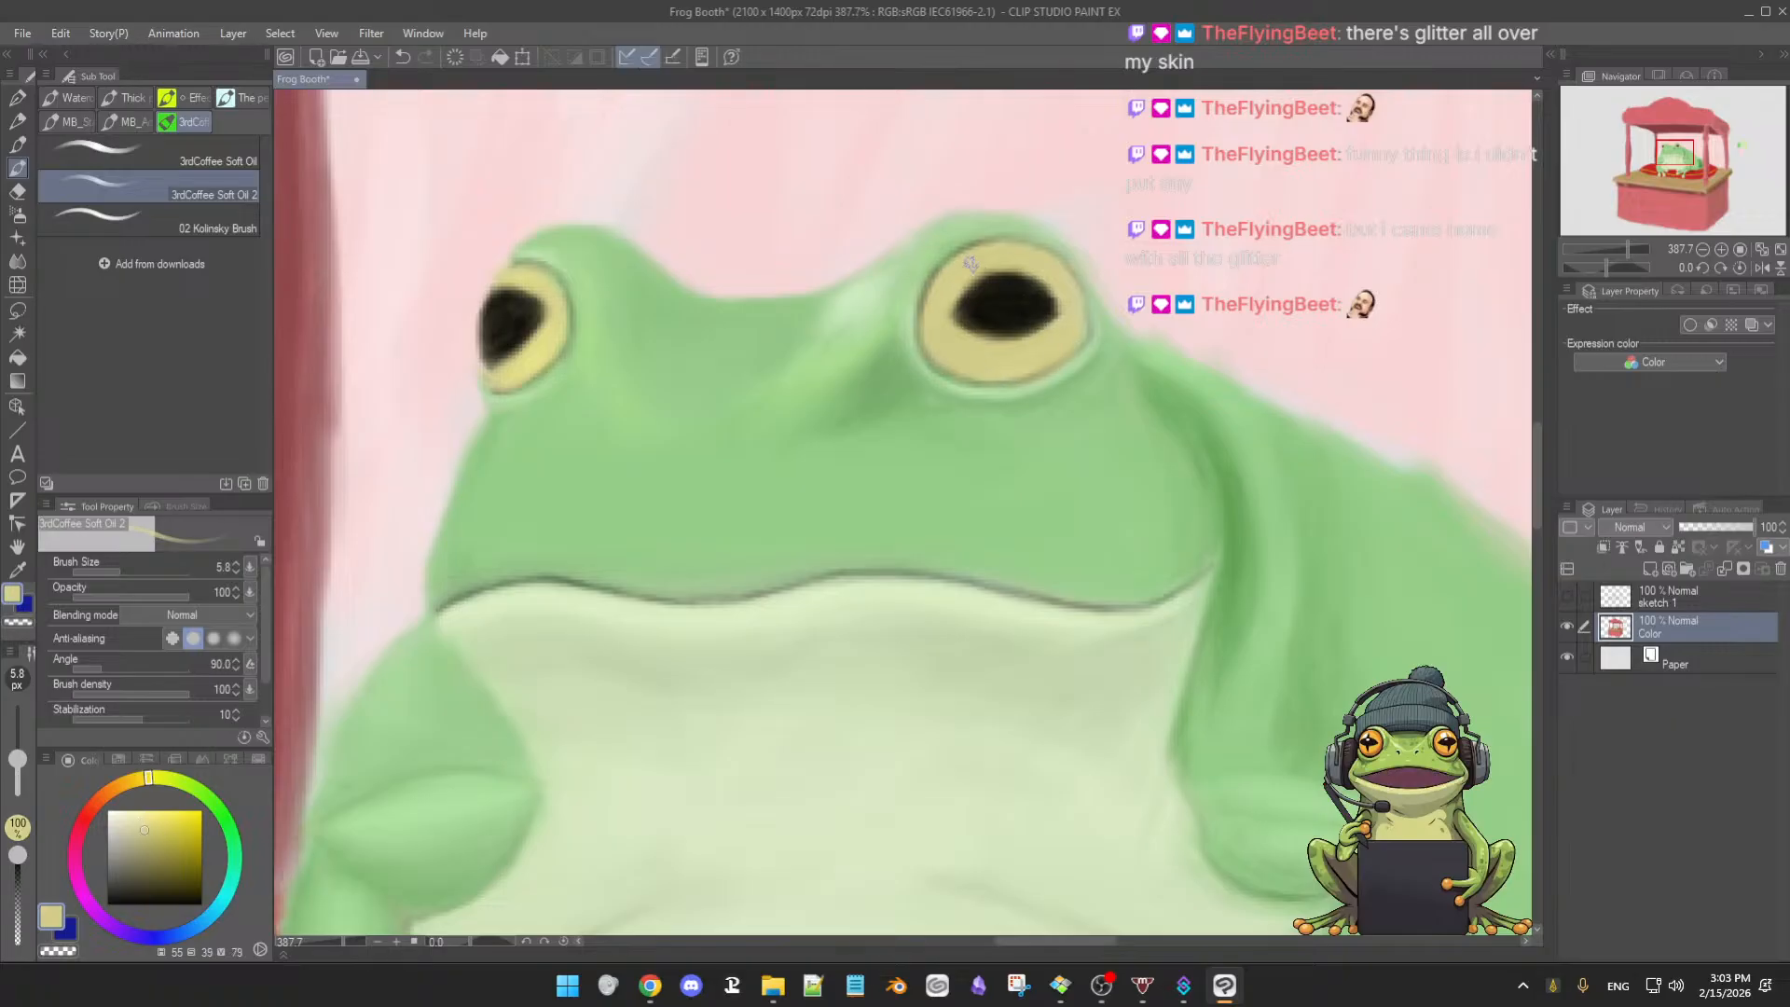
- Repaint the brow highlight beside the larger eye with sampled pale greens, enlarging the brush from 5.4 to 7.4 and 9.9
{"action": "left_click", "coordinate": [854, 289], "text": "alt"}
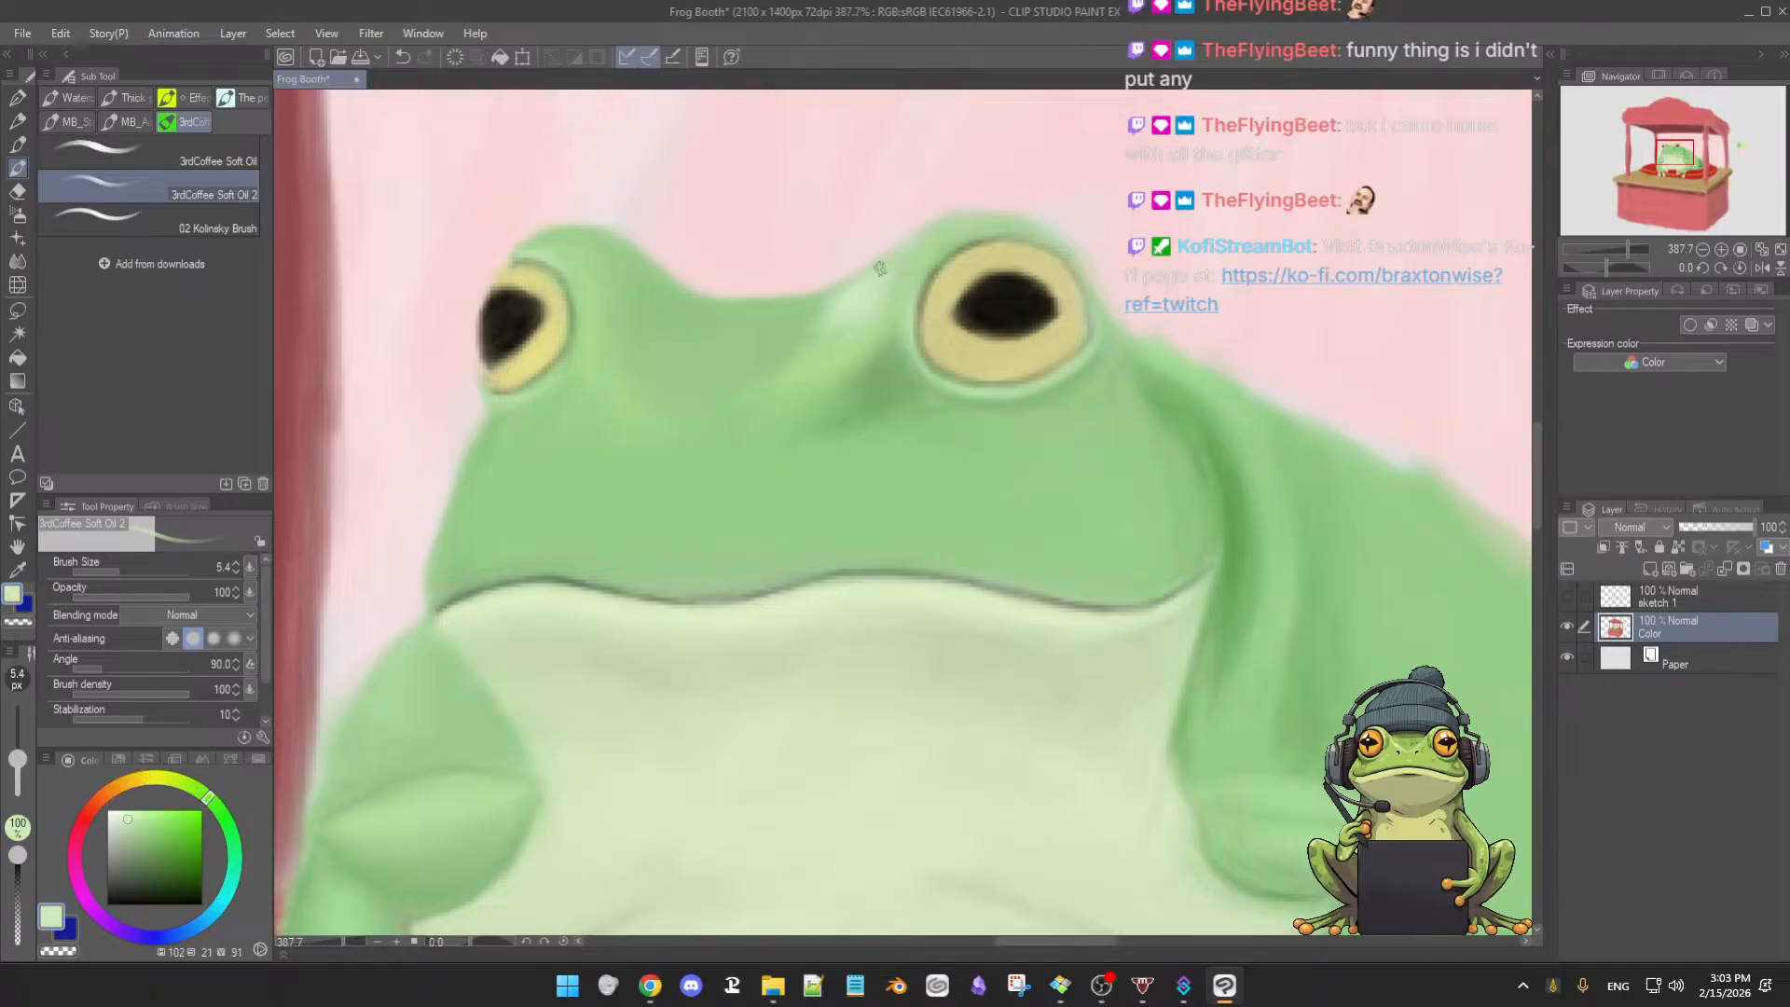
{"action": "left_click_drag", "start_coordinate": [838, 317], "coordinate": [852, 327], "text": "ctrl+alt"}
{"action": "left_click", "coordinate": [816, 318], "text": "alt"}
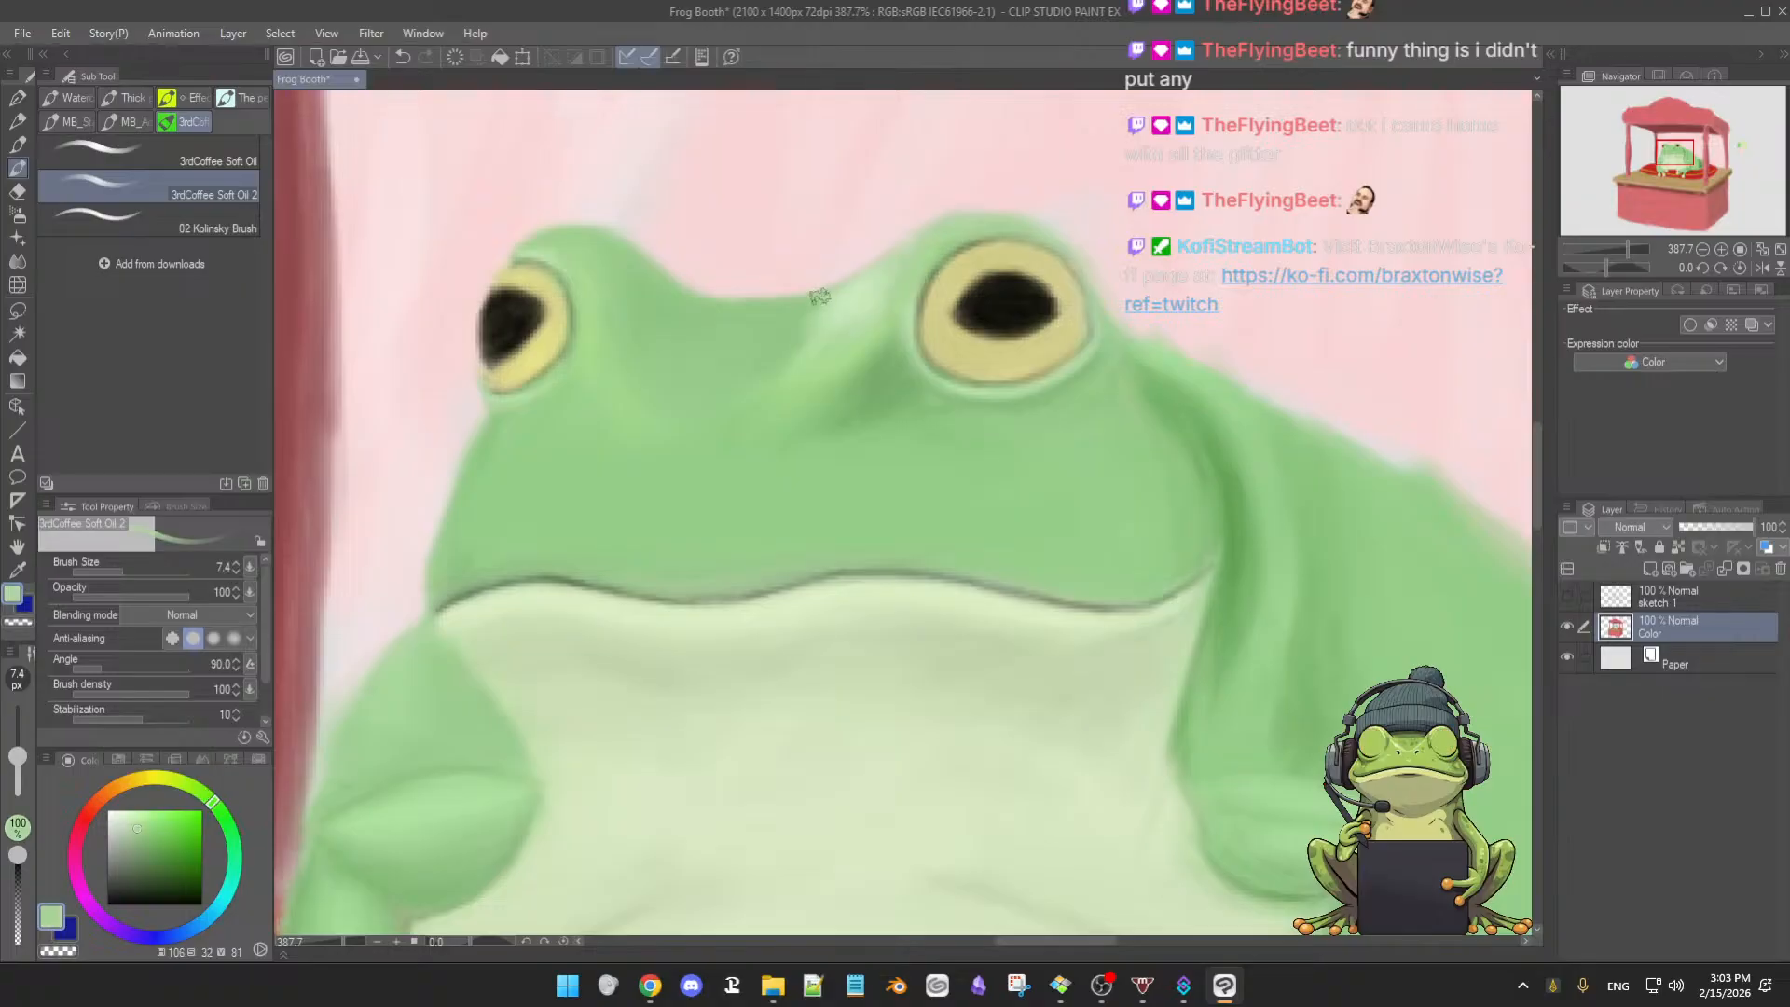
{"action": "left_click_drag", "start_coordinate": [797, 318], "coordinate": [813, 322], "text": "ctrl+alt"}
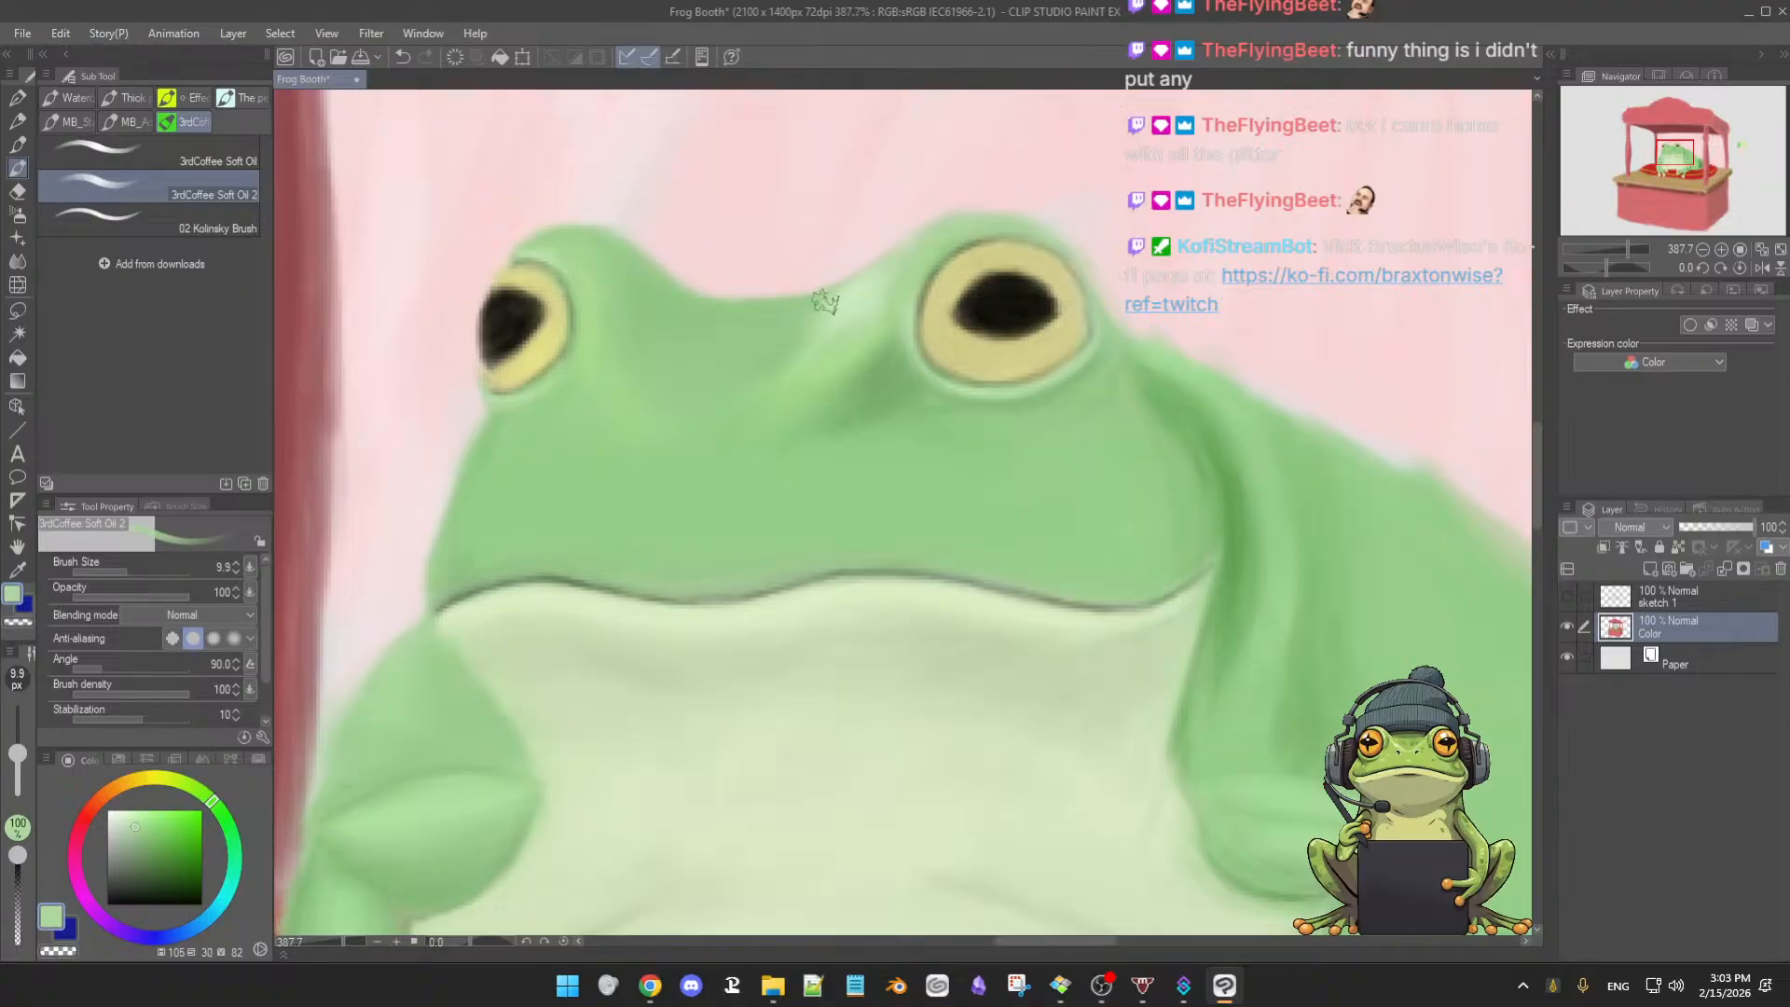
{"action": "left_click", "coordinate": [788, 328], "text": "alt"}
{"action": "left_click", "coordinate": [865, 297], "text": "alt"}
{"action": "left_click_drag", "start_coordinate": [839, 322], "coordinate": [907, 256]}
- Blend the brow highlight into the surrounding shadow and forehead with sampled greens at brush size 9.9
{"action": "left_click", "coordinate": [890, 289], "text": "alt"}
{"action": "left_click", "coordinate": [896, 337], "text": "alt"}
{"action": "left_click", "coordinate": [802, 384], "text": "alt"}
{"action": "left_click", "coordinate": [800, 340], "text": "alt"}
- Smooth the forehead between the eyes with sampled mid greens, enlarging the brush to 15.8
{"action": "left_click_drag", "start_coordinate": [891, 444], "coordinate": [770, 524]}
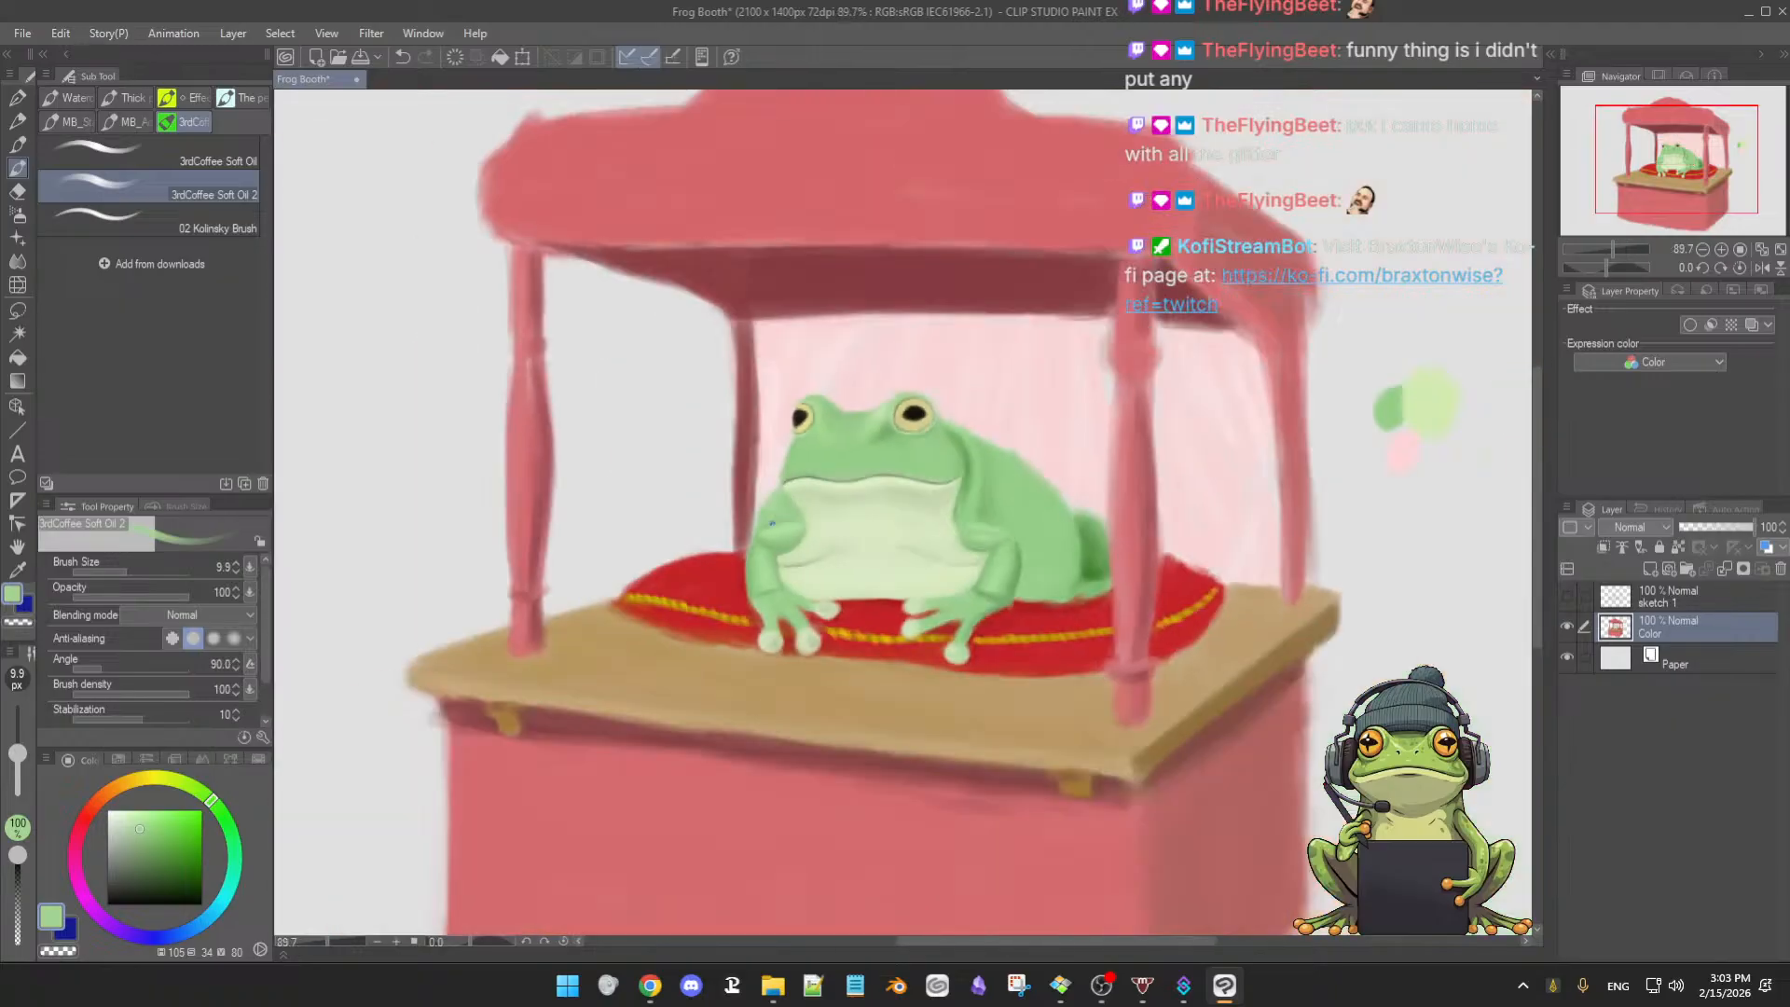
{"action": "left_click_drag", "start_coordinate": [915, 505], "coordinate": [971, 469]}
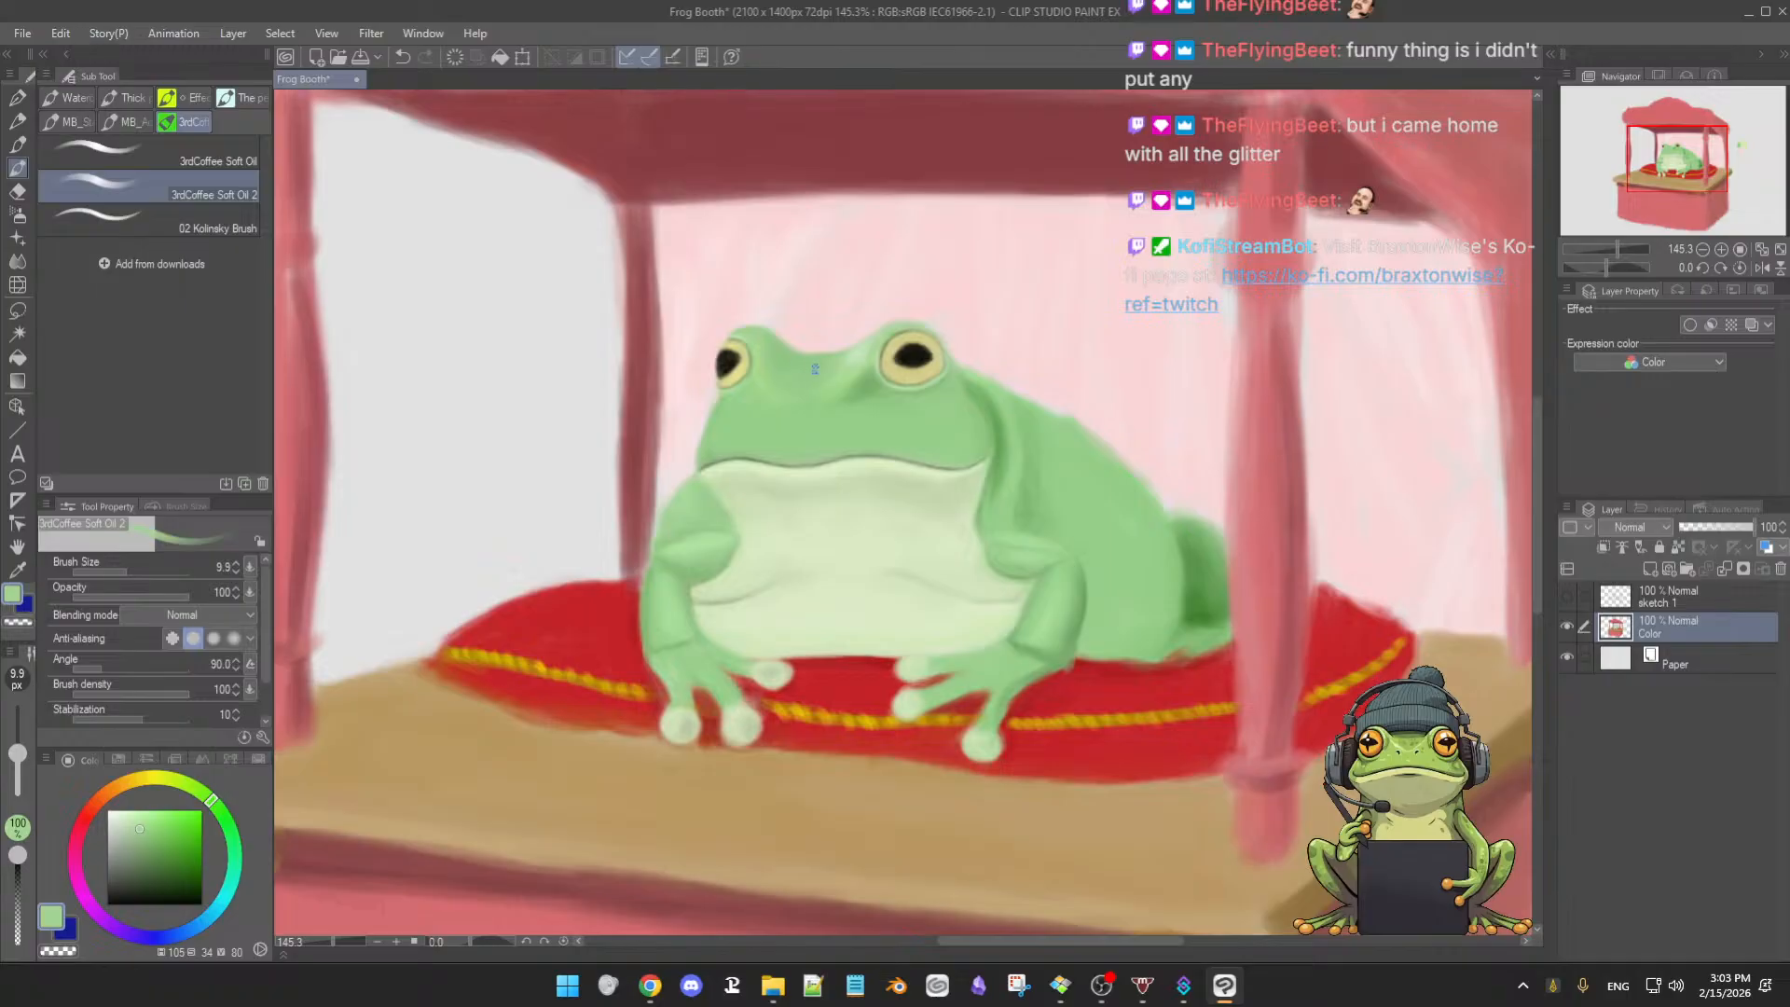
{"action": "left_click", "coordinate": [770, 377], "text": "alt"}
{"action": "left_click", "coordinate": [788, 361], "text": "alt"}
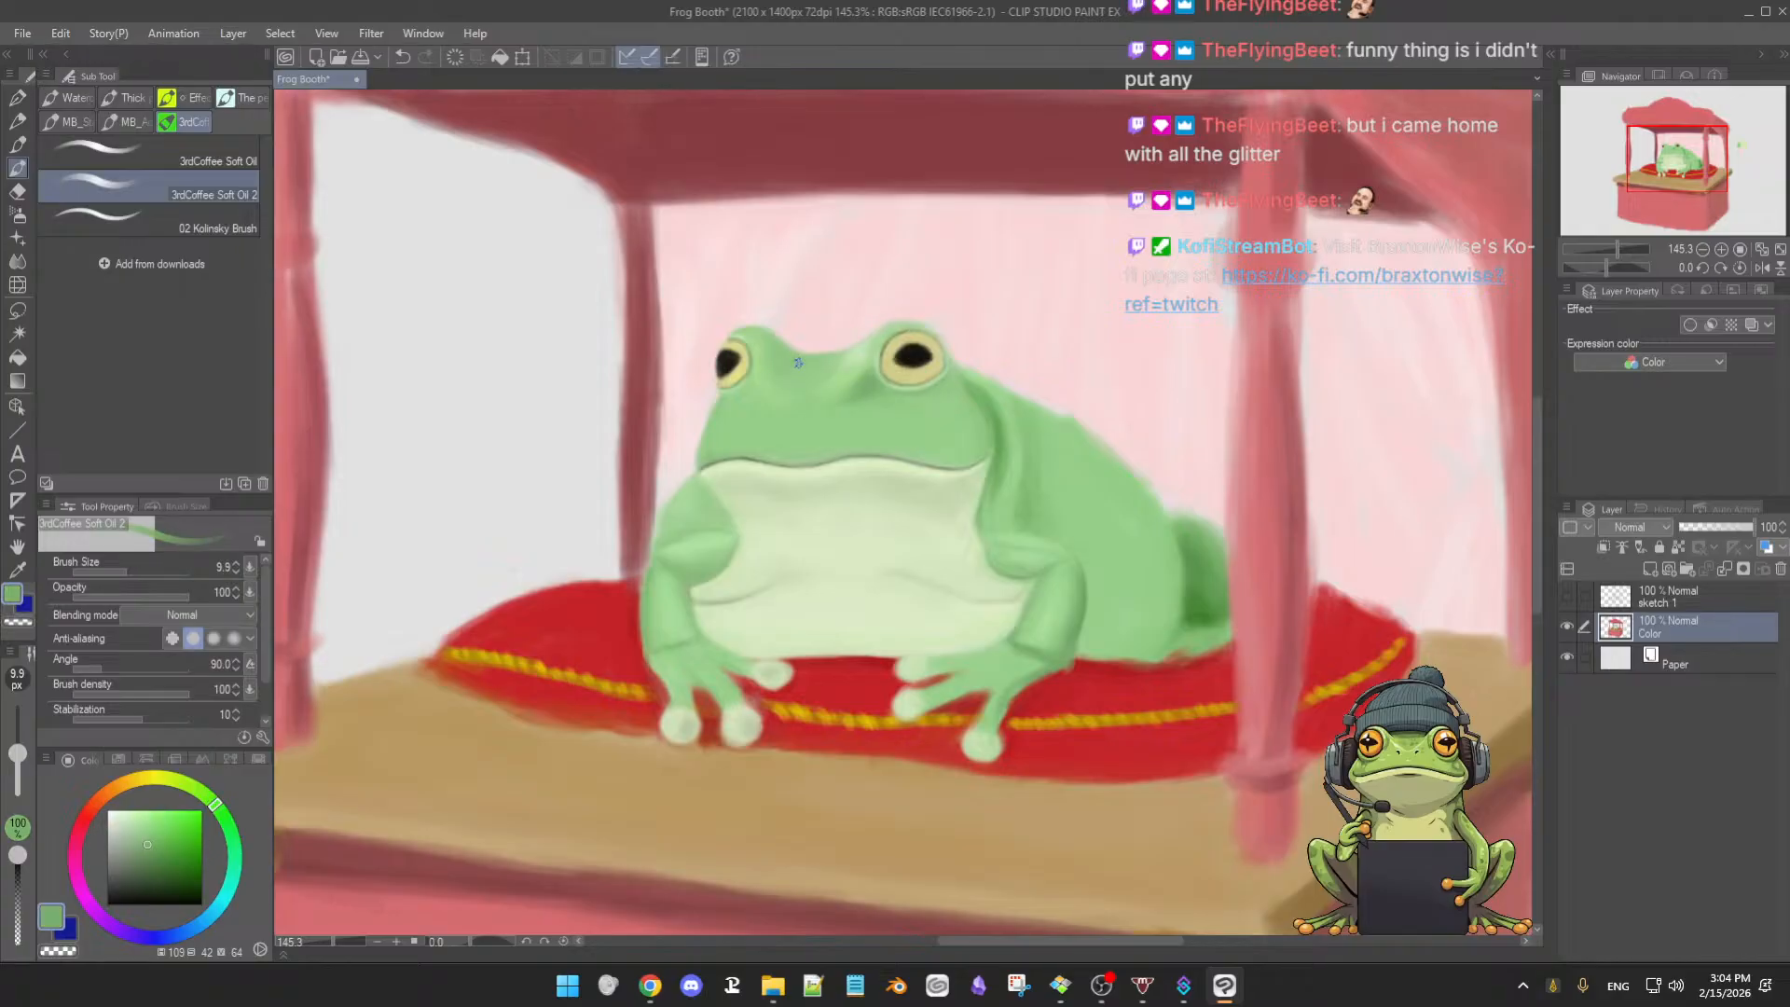
{"action": "left_click", "coordinate": [784, 372], "text": "alt"}
{"action": "left_click_drag", "start_coordinate": [784, 372], "coordinate": [804, 373], "text": "ctrl+alt"}
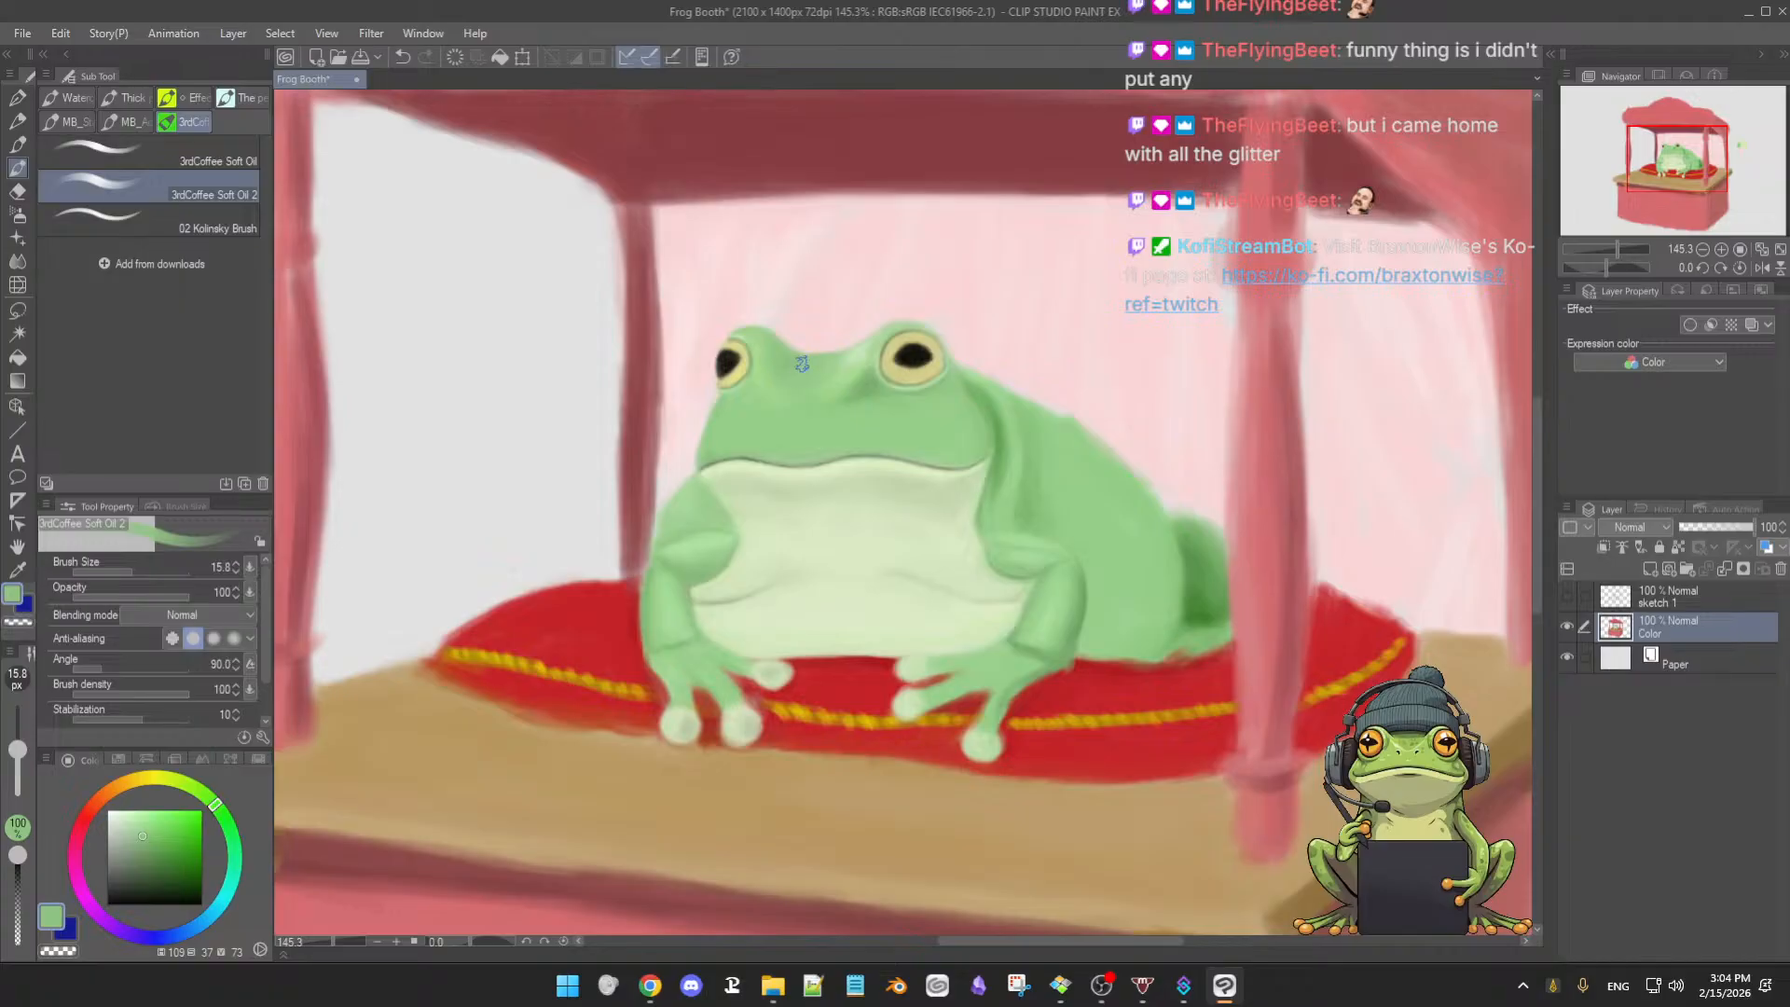
{"action": "left_click", "coordinate": [857, 392], "text": "alt"}
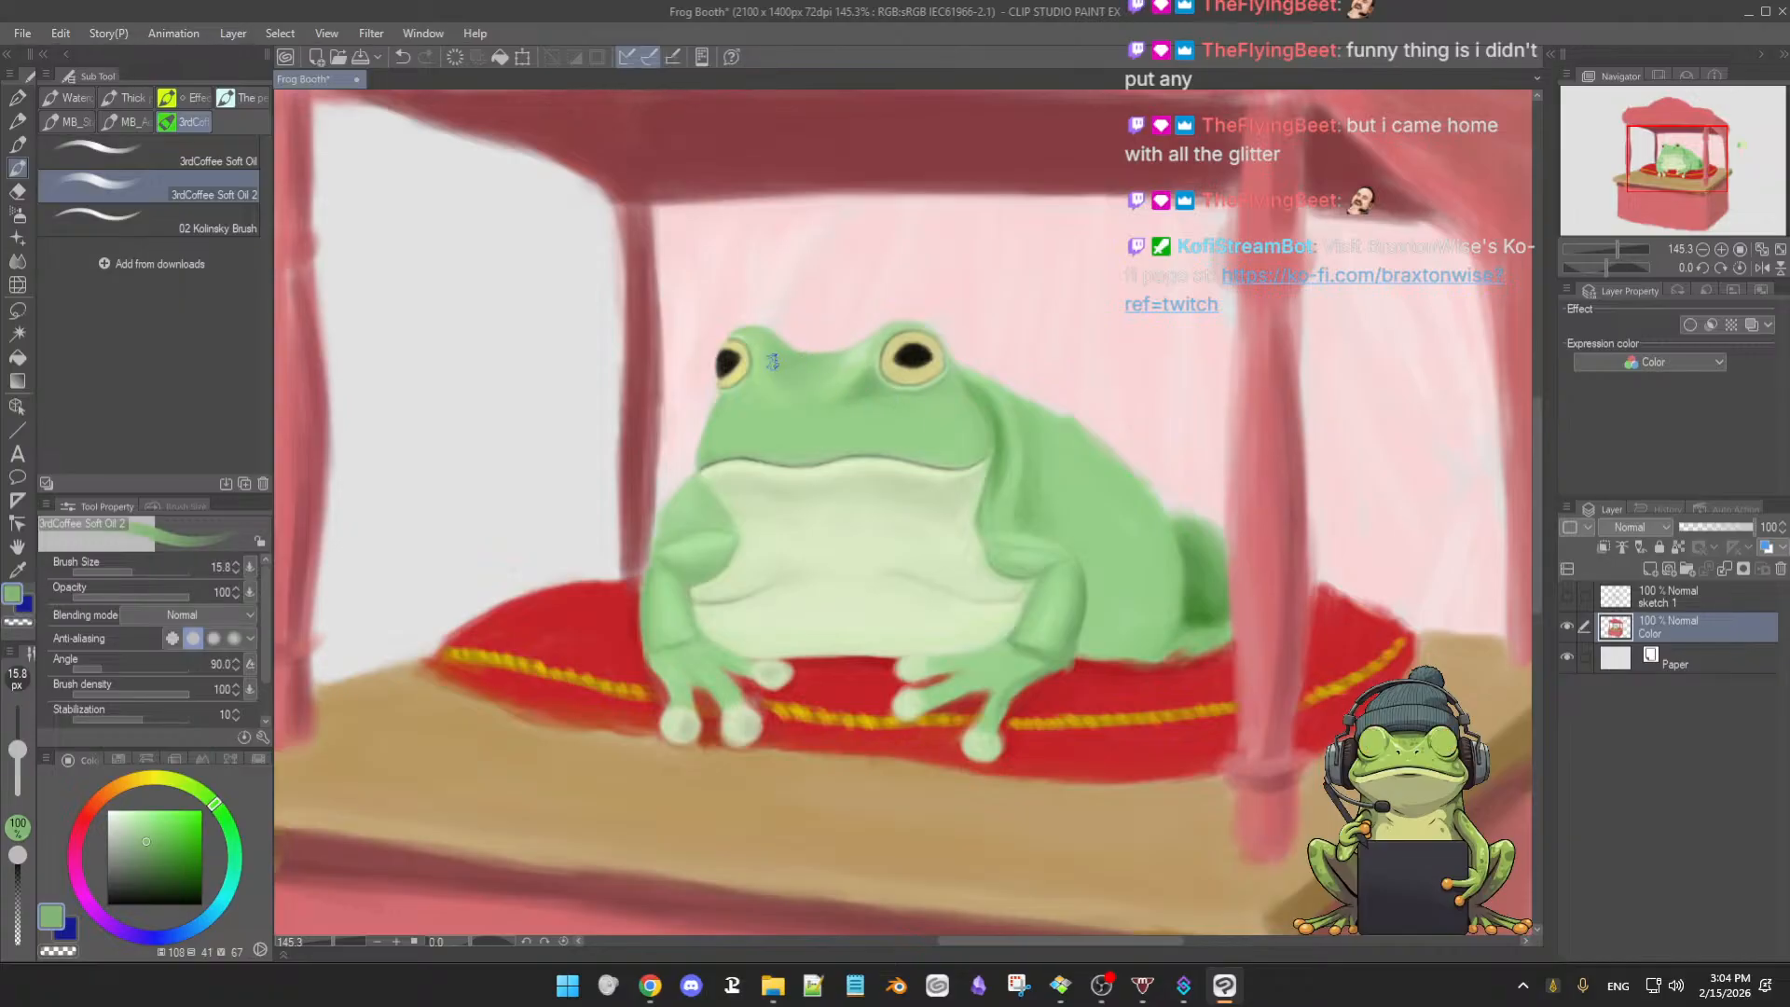
- Blend the brow highlight into the forehead between the eyes with sampled pale and mid greens at brush size 15.8
{"action": "left_click", "coordinate": [852, 362], "text": "alt"}
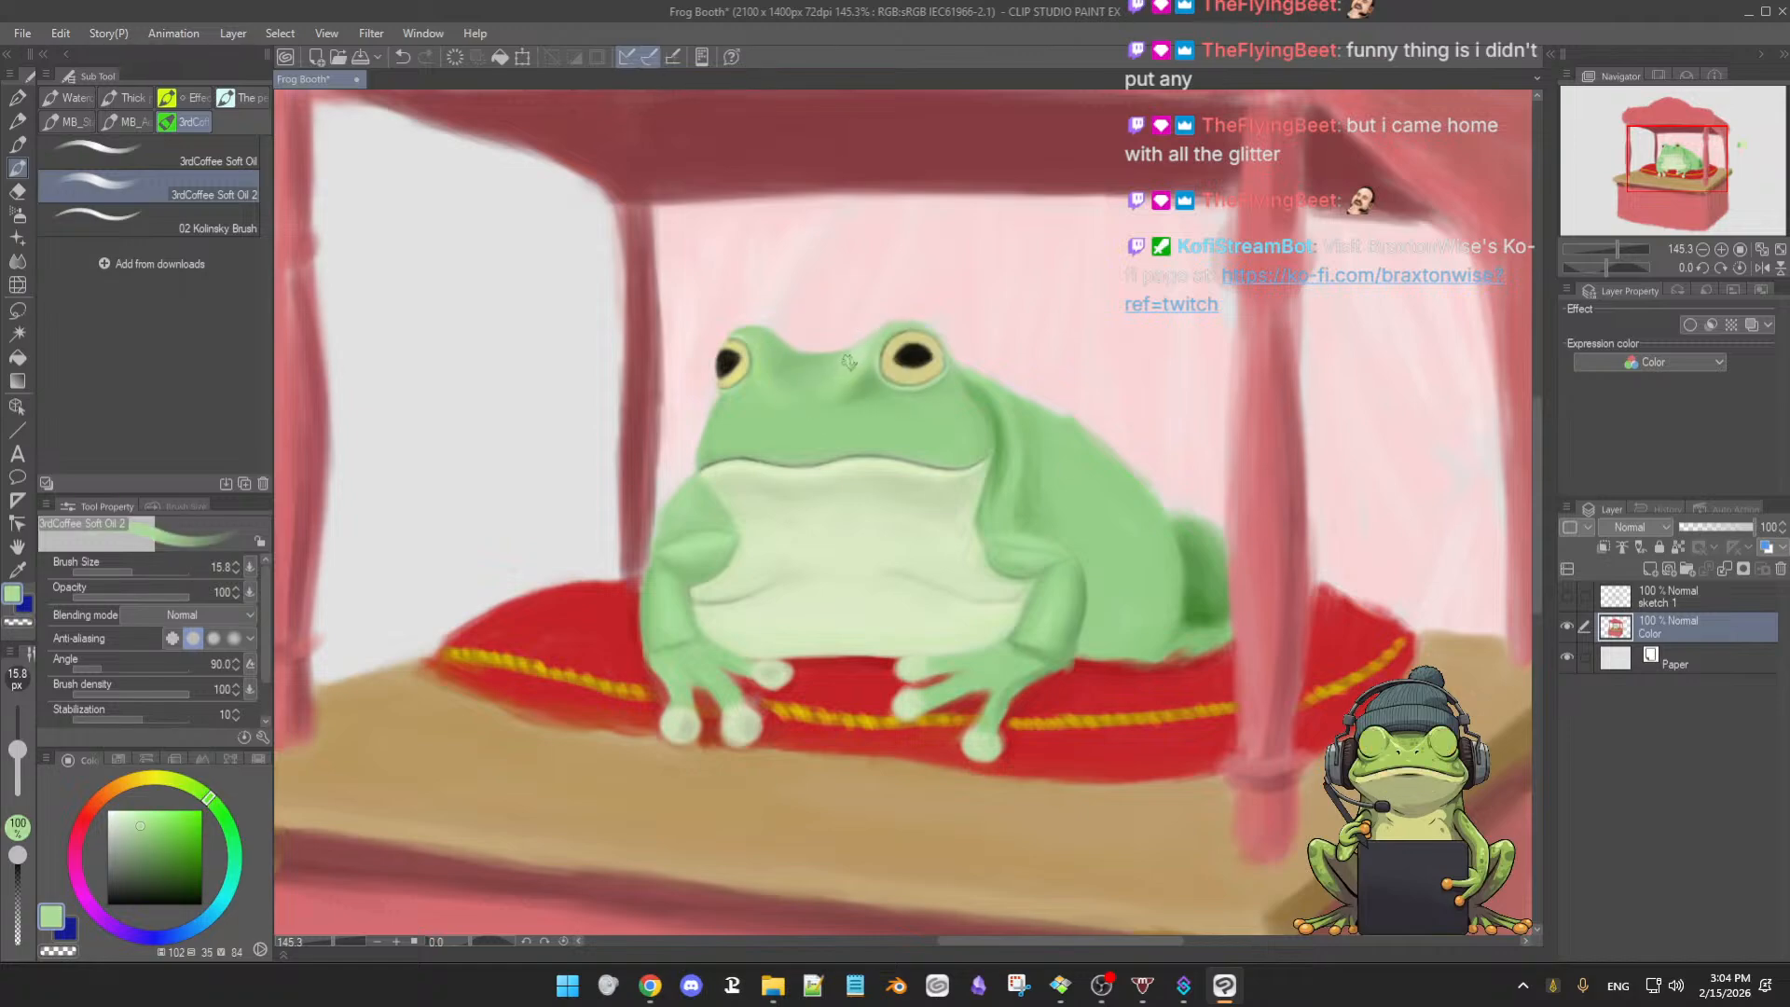
{"action": "left_click", "coordinate": [836, 358], "text": "alt"}
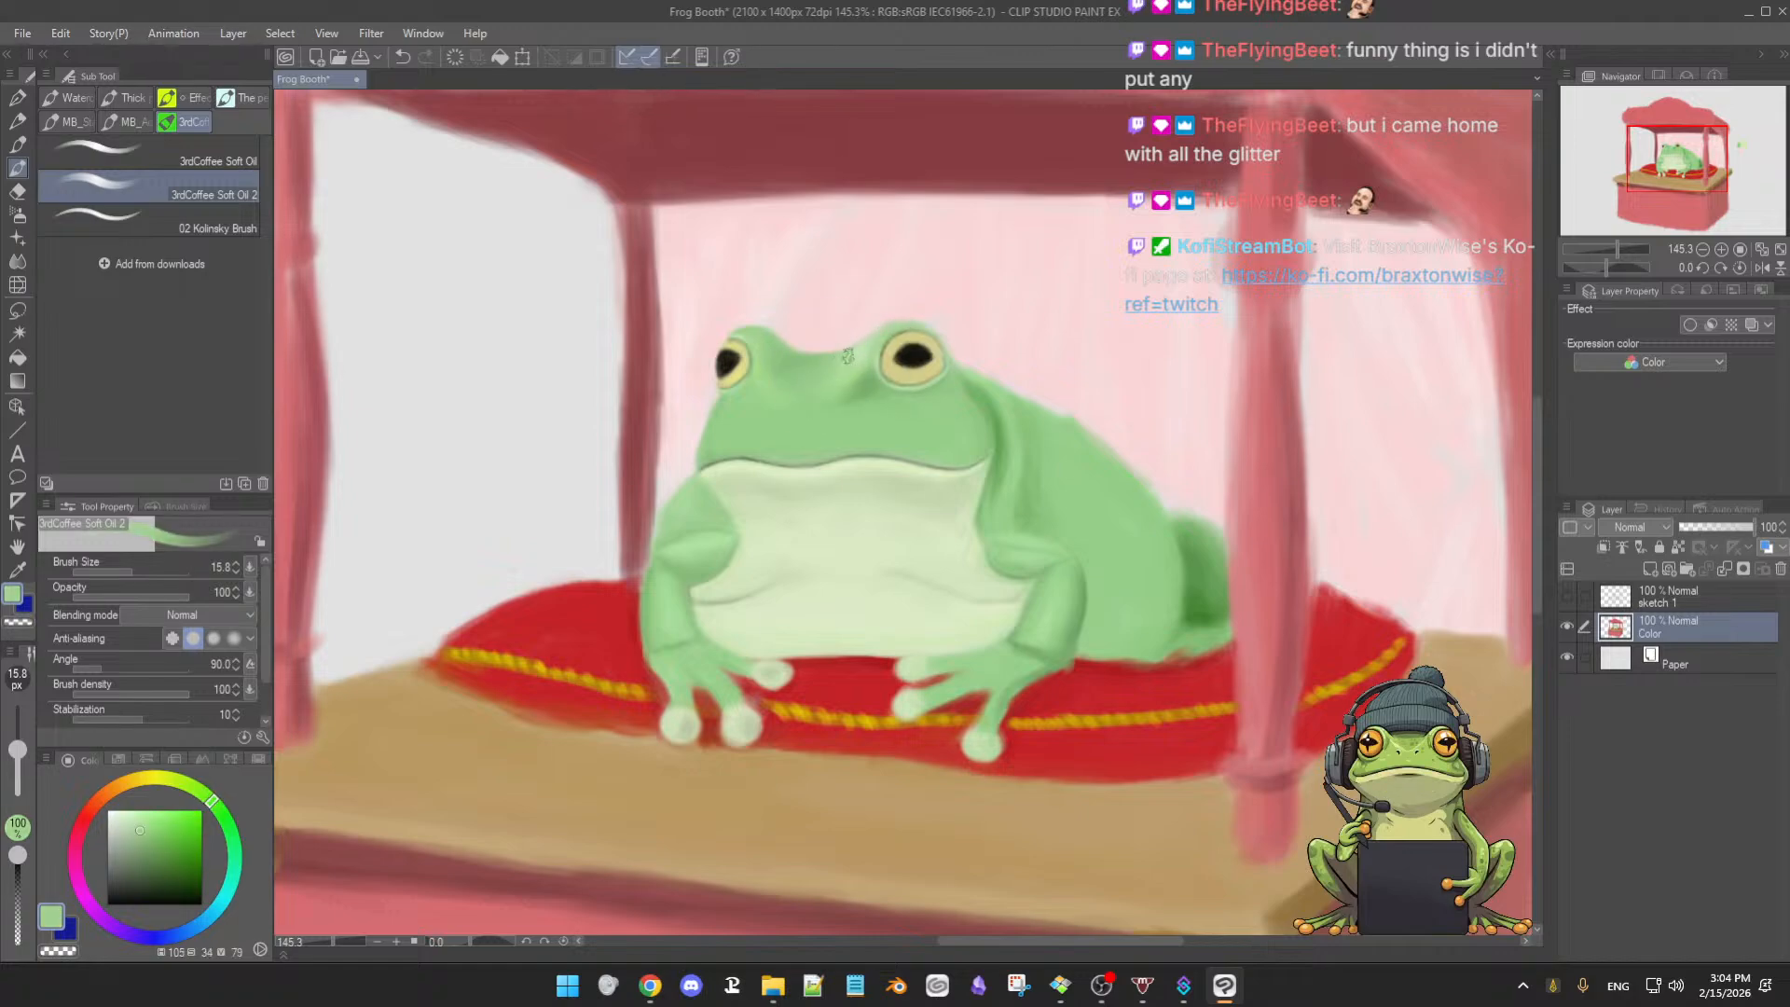
{"action": "left_click", "coordinate": [848, 360], "text": "alt"}
{"action": "mouse_move", "coordinate": [848, 360]}
{"action": "left_mouse_down"}
{"action": "mouse_move", "coordinate": [830, 382]}
{"action": "mouse_move", "coordinate": [815, 367]}
{"action": "left_mouse_up"}
{"action": "left_click", "coordinate": [808, 360], "text": "alt"}
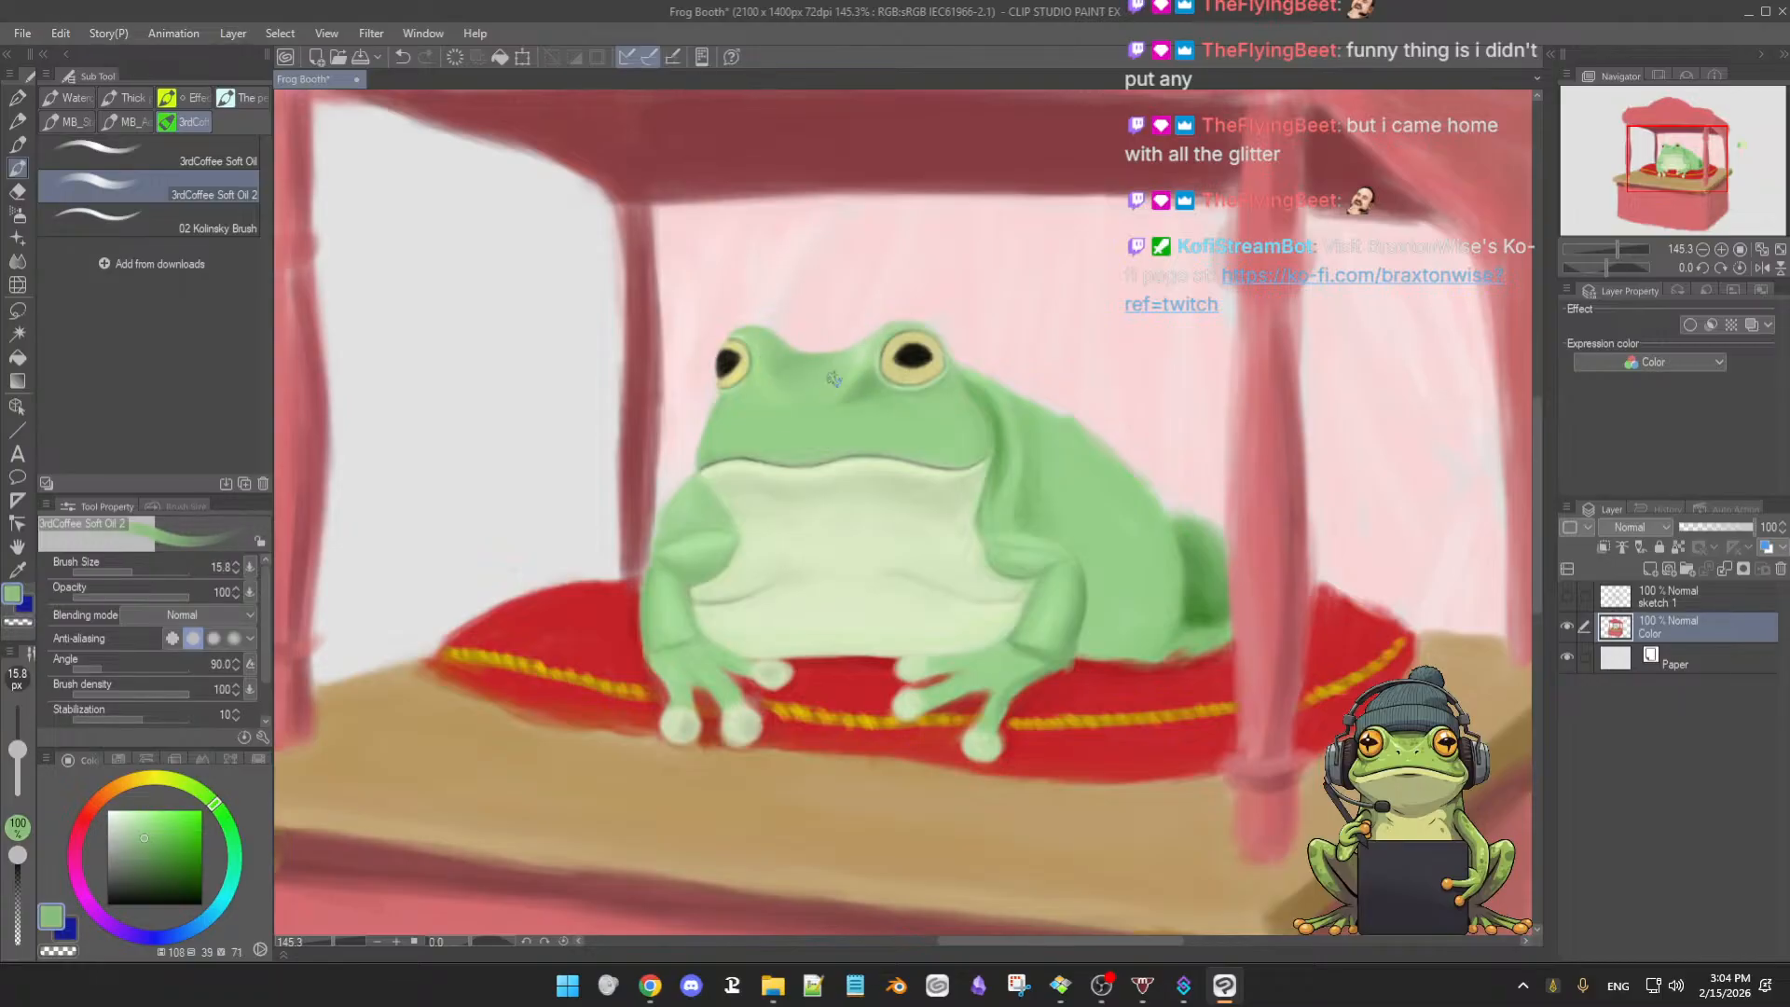
{"action": "left_click", "coordinate": [793, 372], "text": "alt"}
{"action": "scroll", "coordinate": [844, 382], "scroll_direction": "down", "scroll_amount": 2}
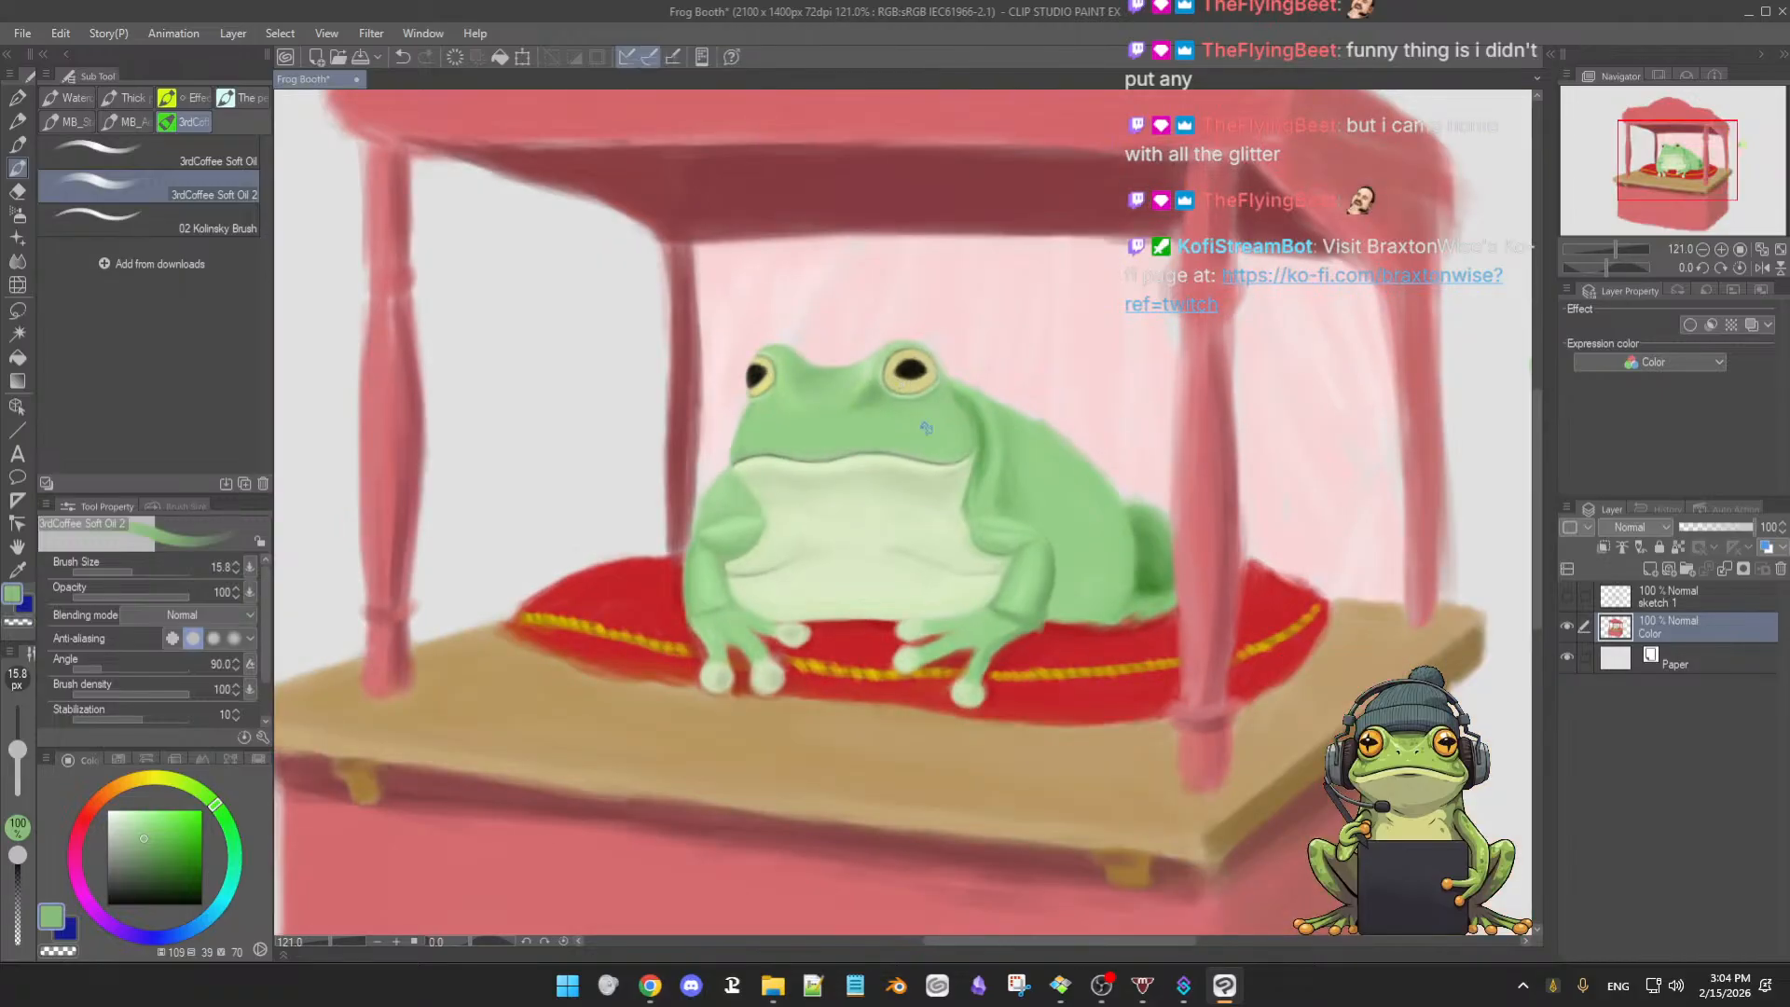
{"action": "scroll", "coordinate": [914, 435], "scroll_direction": "up", "scroll_amount": 2}
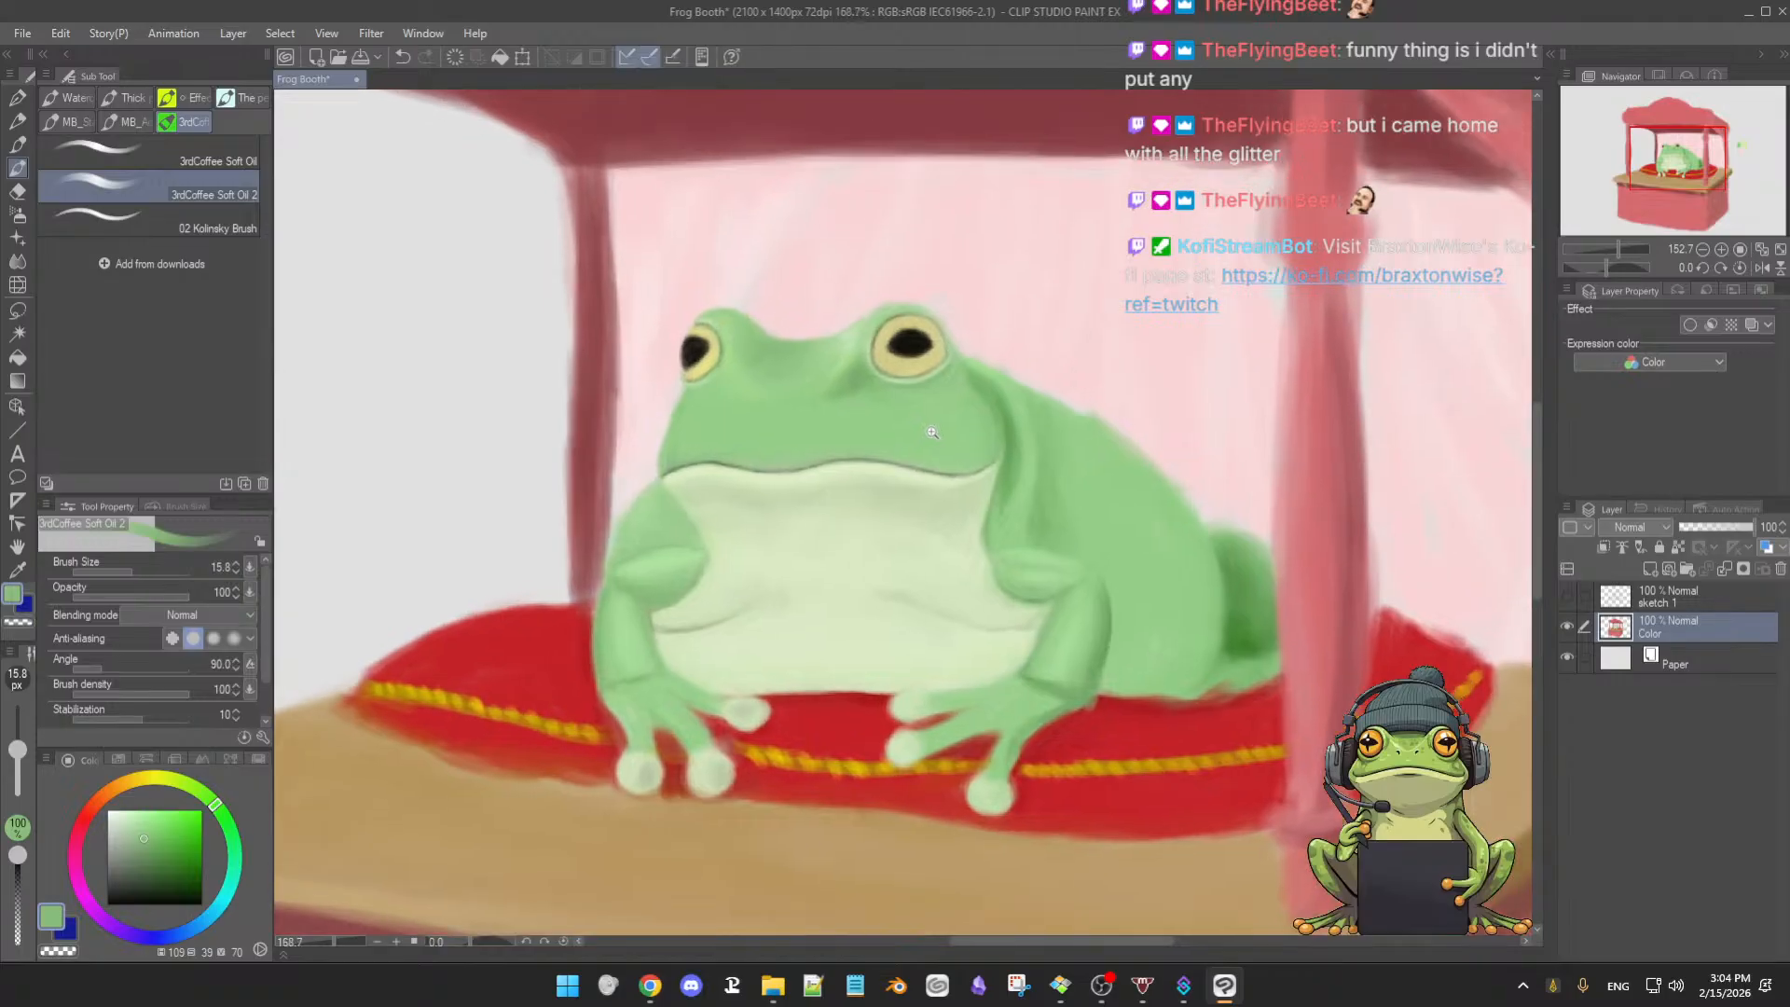
- Refine the green rim around the larger eye with a sampled mid green, reducing the brush to size 7.1
{"action": "left_click", "coordinate": [856, 374], "text": "alt"}
{"action": "left_click_drag", "start_coordinate": [890, 376], "coordinate": [876, 376]}
{"action": "key", "text": "["}
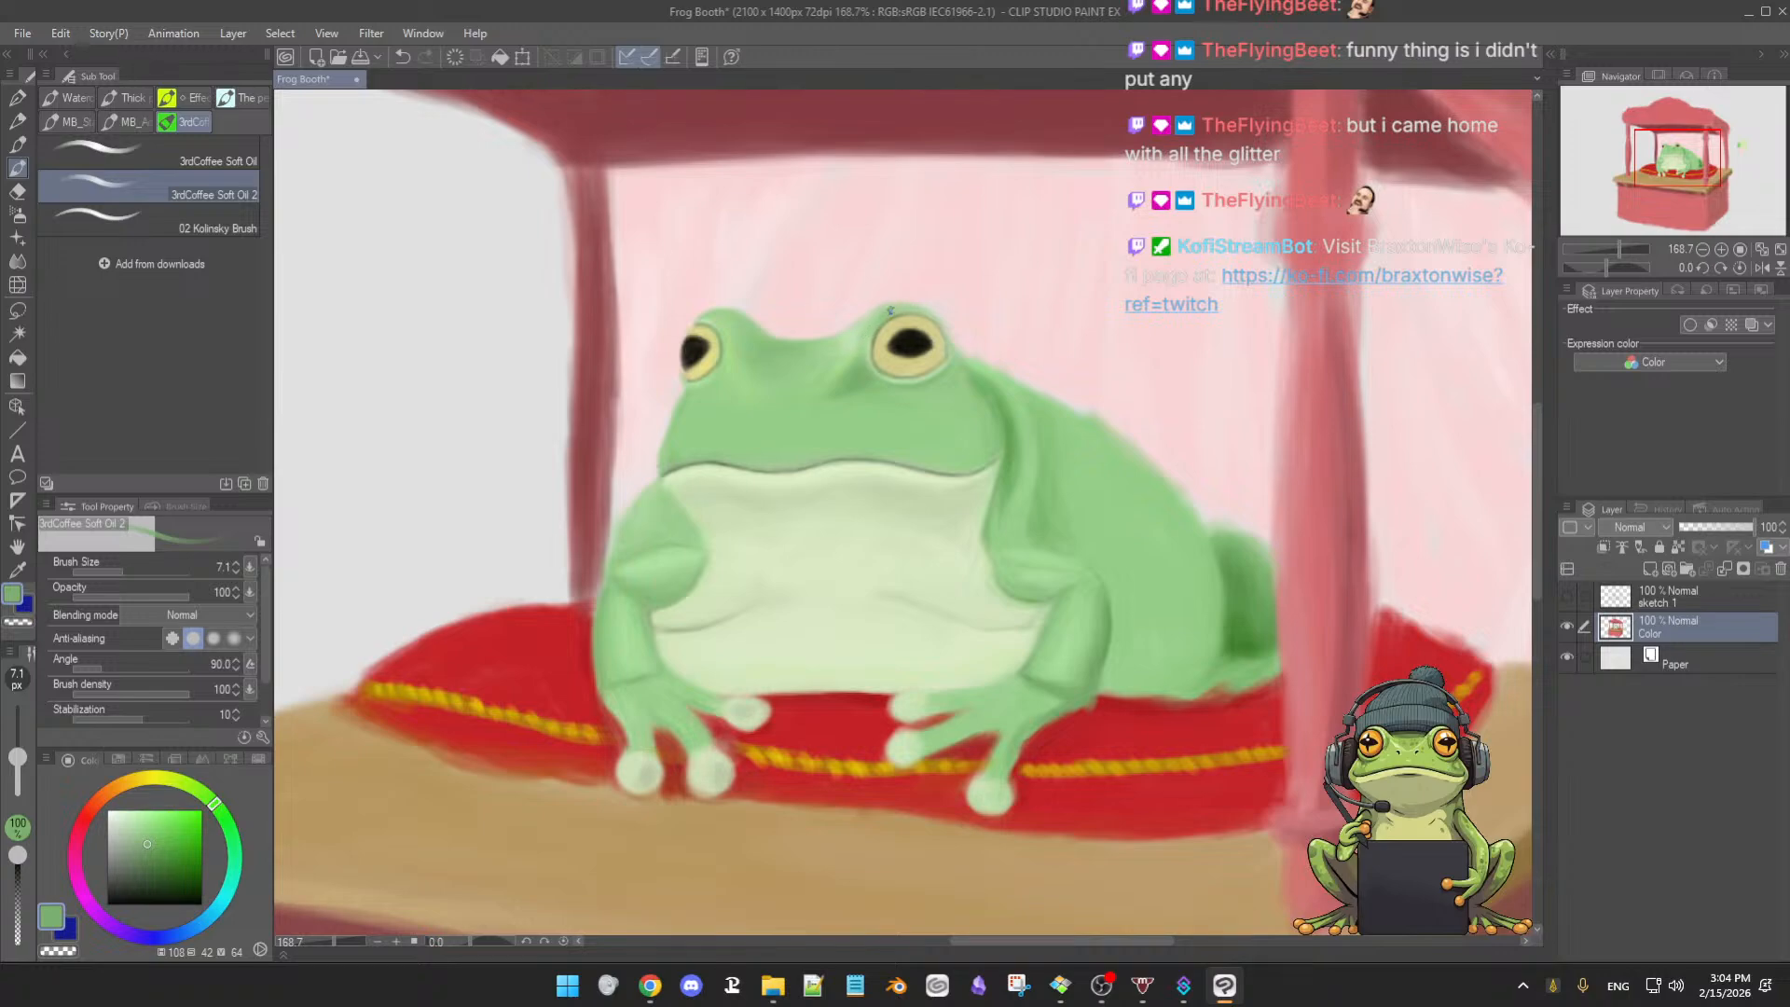
{"action": "left_click_drag", "start_coordinate": [900, 310], "coordinate": [691, 504]}
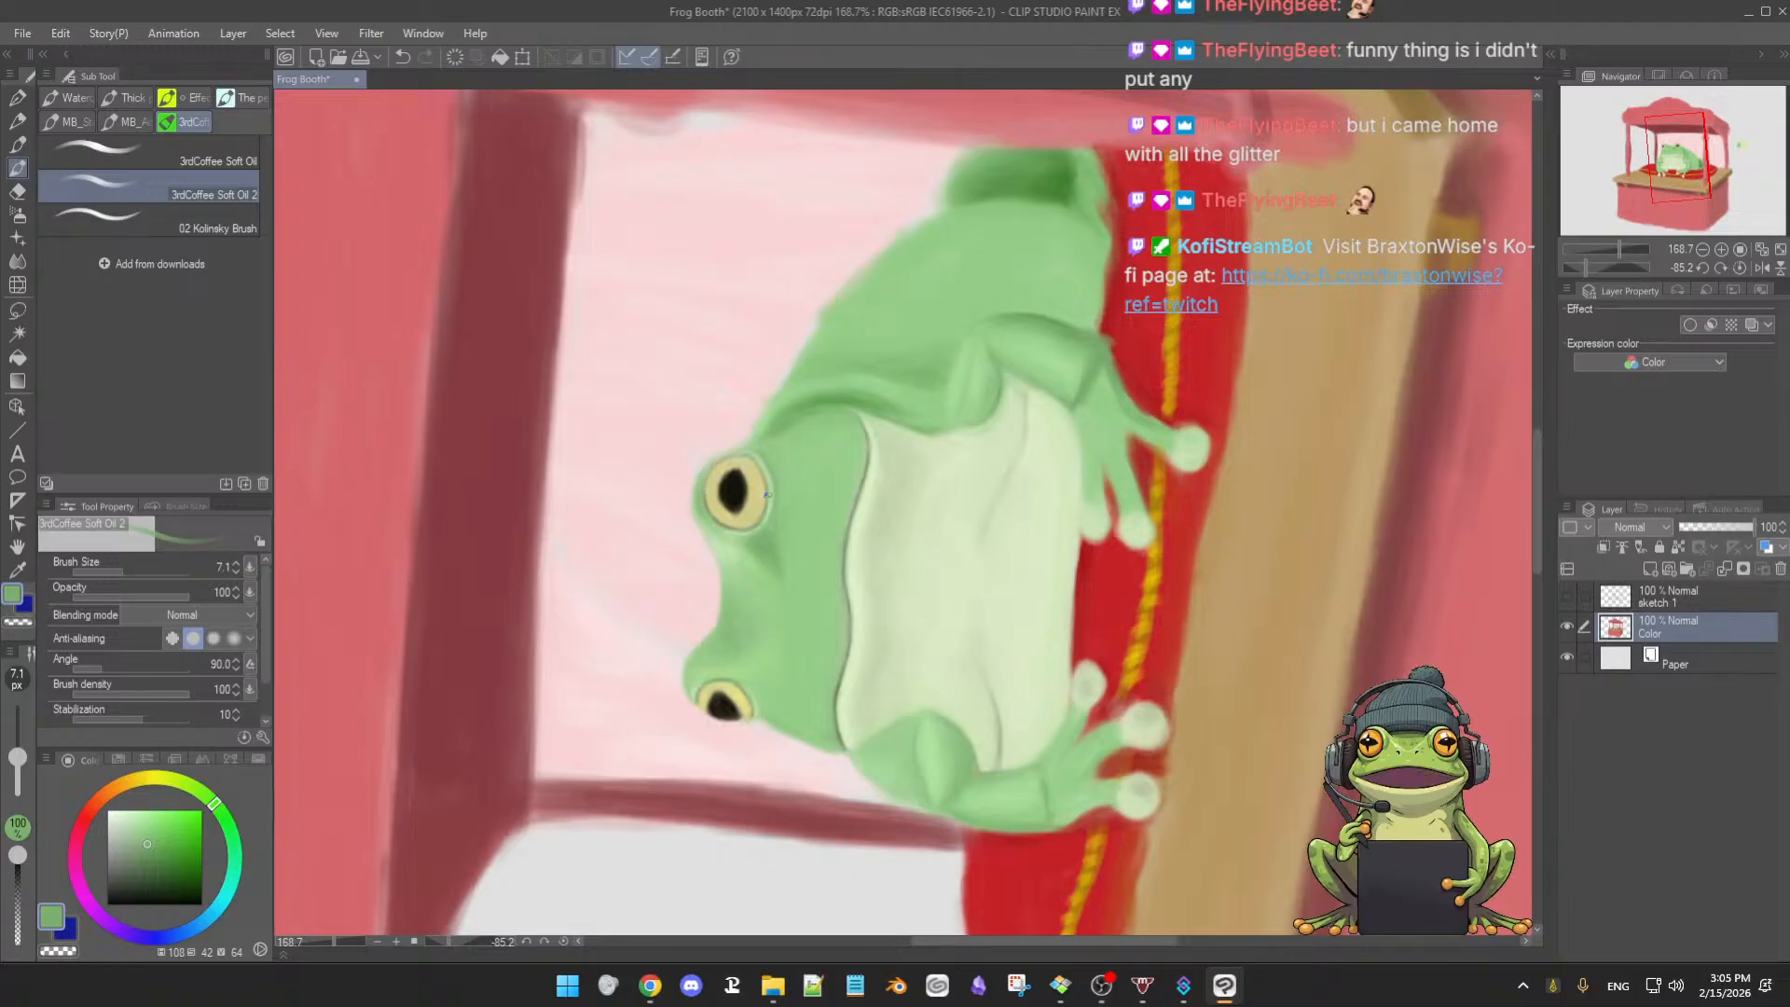
- Blend the shadow beside and below the larger eye with sampled greens, enlarging the brush to size 11.4
{"action": "left_click", "coordinate": [769, 549], "text": "alt"}
{"action": "key", "text": "]"}
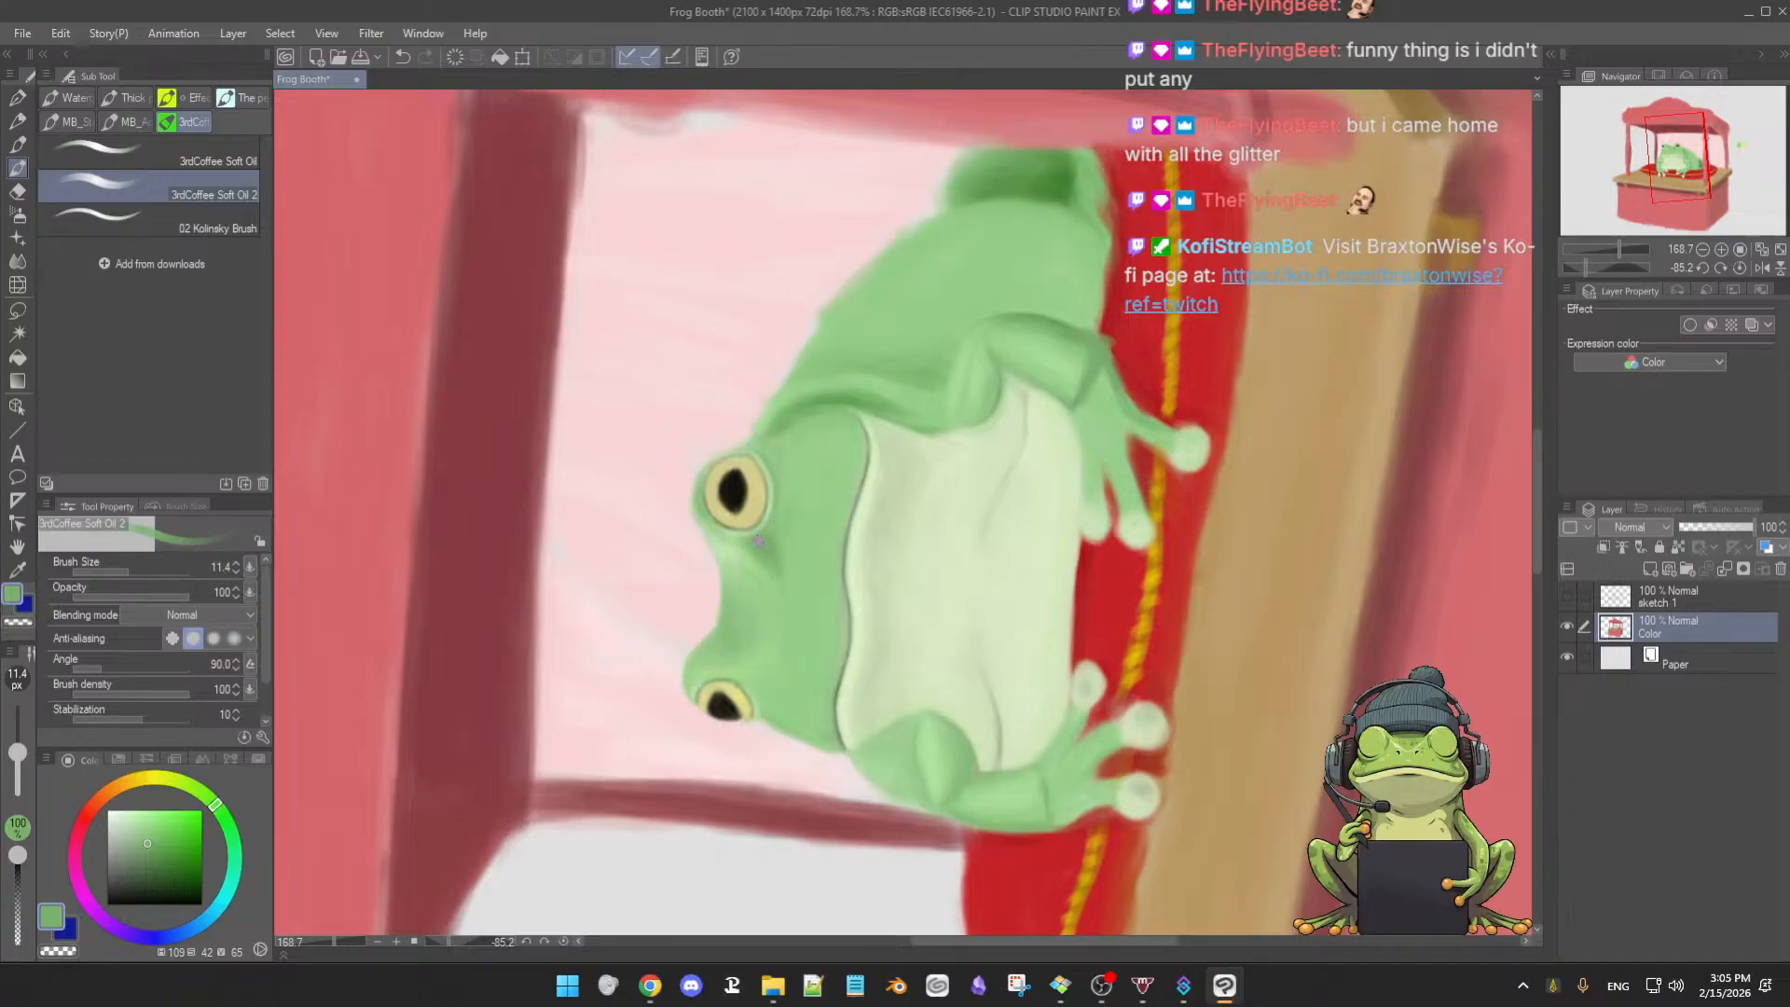
{"action": "left_click", "coordinate": [774, 550], "text": "alt"}
{"action": "left_click", "coordinate": [778, 544], "text": "alt"}
{"action": "left_click", "coordinate": [760, 542], "text": "alt"}
{"action": "left_click", "coordinate": [781, 516], "text": "alt"}
{"action": "left_click", "coordinate": [780, 539], "text": "alt"}
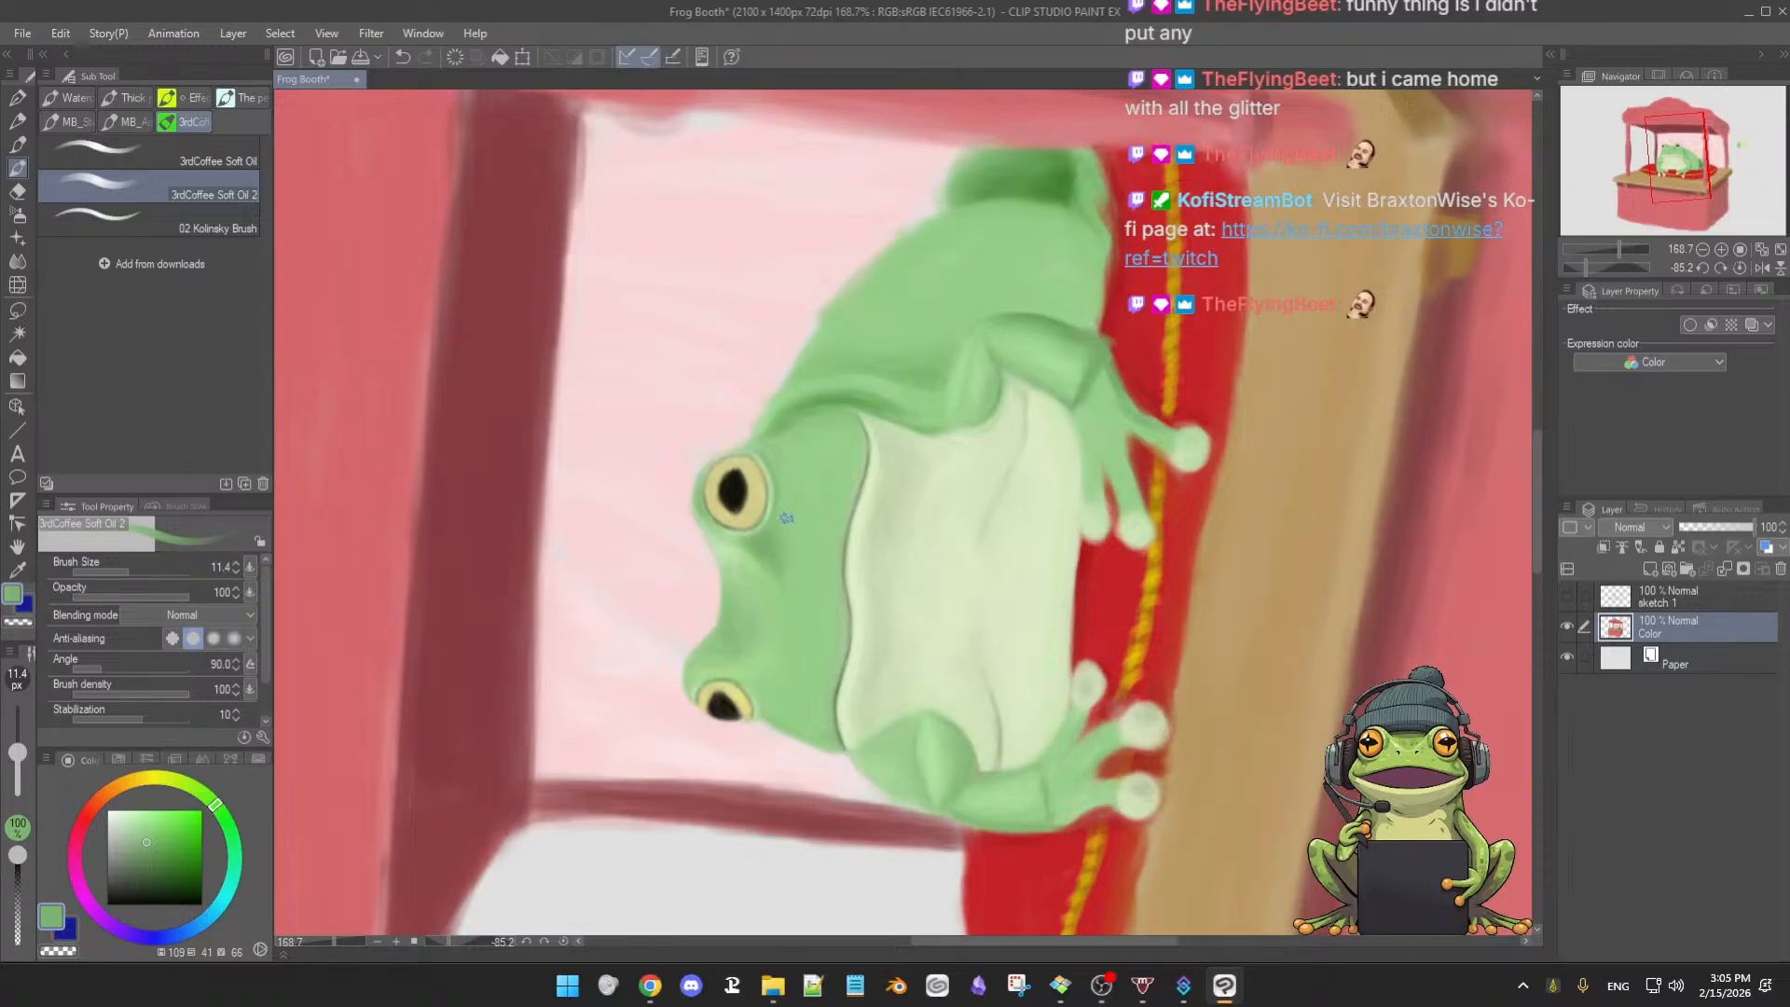
{"action": "scroll", "coordinate": [967, 557], "scroll_direction": "down", "scroll_amount": 2}
{"action": "scroll", "coordinate": [967, 558], "scroll_direction": "up", "scroll_amount": 1}
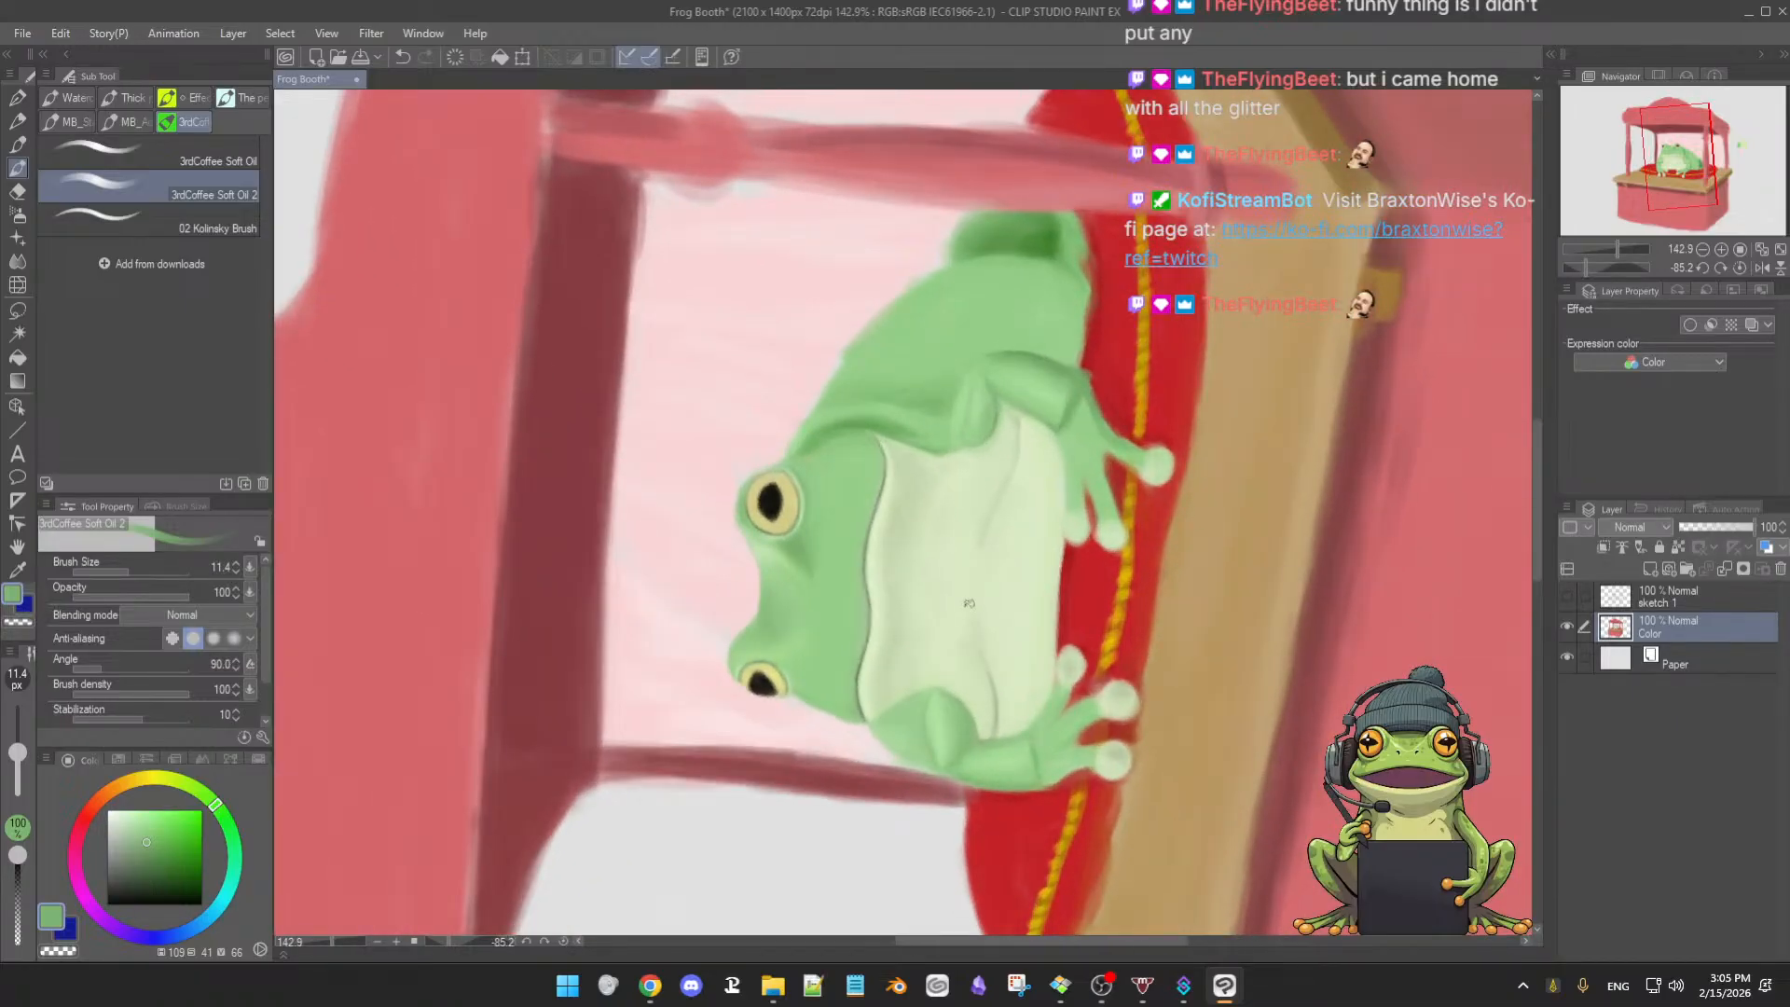
- Soften the transition from the larger eye's inner corner to the snout with sampled greens, enlarging the brush to 20.2
{"action": "left_click_drag", "start_coordinate": [1196, 644], "coordinate": [852, 589]}
{"action": "left_click", "coordinate": [834, 405], "text": "alt"}
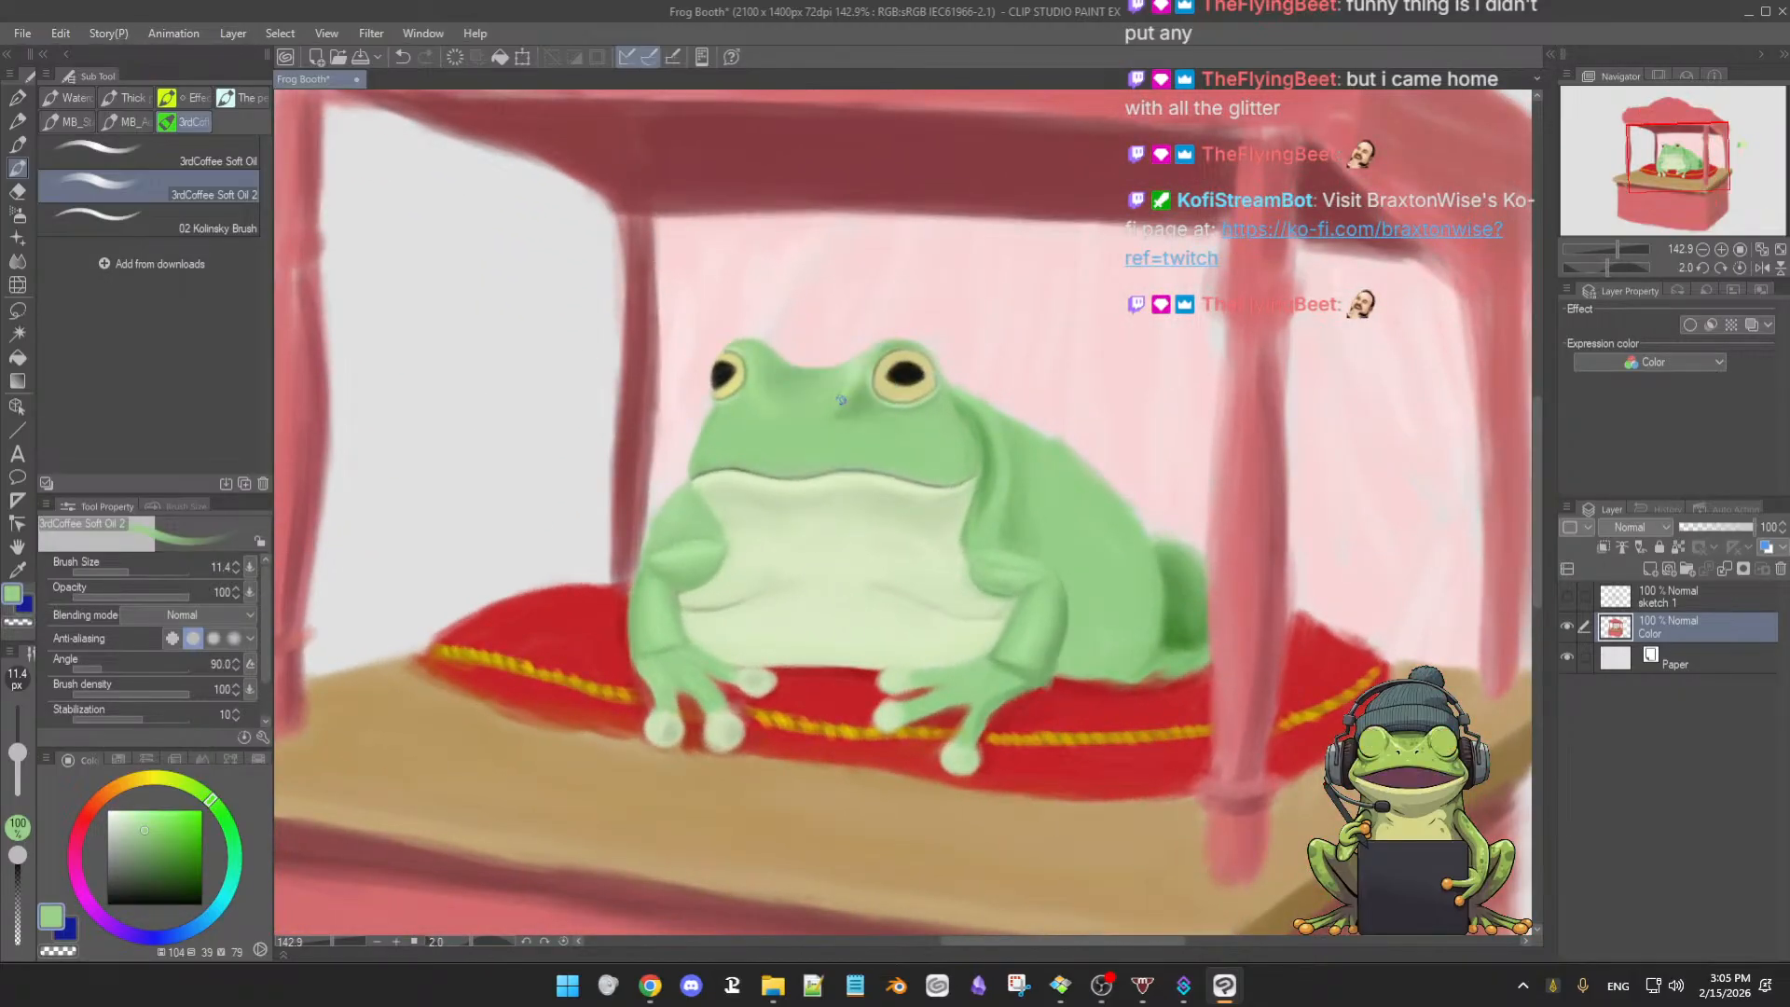
{"action": "left_click_drag", "start_coordinate": [839, 404], "coordinate": [847, 407]}
{"action": "left_click", "coordinate": [841, 393], "text": "alt"}
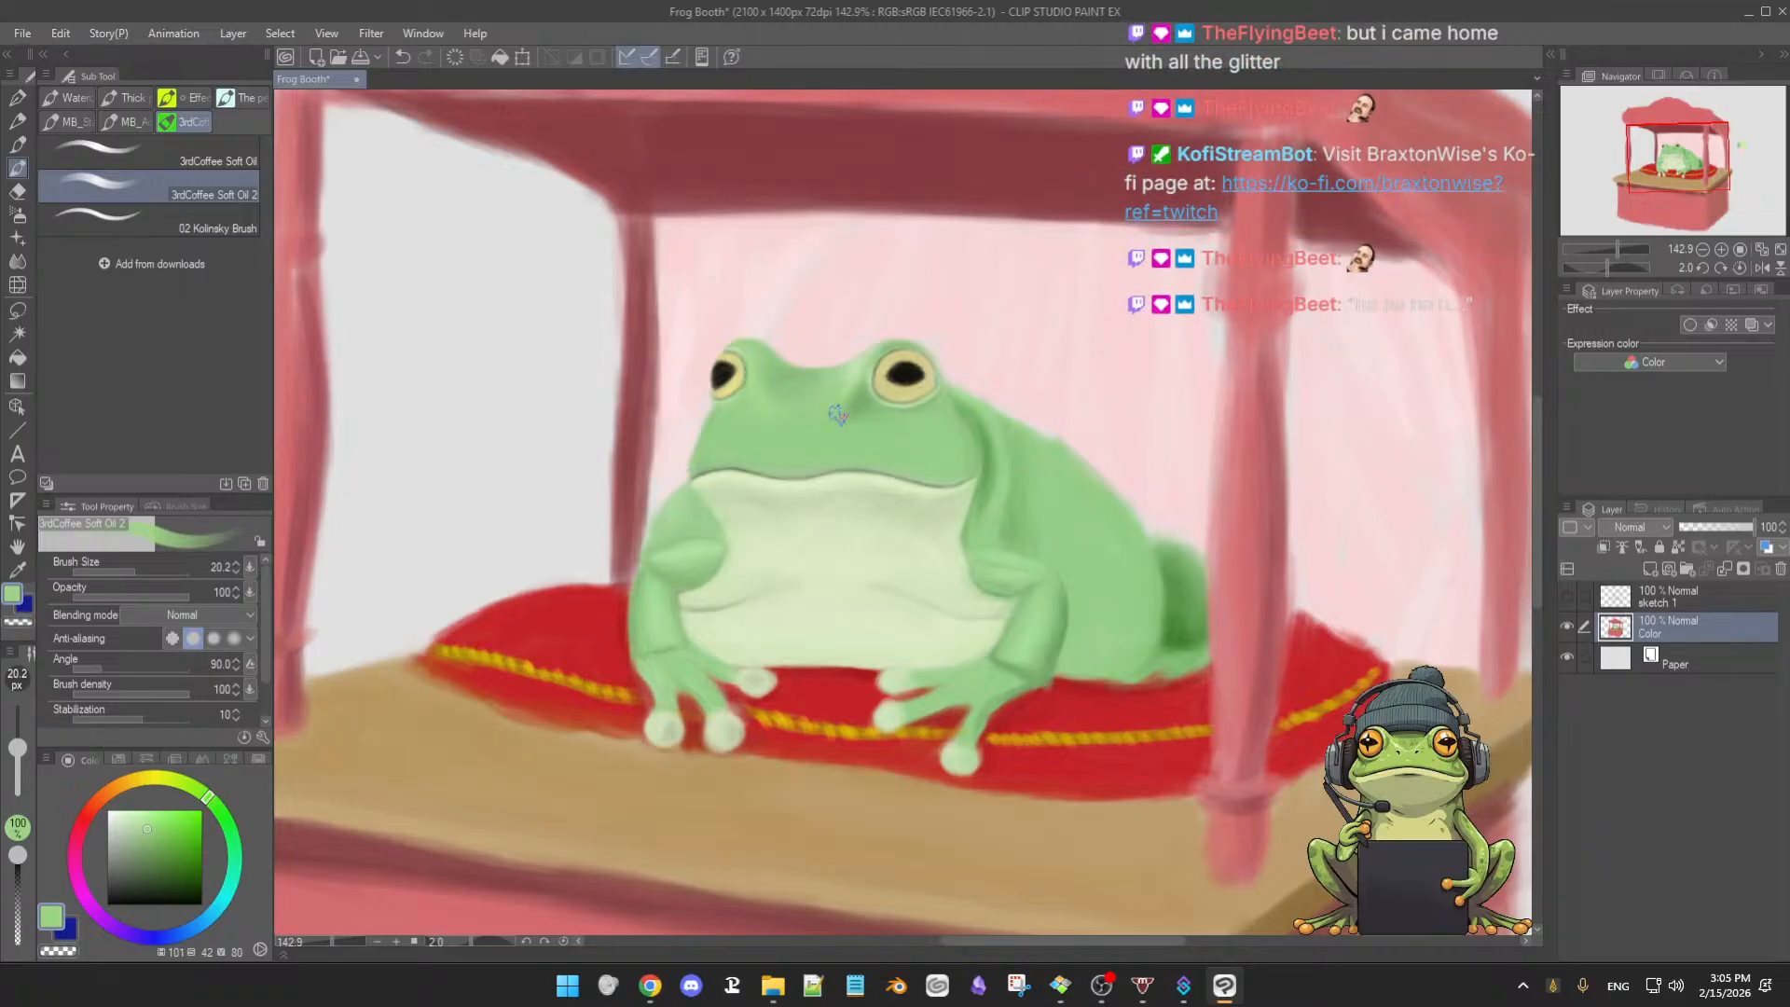
{"action": "left_click", "coordinate": [872, 398], "text": "alt"}
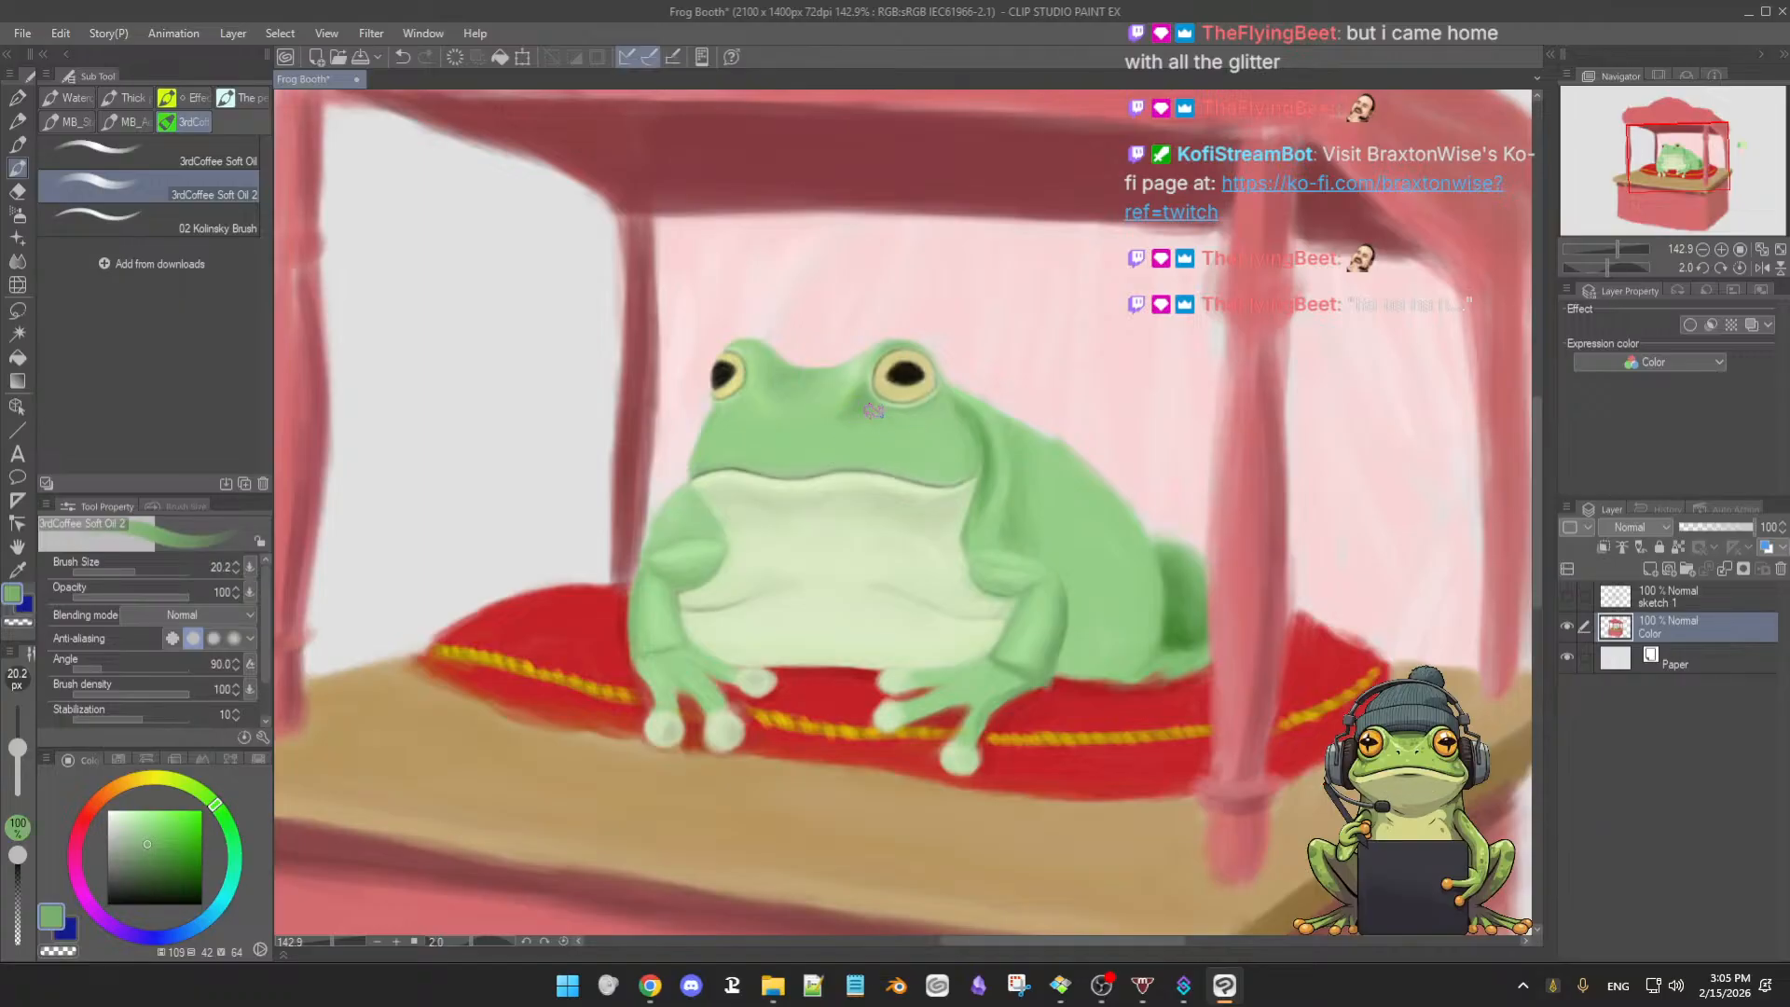
{"action": "left_click", "coordinate": [865, 400], "text": "alt"}
- Shade the cheek beneath the larger eye with sampled light and mid greens, reducing the brush from 20.2 to 16.4
{"action": "left_click", "coordinate": [953, 444], "text": "alt"}
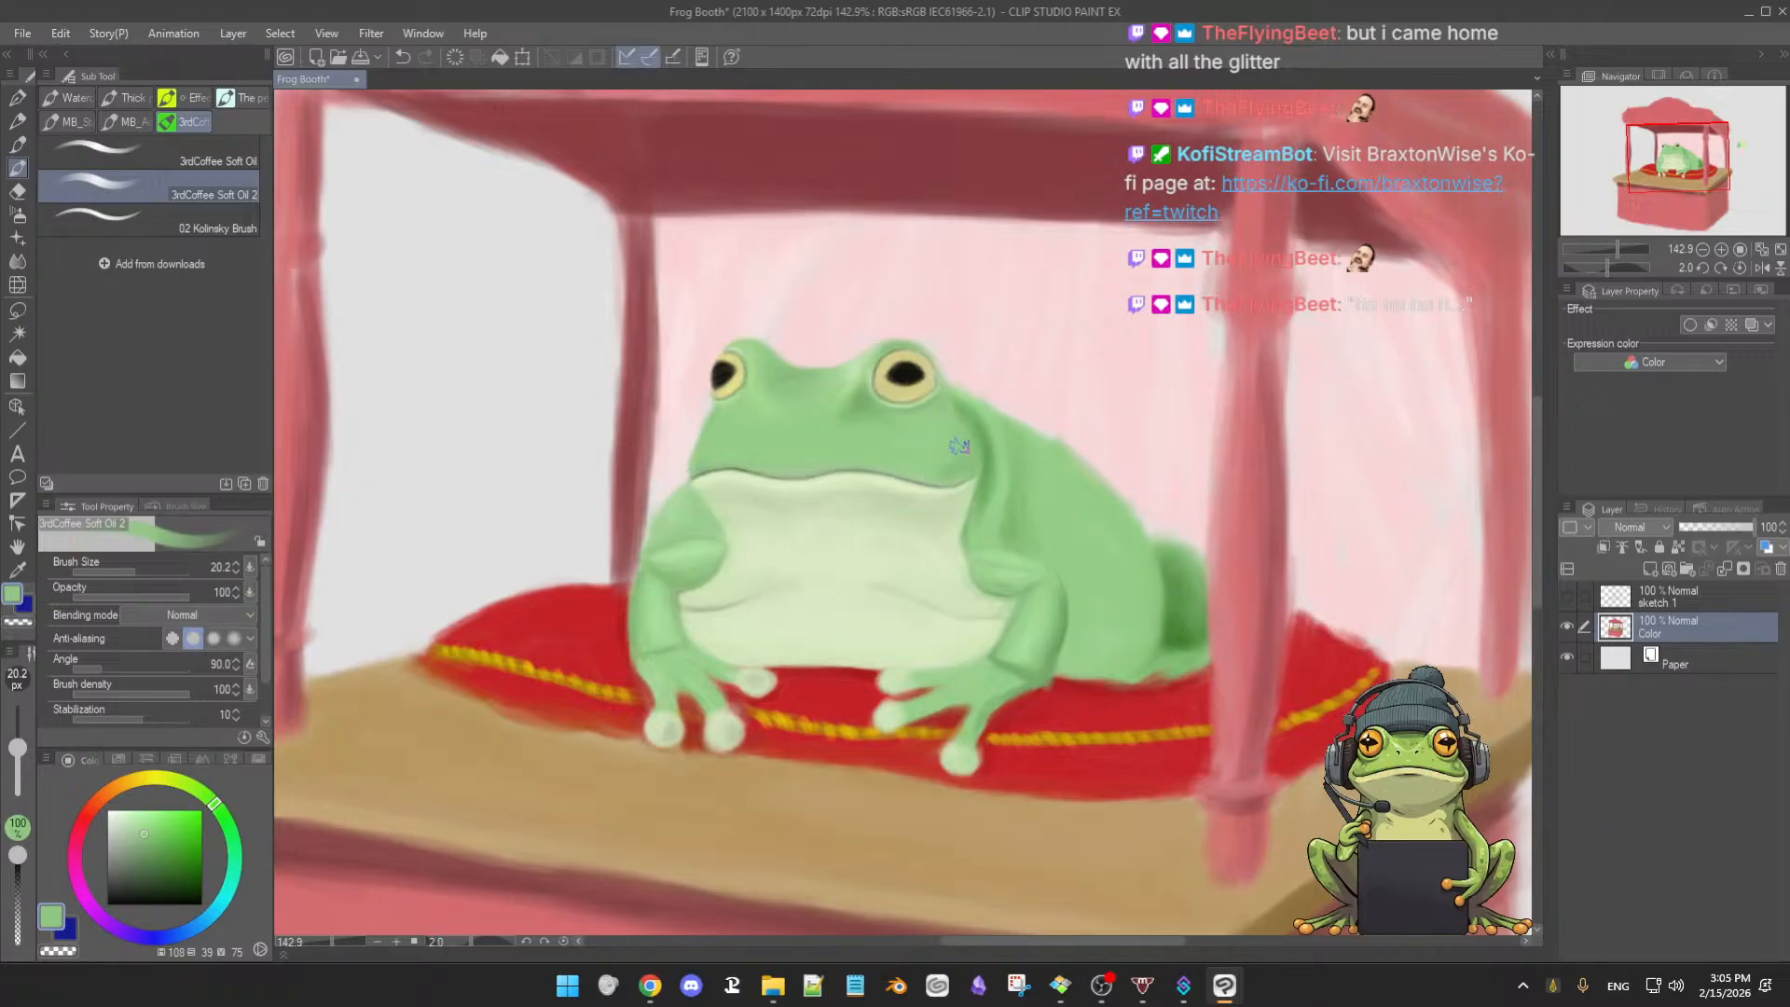
{"action": "left_click", "coordinate": [862, 406], "text": "alt"}
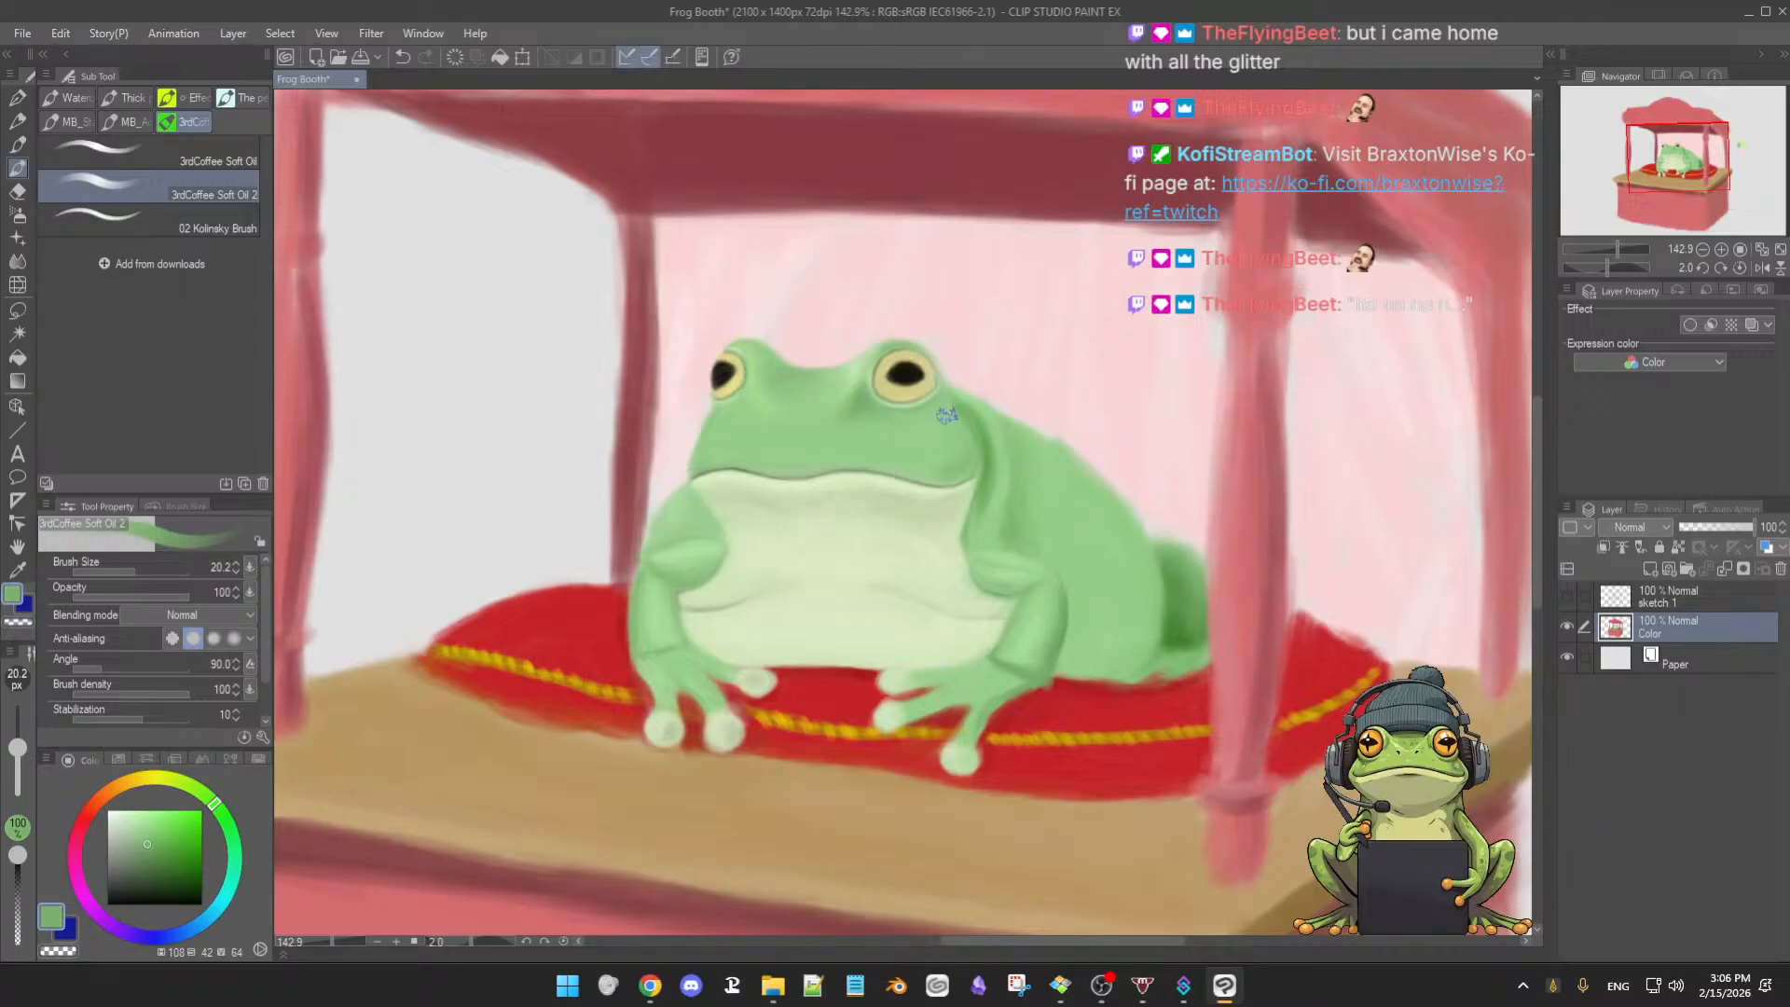
{"action": "key", "text": "["}
{"action": "left_click", "coordinate": [941, 434], "text": "alt"}
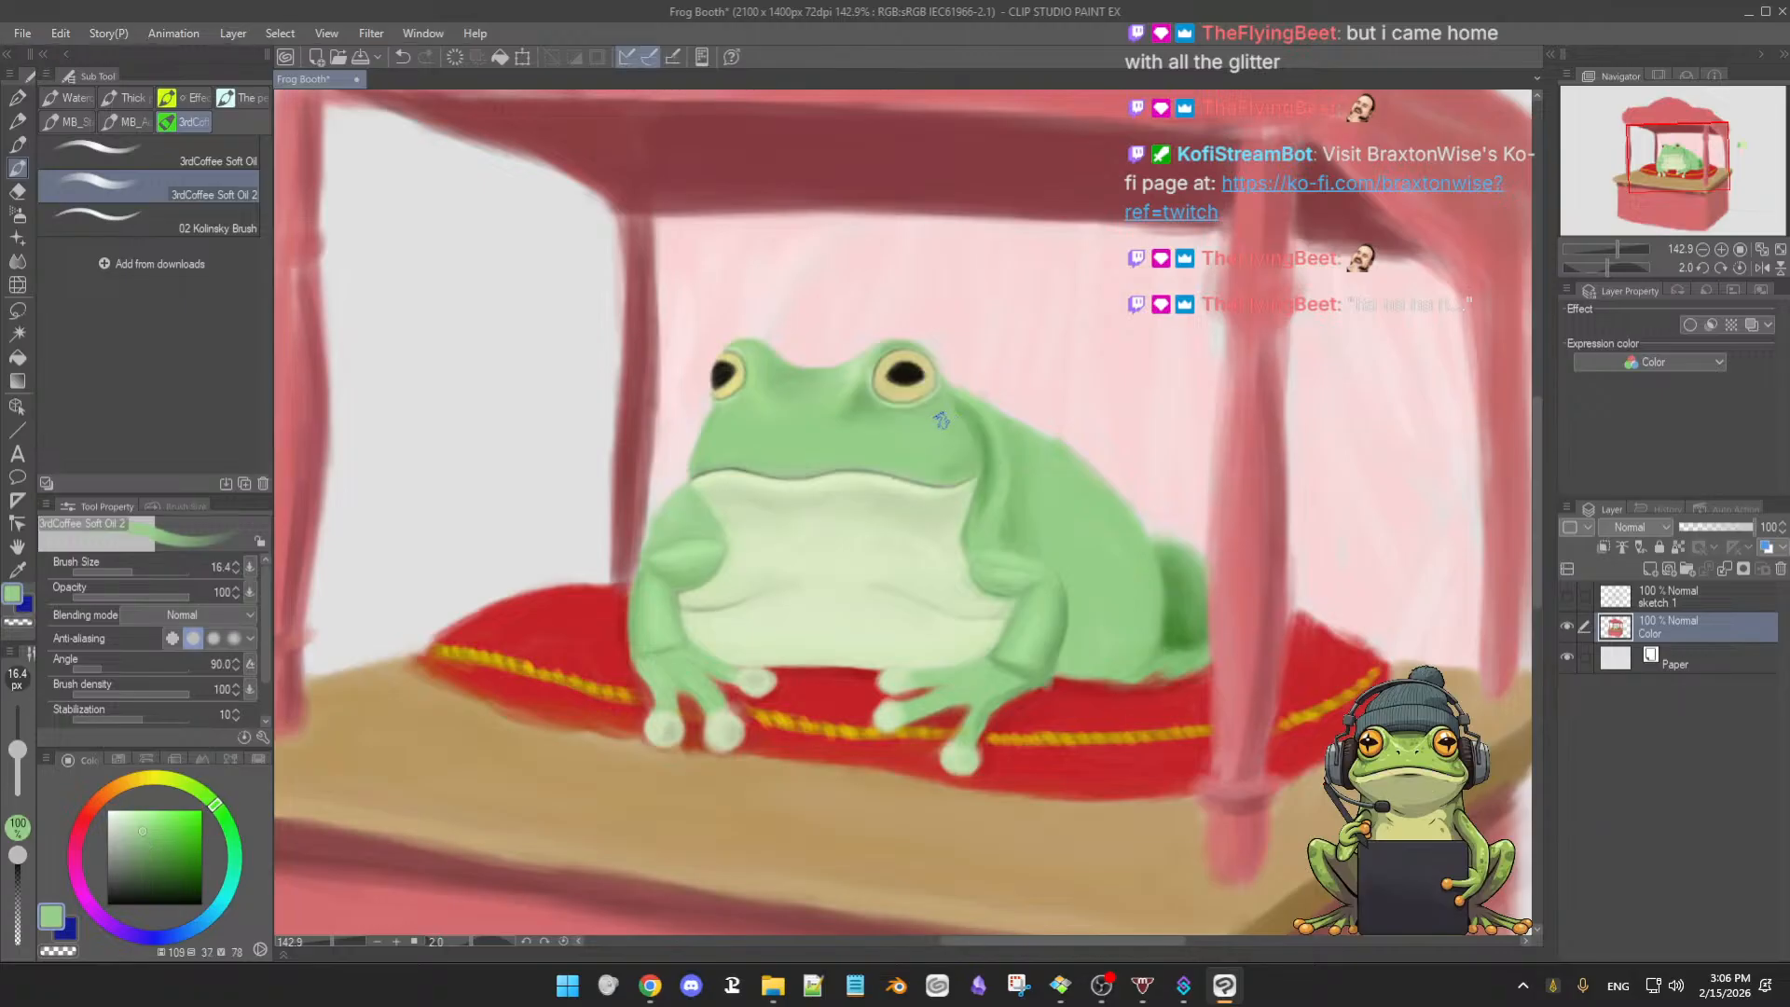
{"action": "left_click", "coordinate": [860, 411], "text": "alt"}
{"action": "scroll", "coordinate": [932, 437], "scroll_direction": "down", "scroll_amount": 2}
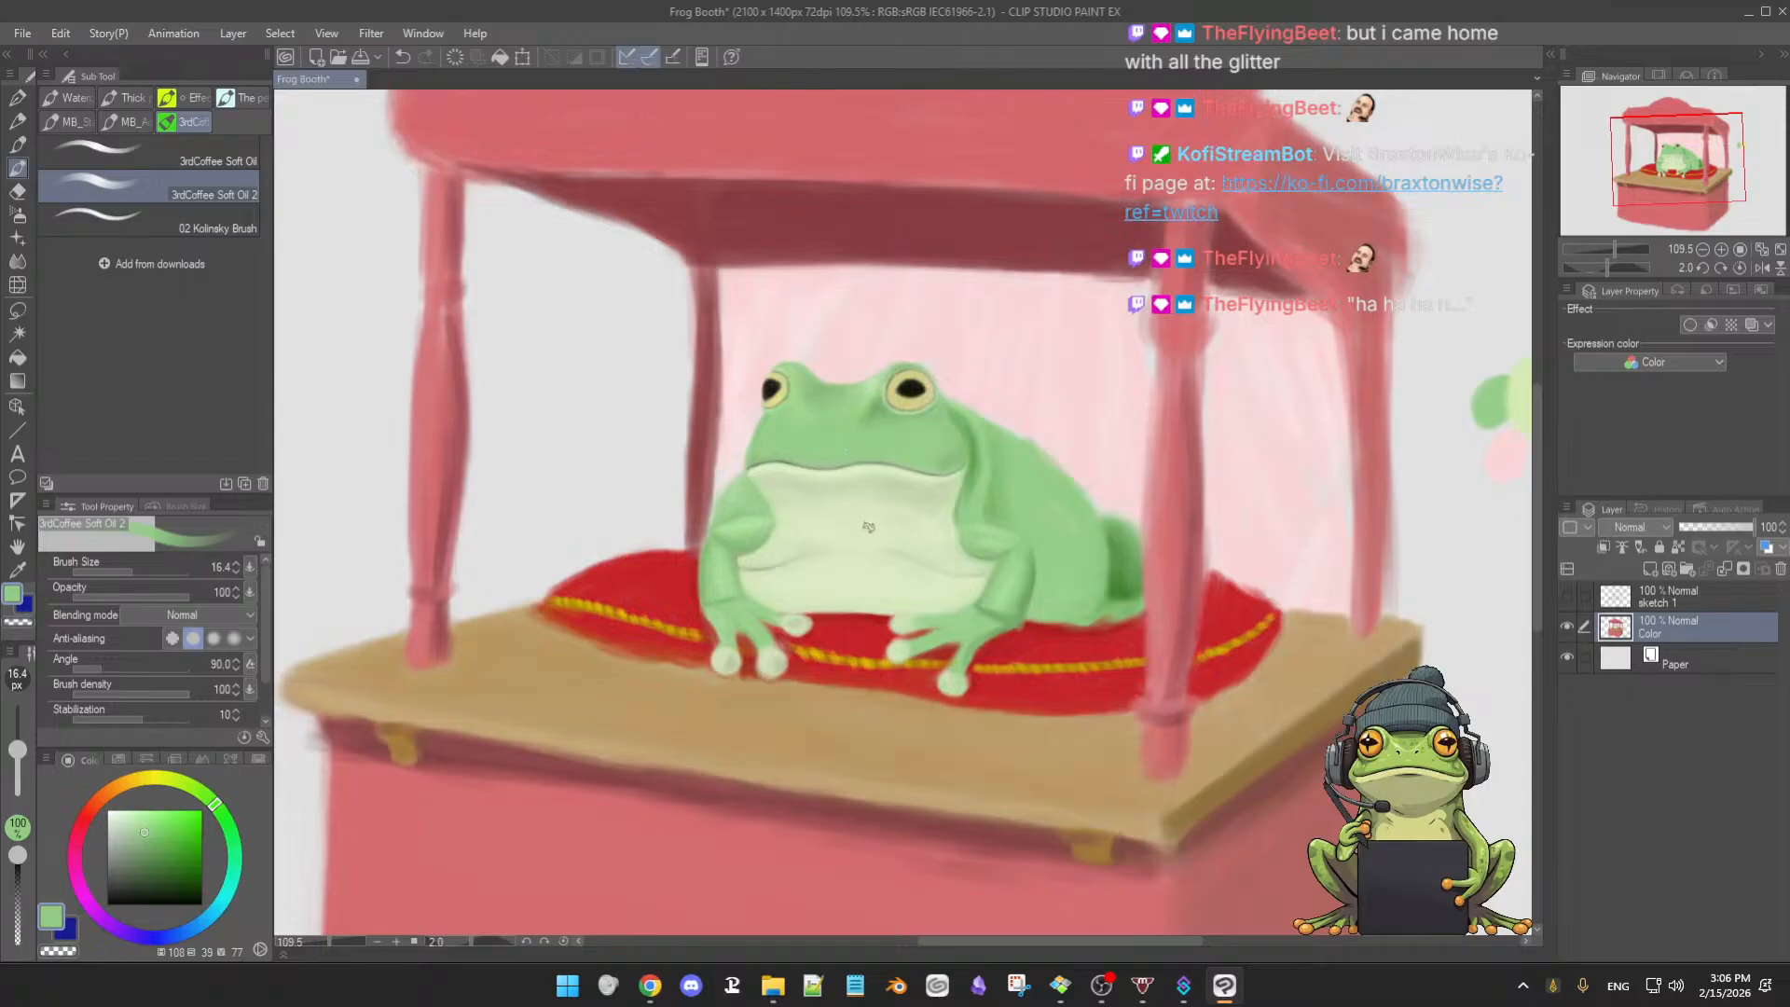
{"action": "scroll", "coordinate": [879, 506], "scroll_direction": "up", "scroll_amount": 3}
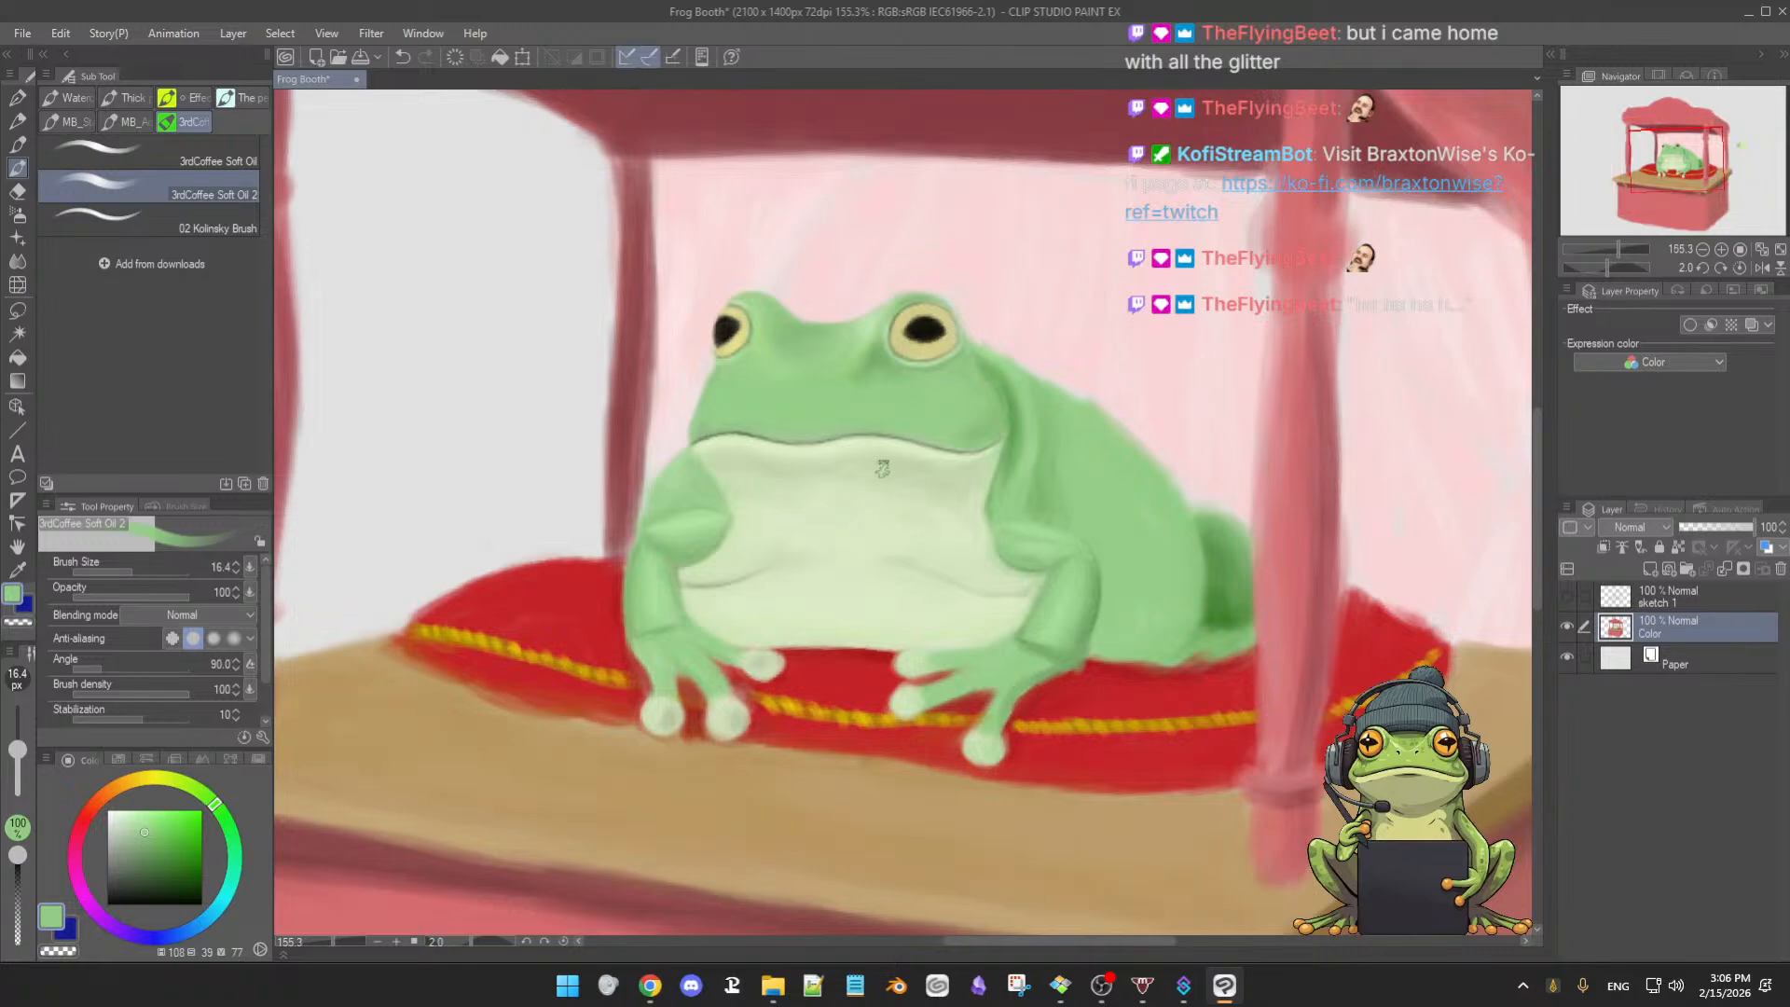
- Smooth the pale throat just below the mouth line with sampled pale greens, reducing the brush from 16.4 to 12.9
{"action": "left_click", "coordinate": [884, 468], "text": "alt"}
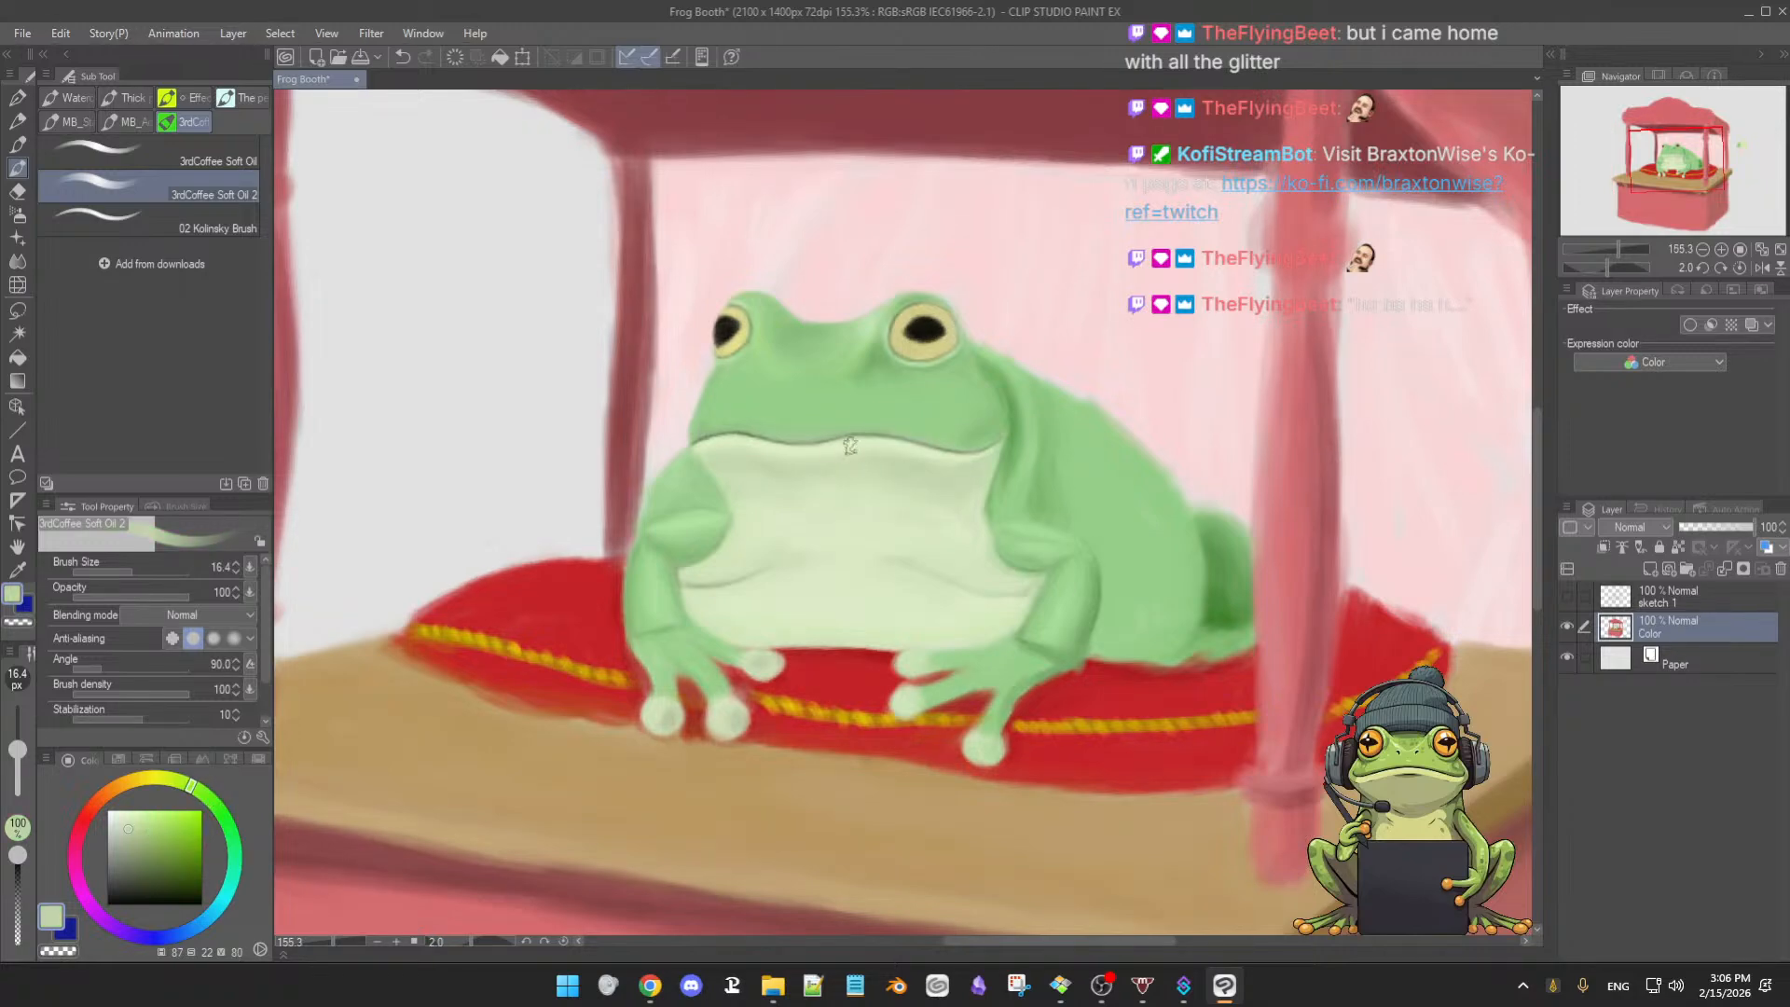
{"action": "left_click", "coordinate": [816, 468], "text": "alt"}
{"action": "left_click", "coordinate": [771, 456], "text": "alt"}
{"action": "left_click", "coordinate": [840, 465], "text": "alt"}
{"action": "left_click", "coordinate": [836, 449], "text": "alt"}
{"action": "key", "text": "["}
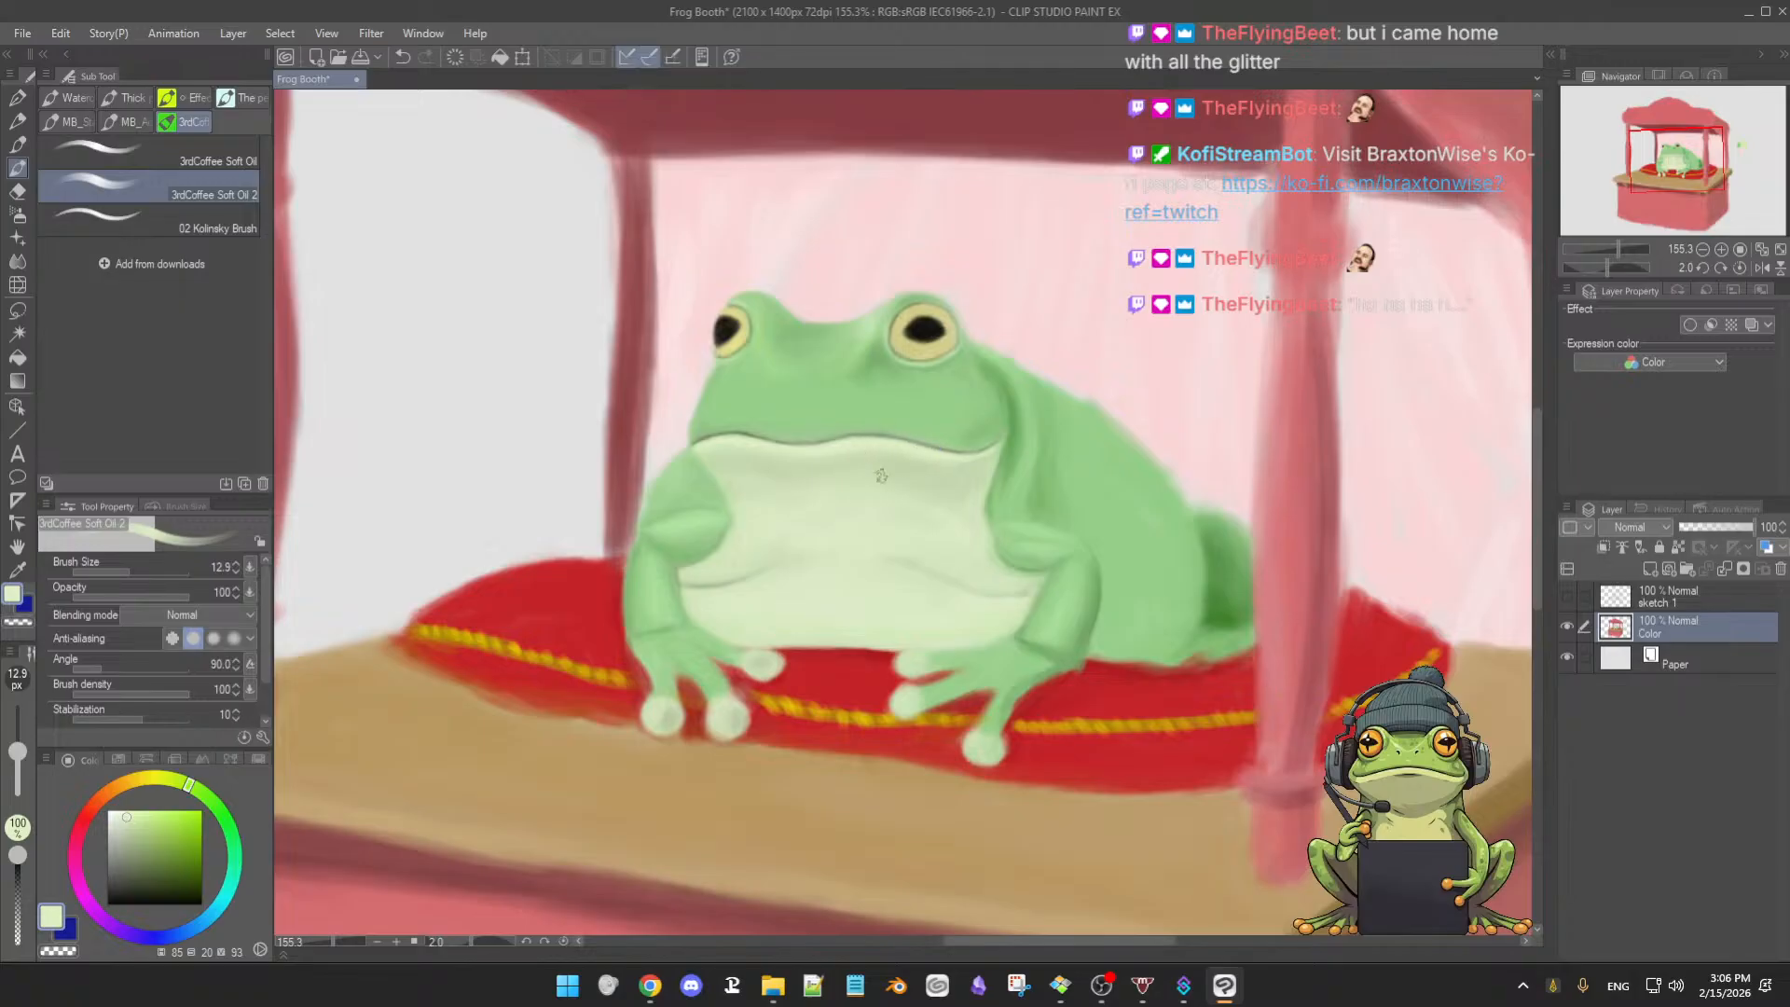
{"action": "scroll", "coordinate": [907, 465], "scroll_direction": "down", "scroll_amount": 3}
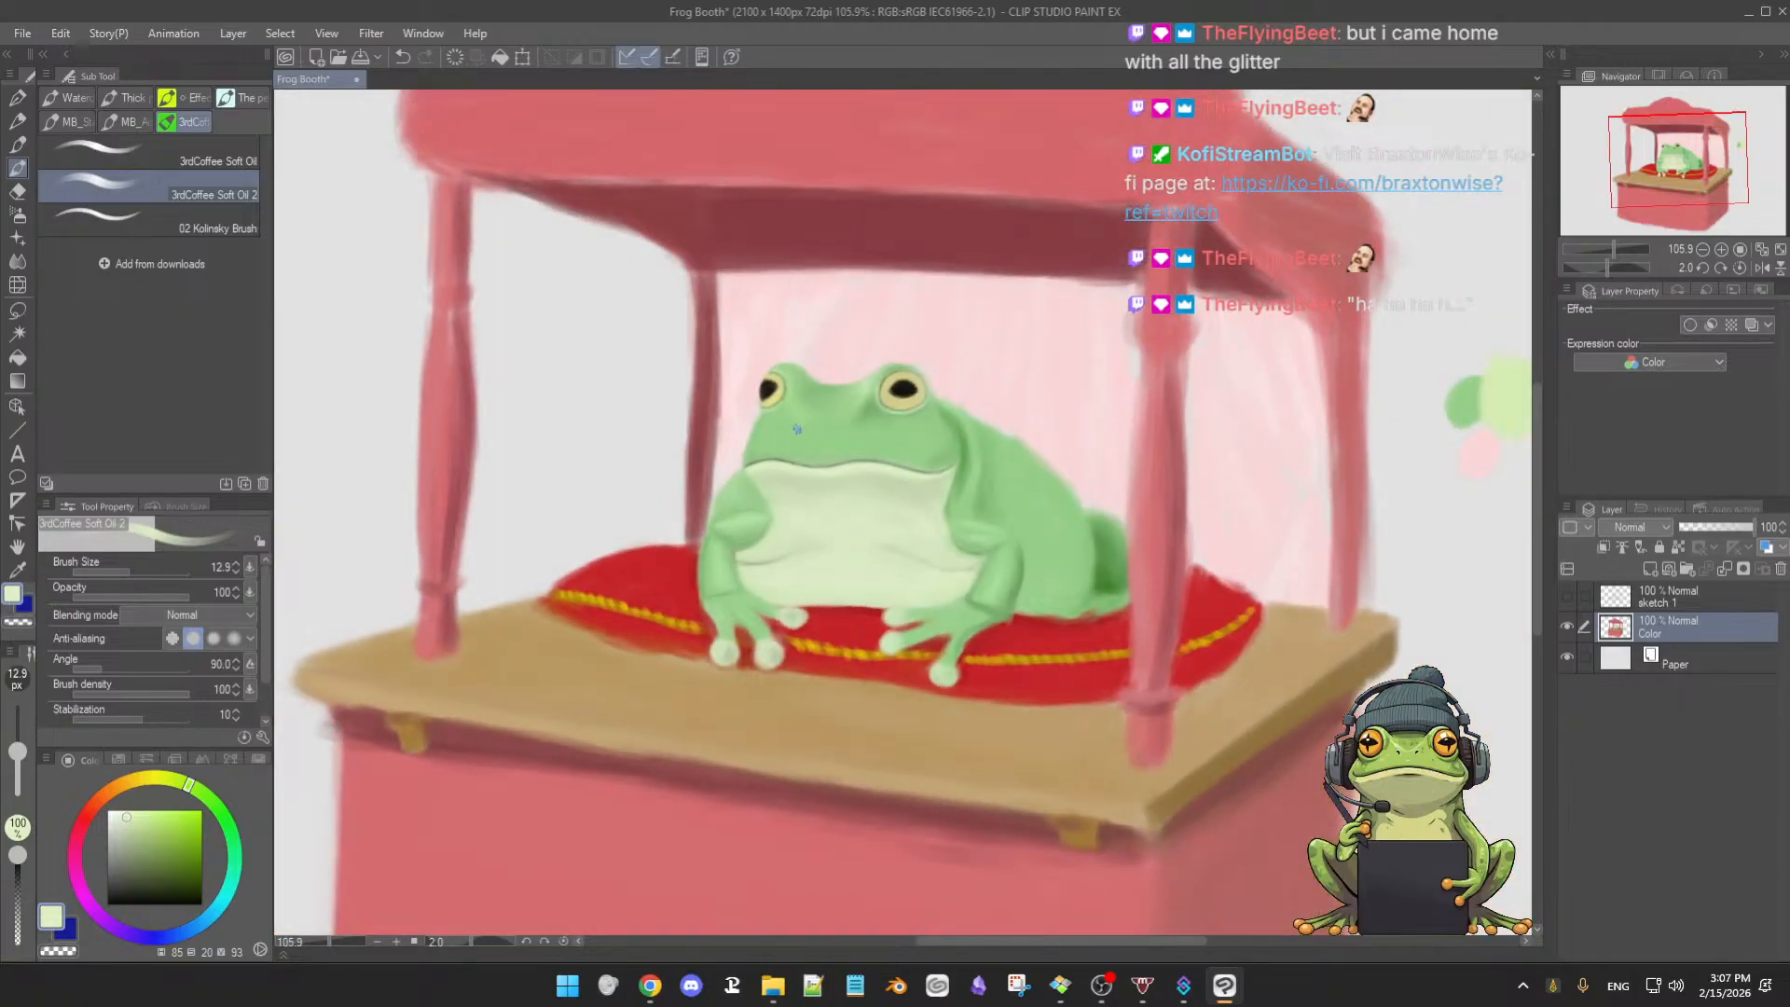
{"action": "scroll", "coordinate": [825, 471], "scroll_direction": "up", "scroll_amount": 4}
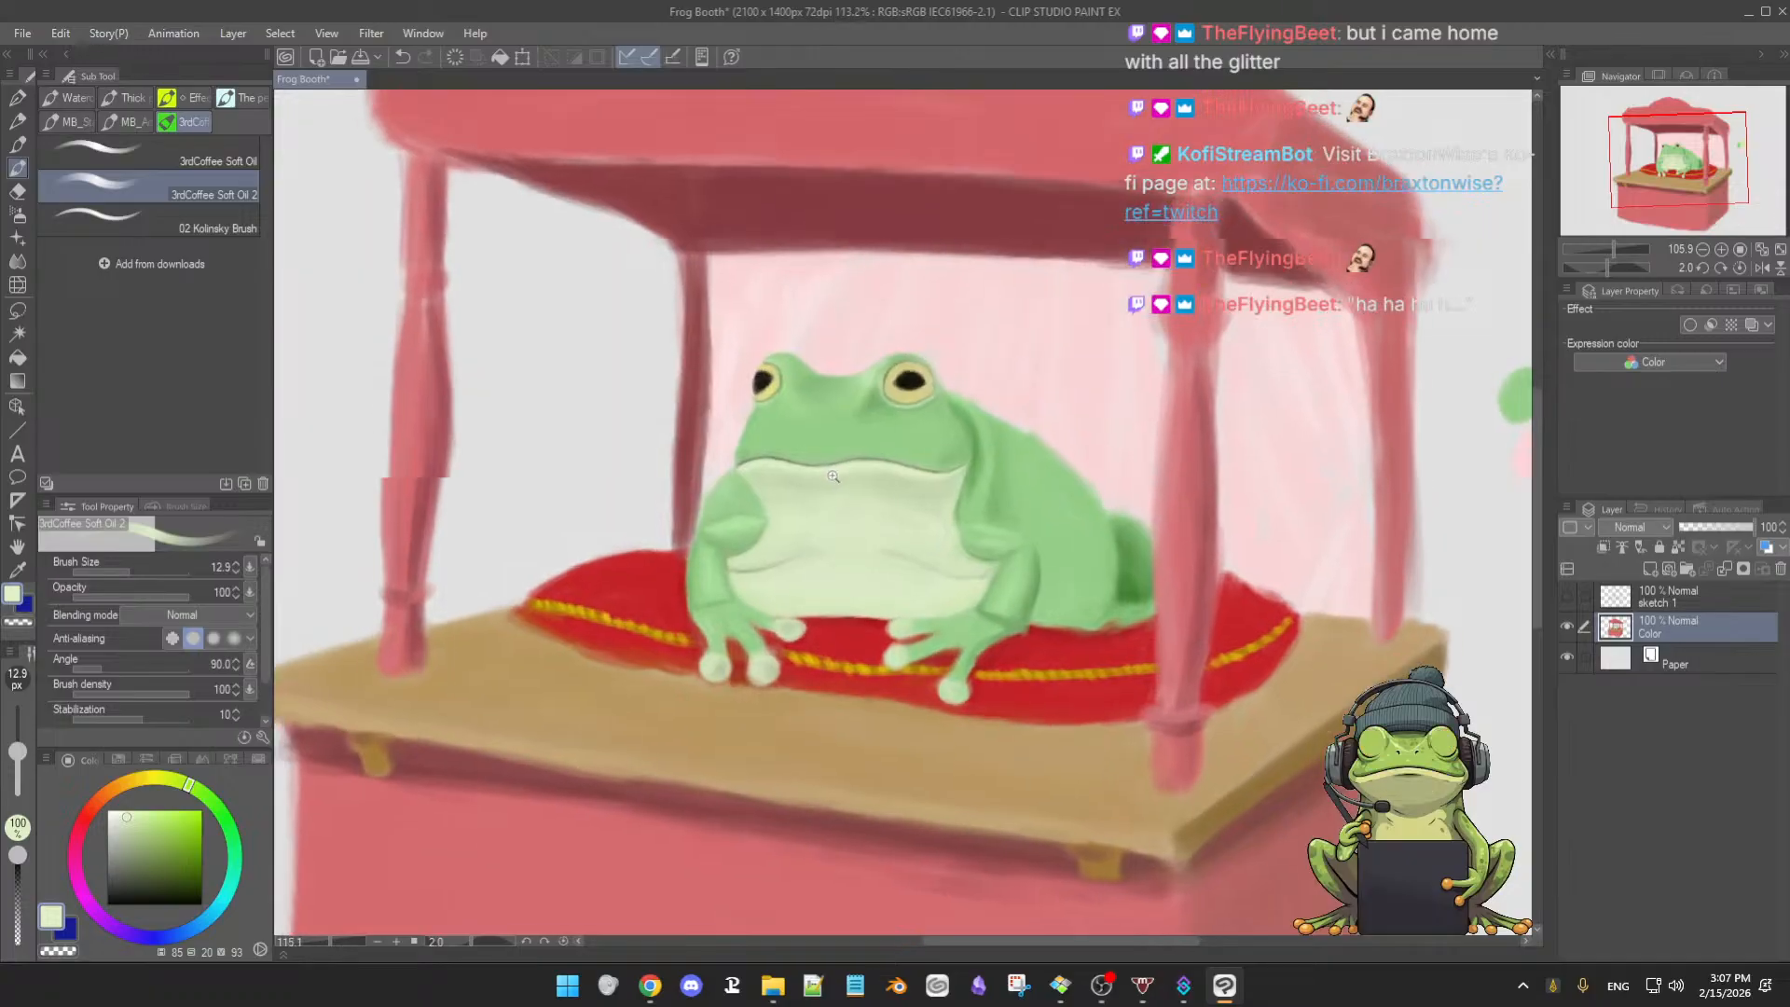
- Shade the snout and the area below the smaller eye with a sampled mid green at brush size 11.0
{"action": "left_click", "coordinate": [829, 397], "text": "alt"}
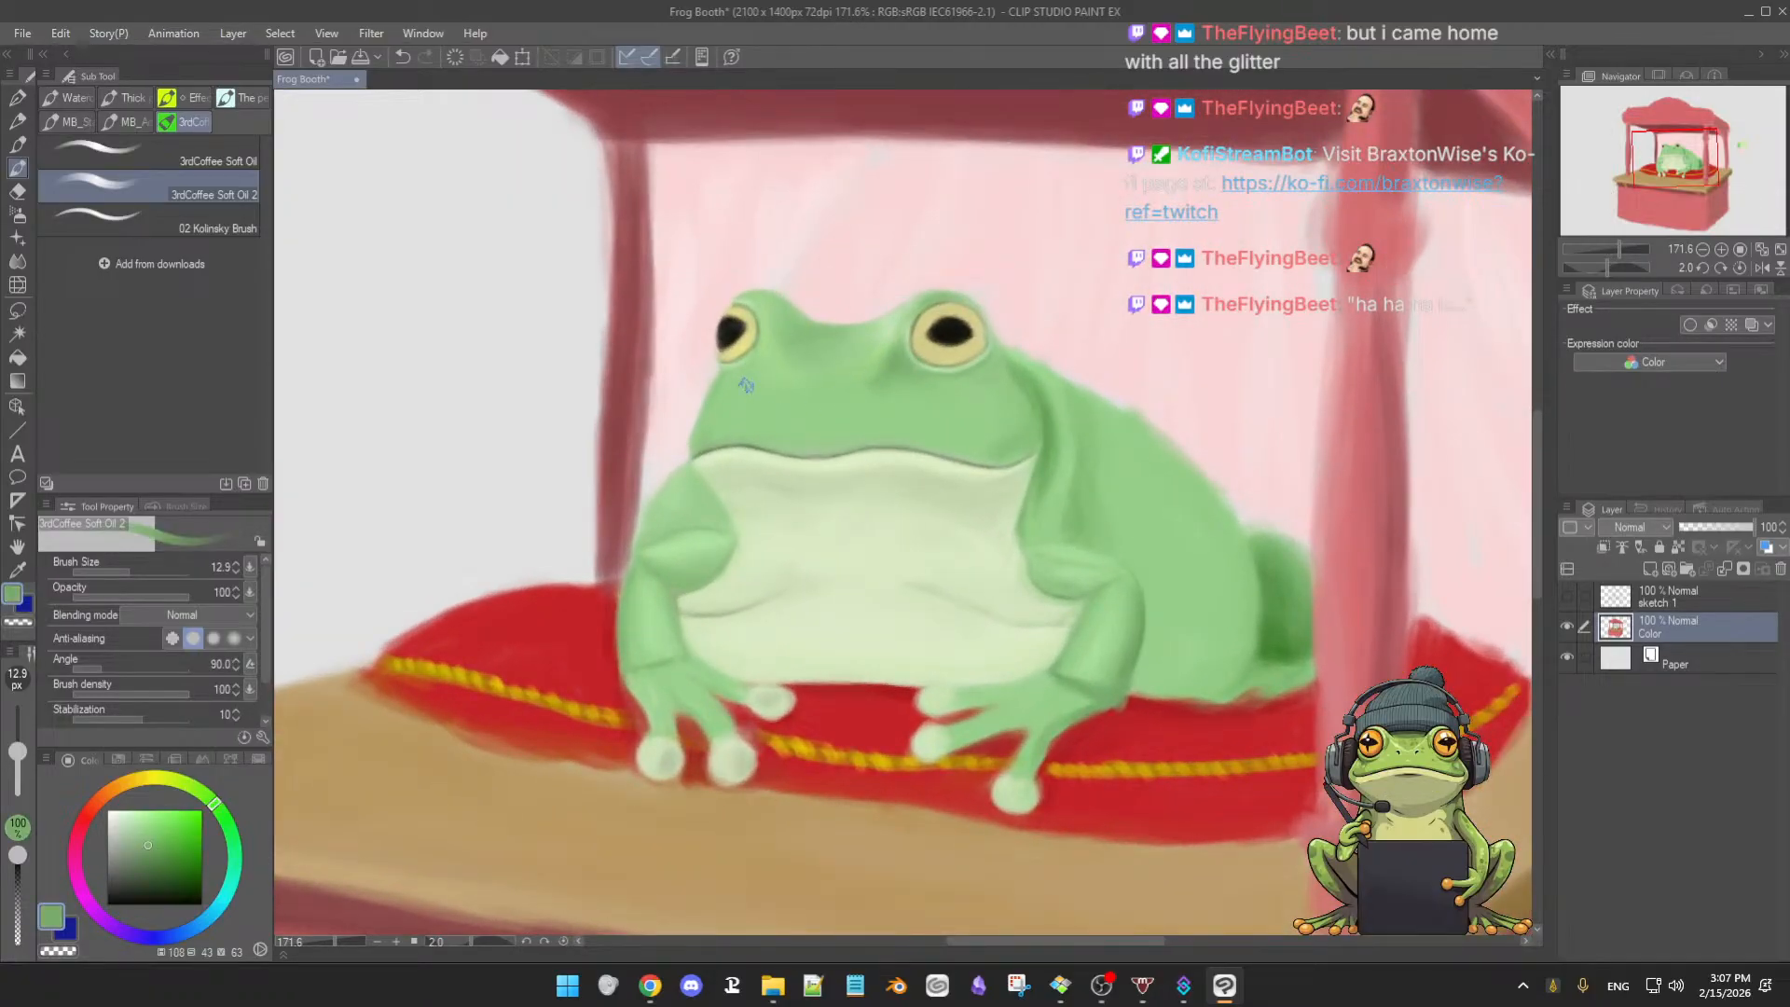
{"action": "key", "text": "["}
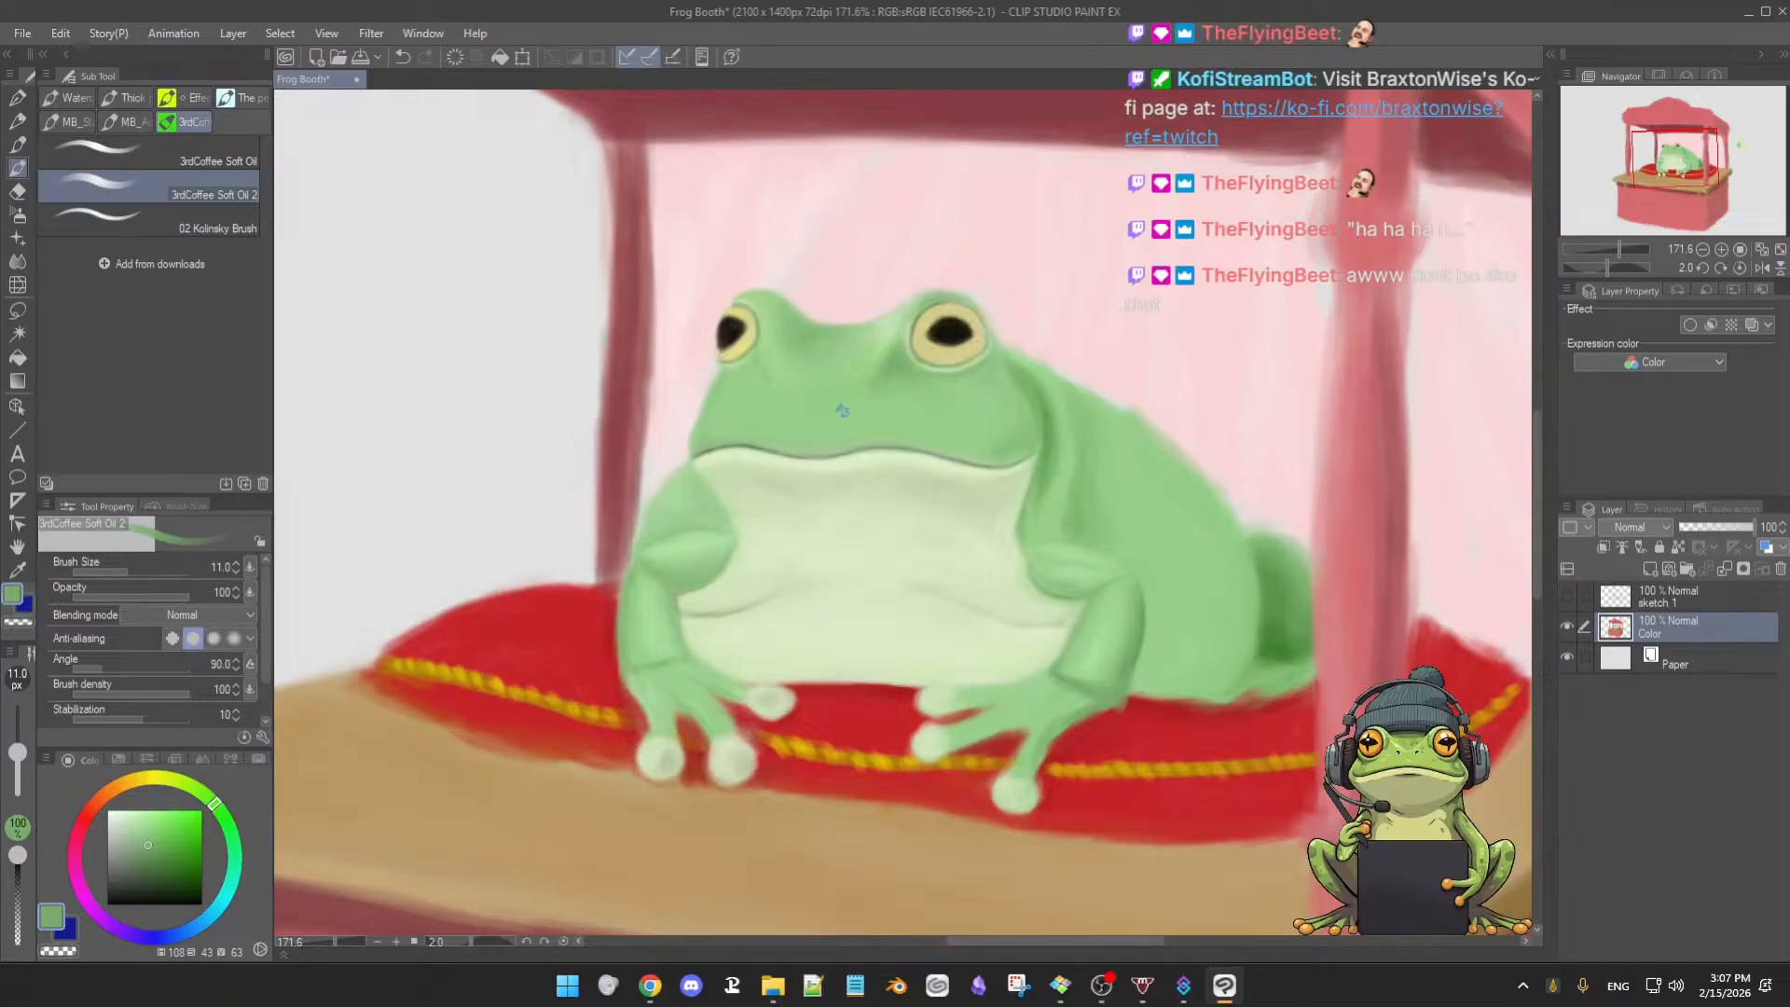
{"action": "mouse_move", "coordinate": [858, 424]}
{"action": "left_mouse_down"}
{"action": "mouse_move", "coordinate": [815, 425]}
{"action": "mouse_move", "coordinate": [851, 423]}
{"action": "left_mouse_up"}
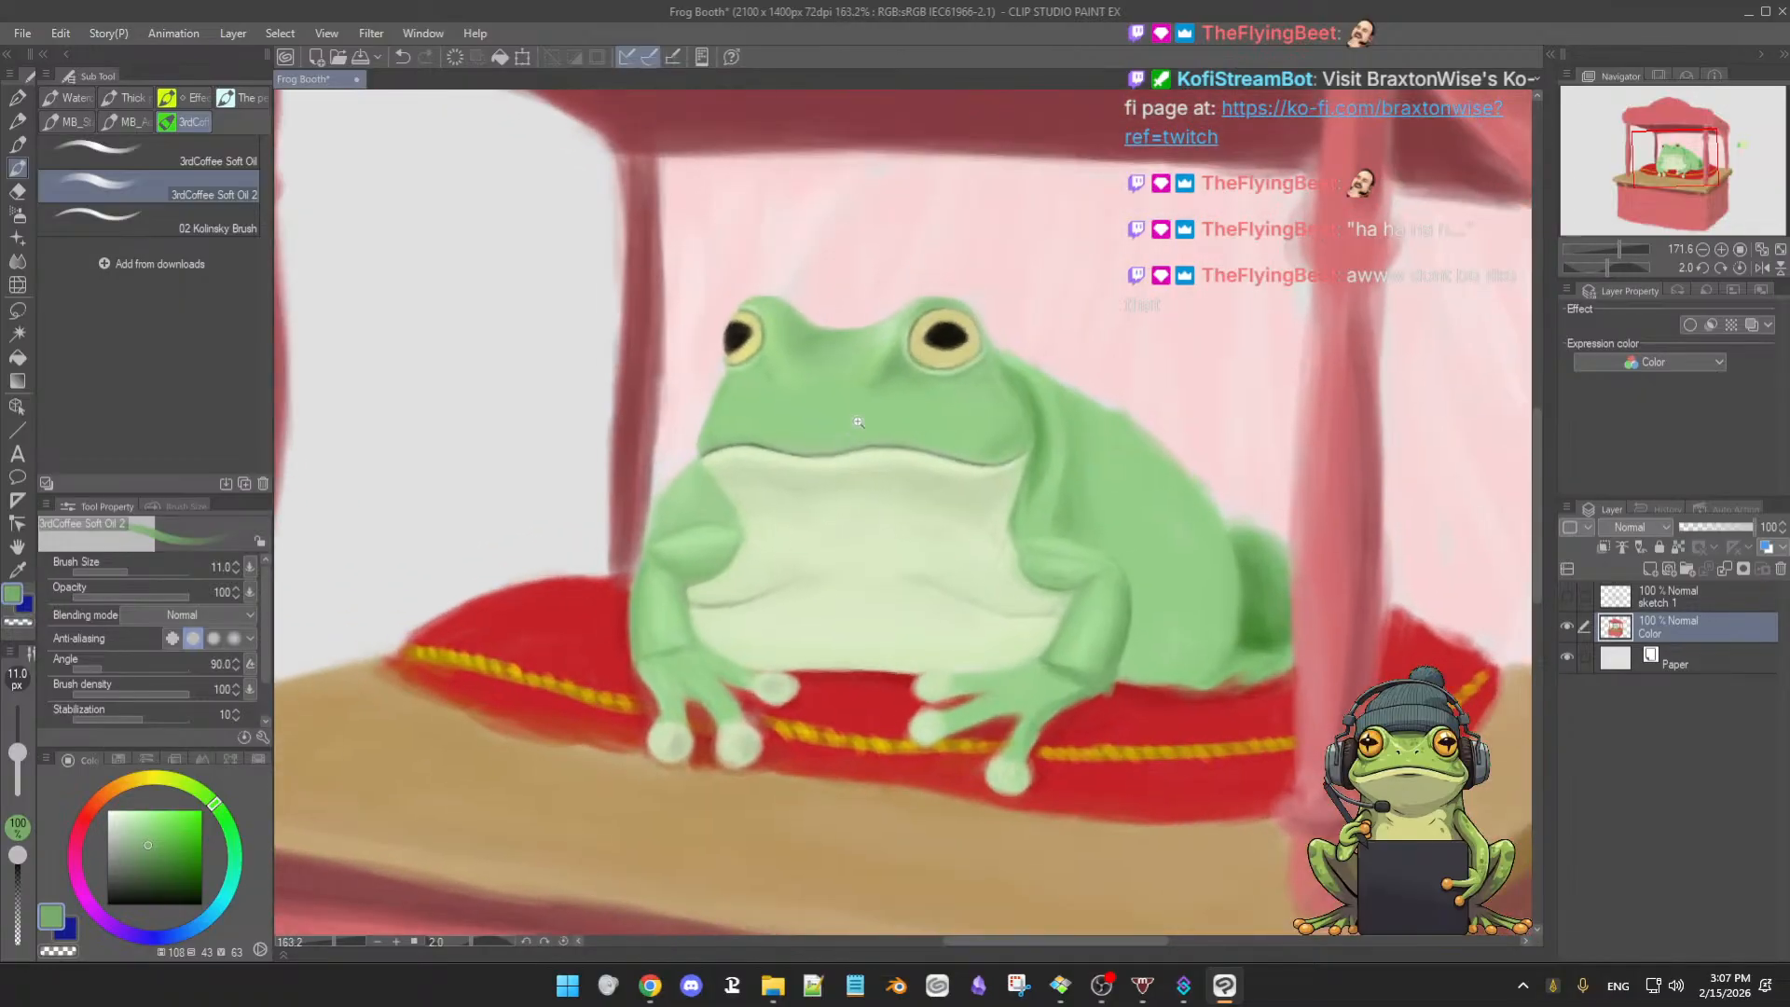
- Paint two small nostrils on the snout in dark green, reducing the brush to size 6.4
{"action": "left_click", "coordinate": [900, 358], "text": "alt"}
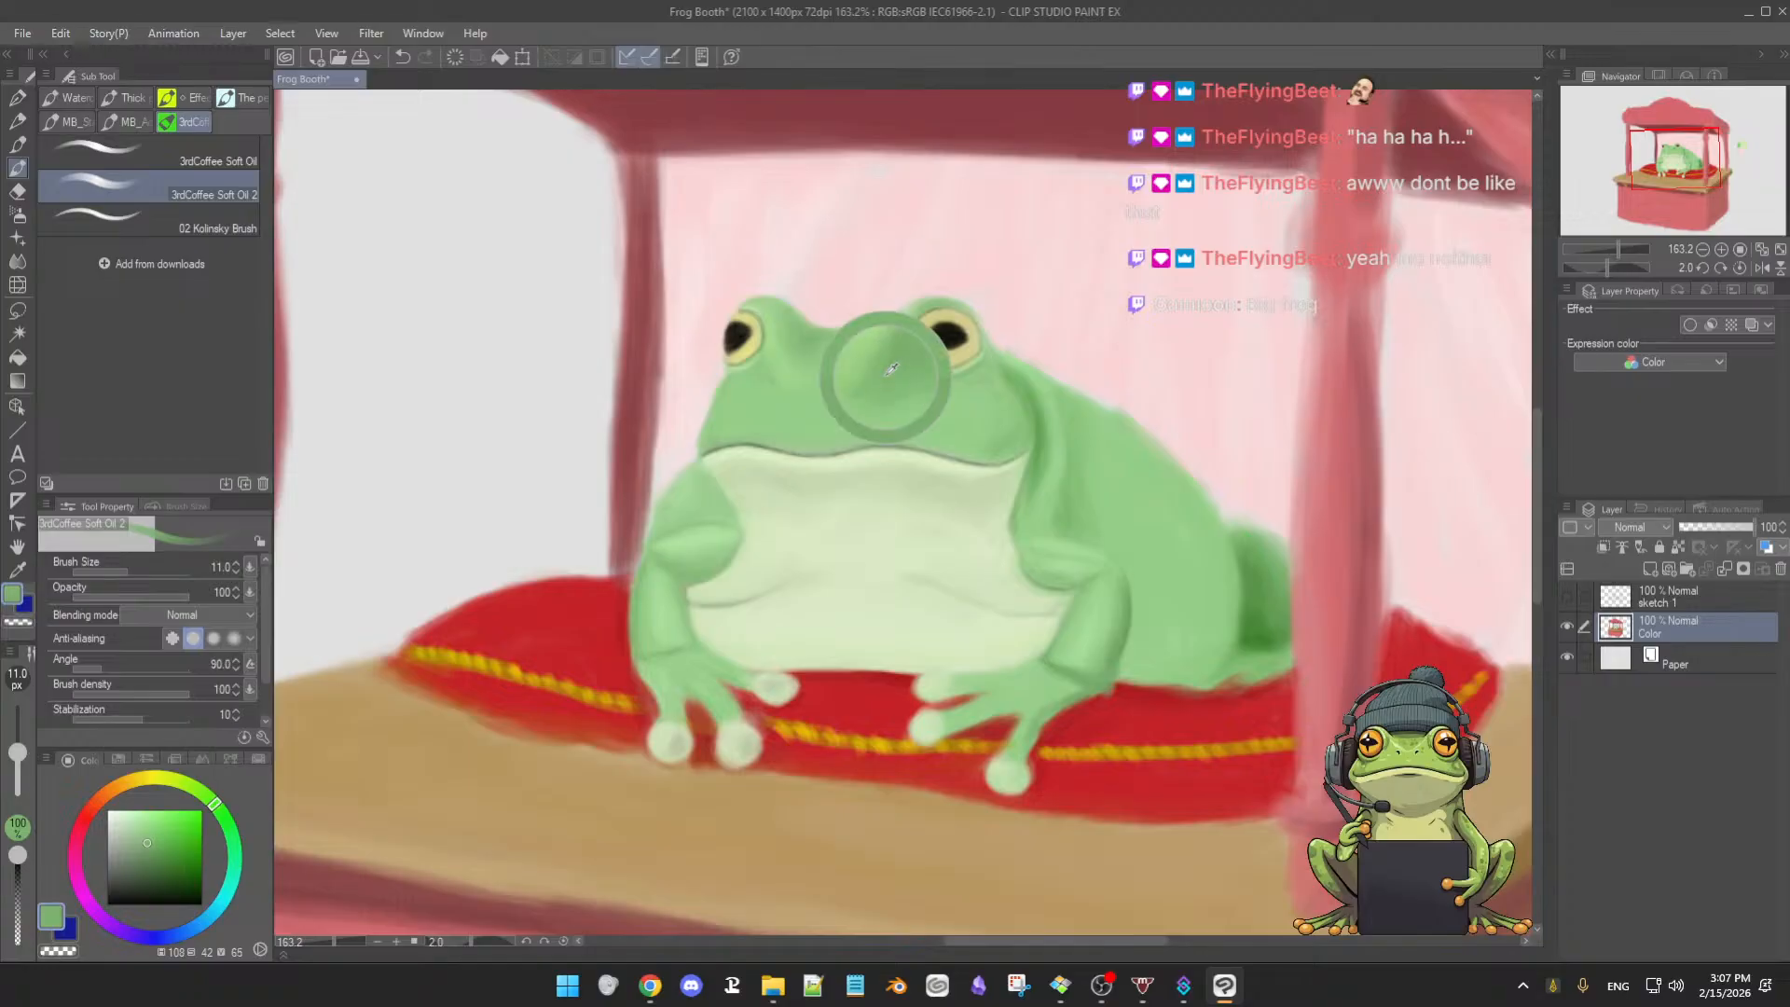
{"action": "left_click", "coordinate": [173, 856]}
{"action": "left_click_drag", "start_coordinate": [170, 862], "coordinate": [179, 875]}
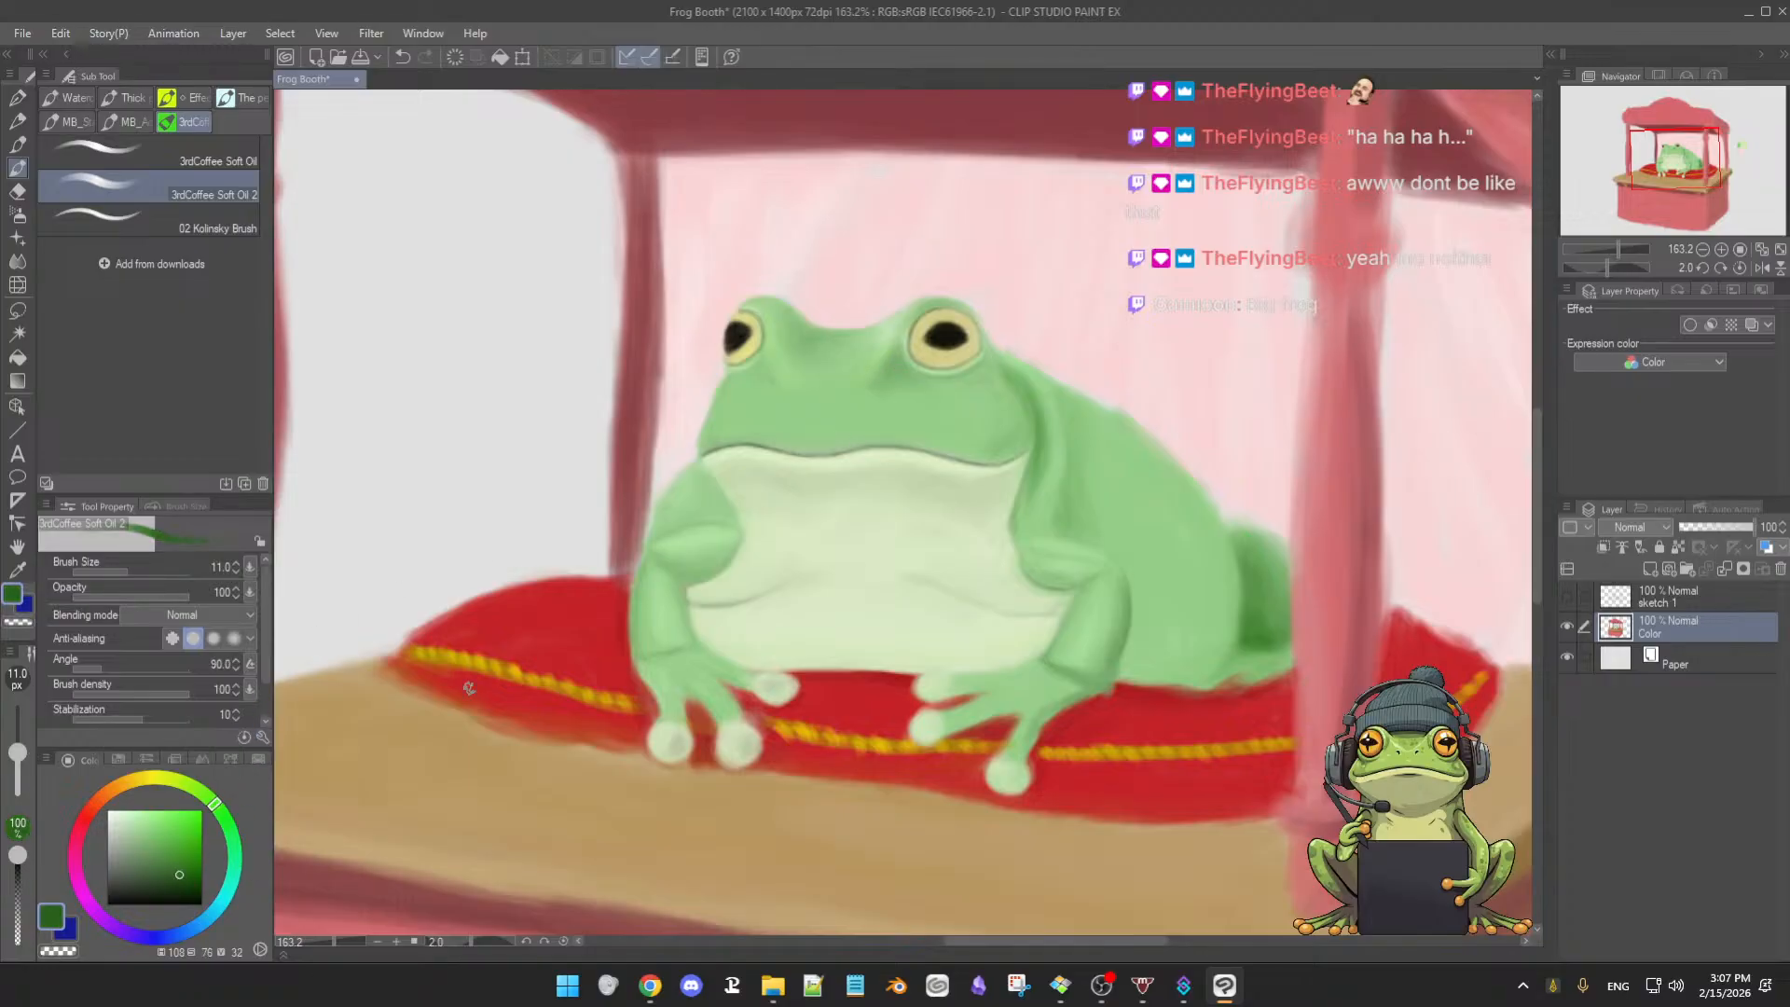
{"action": "left_click_drag", "start_coordinate": [894, 418], "coordinate": [897, 424]}
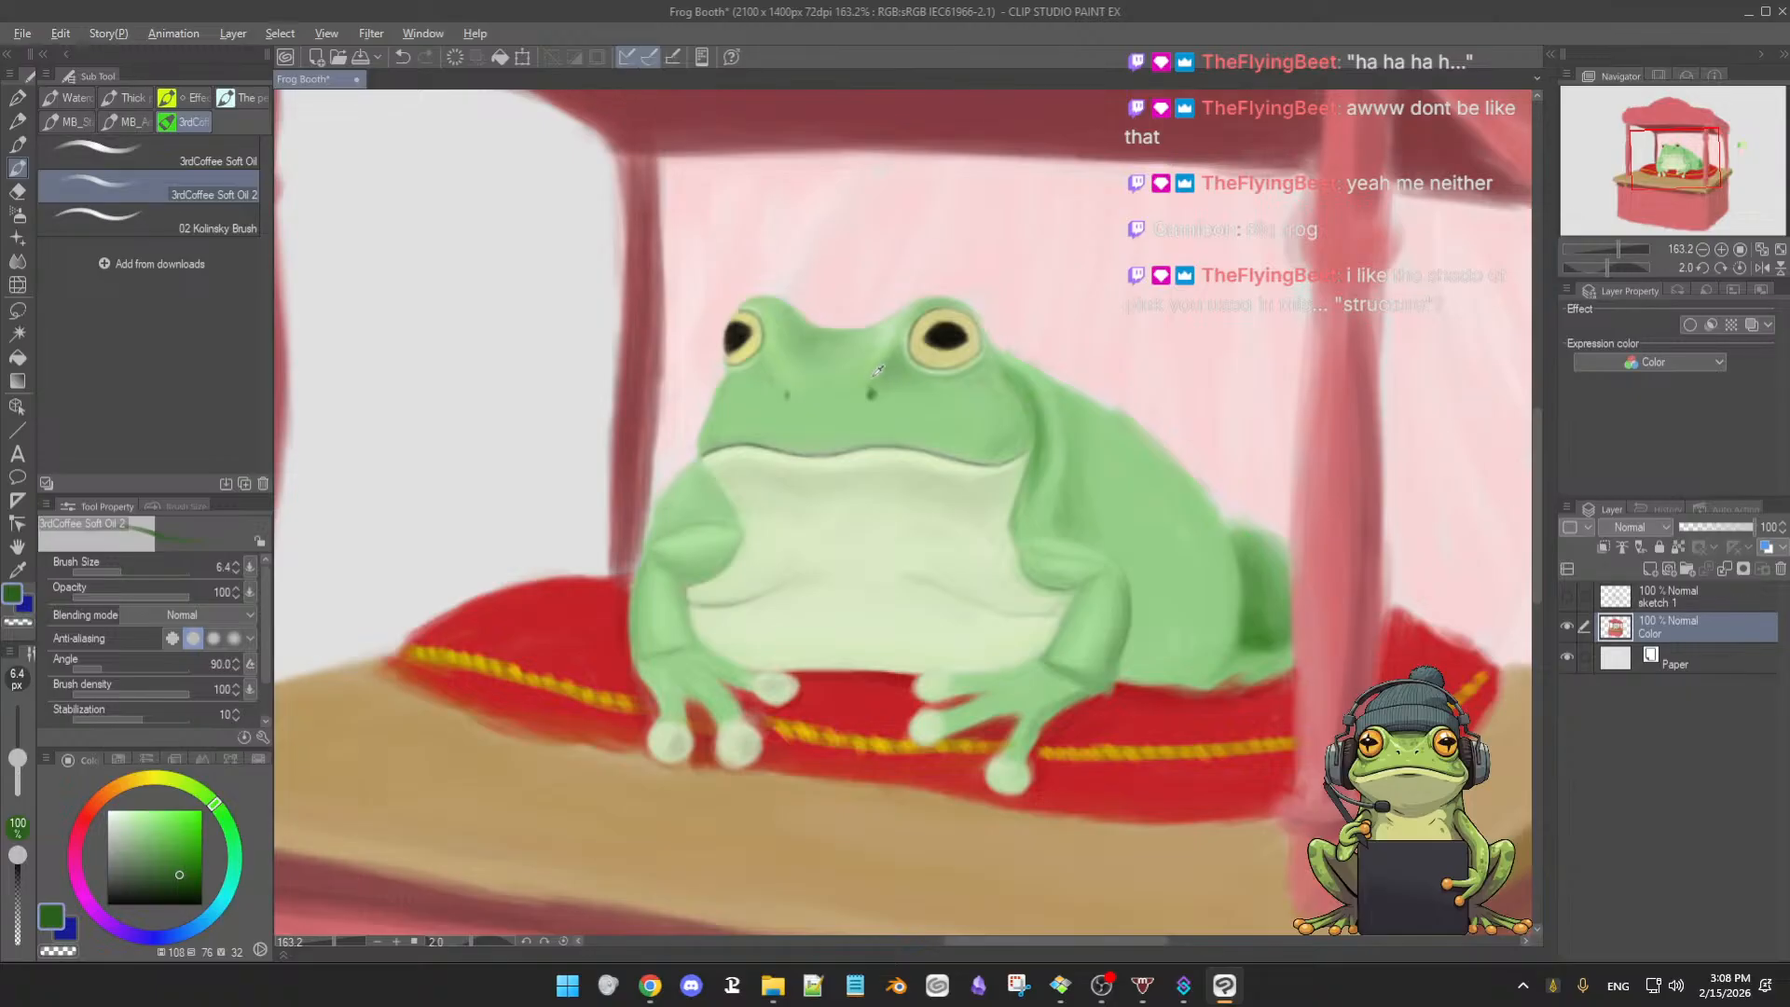
- Deepen the centres of both nostrils with near-black, reducing the brush to size 4.0
{"action": "left_click", "coordinate": [873, 403], "text": "alt"}
{"action": "left_click_drag", "start_coordinate": [902, 391], "coordinate": [968, 369]}
{"action": "left_click", "coordinate": [995, 348], "text": "alt"}
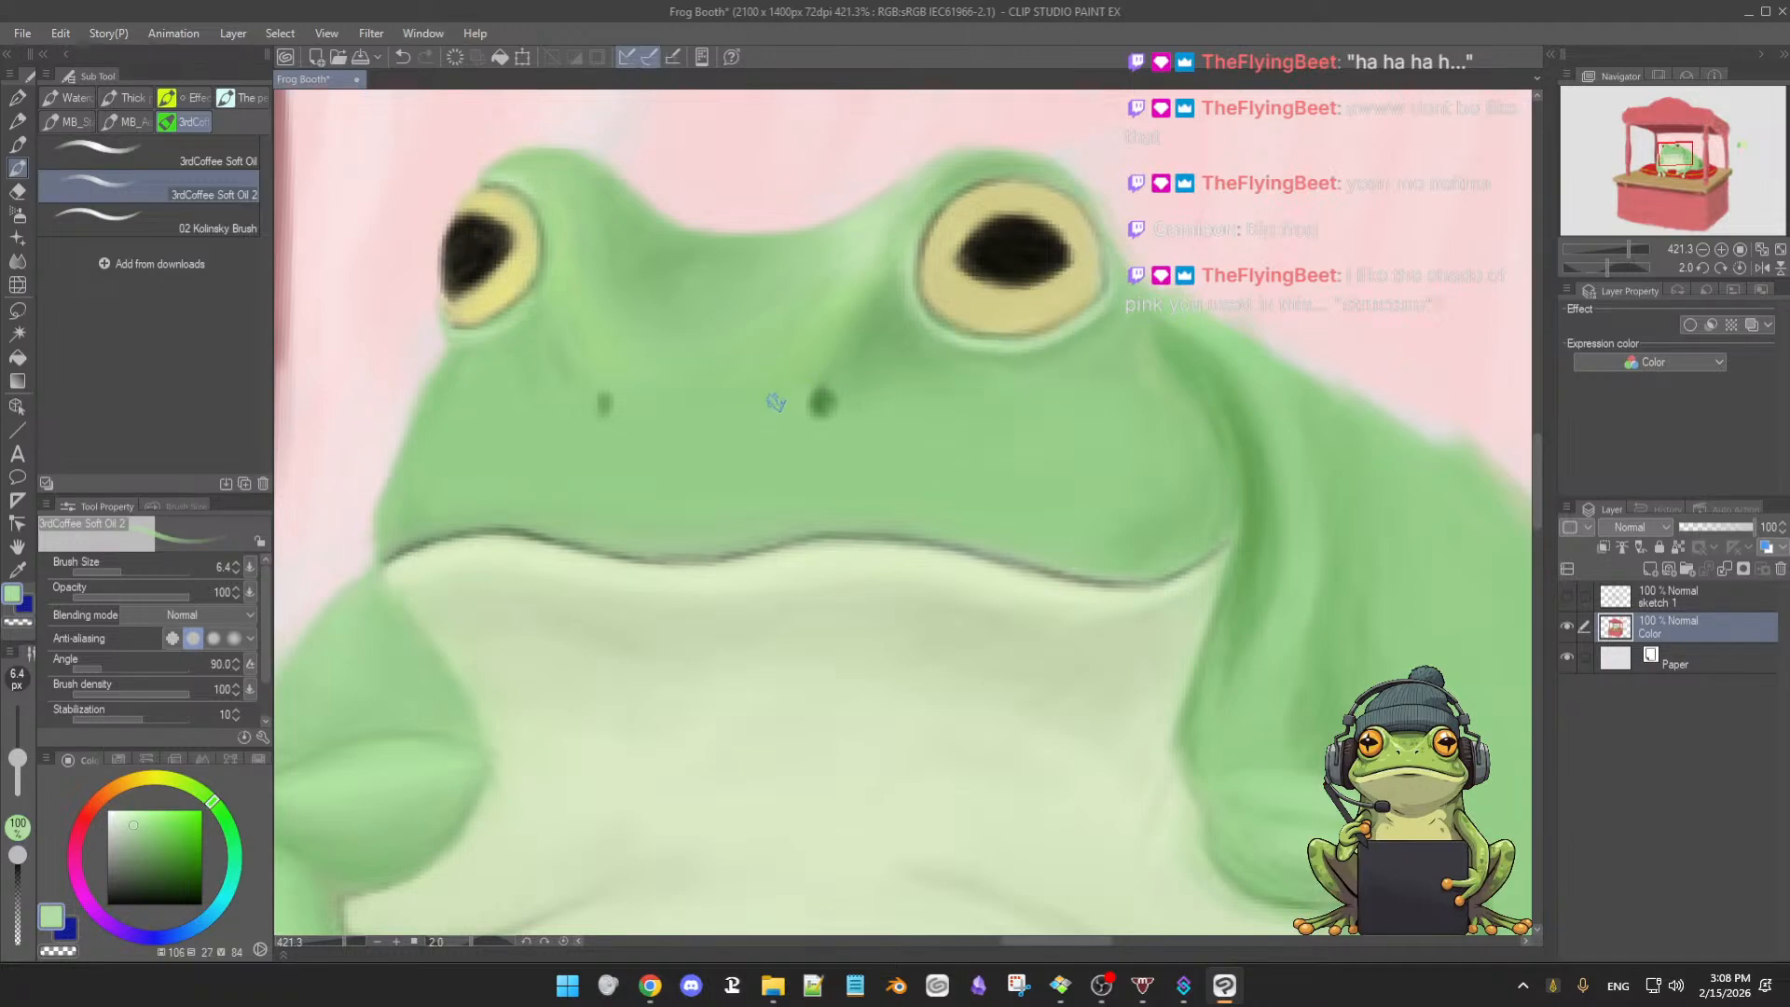
{"action": "key", "text": "["}
{"action": "key", "text": "["}
{"action": "key", "text": "["}
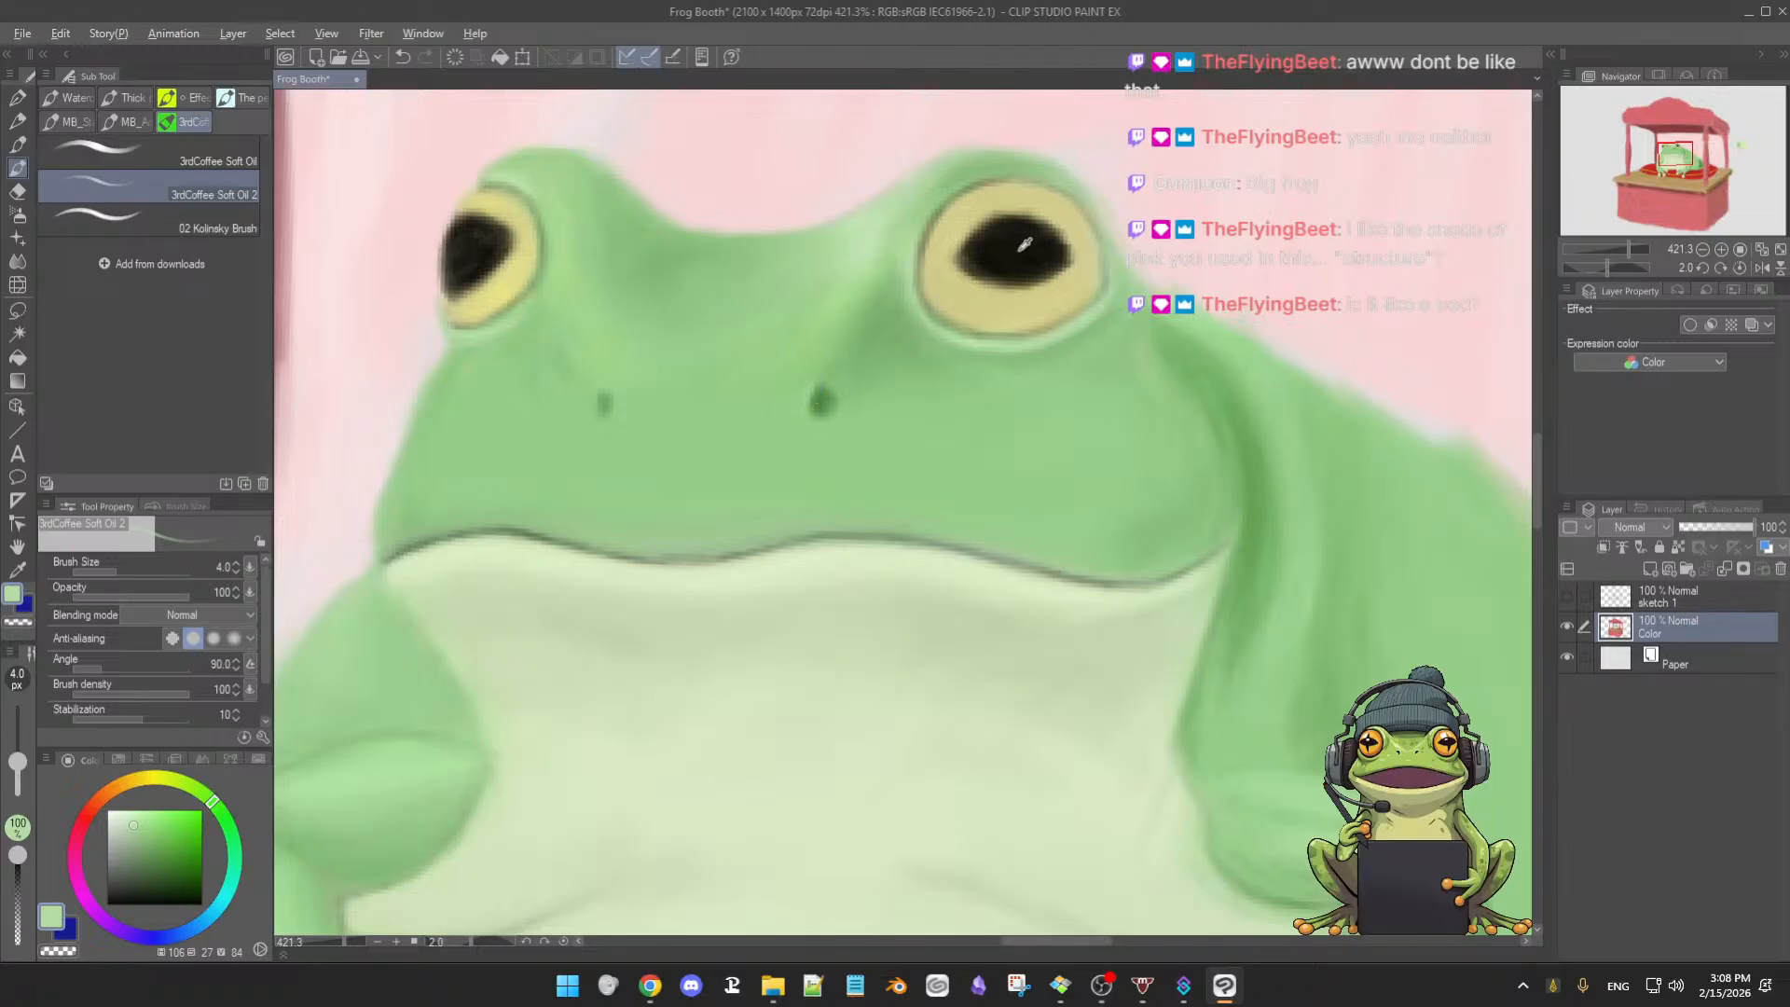
{"action": "left_click", "coordinate": [819, 403], "text": "alt"}
{"action": "left_click_drag", "start_coordinate": [820, 408], "coordinate": [823, 397]}
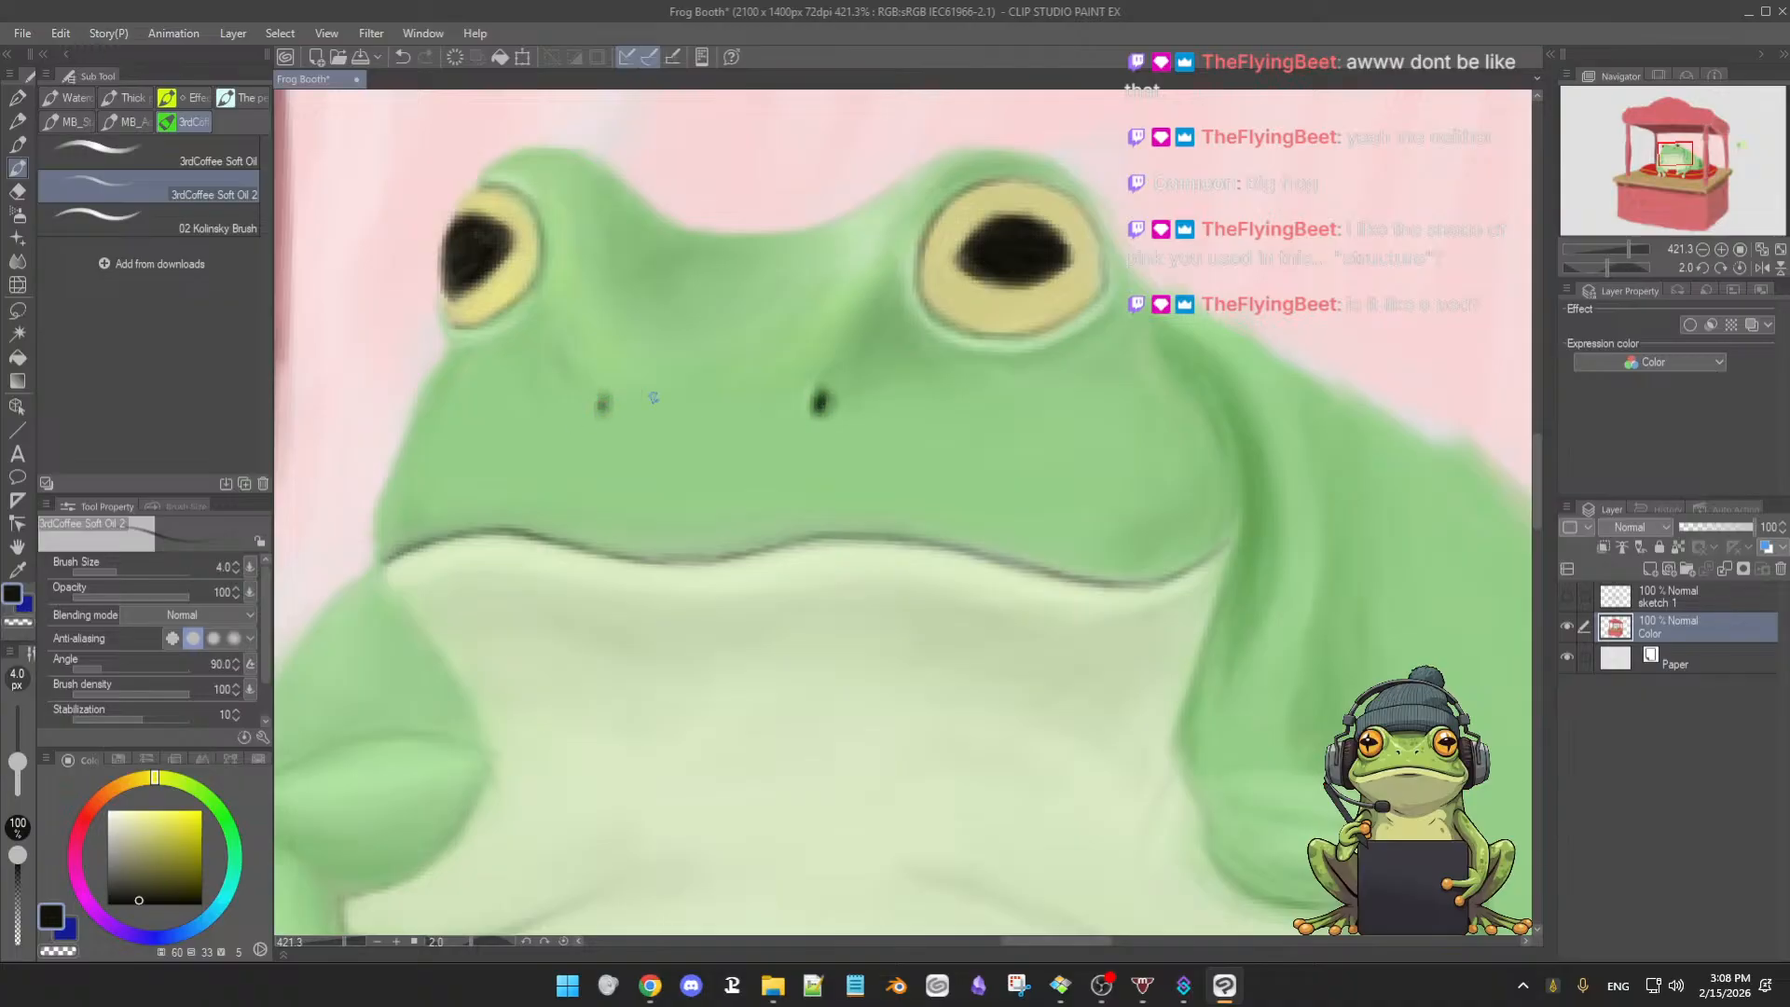
- Touch up the nostril edges with a sampled pale green at brush size 4.0 and review the whole illustration
{"action": "left_click_drag", "start_coordinate": [1026, 356], "coordinate": [1030, 326]}
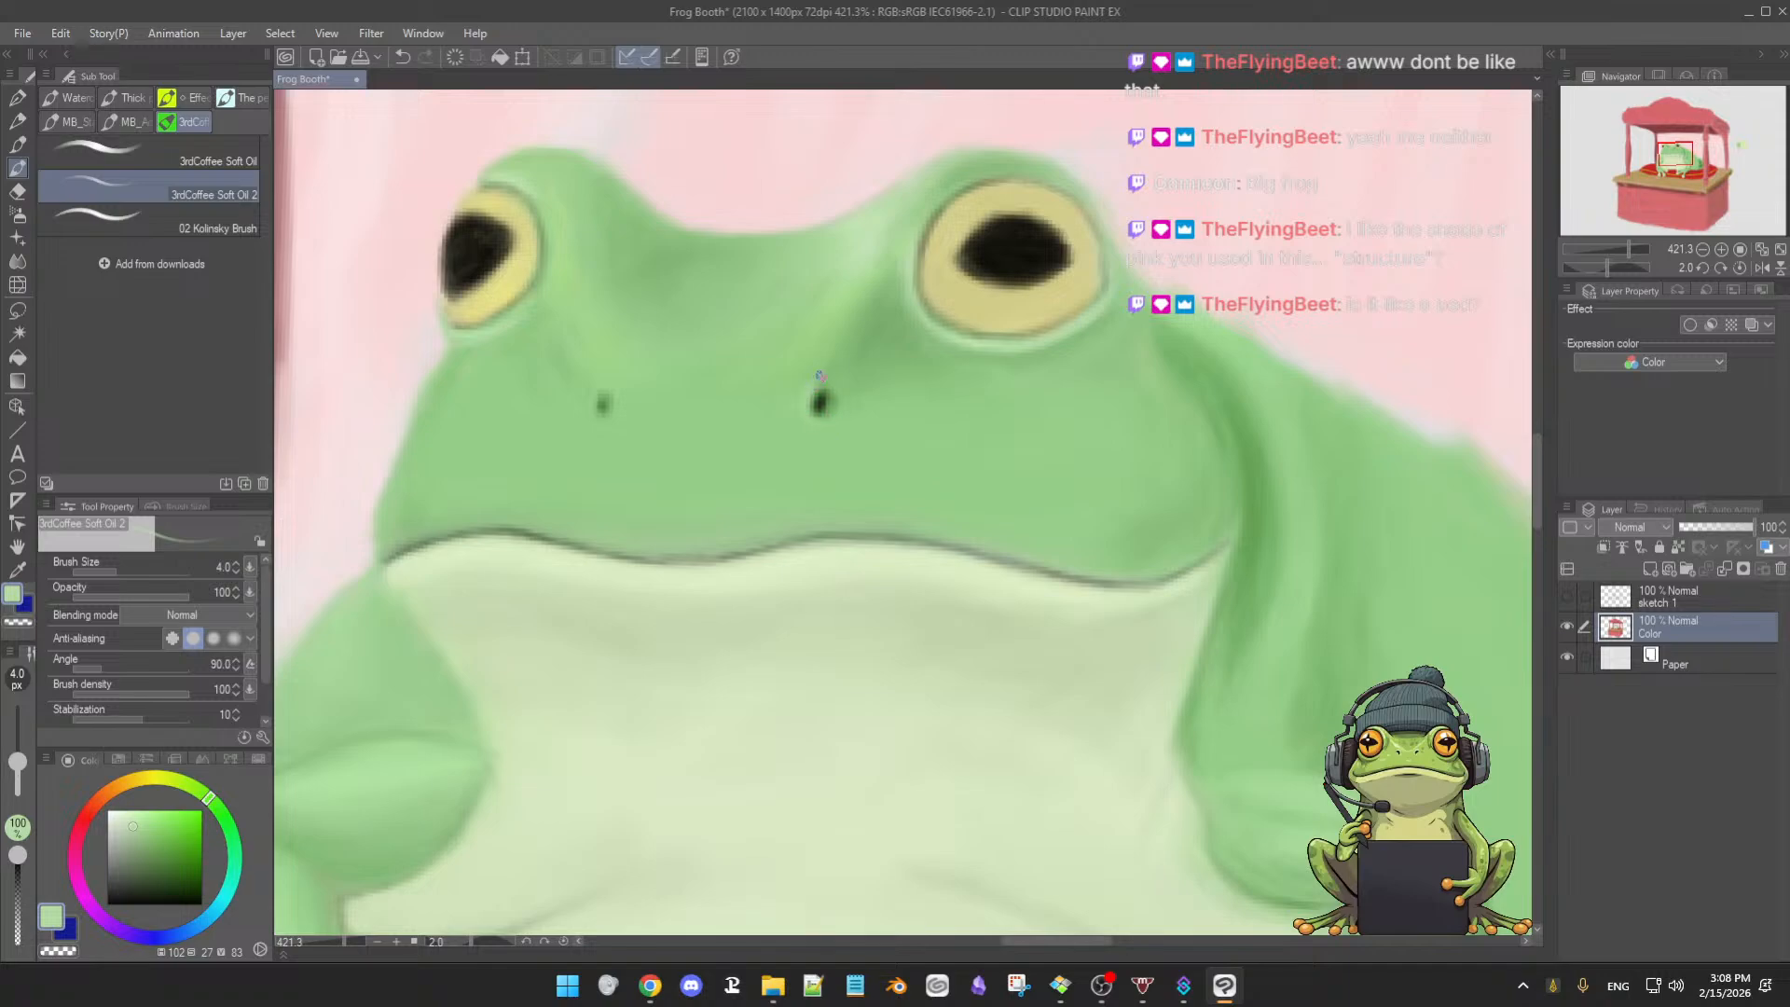
{"action": "key", "text": "ctrl+0"}
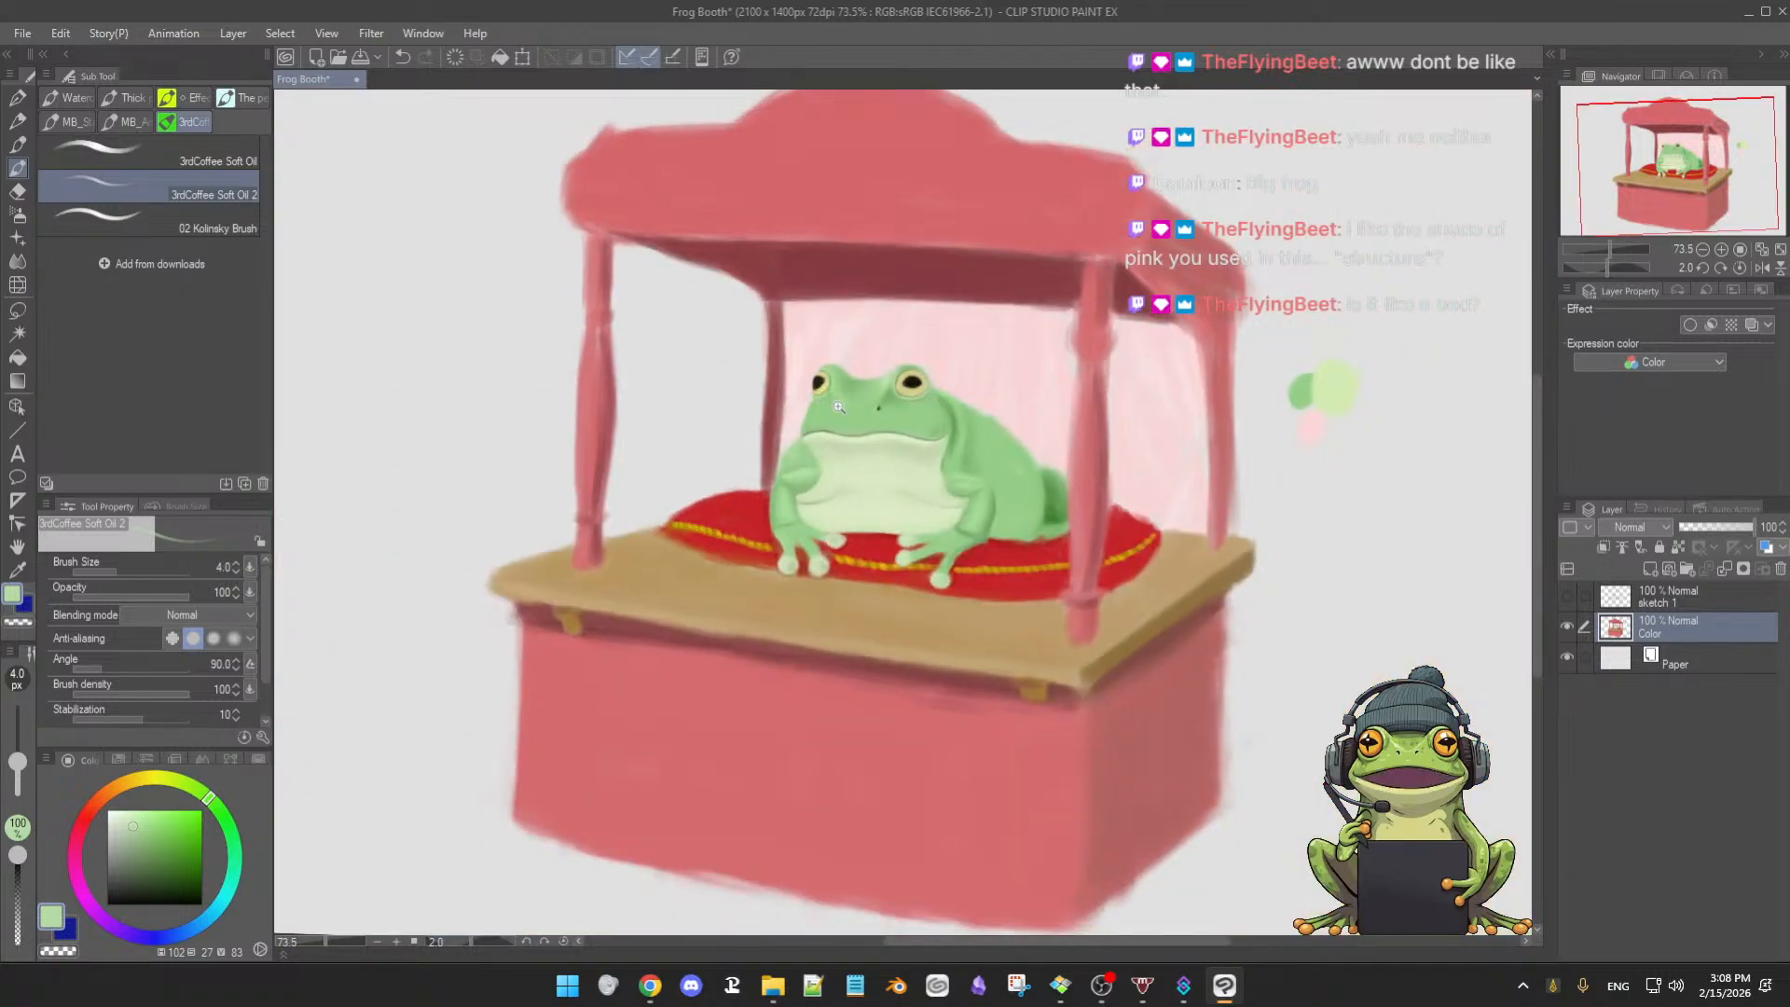
{"action": "mouse_move", "coordinate": [857, 416]}
{"action": "left_mouse_down"}
{"action": "mouse_move", "coordinate": [888, 364]}
{"action": "mouse_move", "coordinate": [828, 403]}
{"action": "left_mouse_up"}
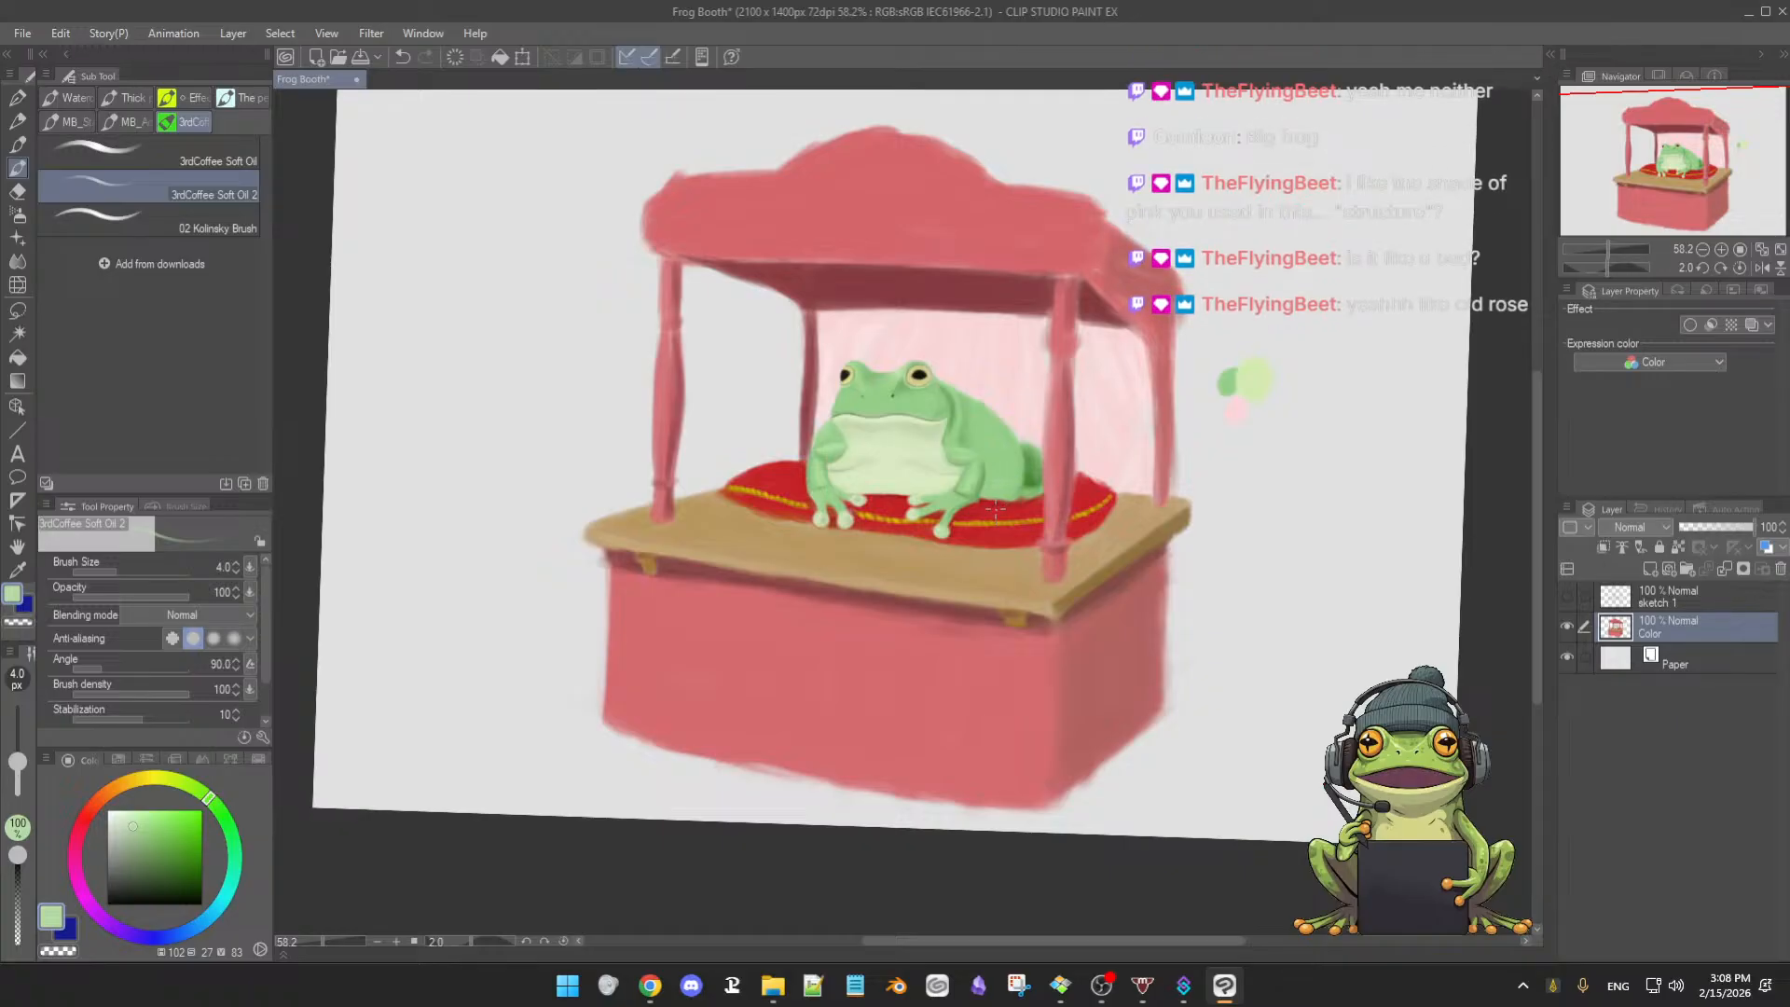
{"action": "scroll", "coordinate": [948, 493], "scroll_direction": "up", "scroll_amount": 4}
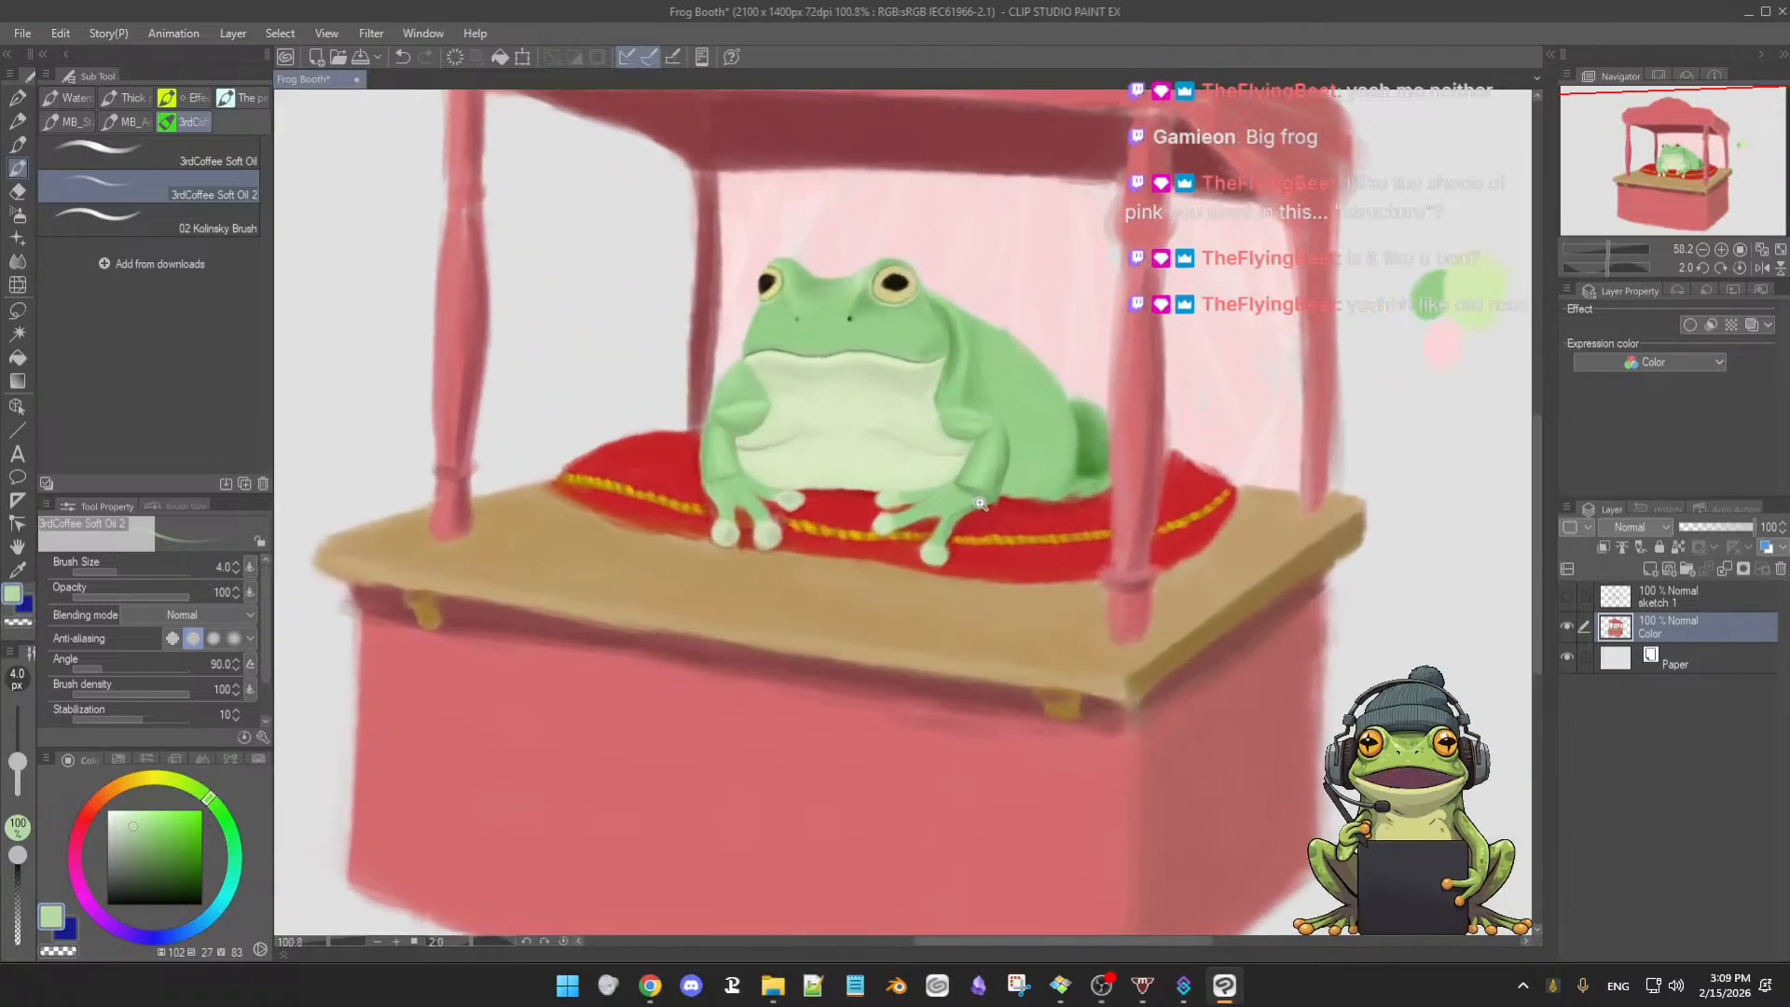
- Smooth the shading of the frog's hind leg behind the body with sampled mid and dark greens at brush size 14.3
{"action": "left_click_drag", "start_coordinate": [950, 500], "coordinate": [954, 573]}
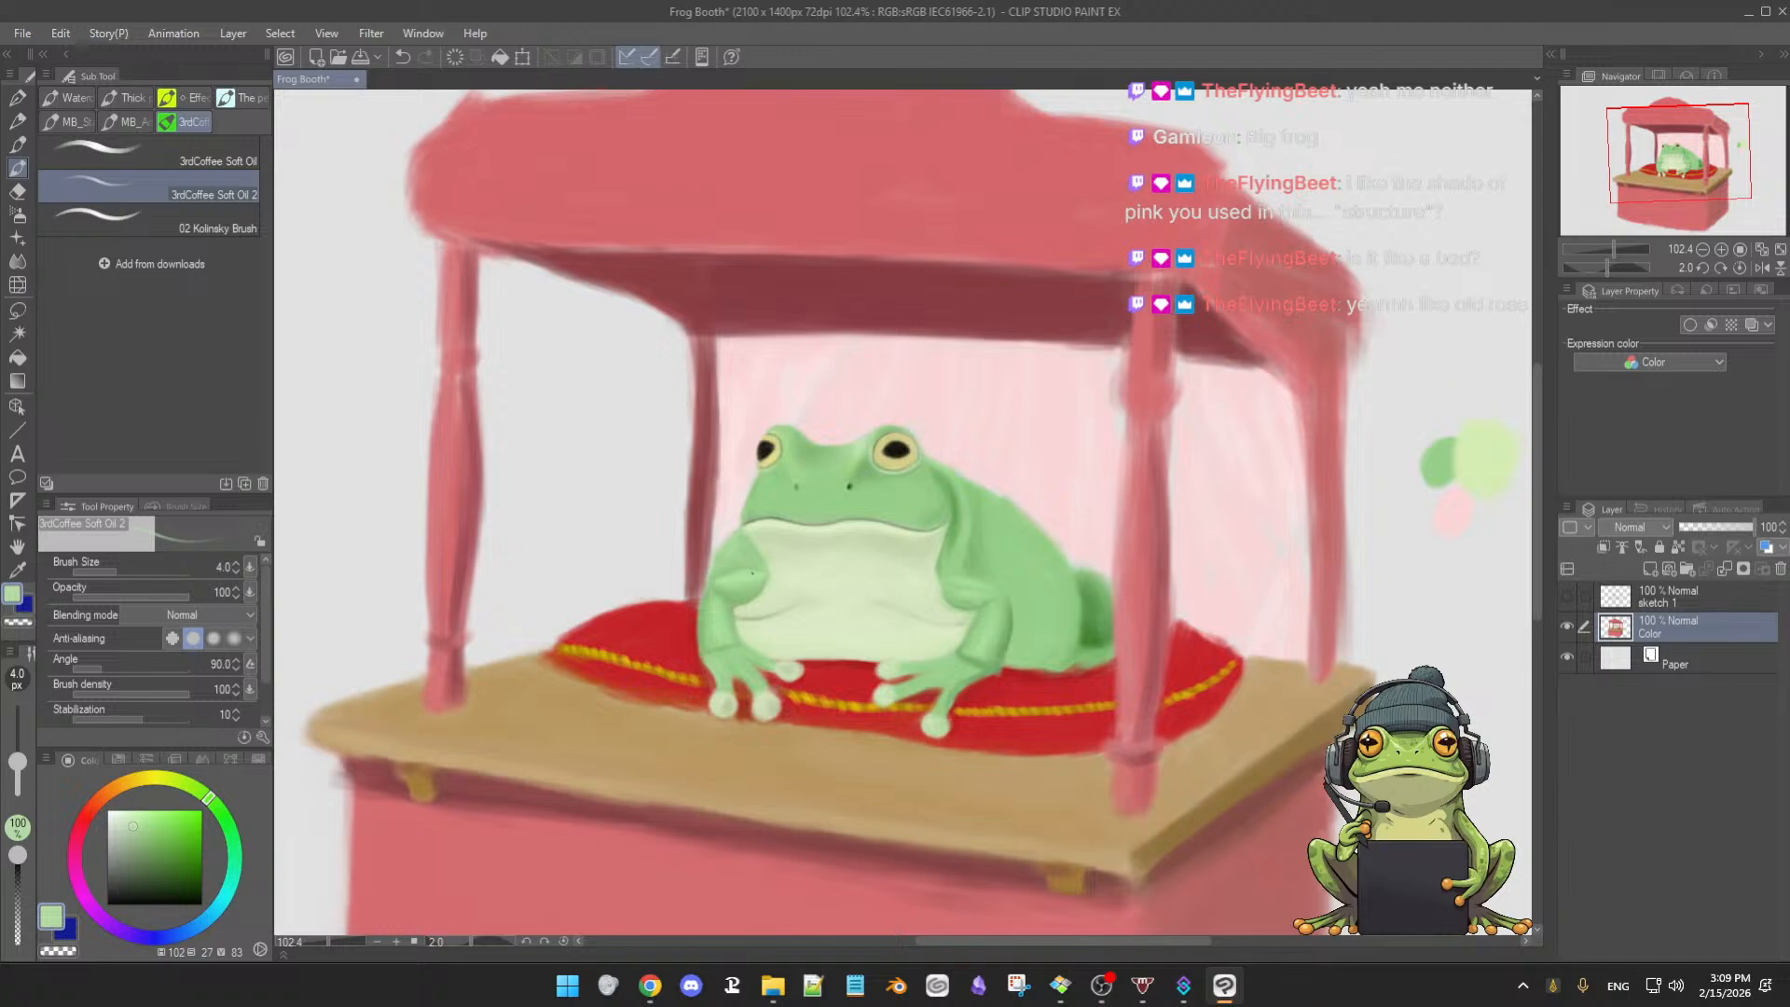
{"action": "left_click_drag", "start_coordinate": [827, 550], "coordinate": [806, 601]}
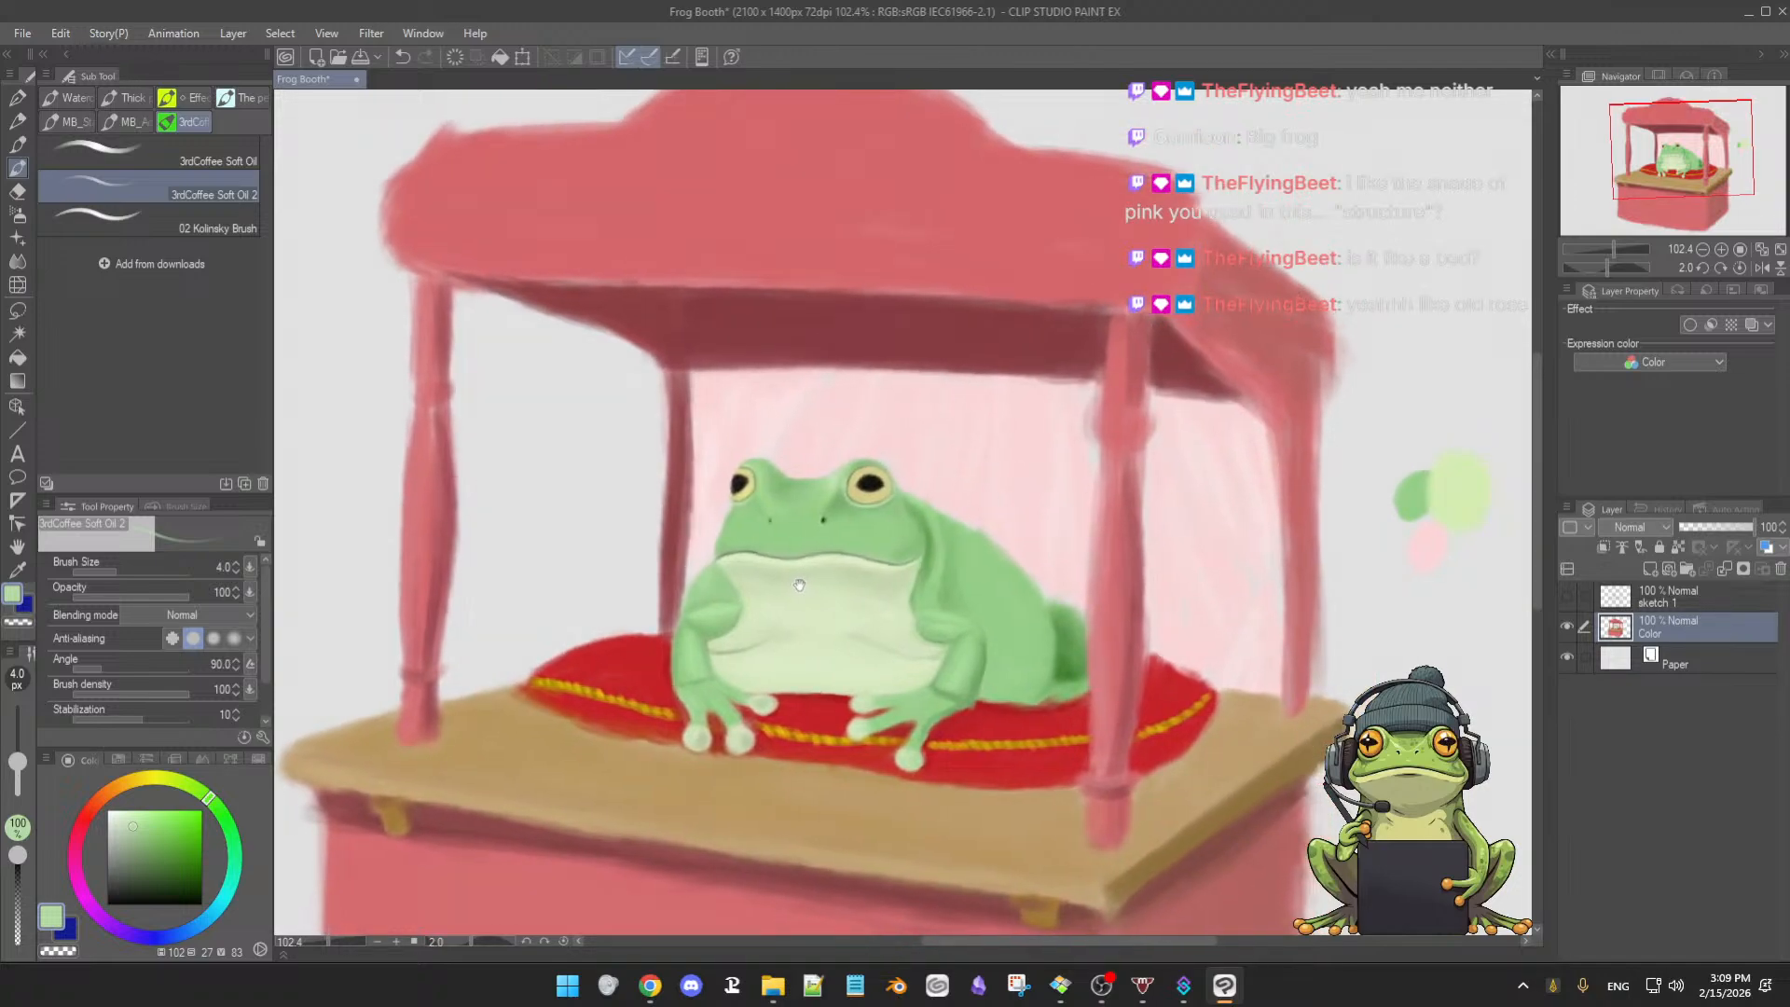
{"action": "left_click", "coordinate": [807, 594], "text": "ctrl"}
{"action": "left_click_drag", "start_coordinate": [806, 593], "coordinate": [839, 593]}
{"action": "left_click_drag", "start_coordinate": [933, 611], "coordinate": [807, 599]}
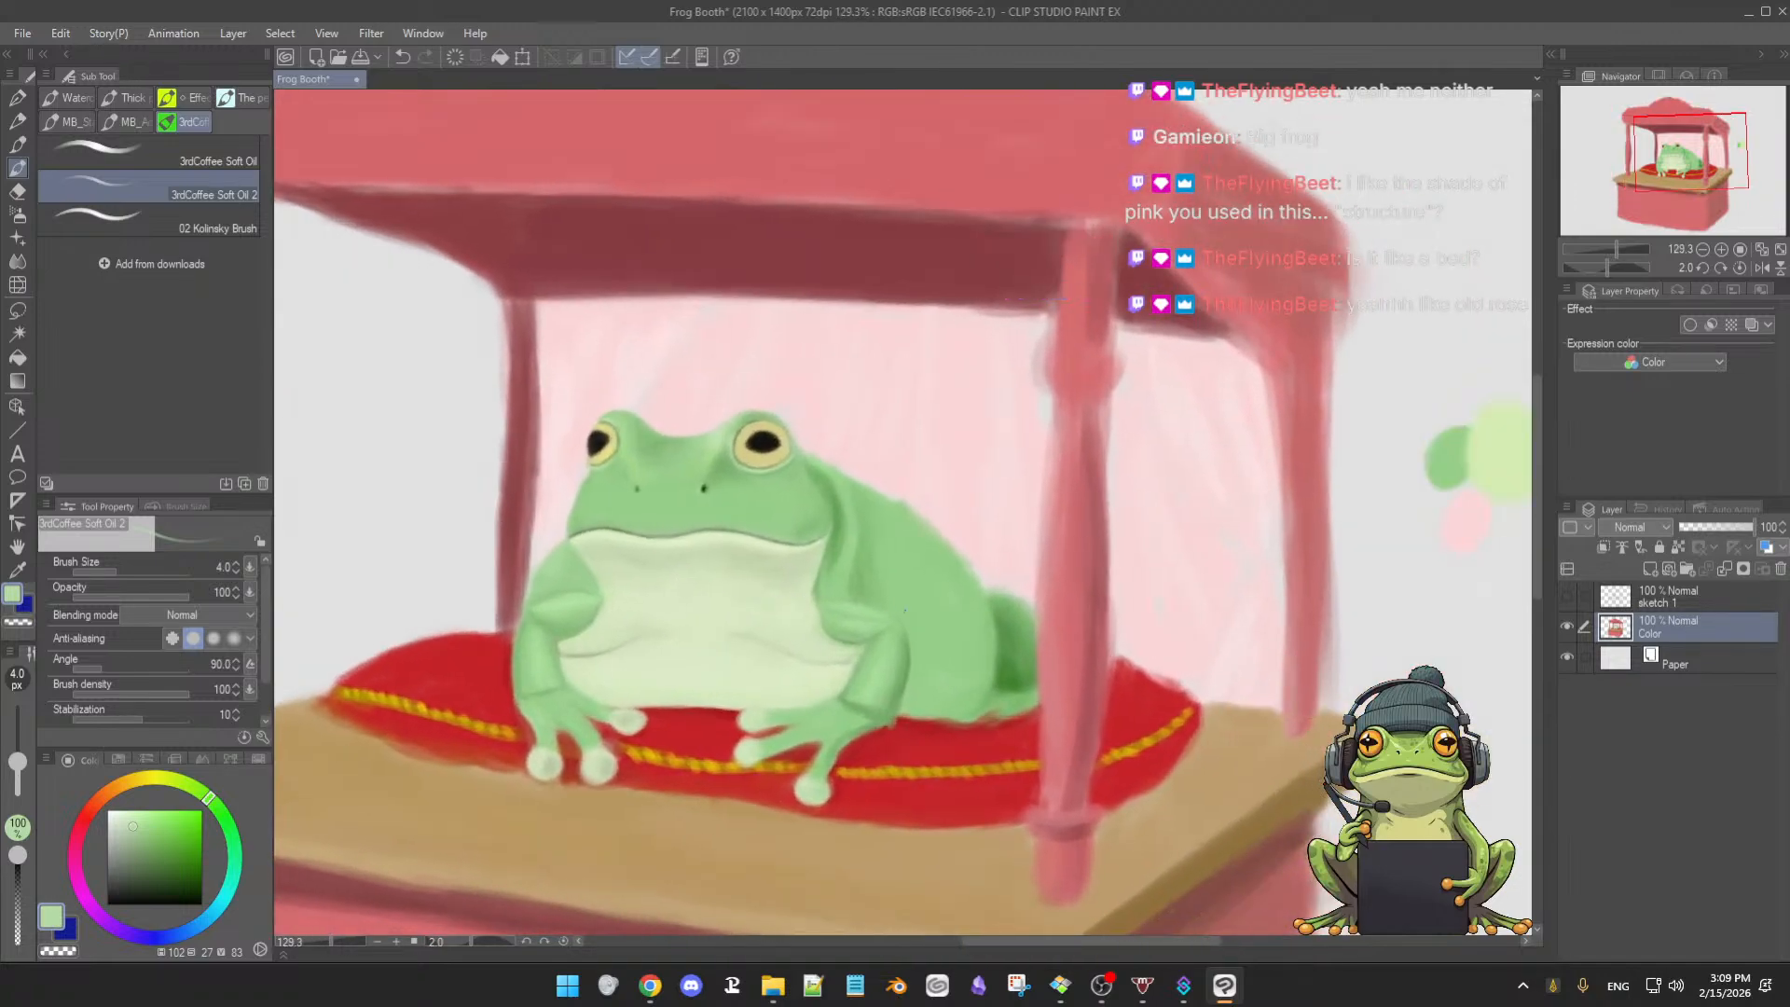
{"action": "left_click", "coordinate": [1014, 641], "text": "alt"}
{"action": "left_click_drag", "start_coordinate": [1014, 656], "coordinate": [1023, 656]}
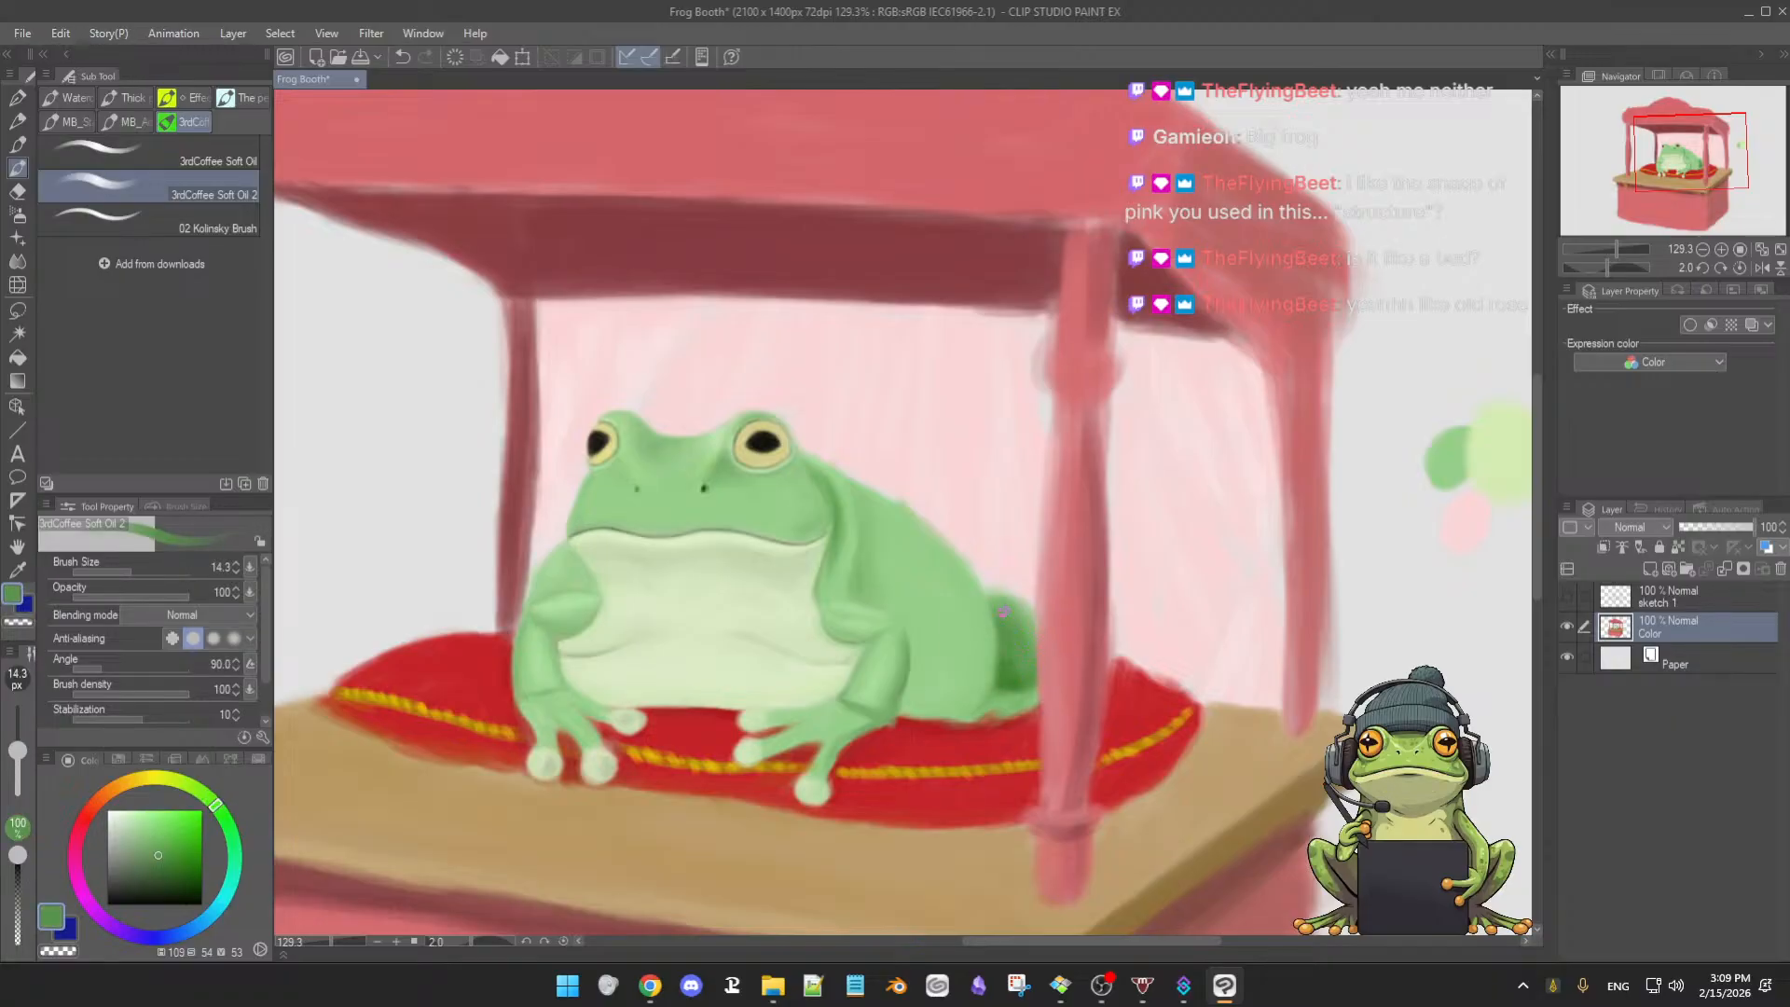
{"action": "left_click", "coordinate": [1011, 678], "text": "alt"}
{"action": "left_click_drag", "start_coordinate": [1005, 684], "coordinate": [1003, 676]}
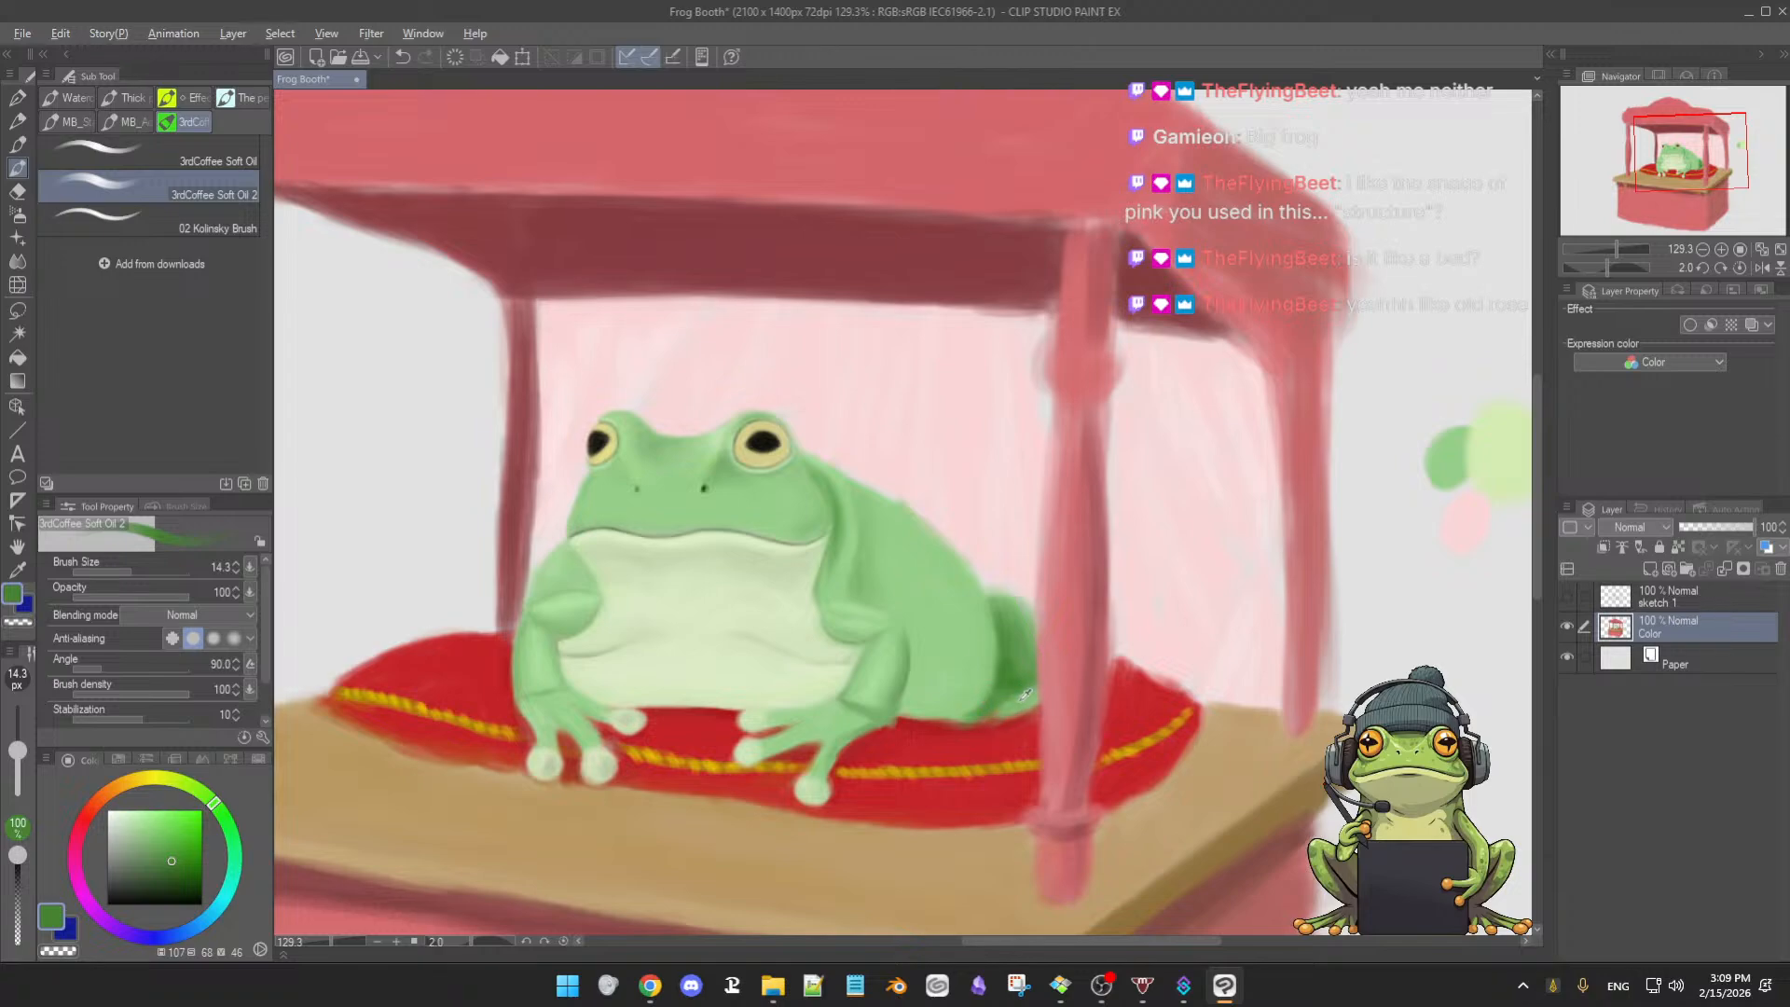
- Paint the start of a hind foot beneath the rear leg, alternating sampled light and dark greens at brush size 12.3
{"action": "left_click", "coordinate": [1013, 691], "text": "alt"}
{"action": "key", "text": "bracketleft"}
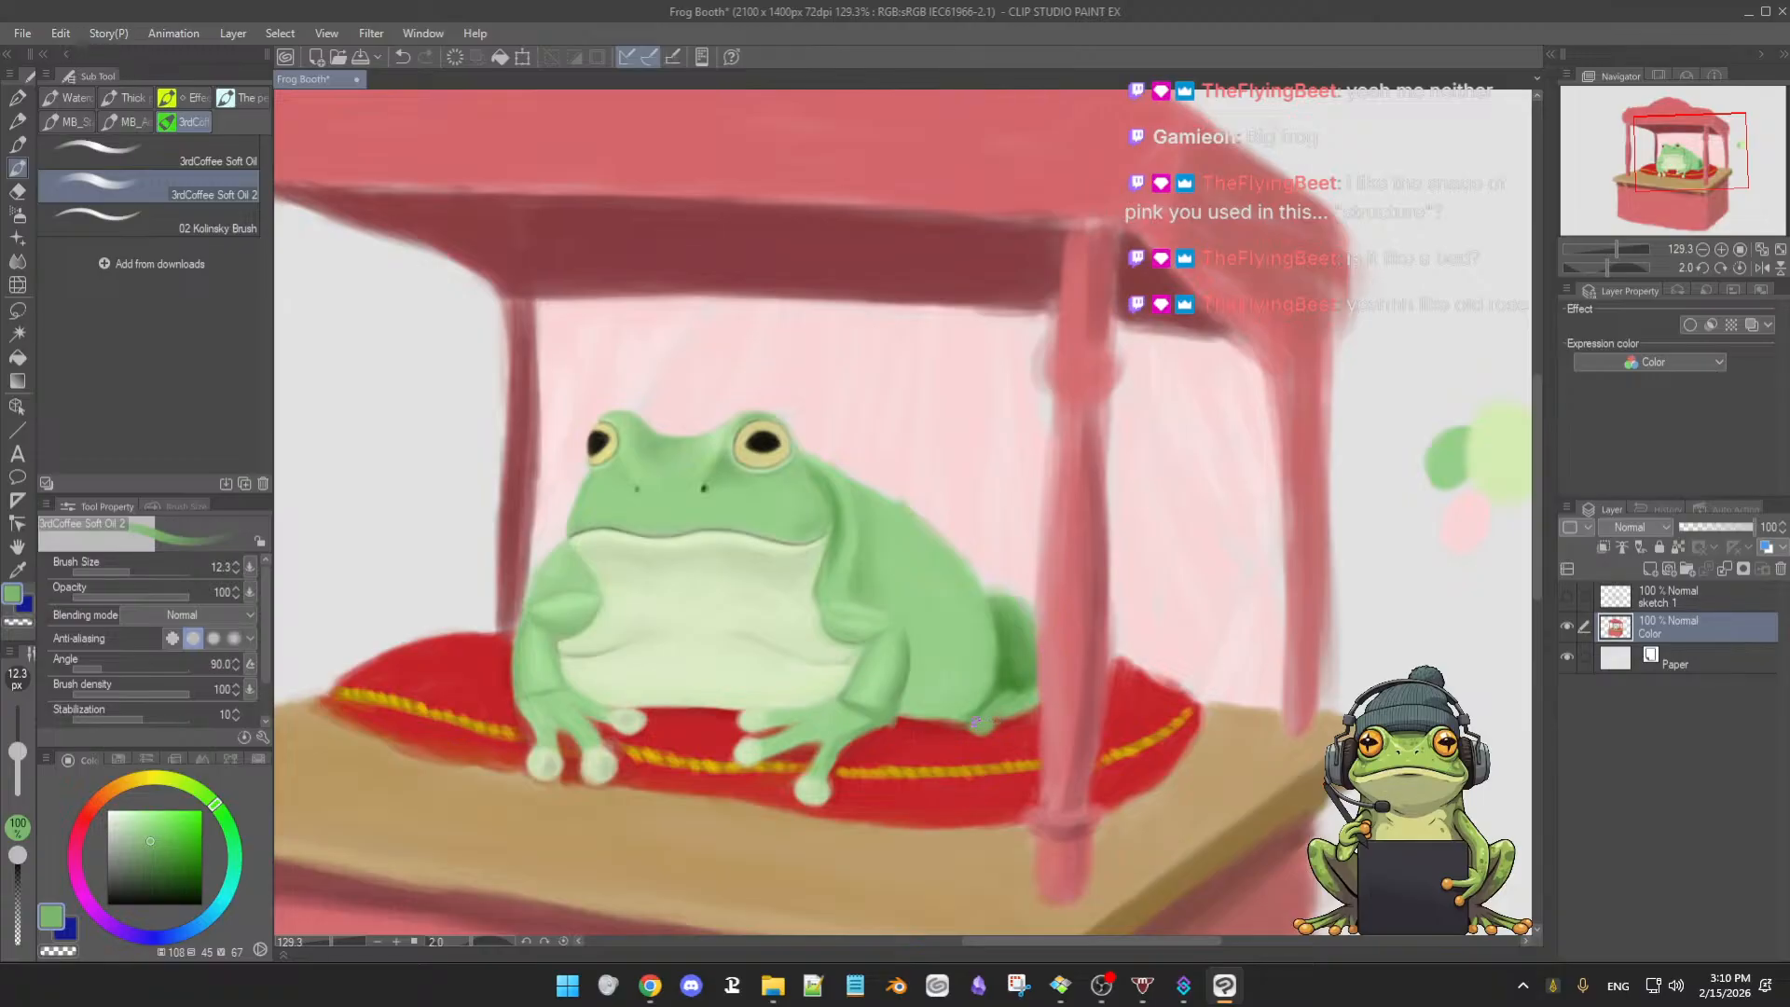
{"action": "left_click", "coordinate": [1009, 684], "text": "alt"}
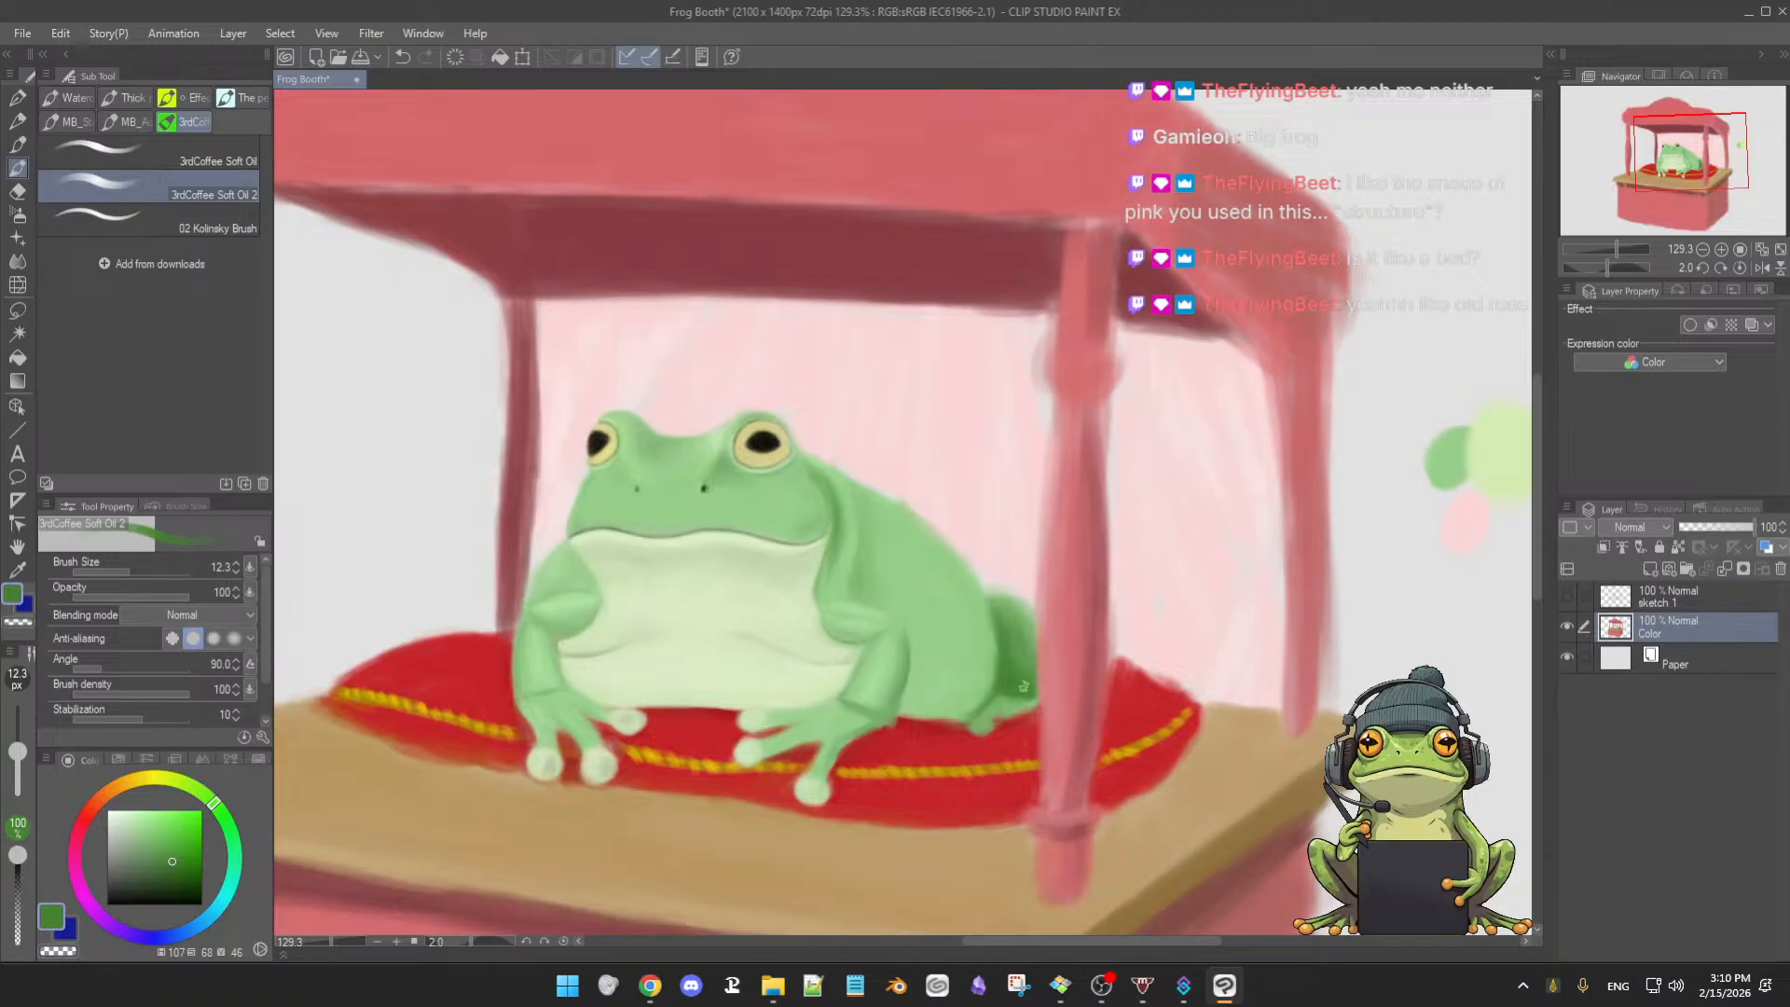
{"action": "left_click", "coordinate": [1012, 702], "text": "alt"}
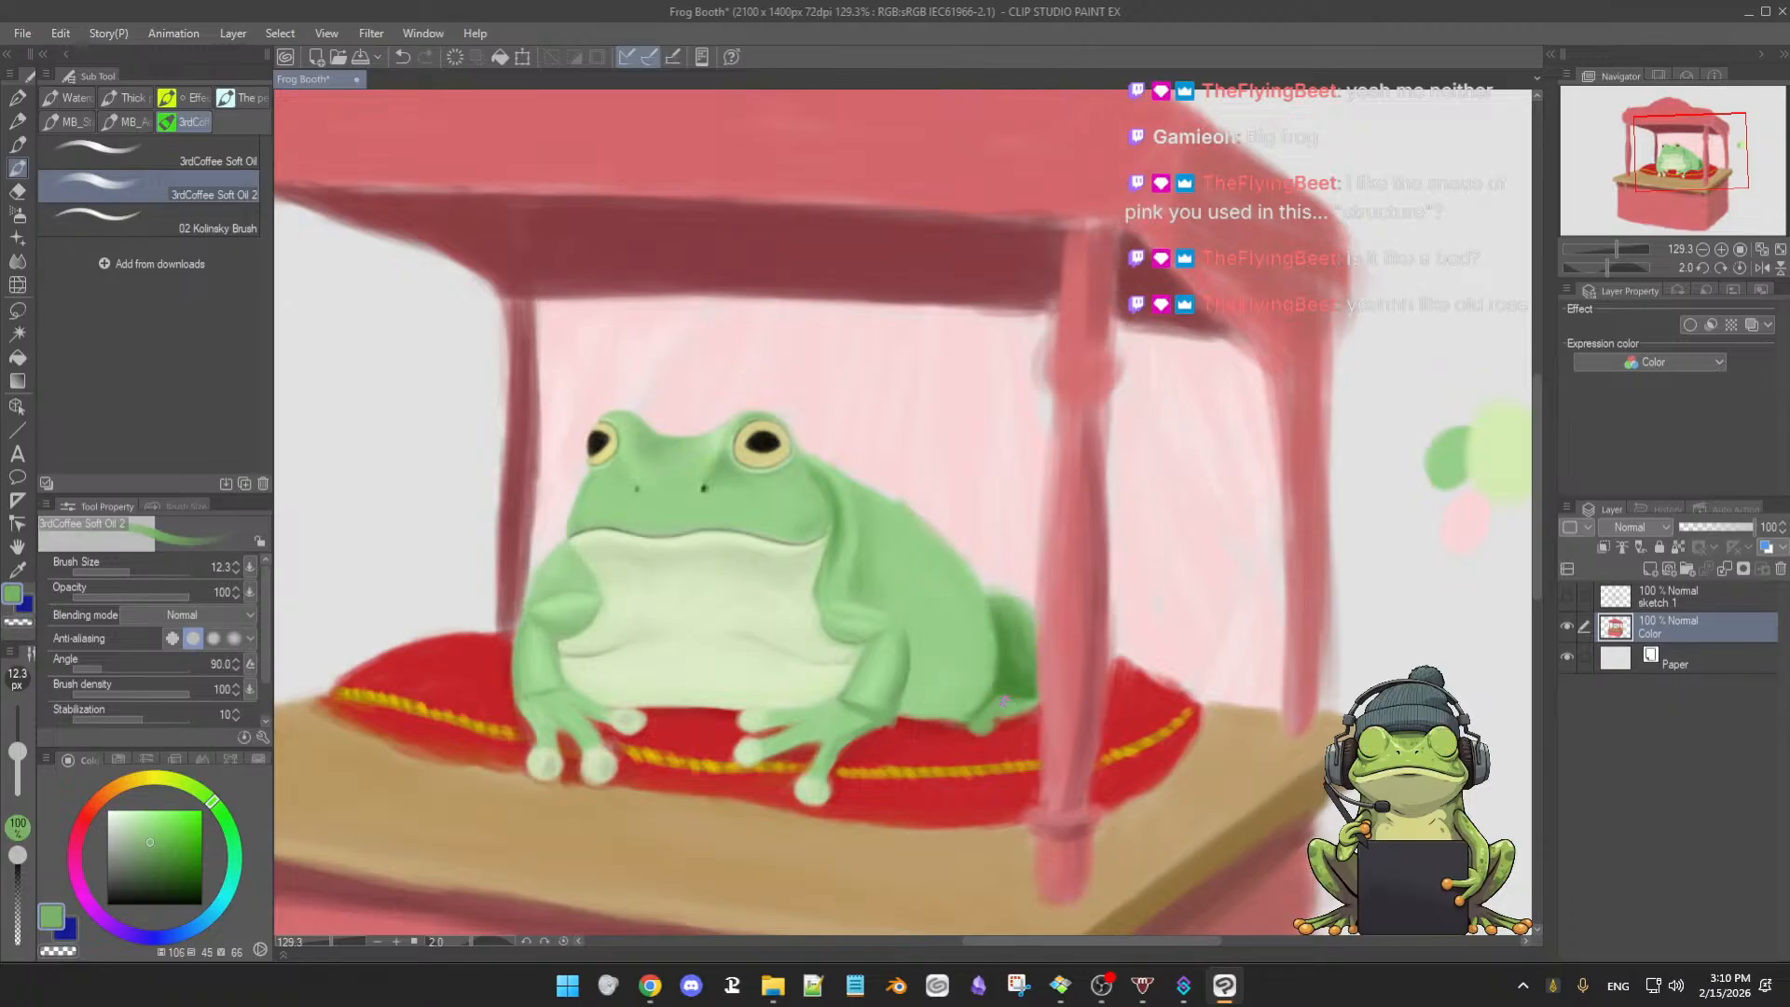
{"action": "left_click", "coordinate": [1011, 684], "text": "alt"}
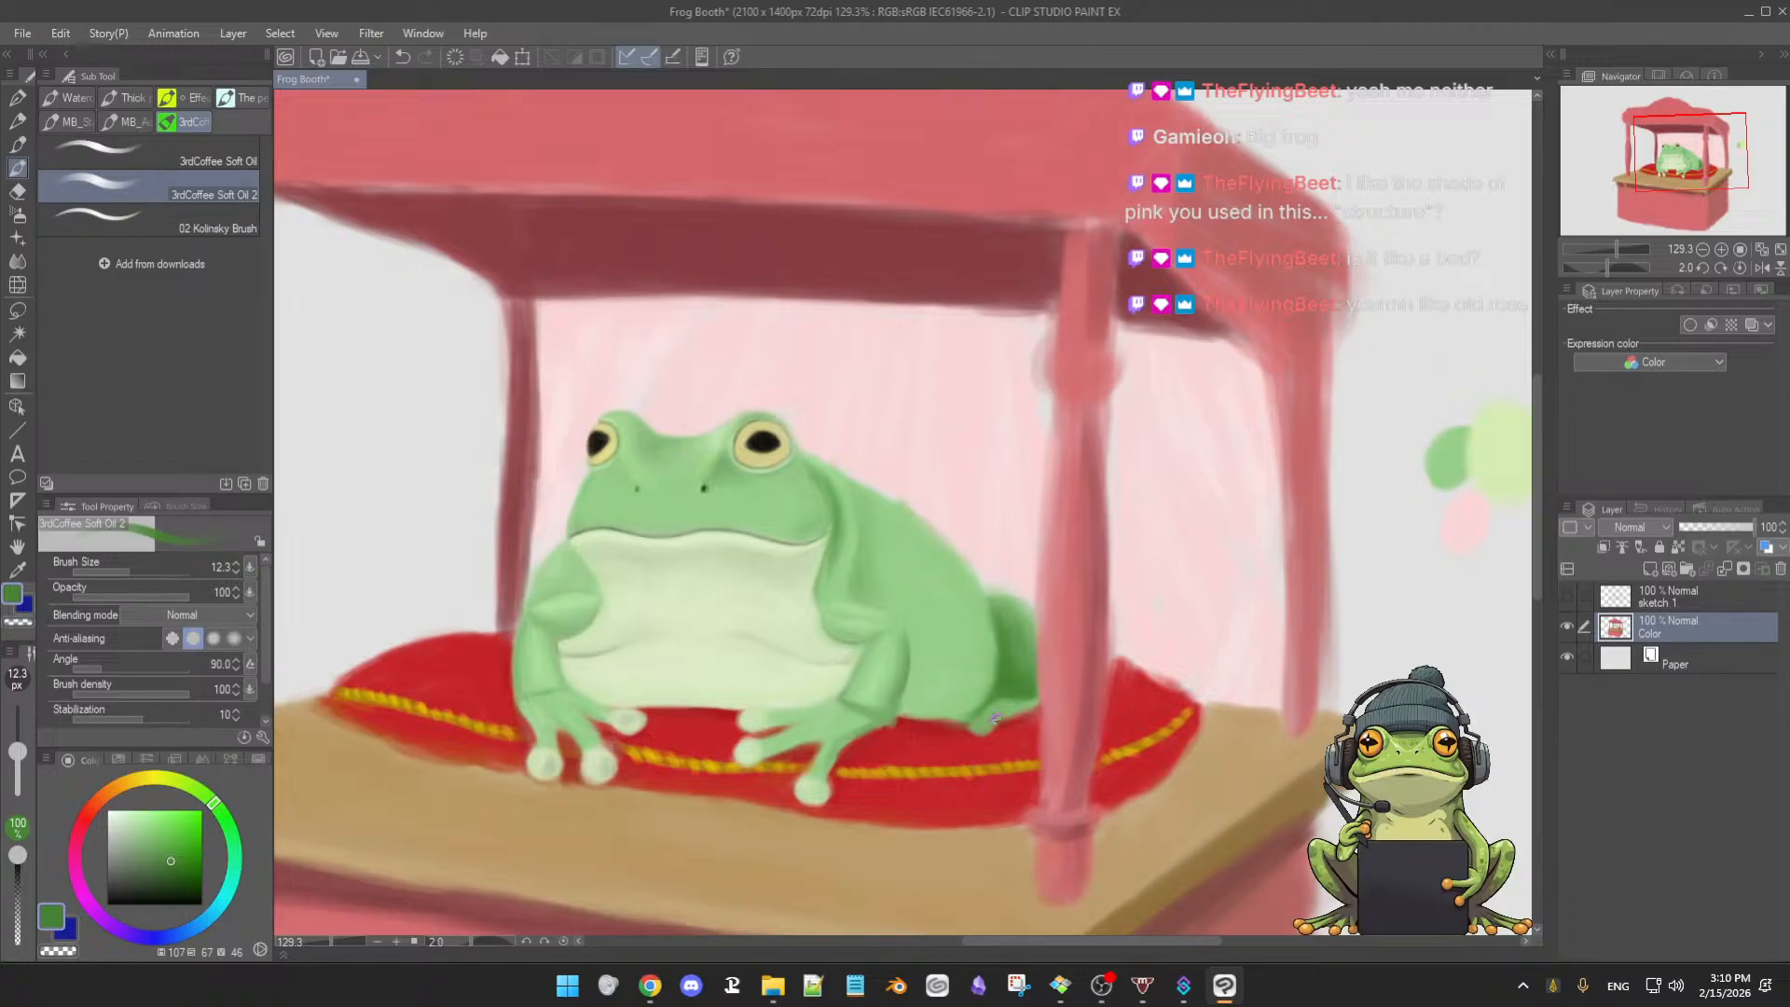
{"action": "left_click", "coordinate": [1007, 703], "text": "alt"}
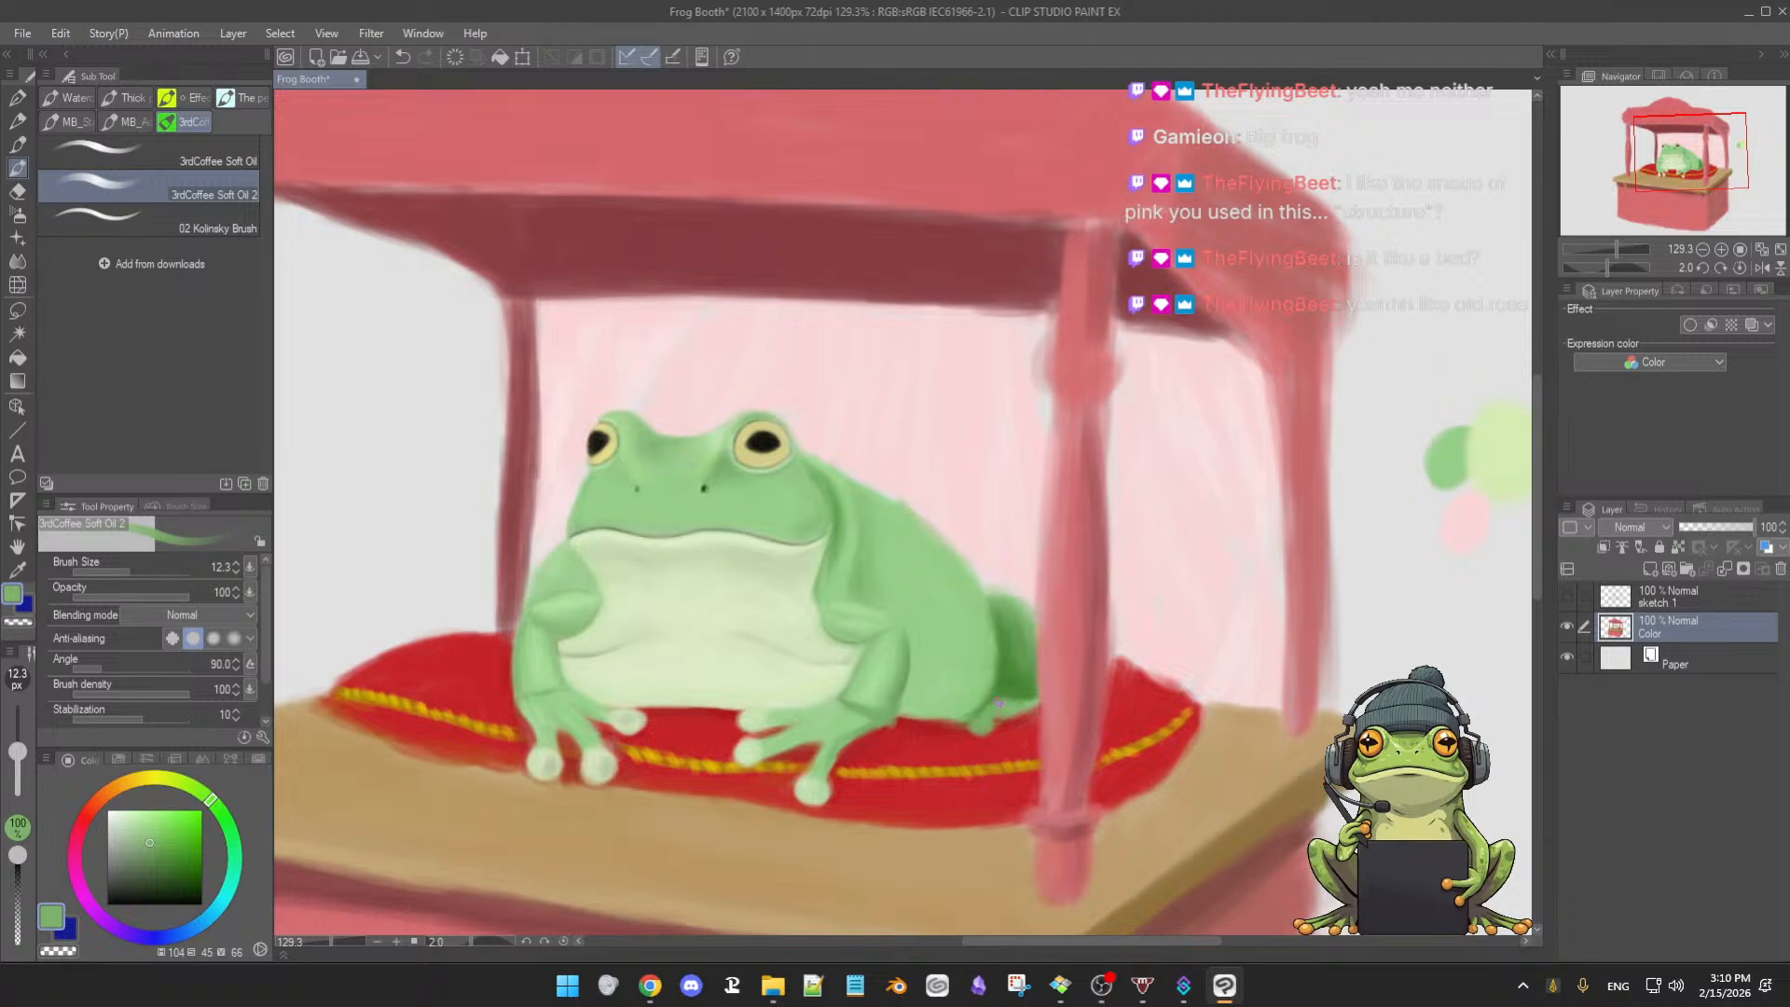
- Deepen the crease between the frog's body and hind leg with a very dark green, reducing the brush to size 10.4
{"action": "left_click", "coordinate": [739, 718], "text": "alt"}
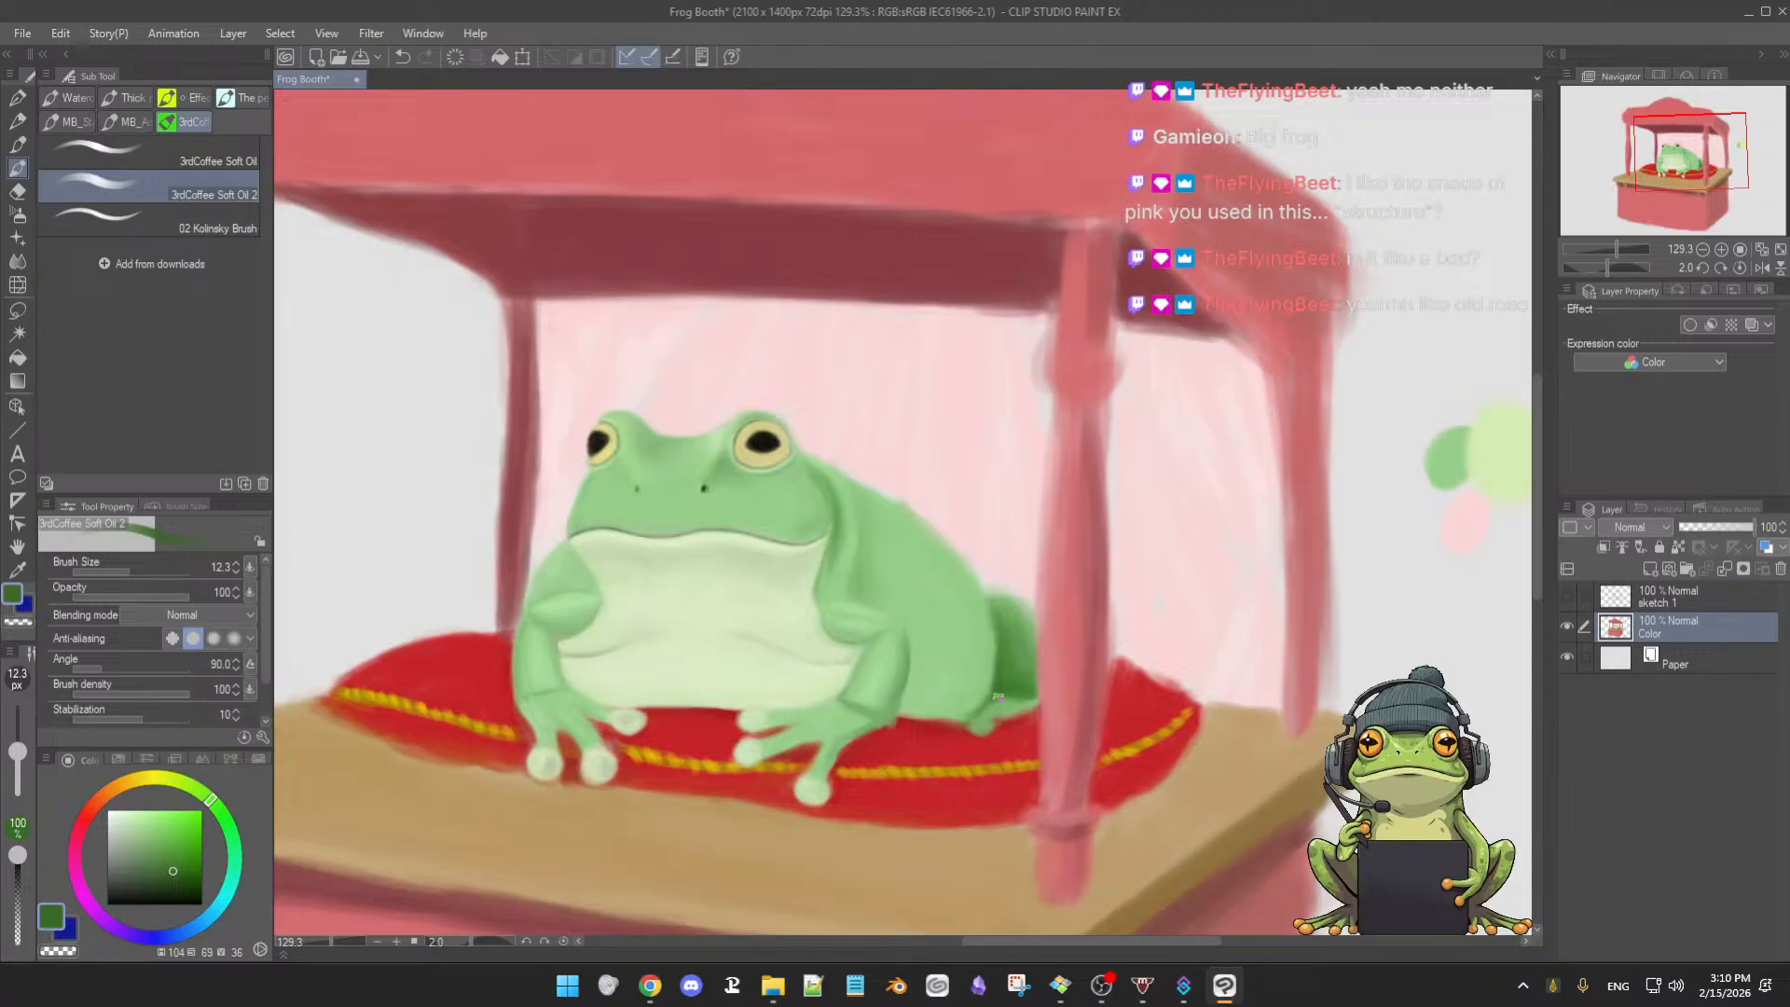
{"action": "left_click", "coordinate": [179, 882]}
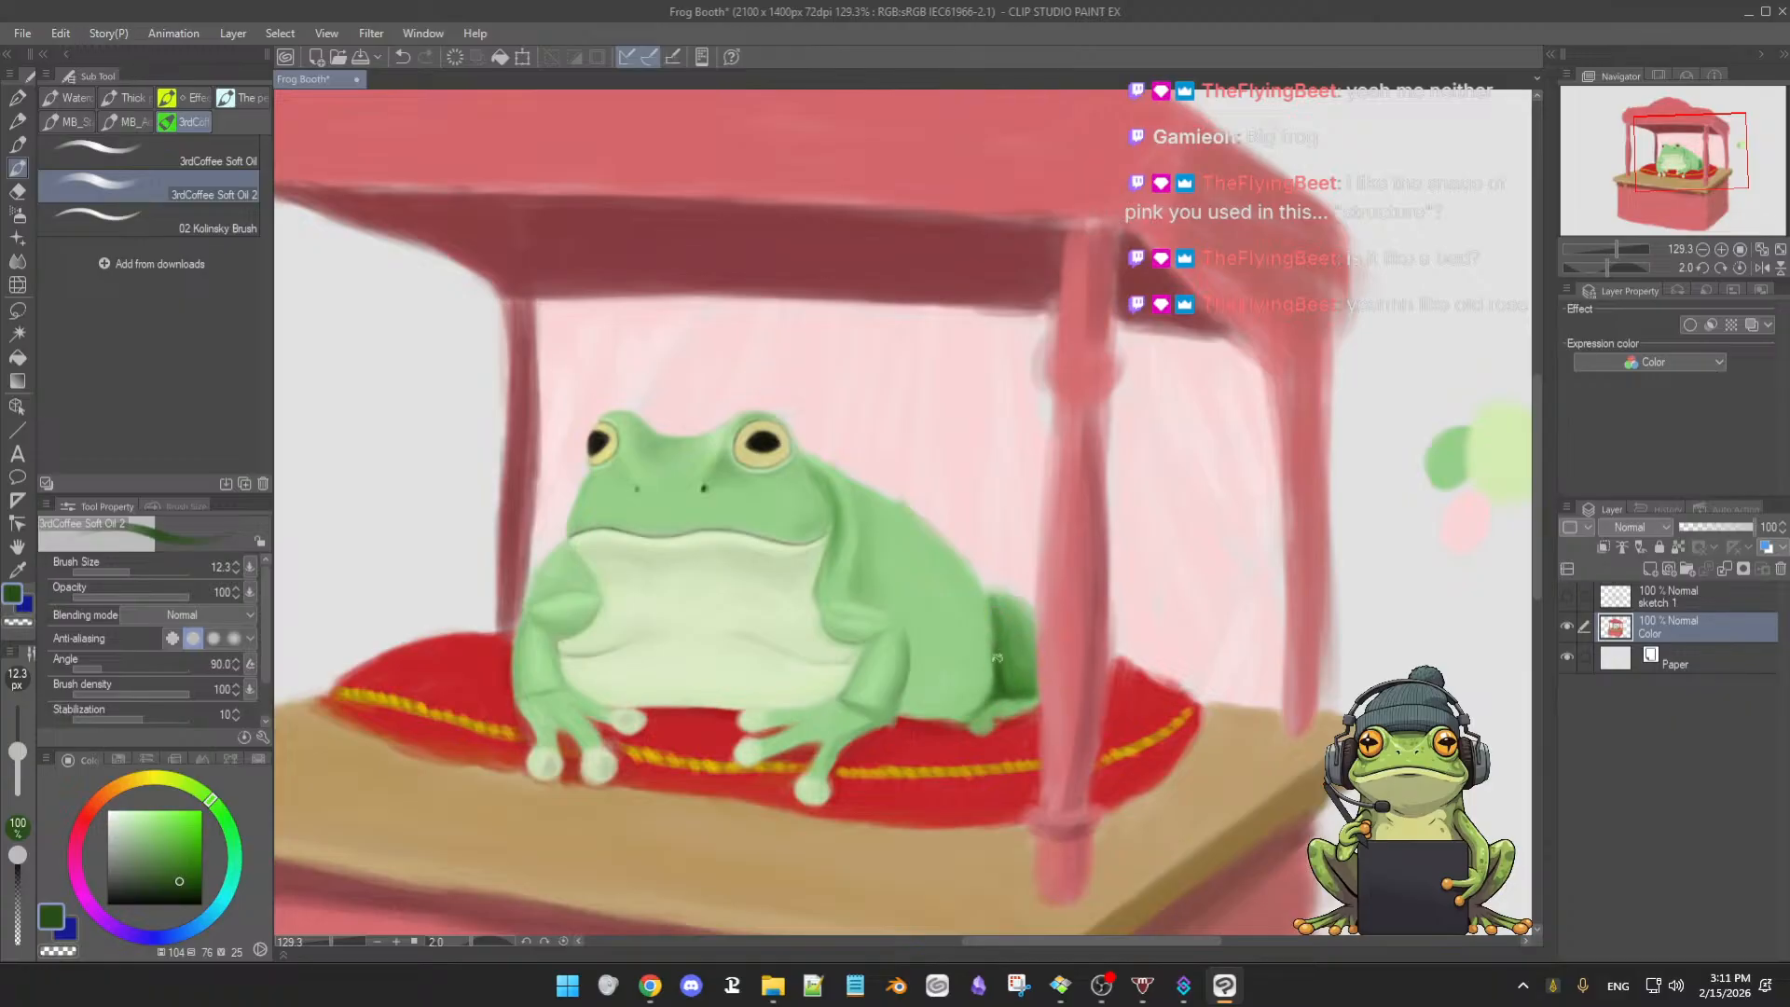
{"action": "key", "text": "bracketleft"}
- Build up the hind foot along the cushion with sampled light green and dark green, trying brush size 19.2 before settling on 11.0
{"action": "left_click", "coordinate": [993, 704], "text": "alt"}
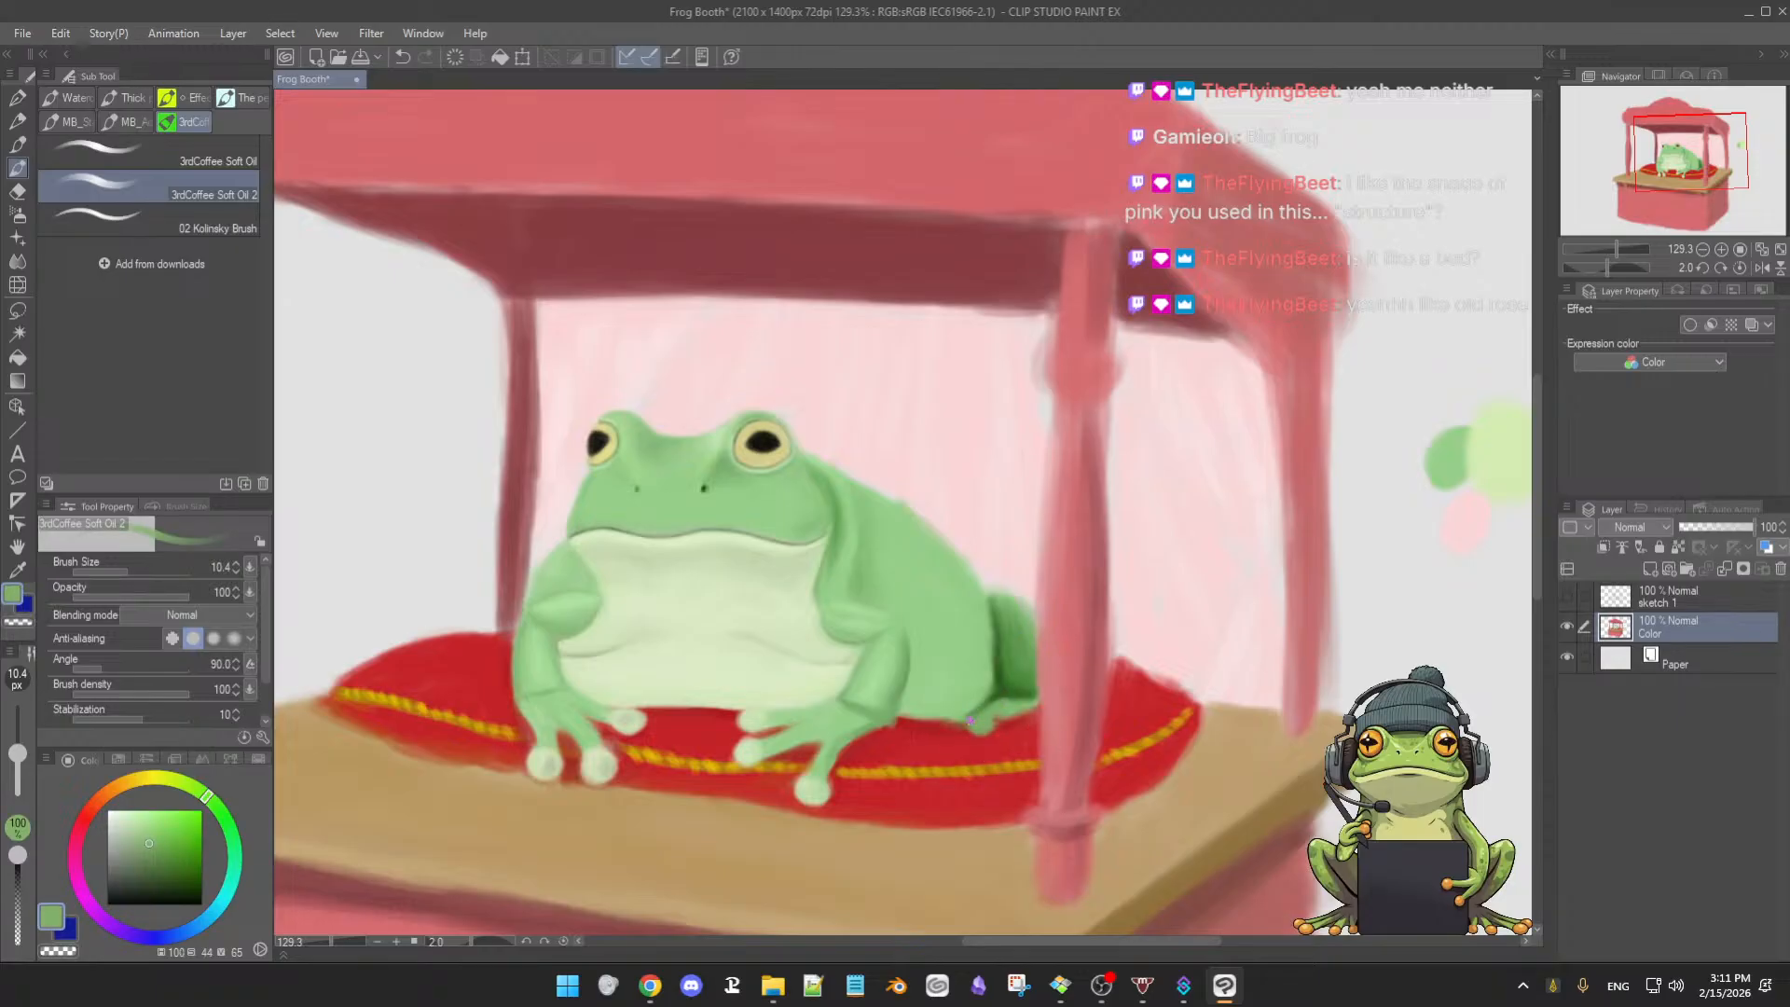
{"action": "left_click_drag", "start_coordinate": [972, 719], "coordinate": [981, 716], "text": "ctrl+alt"}
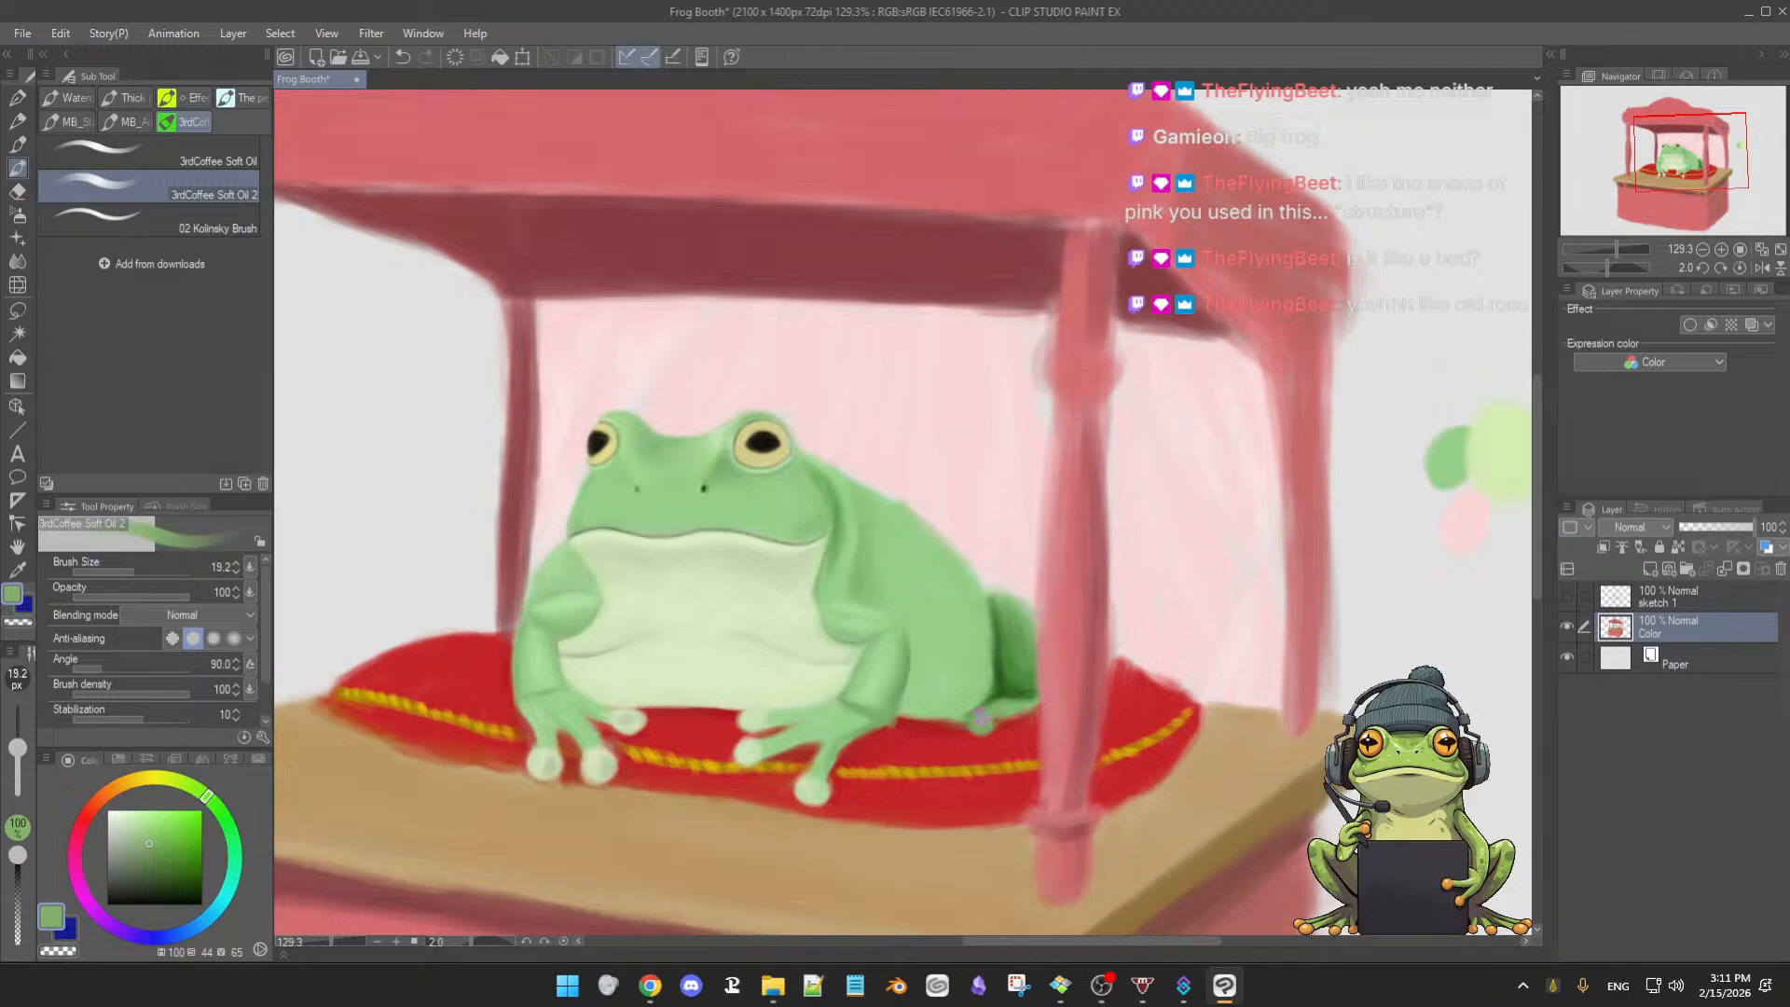
{"action": "left_click", "coordinate": [1015, 681], "text": "alt"}
{"action": "left_click_drag", "start_coordinate": [1026, 719], "coordinate": [1011, 713], "text": "ctrl+alt"}
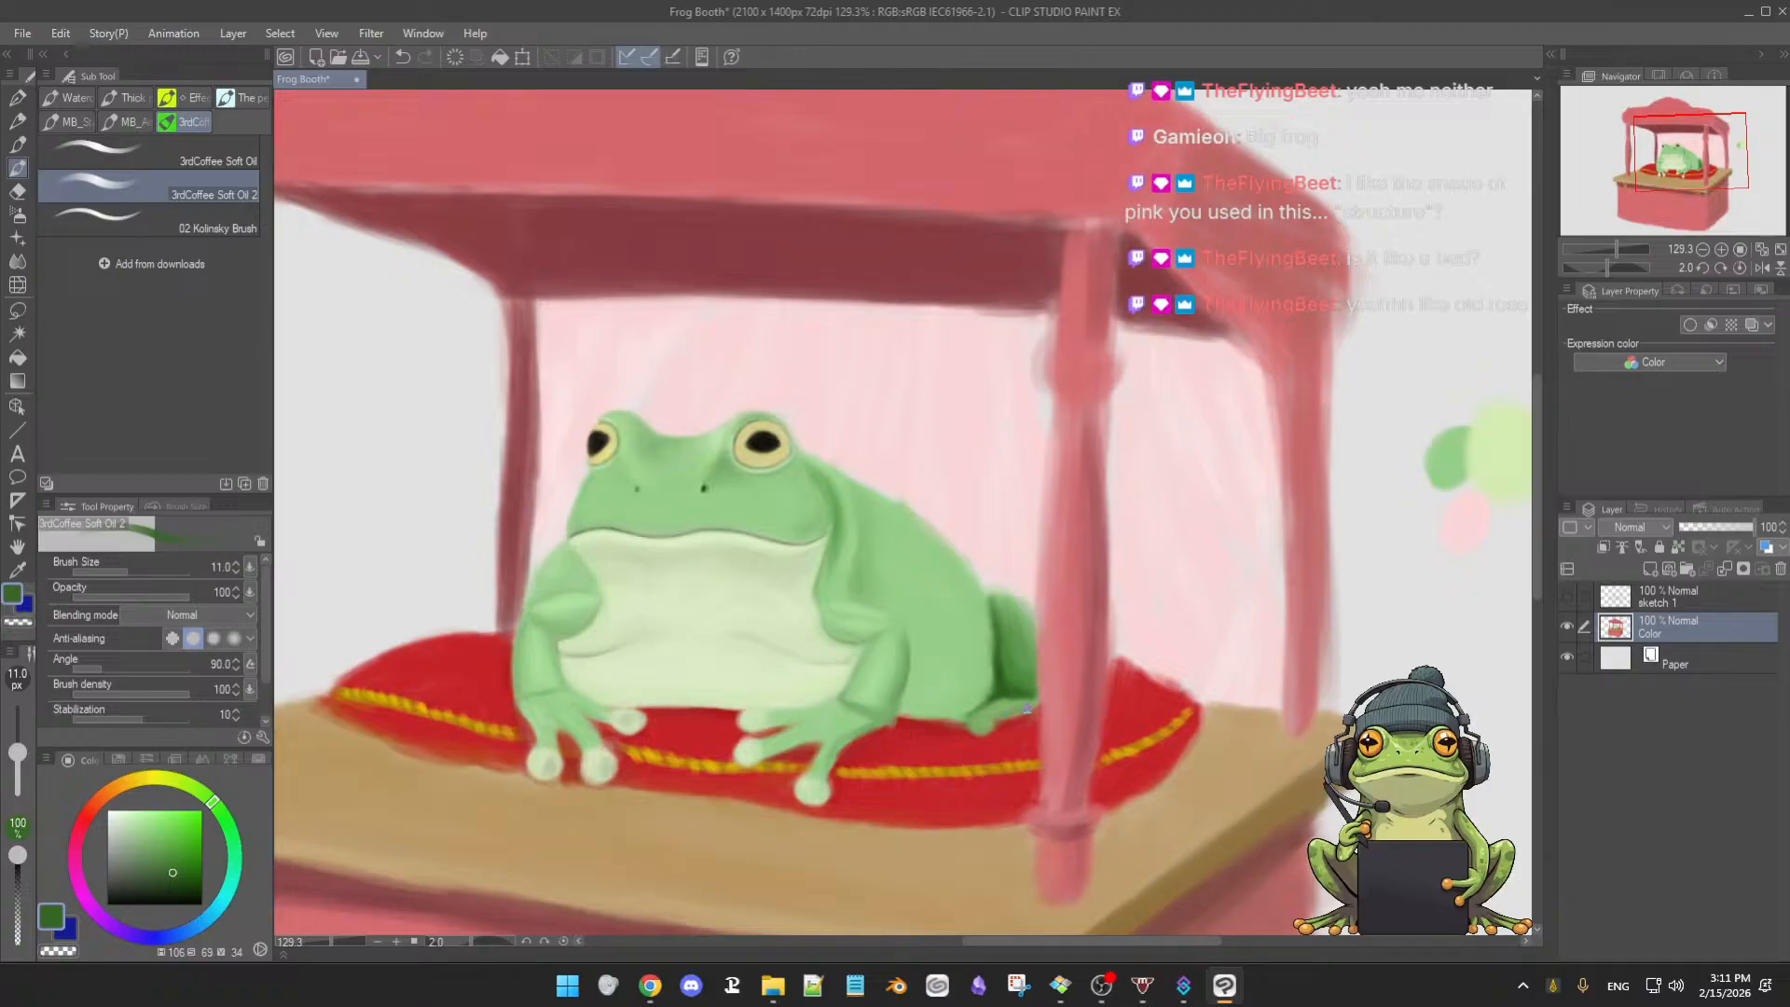
- Blend the first toe of the hind foot where it meets the body with sampled mid greens at brush size 11.0
{"action": "left_click", "coordinate": [964, 729], "text": "alt"}
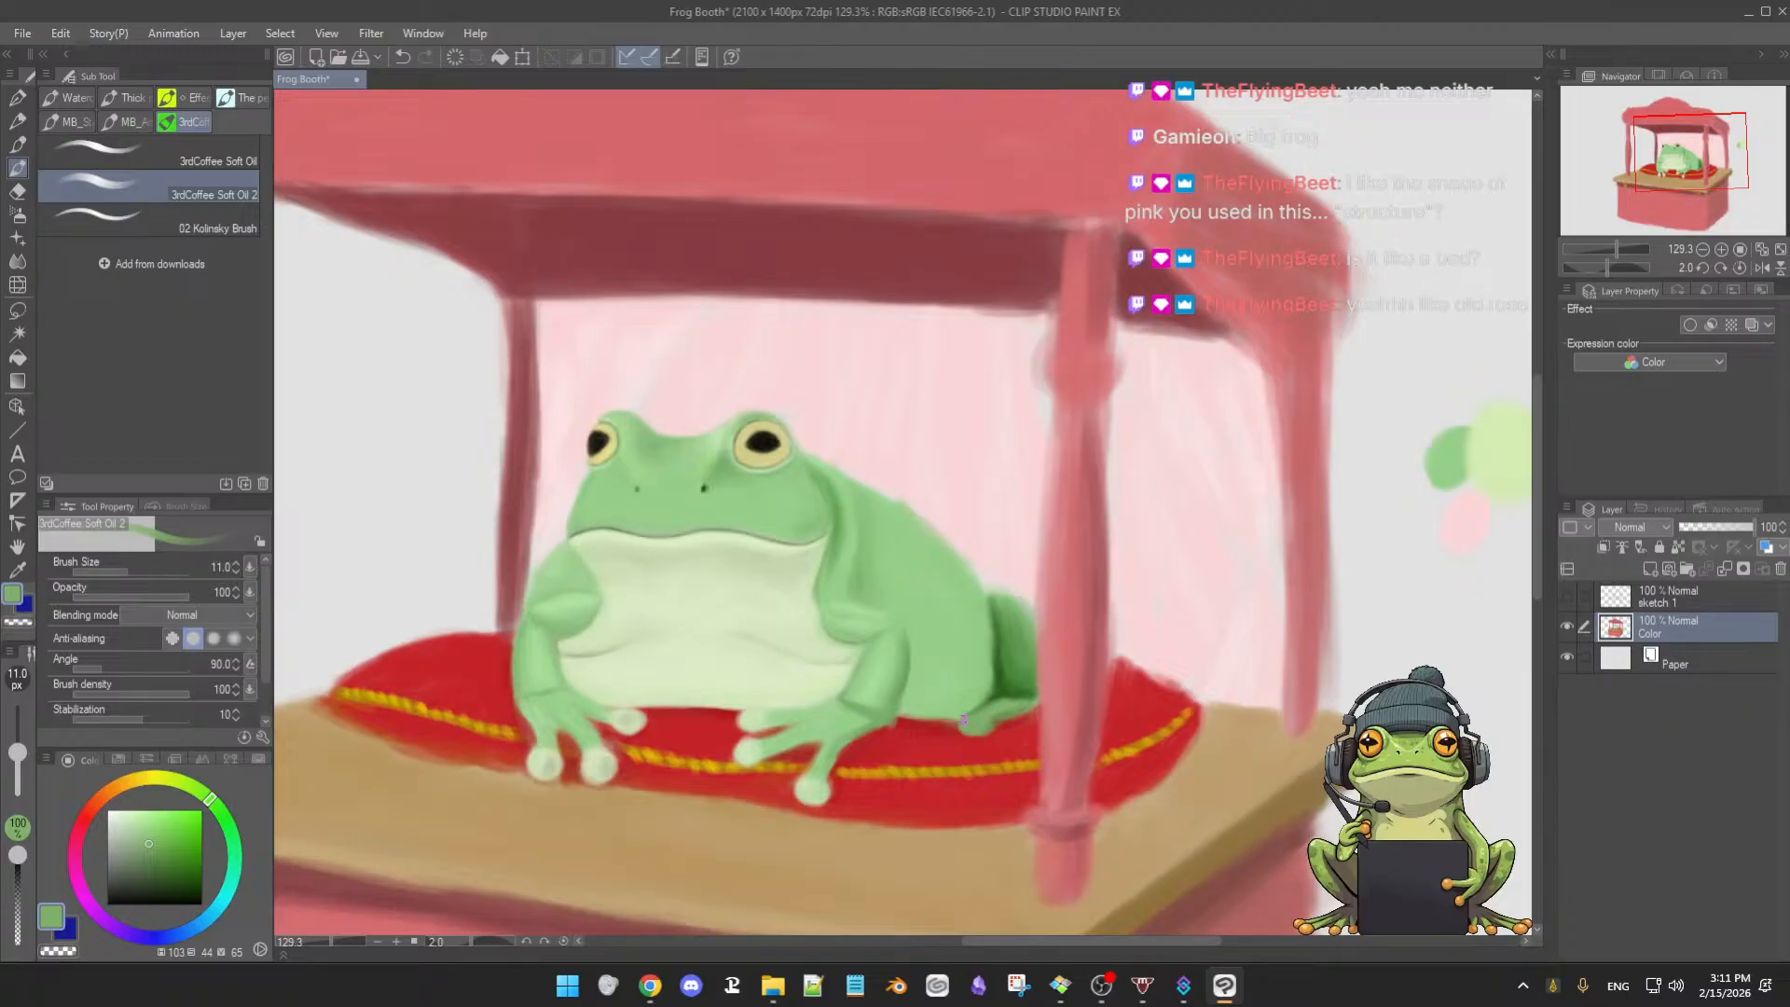
{"action": "left_click", "coordinate": [970, 714], "text": "alt"}
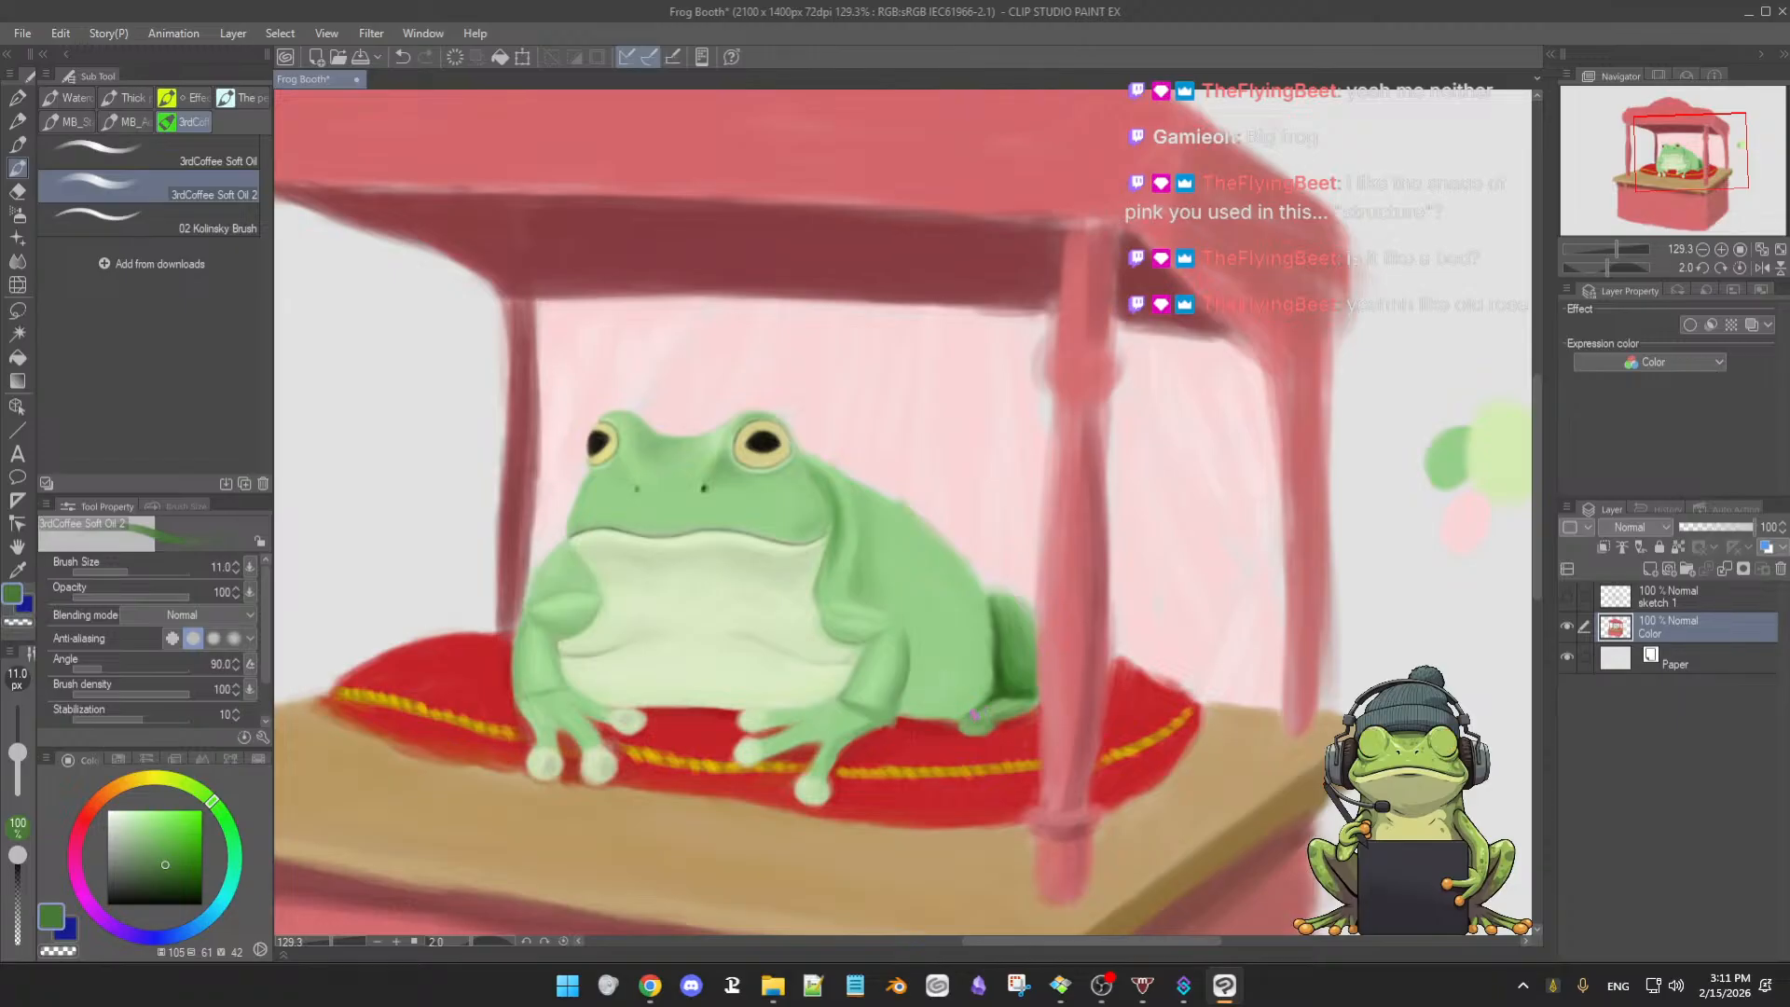
{"action": "left_click", "coordinate": [975, 716], "text": "alt"}
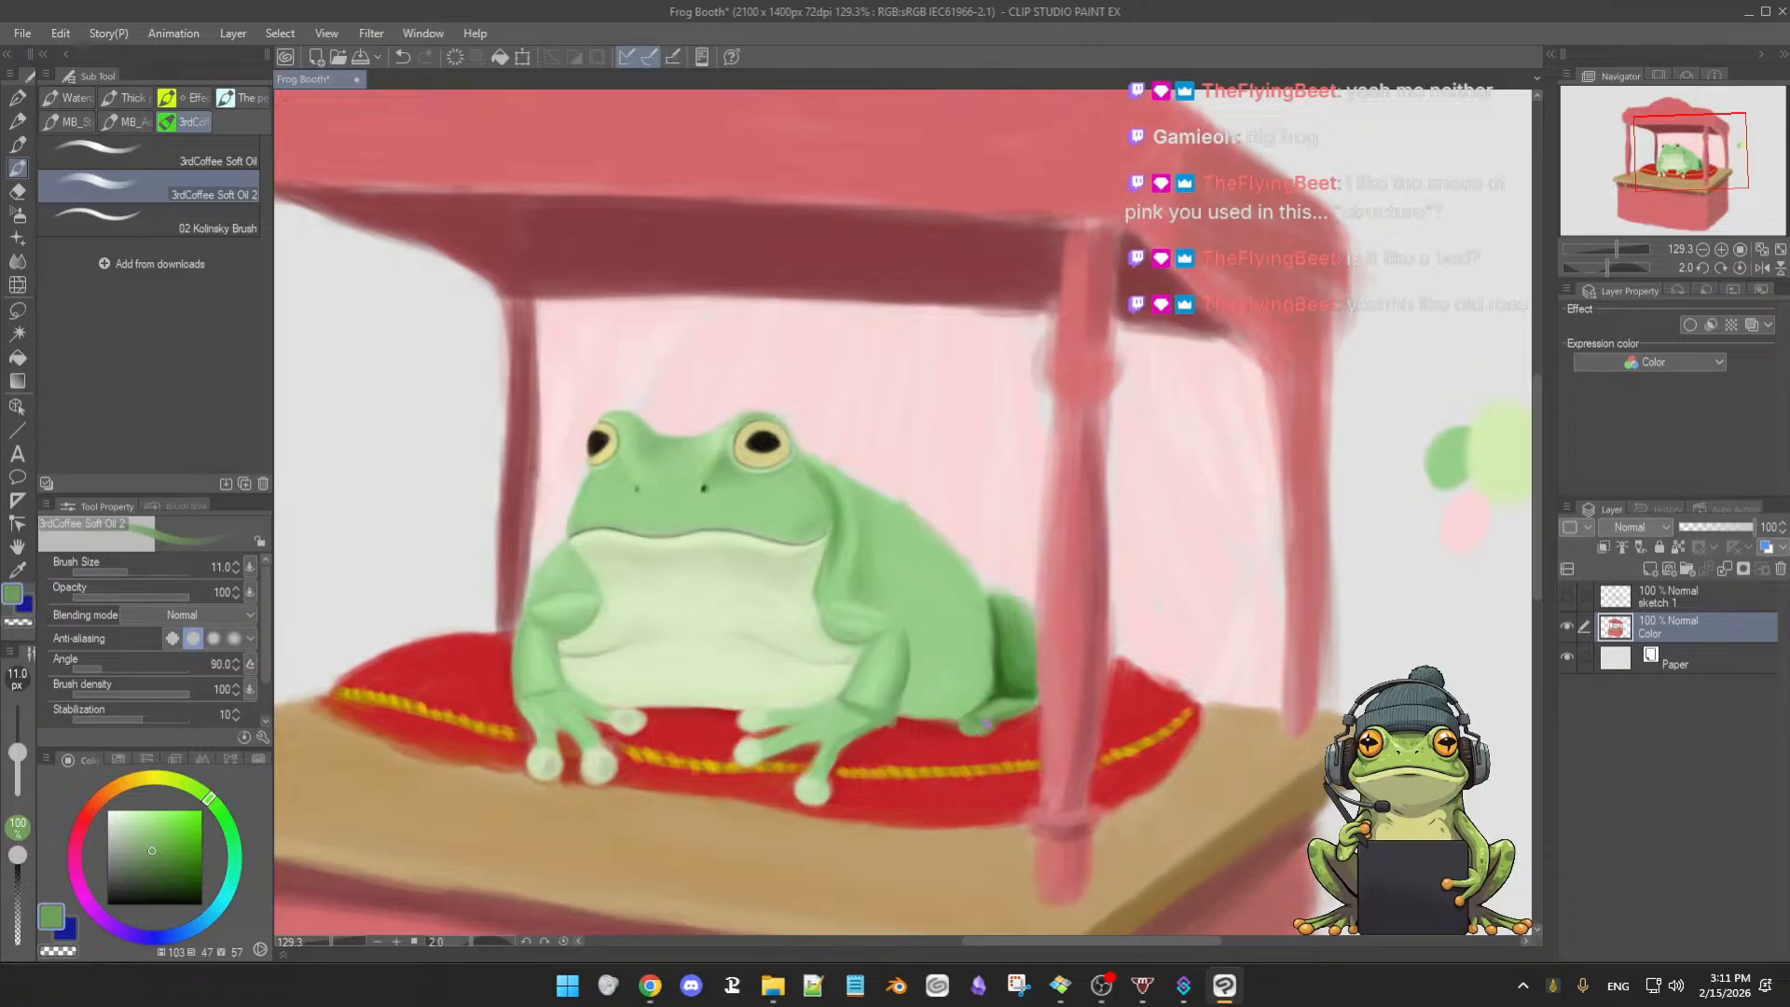
{"action": "left_click", "coordinate": [994, 710], "text": "alt"}
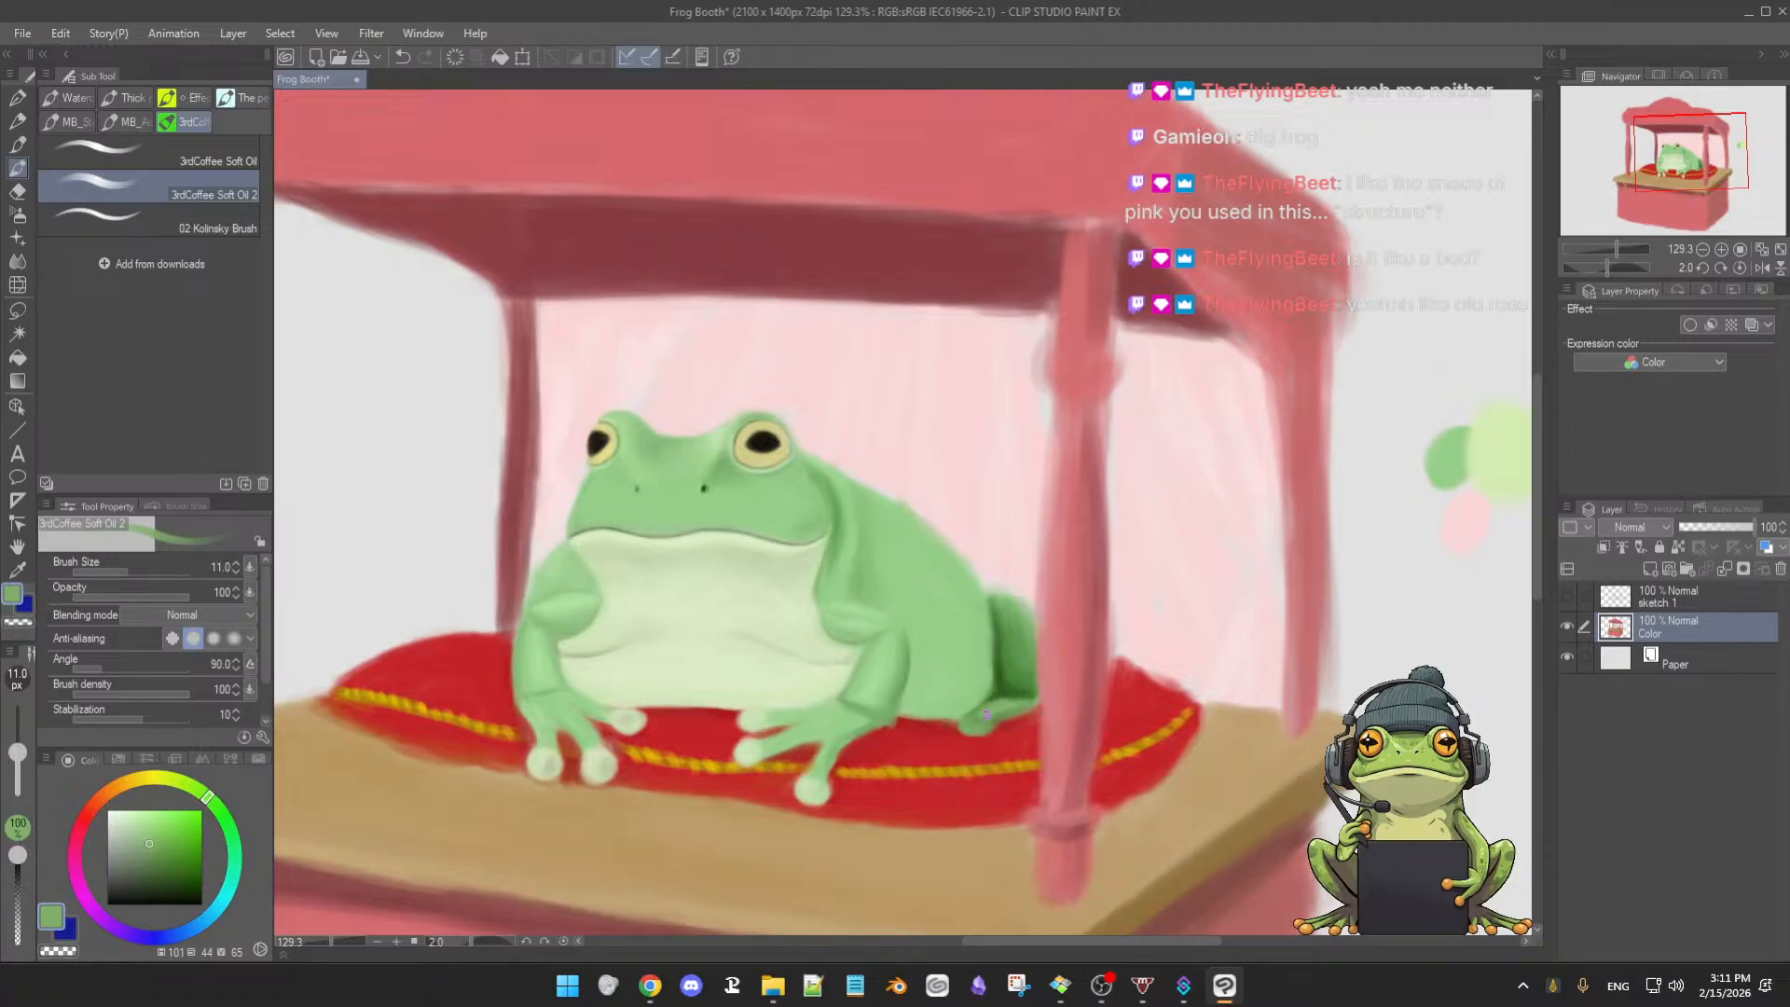
- Add more toes to the hind foot toward the front pillar, using sampled dark and light greens at brush size 11.0
{"action": "left_click", "coordinate": [998, 738], "text": "alt"}
{"action": "left_click", "coordinate": [985, 725], "text": "alt"}
{"action": "left_click", "coordinate": [1017, 702], "text": "alt"}
{"action": "left_click", "coordinate": [1021, 658], "text": "alt"}
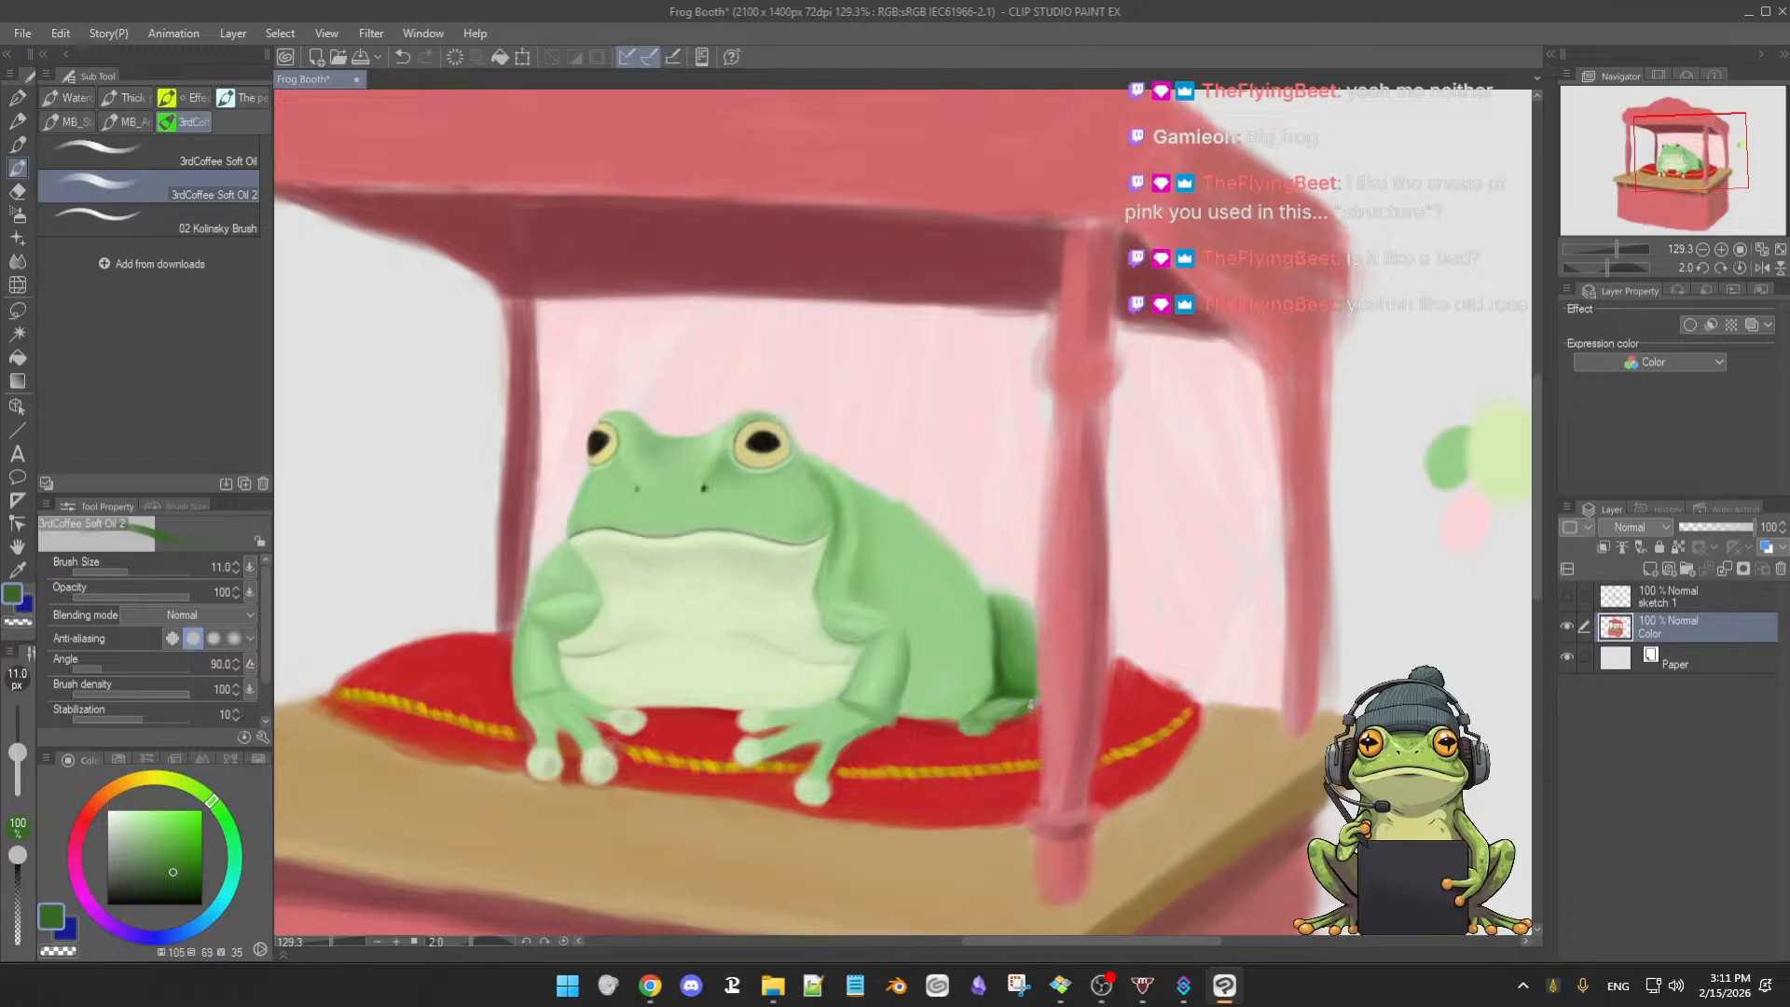
{"action": "left_click", "coordinate": [1010, 702], "text": "alt"}
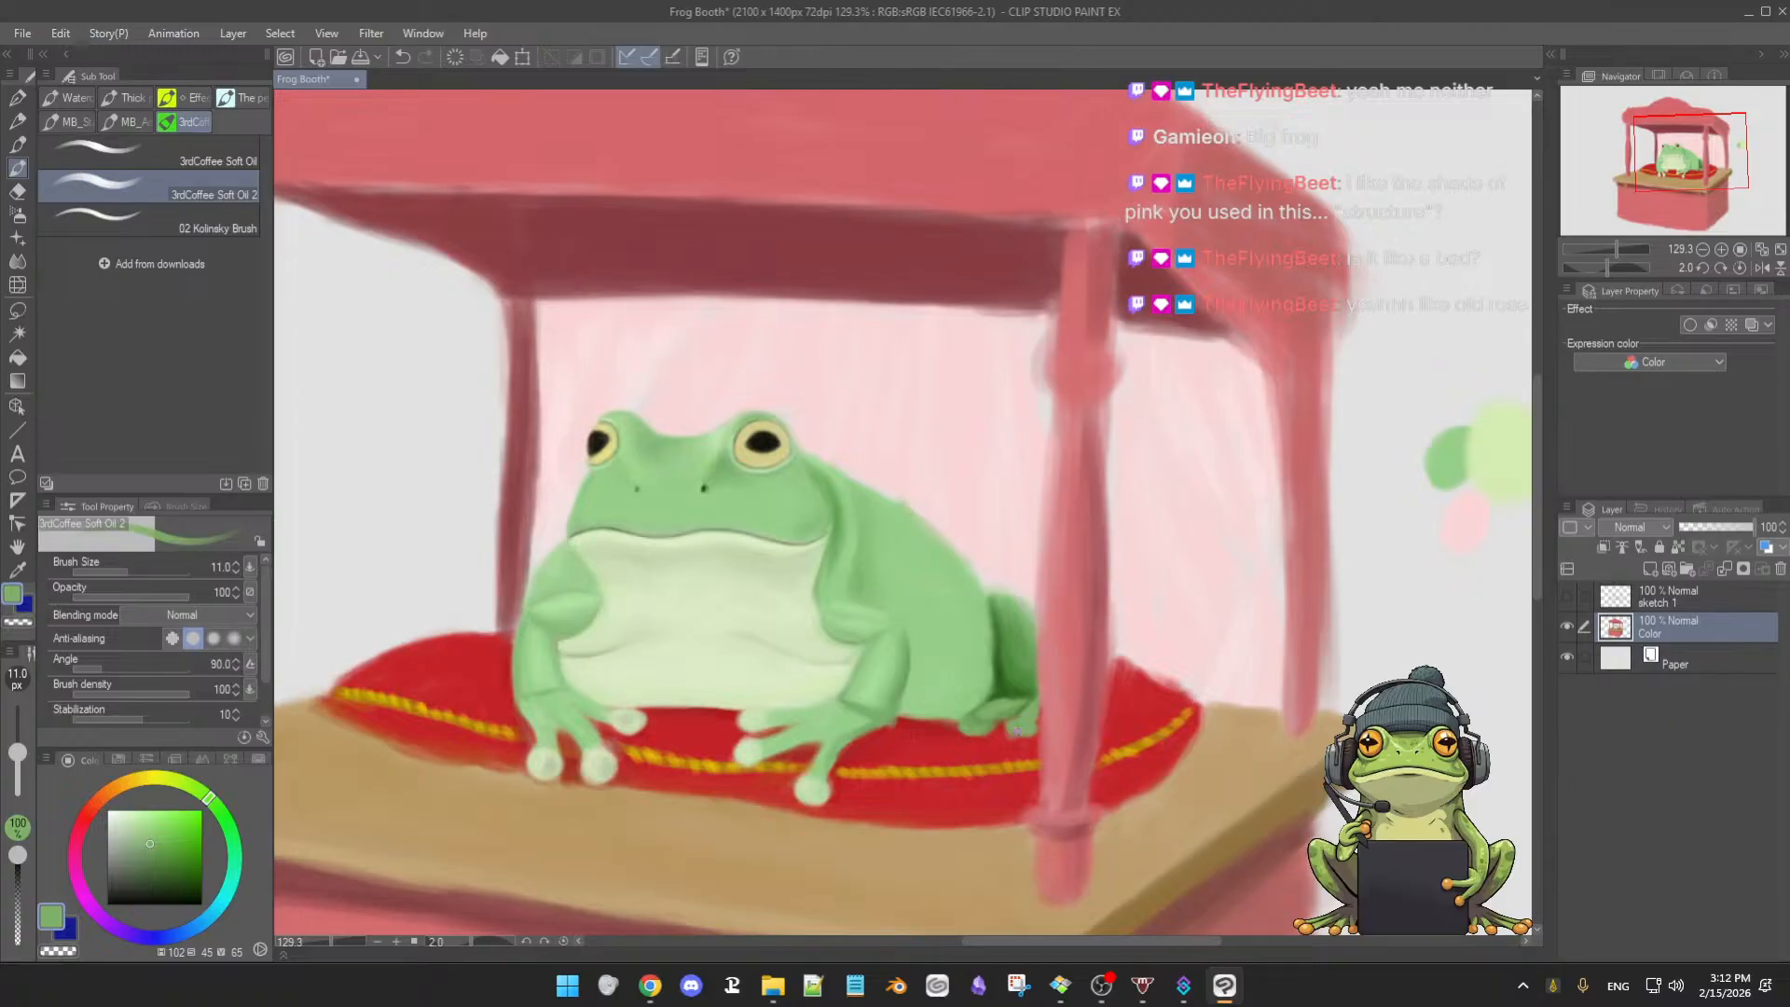
- Shade the outer toe near the pillar with alternating sampled dark and mid greens at brush size 11.0
{"action": "left_click", "coordinate": [1035, 698], "text": "alt"}
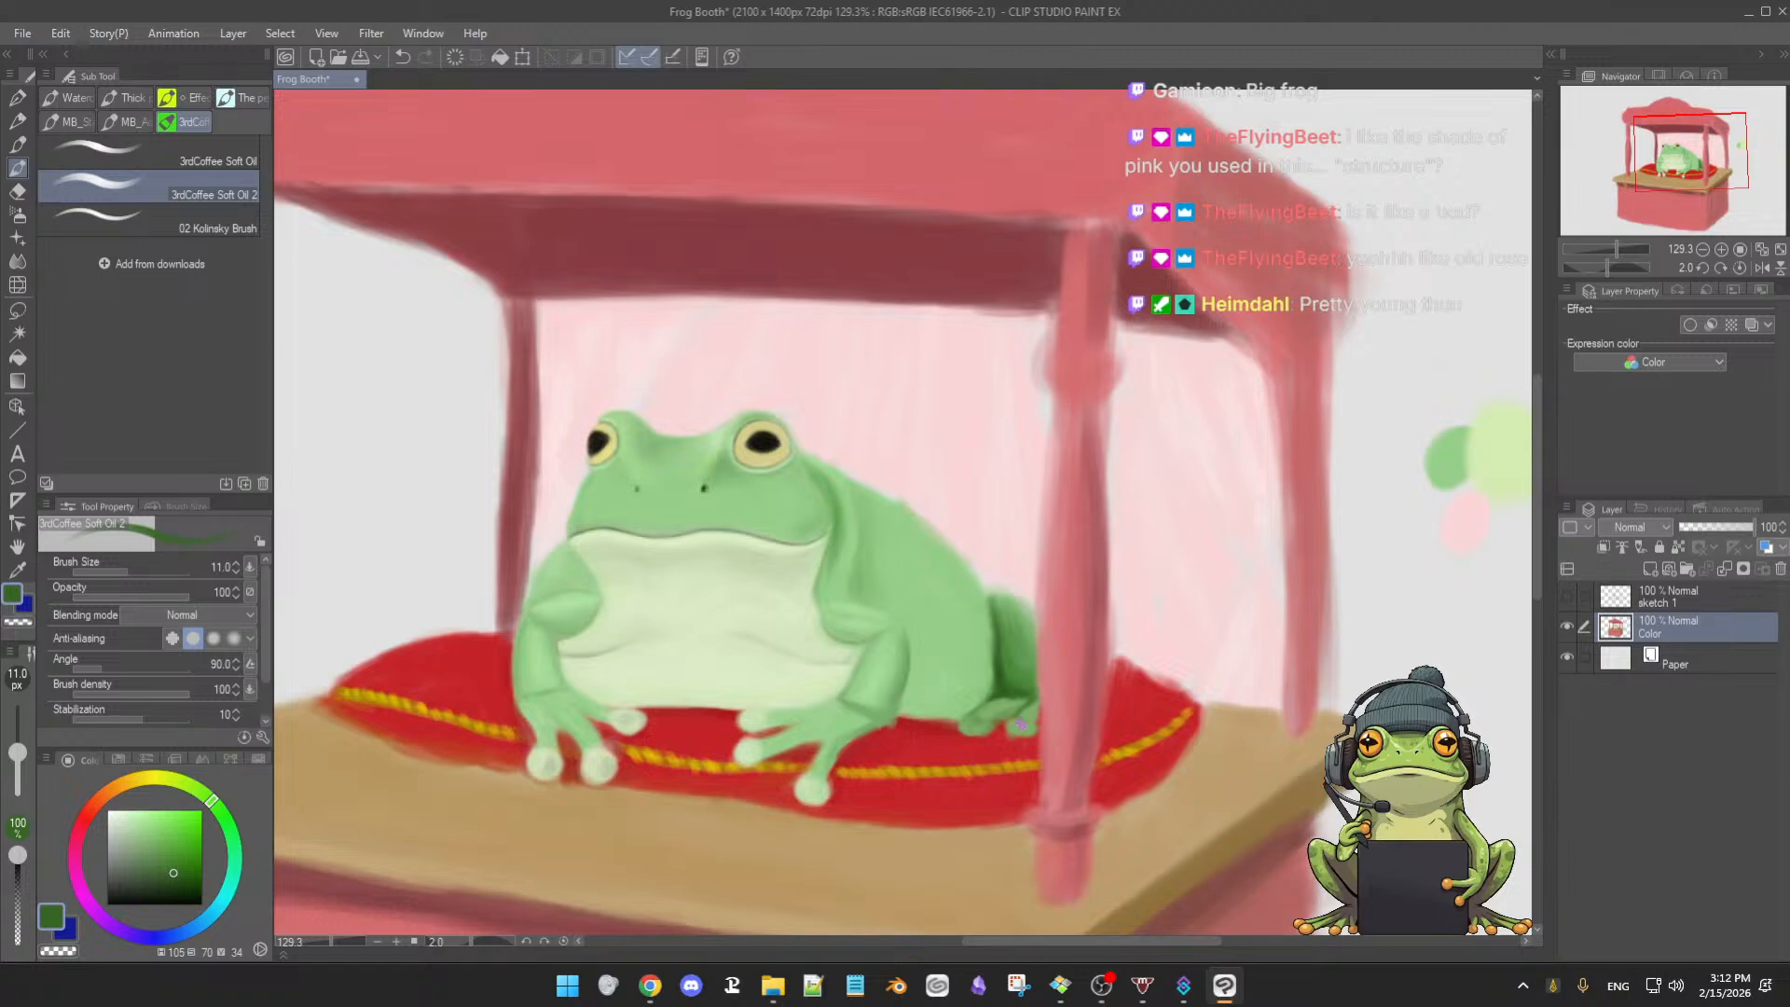
{"action": "left_click", "coordinate": [1021, 722], "text": "alt"}
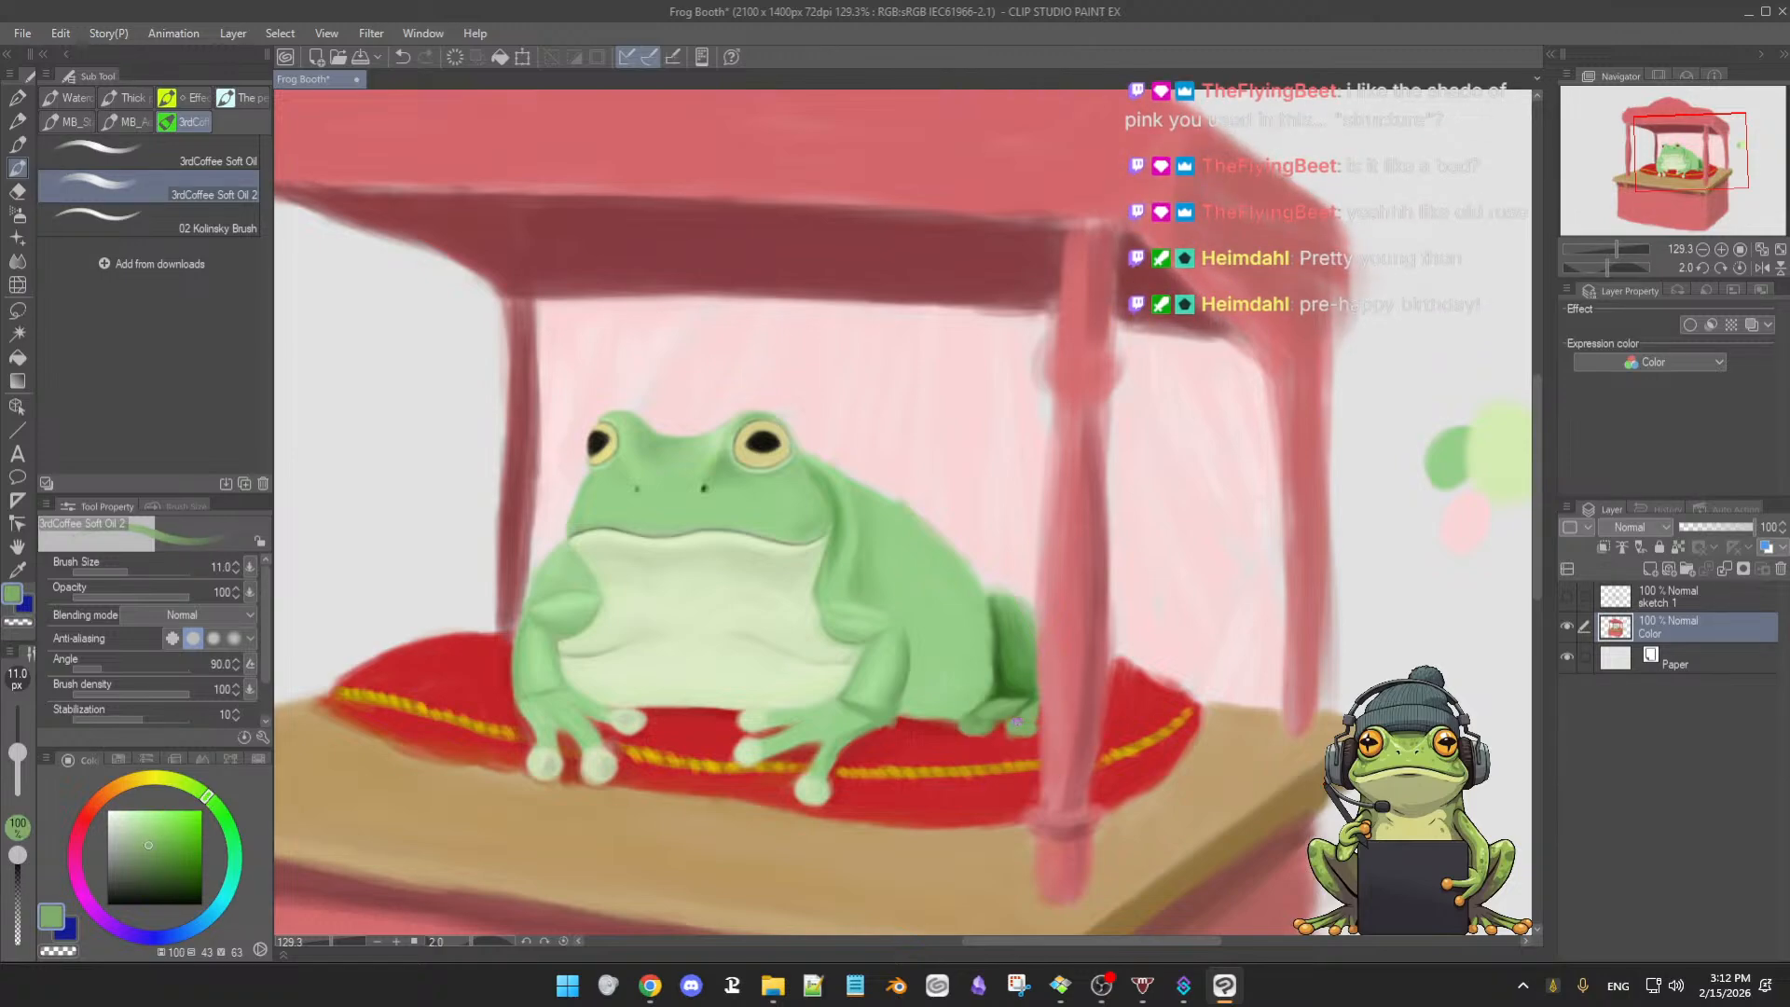
{"action": "left_click", "coordinate": [1031, 724], "text": "alt"}
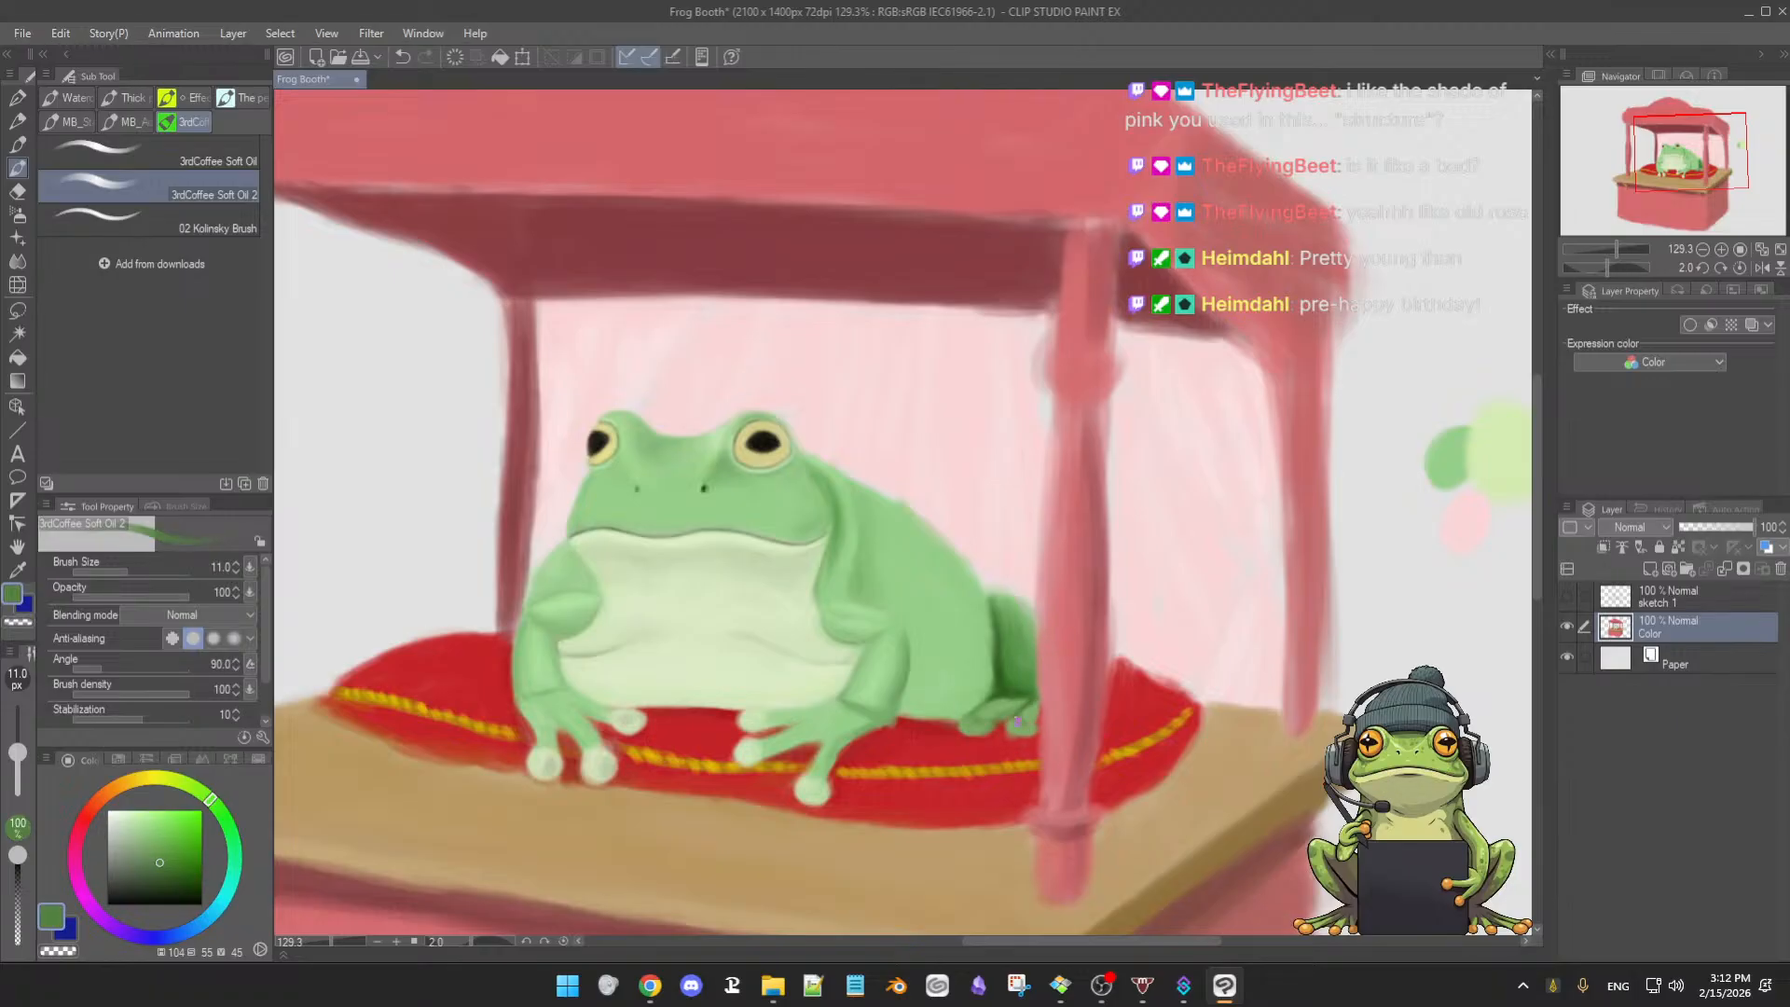
{"action": "left_click", "coordinate": [1020, 722], "text": "alt"}
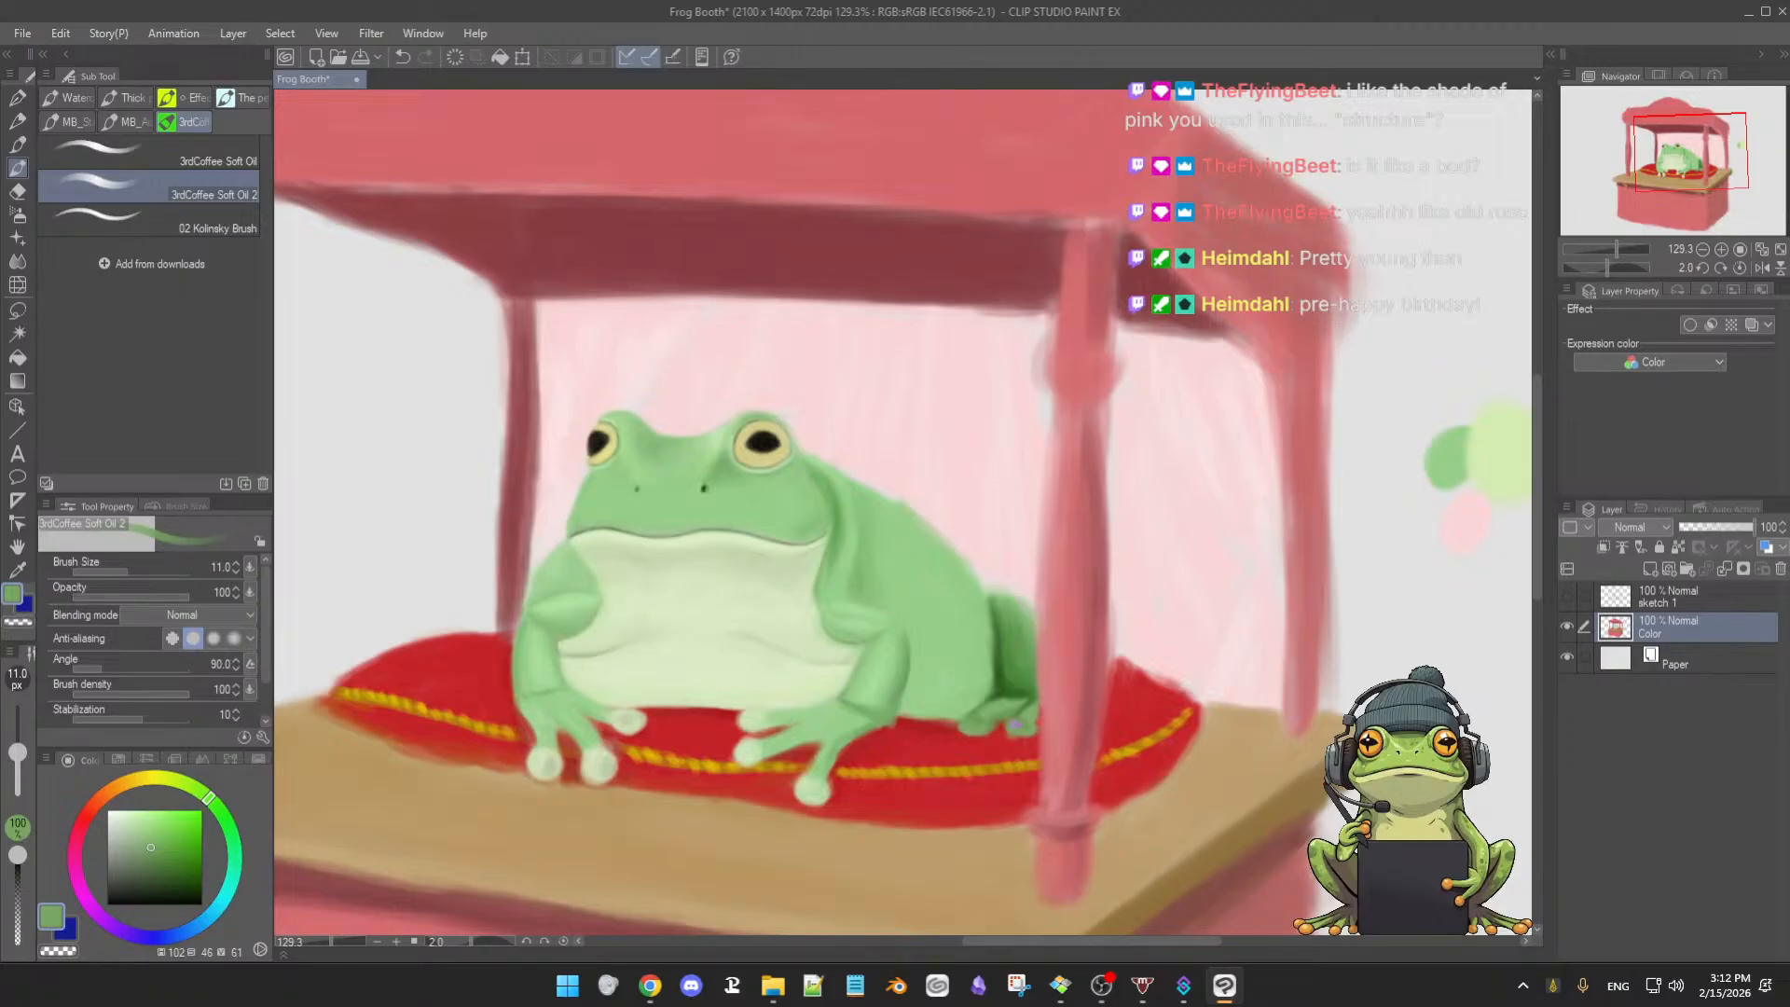
{"action": "left_click", "coordinate": [1028, 701], "text": "alt"}
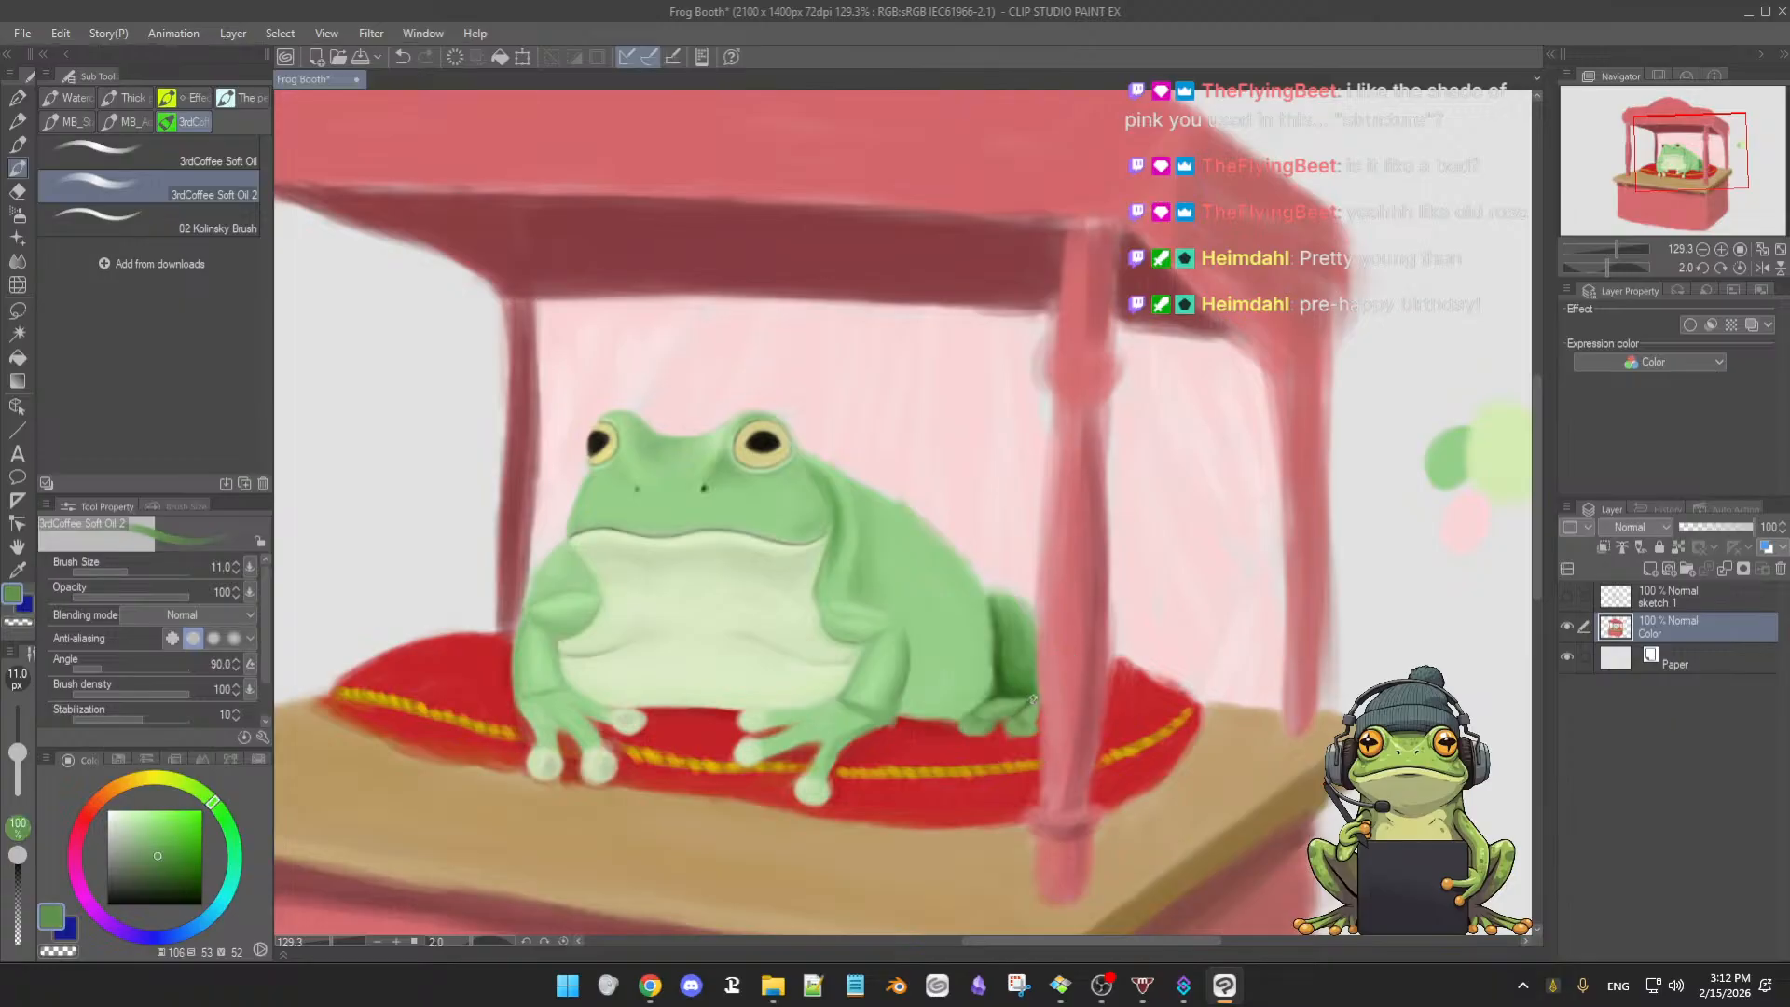
{"action": "left_click", "coordinate": [1029, 703], "text": "alt"}
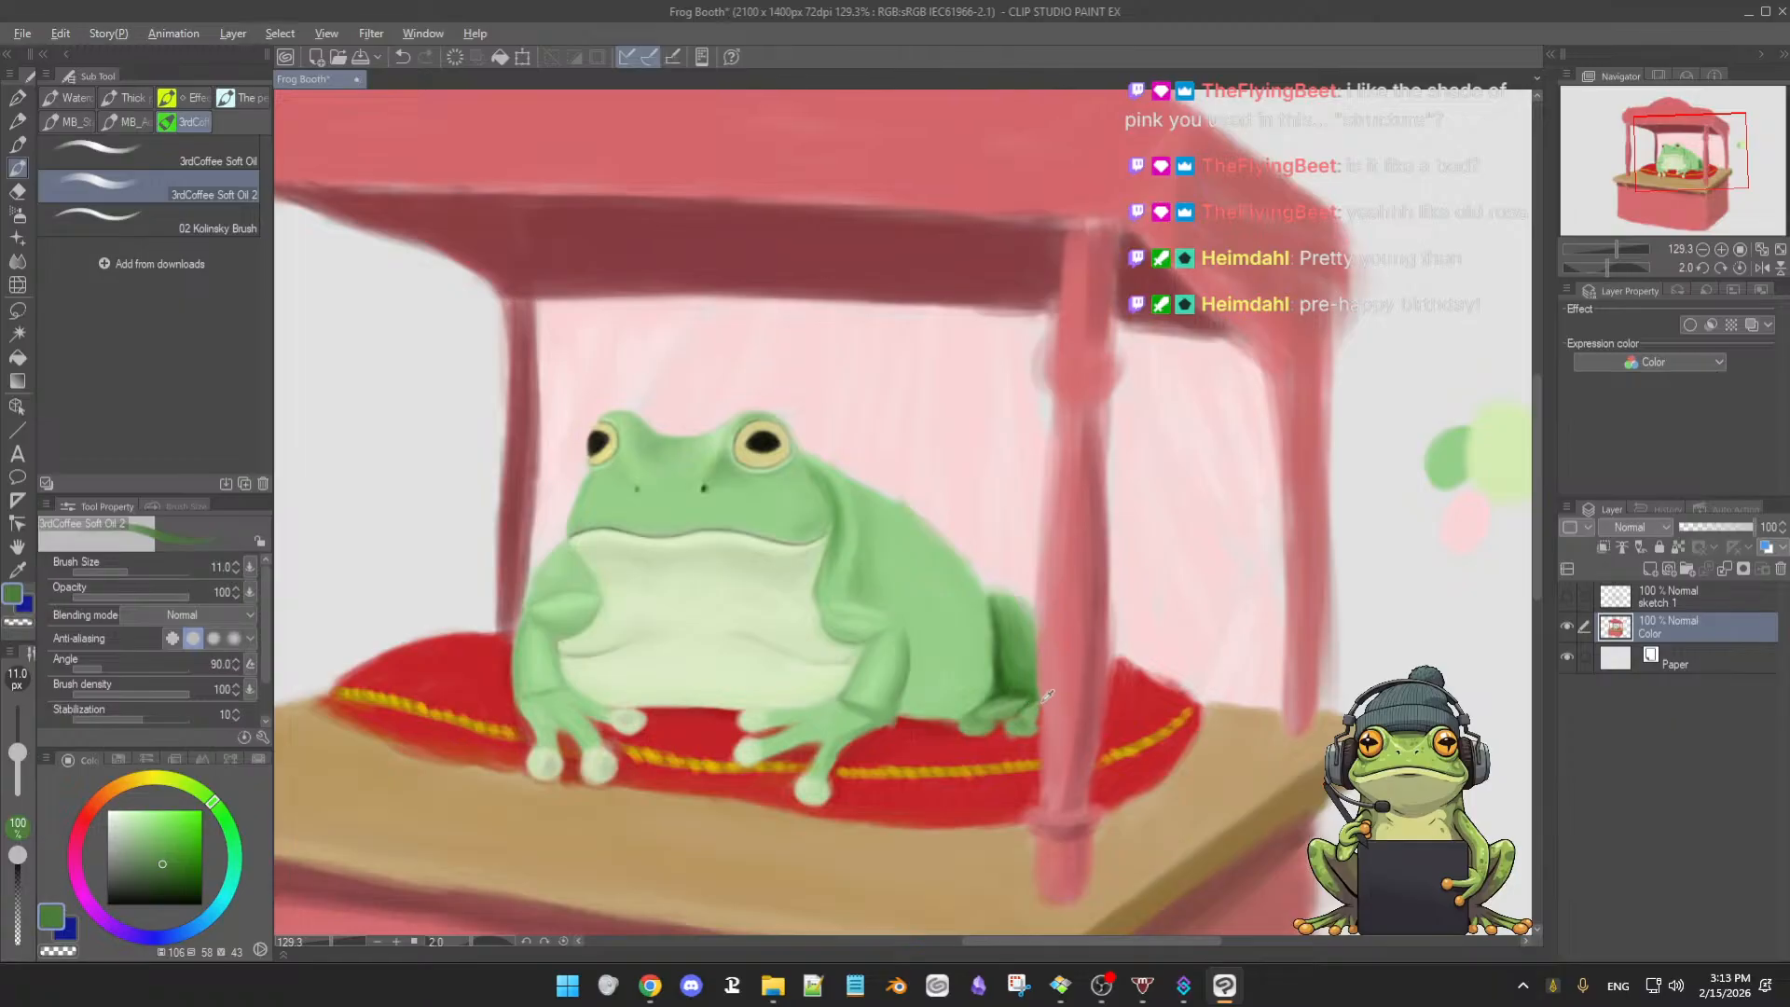
- Tidy the front pillar's edge beside the hind foot with its sampled pink and review the whole booth
{"action": "left_click", "coordinate": [1046, 695], "text": "alt"}
{"action": "left_click", "coordinate": [1047, 708], "text": "alt"}
{"action": "scroll", "coordinate": [1058, 723], "scroll_direction": "down", "scroll_amount": 3}
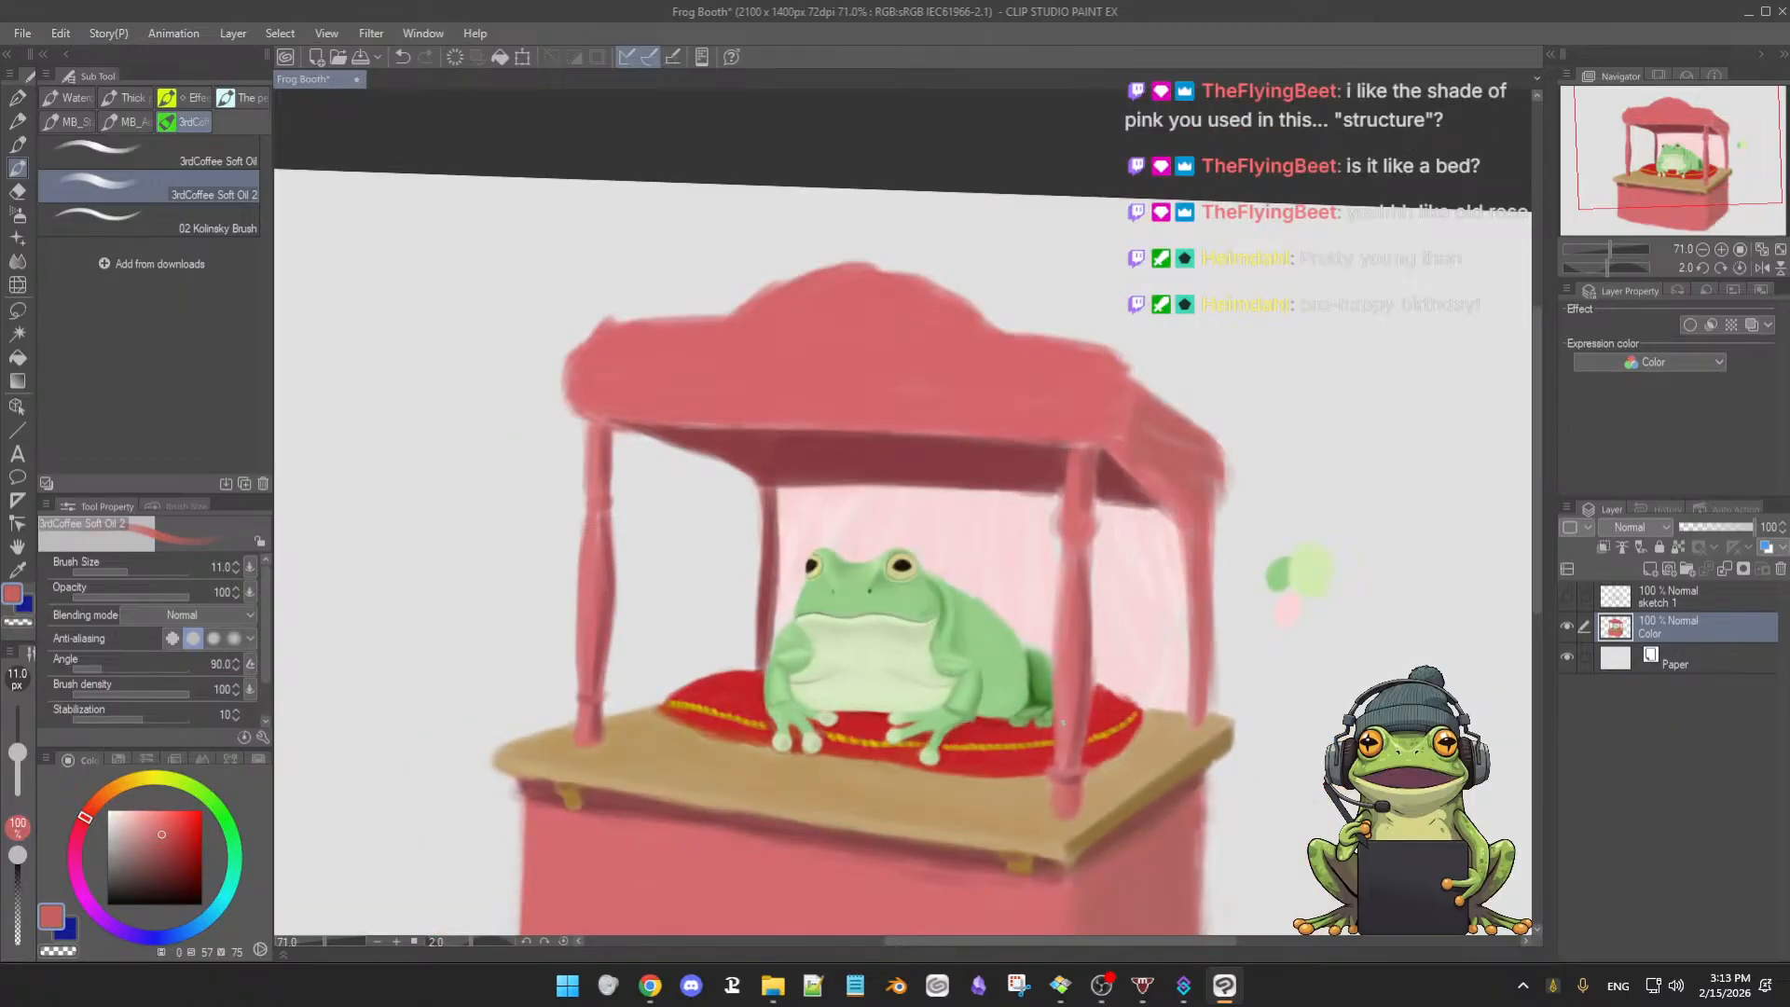
{"action": "scroll", "coordinate": [1058, 724], "scroll_direction": "up", "scroll_amount": 3}
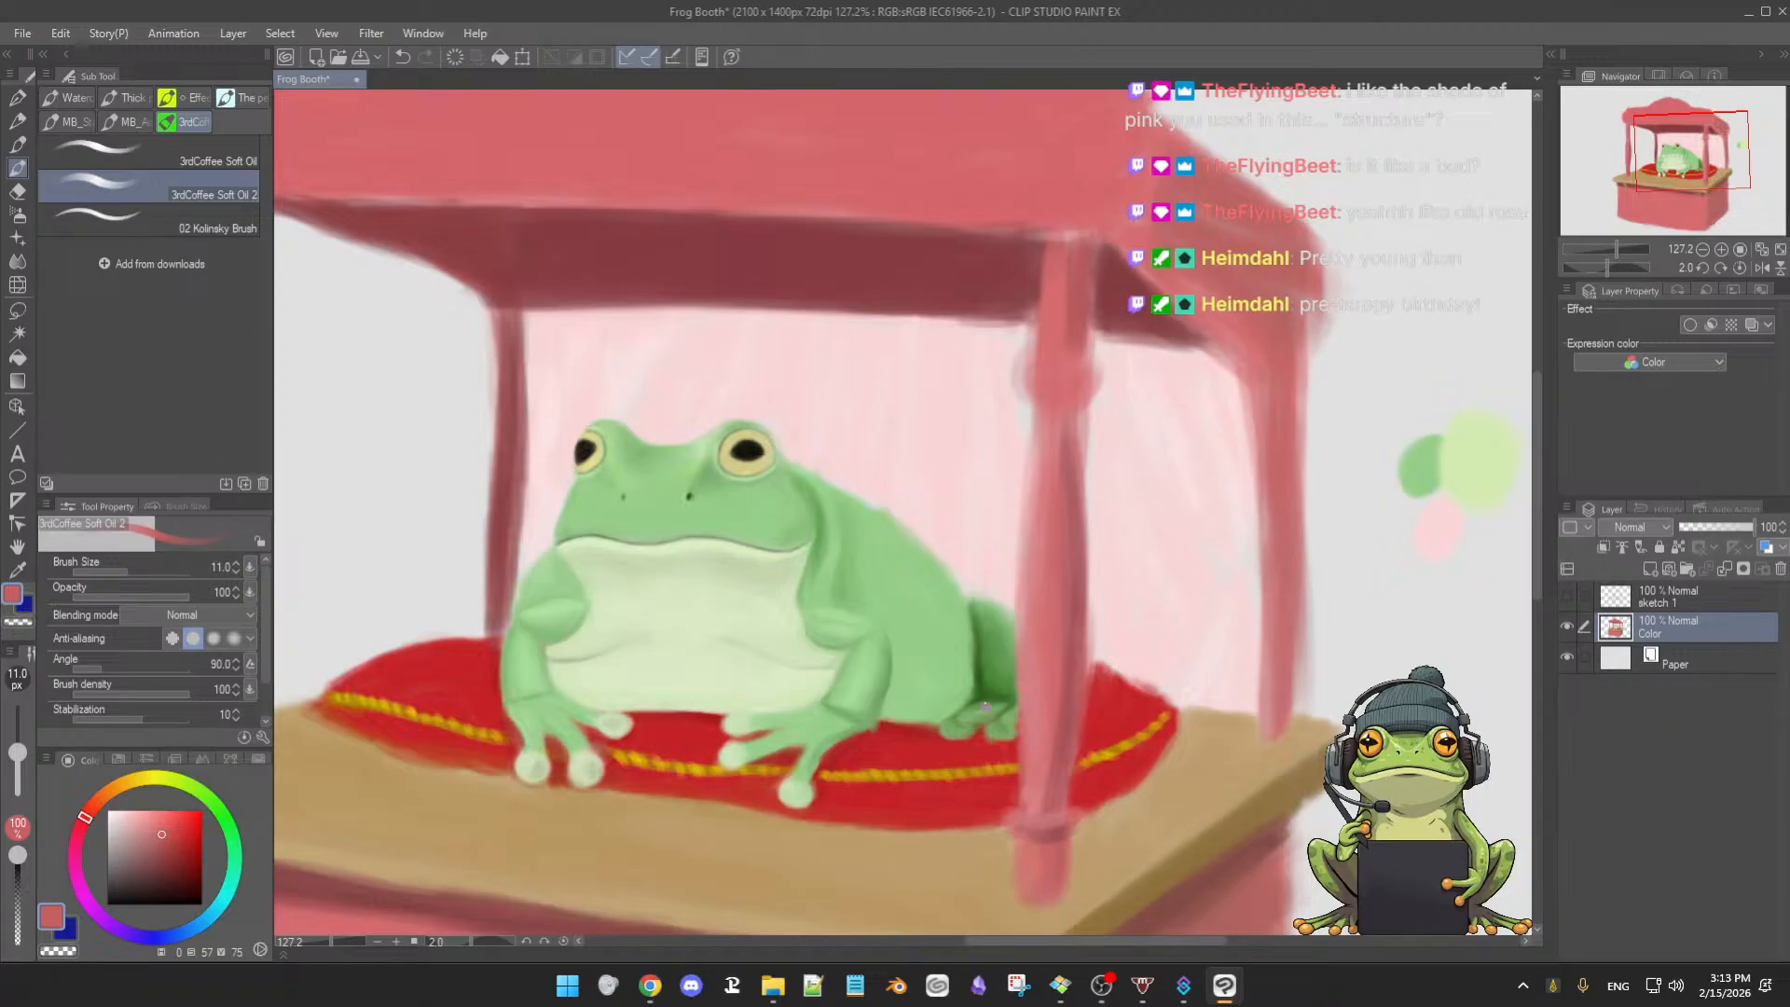
- Refine the hind foot's outline with sampled greens and cushion red, retouching the adjoining pillar edge in pink at brush size 11.0
{"action": "left_click", "coordinate": [963, 694], "text": "alt"}
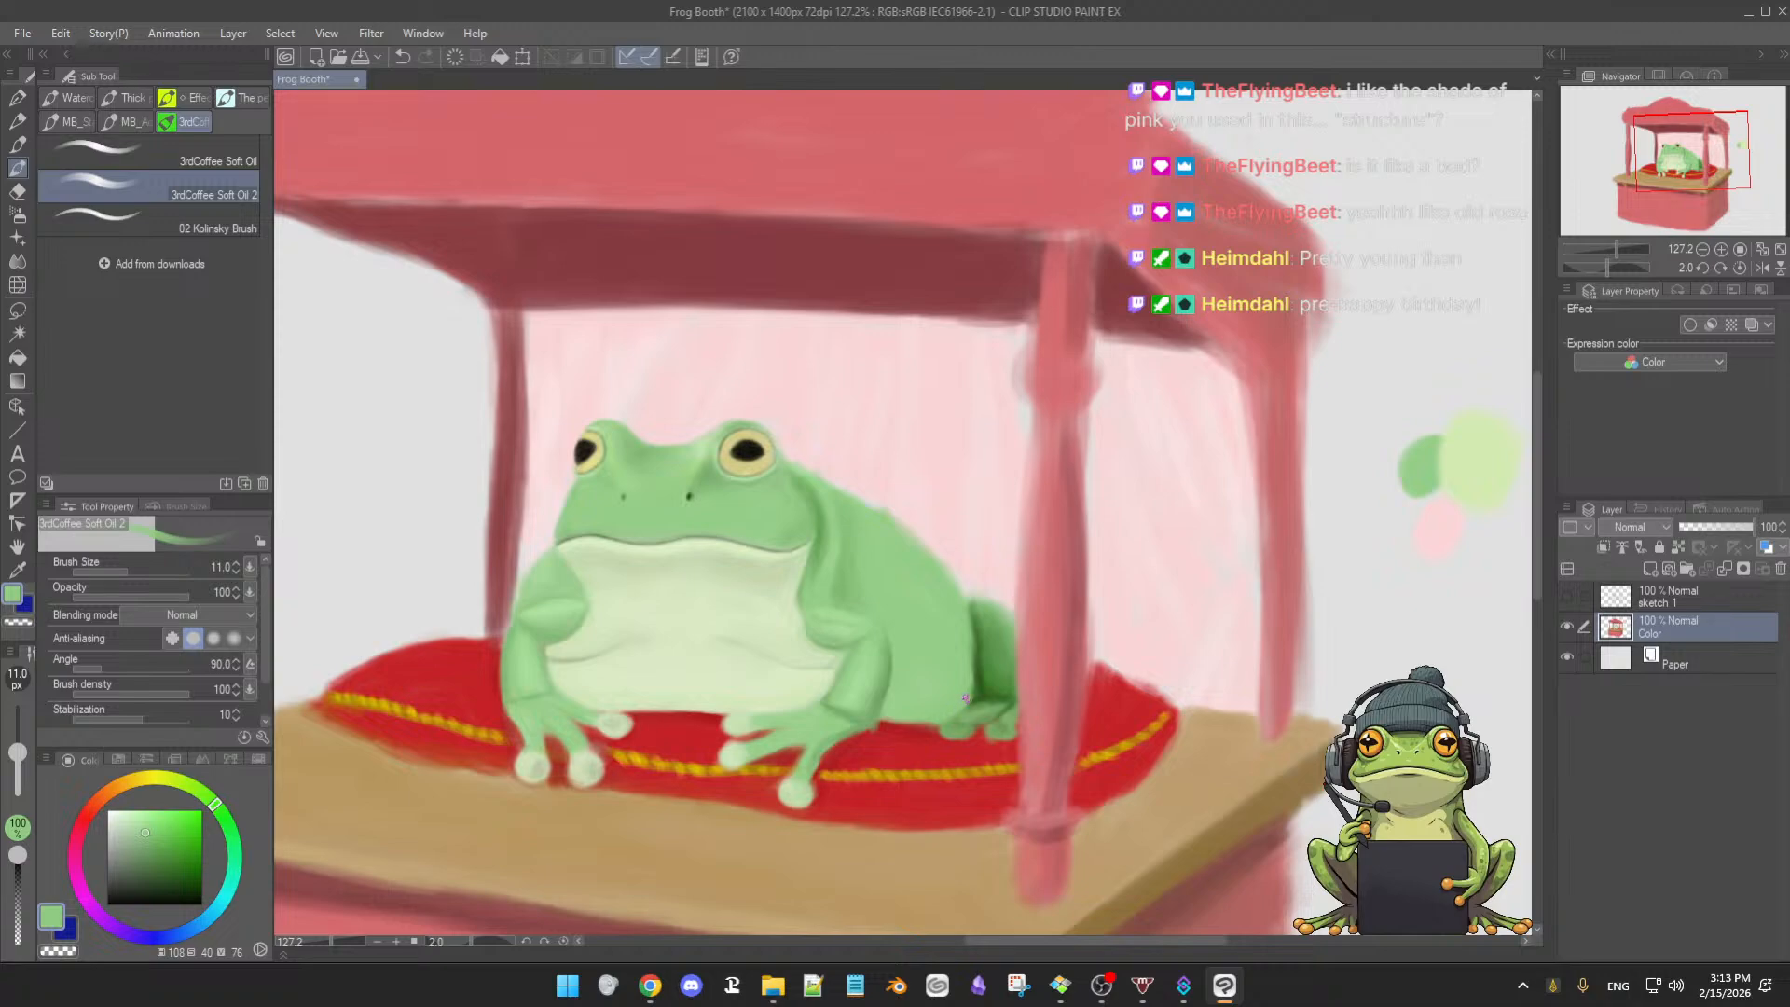
{"action": "left_click", "coordinate": [985, 707], "text": "alt"}
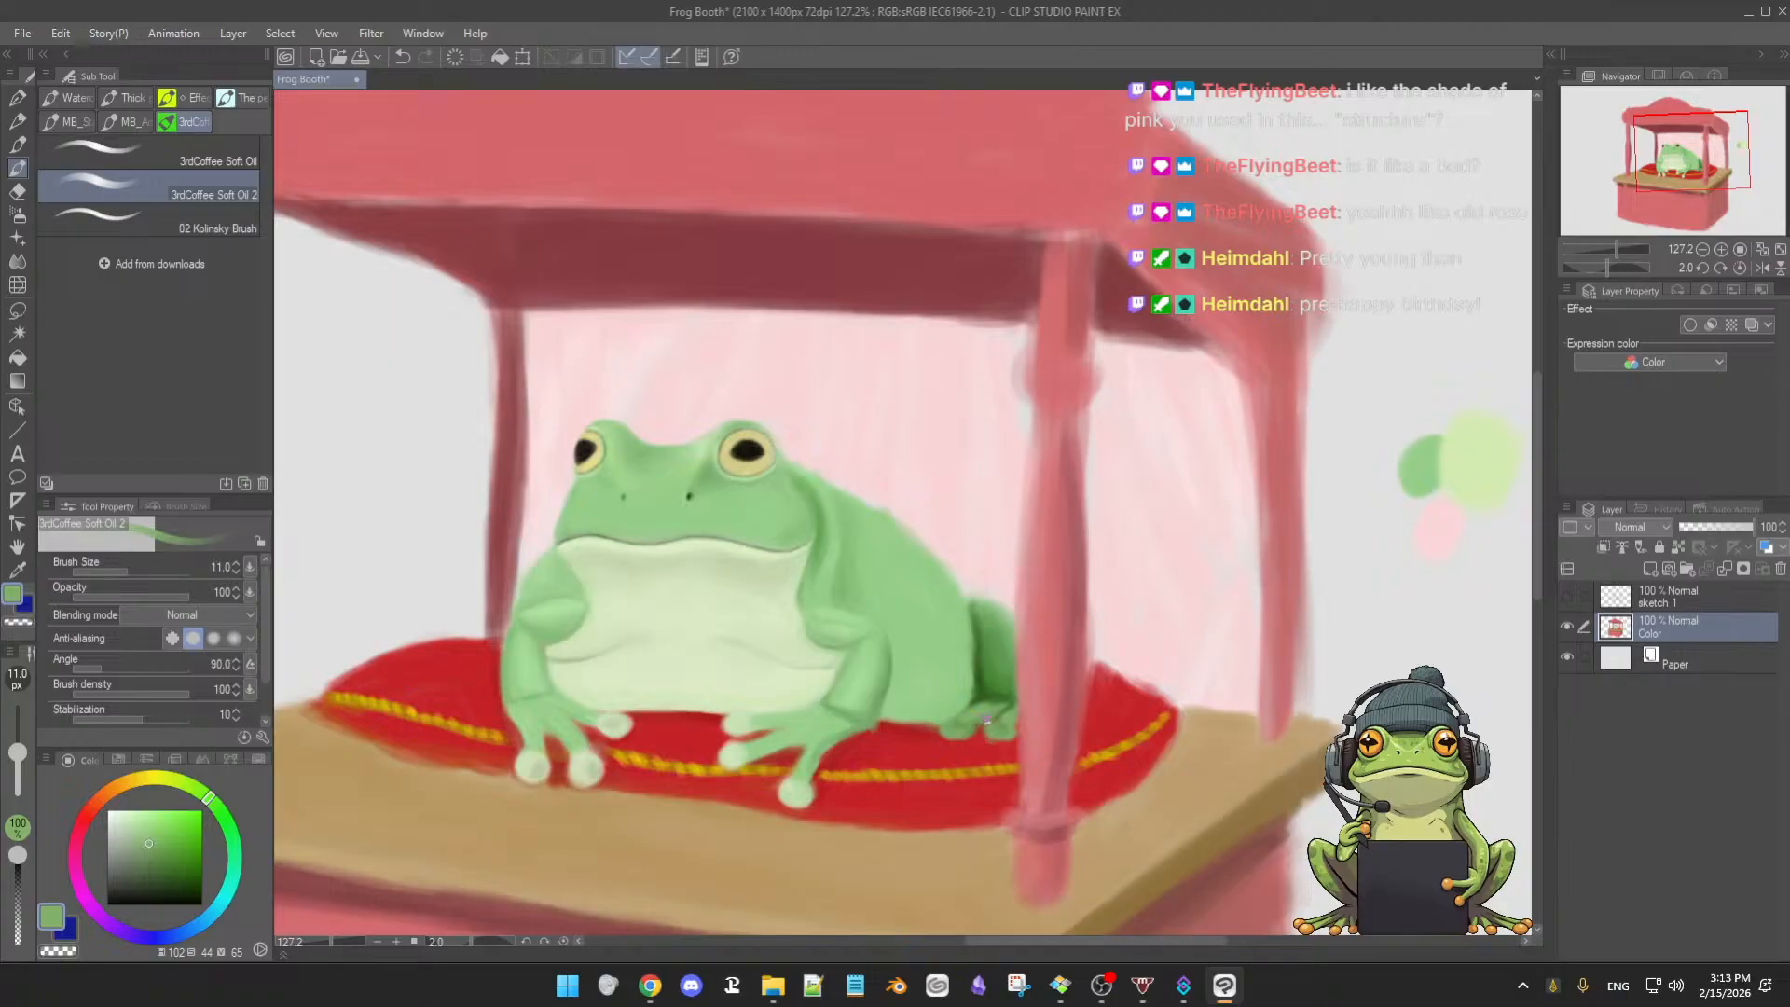
{"action": "left_click", "coordinate": [979, 735], "text": "alt"}
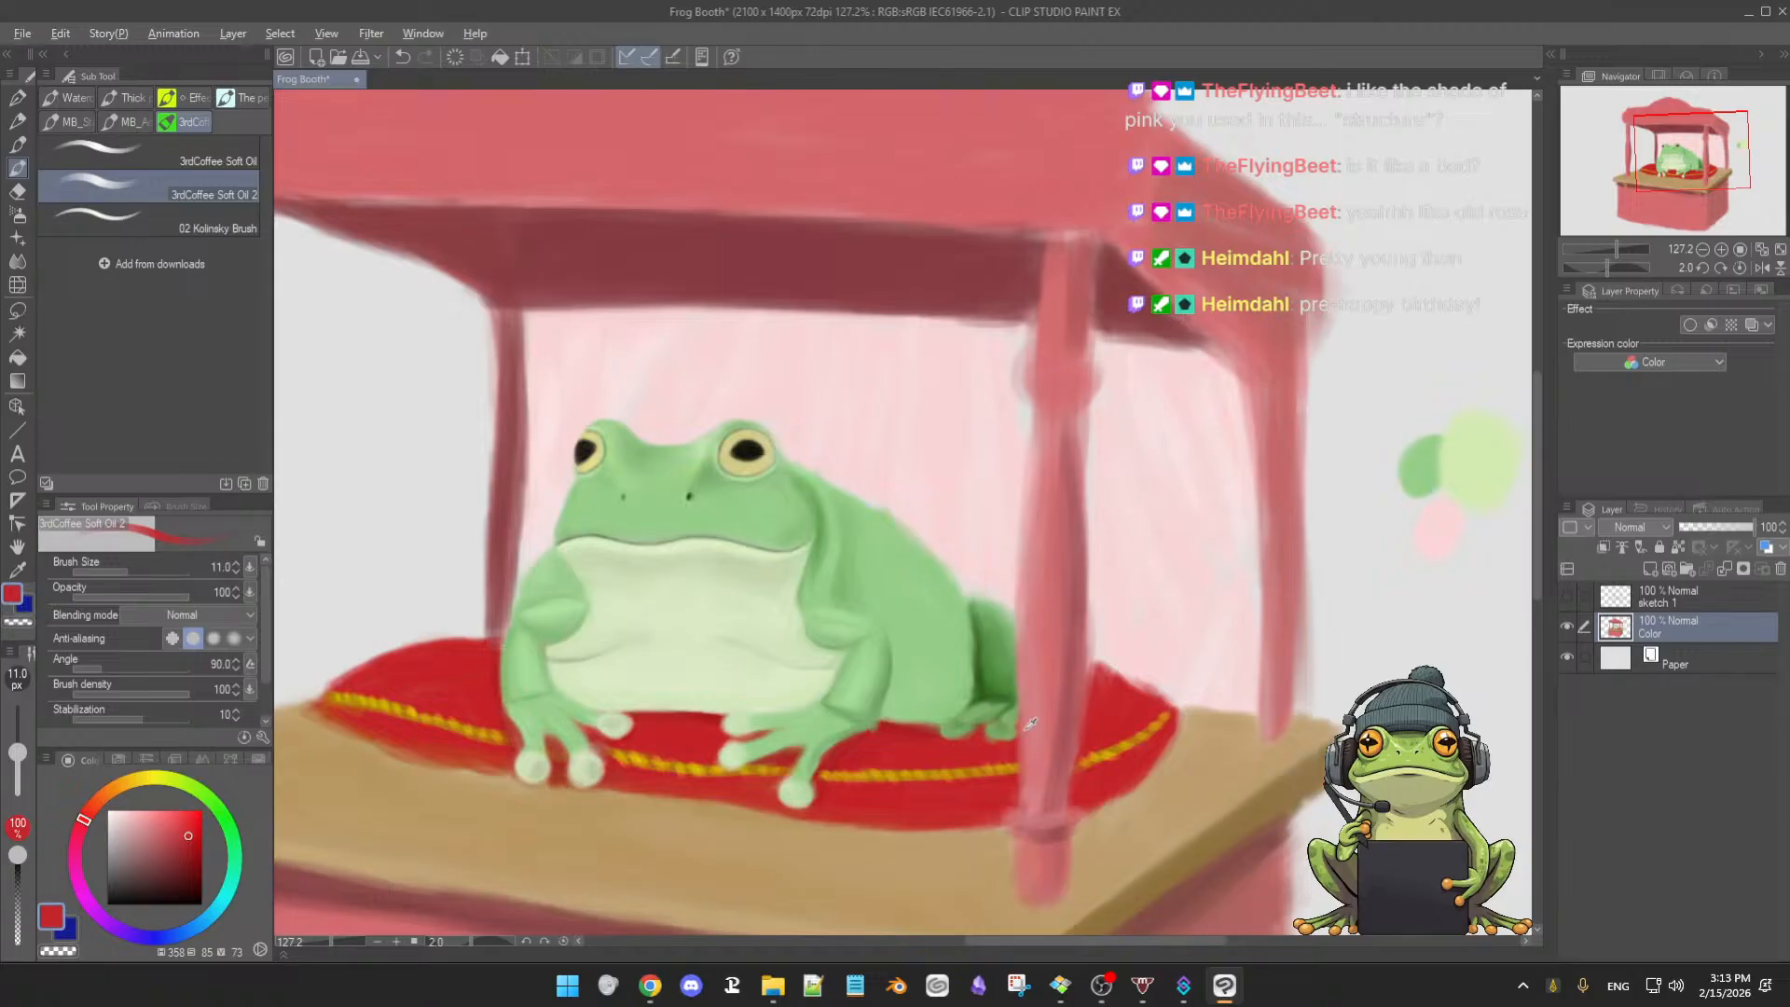
{"action": "left_click", "coordinate": [987, 727], "text": "alt"}
{"action": "left_click", "coordinate": [990, 731], "text": "alt"}
{"action": "left_click", "coordinate": [1024, 743], "text": "alt"}
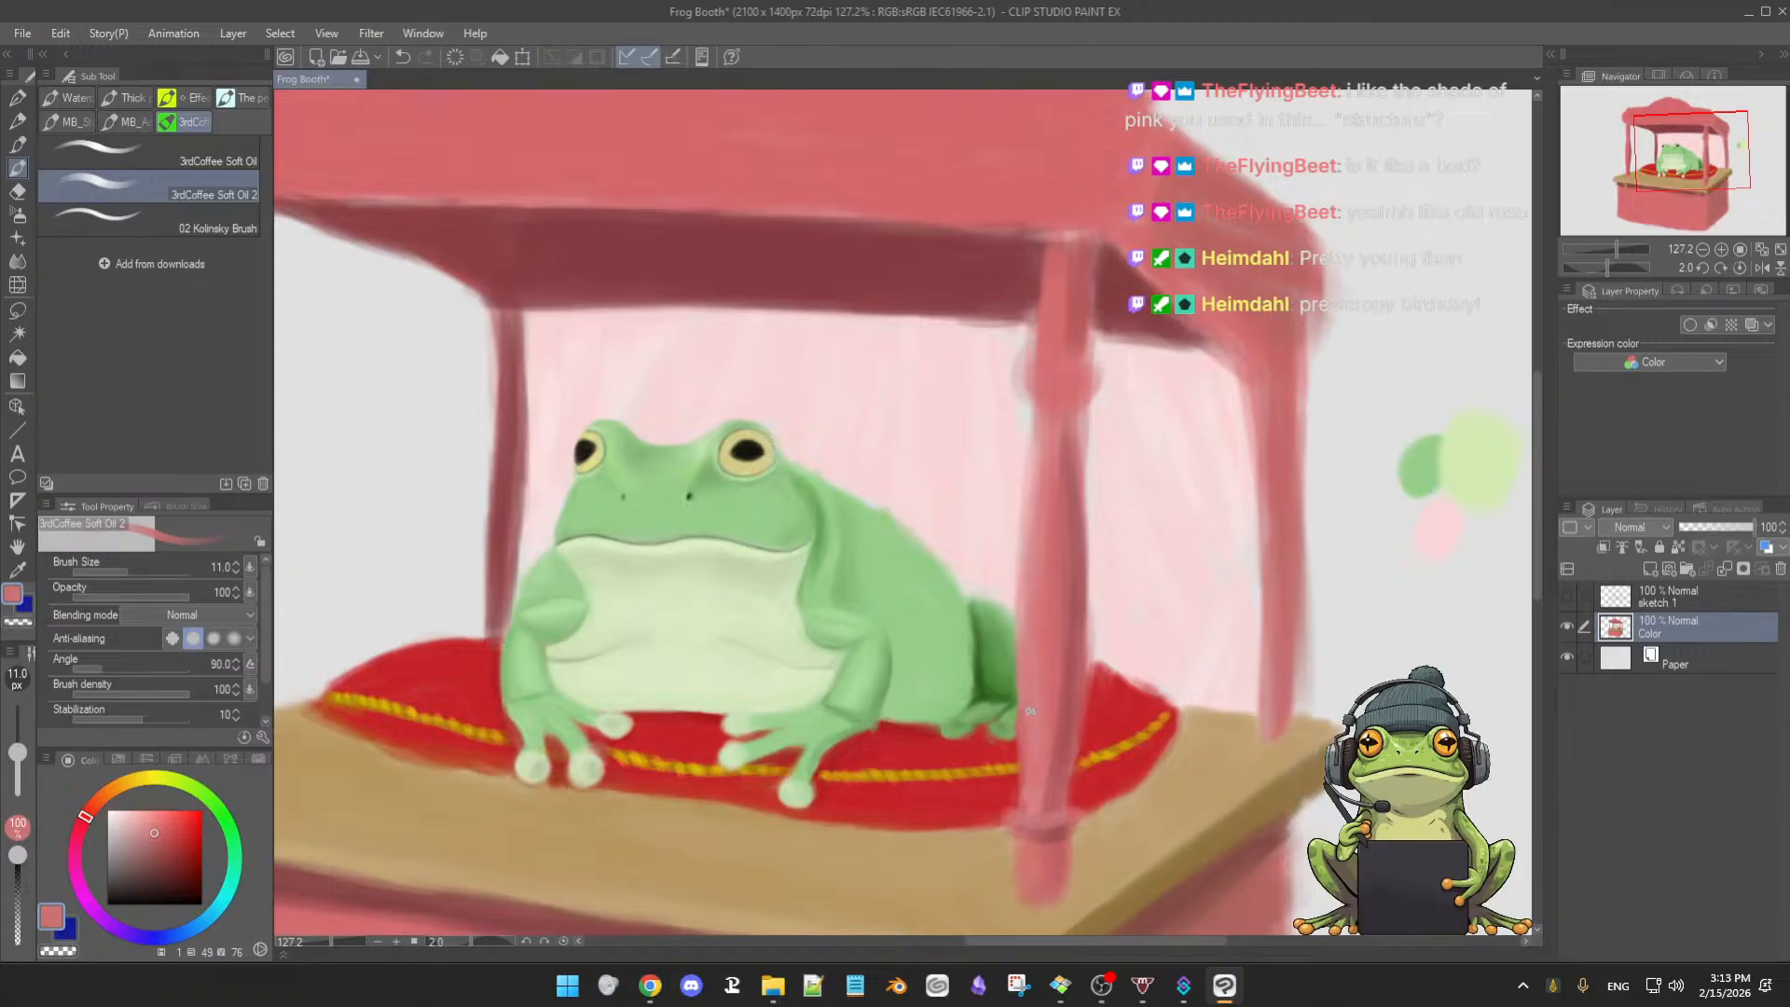
- Touch up the outer hind toe with sampled dark and mid greens at brush size 11.0
{"action": "left_click", "coordinate": [1010, 705], "text": "alt"}
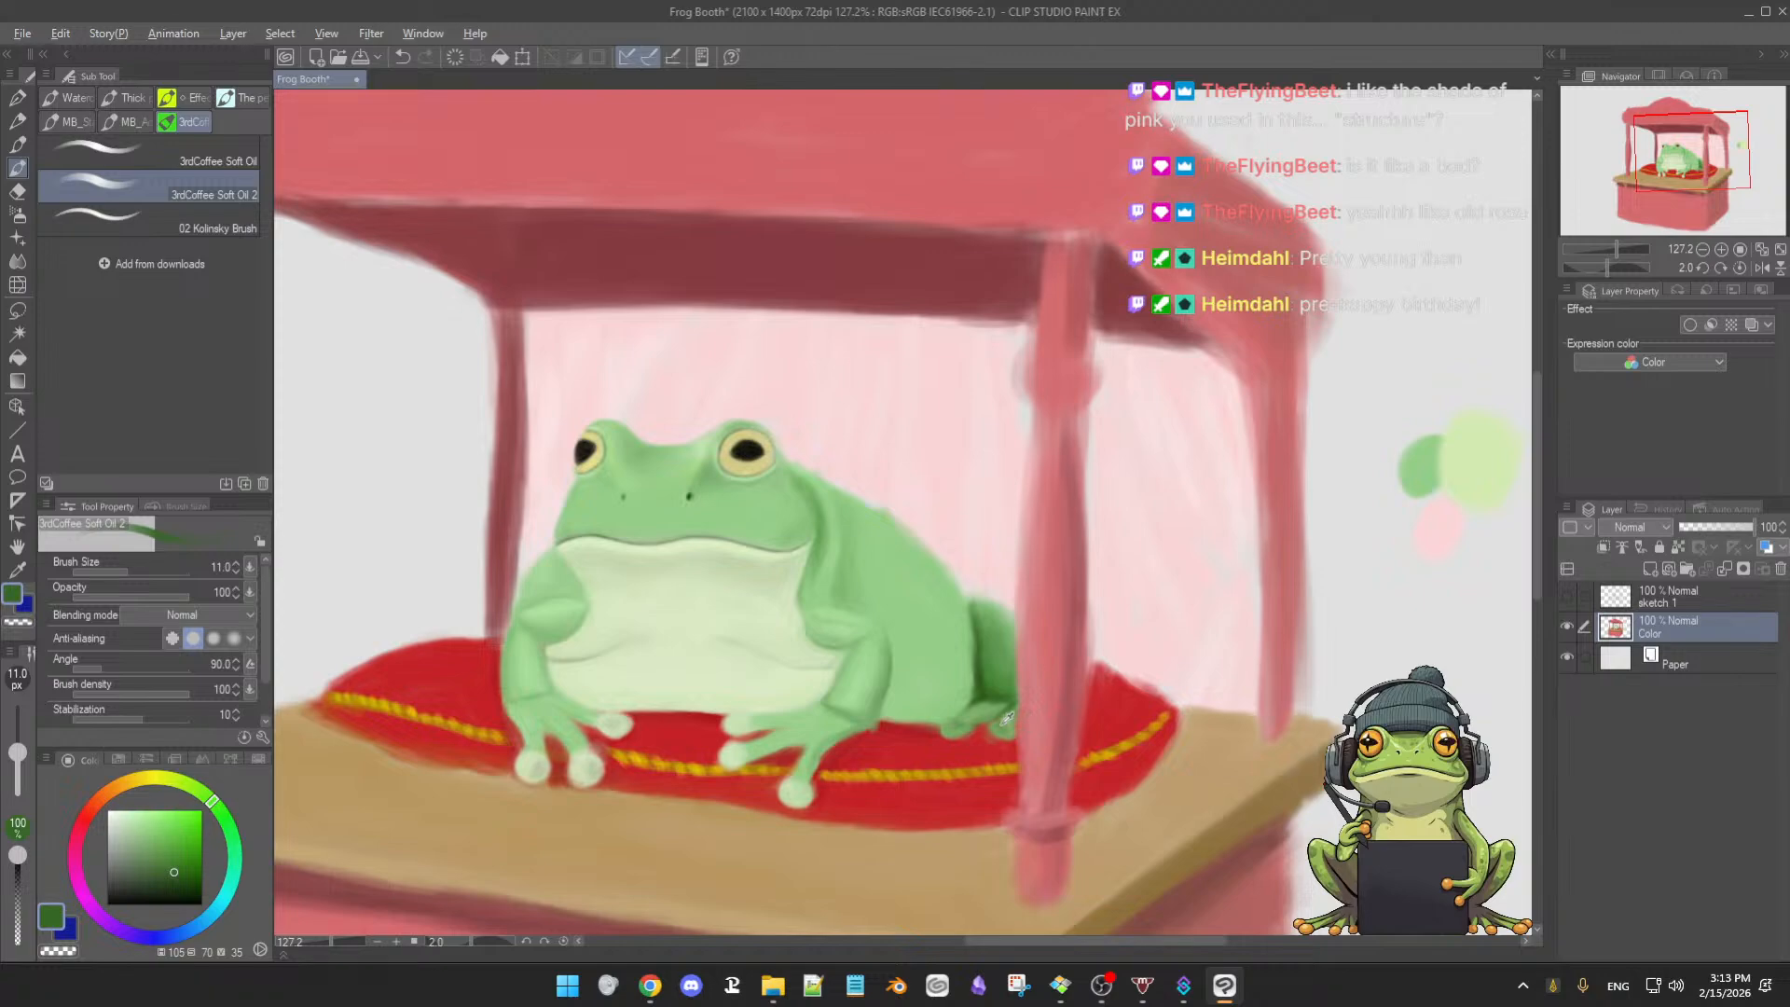
{"action": "left_click", "coordinate": [1007, 718], "text": "alt"}
{"action": "left_click", "coordinate": [1005, 720], "text": "alt"}
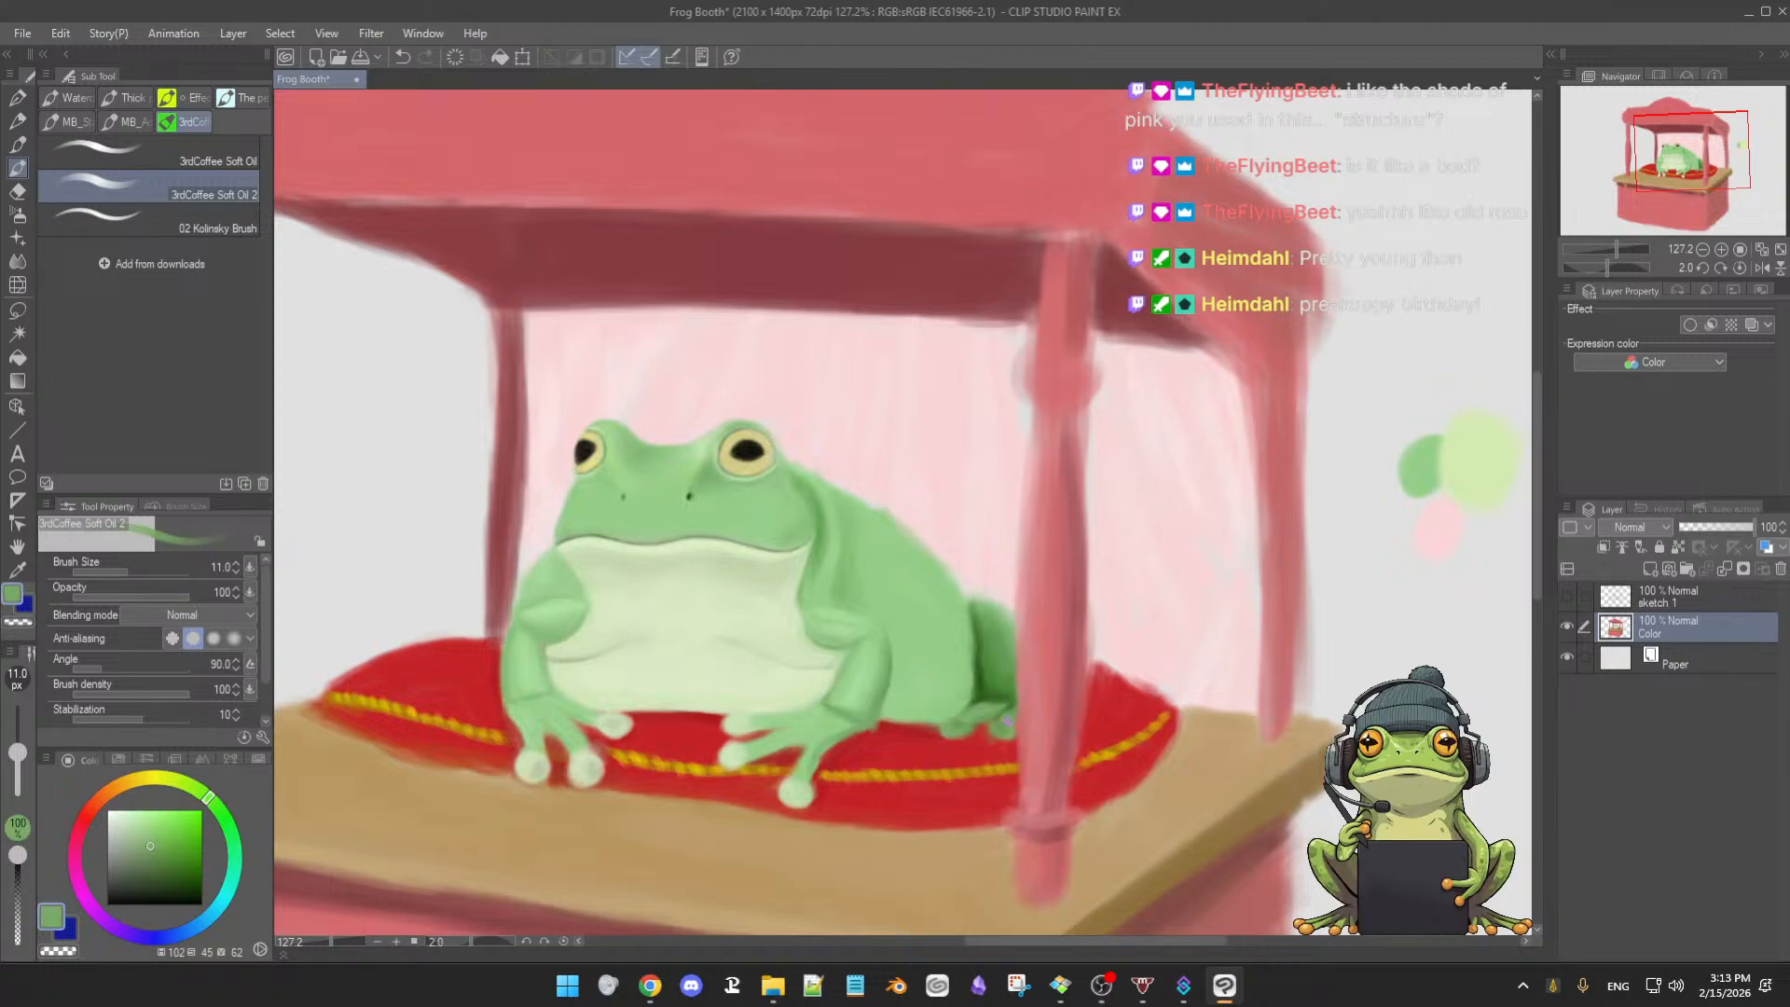
- Blend the hind leg and foot beside the front pillar with sampled dark and mid greens, using brush sizes 11.0, 21.2 and 18.2
{"action": "left_click", "coordinate": [990, 716], "text": "alt"}
{"action": "left_click", "coordinate": [1004, 685], "text": "alt"}
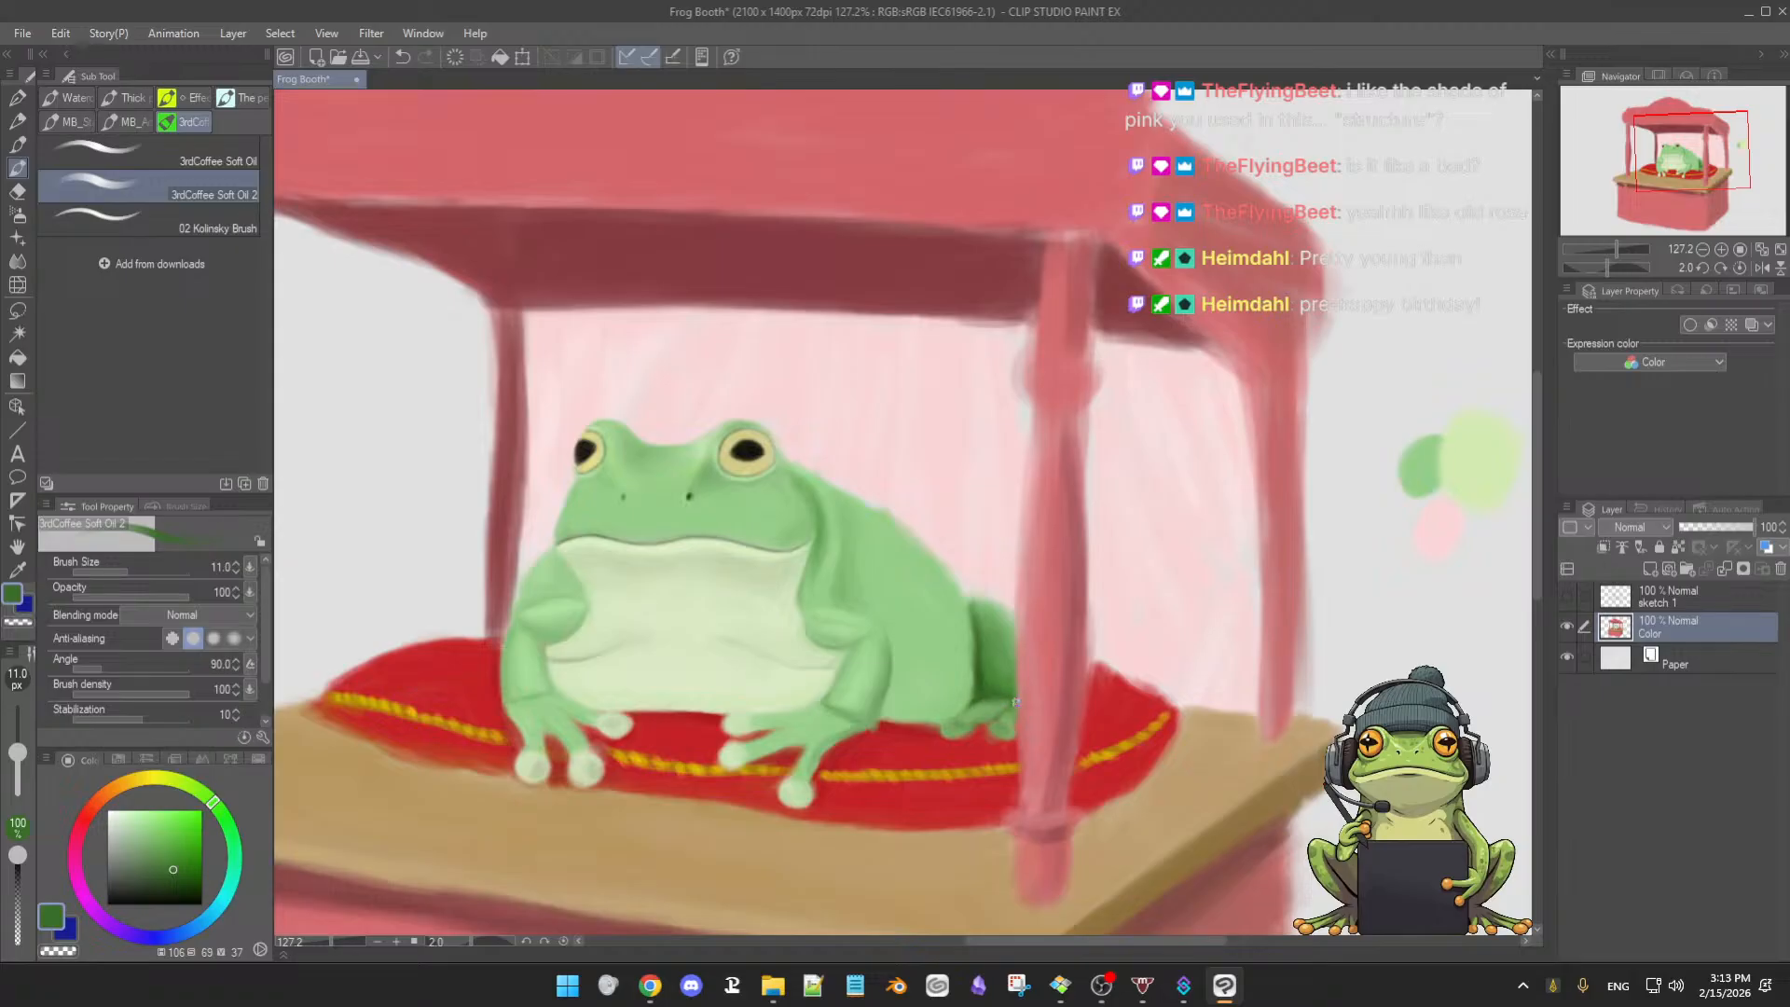
{"action": "left_click", "coordinate": [997, 627], "text": "alt"}
{"action": "left_click_drag", "start_coordinate": [998, 629], "coordinate": [1005, 645], "text": "ctrl+alt"}
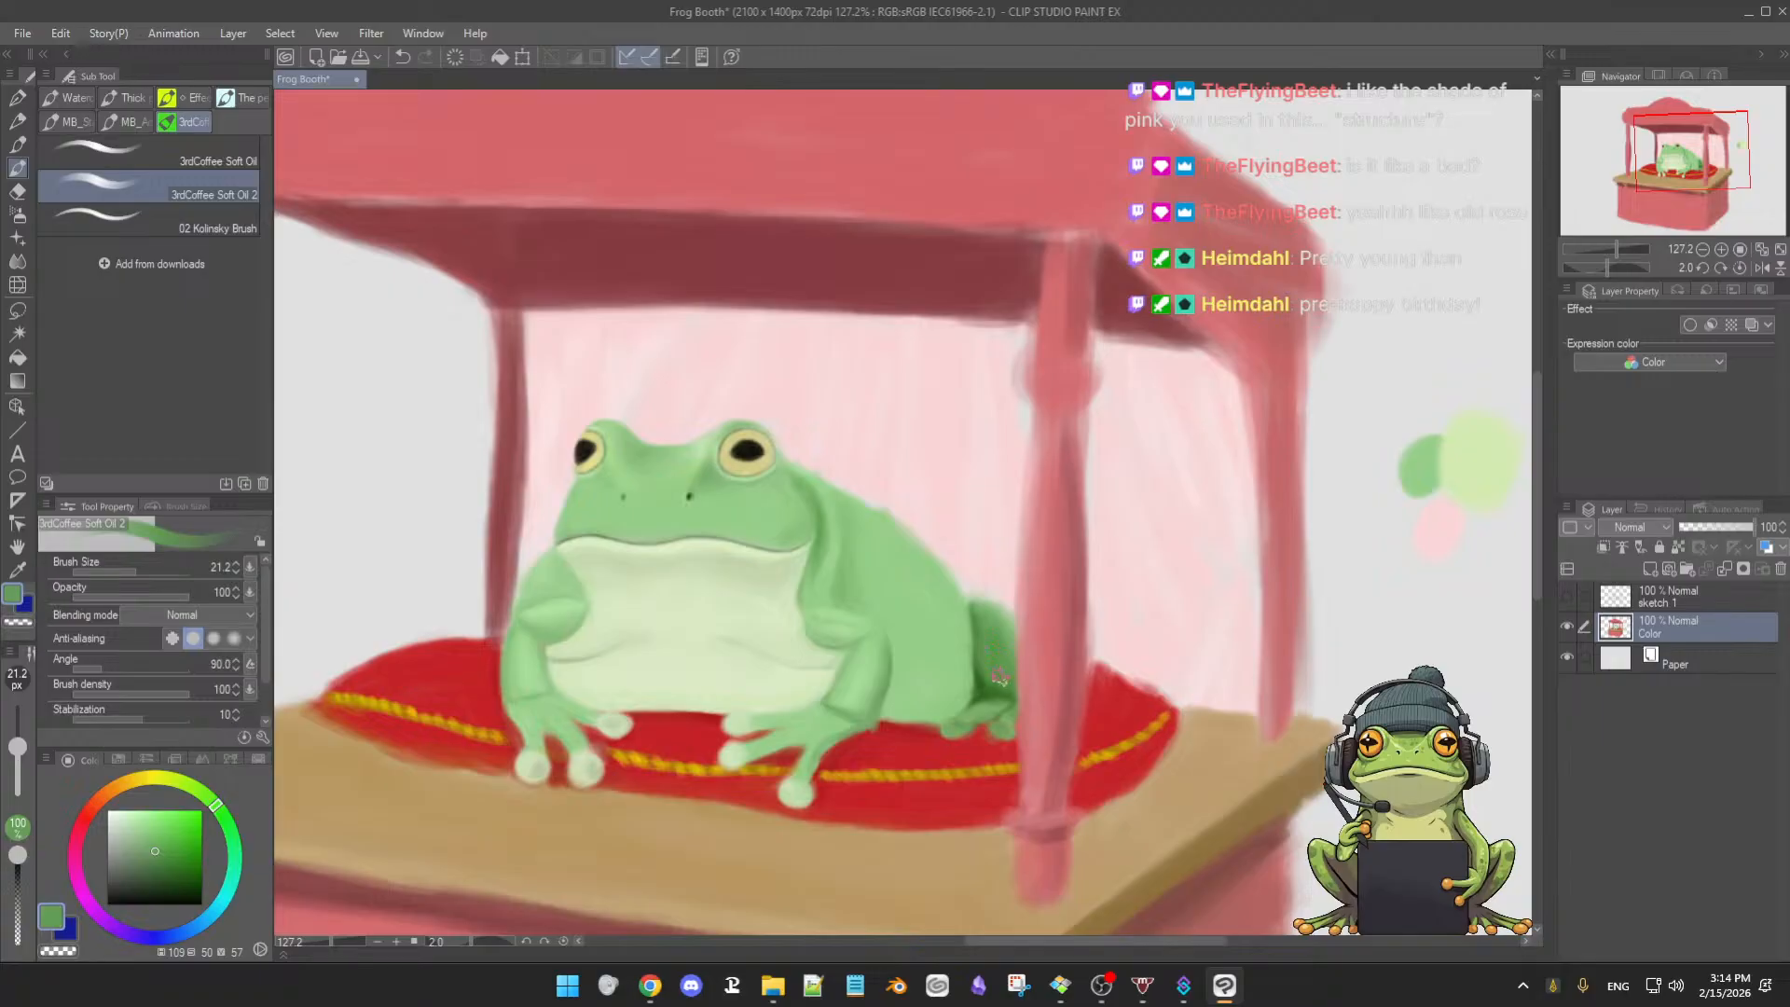
{"action": "left_click_drag", "start_coordinate": [998, 681], "coordinate": [996, 656], "text": "ctrl+alt"}
{"action": "left_click", "coordinate": [994, 710], "text": "alt"}
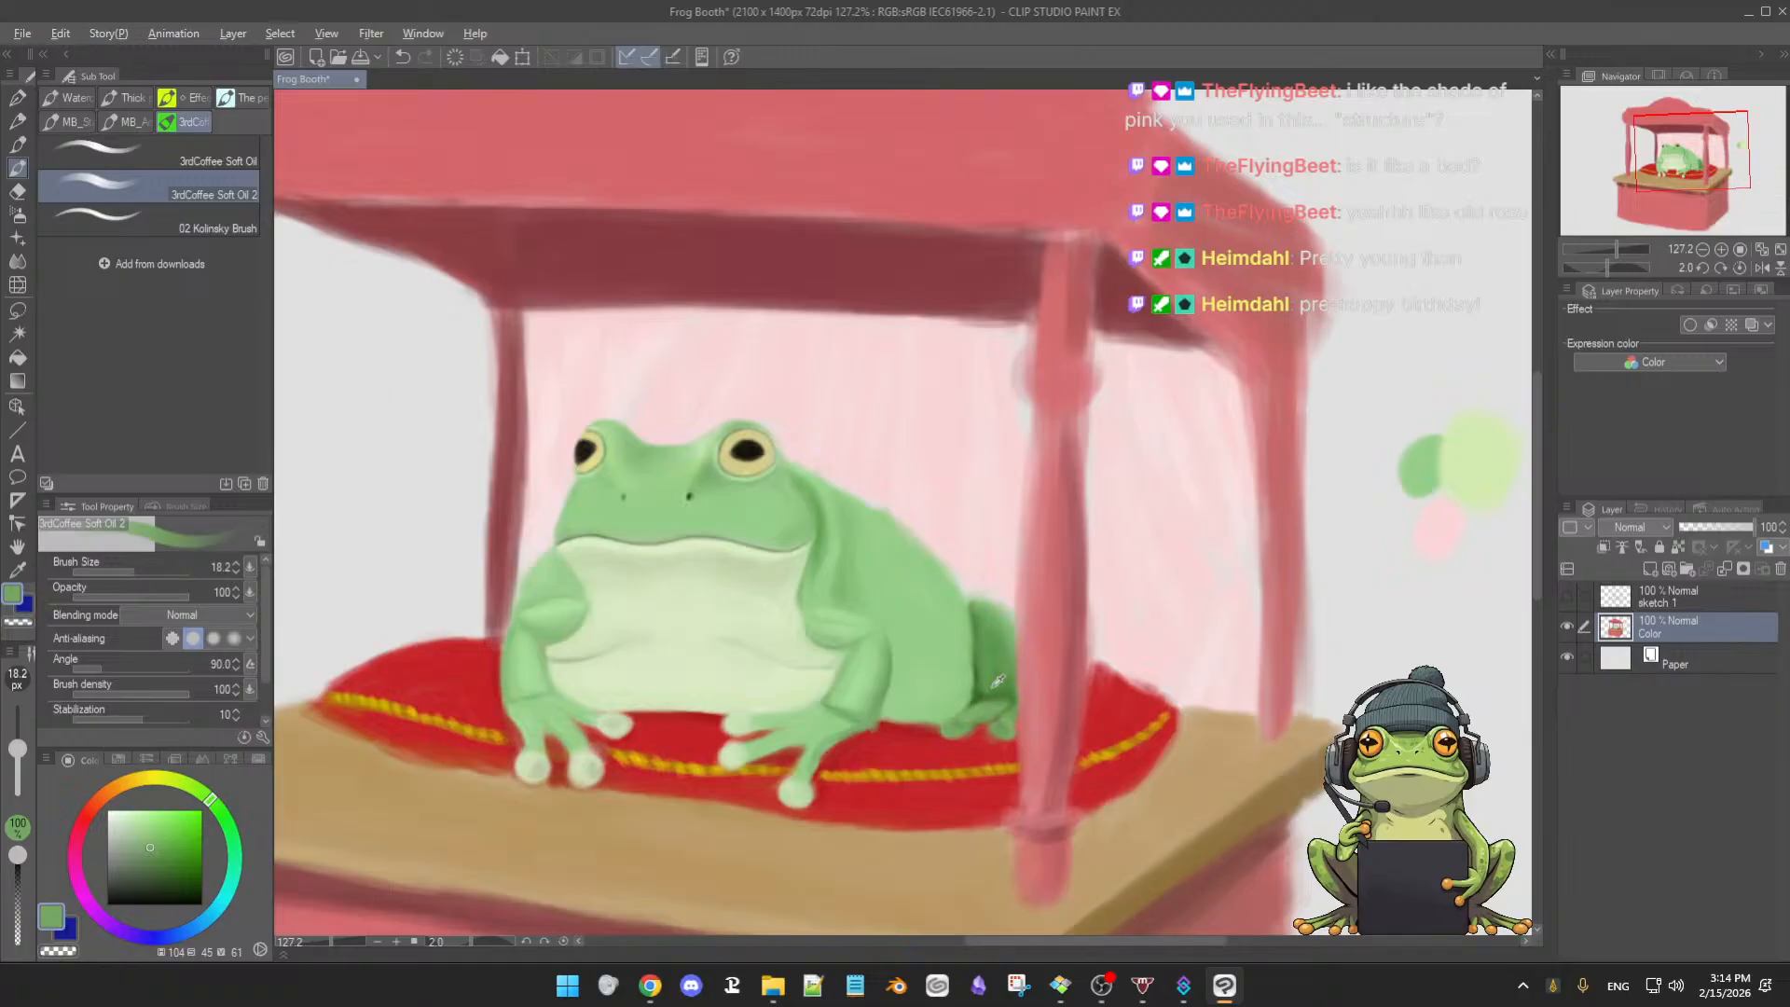
{"action": "left_click", "coordinate": [996, 695], "text": "alt"}
{"action": "left_click_drag", "start_coordinate": [1050, 696], "coordinate": [1022, 696]}
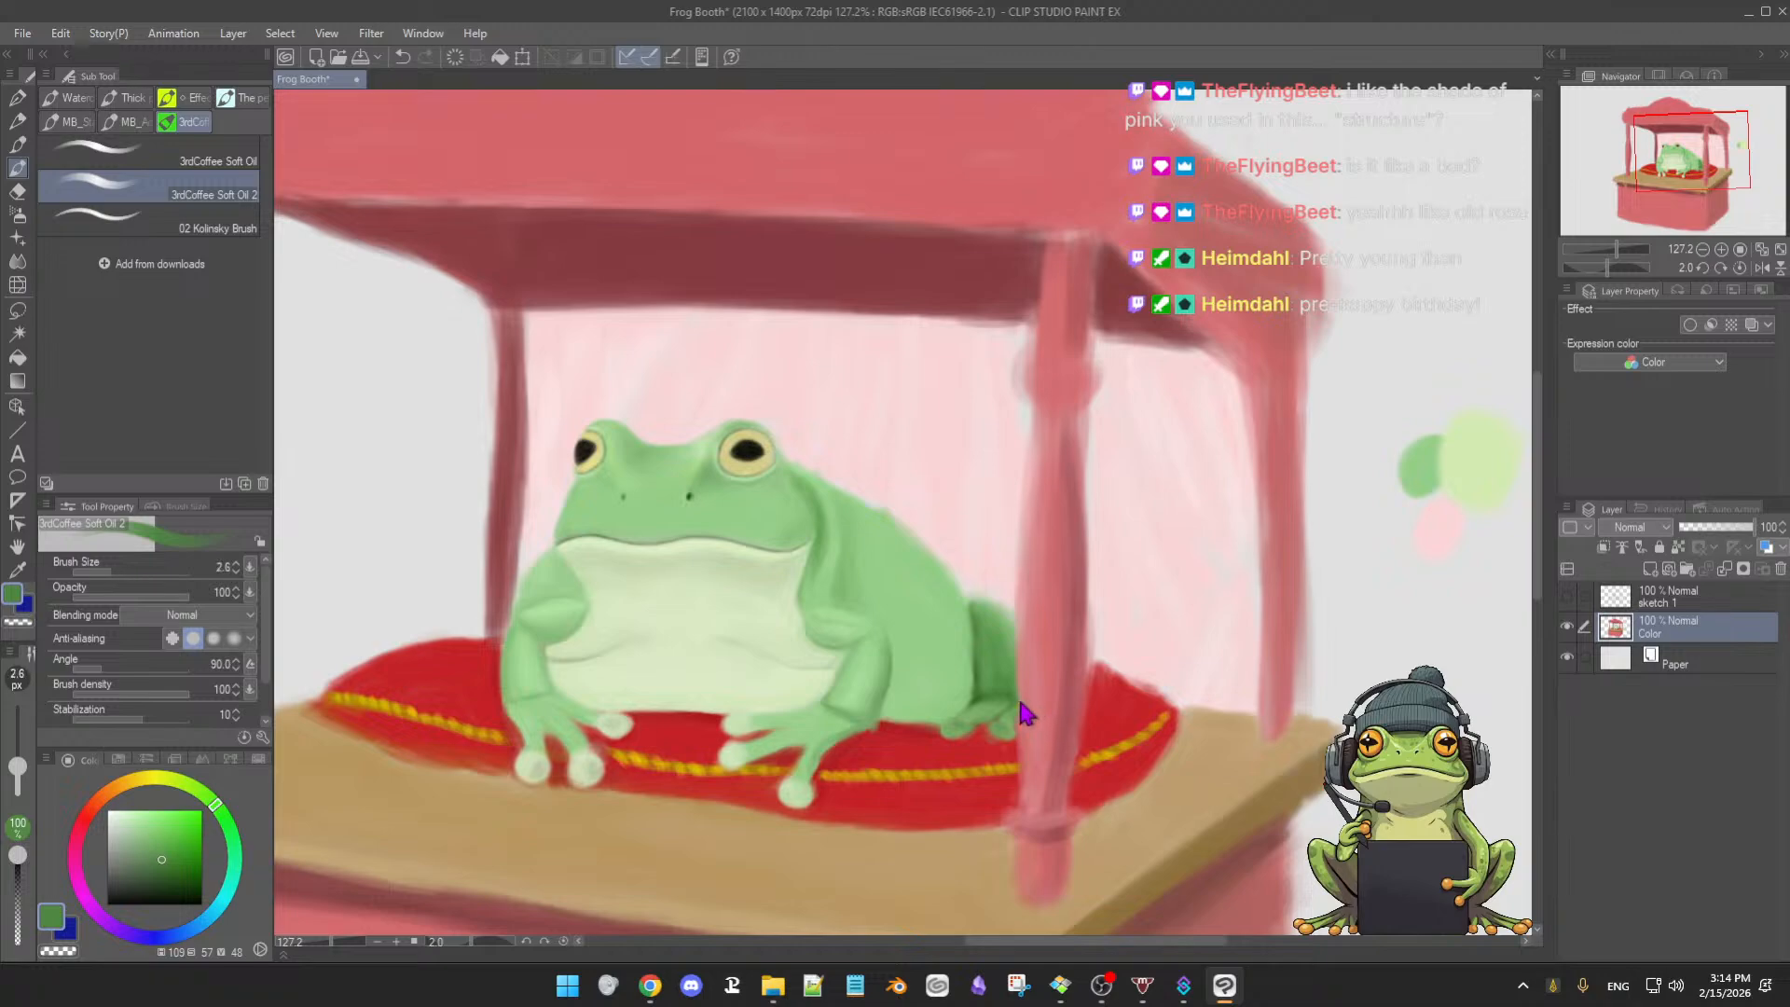
- Refine the hind toes and the body's lower edge with alternating sampled dark and mid greens at brush sizes 7.4 and 11.5
{"action": "scroll", "coordinate": [1061, 718], "scroll_direction": "down", "scroll_amount": 3}
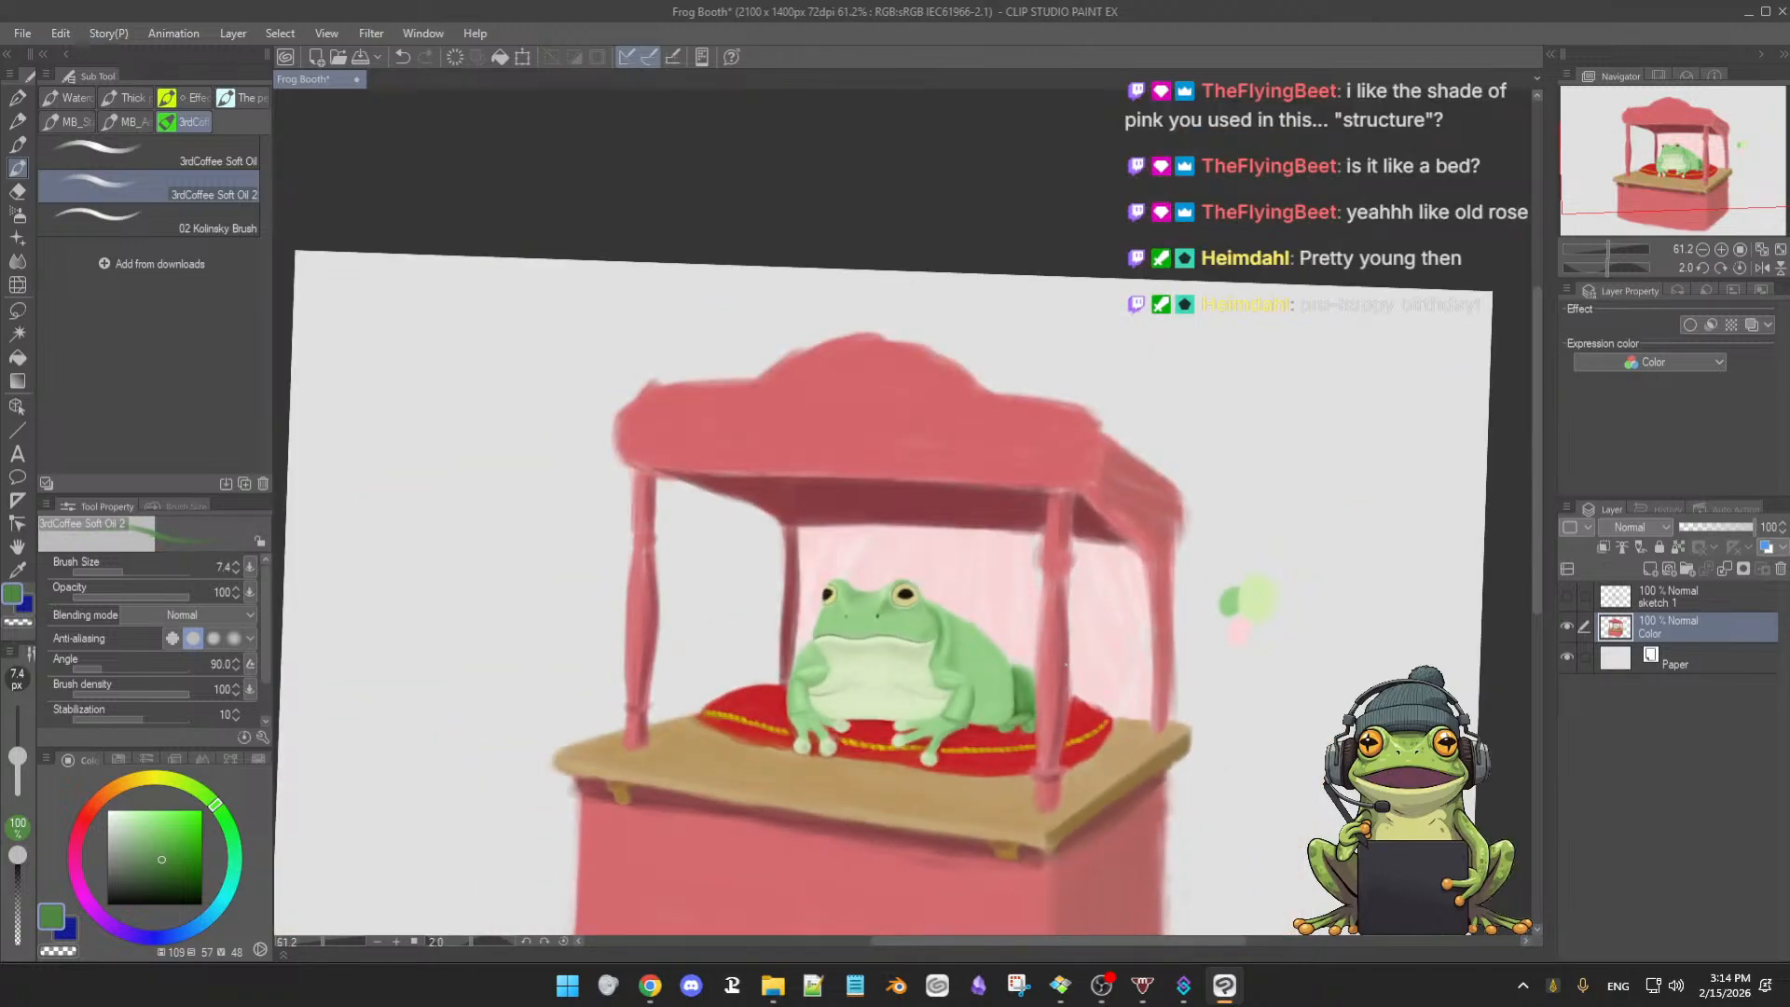
{"action": "scroll", "coordinate": [1091, 687], "scroll_direction": "up", "scroll_amount": 3}
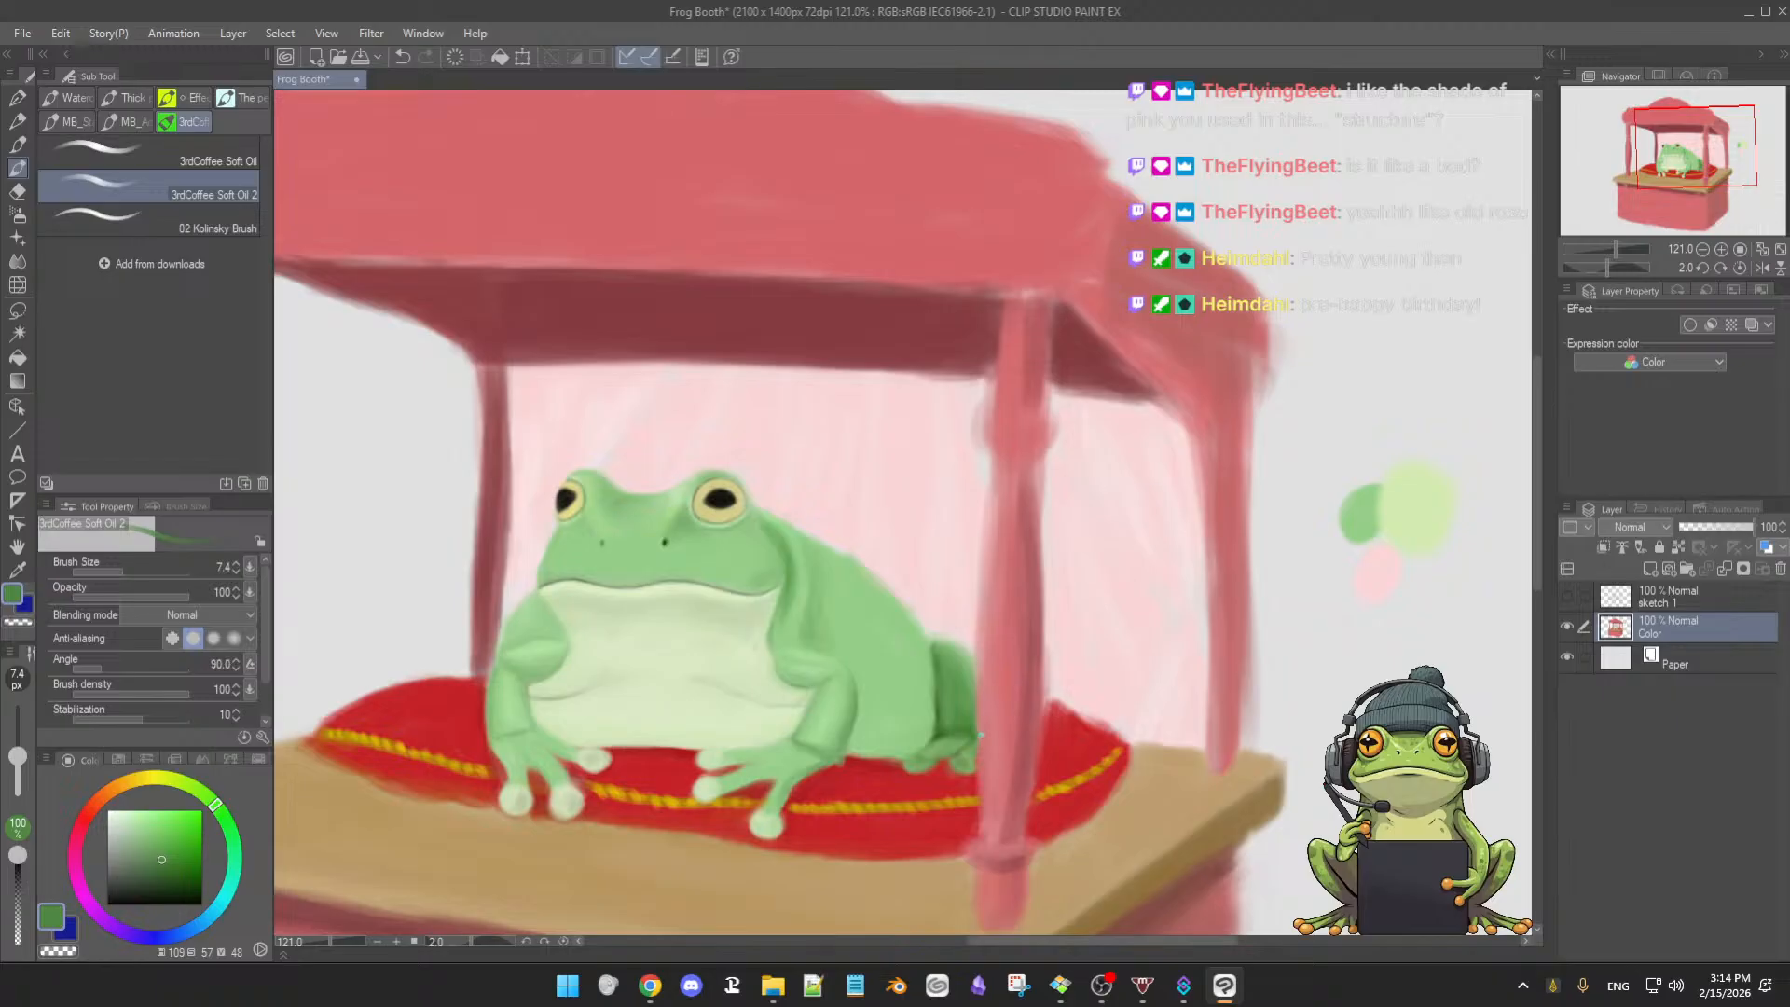
{"action": "left_click", "coordinate": [948, 735], "text": "alt"}
{"action": "left_click", "coordinate": [940, 735], "text": "alt"}
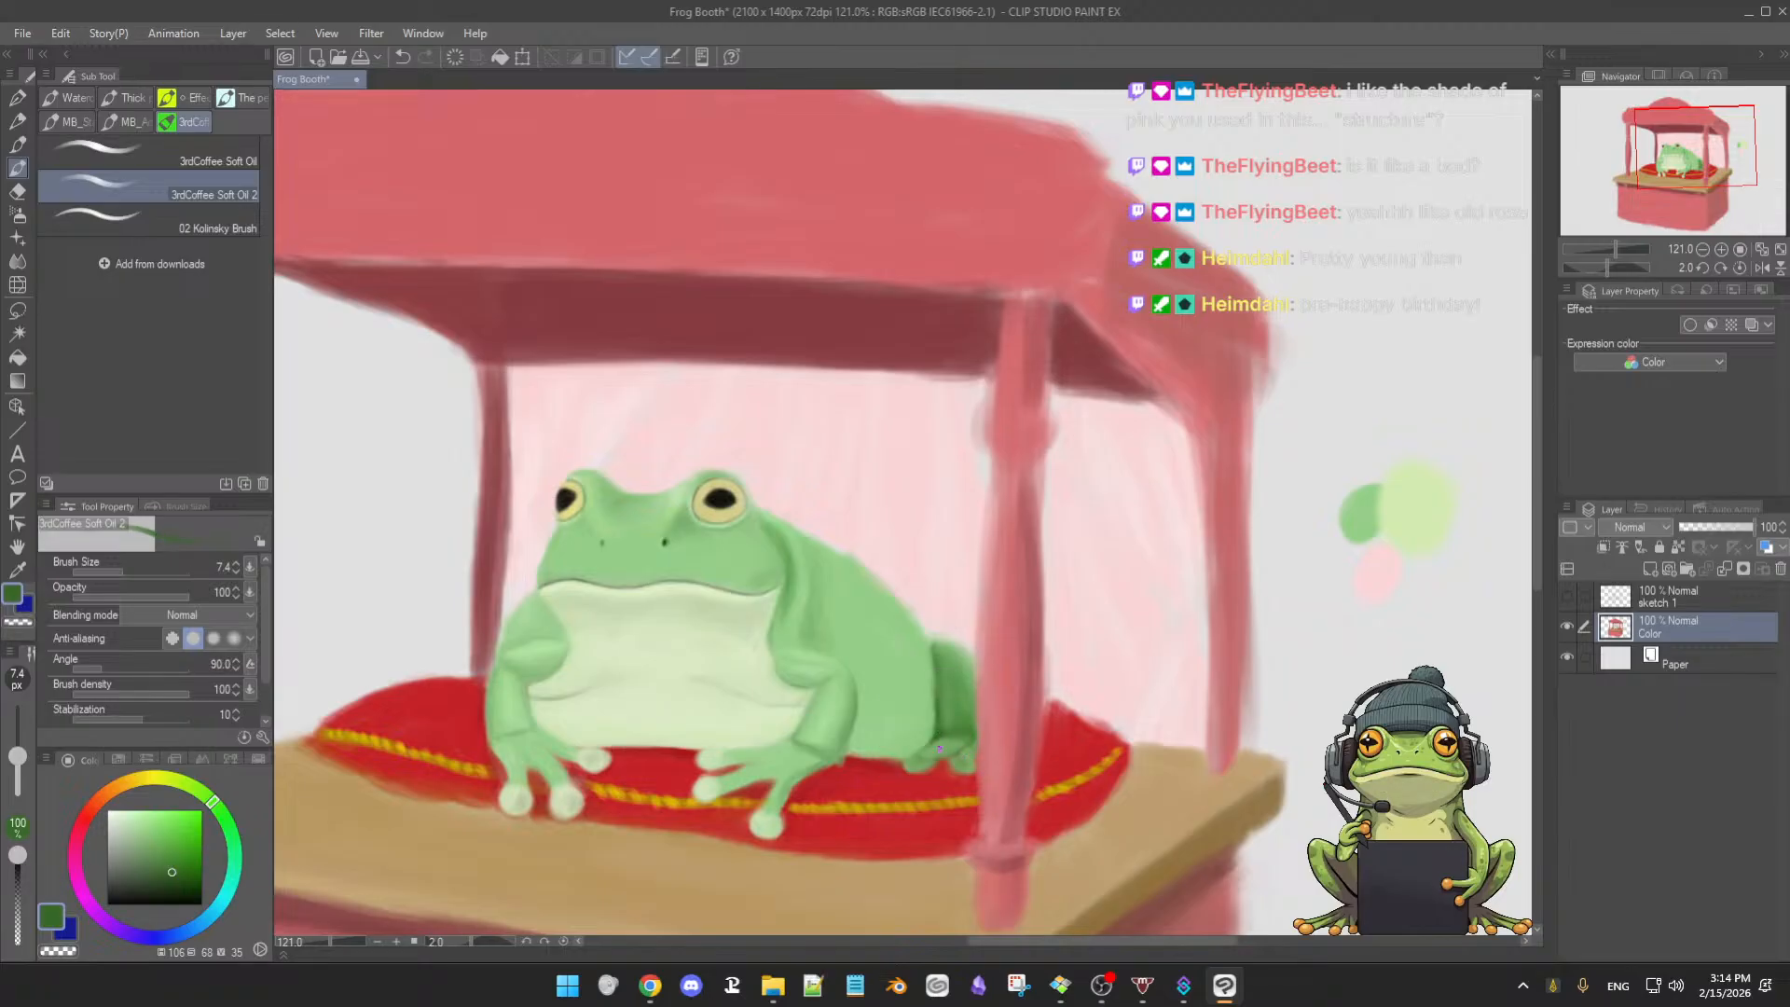
{"action": "left_click", "coordinate": [937, 746], "text": "alt"}
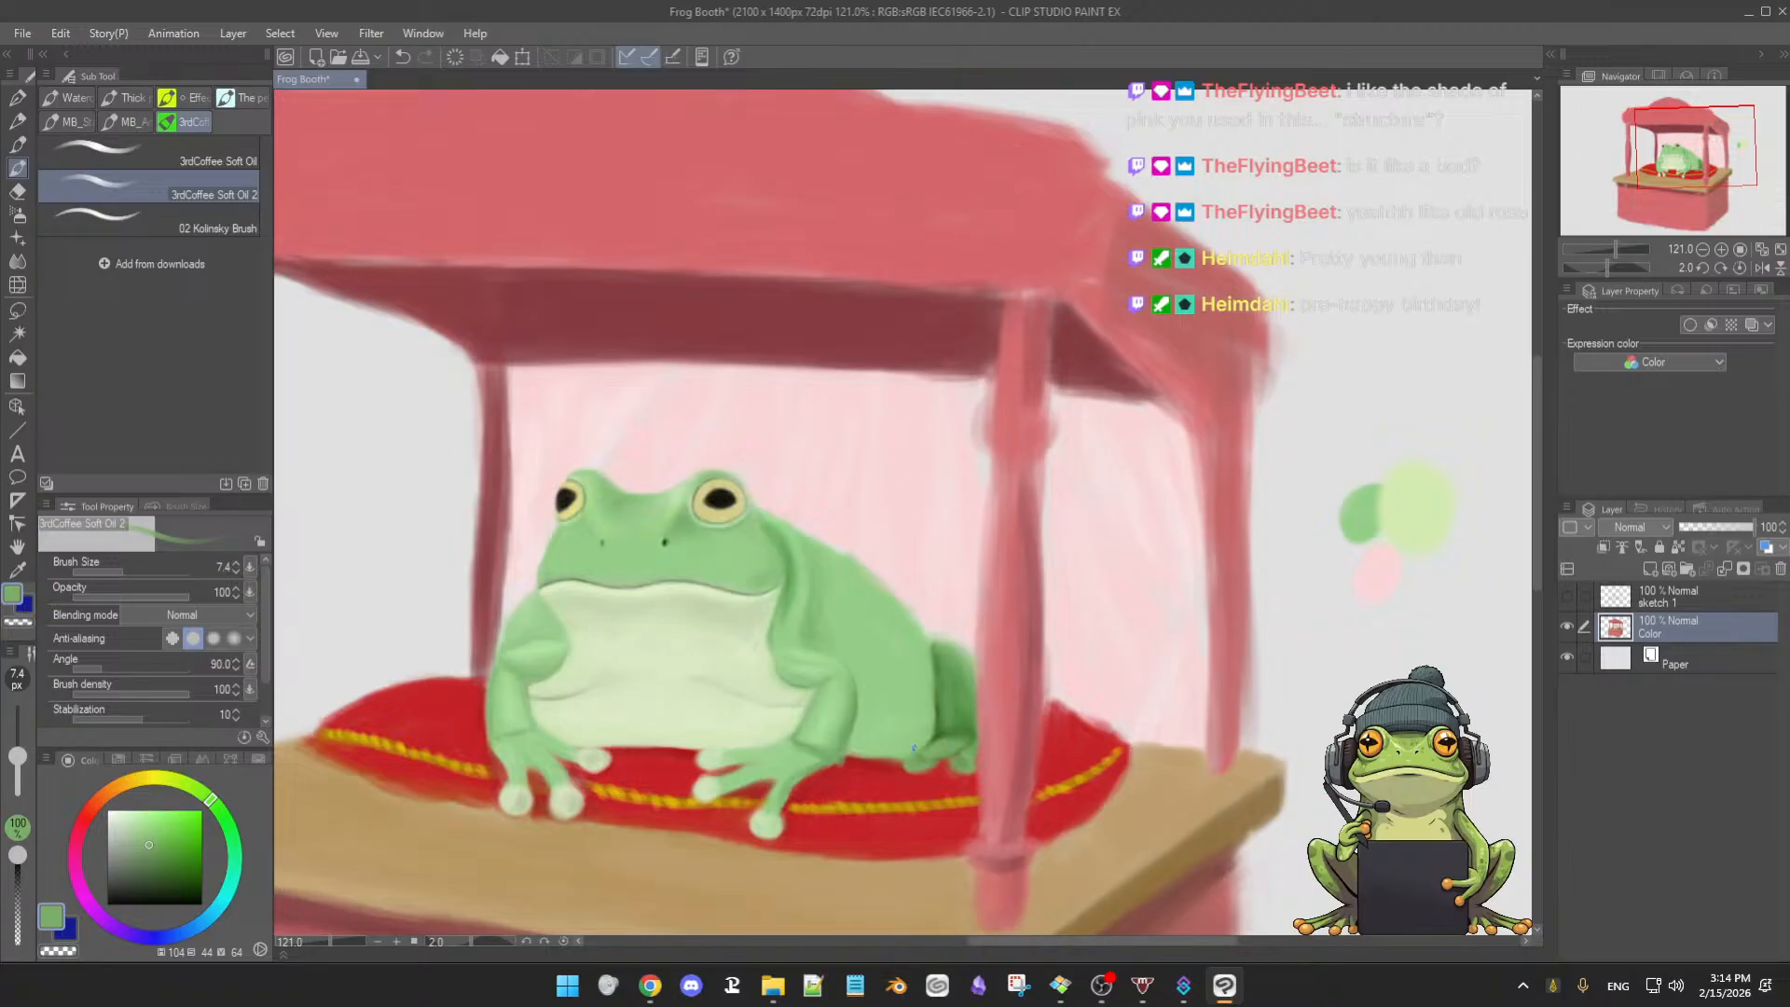
{"action": "left_click", "coordinate": [938, 727], "text": "alt"}
{"action": "left_click", "coordinate": [935, 738], "text": "alt"}
{"action": "key", "text": "]"}
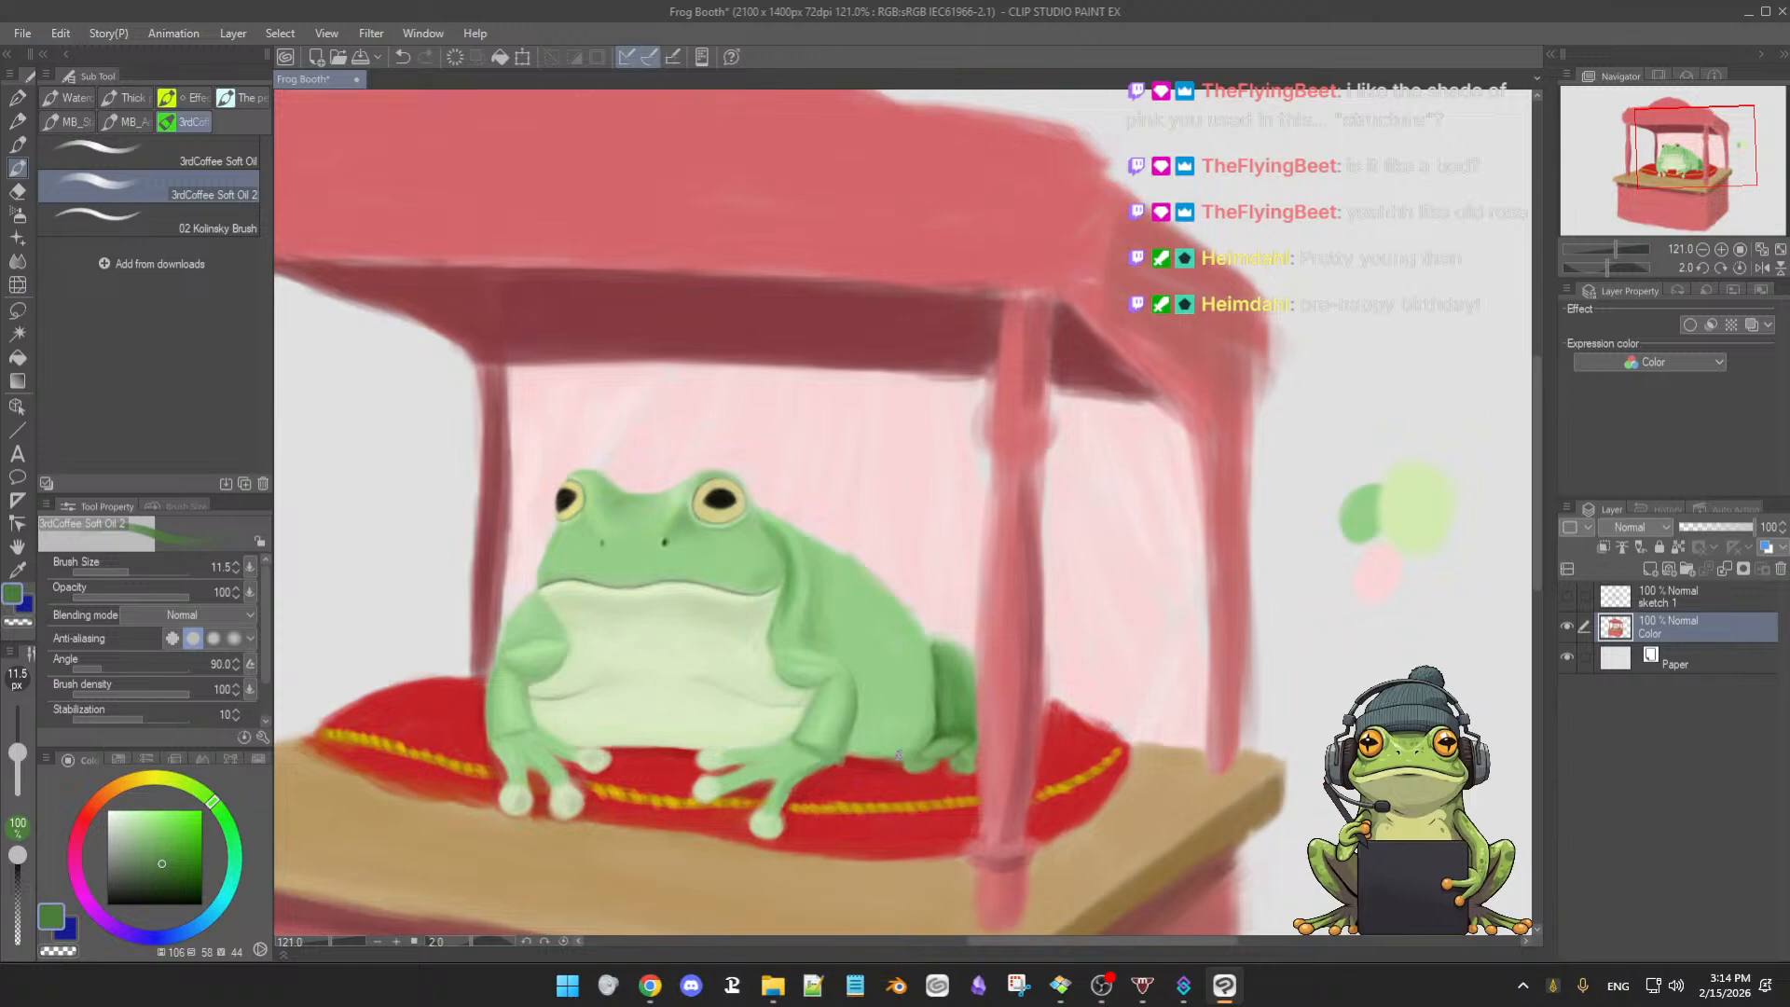
- Clean up the haunch's outline with sampled light green, pale backdrop pink and pillar pink at brush size 16.0
{"action": "key", "text": "]"}
{"action": "left_click", "coordinate": [913, 697], "text": "alt"}
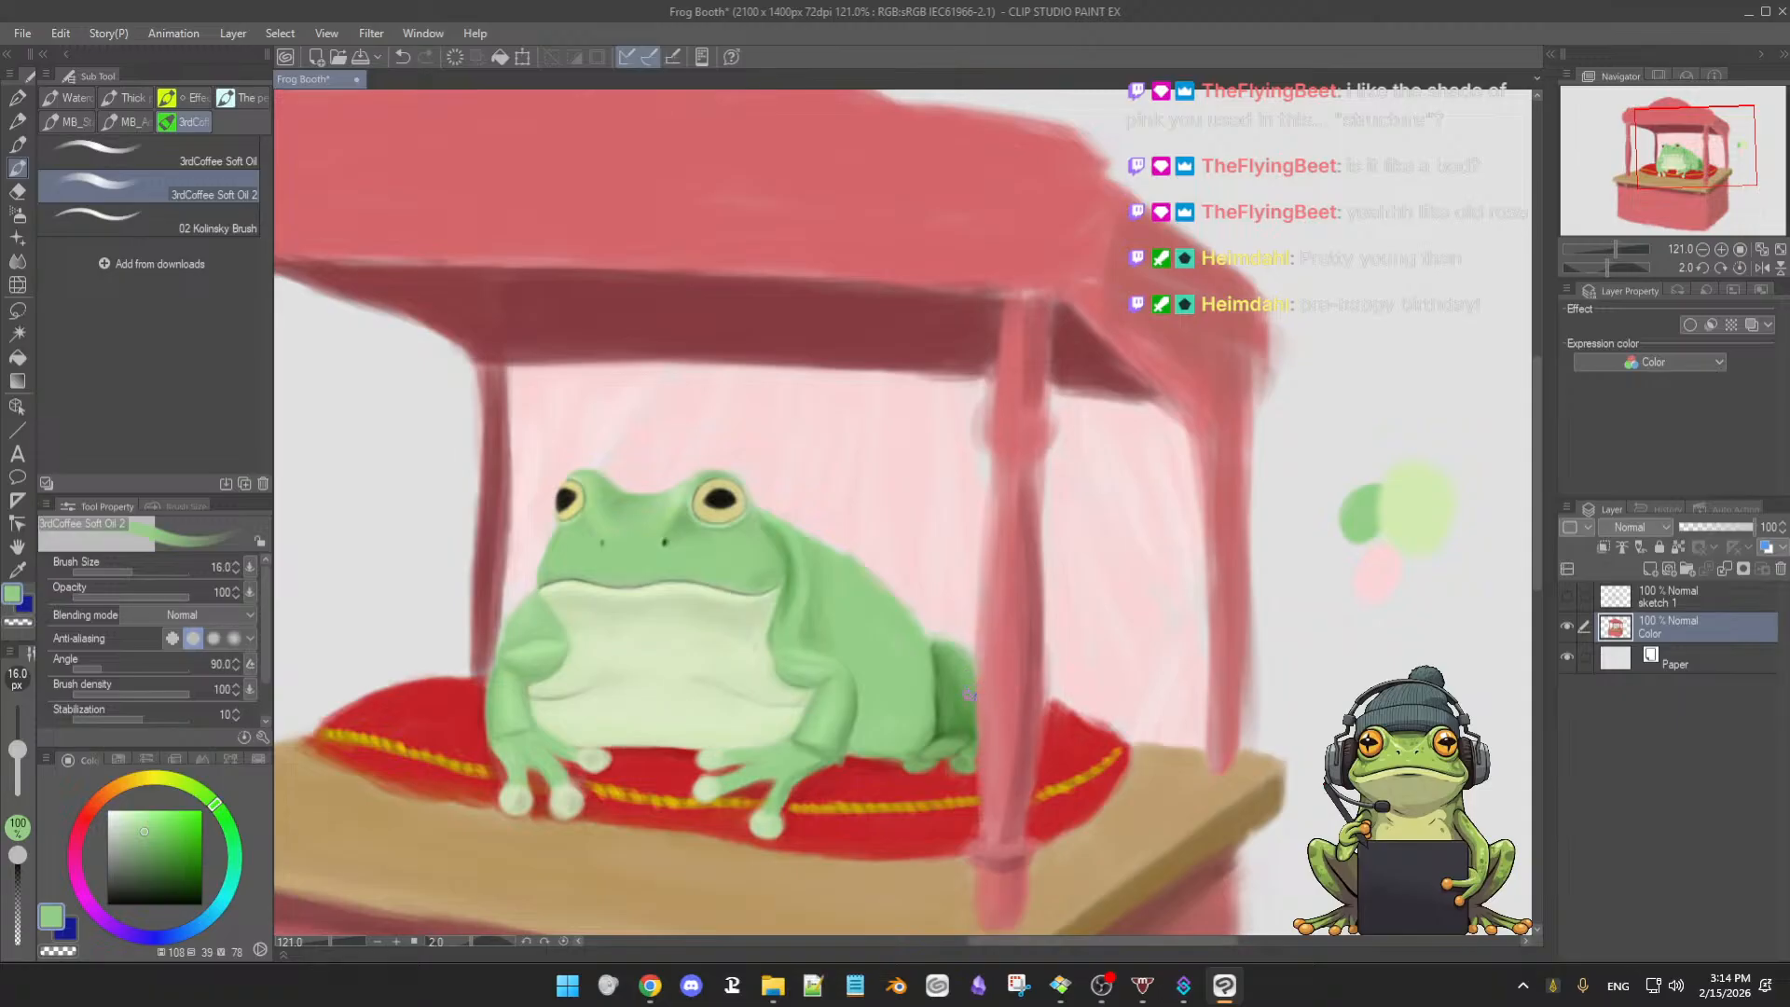
{"action": "left_click", "coordinate": [960, 619], "text": "alt"}
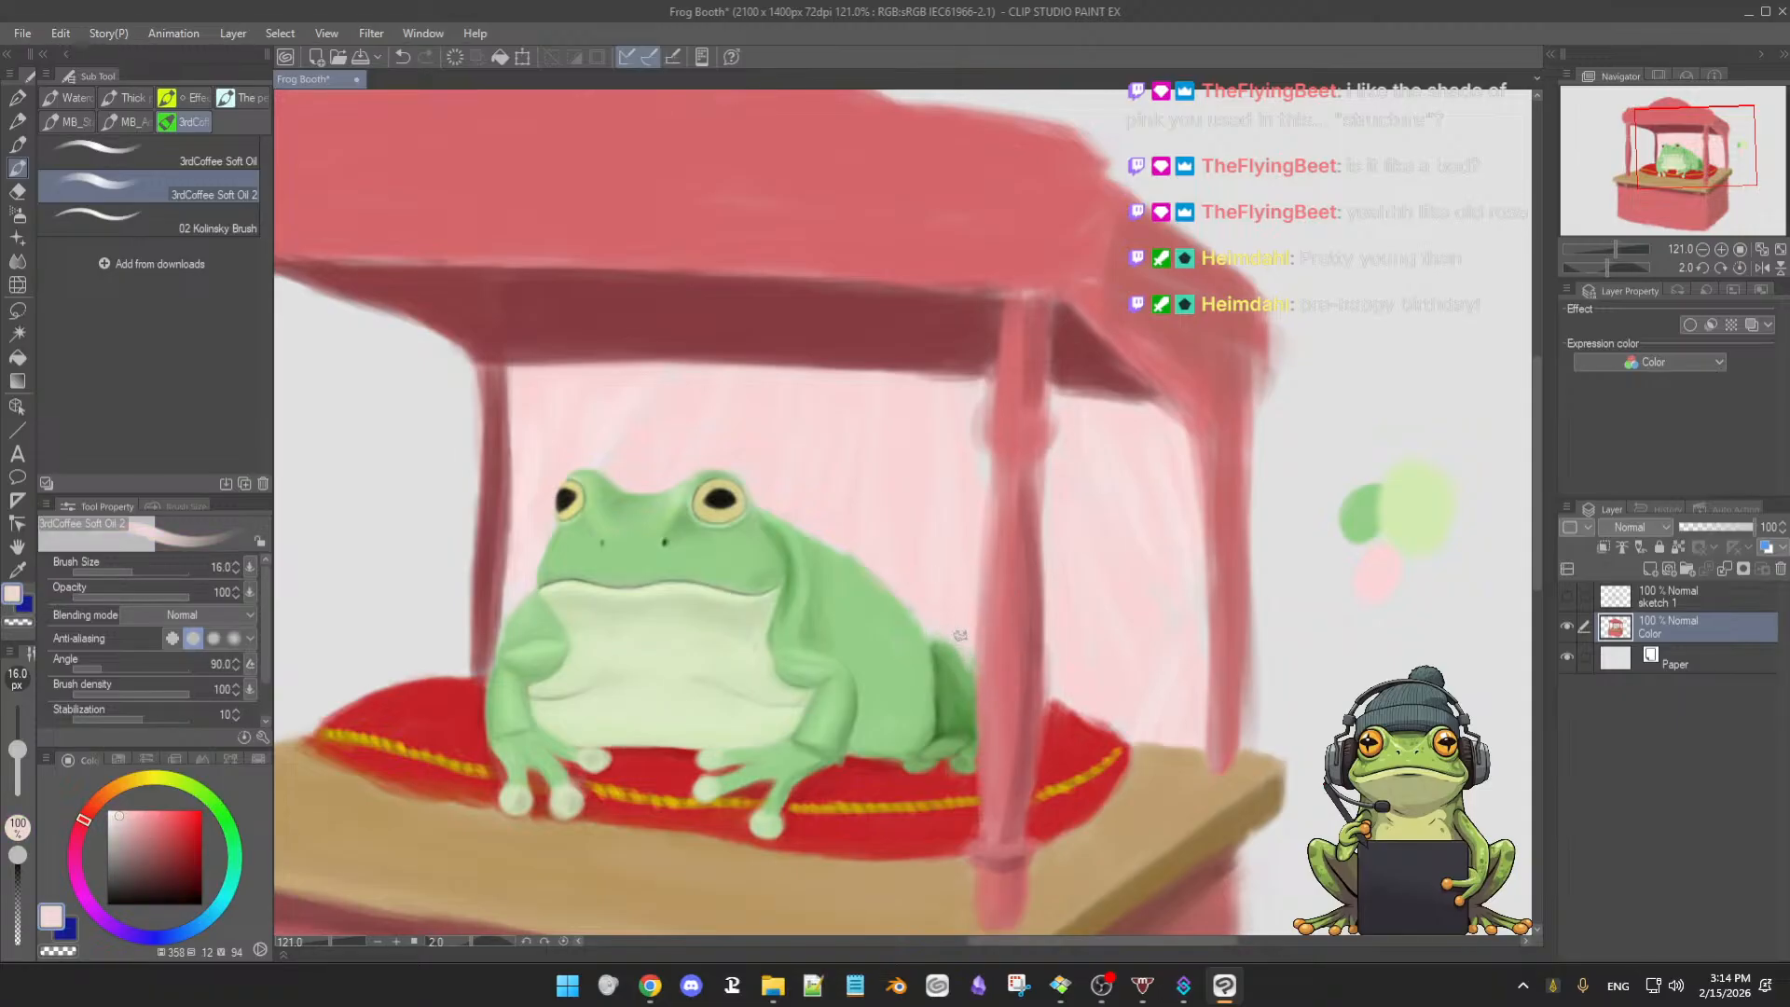
{"action": "left_click", "coordinate": [984, 687], "text": "alt"}
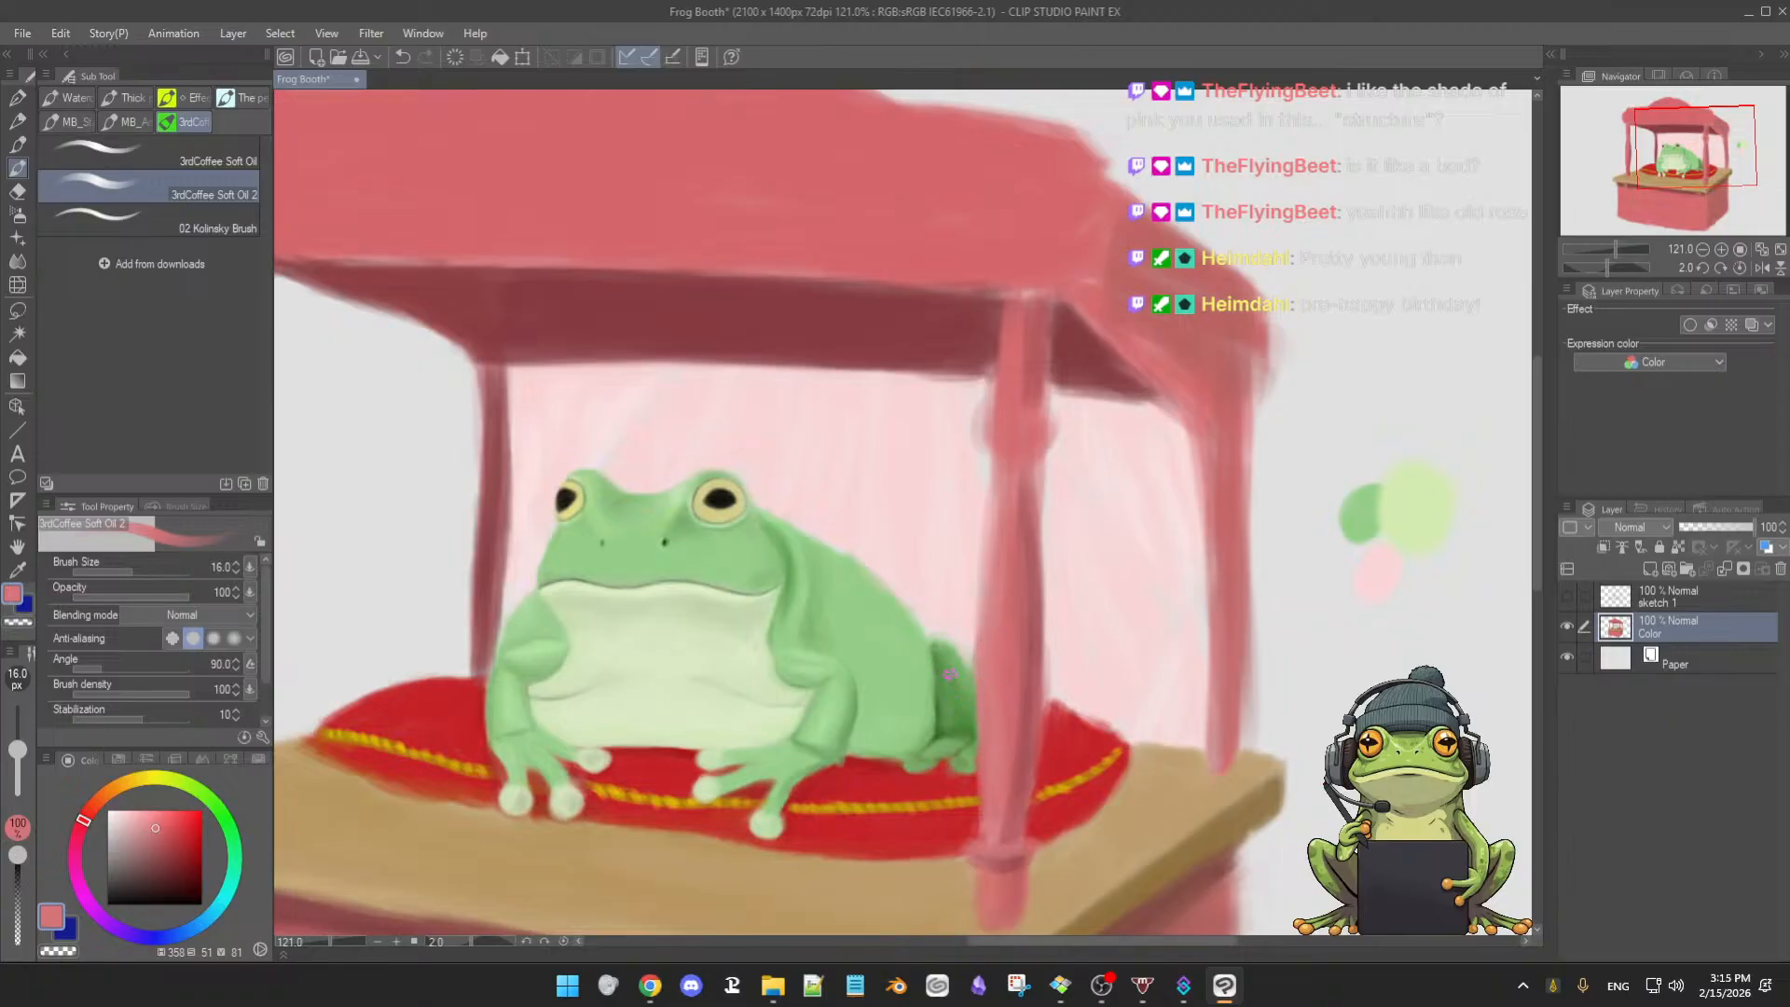
- Shade the frog's haunch and lower flank with sampled mid and light greens at brush size 24.3
{"action": "left_click", "coordinate": [949, 691], "text": "alt"}
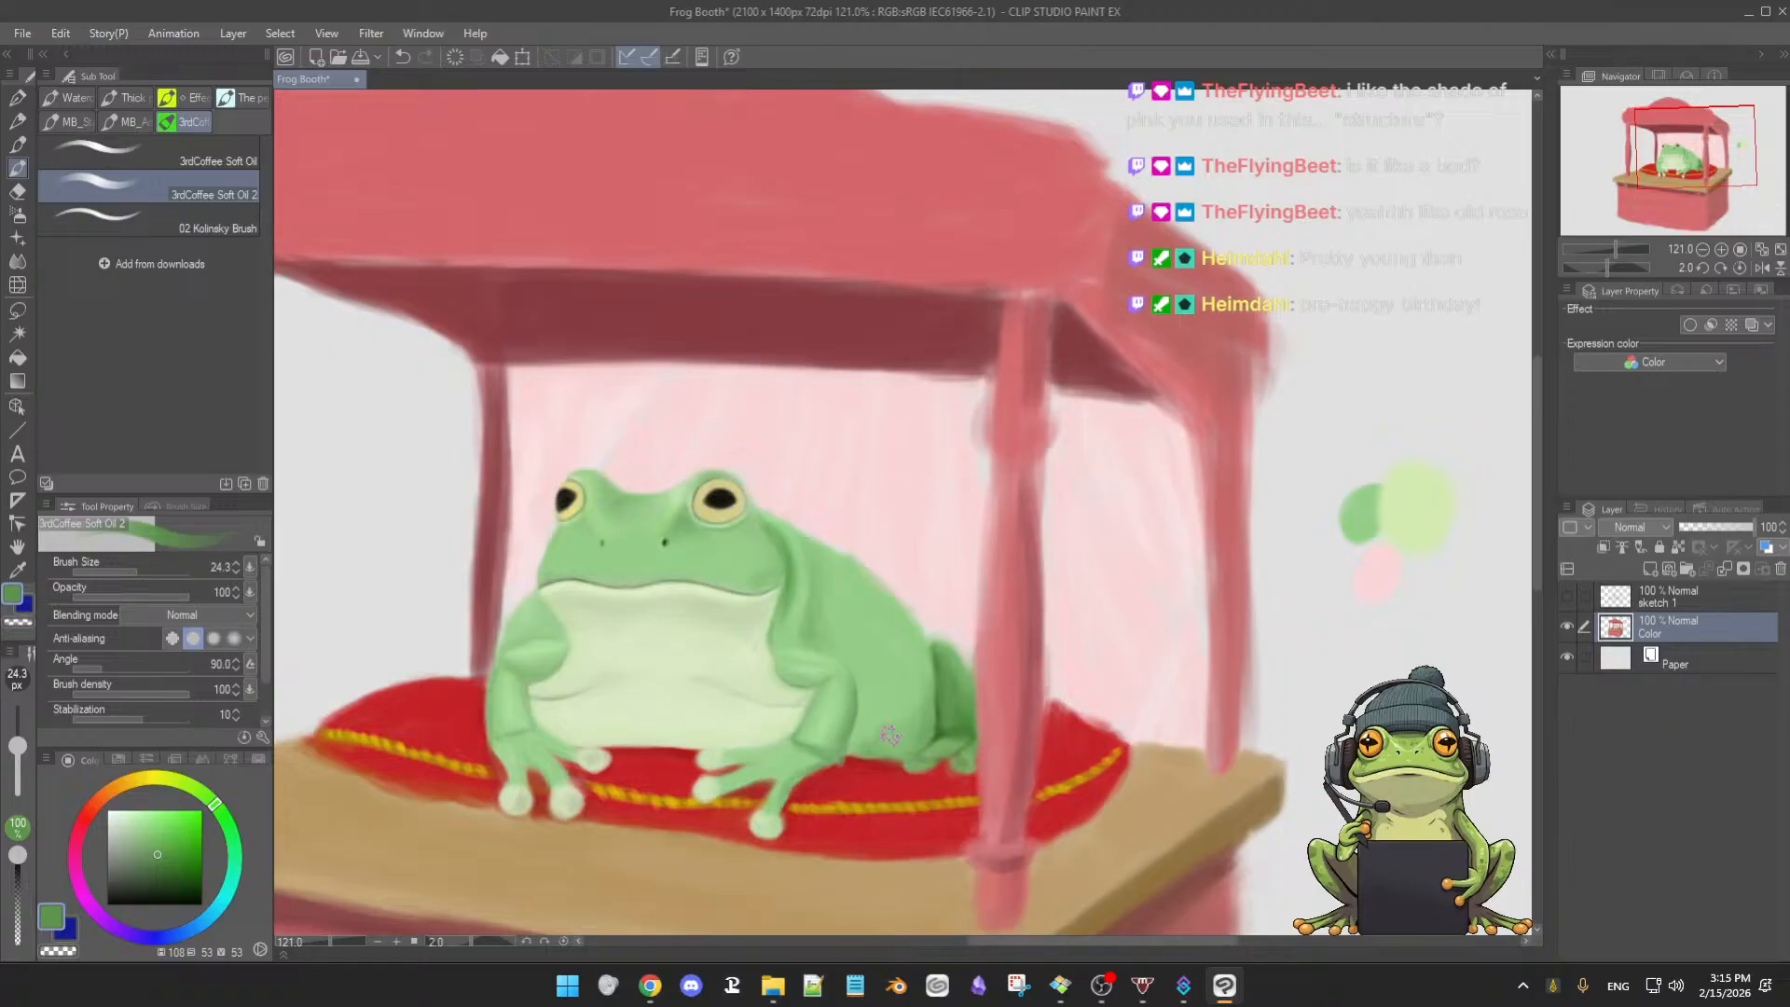
{"action": "left_click", "coordinate": [895, 726], "text": "alt"}
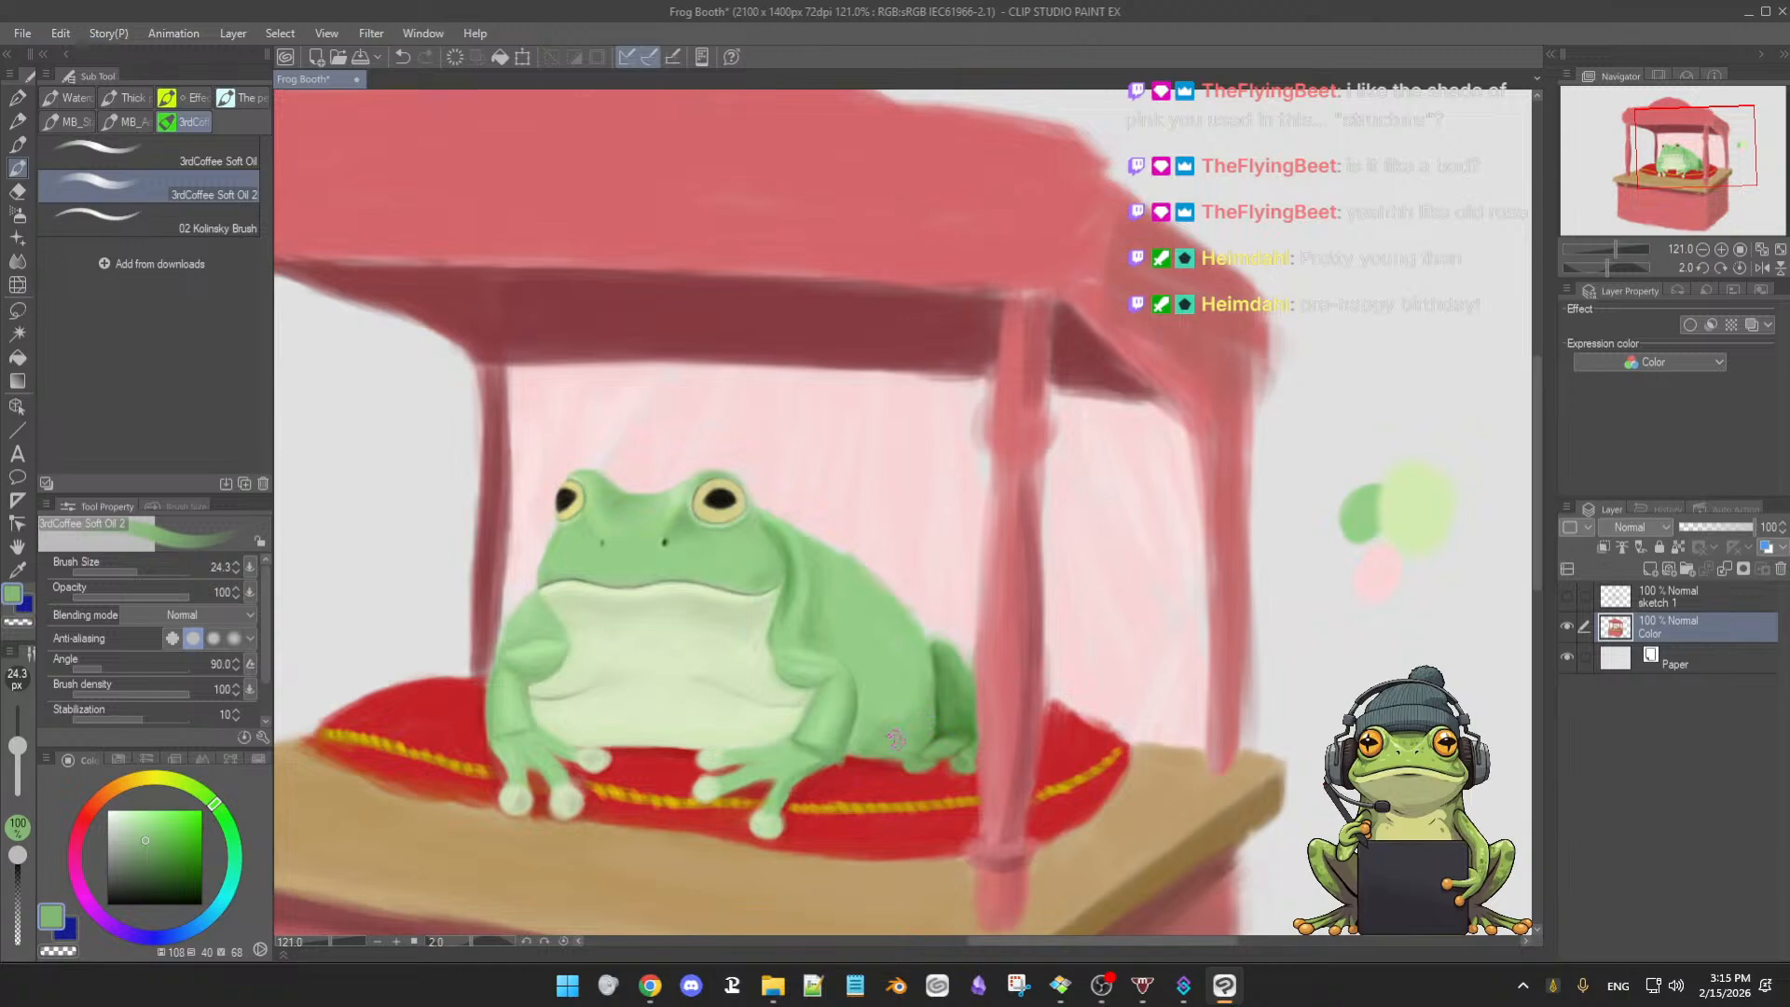
{"action": "left_click", "coordinate": [920, 680], "text": "alt"}
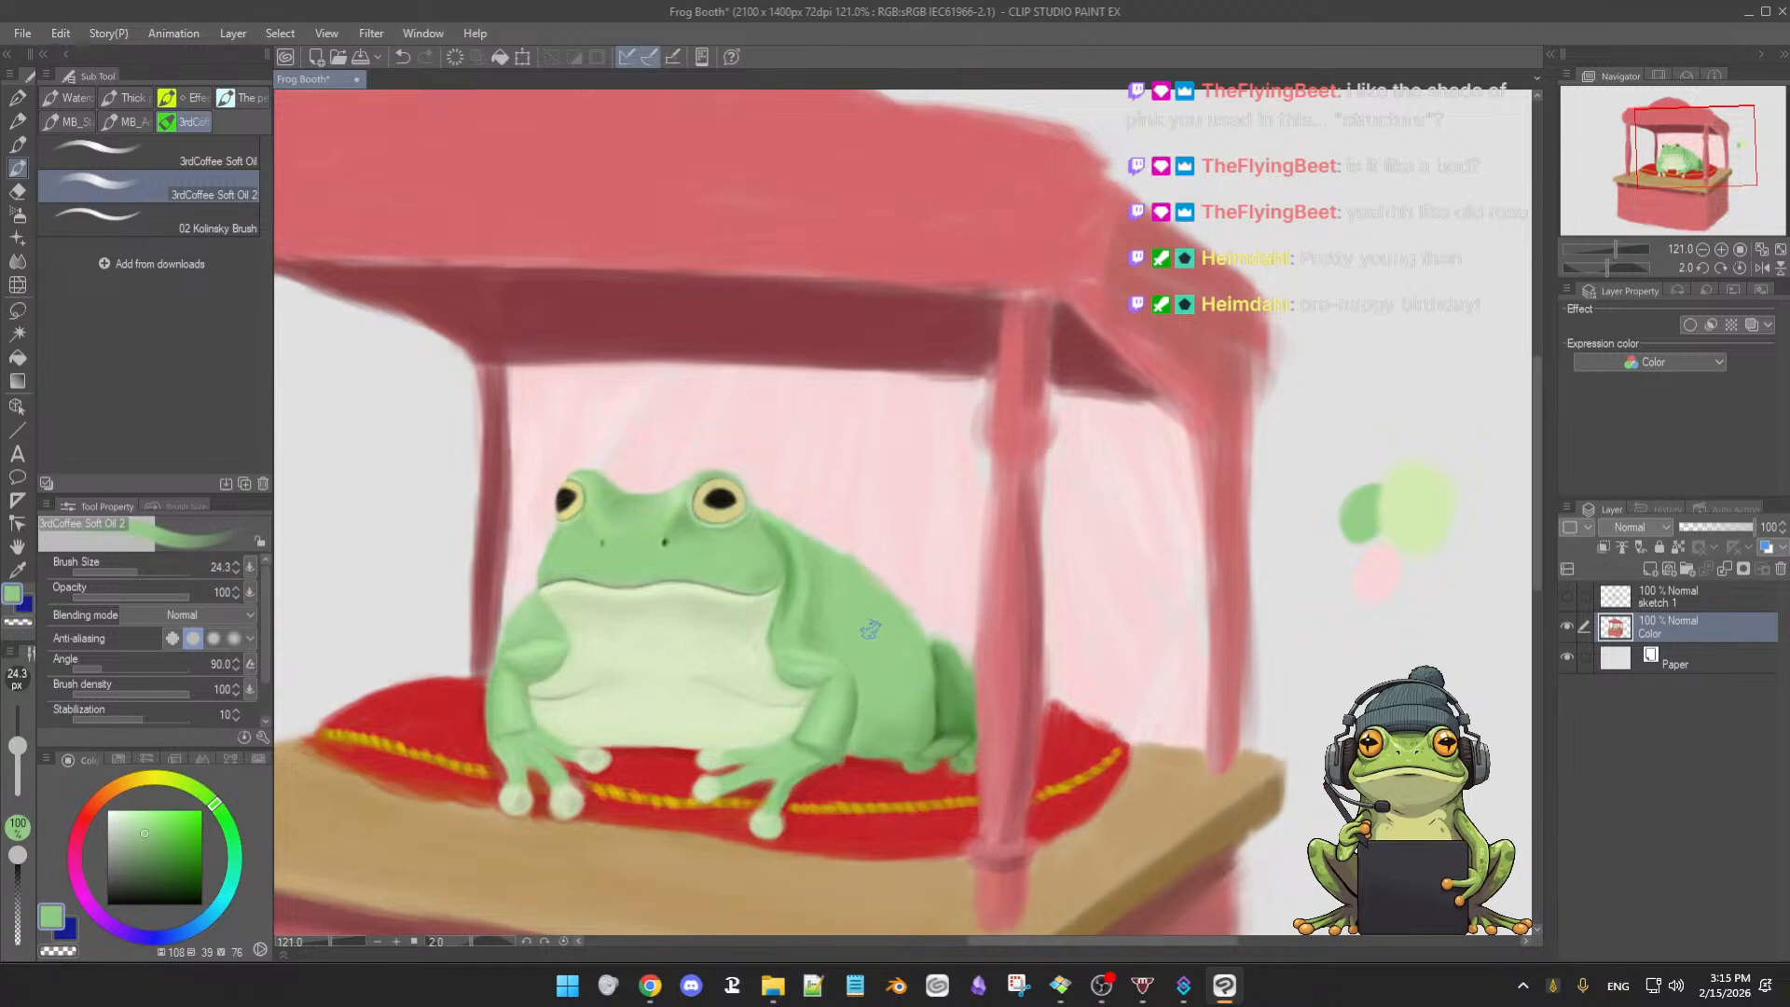
{"action": "left_click", "coordinate": [828, 626], "text": "alt"}
{"action": "left_click", "coordinate": [872, 648], "text": "alt"}
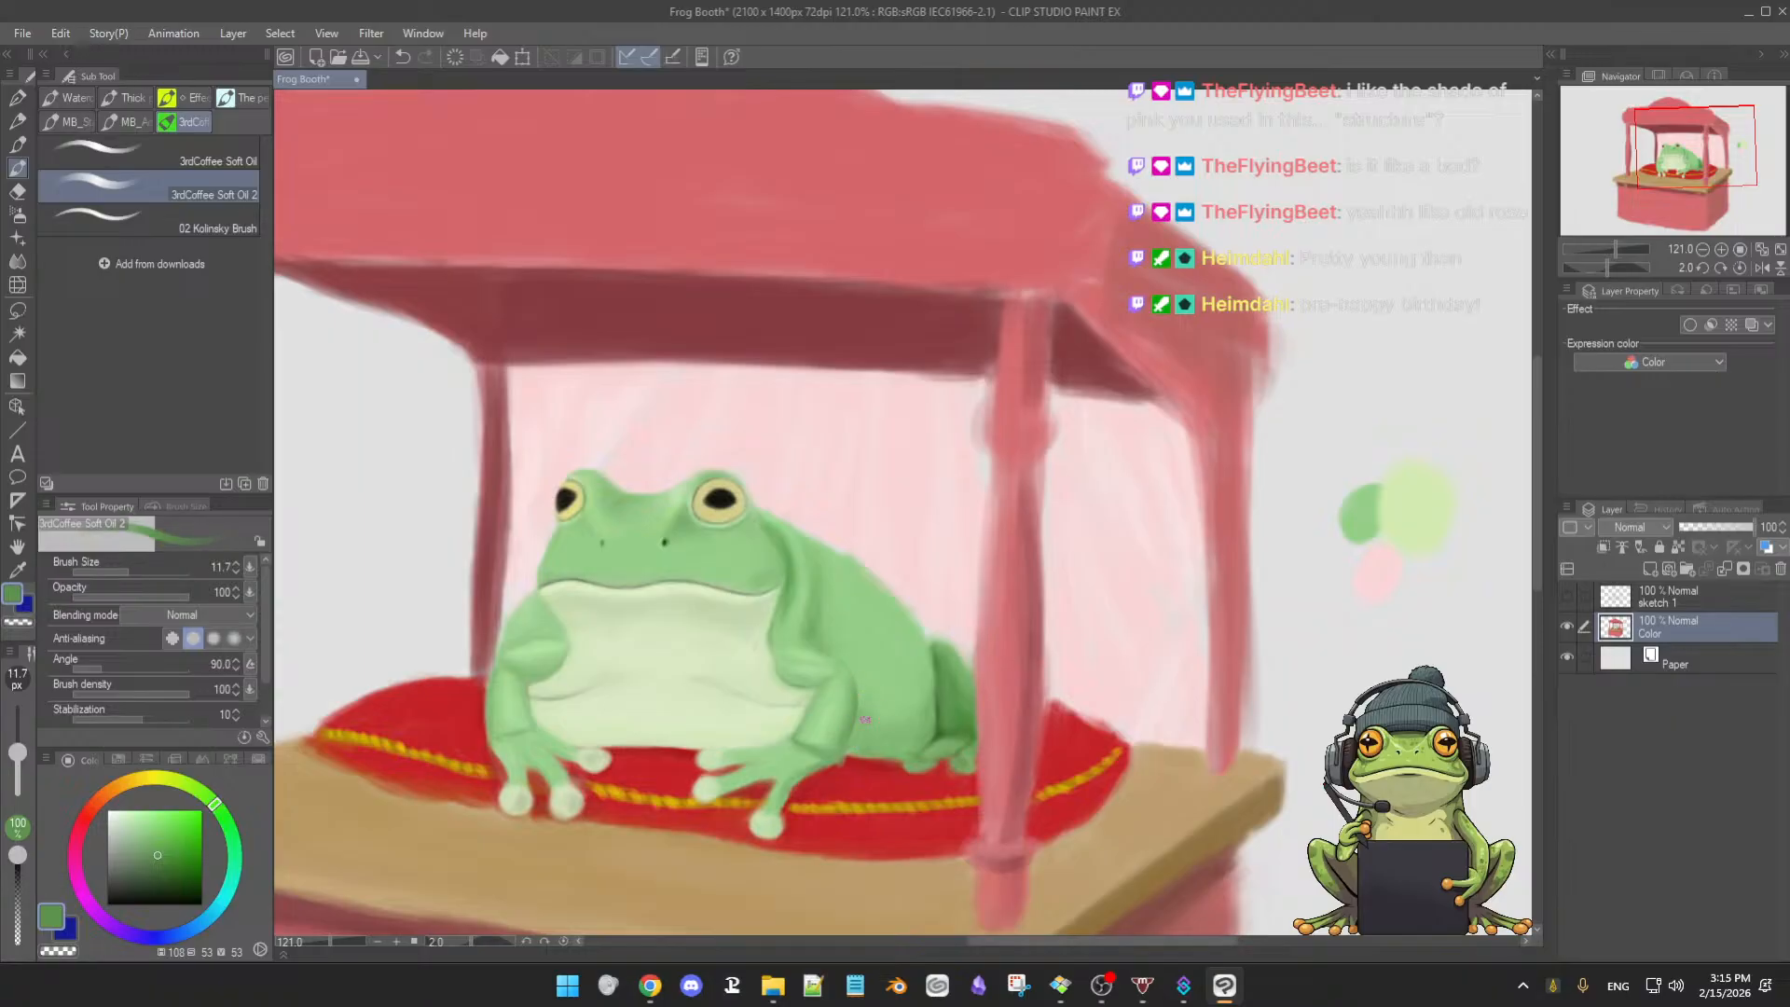
- Soften the shading on the flank behind the front arm with sampled greens at brush sizes 17.6 and 27.2
{"action": "key", "text": "["}
{"action": "left_click", "coordinate": [824, 623], "text": "alt"}
{"action": "key", "text": "]"}
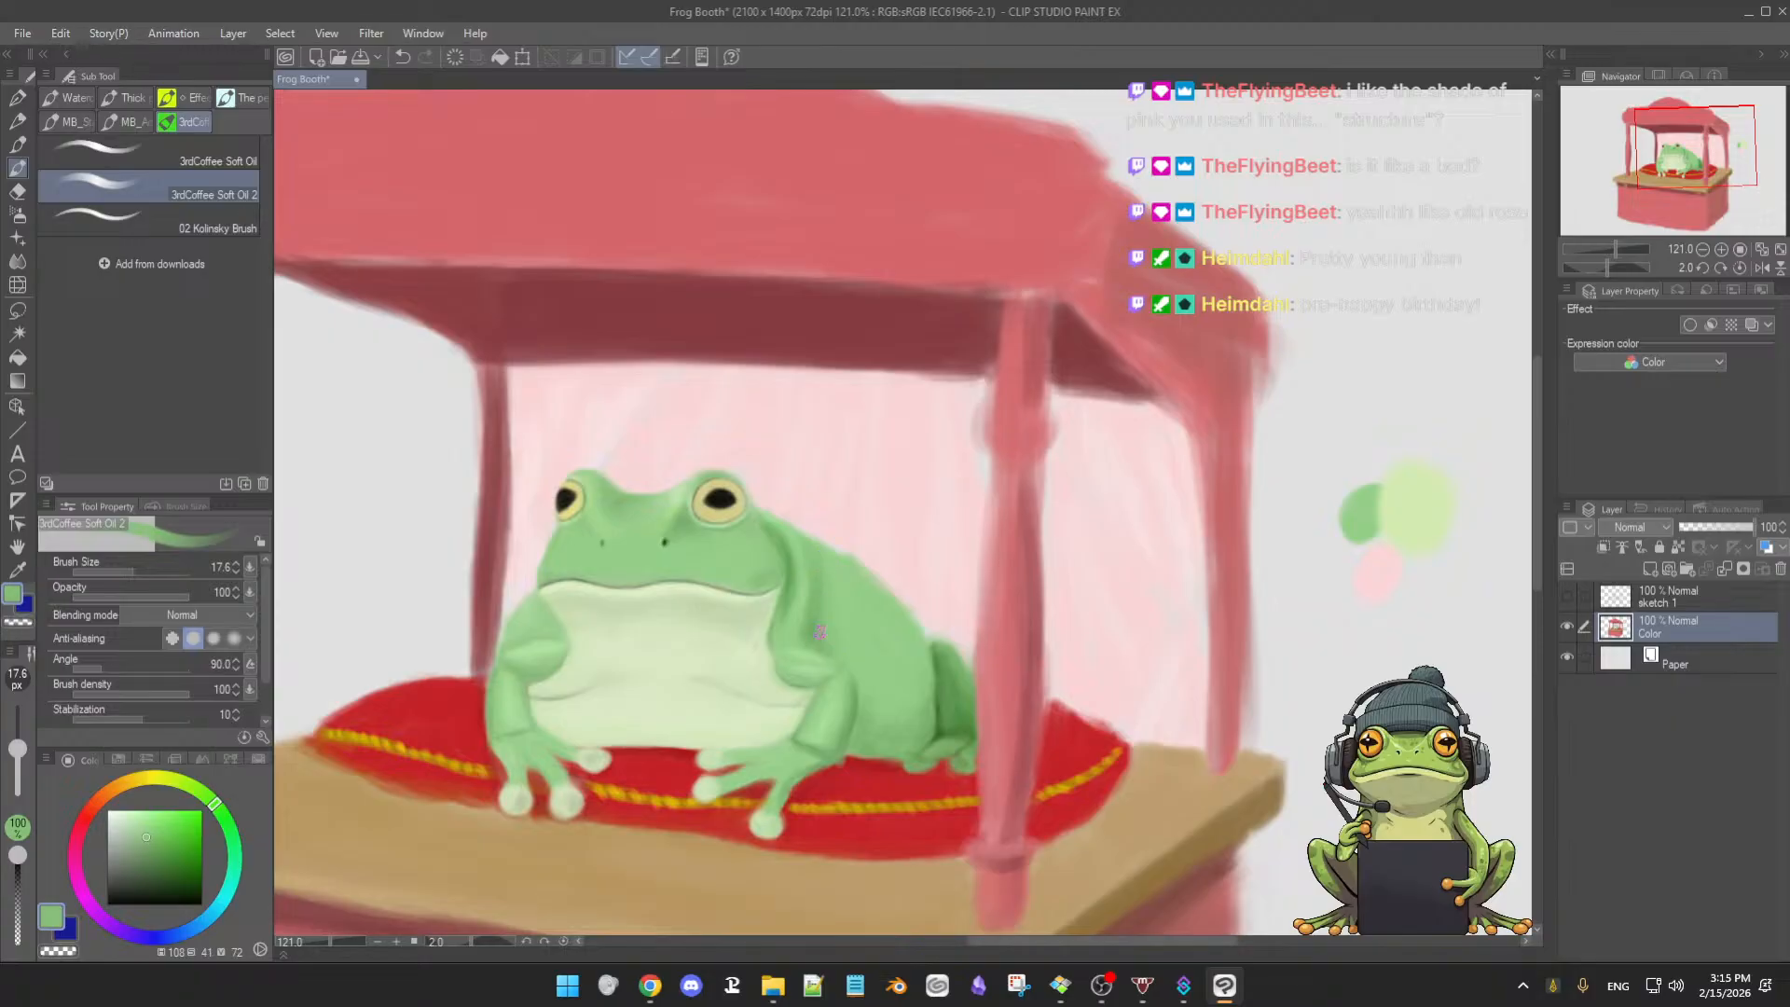
{"action": "left_click", "coordinate": [874, 720], "text": "alt"}
{"action": "key", "text": "]"}
{"action": "scroll", "coordinate": [905, 723], "scroll_direction": "down", "scroll_amount": 4}
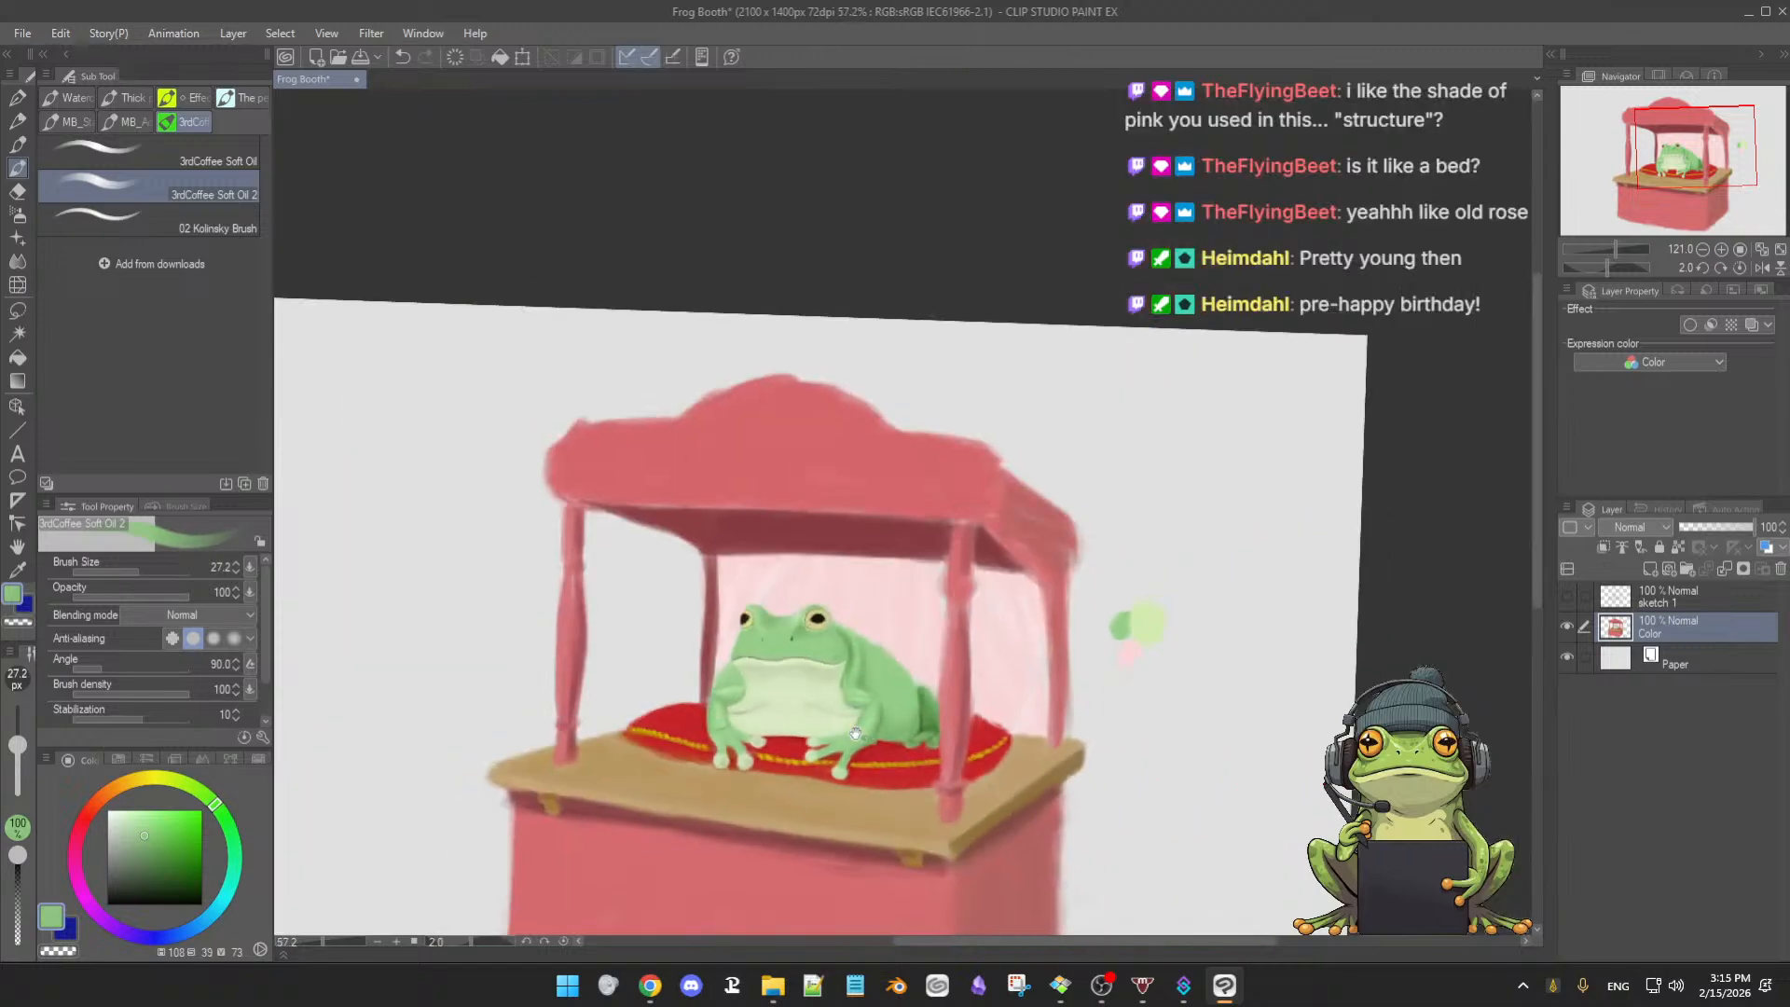
- Touch up the forehead between the eyes with a sampled light green and reduce the brush size to 17.4
{"action": "scroll", "coordinate": [929, 690], "scroll_direction": "up", "scroll_amount": 4}
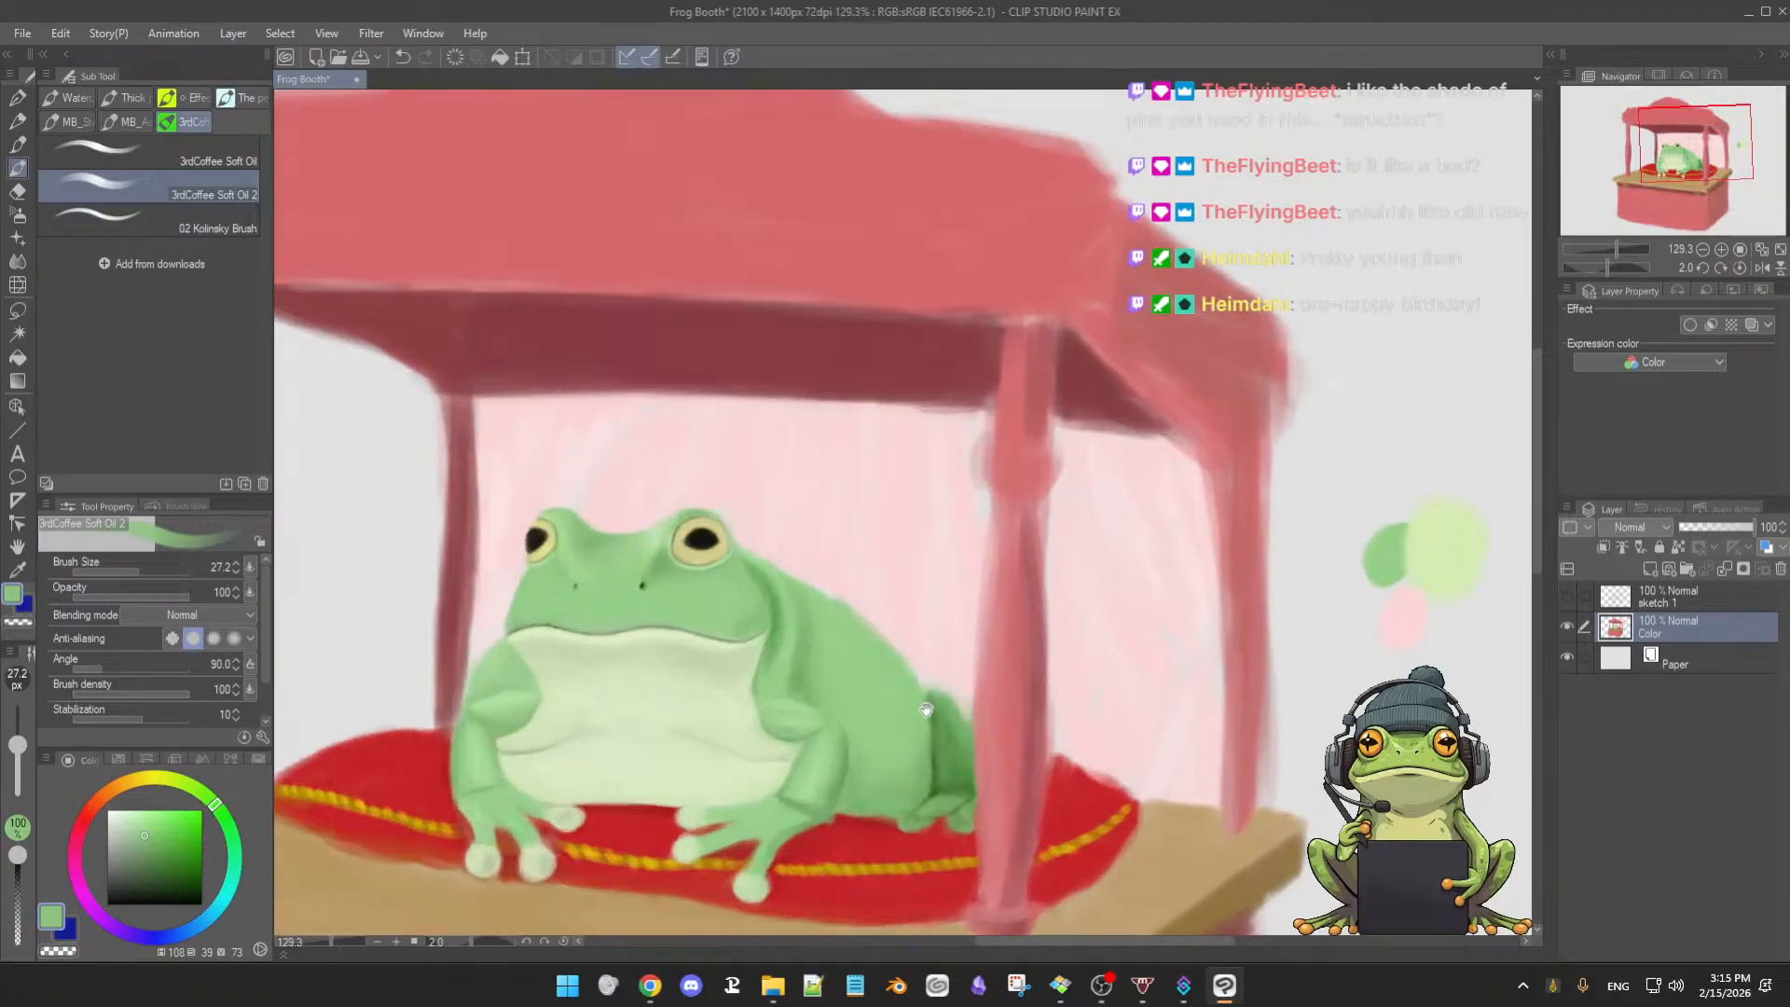
{"action": "left_click_drag", "start_coordinate": [926, 710], "coordinate": [1052, 666]}
{"action": "left_click_drag", "start_coordinate": [821, 638], "coordinate": [913, 645]}
{"action": "left_click_drag", "start_coordinate": [912, 644], "coordinate": [969, 661]}
{"action": "left_click", "coordinate": [802, 504], "text": "alt"}
{"action": "left_click_drag", "start_coordinate": [783, 480], "coordinate": [825, 464]}
{"action": "key", "text": "]"}
{"action": "key", "text": "bracketleft"}
{"action": "key", "text": "bracketleft"}
{"action": "key", "text": "bracketleft"}
{"action": "key", "text": "bracketleft"}
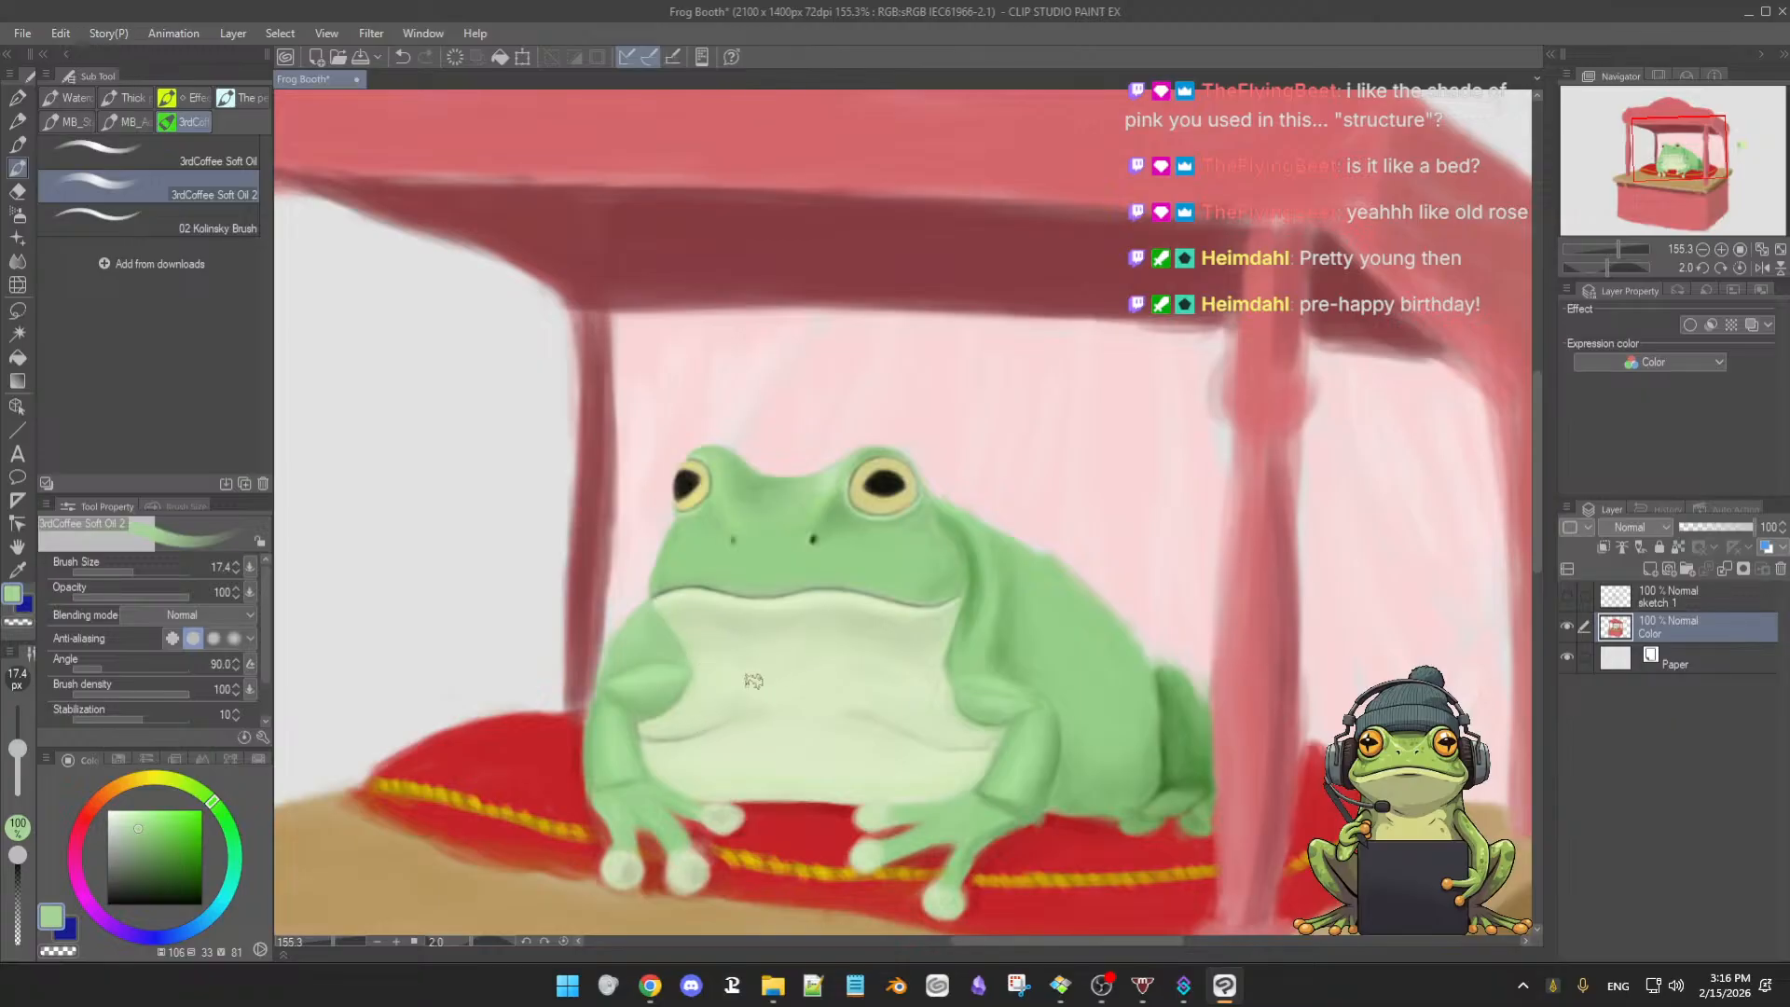
- Smooth the brow and the inner side of the larger eye with sampled light and mid greens at brush size 12.5
{"action": "left_click", "coordinate": [808, 479], "text": "alt"}
{"action": "key", "text": "["}
{"action": "key", "text": "["}
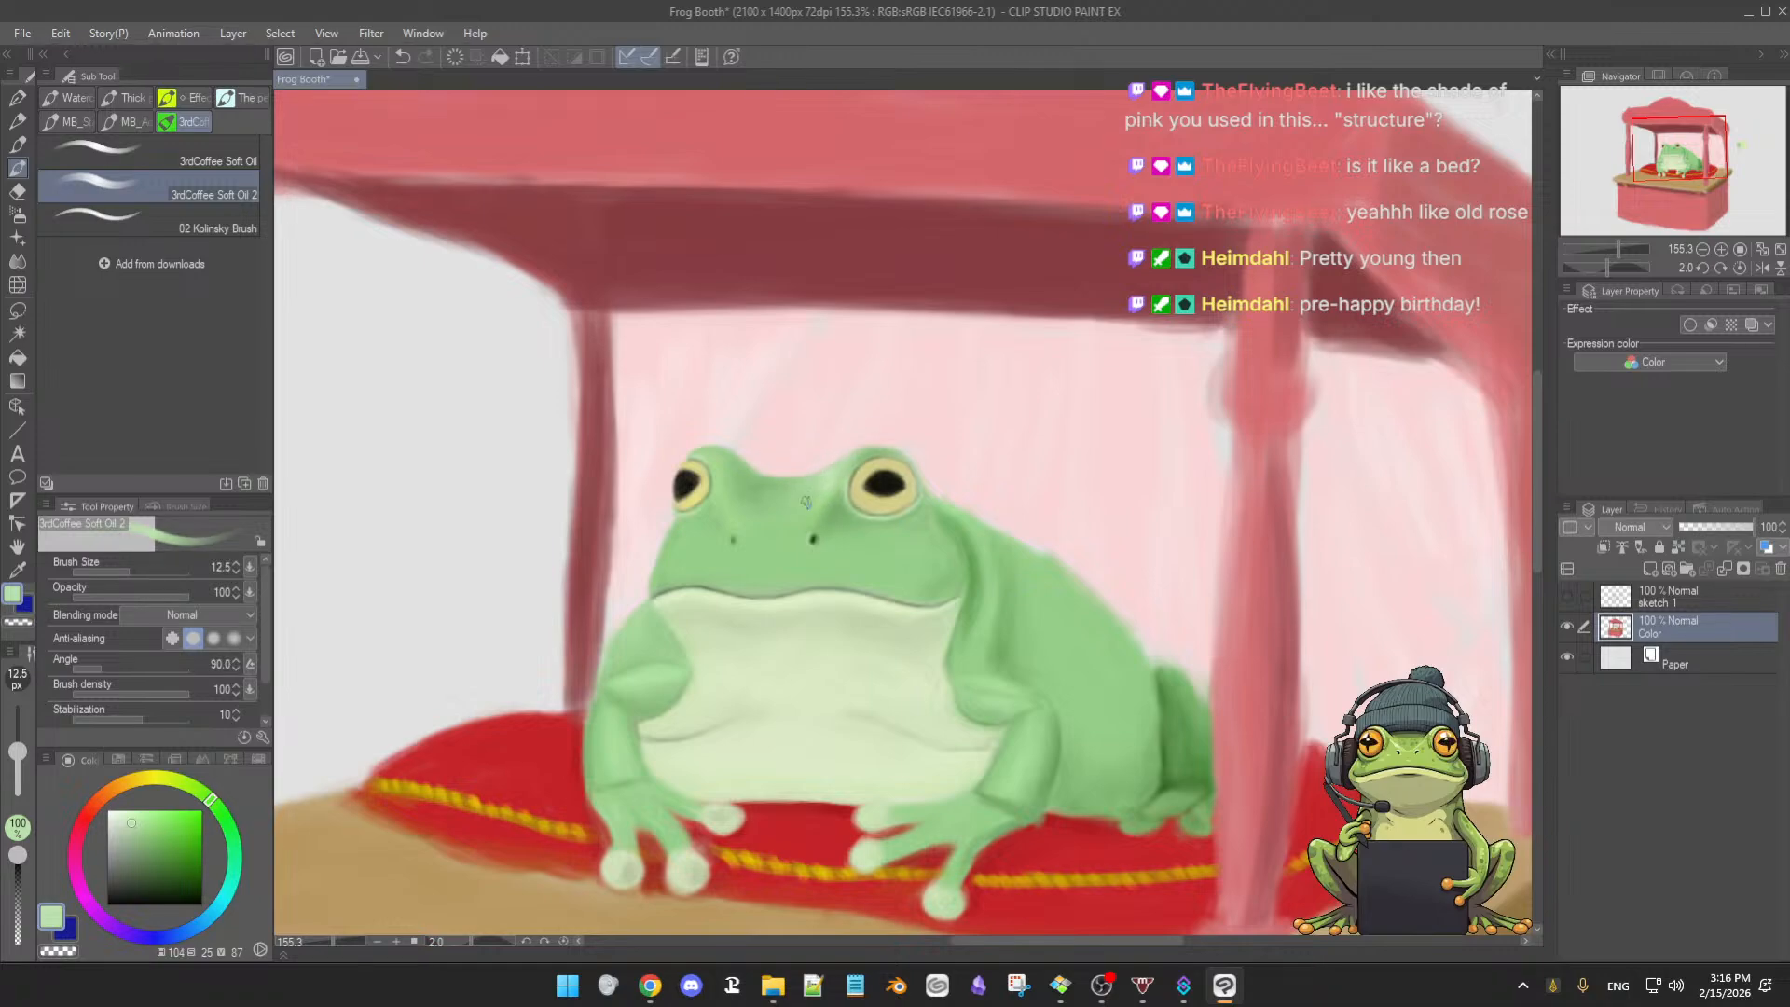
{"action": "left_click", "coordinate": [819, 500], "text": "alt"}
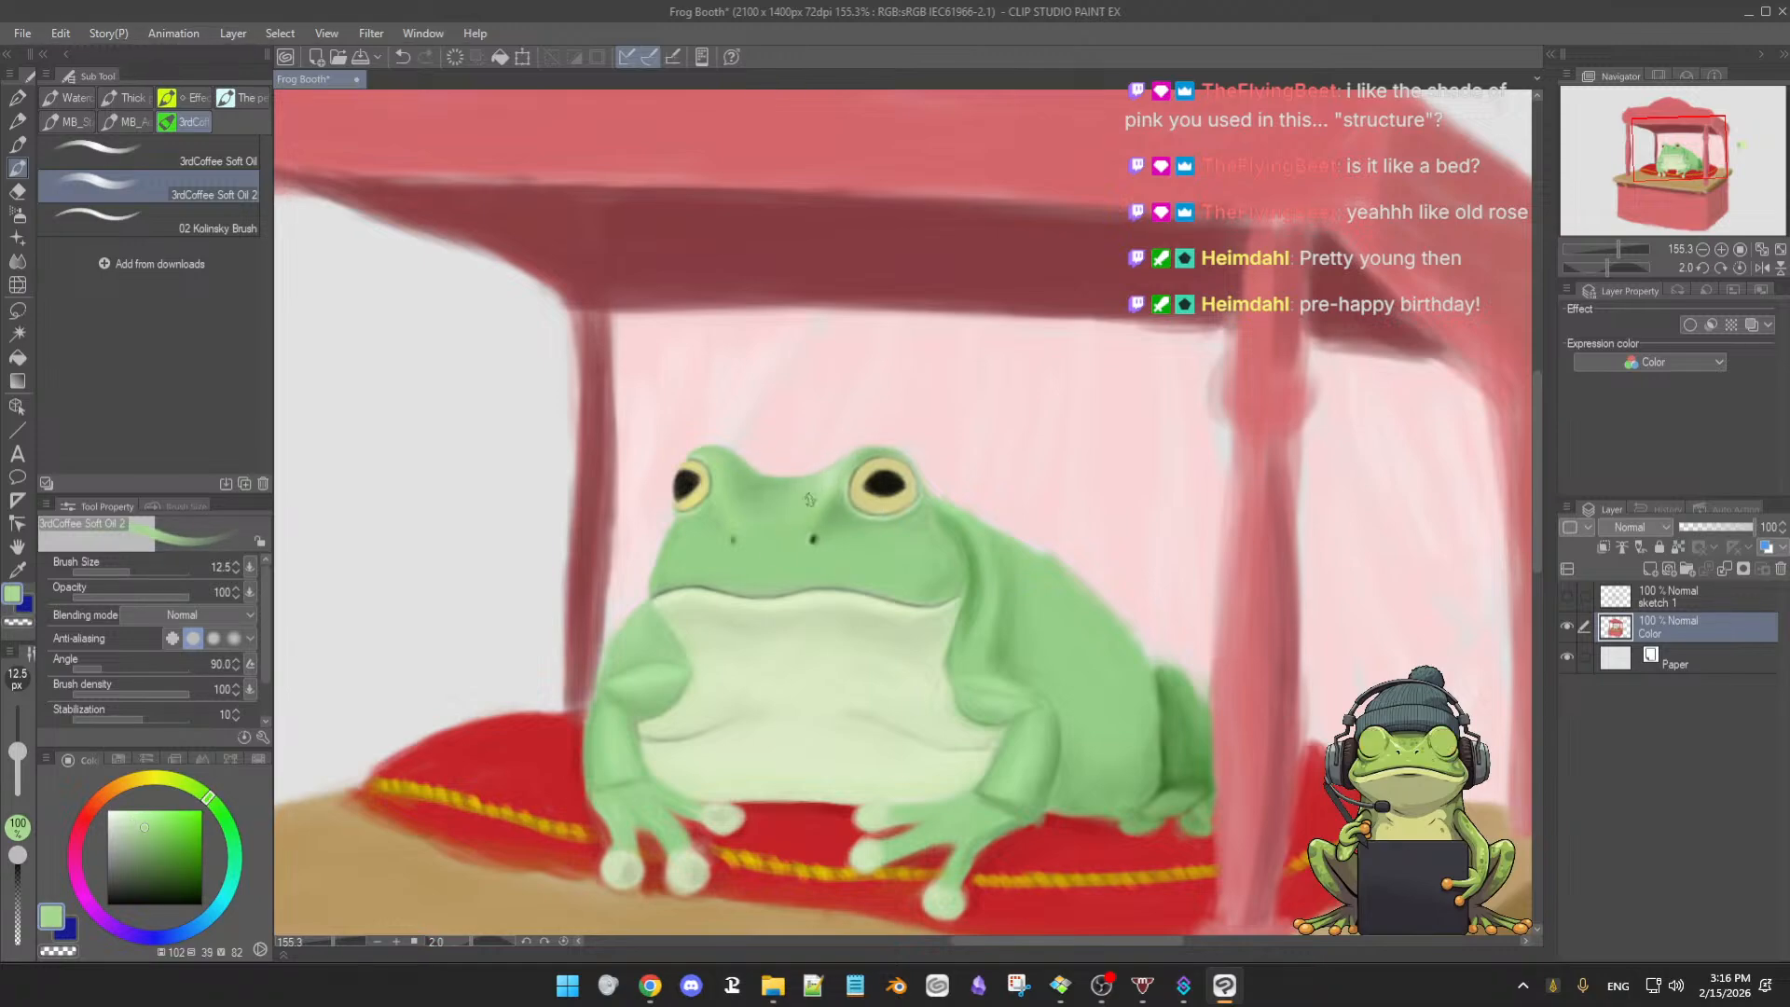
{"action": "left_click", "coordinate": [836, 493], "text": "alt"}
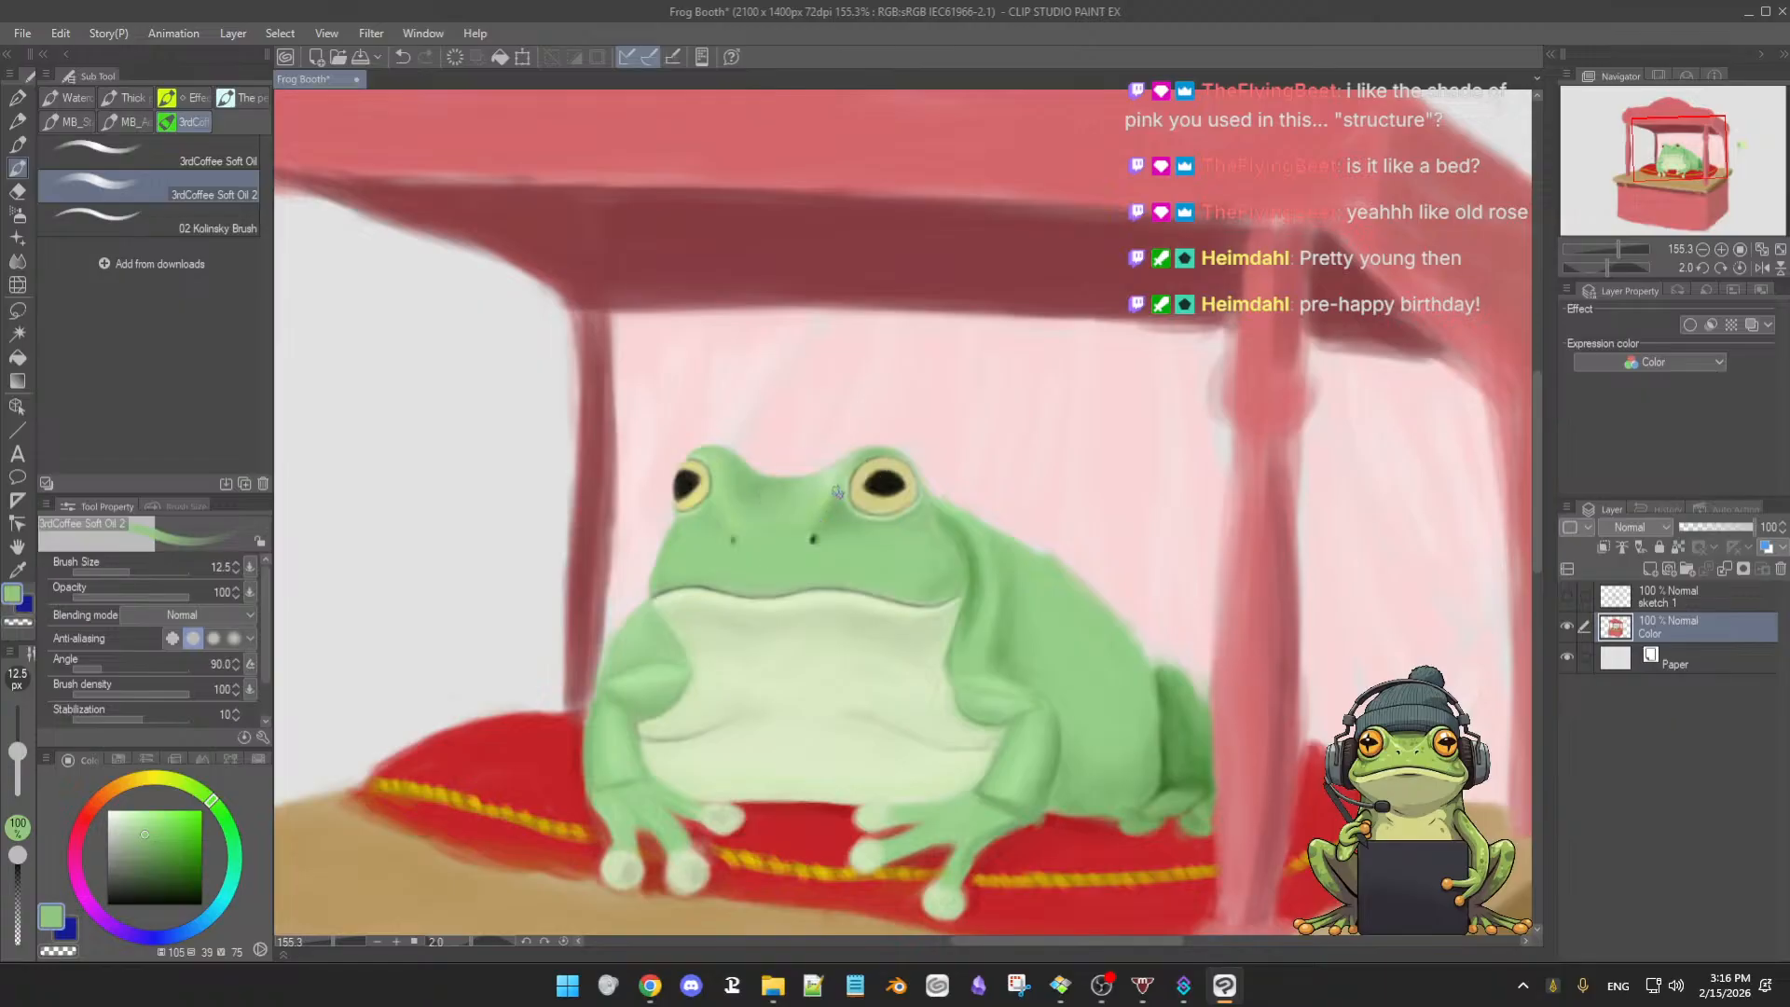
{"action": "left_click", "coordinate": [844, 512], "text": "alt"}
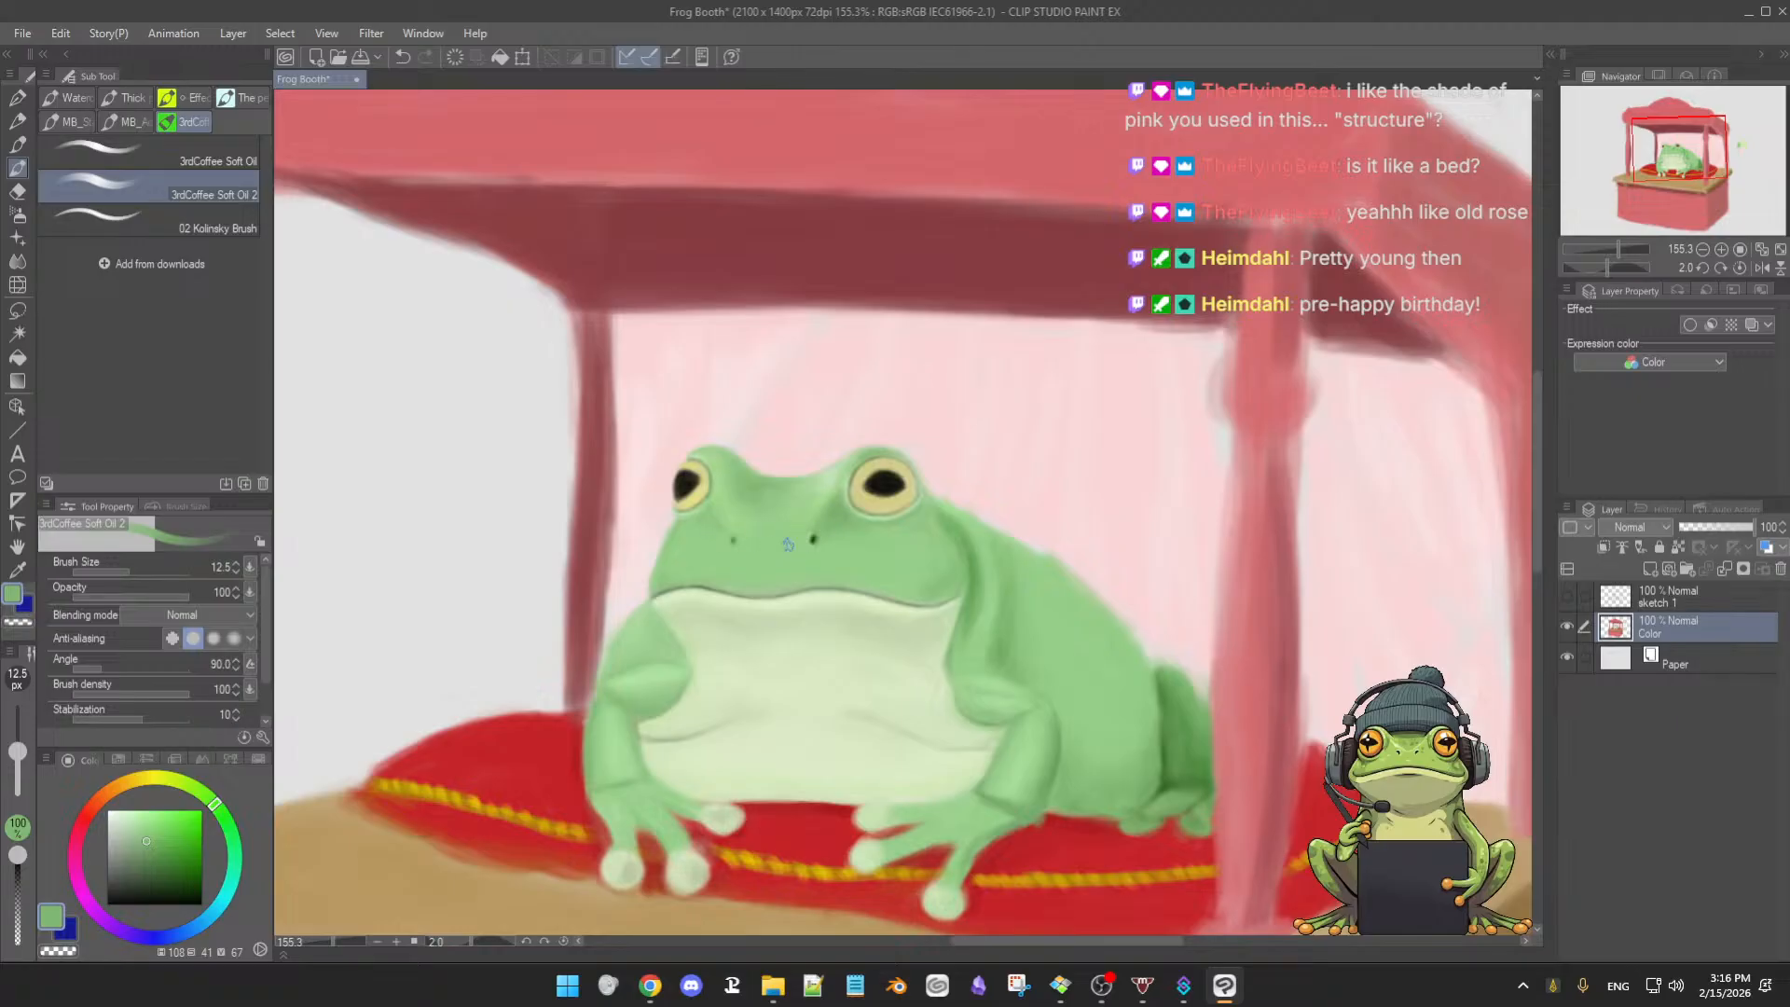
- Model the frog's cheek and mouth corner with sampled greens at brush sizes 22.3 and 13.9
{"action": "left_click_drag", "start_coordinate": [806, 547], "coordinate": [819, 575], "text": "ctrl+alt"}
{"action": "left_click", "coordinate": [954, 560], "text": "alt"}
{"action": "left_click", "coordinate": [902, 568], "text": "alt"}
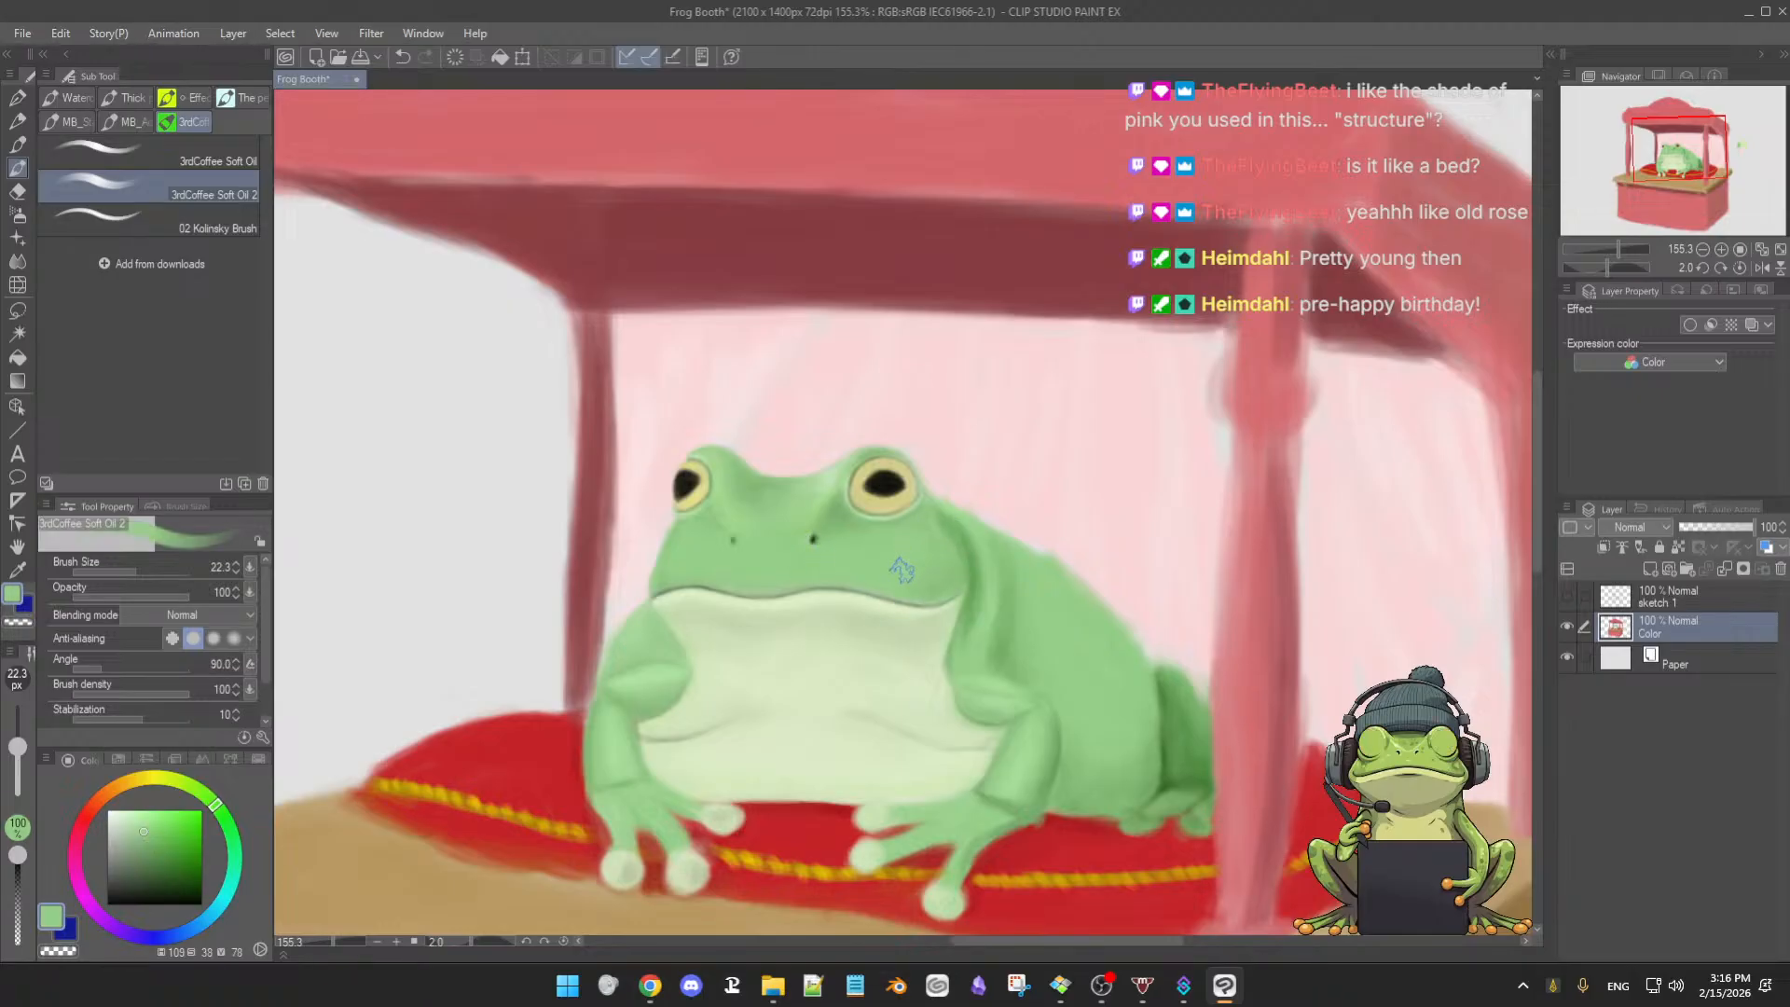
{"action": "left_click", "coordinate": [946, 576], "text": "alt"}
{"action": "left_click_drag", "start_coordinate": [951, 580], "coordinate": [926, 602], "text": "ctrl+alt"}
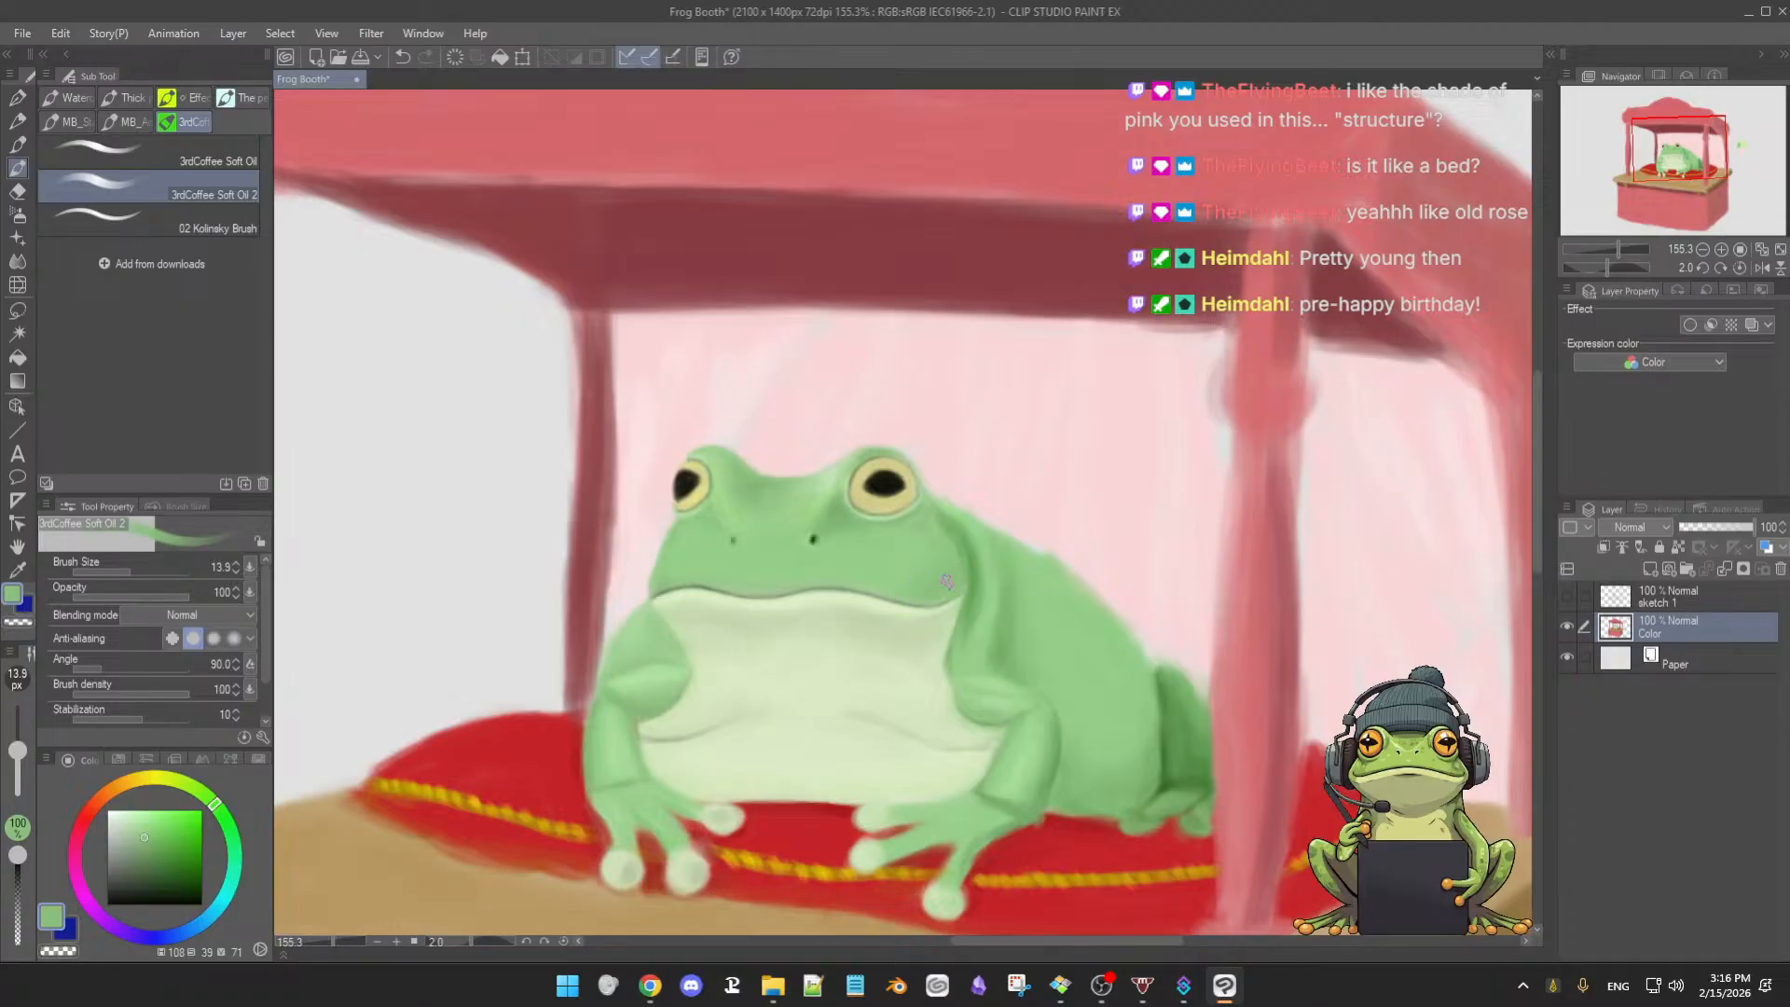
{"action": "left_click", "coordinate": [968, 535], "text": "alt"}
- Refine the edges between the pale chest and both front arms with sampled cream and light green at brush size 13.9
{"action": "left_click", "coordinate": [924, 702], "text": "alt"}
{"action": "left_click_drag", "start_coordinate": [928, 690], "coordinate": [939, 637]}
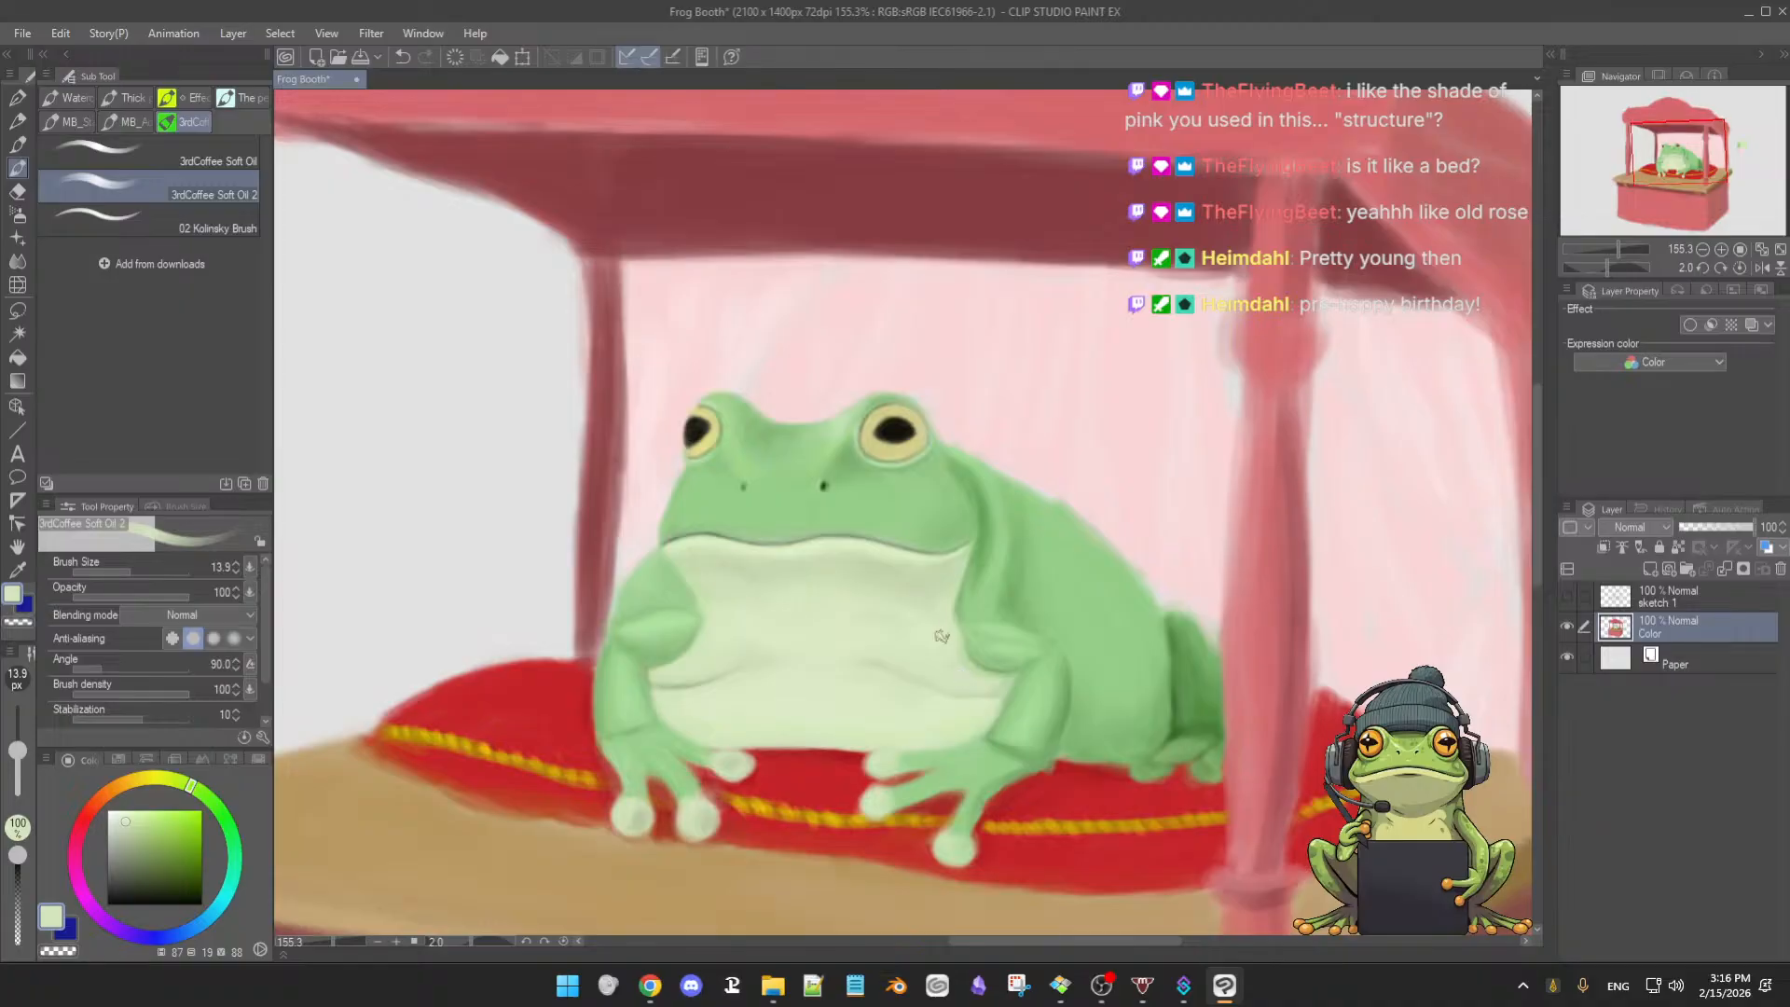
{"action": "left_click", "coordinate": [965, 625], "text": "alt"}
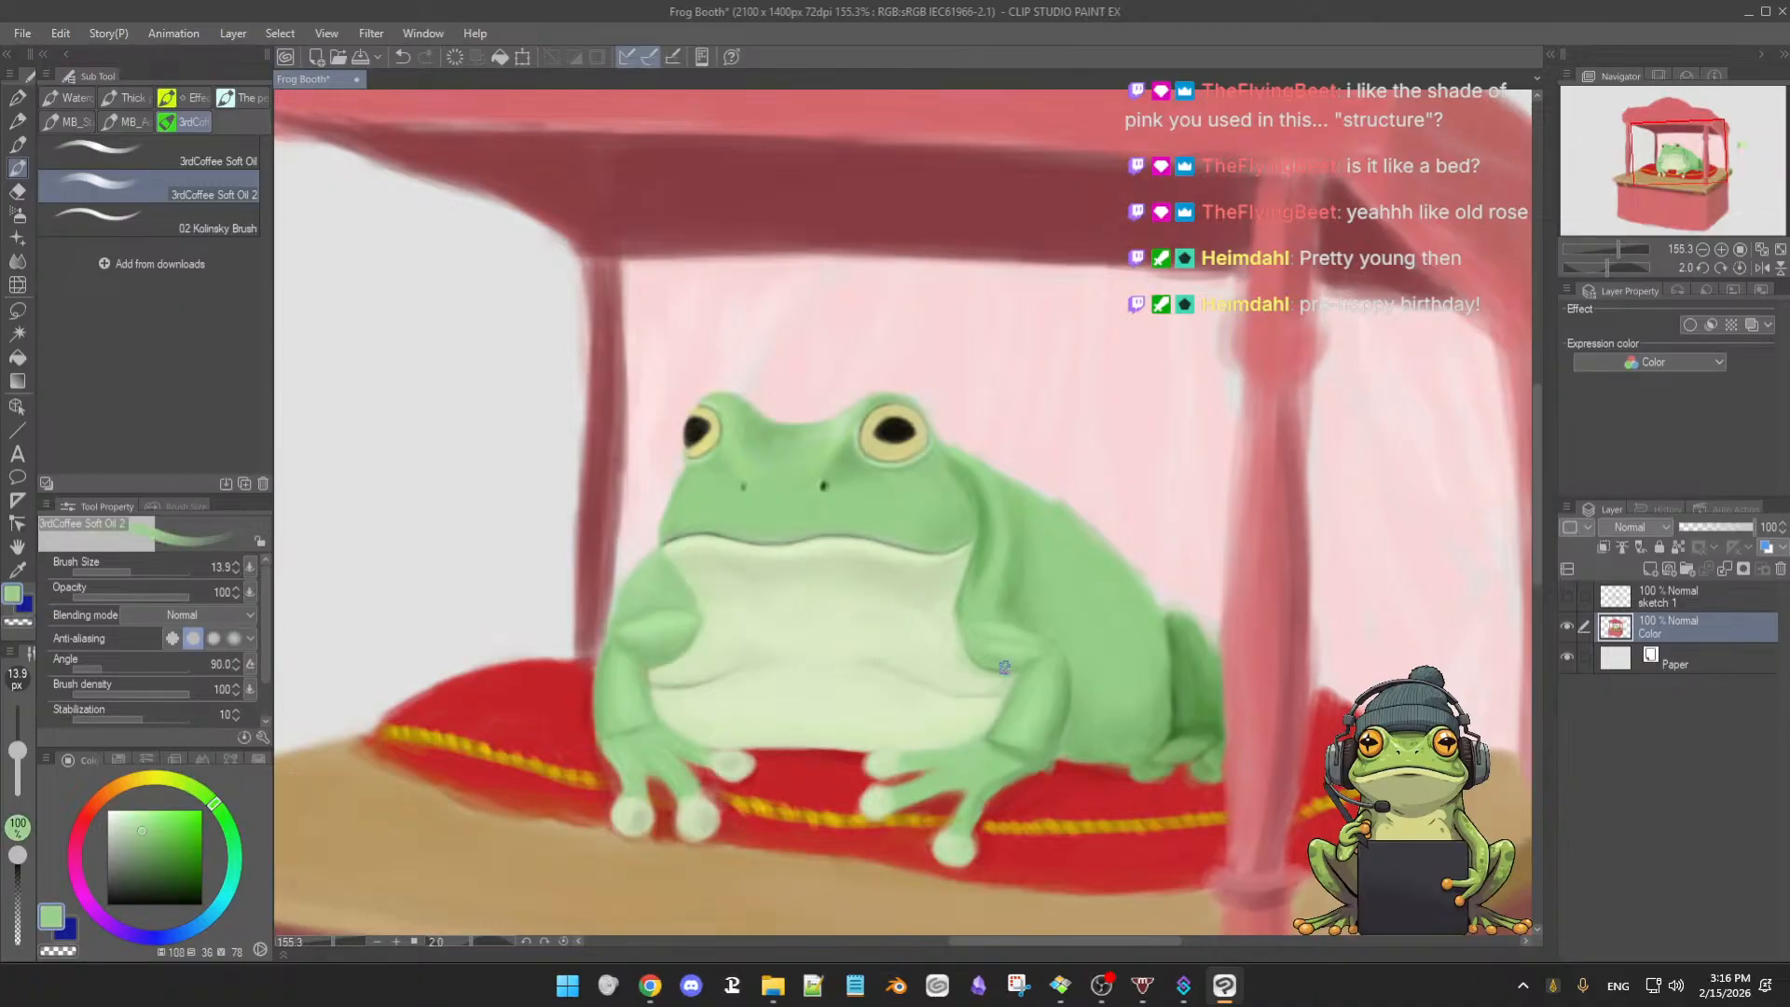
{"action": "left_click", "coordinate": [716, 631], "text": "alt"}
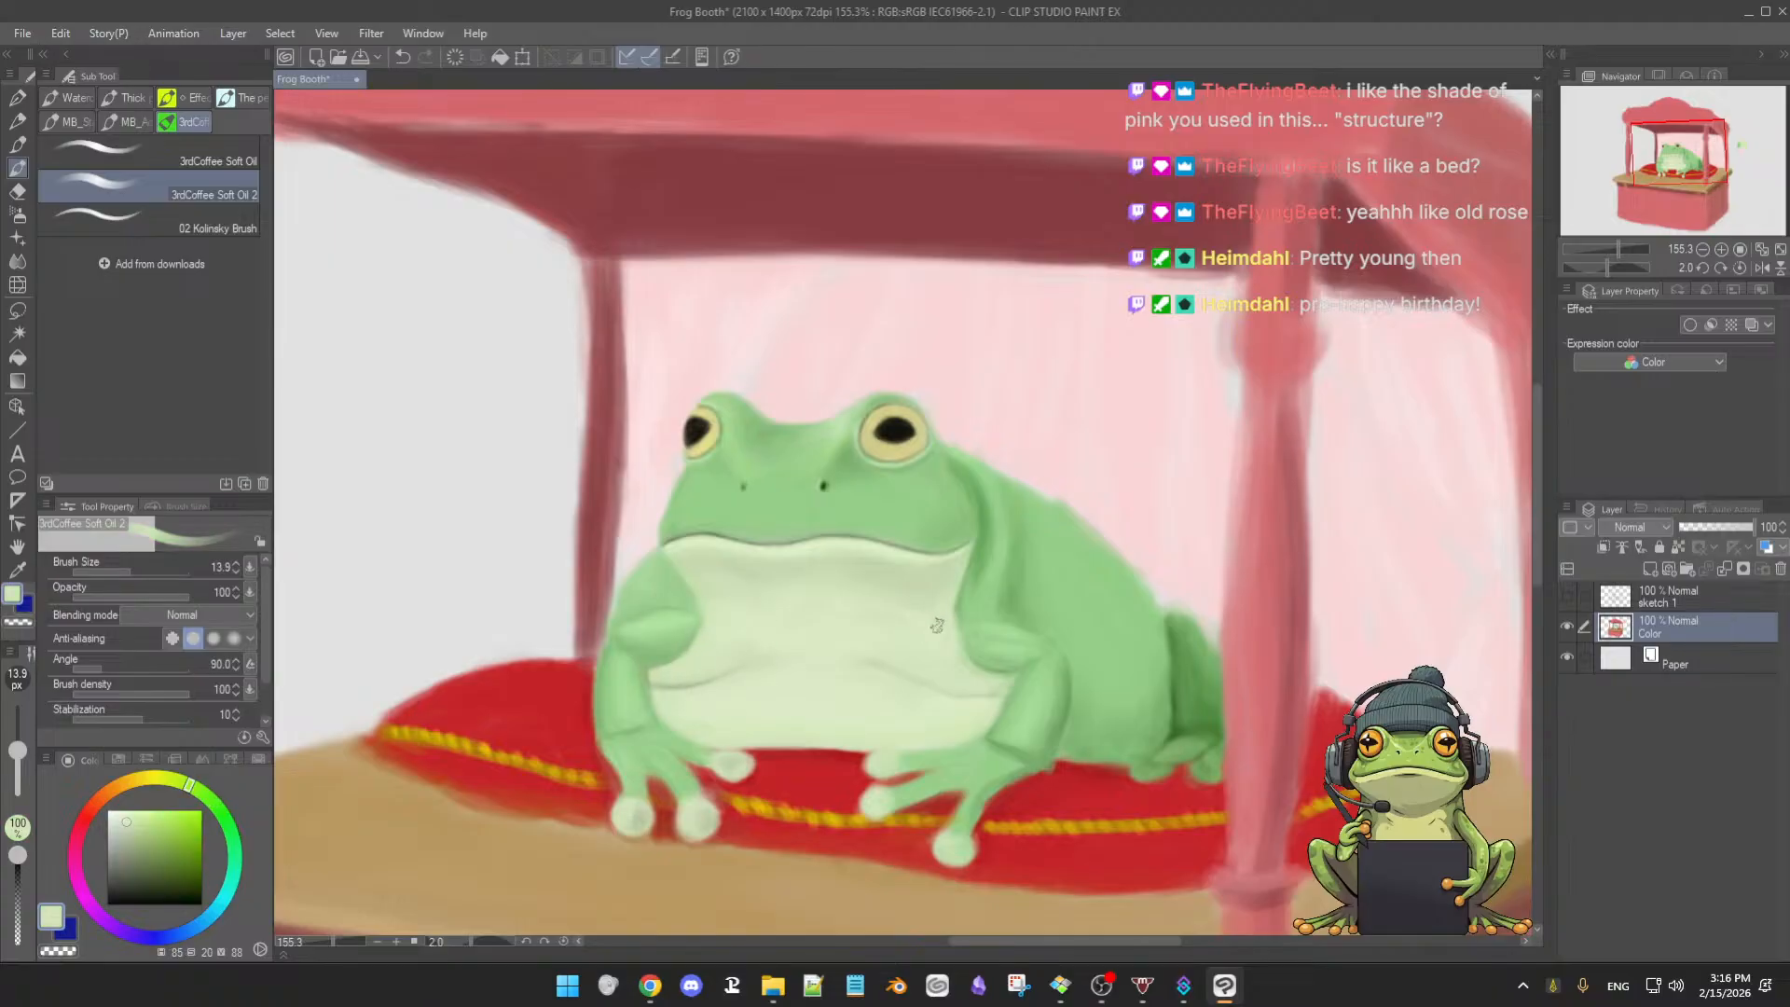
{"action": "left_click", "coordinate": [978, 667], "text": "alt"}
- Soften the belly folds with sampled pale cream greens at brush size 24.8
{"action": "left_click_drag", "start_coordinate": [772, 659], "coordinate": [801, 659]}
{"action": "left_click", "coordinate": [915, 607], "text": "alt"}
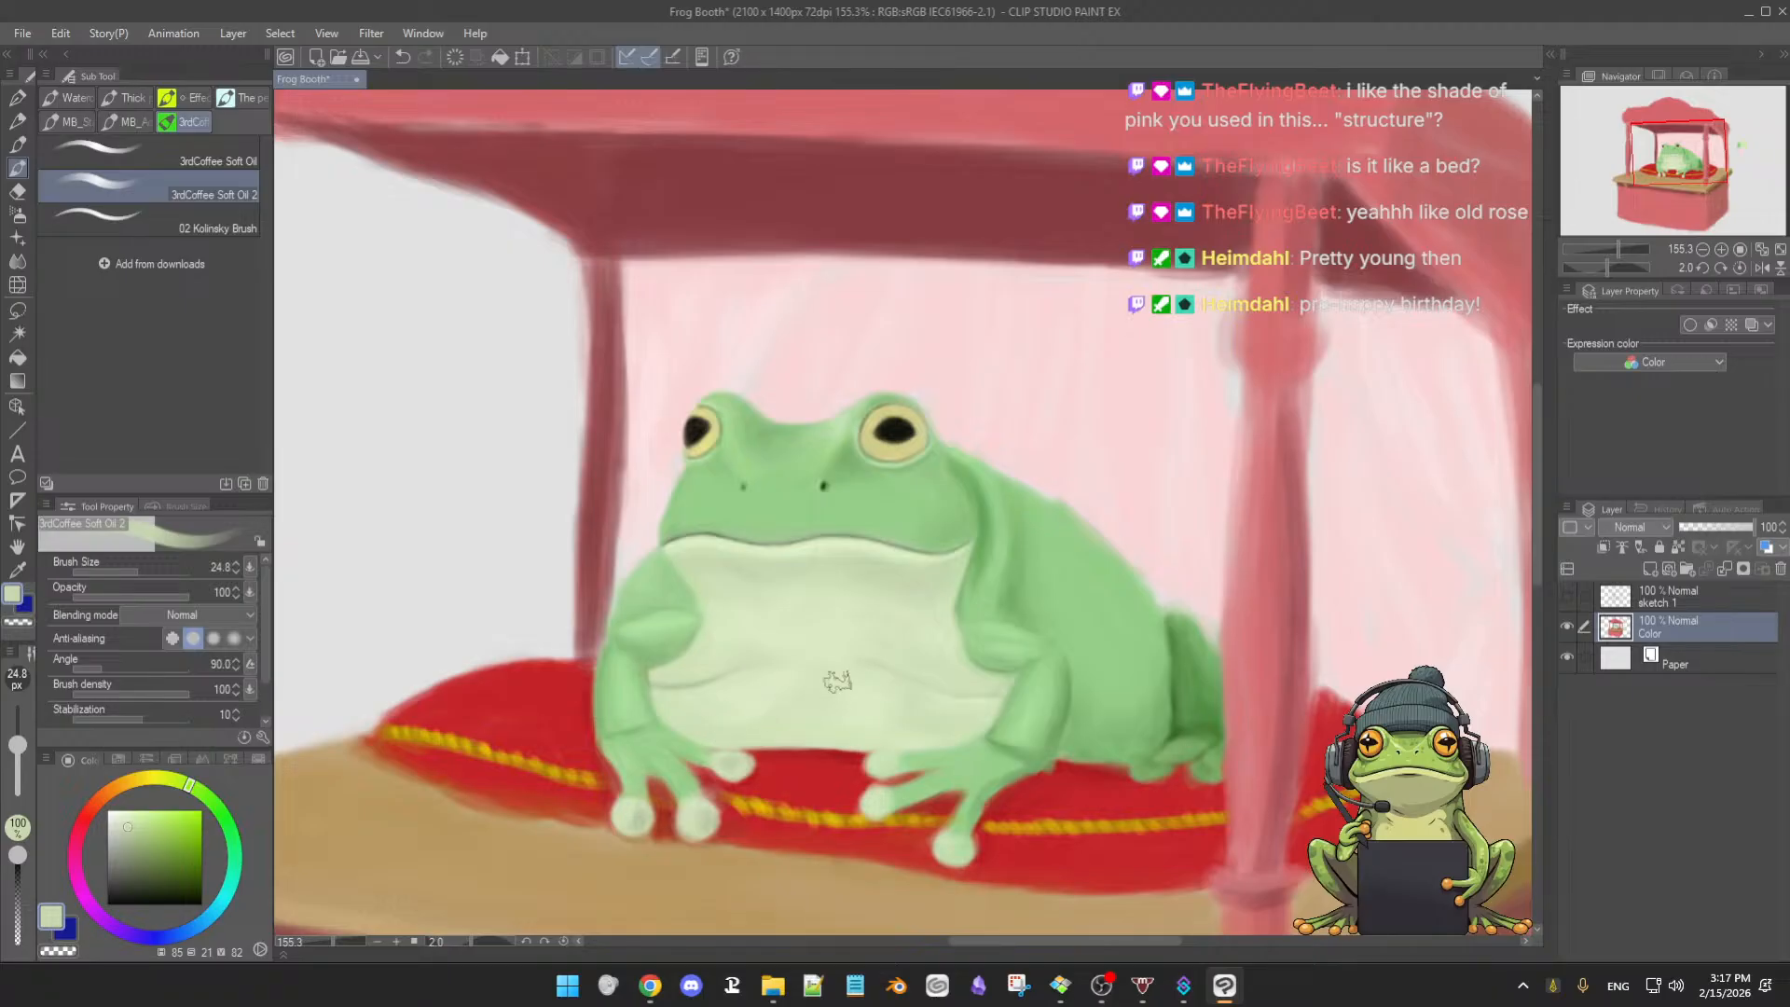
{"action": "left_click", "coordinate": [788, 664], "text": "alt"}
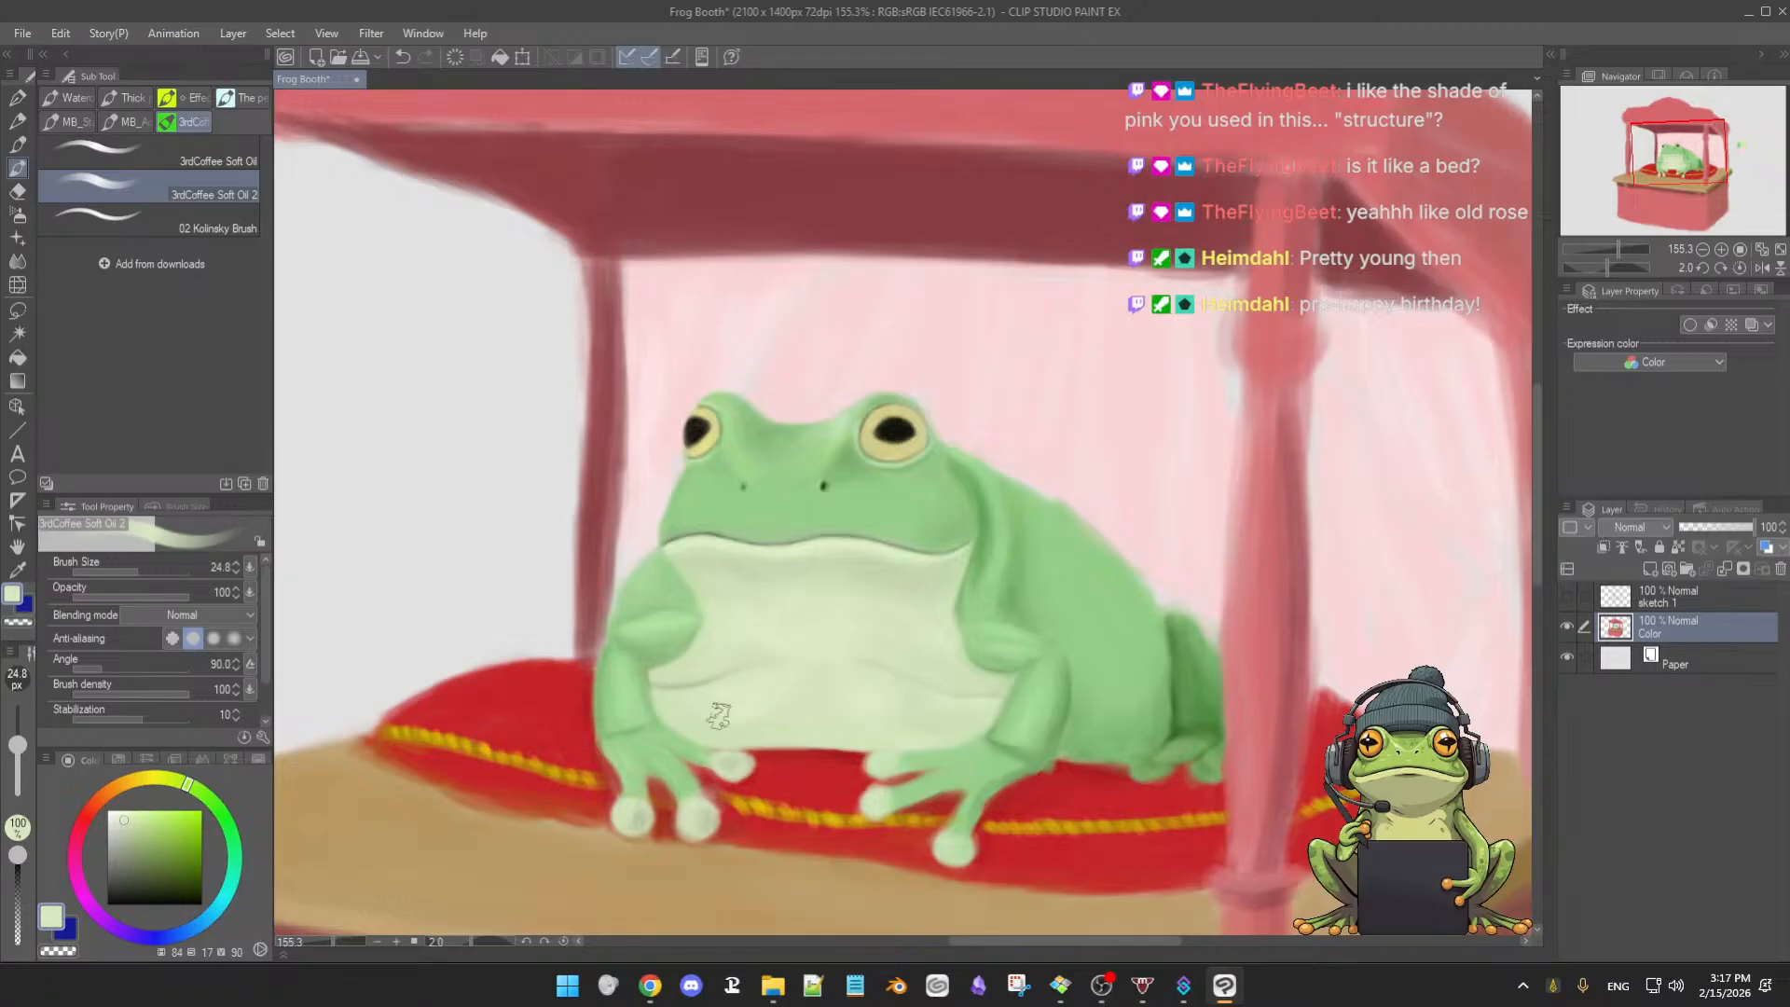
{"action": "left_click", "coordinate": [774, 707], "text": "alt"}
{"action": "scroll", "coordinate": [886, 709], "scroll_direction": "down", "scroll_amount": 1}
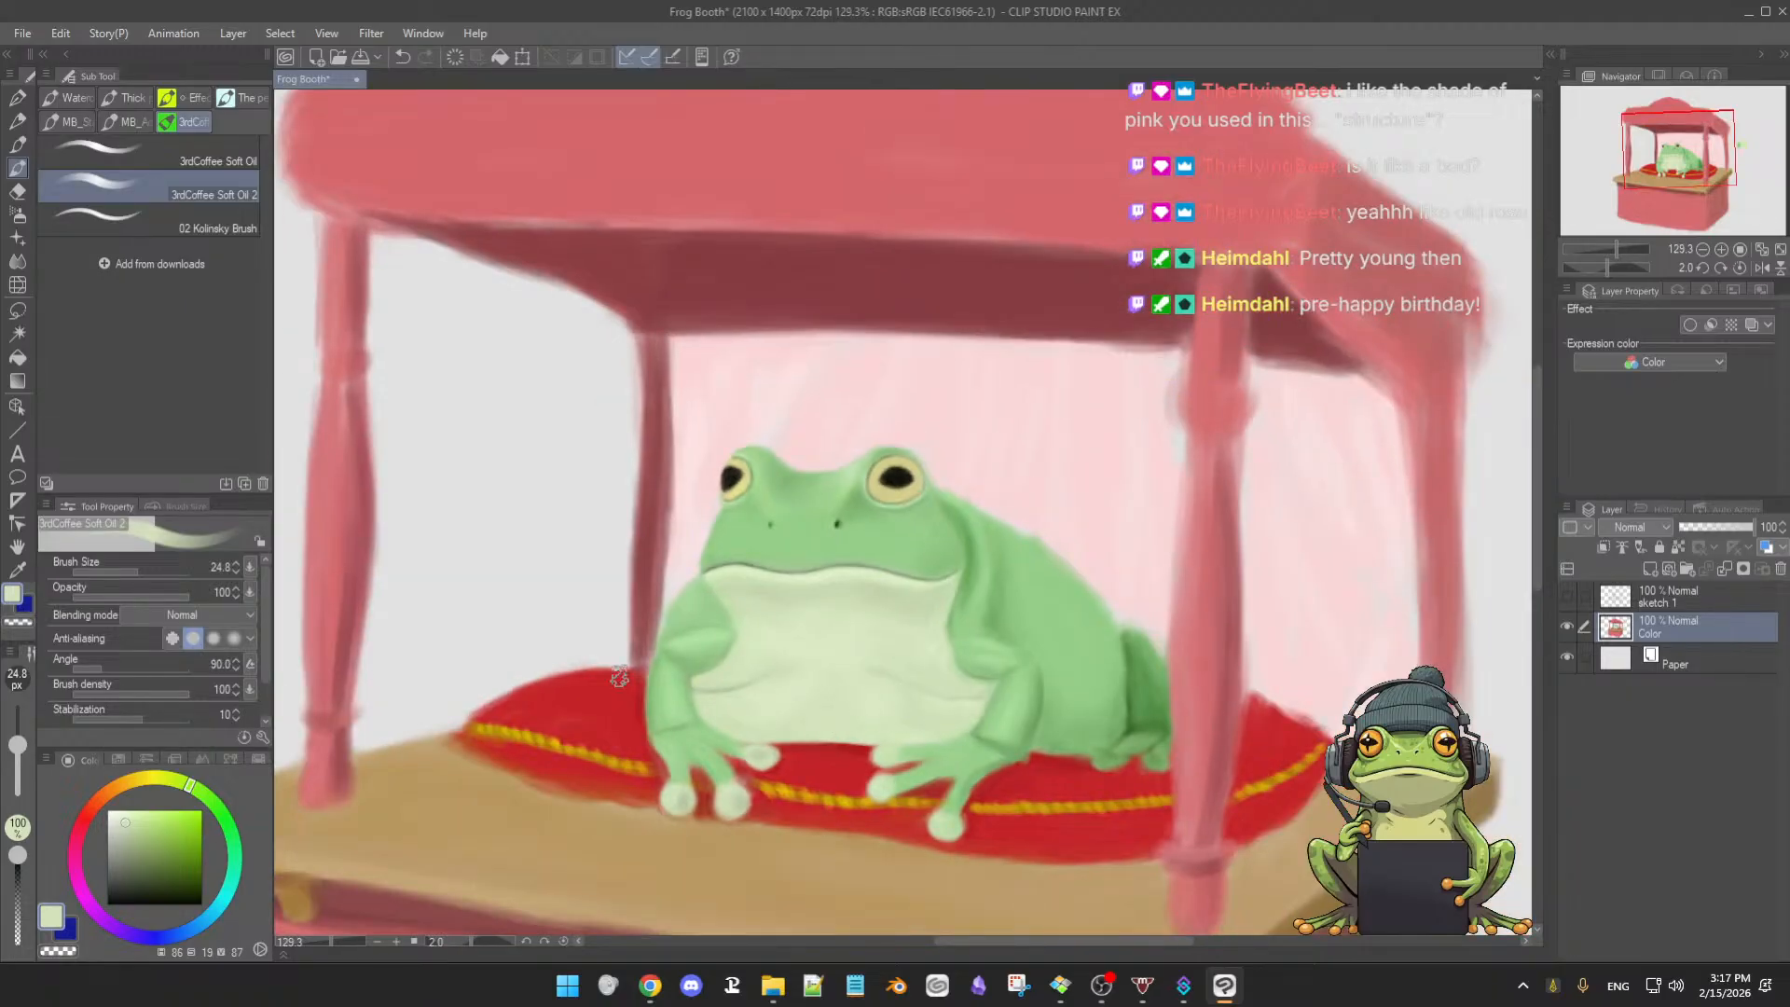
- Add a darker grey-green shadow to the lower belly and blend it with sampled pale greens at brush size 24.8
{"action": "left_click", "coordinate": [130, 852]}
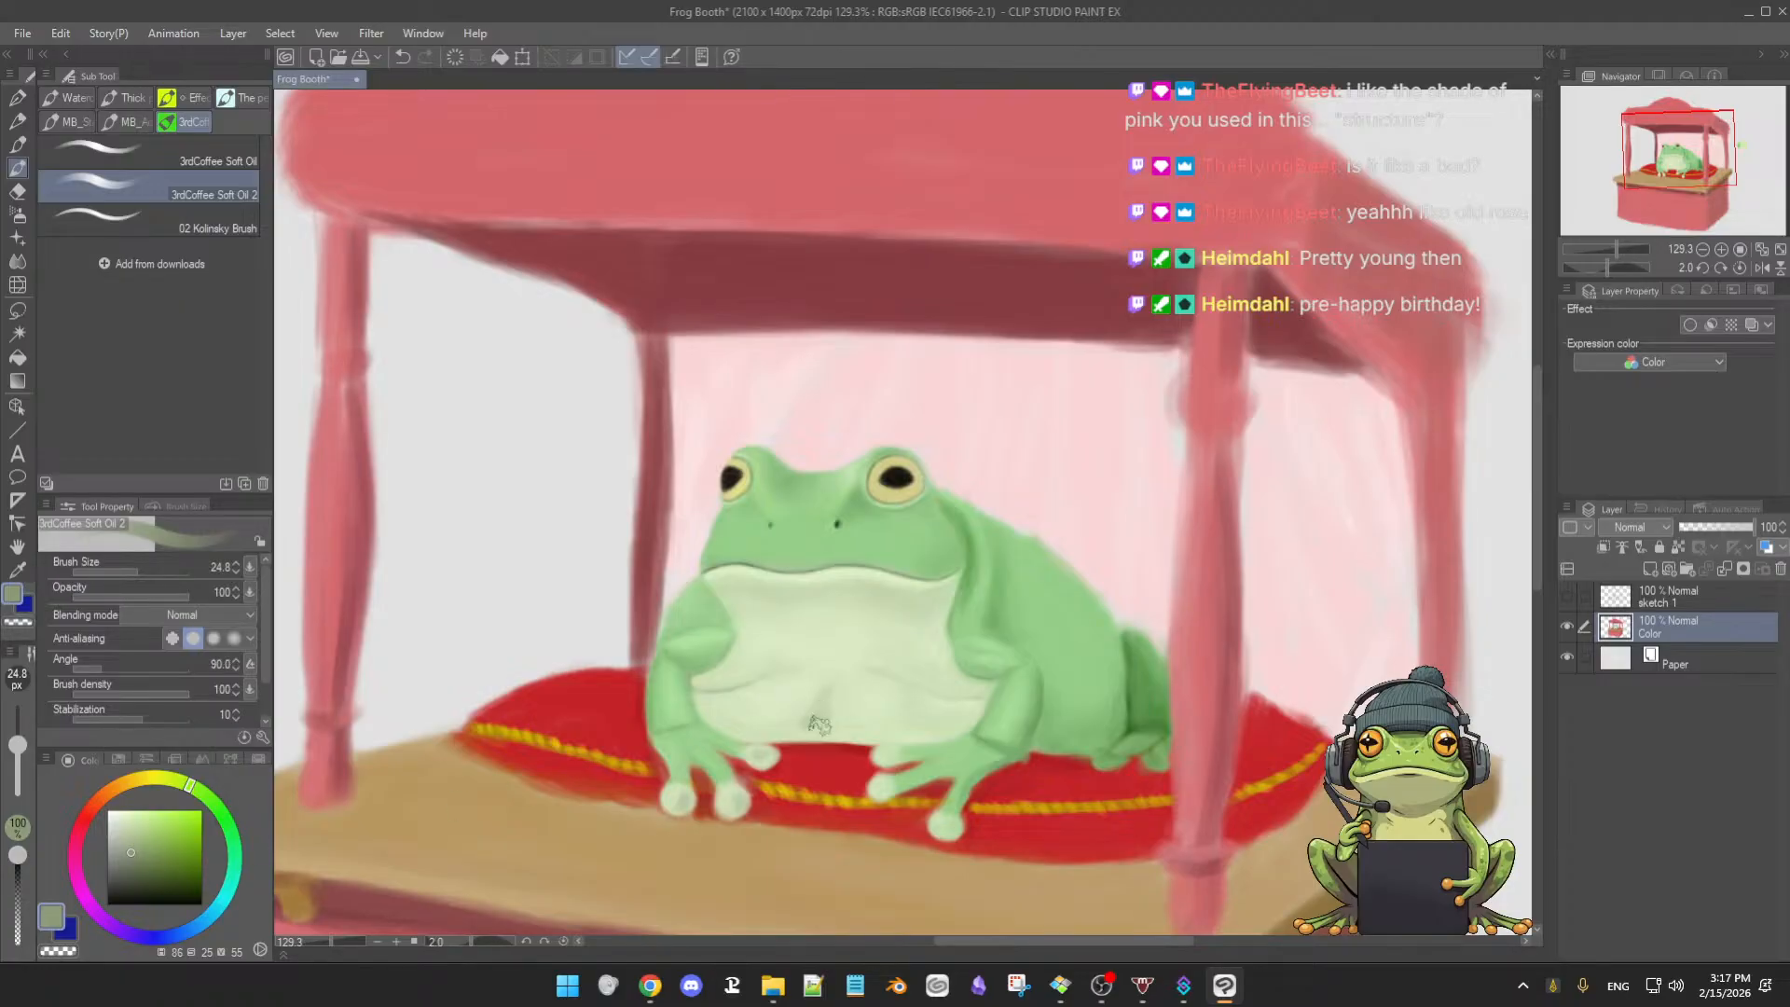
{"action": "left_click", "coordinate": [825, 675], "text": "alt"}
{"action": "mouse_move", "coordinate": [855, 708]}
{"action": "left_mouse_down"}
{"action": "mouse_move", "coordinate": [792, 733]}
{"action": "mouse_move", "coordinate": [815, 681]}
{"action": "mouse_move", "coordinate": [788, 733]}
{"action": "left_mouse_up"}
{"action": "left_click", "coordinate": [792, 734], "text": "alt"}
{"action": "left_click", "coordinate": [875, 689], "text": "alt"}
{"action": "left_click_drag", "start_coordinate": [874, 689], "coordinate": [837, 688]}
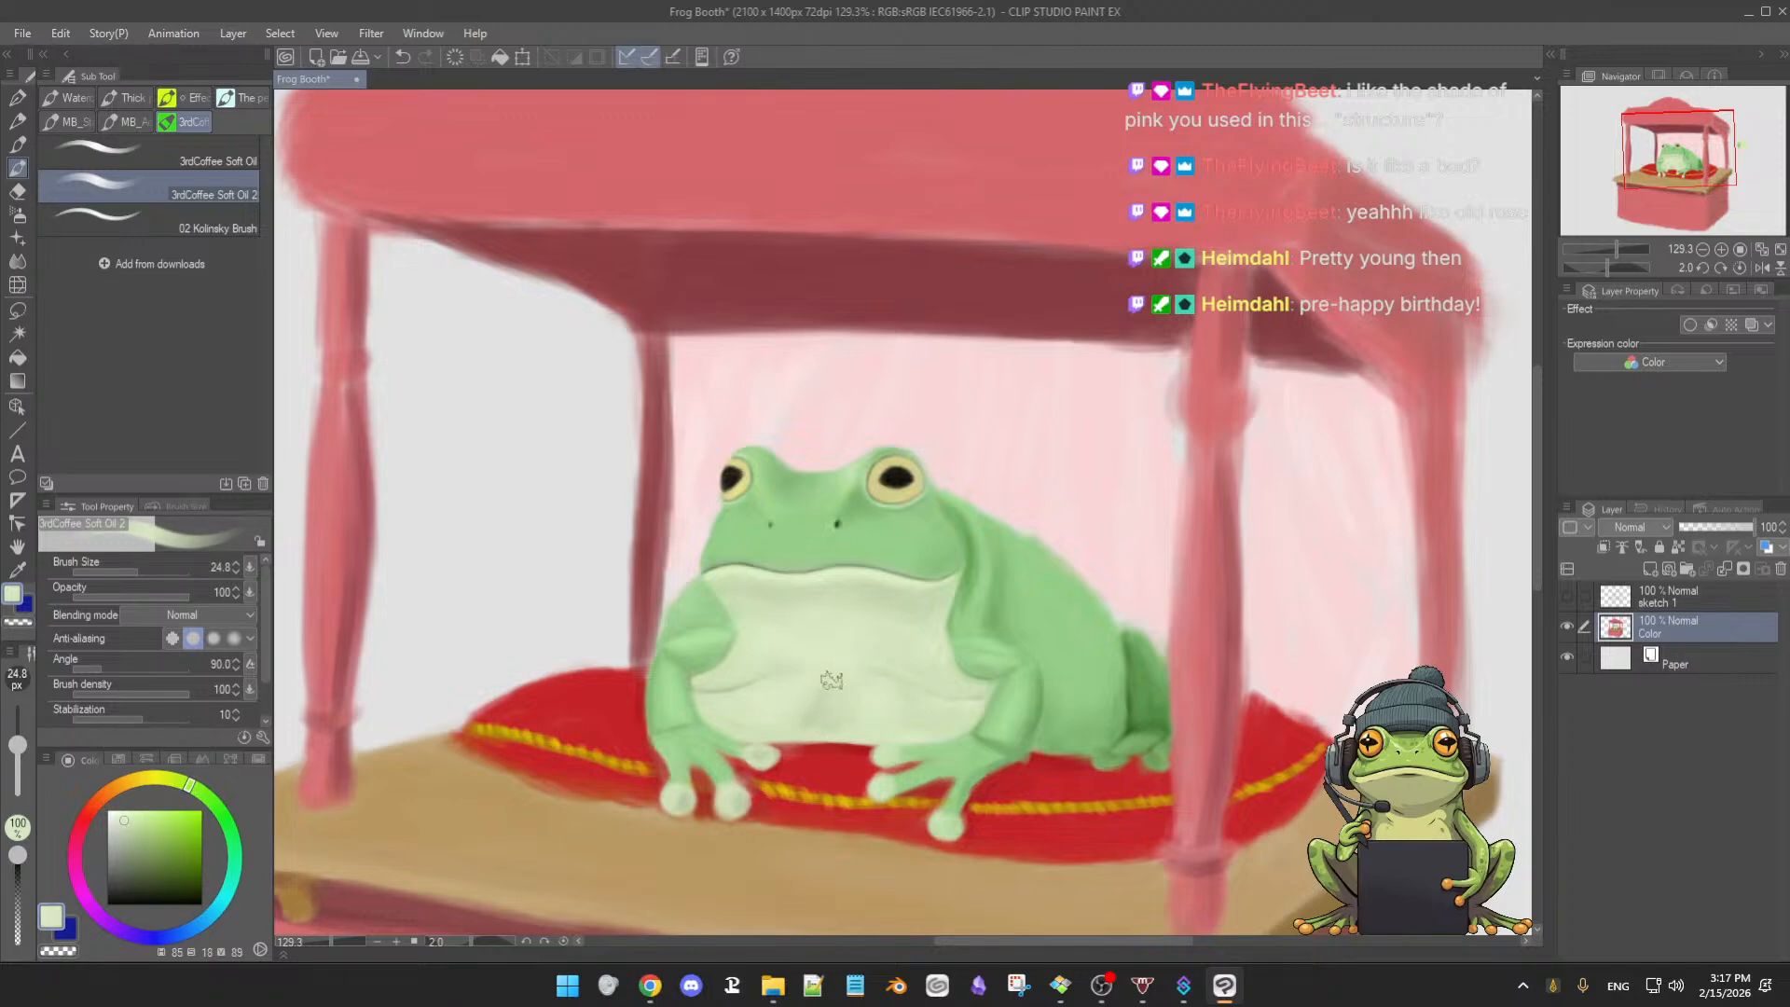
{"action": "left_click", "coordinate": [790, 713], "text": "alt"}
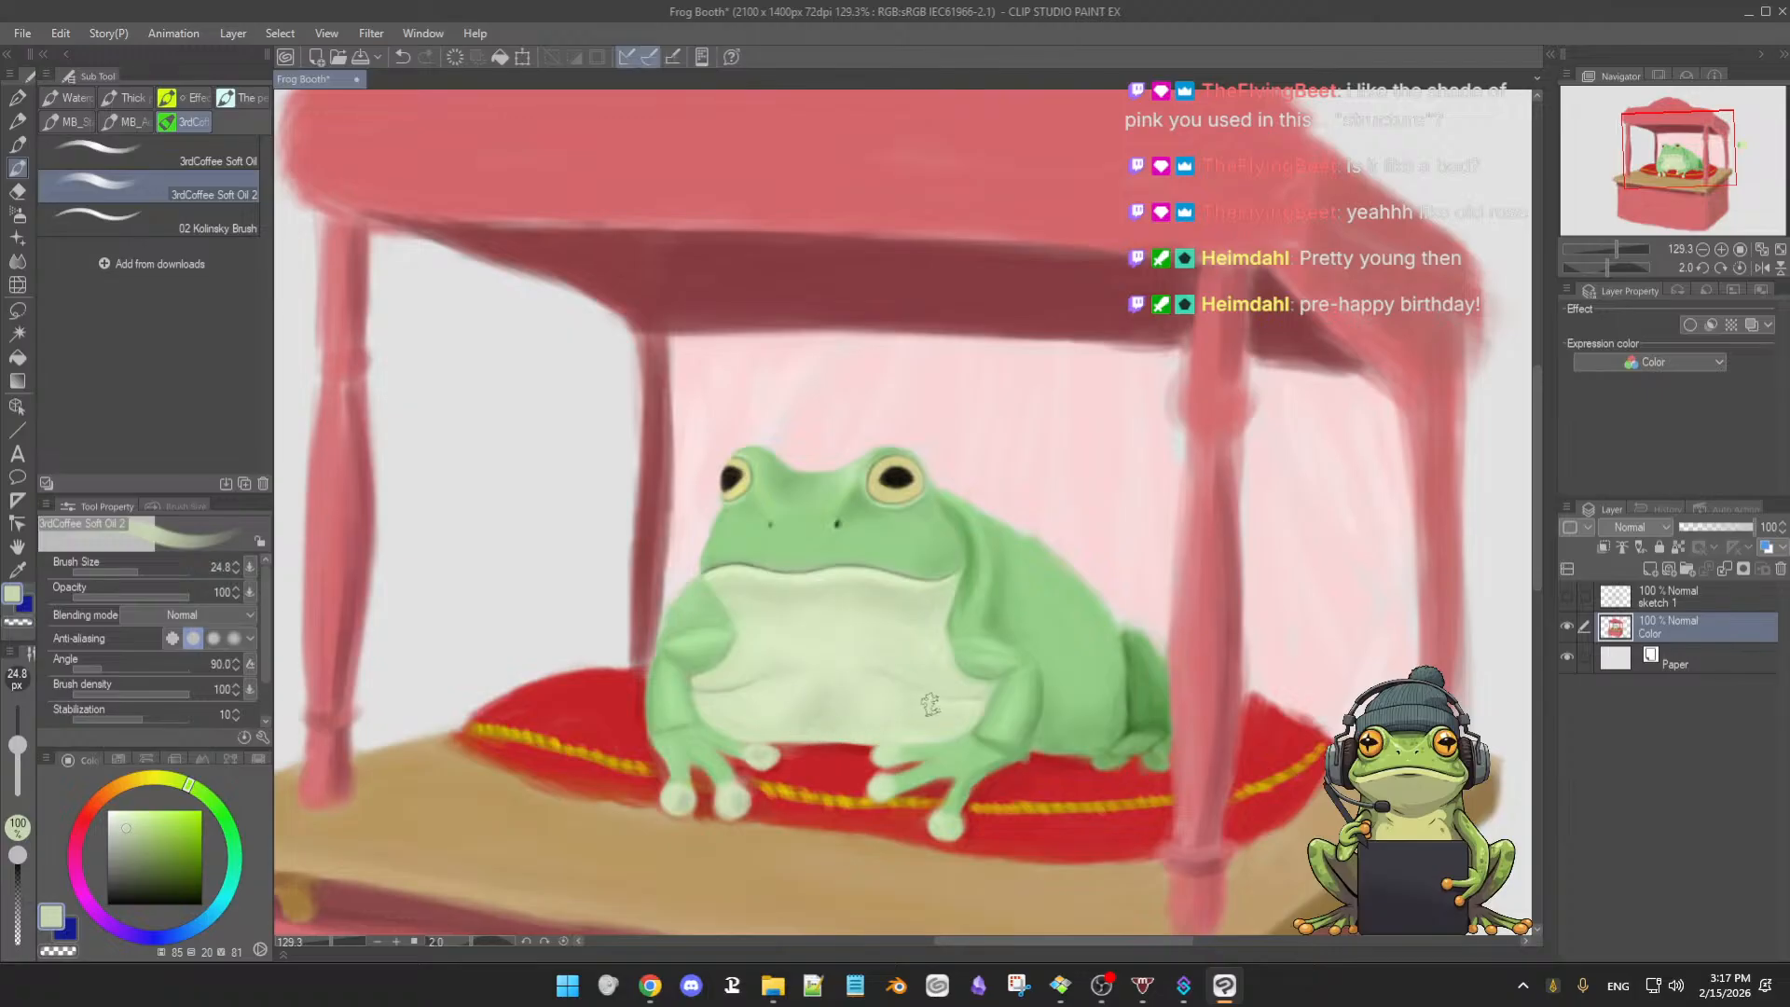
- Define the belly crease beside the frog's nearer front arm with sampled and darkened grey-green at brush size 7.9
{"action": "left_click", "coordinate": [797, 695], "text": "alt"}
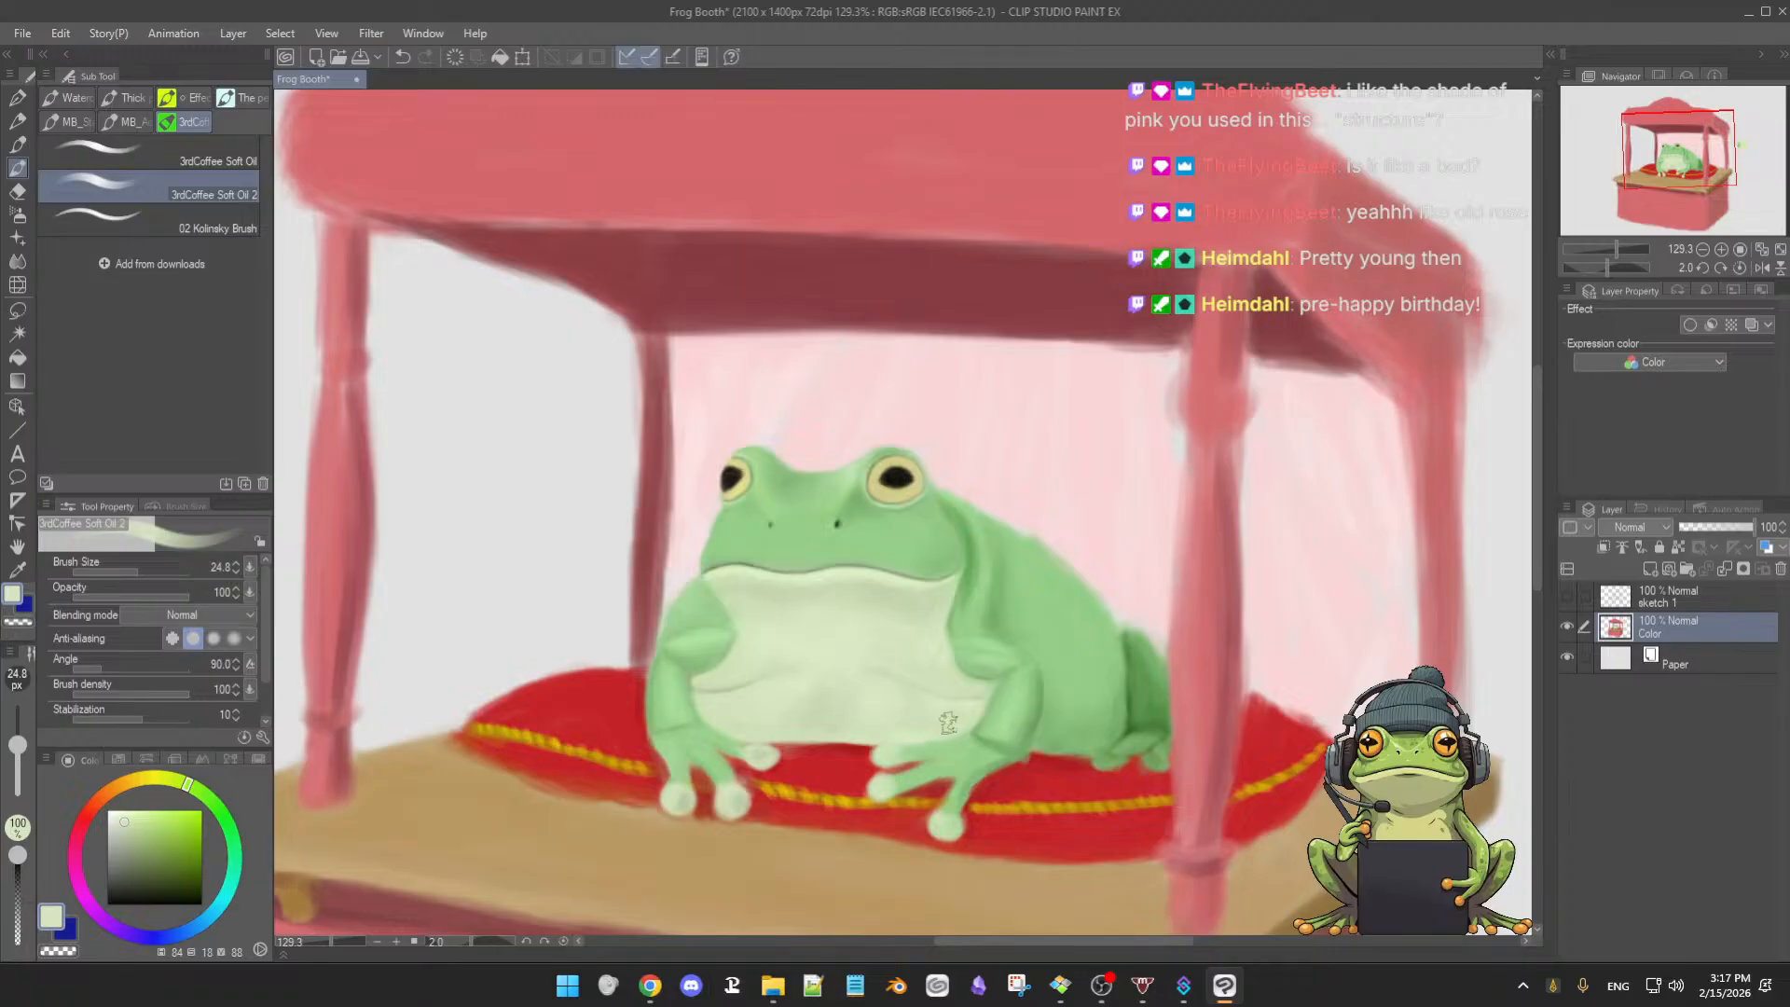
{"action": "mouse_move", "coordinate": [972, 698]}
{"action": "left_mouse_down"}
{"action": "mouse_move", "coordinate": [955, 681]}
{"action": "mouse_move", "coordinate": [1123, 633]}
{"action": "left_mouse_up"}
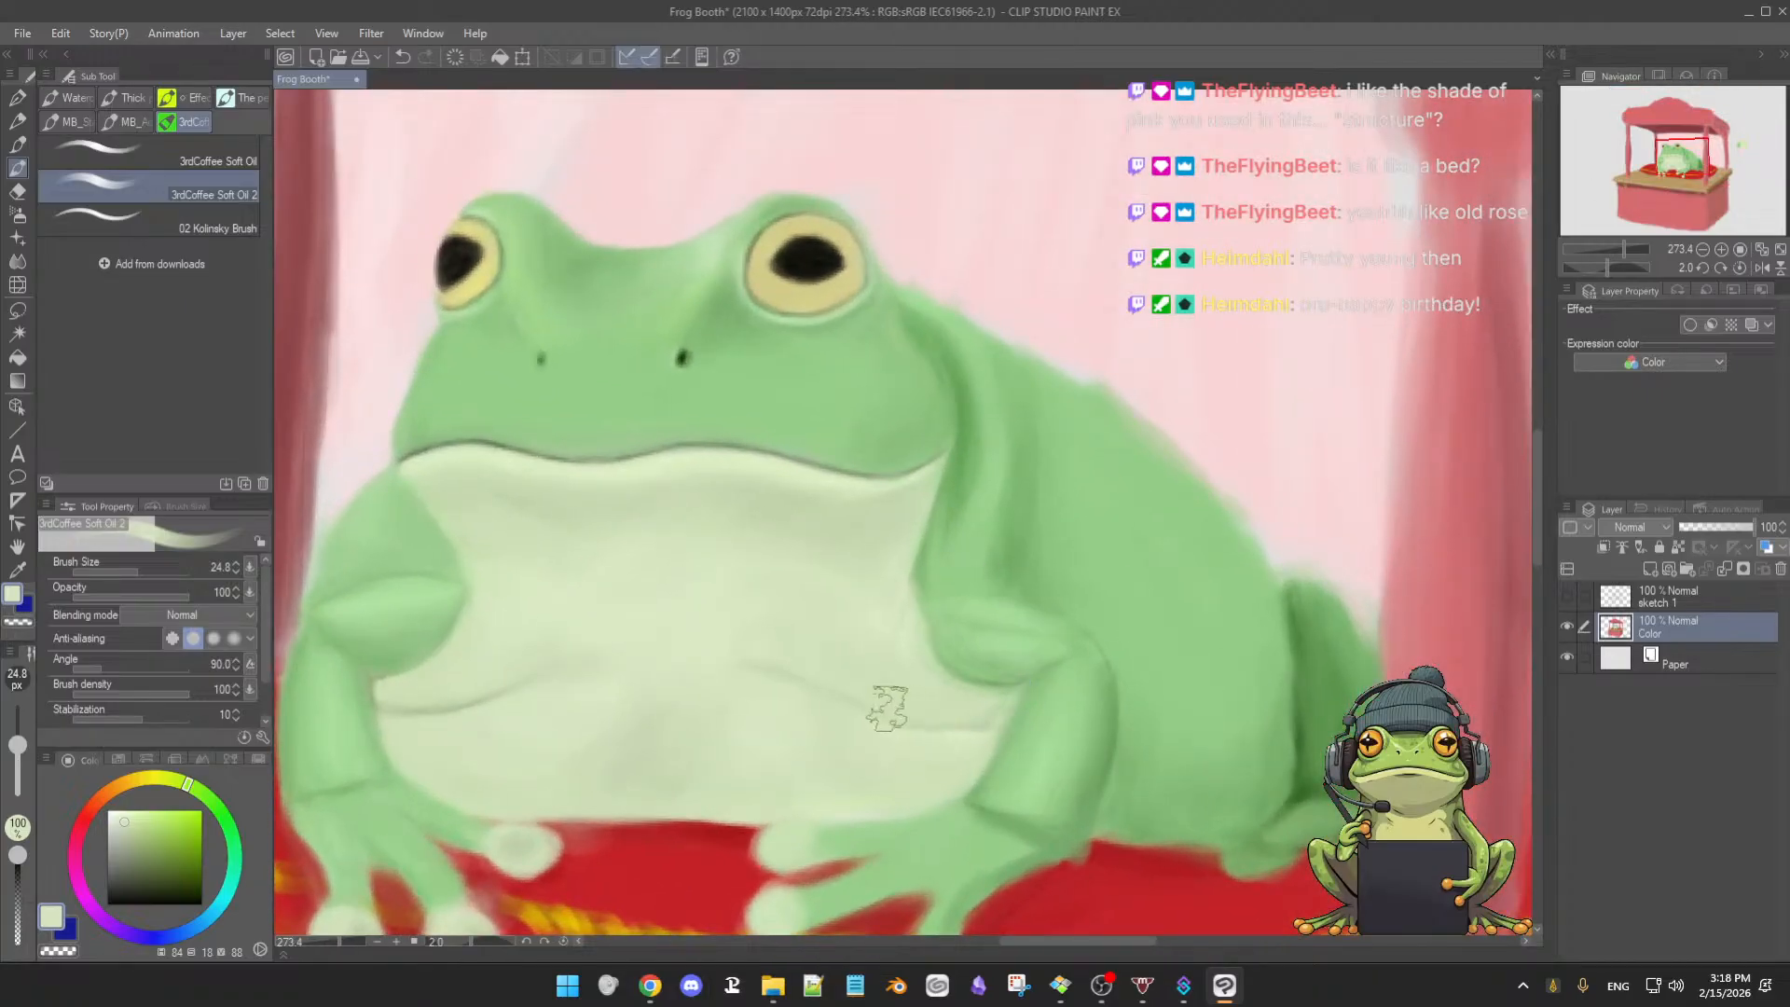
{"action": "left_click", "coordinate": [424, 713], "text": "alt"}
{"action": "key", "text": "["}
{"action": "left_click_drag", "start_coordinate": [862, 700], "coordinate": [855, 682]}
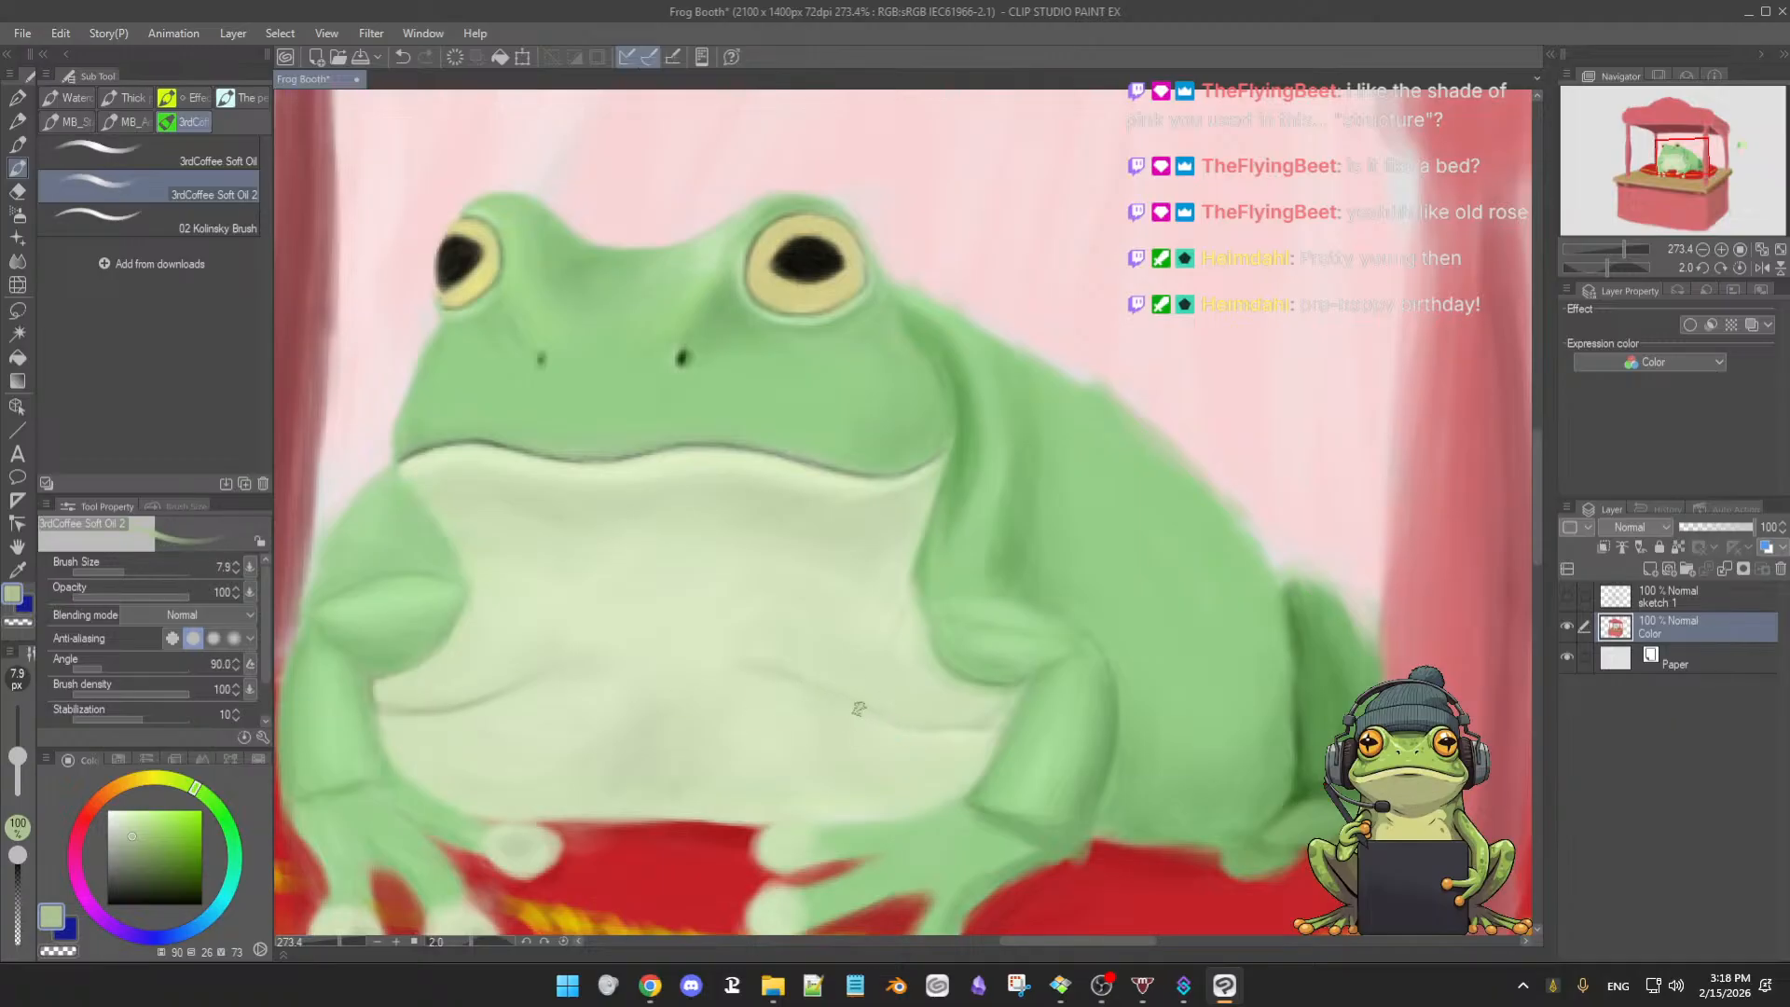
{"action": "left_click", "coordinate": [442, 708], "text": "alt"}
{"action": "left_click", "coordinate": [134, 849]}
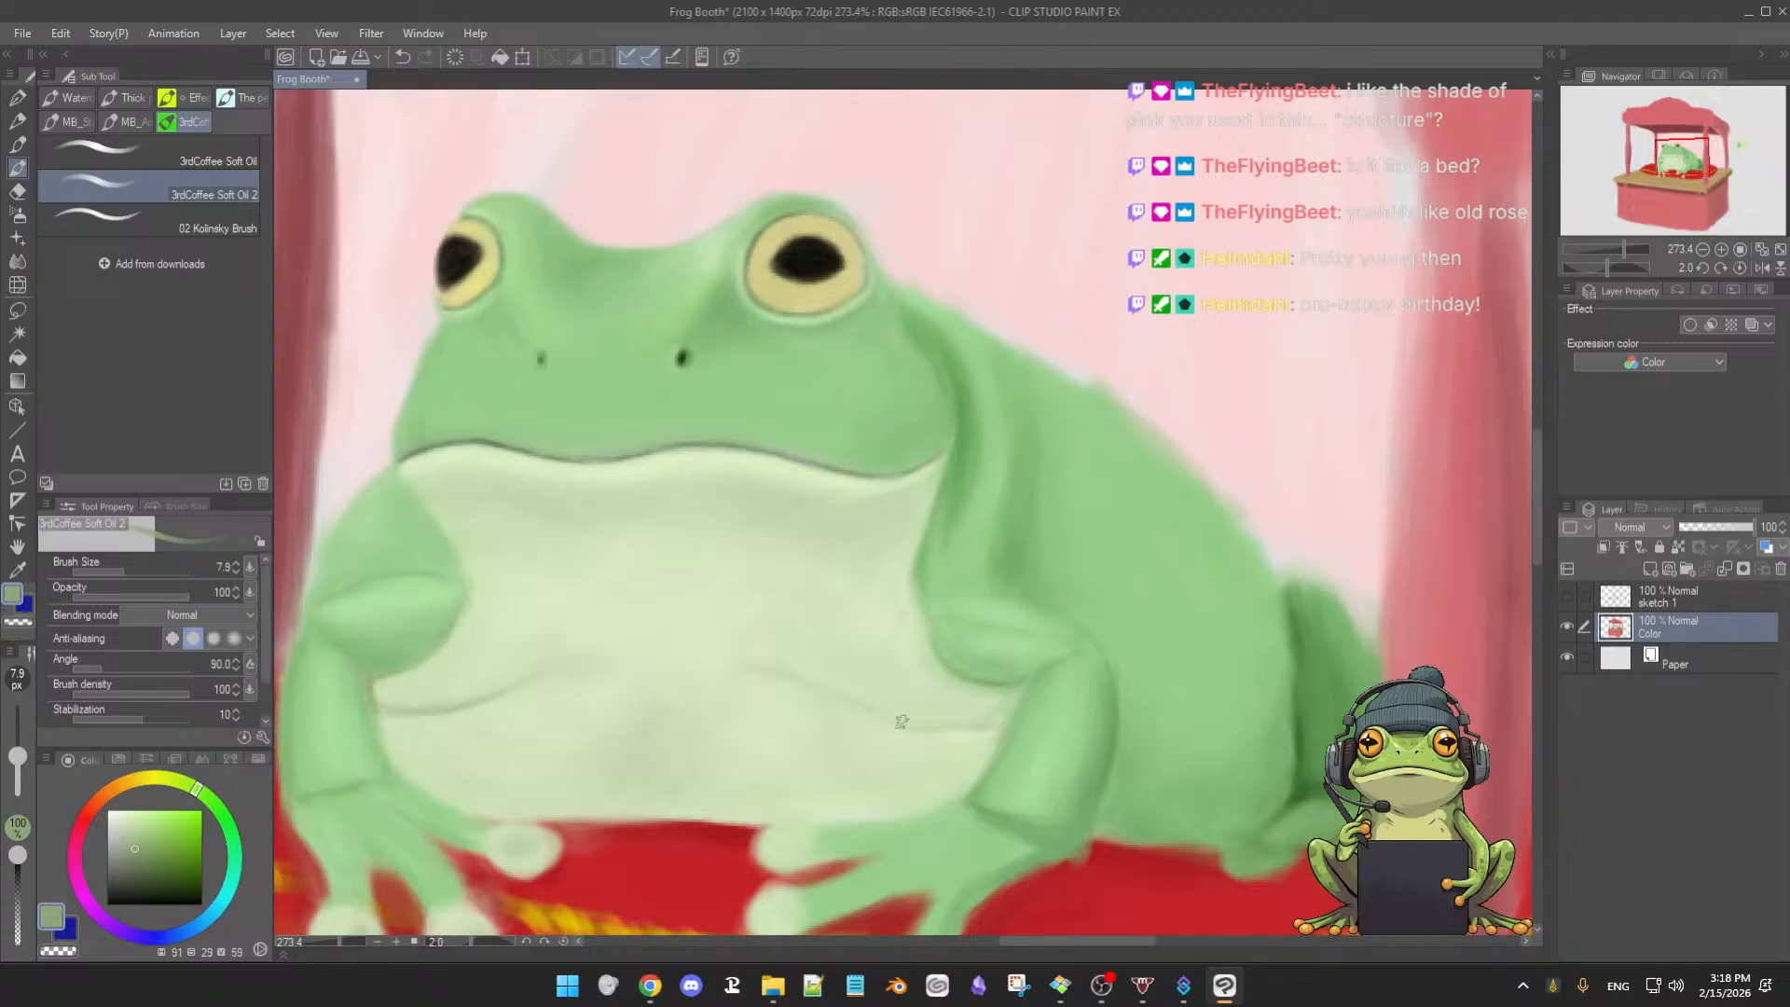
- Blend the belly around the crease with sampled pale cream at brush size 17.8, and sharpen its line with grey-green at size 5.0
{"action": "key", "text": "["}
{"action": "left_click", "coordinate": [762, 645], "text": "alt"}
{"action": "left_click_drag", "start_coordinate": [752, 627], "coordinate": [767, 652]}
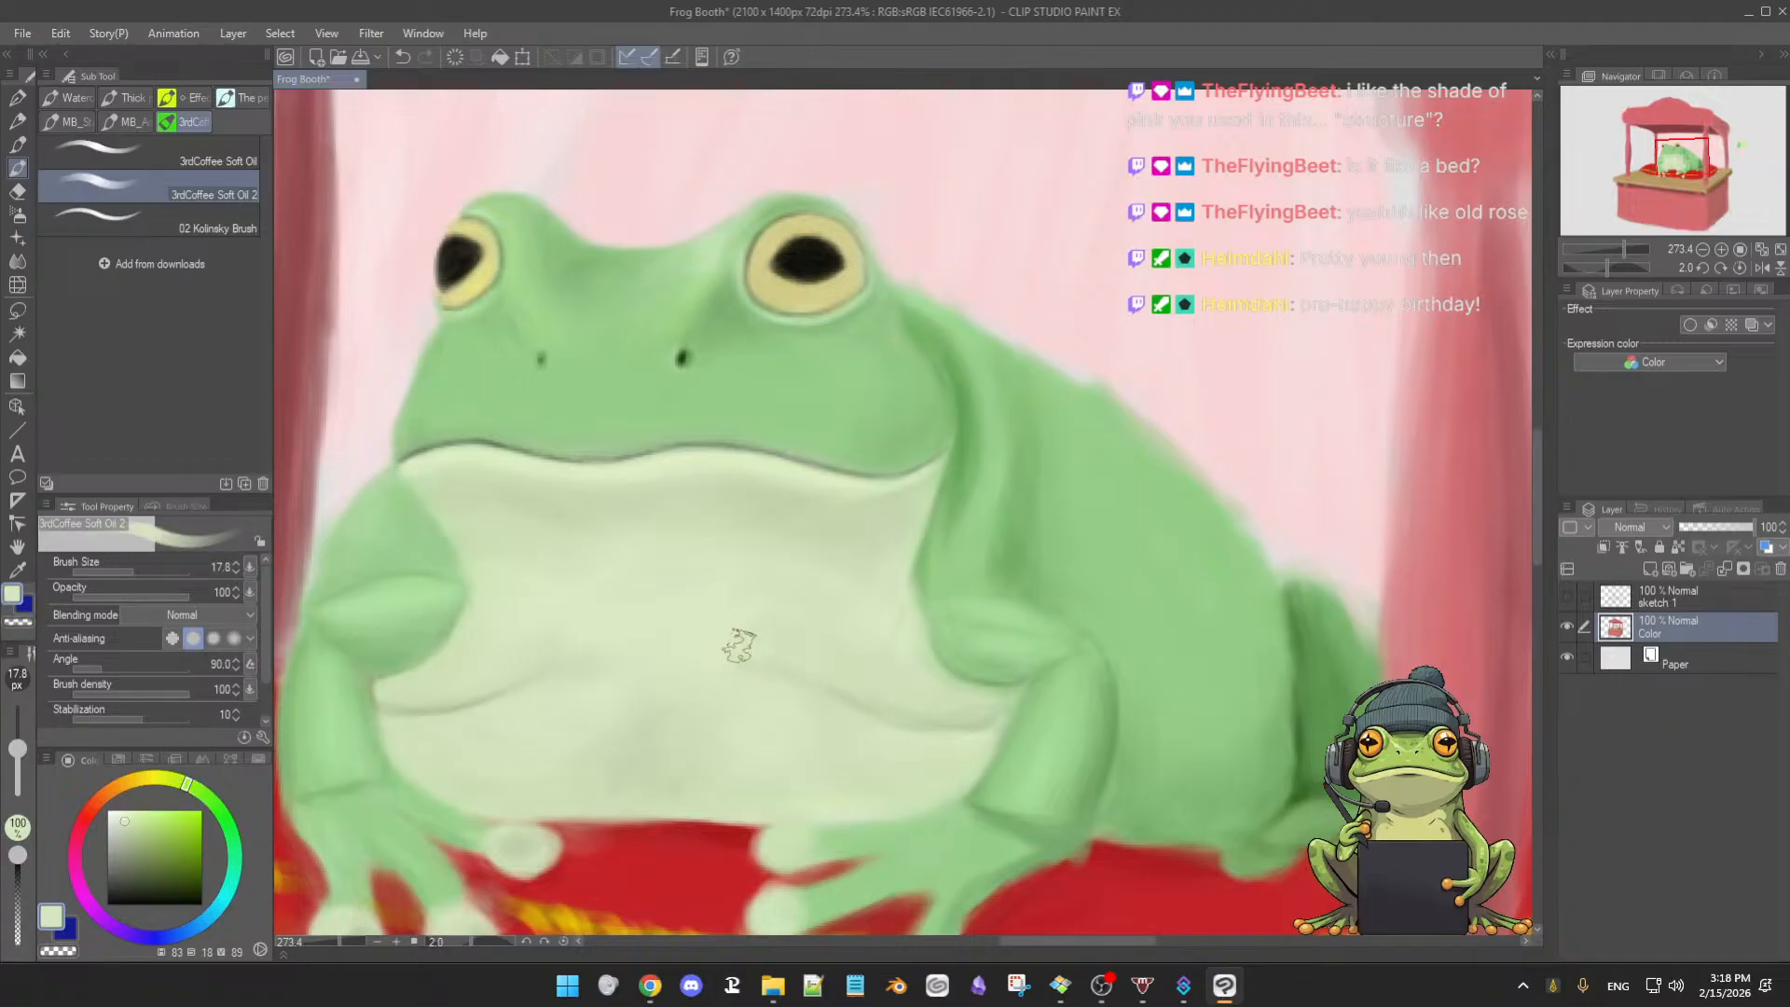
{"action": "left_click", "coordinate": [947, 716], "text": "alt"}
{"action": "left_click_drag", "start_coordinate": [947, 716], "coordinate": [871, 663]}
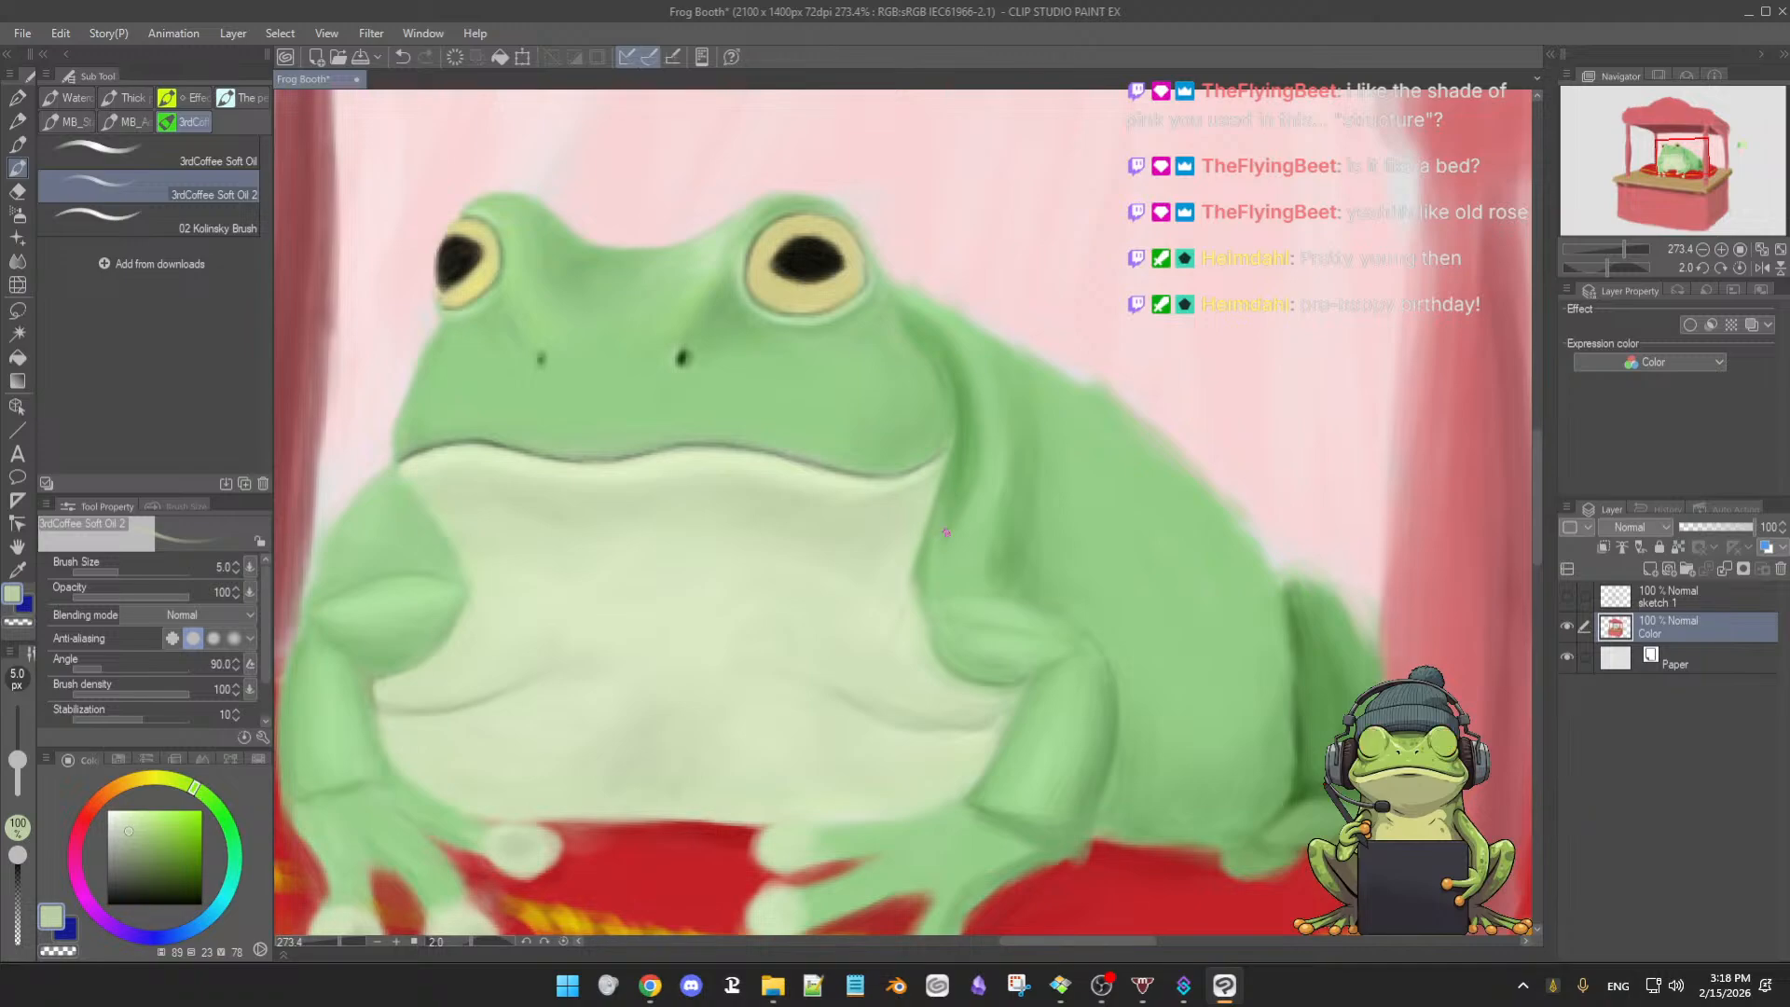
- Refine the edge between the pale chest and the green shoulder below the mouth corner with sampled greens at brush size 7.3
{"action": "left_click_drag", "start_coordinate": [936, 535], "coordinate": [940, 541]}
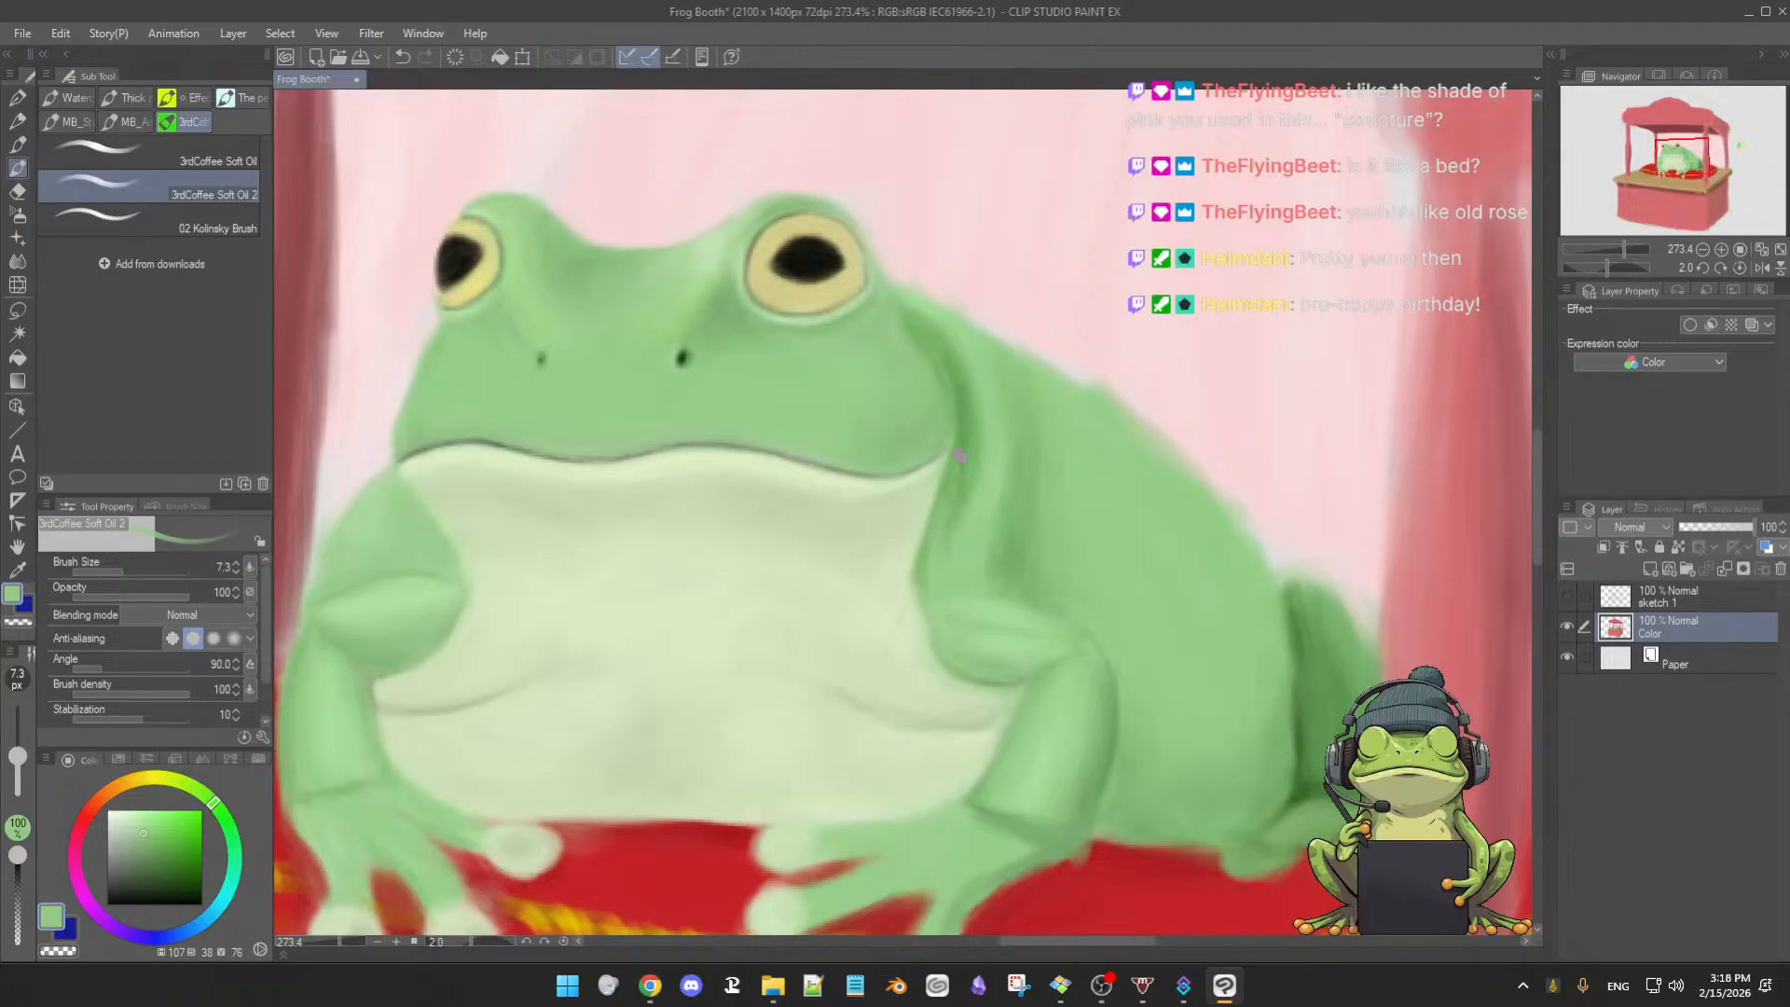
{"action": "left_click", "coordinate": [931, 486], "text": "alt"}
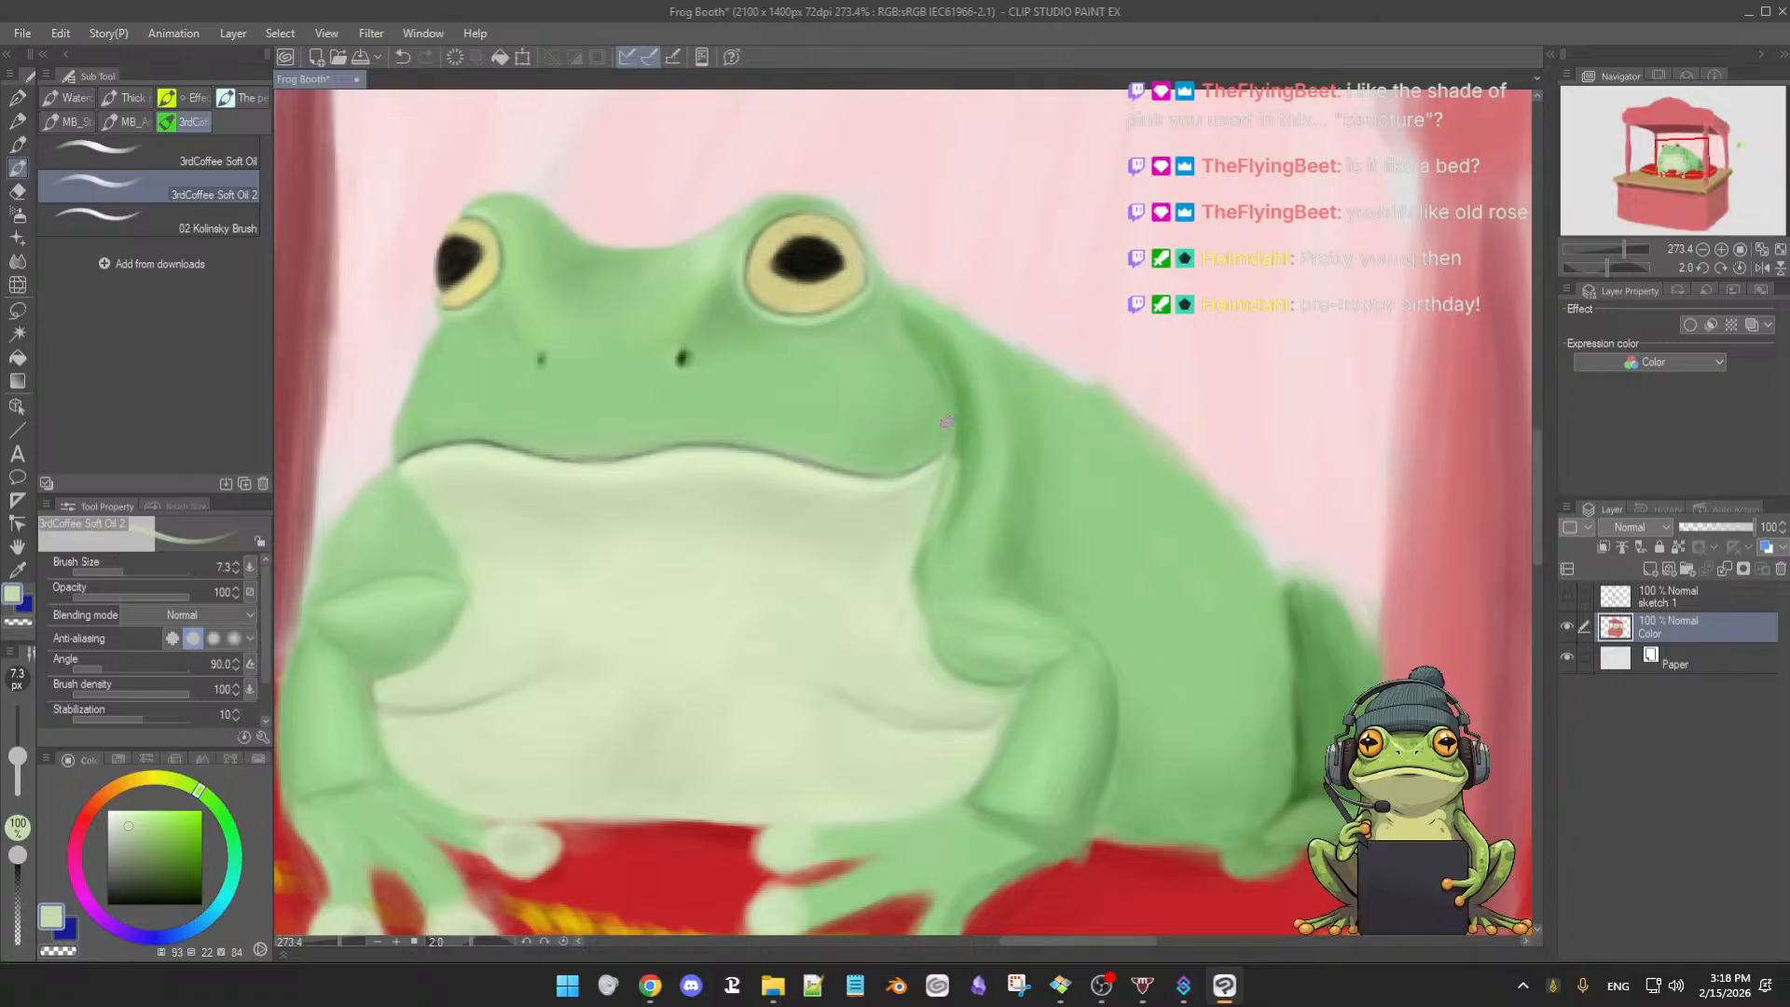
{"action": "left_click", "coordinate": [955, 427], "text": "alt"}
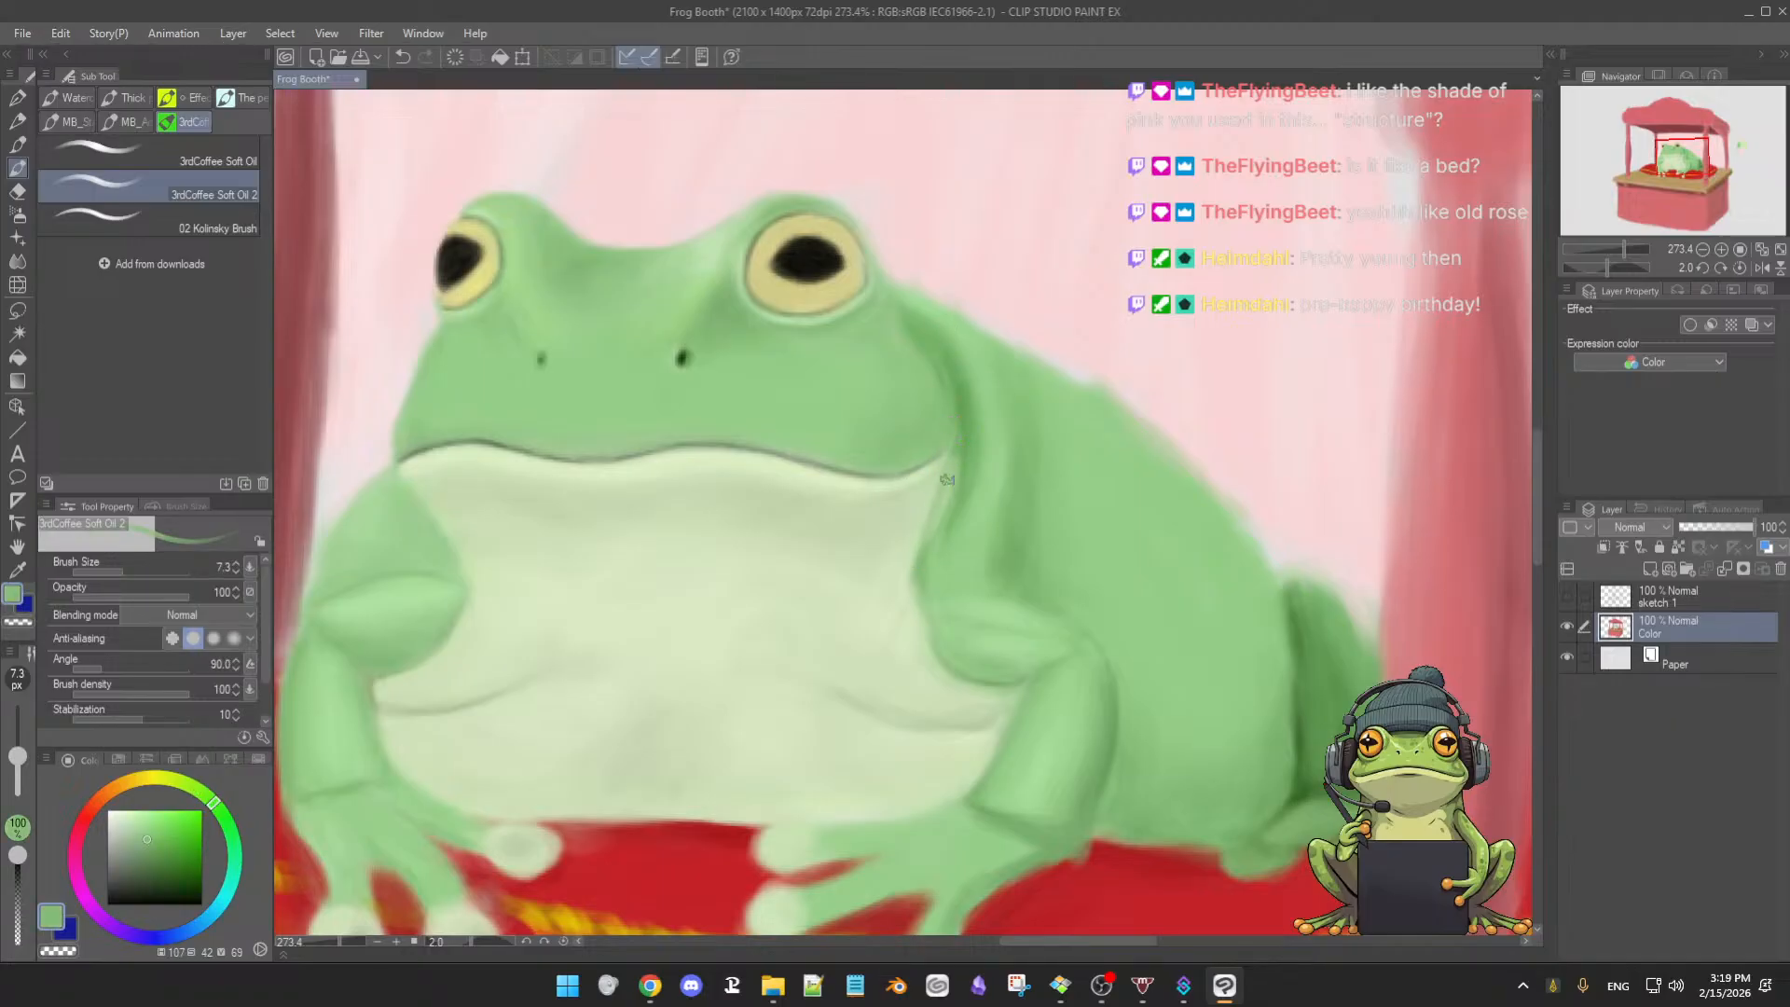
{"action": "left_click", "coordinate": [916, 469], "text": "alt"}
- Deepen and blend the skin folds running from behind the cheek to the shoulder with sampled darker and lighter greens at brush size 7.3
{"action": "left_click", "coordinate": [966, 417], "text": "alt"}
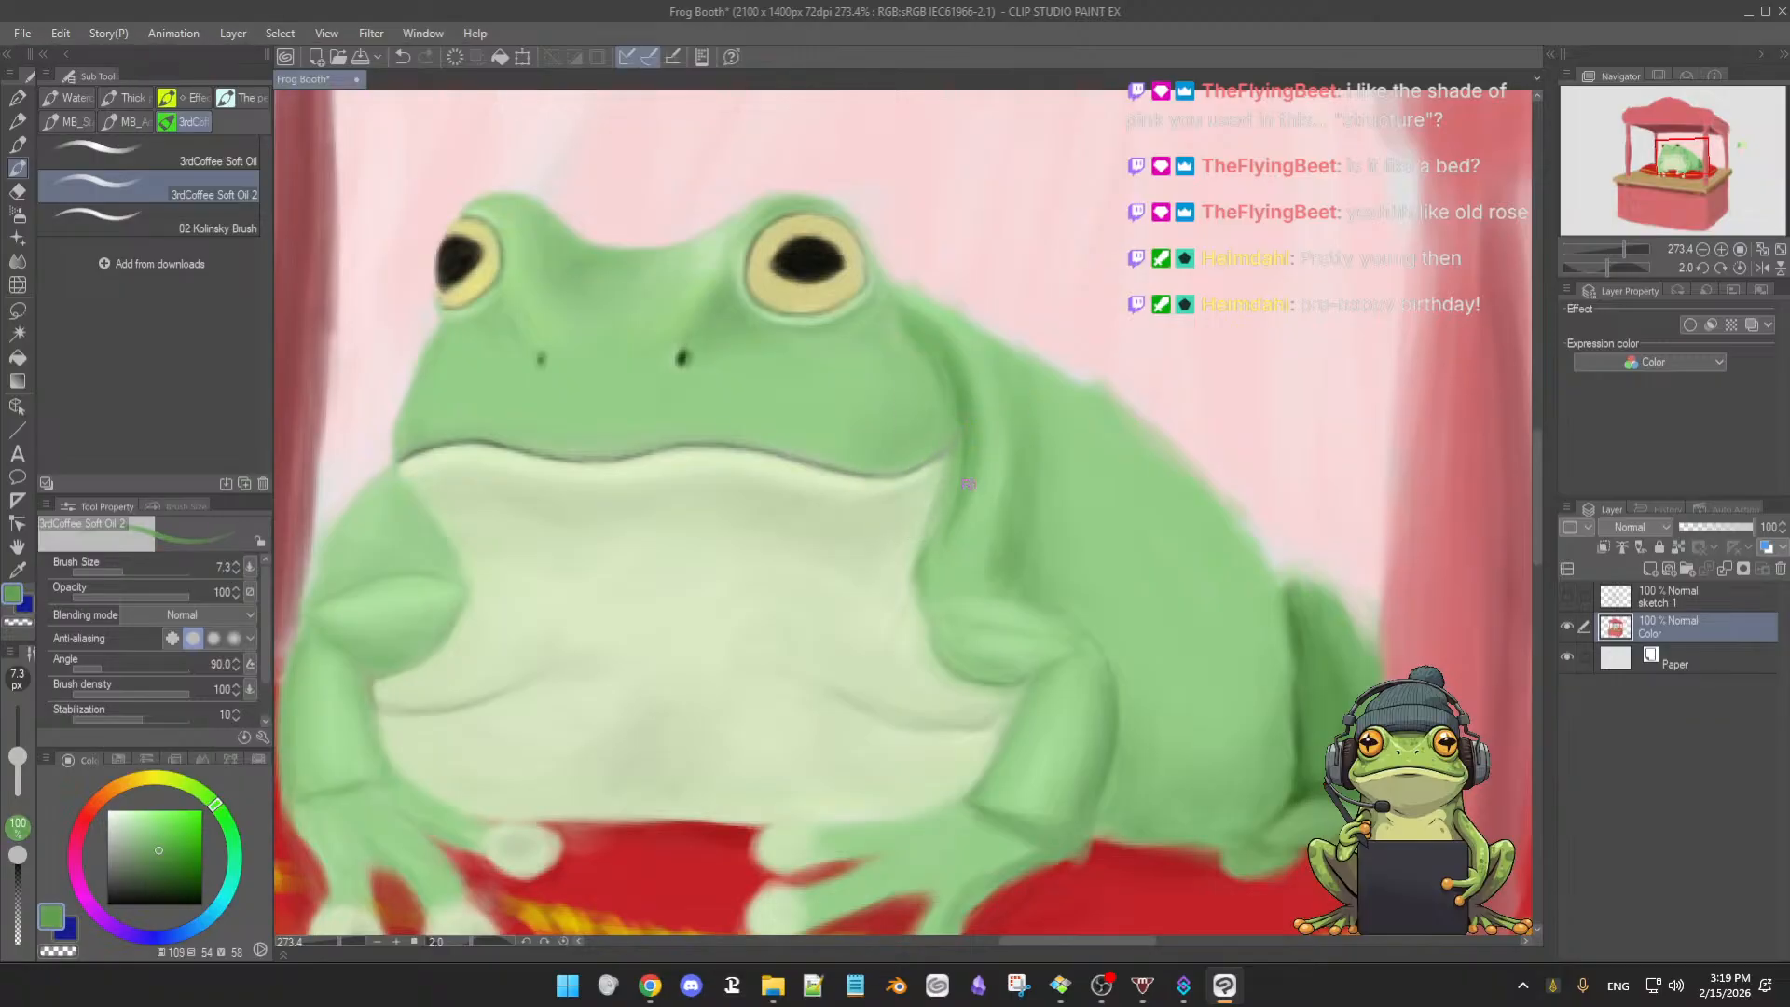
{"action": "left_click", "coordinate": [954, 357], "text": "alt"}
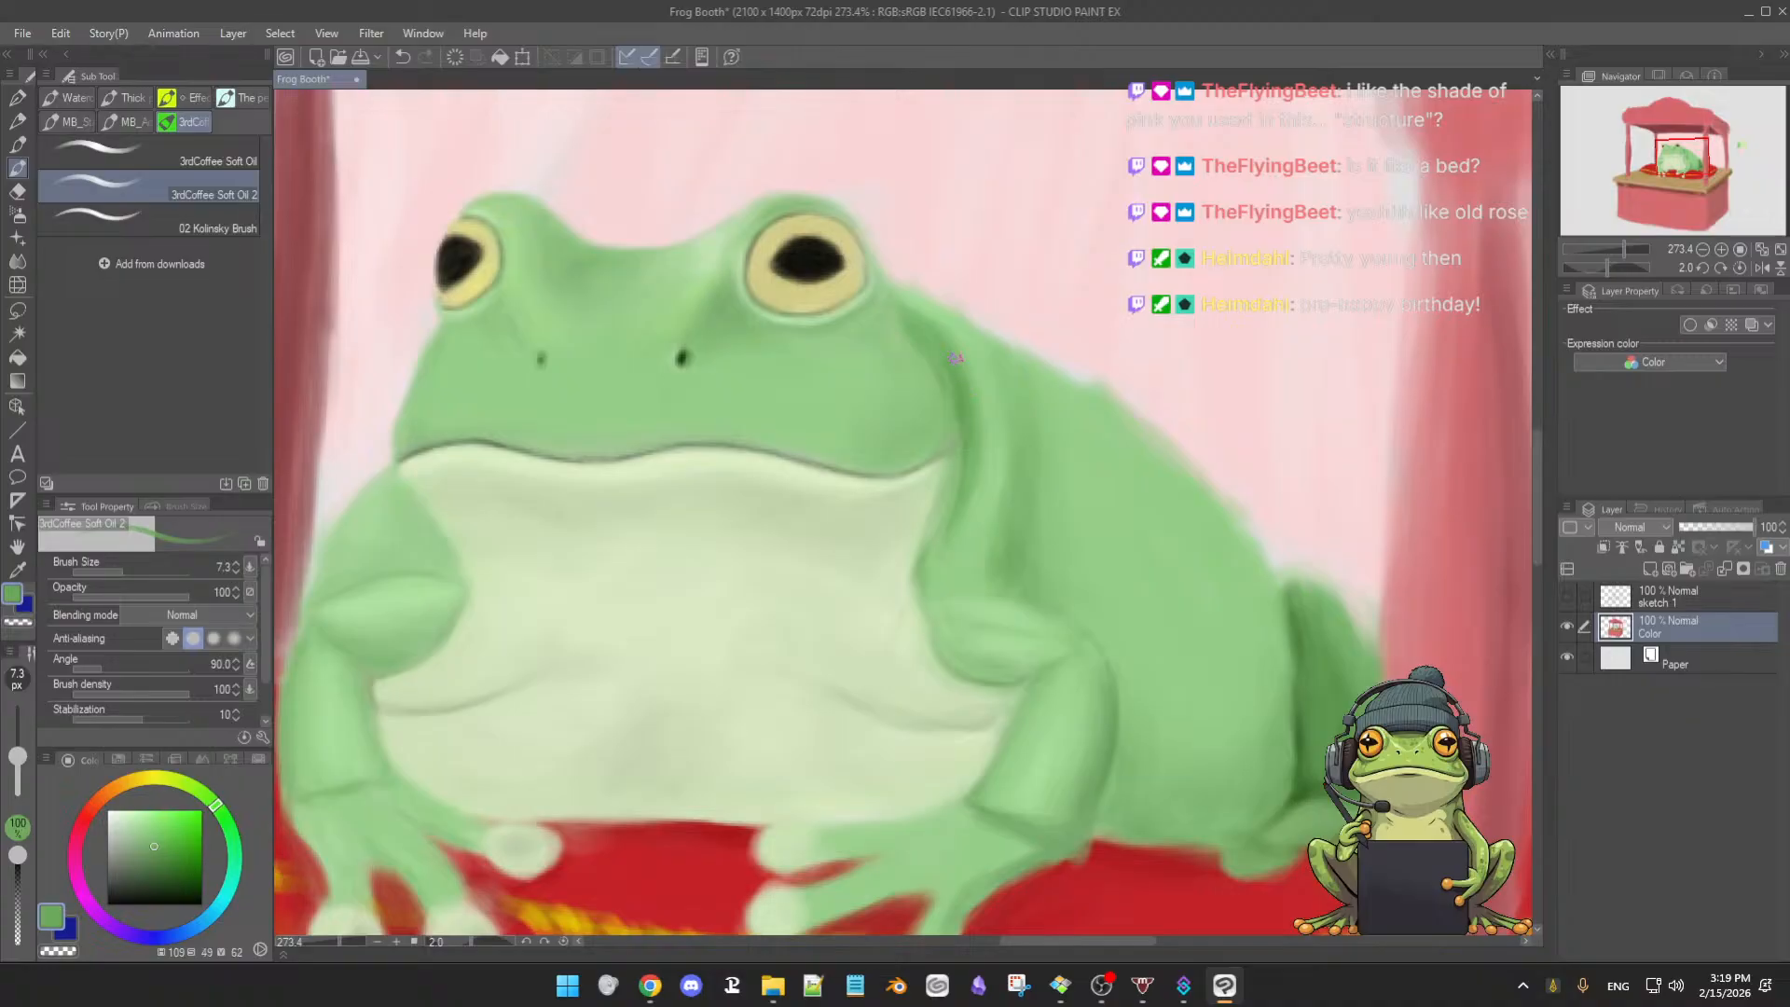
{"action": "left_click", "coordinate": [949, 454], "text": "alt"}
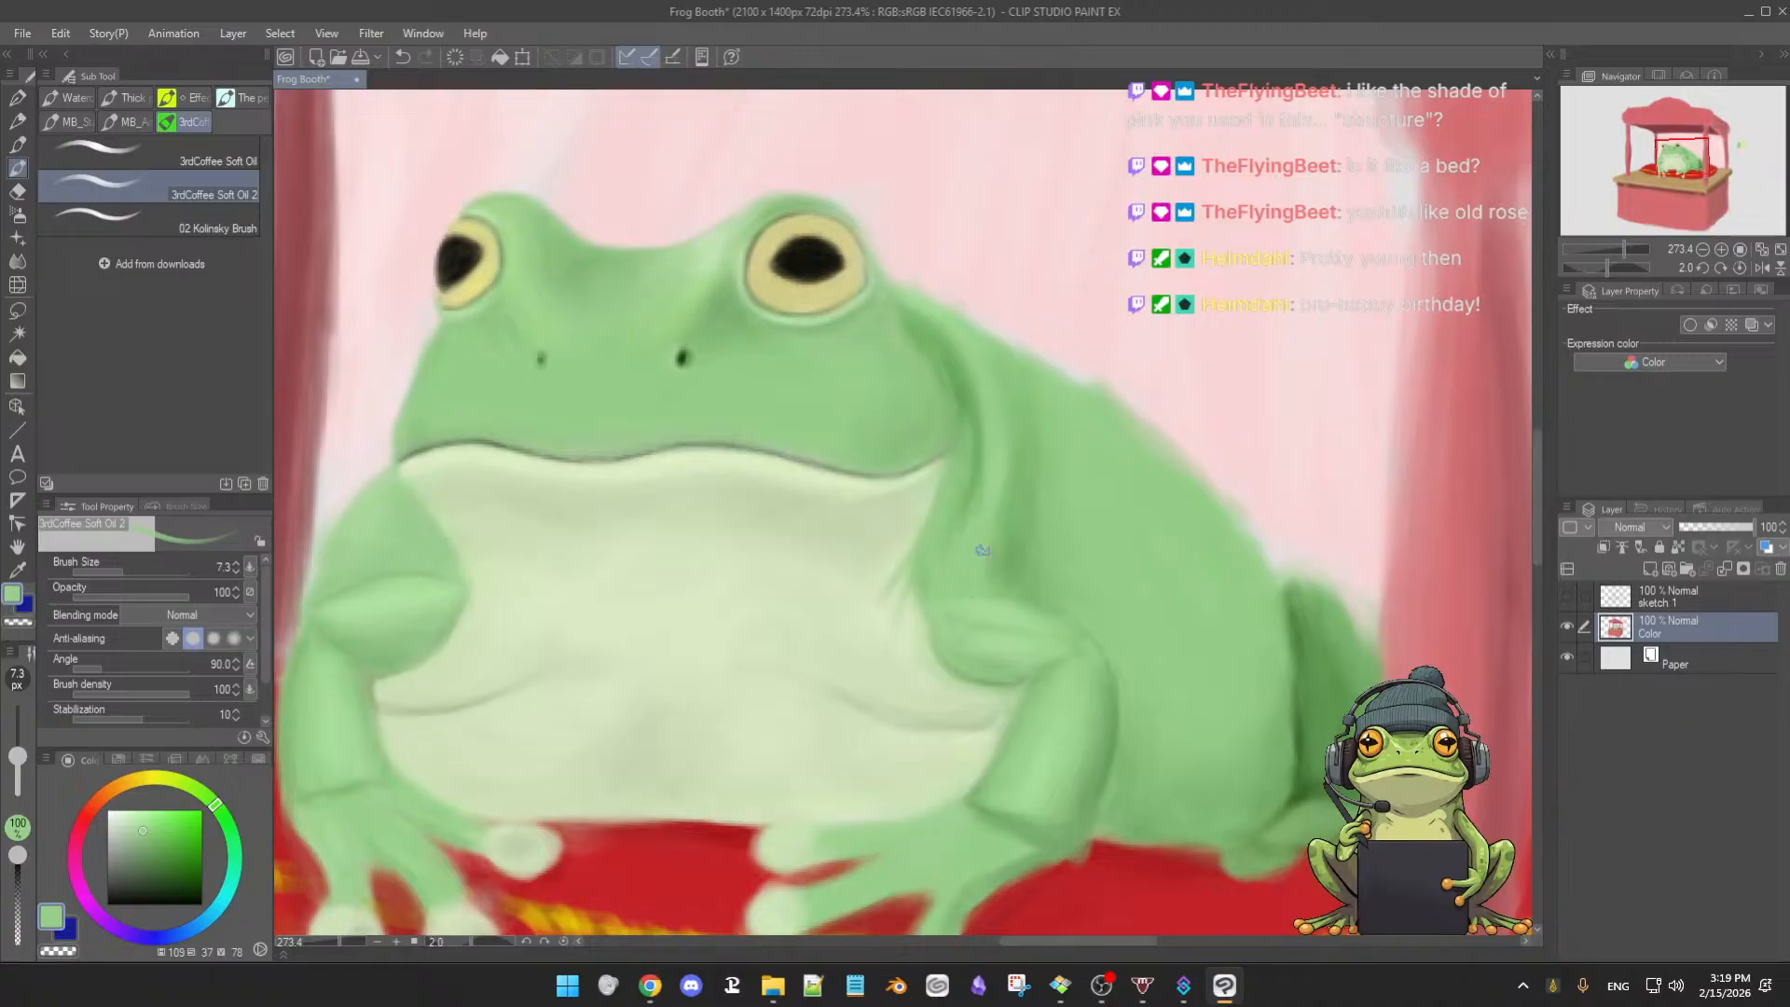
{"action": "left_click", "coordinate": [961, 395], "text": "alt"}
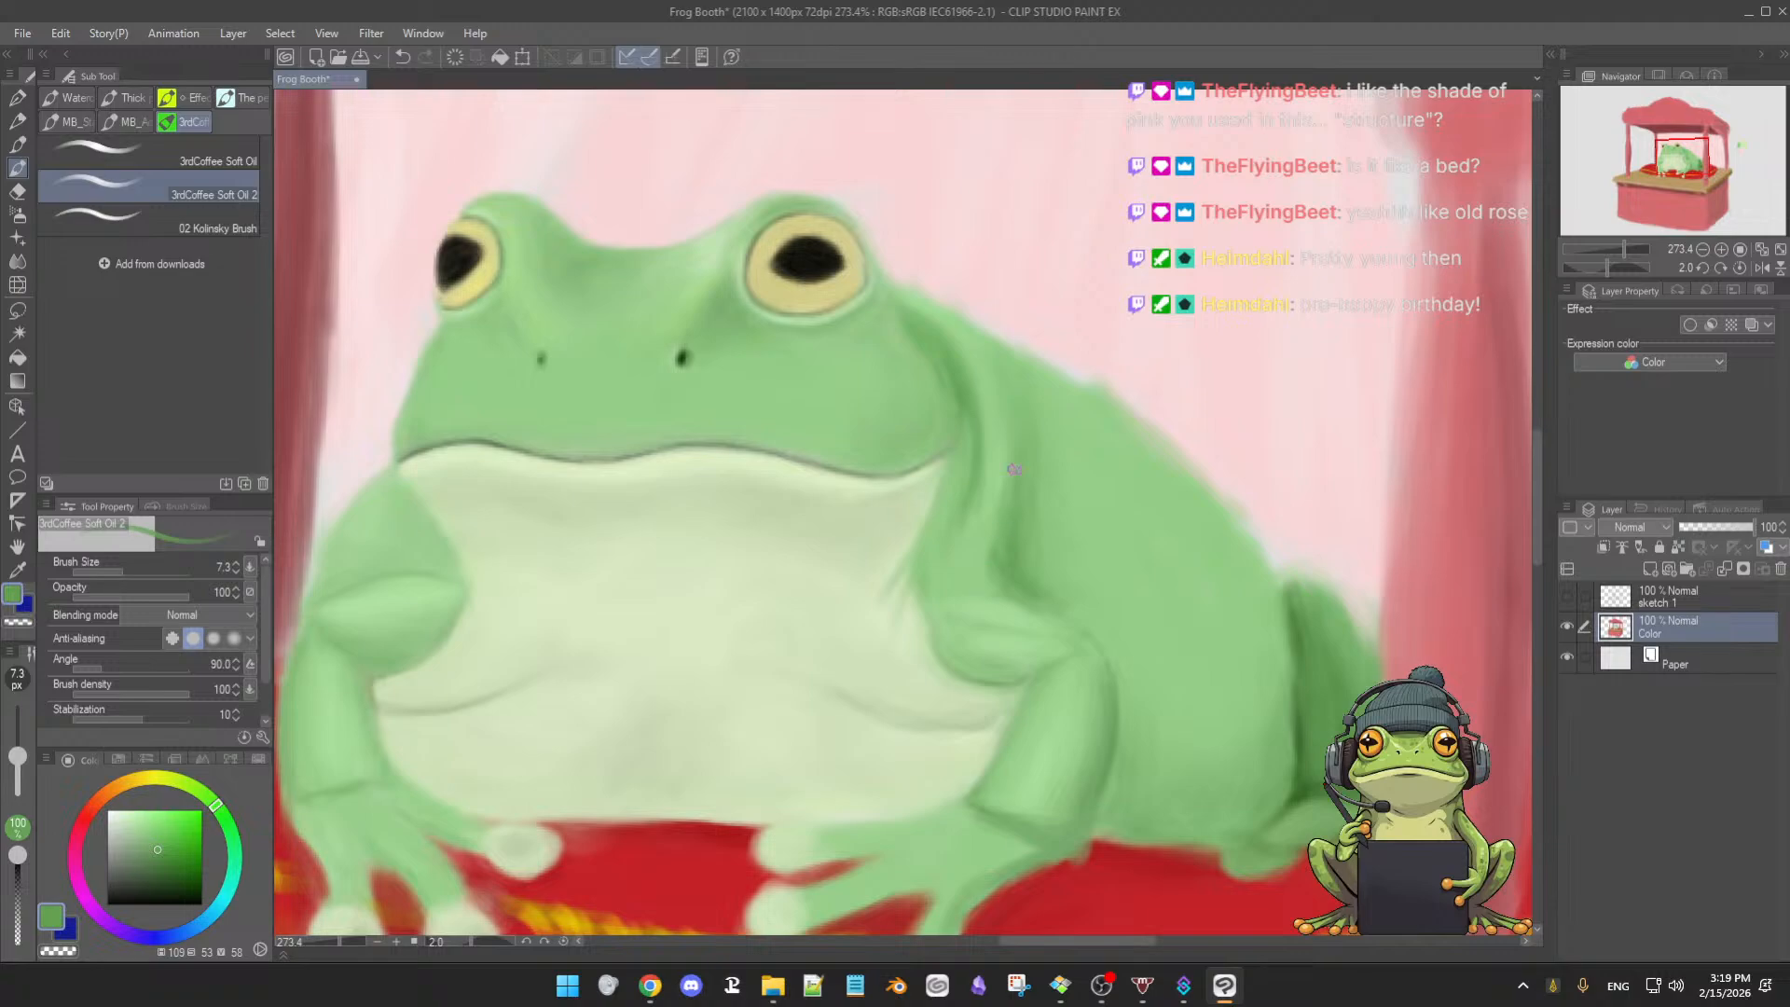
{"action": "left_click", "coordinate": [982, 516], "text": "alt"}
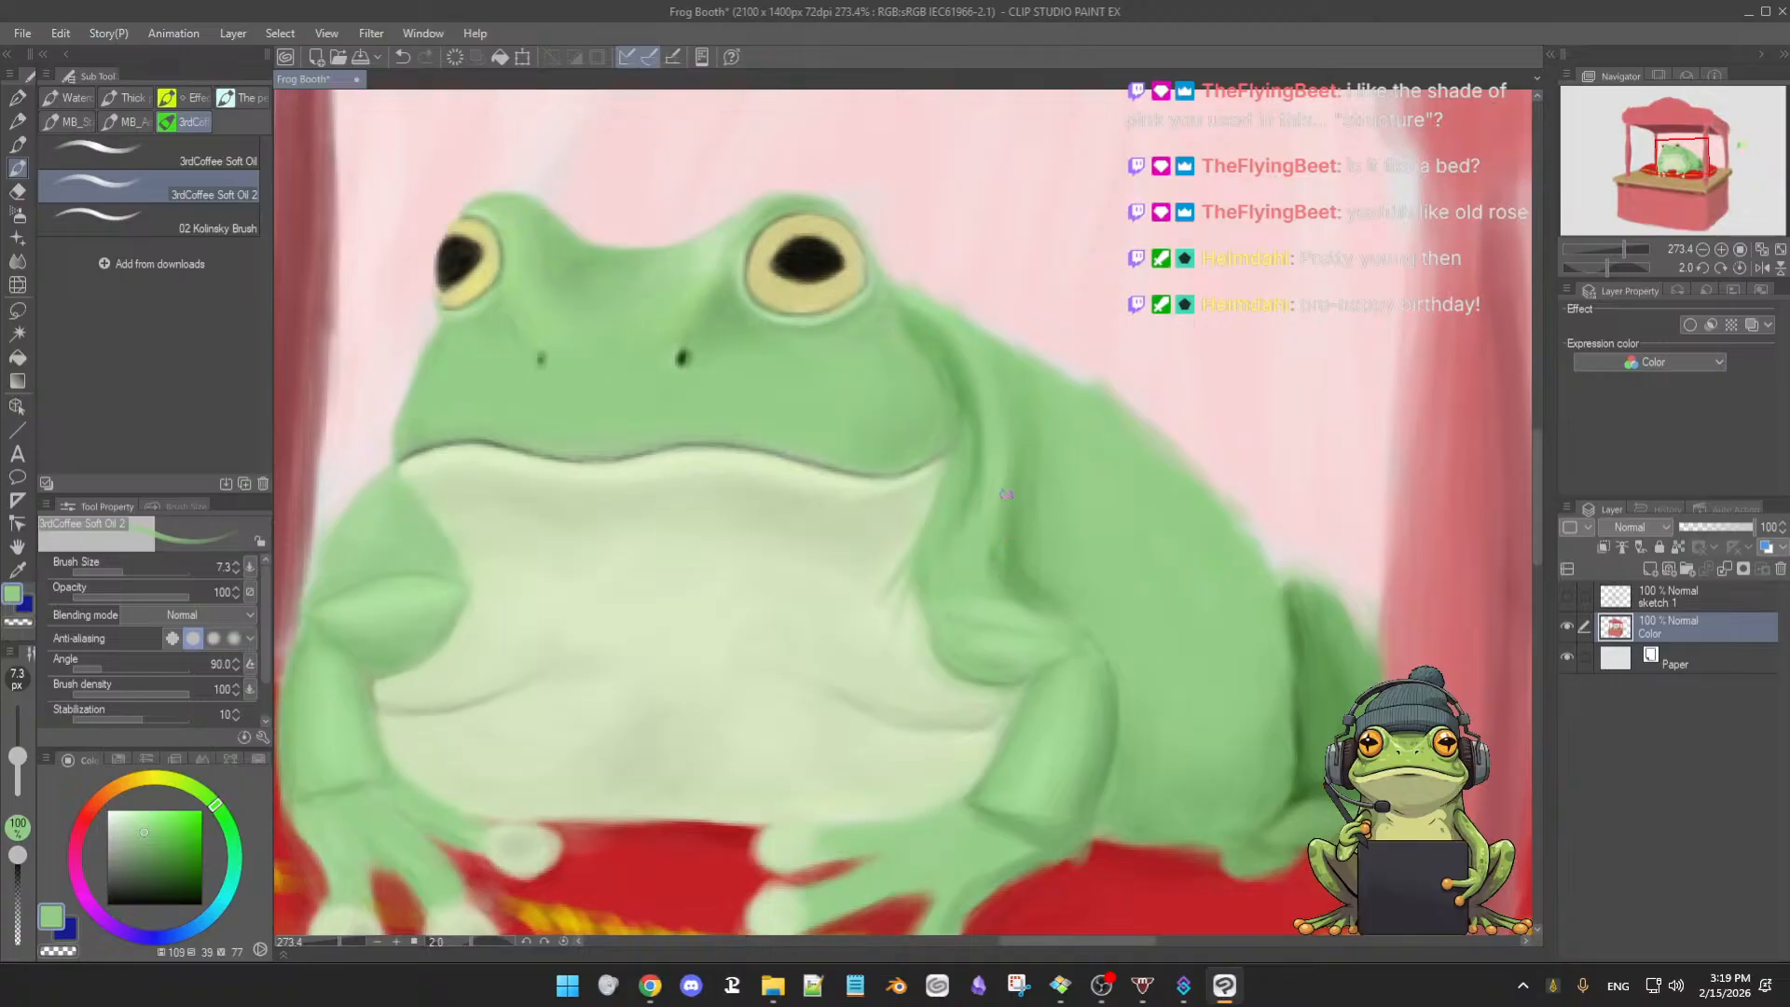
{"action": "left_click", "coordinate": [1004, 528], "text": "alt"}
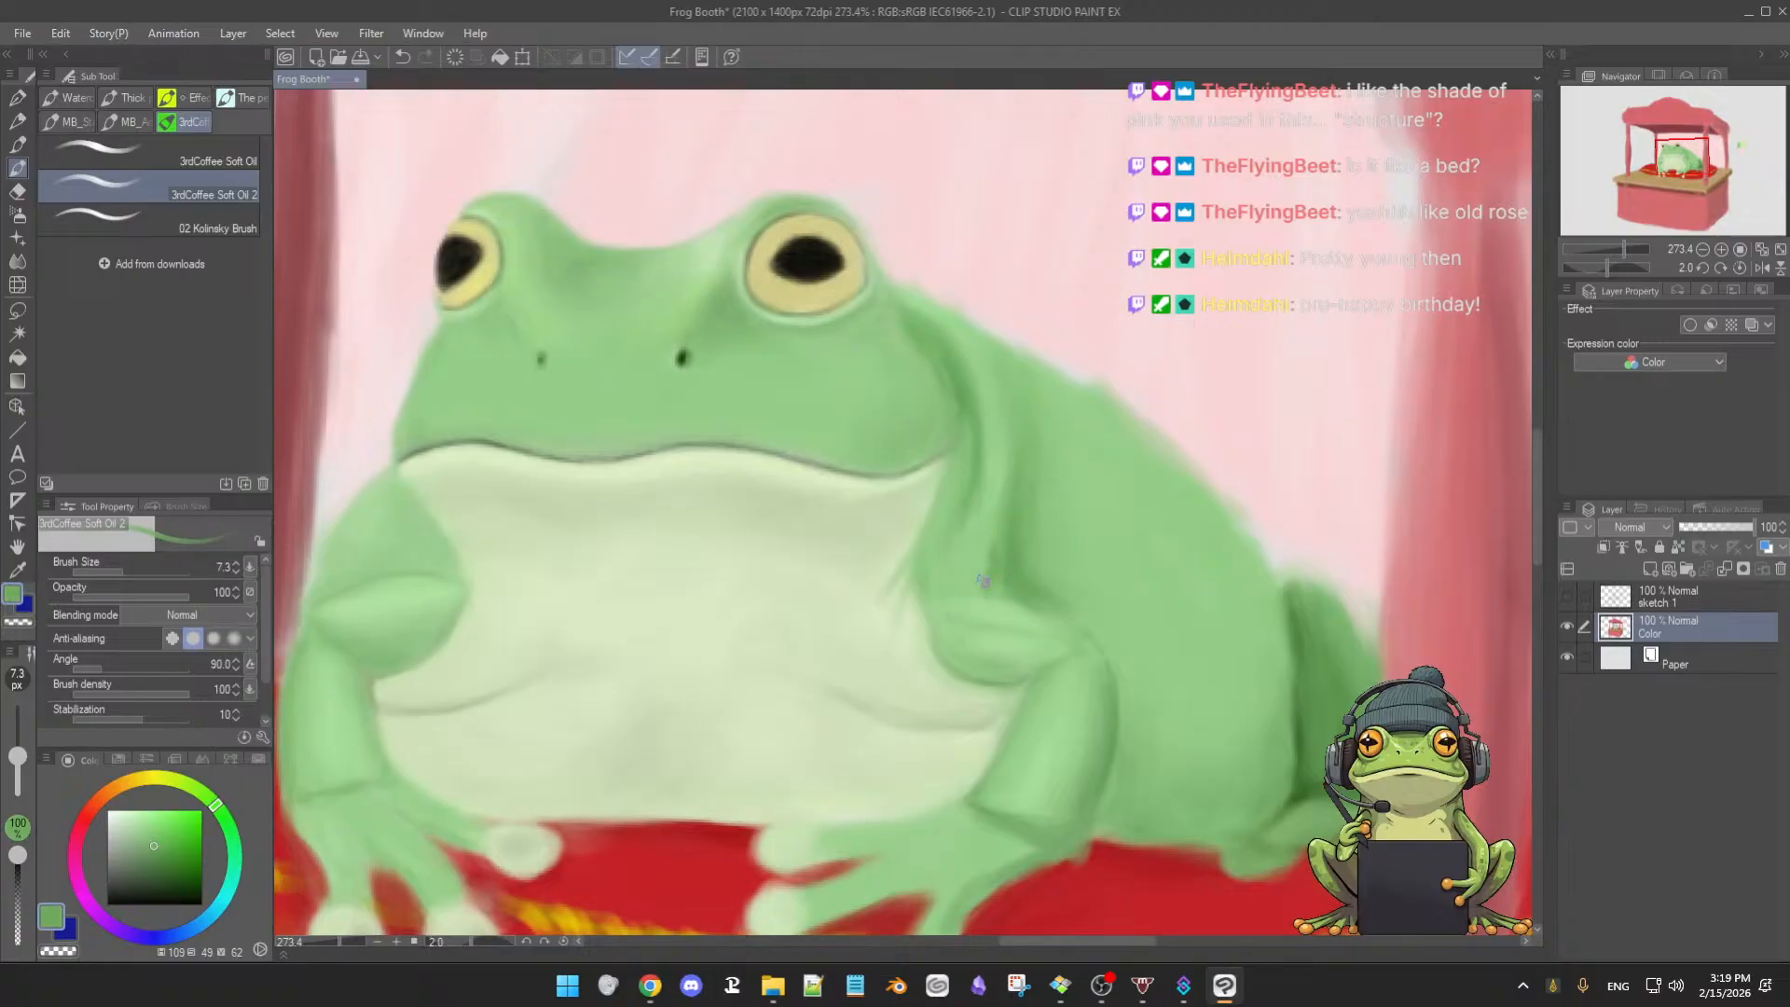
- Shade the flank just behind the front arm and blend it with sampled mid greens at brush sizes 13.2, 14.2 and 23.7
{"action": "left_click_drag", "start_coordinate": [1040, 569], "coordinate": [1110, 619], "text": "ctrl+alt"}
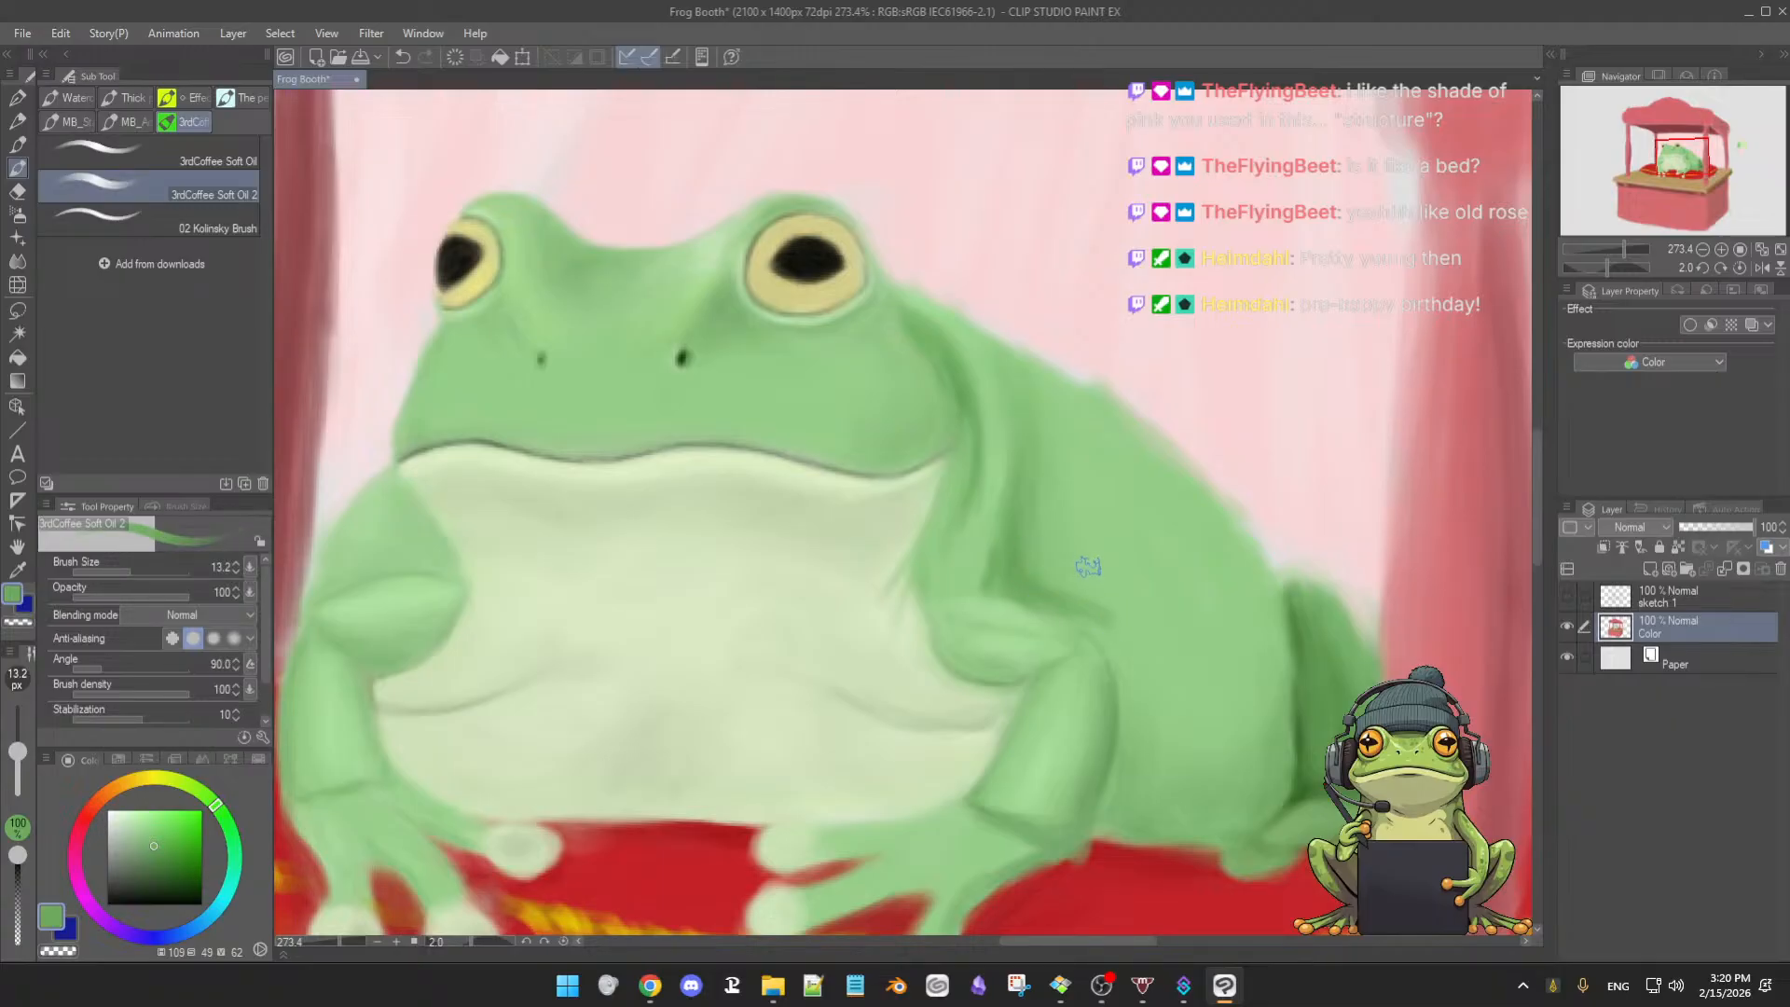
{"action": "left_click_drag", "start_coordinate": [1064, 585], "coordinate": [1044, 566], "text": "ctrl+alt"}
{"action": "left_click", "coordinate": [1033, 578], "text": "alt"}
{"action": "left_click", "coordinate": [1048, 576], "text": "alt"}
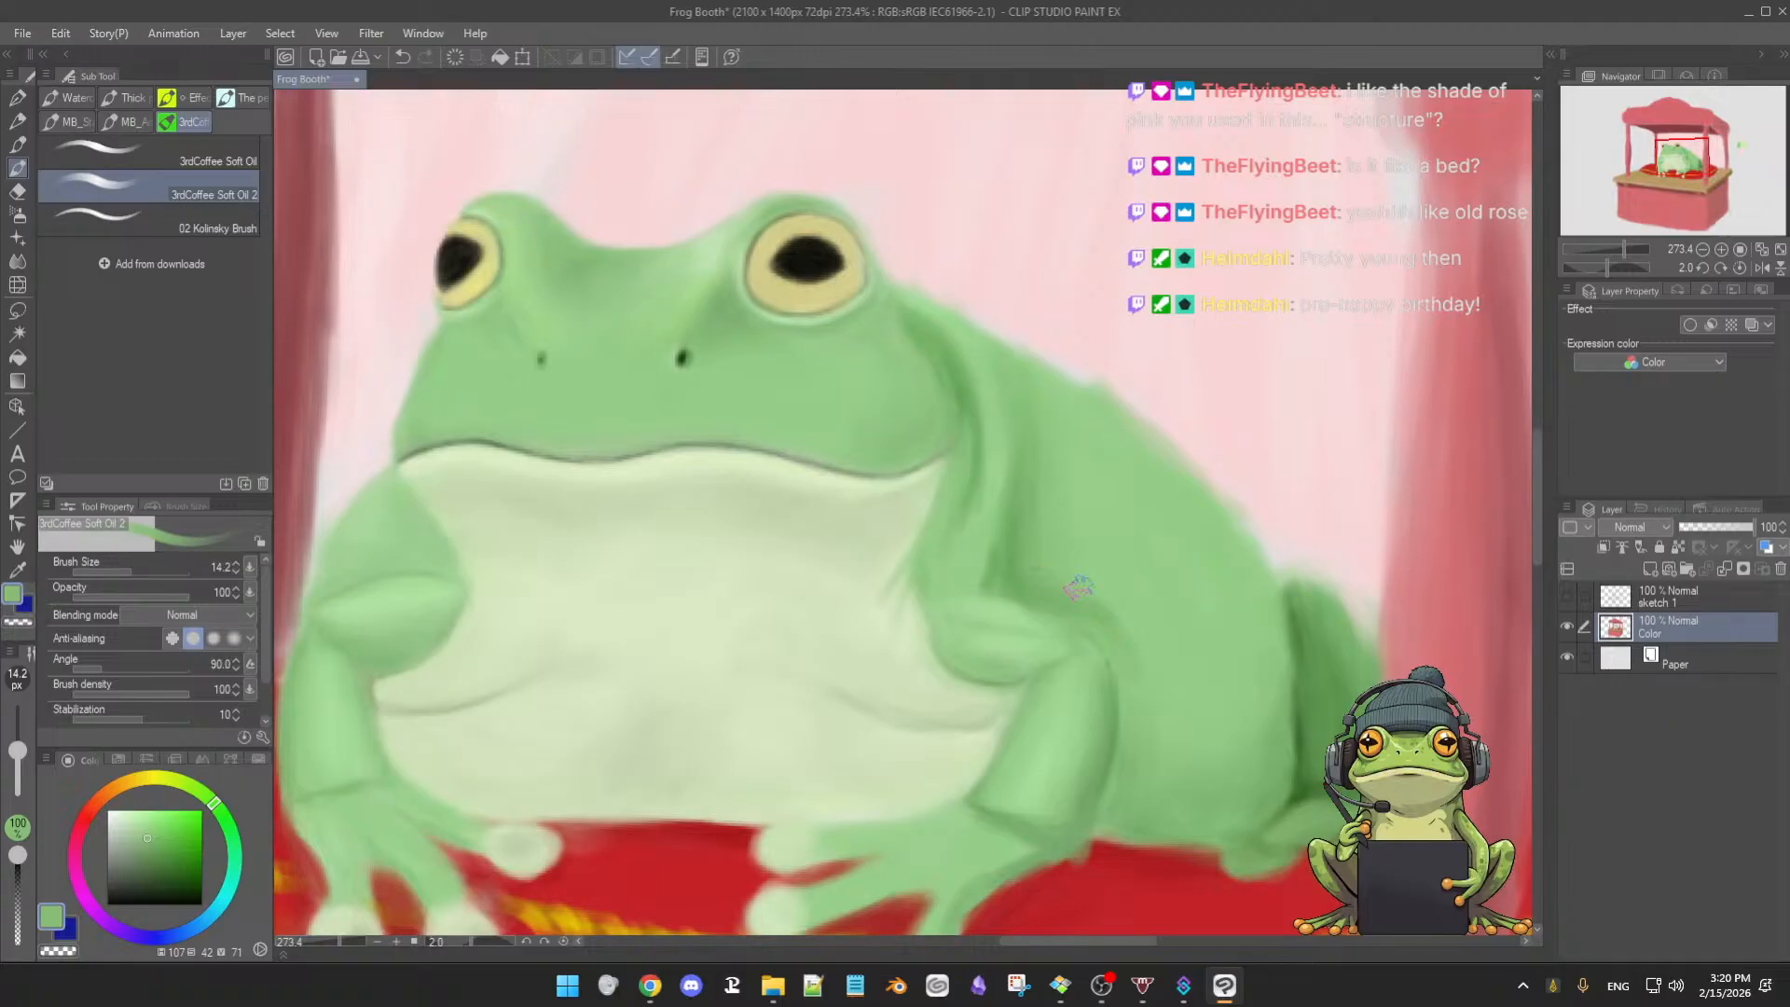
{"action": "left_click", "coordinate": [1067, 565], "text": "alt"}
{"action": "left_click_drag", "start_coordinate": [1133, 637], "coordinate": [1123, 628], "text": "ctrl+alt"}
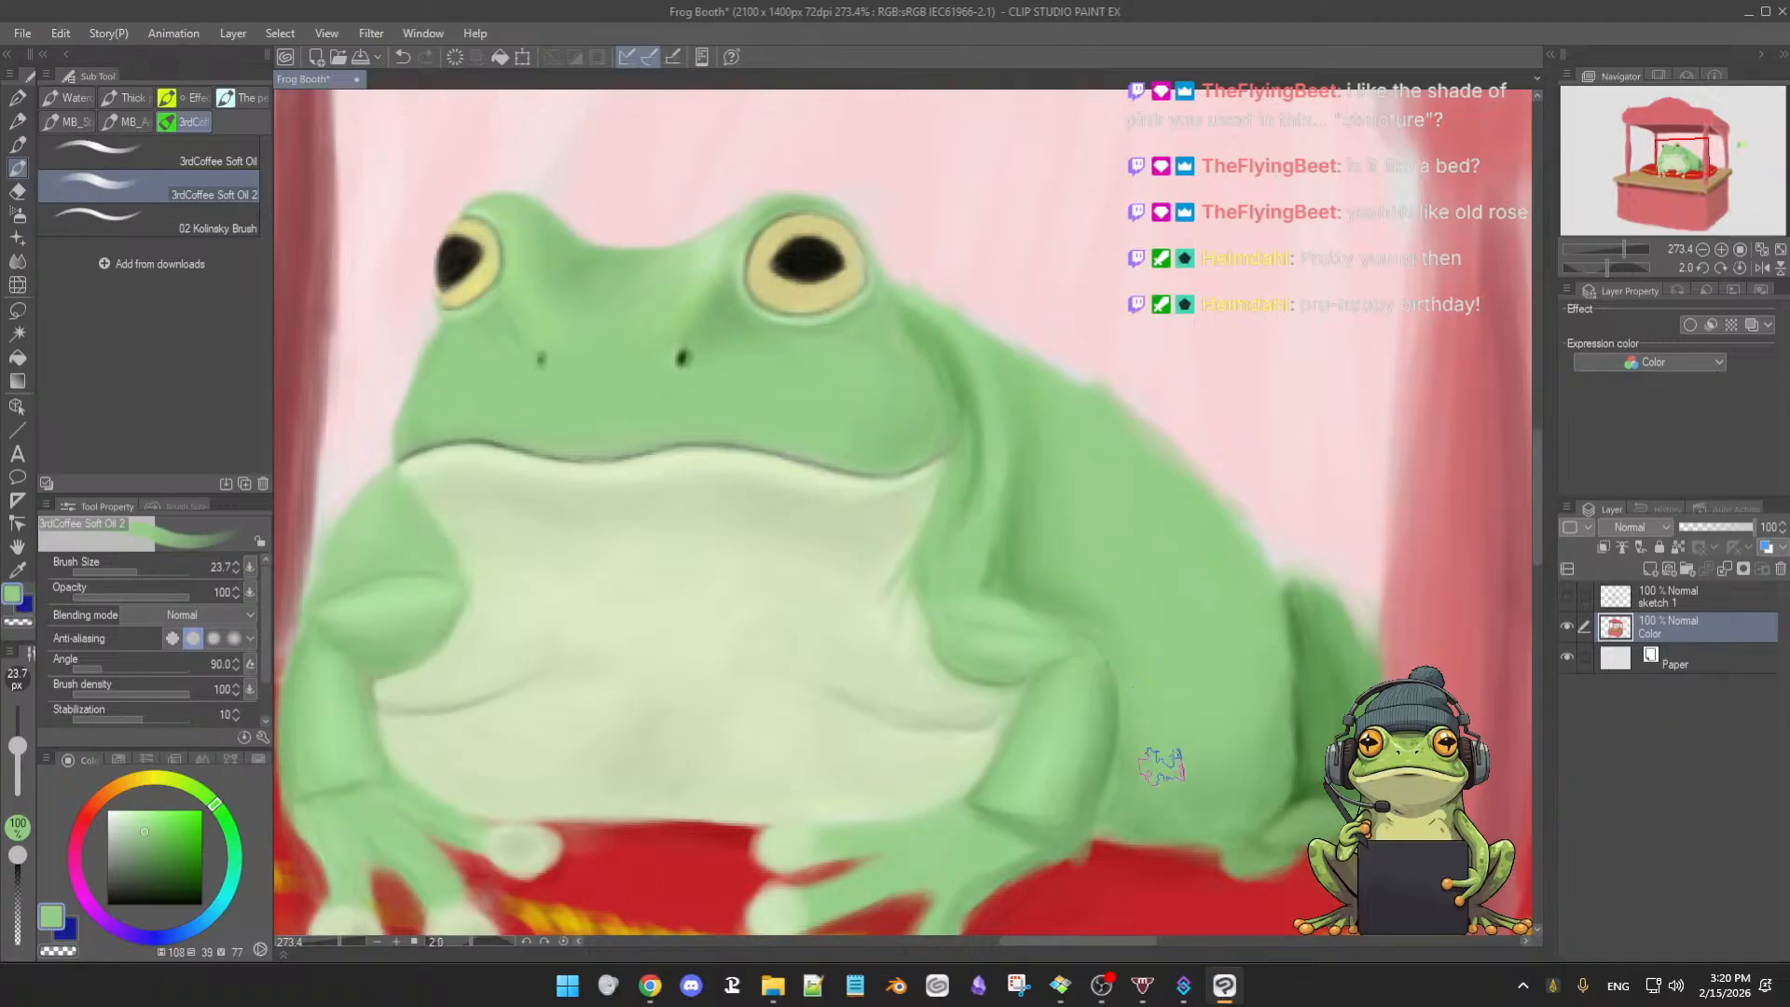
{"action": "left_click", "coordinate": [1016, 606], "text": "alt"}
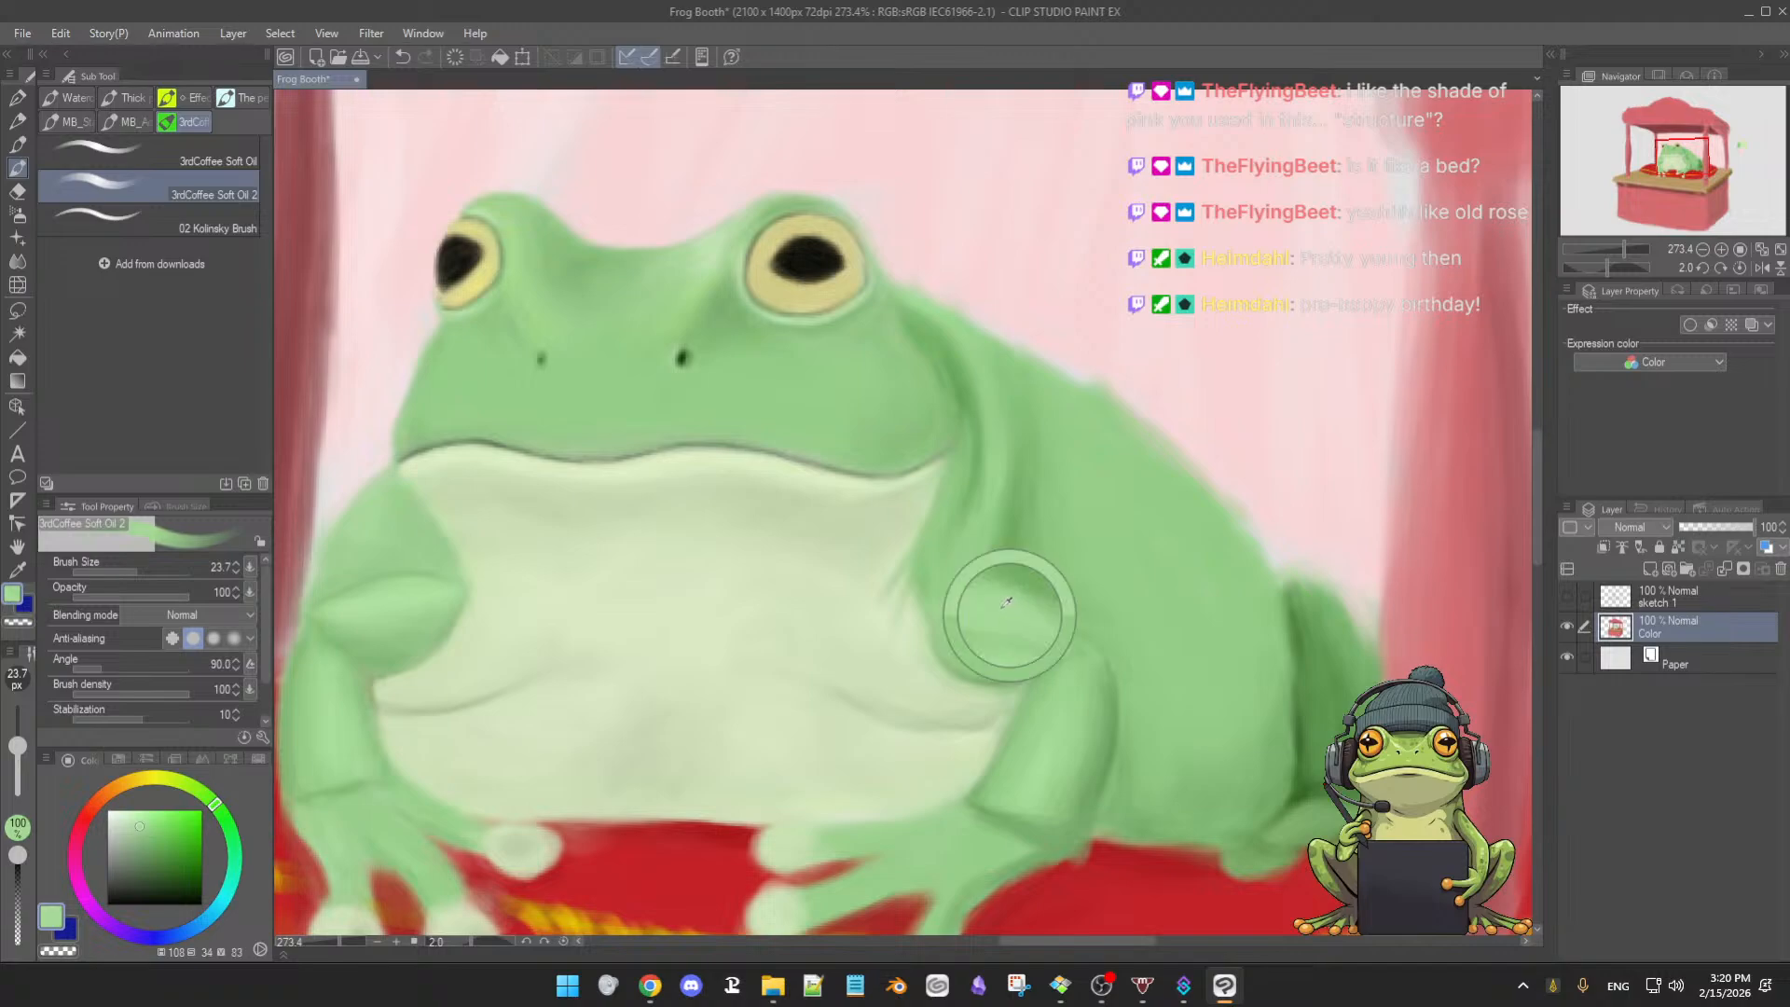
- Model the bent upper front arm and its shadow against the flank with sampled greens at brush sizes 22.0, 34.7 and 24.0
{"action": "left_click_drag", "start_coordinate": [1131, 640], "coordinate": [1063, 548], "text": "ctrl"}
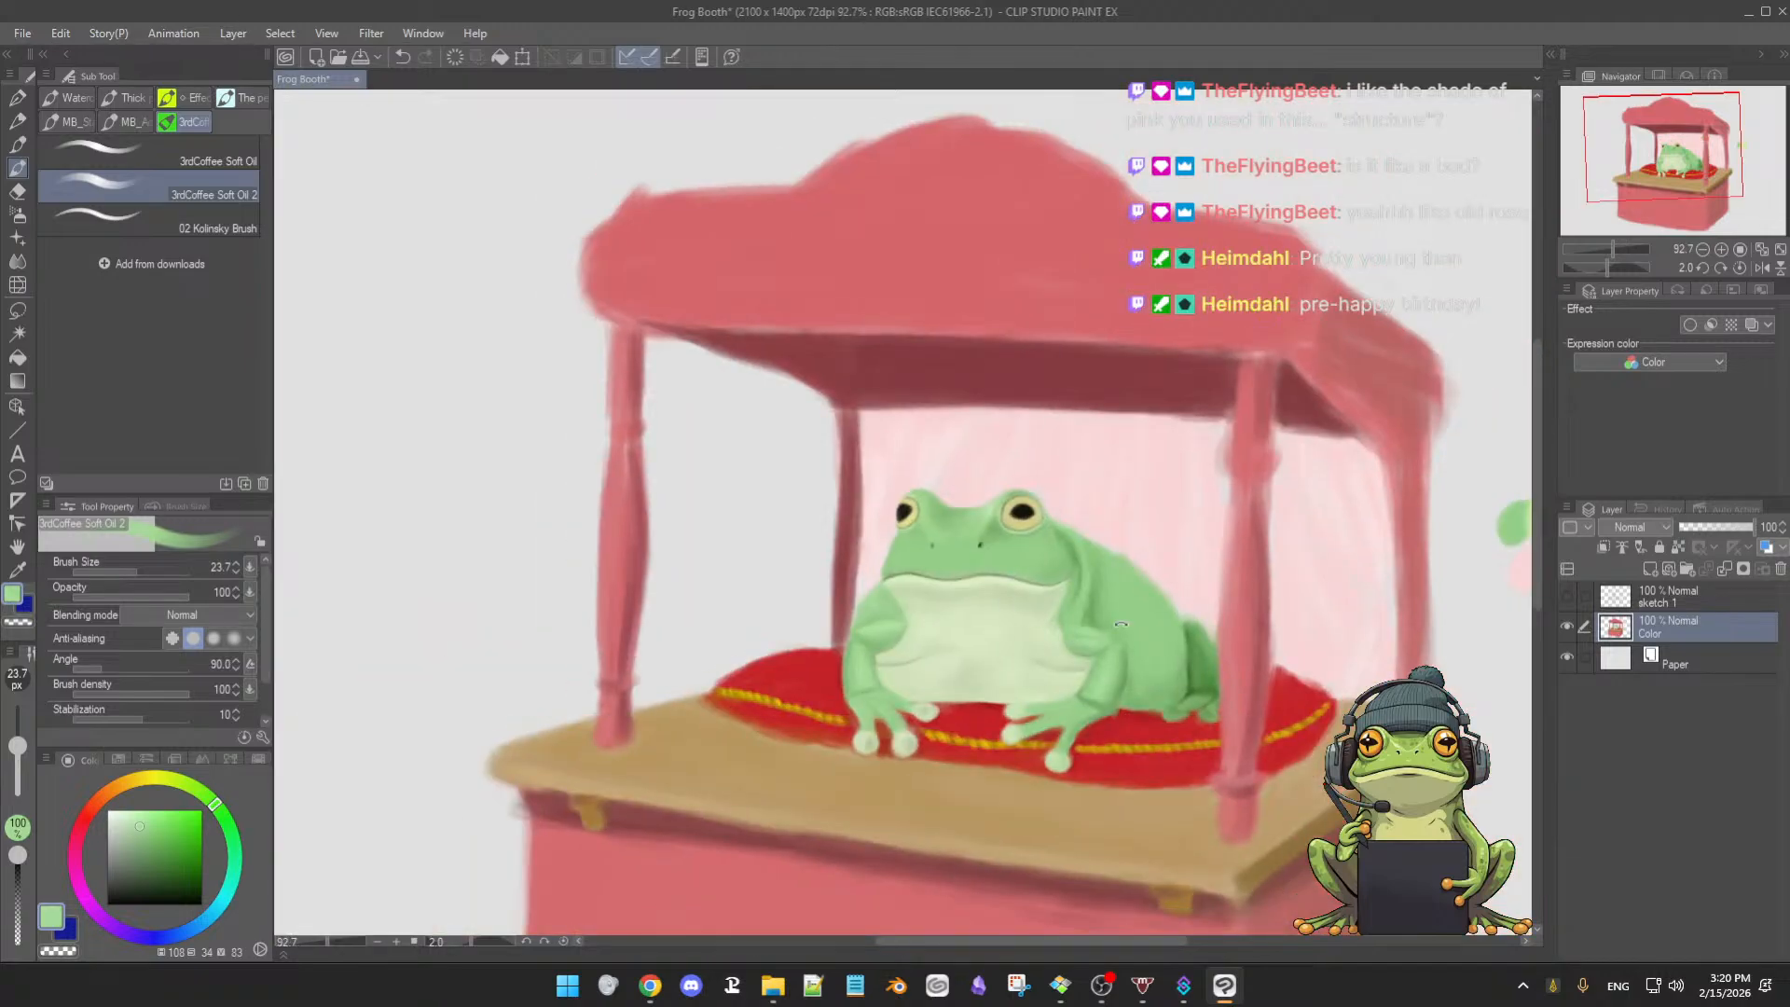
{"action": "left_click_drag", "start_coordinate": [1121, 626], "coordinate": [1077, 643], "text": "ctrl"}
{"action": "left_click", "coordinate": [1081, 642], "text": "alt"}
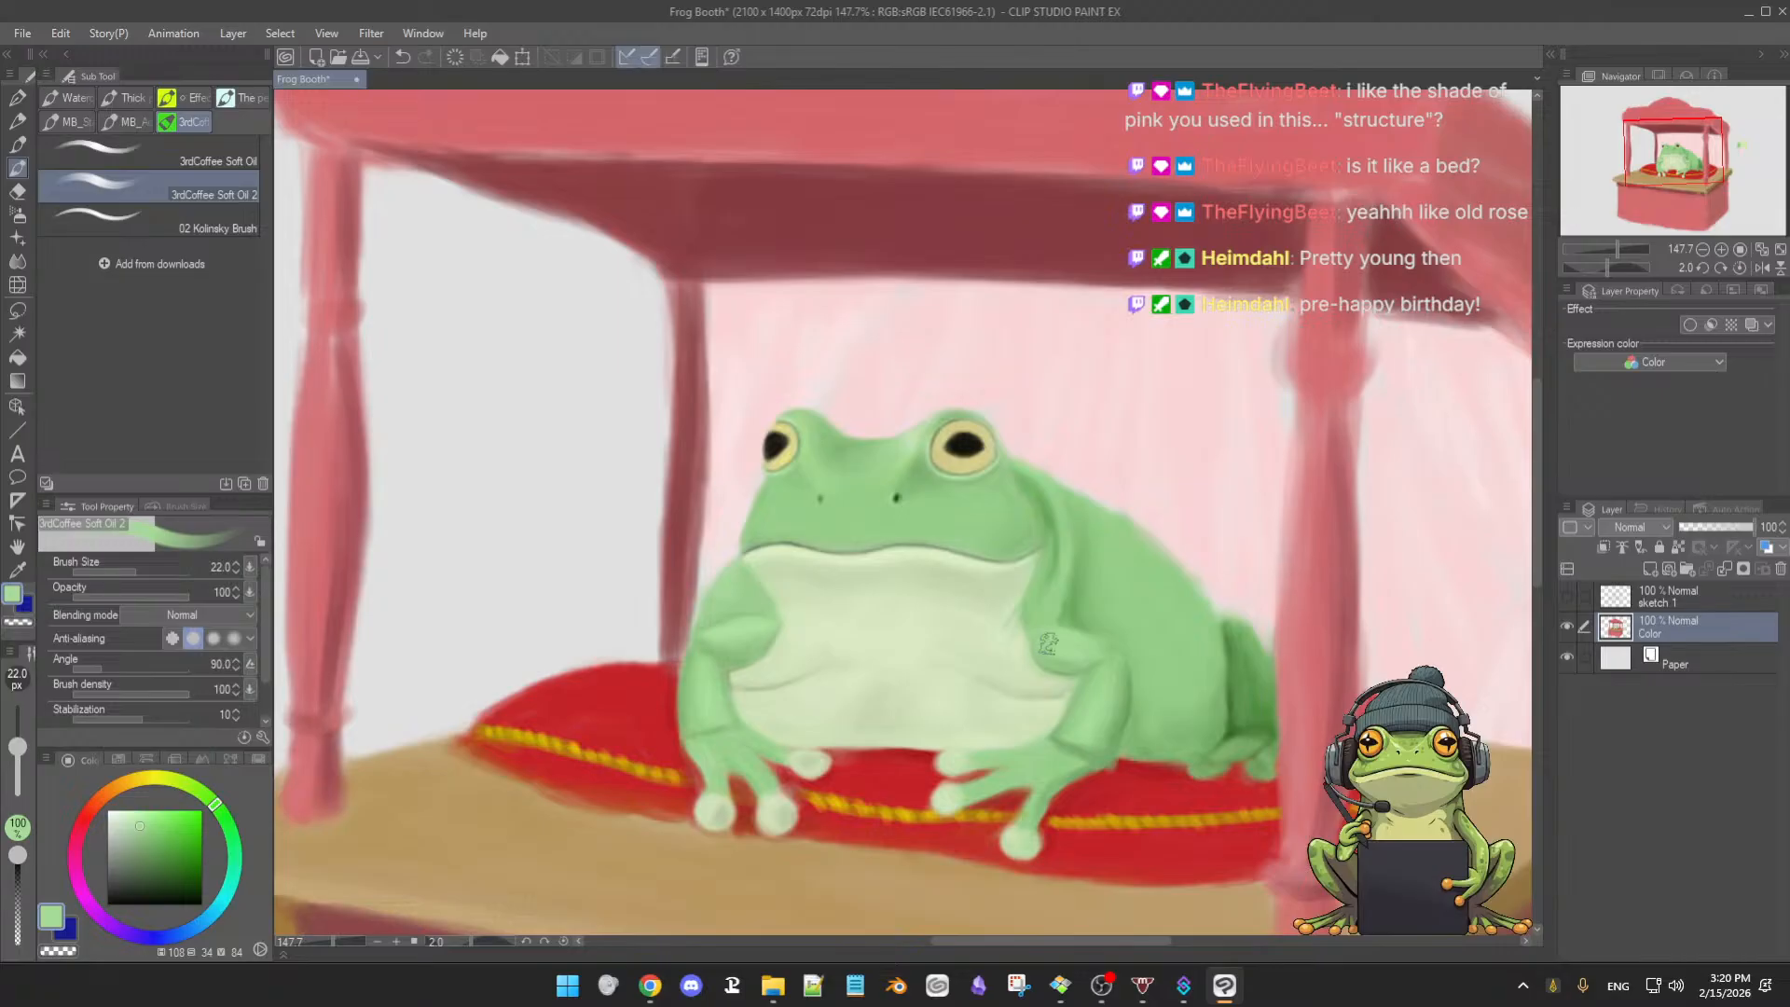
{"action": "left_click", "coordinate": [1087, 638], "text": "alt"}
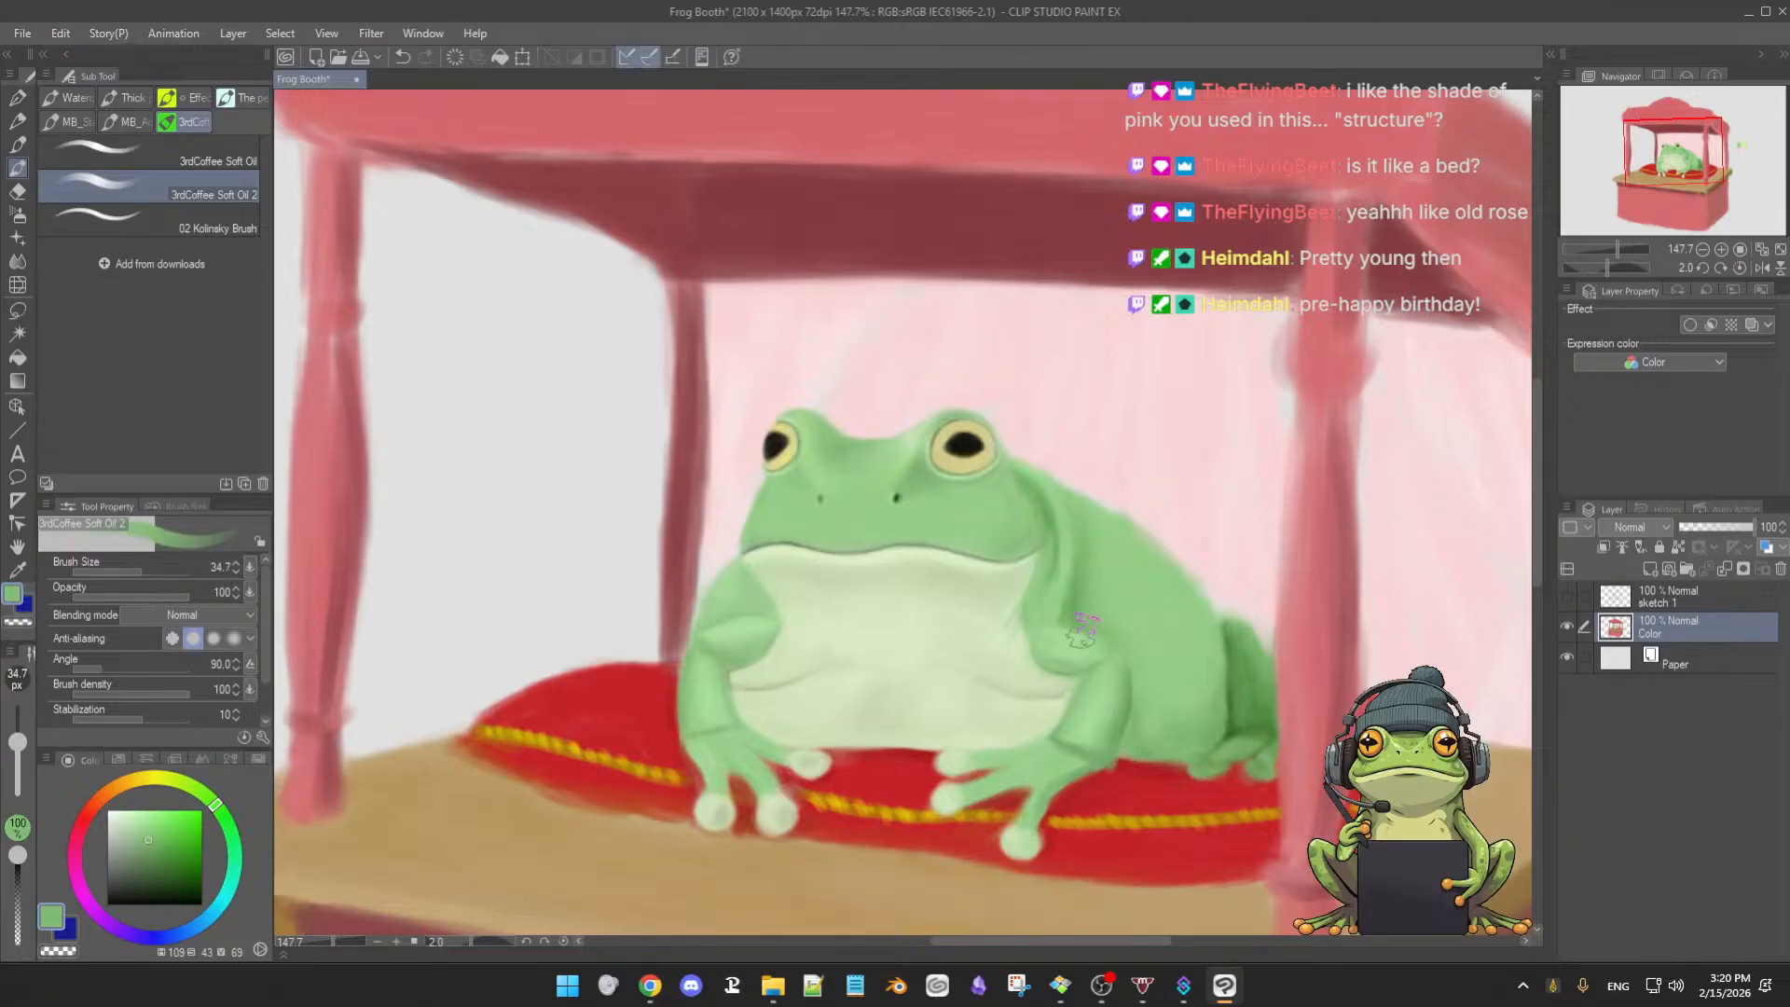
{"action": "key", "text": "]"}
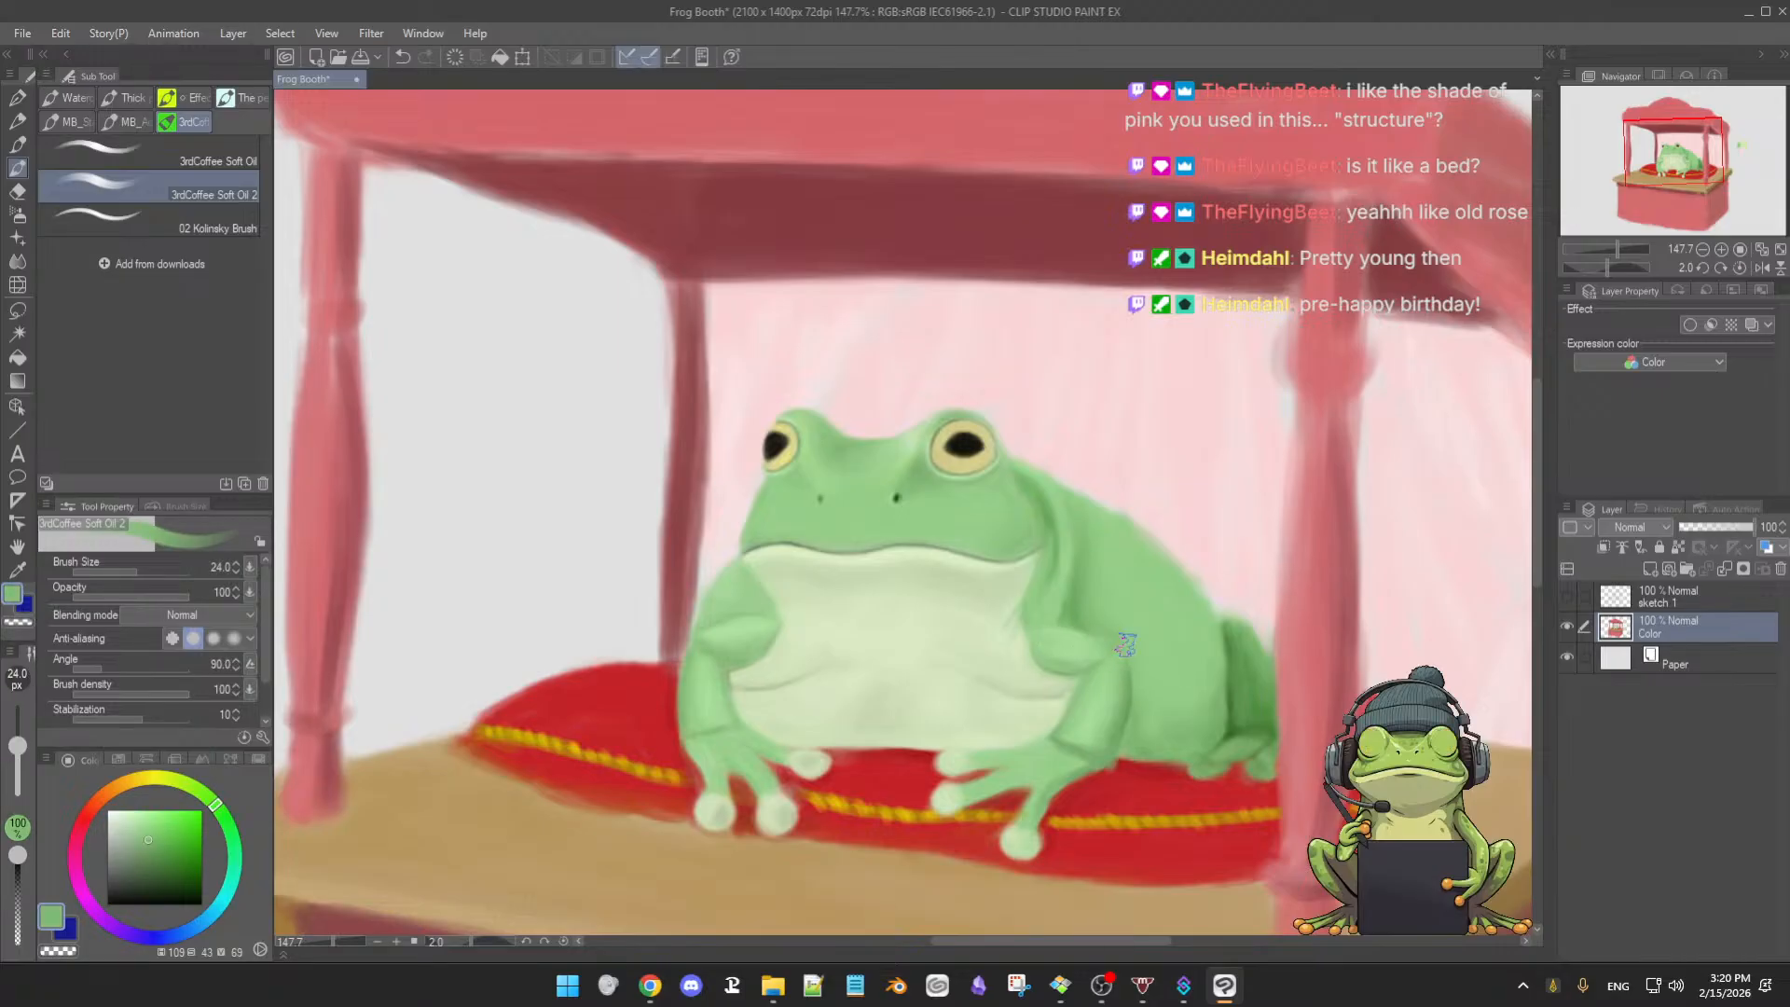
{"action": "left_click", "coordinate": [1083, 662], "text": "alt"}
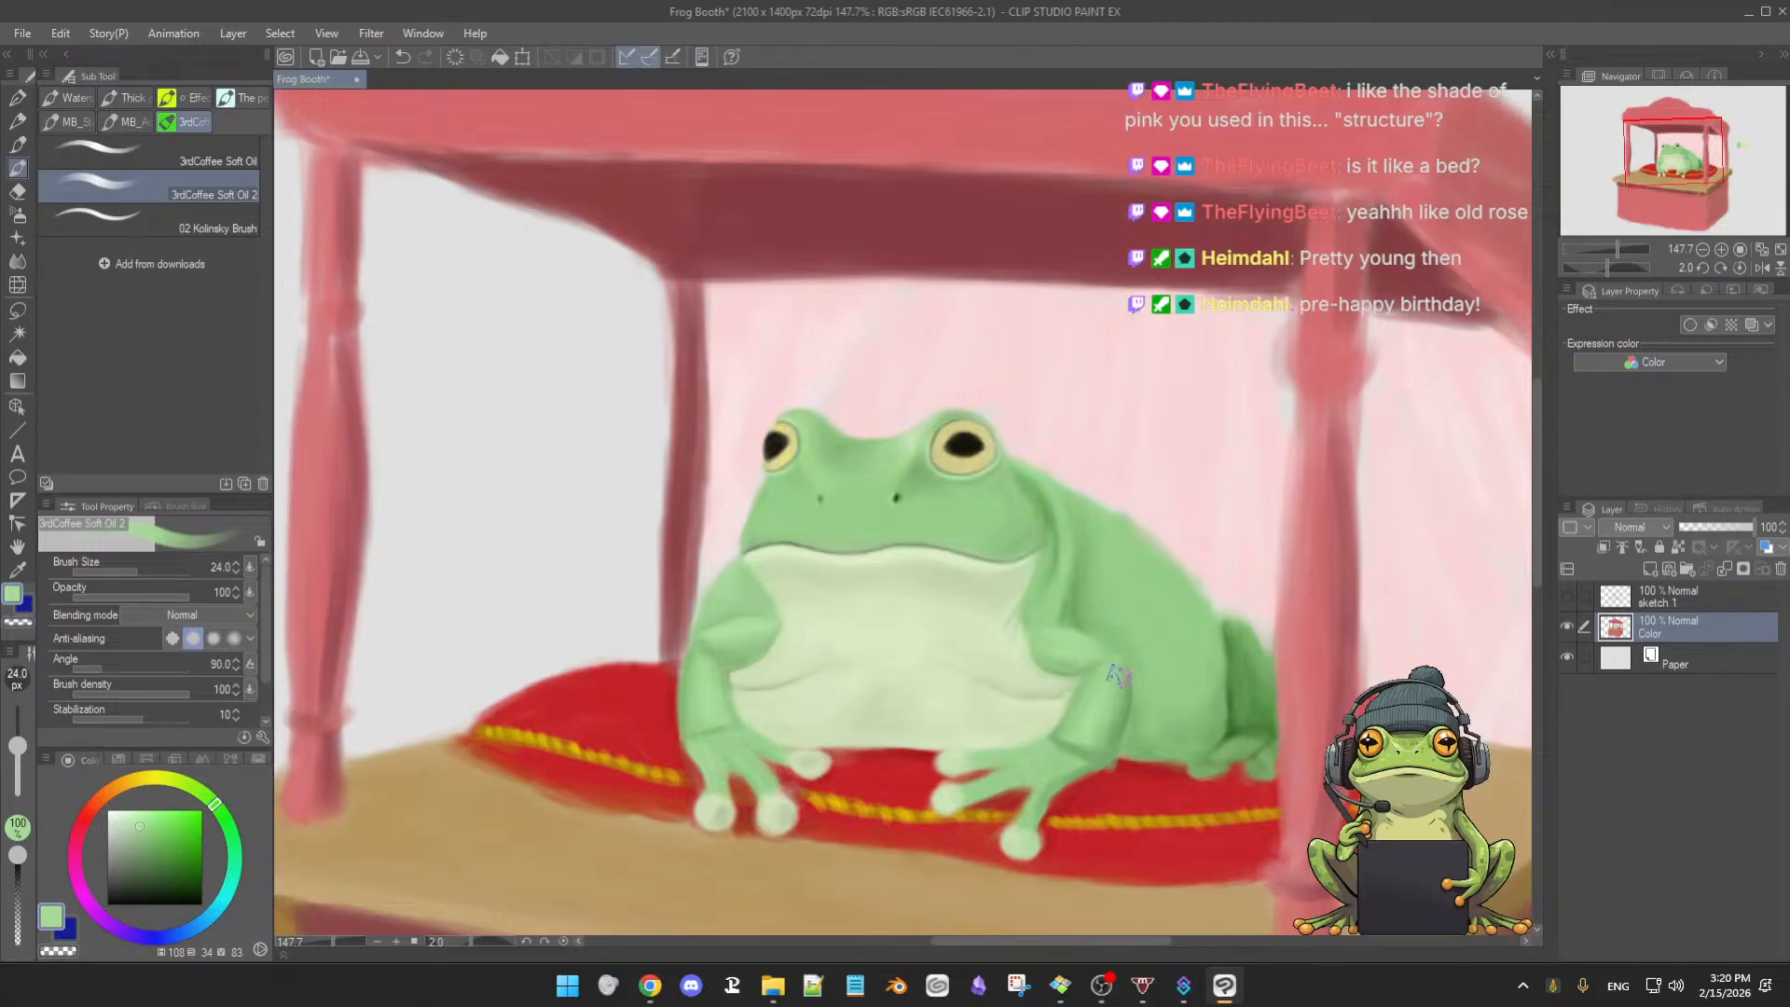
{"action": "left_click", "coordinate": [1079, 607], "text": "alt"}
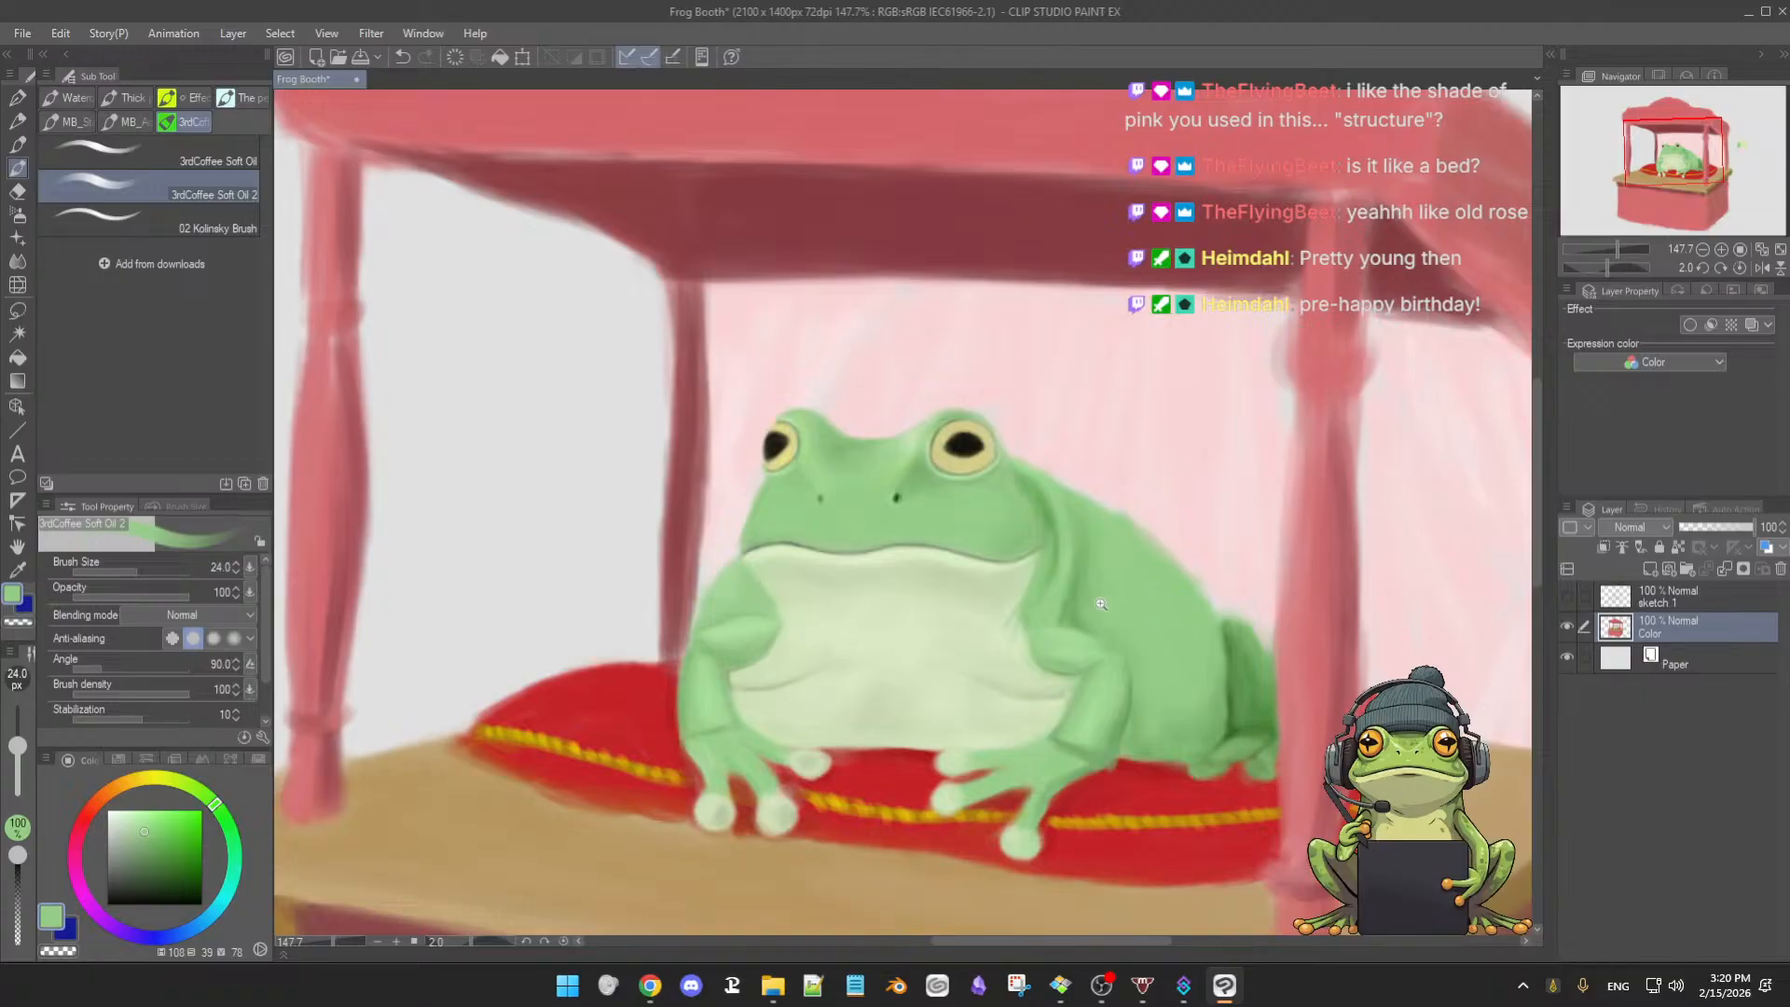
- Clean up the chest edge and armpit crease beneath the mouth corner with sampled light green and pale cream at brush size 8.2
{"action": "left_click_drag", "start_coordinate": [1062, 591], "coordinate": [1071, 594]}
{"action": "left_click_drag", "start_coordinate": [1061, 612], "coordinate": [1103, 583]}
{"action": "left_click", "coordinate": [1010, 569], "text": "alt"}
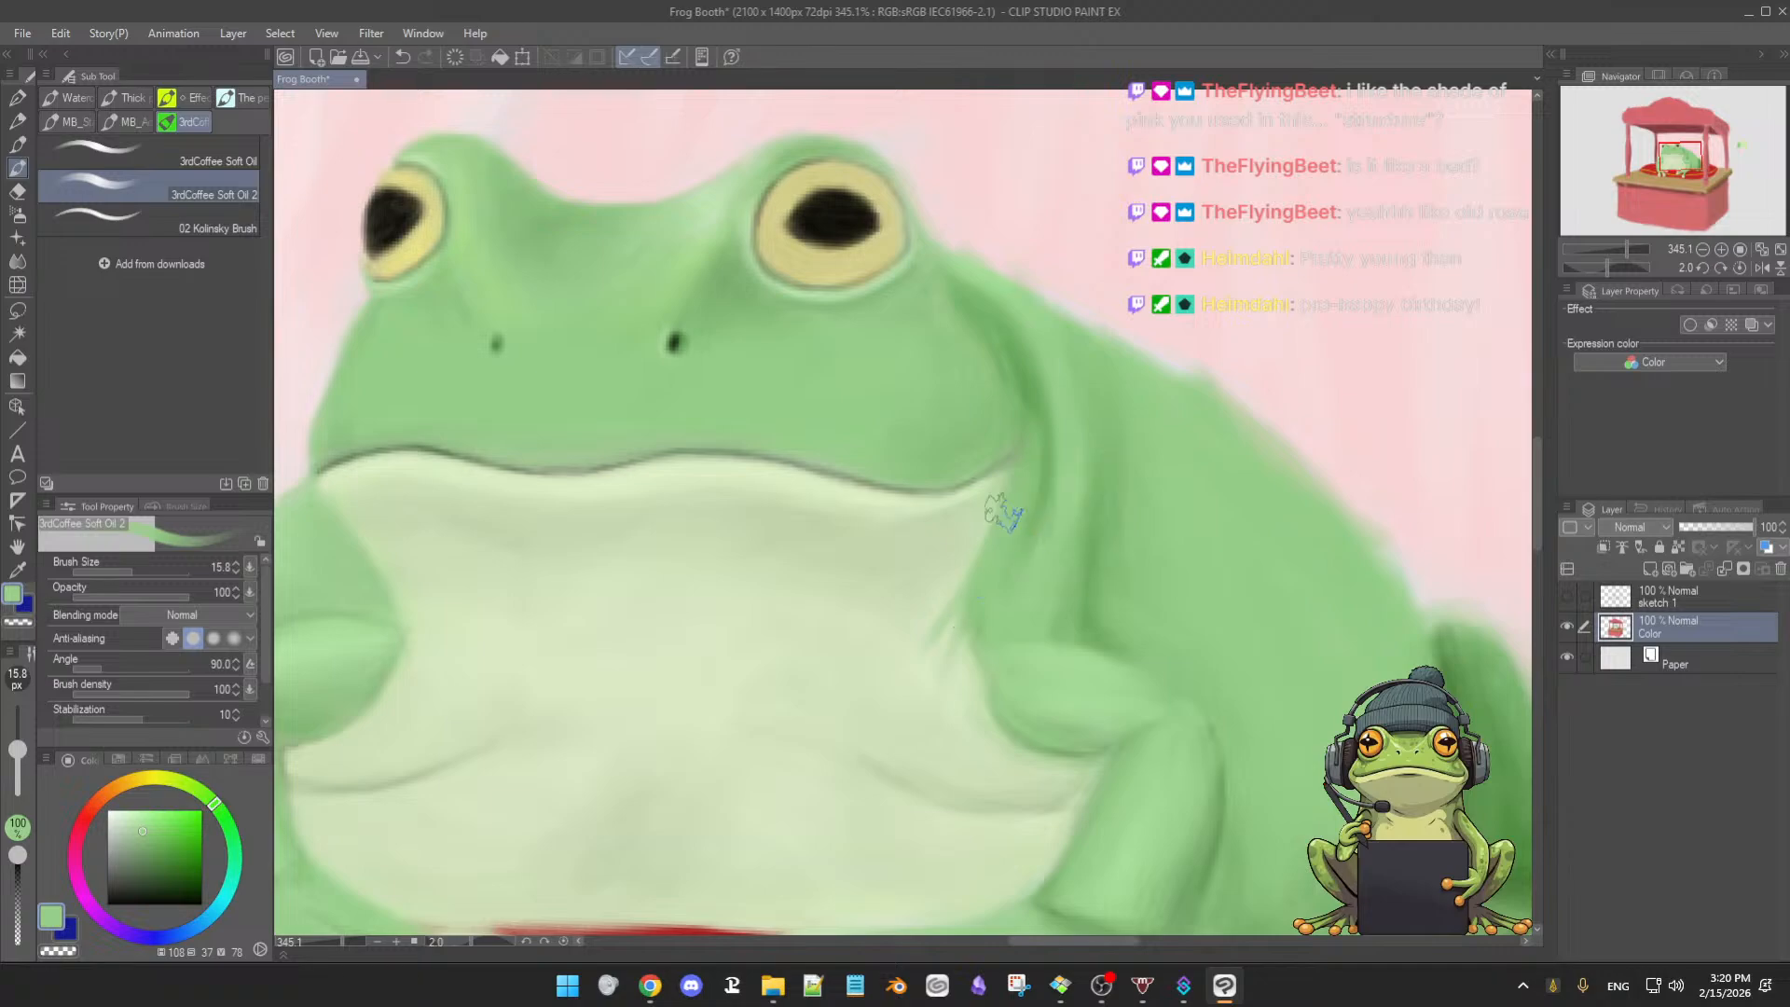
{"action": "key", "text": "["}
{"action": "key", "text": "["}
{"action": "key", "text": "["}
{"action": "key", "text": "["}
{"action": "key", "text": "["}
{"action": "key", "text": "["}
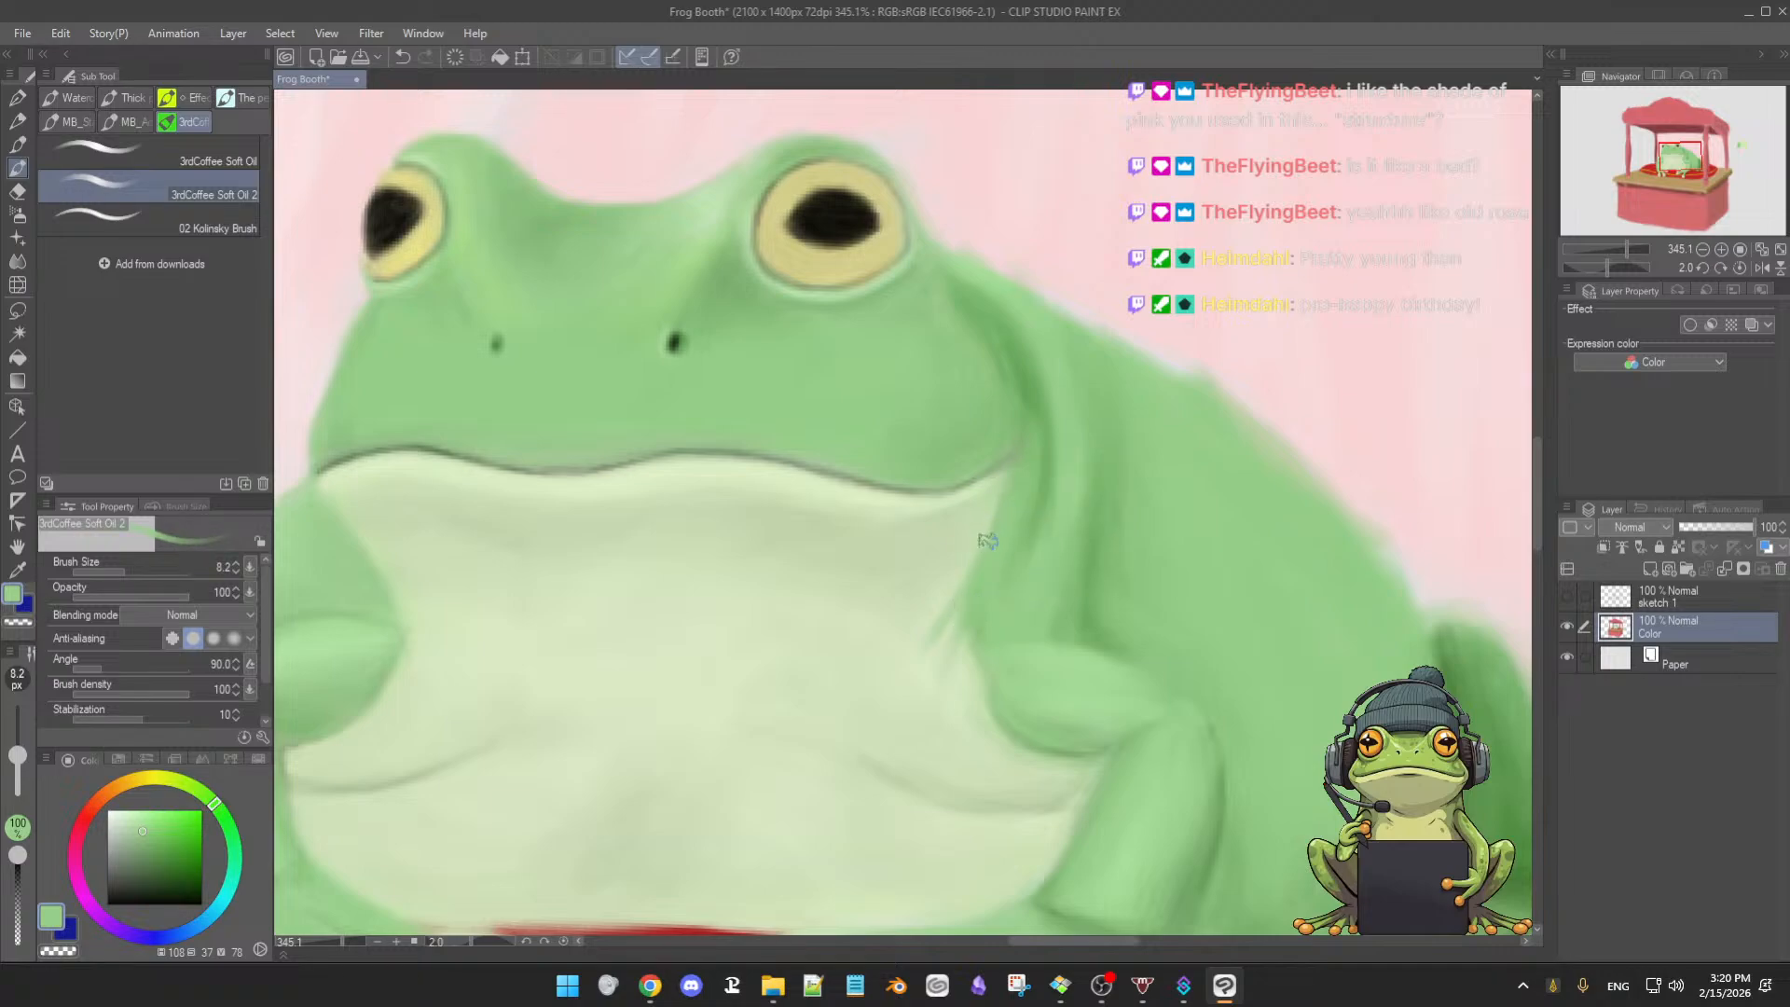
{"action": "left_click", "coordinate": [937, 653], "text": "alt"}
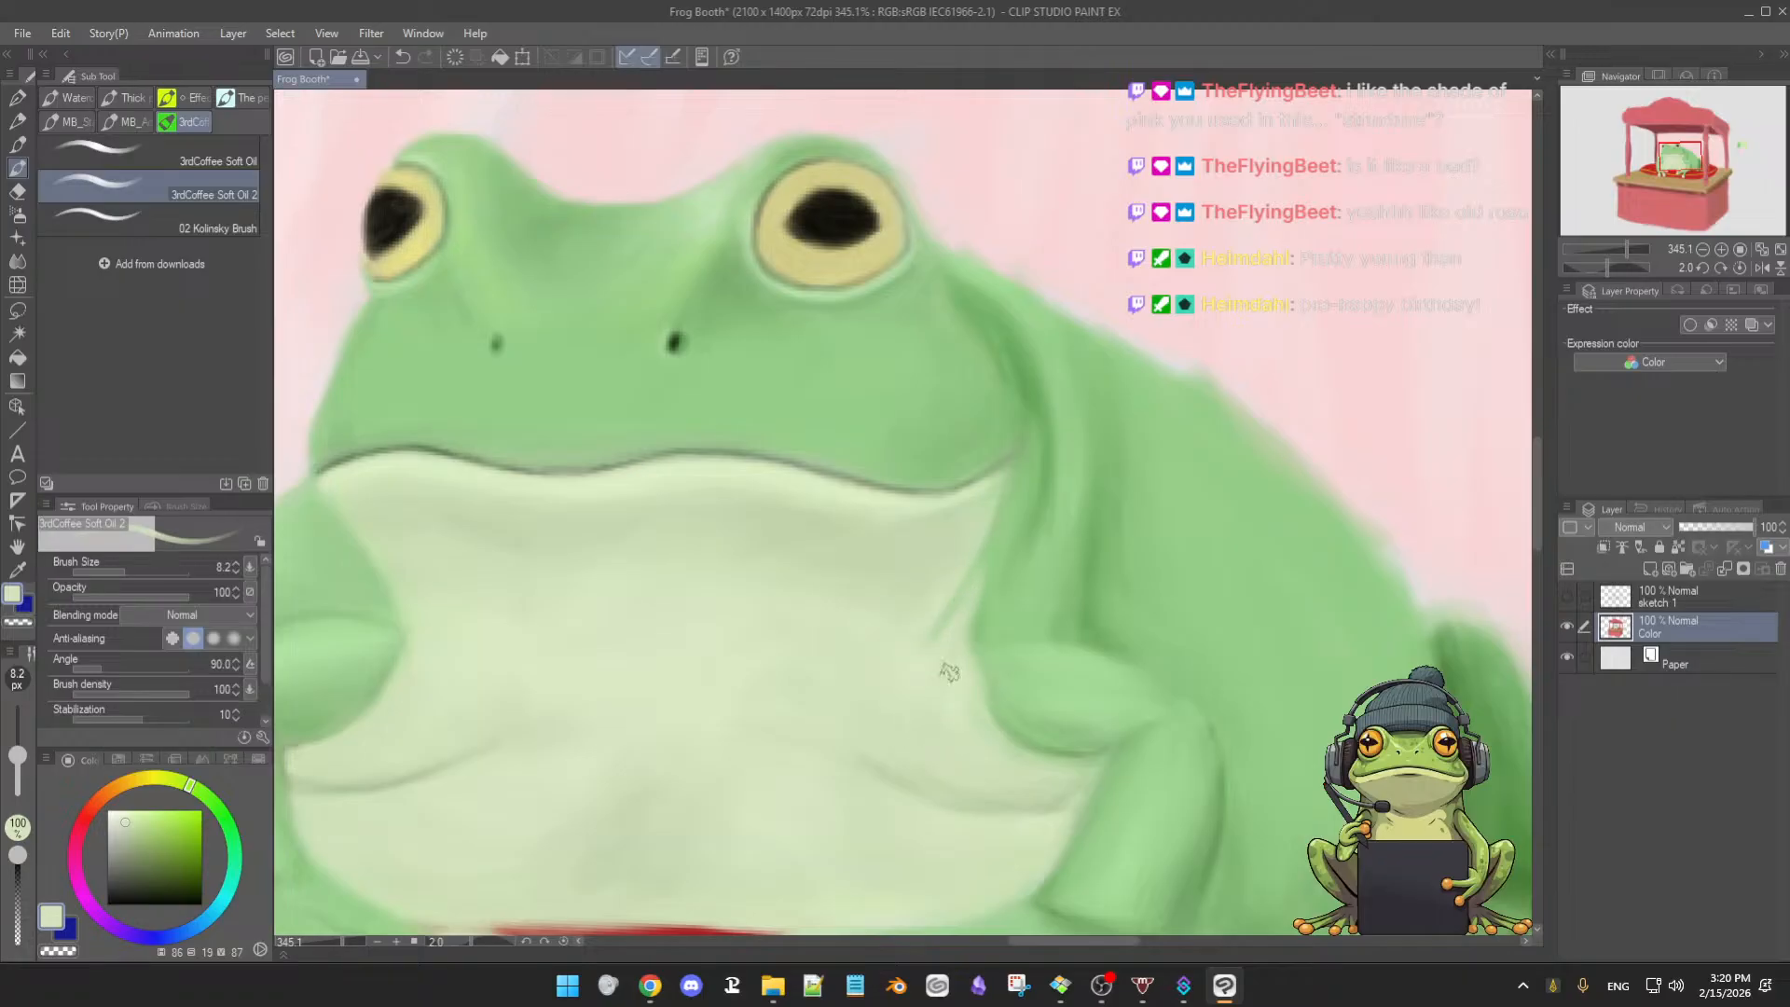
- Paint a curved fold from both armpits across the middle of the belly with sampled grey-green at brush sizes 8.2 and 15.9
{"action": "left_click", "coordinate": [889, 774], "text": "alt"}
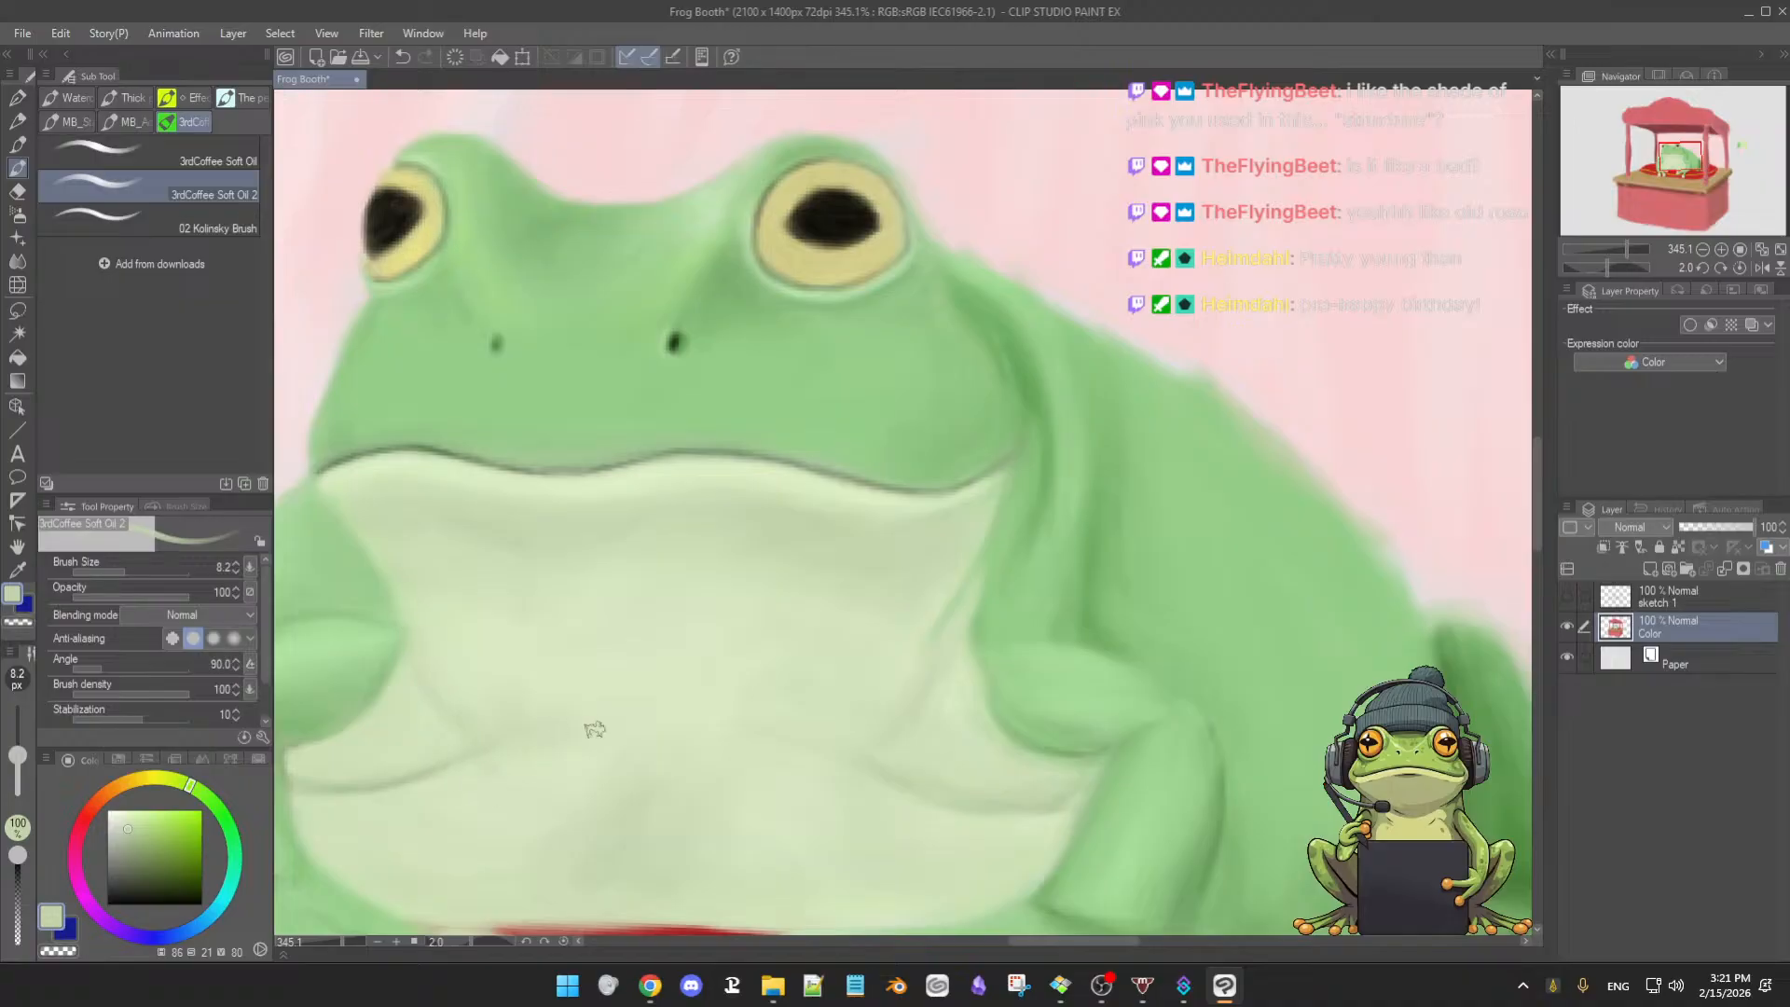
{"action": "mouse_move", "coordinate": [449, 668]}
{"action": "left_mouse_down"}
{"action": "mouse_move", "coordinate": [498, 721]}
{"action": "mouse_move", "coordinate": [431, 691]}
{"action": "mouse_move", "coordinate": [546, 743]}
{"action": "mouse_move", "coordinate": [490, 749]}
{"action": "left_mouse_up"}
{"action": "scroll", "coordinate": [502, 760], "scroll_direction": "down", "scroll_amount": 3}
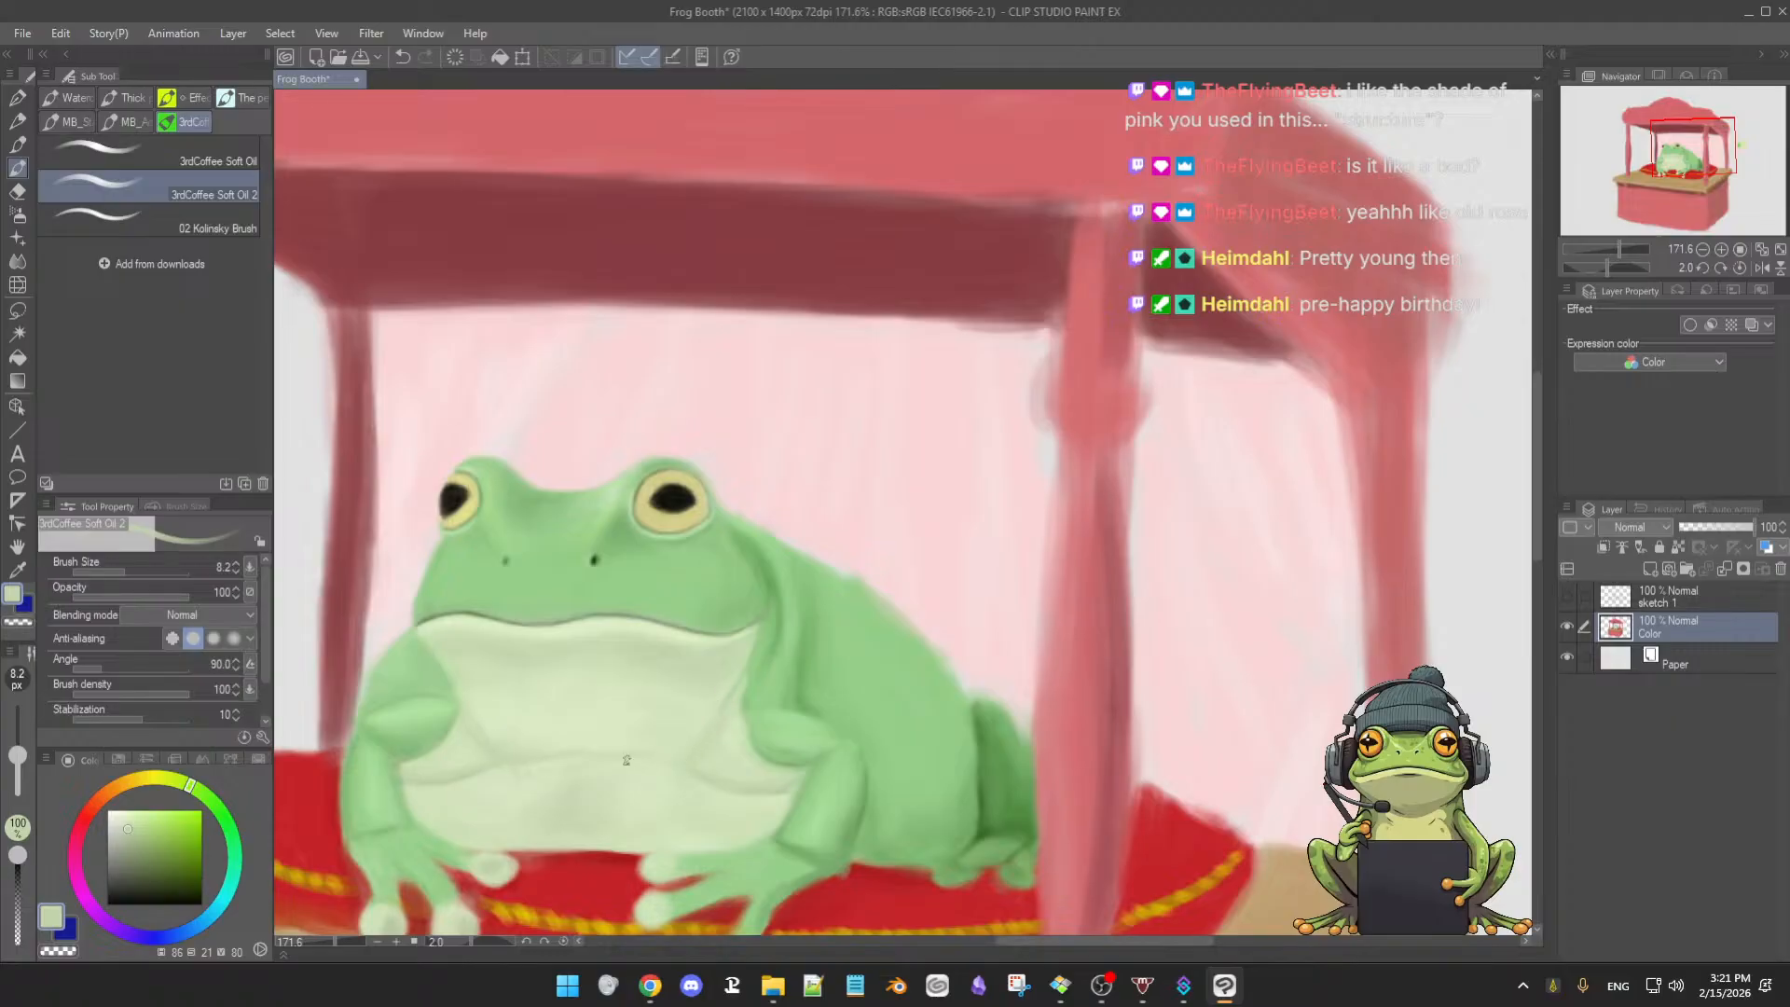
{"action": "key", "text": "bracketleft"}
{"action": "key", "text": "bracketleft"}
{"action": "key", "text": "bracketright"}
{"action": "key", "text": "bracketright"}
{"action": "key", "text": "bracketright"}
{"action": "key", "text": "bracketright"}
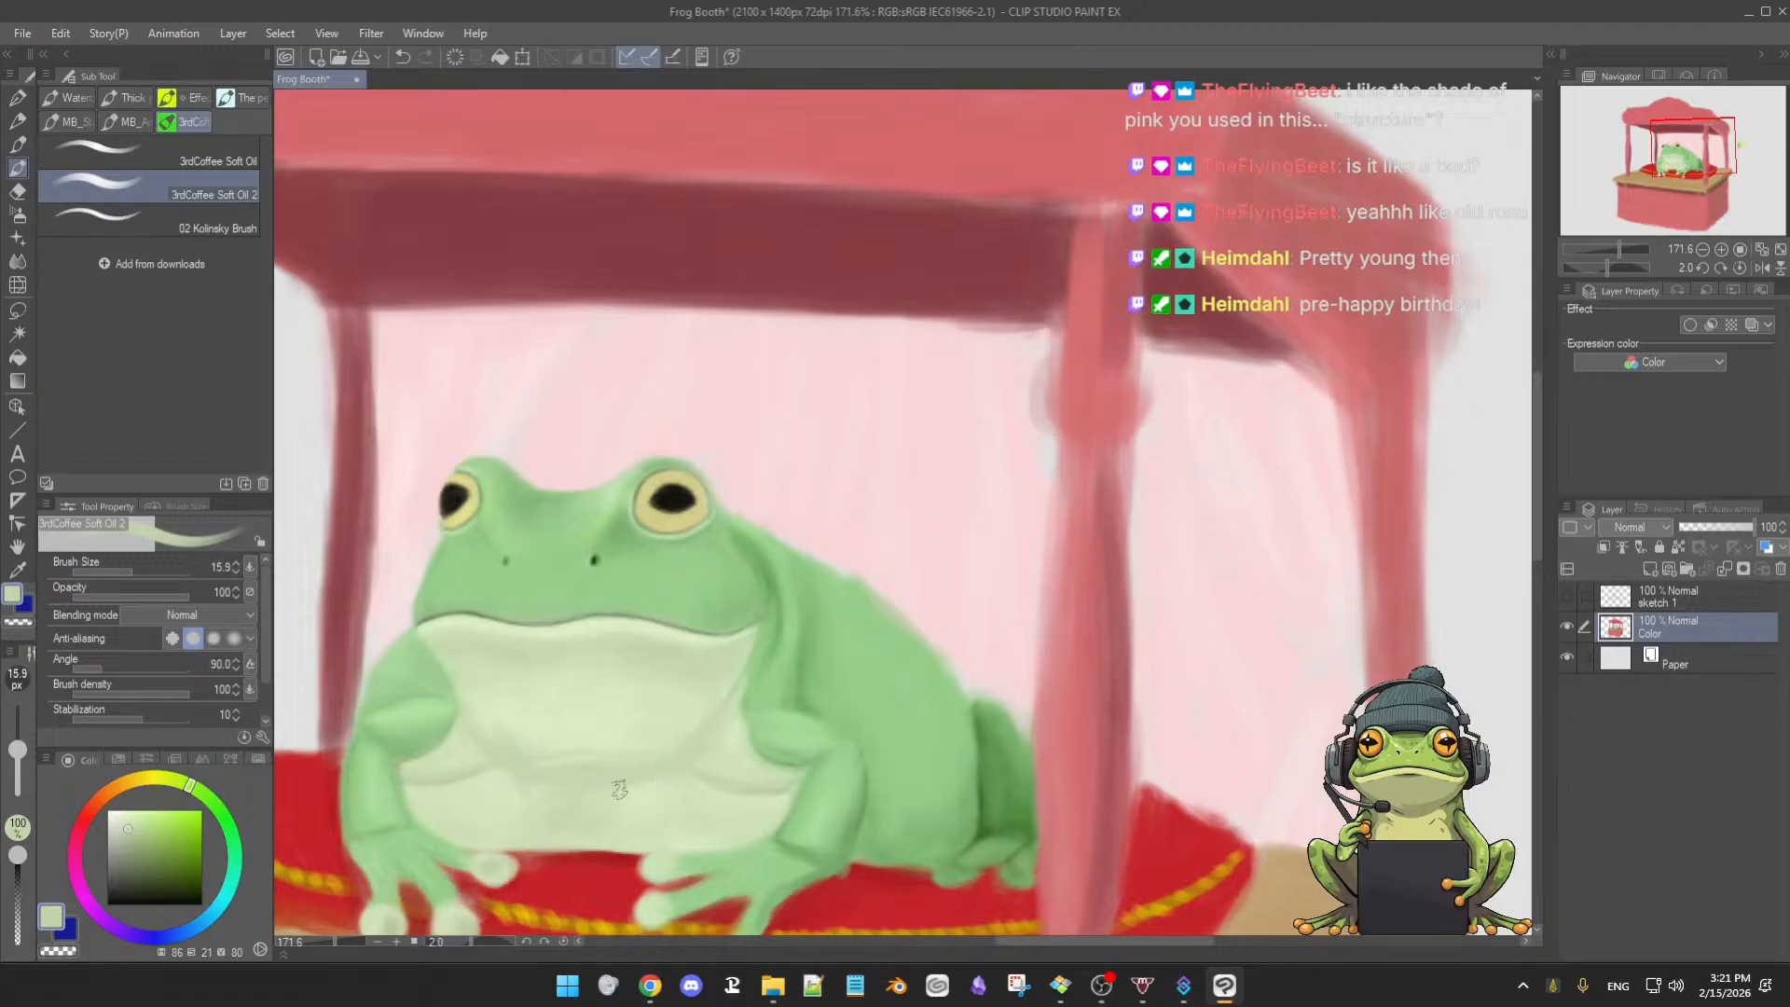
- Soften the curved chest fold and its ends near the armpits with sampled pale cream greens at brush sizes 15.9 and 19.4
{"action": "left_click", "coordinate": [608, 718], "text": "alt"}
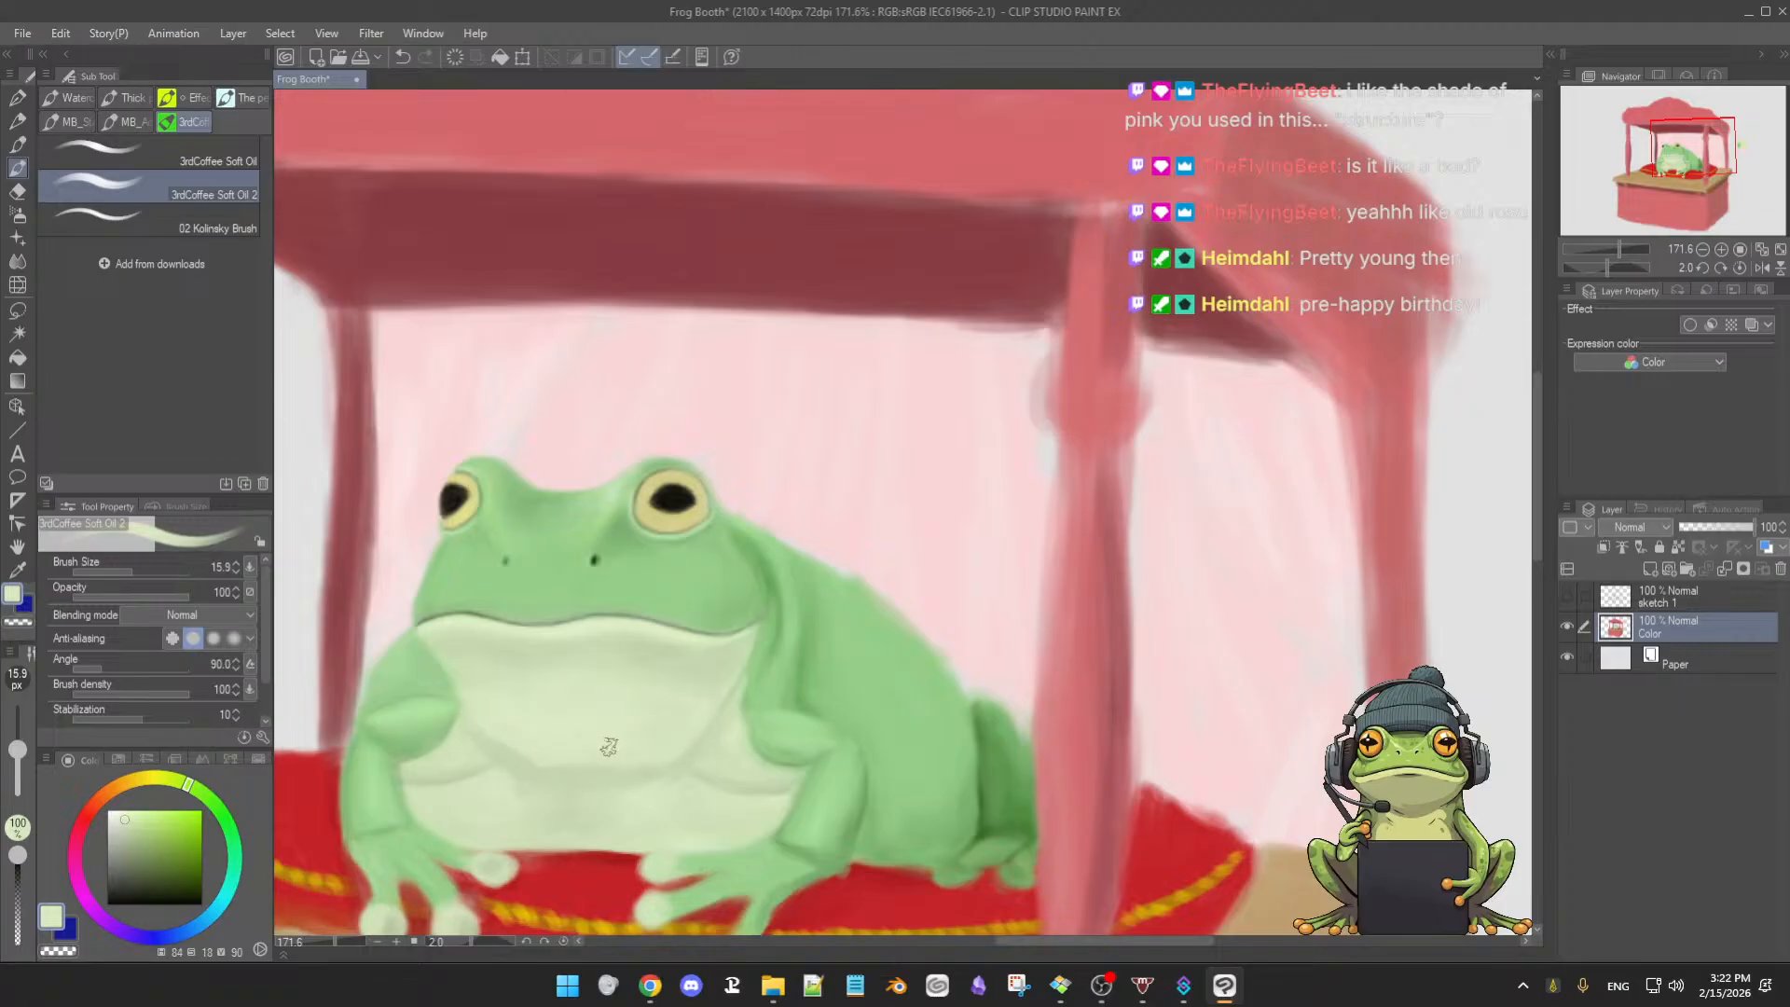
{"action": "key", "text": "]"}
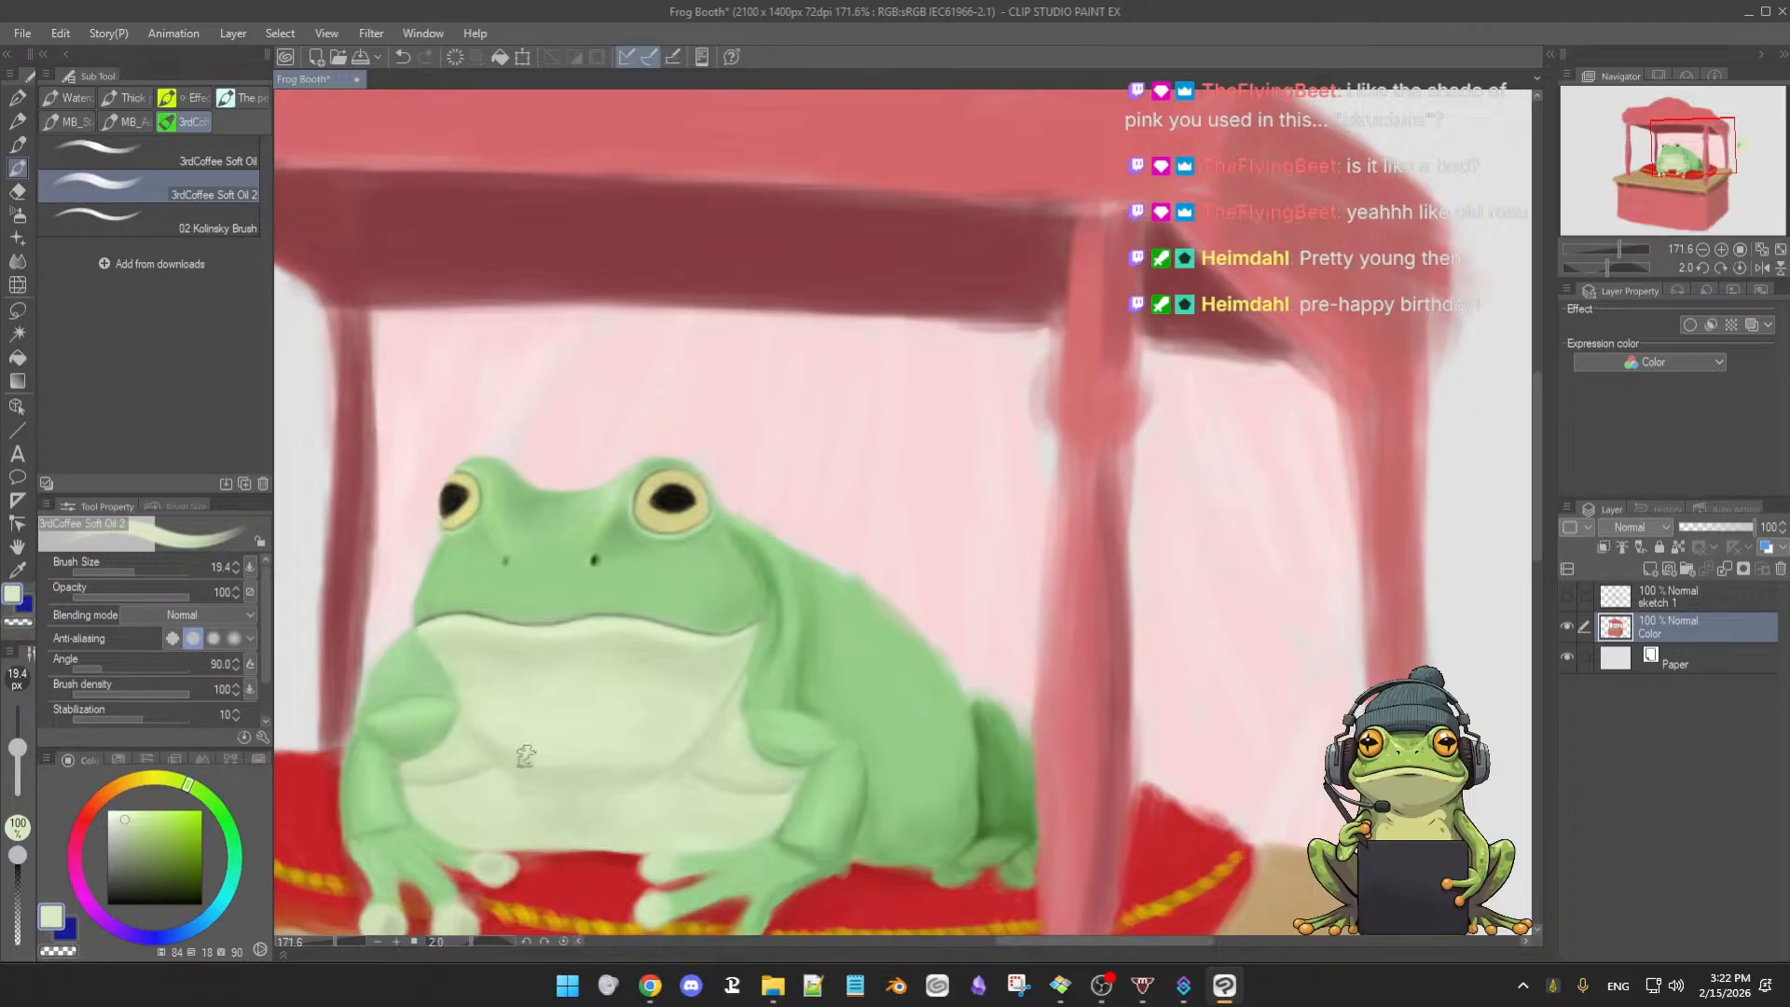
{"action": "left_click", "coordinate": [487, 797], "text": "alt"}
{"action": "left_click", "coordinate": [566, 742], "text": "alt"}
{"action": "left_click", "coordinate": [725, 738], "text": "alt"}
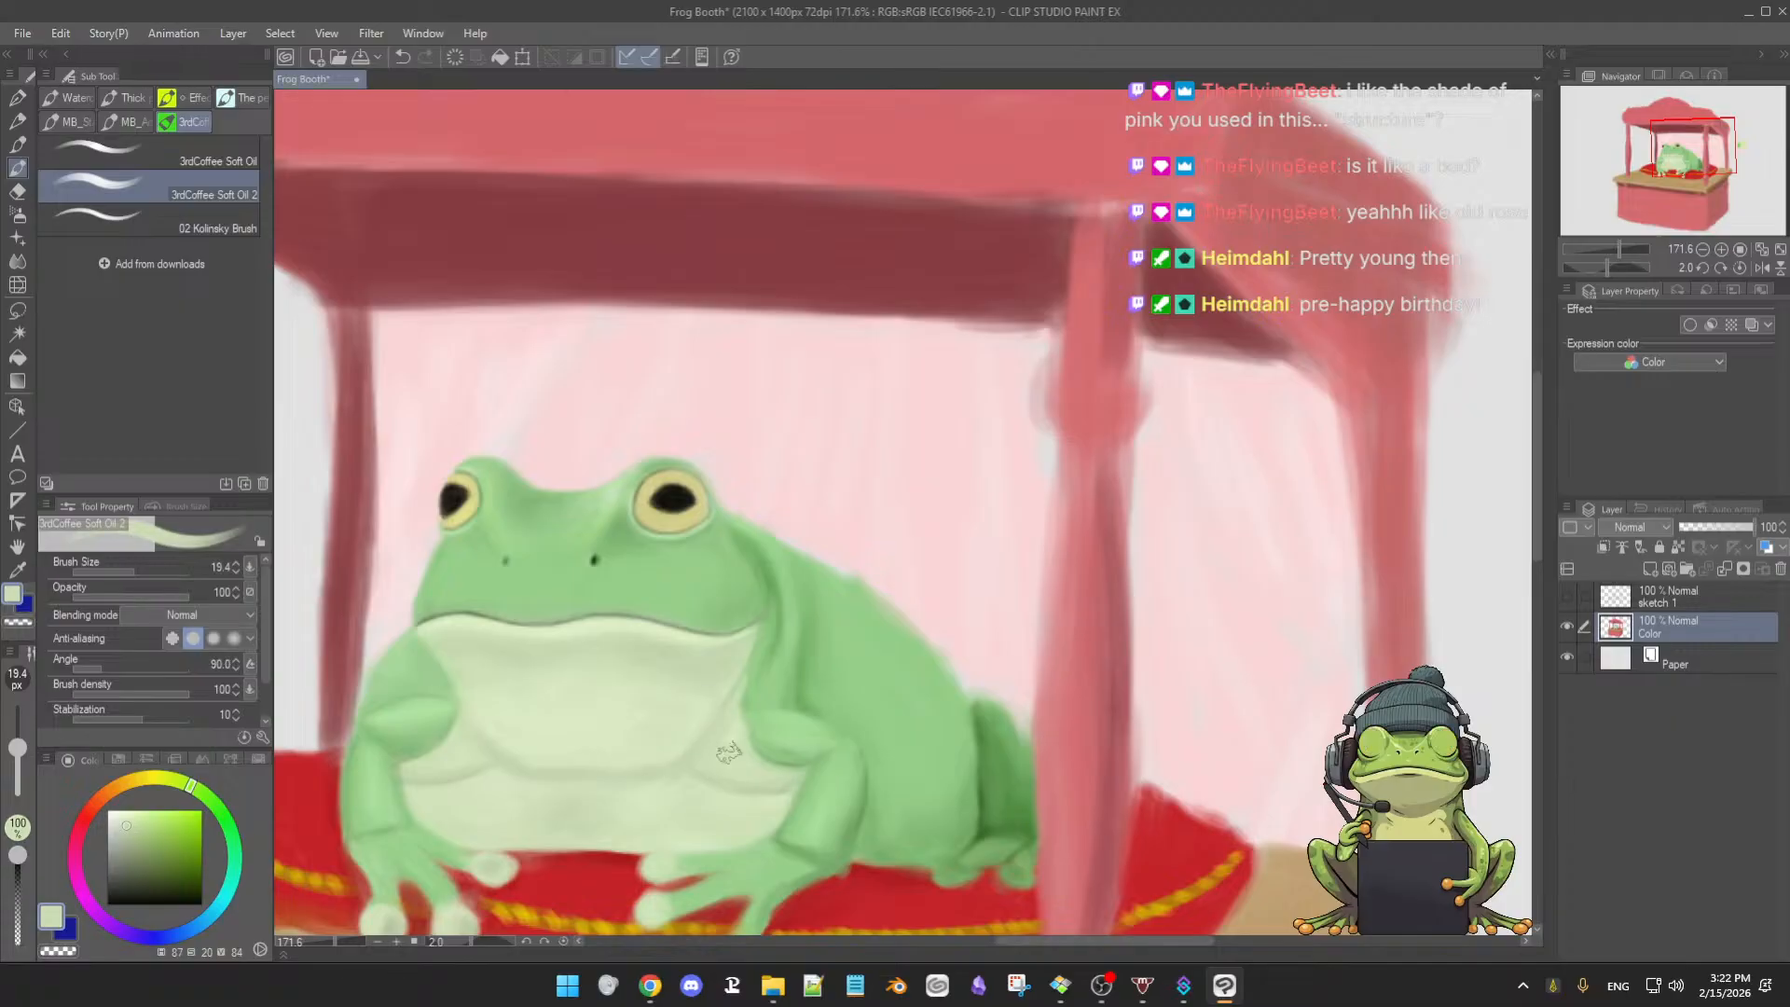
{"action": "left_click", "coordinate": [737, 738], "text": "alt"}
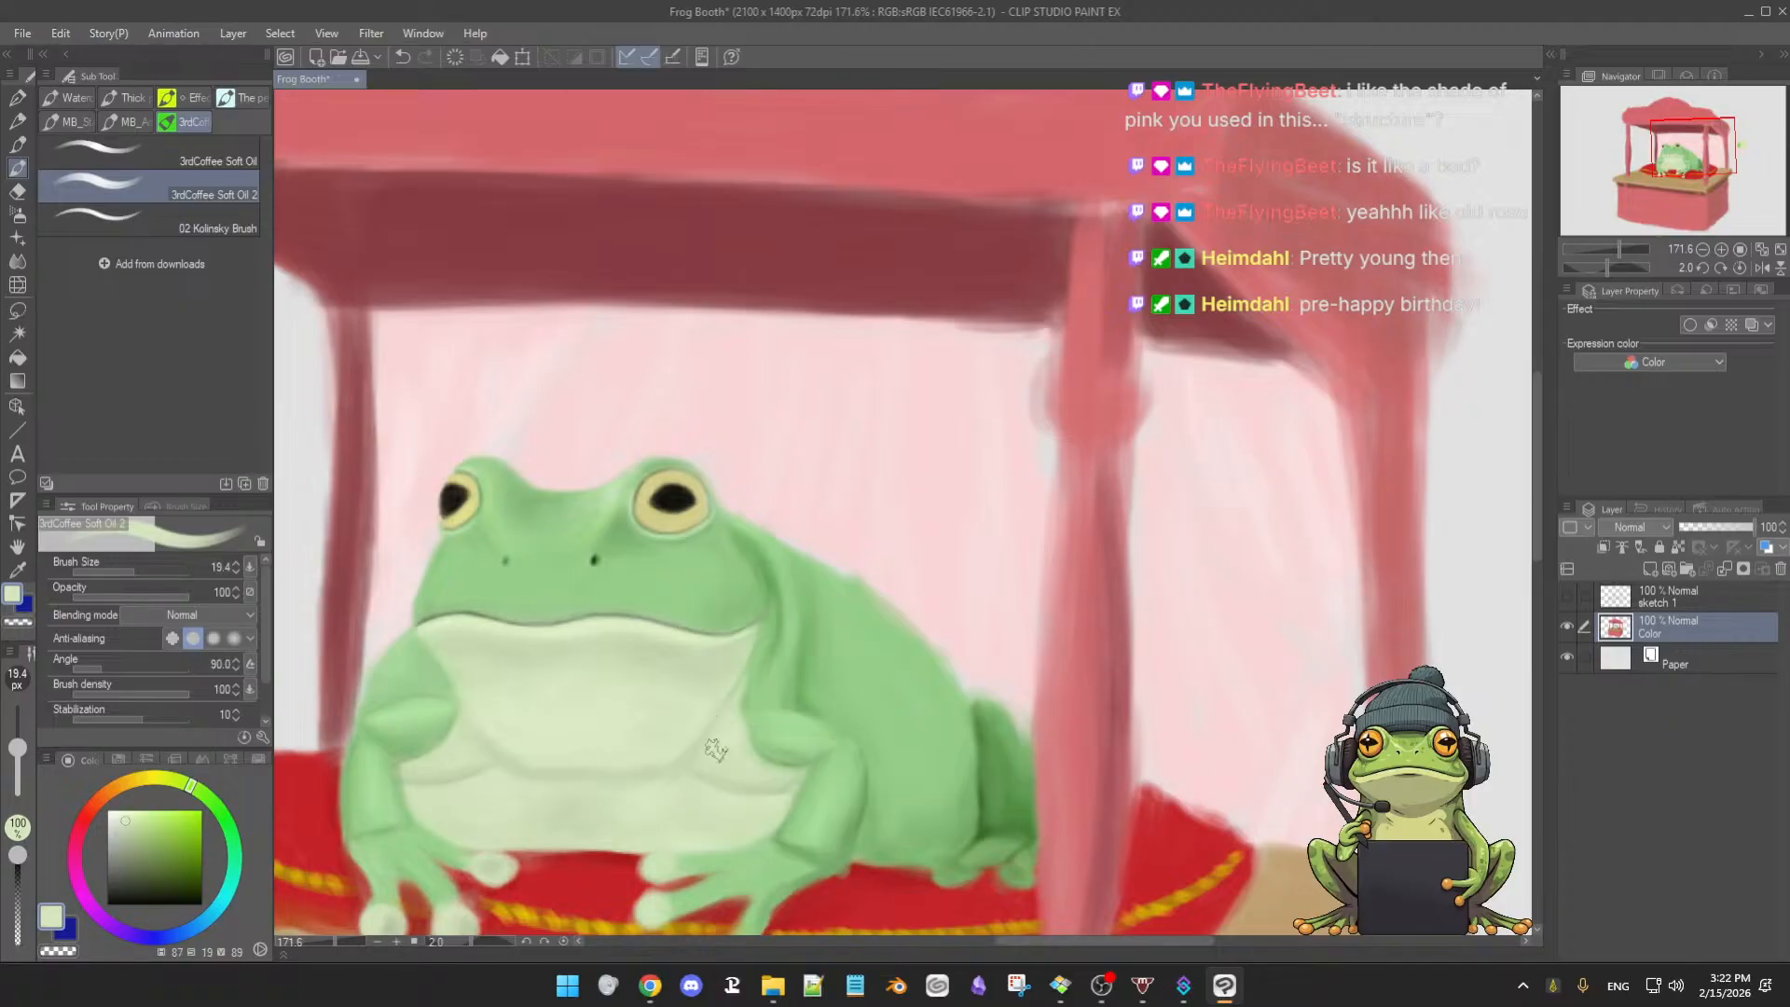
- Soften the belly fold near the frog's left-hand armpit with sampled pale cream green at brush size 16.5
{"action": "left_click_drag", "start_coordinate": [807, 731], "coordinate": [953, 602]}
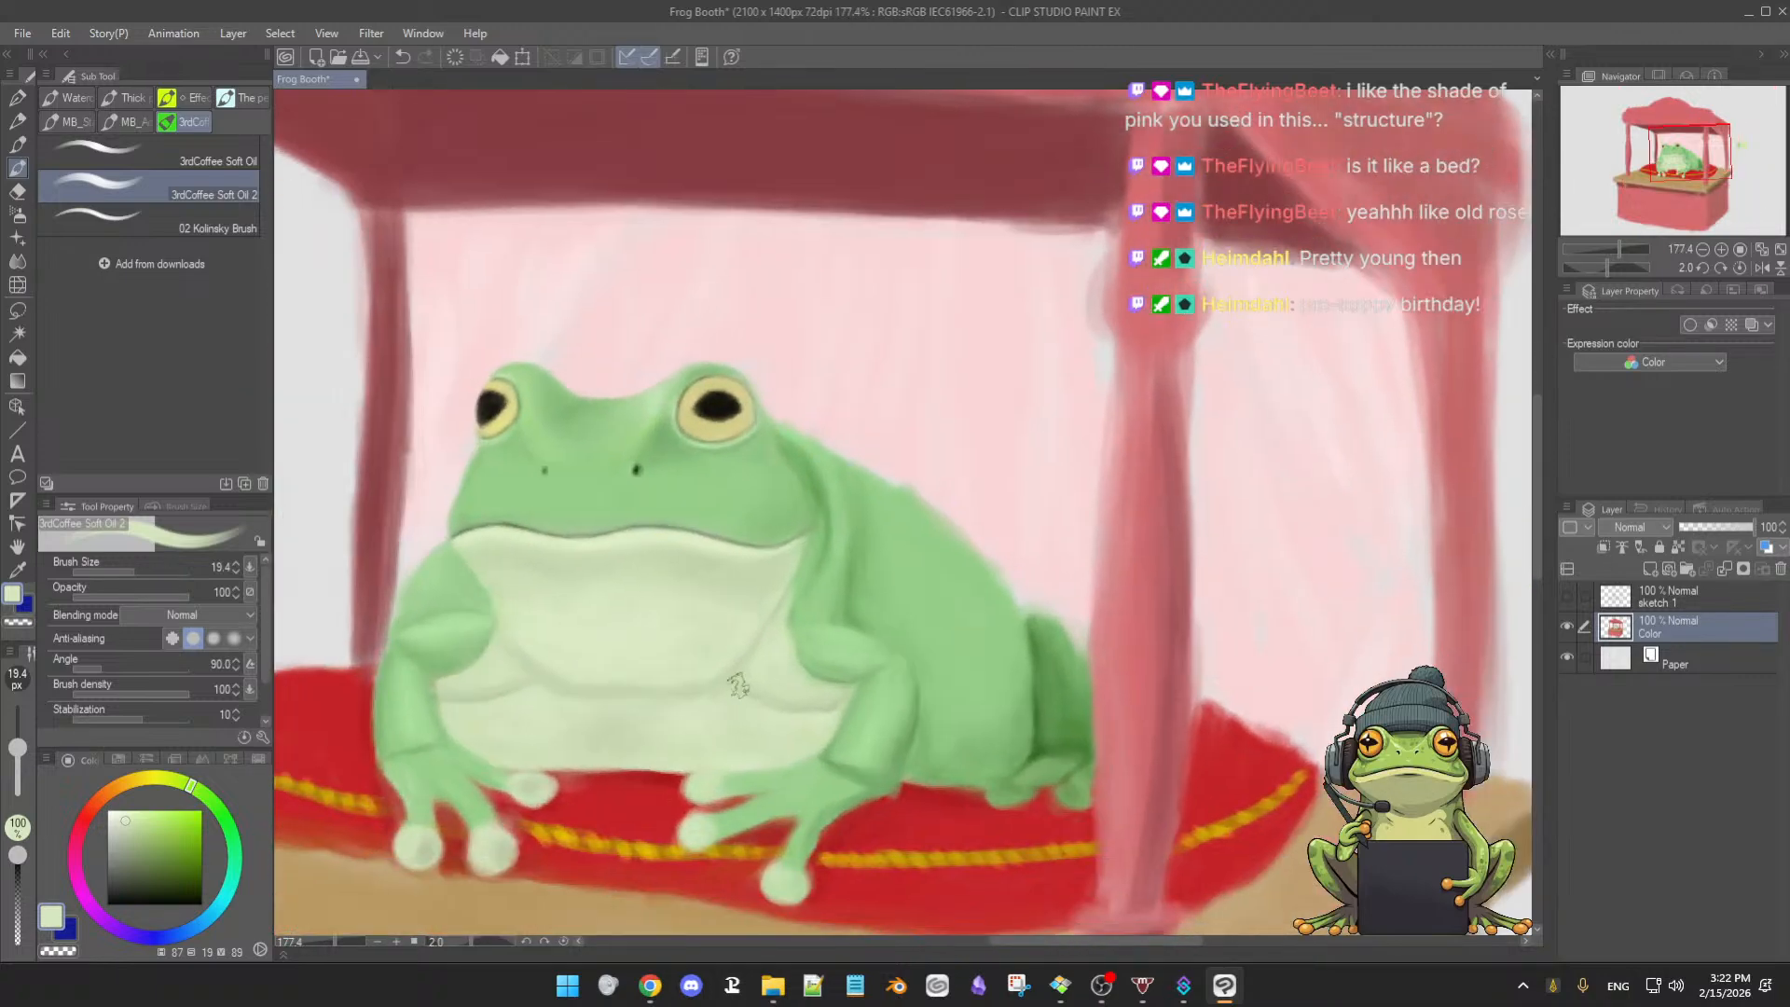
{"action": "left_click", "coordinate": [573, 665], "text": "alt"}
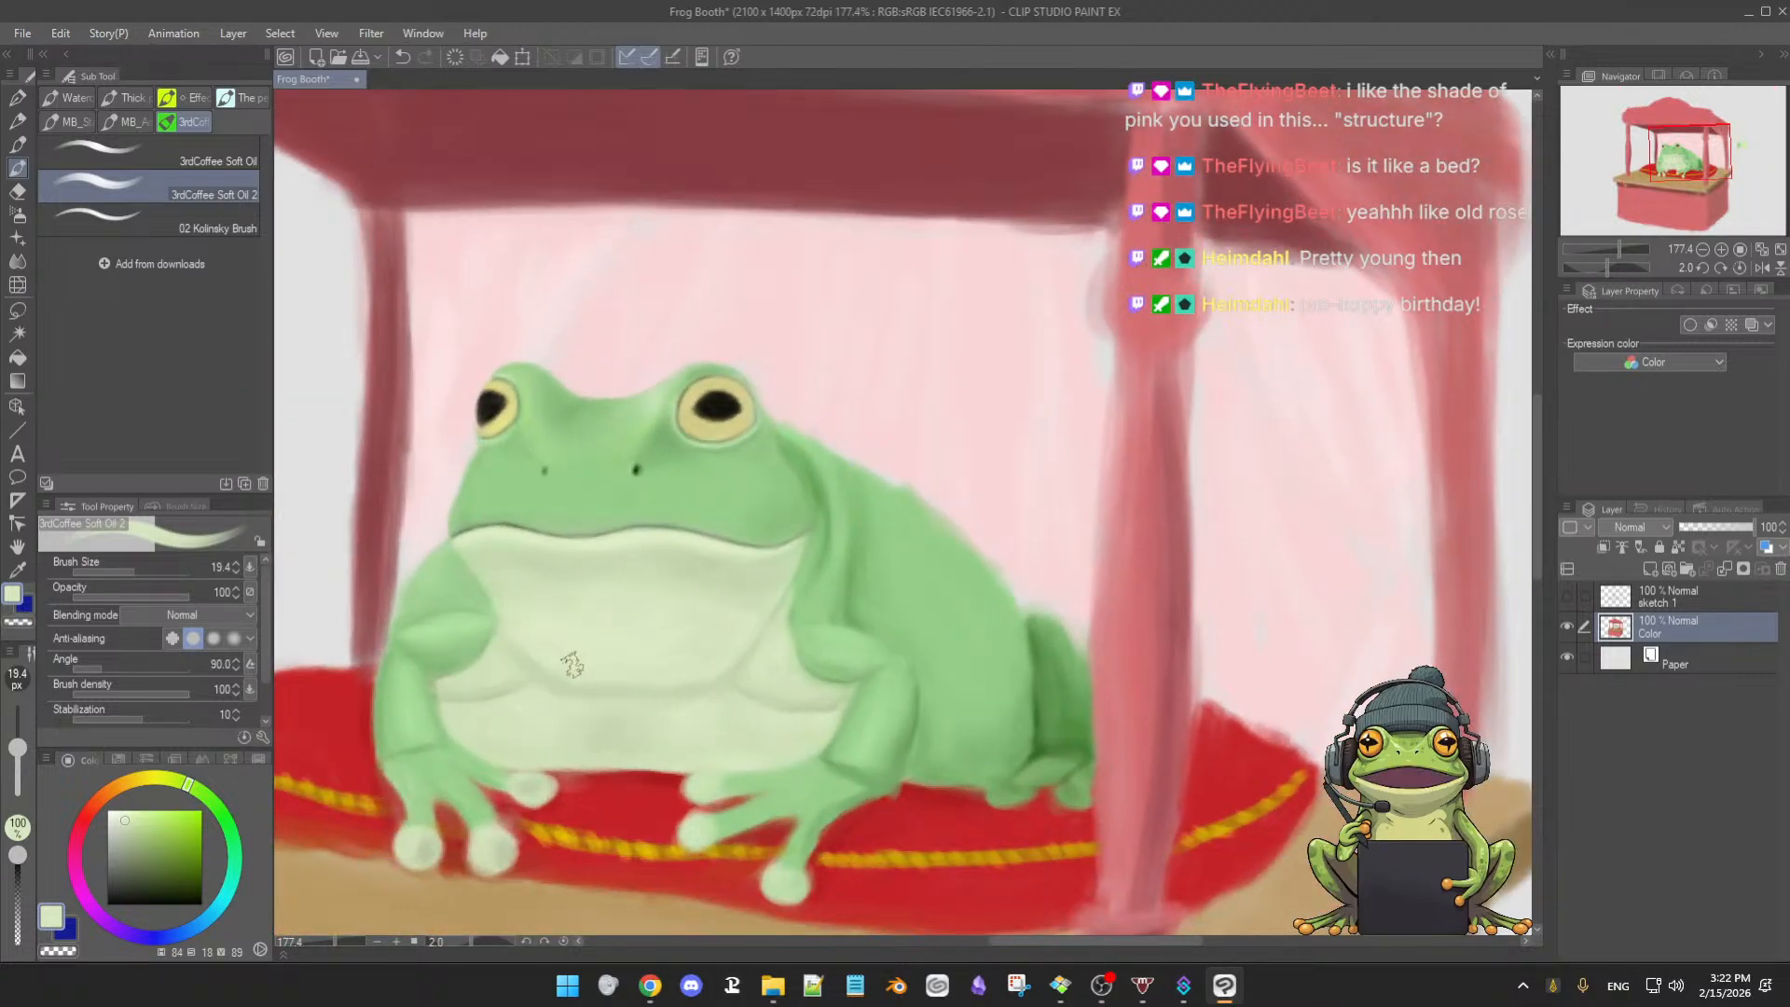
{"action": "key", "text": "["}
{"action": "key", "text": "["}
{"action": "left_click_drag", "start_coordinate": [519, 628], "coordinate": [552, 666]}
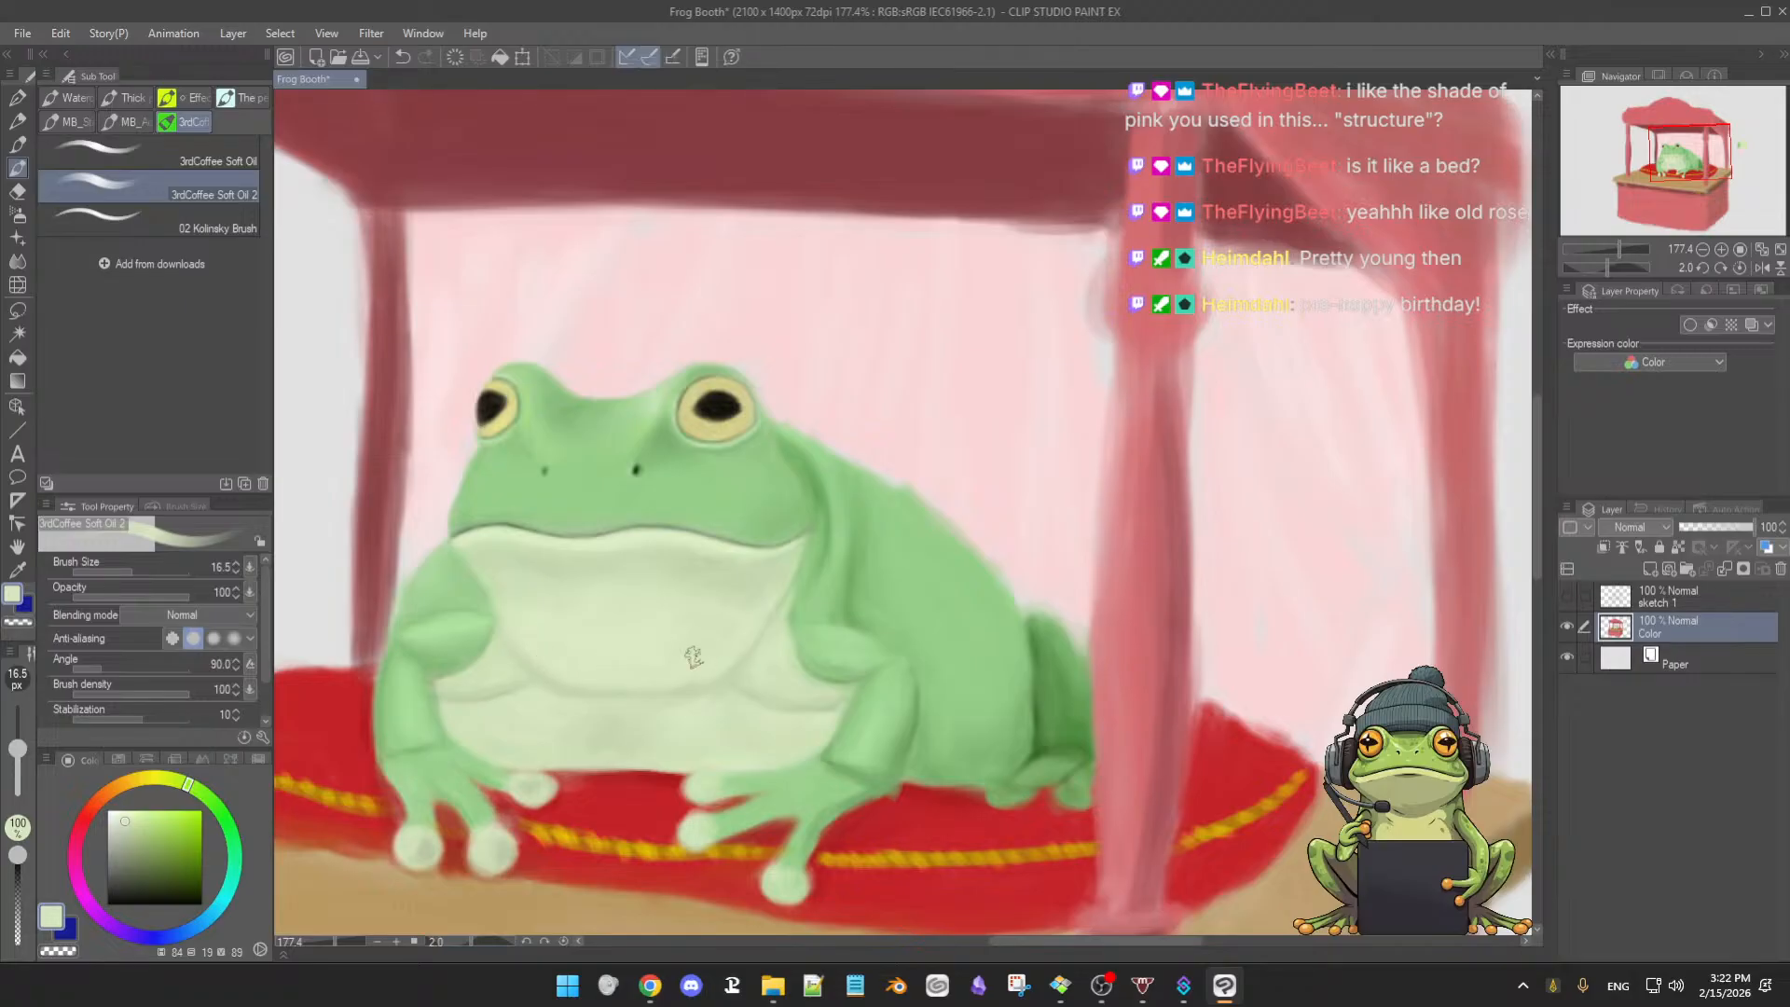
- Smooth the chest shading beneath the mouth and along the belly fold with sampled pale greens at brush sizes 16.5, 8.2 and 11.9
{"action": "left_click", "coordinate": [739, 582], "text": "alt"}
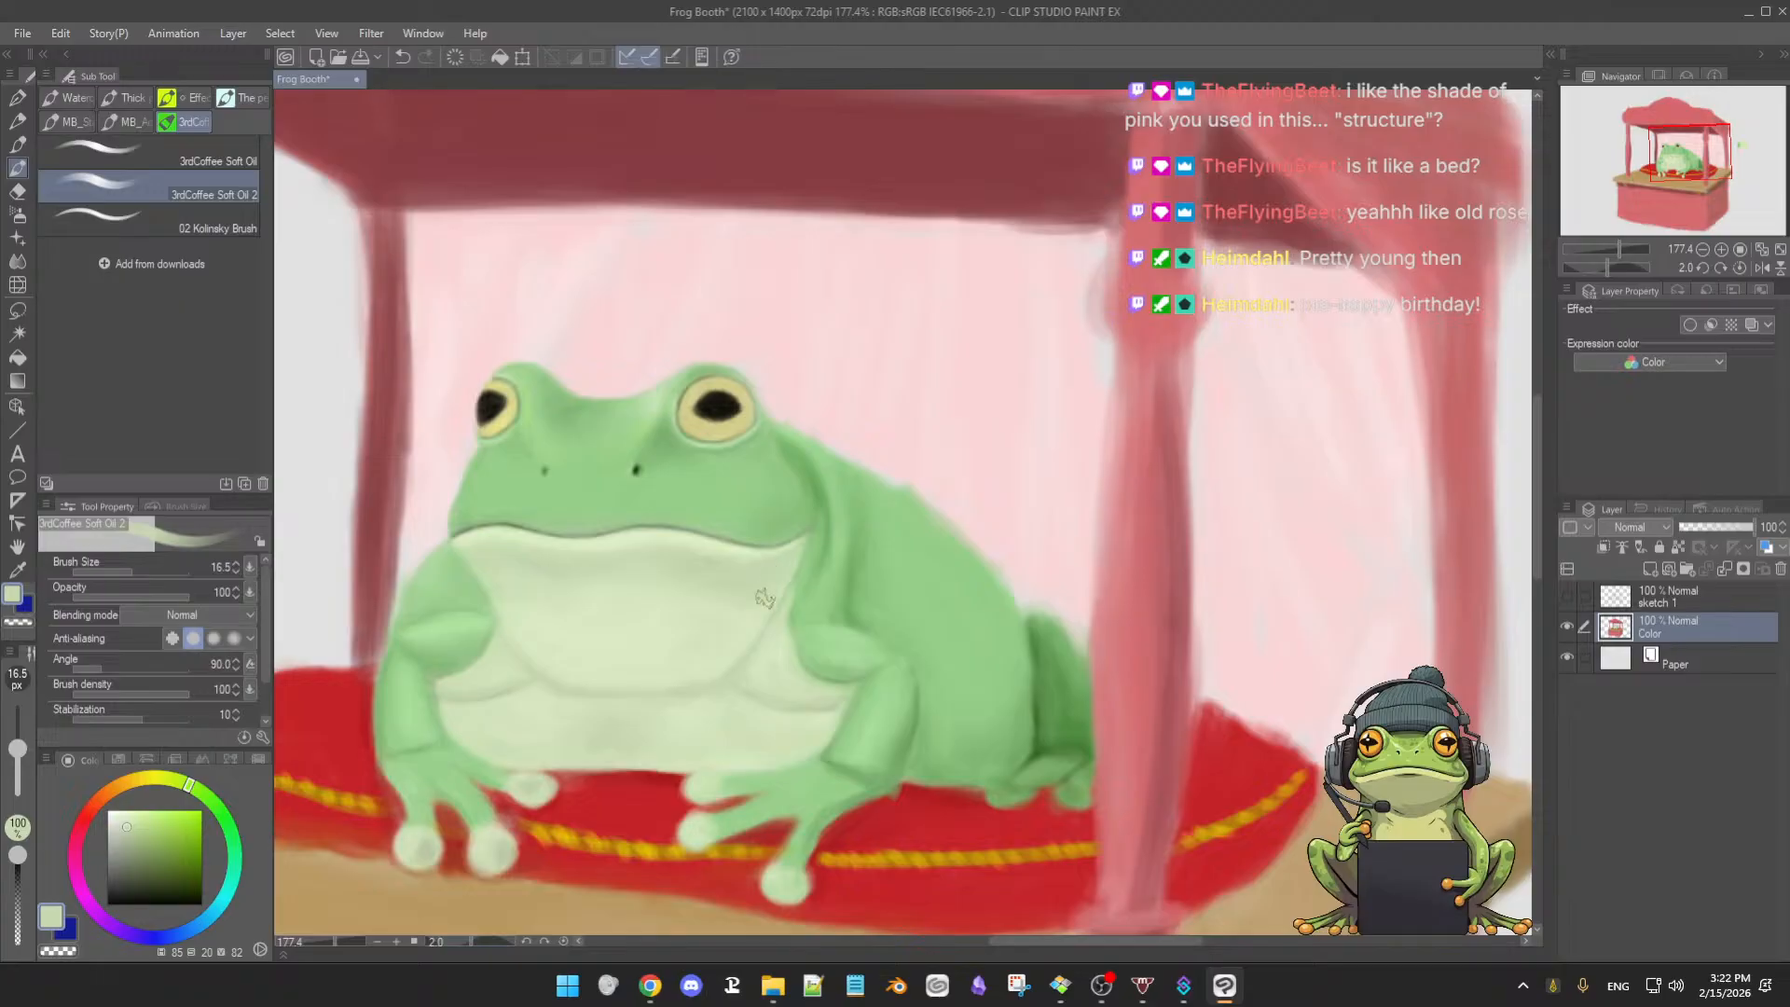
{"action": "left_click", "coordinate": [491, 554], "text": "alt"}
{"action": "left_click_drag", "start_coordinate": [496, 558], "coordinate": [481, 559]}
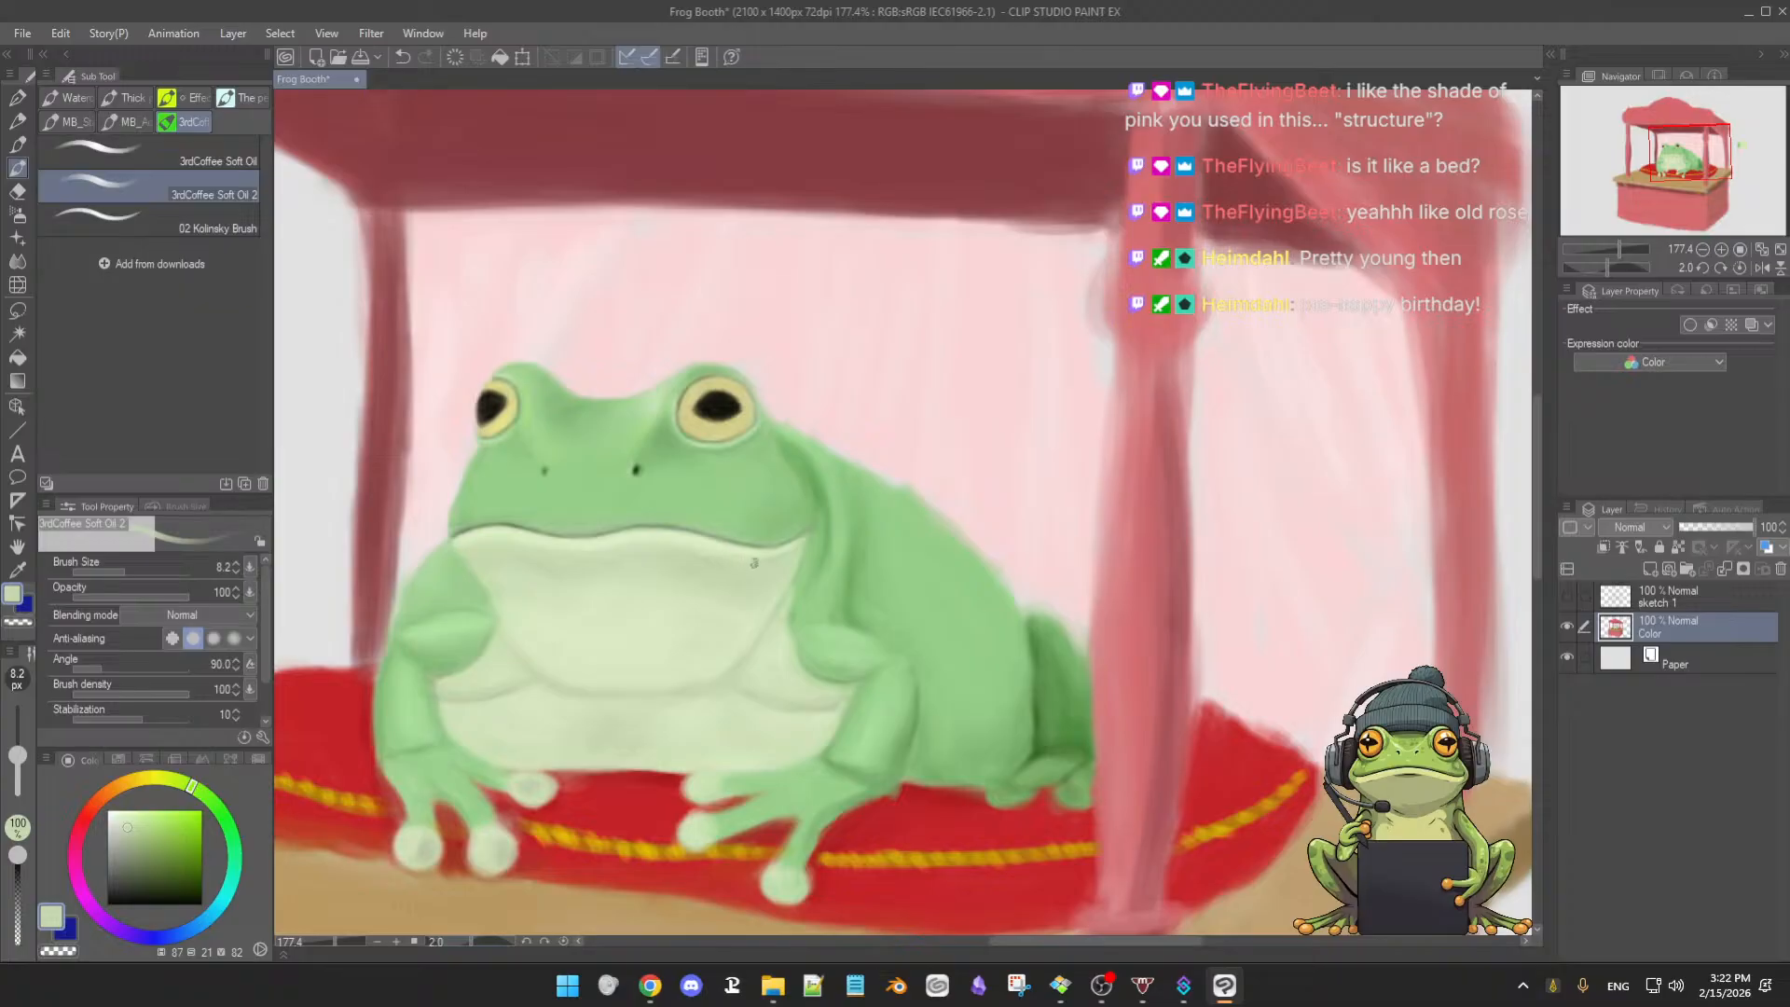
{"action": "left_click", "coordinate": [720, 552], "text": "alt"}
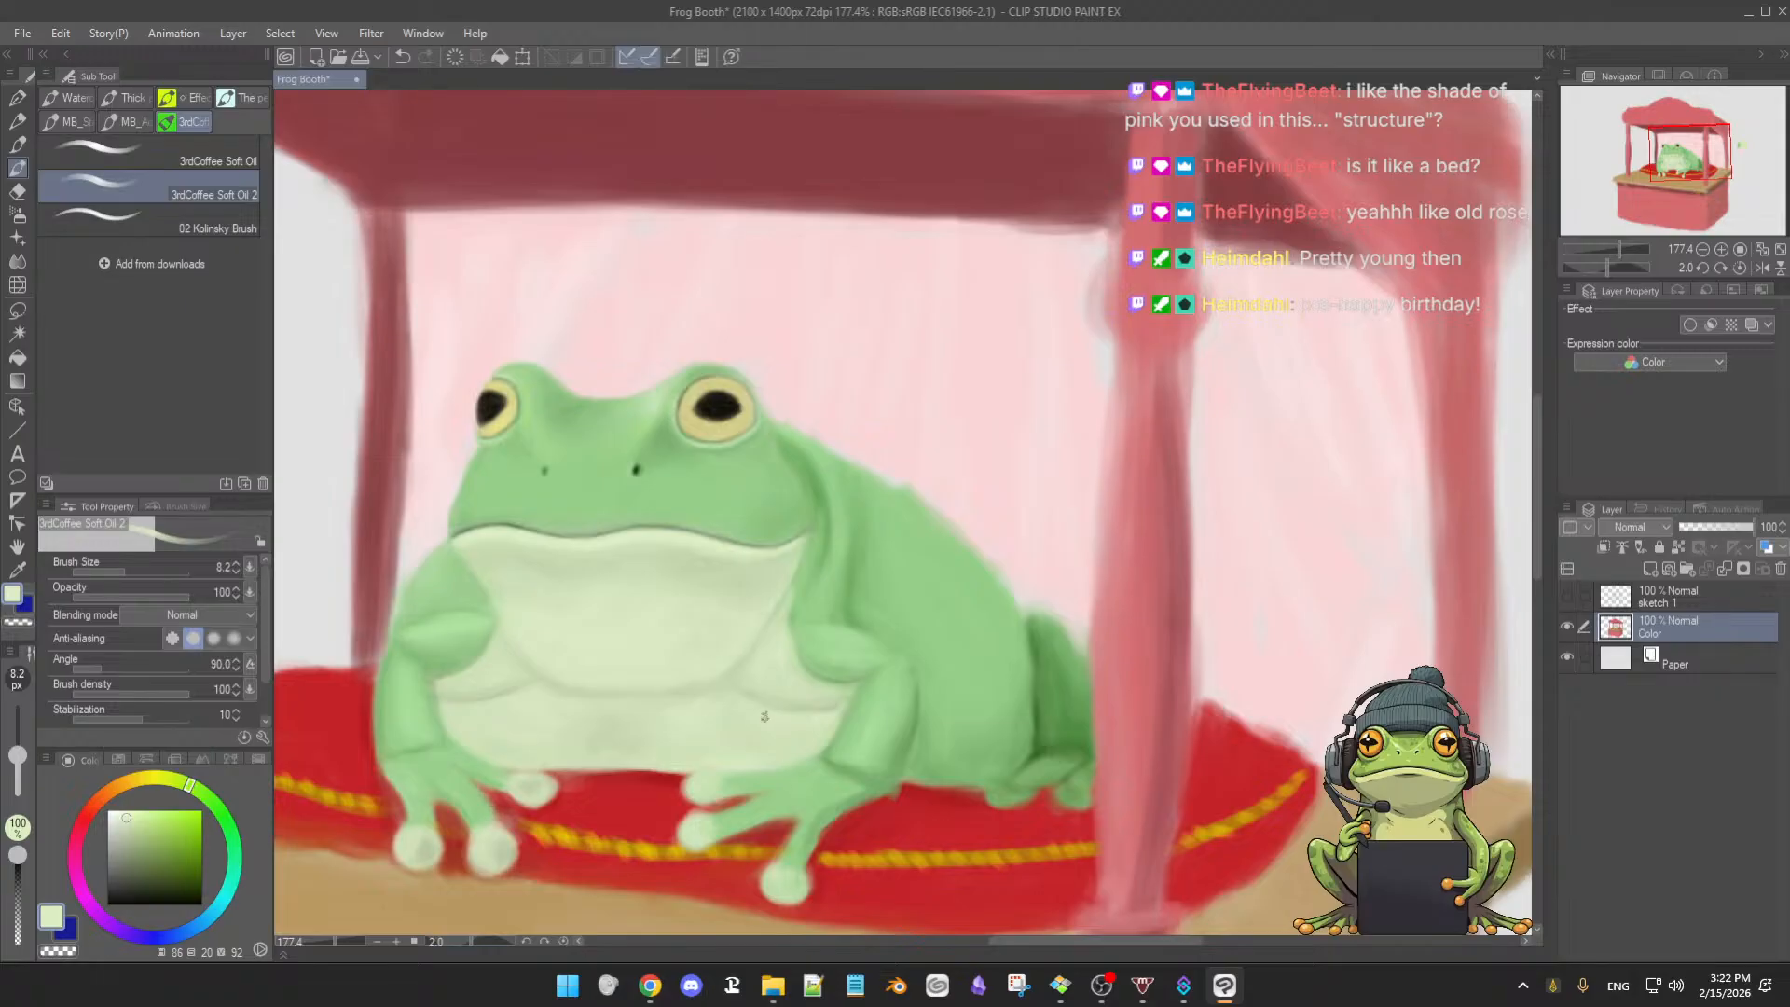
{"action": "scroll", "coordinate": [751, 719], "scroll_direction": "down", "scroll_amount": 3}
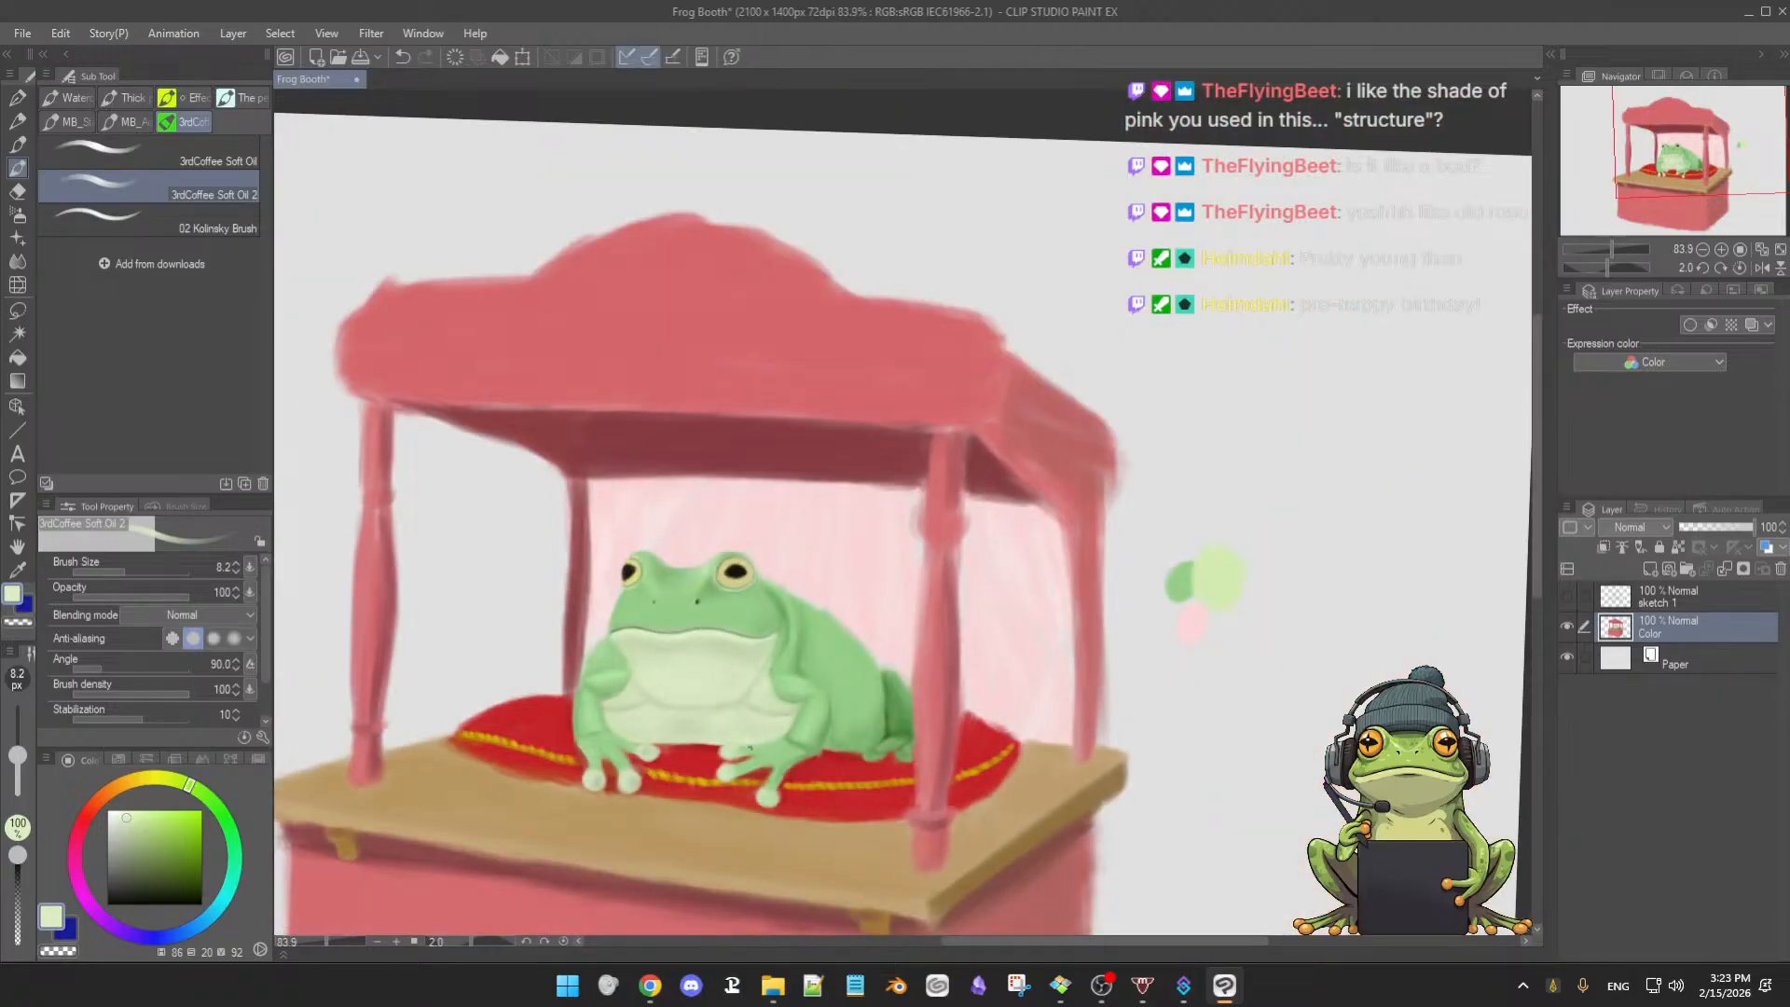
{"action": "scroll", "coordinate": [718, 737], "scroll_direction": "up", "scroll_amount": 4}
{"action": "left_click_drag", "start_coordinate": [583, 596], "coordinate": [542, 577]}
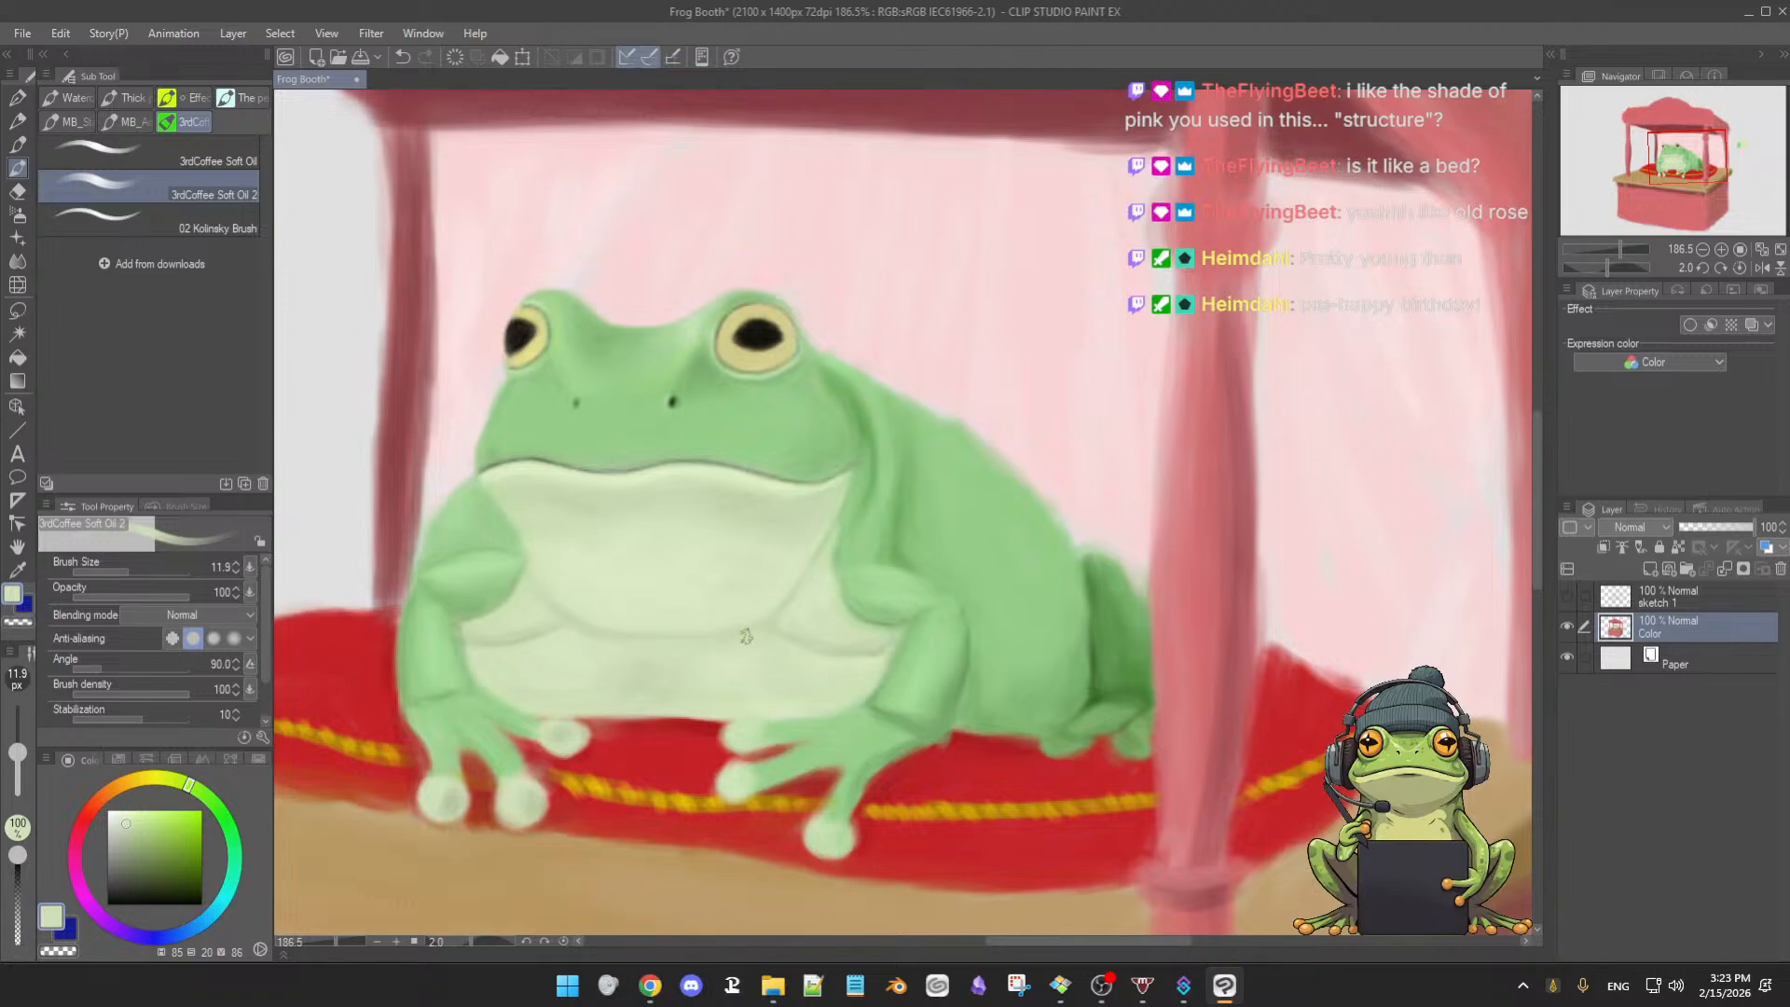
- Add a new layer above the Color layer and show the sketch 1 layer as a guide
{"action": "left_click", "coordinate": [1649, 568]}
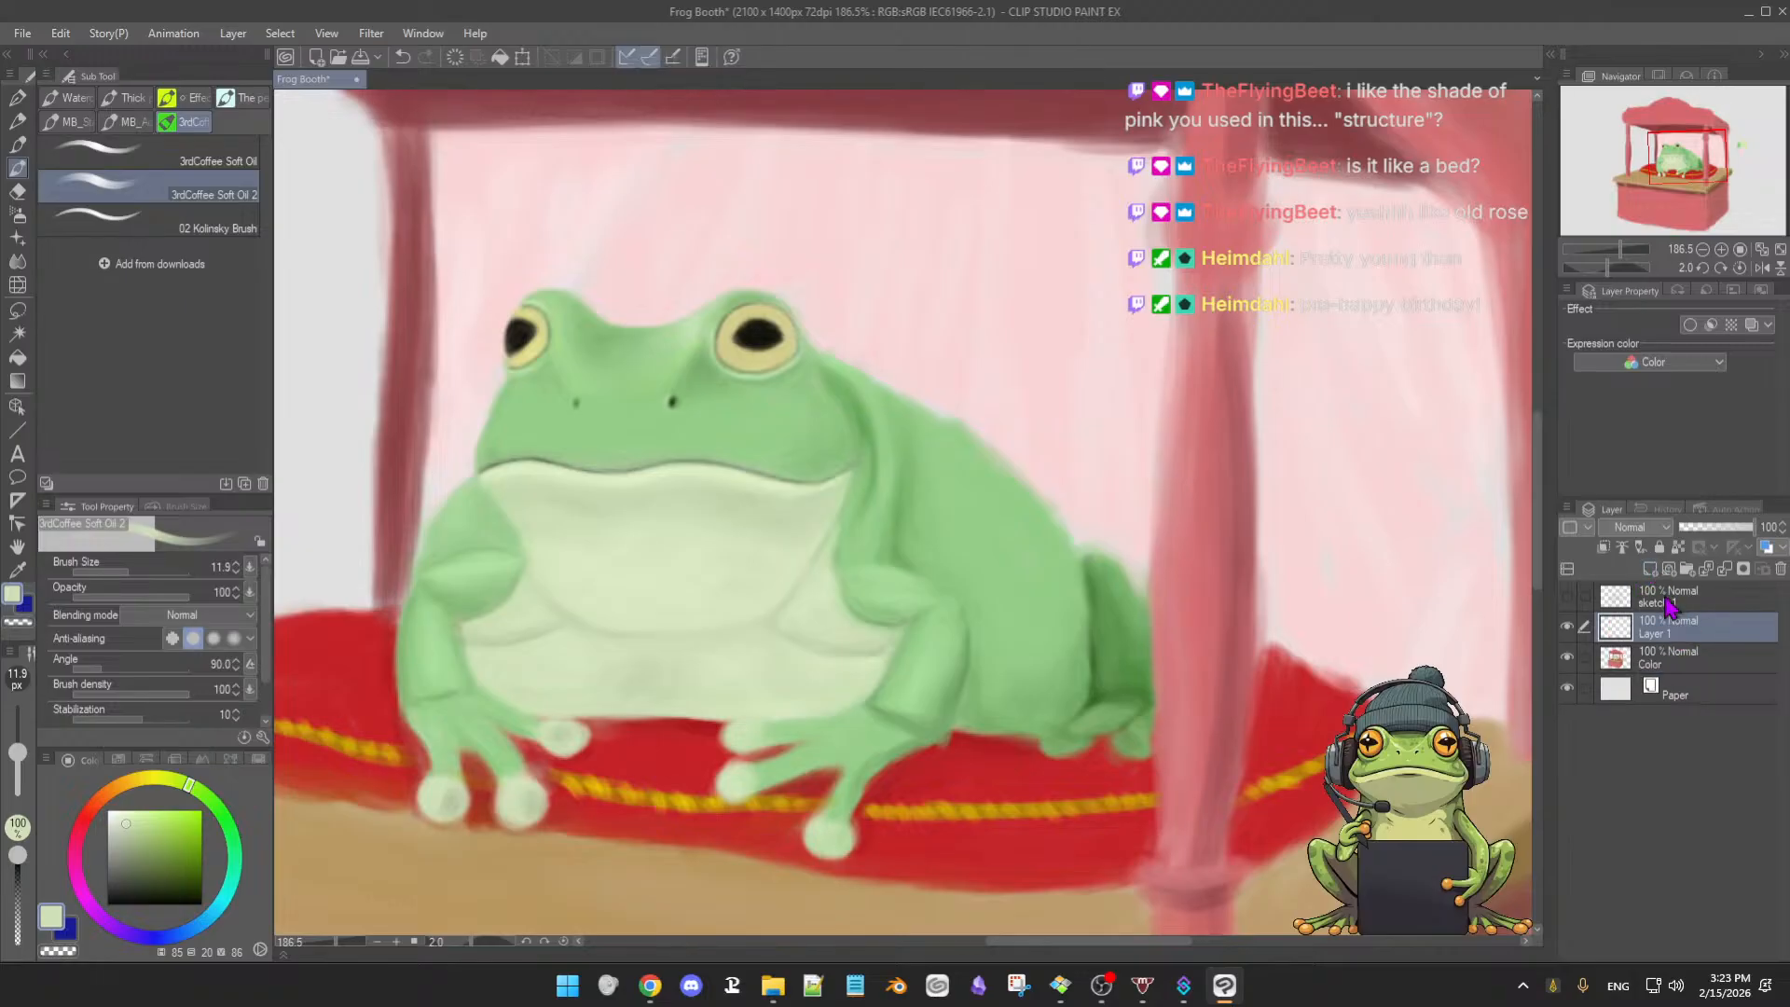
{"action": "left_click", "coordinate": [1567, 595]}
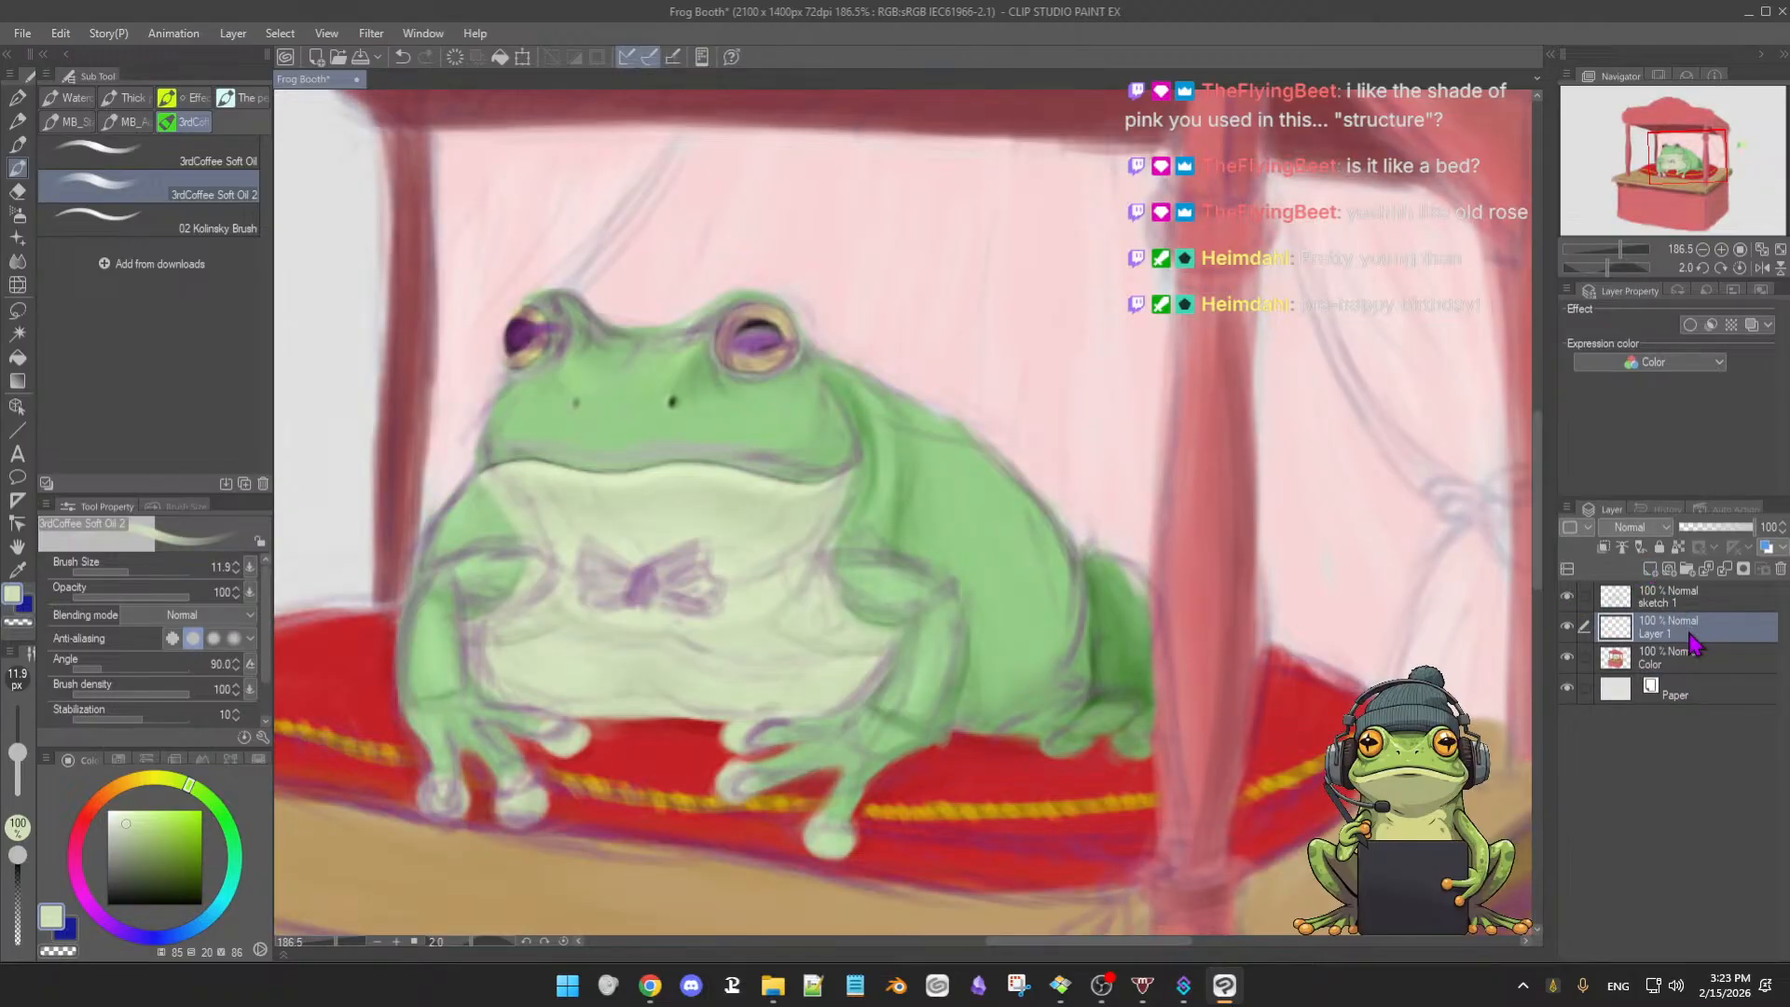
{"action": "left_click", "coordinate": [1566, 627]}
{"action": "left_click", "coordinate": [1566, 626]}
{"action": "left_click", "coordinate": [1566, 597]}
{"action": "left_click", "coordinate": [1566, 597]}
- Block in the sketched bow tie on the frog's chest with red sampled from the cushion at brush sizes 10.1 and 14.0
{"action": "left_click", "coordinate": [1014, 771], "text": "alt"}
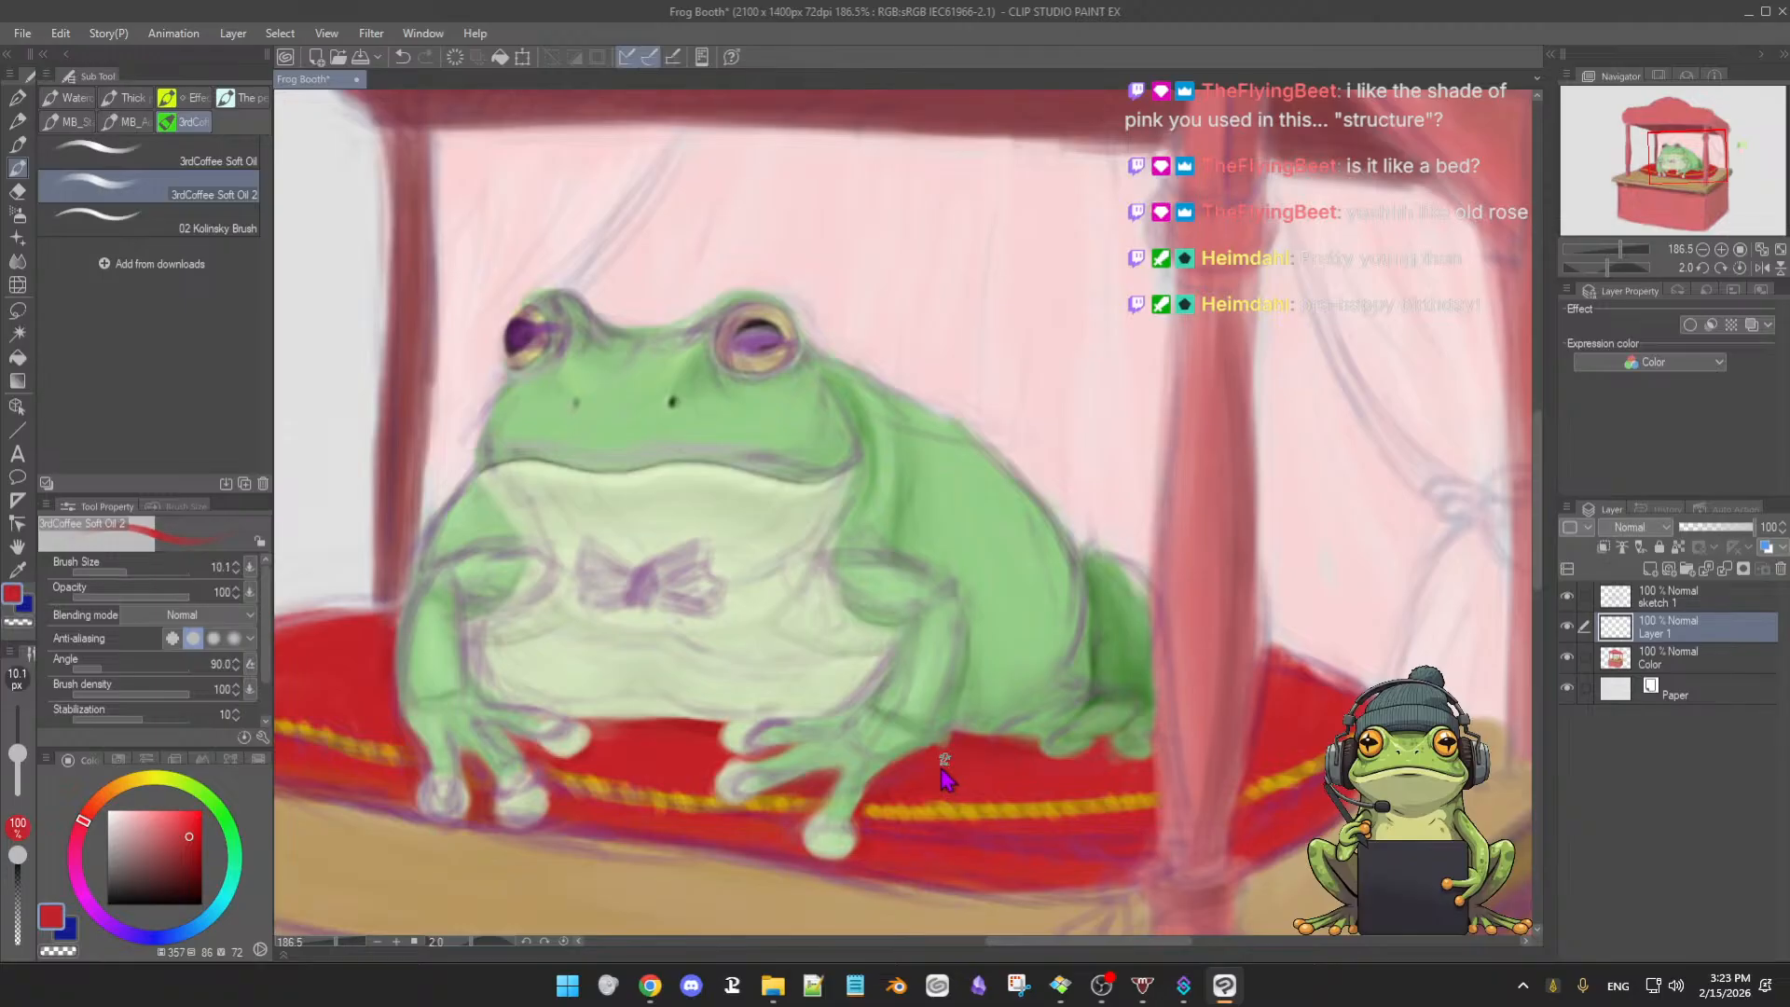
{"action": "left_click_drag", "start_coordinate": [656, 569], "coordinate": [684, 558]}
{"action": "left_click_drag", "start_coordinate": [699, 544], "coordinate": [711, 602]}
{"action": "mouse_move", "coordinate": [586, 544]}
{"action": "left_mouse_down"}
{"action": "mouse_move", "coordinate": [655, 563]}
{"action": "mouse_move", "coordinate": [594, 550]}
{"action": "mouse_move", "coordinate": [676, 570]}
{"action": "mouse_move", "coordinate": [666, 556]}
{"action": "mouse_move", "coordinate": [696, 557]}
{"action": "mouse_move", "coordinate": [698, 534]}
{"action": "mouse_move", "coordinate": [718, 615]}
{"action": "left_mouse_up"}
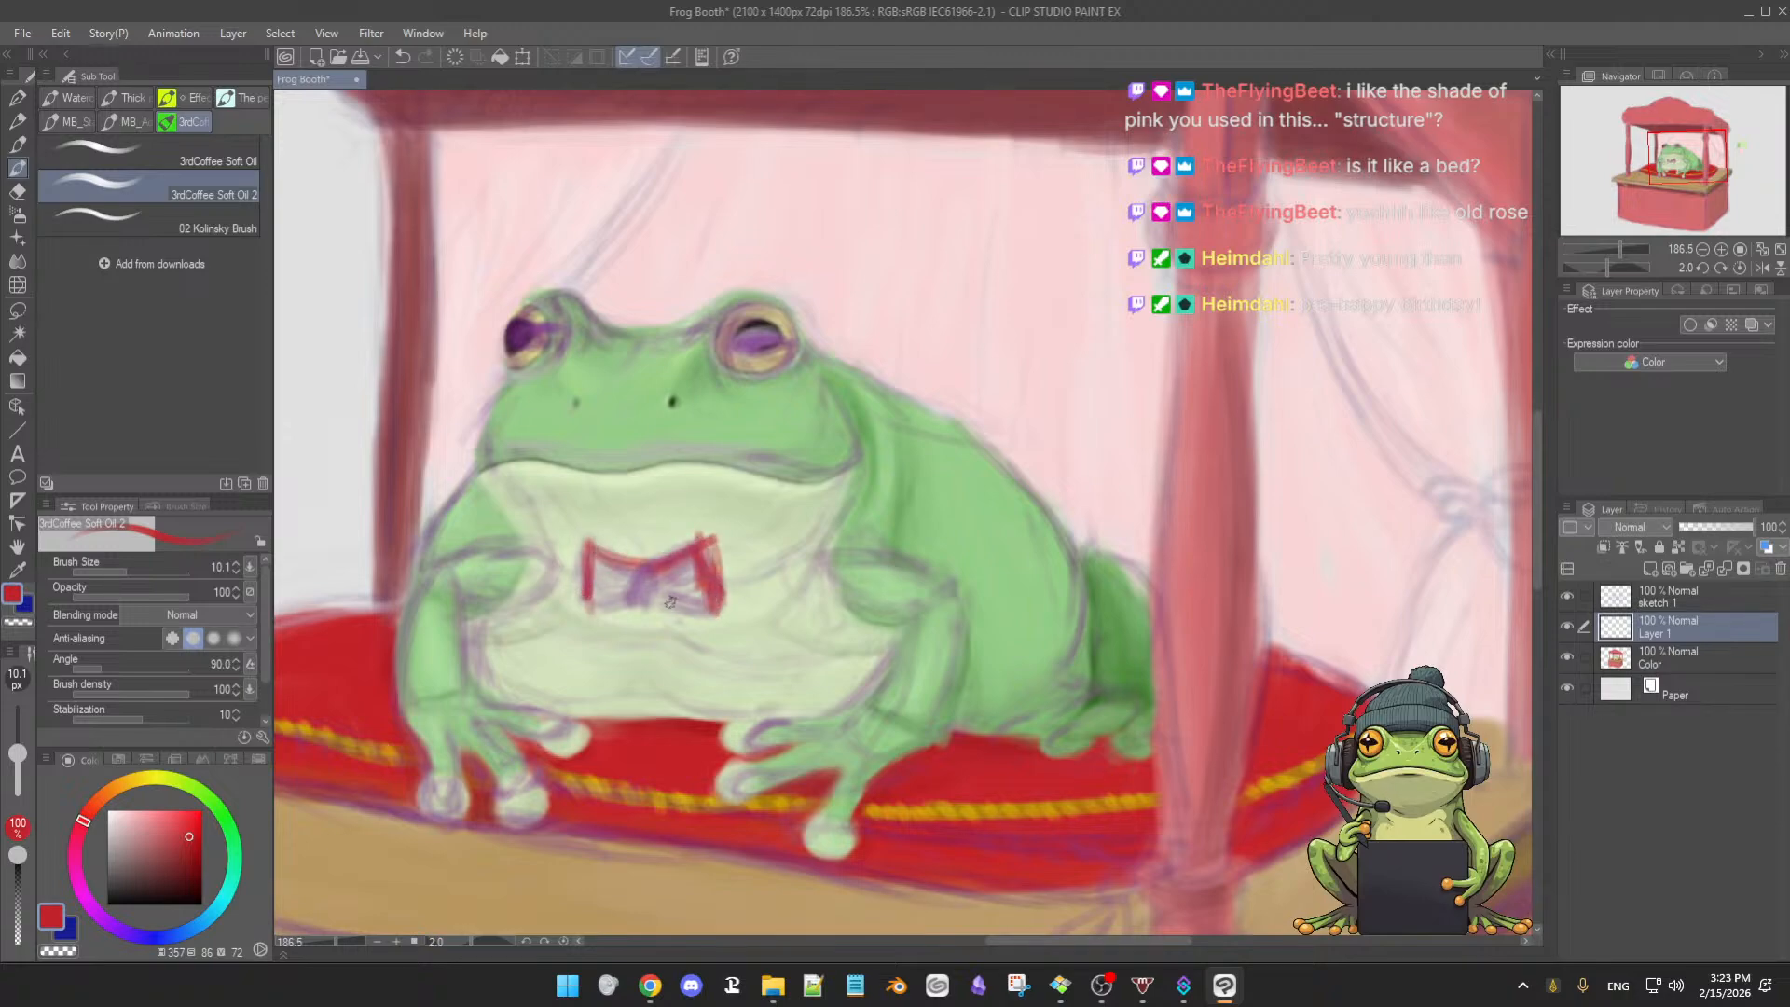
{"action": "mouse_move", "coordinate": [592, 545]}
{"action": "left_mouse_down"}
{"action": "mouse_move", "coordinate": [608, 614]}
{"action": "mouse_move", "coordinate": [663, 589]}
{"action": "mouse_move", "coordinate": [642, 601]}
{"action": "mouse_move", "coordinate": [708, 607]}
{"action": "left_mouse_up"}
{"action": "mouse_move", "coordinate": [596, 553]}
{"action": "left_mouse_down"}
{"action": "mouse_move", "coordinate": [686, 550]}
{"action": "mouse_move", "coordinate": [695, 579]}
{"action": "mouse_move", "coordinate": [694, 557]}
{"action": "mouse_move", "coordinate": [649, 576]}
{"action": "mouse_move", "coordinate": [673, 568]}
{"action": "mouse_move", "coordinate": [666, 584]}
{"action": "mouse_move", "coordinate": [709, 593]}
{"action": "mouse_move", "coordinate": [672, 594]}
{"action": "mouse_move", "coordinate": [711, 603]}
{"action": "mouse_move", "coordinate": [676, 598]}
{"action": "mouse_move", "coordinate": [707, 538]}
{"action": "mouse_move", "coordinate": [710, 573]}
{"action": "mouse_move", "coordinate": [708, 545]}
{"action": "mouse_move", "coordinate": [705, 567]}
{"action": "mouse_move", "coordinate": [647, 578]}
{"action": "mouse_move", "coordinate": [593, 554]}
{"action": "mouse_move", "coordinate": [649, 567]}
{"action": "mouse_move", "coordinate": [600, 557]}
{"action": "mouse_move", "coordinate": [610, 602]}
{"action": "mouse_move", "coordinate": [595, 569]}
{"action": "mouse_move", "coordinate": [662, 580]}
{"action": "mouse_move", "coordinate": [593, 585]}
{"action": "mouse_move", "coordinate": [609, 574]}
{"action": "mouse_move", "coordinate": [615, 614]}
{"action": "mouse_move", "coordinate": [579, 560]}
{"action": "mouse_move", "coordinate": [587, 578]}
{"action": "mouse_move", "coordinate": [595, 548]}
{"action": "mouse_move", "coordinate": [574, 544]}
{"action": "mouse_move", "coordinate": [622, 566]}
{"action": "mouse_move", "coordinate": [607, 562]}
{"action": "mouse_move", "coordinate": [668, 564]}
{"action": "mouse_move", "coordinate": [695, 540]}
{"action": "mouse_move", "coordinate": [645, 570]}
{"action": "mouse_move", "coordinate": [704, 533]}
{"action": "mouse_move", "coordinate": [722, 610]}
{"action": "mouse_move", "coordinate": [620, 600]}
{"action": "mouse_move", "coordinate": [589, 548]}
{"action": "mouse_move", "coordinate": [578, 594]}
{"action": "mouse_move", "coordinate": [599, 579]}
{"action": "mouse_move", "coordinate": [590, 612]}
{"action": "mouse_move", "coordinate": [597, 573]}
{"action": "mouse_move", "coordinate": [635, 582]}
{"action": "left_mouse_up"}
{"action": "key", "text": "]"}
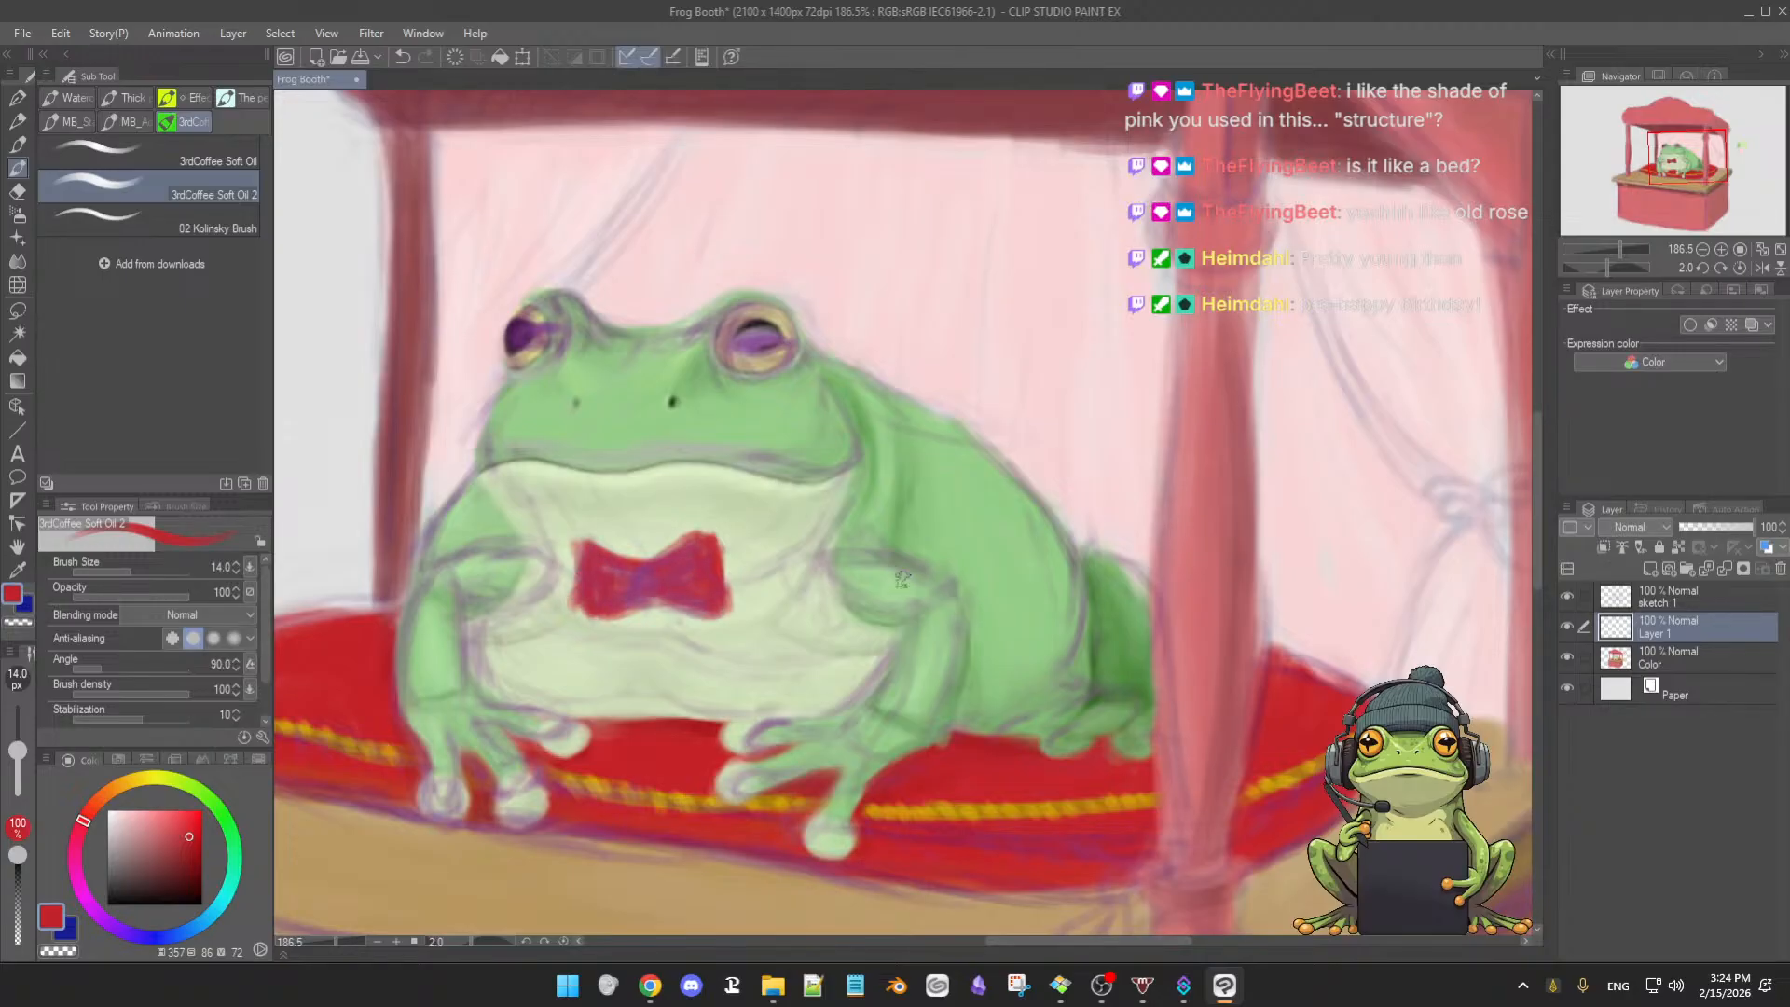
- Hide the sketch 1 layer and fill the pale gaps in the bow tie with sampled red at brush size 9.9
{"action": "left_click", "coordinate": [1567, 597]}
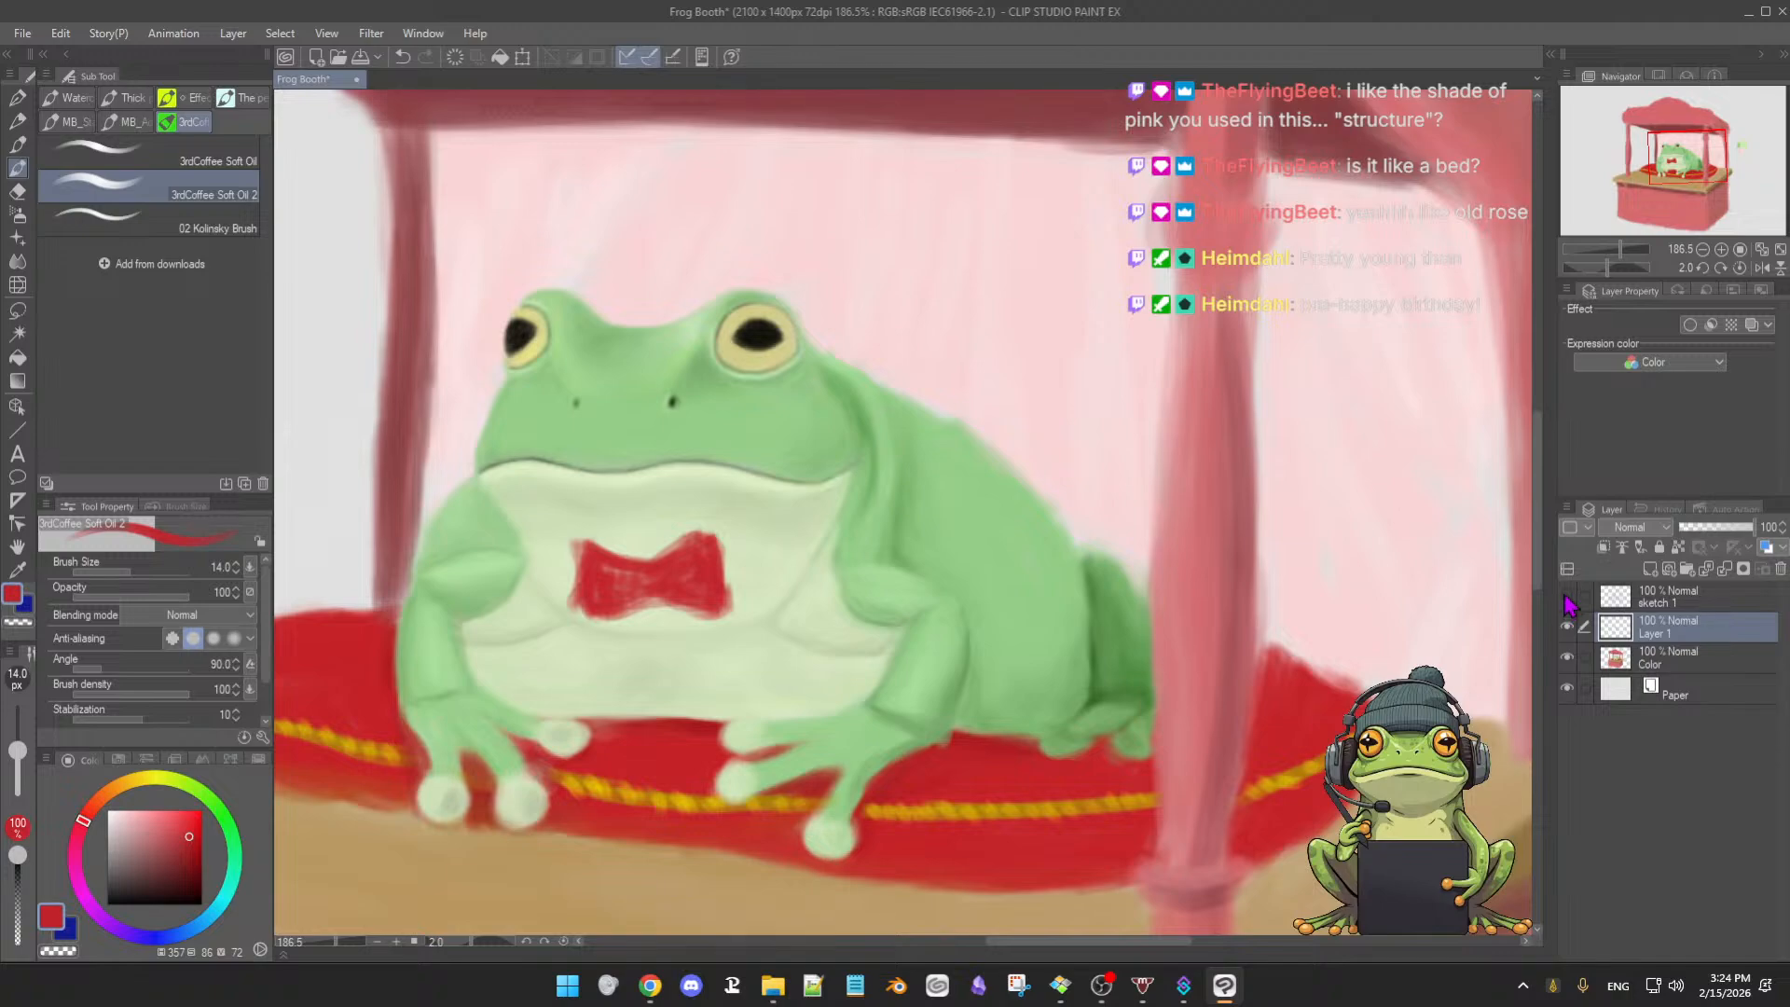
{"action": "left_click_drag", "start_coordinate": [688, 575], "coordinate": [675, 583]}
{"action": "left_click", "coordinate": [611, 559], "text": "alt"}
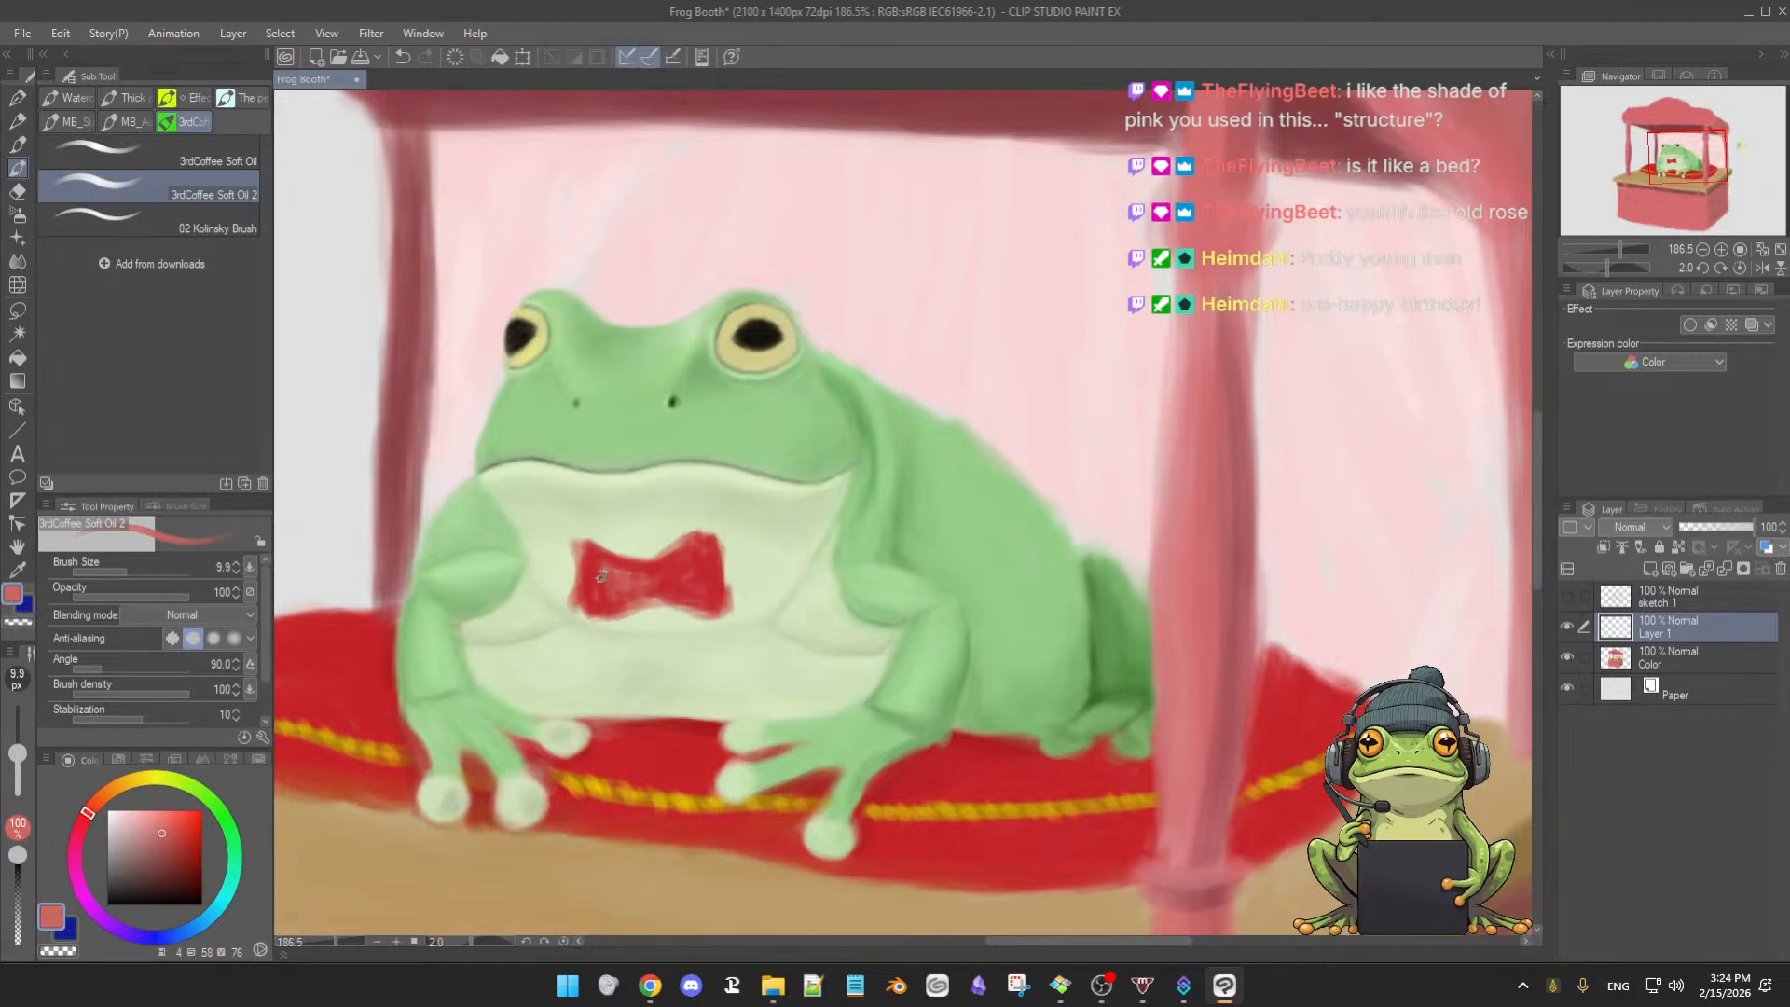
{"action": "left_click", "coordinate": [587, 579], "text": "alt"}
{"action": "mouse_move", "coordinate": [591, 548]}
{"action": "left_mouse_down"}
{"action": "mouse_move", "coordinate": [617, 583]}
{"action": "mouse_move", "coordinate": [648, 574]}
{"action": "mouse_move", "coordinate": [617, 598]}
{"action": "mouse_move", "coordinate": [656, 592]}
{"action": "left_mouse_up"}
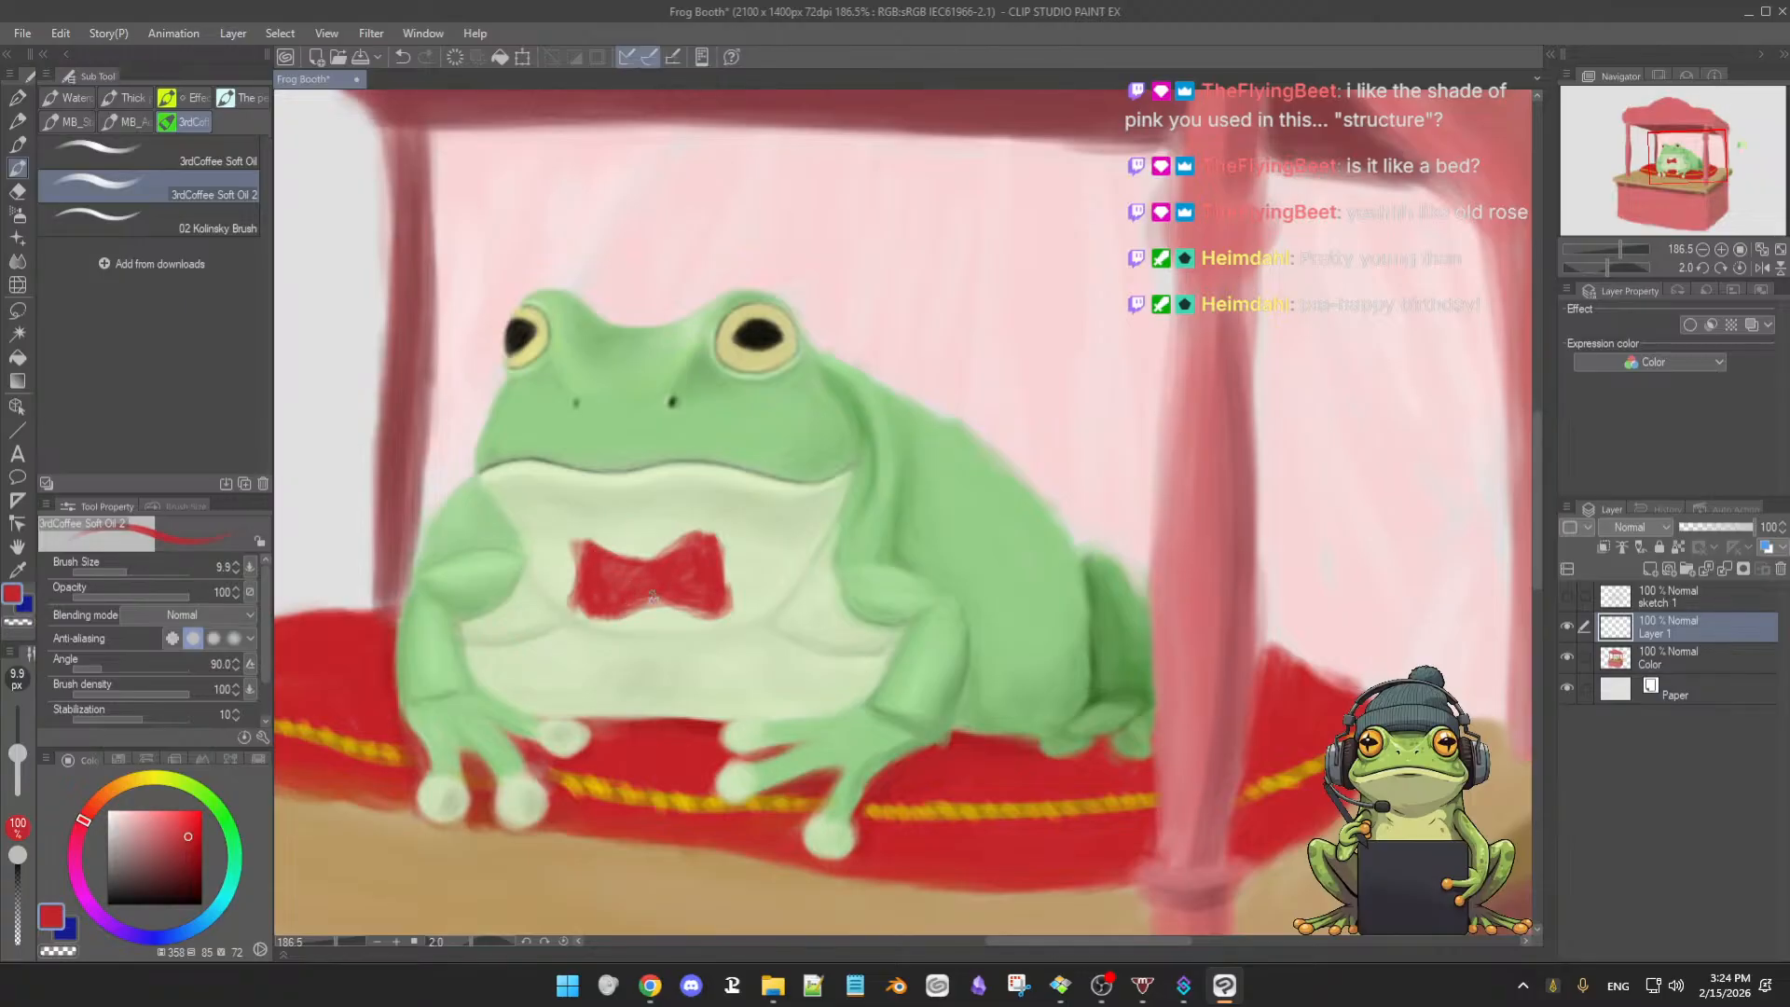
- Shade the bow tie's knot and folds with dark red at brush size 9.9, blending them with sampled reds at sizes 12.9 and 15.1
{"action": "left_click", "coordinate": [193, 852]}
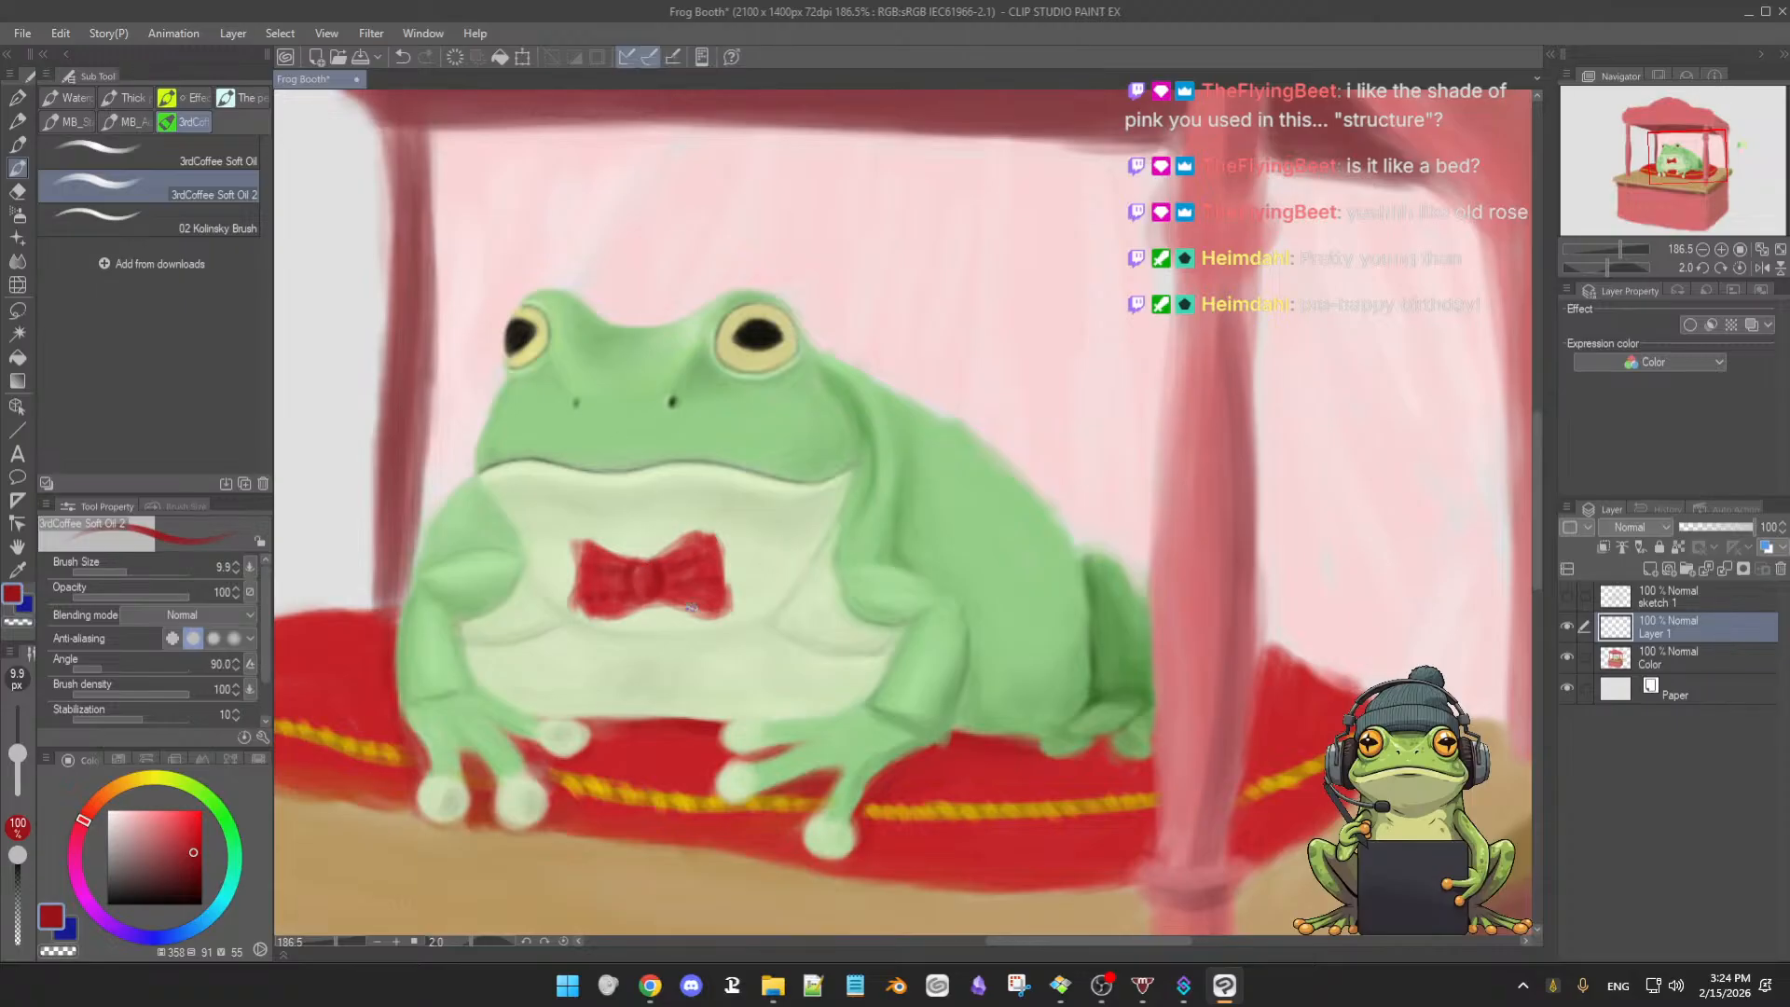
{"action": "key", "text": "bracketright"}
{"action": "key", "text": "bracketright"}
{"action": "key", "text": "bracketright"}
{"action": "left_click", "coordinate": [689, 575], "text": "alt"}
{"action": "left_click", "coordinate": [671, 591], "text": "alt"}
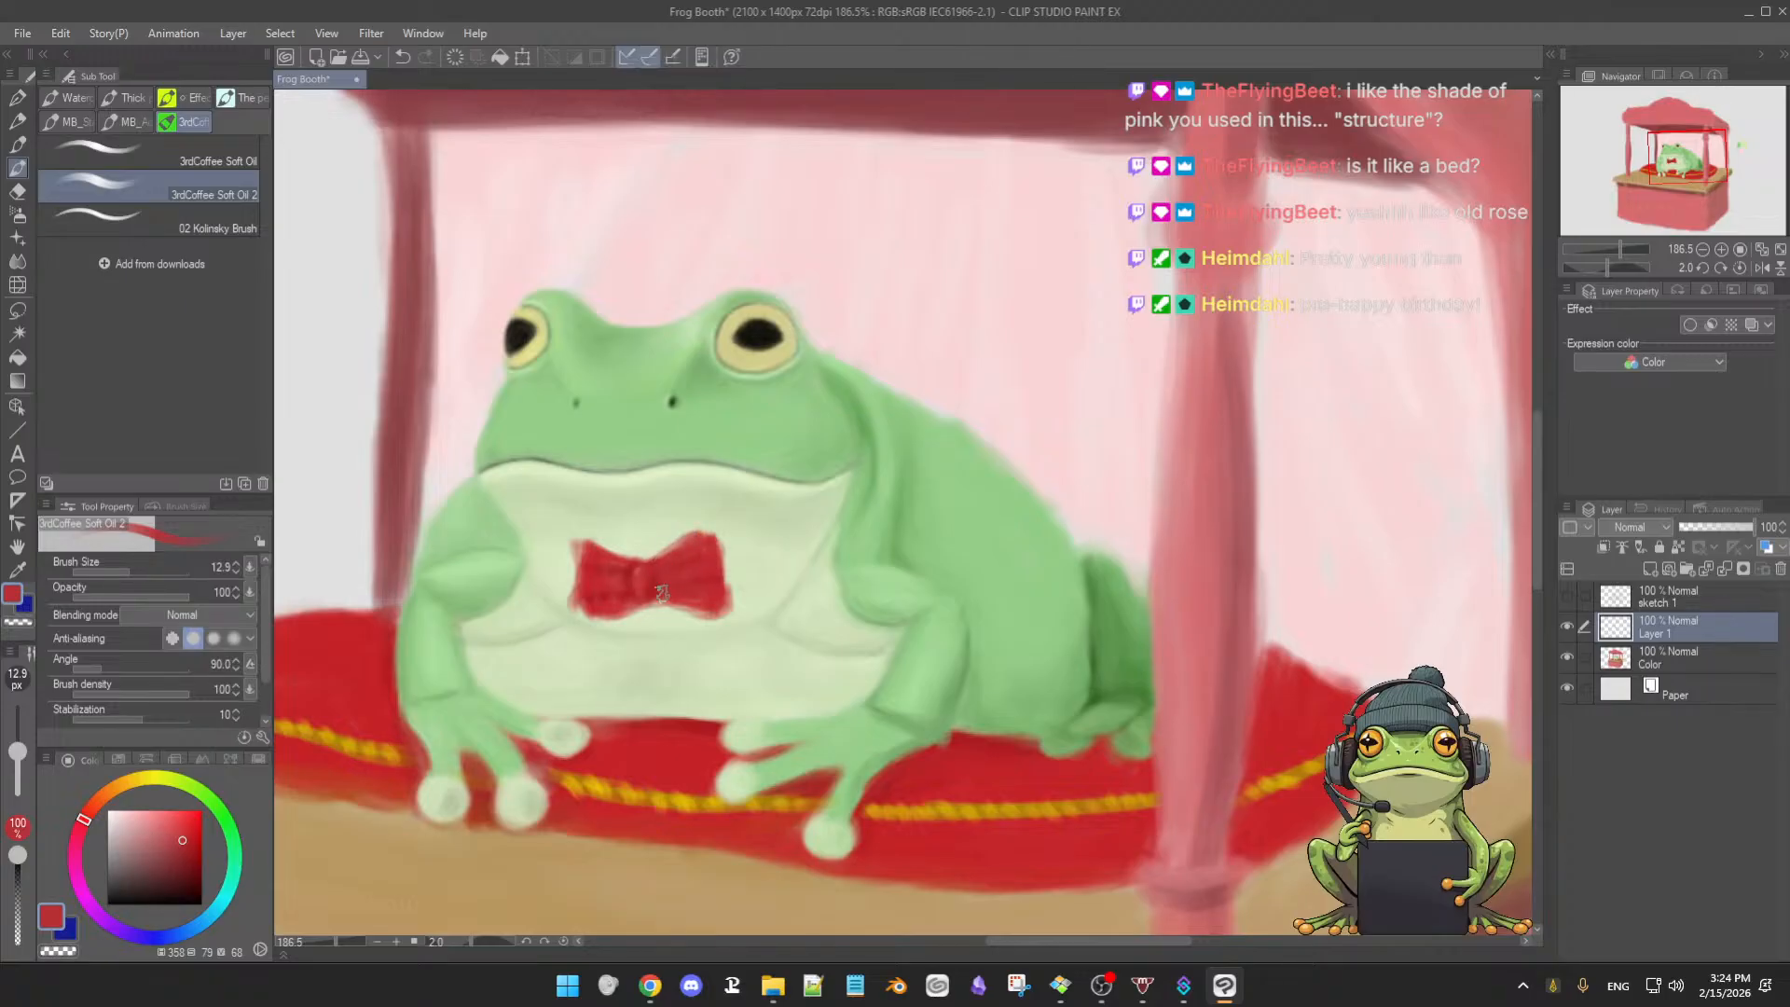
{"action": "left_click_drag", "start_coordinate": [644, 576], "coordinate": [640, 567]}
{"action": "left_click_drag", "start_coordinate": [611, 583], "coordinate": [618, 574]}
{"action": "left_click", "coordinate": [628, 589], "text": "alt"}
- Trim the bow tie's outer edges with the 3rdCoffee Soft Eraser at size 9.9, then return to the 3rdCoffee Soft Oil 2 brush
{"action": "left_click_drag", "start_coordinate": [781, 604], "coordinate": [653, 605]}
{"action": "left_click_drag", "start_coordinate": [799, 616], "coordinate": [895, 615]}
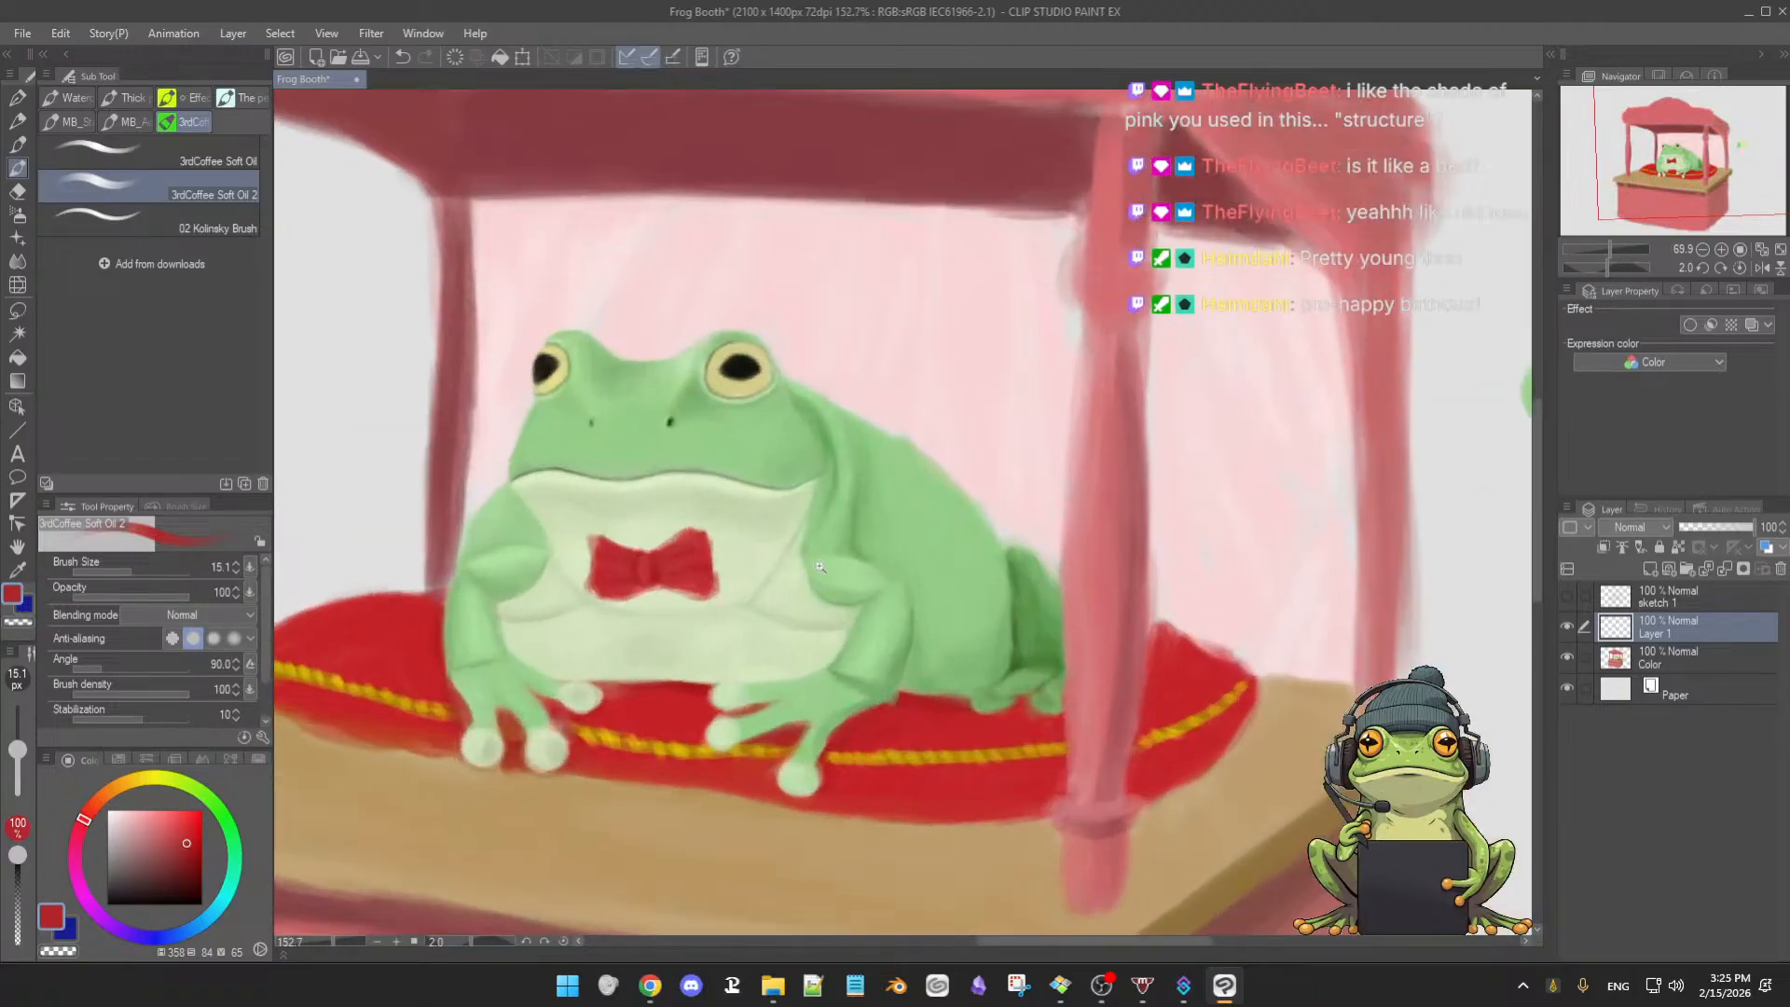
{"action": "left_click", "coordinate": [728, 558], "text": "alt"}
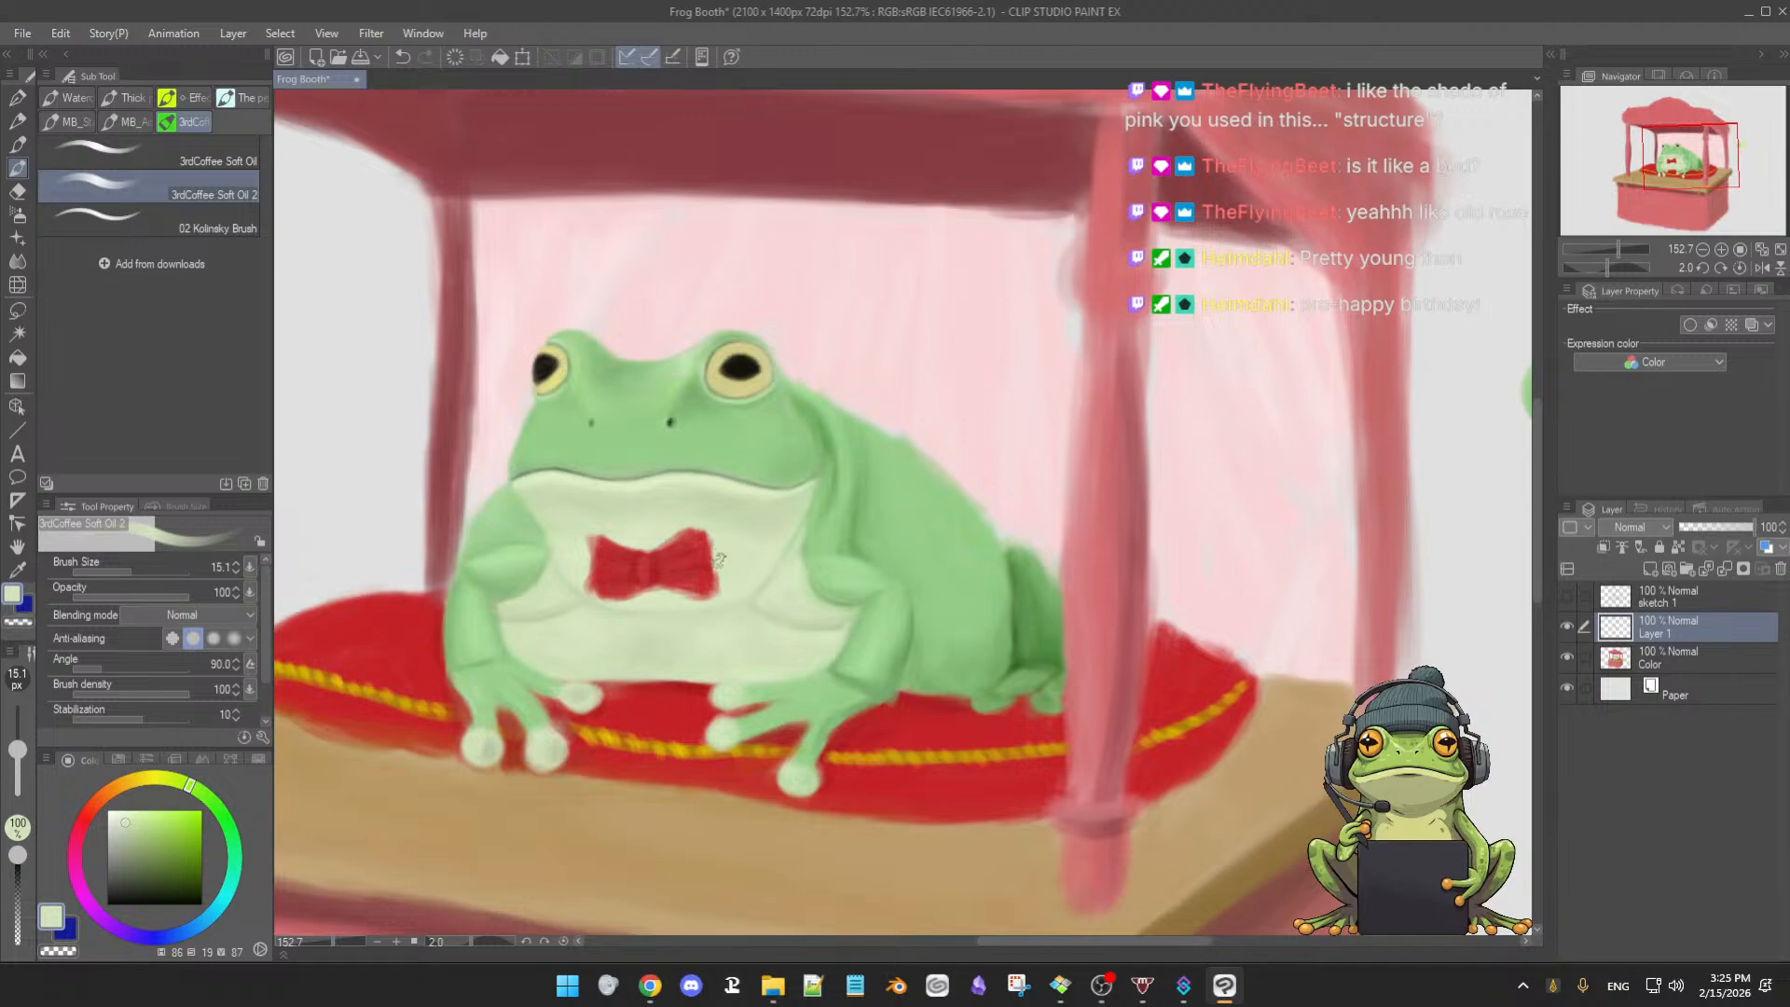
{"action": "key", "text": "e"}
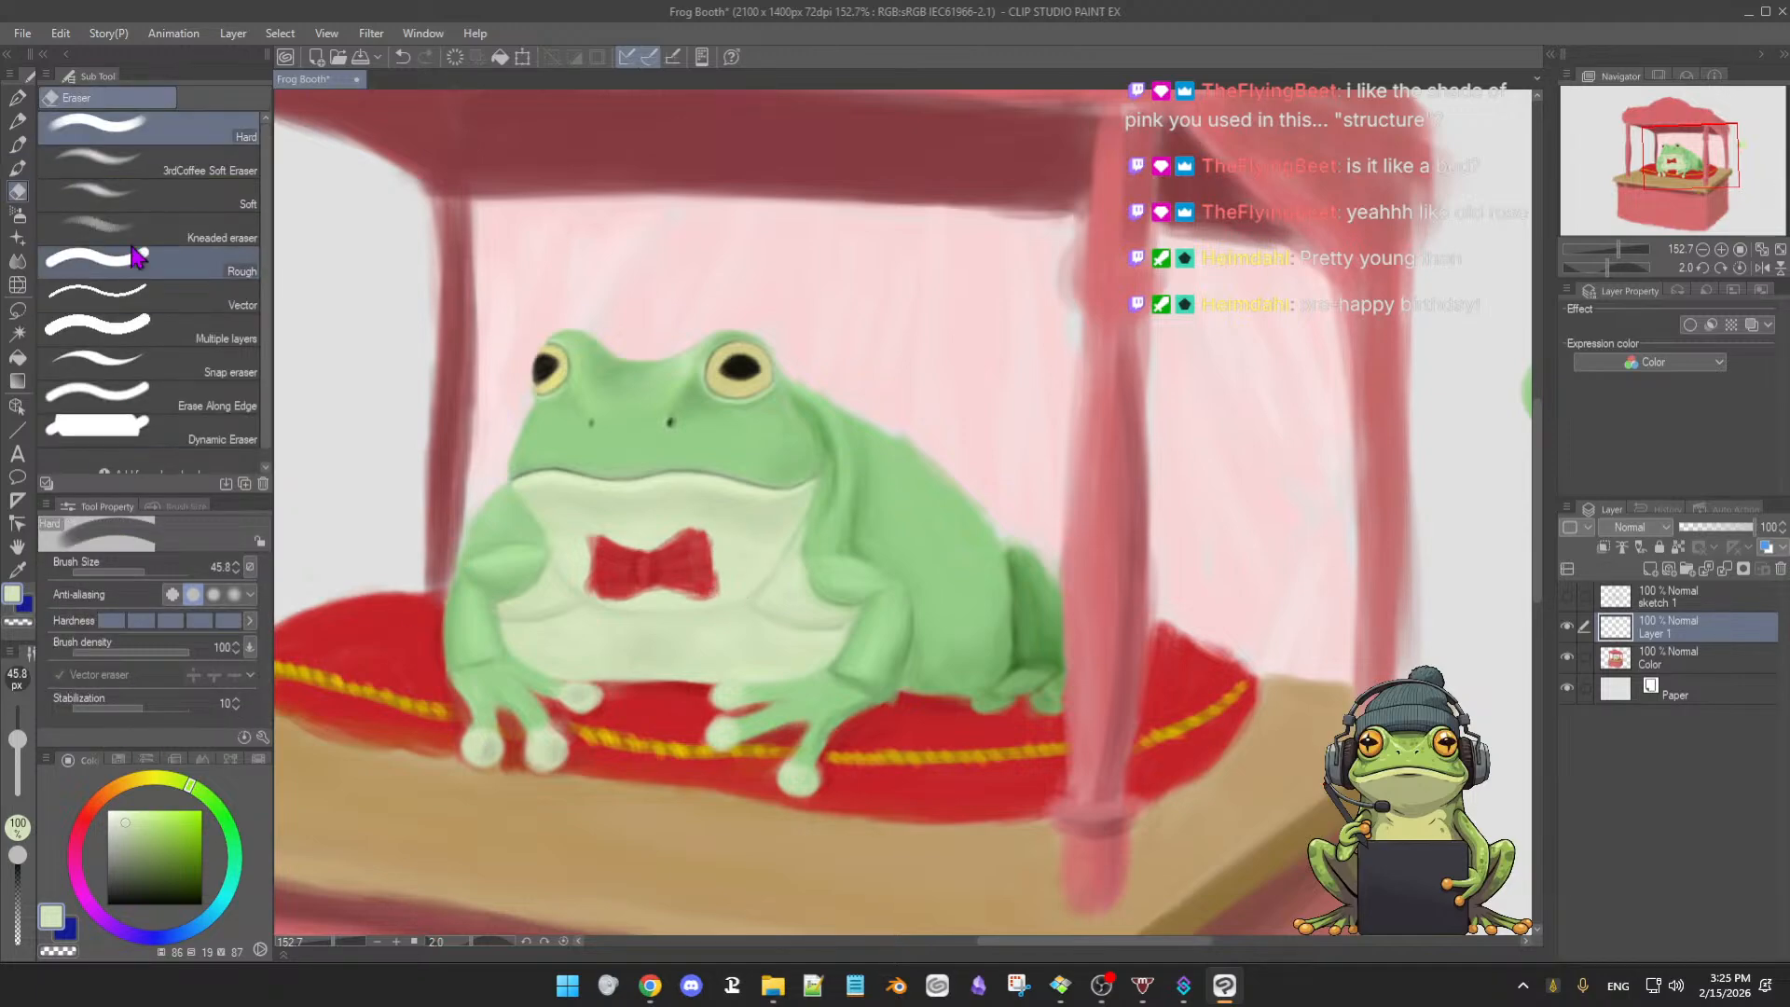
{"action": "left_click", "coordinate": [148, 170]}
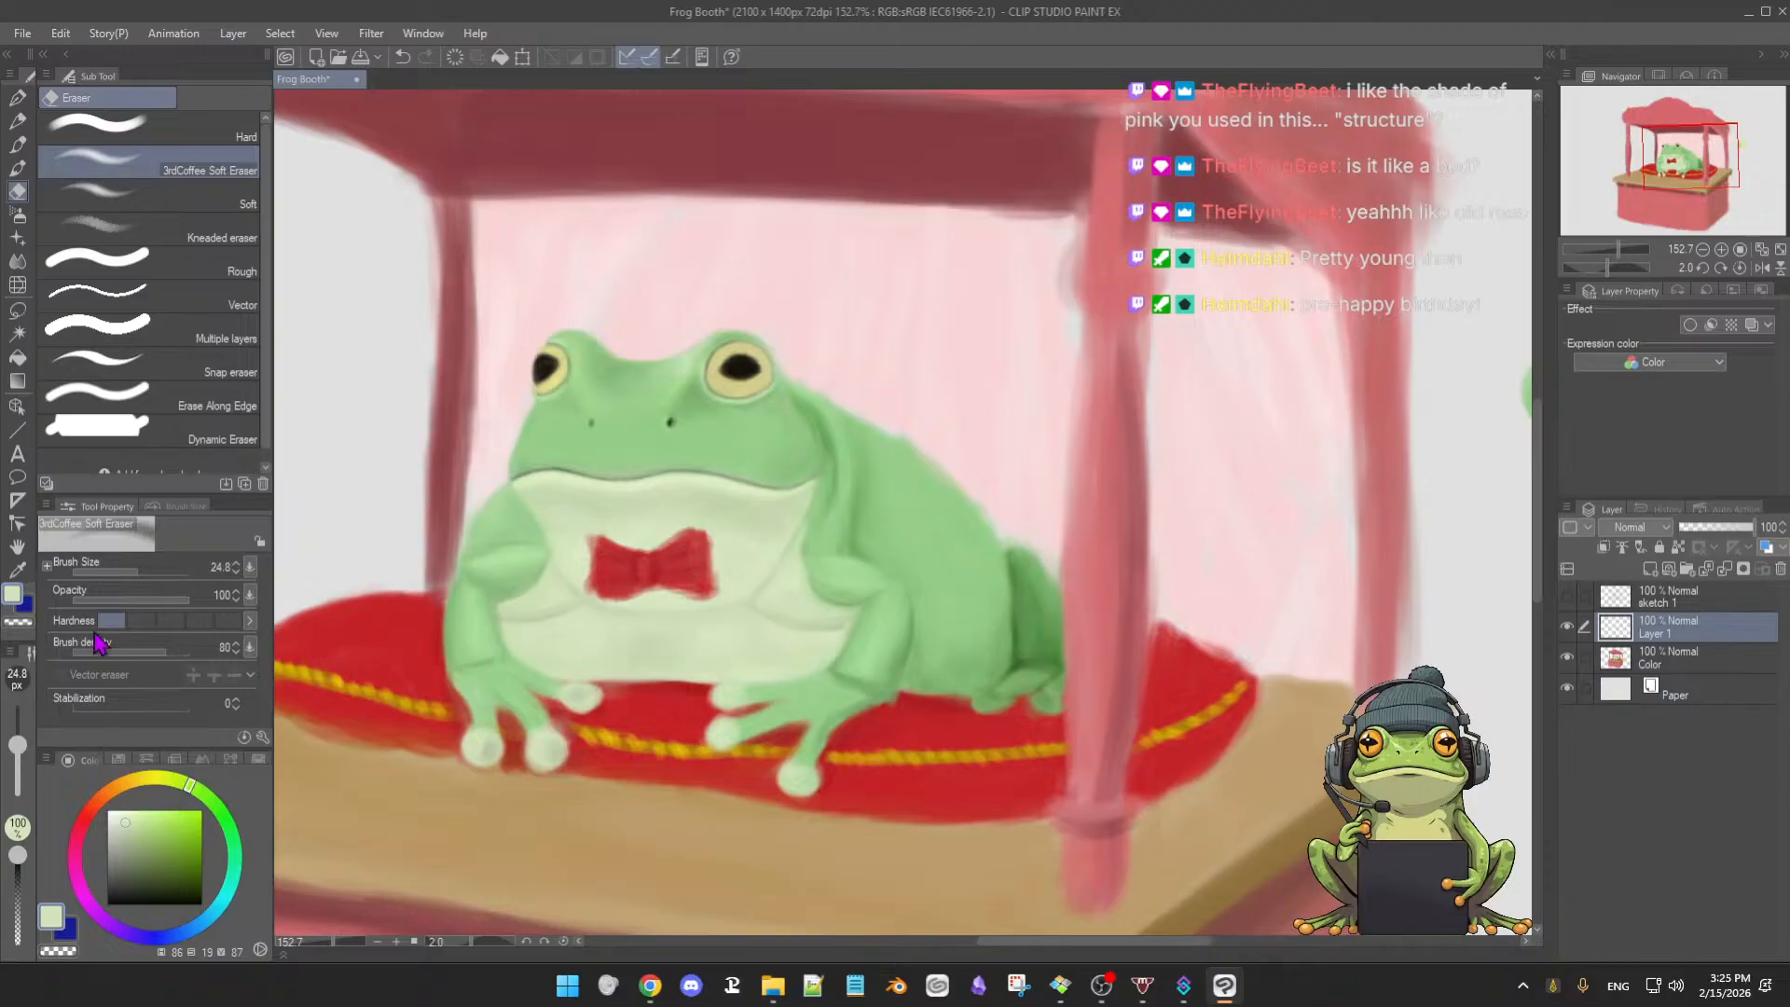
{"action": "left_click_drag", "start_coordinate": [18, 751], "coordinate": [18, 757]}
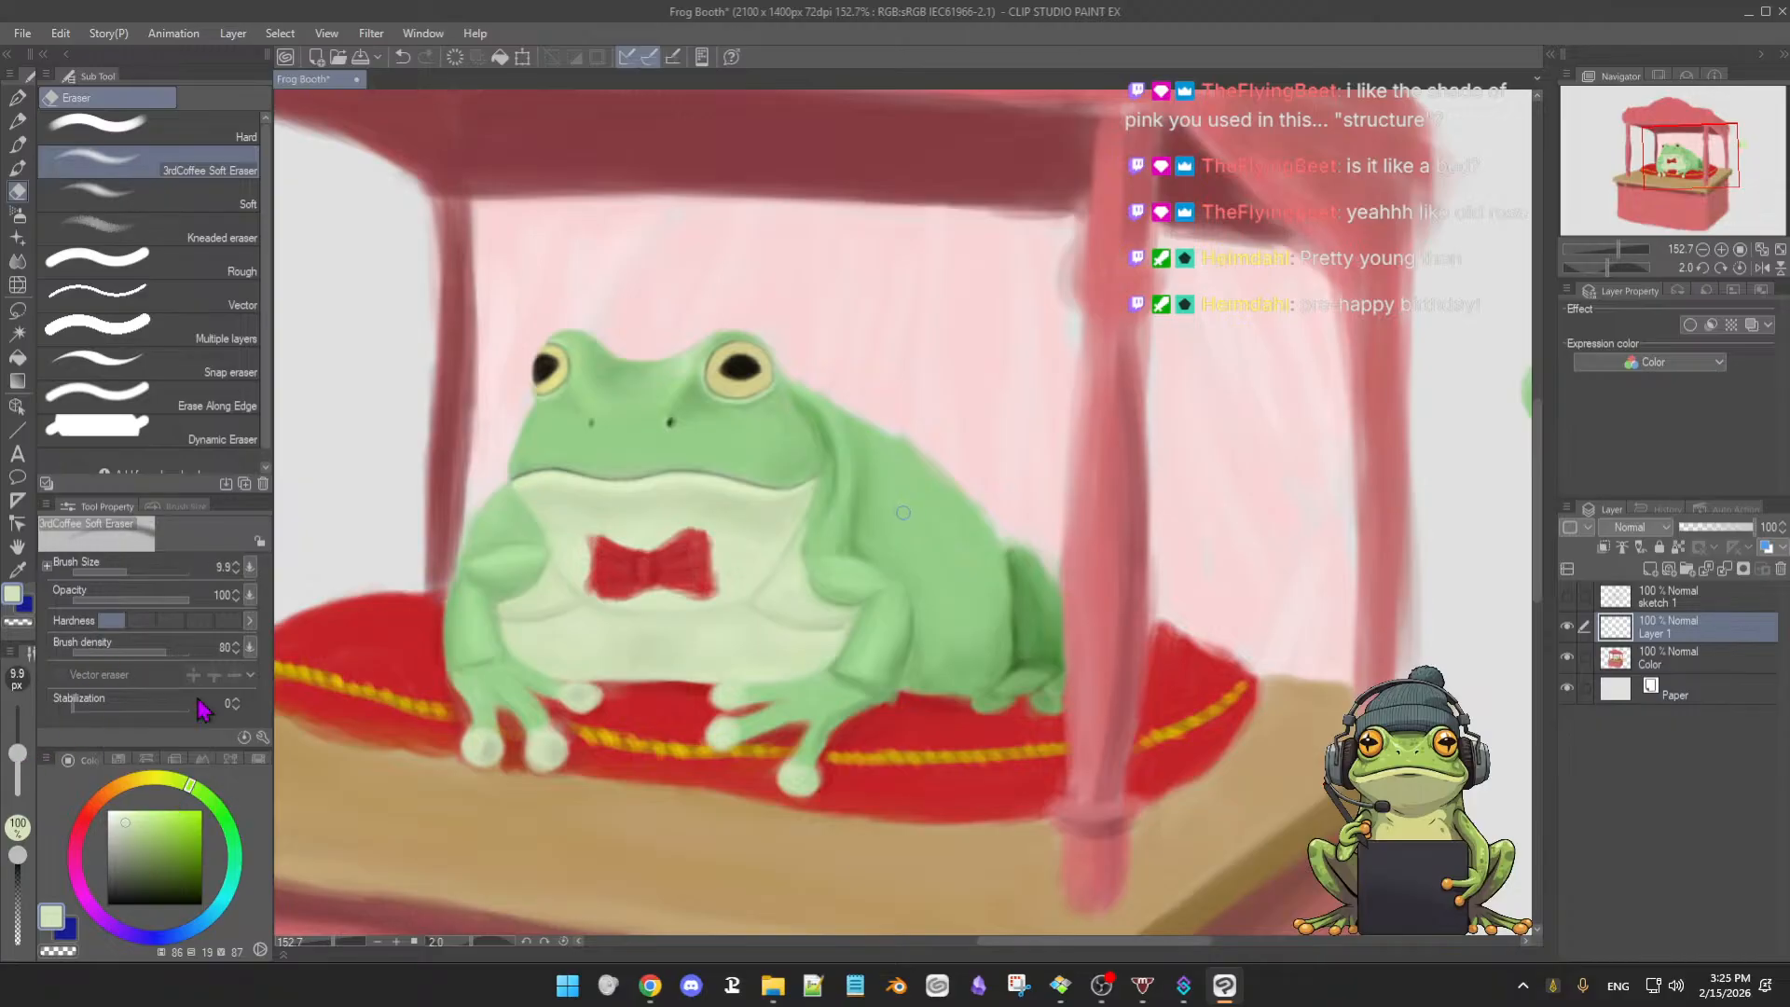
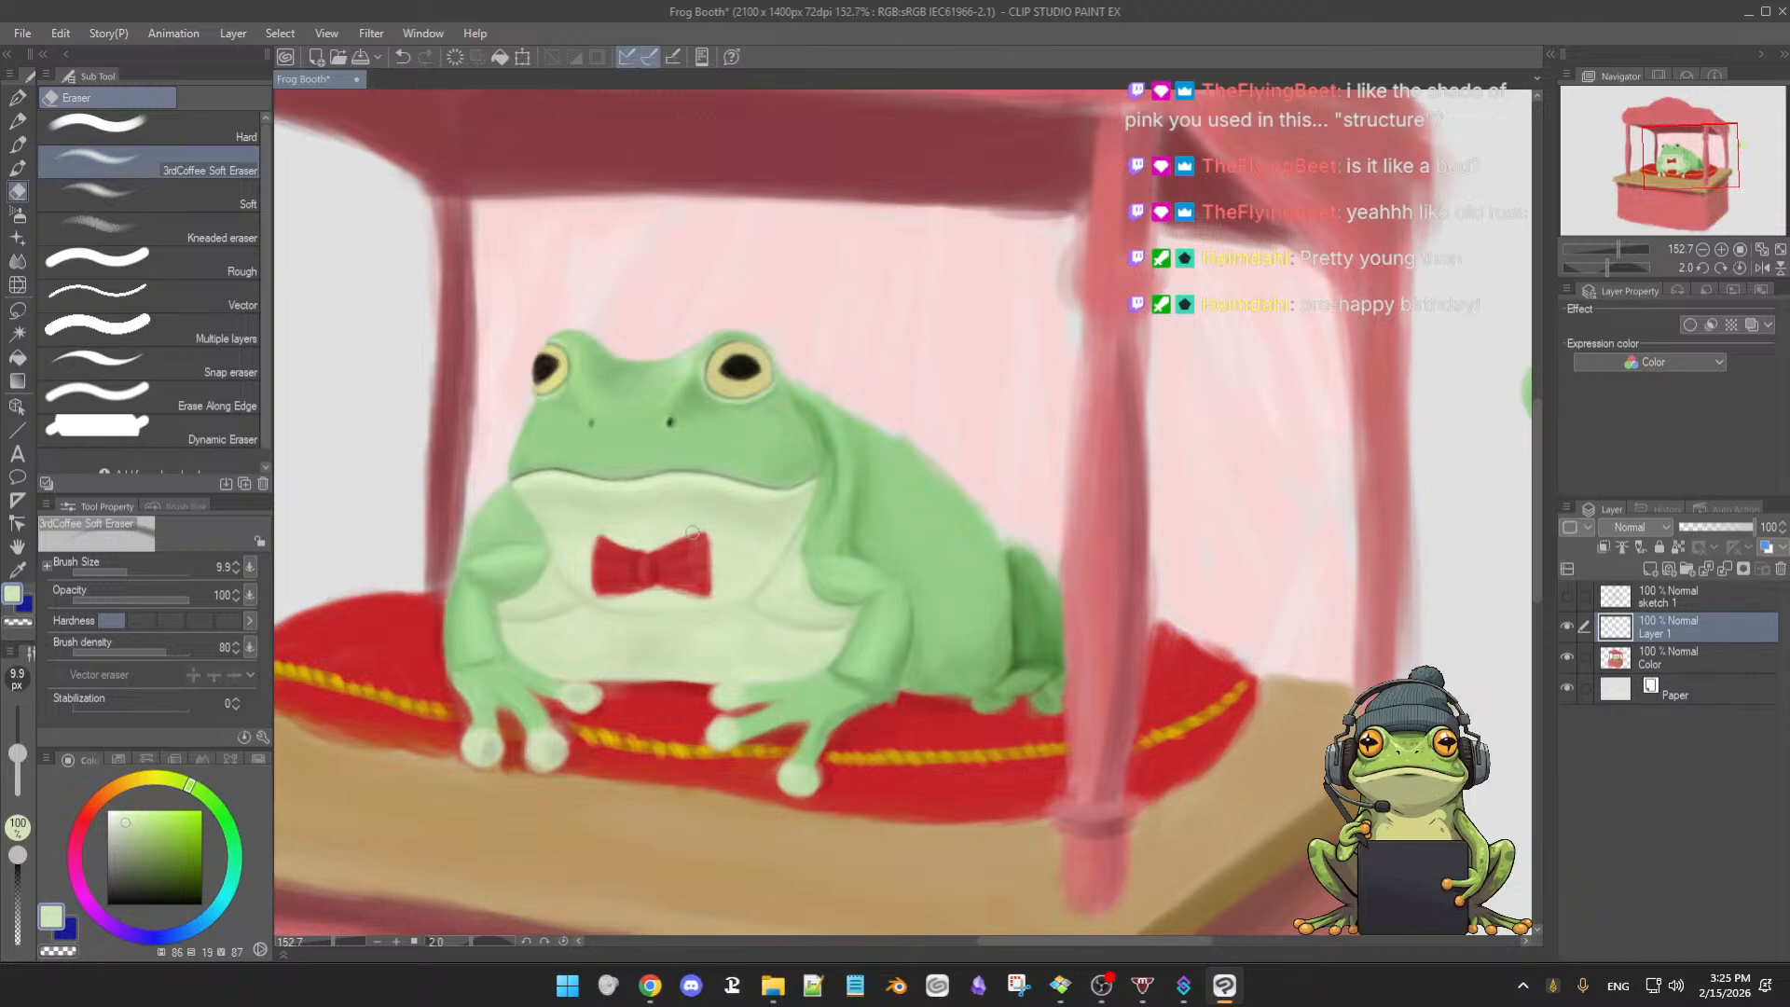
{"action": "key", "text": "b"}
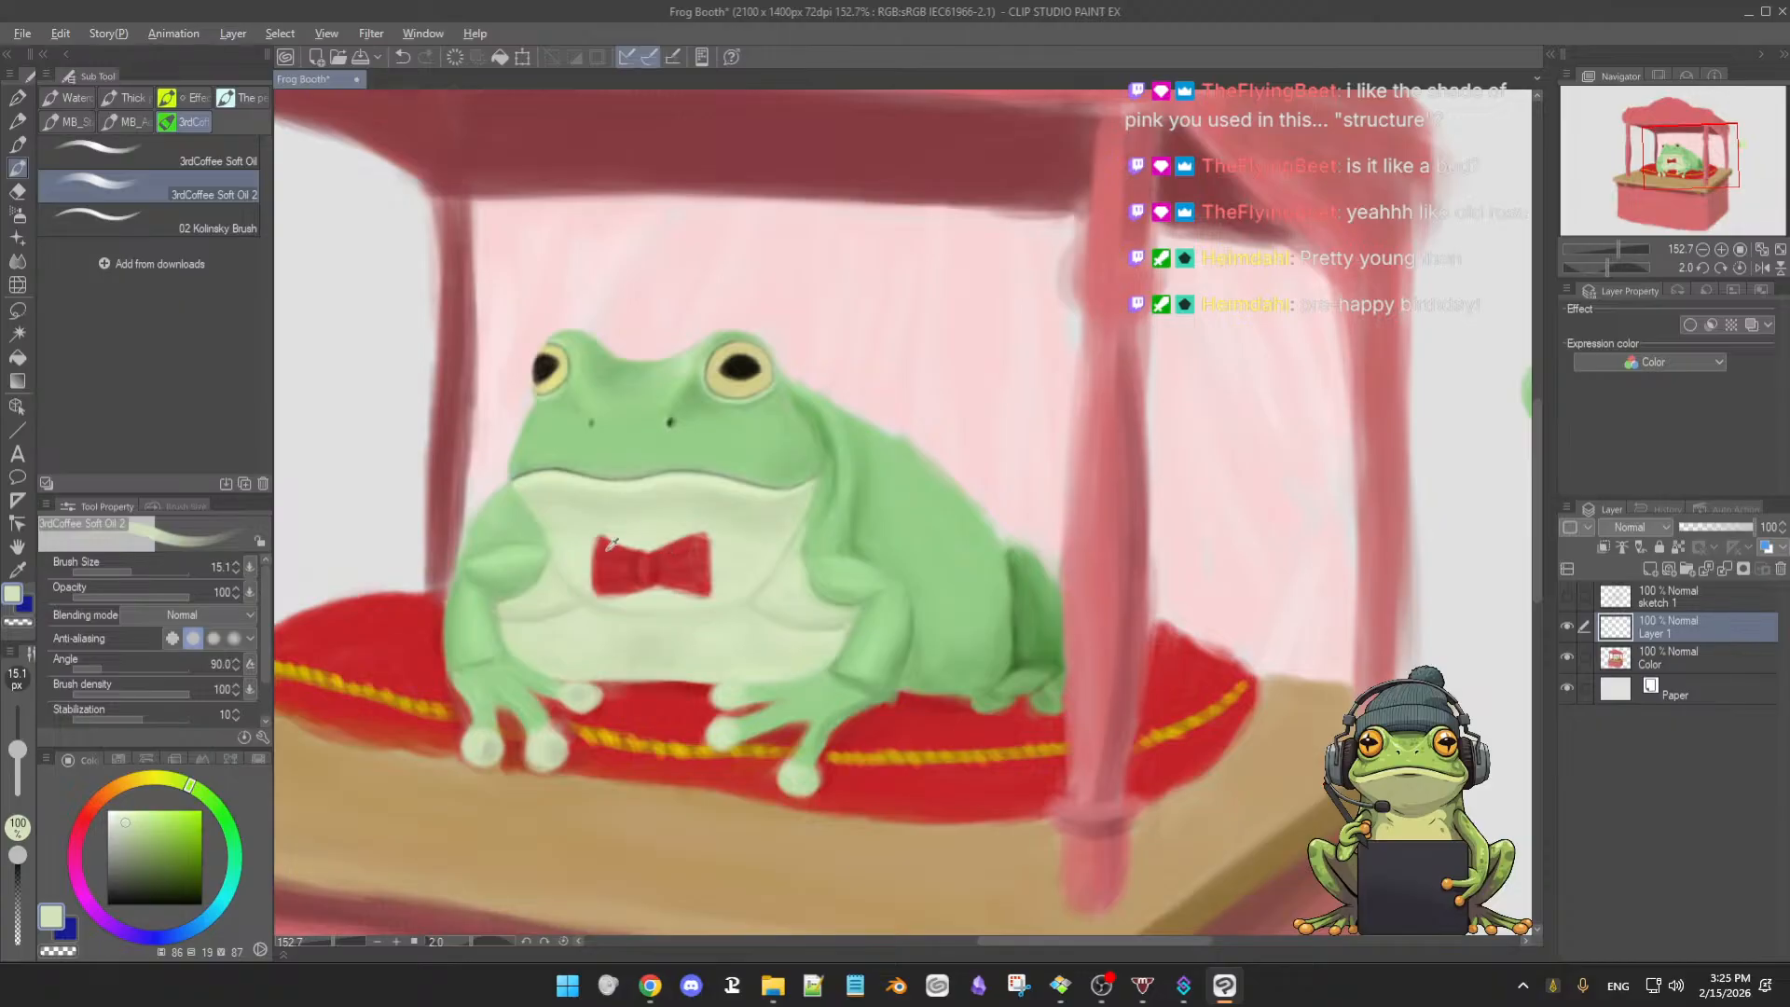
- Refine the shape and shading of the red bow tie on Layer 1 with reds sampled from it, brush size 11.4
{"action": "left_click", "coordinate": [615, 543], "text": "alt"}
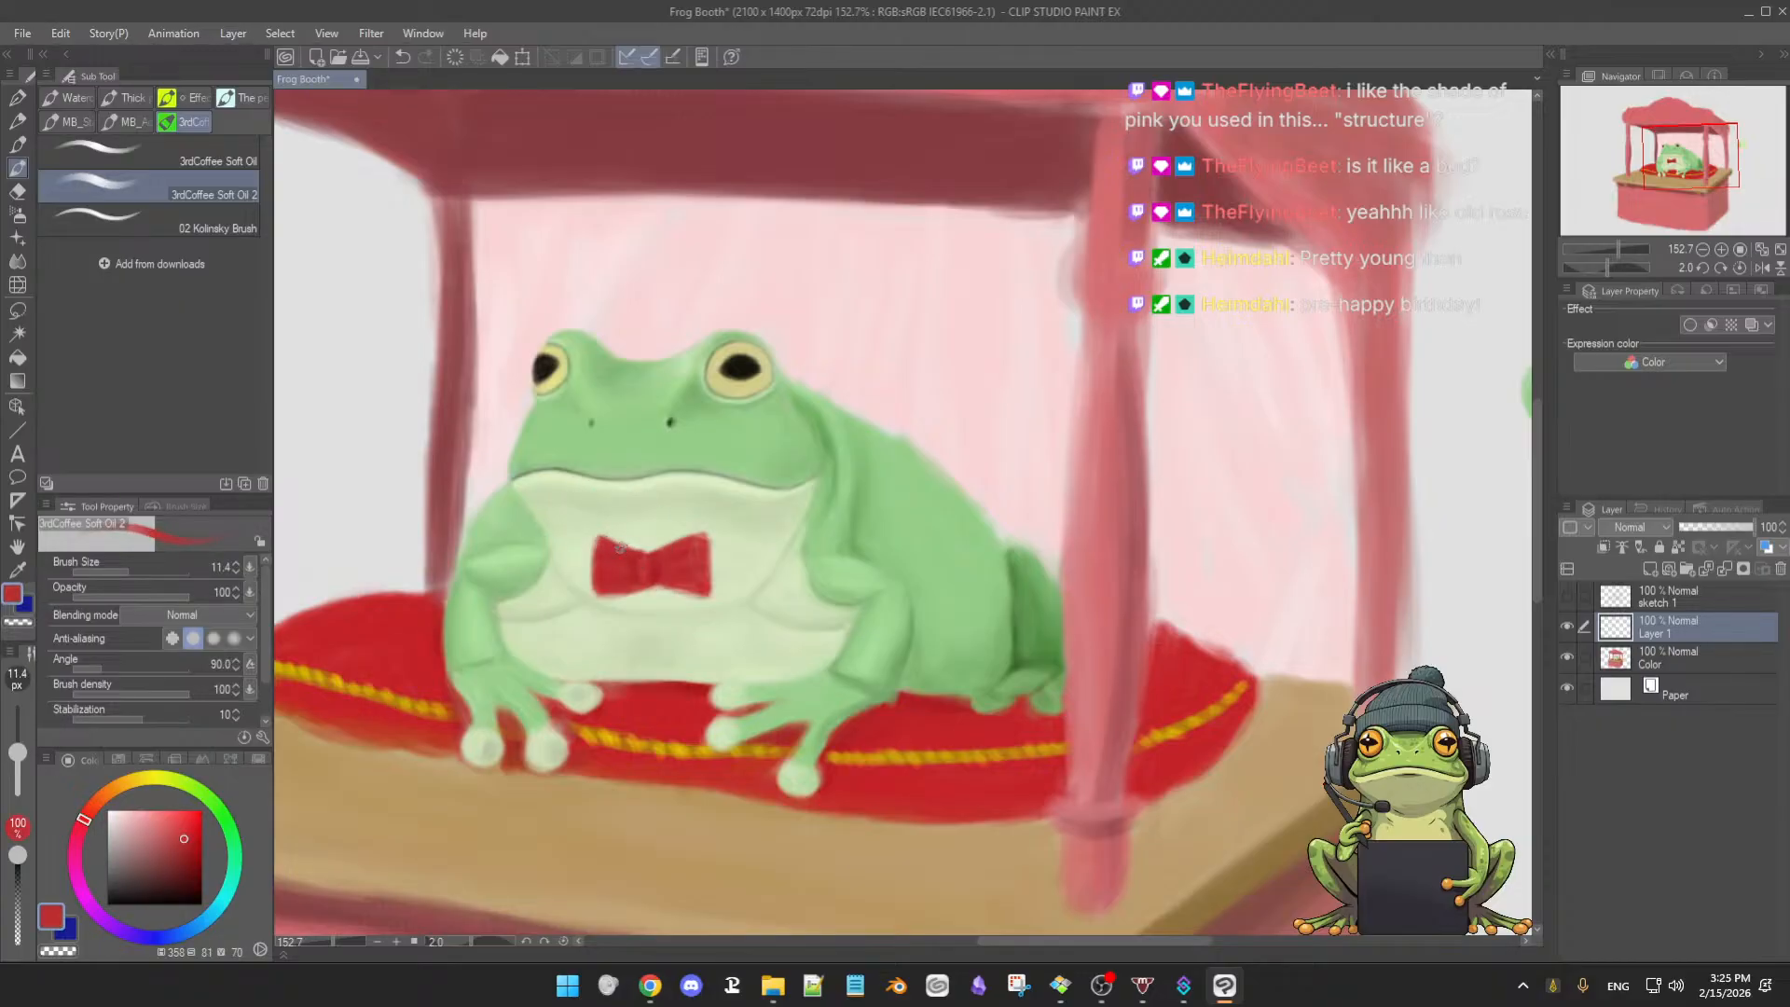
{"action": "left_click", "coordinate": [686, 537], "text": "alt"}
{"action": "key", "text": "e"}
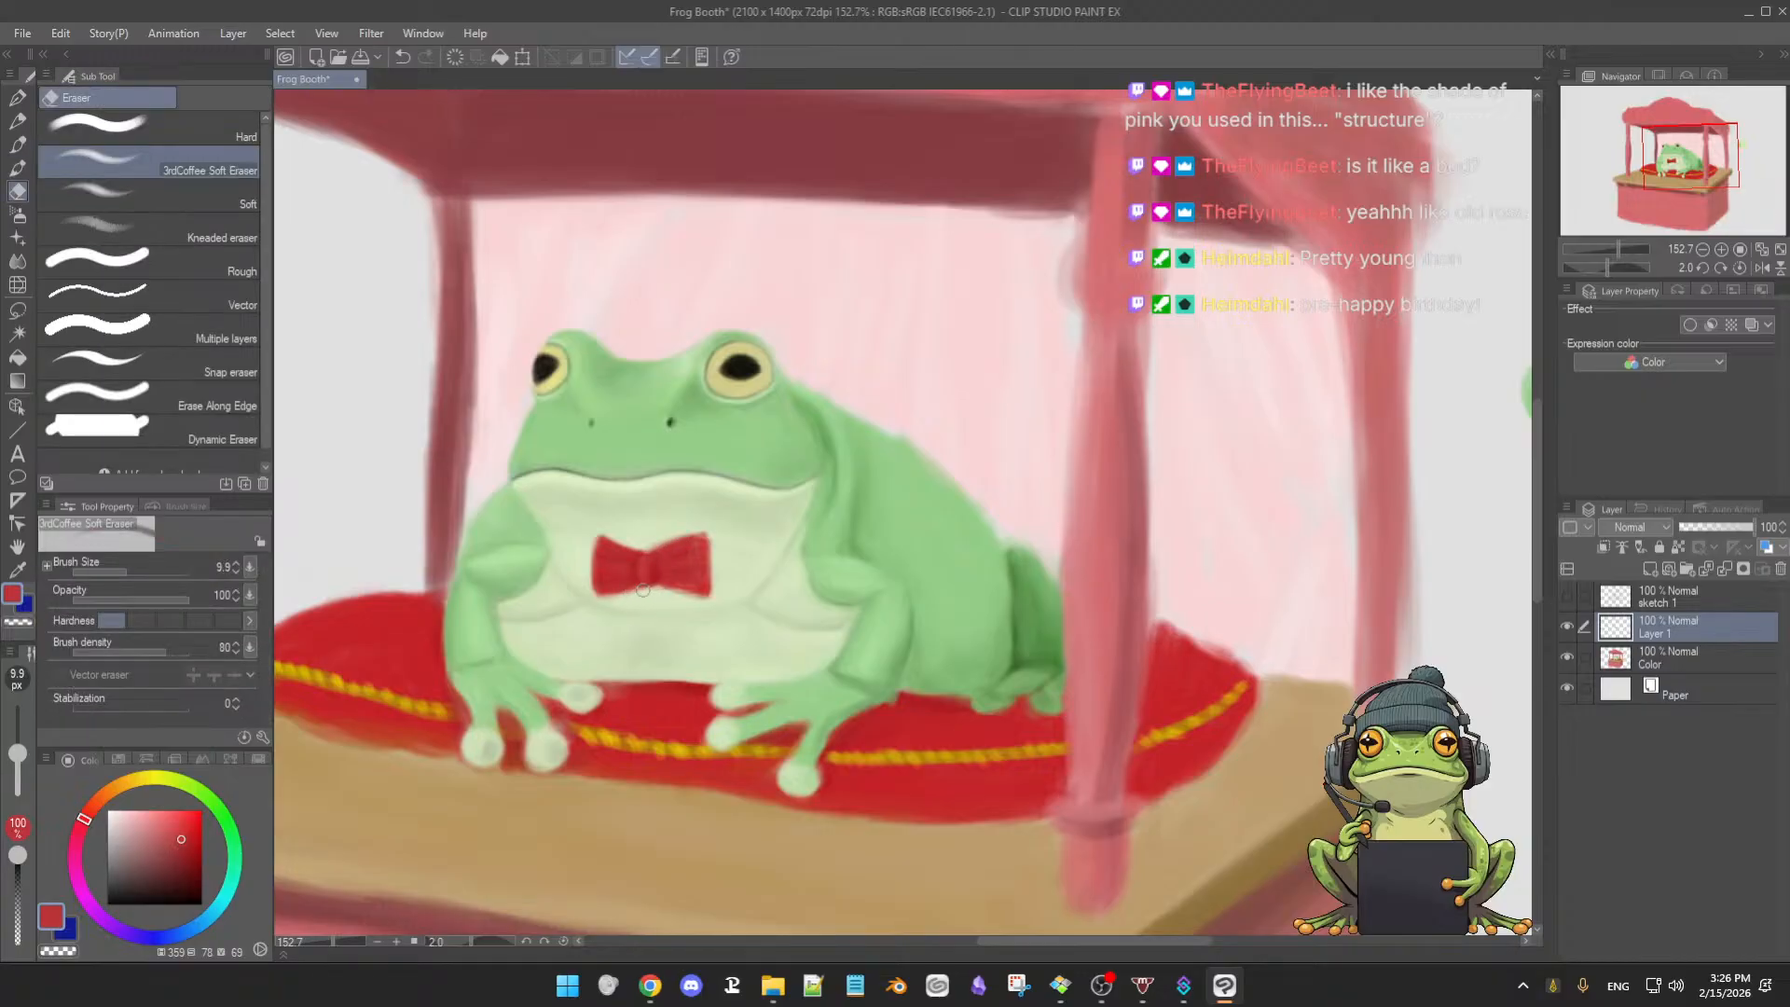
{"action": "key", "text": "b"}
{"action": "left_click", "coordinate": [604, 583], "text": "alt"}
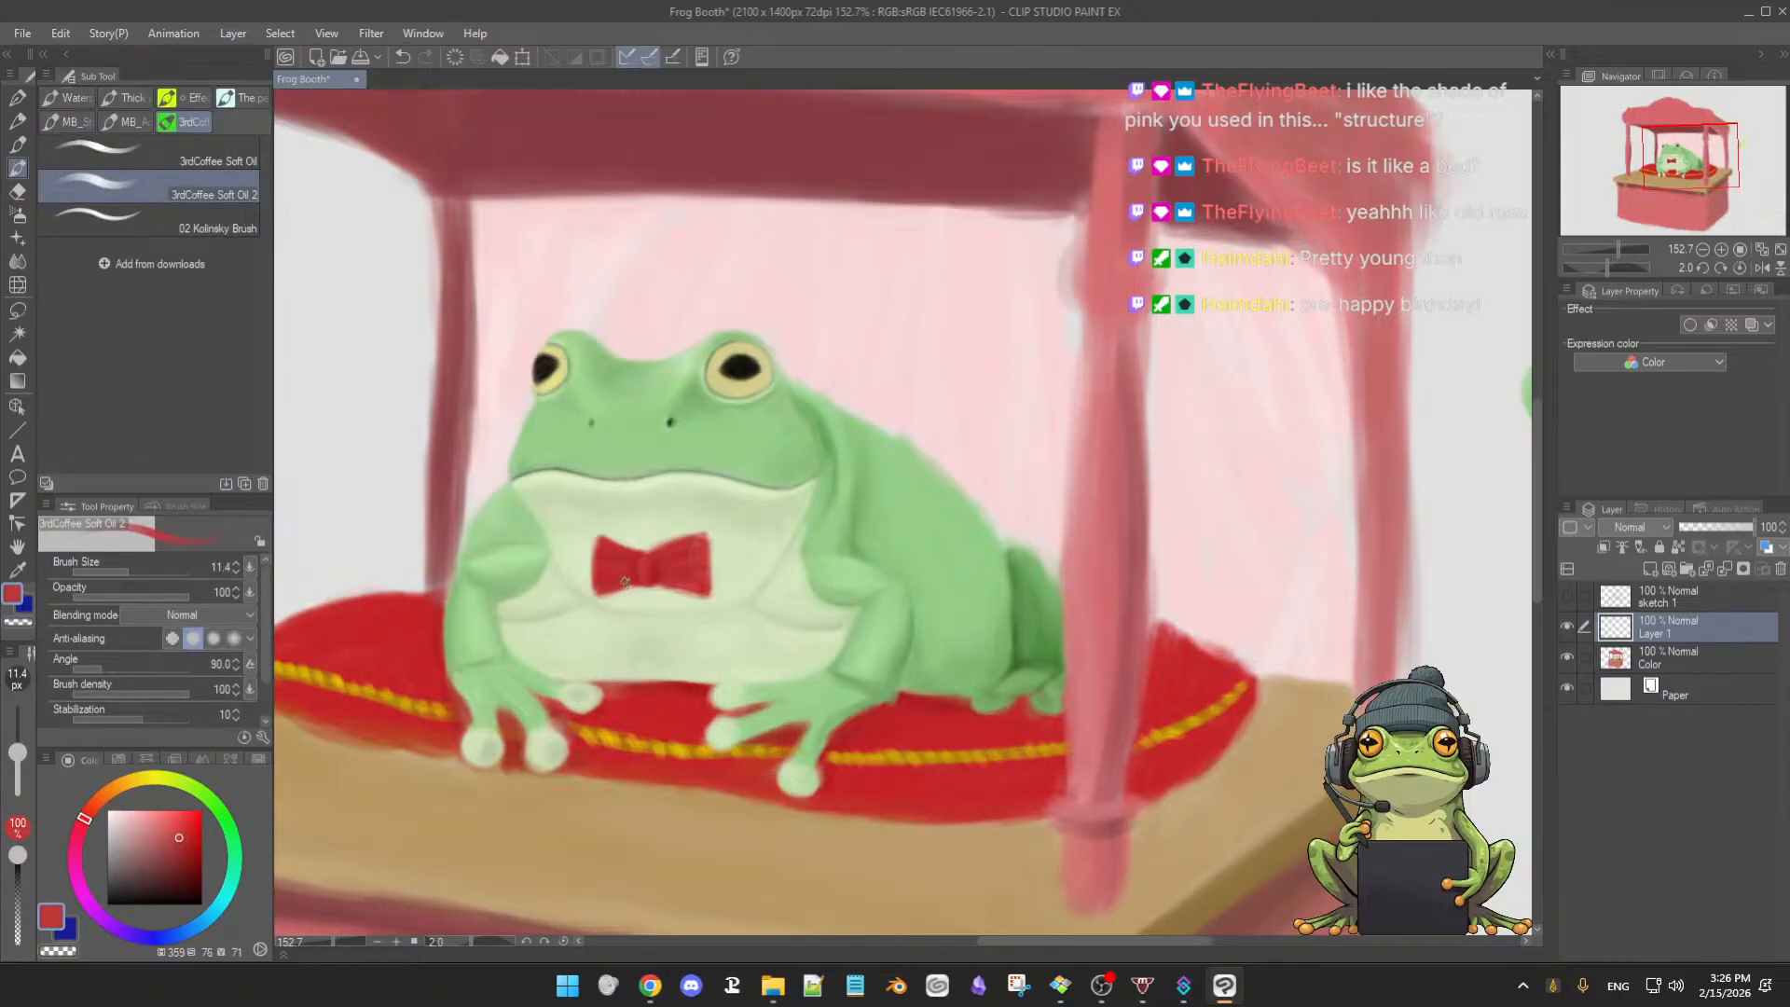
{"action": "left_click", "coordinate": [690, 579], "text": "alt"}
{"action": "left_click", "coordinate": [687, 550], "text": "alt"}
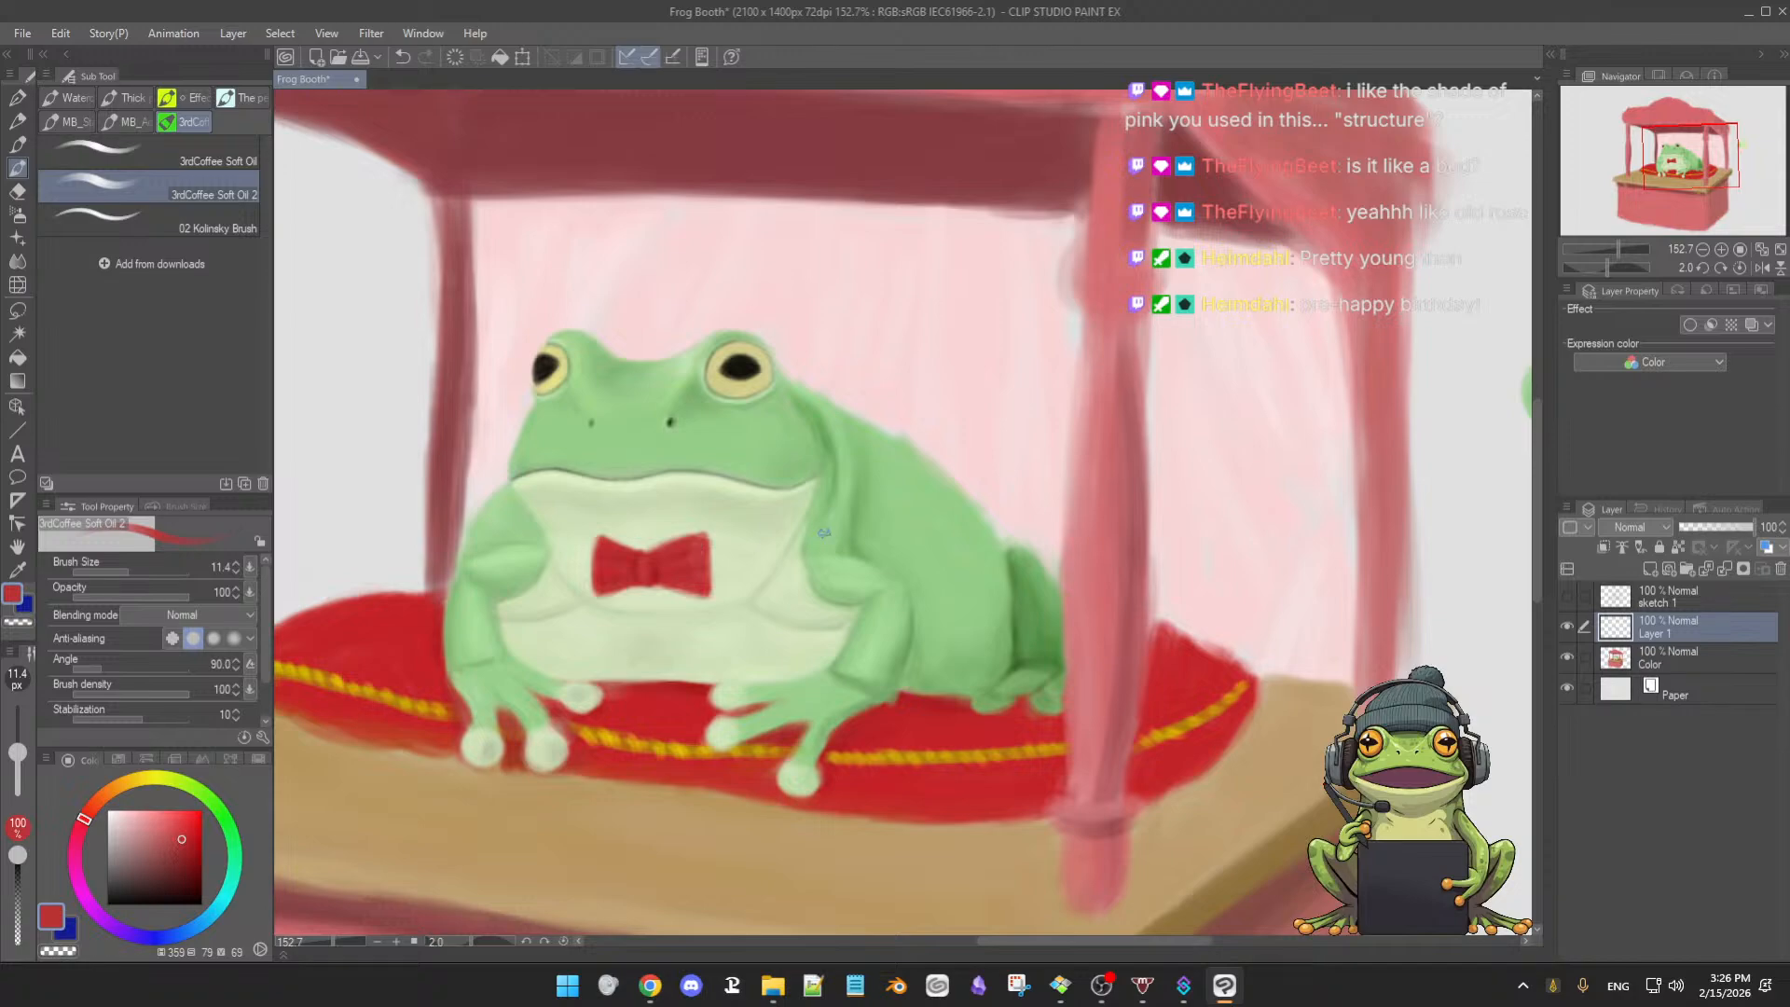
{"action": "left_click", "coordinate": [648, 557], "text": "alt"}
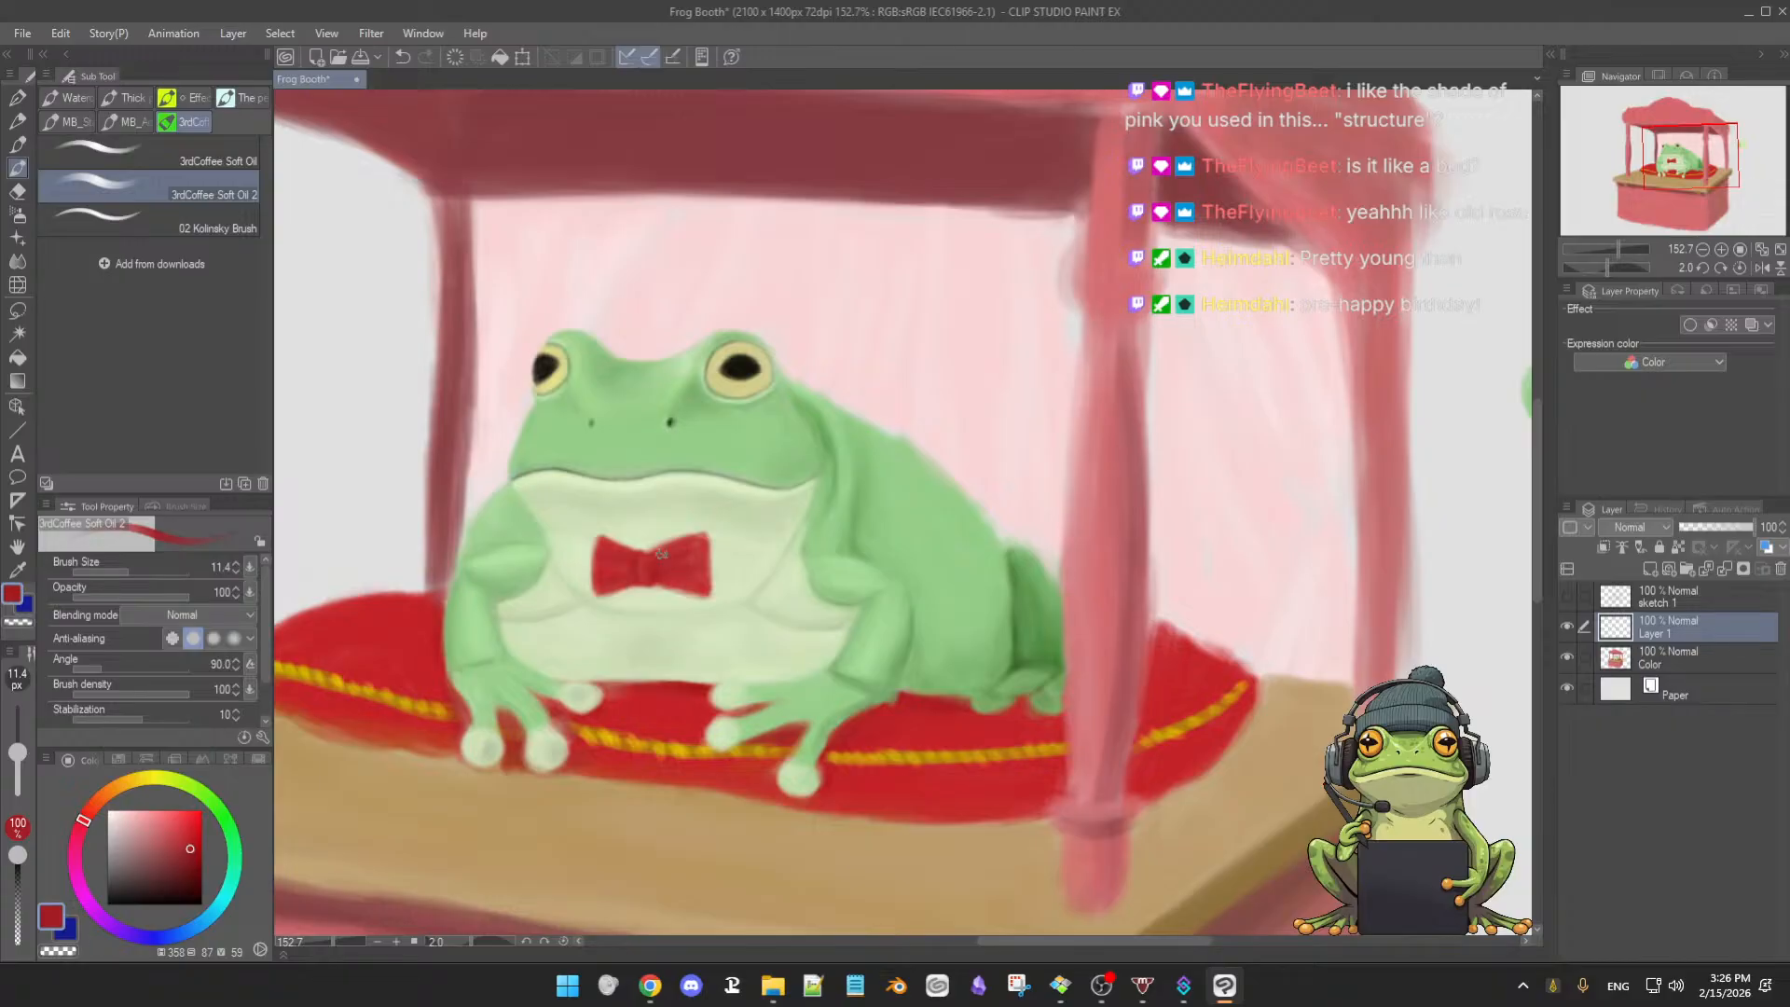
{"action": "scroll", "coordinate": [720, 574], "scroll_direction": "down", "scroll_amount": 3}
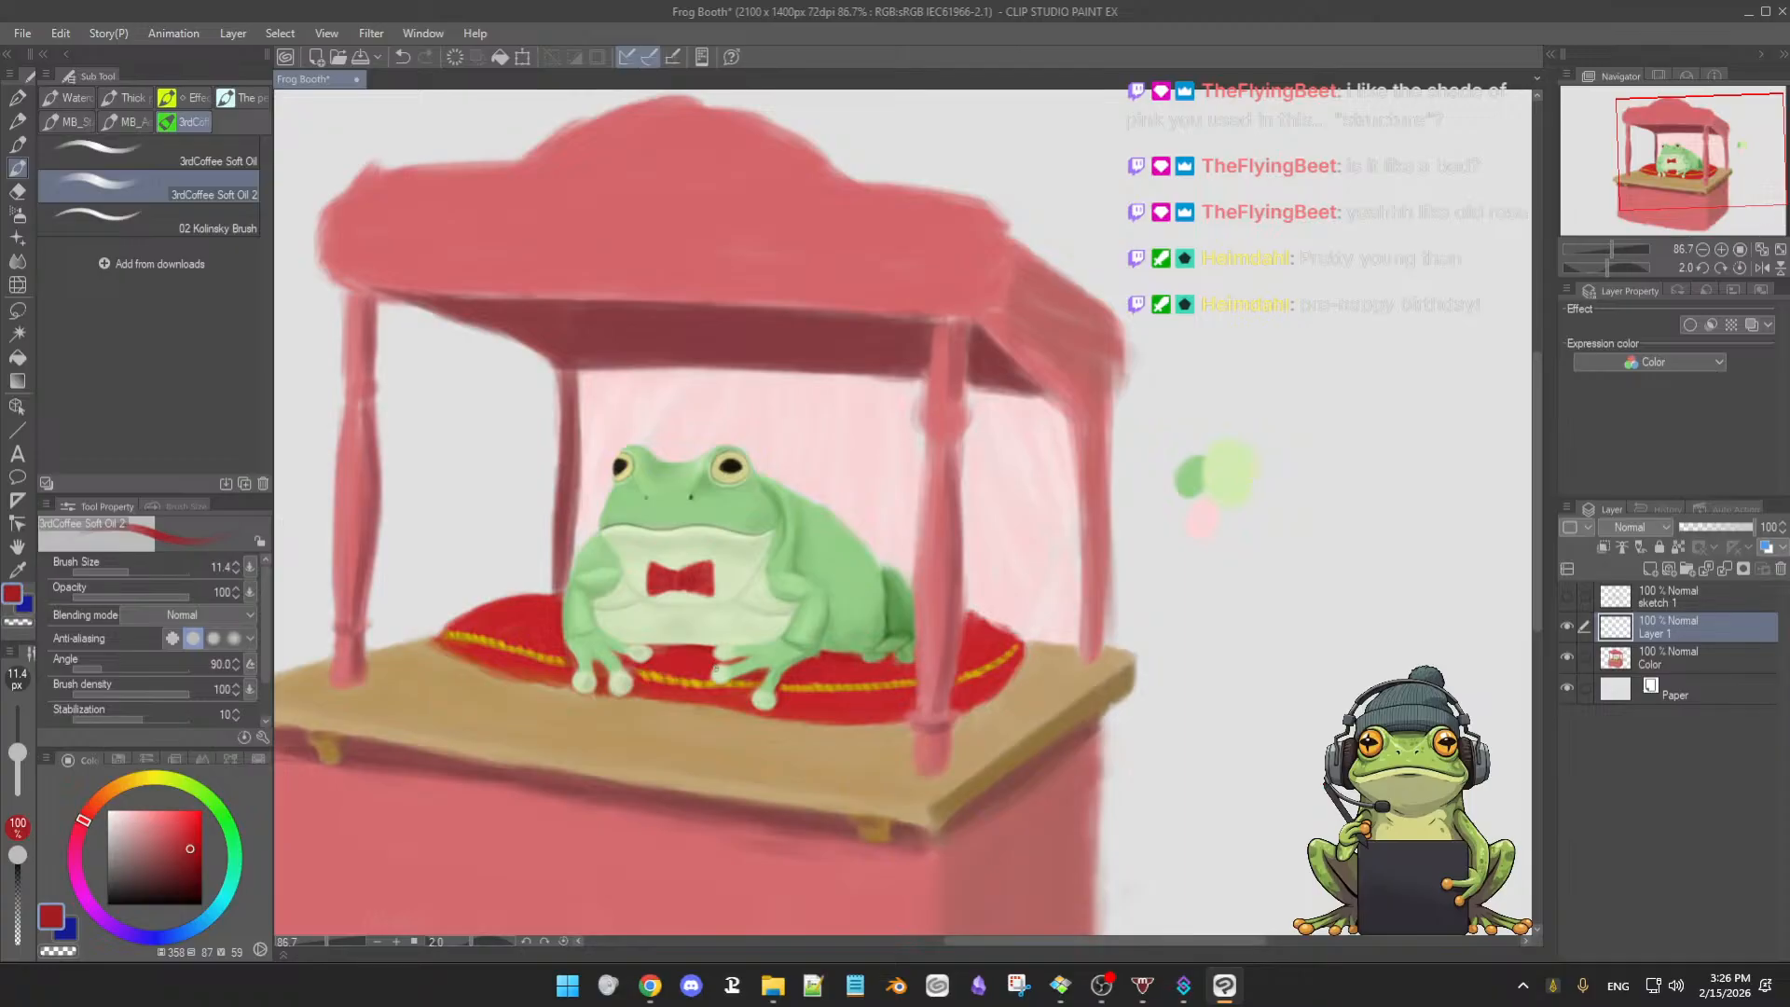
- On the Color layer, soften the chest crease beside the frog's right-hand arm with sampled pale green, using brush sizes 15.5 and 12.9
{"action": "left_click", "coordinate": [1676, 658]}
{"action": "scroll", "coordinate": [996, 691], "scroll_direction": "up", "scroll_amount": 5}
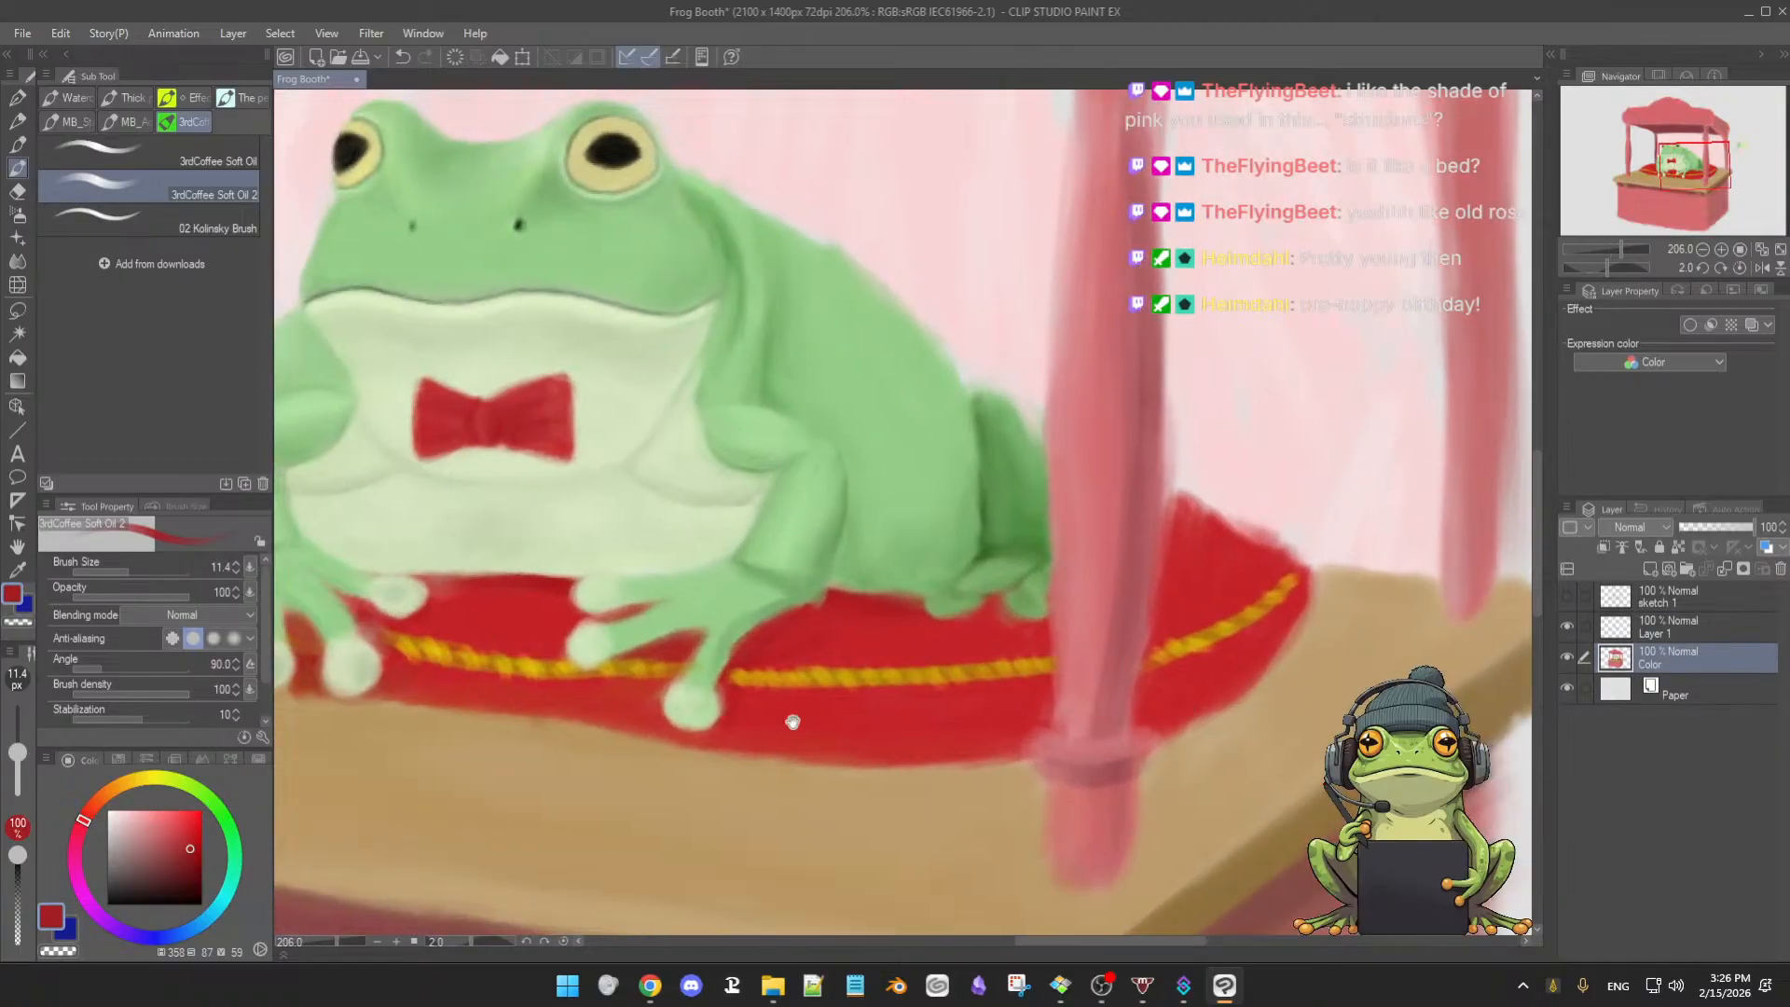
{"action": "scroll", "coordinate": [1076, 712], "scroll_direction": "down", "scroll_amount": 4}
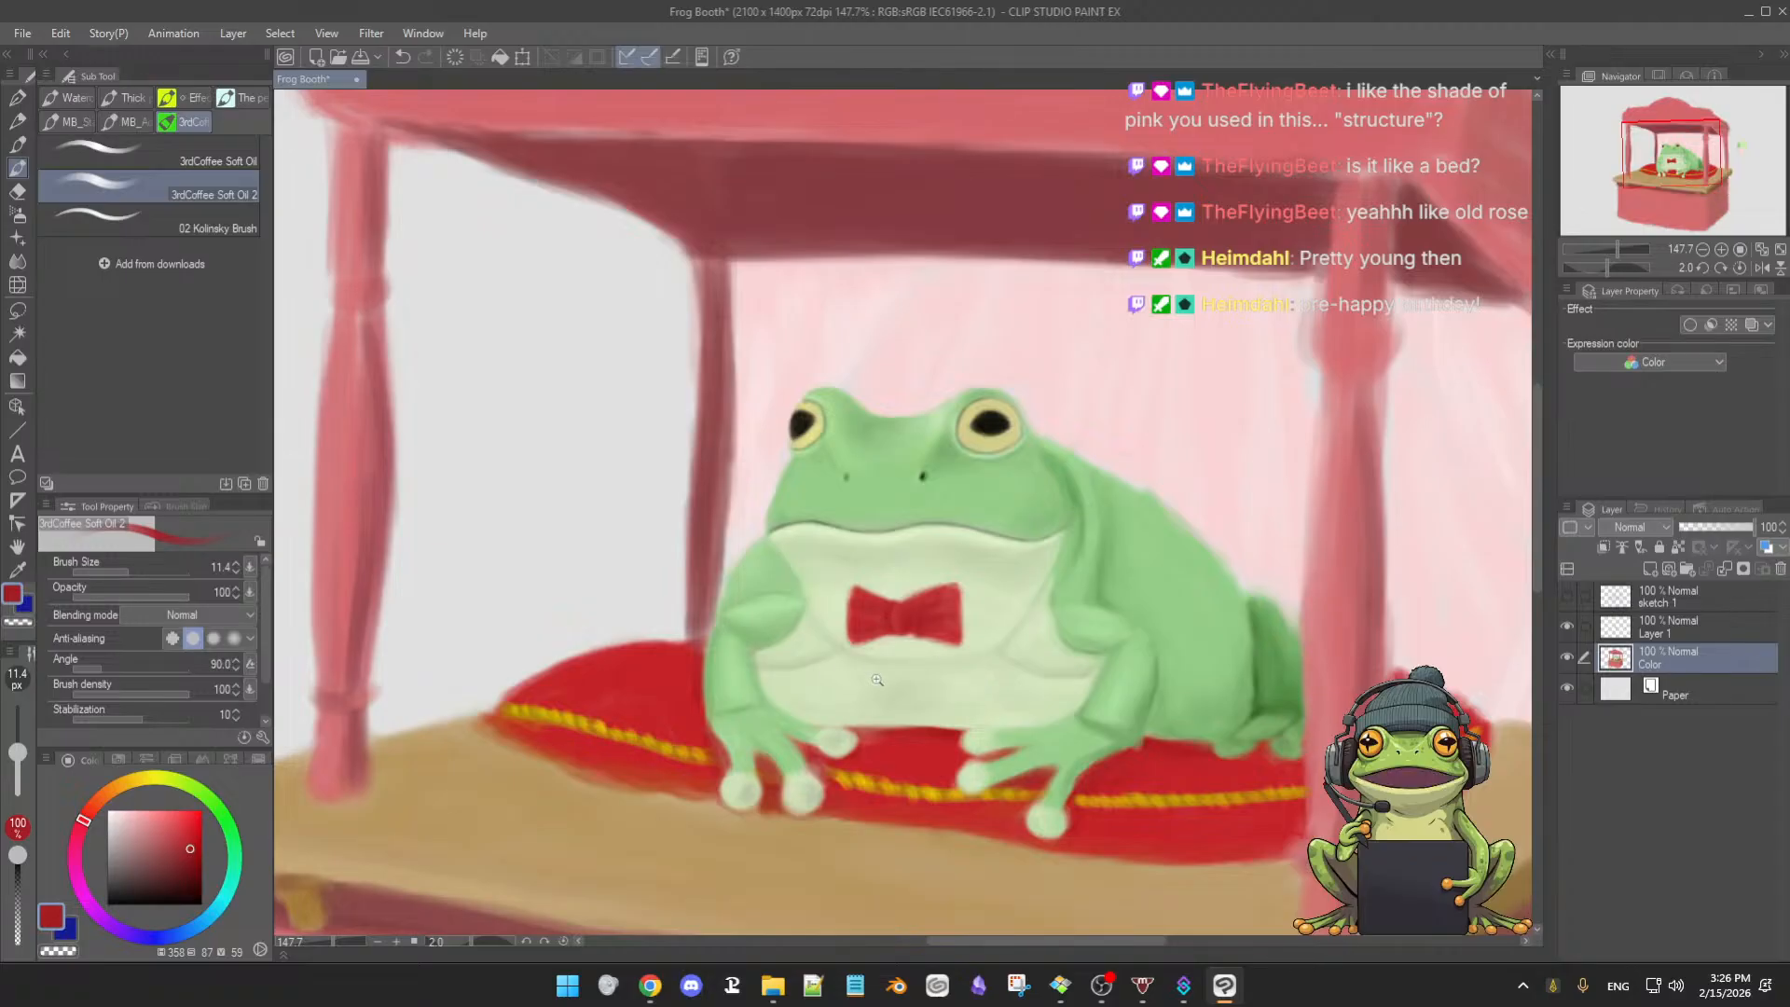
{"action": "scroll", "coordinate": [1133, 636], "scroll_direction": "up", "scroll_amount": 6}
{"action": "left_click_drag", "start_coordinate": [1134, 636], "coordinate": [846, 655]}
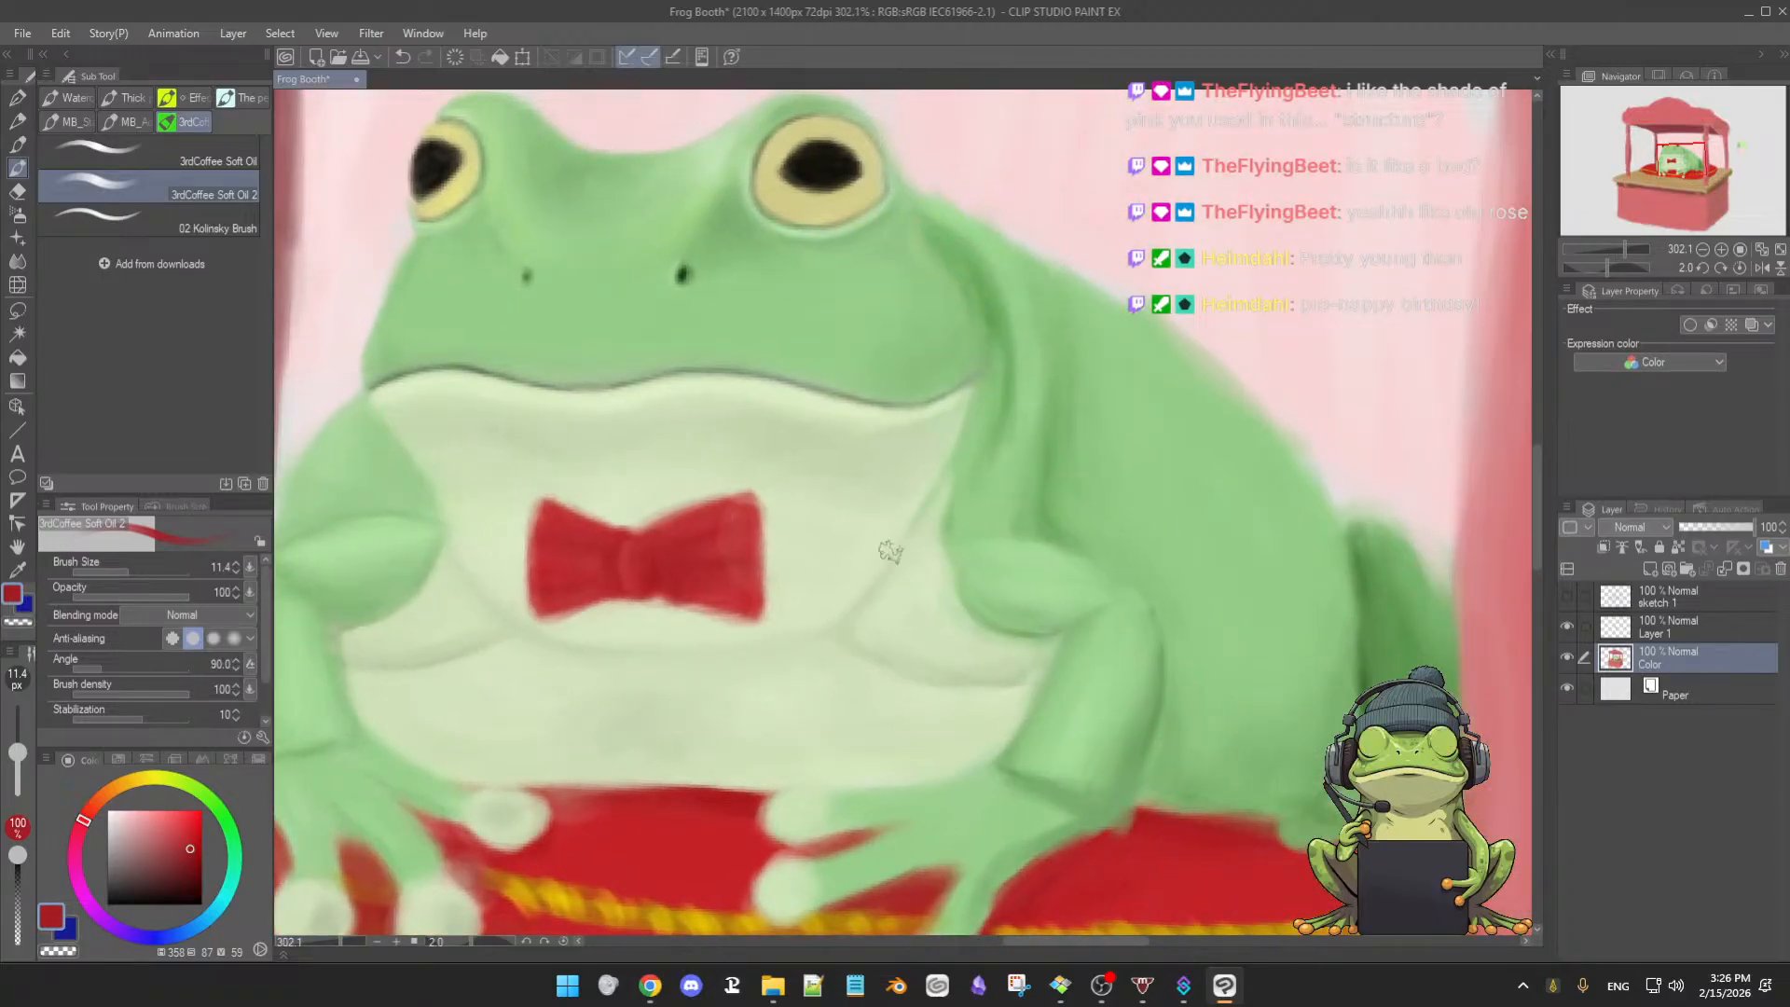
{"action": "left_click", "coordinate": [912, 561], "text": "alt"}
{"action": "key", "text": "bracketright"}
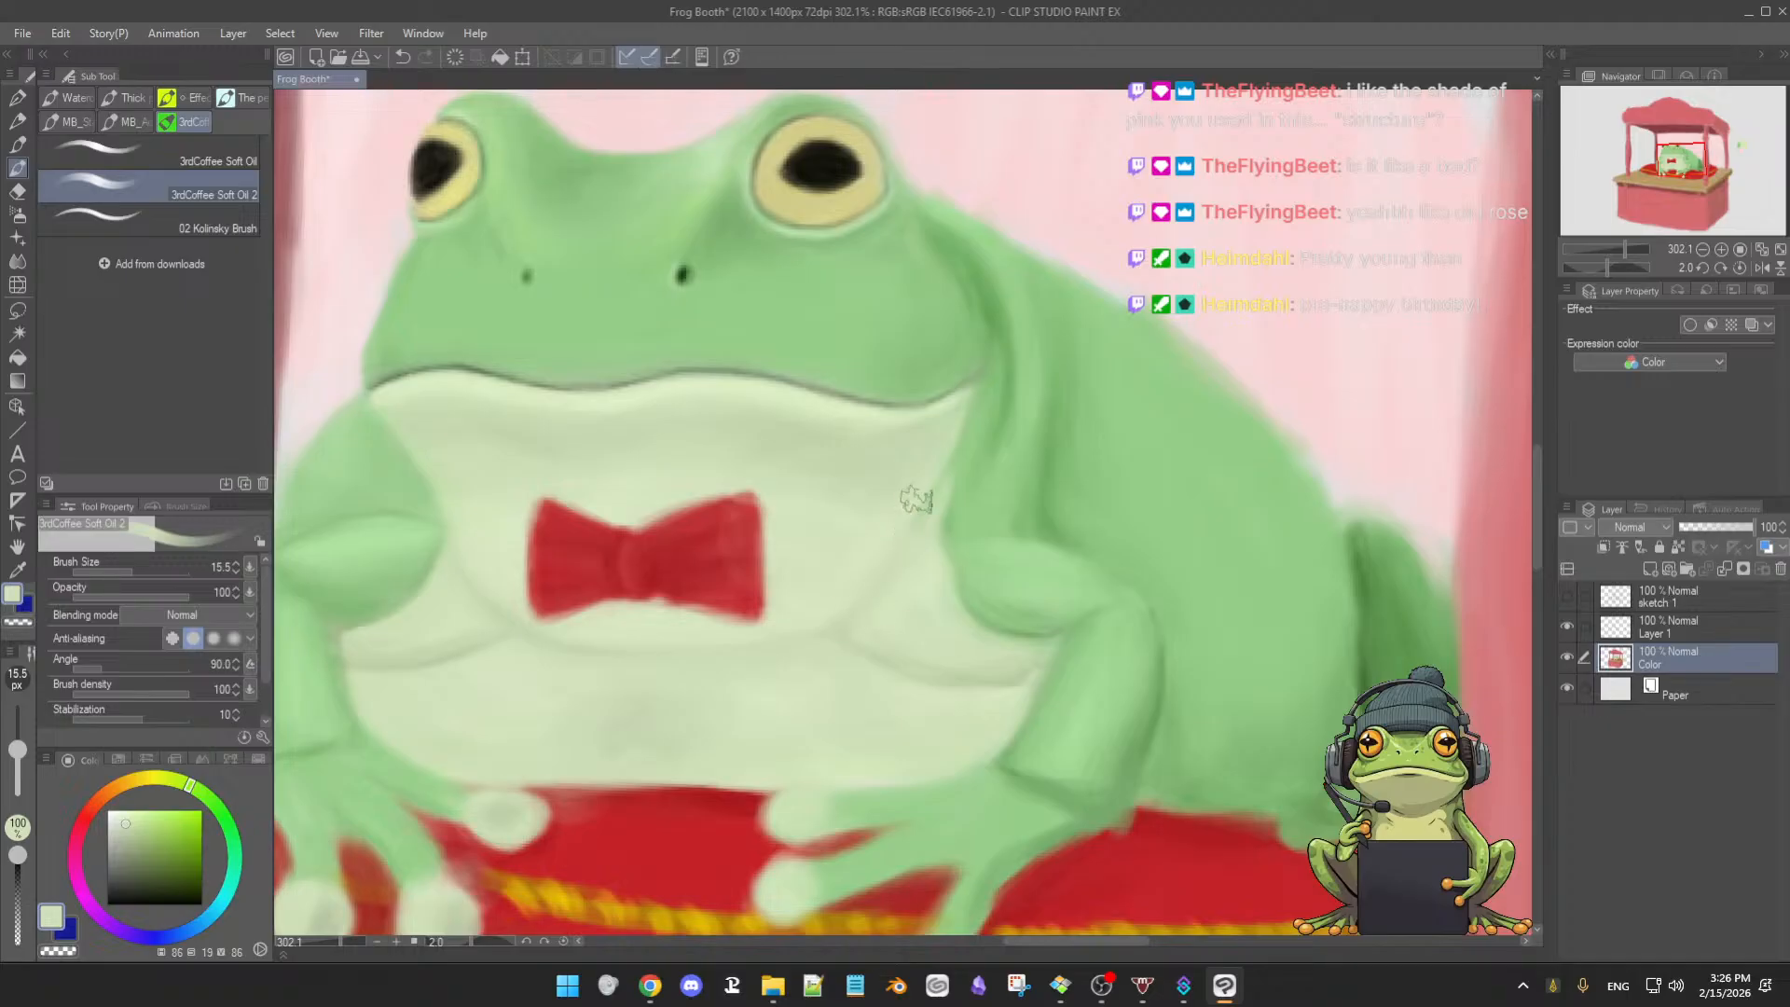
{"action": "left_click", "coordinate": [900, 509], "text": "alt"}
{"action": "left_click", "coordinate": [909, 498], "text": "alt"}
{"action": "left_click_drag", "start_coordinate": [911, 492], "coordinate": [916, 474]}
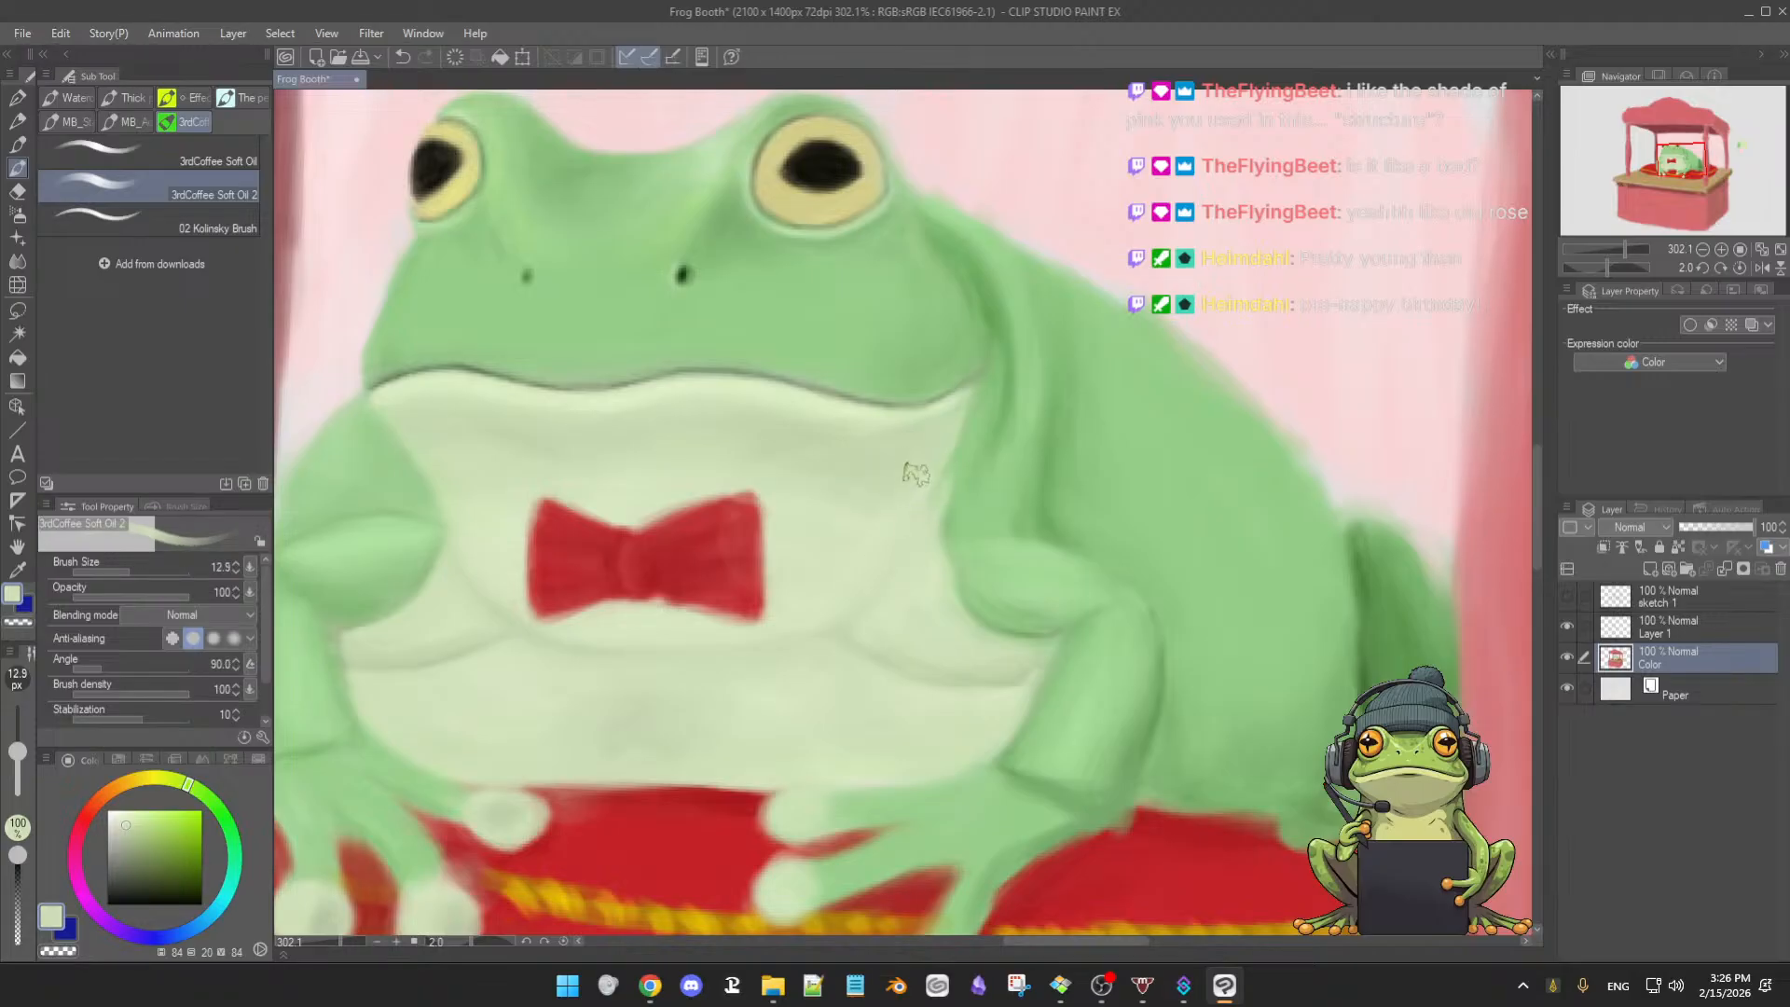
{"action": "left_click", "coordinate": [922, 484], "text": "alt"}
- Smooth the belly folds beside and below the bow tie with sampled pale green, varying the brush size from 10.1 to 16.9
{"action": "left_click", "coordinate": [488, 572], "text": "alt"}
{"action": "key", "text": "["}
{"action": "key", "text": "["}
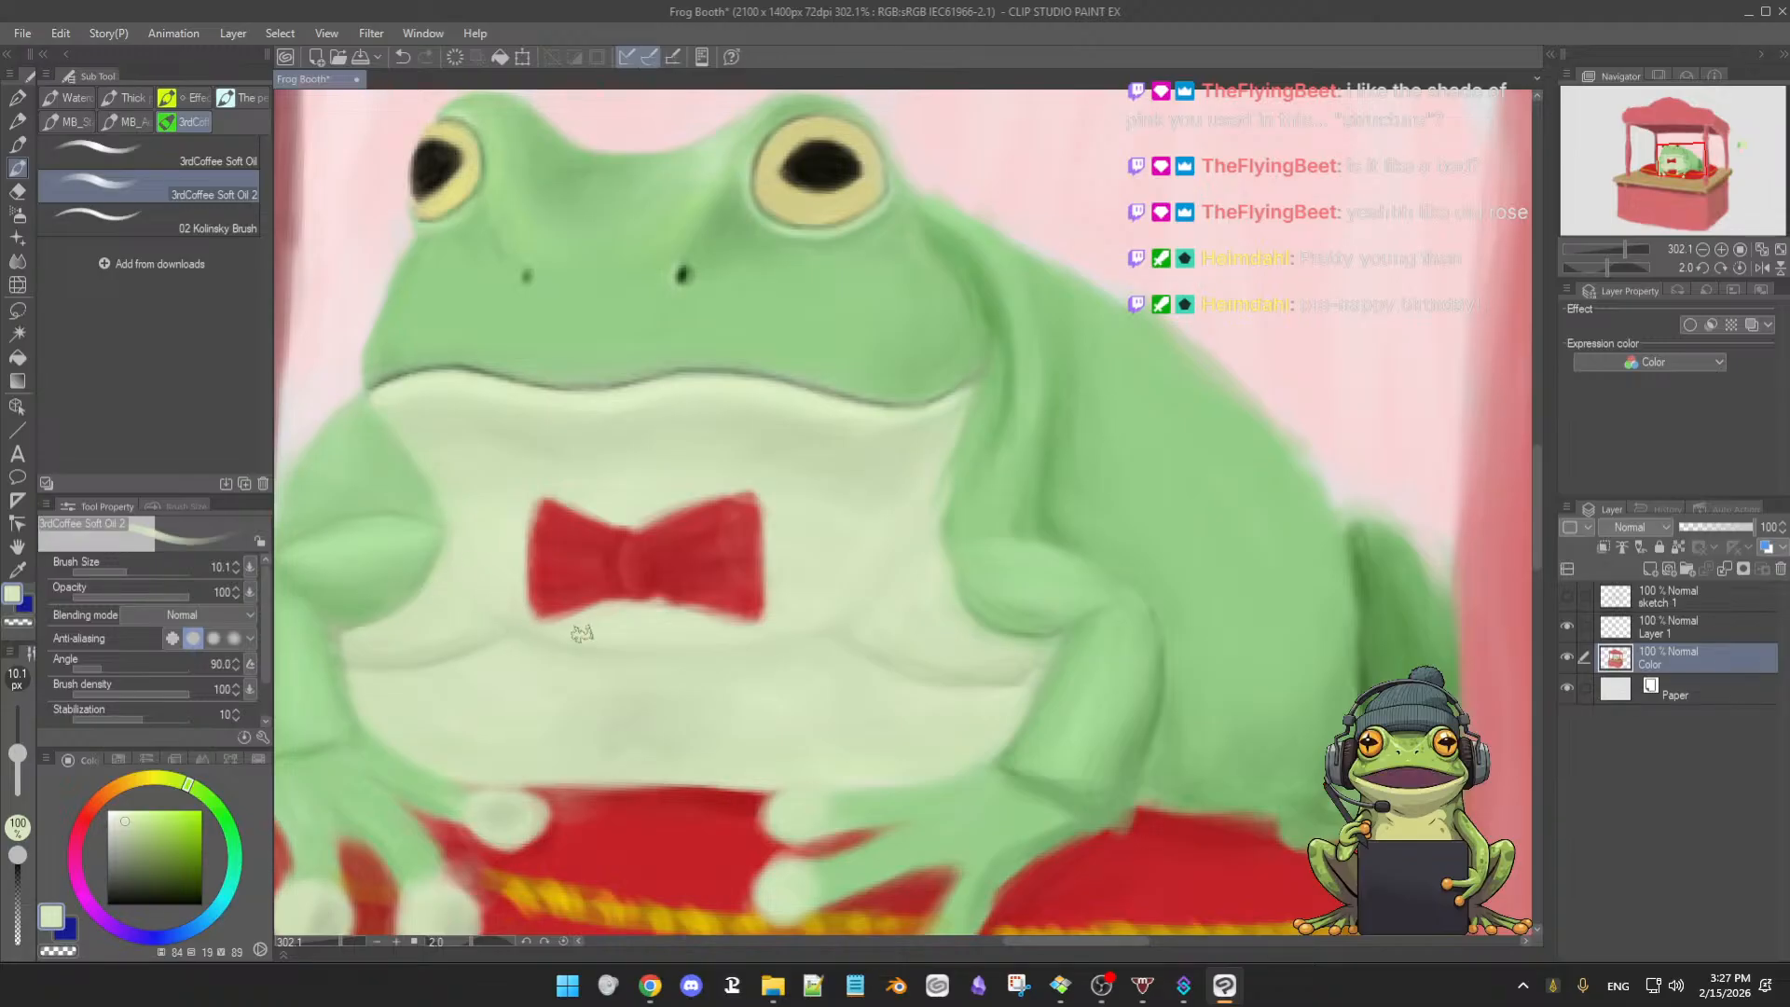
{"action": "key", "text": "]"}
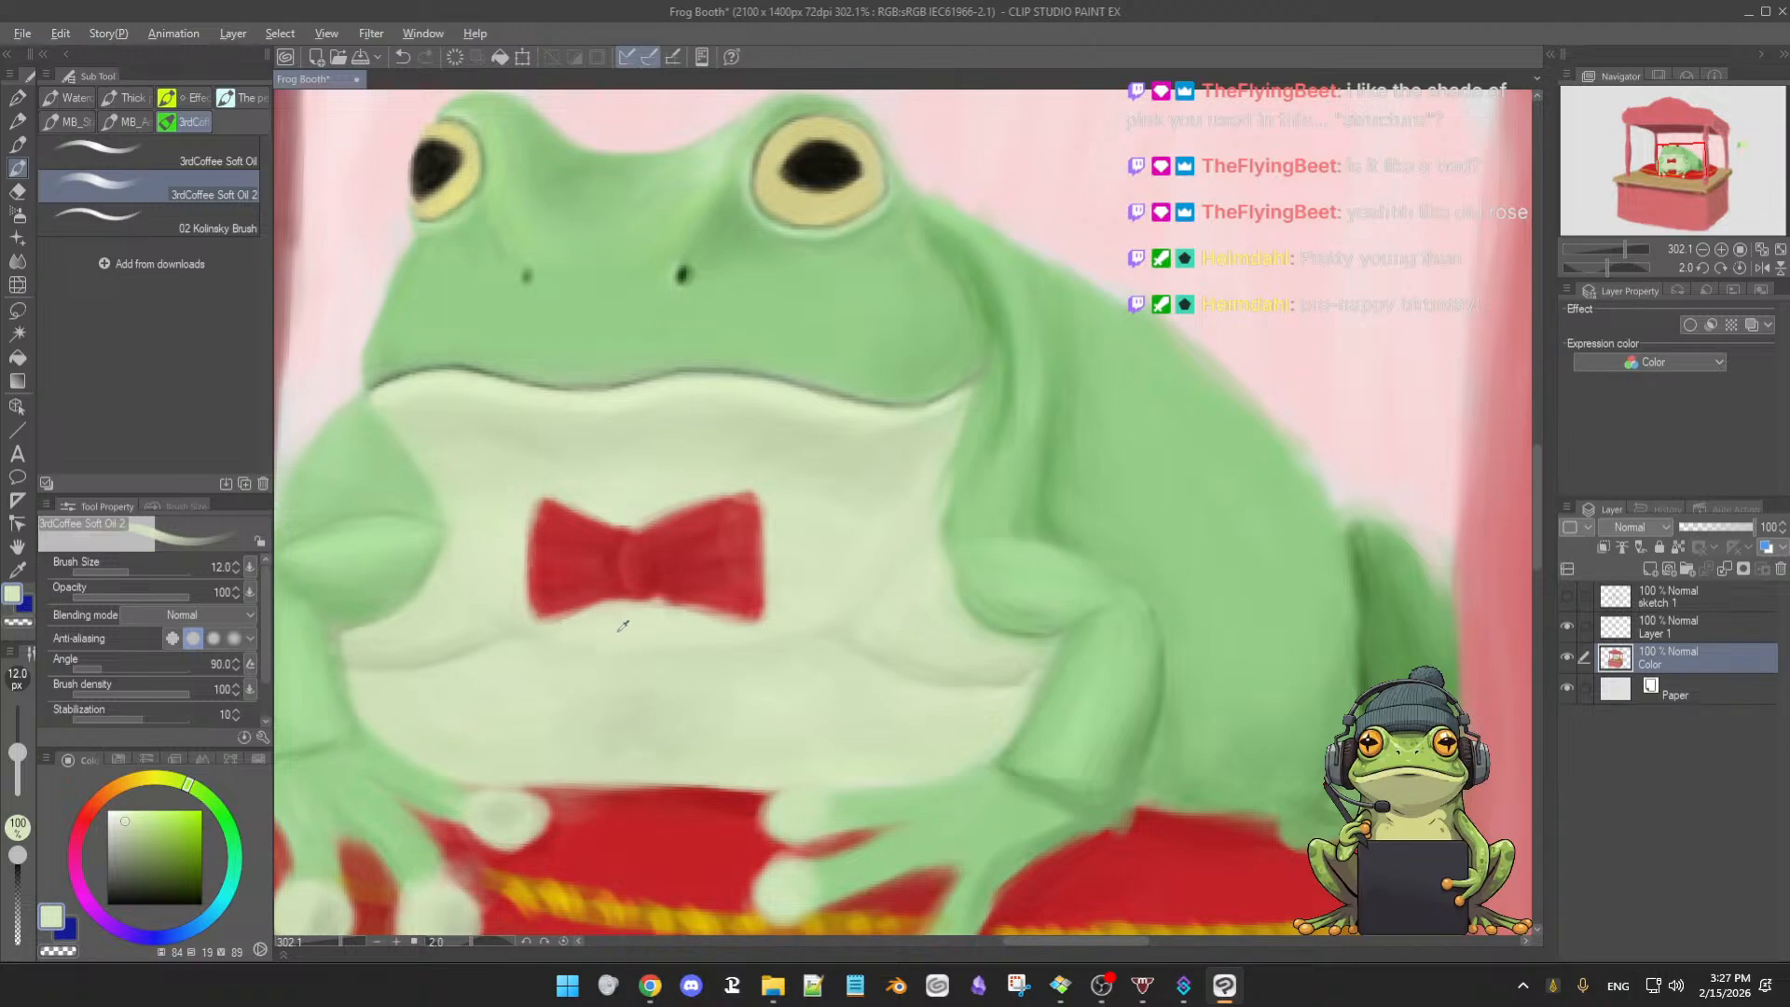
{"action": "key", "text": "bracketright"}
{"action": "key", "text": "bracketright"}
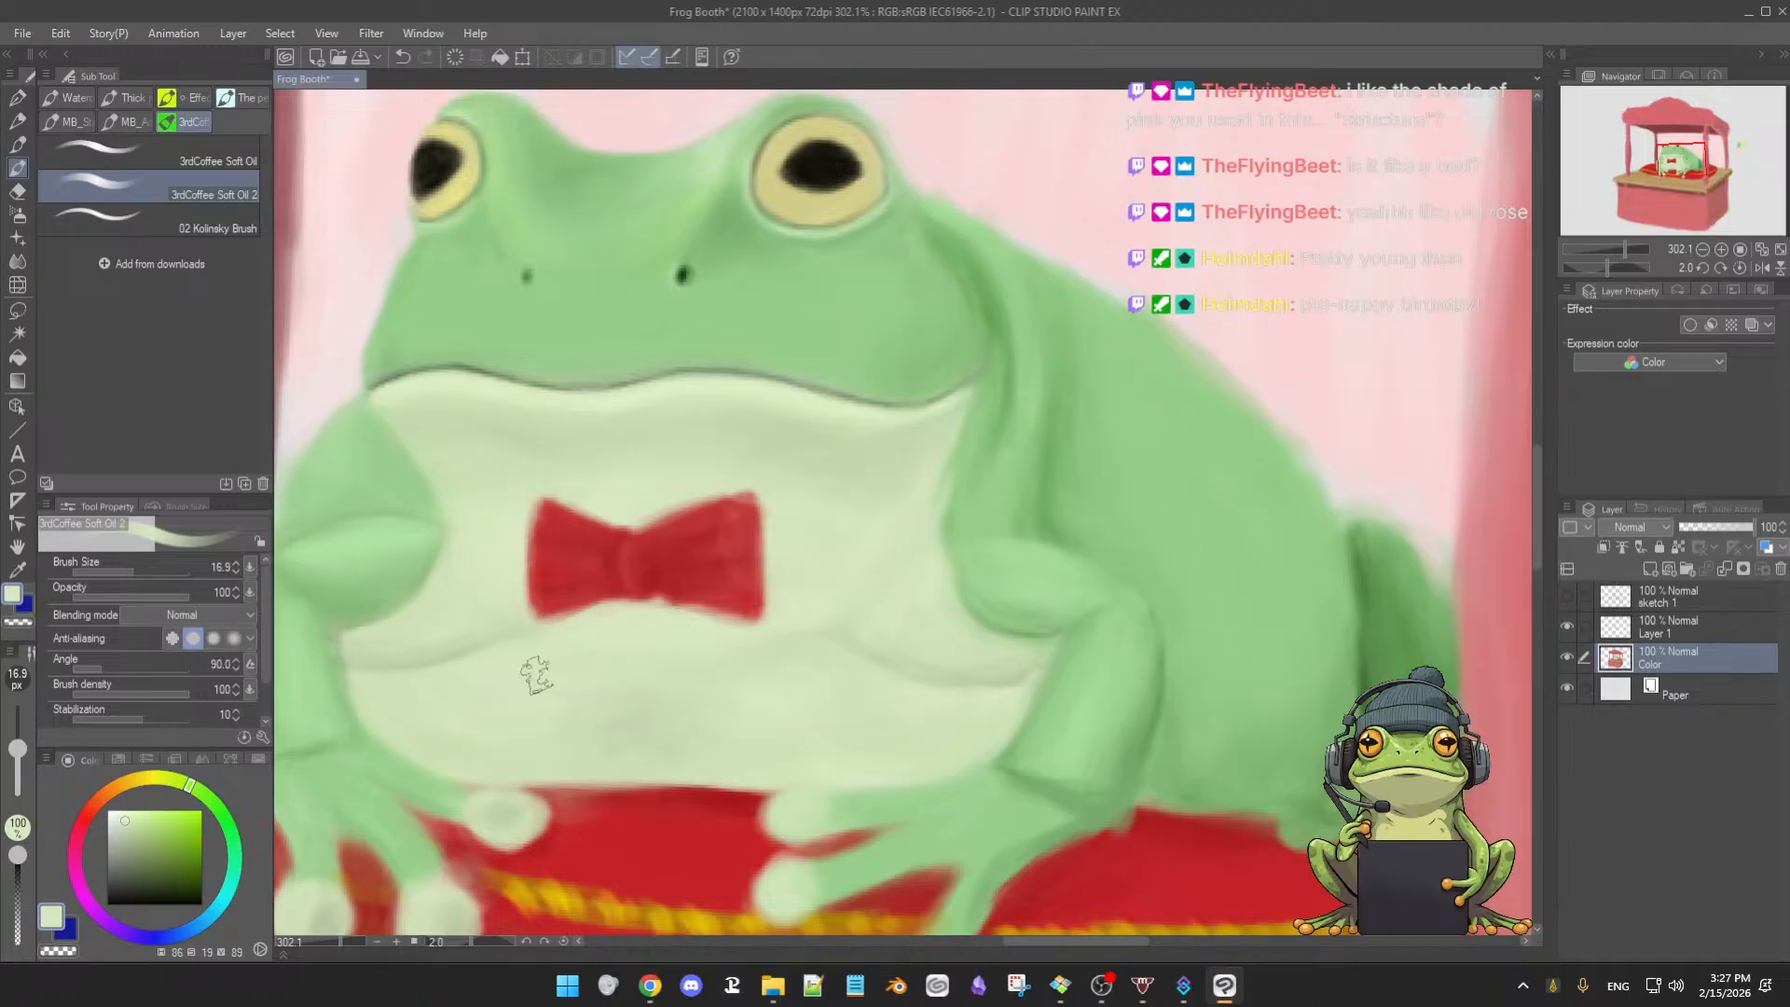
{"action": "left_click", "coordinate": [487, 564], "text": "alt"}
{"action": "left_click_drag", "start_coordinate": [821, 635], "coordinate": [735, 690]}
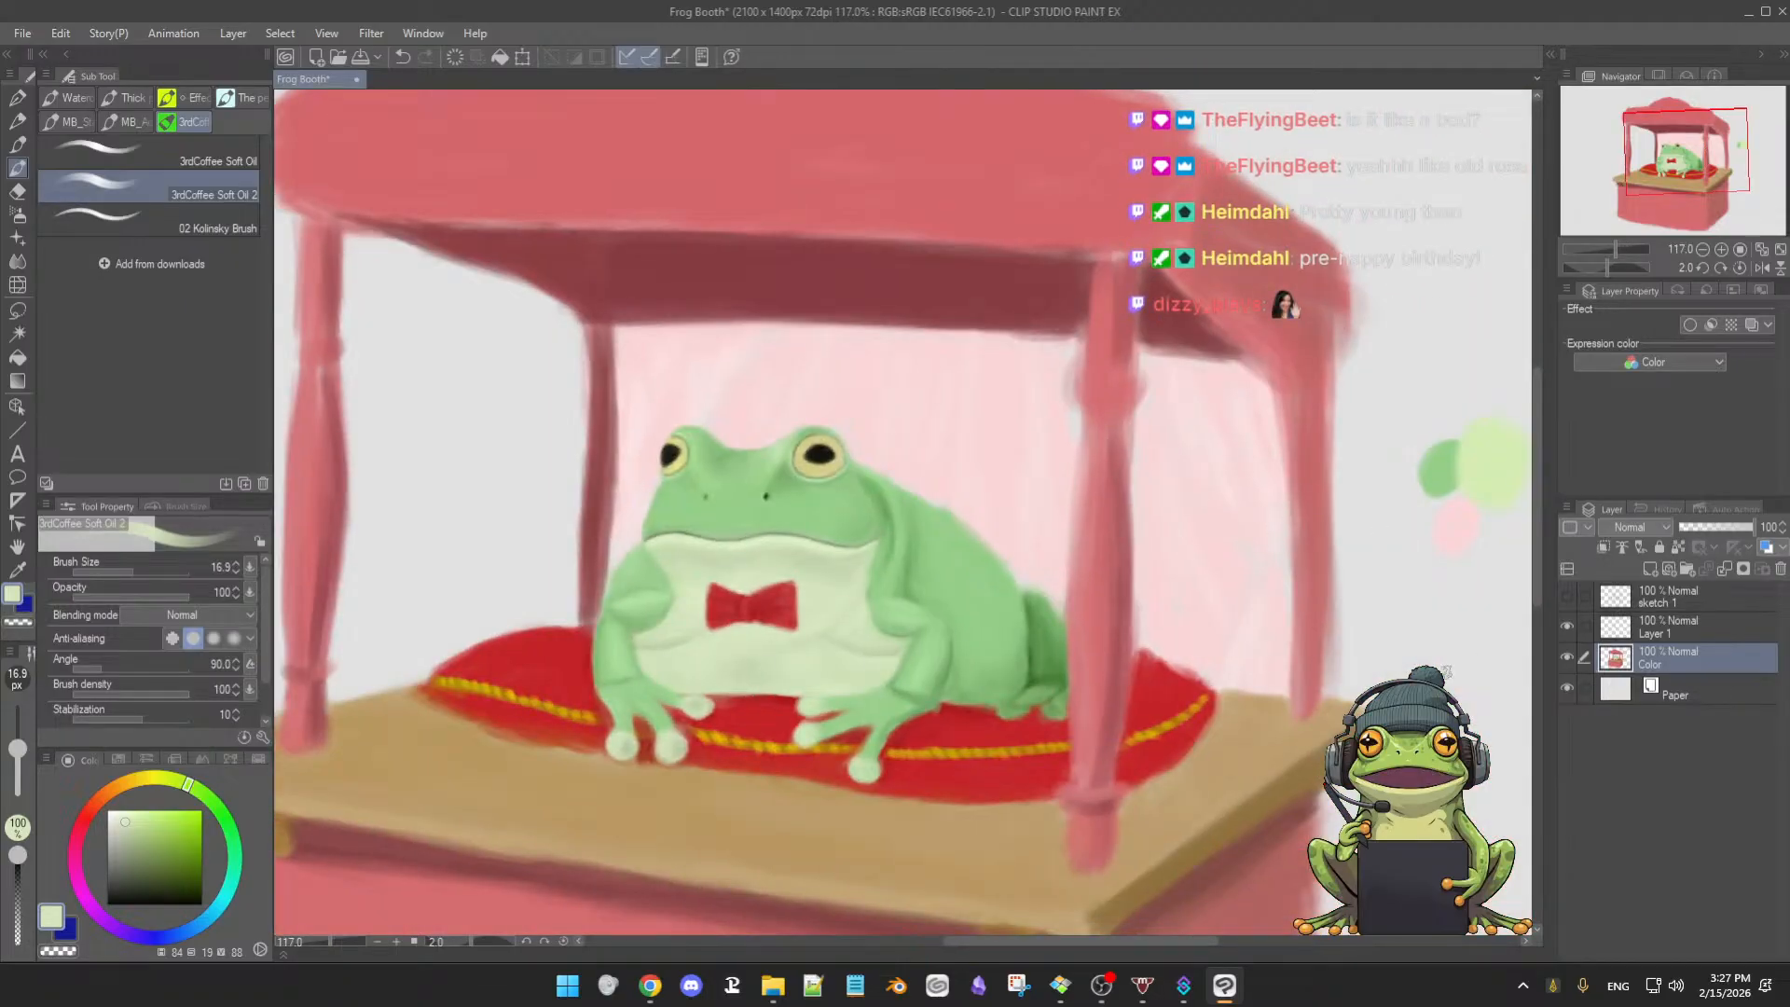
- Check the bow tie on its own by briefly hiding the Color layer
{"action": "left_click", "coordinate": [1568, 657]}
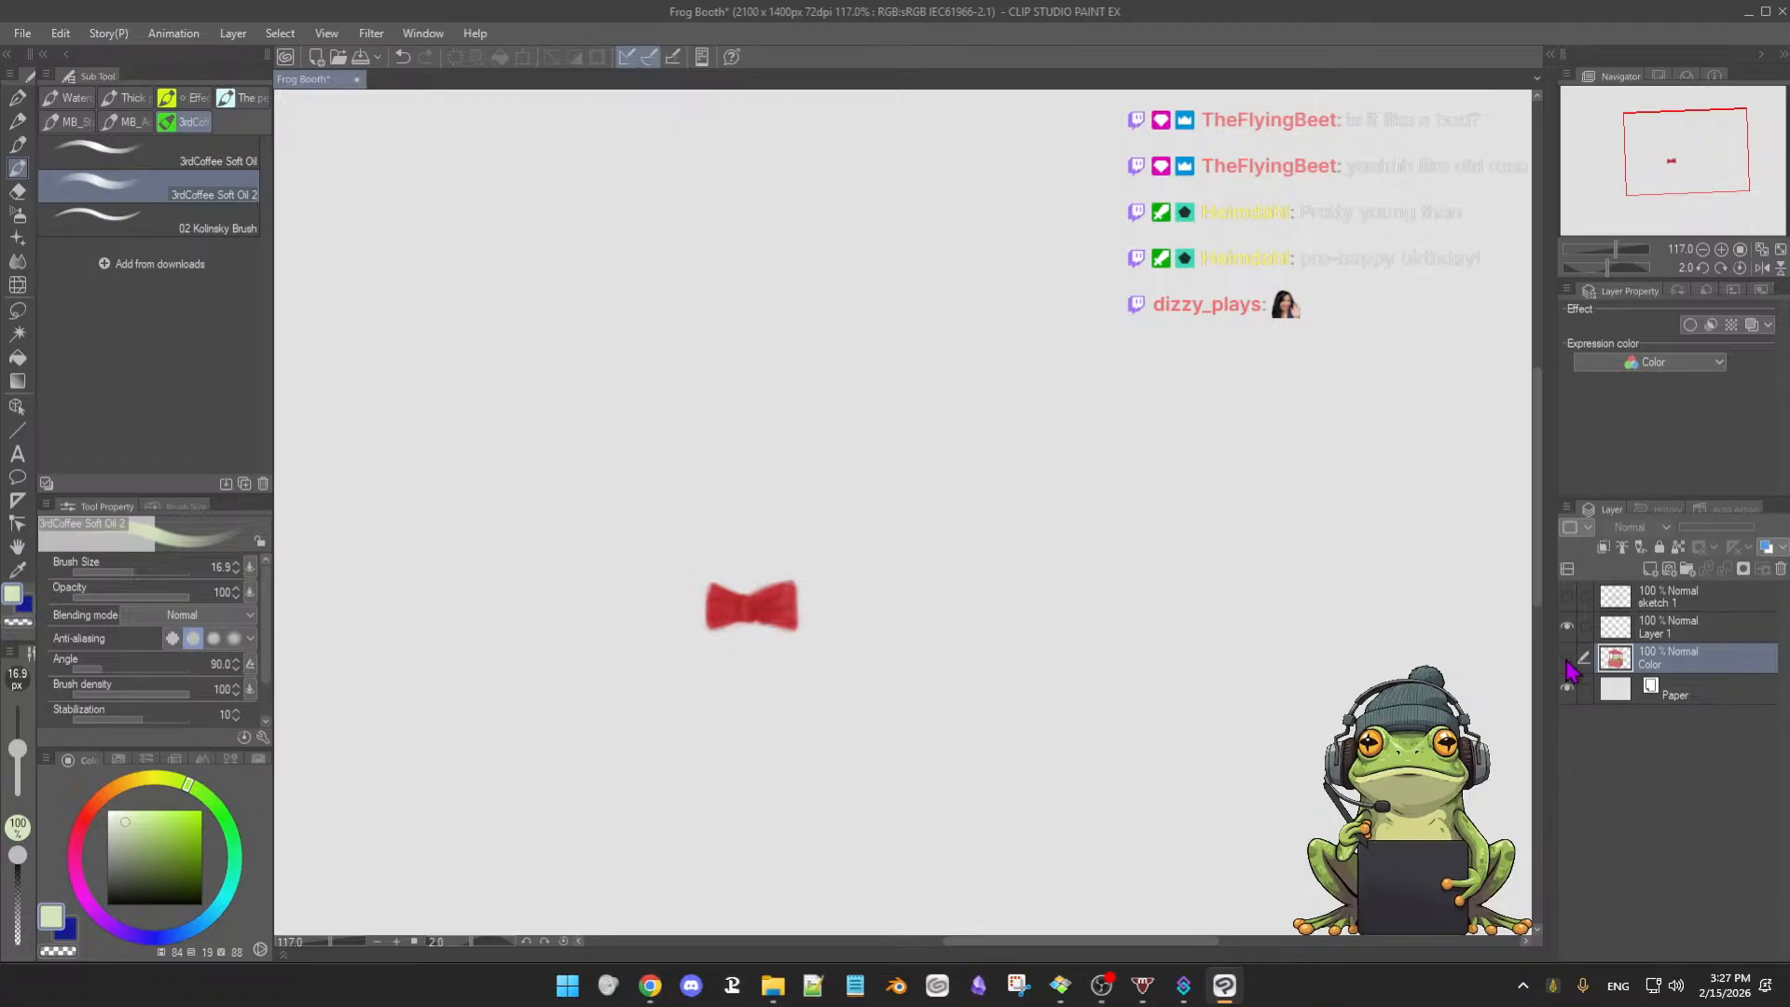
{"action": "left_click", "coordinate": [1568, 658]}
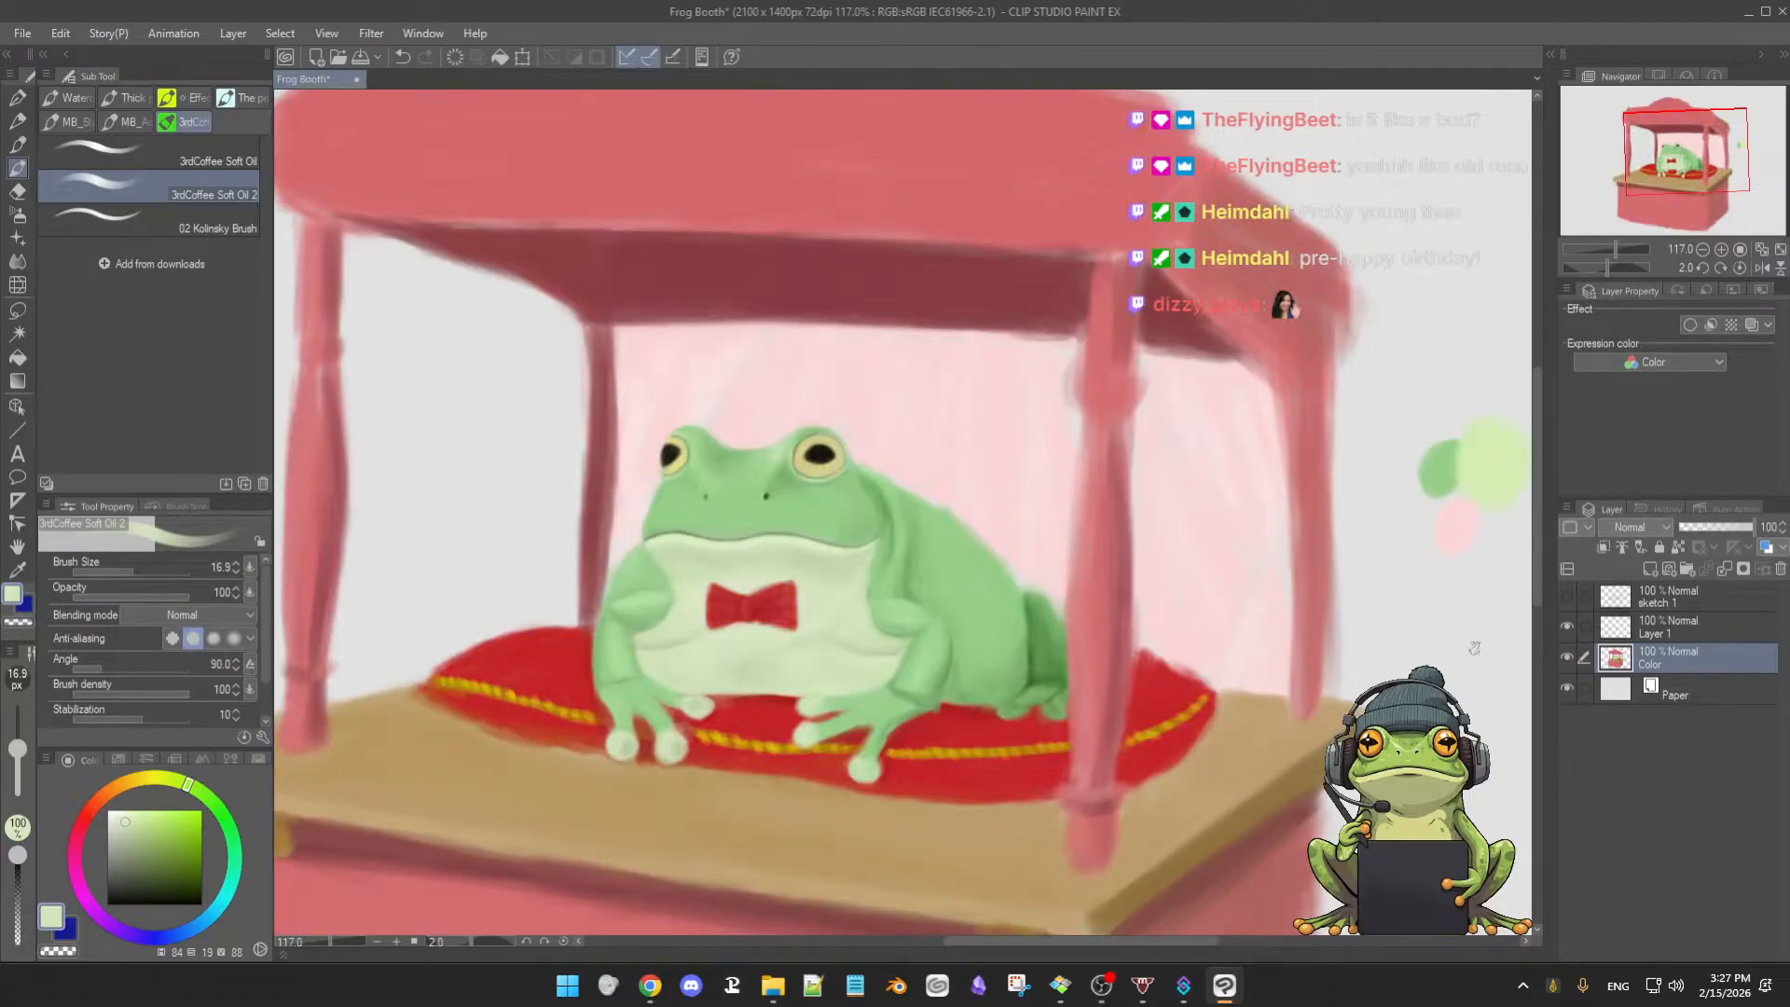
{"action": "scroll", "coordinate": [1038, 600], "scroll_direction": "down", "scroll_amount": 1}
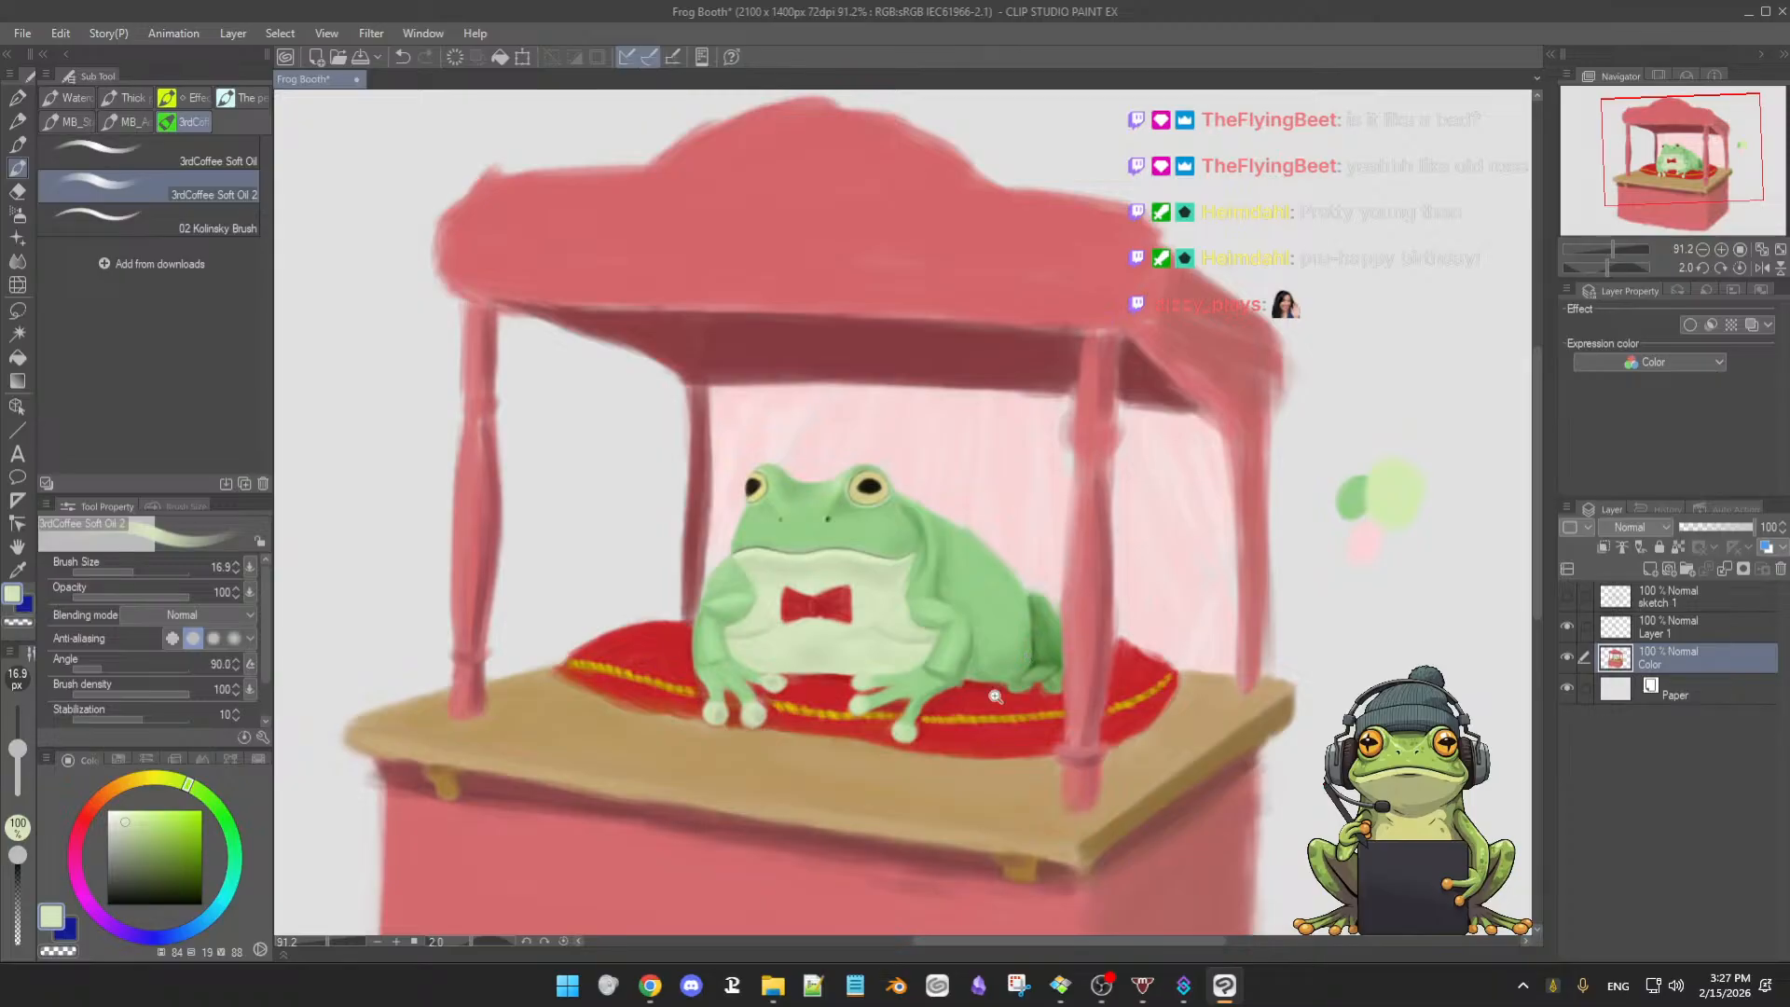
- Touch up the frog's flank, right-hand forearm and upper-arm edge with greens sampled from the body, using brush sizes between 6.7 and 21.4
{"action": "scroll", "coordinate": [991, 695], "scroll_direction": "up", "scroll_amount": 4}
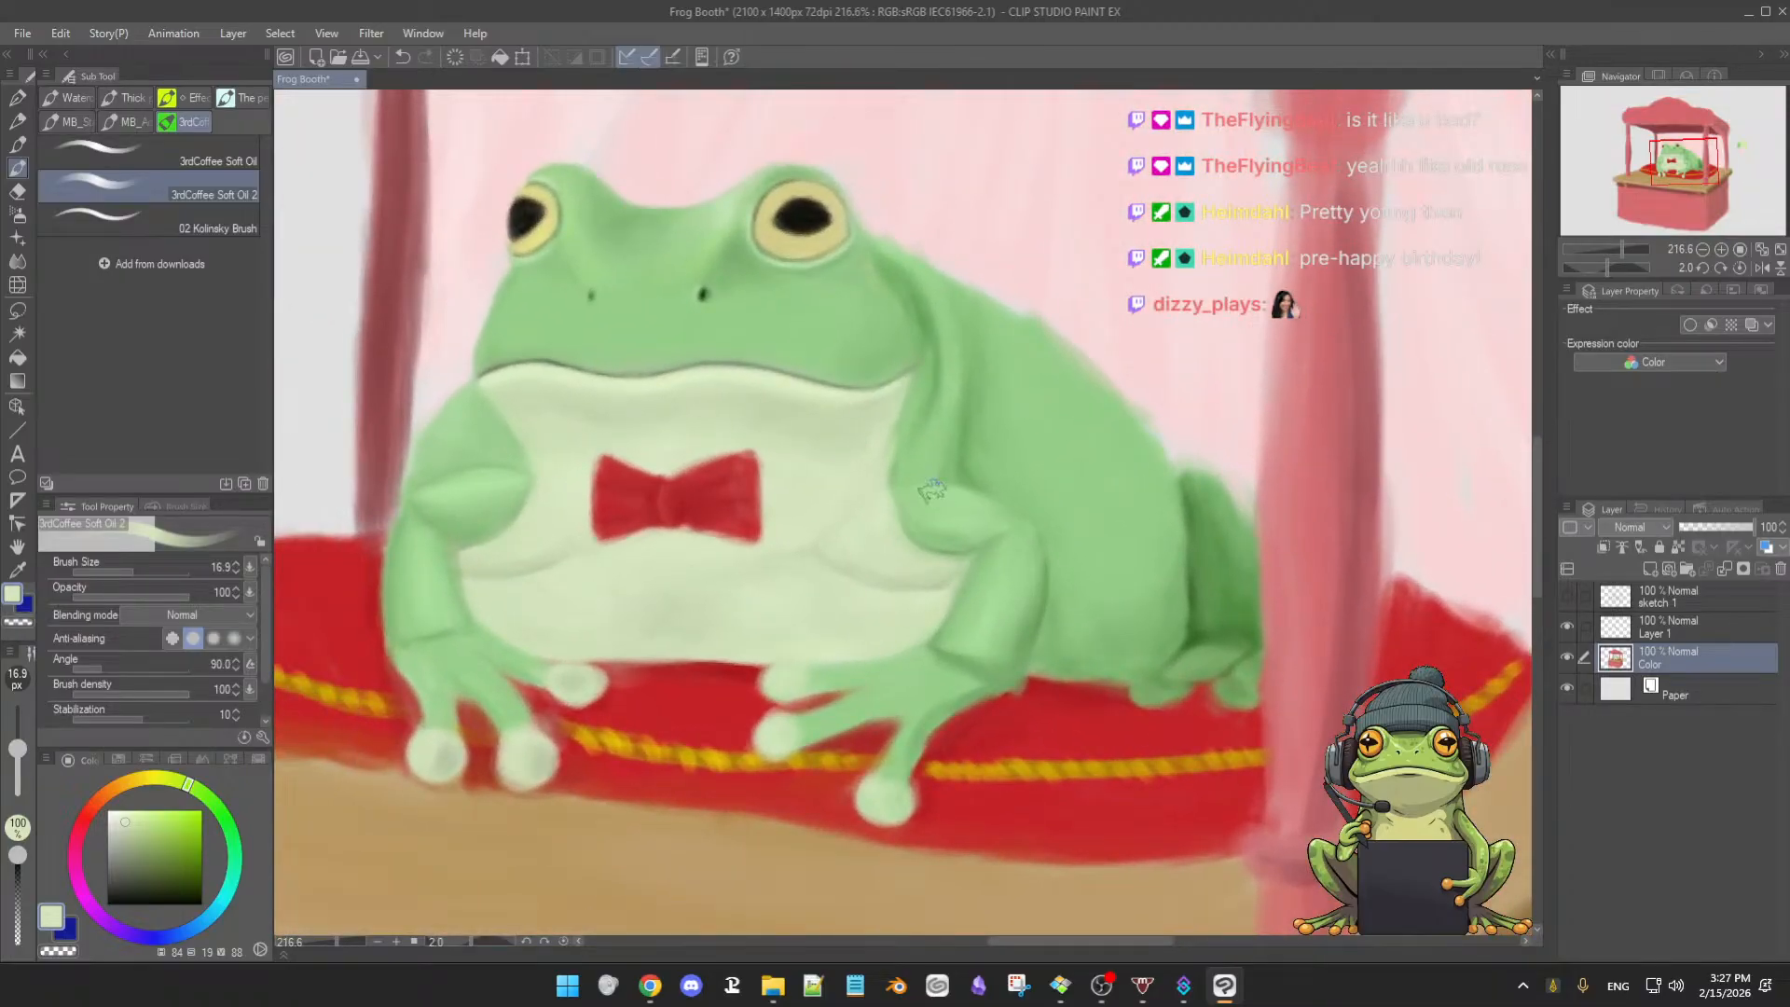
{"action": "left_click", "coordinate": [971, 422], "text": "alt"}
{"action": "key", "text": "]"}
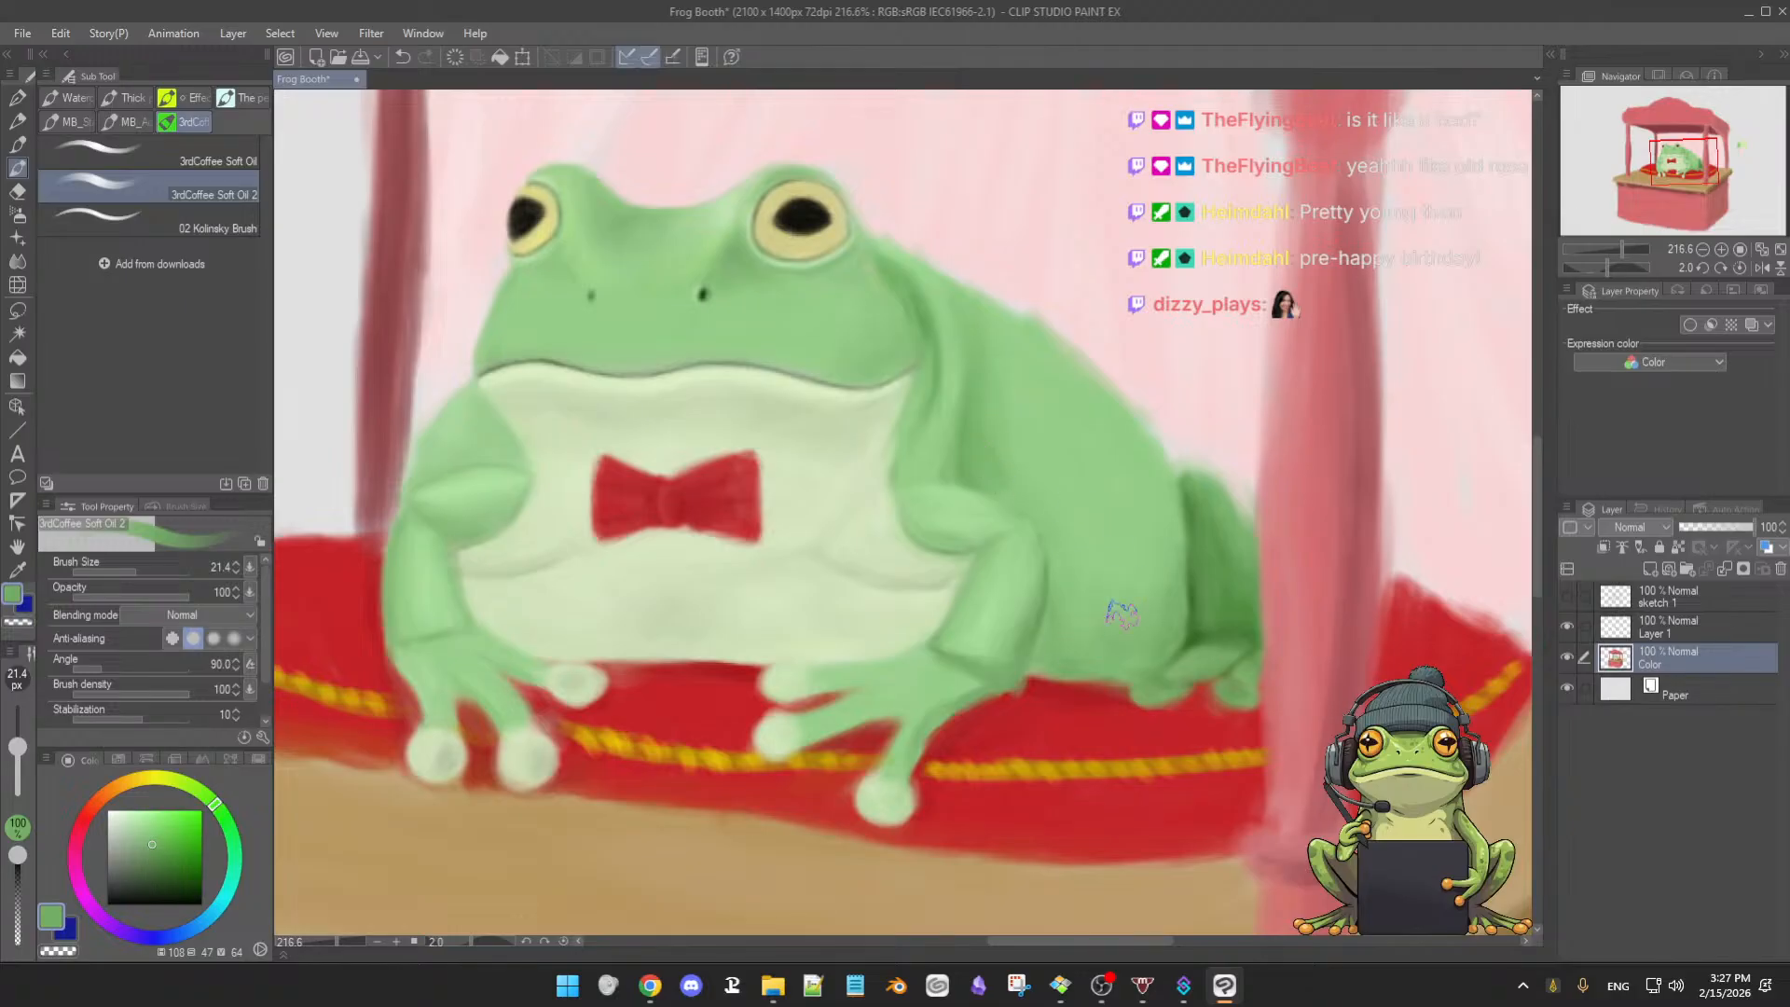
{"action": "left_click", "coordinate": [1021, 596], "text": "alt"}
{"action": "key", "text": "["}
{"action": "key", "text": "["}
{"action": "key", "text": "["}
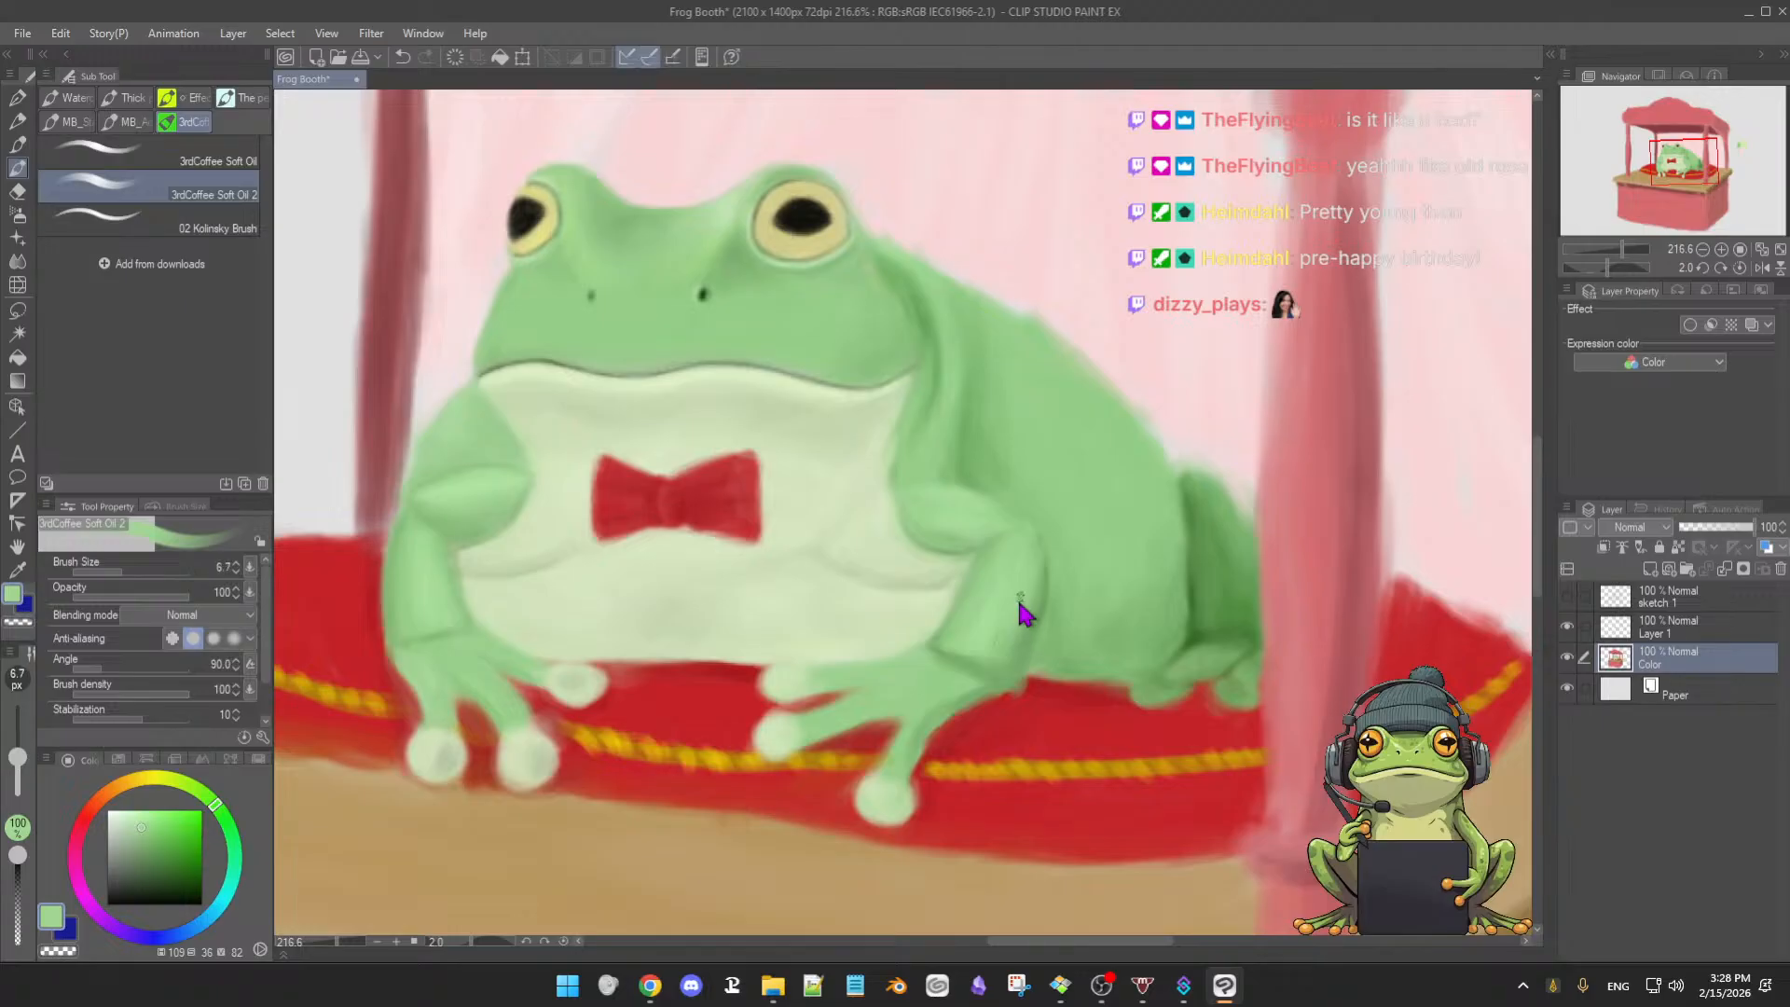
{"action": "left_click", "coordinate": [1028, 570], "text": "alt"}
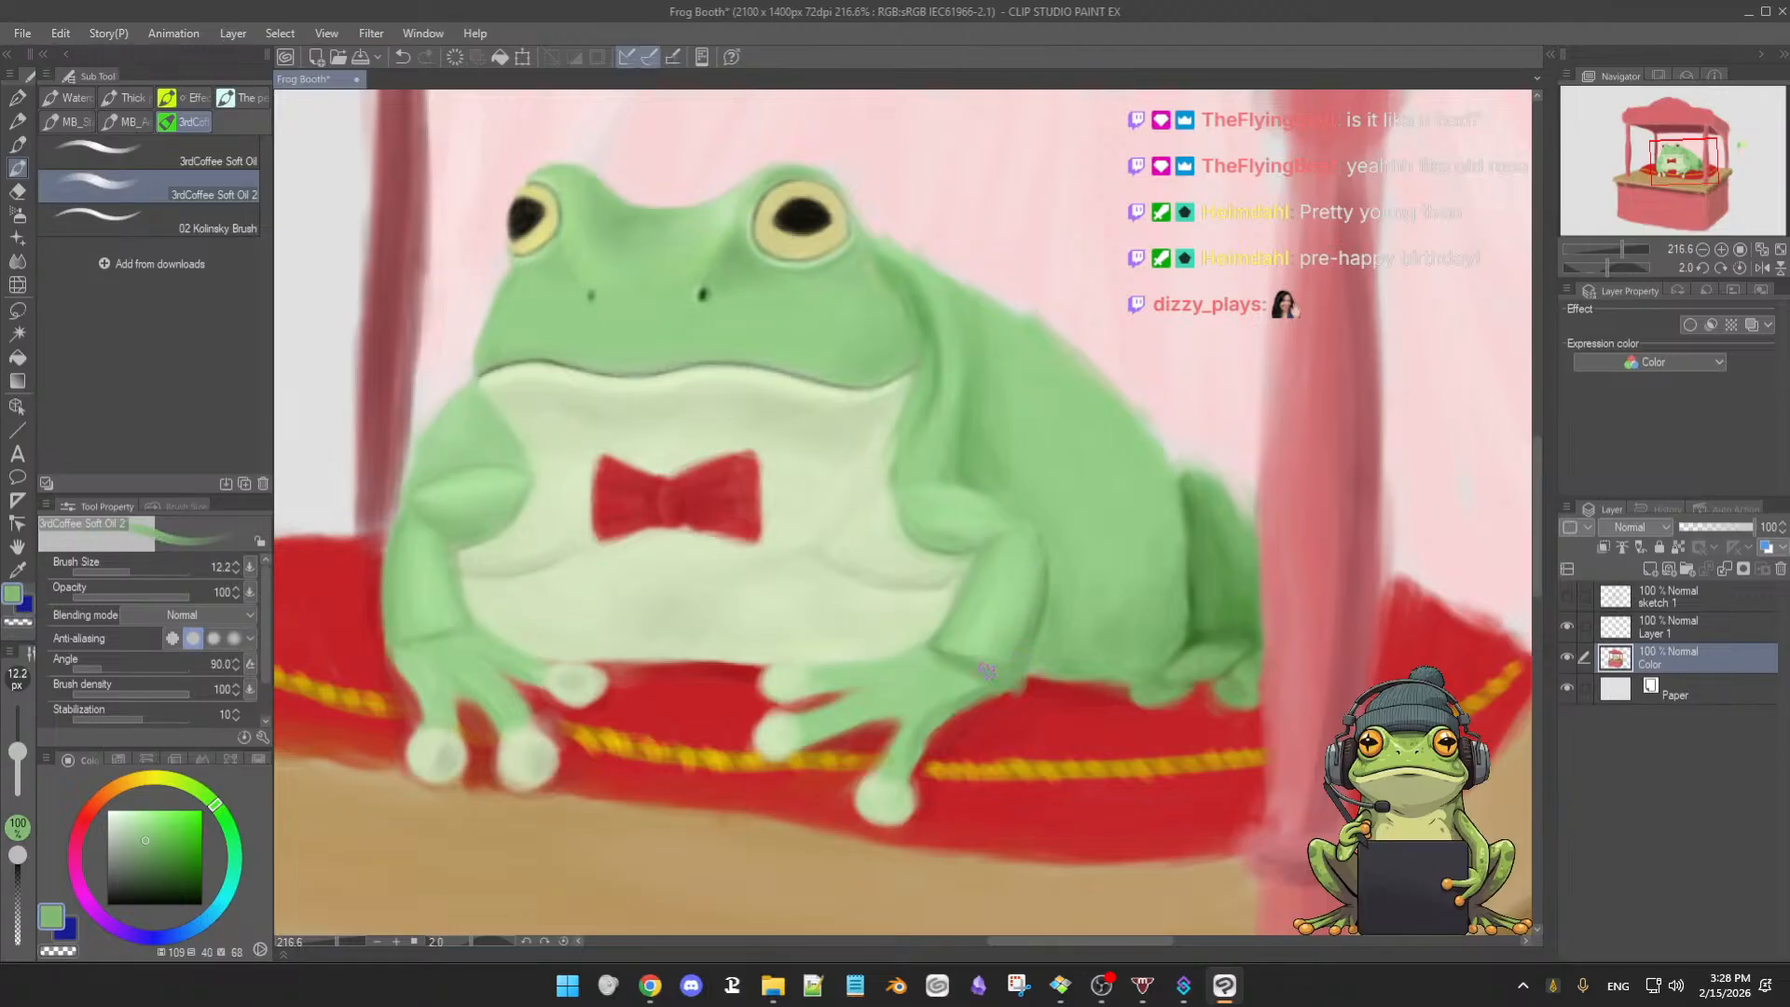
{"action": "left_click", "coordinate": [897, 510], "text": "alt"}
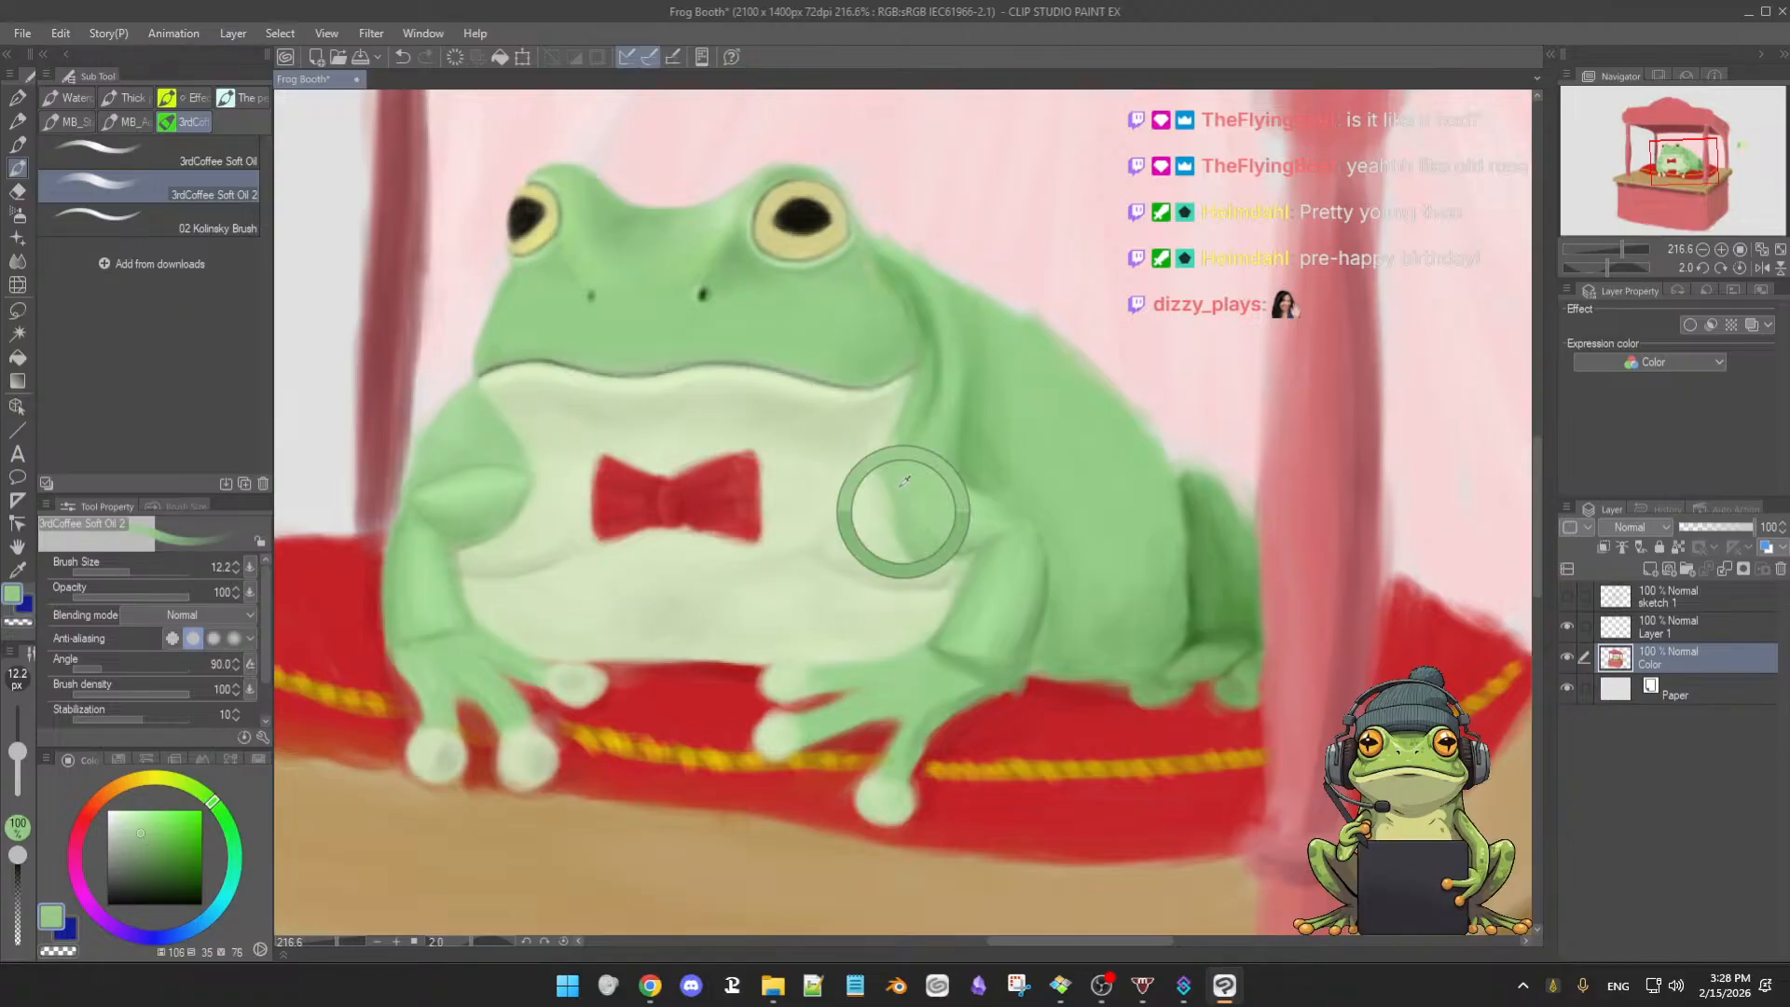
{"action": "left_click", "coordinate": [881, 507], "text": "alt"}
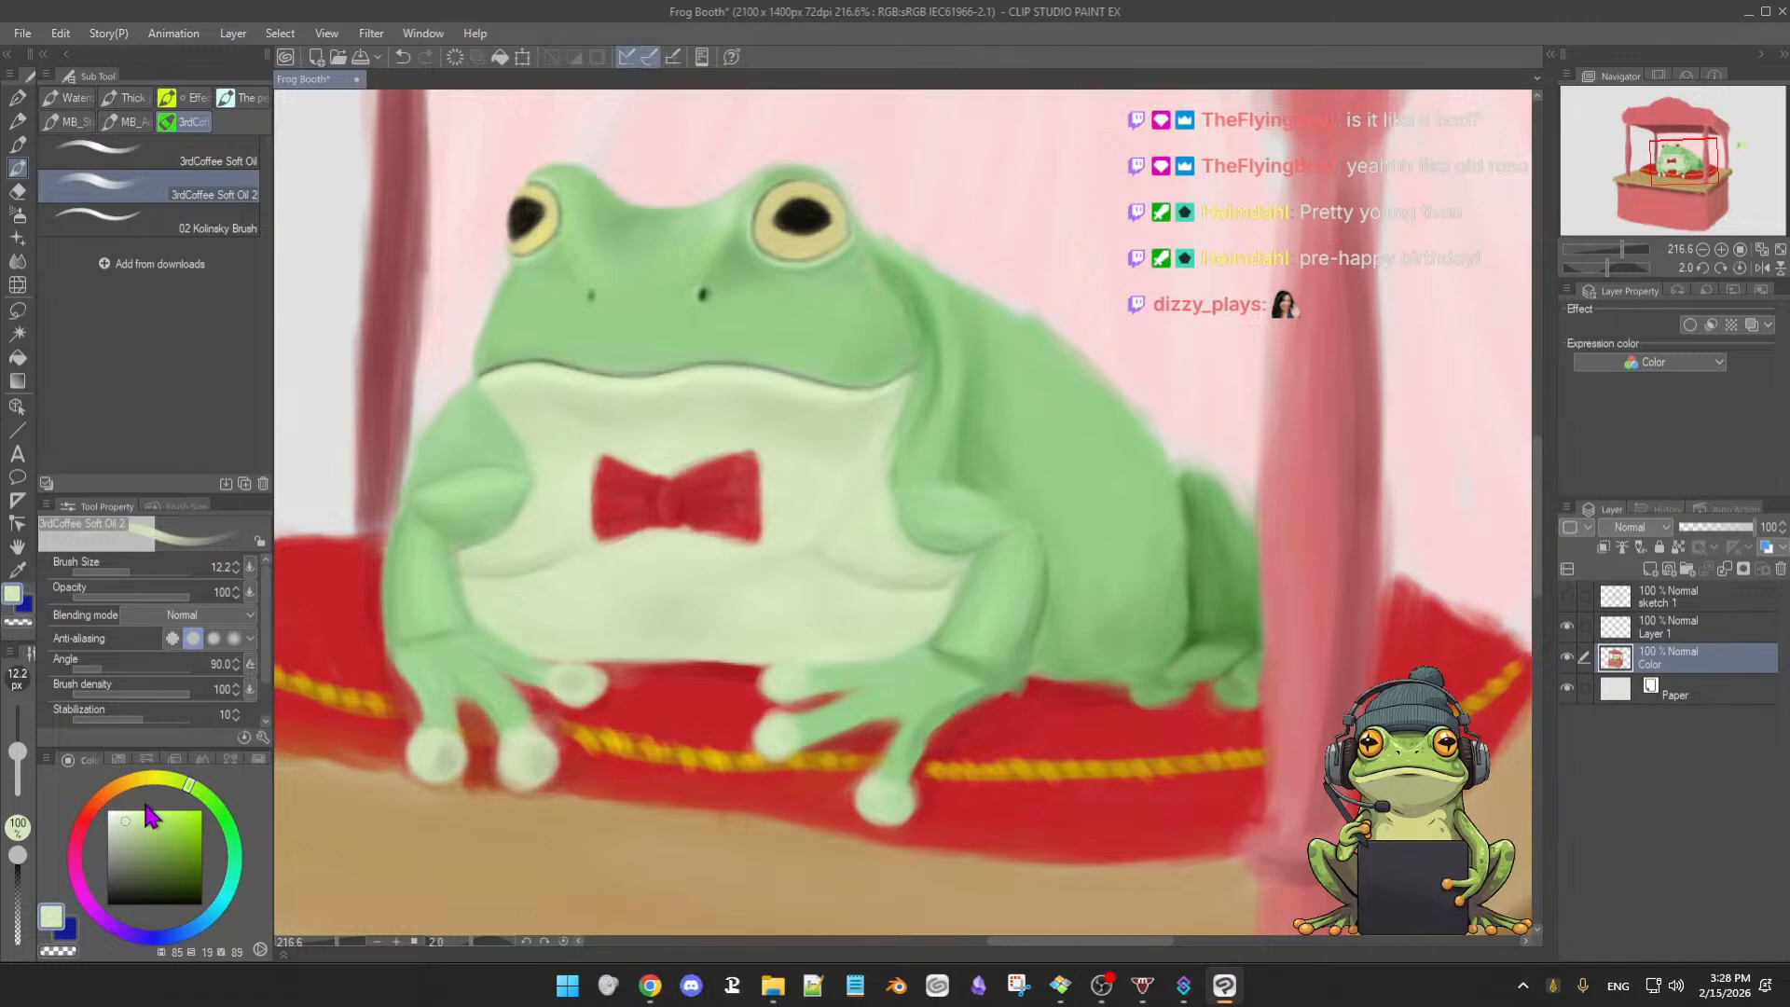
- Paint a darker grey-green shadow on the throat beneath the mouth, right of the bow tie, at brush size 17.6
{"action": "left_click", "coordinate": [827, 451], "text": "alt"}
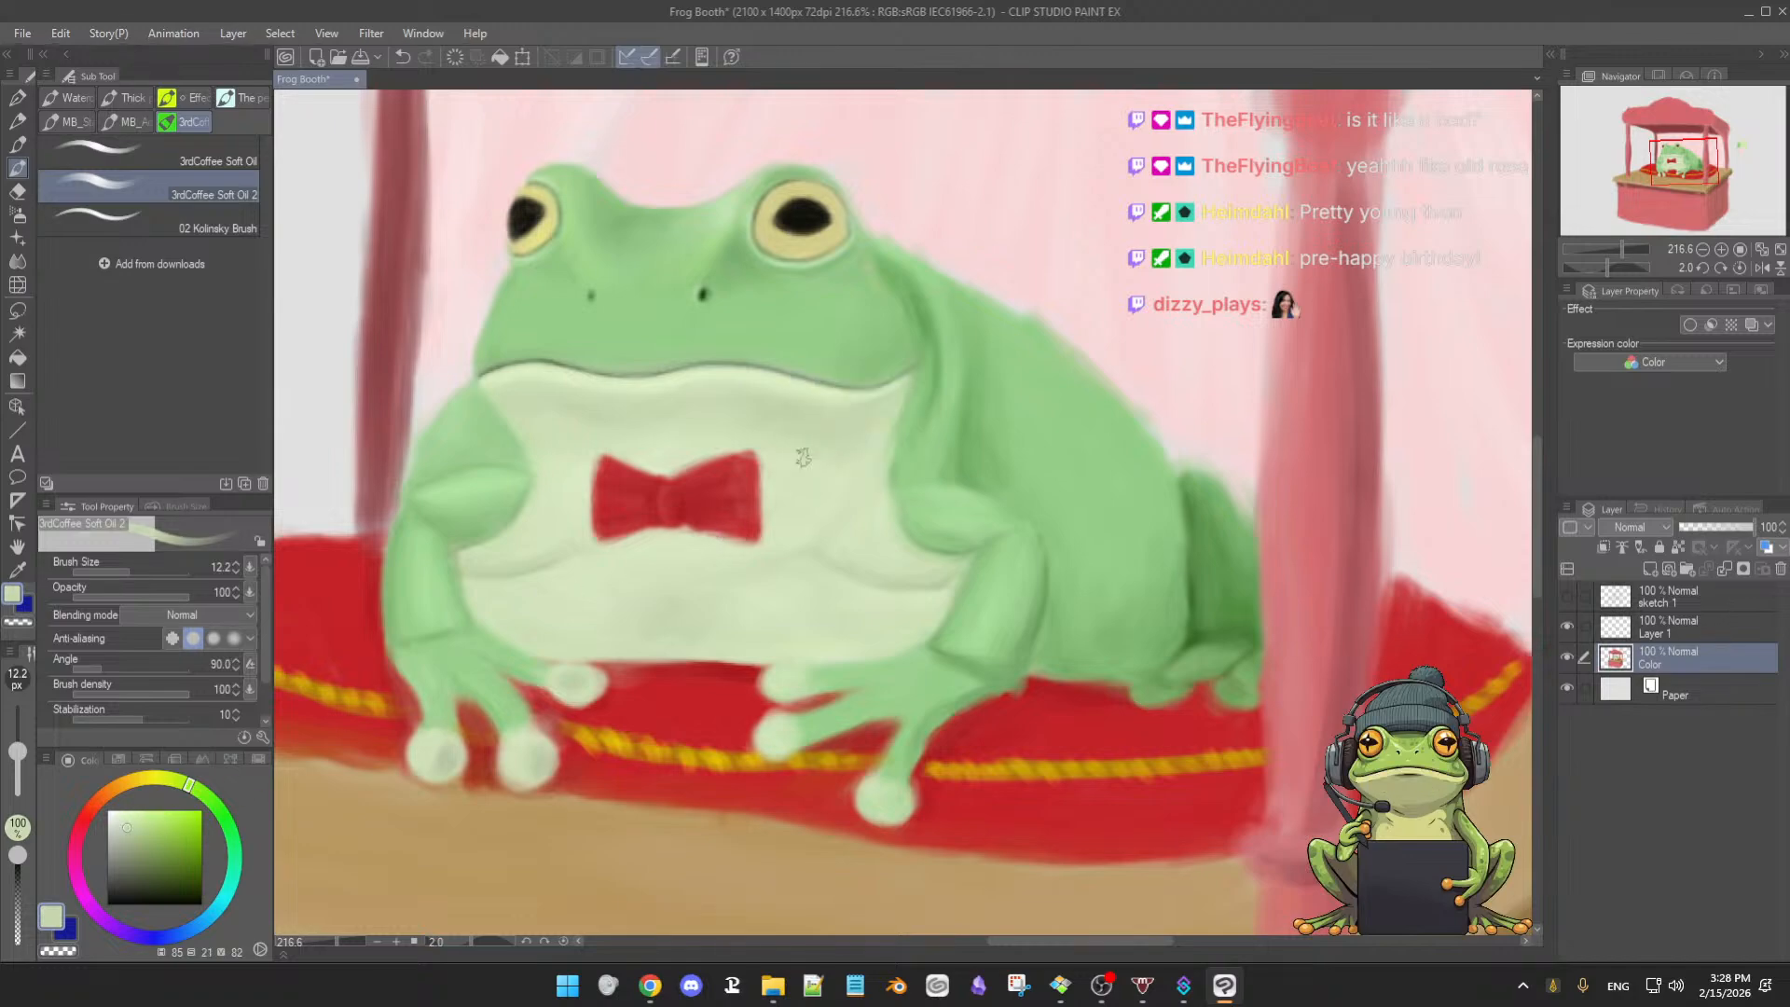
{"action": "left_click_drag", "start_coordinate": [133, 825], "coordinate": [130, 855]}
{"action": "left_click_drag", "start_coordinate": [774, 469], "coordinate": [824, 467]}
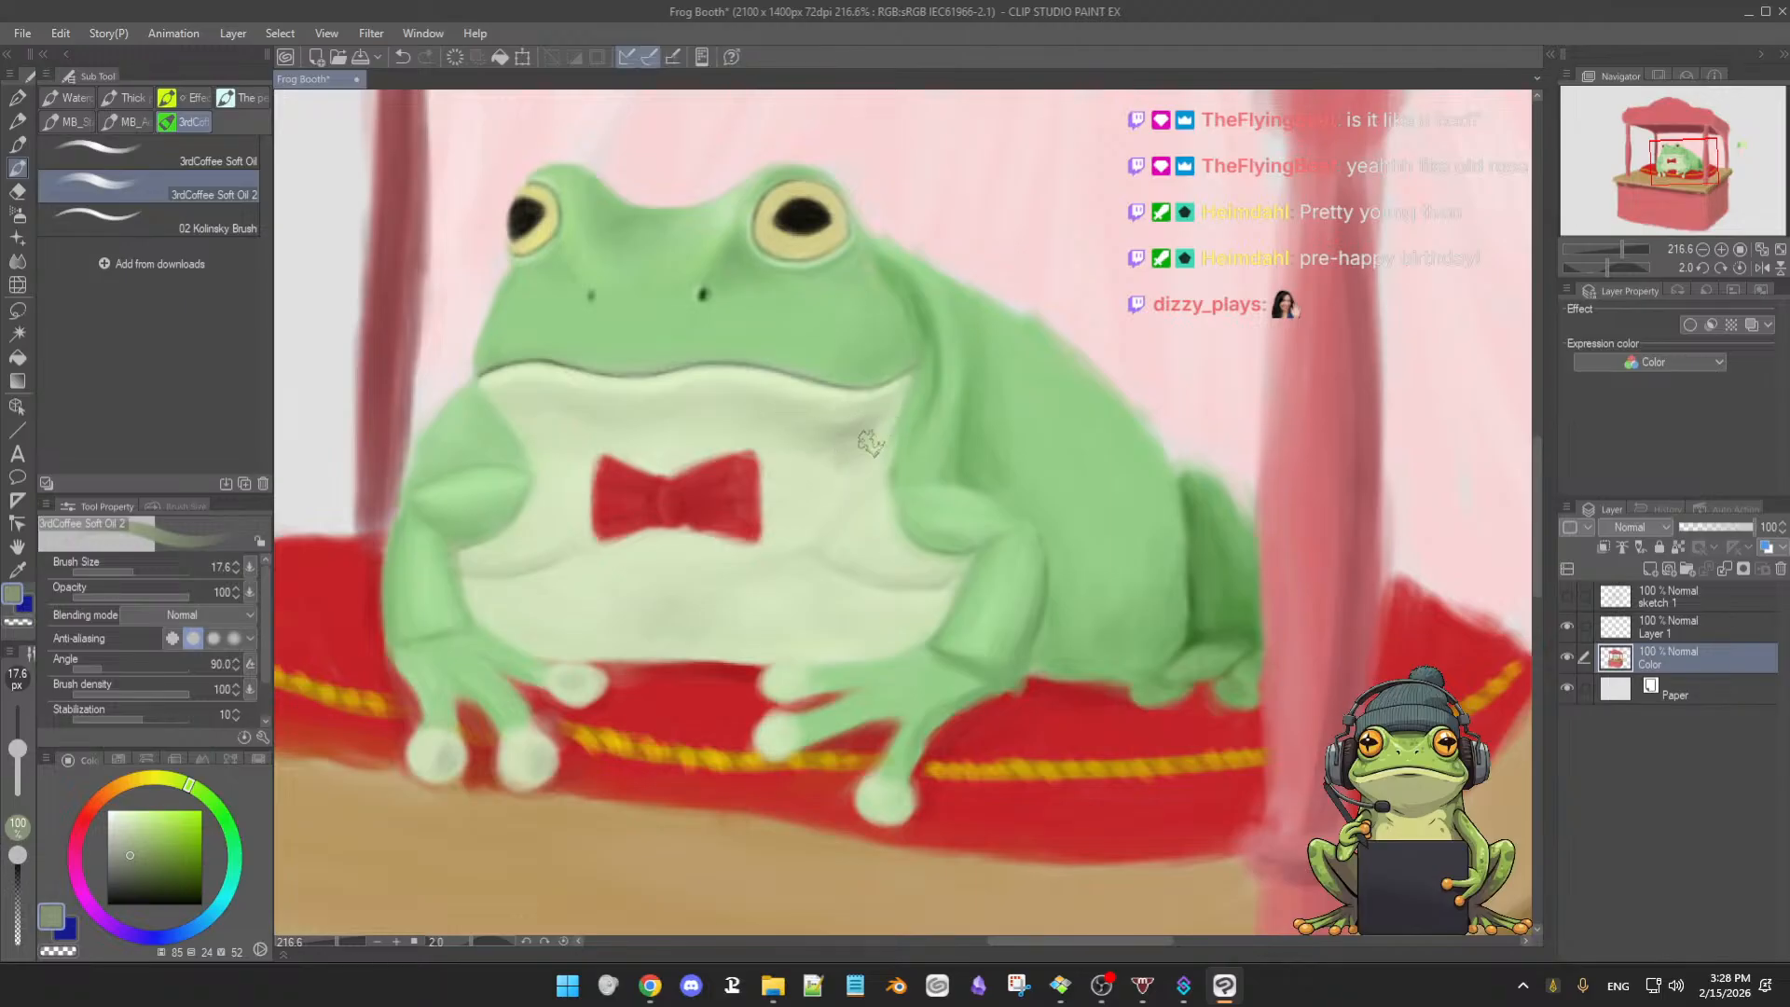
{"action": "scroll", "coordinate": [811, 439], "scroll_direction": "down", "scroll_amount": 3}
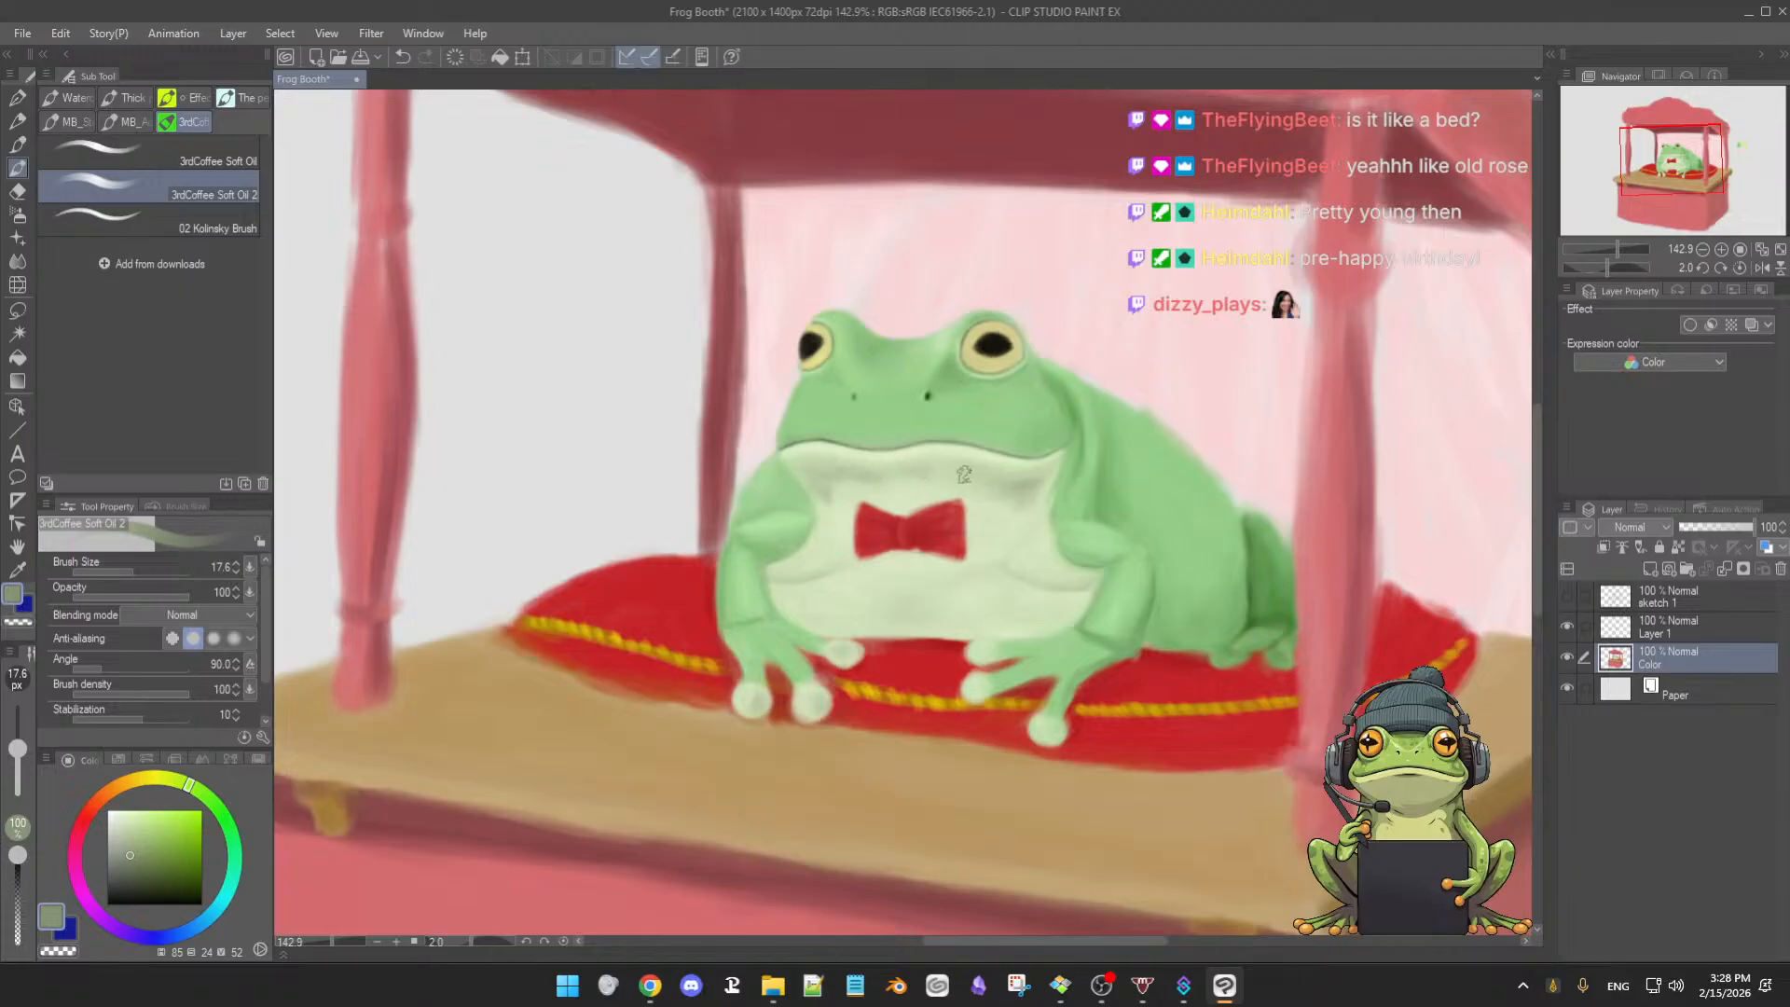
- Blend the throat shadow across the chest above the bow tie with sampled pale greens, at brush sizes 17.6 and 21.4
{"action": "left_click", "coordinate": [1007, 491], "text": "alt"}
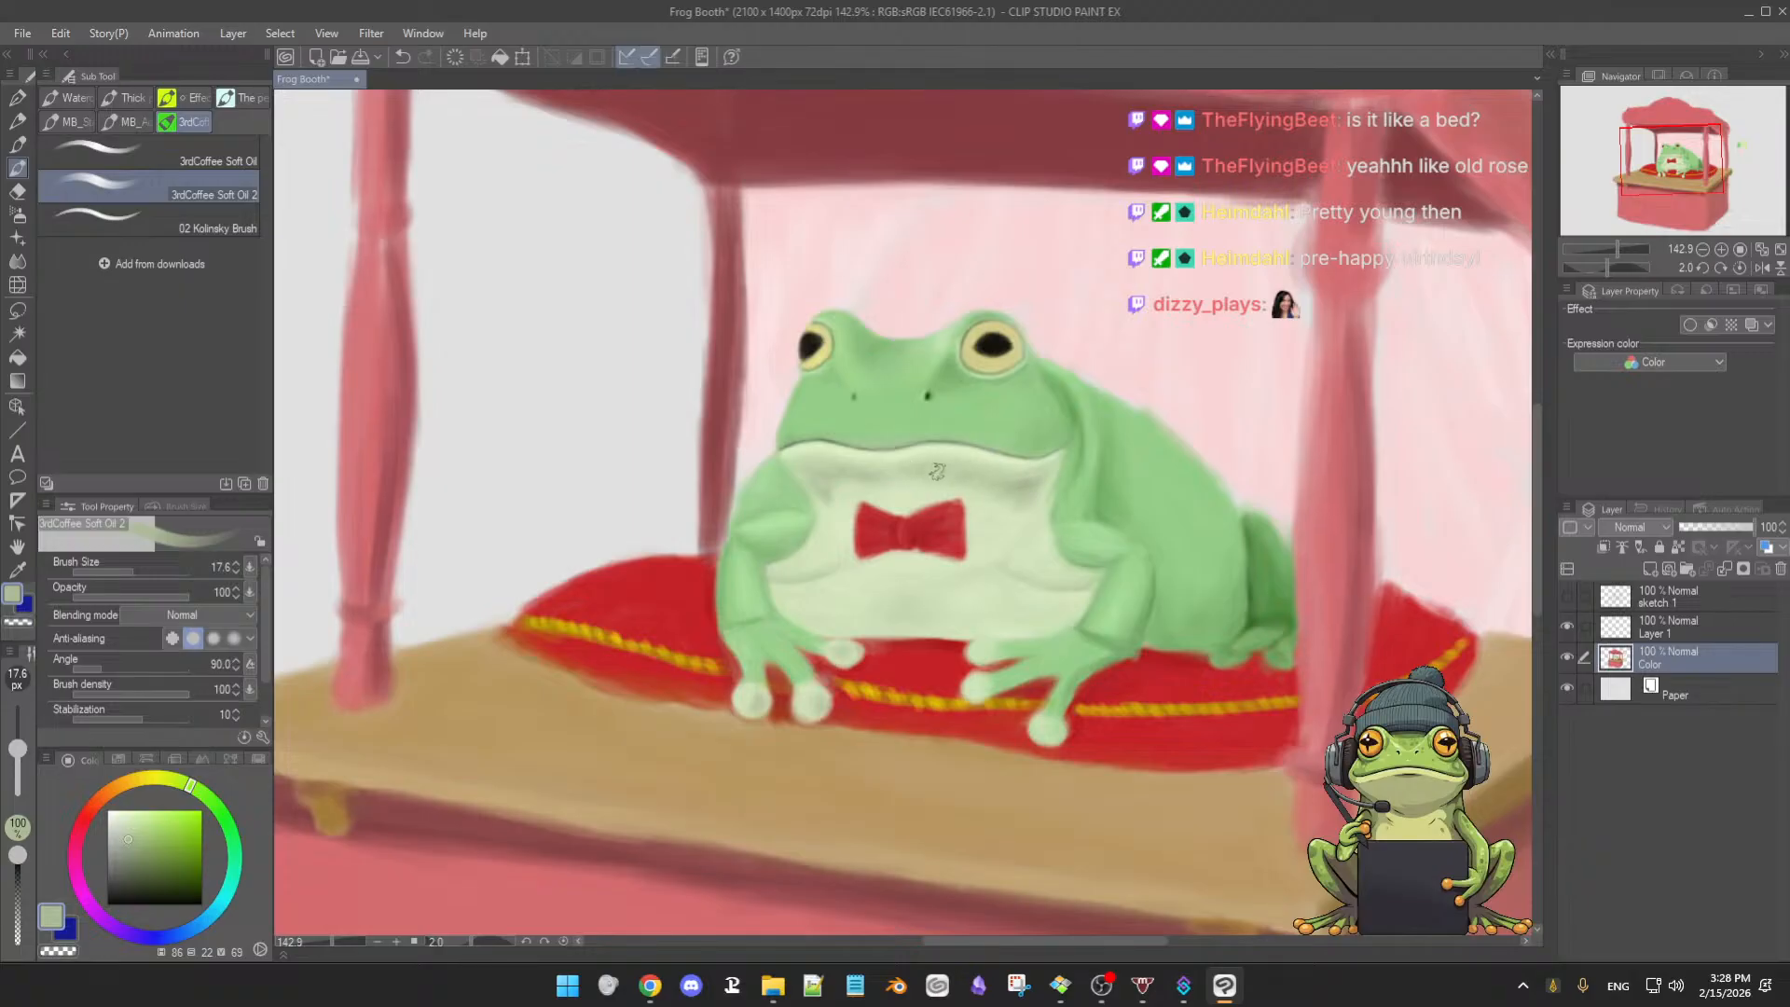
{"action": "left_click", "coordinate": [862, 478], "text": "alt"}
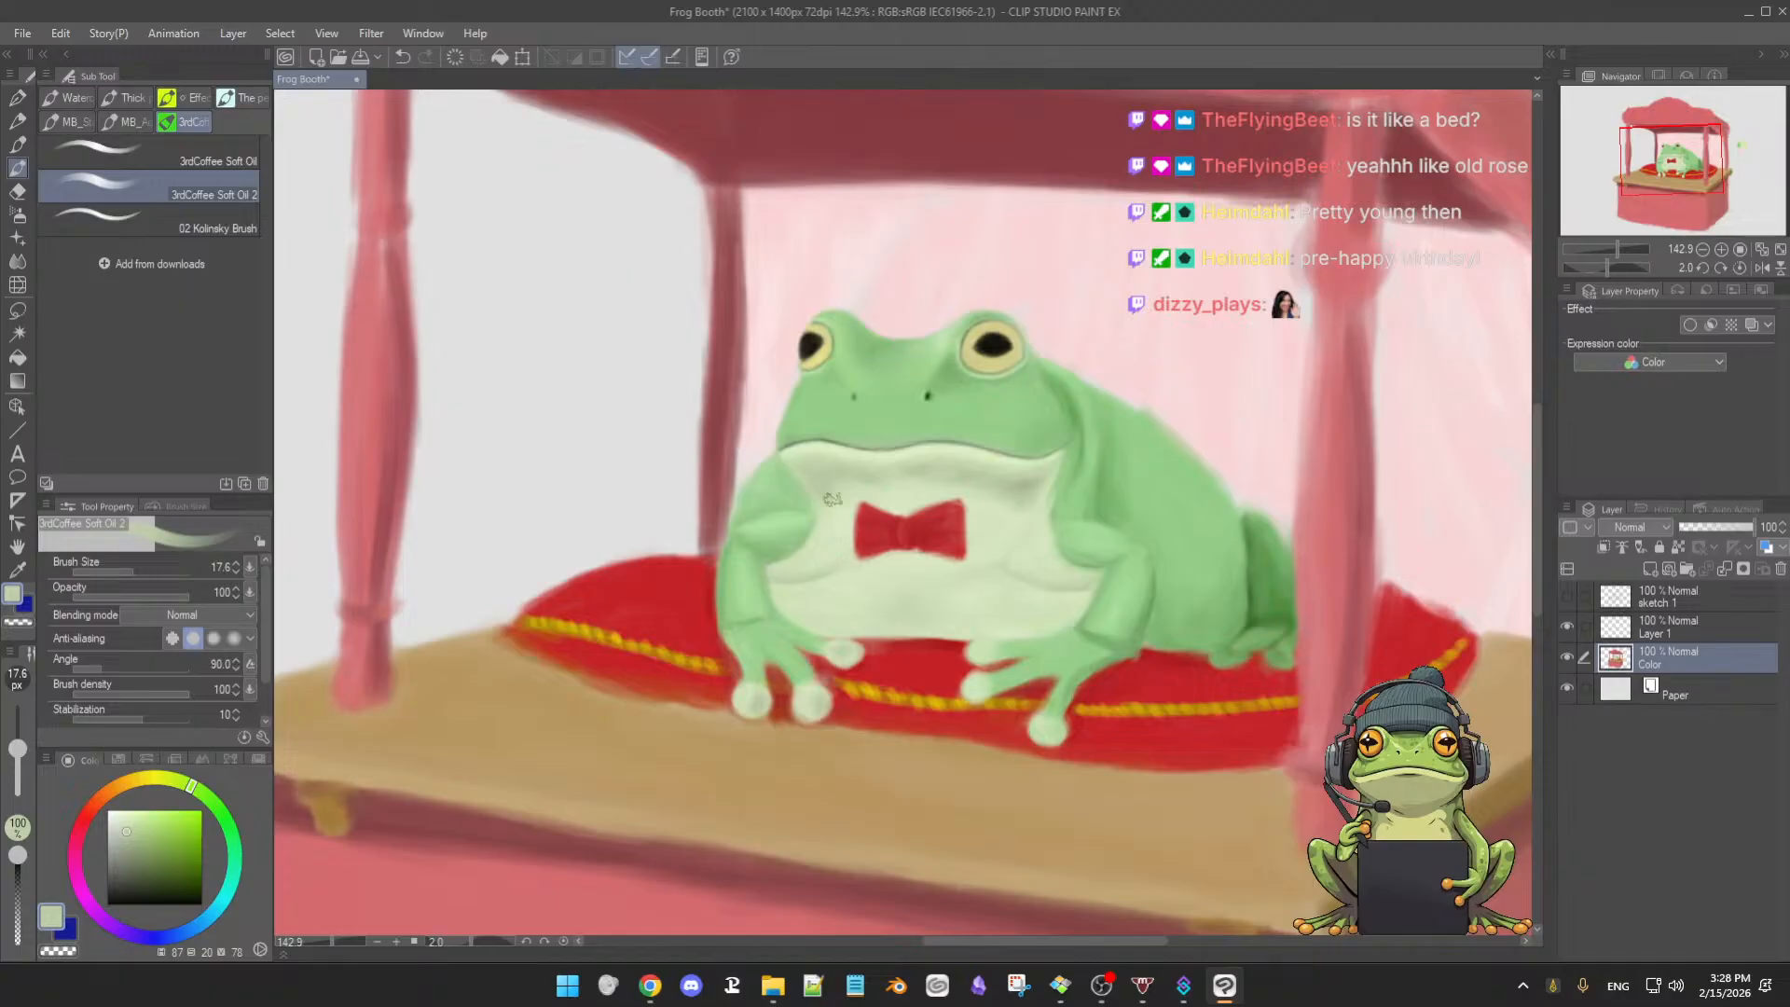
{"action": "key", "text": "bracketright"}
{"action": "left_click", "coordinate": [910, 474], "text": "alt"}
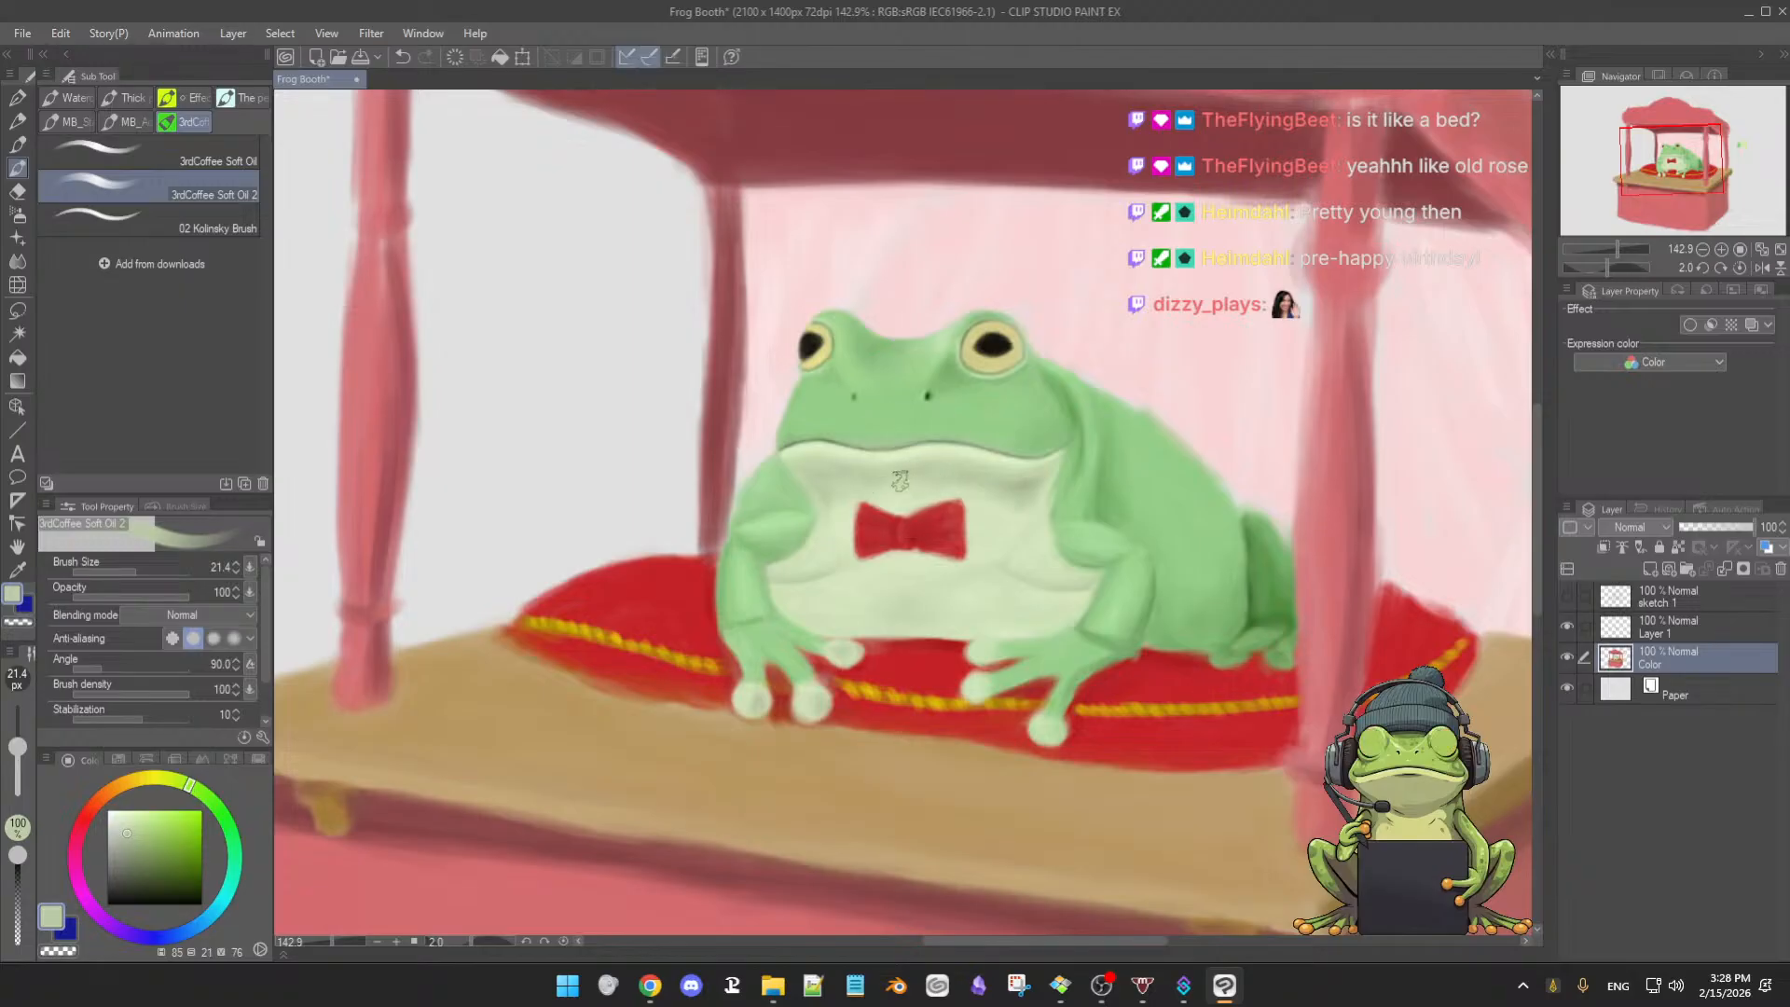
{"action": "left_click", "coordinate": [944, 482], "text": "alt"}
{"action": "left_click", "coordinate": [926, 460], "text": "alt"}
{"action": "left_click", "coordinate": [1016, 480], "text": "alt"}
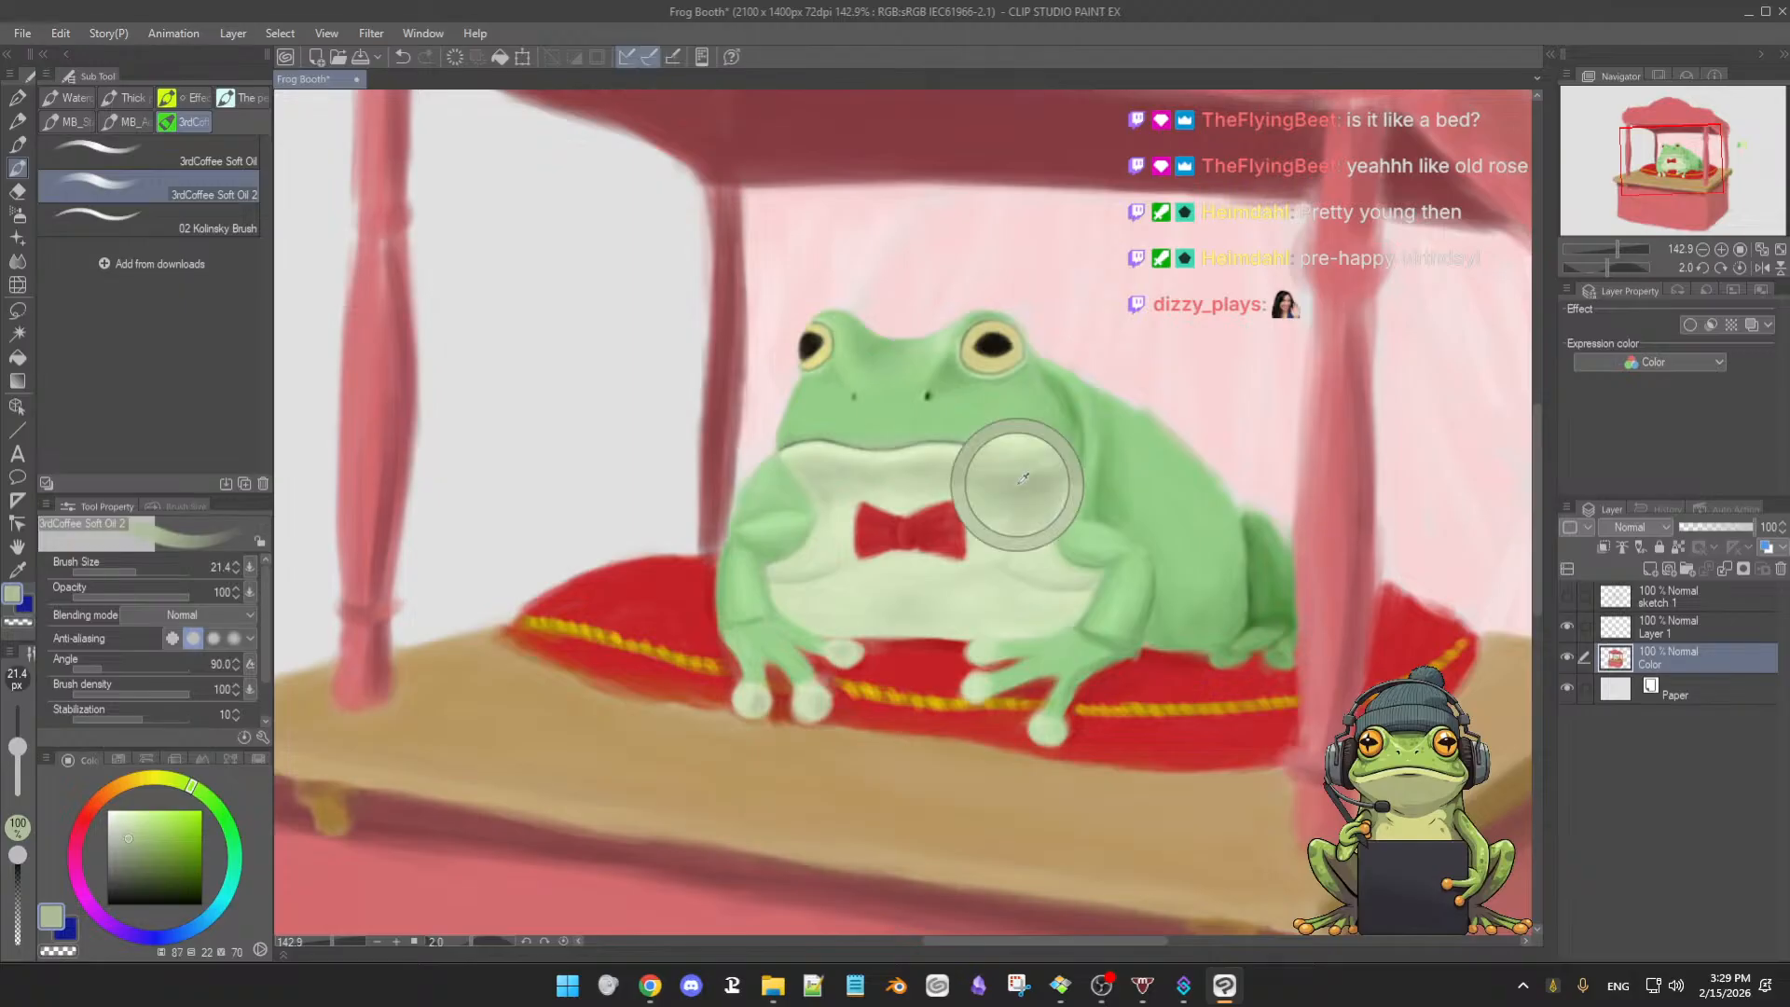
- Blend the shading on the throat and chest around the bow tie with sampled pale greens, at brush sizes between 12.5 and 31.6
{"action": "left_click_drag", "start_coordinate": [975, 487], "coordinate": [1003, 491], "text": "ctrl+alt"}
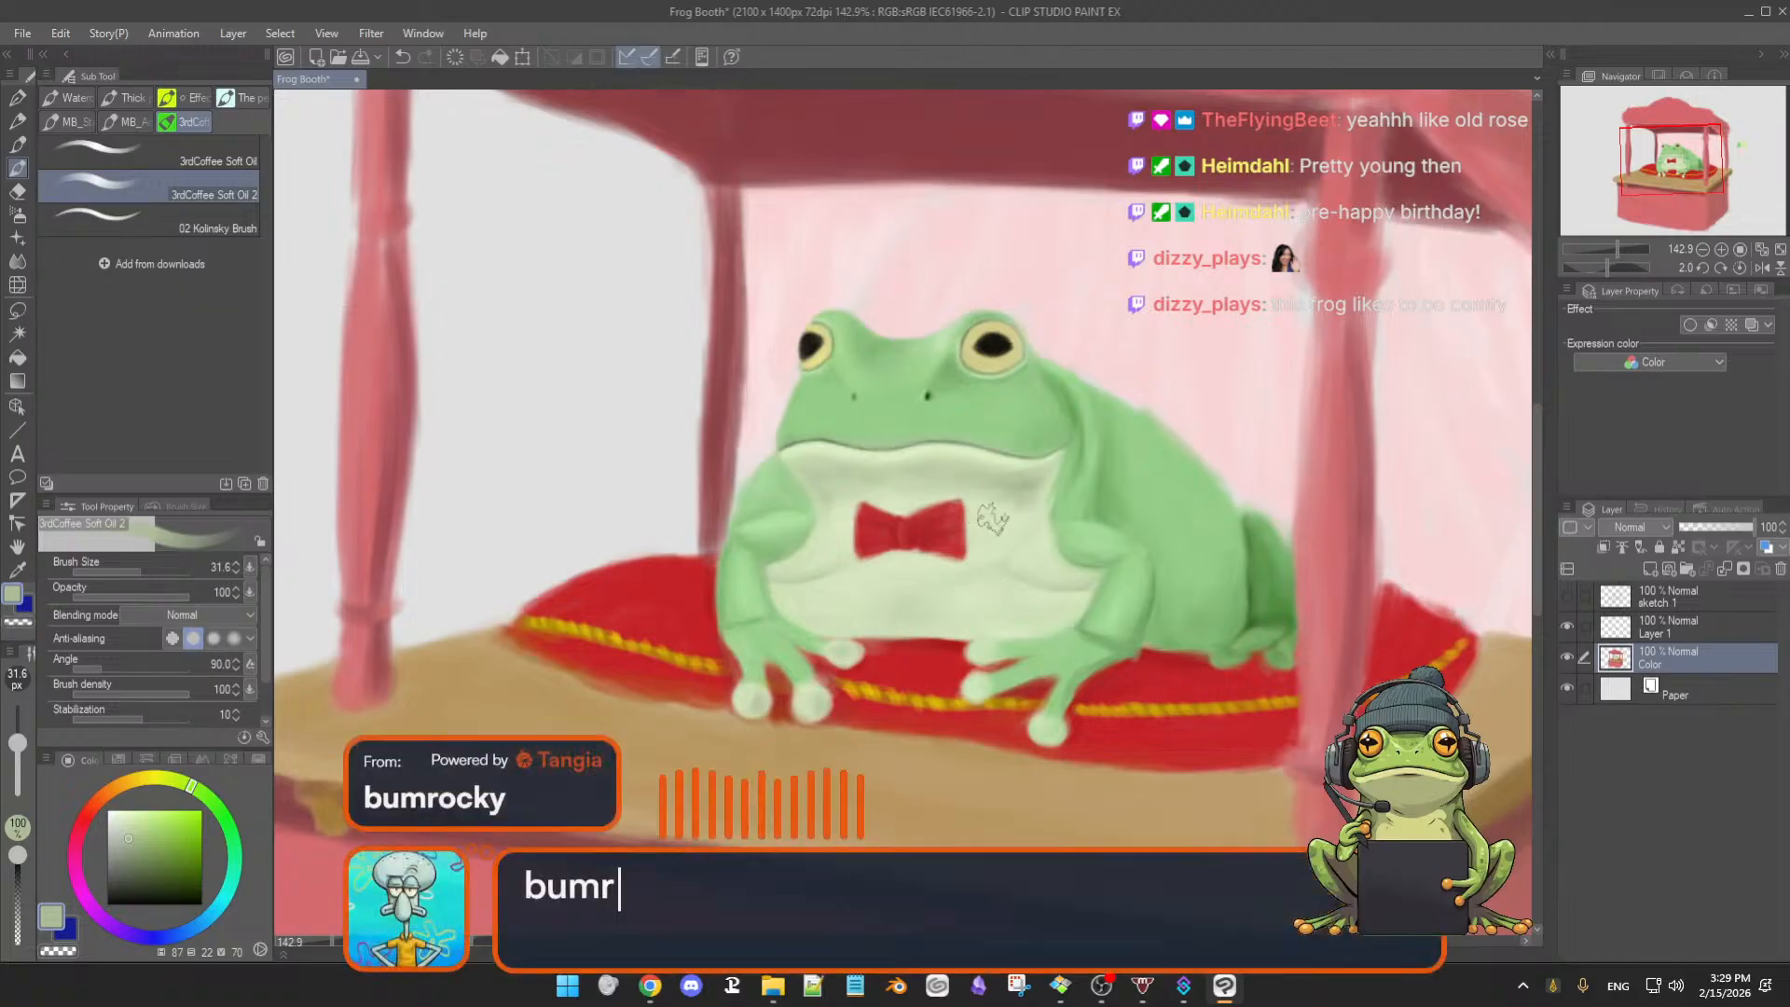
{"action": "left_click_drag", "start_coordinate": [1000, 524], "coordinate": [953, 522], "text": "ctrl+alt"}
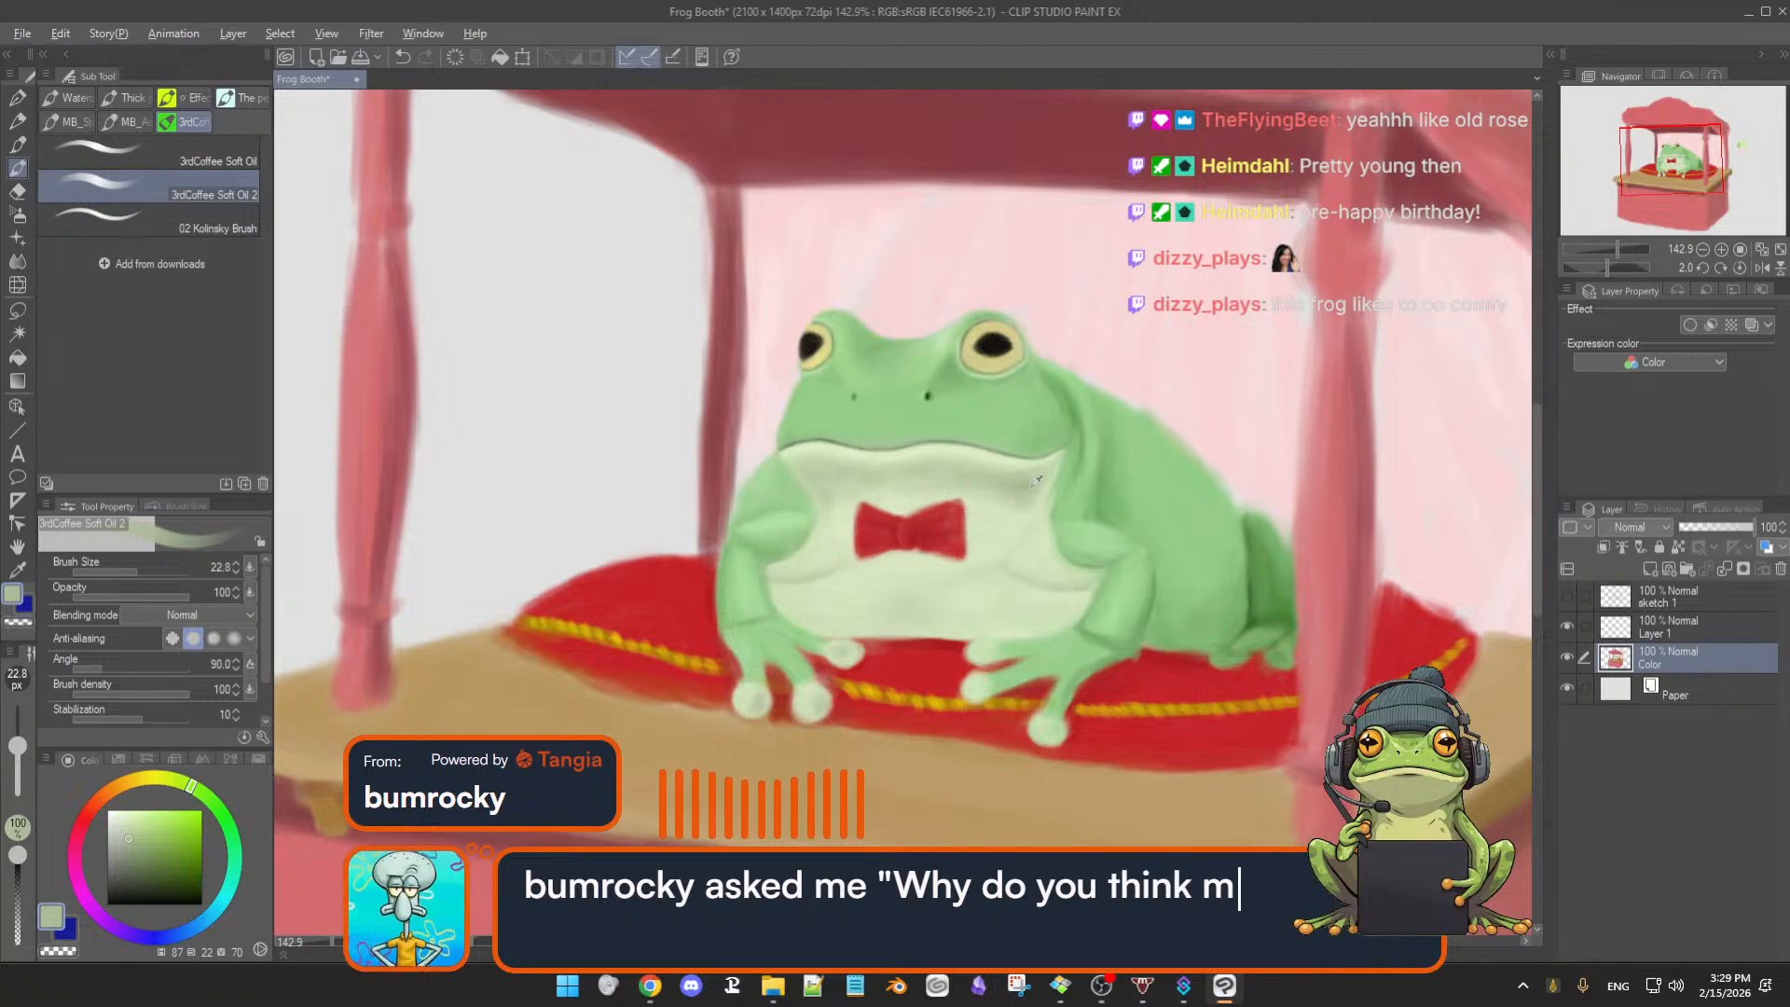
{"action": "left_click", "coordinate": [1022, 508], "text": "alt"}
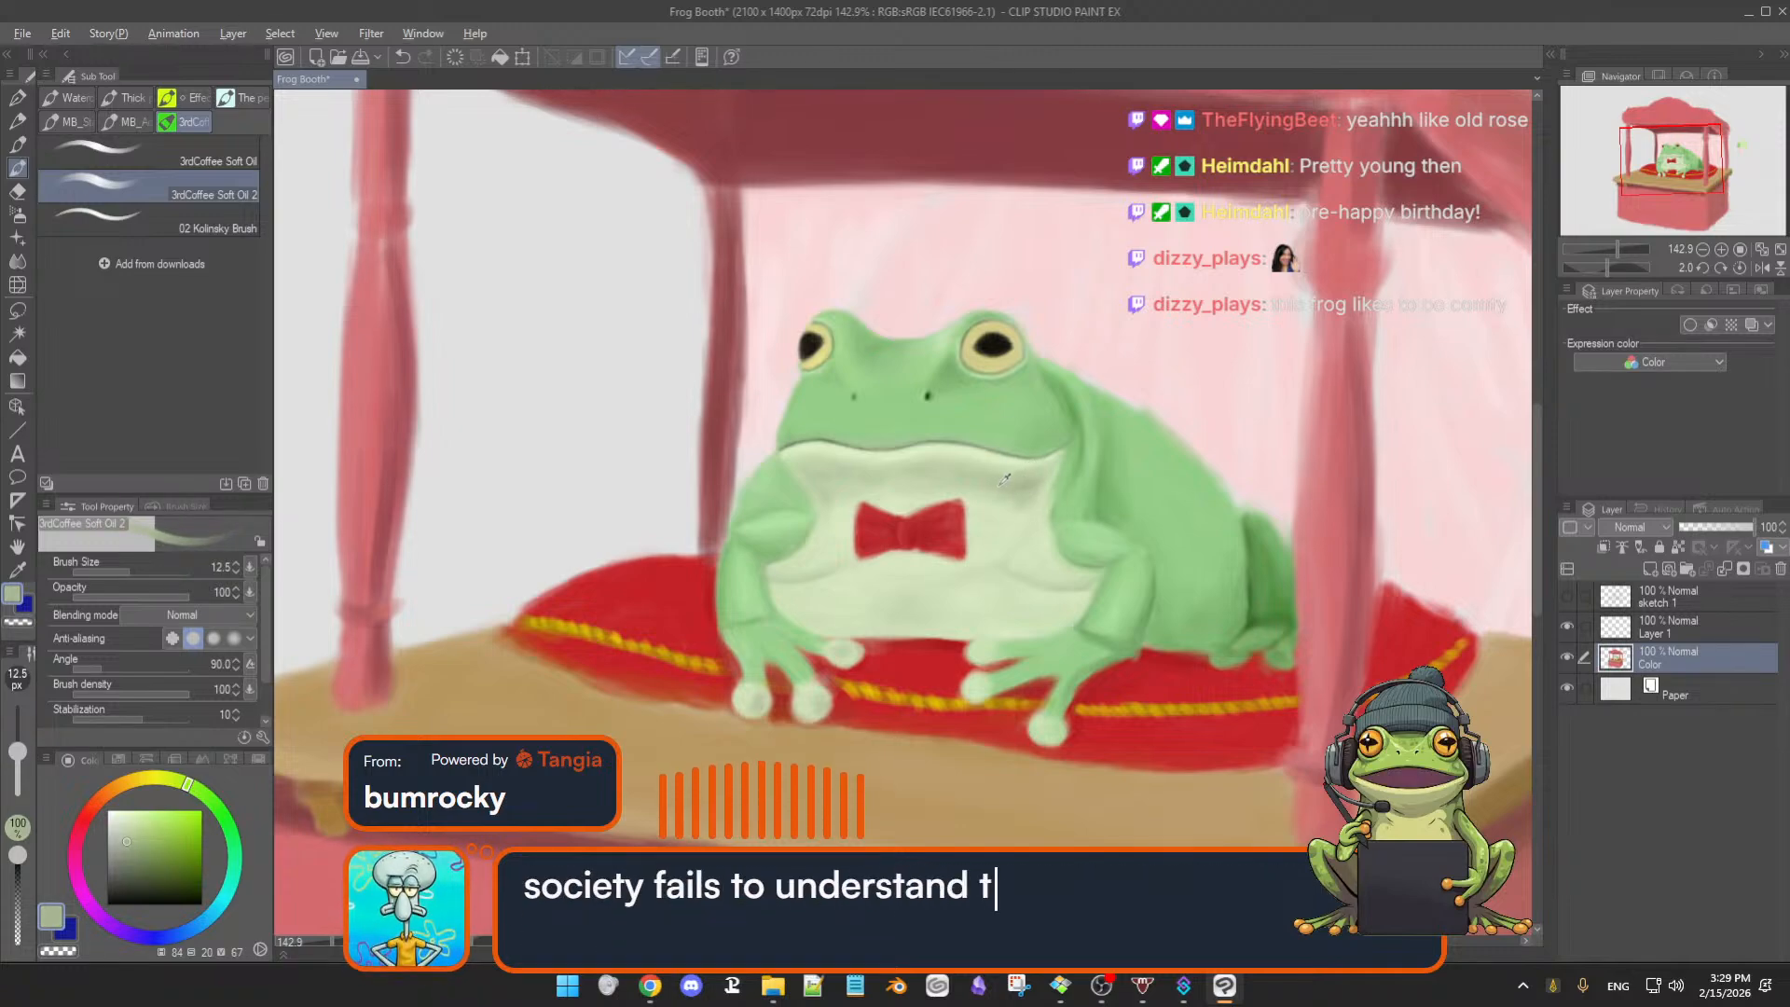
{"action": "left_click", "coordinate": [1005, 500], "text": "alt"}
{"action": "left_click_drag", "start_coordinate": [1005, 496], "coordinate": [1019, 479], "text": "ctrl+alt"}
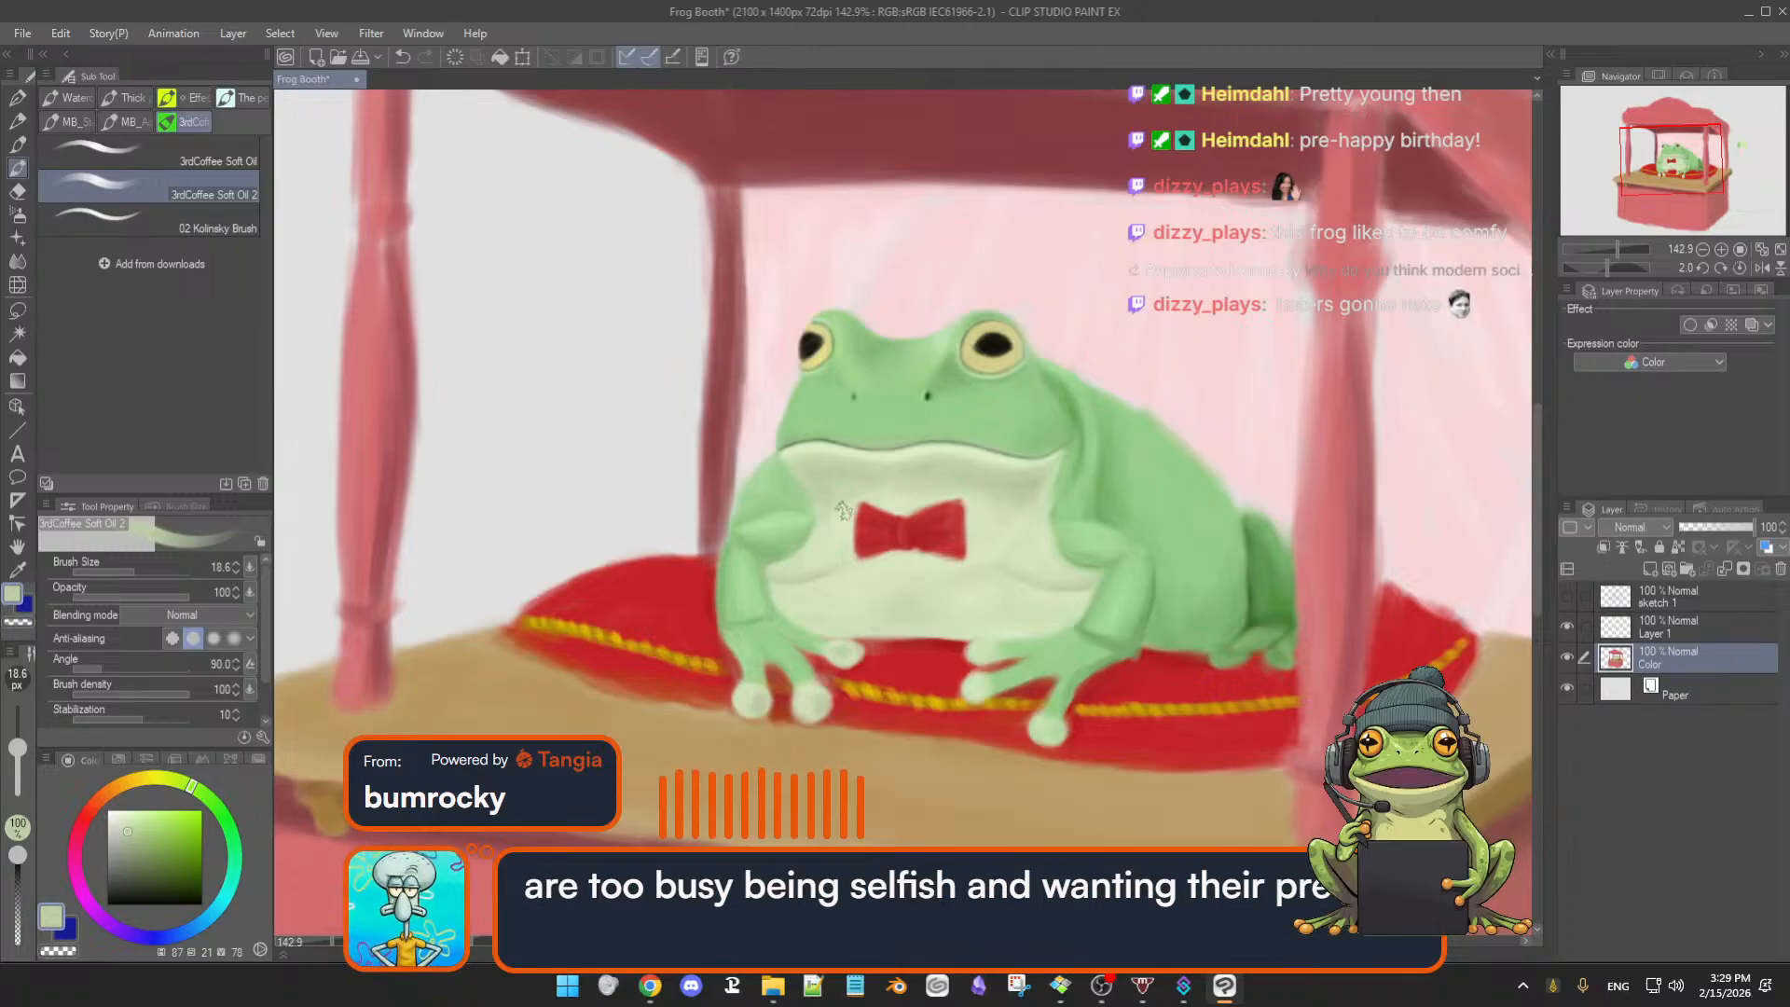
{"action": "left_click_drag", "start_coordinate": [980, 551], "coordinate": [952, 563]}
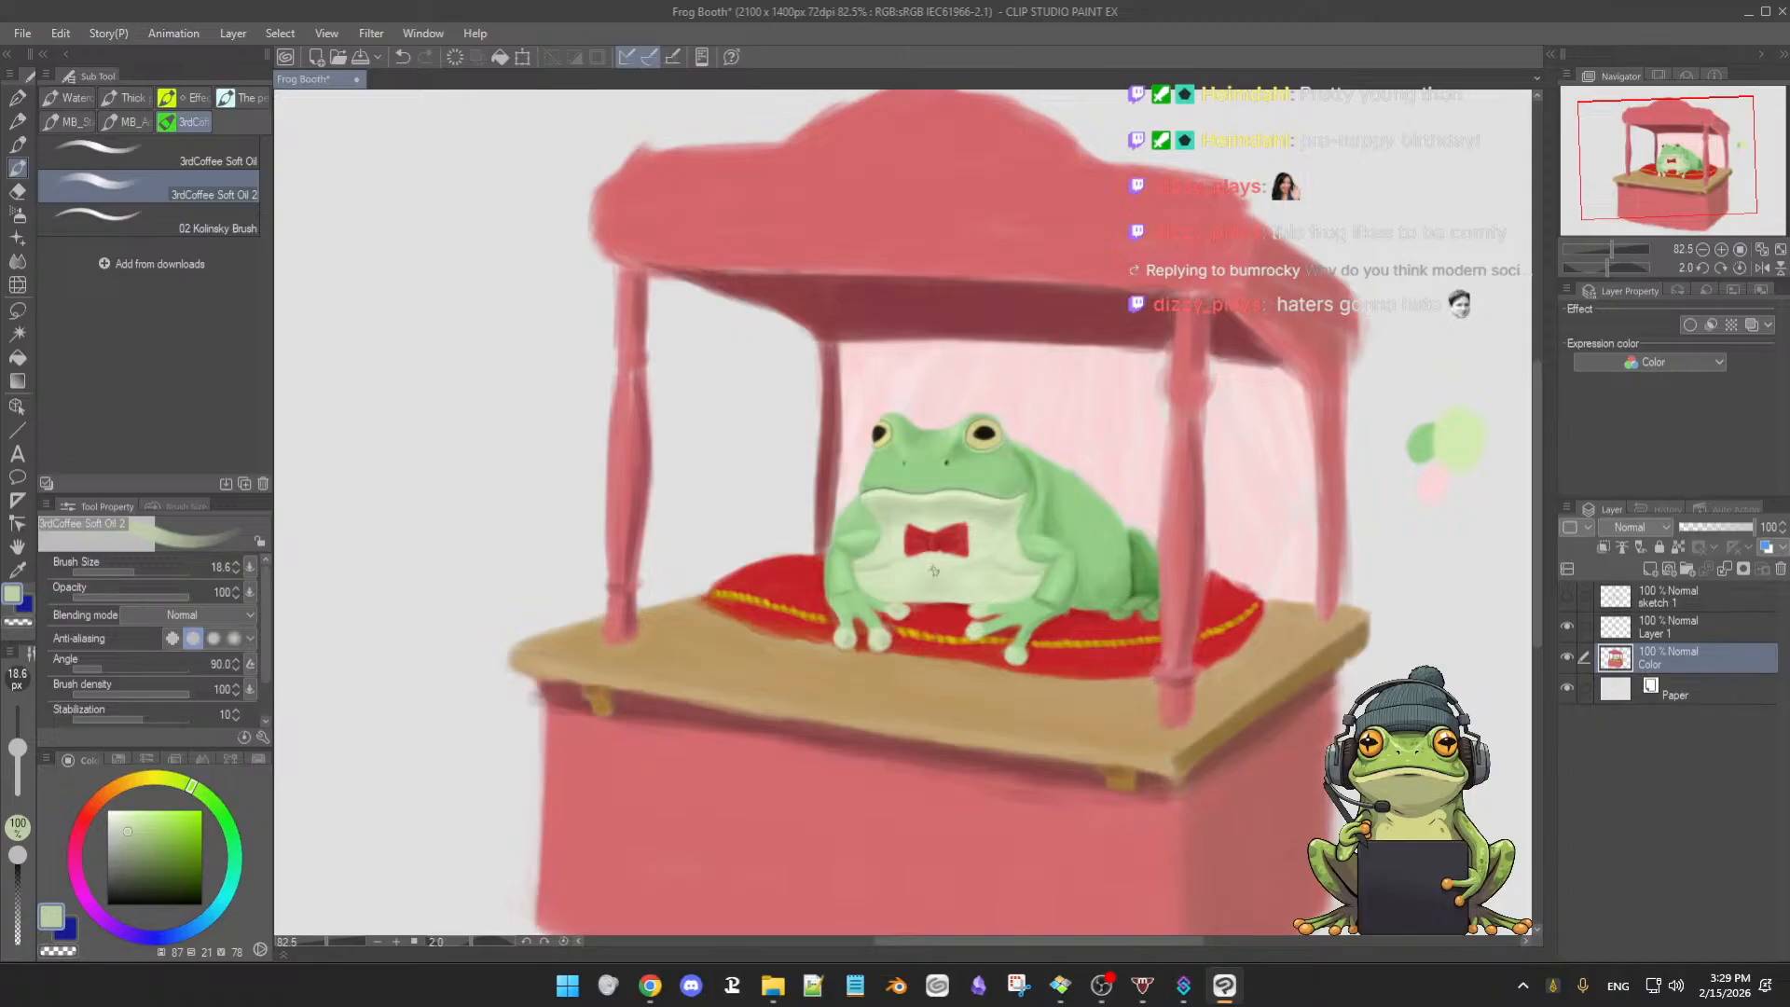
- Paint over the gold braid on the cushion's right end, beyond the front post, with sampled reds at brush sizes 23.6 and 28.8
{"action": "left_click_drag", "start_coordinate": [1080, 588], "coordinate": [1023, 552]}
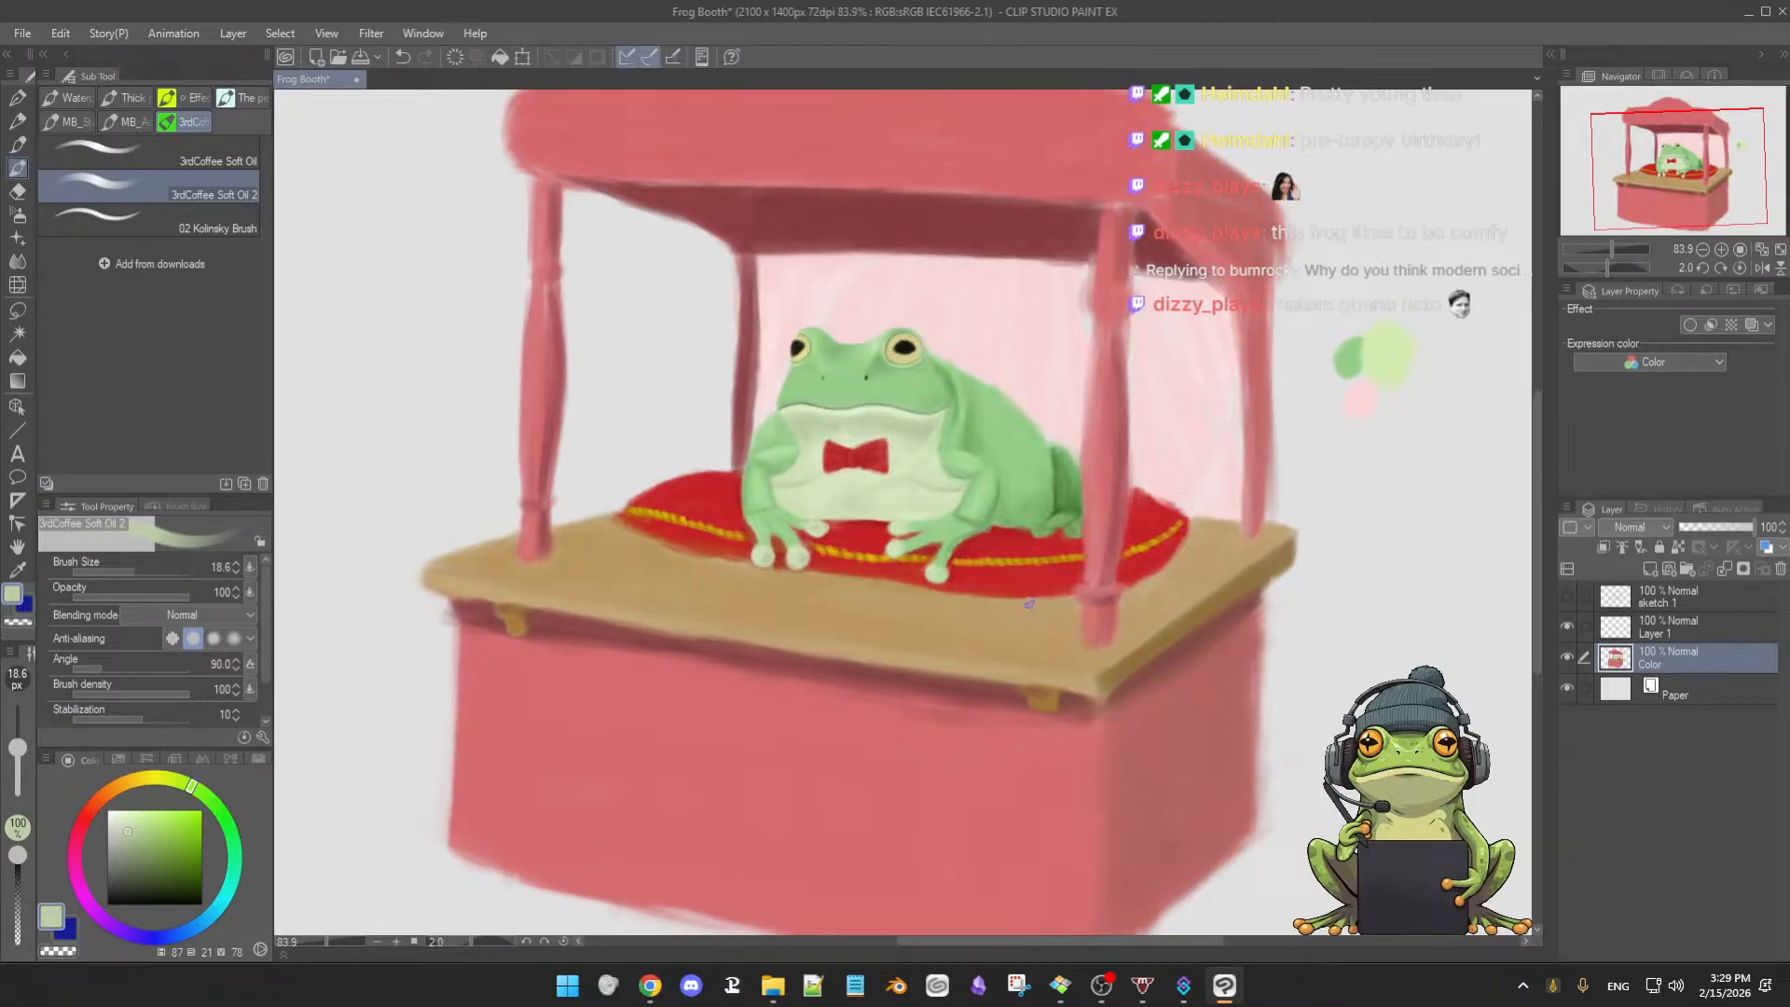
{"action": "left_click", "coordinate": [995, 586], "text": "alt"}
{"action": "key", "text": "bracketright"}
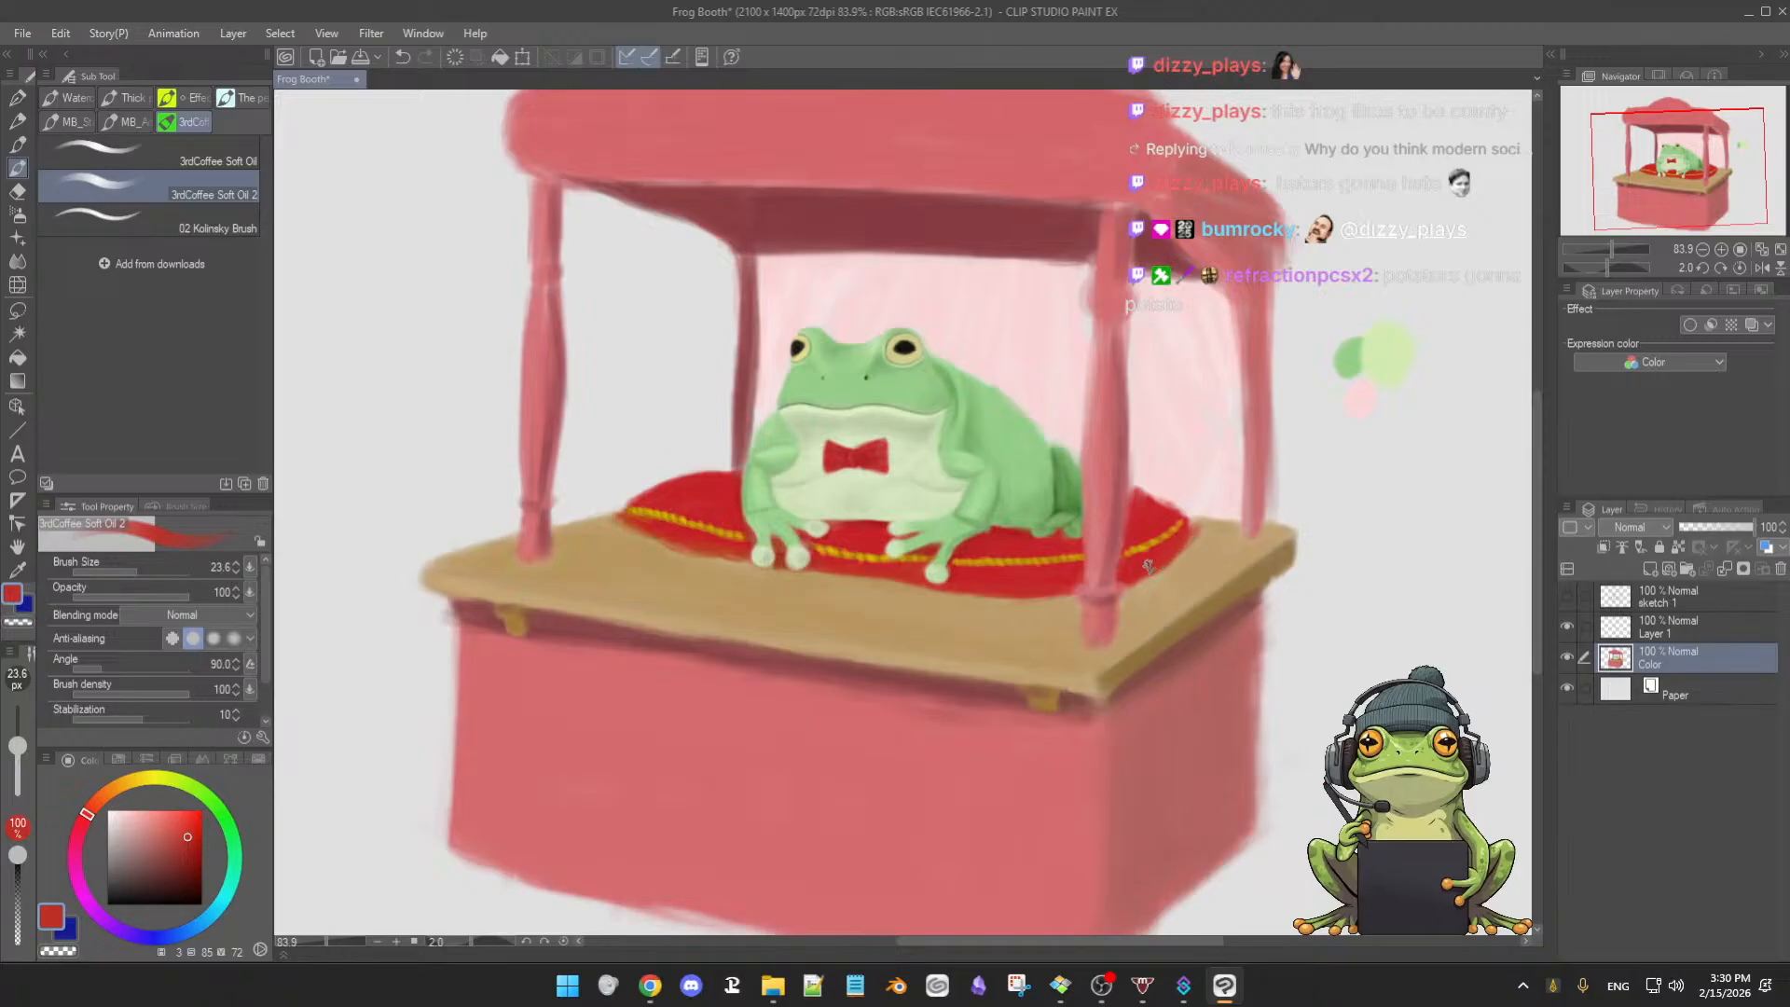
{"action": "left_click", "coordinate": [1149, 503], "text": "alt"}
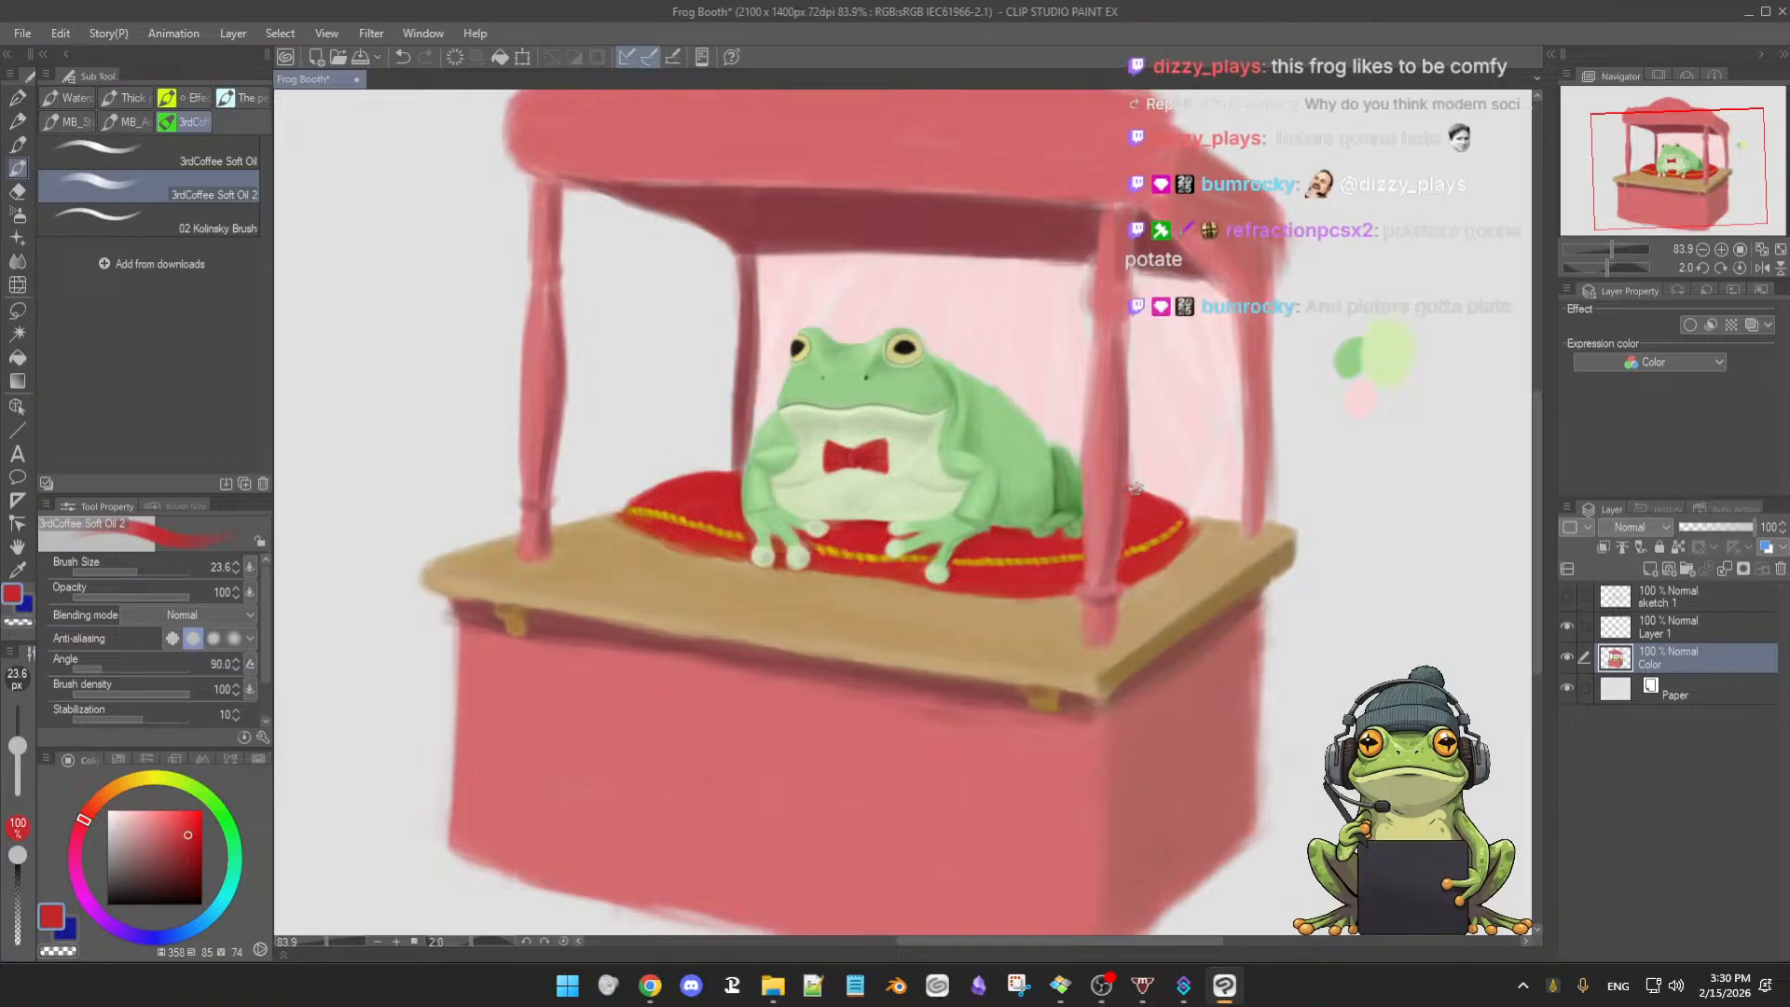
{"action": "left_click", "coordinate": [1122, 514], "text": "alt"}
{"action": "left_click", "coordinate": [1163, 510], "text": "alt"}
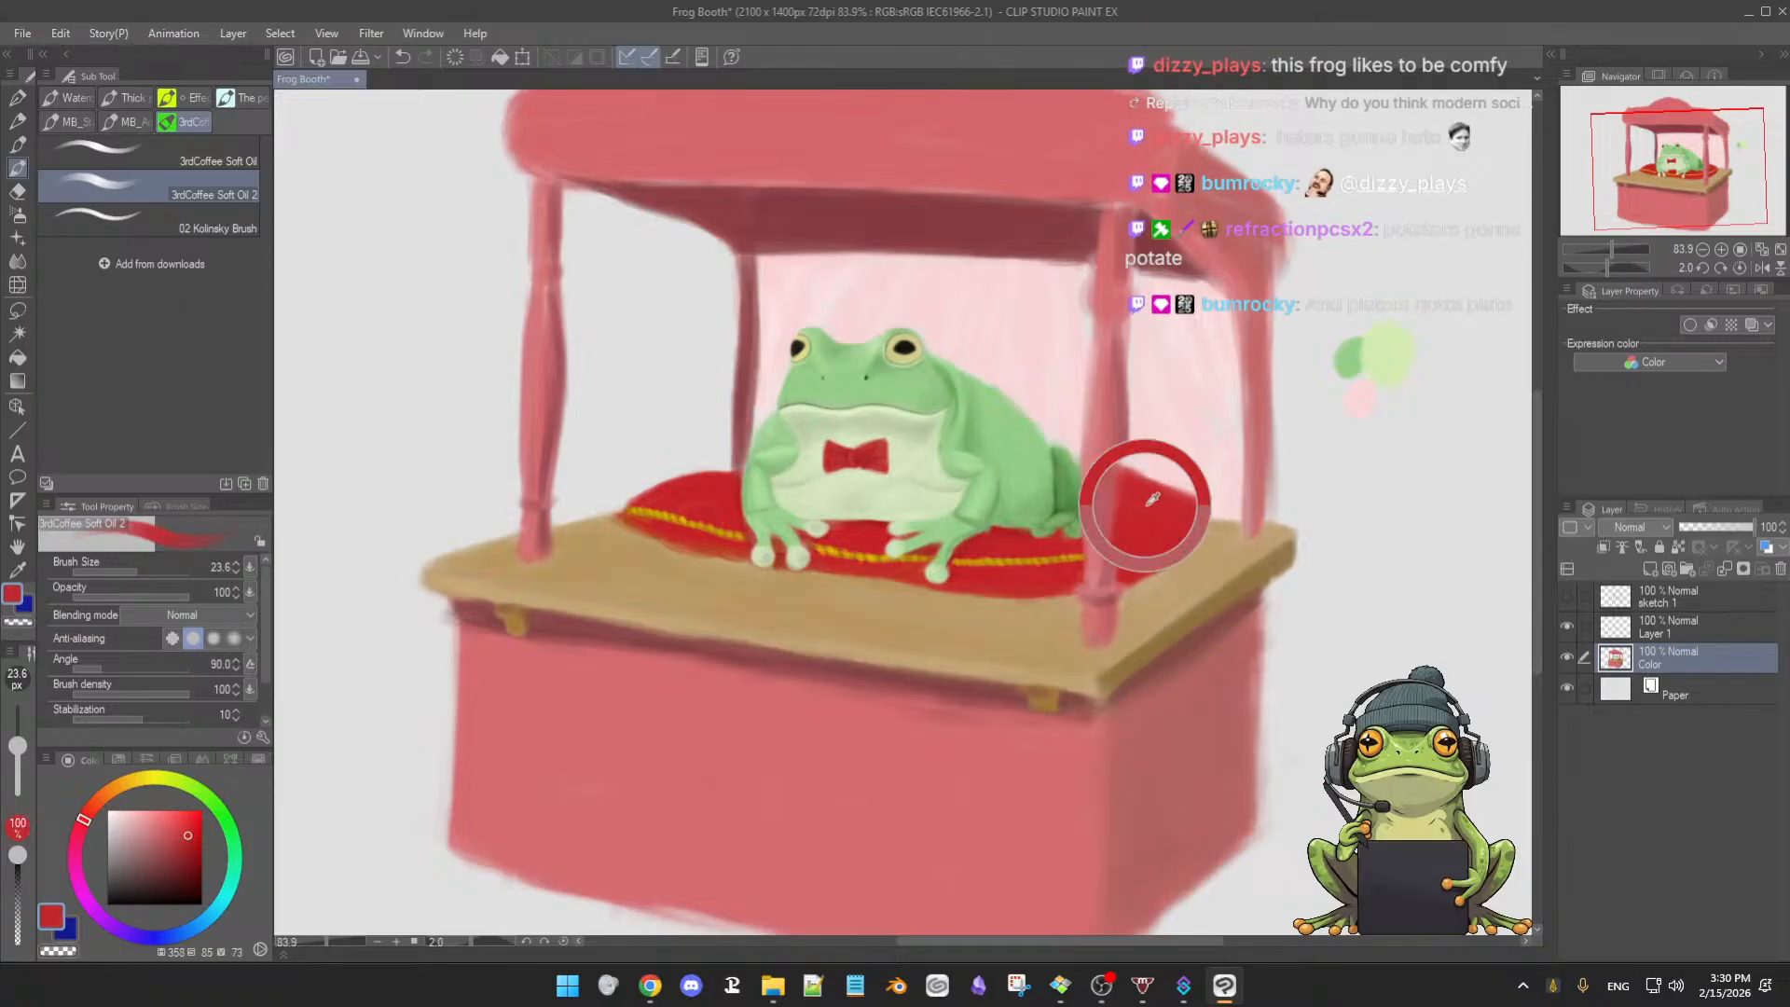
{"action": "left_click", "coordinate": [1186, 531], "text": "alt"}
{"action": "left_click", "coordinate": [1170, 546], "text": "alt"}
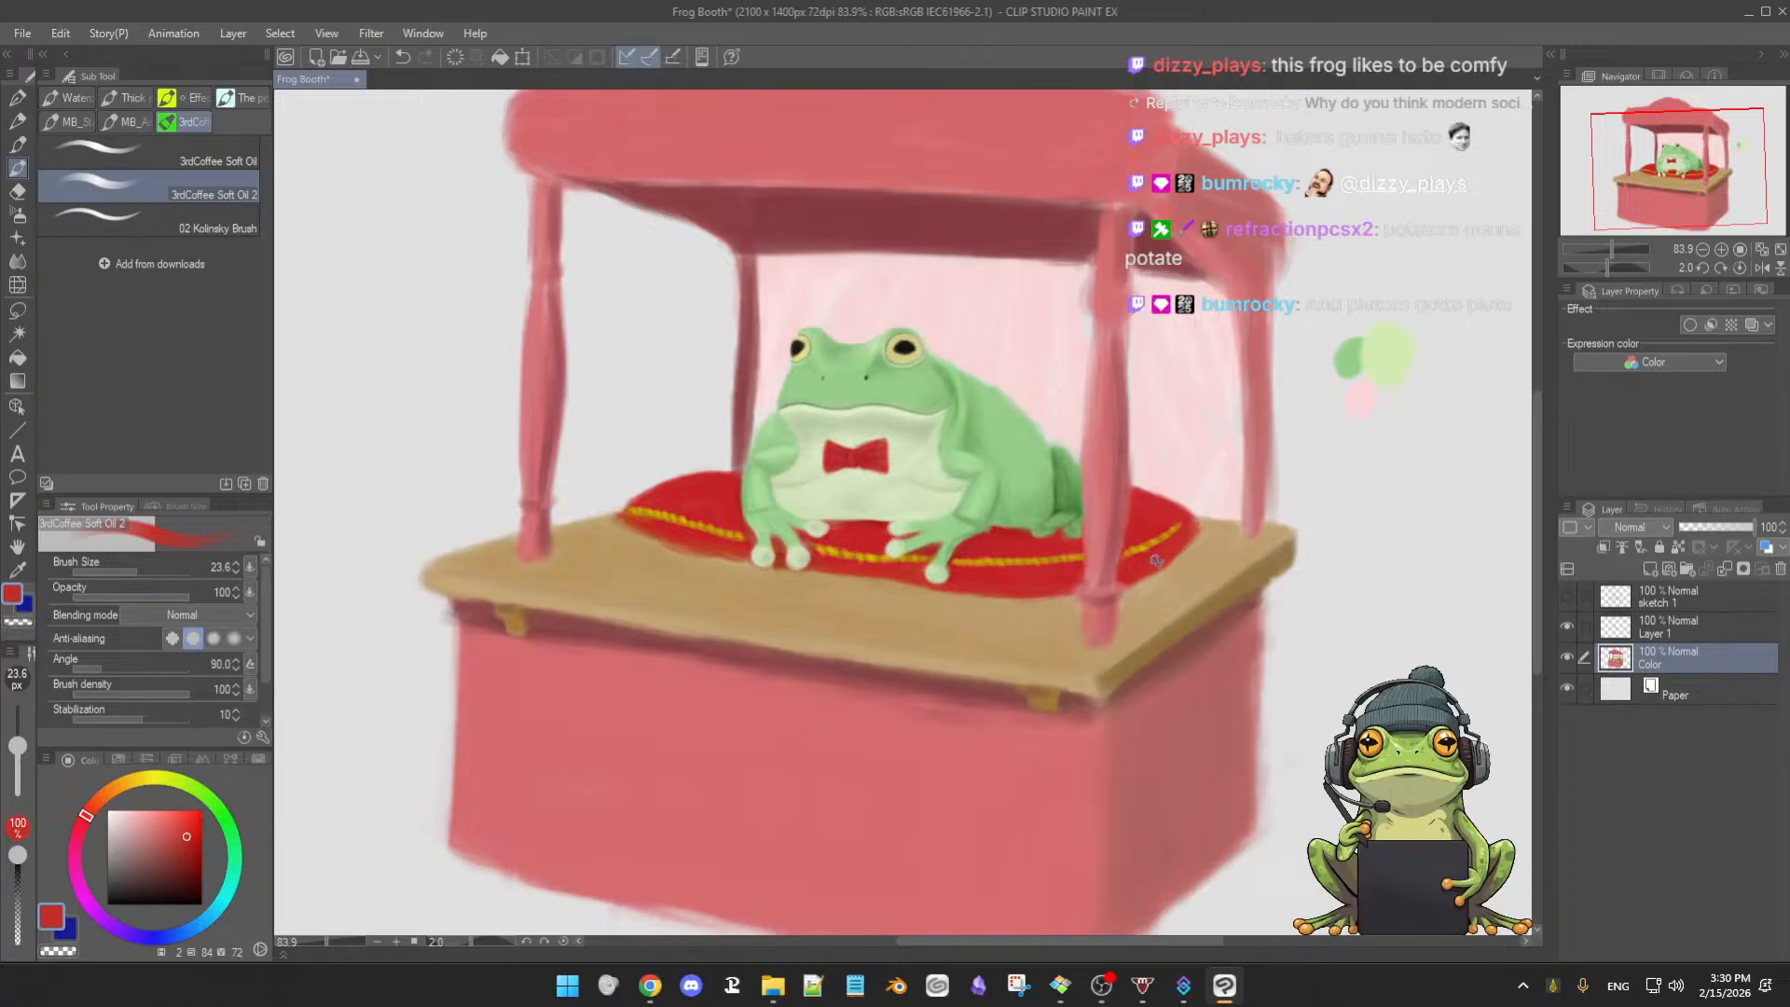
{"action": "left_click", "coordinate": [1174, 519], "text": "alt"}
{"action": "left_click_drag", "start_coordinate": [1171, 537], "coordinate": [1149, 543], "text": "ctrl+alt"}
{"action": "key", "text": "o"}
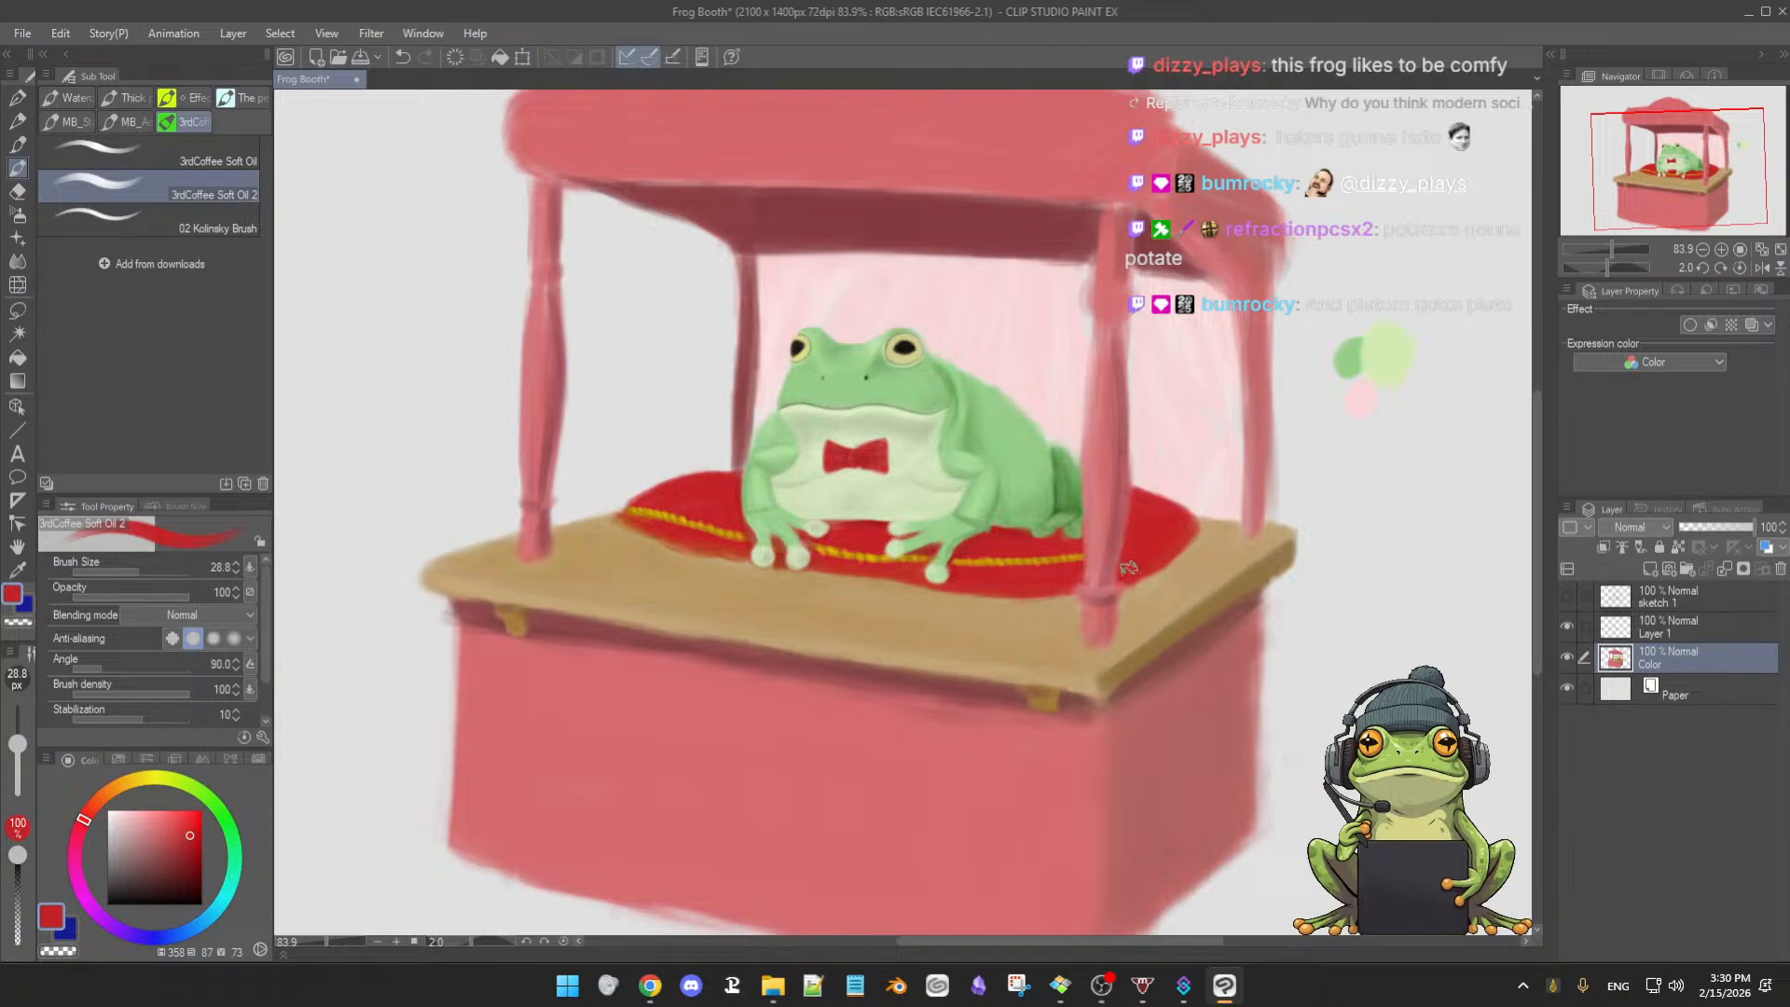
- Cover the gold braid along the cushion's front, from the right post to between the frog's hands, with red at brush sizes 28.8 and 24.9
{"action": "mouse_move", "coordinate": [1073, 564]}
{"action": "left_mouse_down"}
{"action": "mouse_move", "coordinate": [1033, 563]}
{"action": "mouse_move", "coordinate": [1050, 551]}
{"action": "mouse_move", "coordinate": [879, 566]}
{"action": "left_mouse_up"}
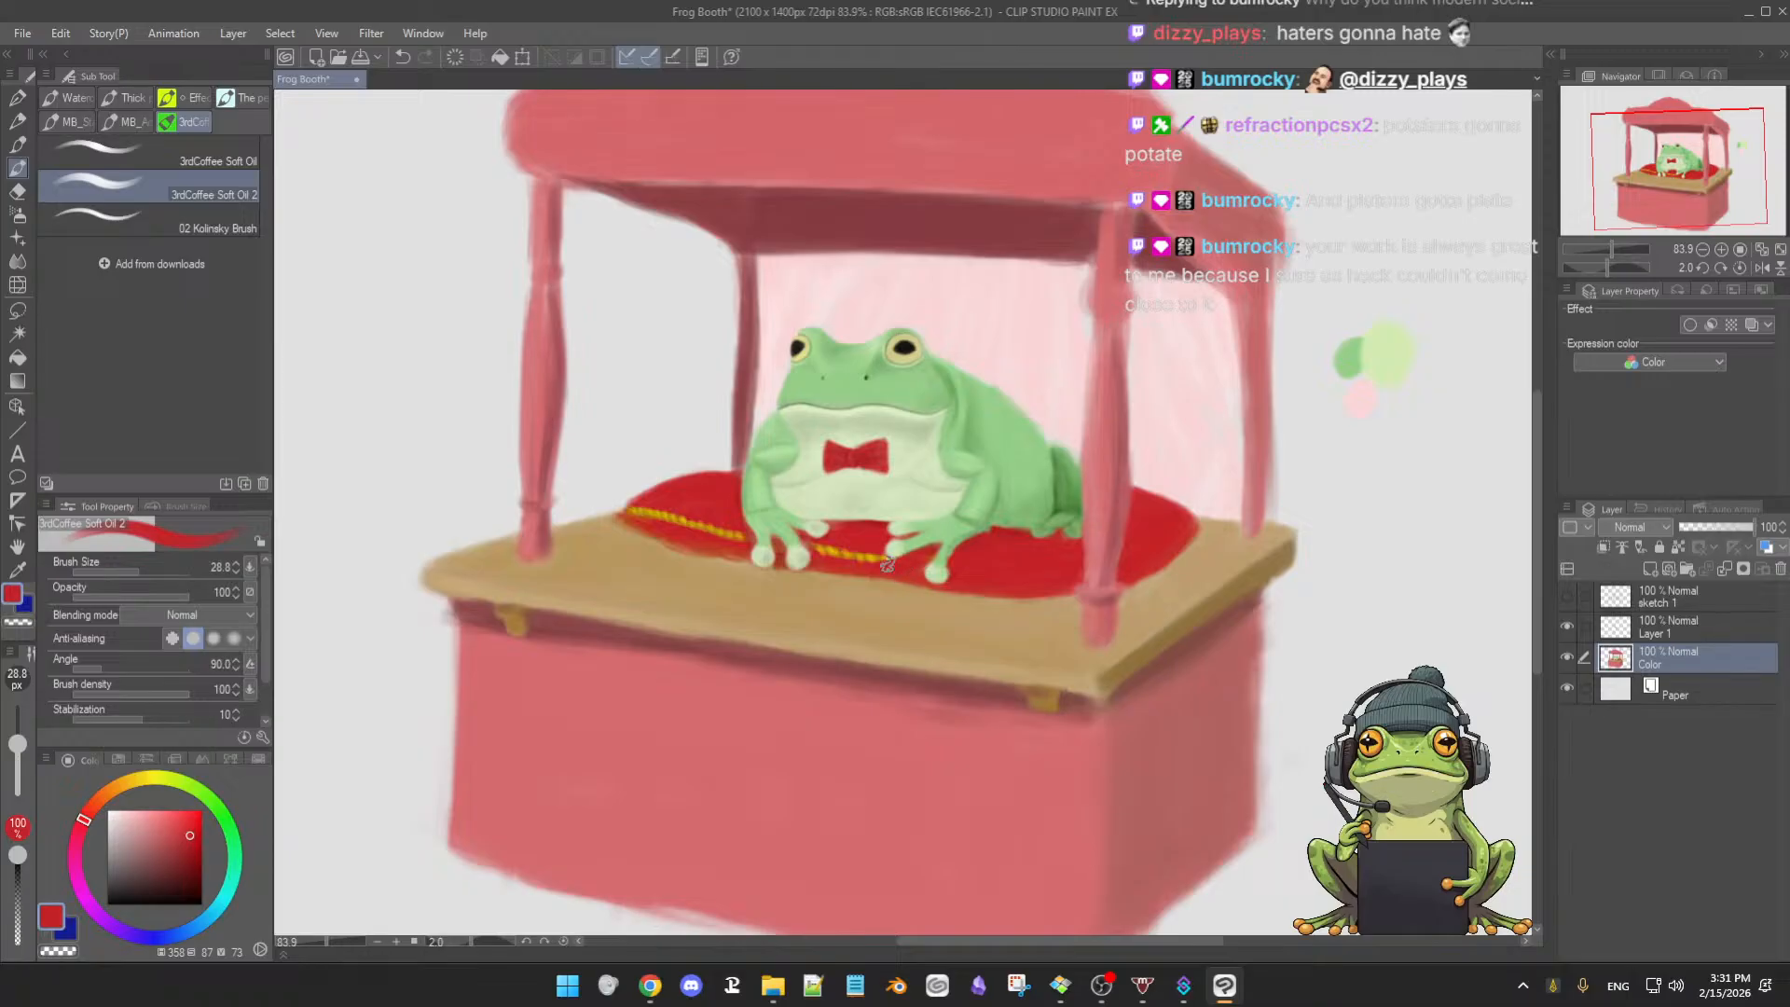
{"action": "left_click_drag", "start_coordinate": [871, 548], "coordinate": [897, 570]}
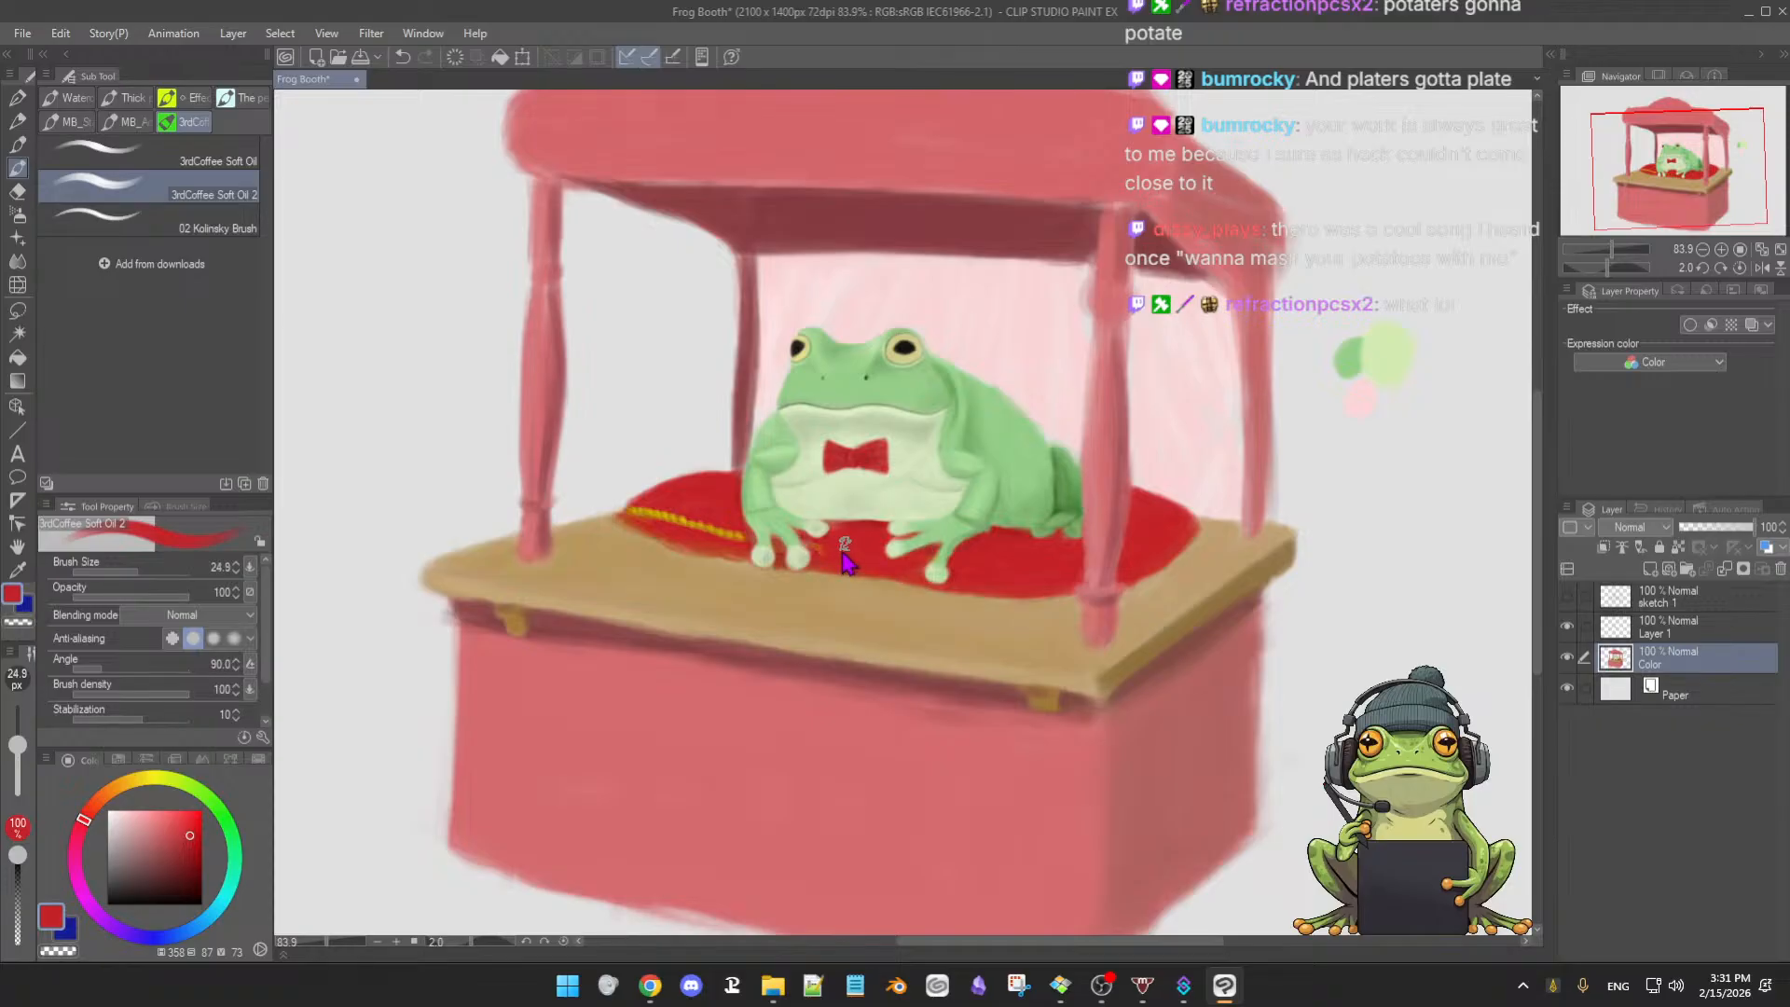
{"action": "left_click_drag", "start_coordinate": [843, 552], "coordinate": [828, 551], "text": "ctrl+alt"}
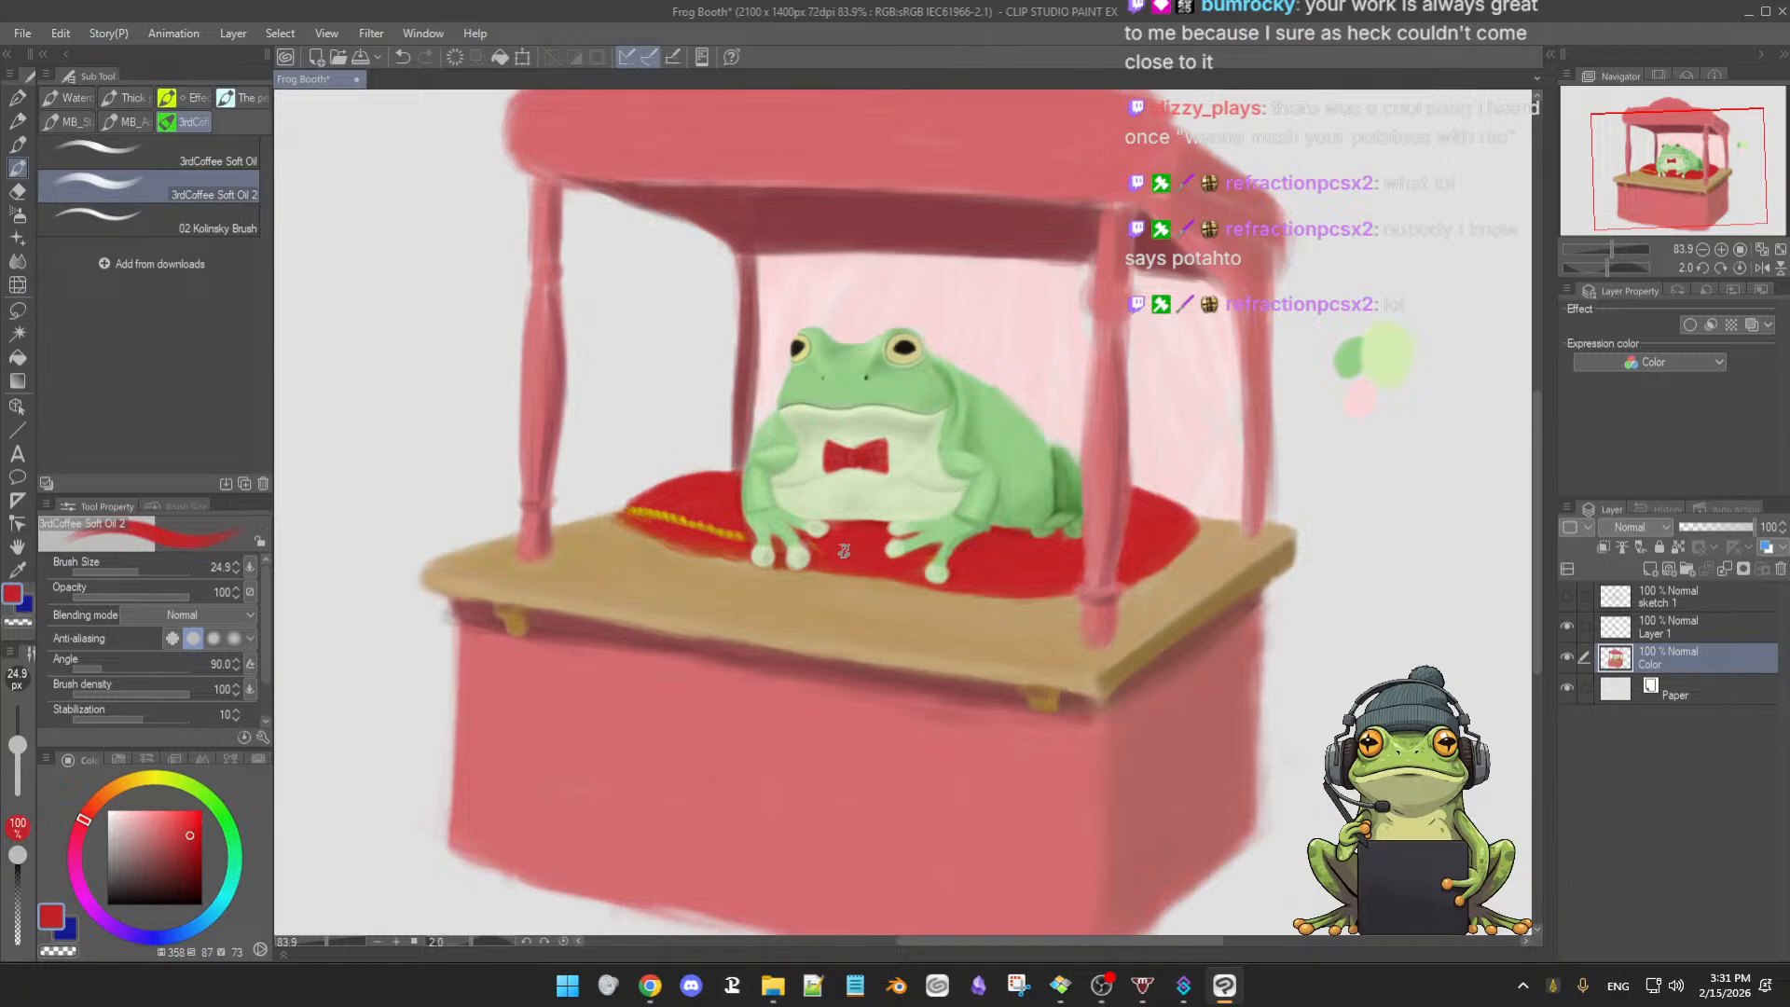
{"action": "left_click", "coordinate": [846, 550], "text": "alt"}
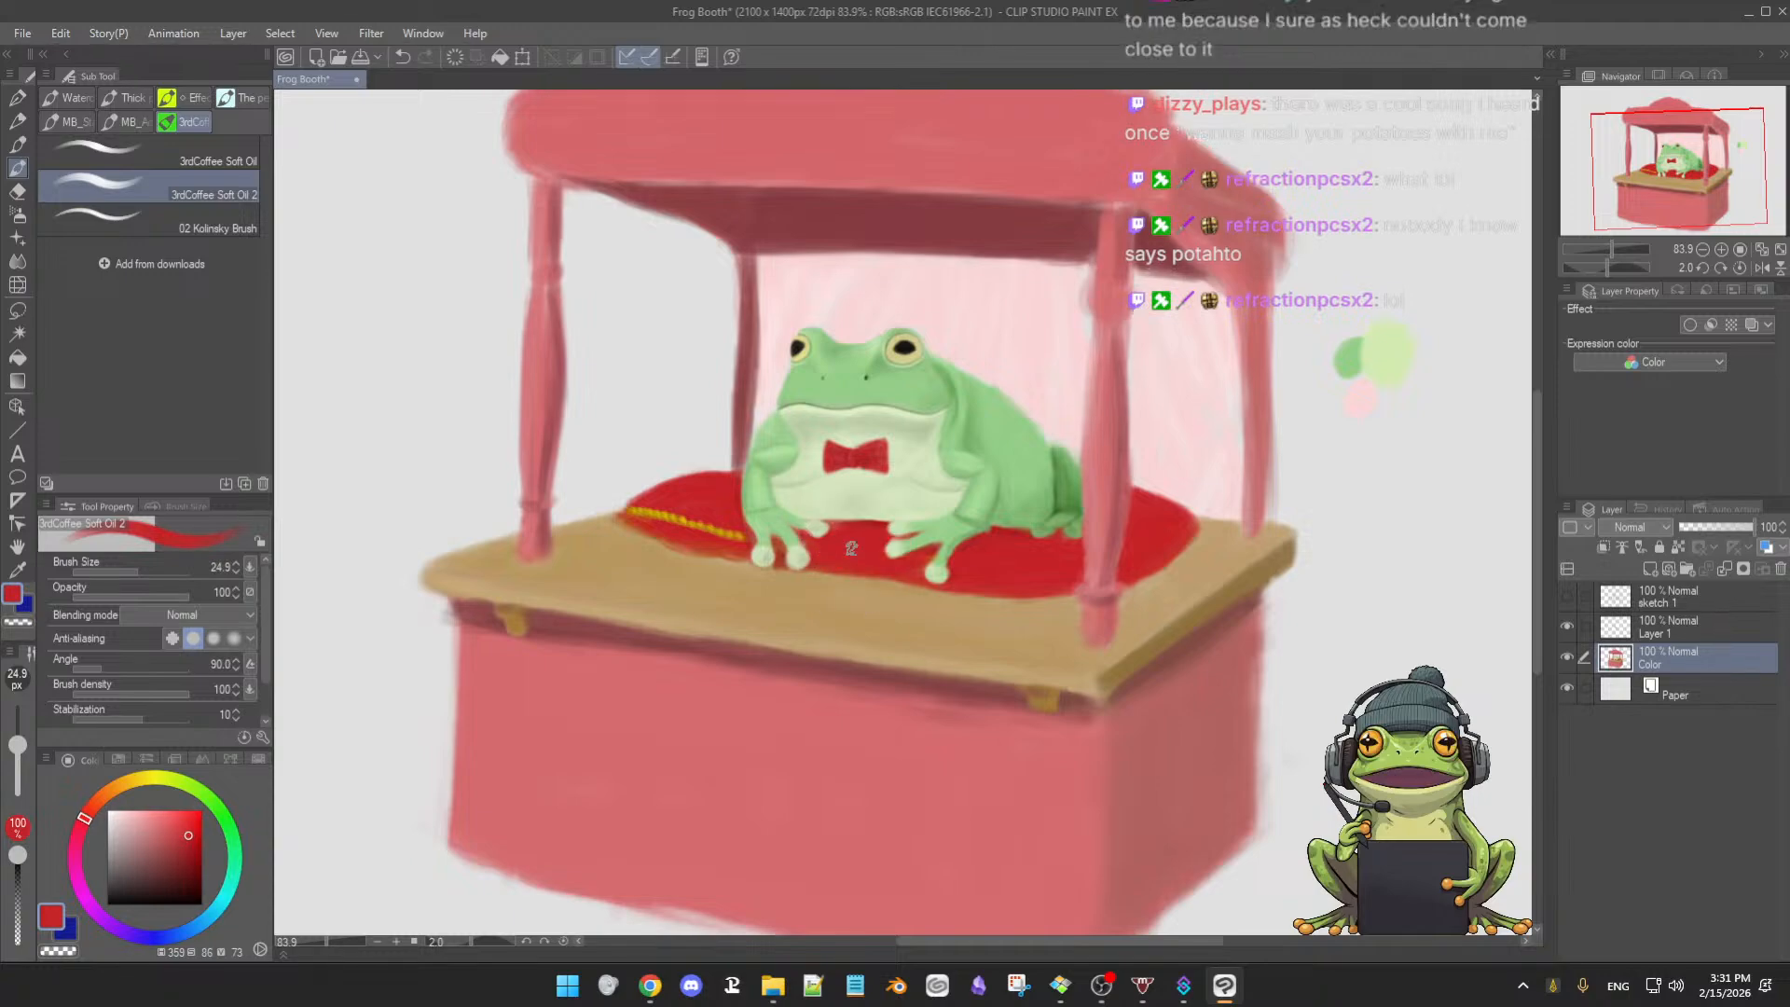
- Paint out the remaining braid left of the frog and round off the cushion's left end with sampled reds, at brush sizes 14.3 to 24.9
{"action": "left_click", "coordinate": [726, 512], "text": "alt"}
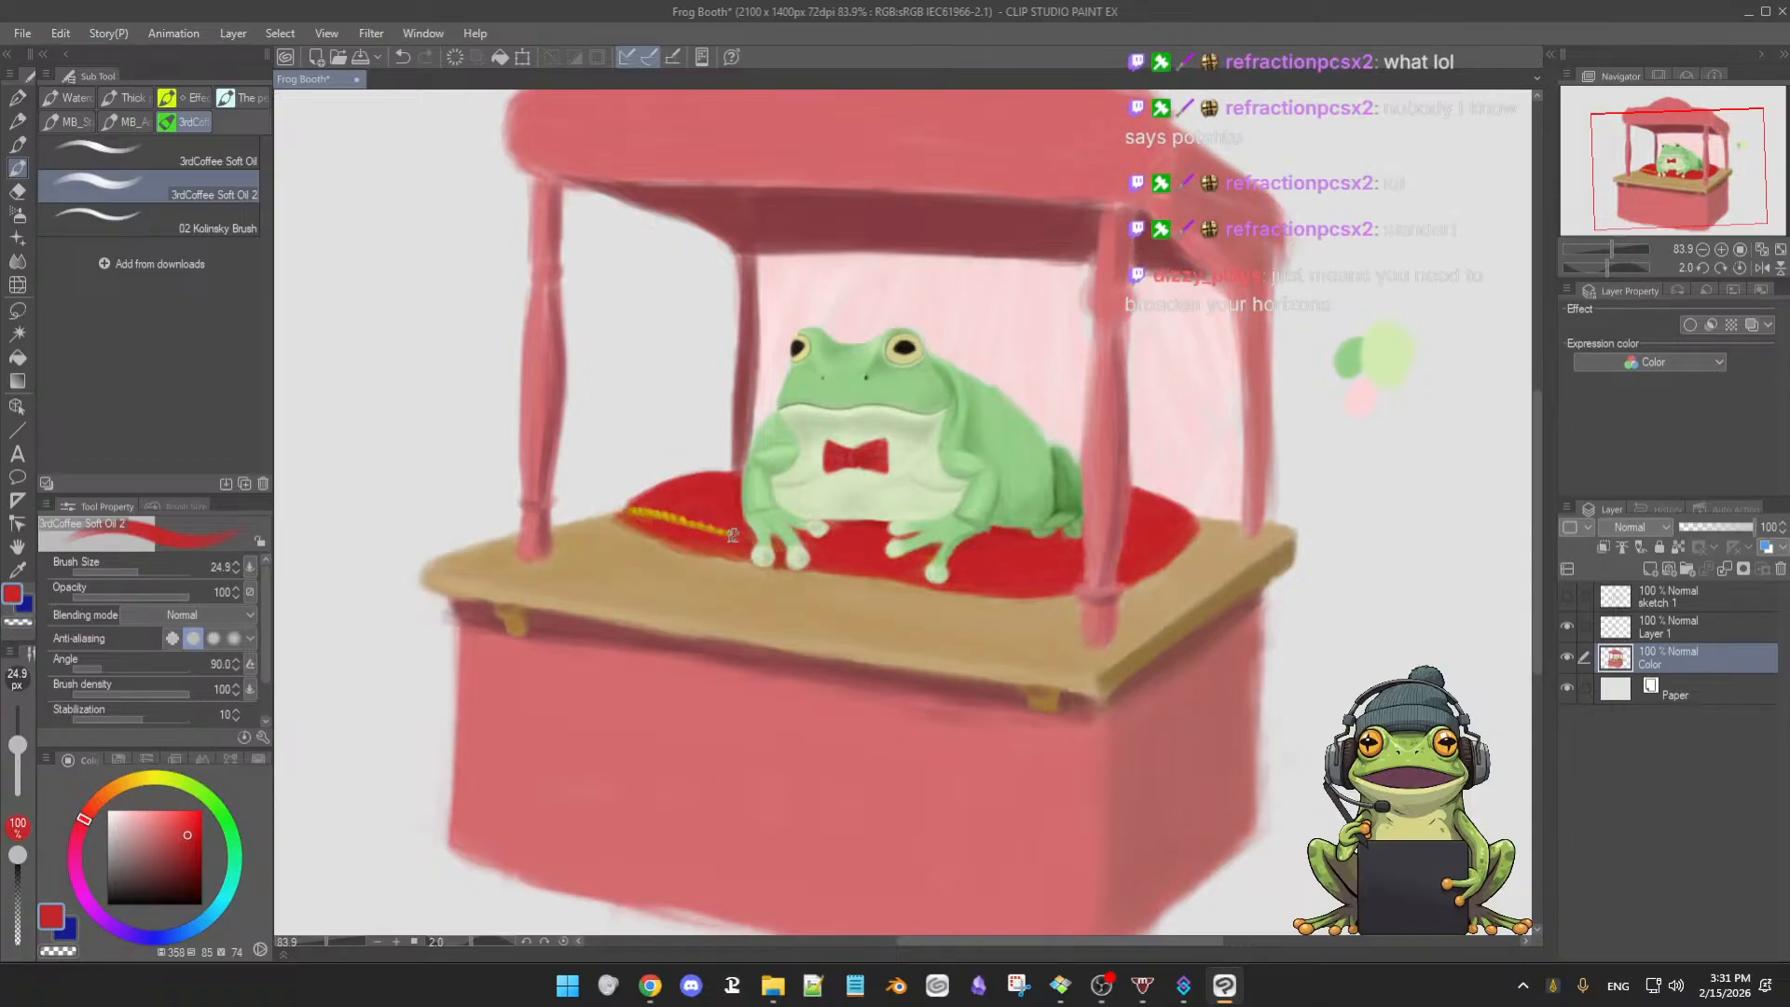
{"action": "left_click", "coordinate": [658, 497], "text": "alt"}
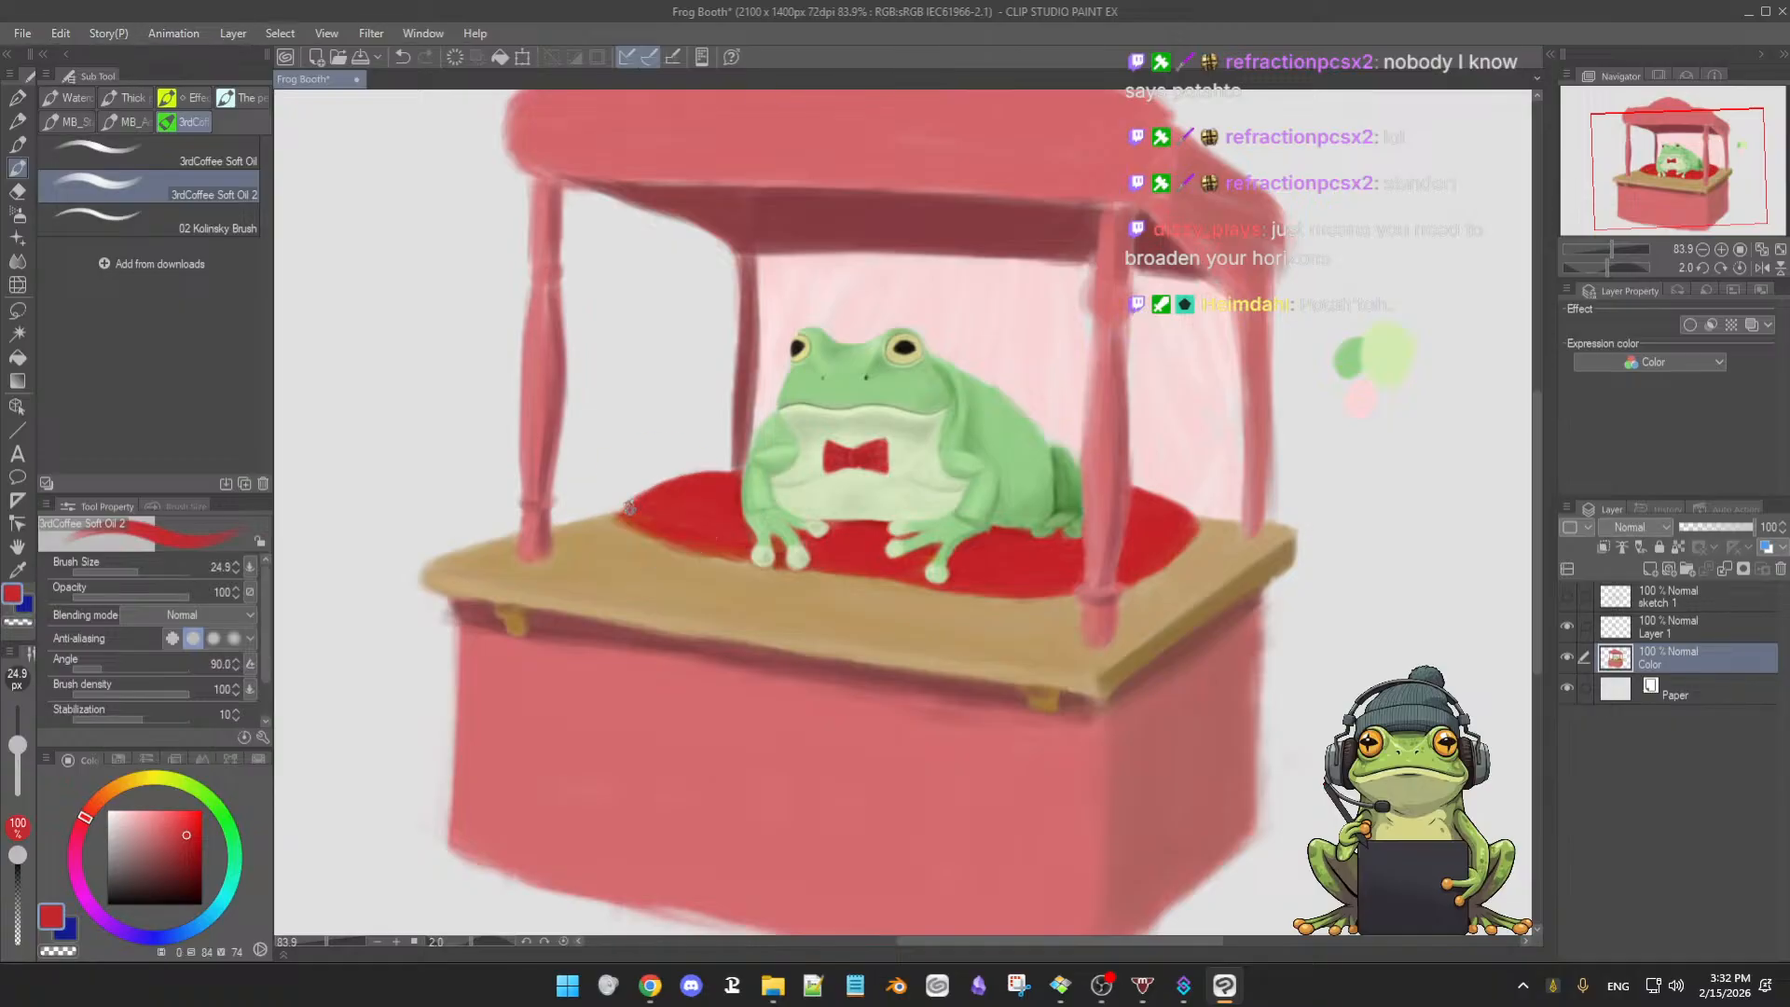
{"action": "left_click", "coordinate": [706, 483], "text": "alt"}
{"action": "left_click_drag", "start_coordinate": [707, 485], "coordinate": [699, 481]}
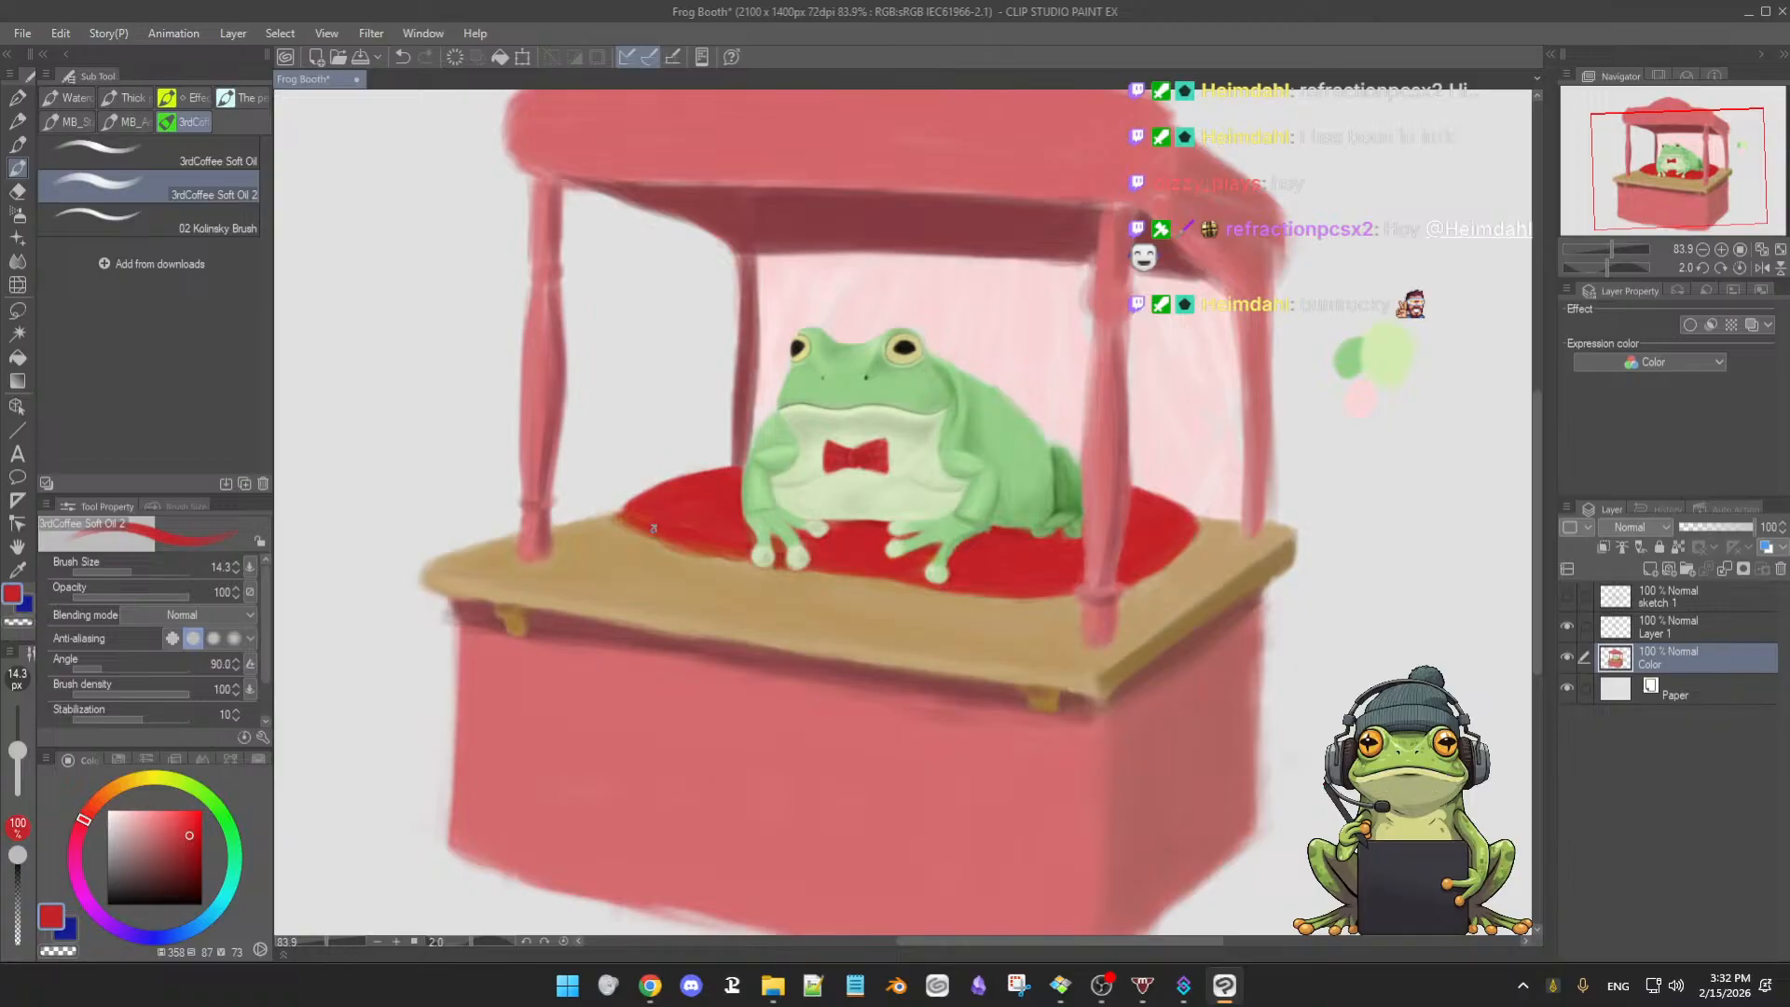
{"action": "key", "text": "]"}
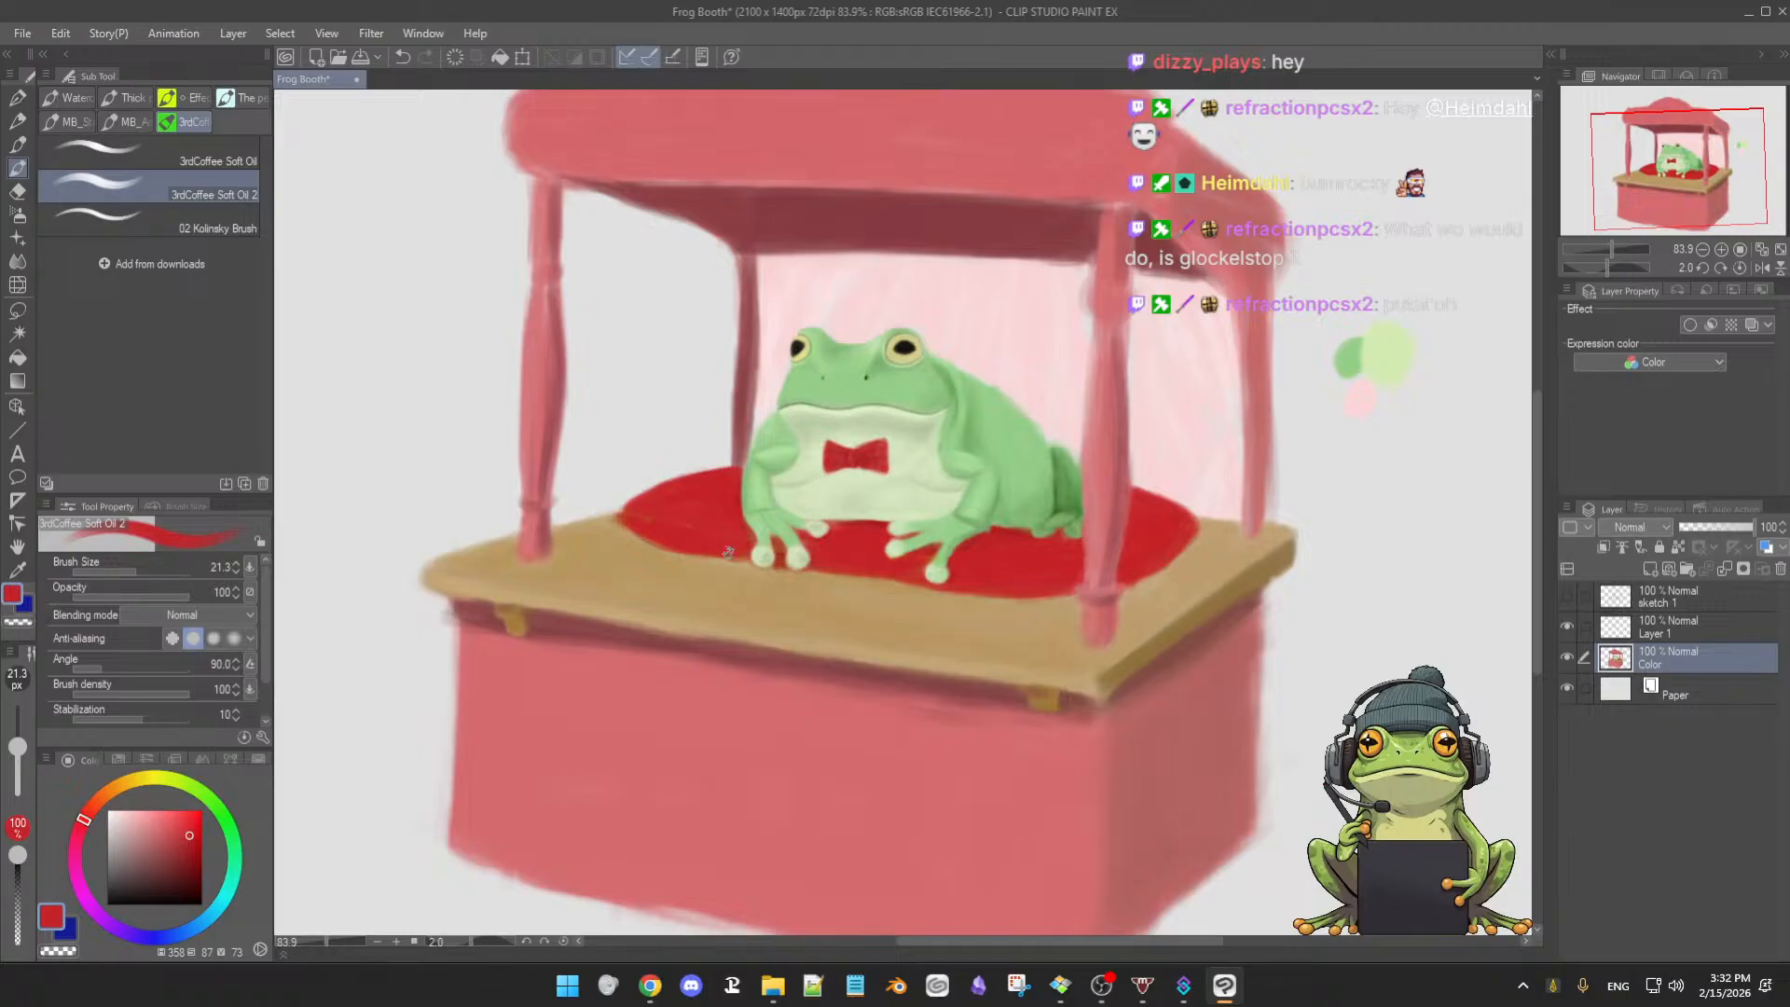
- Extend the cushion's front edge from its left end to the frog's left-hand toes with sampled reds at brush size 16.2
{"action": "left_click_drag", "start_coordinate": [943, 613], "coordinate": [973, 623]}
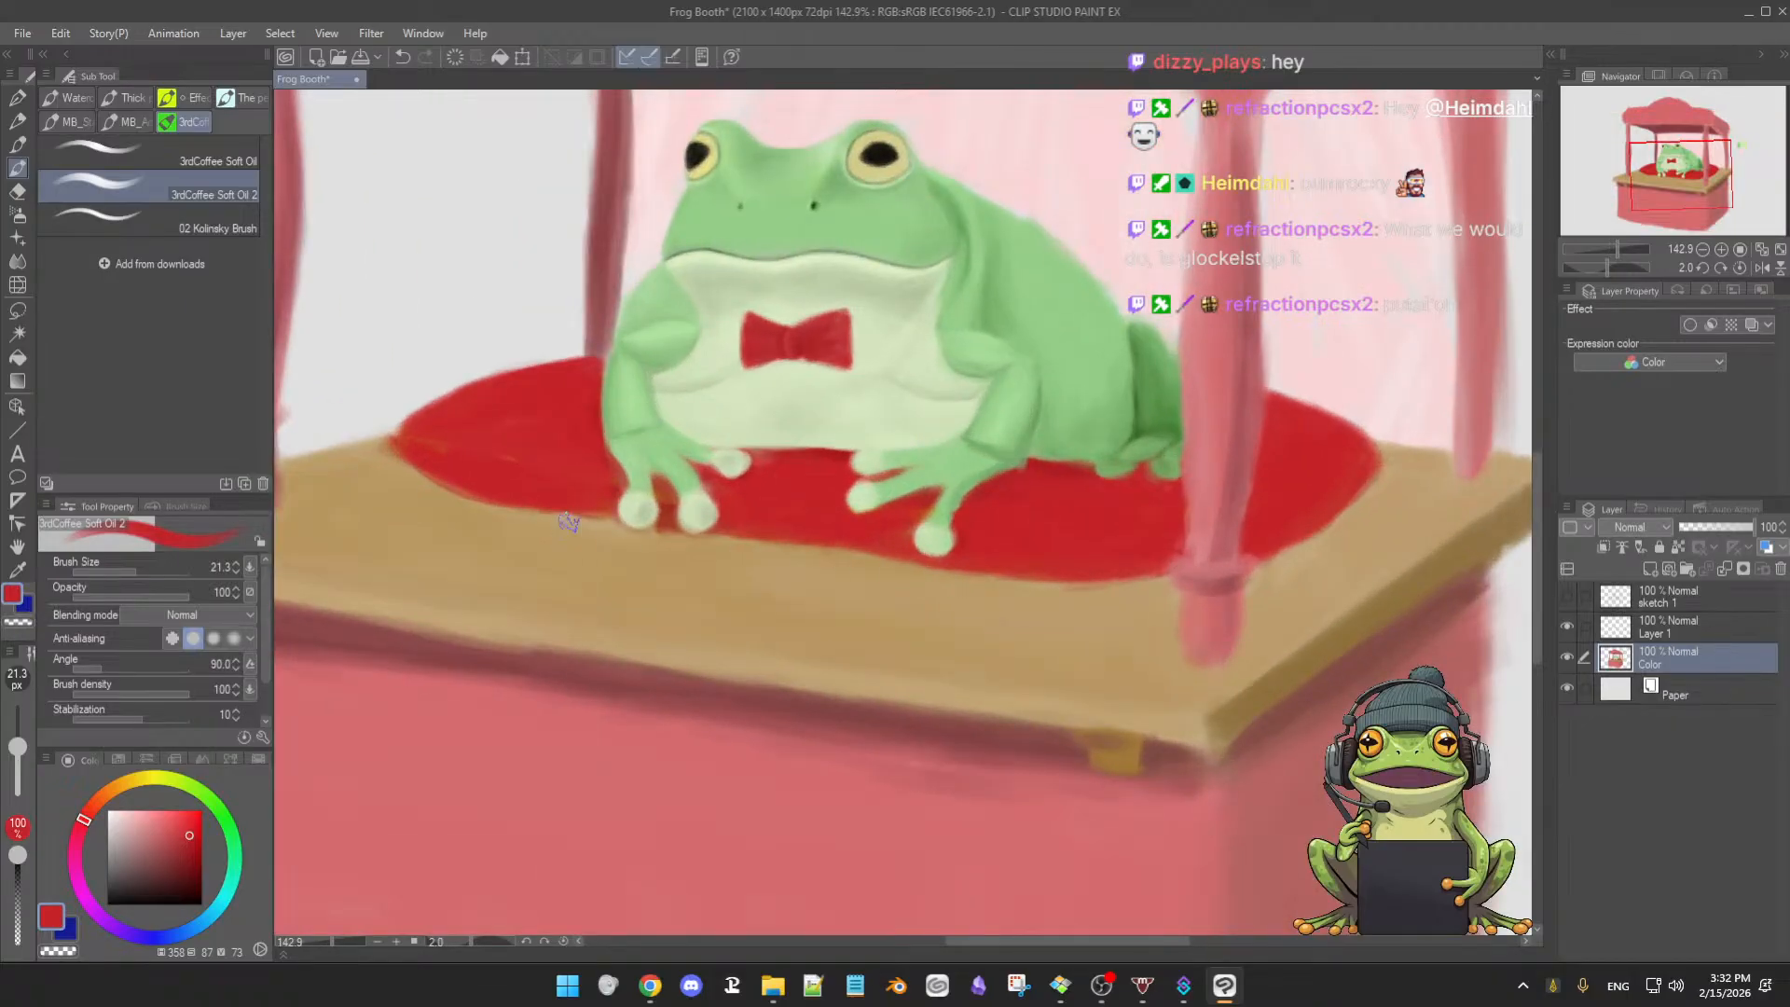
{"action": "left_click_drag", "start_coordinate": [517, 499], "coordinate": [601, 673]}
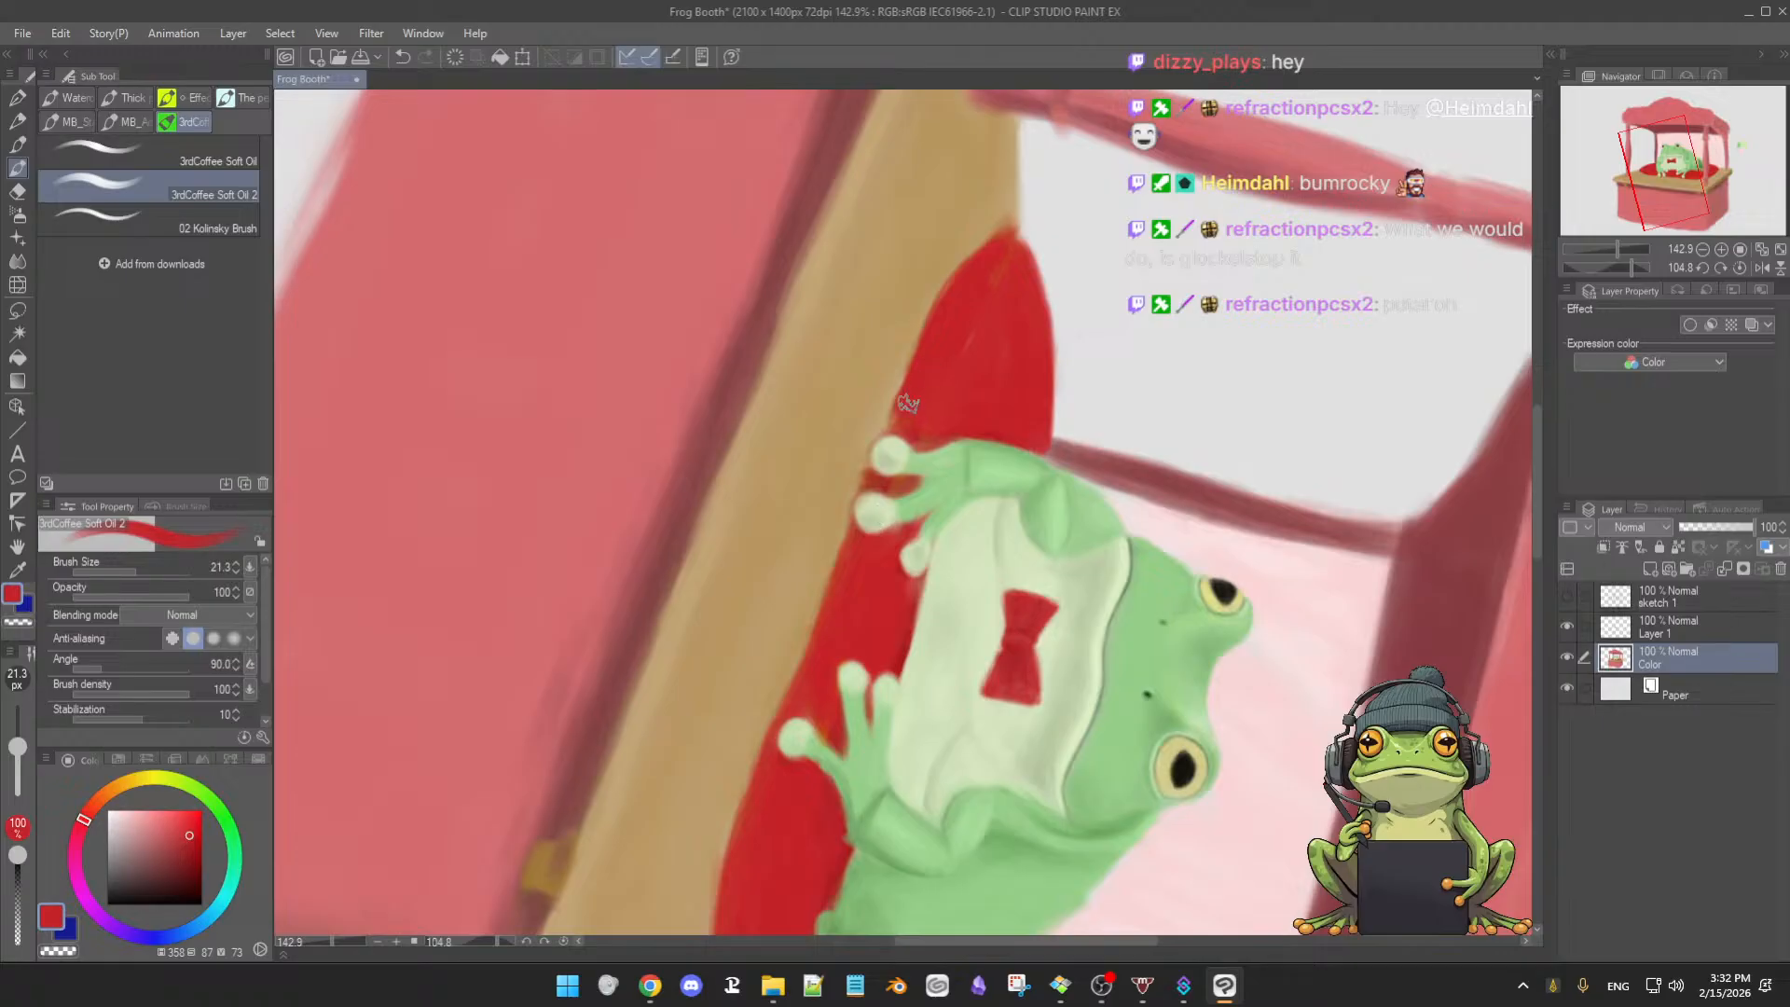
{"action": "key", "text": "["}
{"action": "left_click_drag", "start_coordinate": [955, 274], "coordinate": [891, 401]}
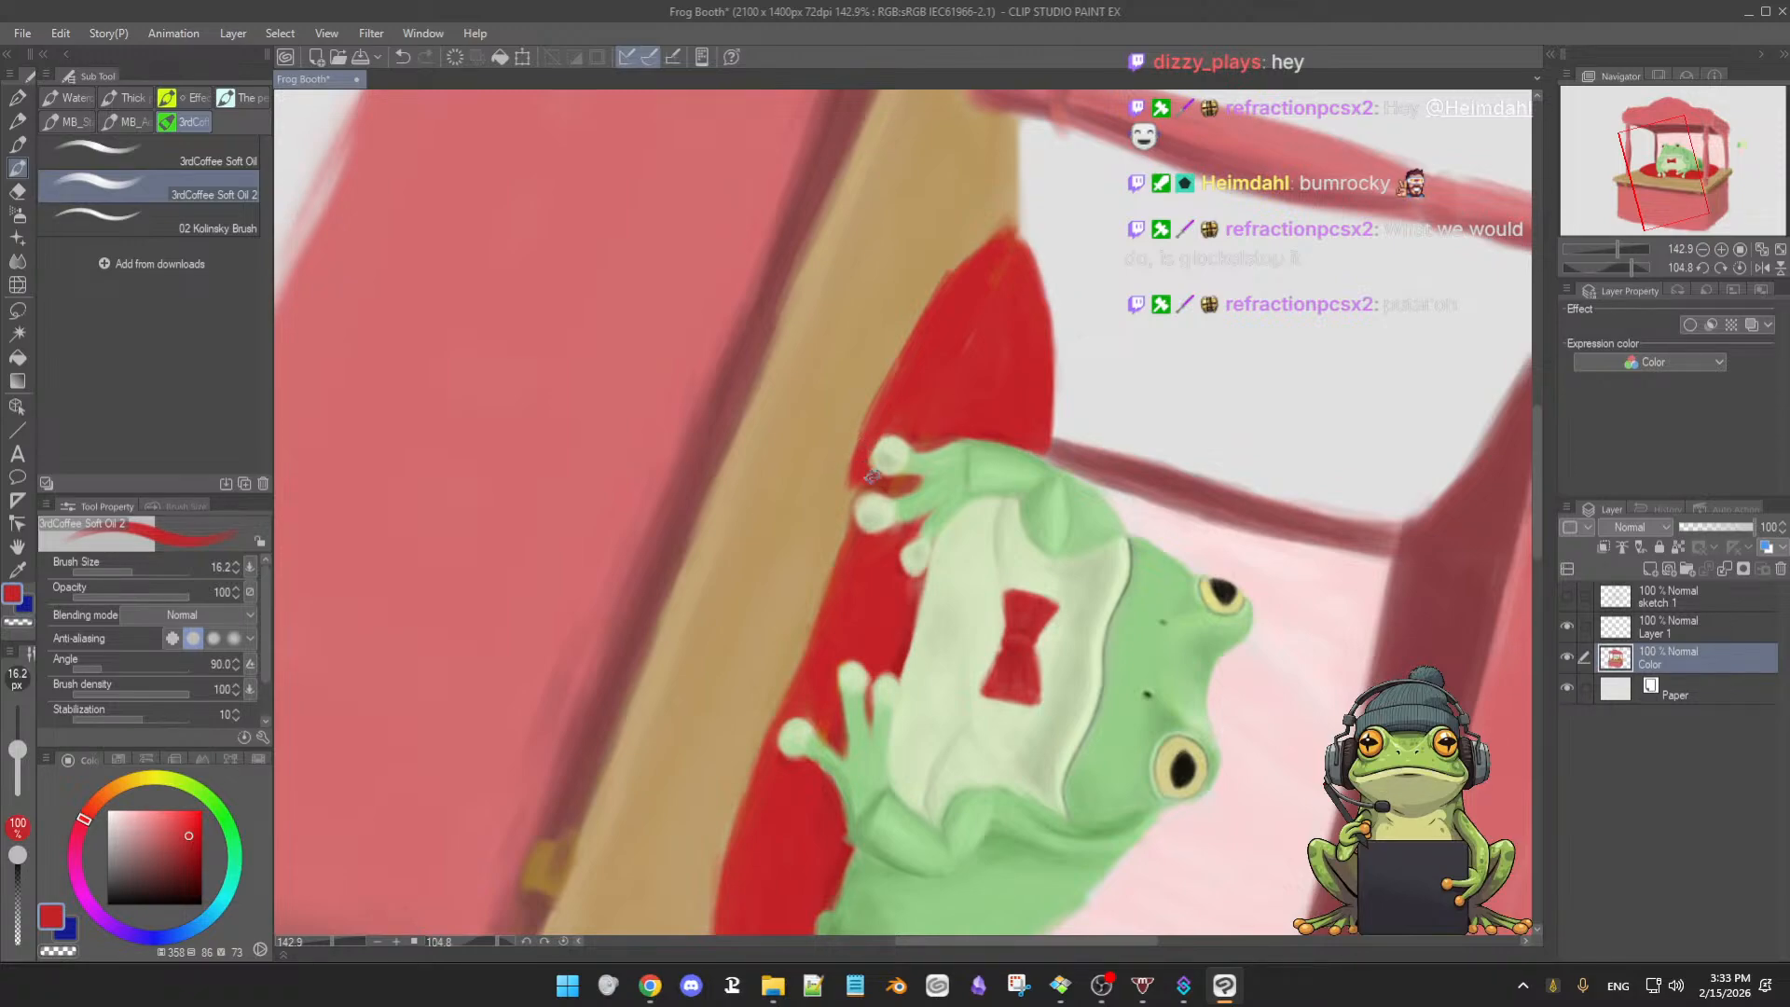
{"action": "left_click", "coordinate": [918, 419], "text": "alt"}
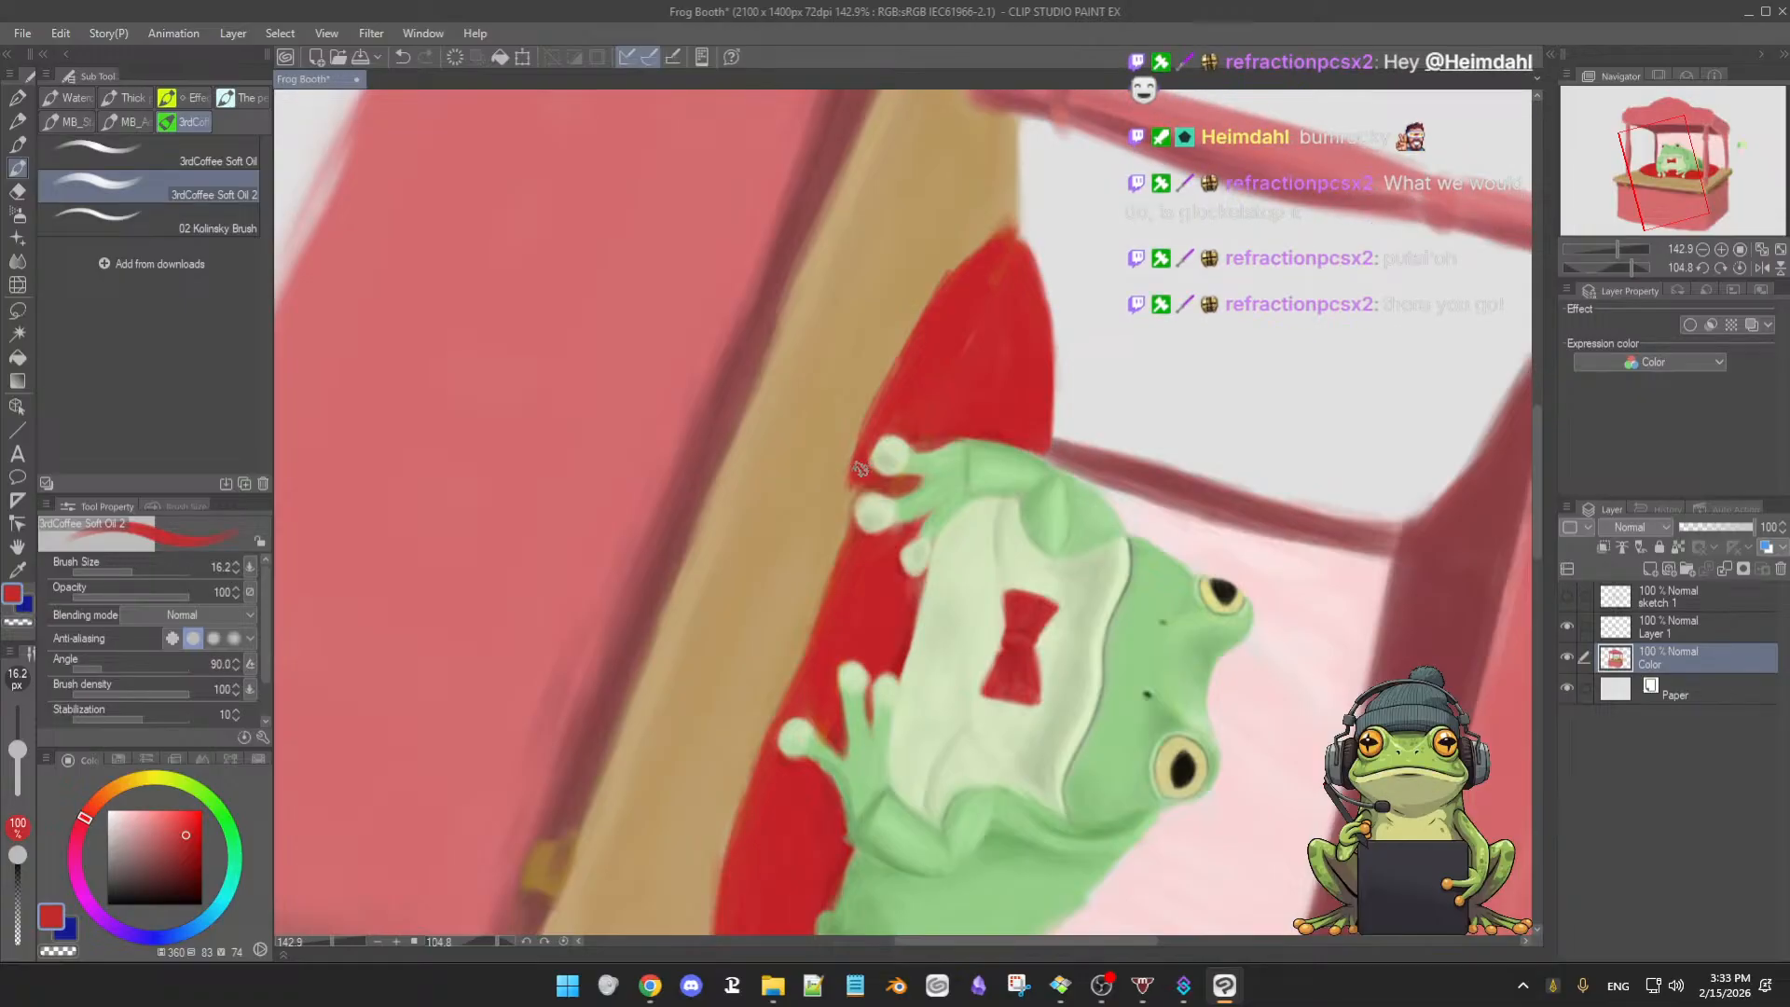
{"action": "left_click_drag", "start_coordinate": [865, 470], "coordinate": [868, 467]}
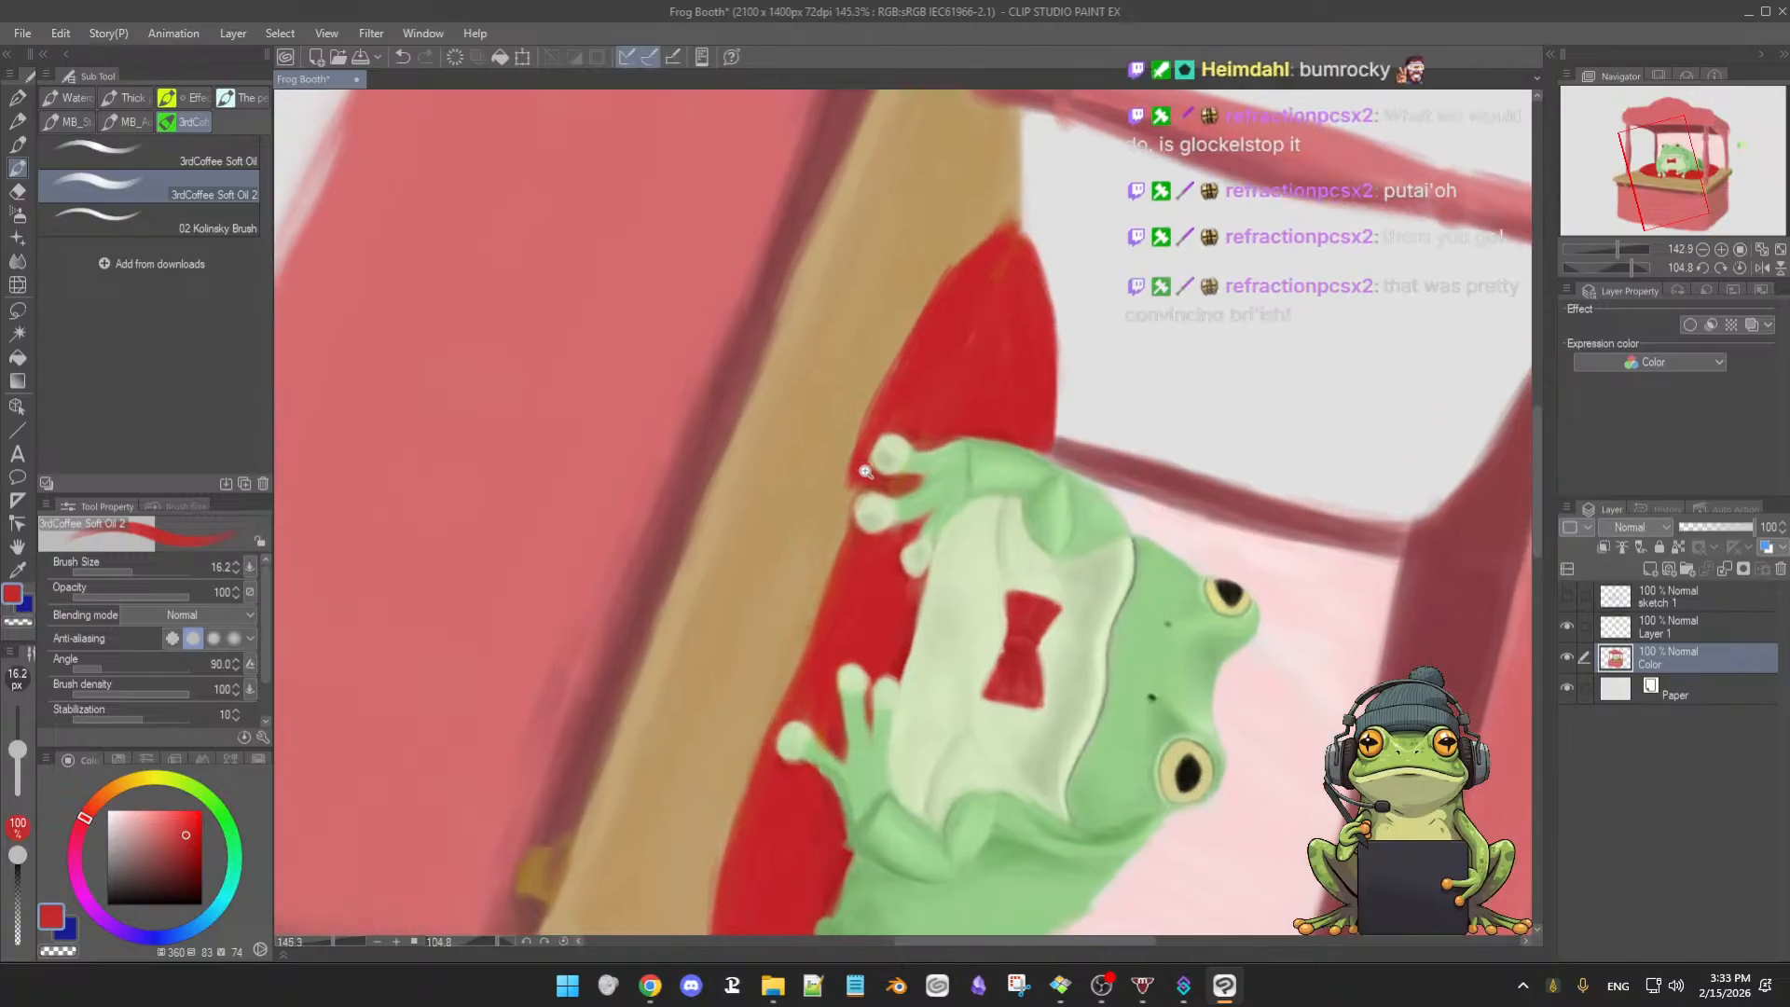
{"action": "left_click", "coordinate": [862, 465], "text": "alt"}
{"action": "left_click", "coordinate": [884, 419], "text": "alt"}
- Smooth and widen the cushion's front edge from the frog's left-hand toes to the right post with red at brush size 19.5
{"action": "key", "text": "]"}
{"action": "mouse_move", "coordinate": [888, 411]}
{"action": "left_mouse_down"}
{"action": "mouse_move", "coordinate": [845, 492]}
{"action": "mouse_move", "coordinate": [853, 475]}
{"action": "mouse_move", "coordinate": [836, 567]}
{"action": "left_mouse_up"}
{"action": "mouse_move", "coordinate": [841, 505]}
{"action": "left_mouse_down"}
{"action": "mouse_move", "coordinate": [832, 586]}
{"action": "mouse_move", "coordinate": [838, 511]}
{"action": "mouse_move", "coordinate": [832, 537]}
{"action": "left_mouse_up"}
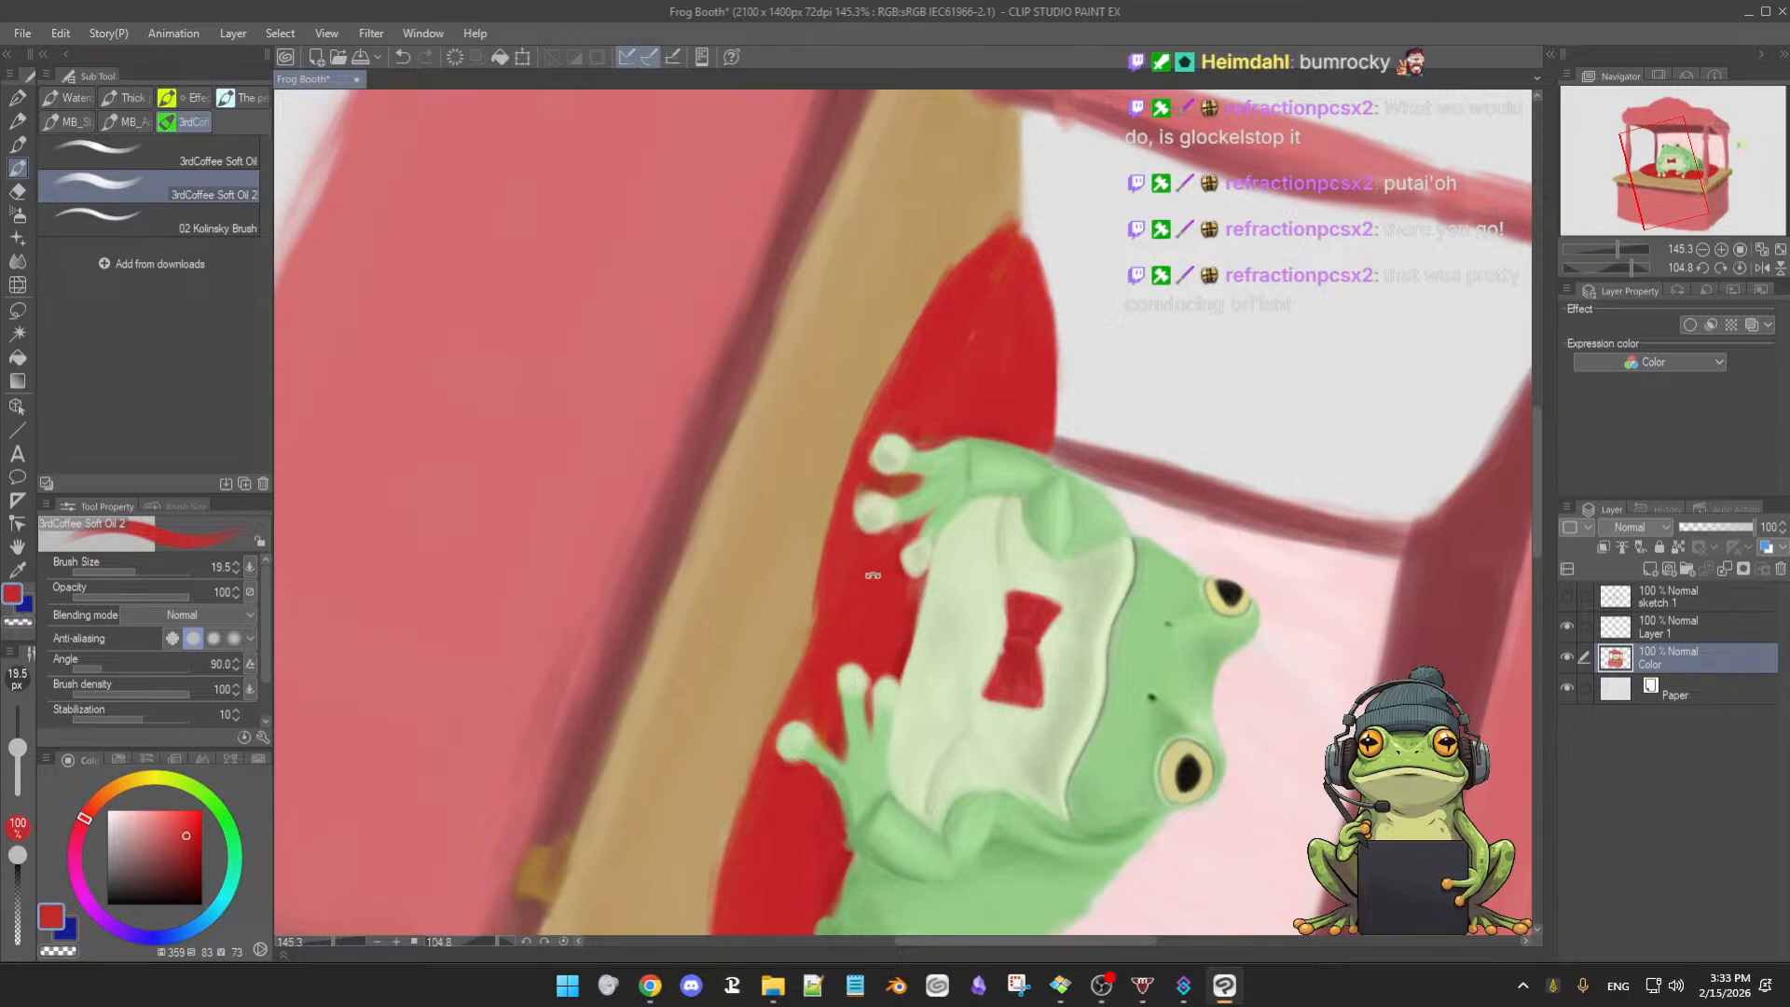
{"action": "scroll", "coordinate": [859, 560], "scroll_direction": "down", "scroll_amount": 2}
{"action": "left_click_drag", "start_coordinate": [838, 576], "coordinate": [811, 662]}
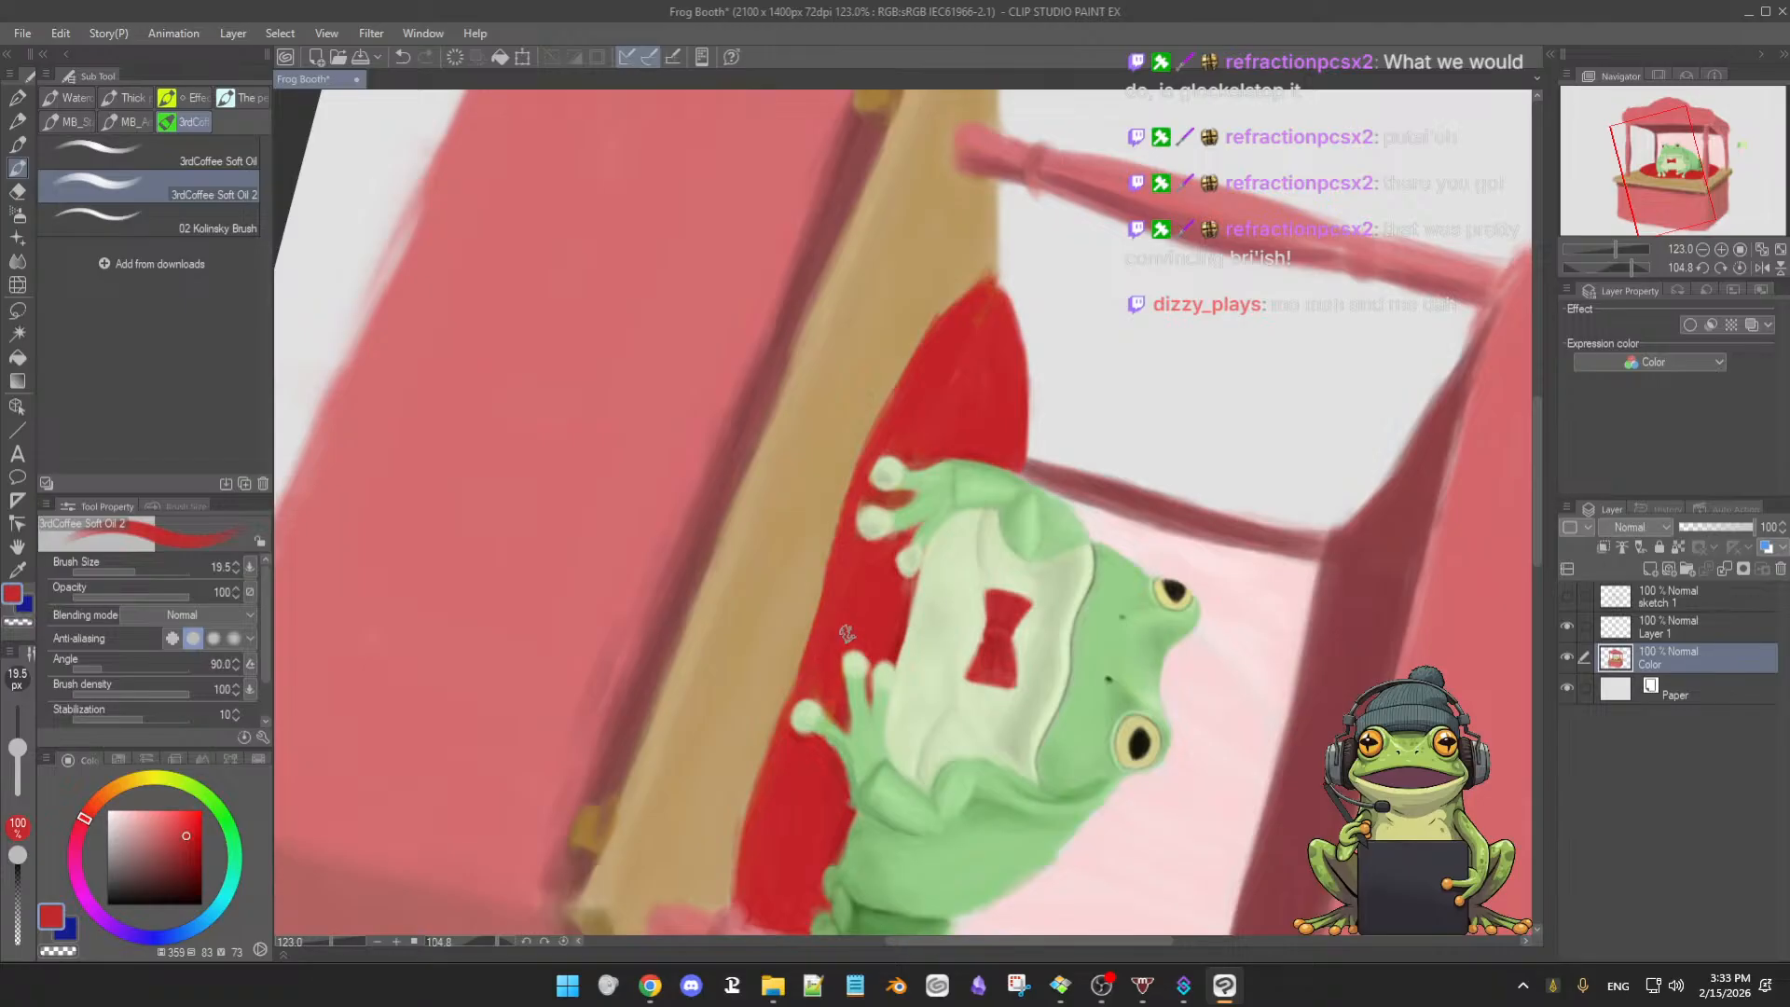
{"action": "key", "text": "ctrl+at"}
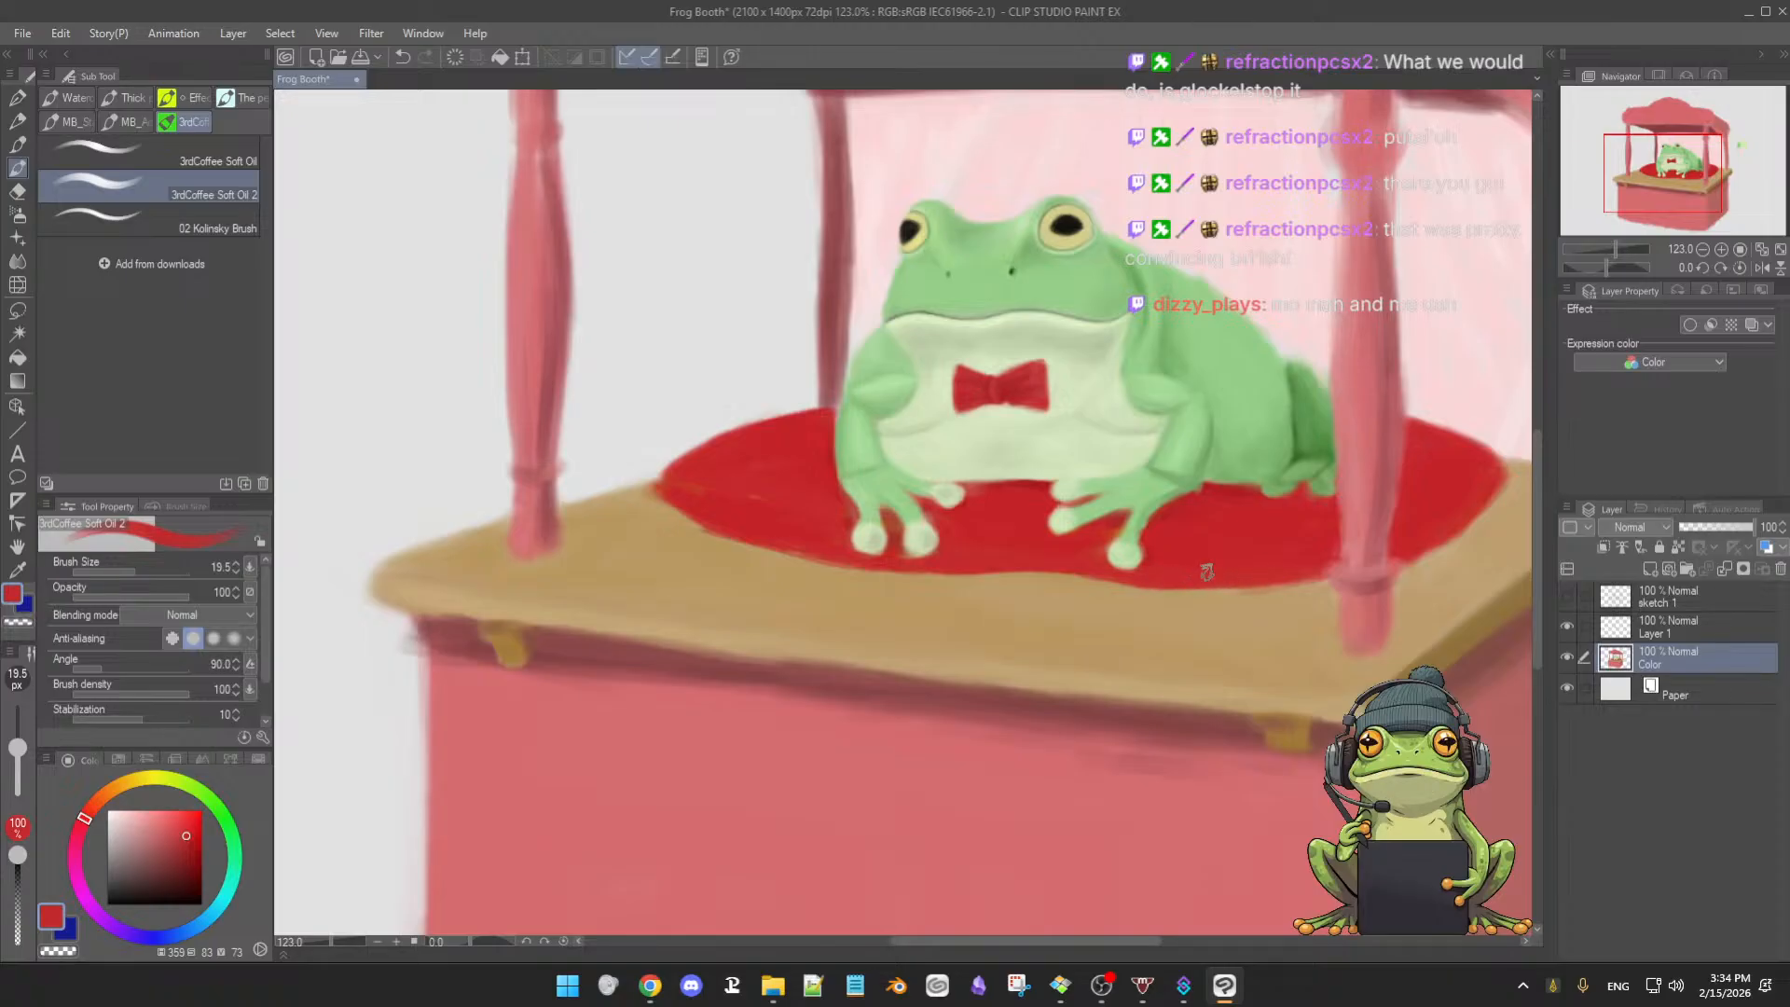
{"action": "left_click_drag", "start_coordinate": [1175, 579], "coordinate": [1294, 572]}
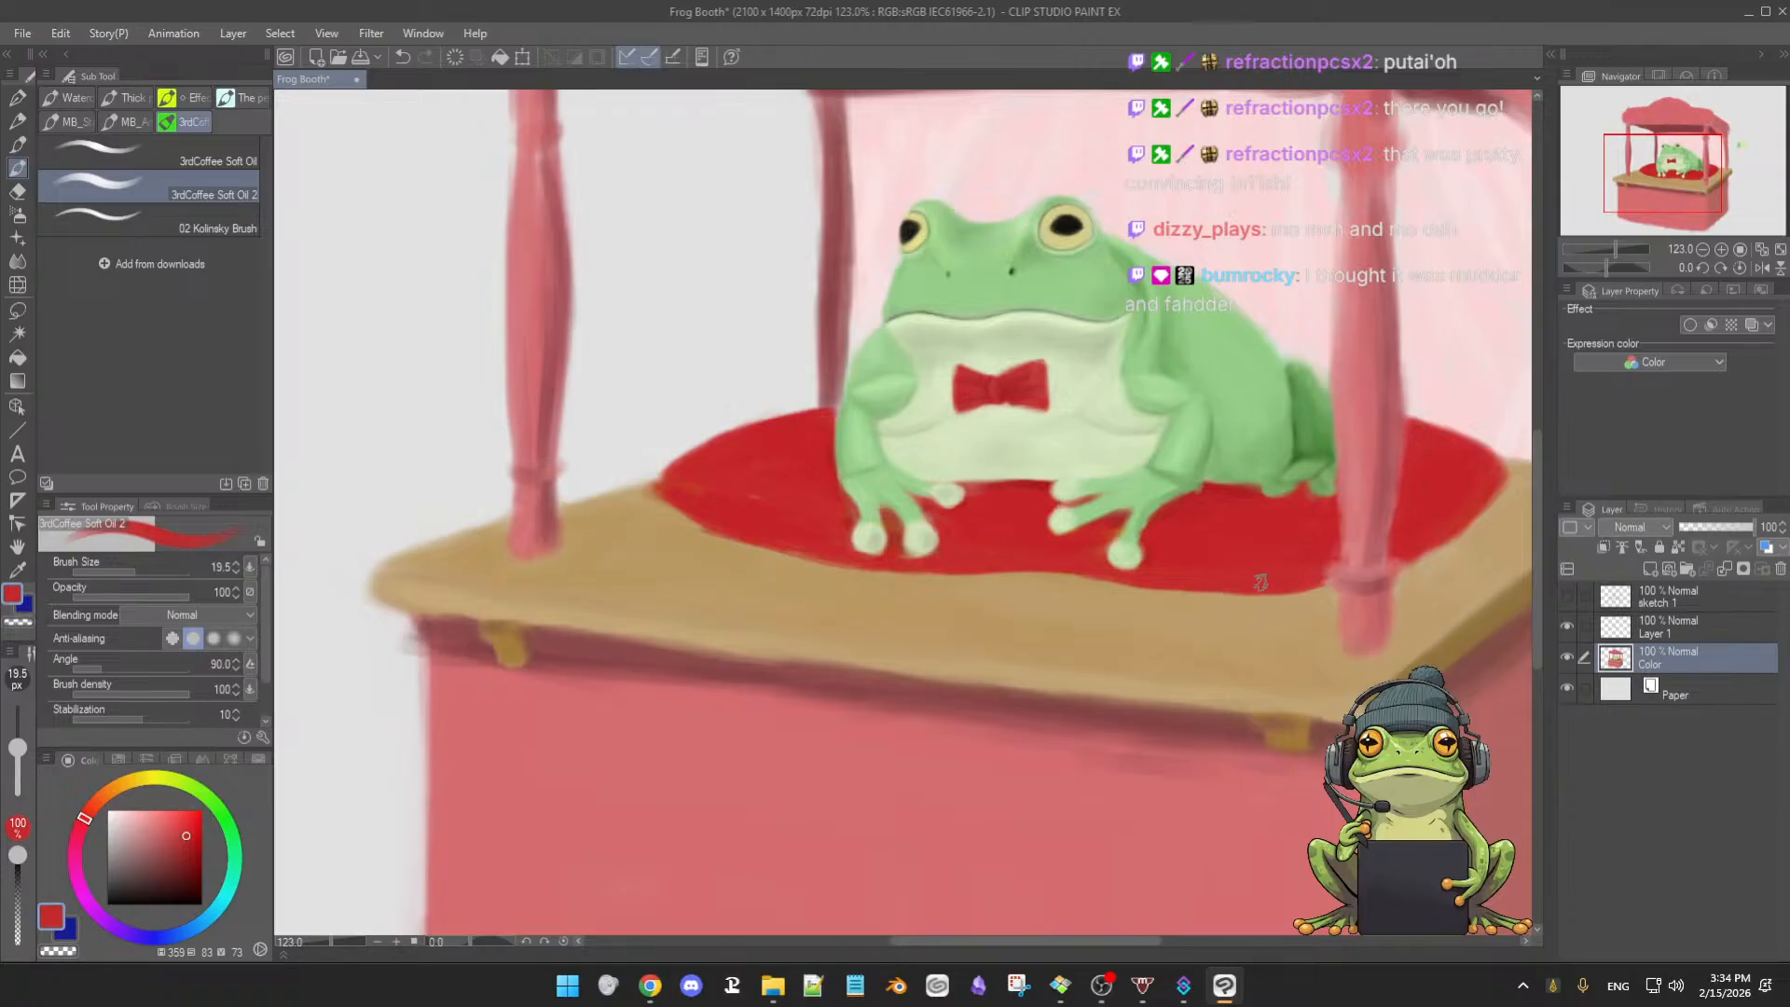
- Touch up the right front post around its lower ring with sampled pinks and cushion red at brush size 19.5
{"action": "left_click", "coordinate": [1397, 558], "text": "alt"}
{"action": "left_click", "coordinate": [1344, 567], "text": "alt"}
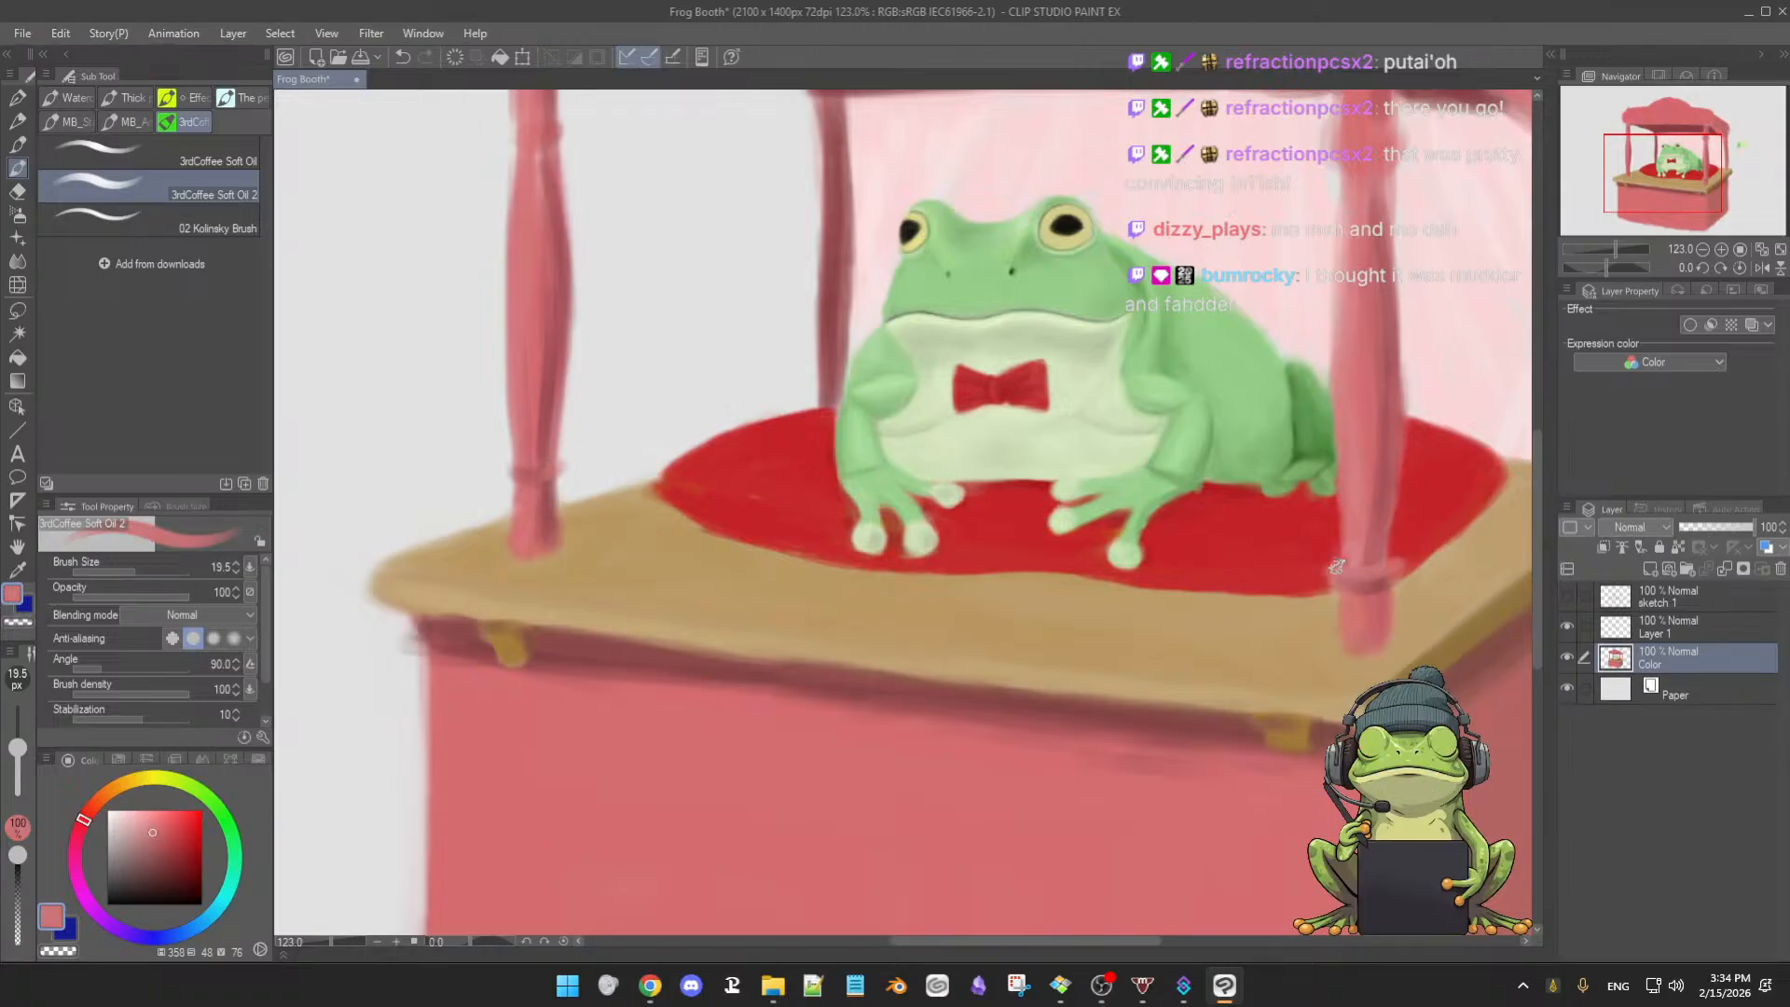
{"action": "left_click", "coordinate": [1365, 586], "text": "alt"}
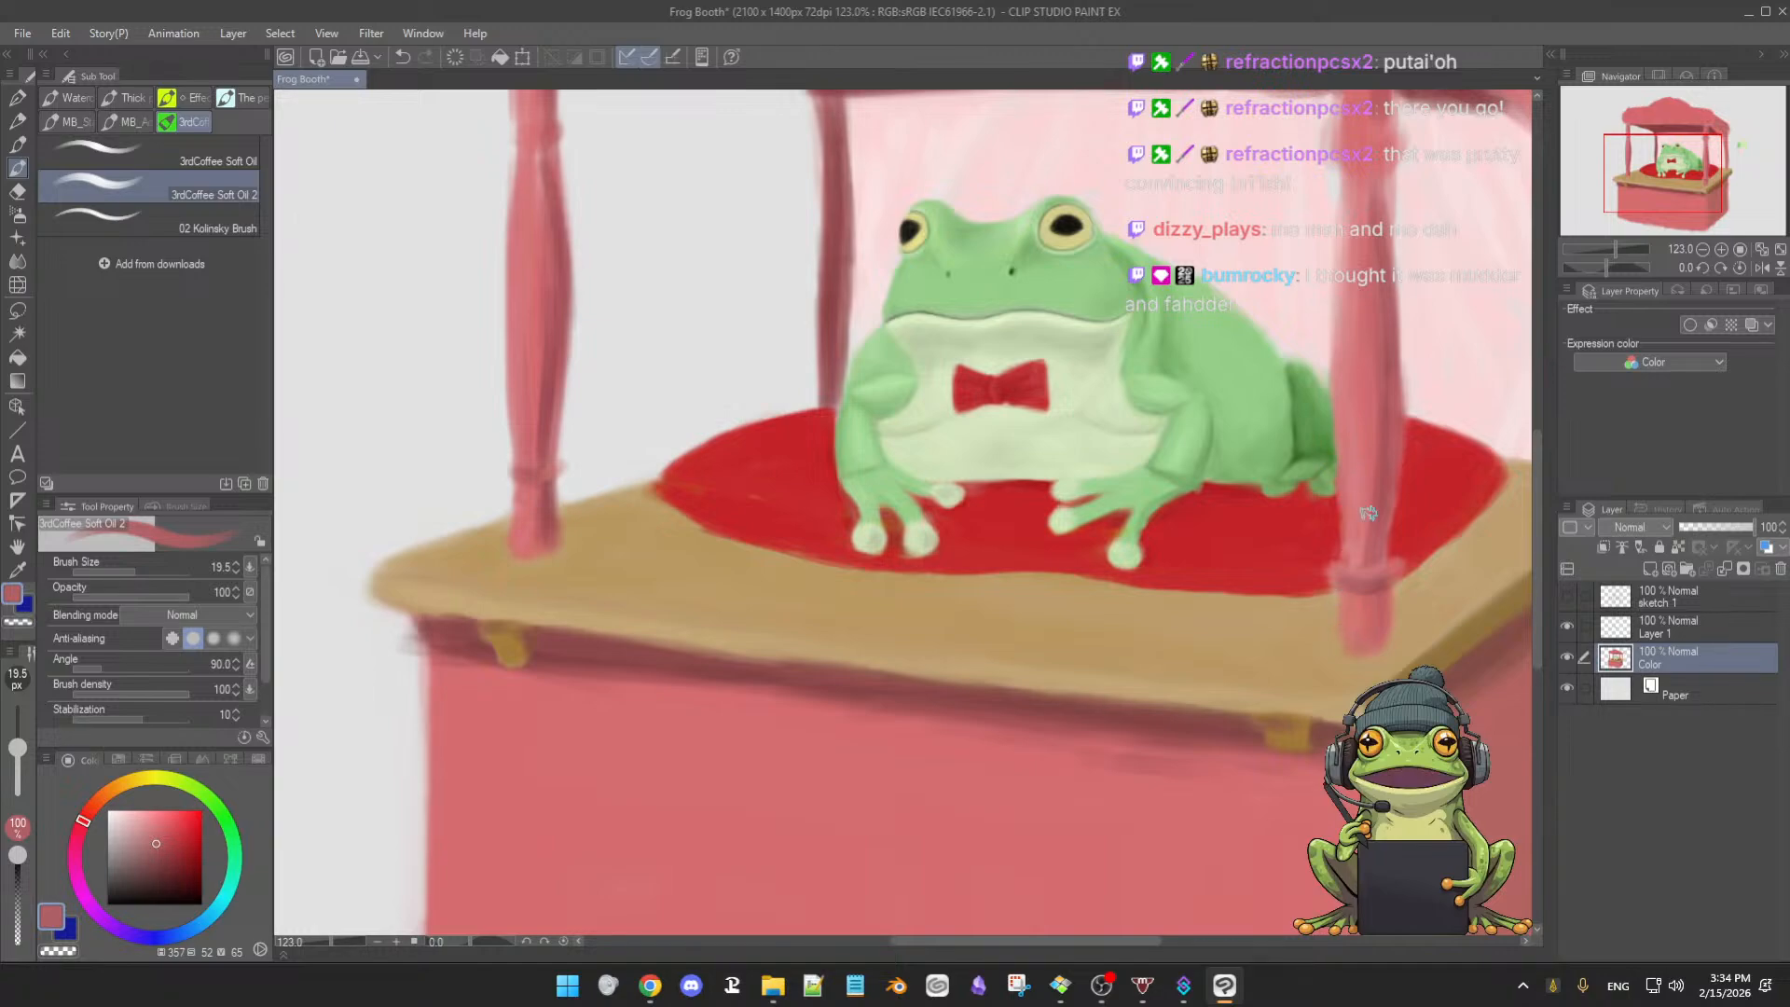
{"action": "left_click_drag", "start_coordinate": [1248, 647], "coordinate": [1317, 566]}
{"action": "left_click", "coordinate": [1334, 555], "text": "alt"}
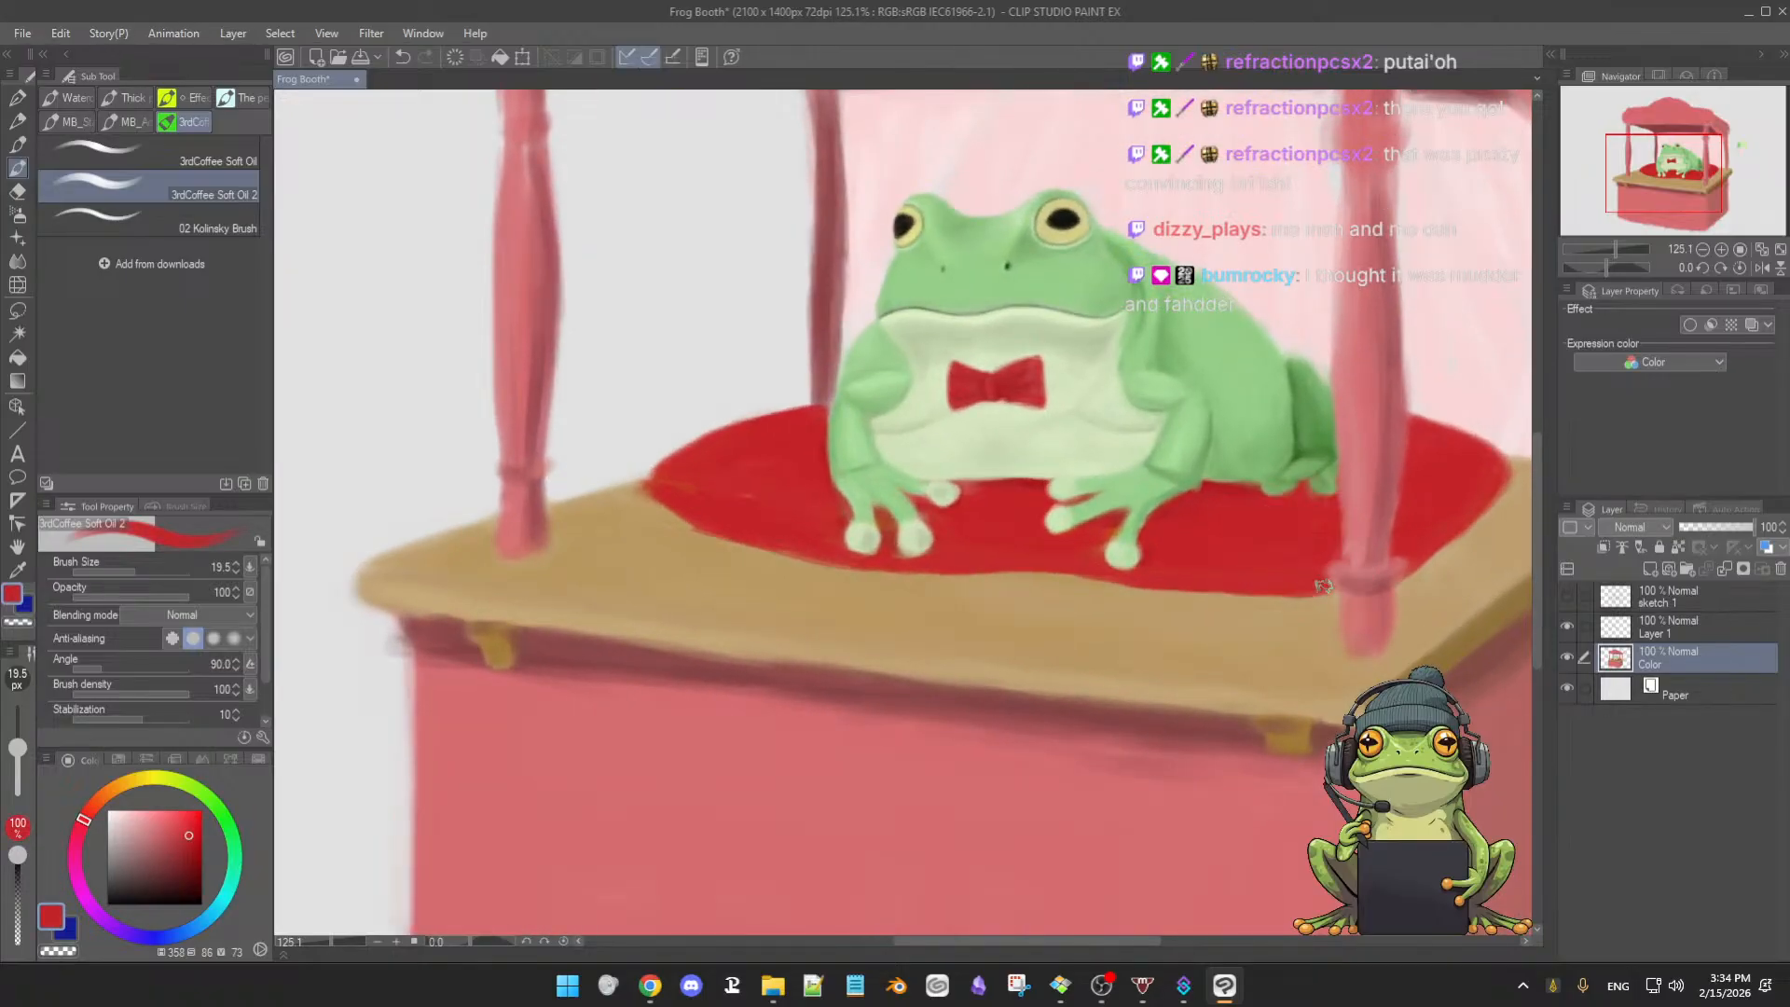
- Round out and shade the lower ring of the right front post with sampled pinks at brush size 17
{"action": "left_click", "coordinate": [1341, 580], "text": "alt"}
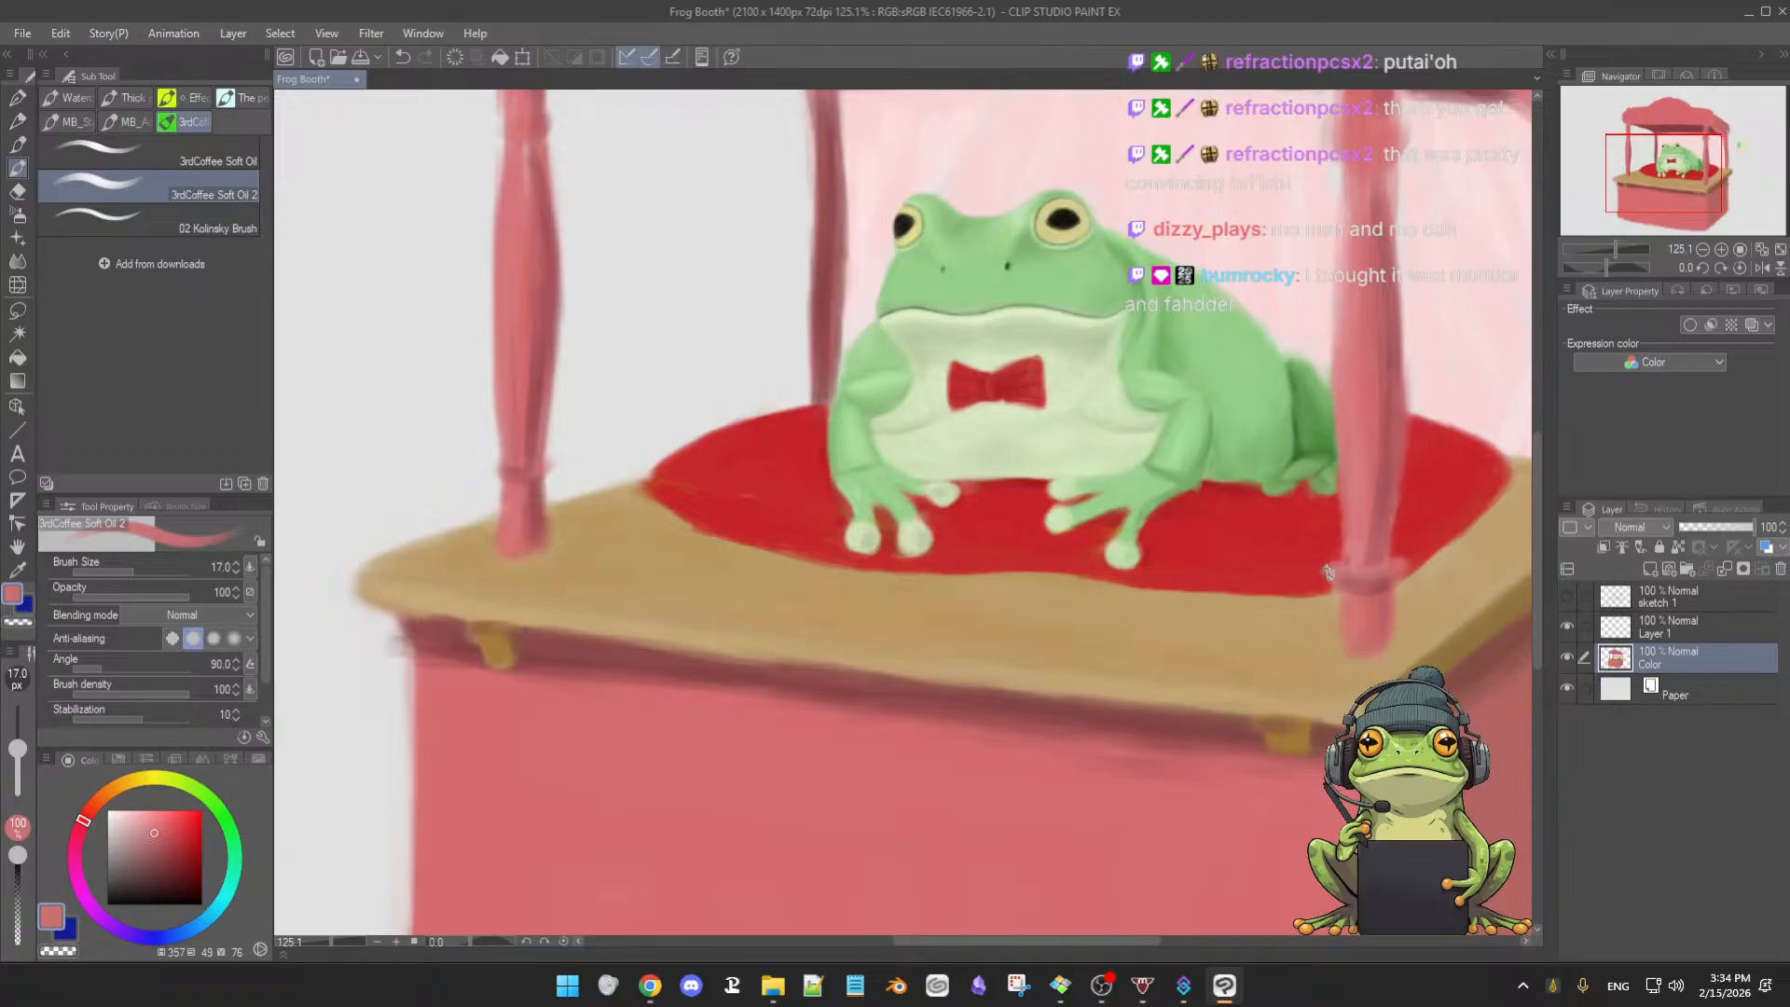
{"action": "left_click", "coordinate": [1393, 570], "text": "alt"}
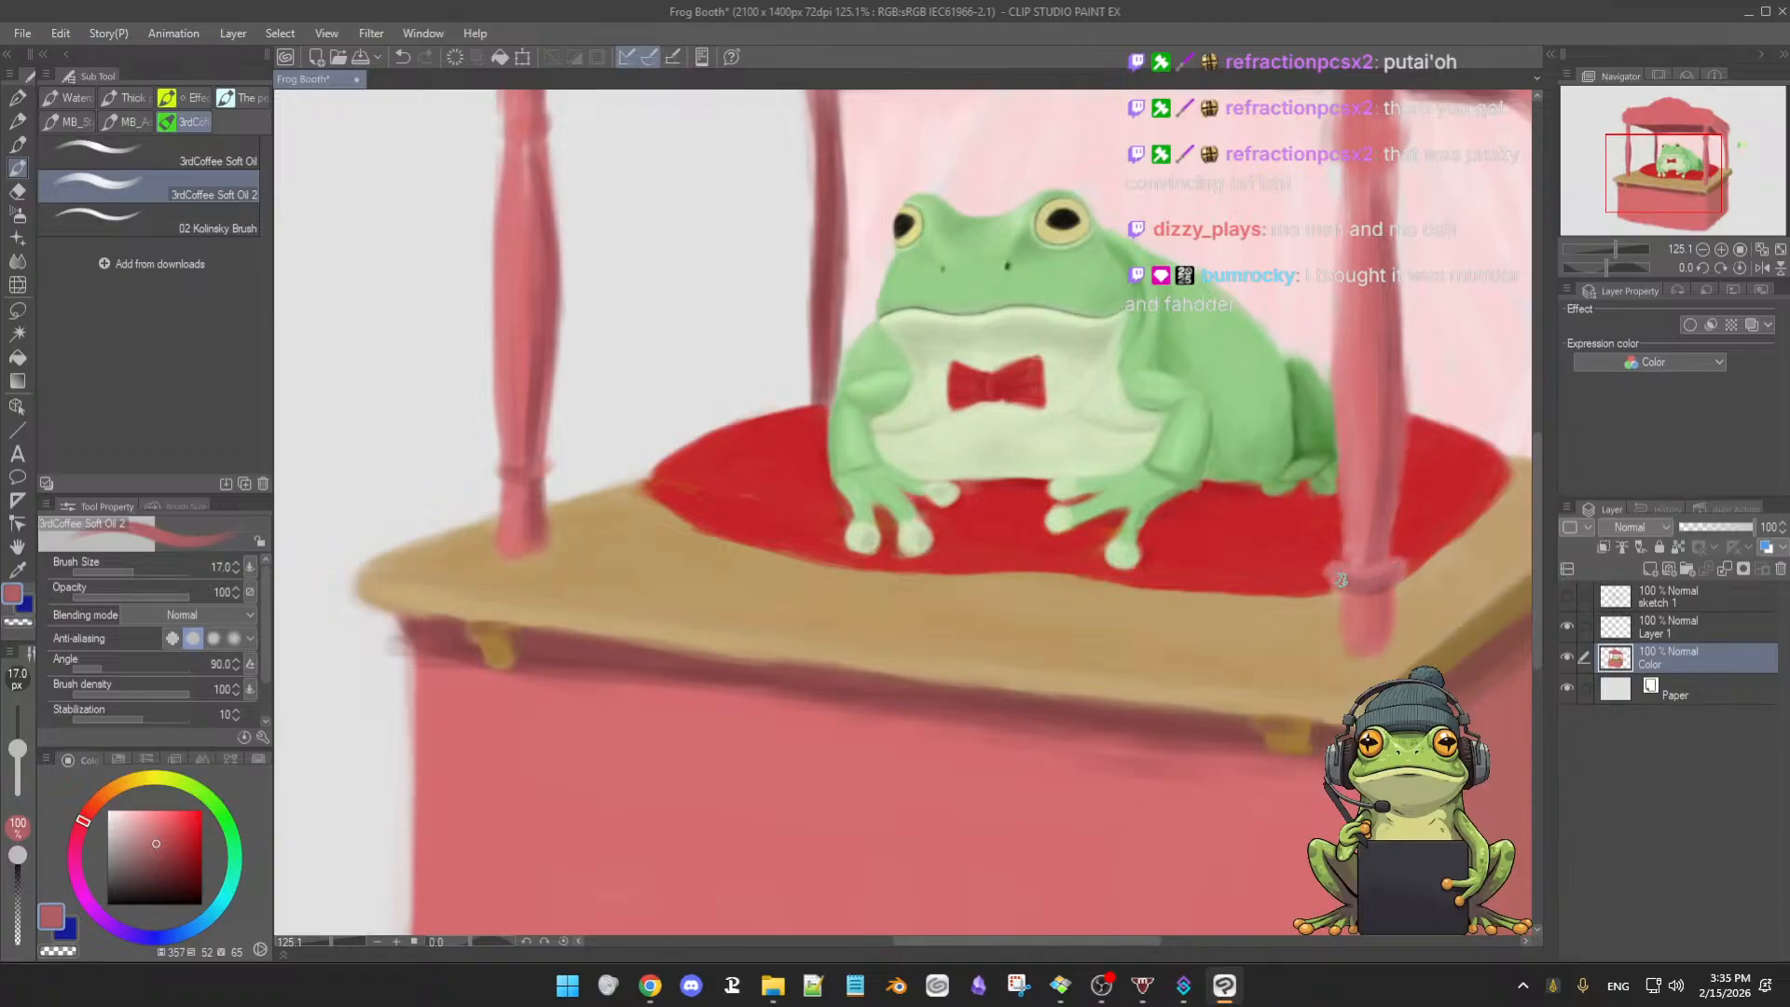
{"action": "left_click", "coordinate": [1344, 561], "text": "alt"}
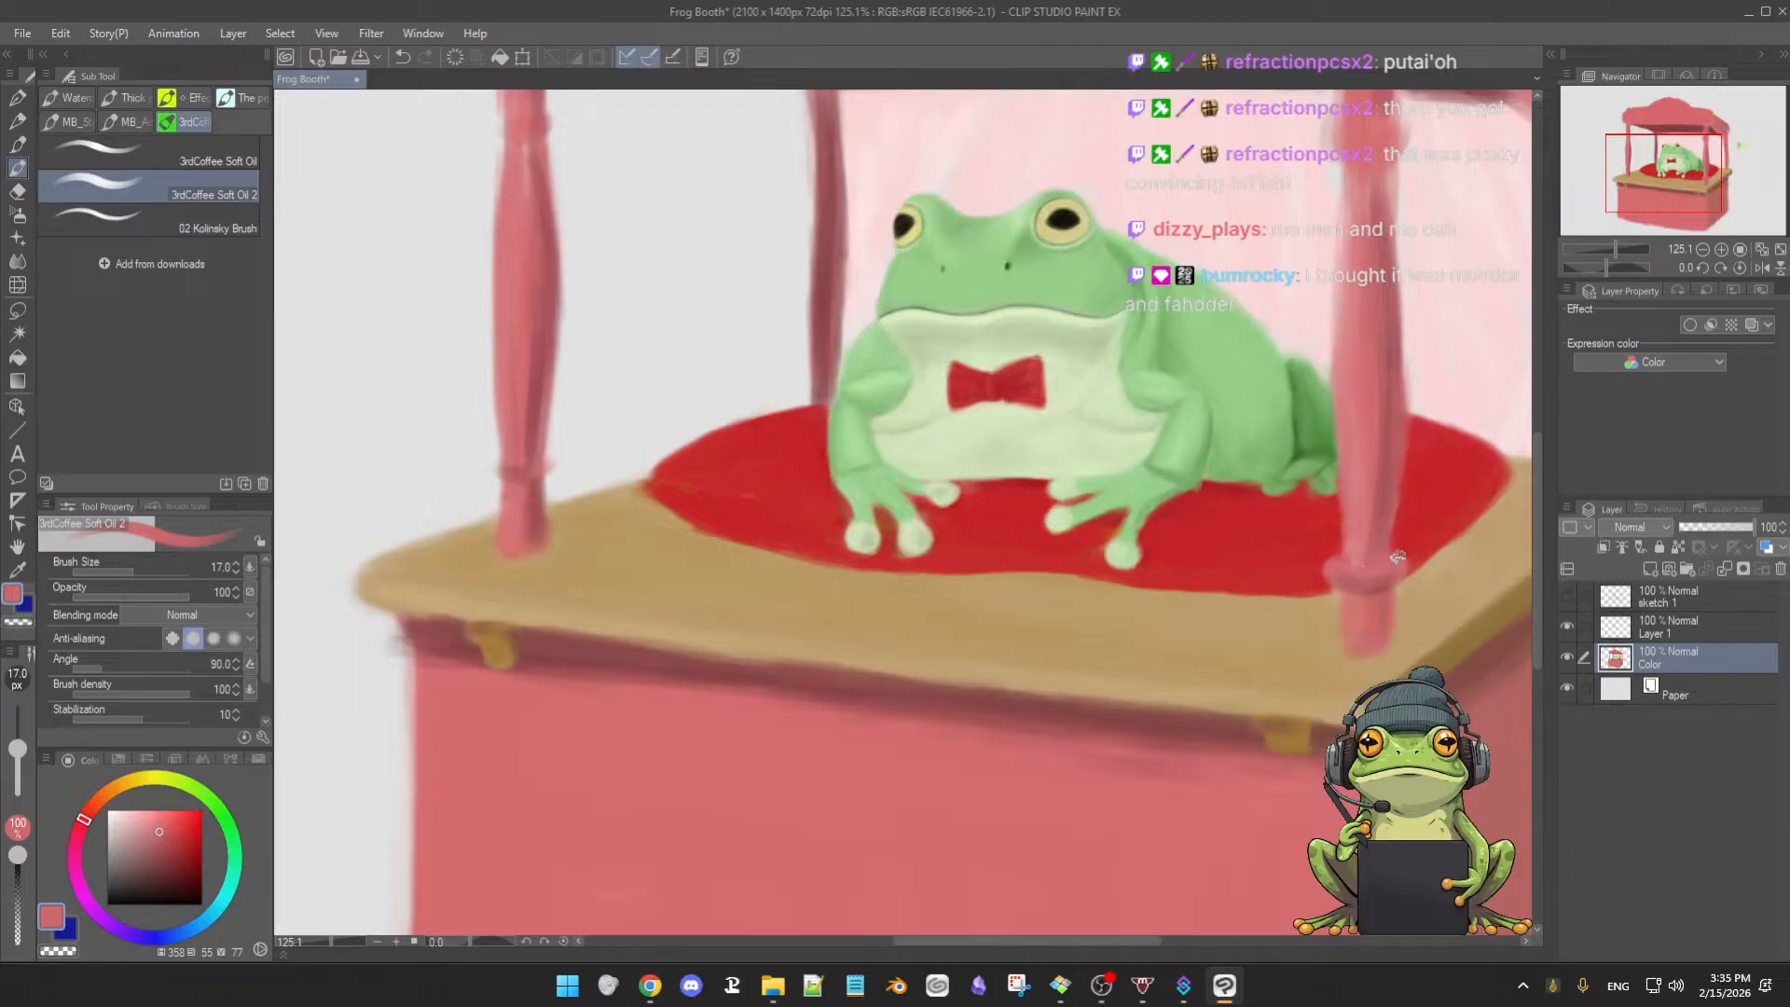
{"action": "left_click", "coordinate": [1352, 561], "text": "alt"}
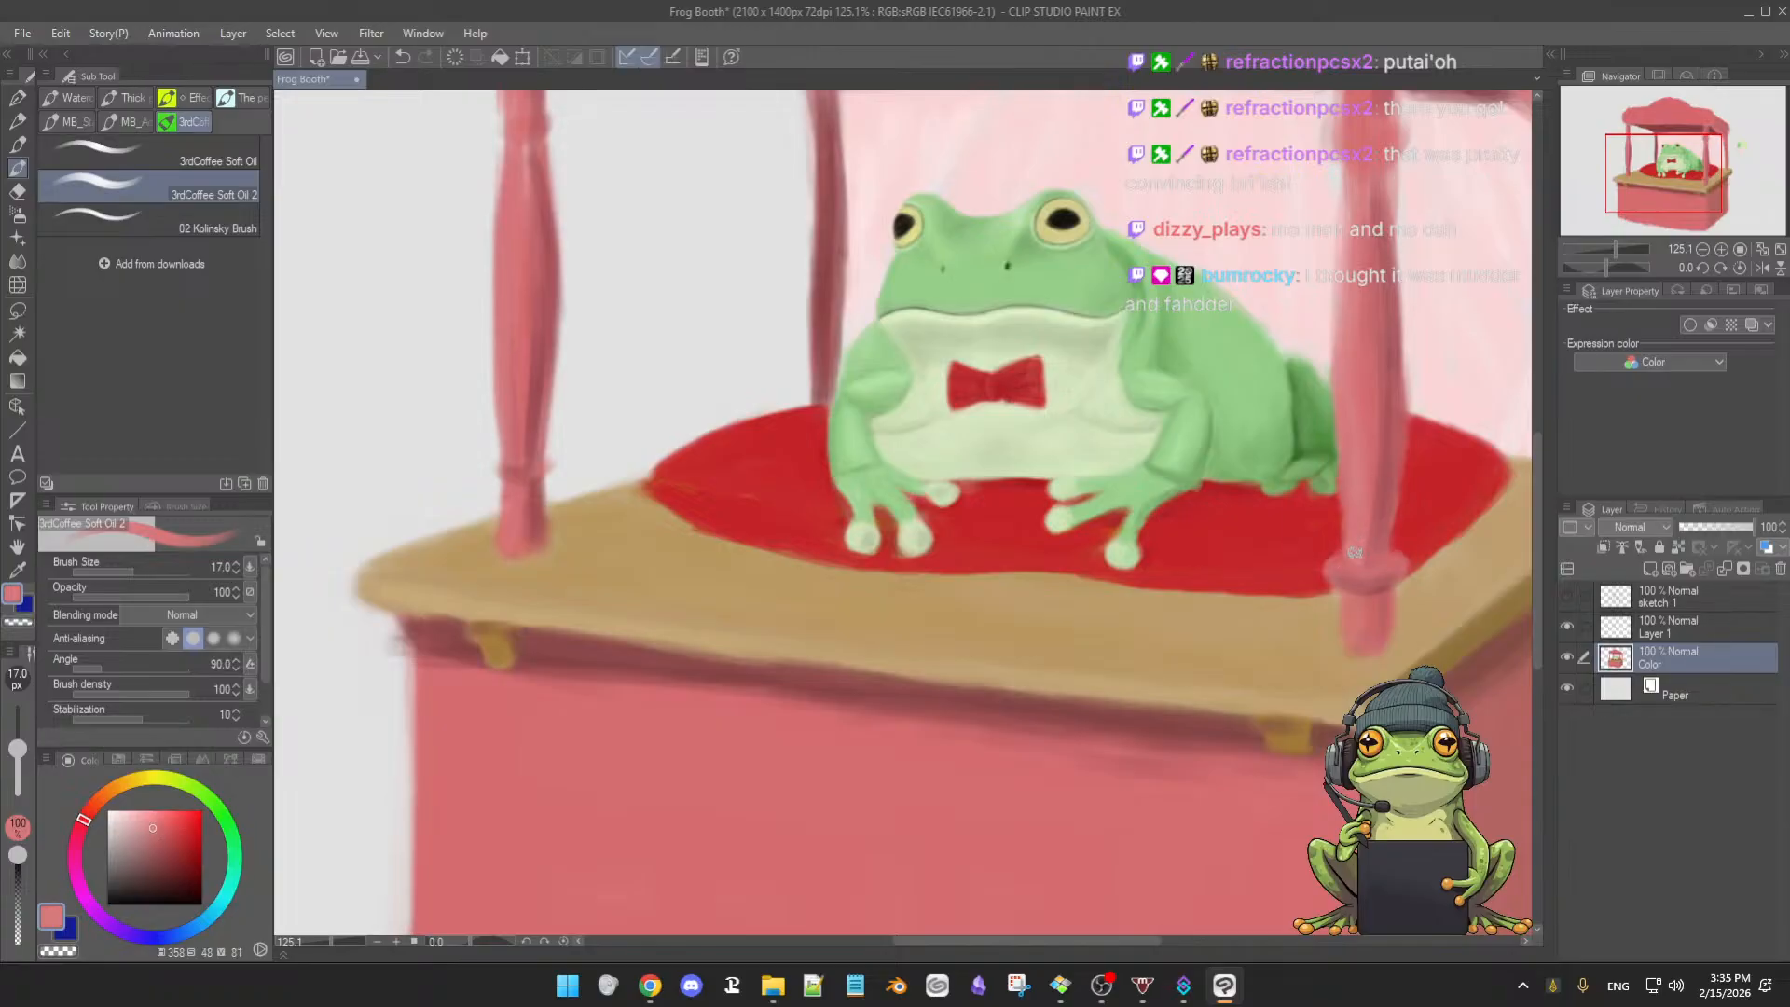
{"action": "left_click", "coordinate": [1380, 534], "text": "alt"}
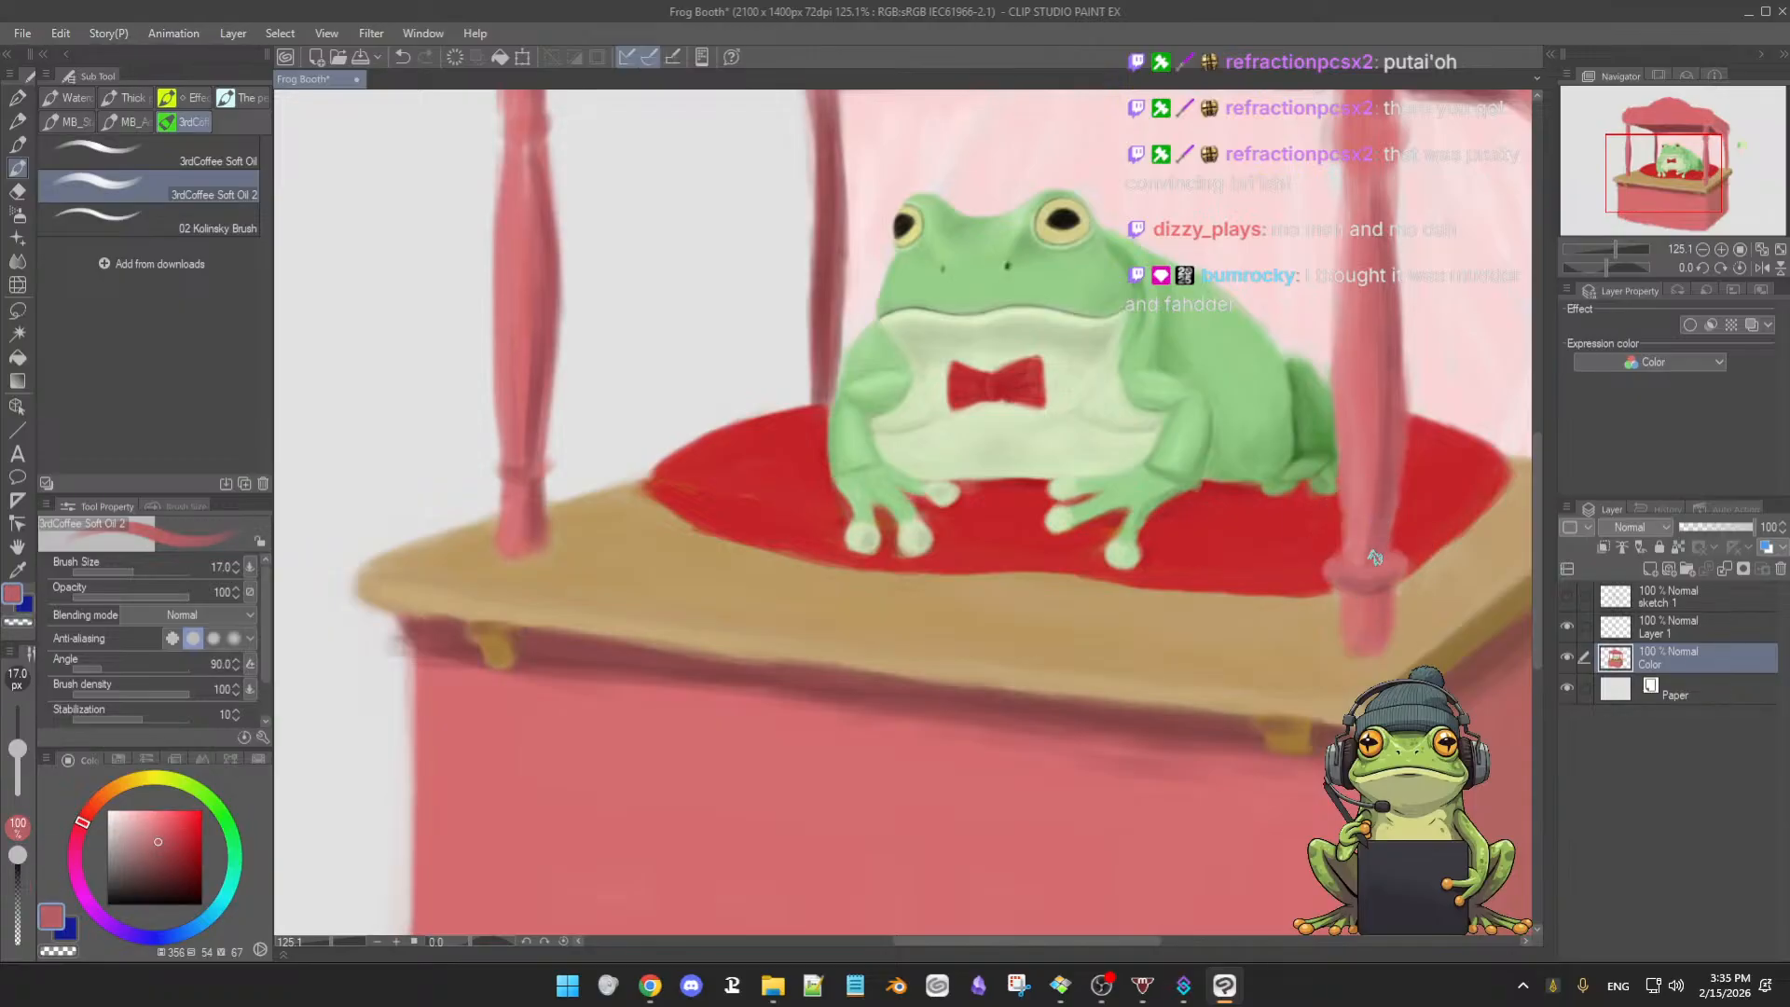
{"action": "left_click", "coordinate": [1359, 565], "text": "alt"}
- Paint a darker pink lower edge under the upper ring of the right front post at brush size 17
{"action": "scroll", "coordinate": [1405, 564], "scroll_direction": "up", "scroll_amount": 3}
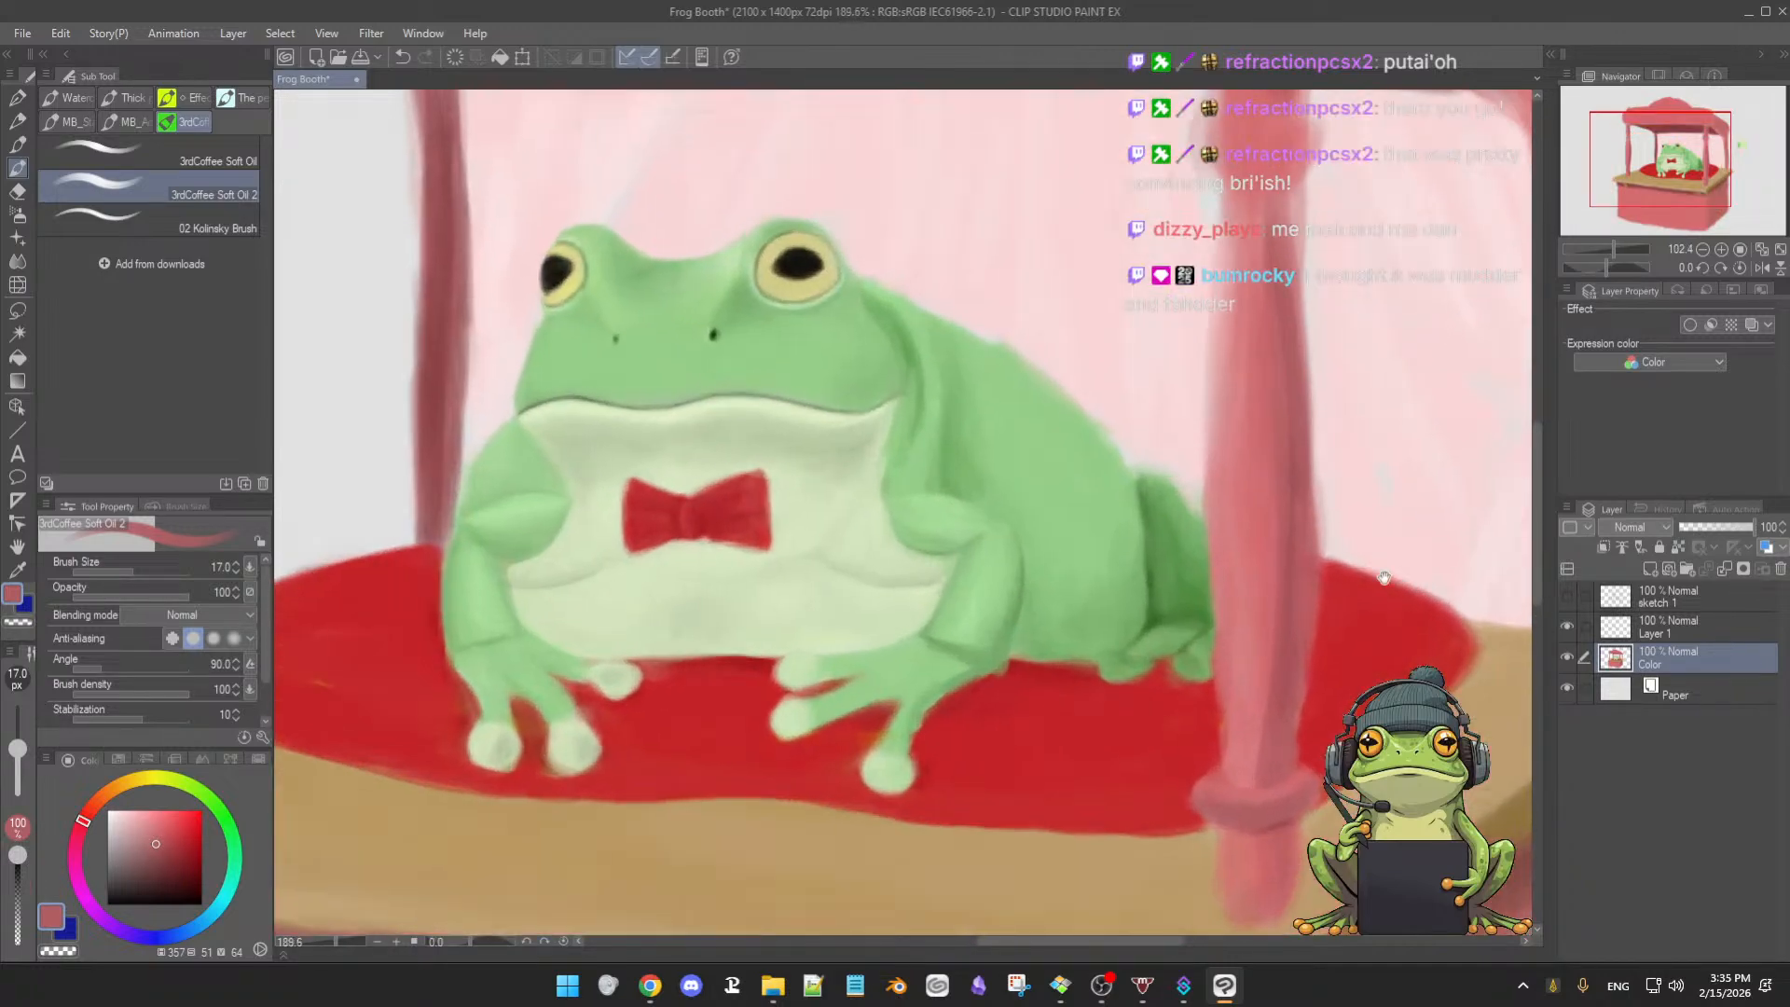
{"action": "left_click_drag", "start_coordinate": [1330, 504], "coordinate": [1307, 635]}
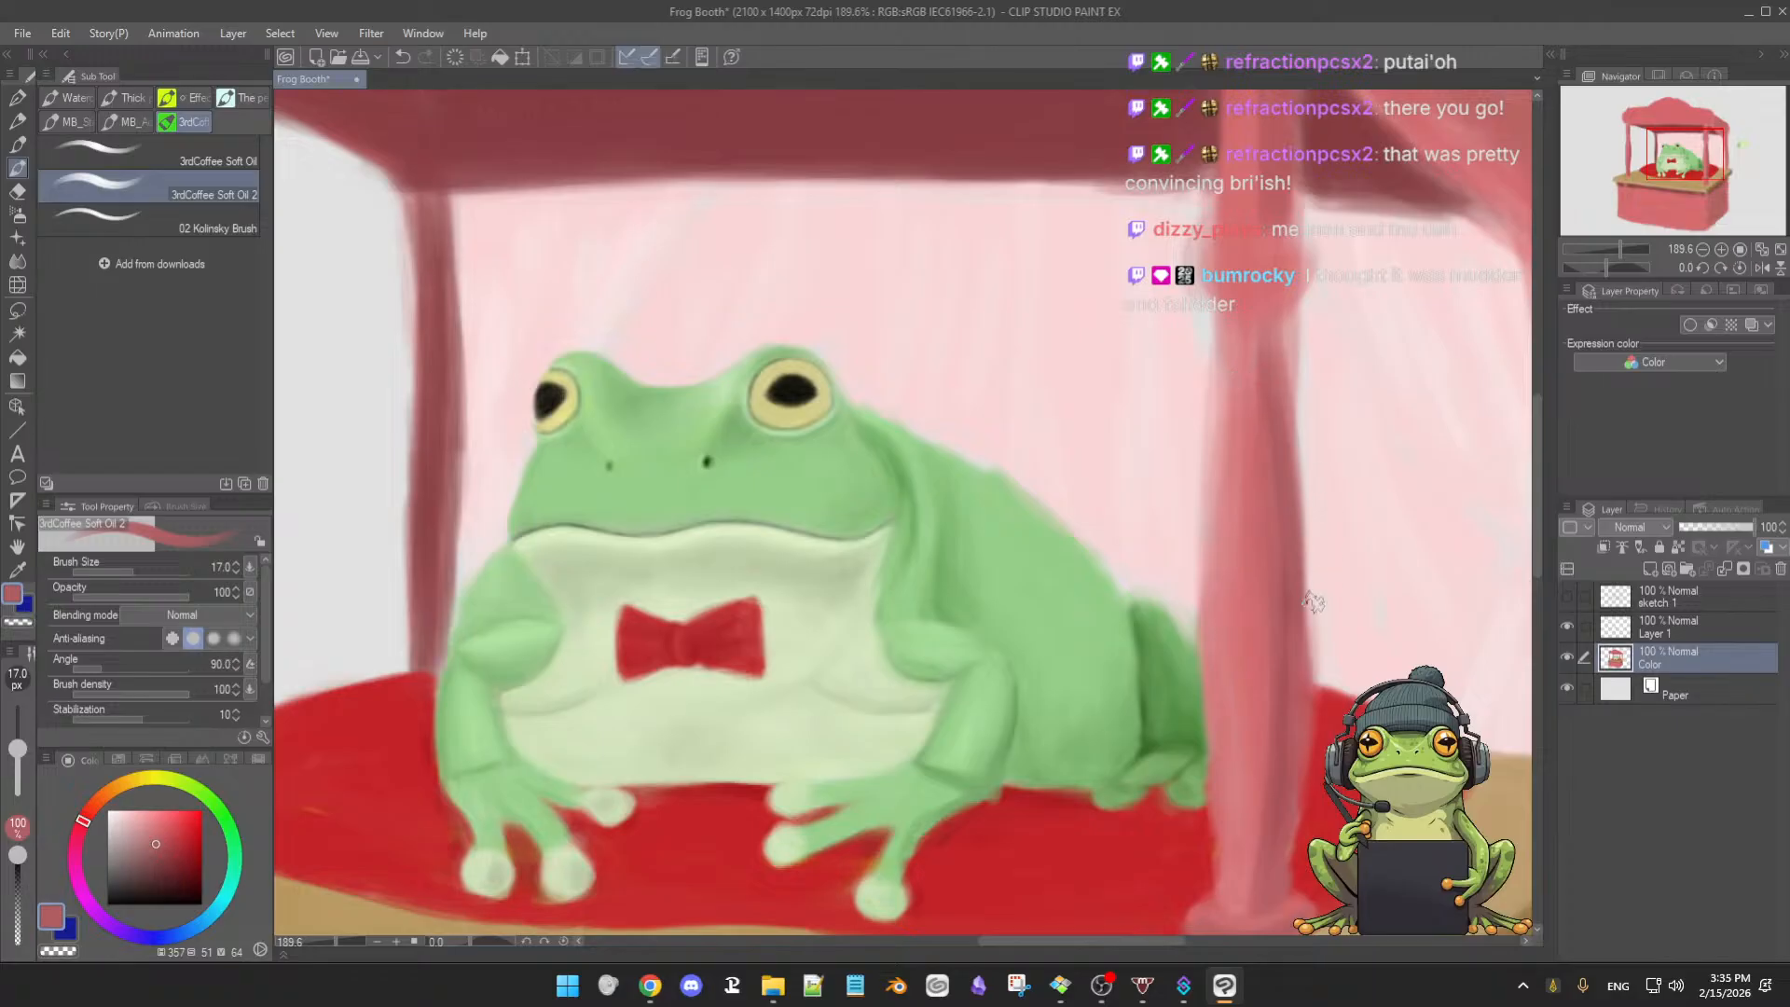
{"action": "scroll", "coordinate": [1301, 620], "scroll_direction": "down", "scroll_amount": 3}
{"action": "left_click", "coordinate": [1270, 827], "text": "alt"}
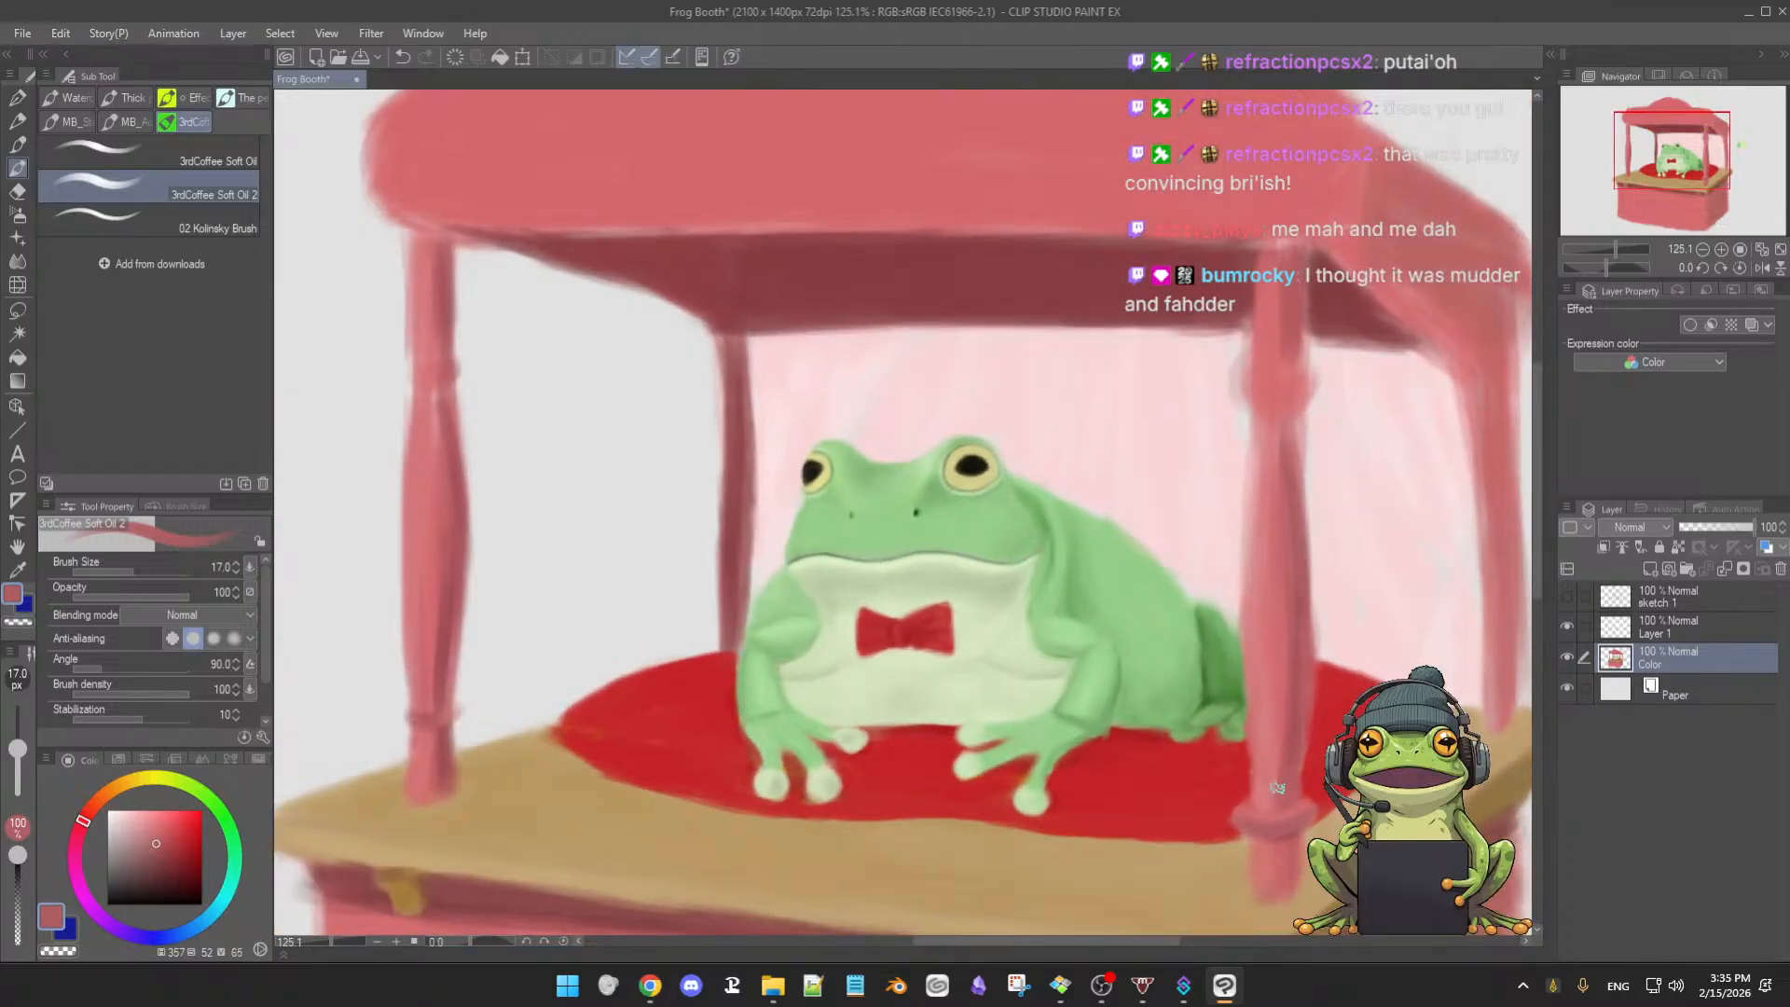
{"action": "left_click_drag", "start_coordinate": [1239, 400], "coordinate": [1301, 401]}
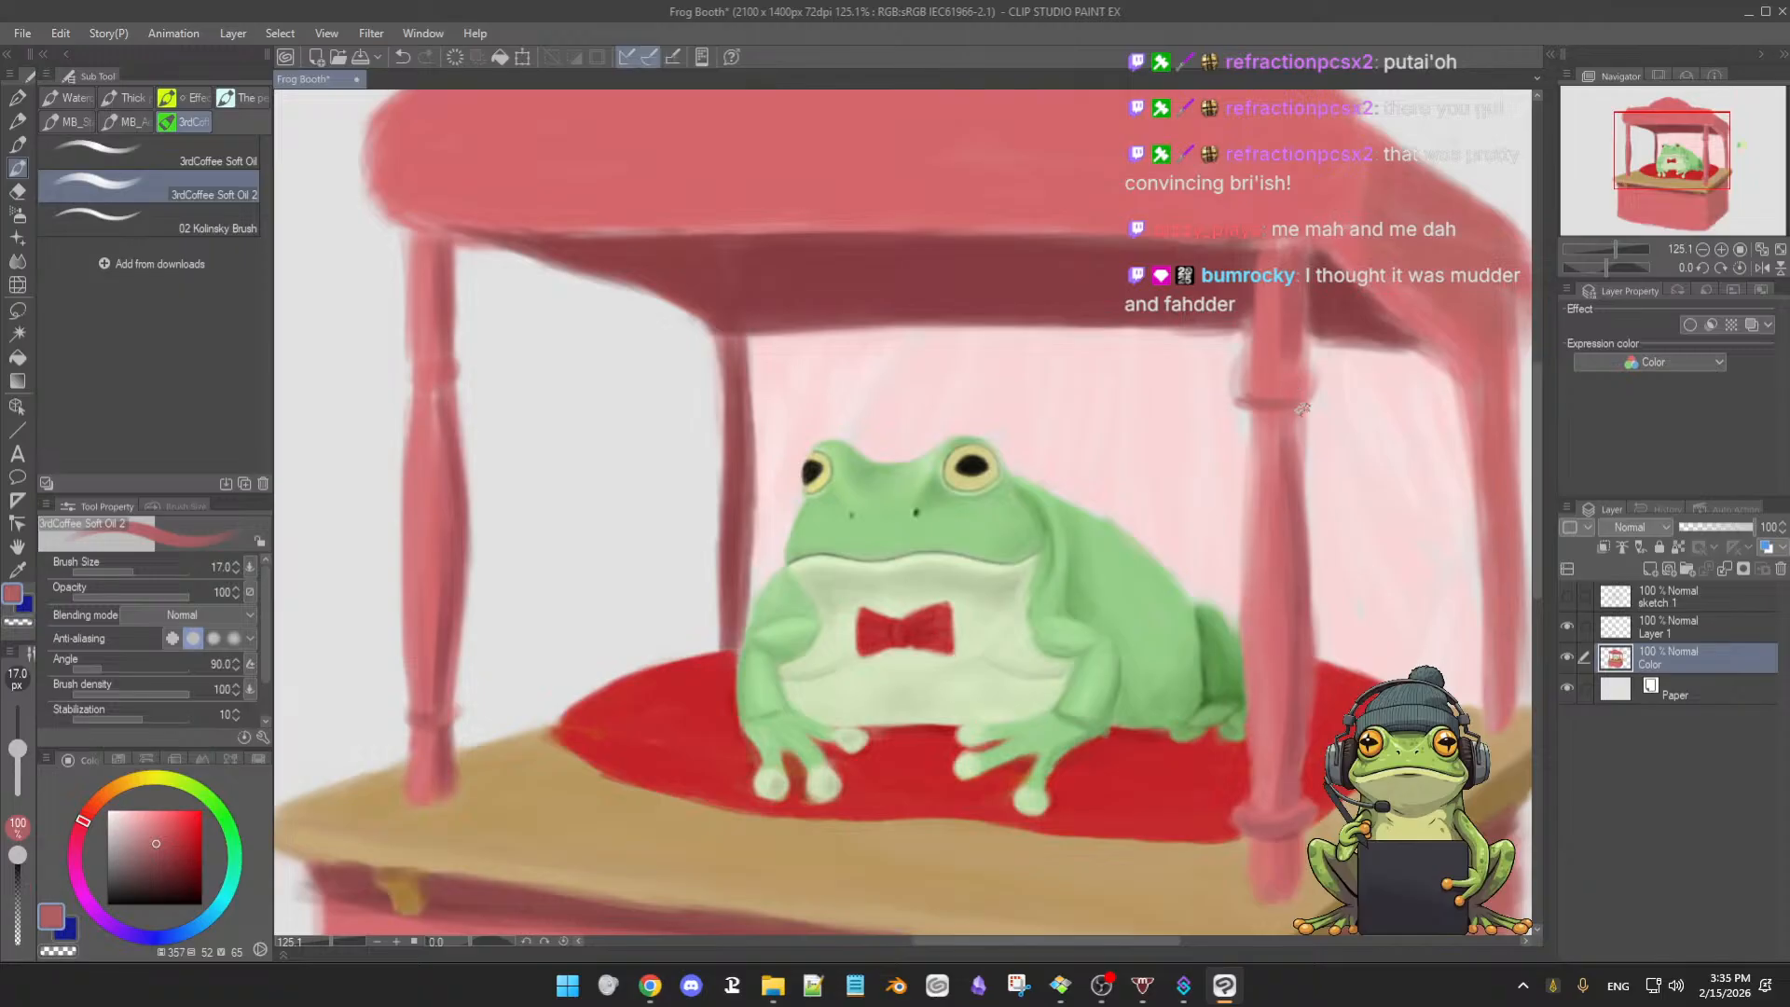
- Paint lighter pinks down the left side of the right front post's shaft, between its two rings, at brush size 16.5
{"action": "key", "text": "bracketleft"}
{"action": "left_click", "coordinate": [1276, 555], "text": "alt"}
{"action": "left_click_drag", "start_coordinate": [1259, 529], "coordinate": [1251, 603]}
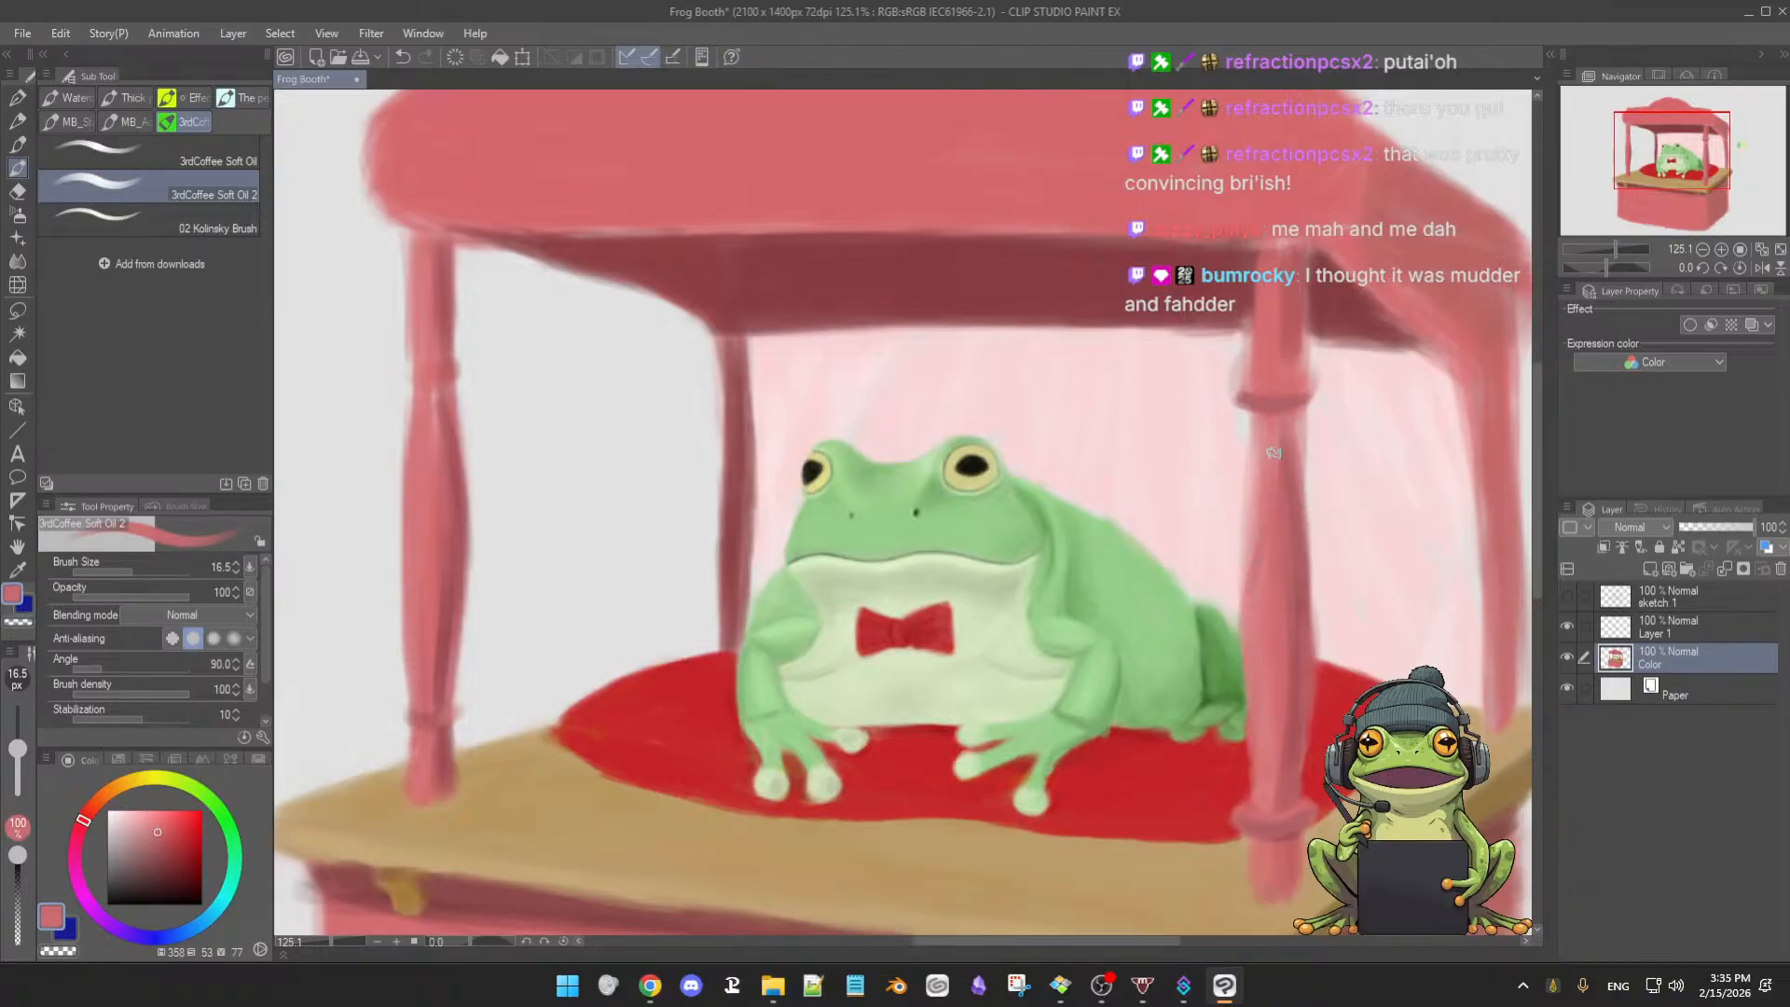
{"action": "left_click_drag", "start_coordinate": [1259, 459], "coordinate": [1247, 575]}
{"action": "mouse_move", "coordinate": [1264, 459]}
{"action": "left_mouse_down"}
{"action": "mouse_move", "coordinate": [1242, 627]}
{"action": "mouse_move", "coordinate": [1250, 801]}
{"action": "left_mouse_up"}
{"action": "left_click_drag", "start_coordinate": [1253, 726], "coordinate": [1259, 795]}
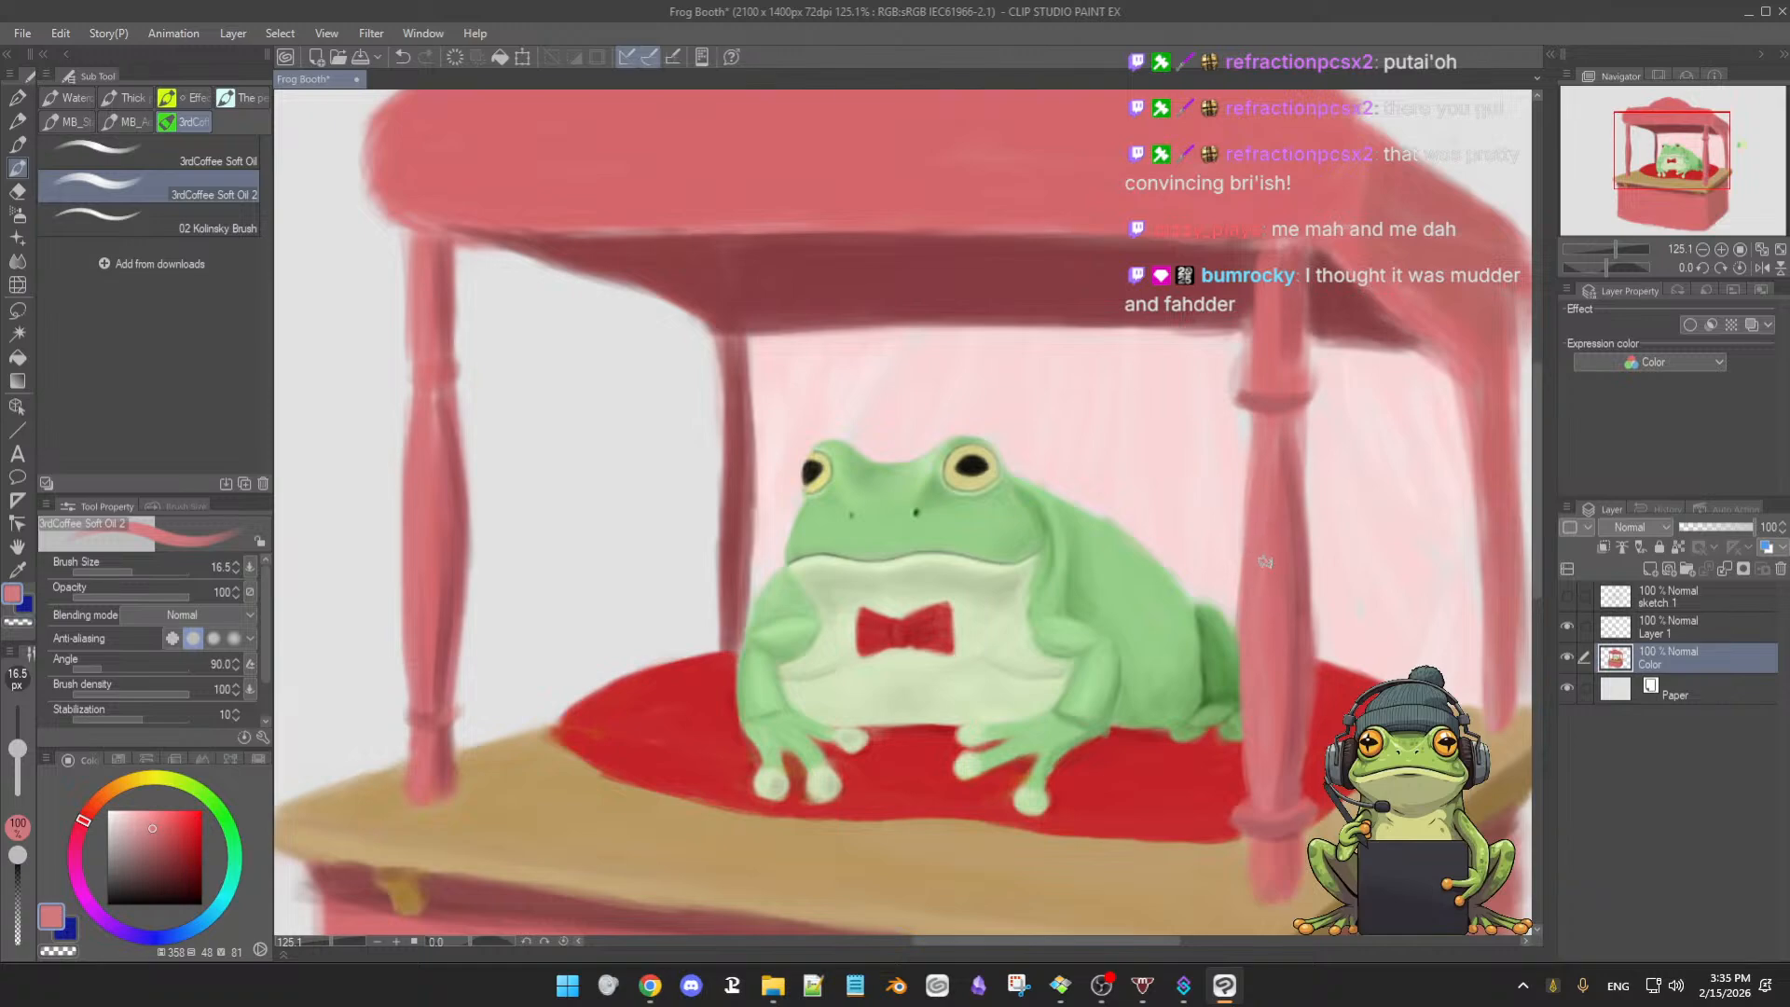
- Refine the right front post's neck and widen the upper ring above it into a rounded band at brush size 16.5
{"action": "left_click", "coordinate": [1292, 416], "text": "alt"}
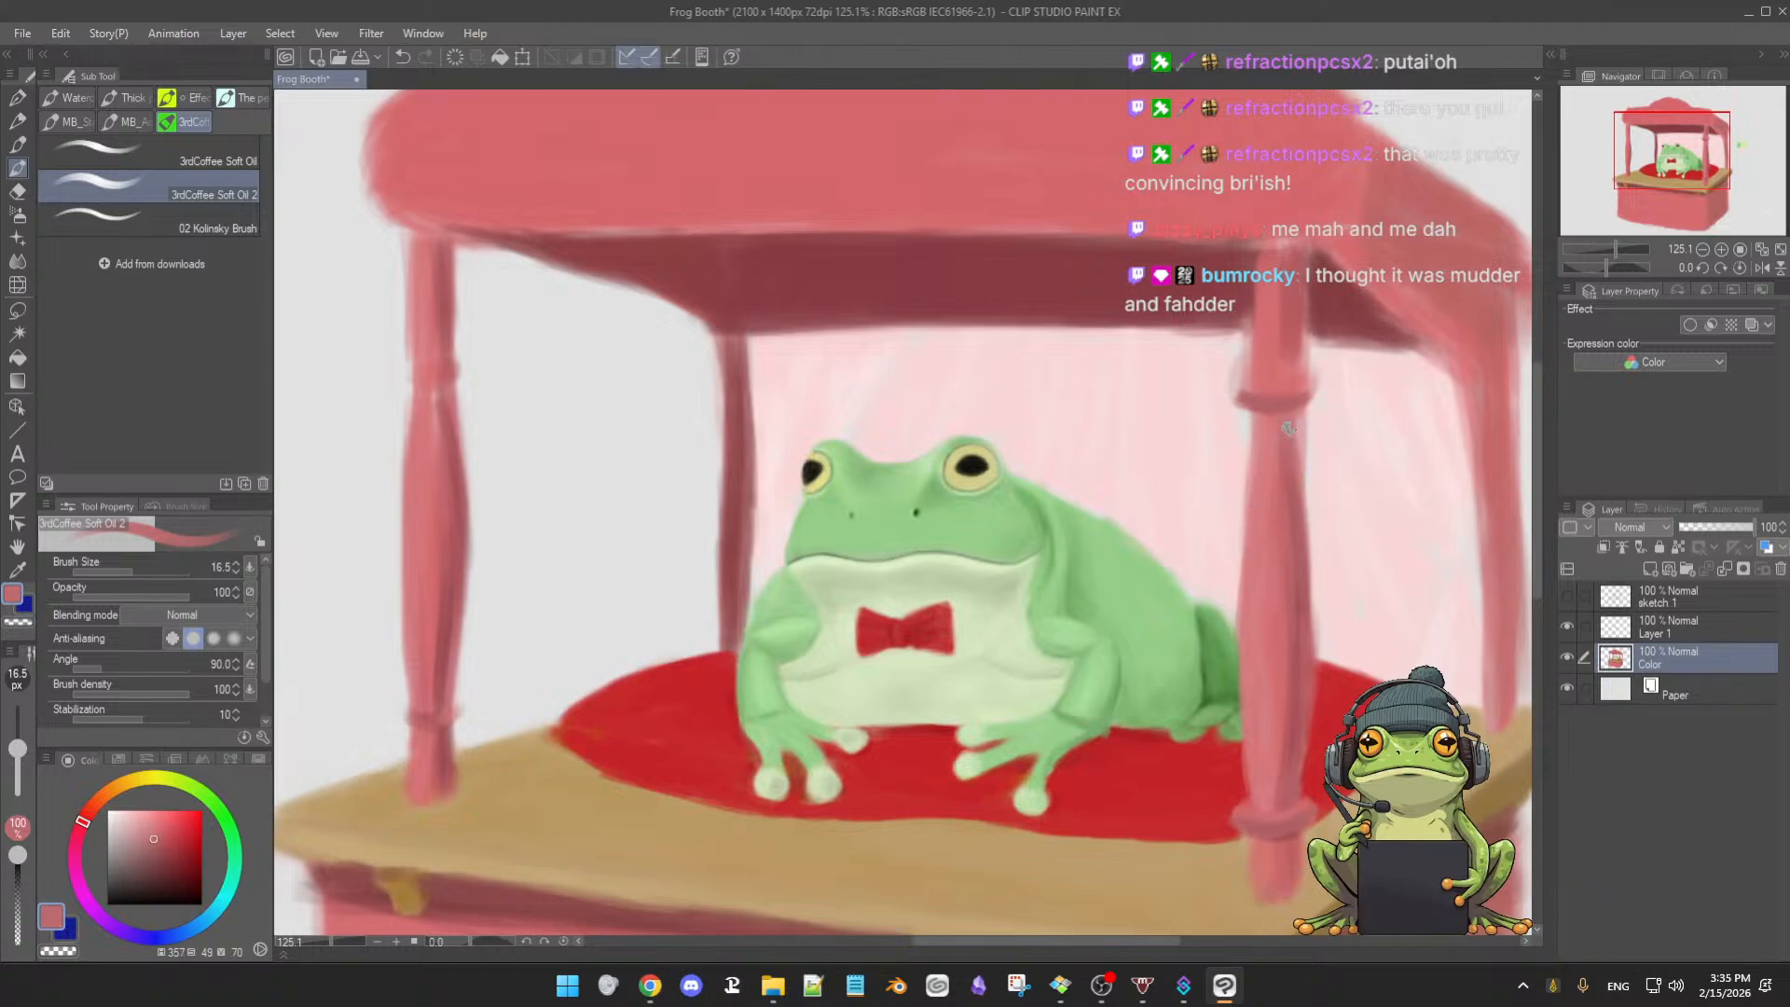
{"action": "left_click", "coordinate": [1315, 427], "text": "alt"}
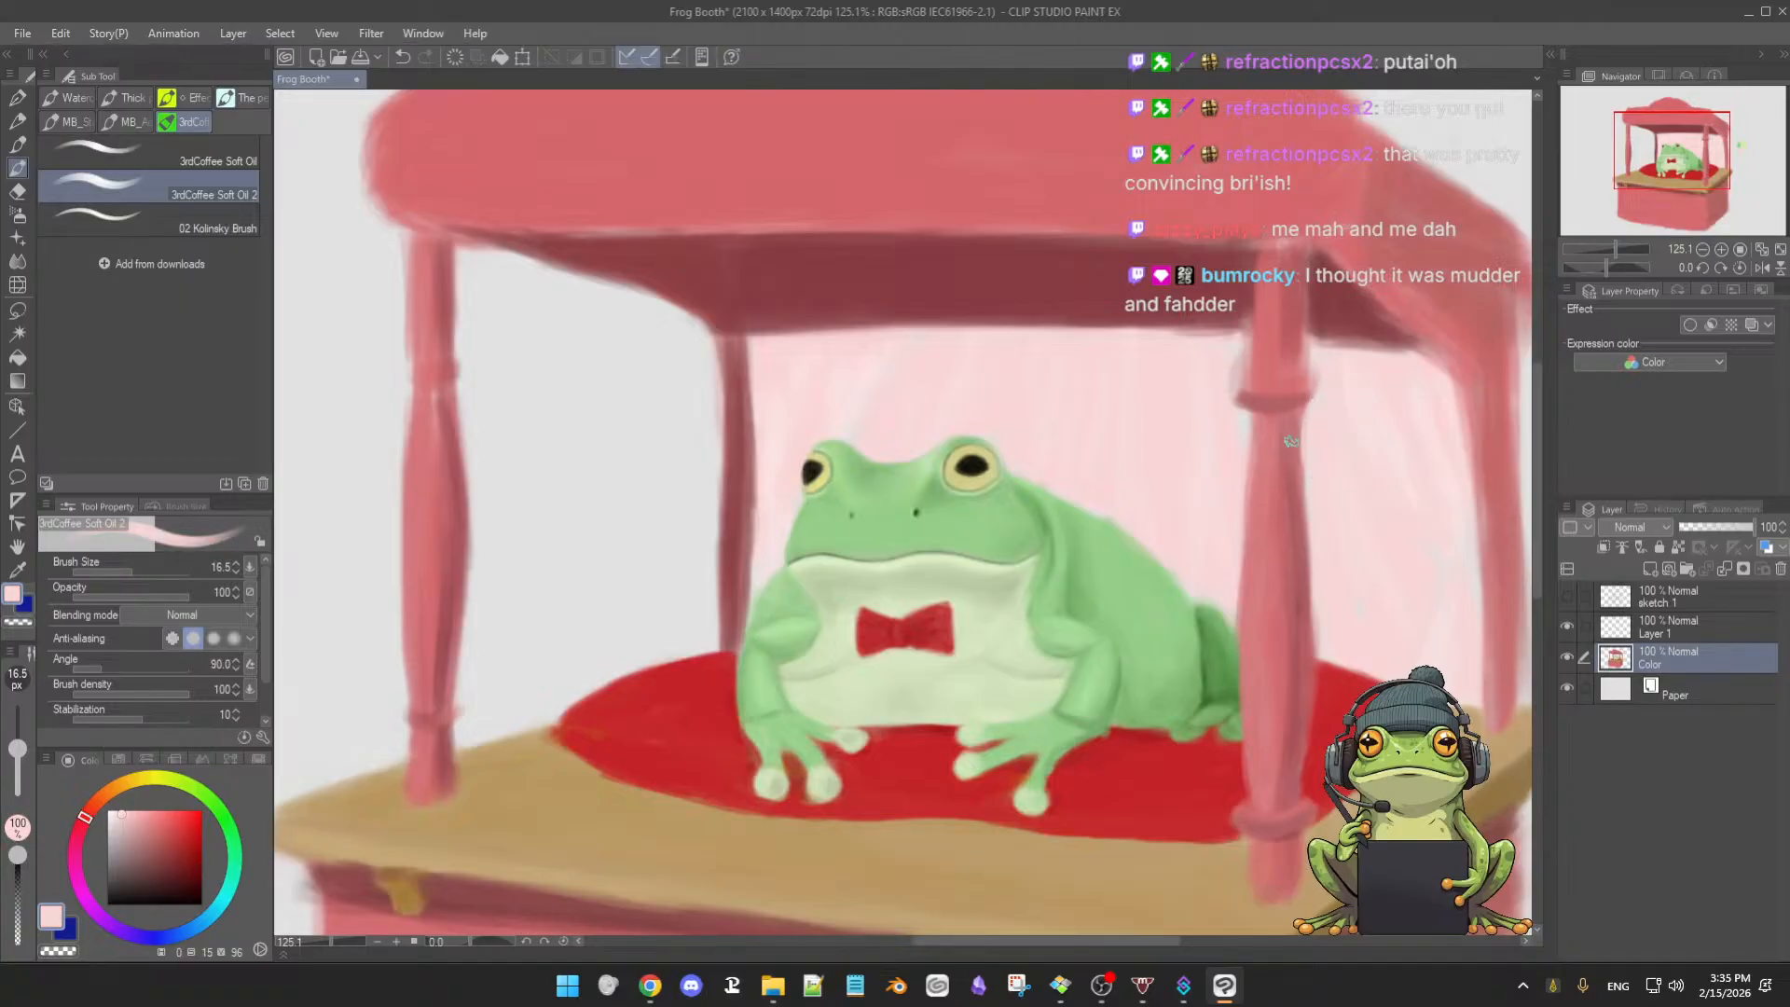
{"action": "left_click", "coordinate": [1286, 430], "text": "alt"}
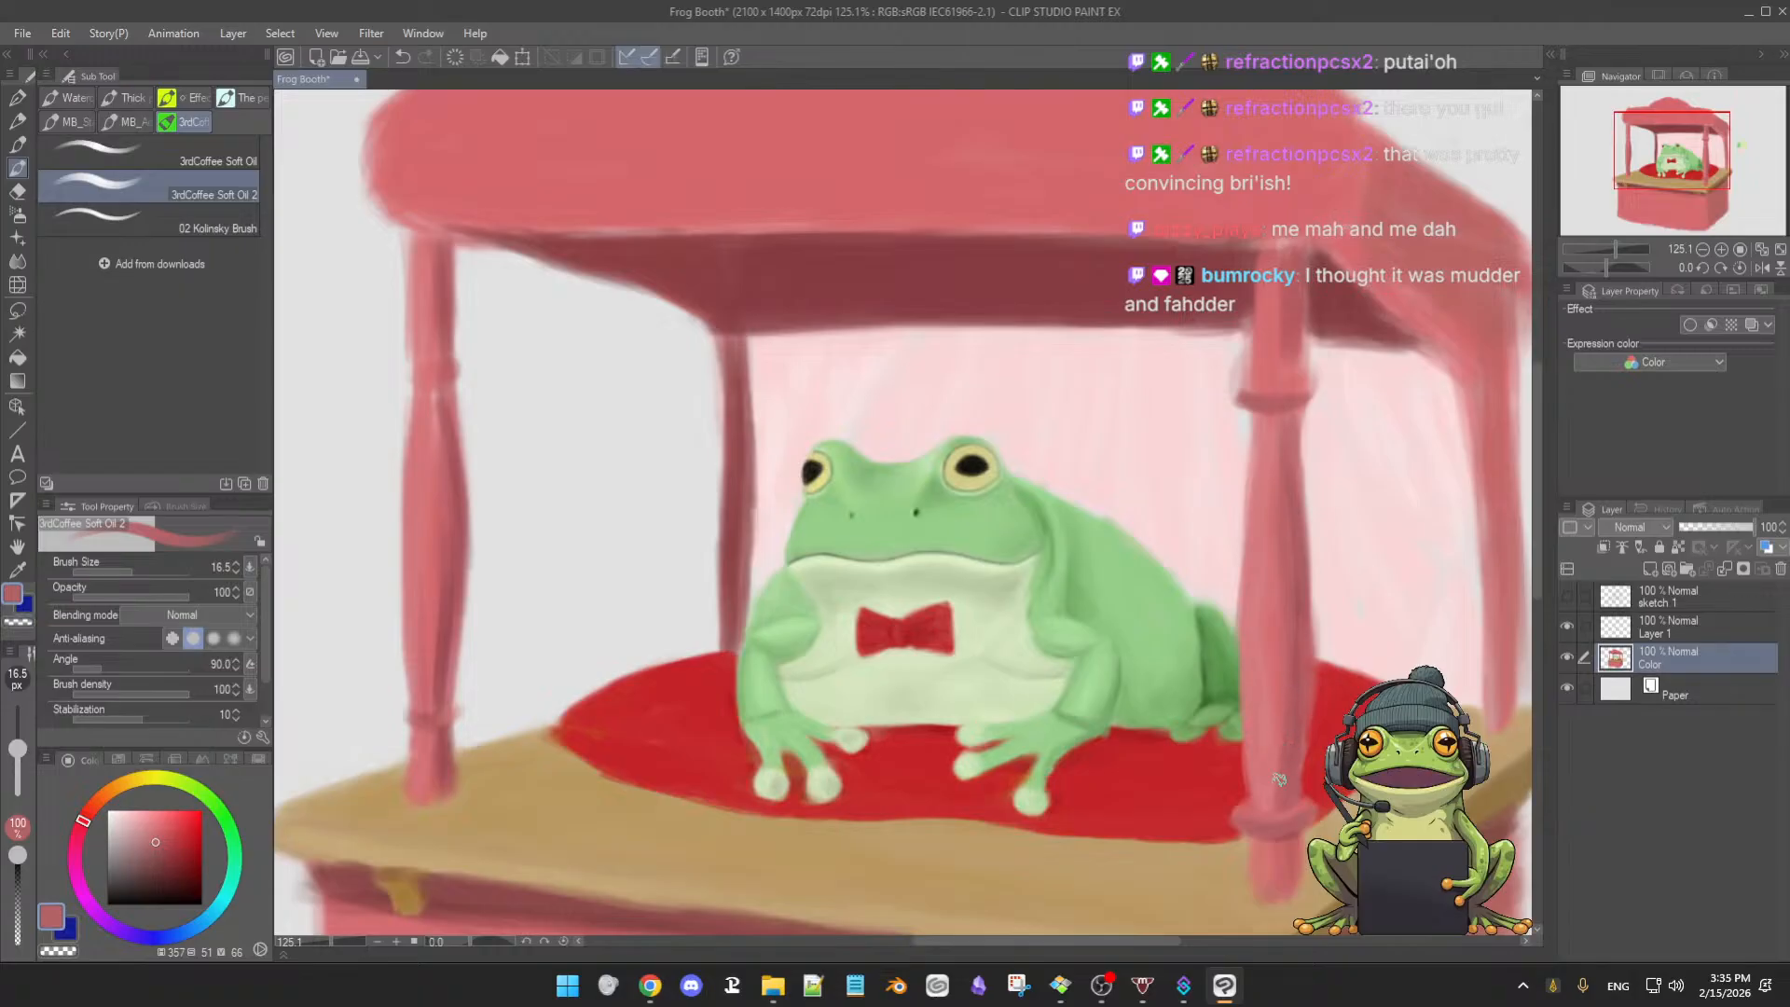
{"action": "left_click", "coordinate": [1264, 383], "text": "alt"}
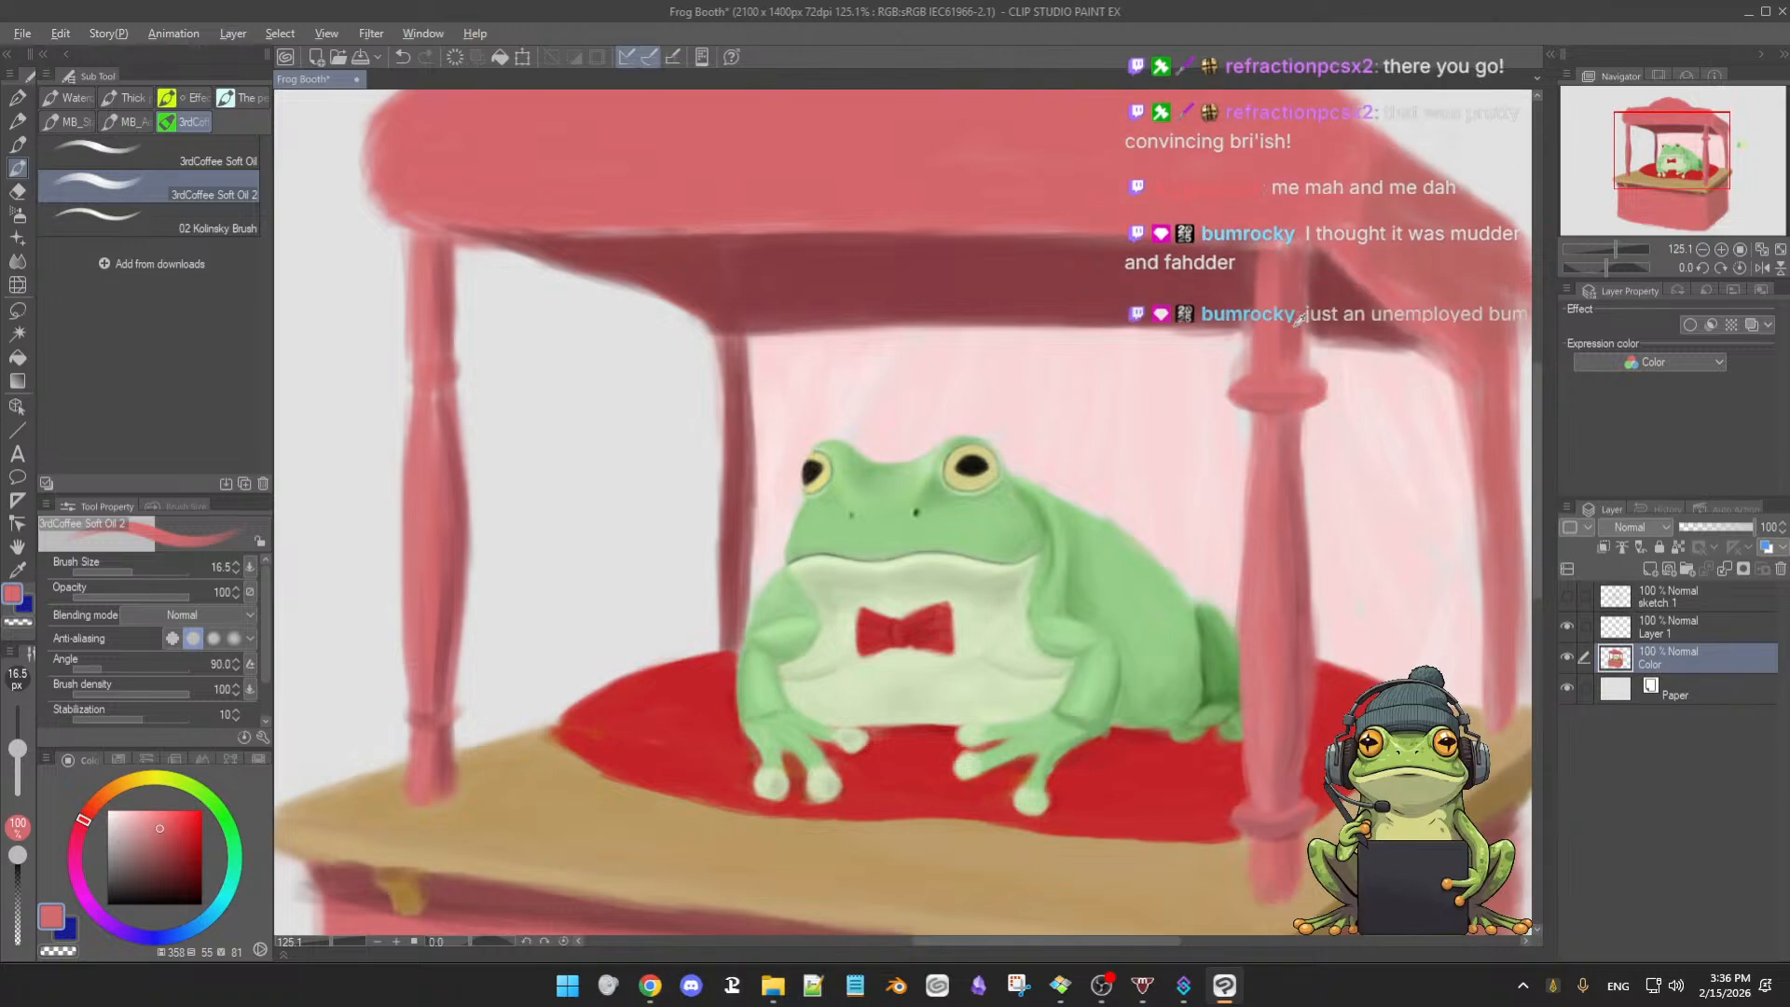
- Shade the right front post's upper ring and the section above it with sampled light and dark pinks, mostly at brush size 18
{"action": "left_click", "coordinate": [1294, 314], "text": "alt"}
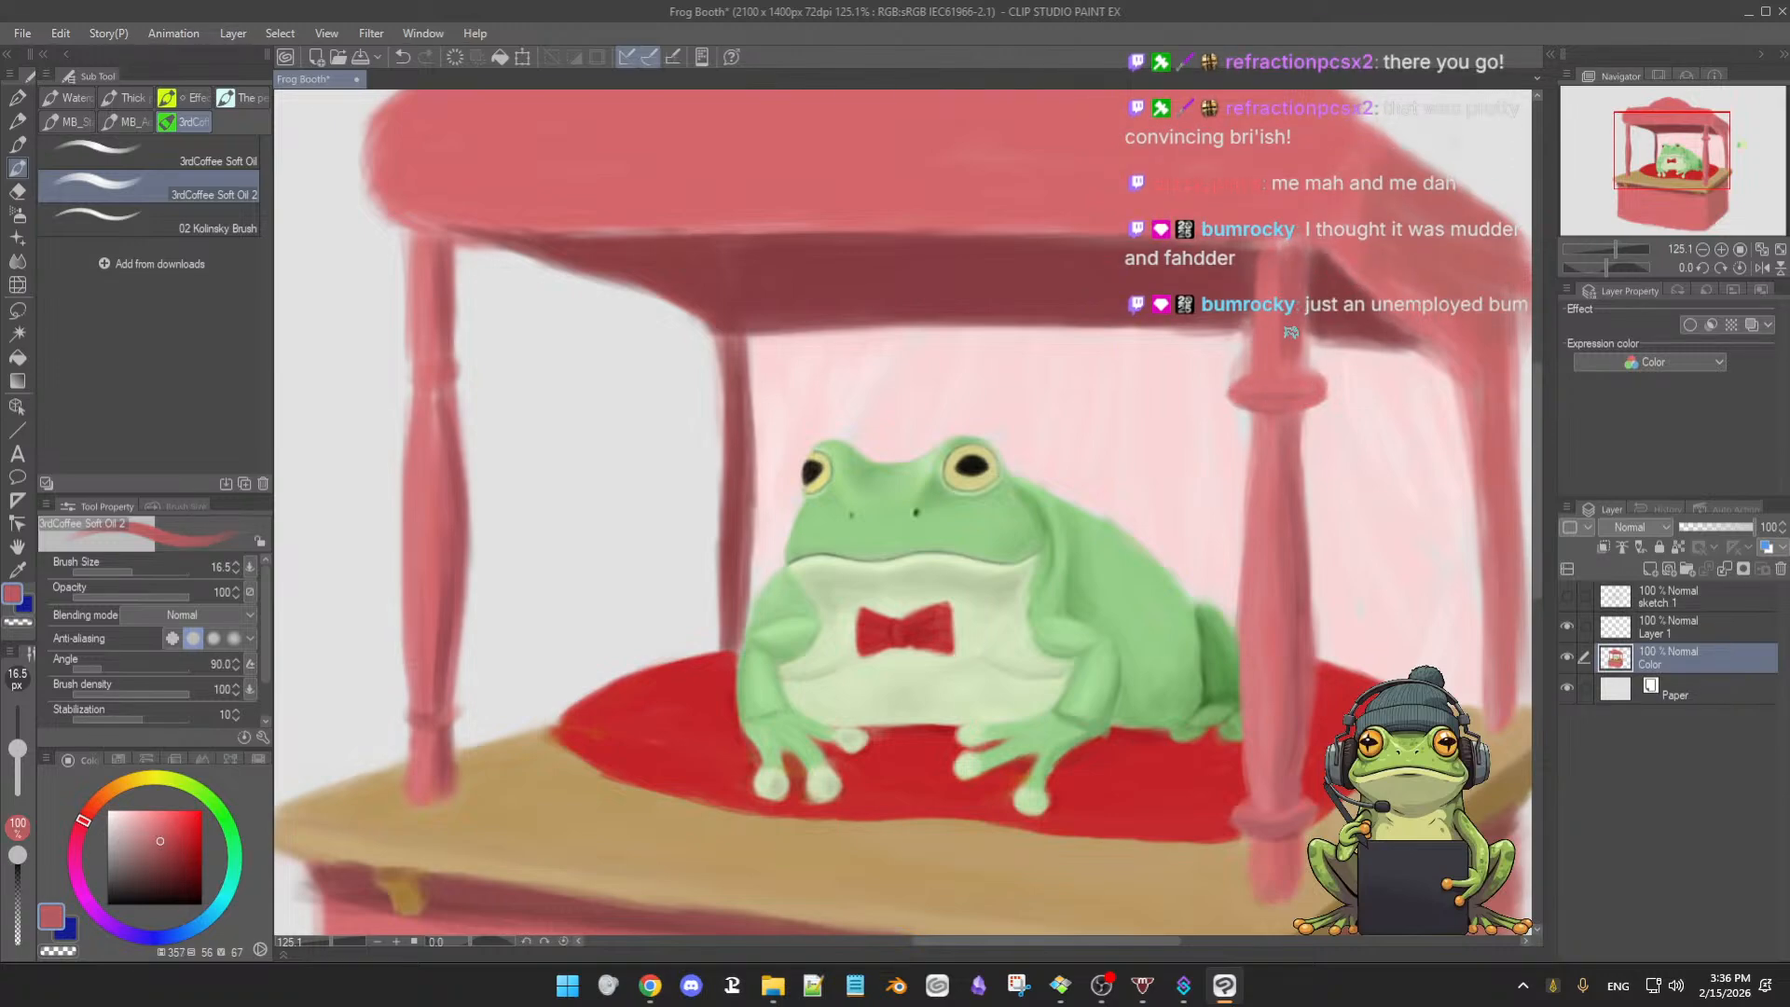
{"action": "key", "text": "bracketright"}
{"action": "left_click", "coordinate": [1269, 278], "text": "alt"}
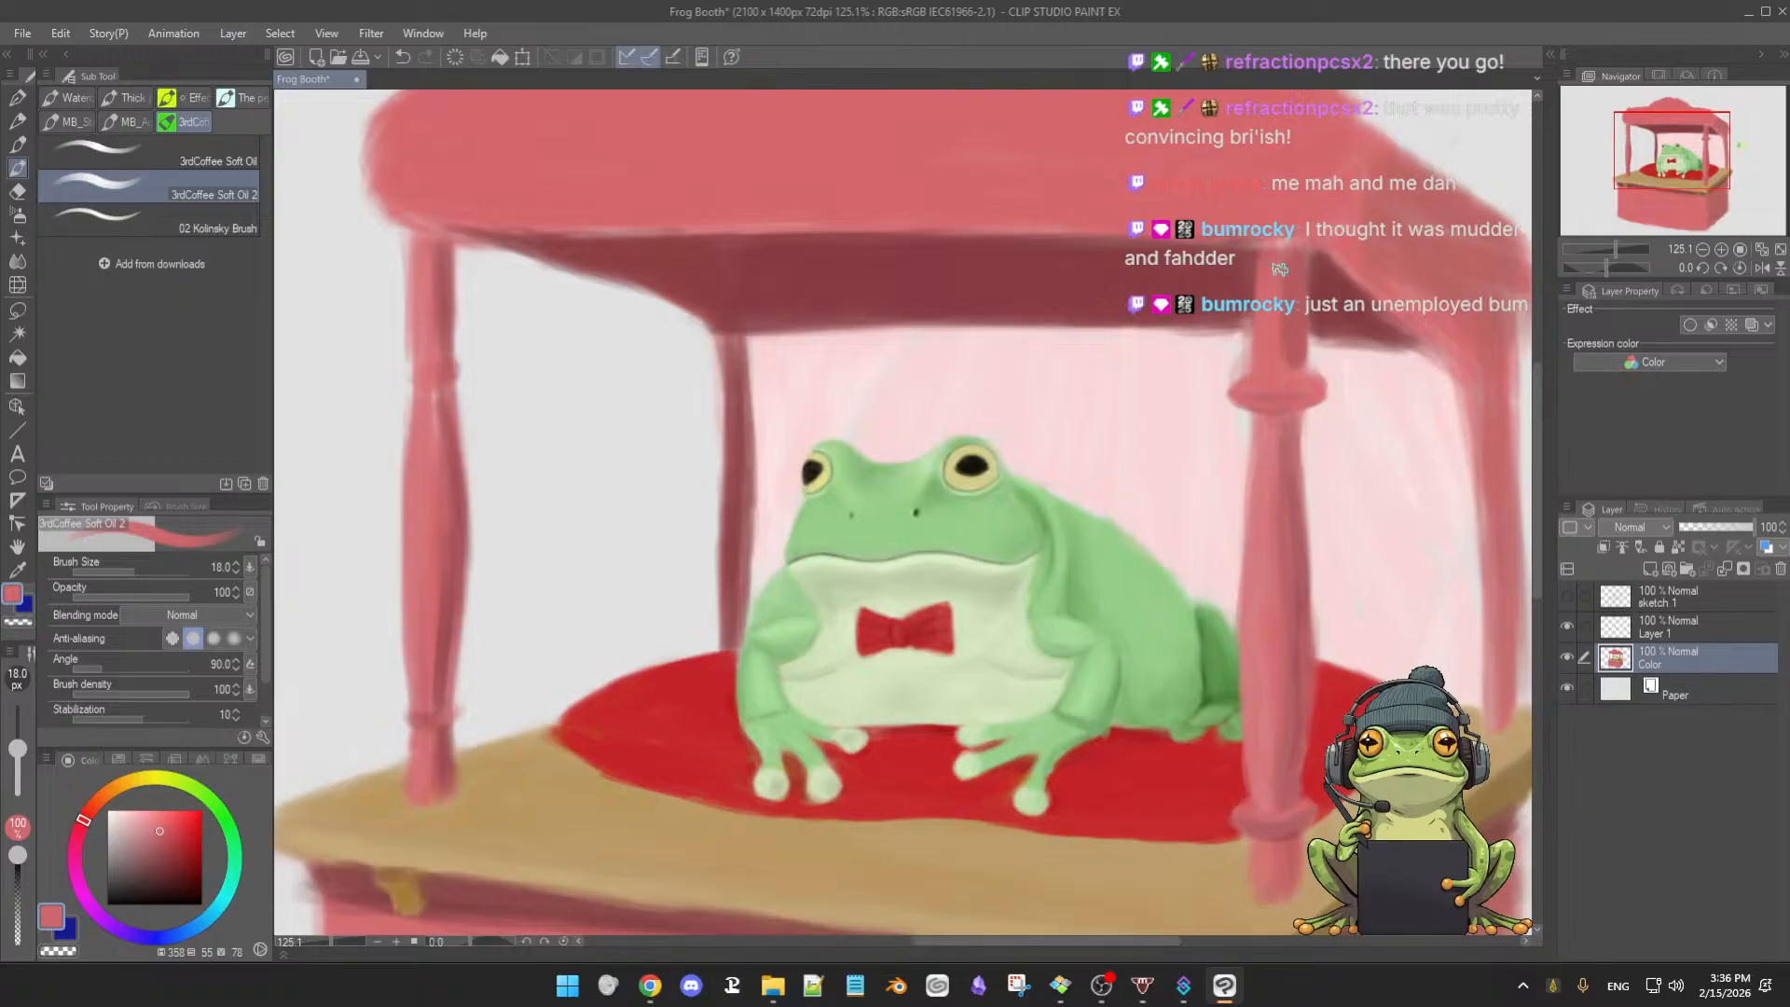
{"action": "left_click", "coordinate": [1306, 383], "text": "alt"}
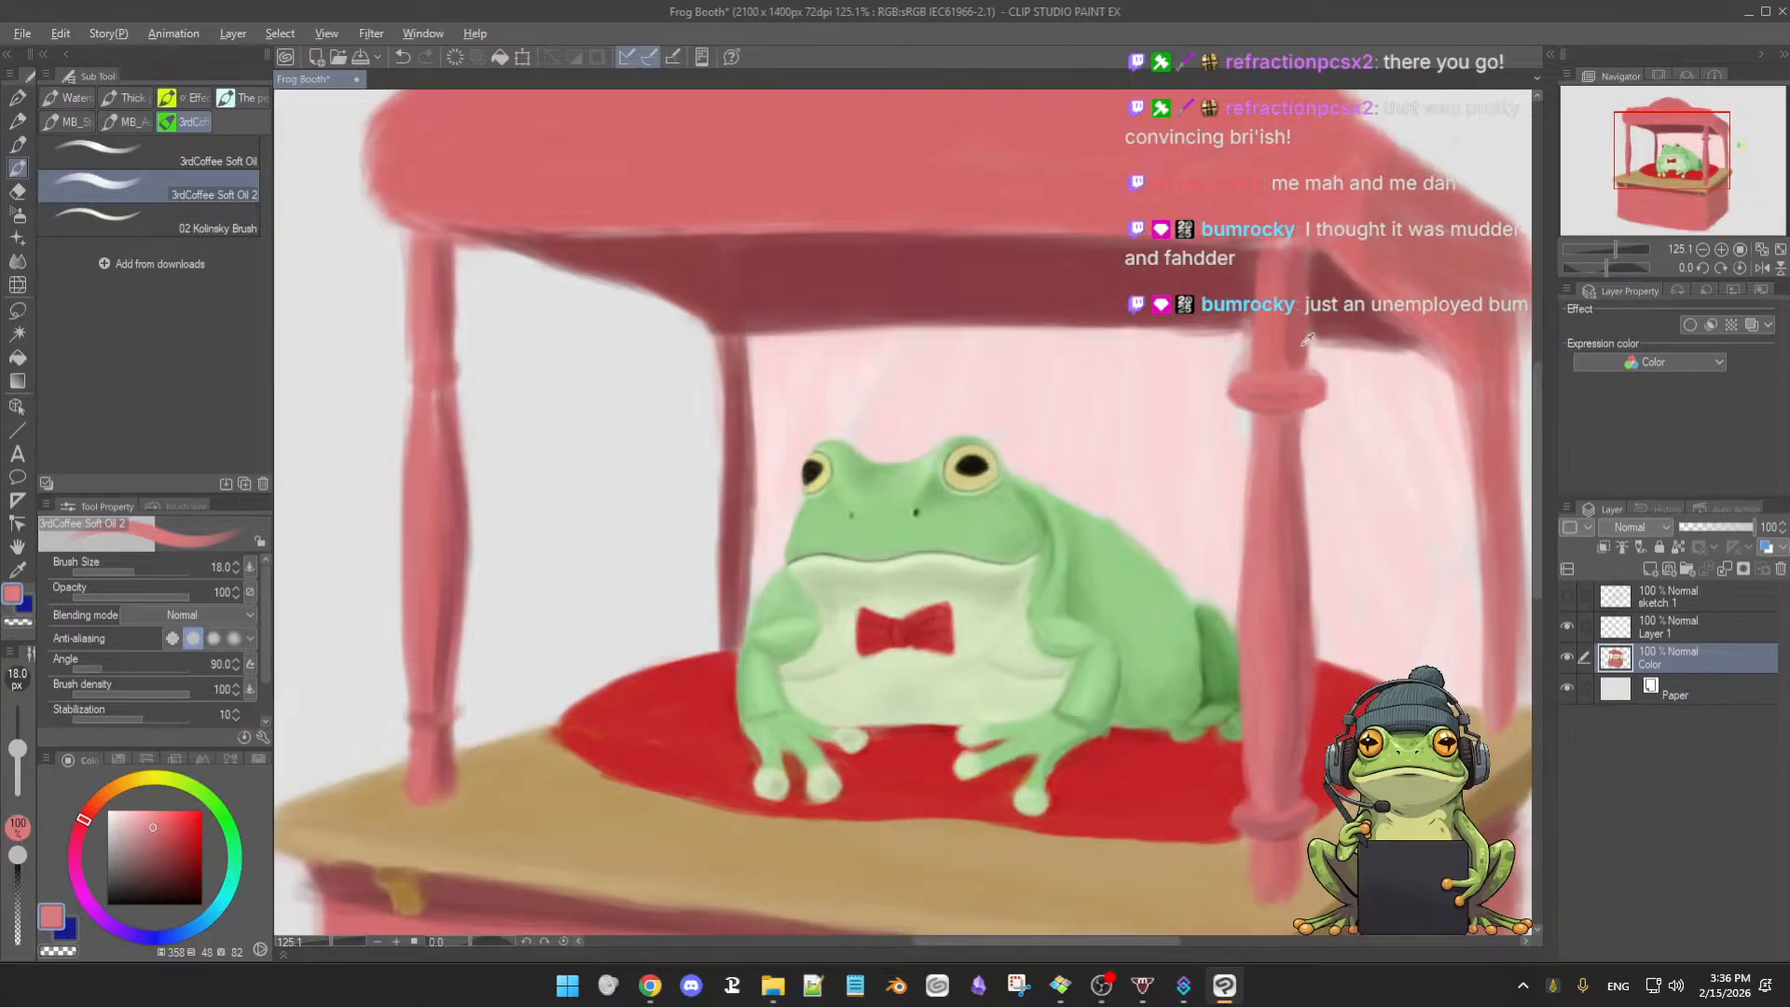
{"action": "left_click", "coordinate": [1259, 400], "text": "alt"}
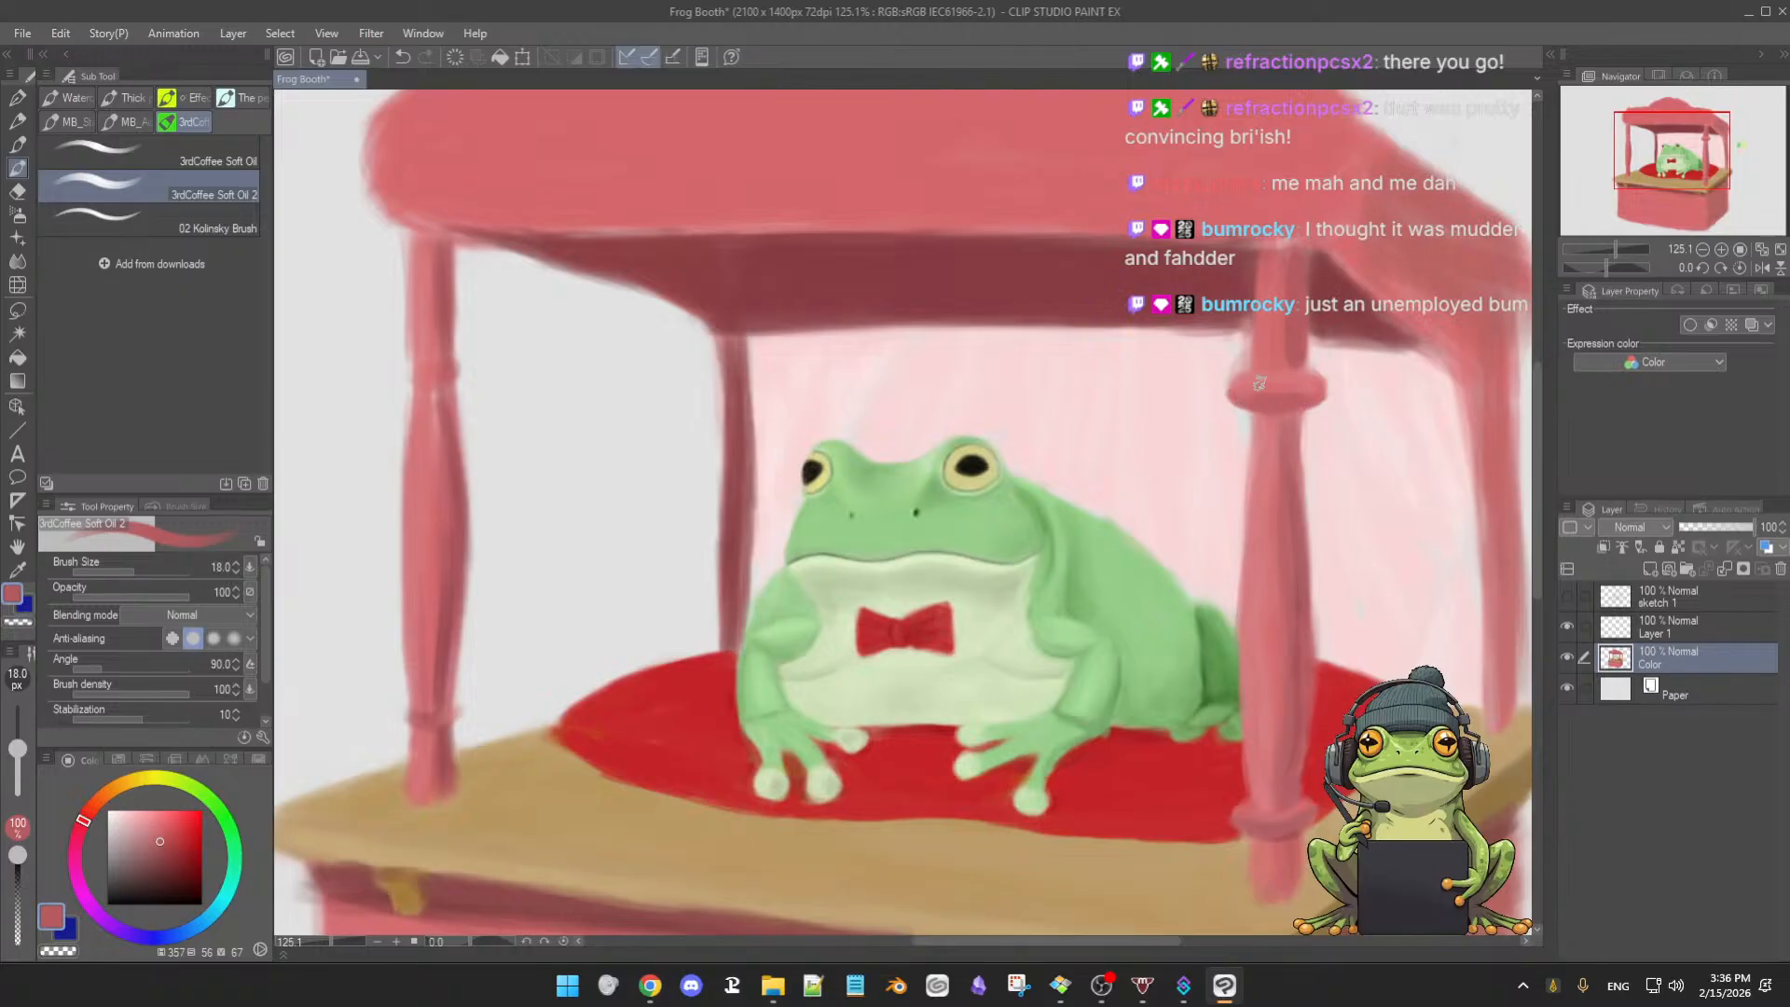
{"action": "left_click", "coordinate": [1285, 370], "text": "alt"}
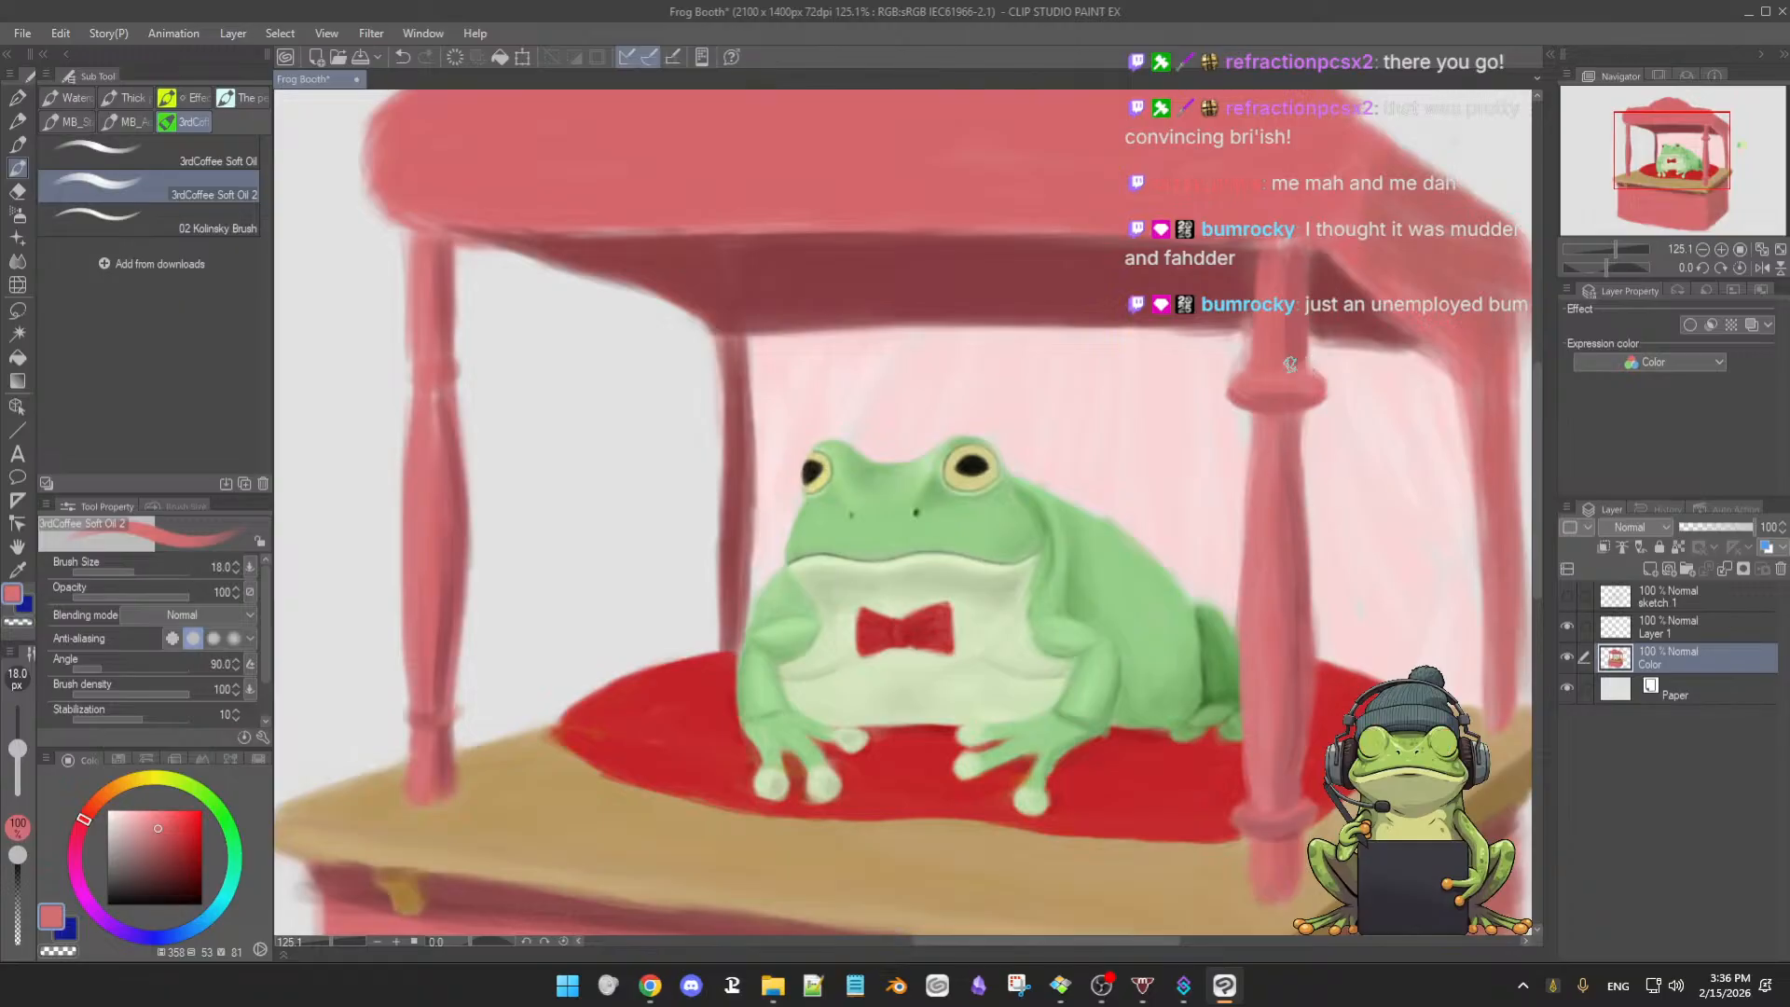
{"action": "left_click", "coordinate": [1291, 347], "text": "alt"}
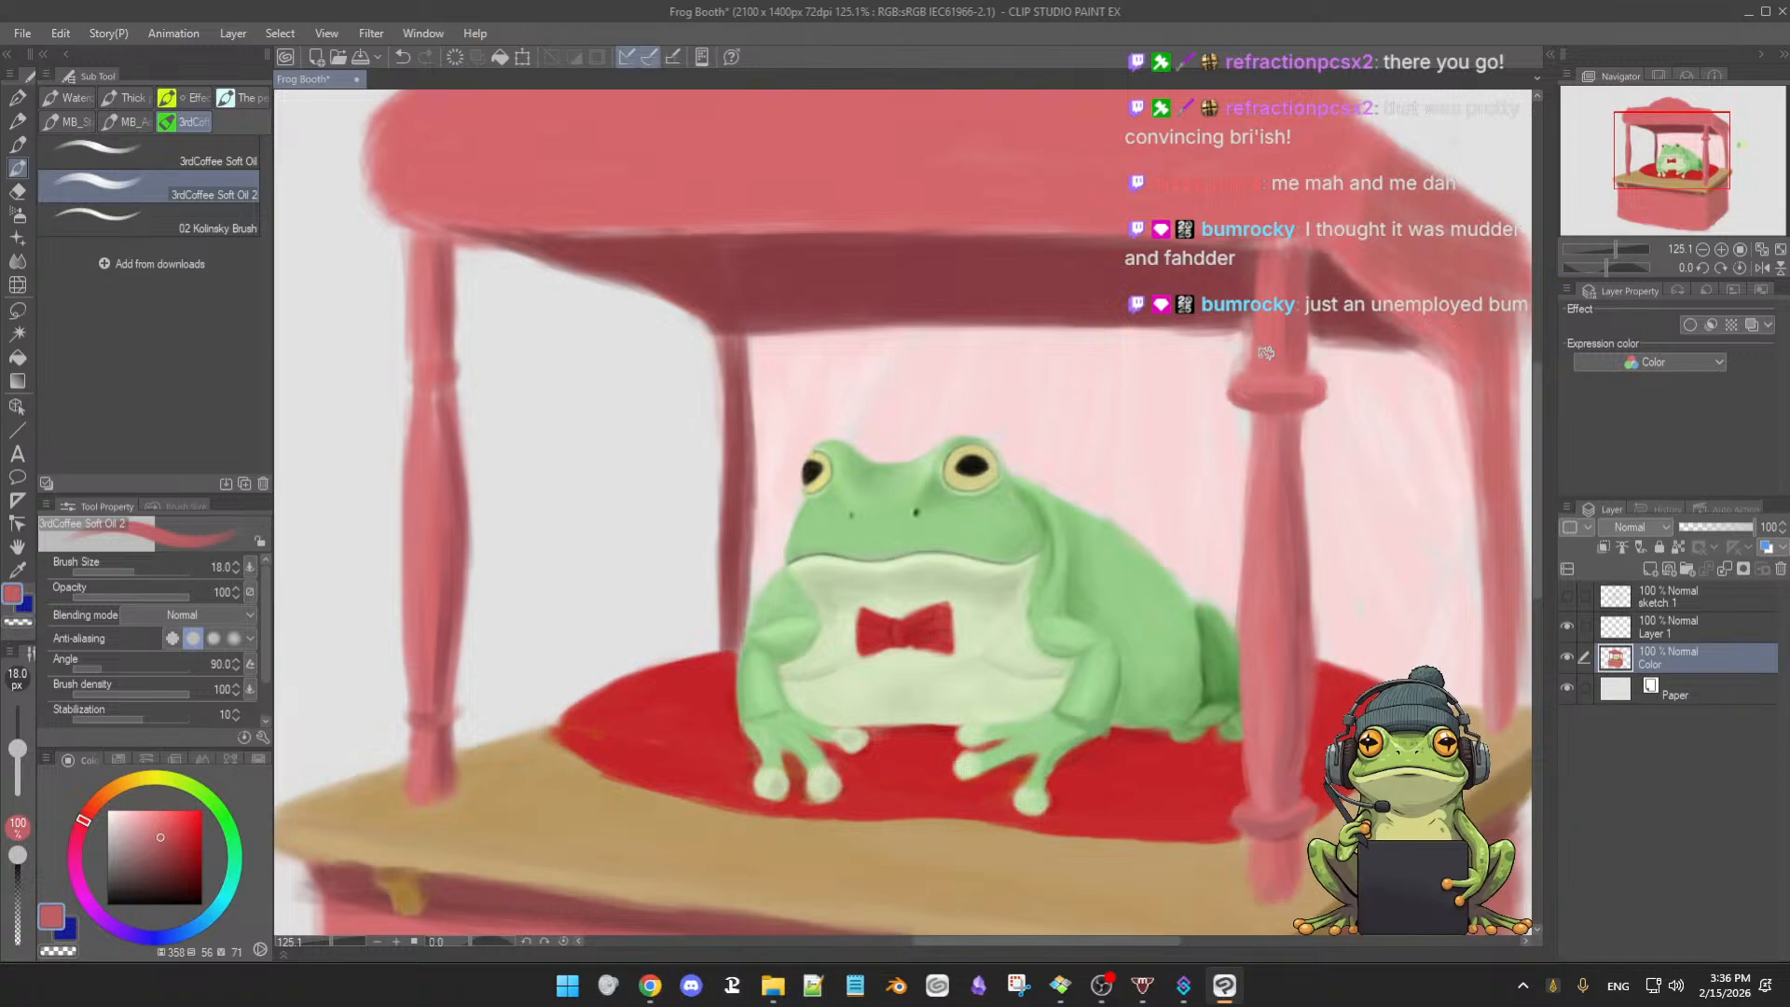
{"action": "left_click", "coordinate": [1270, 279], "text": "alt"}
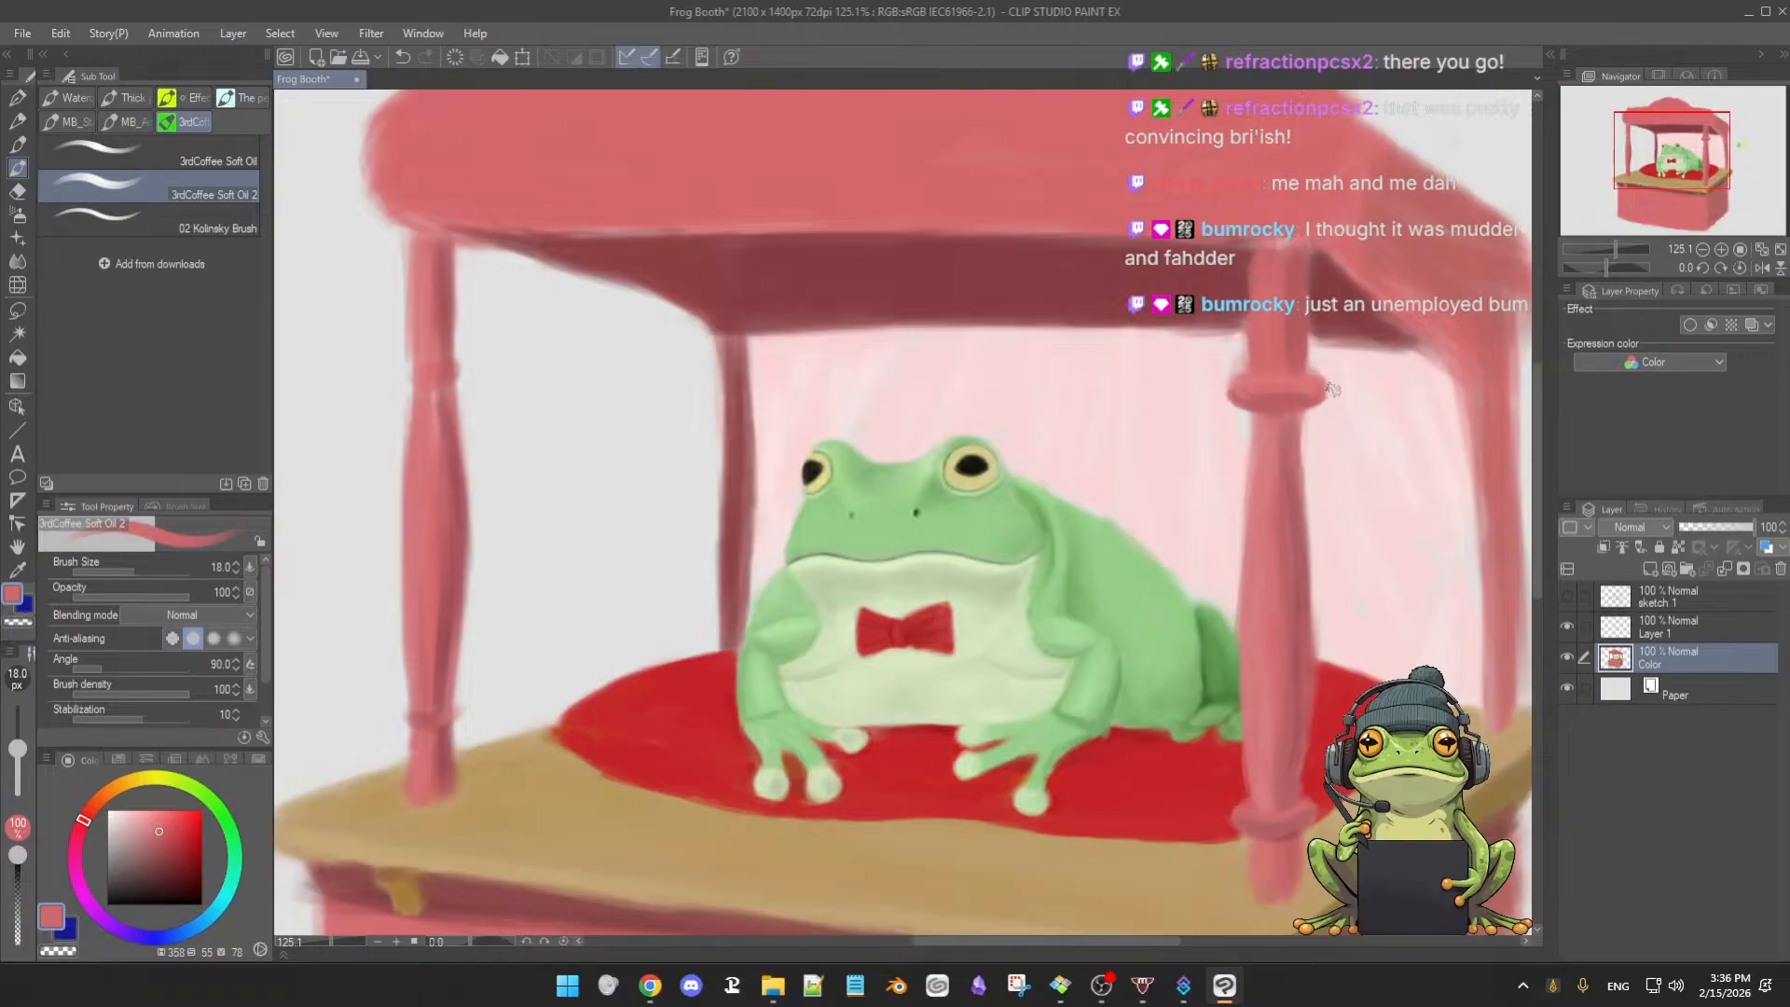
- Sharpen the outline of the right front post's upper ring with the sampled pale background pink at brush size 10
{"action": "key", "text": "["}
{"action": "key", "text": "["}
{"action": "key", "text": "["}
{"action": "key", "text": "["}
{"action": "left_click", "coordinate": [1321, 352], "text": "alt"}
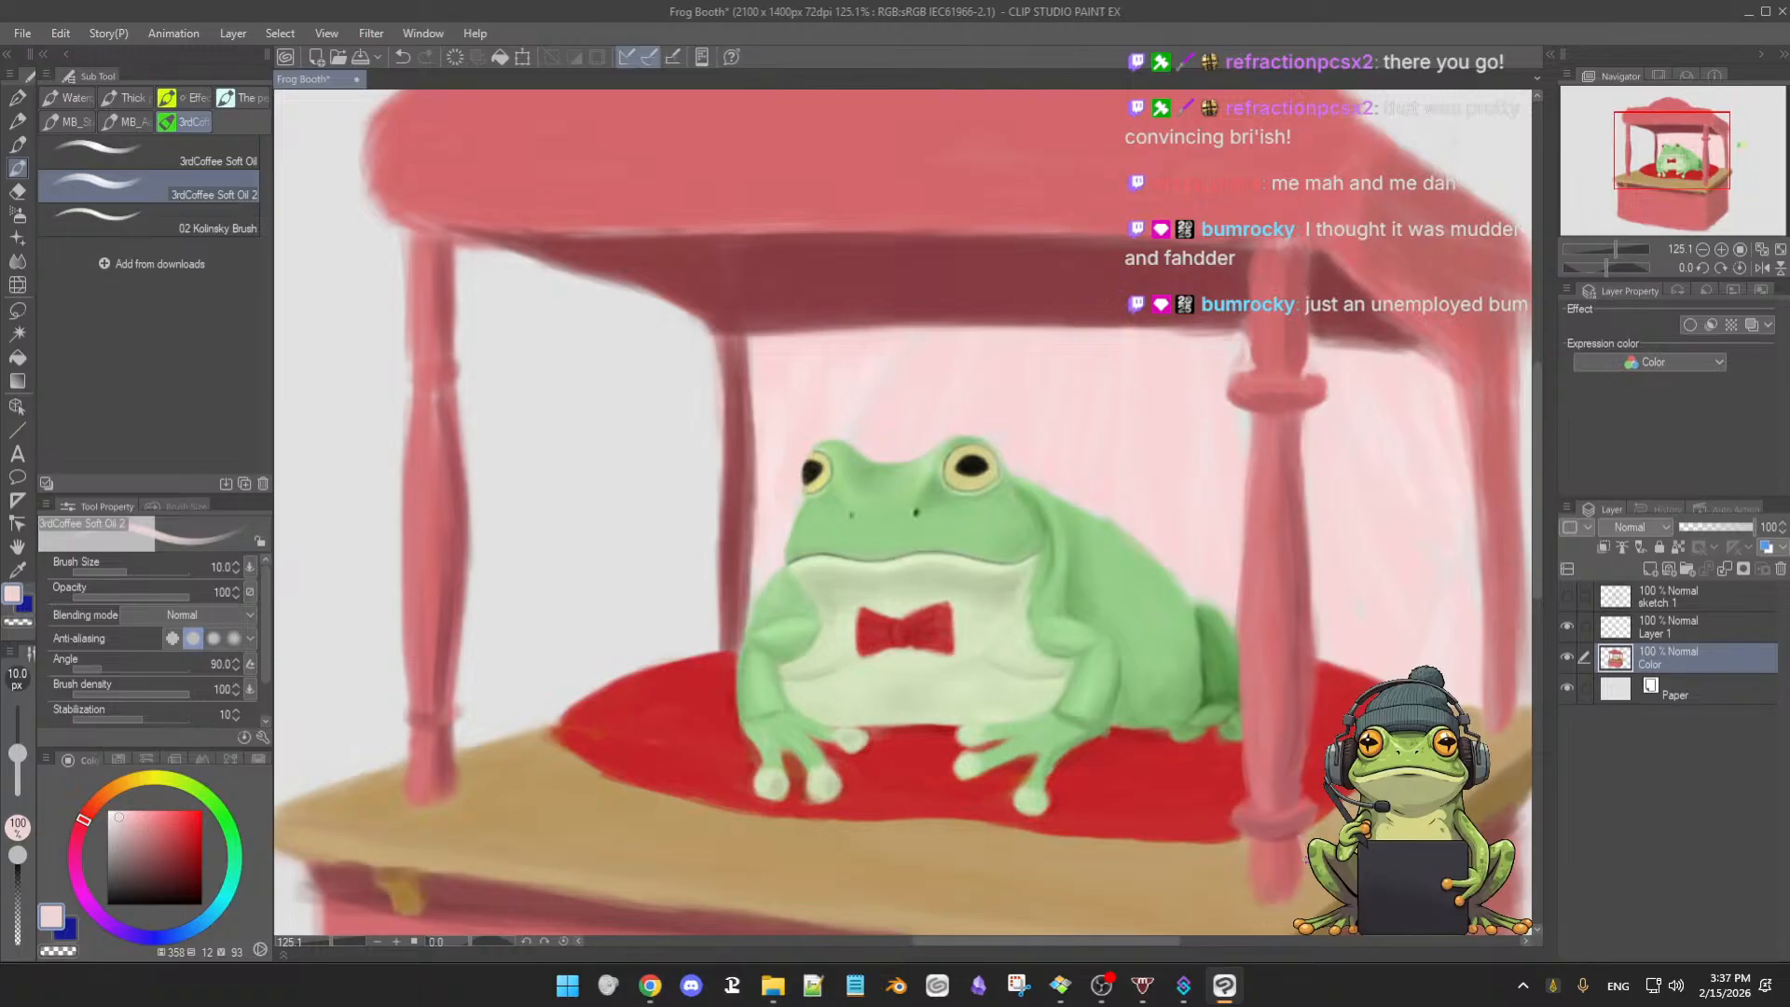
- Clean up the counter beside the right front post's foot with sampled tan, and repaint the foot in pinks at brush size 19.3
{"action": "left_click", "coordinate": [1328, 839], "text": "alt"}
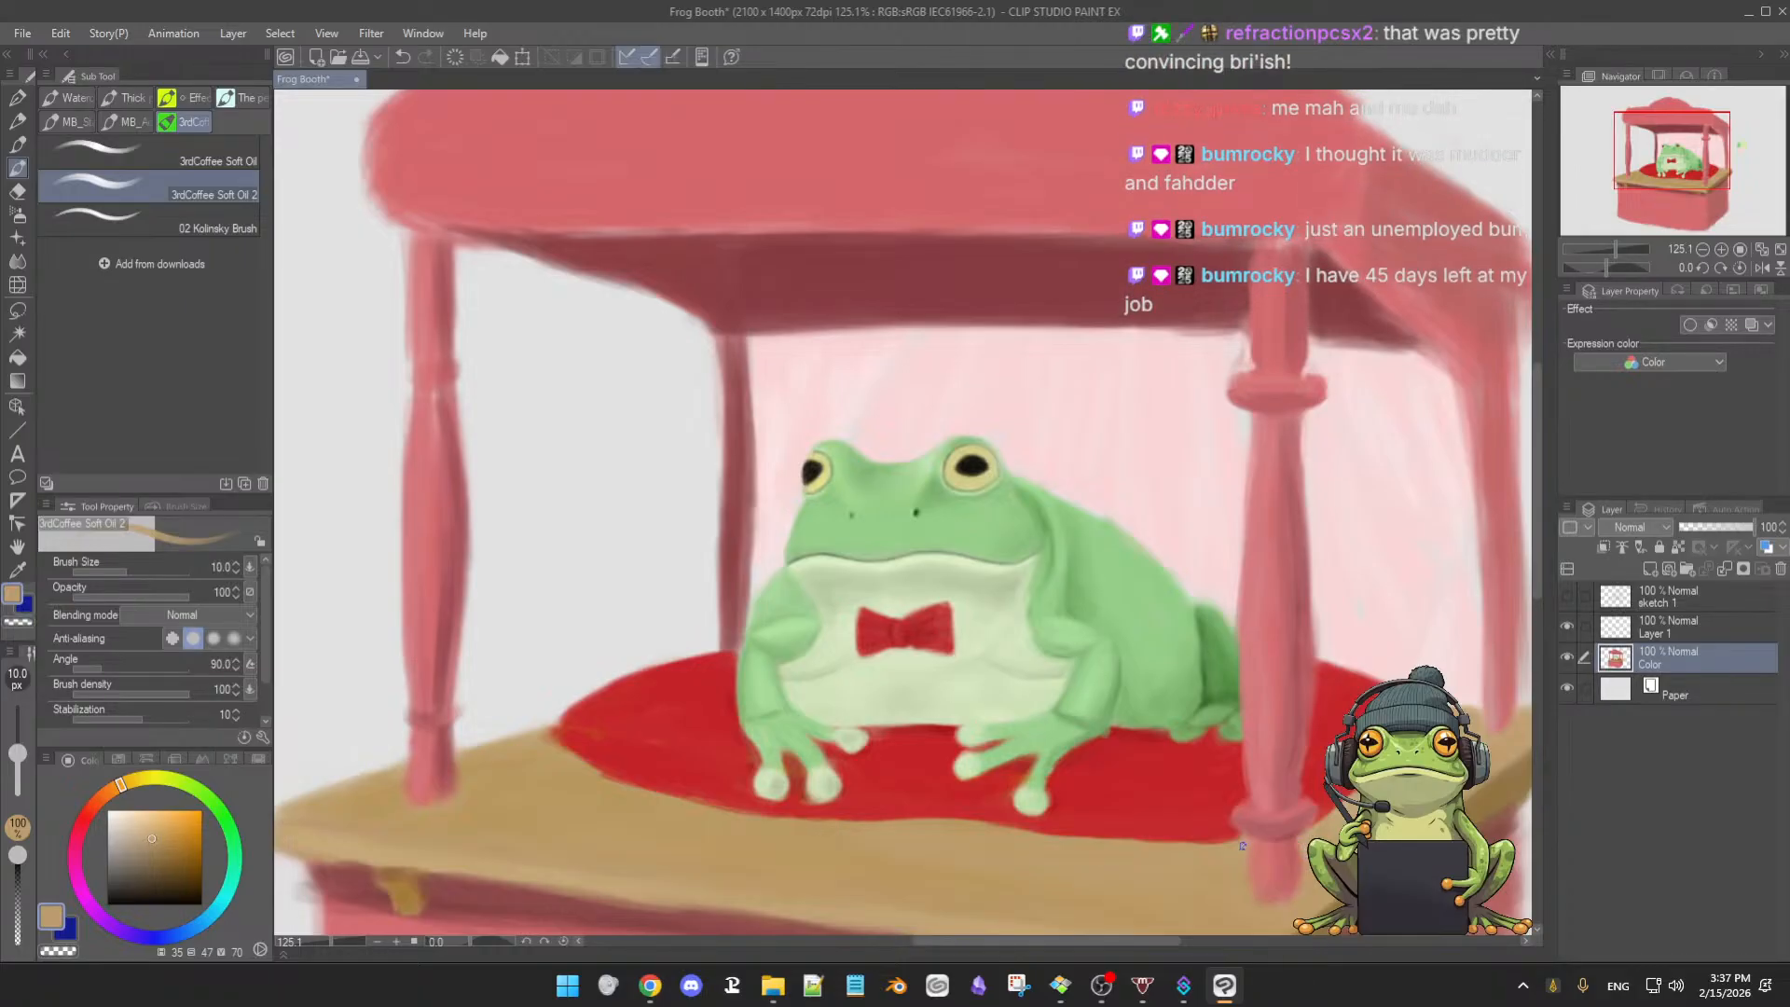
{"action": "left_click_drag", "start_coordinate": [1270, 876], "coordinate": [1282, 877], "text": "ctrl+alt"}
{"action": "left_click", "coordinate": [1265, 864], "text": "alt"}
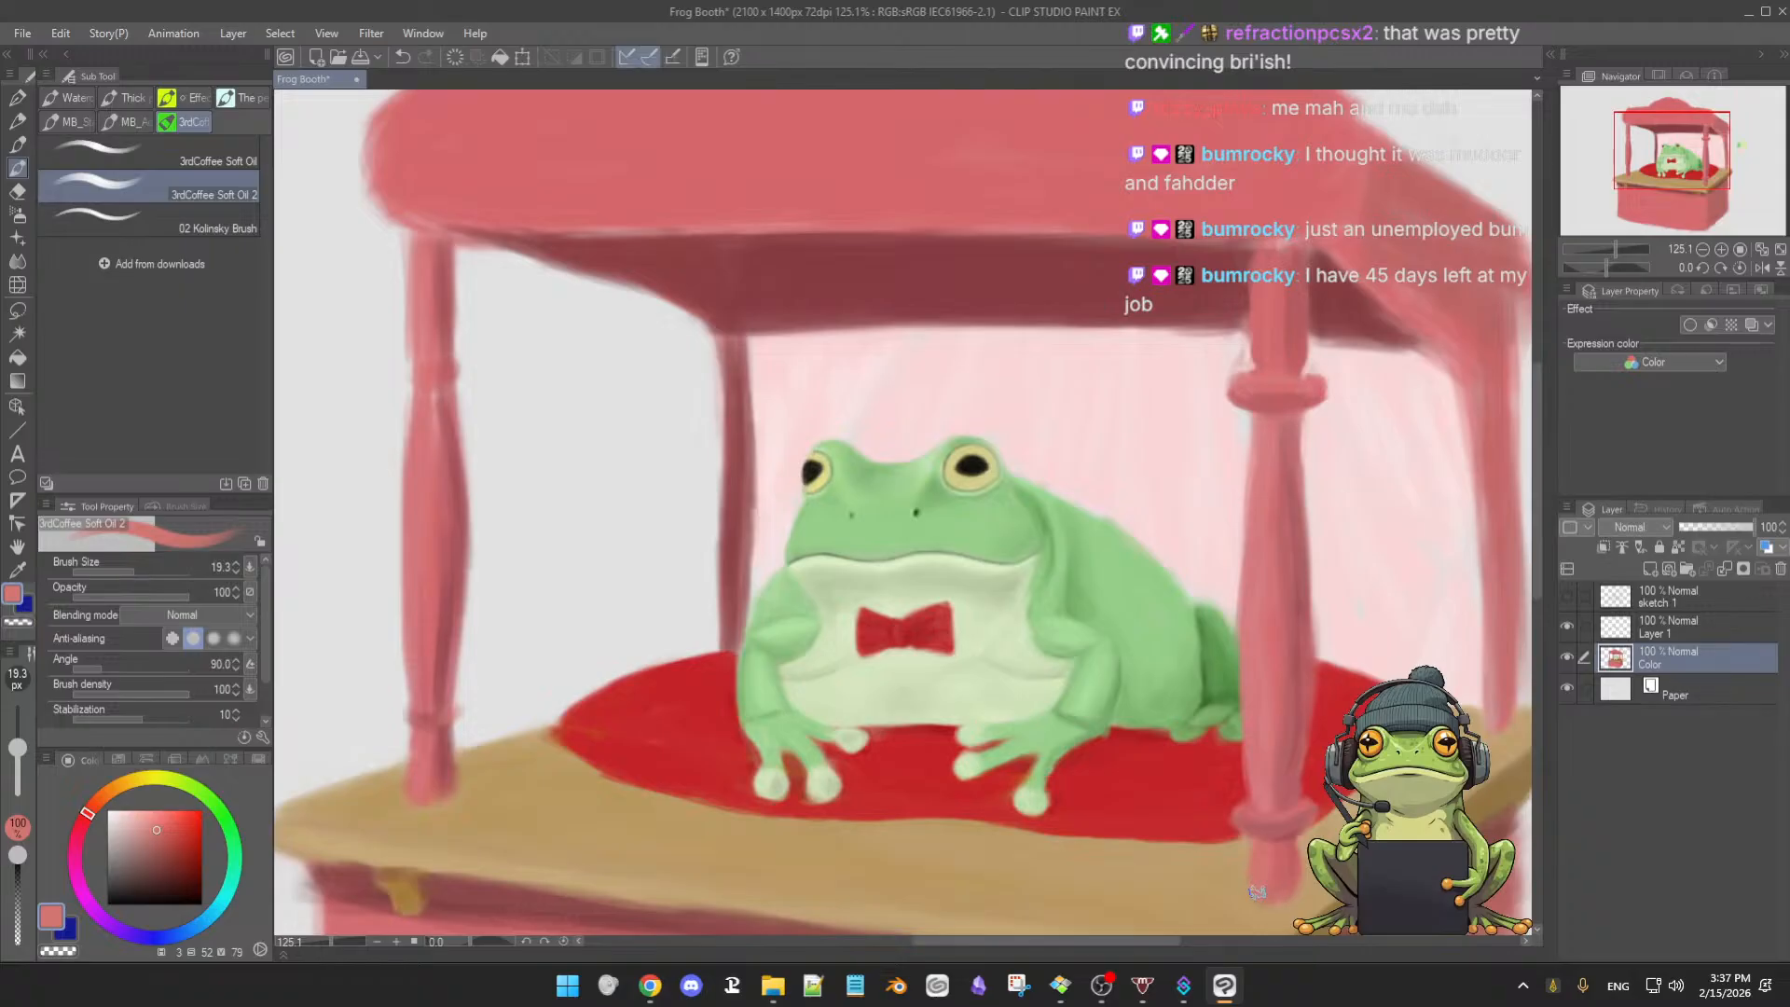
{"action": "left_click", "coordinate": [1299, 864], "text": "alt"}
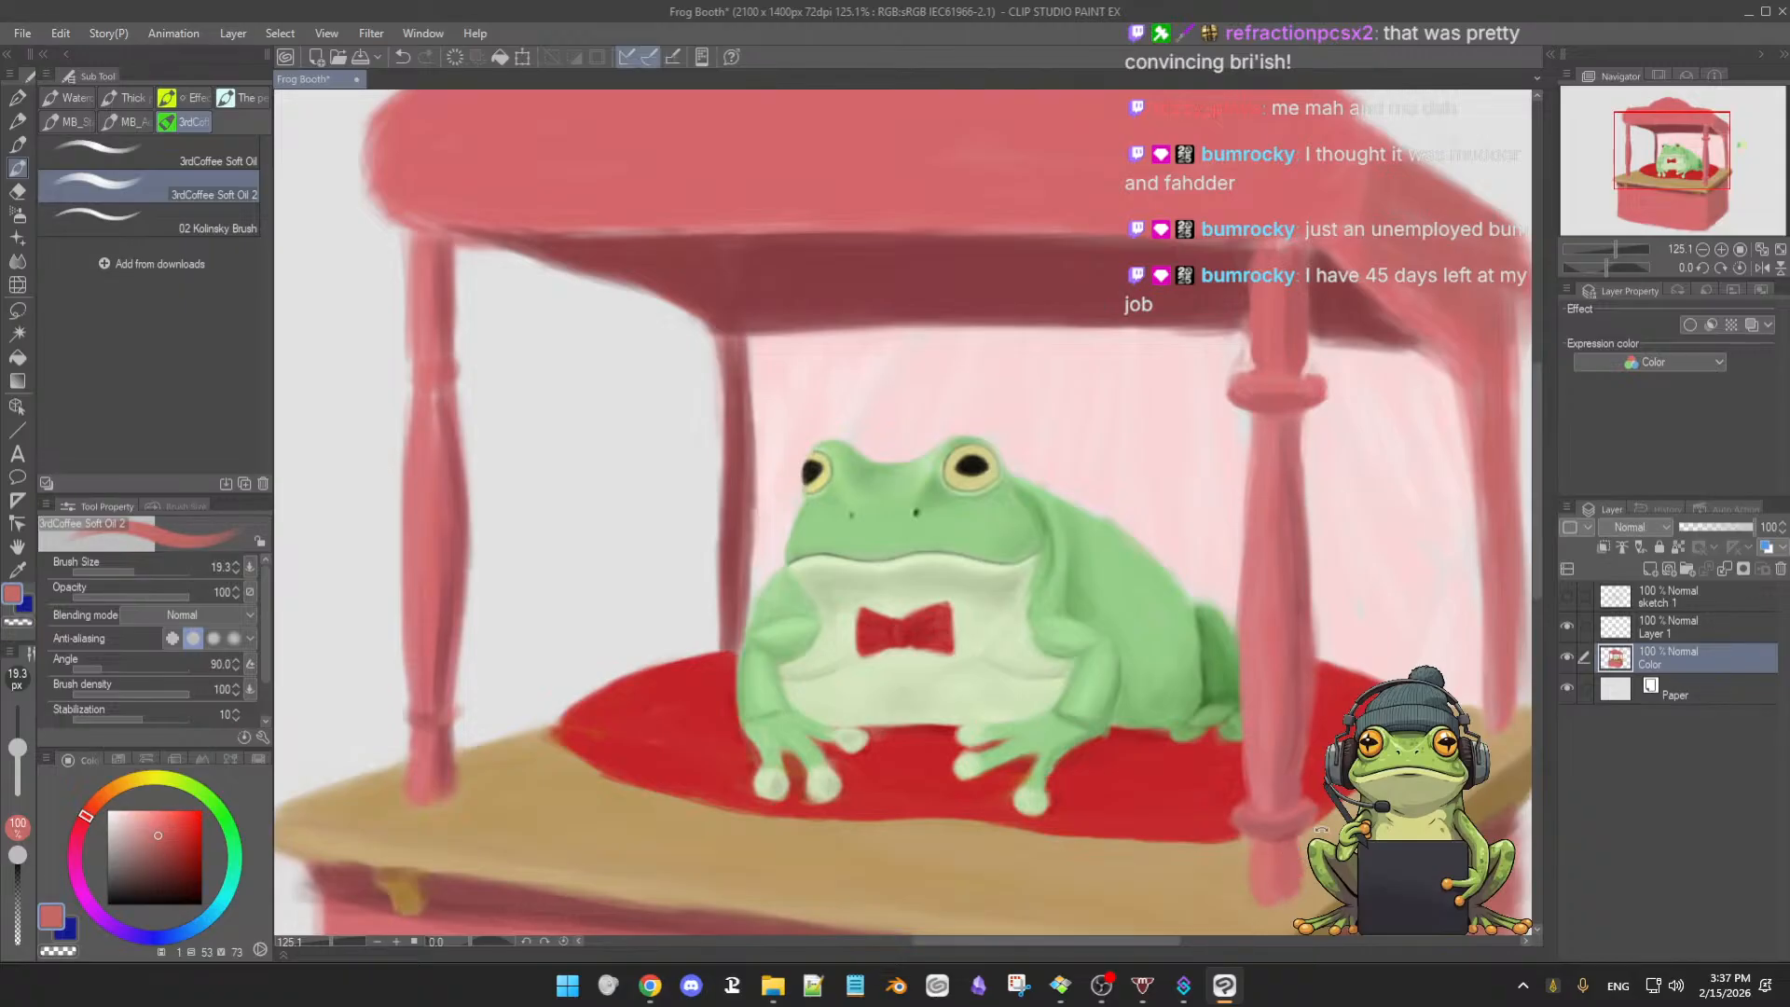
- Touch up the right front post's foot below the lower ring with its sampled pink at brush size 16.7
{"action": "scroll", "coordinate": [1305, 843], "scroll_direction": "up", "scroll_amount": 1}
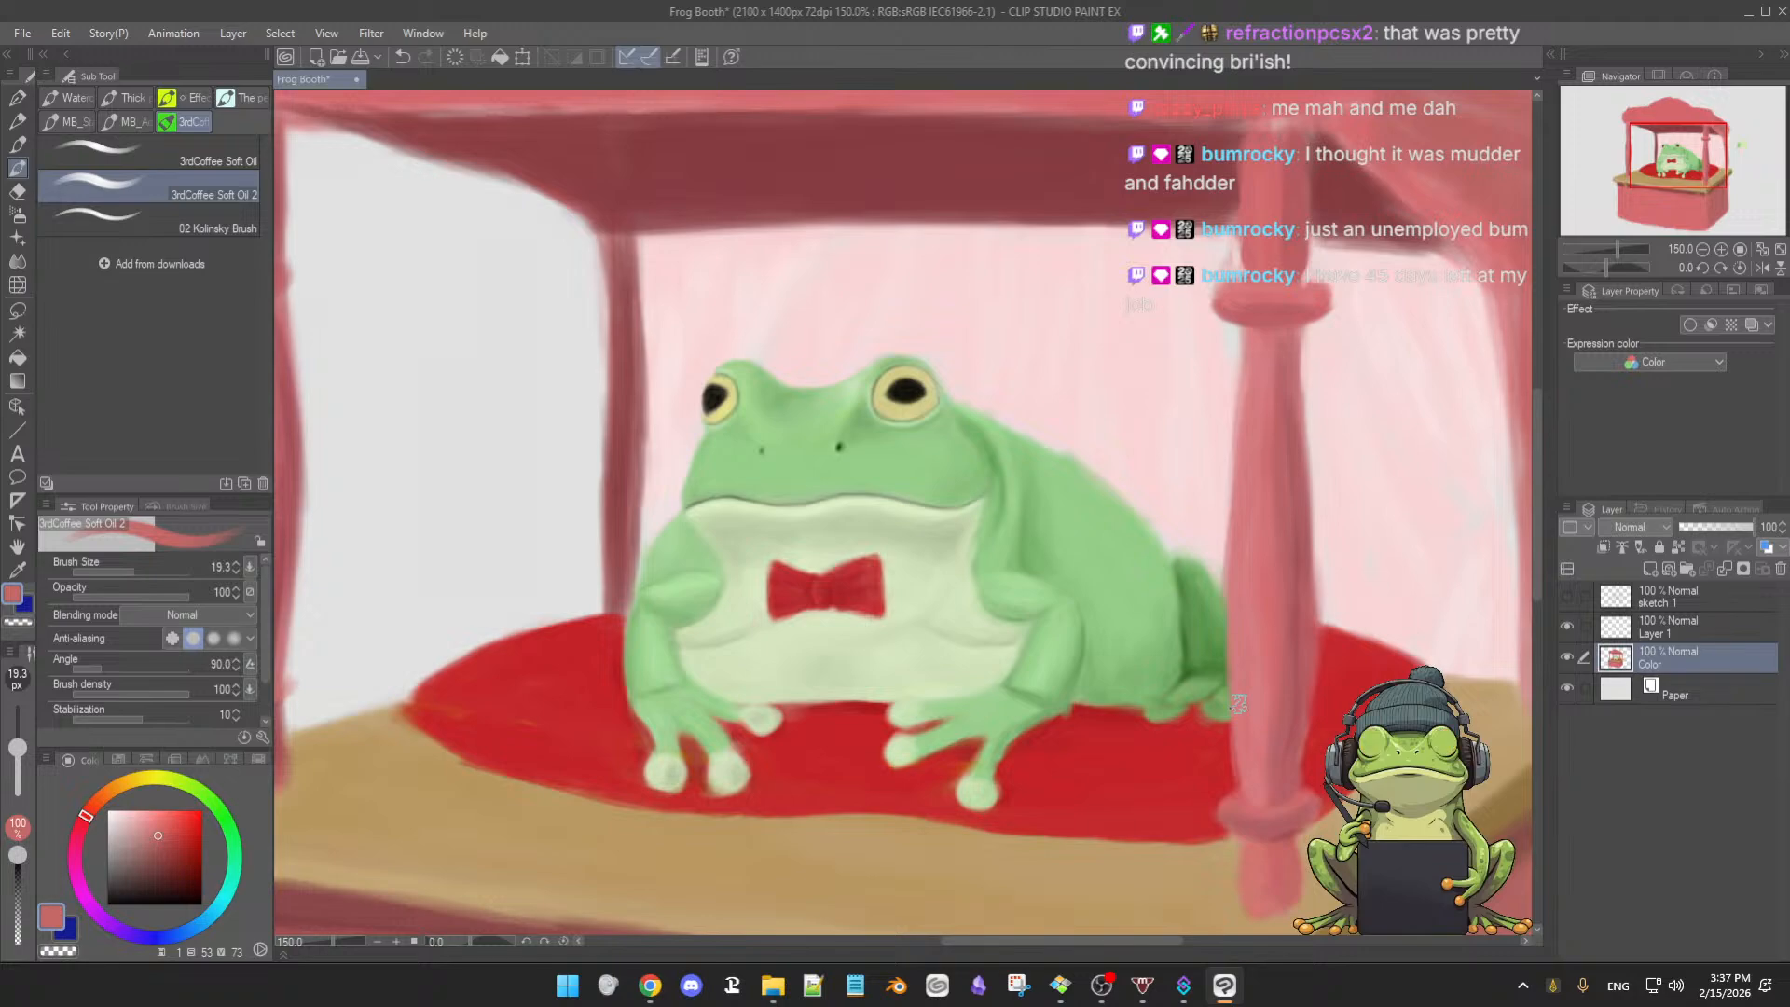
{"action": "scroll", "coordinate": [1237, 690], "scroll_direction": "down", "scroll_amount": 3}
{"action": "scroll", "coordinate": [1236, 691], "scroll_direction": "up", "scroll_amount": 2}
{"action": "scroll", "coordinate": [1240, 693], "scroll_direction": "down", "scroll_amount": 1}
{"action": "scroll", "coordinate": [1240, 693], "scroll_direction": "up", "scroll_amount": 1}
{"action": "left_click_drag", "start_coordinate": [1258, 701], "coordinate": [1212, 652]}
{"action": "left_click", "coordinate": [1154, 722], "text": "alt"}
{"action": "key", "text": "bracketleft"}
{"action": "key", "text": "bracketleft"}
{"action": "key", "text": "bracketright"}
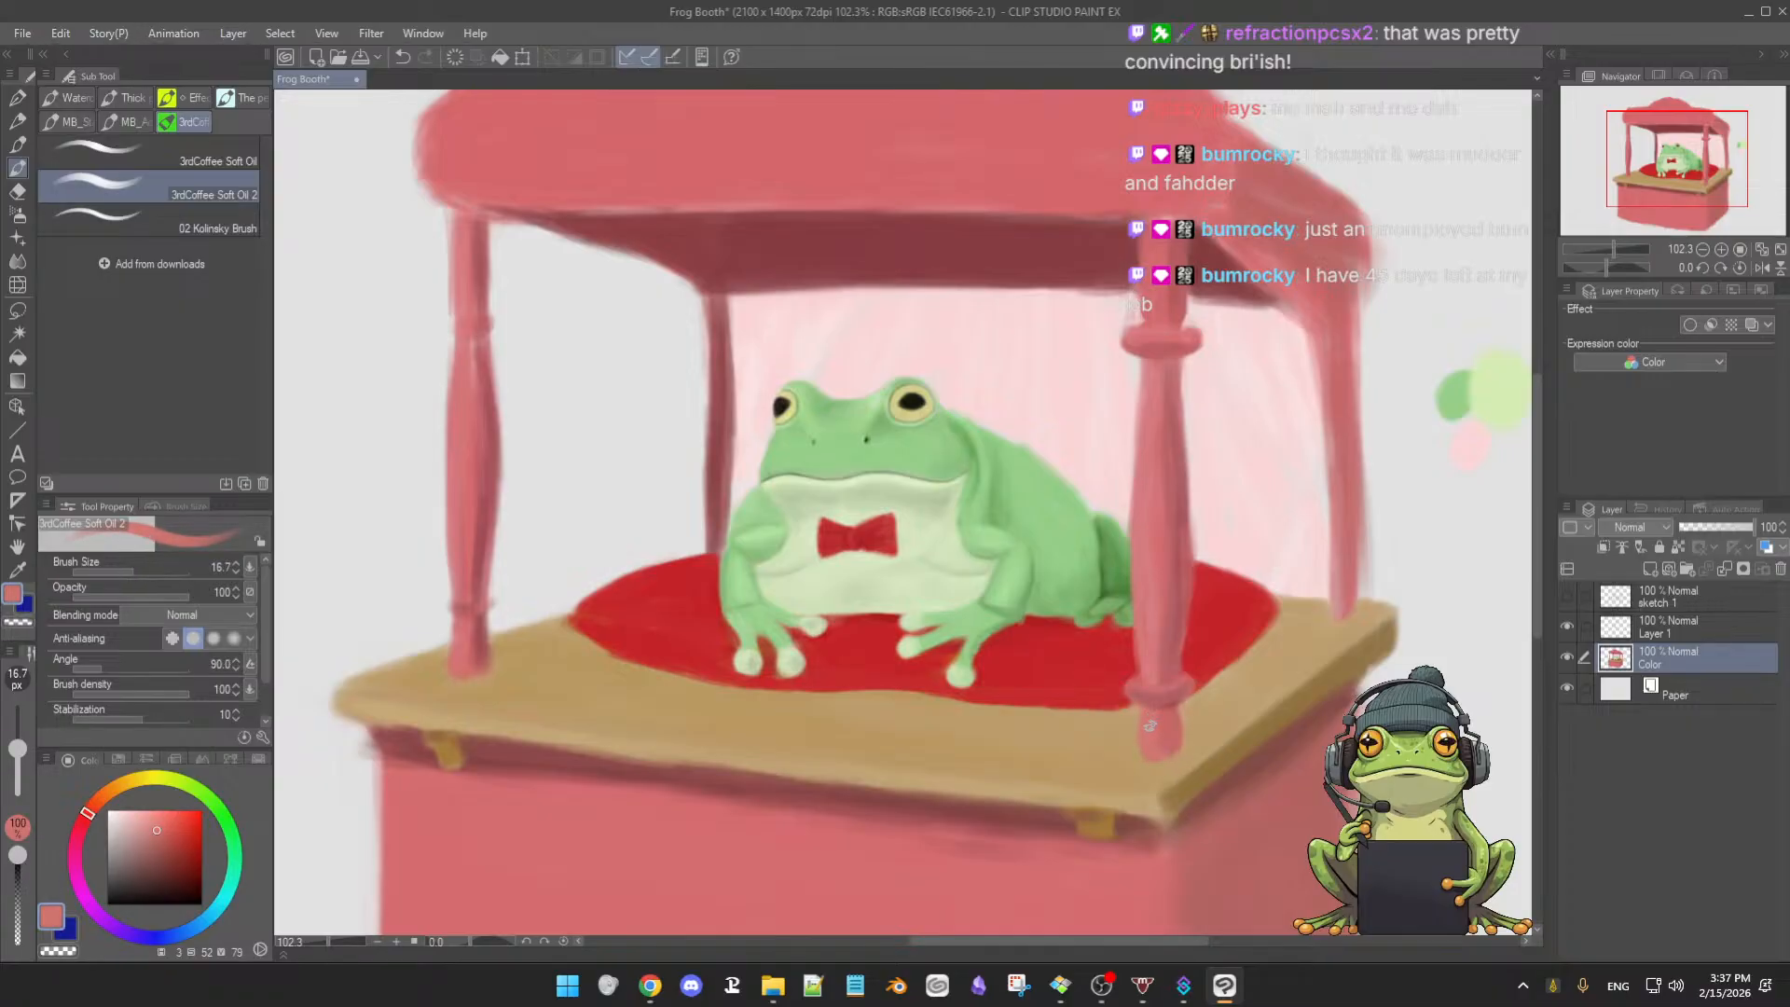
- Blend the shading along the right front post's shaft with sampled pinks at brush size 29.8
{"action": "left_click", "coordinate": [1155, 571], "text": "alt"}
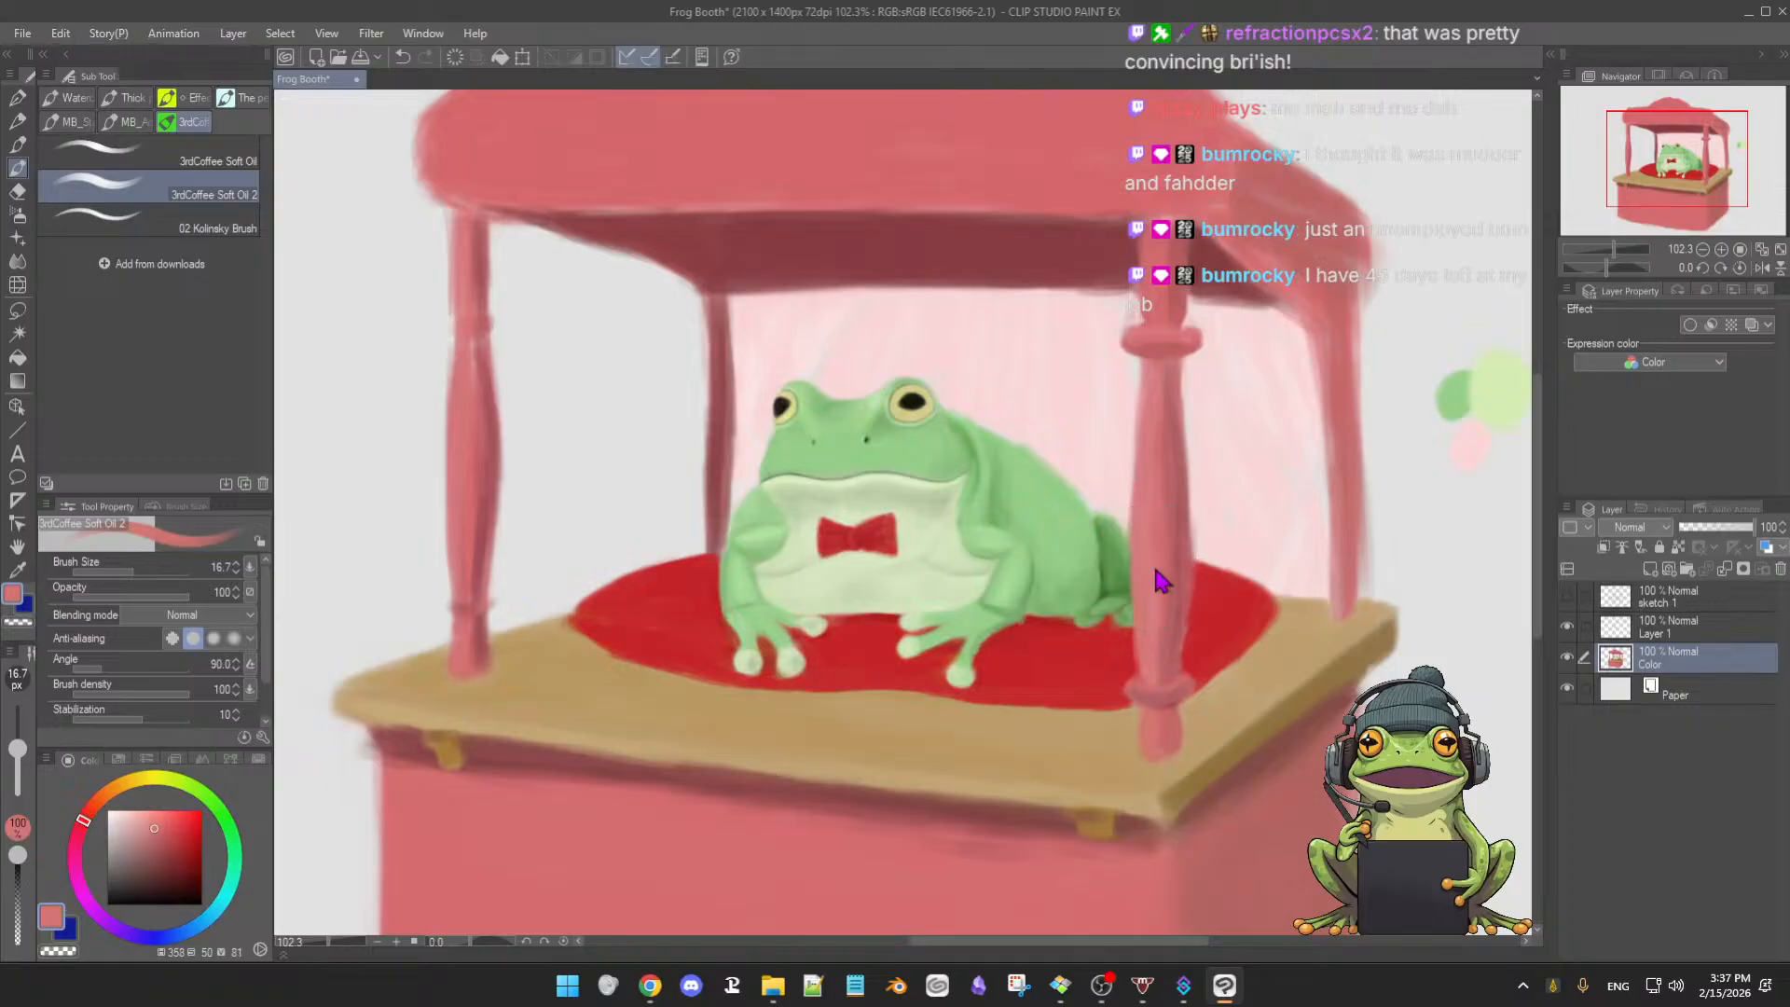
{"action": "key", "text": "bracketright"}
{"action": "key", "text": "bracketright"}
{"action": "key", "text": "bracketright"}
{"action": "key", "text": "bracketright"}
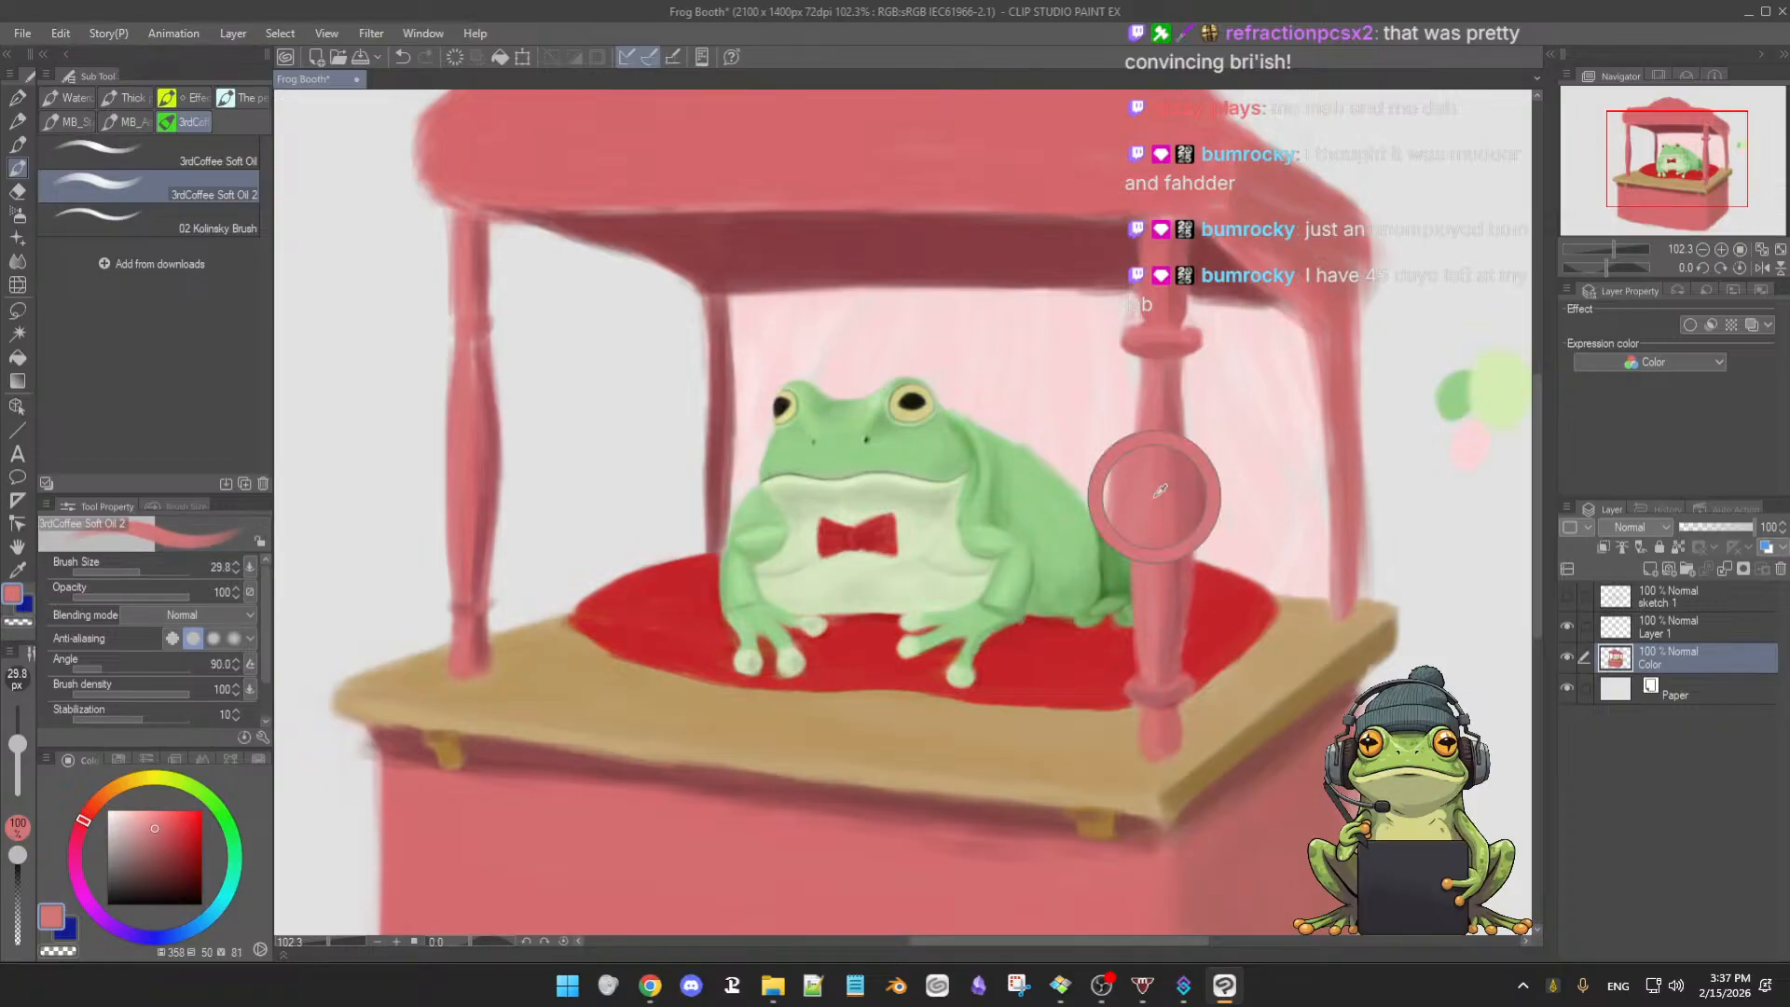
{"action": "left_click", "coordinate": [1152, 505], "text": "alt"}
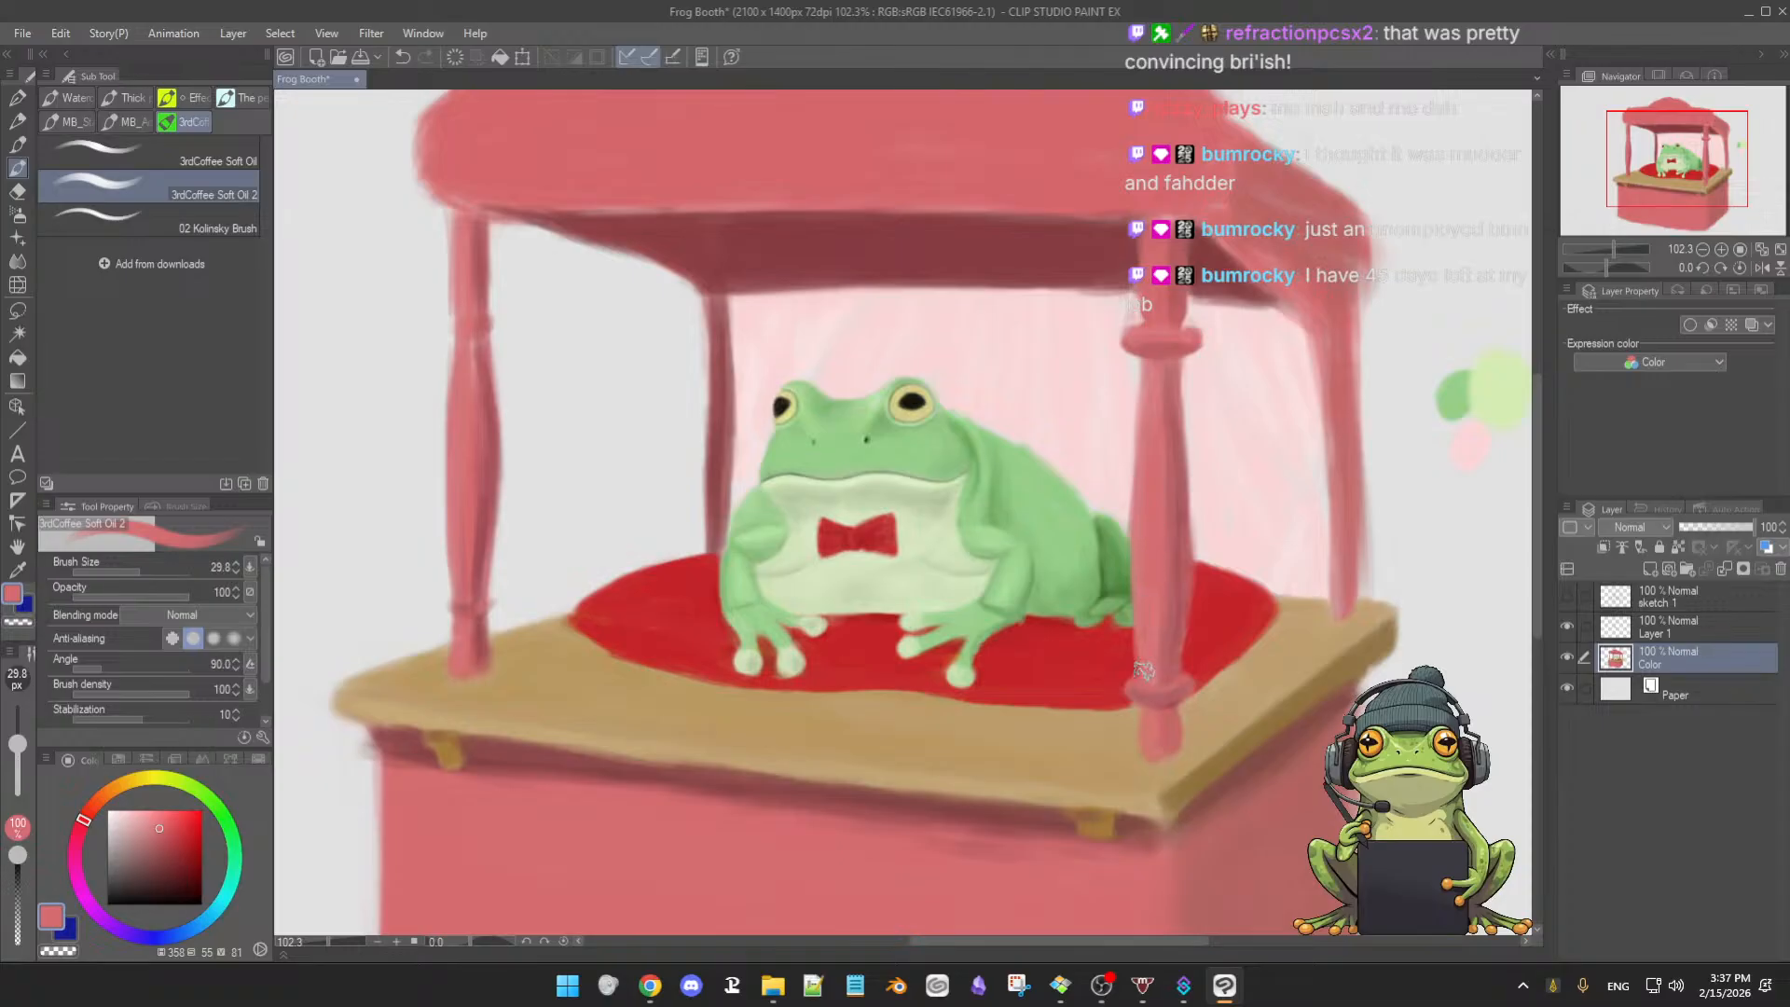
{"action": "left_click", "coordinate": [1179, 488], "text": "alt"}
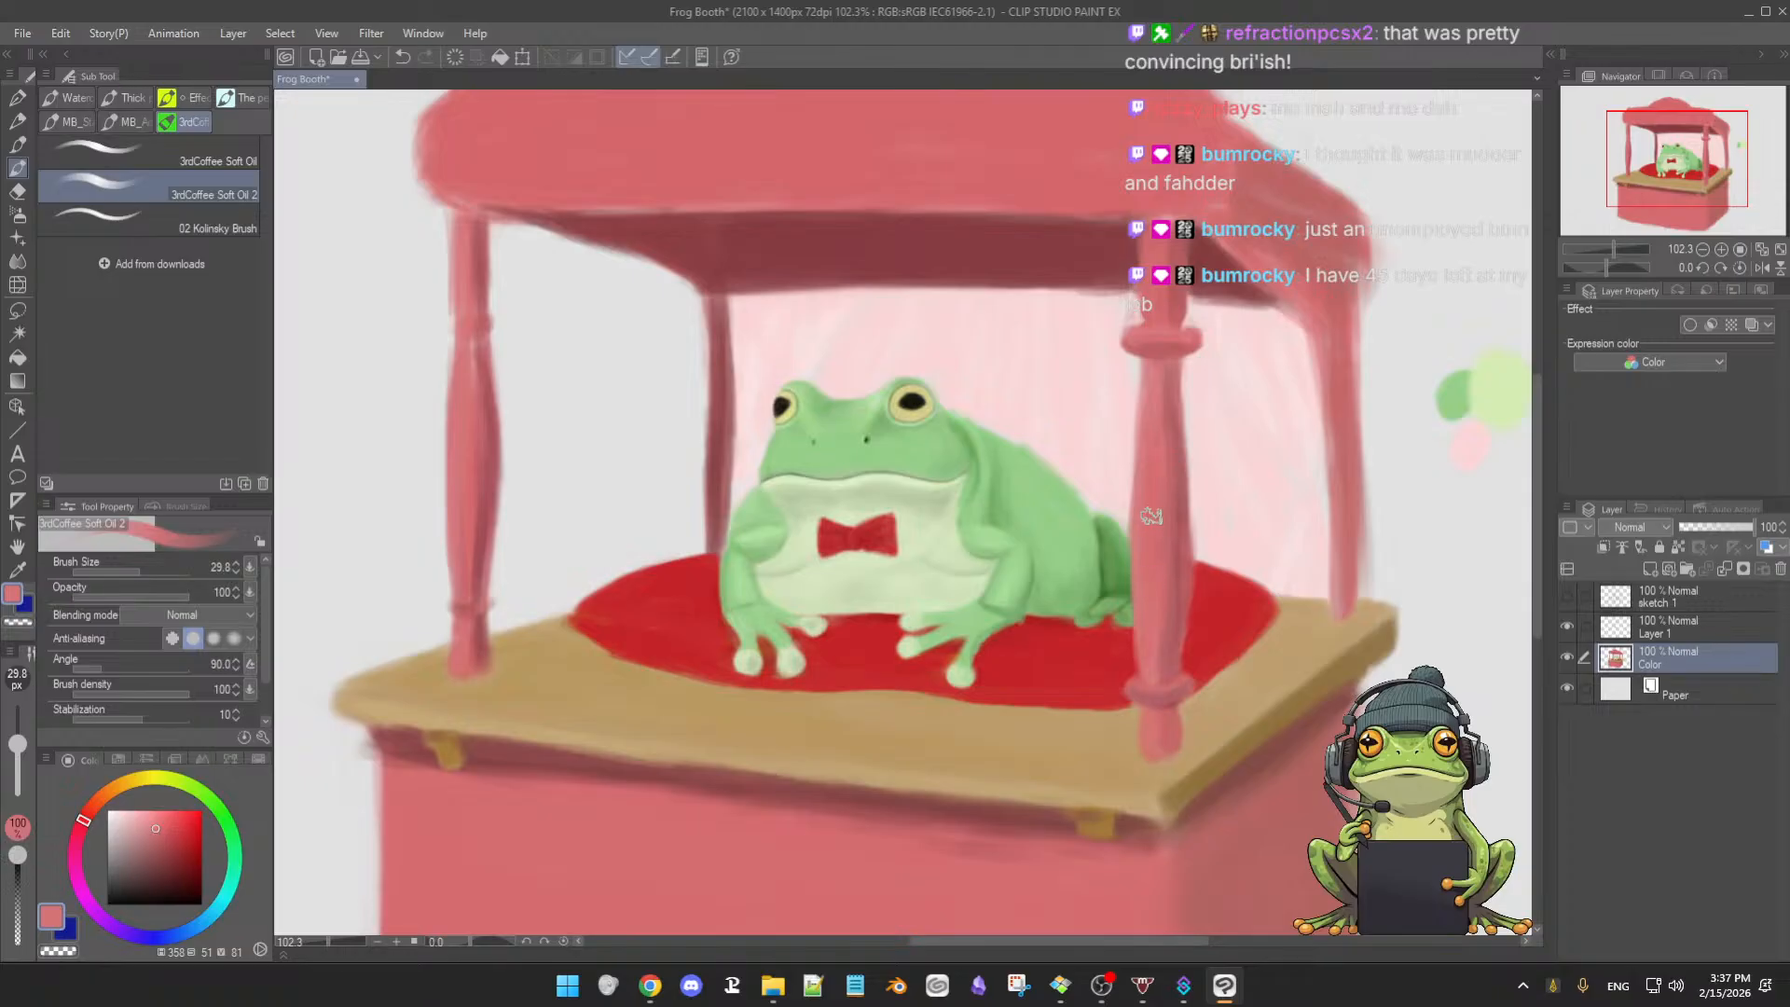
- Deepen the shaded side of the right front post's shaft with sampled darker pinks at brush size 29.8
{"action": "left_click", "coordinate": [1173, 565], "text": "alt"}
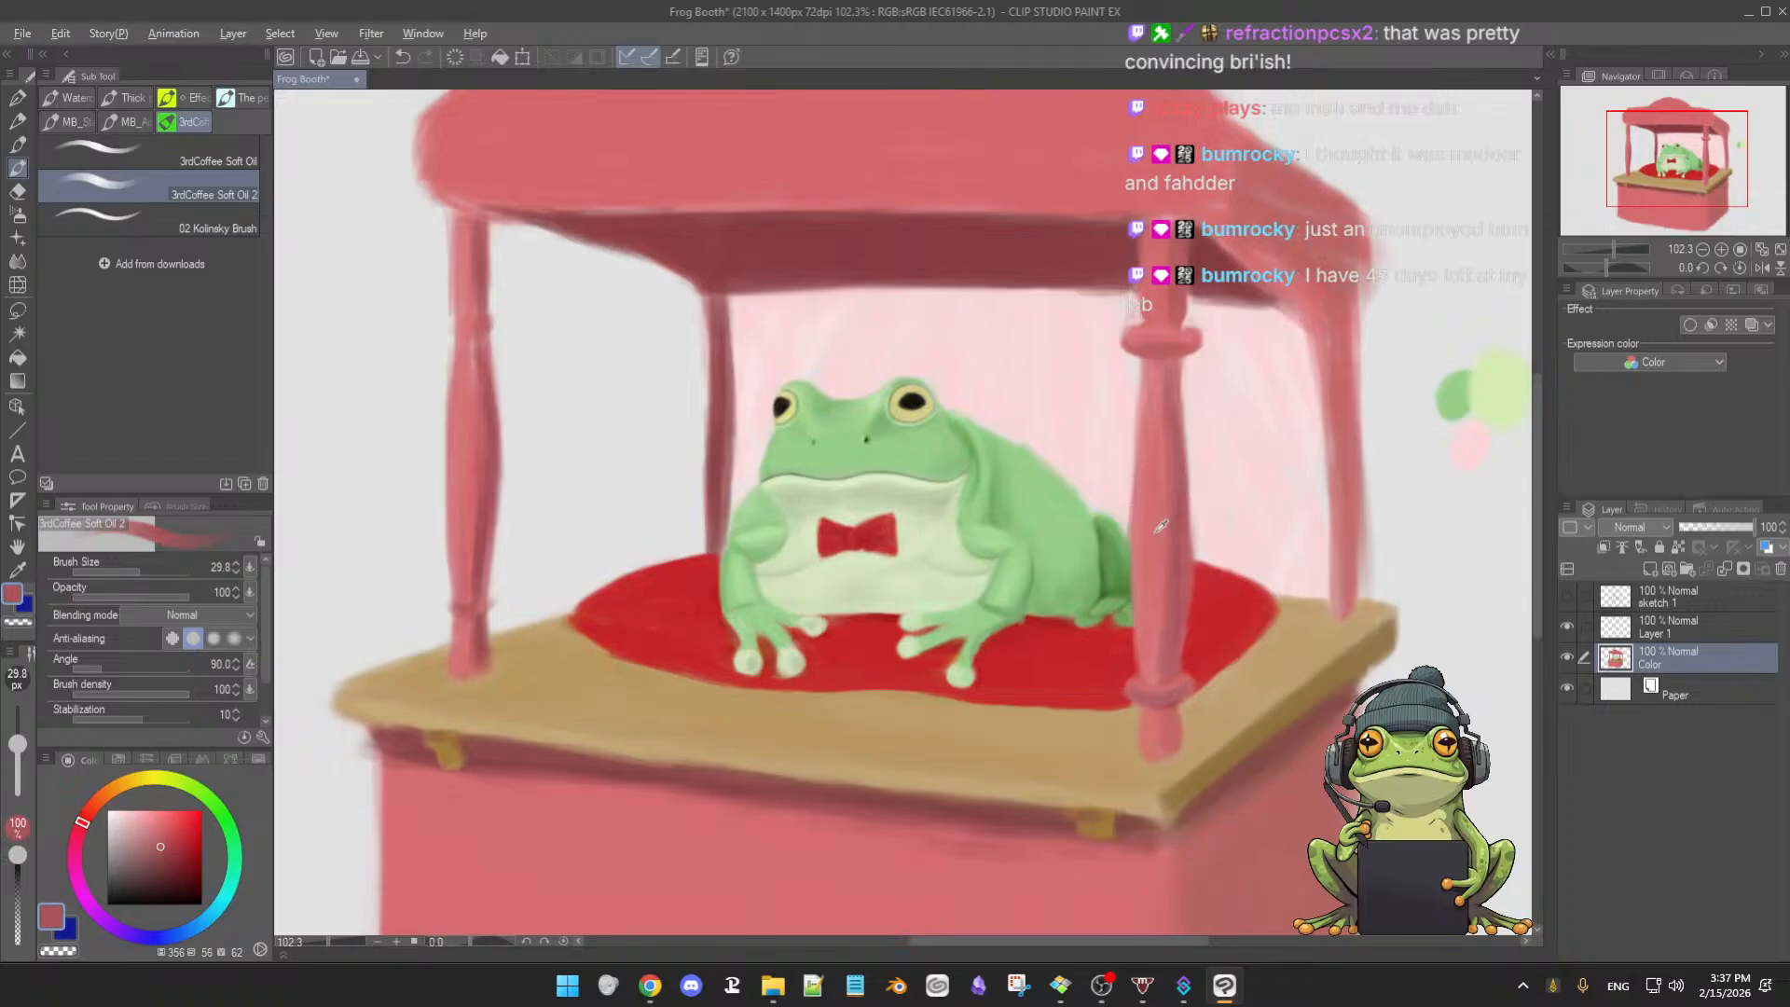
{"action": "left_click", "coordinate": [1173, 559], "text": "alt"}
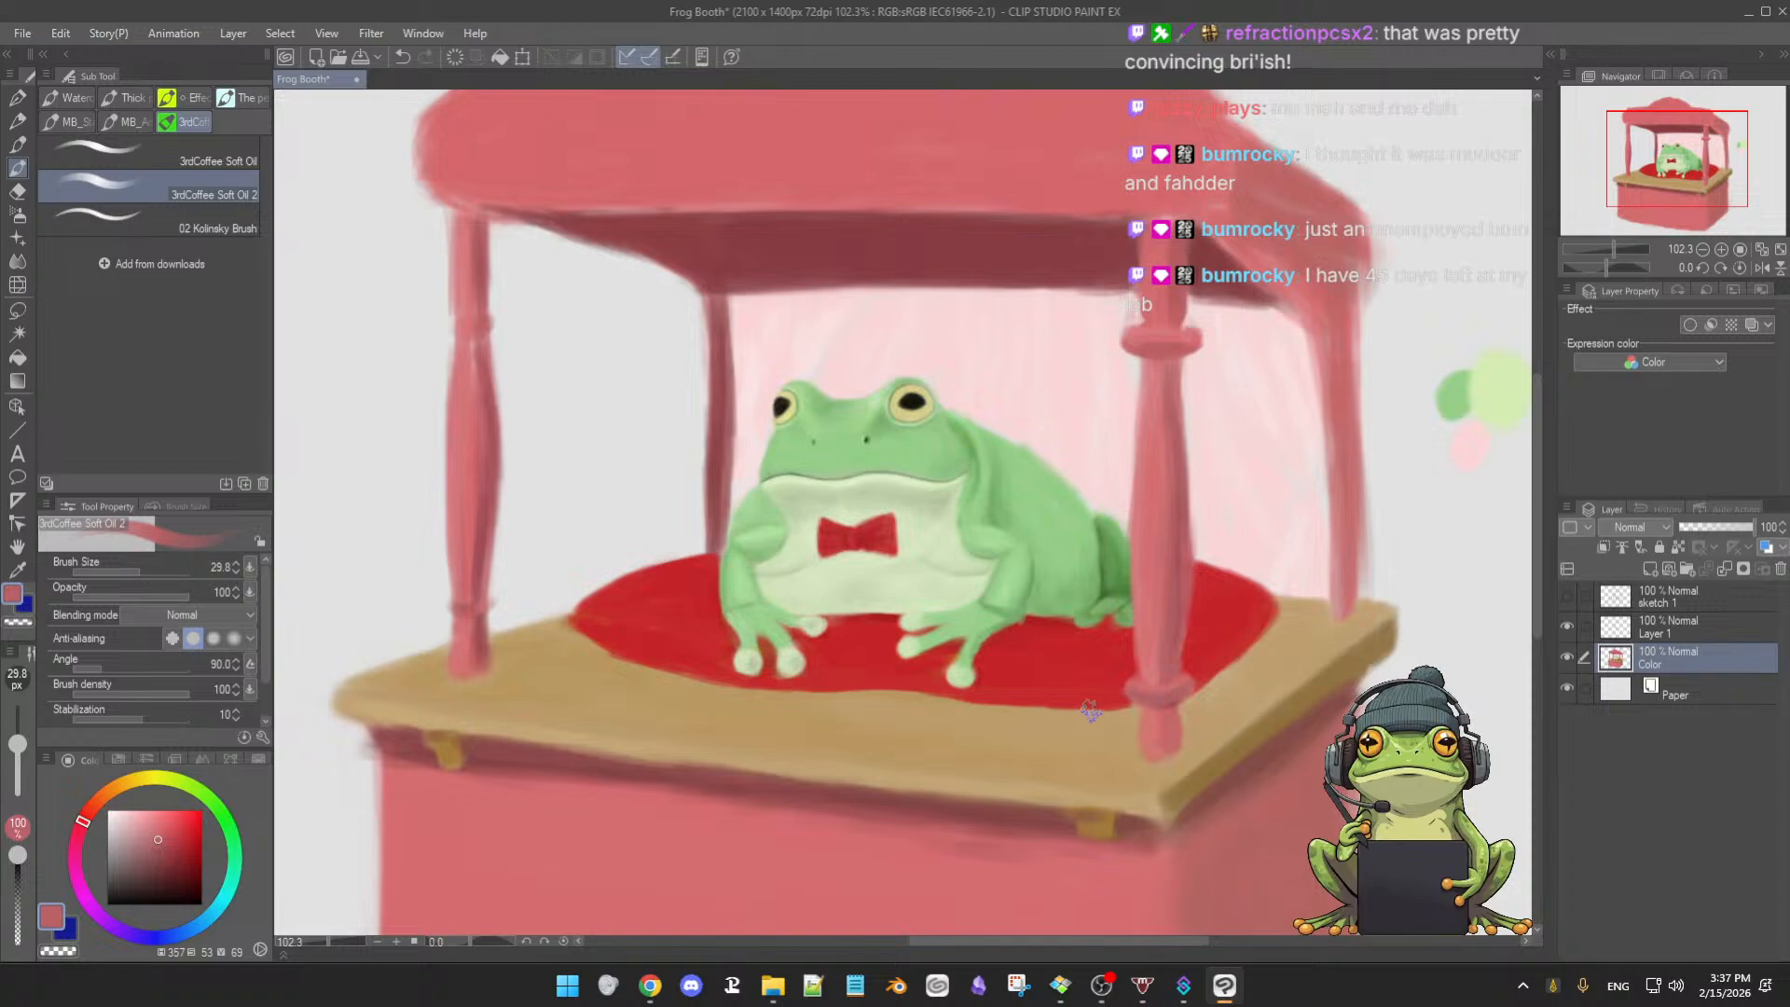
{"action": "scroll", "coordinate": [1181, 607], "scroll_direction": "down", "scroll_amount": 2}
- Even out the canopy's lower front edge and its shaded underside with sampled pink and dark red at brush size 27.6
{"action": "left_click_drag", "start_coordinate": [1175, 607], "coordinate": [1212, 607]}
{"action": "left_click_drag", "start_coordinate": [1194, 467], "coordinate": [1175, 726]}
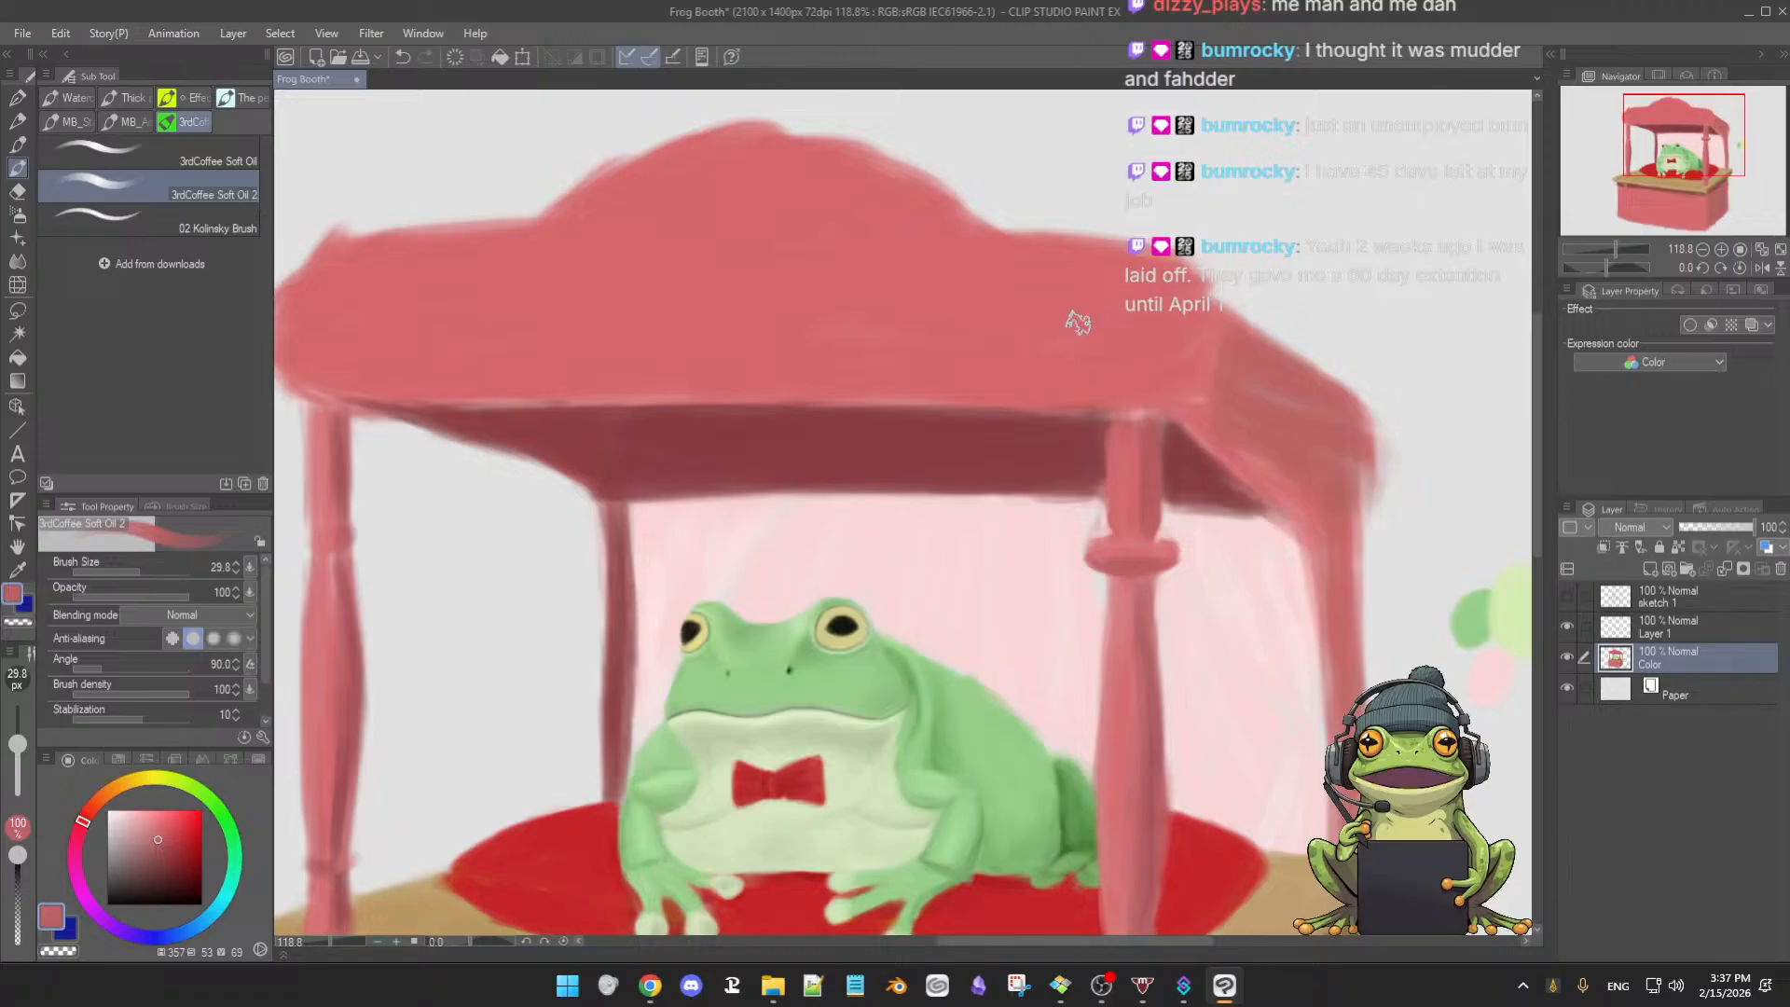
{"action": "left_click", "coordinate": [1101, 367], "text": "alt"}
{"action": "key", "text": "["}
{"action": "key", "text": "["}
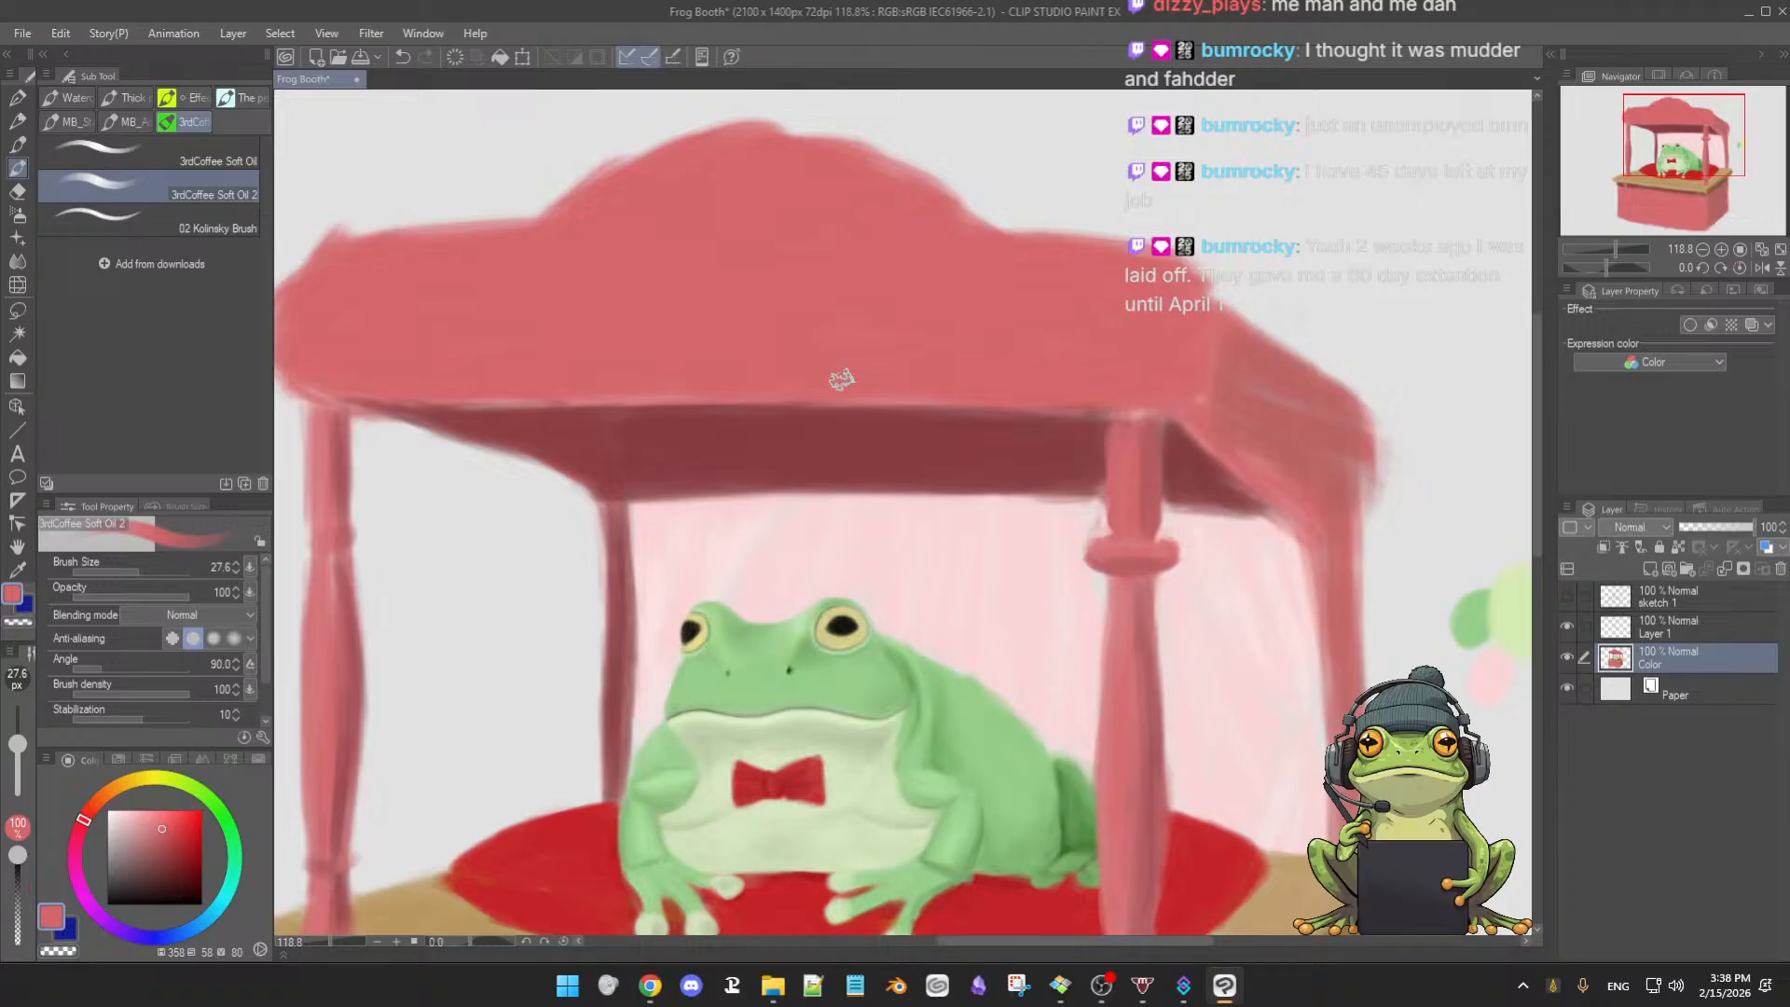
{"action": "left_click", "coordinate": [920, 415], "text": "alt"}
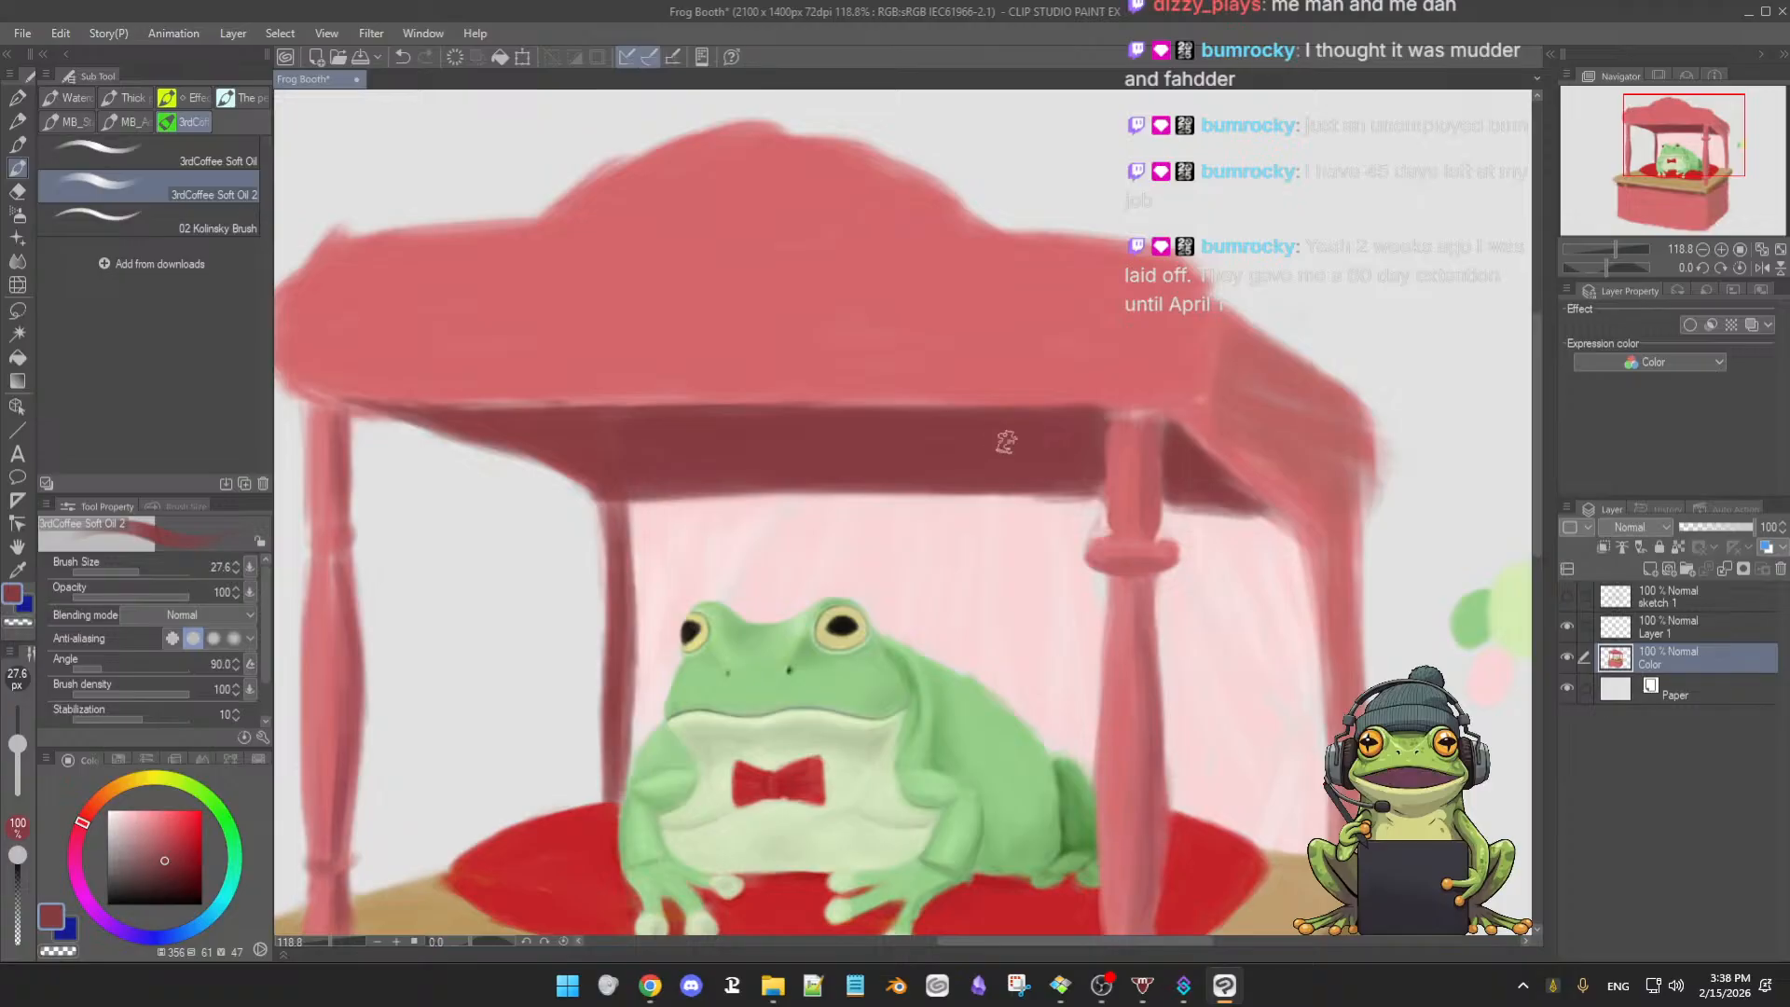
- Clean up the join between the right front post's top and the canopy with sampled pinks and dark red at brush size 19.4
{"action": "key", "text": "["}
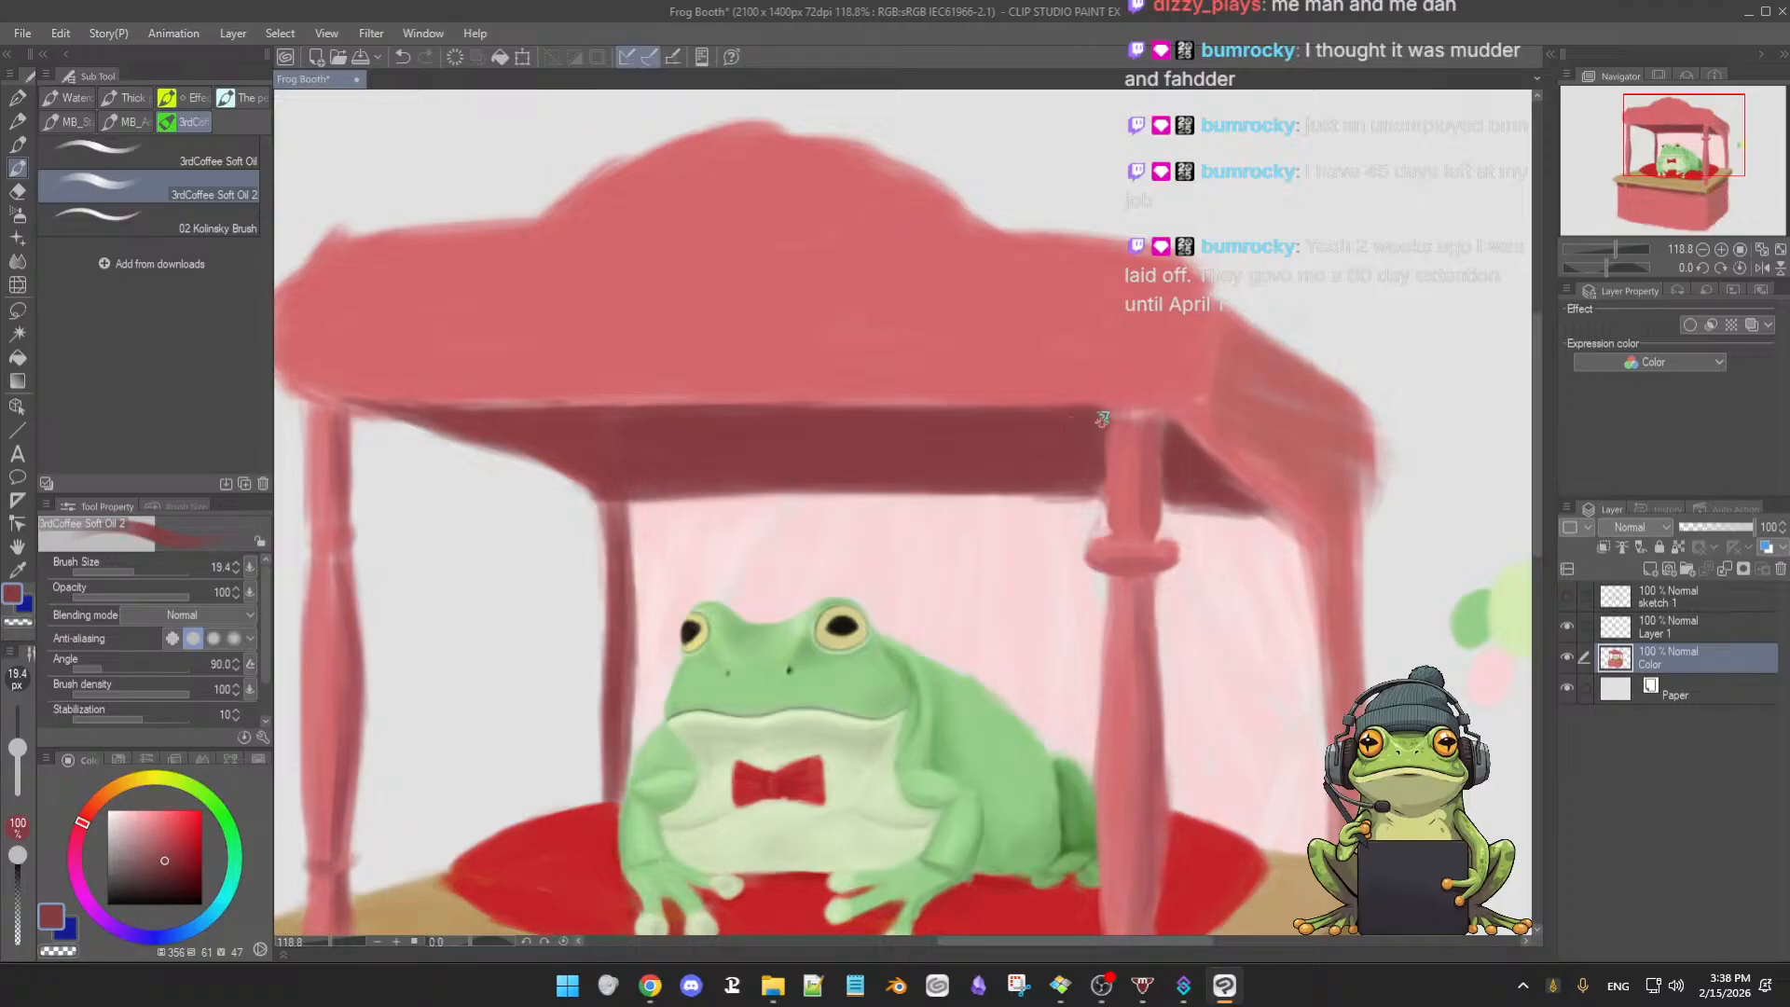
{"action": "left_click", "coordinate": [1181, 450], "text": "alt"}
{"action": "left_click", "coordinate": [1119, 423], "text": "alt"}
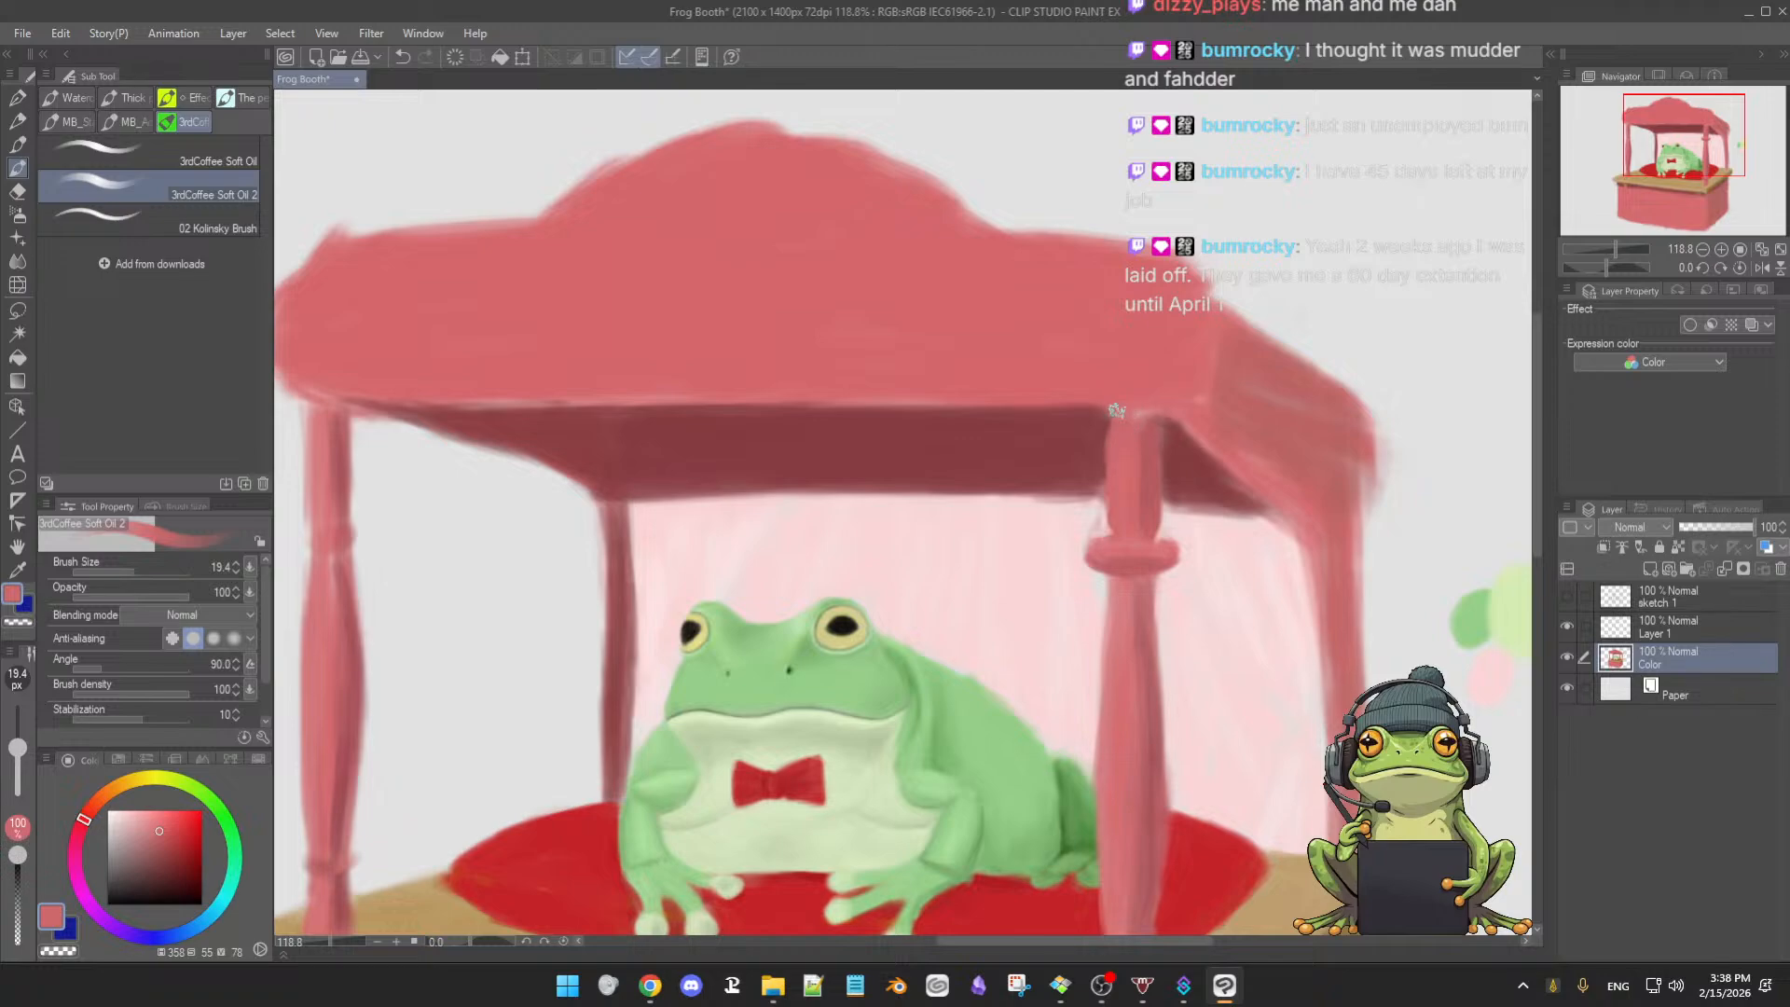
{"action": "left_click", "coordinate": [1165, 424], "text": "alt"}
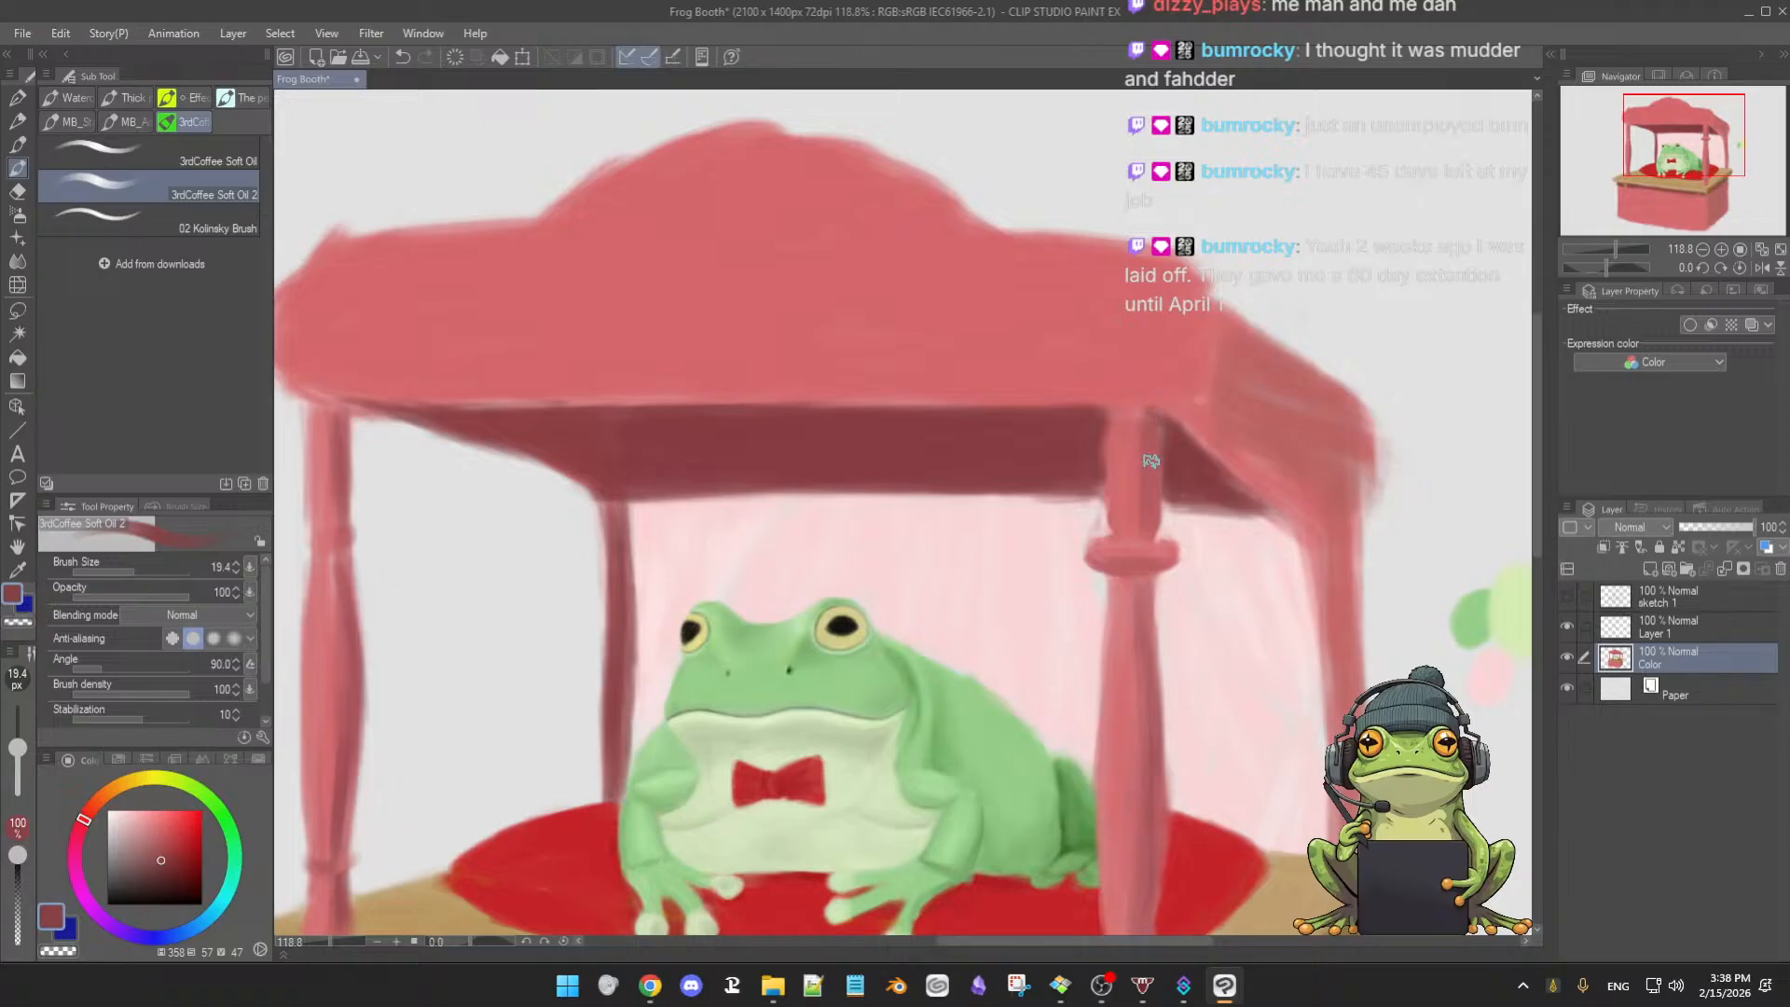
{"action": "left_click", "coordinate": [1119, 412], "text": "alt"}
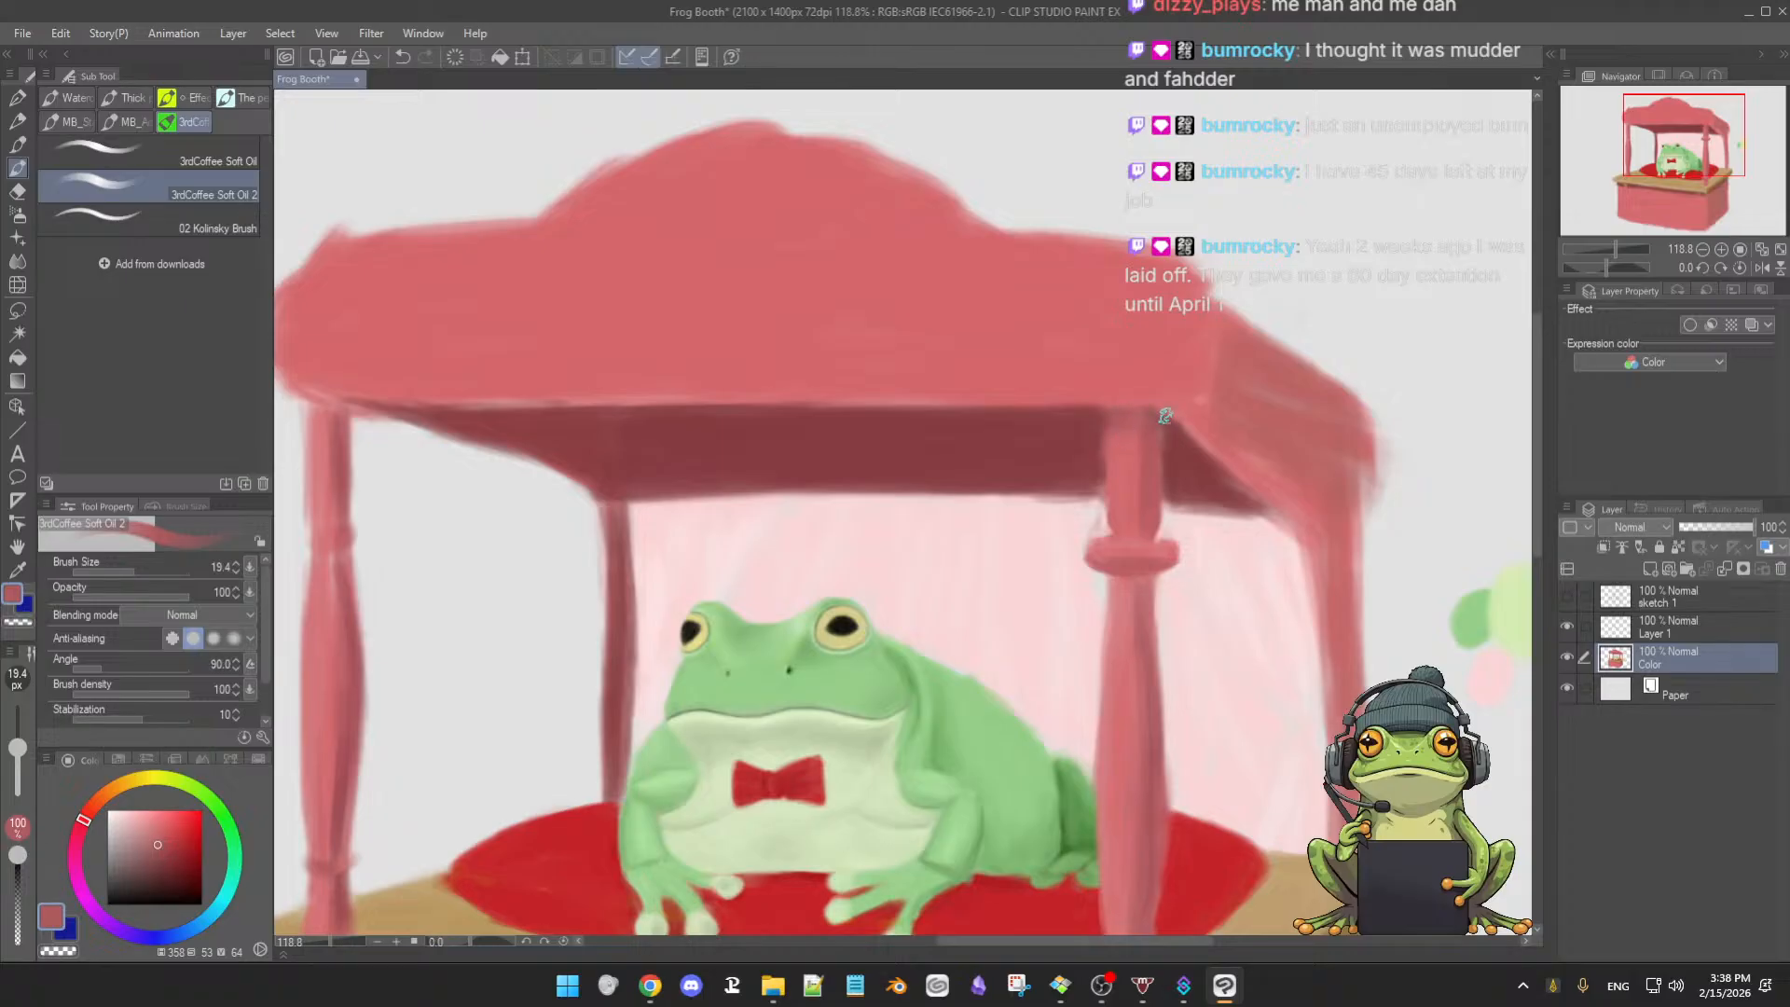
{"action": "left_click", "coordinate": [1162, 416], "text": "alt"}
{"action": "left_click", "coordinate": [1123, 404], "text": "alt"}
- Repaint the red cushion around the inner toe of the frog's left front foot with sampled reds, reducing the brush size to 9.4
{"action": "scroll", "coordinate": [1142, 446], "scroll_direction": "down", "scroll_amount": 3}
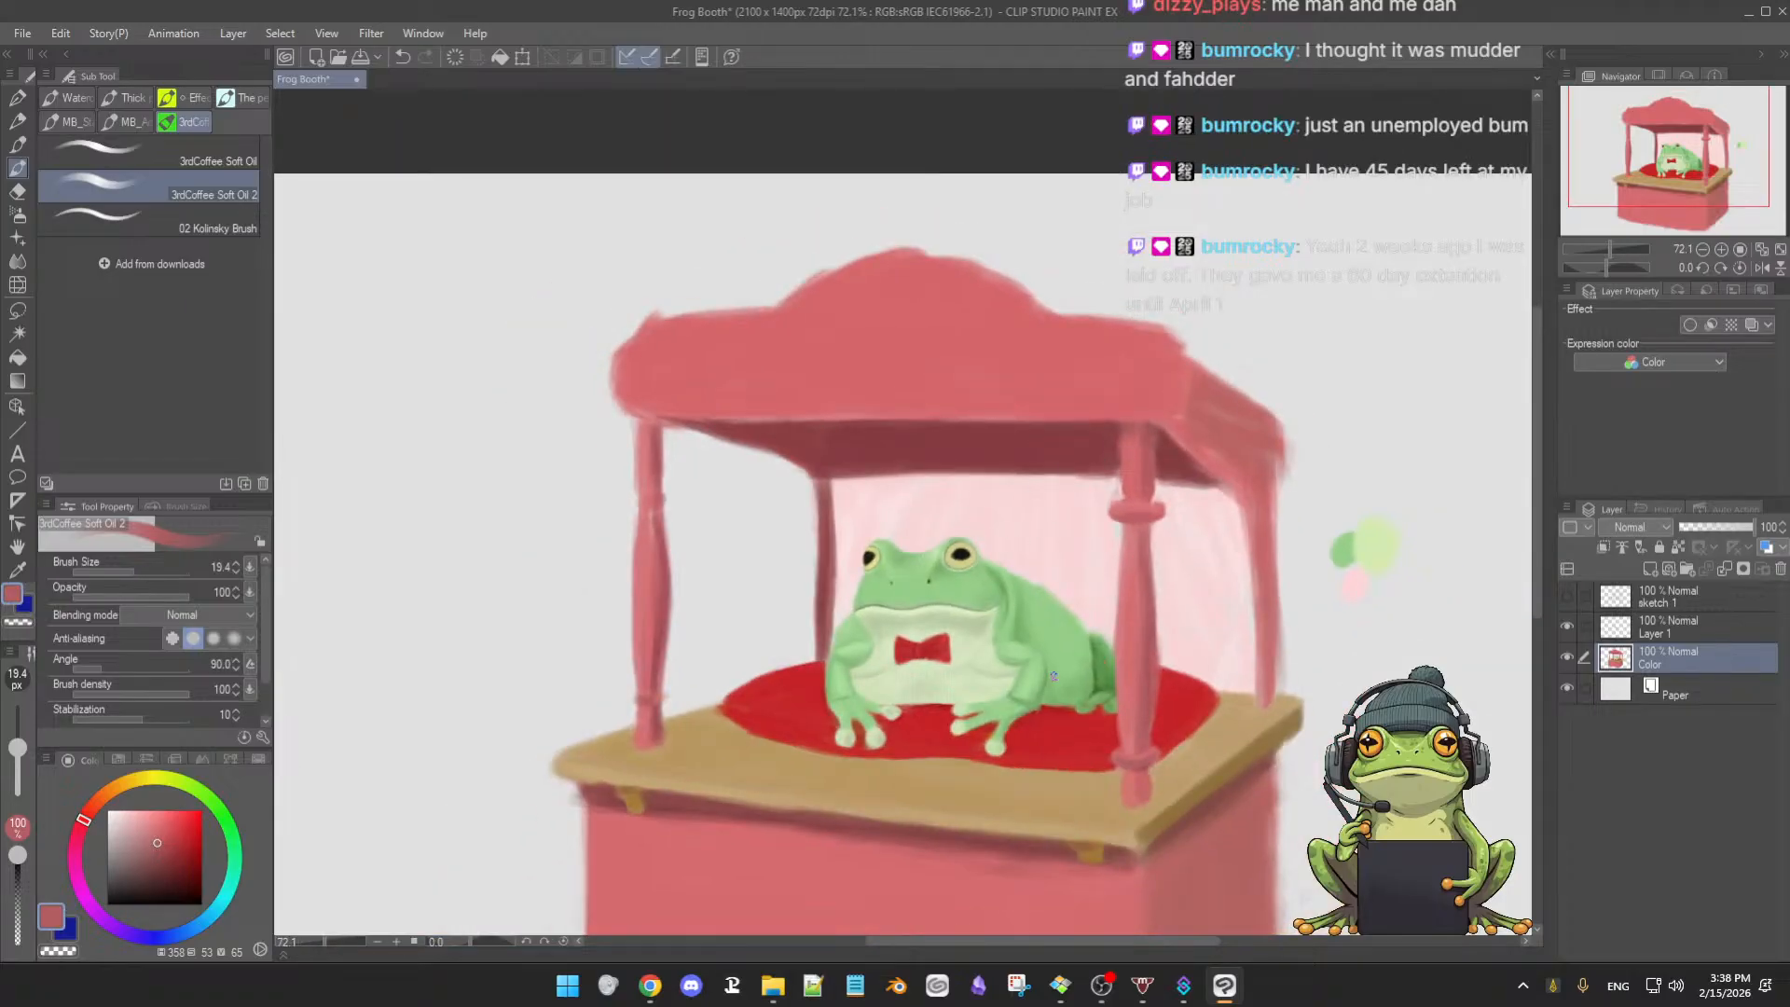
{"action": "scroll", "coordinate": [1013, 736], "scroll_direction": "up", "scroll_amount": 4}
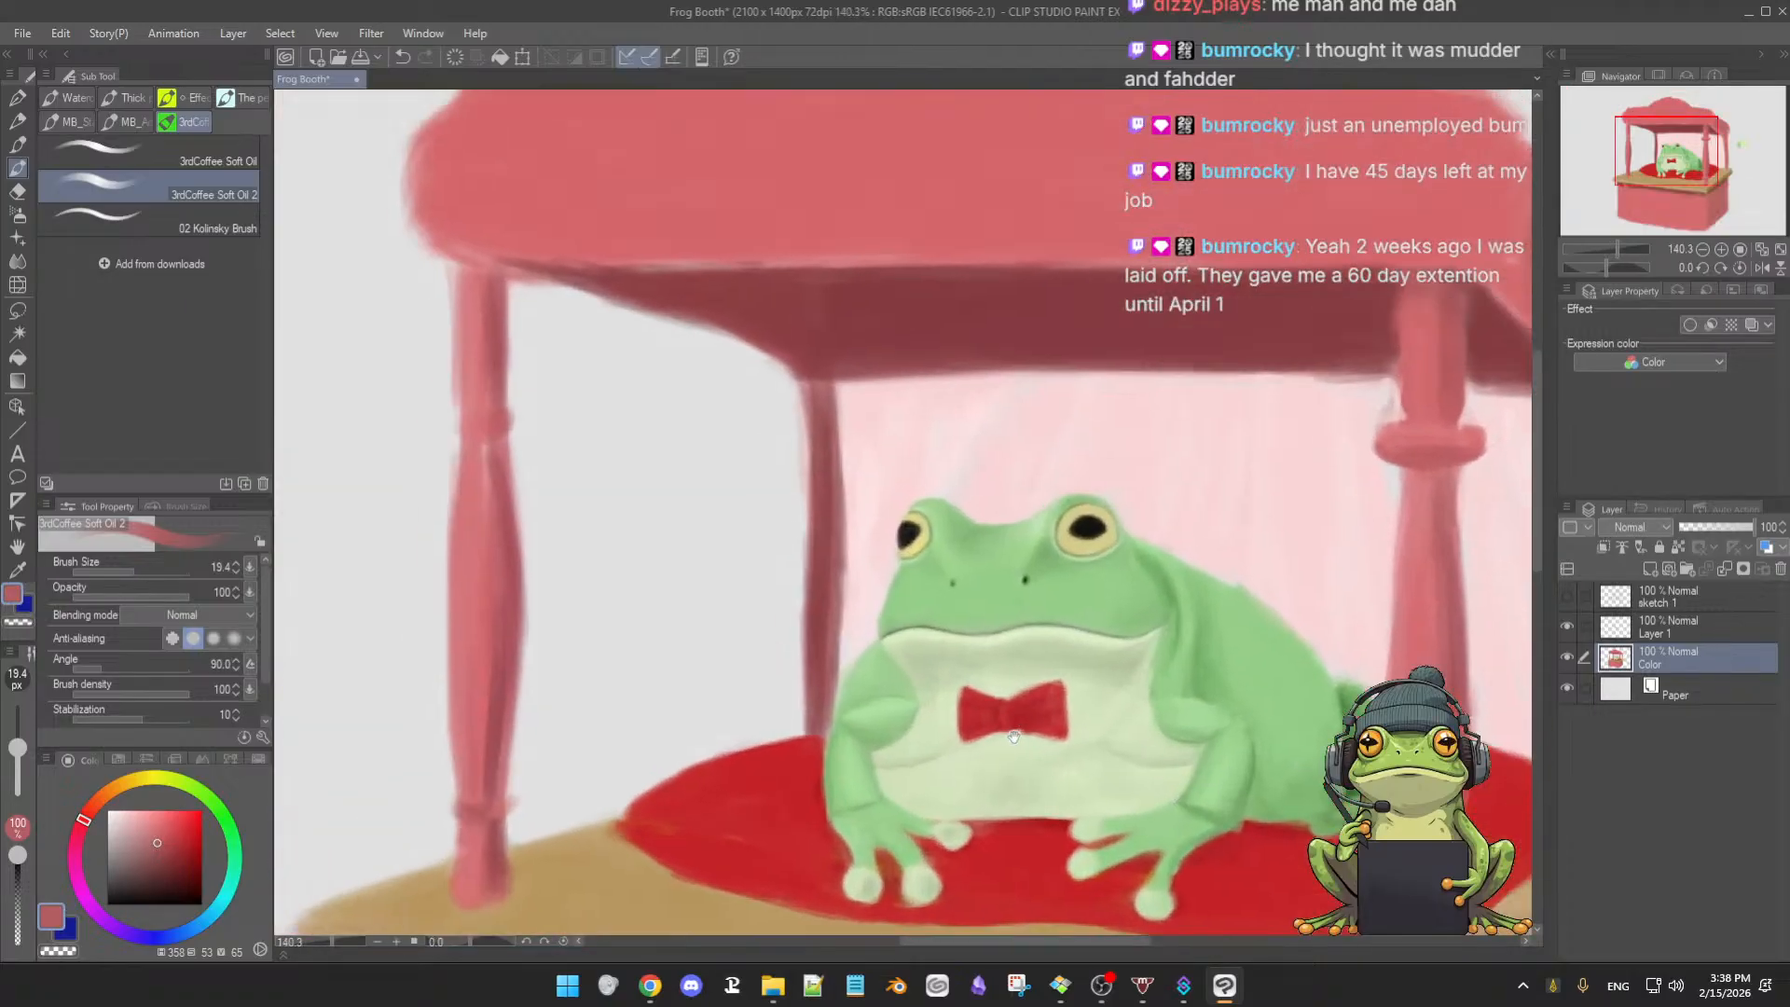
{"action": "left_click_drag", "start_coordinate": [1013, 737], "coordinate": [1042, 774]}
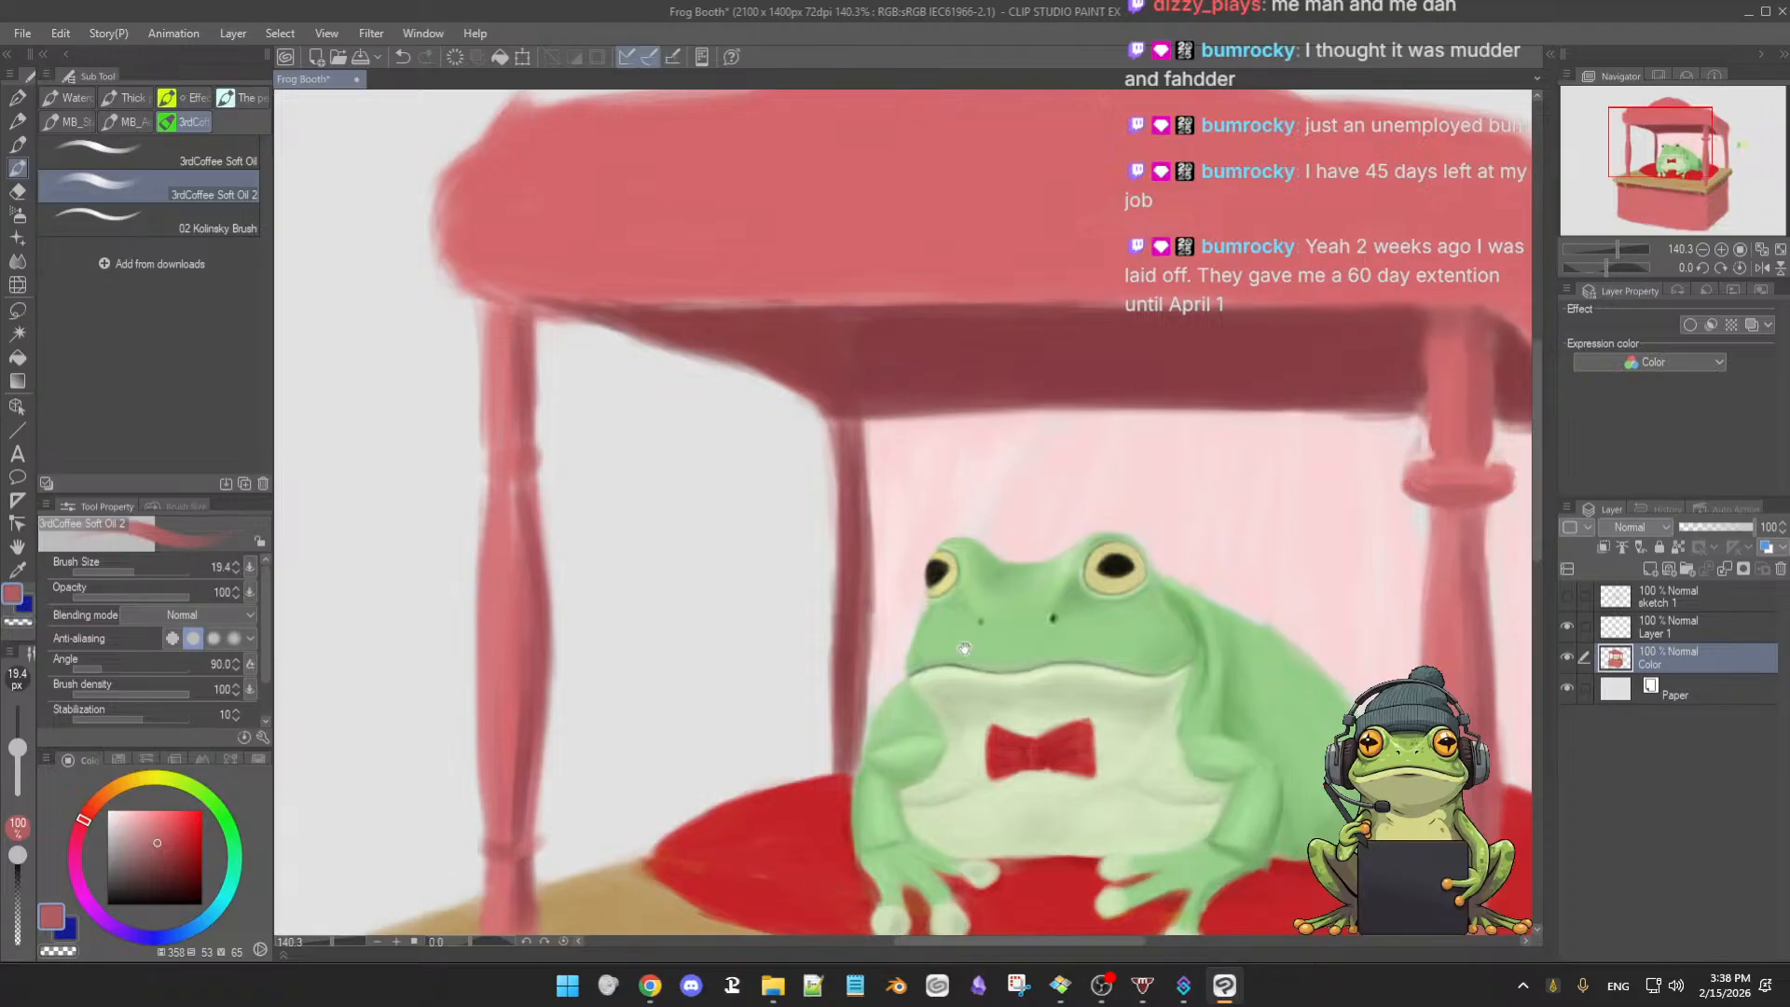
{"action": "mouse_move", "coordinate": [1111, 671]}
{"action": "left_mouse_down"}
{"action": "mouse_move", "coordinate": [965, 606]}
{"action": "mouse_move", "coordinate": [934, 647]}
{"action": "mouse_move", "coordinate": [877, 653]}
{"action": "left_mouse_up"}
{"action": "scroll", "coordinate": [934, 646], "scroll_direction": "up", "scroll_amount": 5}
{"action": "left_click", "coordinate": [890, 644], "text": "alt"}
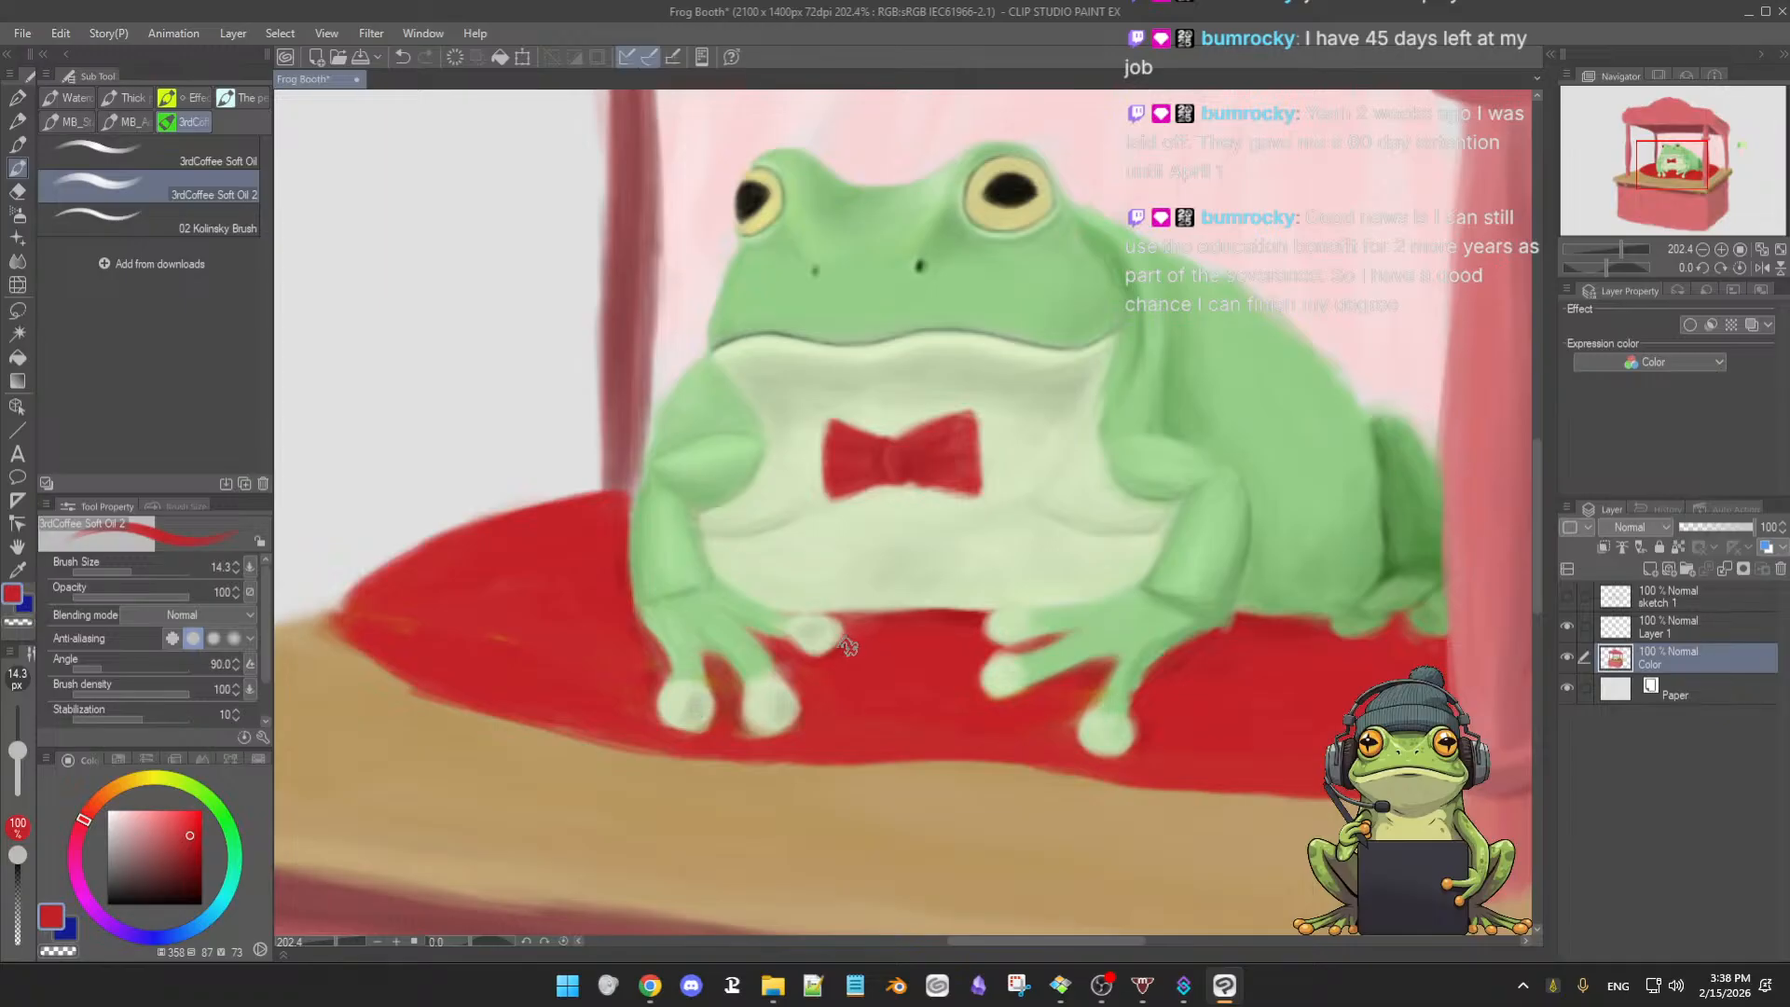
{"action": "left_click_drag", "start_coordinate": [891, 638], "coordinate": [883, 650], "text": "ctrl+alt"}
{"action": "left_click", "coordinate": [882, 639], "text": "alt"}
{"action": "left_click", "coordinate": [916, 615], "text": "alt"}
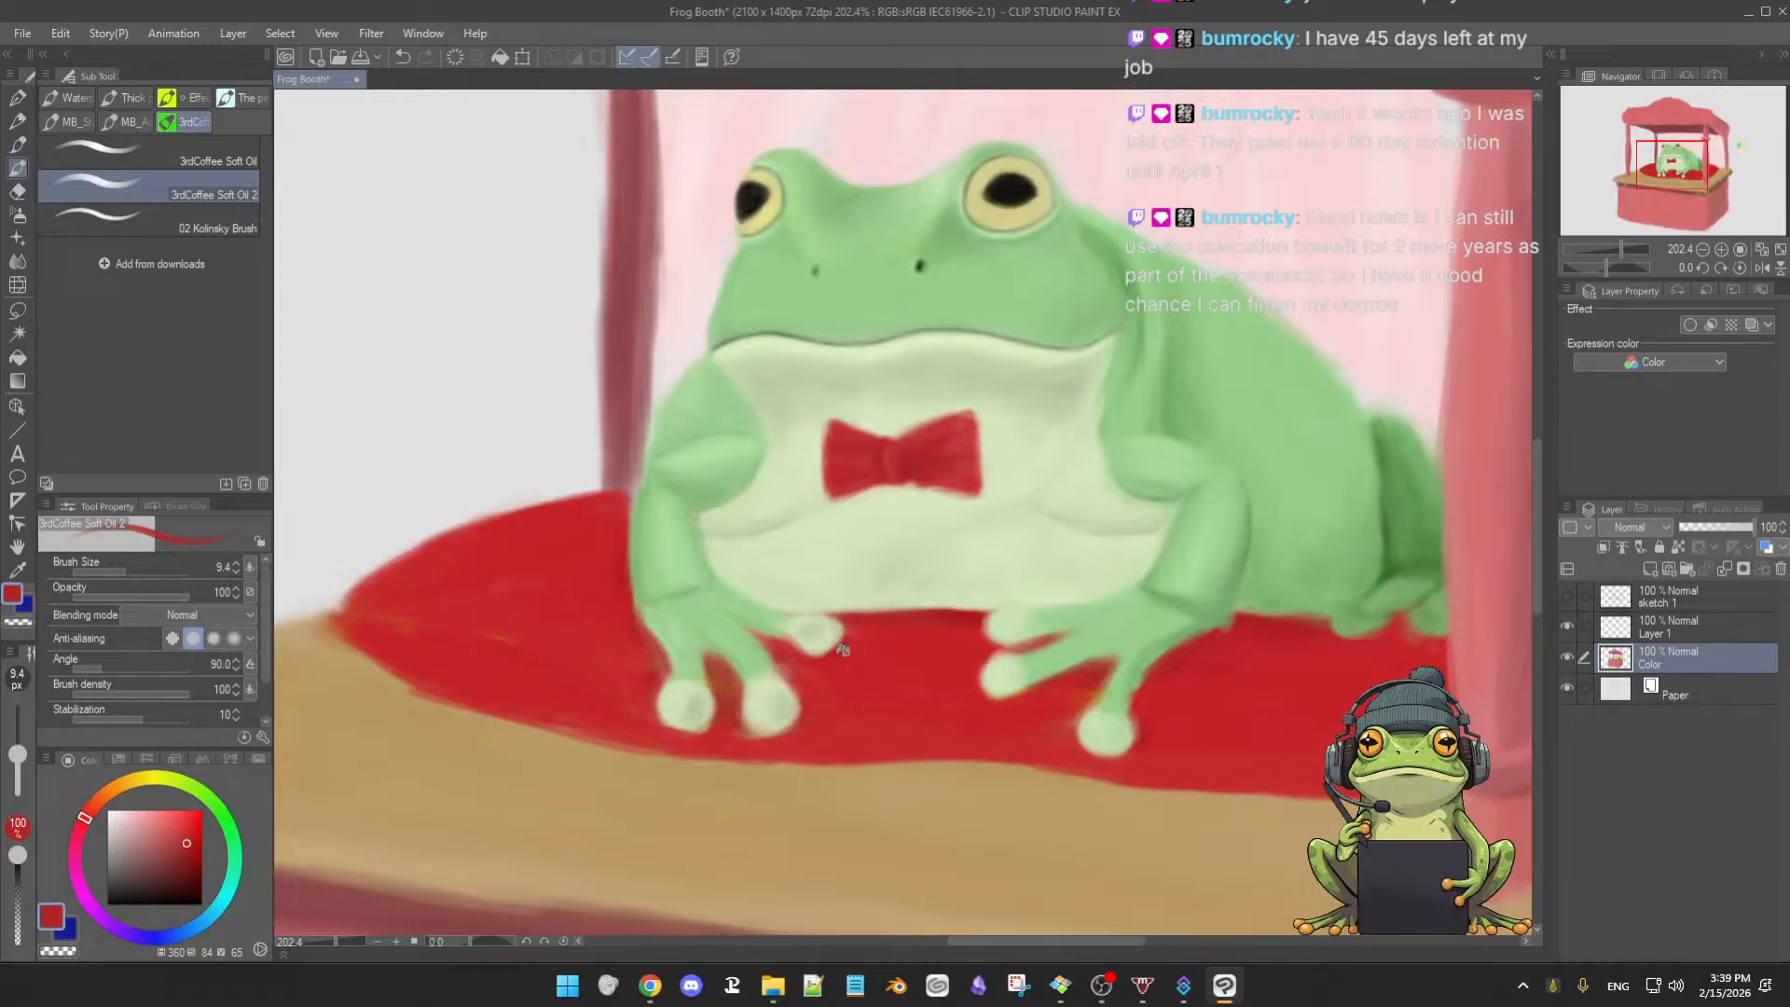
- Define the gap between the left front foot's inner and middle toes with sampled green and red, raising the brush size to 10.6
{"action": "left_click", "coordinate": [795, 651], "text": "alt"}
{"action": "left_click", "coordinate": [755, 644], "text": "alt"}
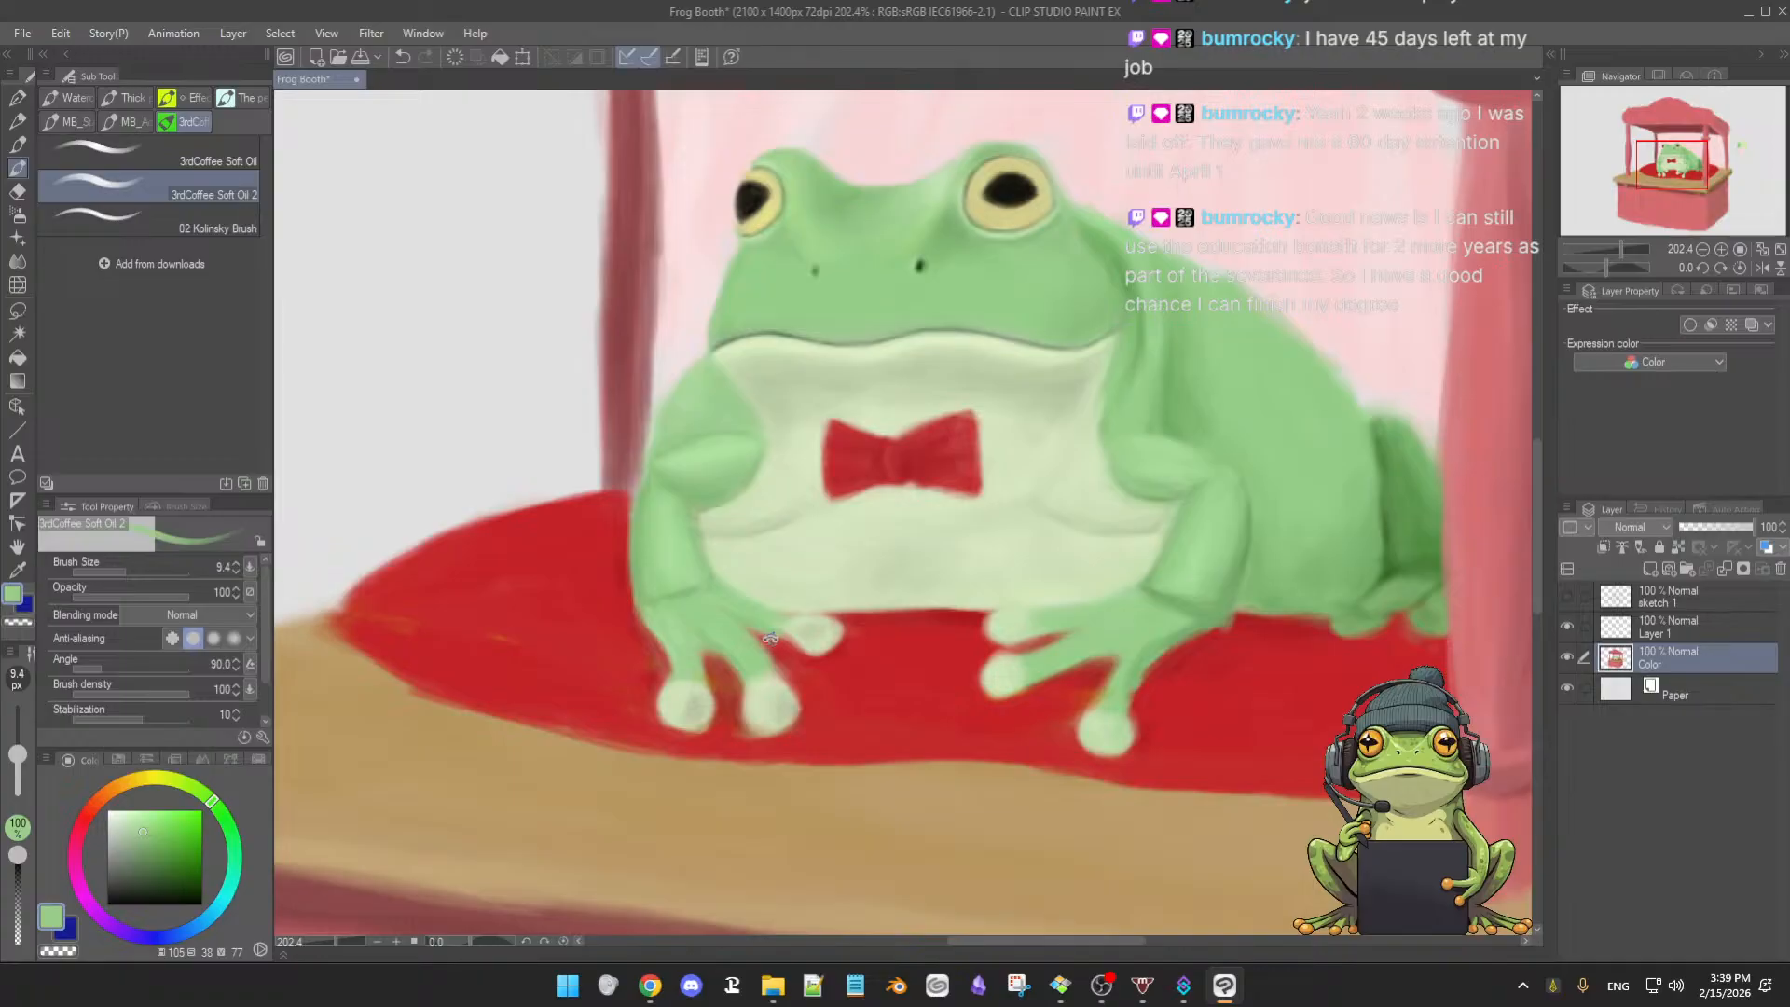
{"action": "left_click_drag", "start_coordinate": [780, 646], "coordinate": [778, 657], "text": "ctrl+alt"}
{"action": "left_click", "coordinate": [767, 641], "text": "alt"}
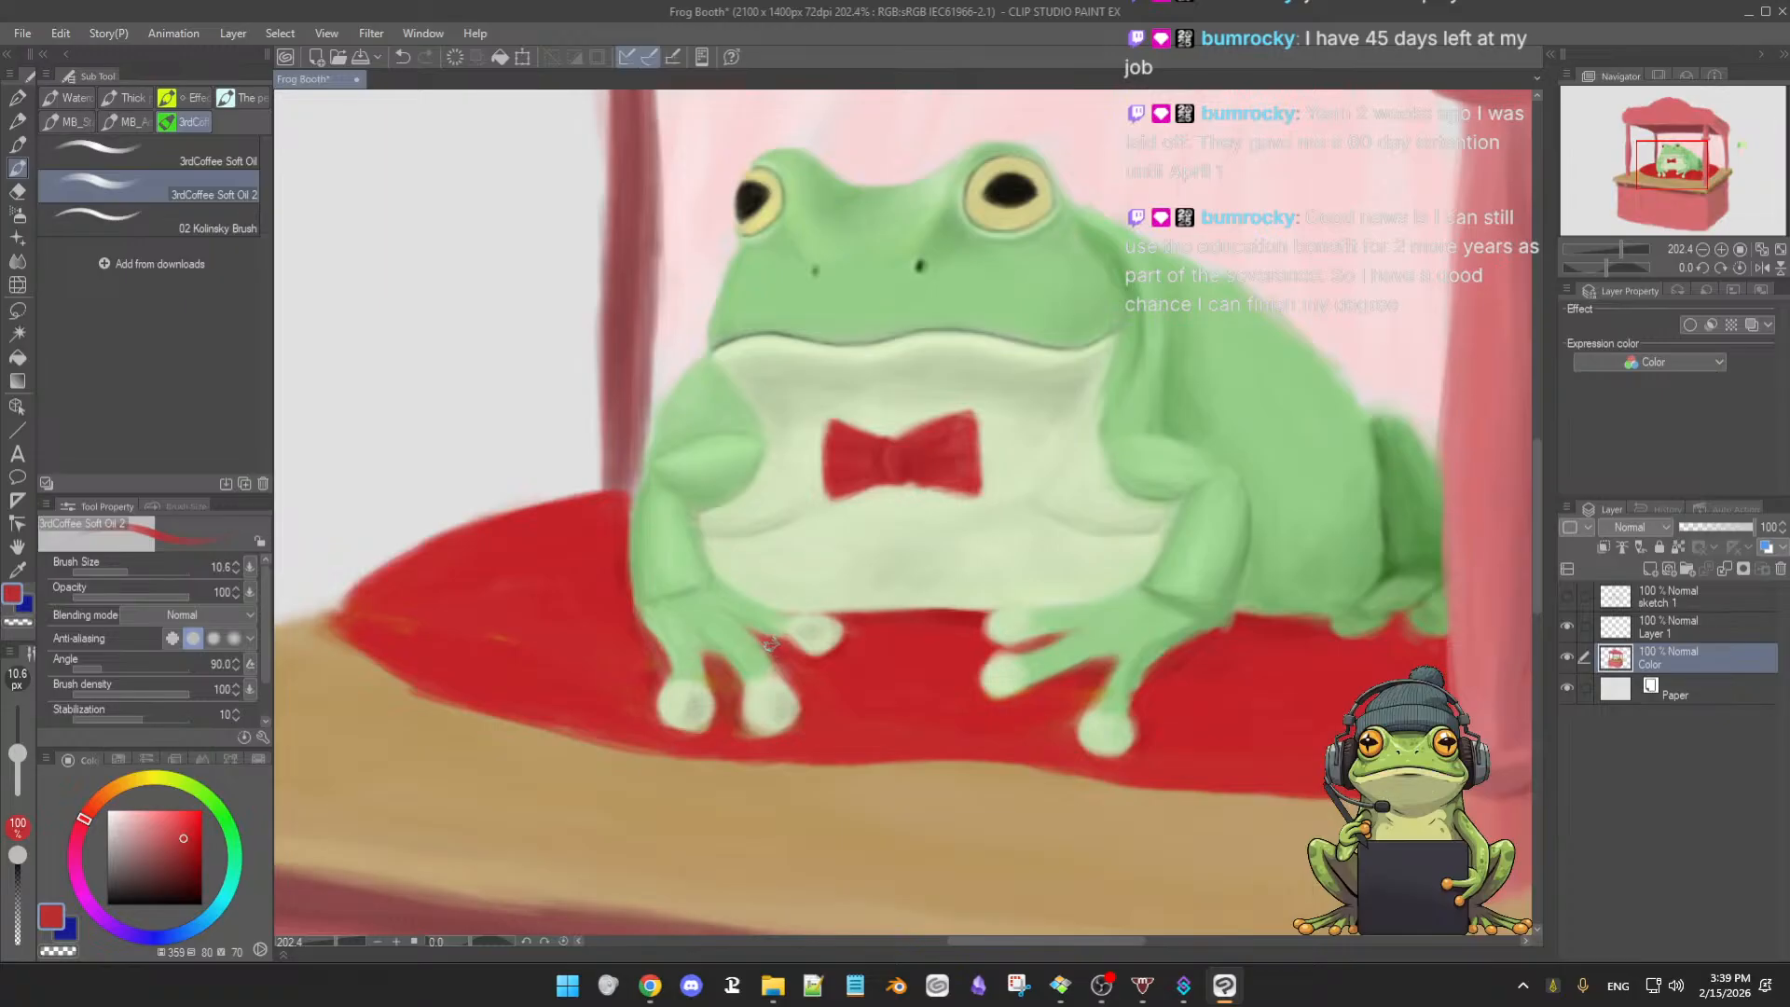
- Round off the middle toe's pad on the left front foot with sampled pale greens at brush size 10.6
{"action": "left_click", "coordinate": [783, 695], "text": "alt"}
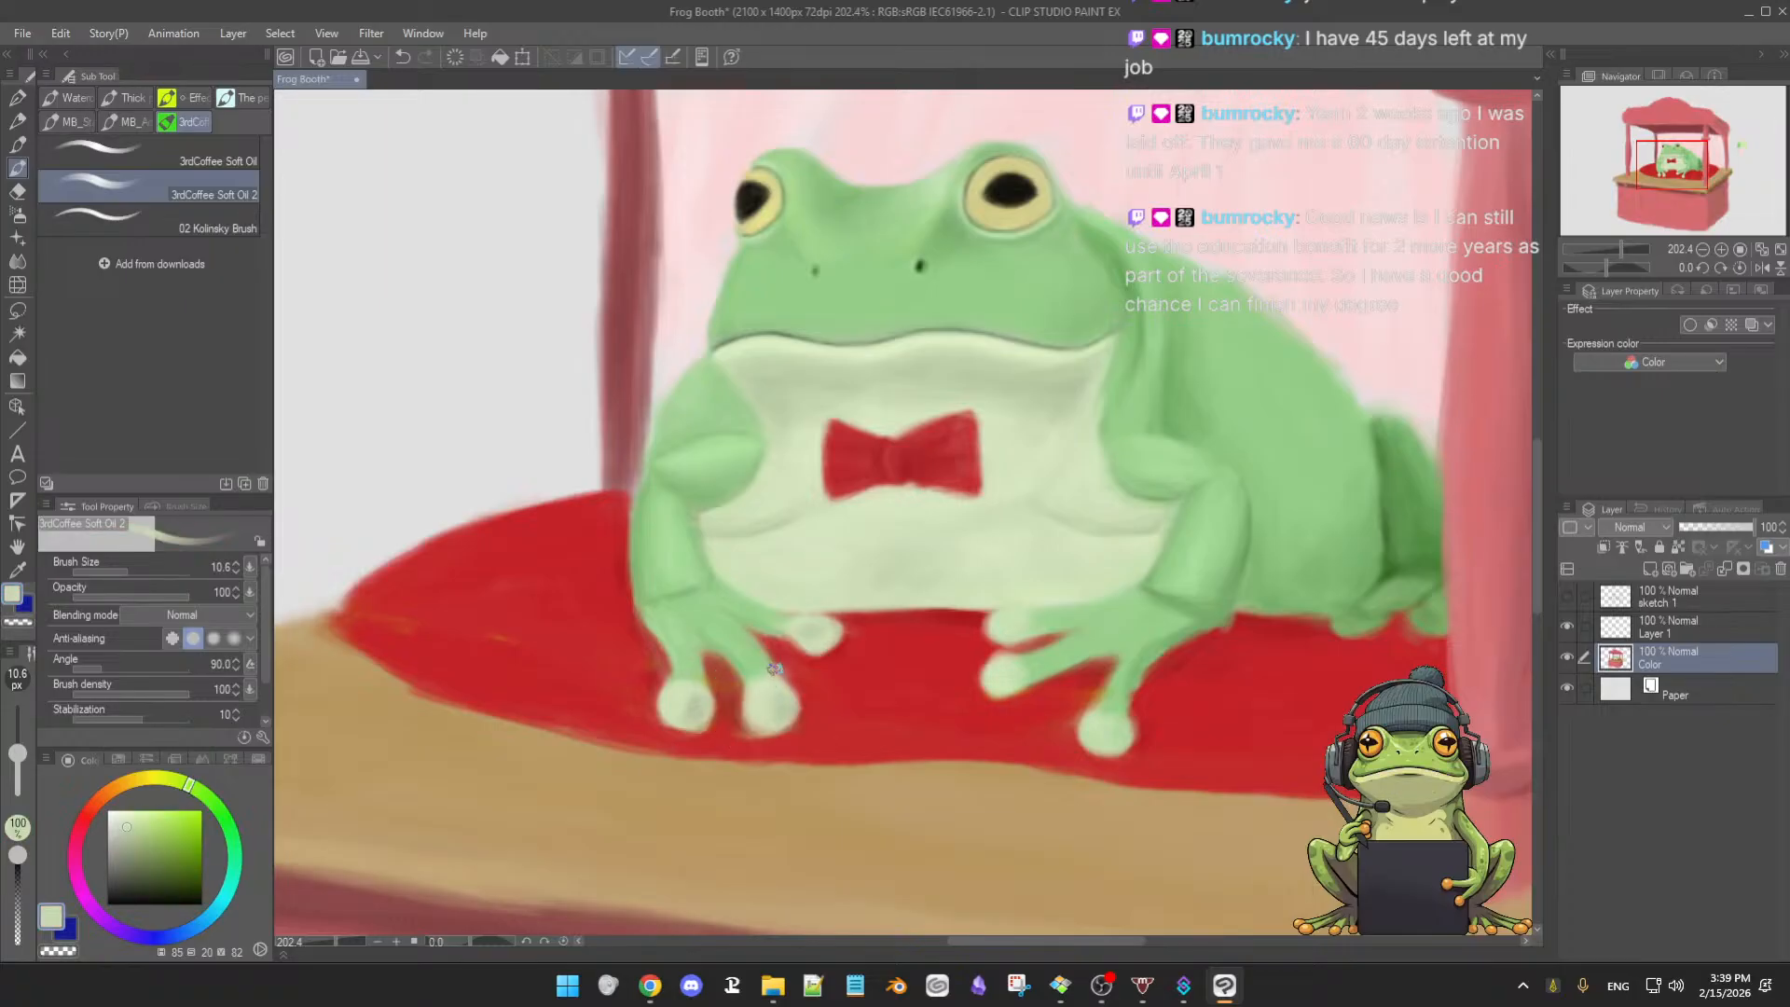
{"action": "left_click", "coordinate": [782, 687], "text": "alt"}
{"action": "left_click", "coordinate": [759, 693], "text": "alt"}
{"action": "left_click", "coordinate": [751, 657], "text": "alt"}
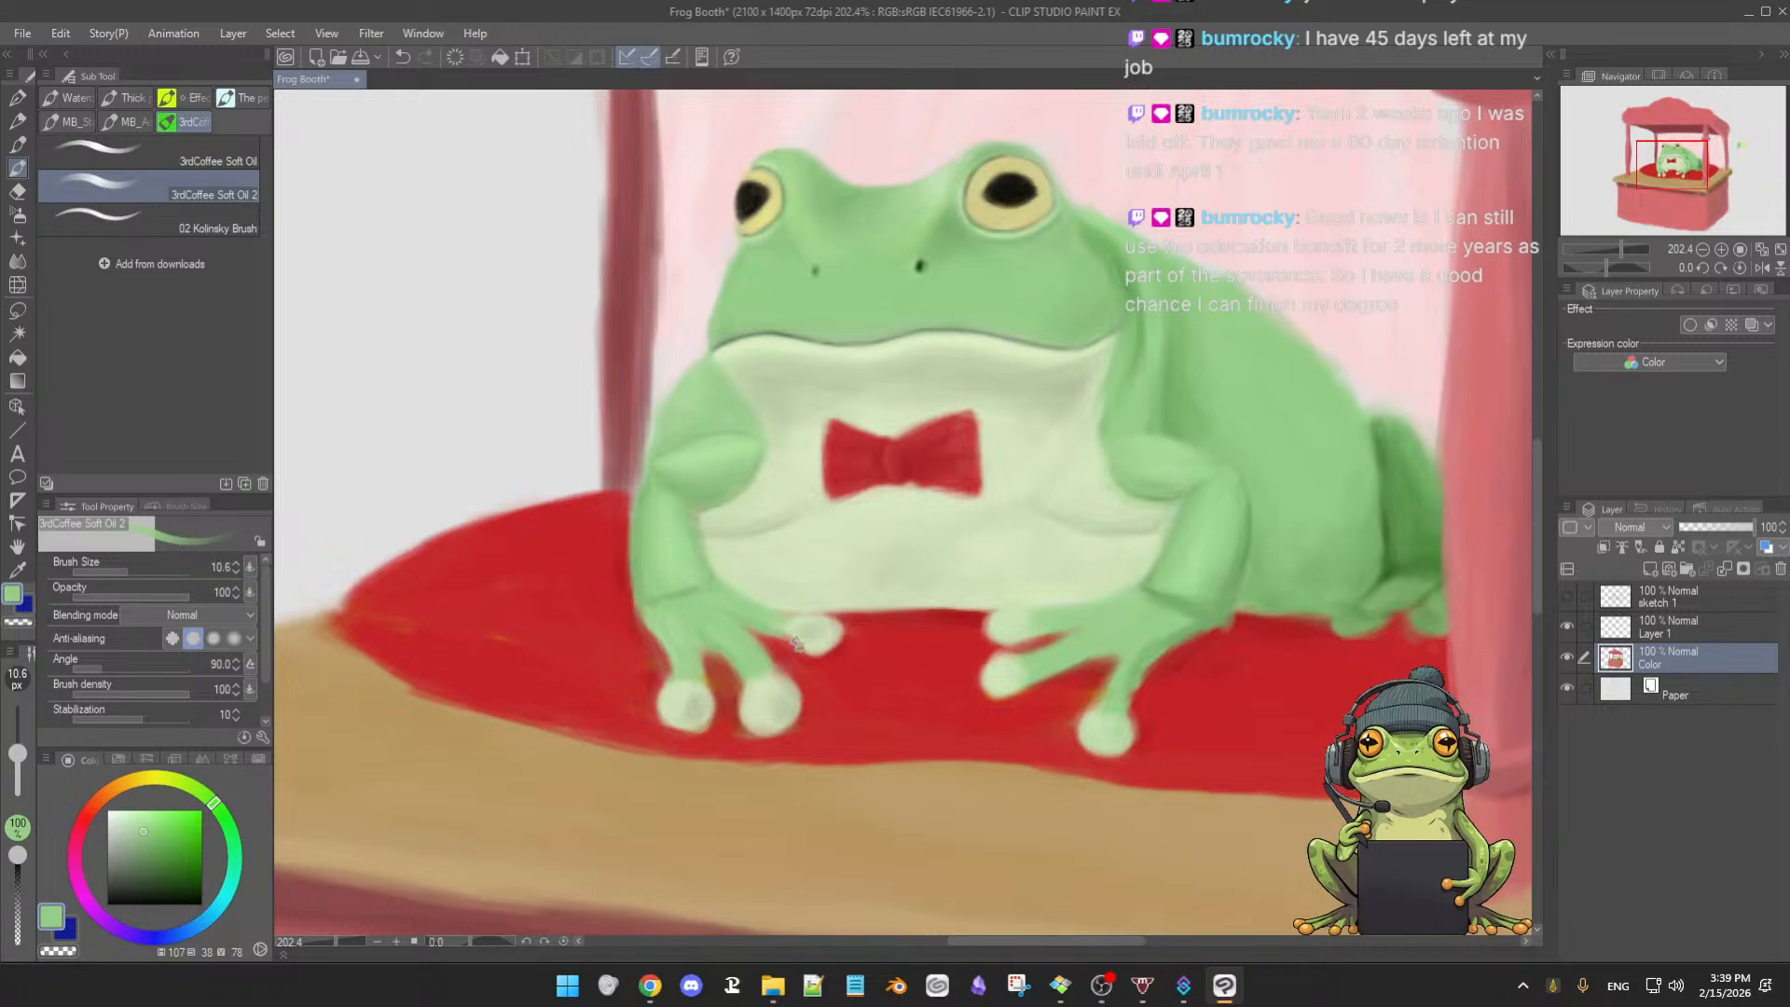
- Shade the left front foot between the toes with a sampled green made darker, at brush size 9.1
{"action": "left_click", "coordinate": [724, 647], "text": "alt"}
{"action": "left_click", "coordinate": [152, 840]}
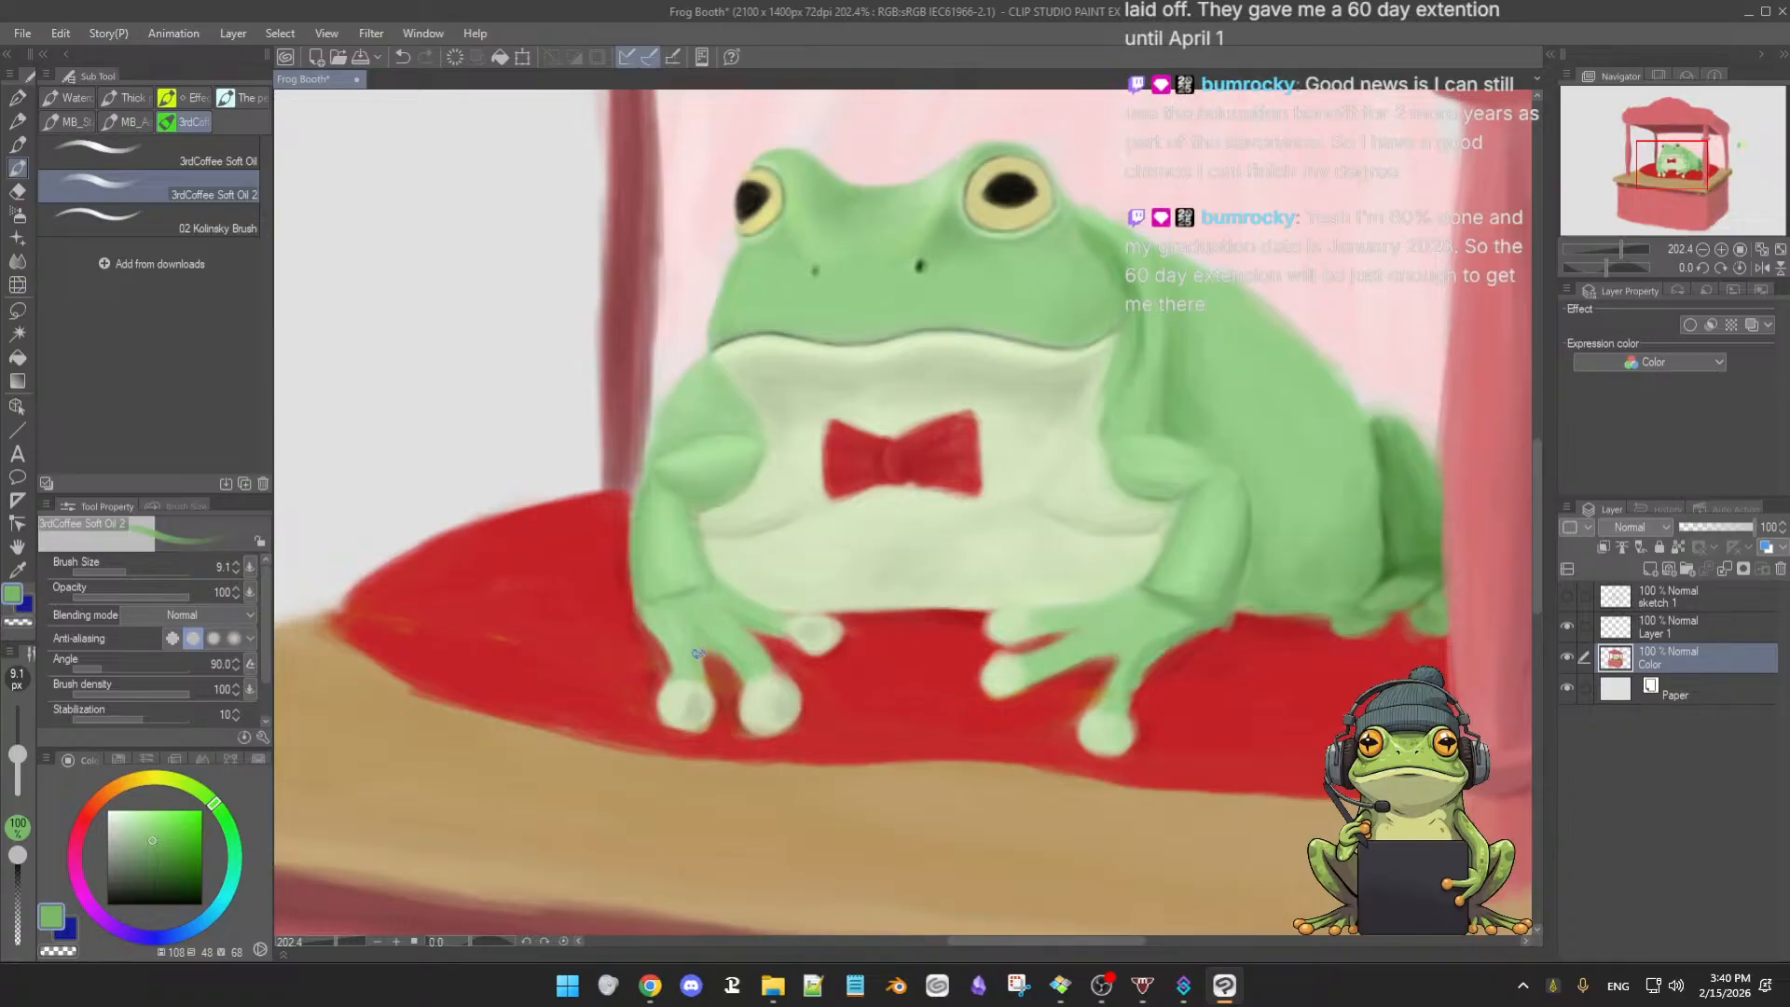
{"action": "left_click", "coordinate": [153, 847]}
- Reshape the left front foot's inner toe and its pad with sampled pale greens, mid greens and cushion red at brush size 9.1
{"action": "left_click", "coordinate": [813, 637], "text": "alt"}
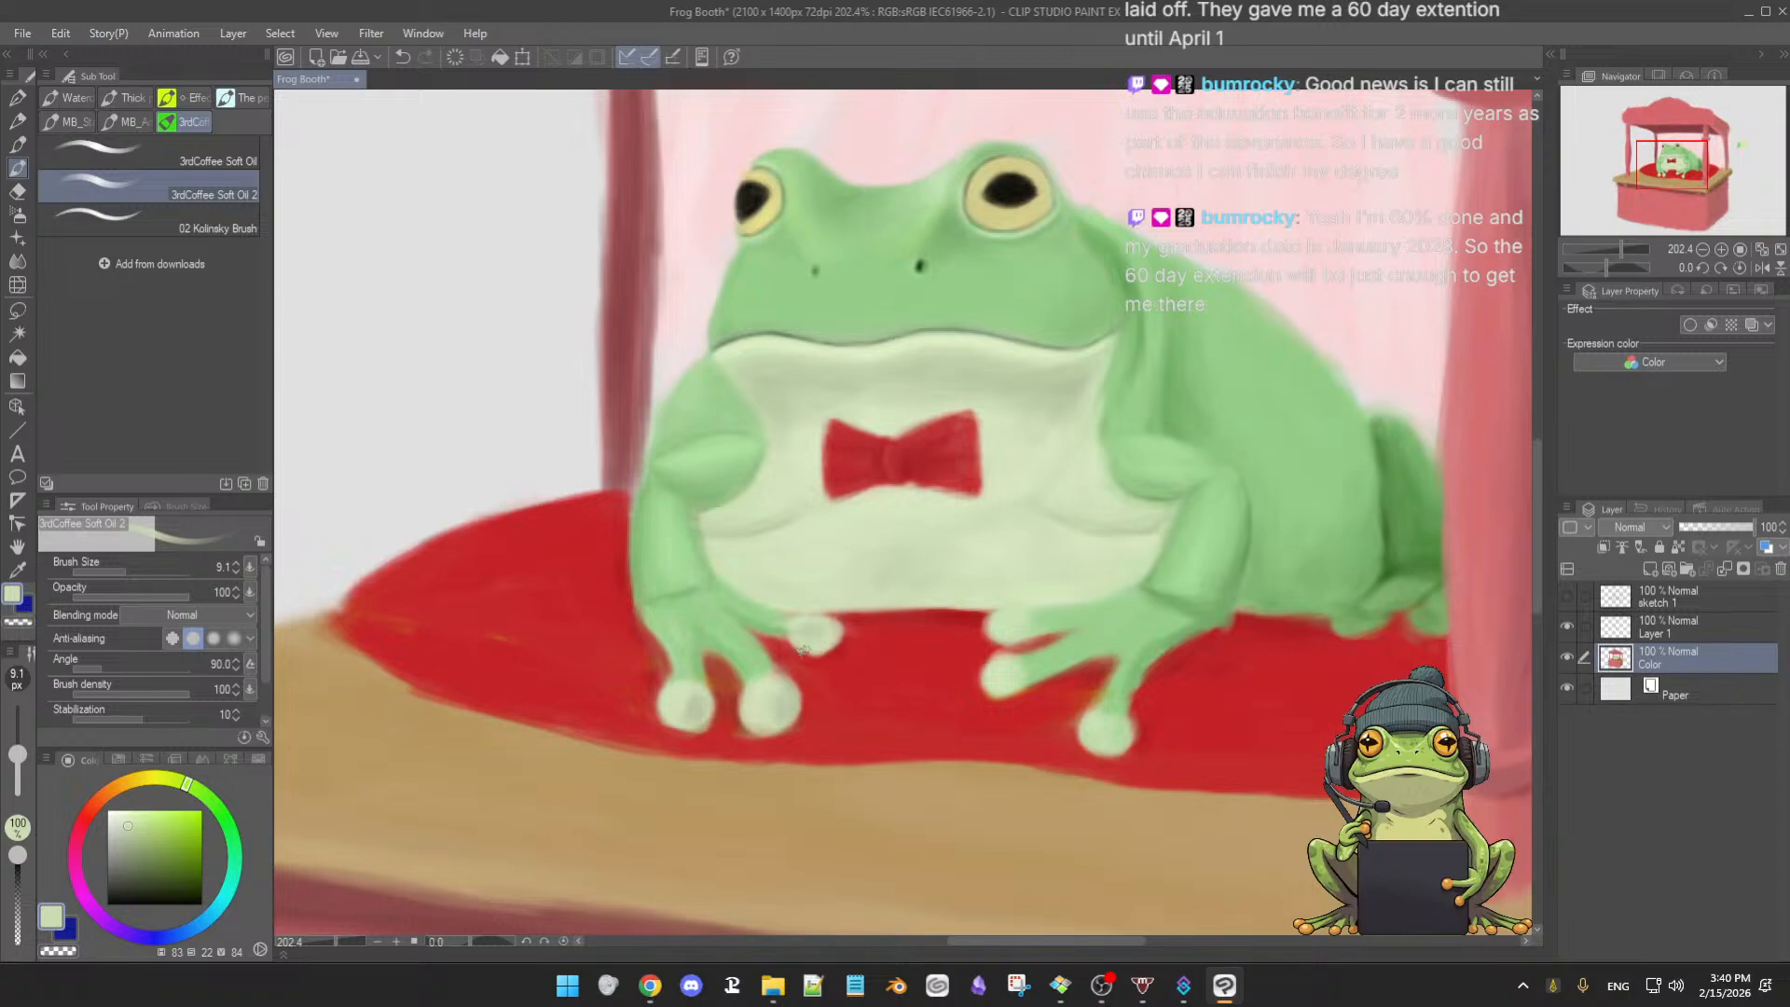
{"action": "left_click", "coordinate": [820, 647], "text": "alt"}
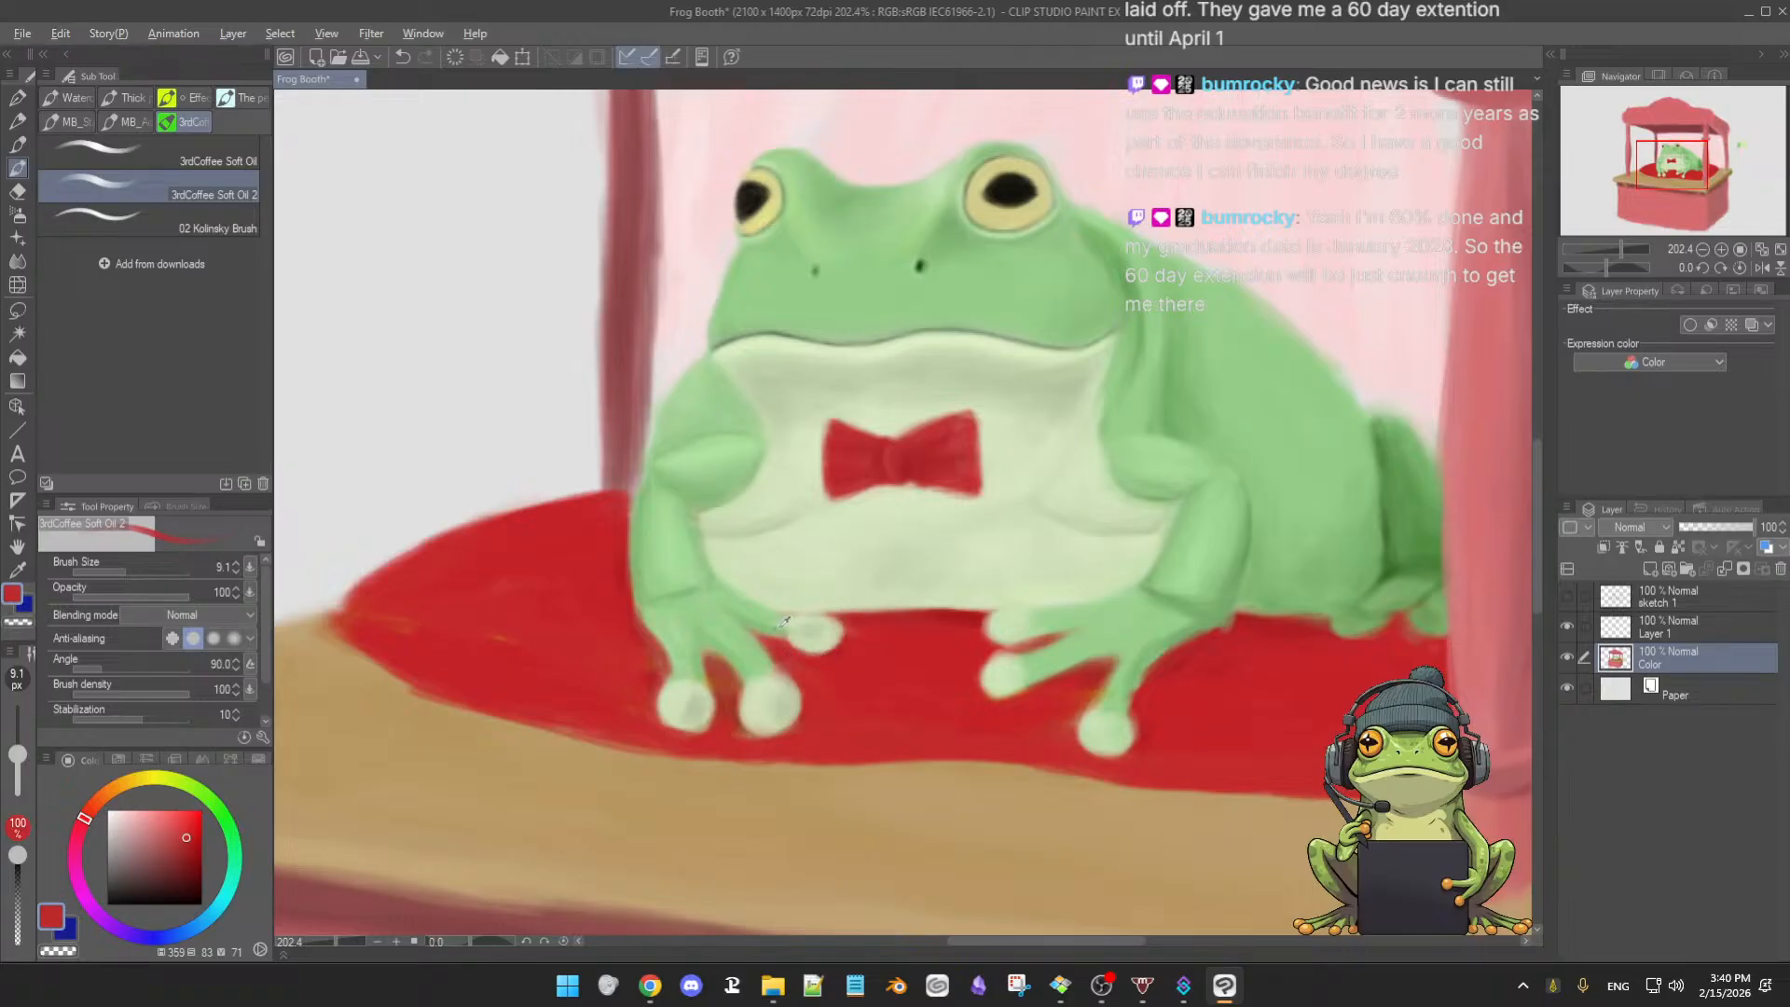
{"action": "left_click", "coordinate": [773, 632], "text": "alt"}
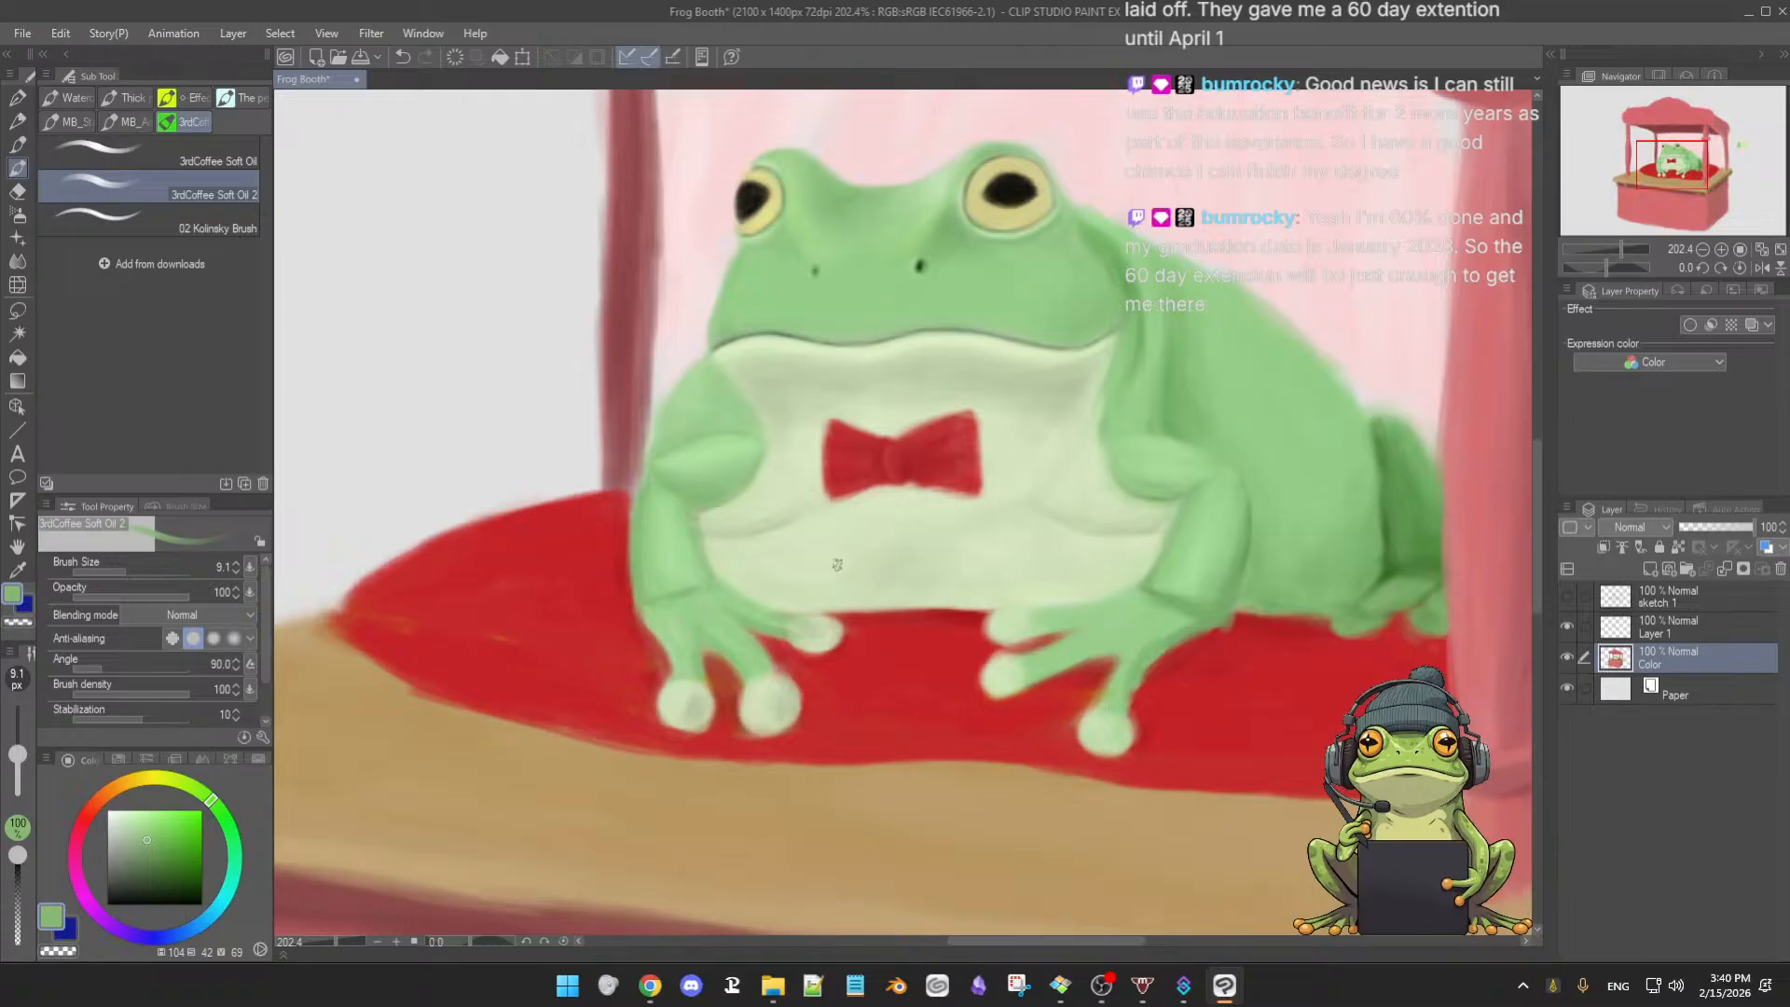
{"action": "left_click", "coordinate": [811, 627], "text": "alt"}
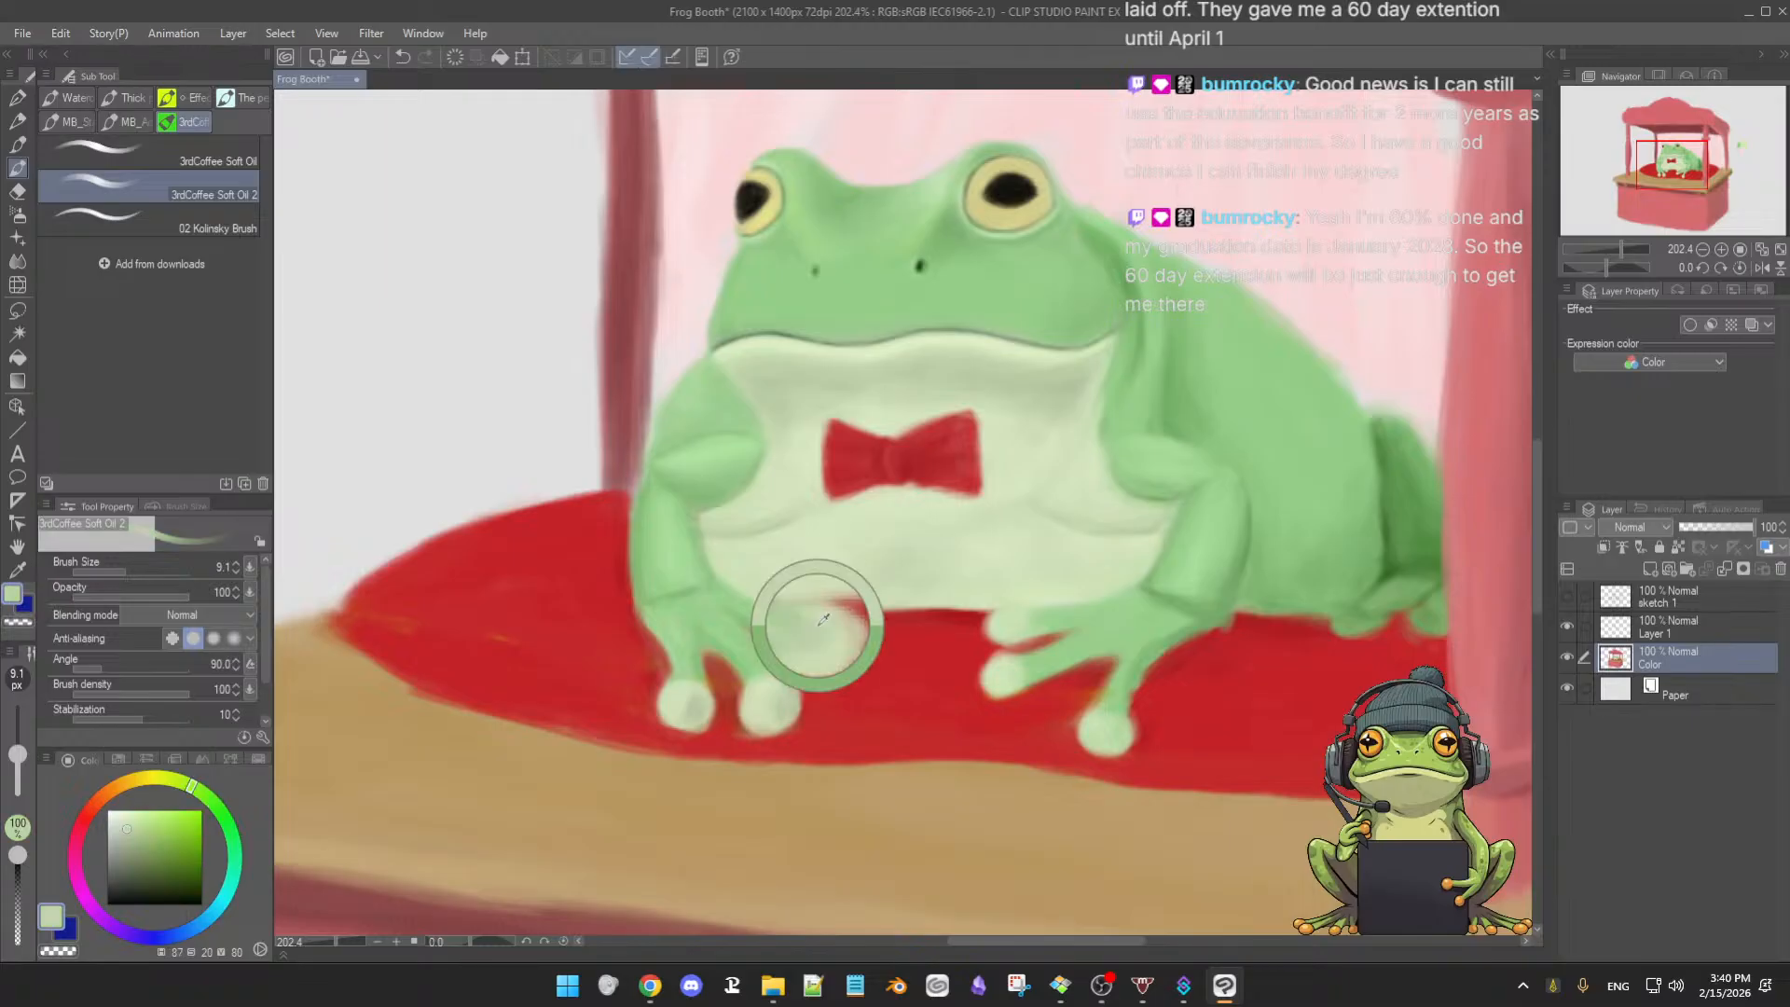
{"action": "left_click", "coordinate": [748, 604], "text": "alt"}
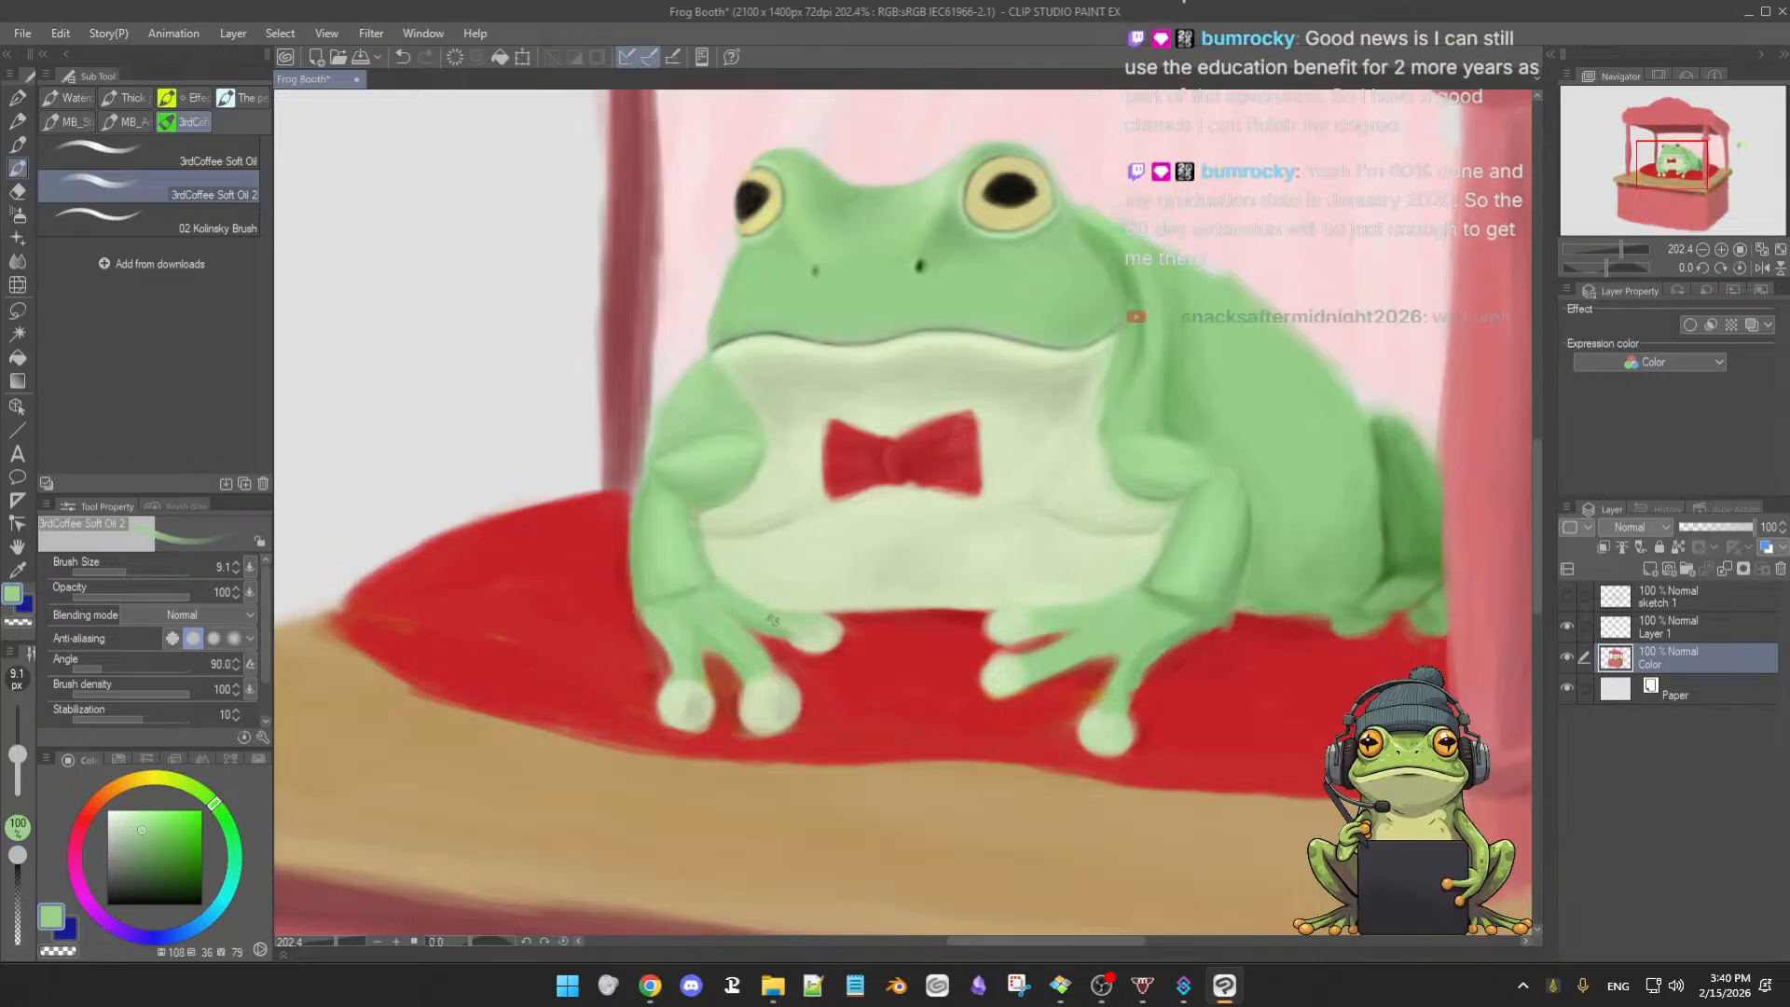
{"action": "left_click", "coordinate": [828, 634], "text": "alt"}
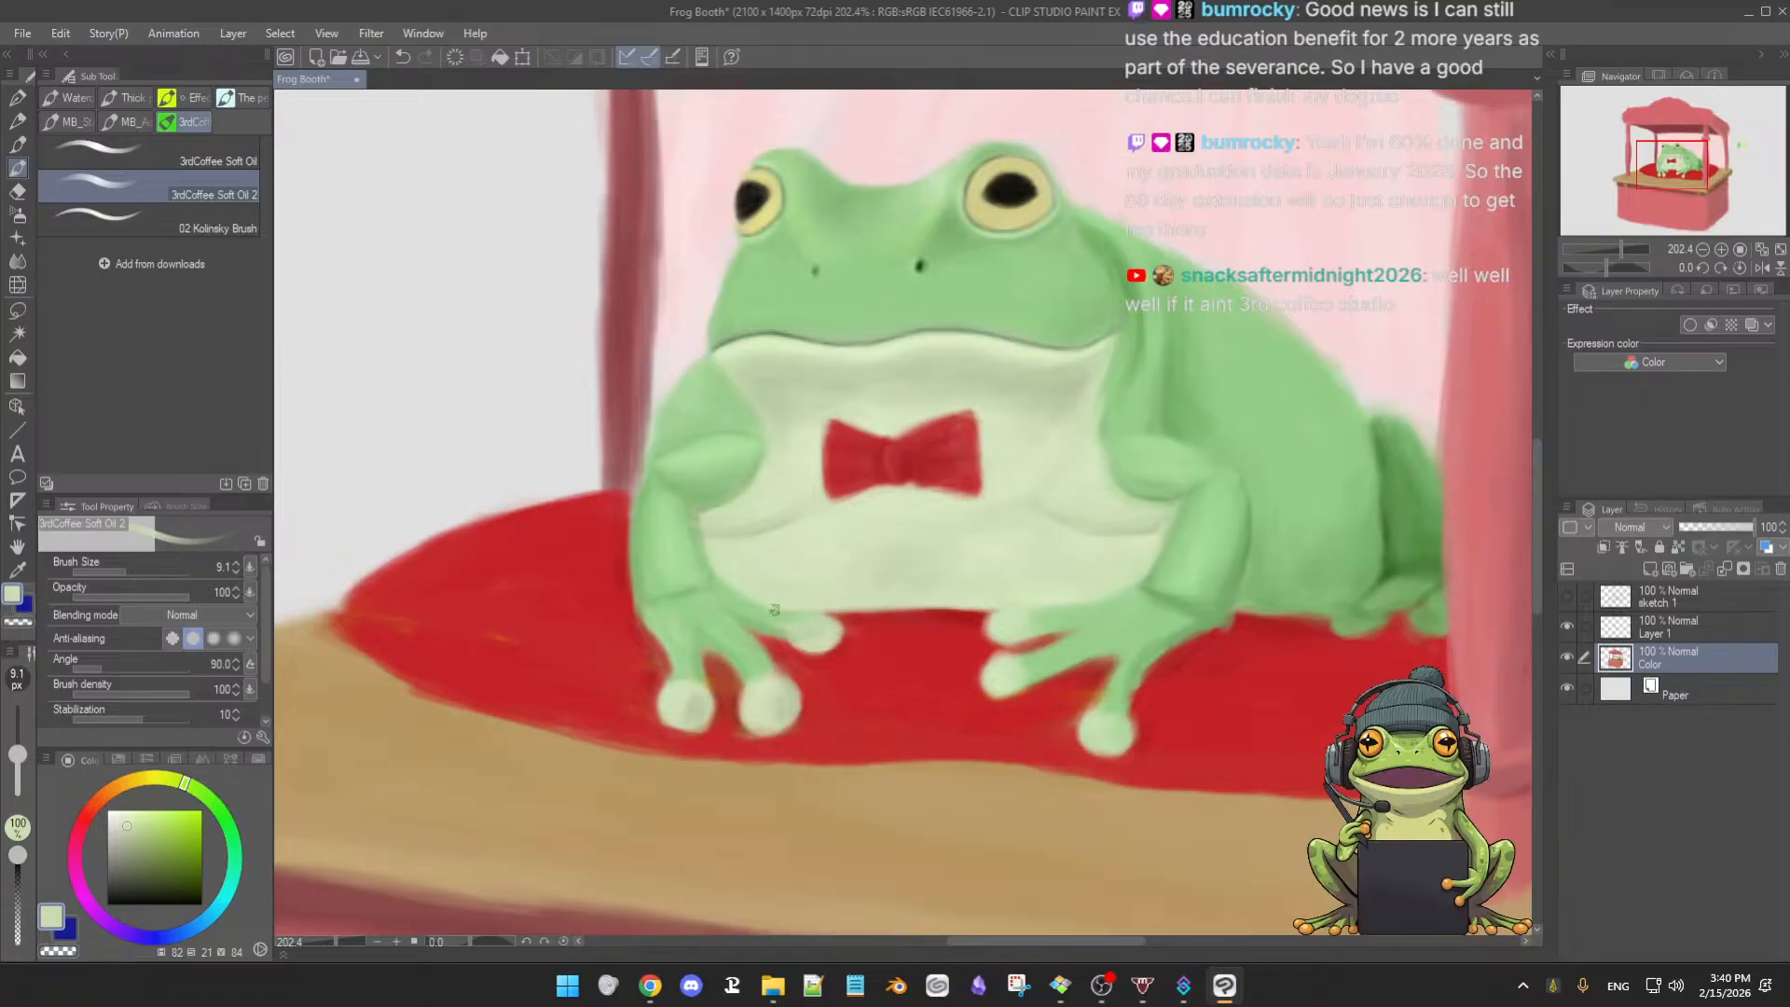
{"action": "left_click", "coordinate": [825, 642], "text": "alt"}
{"action": "left_click", "coordinate": [834, 627], "text": "alt"}
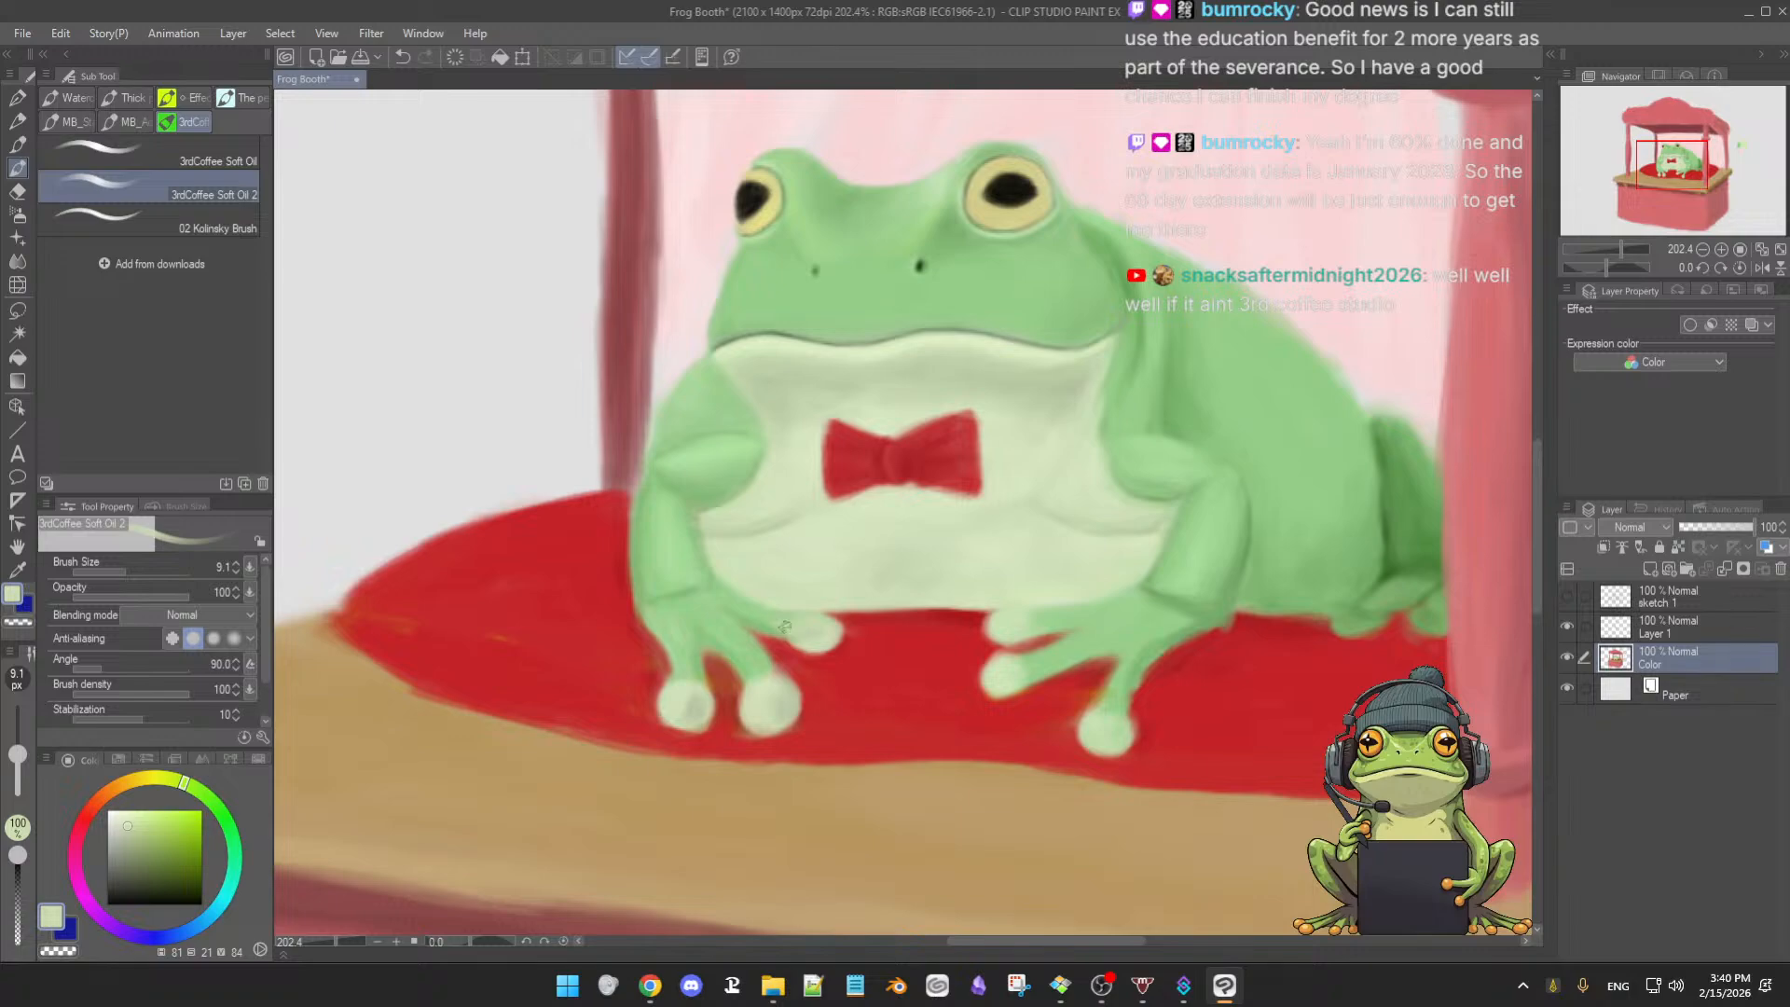
- Refine the green edge of the left front foot's inner toe with green sampled from the forearm at brush size 6.9
{"action": "left_click", "coordinate": [699, 544], "text": "alt"}
{"action": "key", "text": "]"}
{"action": "key", "text": "]"}
{"action": "key", "text": "]"}
{"action": "key", "text": "["}
{"action": "key", "text": "["}
{"action": "key", "text": "["}
{"action": "key", "text": "["}
{"action": "key", "text": "["}
{"action": "key", "text": "["}
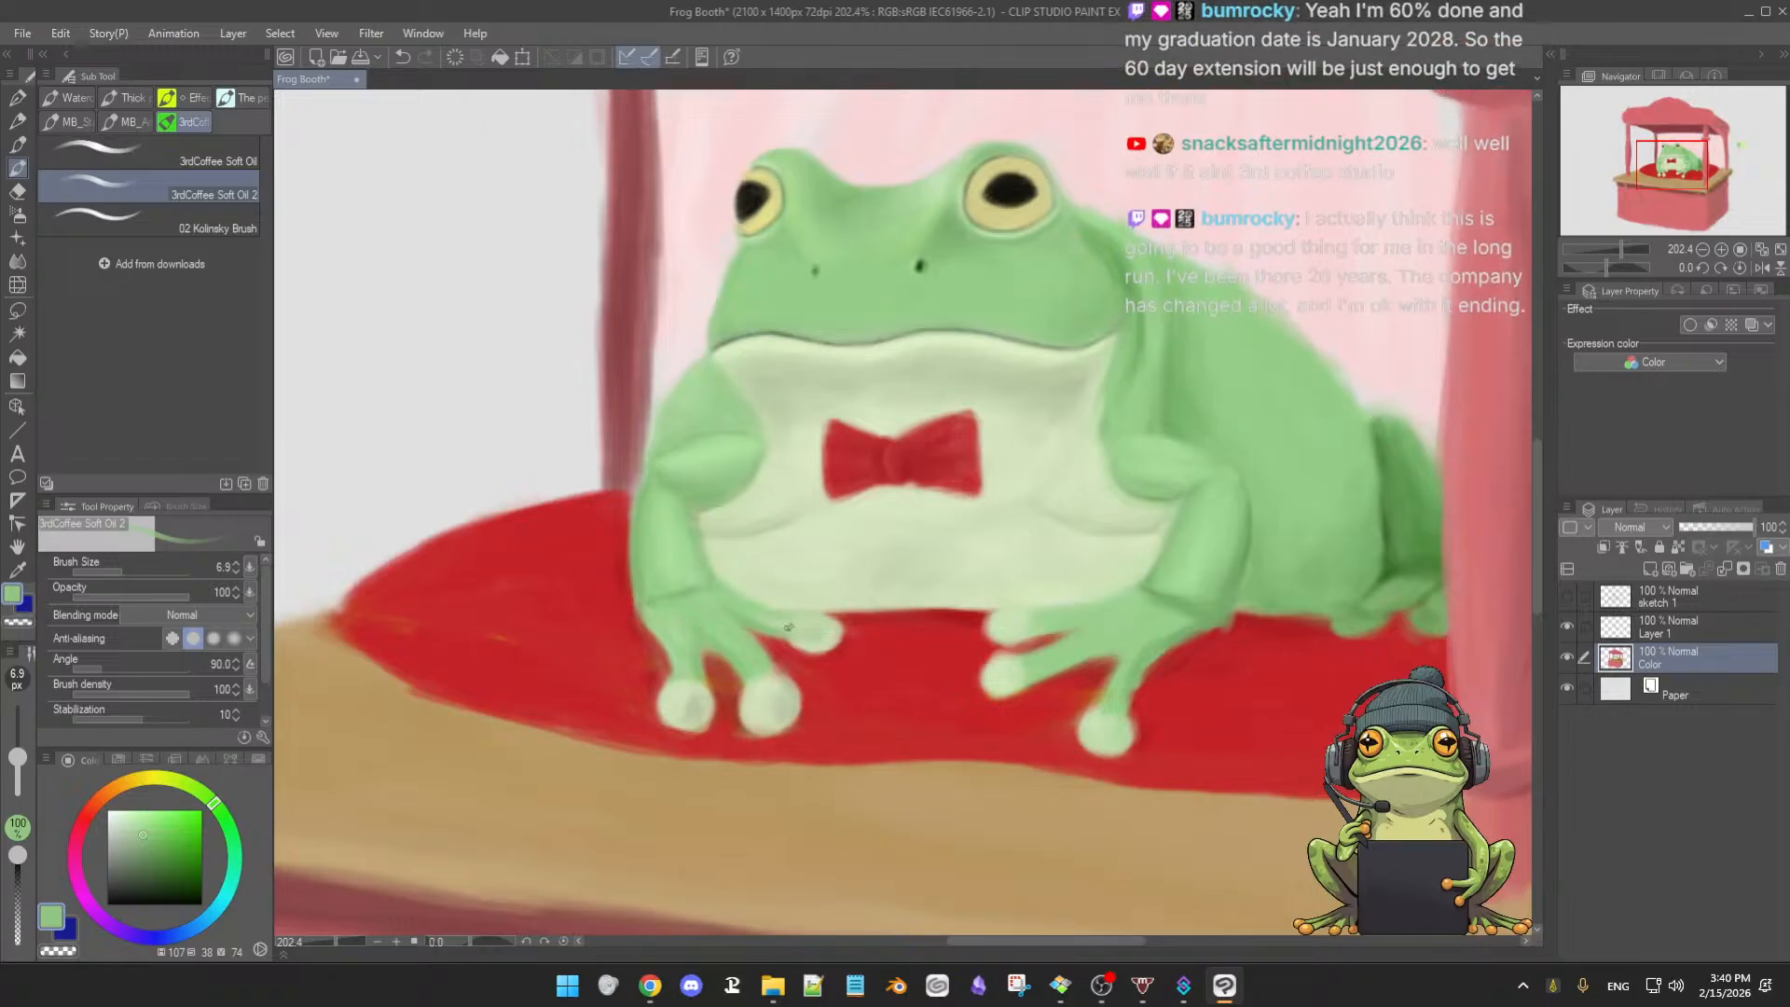
- Add highlights to the left front foot with a pale green sampled from the middle toe pad and brightened, at brush size 9.4
{"action": "left_click", "coordinate": [759, 697], "text": "alt"}
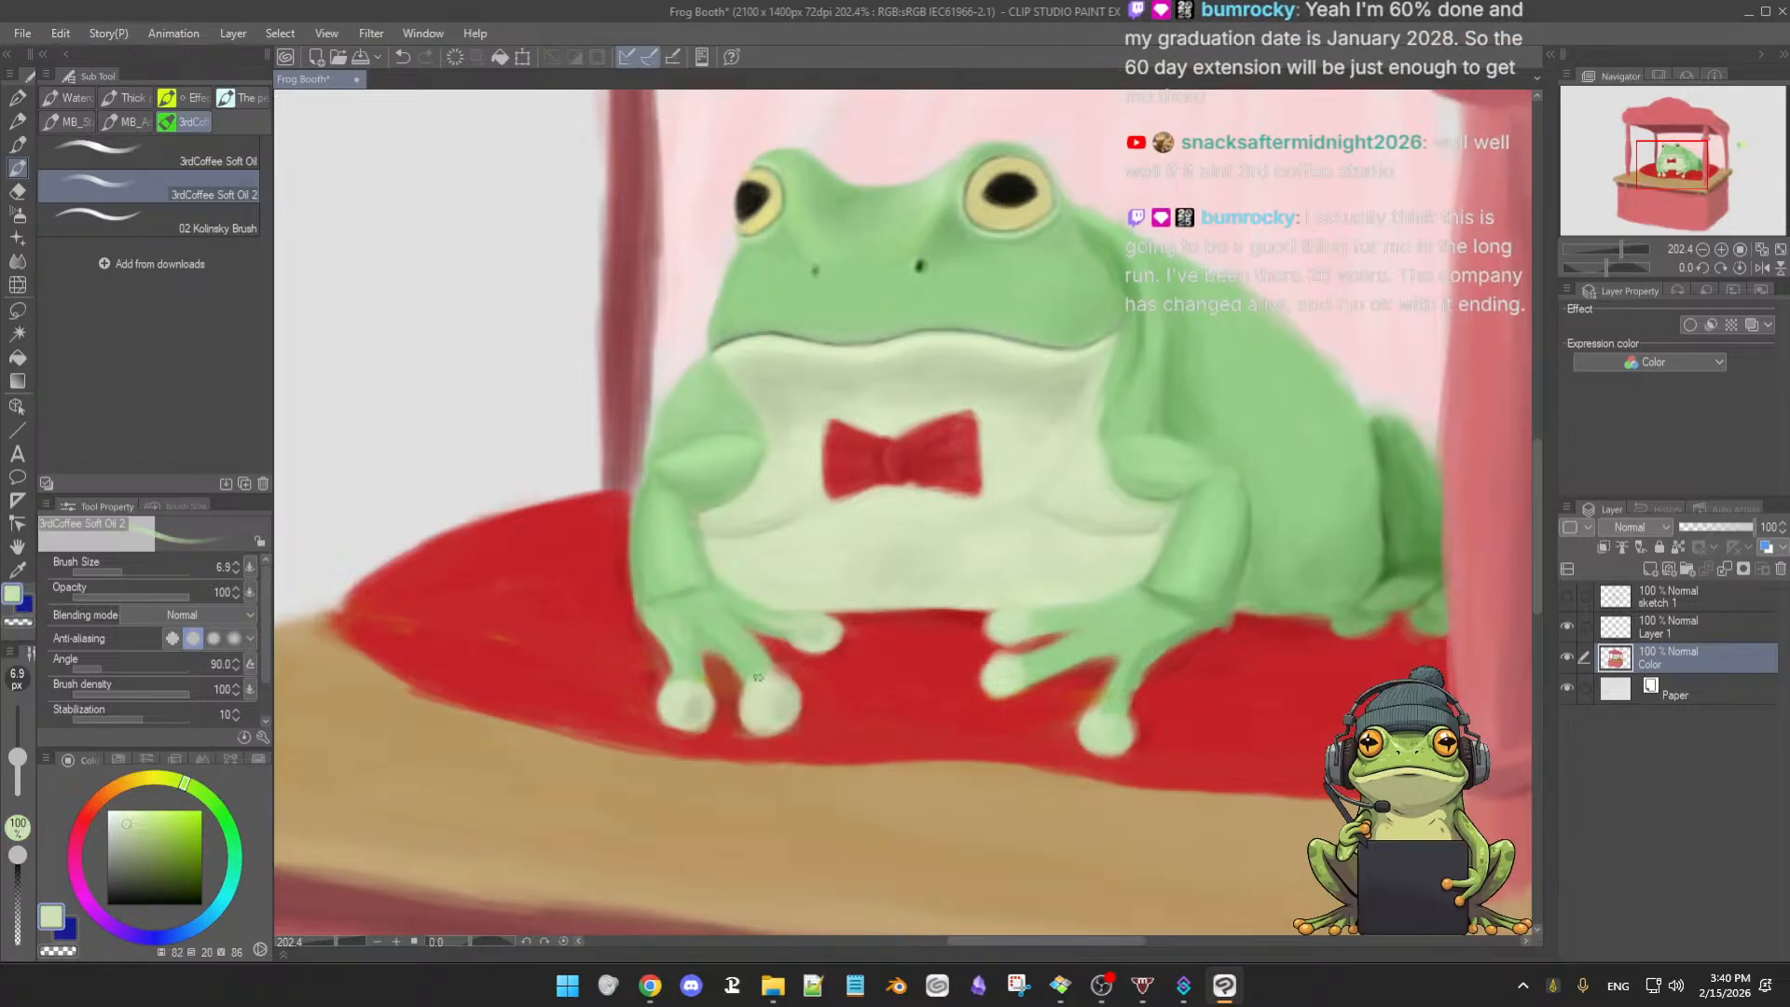
{"action": "left_click", "coordinate": [126, 813]}
{"action": "key", "text": "]"}
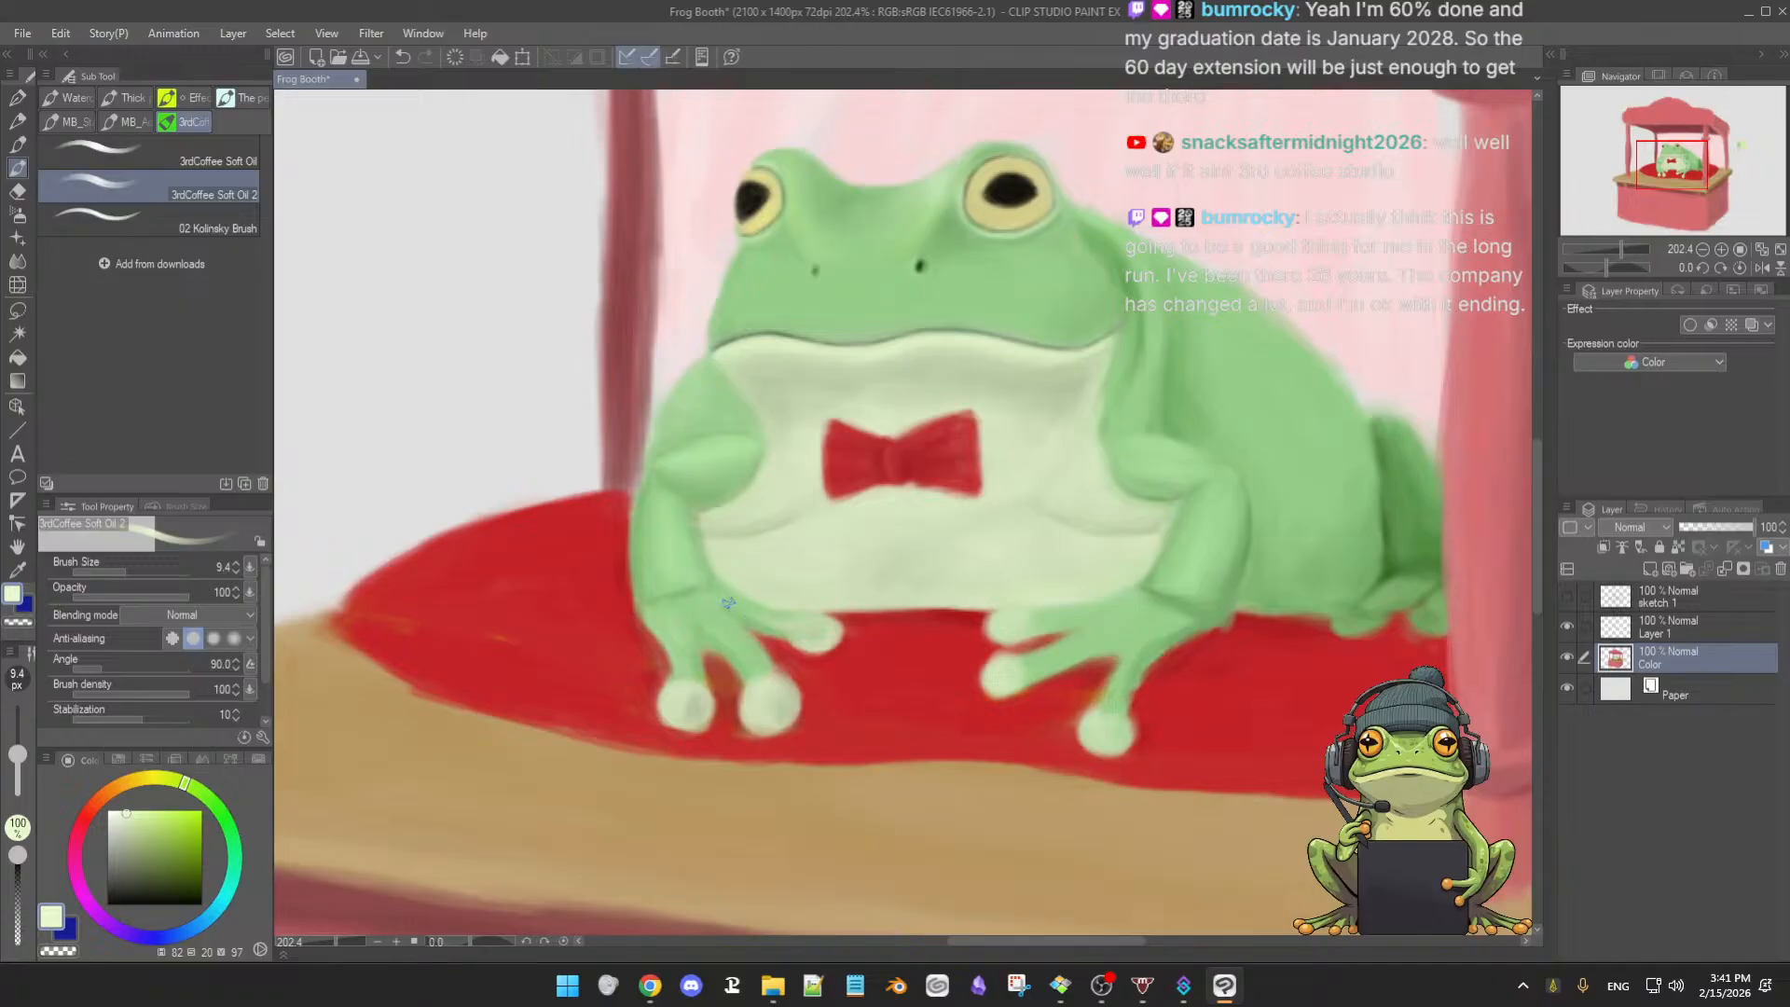
- Sharpen the edge between the left front foot's inner toe and the belly with sampled greens and pale belly green at brush size 4.8
{"action": "mouse_move", "coordinate": [730, 603]}
{"action": "left_mouse_down"}
{"action": "mouse_move", "coordinate": [815, 607]}
{"action": "mouse_move", "coordinate": [715, 639]}
{"action": "mouse_move", "coordinate": [728, 679]}
{"action": "left_mouse_up"}
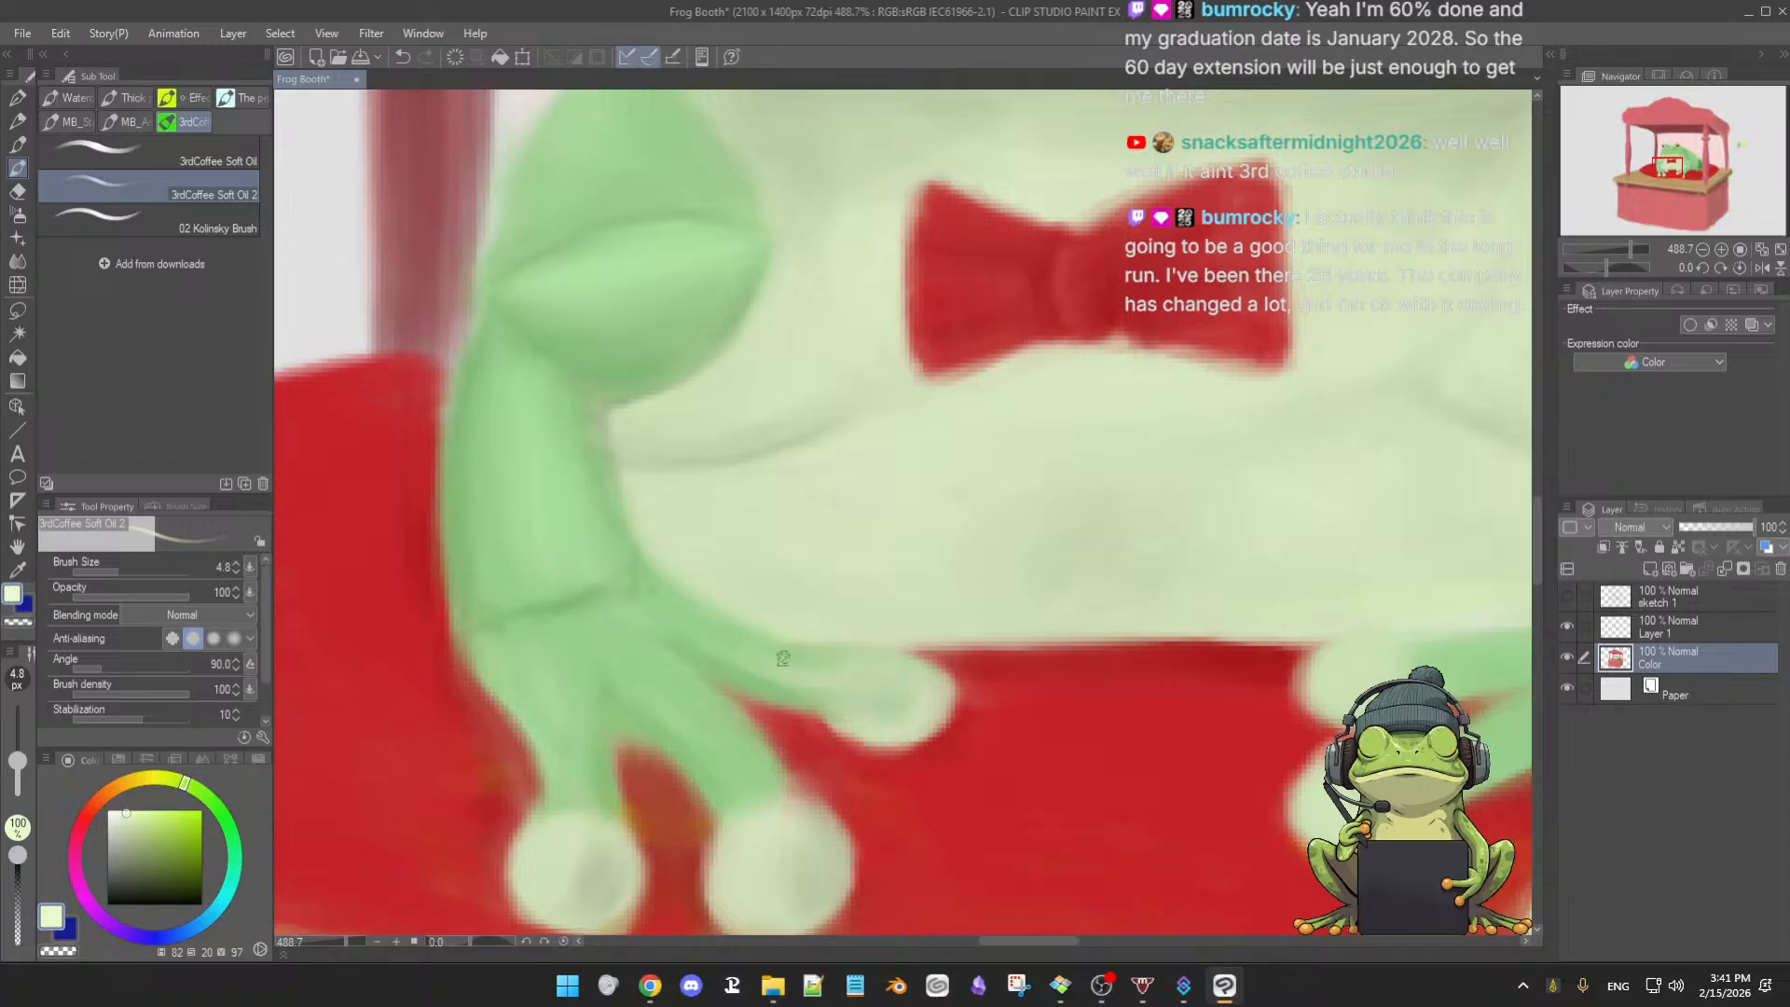
{"action": "left_click", "coordinate": [800, 663], "text": "alt"}
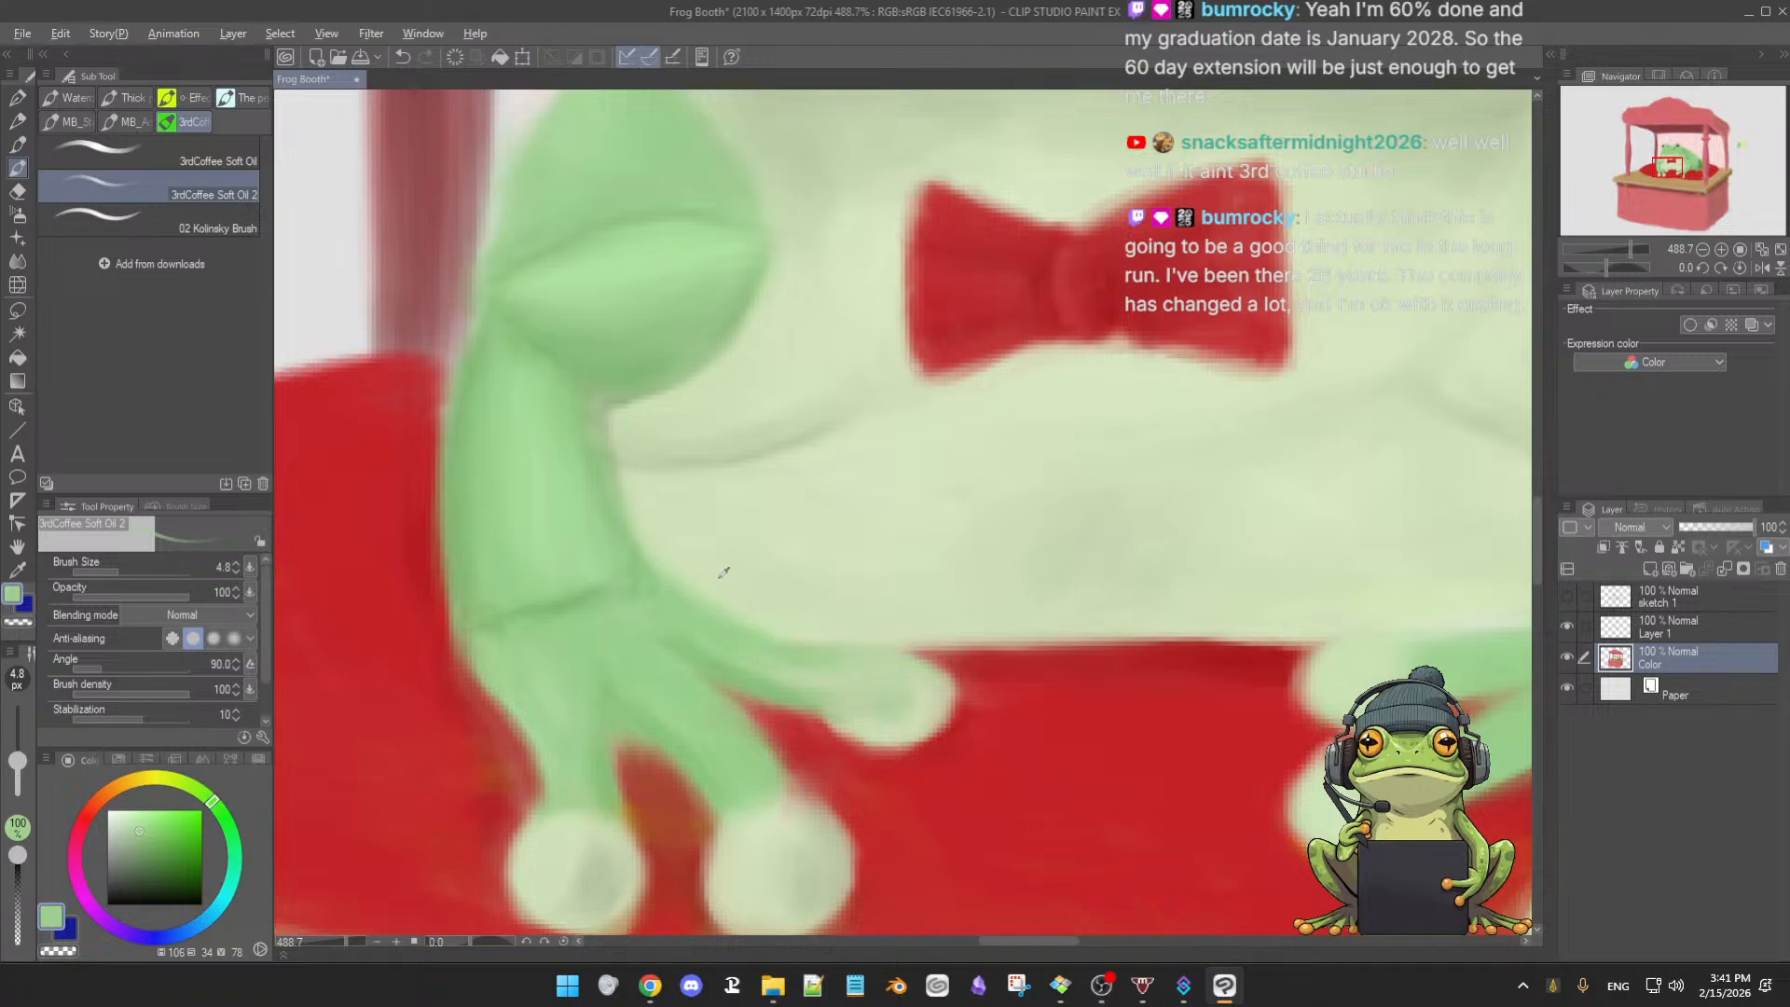
{"action": "left_click", "coordinate": [678, 556], "text": "alt"}
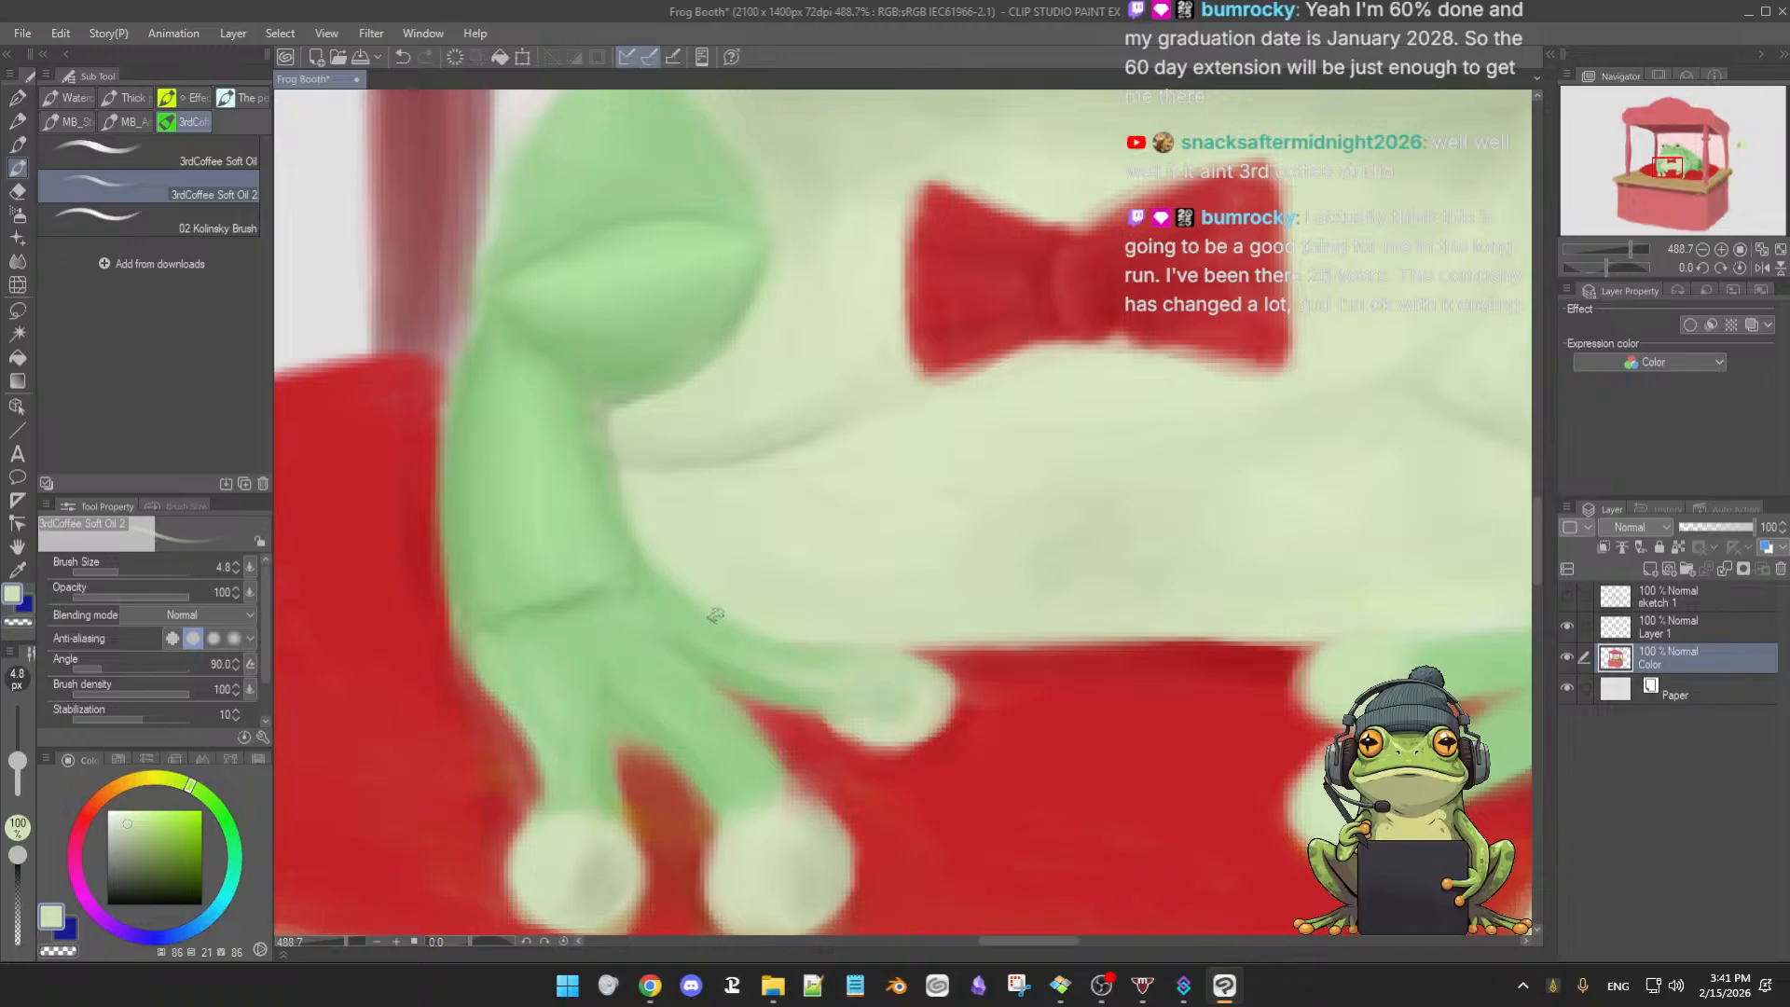
{"action": "left_click", "coordinate": [778, 647], "text": "alt"}
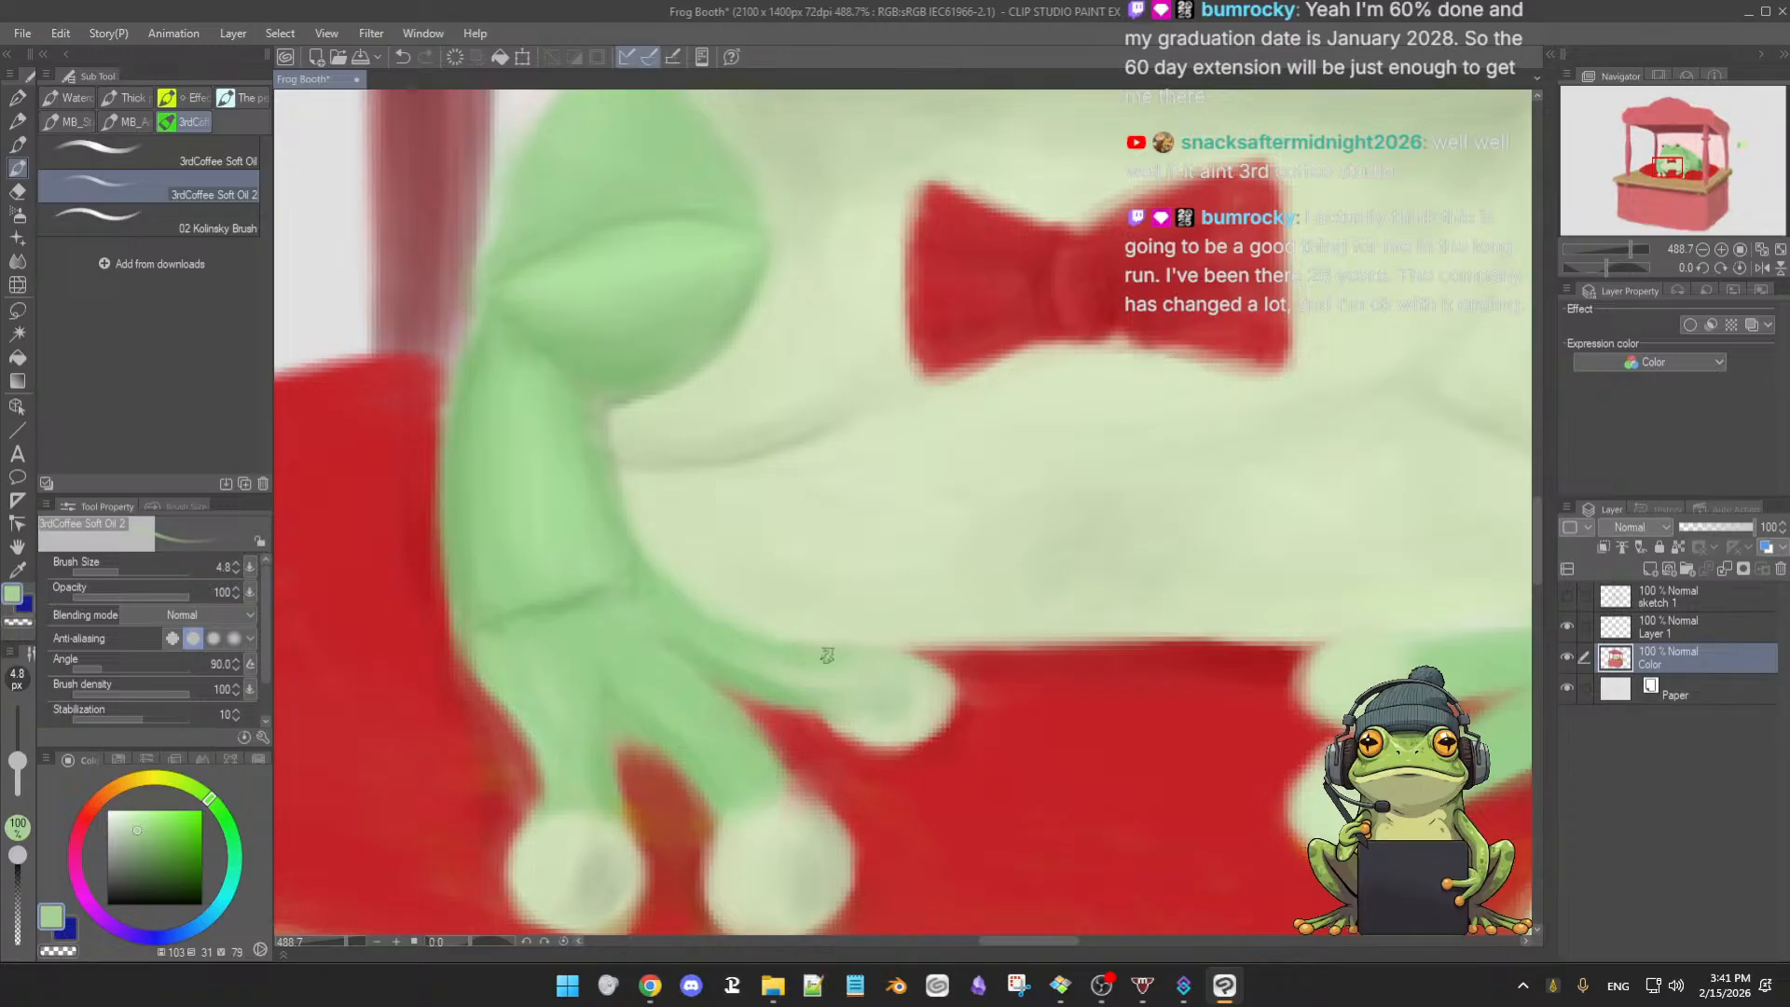
{"action": "mouse_move", "coordinate": [959, 718]}
{"action": "left_mouse_down"}
{"action": "mouse_move", "coordinate": [931, 725]}
{"action": "mouse_move", "coordinate": [953, 727]}
{"action": "left_mouse_up"}
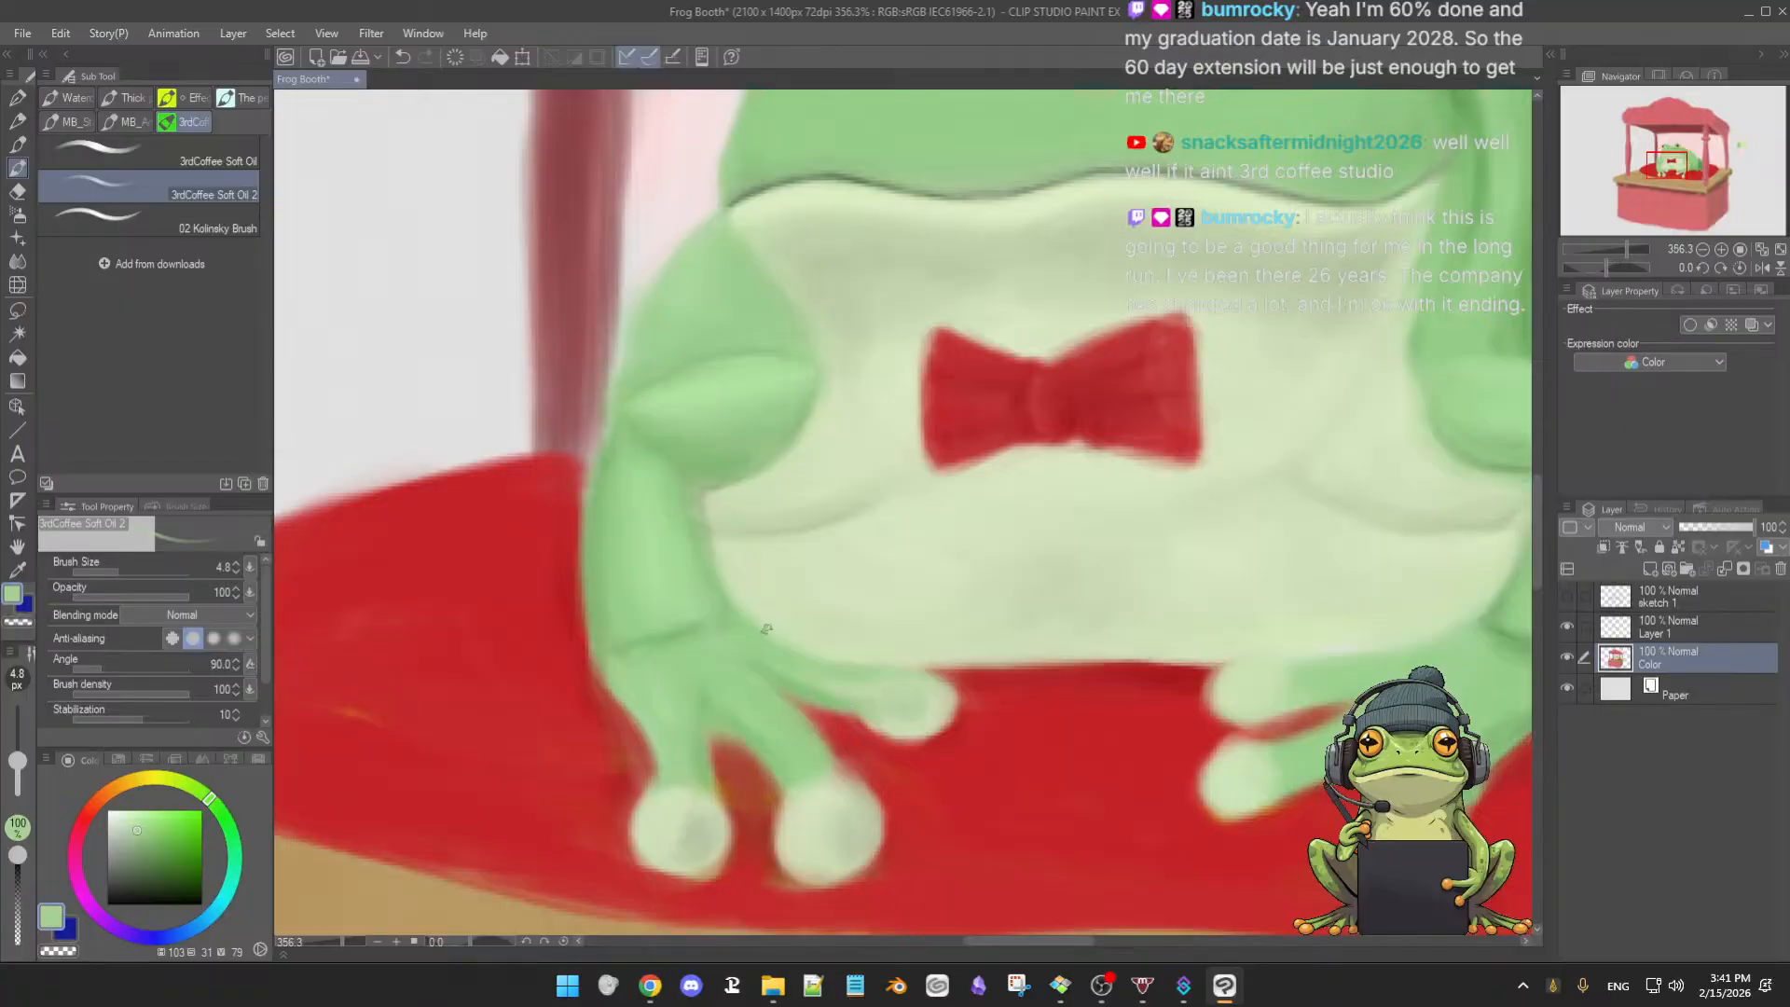
{"action": "left_click", "coordinate": [742, 603], "text": "alt"}
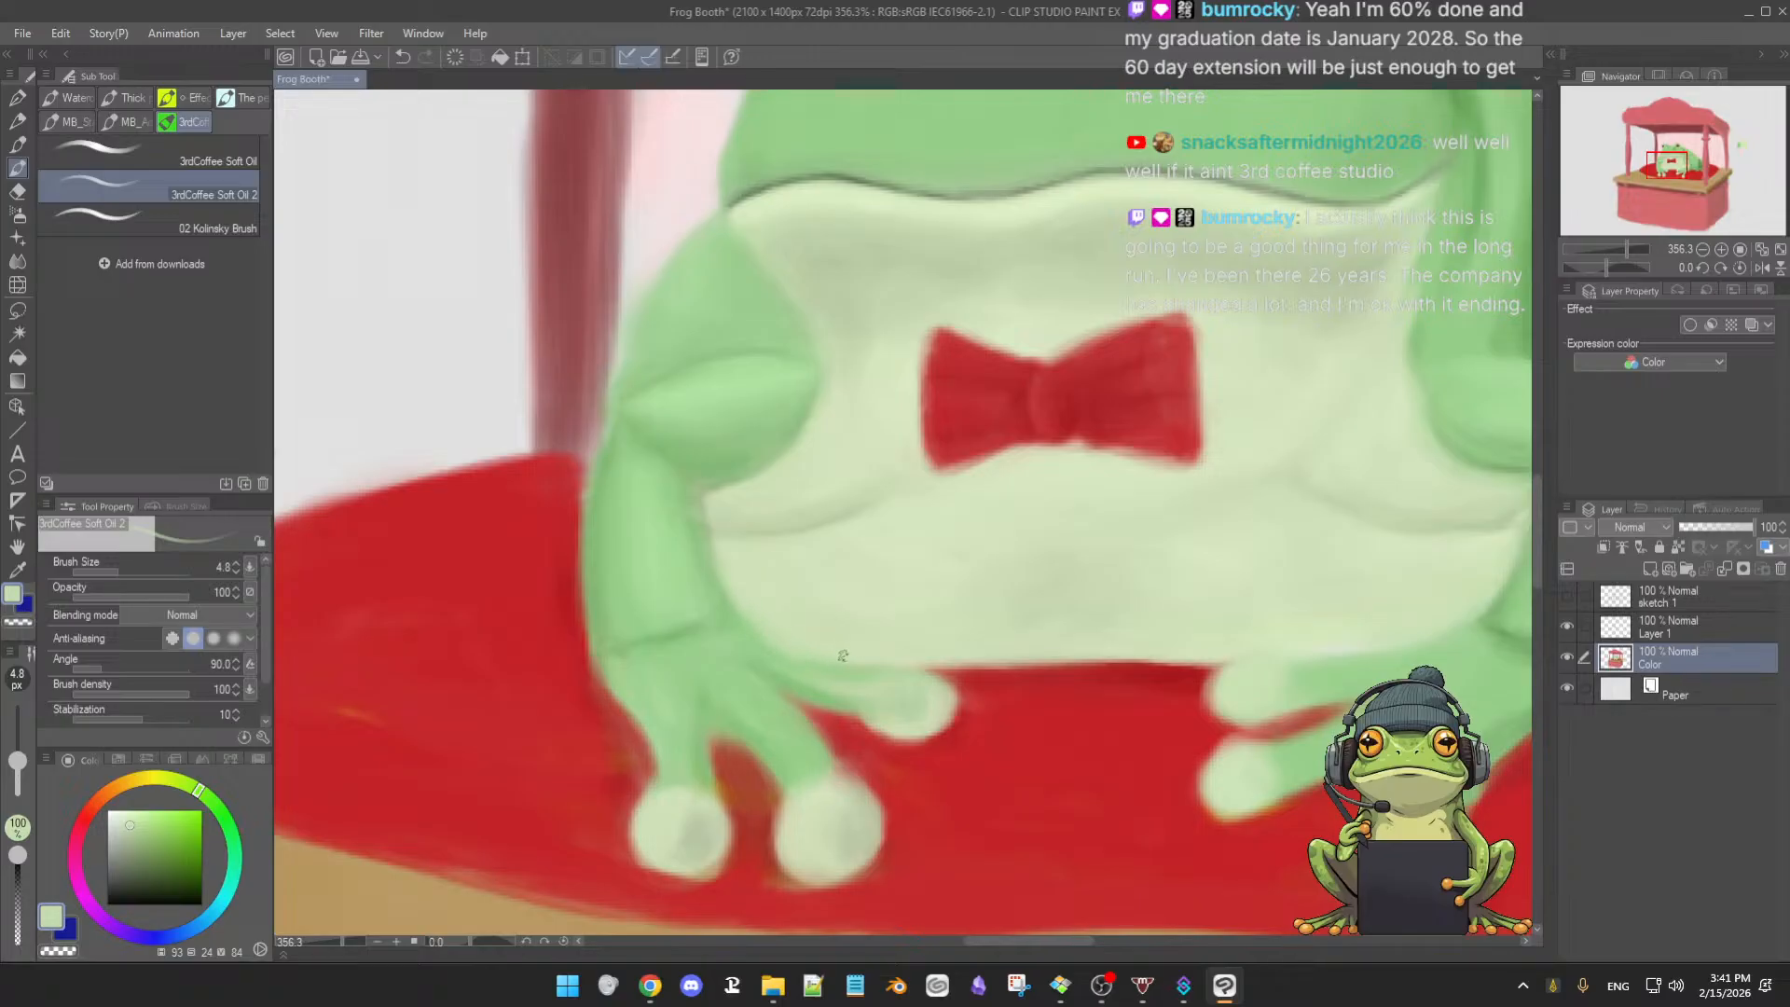
- Blend the left front foot's inner toe with sampled mid and pale greens at brush sizes 4.8 and 7.4, adding cushion red along its lower edge
{"action": "left_click", "coordinate": [779, 661], "text": "alt"}
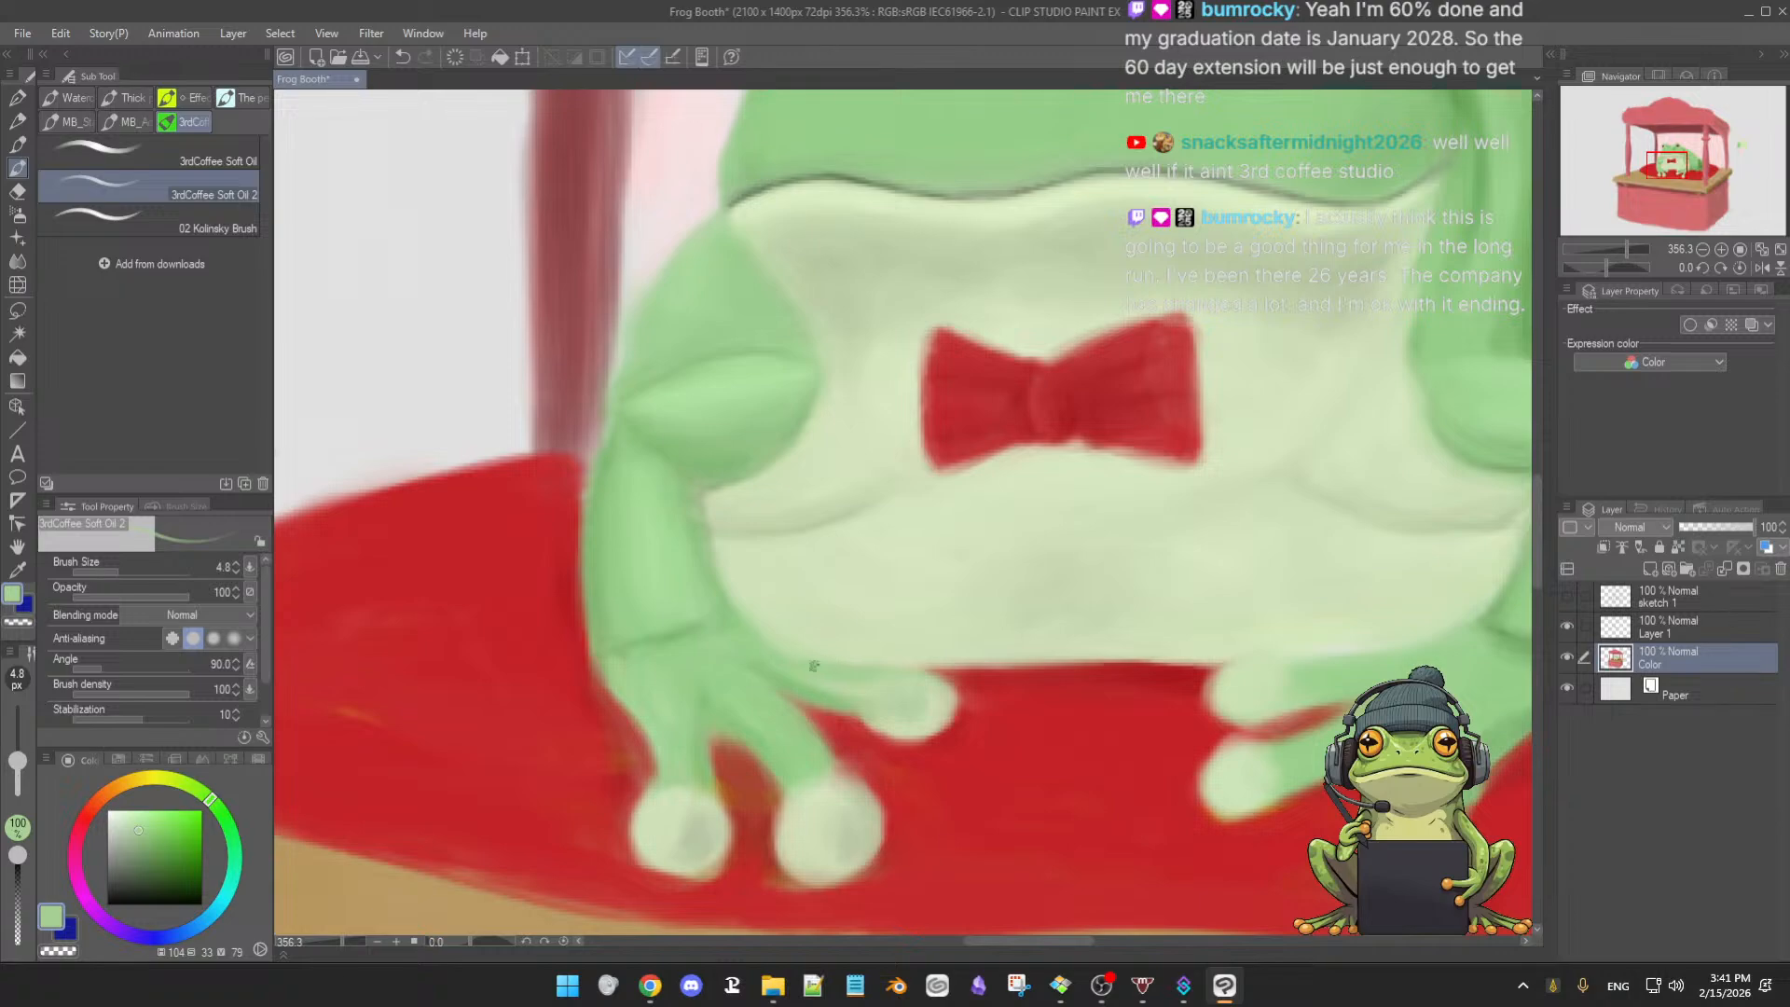
{"action": "left_click", "coordinate": [746, 635], "text": "alt"}
{"action": "left_click", "coordinate": [944, 685], "text": "alt"}
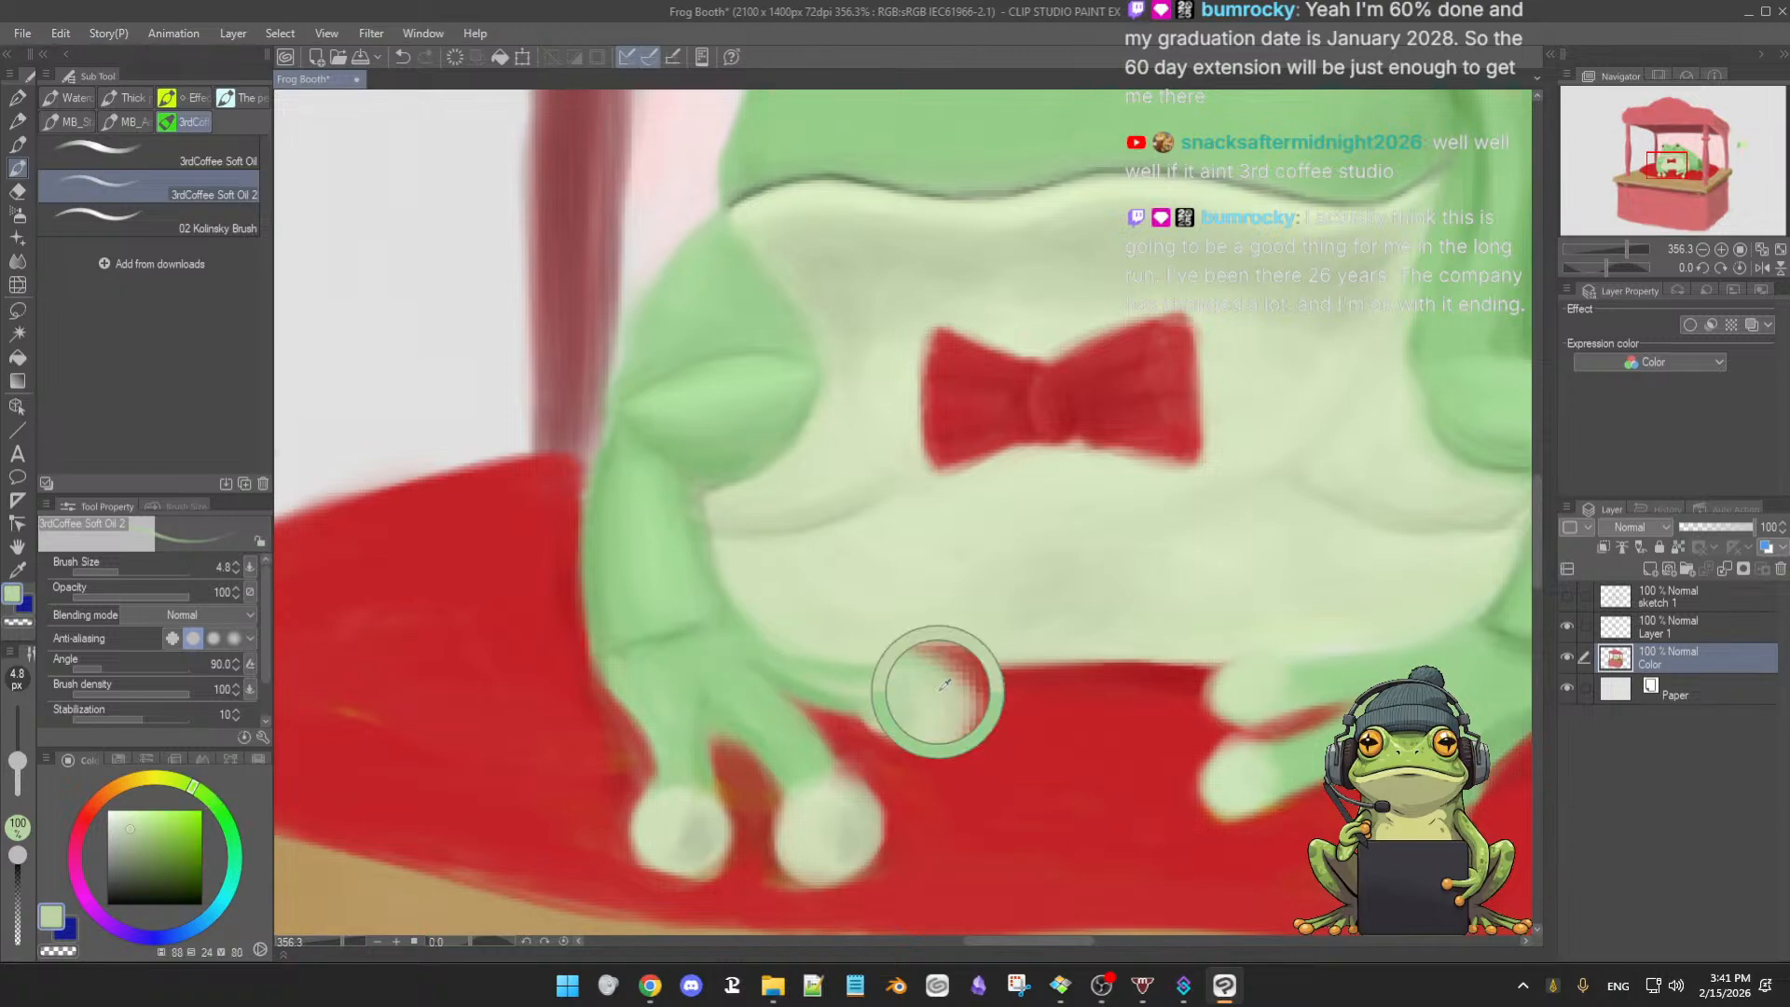
{"action": "left_click", "coordinate": [833, 692], "text": "alt"}
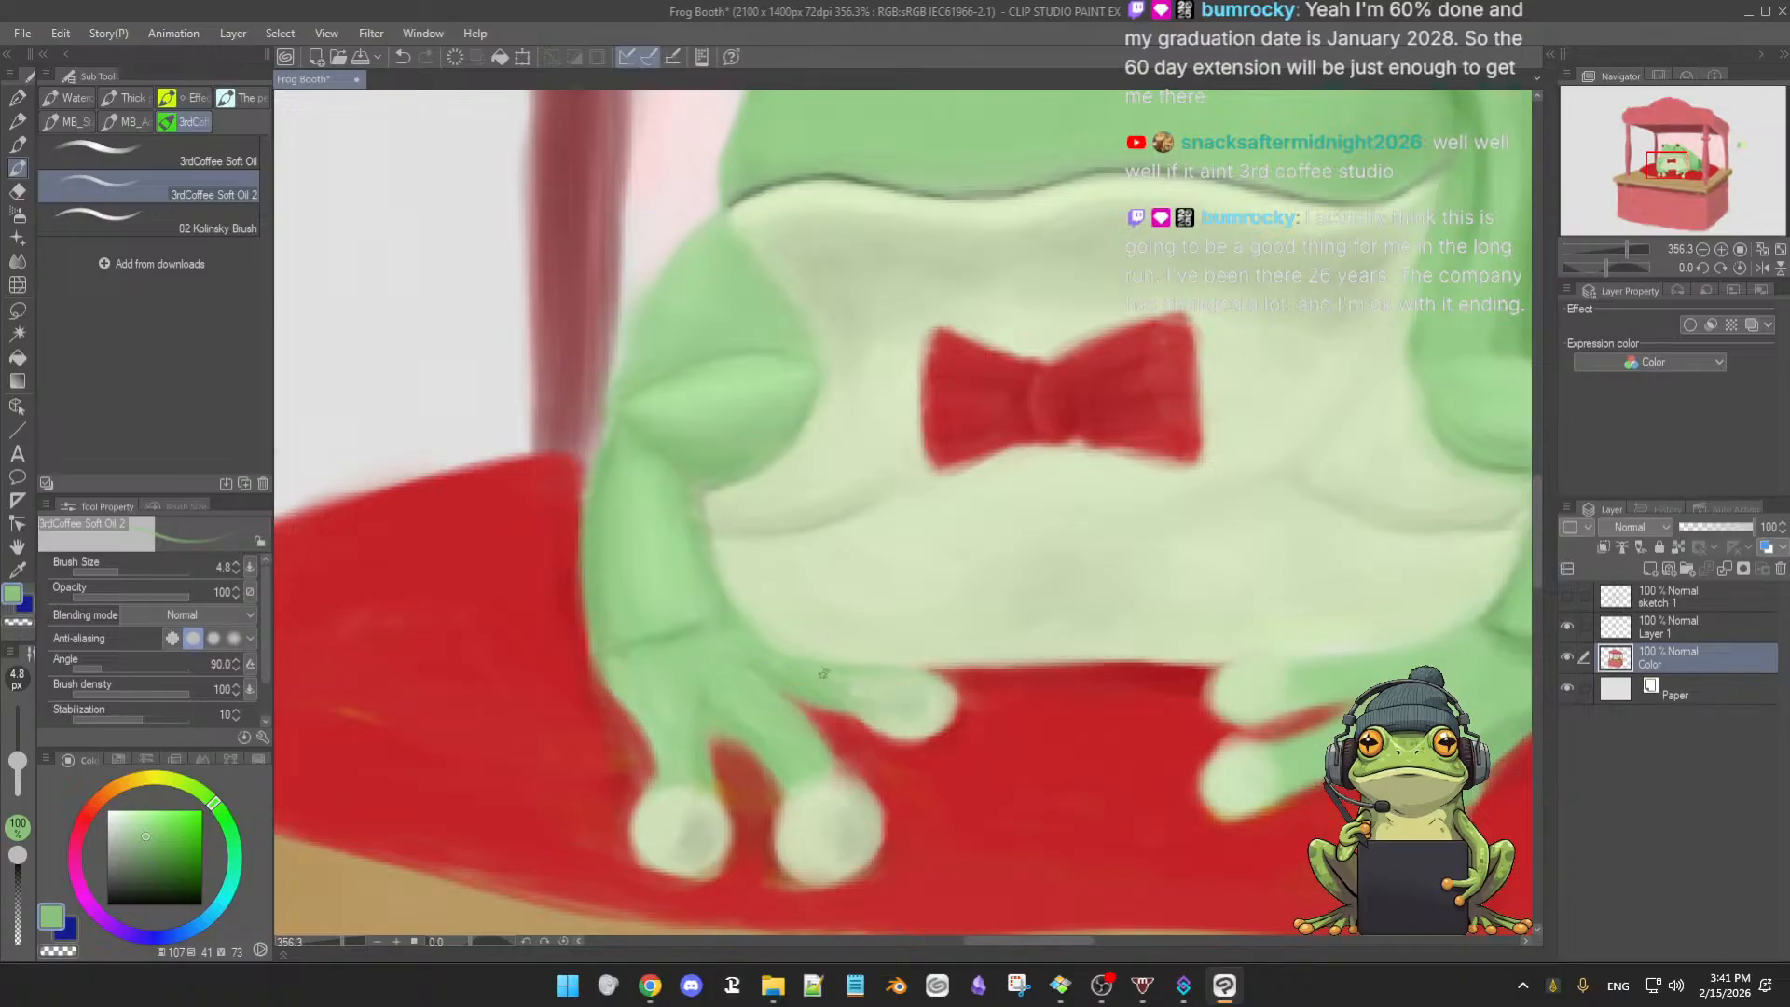
{"action": "key", "text": "]"}
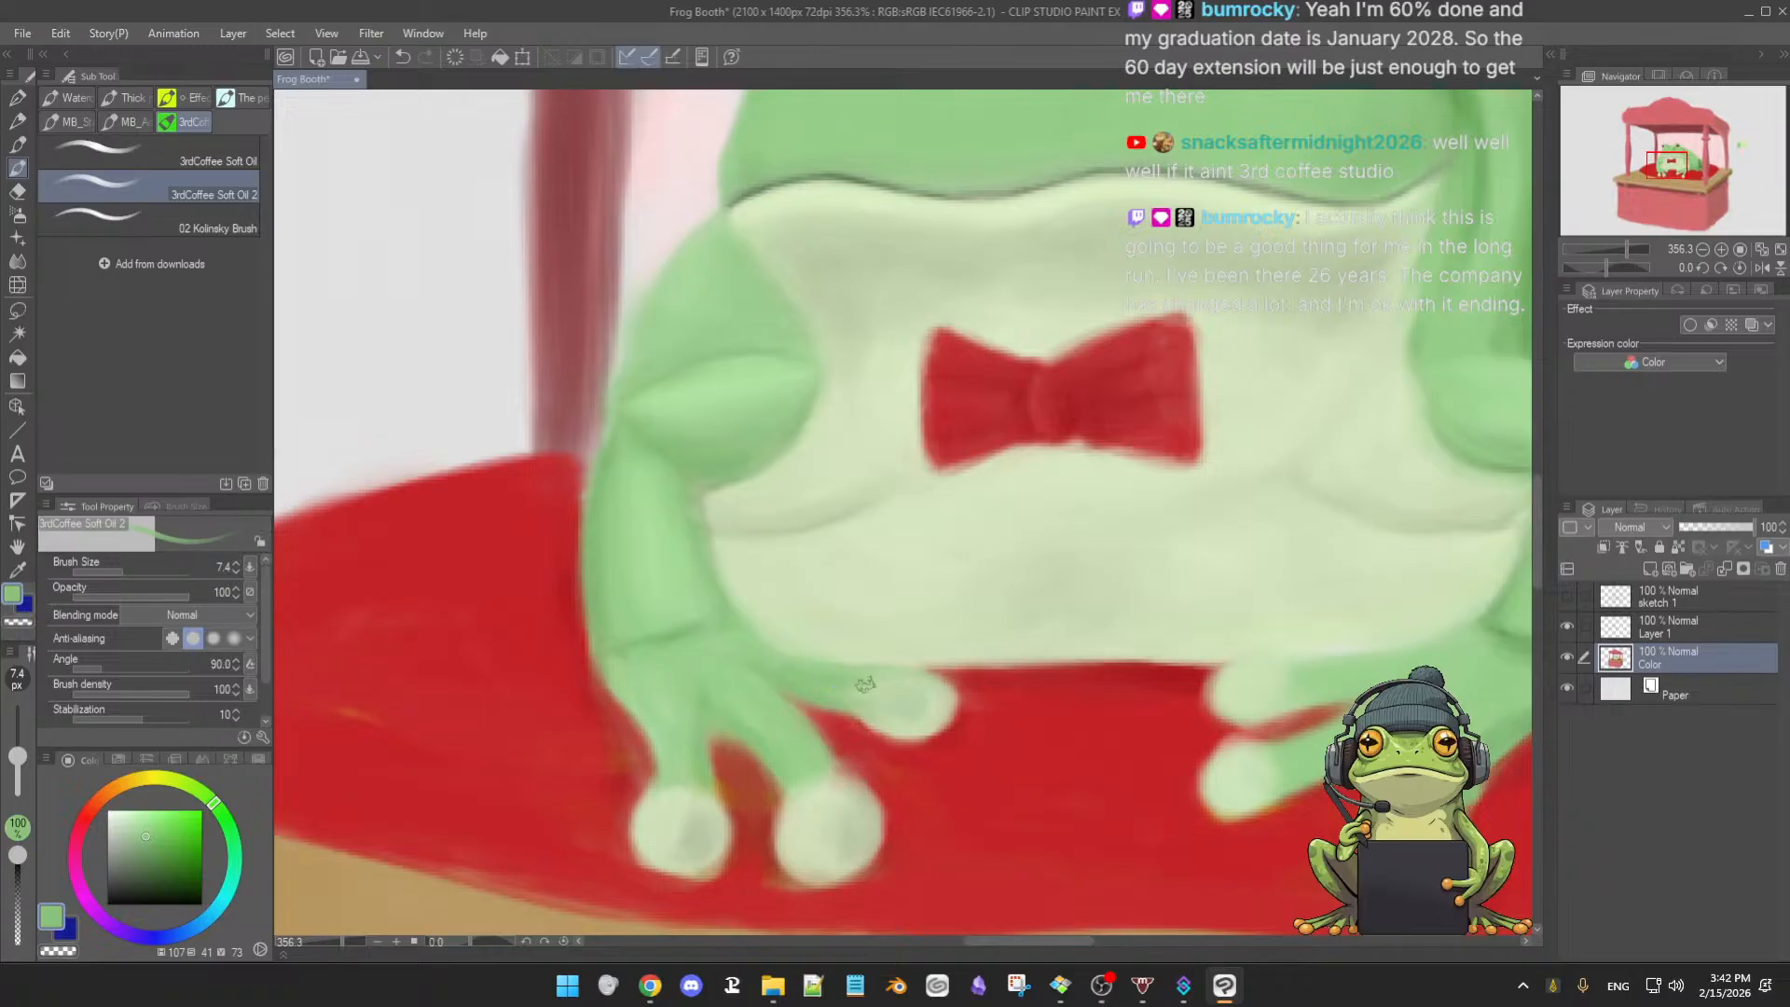
{"action": "left_click", "coordinate": [841, 725], "text": "alt"}
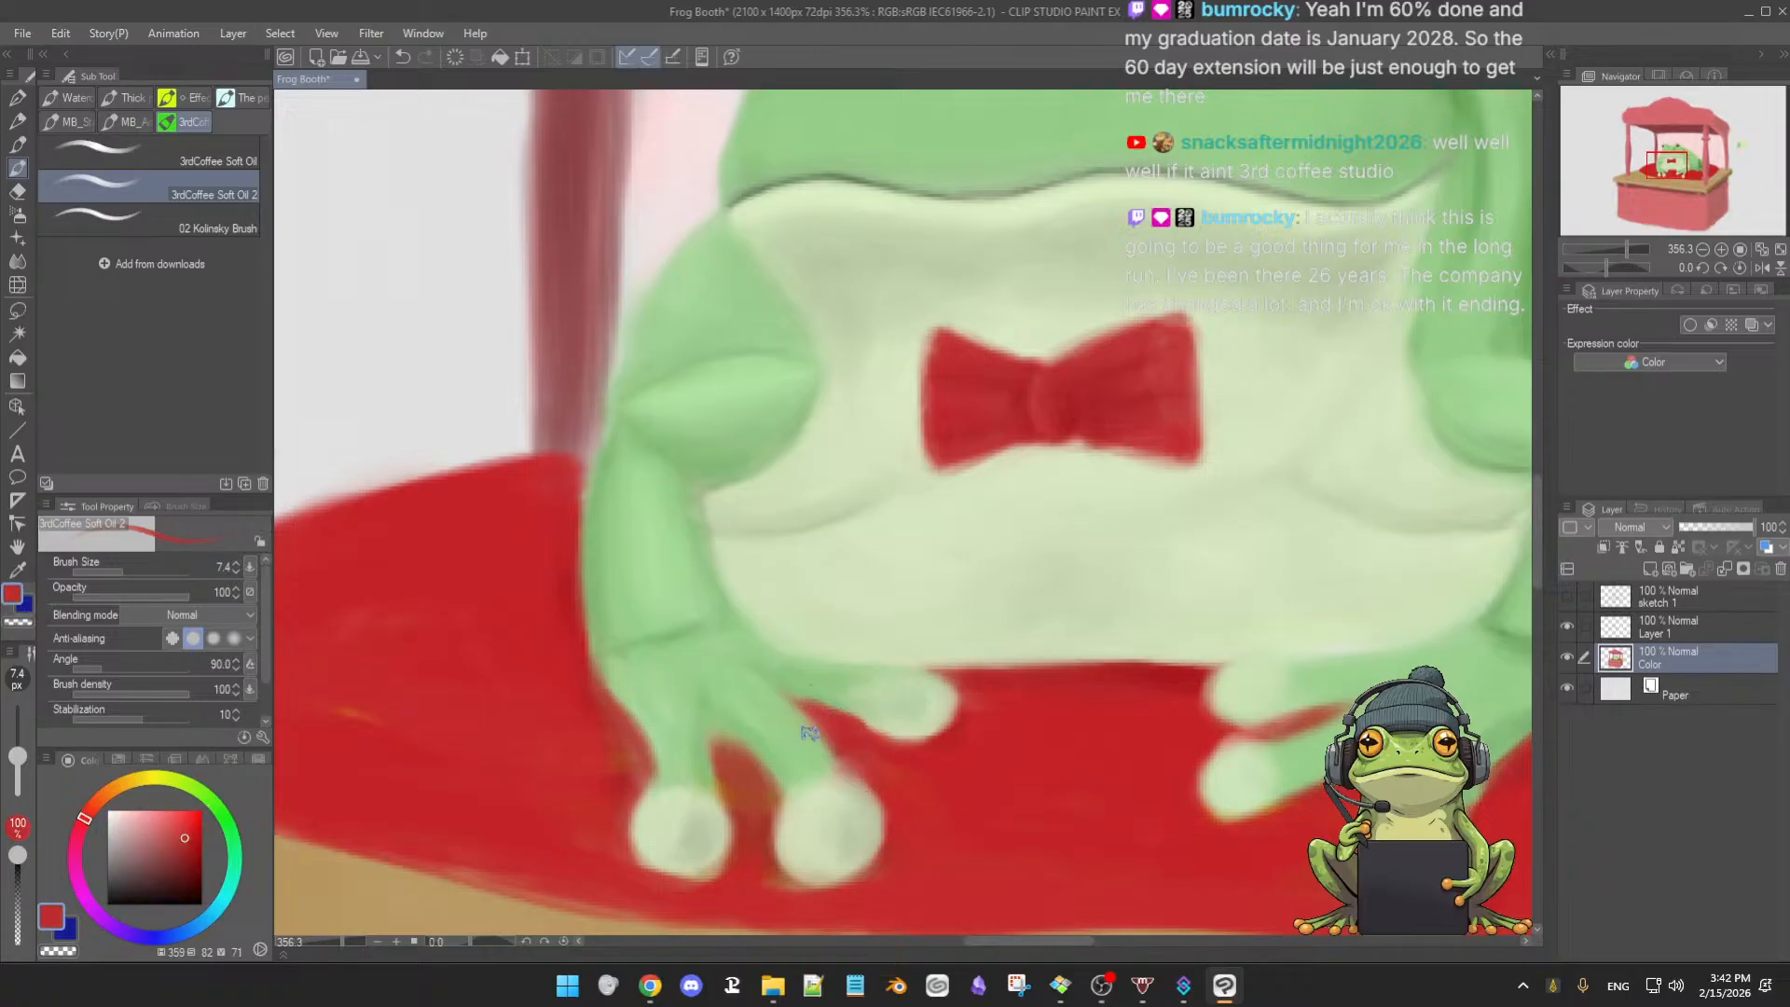
- Refine the left front foot's inner toe pad and its transition to the toe with sampled pale greens at brush sizes 5.9 and 7.9
{"action": "left_click", "coordinate": [854, 834], "text": "alt"}
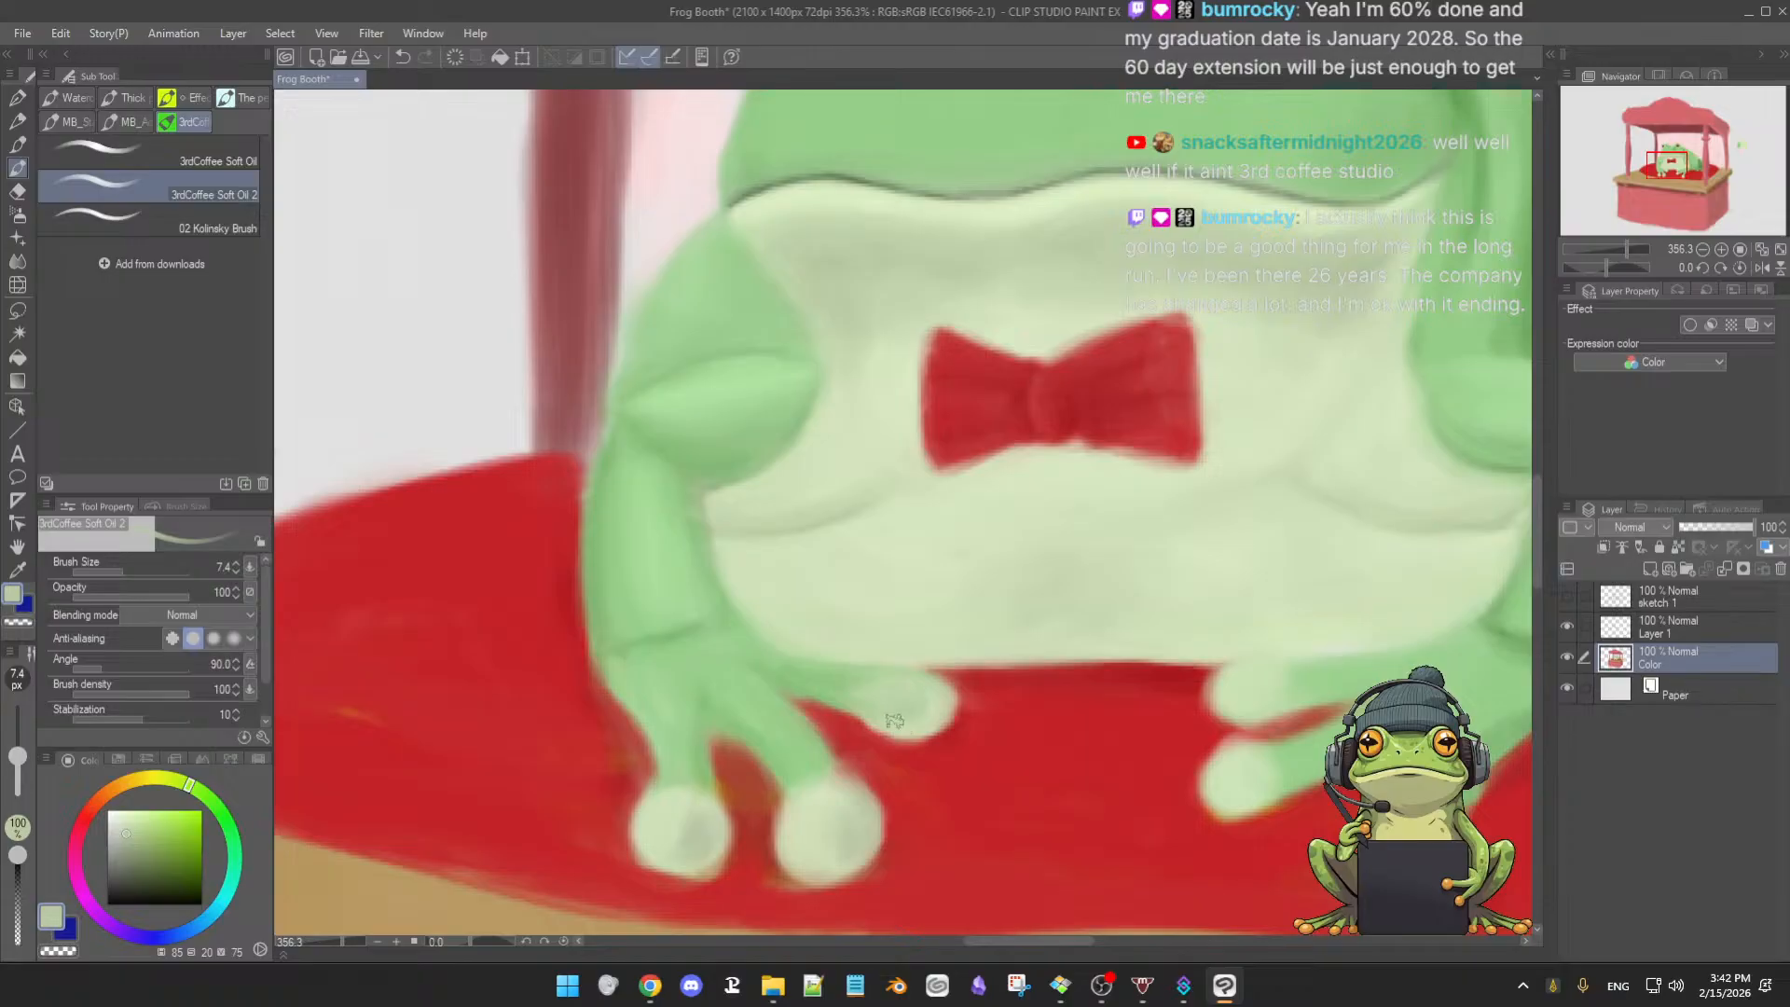
{"action": "left_click_drag", "start_coordinate": [877, 704], "coordinate": [882, 714], "text": "ctrl+alt"}
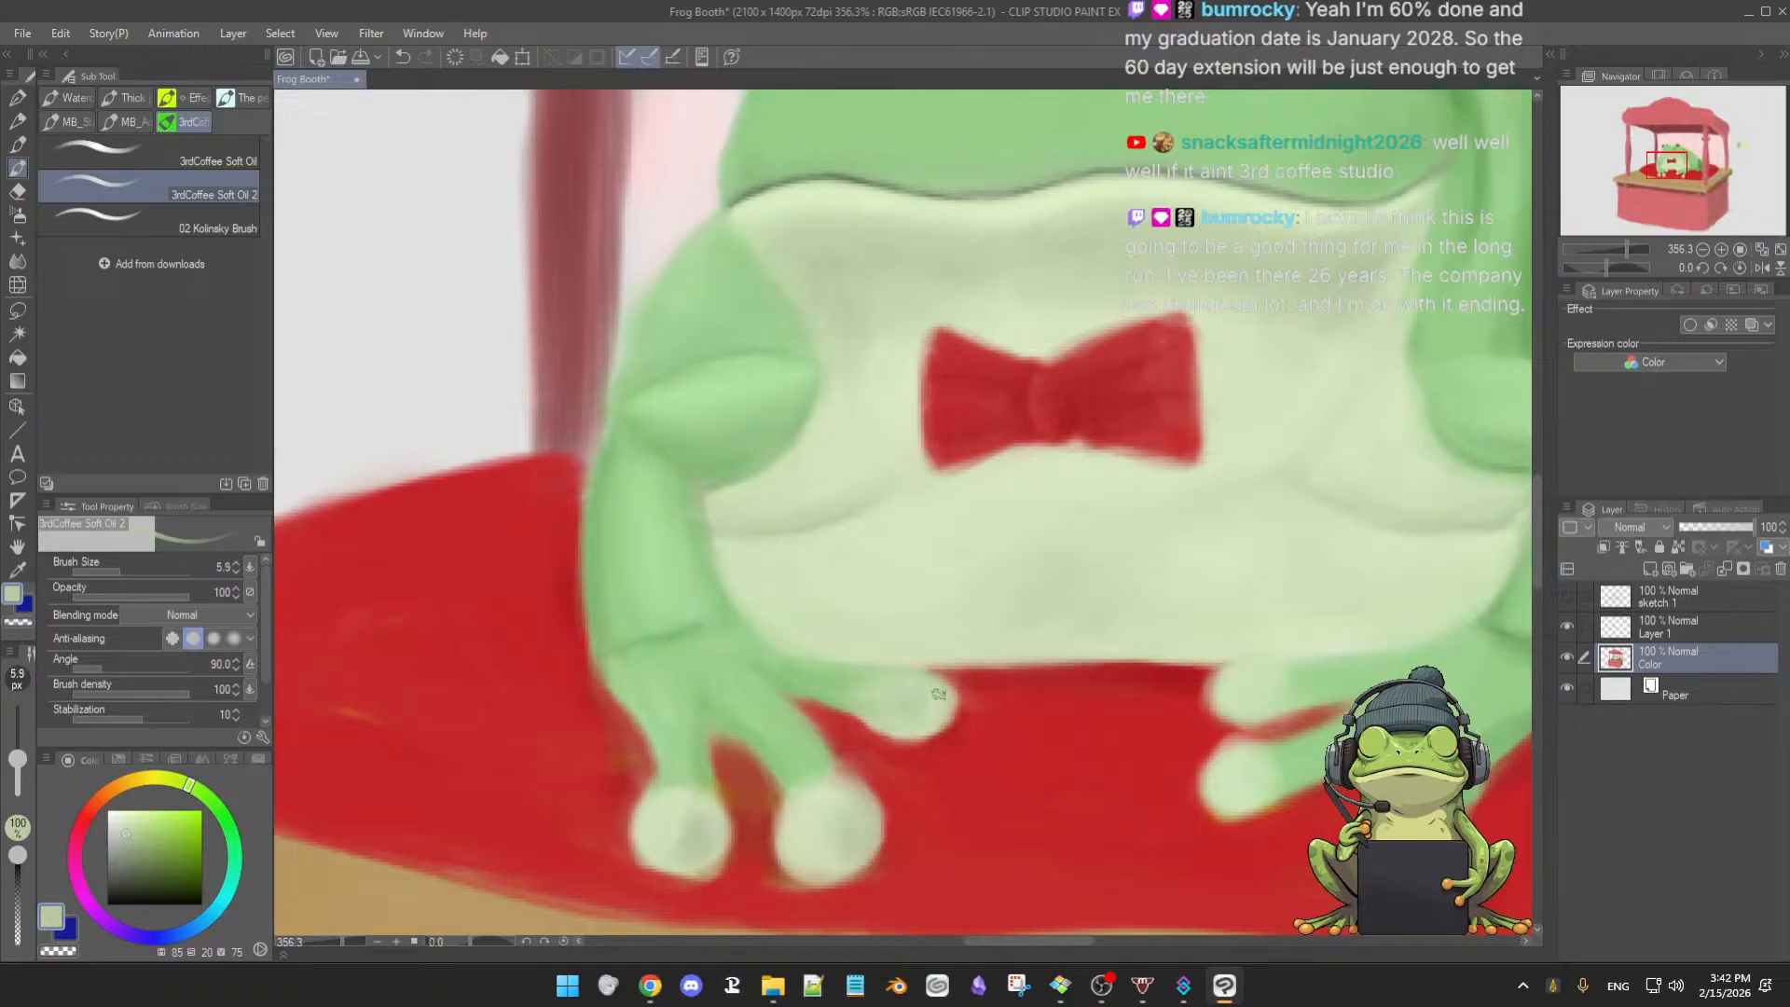
{"action": "left_click", "coordinate": [745, 754], "text": "alt"}
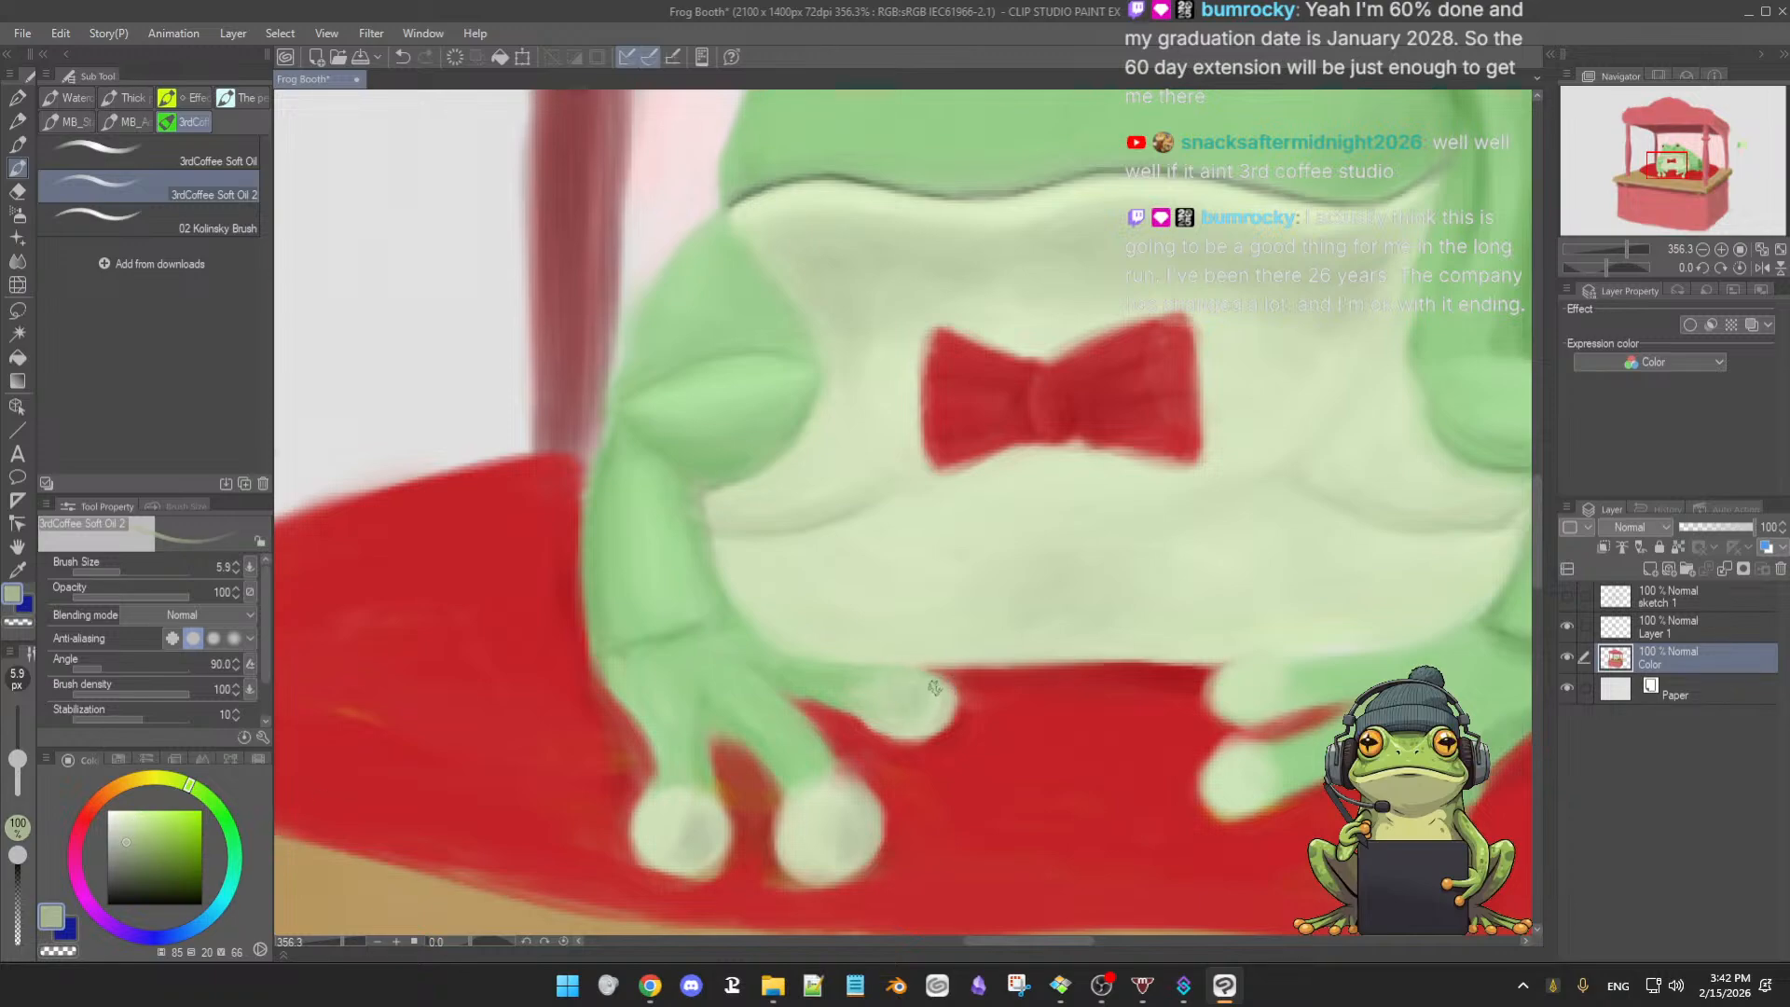
{"action": "left_click", "coordinate": [926, 711], "text": "alt"}
{"action": "key", "text": "]"}
{"action": "left_click", "coordinate": [888, 685], "text": "alt"}
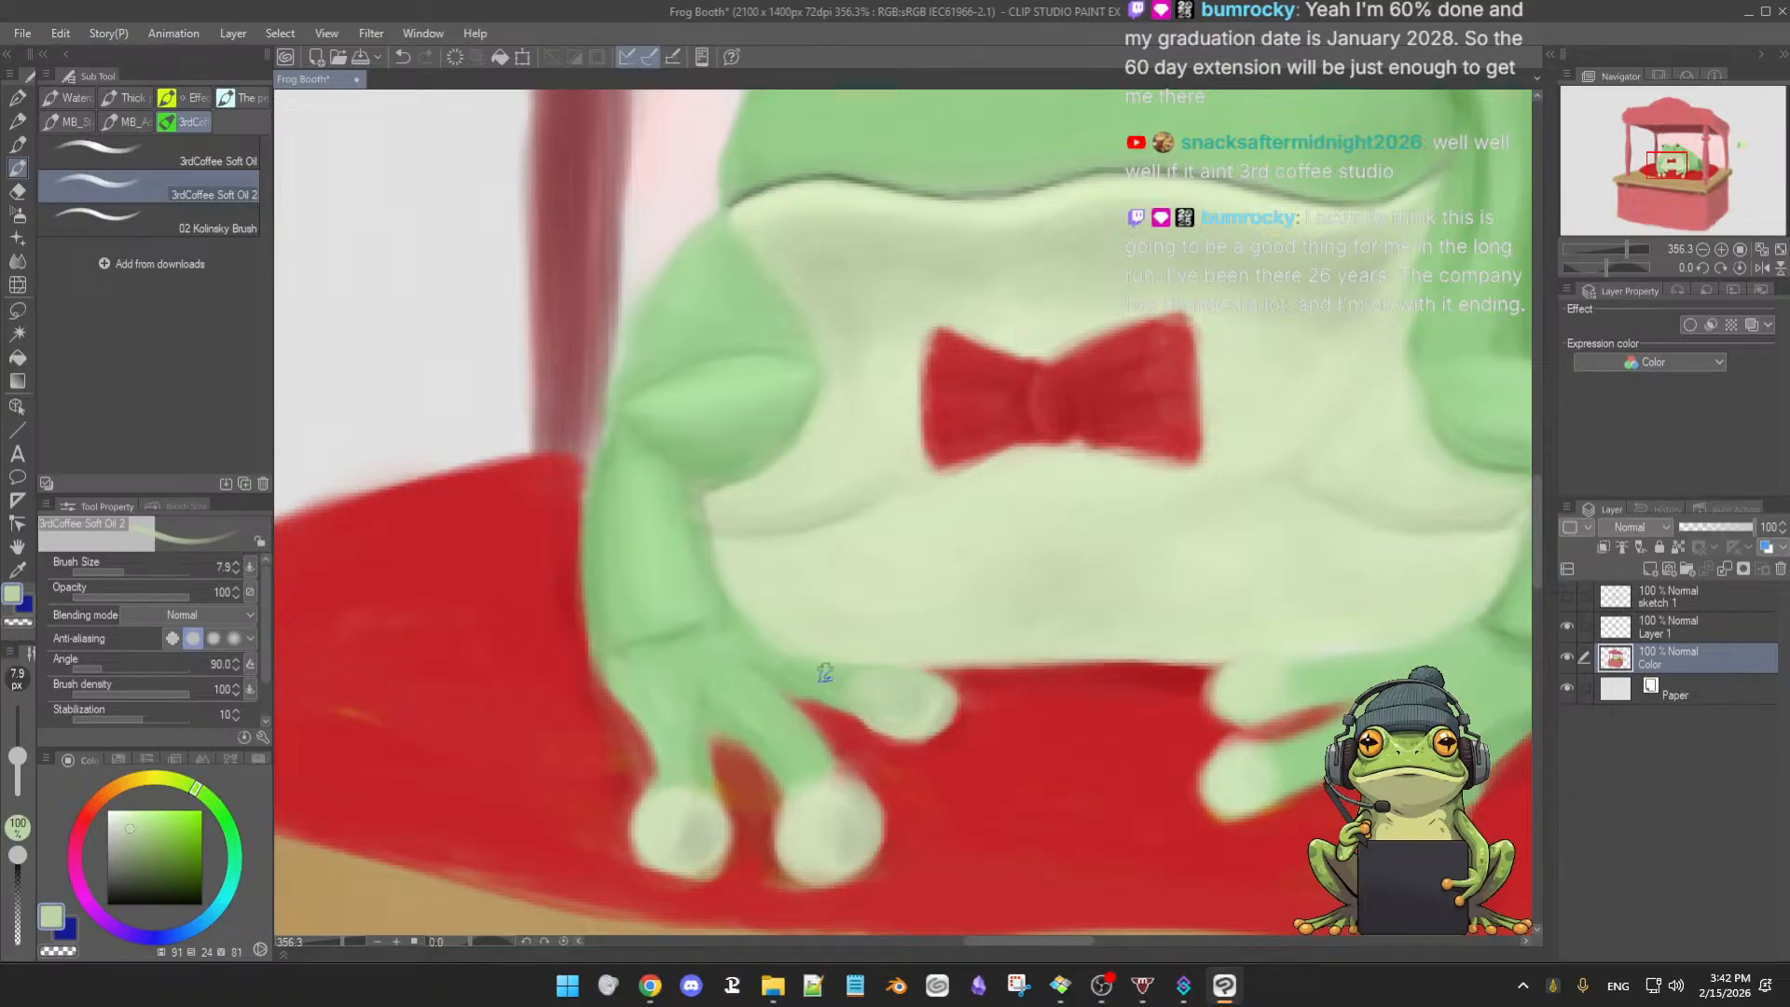
{"action": "scroll", "coordinate": [877, 720], "scroll_direction": "down", "scroll_amount": 3}
{"action": "scroll", "coordinate": [881, 716], "scroll_direction": "up", "scroll_amount": 1}
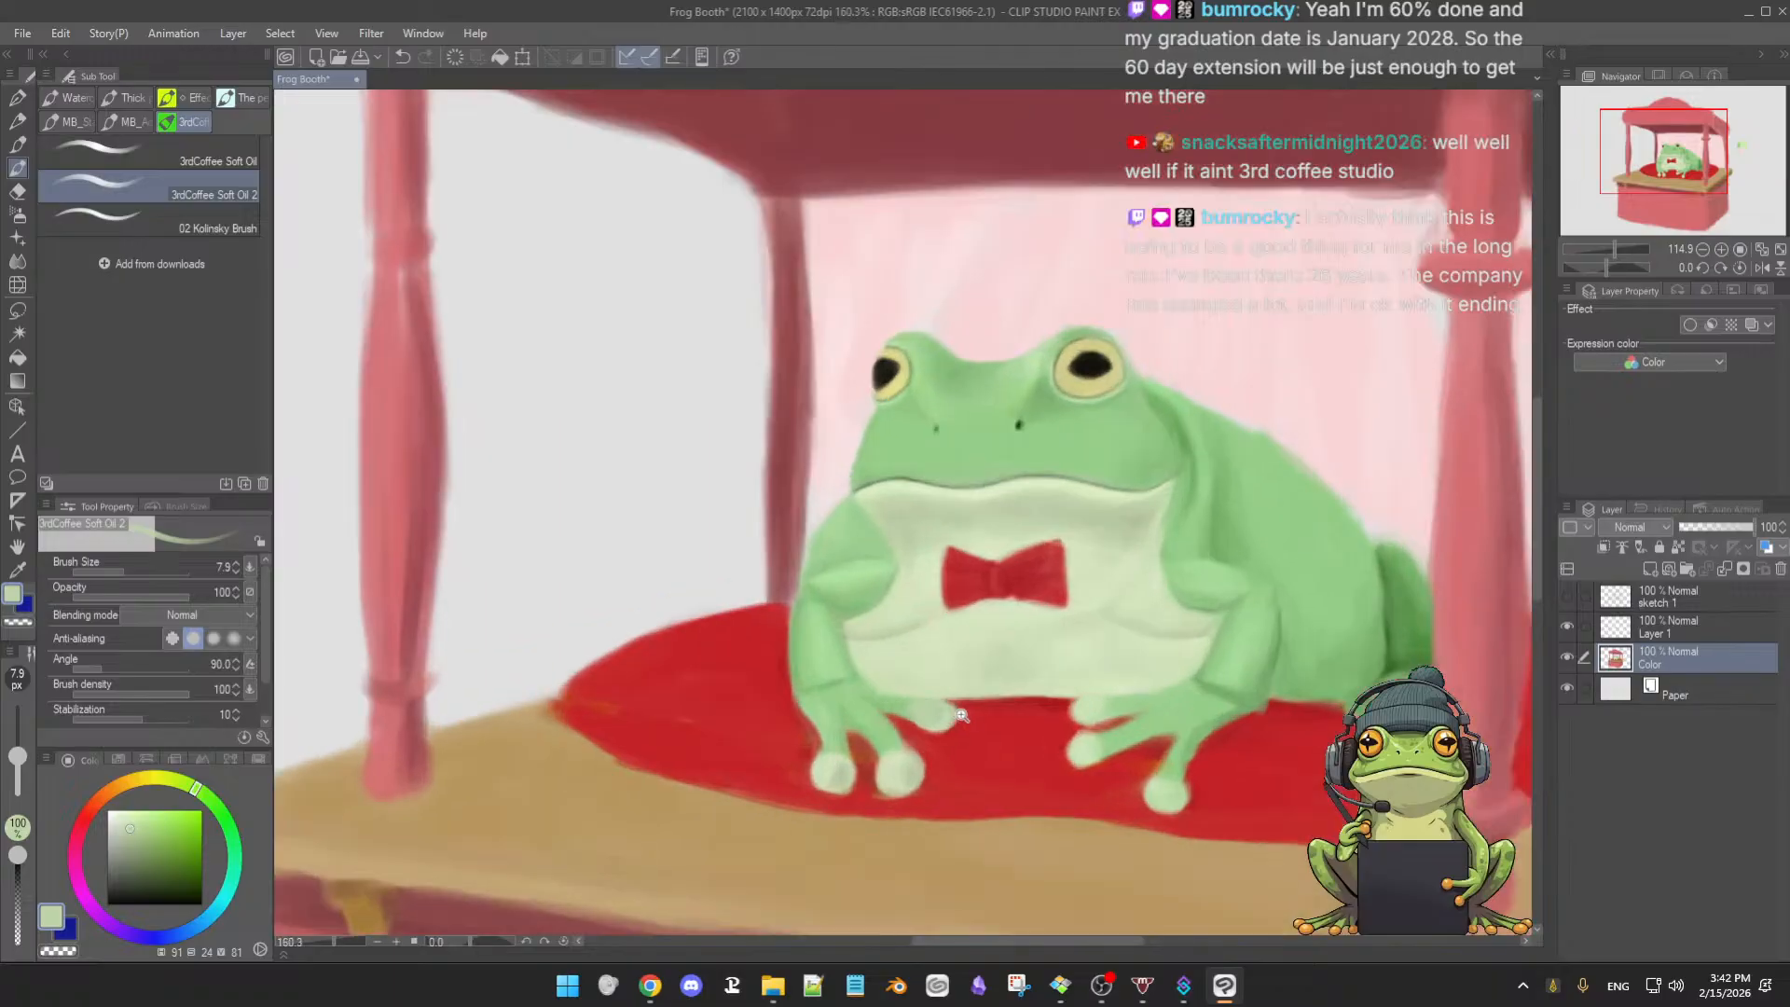
{"action": "left_click", "coordinate": [900, 703], "text": "alt"}
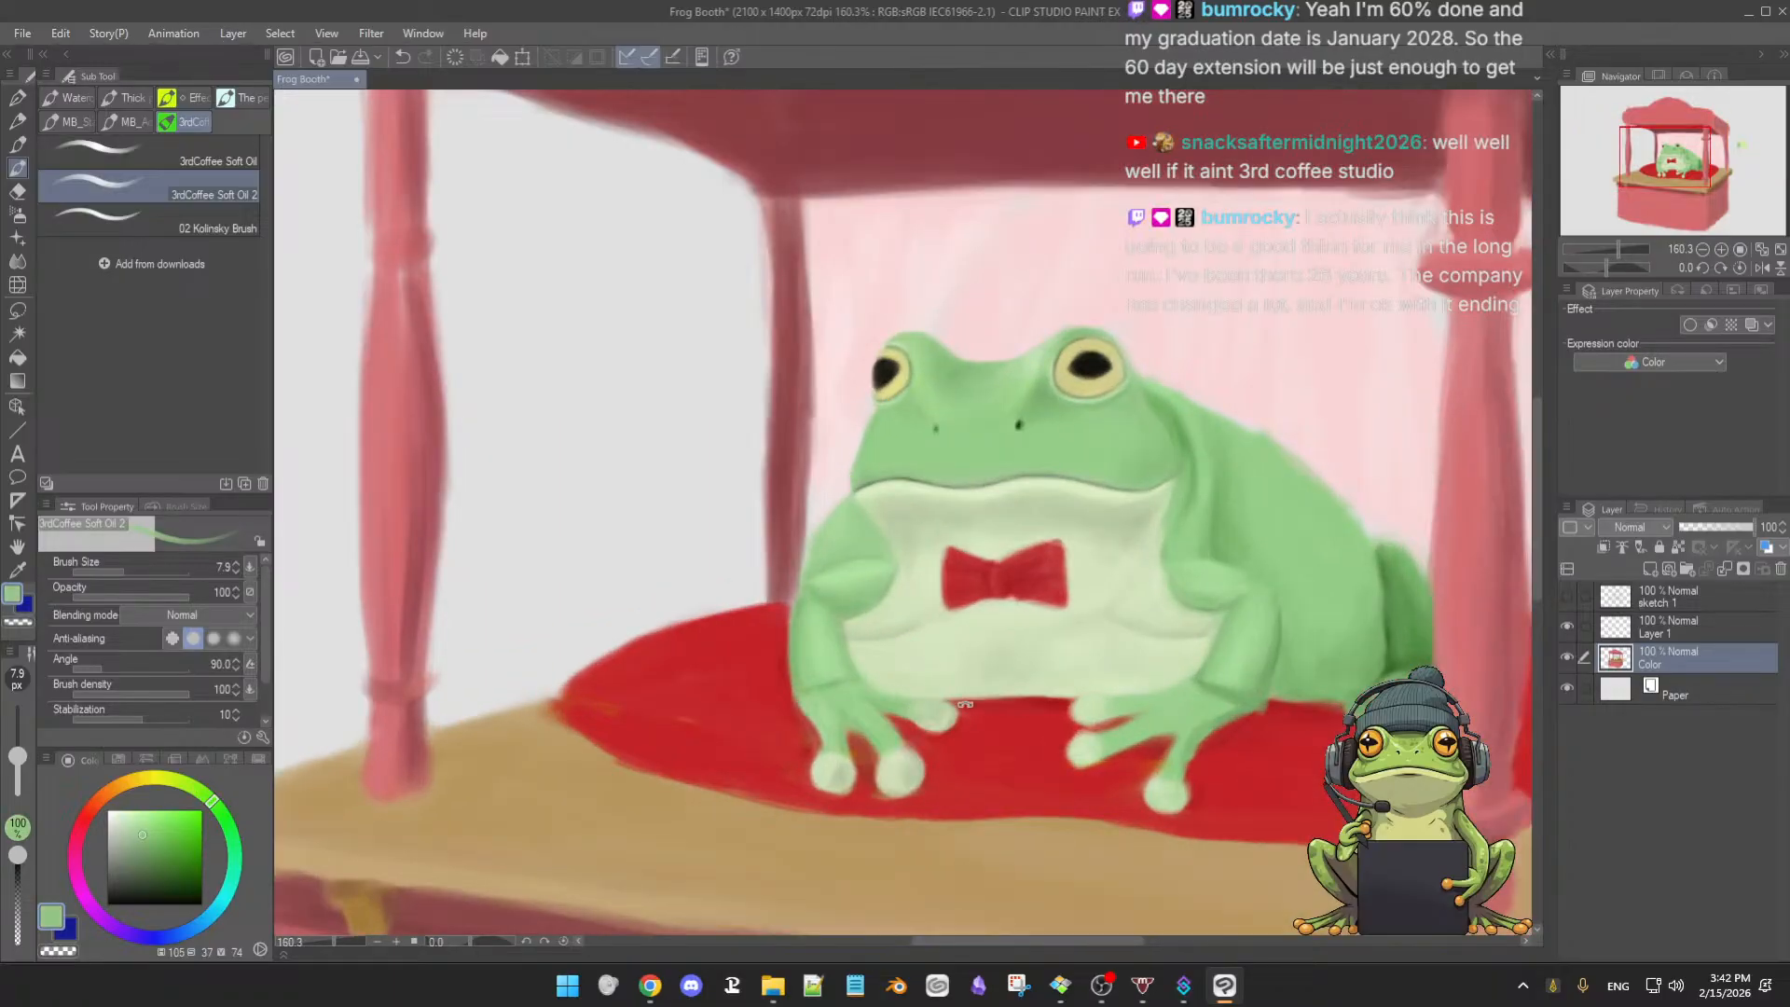
- Refine the edge between the left elbow, forearm and belly crease with sampled pale belly greens and arm greens at brush size 7.7
{"action": "scroll", "coordinate": [1024, 671], "scroll_direction": "up", "scroll_amount": 1}
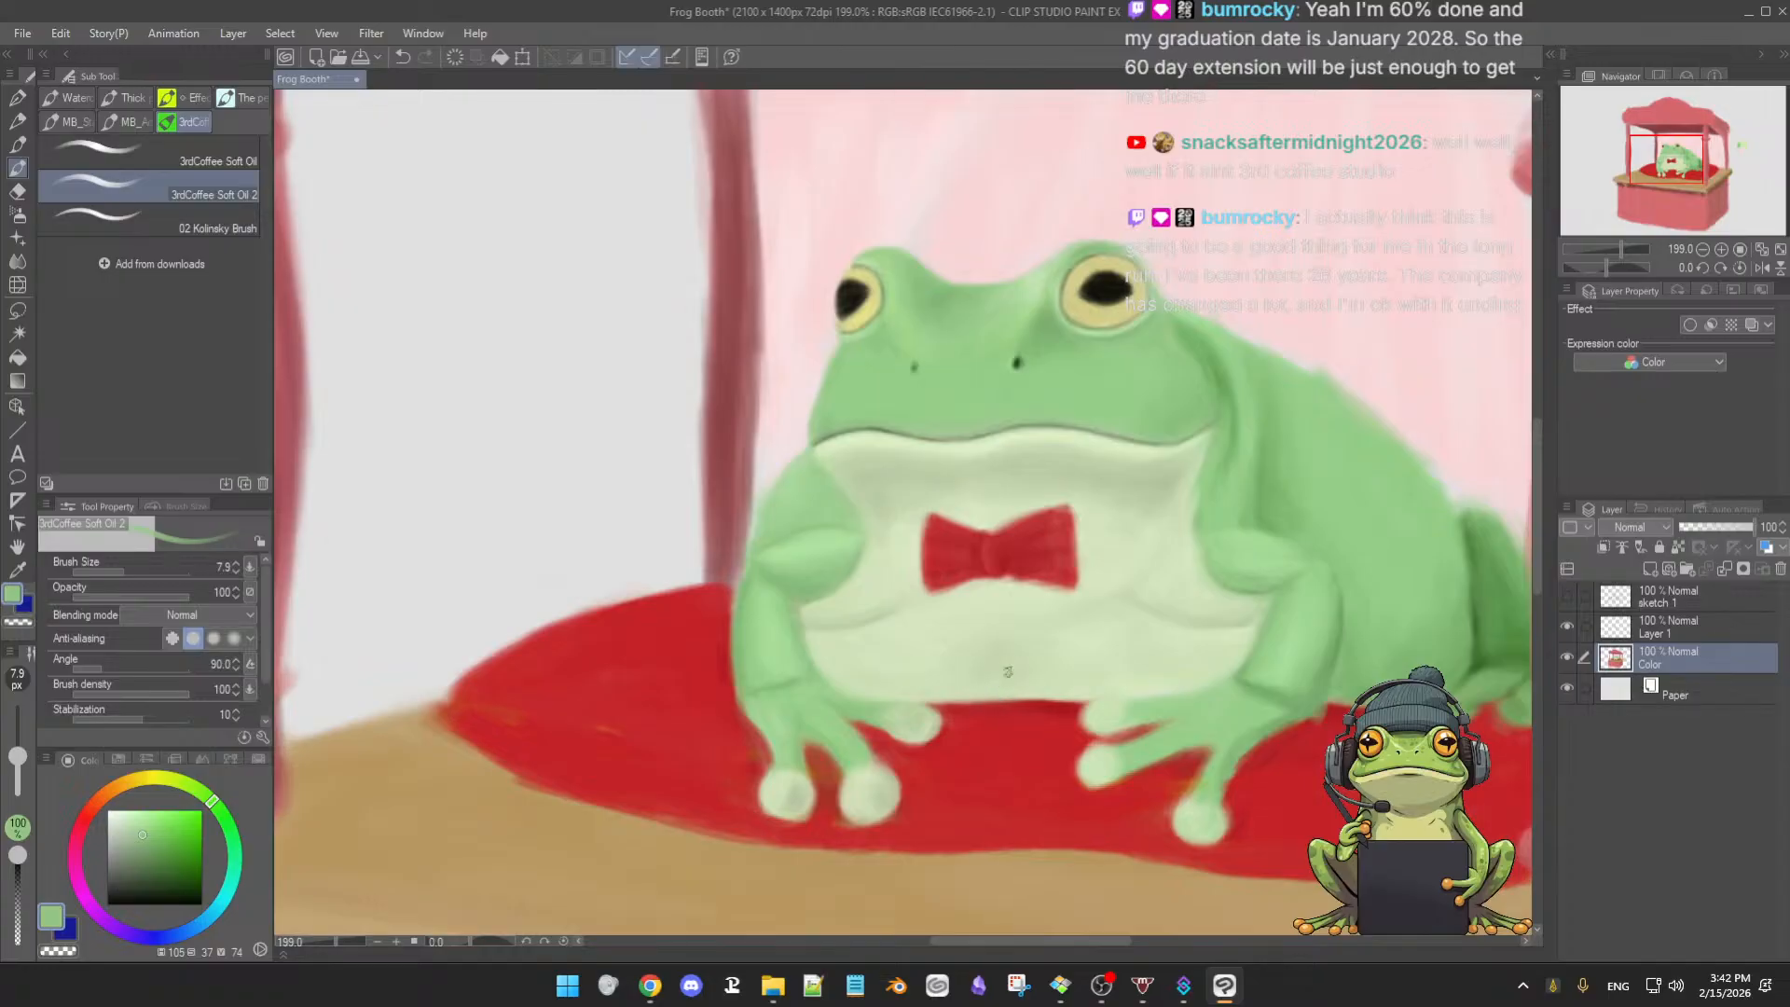
{"action": "left_click_drag", "start_coordinate": [994, 666], "coordinate": [1008, 653]}
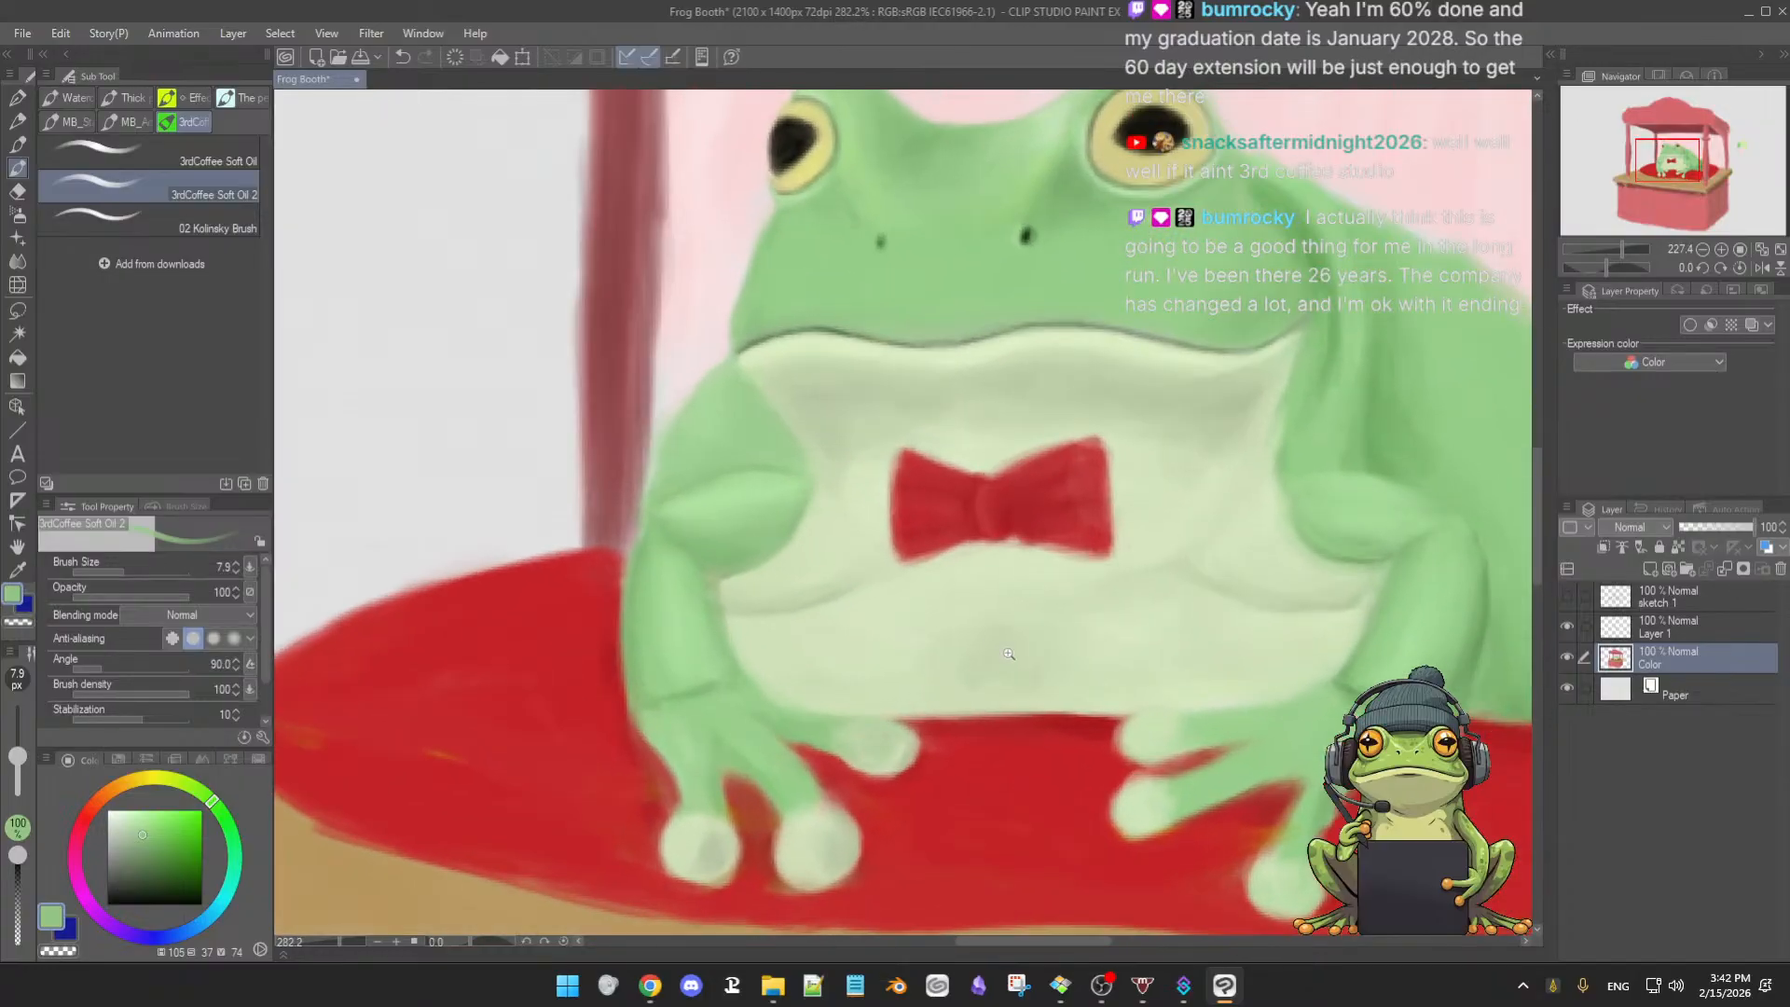
{"action": "left_click", "coordinate": [728, 587], "text": "alt"}
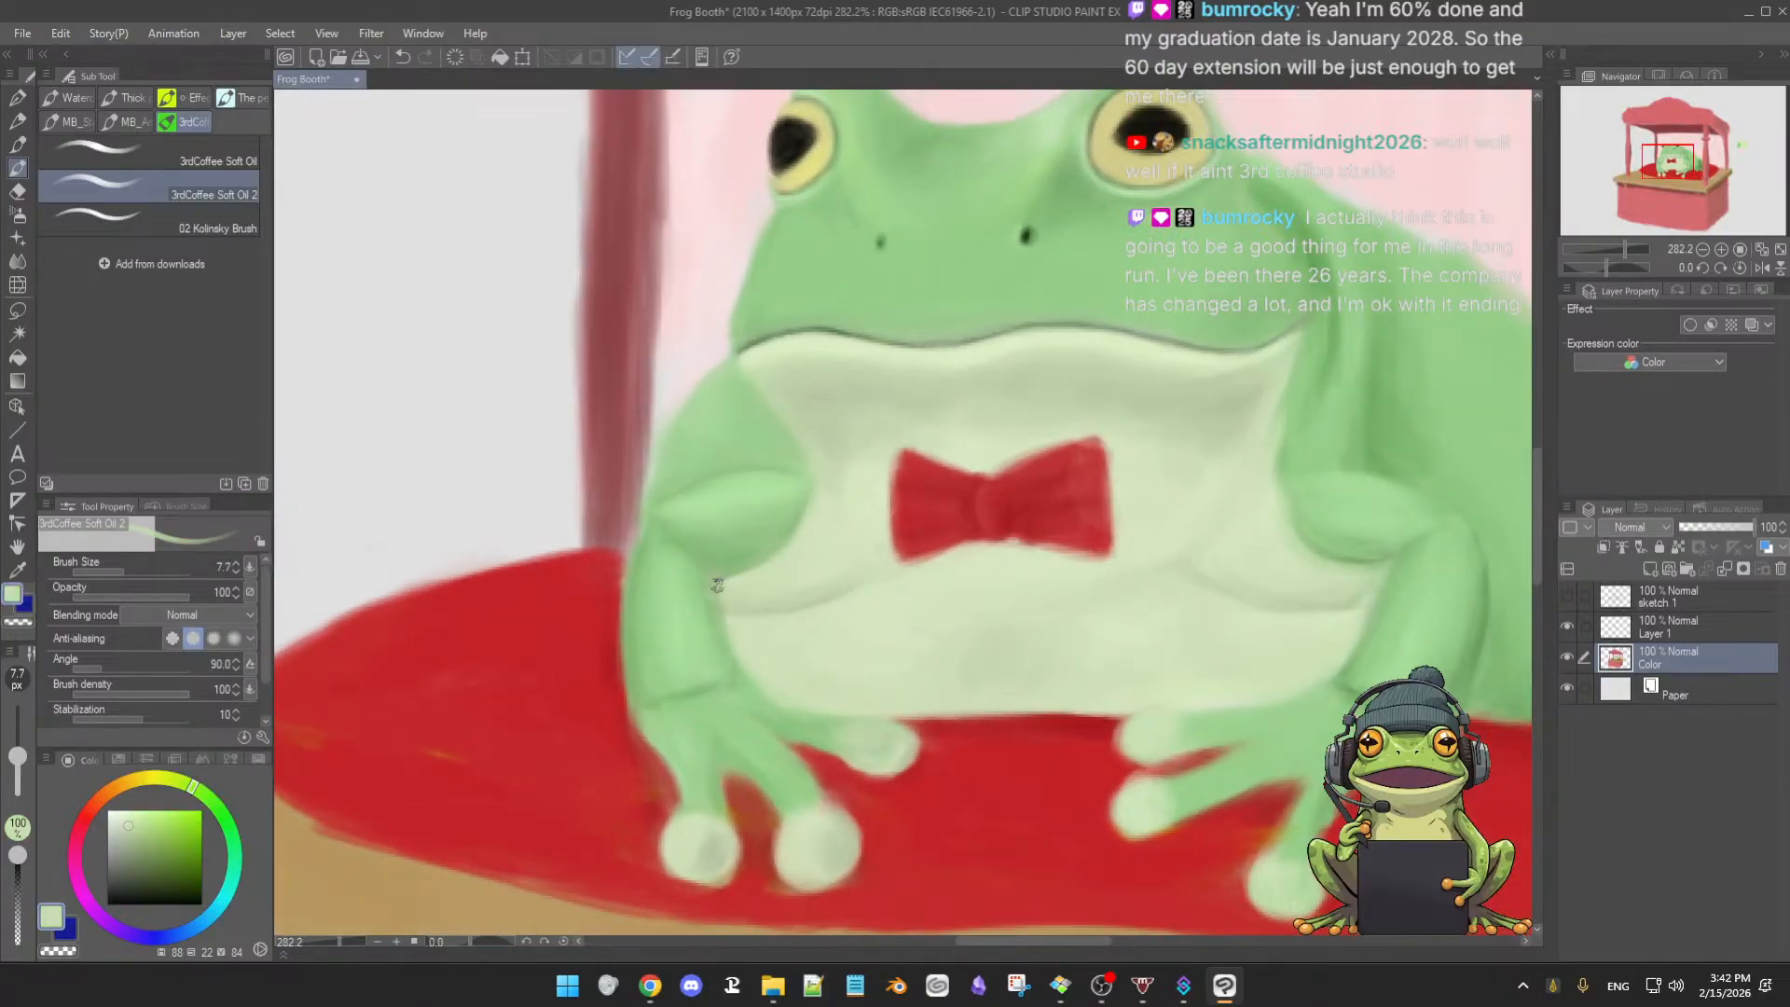
{"action": "left_click_drag", "start_coordinate": [729, 588], "coordinate": [723, 586]}
{"action": "left_click", "coordinate": [729, 579], "text": "alt"}
{"action": "left_click", "coordinate": [729, 587], "text": "alt"}
{"action": "left_click", "coordinate": [733, 567], "text": "alt"}
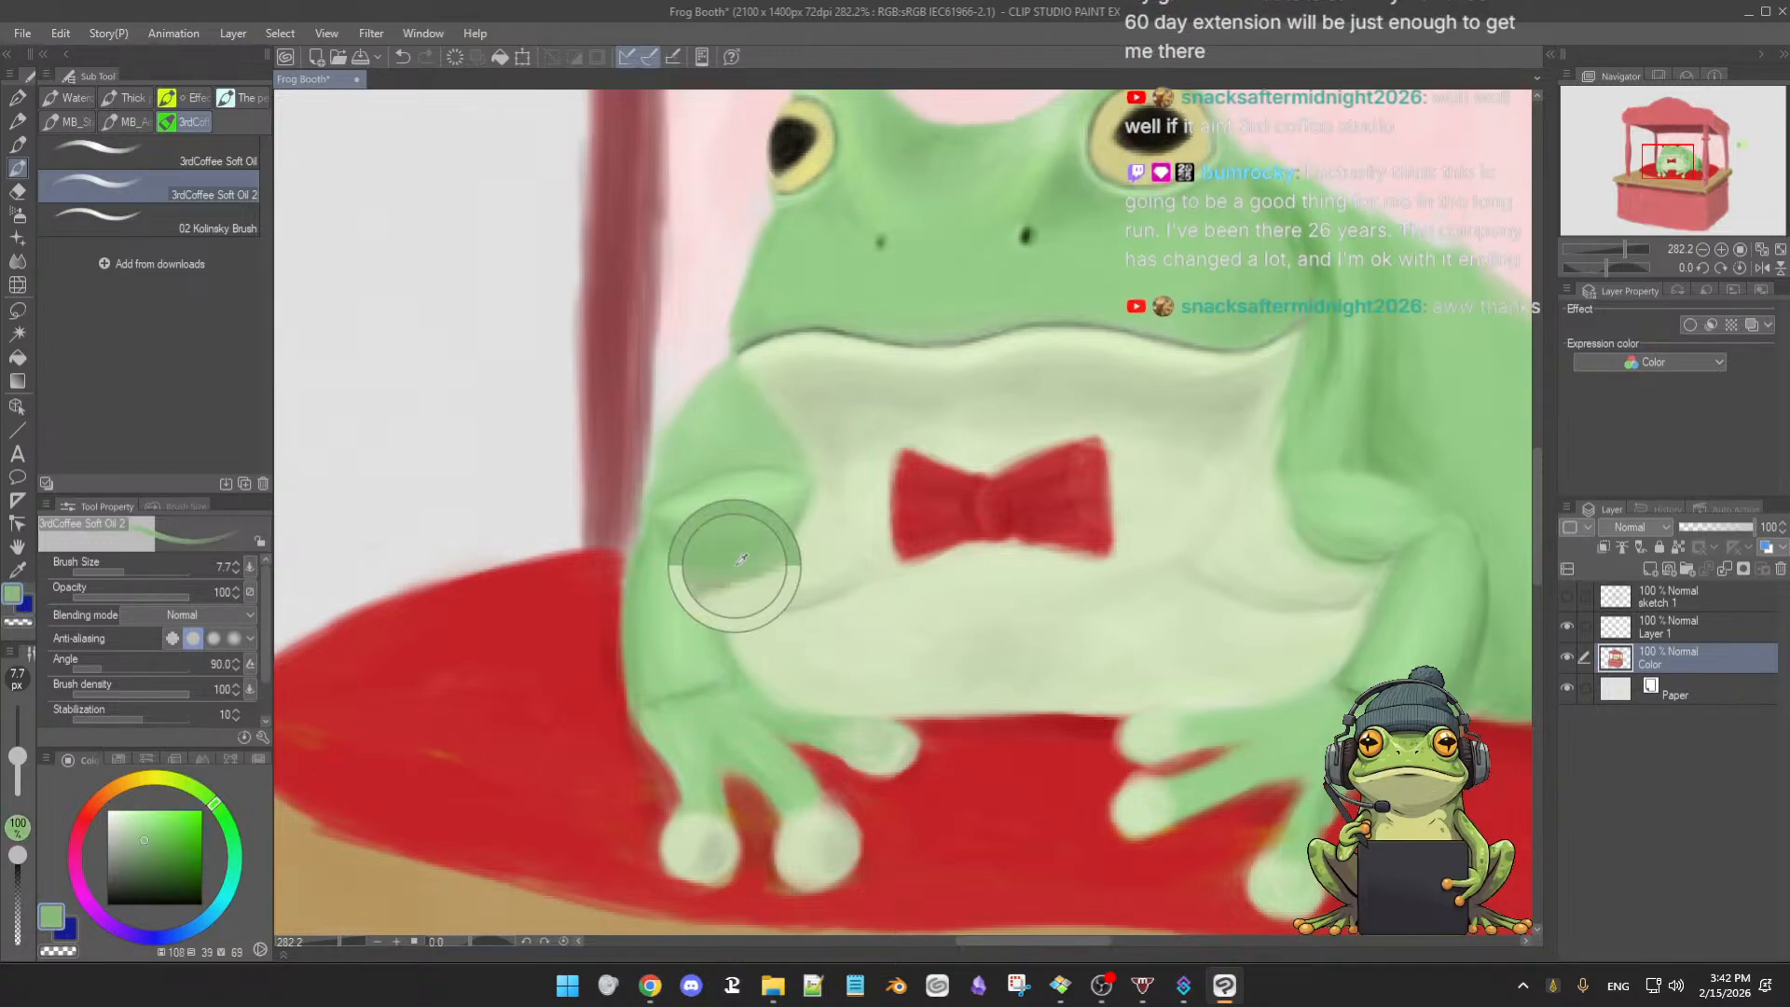
{"action": "left_click", "coordinate": [694, 583], "text": "alt"}
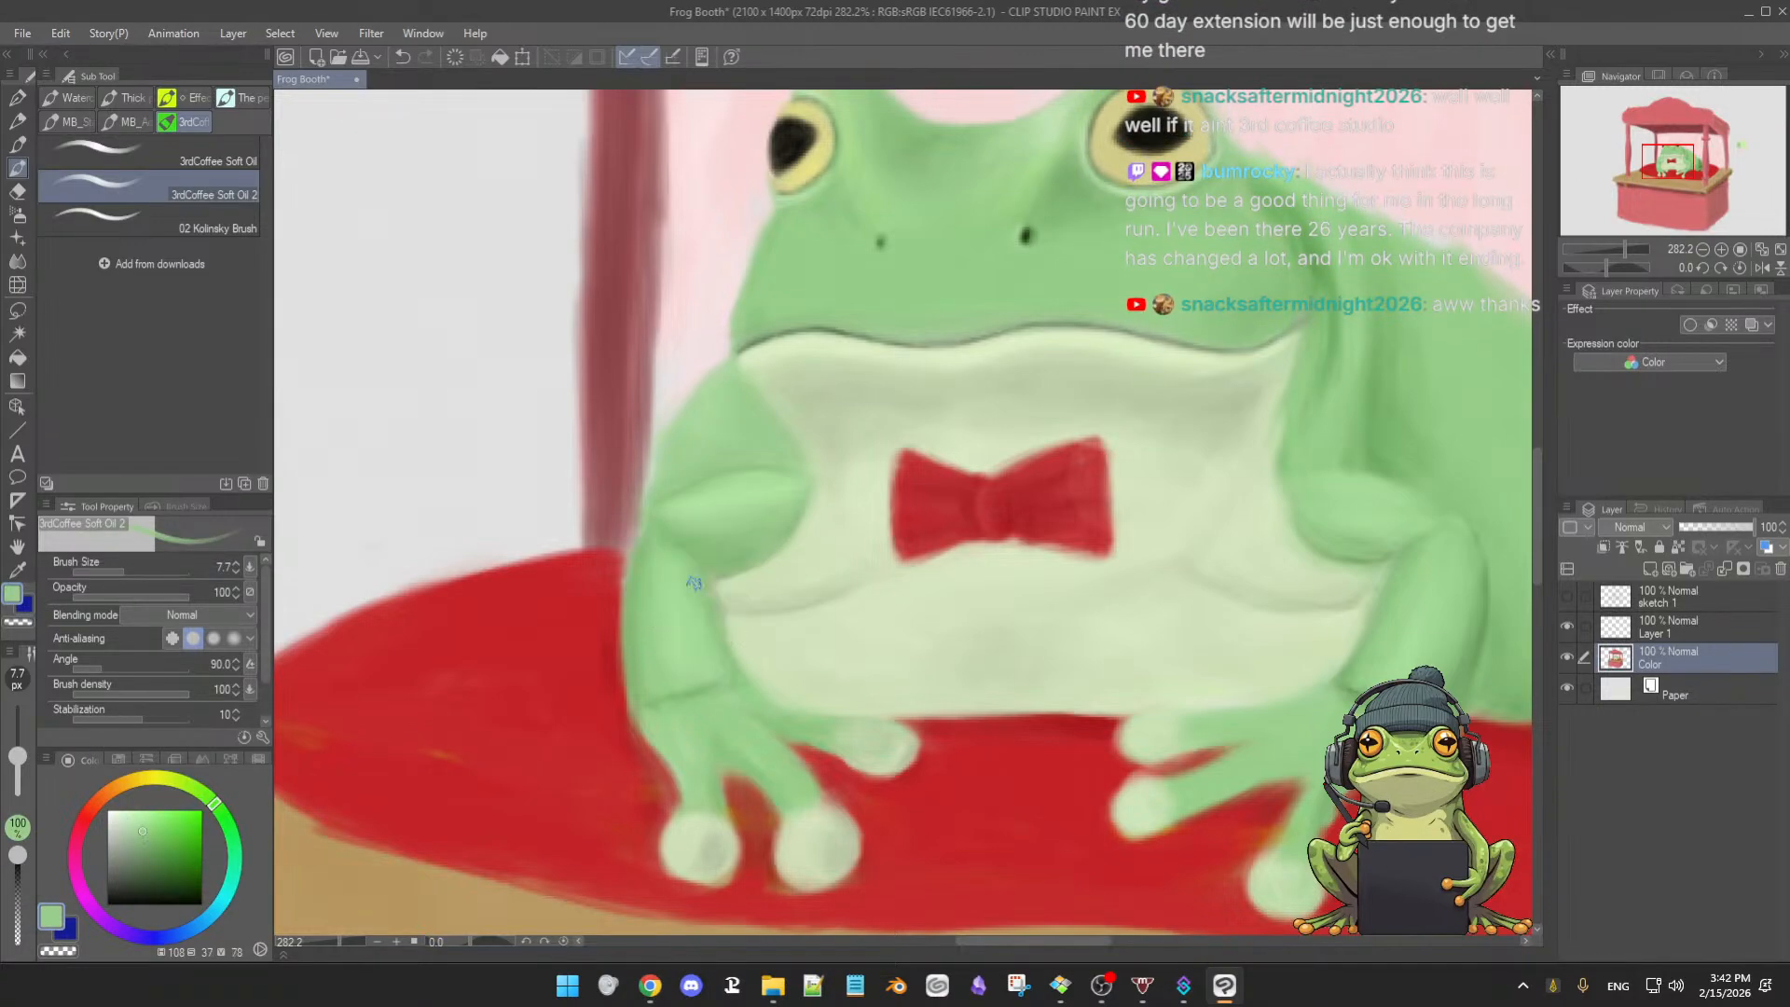
{"action": "left_click", "coordinate": [745, 582], "text": "alt"}
{"action": "left_click", "coordinate": [762, 584], "text": "alt"}
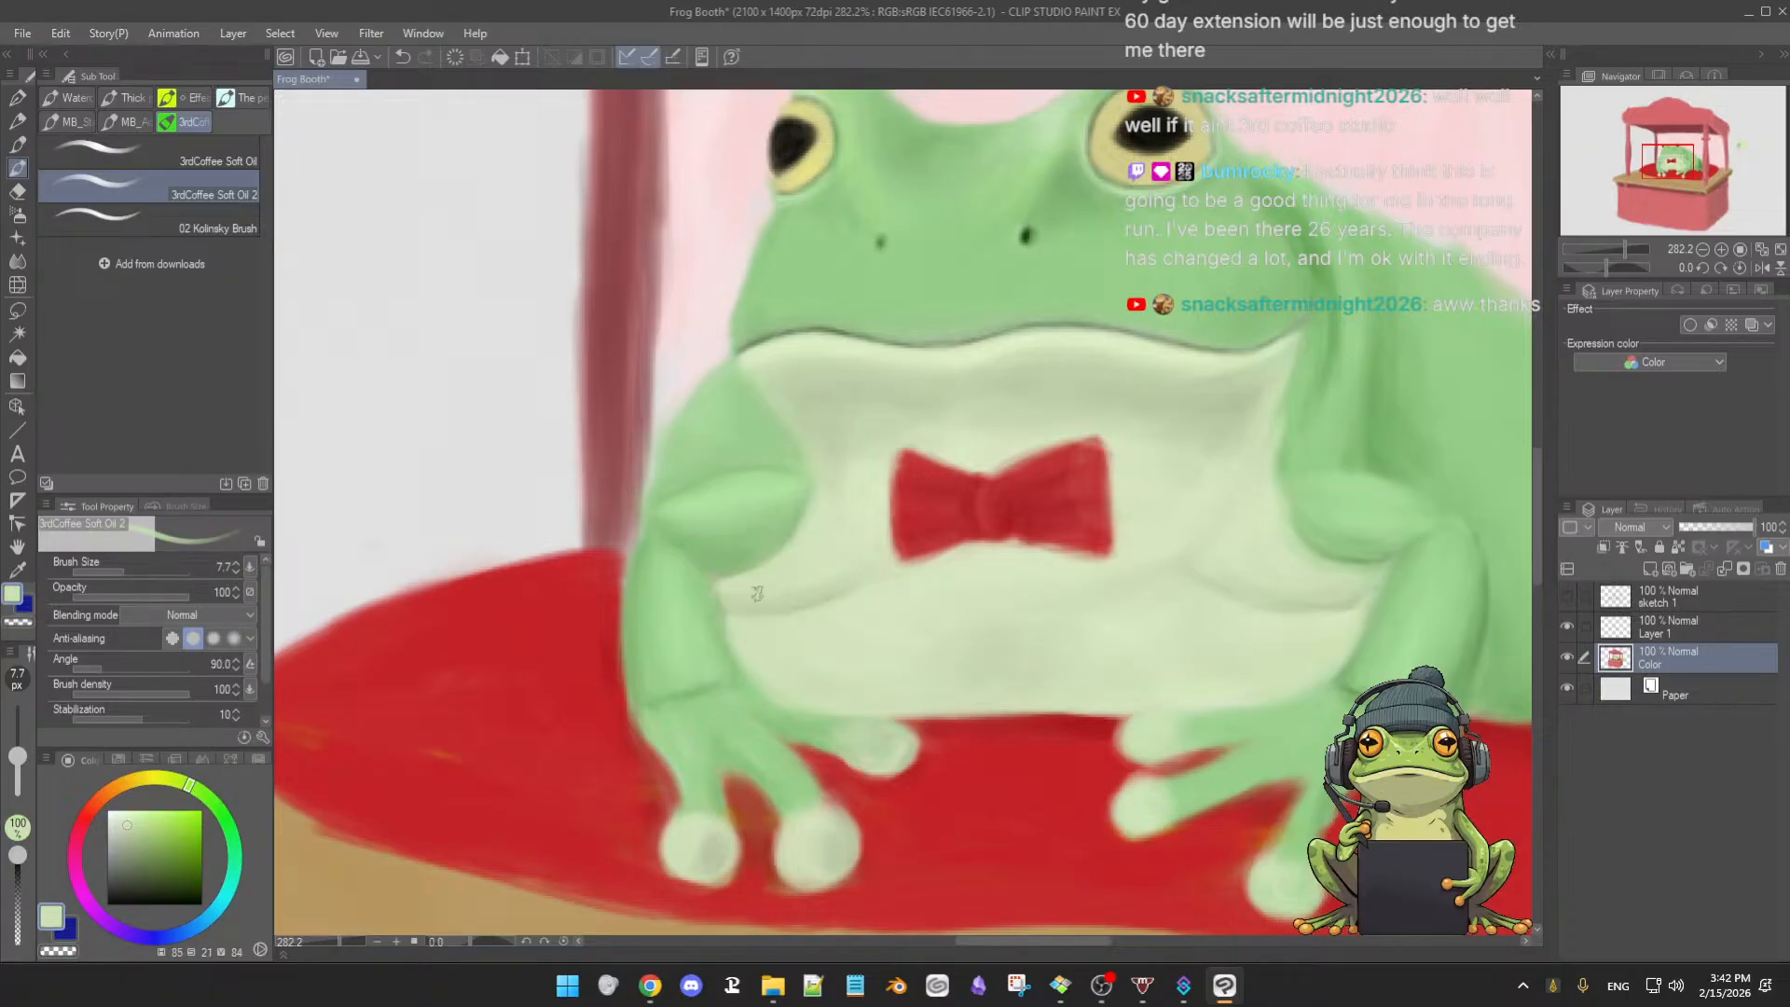
- Examine the frog's arms and feet up close and the overall look of the whole booth painting
{"action": "scroll", "coordinate": [835, 649], "scroll_direction": "down", "scroll_amount": 2}
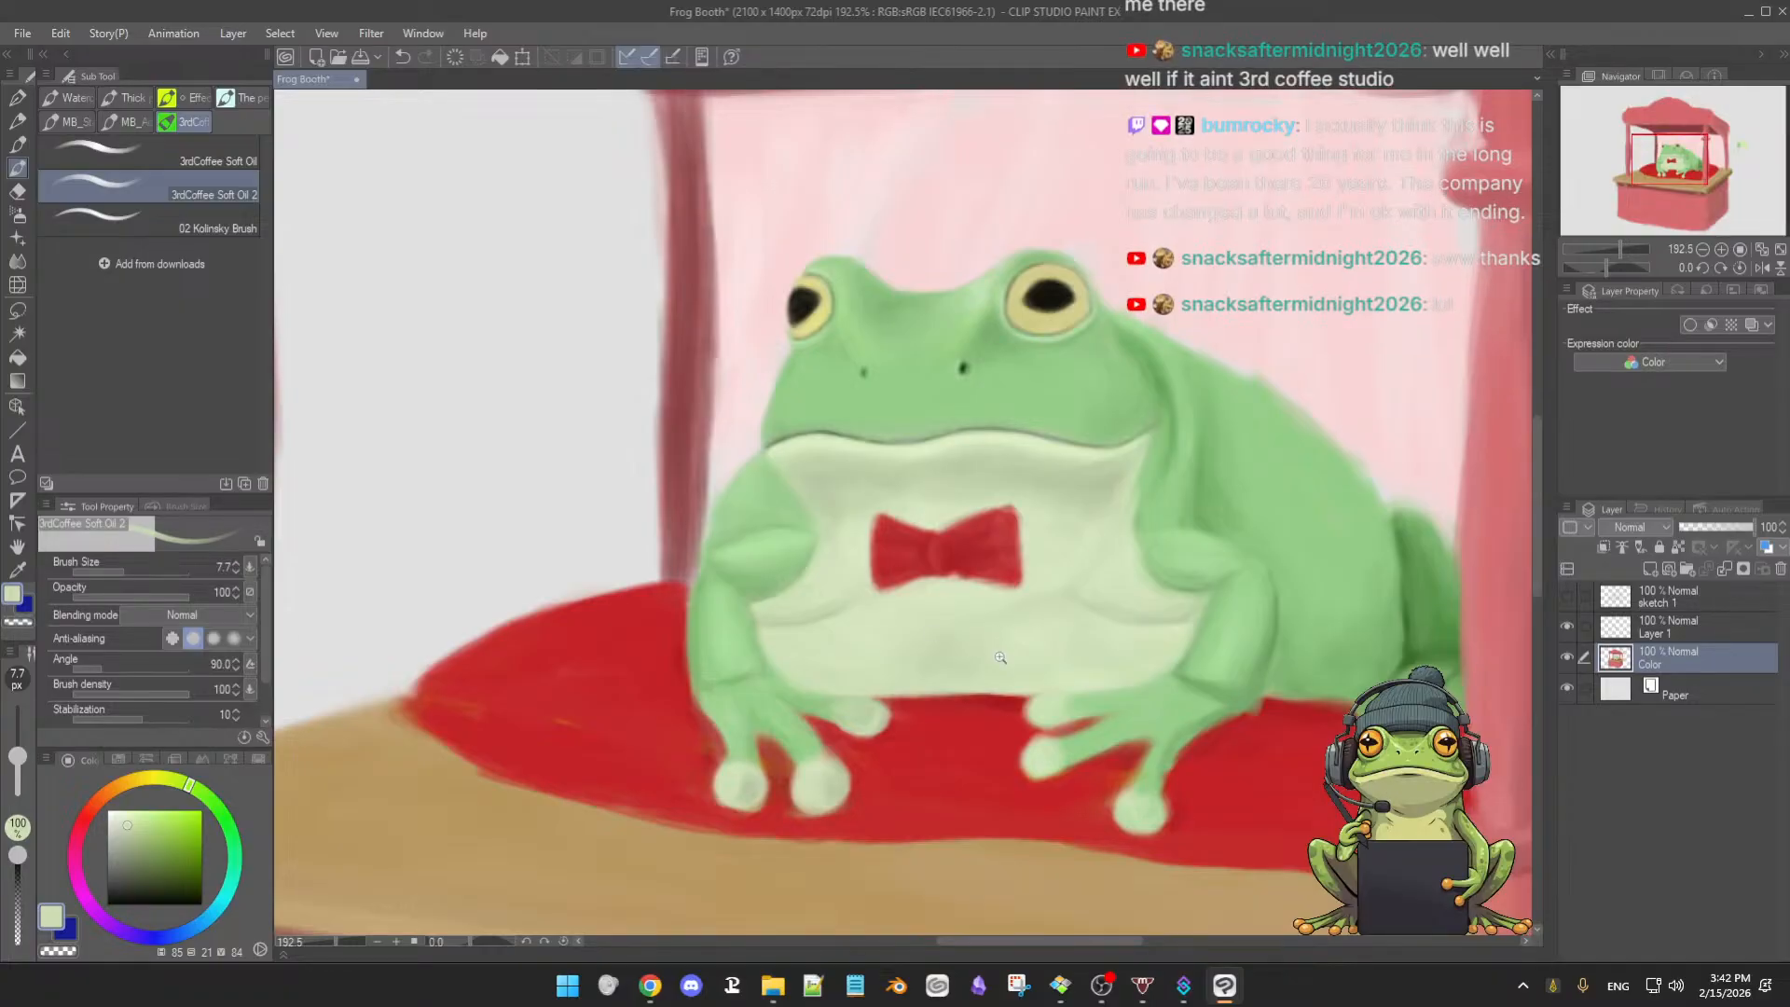
{"action": "scroll", "coordinate": [1000, 655], "scroll_direction": "up", "scroll_amount": 3}
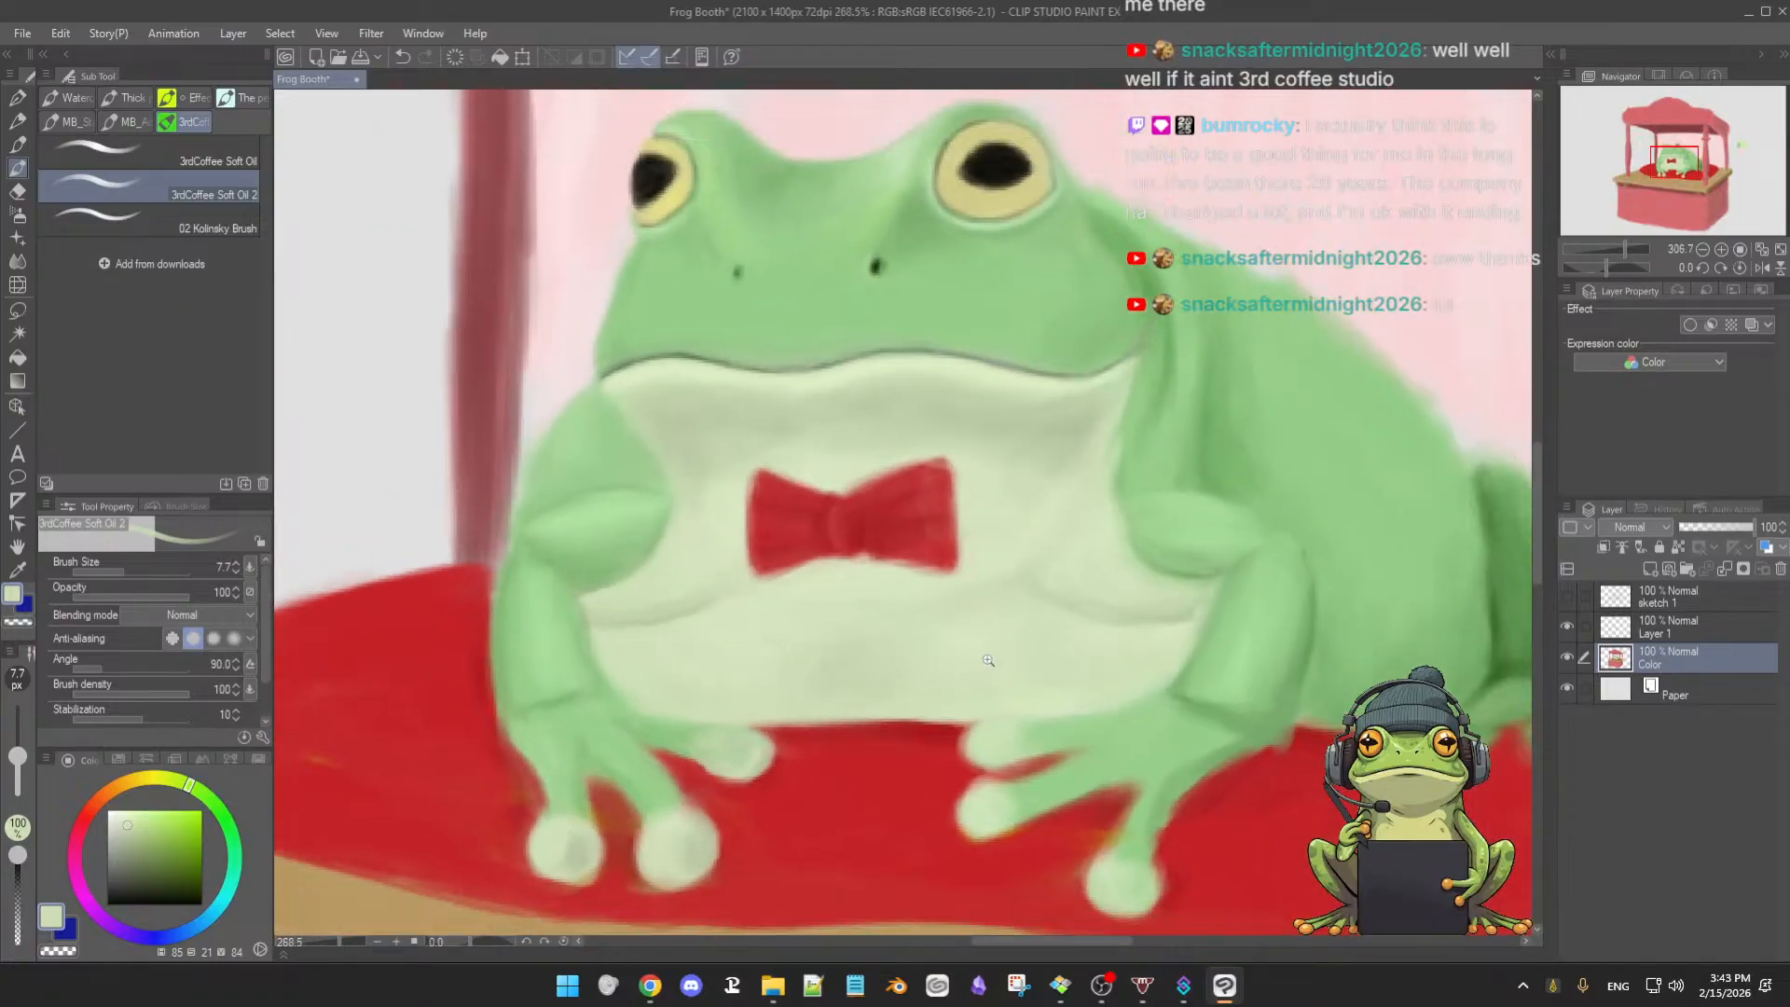
{"action": "scroll", "coordinate": [988, 660], "scroll_direction": "down", "scroll_amount": 1}
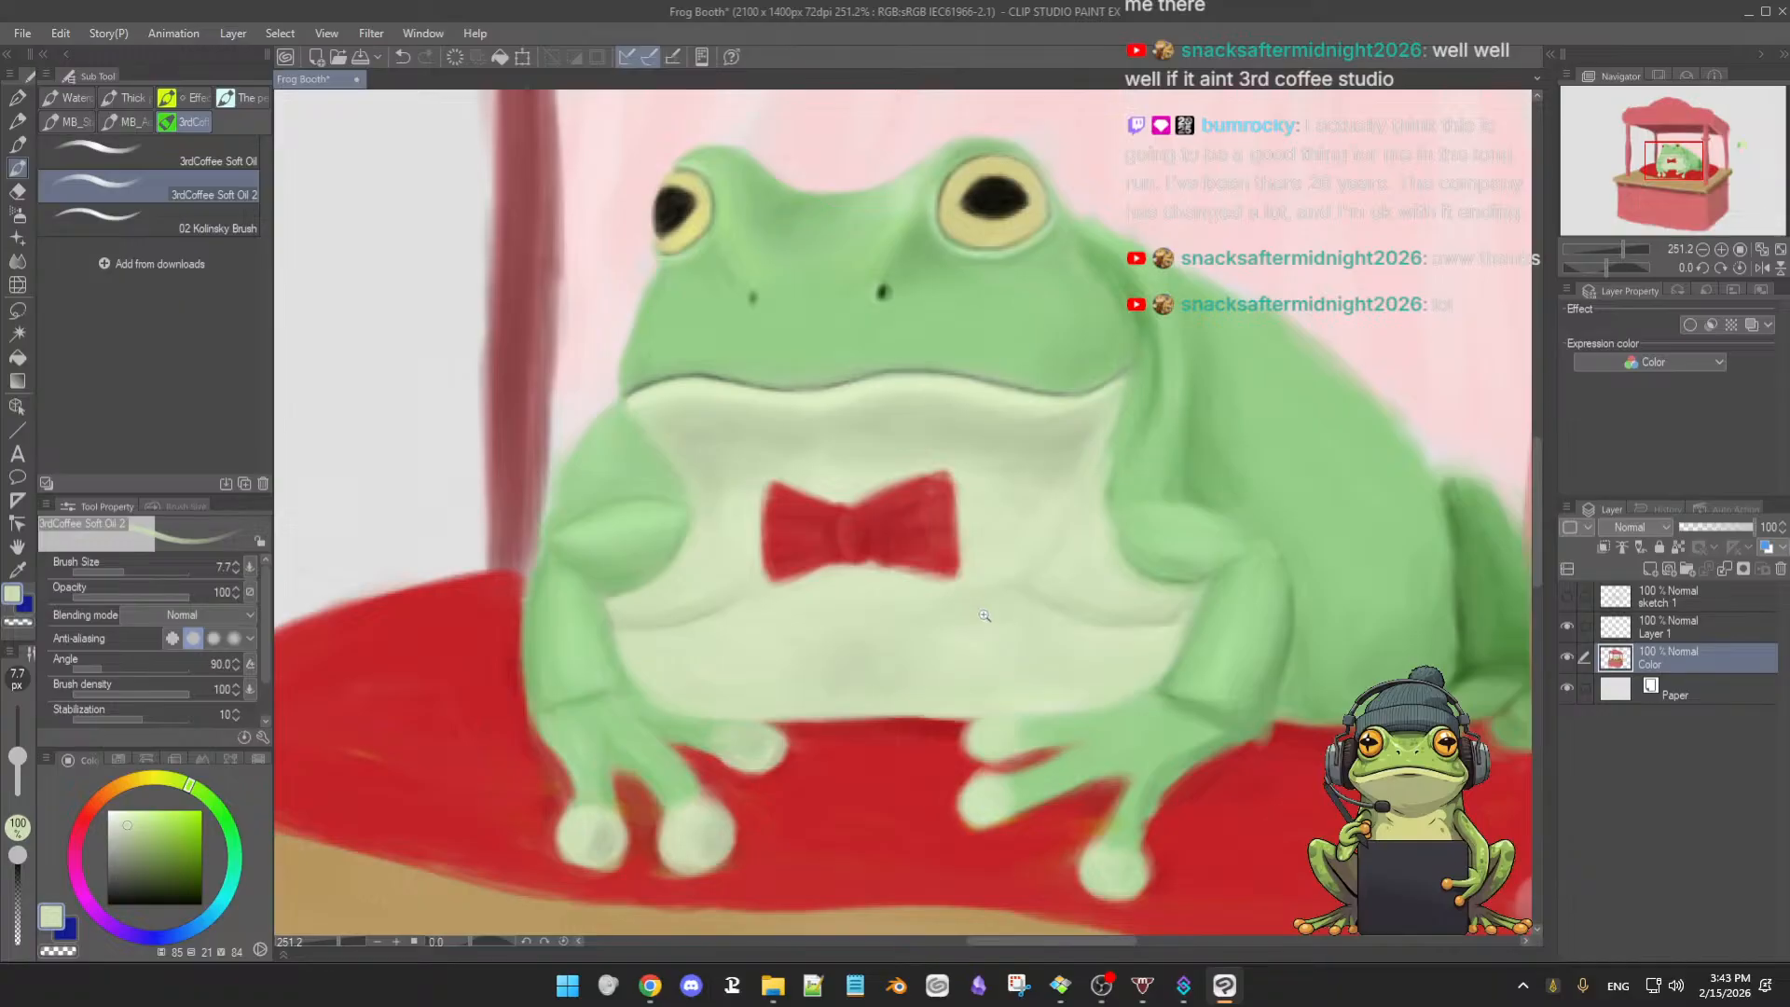
{"action": "scroll", "coordinate": [985, 613], "scroll_direction": "down", "scroll_amount": 5}
{"action": "scroll", "coordinate": [1069, 718], "scroll_direction": "down", "scroll_amount": 1}
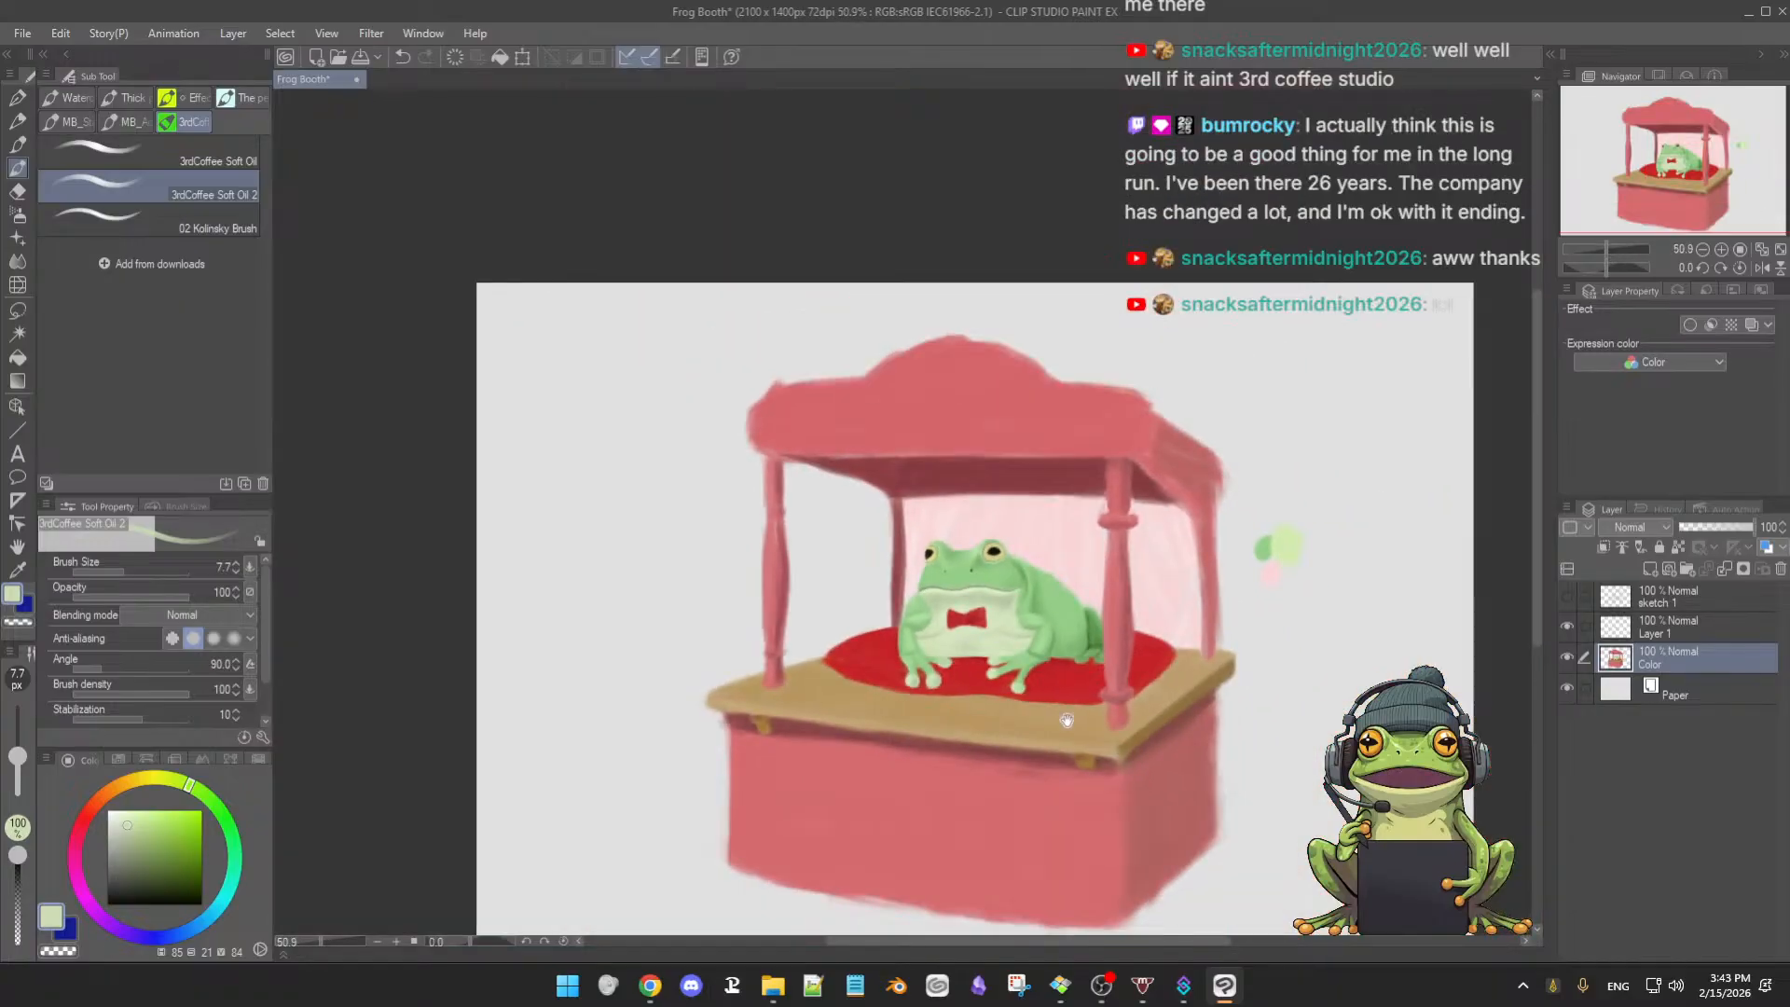
{"action": "left_click_drag", "start_coordinate": [1070, 718], "coordinate": [1007, 651]}
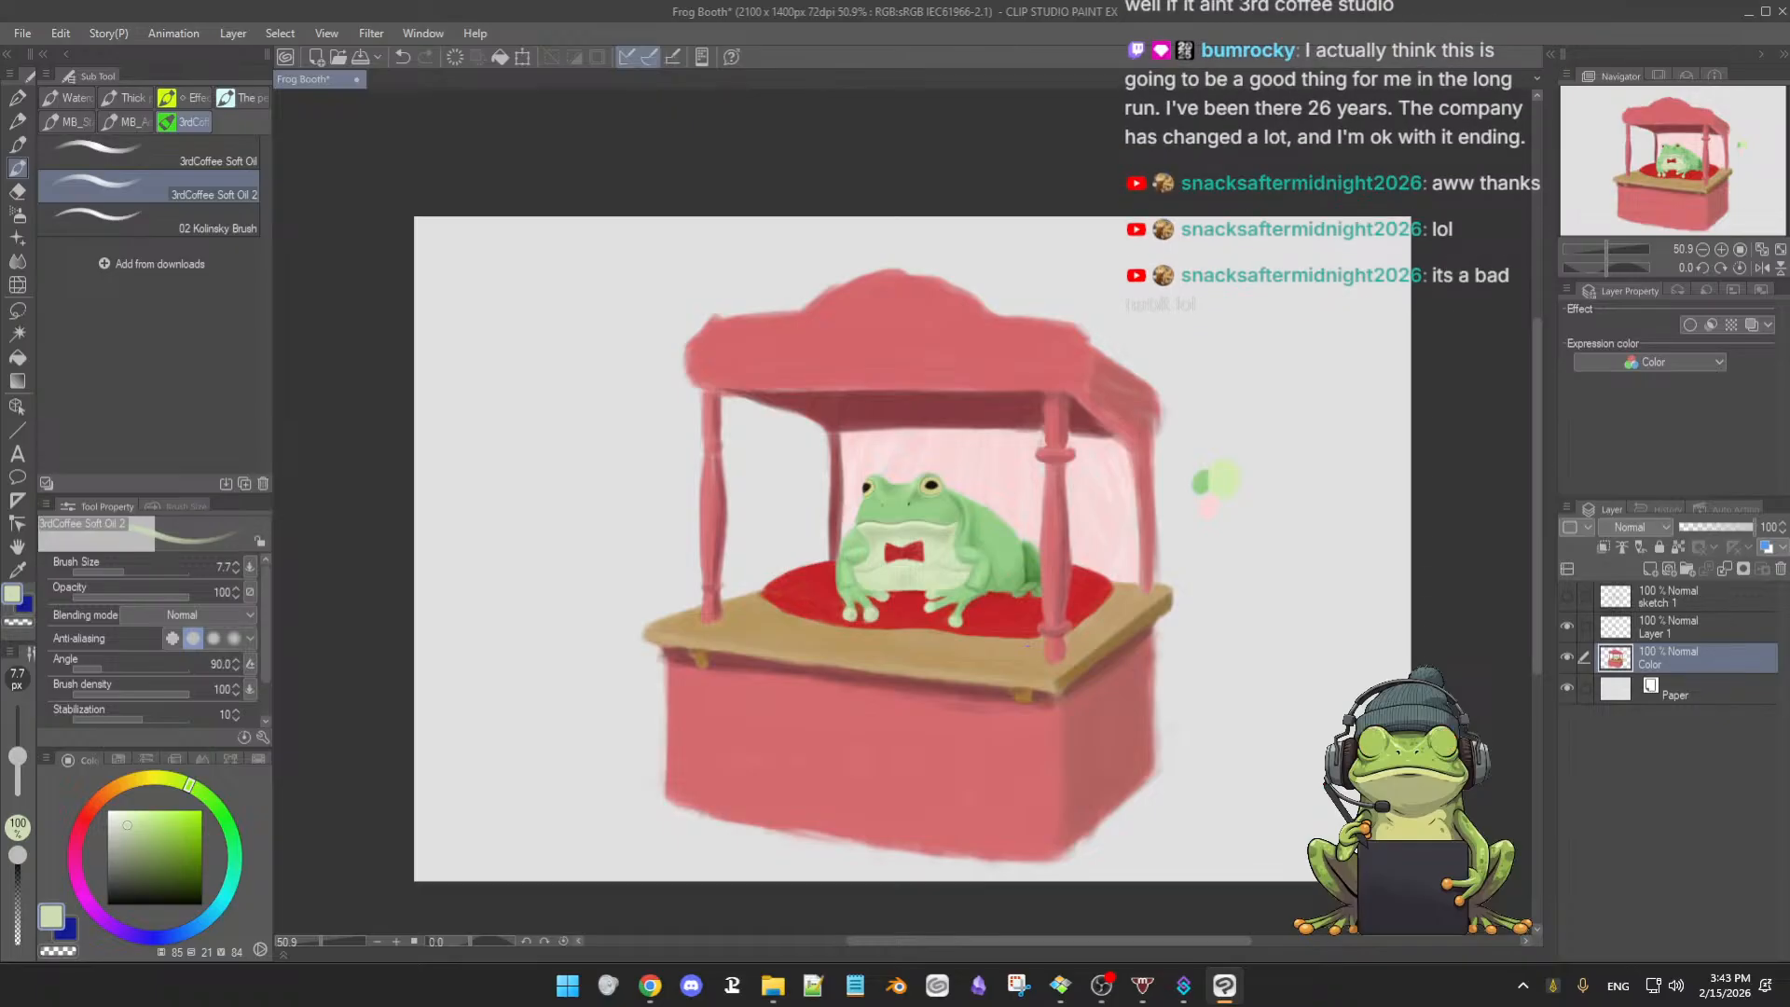
{"action": "left_click_drag", "start_coordinate": [877, 572], "coordinate": [928, 626]}
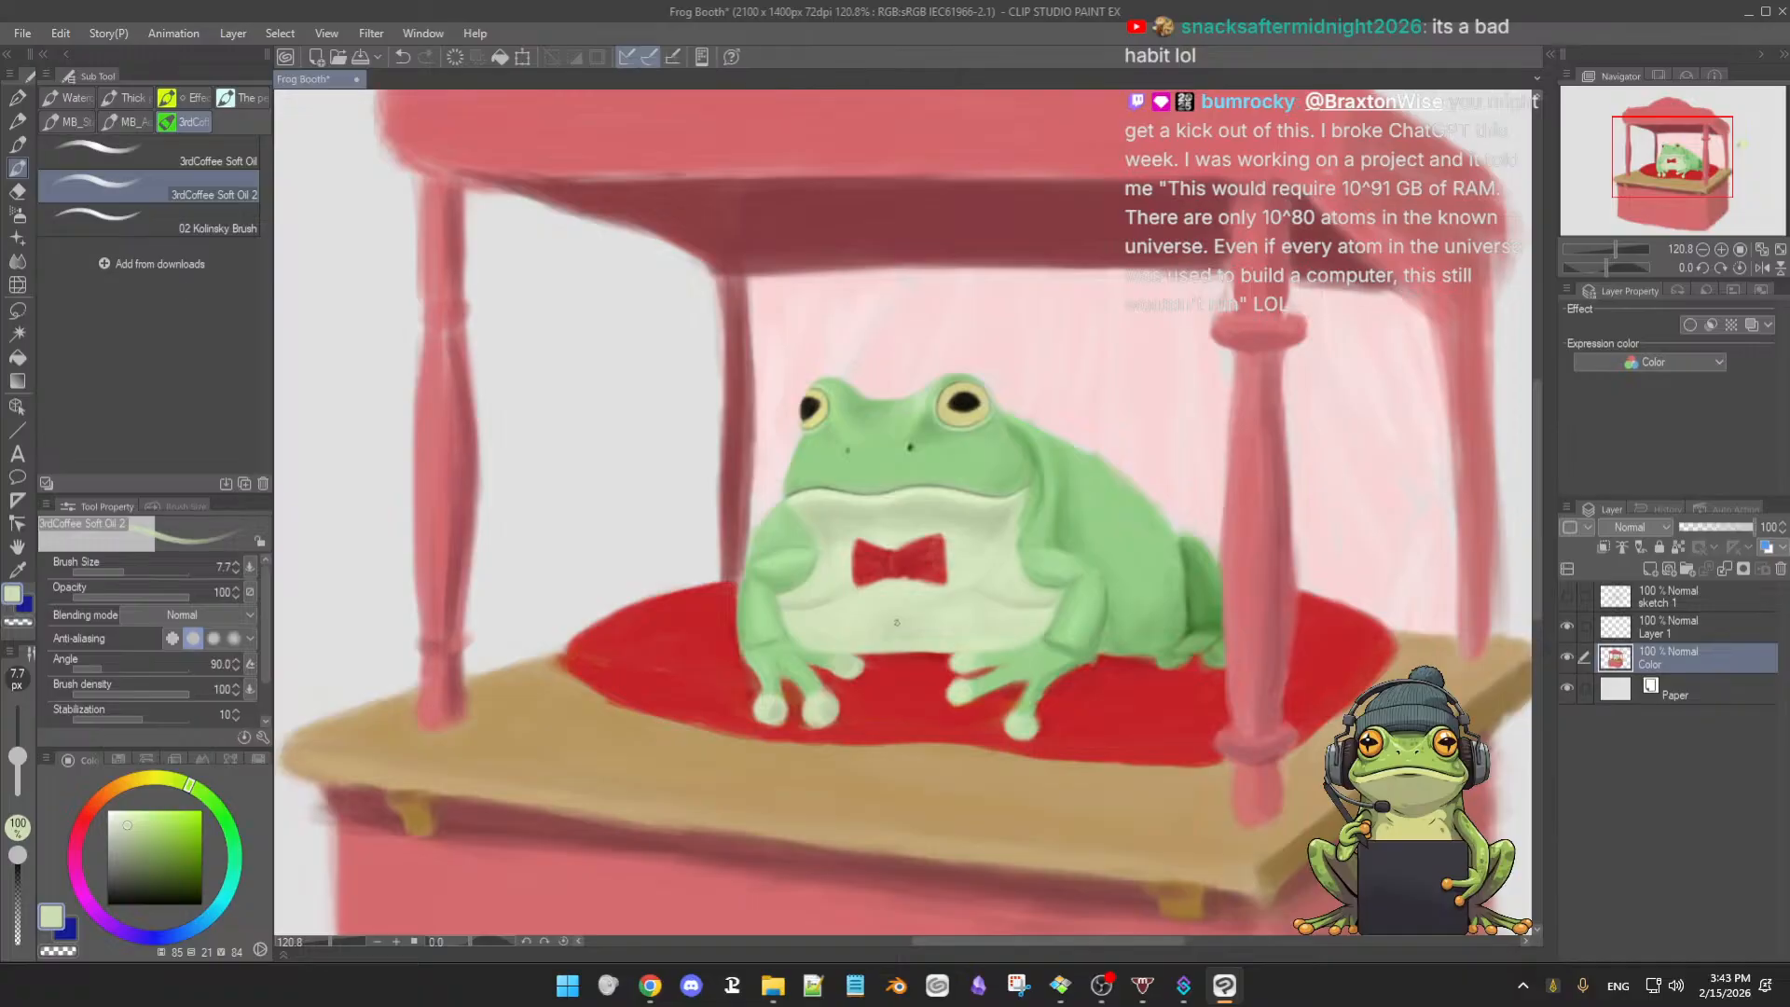
{"action": "left_click_drag", "start_coordinate": [913, 628], "coordinate": [955, 629]}
{"action": "left_click_drag", "start_coordinate": [976, 550], "coordinate": [955, 692]}
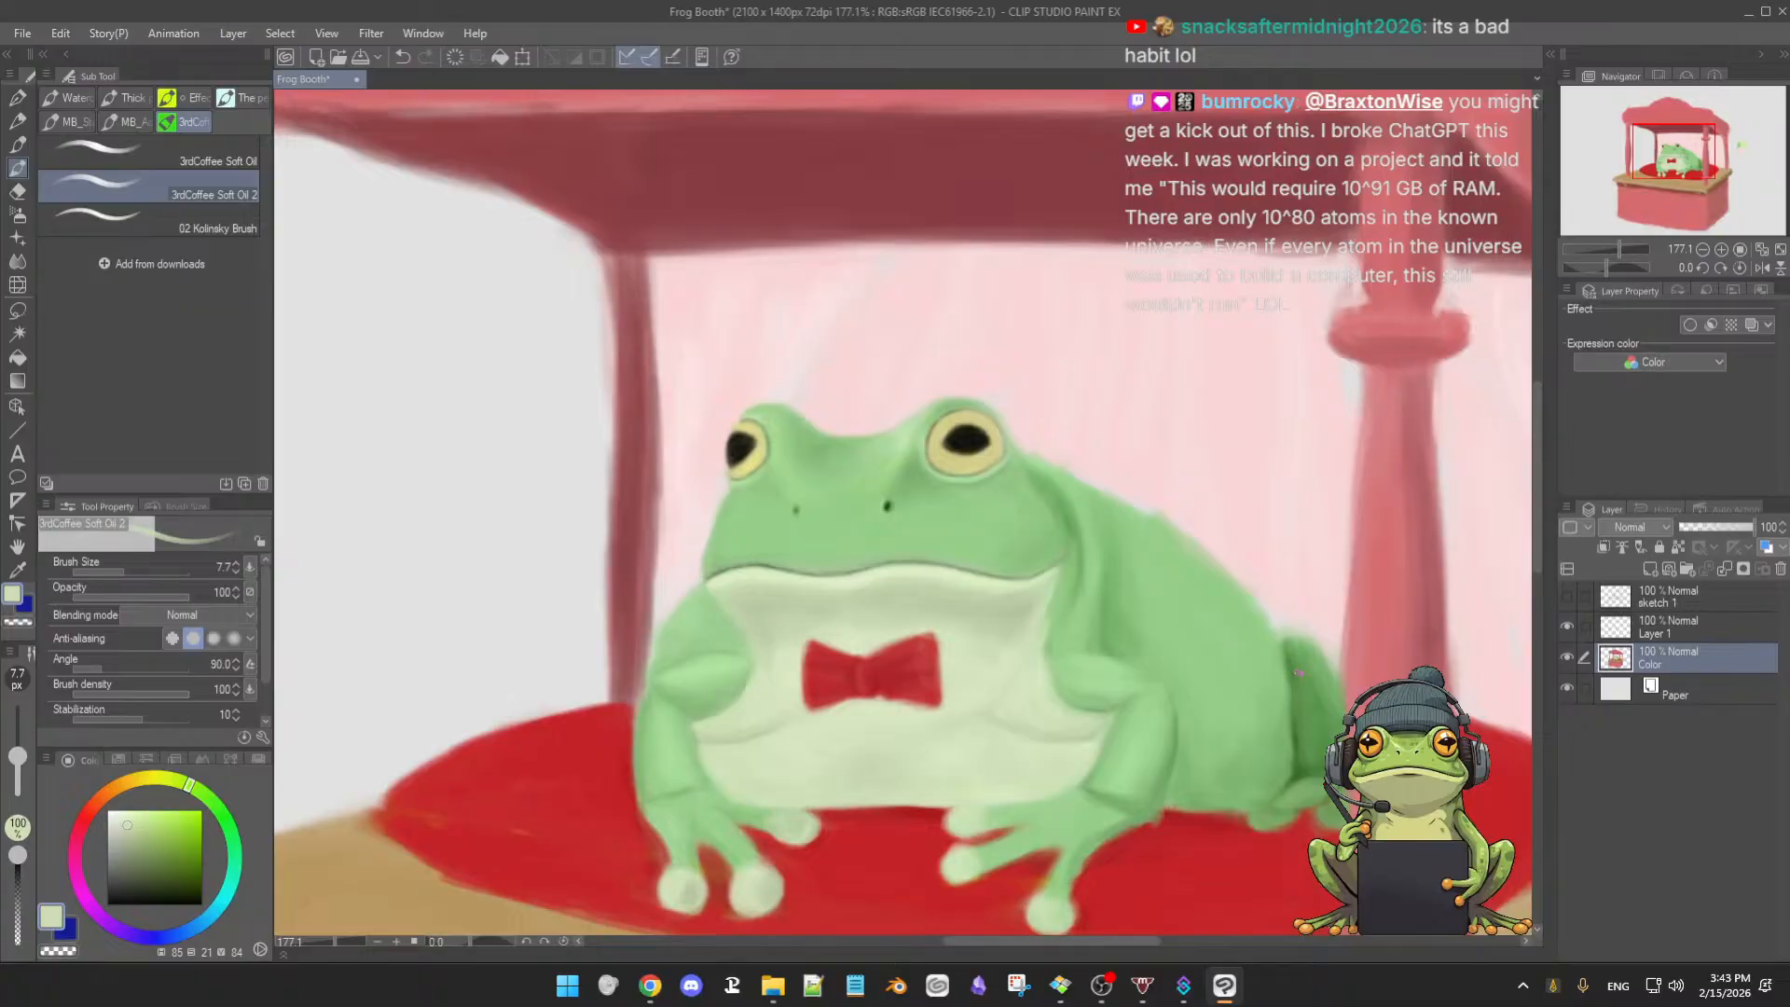
- Paint over the upper part of the frog's hind leg with sampled mid greens at brush size 16.5
{"action": "left_click", "coordinate": [1295, 674], "text": "alt"}
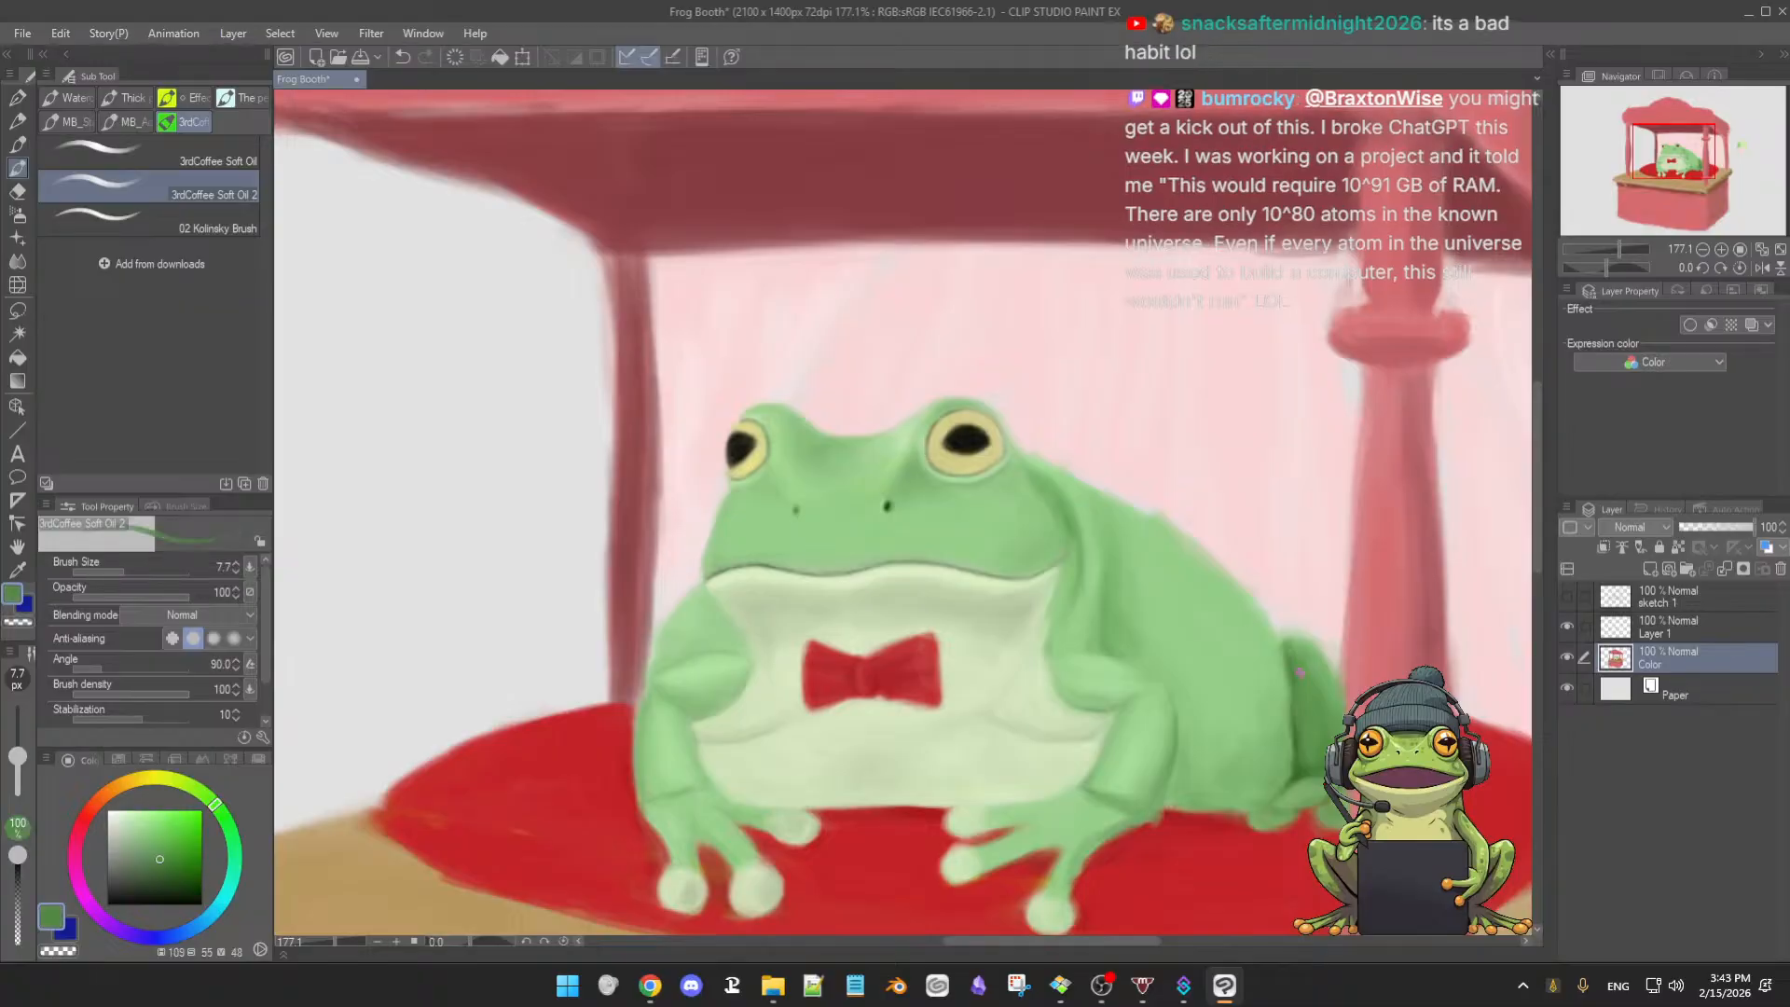
{"action": "left_click_drag", "start_coordinate": [1303, 687], "coordinate": [1302, 654]}
{"action": "left_click", "coordinate": [1304, 656], "text": "alt"}
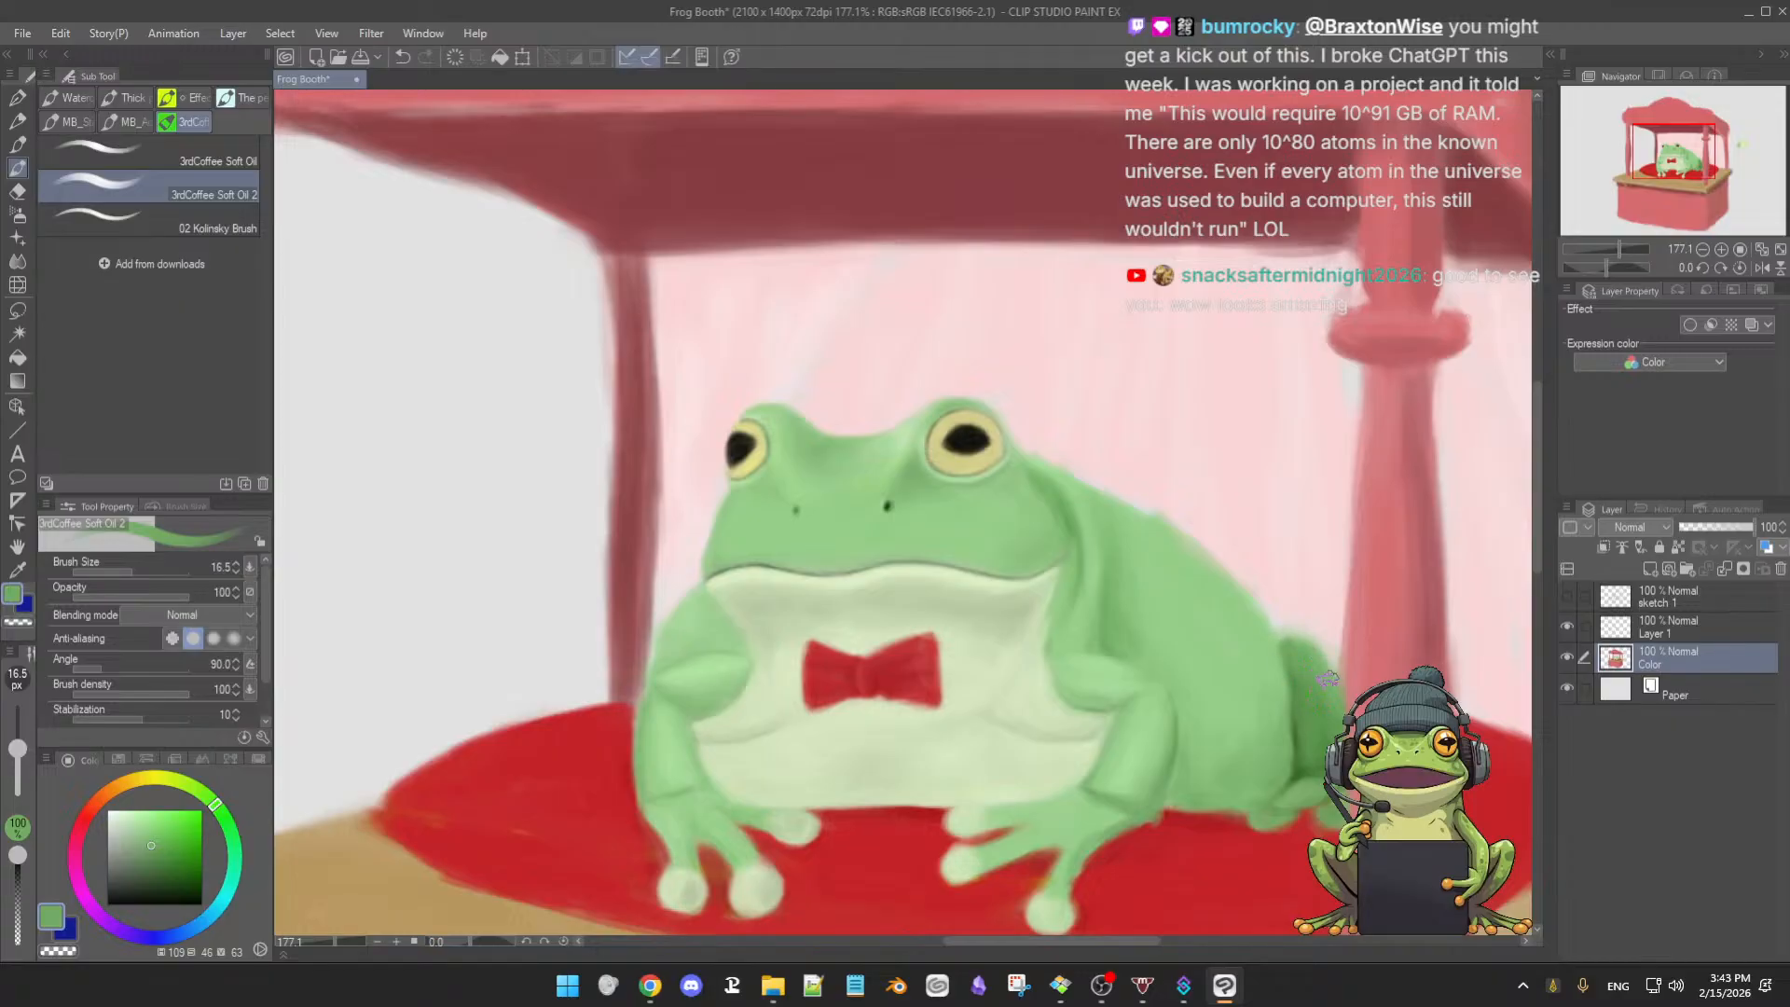
{"action": "left_click", "coordinate": [1294, 648], "text": "alt"}
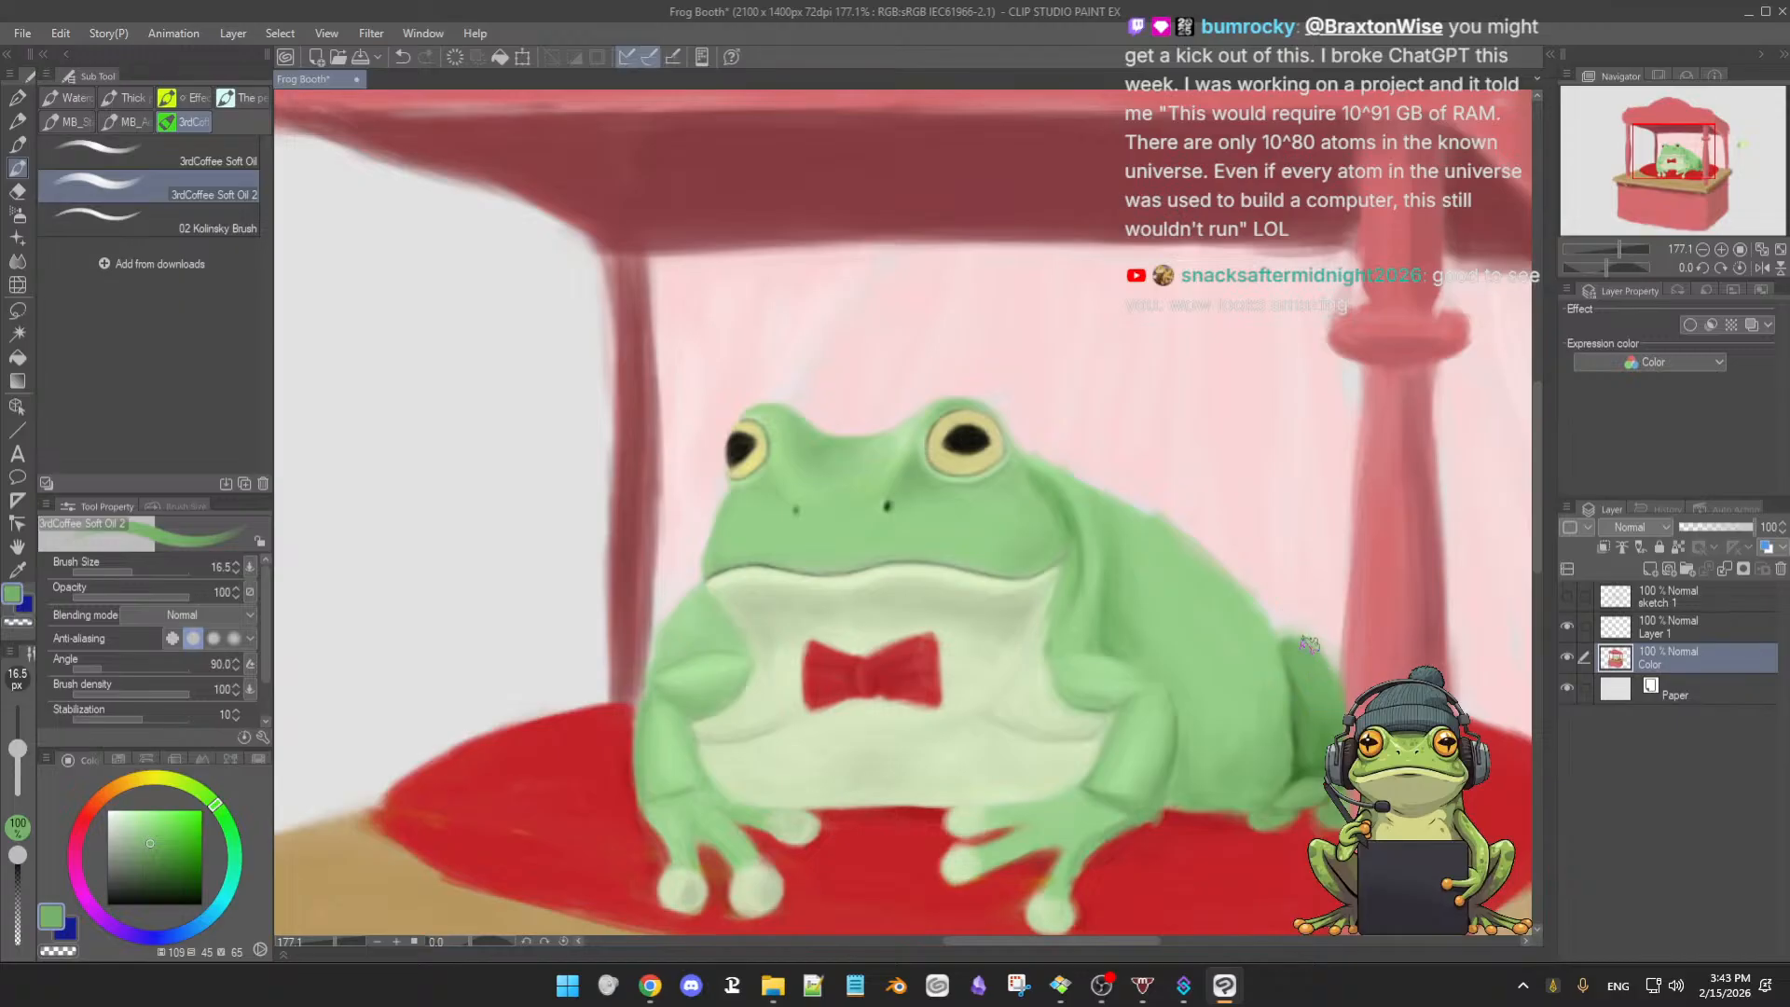
- Blend the shading around the lower hind leg and hind foot with sampled dark and mid greens at brush size 16.5
{"action": "scroll", "coordinate": [1305, 685], "scroll_direction": "up", "scroll_amount": 1}
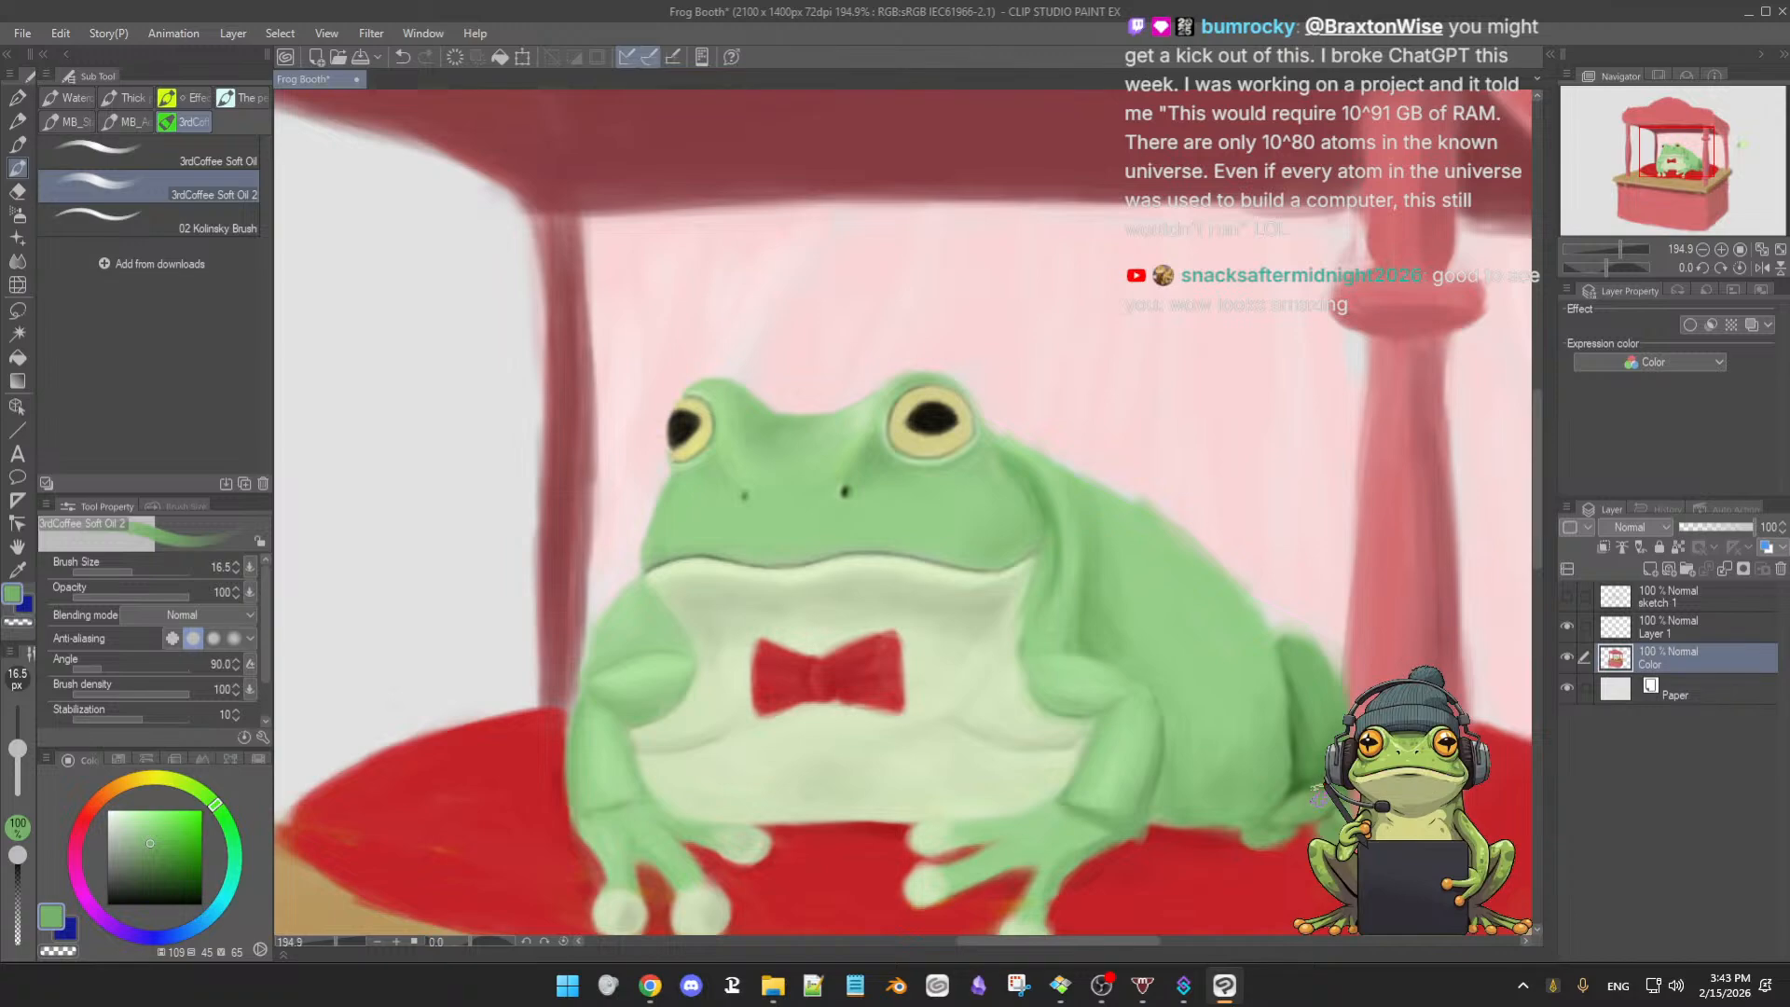
{"action": "left_click", "coordinate": [1324, 783], "text": "alt"}
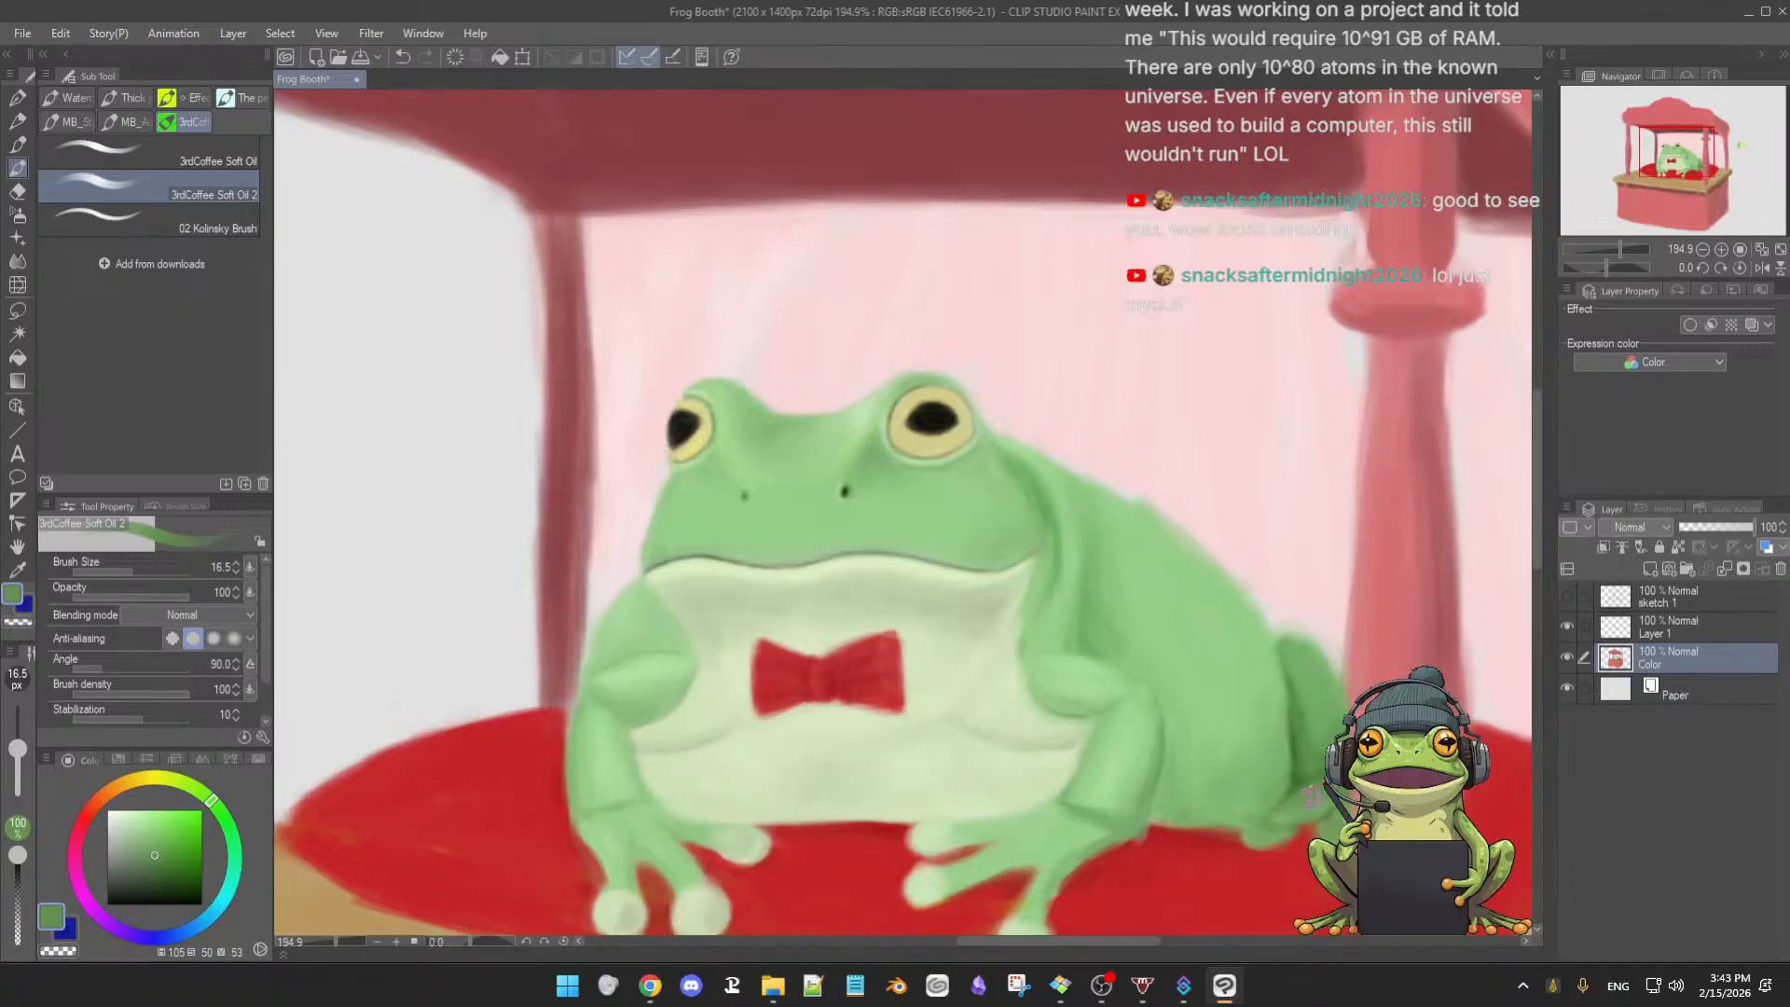
{"action": "left_click", "coordinate": [1287, 799], "text": "alt"}
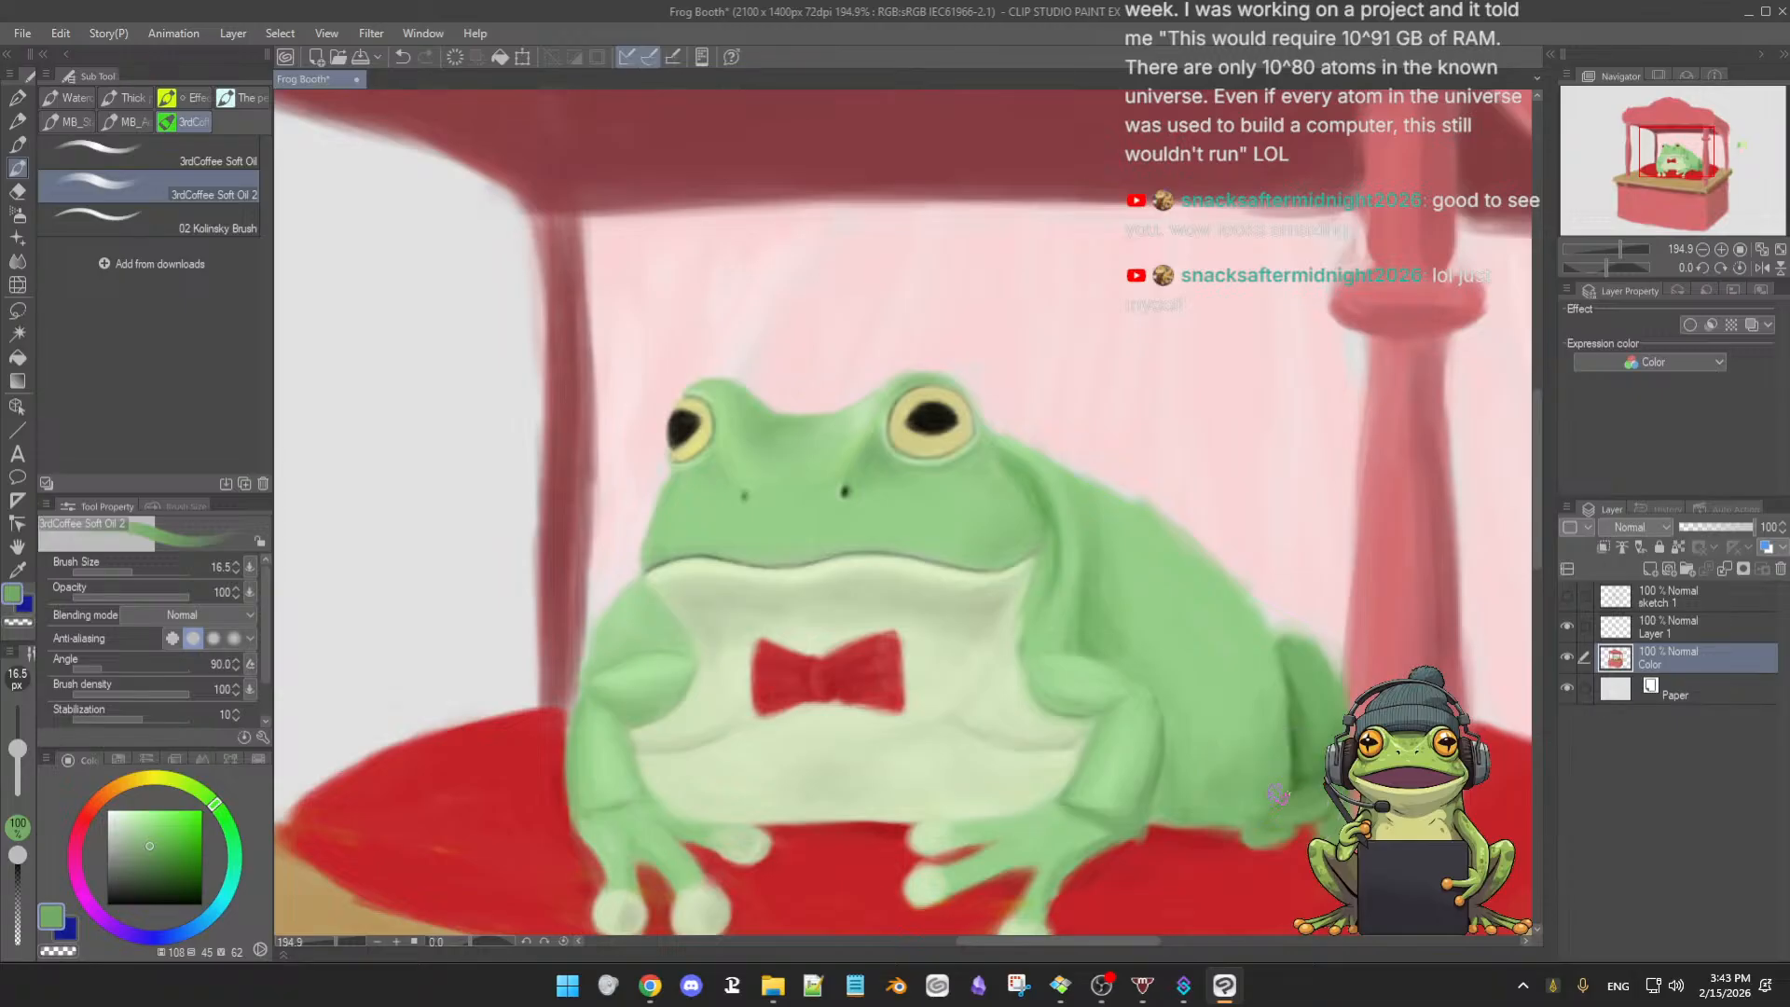
{"action": "left_click", "coordinate": [1299, 711], "text": "alt"}
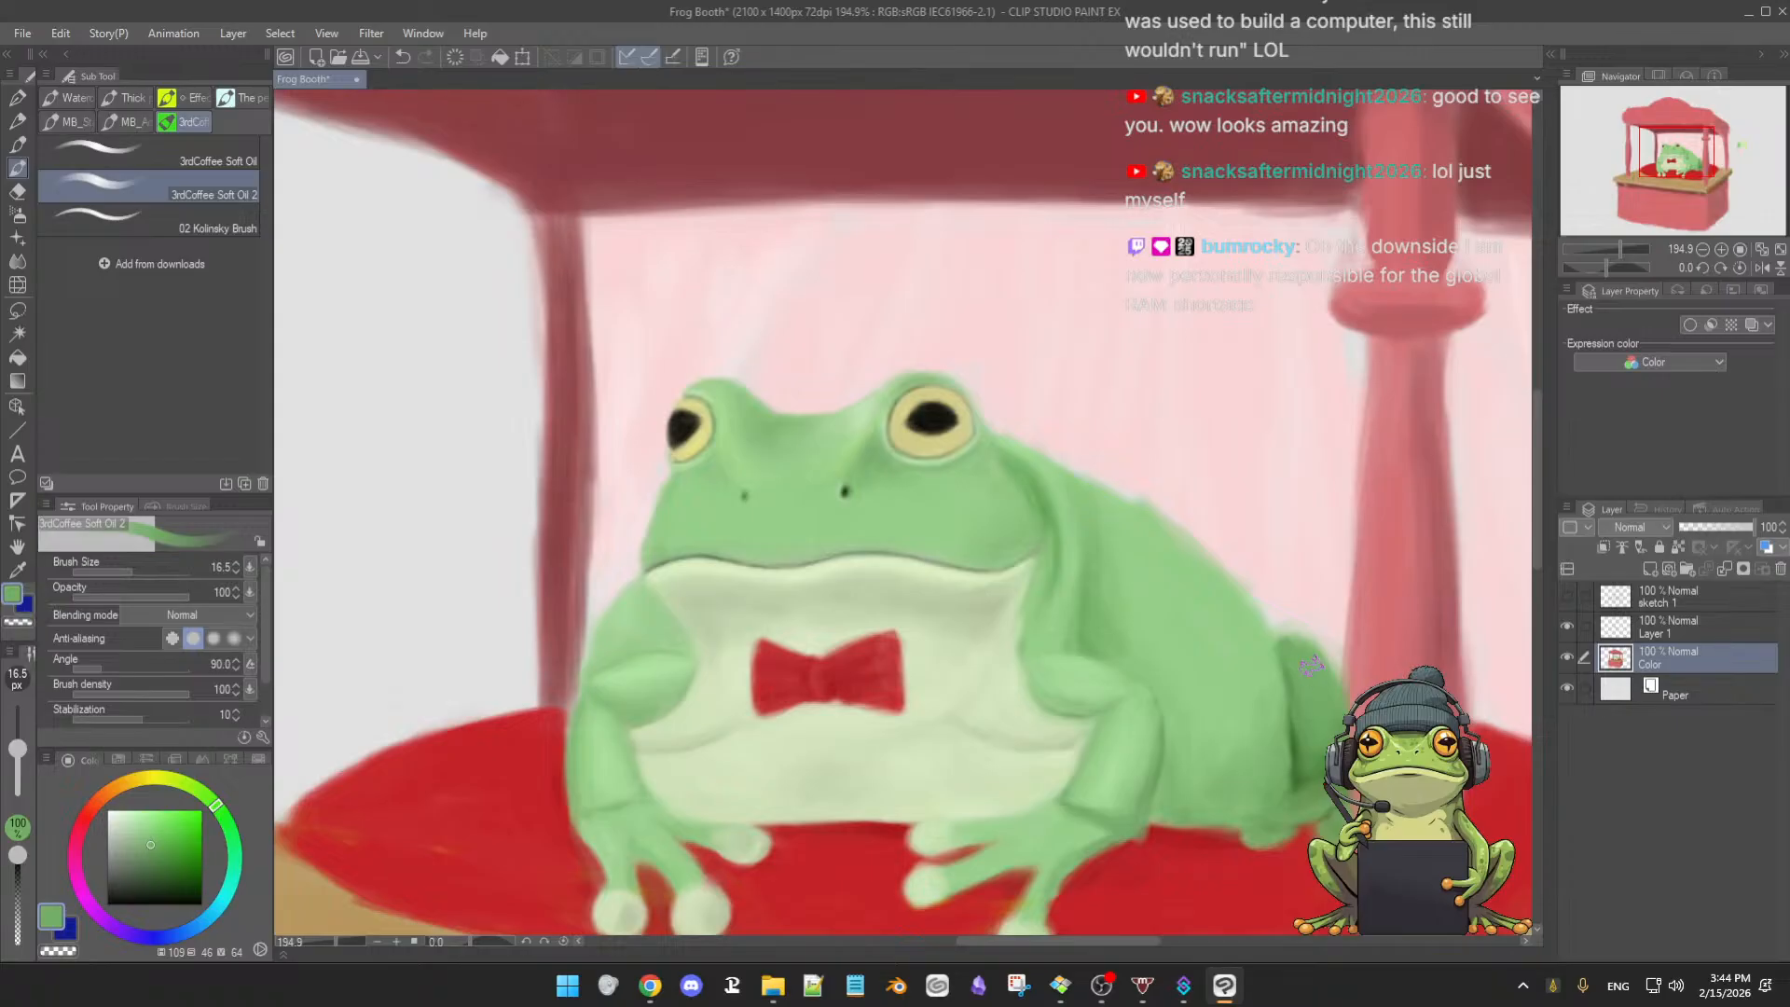
- Clean up the area around the hind leg's outline with sampled pale pink curtain colour and post pink at brush size 9.6
{"action": "left_click", "coordinate": [1304, 619], "text": "alt"}
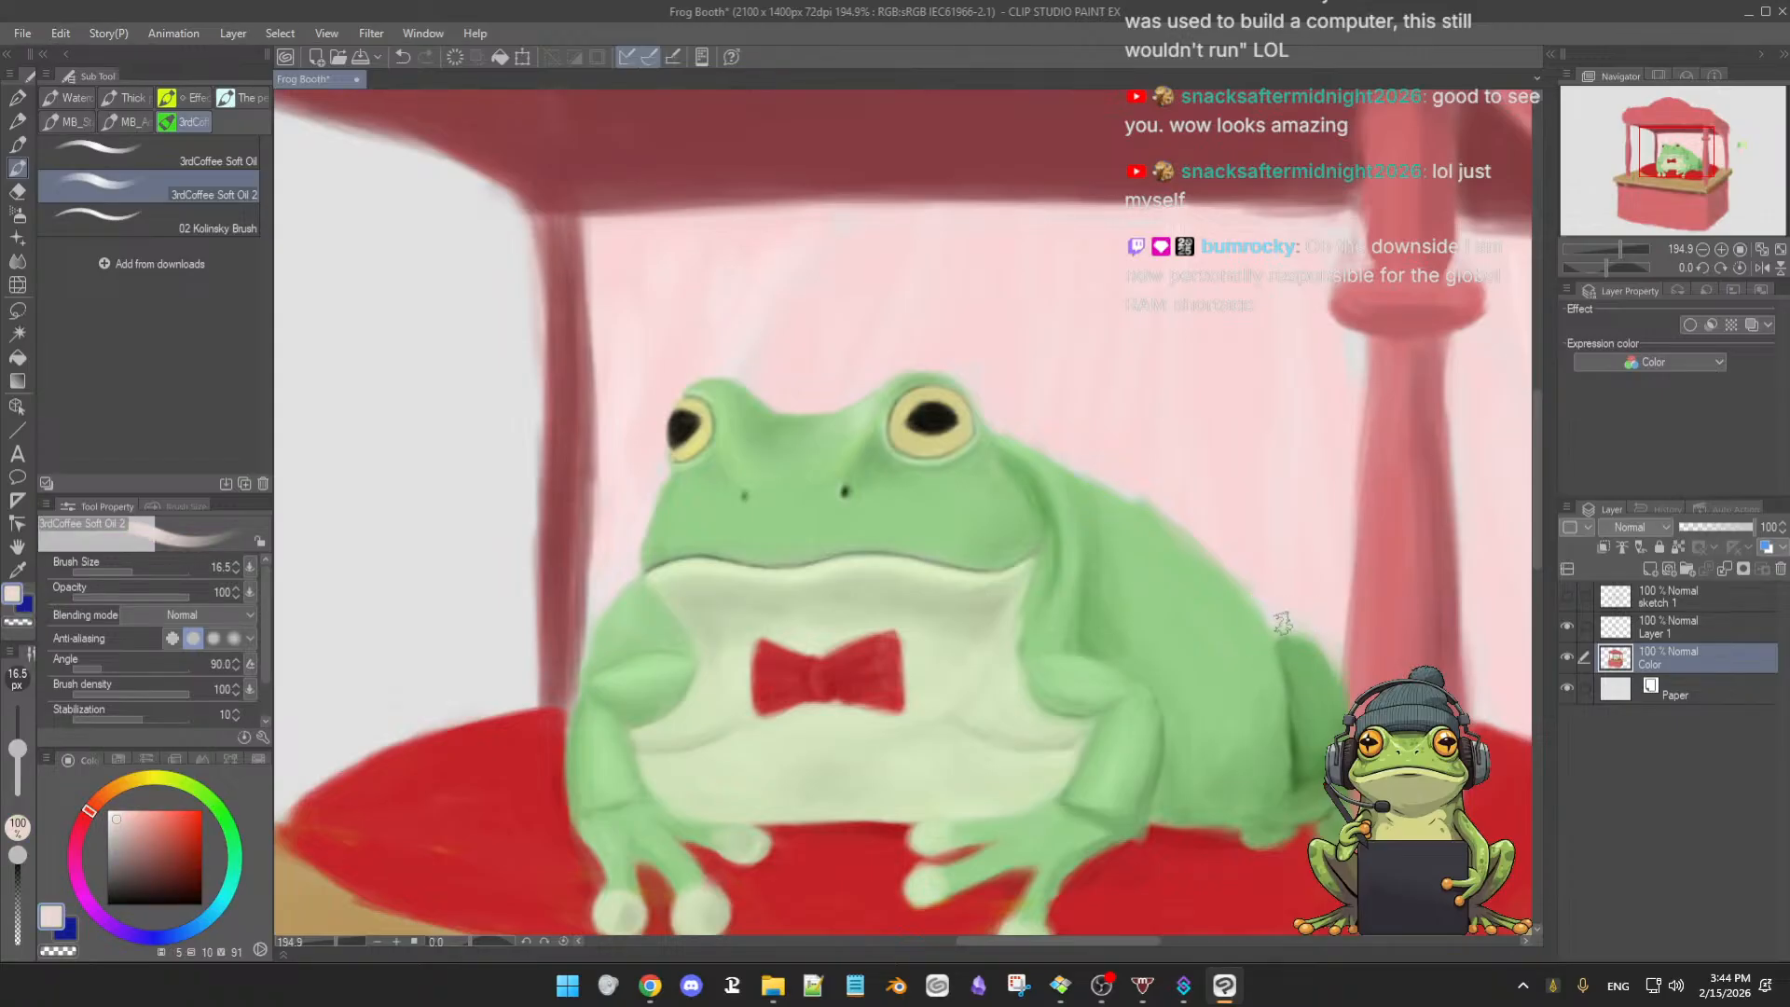
{"action": "left_click_drag", "start_coordinate": [1349, 621], "coordinate": [1328, 630], "text": "ctrl+alt"}
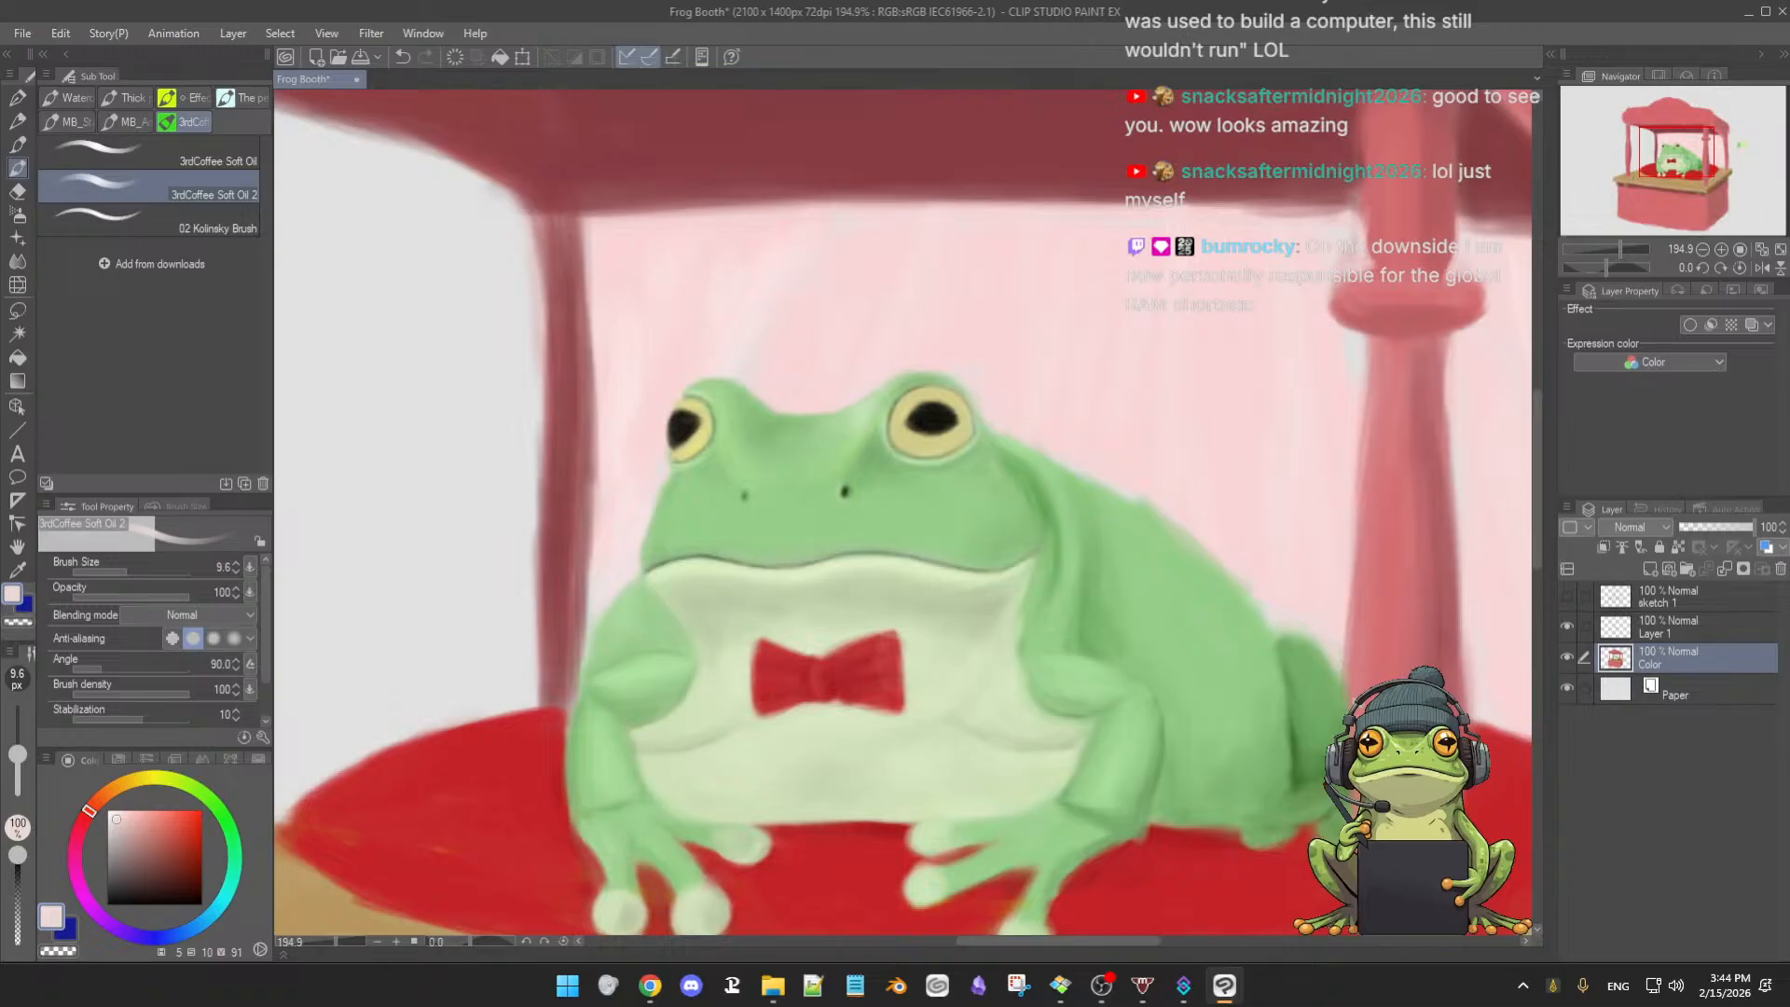
{"action": "left_click", "coordinate": [1358, 673], "text": "alt"}
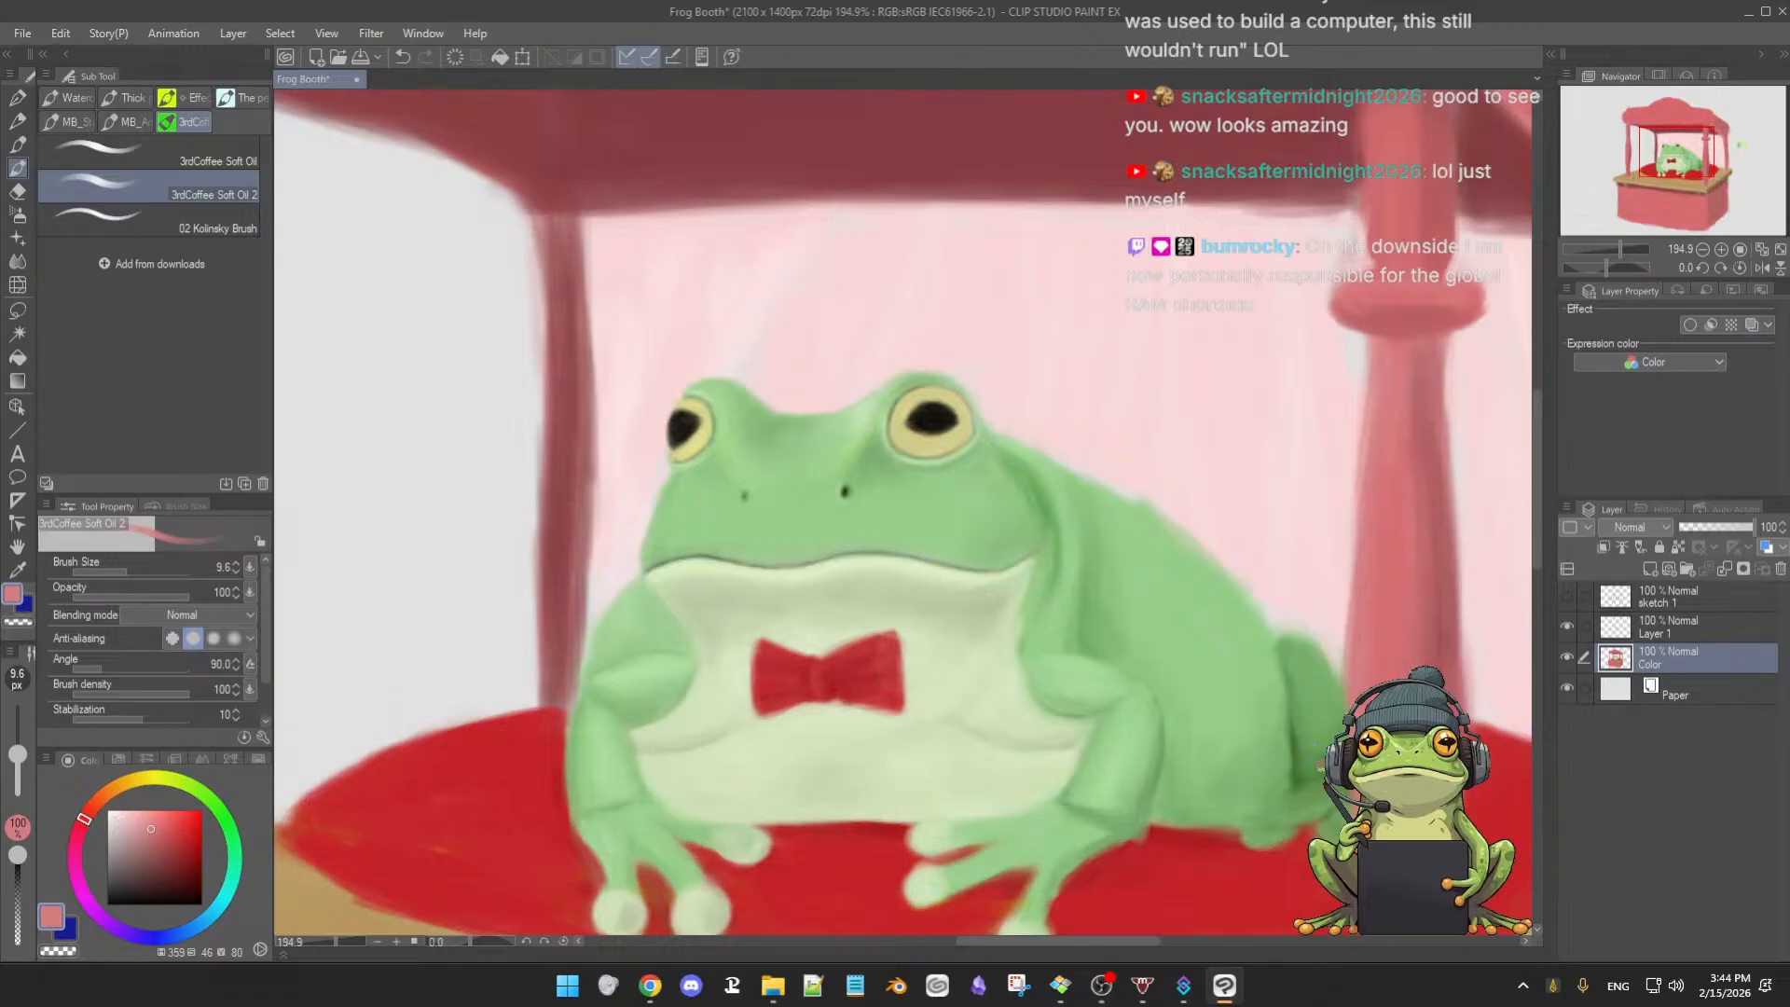
{"action": "scroll", "coordinate": [1324, 786], "scroll_direction": "down", "scroll_amount": 3}
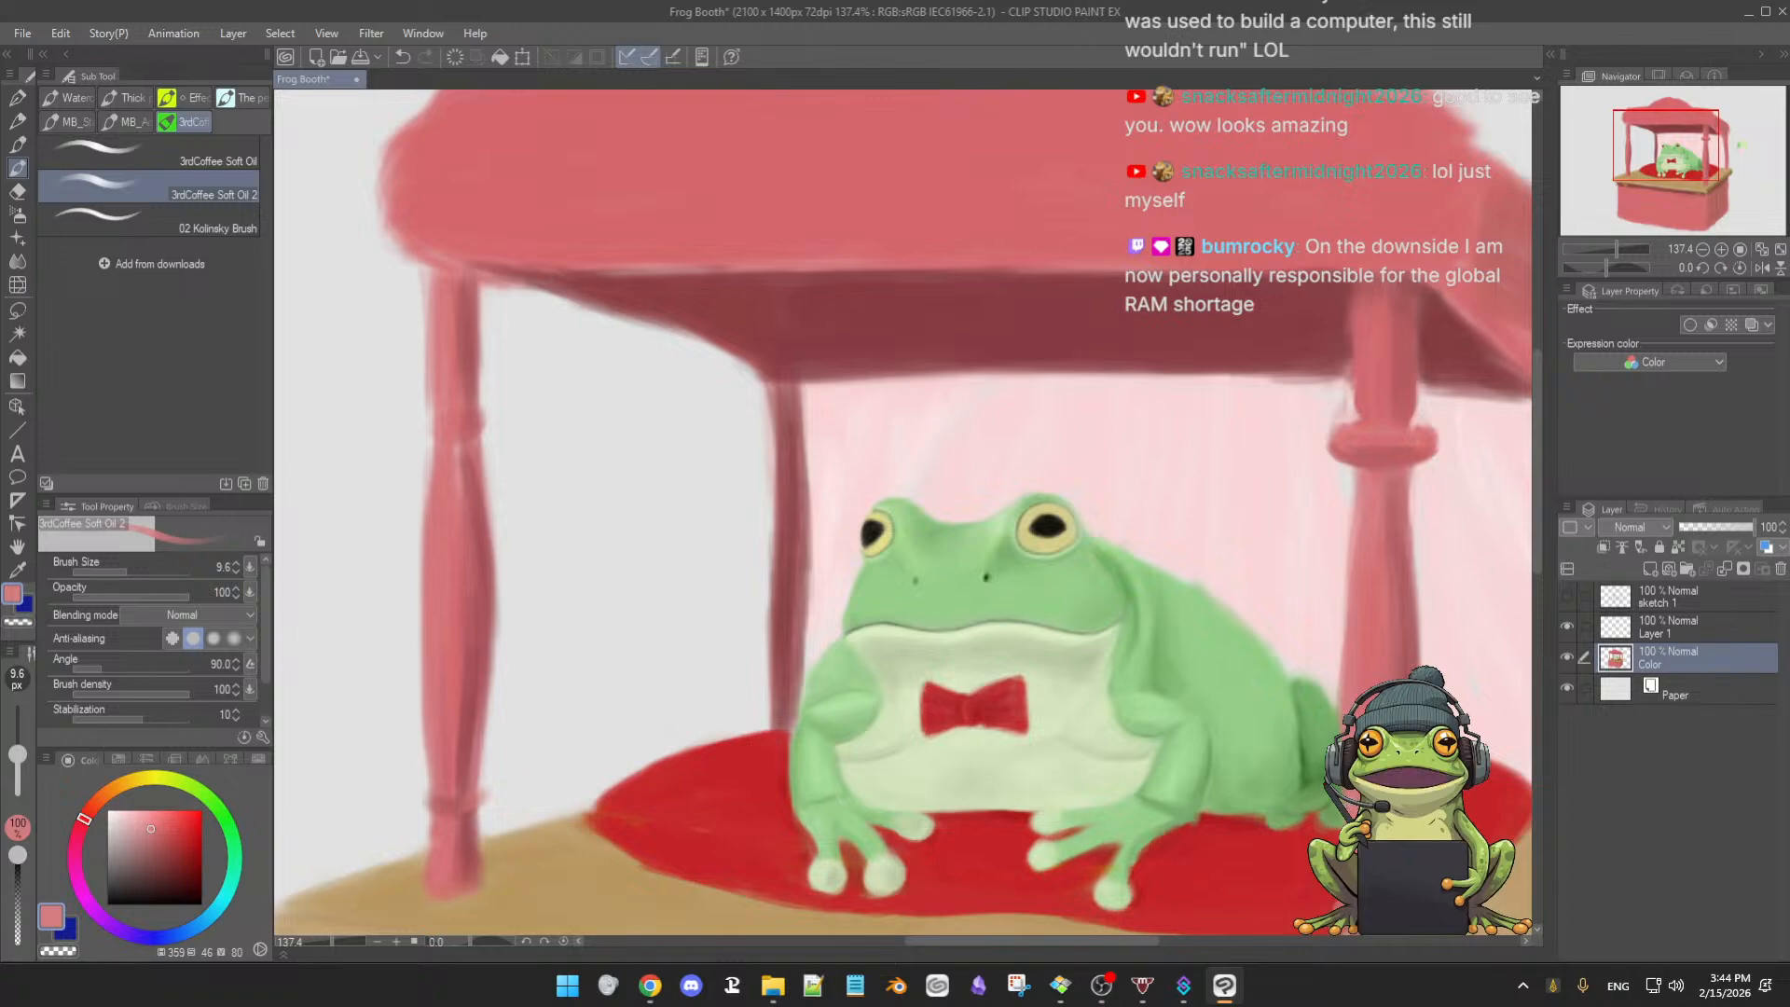
- Shade the frog's hind foot with sampled dark green at brush size 8.2, and soften it with a sampled mid green
{"action": "scroll", "coordinate": [1324, 786], "scroll_direction": "up", "scroll_amount": 1}
{"action": "scroll", "coordinate": [1324, 786], "scroll_direction": "up", "scroll_amount": 1}
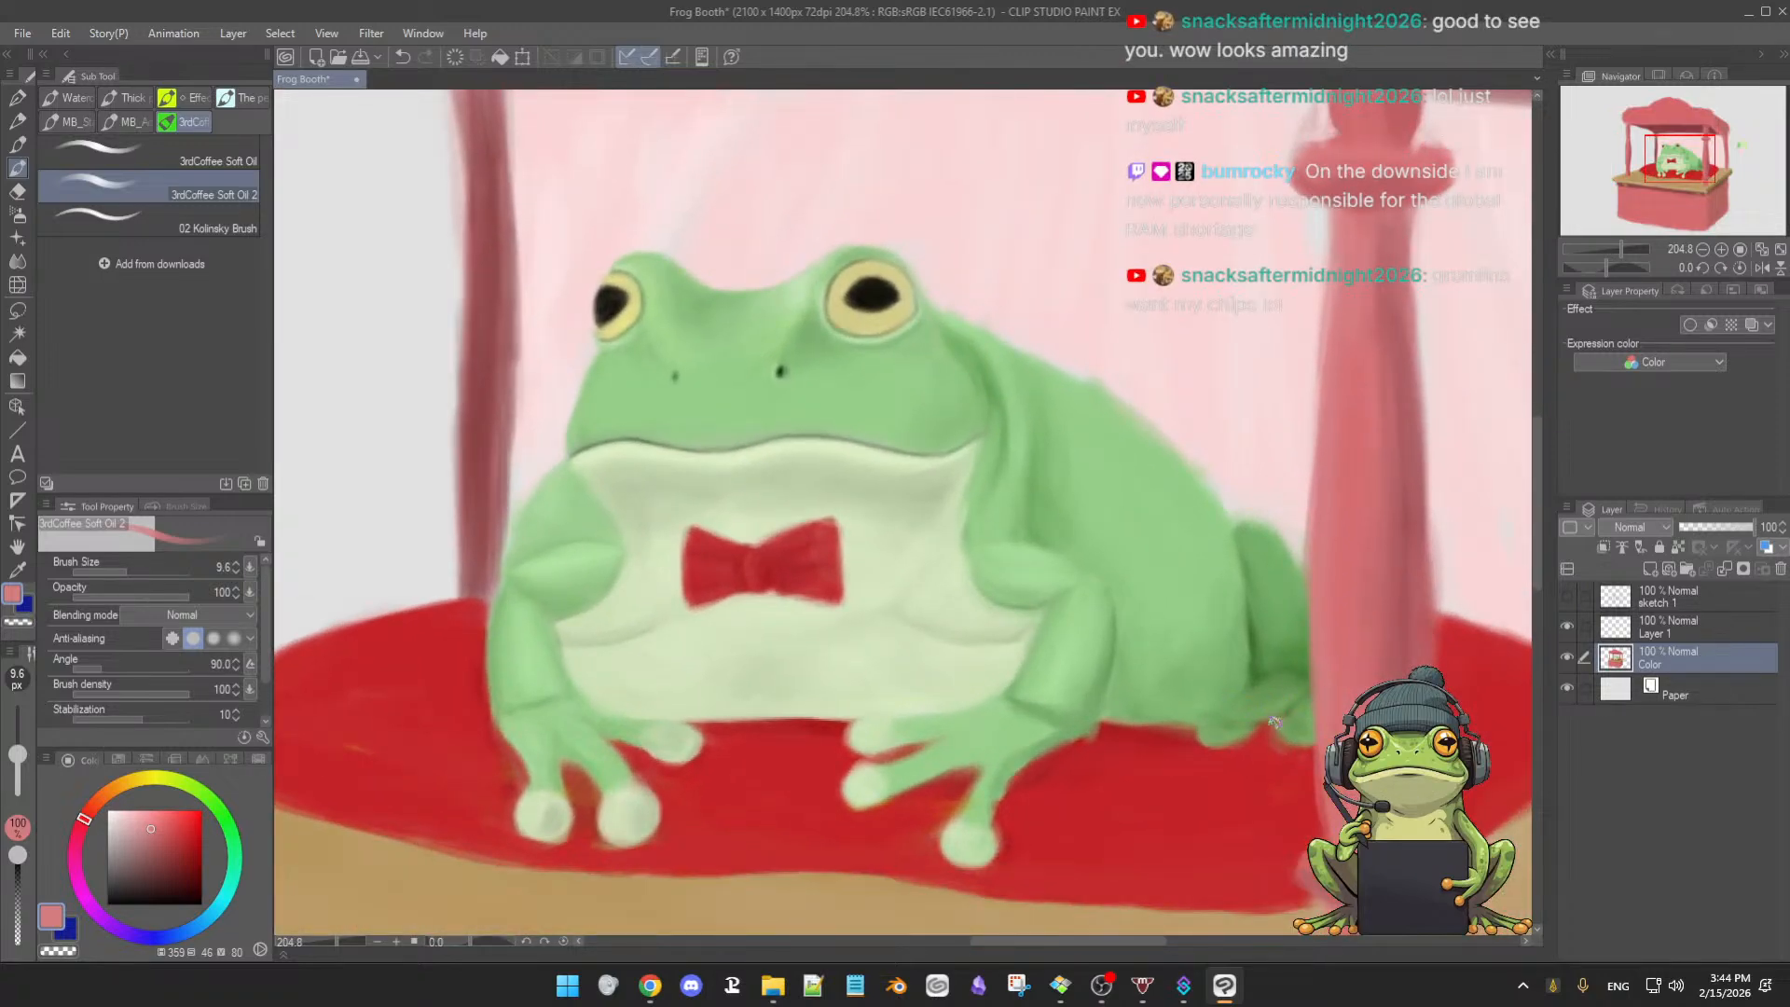
{"action": "left_click", "coordinate": [1268, 675], "text": "alt"}
{"action": "key", "text": "bracketleft"}
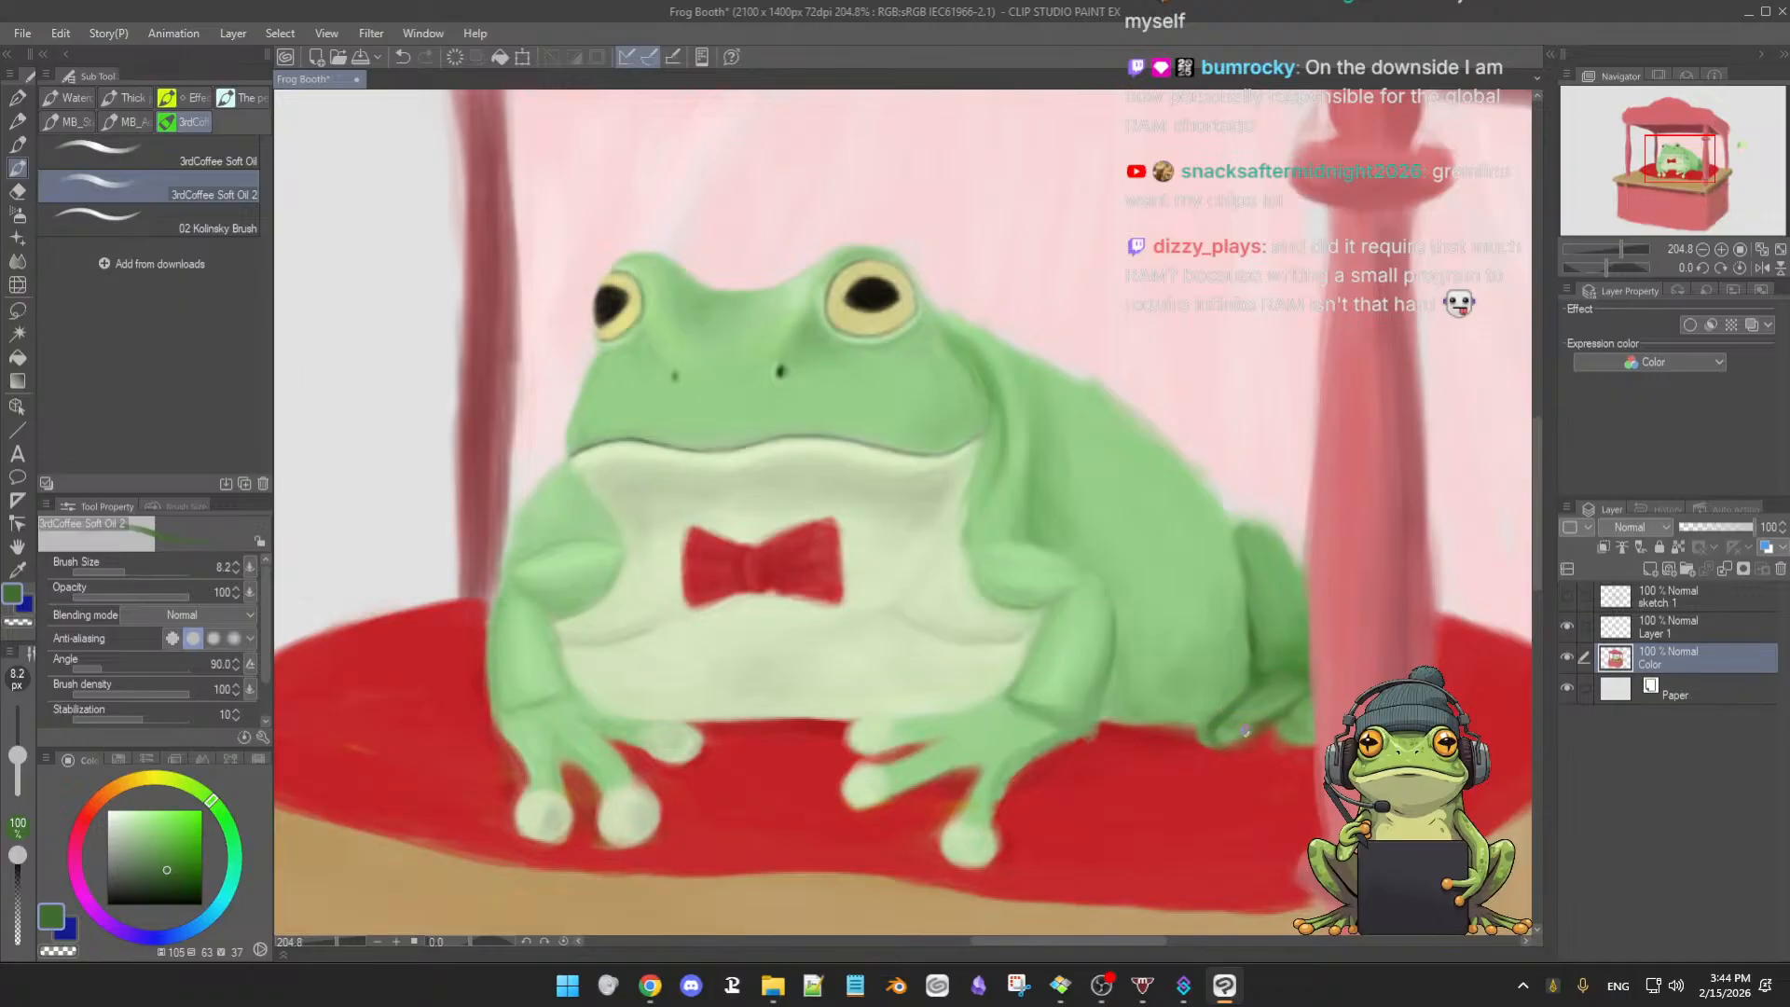
{"action": "left_click", "coordinate": [1267, 711], "text": "alt"}
{"action": "left_click_drag", "start_coordinate": [1267, 710], "coordinate": [1274, 719]}
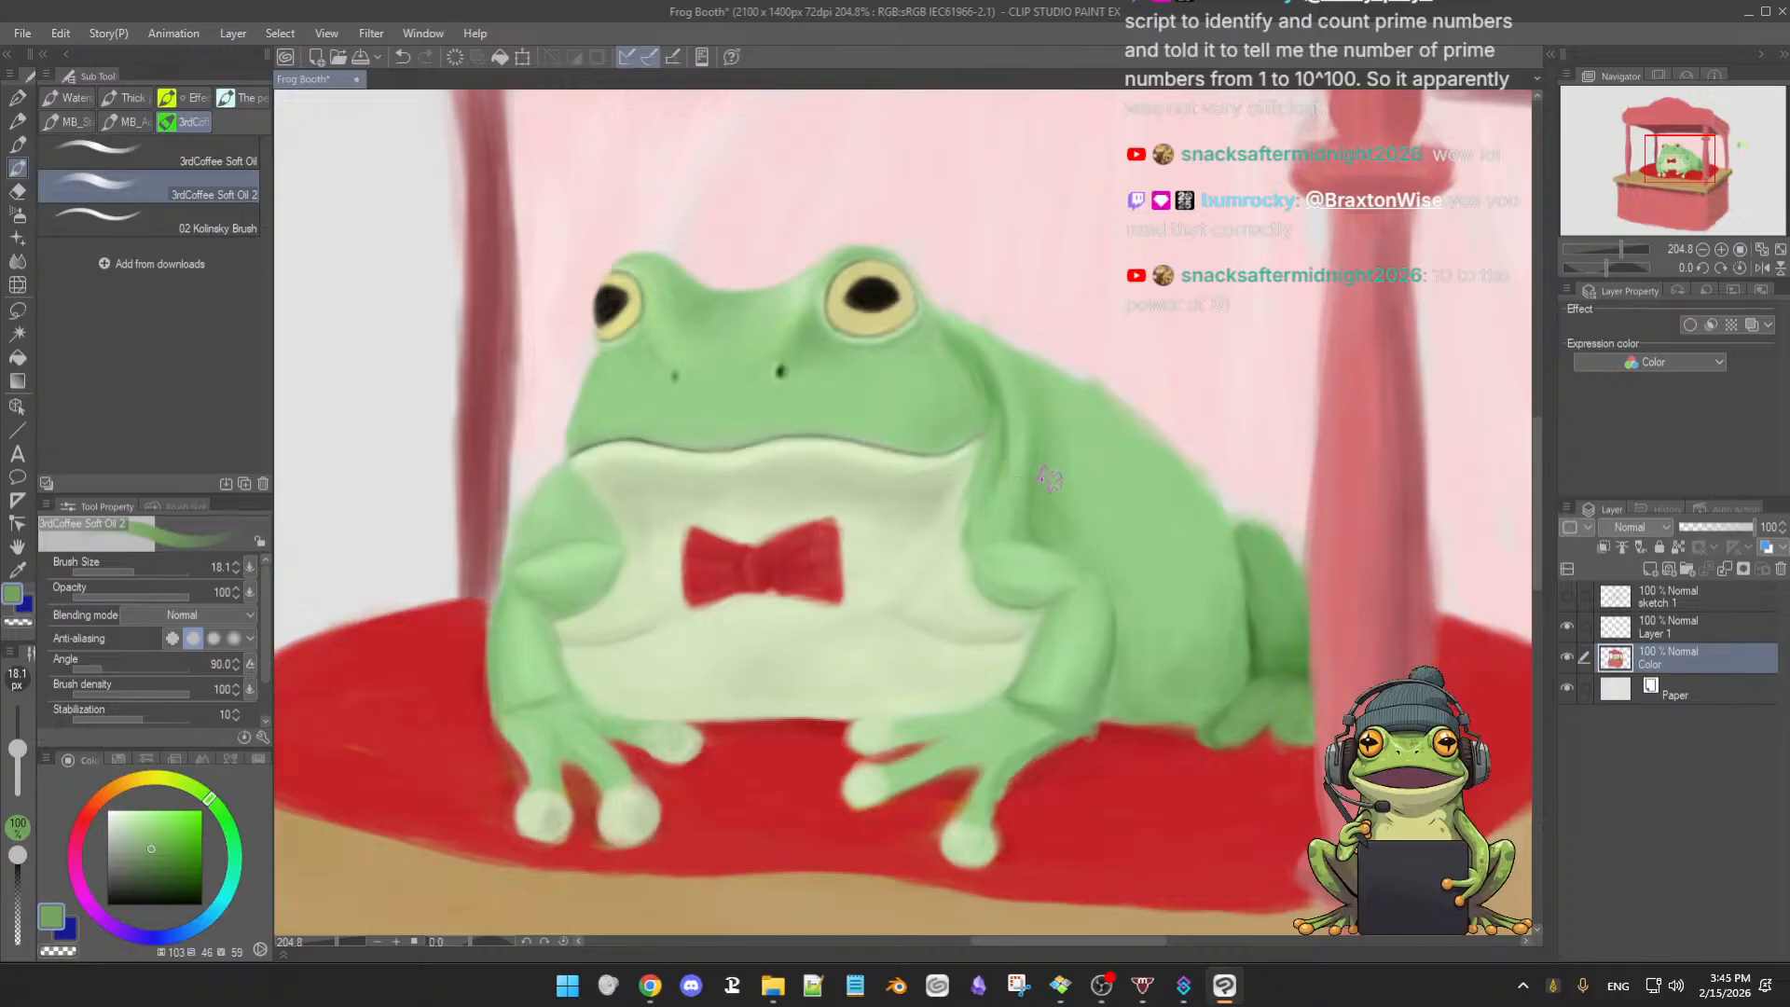
- Deepen the shadow between the frog's flank, hind leg and hind foot with sampled dark greens at brush size 9.5
{"action": "left_click_drag", "start_coordinate": [1137, 615], "coordinate": [1155, 613]}
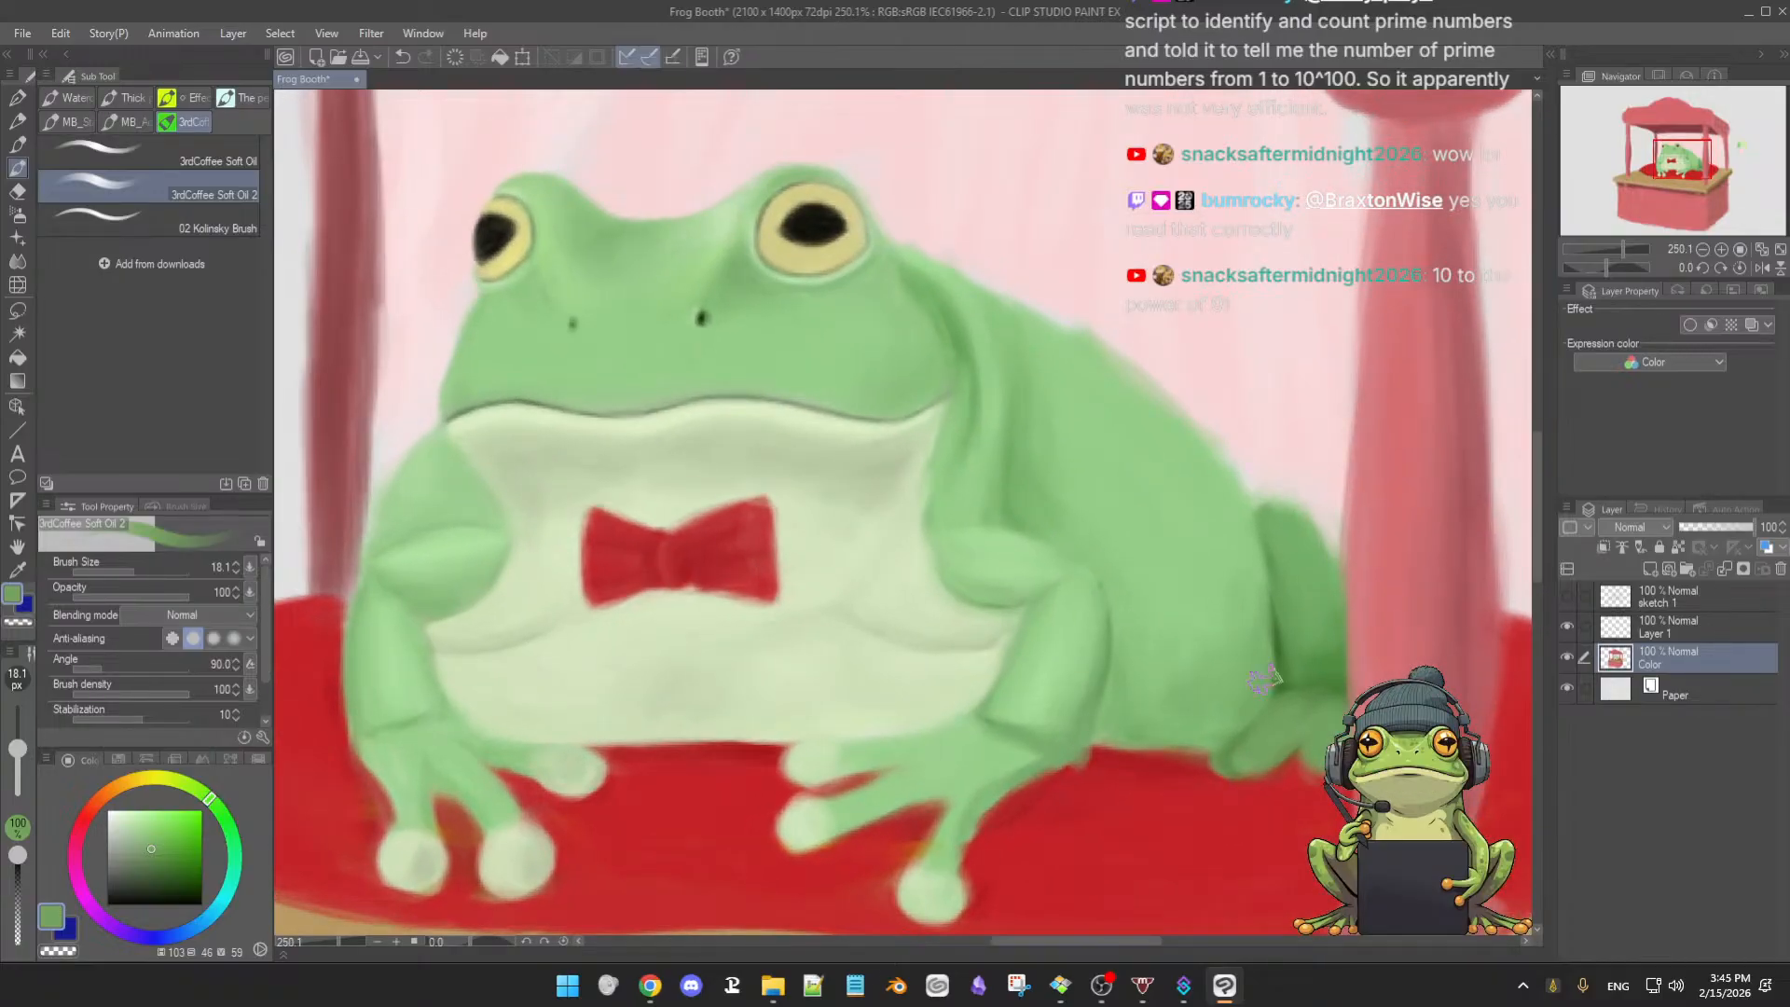
{"action": "left_click", "coordinate": [1287, 649], "text": "alt"}
{"action": "left_click_drag", "start_coordinate": [1287, 630], "coordinate": [1285, 642], "text": "ctrl+alt"}
{"action": "left_click", "coordinate": [1282, 615], "text": "alt"}
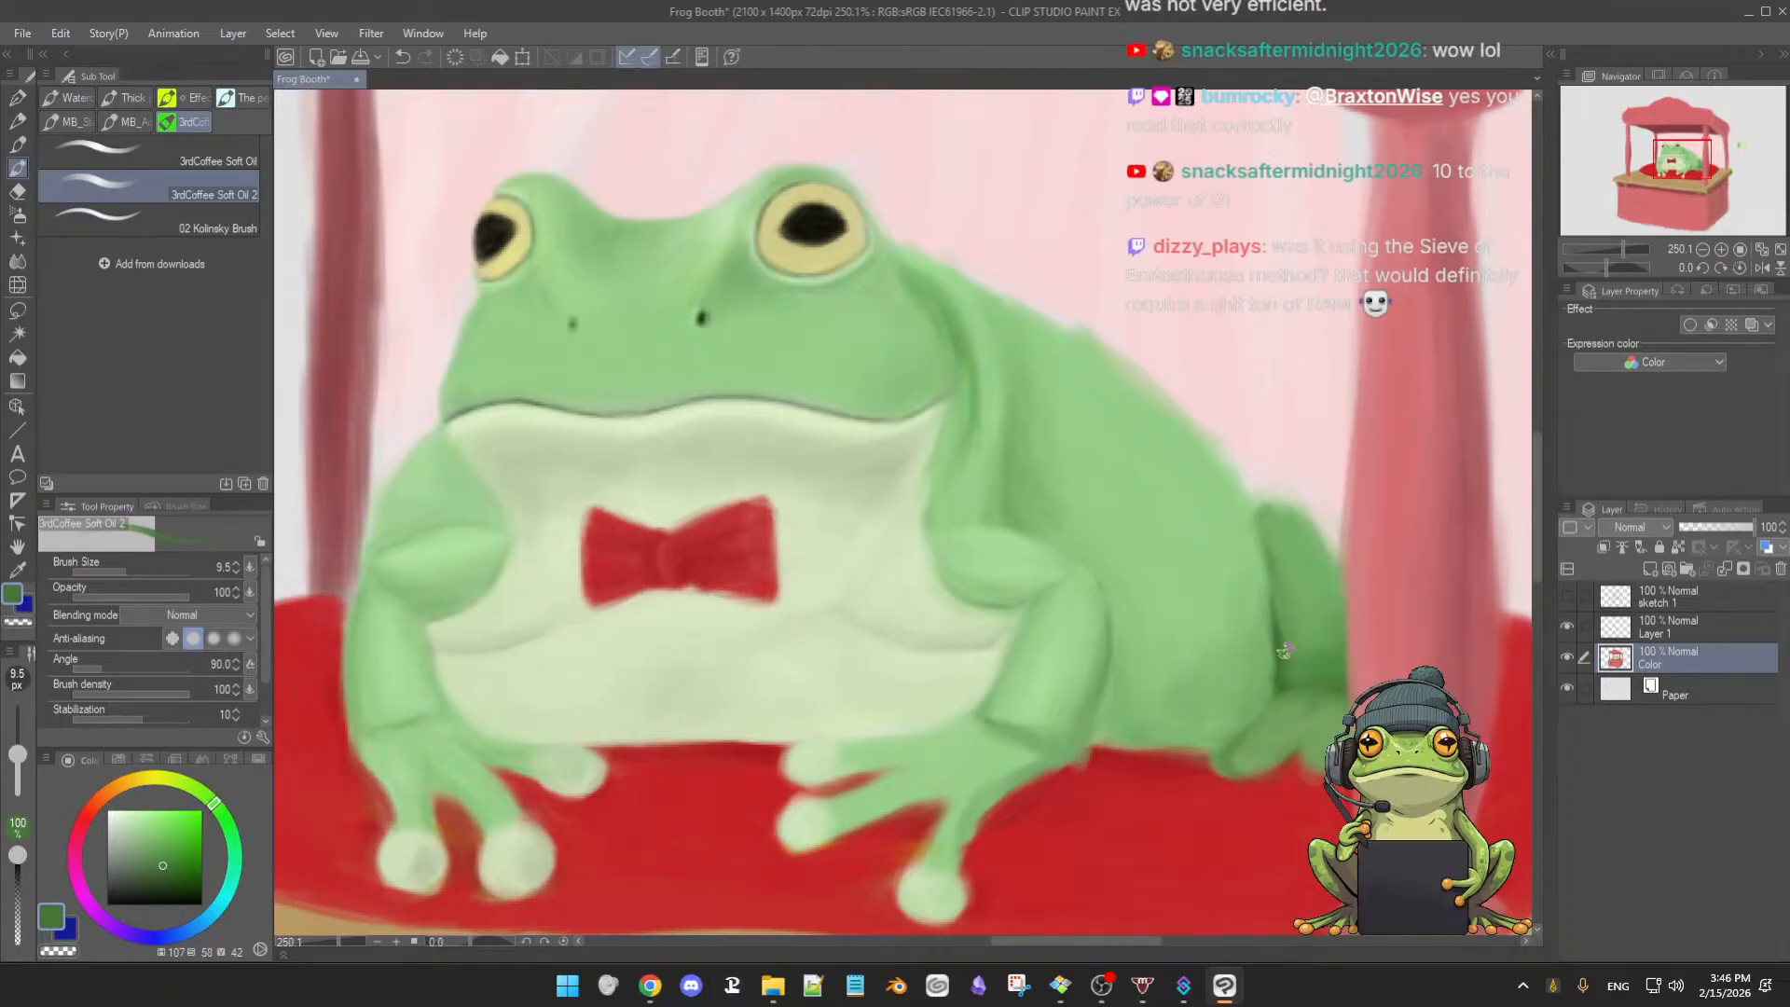
{"action": "left_click", "coordinate": [1297, 655], "text": "alt"}
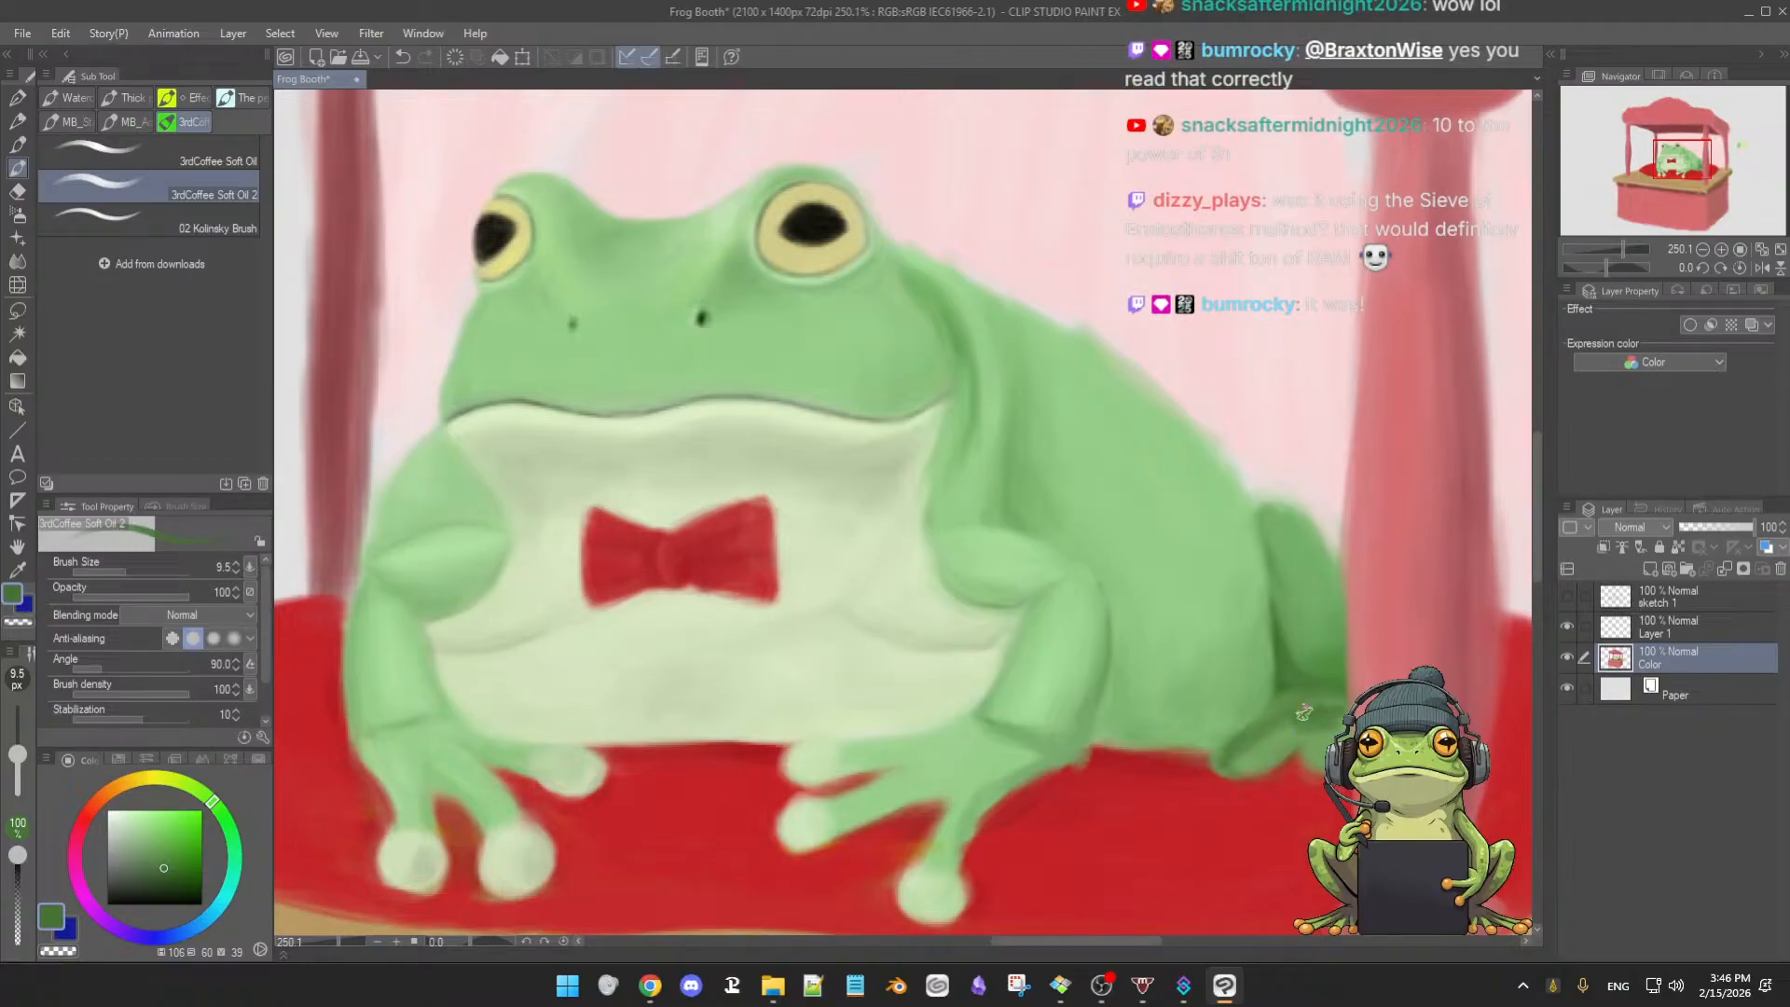
{"action": "left_click_drag", "start_coordinate": [1245, 766], "coordinate": [1298, 730]}
{"action": "scroll", "coordinate": [1367, 738], "scroll_direction": "down", "scroll_amount": 4}
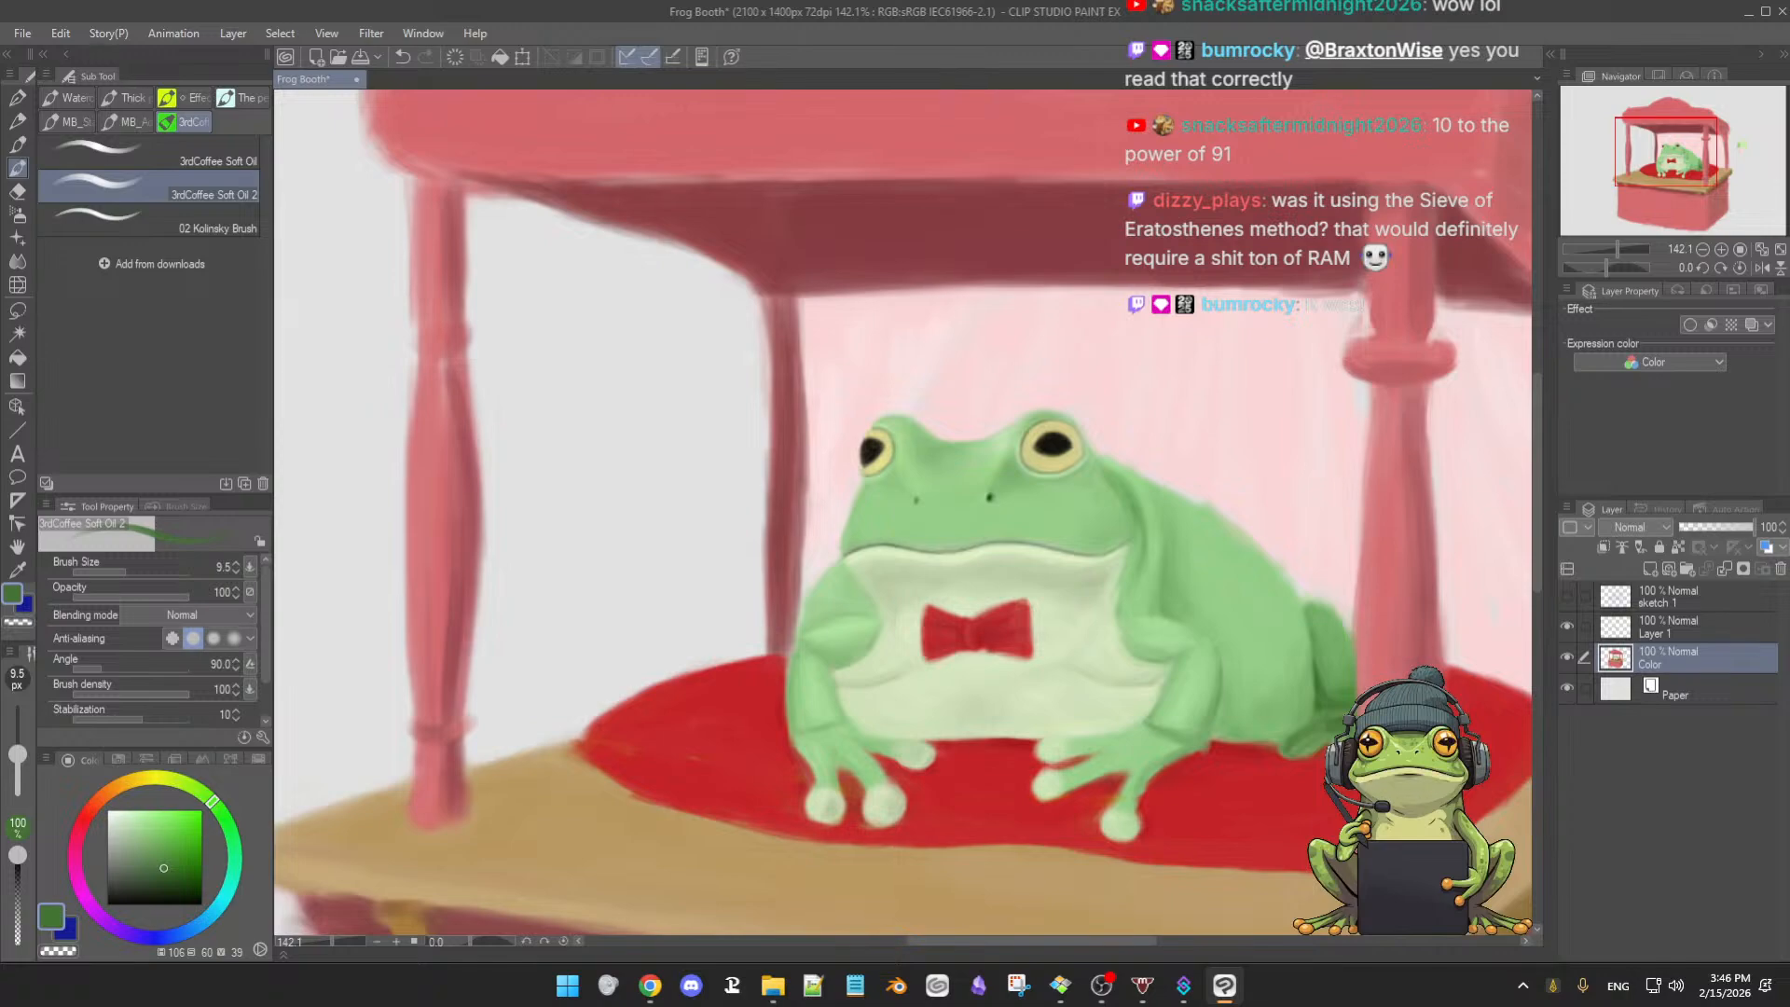
- Blend the hind foot with sampled mid greens and shade the flank beside the nearer front arm at brush size 9.5
{"action": "scroll", "coordinate": [1352, 743], "scroll_direction": "up", "scroll_amount": 3}
{"action": "left_click", "coordinate": [1268, 732], "text": "alt"}
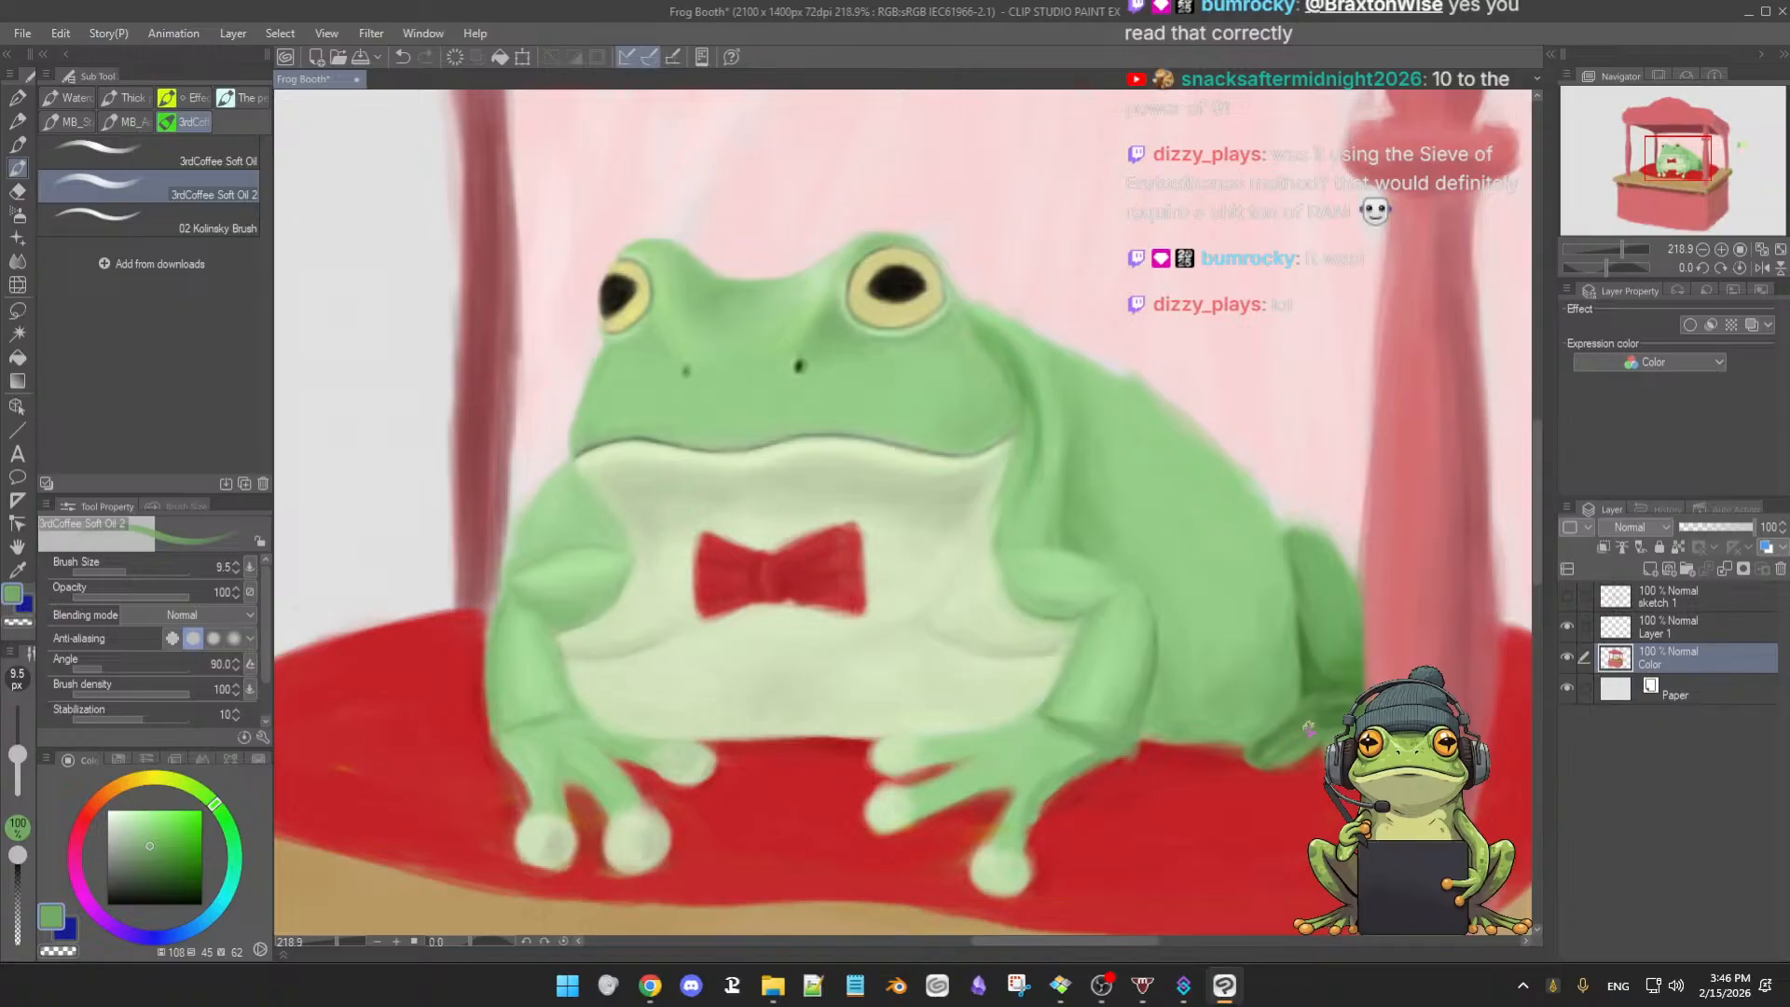
{"action": "left_click", "coordinate": [1282, 732], "text": "alt"}
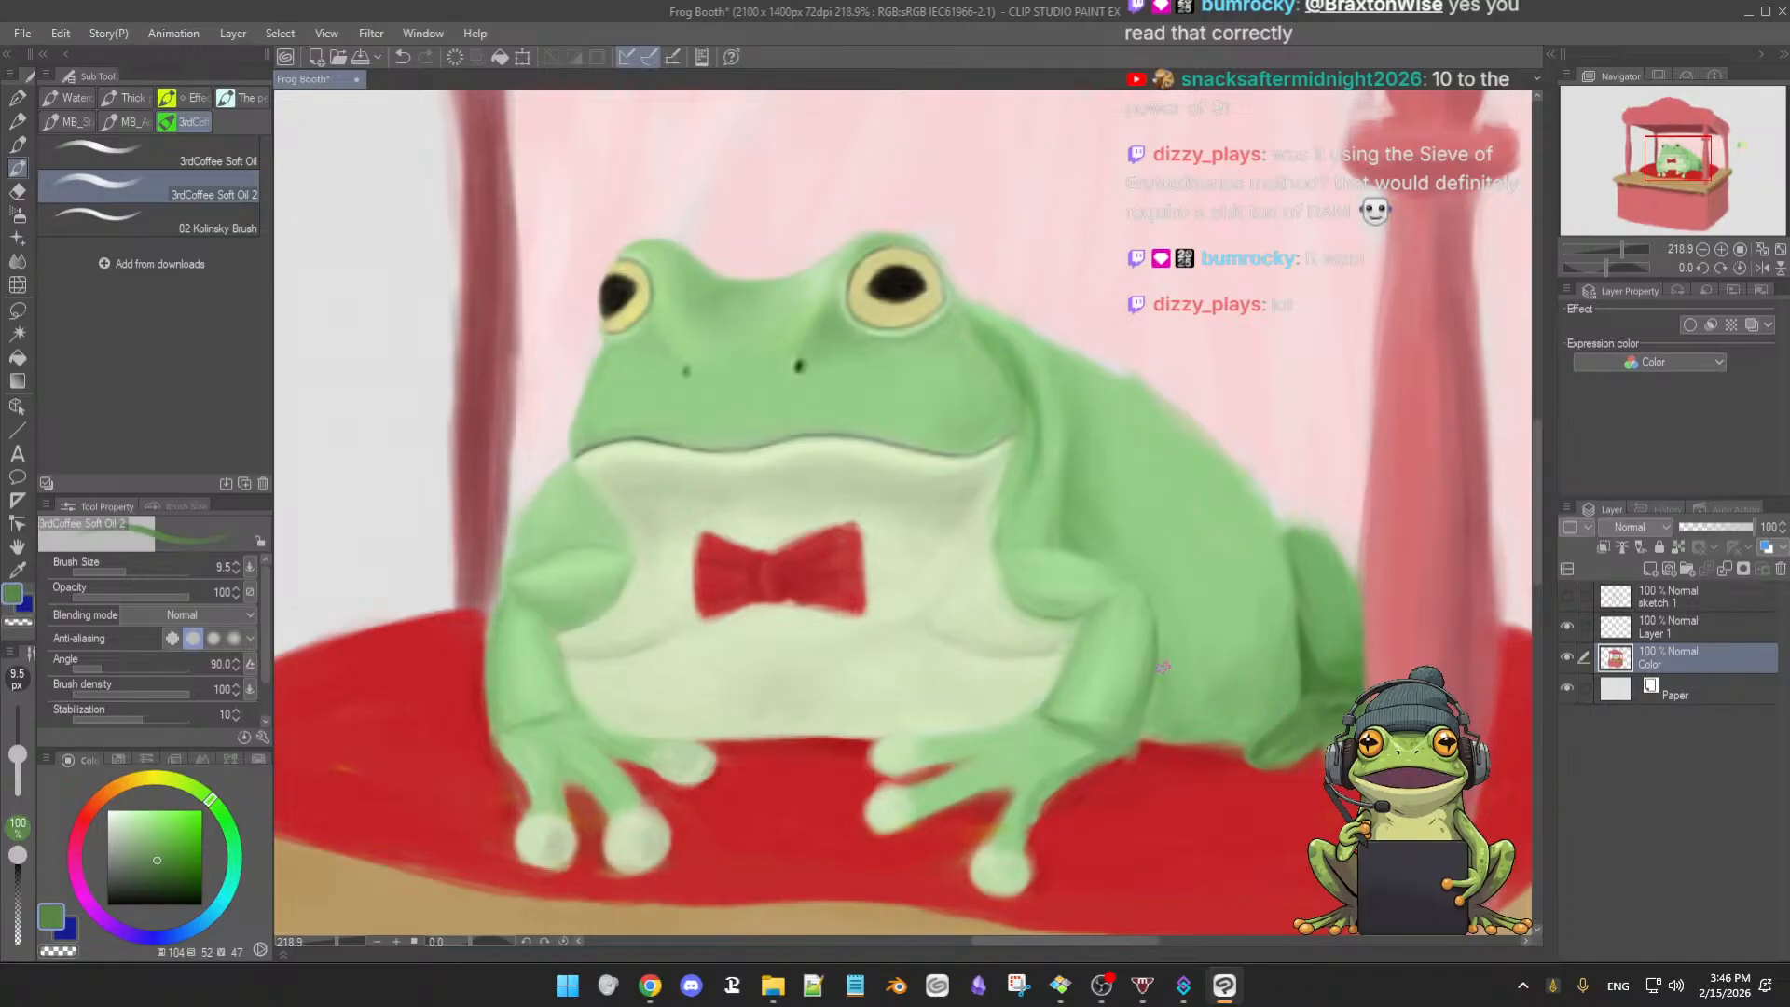
{"action": "left_click_drag", "start_coordinate": [1152, 677], "coordinate": [1143, 687]}
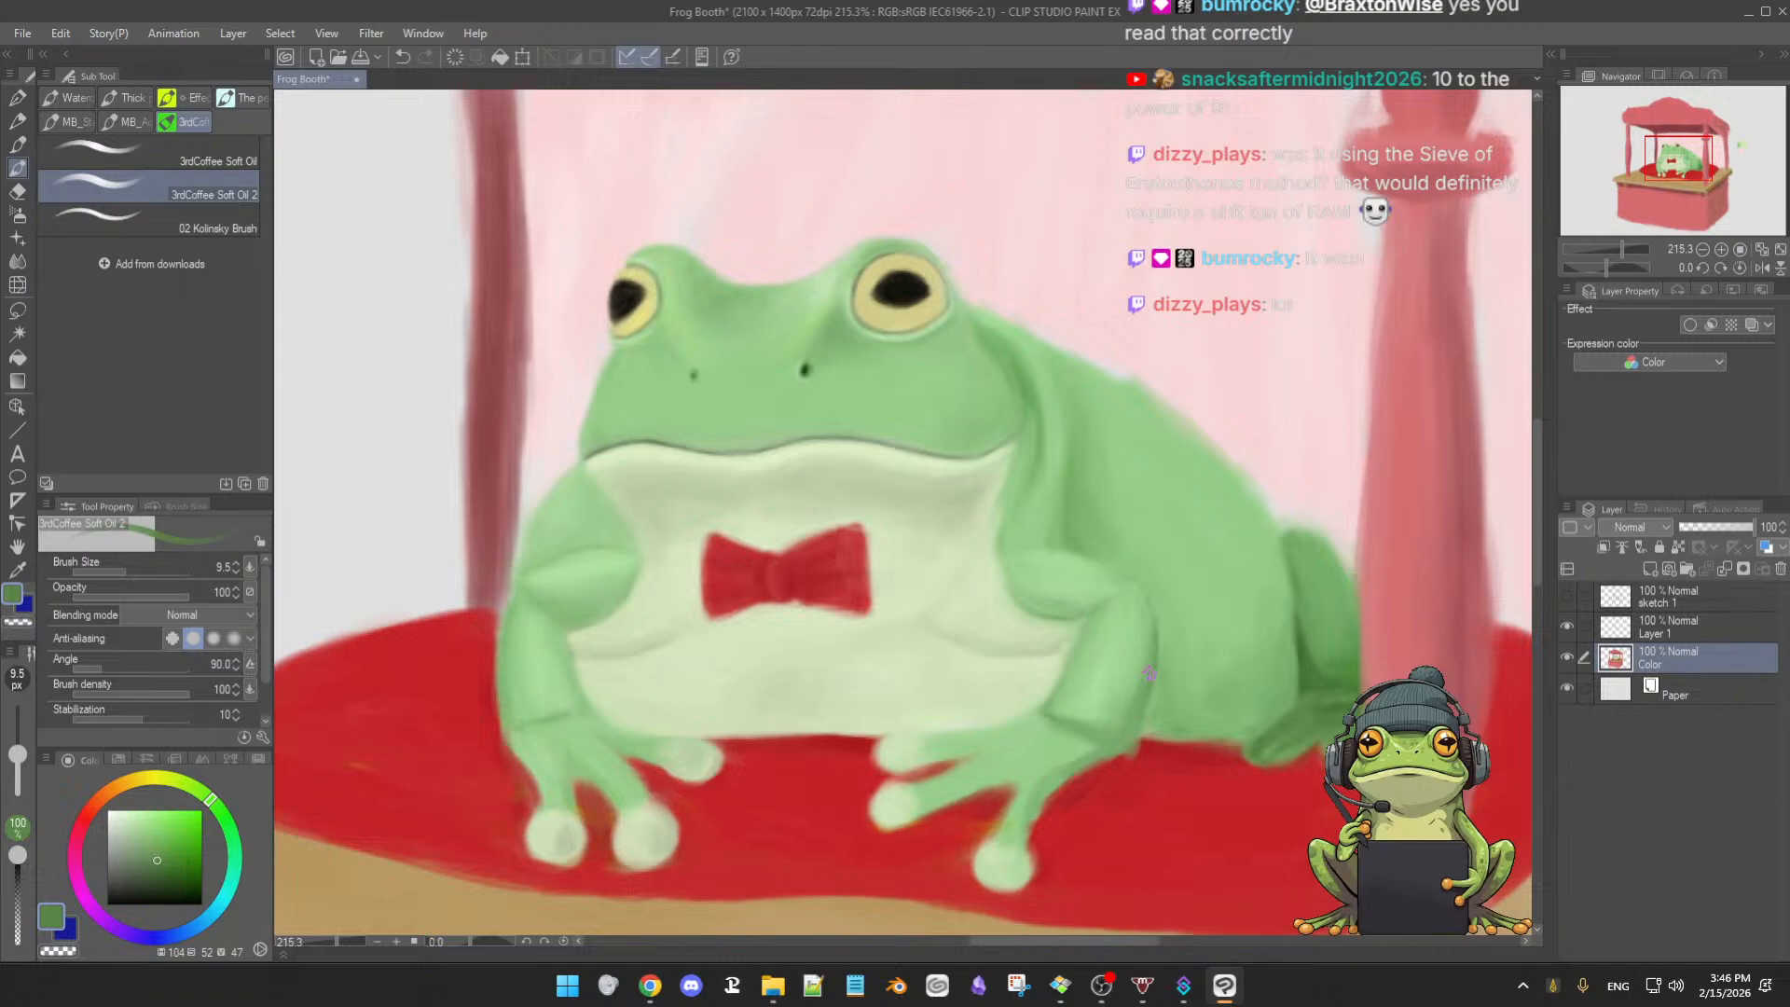
{"action": "left_click_drag", "start_coordinate": [1152, 623], "coordinate": [1154, 623]}
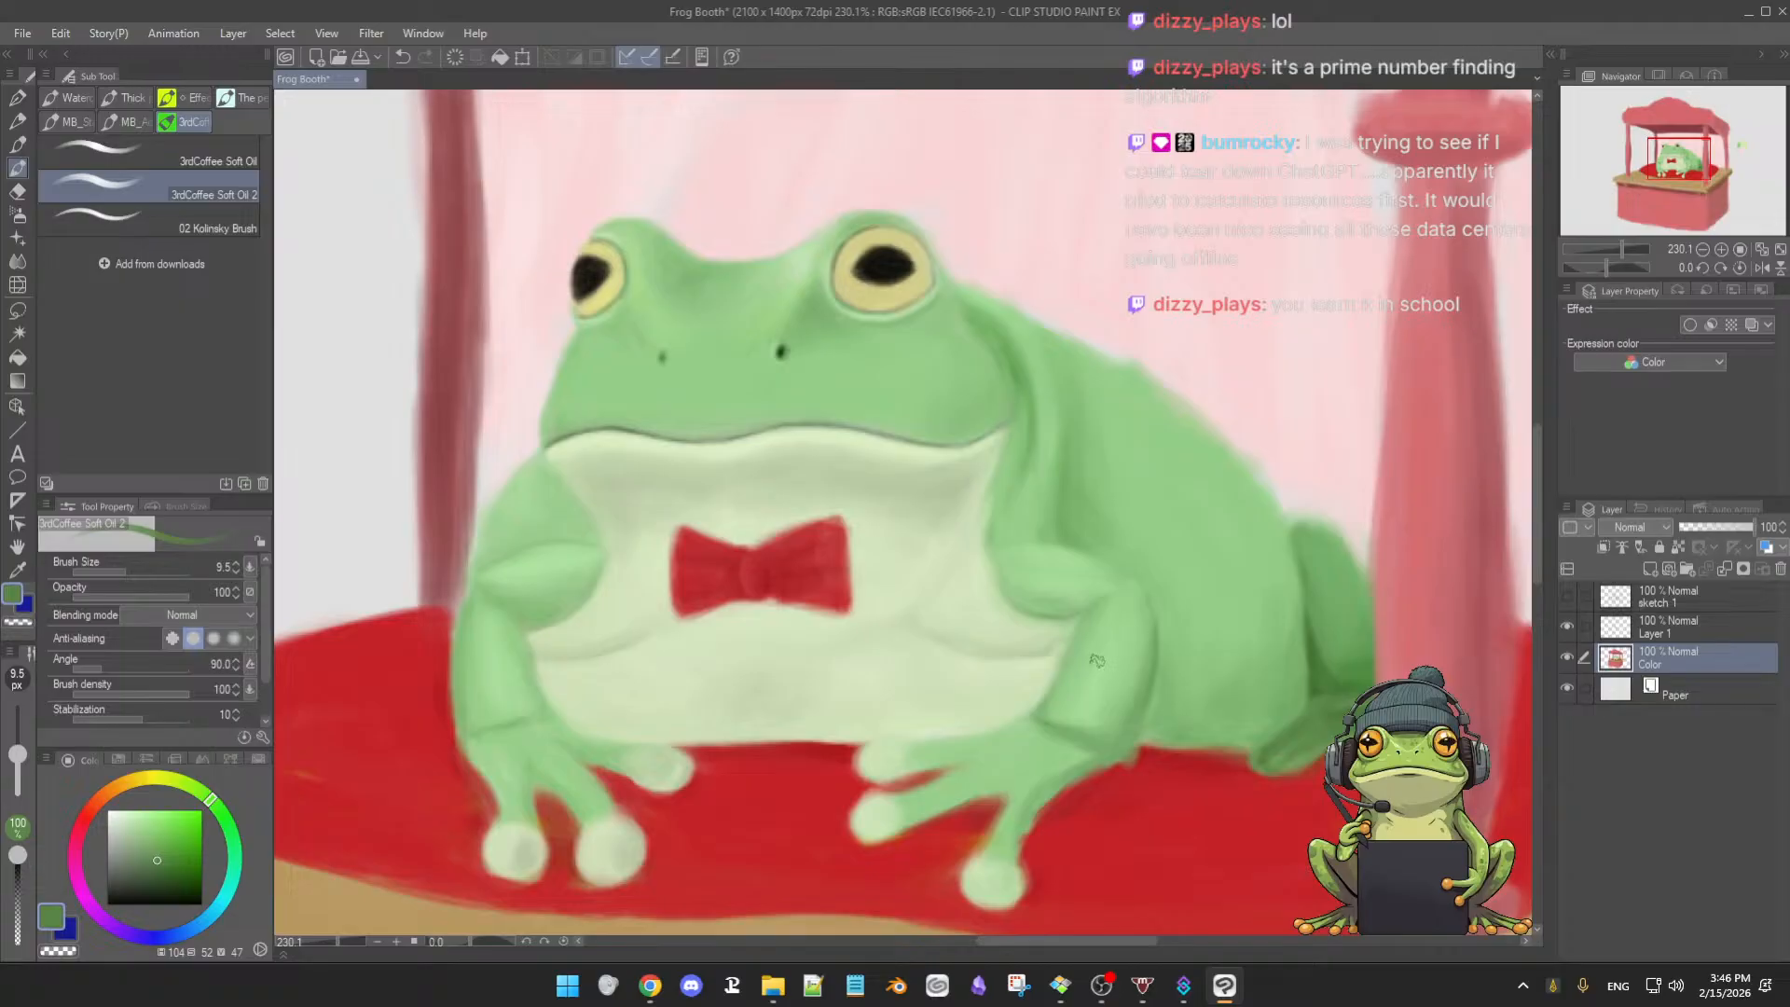
- Retouch the cheek and brow around the frog's far eye with sampled light greens at brush size 9.5
{"action": "left_click_drag", "start_coordinate": [1074, 672], "coordinate": [996, 679]}
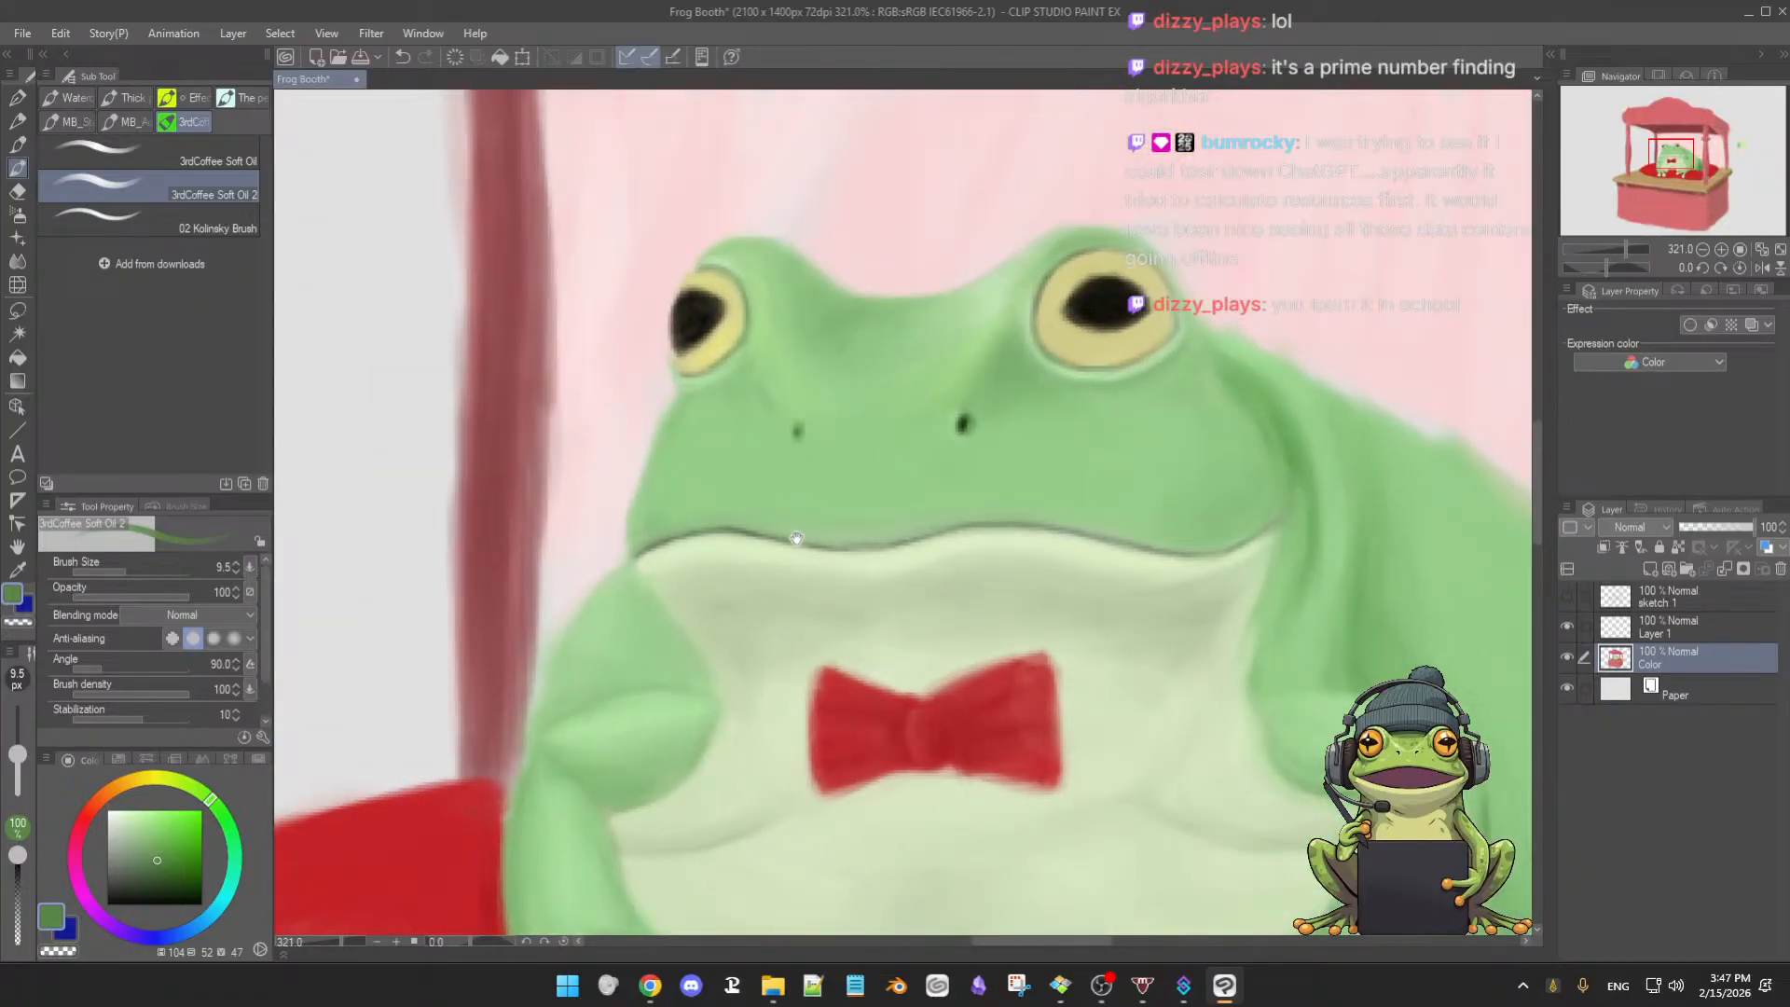
{"action": "left_click", "coordinate": [671, 424], "text": "alt"}
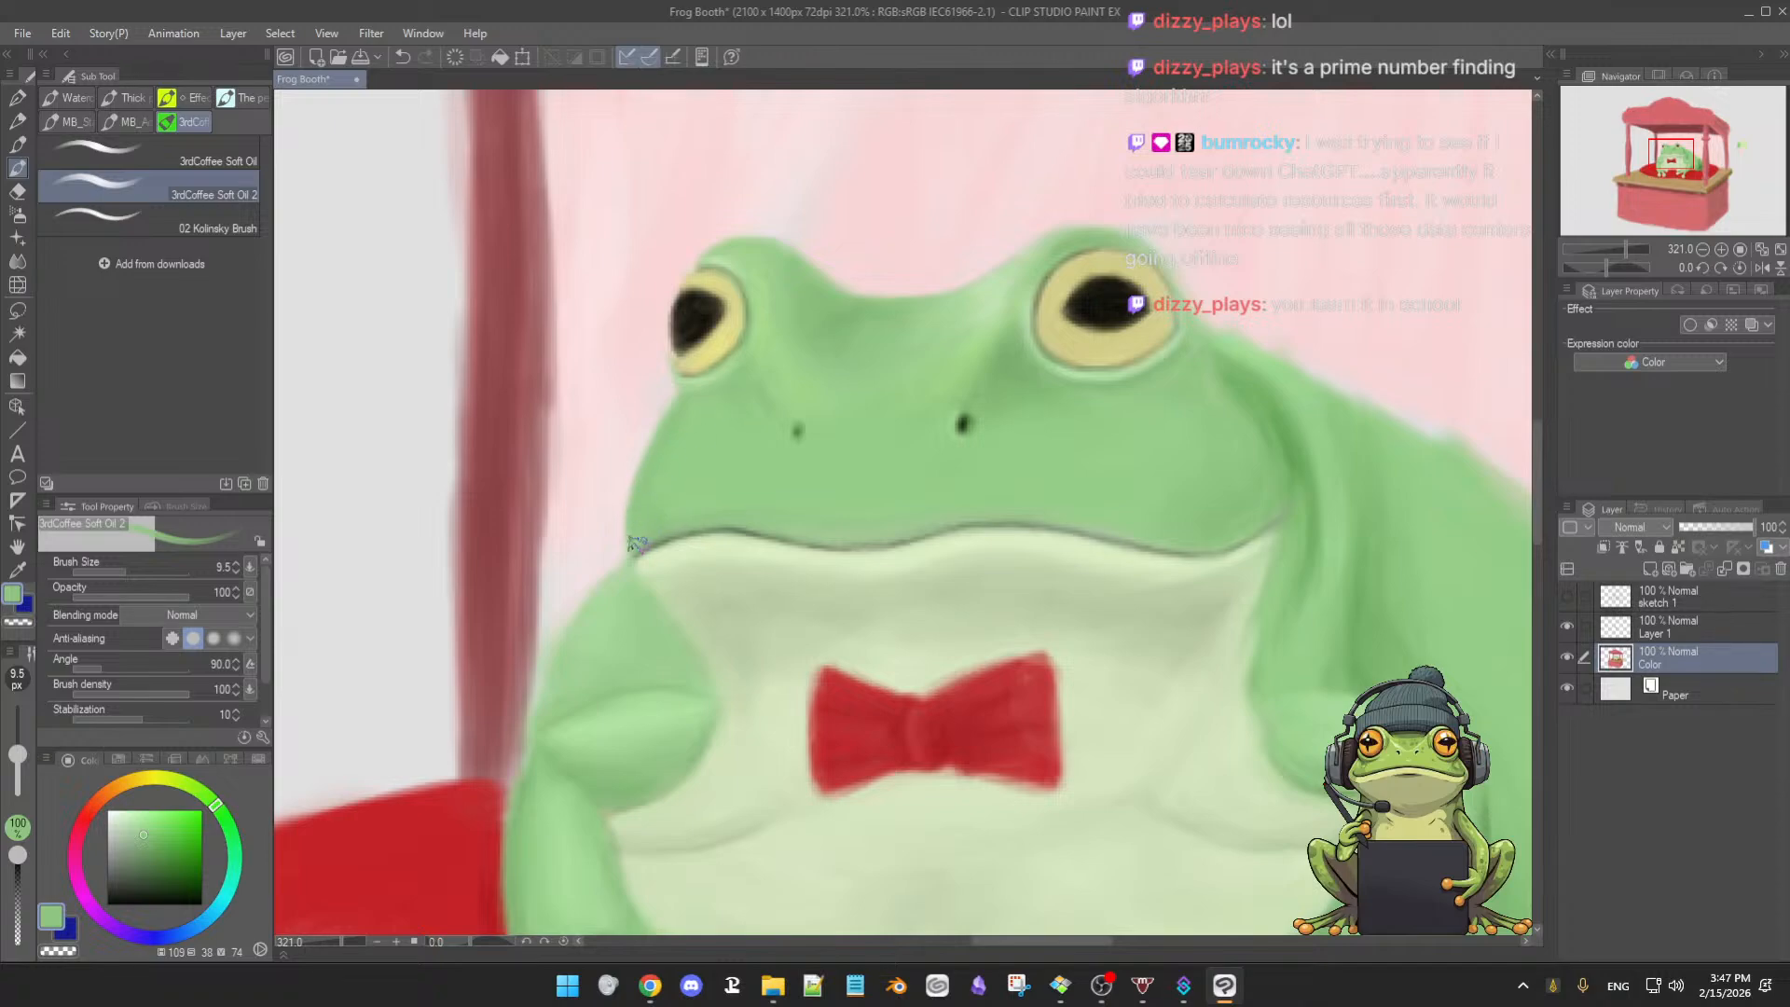
{"action": "left_click", "coordinate": [681, 417], "text": "alt"}
{"action": "left_click", "coordinate": [746, 379], "text": "alt"}
{"action": "left_click", "coordinate": [775, 340], "text": "alt"}
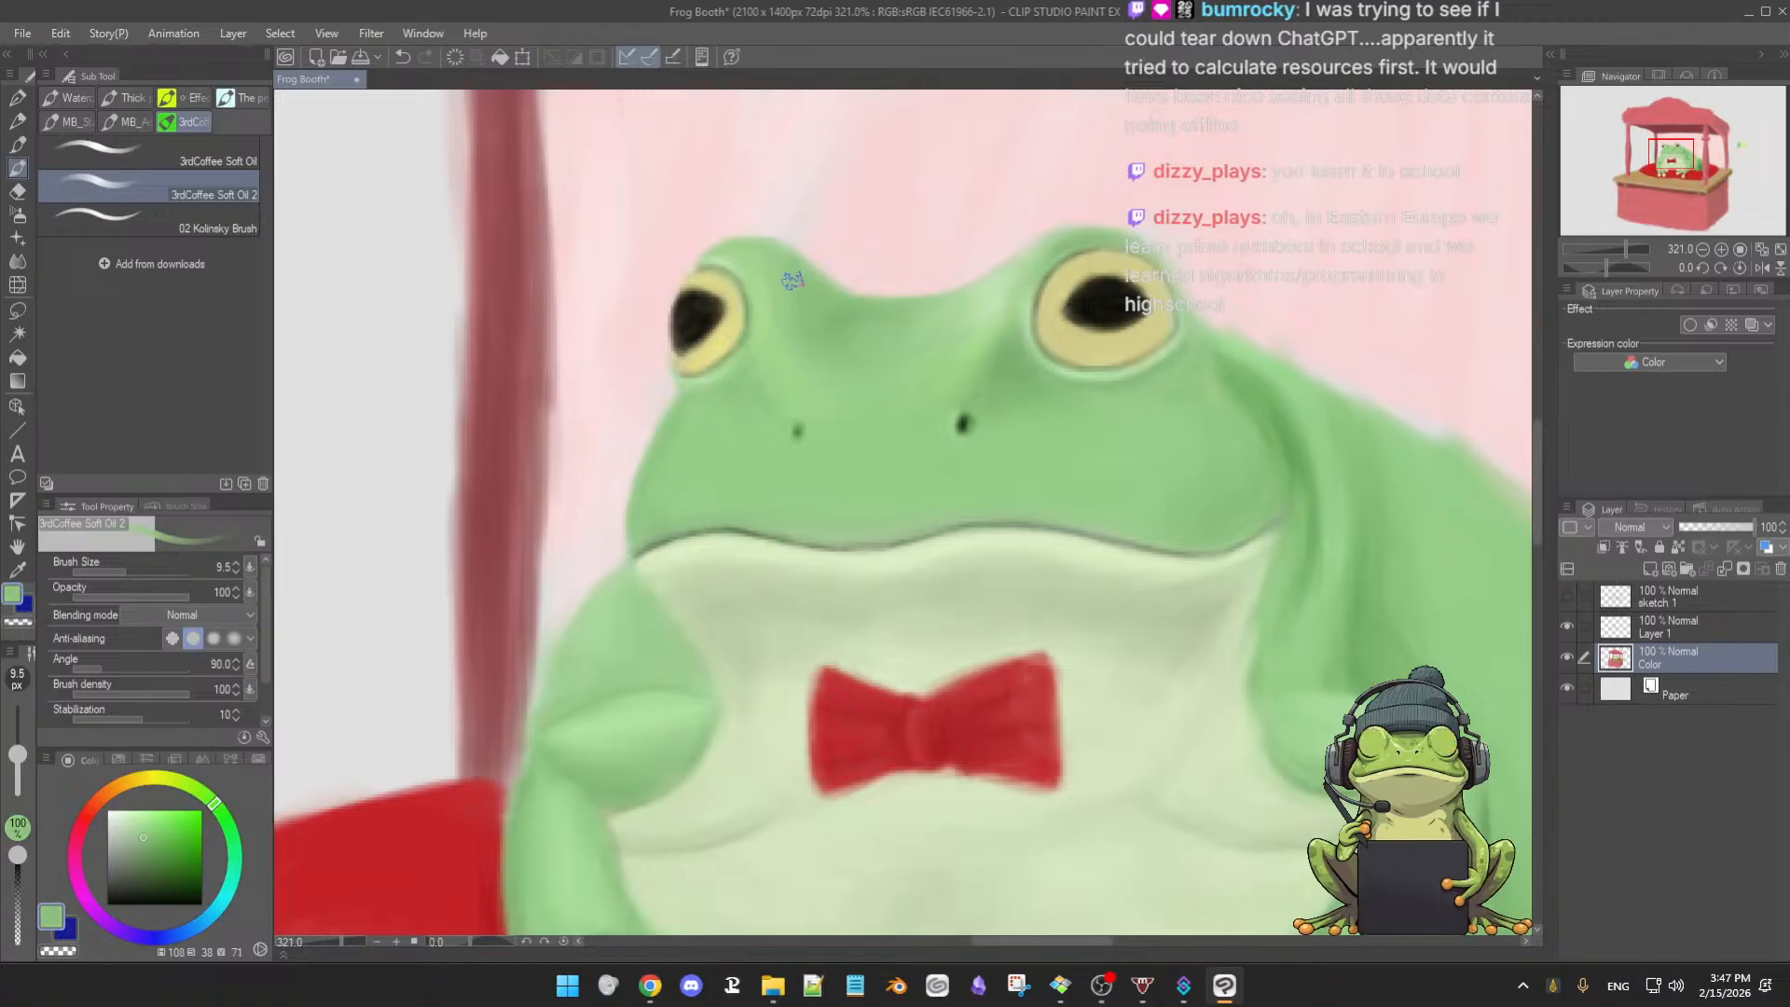
{"action": "left_click", "coordinate": [830, 321], "text": "alt"}
{"action": "left_click", "coordinate": [849, 323], "text": "alt"}
- Smooth the top outline of the frog's head between both eye bumps with sampled light and mid greens at brush size 9.5
{"action": "scroll", "coordinate": [1103, 605], "scroll_direction": "down", "scroll_amount": 2}
{"action": "scroll", "coordinate": [1103, 604], "scroll_direction": "down", "scroll_amount": 1}
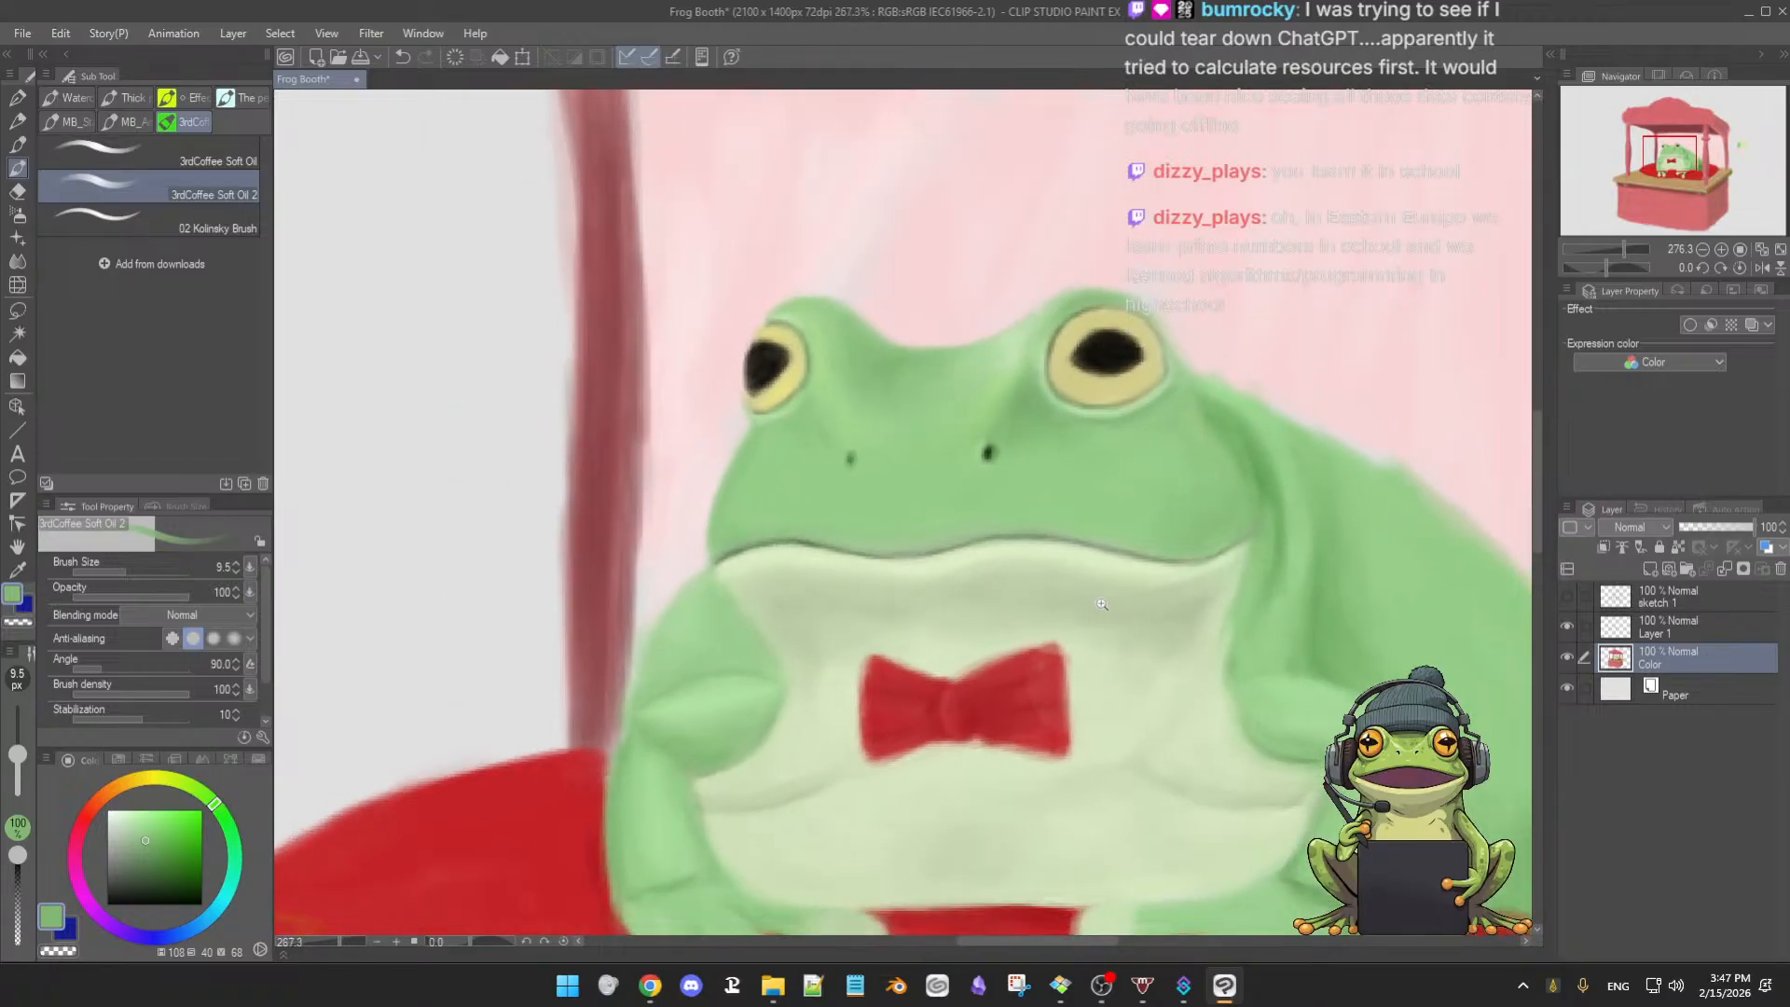
{"action": "scroll", "coordinate": [1101, 605], "scroll_direction": "up", "scroll_amount": 3}
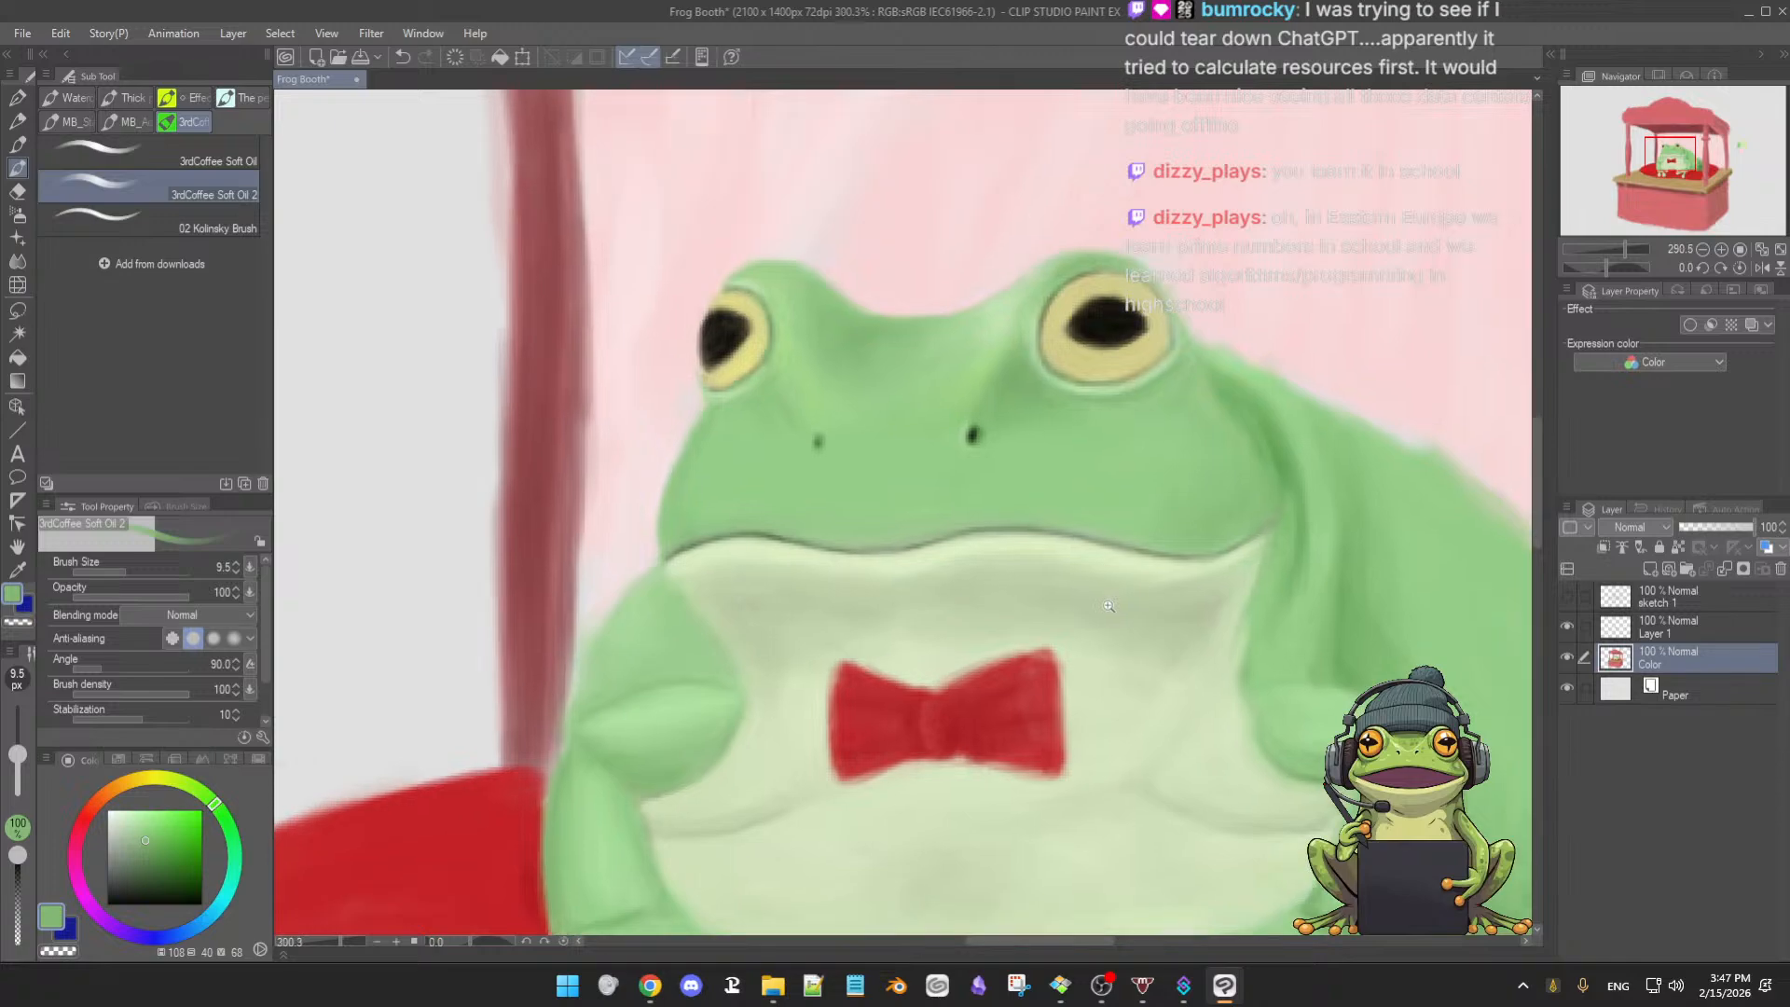
{"action": "scroll", "coordinate": [1069, 618], "scroll_direction": "down", "scroll_amount": 2}
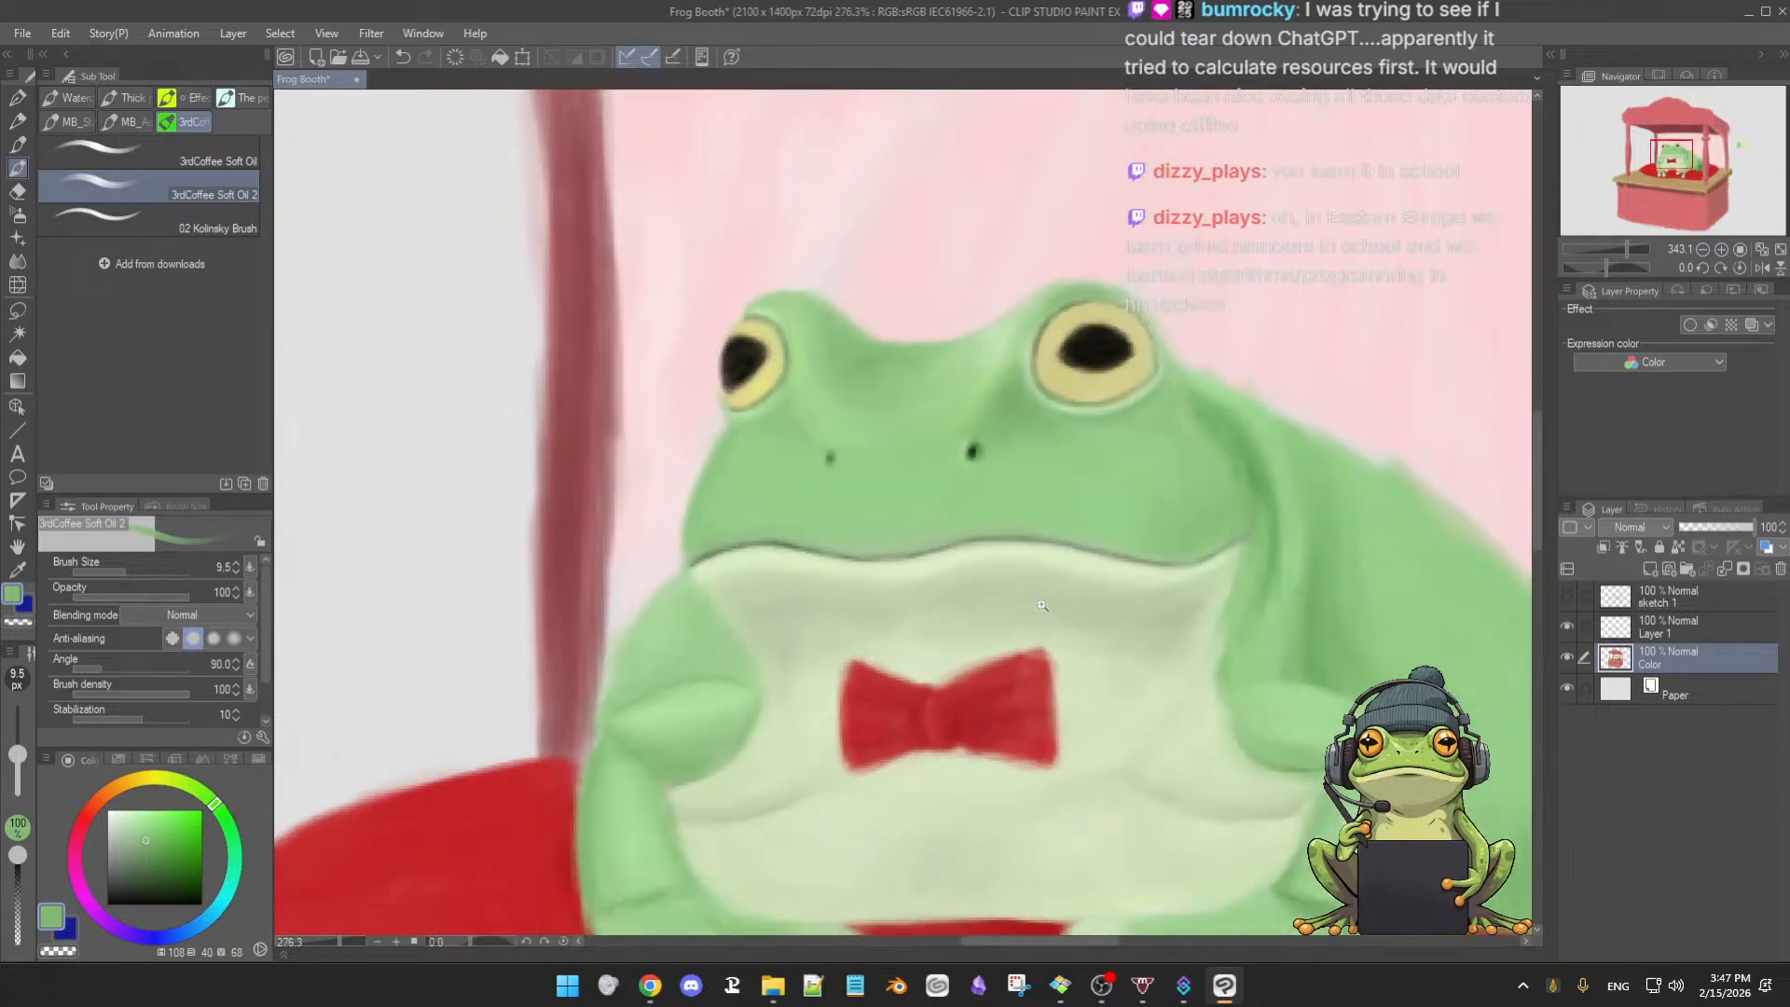
{"action": "left_click", "coordinate": [840, 393], "text": "alt"}
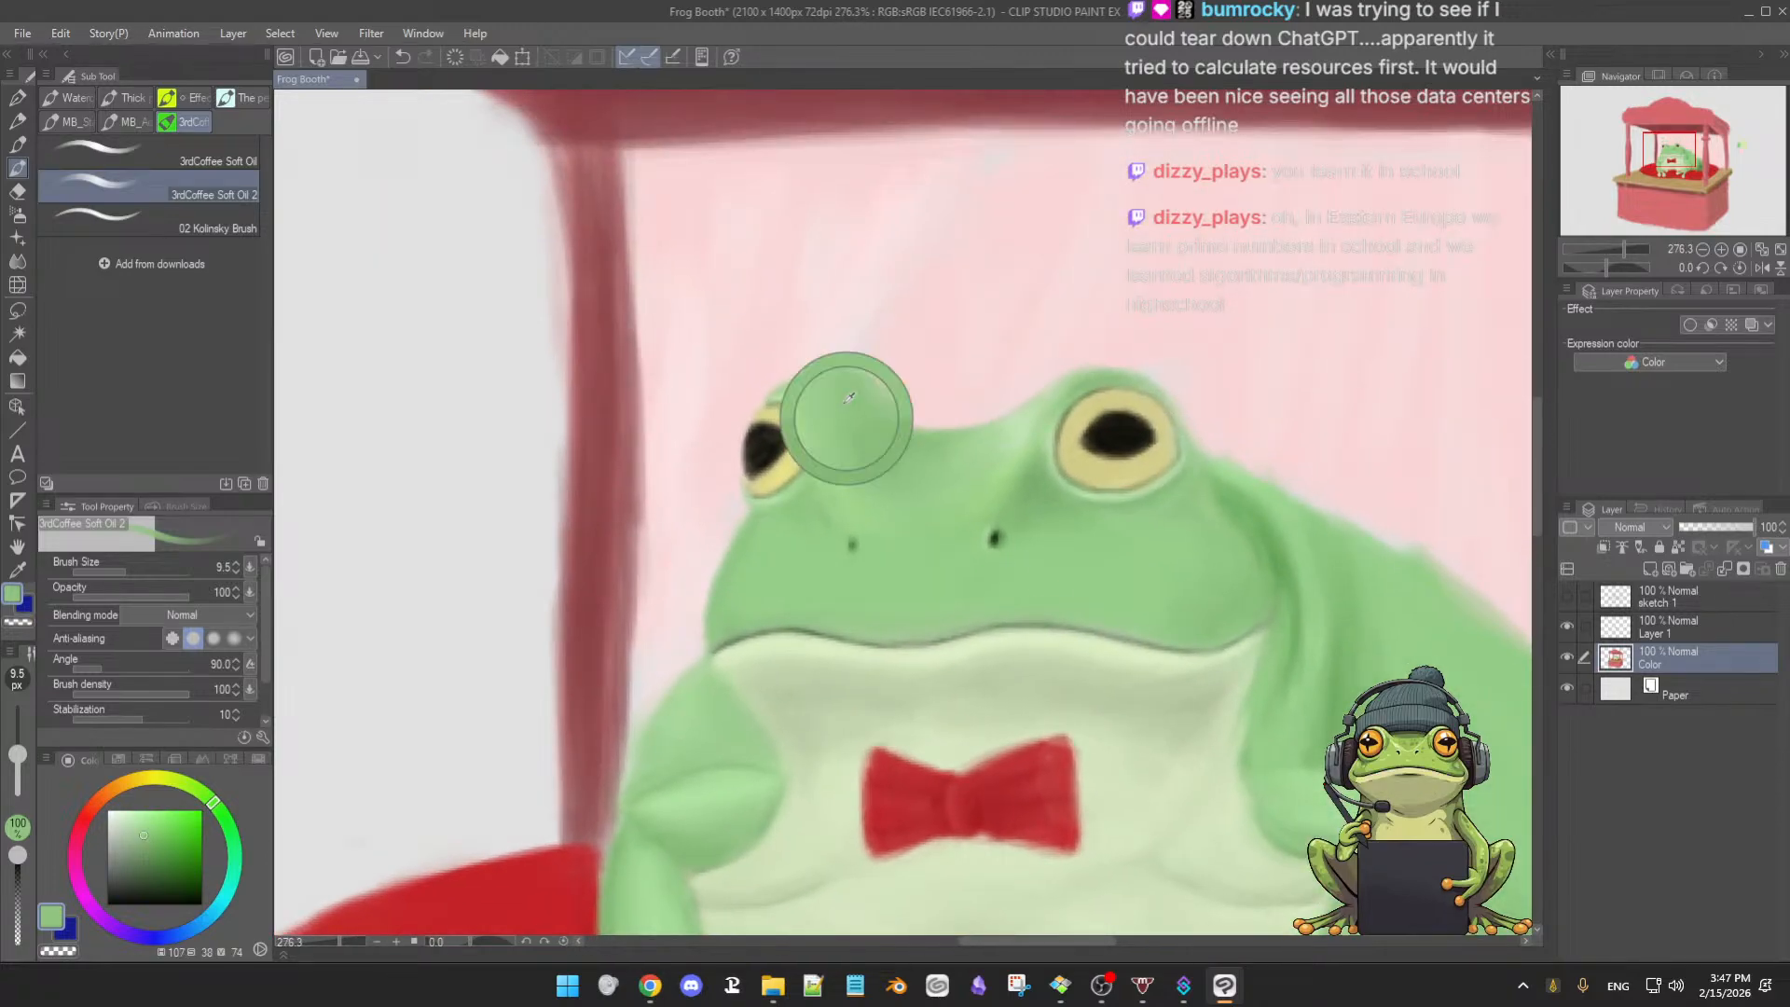
{"action": "left_click", "coordinate": [788, 384], "text": "alt"}
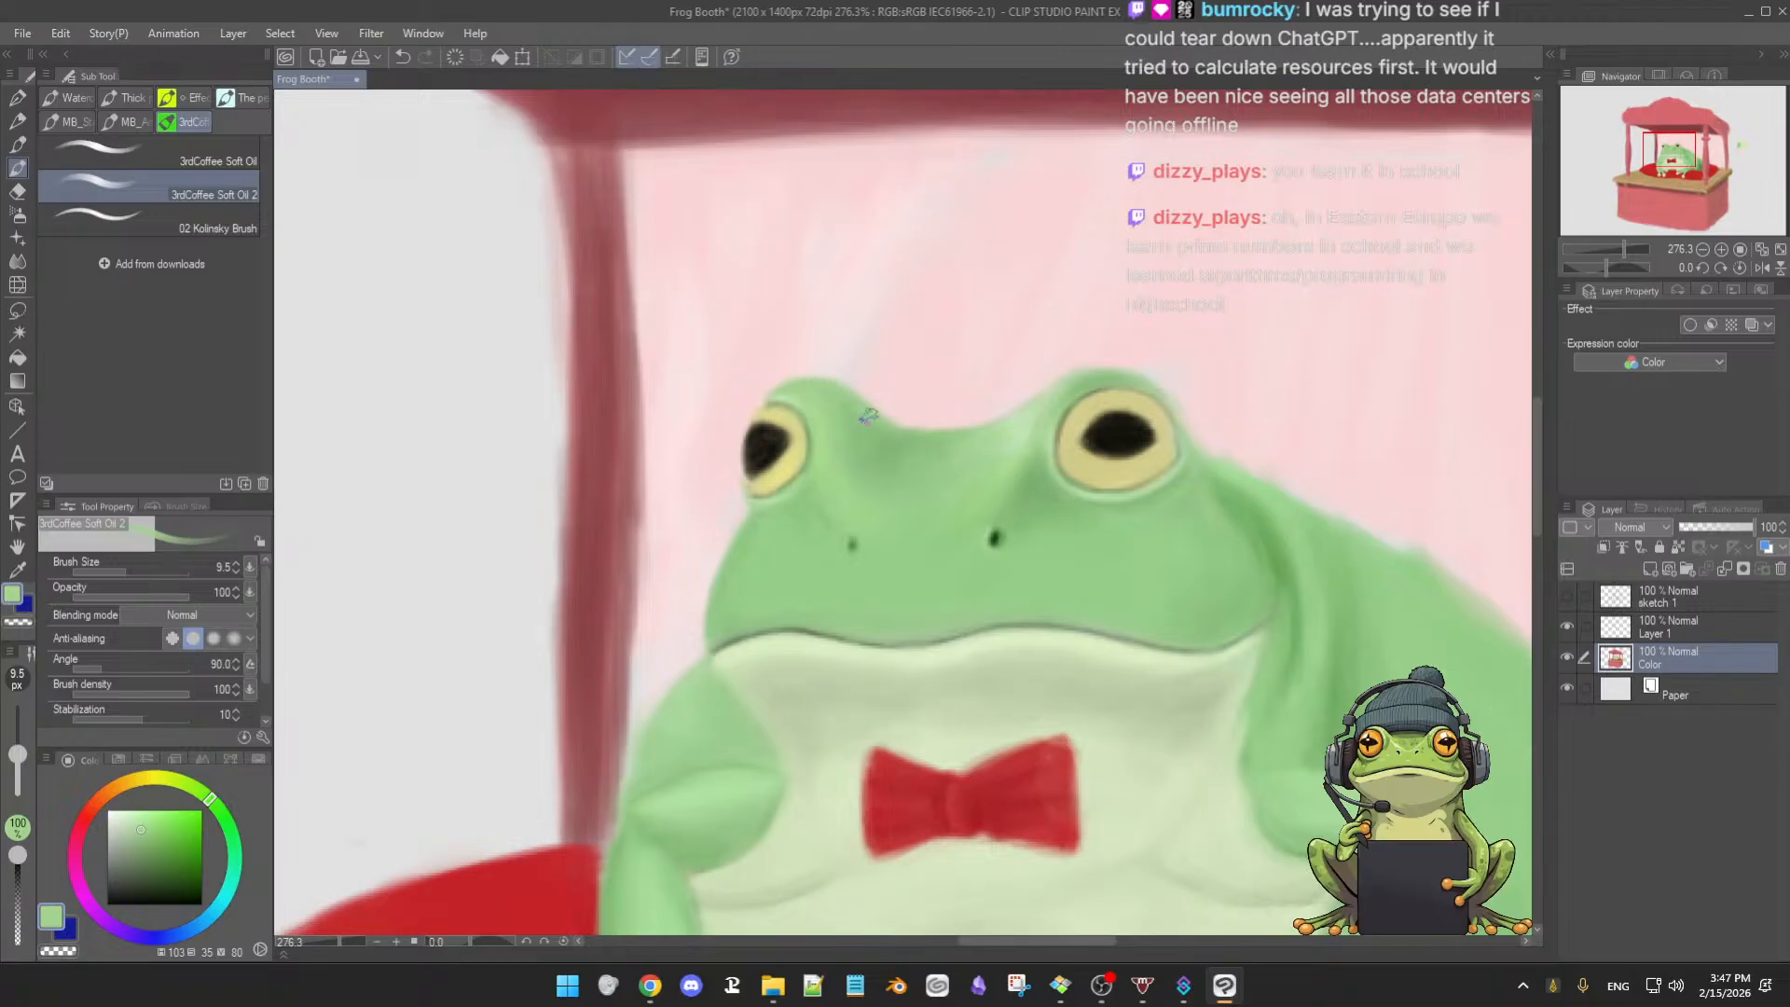
{"action": "left_click", "coordinate": [836, 396], "text": "alt"}
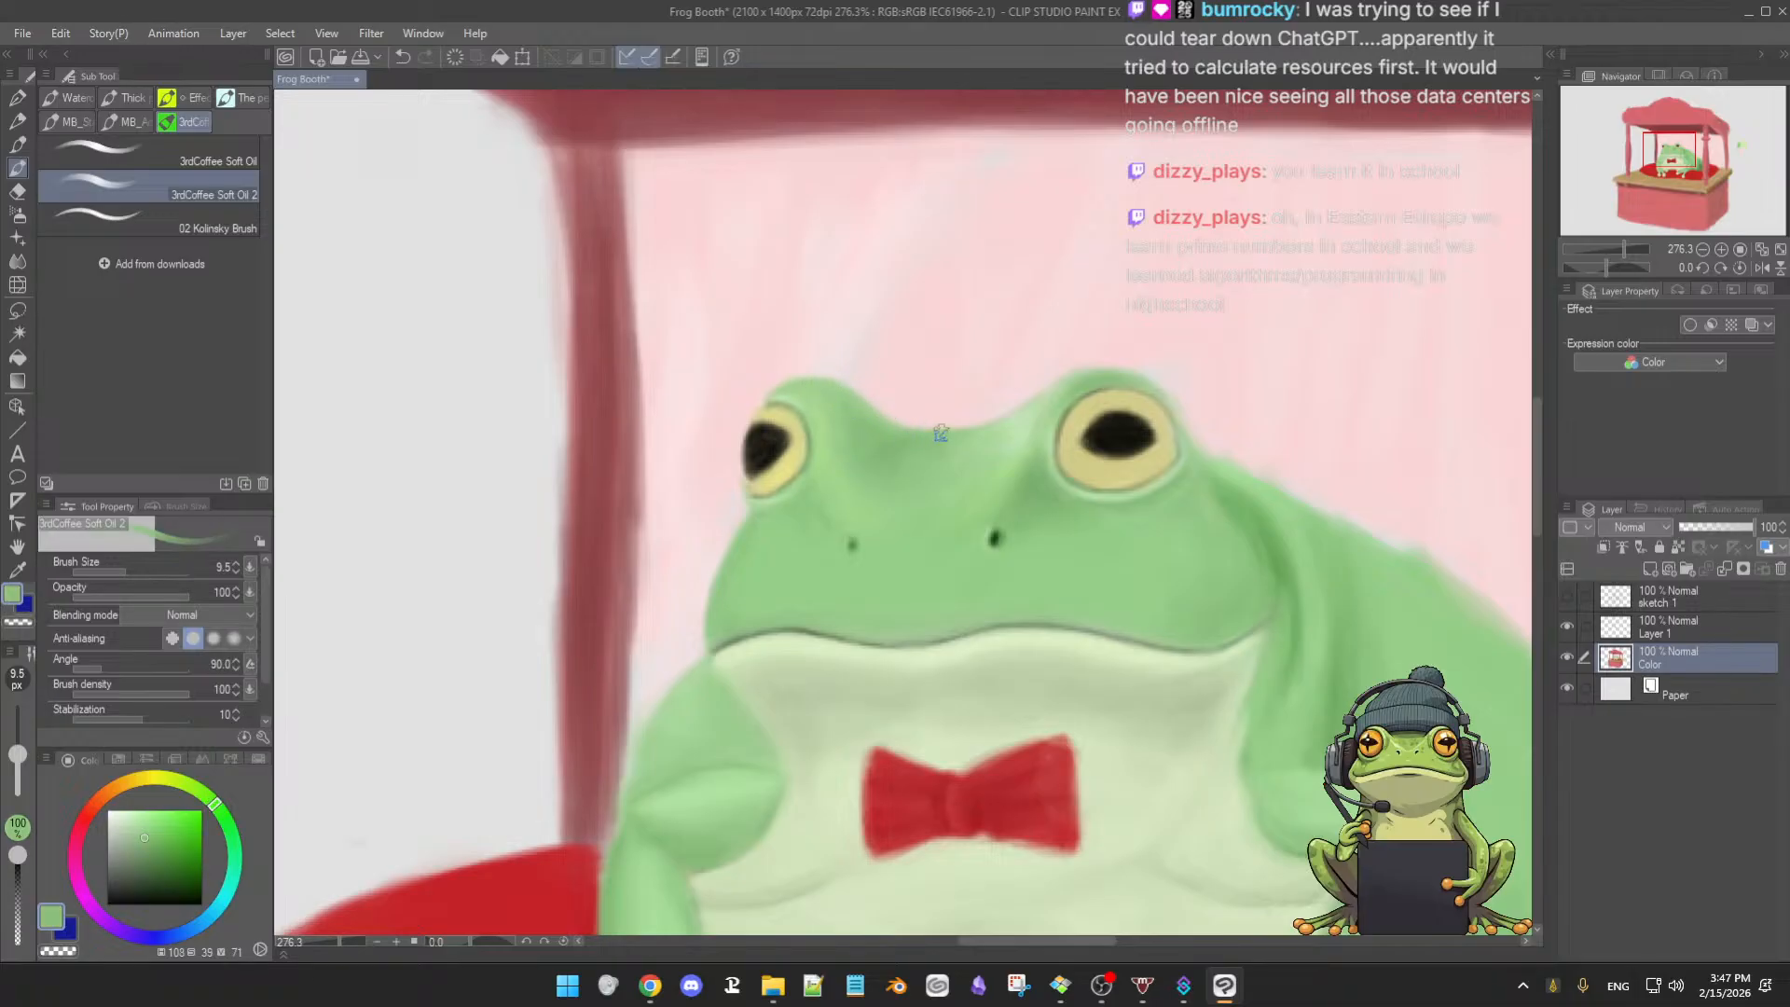
{"action": "left_click", "coordinate": [1054, 403], "text": "alt"}
{"action": "left_click", "coordinate": [1002, 428], "text": "alt"}
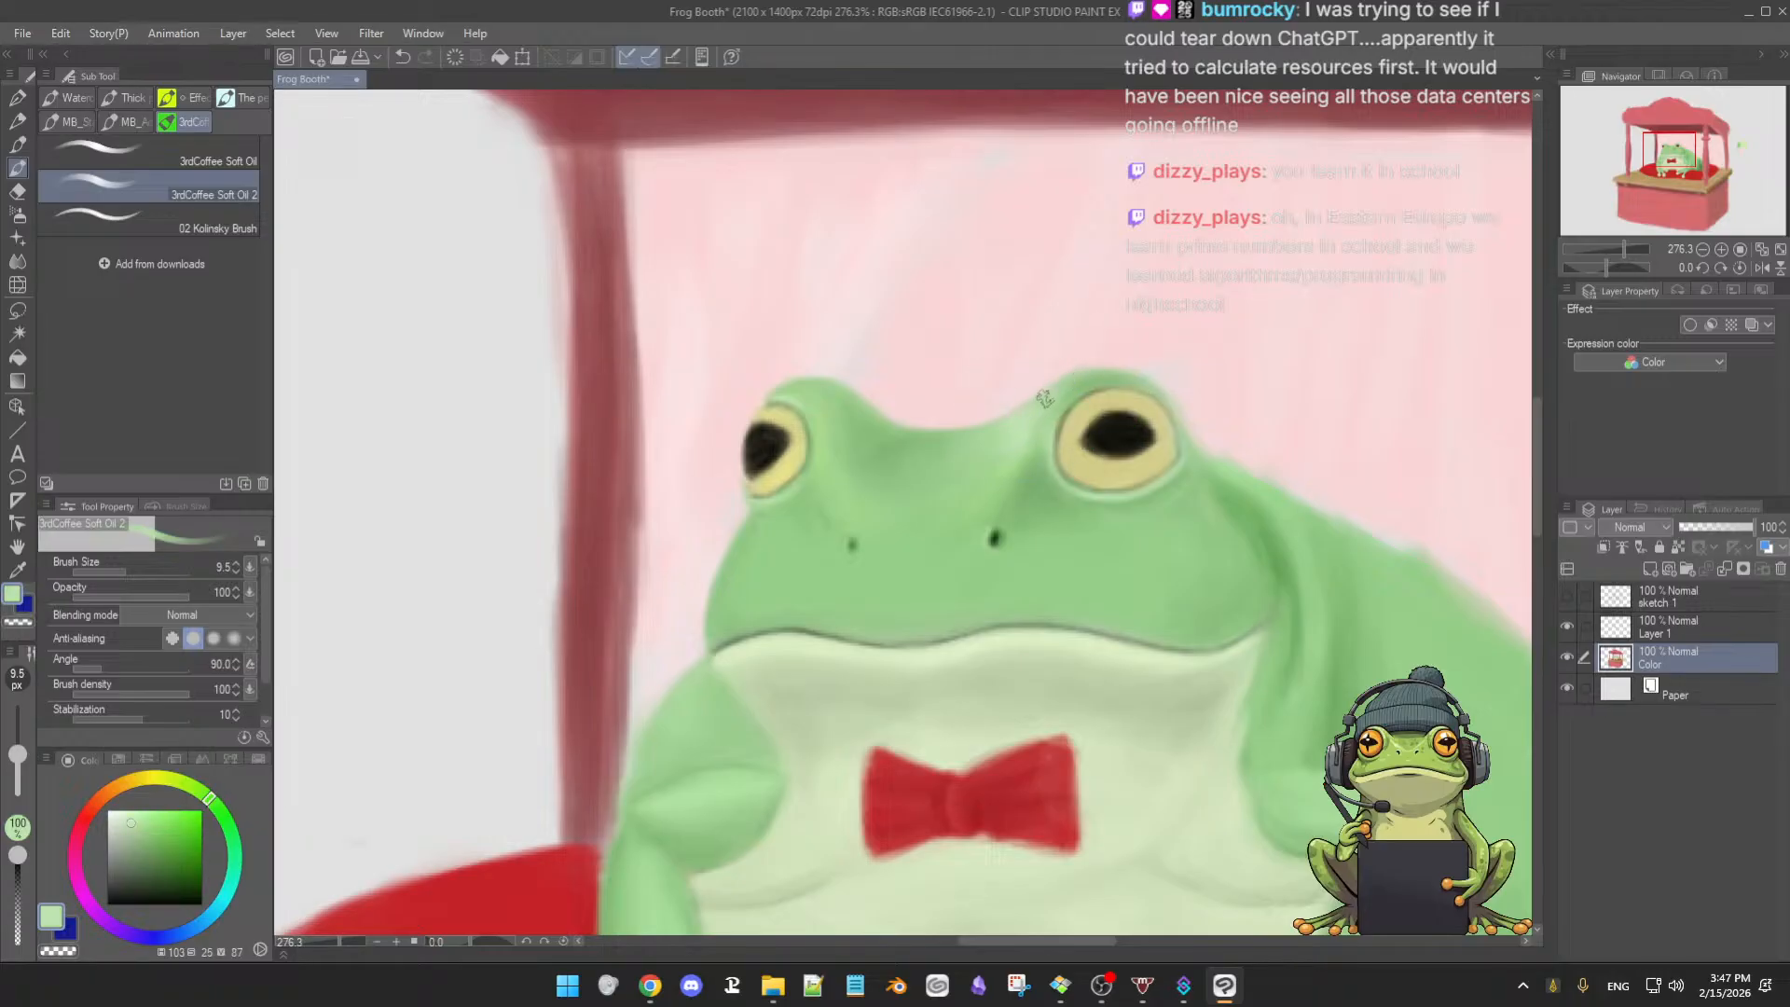
{"action": "left_click", "coordinate": [1084, 384], "text": "alt"}
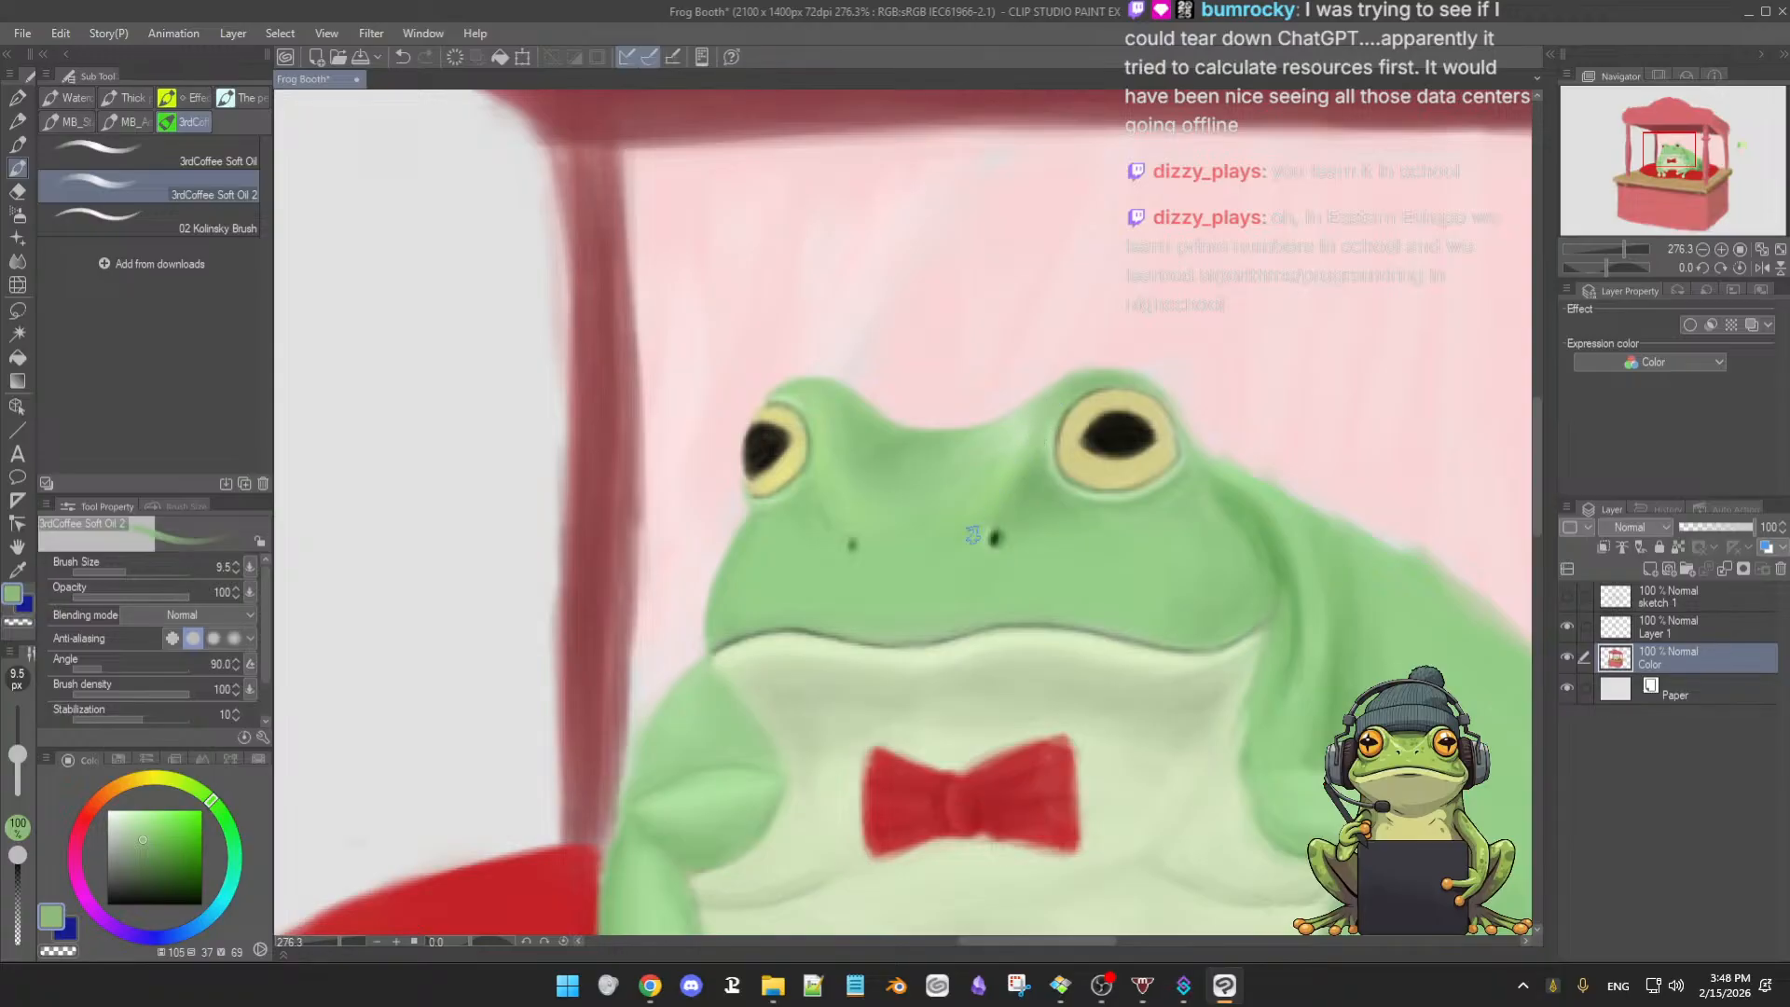
- Brighten the brow beside the frog's nearer eye with sampled pale green at brush size 9.5
{"action": "scroll", "coordinate": [1059, 526], "scroll_direction": "down", "scroll_amount": 3}
{"action": "scroll", "coordinate": [1028, 494], "scroll_direction": "up", "scroll_amount": 1}
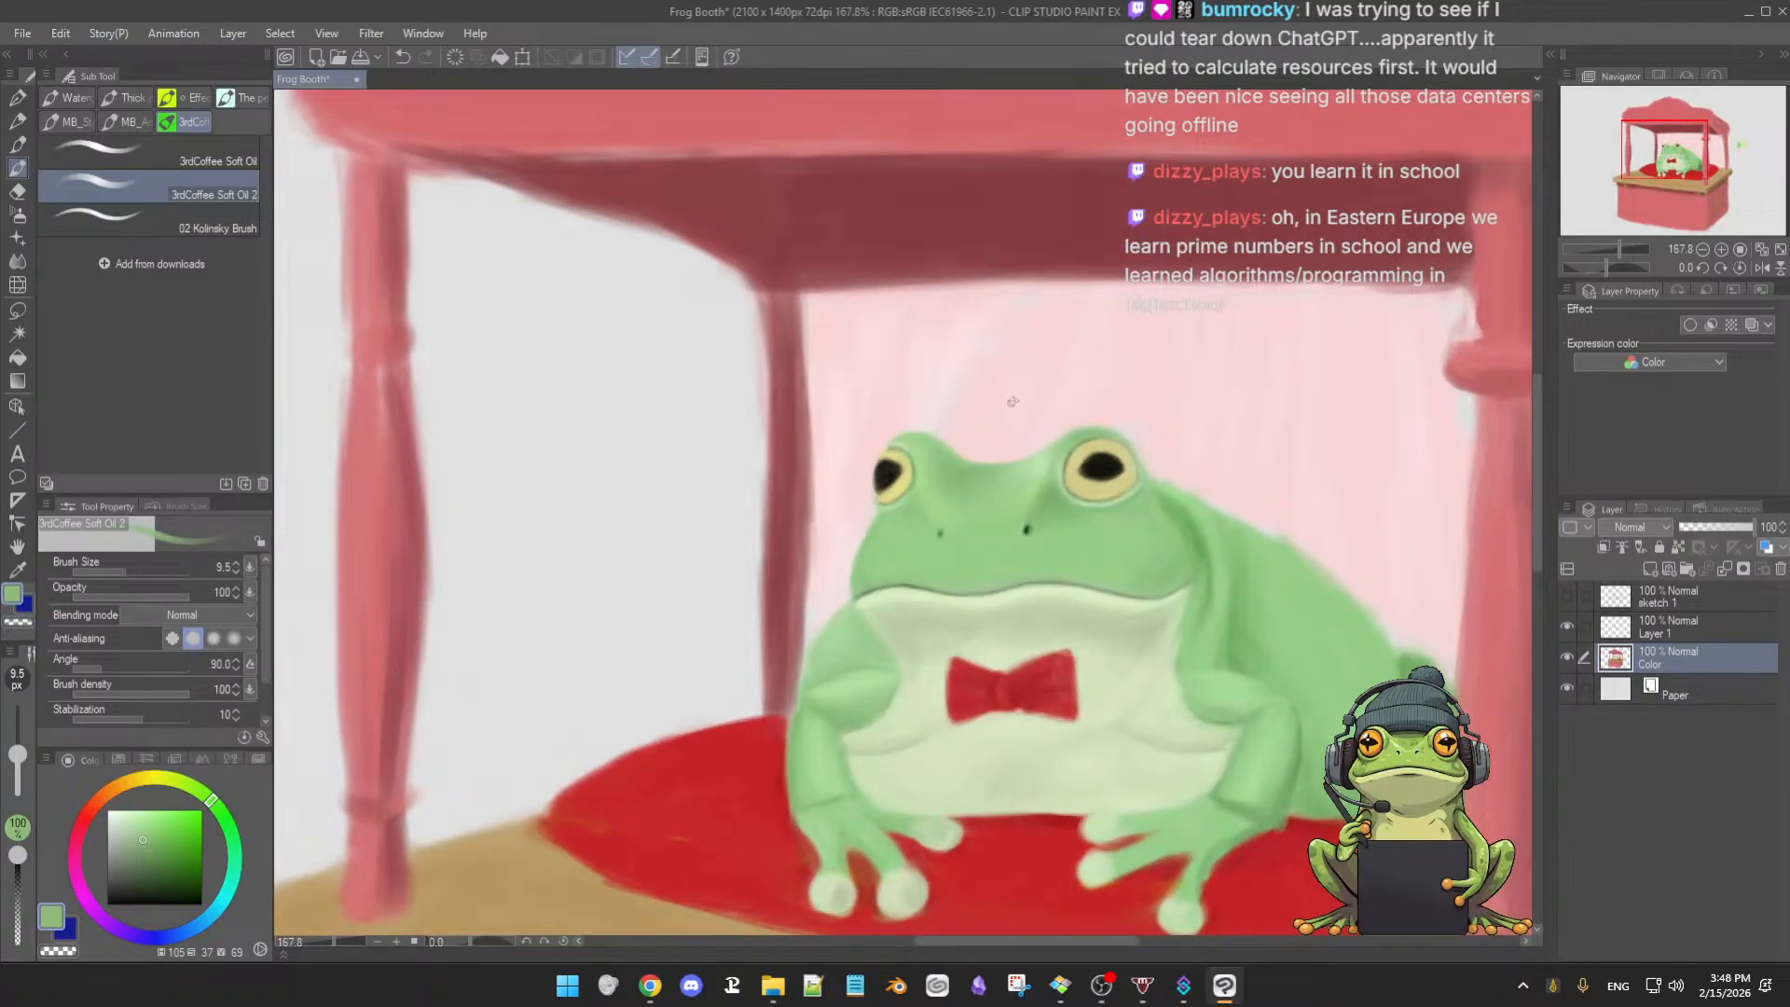
{"action": "left_click", "coordinate": [1049, 458], "text": "alt"}
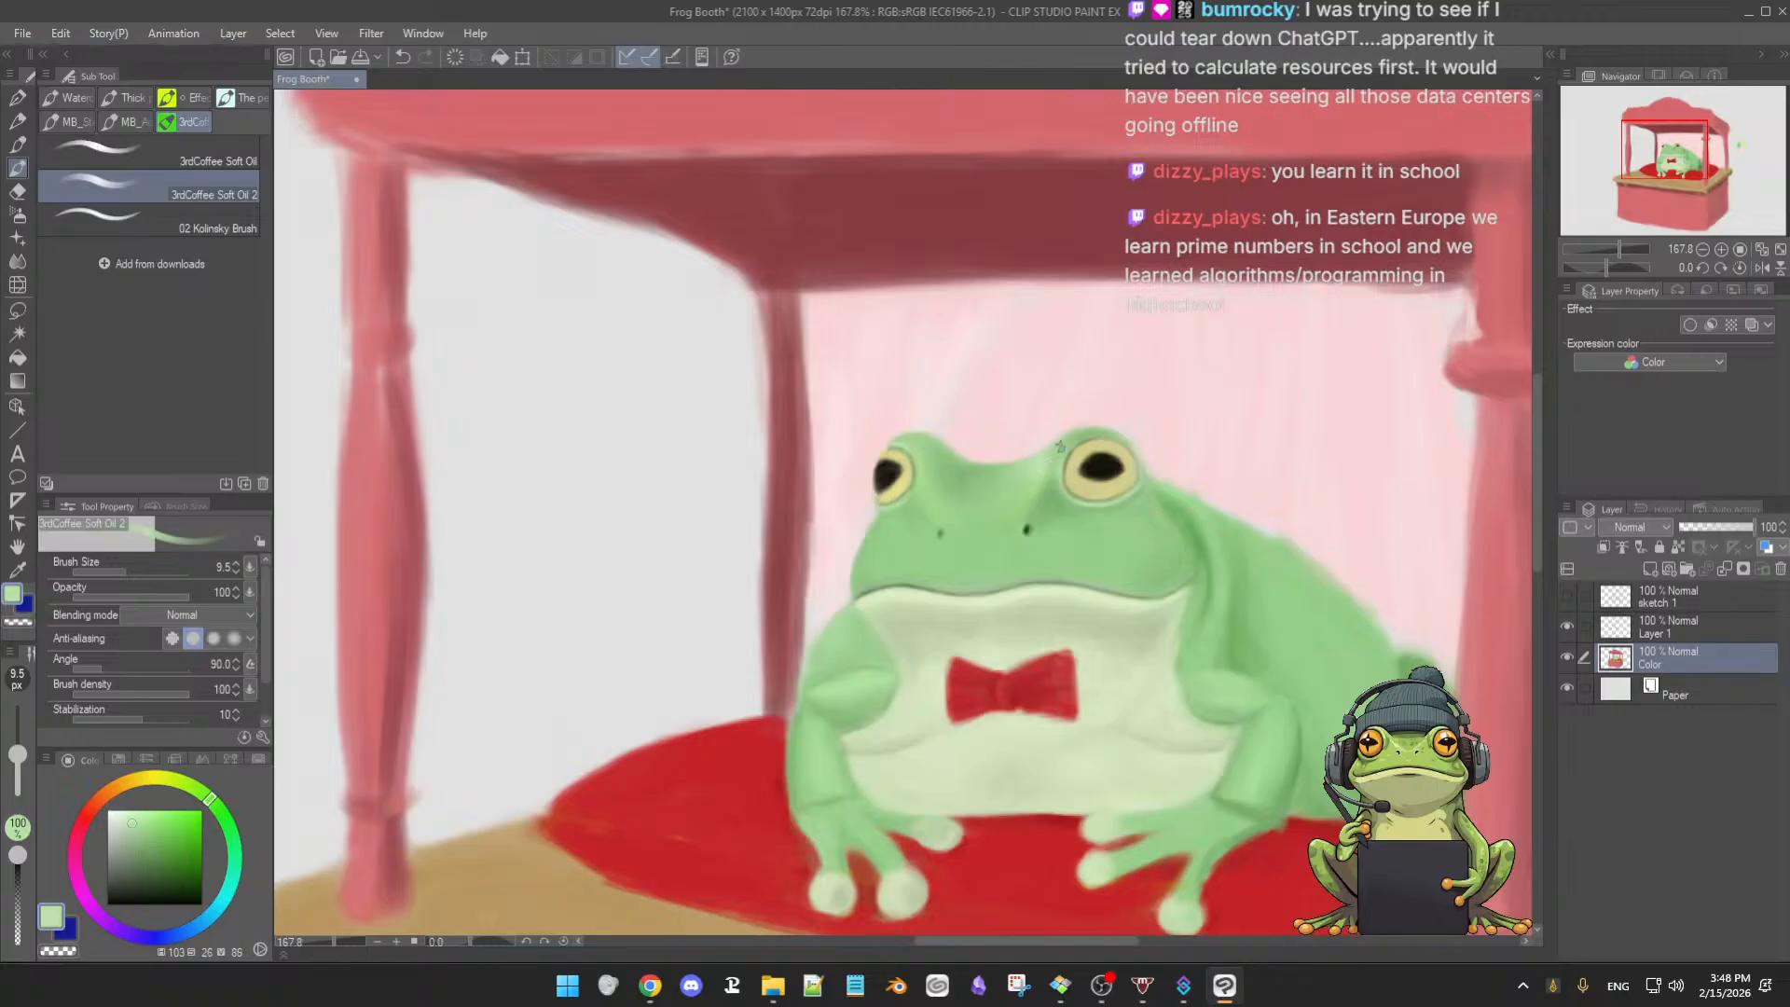
{"action": "left_click", "coordinate": [1014, 478], "text": "alt"}
{"action": "left_click", "coordinate": [1057, 452], "text": "alt"}
{"action": "mouse_move", "coordinate": [1119, 533]}
{"action": "left_mouse_down"}
{"action": "mouse_move", "coordinate": [1056, 542]}
{"action": "mouse_move", "coordinate": [1114, 552]}
{"action": "left_mouse_up"}
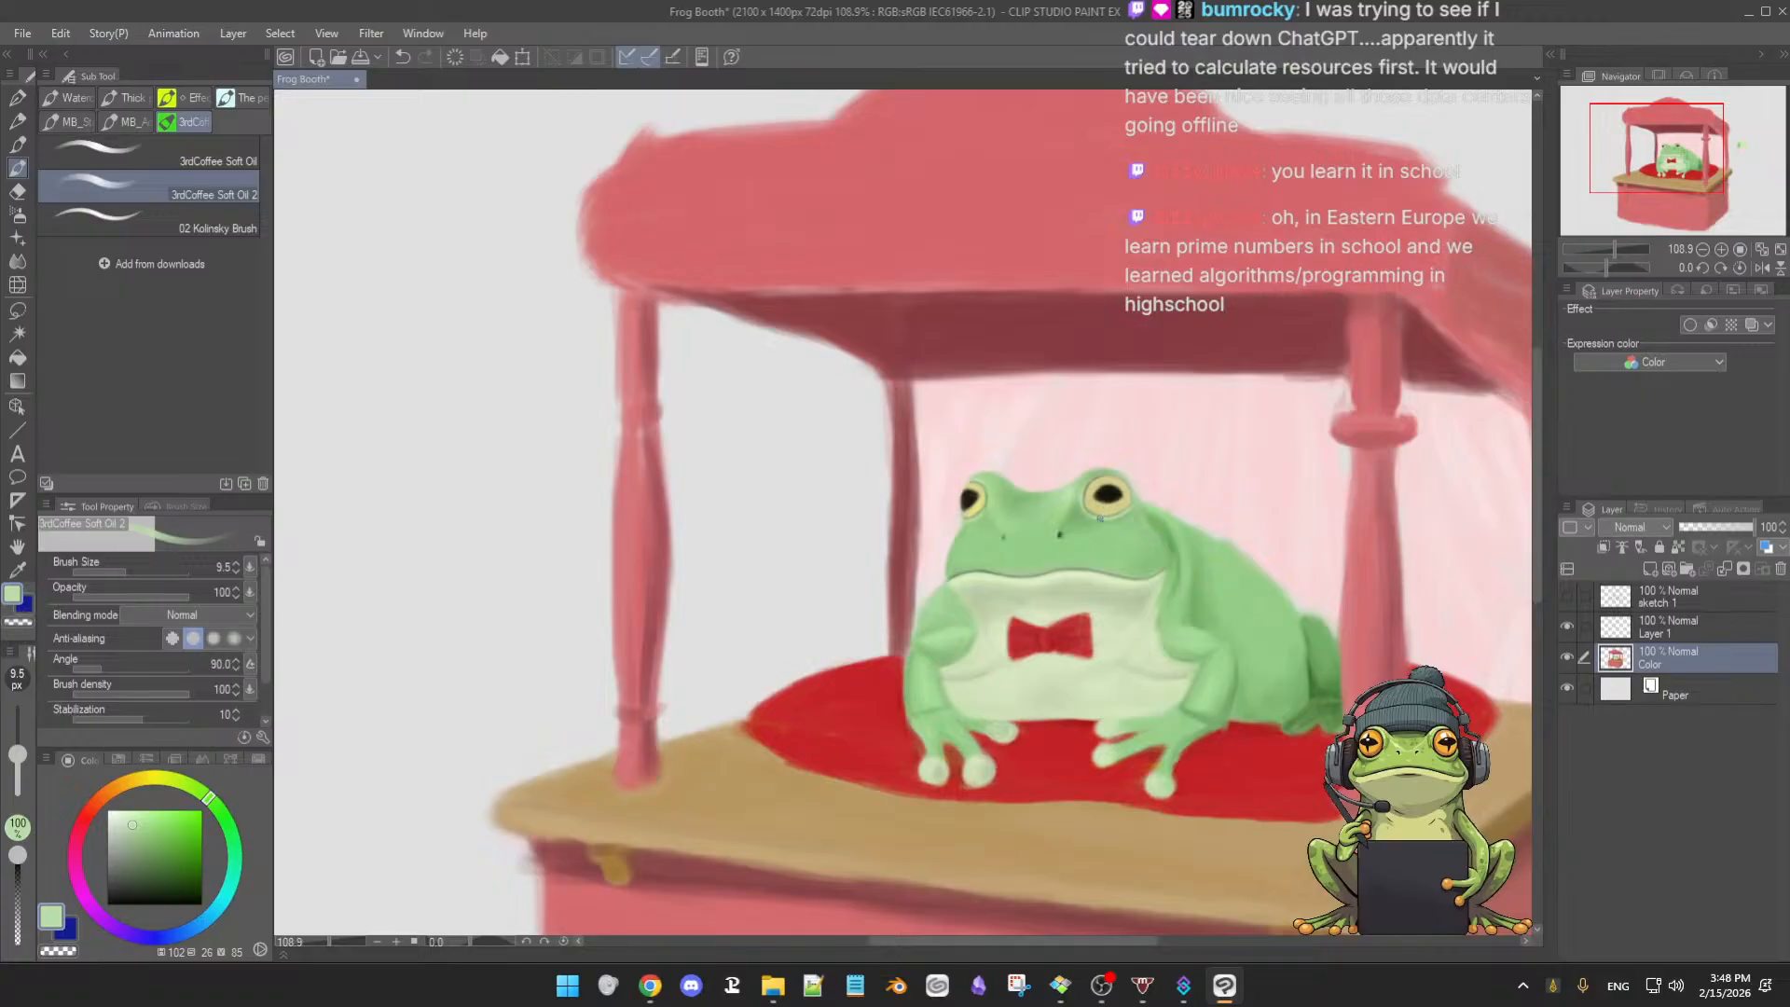
- Clean up the lower edge of the frog's flank with sampled dark cushion red at brush size 12
{"action": "mouse_move", "coordinate": [1177, 695]}
{"action": "left_mouse_down"}
{"action": "mouse_move", "coordinate": [1233, 702]}
{"action": "mouse_move", "coordinate": [1060, 703]}
{"action": "mouse_move", "coordinate": [1086, 705]}
{"action": "left_mouse_up"}
{"action": "left_click_drag", "start_coordinate": [1123, 719], "coordinate": [1097, 641]}
{"action": "left_click", "coordinate": [1098, 677], "text": "alt"}
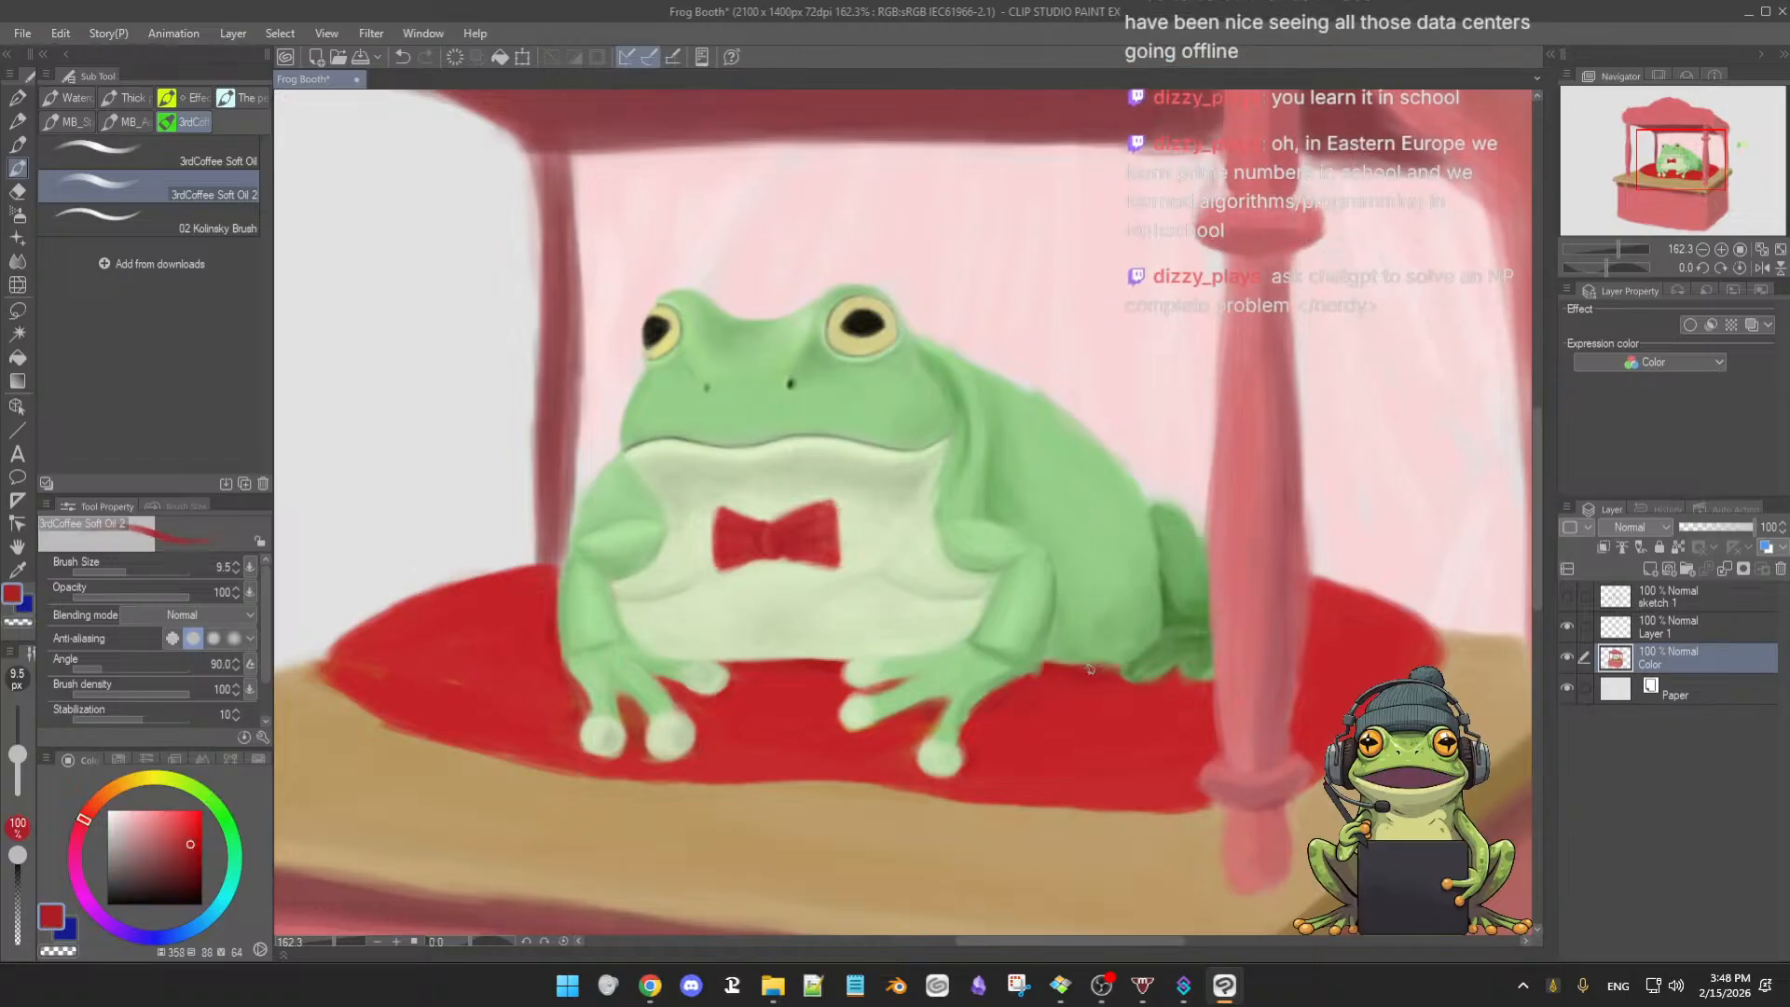
{"action": "key", "text": "]"}
{"action": "key", "text": "]"}
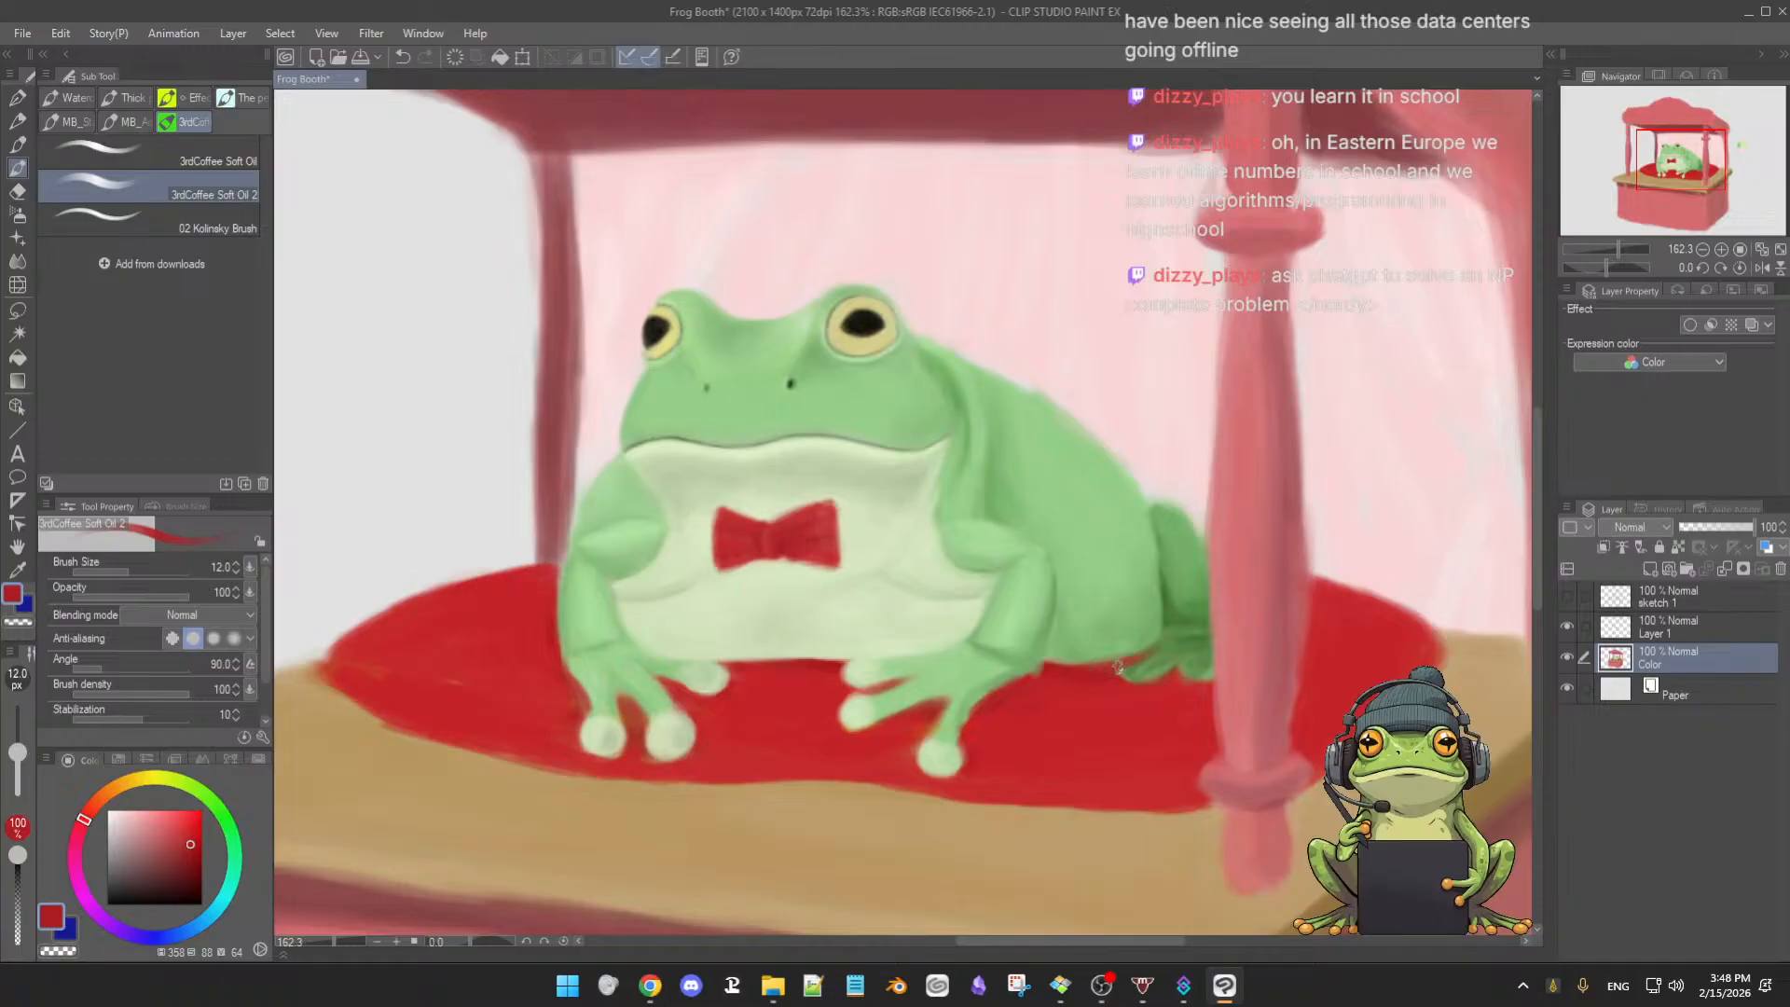
- Shape the hind foot and its toes with sampled greens at brush size 12, and cut the toe gaps with cushion red at size 4.4
{"action": "left_click", "coordinate": [1177, 631], "text": "alt"}
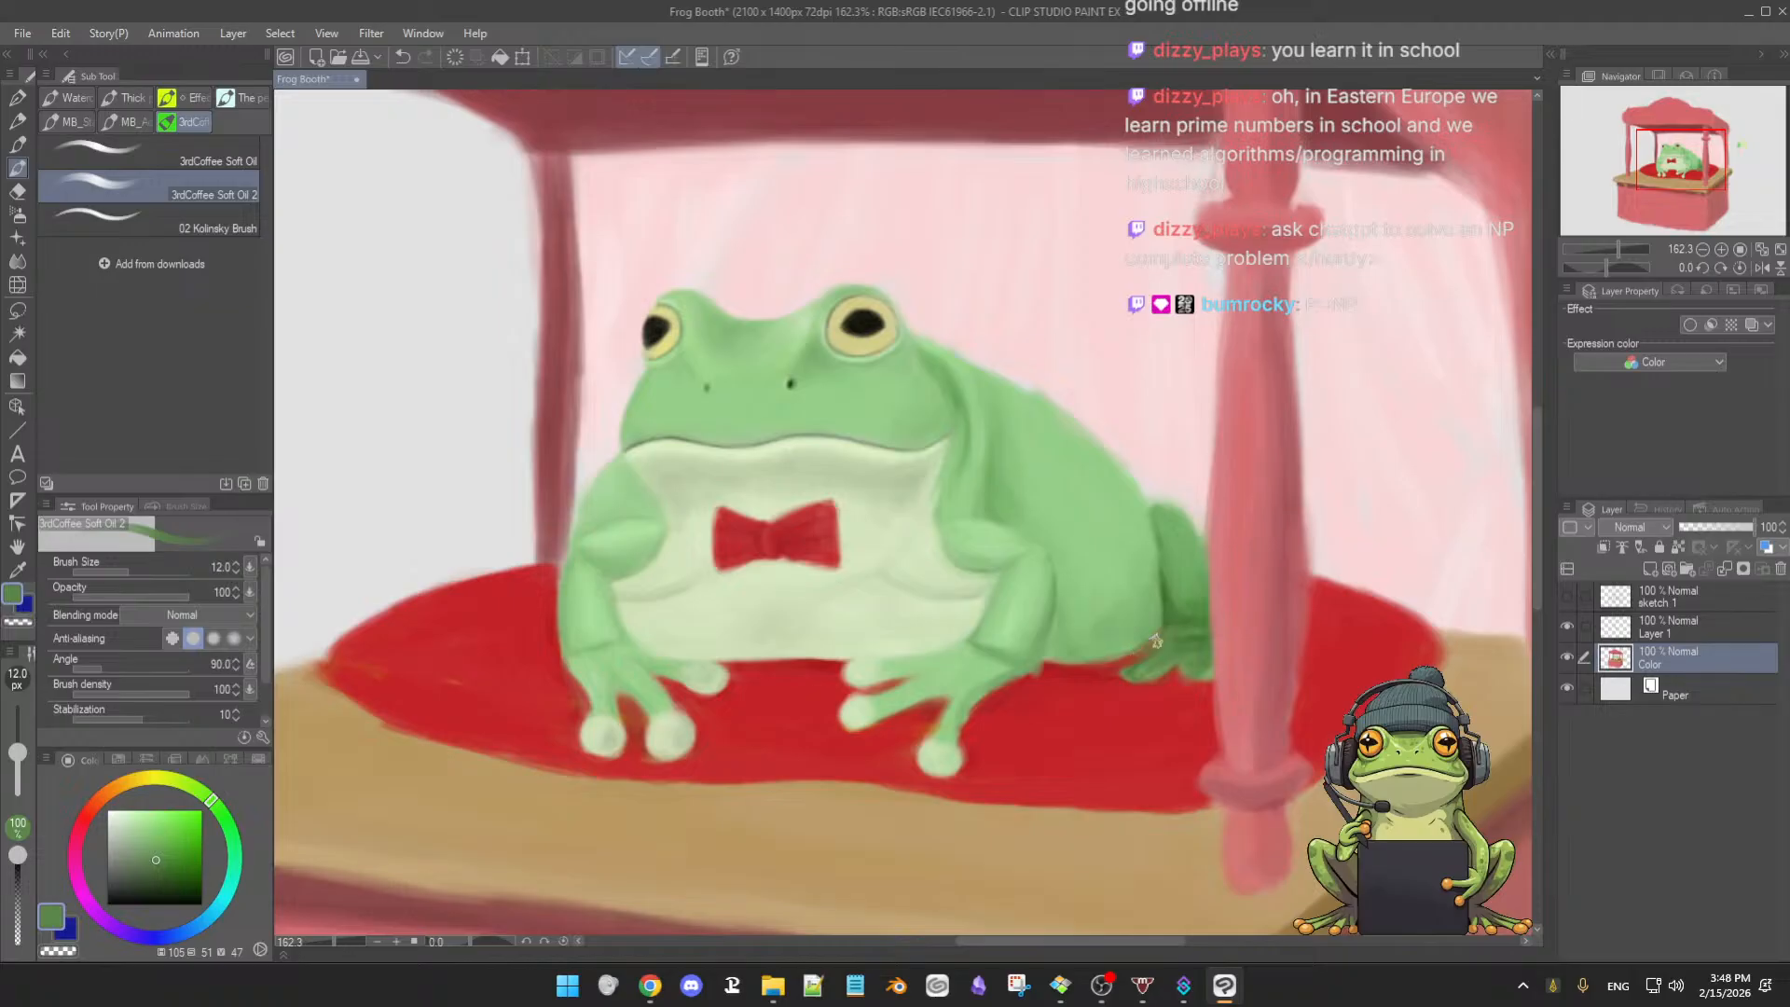
{"action": "left_click", "coordinate": [1170, 631], "text": "alt"}
{"action": "left_click", "coordinate": [1135, 662], "text": "alt"}
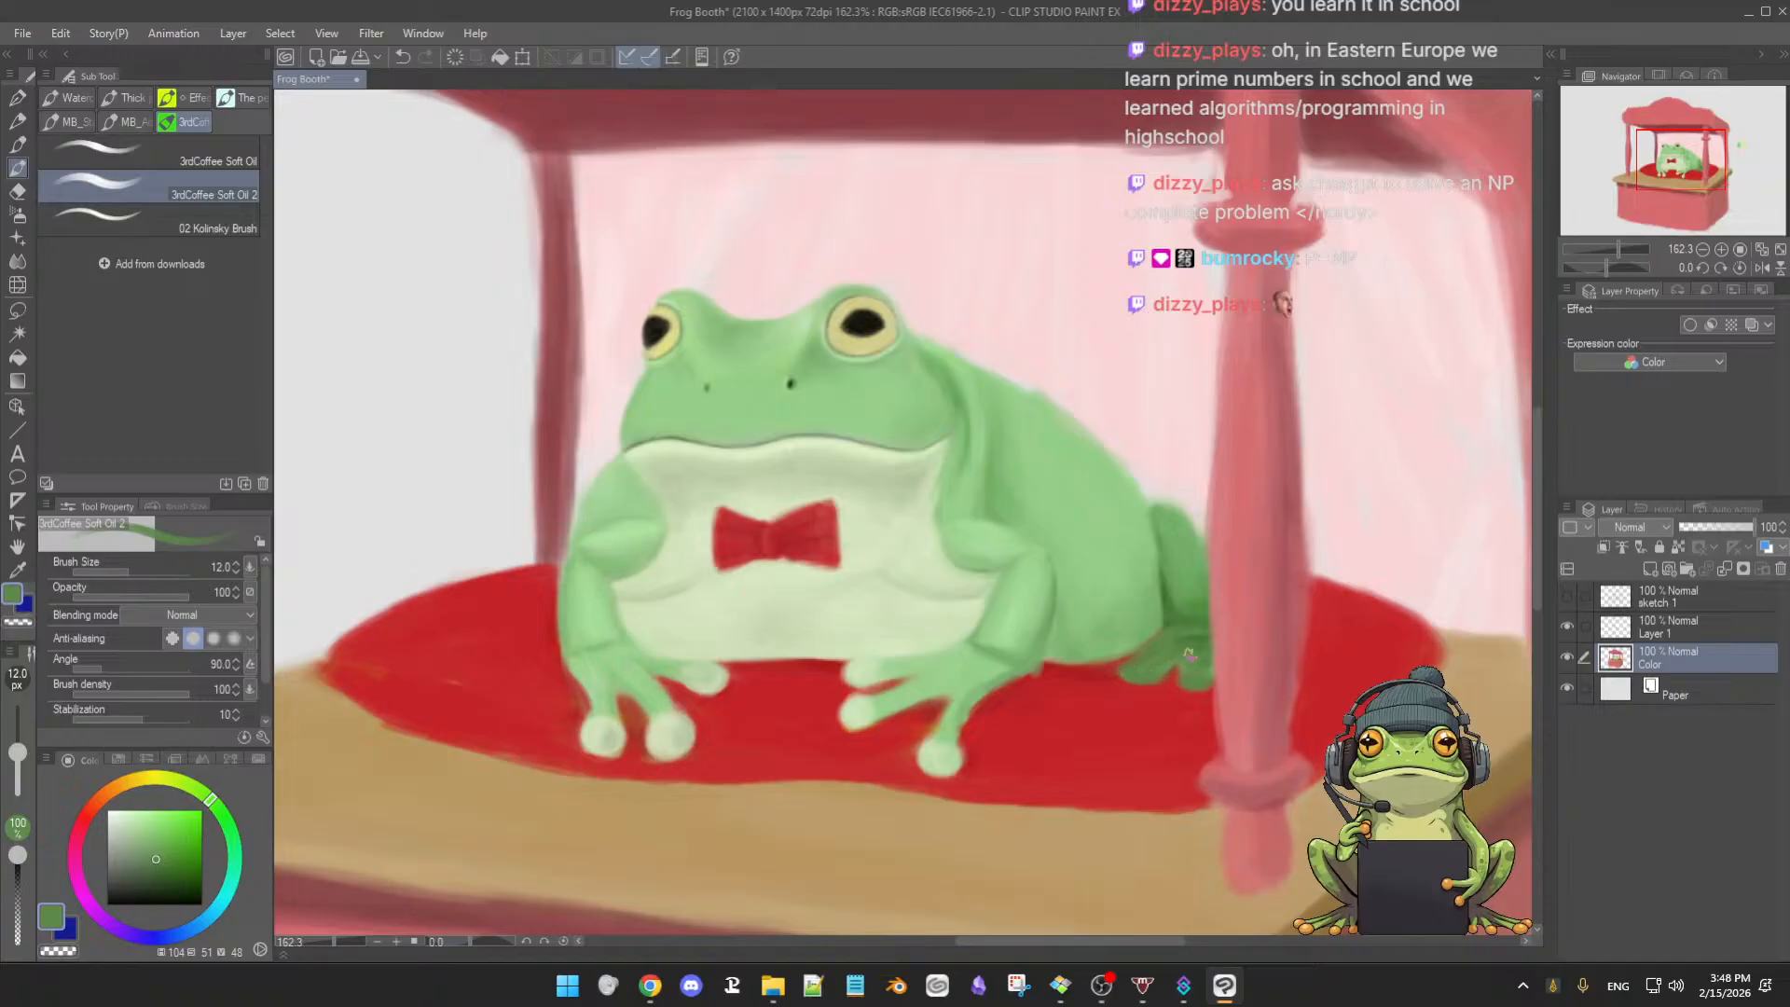
{"action": "left_click", "coordinate": [1165, 683], "text": "alt"}
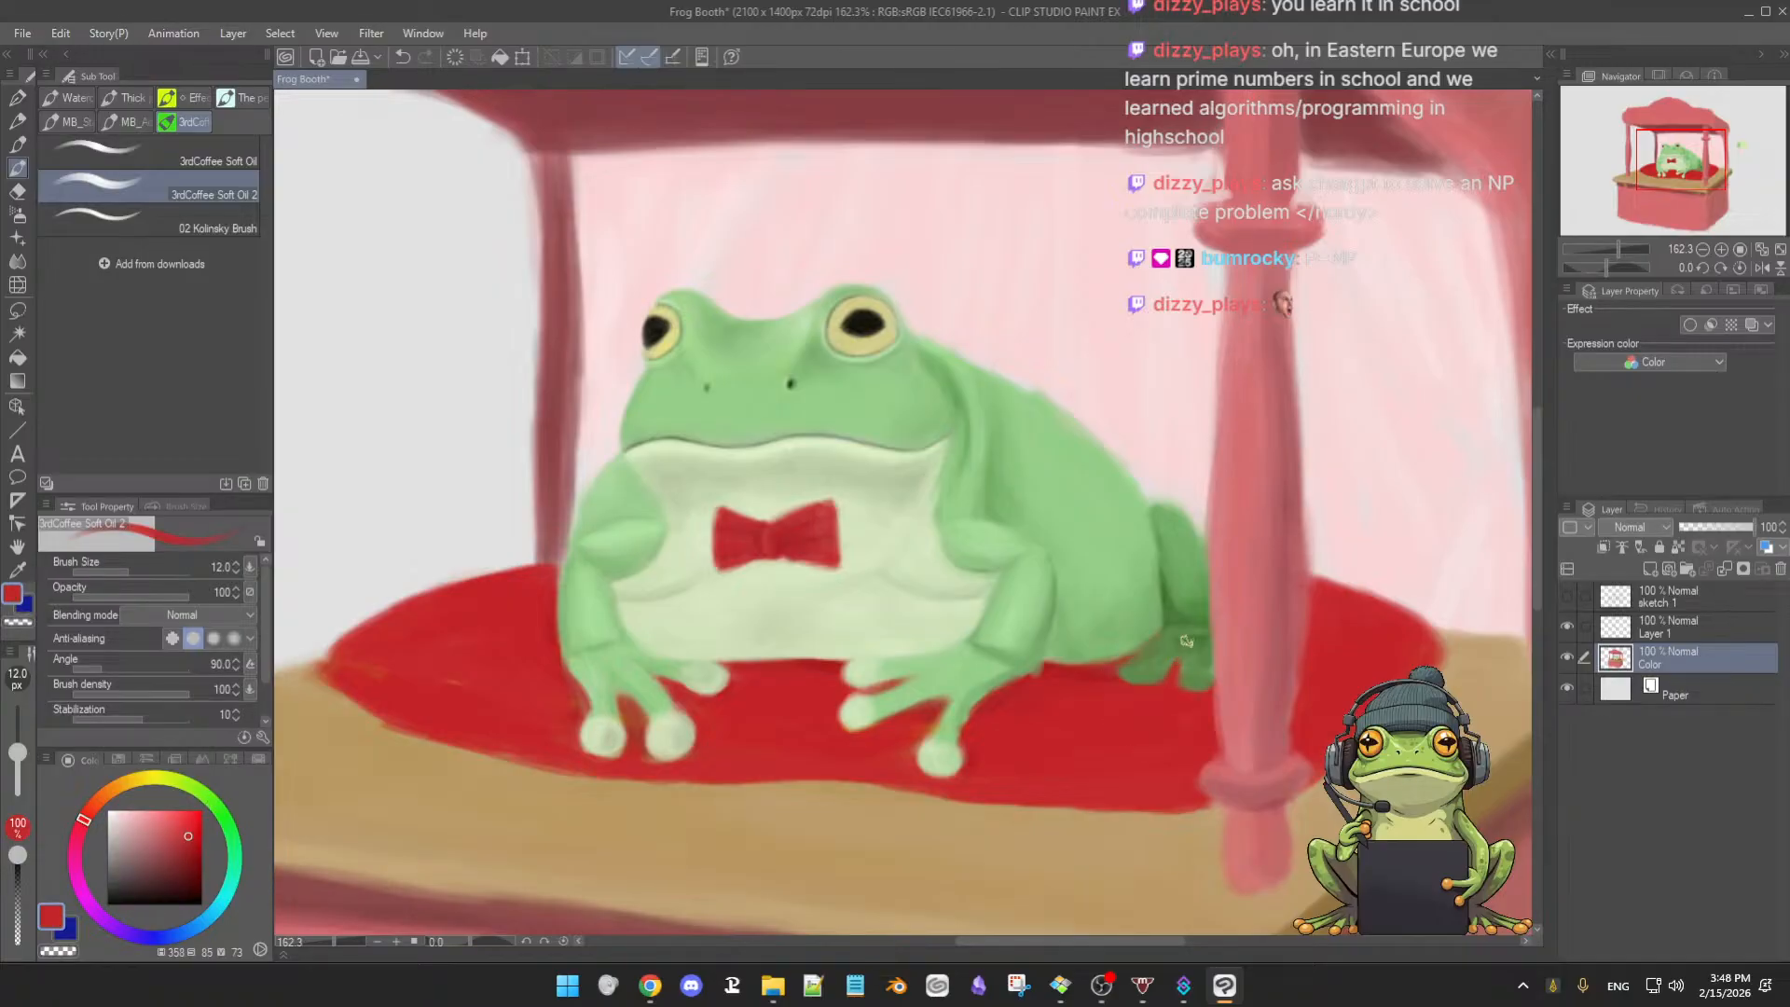
{"action": "left_click_drag", "start_coordinate": [1181, 664], "coordinate": [1177, 664], "text": "ctrl+alt"}
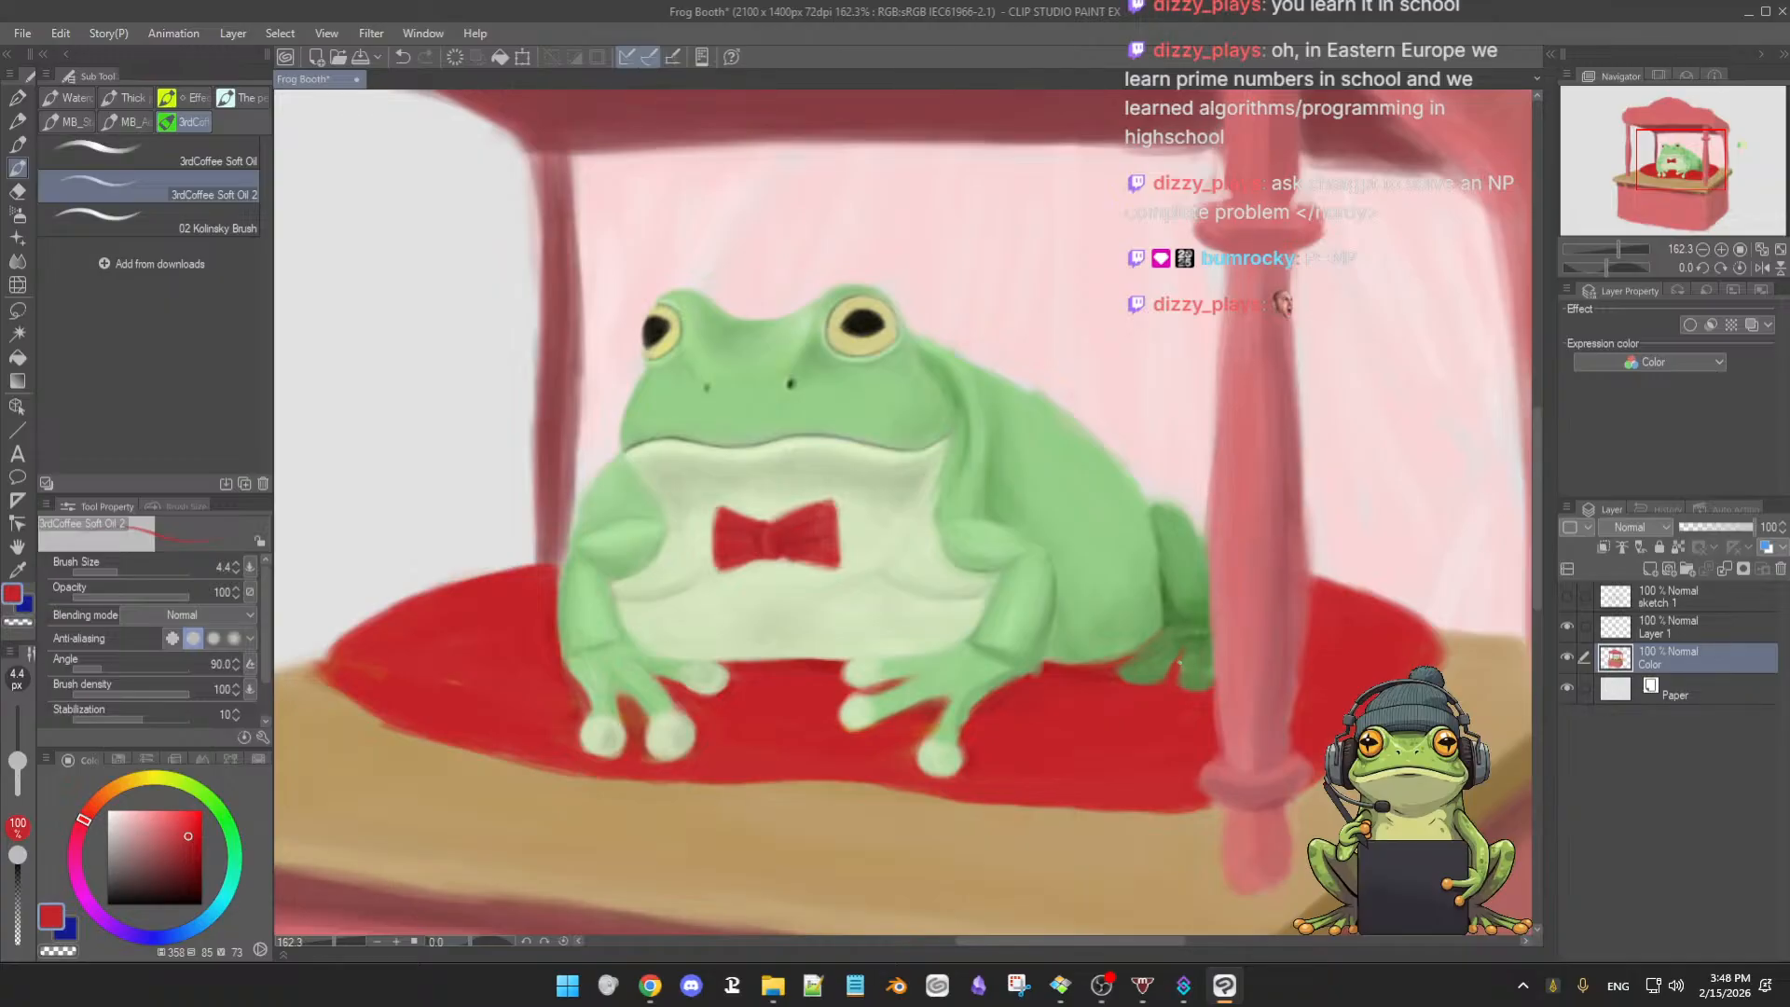
- Refine the flank's lower edge and the adjoining hind foot with sampled mid and darker greens at brush size 9.1
{"action": "left_click", "coordinate": [1156, 628], "text": "alt"}
{"action": "left_click_drag", "start_coordinate": [1157, 626], "coordinate": [1161, 620], "text": "ctrl+alt"}
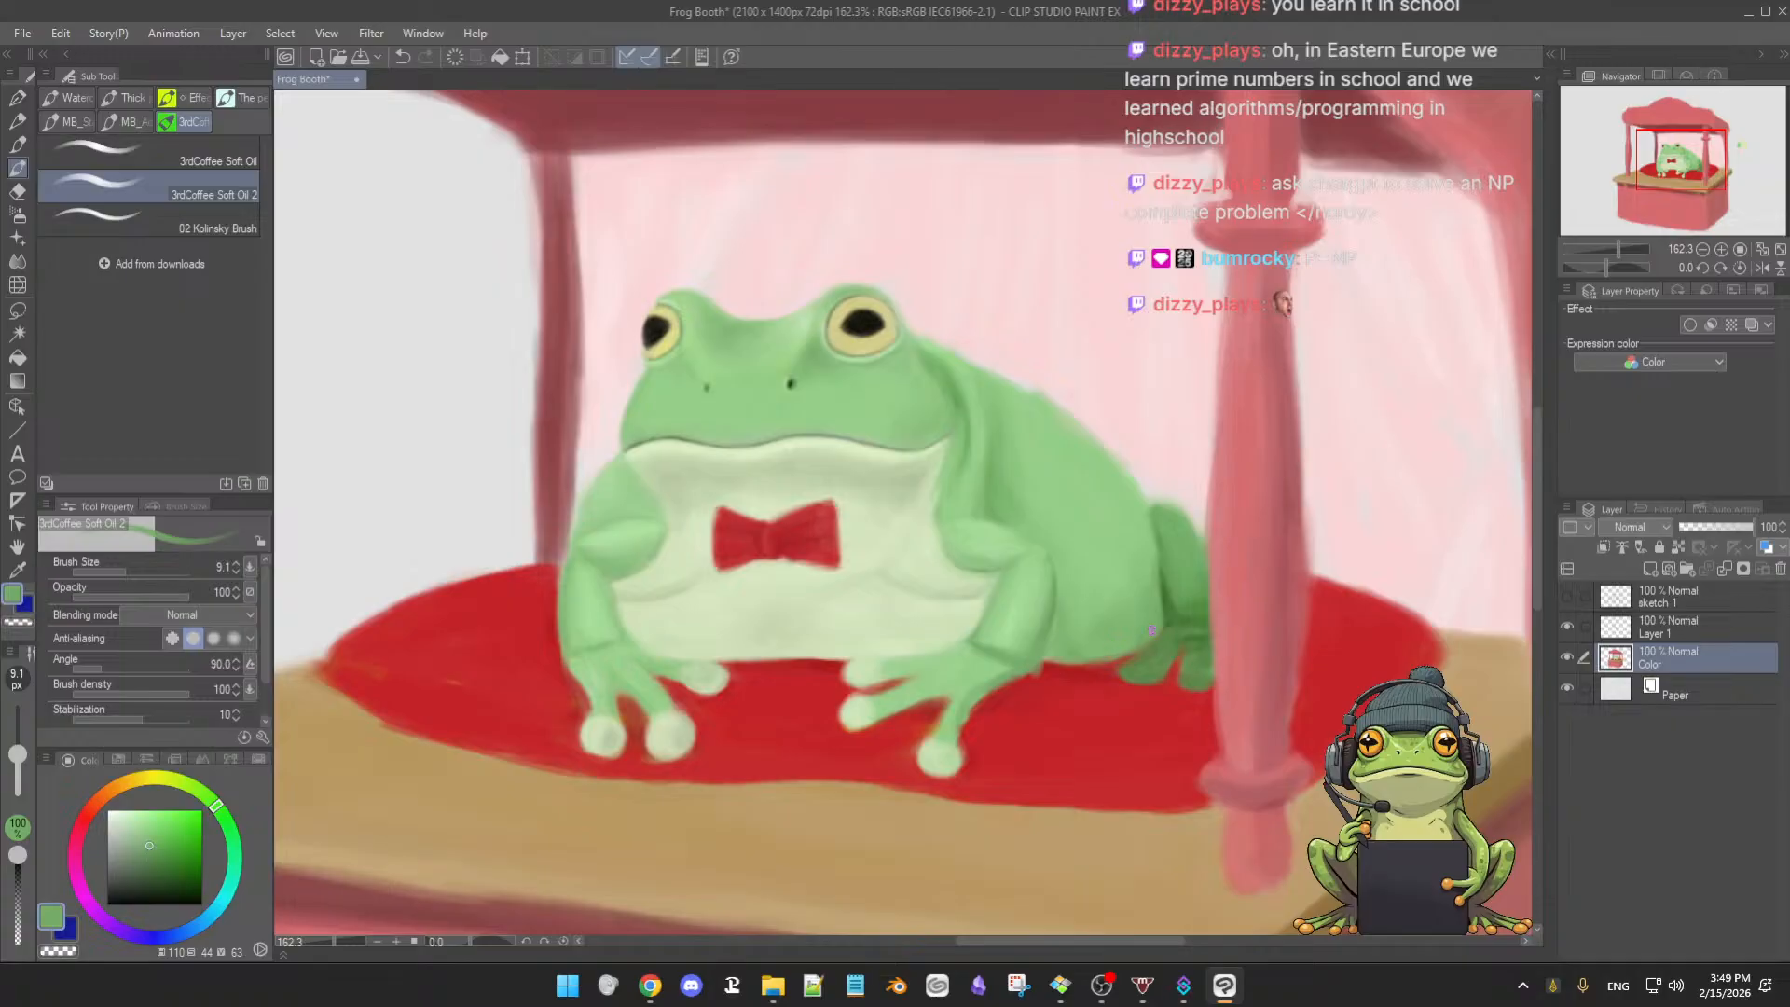
{"action": "left_click", "coordinate": [1166, 645], "text": "alt"}
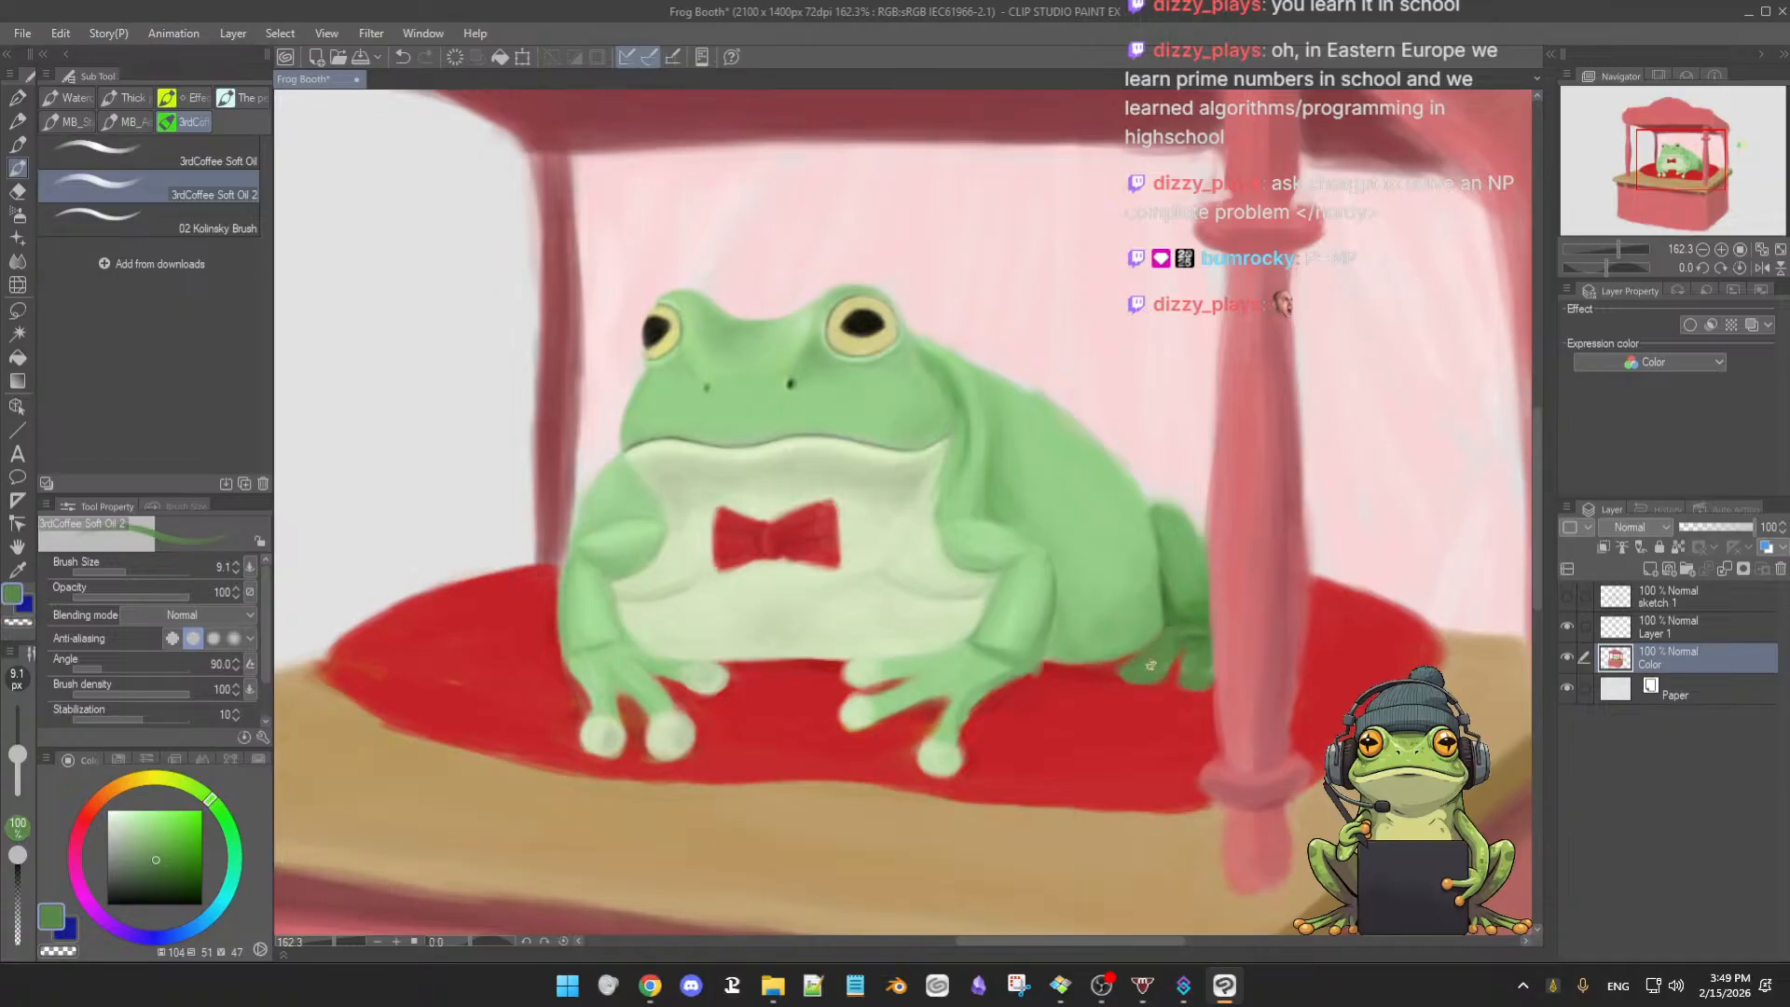
- Lighten the hind foot's toe tips with pale green sampled from a front toe, and resample the foot's green for blending
{"action": "left_click", "coordinate": [937, 741], "text": "alt"}
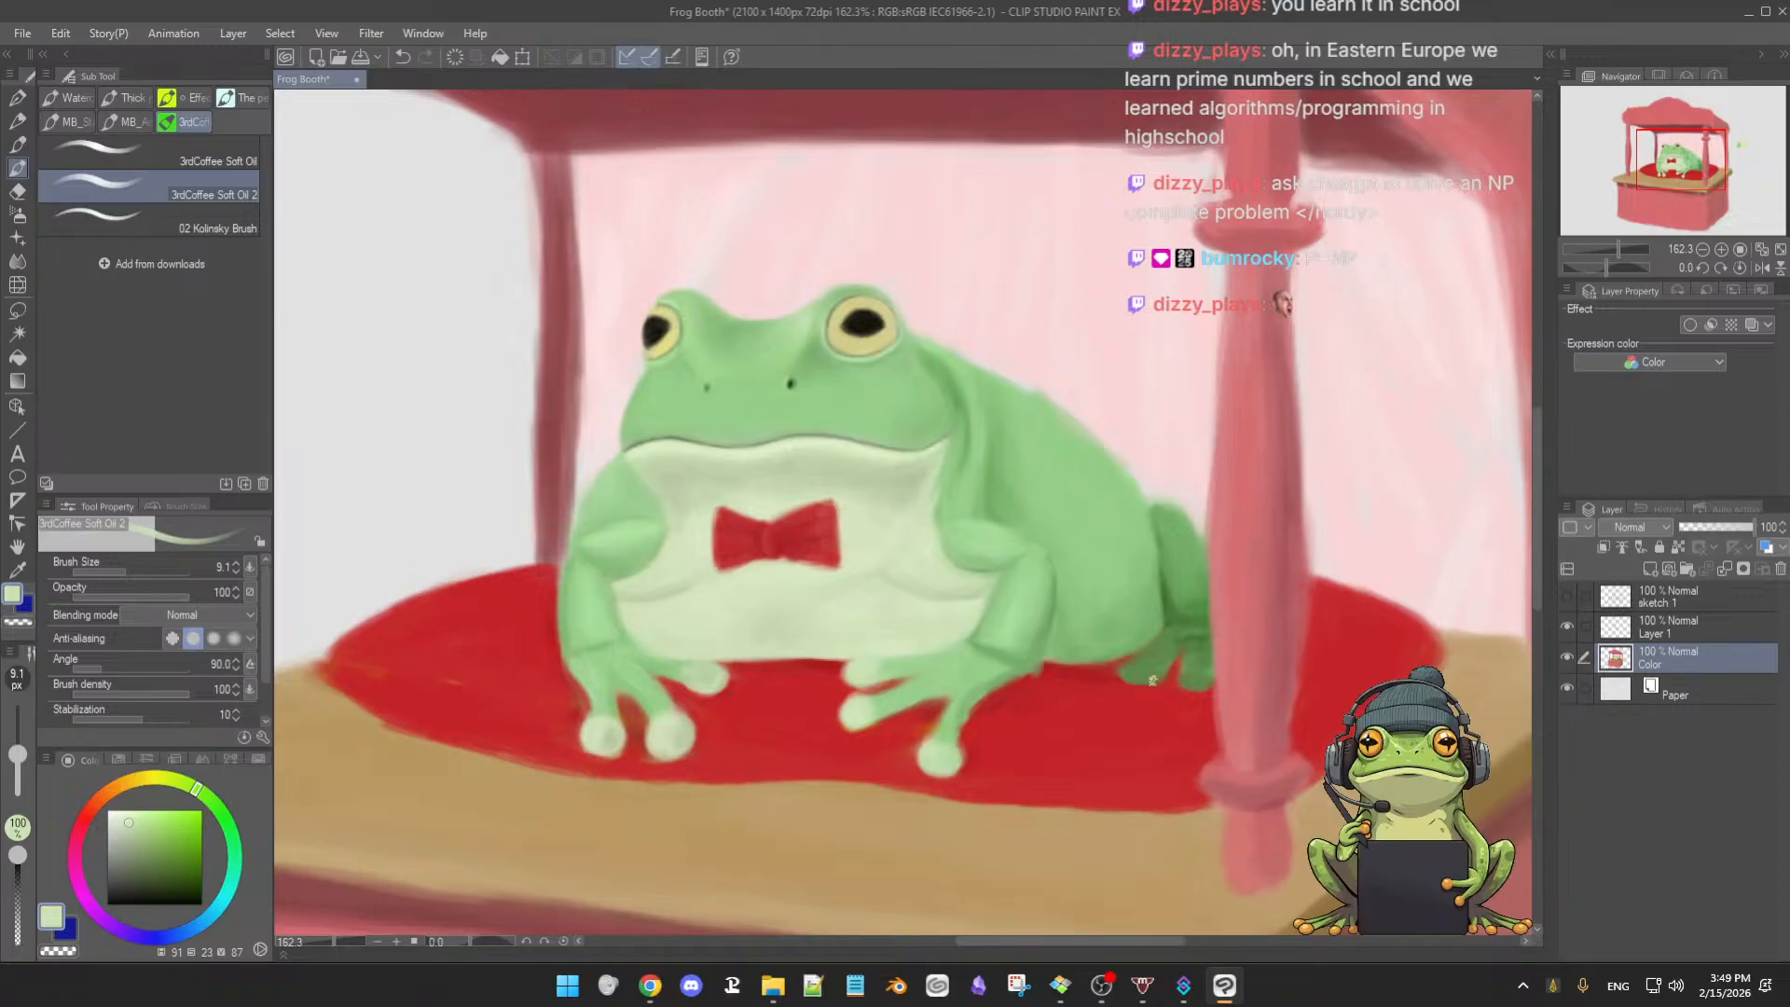
{"action": "left_click_drag", "start_coordinate": [1124, 674], "coordinate": [1152, 681]}
{"action": "left_click", "coordinate": [1193, 672], "text": "alt"}
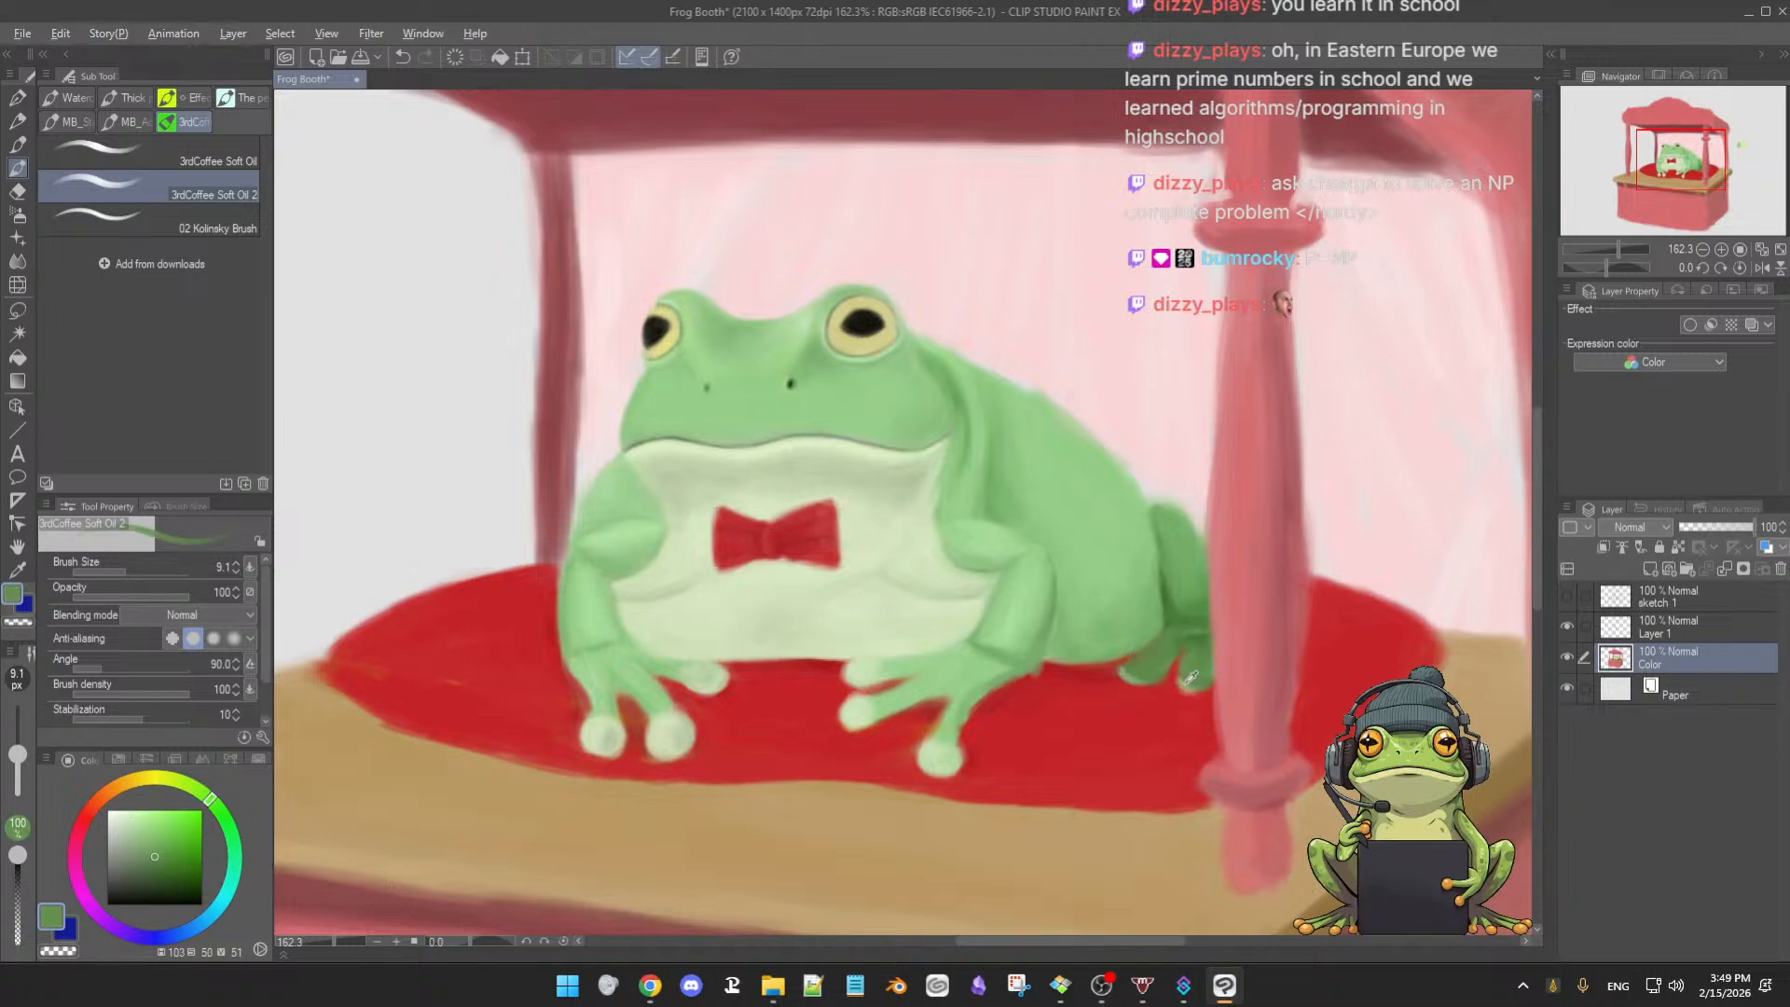
- Brighten the hind foot's toe tips at brush size 16.6 with pale green sampled from a front toe
{"action": "left_click", "coordinate": [1191, 662], "text": "alt"}
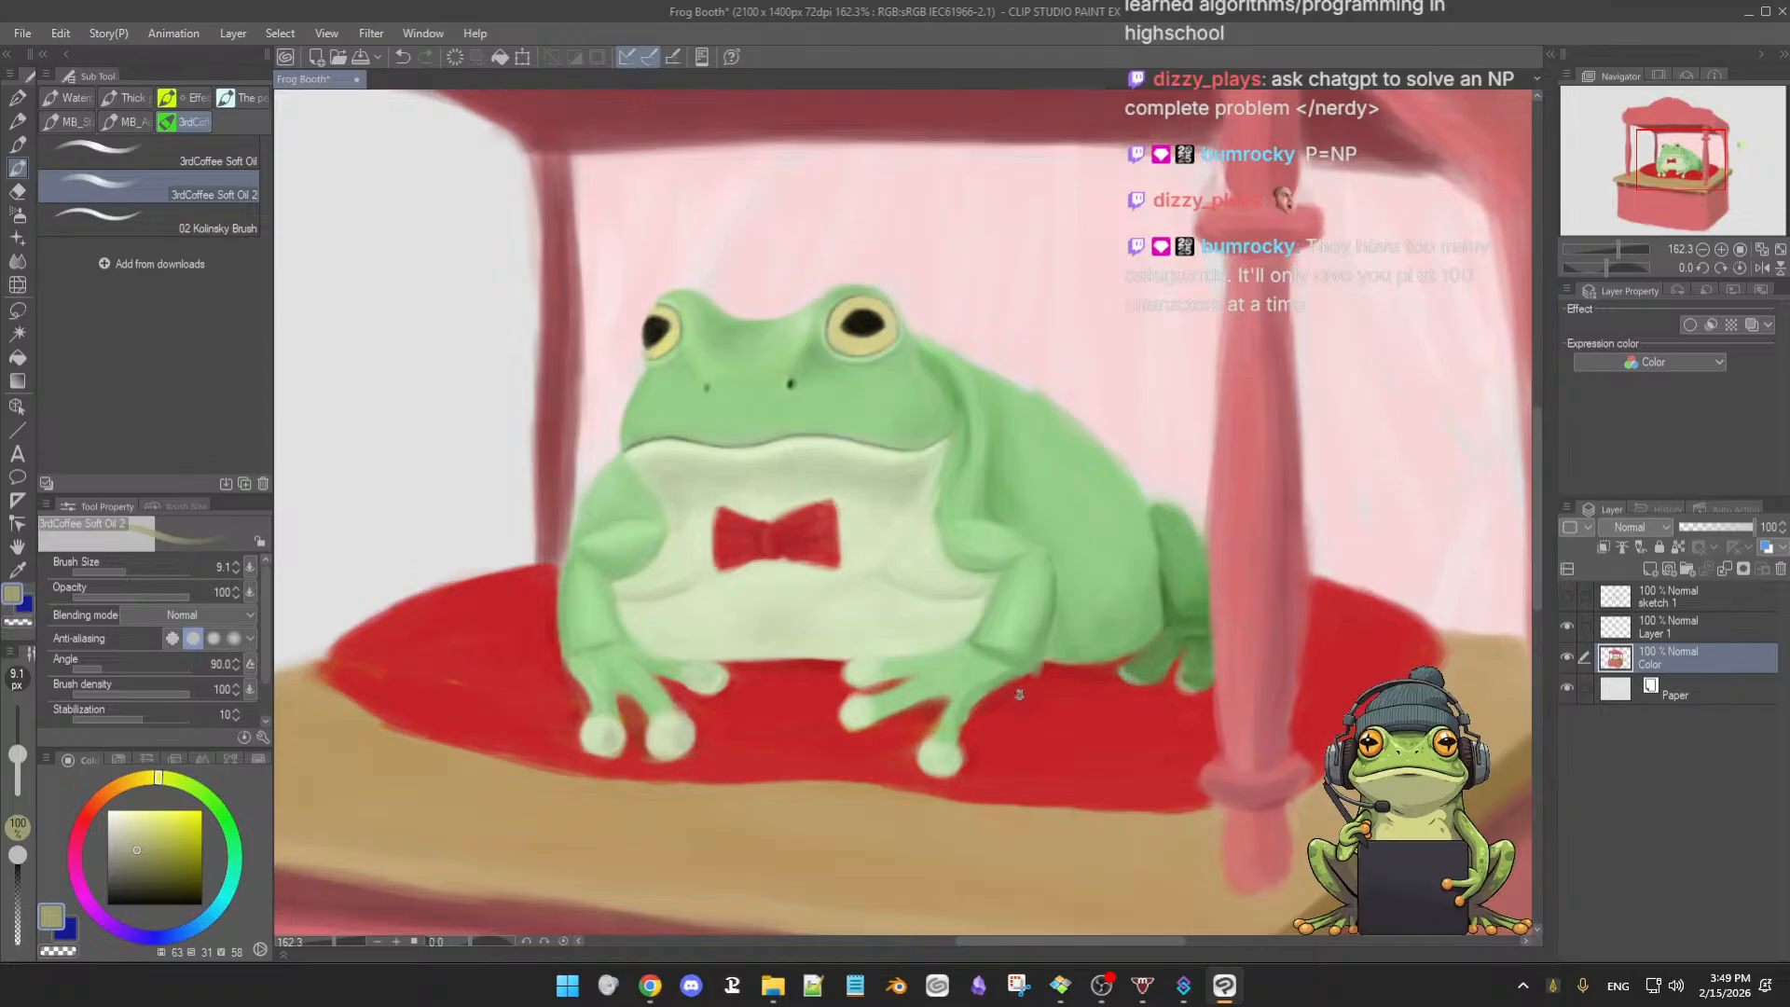
{"action": "left_click", "coordinate": [926, 757], "text": "alt"}
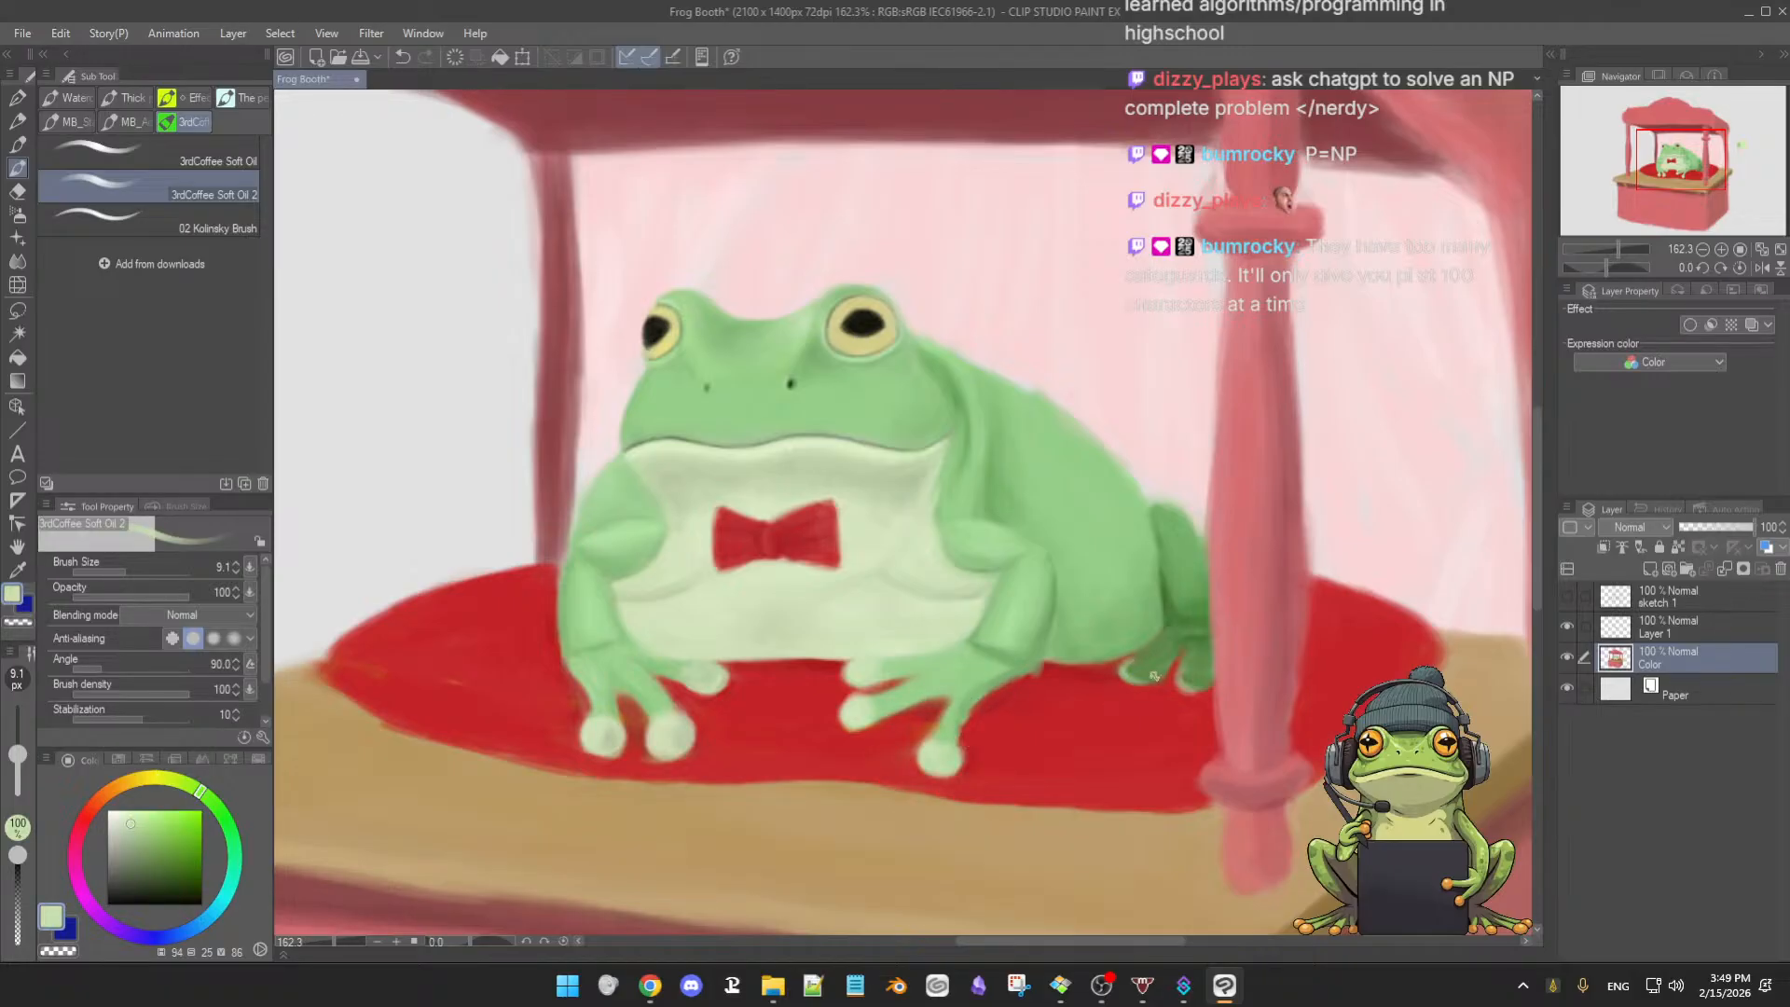
{"action": "key", "text": "]"}
{"action": "key", "text": "]"}
{"action": "mouse_move", "coordinate": [1135, 681]}
{"action": "left_mouse_down"}
{"action": "mouse_move", "coordinate": [1153, 666]}
{"action": "mouse_move", "coordinate": [1193, 679]}
{"action": "mouse_move", "coordinate": [1176, 666]}
{"action": "mouse_move", "coordinate": [1197, 655]}
{"action": "left_mouse_up"}
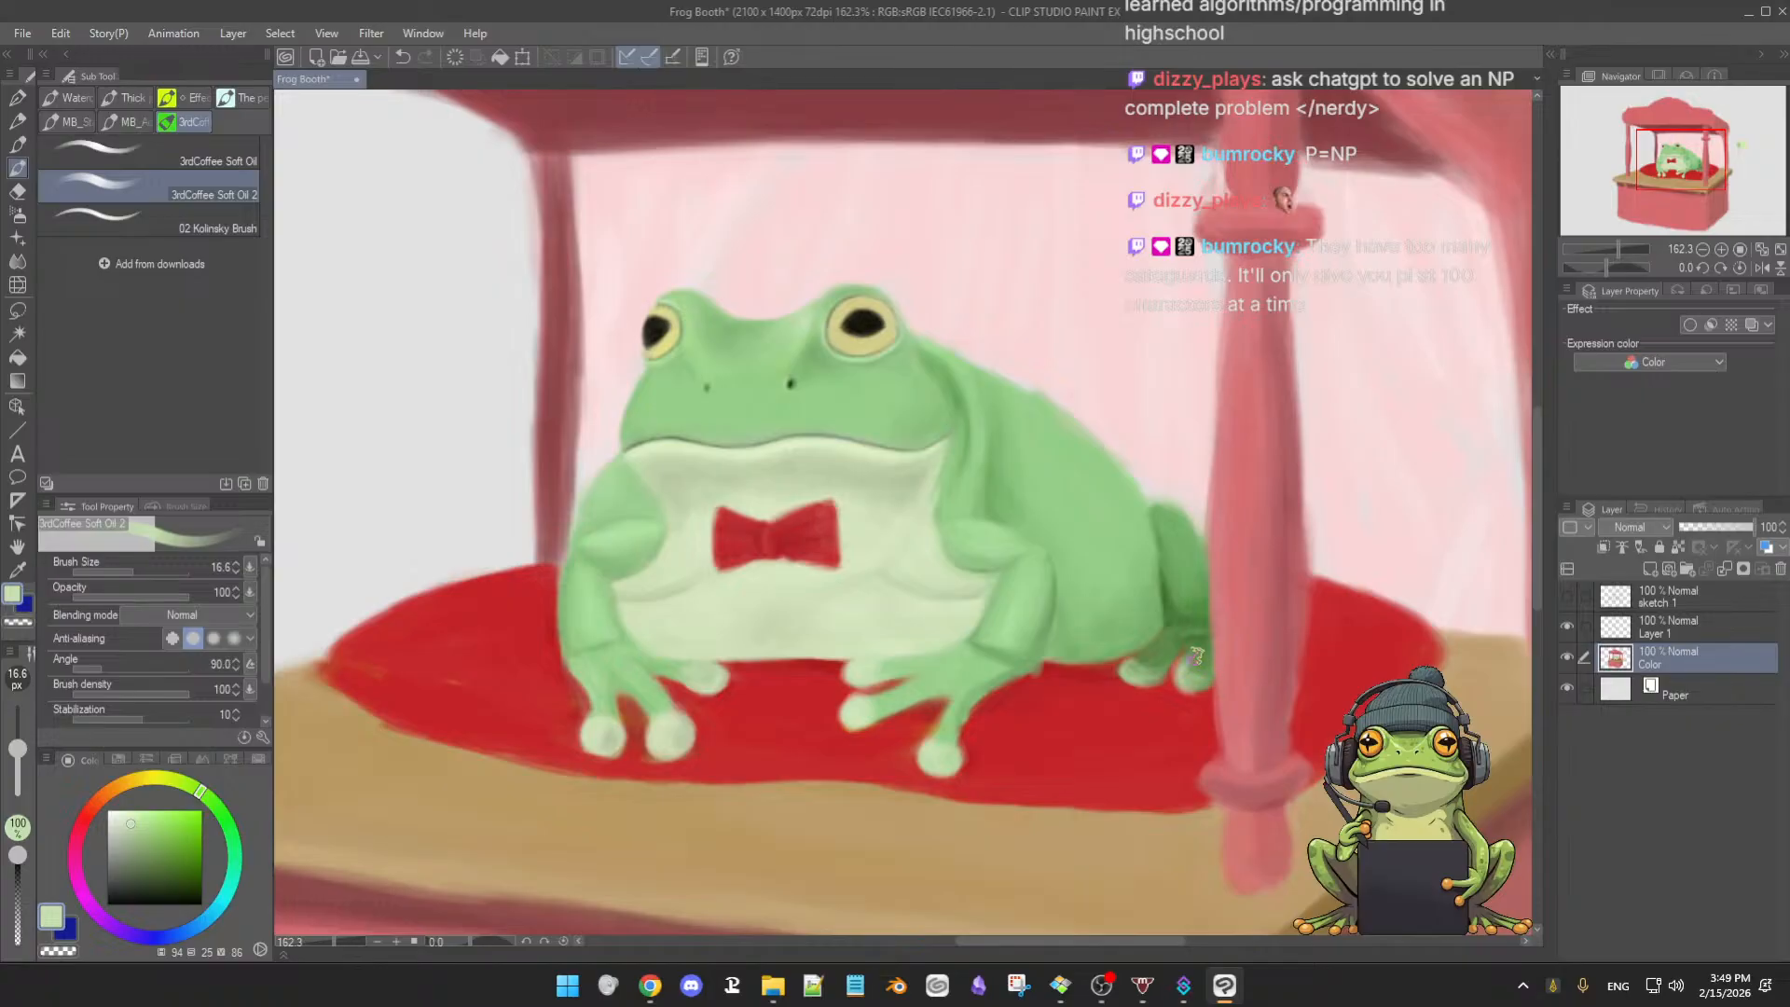
- Define the hind foot's toe gaps with cushion red at brush size 9.5, and blend the foot with sampled greens up to size 11.9
{"action": "left_click", "coordinate": [1161, 710], "text": "alt"}
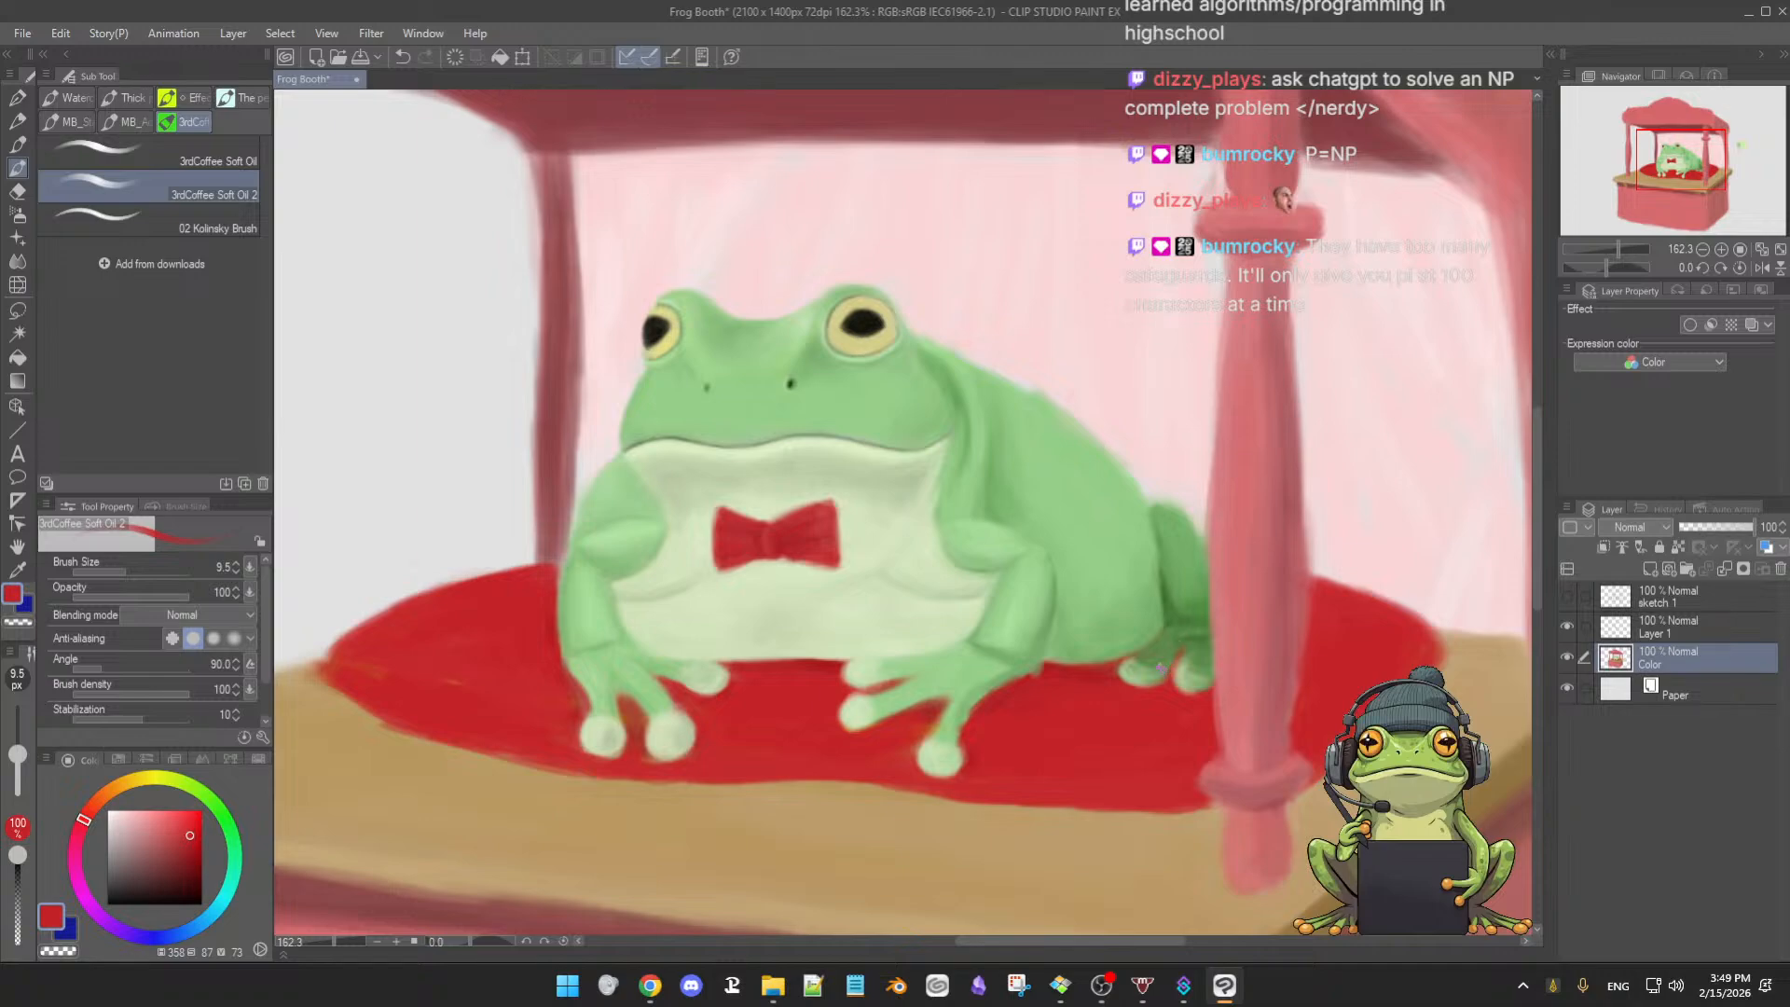
{"action": "left_click", "coordinate": [1197, 635], "text": "alt"}
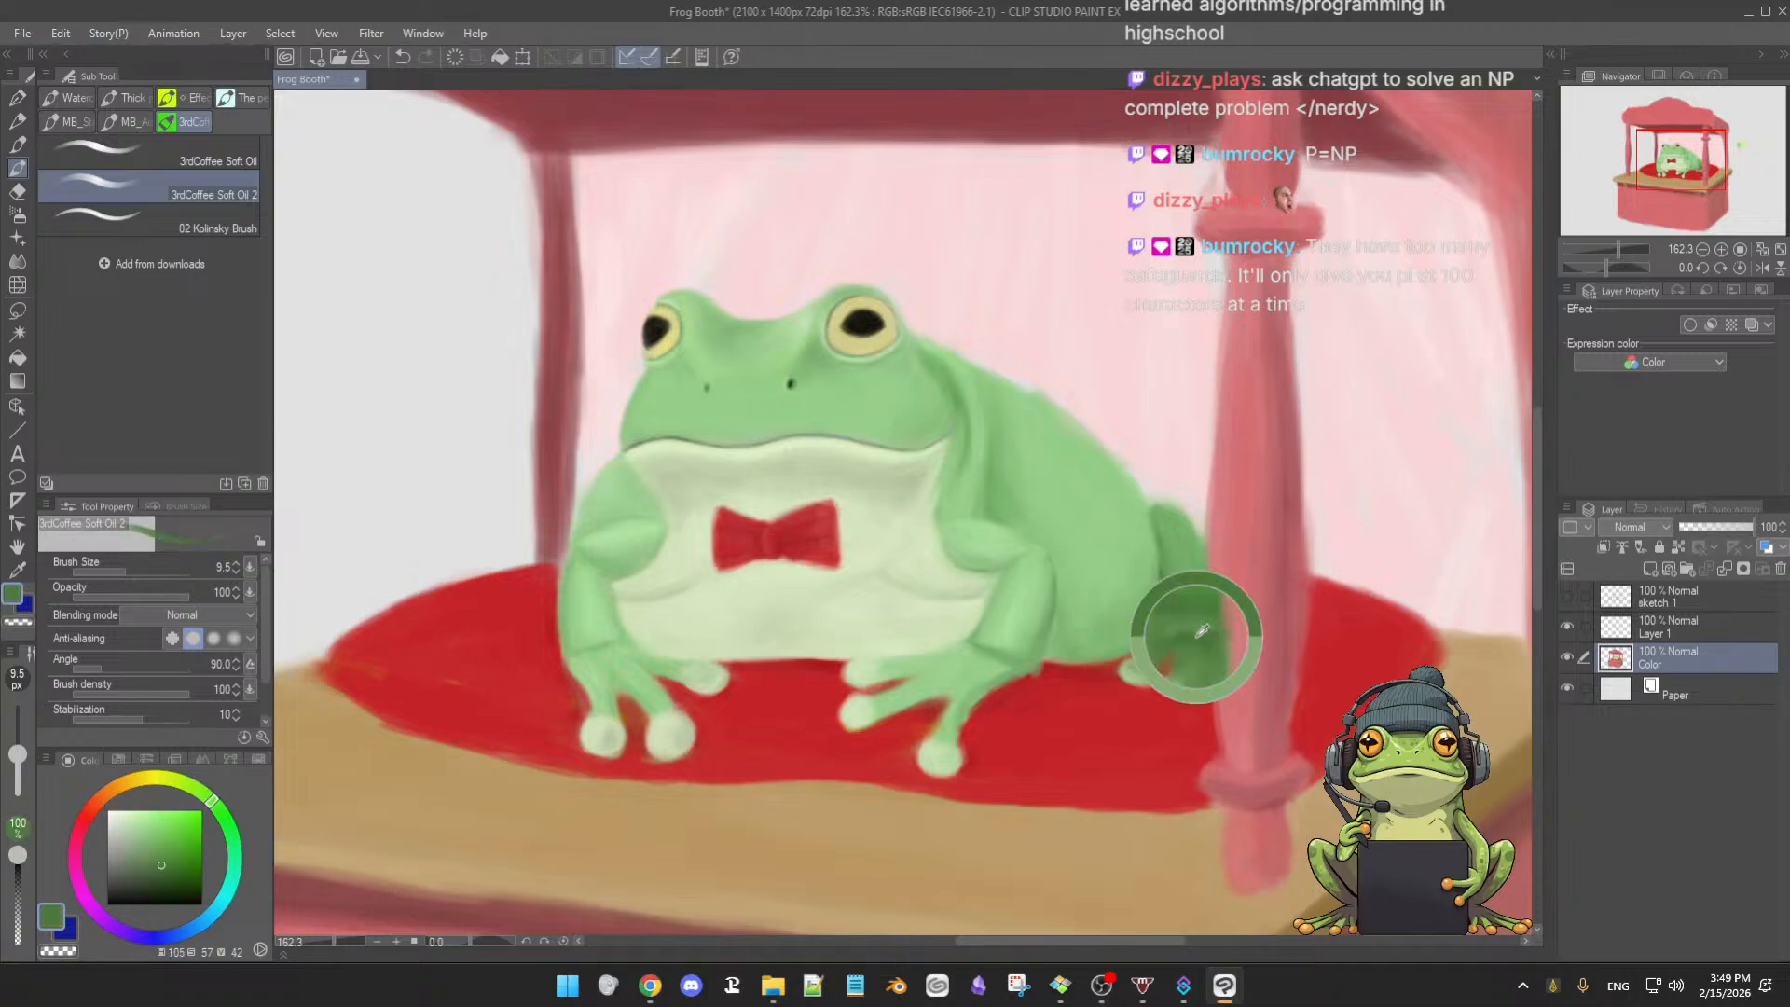
{"action": "left_click", "coordinate": [1161, 652], "text": "alt"}
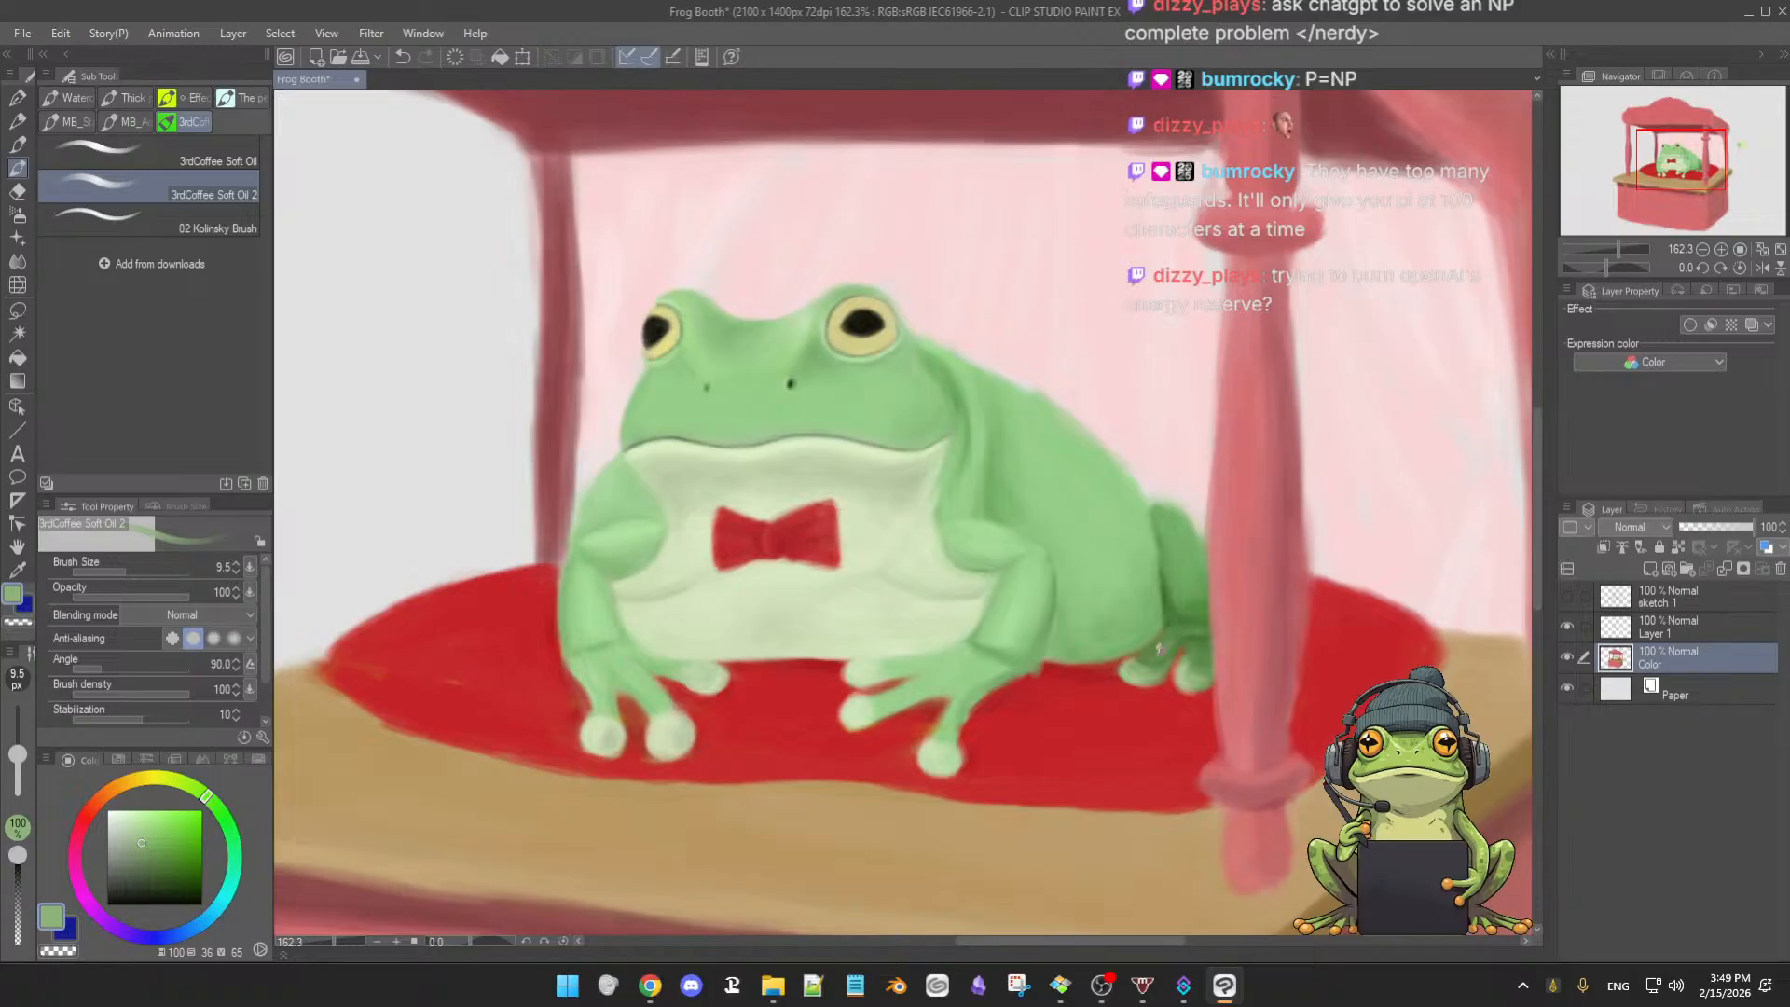
{"action": "left_click_drag", "start_coordinate": [1164, 644], "coordinate": [1175, 632]}
{"action": "left_click", "coordinate": [1202, 641], "text": "alt"}
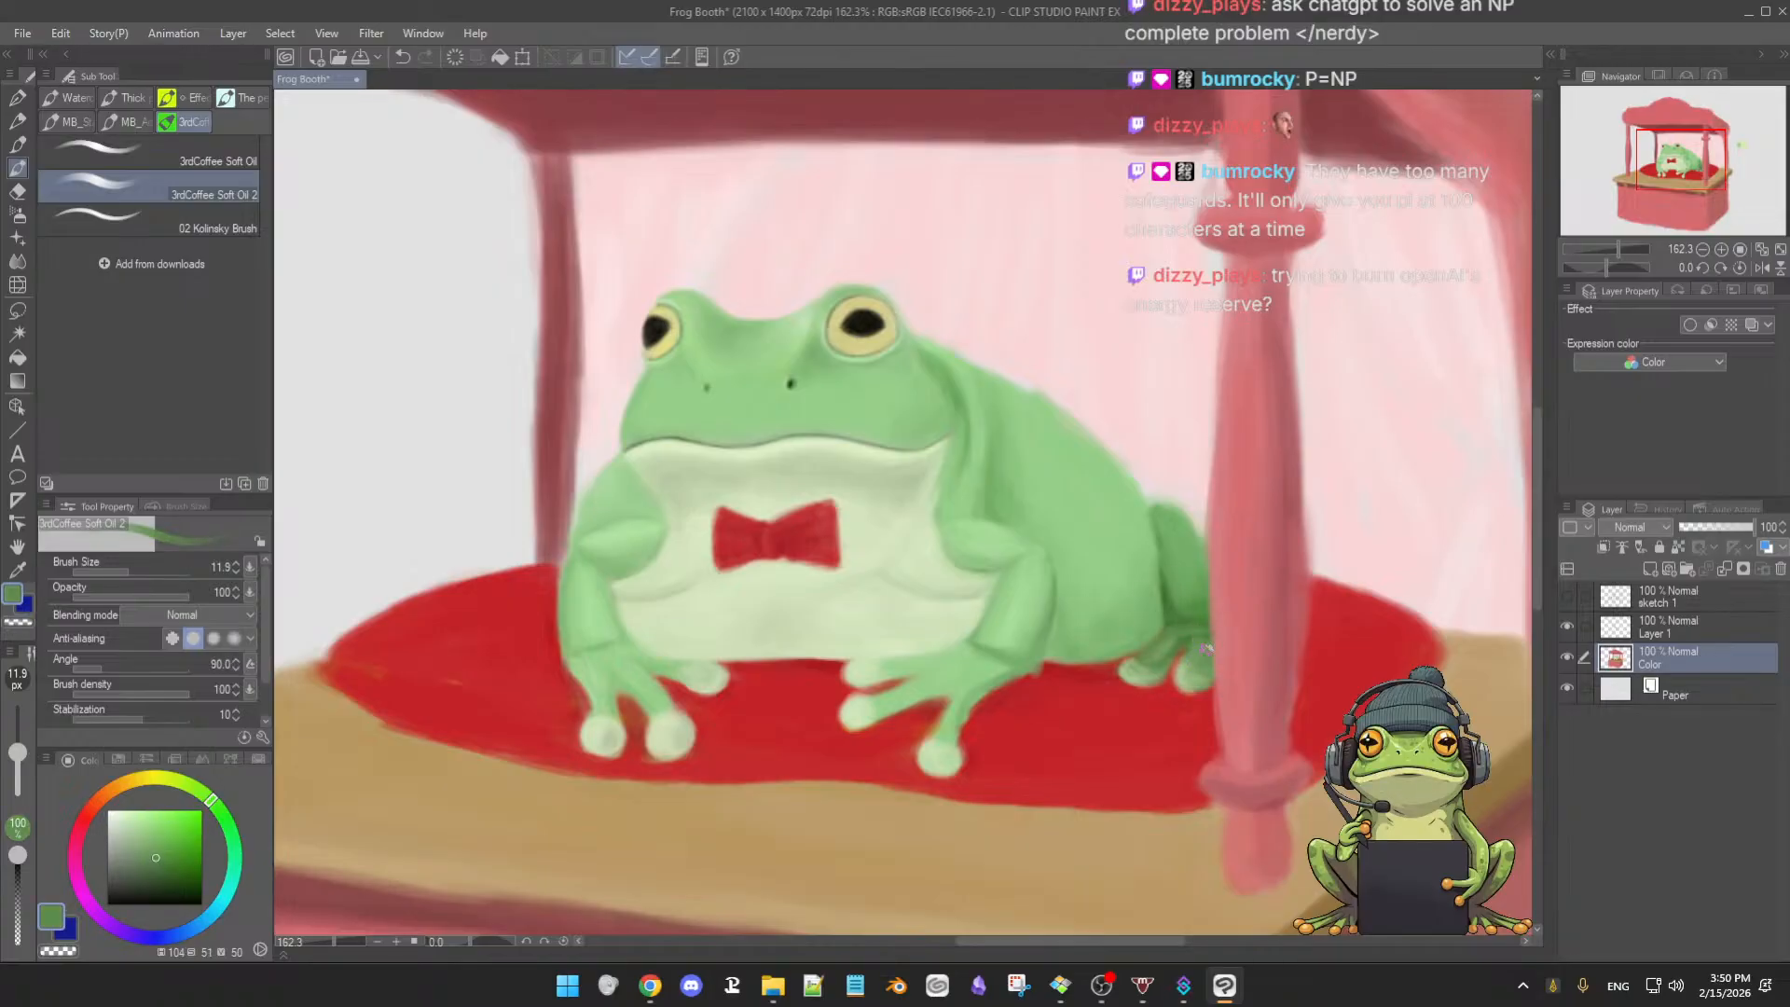
{"action": "left_click", "coordinate": [1176, 638], "text": "alt"}
{"action": "left_click", "coordinate": [1143, 661], "text": "alt"}
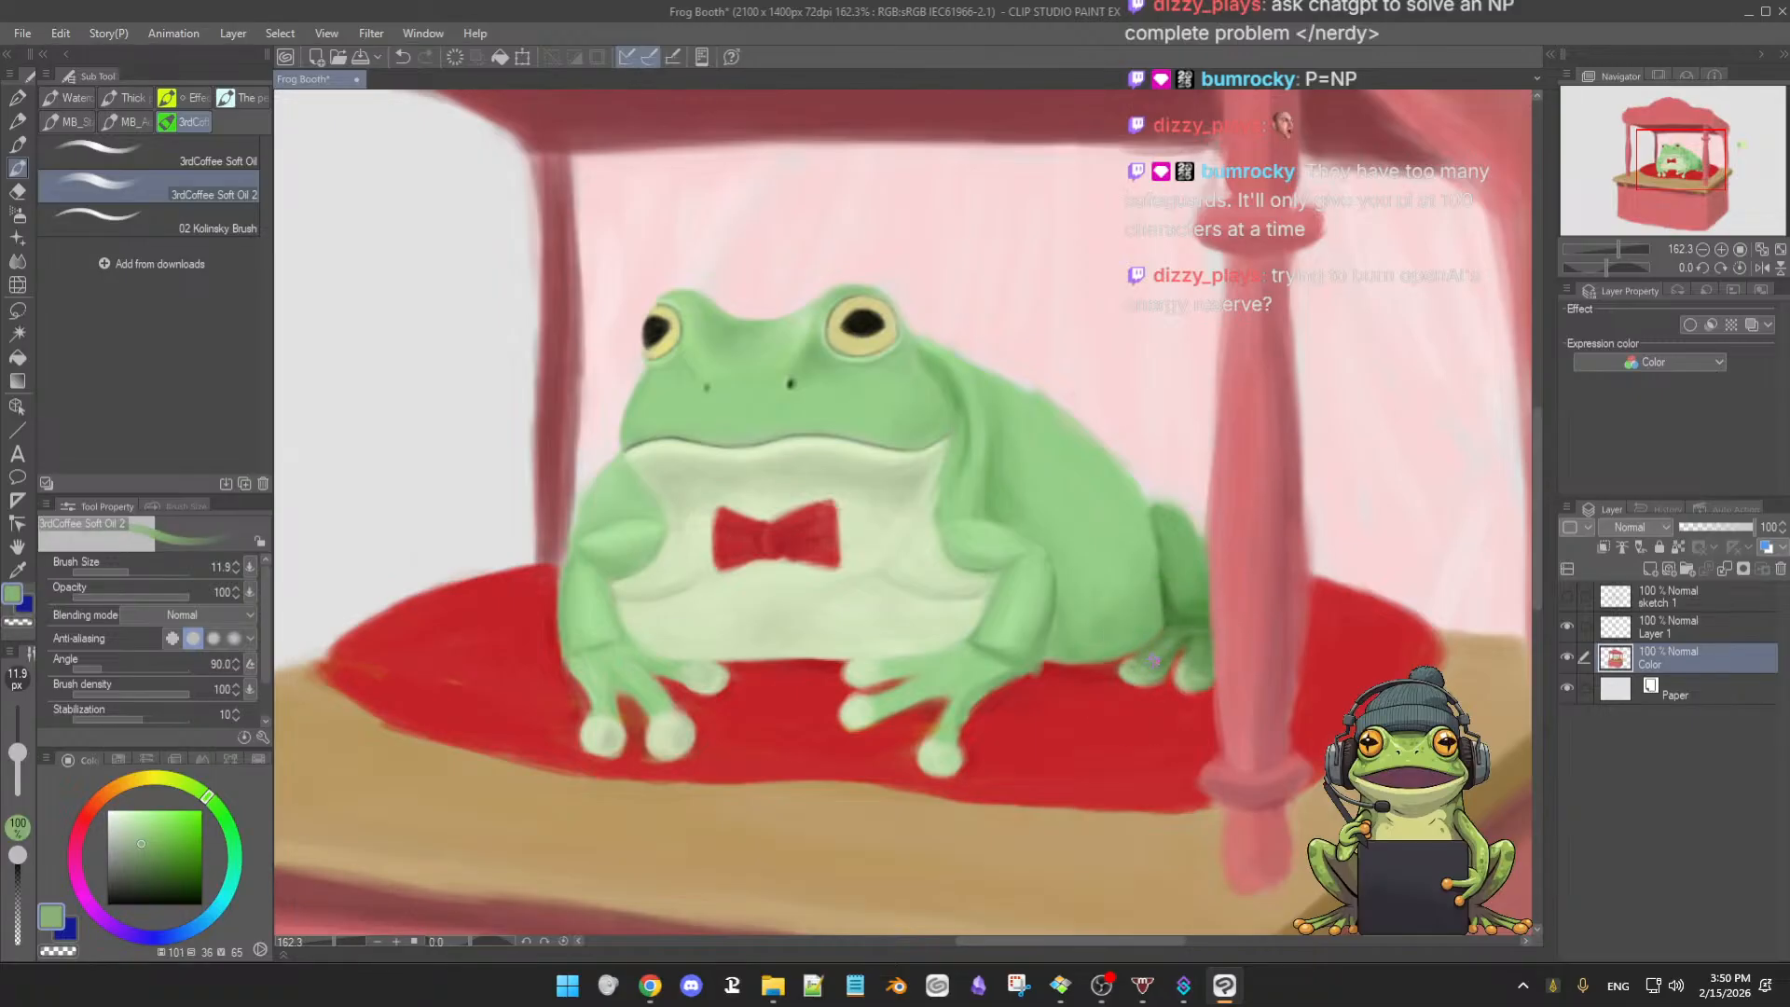
- Clean up the post's edge beside the hind foot with sampled post pink at brush size 11.9
{"action": "left_click", "coordinate": [1221, 640], "text": "alt"}
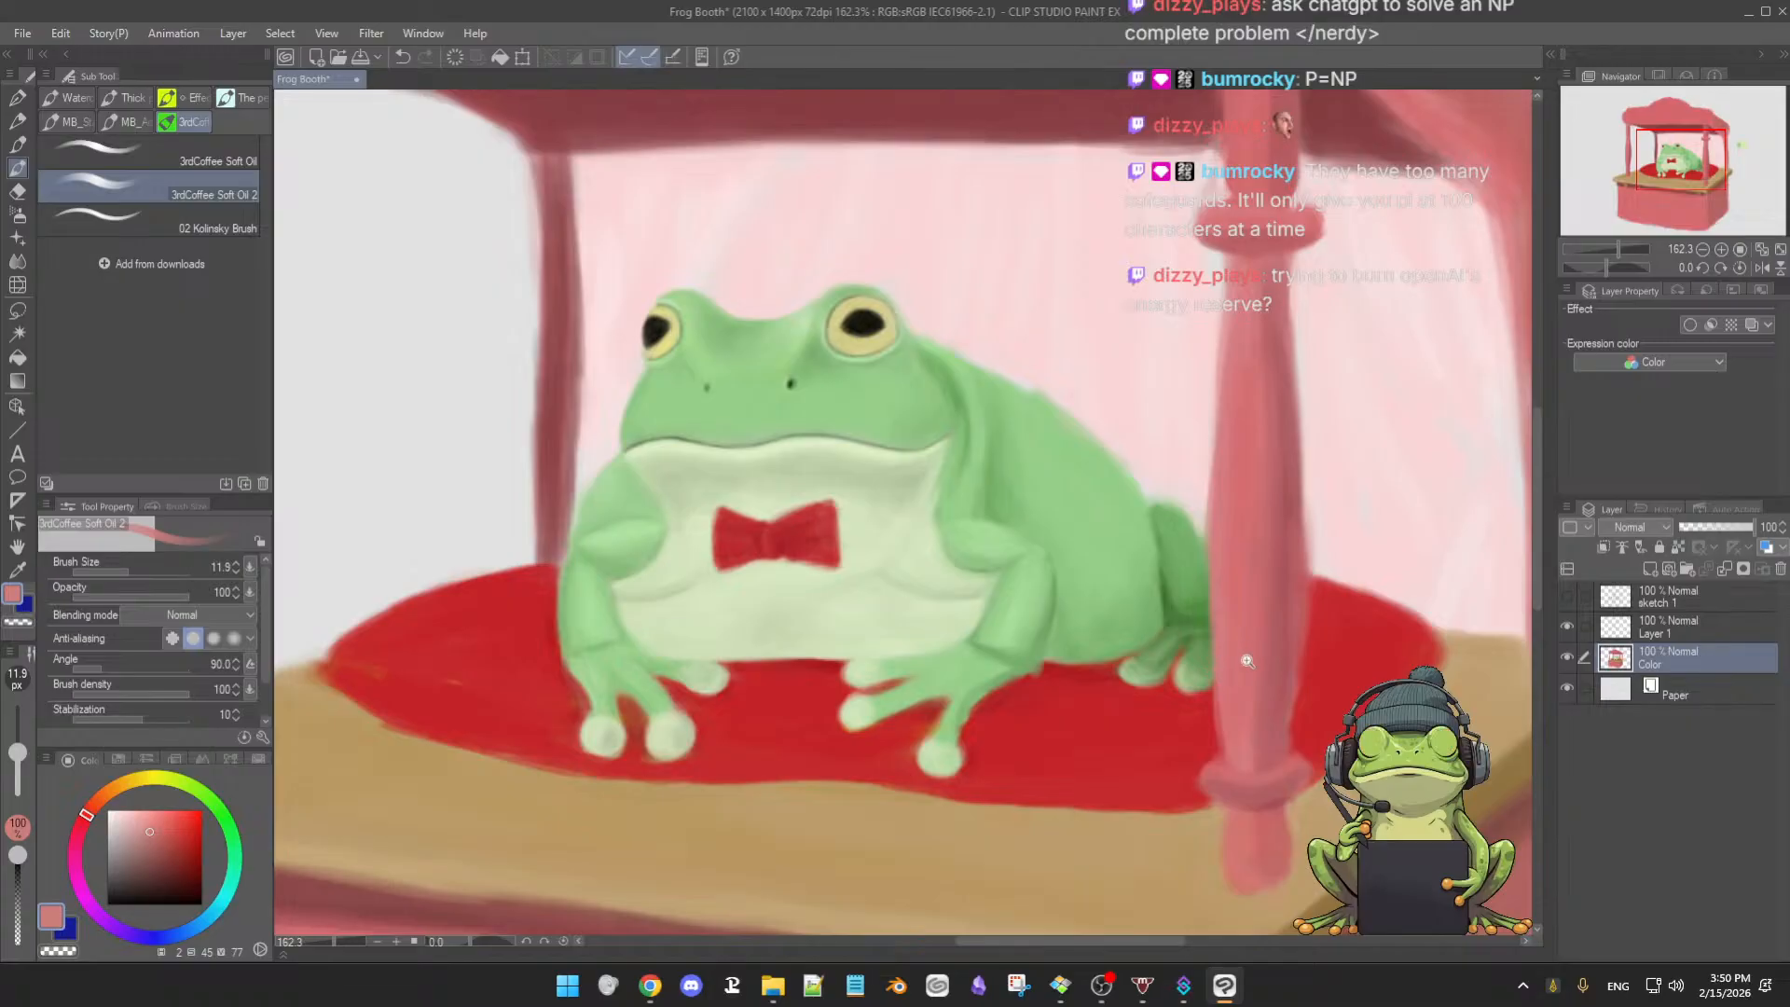
{"action": "scroll", "coordinate": [1212, 660], "scroll_direction": "down", "scroll_amount": 2}
{"action": "scroll", "coordinate": [1255, 612], "scroll_direction": "up", "scroll_amount": 2}
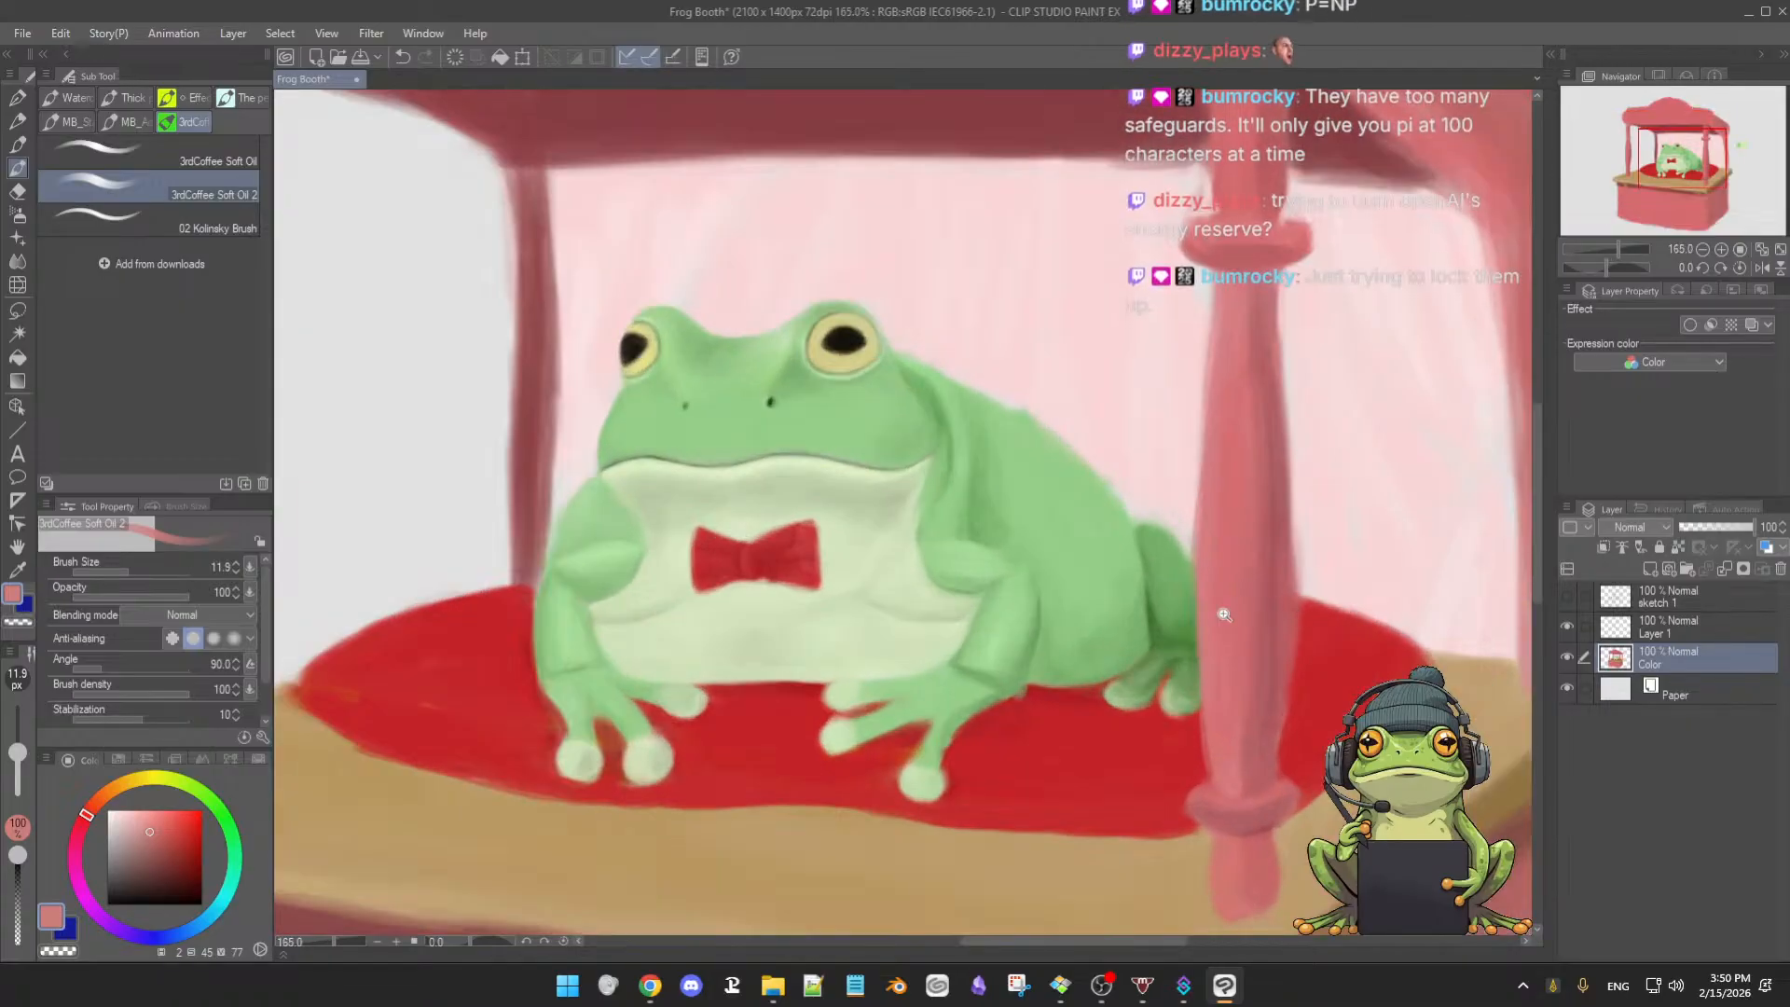
- Deepen the shading between the hind leg and flank with sampled leg greens, enlarging the brush from 11.9 to 23.2
{"action": "left_click", "coordinate": [1164, 610], "text": "alt"}
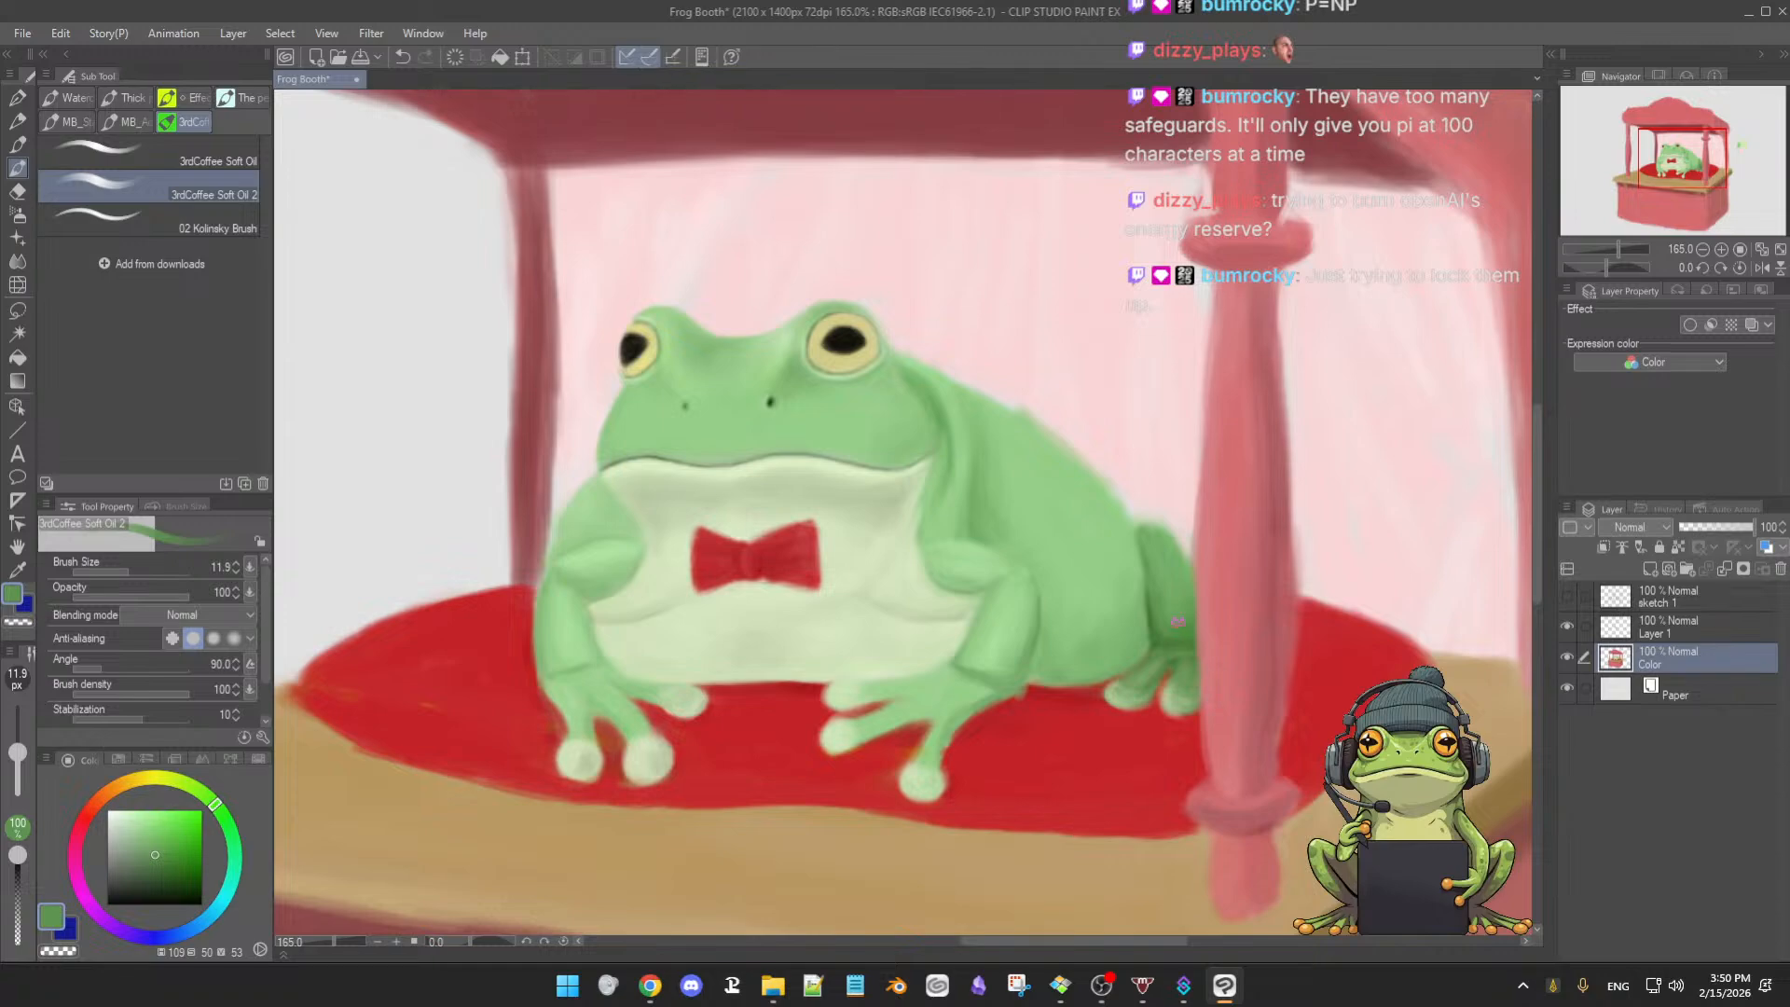
{"action": "scroll", "coordinate": [1197, 593], "scroll_direction": "up", "scroll_amount": 1}
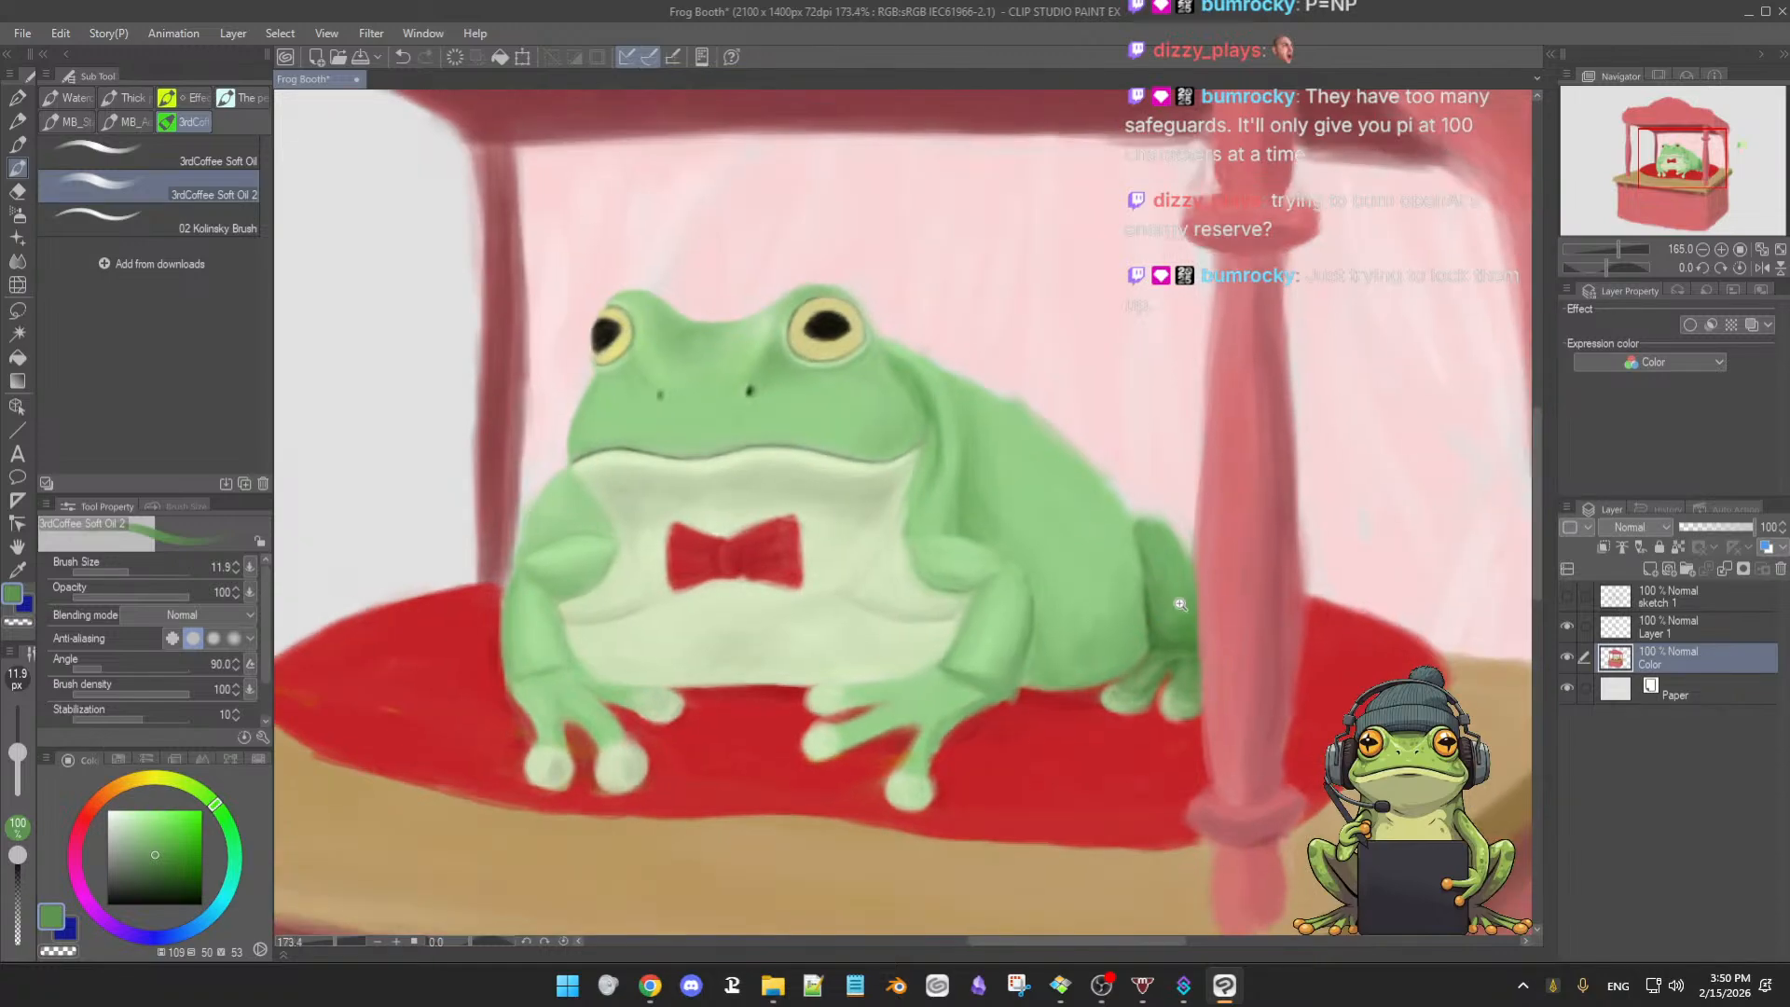
{"action": "left_click", "coordinate": [1163, 625], "text": "alt"}
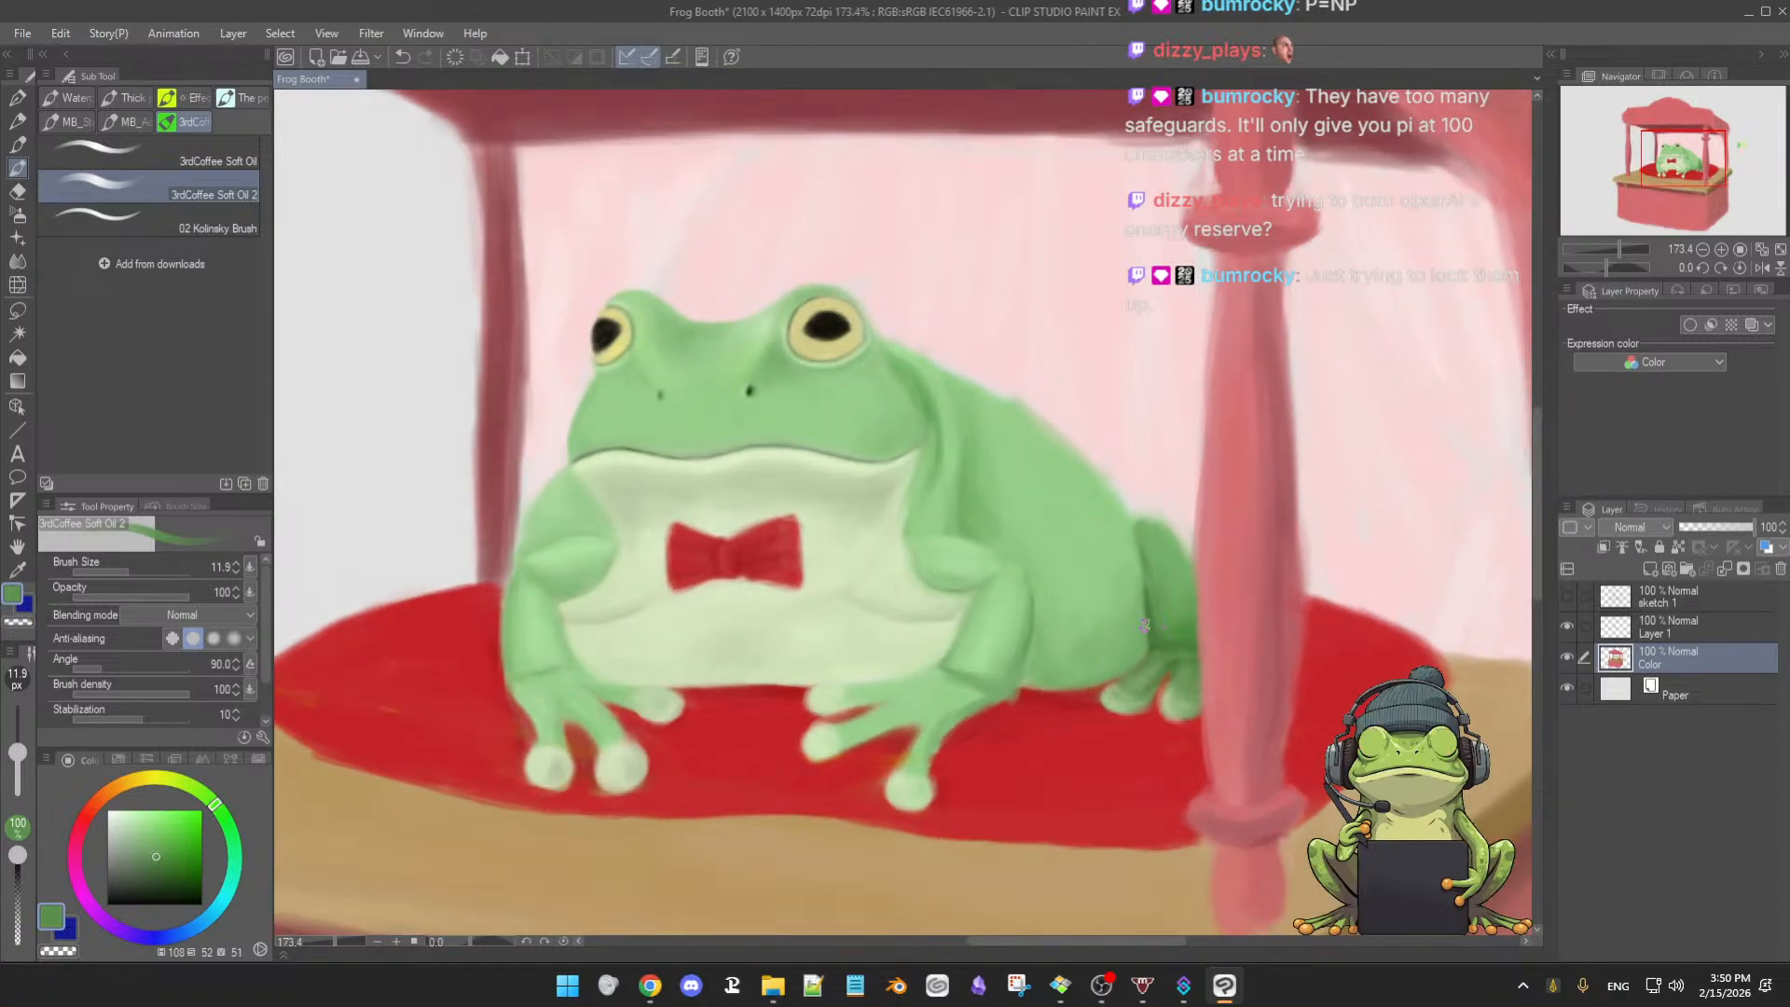
{"action": "left_click_drag", "start_coordinate": [1120, 625], "coordinate": [1126, 607]}
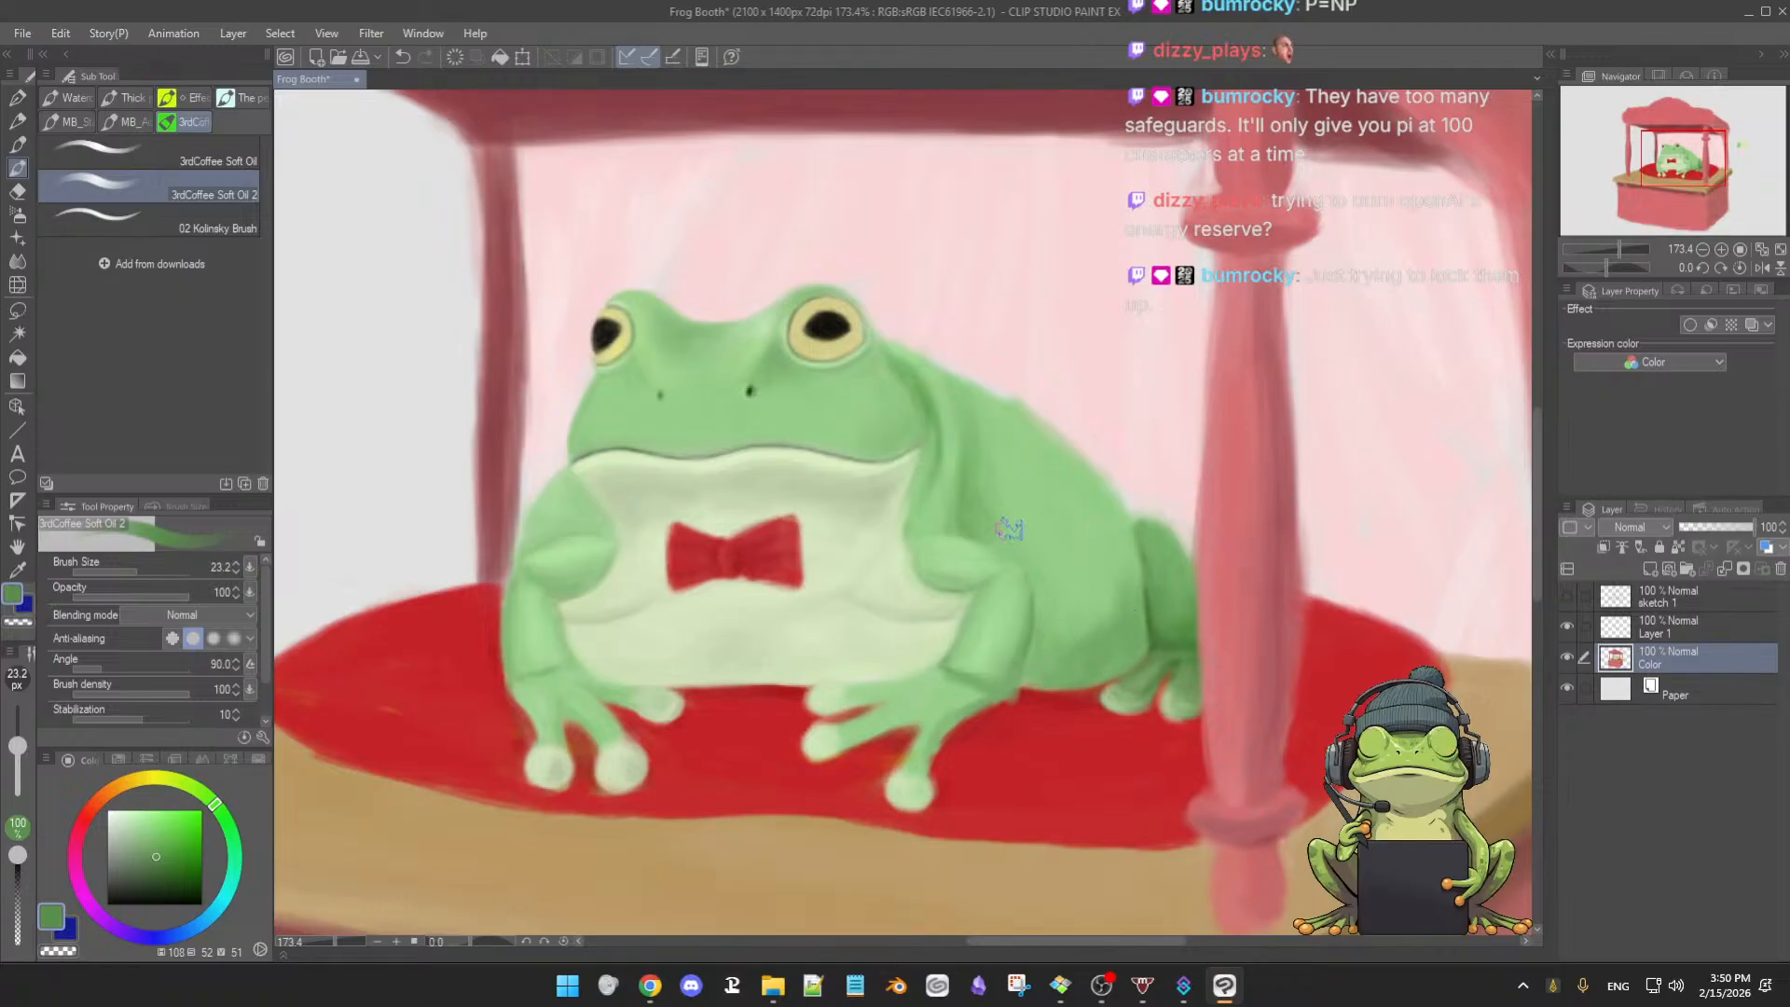
- Refine the wrist of the front foot nearest the post with sampled light and mid greens at brush sizes 12.6 and 11.9
{"action": "scroll", "coordinate": [1035, 639], "scroll_direction": "down", "scroll_amount": 1}
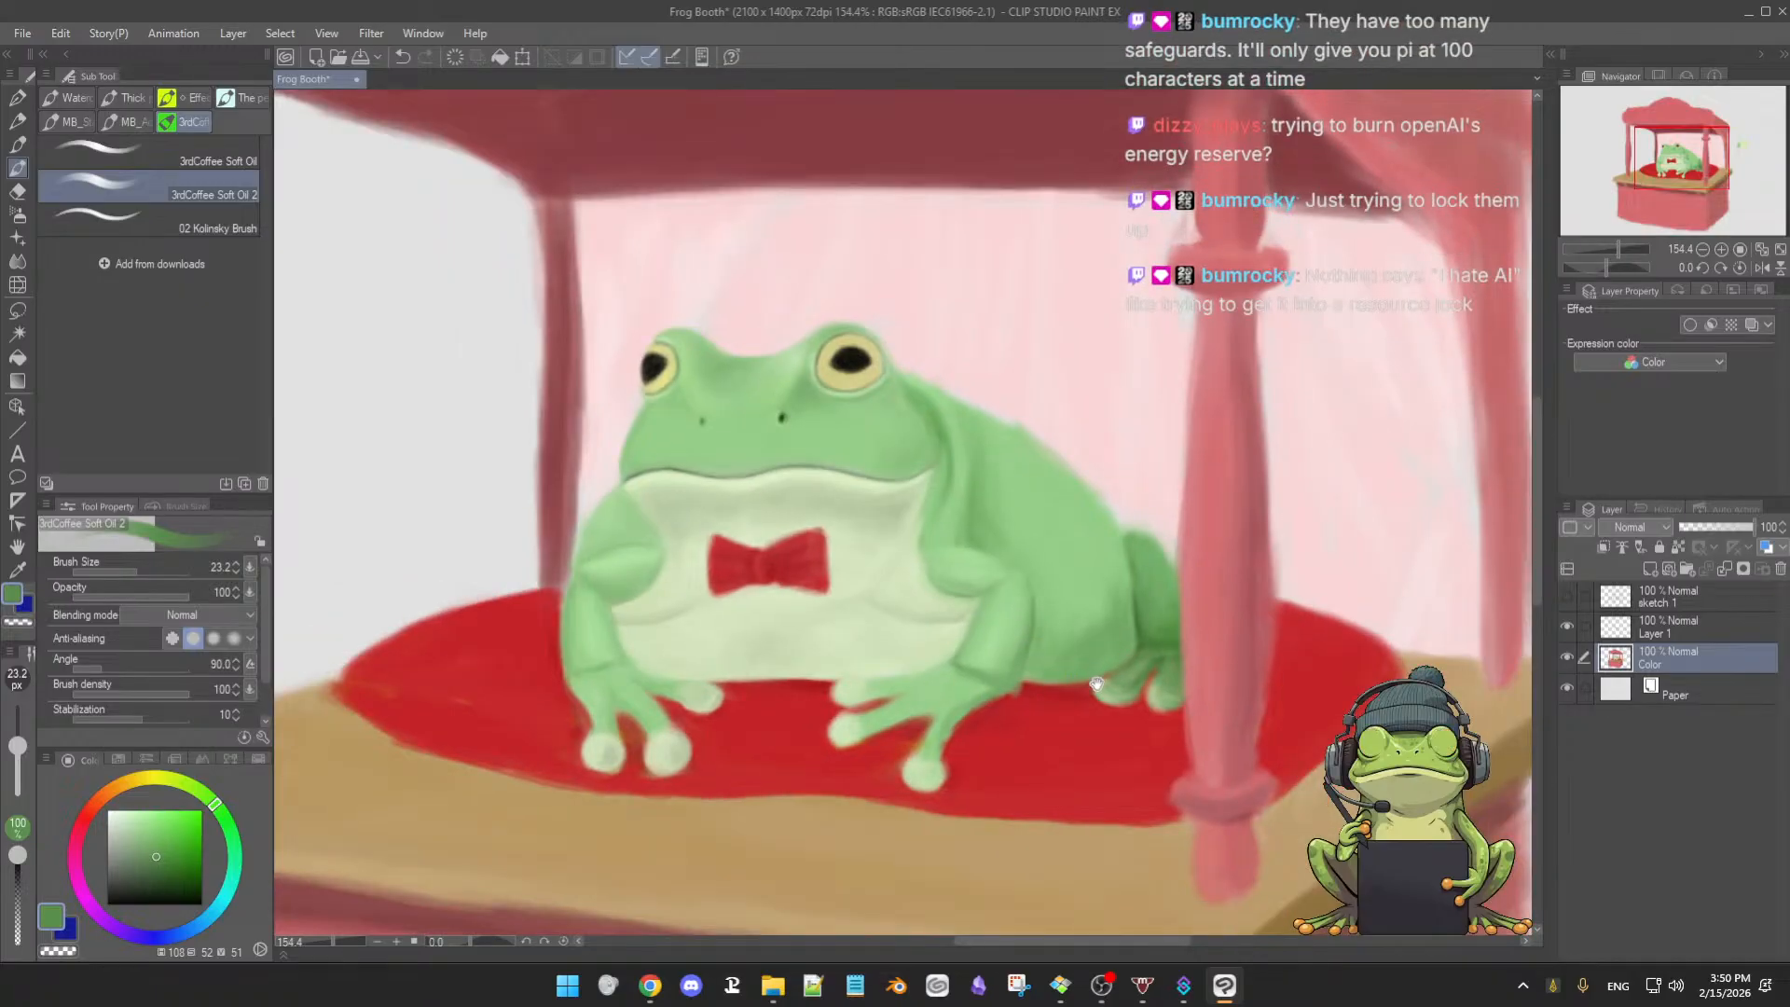
{"action": "scroll", "coordinate": [1098, 679], "scroll_direction": "up", "scroll_amount": 3}
{"action": "left_click_drag", "start_coordinate": [1143, 664], "coordinate": [1348, 623]}
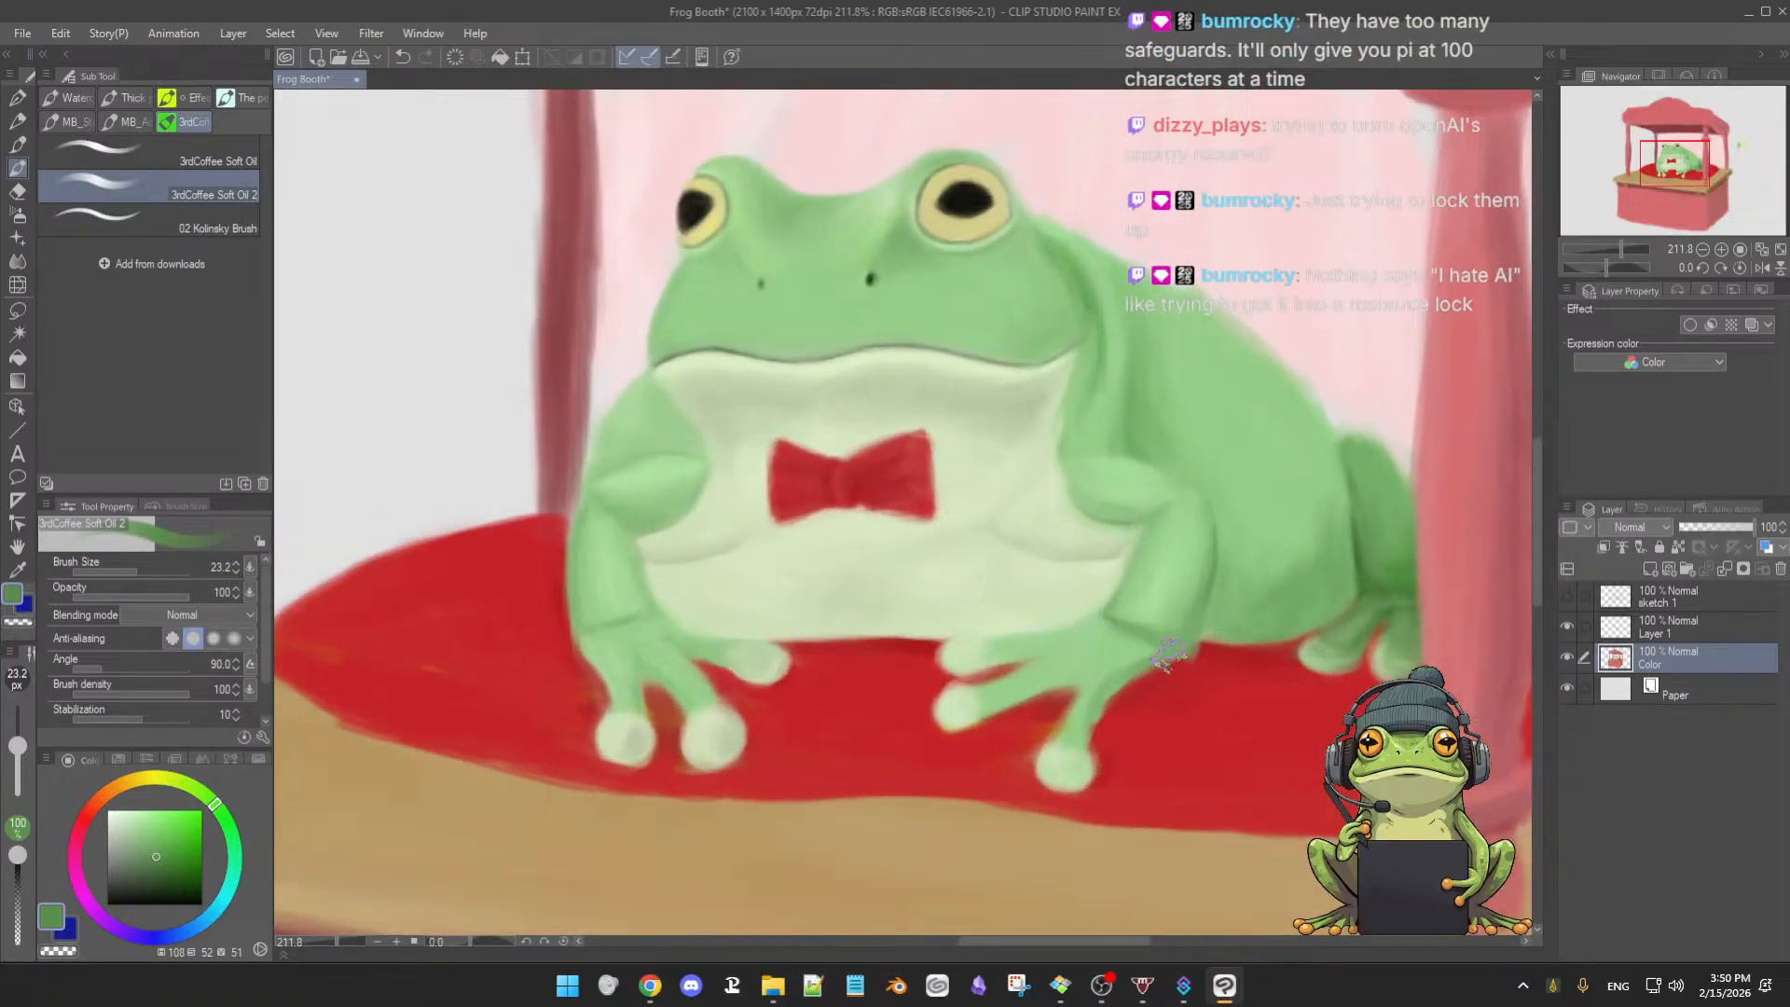
{"action": "left_click", "coordinate": [1137, 660], "text": "alt"}
{"action": "key", "text": "["}
{"action": "key", "text": "["}
{"action": "key", "text": "["}
{"action": "left_click", "coordinate": [1103, 635], "text": "alt"}
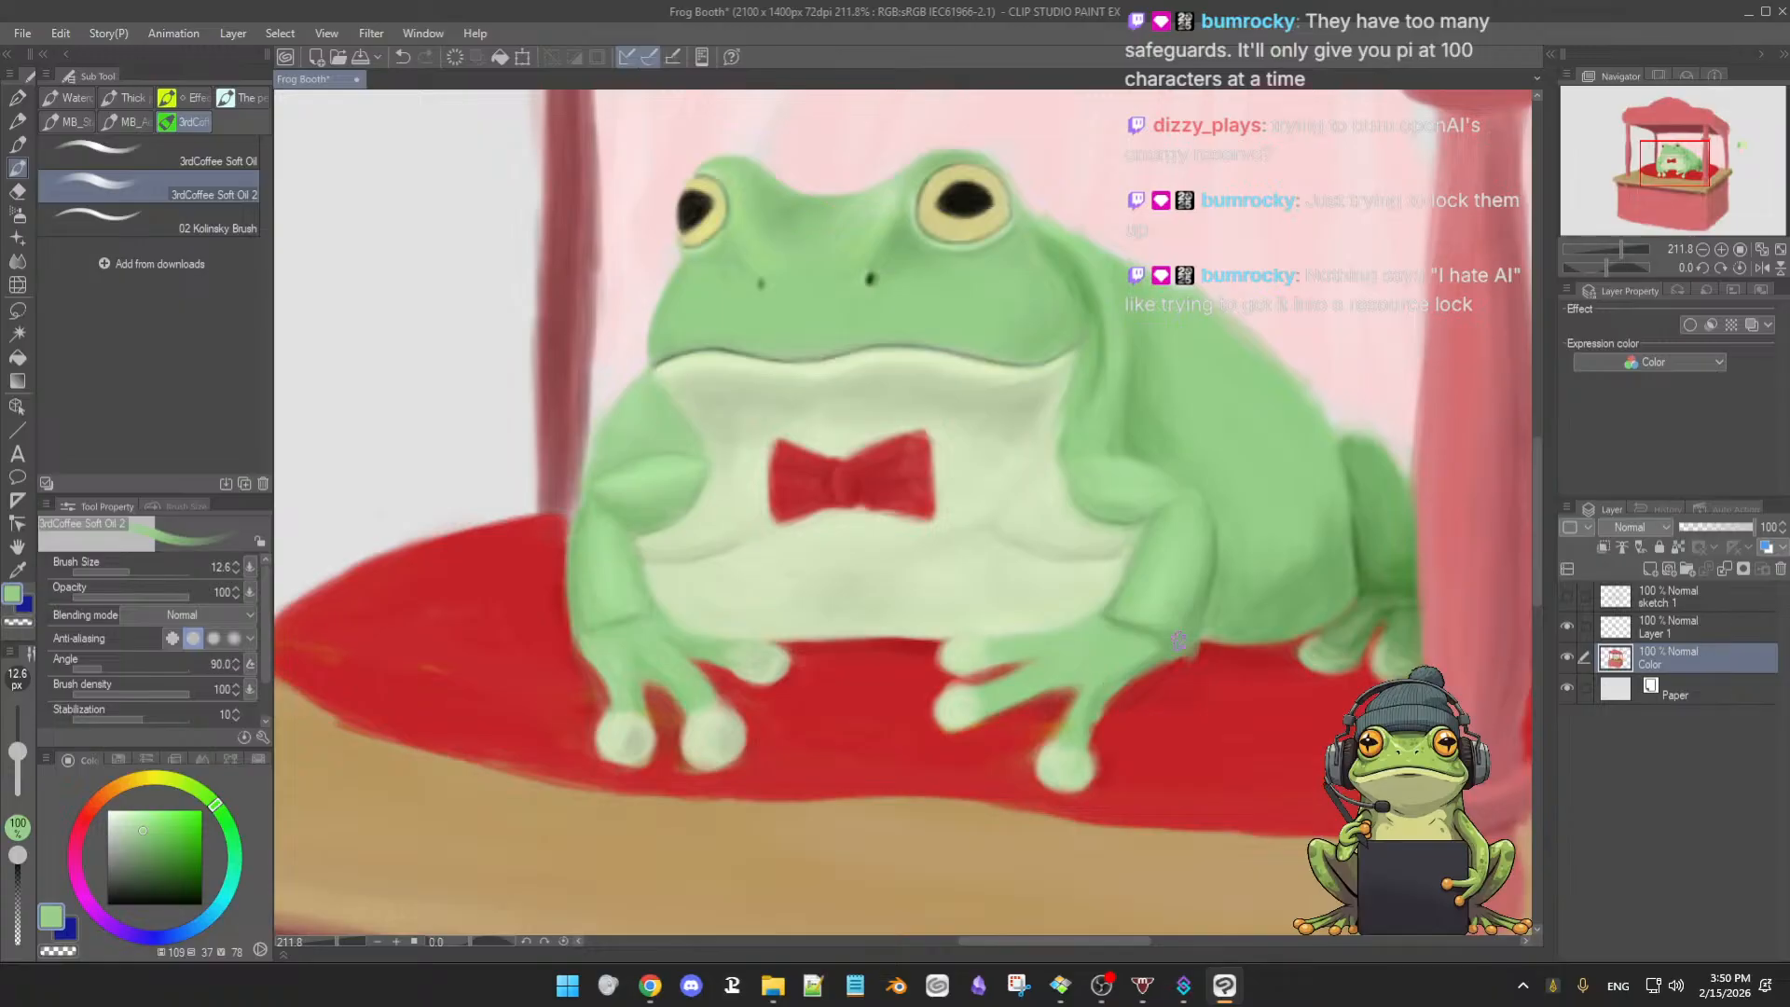
{"action": "key", "text": "bracketleft"}
{"action": "left_click", "coordinate": [1185, 643], "text": "alt"}
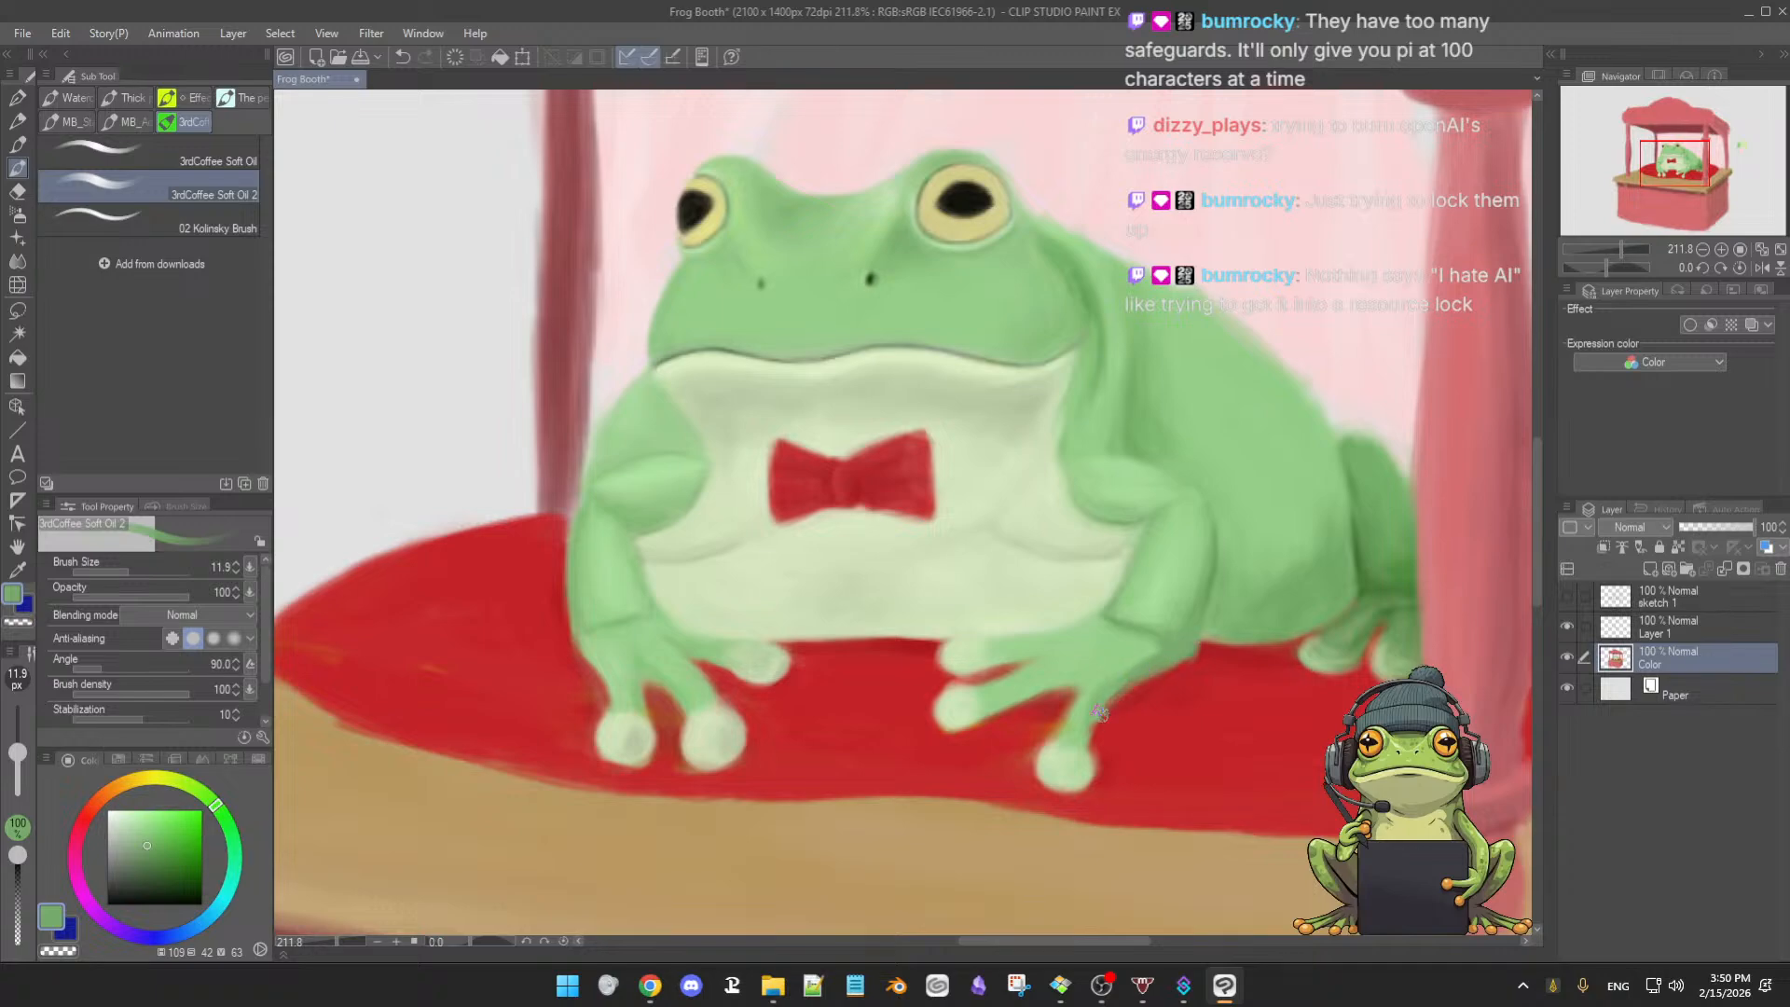
- Trim that wrist's outer edge with cushion red at brush size 10.8, and smooth its crease with sampled light green at size 18.4
{"action": "left_click", "coordinate": [1225, 665], "text": "alt"}
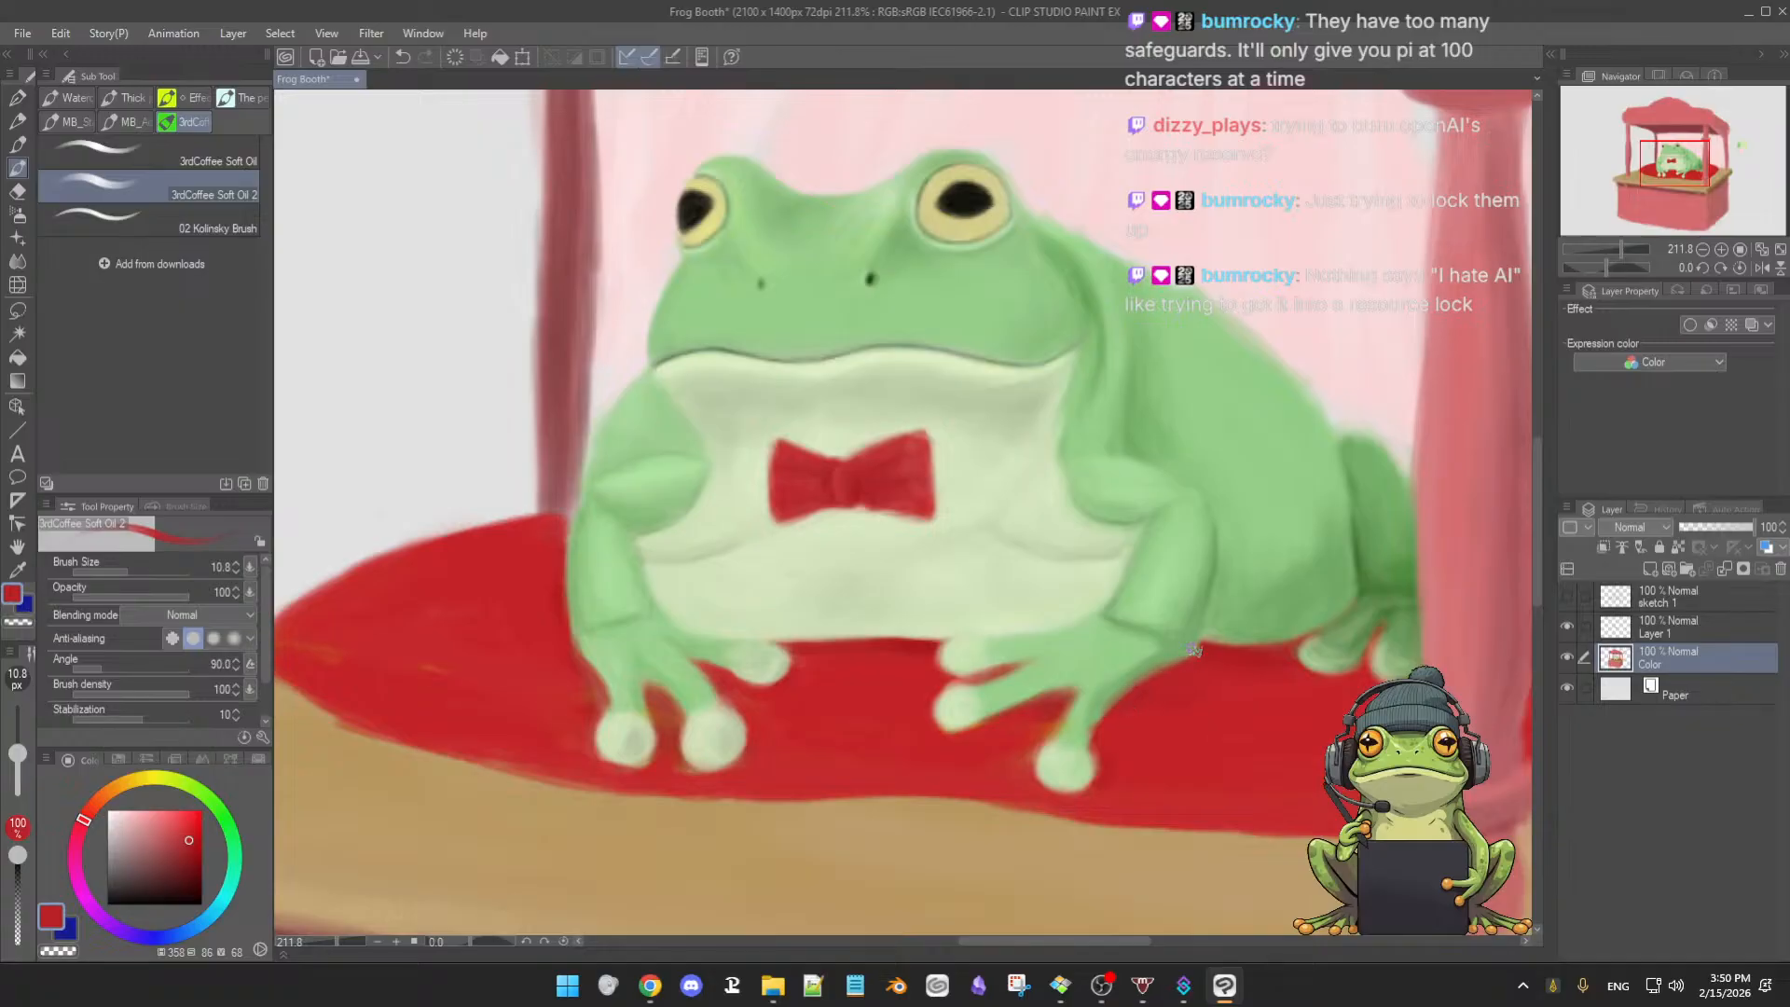
{"action": "left_click", "coordinate": [1185, 641], "text": "alt"}
{"action": "left_click", "coordinate": [1136, 638], "text": "alt"}
{"action": "left_click", "coordinate": [1158, 620], "text": "alt"}
{"action": "key", "text": "]"}
{"action": "left_click_drag", "start_coordinate": [1153, 619], "coordinate": [1156, 623]}
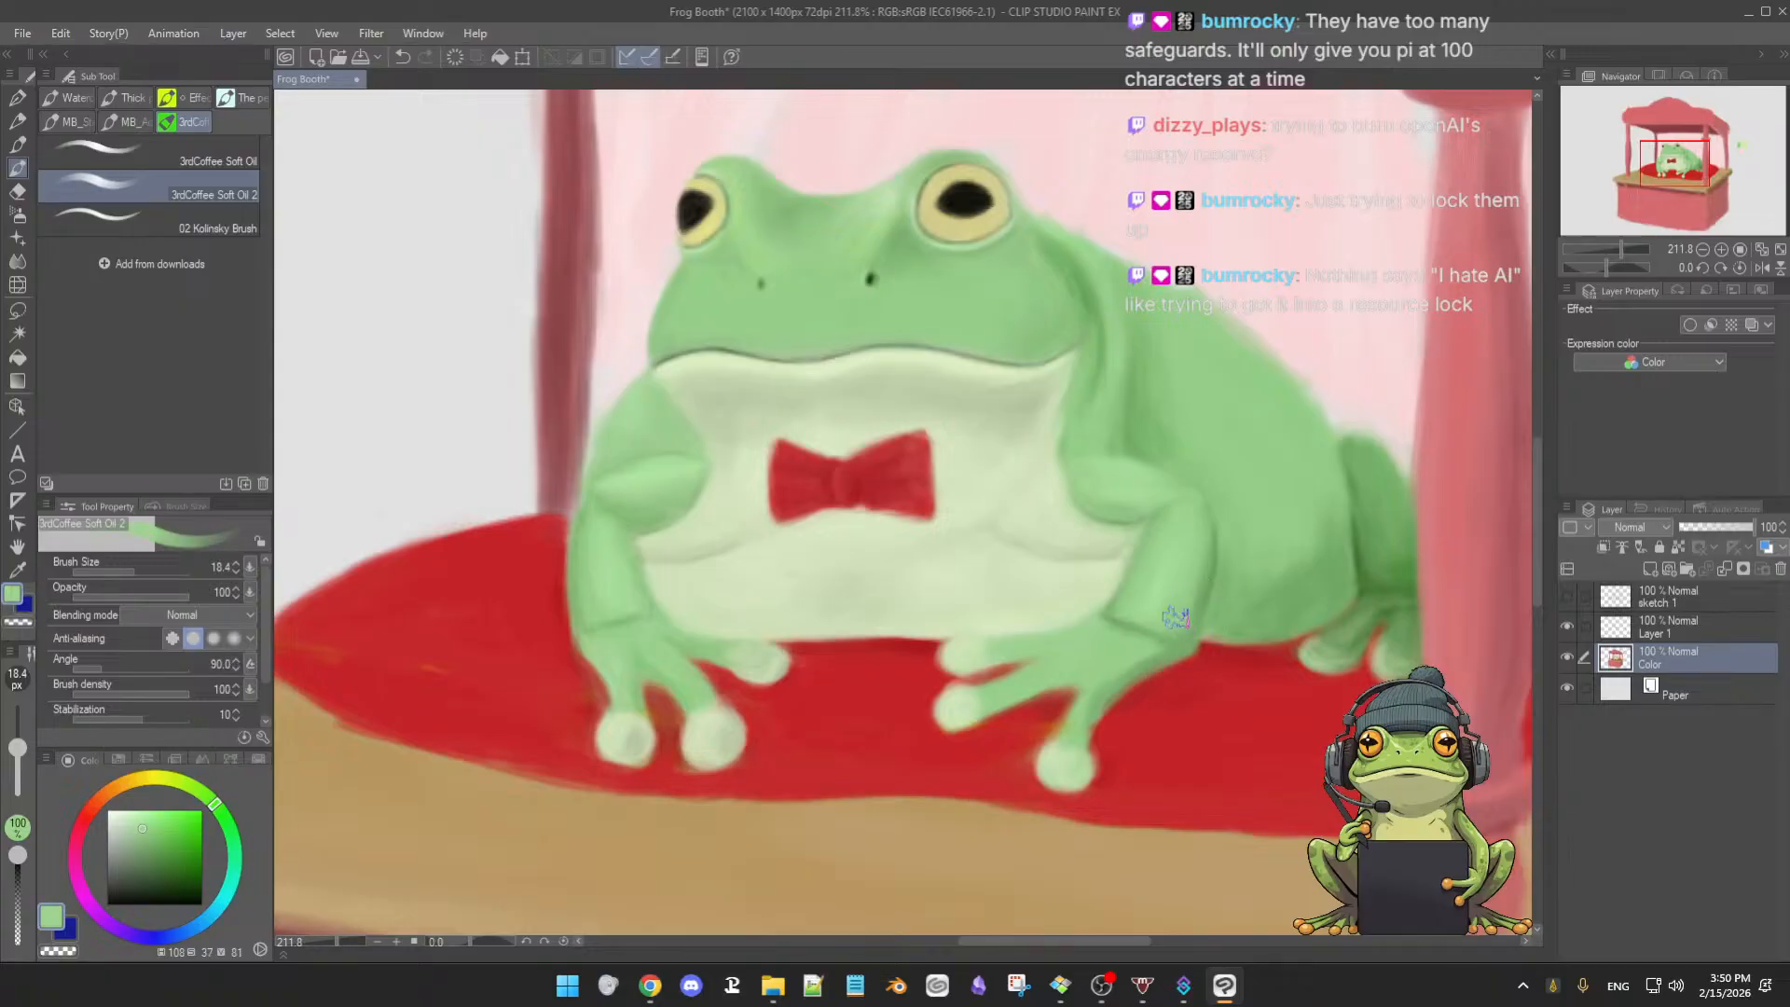
- Shade the outer side of the same wrist with mid green at brush size 13.6, and tidy its contour with cushion red at 13.3
{"action": "left_click", "coordinate": [1151, 657], "text": "alt"}
{"action": "key", "text": "["}
{"action": "left_click", "coordinate": [1194, 648], "text": "alt"}
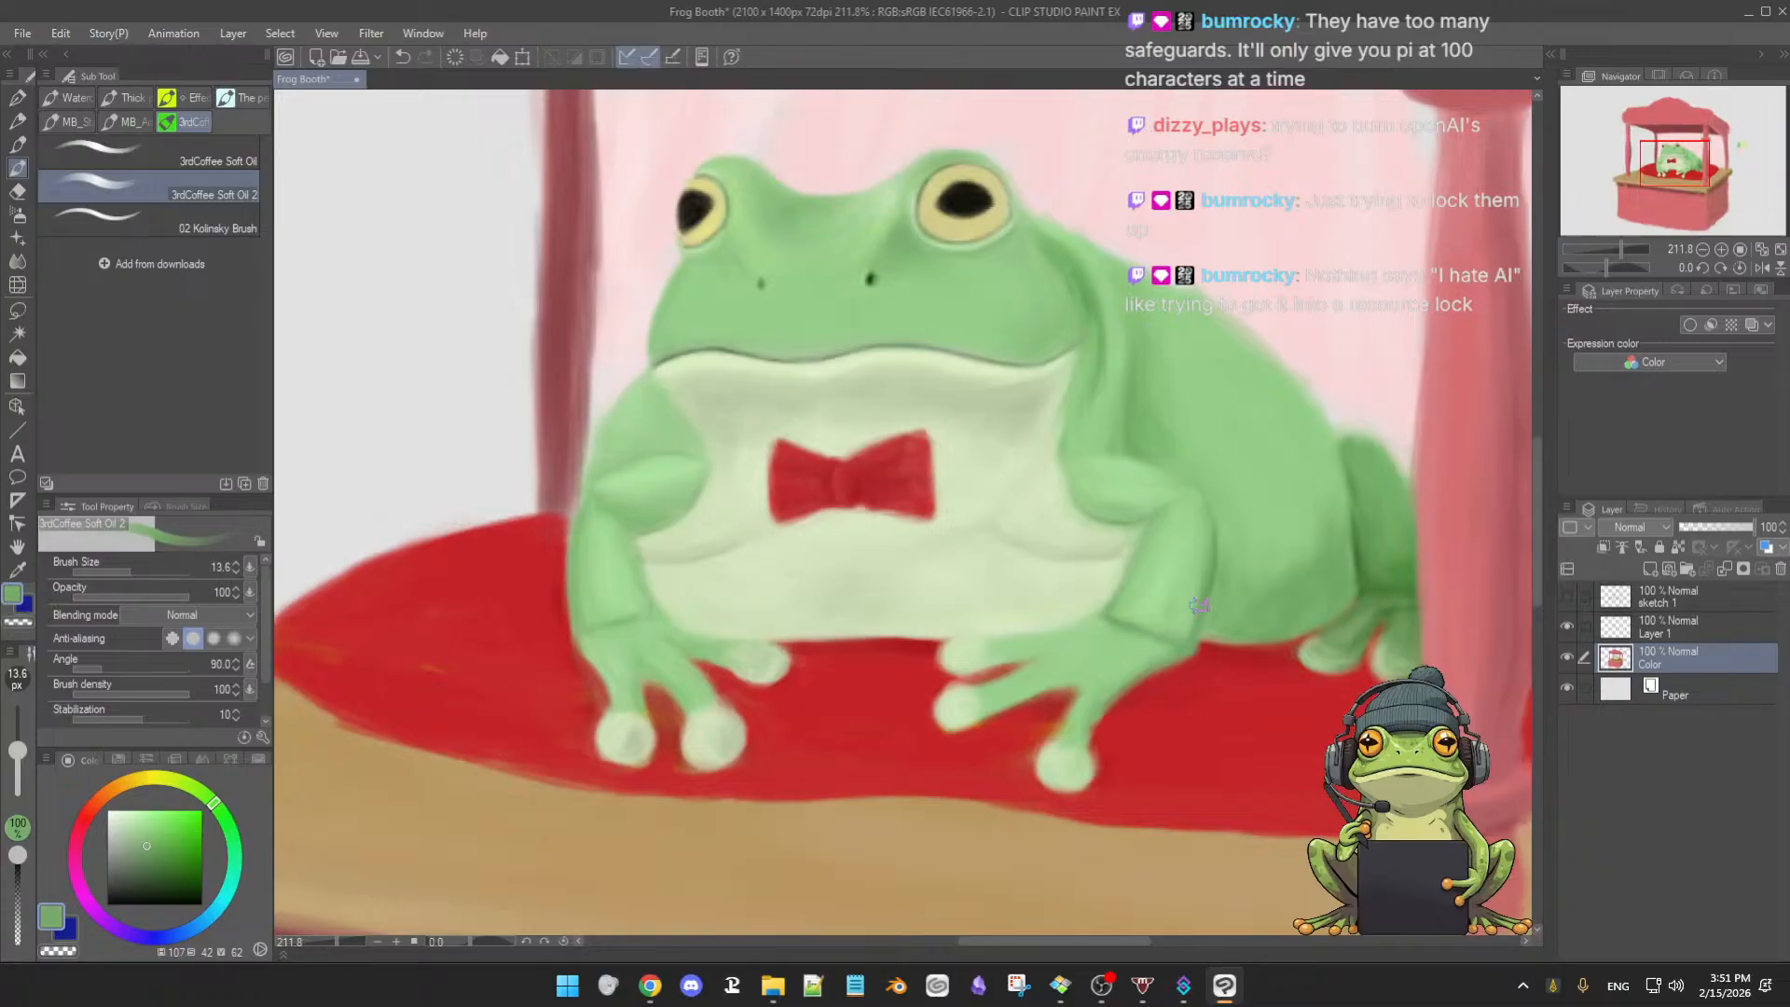
{"action": "left_click", "coordinate": [1154, 680], "text": "alt"}
{"action": "left_click_drag", "start_coordinate": [1172, 689], "coordinate": [1168, 689], "text": "ctrl+alt"}
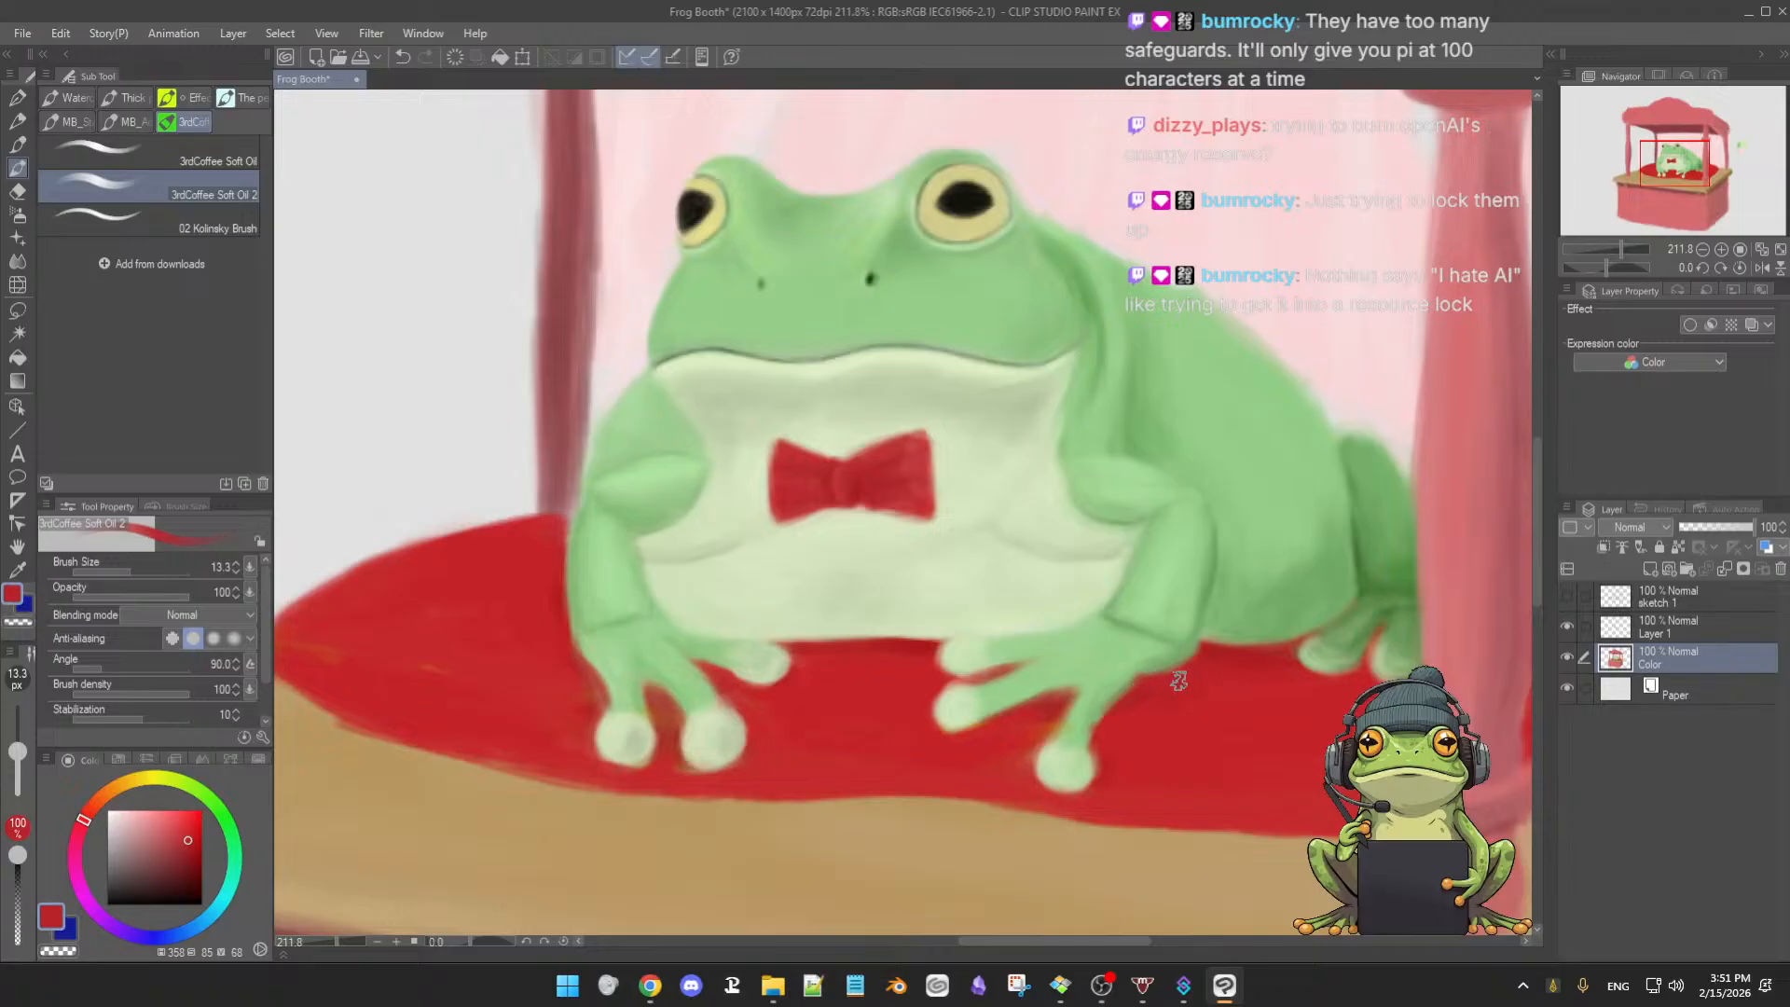
- Fill out the heel of the front foot with sampled green at brush size 17.4, and undo the last cushion-red stroke beside it
{"action": "left_click", "coordinate": [1133, 679], "text": "alt"}
{"action": "left_click_drag", "start_coordinate": [1159, 652], "coordinate": [1177, 658], "text": "ctrl+alt"}
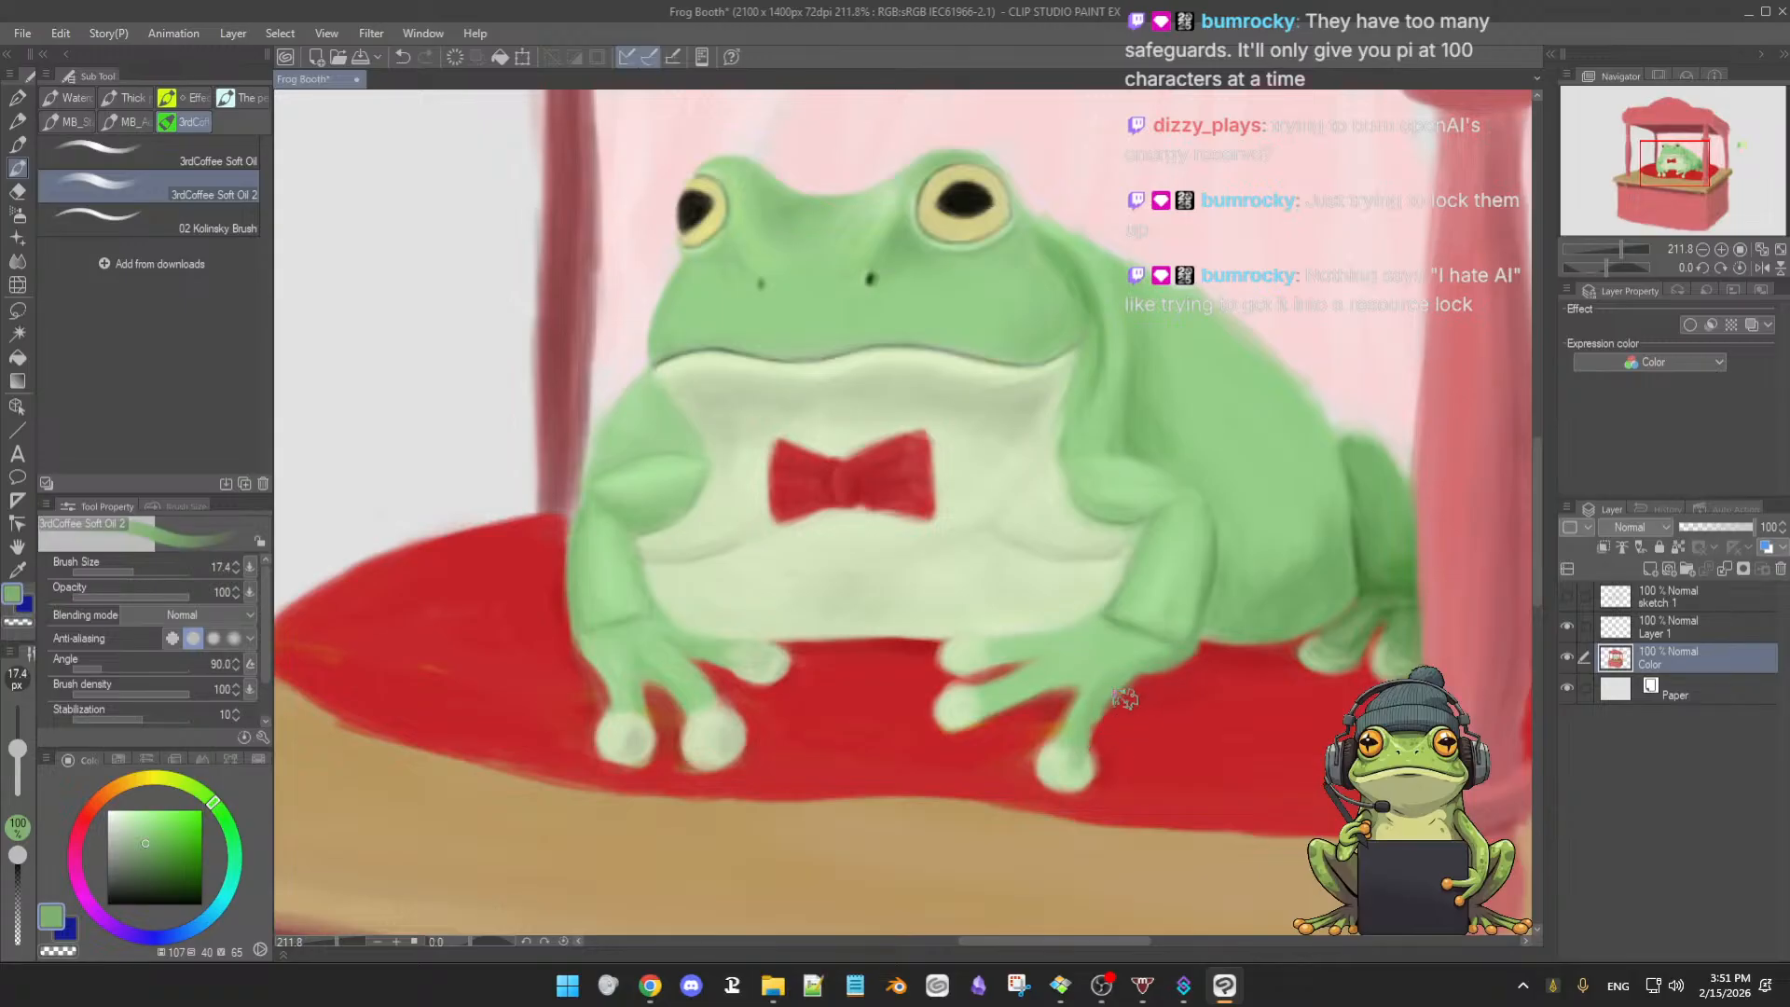
{"action": "key", "text": "["}
{"action": "left_click", "coordinate": [1154, 674], "text": "alt"}
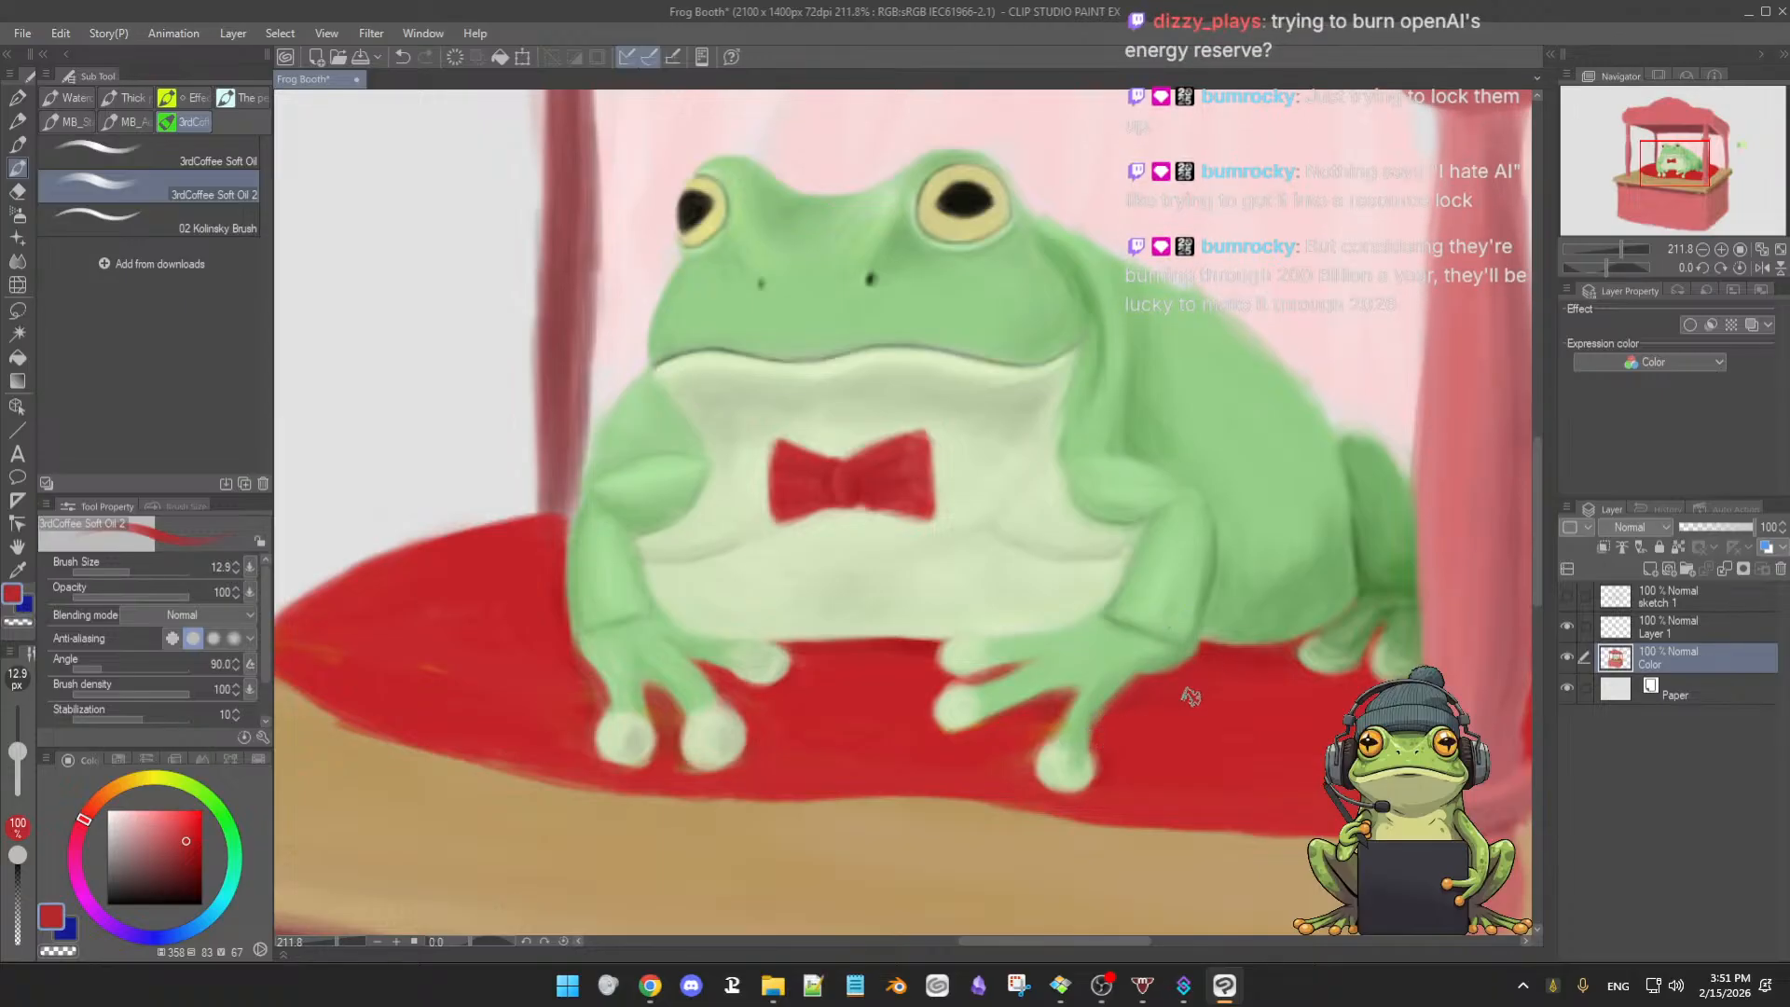
{"action": "key", "text": "ctrl+z"}
- Blend the front foot's heel and outer toe base with sampled light and darker greens at brush size 9.1
{"action": "key", "text": "bracketleft"}
{"action": "left_click", "coordinate": [1104, 691], "text": "alt"}
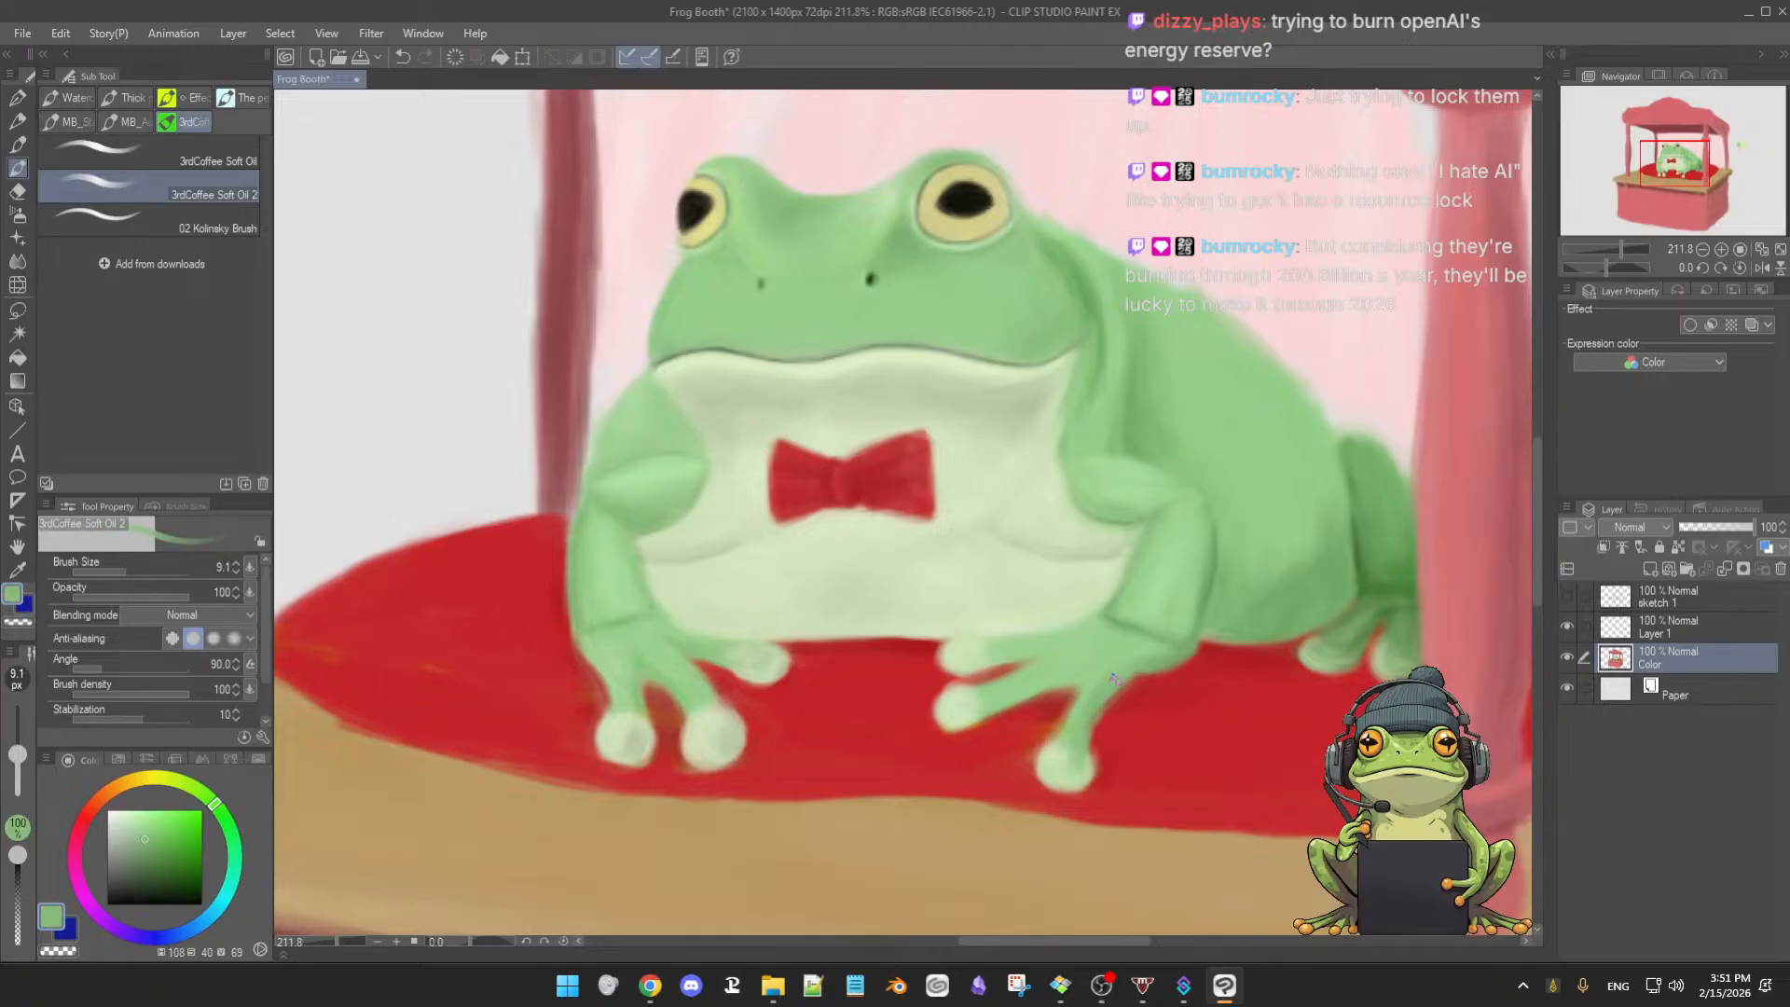
{"action": "left_click", "coordinate": [1120, 675], "text": "alt"}
{"action": "left_click", "coordinate": [1166, 665], "text": "alt"}
{"action": "left_click", "coordinate": [1119, 680], "text": "alt"}
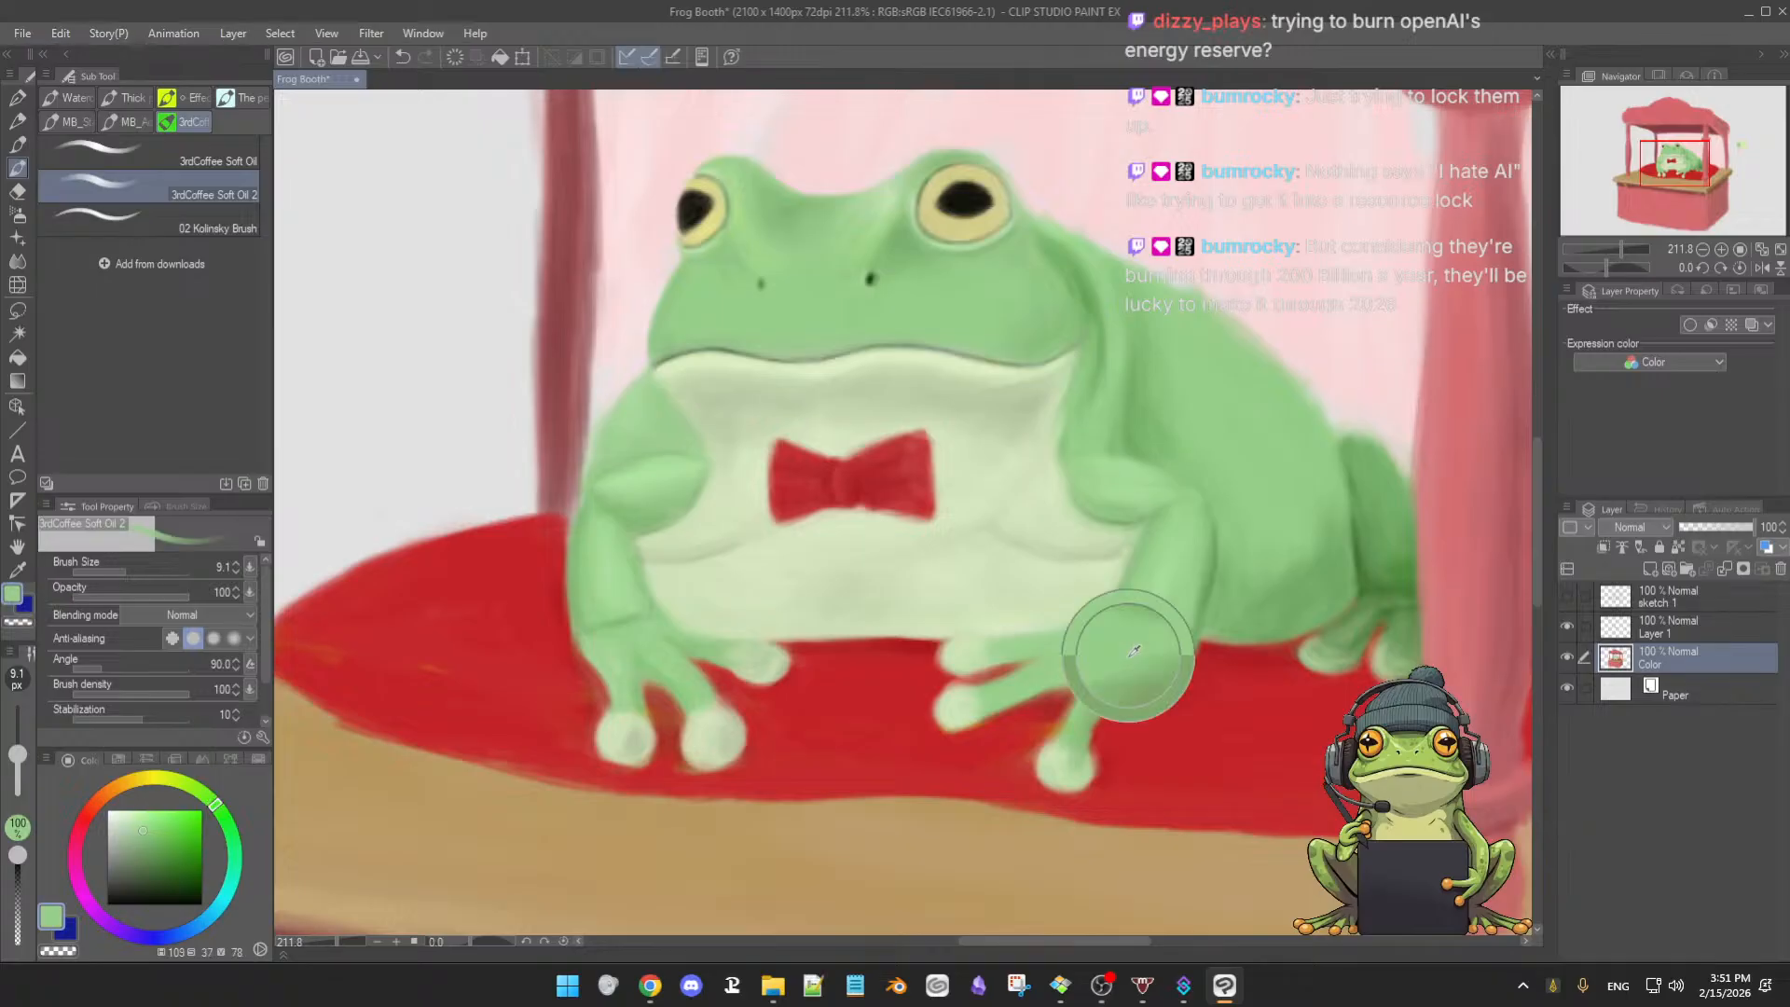
{"action": "left_click", "coordinate": [1179, 655], "text": "alt"}
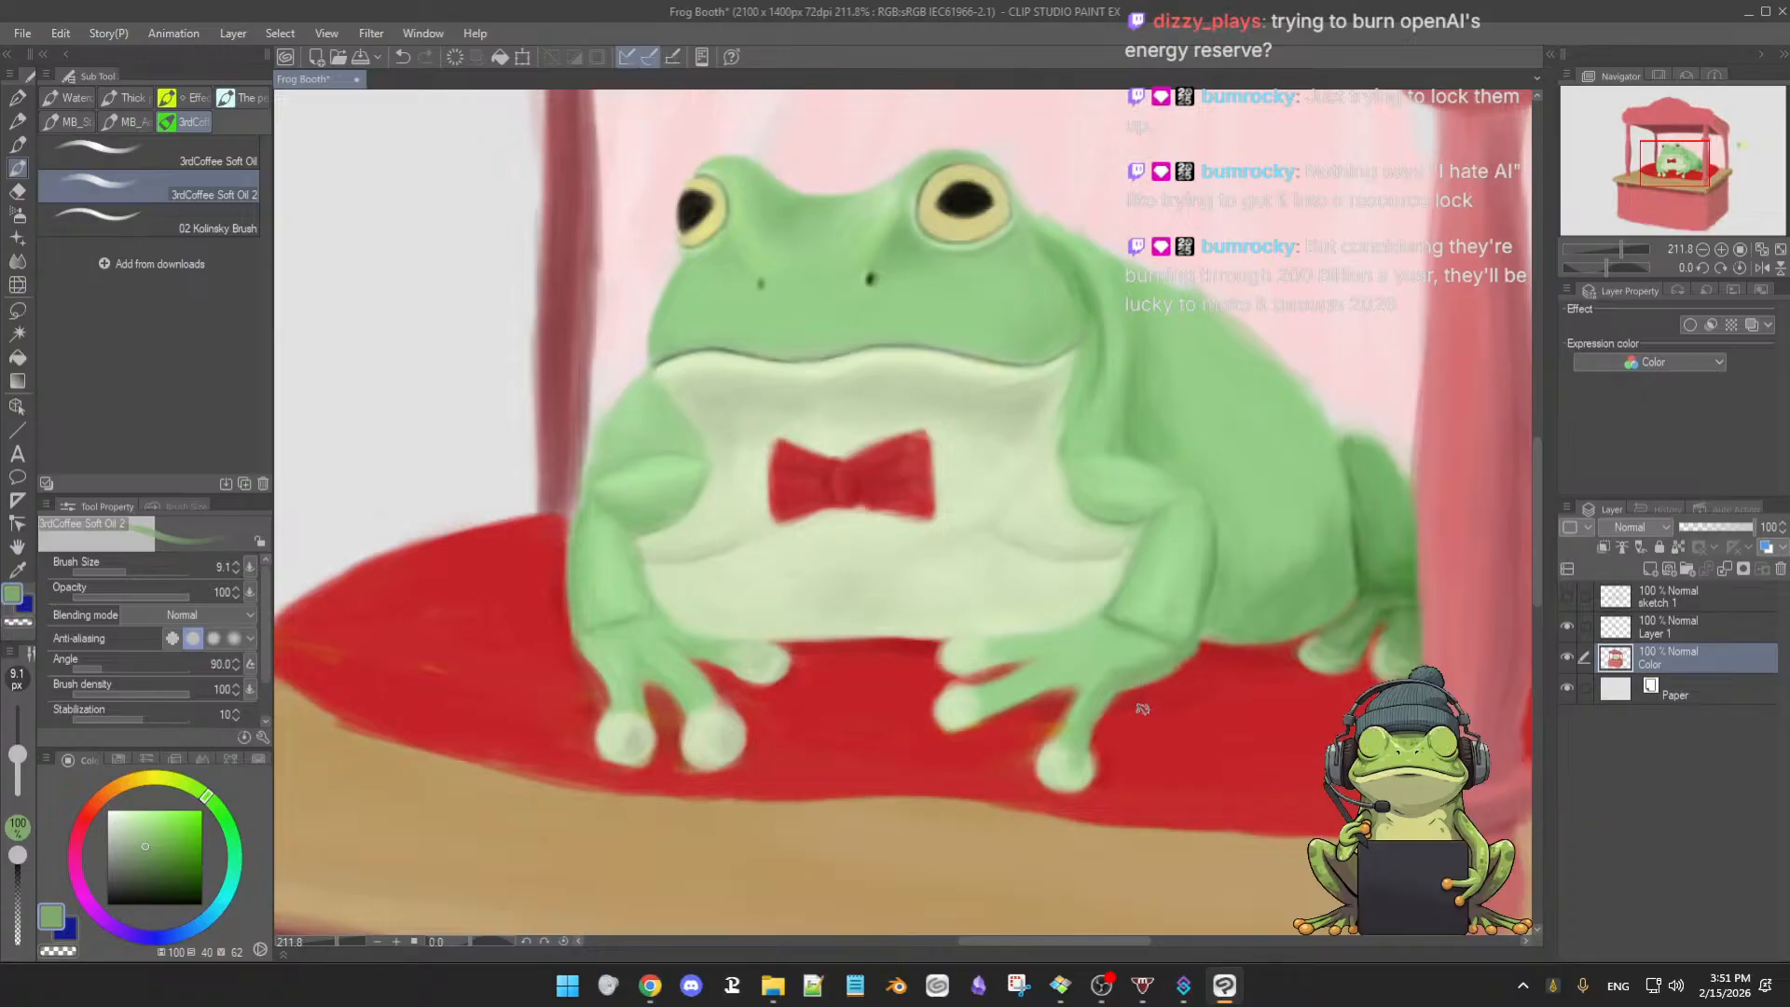
{"action": "left_click_drag", "start_coordinate": [1125, 731], "coordinate": [1120, 729]}
- Smooth the back of the front foot with light green at brush size 13.6, and shade its outer edge with mid green at 11.7
{"action": "left_click", "coordinate": [1127, 660], "text": "alt"}
{"action": "key", "text": "]"}
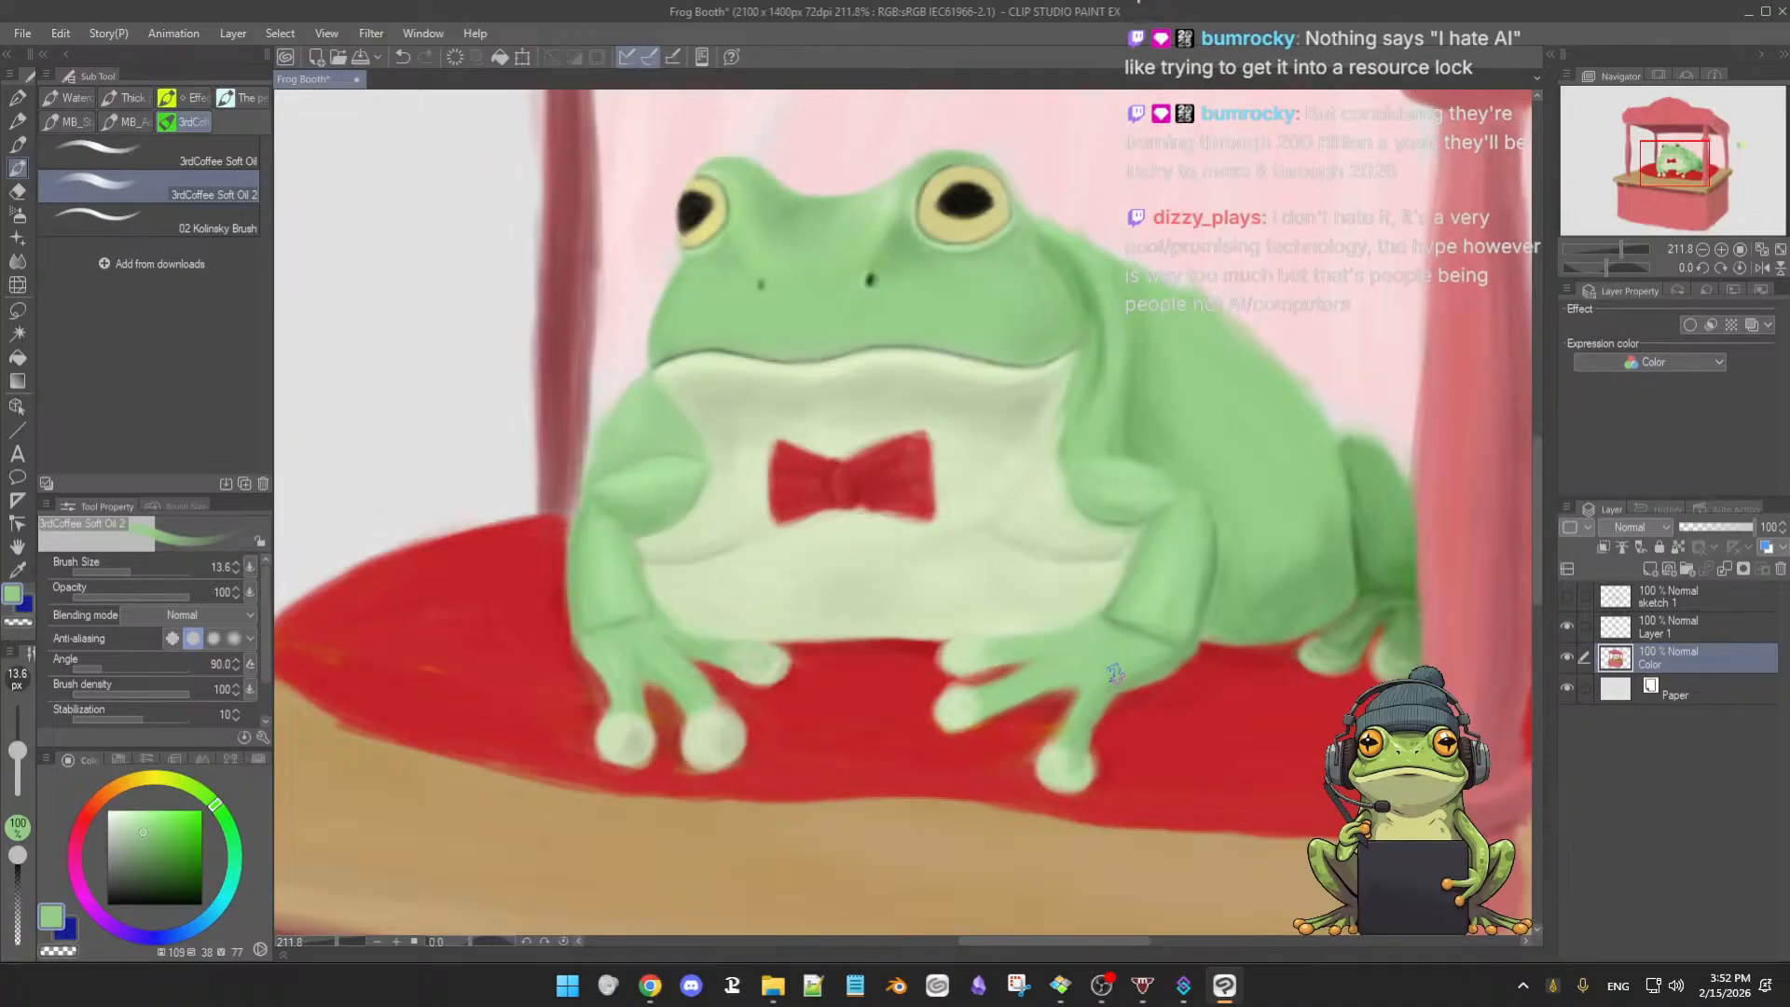
{"action": "left_click", "coordinate": [1163, 672], "text": "alt"}
{"action": "key", "text": "["}
{"action": "key", "text": "["}
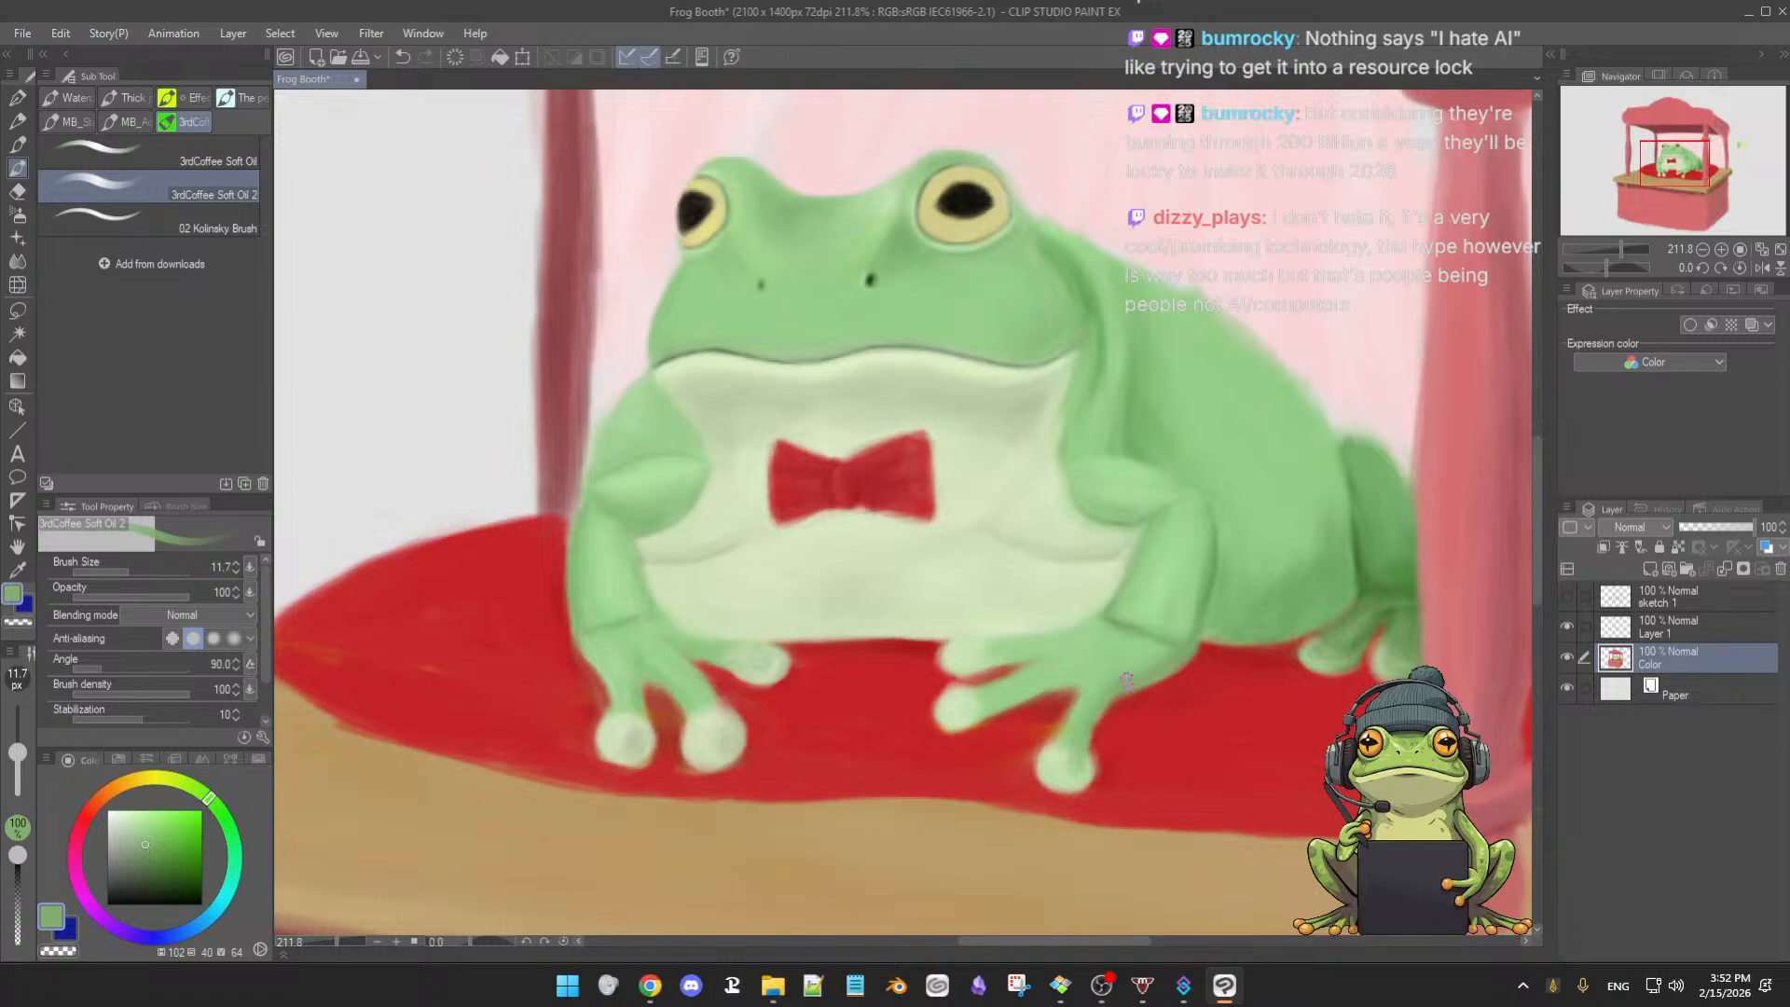
{"action": "key", "text": "]"}
- Touch up the front foot's outer toe tip with pale green at brush size 11.8, and refine the foot and wrist with sampled greens
{"action": "left_click", "coordinate": [1061, 763], "text": "alt"}
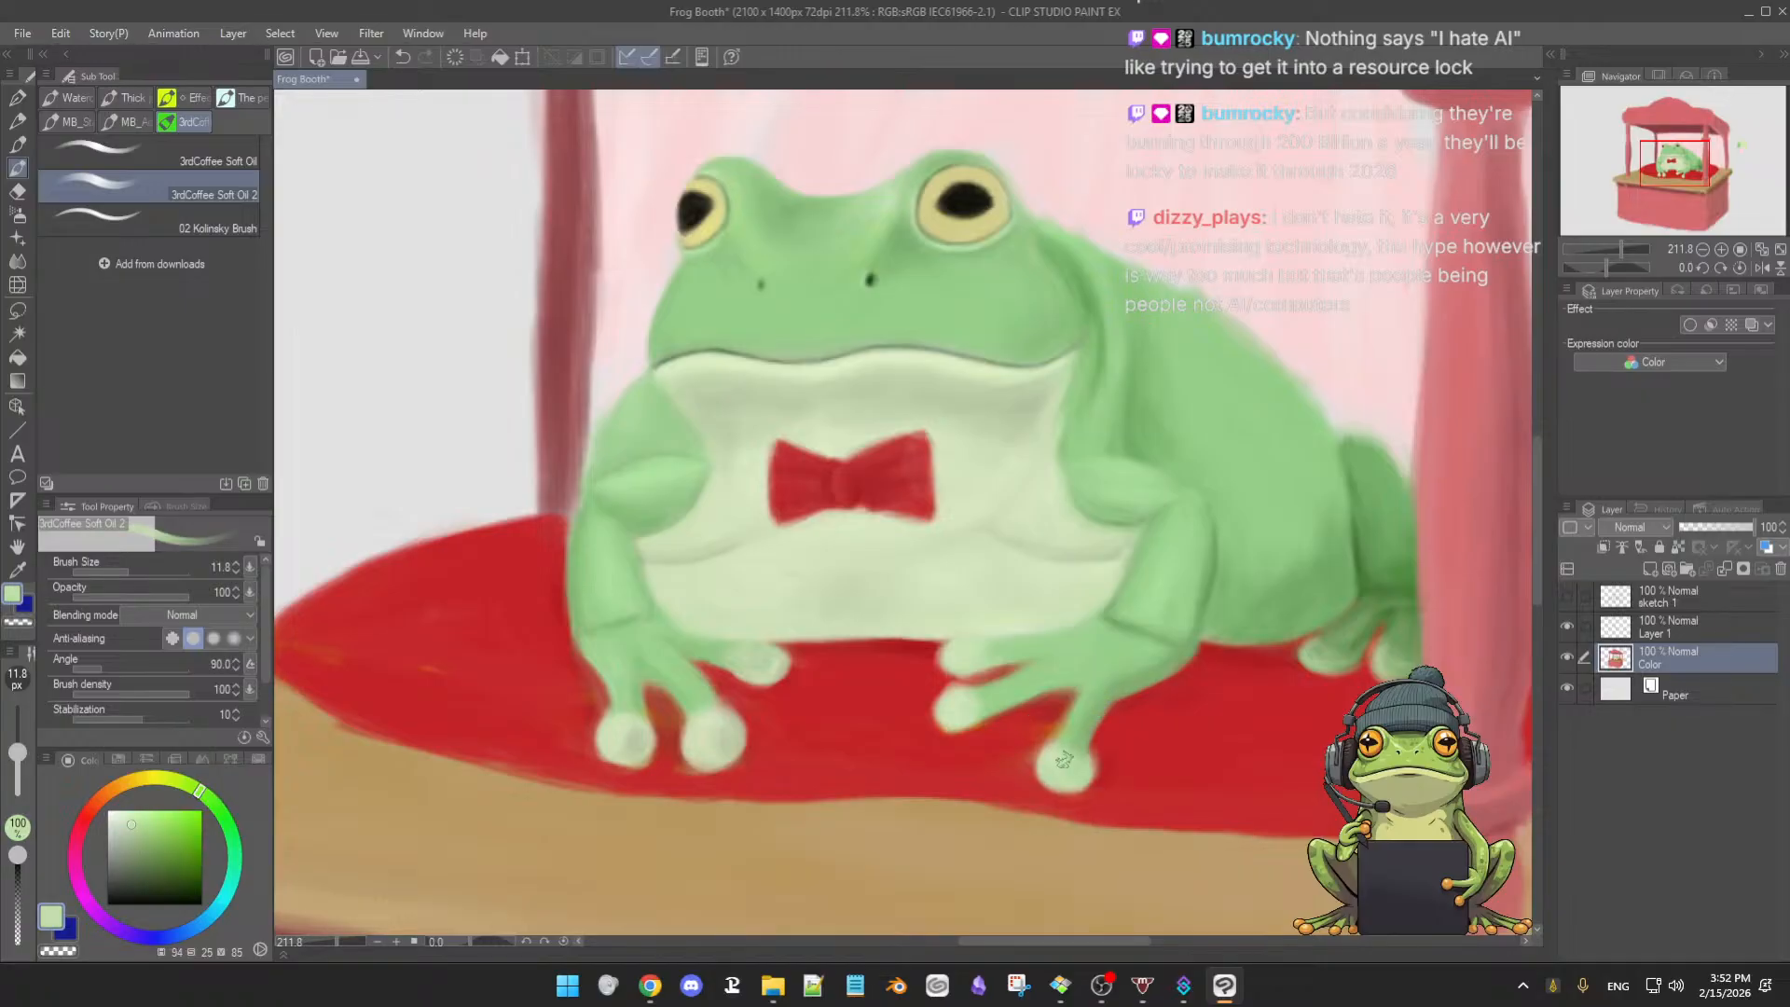
{"action": "left_click", "coordinate": [1095, 695], "text": "alt"}
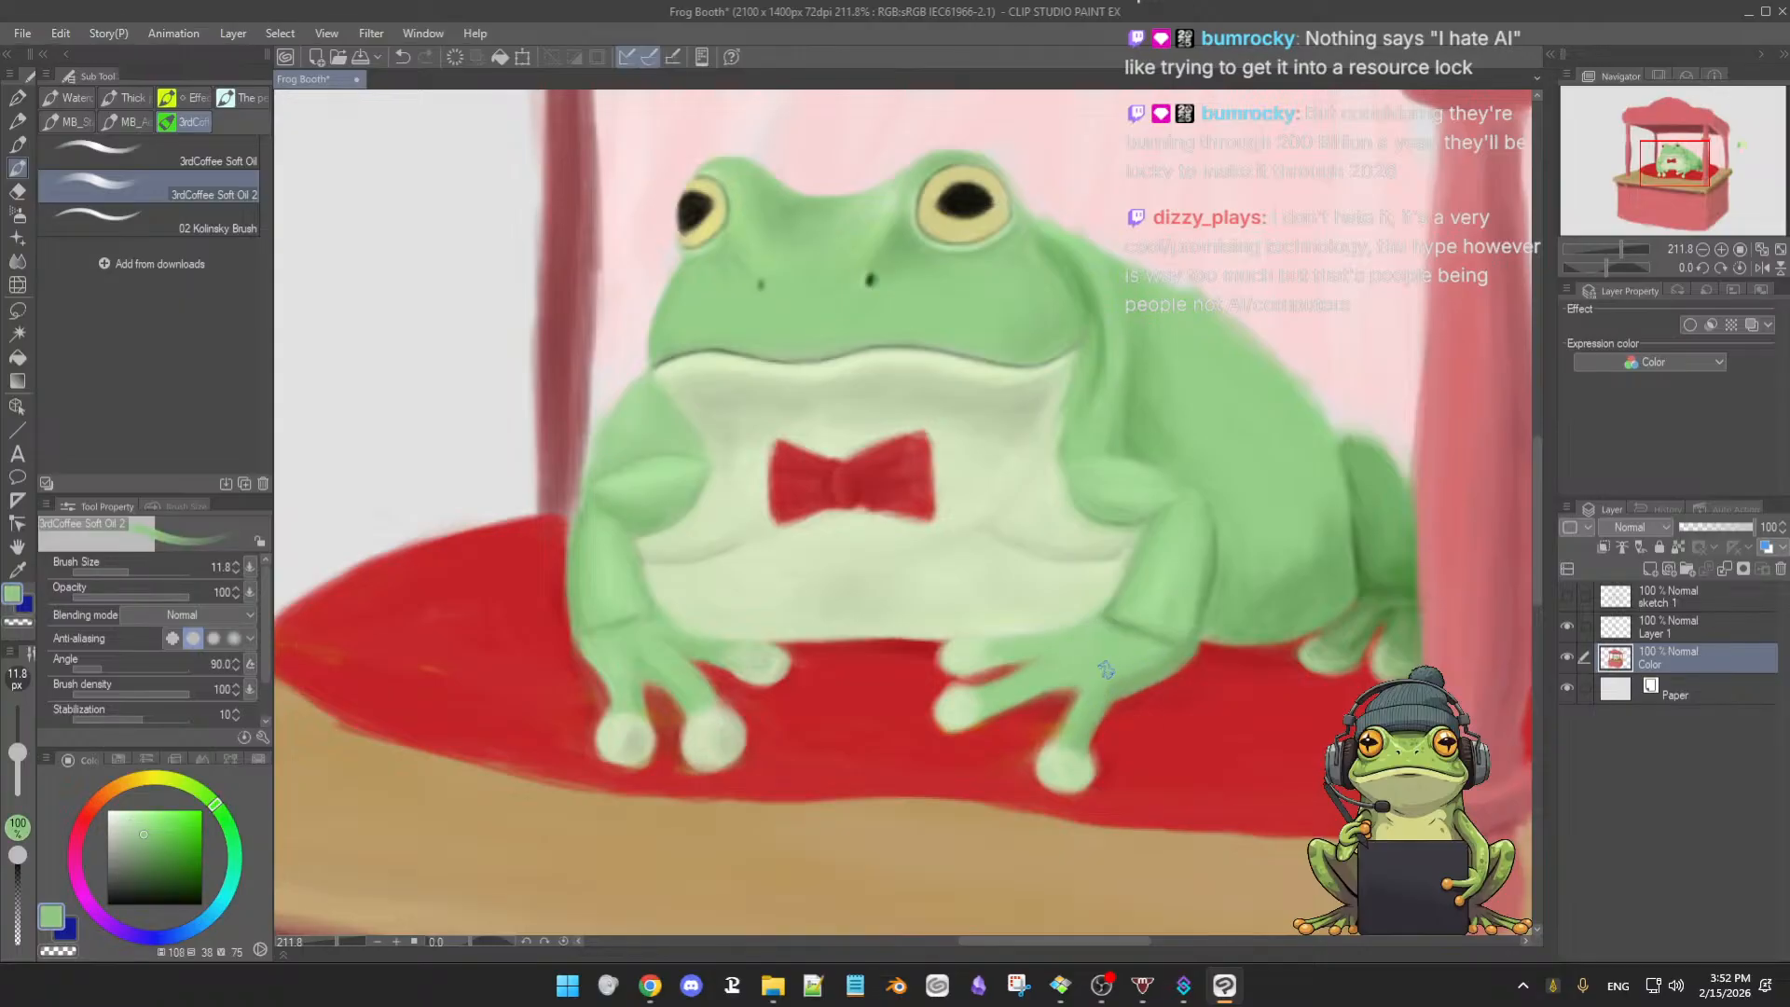
{"action": "left_click_drag", "start_coordinate": [1184, 656], "coordinate": [1165, 661], "text": "ctrl+alt"}
{"action": "left_click", "coordinate": [1136, 630], "text": "alt"}
{"action": "left_click", "coordinate": [1116, 617], "text": "alt"}
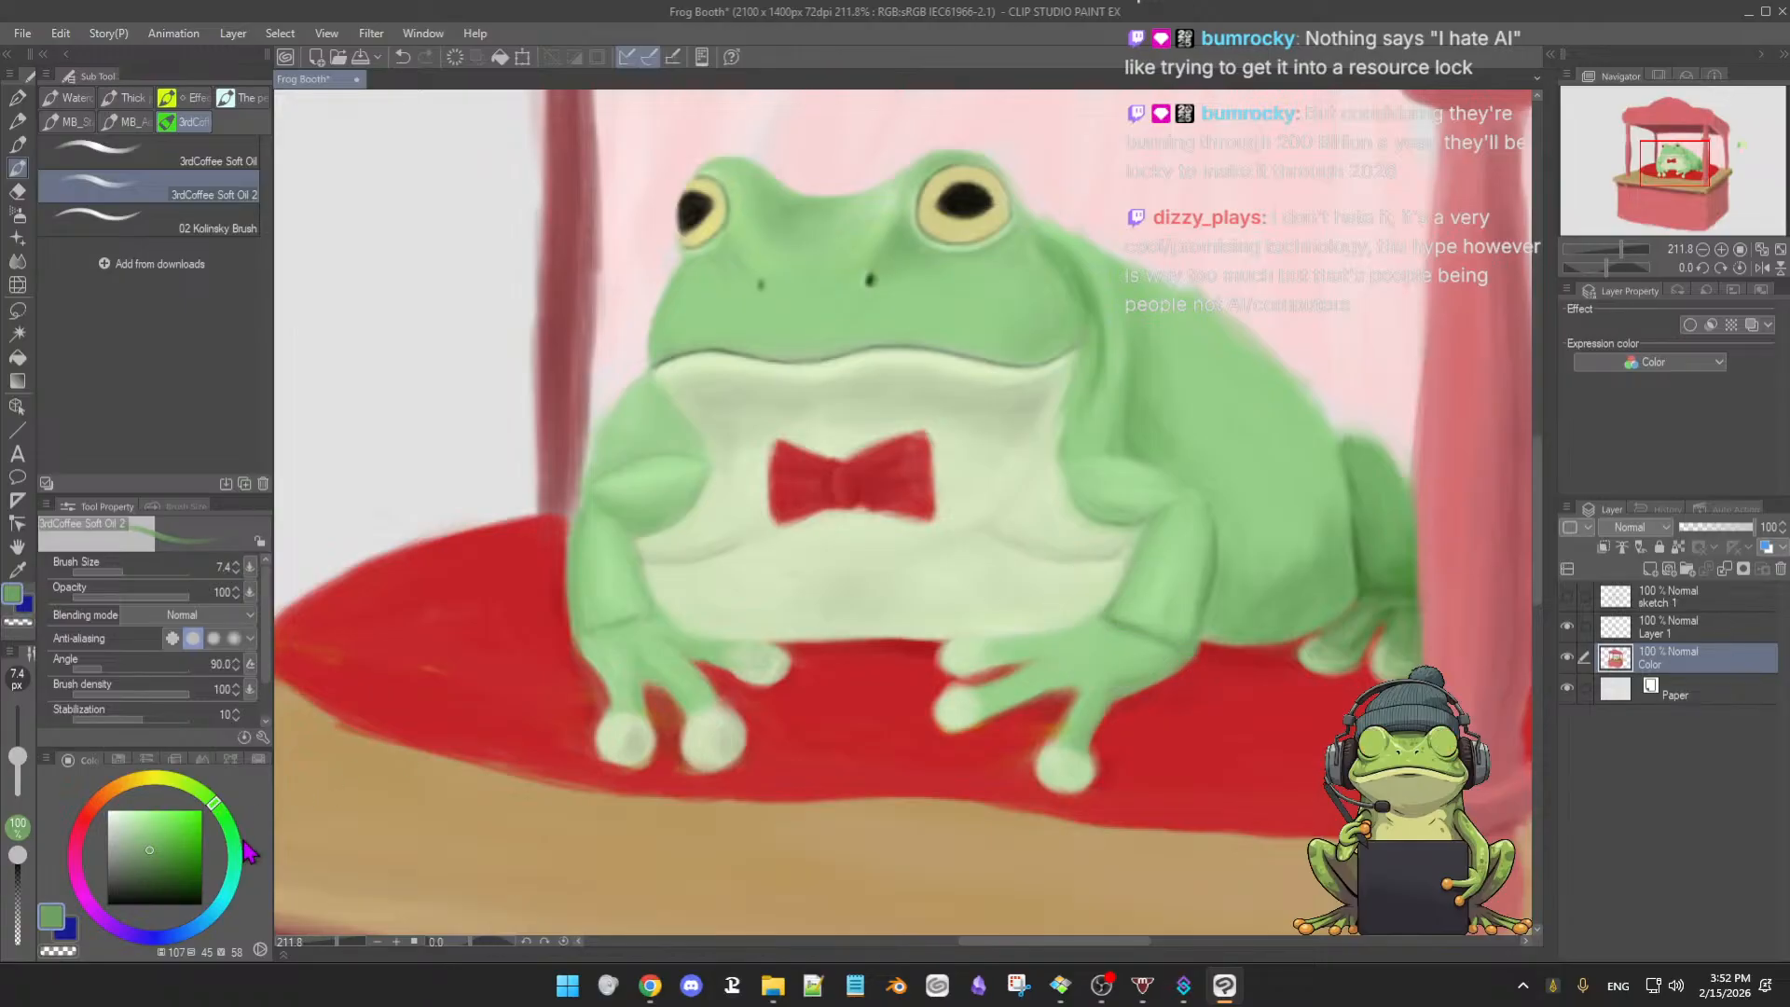
- Draw the wrist creases as thin lines with a darker green at brush size 3.6, and reinforce them with very dark green at 3.4
{"action": "left_click", "coordinate": [159, 863]}
{"action": "key", "text": "bracketleft"}
{"action": "key", "text": "bracketleft"}
{"action": "key", "text": "bracketleft"}
{"action": "key", "text": "bracketleft"}
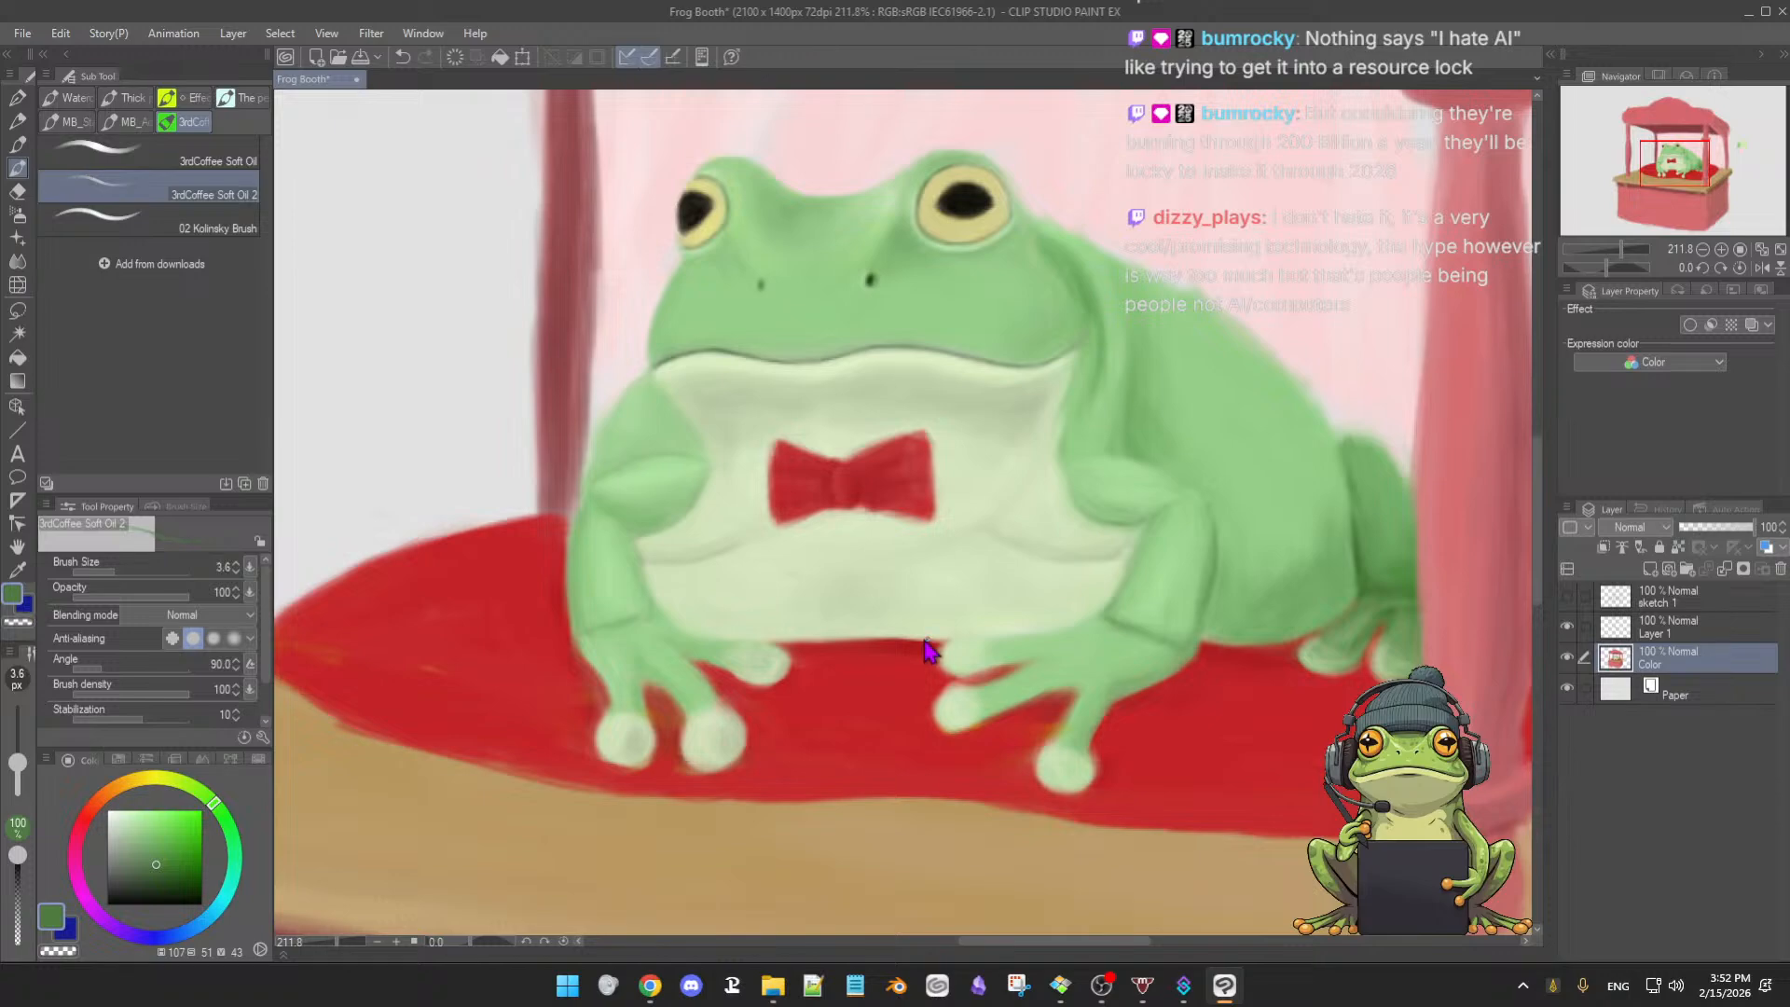
{"action": "left_click_drag", "start_coordinate": [1107, 617], "coordinate": [1119, 621]}
{"action": "left_click_drag", "start_coordinate": [164, 859], "coordinate": [167, 888]}
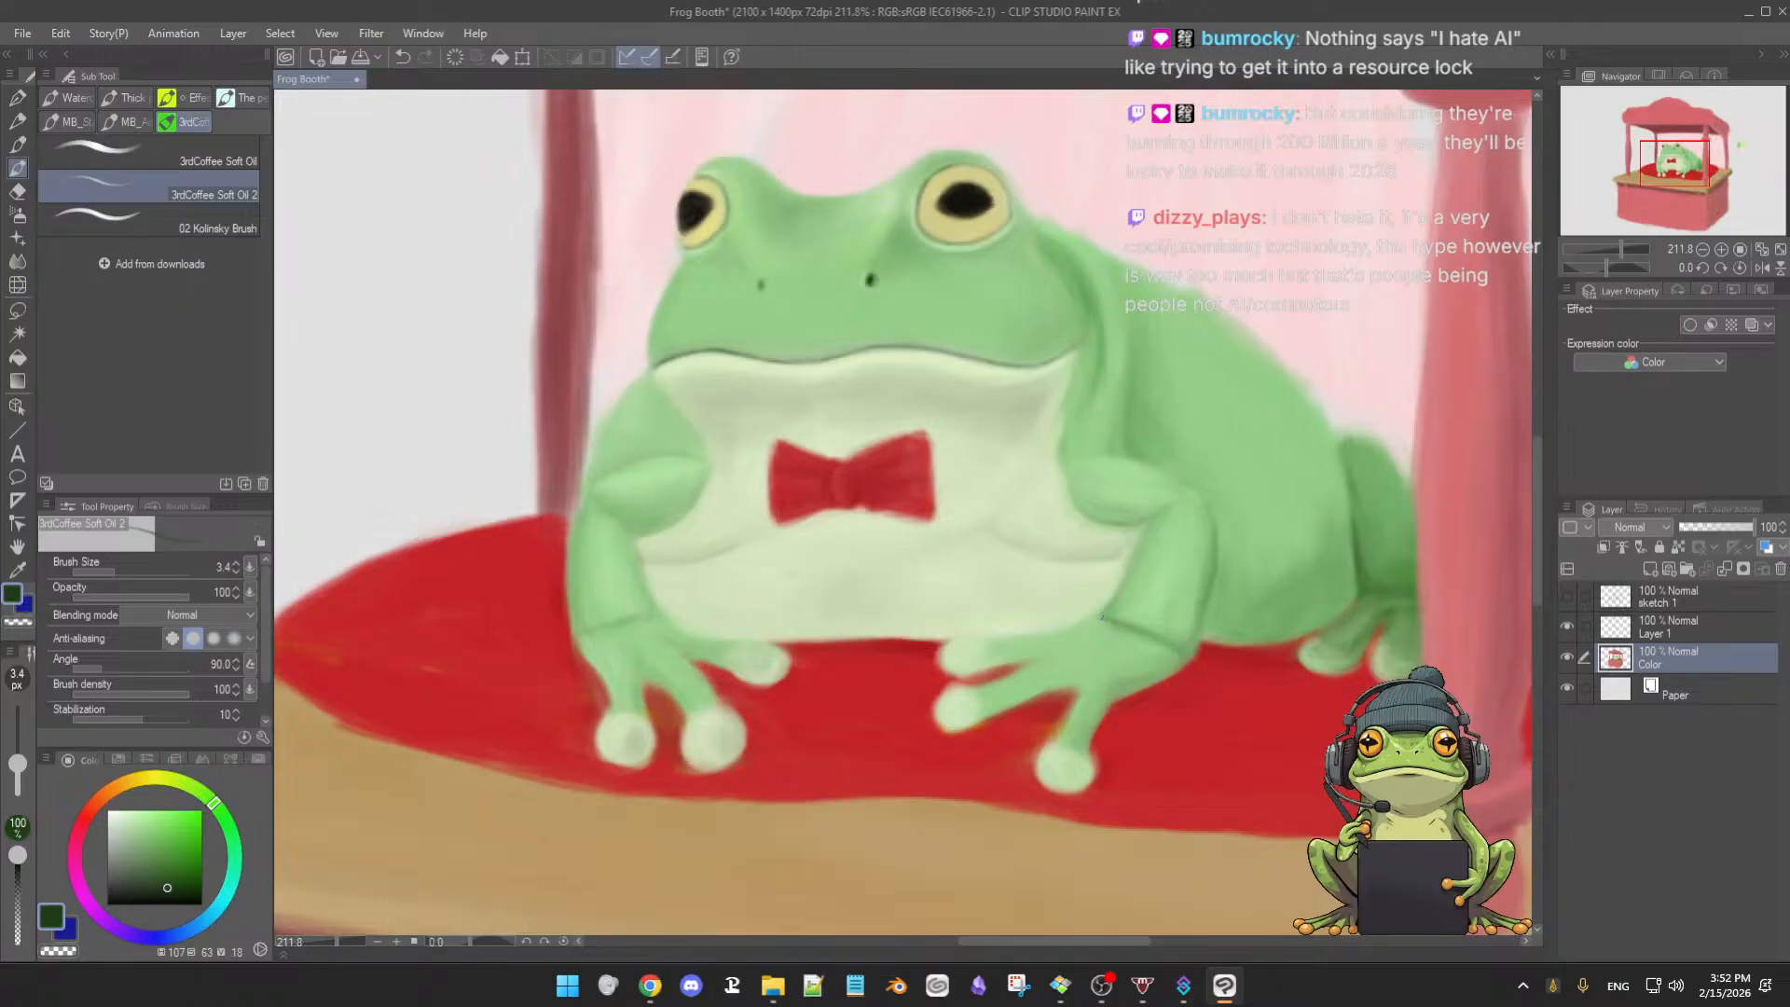
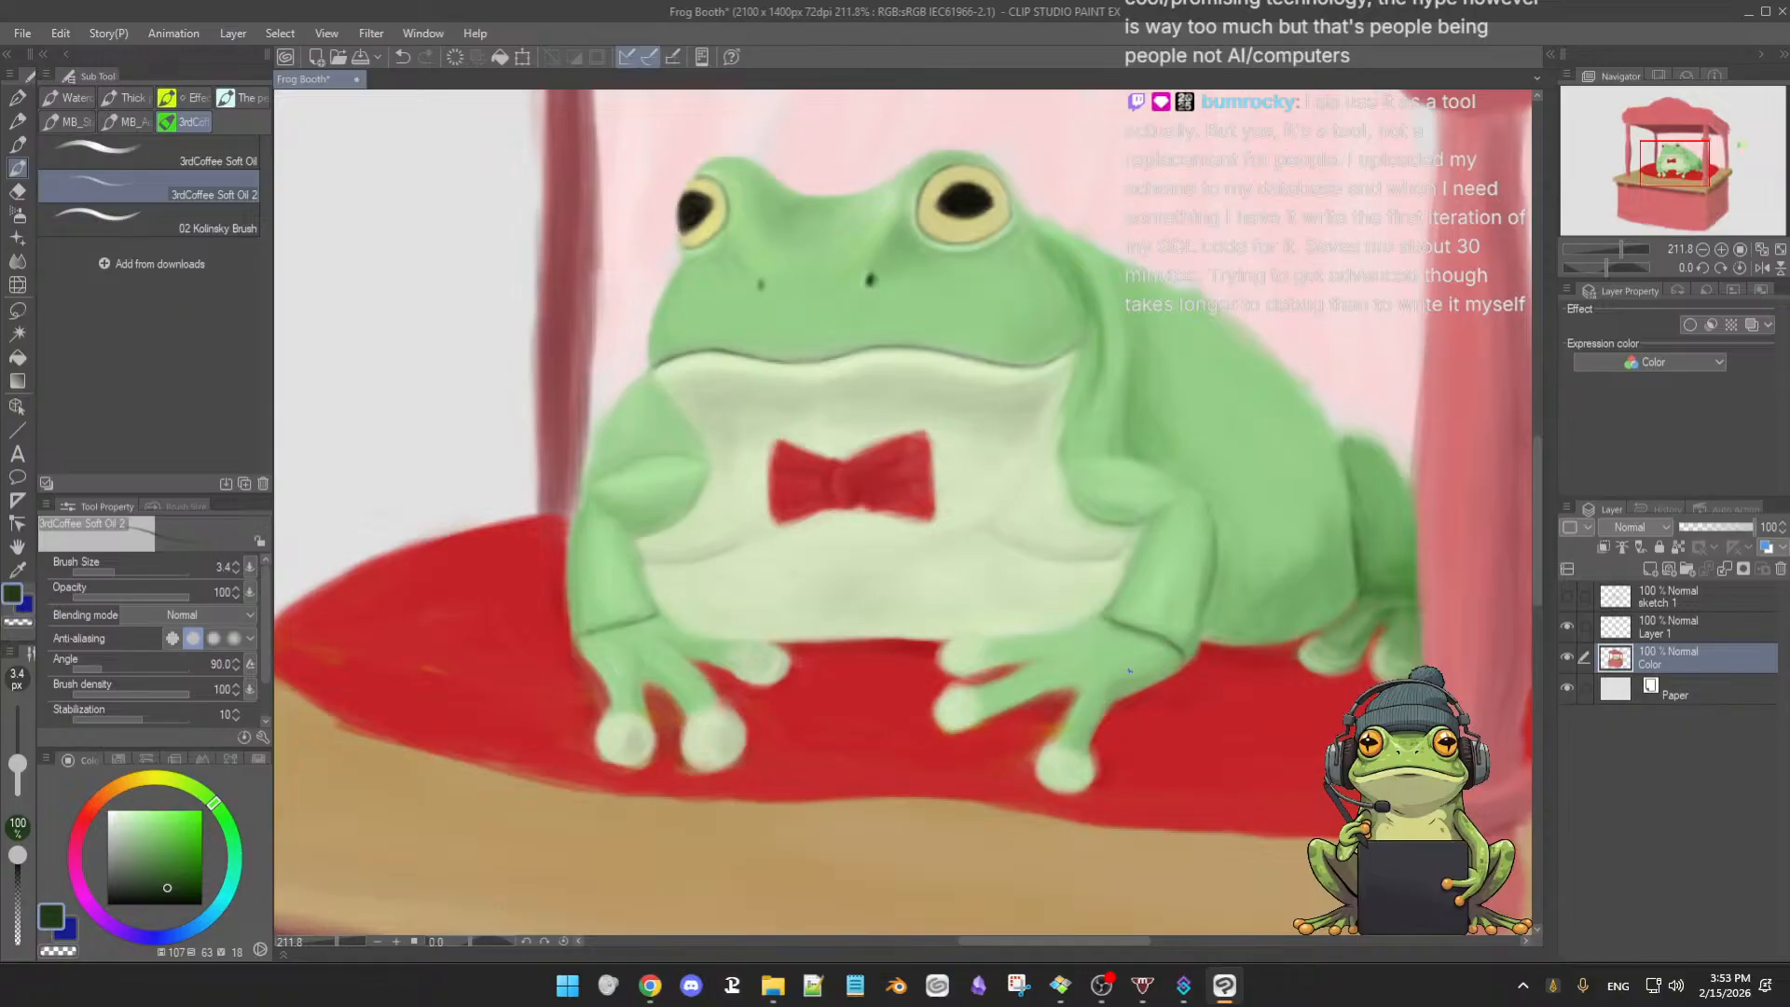
- Blend the base of the right-hand front foot's outer toe with sampled mid and light greens at brush size 12.6
{"action": "left_click_drag", "start_coordinate": [1120, 668], "coordinate": [1119, 704], "text": "ctrl+alt"}
{"action": "left_click", "coordinate": [1112, 692], "text": "alt"}
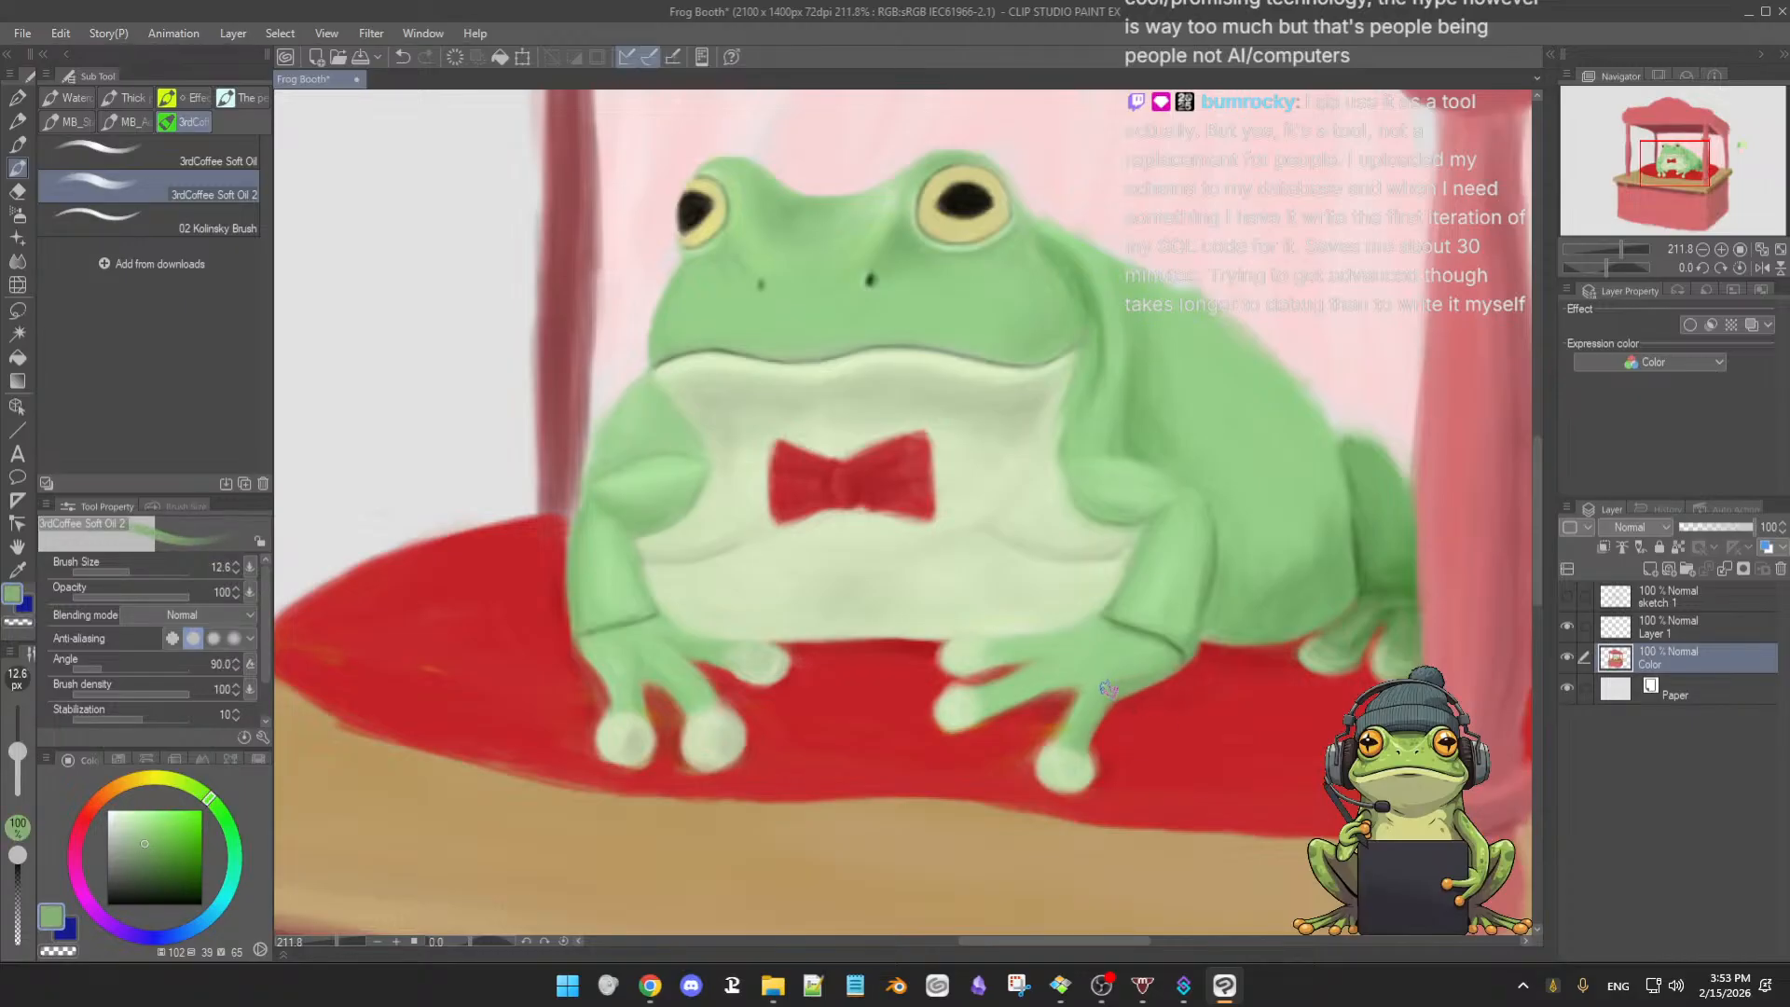
{"action": "left_click", "coordinate": [1093, 684], "text": "alt"}
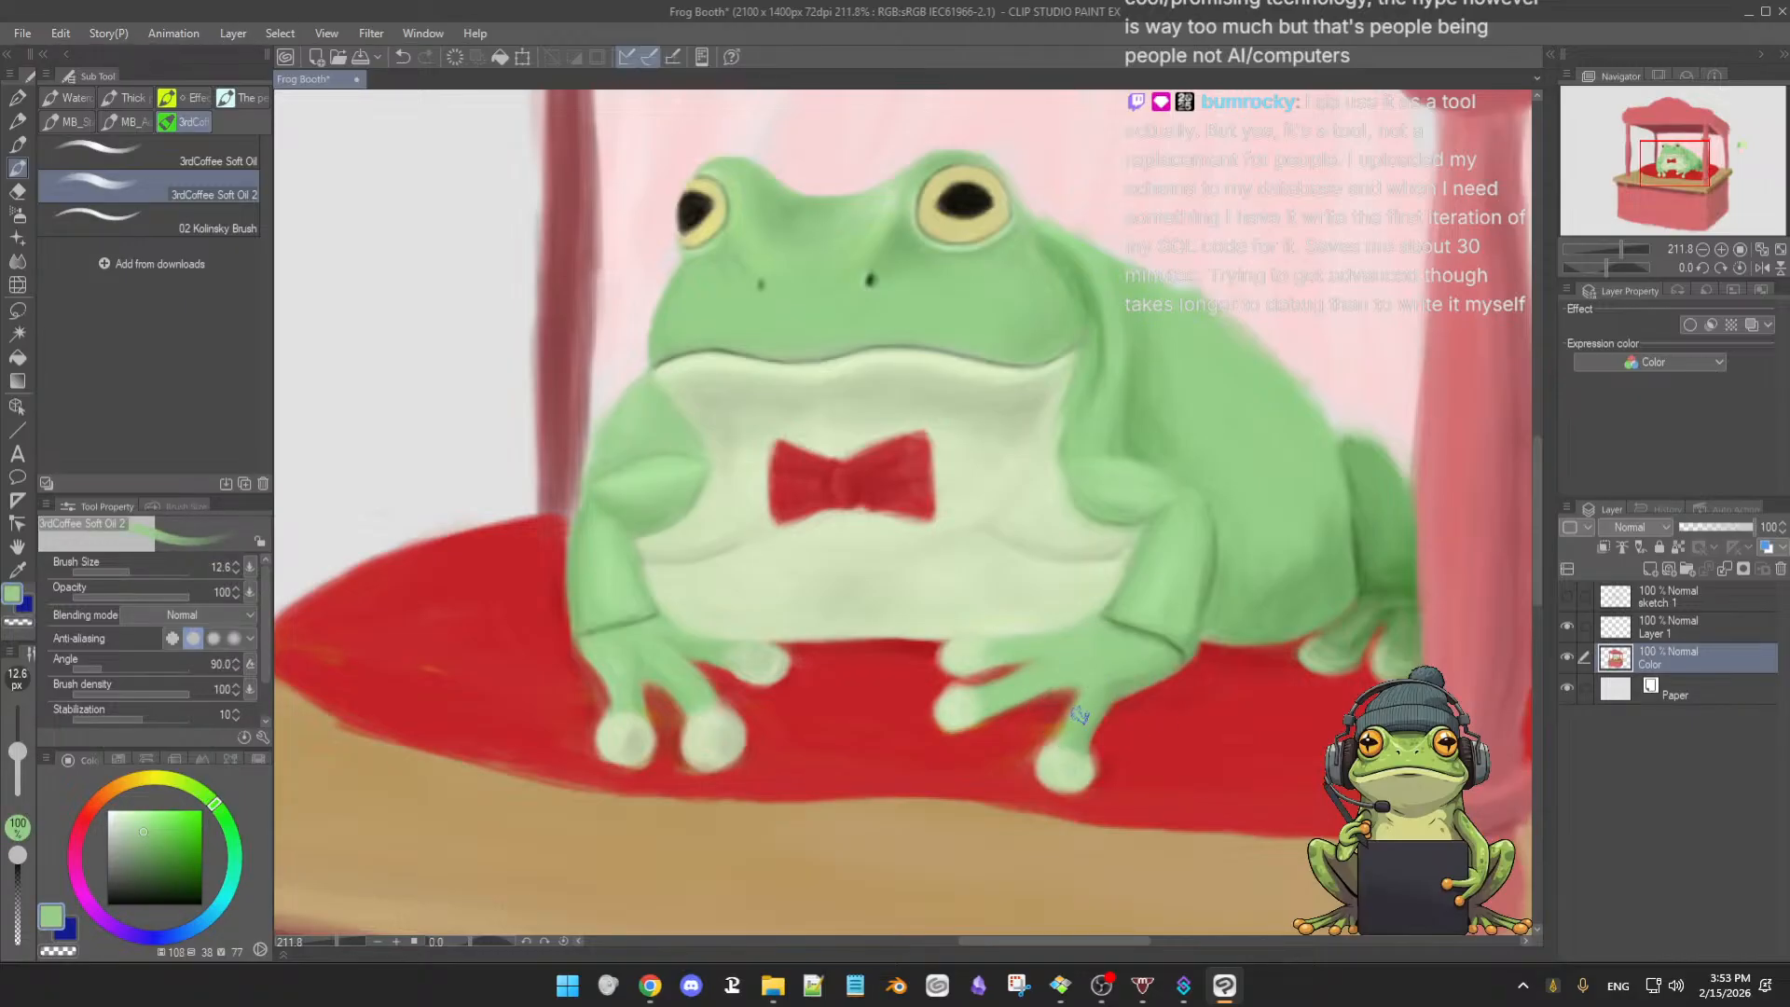
- Refine the left-hand front foot's toes and inner toe tip with sampled mid, light and pale greens at brush size 8.9
{"action": "left_click", "coordinate": [1121, 687], "text": "alt"}
{"action": "key", "text": "bracketleft"}
{"action": "key", "text": "bracketleft"}
{"action": "key", "text": "bracketleft"}
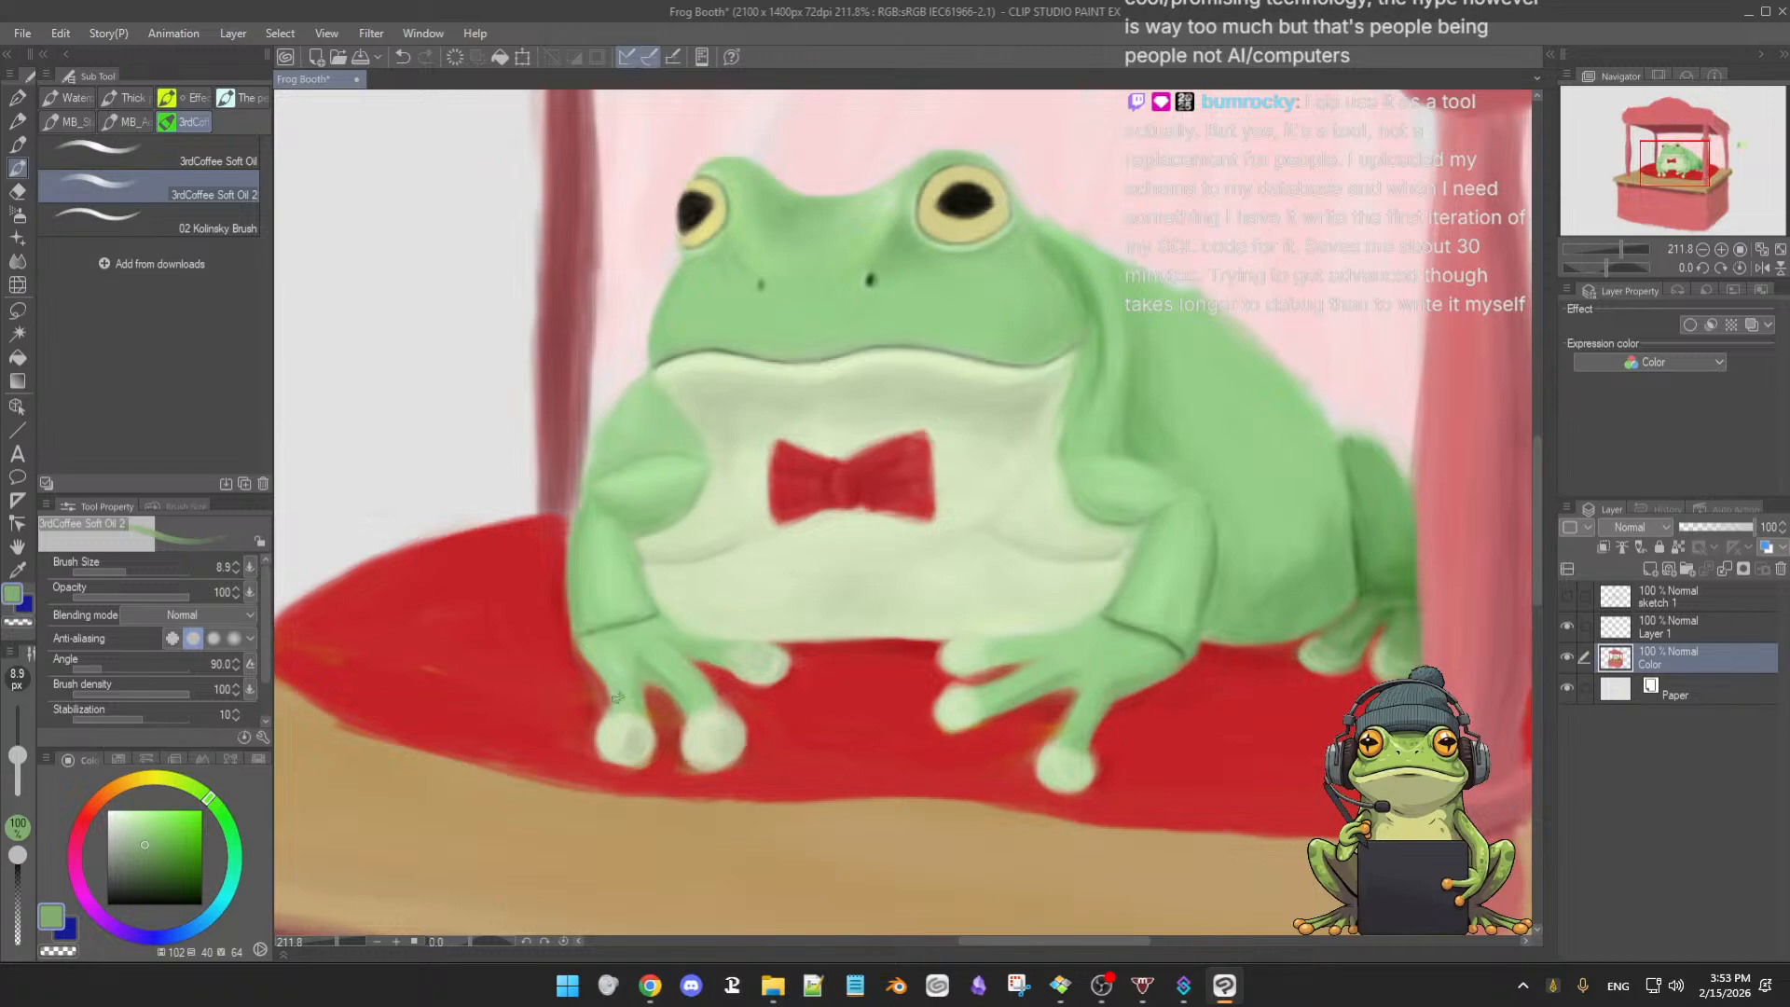
{"action": "left_click", "coordinate": [664, 630], "text": "alt"}
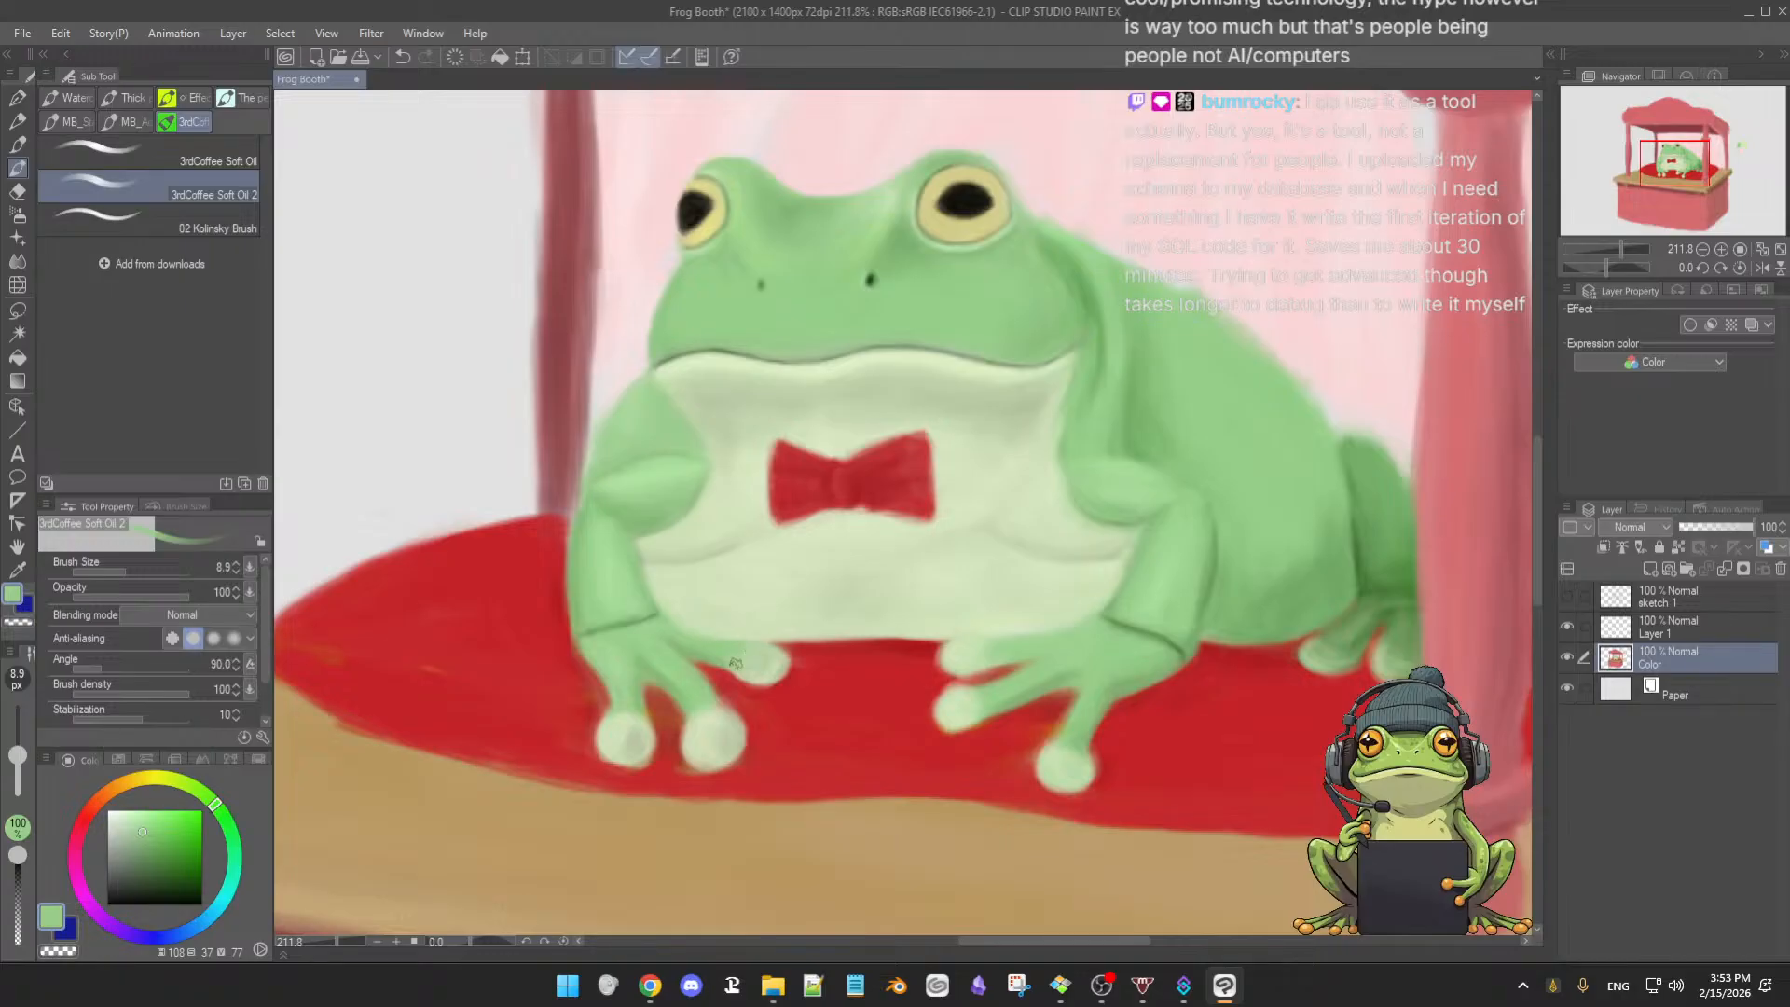
{"action": "left_click", "coordinate": [949, 664], "text": "alt"}
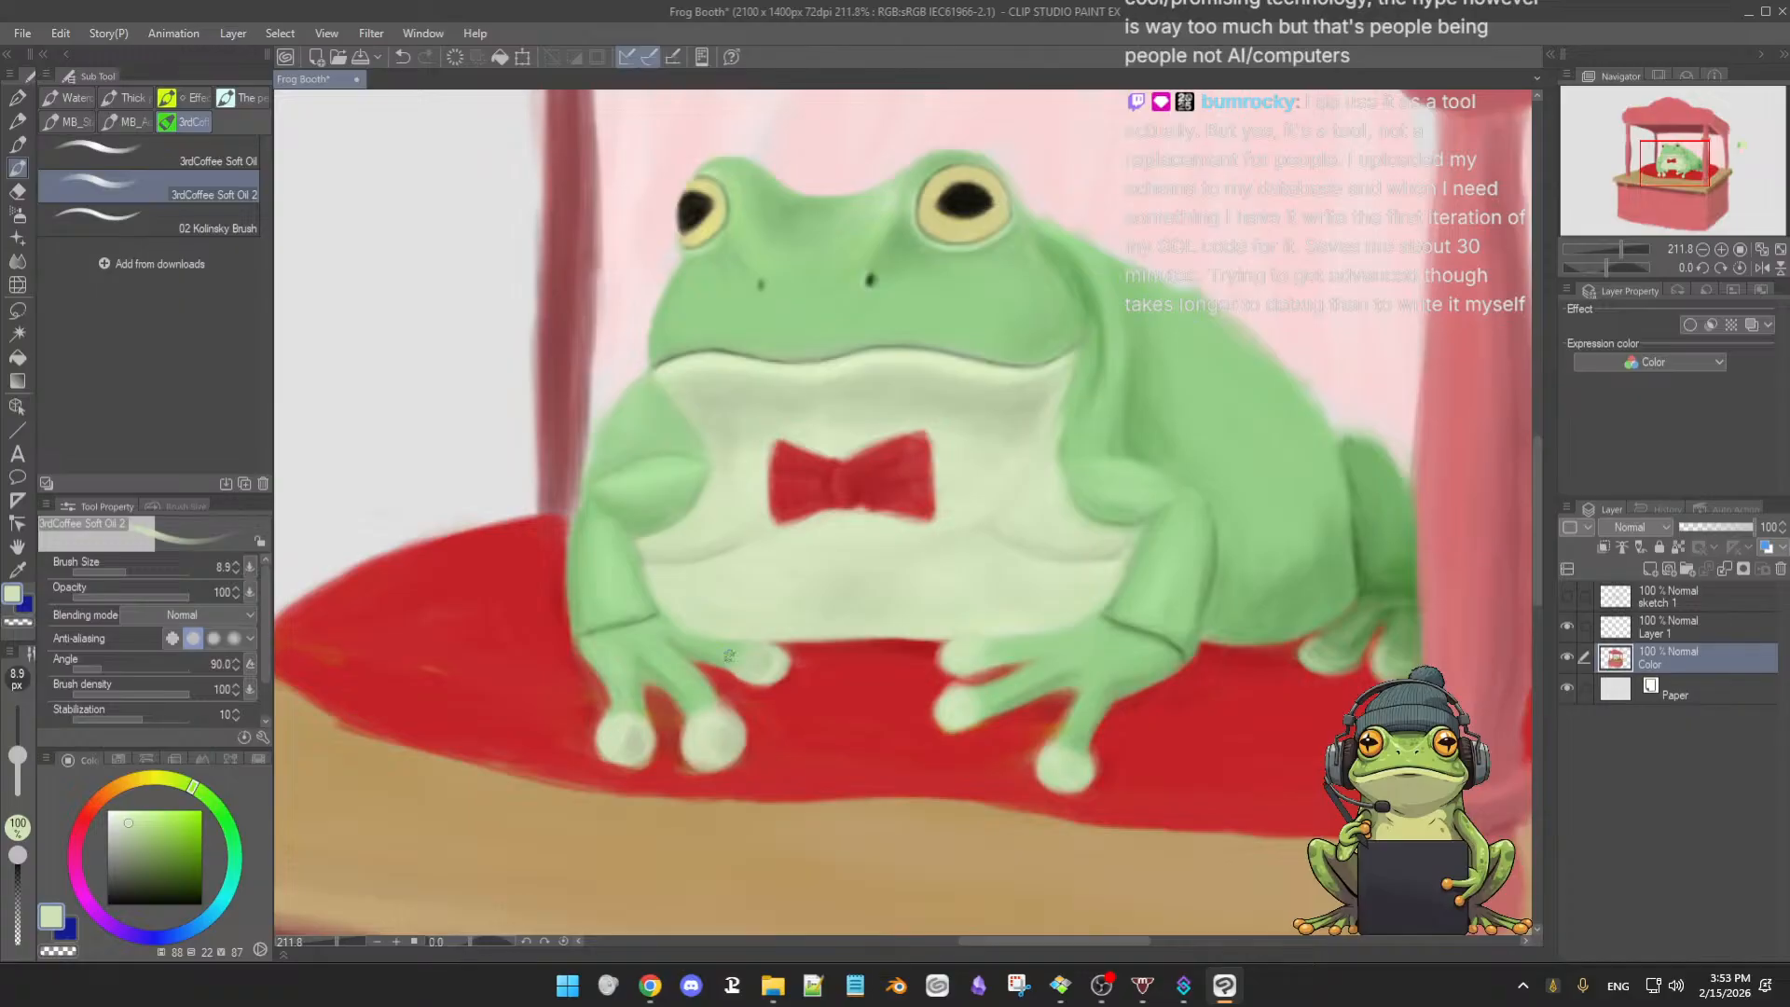
{"action": "left_click", "coordinate": [705, 643], "text": "alt"}
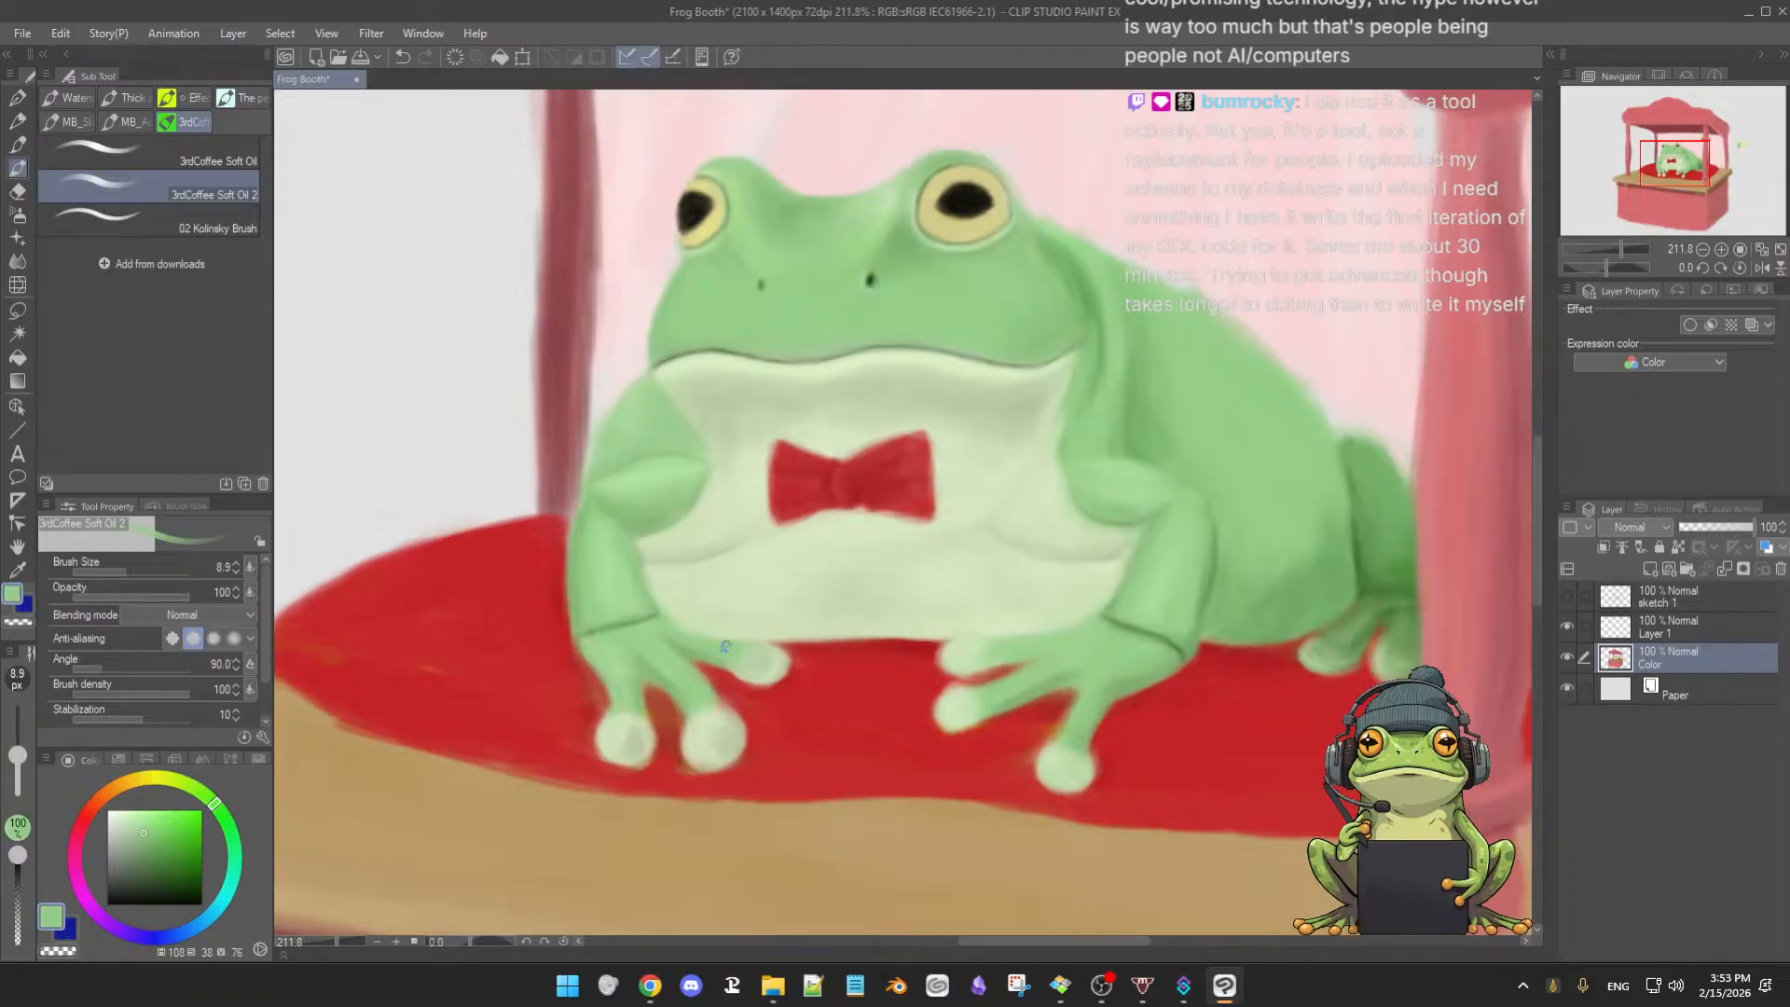
{"action": "left_click", "coordinate": [781, 655], "text": "alt"}
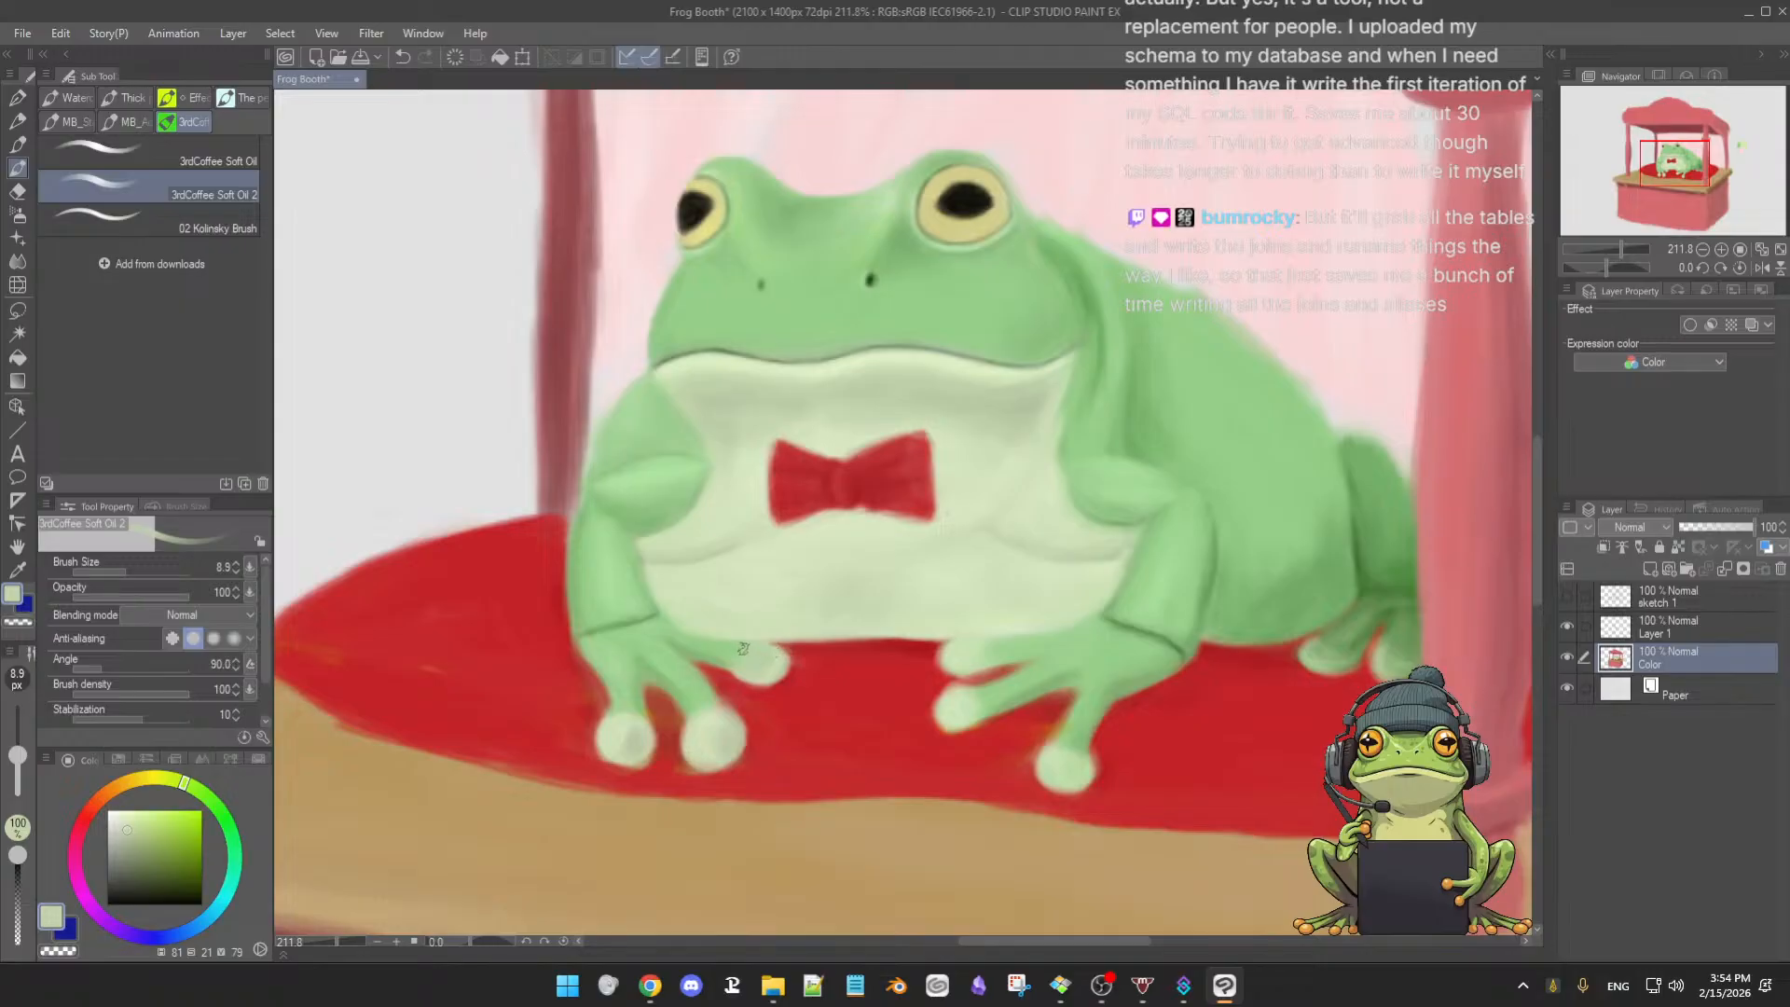
{"action": "left_click", "coordinate": [739, 643], "text": "alt"}
- Extend the right-hand front foot's inner toe tip with sampled pale green, using brush sizes from 8.9 up to 15.4
{"action": "left_click", "coordinate": [965, 649], "text": "alt"}
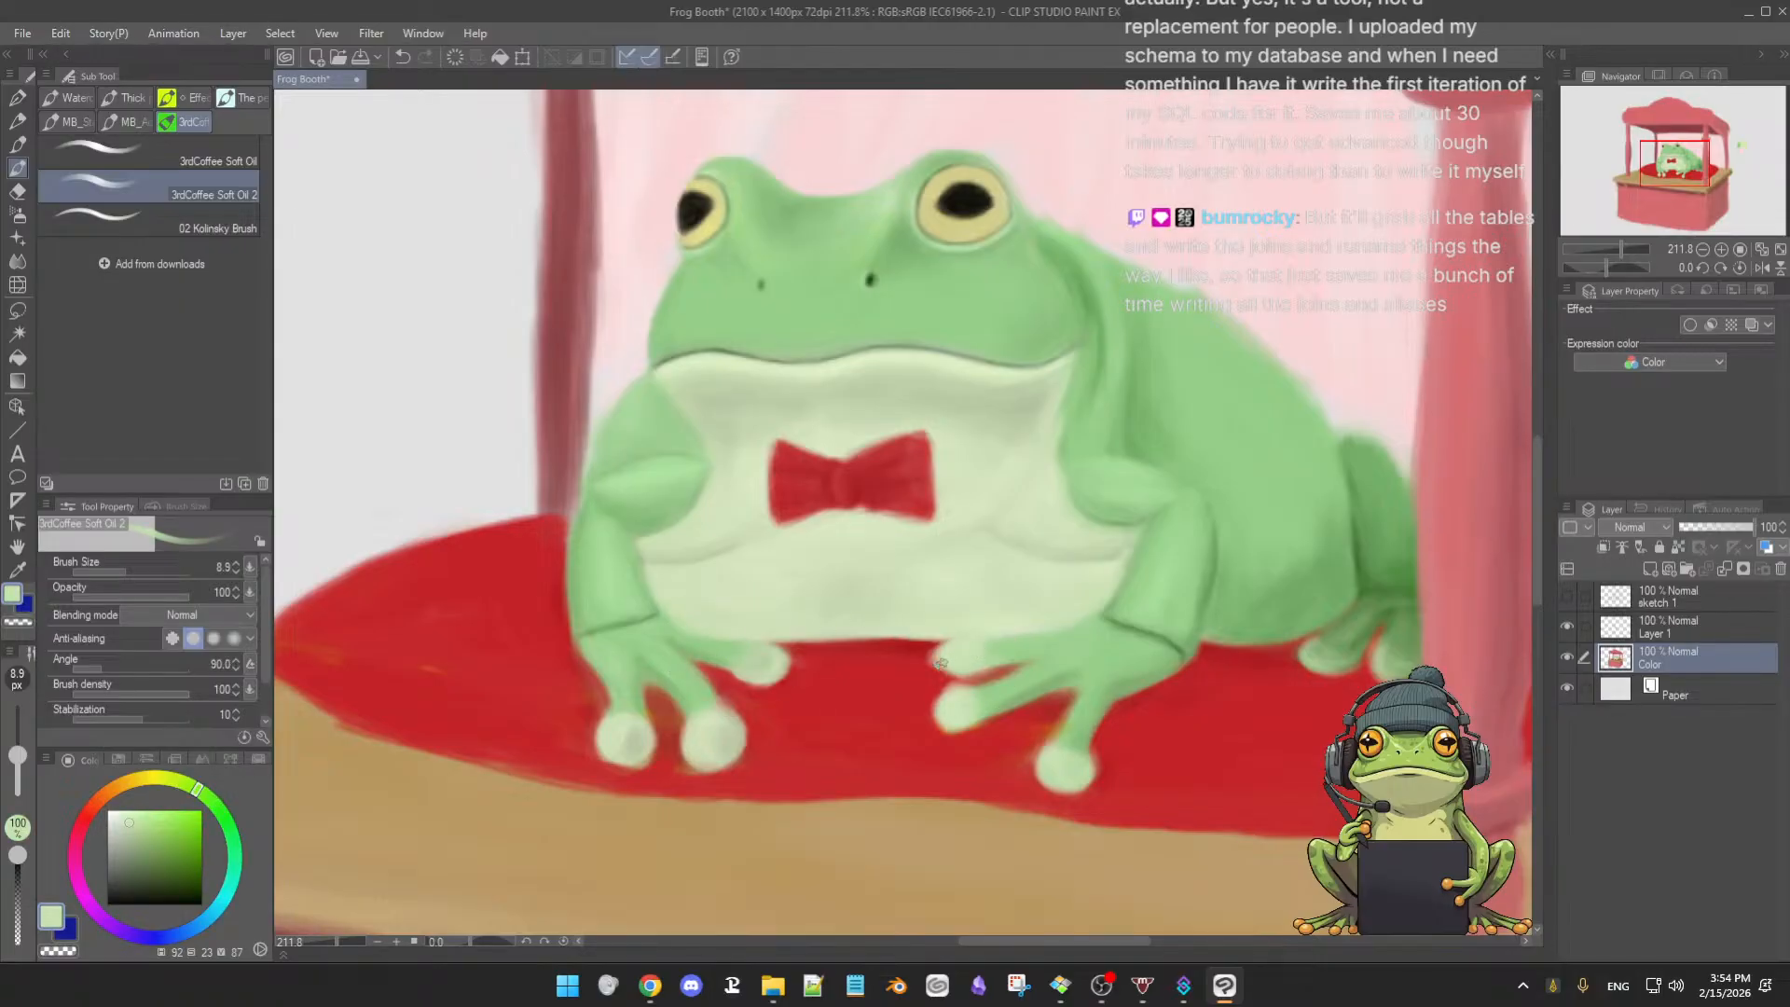
{"action": "left_click", "coordinate": [999, 641], "text": "alt"}
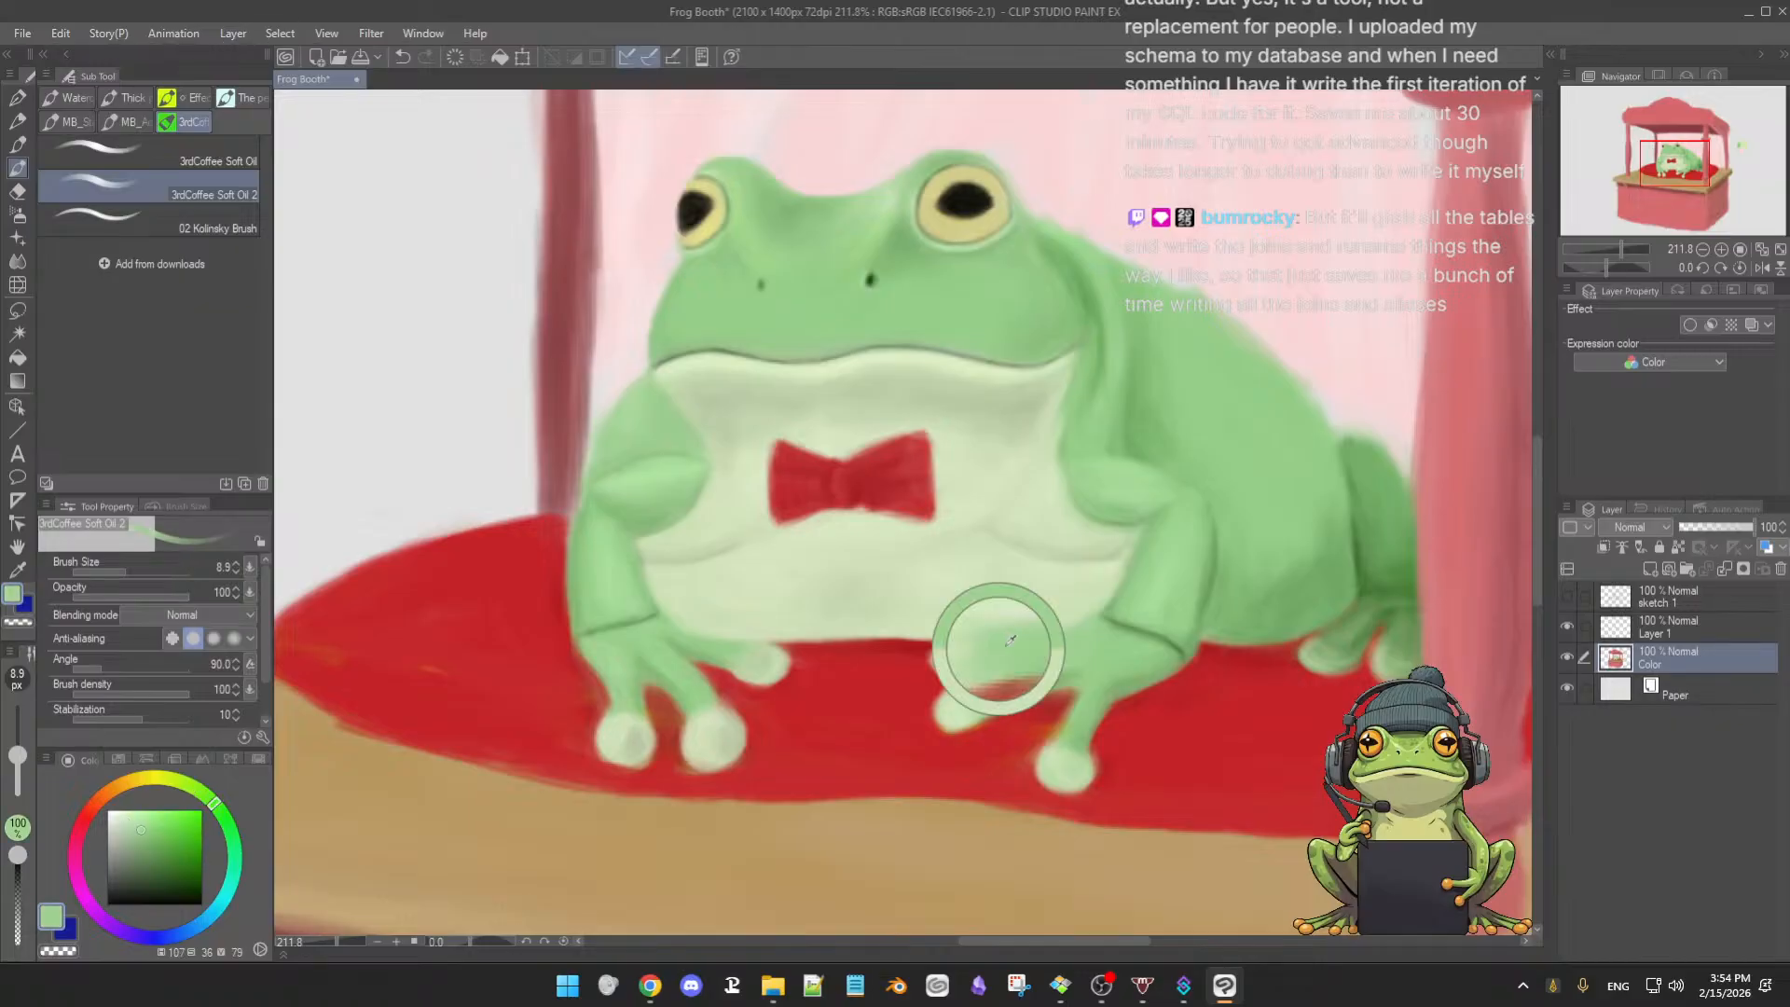
{"action": "left_click", "coordinate": [961, 647], "text": "alt"}
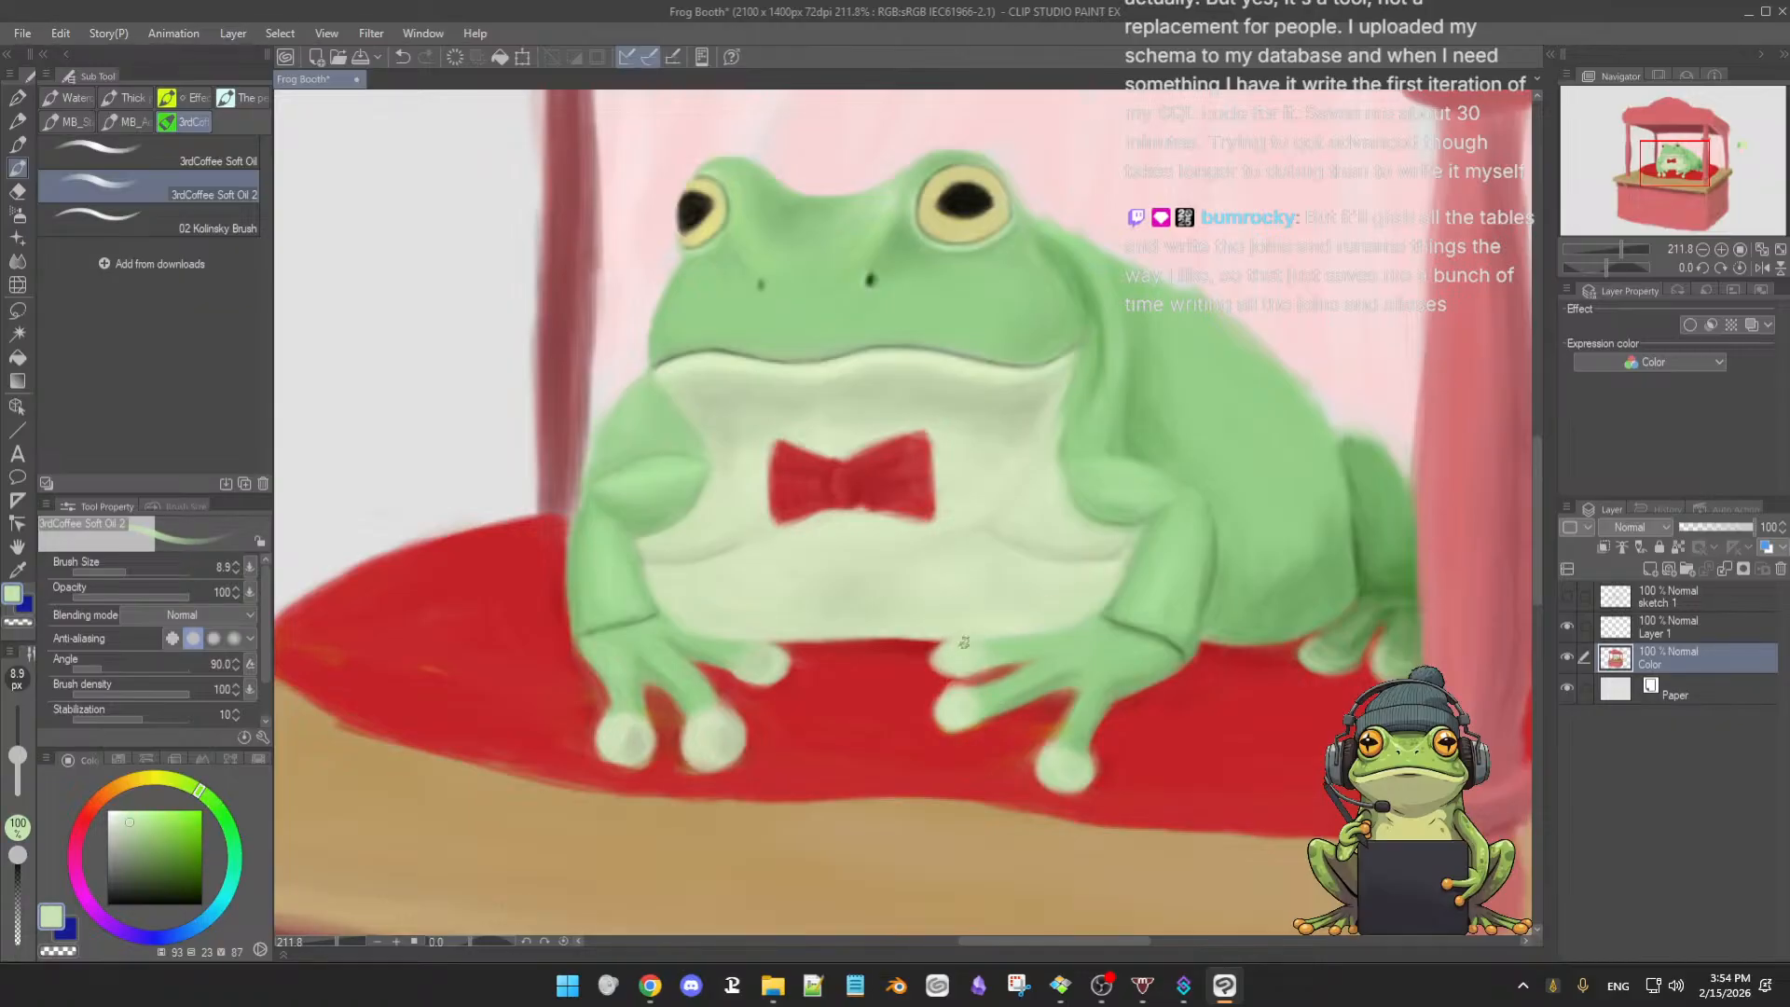
{"action": "mouse_move", "coordinate": [948, 642]}
{"action": "left_mouse_down"}
{"action": "mouse_move", "coordinate": [925, 664]}
{"action": "mouse_move", "coordinate": [947, 649]}
{"action": "left_mouse_up"}
{"action": "key", "text": "]"}
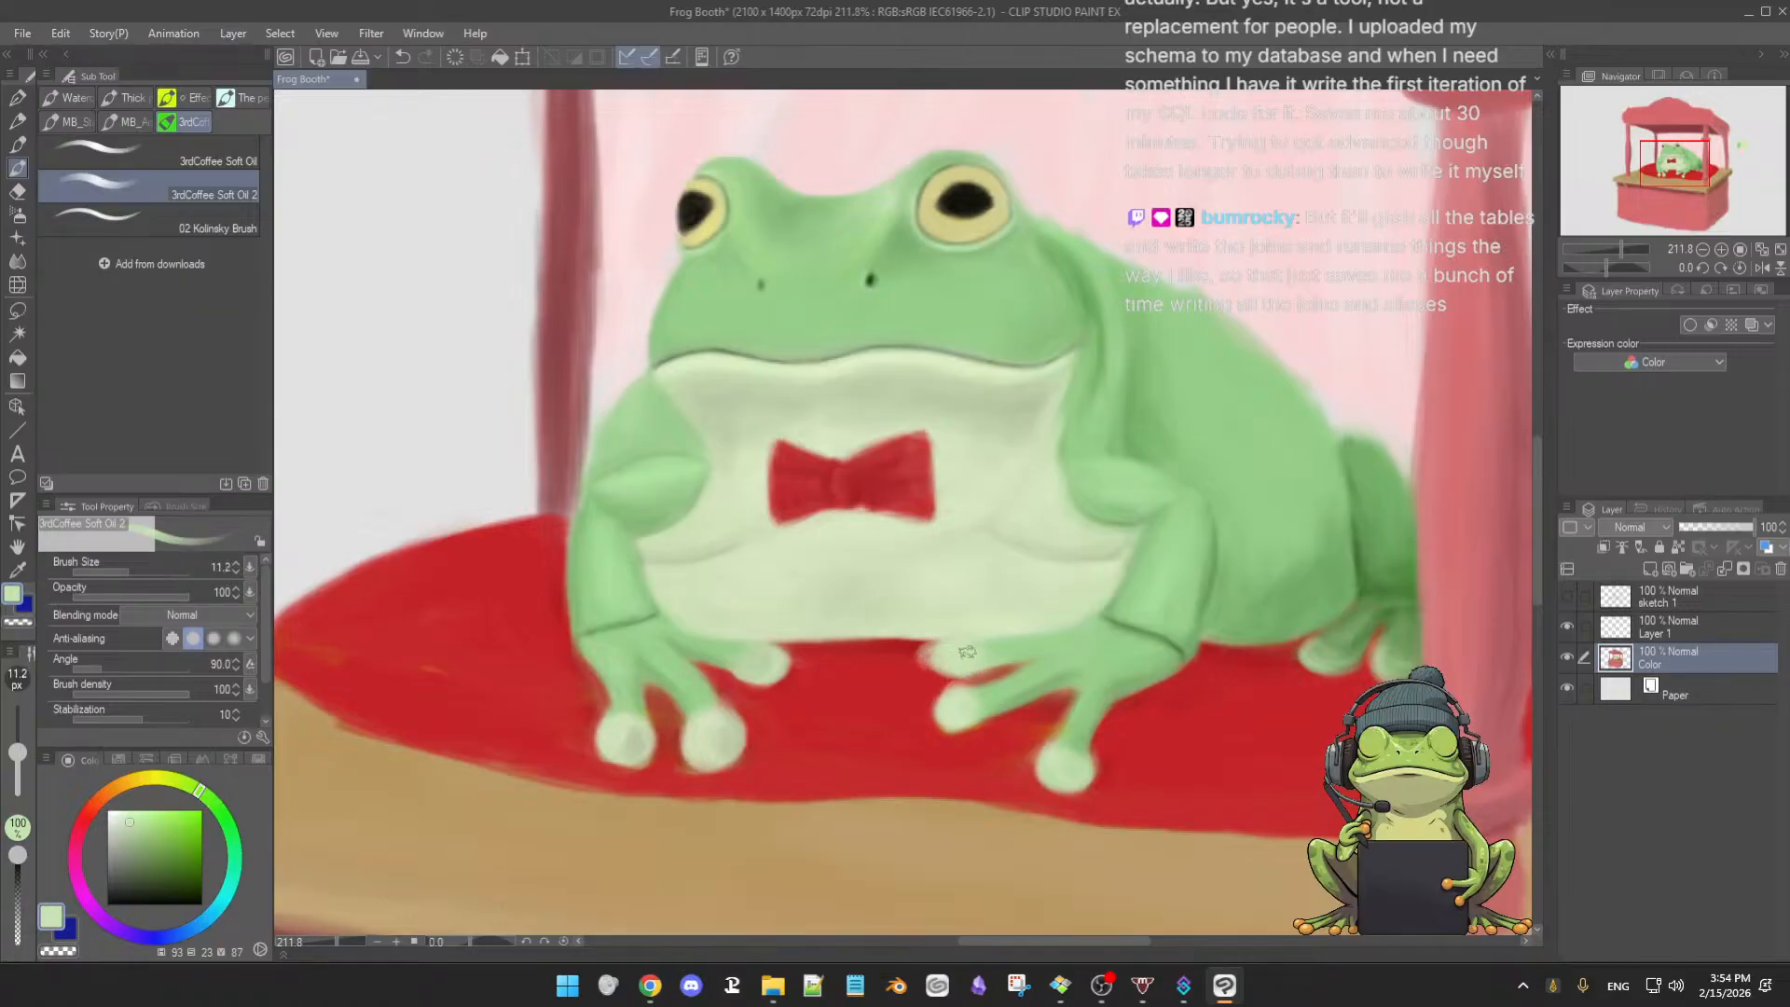
{"action": "key", "text": "]"}
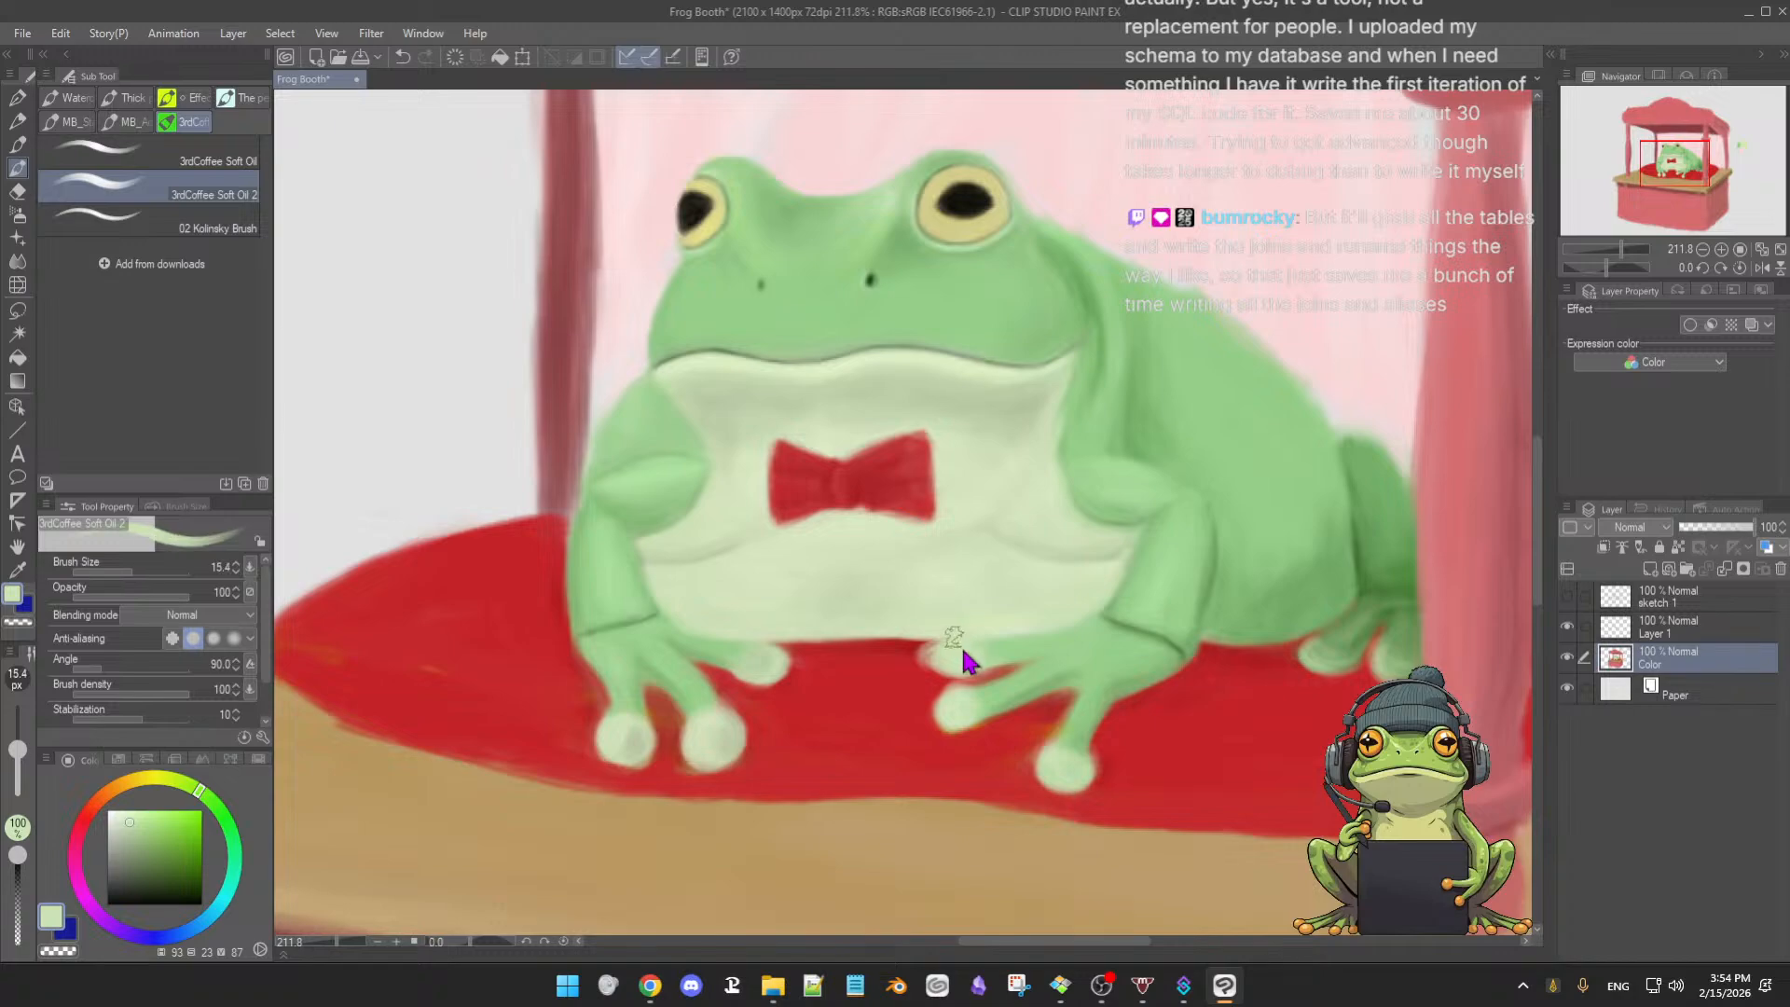
{"action": "key", "text": "["}
{"action": "key", "text": "["}
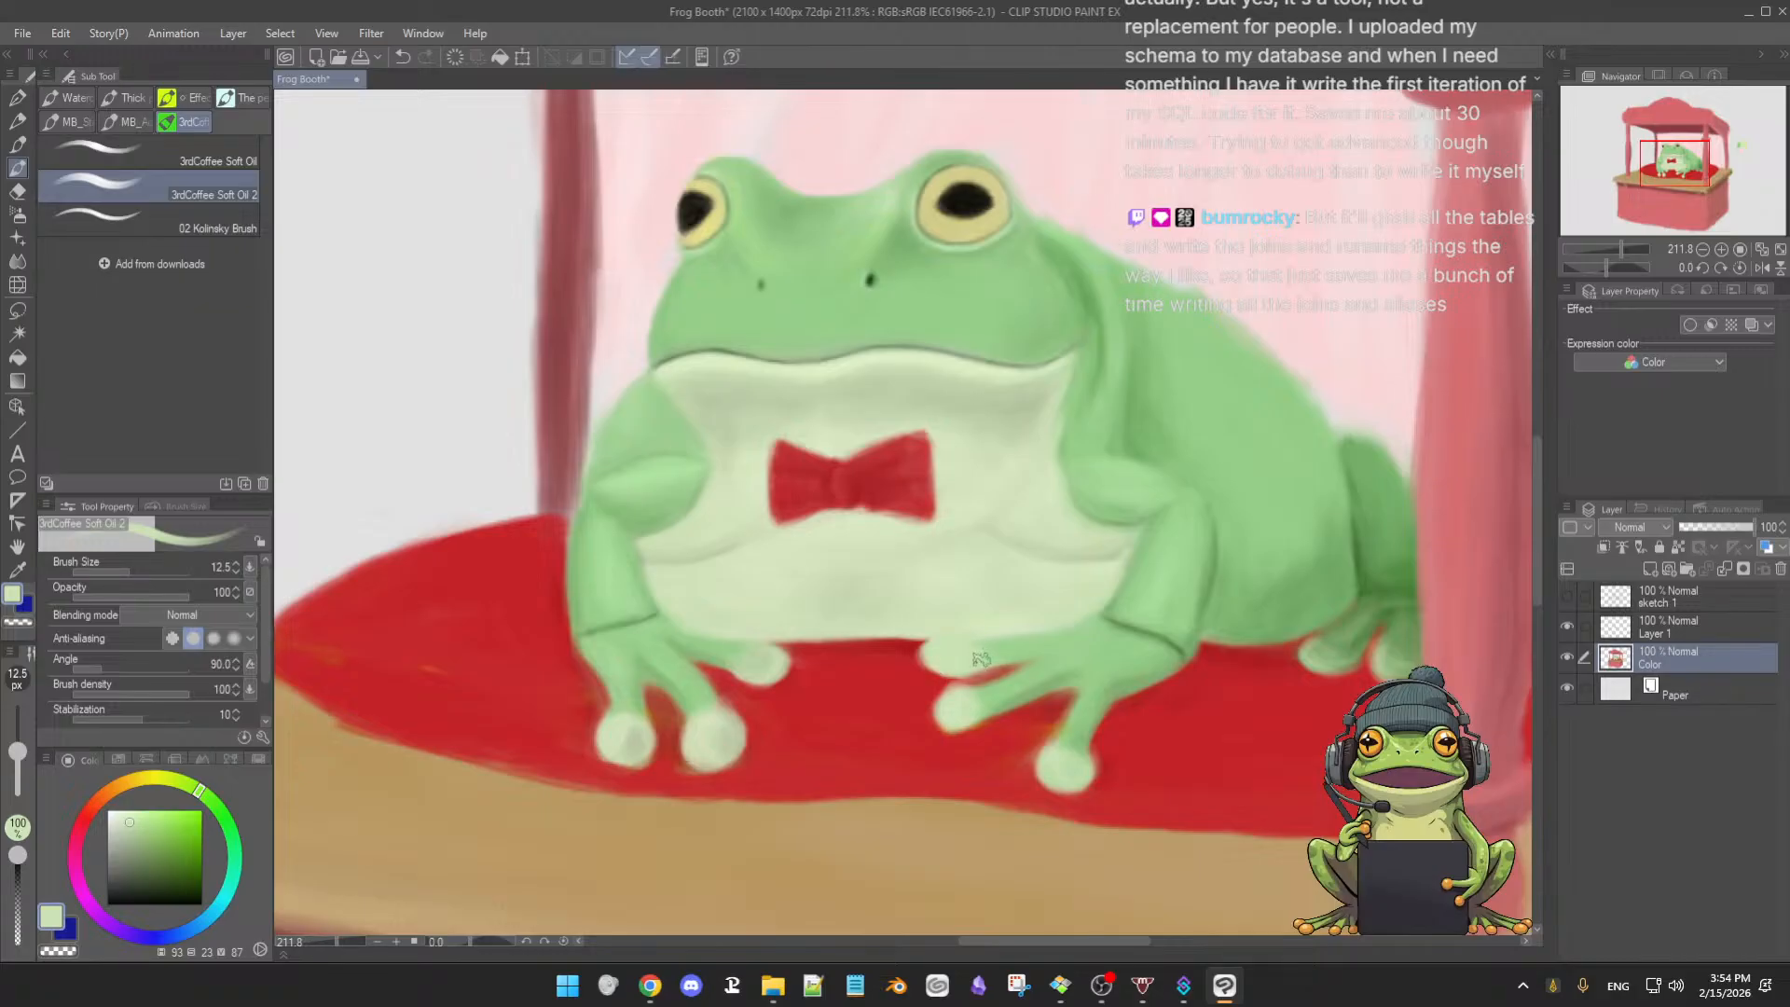
- Blend the inner toe into its pale tip with sampled light and pale greens at brush size 9.8
{"action": "left_click", "coordinate": [1007, 645], "text": "alt"}
{"action": "key", "text": "["}
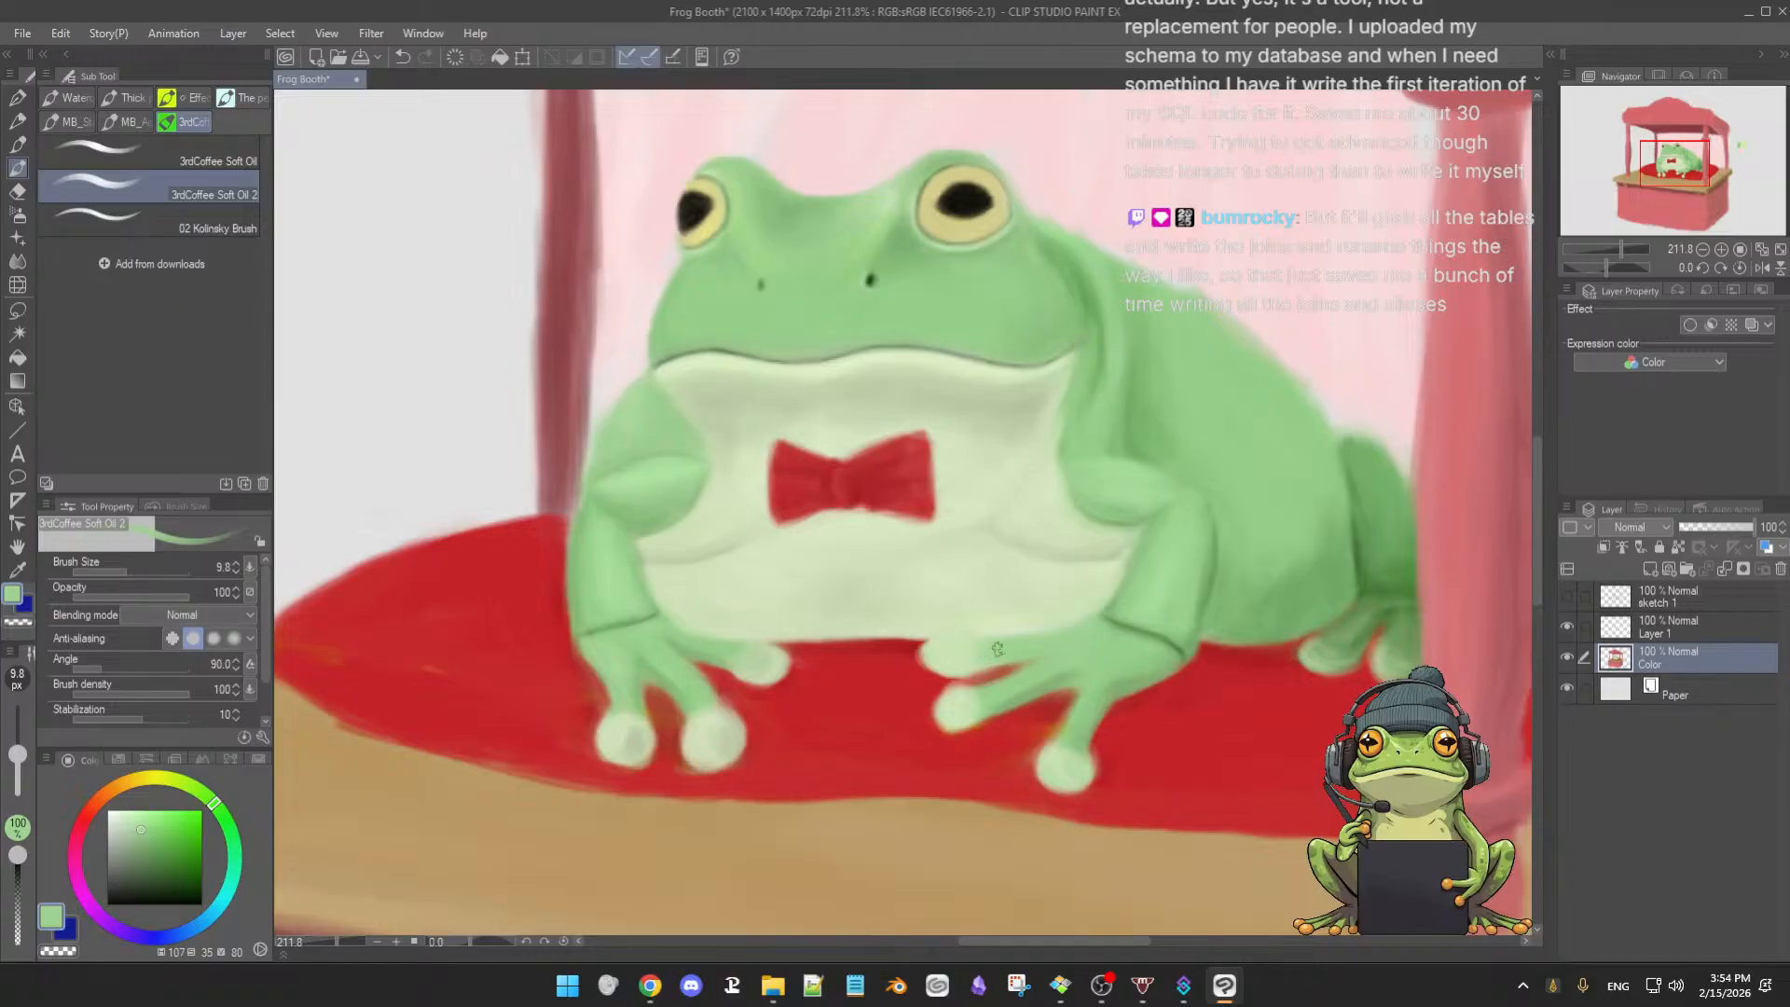
{"action": "left_click", "coordinate": [948, 647], "text": "alt"}
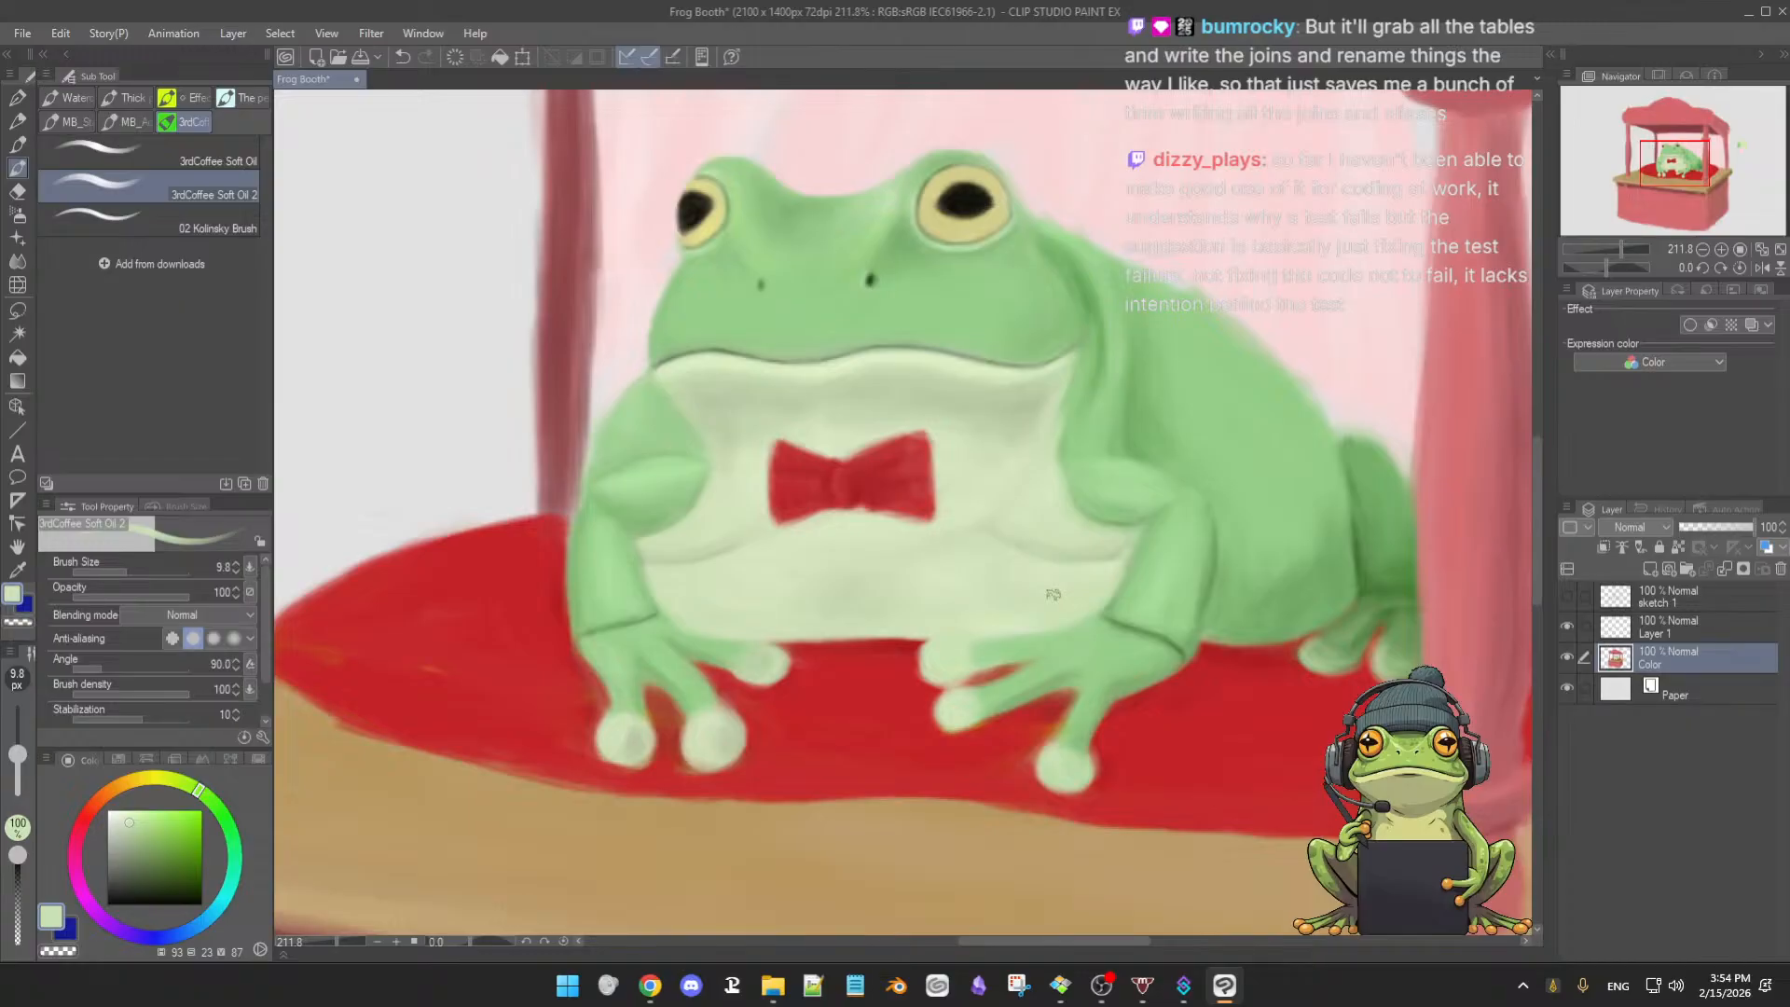
{"action": "left_click", "coordinate": [993, 646], "text": "alt"}
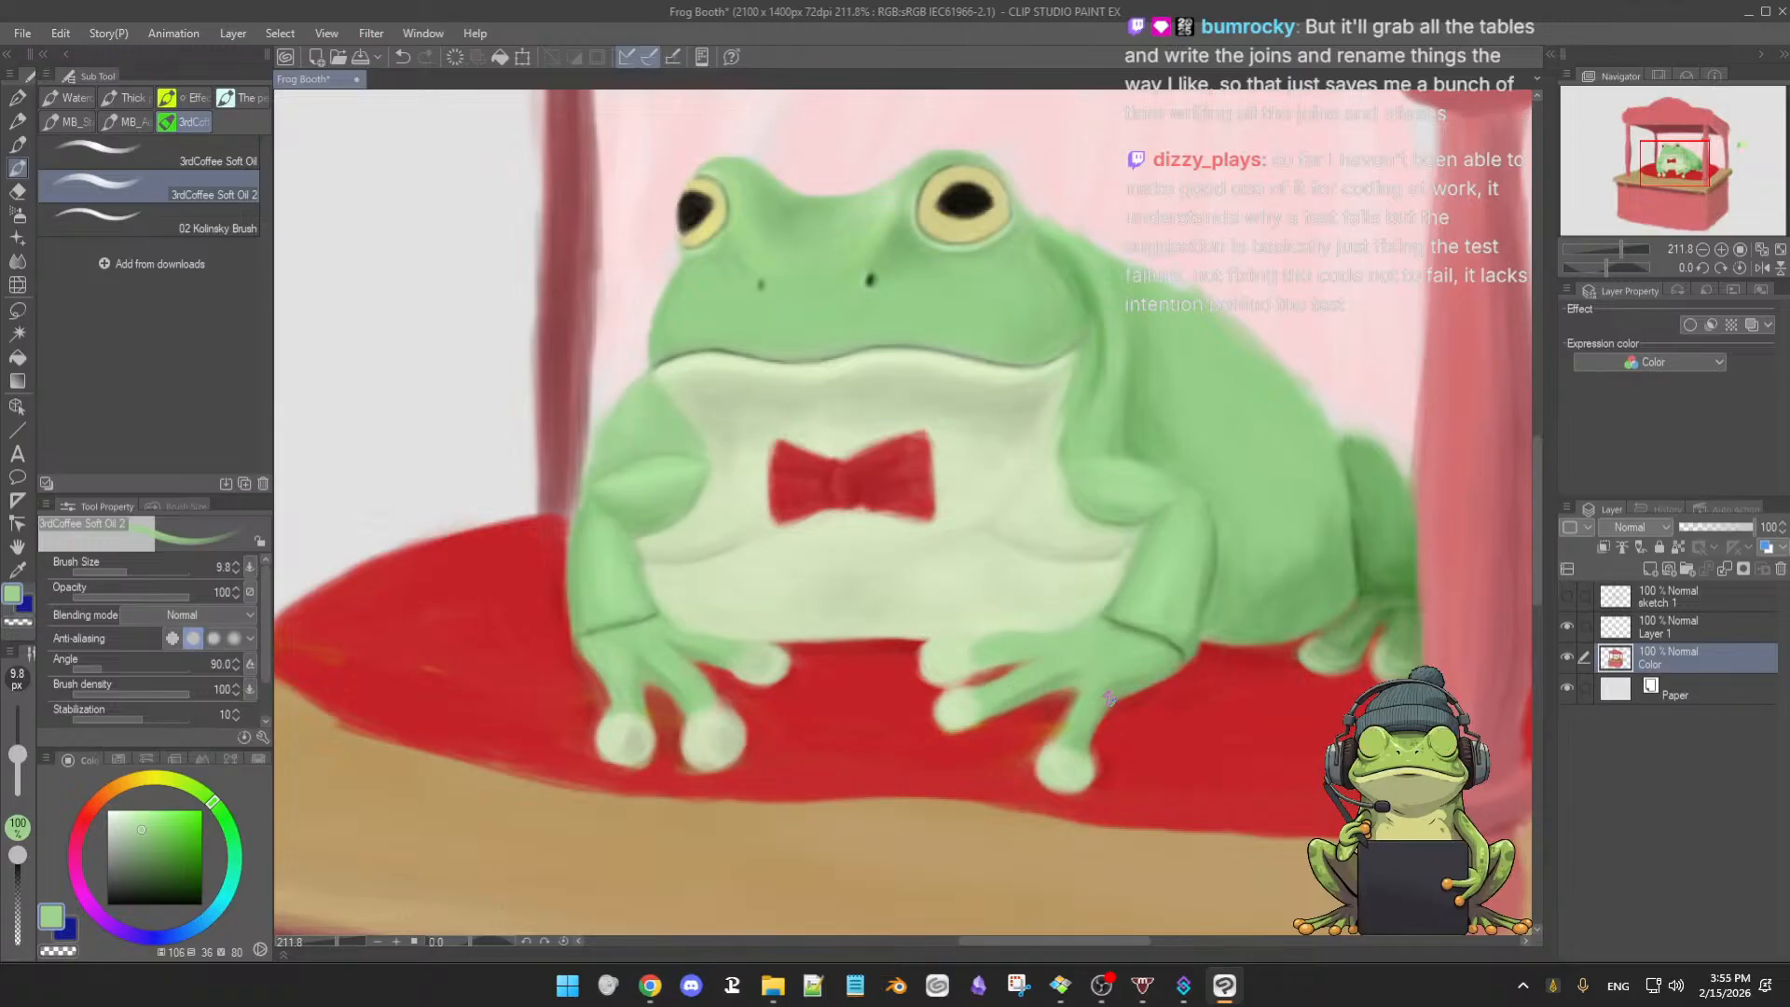
- Shade the underside of the inner toe with mid green at brush size 8.0, and soften its upper side with light green
{"action": "key", "text": "bracketleft"}
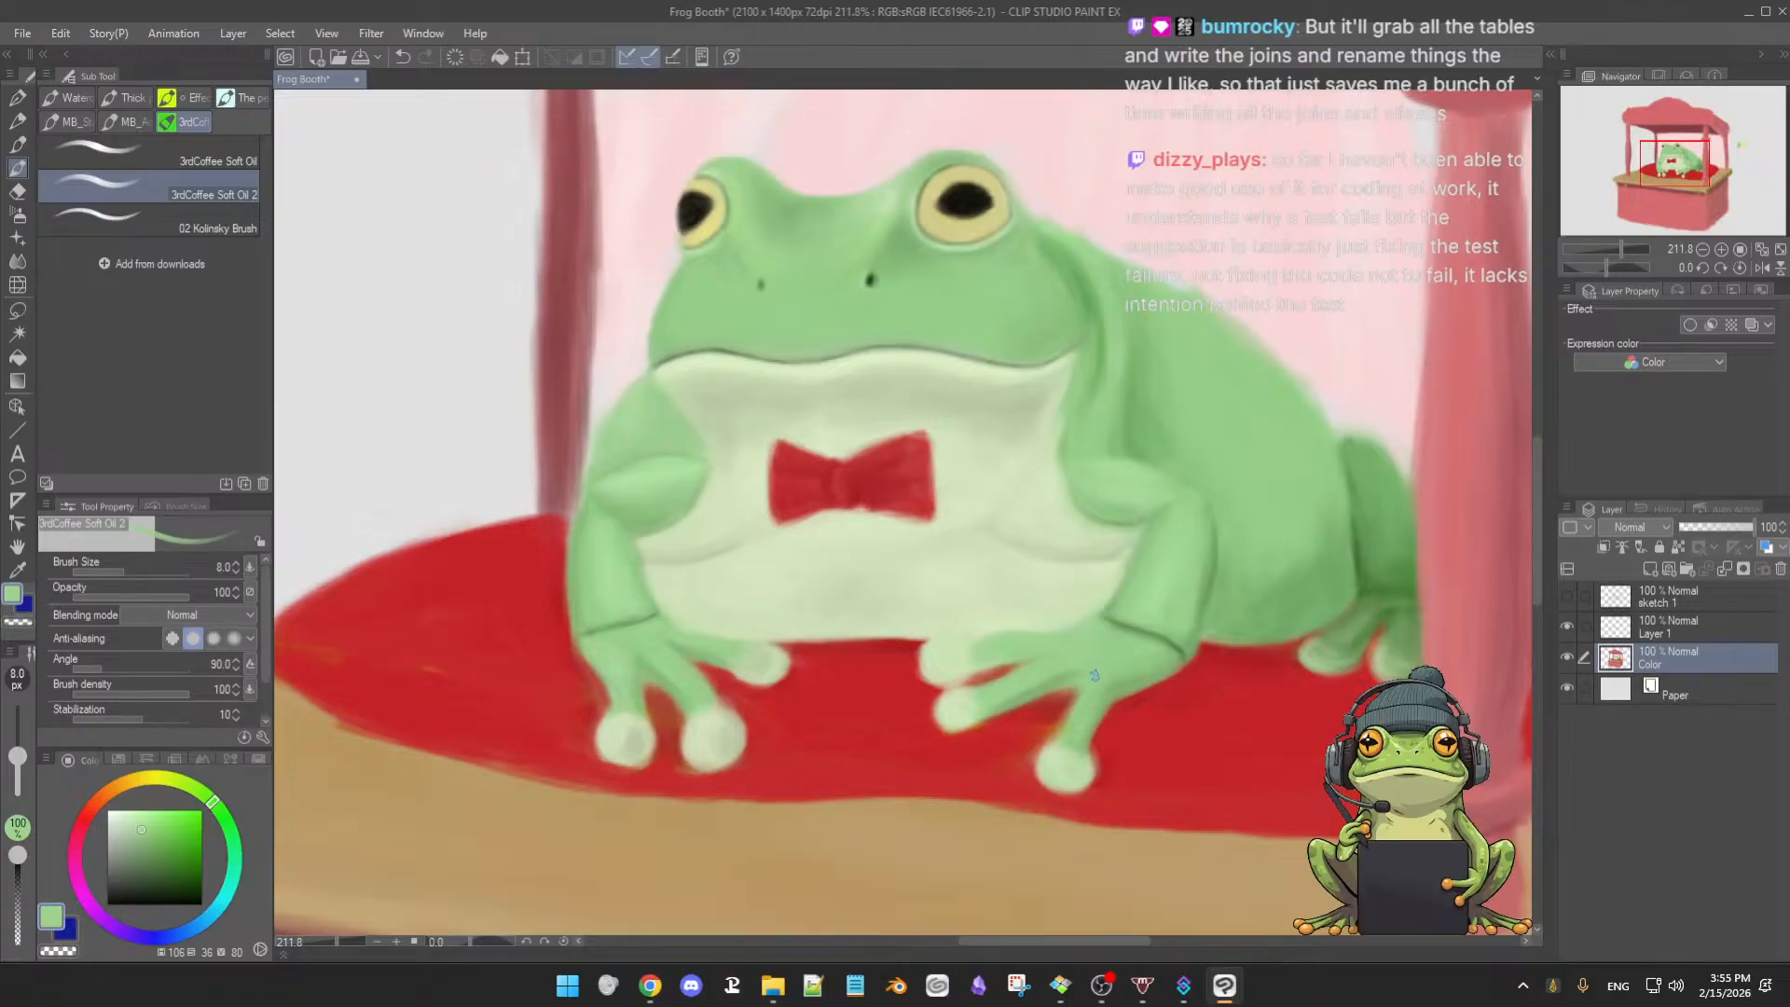
{"action": "left_click", "coordinate": [1058, 680], "text": "alt"}
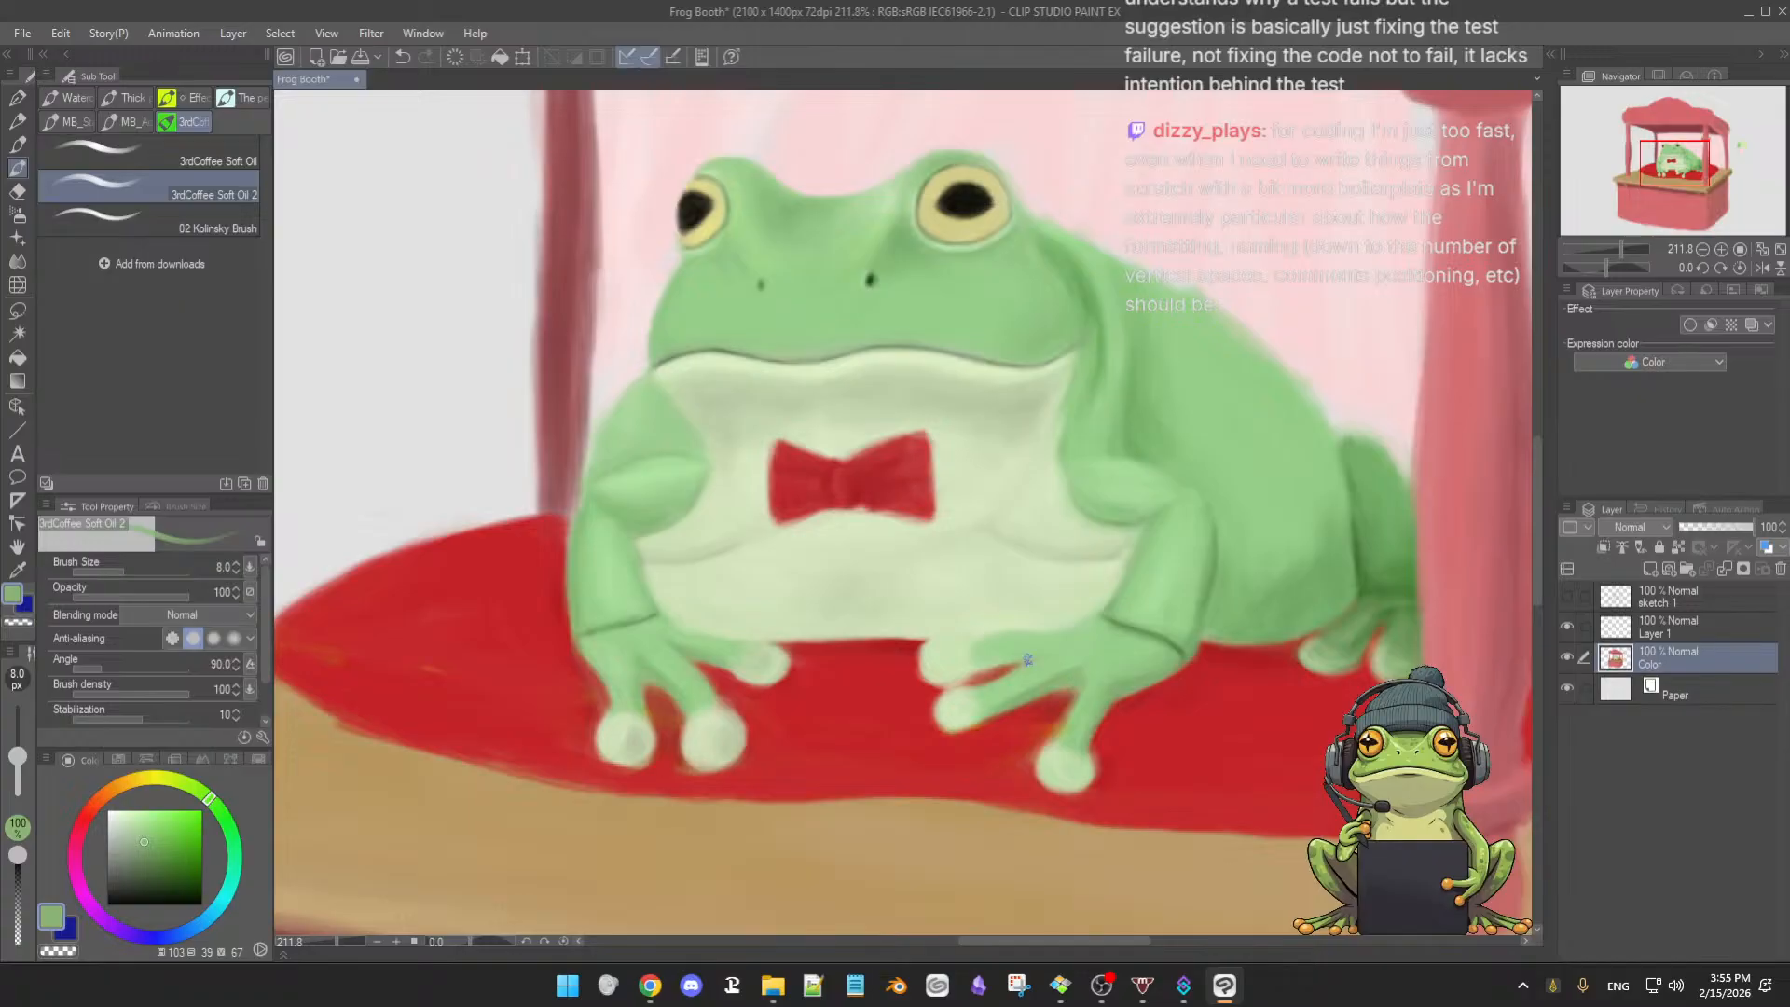
{"action": "mouse_move", "coordinate": [983, 669]}
{"action": "left_mouse_down"}
{"action": "mouse_move", "coordinate": [1043, 655]}
{"action": "mouse_move", "coordinate": [1021, 655]}
{"action": "left_mouse_up"}
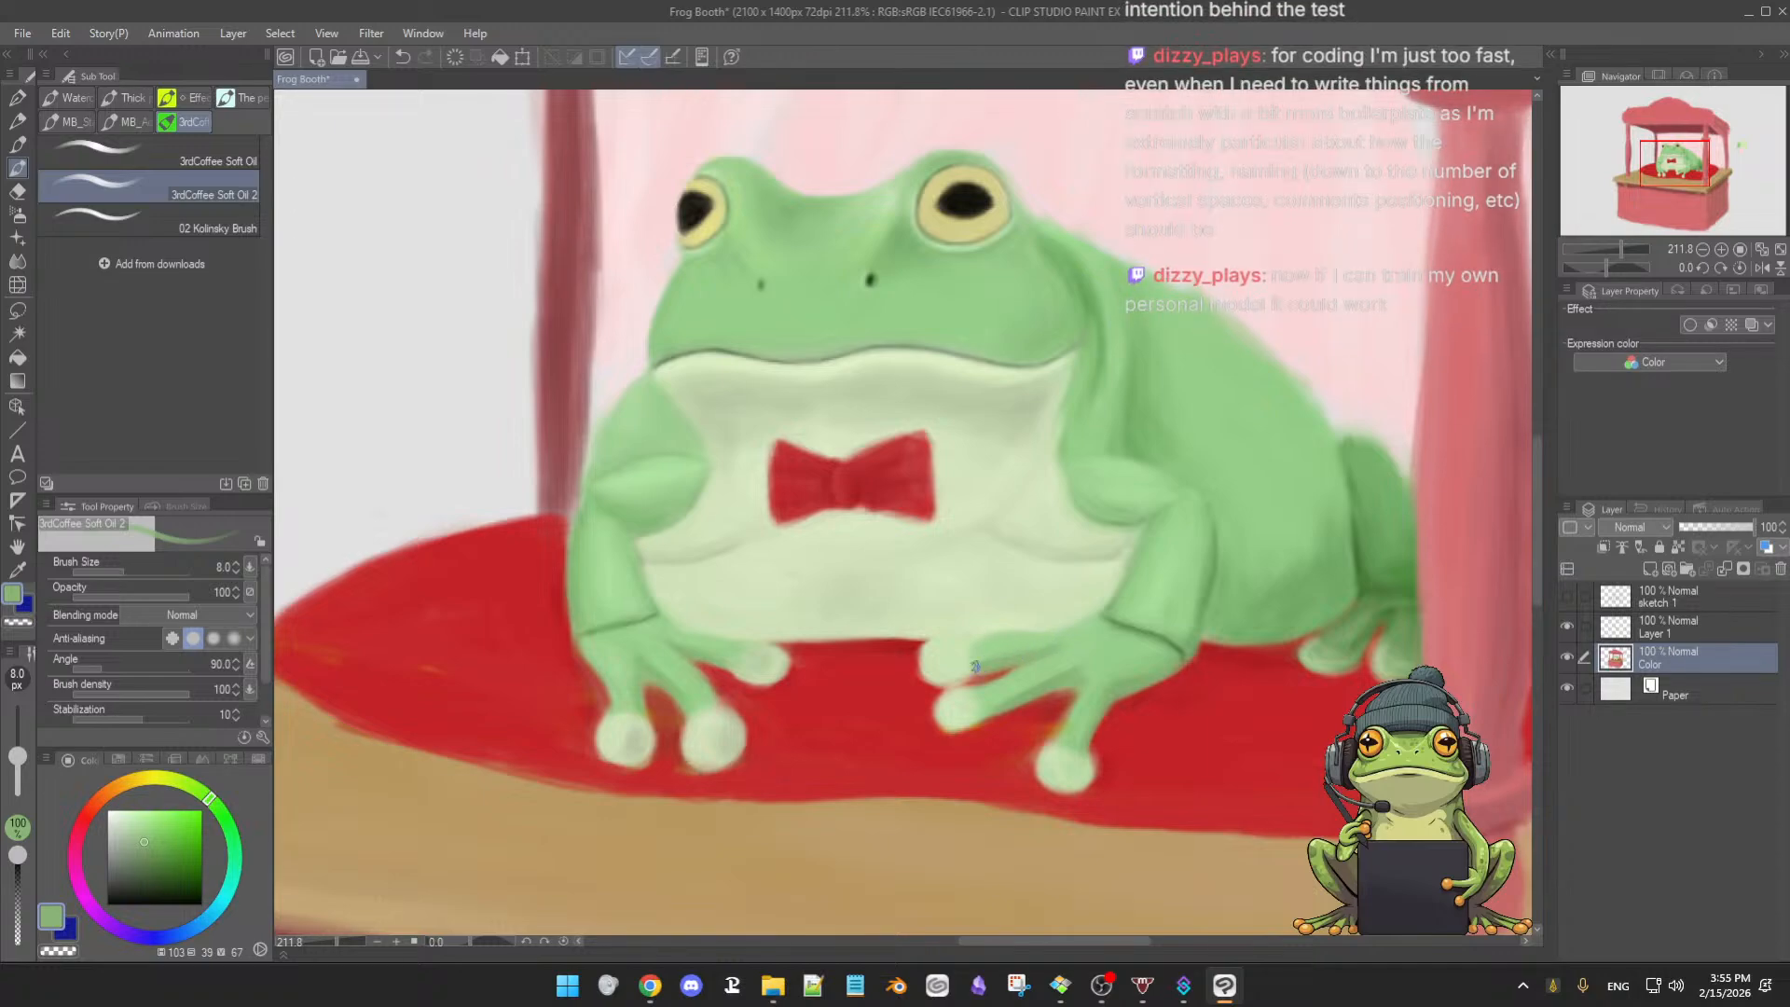
{"action": "left_click", "coordinate": [1018, 635], "text": "alt"}
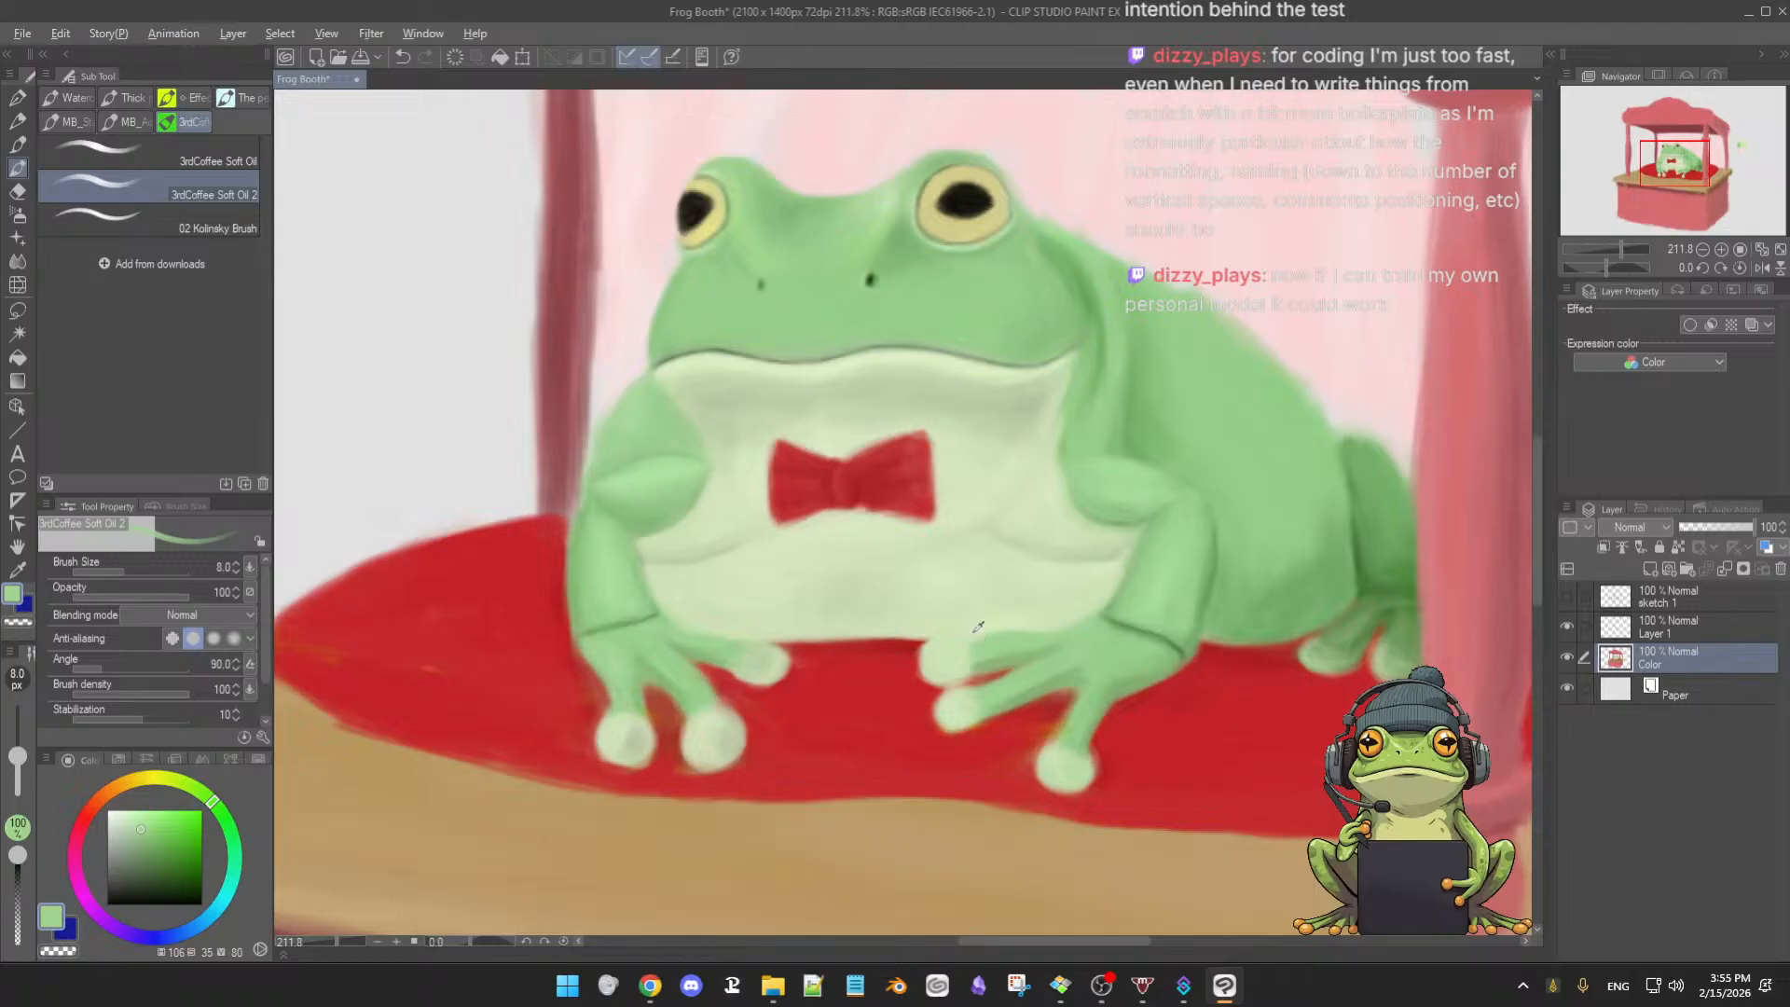
- Round off the inner toe tip with sampled pale greens, raising the brush size to 11.2
{"action": "left_click", "coordinate": [940, 670], "text": "alt"}
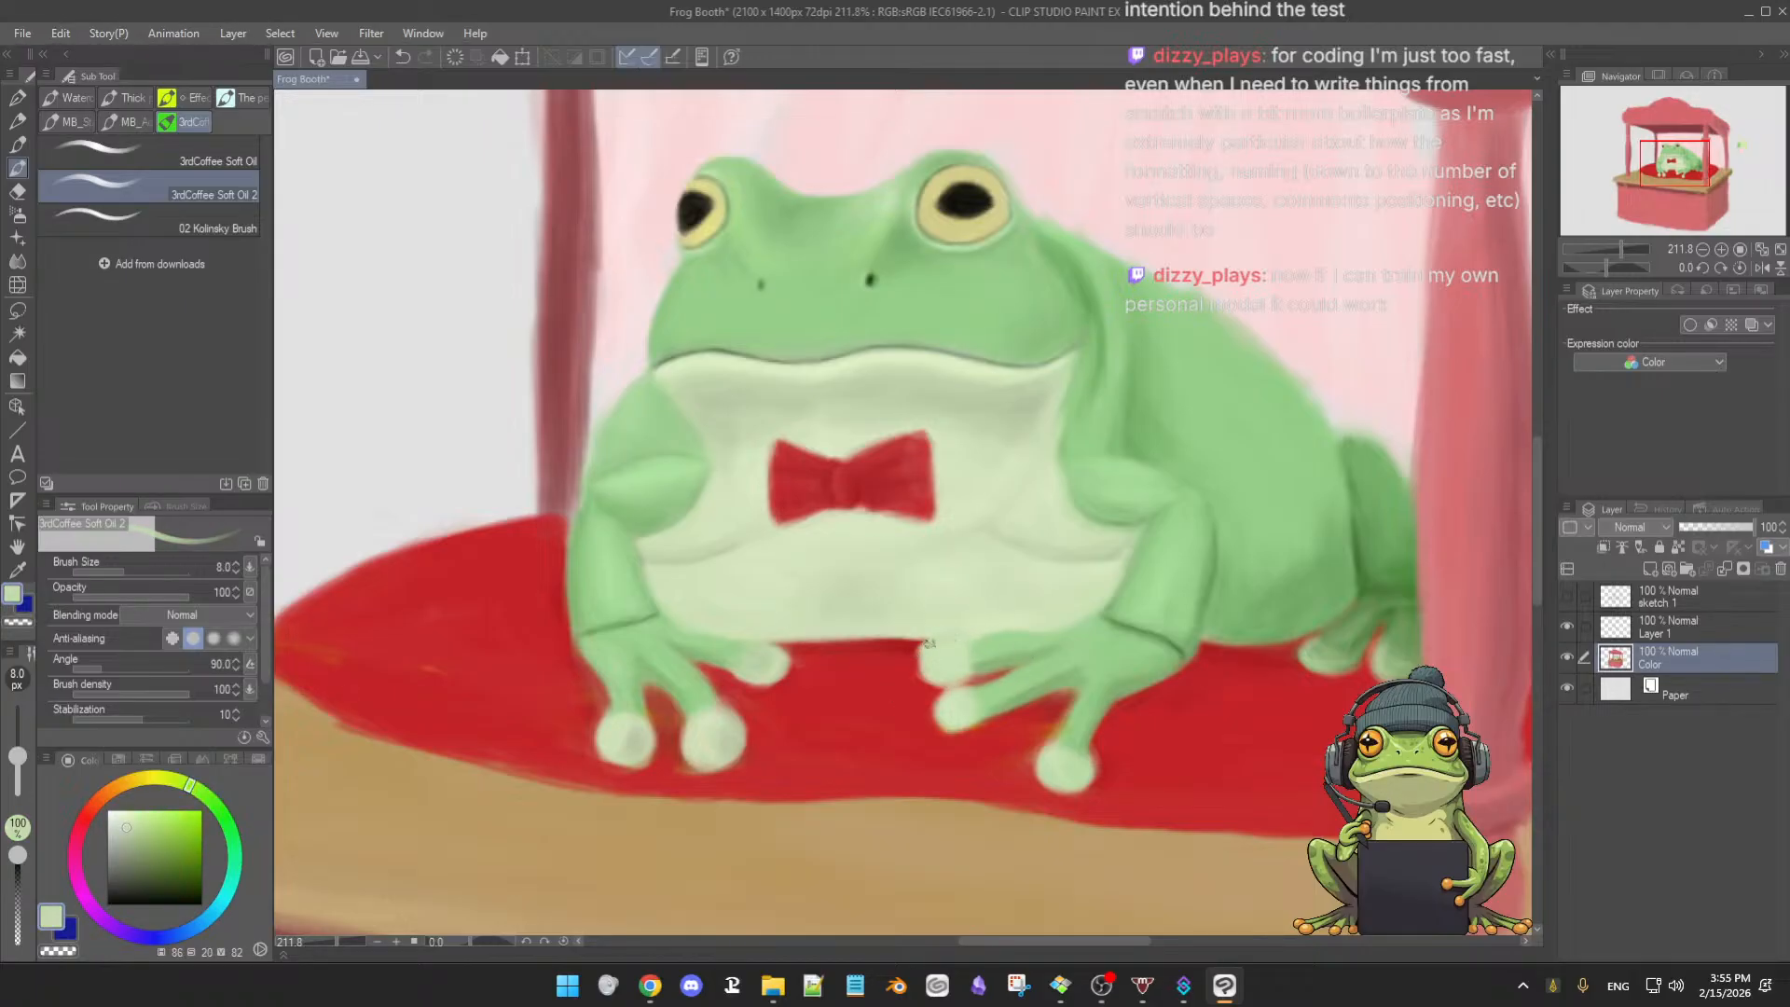
{"action": "key", "text": "bracketright"}
{"action": "left_click_drag", "start_coordinate": [936, 657], "coordinate": [928, 660]}
{"action": "key", "text": "bracketright"}
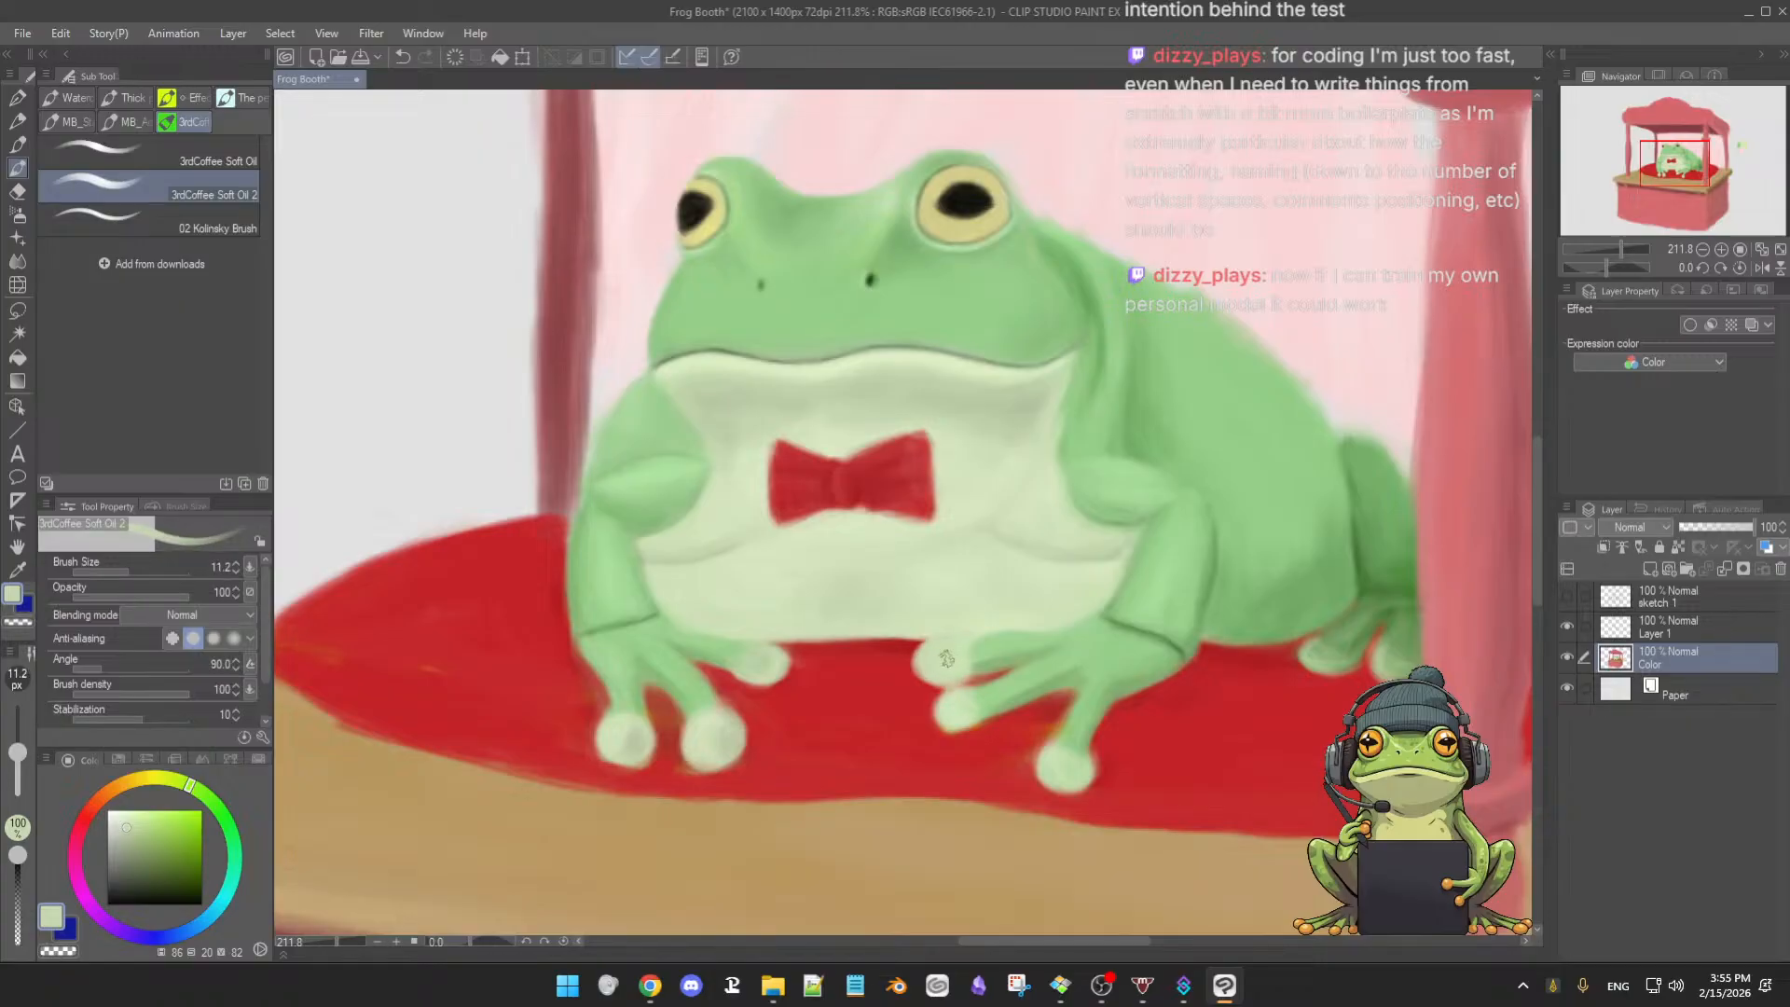
{"action": "left_click", "coordinate": [984, 627], "text": "alt"}
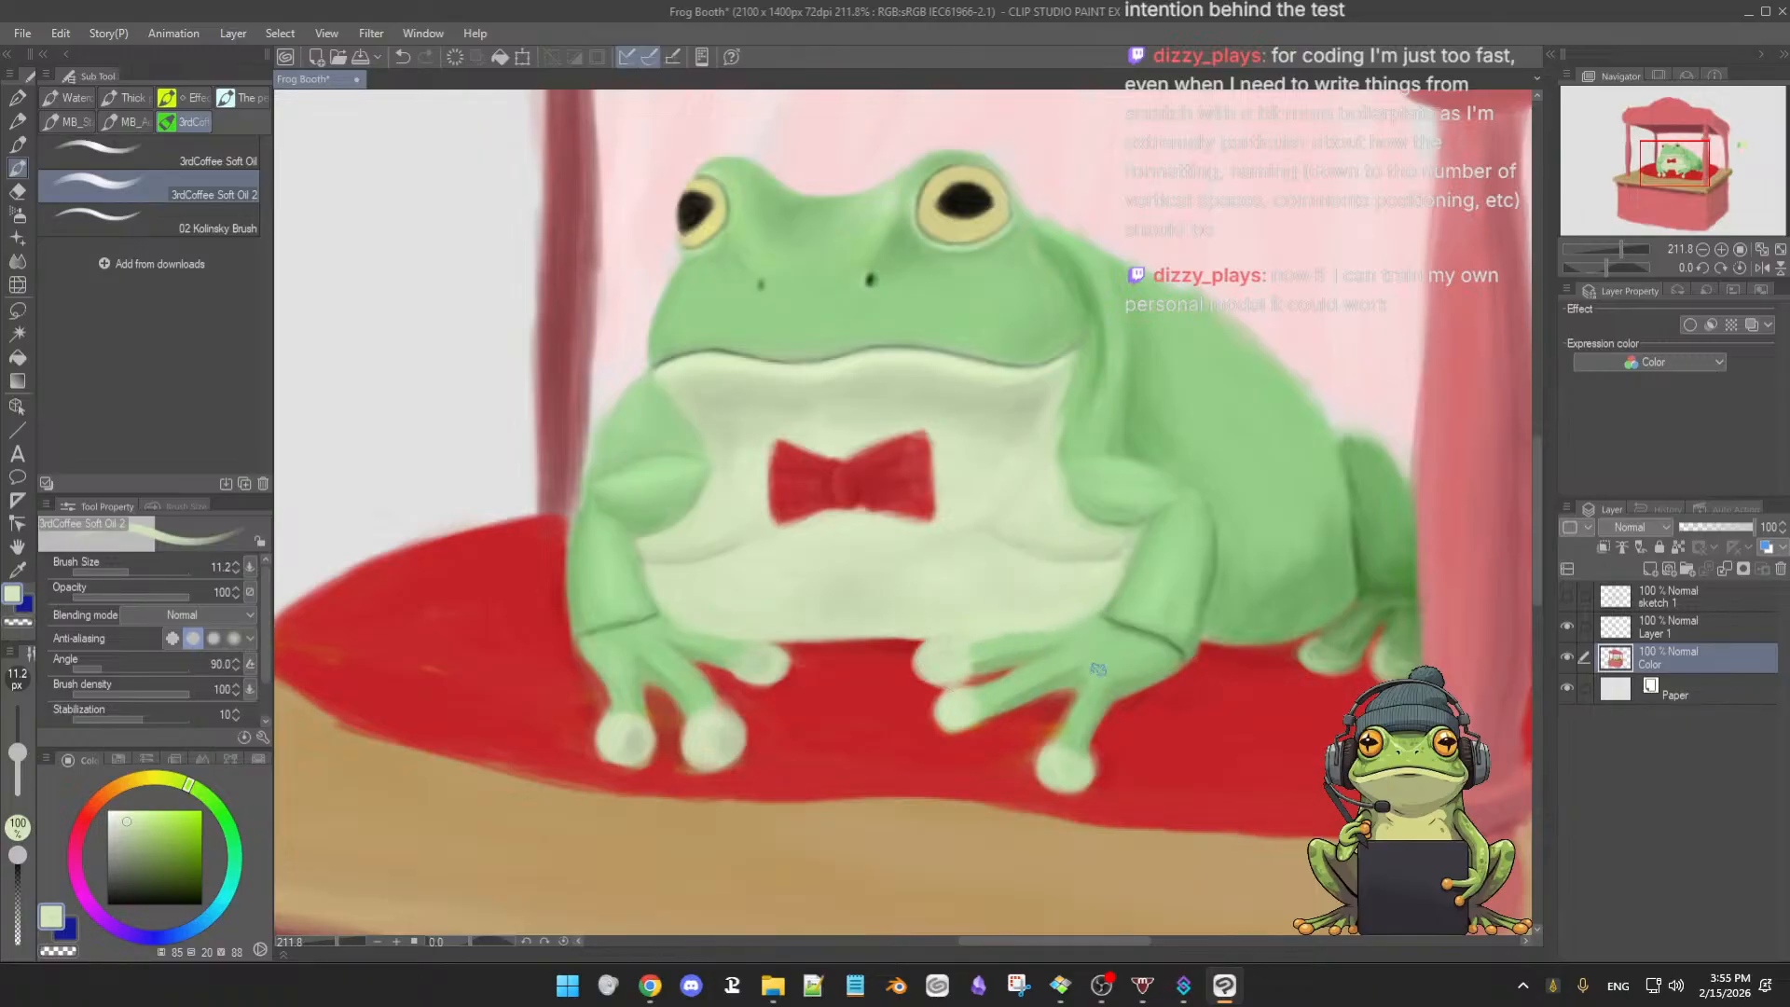
- Repaint the cushion beside the right-hand front foot's outer toe with sampled reds at brush size 11.2
{"action": "mouse_move", "coordinate": [1139, 680]}
{"action": "left_mouse_down"}
{"action": "mouse_move", "coordinate": [1085, 702]}
{"action": "mouse_move", "coordinate": [1156, 702]}
{"action": "left_mouse_up"}
{"action": "left_click", "coordinate": [1073, 695], "text": "alt"}
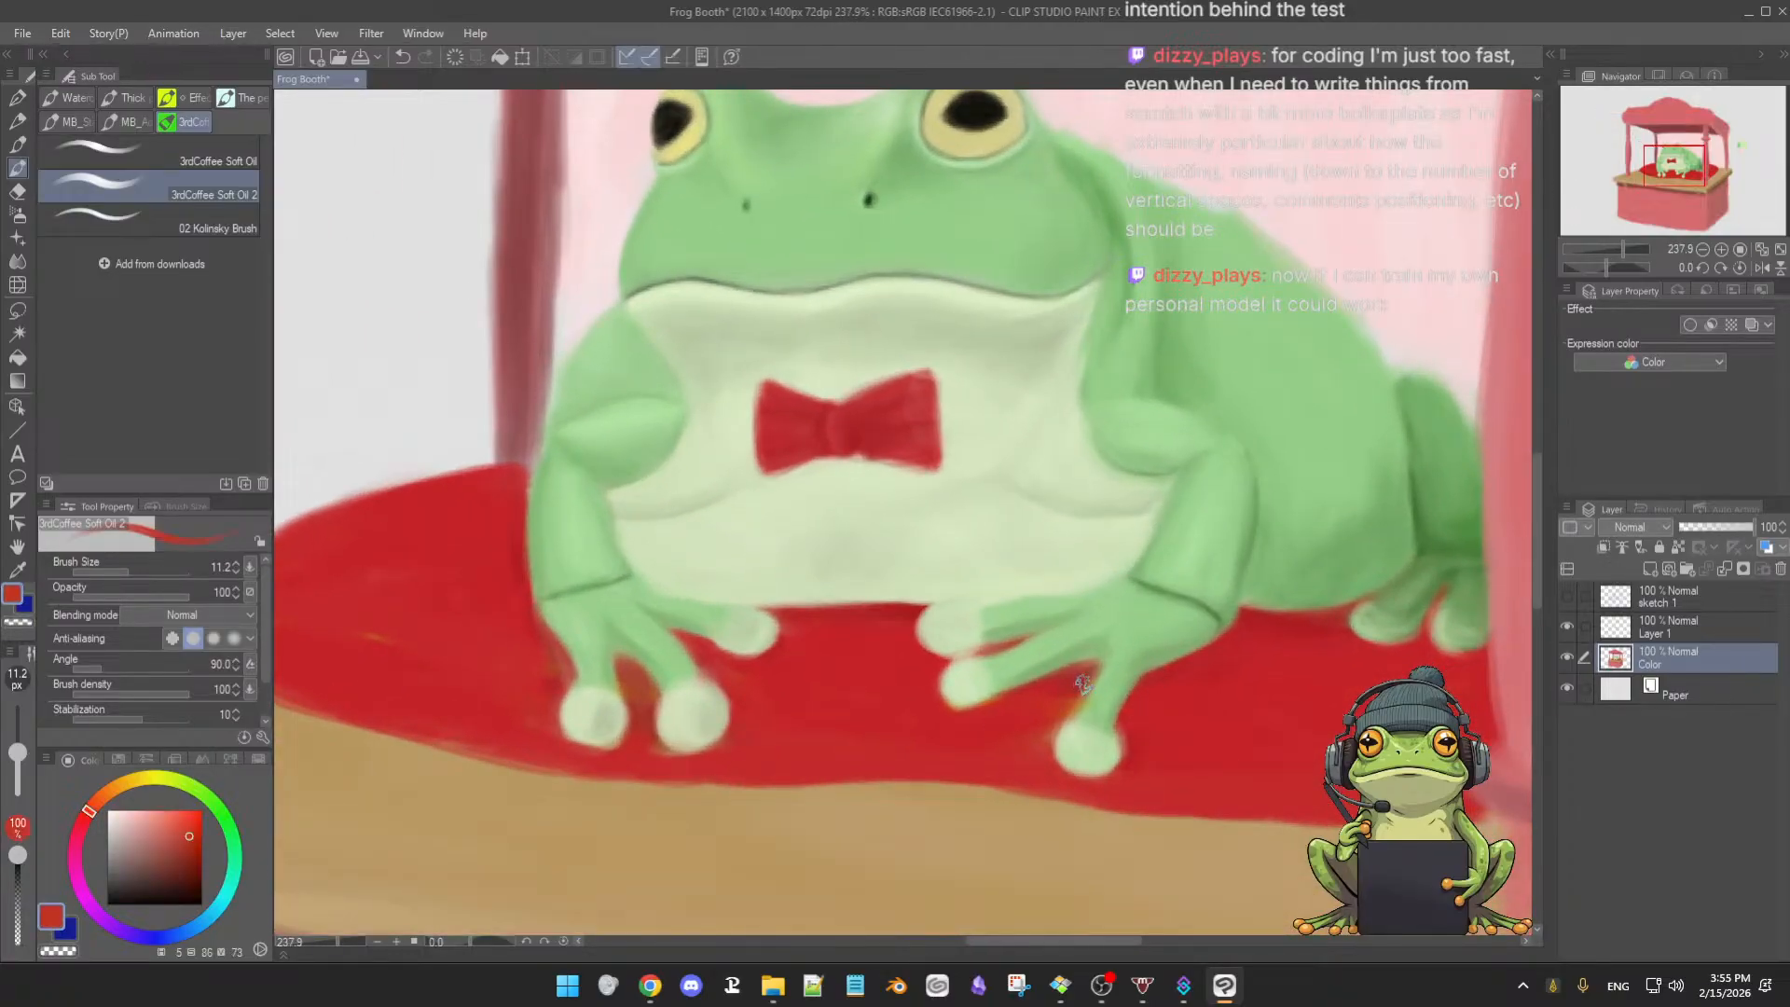
{"action": "left_click", "coordinate": [1073, 694], "text": "alt"}
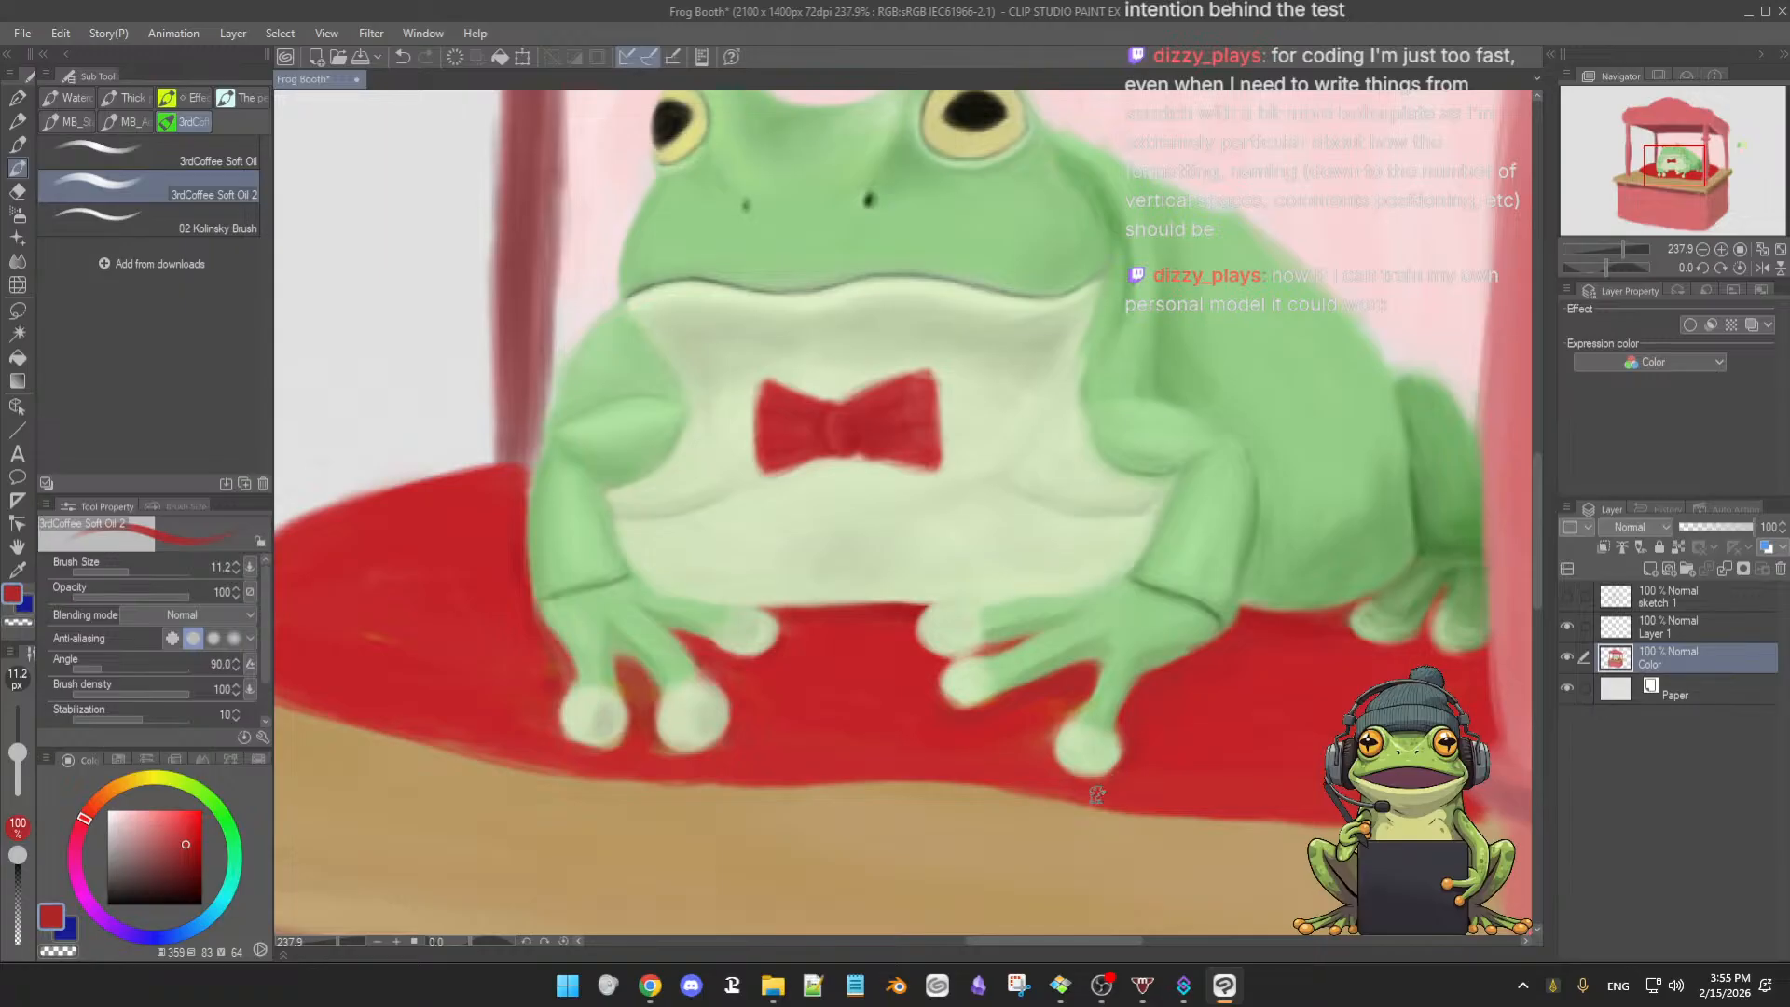
{"action": "left_click", "coordinate": [1094, 754], "text": "alt"}
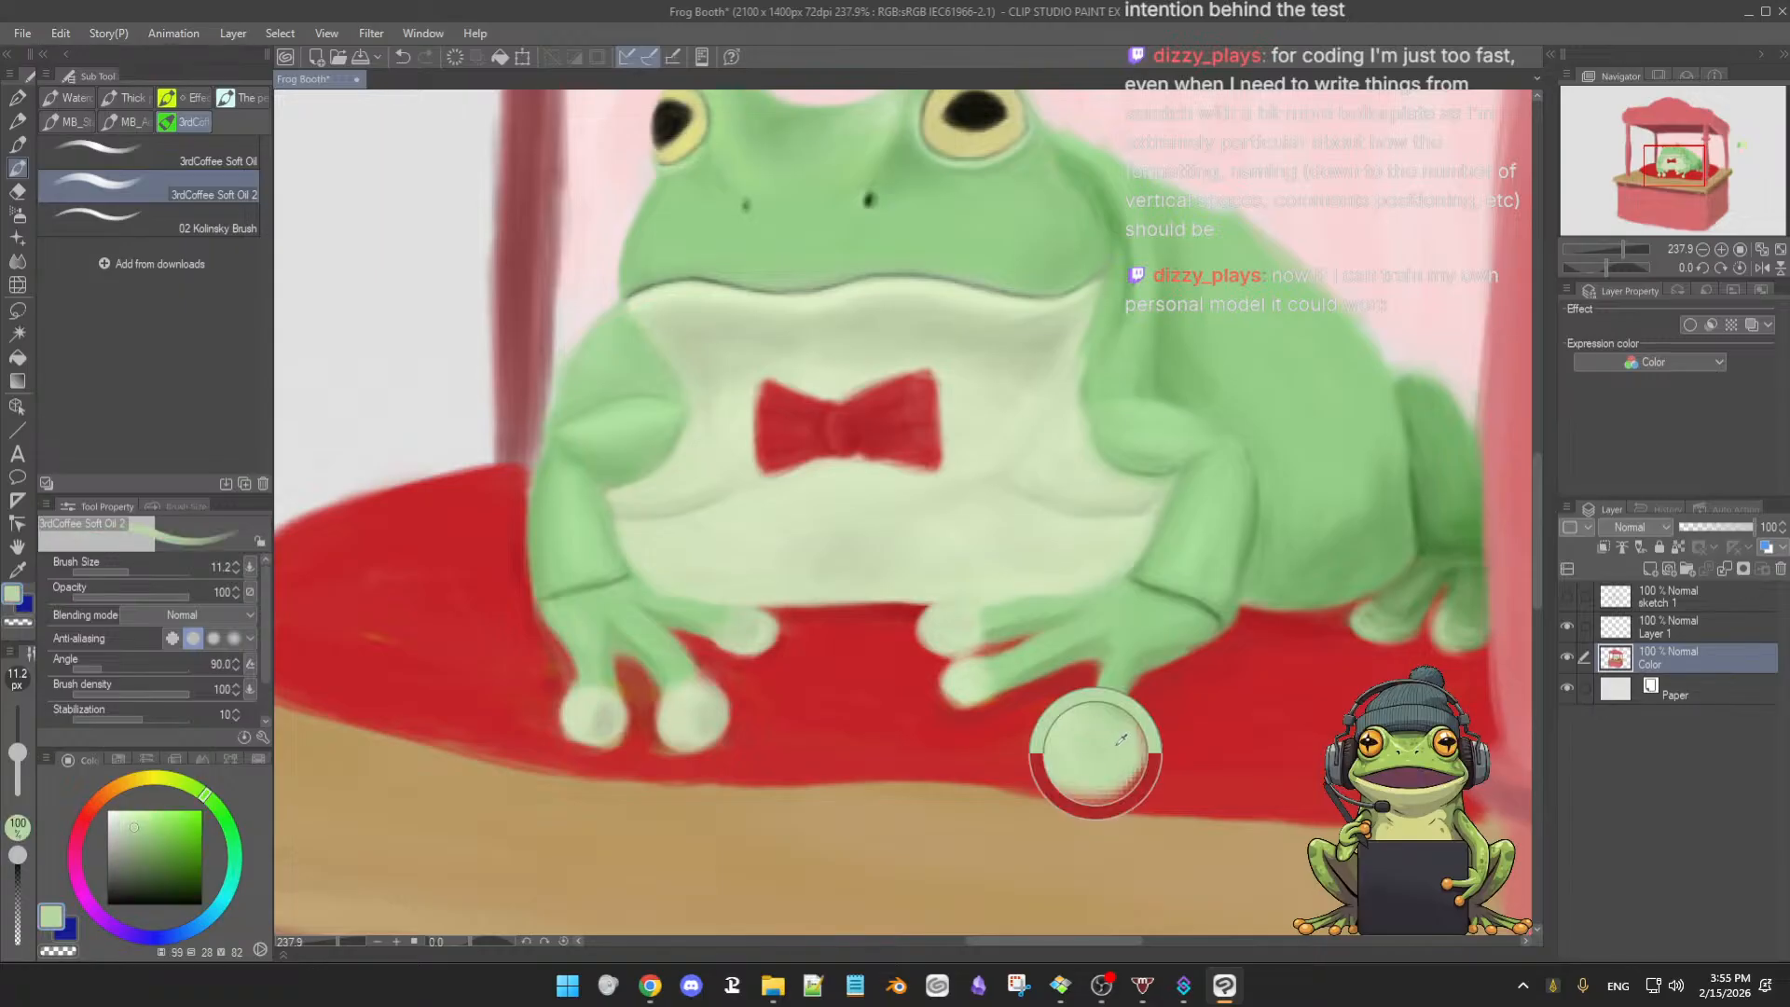
{"action": "mouse_move", "coordinate": [1079, 682]}
{"action": "left_mouse_down"}
{"action": "mouse_move", "coordinate": [960, 716]}
{"action": "mouse_move", "coordinate": [935, 694]}
{"action": "left_mouse_up"}
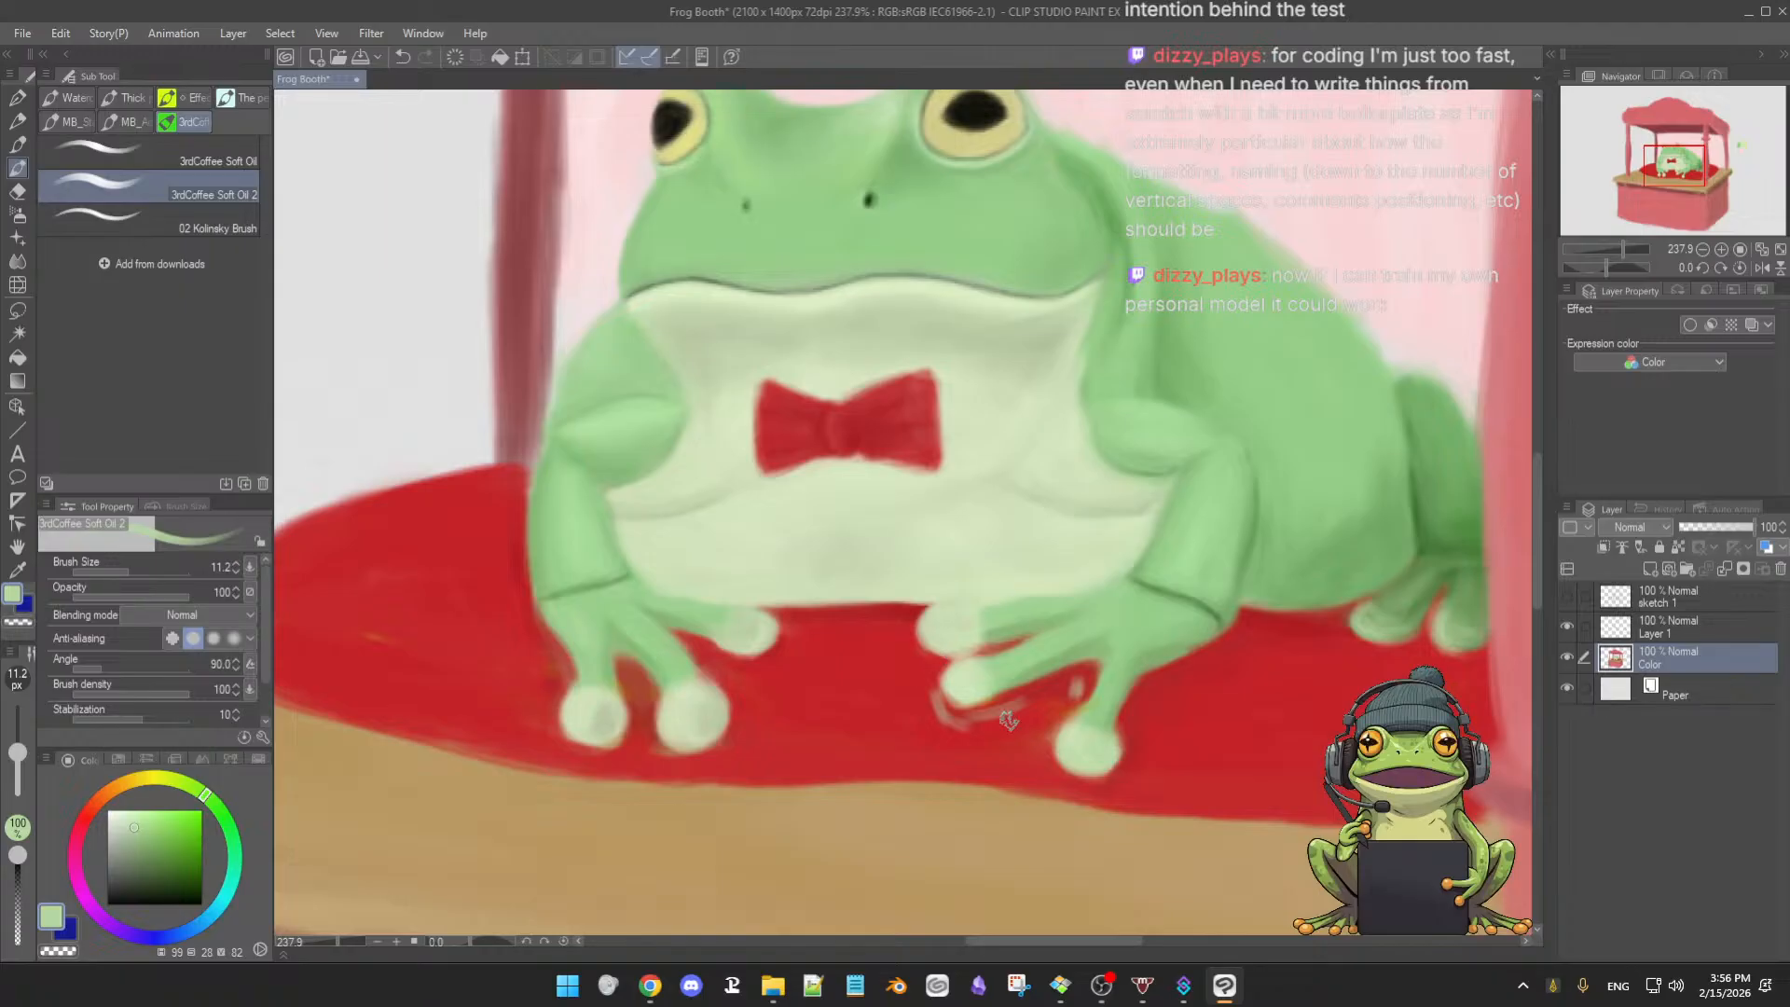
{"action": "key", "text": "ctrl+z"}
{"action": "key", "text": "ctrl+z"}
{"action": "key", "text": "ctrl+z"}
{"action": "key", "text": "ctrl+z"}
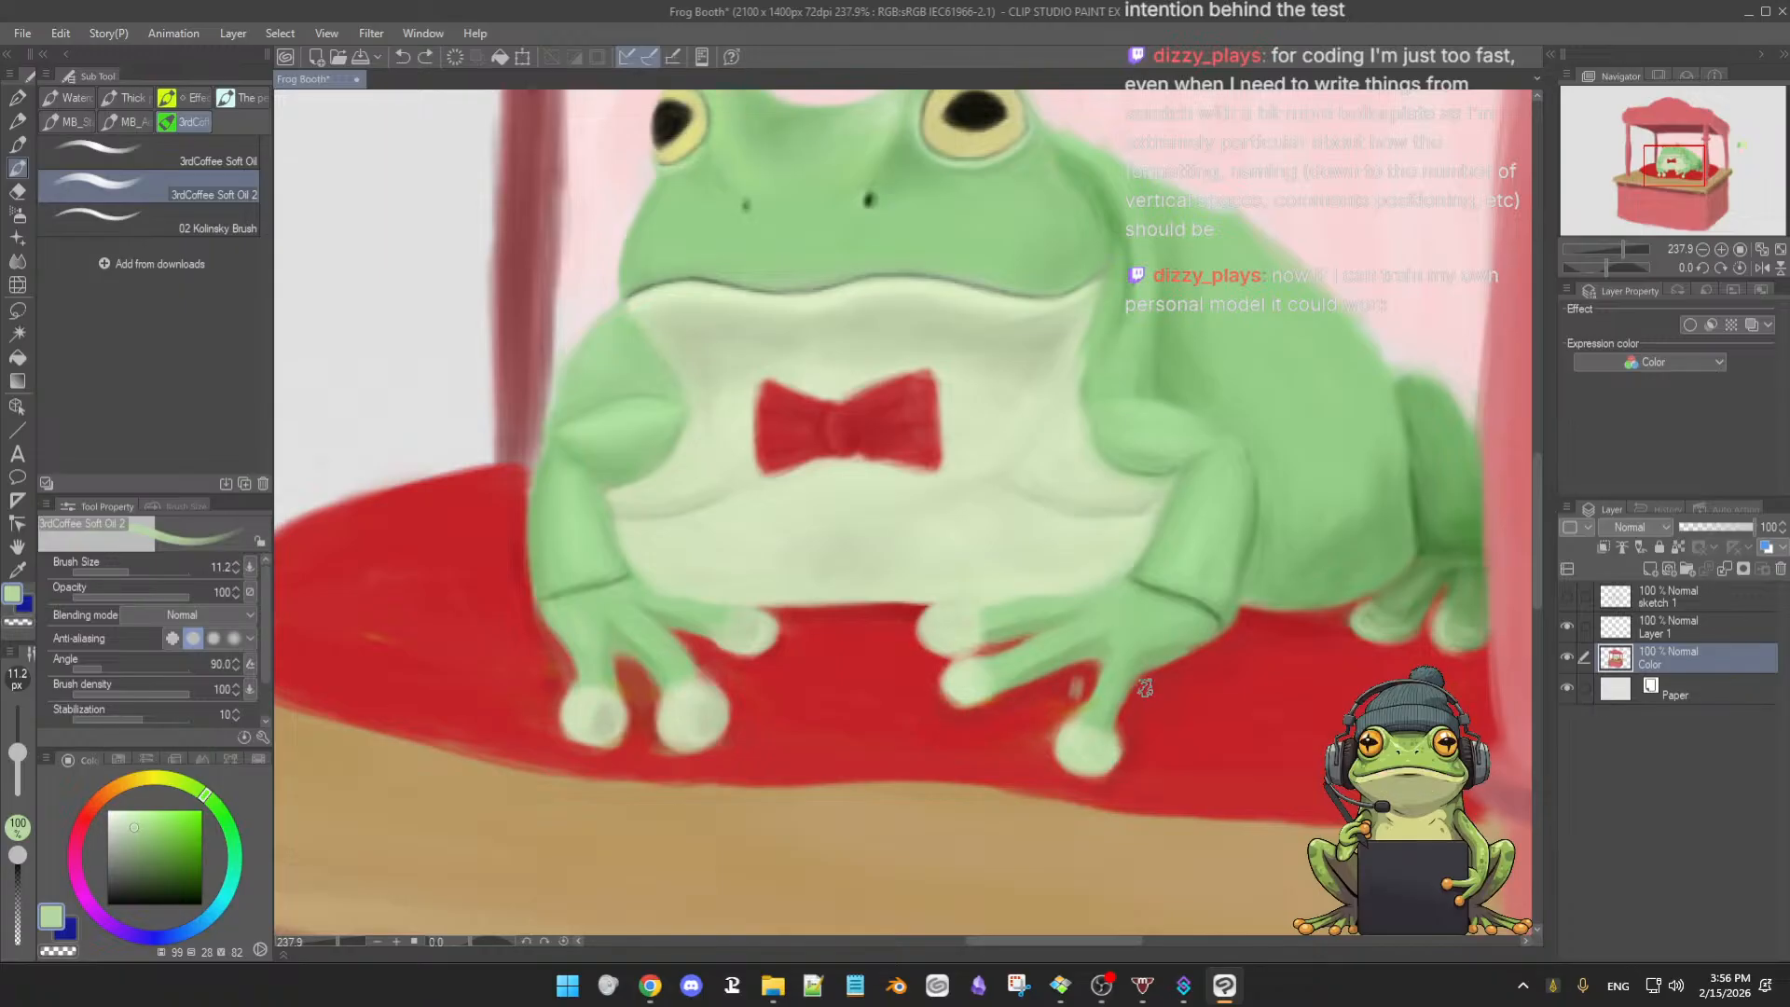
- Round out the middle toe tip with pale green at brush size 8.3, and clean up the cushion between the toes with sampled red
{"action": "left_click", "coordinate": [1070, 680], "text": "alt"}
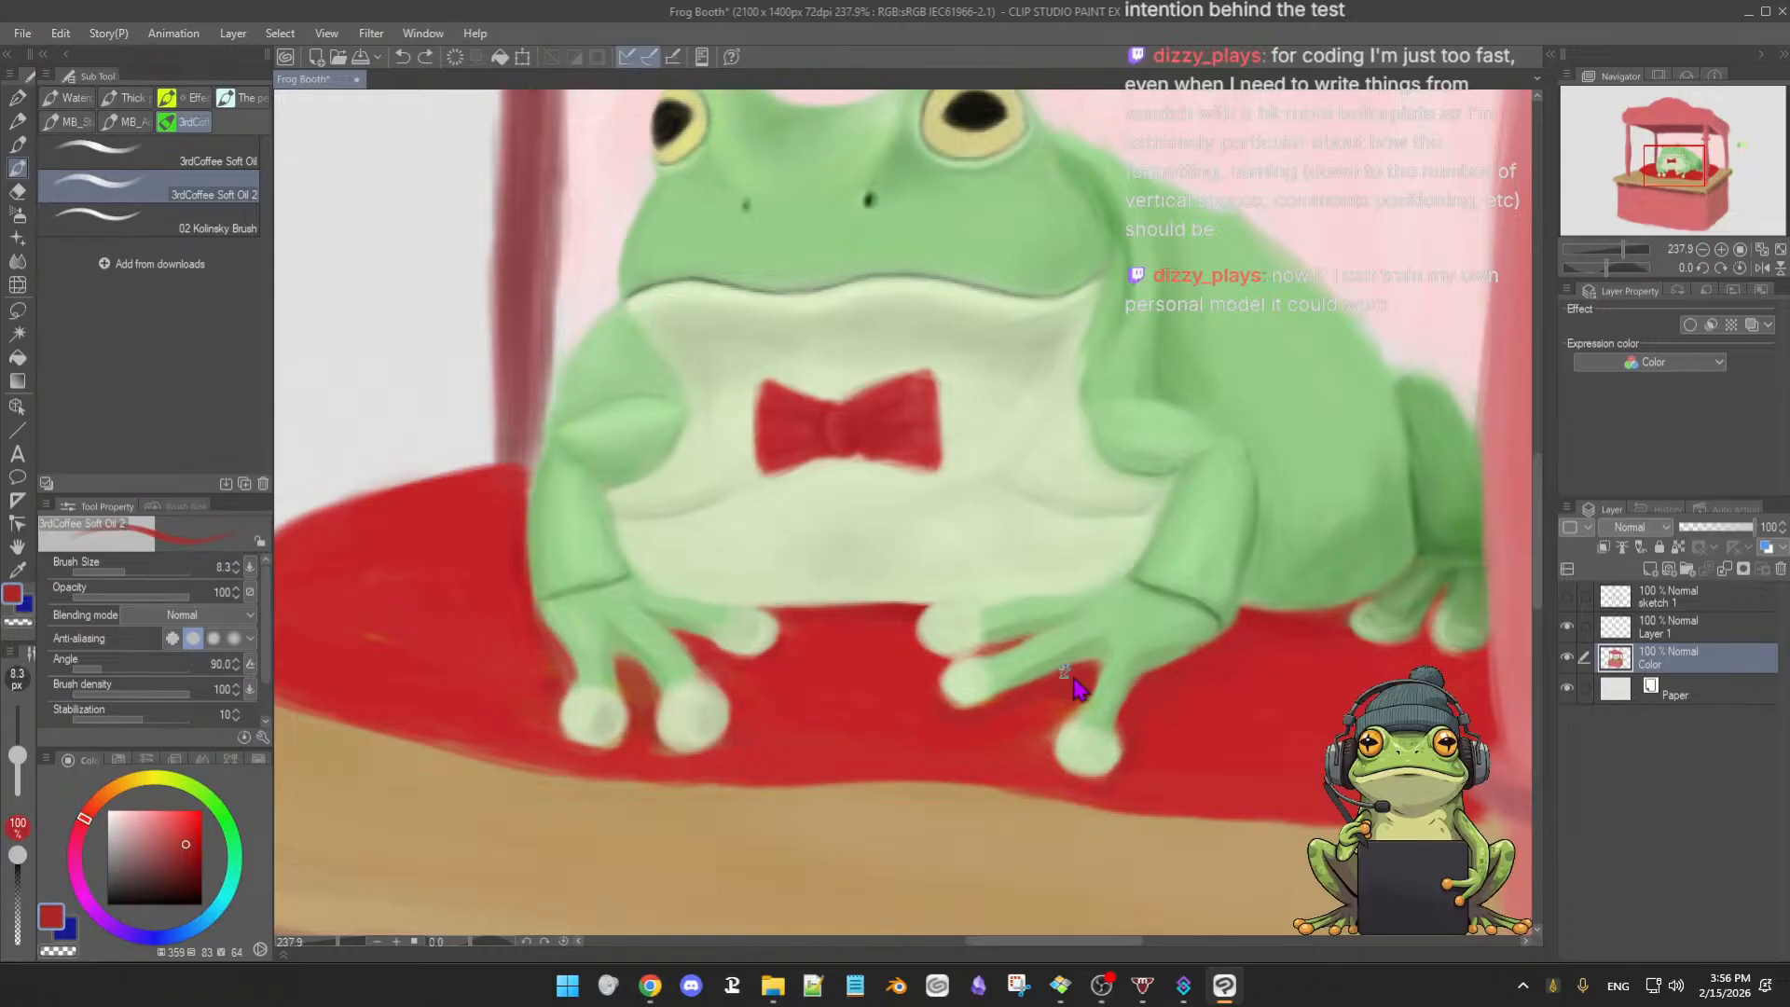
{"action": "left_click", "coordinate": [975, 689], "text": "alt"}
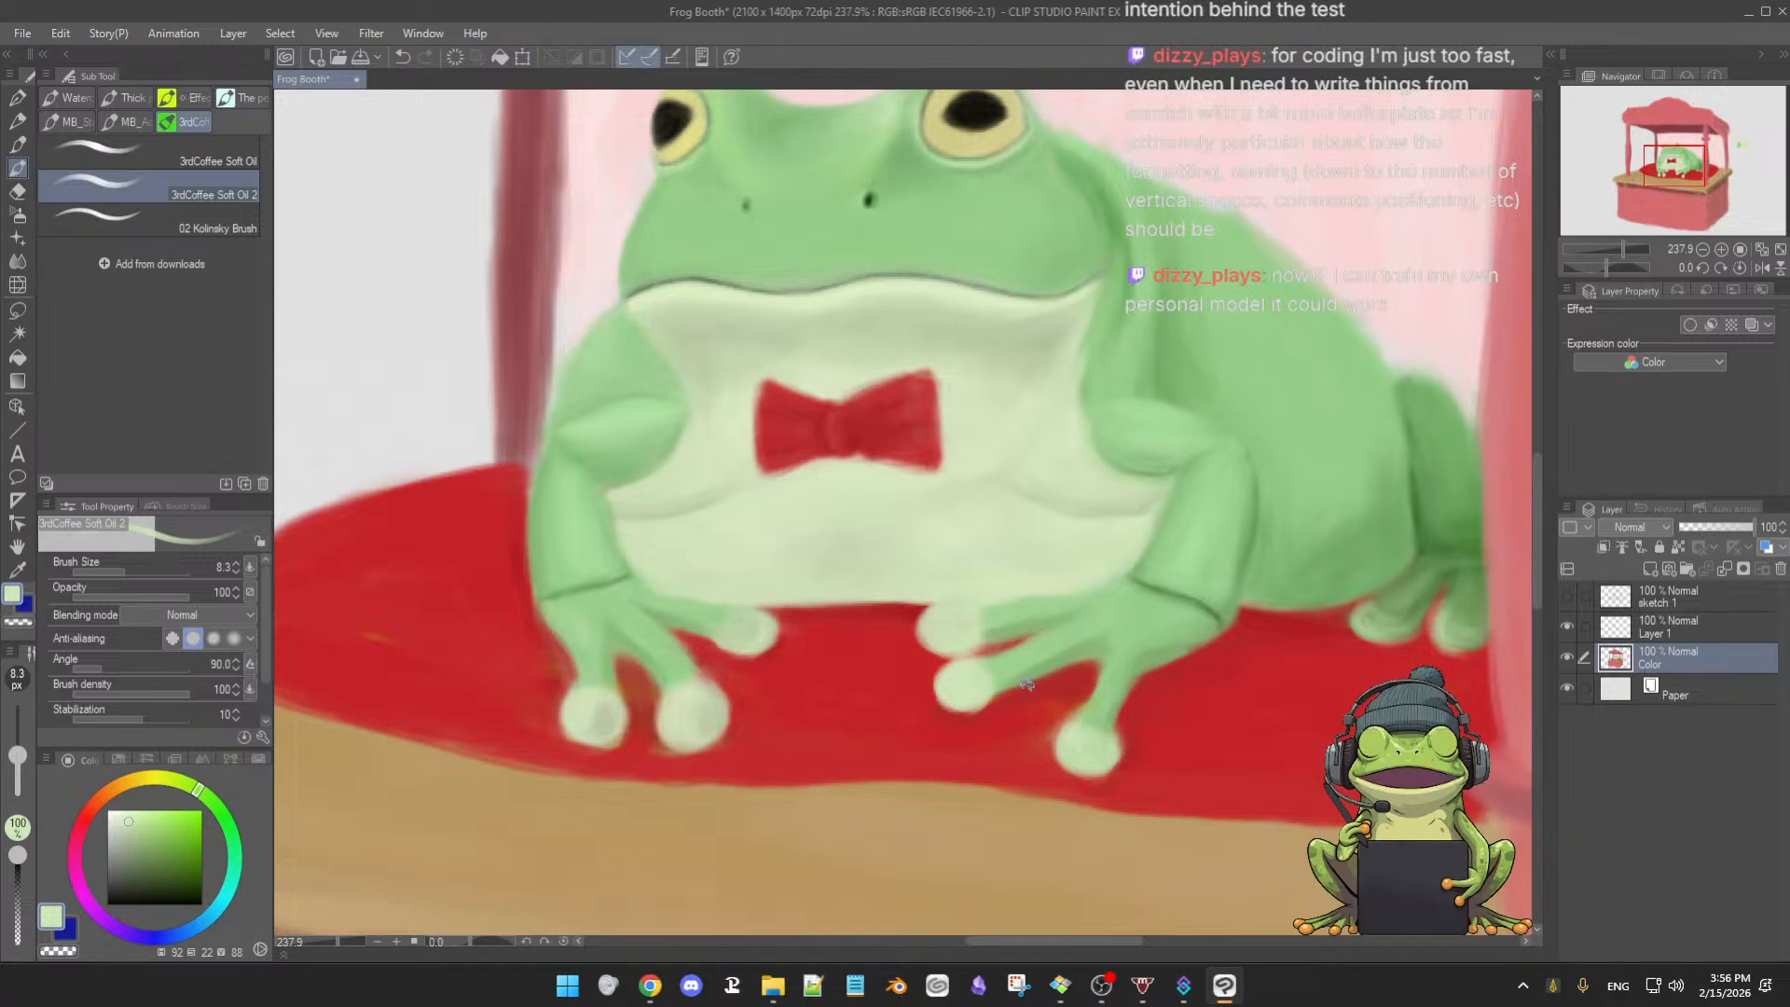
{"action": "left_click", "coordinate": [1055, 685], "text": "alt"}
{"action": "key", "text": "bracketright"}
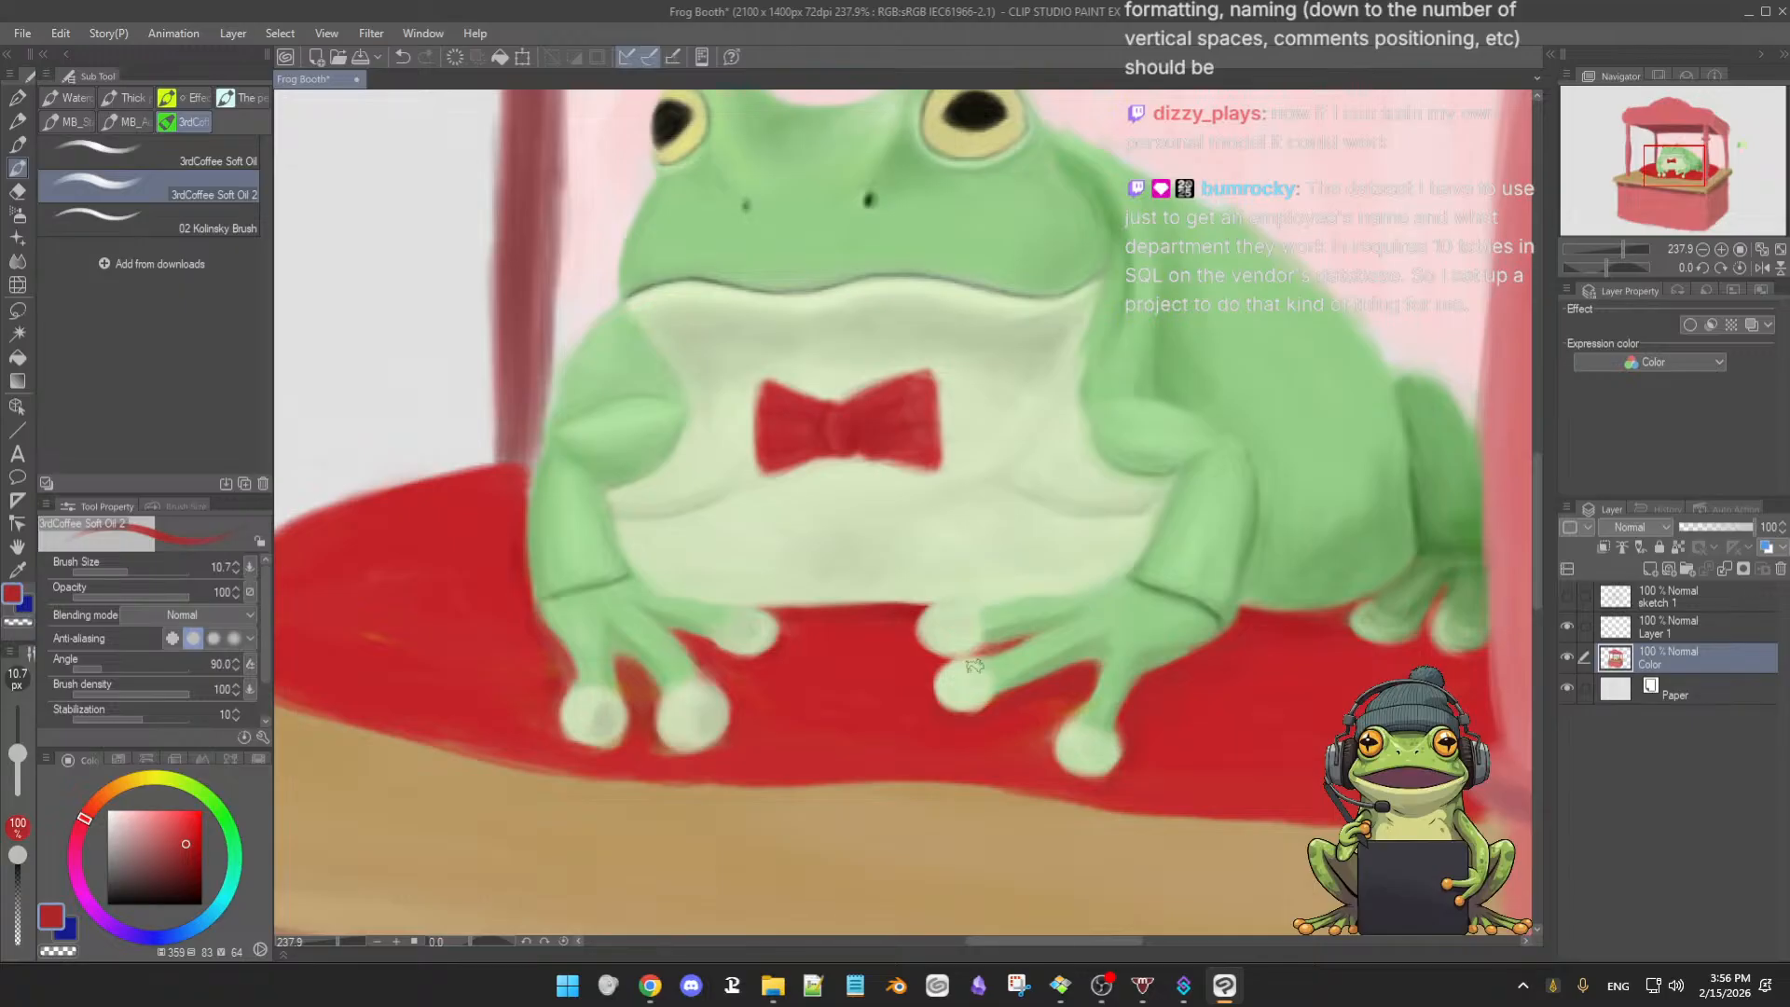
- Blend the inner toe's transition into its pale tip with sampled light greens at brush size 7.6
{"action": "left_click", "coordinate": [1006, 616], "text": "alt"}
{"action": "left_click_drag", "start_coordinate": [1011, 632], "coordinate": [1003, 632]}
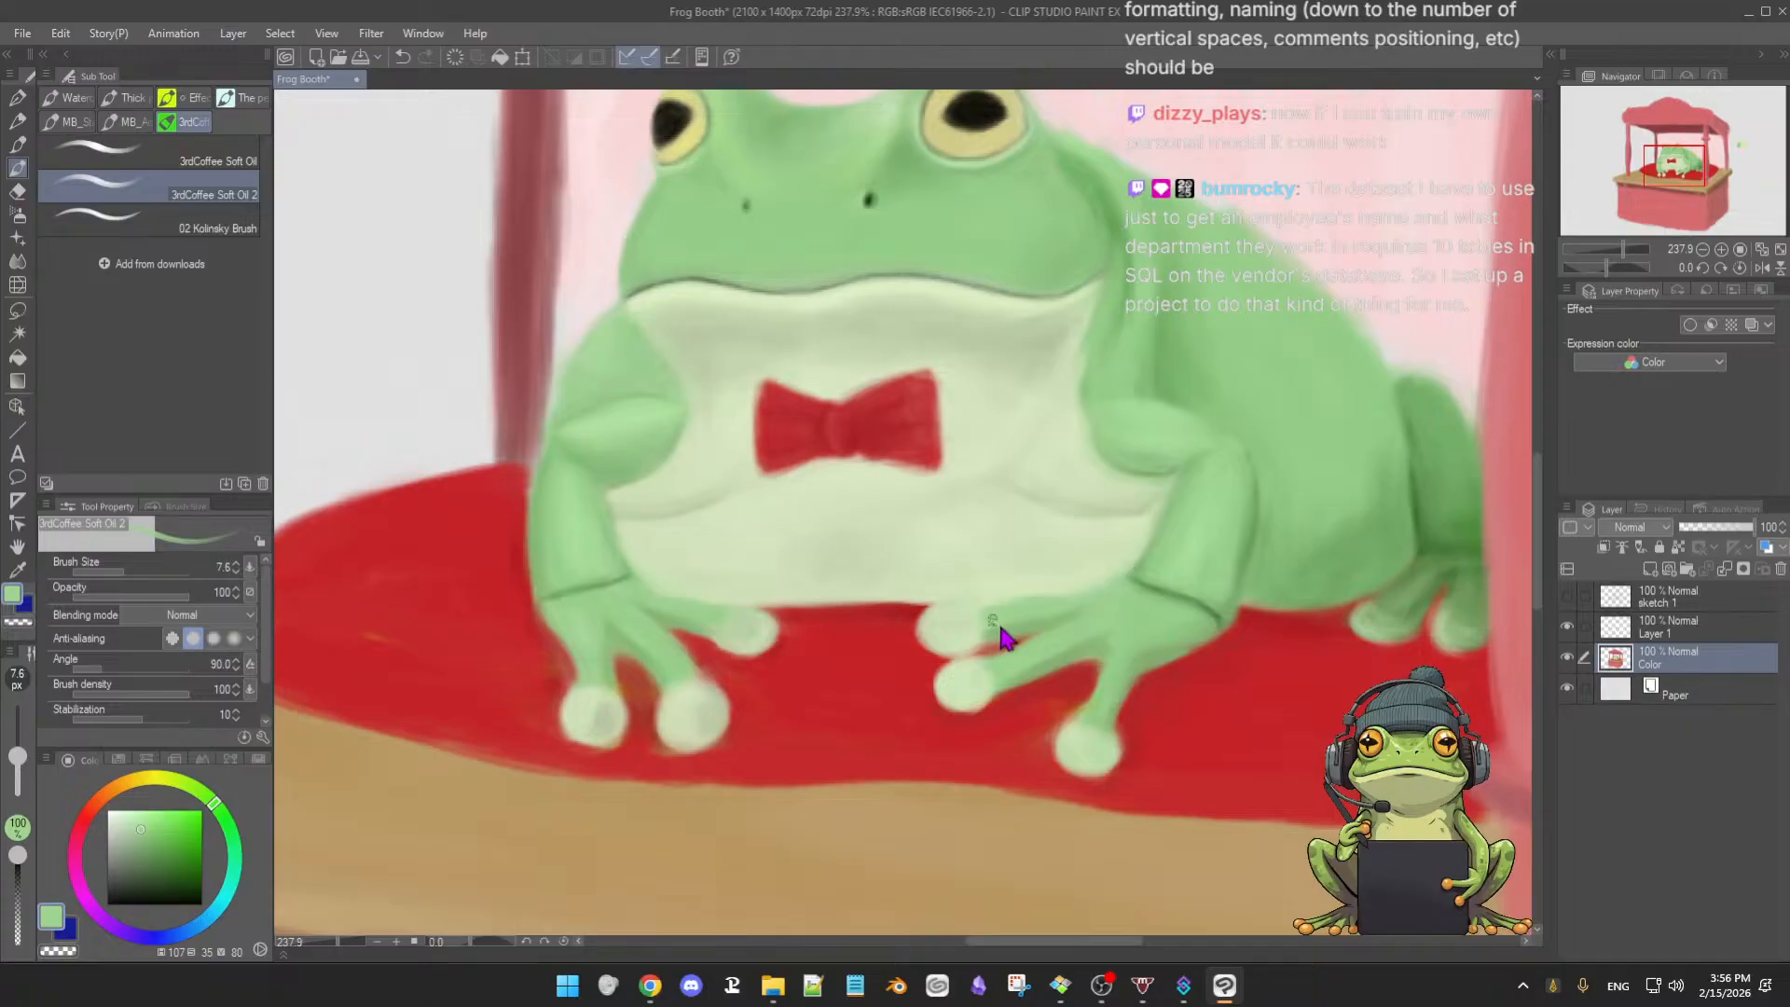
{"action": "left_click", "coordinate": [994, 625], "text": "alt"}
{"action": "left_click", "coordinate": [994, 615], "text": "alt"}
- Shade the right-hand front foot below the wrist crease with sampled darker green at brush size 4.7
{"action": "left_click", "coordinate": [1112, 587], "text": "alt"}
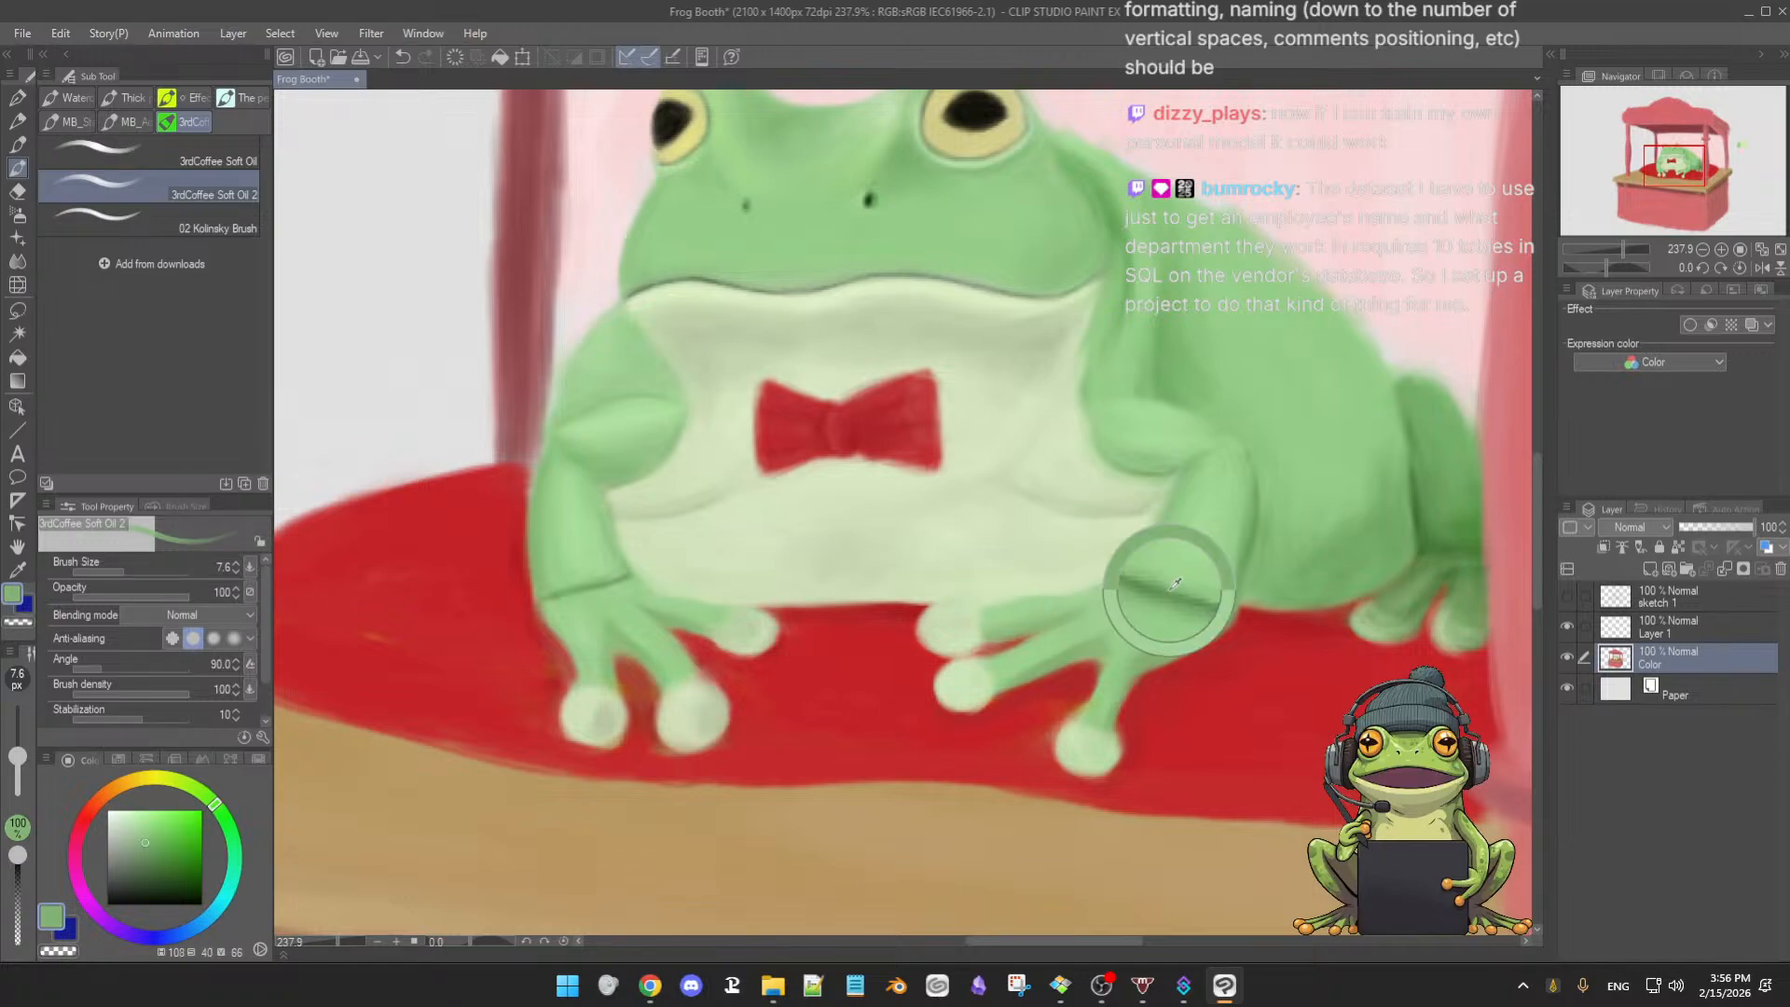
{"action": "left_click", "coordinate": [1139, 605], "text": "alt"}
{"action": "left_click_drag", "start_coordinate": [1139, 604], "coordinate": [1104, 593], "text": "ctrl+alt"}
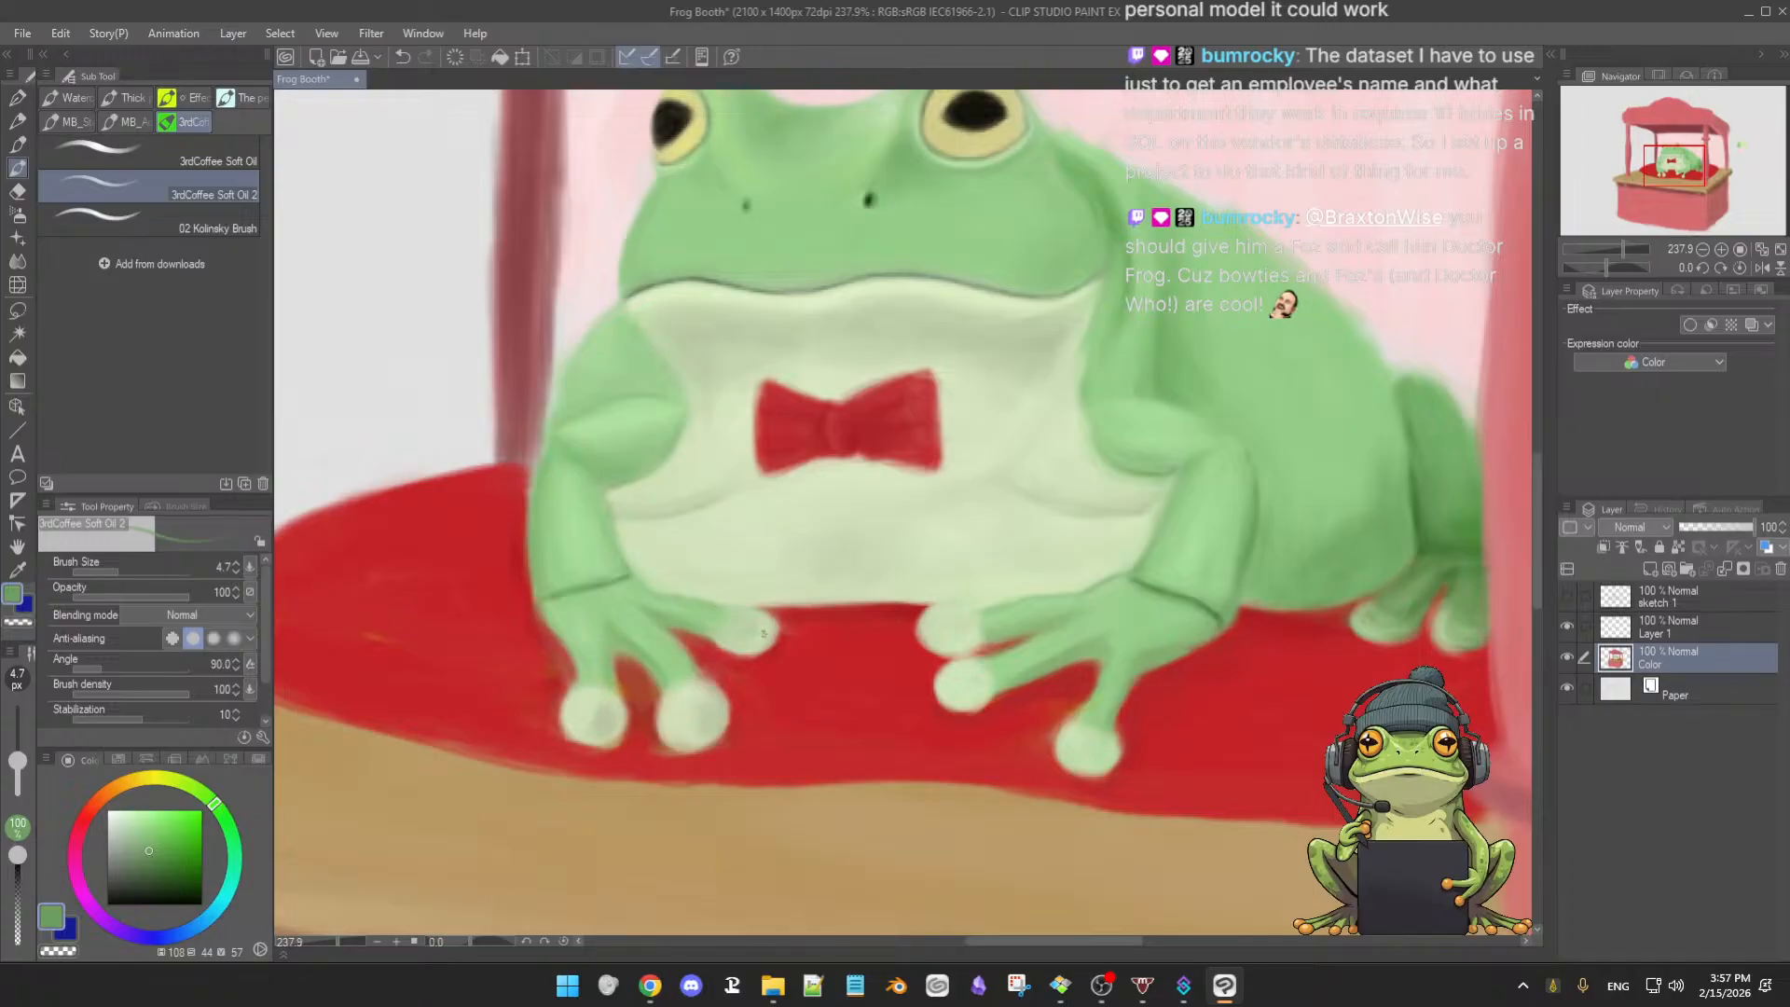
- Refine the left-hand front foot's inner toe and its pale tip with sampled light greens at brush size 8.2
{"action": "left_click", "coordinate": [766, 636], "text": "alt"}
{"action": "key", "text": "]"}
{"action": "key", "text": "]"}
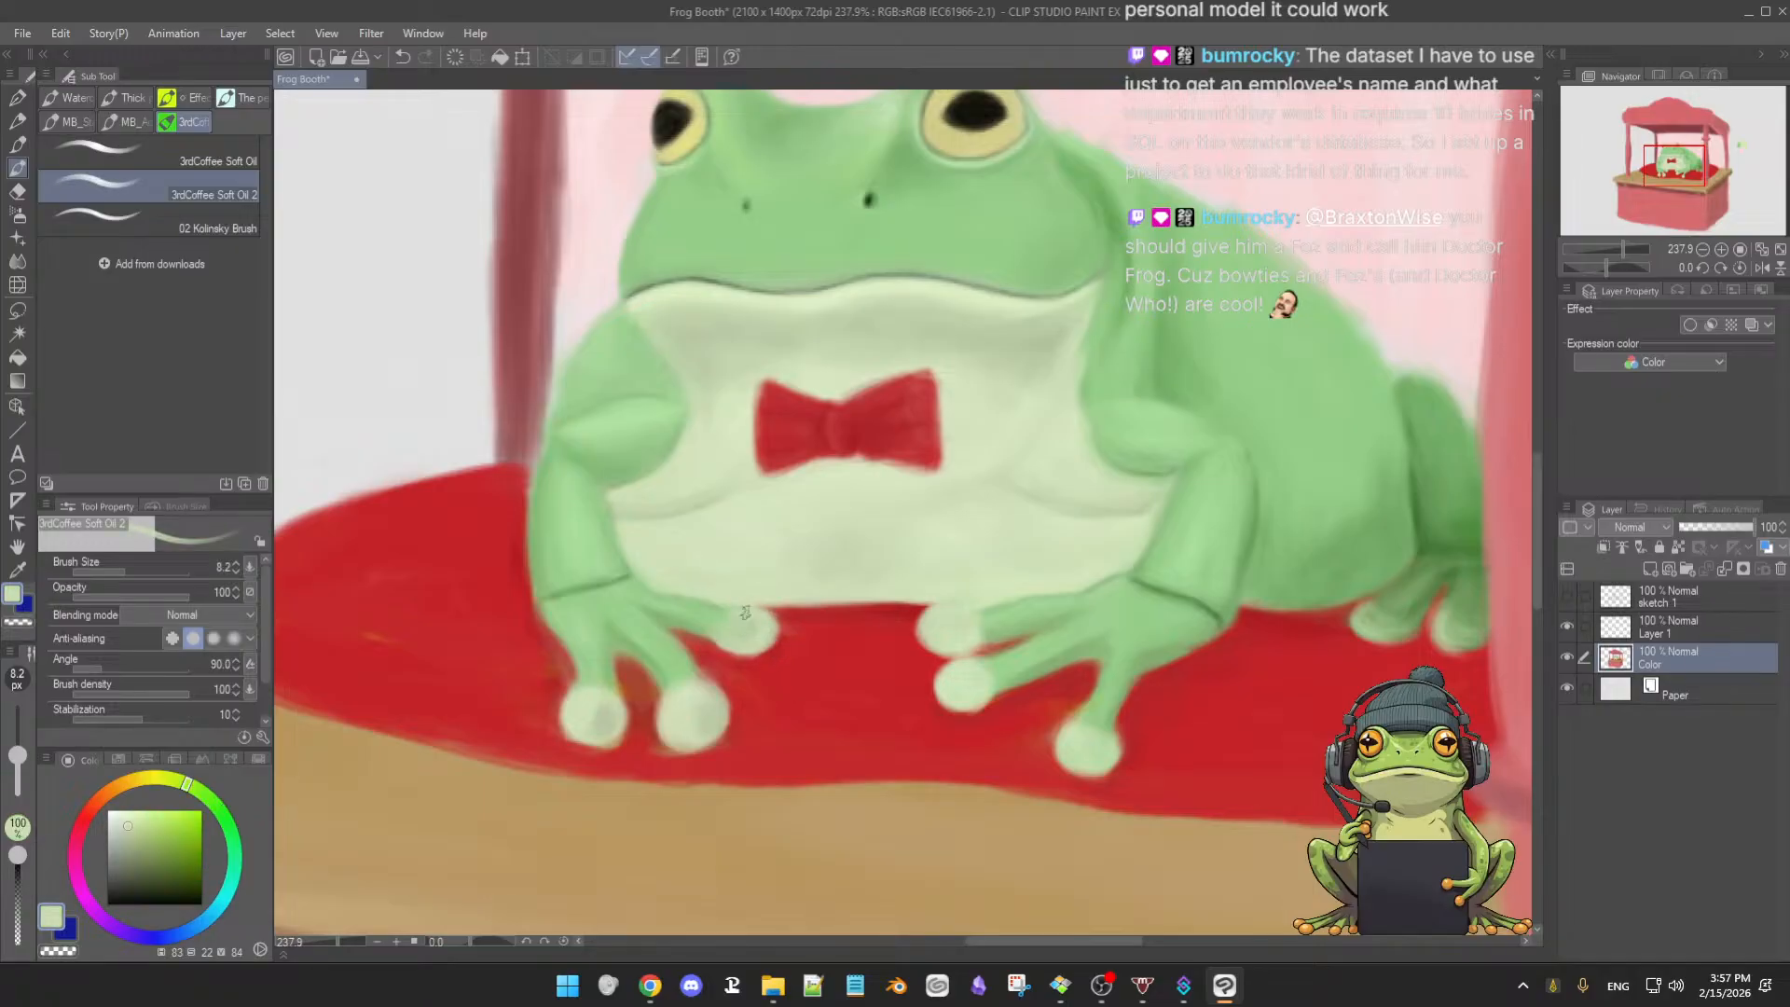
{"action": "left_click", "coordinate": [752, 617], "text": "alt"}
{"action": "left_click", "coordinate": [723, 620], "text": "alt"}
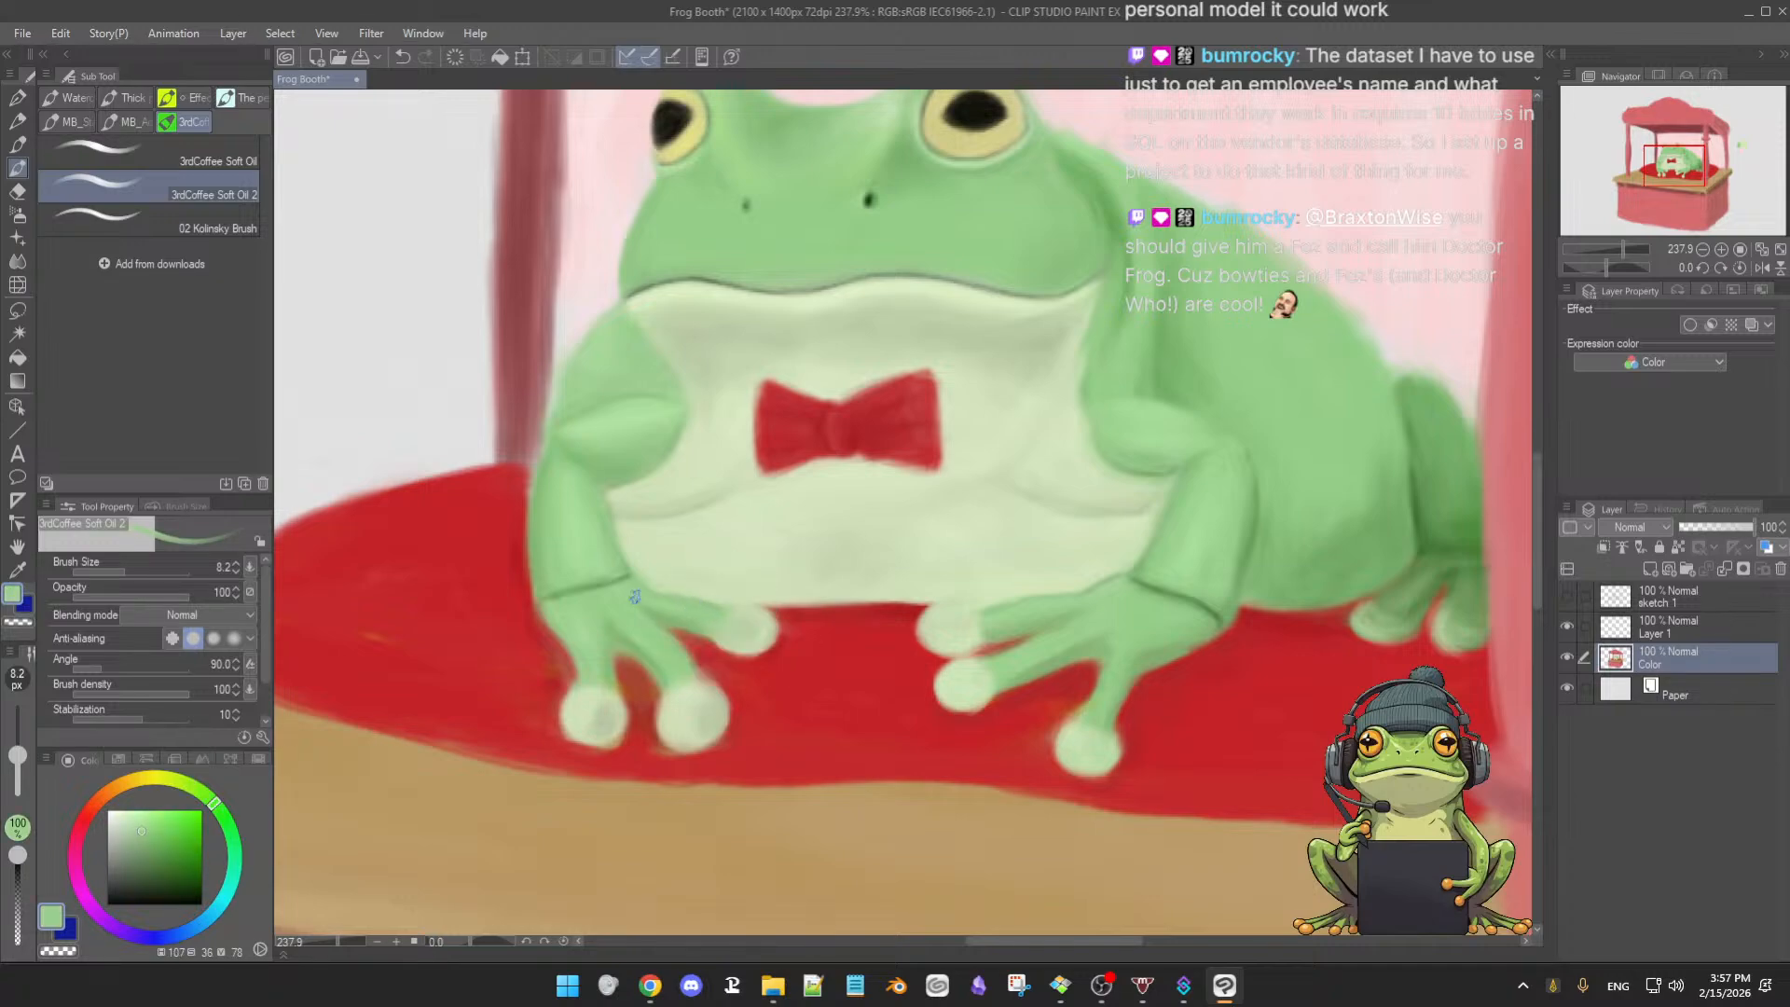
{"action": "left_click", "coordinate": [676, 573], "text": "alt"}
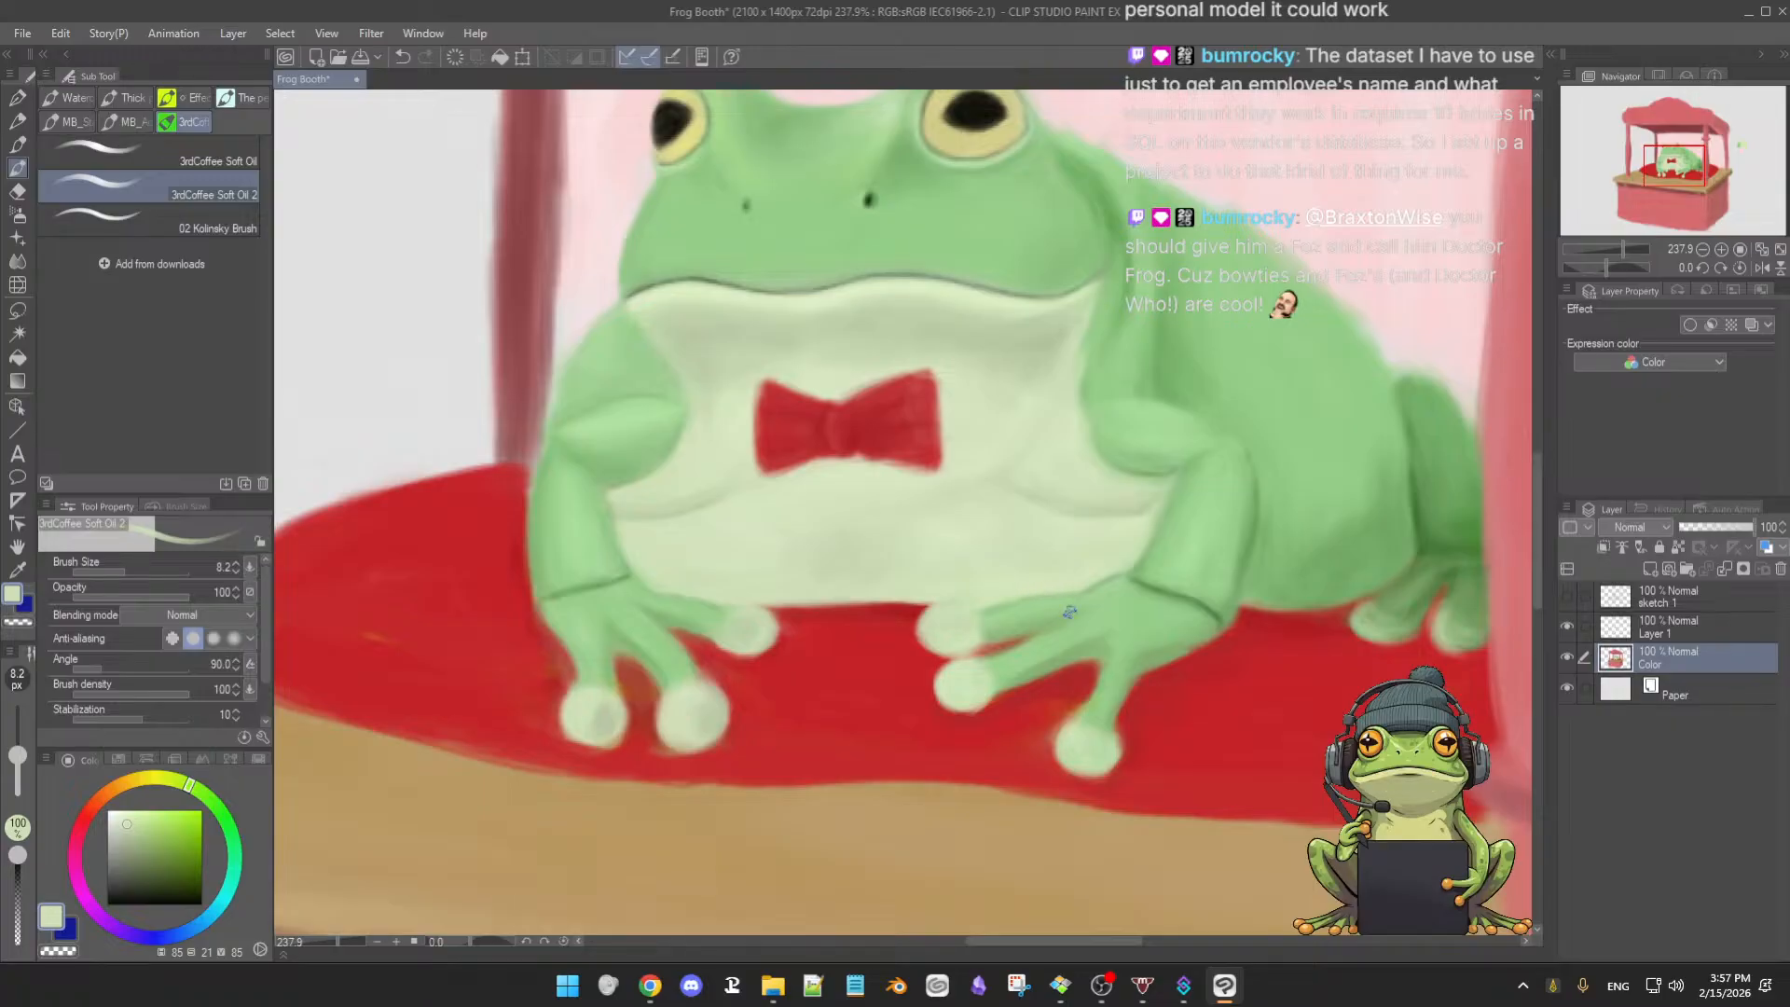
{"action": "mouse_move", "coordinate": [1113, 625]}
{"action": "left_mouse_down"}
{"action": "mouse_move", "coordinate": [1054, 650]}
{"action": "mouse_move", "coordinate": [1138, 675]}
{"action": "mouse_move", "coordinate": [1089, 688]}
{"action": "mouse_move", "coordinate": [1082, 664]}
{"action": "mouse_move", "coordinate": [1126, 705]}
{"action": "left_mouse_up"}
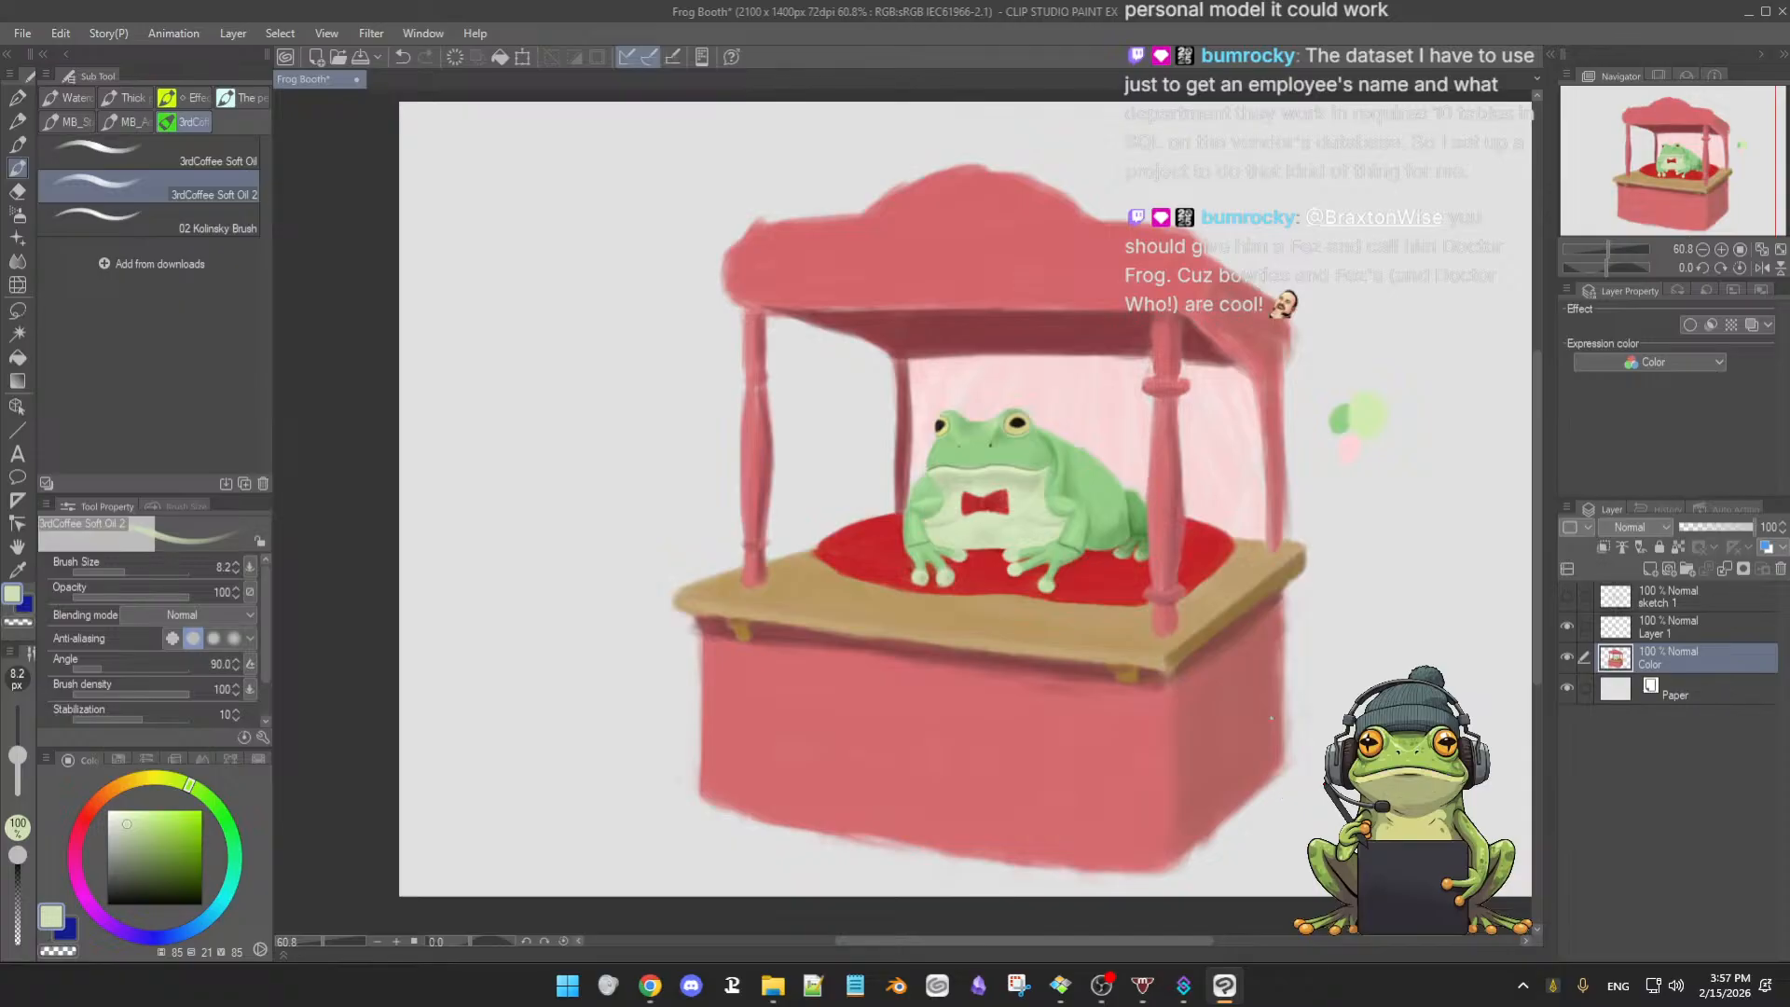
- Sketch thin drape lines on the pink back curtain with the dark red sampled from the roof's underside at brush size 8.2
{"action": "left_click", "coordinate": [1233, 459], "text": "alt"}
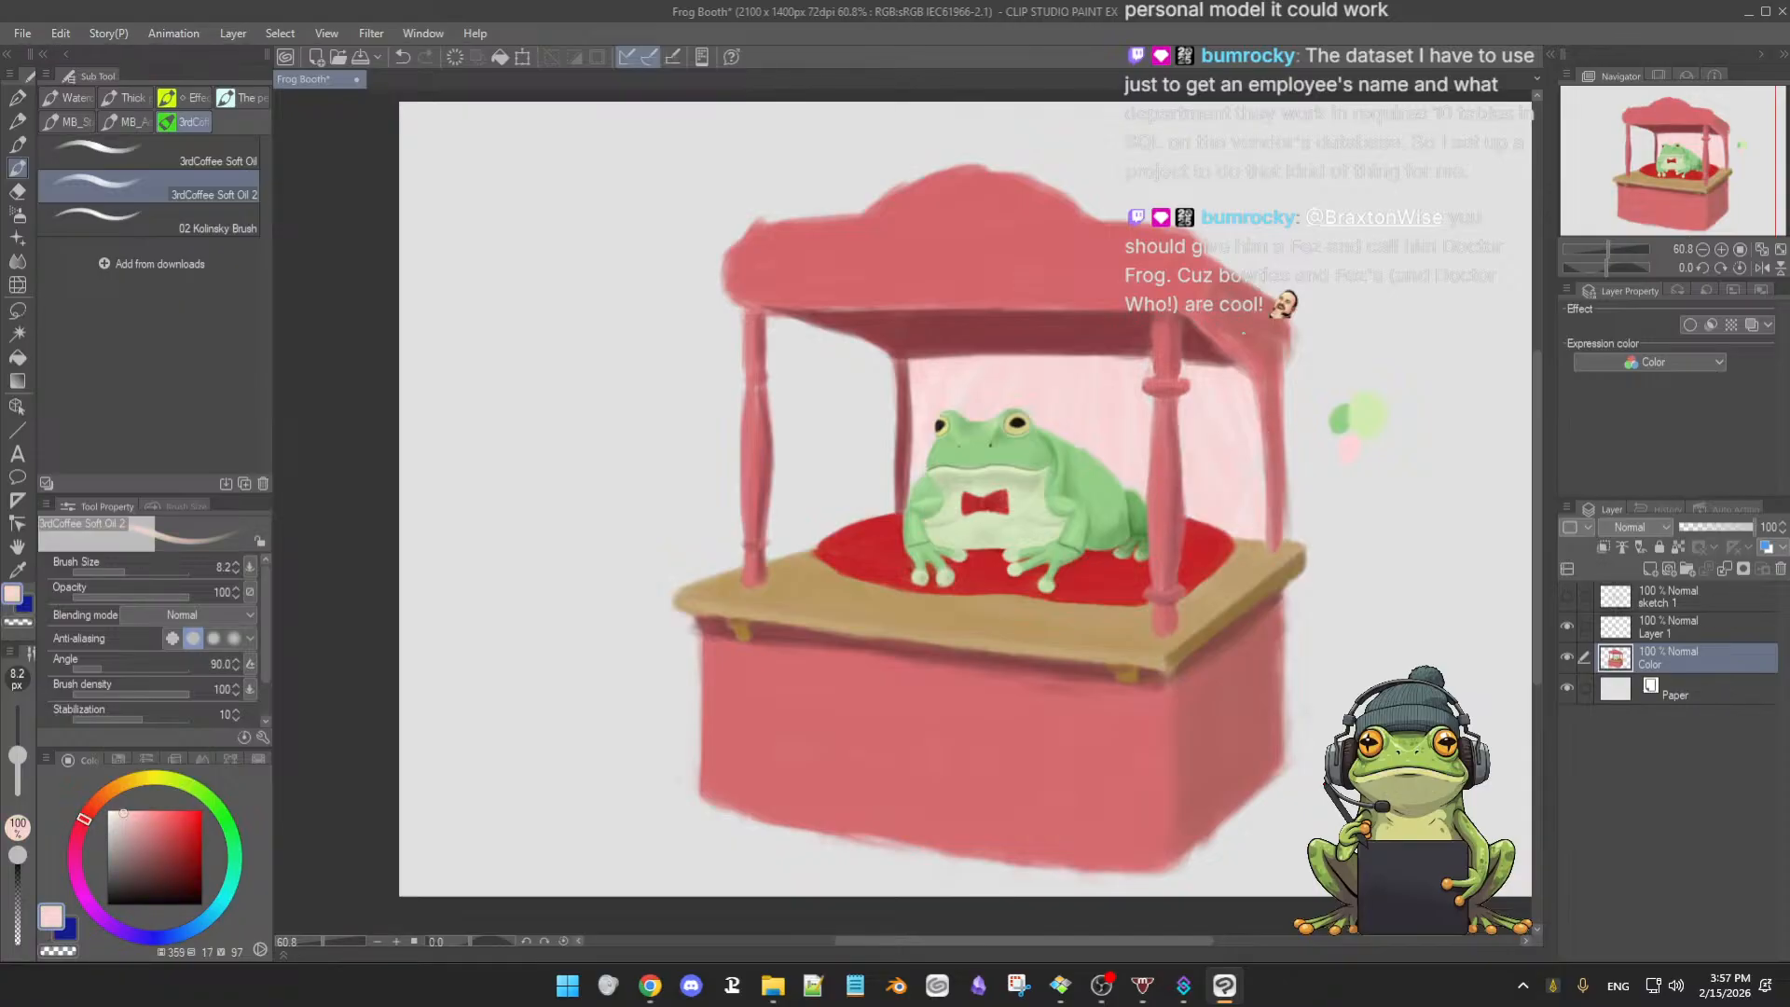
{"action": "left_click", "coordinate": [1239, 318], "text": "alt"}
{"action": "left_click", "coordinate": [1083, 318], "text": "alt"}
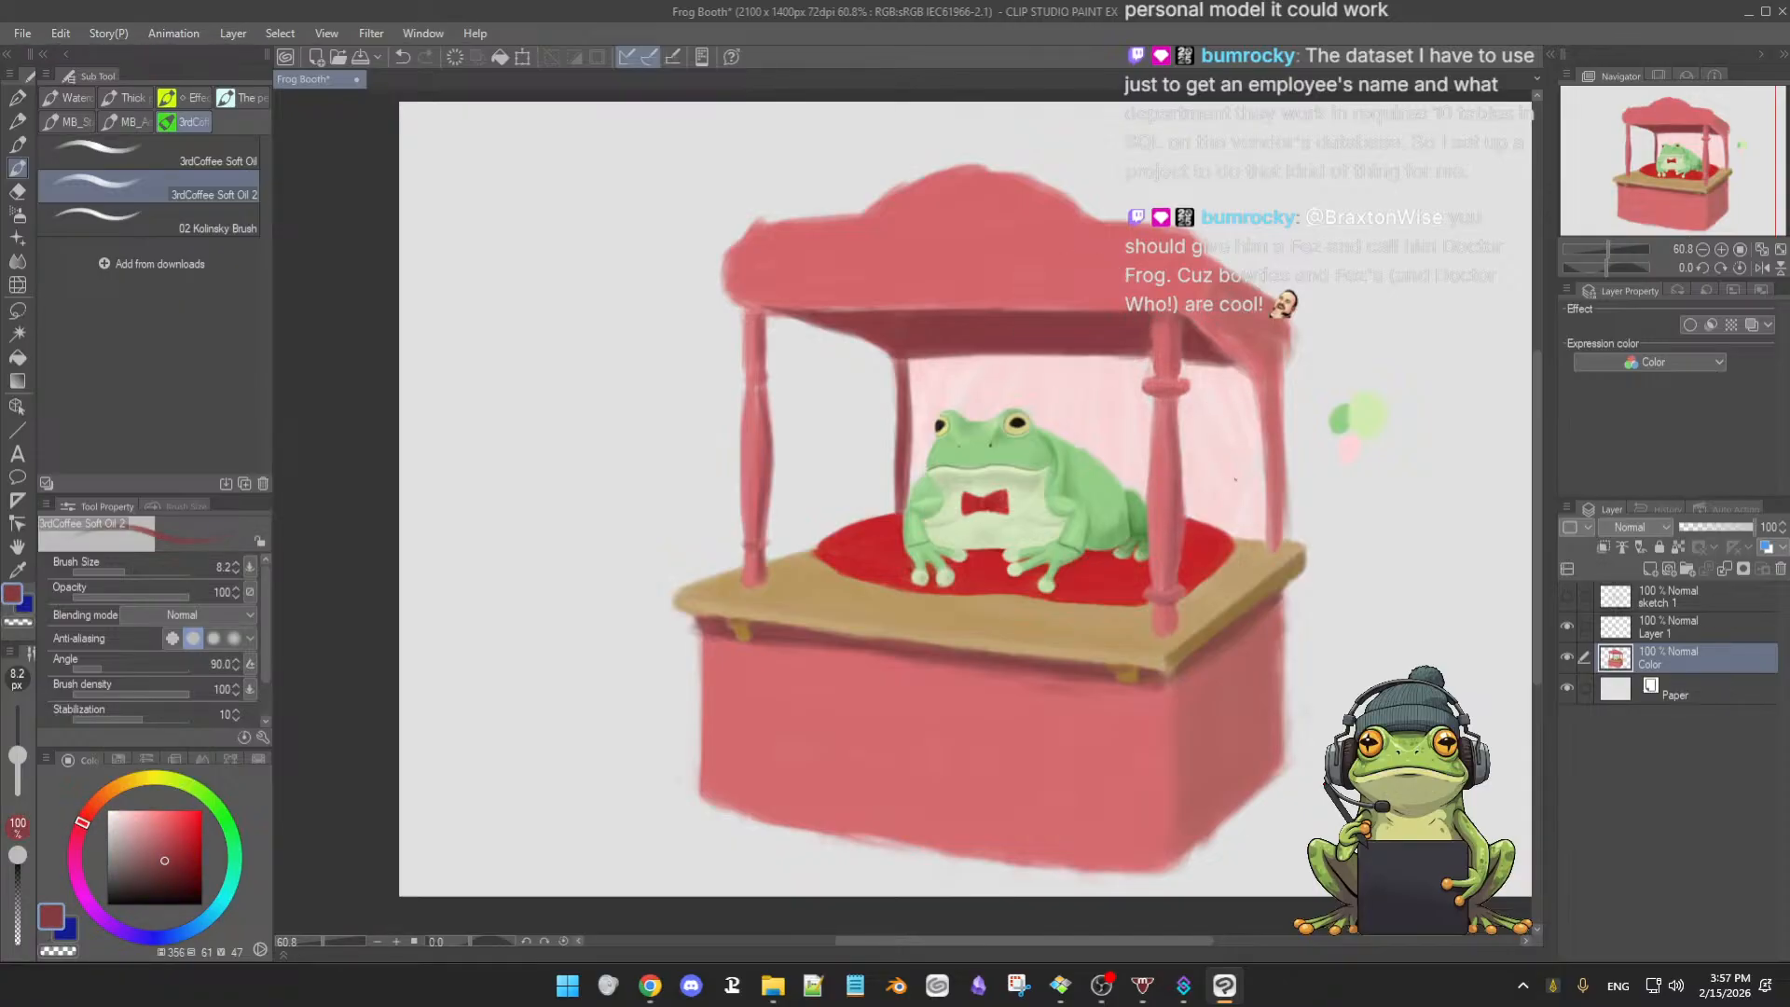
{"action": "mouse_move", "coordinate": [1179, 406]}
{"action": "left_mouse_down"}
{"action": "mouse_move", "coordinate": [1226, 512]}
{"action": "mouse_move", "coordinate": [1187, 442]}
{"action": "mouse_move", "coordinate": [1242, 515]}
{"action": "mouse_move", "coordinate": [1208, 472]}
{"action": "mouse_move", "coordinate": [1229, 503]}
{"action": "mouse_move", "coordinate": [1247, 484]}
{"action": "mouse_move", "coordinate": [1202, 458]}
{"action": "mouse_move", "coordinate": [1205, 482]}
{"action": "mouse_move", "coordinate": [1261, 476]}
{"action": "mouse_move", "coordinate": [1216, 498]}
{"action": "left_mouse_up"}
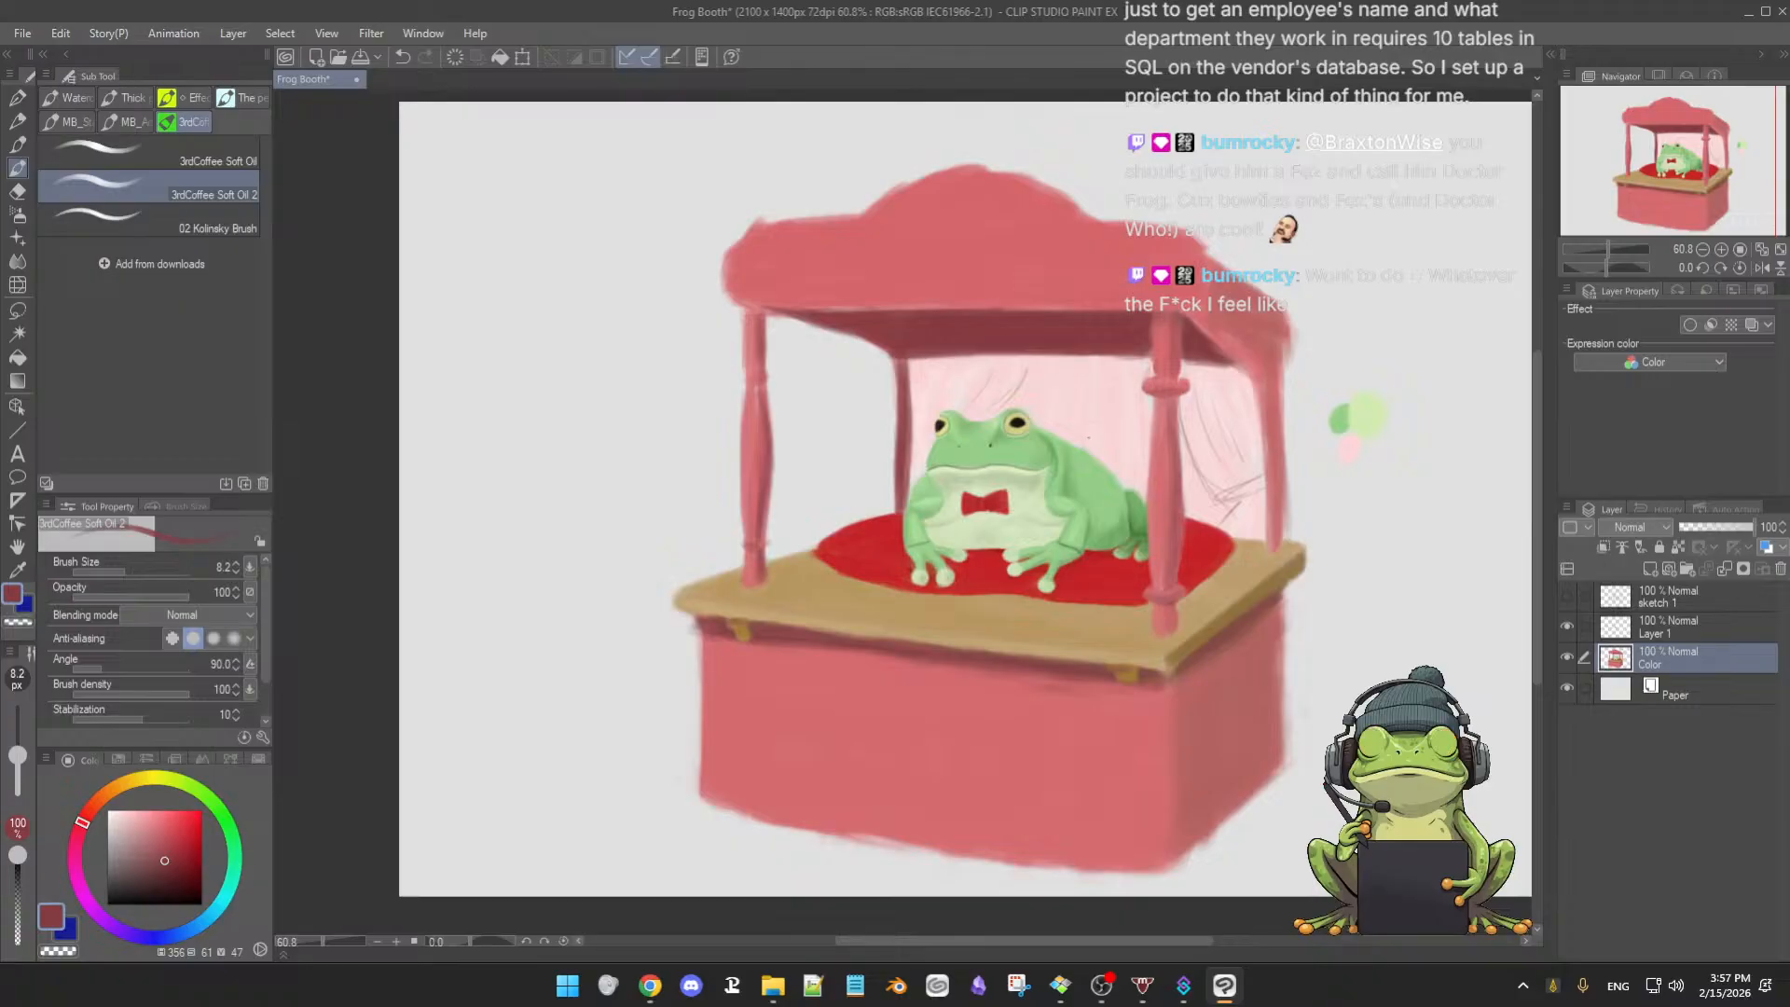
{"action": "left_click_drag", "start_coordinate": [1115, 403], "coordinate": [1104, 444]}
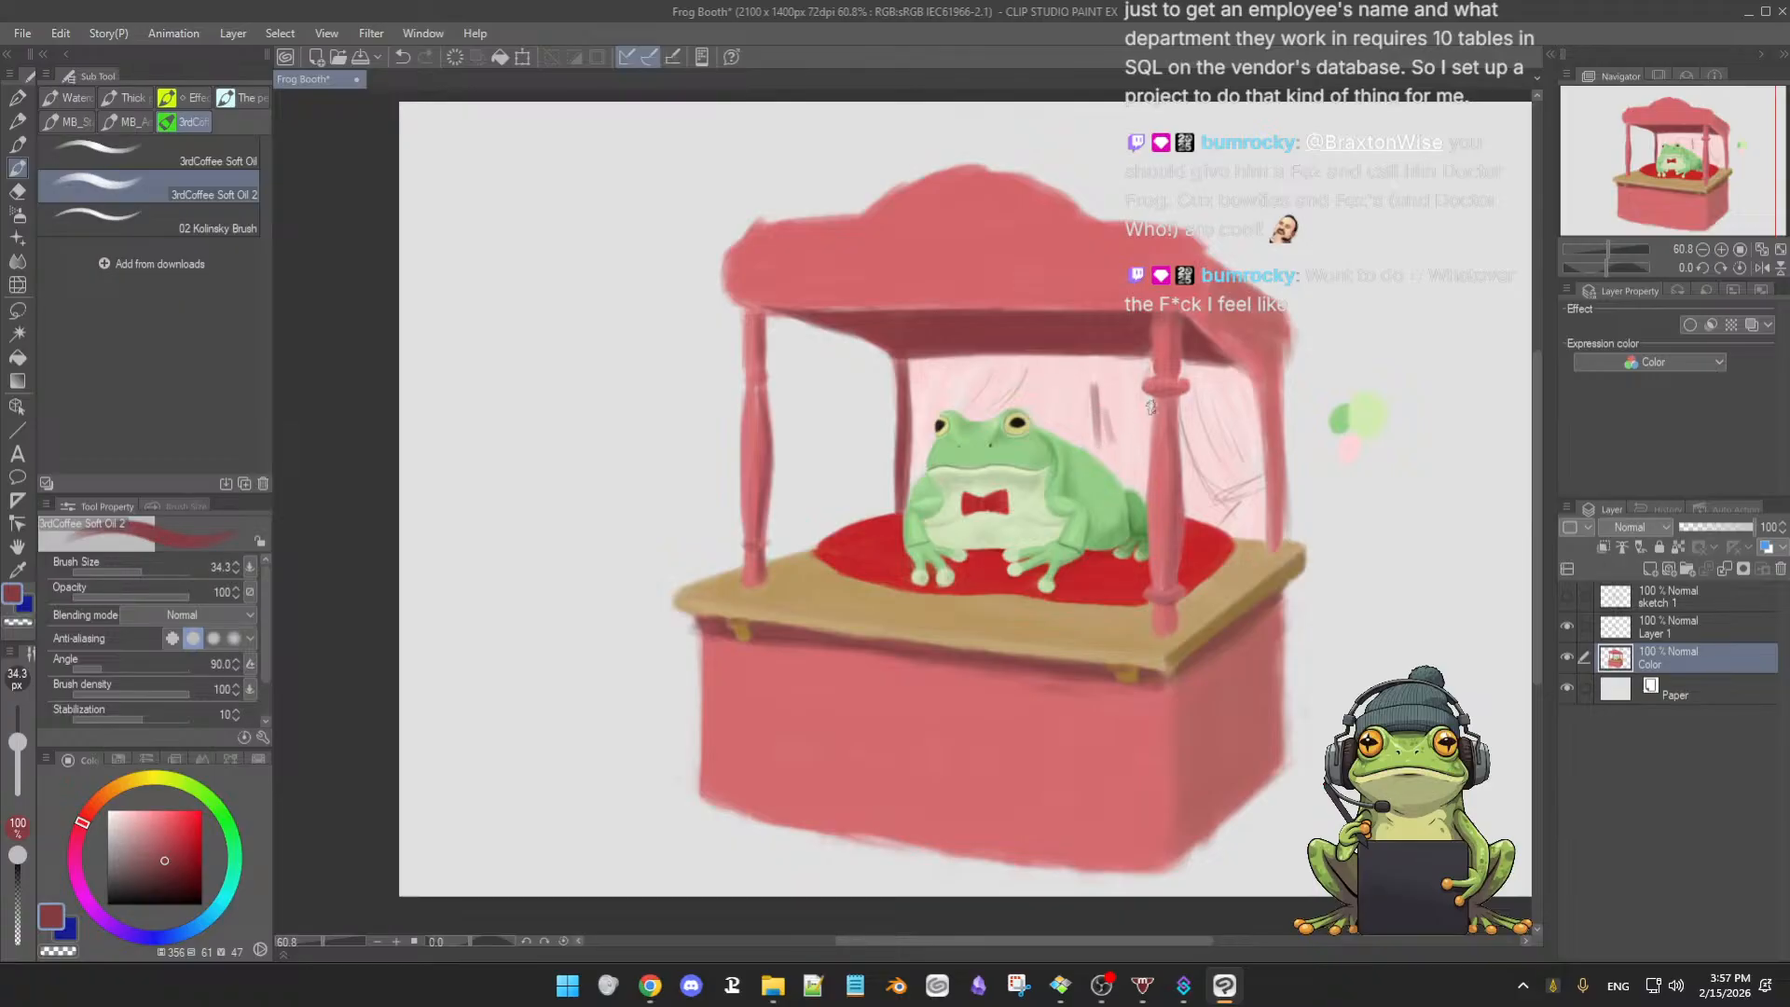
{"action": "key", "text": "ctrl+z"}
{"action": "key", "text": "ctrl+z"}
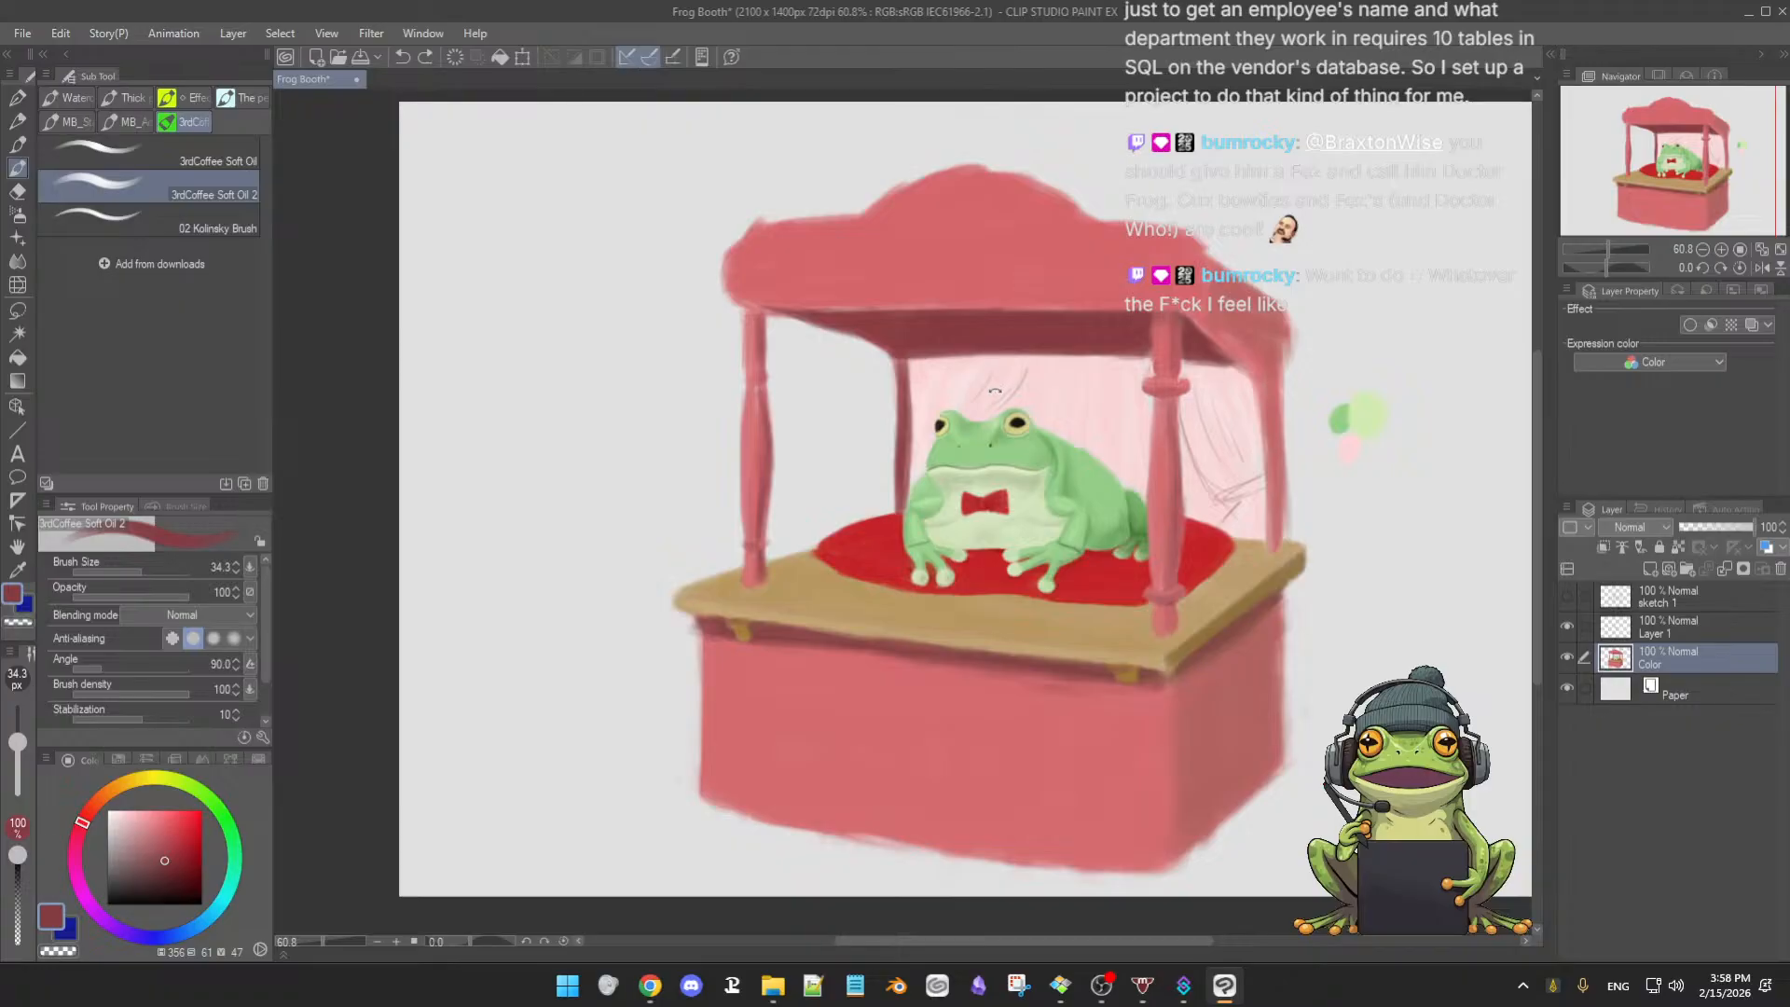
- Soften the pink curtain above the frog's head with sampled pale pinks at brush size 22.1
{"action": "key", "text": "bracketleft"}
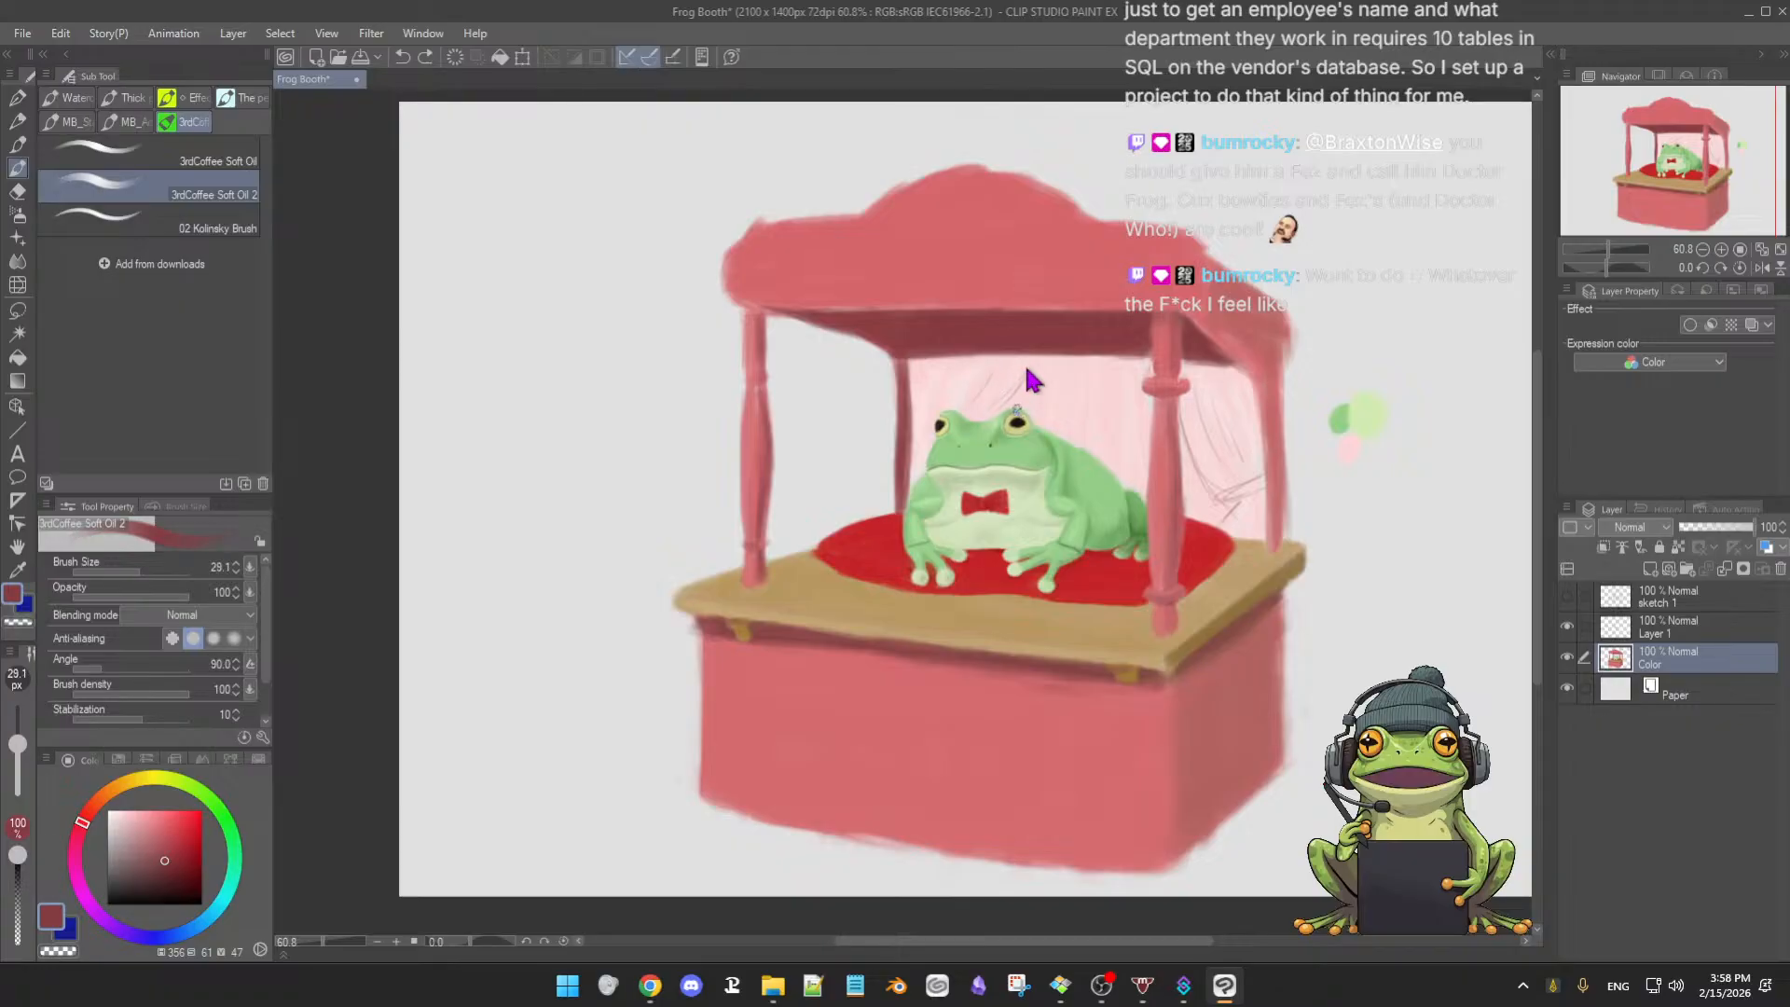
{"action": "key", "text": "bracketleft"}
{"action": "left_click_drag", "start_coordinate": [1025, 371], "coordinate": [1014, 398]}
{"action": "left_click", "coordinate": [1010, 406], "text": "alt"}
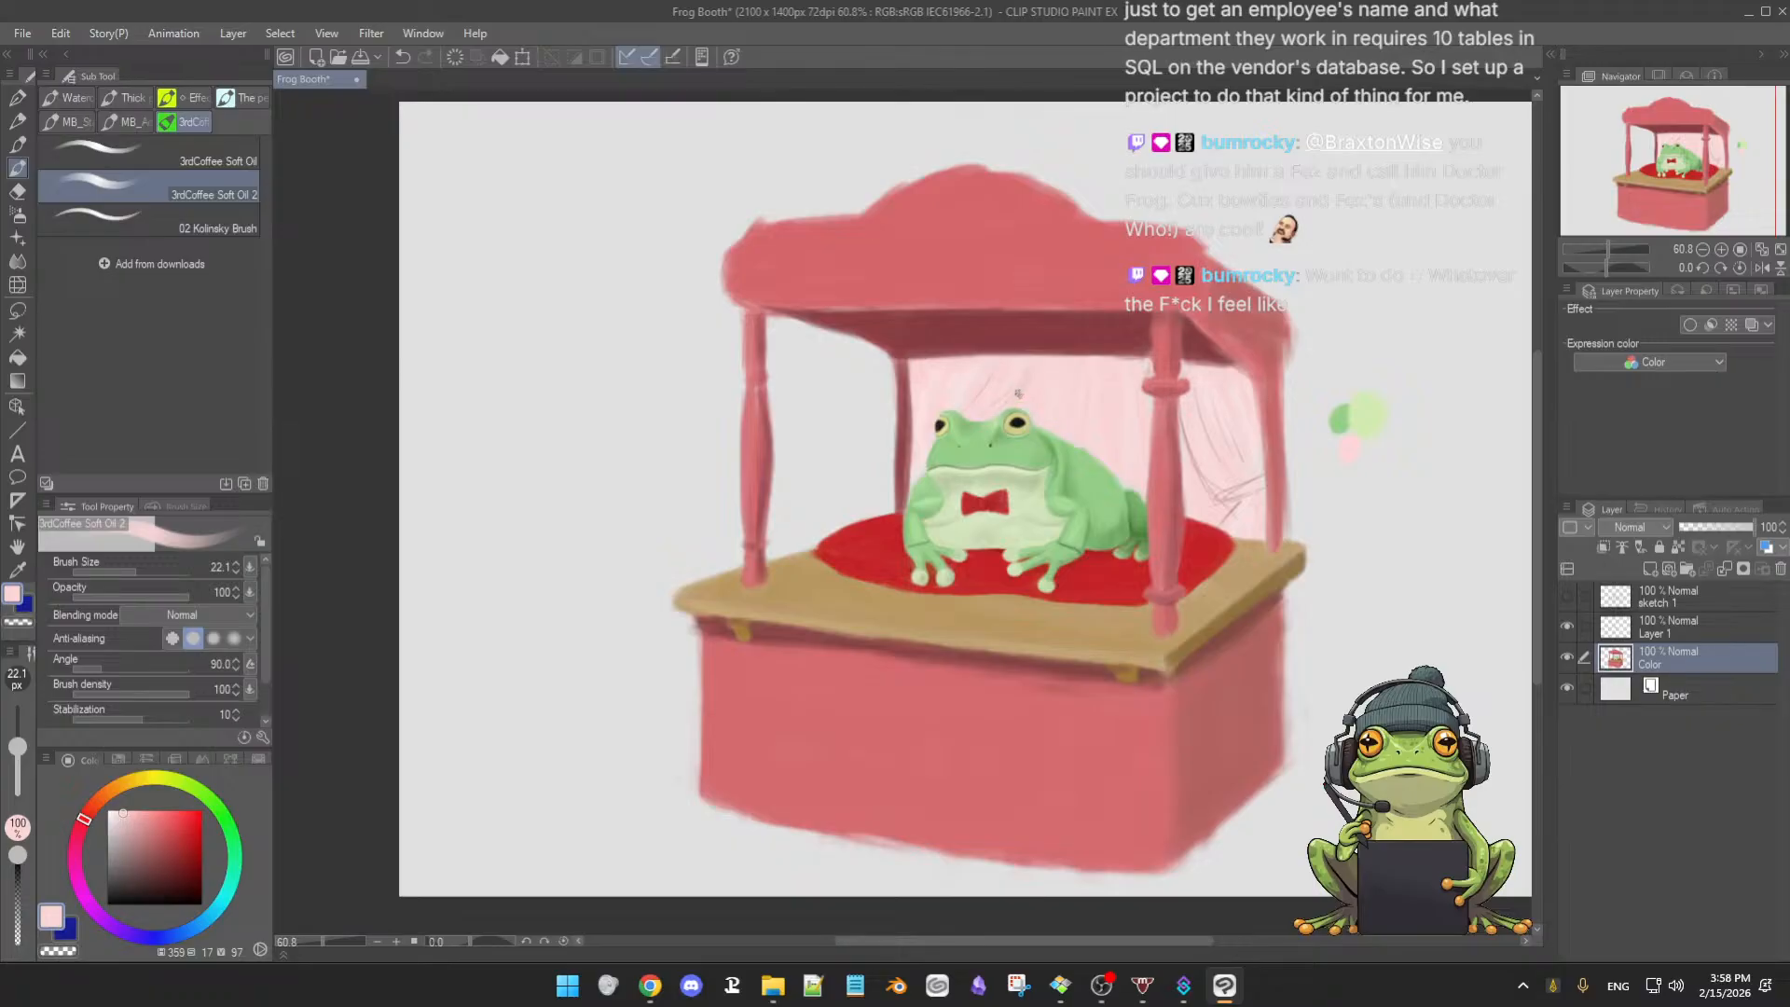
{"action": "left_click", "coordinate": [1030, 377], "text": "alt"}
{"action": "left_click", "coordinate": [988, 389], "text": "alt"}
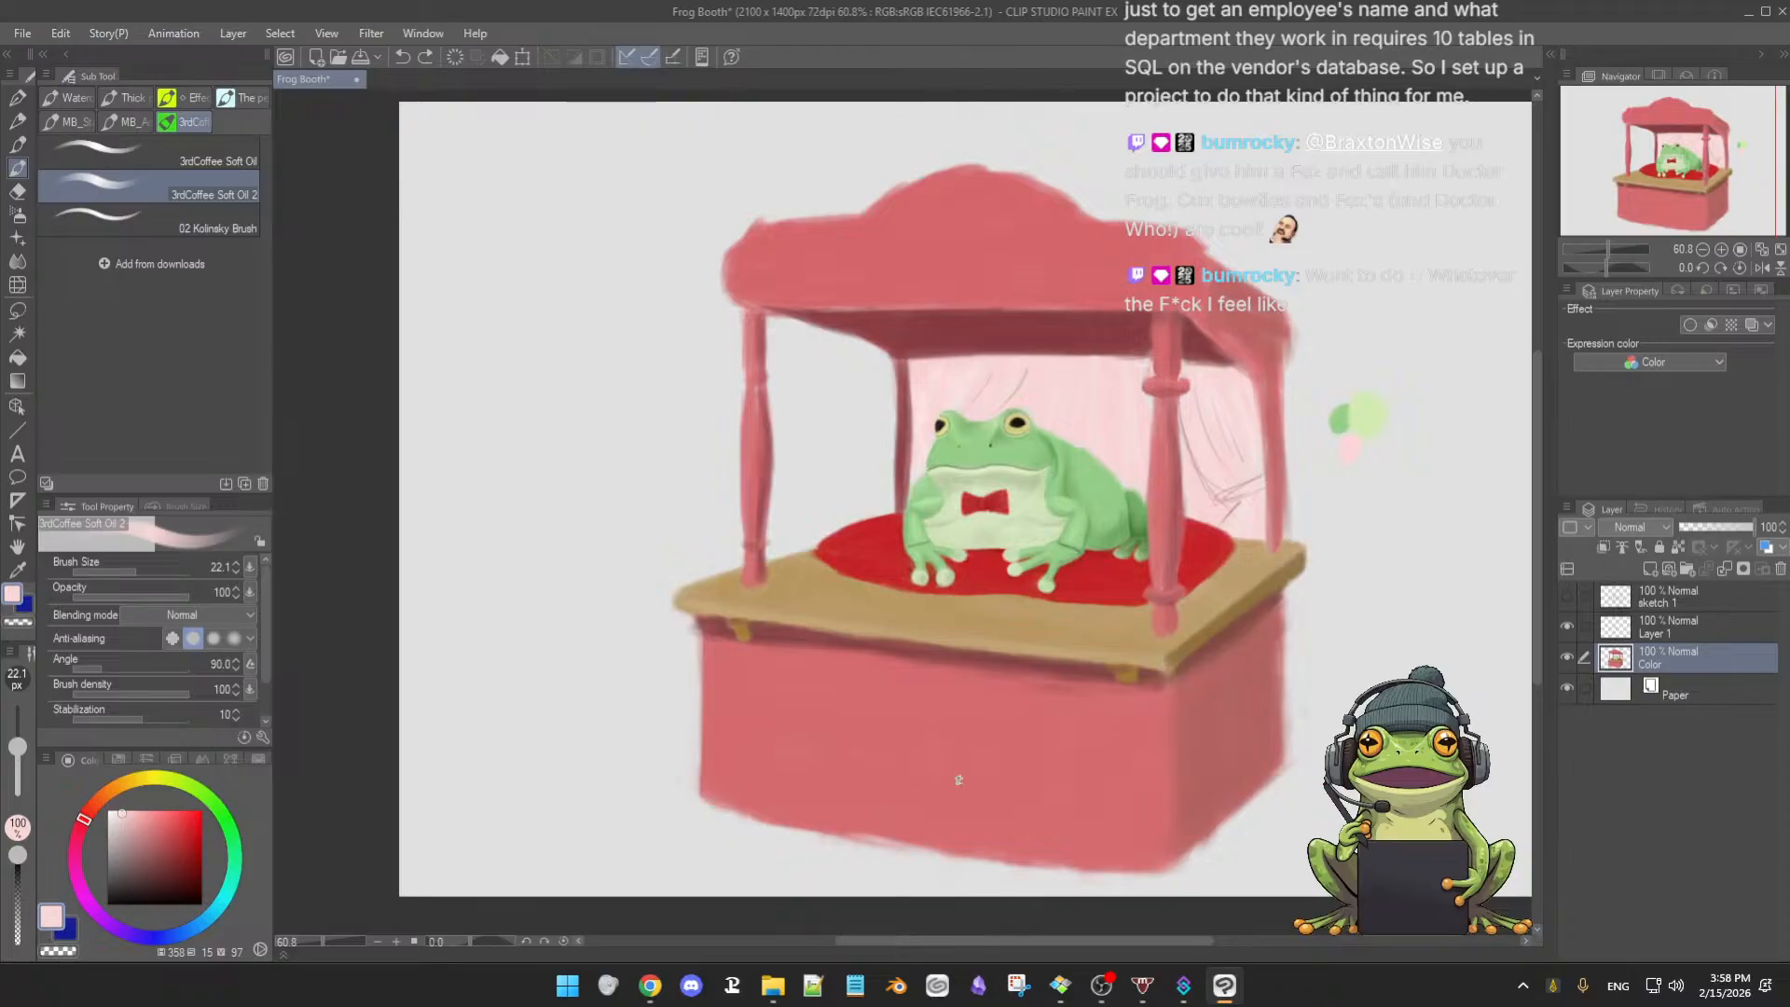
- Extend the lower edge of the booth's front cloth with its sampled red at brush size 38.5
{"action": "left_click_drag", "start_coordinate": [942, 776], "coordinate": [950, 696]}
{"action": "left_click", "coordinate": [783, 710], "text": "alt"}
{"action": "key", "text": "]"}
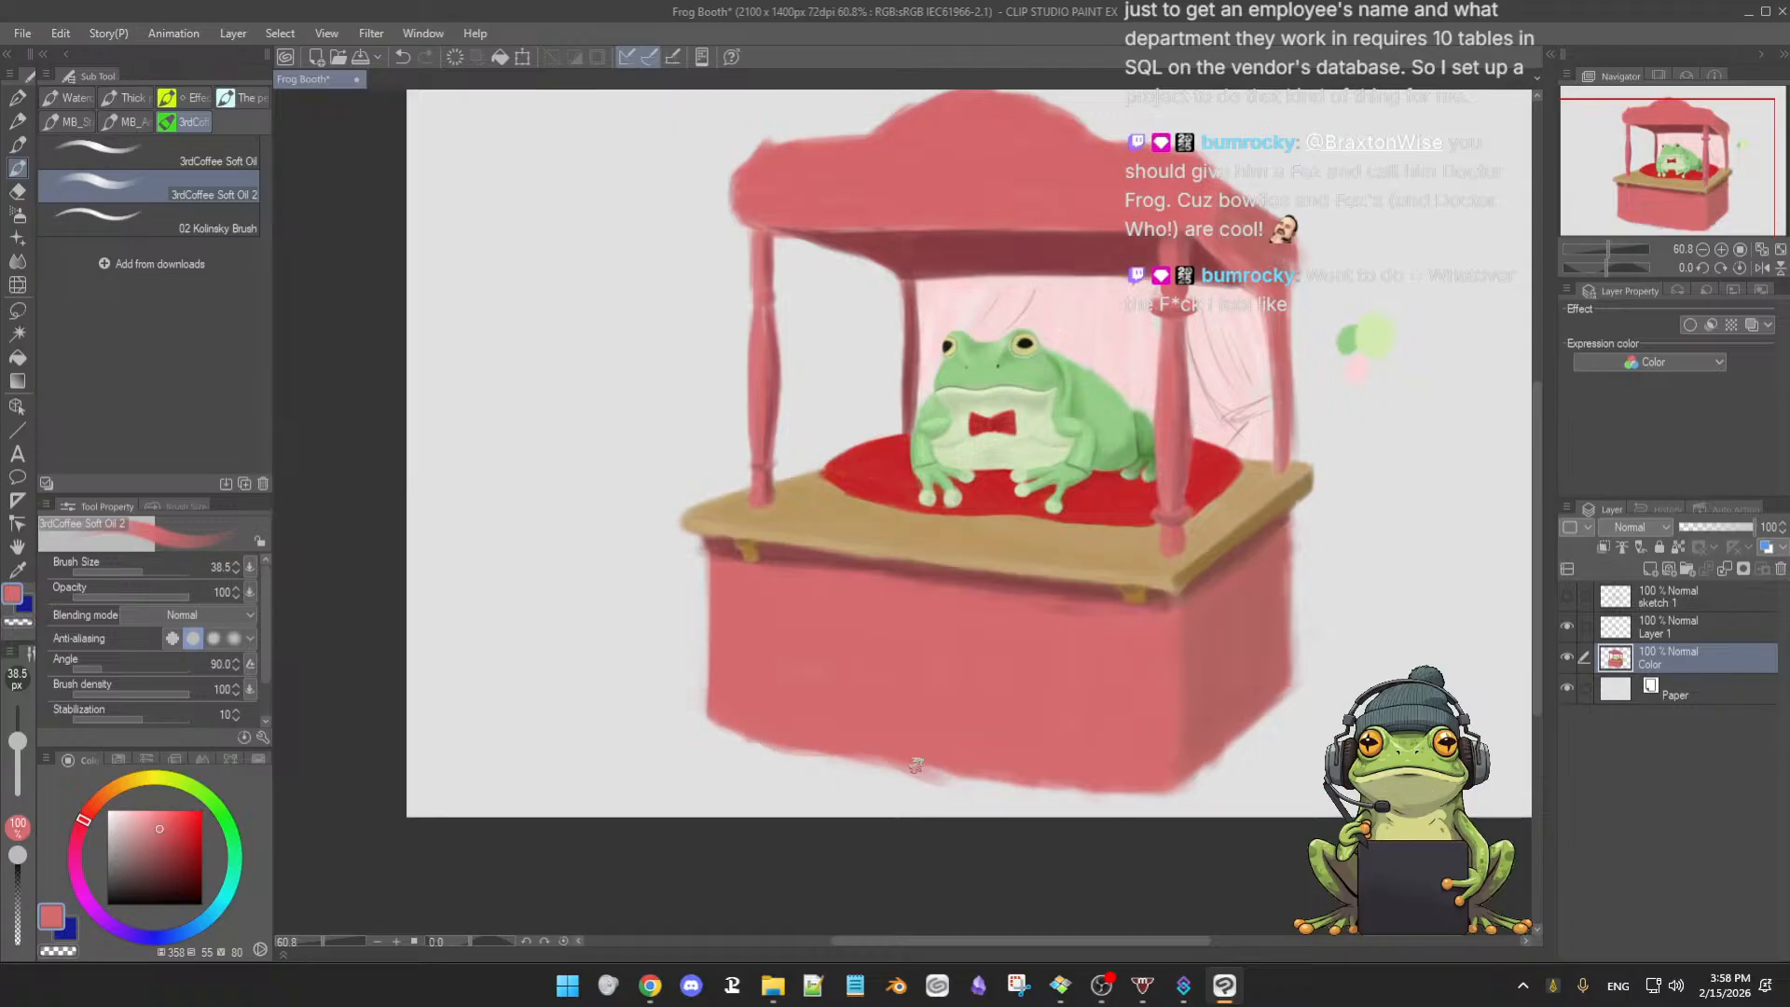
{"action": "mouse_move", "coordinate": [1040, 789]}
{"action": "left_mouse_down"}
{"action": "mouse_move", "coordinate": [1172, 786]}
{"action": "mouse_move", "coordinate": [909, 780]}
{"action": "left_mouse_up"}
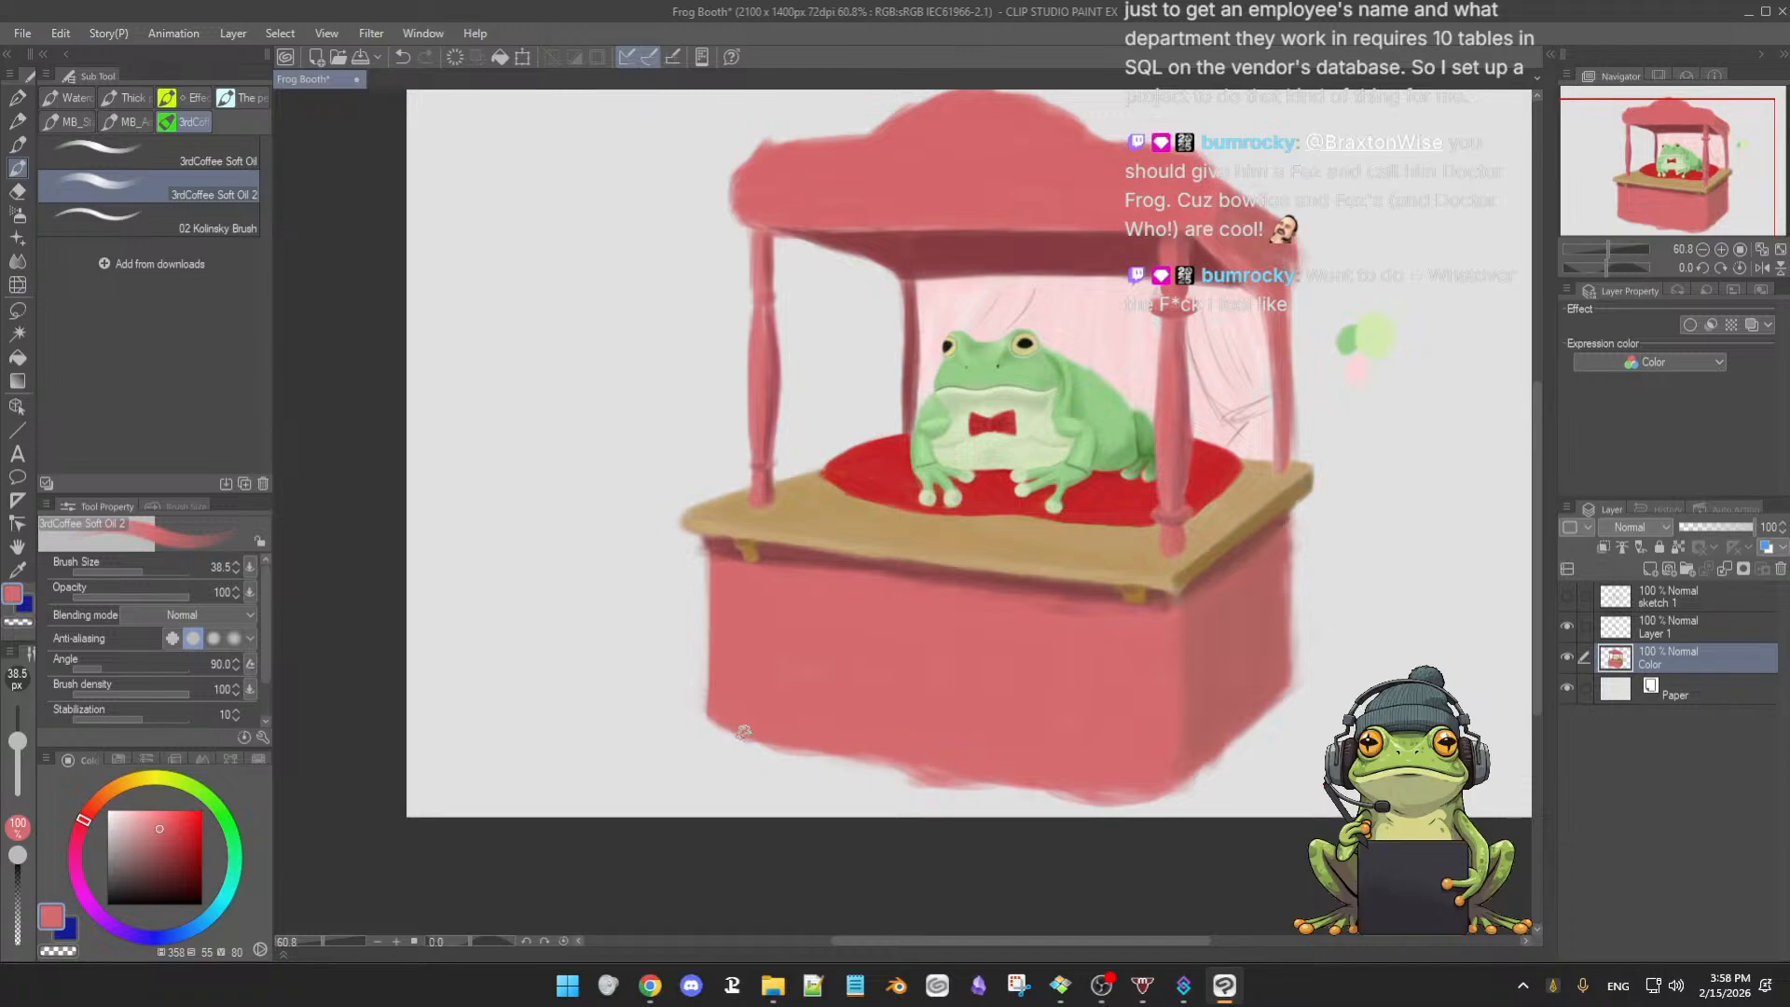
- Paint two vertical fold shadows on the booth's front cloth with a sampled darker red at brush size 69.9
{"action": "left_click", "coordinate": [950, 580], "text": "alt"}
{"action": "key", "text": "]"}
{"action": "mouse_move", "coordinate": [841, 714]}
{"action": "left_mouse_down"}
{"action": "mouse_move", "coordinate": [857, 647]}
{"action": "mouse_move", "coordinate": [841, 719]}
{"action": "mouse_move", "coordinate": [852, 619]}
{"action": "mouse_move", "coordinate": [846, 759]}
{"action": "mouse_move", "coordinate": [961, 776]}
{"action": "mouse_move", "coordinate": [971, 623]}
{"action": "mouse_move", "coordinate": [962, 785]}
{"action": "left_mouse_up"}
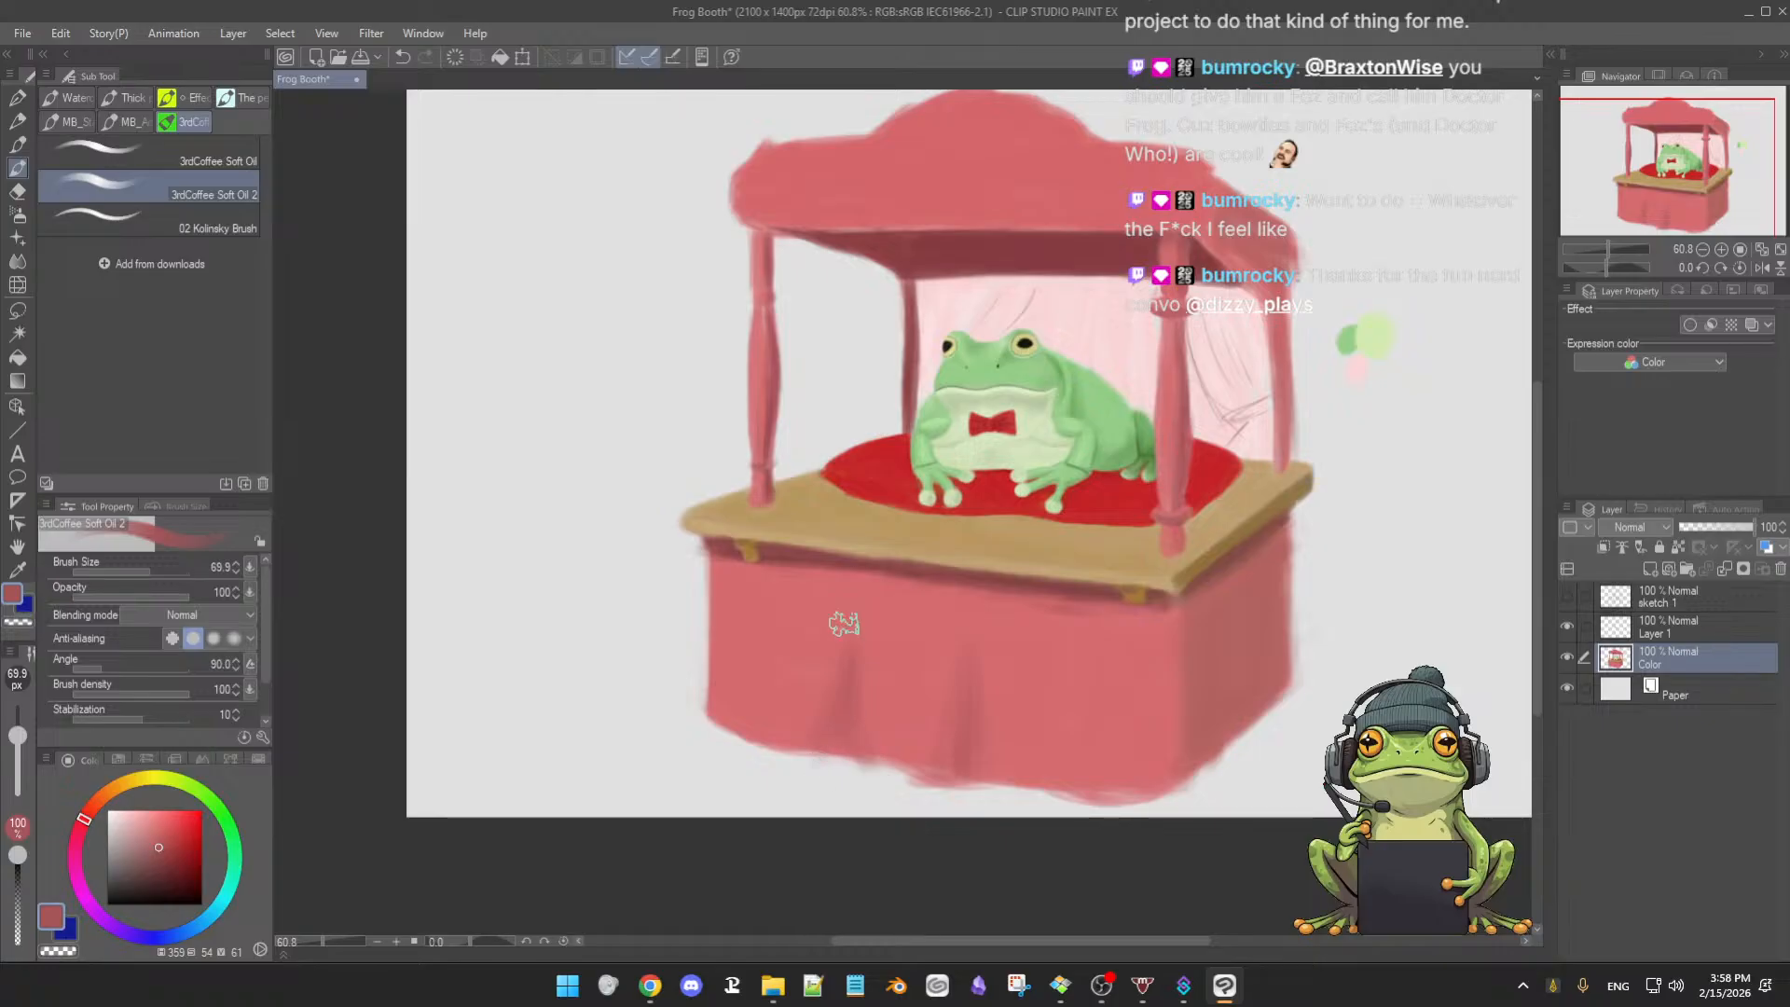
- Blend the front cloth's folds and shape its wavy hem with alternately sampled reds at brush sizes 69.9 and 45.3
{"action": "left_click", "coordinate": [861, 738], "text": "alt"}
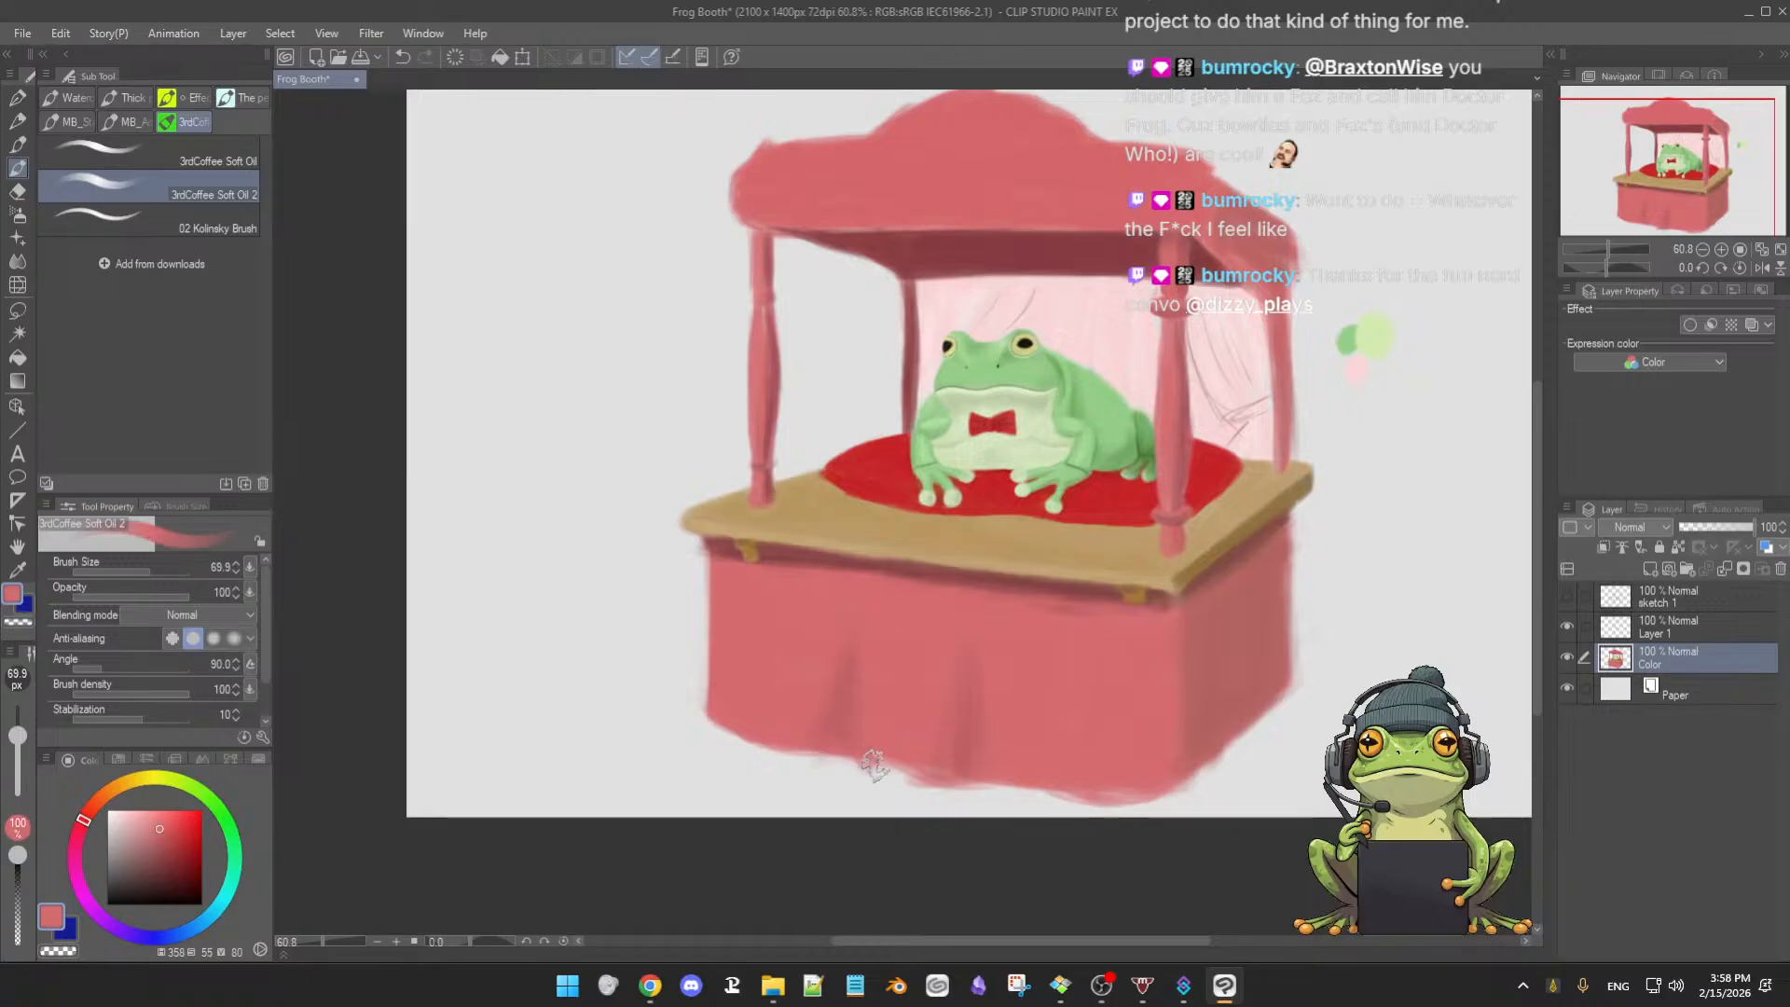
{"action": "left_click", "coordinate": [965, 728], "text": "alt"}
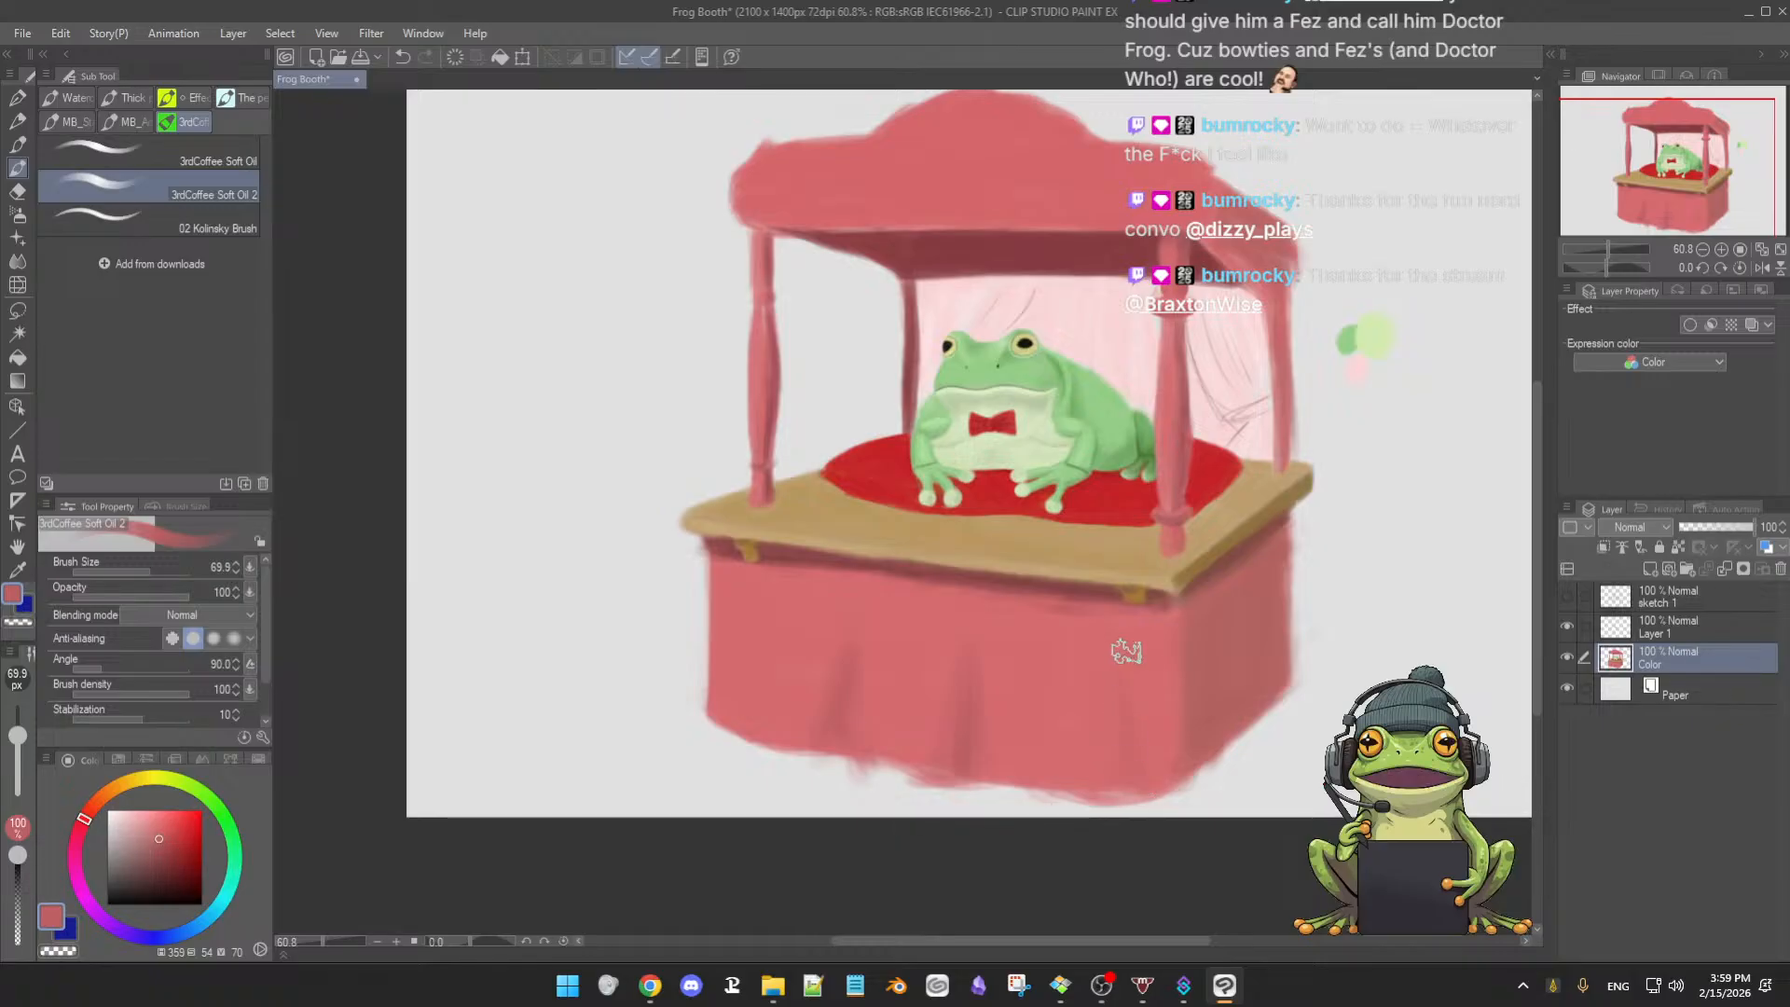
{"action": "left_click", "coordinate": [990, 698], "text": "alt"}
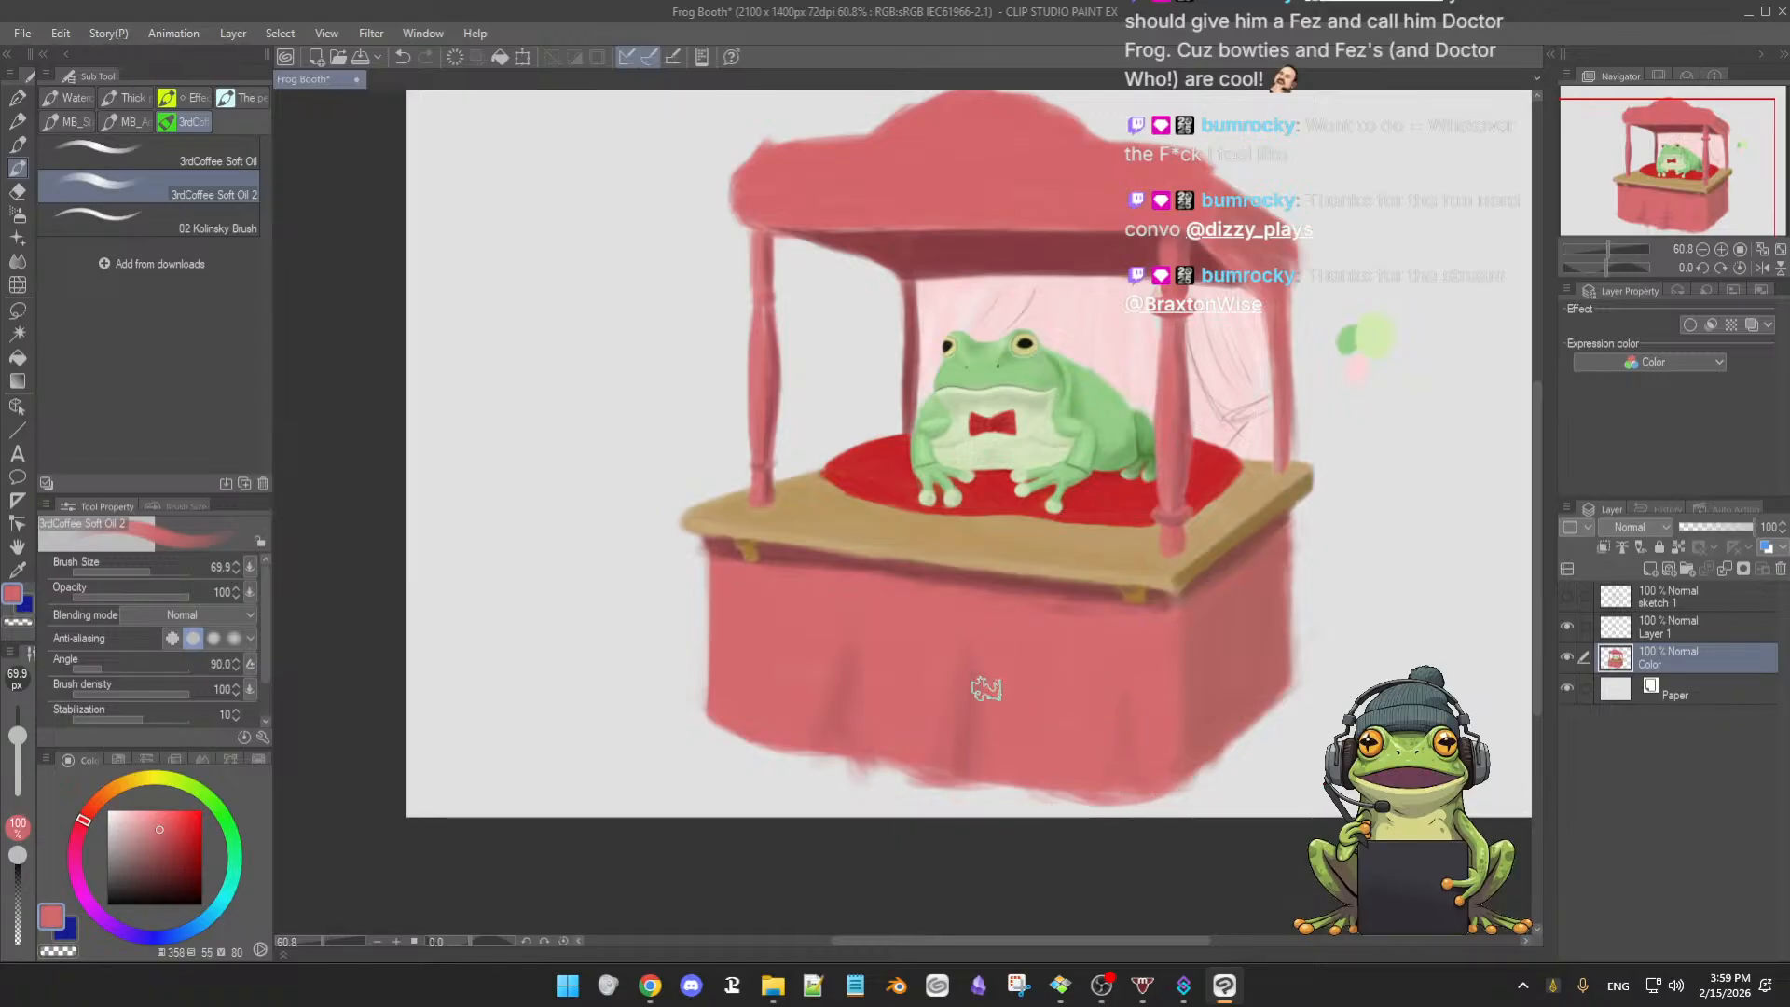
{"action": "mouse_move", "coordinate": [909, 759]}
{"action": "left_mouse_down", "text": "ctrl+alt"}
{"action": "mouse_move", "coordinate": [970, 759]}
{"action": "mouse_move", "coordinate": [893, 748]}
{"action": "left_mouse_up", "text": "ctrl+alt"}
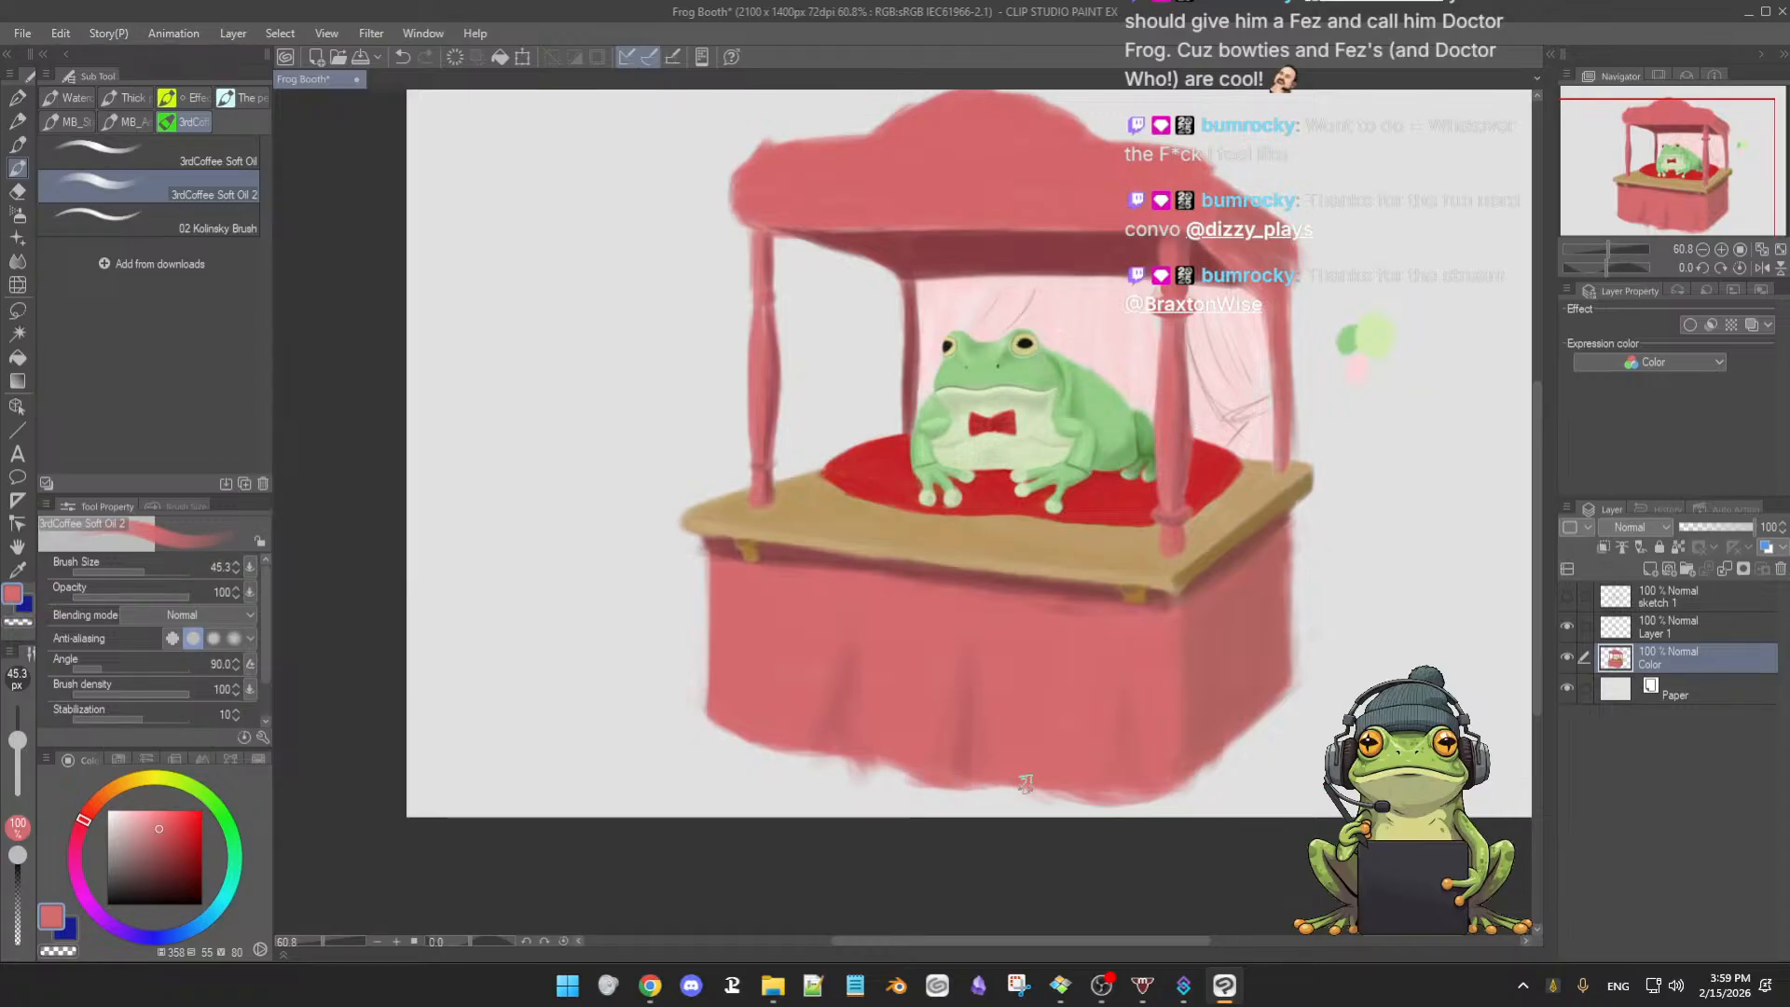
{"action": "left_click", "coordinate": [970, 753], "text": "alt"}
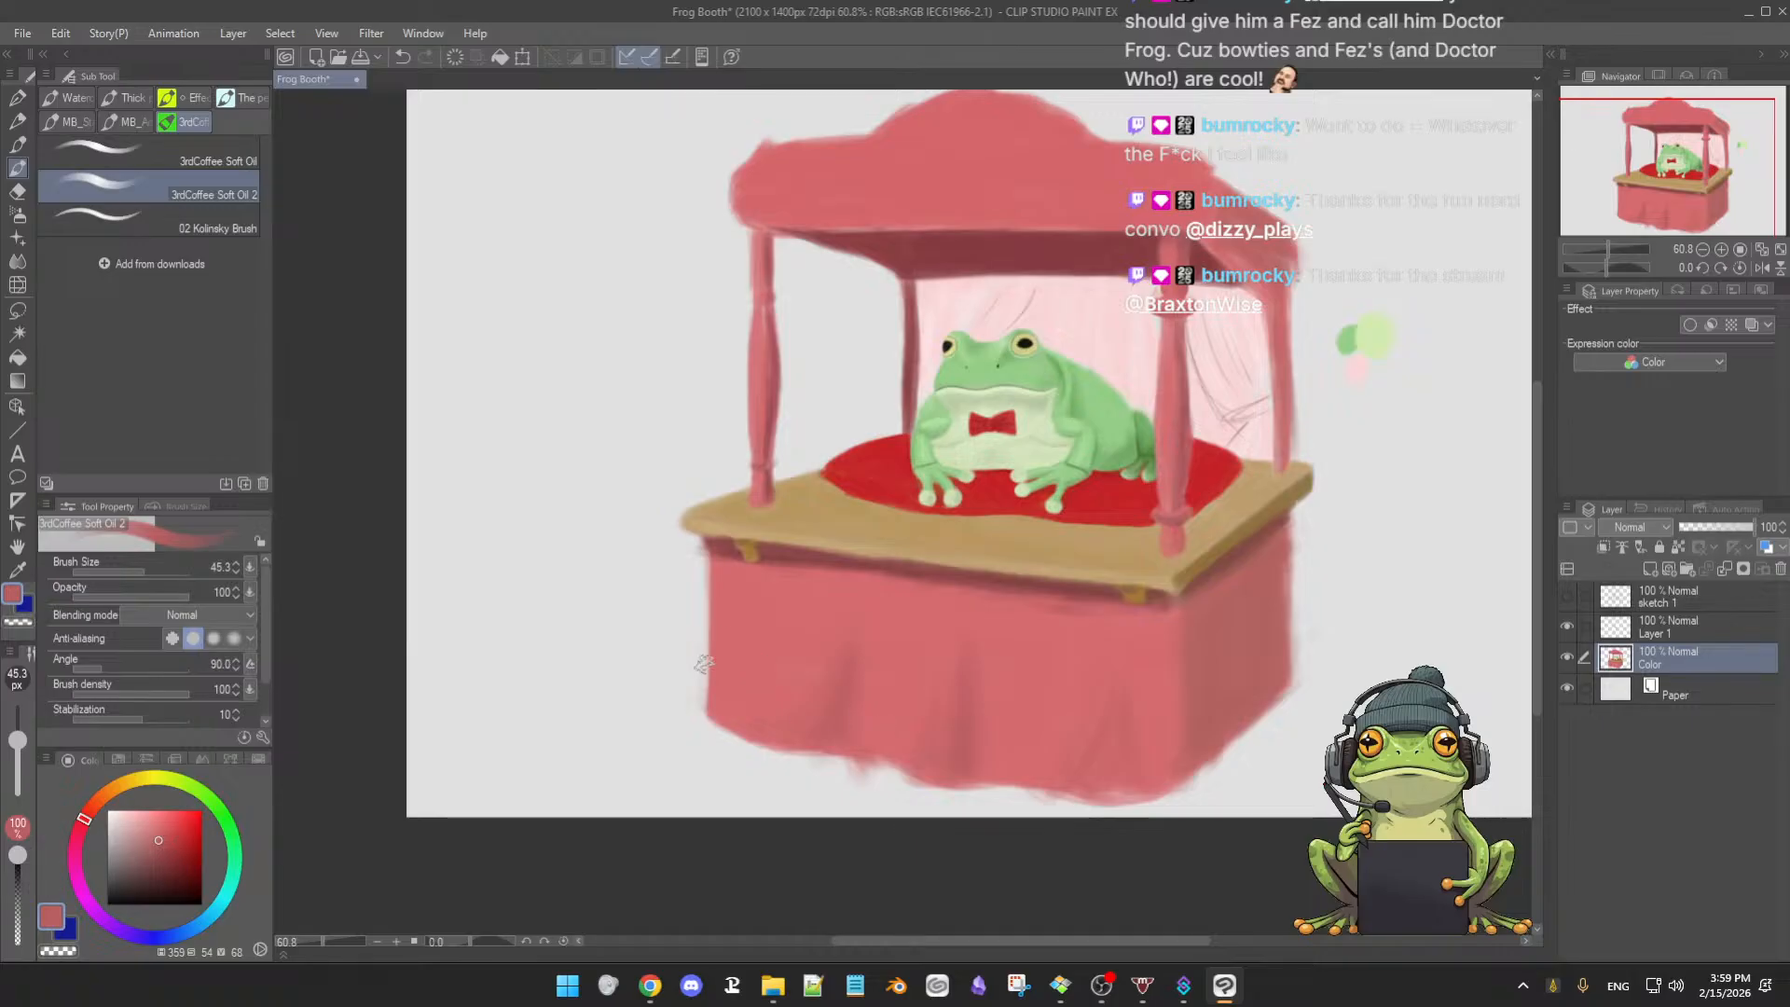
- Repaint the hem and fold shading on the left half of the front cloth with sampled reds at brush size 45.3
{"action": "left_click", "coordinate": [762, 731], "text": "alt"}
{"action": "left_click_drag", "start_coordinate": [771, 741], "coordinate": [826, 748]}
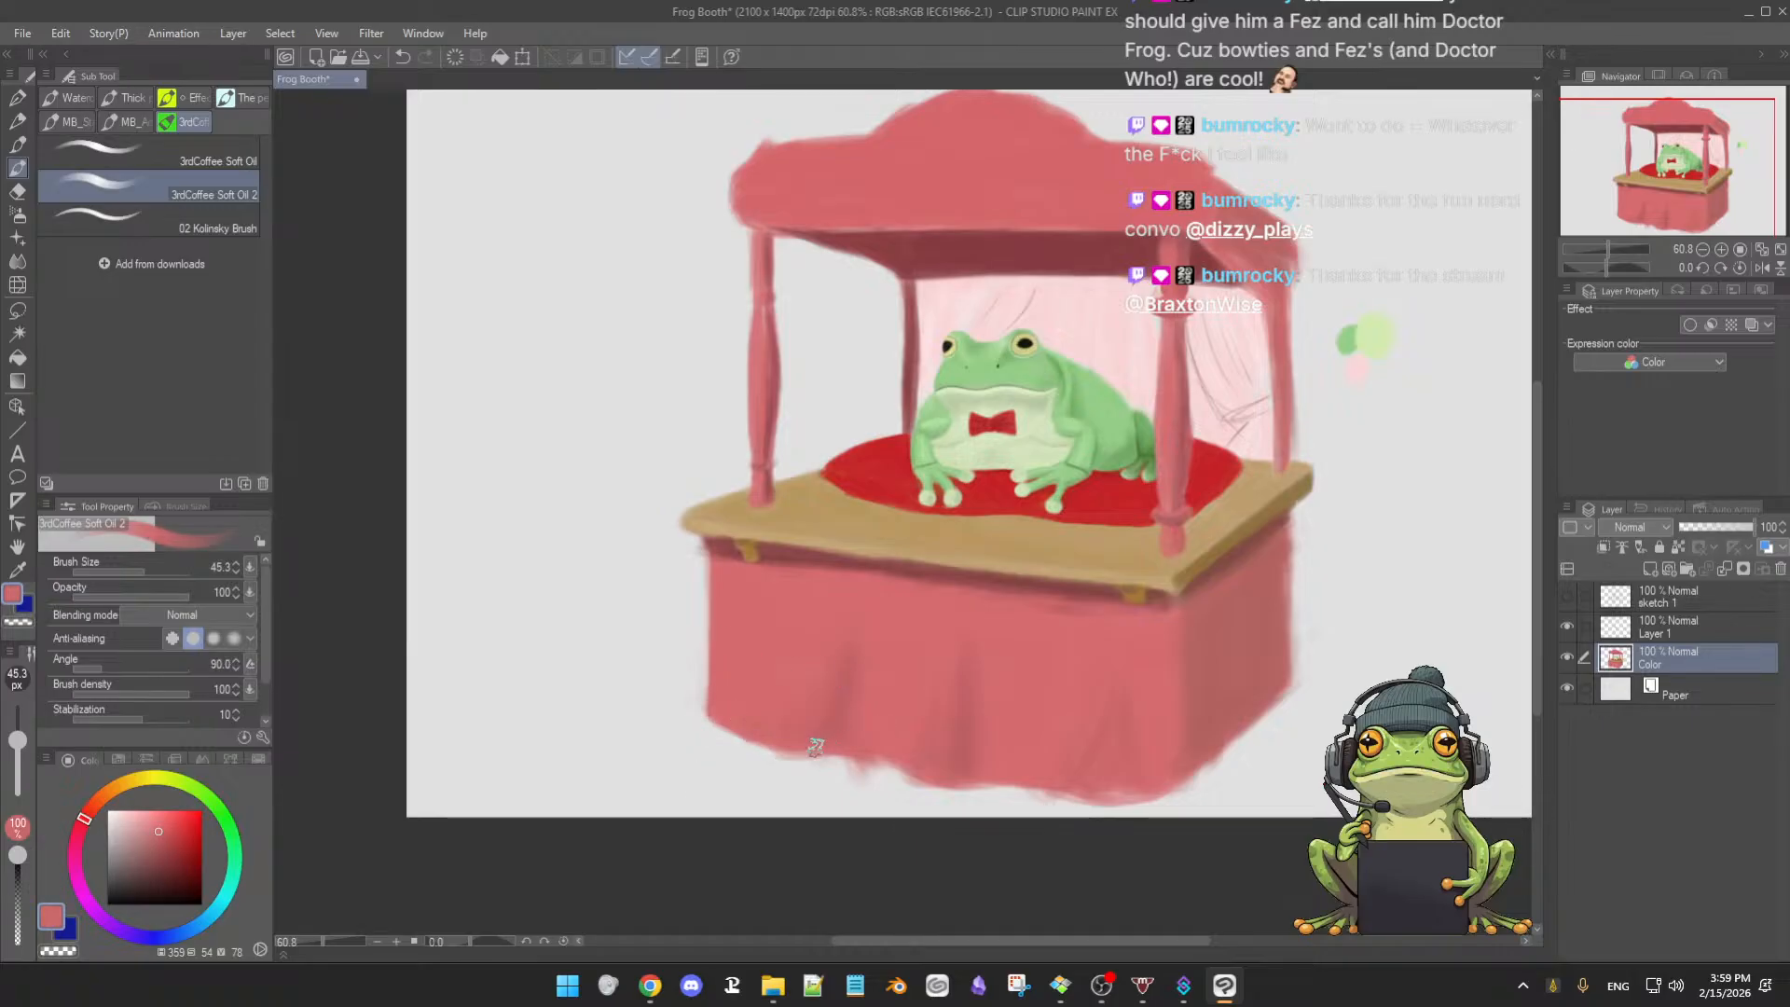
{"action": "left_click", "coordinate": [835, 711], "text": "alt"}
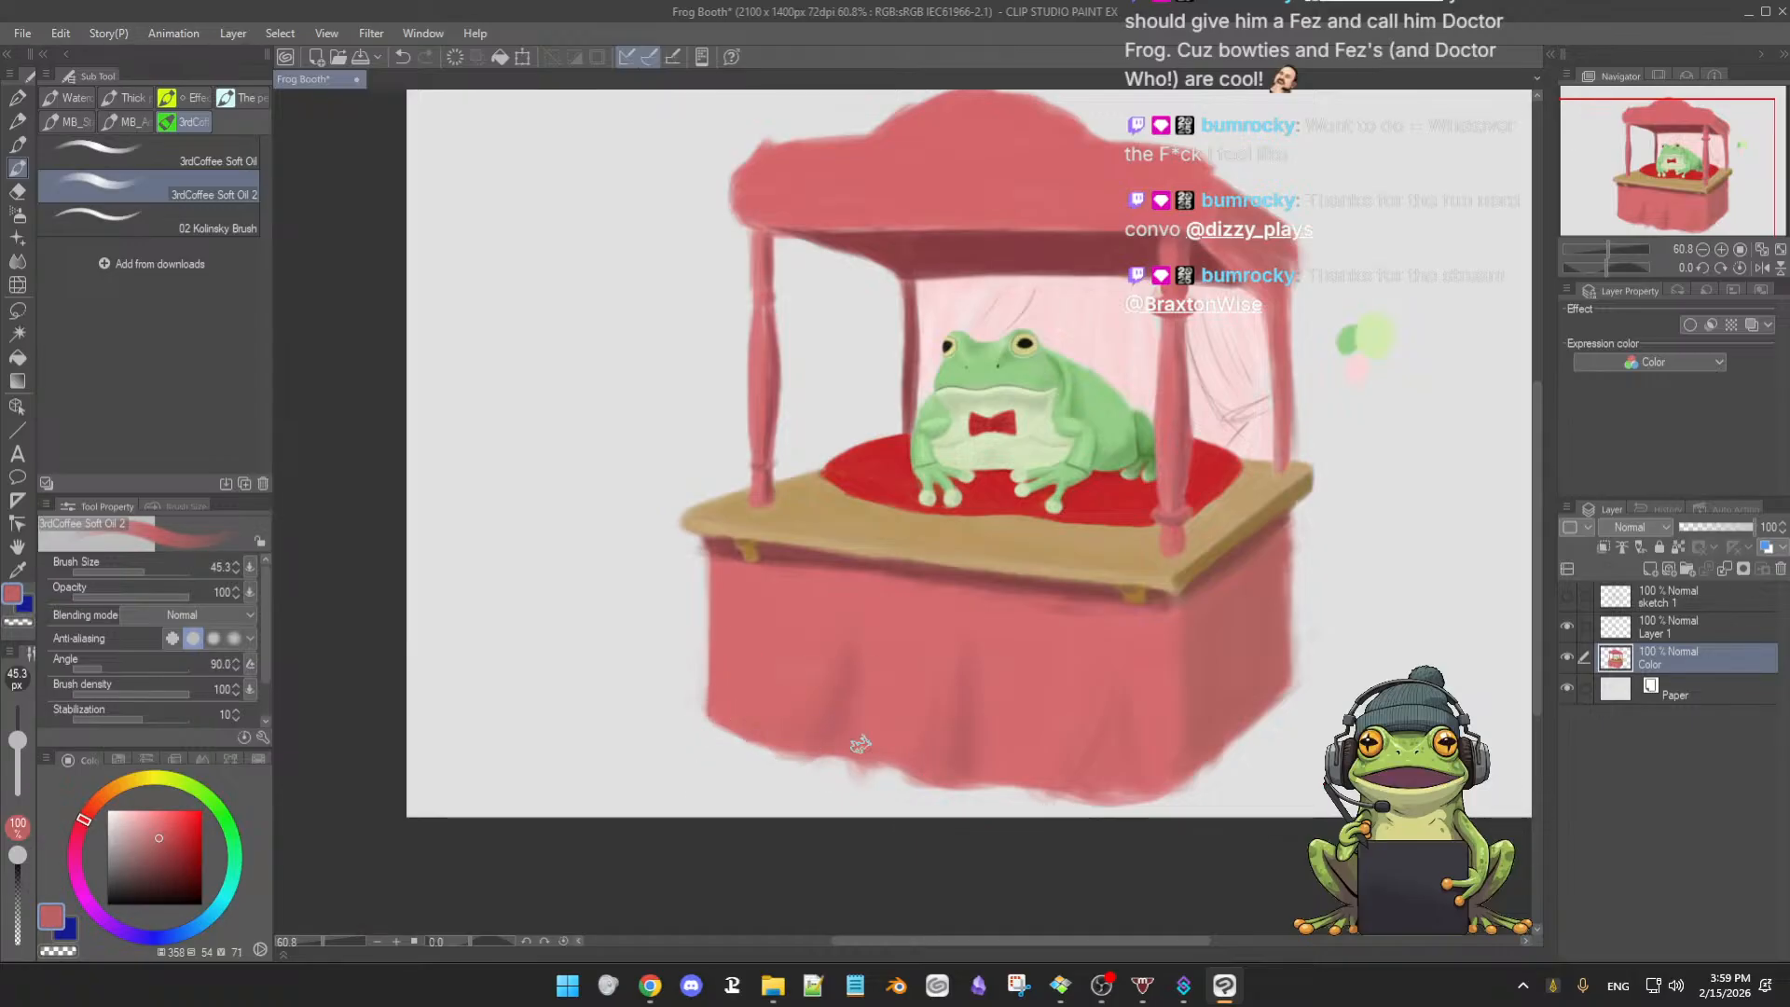
{"action": "left_click_drag", "start_coordinate": [873, 756], "coordinate": [964, 747]}
{"action": "left_click", "coordinate": [957, 747], "text": "alt"}
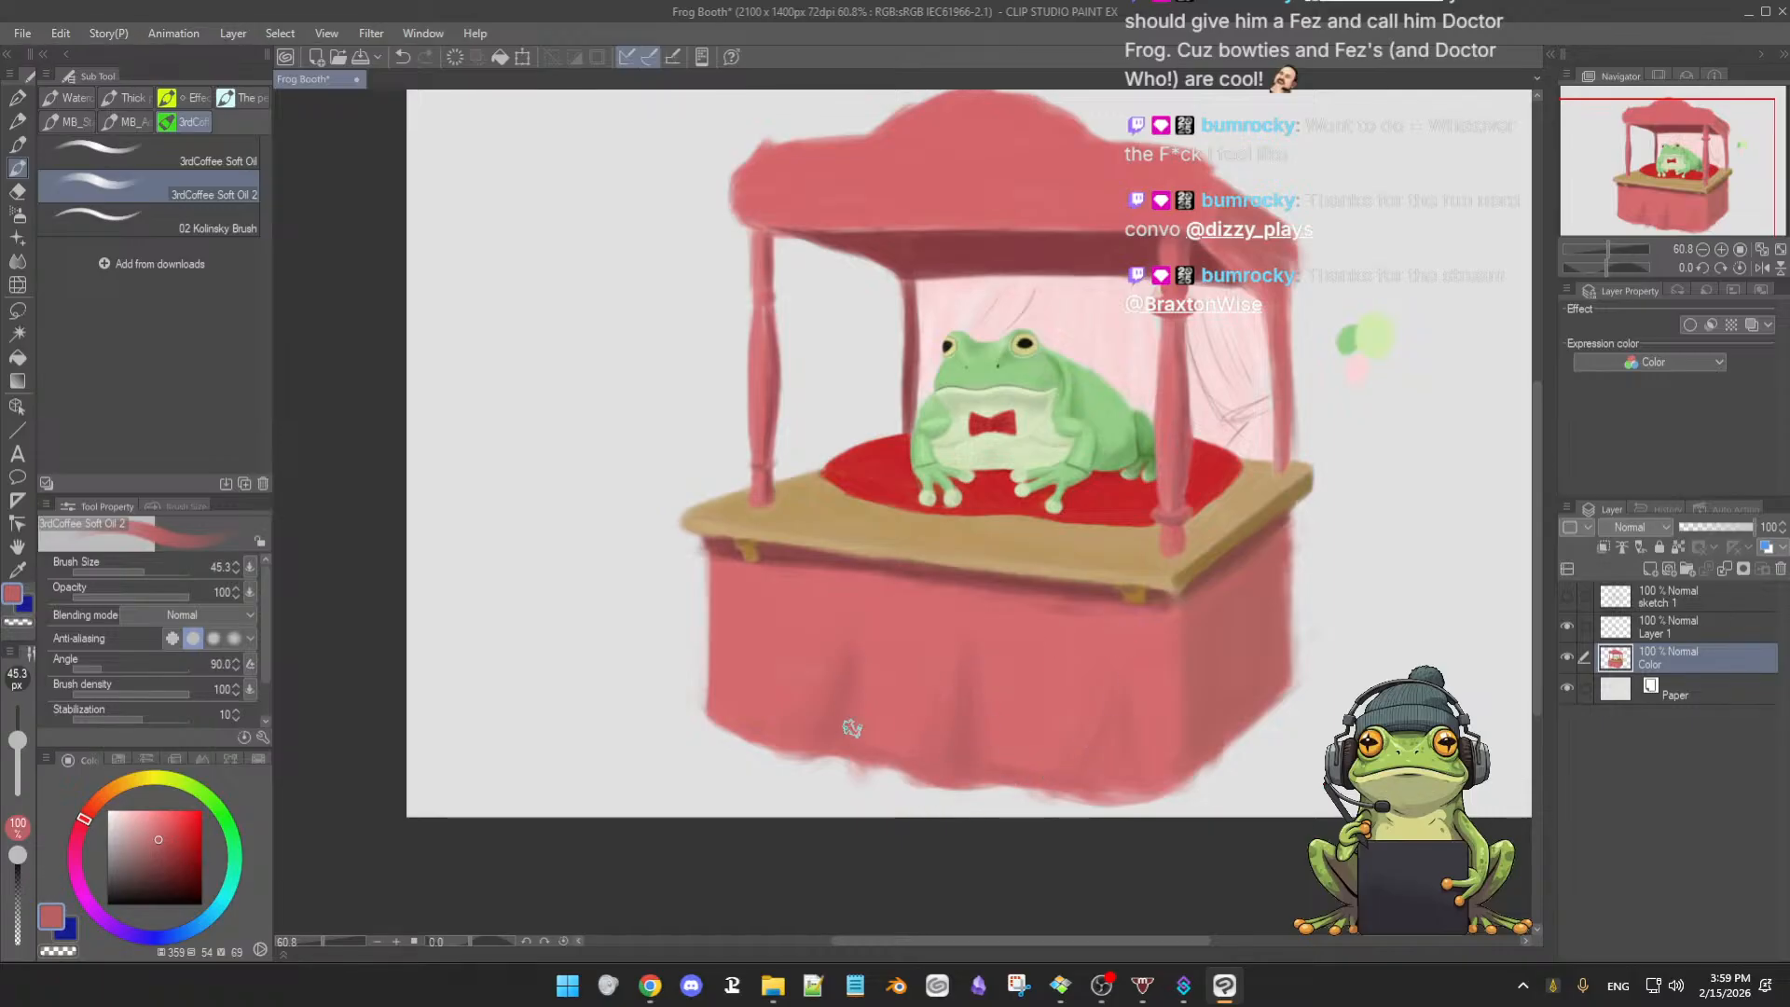
- Rework the front cloth's right-hand folds with sampled lighter red at brush size 45.3, and undo the last stroke
{"action": "scroll", "coordinate": [1064, 724], "scroll_direction": "down", "scroll_amount": 5}
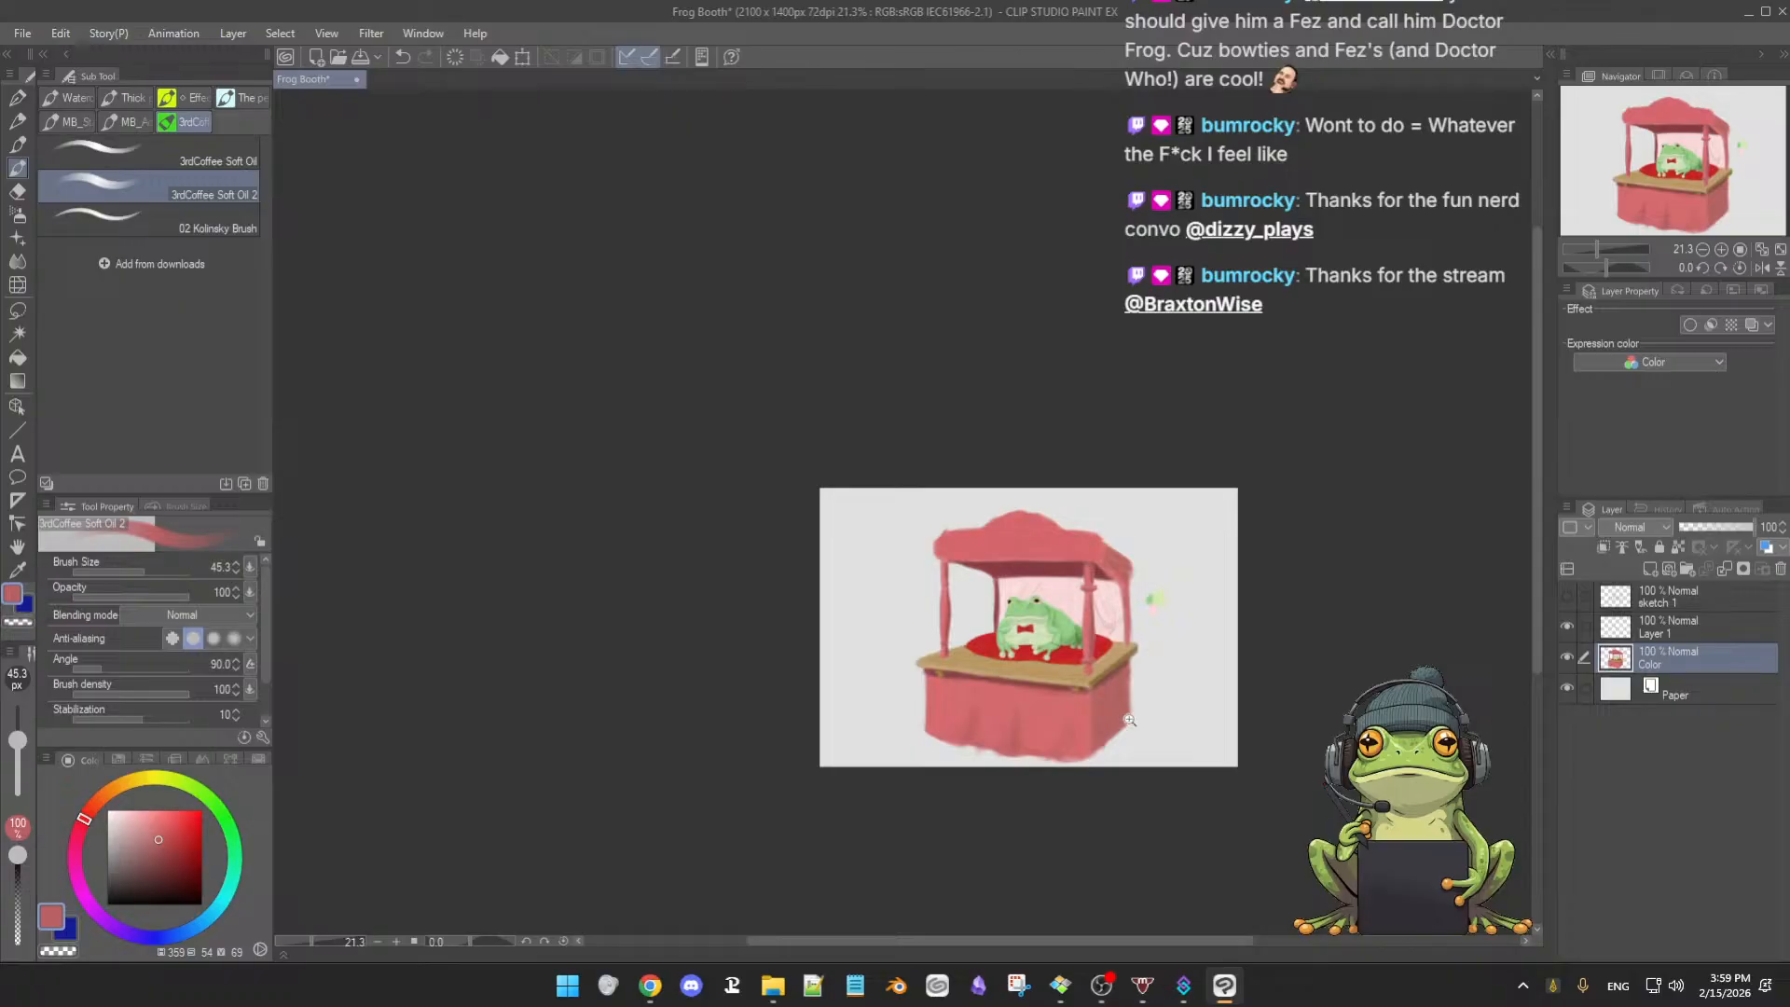
{"action": "scroll", "coordinate": [1125, 719], "scroll_direction": "up", "scroll_amount": 4}
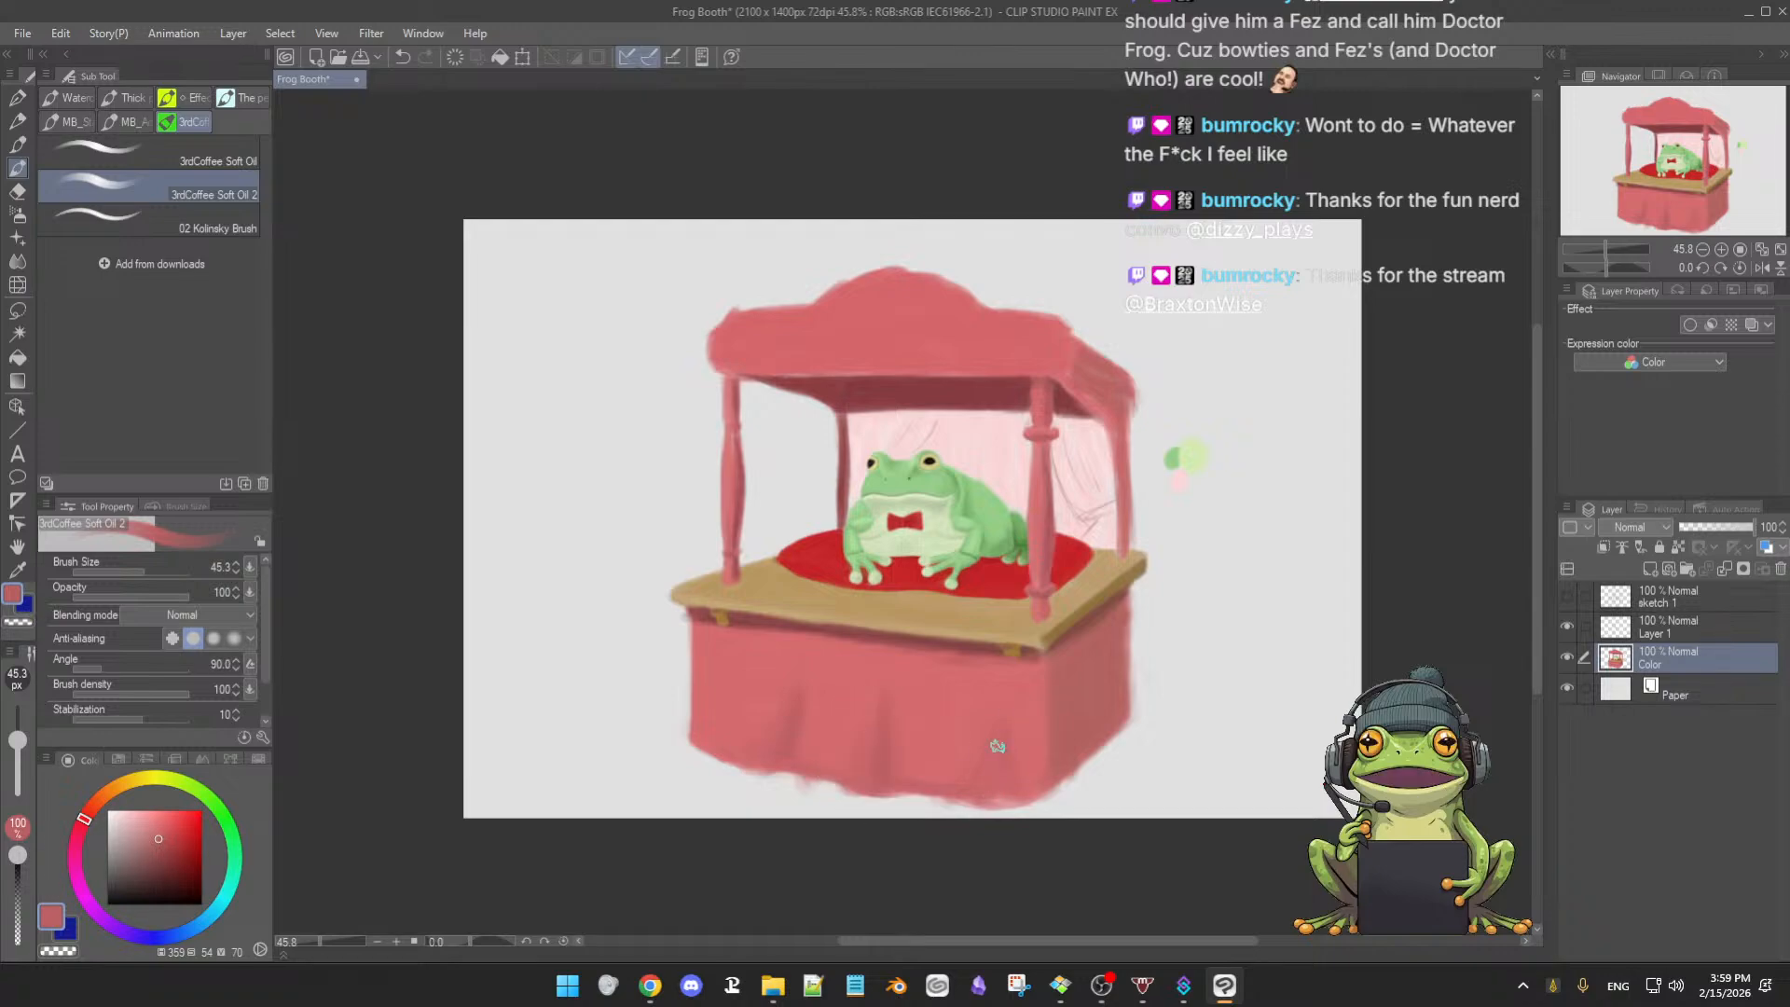
{"action": "left_click", "coordinate": [981, 774], "text": "alt"}
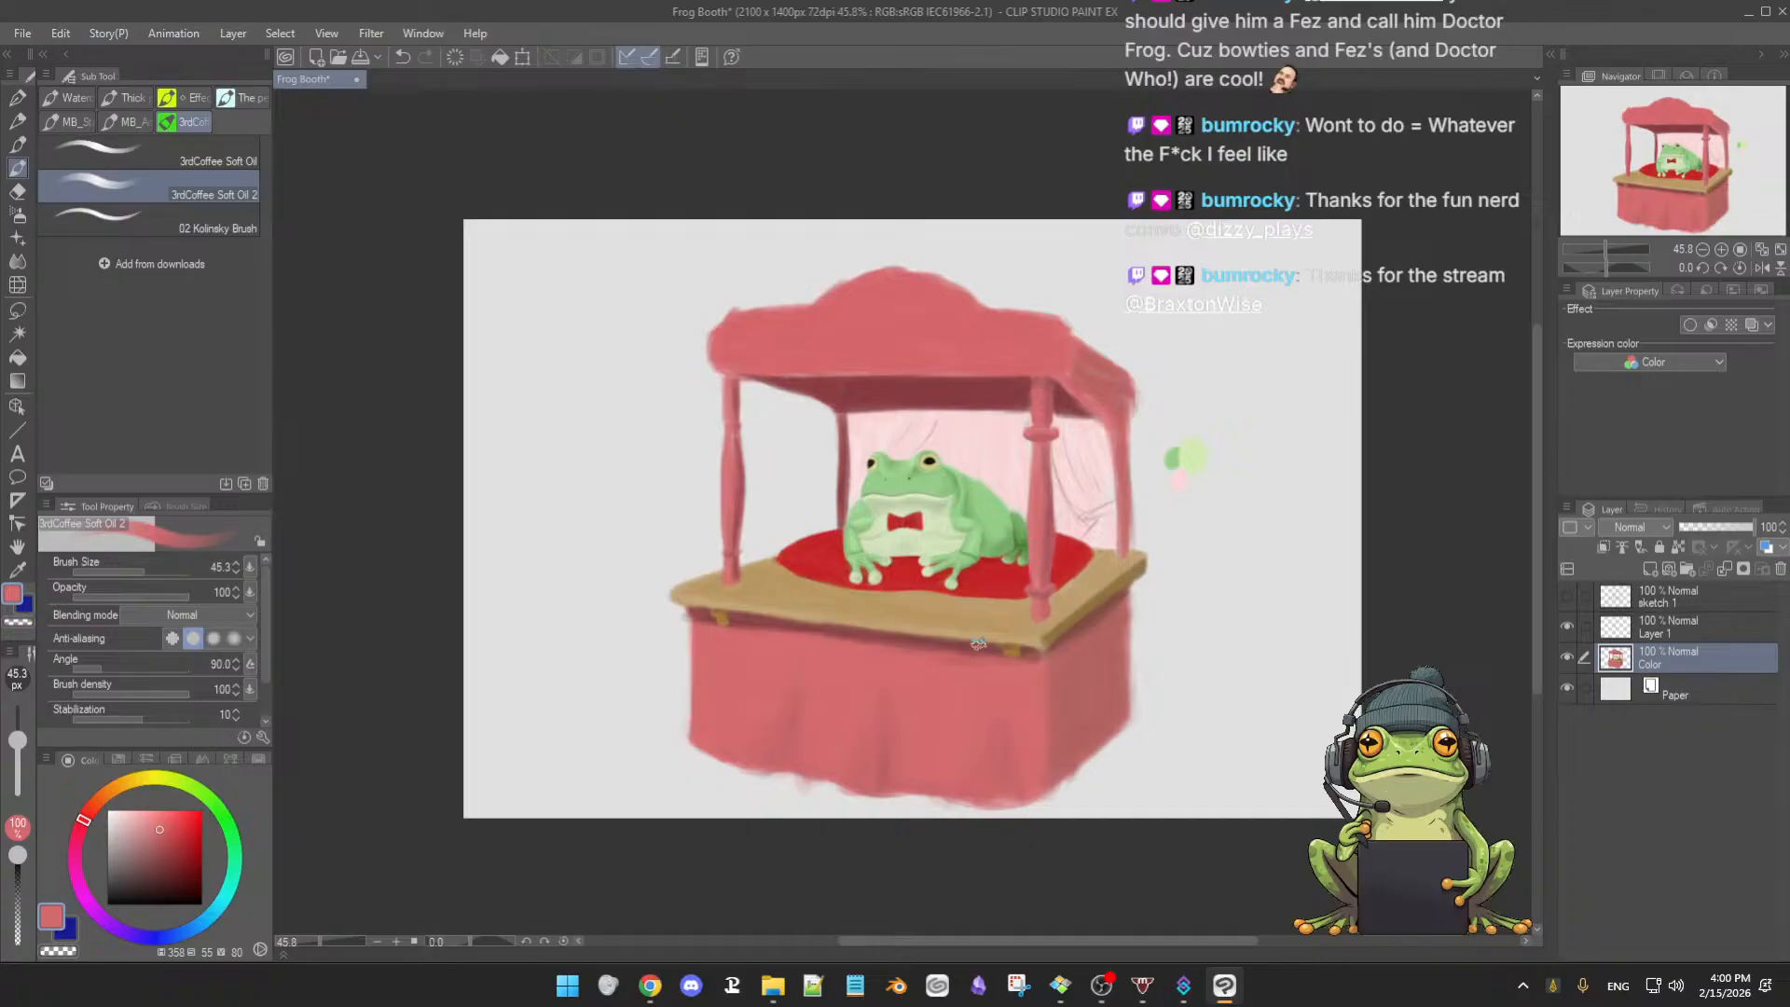
{"action": "key", "text": "ctrl+z"}
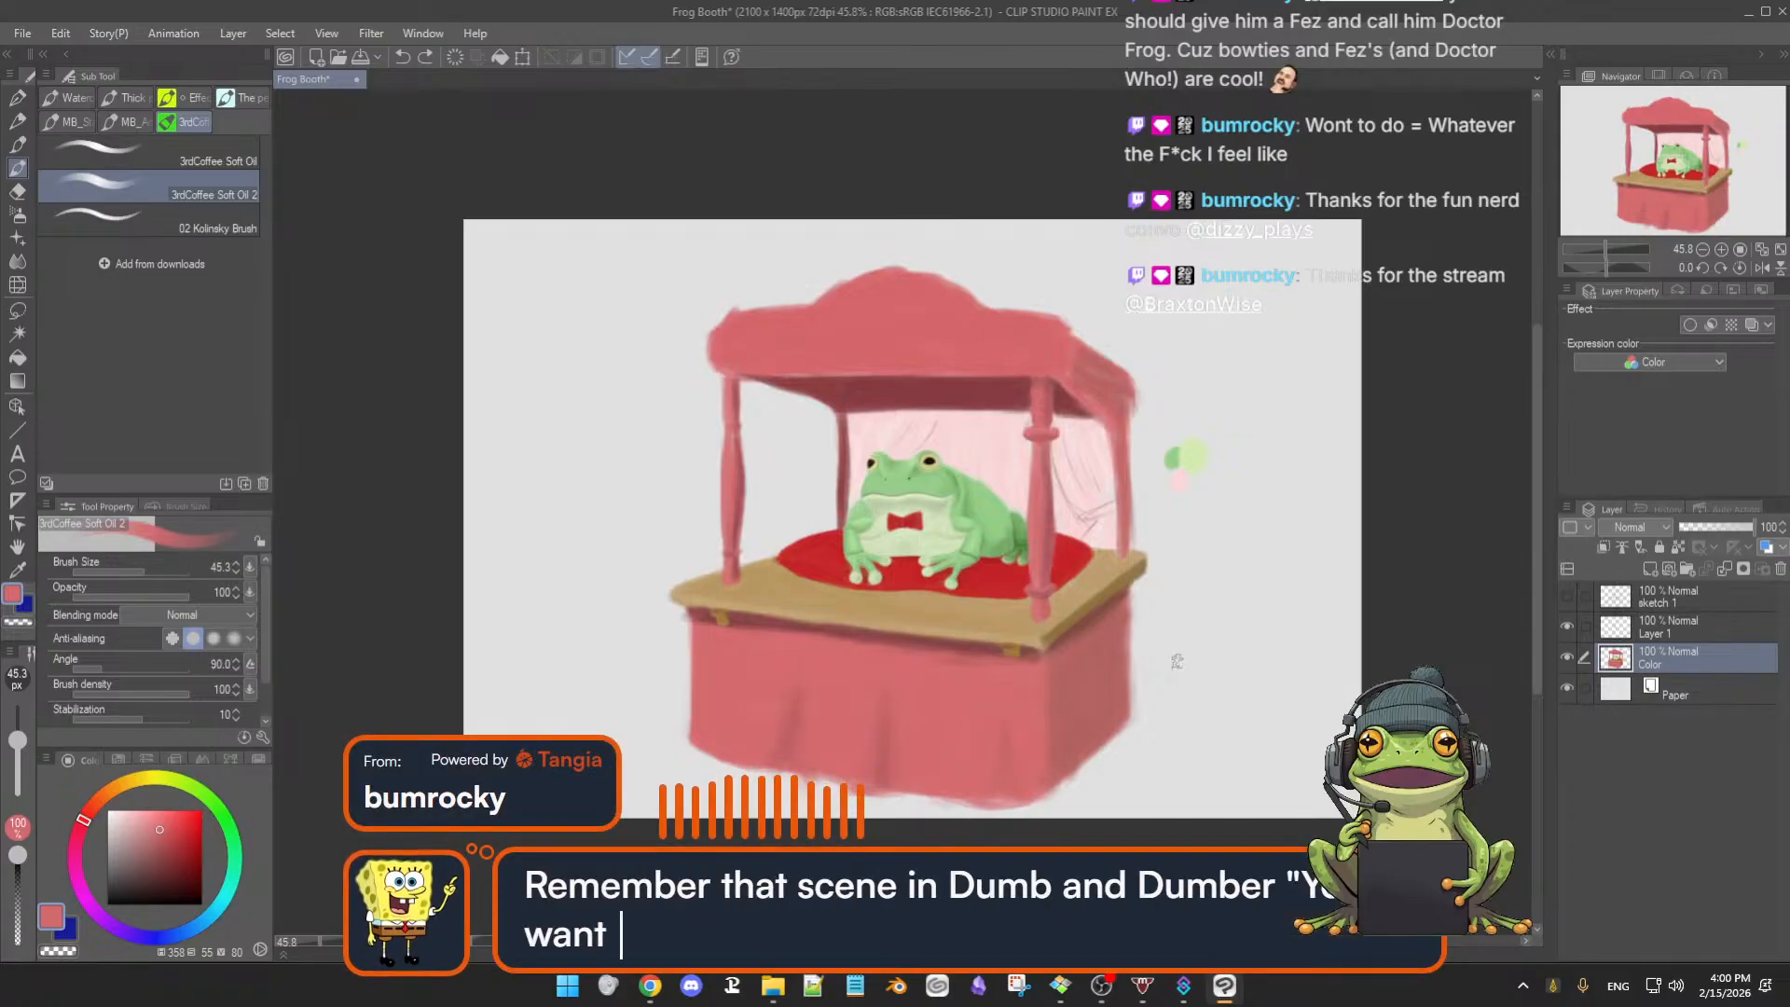
- Trim the booth cloth's ragged lower edge with the Hard eraser at size 93.5, and return to the 3rdCoffee Soft Oil 2 brush
{"action": "left_click_drag", "start_coordinate": [1228, 659], "coordinate": [1250, 581]}
{"action": "key", "text": "b"}
{"action": "key", "text": "b"}
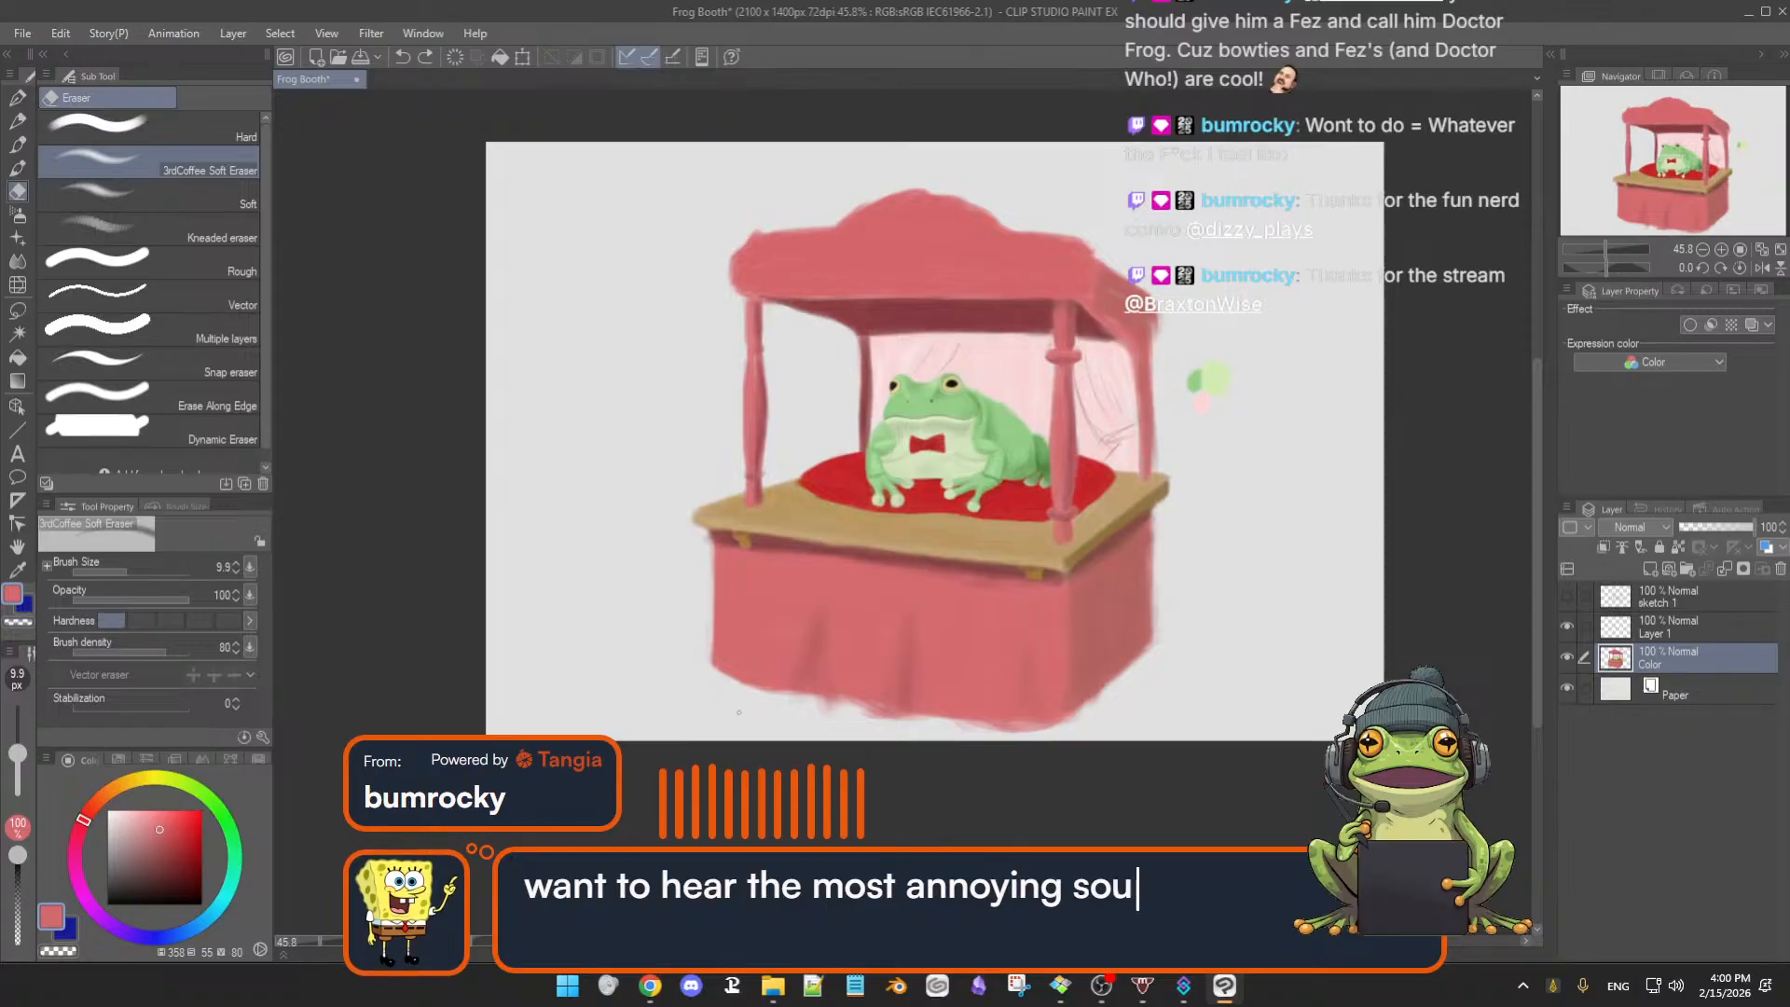
{"action": "key", "text": "e"}
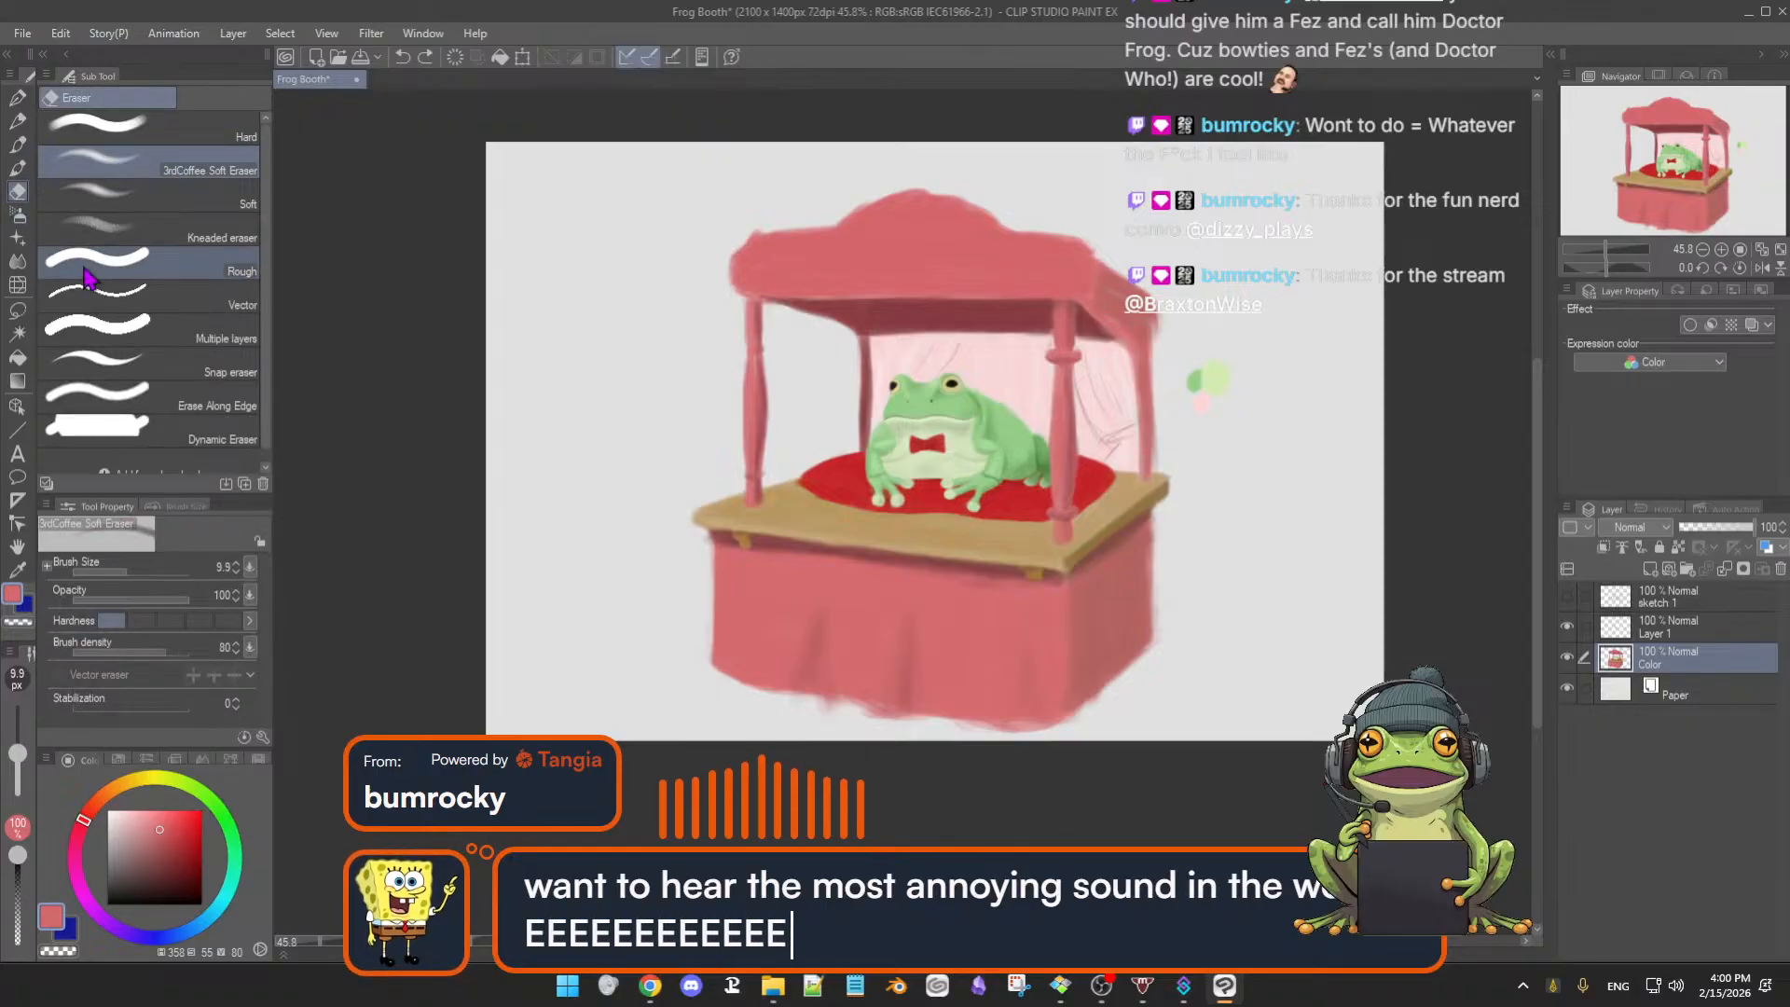
{"action": "left_click", "coordinate": [93, 129]}
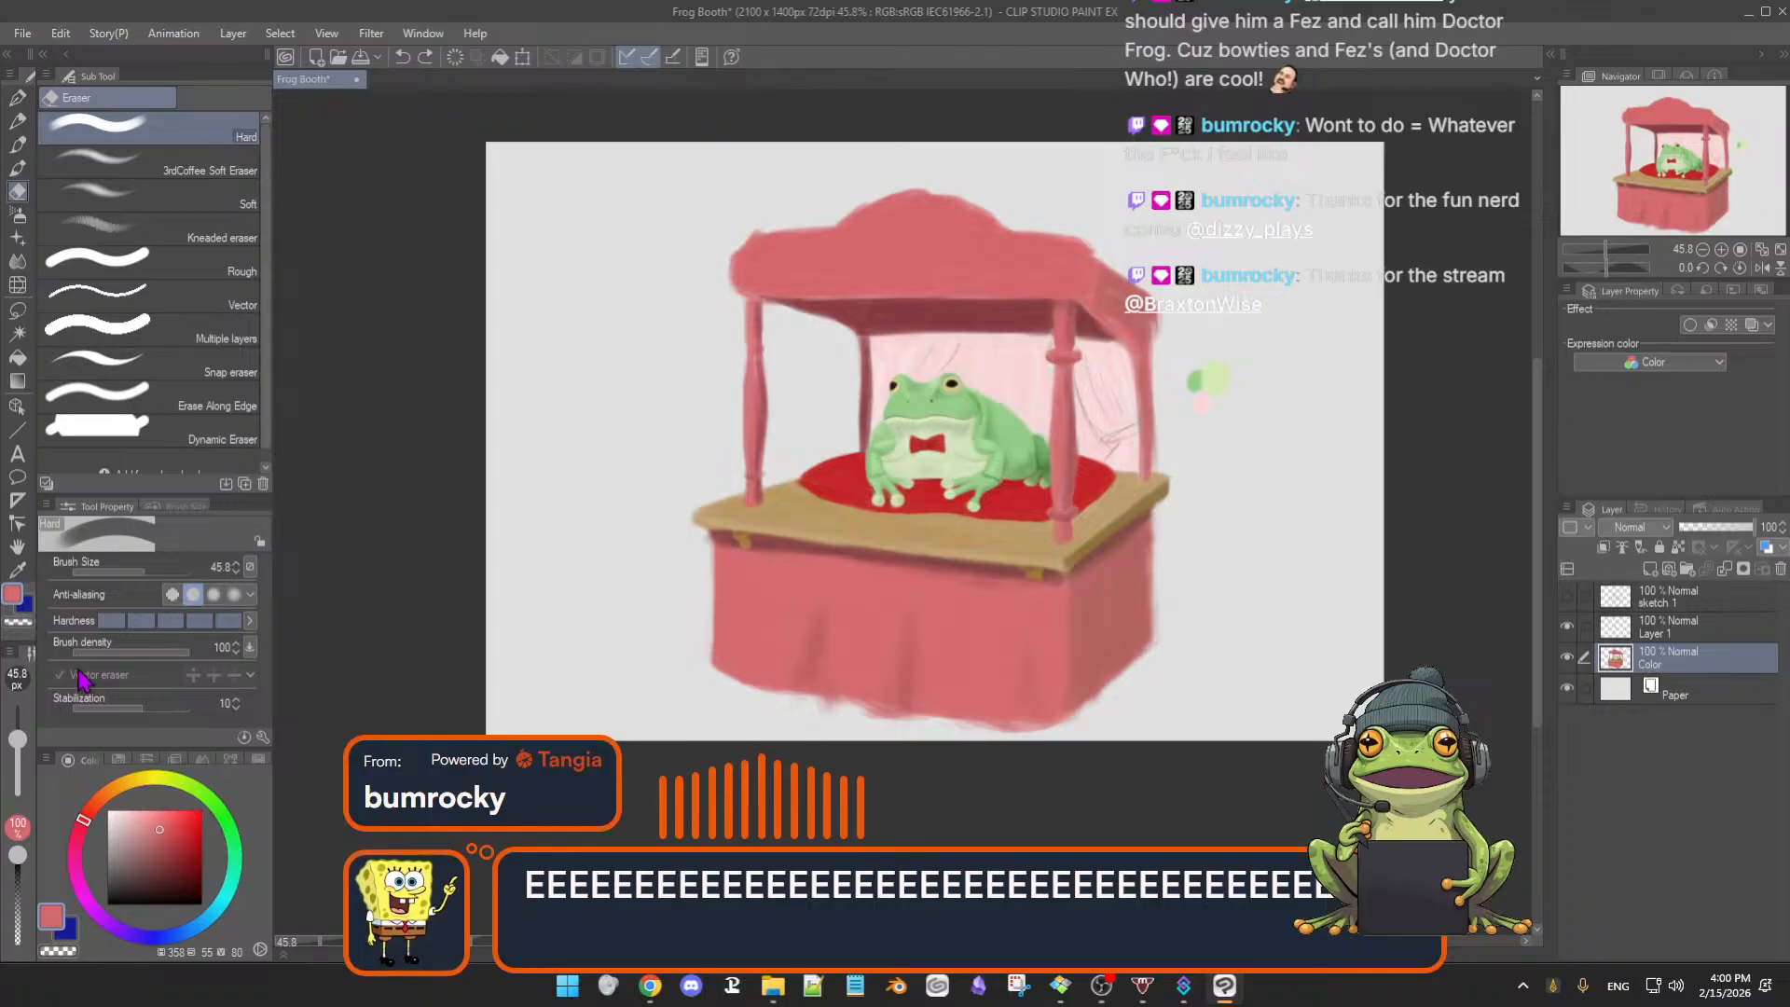
{"action": "left_click_drag", "start_coordinate": [20, 742], "coordinate": [18, 734]}
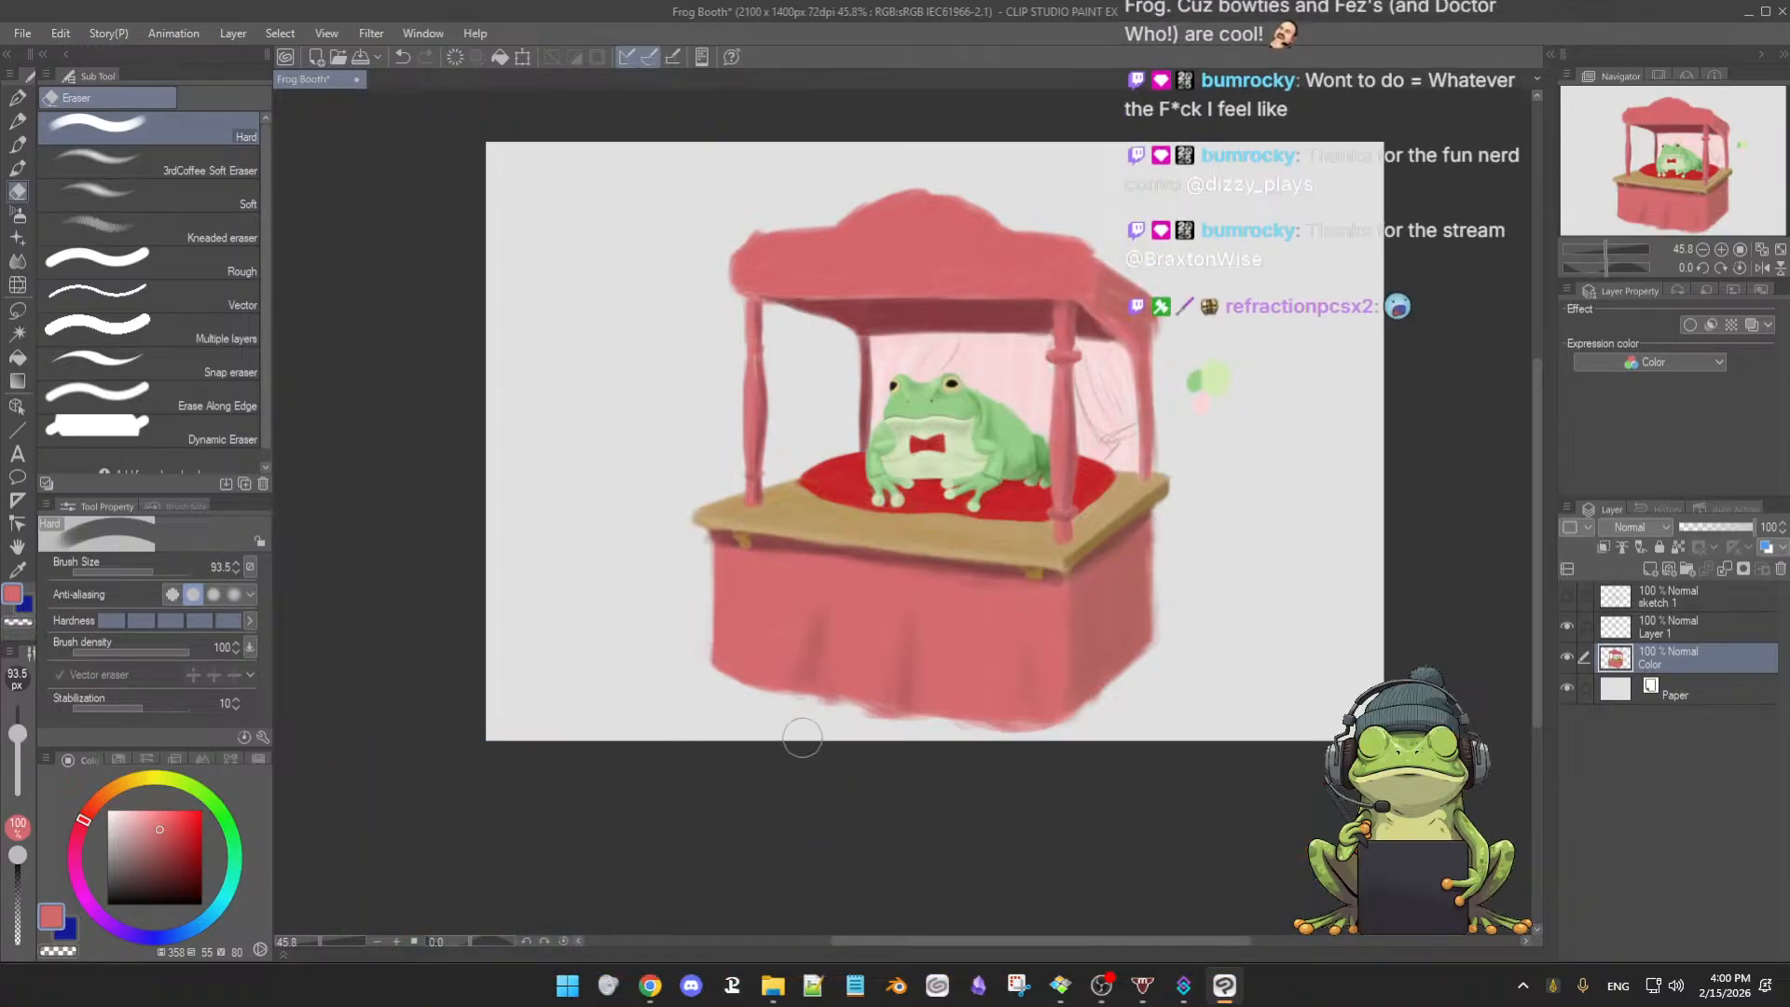
{"action": "mouse_move", "coordinate": [709, 705]}
{"action": "left_mouse_down"}
{"action": "mouse_move", "coordinate": [1109, 751]}
{"action": "mouse_move", "coordinate": [1198, 661]}
{"action": "left_mouse_up"}
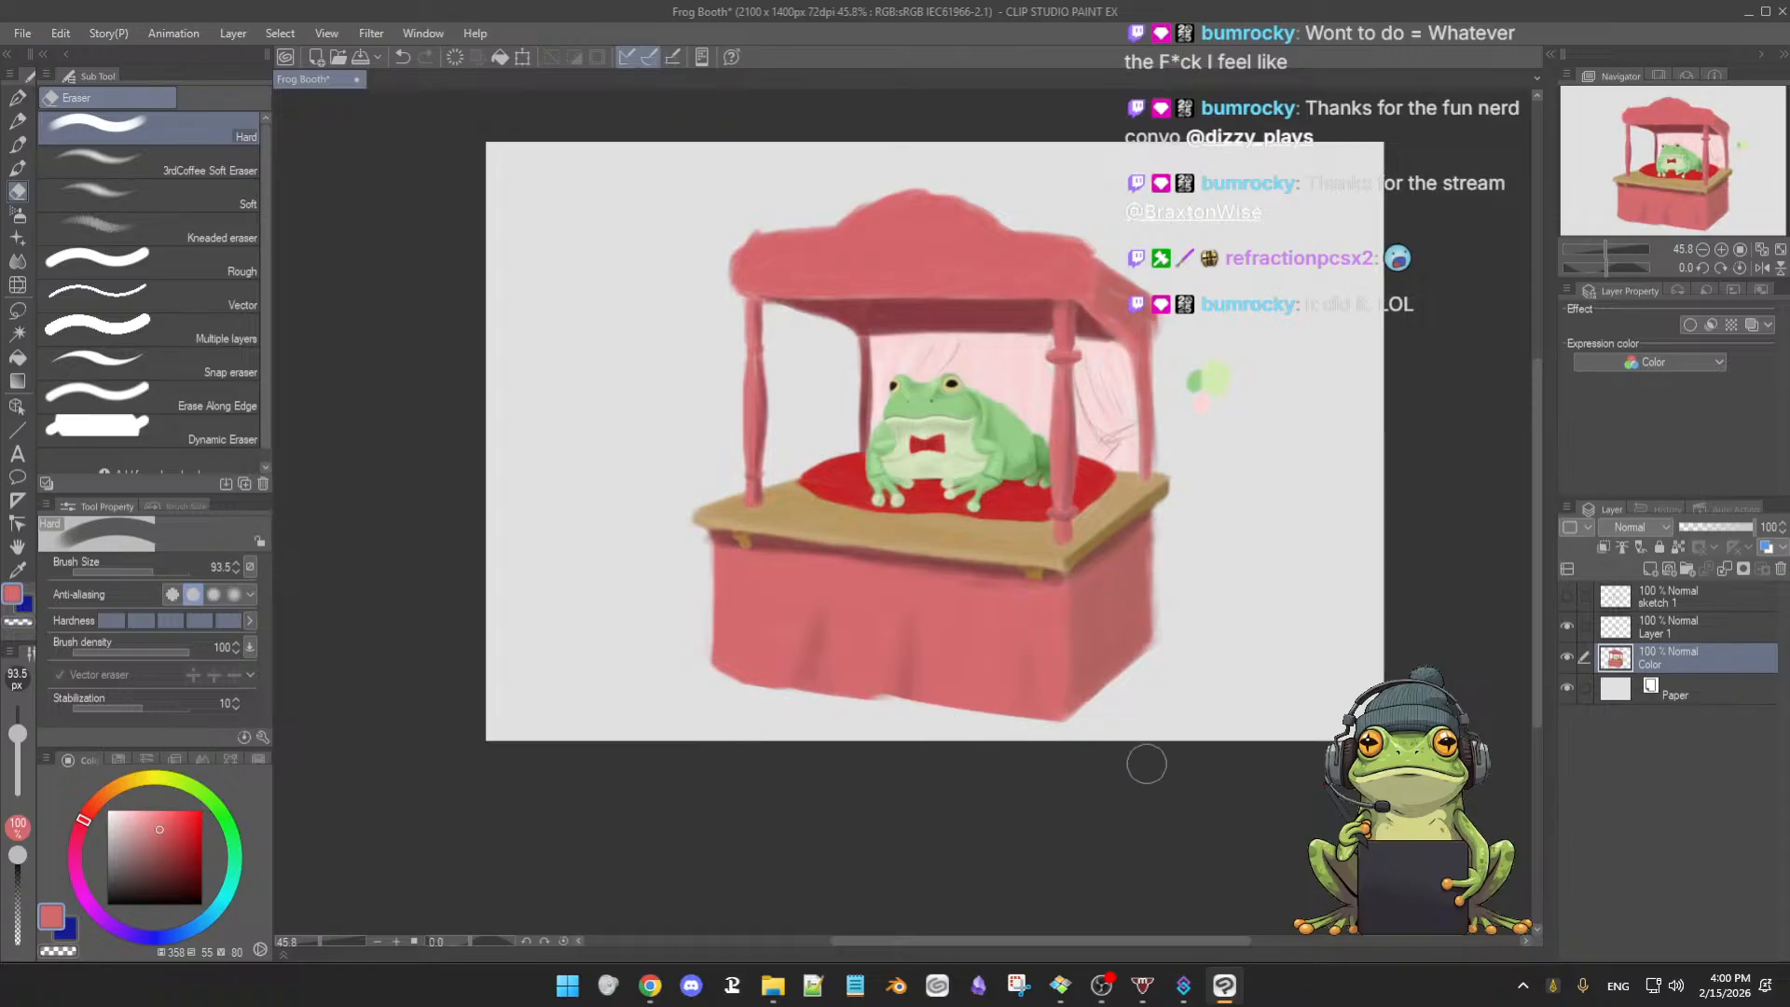
{"action": "key", "text": "b"}
{"action": "mouse_move", "coordinate": [1224, 733]}
{"action": "left_mouse_down"}
{"action": "mouse_move", "coordinate": [1198, 736]}
{"action": "mouse_move", "coordinate": [1194, 763]}
{"action": "mouse_move", "coordinate": [1202, 742]}
{"action": "left_mouse_up"}
{"action": "left_click_drag", "start_coordinate": [1170, 678], "coordinate": [1197, 730]}
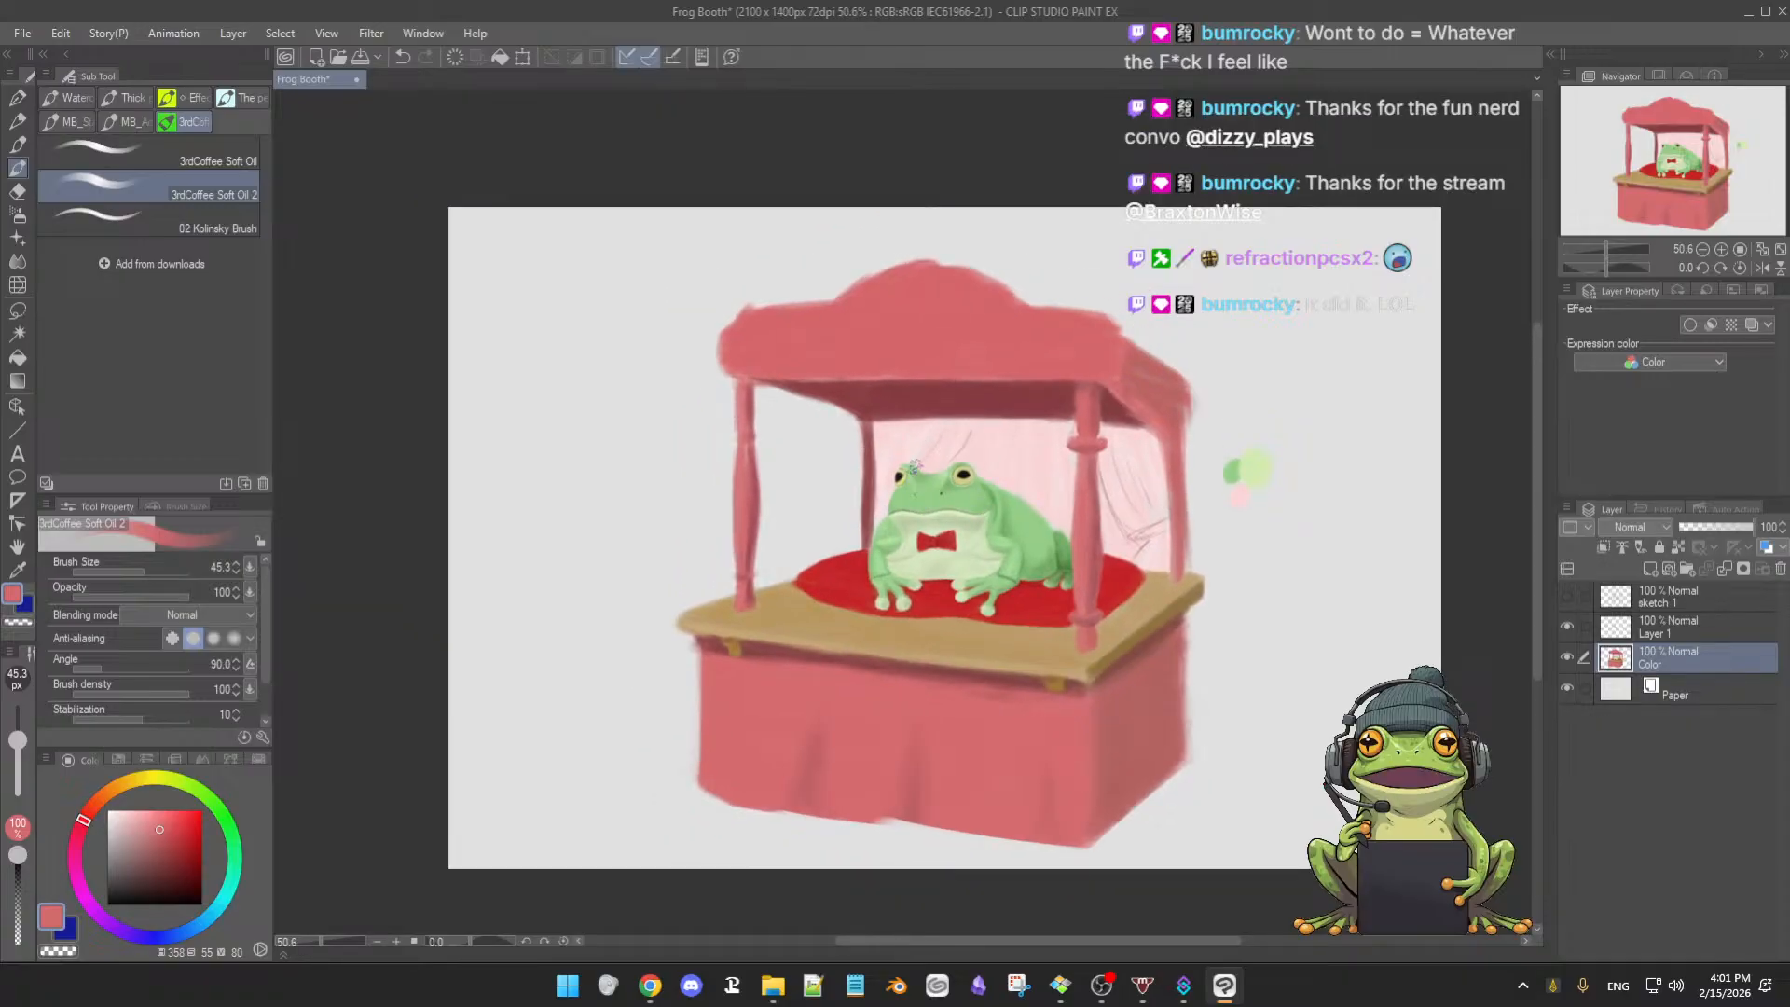
{"action": "scroll", "coordinate": [1145, 620], "scroll_direction": "down", "scroll_amount": 2}
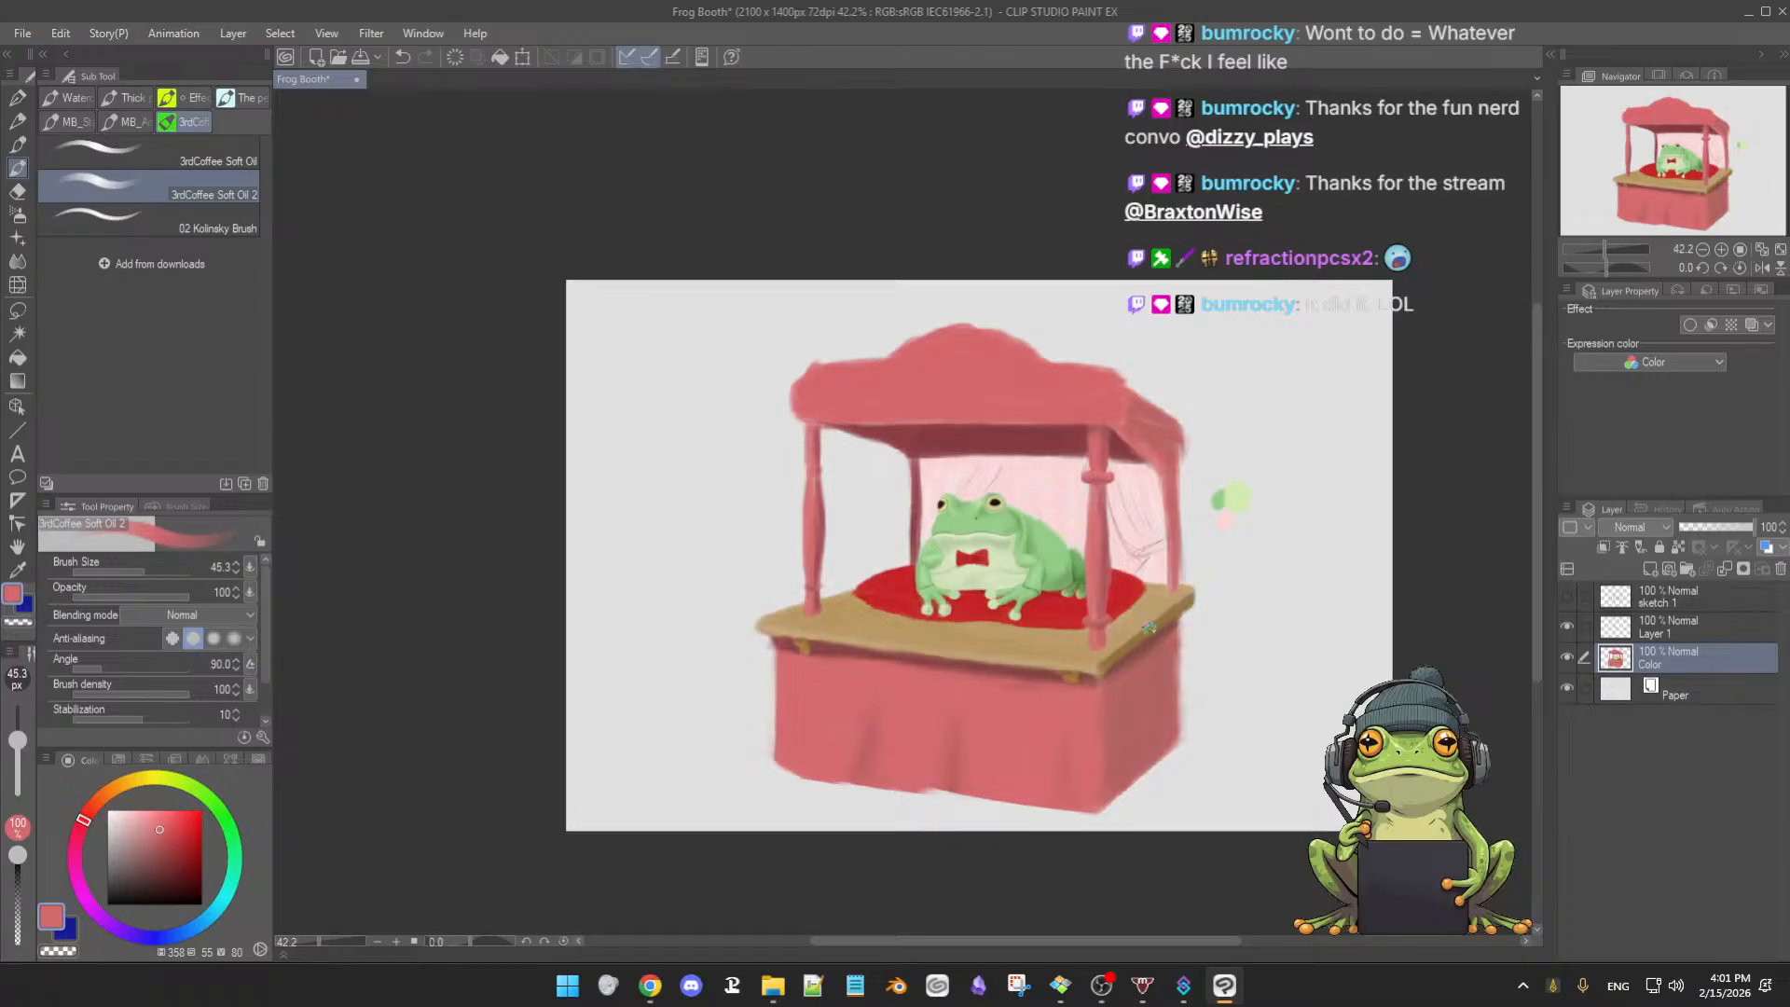